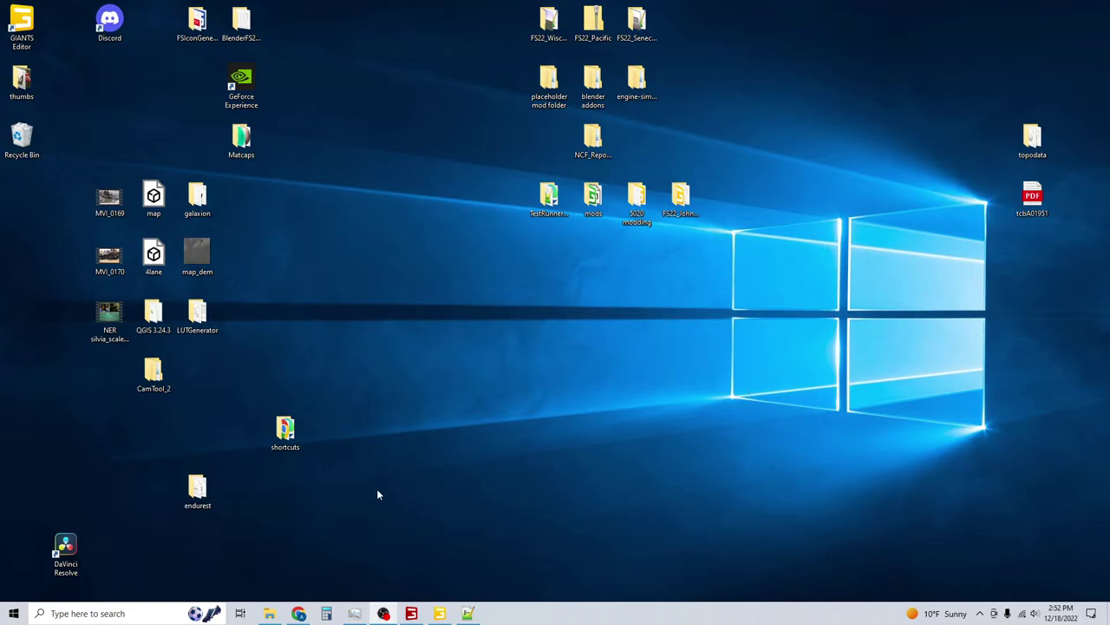
# Bring up the Farming Simulator window and review the motor configurations in JD5020.xml, returning to the start of the file.
pyautogui.moveTo(425, 617)
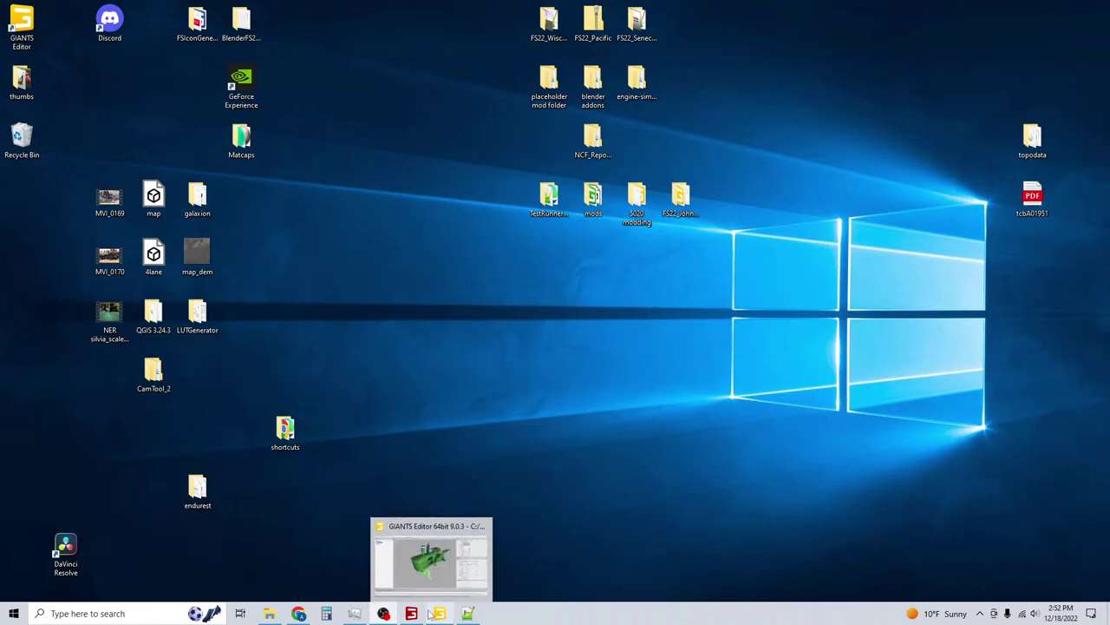
pyautogui.click(413, 614)
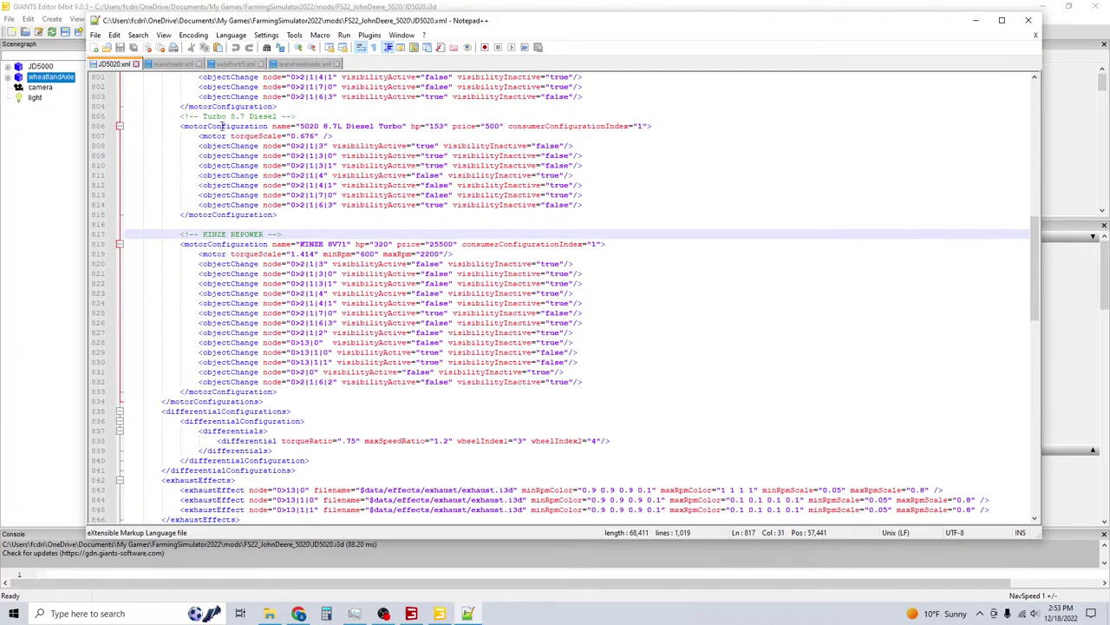
pyautogui.scroll(3, 320, 238)
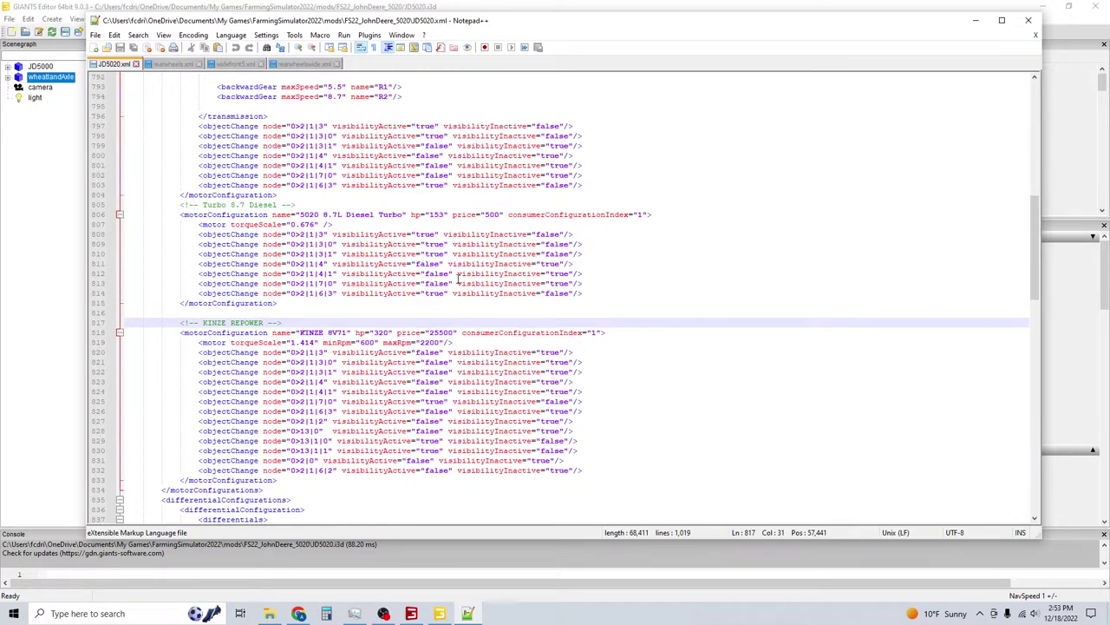
pyautogui.scroll(15, 416, 227)
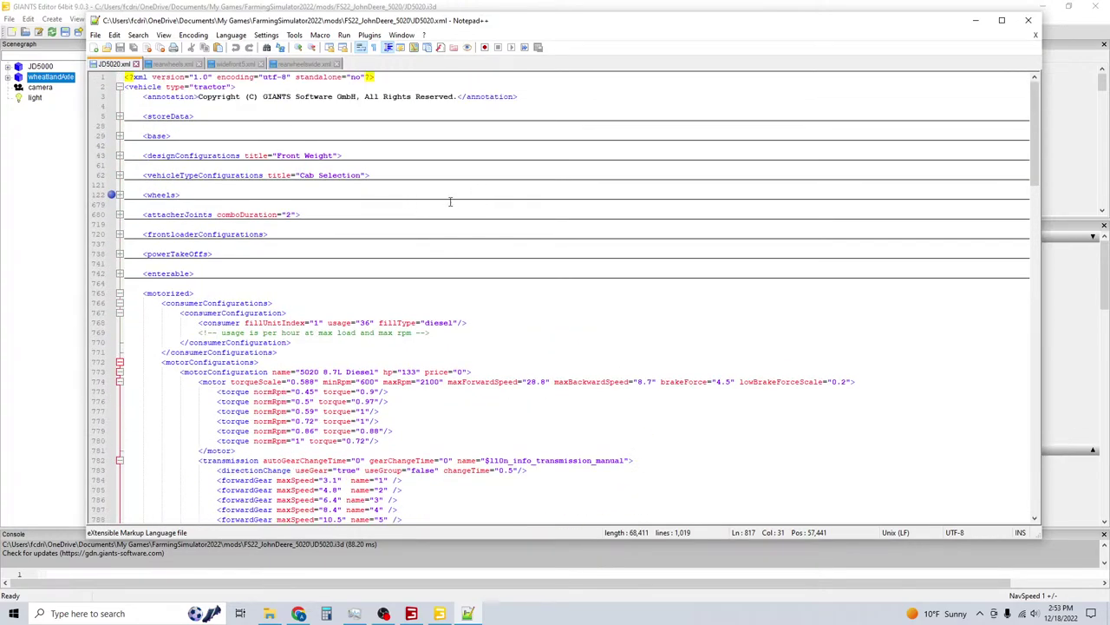
# Switch to GIANTS Editor, expand the JD5000 node and select its Tractor group to check the index path.
pyautogui.click(8, 69)
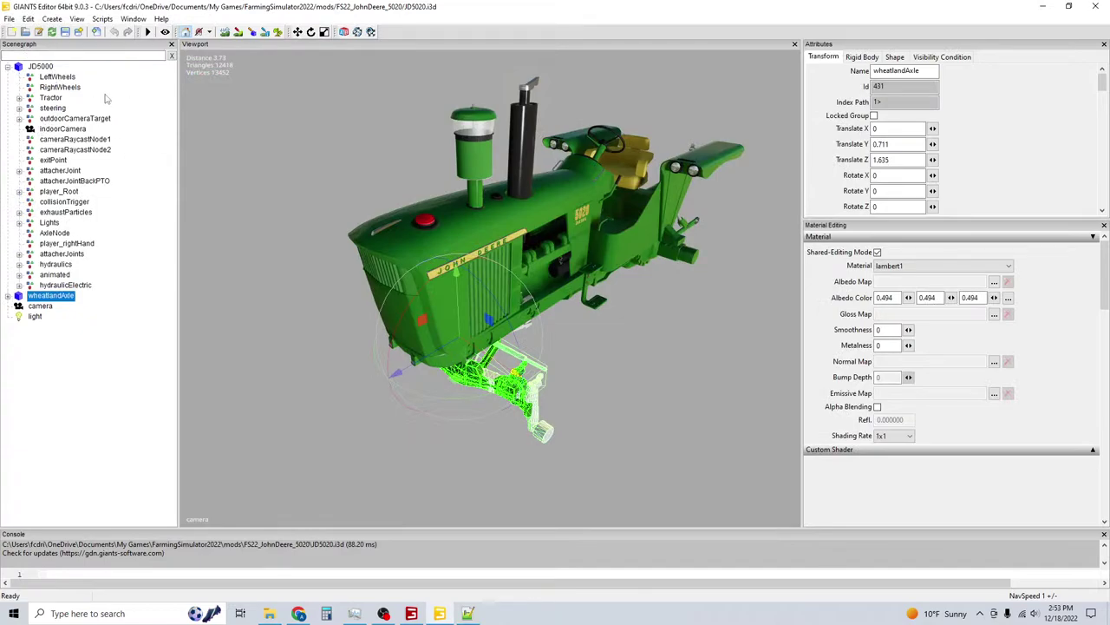
pyautogui.click(48, 102)
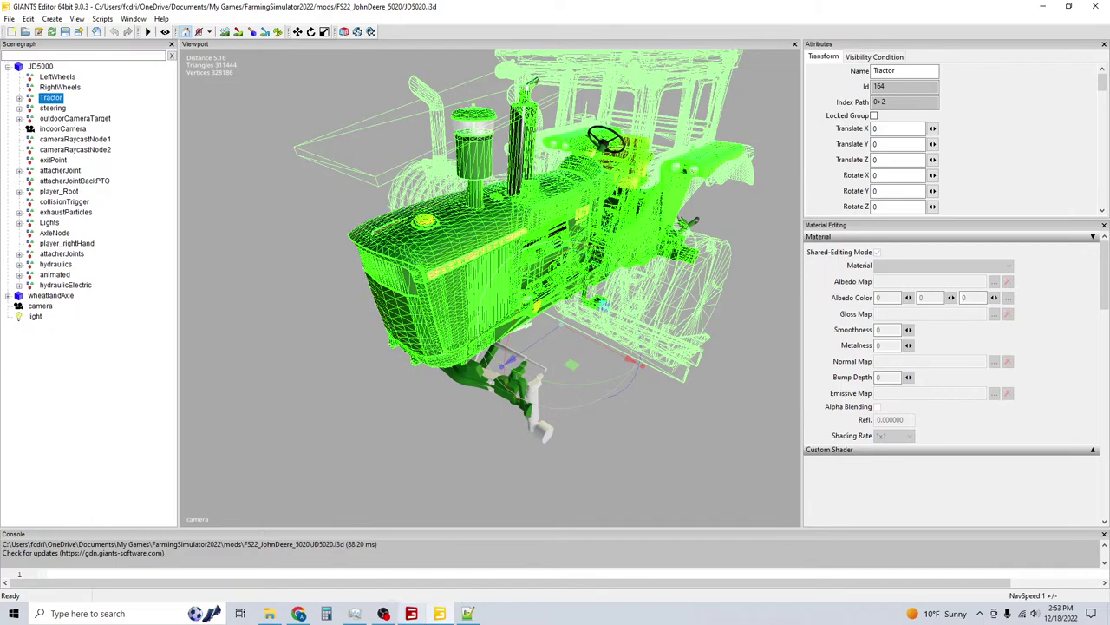
# Switch to Notepad++, expand the base and Front Weight sections of JD5020.xml, and place the cursor in the first No Weights node path.
pyautogui.click(468, 613)
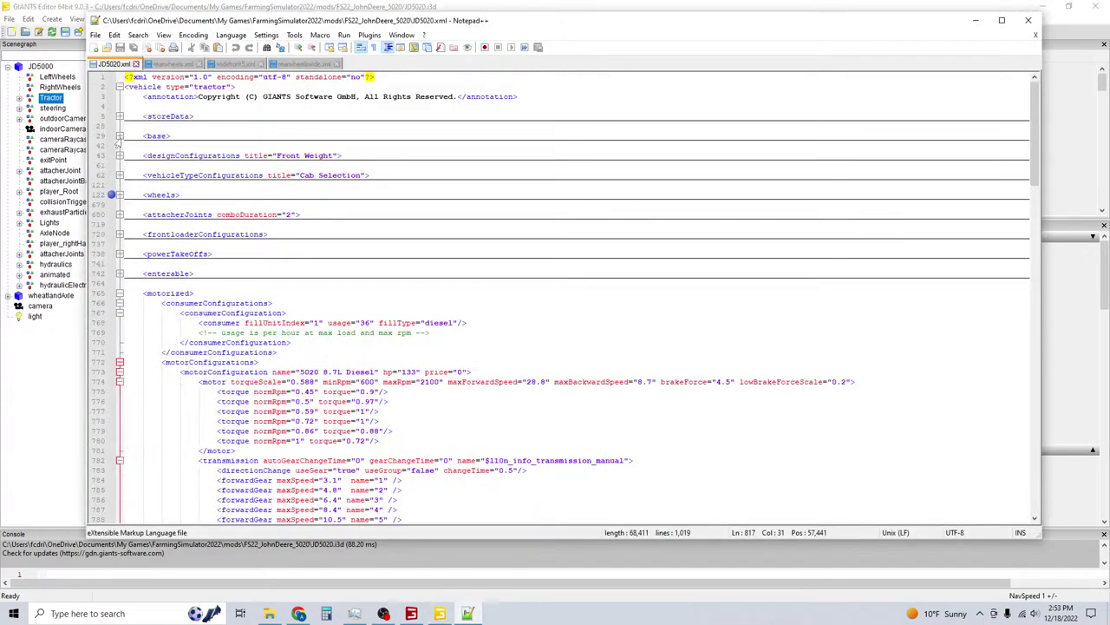
pyautogui.click(120, 137)
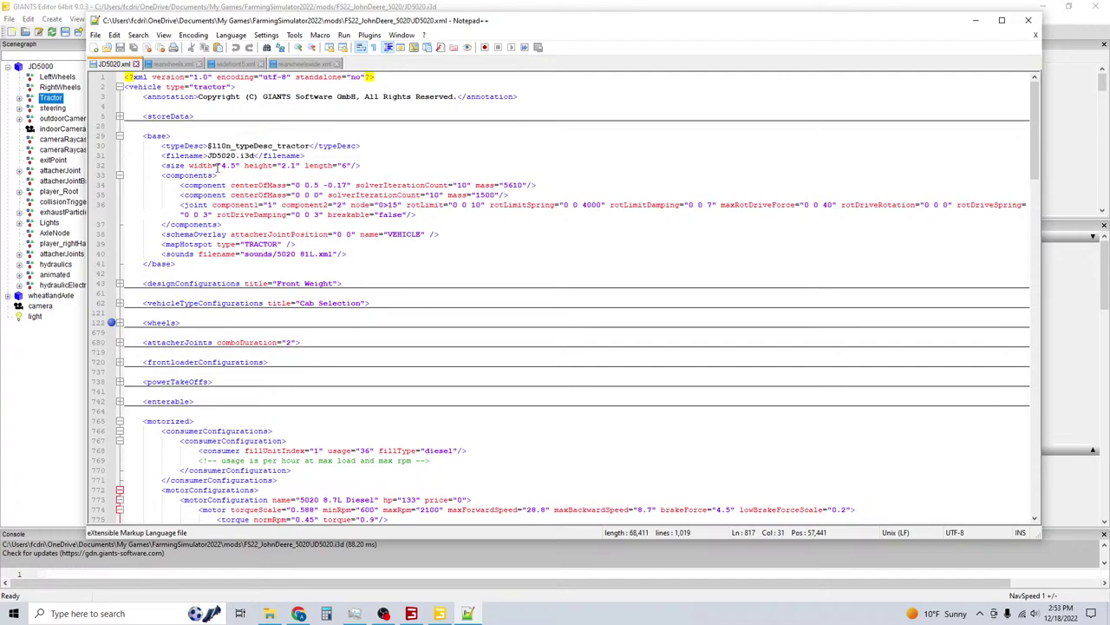
pyautogui.click(119, 284)
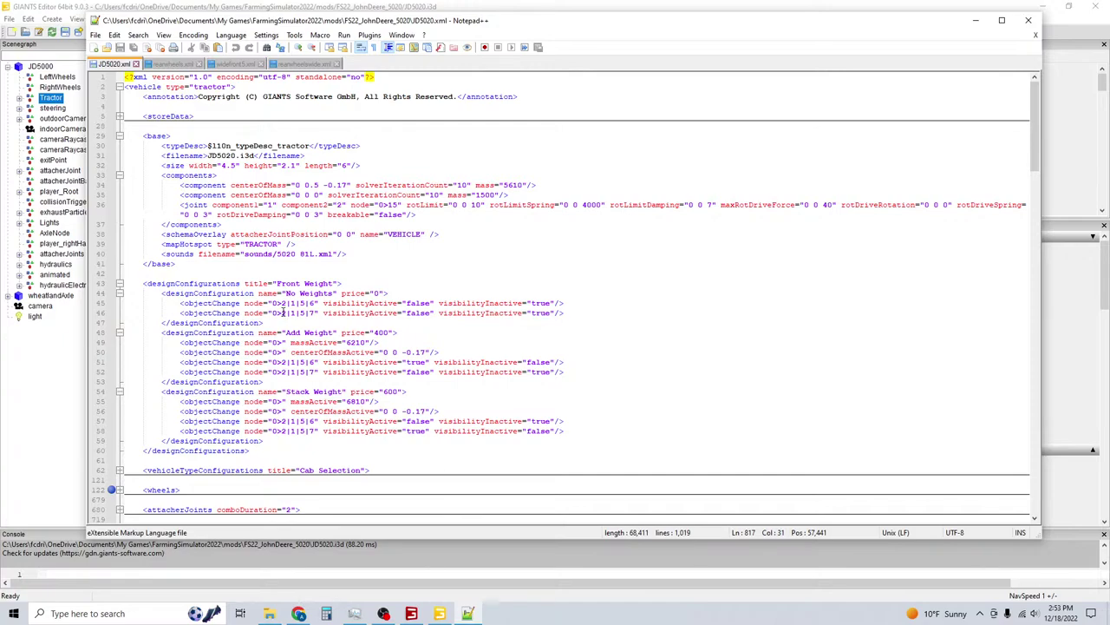
pyautogui.click(286, 304)
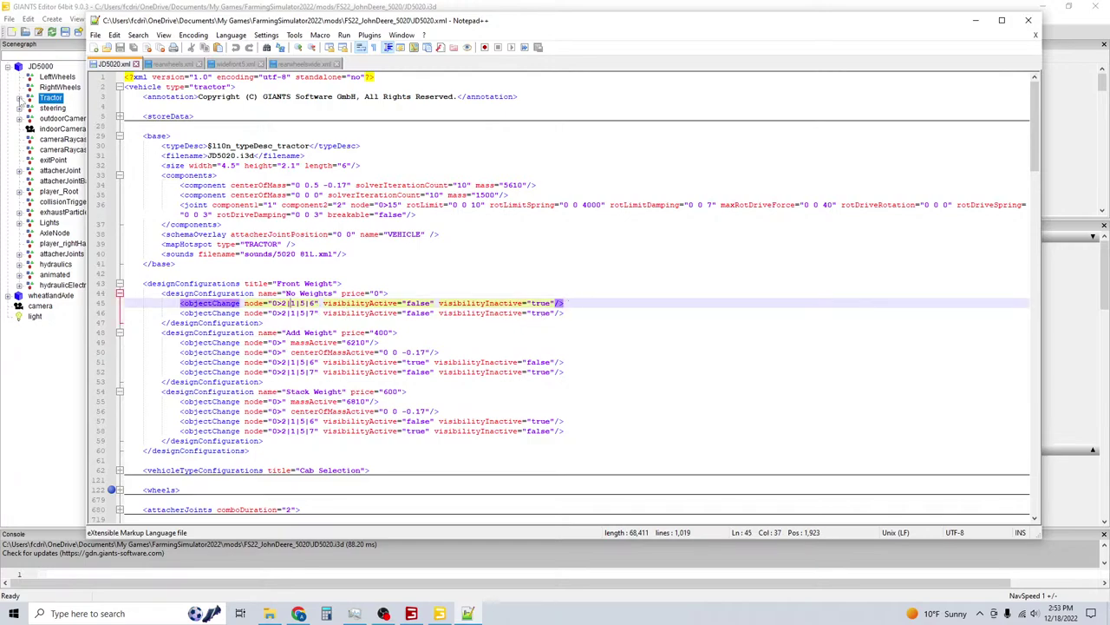
# Switch to GIANTS Editor, expand Tractor and its 5020 group, and look through tractoroptions and engineChoices for the front weight nodes.
pyautogui.click(19, 97)
pyautogui.click(30, 108)
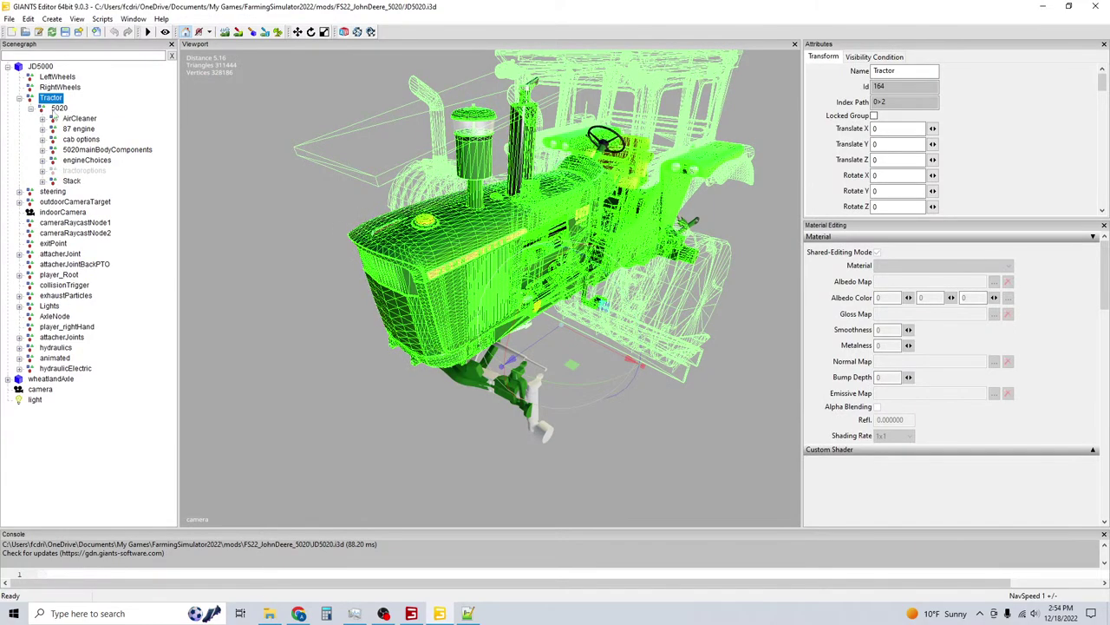
pyautogui.press('Escape')
pyautogui.click(42, 170)
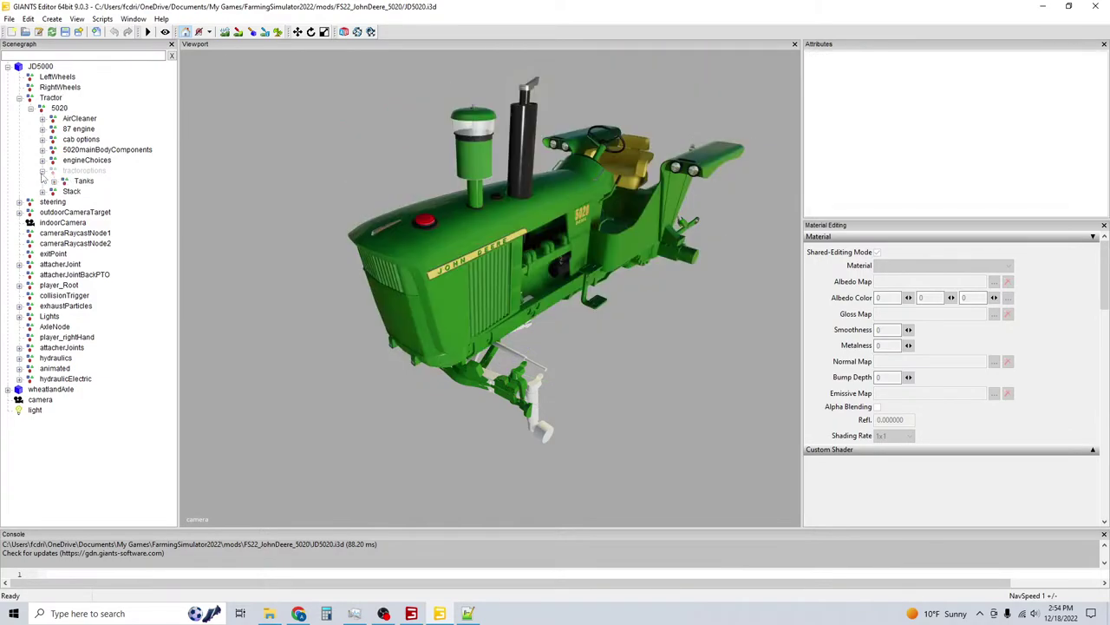
pyautogui.click(42, 171)
pyautogui.click(42, 160)
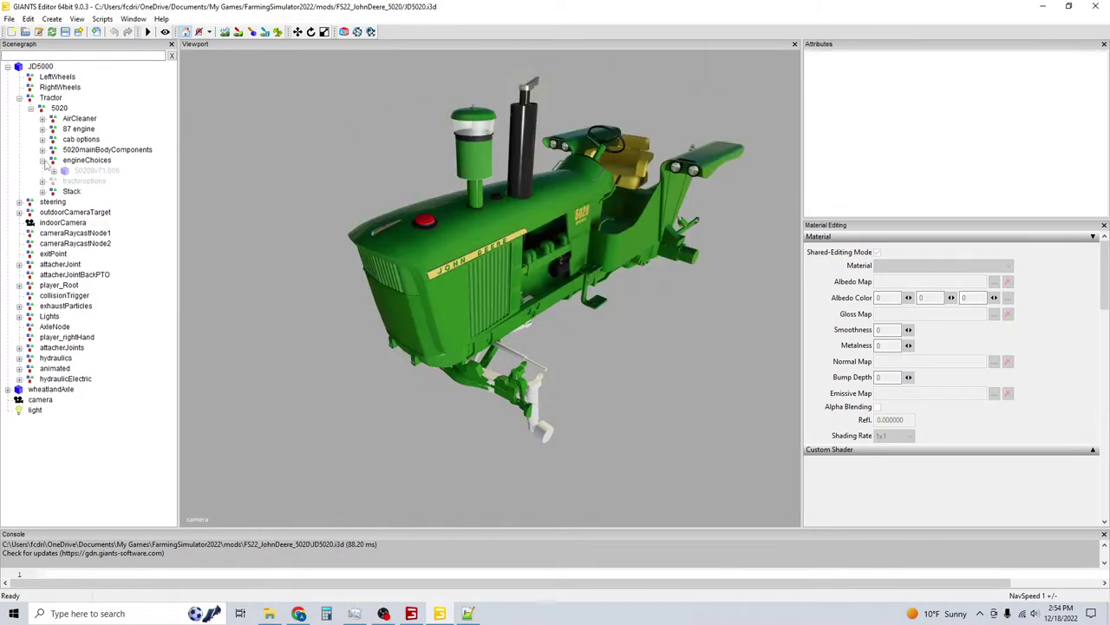
pyautogui.click(42, 160)
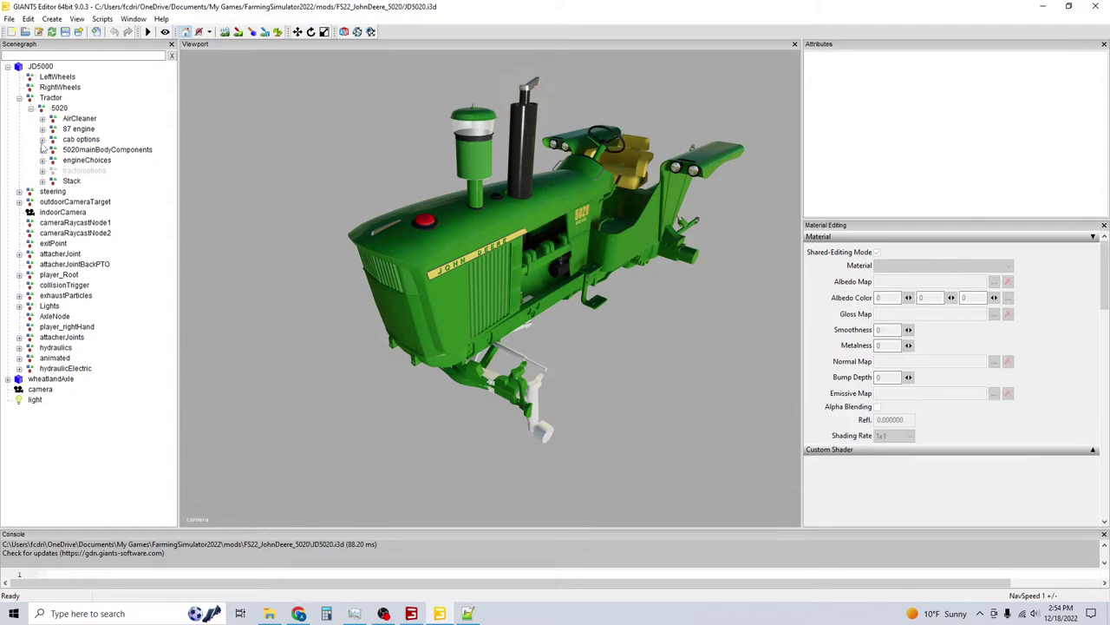
# Expand cab options and check the index paths of singleSlab and 5020stackedweight.
pyautogui.click(42, 139)
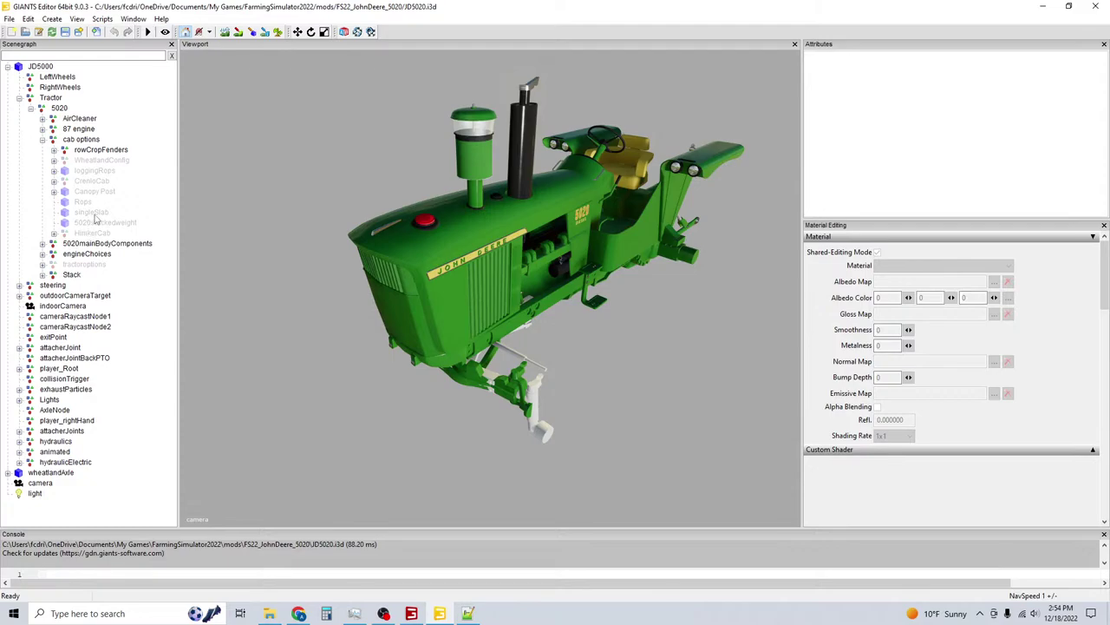
pyautogui.click(94, 216)
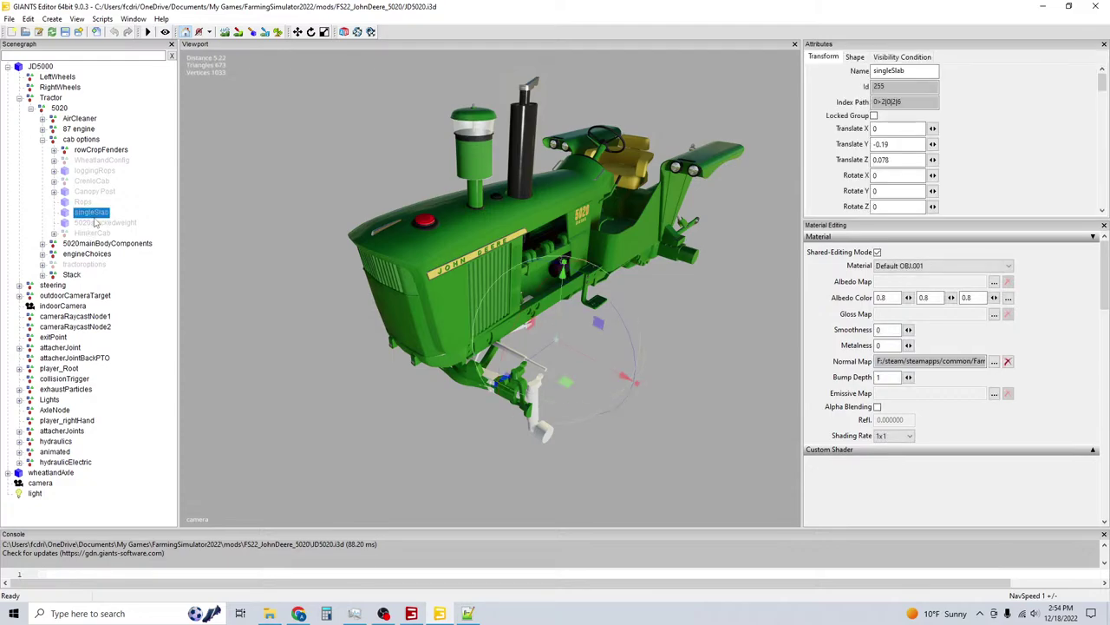
pyautogui.click(96, 223)
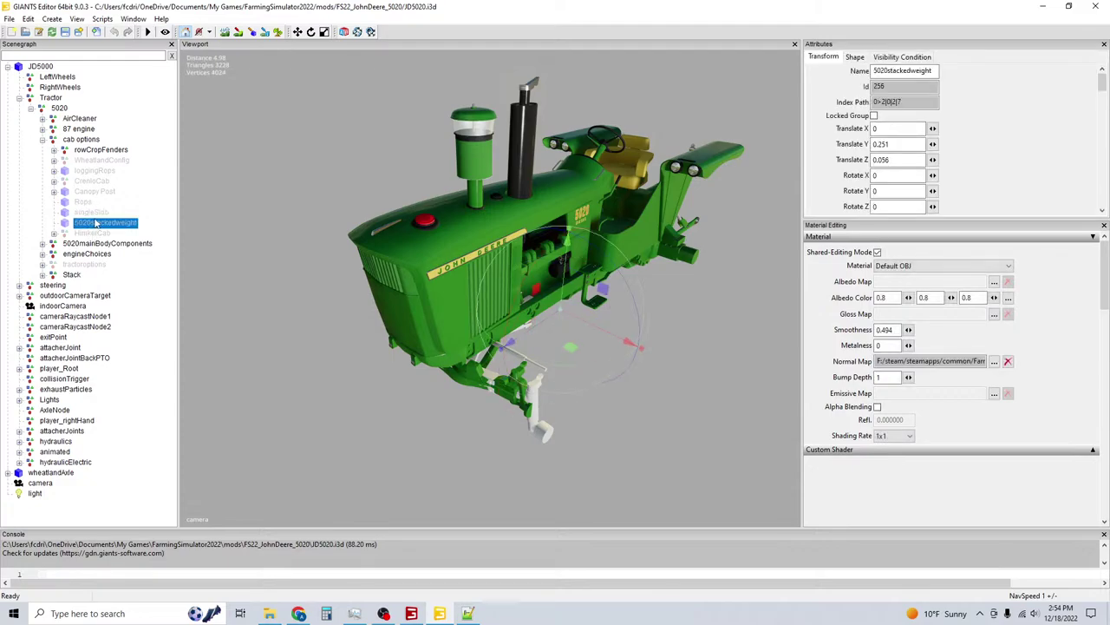
pyautogui.press('Up')
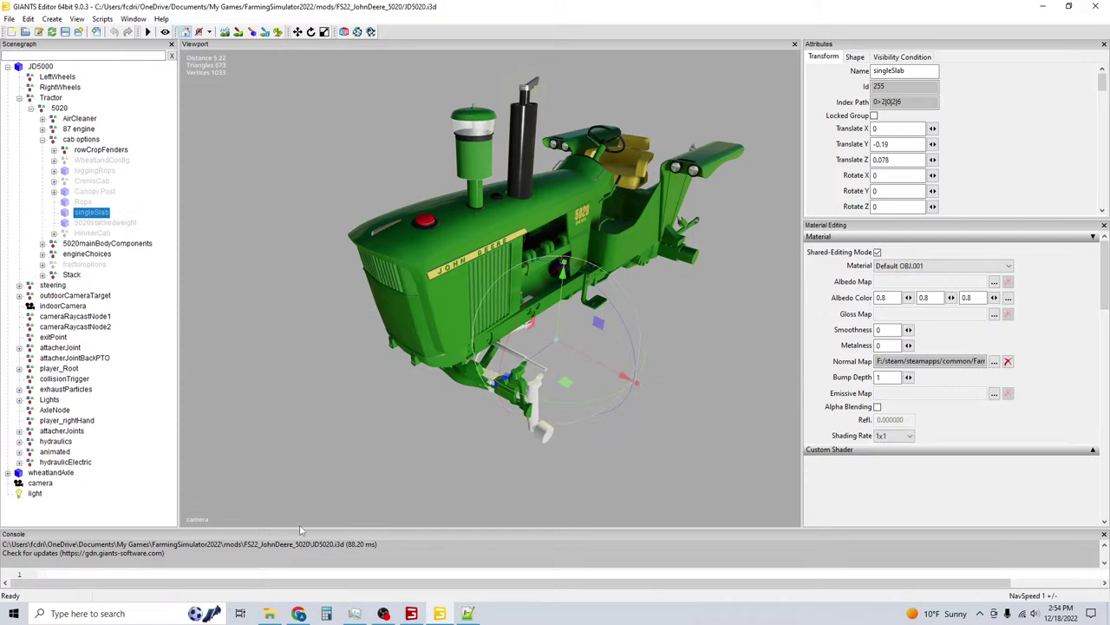
# Switch to Notepad++ and set the first No Weights objectChange node to 0>2|0|2|6.
pyautogui.hotkey('alt', 'Tab')
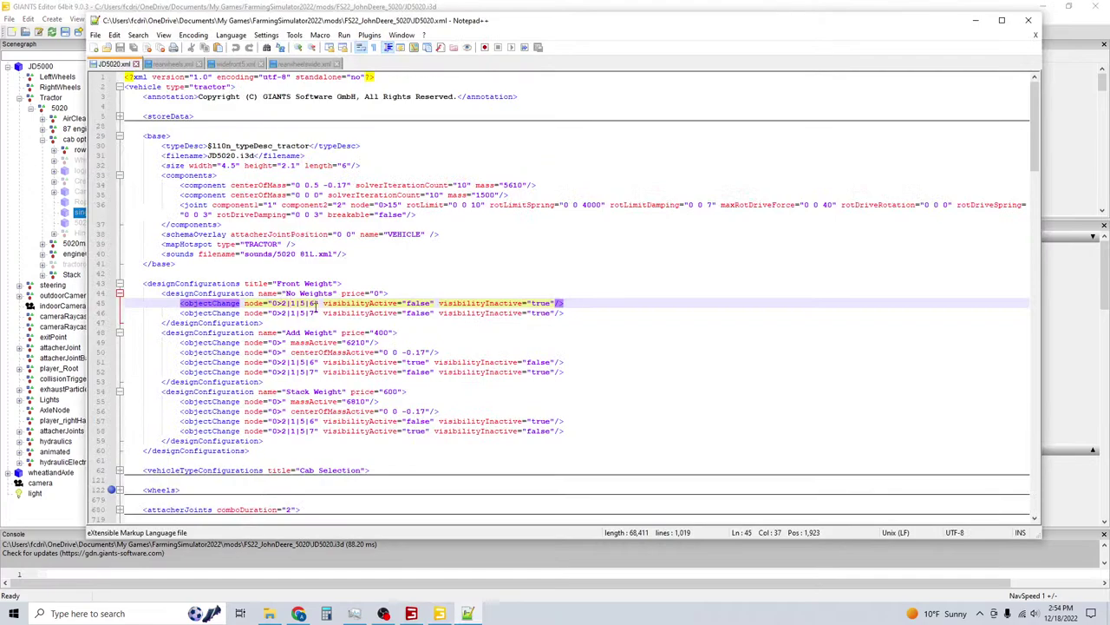
pyautogui.press('Right')
pyautogui.press('Right')
pyautogui.press('Right')
pyautogui.press('BackSpace')
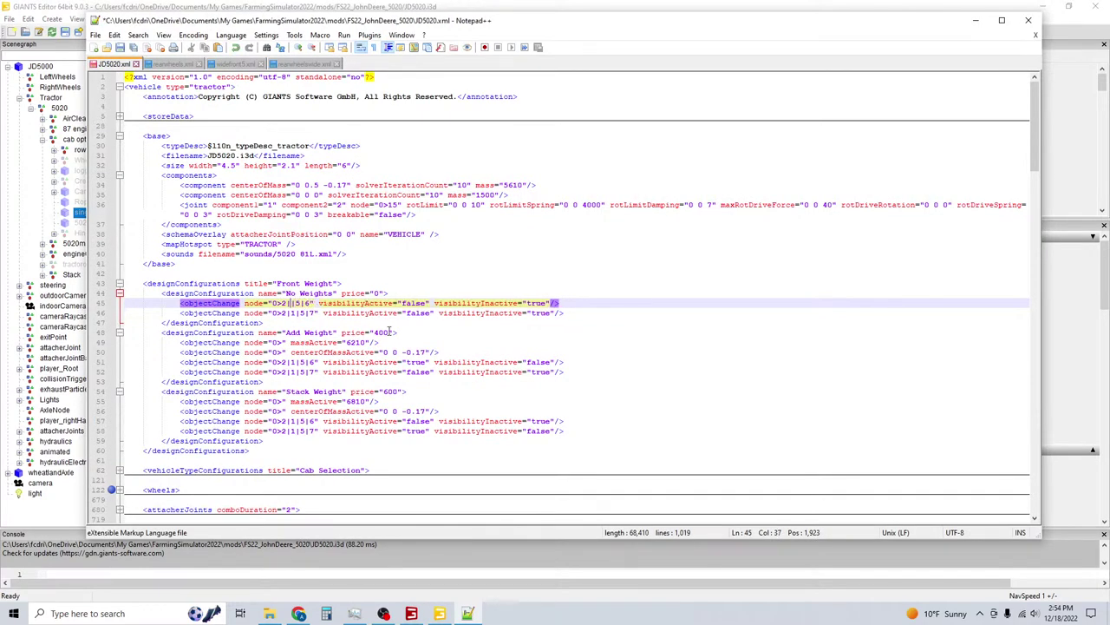
pyautogui.write('2')
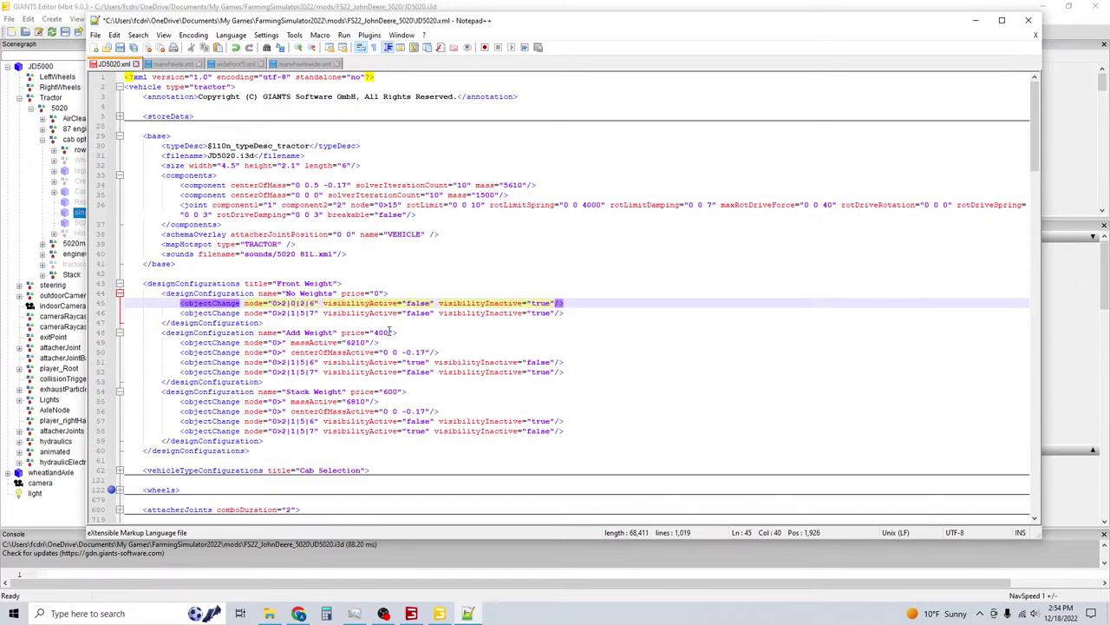
# Set the second No Weights objectChange node to 0>2|0|2|7 and save JD5020.xml.
pyautogui.press('Down')
pyautogui.press('BackSpace')
pyautogui.write('2')
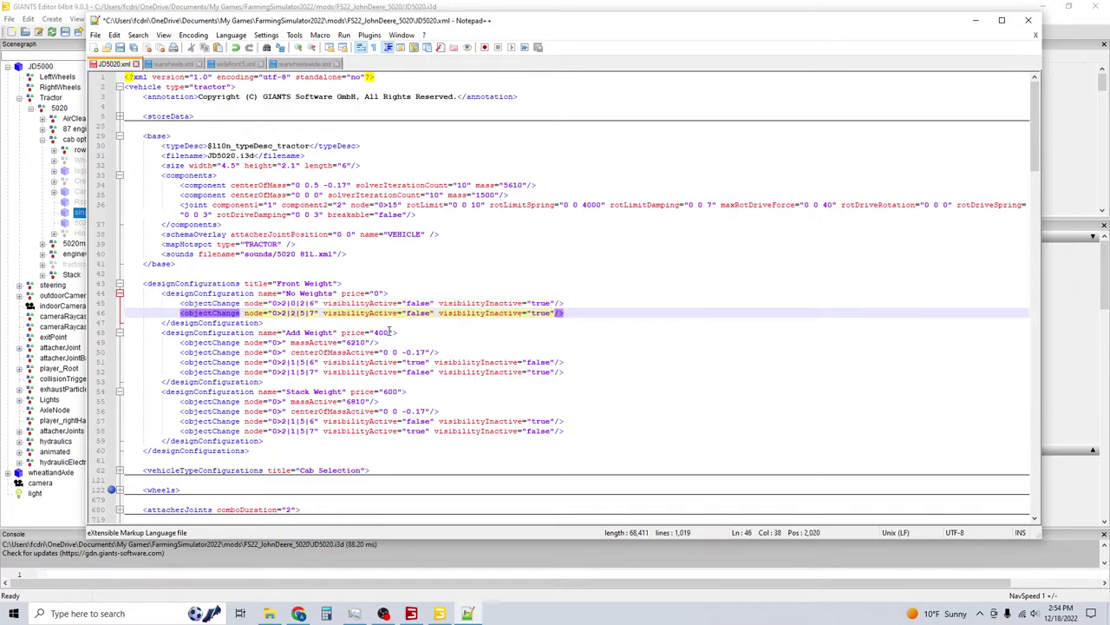
pyautogui.press('Down')
pyautogui.press('Up')
pyautogui.press('Delete')
pyautogui.write('2')
pyautogui.click(119, 48)
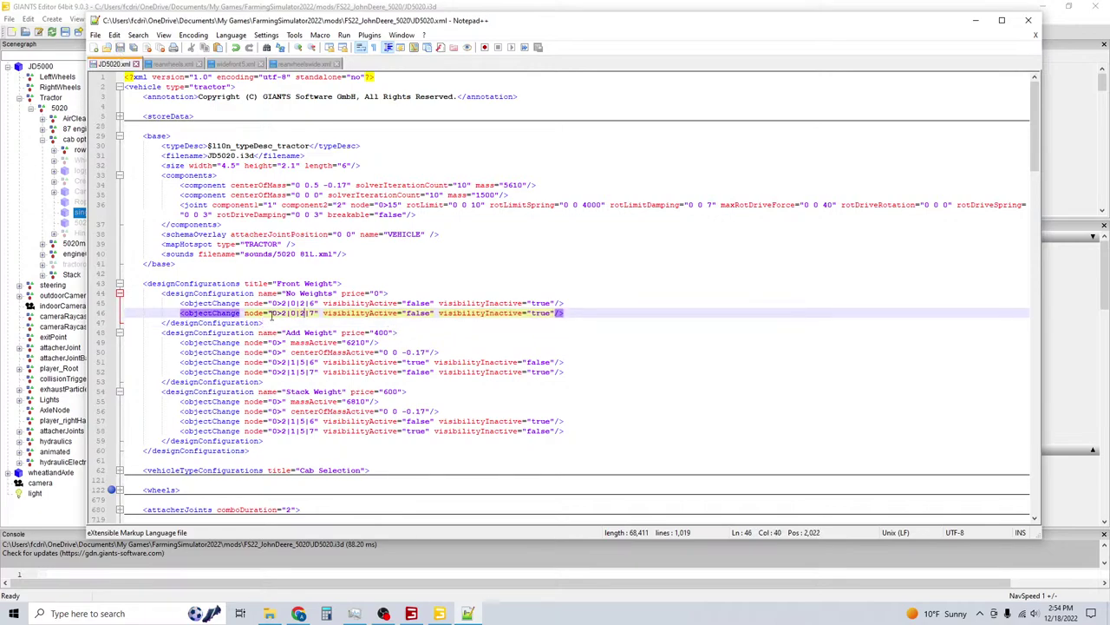
# Copy the node path 0>2|0|2|6 over the outdated 0>2|1|5|6 paths in the Add Weight and Stack Weight configurations.
pyautogui.click(294, 362)
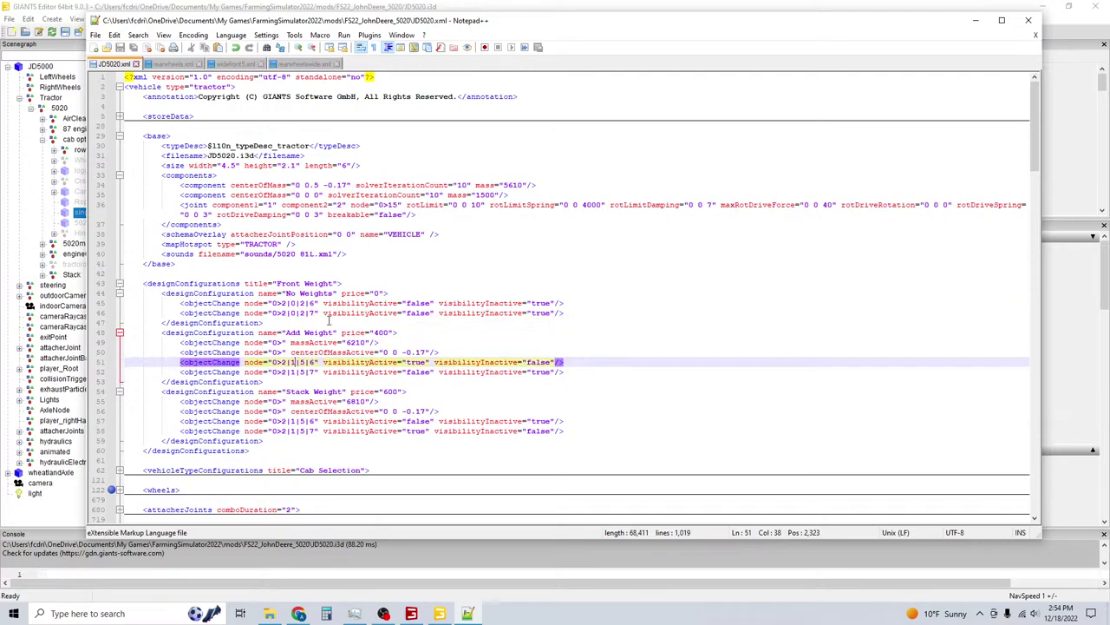
pyautogui.moveTo(314, 303); pyautogui.dragTo(272, 304)
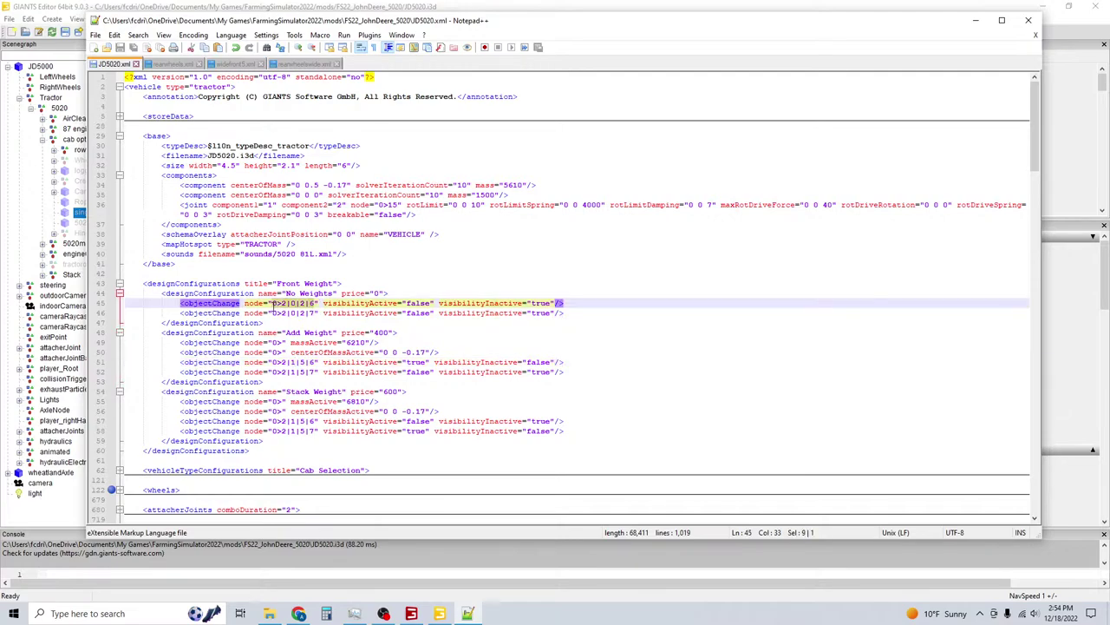
pyautogui.rightClick(277, 303)
pyautogui.click(315, 323)
pyautogui.moveTo(315, 362); pyautogui.dragTo(272, 363)
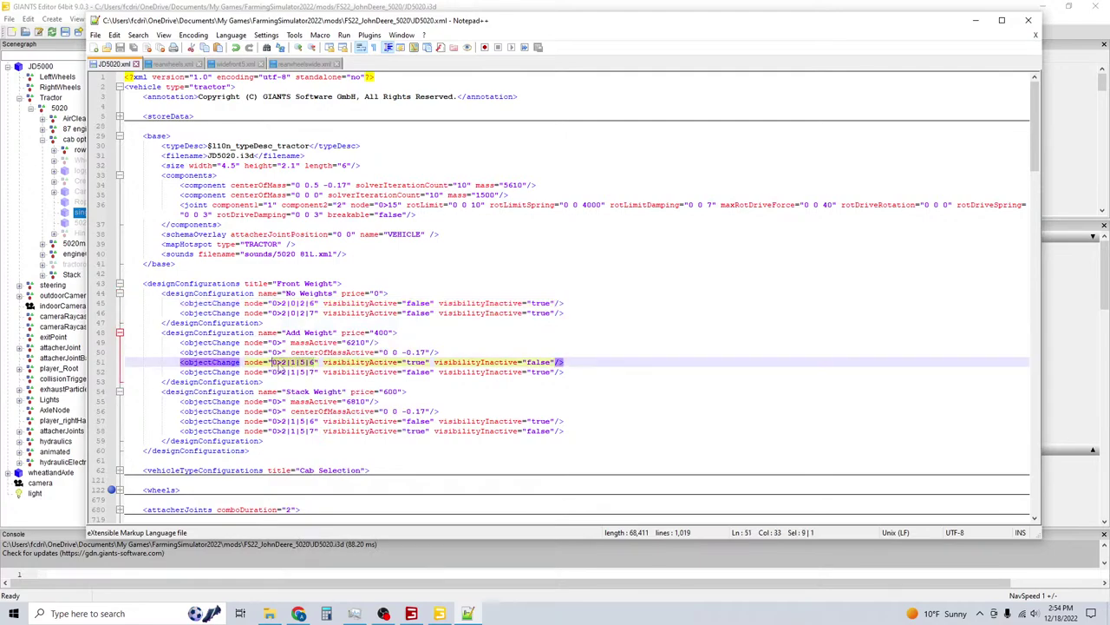
pyautogui.hotkey('ctrl', 'v')
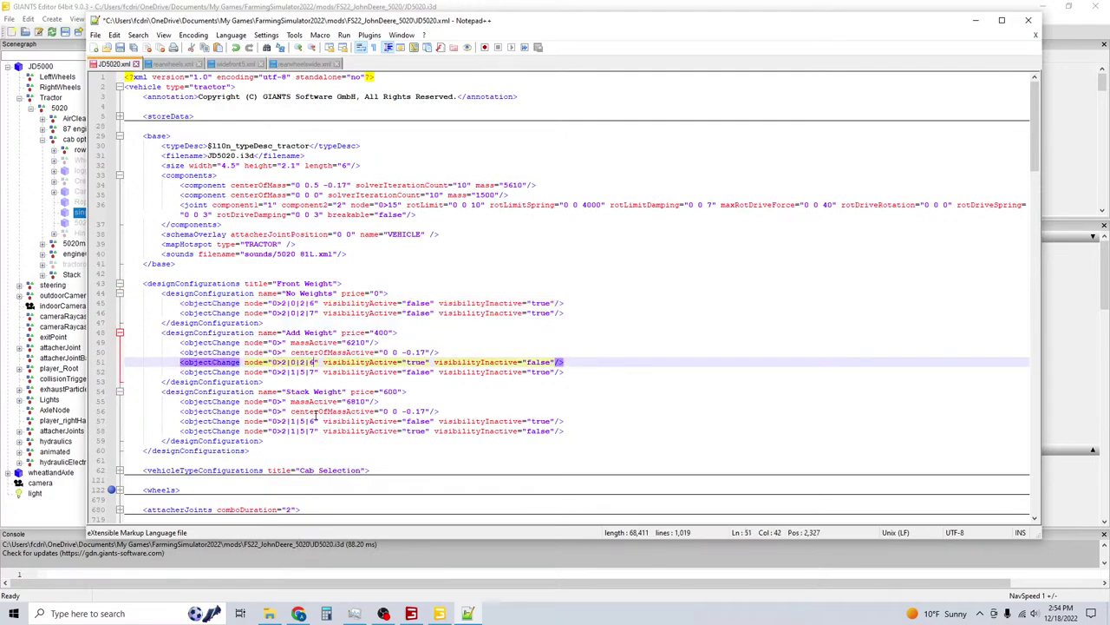
pyautogui.moveTo(315, 420); pyautogui.dragTo(271, 422)
pyautogui.hotkey('ctrl', 'v')
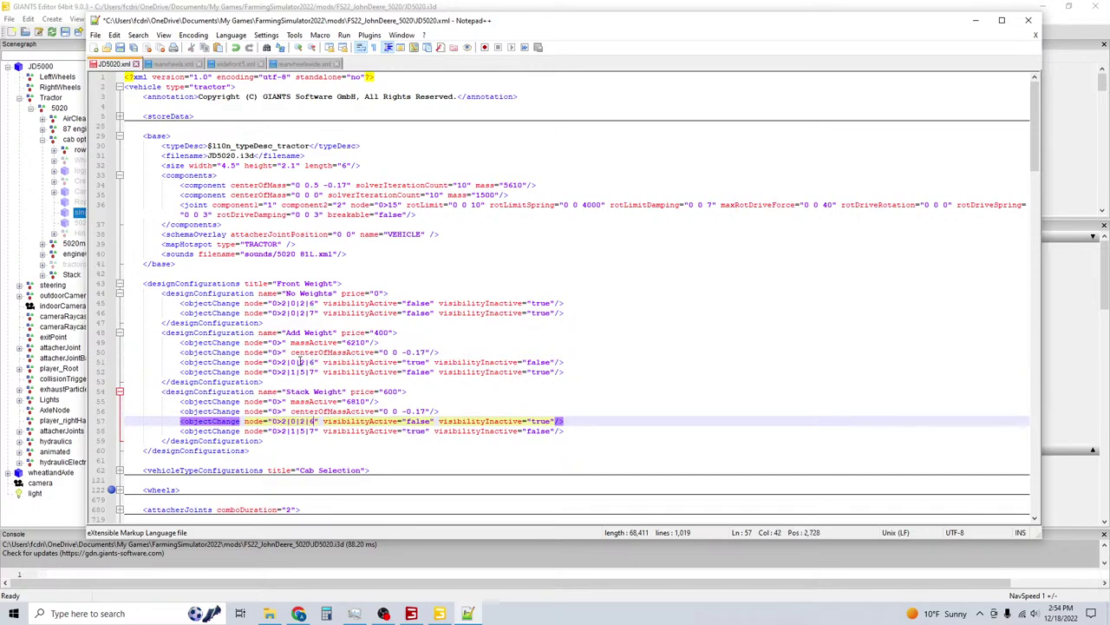
# Copy the node path 0>2|0|2|7 over the outdated 0>2|1|5|7 paths in the Add Weight and Stack Weight configurations.
pyautogui.moveTo(314, 313); pyautogui.dragTo(271, 313)
pyautogui.rightClick(276, 313)
pyautogui.click(304, 334)
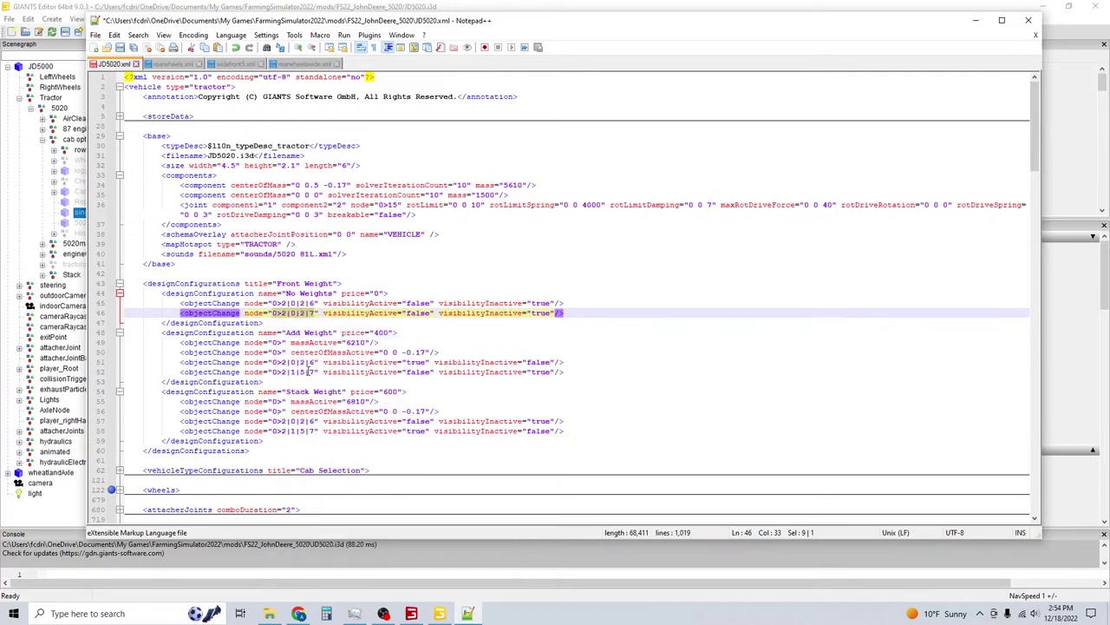
pyautogui.moveTo(316, 372); pyautogui.dragTo(272, 372)
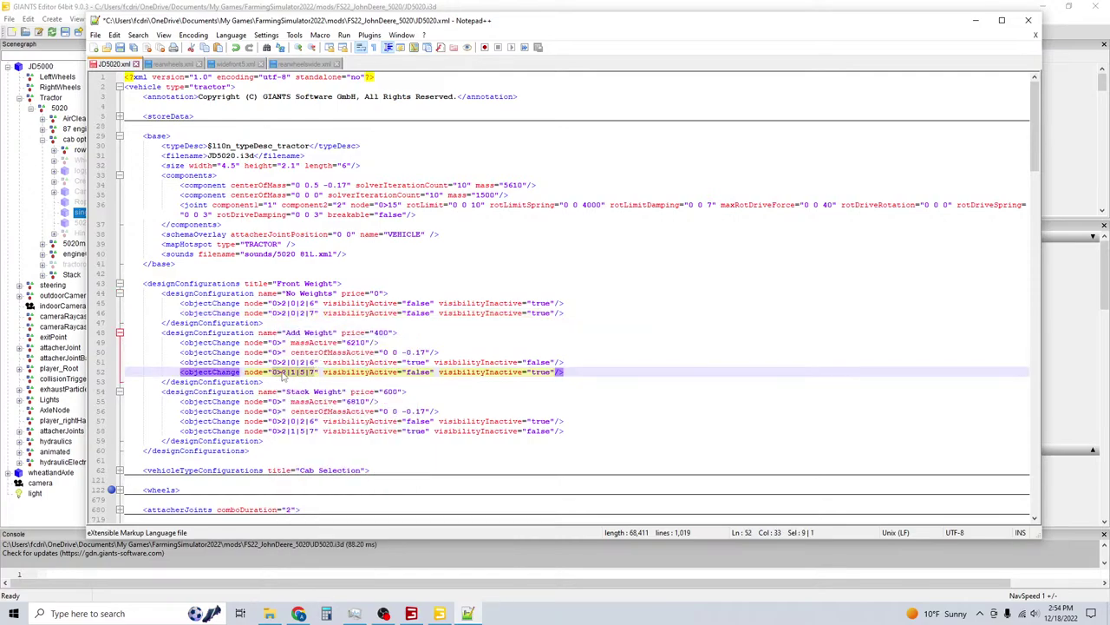
pyautogui.hotkey('ctrl', 'v')
pyautogui.click(309, 431)
pyautogui.moveTo(314, 431); pyautogui.dragTo(272, 431)
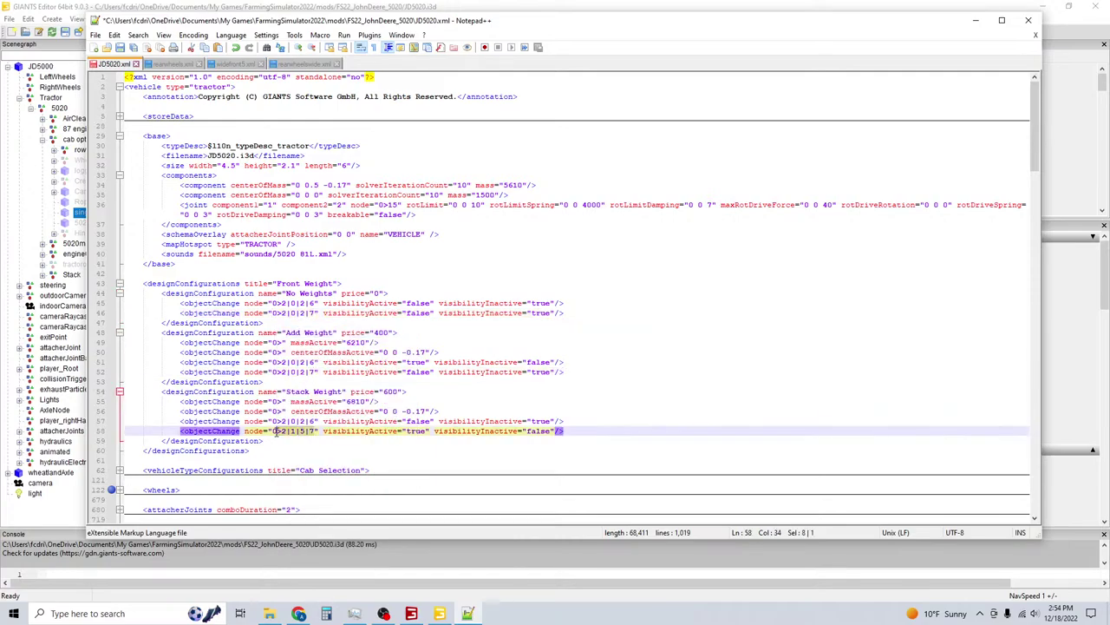
pyautogui.hotkey('ctrl', 'v')
# Switch to Farming Simulator and inspect the 5020 tractor and its logged index errors.
pyautogui.hotkey('alt', 'Tab')
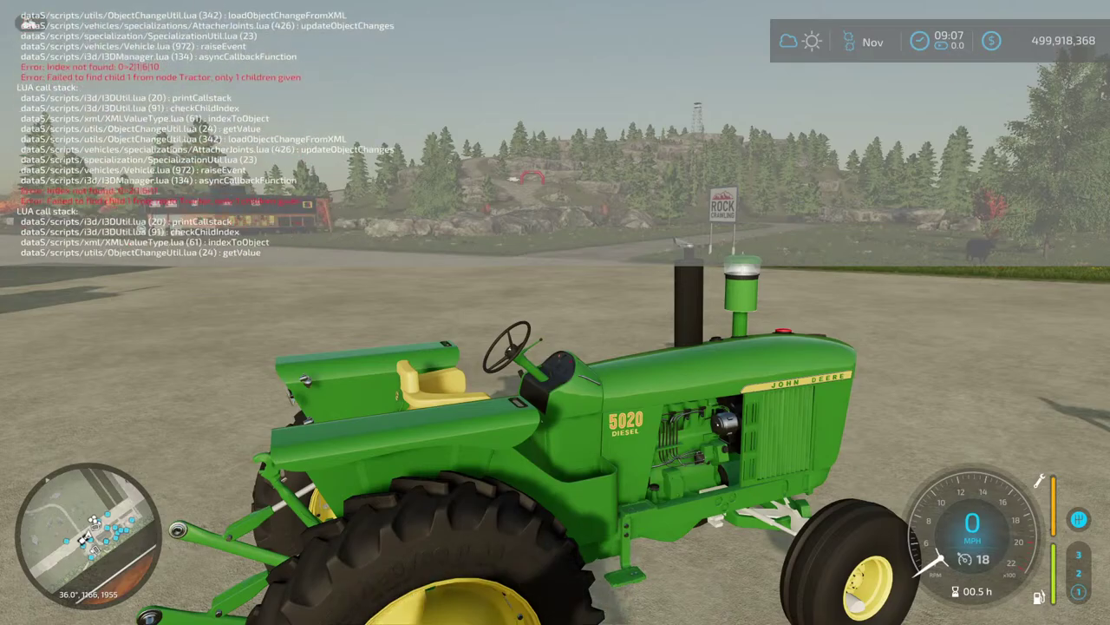
pyautogui.moveTo(555, 313); pyautogui.dragTo(659, 347, button='right')
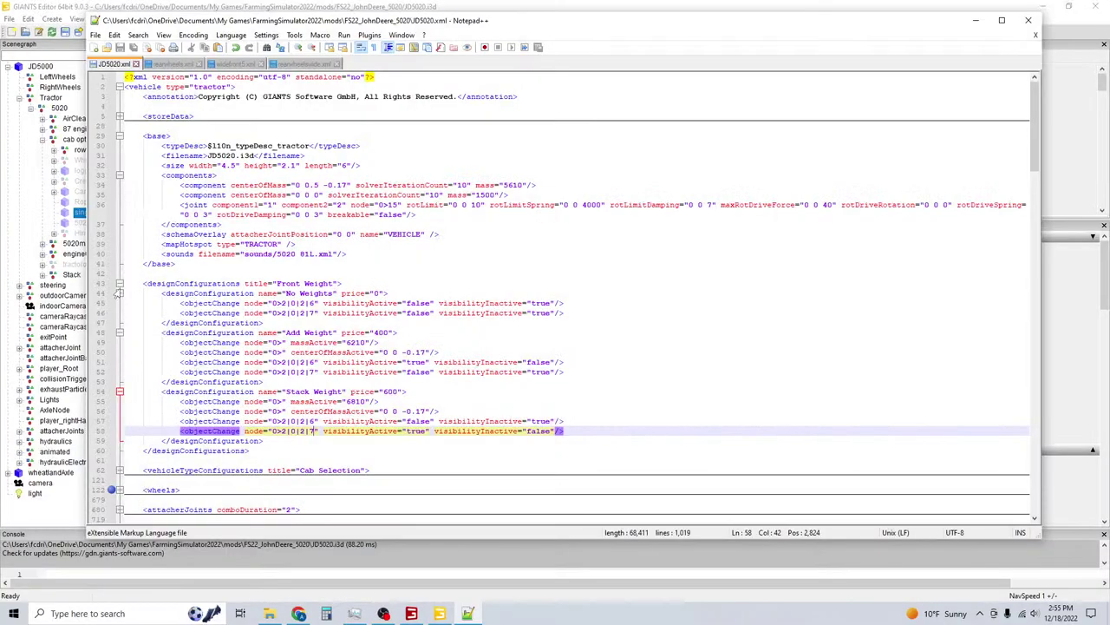
# In JD5020.xml in Notepad++, collapse the Front Weight design configurations and expand the Cab Selection vehicle type configurations.
pyautogui.click(120, 284)
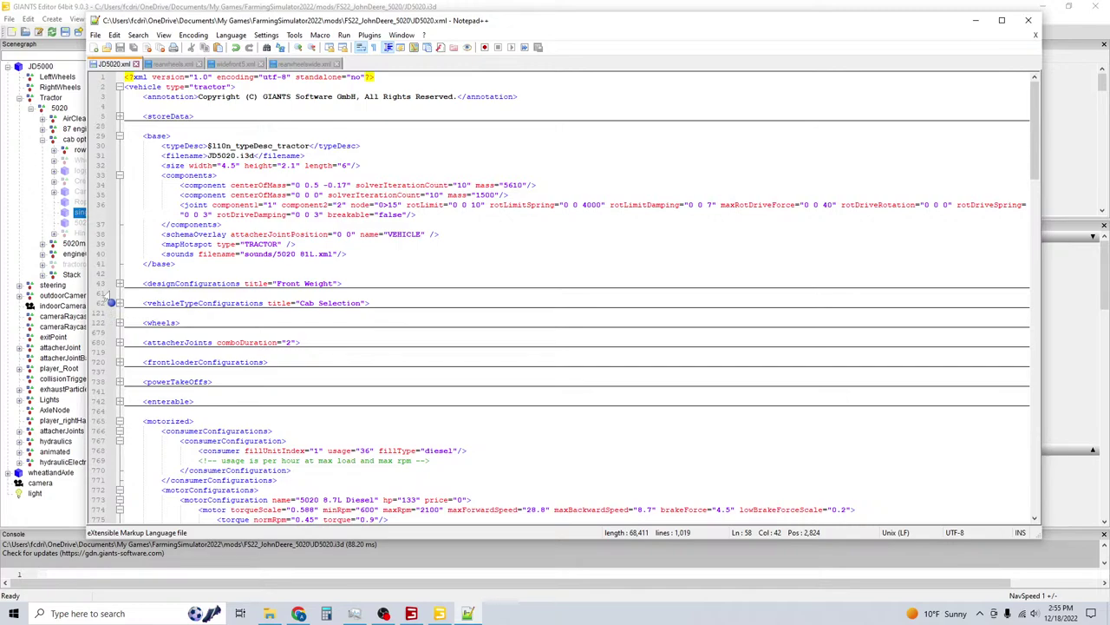
pyautogui.click(118, 303)
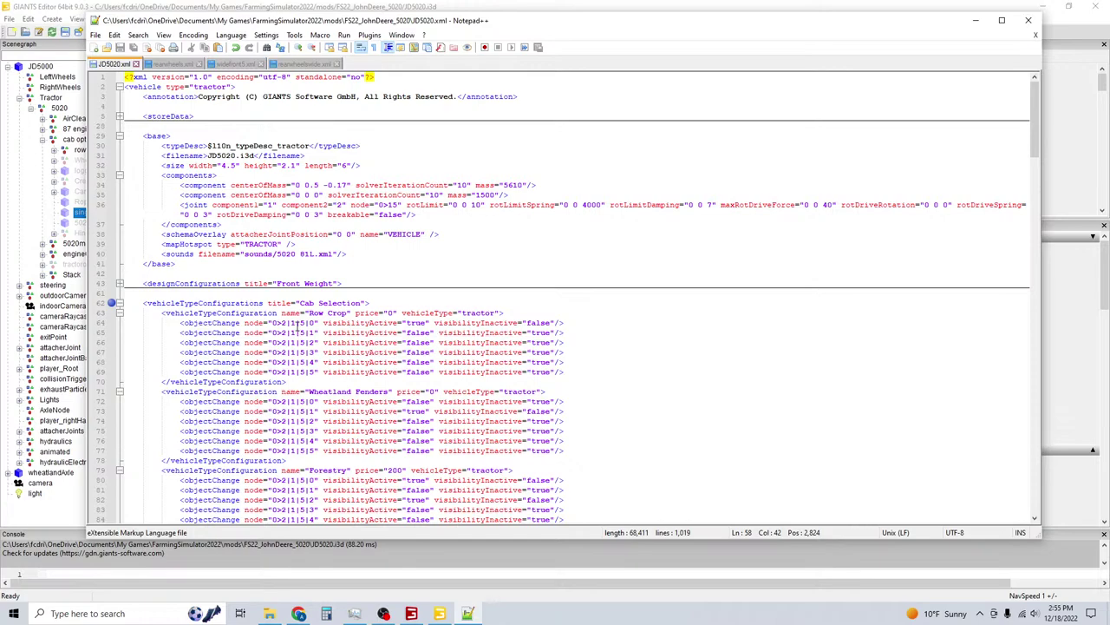
# Check the index paths of the CrenloCab and rowCropFenders nodes in GIANTS Editor against the Row Crop configuration in JD5020.xml.
pyautogui.hotkey('alt', 'Tab')
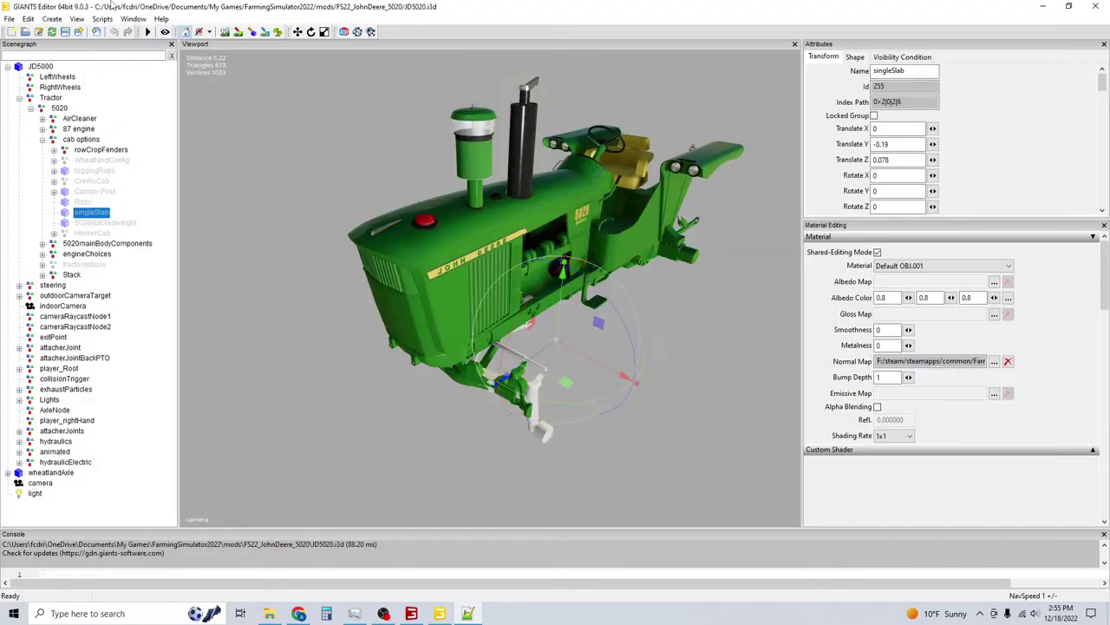
pyautogui.click(87, 181)
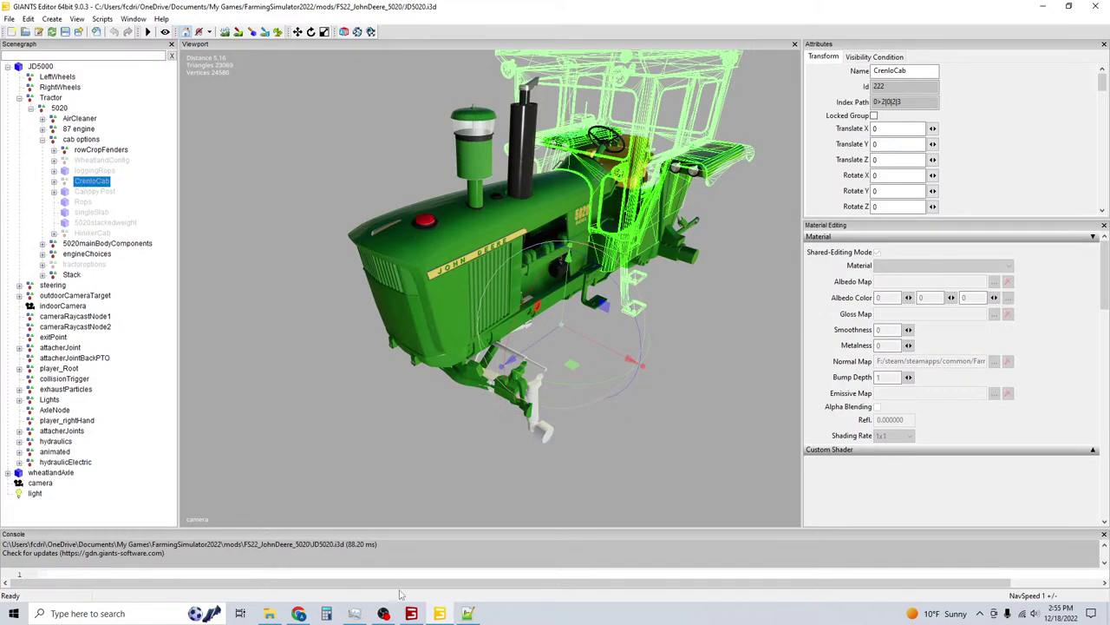
pyautogui.click(467, 610)
pyautogui.click(81, 197)
pyautogui.click(99, 152)
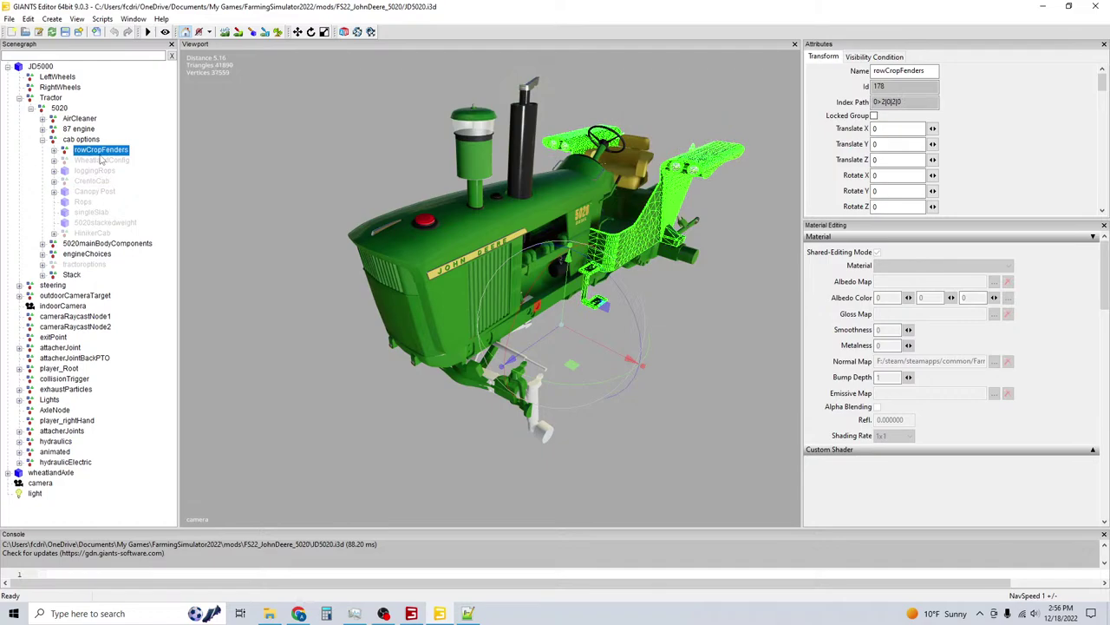
pyautogui.click(354, 613)
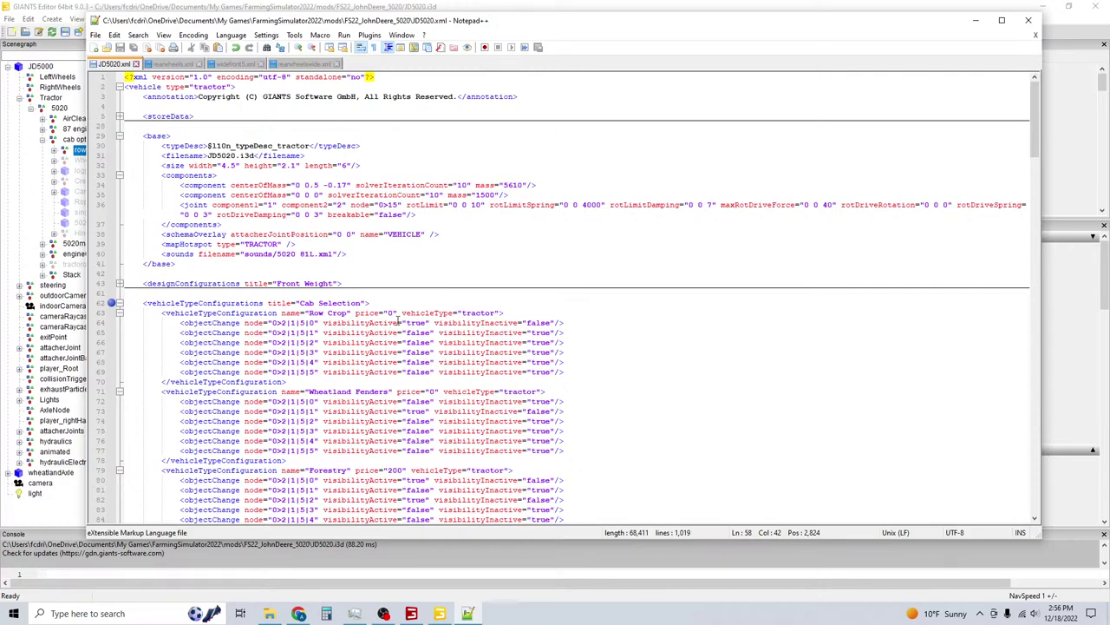
pyautogui.click(414, 322)
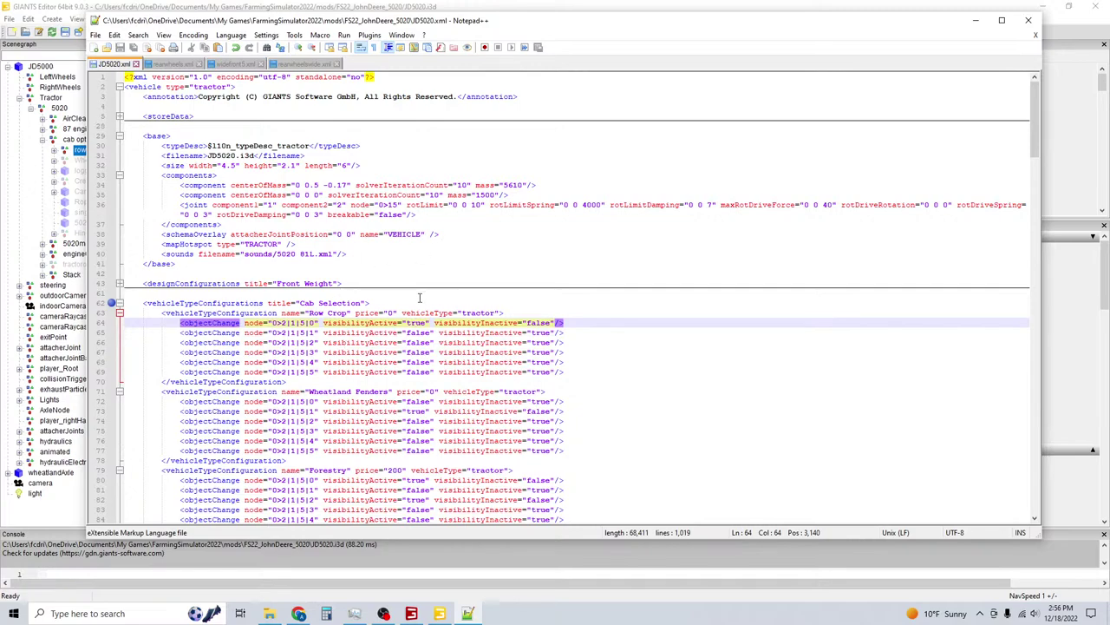
# Collapse the motorized section of JD5020.xml and return to the Cab Selection configurations.
pyautogui.scroll(-20, 429, 269)
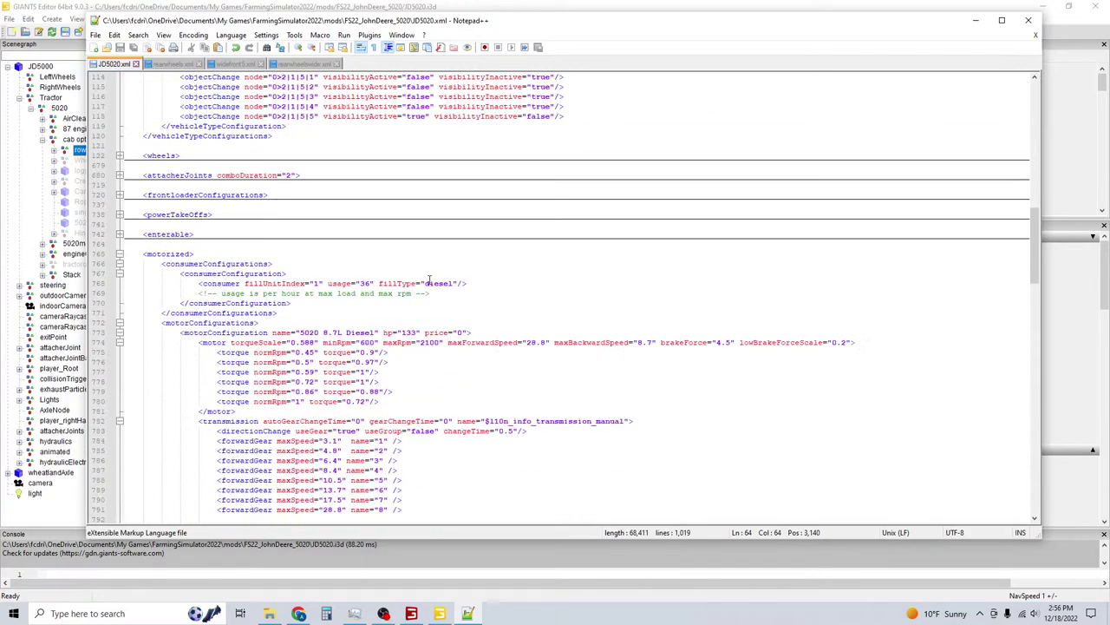
pyautogui.scroll(7, 429, 280)
pyautogui.scroll(-5, 430, 280)
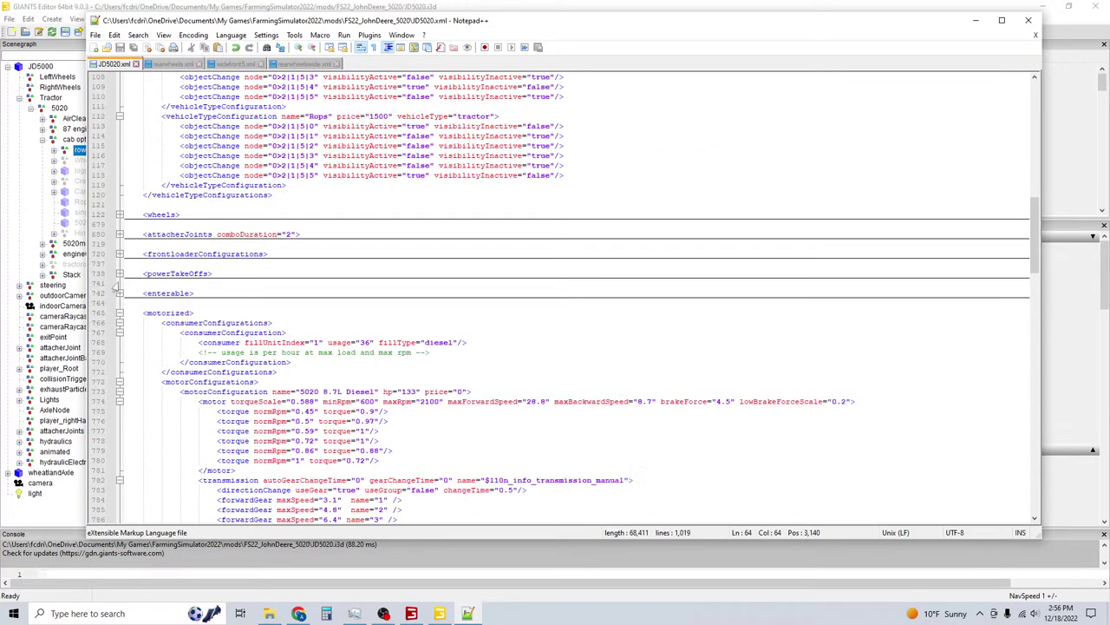
pyautogui.click(119, 312)
pyautogui.scroll(20, 209, 282)
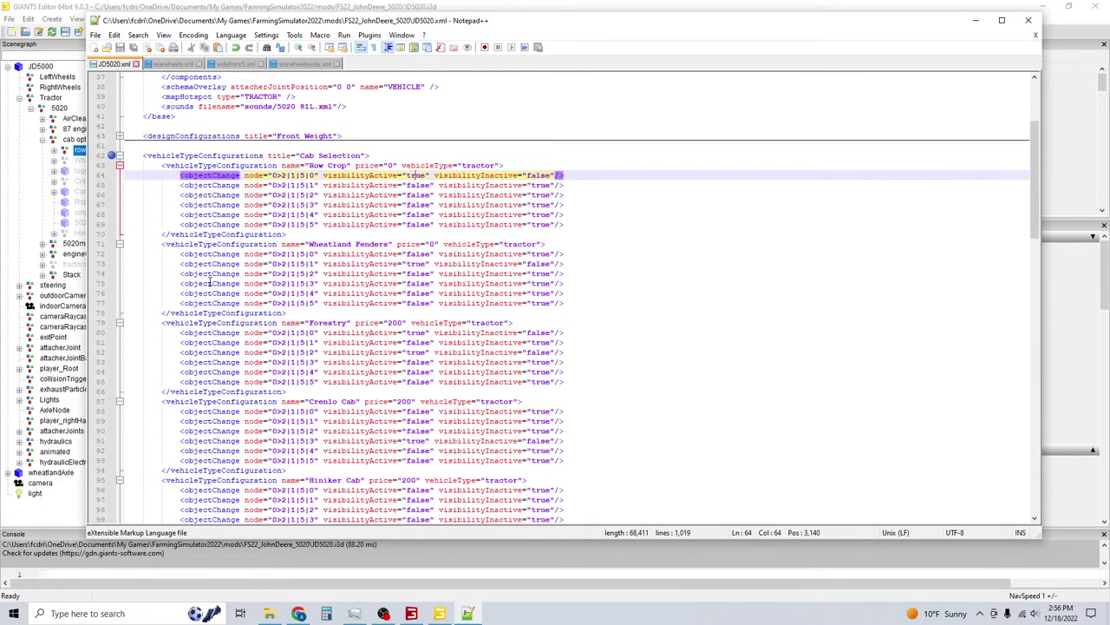
pyautogui.scroll(5, 209, 282)
# Switch to GIANTS Editor and examine the index paths of the Stack, tractoroptions and engineChoices groups under the Tractor's 5020 node.
pyautogui.click(53, 6)
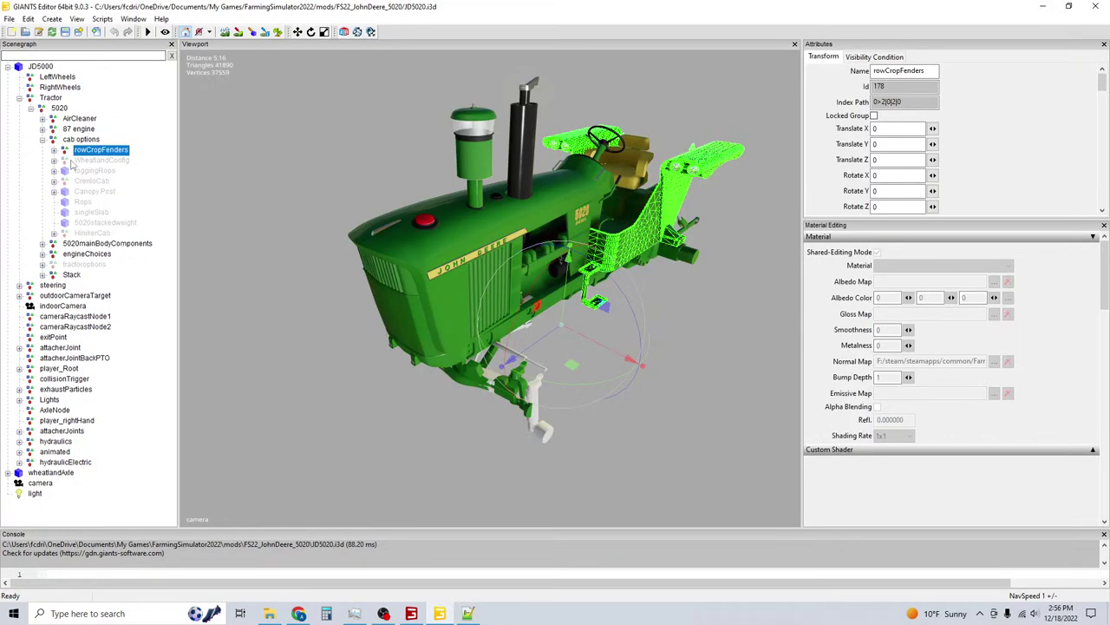
pyautogui.click(19, 98)
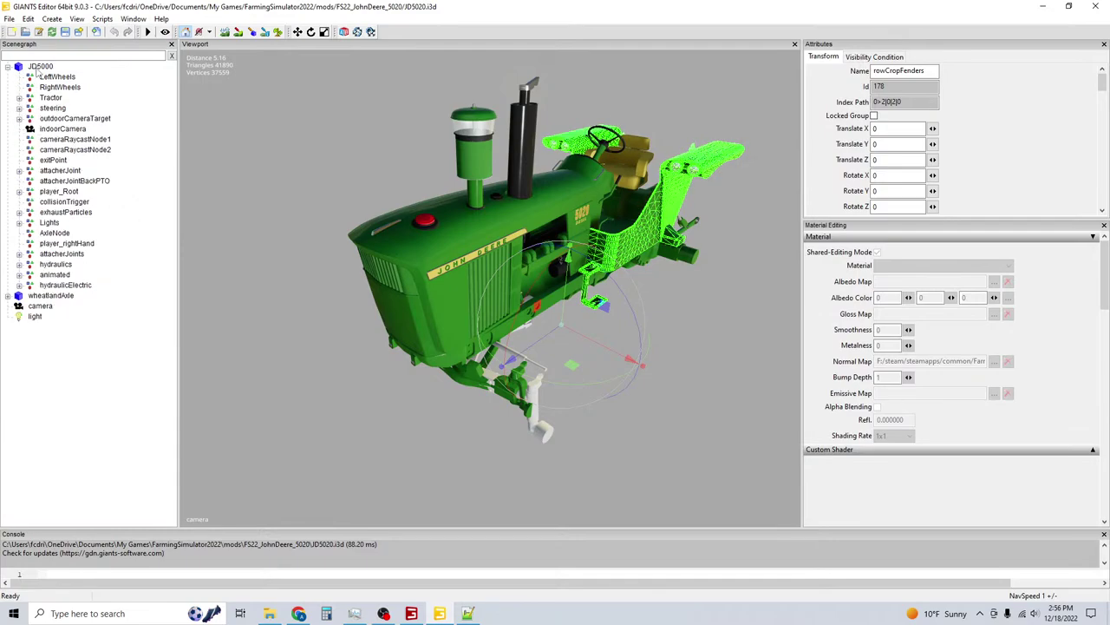
pyautogui.click(8, 68)
pyautogui.click(9, 67)
pyautogui.click(19, 101)
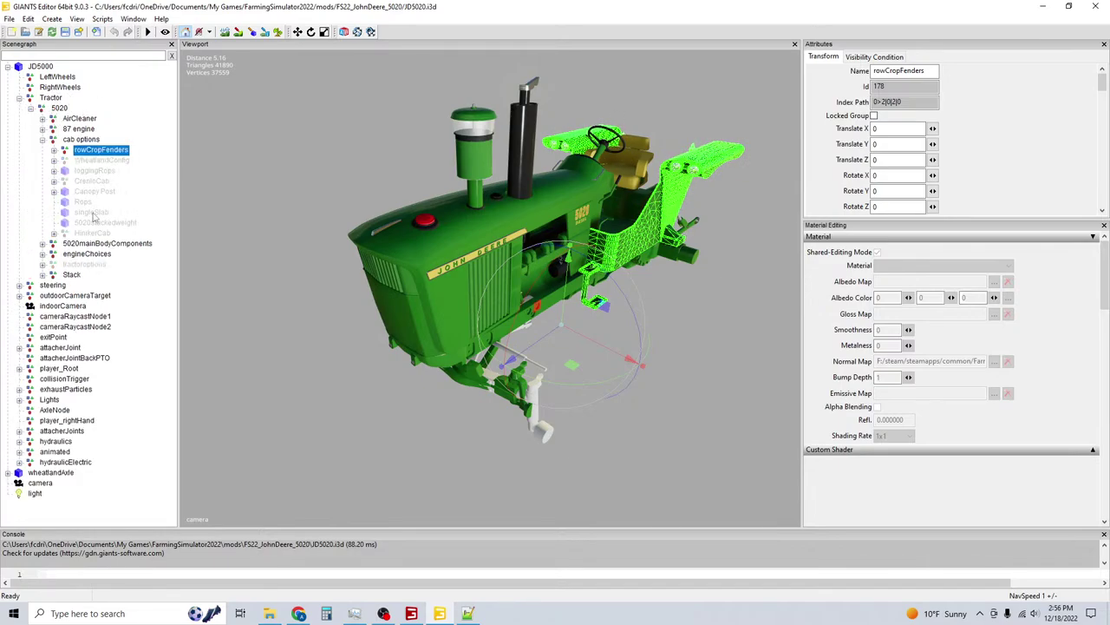
pyautogui.click(72, 275)
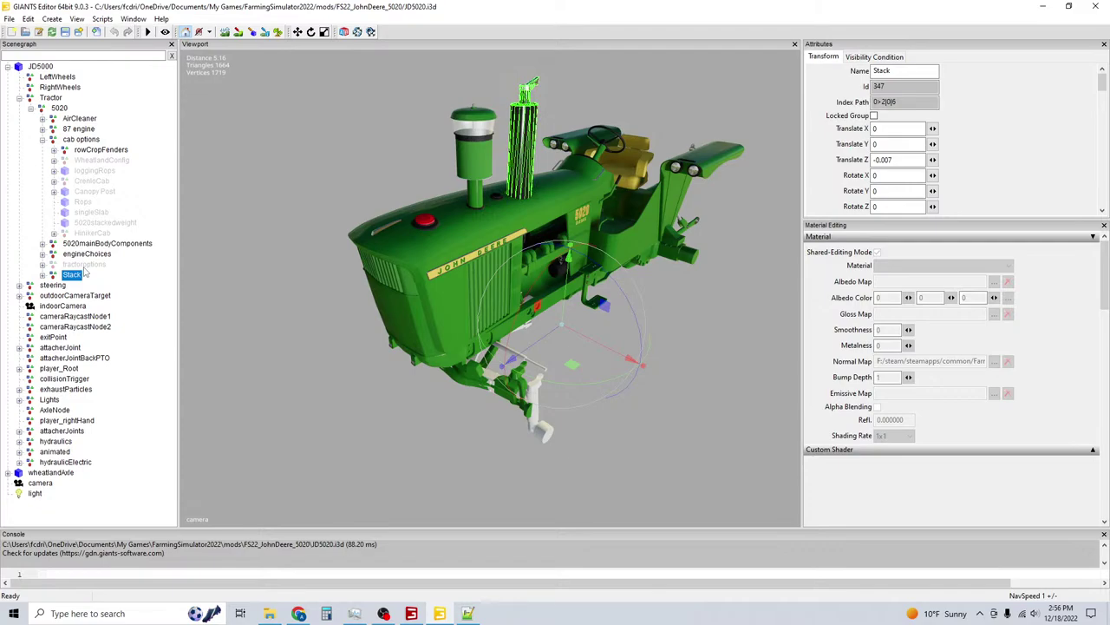
pyautogui.press('Up')
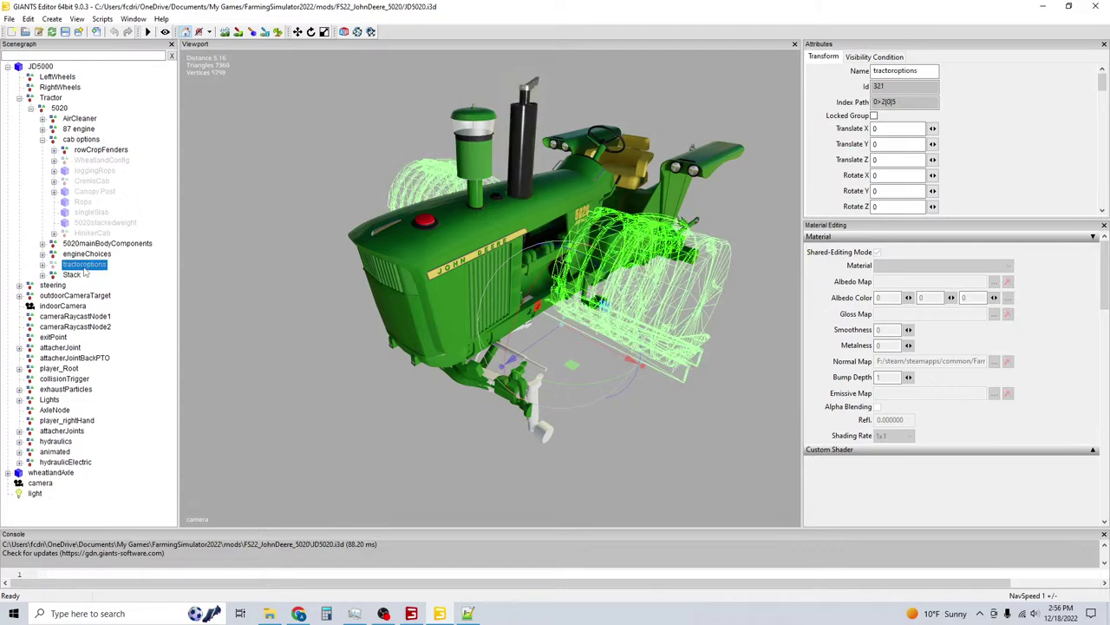
pyautogui.click(87, 254)
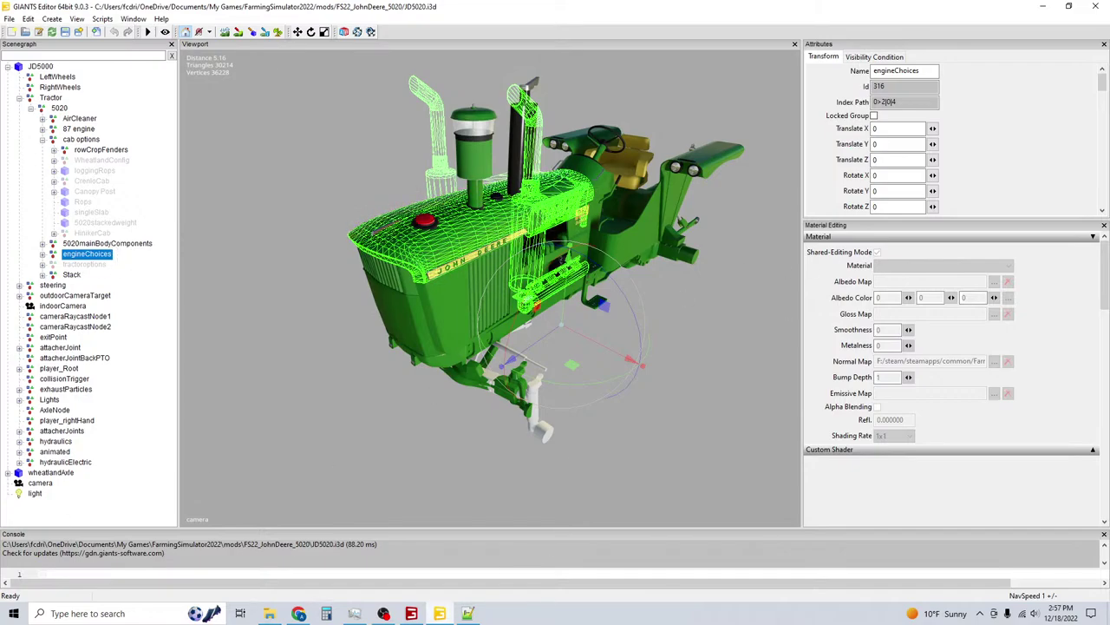
# Switch to Farming Simulator, open the John Deere Series 5020 from the medium tractors and preview its wheel setups.
pyautogui.click(467, 613)
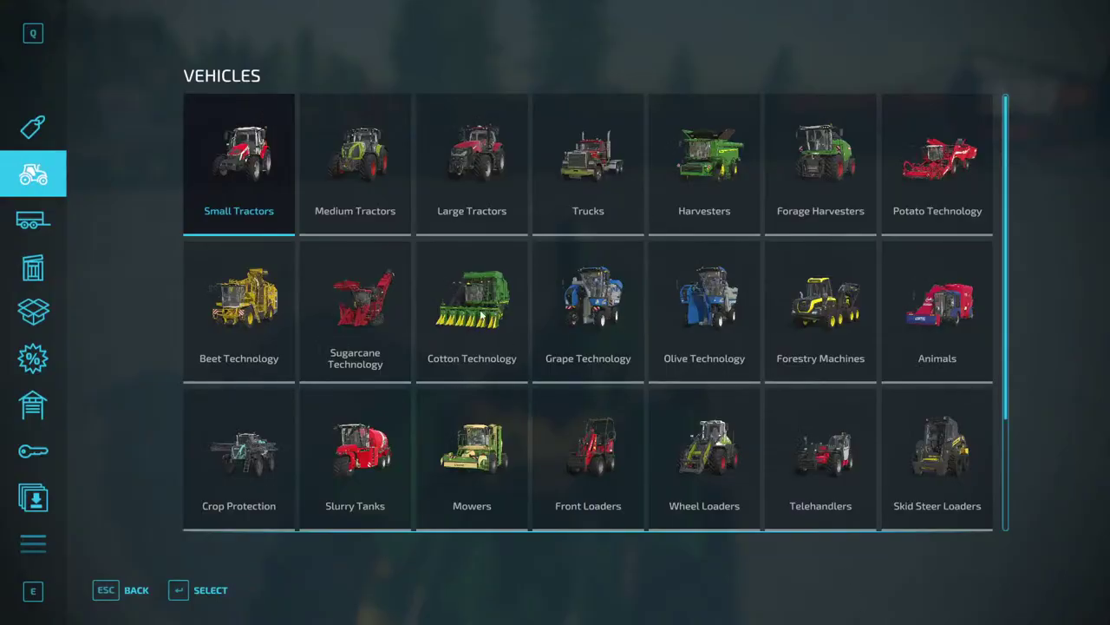
pyautogui.click(400, 165)
pyautogui.scroll(-5, 560, 217)
pyautogui.scroll(-3, 565, 213)
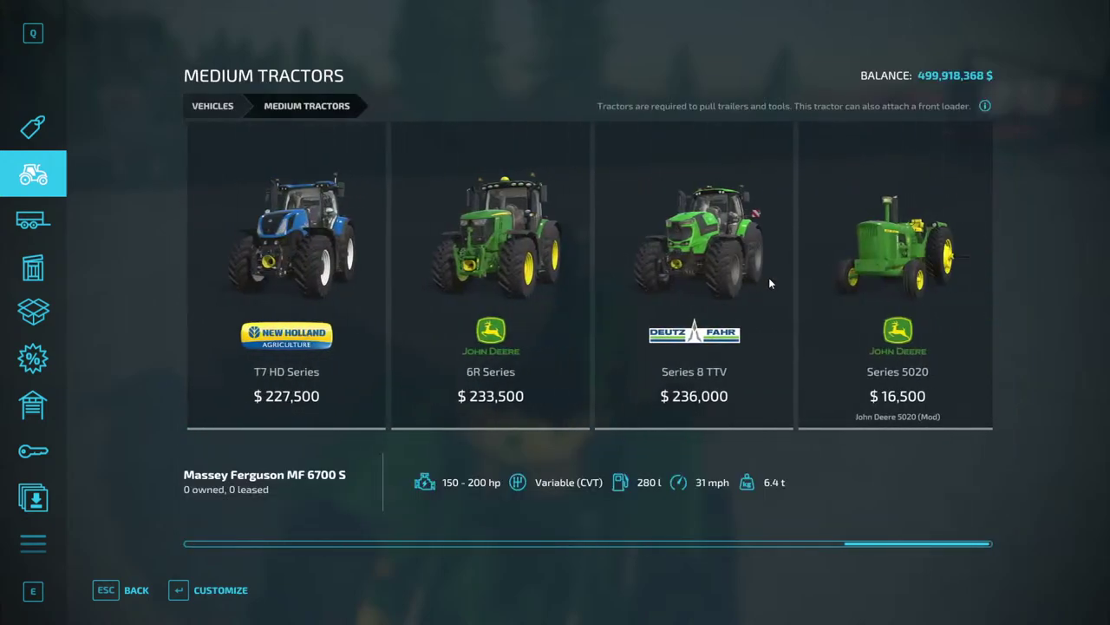
pyautogui.click(893, 260)
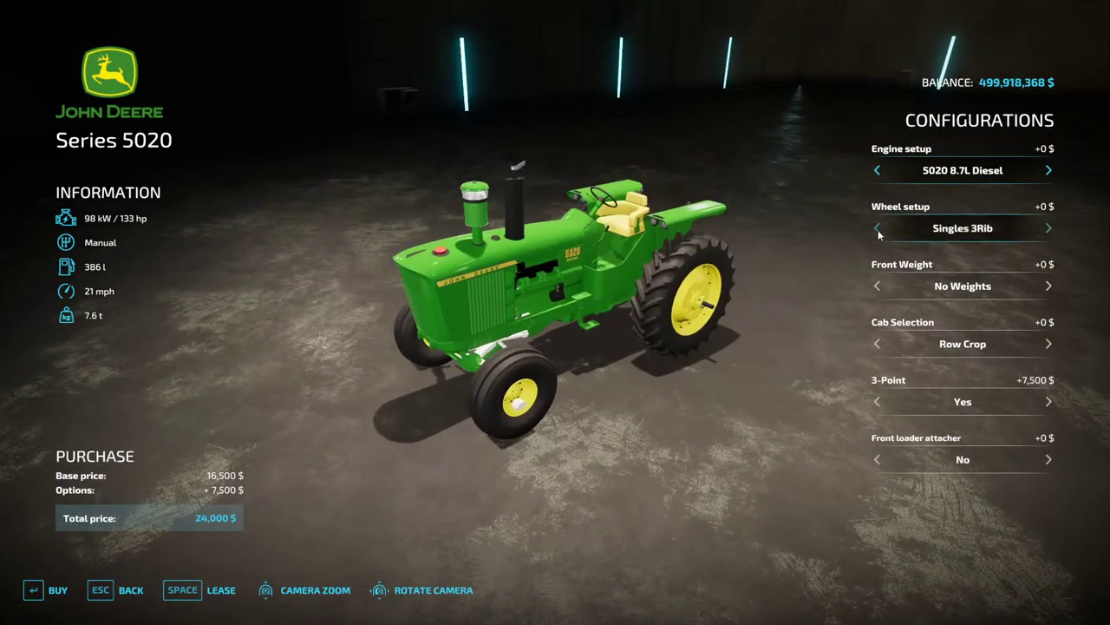
pyautogui.click(877, 230)
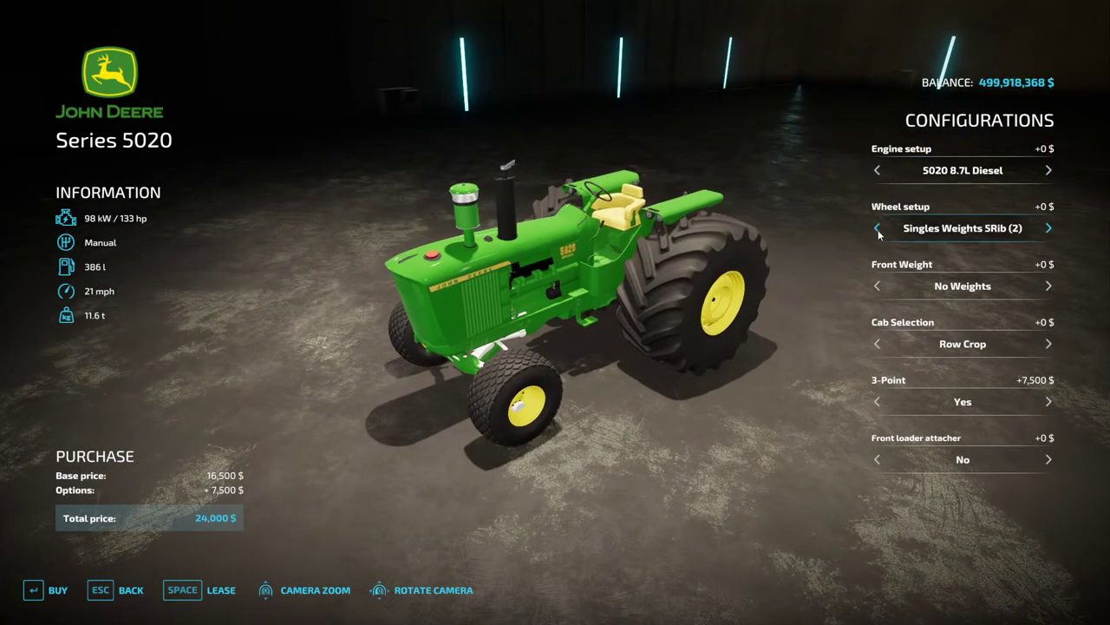
pyautogui.click(1048, 228)
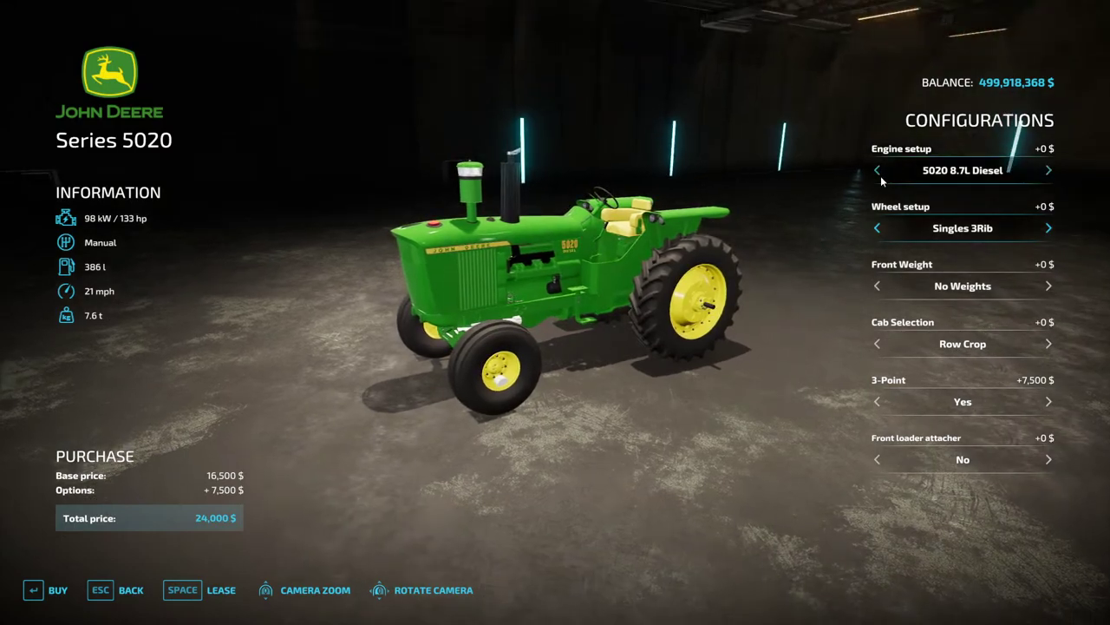
# Compare the tractor's engine setups, including 5020 8.7L Diesel, 5020 8.7L Diesel Turbo and KINZE 8V71.
pyautogui.click(878, 171)
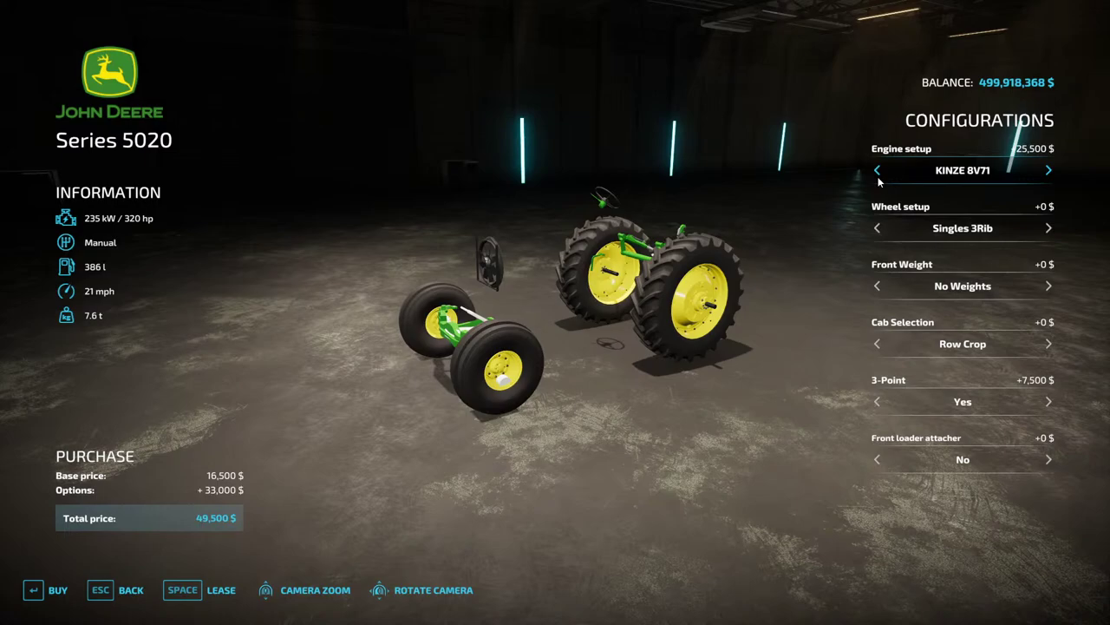
pyautogui.click(1048, 170)
pyautogui.click(1048, 170)
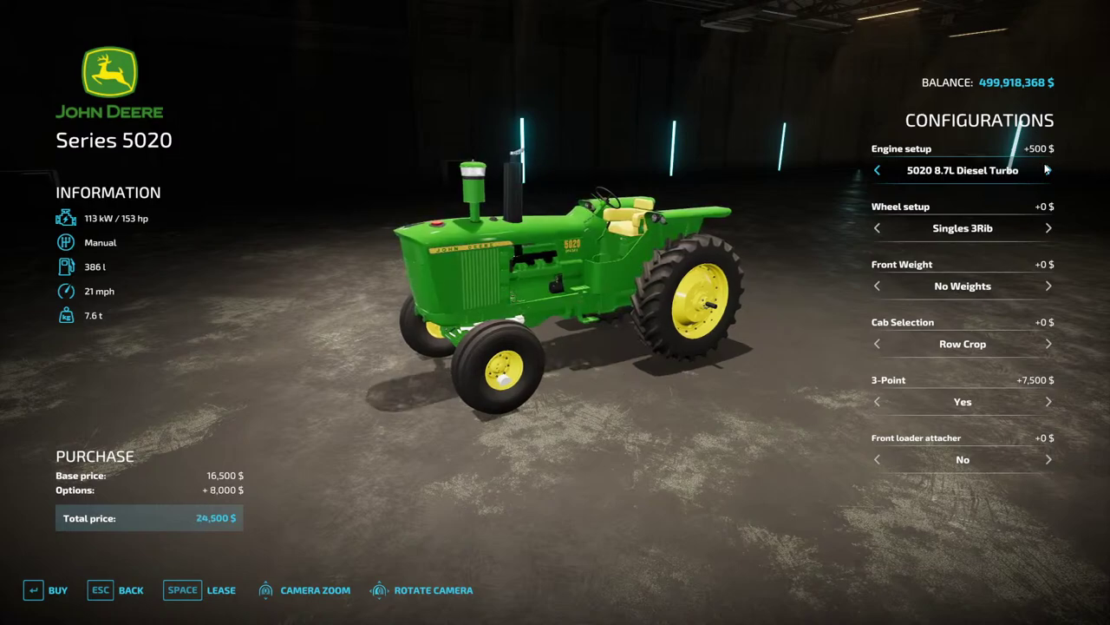
pyautogui.click(877, 170)
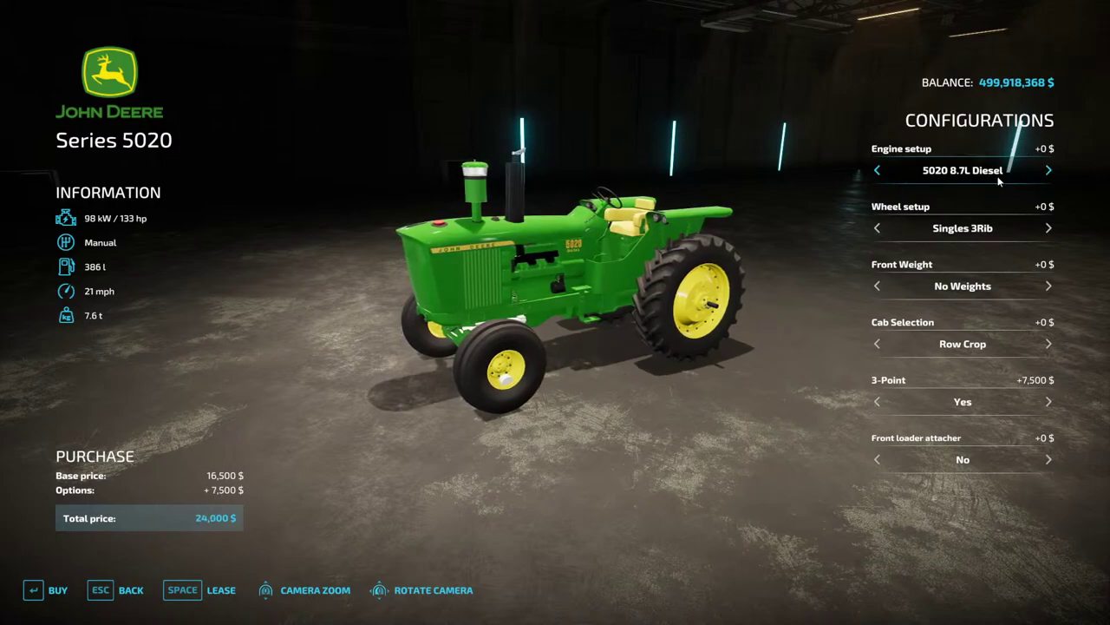
pyautogui.click(1047, 170)
pyautogui.click(1047, 170)
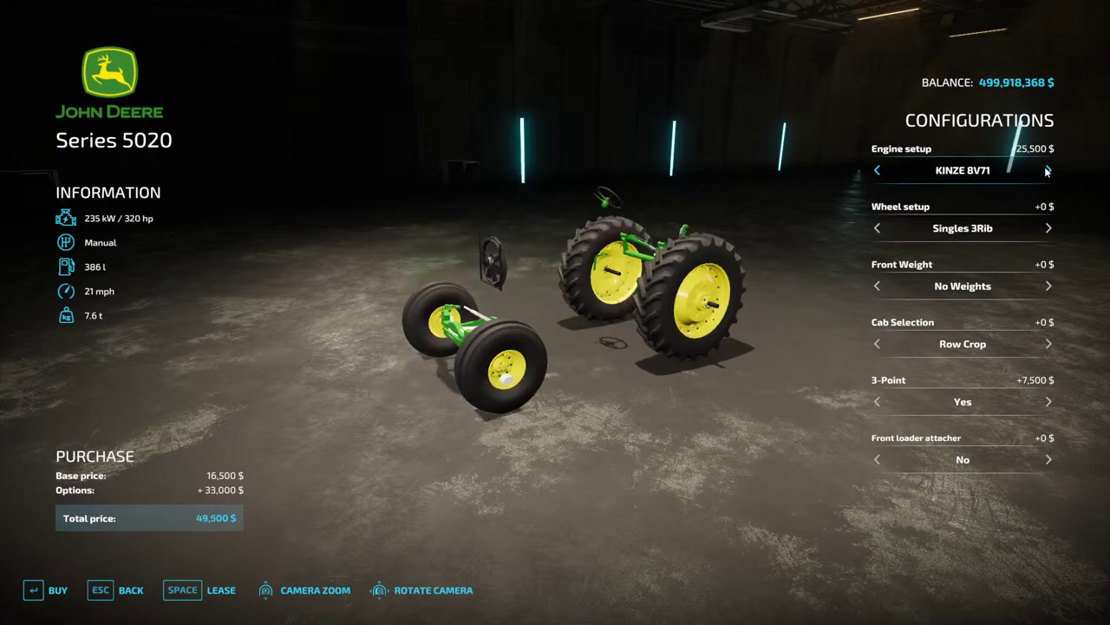
pyautogui.click(881, 174)
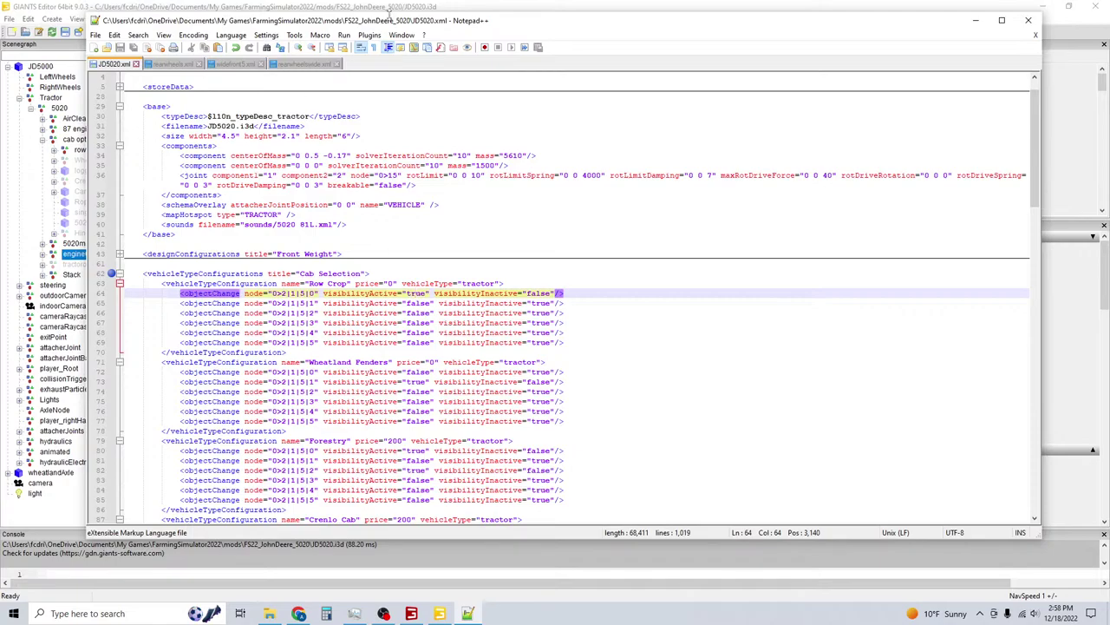
# Move the Notepad++ window clear of the scenegraph and inspect the index paths of the cab options nodes in GIANTS Editor.
pyautogui.moveTo(387, 20); pyautogui.dragTo(482, 20)
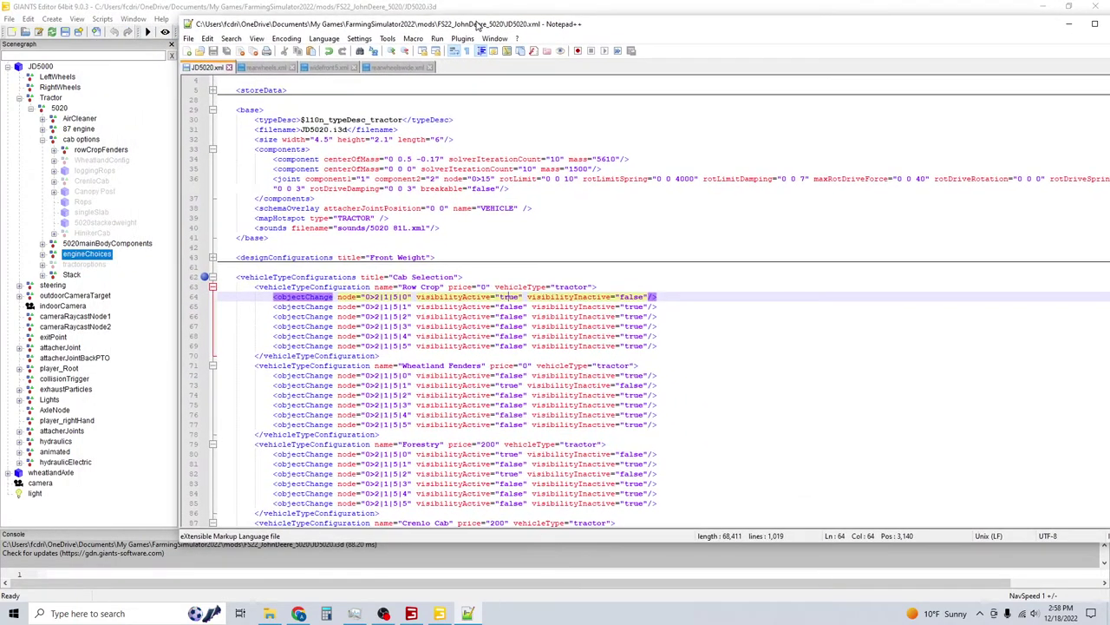
pyautogui.click(94, 153)
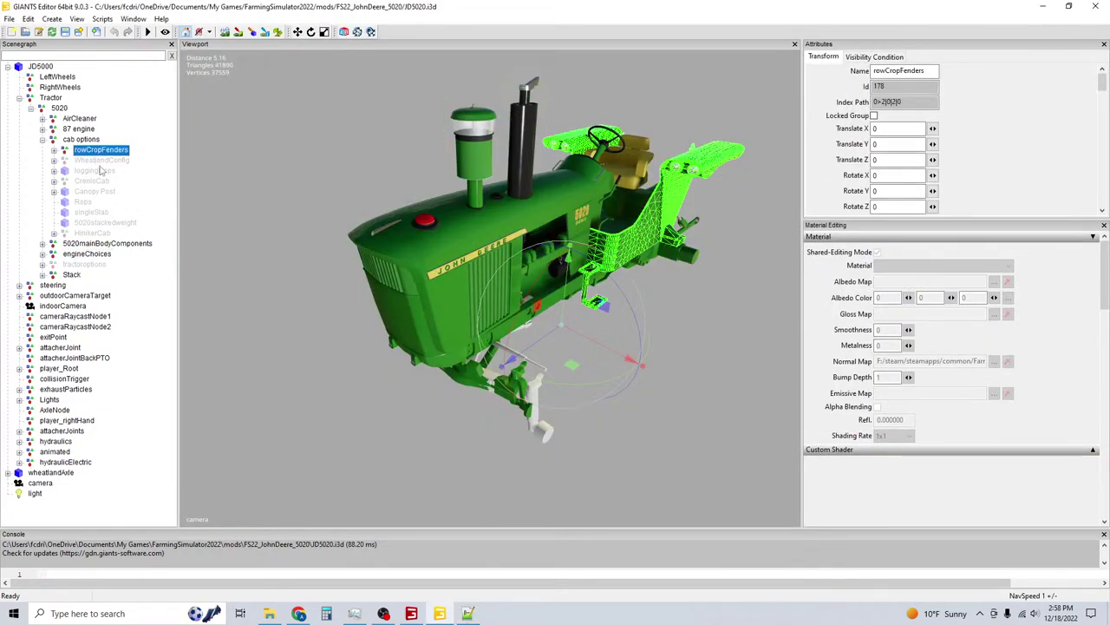
pyautogui.click(102, 162)
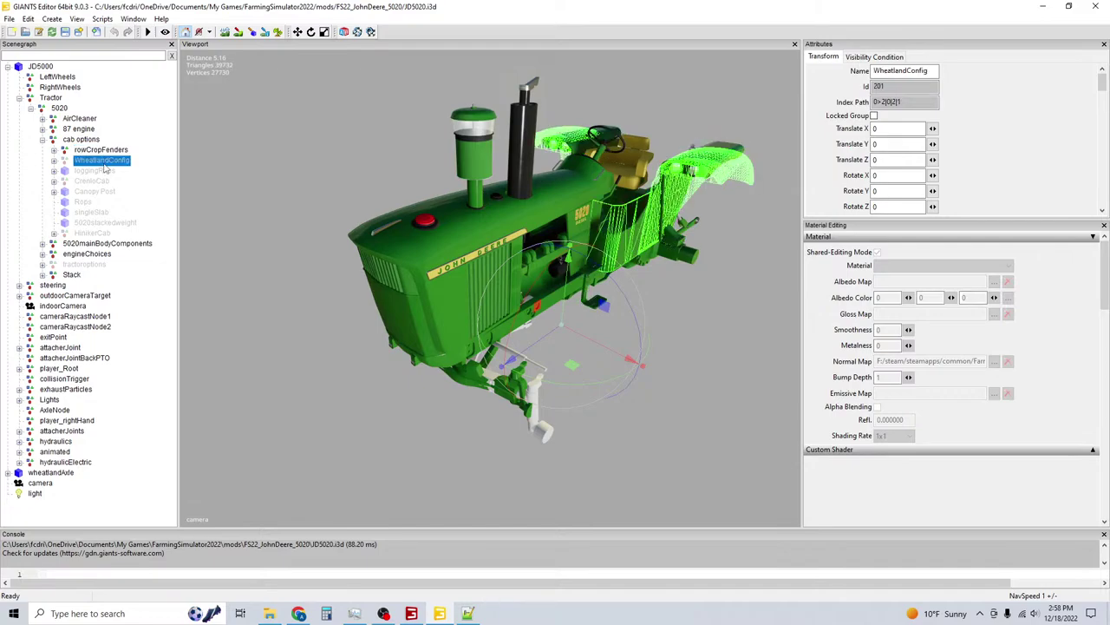
pyautogui.click(96, 171)
pyautogui.click(96, 181)
pyautogui.click(101, 211)
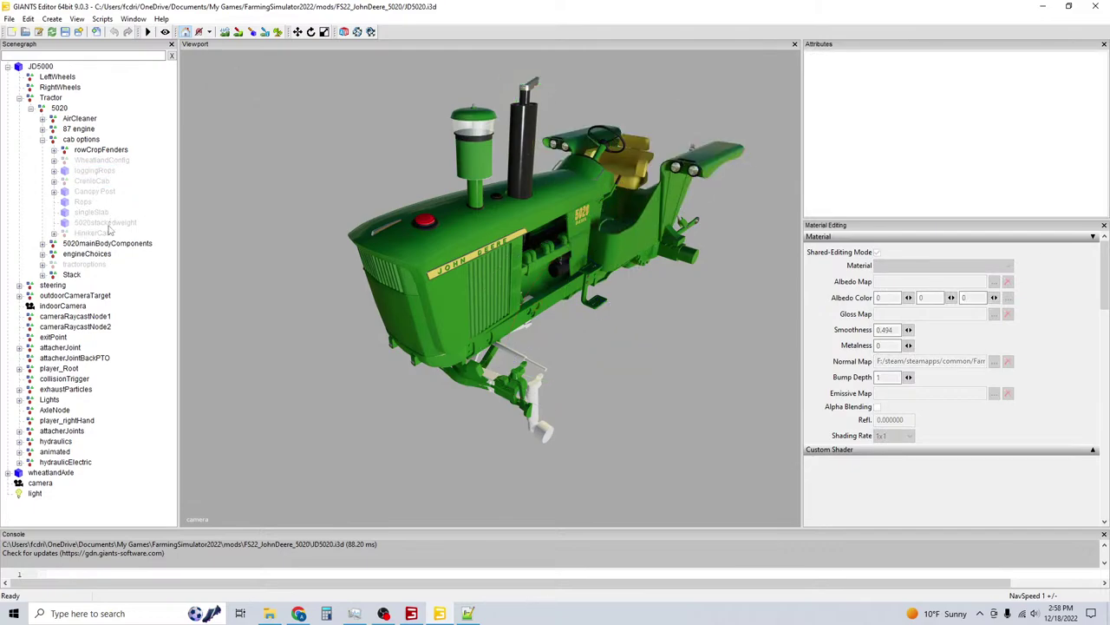
pyautogui.click(106, 223)
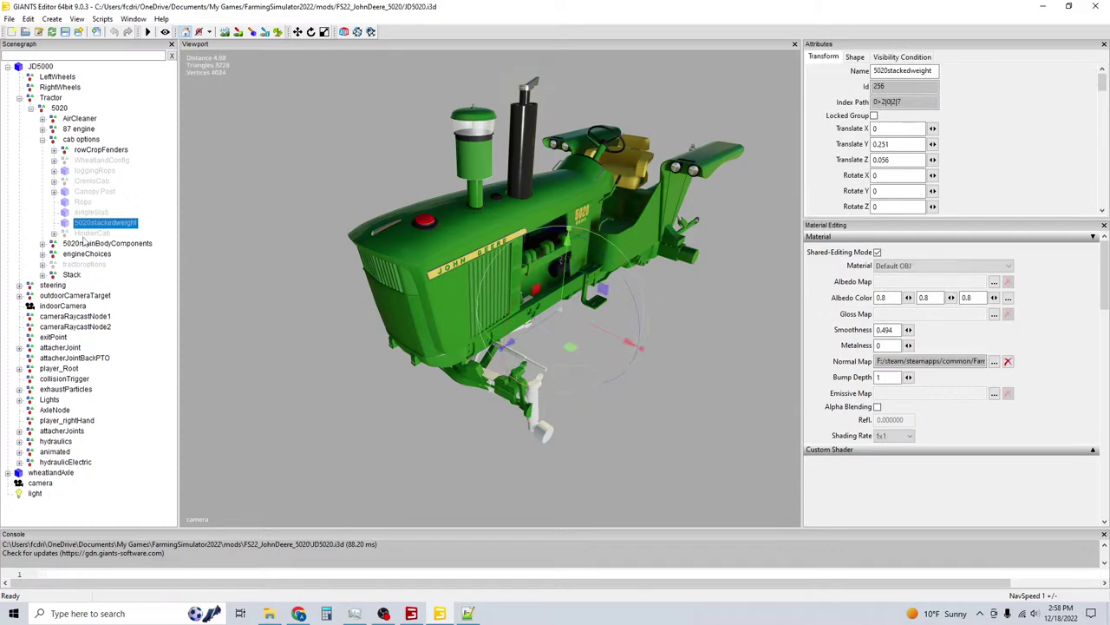
pyautogui.click(88, 212)
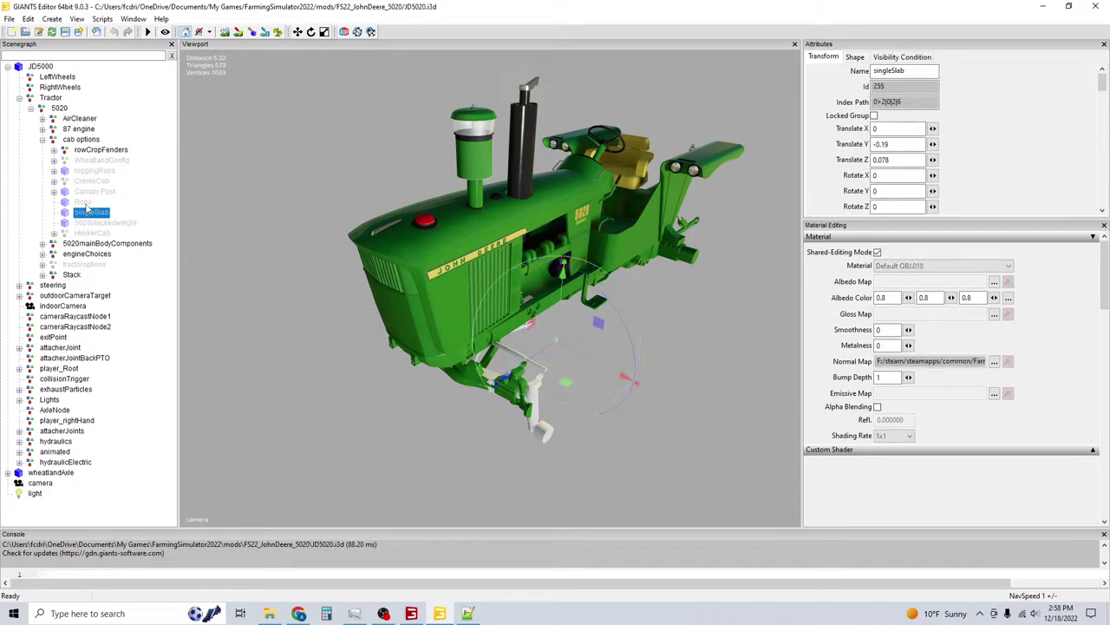
pyautogui.click(101, 149)
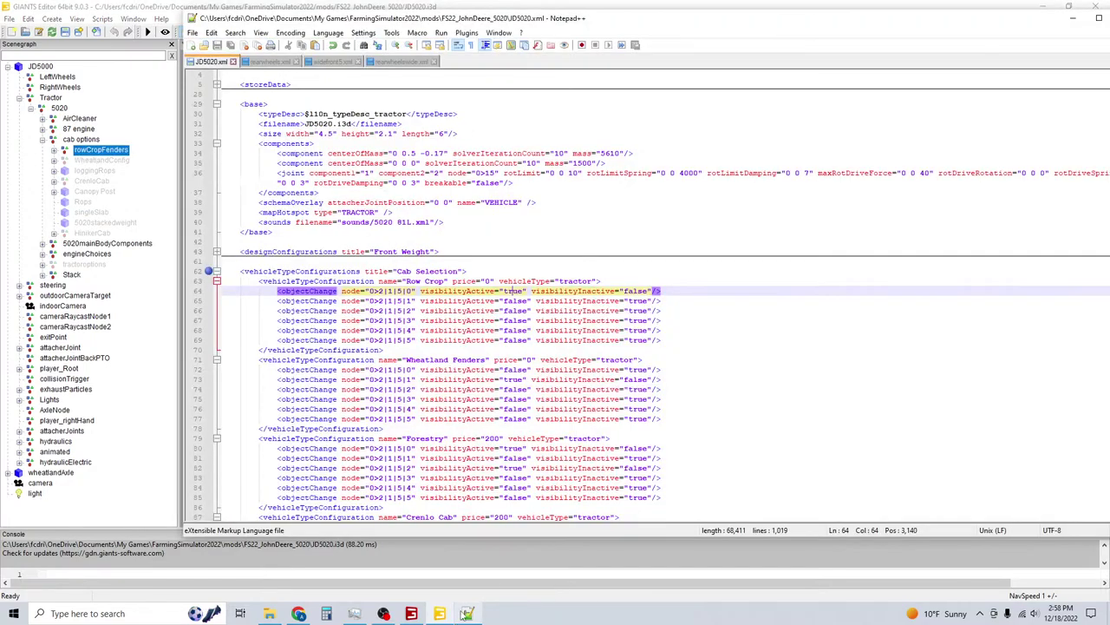
# Compare the index paths of cab options and rowCropFenders with the Row Crop node paths in JD5020.xml, and expand the rowCropFenders group.
pyautogui.hotkey('alt', 'Tab')
pyautogui.click(80, 141)
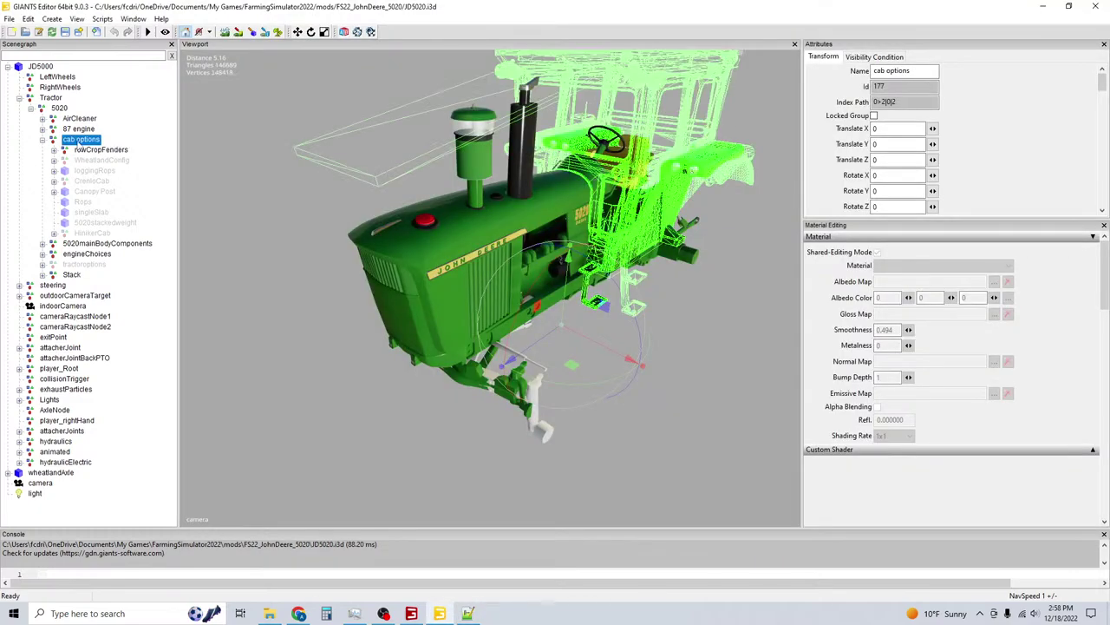
pyautogui.click(97, 150)
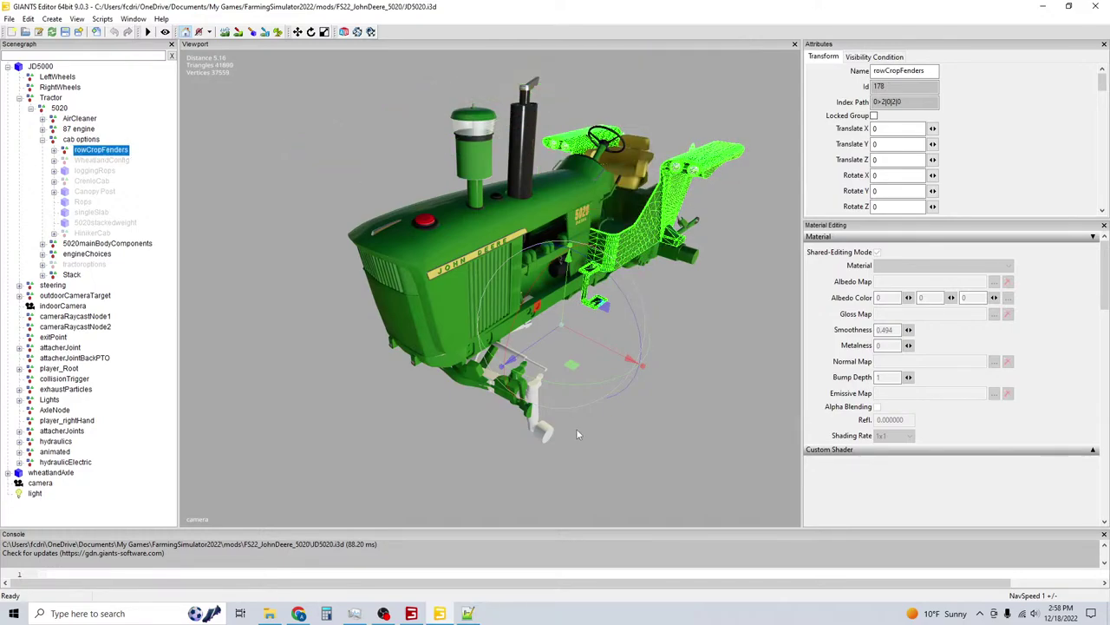
pyautogui.click(464, 613)
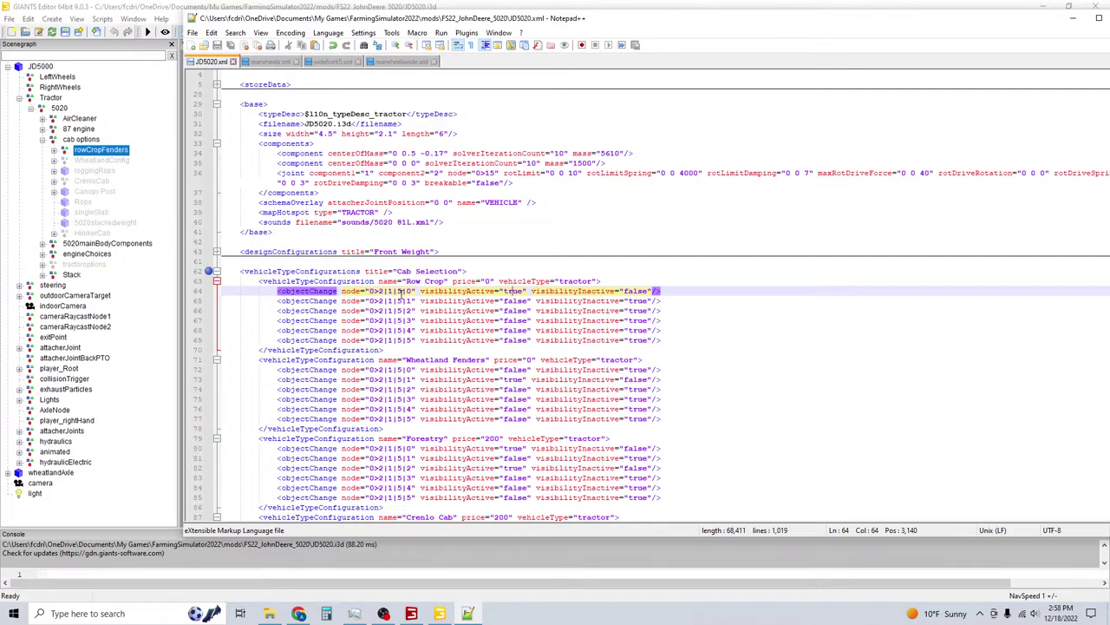
pyautogui.click(53, 151)
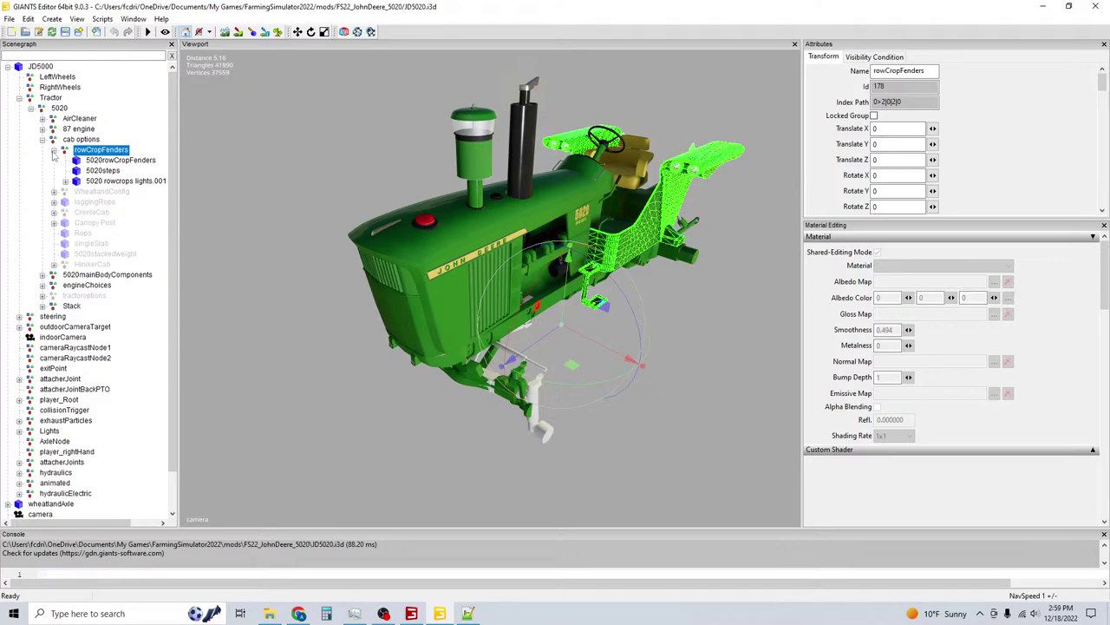
# Collapse rowCropFenders, then in JD5020.xml set the first objectChange node of Row Crop and of Wheatland Fenders to 0>2|0|2|0.
pyautogui.click(54, 151)
pyautogui.hotkey('alt', 'Tab')
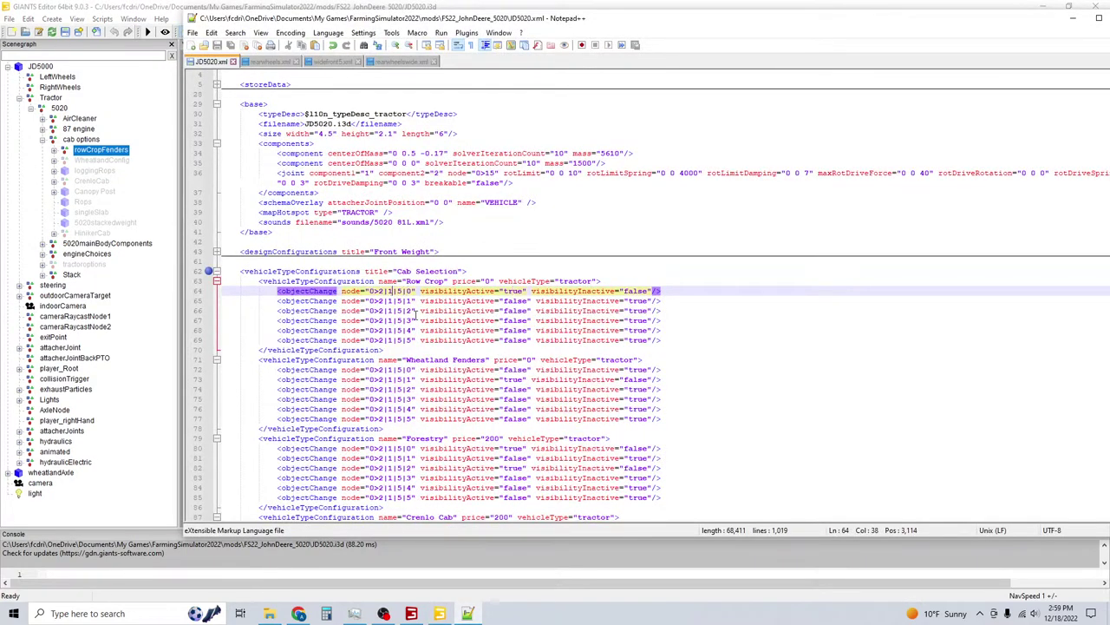
pyautogui.press('BackSpace')
pyautogui.write('0')
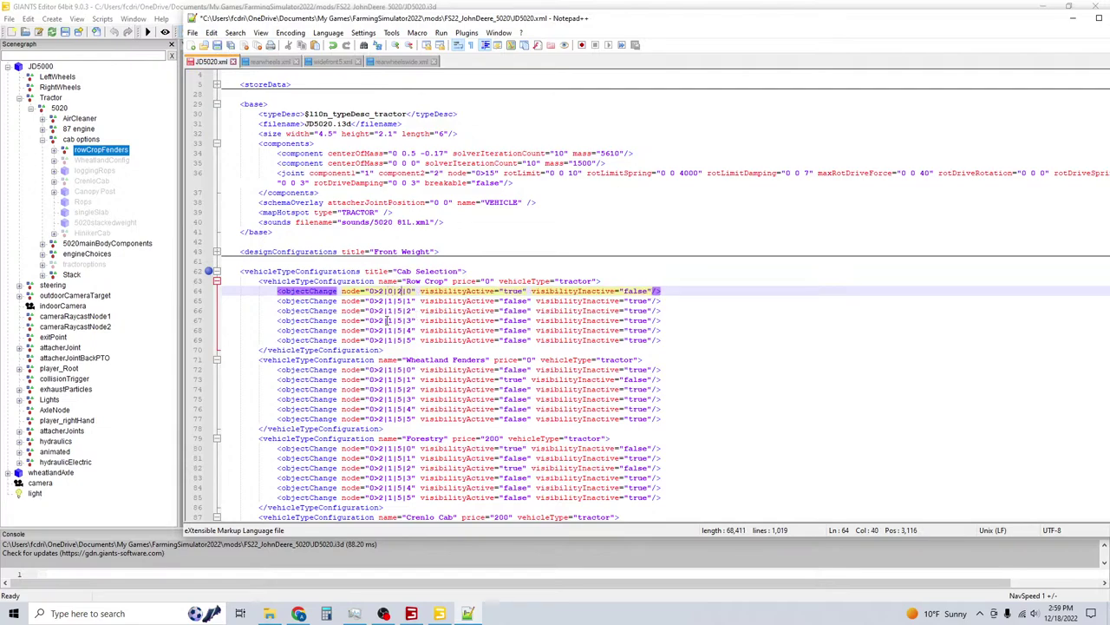
pyautogui.click(392, 370)
pyautogui.press('BackSpace')
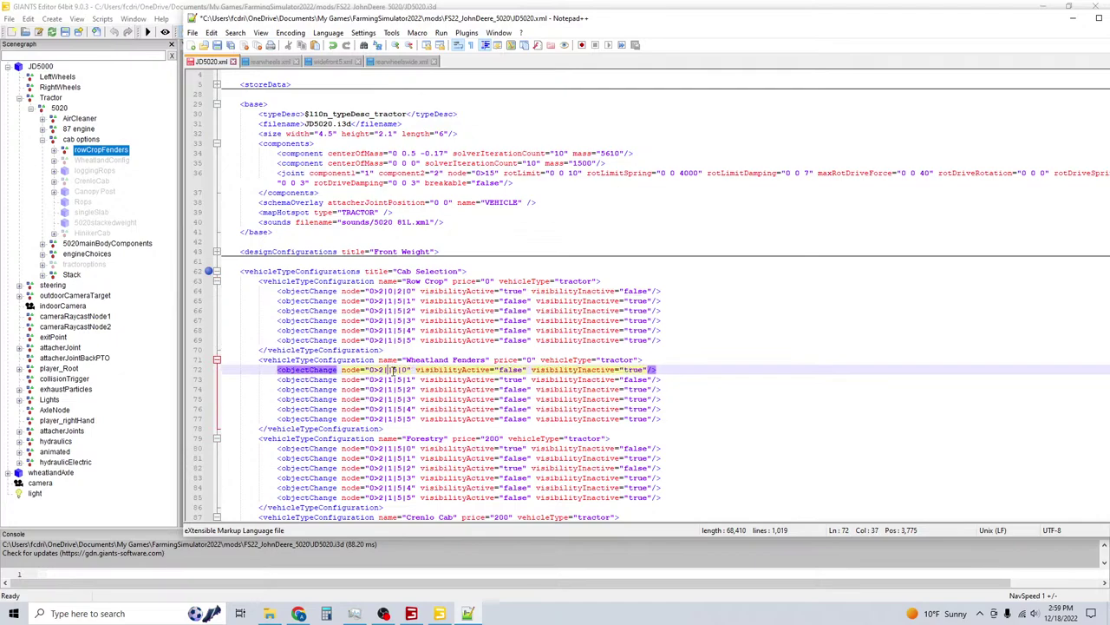
pyautogui.write('0')
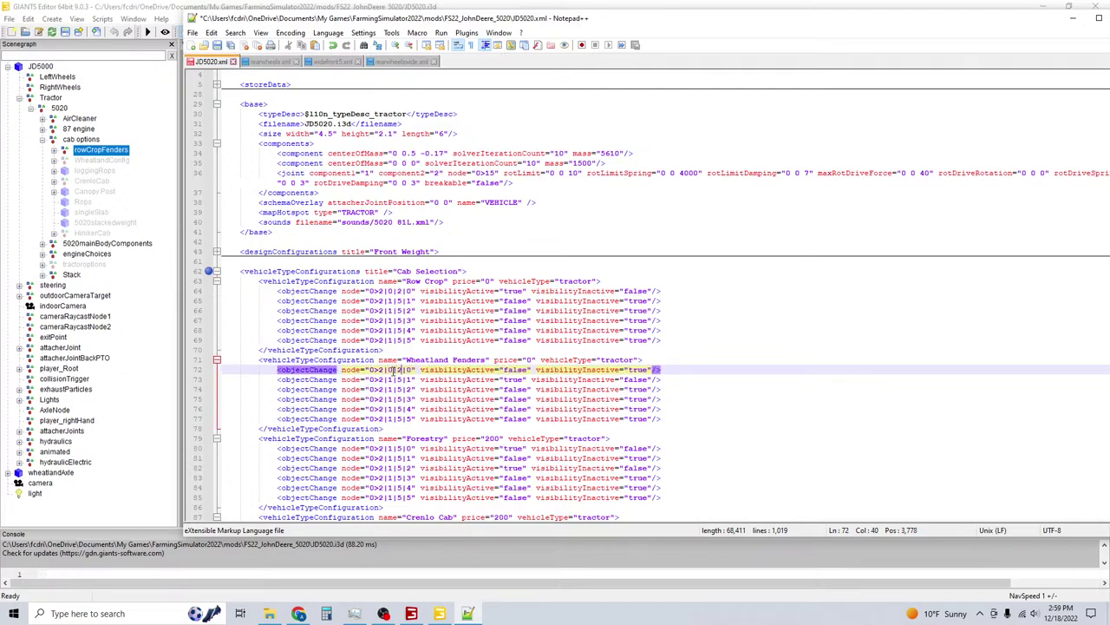
# Set the first objectChange node of the Forestry configuration to 0>2|0|2|0.
pyautogui.press('Down')
pyautogui.press('Down')
pyautogui.press('Down')
pyautogui.press('Down')
pyautogui.press('Down')
pyautogui.press('Down')
pyautogui.press('Down')
pyautogui.press('Down')
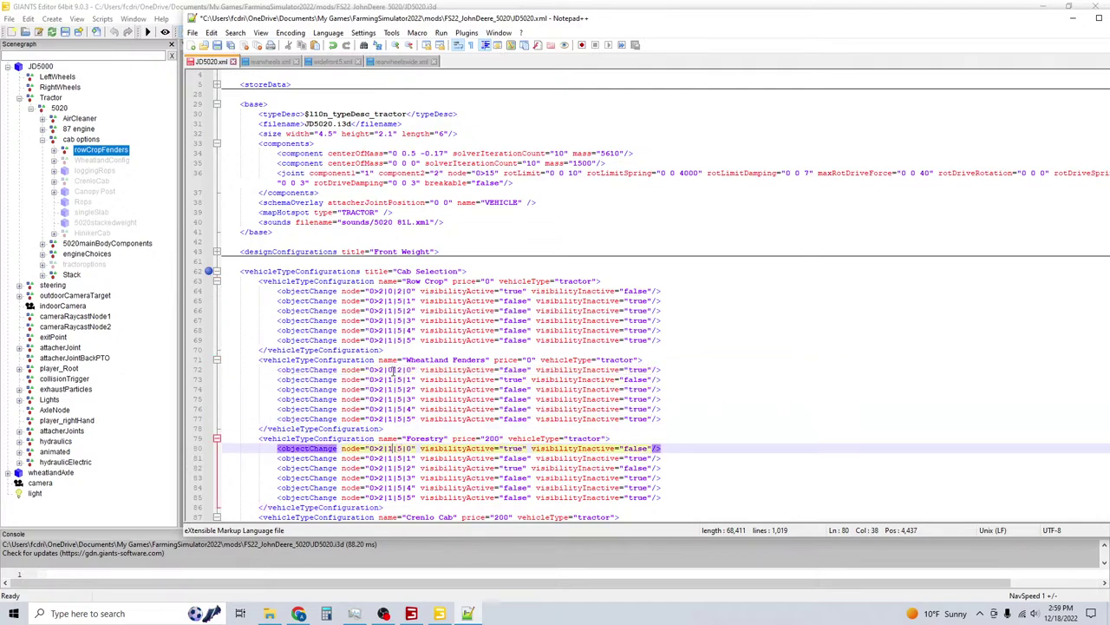
pyautogui.press('BackSpace')
pyautogui.write('0')
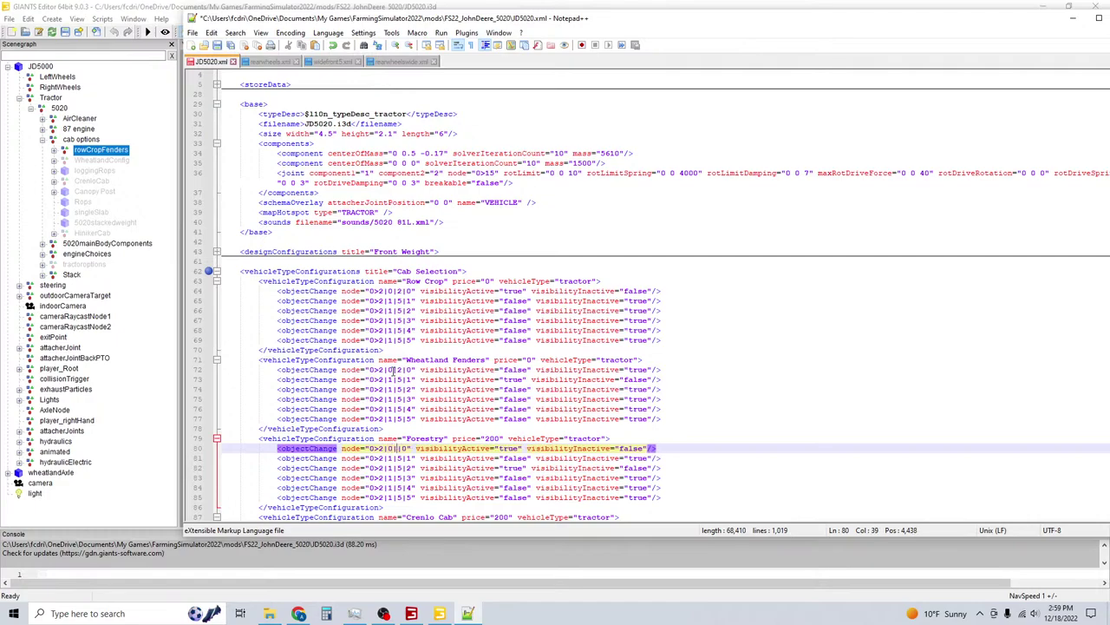
# Set the first objectChange node of the Crenlo Cab configuration to 0>2|0|2|0.
pyautogui.press('Down')
pyautogui.press('Down')
pyautogui.press('Down')
pyautogui.press('Down')
pyautogui.press('Down')
pyautogui.press('Down')
pyautogui.press('Down')
pyautogui.press('Down')
pyautogui.press('Down')
pyautogui.press('Up')
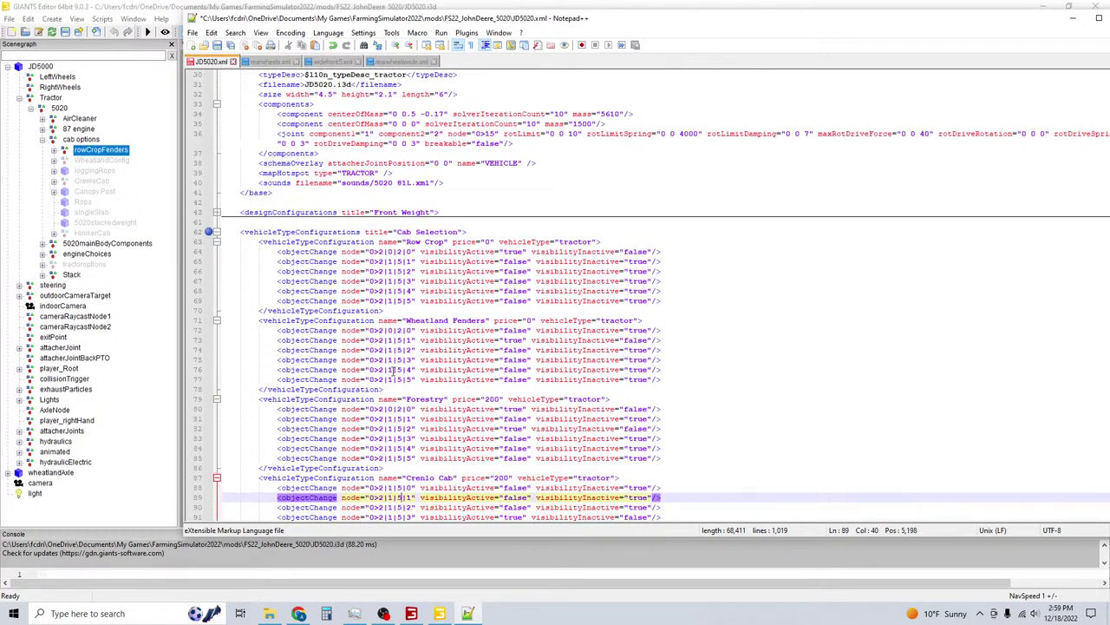
pyautogui.press('BackSpace')
pyautogui.write('0')
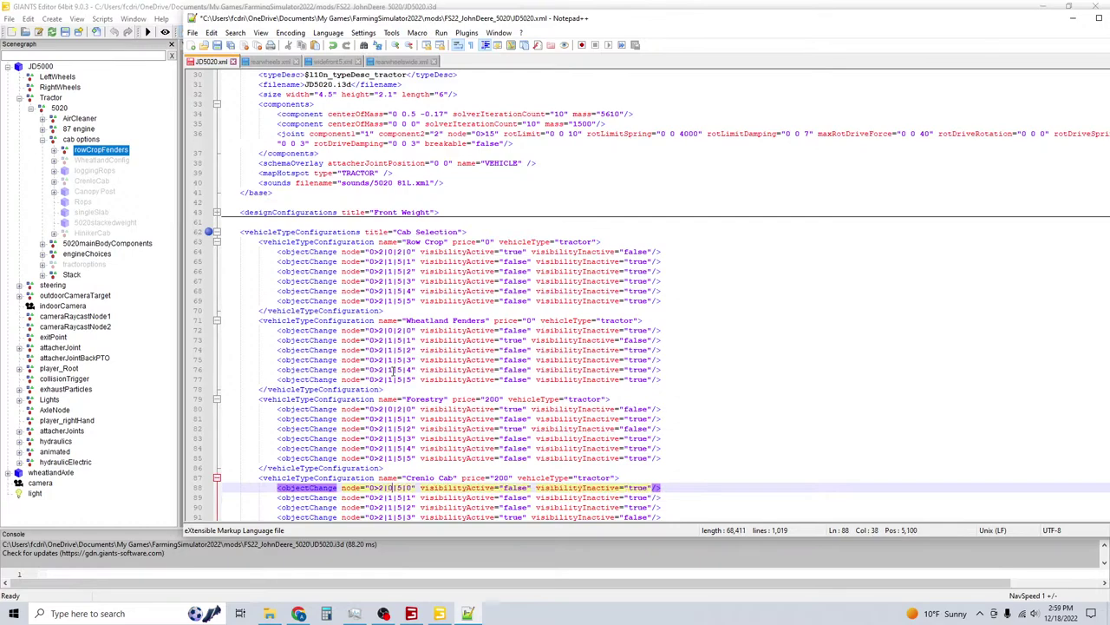
# Set the first objectChange node of the Hiniker Cab configuration to 0>2|0|2|0.
pyautogui.press('Down')
pyautogui.press('Down')
pyautogui.press('Down')
pyautogui.press('Down')
pyautogui.press('Down')
pyautogui.press('Down')
pyautogui.press('Down')
pyautogui.press('Down')
pyautogui.press('Down')
pyautogui.press('Down')
pyautogui.press('Down')
pyautogui.press('Down')
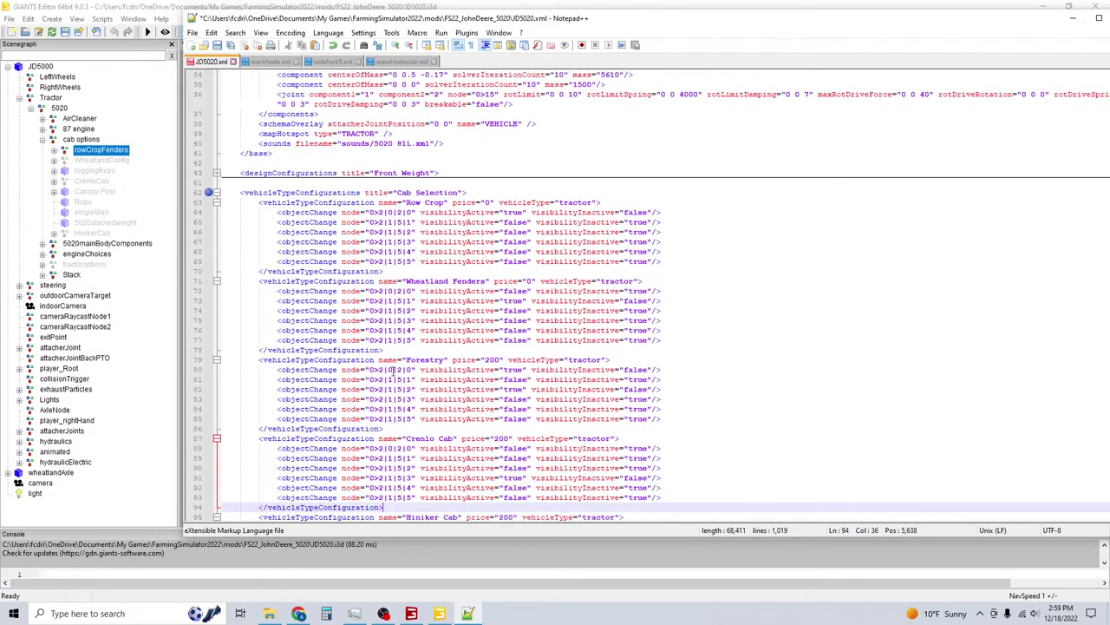
pyautogui.press('Right')
pyautogui.press('Up')
pyautogui.press('Up')
pyautogui.press('Up')
pyautogui.press('Up')
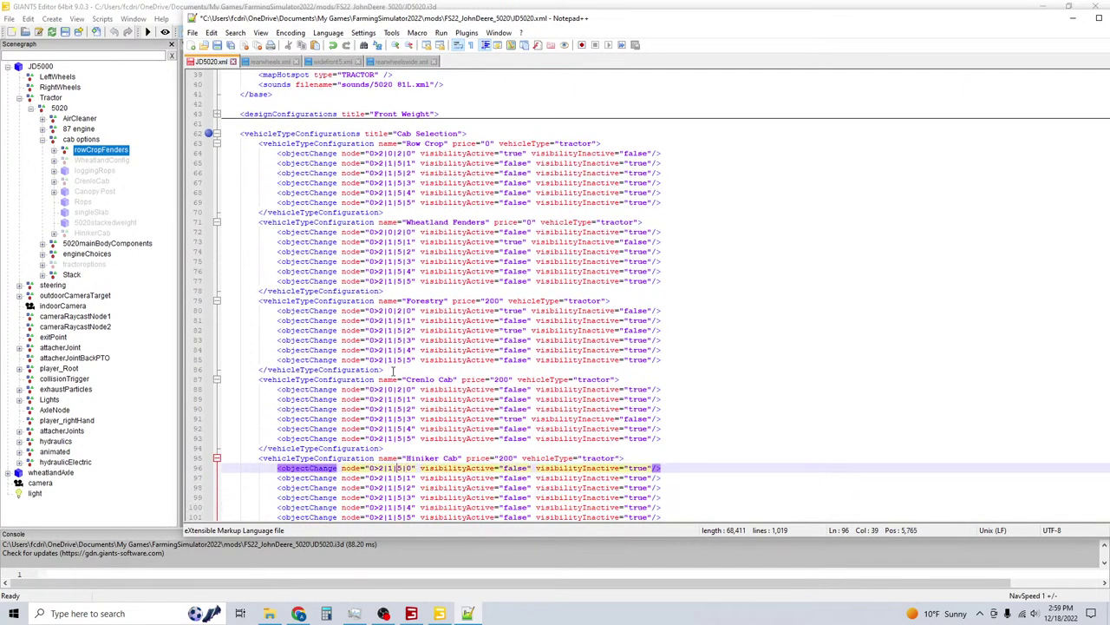
pyautogui.press('Left')
pyautogui.press('Left')
pyautogui.press('Left')
pyautogui.press('Right')
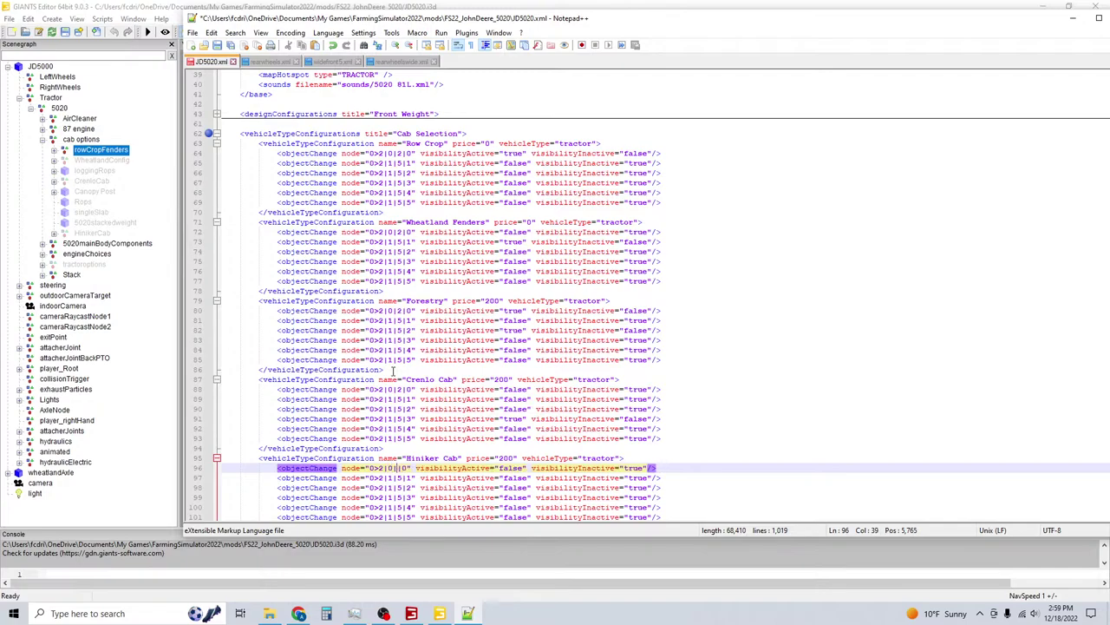
# Set the first objectChange node of the Umbrella Canopy configuration to 0>2|0|2|0.
pyautogui.press('Down')
pyautogui.press('Down')
pyautogui.press('Down')
pyautogui.press('Down')
pyautogui.press('Down')
pyautogui.press('Down')
pyautogui.press('Down')
pyautogui.press('Down')
pyautogui.press('Down')
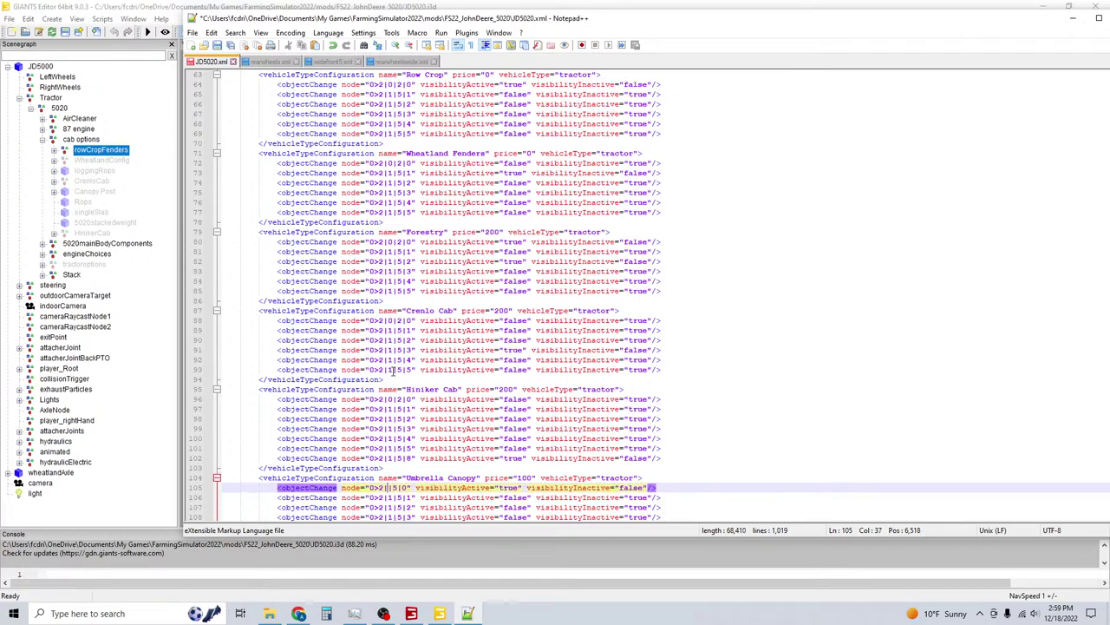
# Set the first objectChange node of the Rops configuration to 0>2|0|2|0.
pyautogui.press('Down')
pyautogui.press('Down')
pyautogui.press('Down')
pyautogui.press('Down')
pyautogui.press('Down')
pyautogui.press('Down')
pyautogui.press('Down')
pyautogui.press('Down')
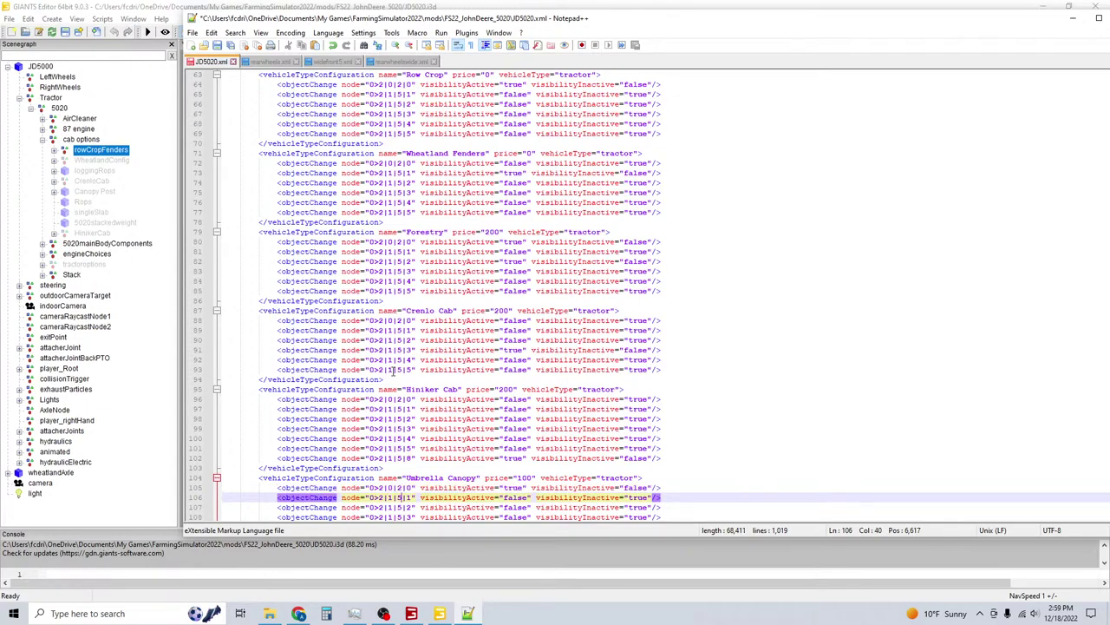
pyautogui.press('Down')
pyautogui.press('Down')
pyautogui.press('Down')
pyautogui.press('Down')
pyautogui.press('Down')
pyautogui.press('Down')
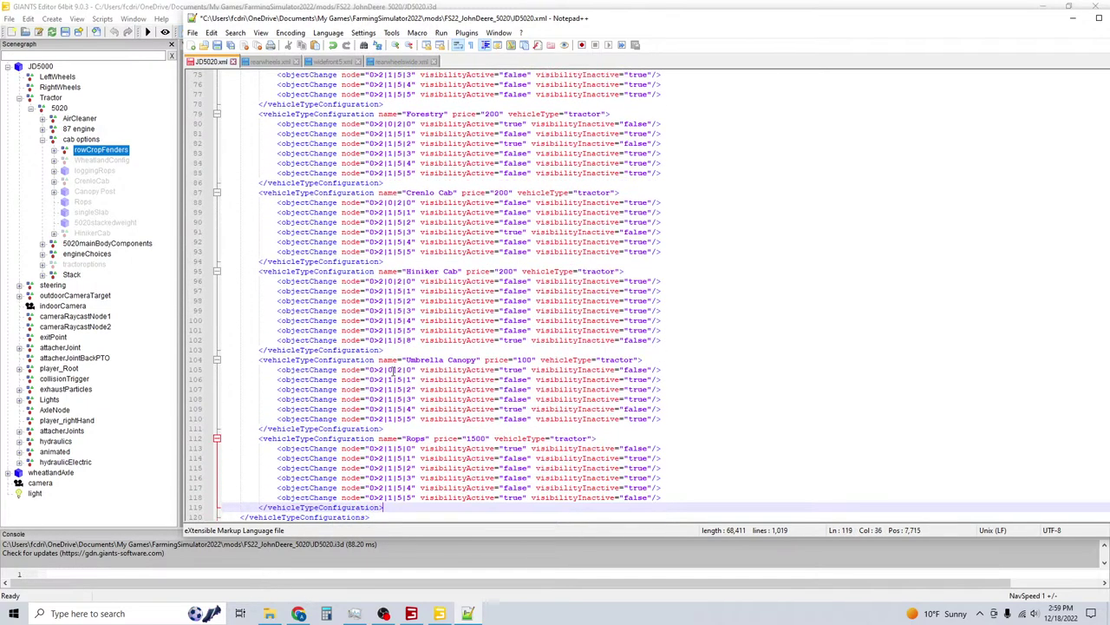
pyautogui.press('Up')
pyautogui.press('Up')
pyautogui.press('Up')
pyautogui.press('Up')
pyautogui.press('Up')
pyautogui.press('Up')
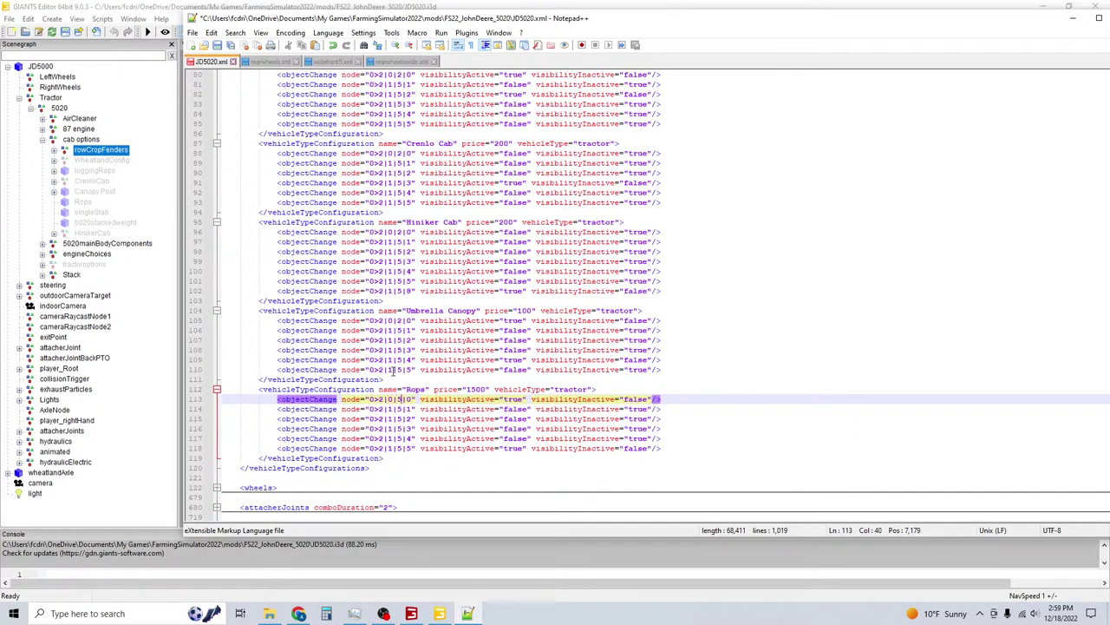
# Decline saving all modified documents and save only JD5020.xml.
pyautogui.click(230, 46)
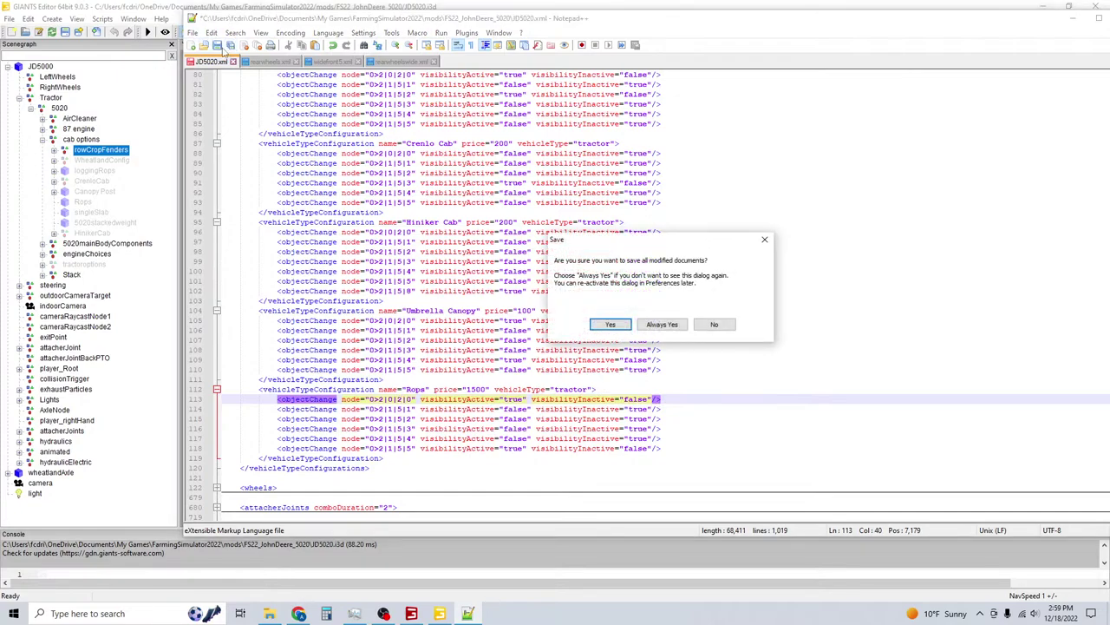
pyautogui.click(714, 325)
pyautogui.click(218, 47)
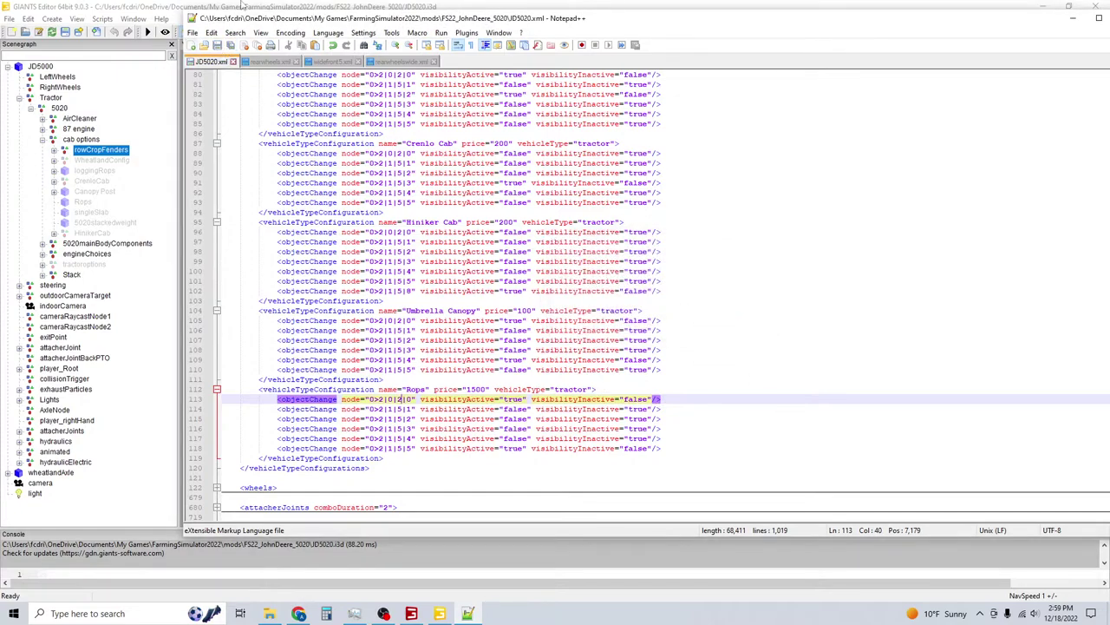
# Switch to Farming Simulator, reload the tractor with the gsVehicleReload console command and close the console.
pyautogui.click(467, 614)
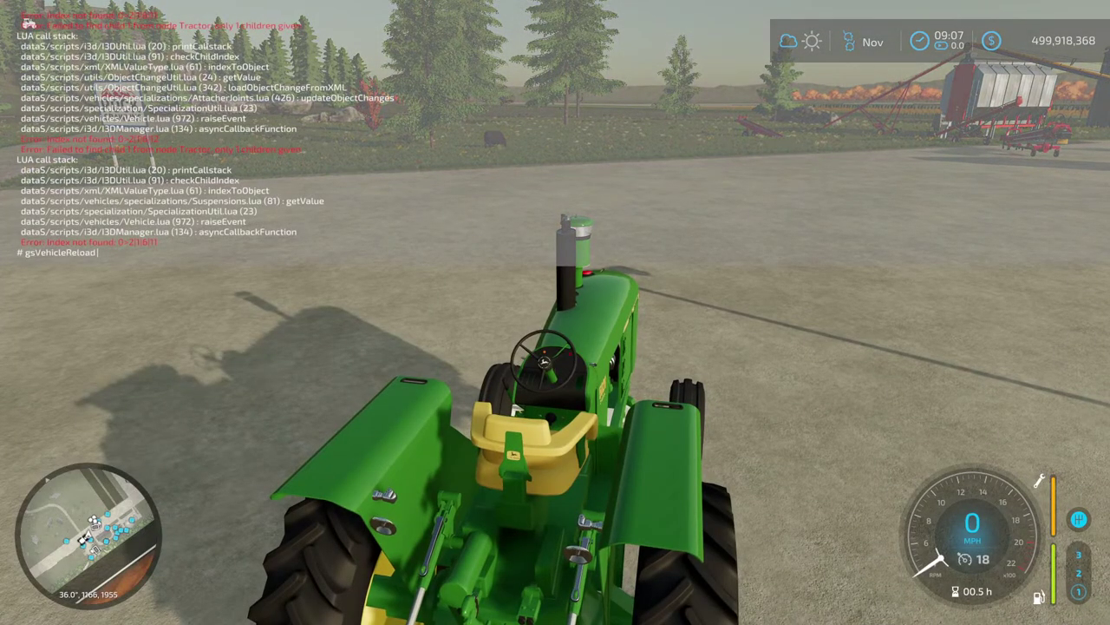
pyautogui.press('Return')
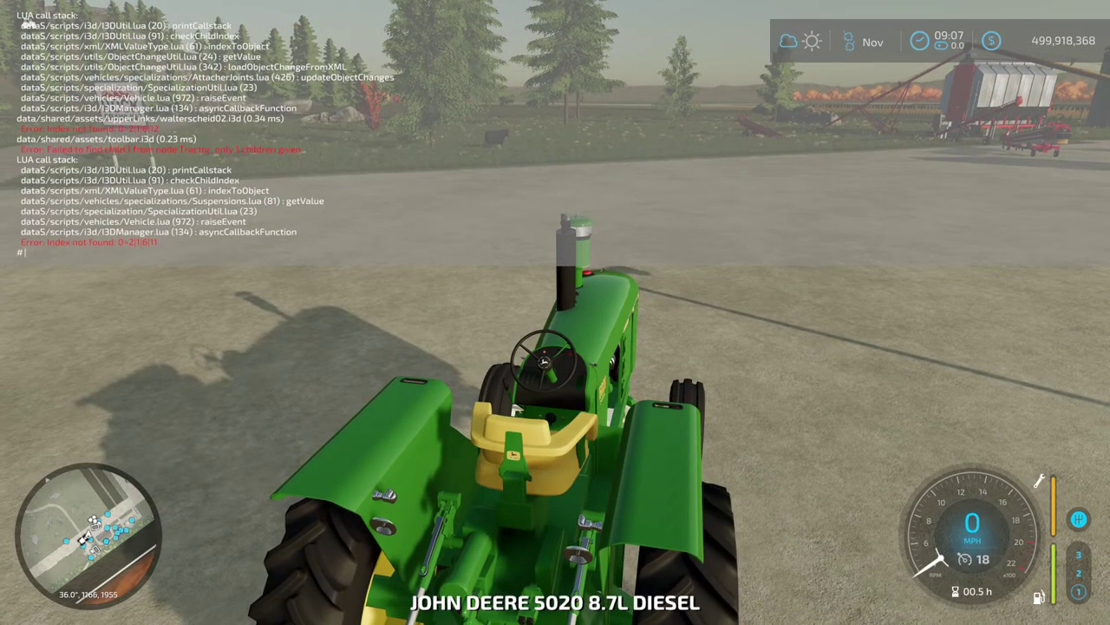
pyautogui.press('`')
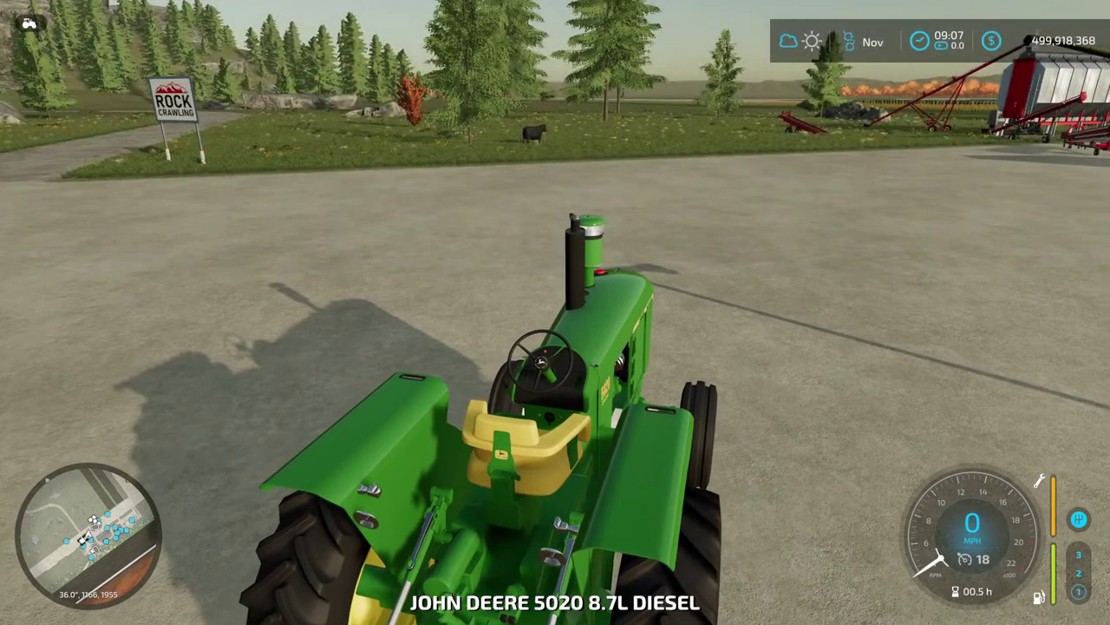
# Open the John Deere Series 5020 from the shop's medium tractors and rotate its preview to show the side.
pyautogui.press('p')
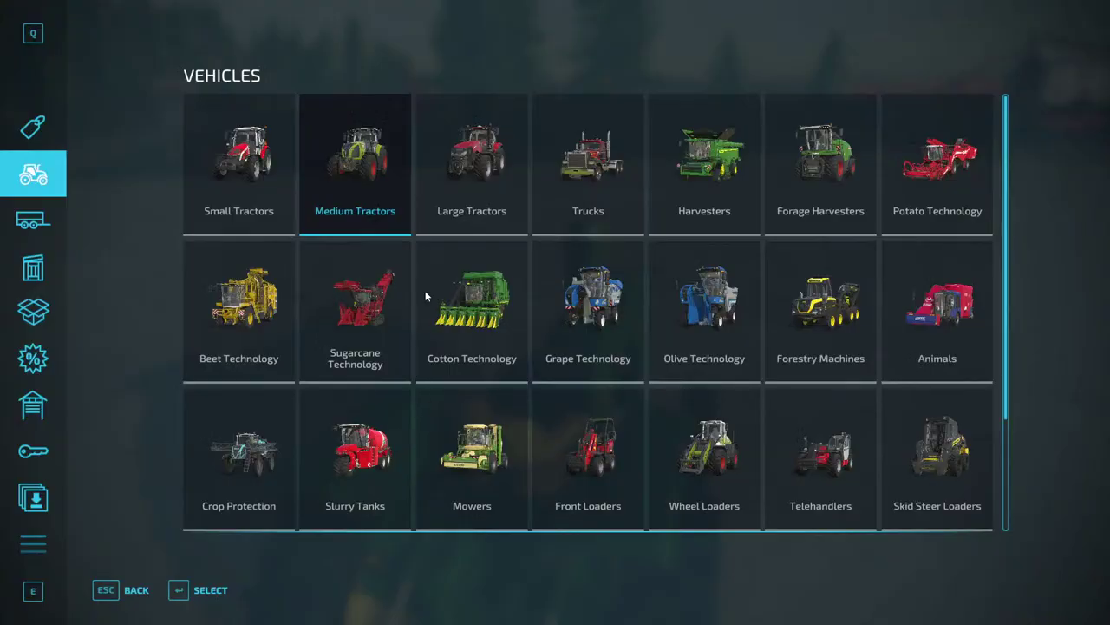
pyautogui.click(408, 158)
pyautogui.scroll(-8, 552, 240)
pyautogui.click(860, 303)
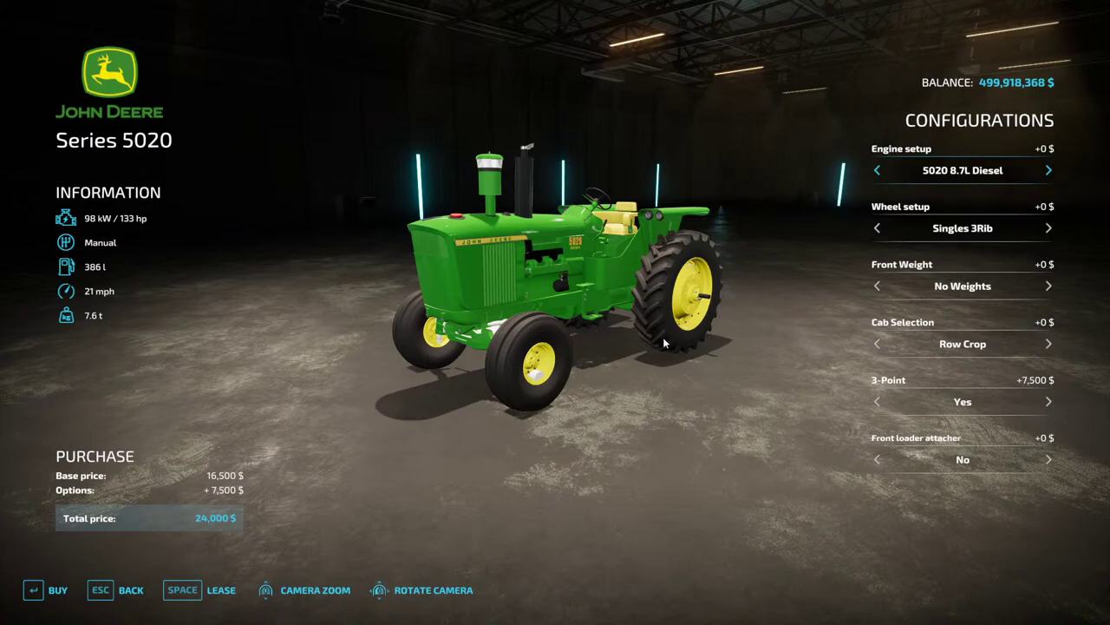
pyautogui.moveTo(664, 344); pyautogui.dragTo(868, 252)
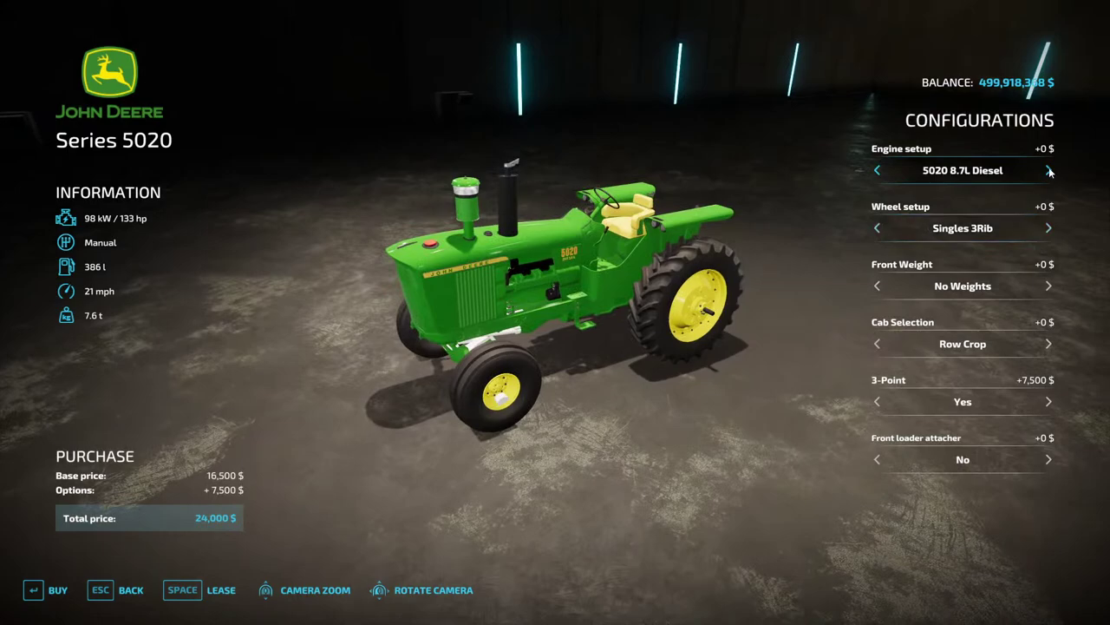
# Preview the Add Weight and Stack Weight front weights on the tractor and return to No Weights.
pyautogui.click(1046, 287)
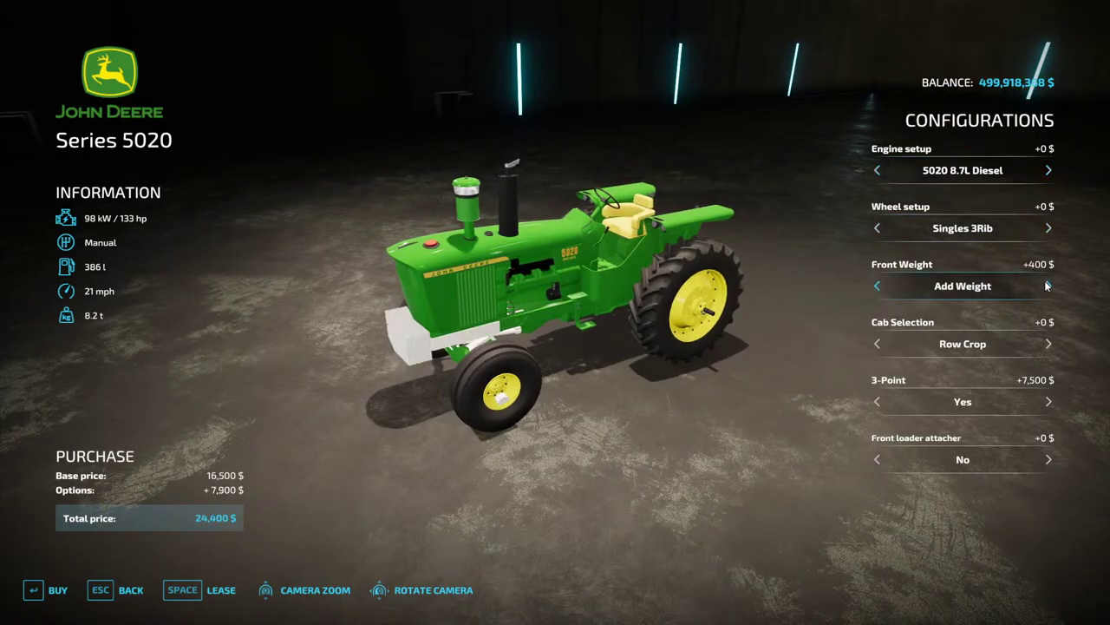
pyautogui.click(1046, 287)
pyautogui.scroll(2, 734, 325)
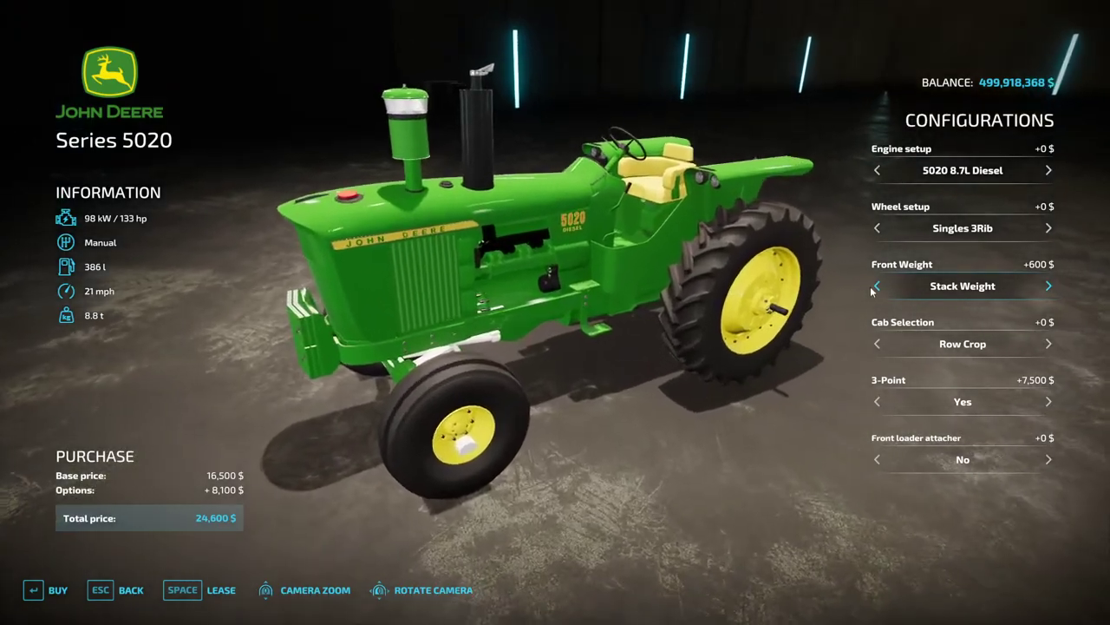
pyautogui.press('Left')
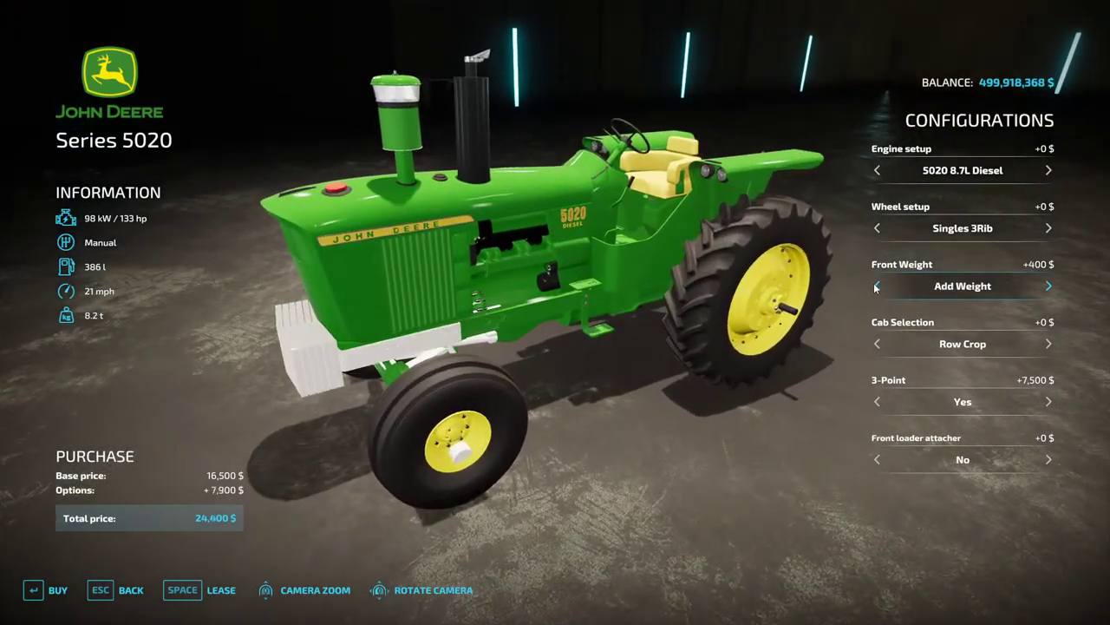
pyautogui.press('Left')
# Cycle through the cab selections, including Wheatland Fenders, Forestry and Rops, to check their effect on the tractor preview.
pyautogui.click(1044, 344)
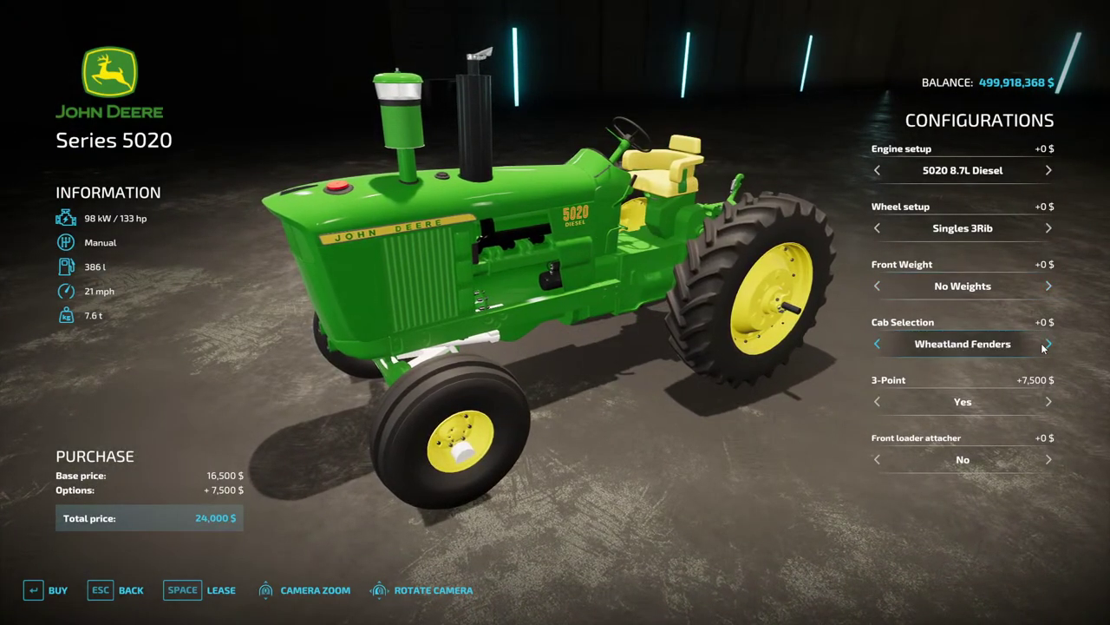
pyautogui.click(1047, 344)
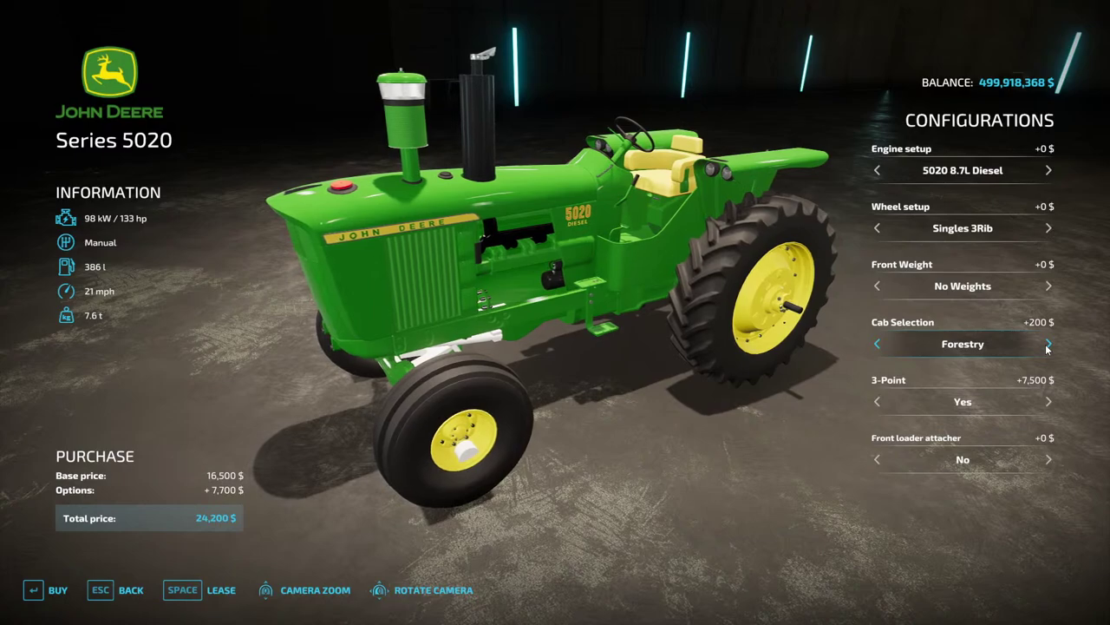
pyautogui.click(1048, 345)
pyautogui.click(1047, 345)
pyautogui.click(1047, 344)
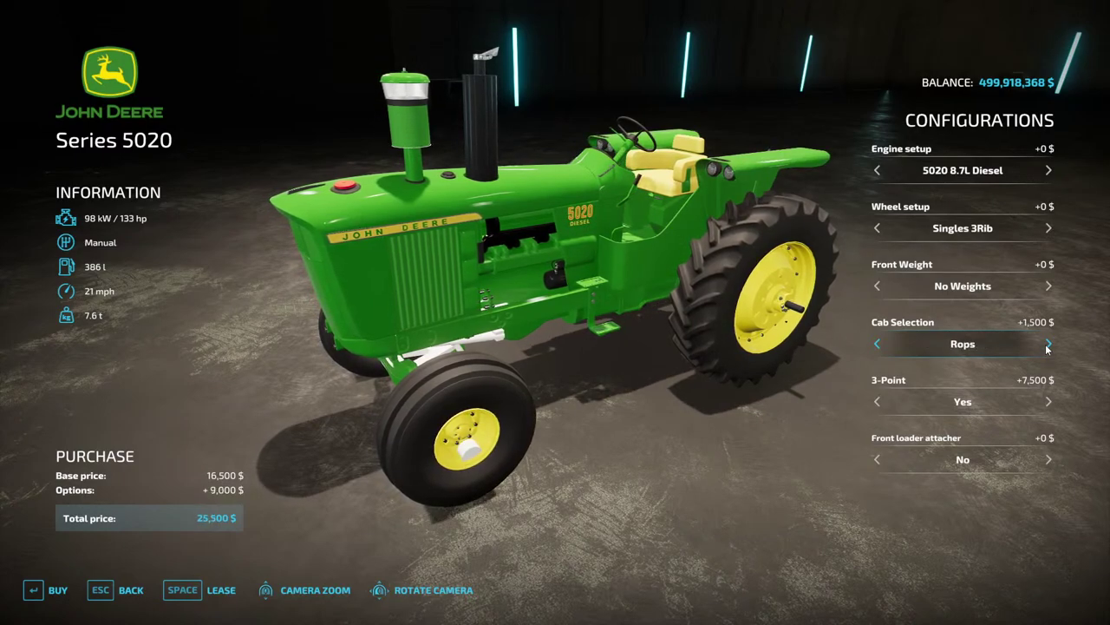
pyautogui.click(1047, 345)
pyautogui.click(1047, 345)
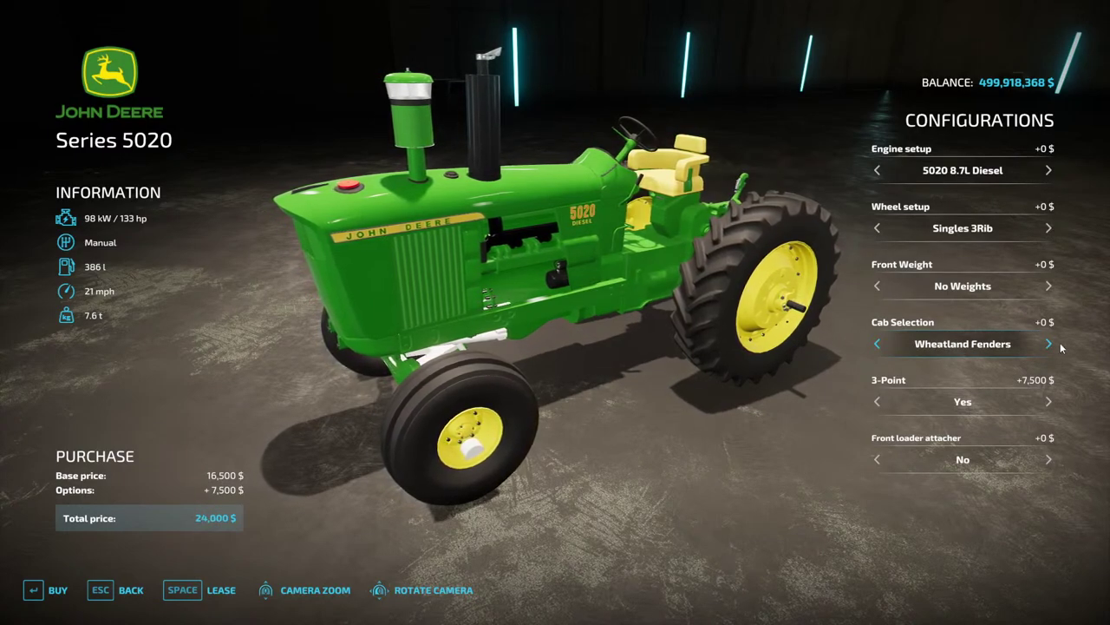
pyautogui.click(874, 344)
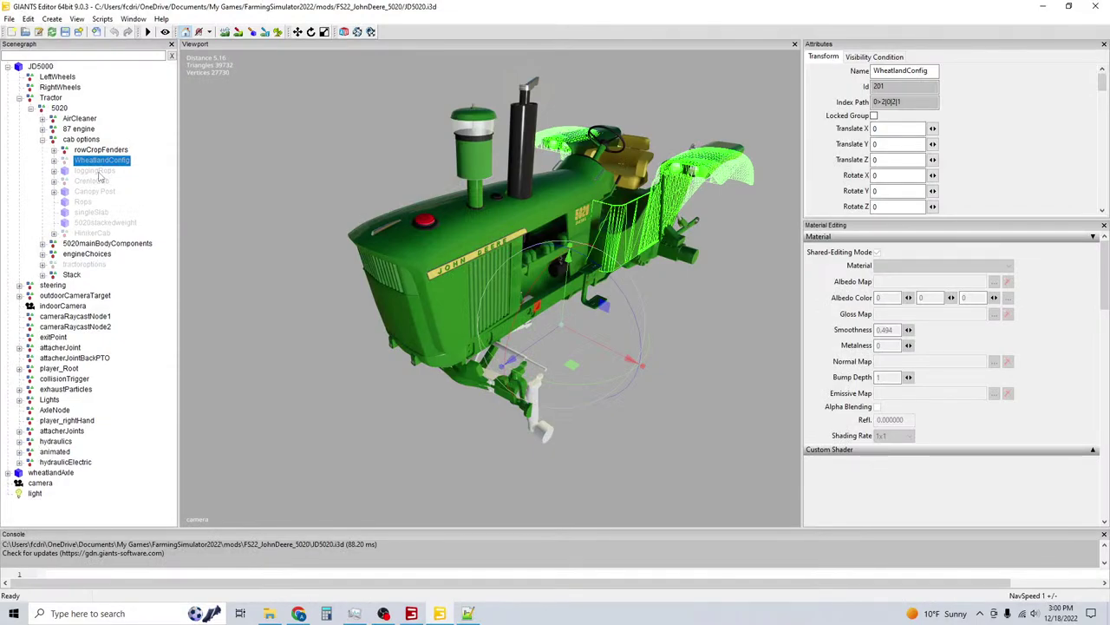
# Inspect the index paths of loggingRops, CrenloCab and Canopy Post in GIANTS Editor, then return to Cab Selection in JD5020.xml.
pyautogui.click(95, 174)
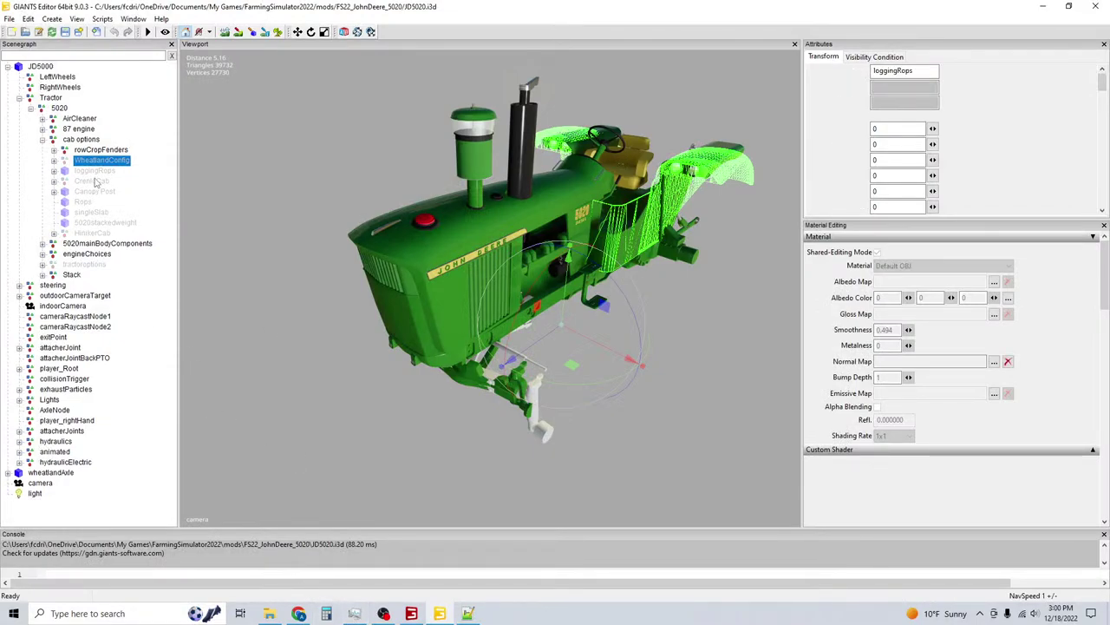
pyautogui.click(94, 180)
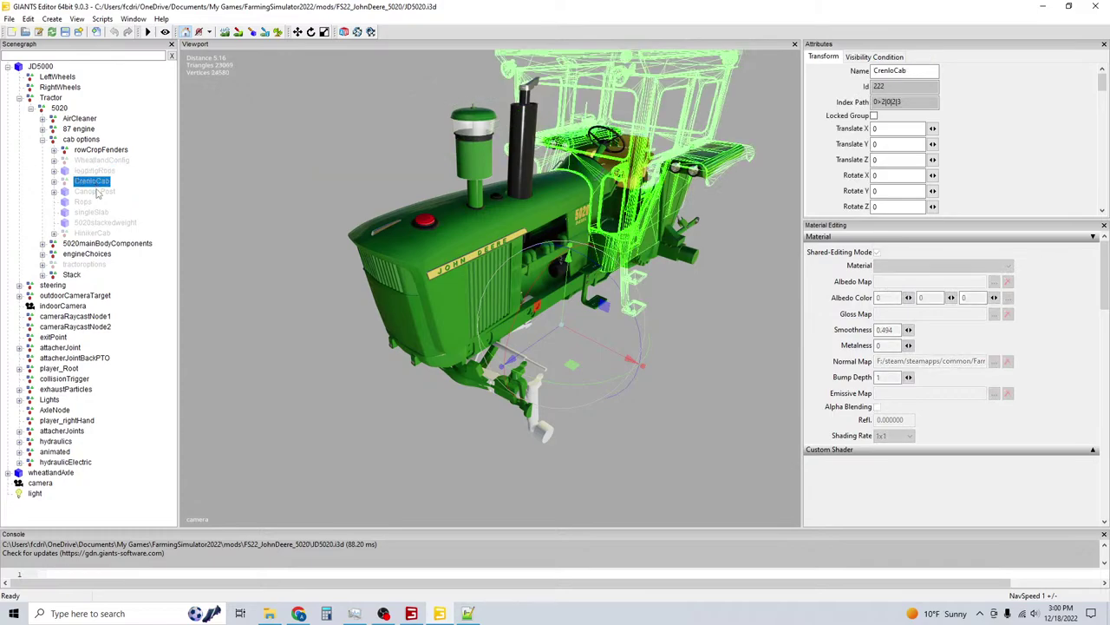
pyautogui.click(95, 191)
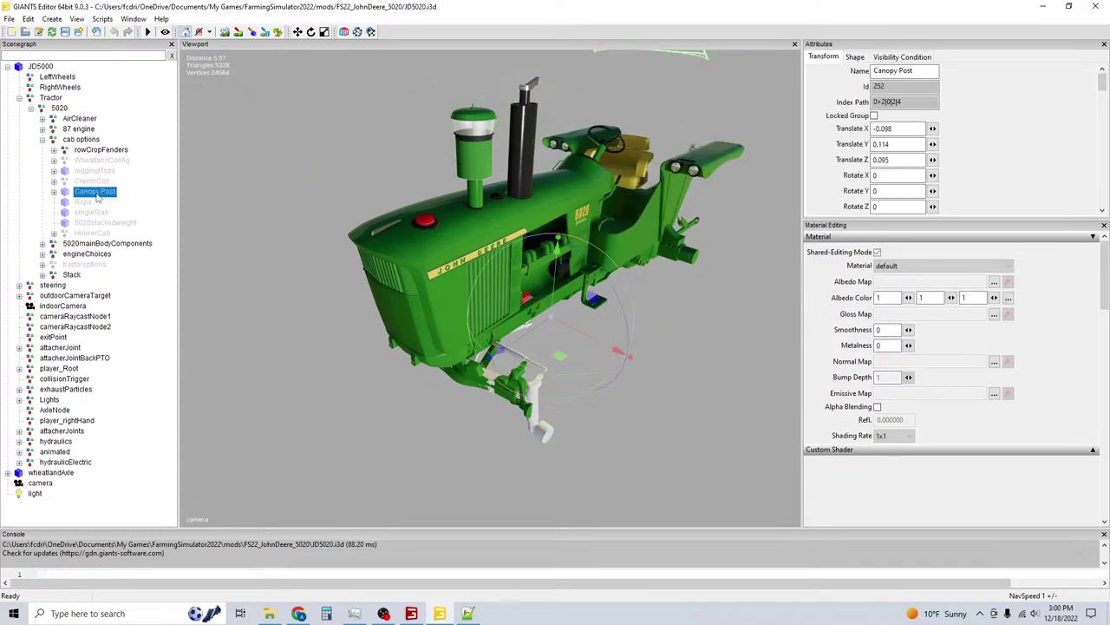
pyautogui.click(469, 613)
pyautogui.scroll(10, 414, 326)
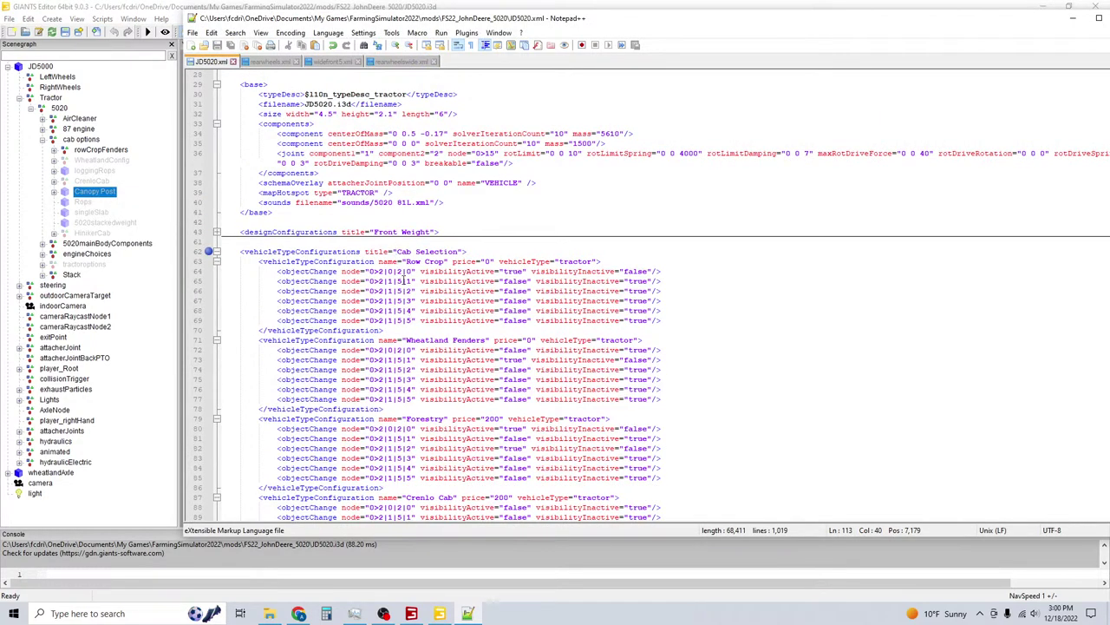
# Change the five Row Crop cab node paths that still use 0>2|1 to 0>2|0|5|1 through 0>2|0|5|5.
pyautogui.click(393, 282)
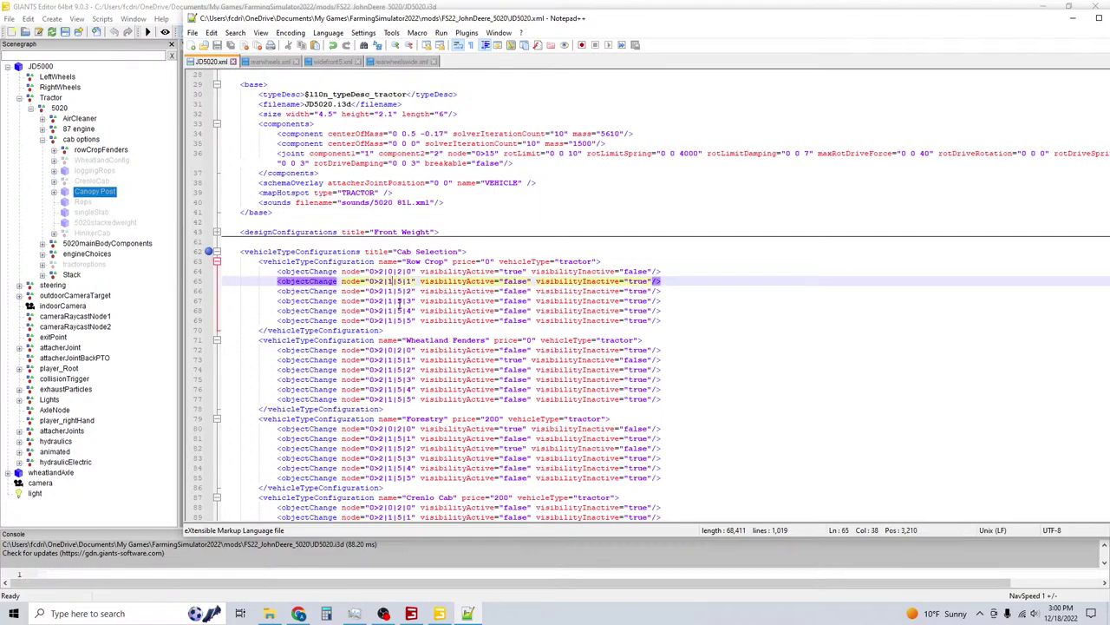
pyautogui.press('BackSpace')
pyautogui.write('0')
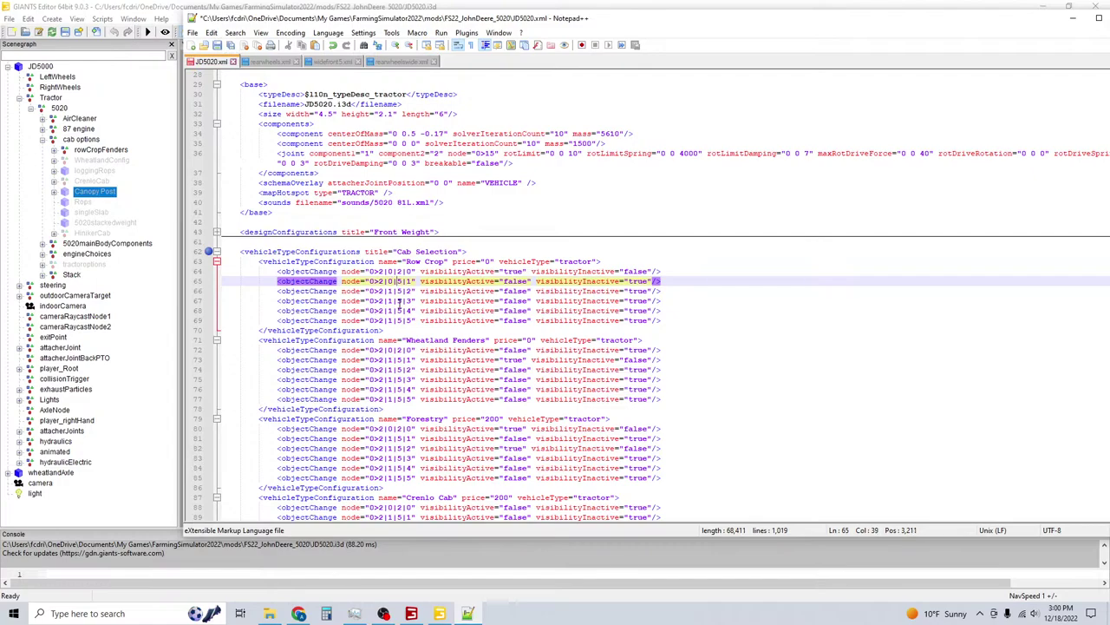
pyautogui.press('Down')
pyautogui.press('BackSpace')
pyautogui.write('0')
pyautogui.press('Down')
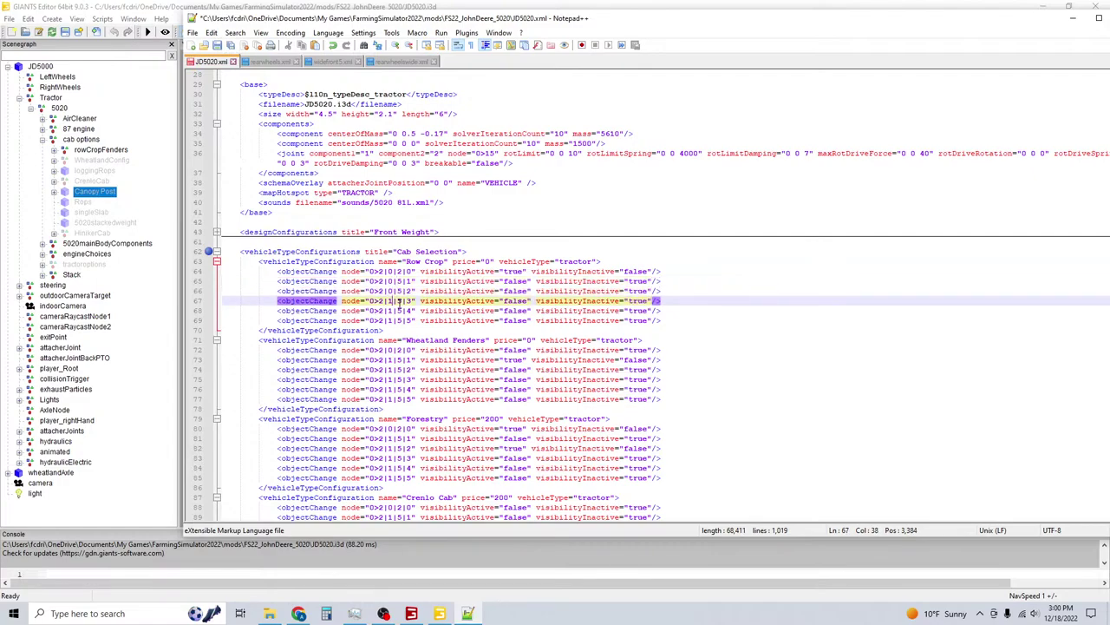
pyautogui.press('BackSpace')
pyautogui.write('0')
pyautogui.press('Down')
pyautogui.press('BackSpace')
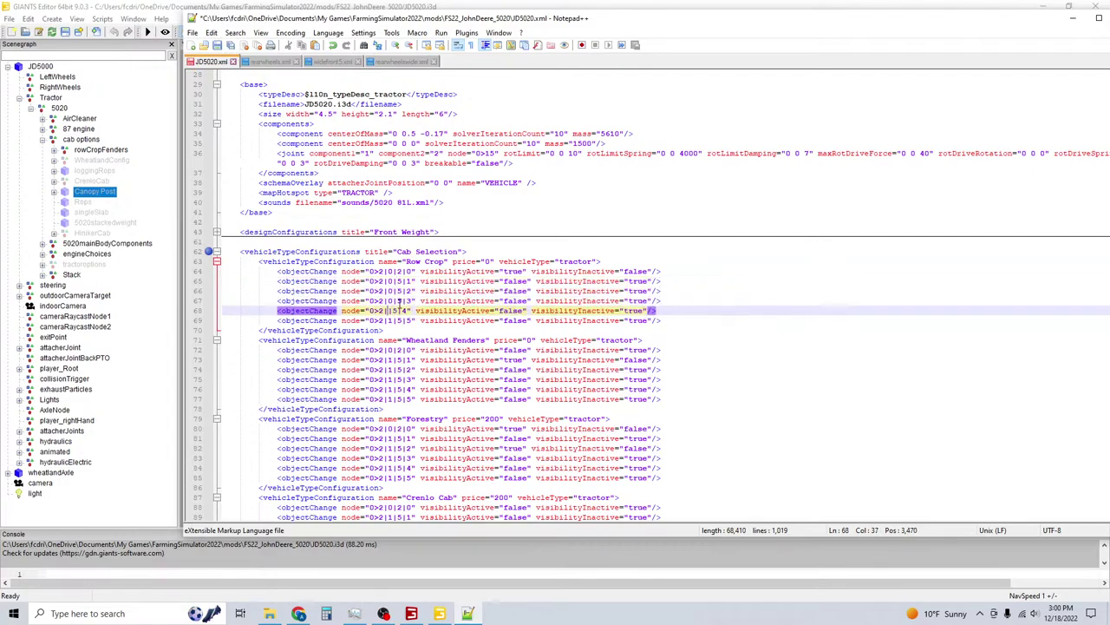
pyautogui.write('0')
pyautogui.press('Down')
pyautogui.press('BackSpace')
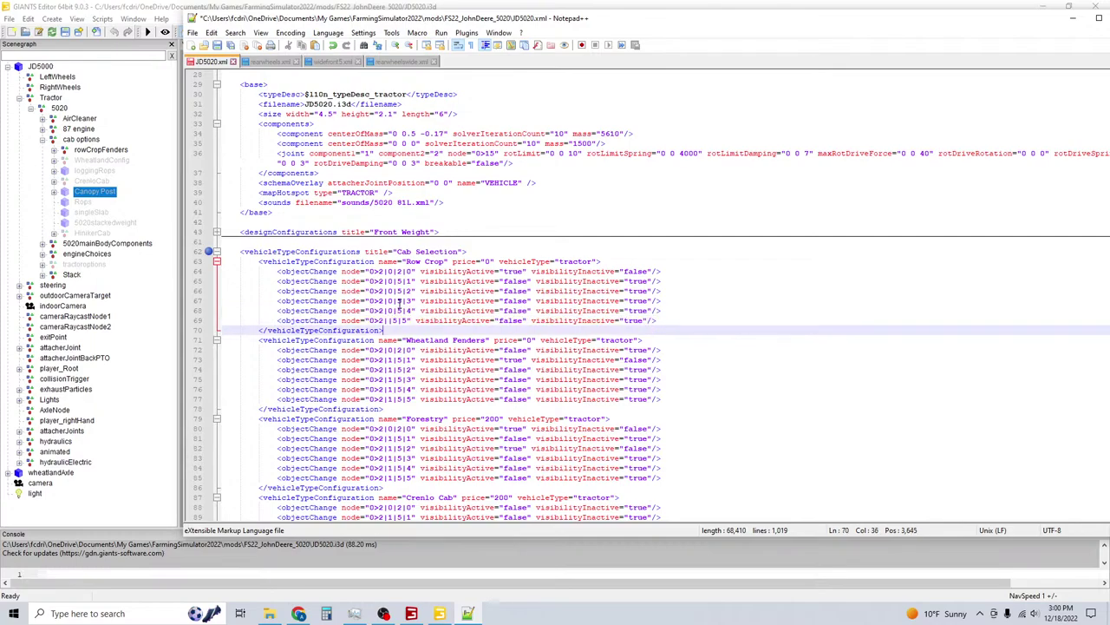
pyautogui.write('0')
# Change the Wheatland Fenders node paths that use 0>2|1 to 0>2|0|5|1 through 0>2|0|5|5.
pyautogui.press('Down')
pyautogui.press('Down')
pyautogui.press('Down')
pyautogui.press('Down')
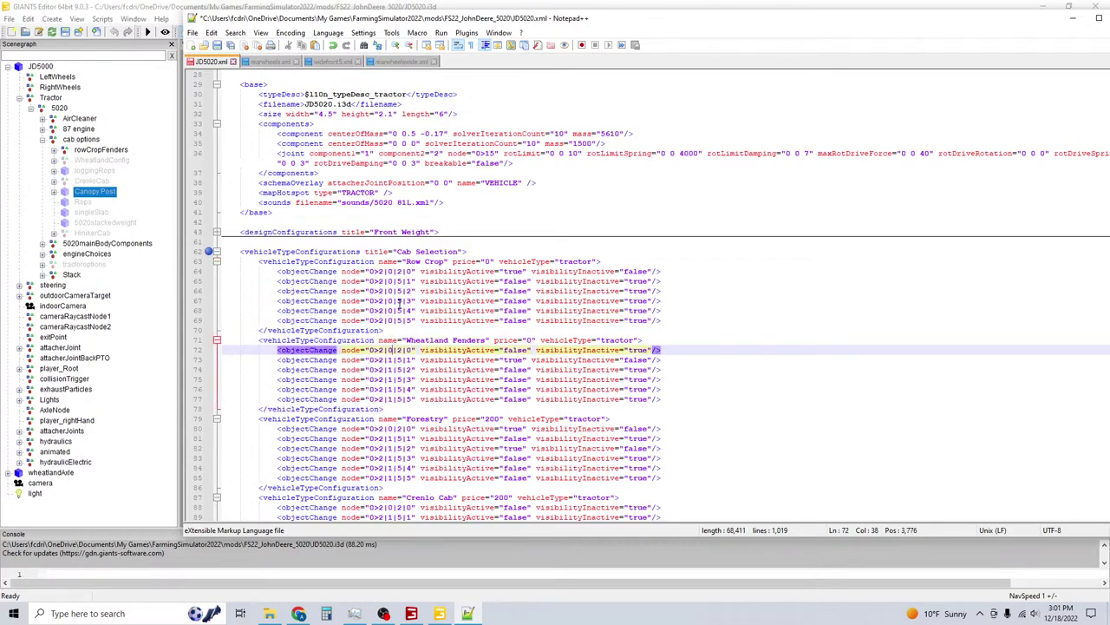
pyautogui.press('BackSpace')
pyautogui.write('1')
pyautogui.press('Down')
pyautogui.press('Down')
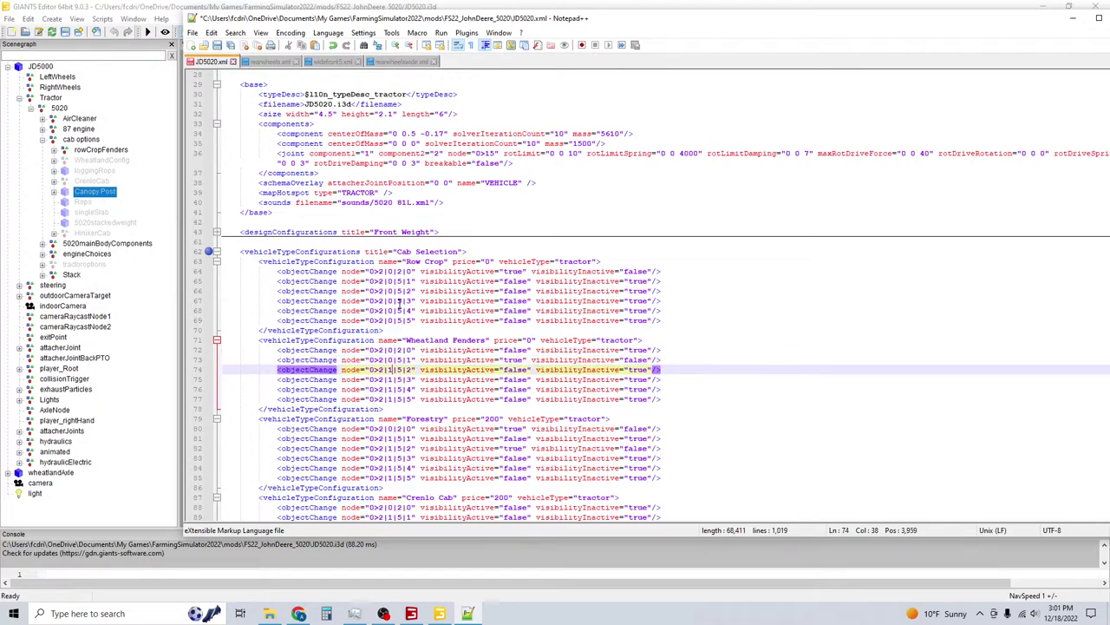
pyautogui.press('BackSpace')
pyautogui.write('0')
pyautogui.press('Down')
pyautogui.press('BackSpace')
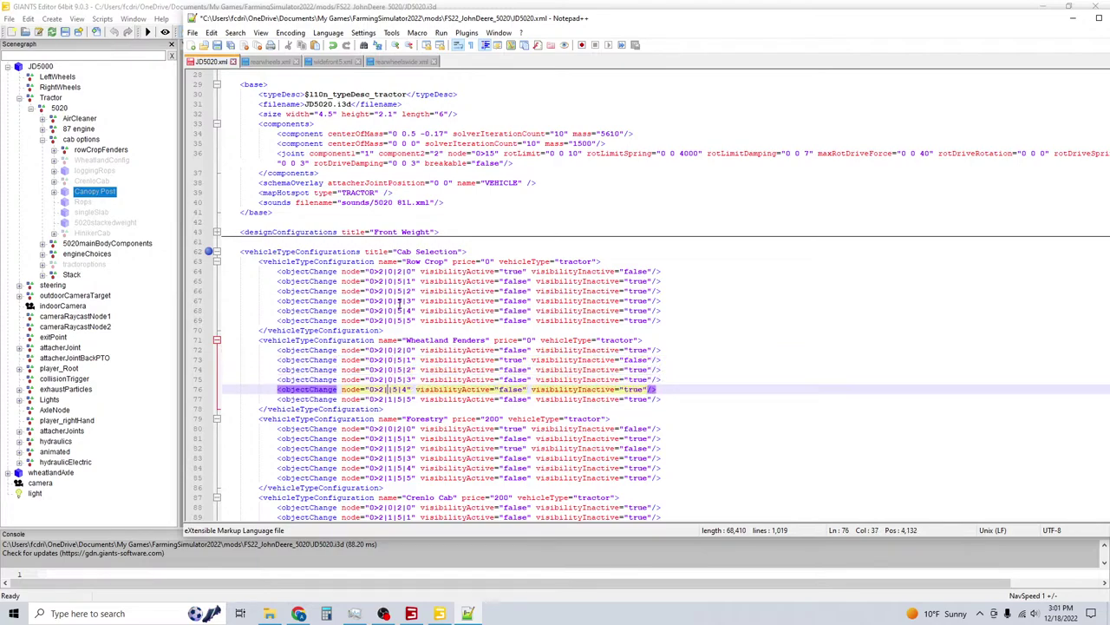
pyautogui.write('0')
pyautogui.press('Down')
pyautogui.press('BackSpace')
pyautogui.write('0')
# Correct the Forestry configuration's five 0>2|1 node paths to 0>2|0|5|1 through 0>2|0|5|5.
pyautogui.press('Down')
pyautogui.press('Down')
pyautogui.press('Down')
pyautogui.press('Down')
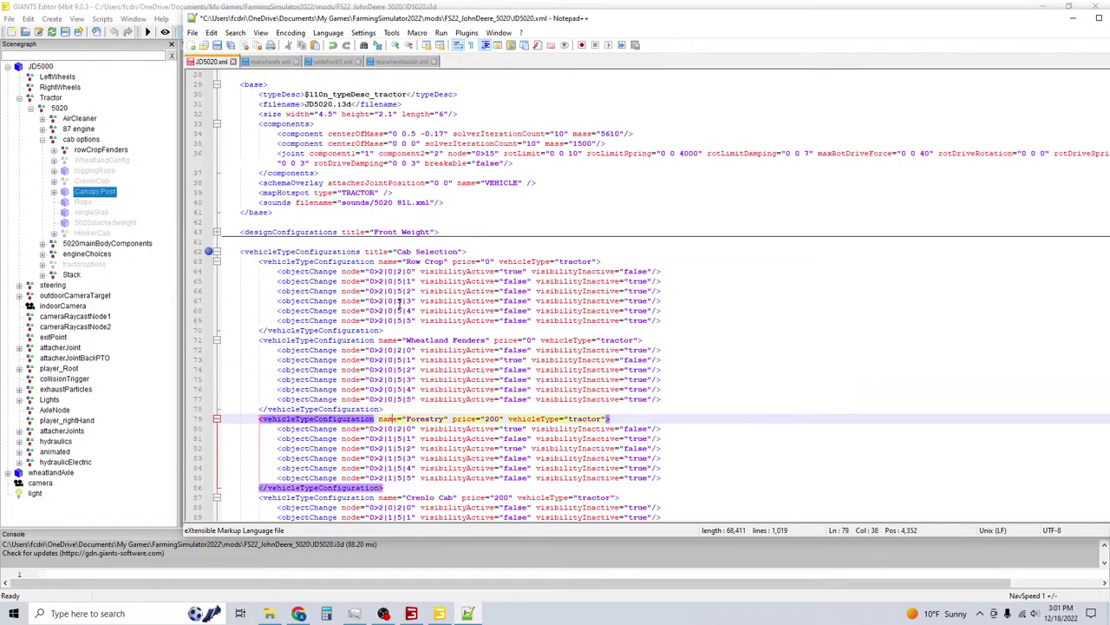
pyautogui.press('Down')
pyautogui.press('Down')
pyautogui.press('Down')
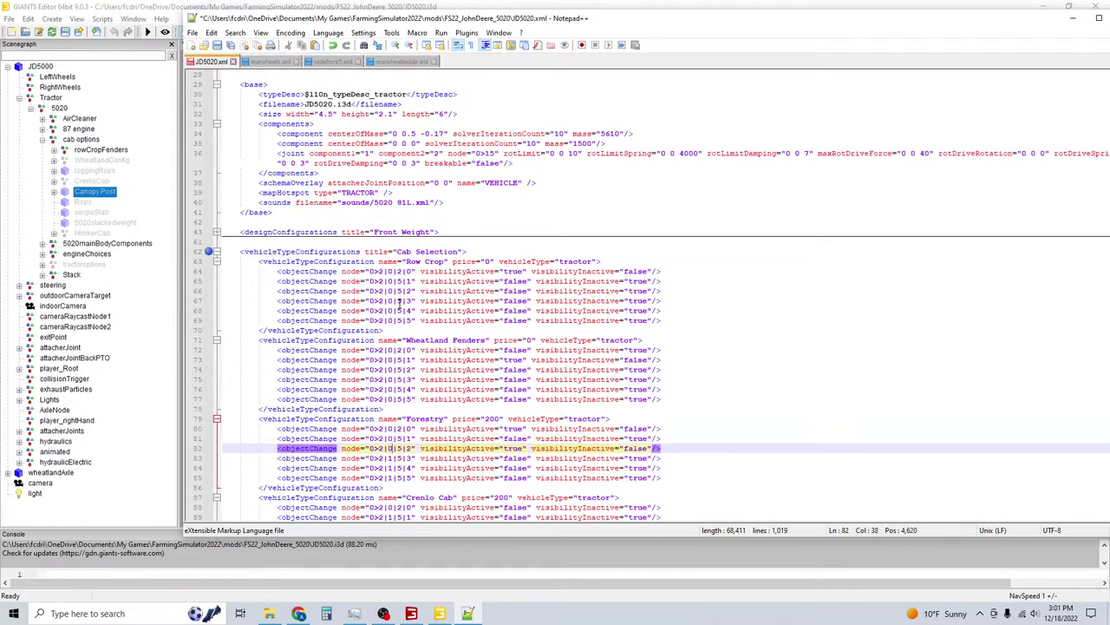
pyautogui.press('BackSpace')
pyautogui.write('0')
pyautogui.press('Down')
pyautogui.press('BackSpace')
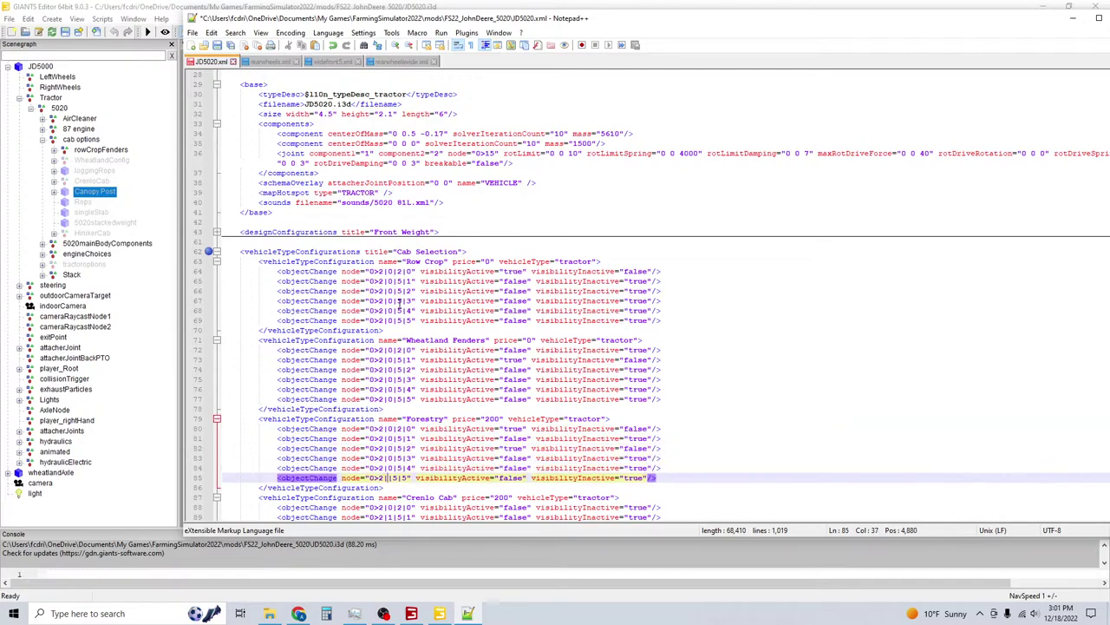
pyautogui.write('0')
# Correct the Crenlo Cab configuration's five 0>2|1 node paths to 0>2|0|5|1 through 0>2|0|5|5.
pyautogui.press('Down')
pyautogui.press('Down')
pyautogui.press('Down')
pyautogui.press('Down')
pyautogui.press('Down')
pyautogui.press('Down')
pyautogui.press('Down')
pyautogui.press('Down')
pyautogui.press('Down')
pyautogui.press('Down')
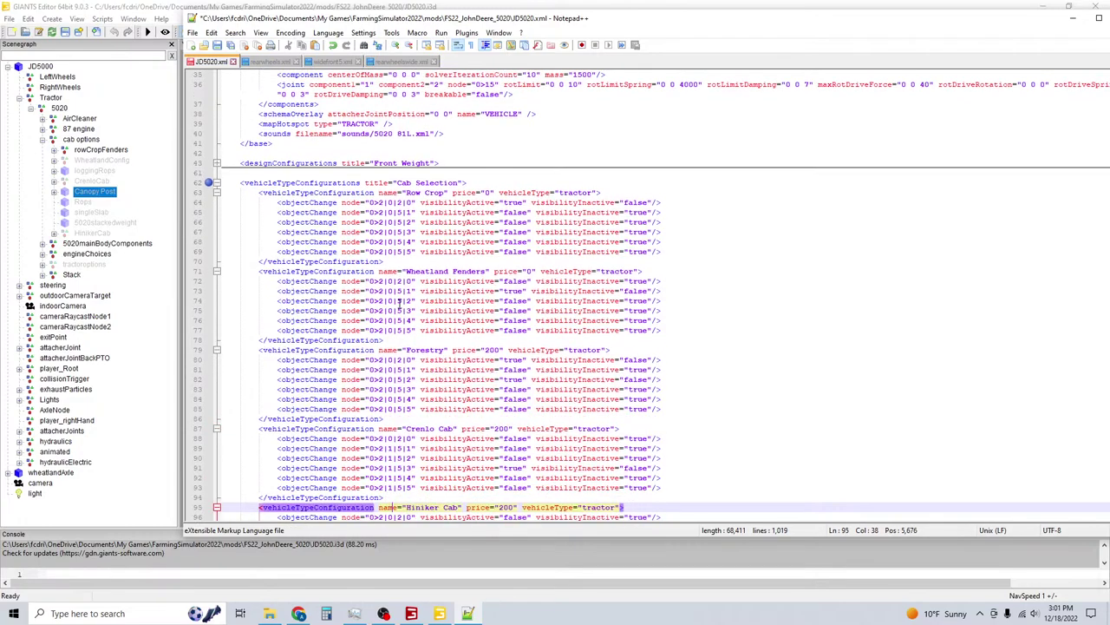
pyautogui.press('Up')
pyautogui.press('Up')
pyautogui.press('Up')
pyautogui.press('Up')
pyautogui.press('Up')
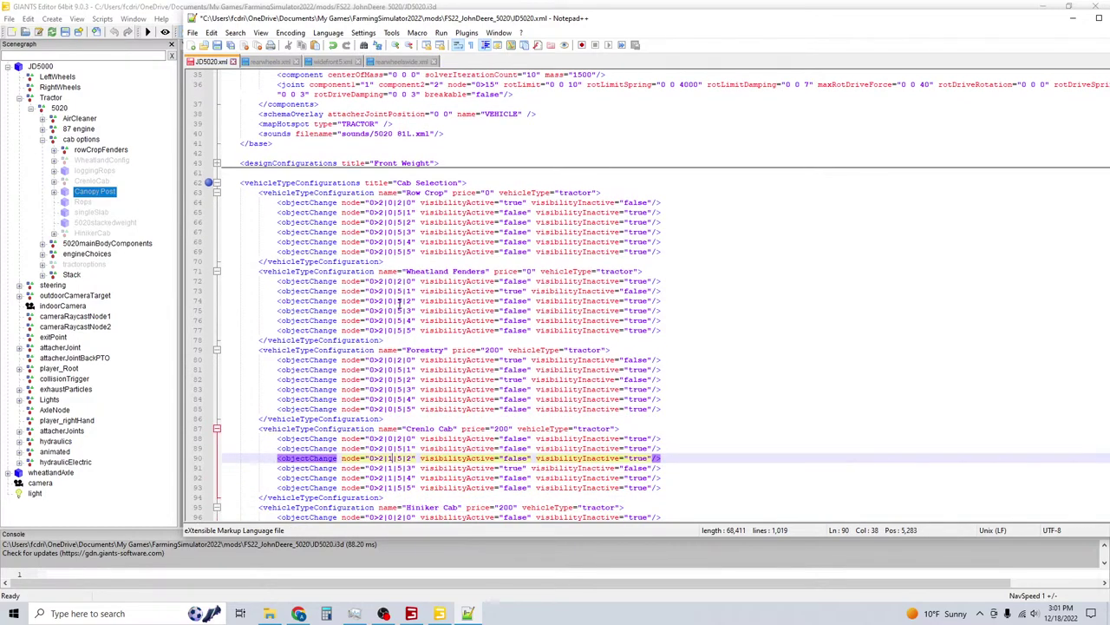
pyautogui.press('Down')
pyautogui.press('Down')
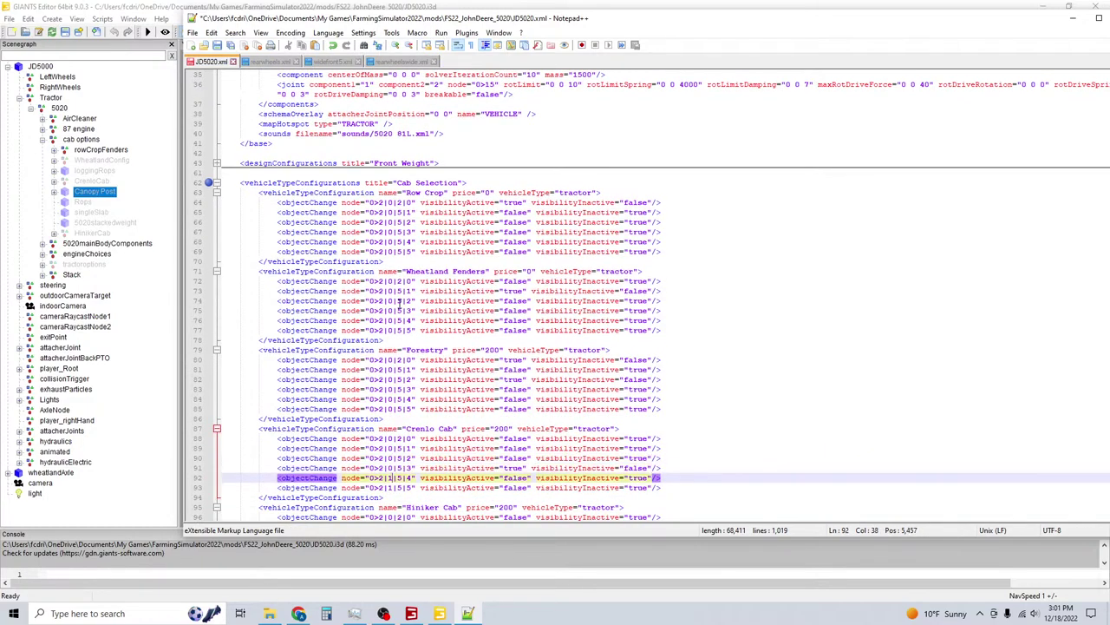
pyautogui.press('Down')
# Correct the Hiniker Cab node paths to 0>2|0|5|1 through 0>2|0|5|5, plus 0>2|0|5|8.
pyautogui.press('Down')
pyautogui.press('Down')
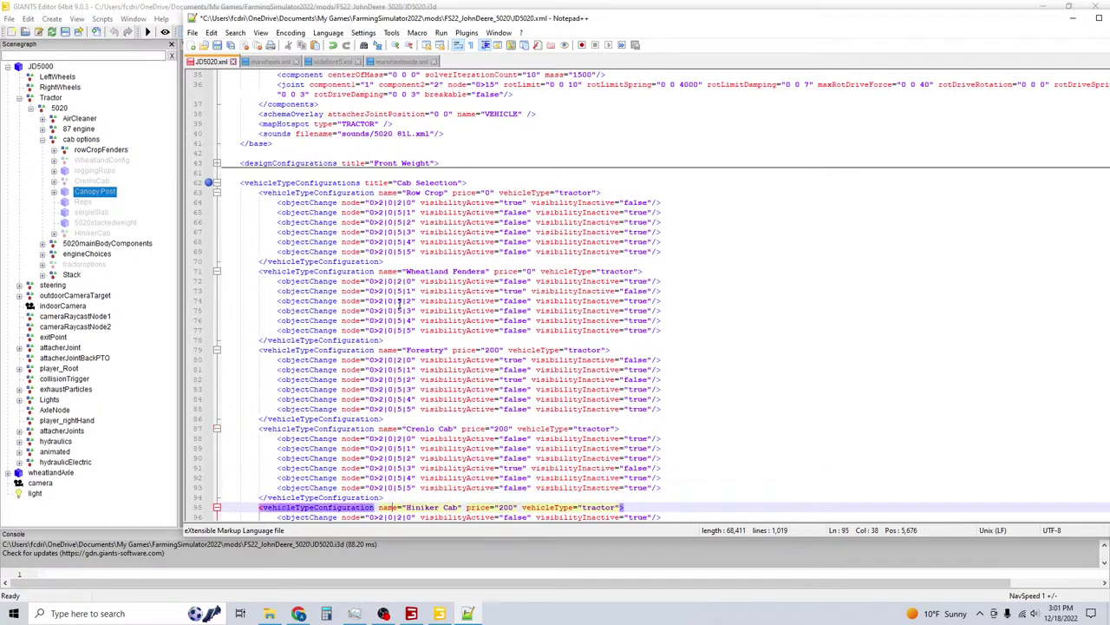
pyautogui.press('Down')
pyautogui.press('Down')
pyautogui.press('Down')
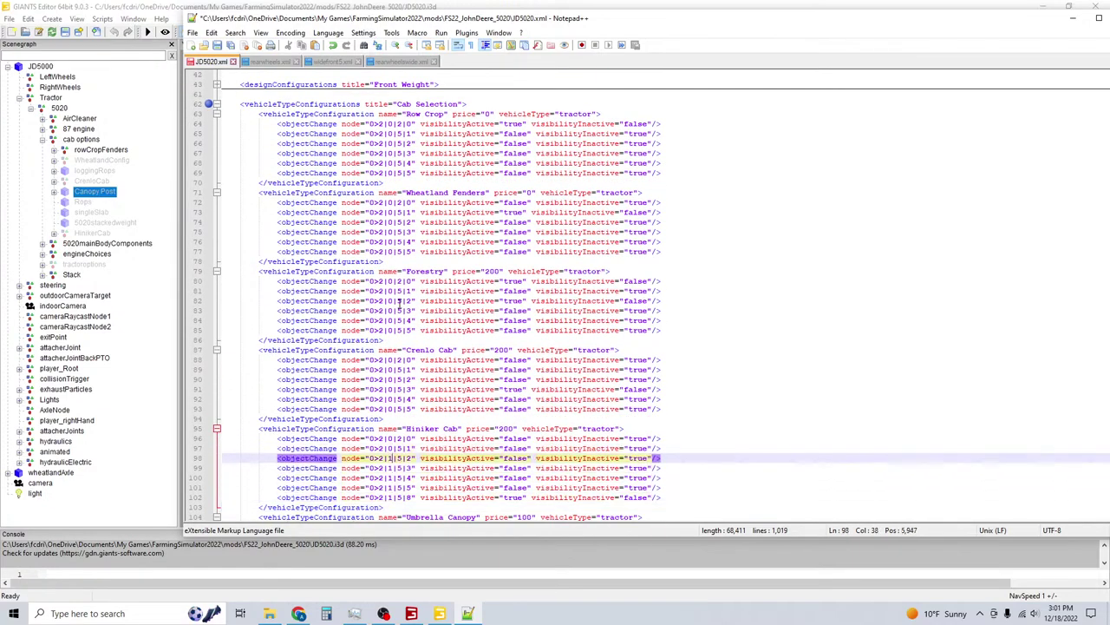
pyautogui.press('Down')
pyautogui.press('Down')
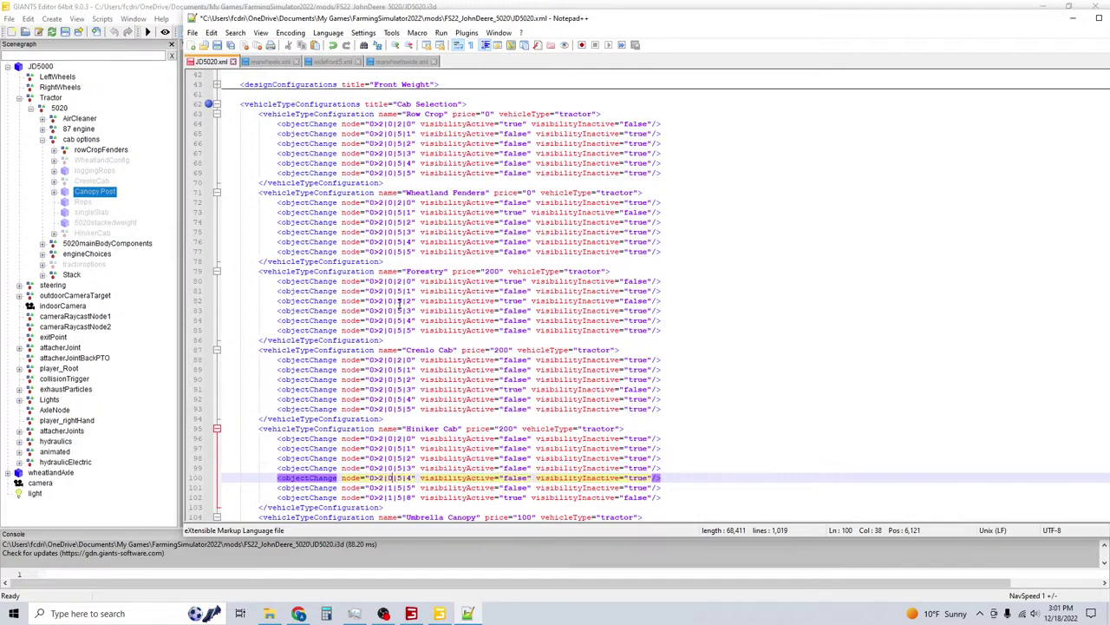
pyautogui.press('Down')
pyautogui.press('BackSpace')
pyautogui.press('Down')
# Correct the Umbrella Canopy configuration's 0>2|1 node paths to 0>2|0|5|1 through 0>2|0|5|5.
pyautogui.press('Down')
pyautogui.press('Down')
pyautogui.press('Down')
pyautogui.press('Down')
pyautogui.press('Down')
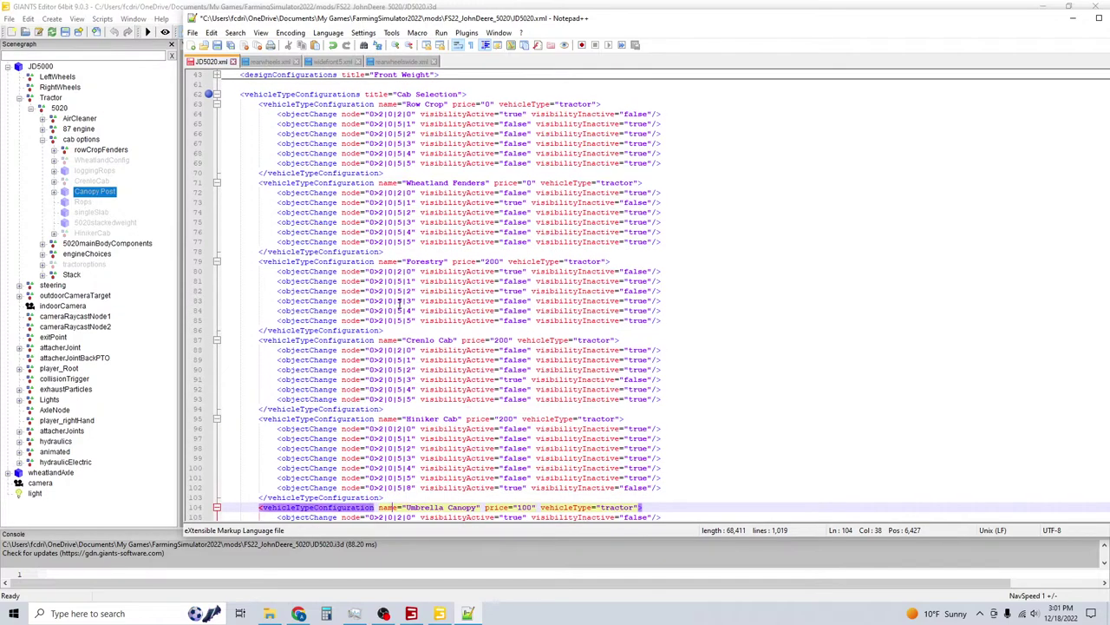
pyautogui.press('Up')
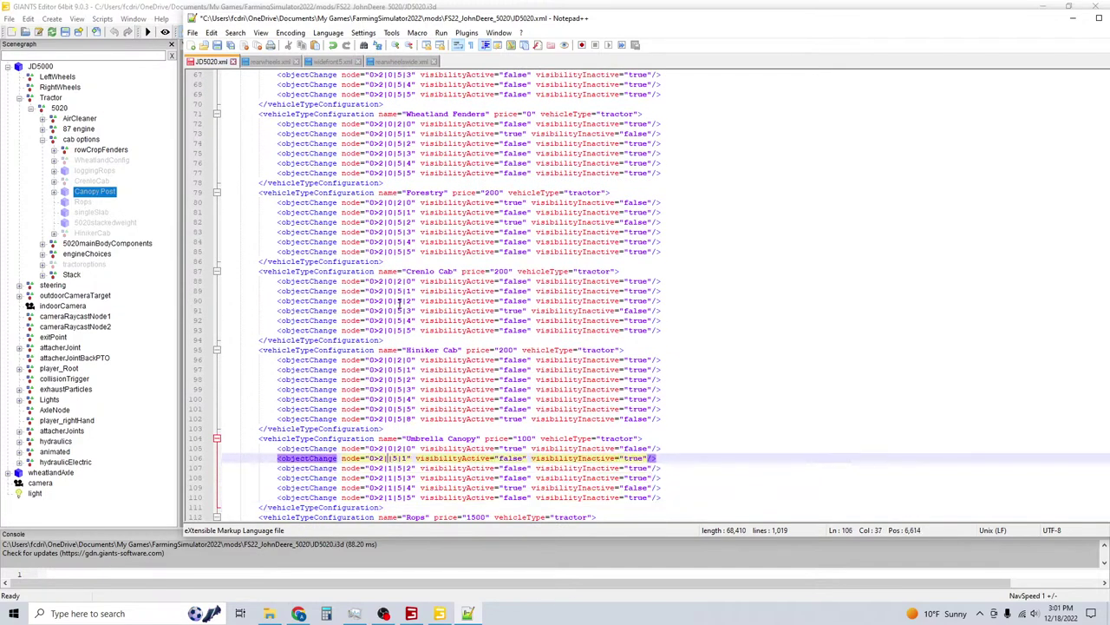
pyautogui.press('Down')
pyautogui.press('Down')
pyautogui.press('BackSpace')
pyautogui.write('0')
pyautogui.press('Down')
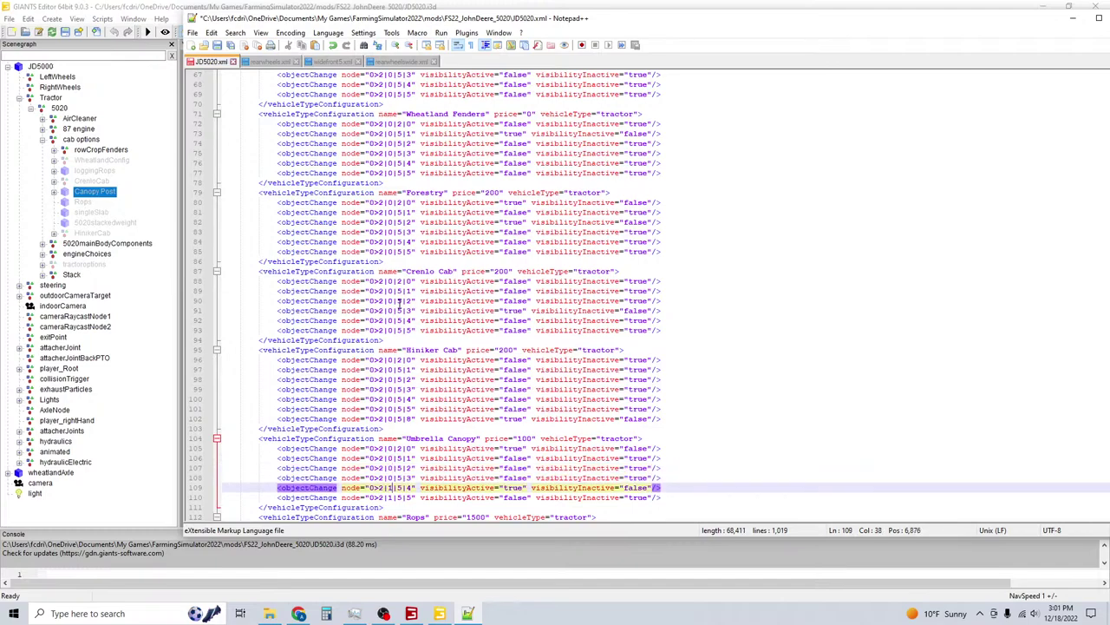
pyautogui.press('Down')
# Correct the Rops configuration's 0>2|1 node paths to 0>2|0|5|1 through 0>2|0|5|5.
pyautogui.press('Down')
pyautogui.press('Down')
pyautogui.press('Down')
pyautogui.press('Down')
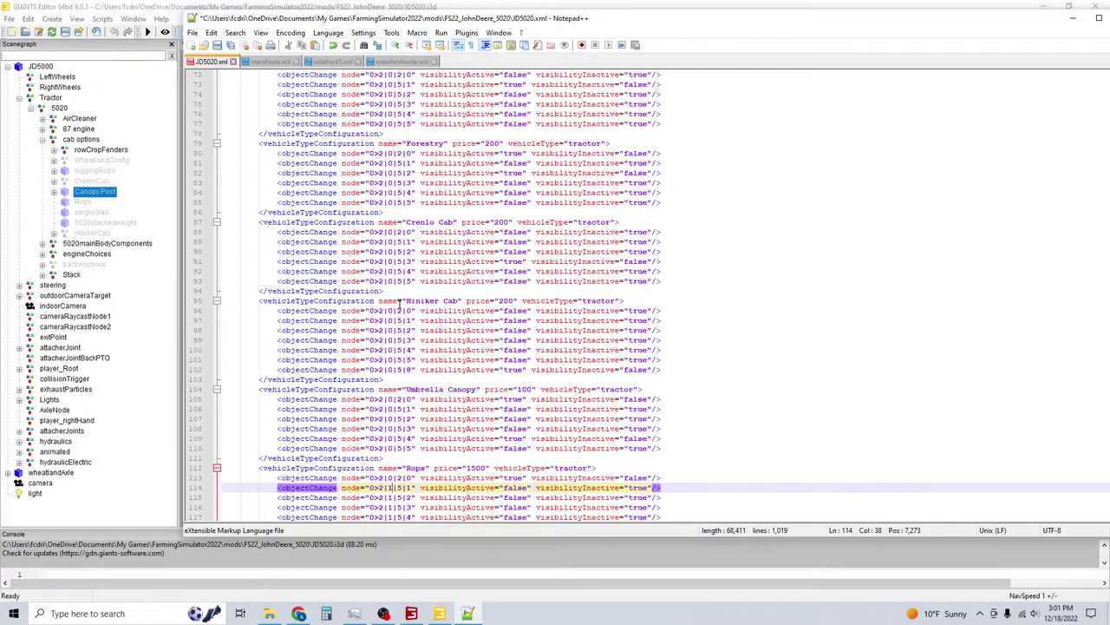
pyautogui.press('Down')
pyautogui.press('Down')
pyautogui.press('Down')
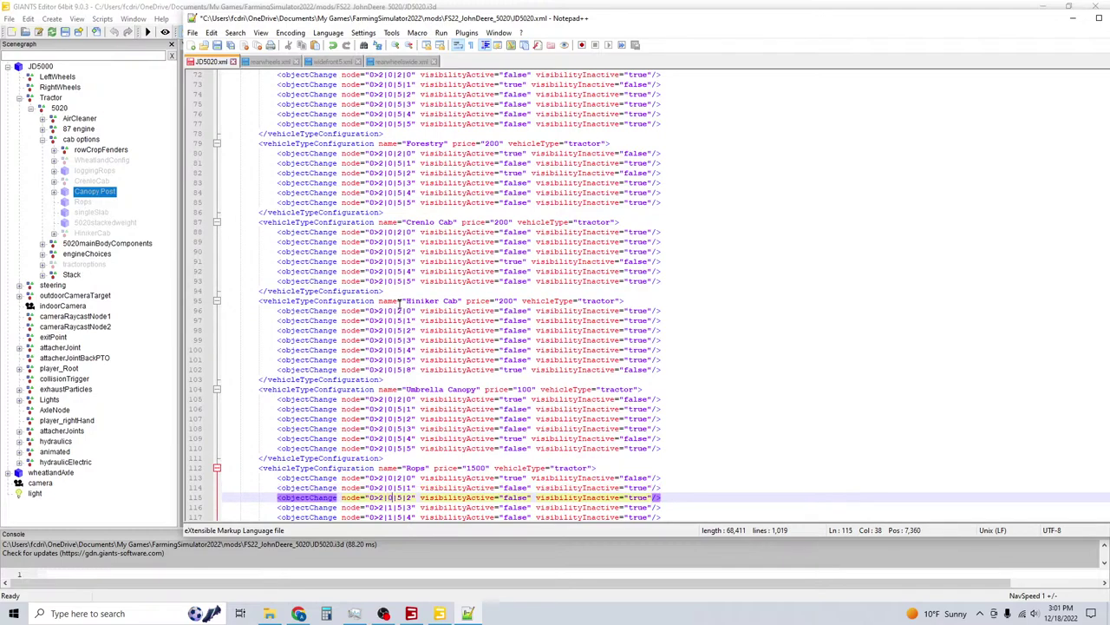
pyautogui.press('BackSpace')
pyautogui.write('0')
pyautogui.press('Down')
pyautogui.press('Down')
pyautogui.press('Down')
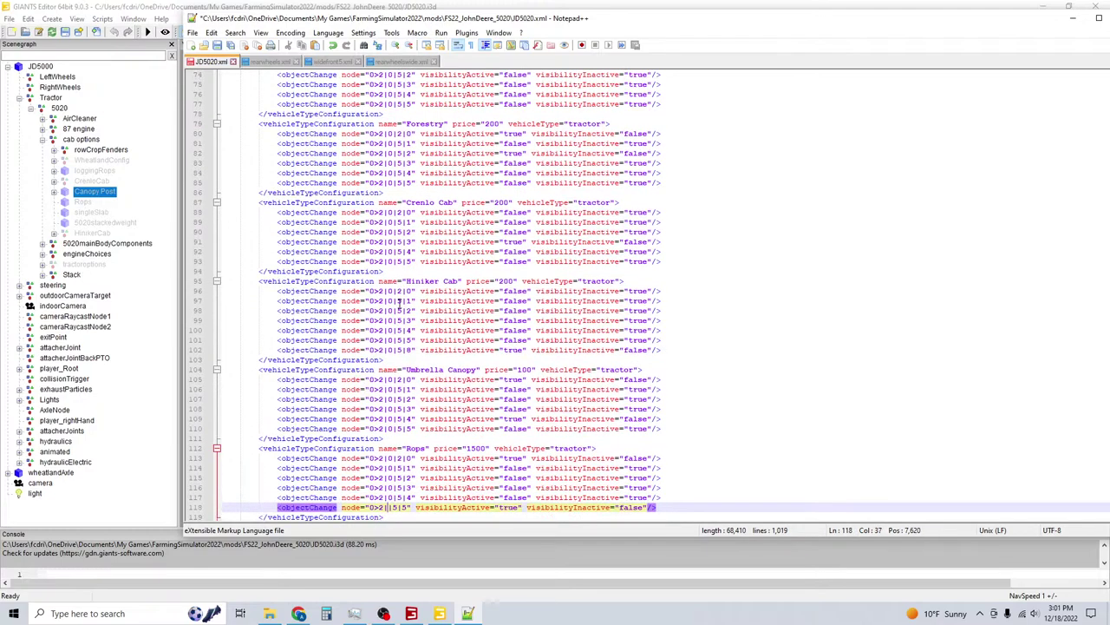
pyautogui.press('Down')
pyautogui.press('Down')
# Return to the Wheatland Fenders configuration and change its 0>2|0|5 node paths to 0>2|0|2|1 through 0>2|0|2|5.
pyautogui.press('Up')
pyautogui.press('Up')
pyautogui.press('Up')
pyautogui.press('Up')
pyautogui.press('Up')
pyautogui.press('Up')
pyautogui.press('Up')
pyautogui.press('Up')
pyautogui.press('Up')
pyautogui.press('Up')
pyautogui.press('Up')
pyautogui.press('Up')
pyautogui.press('Up')
pyautogui.press('Up')
pyautogui.press('Up')
pyautogui.press('Up')
pyautogui.press('Up')
pyautogui.press('Up')
pyautogui.press('Up')
pyautogui.press('Up')
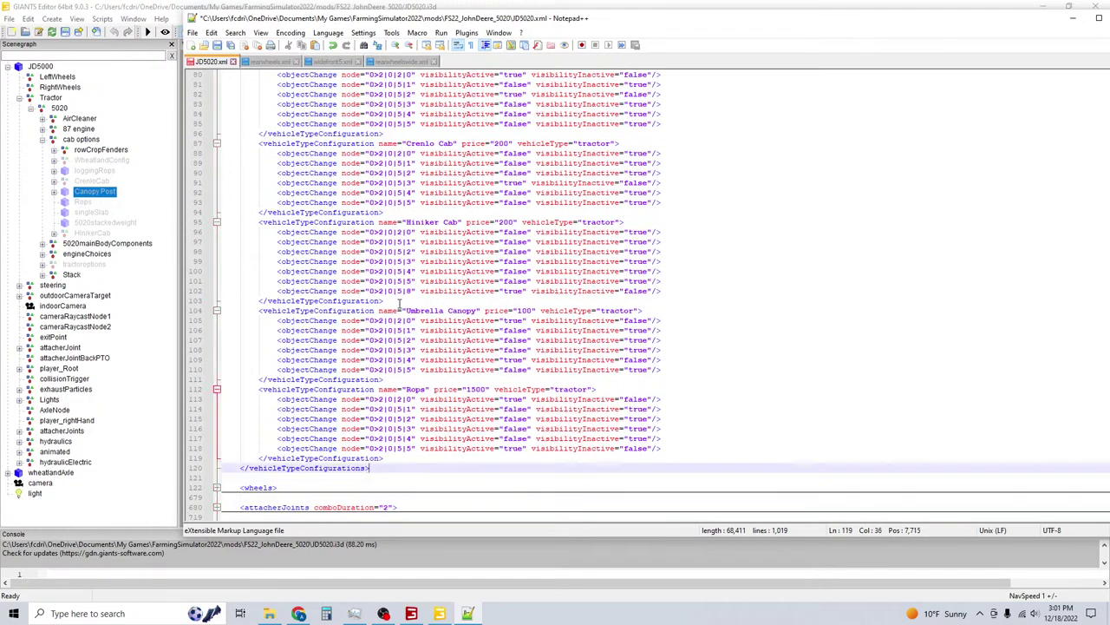
pyautogui.press('Up')
pyautogui.press('Up')
pyautogui.press('Up')
pyautogui.press('Up')
pyautogui.press('Up')
pyautogui.press('Up')
pyautogui.press('Up')
pyautogui.press('Up')
pyautogui.press('Up')
pyautogui.press('Up')
pyautogui.press('Up')
pyautogui.press('Up')
pyautogui.press('Up')
pyautogui.press('Up')
pyautogui.press('Up')
pyautogui.press('Up')
pyautogui.press('Up')
pyautogui.press('Up')
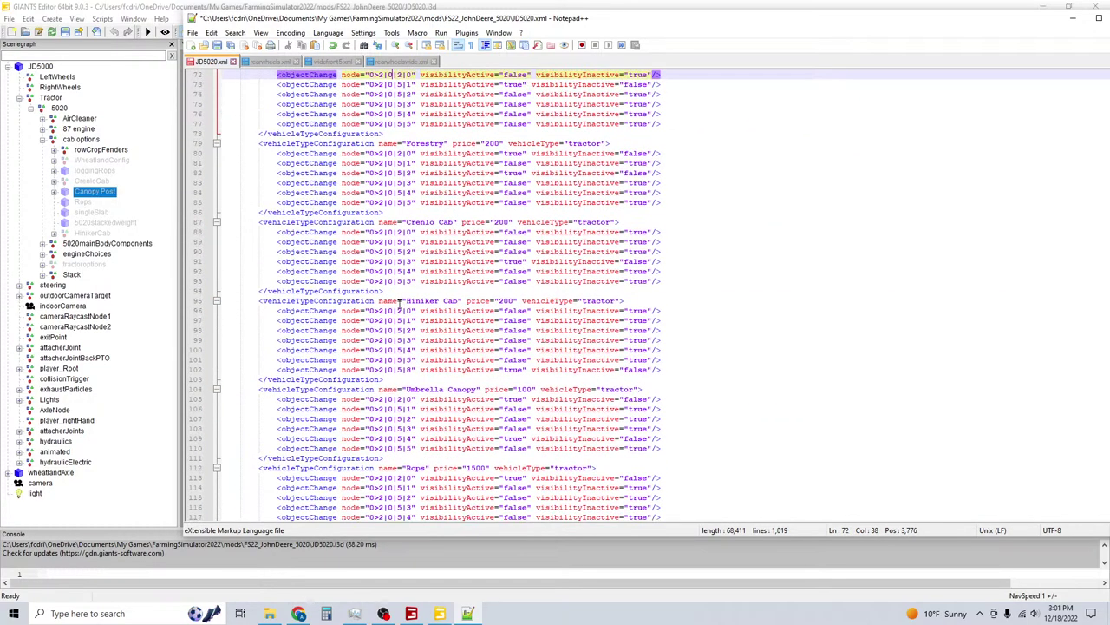
pyautogui.press('Down')
pyautogui.press('Down')
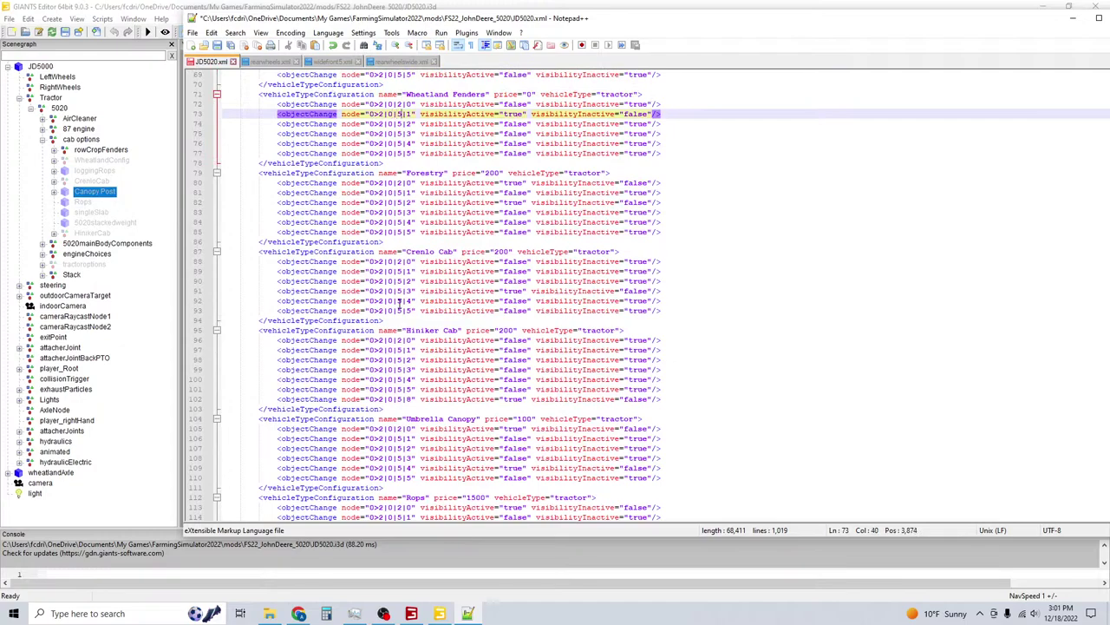
pyautogui.press('BackSpace')
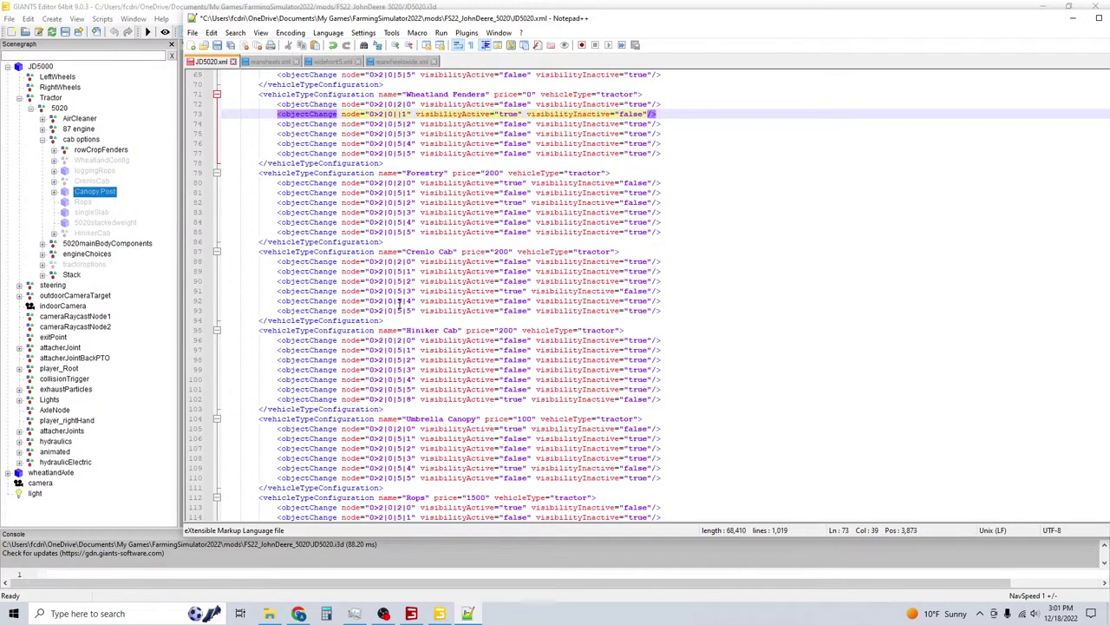
pyautogui.write('2')
pyautogui.press('Down')
pyautogui.press('BackSpace')
pyautogui.write('2')
pyautogui.press('Down')
pyautogui.press('BackSpace')
pyautogui.write('2')
pyautogui.press('Down')
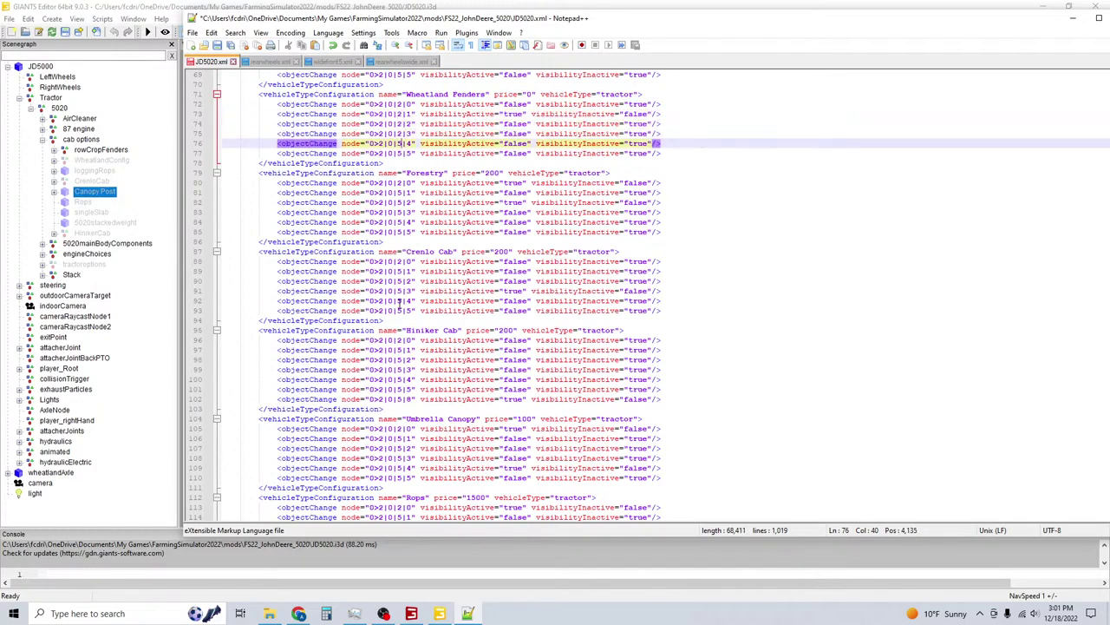
pyautogui.write('2')
pyautogui.press('BackSpace')
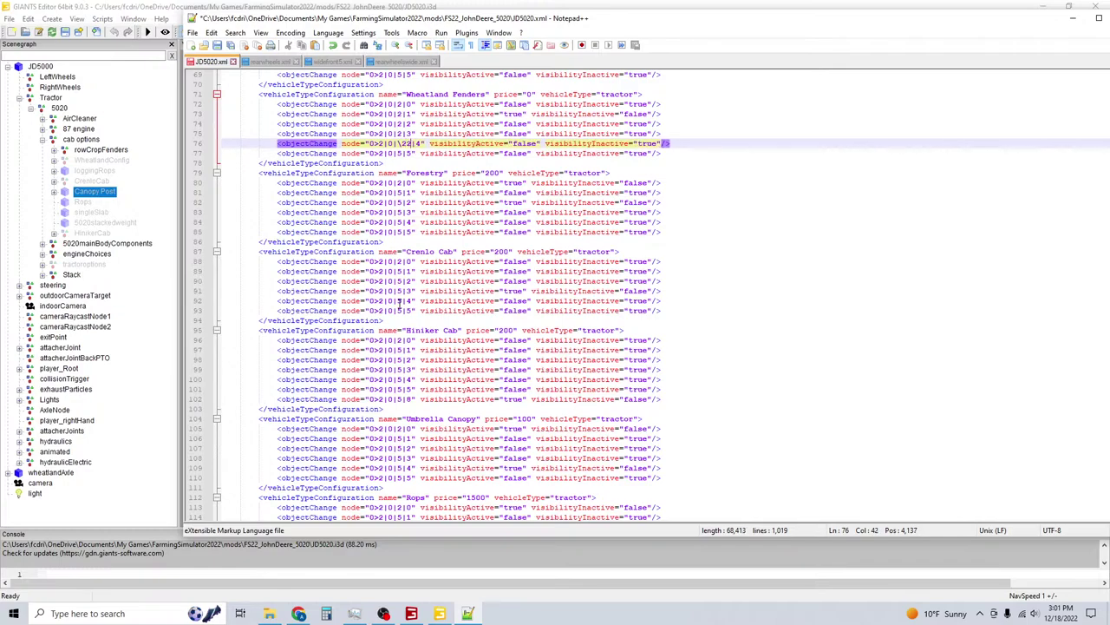
pyautogui.press('Down')
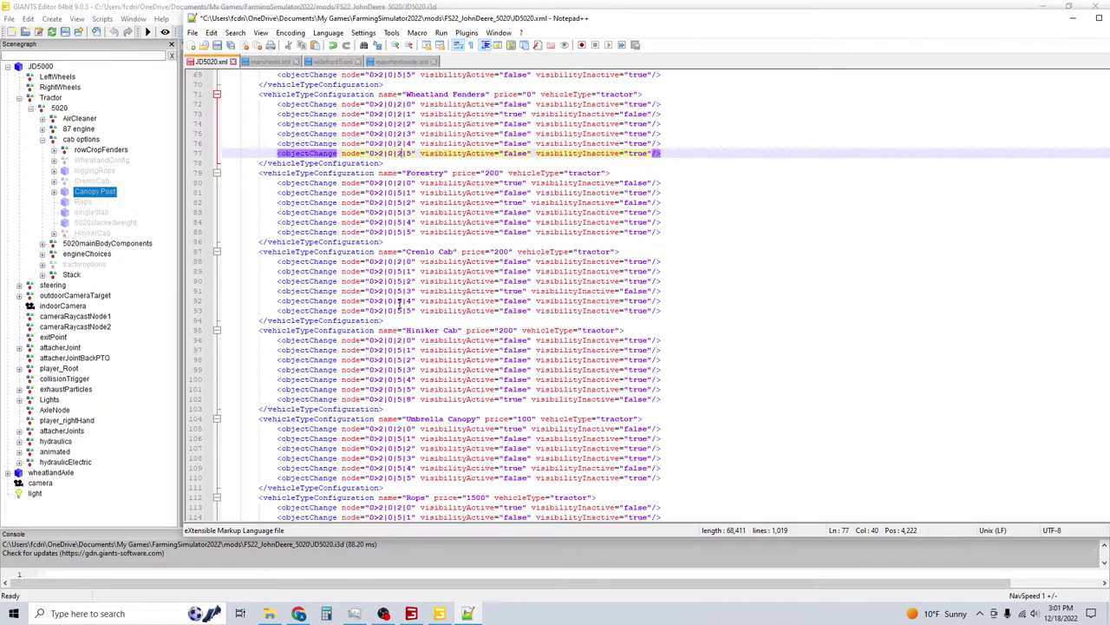
# Change the Forestry configuration's remaining 0>2|0|5 node paths to 0>2|0|2|1 through 0>2|0|2|5.
pyautogui.press('Down')
pyautogui.press('Down')
pyautogui.press('Down')
pyautogui.press('Down')
pyautogui.press('Down')
pyautogui.press('Down')
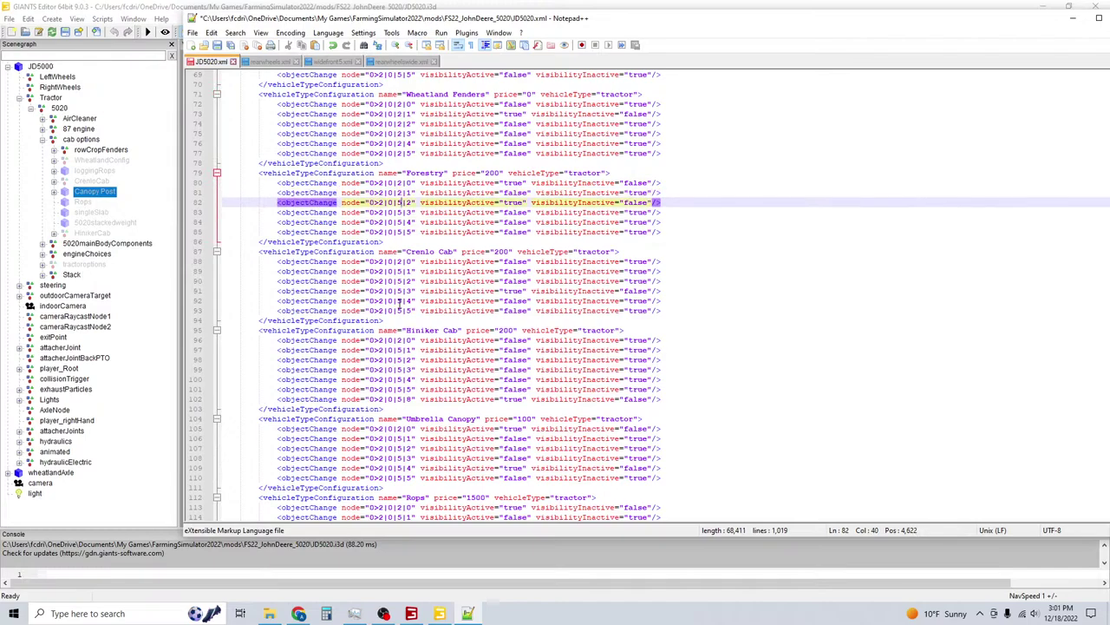
pyautogui.press('Down')
pyautogui.press('Down')
pyautogui.press('Down')
pyautogui.press('Down')
pyautogui.press('Down')
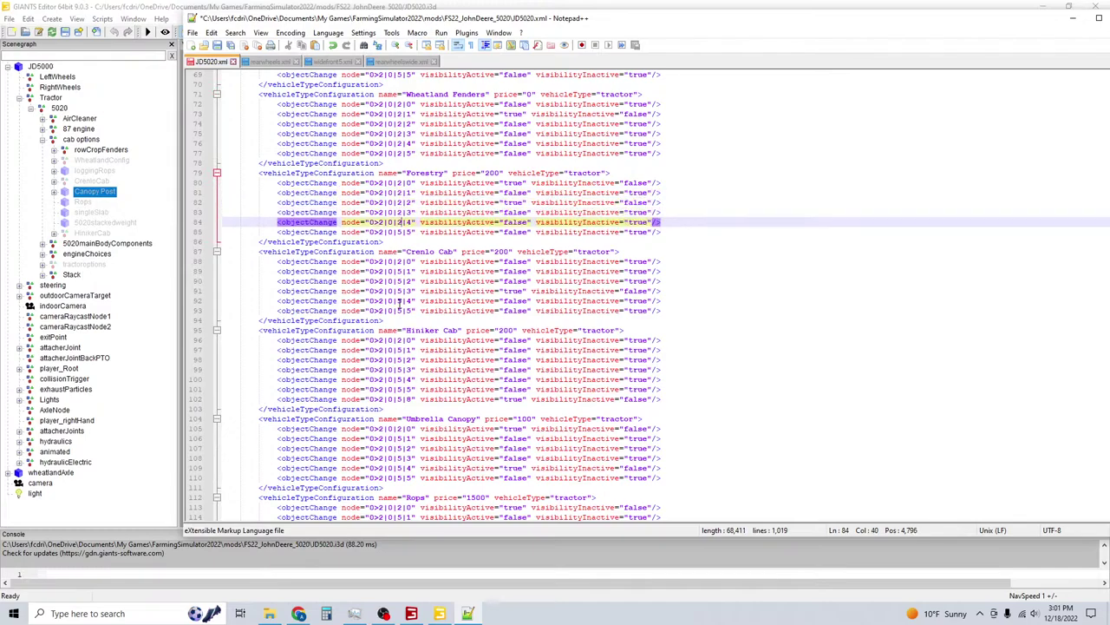
pyautogui.press('Down')
# Change the Crenlo Cab configuration's 0>2|0|5 node paths to 0>2|0|2|1 through 0>2|0|2|5.
pyautogui.press('Down')
pyautogui.press('Down')
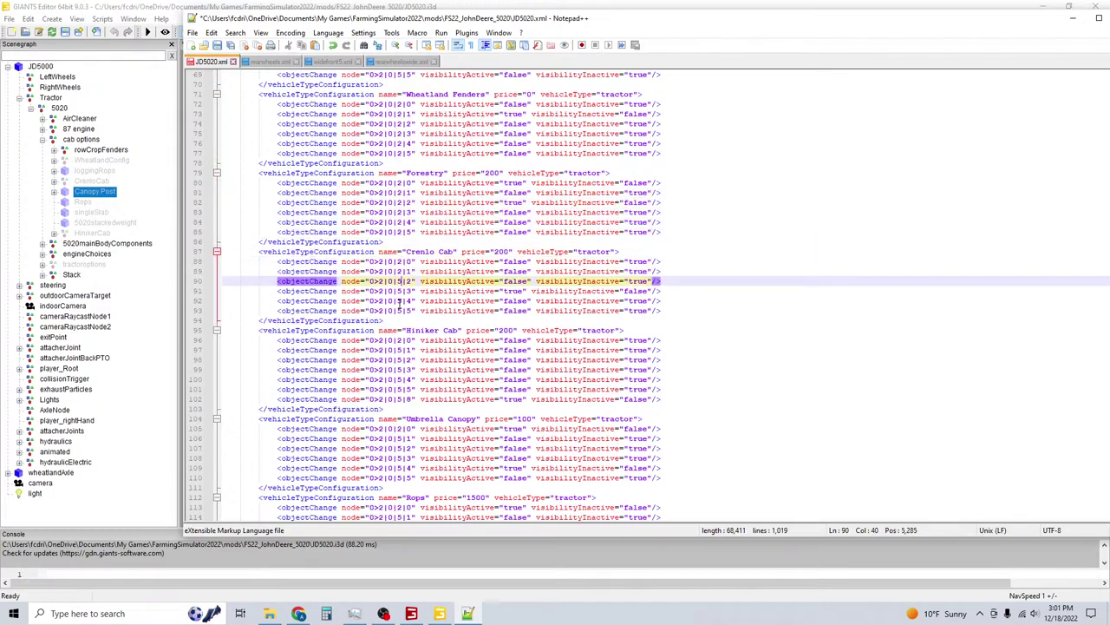
pyautogui.press('Down')
pyautogui.press('Down')
pyautogui.press('BackSpace')
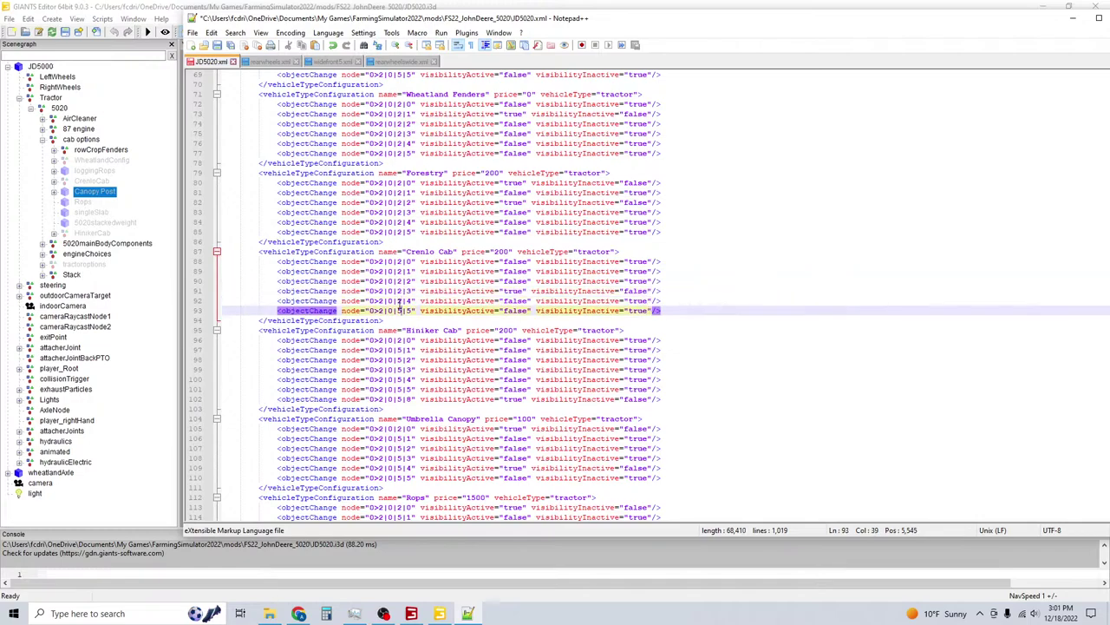
# Change the Hiniker Cab node paths to 0>2|0|2|1 through 0>2|0|2|5, plus 0>2|0|2|8.
pyautogui.press('Down')
pyautogui.press('Down')
pyautogui.press('Down')
pyautogui.press('Down')
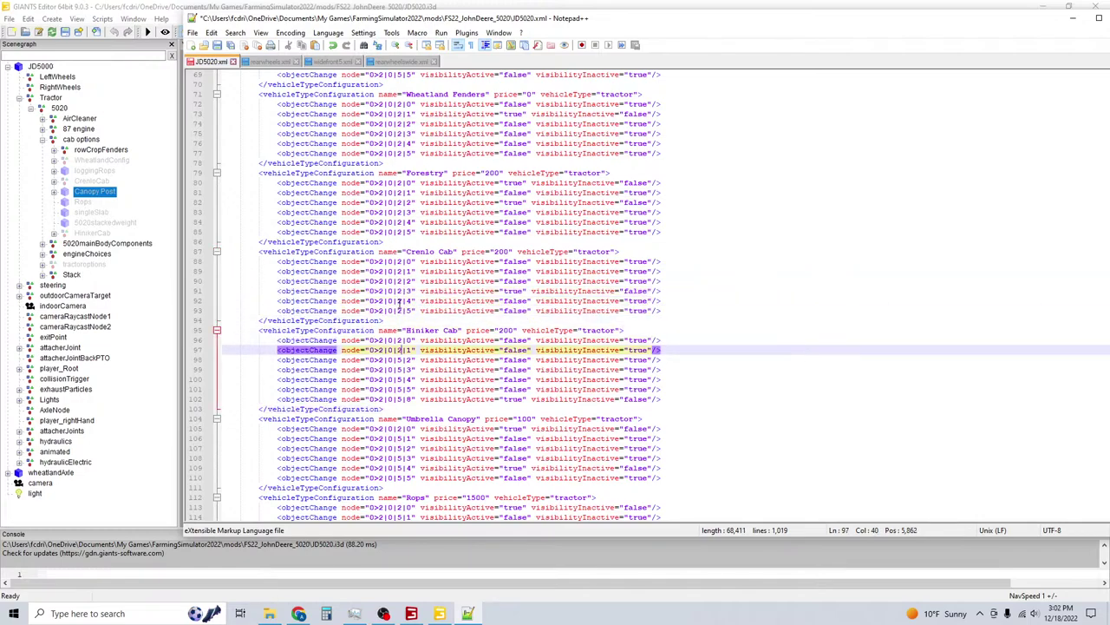
pyautogui.press('Down')
pyautogui.press('Down')
pyautogui.press('Down')
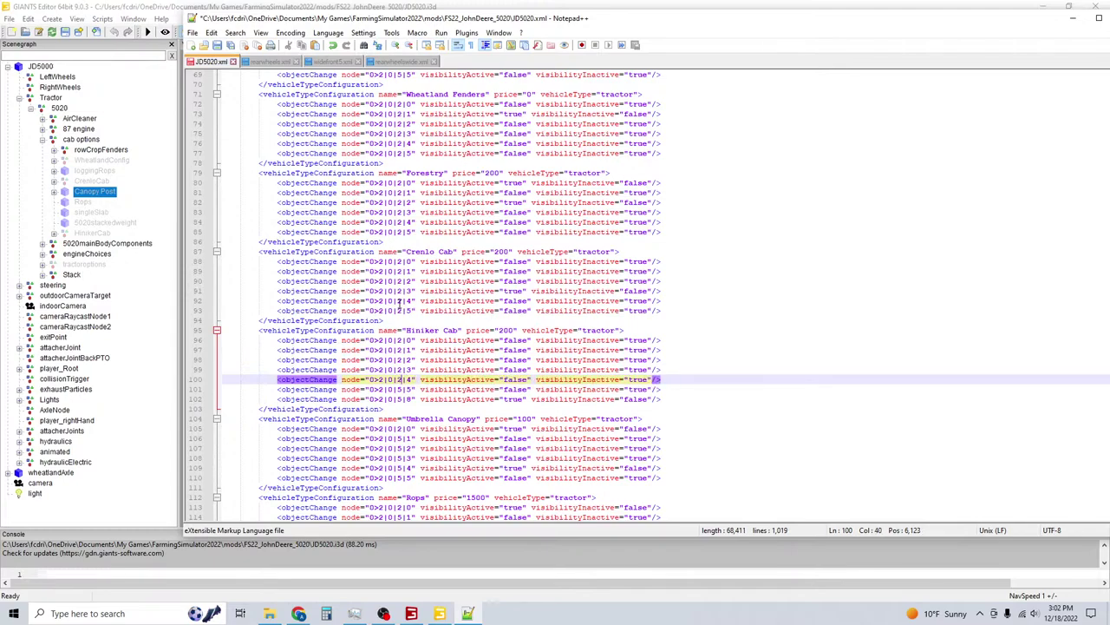
pyautogui.press('Down')
pyautogui.press('Down')
pyautogui.press('Down')
# Change the Umbrella Canopy configuration's 0>2|0|5 node paths to 0>2|0|2|1 through 0>2|0|2|5.
pyautogui.press('Down')
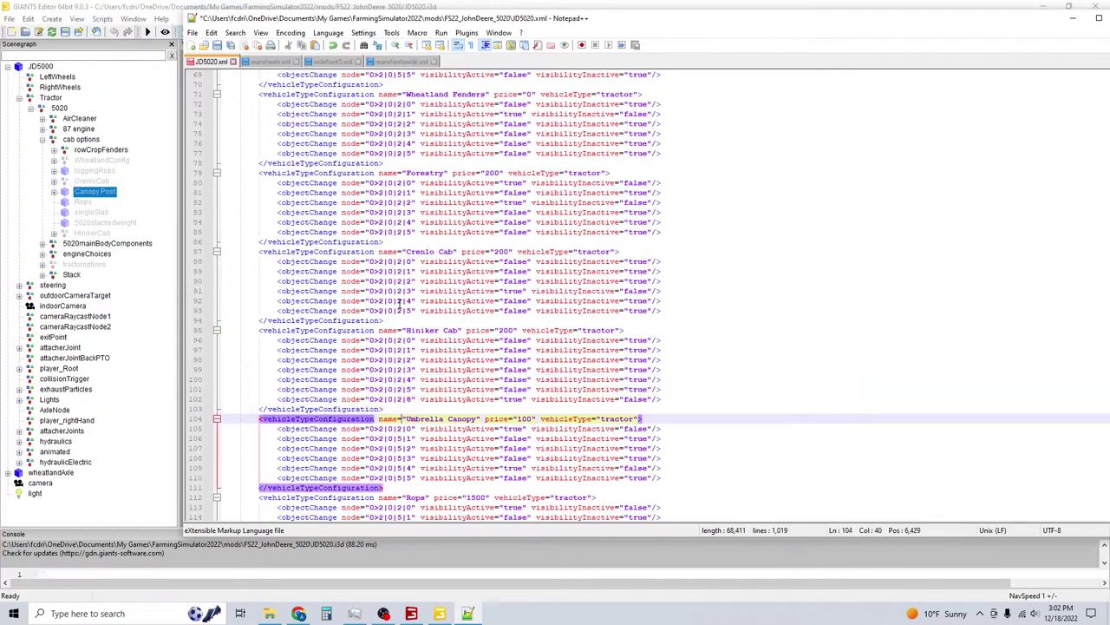
pyautogui.press('Down')
pyautogui.press('Down')
pyautogui.press('BackSpace')
pyautogui.write('2')
pyautogui.press('Down')
pyautogui.press('BackSpace')
pyautogui.write('2')
pyautogui.press('Down')
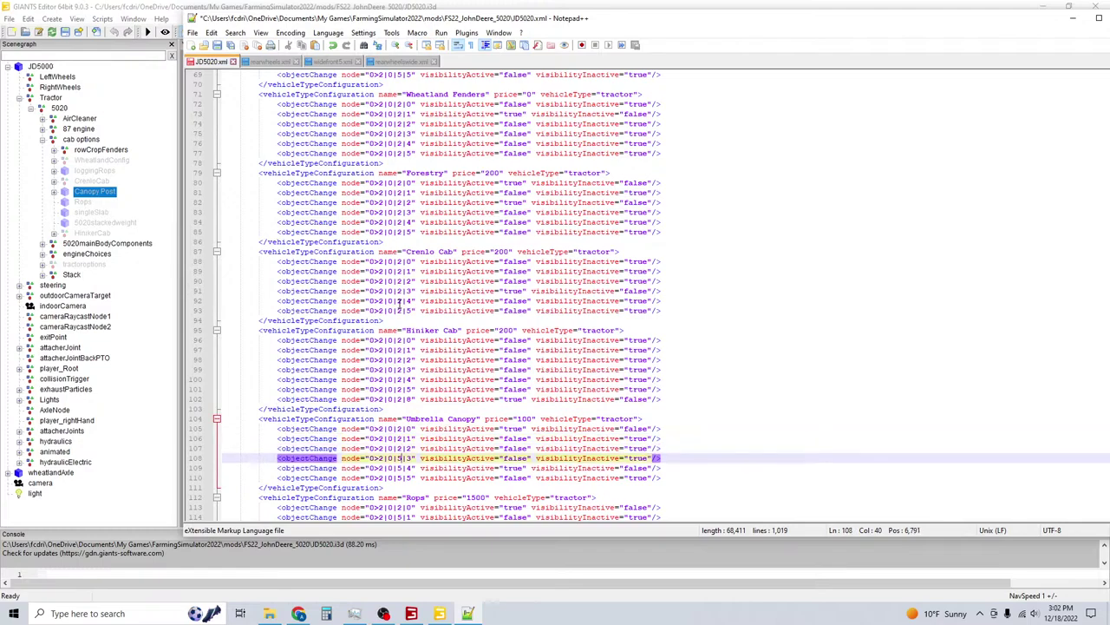
pyautogui.press('Down')
pyautogui.press('BackSpace')
pyautogui.write('2')
pyautogui.press('Down')
pyautogui.press('BackSpace')
pyautogui.write('2')
pyautogui.press('Down')
# Change the Rops configuration's 0>2|0|5 node paths to 0>2|0|2|1 through 0>2|0|2|5 and save JD5020.xml.
pyautogui.press('Down')
pyautogui.press('Down')
pyautogui.press('Down')
pyautogui.press('Down')
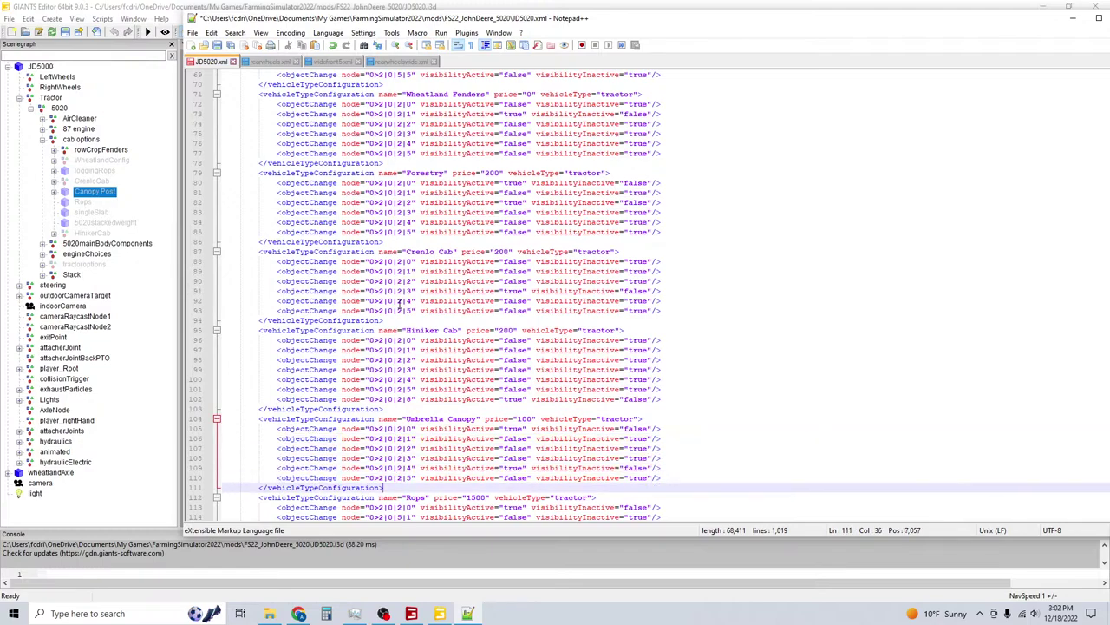
pyautogui.scroll(-2, 399, 302)
pyautogui.press('Up')
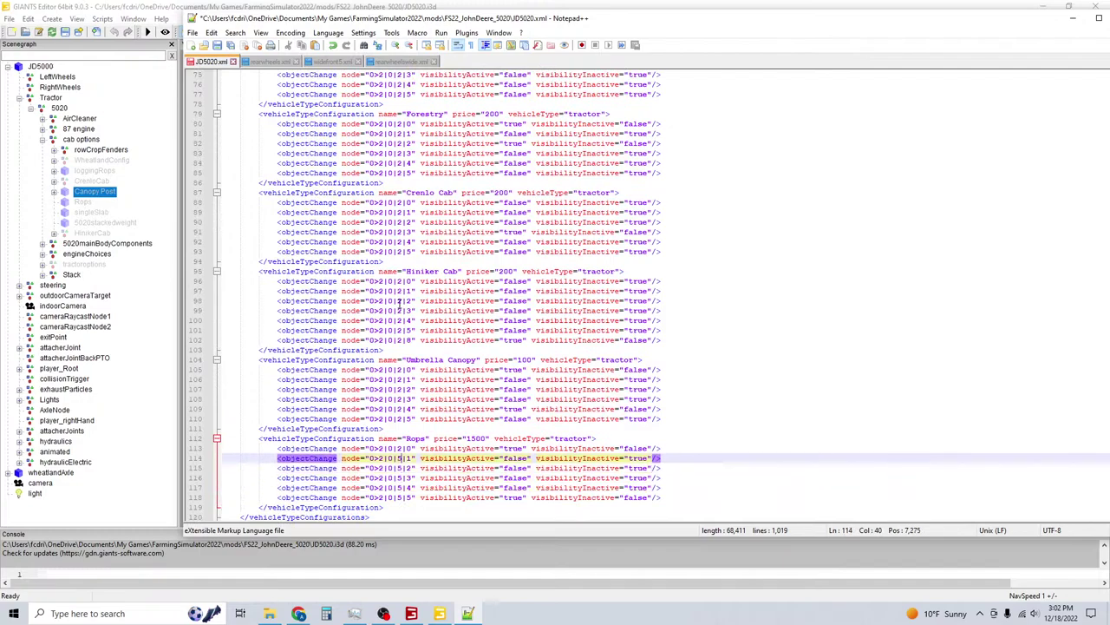
pyautogui.press('Down')
pyautogui.press('BackSpace')
pyautogui.write('2')
pyautogui.press('Down')
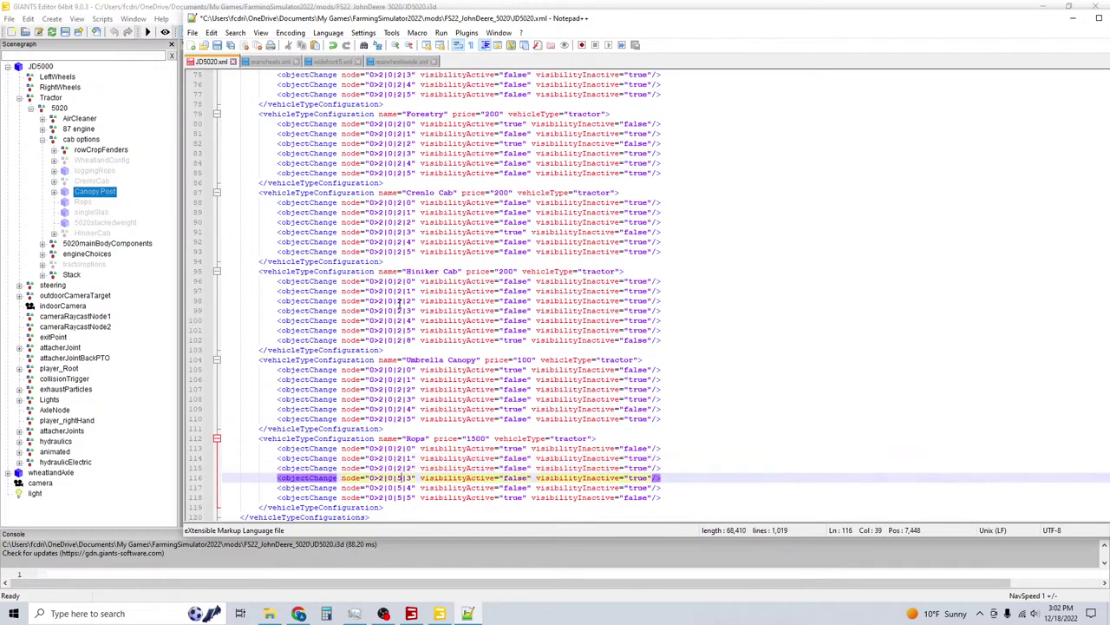
pyautogui.press('BackSpace')
pyautogui.write('2')
pyautogui.press('Down')
pyautogui.press('BackSpace')
pyautogui.write('2')
pyautogui.press('Down')
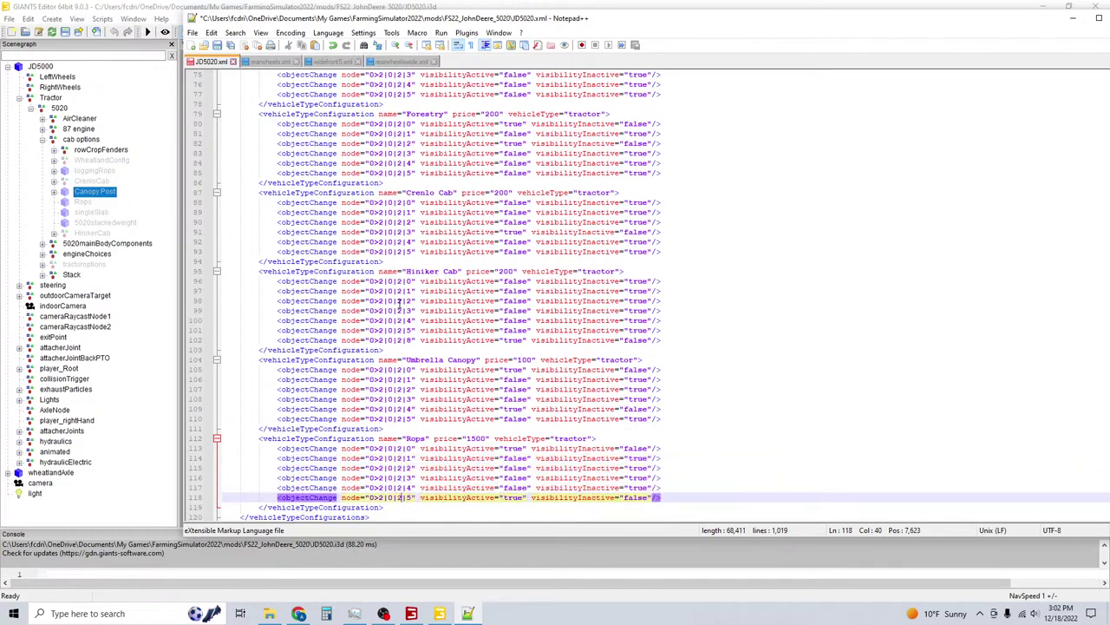
pyautogui.click(217, 46)
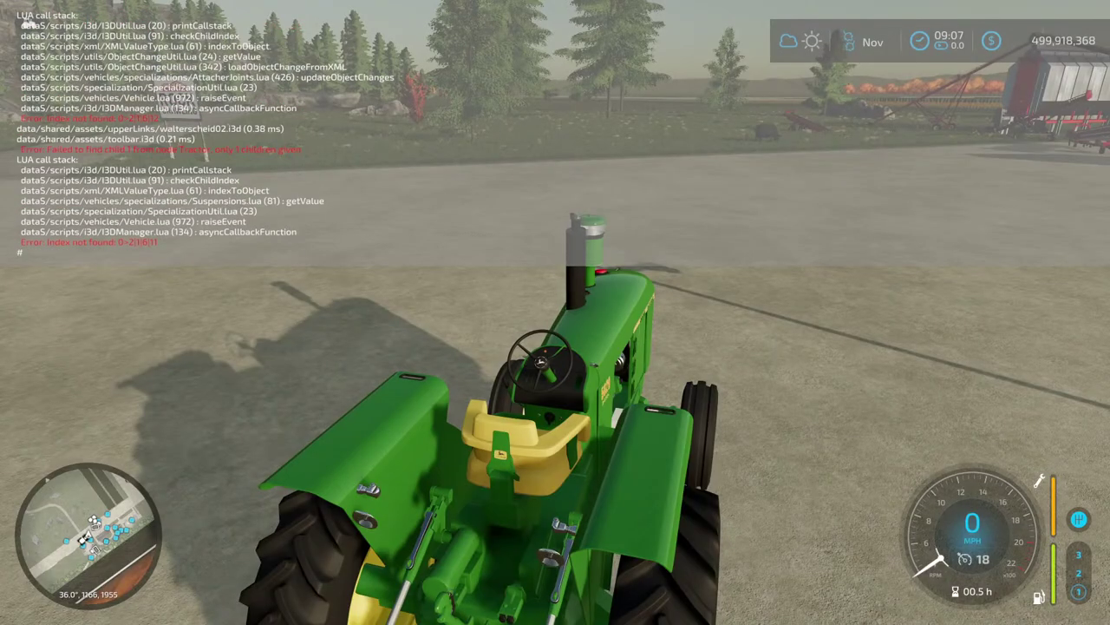
# Inspect the 5020 tractor in Farming Simulator 22 and open the Series 5020 customization from the shop's Medium Tractors.
pyautogui.press('e')
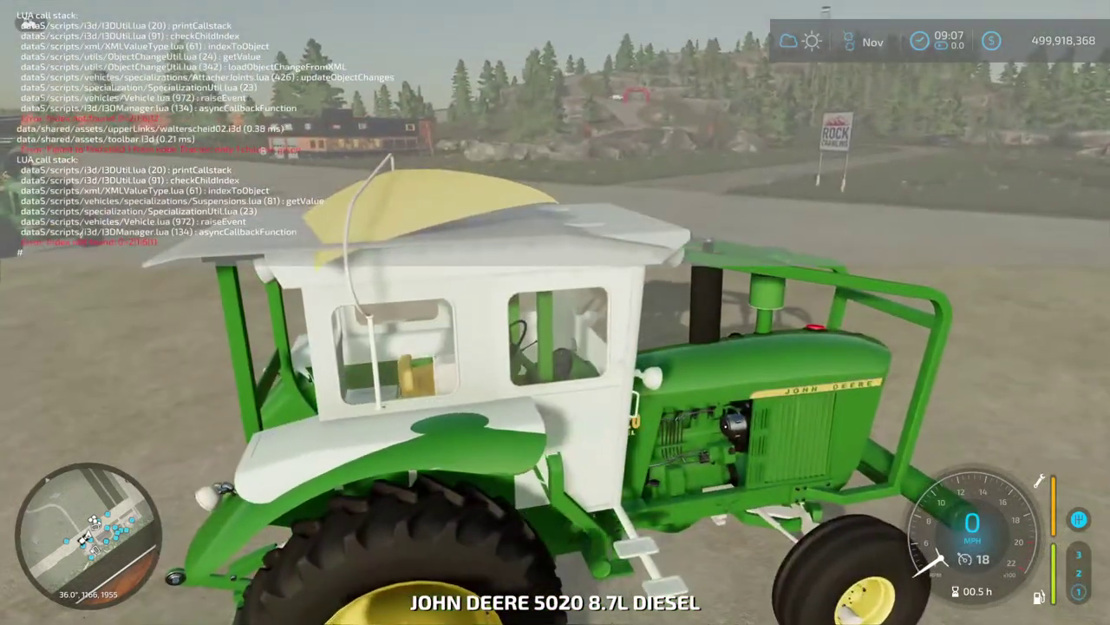
pyautogui.scroll(-5, 555, 347)
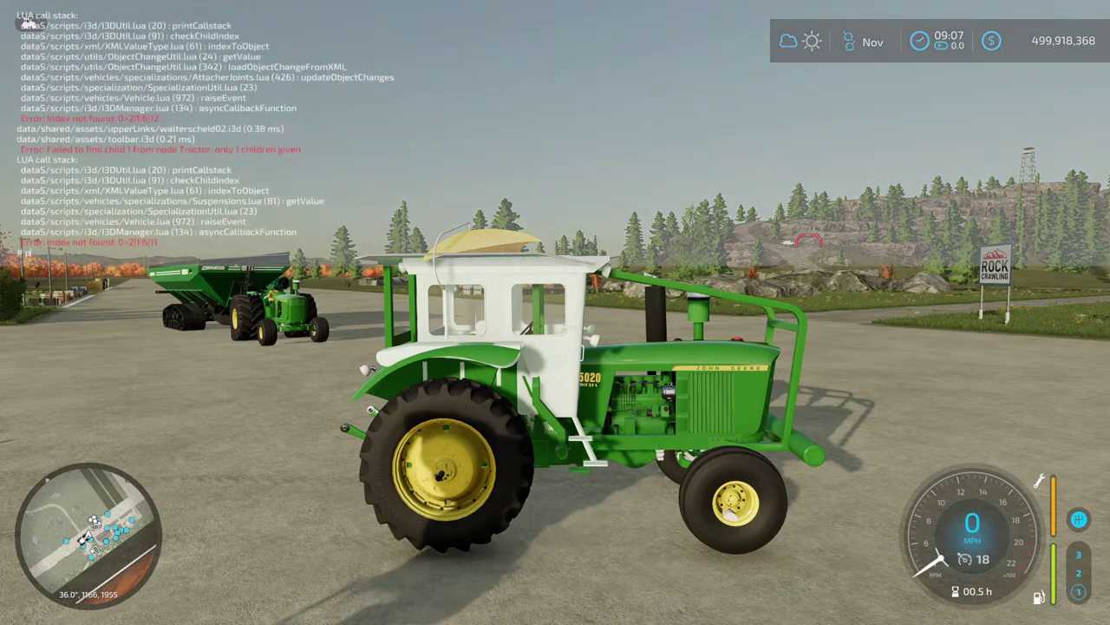
pyautogui.press('p')
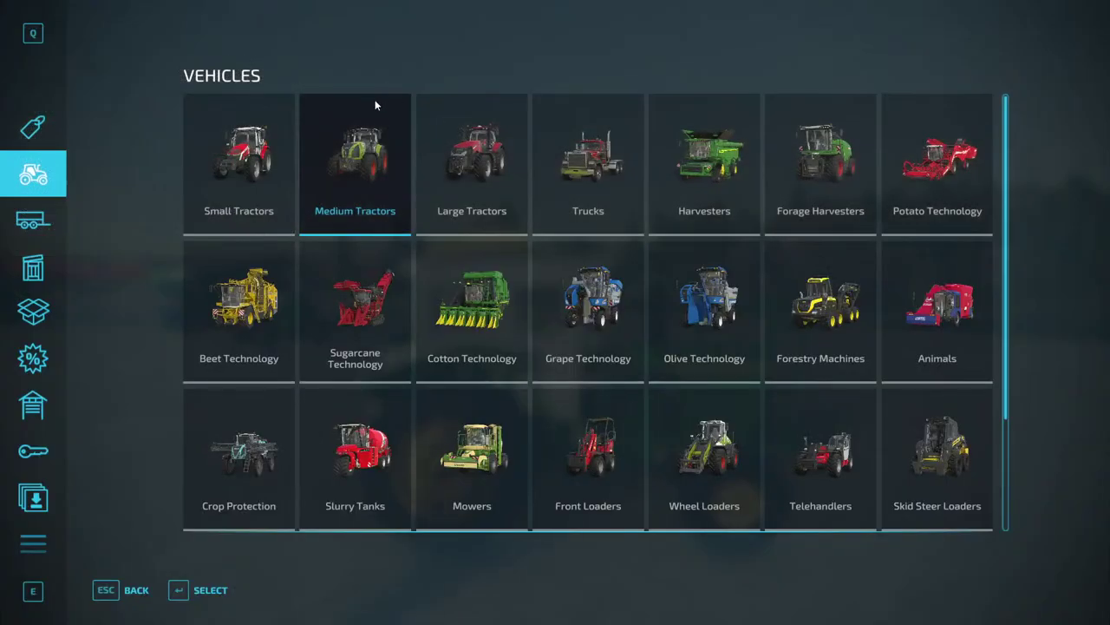
pyautogui.click(374, 108)
pyautogui.scroll(-8, 536, 234)
pyautogui.click(893, 261)
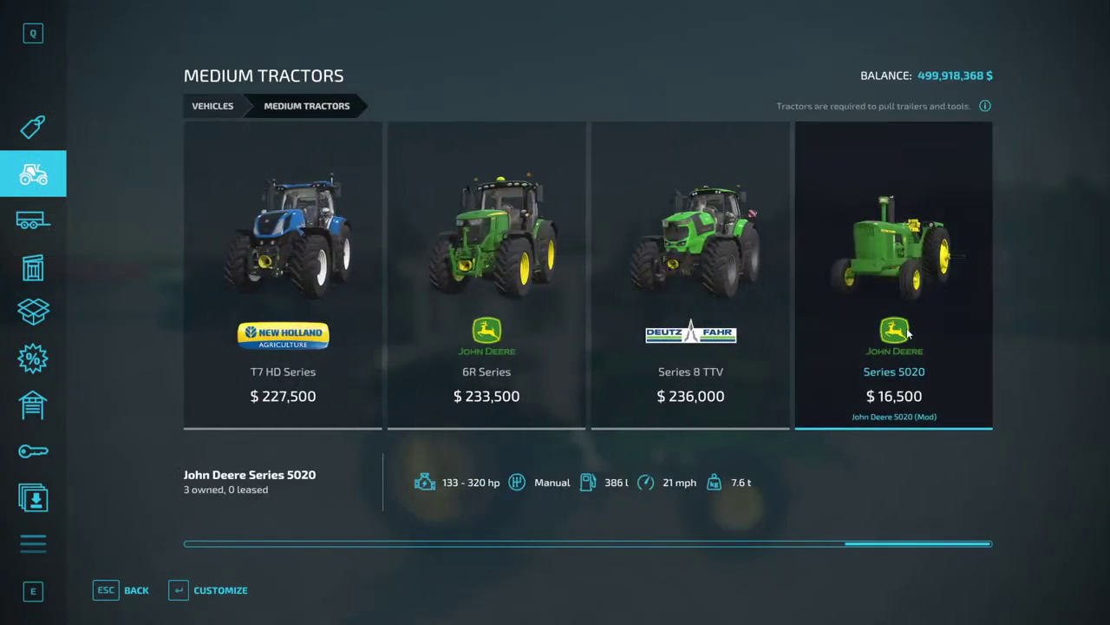
pyautogui.click(893, 260)
pyautogui.moveTo(706, 273); pyautogui.dragTo(704, 299)
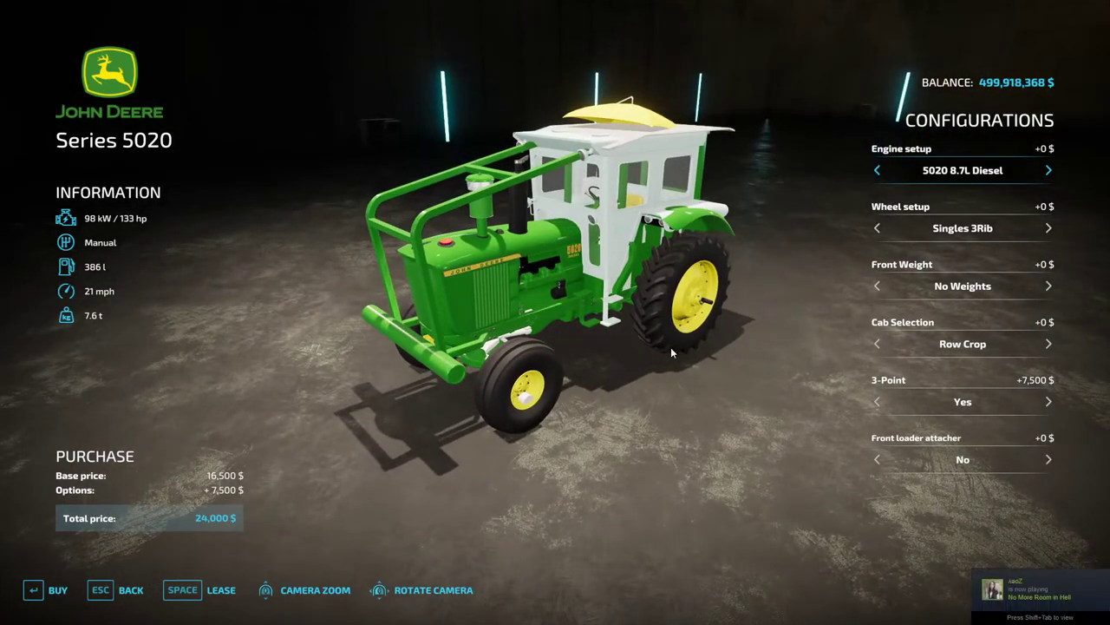
# Go through the Series 5020's Cab Selection options from Row Crop to Rops, checking the model shown for each.
pyautogui.click(1047, 344)
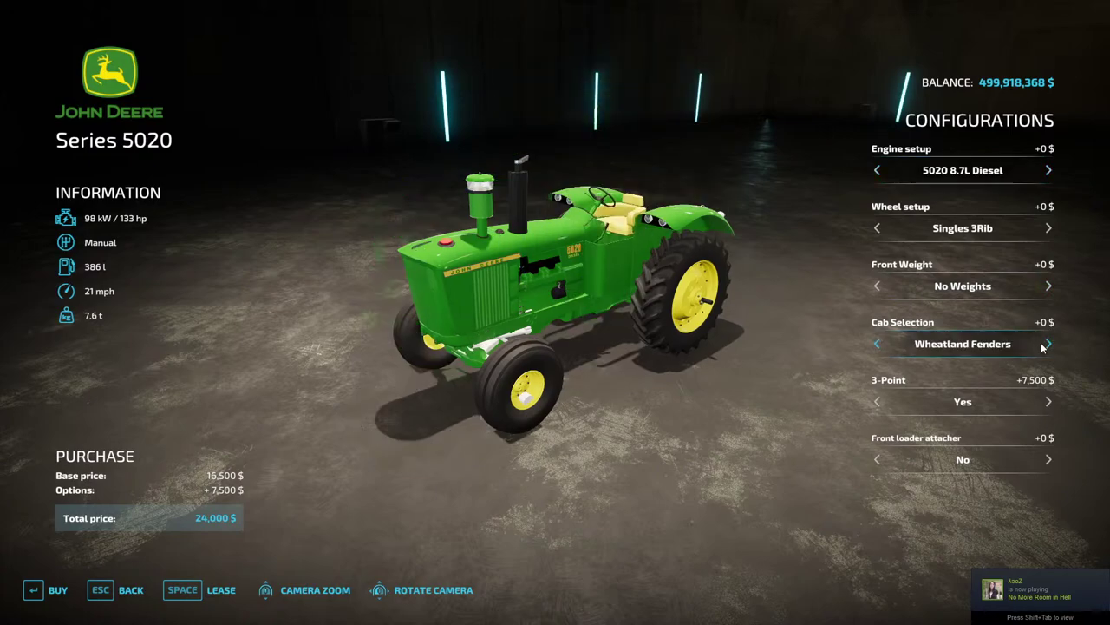
pyautogui.click(883, 344)
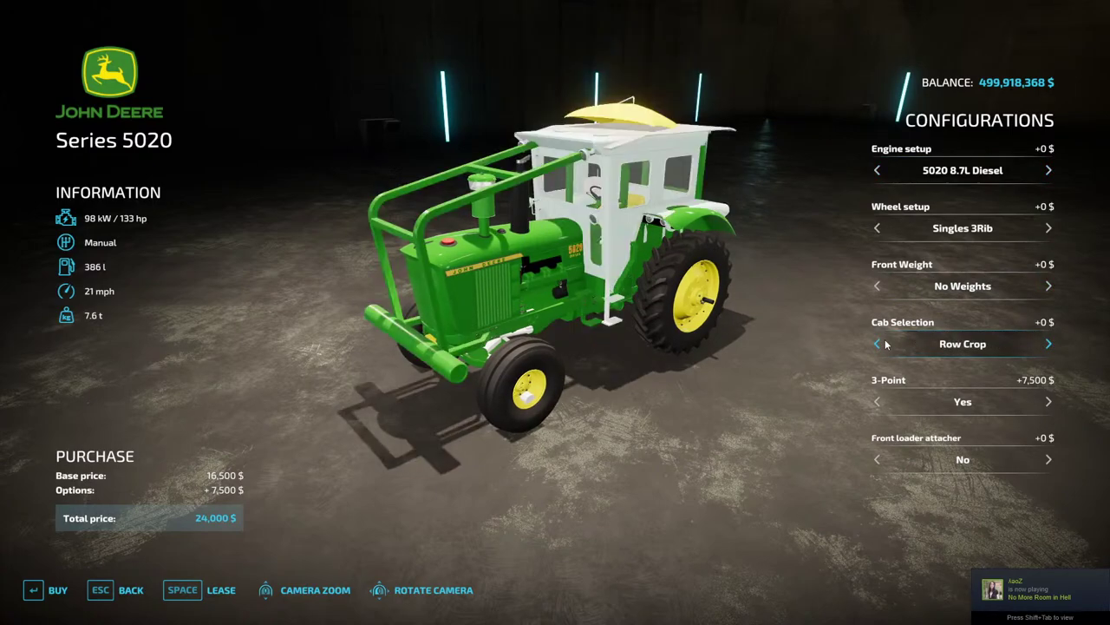
pyautogui.click(1048, 343)
pyautogui.click(1049, 343)
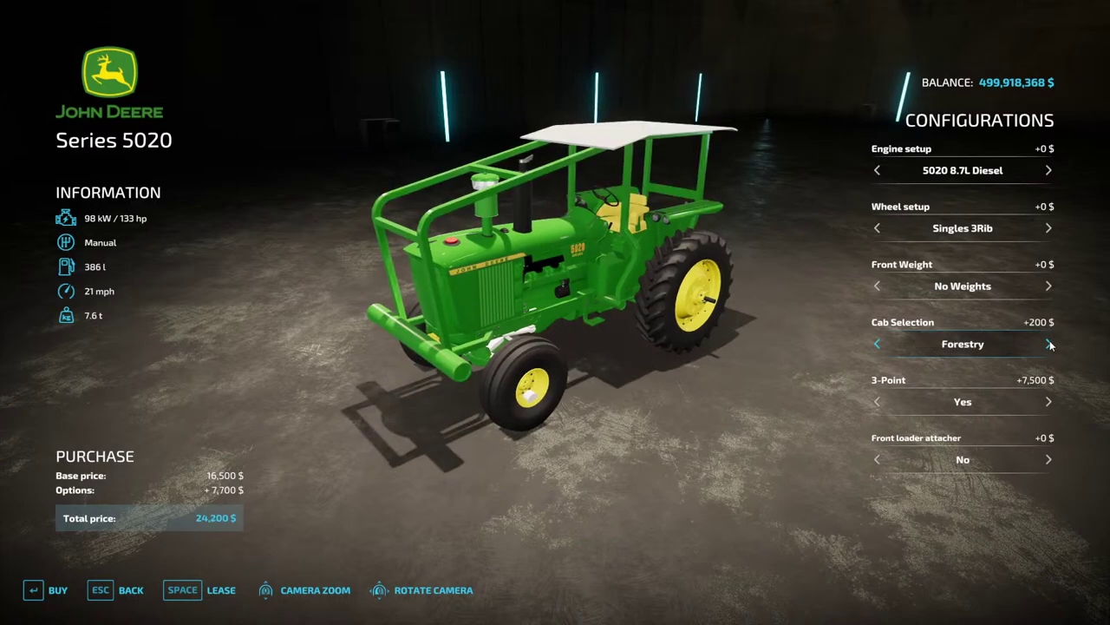
pyautogui.click(1050, 344)
pyautogui.click(1050, 344)
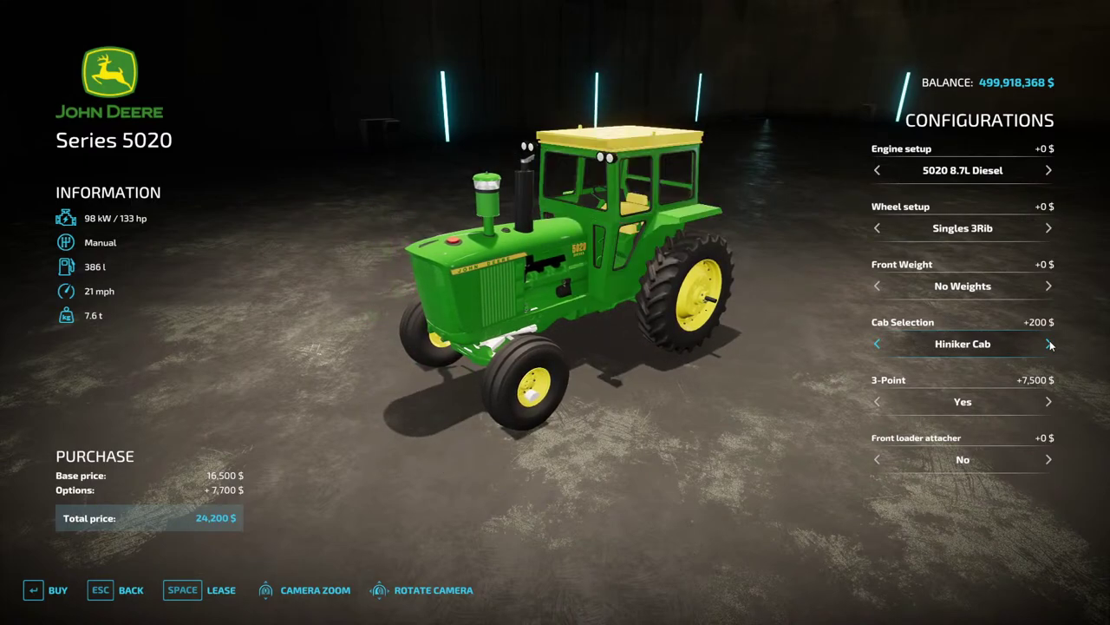
pyautogui.click(1049, 344)
pyautogui.click(1049, 343)
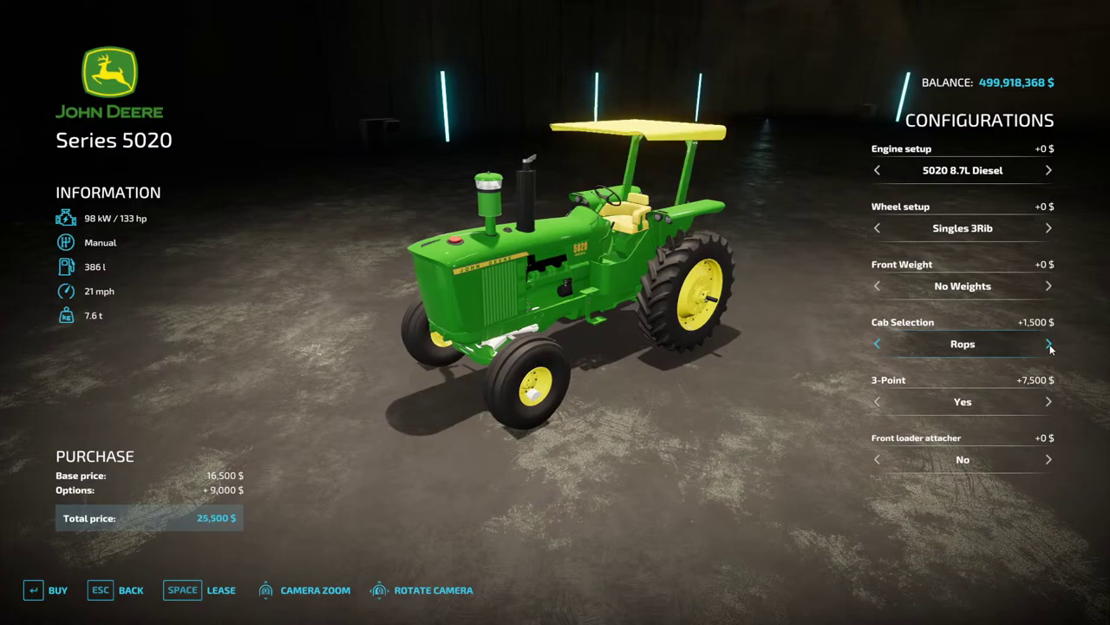
pyautogui.click(1049, 344)
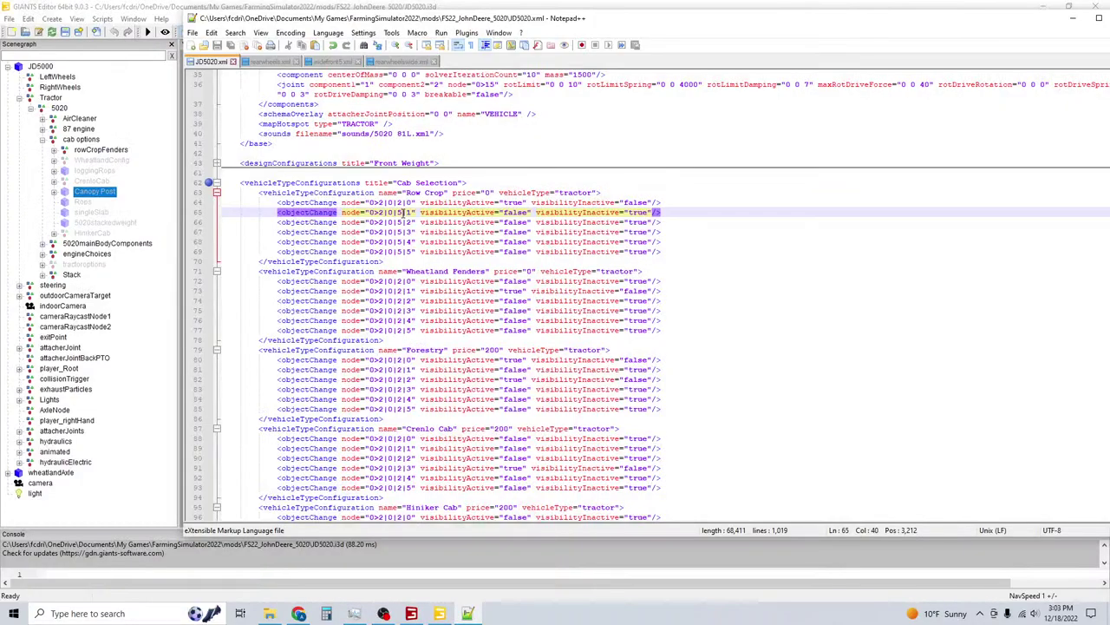
# In Notepad++, change the Row Crop configuration's 0>2|0|5 node paths to 0>2|0|2|1 through 0>2|0|2|5 and save JD5020.xml.
pyautogui.press('Down')
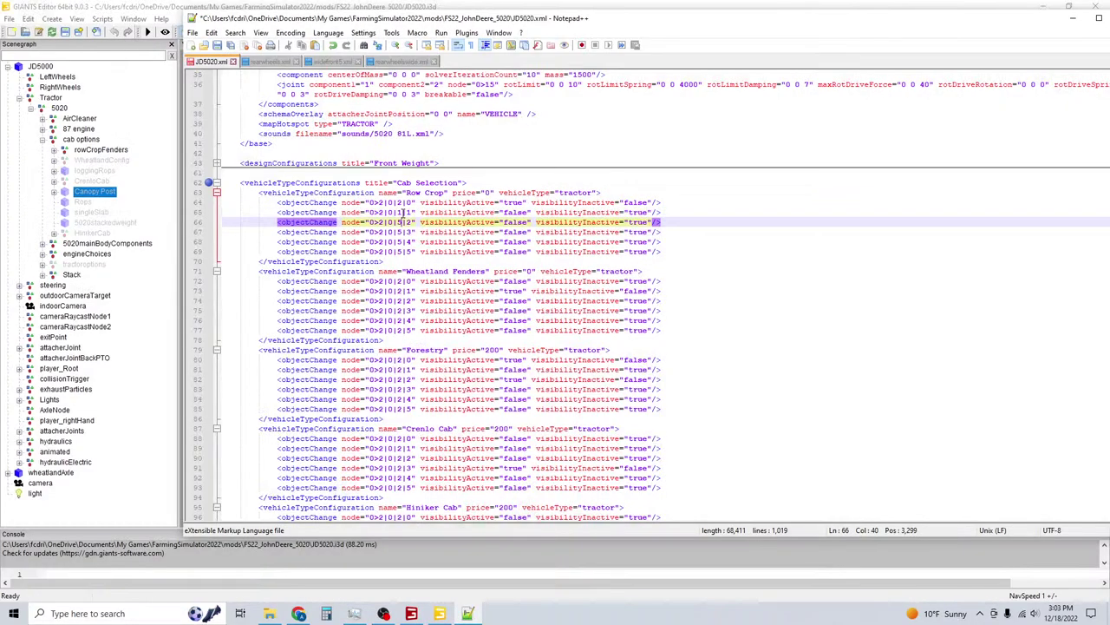
pyautogui.press('BackSpace')
pyautogui.write('2')
pyautogui.press('Up')
pyautogui.press('Down')
pyautogui.press('Down')
pyautogui.press('BackSpace')
pyautogui.write('2')
pyautogui.press('Down')
pyautogui.press('Down')
pyautogui.press('Down')
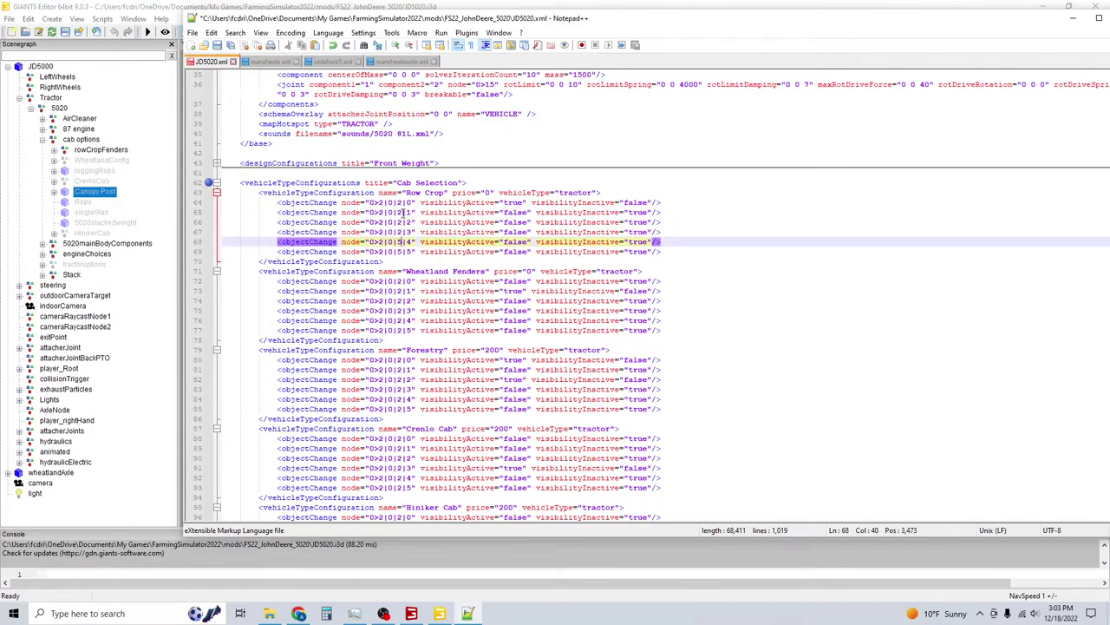
pyautogui.press('Up')
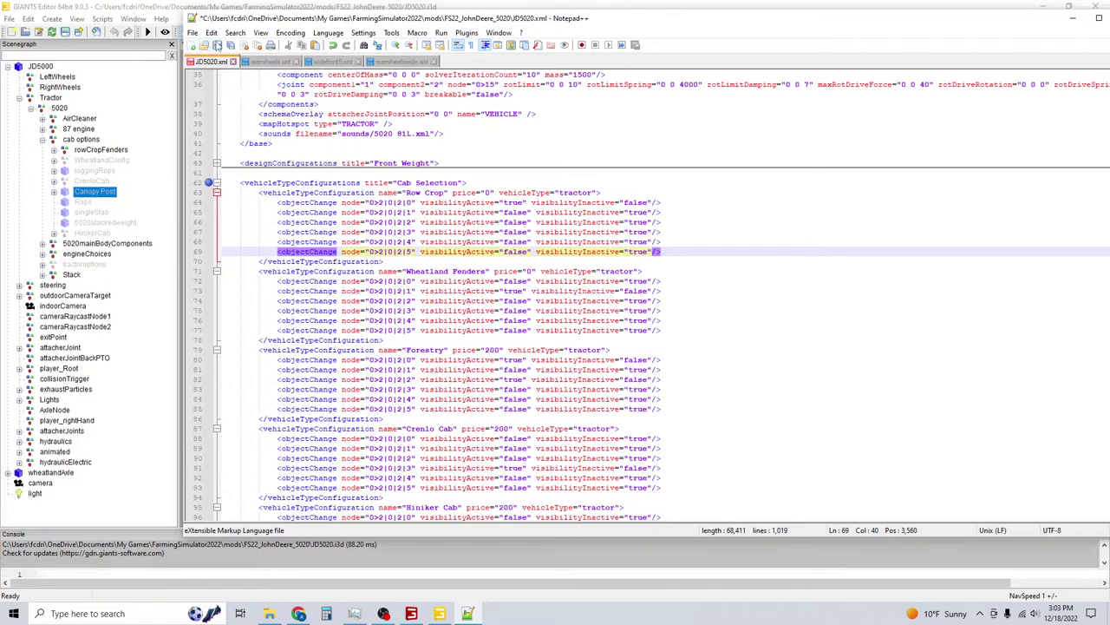
pyautogui.hotkey('ctrl', 's')
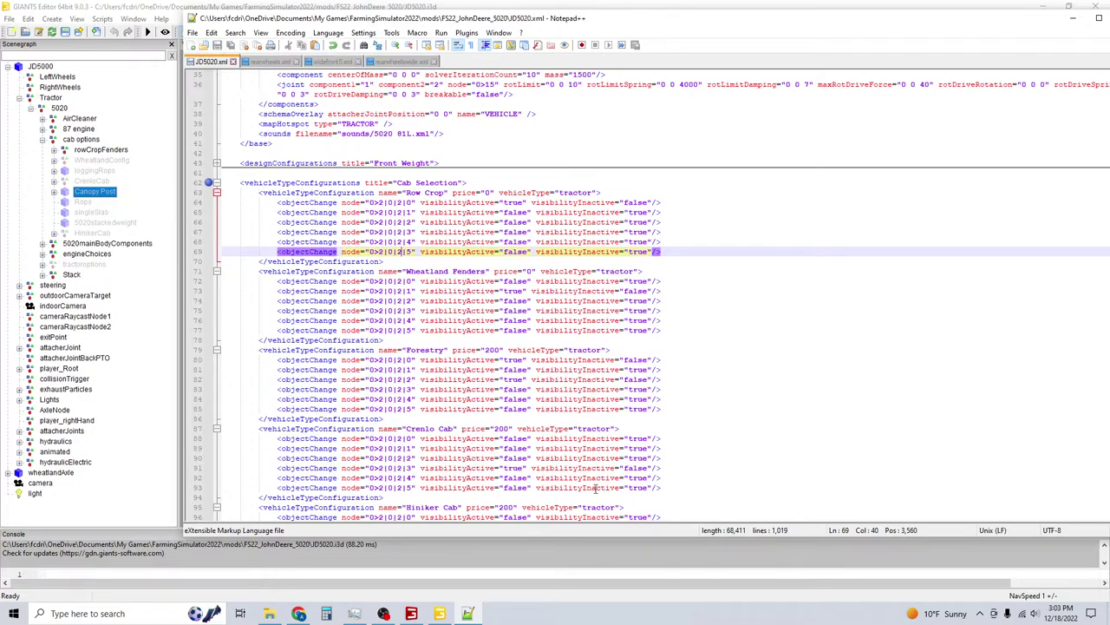
# Switch back to Farming Simulator 22 and open the Series 5020 customization in the shop's Medium Tractors category.
pyautogui.click(411, 613)
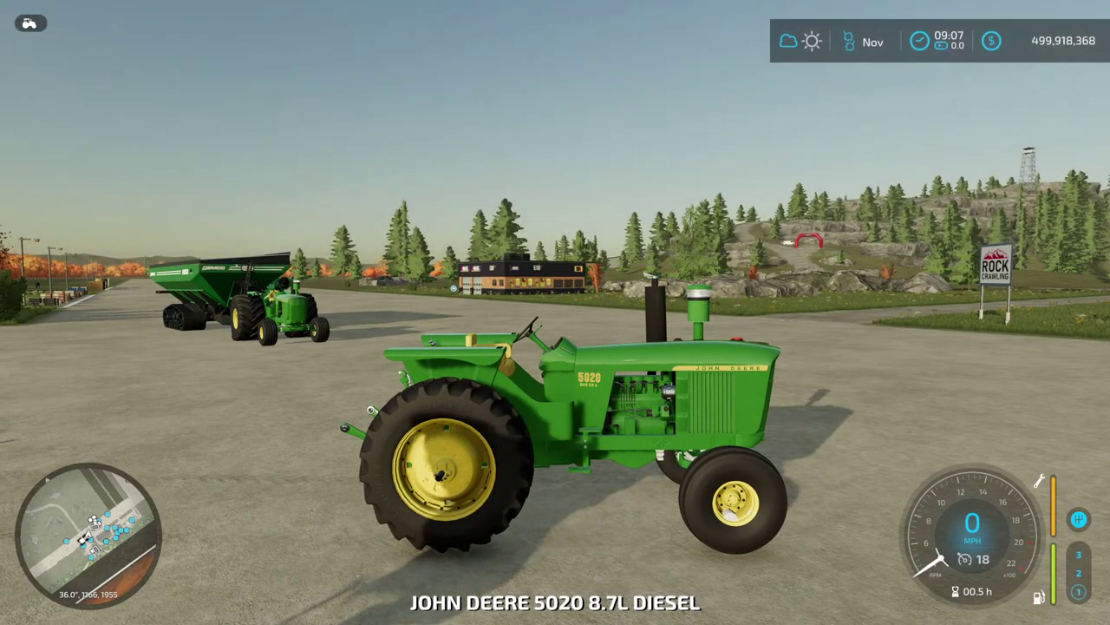
pyautogui.press('p')
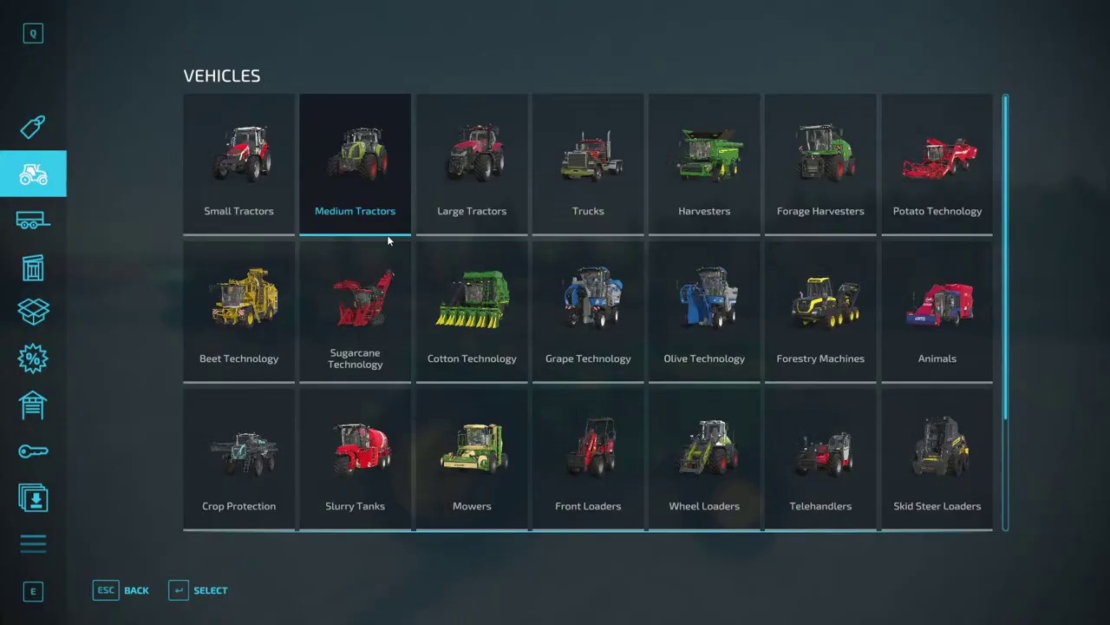
pyautogui.click(384, 205)
pyautogui.scroll(-3, 613, 292)
pyautogui.scroll(-5, 620, 277)
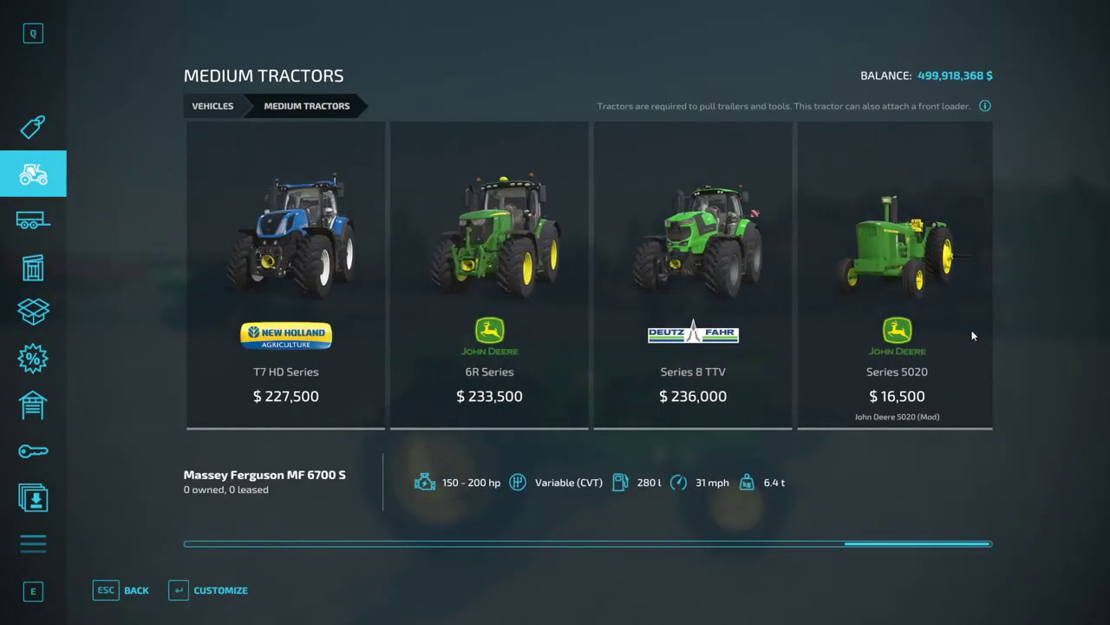
pyautogui.doubleClick(903, 326)
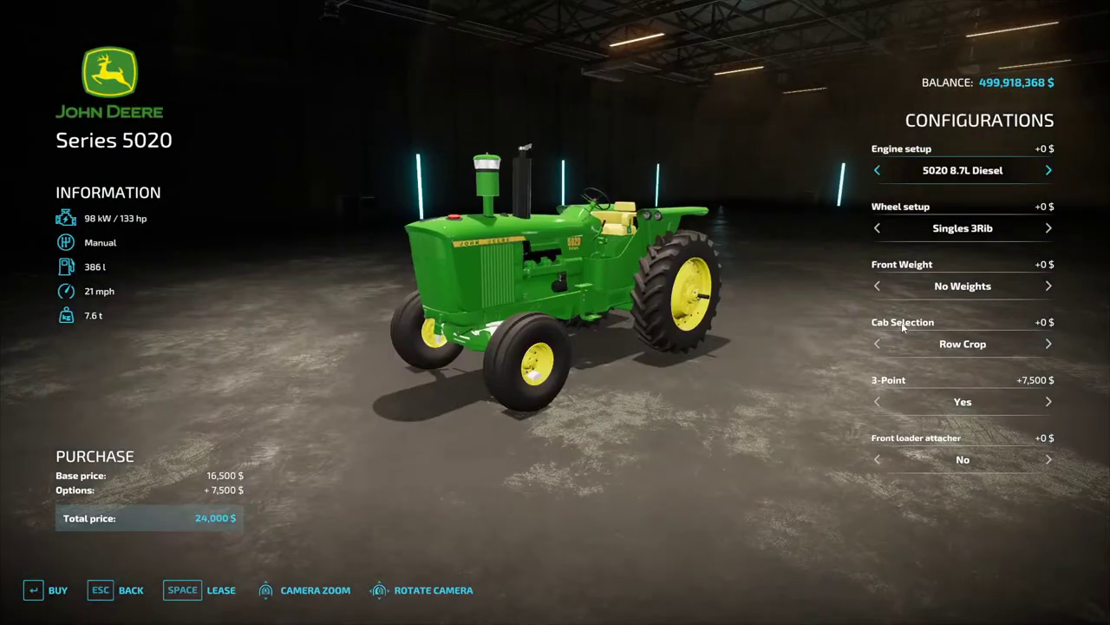
# Cycle through every Cab Selection option from Wheatland Fenders and Forestry to Crenlo and Hiniker Cab, checking the model, ending on Row Crop.
pyautogui.click(1048, 345)
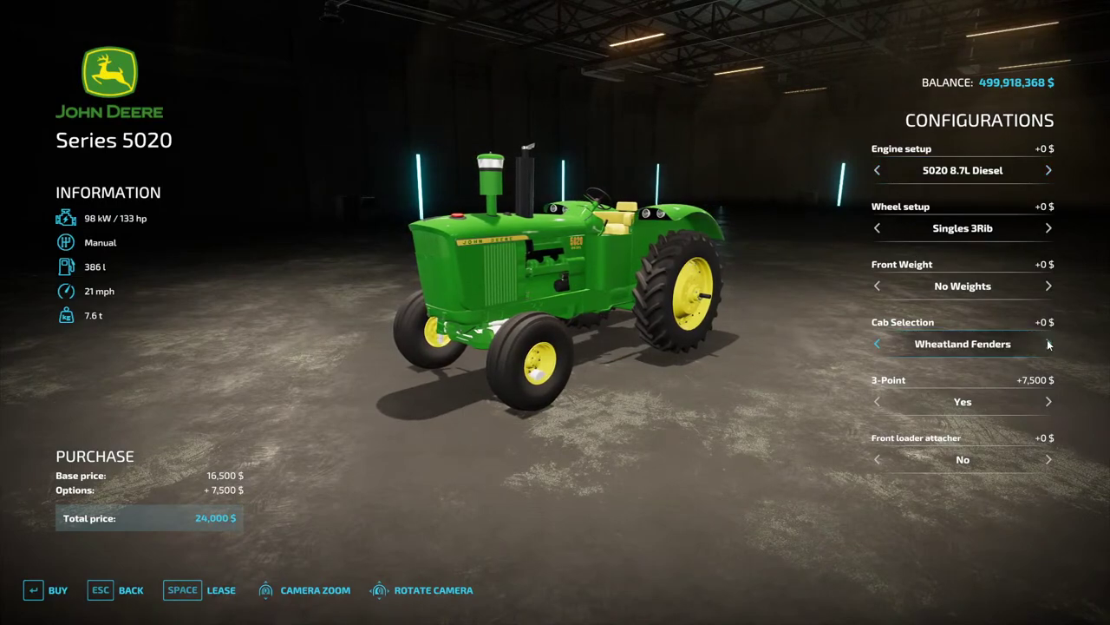
pyautogui.moveTo(1047, 339); pyautogui.dragTo(998, 341, button='right')
pyautogui.click(1049, 343)
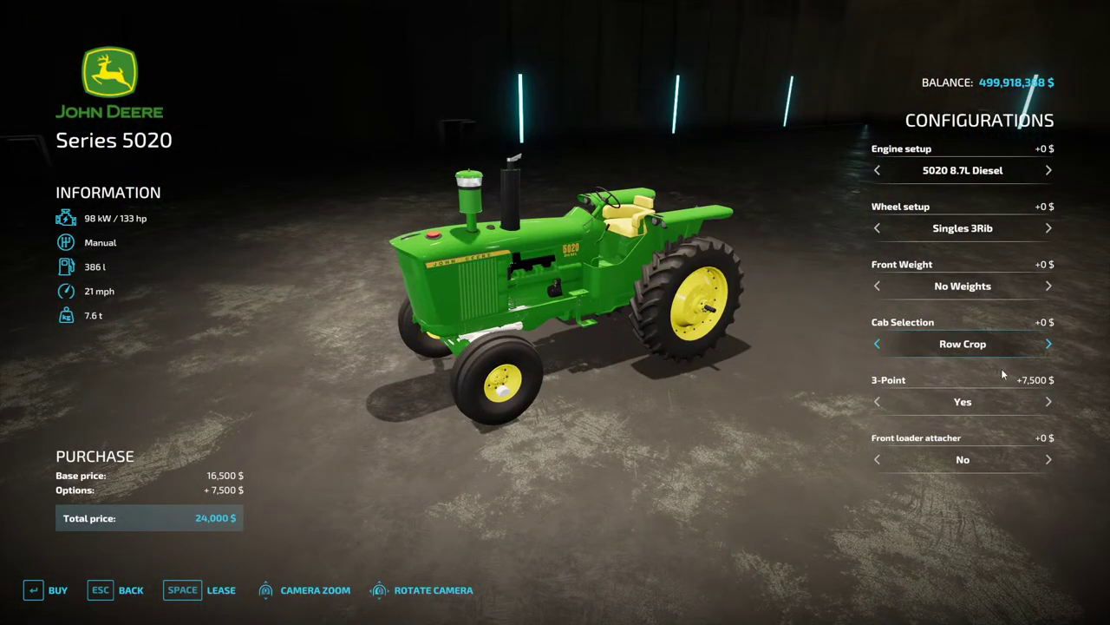
pyautogui.click(1050, 343)
pyautogui.click(1050, 343)
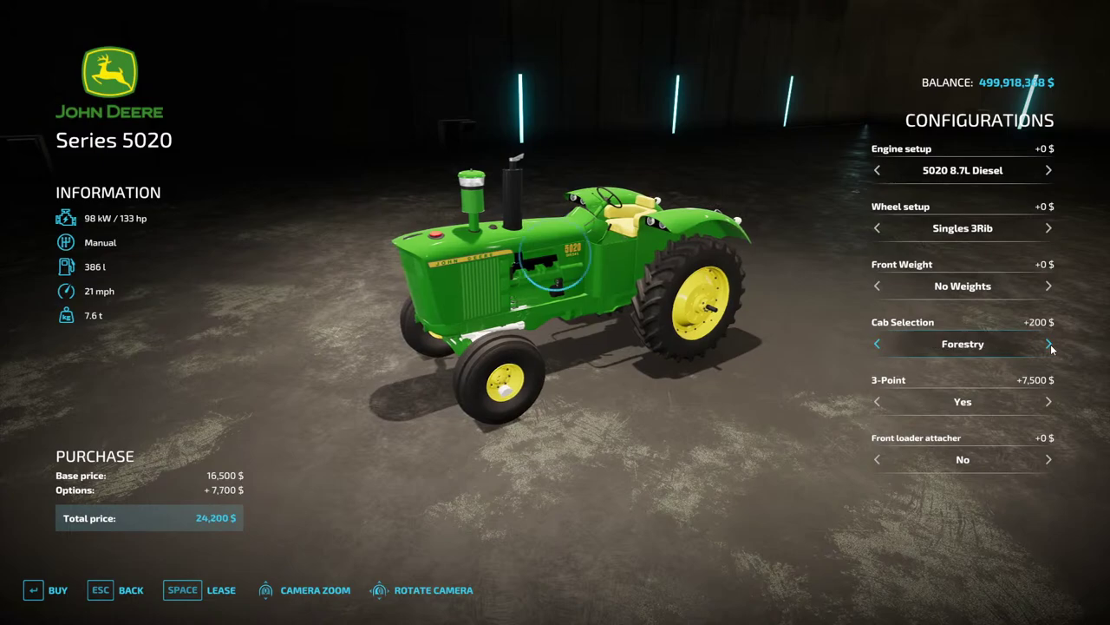
pyautogui.click(1051, 344)
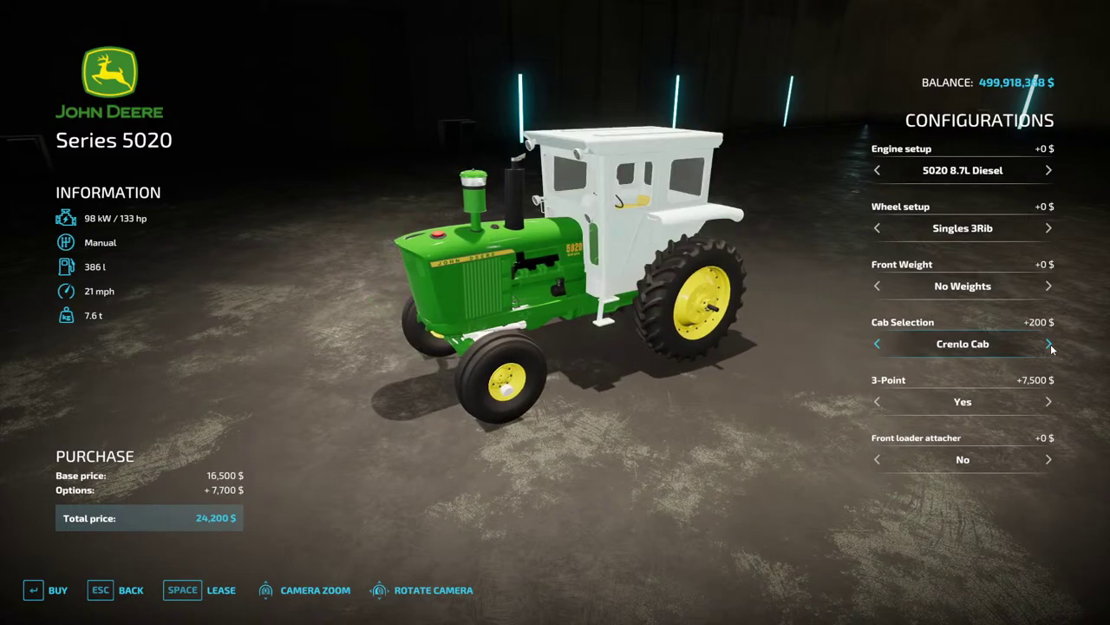
pyautogui.click(1050, 344)
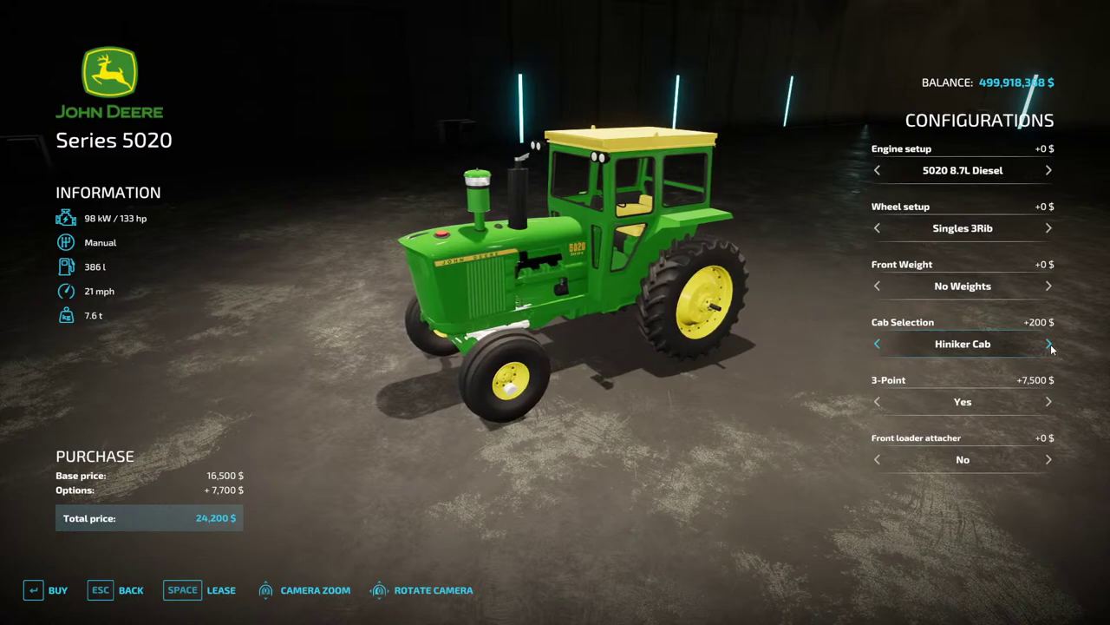
pyautogui.click(1051, 343)
pyautogui.click(1051, 344)
pyautogui.click(1050, 343)
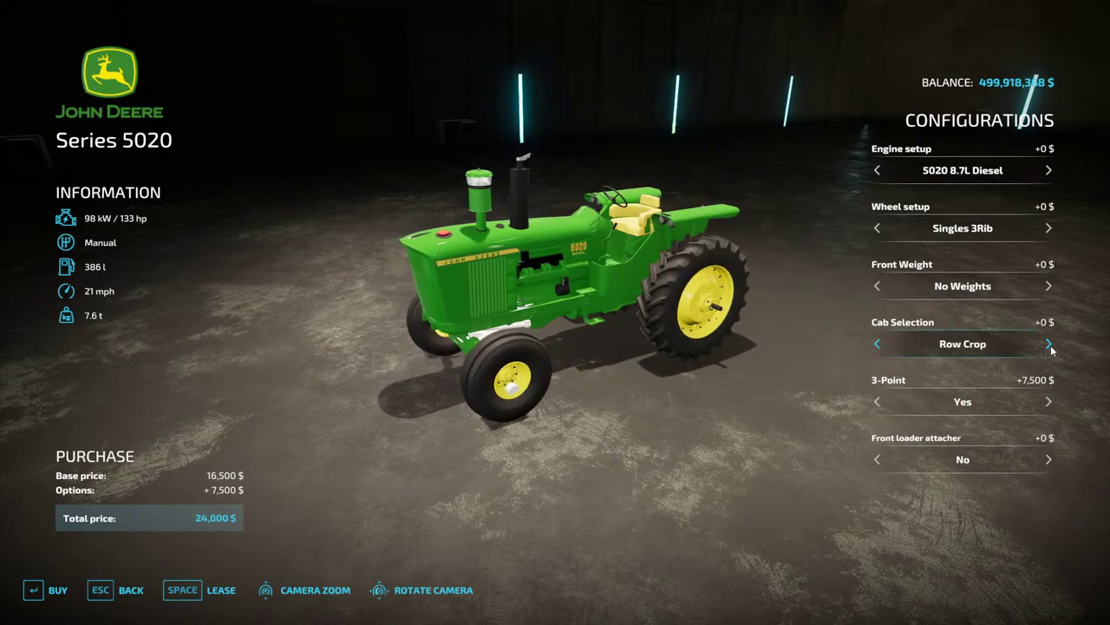
# Check the Series 5020's 3-Point and Front loader attacher options on the model, leaving 3-Point at Yes and the loader attacher at No.
pyautogui.moveTo(780, 416); pyautogui.dragTo(762, 429, button='right')
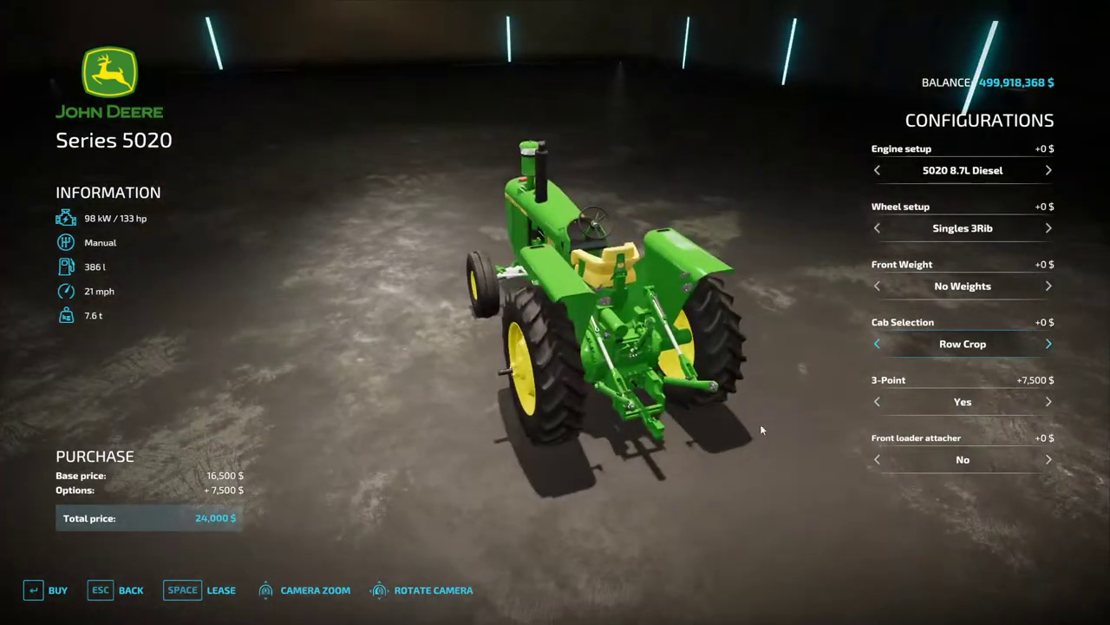
pyautogui.click(1051, 402)
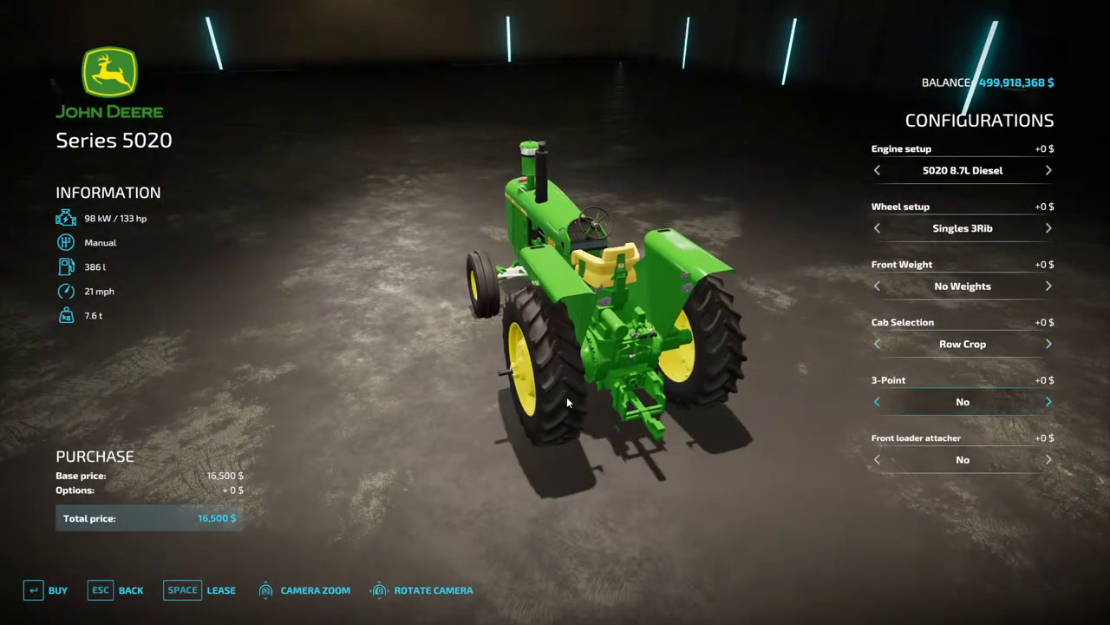
pyautogui.moveTo(567, 397); pyautogui.dragTo(824, 416, button='right')
pyautogui.click(877, 401)
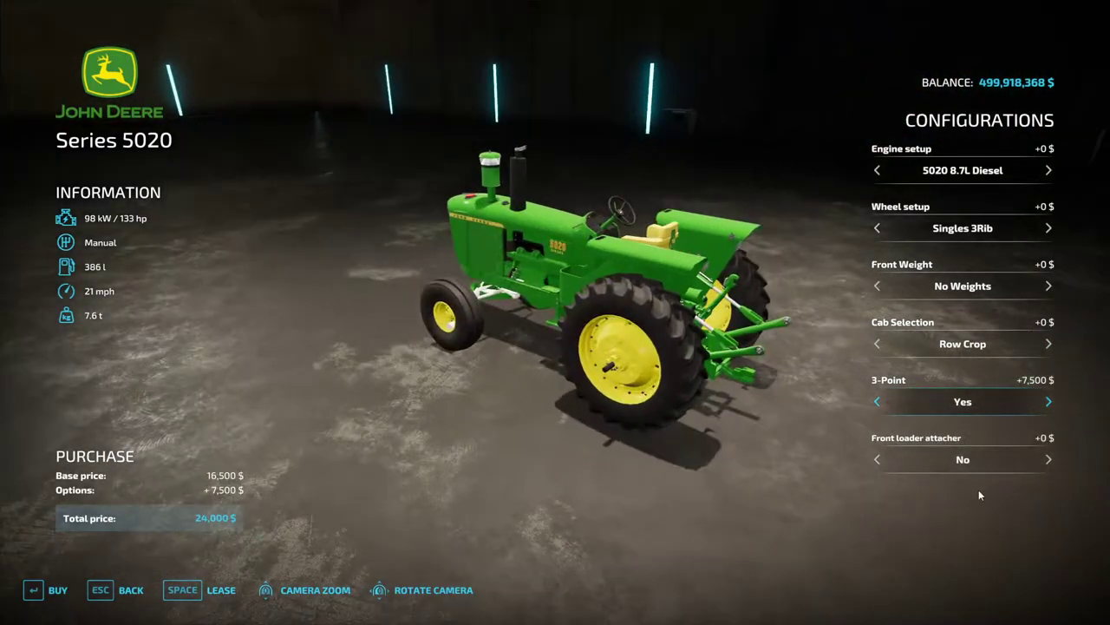
pyautogui.click(877, 459)
pyautogui.click(877, 460)
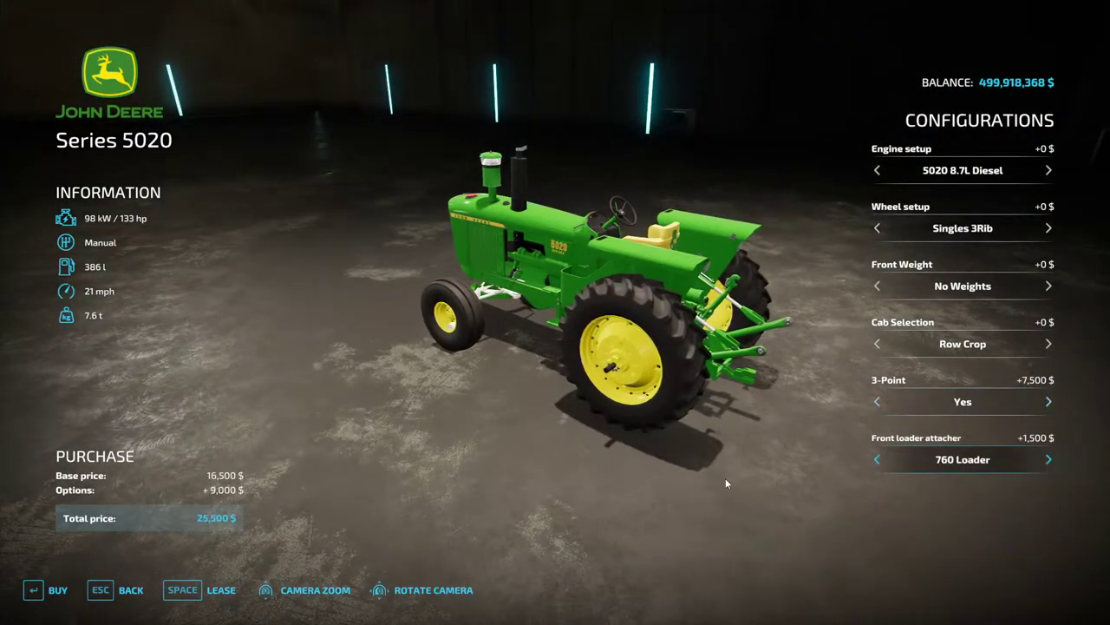
pyautogui.click(881, 462)
pyautogui.moveTo(446, 393); pyautogui.dragTo(649, 311, button='right')
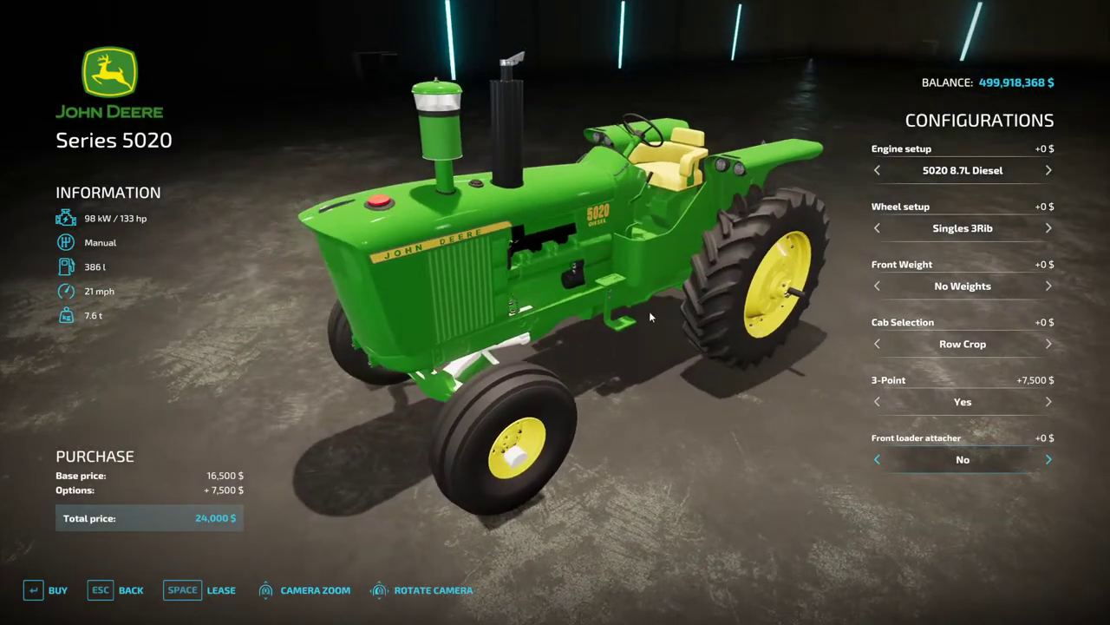
# Switch to JD5020.xml in Notepad++, collapse the Cab Selection configurations, and examine the drivable and enterable sections.
pyautogui.click(955, 182)
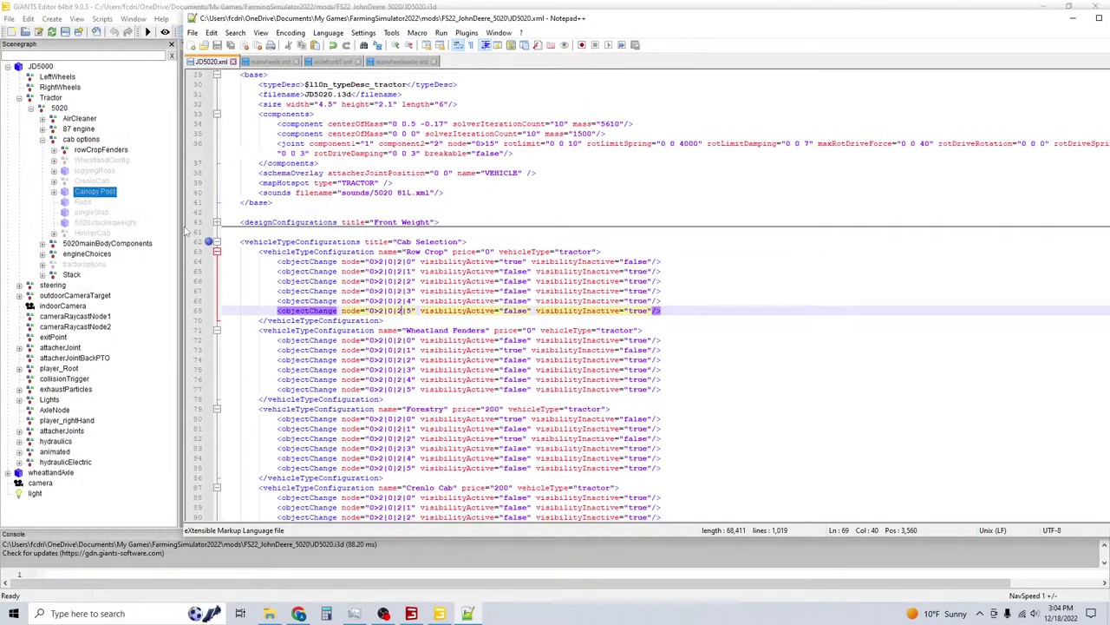
pyautogui.click(216, 243)
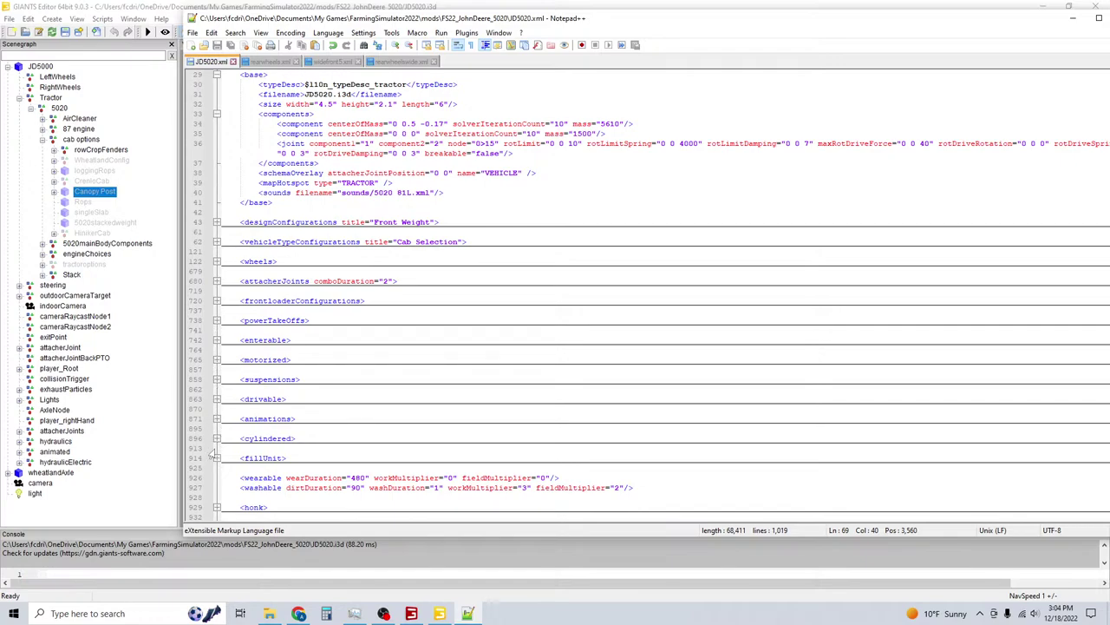
pyautogui.click(217, 400)
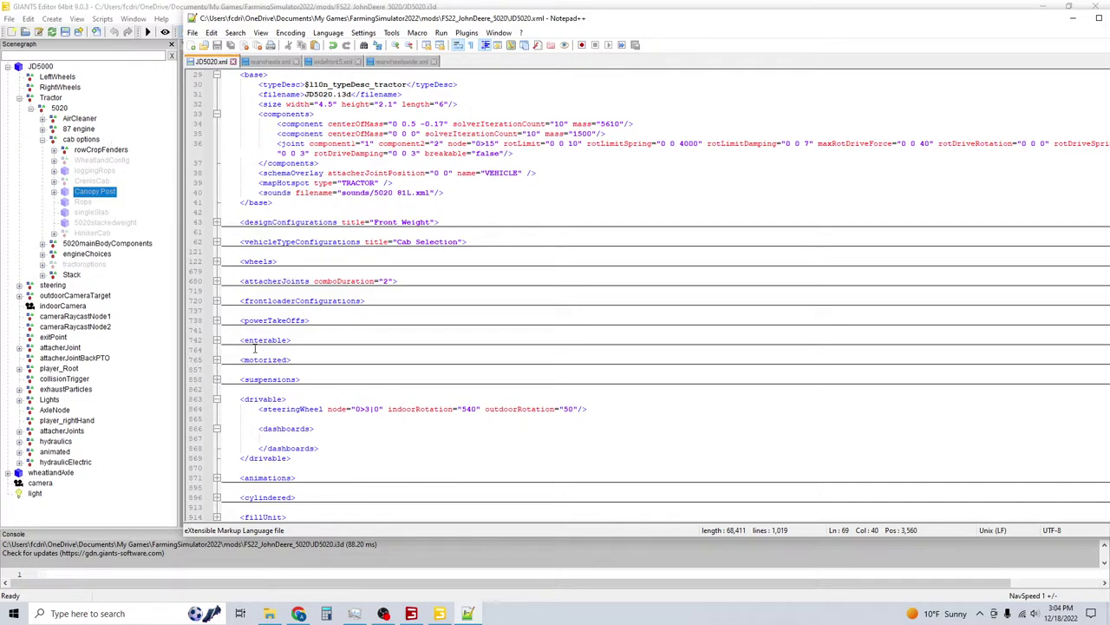
pyautogui.click(217, 400)
pyautogui.click(216, 340)
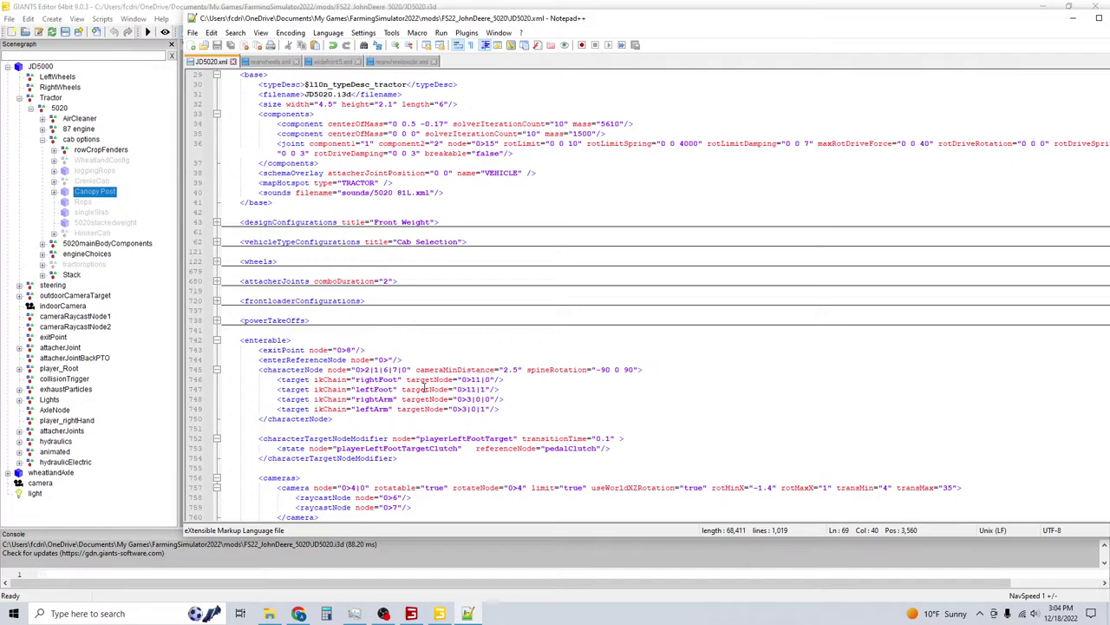
pyautogui.scroll(-2, 425, 388)
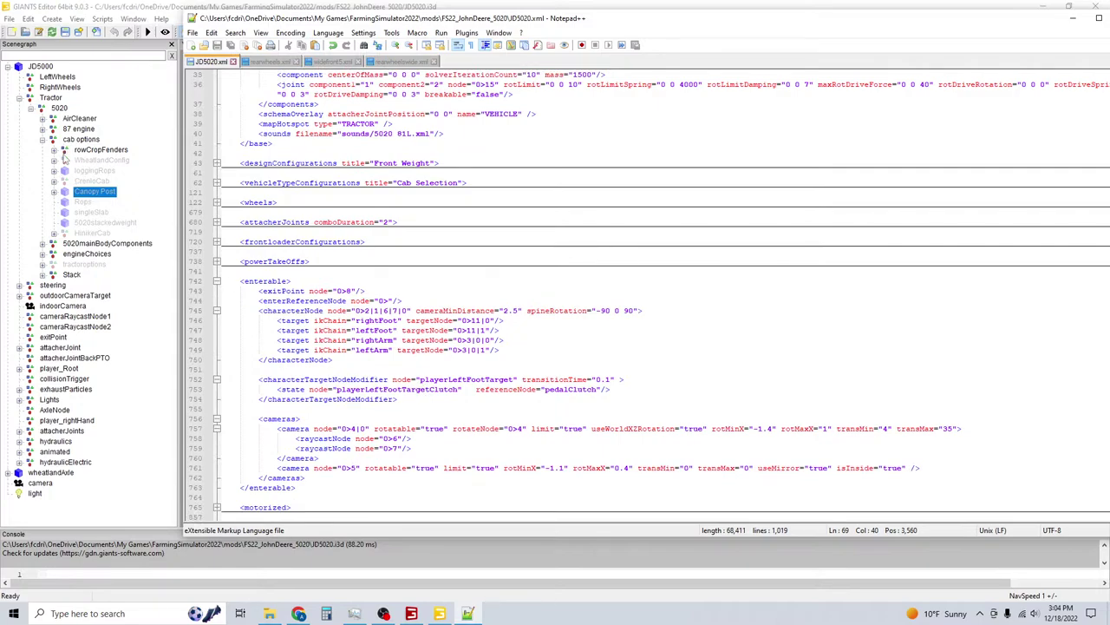
# In GIANTS Editor, copy the index path of player_skin under 5020mainBodyComponents > Seat.
pyautogui.click(41, 244)
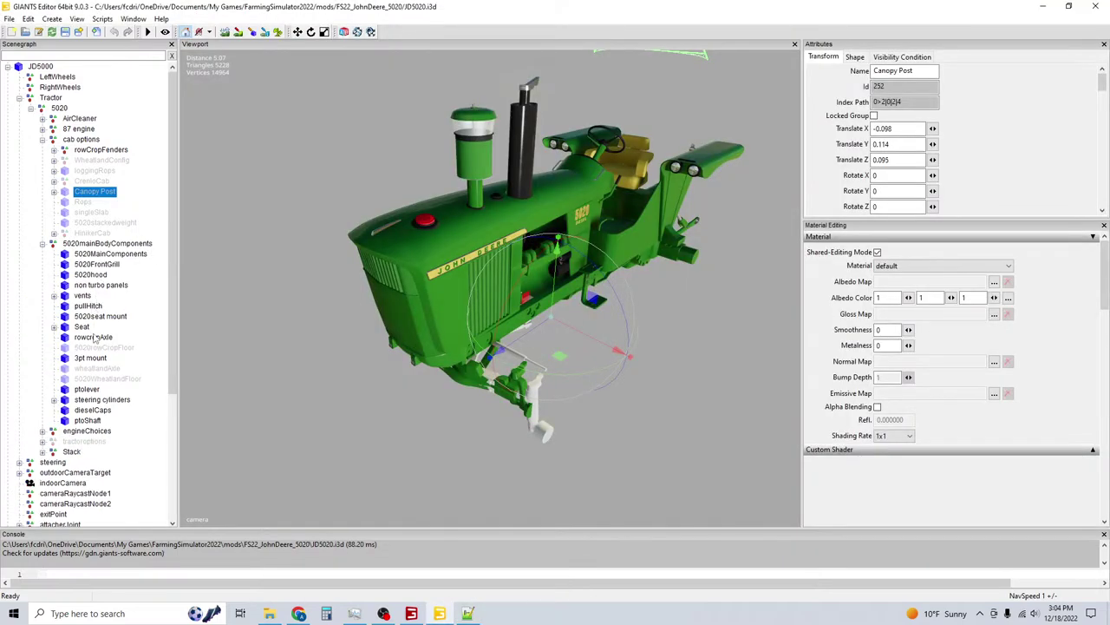
pyautogui.click(54, 327)
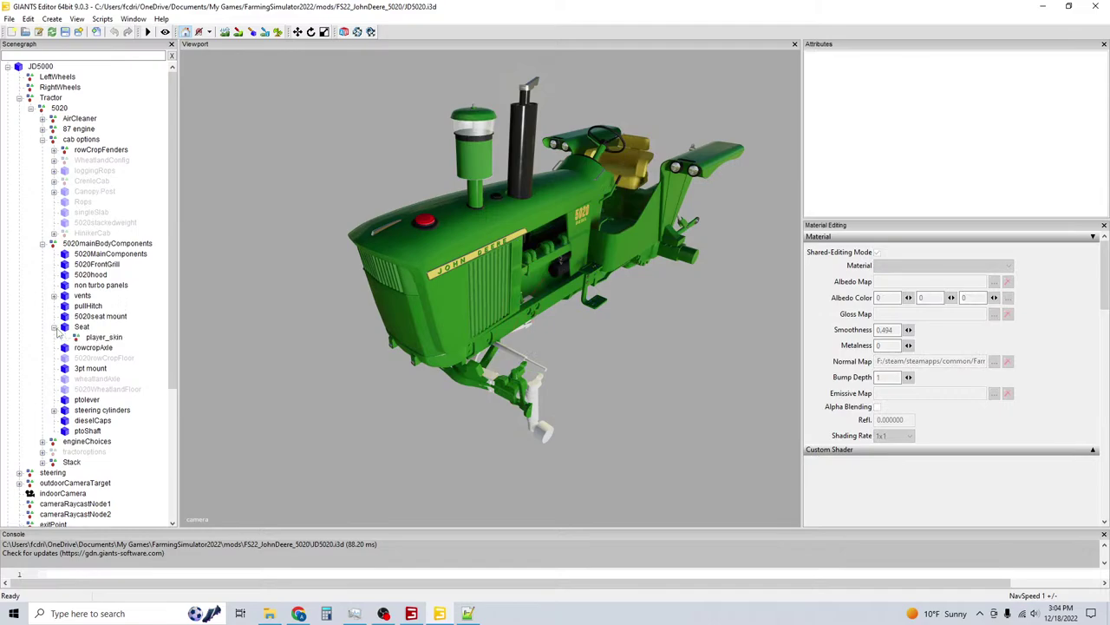
pyautogui.click(97, 337)
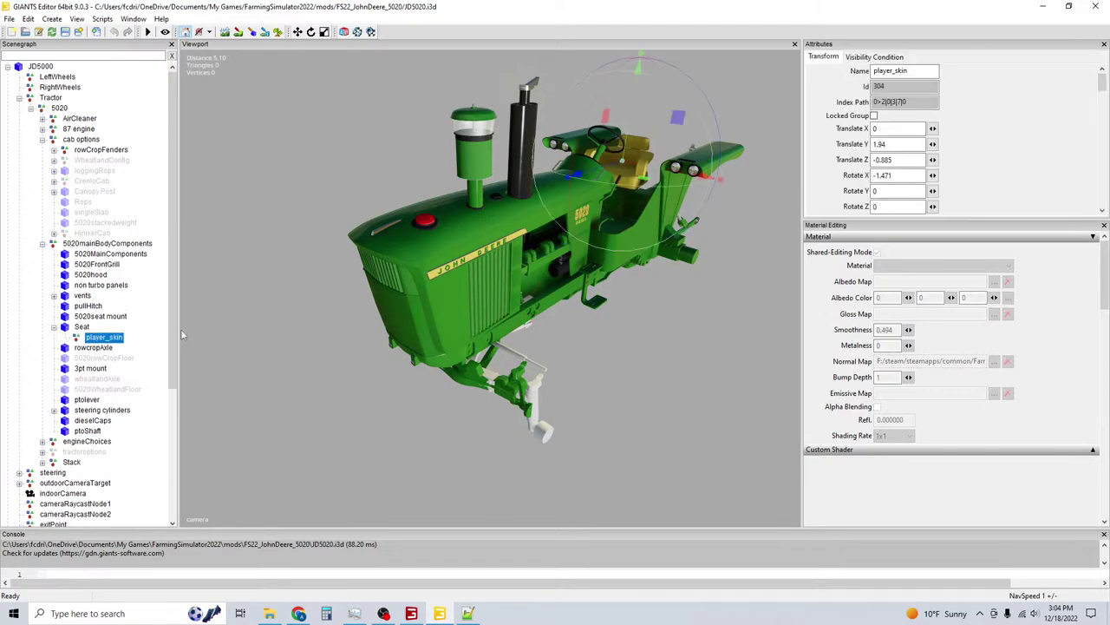
pyautogui.tripleClick(870, 108)
pyautogui.rightClick(888, 104)
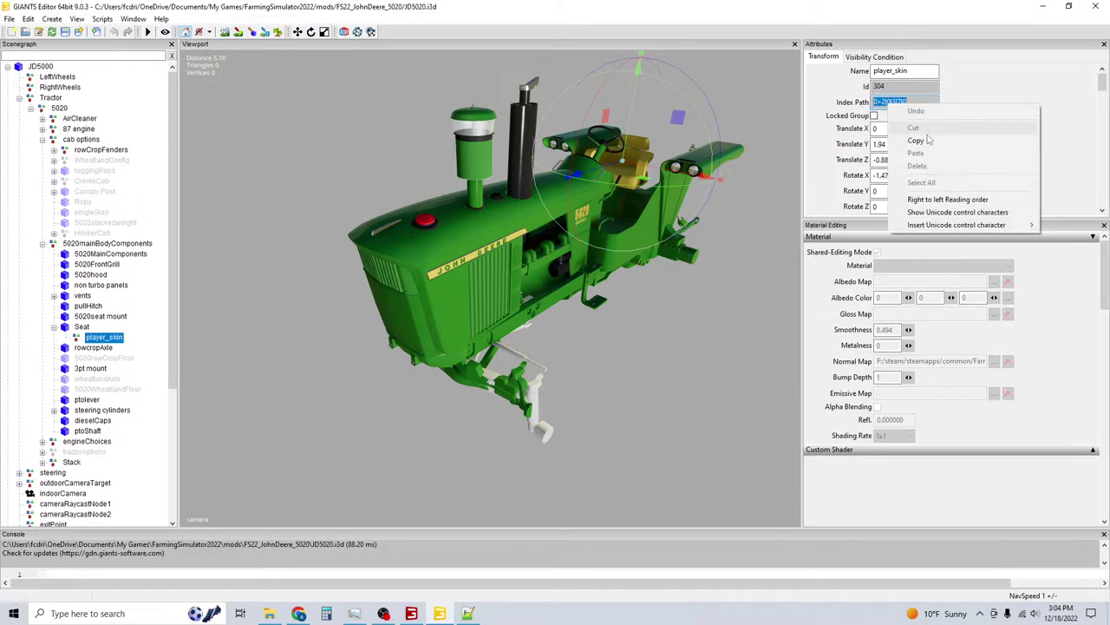
pyautogui.click(932, 141)
# Search JD5020.xml in Notepad++ for the path 0>2|0|3|7|0 and for variants using 4, 5 and 2.
pyautogui.click(467, 613)
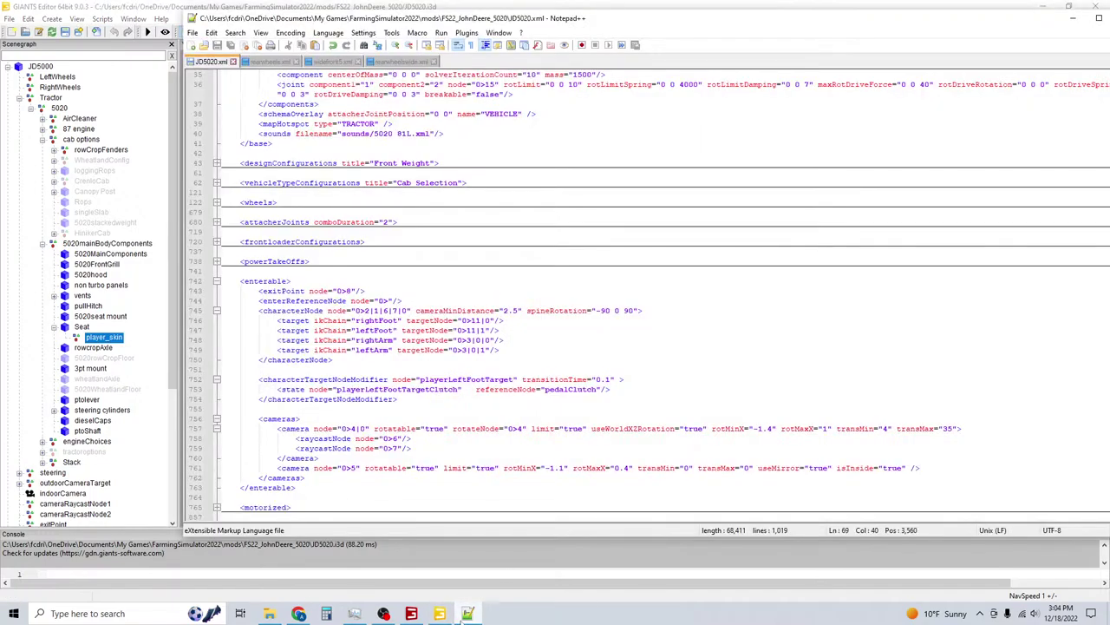
pyautogui.hotkey('ctrl', 'f')
pyautogui.hotkey('ctrl', 'v')
pyautogui.press('Return')
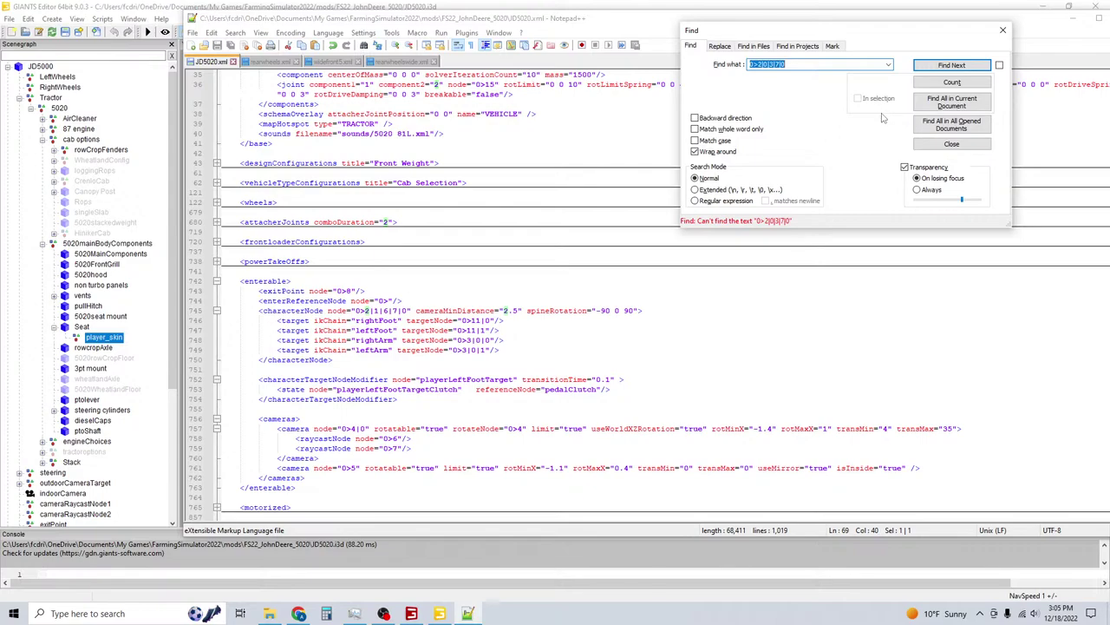
pyautogui.click(772, 65)
pyautogui.press('BackSpace')
pyautogui.write('4')
pyautogui.press('Return')
pyautogui.press('BackSpace')
pyautogui.write('5')
pyautogui.press('Return')
pyautogui.write('2')
pyautogui.press('Return')
pyautogui.click(1003, 30)
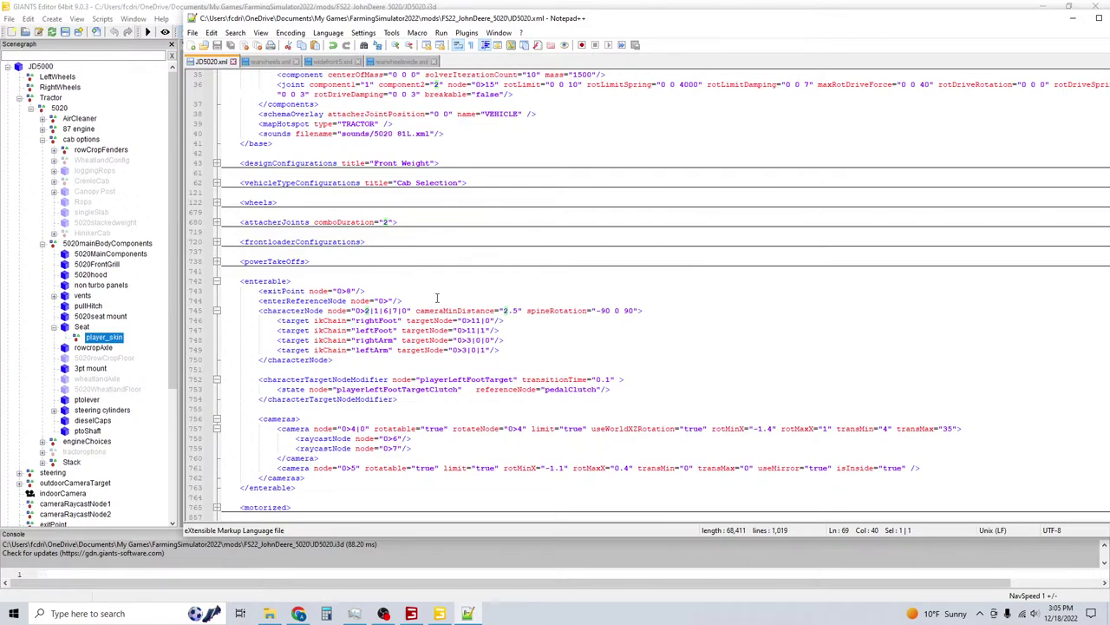
# Collapse the base section of JD5020.xml and bring up the contents of the enterable section.
pyautogui.click(216, 281)
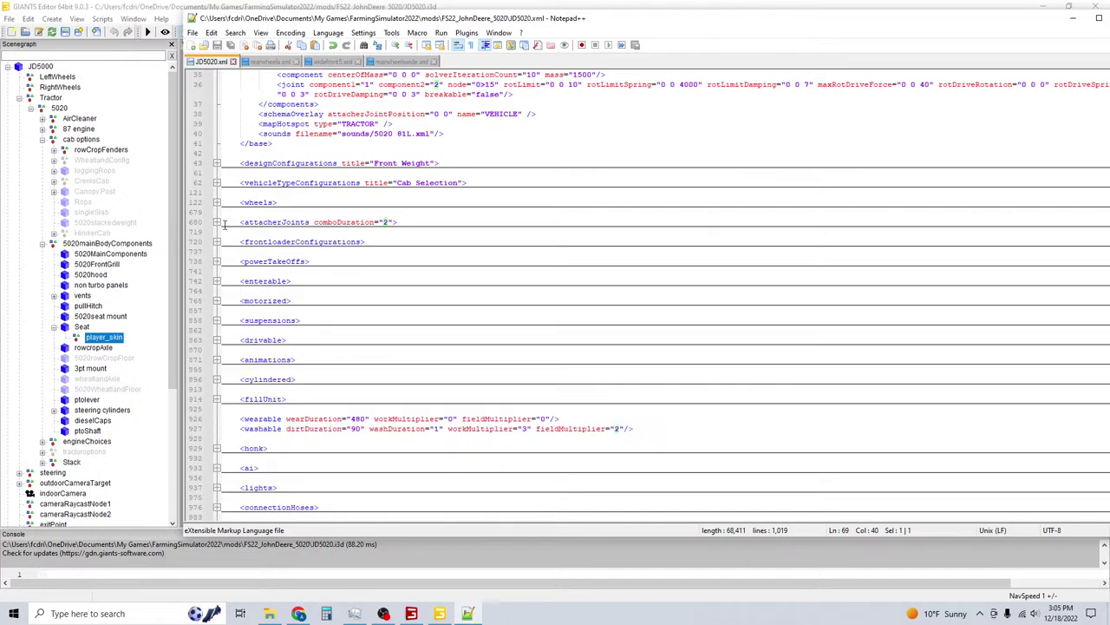
pyautogui.scroll(4, 212, 201)
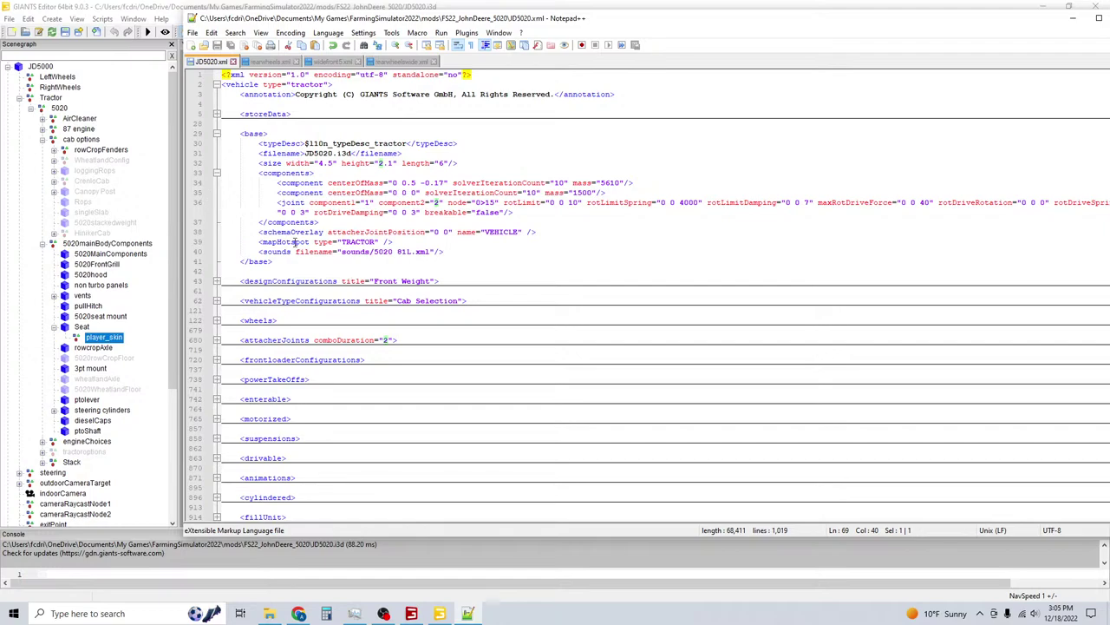
pyautogui.click(214, 133)
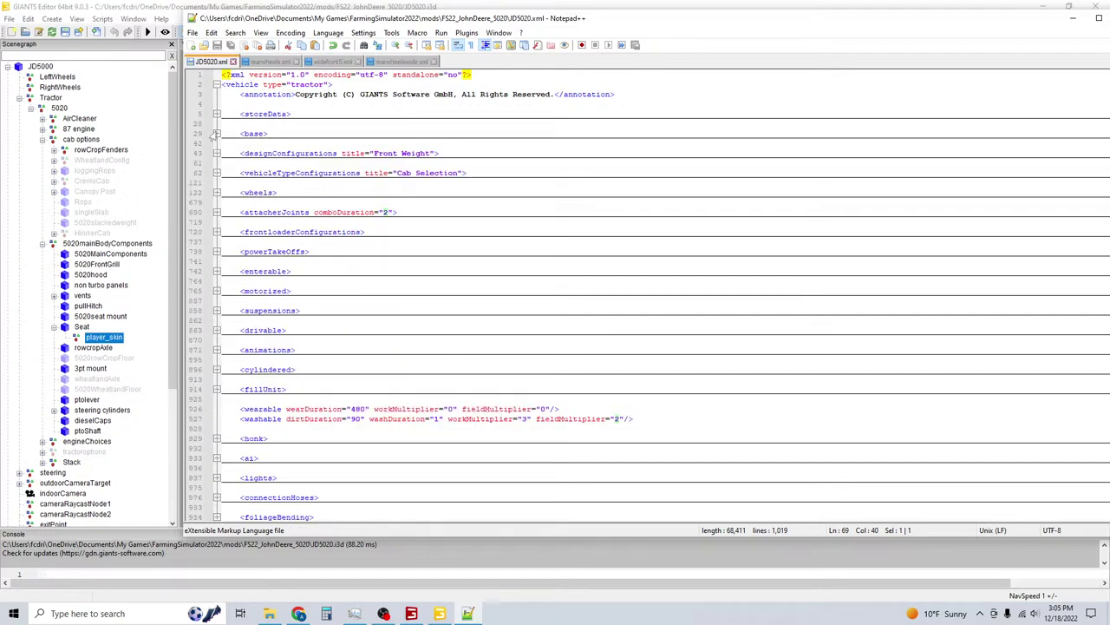
pyautogui.click(216, 272)
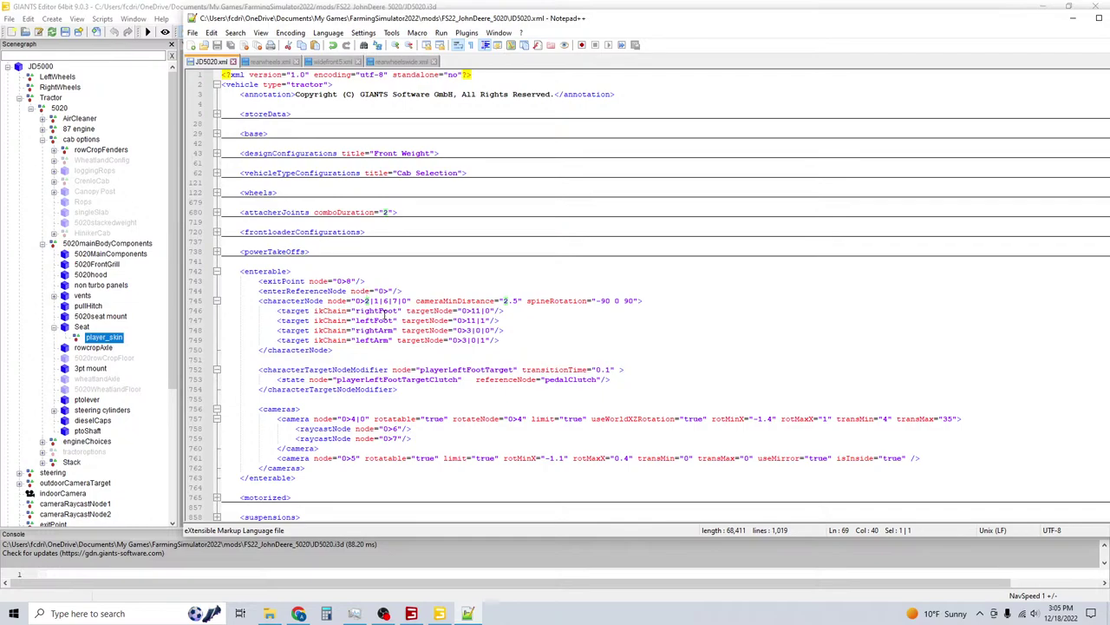
# Set the characterNode path to player_skin's 0>2|0|3|7|0, save JD5020.xml, and check the seated driver in Farming Simulator 22.
pyautogui.click(110, 344)
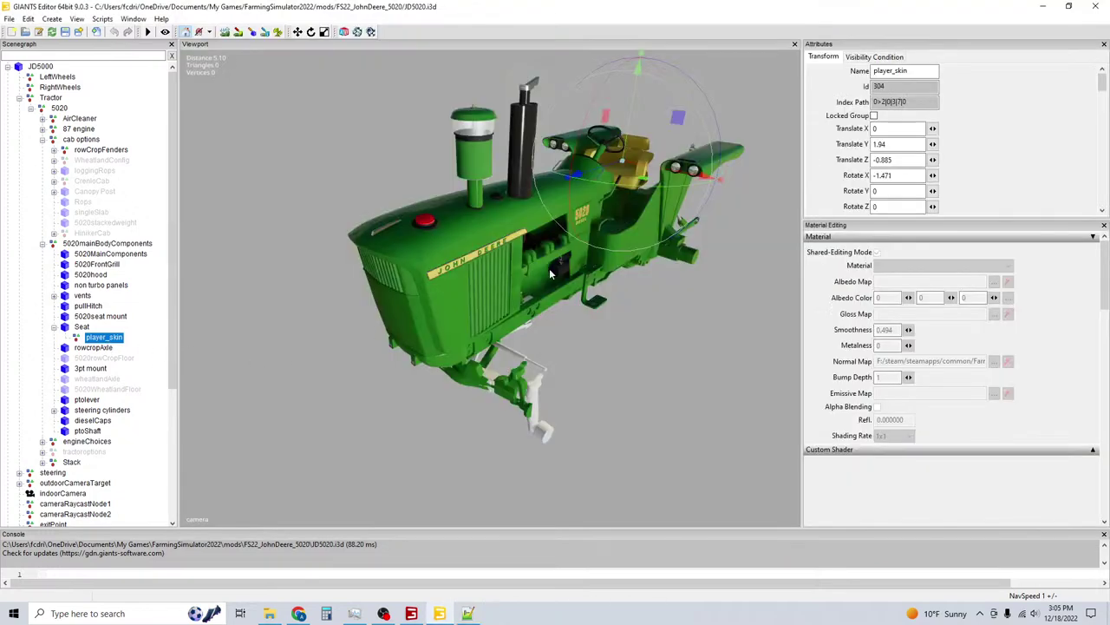
pyautogui.doubleClick(913, 102)
pyautogui.click(439, 614)
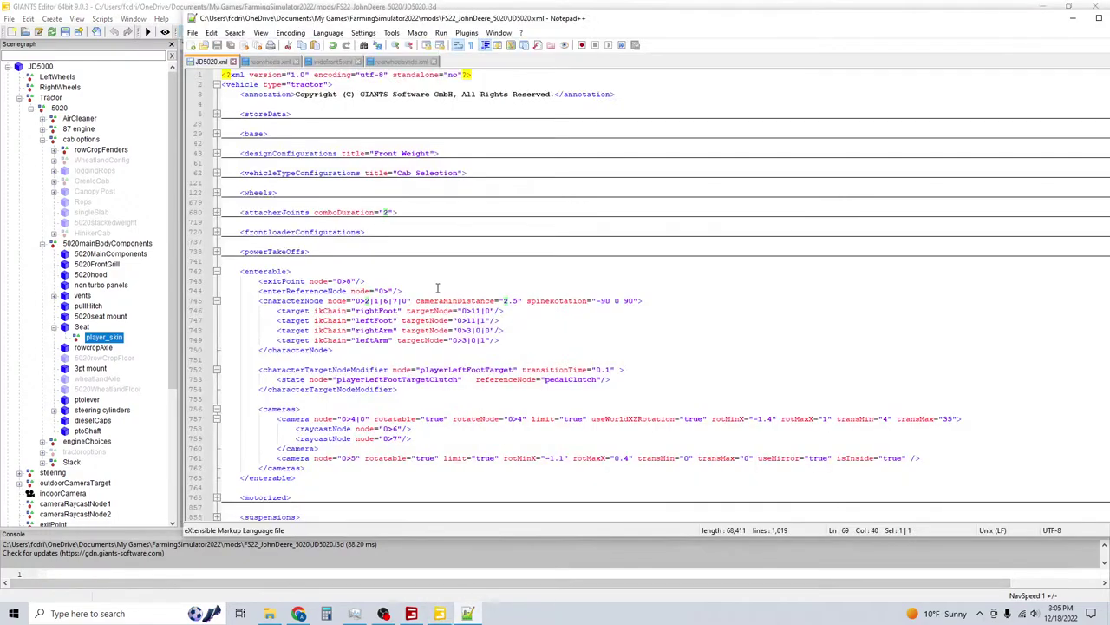
pyautogui.click(379, 300)
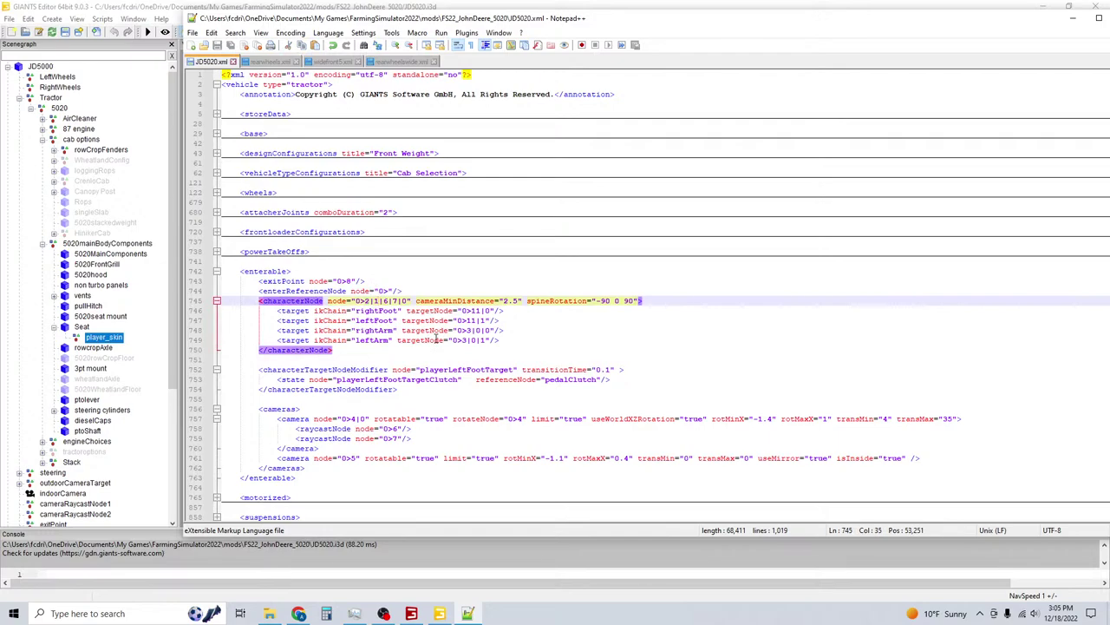
pyautogui.press('BackSpace')
pyautogui.write('0')
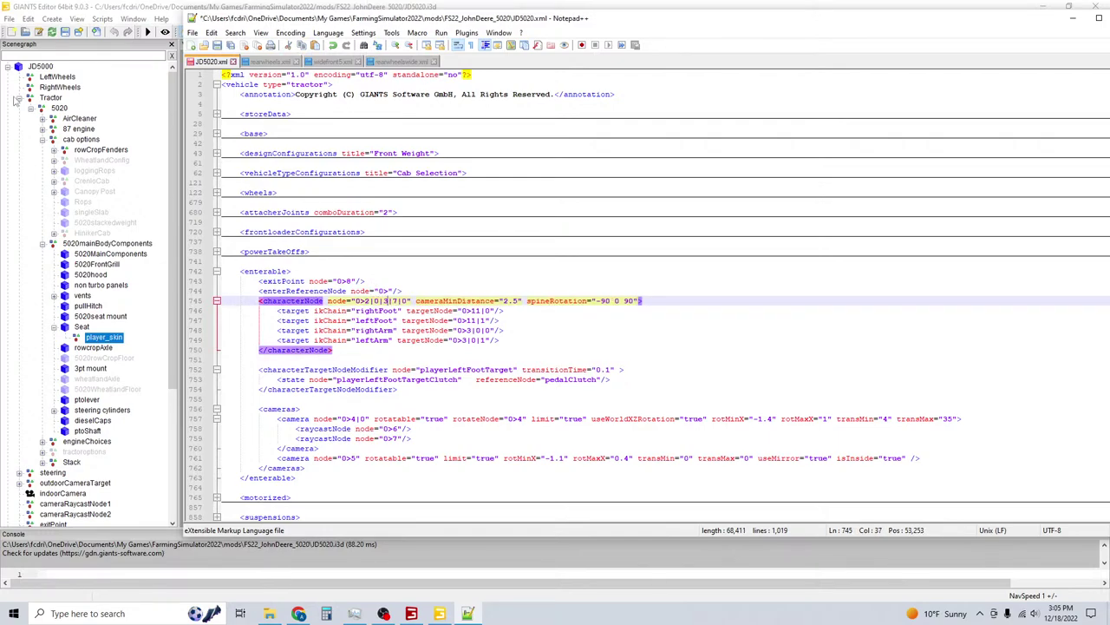
pyautogui.click(217, 46)
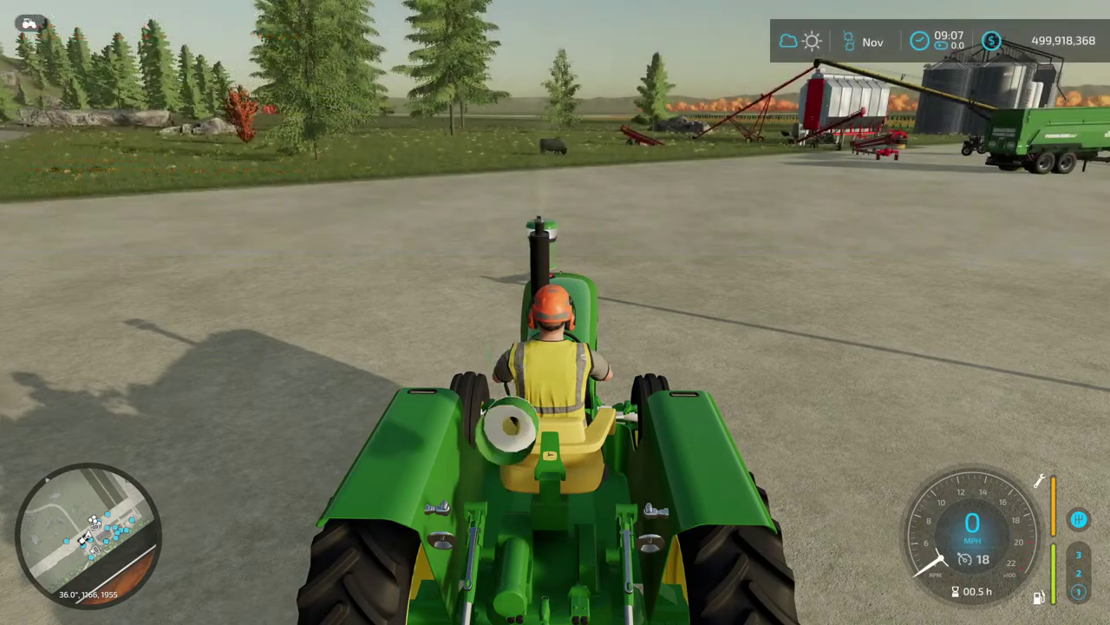
pyautogui.press('r')
pyautogui.moveTo(555, 312)
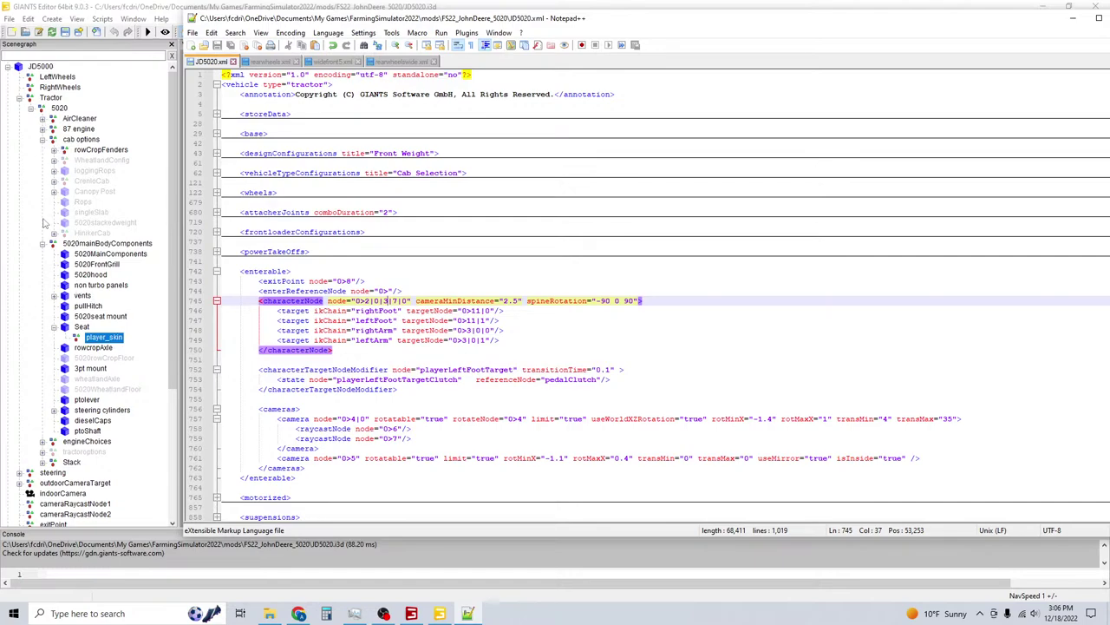
# In GIANTS Editor, collapse 5020mainBodyComponents and cab options, and expand the AirCleaner group.
pyautogui.click(42, 245)
pyautogui.click(42, 140)
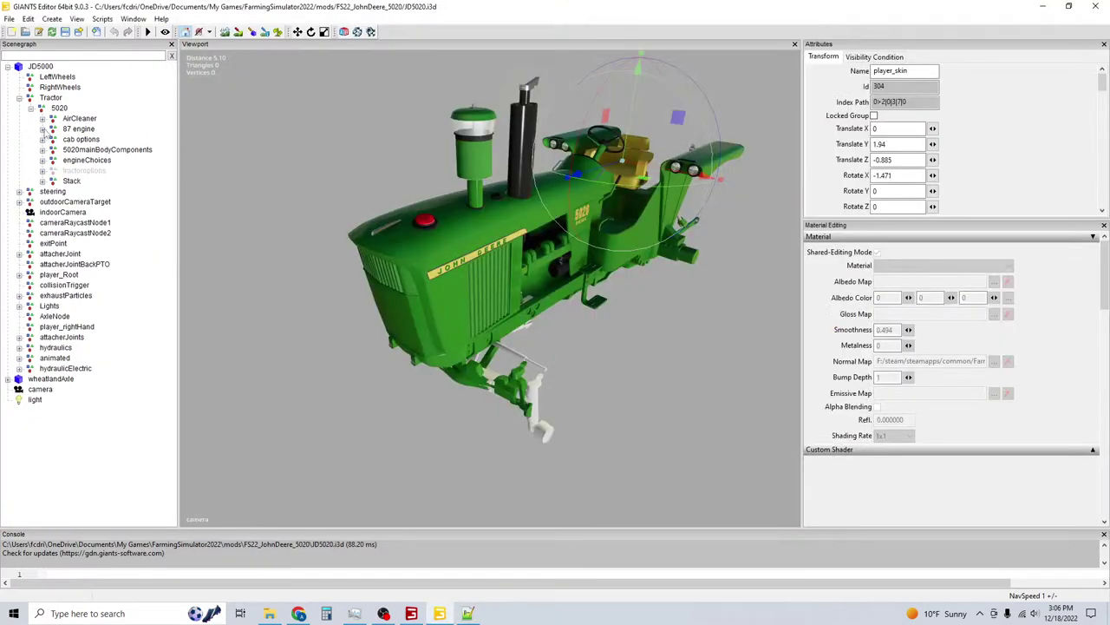
pyautogui.click(42, 119)
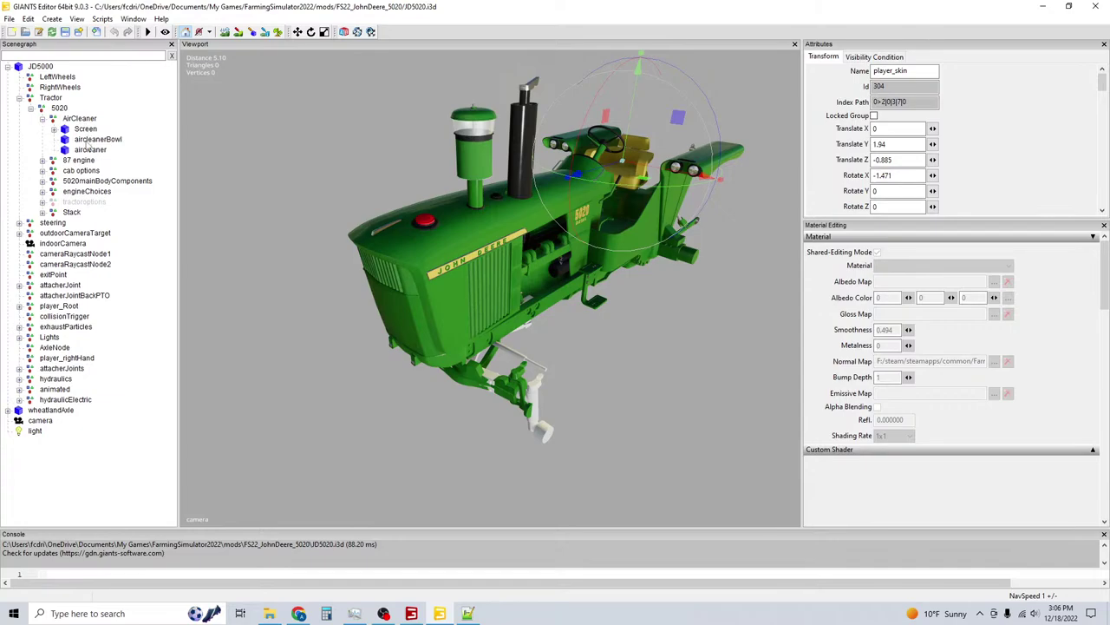
# Copy the index path 0>2|0|0|0 of the AirCleaner's Screen and search JD5020.xml in Notepad++ for it.
pyautogui.click(89, 149)
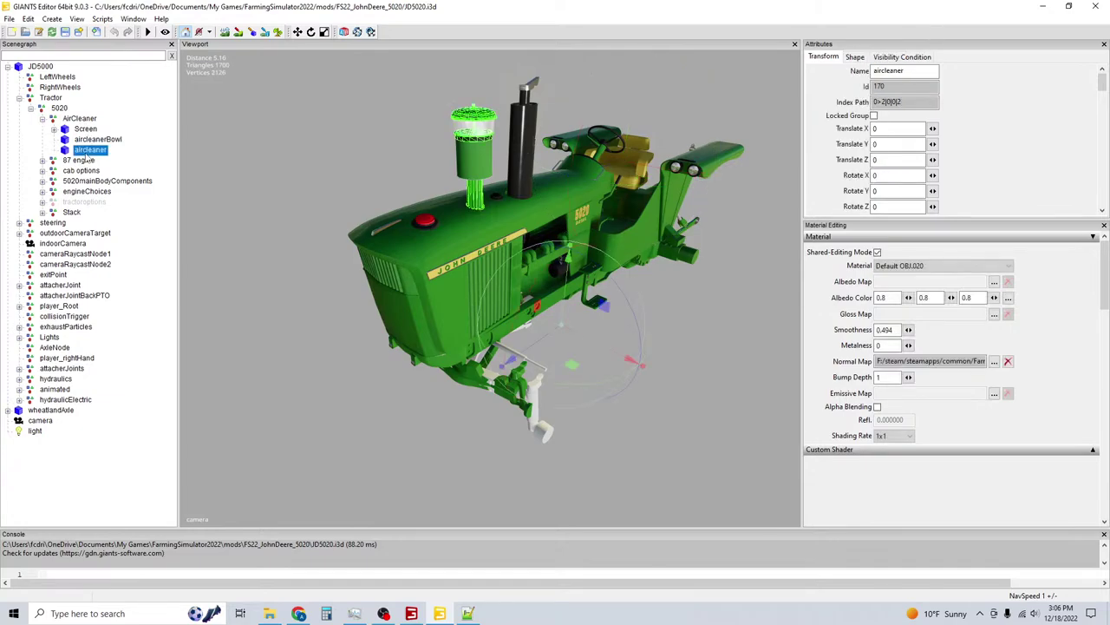
pyautogui.click(97, 139)
pyautogui.click(85, 128)
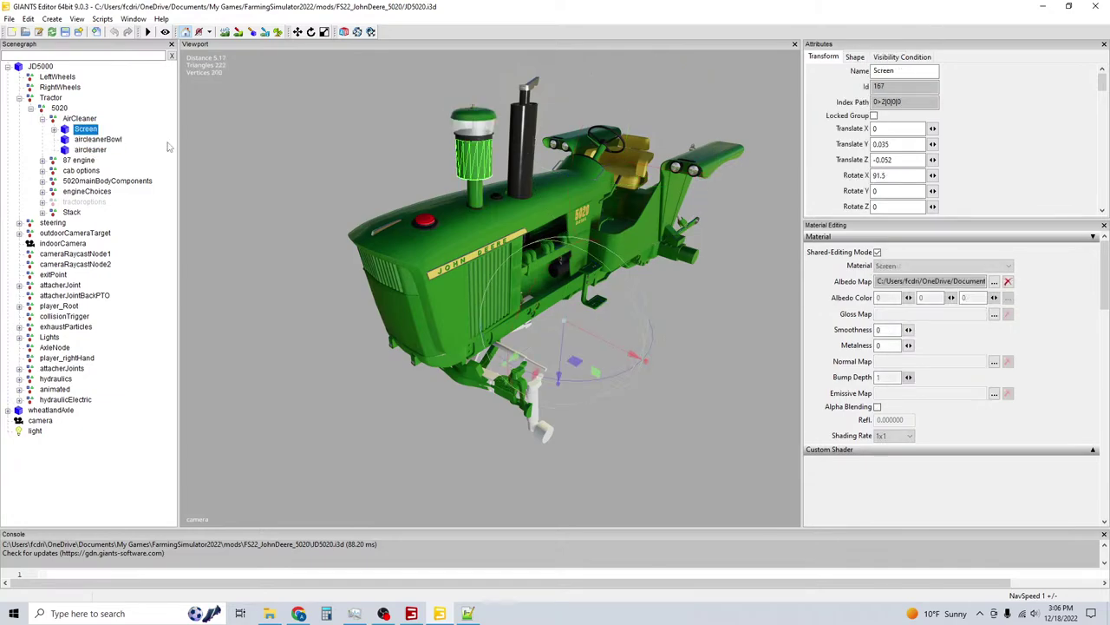
pyautogui.moveTo(908, 101); pyautogui.dragTo(872, 102)
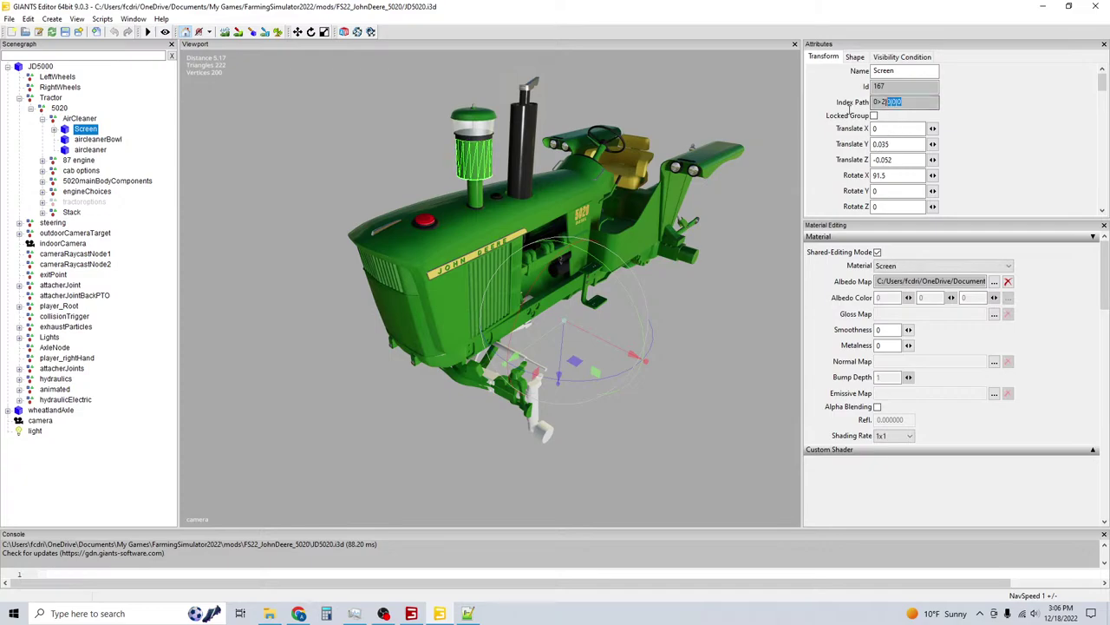
pyautogui.rightClick(898, 104)
pyautogui.click(945, 138)
pyautogui.click(464, 615)
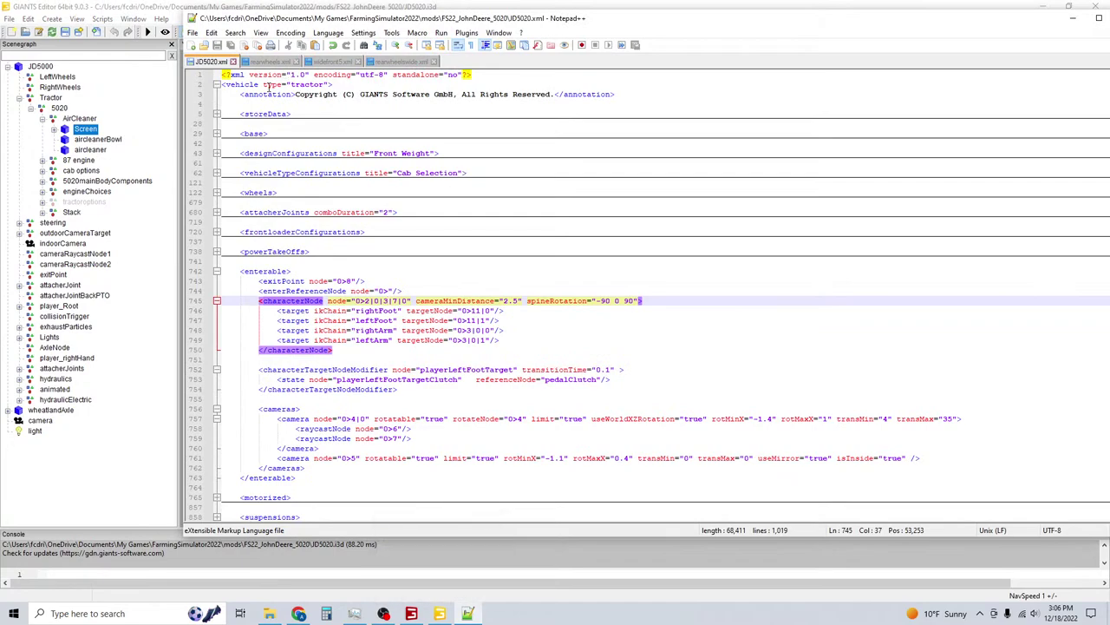
pyautogui.hotkey('ctrl', 'f')
pyautogui.hotkey('ctrl', 'v')
pyautogui.press('Return')
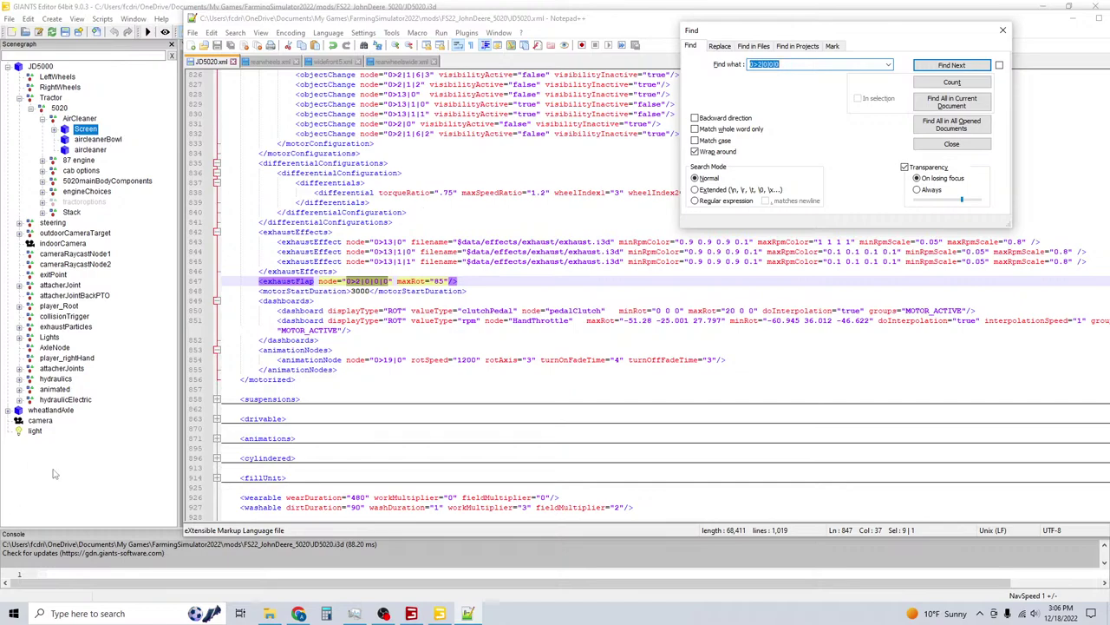
# In GIANTS Editor, expand Stack and its flapclamp, and copy the index path of flap.
pyautogui.click(43, 213)
pyautogui.click(87, 222)
pyautogui.click(53, 223)
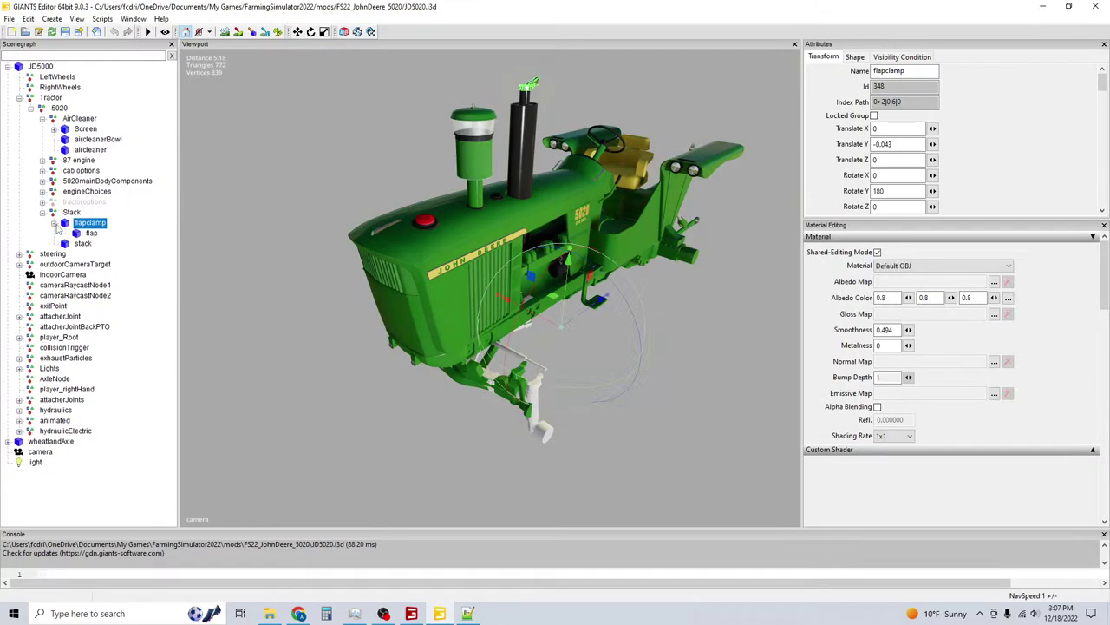
pyautogui.click(91, 233)
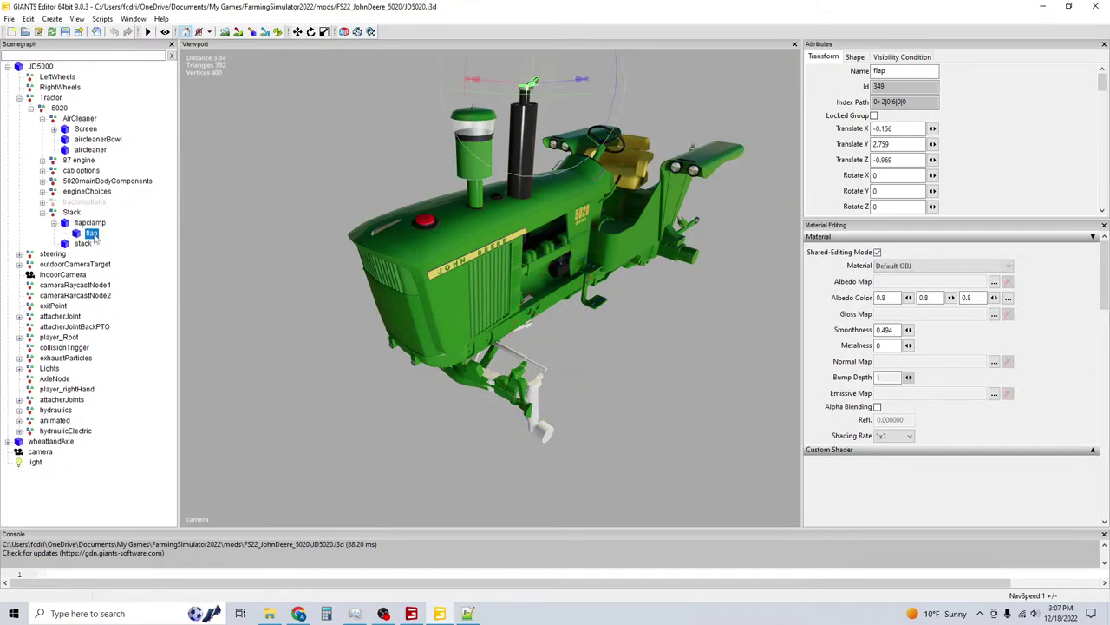
pyautogui.tripleClick(884, 102)
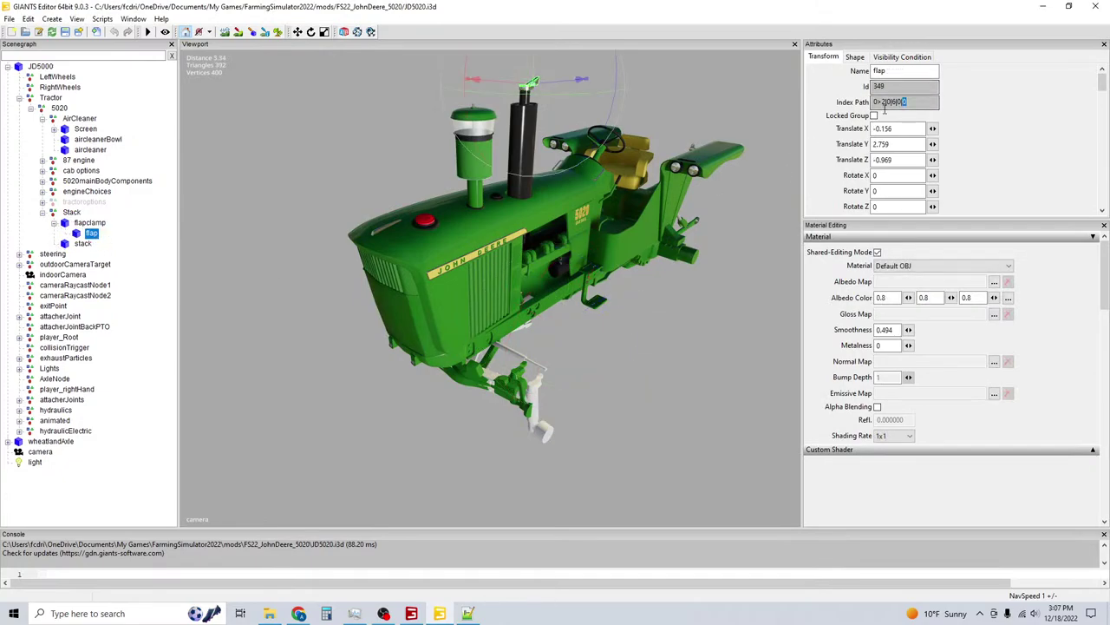
pyautogui.rightClick(885, 103)
pyautogui.click(919, 138)
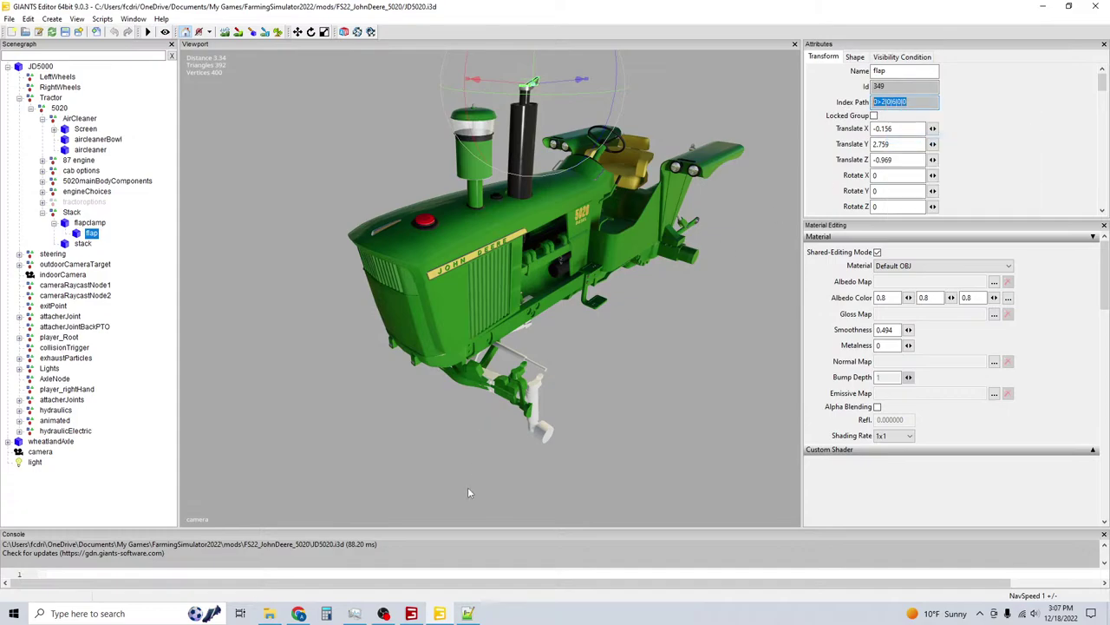
# In Notepad++, set the exhaustFlap node path to 0>2|0|6|0|0 and save JD5020.xml.
pyautogui.click(467, 615)
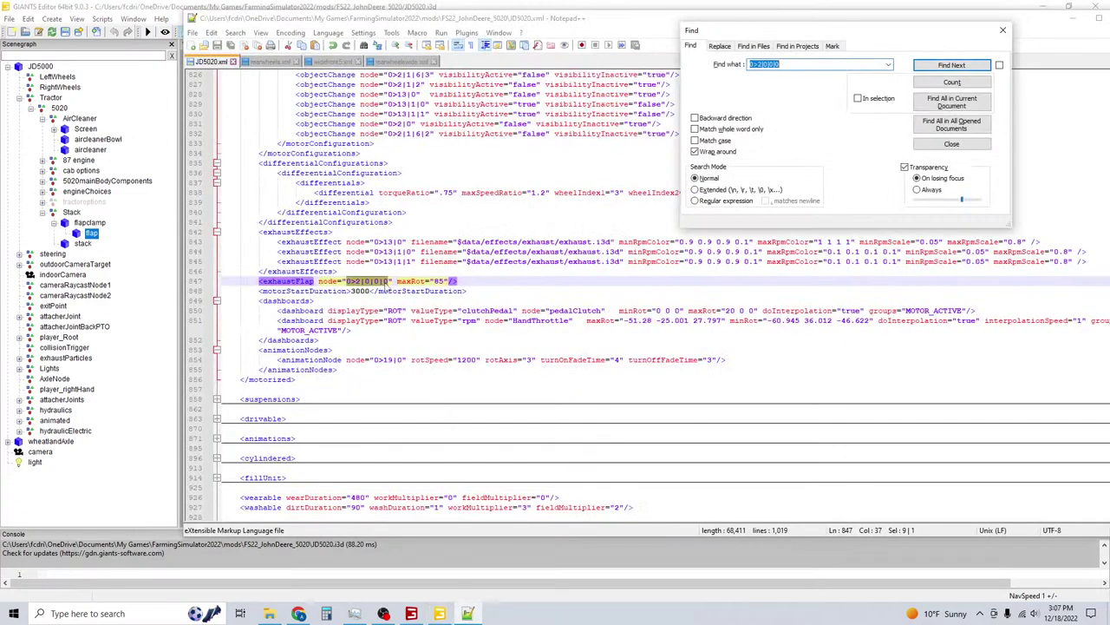
pyautogui.click(383, 282)
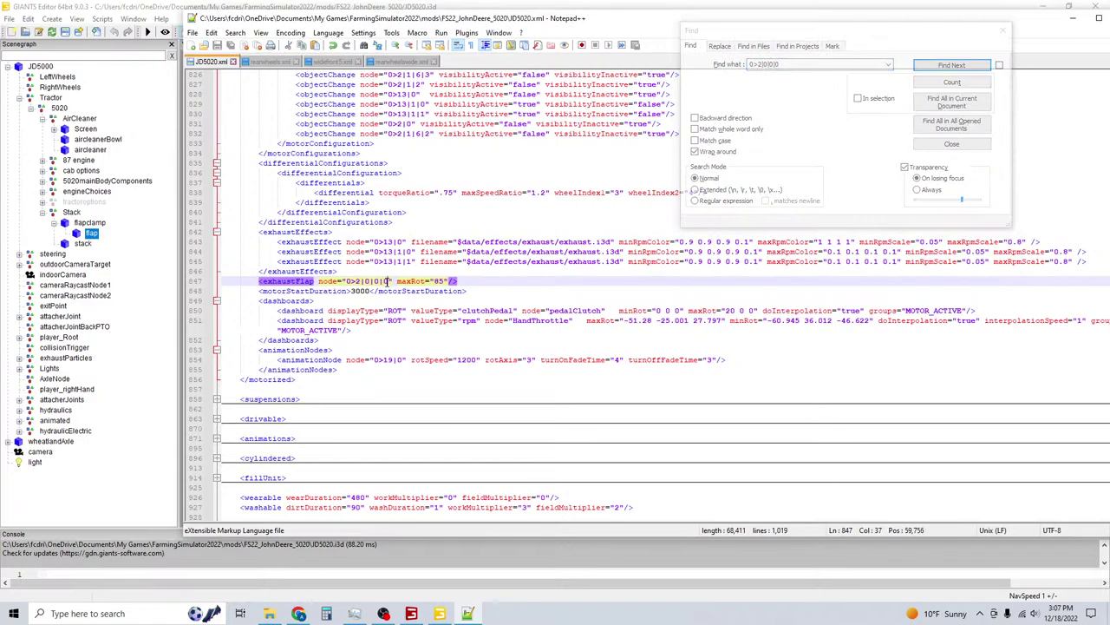
pyautogui.moveTo(387, 281); pyautogui.dragTo(346, 281)
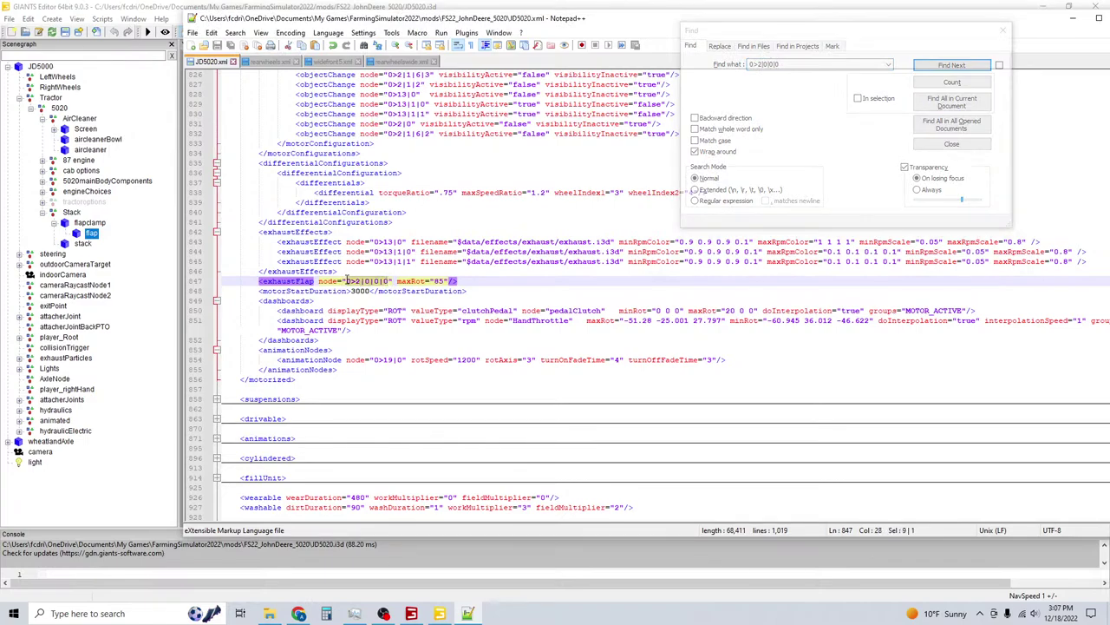
pyautogui.hotkey('ctrl', 'v')
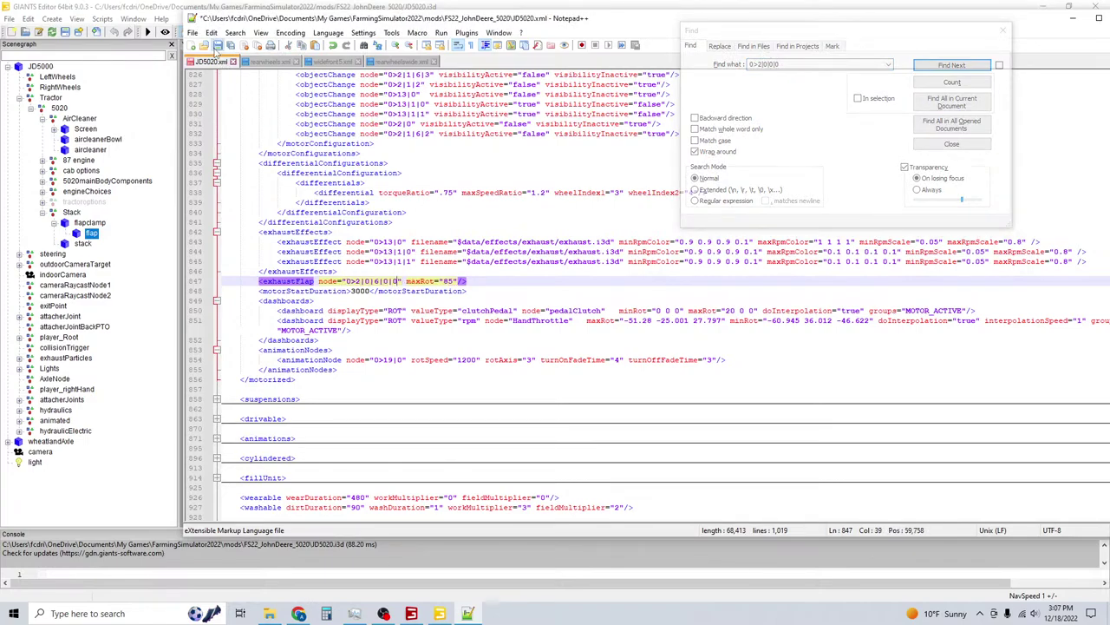
pyautogui.hotkey('ctrl', 's')
pyautogui.click(383, 613)
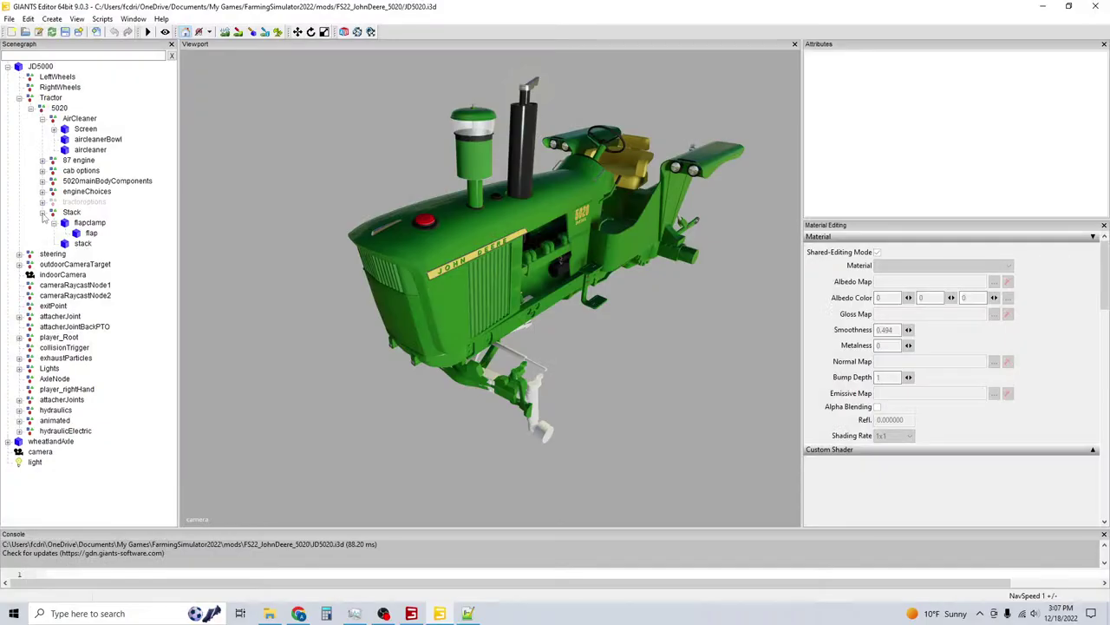
# In GIANTS Editor, collapse Stack, expand the lights of 5020 rowcrops lights.001, and select the first light for a close look.
pyautogui.click(42, 212)
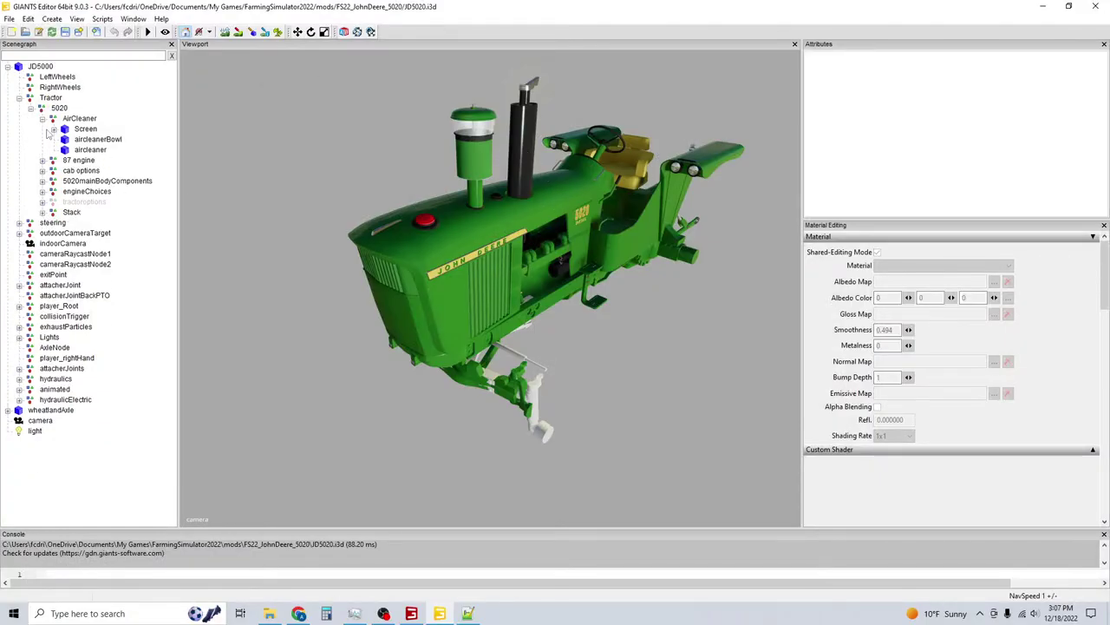
pyautogui.click(674, 173)
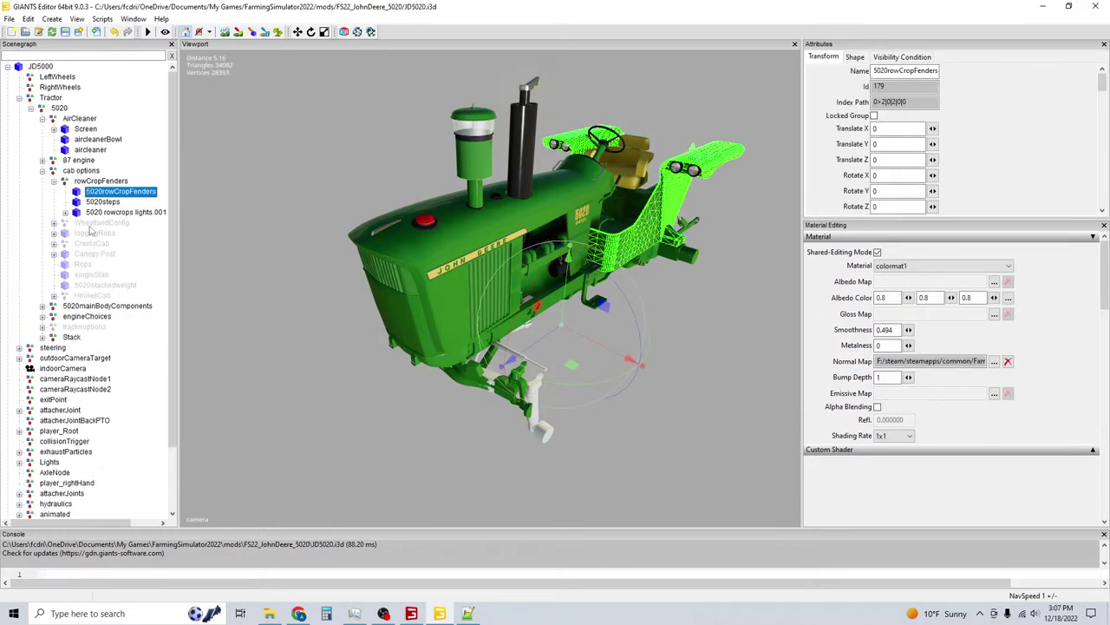
pyautogui.click(65, 211)
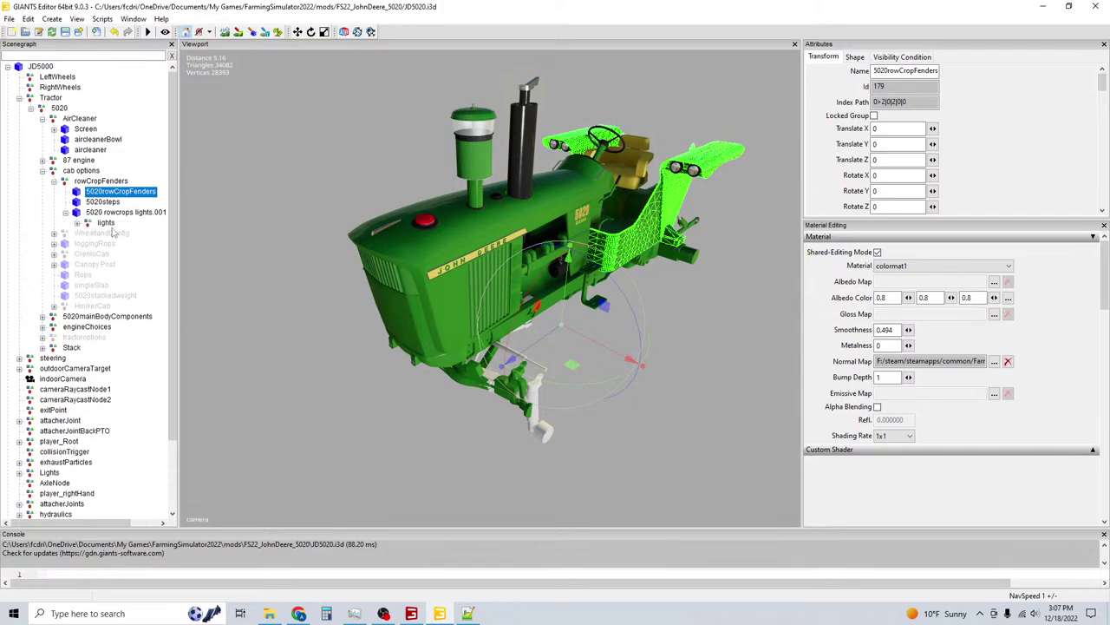
pyautogui.click(76, 222)
pyautogui.click(115, 233)
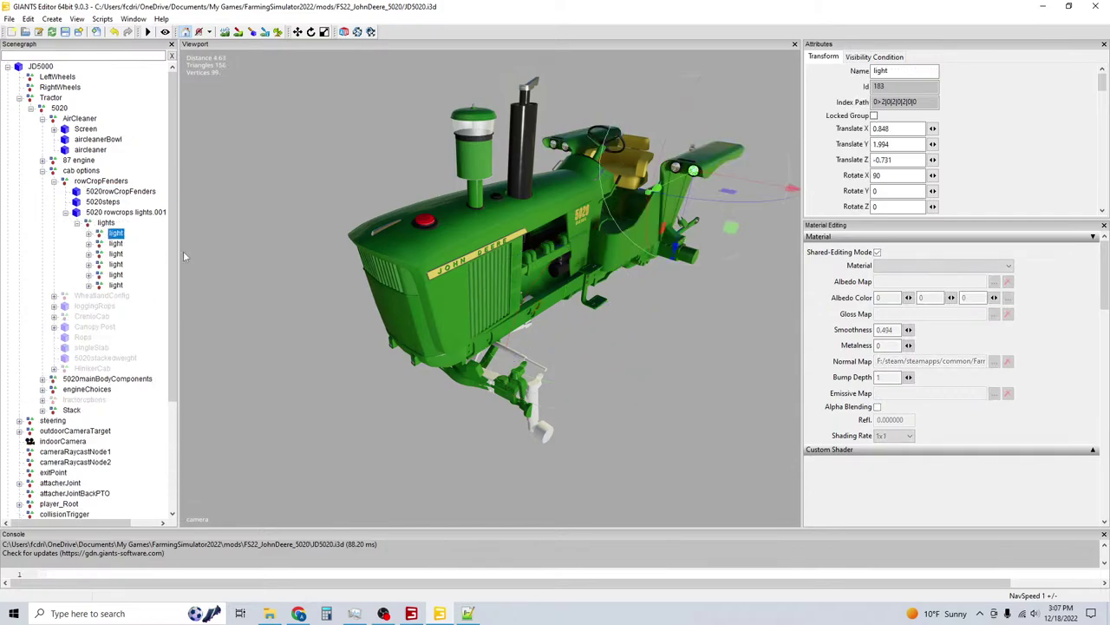
pyautogui.scroll(3, 605, 161)
pyautogui.moveTo(605, 162); pyautogui.dragTo(513, 206, button='middle')
pyautogui.scroll(1, 513, 206)
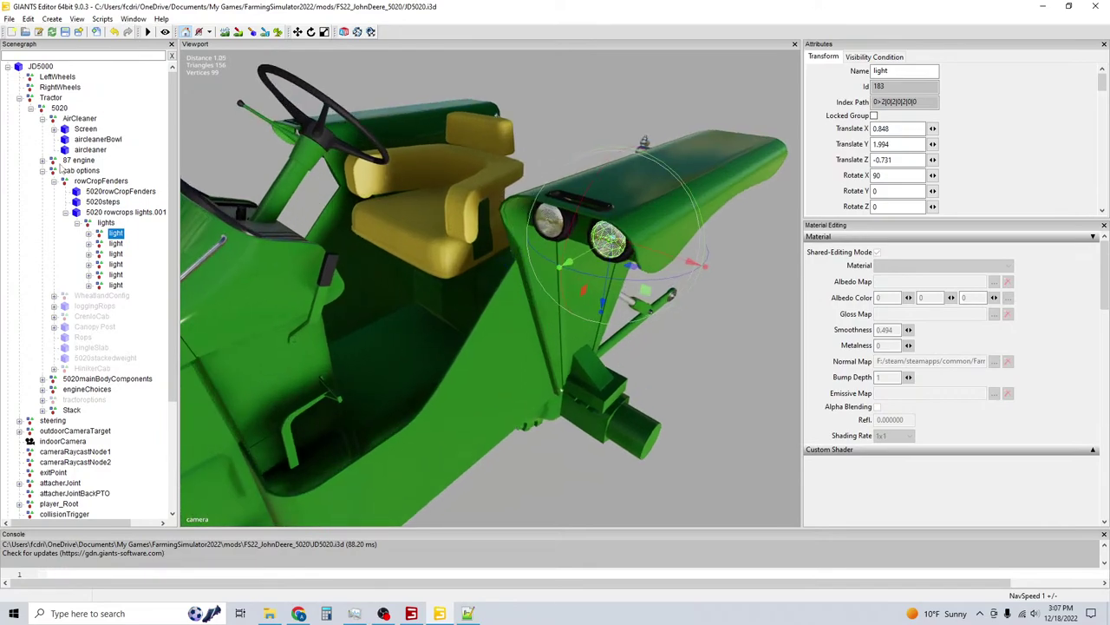
# In Notepad++, close the search, collapse the sections of JD5020.xml, and expand only the lights section.
pyautogui.click(468, 612)
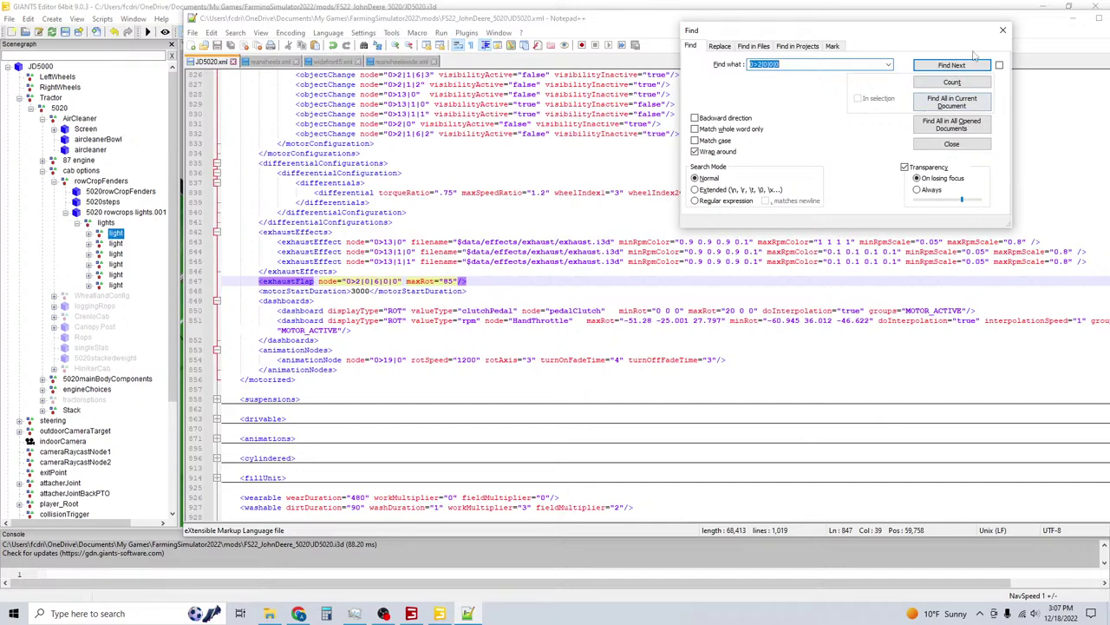
pyautogui.click(1003, 30)
pyautogui.scroll(-10, 615, 310)
pyautogui.scroll(4, 316, 245)
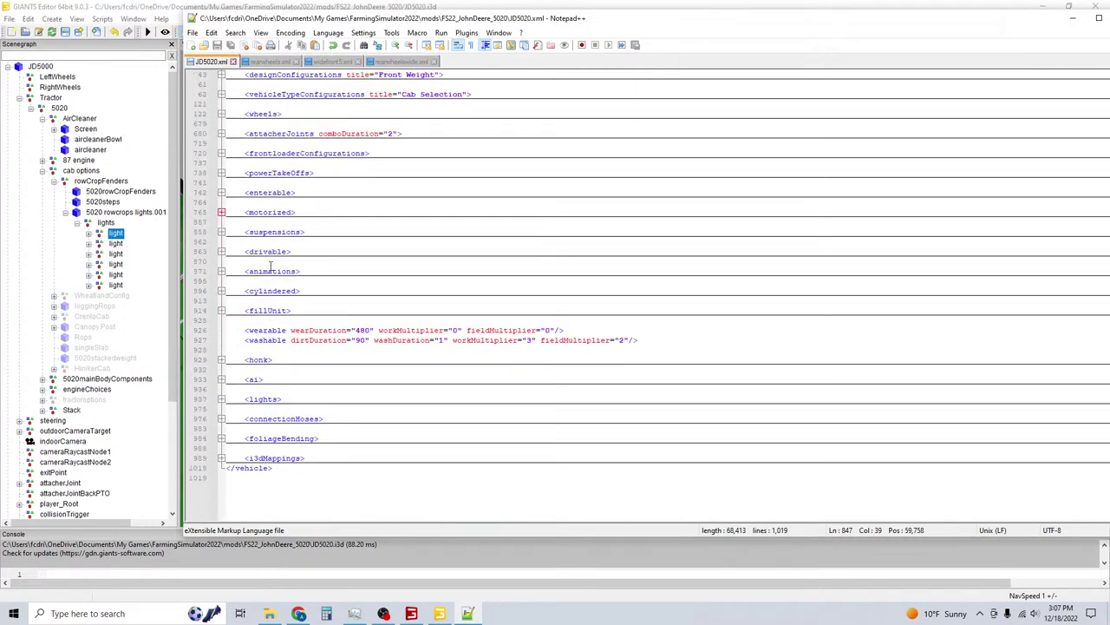
pyautogui.click(217, 370)
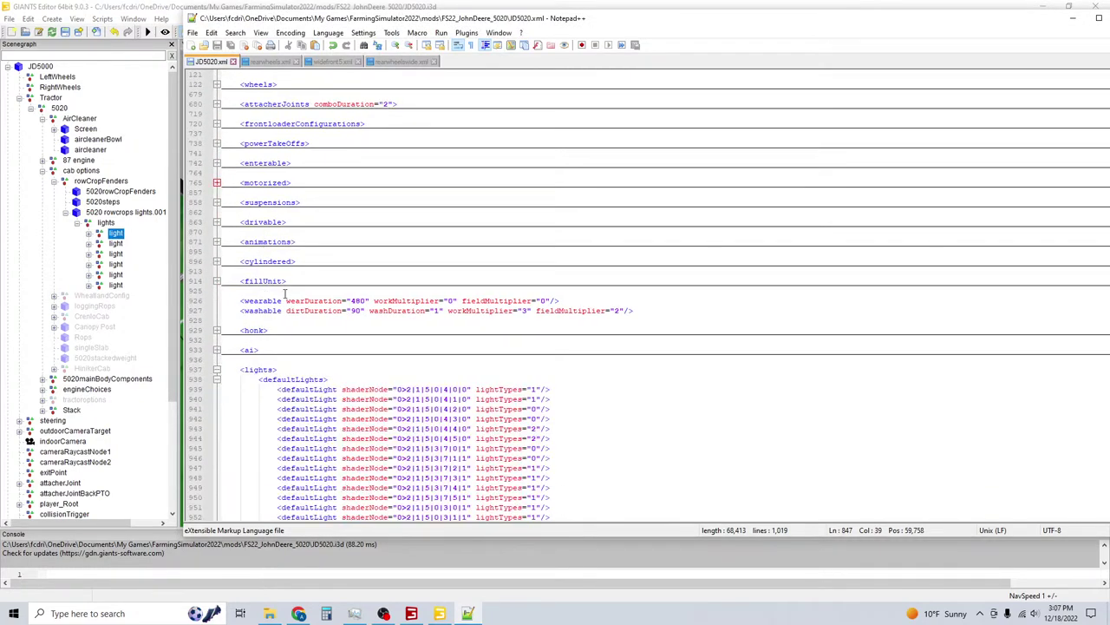
pyautogui.scroll(-2, 295, 294)
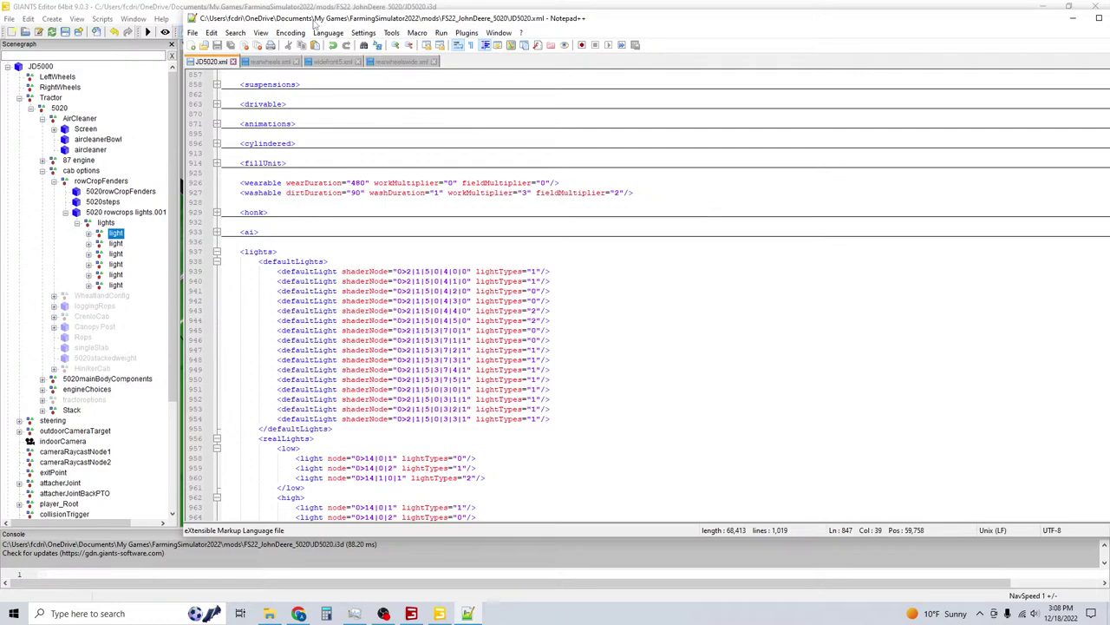
# Move the Notepad++ window down to uncover GIANTS Editor's index path, and review the defaultLights and realLights entries.
pyautogui.moveTo(317, 24); pyautogui.dragTo(309, 121)
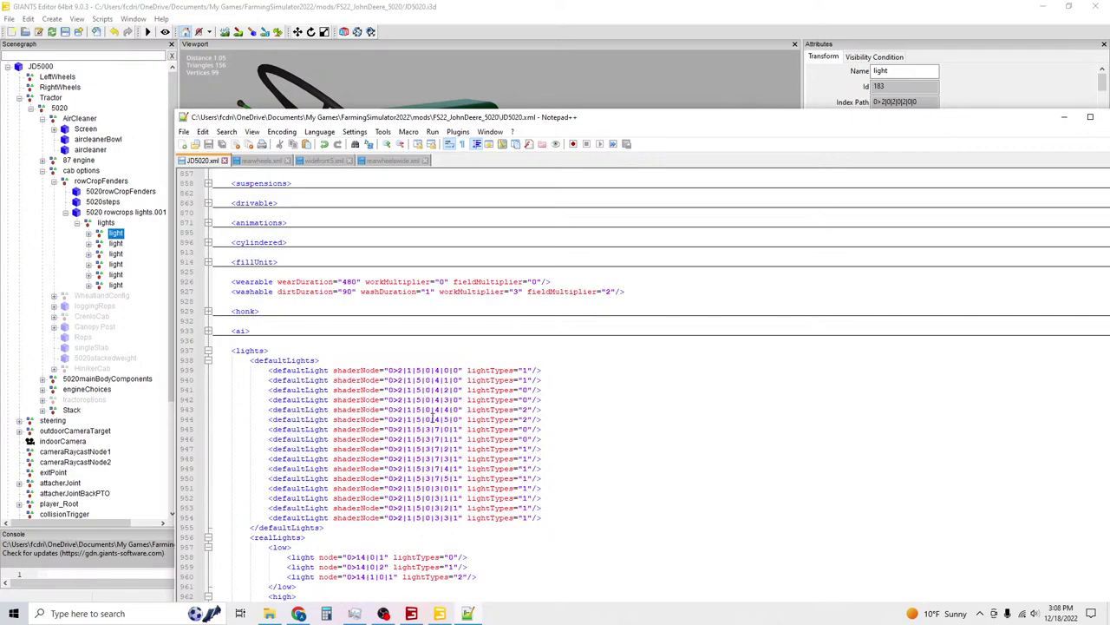
pyautogui.scroll(-4, 442, 409)
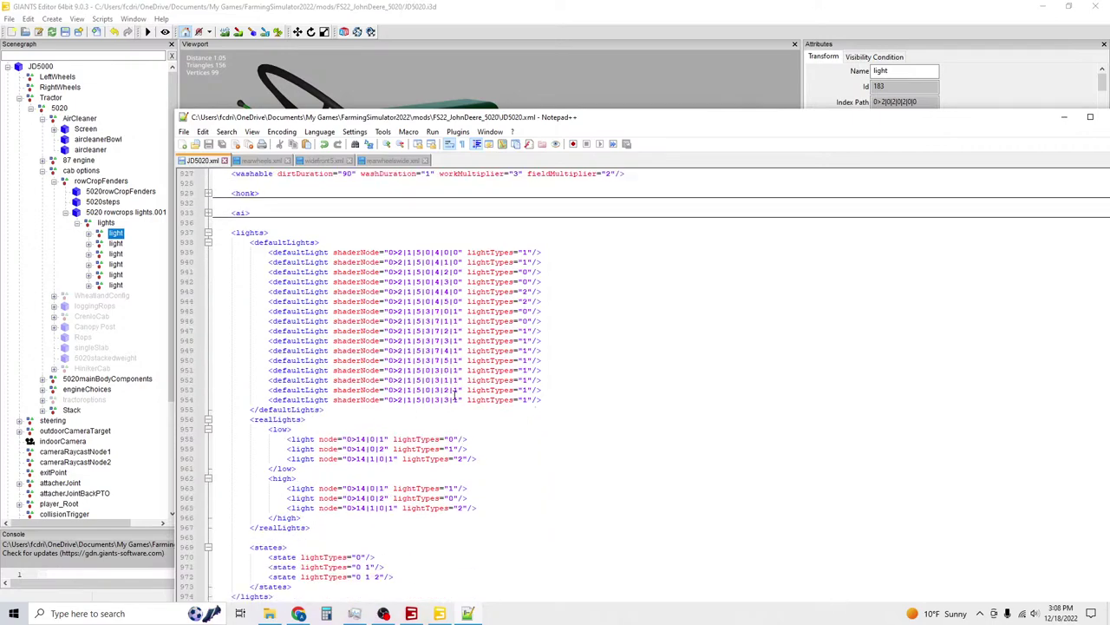
pyautogui.scroll(6, 454, 396)
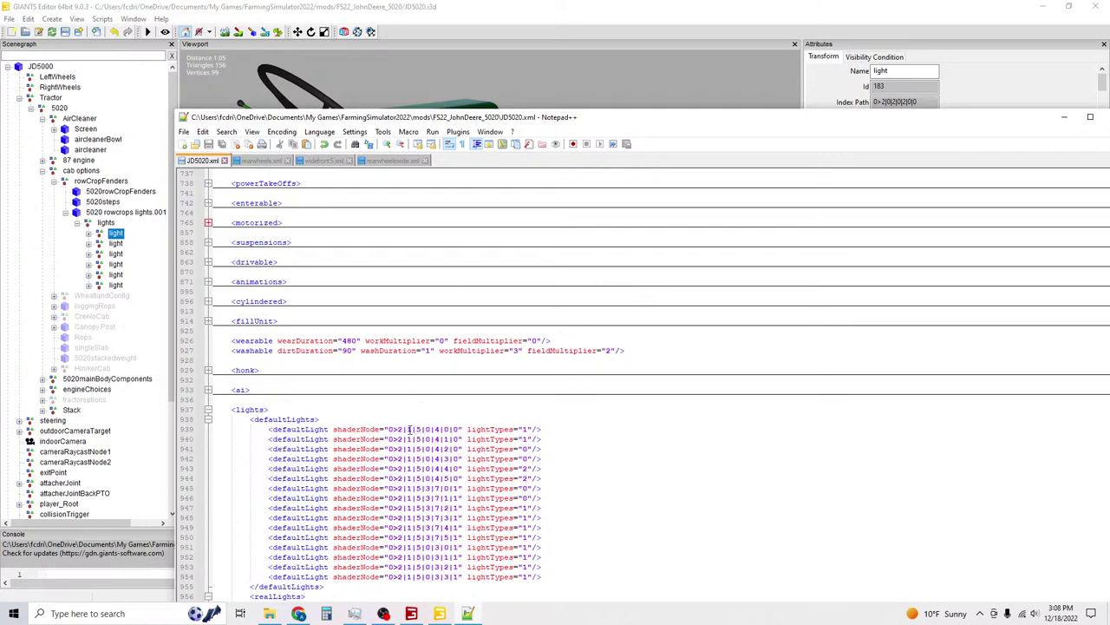
# Expand the first rowcrop light in GIANTS Editor and compare innerPartStatic's index path with the first defaultLight entry in JD5020.xml.
pyautogui.click(118, 244)
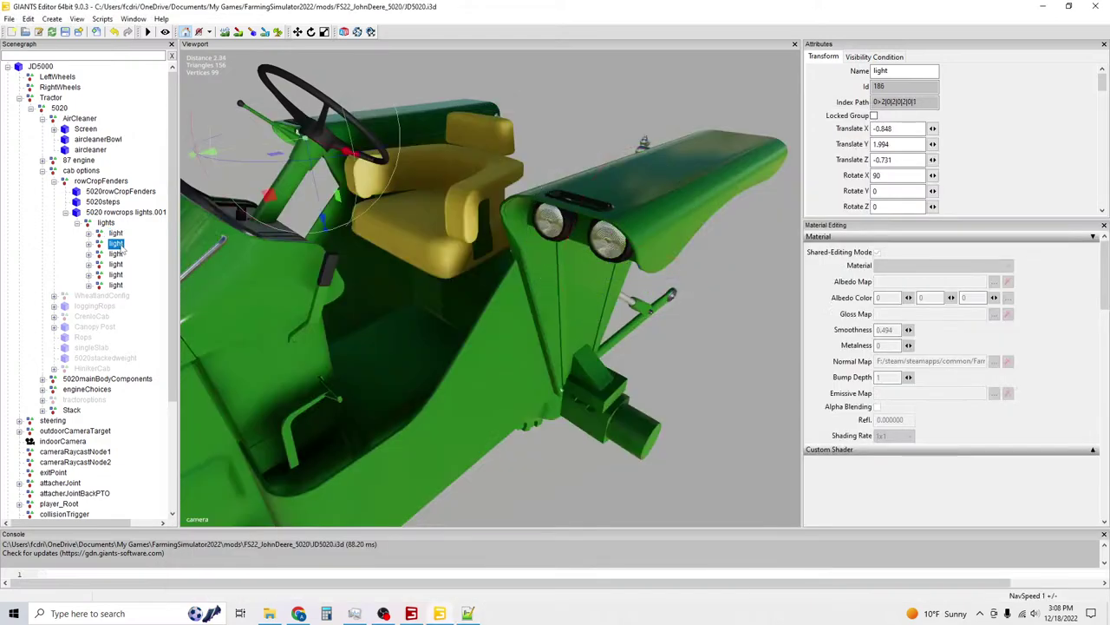
pyautogui.click(88, 235)
pyautogui.click(140, 245)
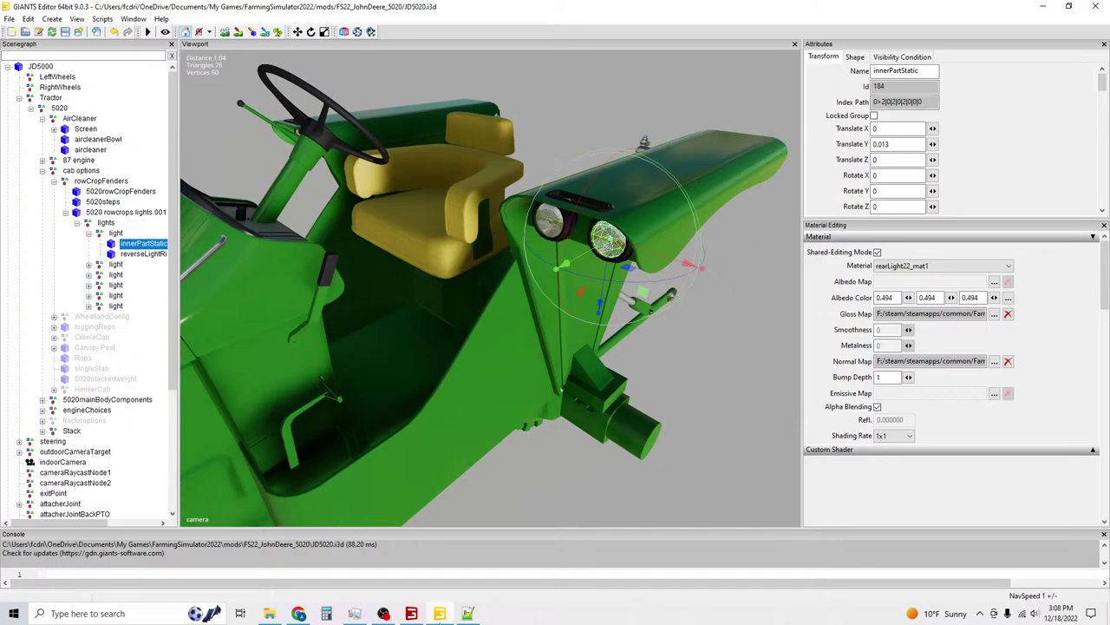
pyautogui.click(441, 615)
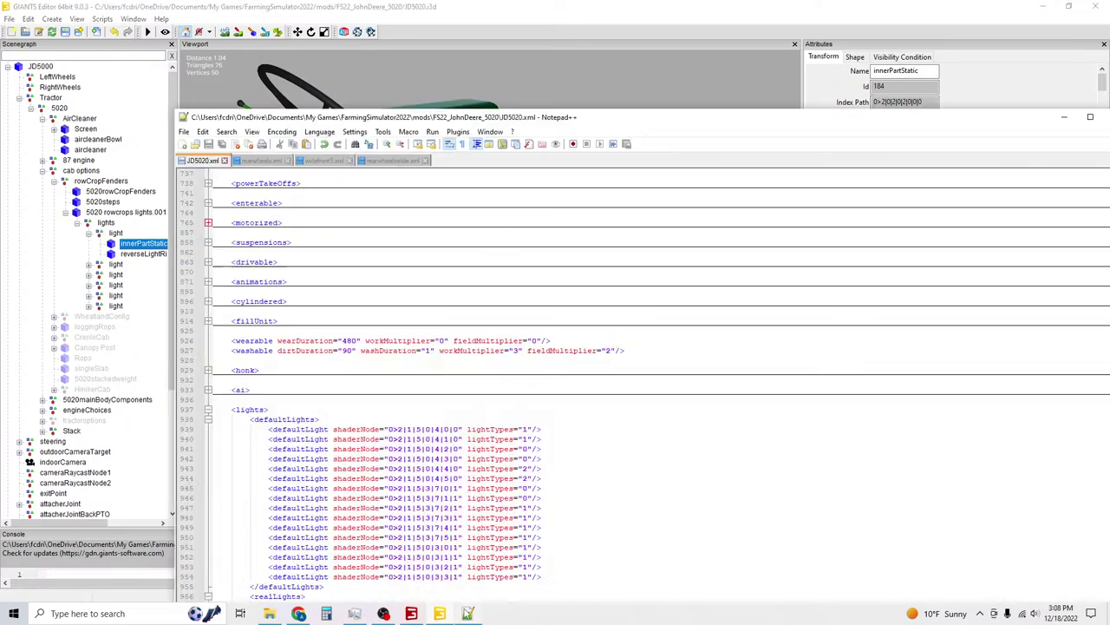
pyautogui.click(457, 429)
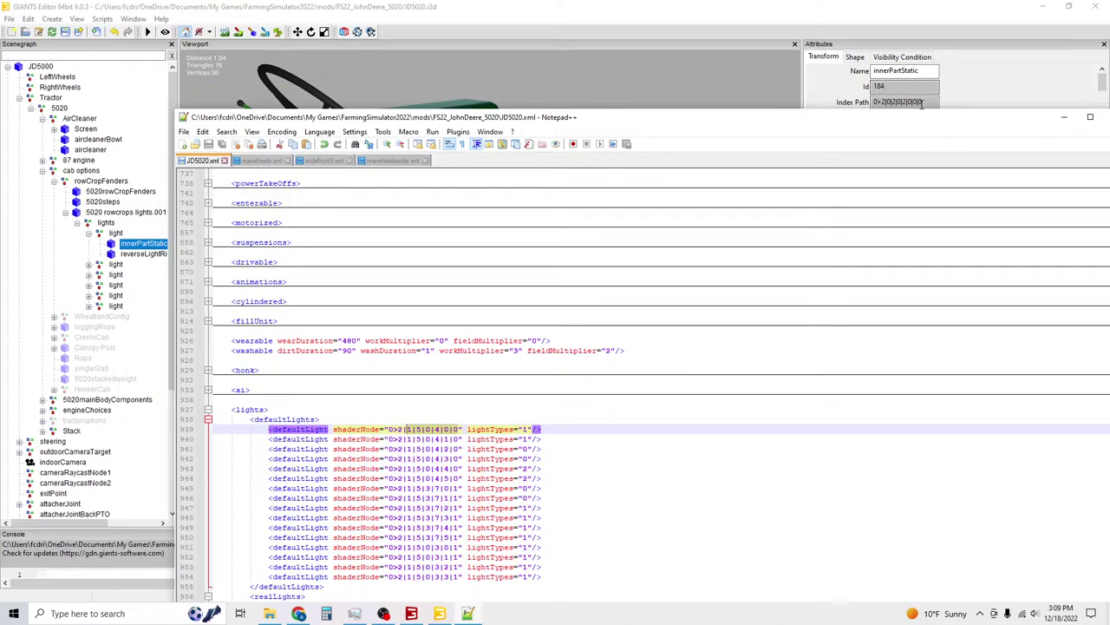
pyautogui.moveTo(919, 101); pyautogui.dragTo(900, 105)
pyautogui.press('Return')
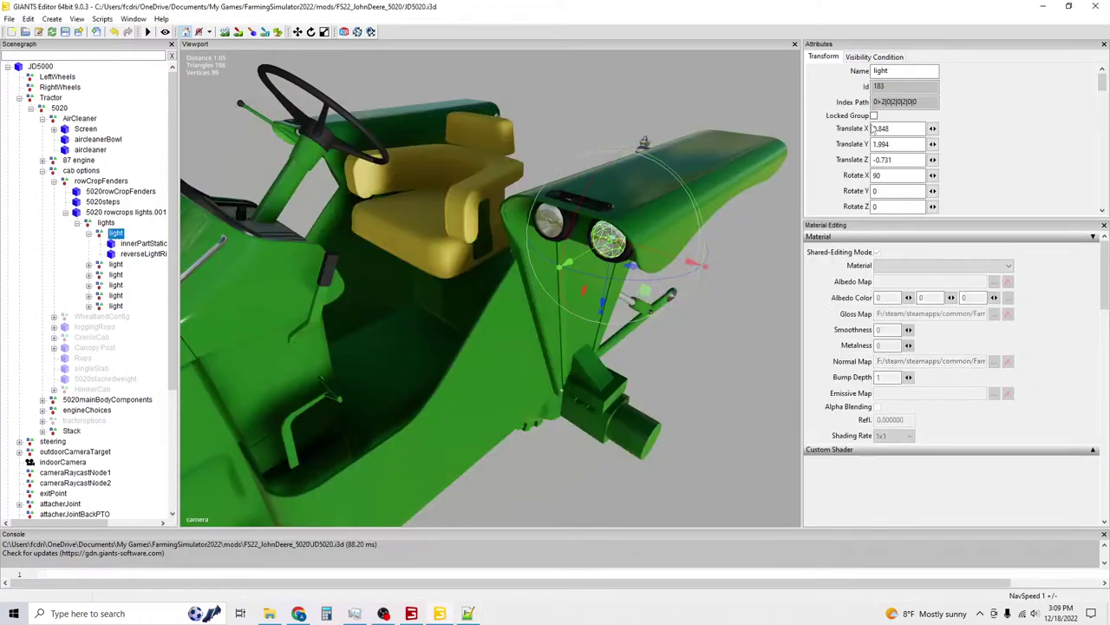
# Set the first defaultLight's shaderNode path in JD5020.xml to the first rowcrop light's index path, 0>2|0|2|0|2|0|0.
pyautogui.tripleClick(917, 100)
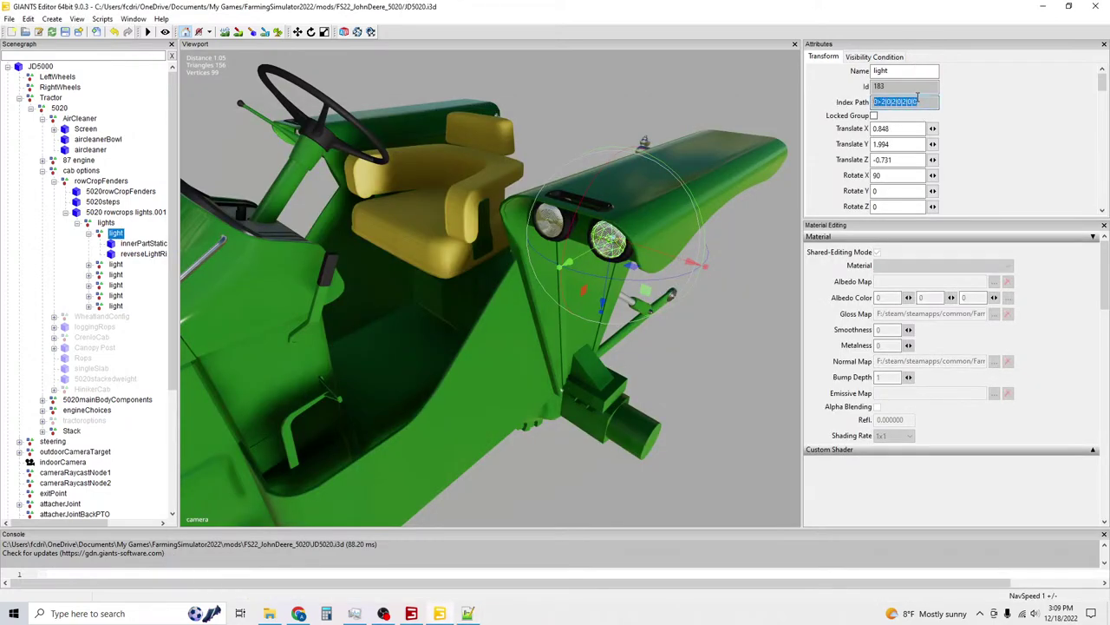
pyautogui.click(117, 263)
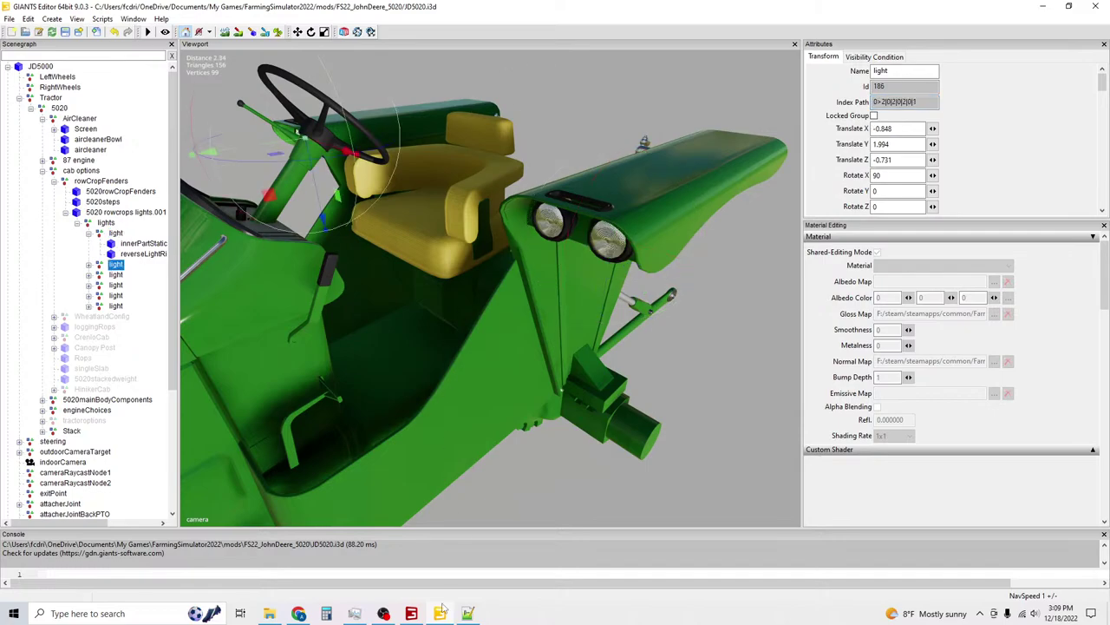
pyautogui.click(467, 613)
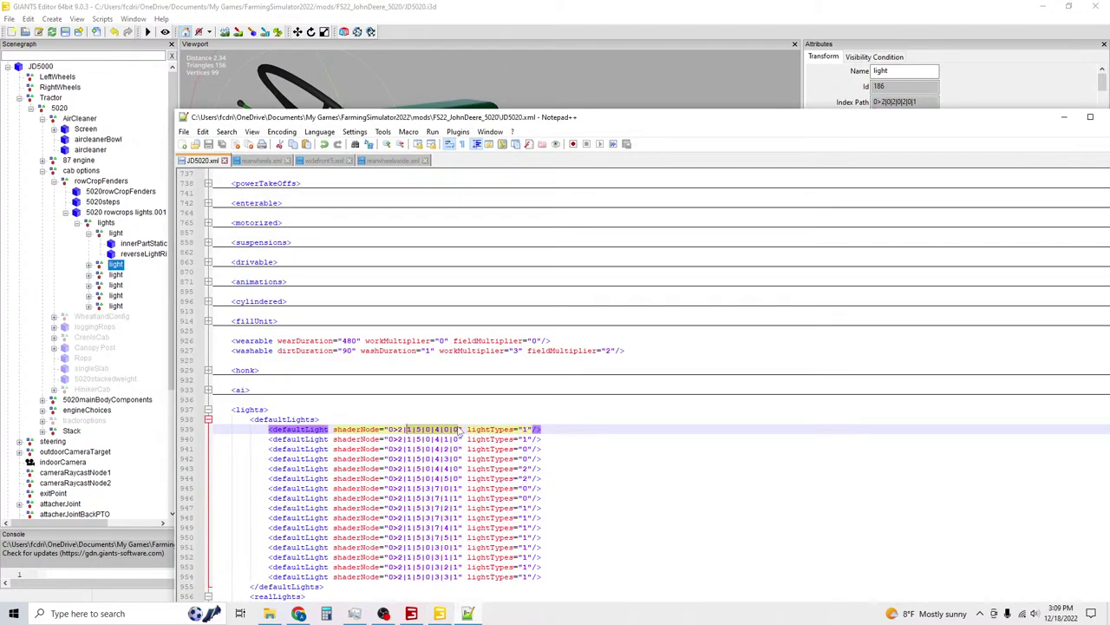
pyautogui.moveTo(461, 428); pyautogui.dragTo(393, 426)
pyautogui.write('0>2|0|2|0|2|0|0')
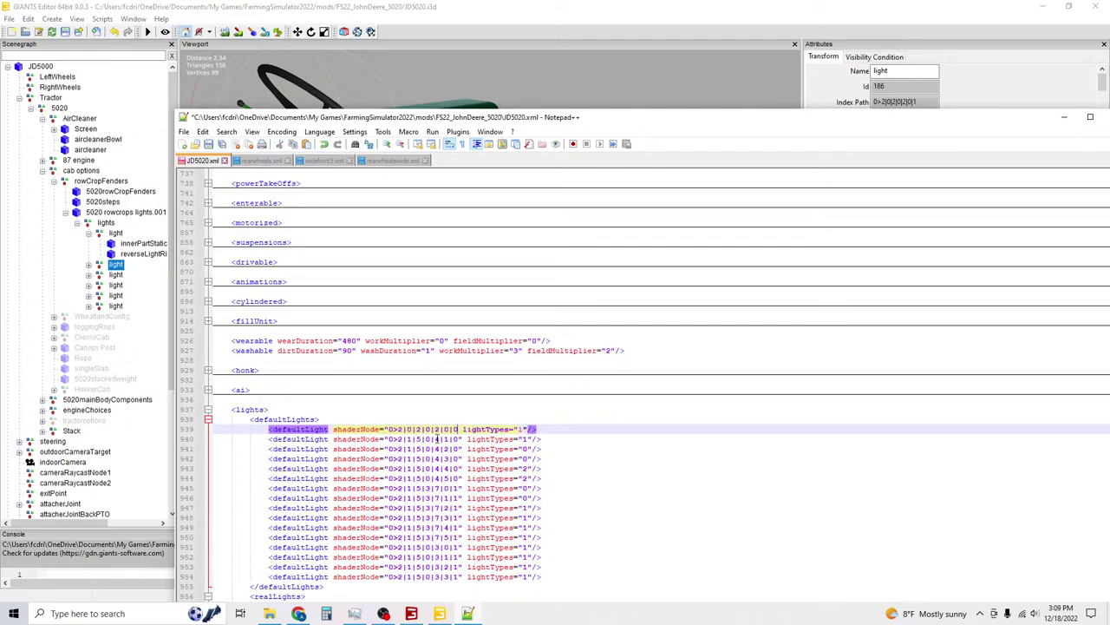
# Replace the shaderNode paths of the second through sixth defaultLight entries in JD5020.xml with 0>2|0|2|0|2|0|0.
pyautogui.moveTo(461, 439); pyautogui.dragTo(388, 439)
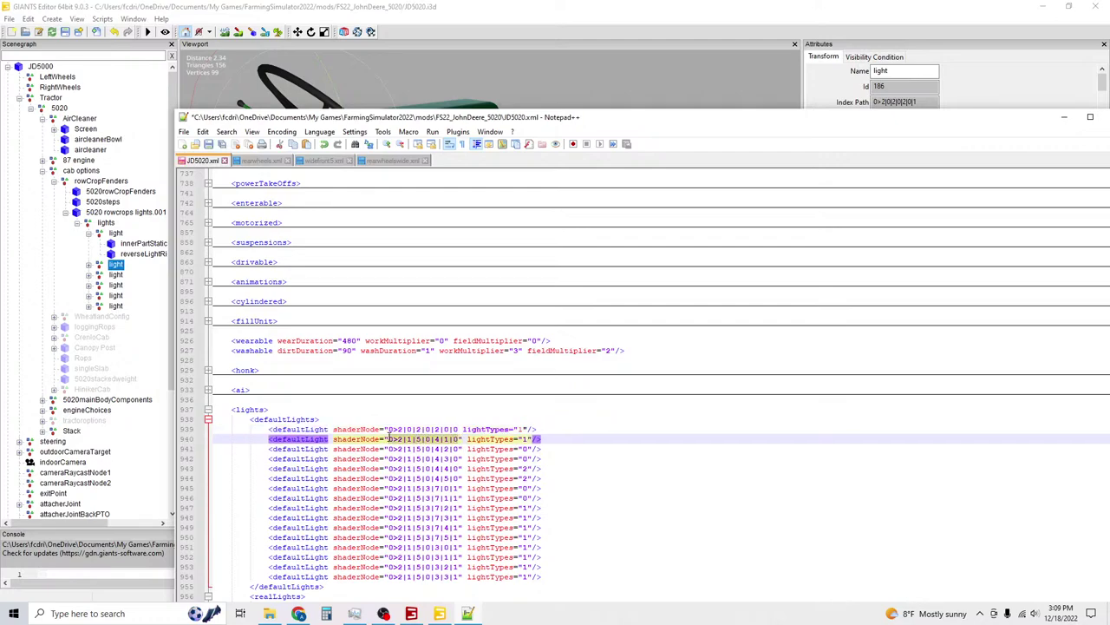
pyautogui.write('0>2|0|2|0|2|0|0')
pyautogui.moveTo(460, 449); pyautogui.dragTo(388, 448)
pyautogui.write('0>2|0|2|0|2|0|0')
pyautogui.moveTo(459, 458); pyautogui.dragTo(388, 458)
pyautogui.write('0>2|0|2|0|2|0|0')
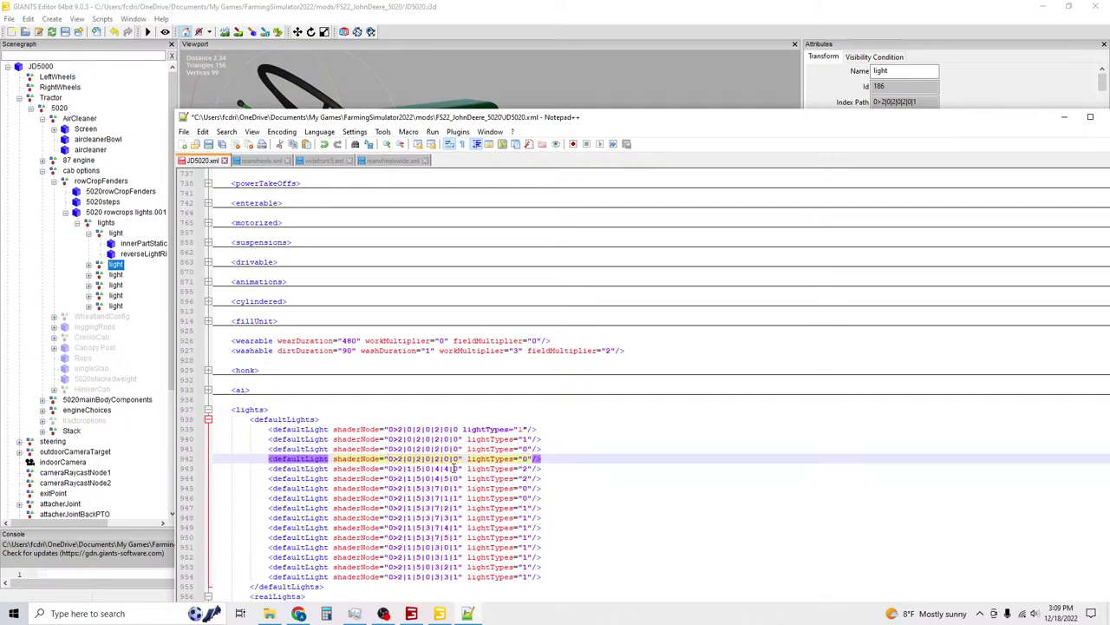
pyautogui.moveTo(458, 469); pyautogui.dragTo(389, 469)
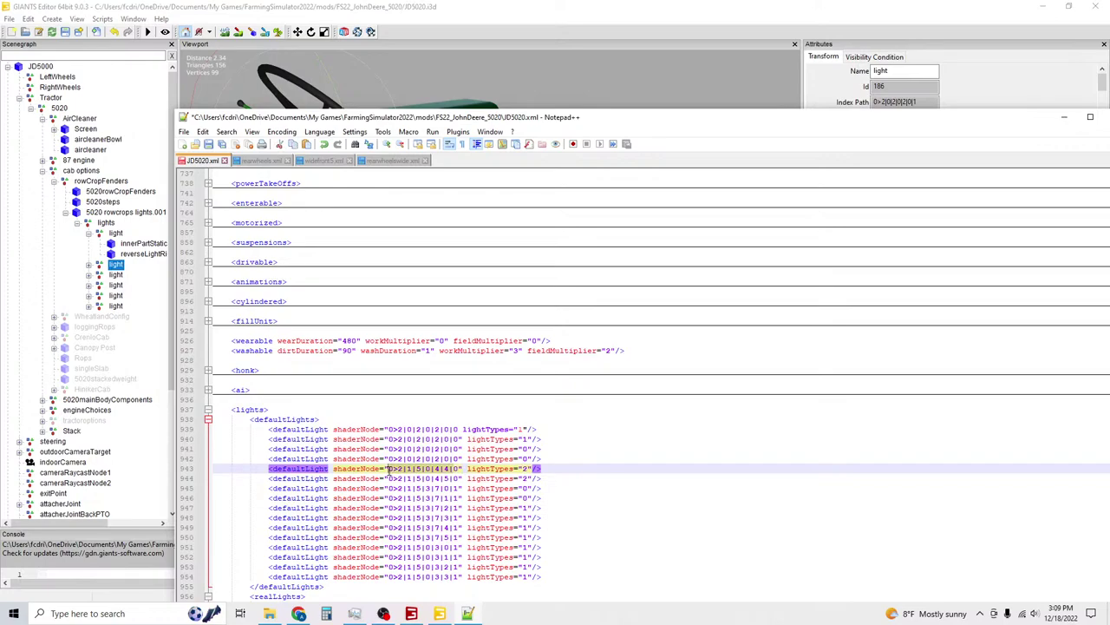
pyautogui.write('0>2|0|2|0|2|0|0')
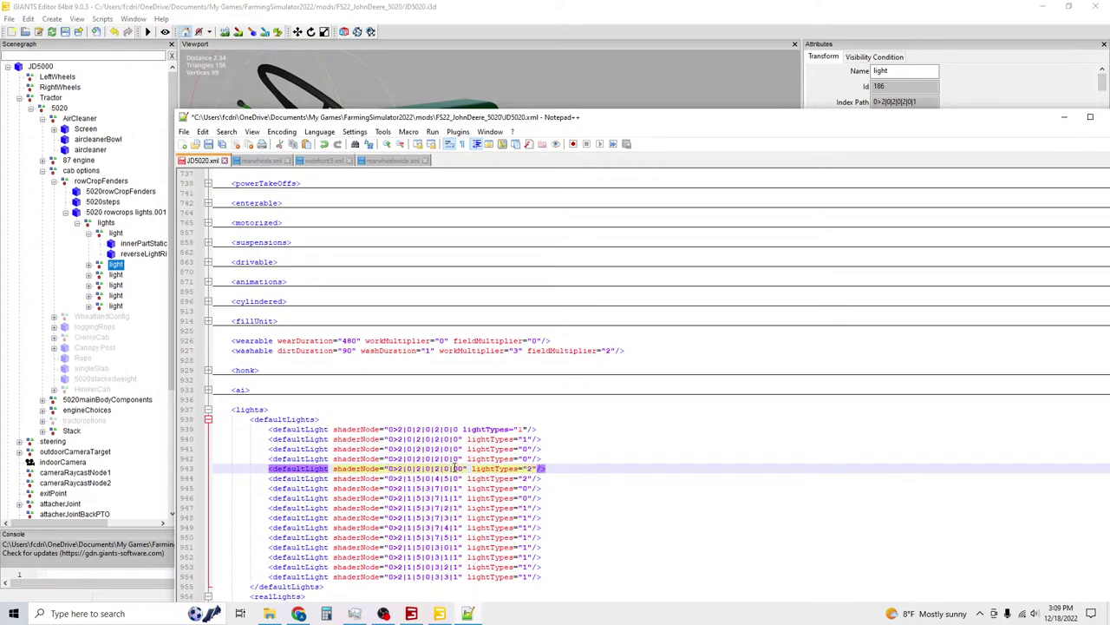
pyautogui.press('Delete')
pyautogui.press('Down')
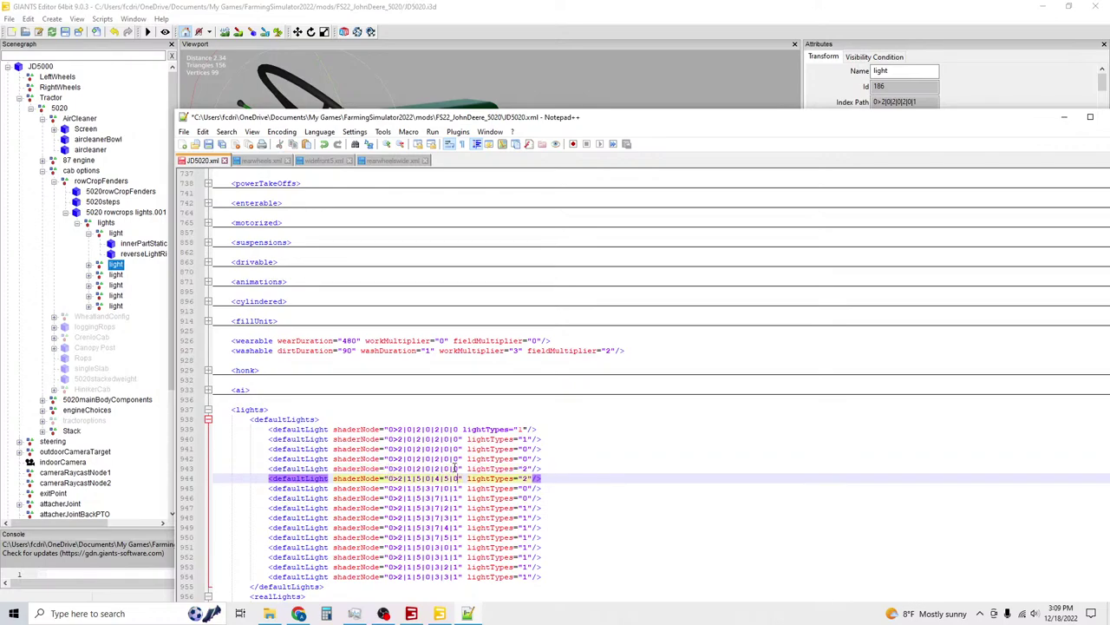
pyautogui.moveTo(457, 478); pyautogui.dragTo(389, 478)
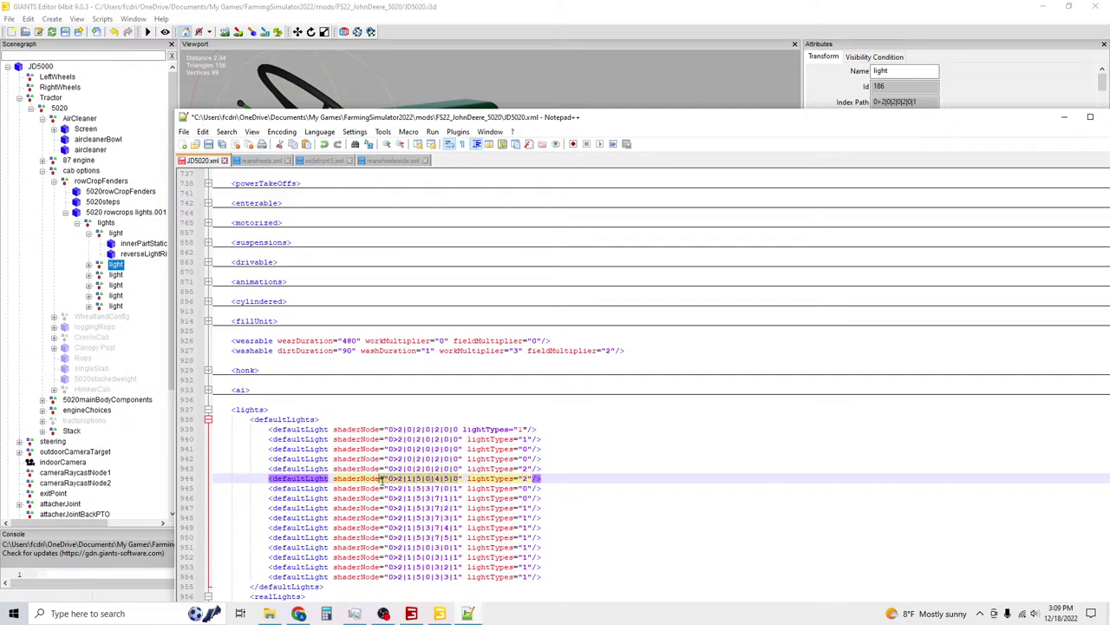
pyautogui.write('0>2|0|2|0|2|0|0')
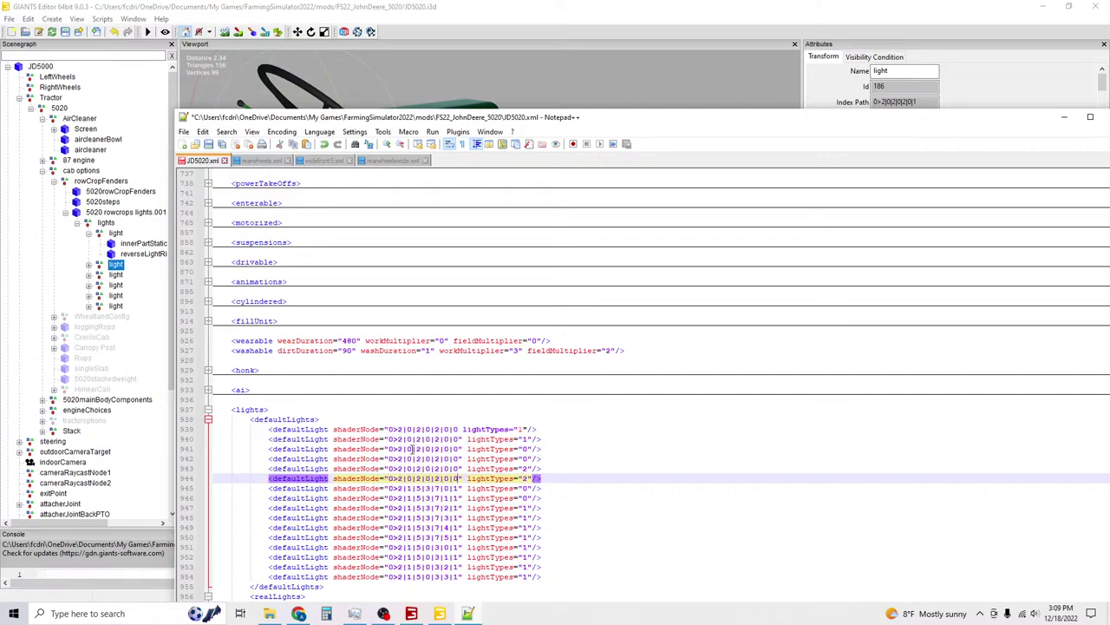
# Set the final index of the second through sixth defaultLight paths to 1, 2, 3, 4 and 5 respectively, and save JD5020.xml.
pyautogui.click(458, 429)
pyautogui.press('Down')
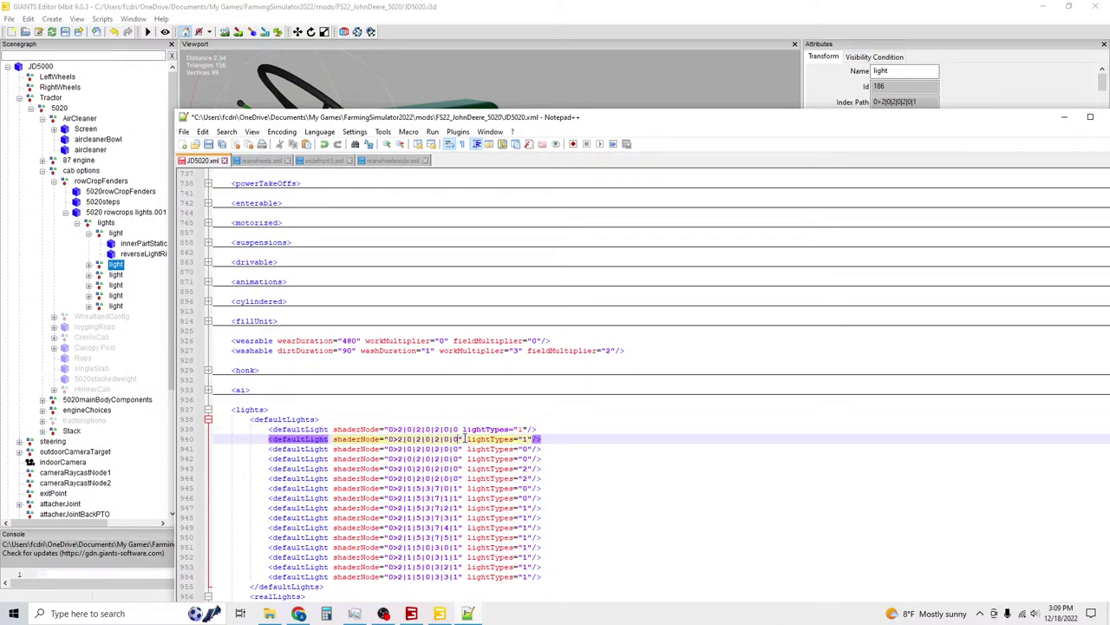
pyautogui.press('BackSpace')
pyautogui.write('1')
pyautogui.press('Down')
pyautogui.press('BackSpace')
pyautogui.write('2')
pyautogui.press('Down')
pyautogui.press('BackSpace')
pyautogui.write('3')
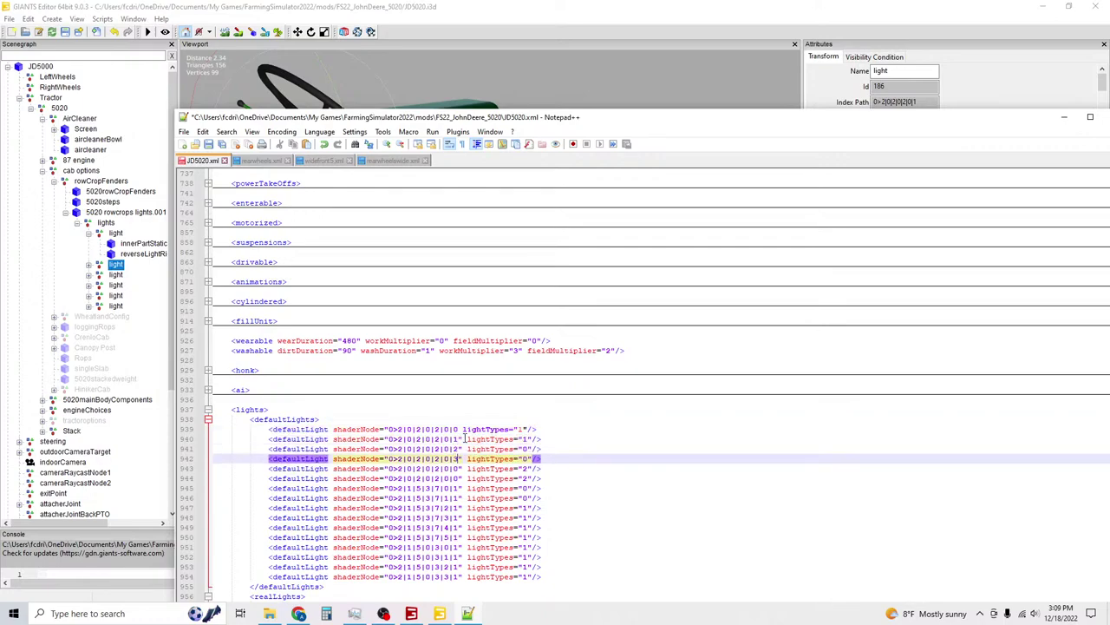
pyautogui.press('Down')
pyautogui.press('BackSpace')
pyautogui.write('4')
pyautogui.press('Down')
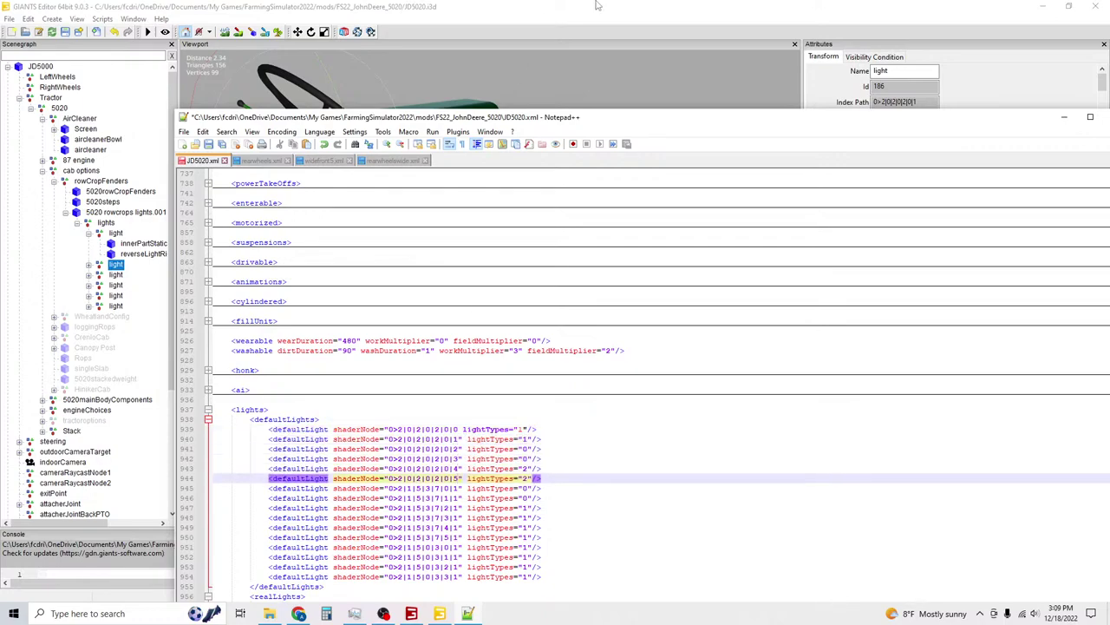
pyautogui.click(209, 145)
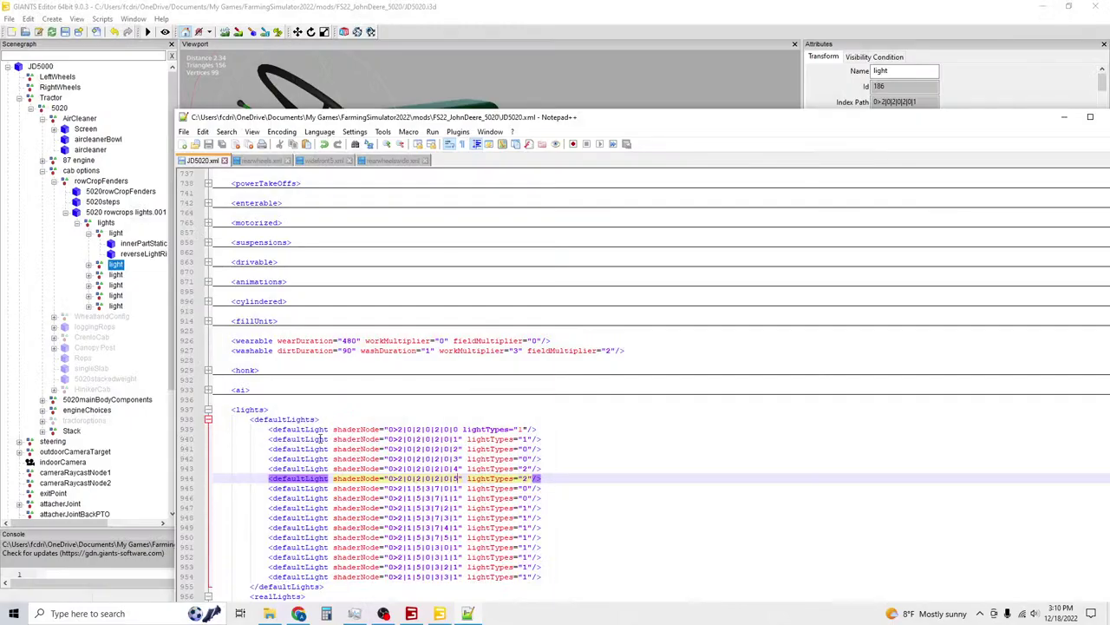
# Add the missing closing quotation mark after the first defaultLight's shaderNode path and save JD5020.xml.
pyautogui.click(428, 438)
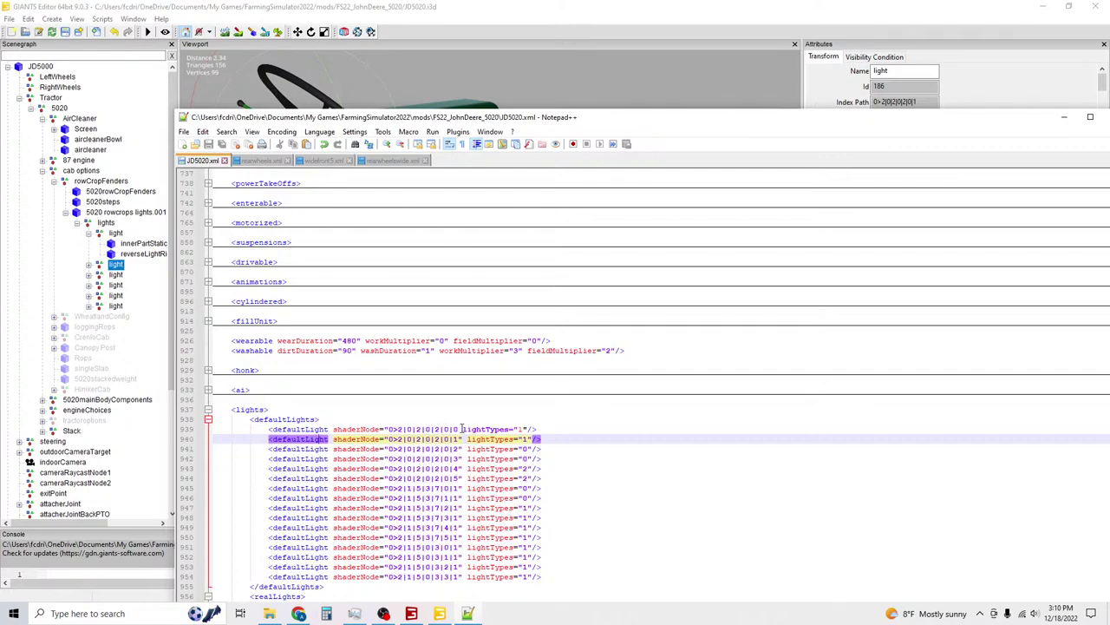
pyautogui.click(458, 429)
pyautogui.write('"')
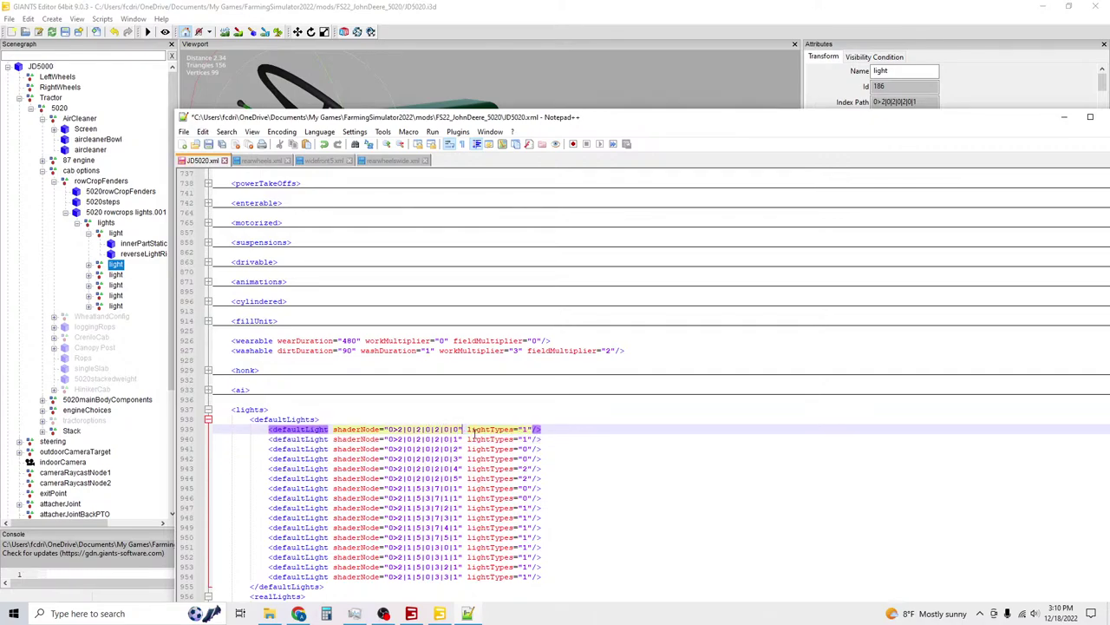
pyautogui.click(214, 145)
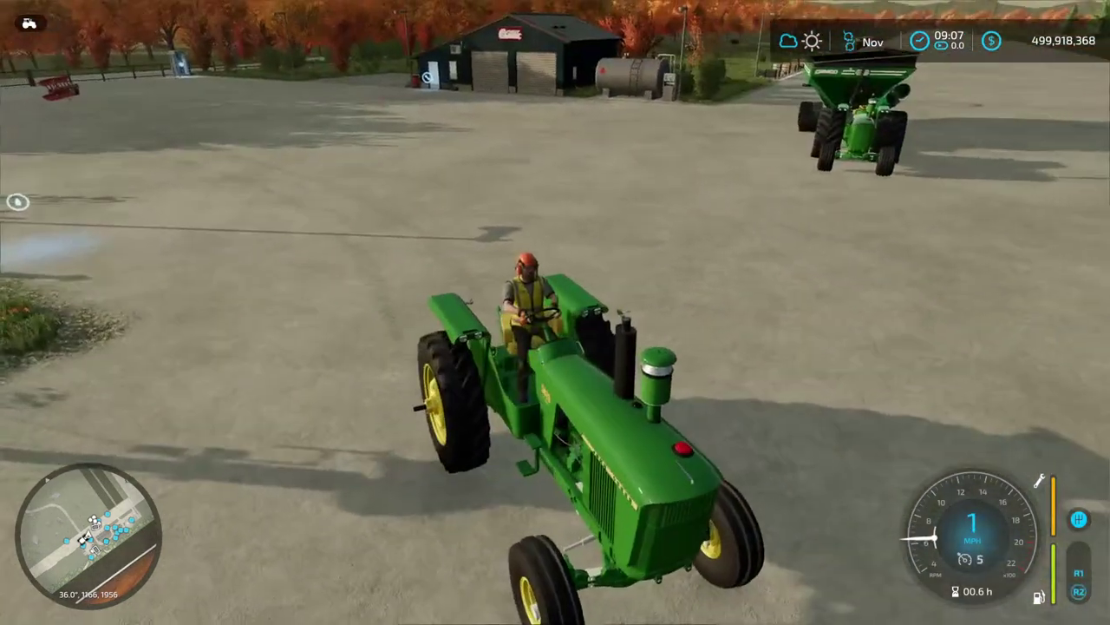
# Switch to Farming Simulator 22 and test-drive the John Deere 5020 around the yard, backing toward the red plow.
pyautogui.press('w')
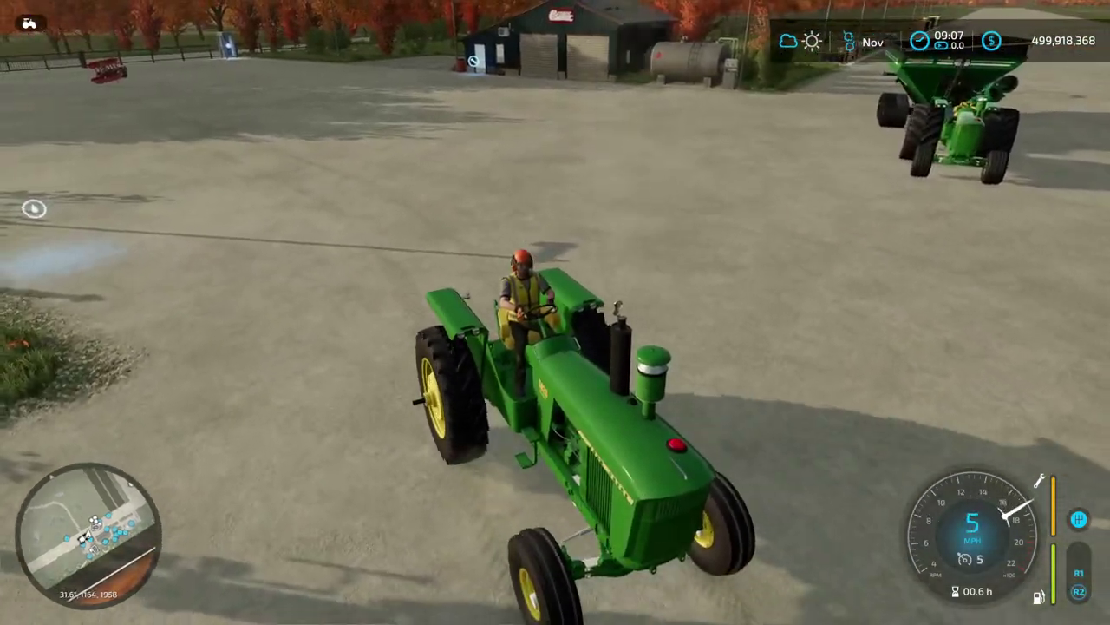
pyautogui.press('a')
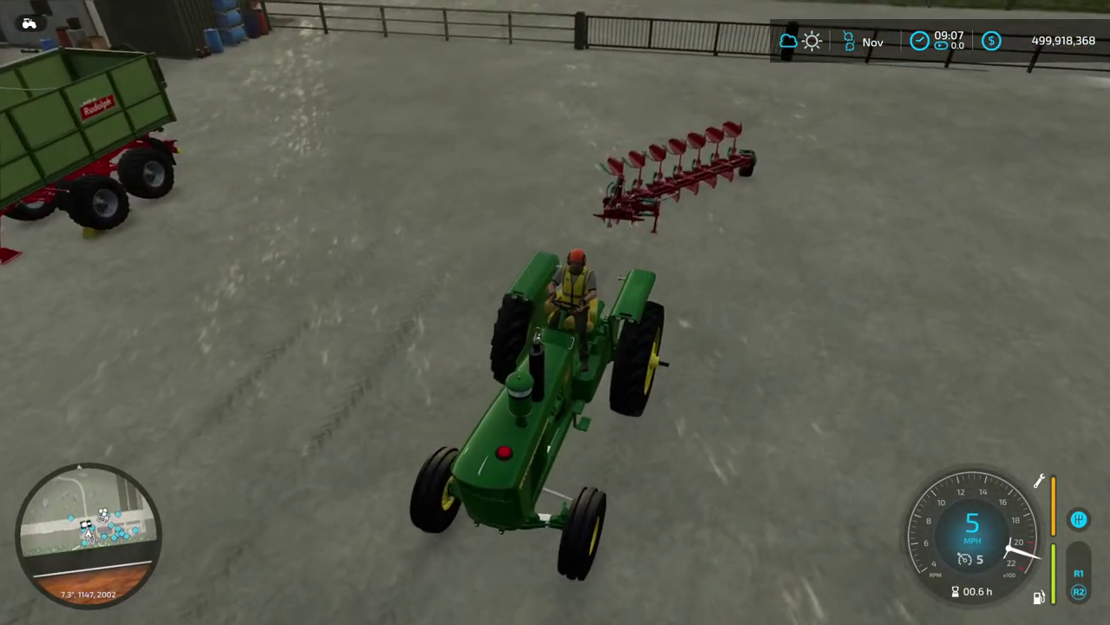
pyautogui.press('s')
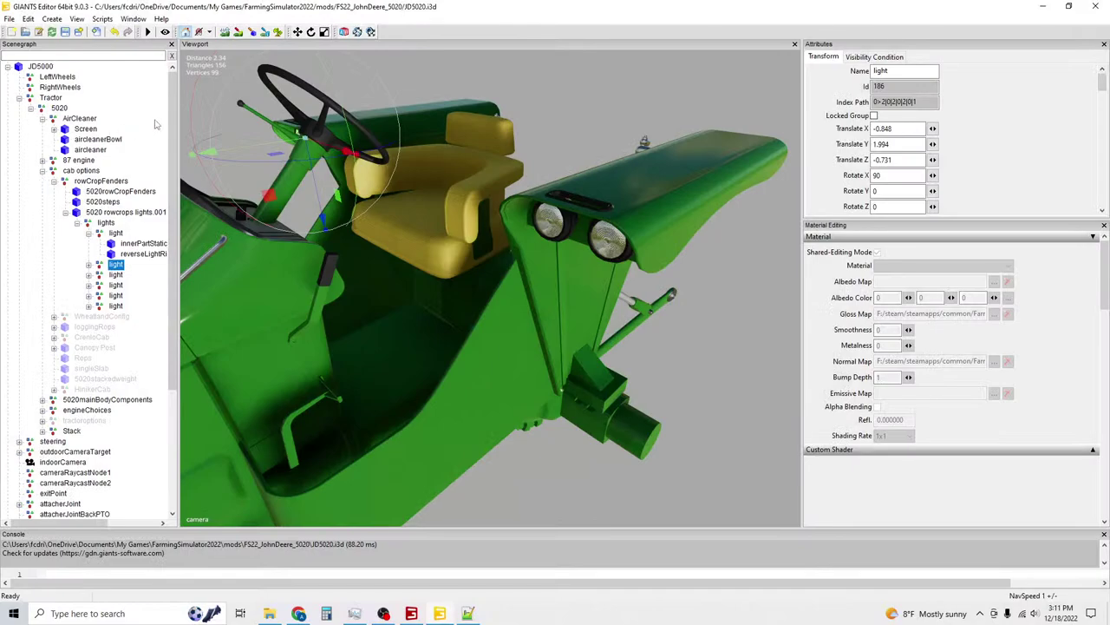
# In GIANTS Editor, collapse the entire scenegraph and expand only the top level of JD5000.
pyautogui.rightClick(155, 124)
pyautogui.click(172, 144)
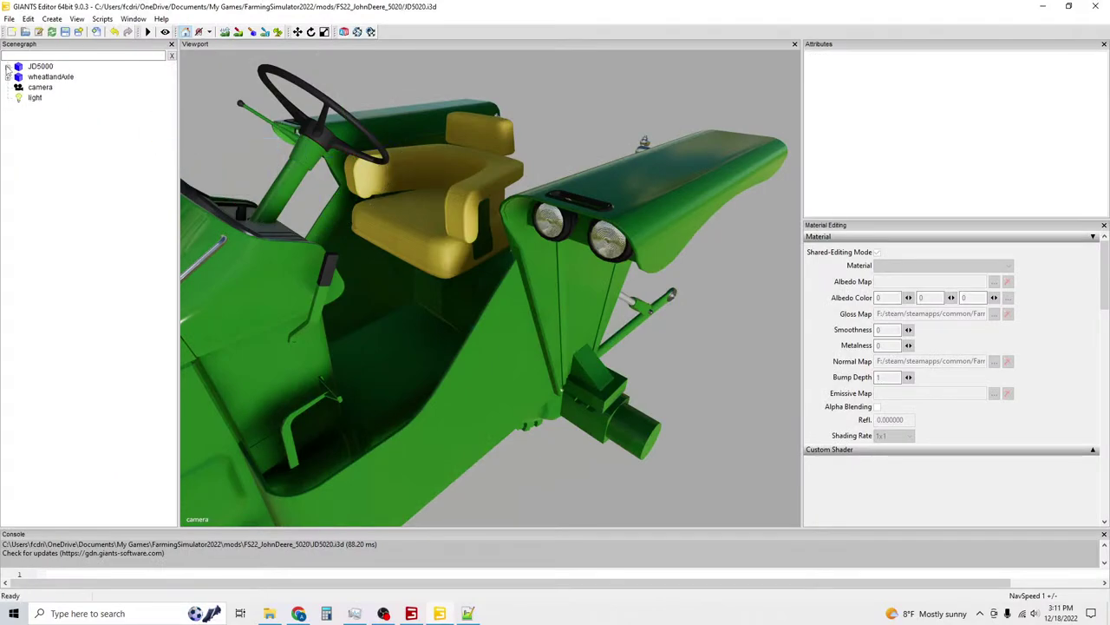
pyautogui.click(7, 66)
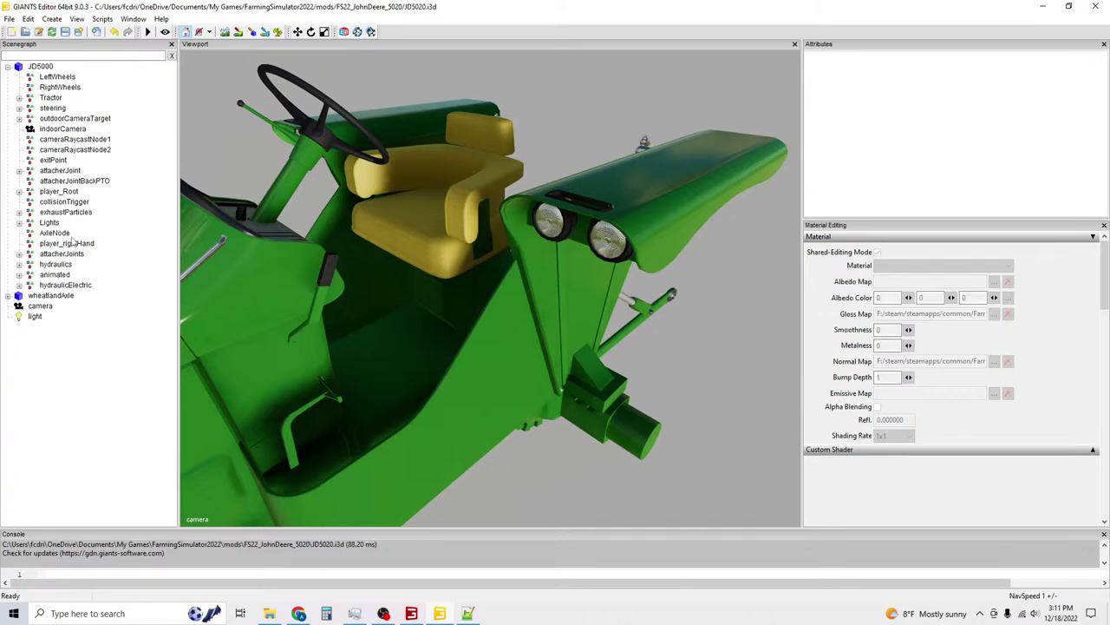
# Enable Cast Shadowmap, Receive Shadowmap and Tangents on the 5020bottomLink shape at the tractor's rear hitch.
pyautogui.moveTo(357, 257); pyautogui.dragTo(501, 351, button='middle')
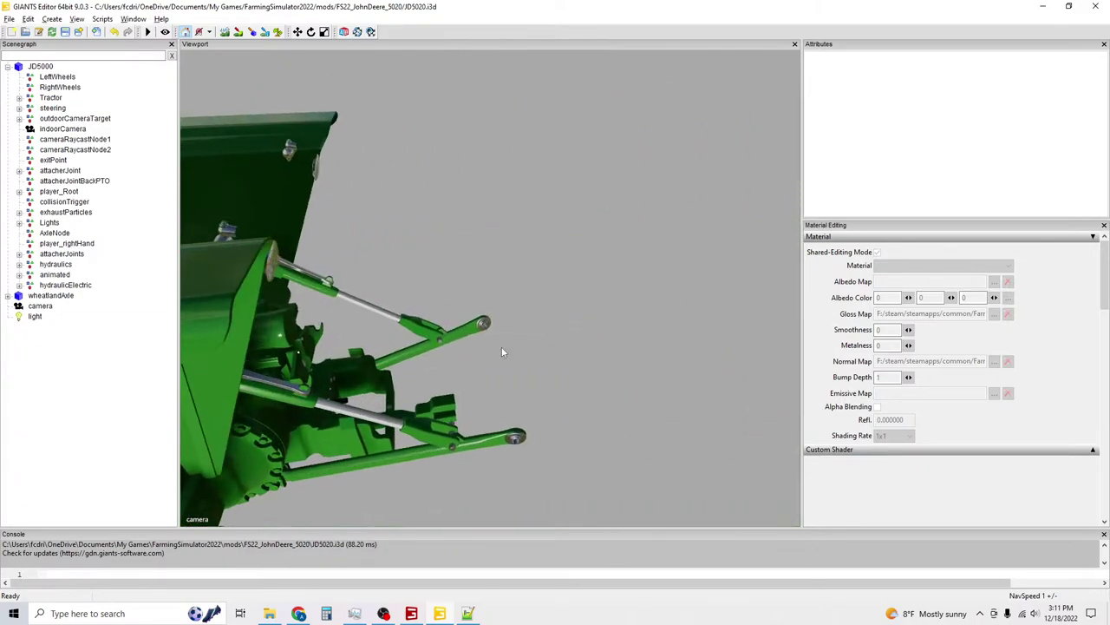
pyautogui.click(428, 424)
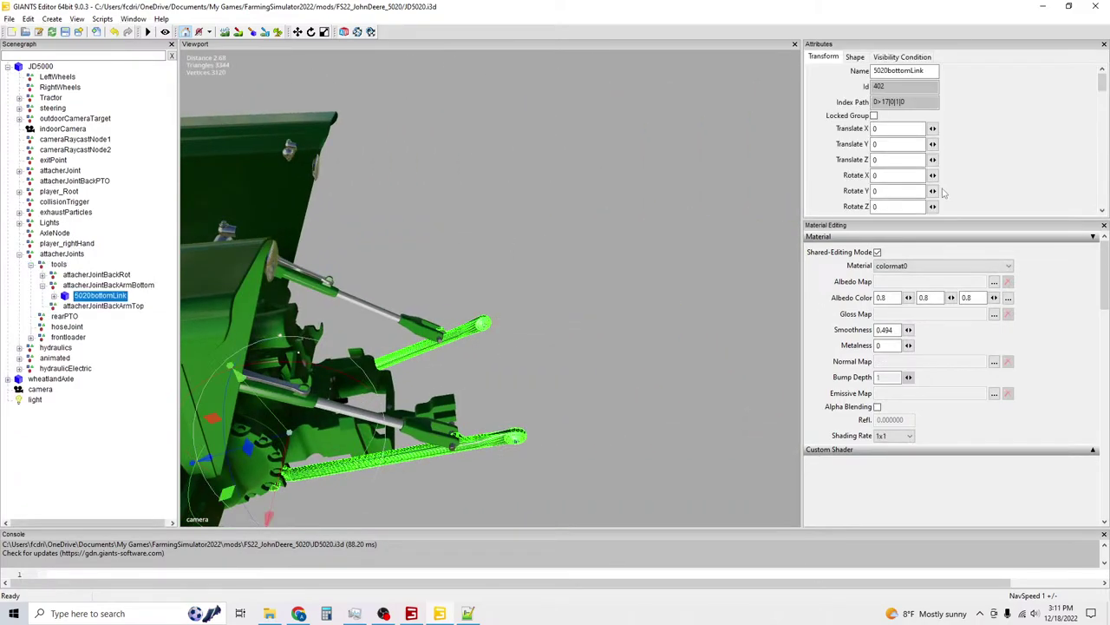
pyautogui.click(855, 58)
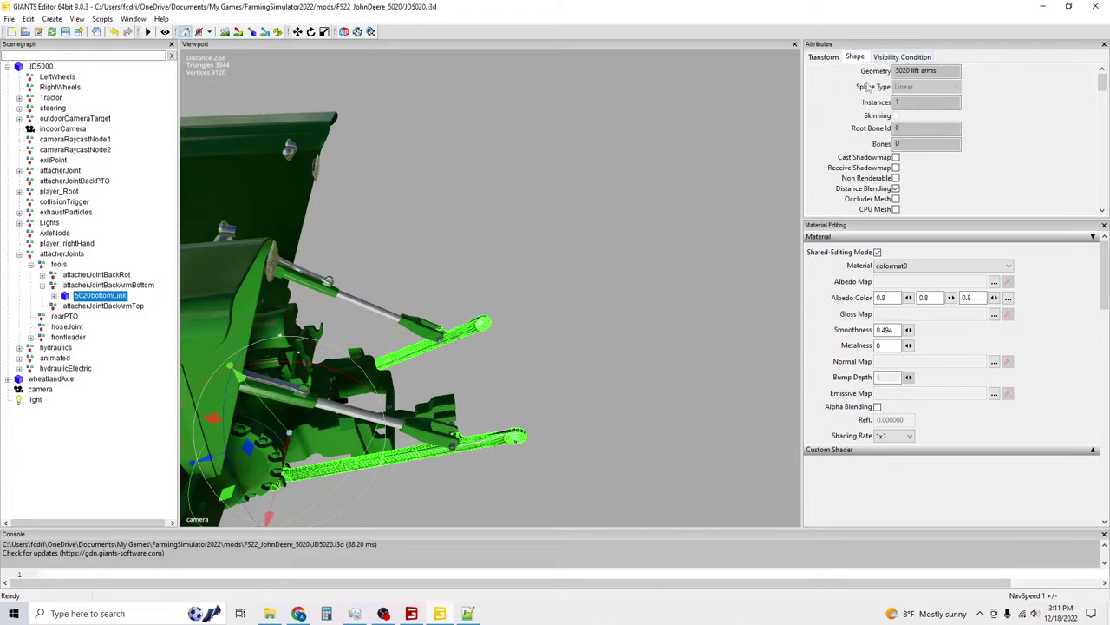
pyautogui.click(896, 168)
pyautogui.scroll(-2, 898, 169)
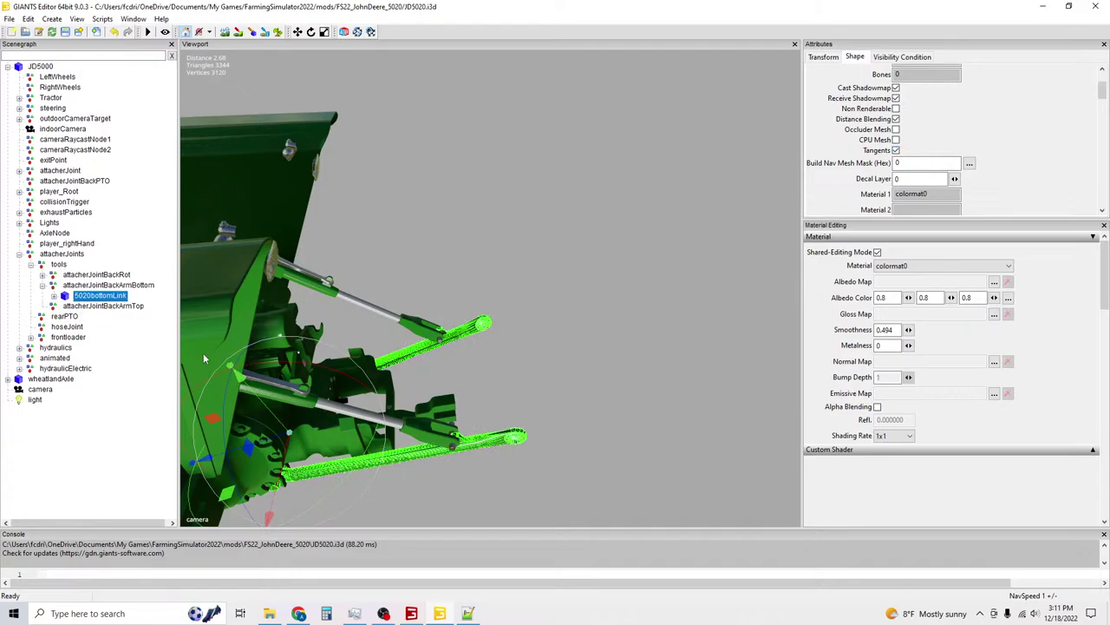
# Enable Cast Shadowmap, Receive Shadowmap and Tangents on the 5020LiftArms shape, and save the JD5020.i3d scene.
pyautogui.click(277, 208)
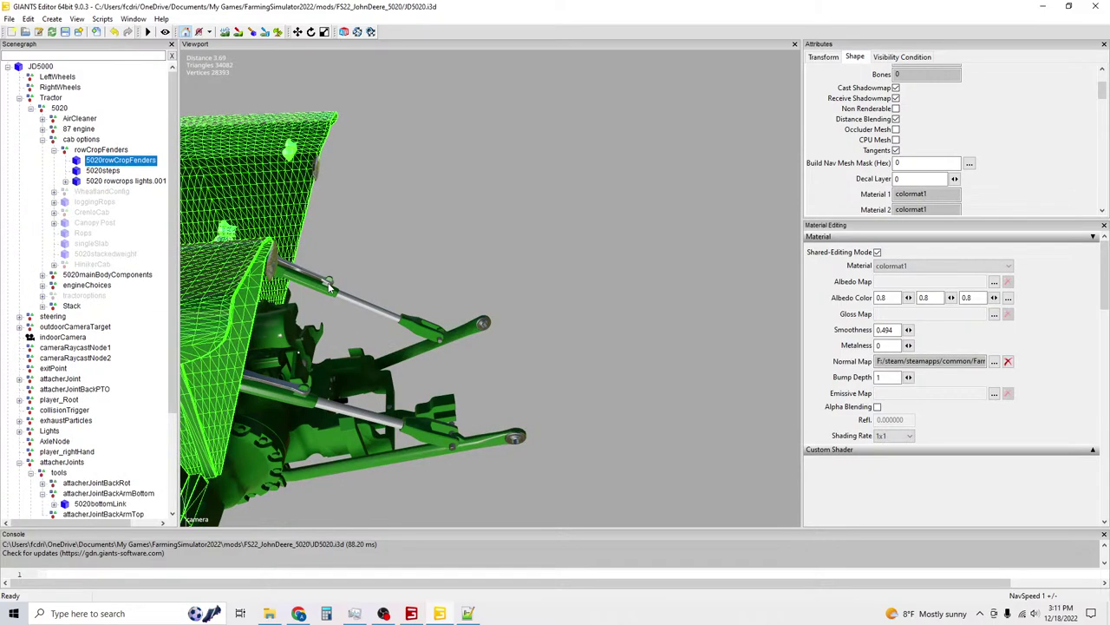
pyautogui.moveTo(425, 326); pyautogui.dragTo(502, 221, button='middle')
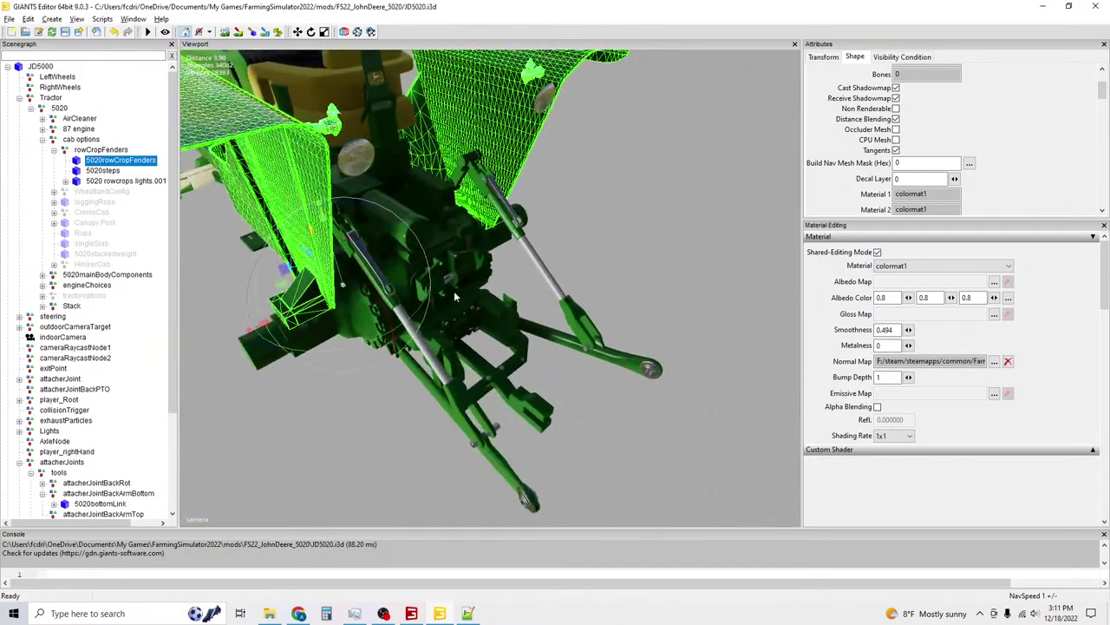
pyautogui.click(505, 213)
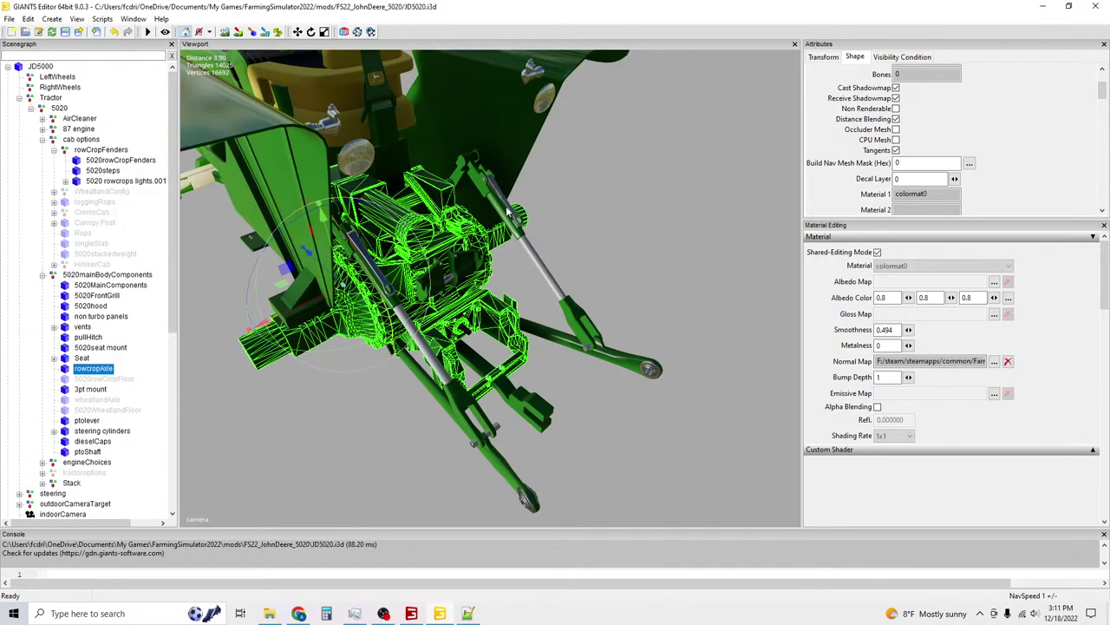
pyautogui.scroll(5, 508, 202)
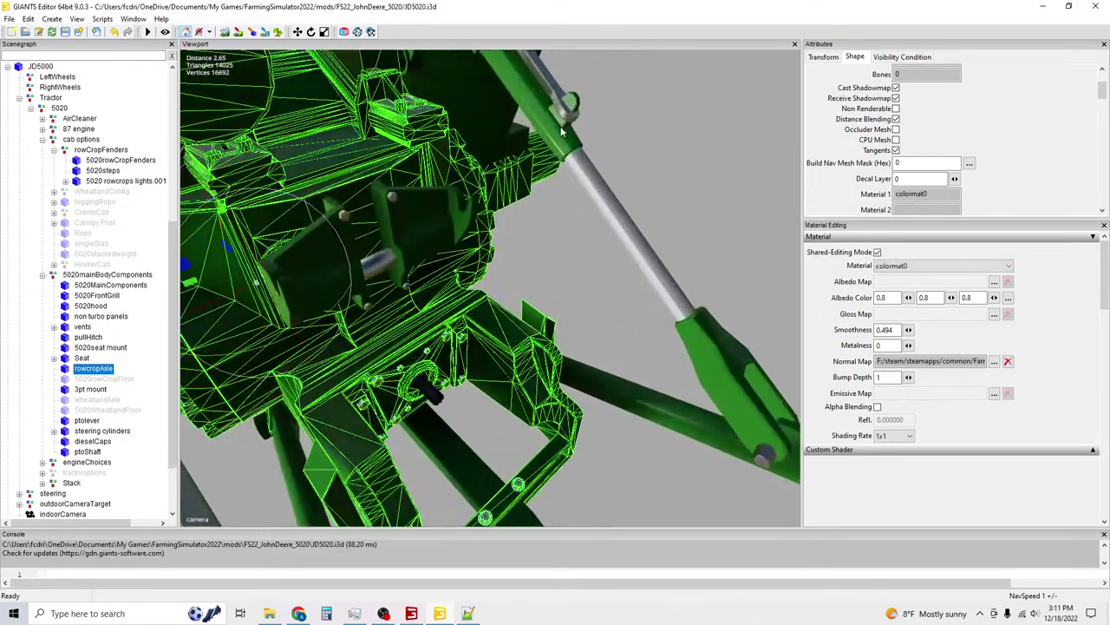
pyautogui.click(562, 132)
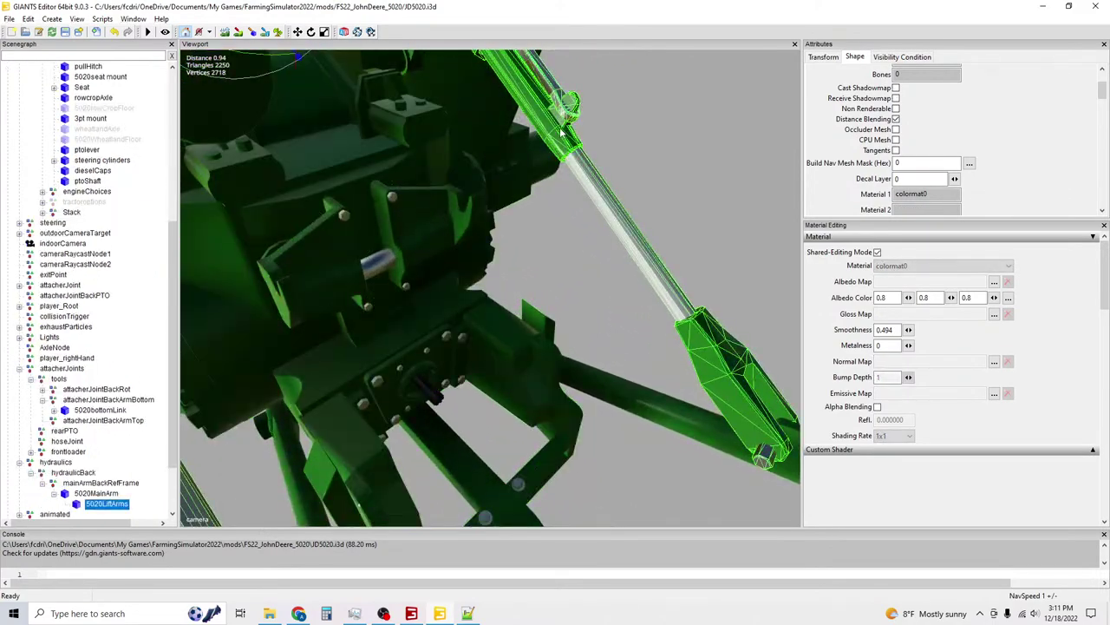
pyautogui.click(895, 88)
pyautogui.click(896, 98)
pyautogui.click(895, 150)
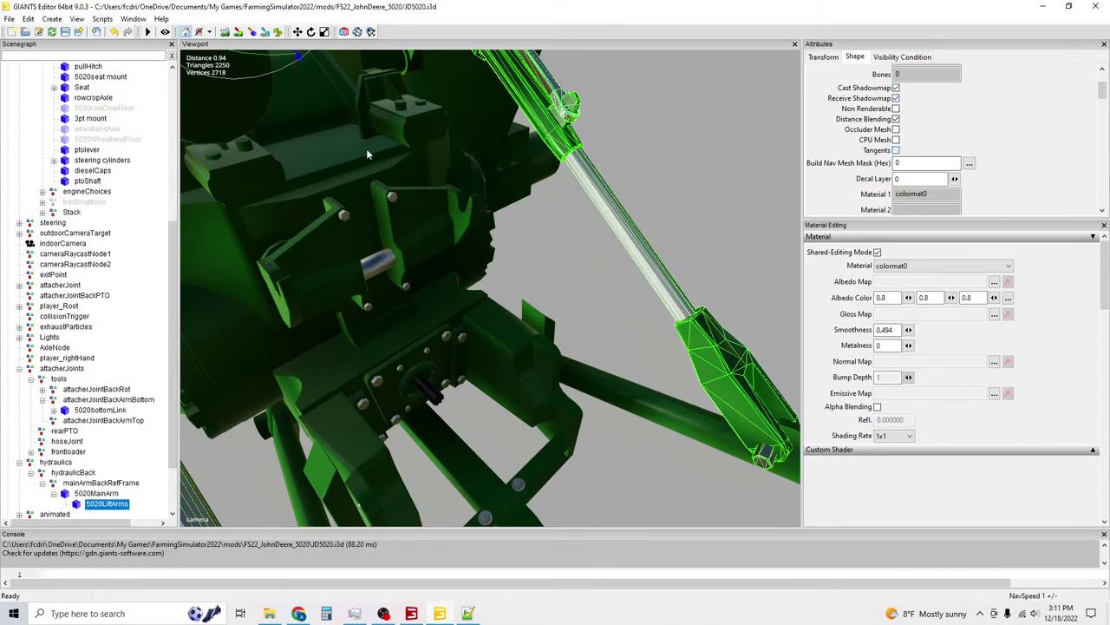
pyautogui.hotkey('ctrl', 's')
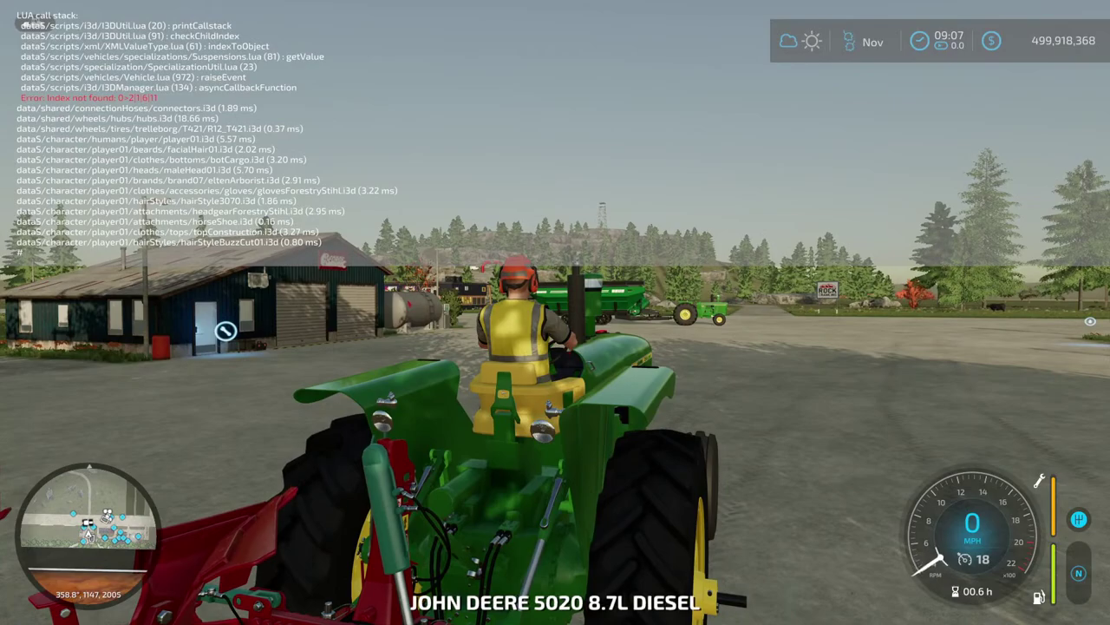
# Enable Cast Shadowmap, Receive Shadowmap and Tangents on the 5020MainArm shape, and save the JD5020.i3d scene.
pyautogui.moveTo(555, 312)
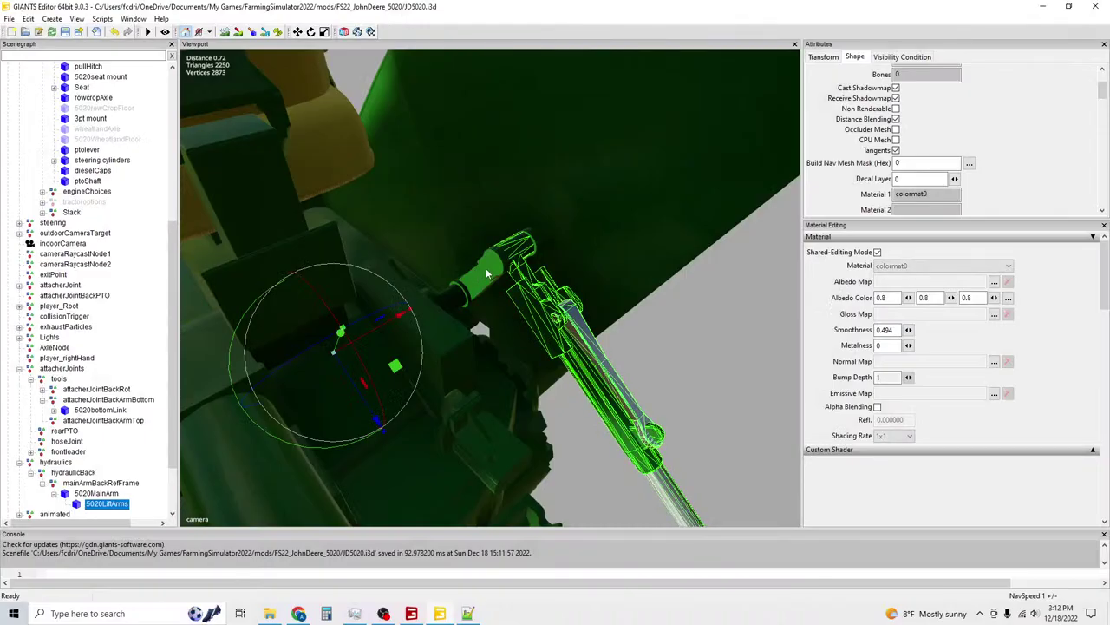
pyautogui.click(896, 87)
pyautogui.click(895, 98)
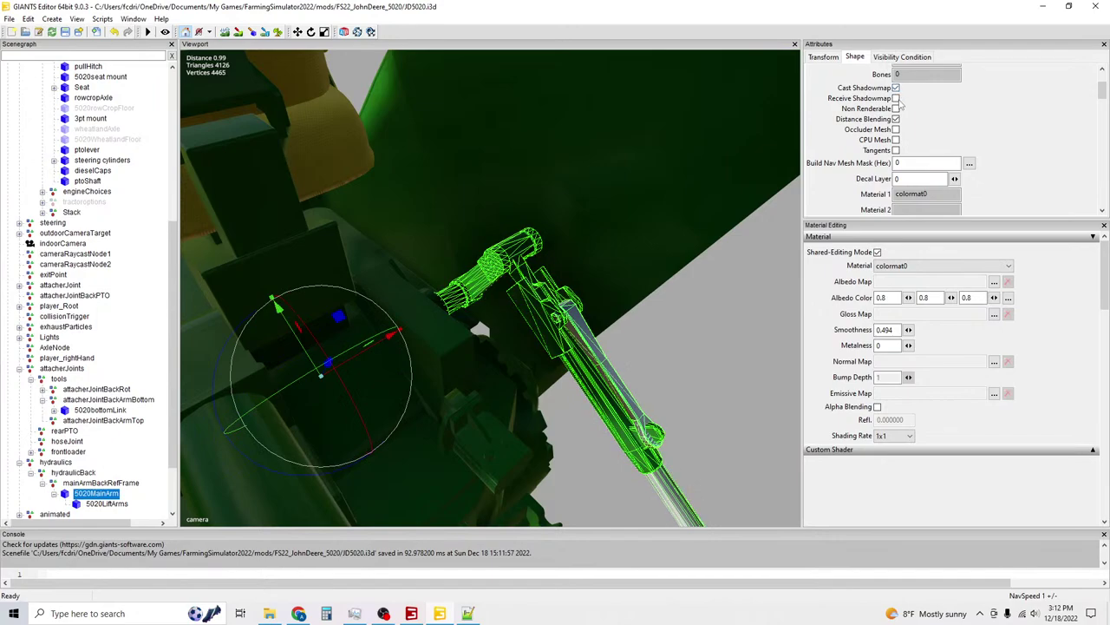
pyautogui.click(895, 150)
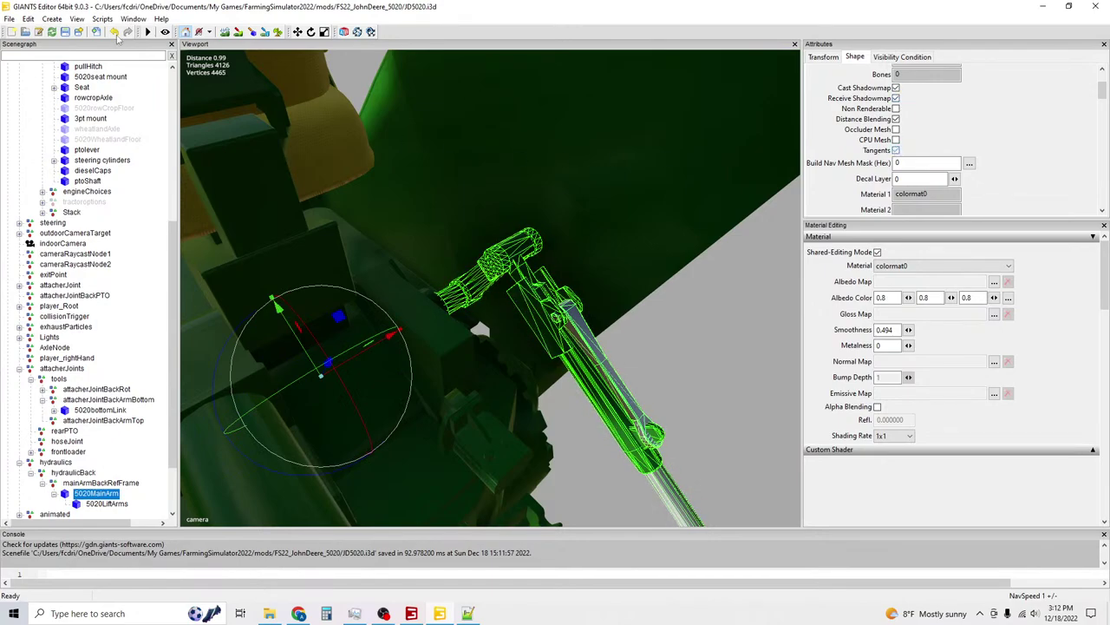
pyautogui.click(66, 32)
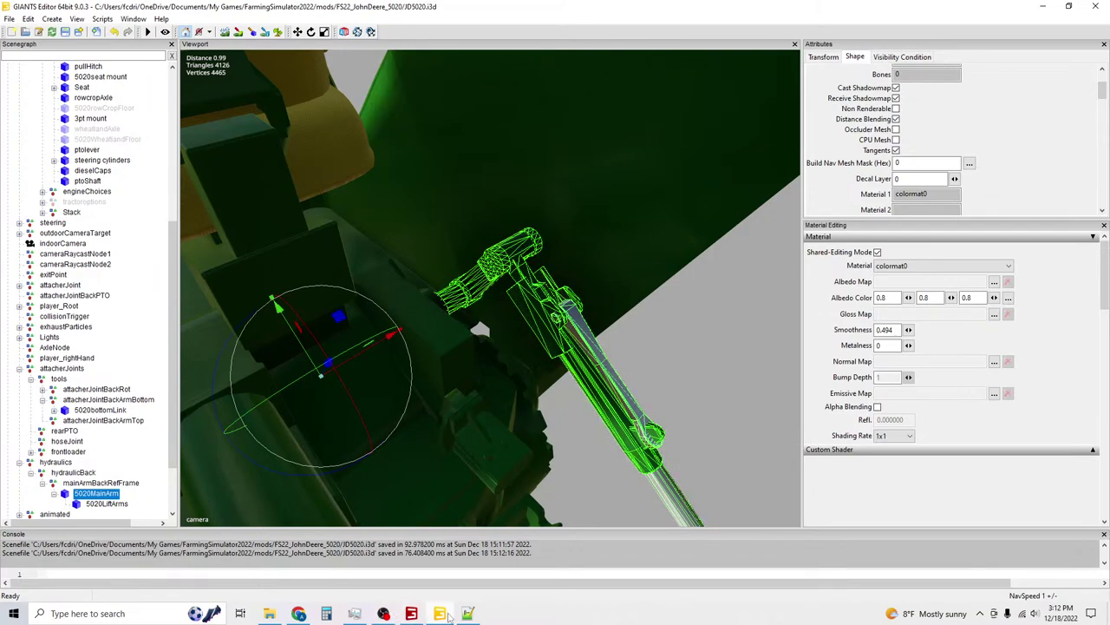
pyautogui.click(65, 32)
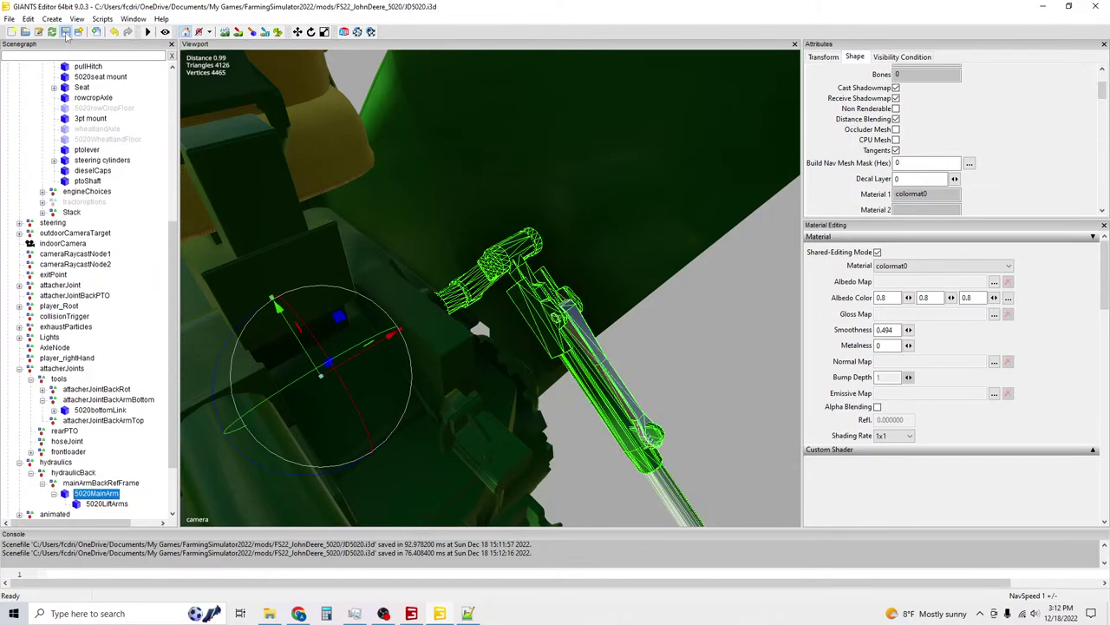
# Switch to Farming Simulator 22 and reload the current 5020 with the gsVehicleReload console command.
pyautogui.moveTo(413, 614)
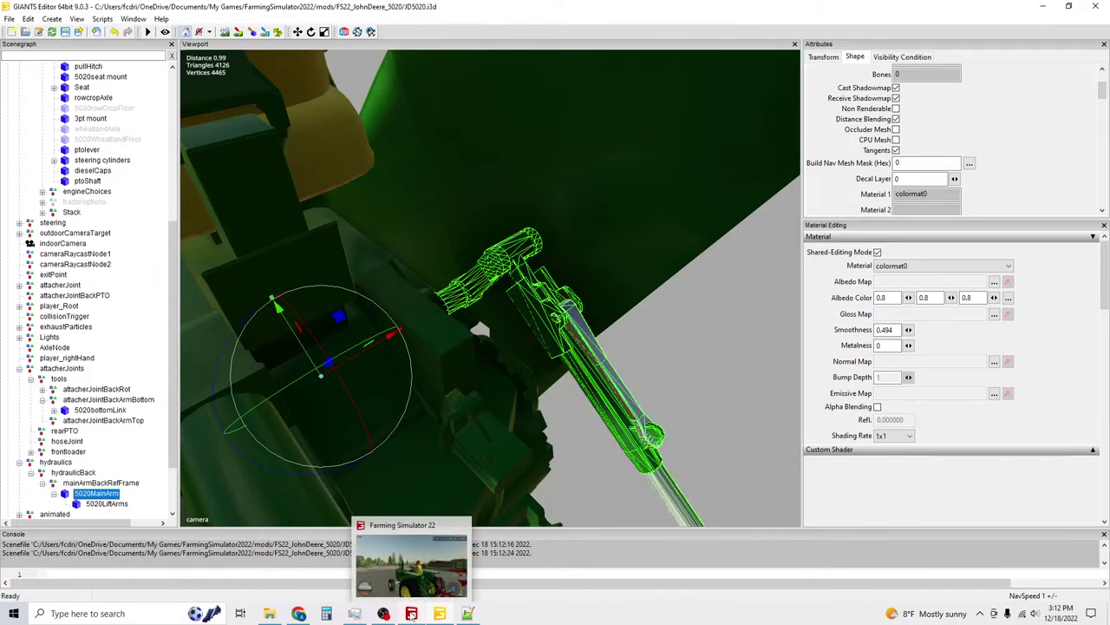
pyautogui.click(413, 614)
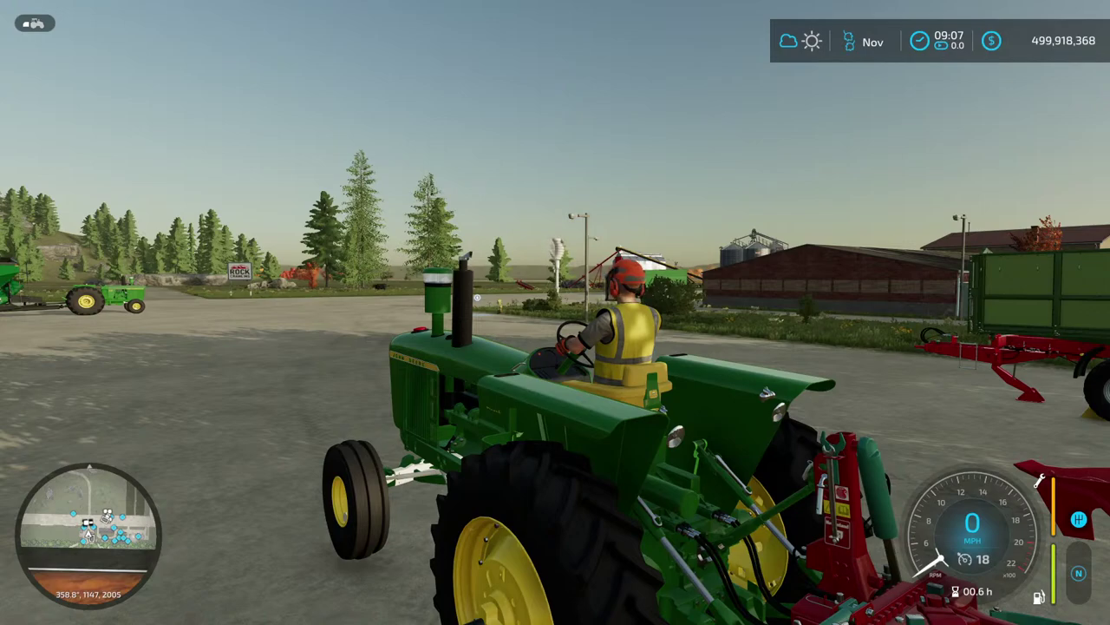
pyautogui.press('`')
pyautogui.press('`')
pyautogui.write('gs')
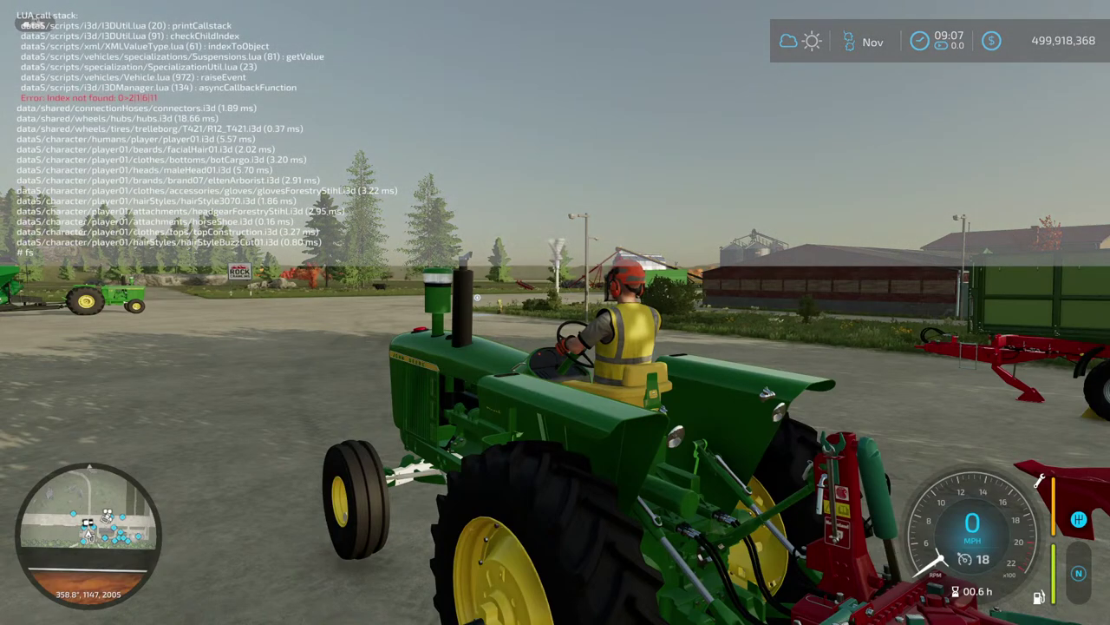
pyautogui.write('VehicleReload')
pyautogui.press('Return')
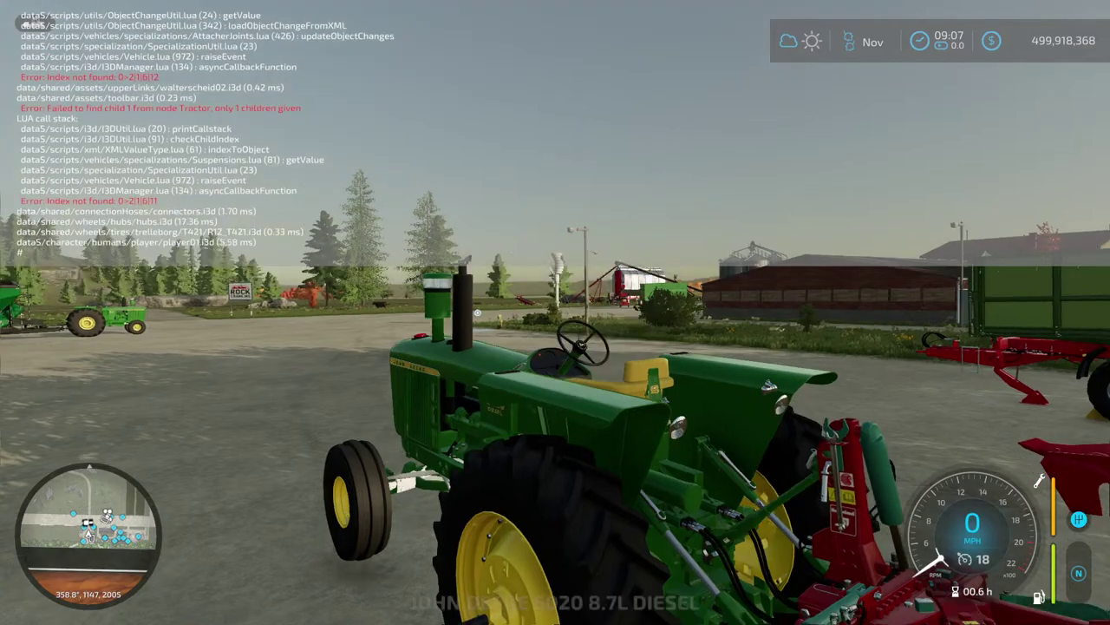
pyautogui.press('`')
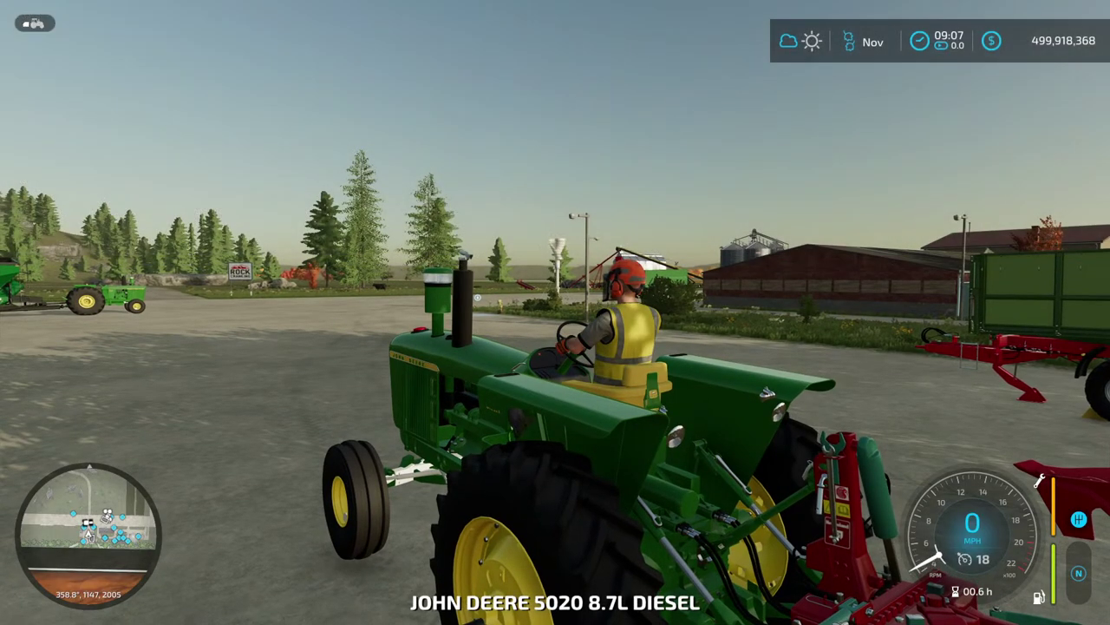
# Drive the 5020 with the mounted plow around the yard and examine the tractor from different sides.
pyautogui.press('w')
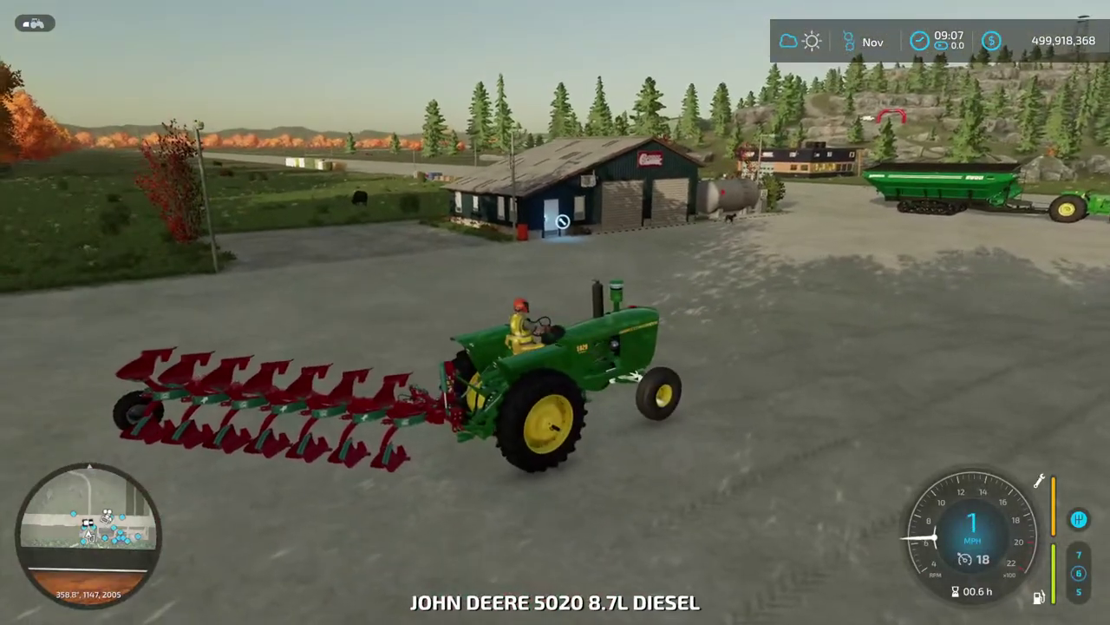
pyautogui.press('w')
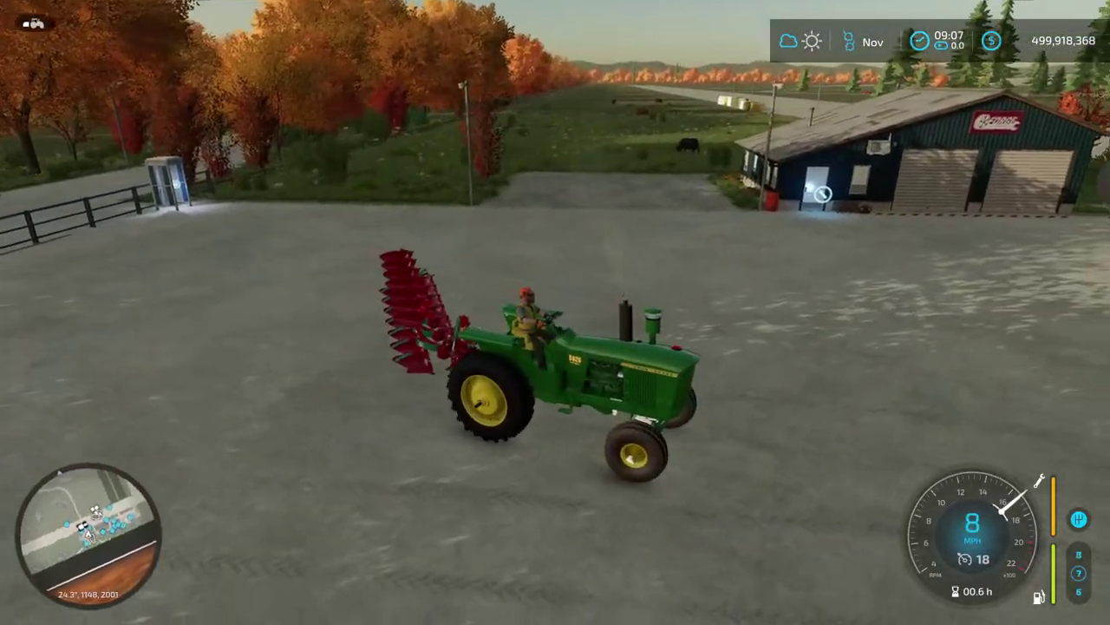
pyautogui.press('w')
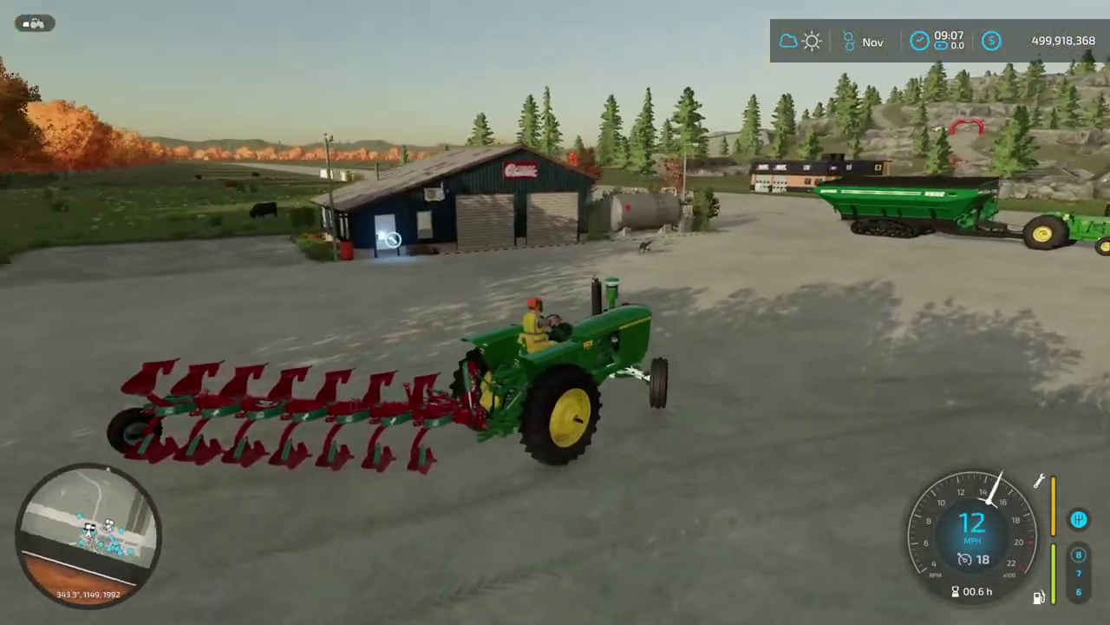
pyautogui.press('w')
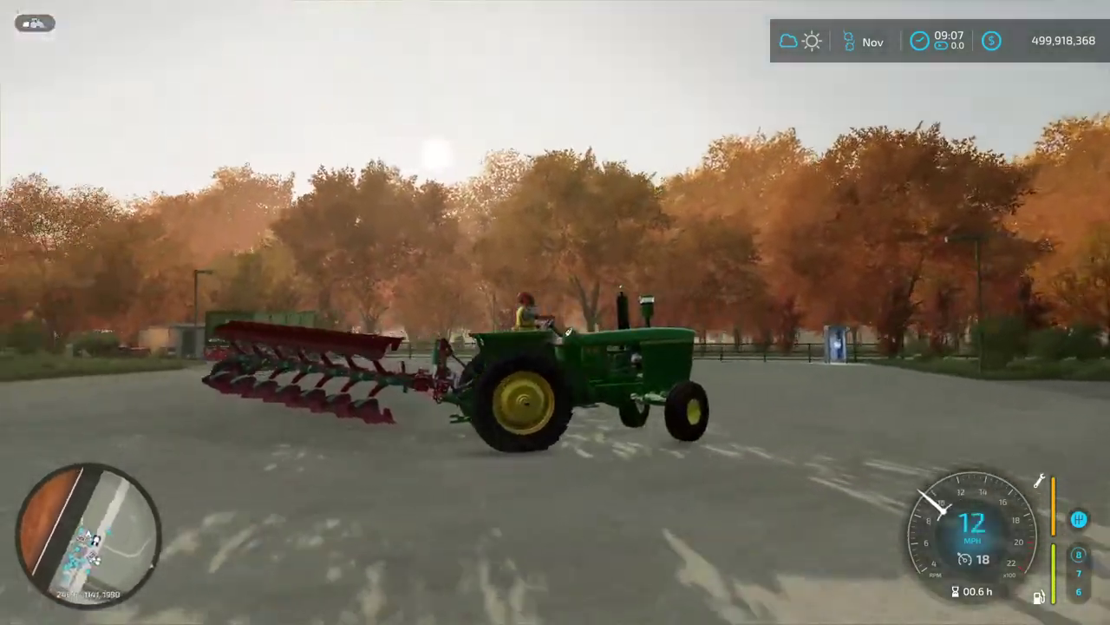
pyautogui.press('w')
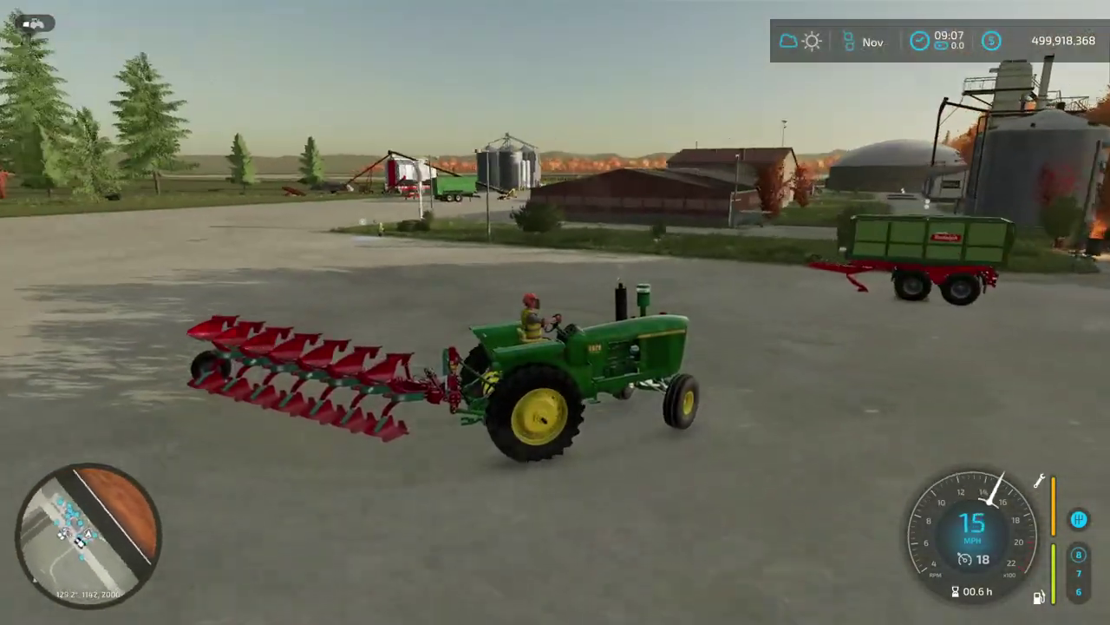
pyautogui.press('w')
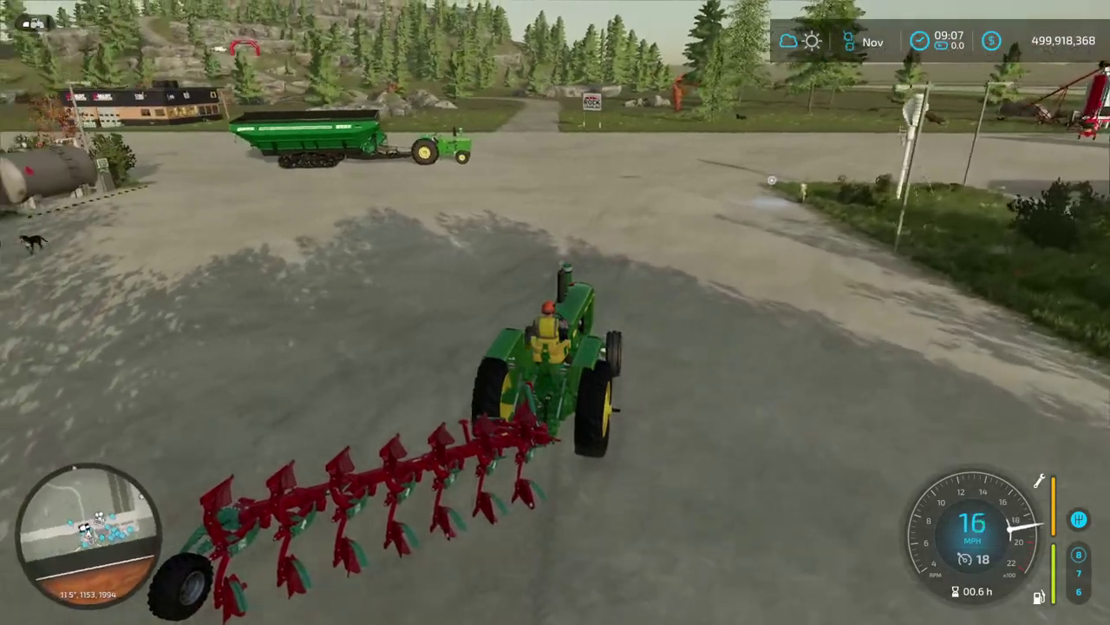
pyautogui.press('w')
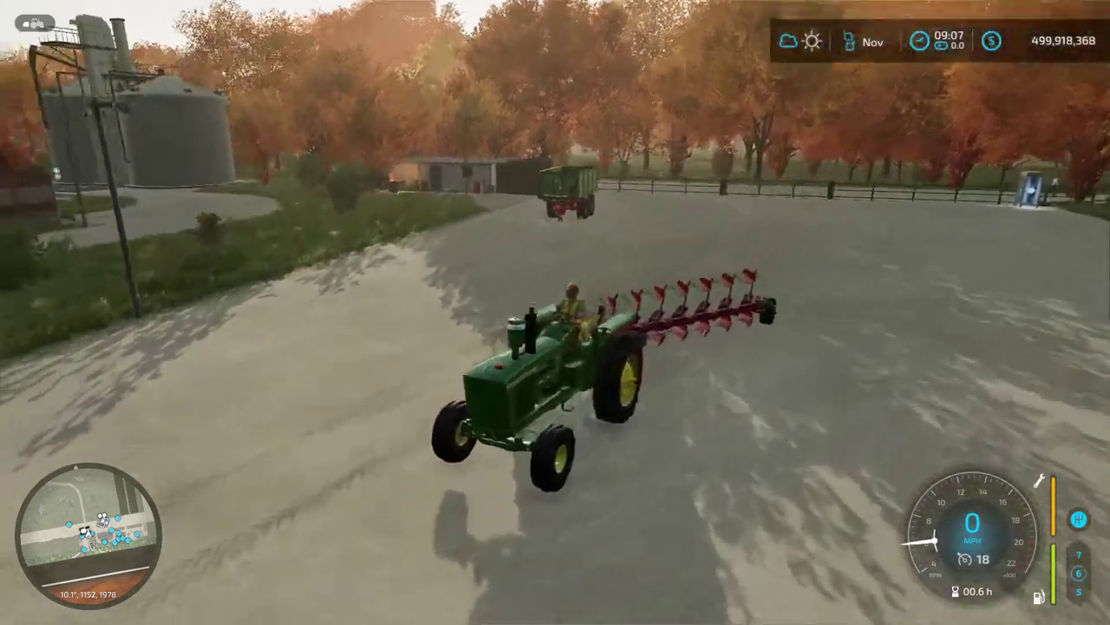
# Change to the 5020 with dual rear wheels in the field and reload it with the gsVehicleReload console command.
pyautogui.press('Tab')
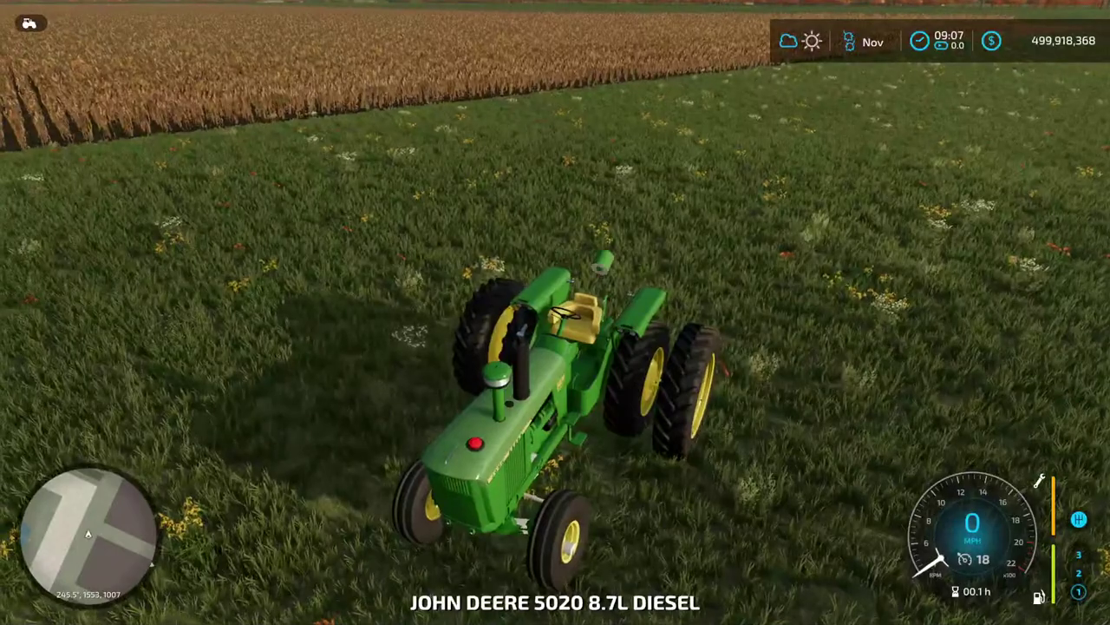
pyautogui.press('`')
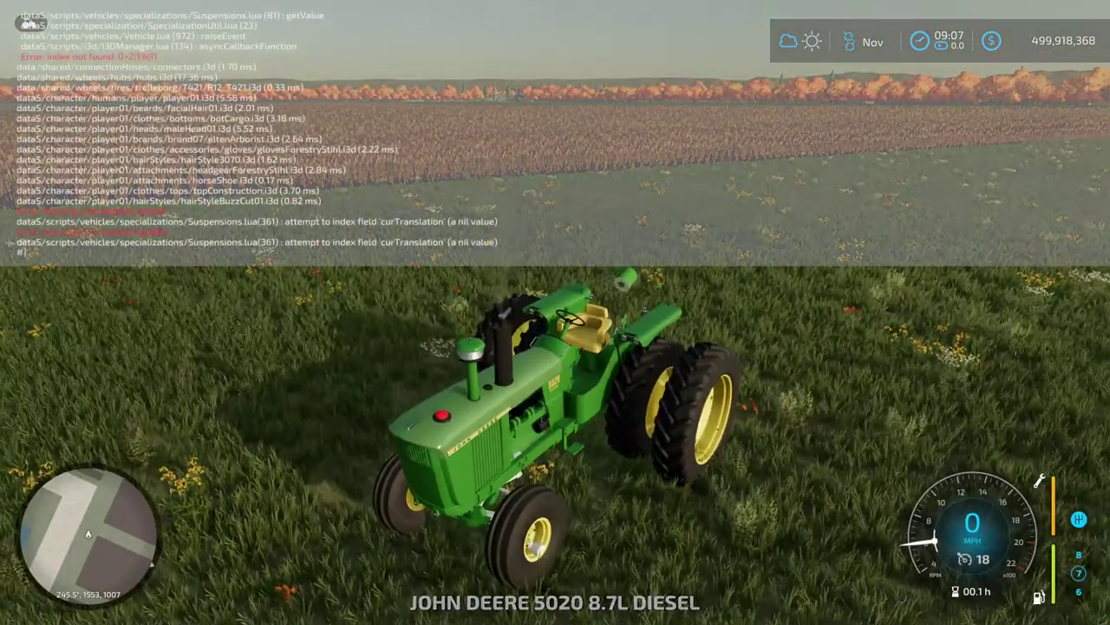
pyautogui.write('gsVehicleReload')
pyautogui.press('Return')
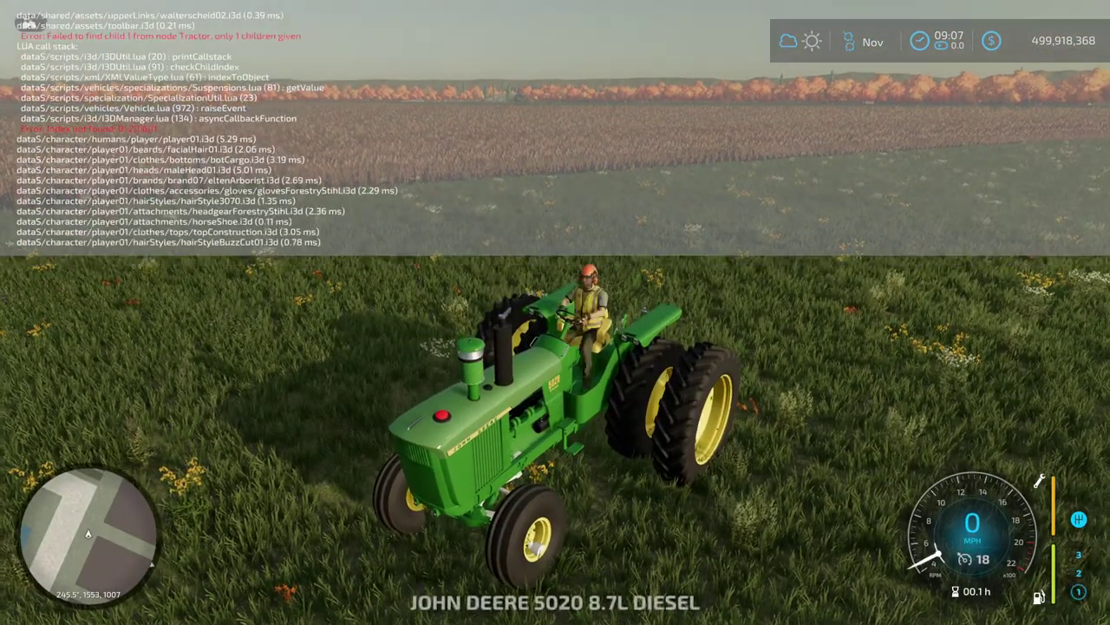
pyautogui.press('`')
pyautogui.press('r')
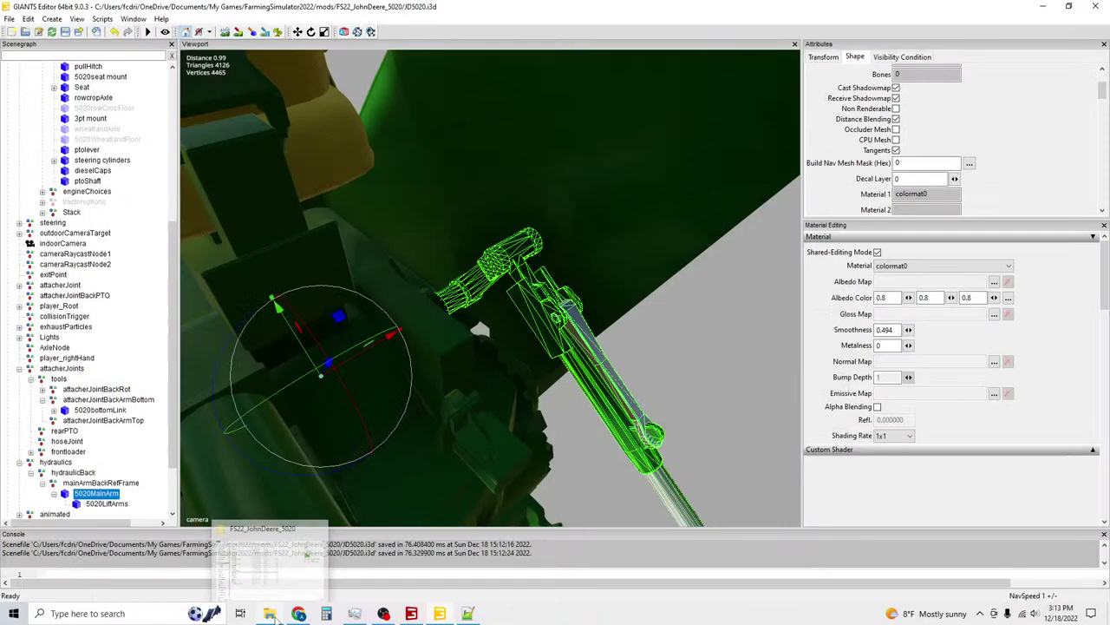
# In Notepad++, replace the dual configuration's tire path in rearwheels.xml with the default tire's path, $data/shared/wheels/tires/continental/tractor85/R38_tractor85.i3d.
pyautogui.moveTo(269, 613)
pyautogui.click(265, 555)
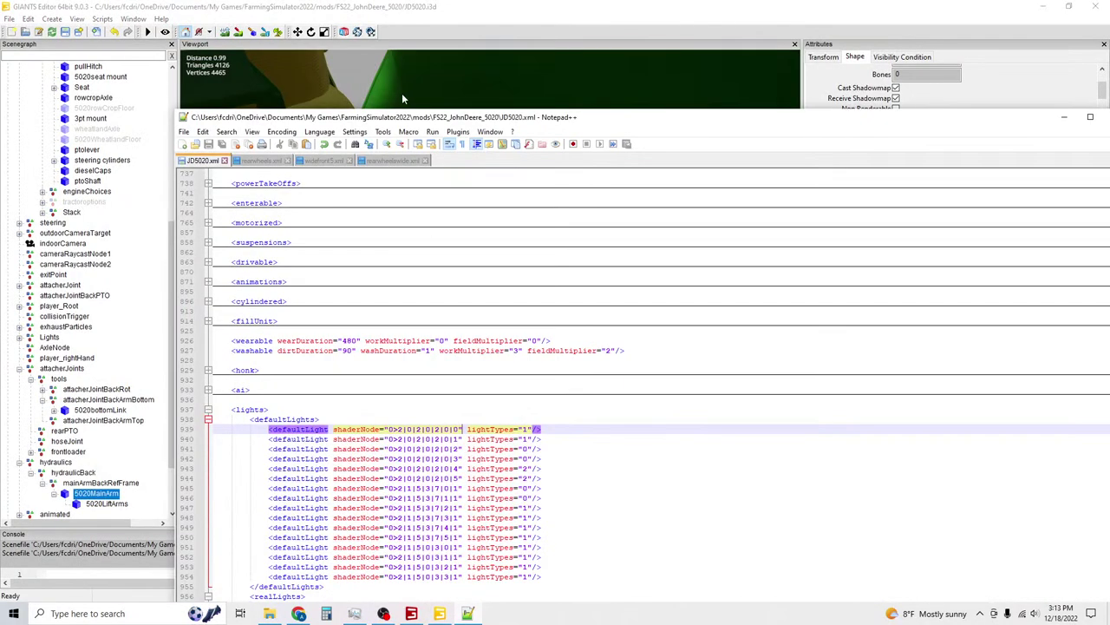
pyautogui.click(261, 163)
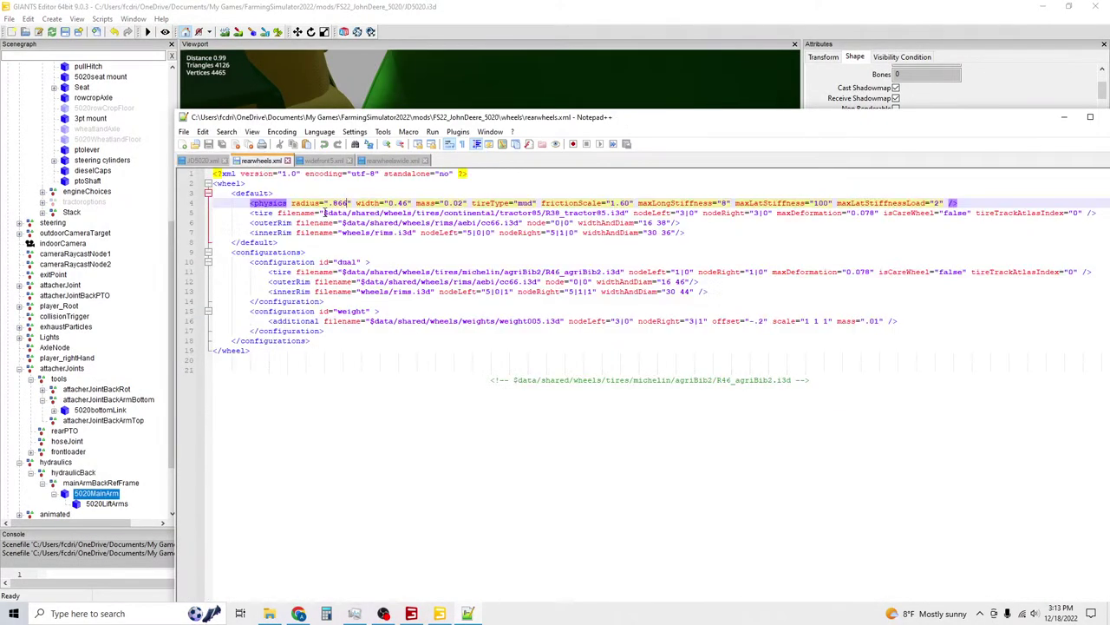
pyautogui.click(399, 274)
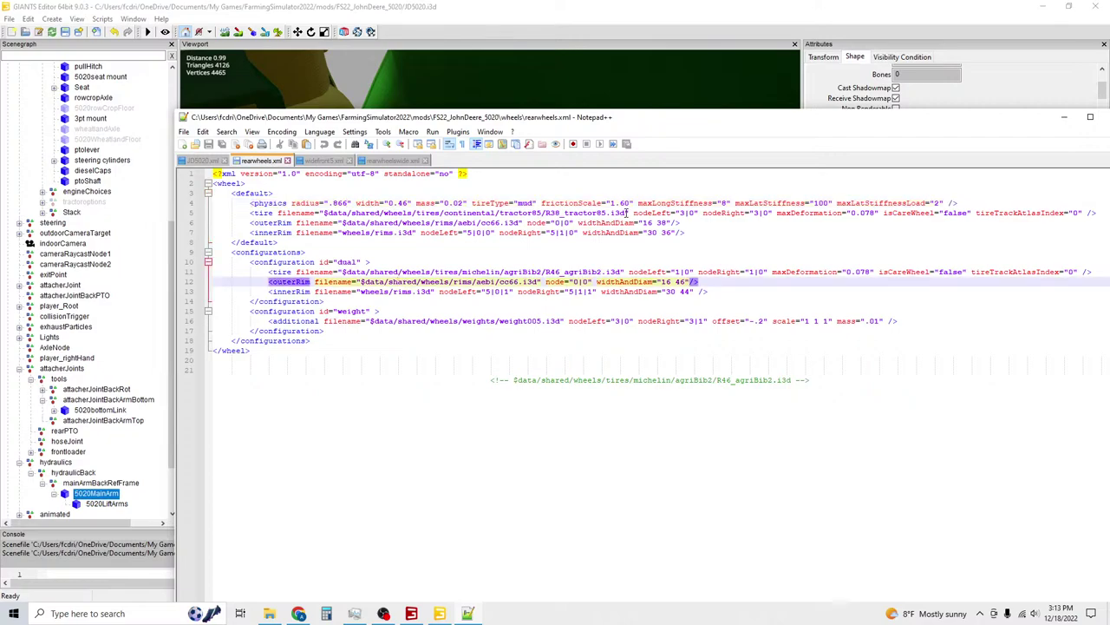
pyautogui.click(400, 216)
pyautogui.moveTo(400, 214); pyautogui.dragTo(324, 214)
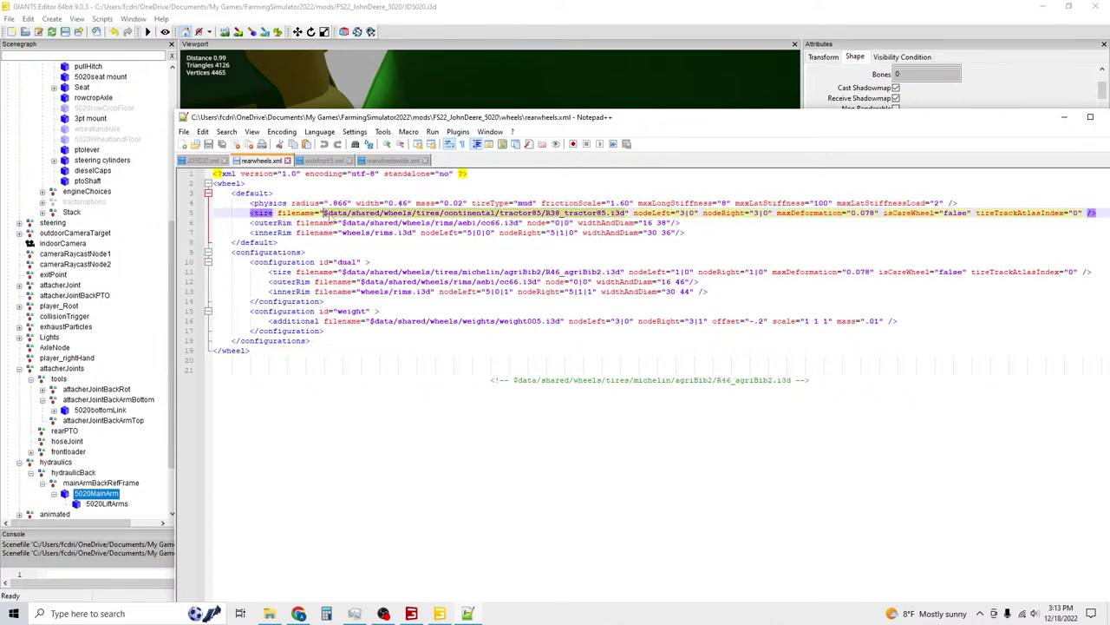
pyautogui.rightClick(330, 215)
pyautogui.click(358, 247)
pyautogui.moveTo(623, 271); pyautogui.dragTo(342, 273)
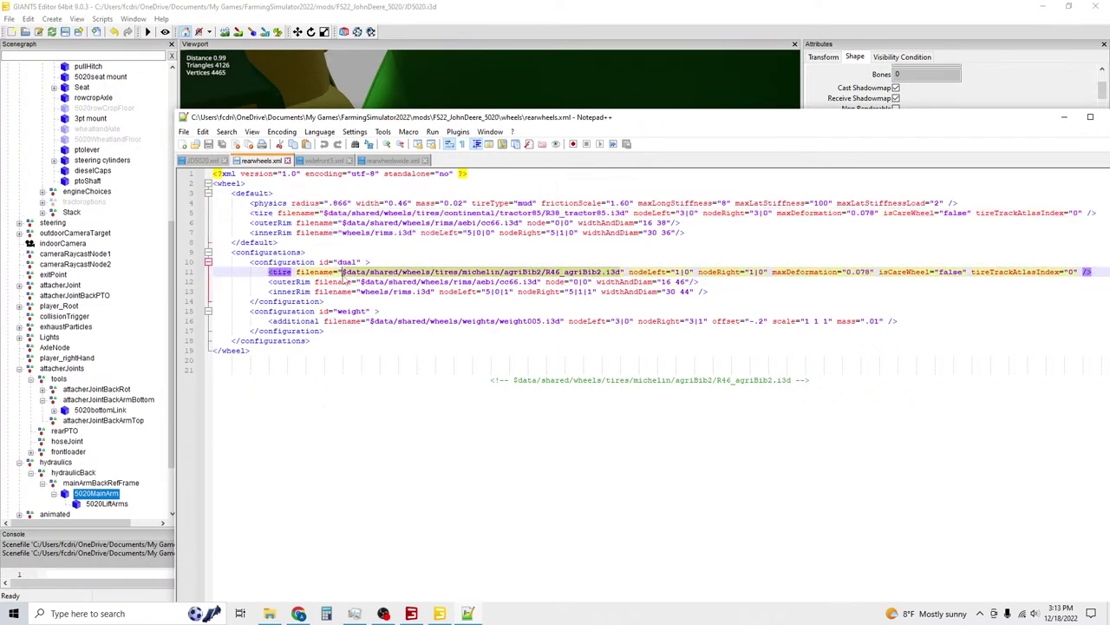
pyautogui.write('$data/shared/wheels/tires/continental/tractor85/R38_tractor85.i3d')
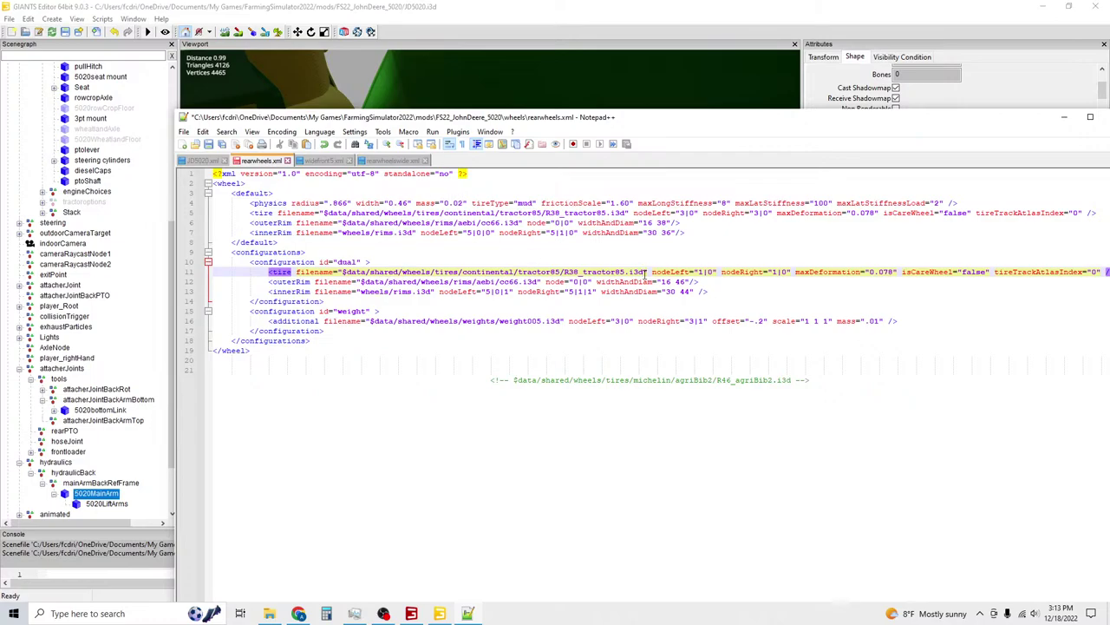
# Set the dual configuration's outerRim widthAndDiam to 16 38 and its innerRim widthAndDiam to 30 36, and save rearwheels.xml.
pyautogui.click(686, 281)
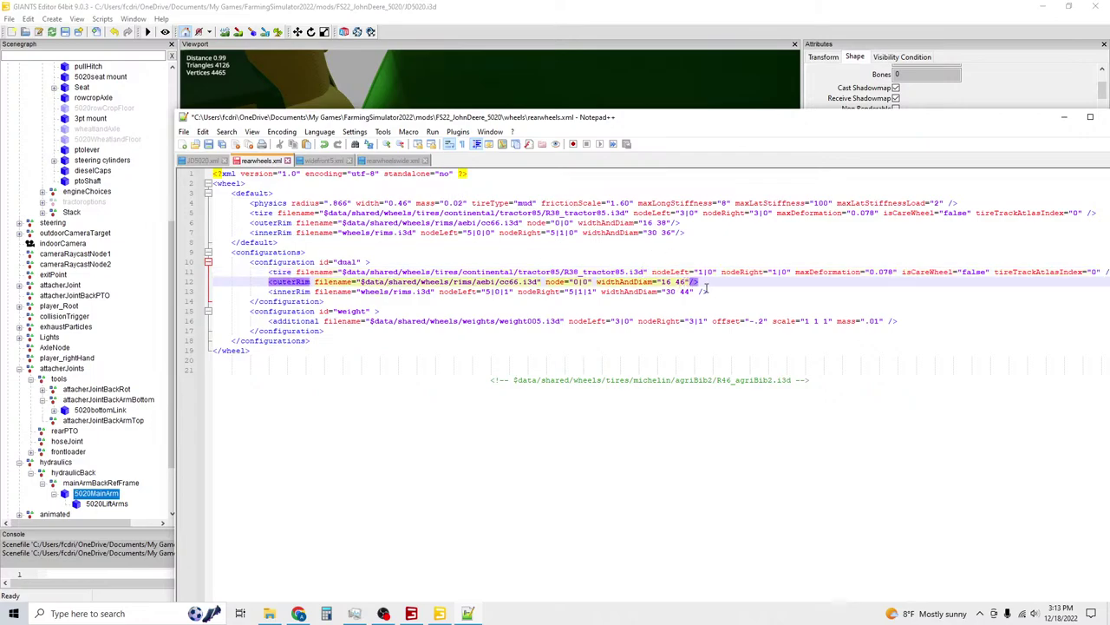
pyautogui.press('BackSpace')
pyautogui.press('BackSpace')
pyautogui.write('38')
pyautogui.doubleClick(682, 292)
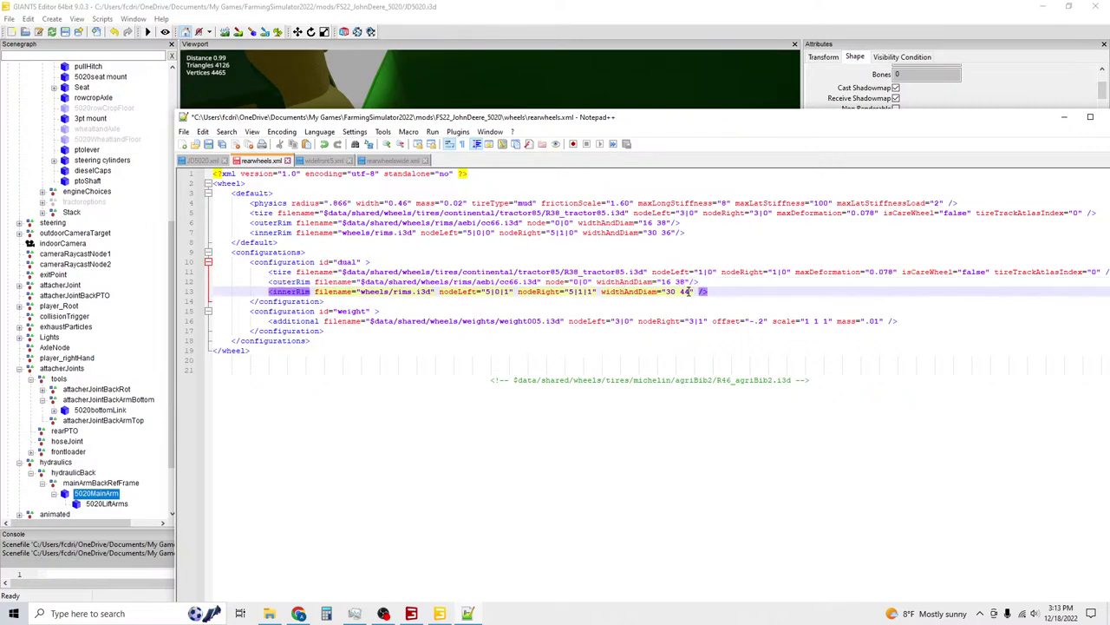
pyautogui.write('36')
pyautogui.hotkey('ctrl', 's')
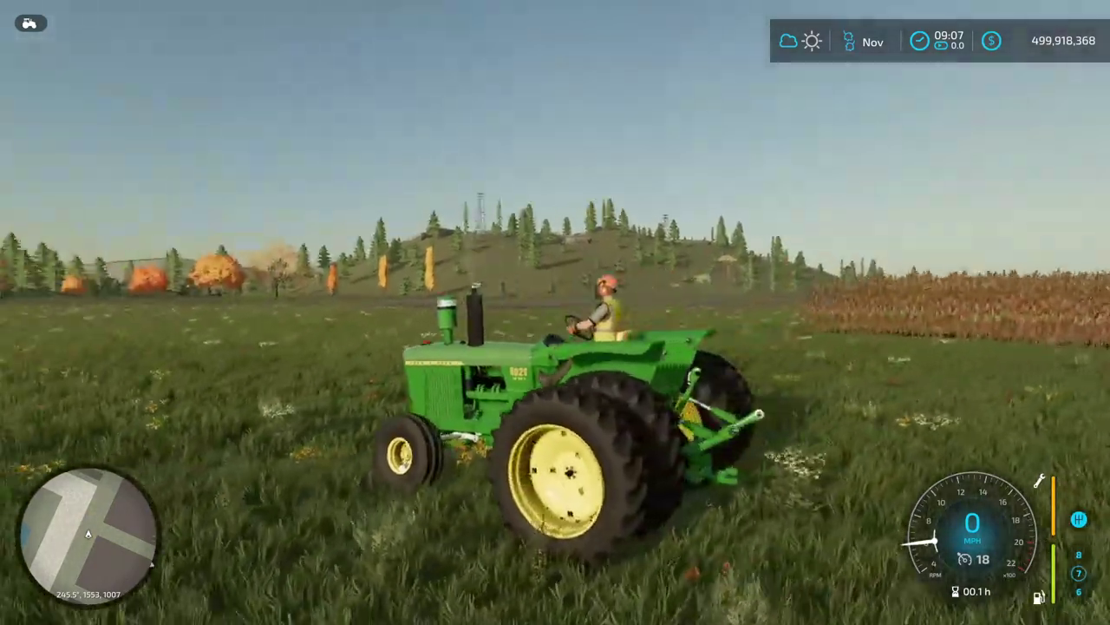
# Drive the dual-wheeled 5020 across the grass to the edge of the corn field and examine the rear duals from different sides.
pyautogui.press('w')
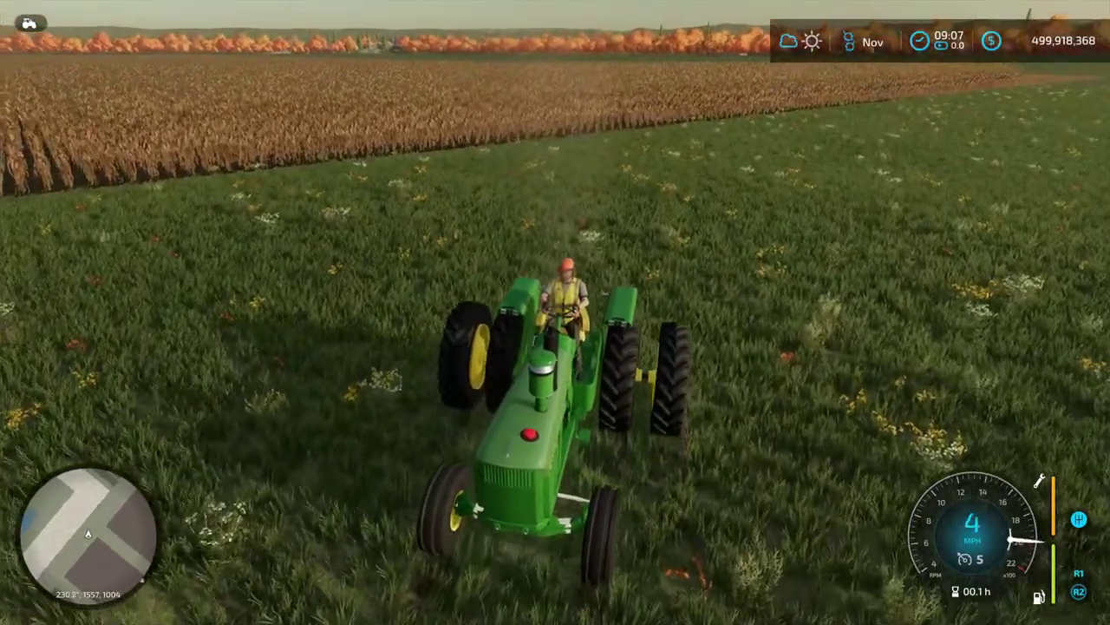
pyautogui.press('w')
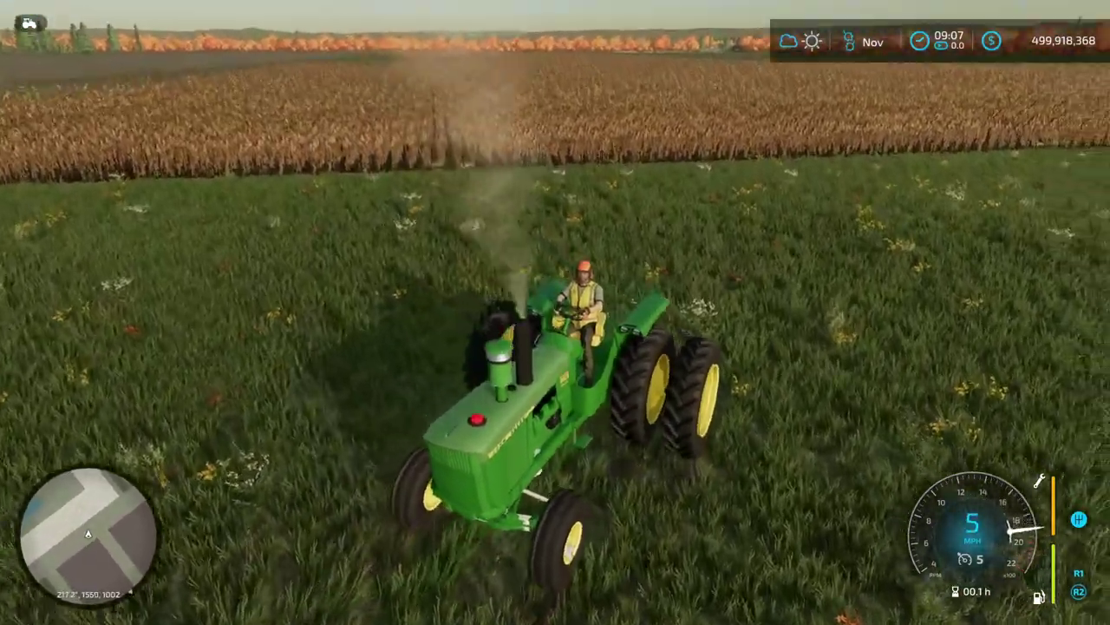
pyautogui.press('w')
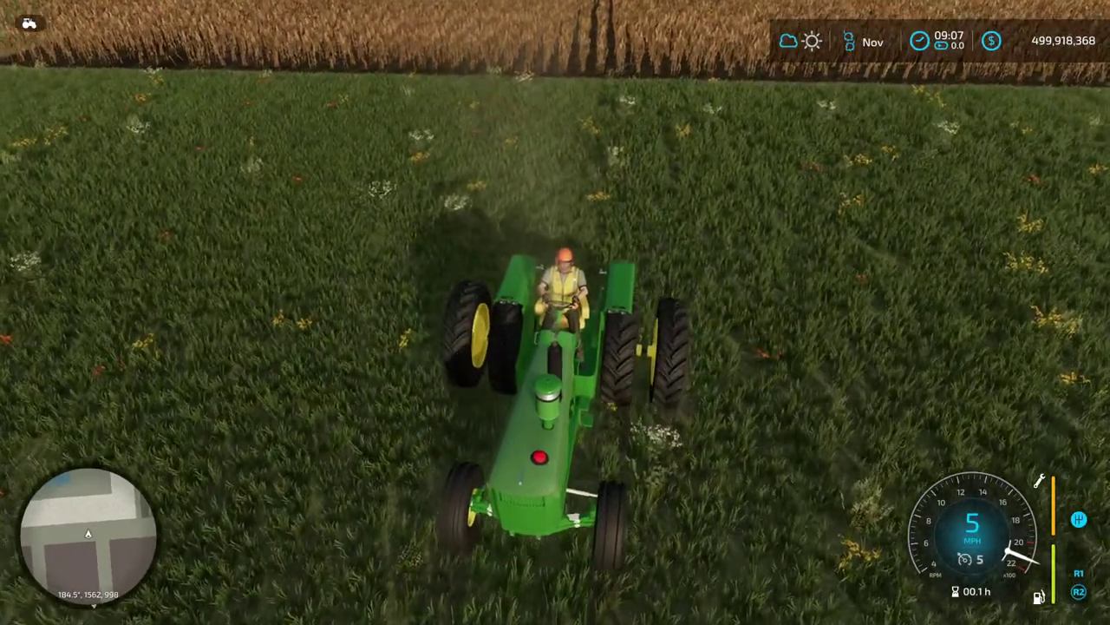
pyautogui.press('w')
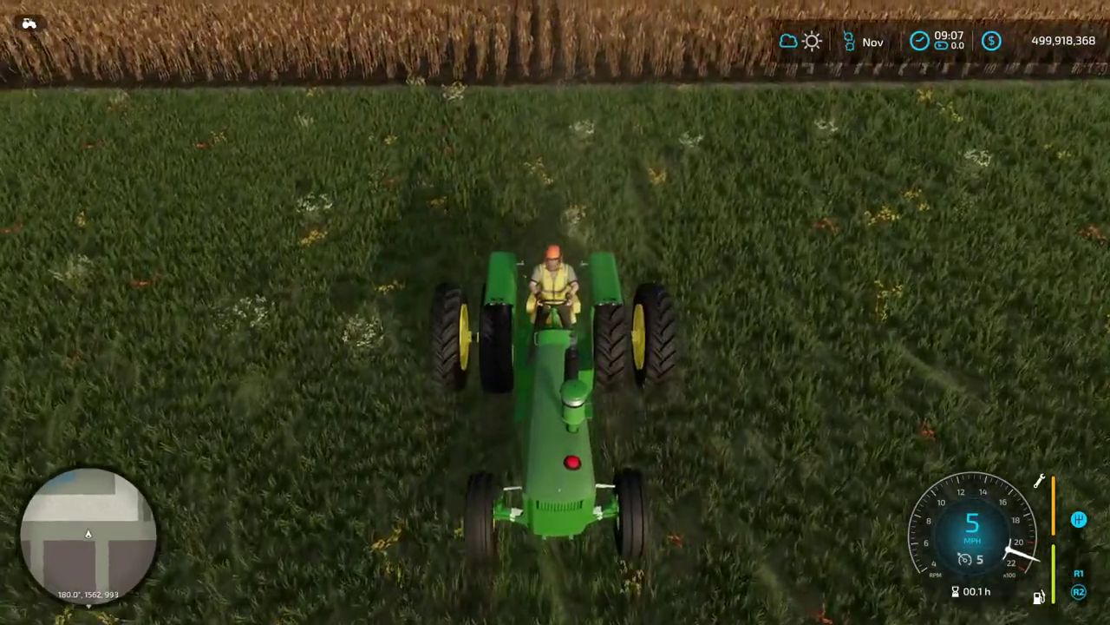
pyautogui.press('w')
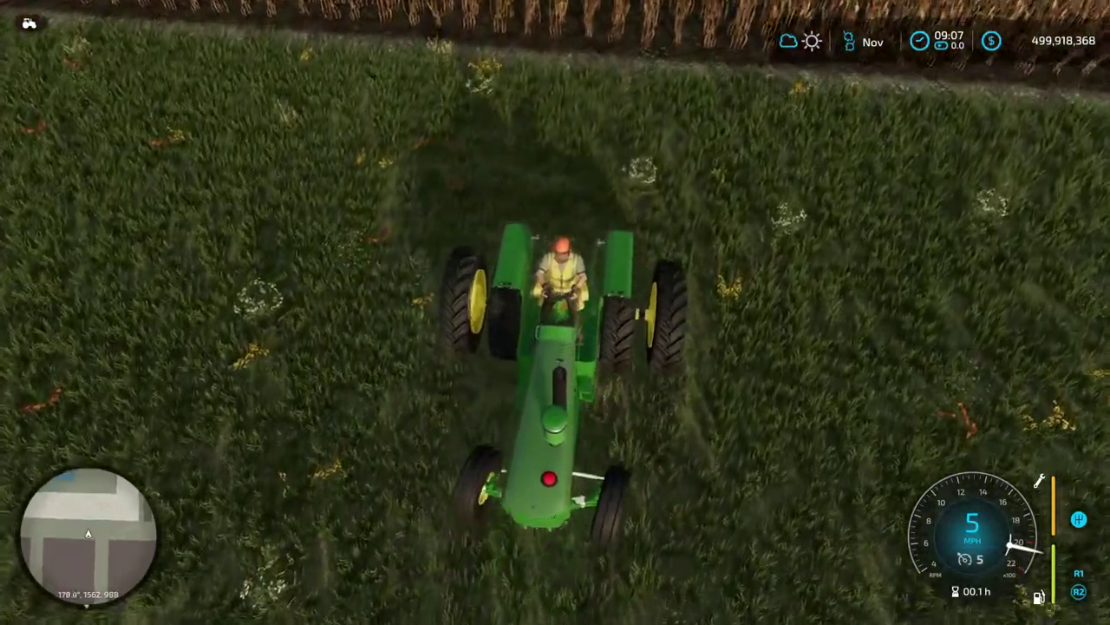
pyautogui.press('w')
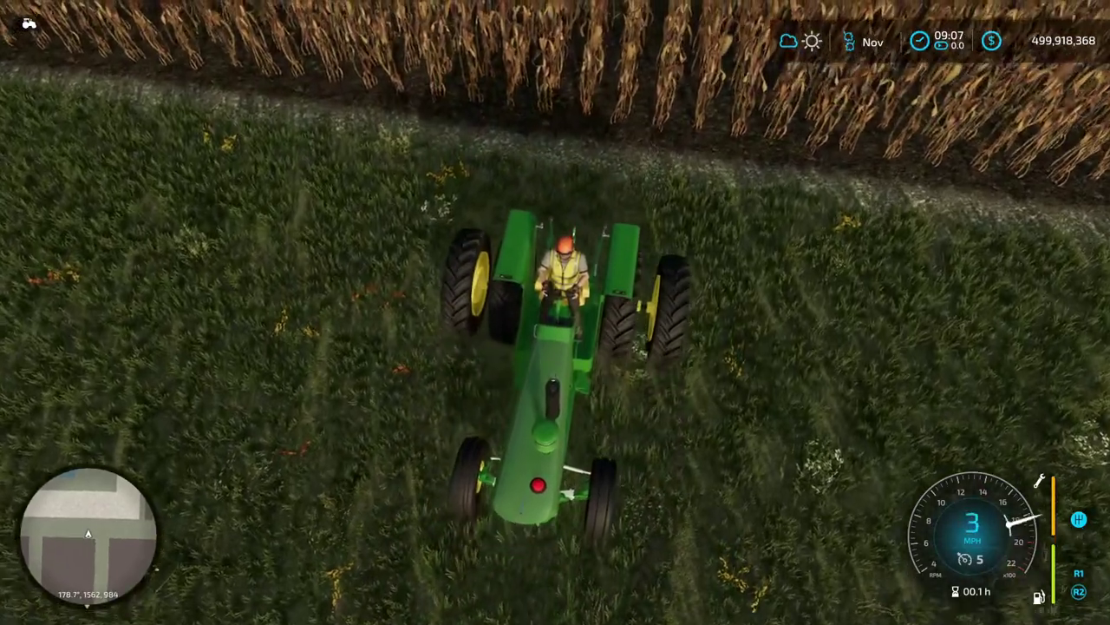
pyautogui.press('w')
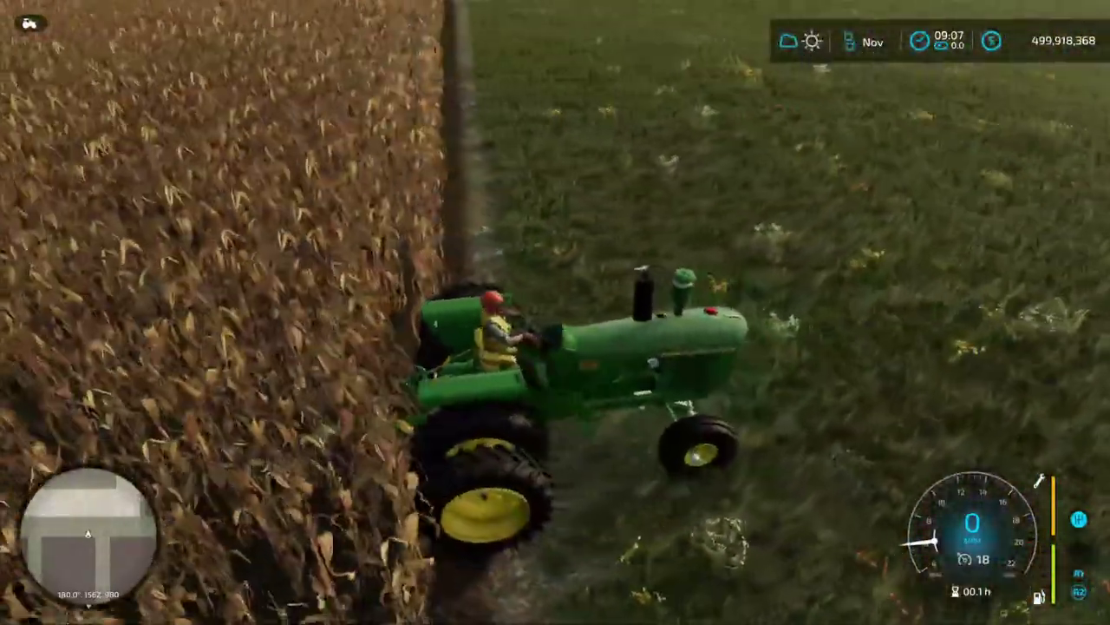
pyautogui.press('w')
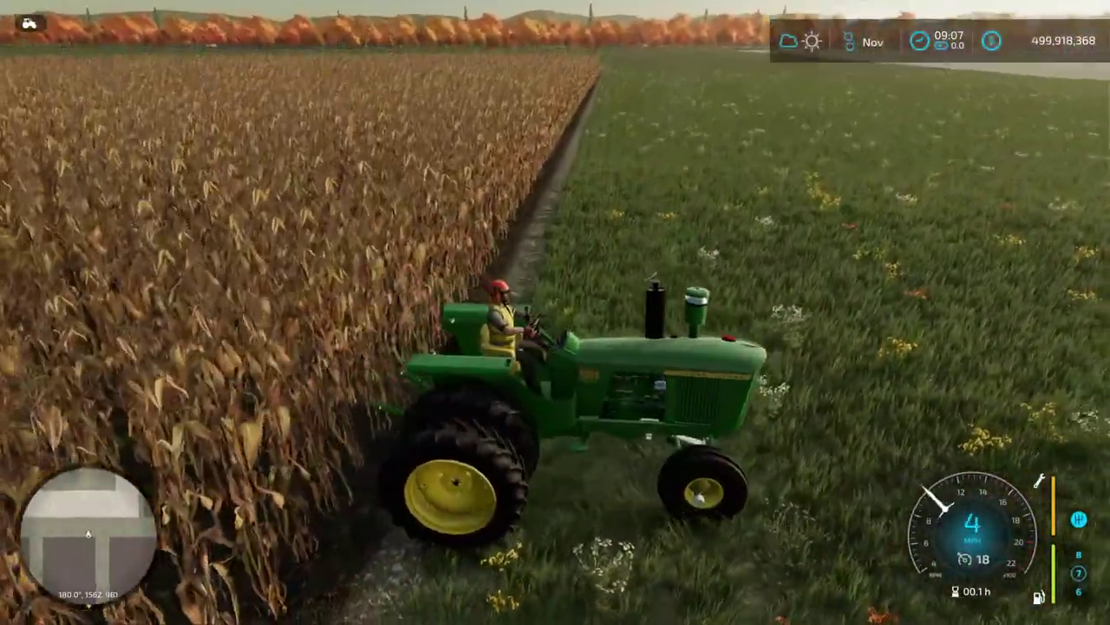
# Leave the tractor and walk around its rear dual wheels to examine the rims and tires up close.
pyautogui.press('e')
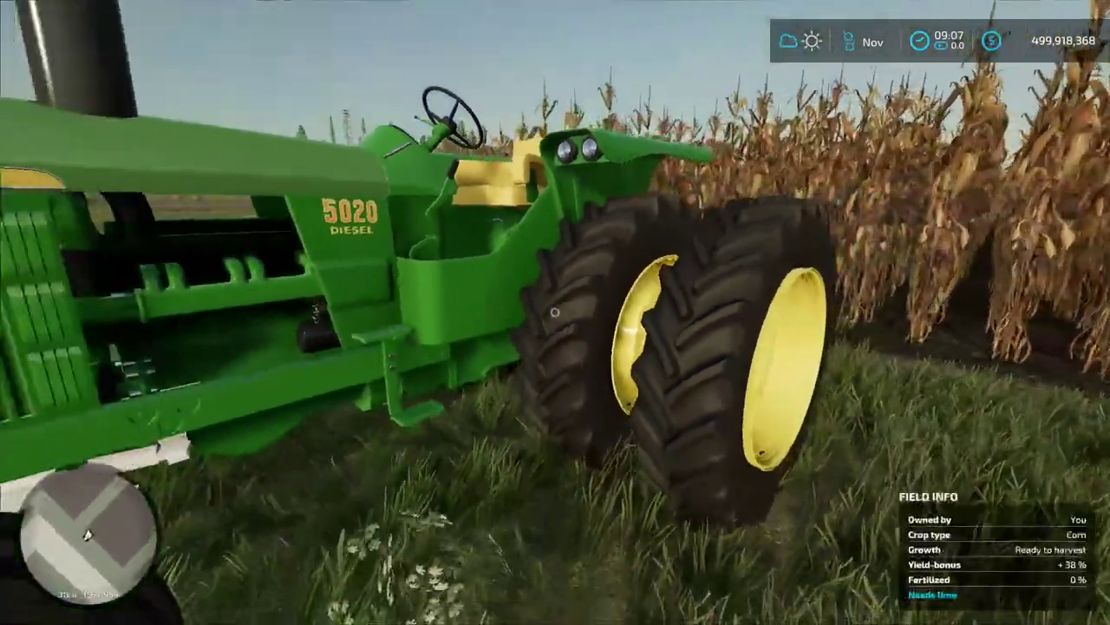
pyautogui.press('w')
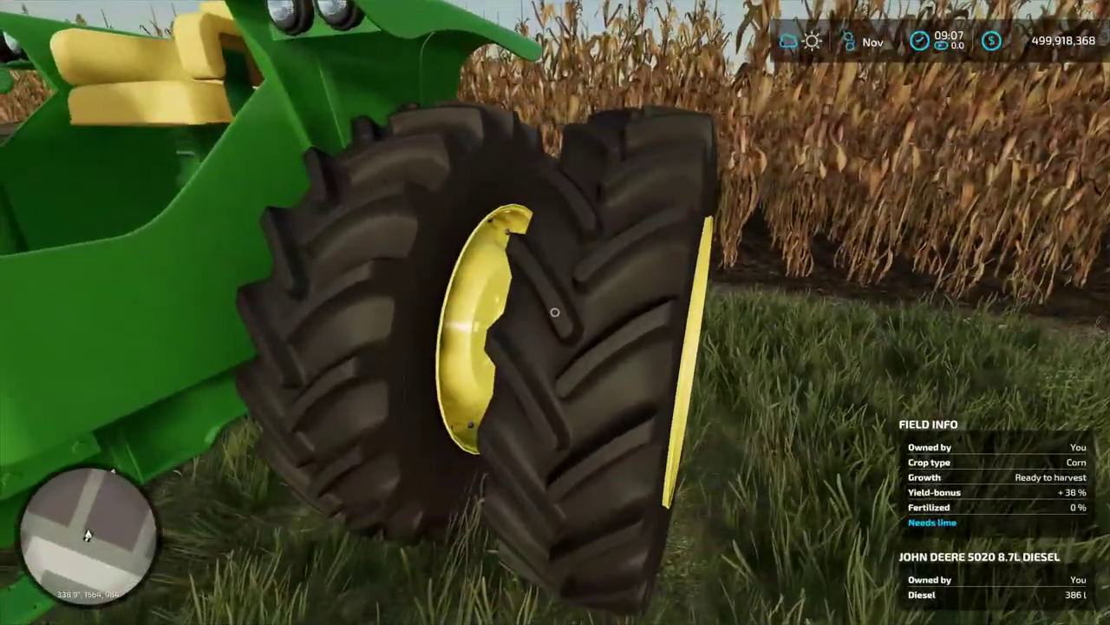
pyautogui.press('s')
pyautogui.press('w')
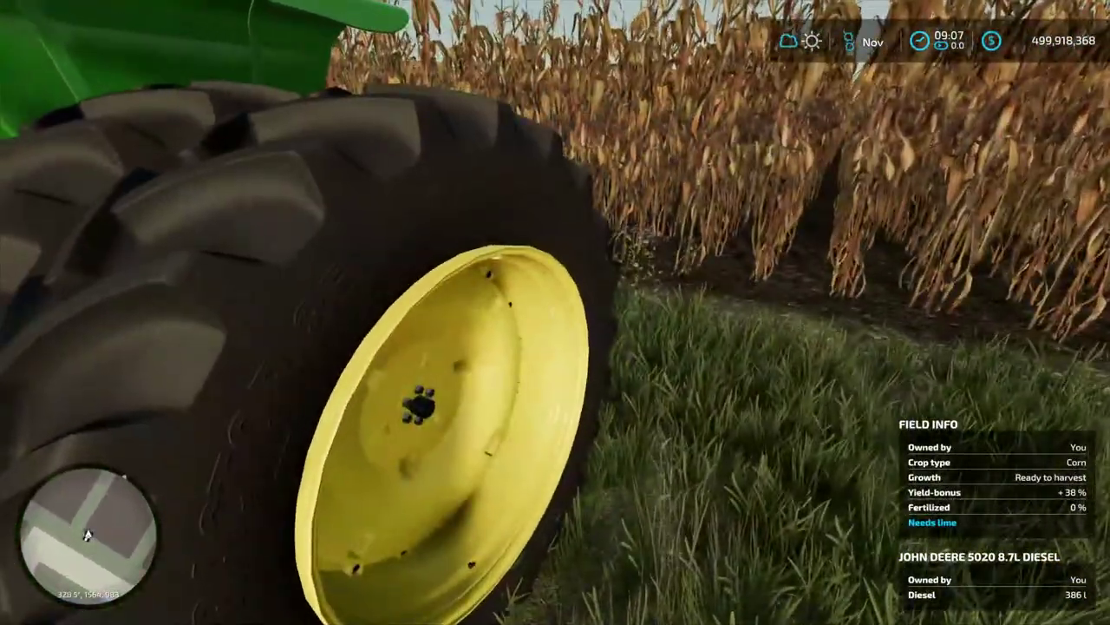
pyautogui.press('s')
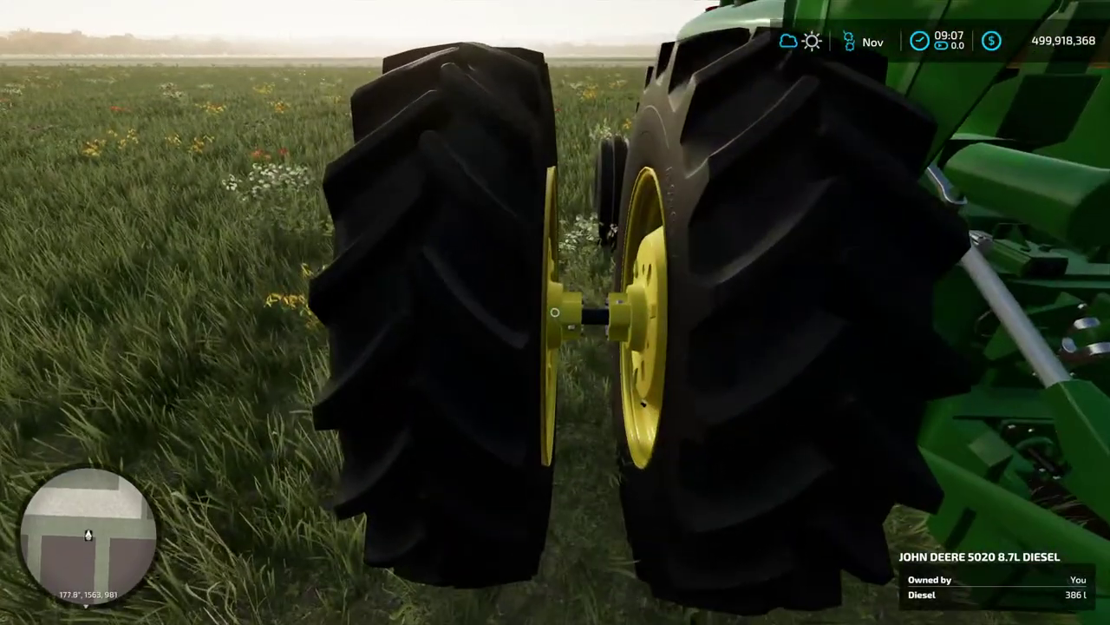
# Get back into the 5020 and check it with the gsVehicleAnalyze console command.
pyautogui.press('e')
pyautogui.press('`')
pyautogui.write('gf')
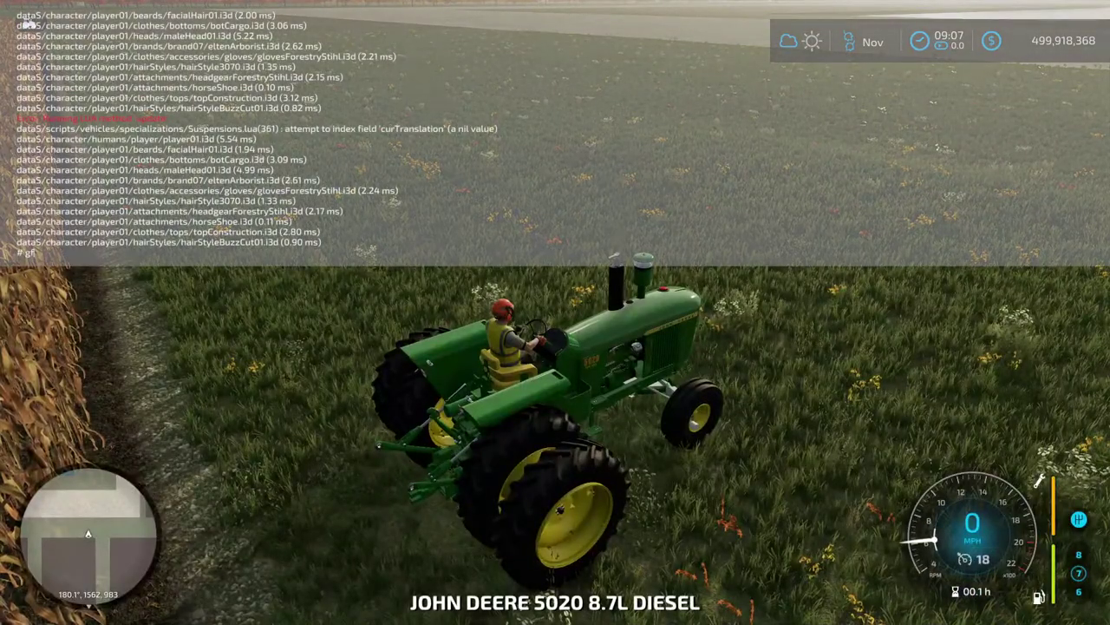
pyautogui.press('BackSpace')
pyautogui.write('s')
pyautogui.press('Tab')
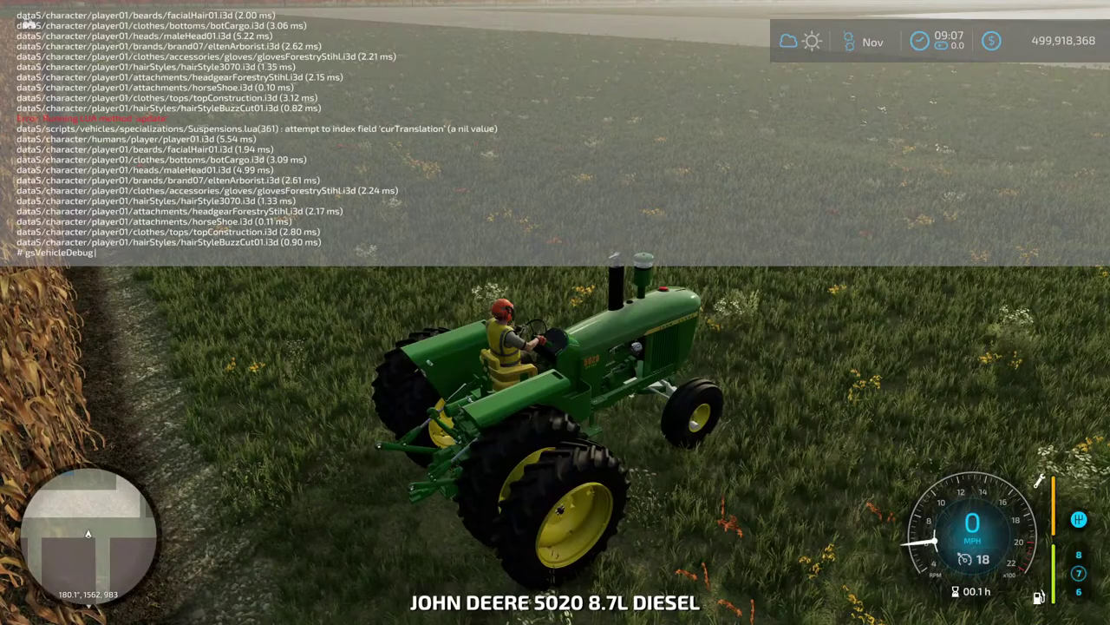
pyautogui.press('Return')
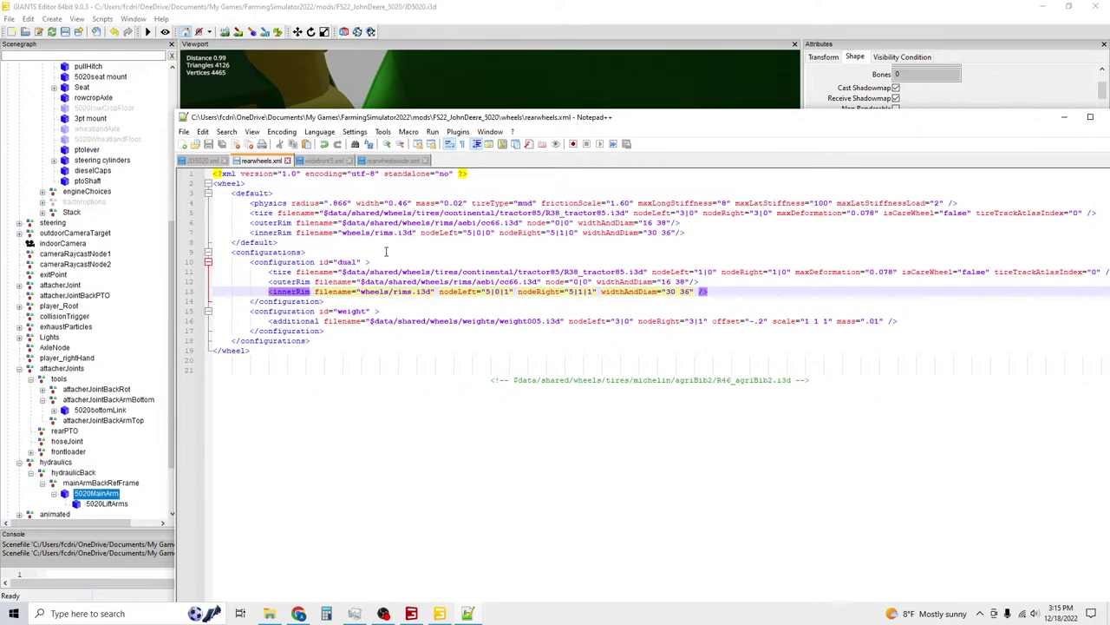
# In Notepad++, show JD5020.xml and collapse its defaultLights, realLights and lights sections.
pyautogui.click(203, 161)
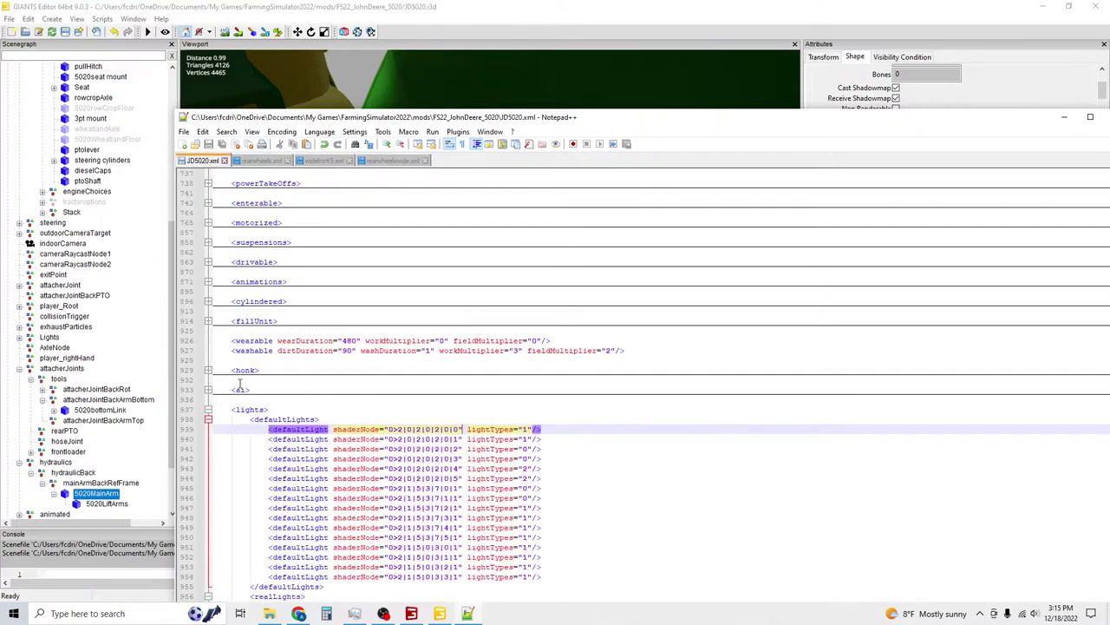
pyautogui.click(208, 420)
pyautogui.scroll(6, 244, 350)
pyautogui.scroll(-6, 214, 330)
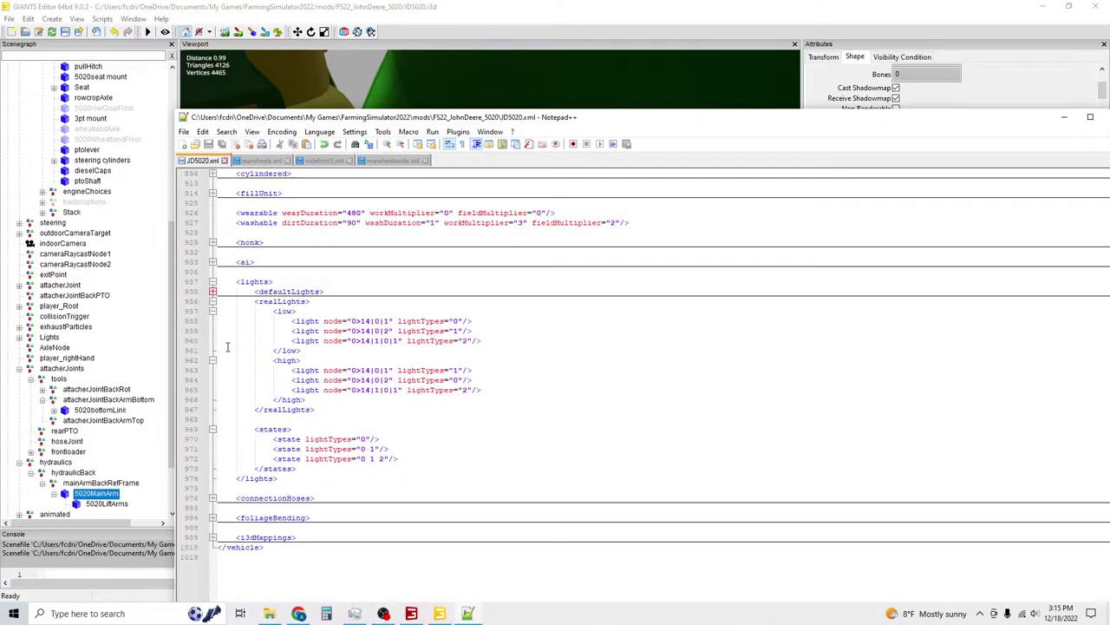
pyautogui.click(212, 301)
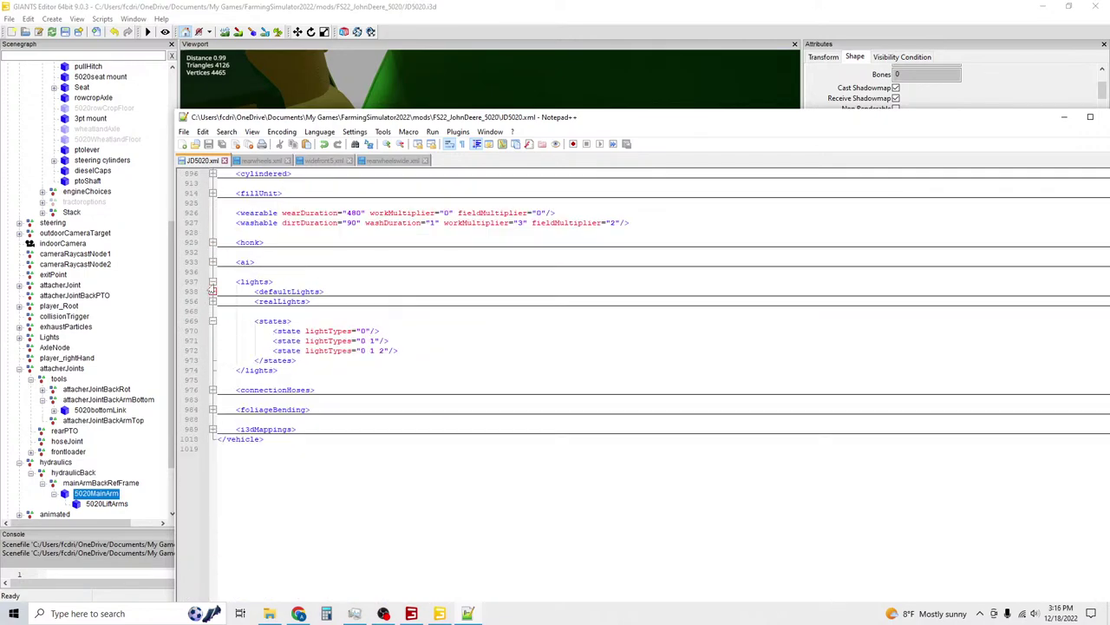
pyautogui.click(212, 282)
pyautogui.scroll(10, 212, 284)
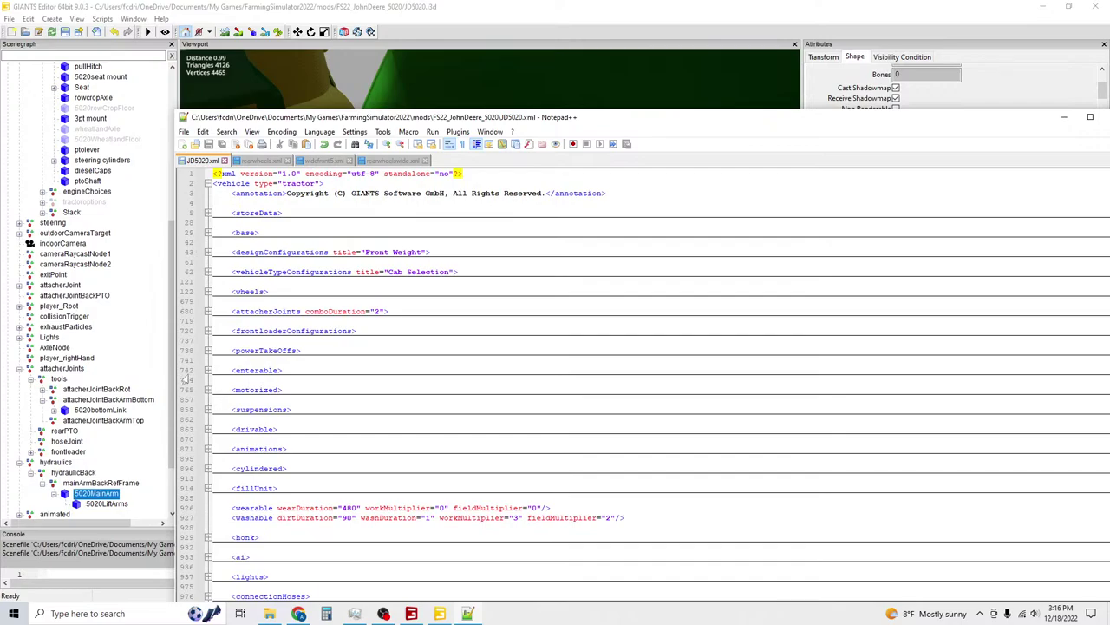
# Expand the wheels section of JD5020.xml and examine the 3Rib dual wheel configurations.
pyautogui.click(208, 292)
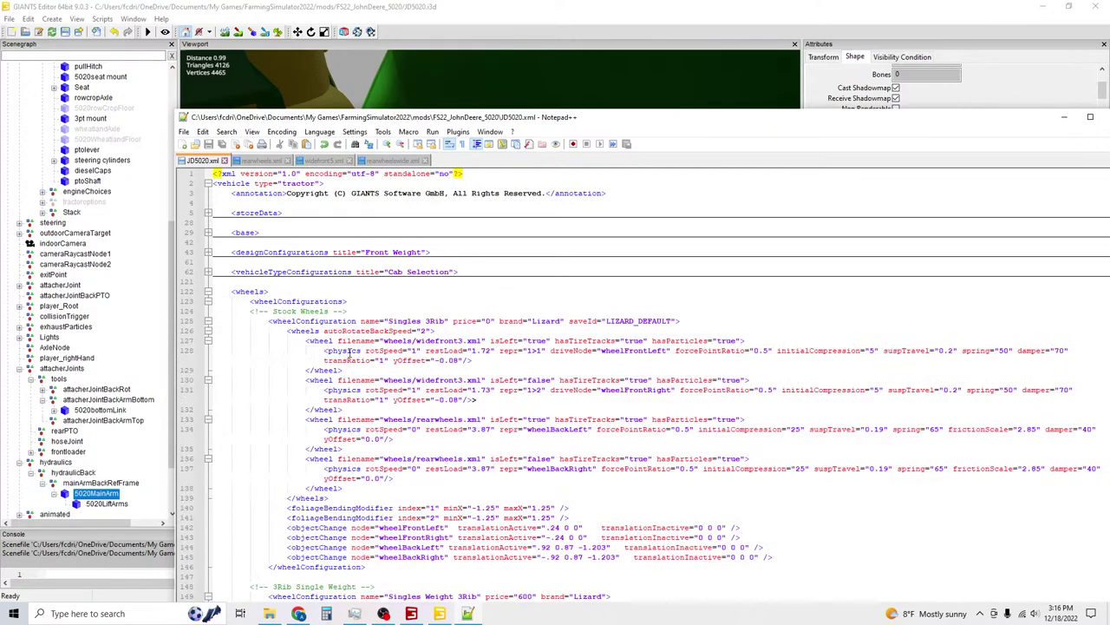
pyautogui.scroll(-5, 351, 346)
pyautogui.scroll(-18, 352, 345)
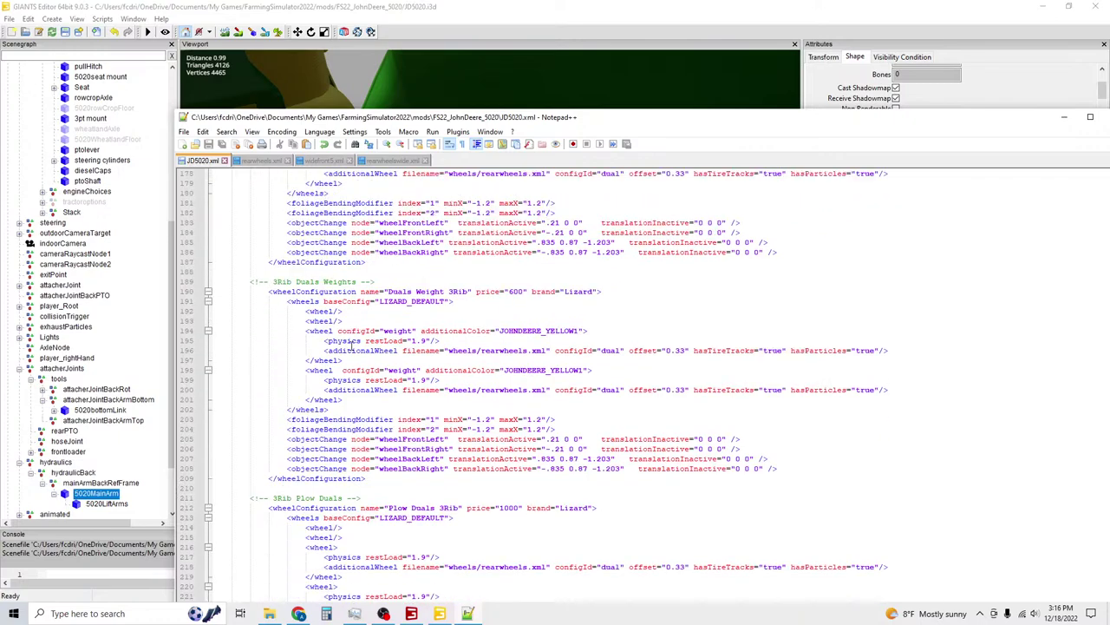
pyautogui.scroll(-2, 352, 345)
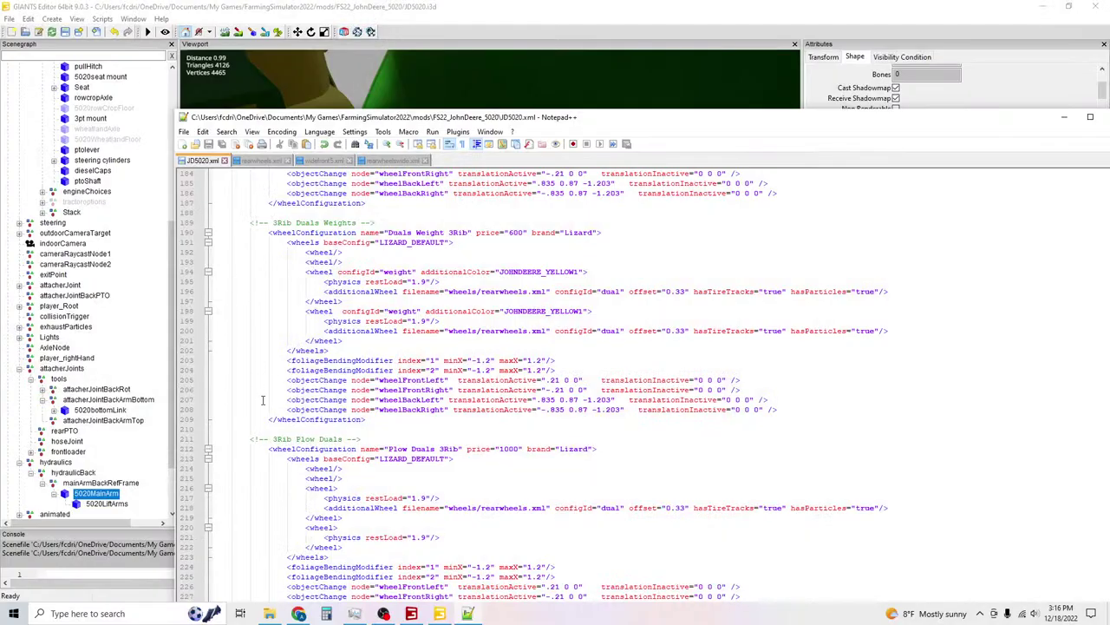
pyautogui.scroll(8, 354, 365)
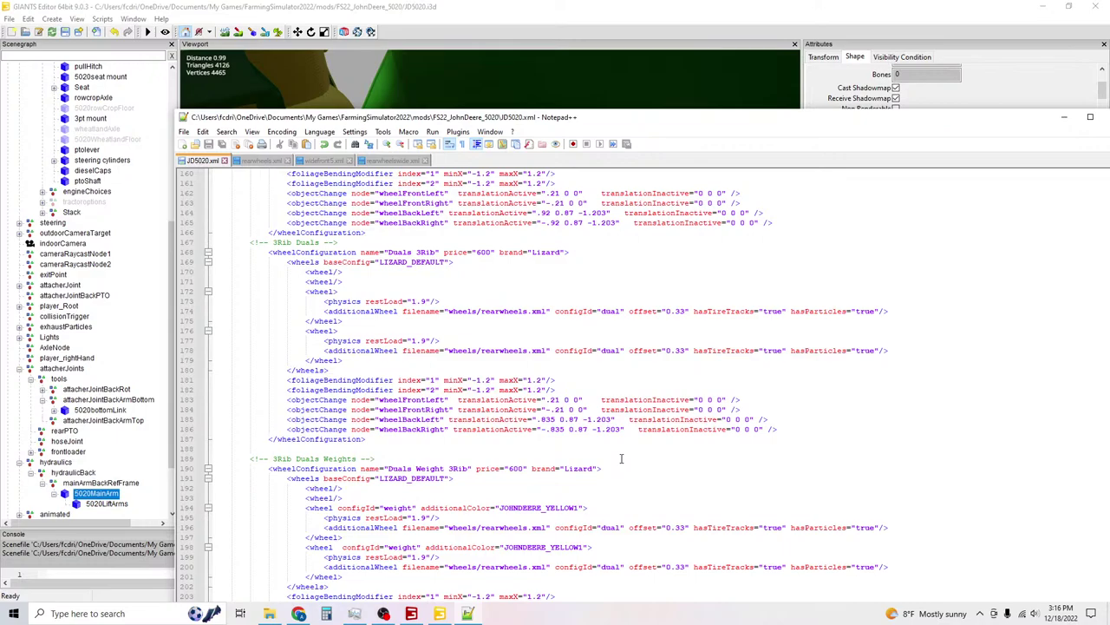
# In rearwheels.xml, set the dual configuration's outerRim widthAndDiam to 12 38, correct it to 13 38, and save the file.
pyautogui.click(263, 161)
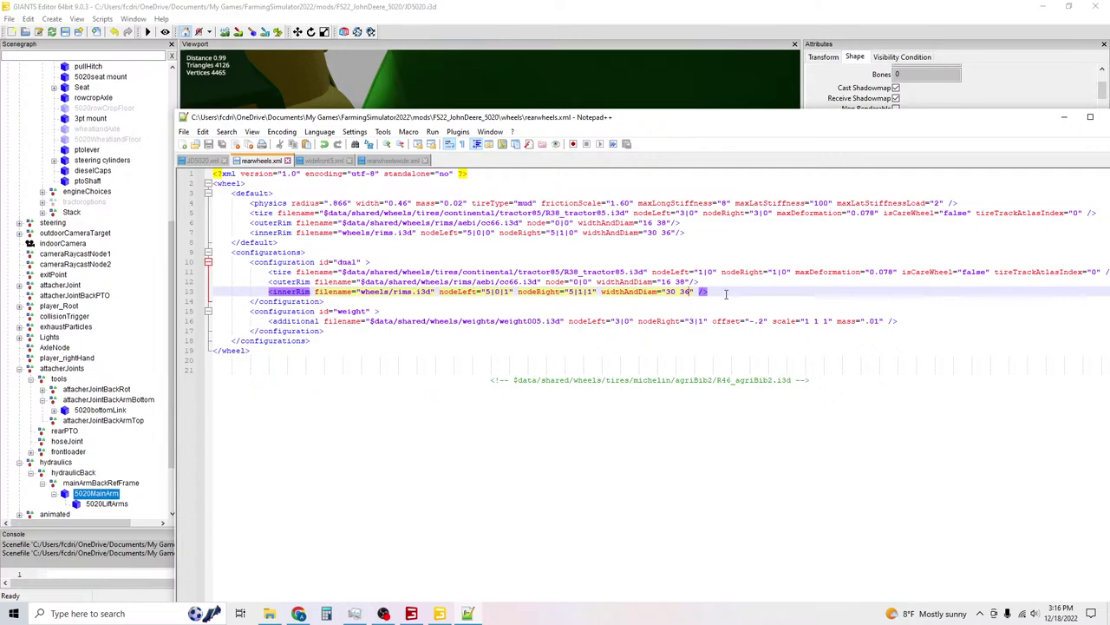
pyautogui.click(674, 283)
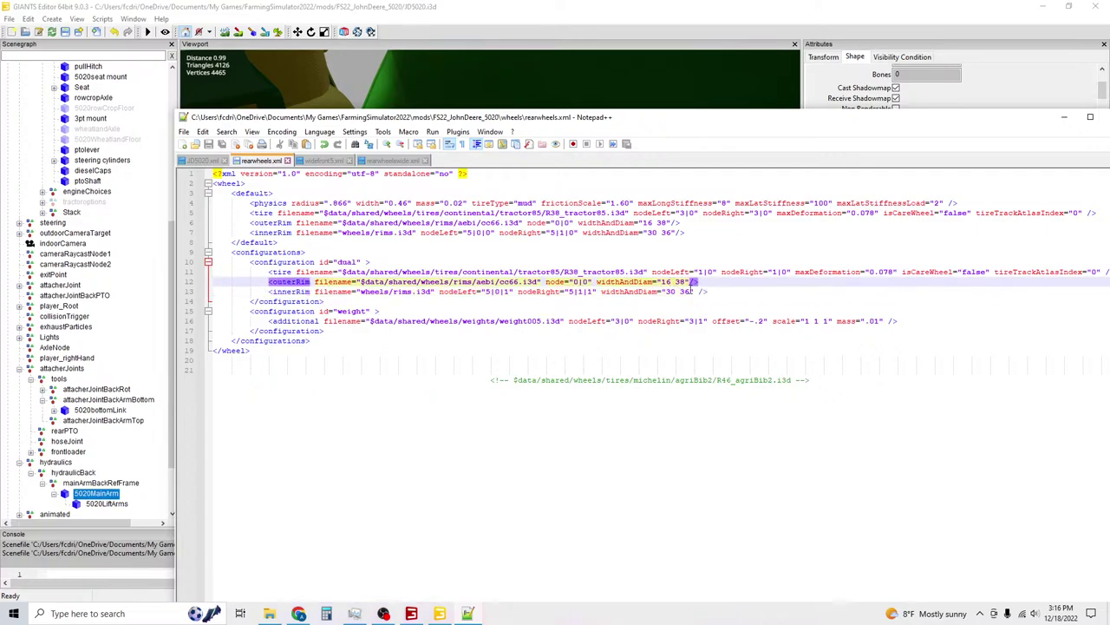
pyautogui.press('BackSpace')
pyautogui.write('2')
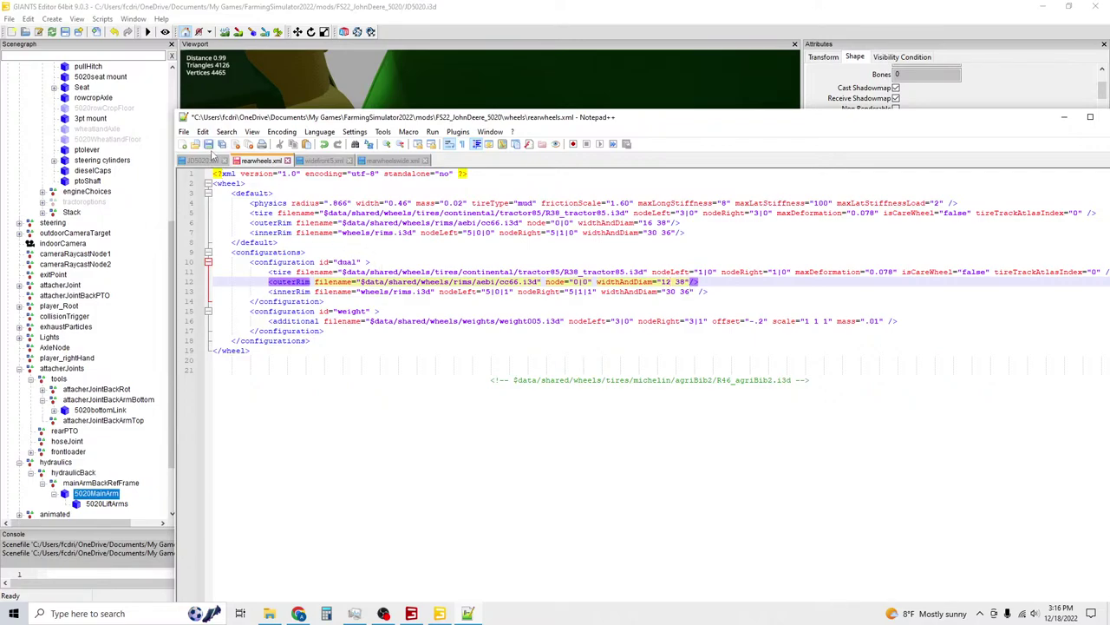
pyautogui.click(209, 144)
pyautogui.click(209, 144)
# Switch to Farming Simulator 22 and reload the 5020 with the gsVehicleReload console command.
pyautogui.moveTo(468, 613)
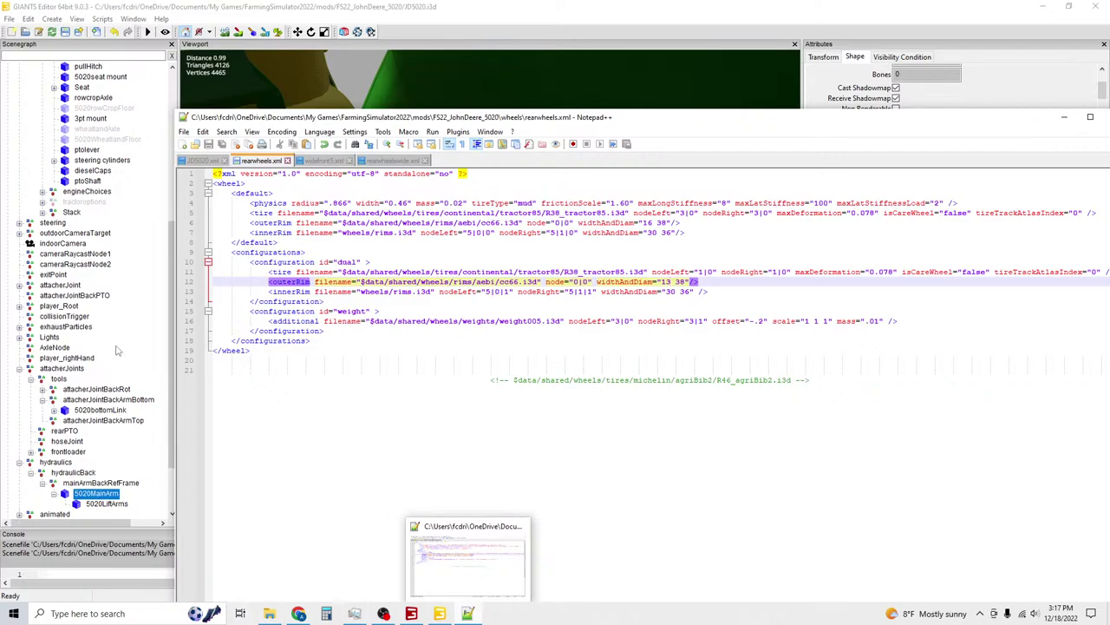
pyautogui.click(411, 613)
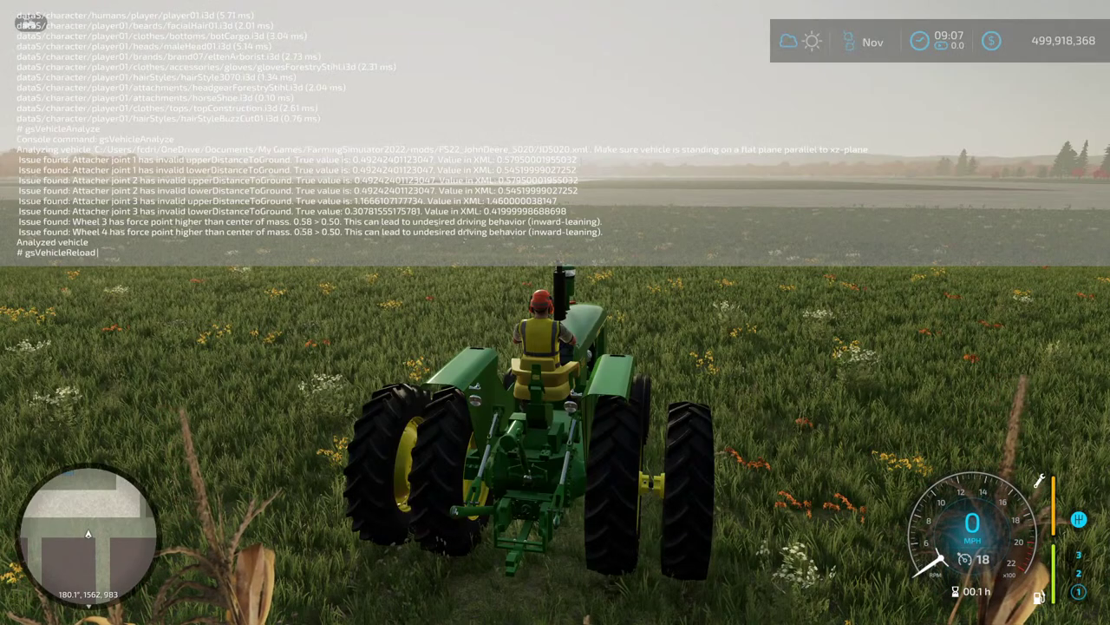
pyautogui.press('Return')
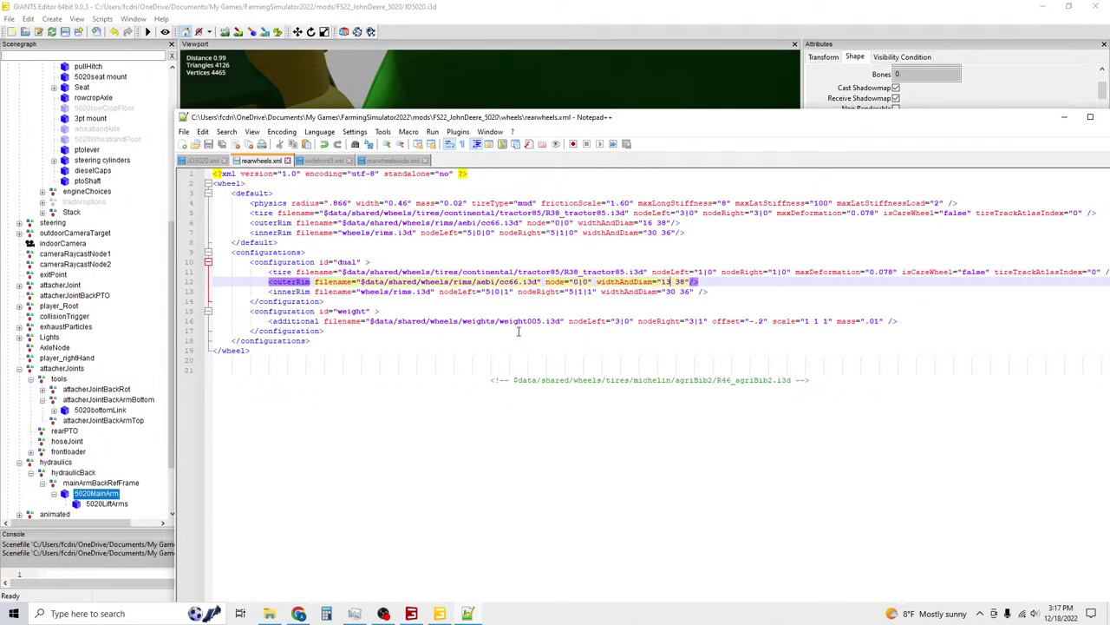
# Reposition the Notepad++ window, switch back to Farming Simulator 22, close the console and reload the store items.
pyautogui.moveTo(438, 612)
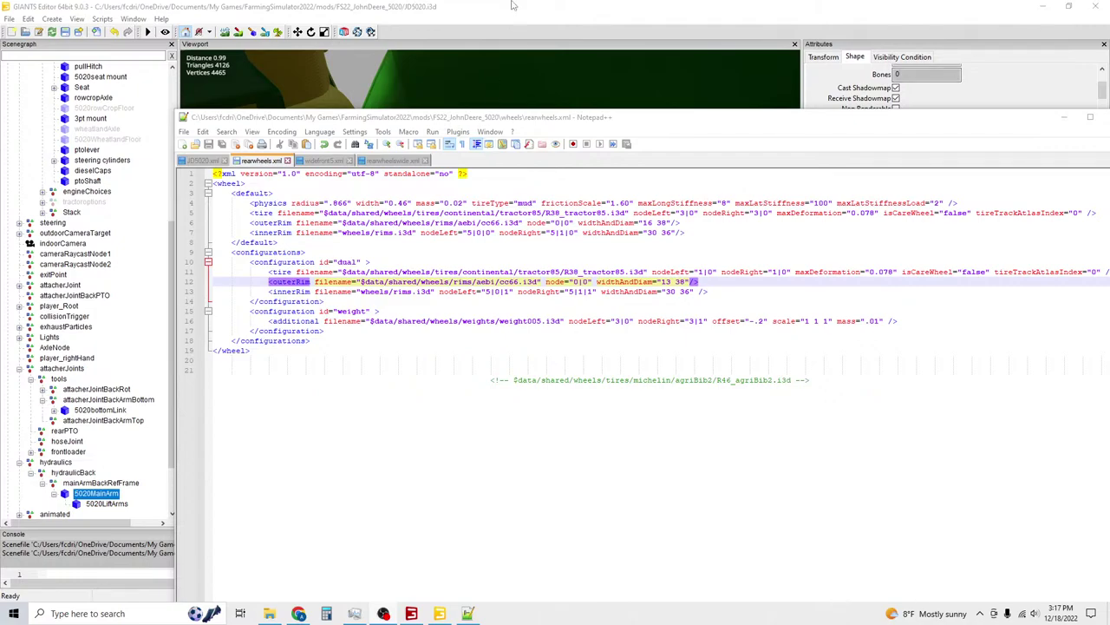
pyautogui.moveTo(528, 117); pyautogui.dragTo(464, 55)
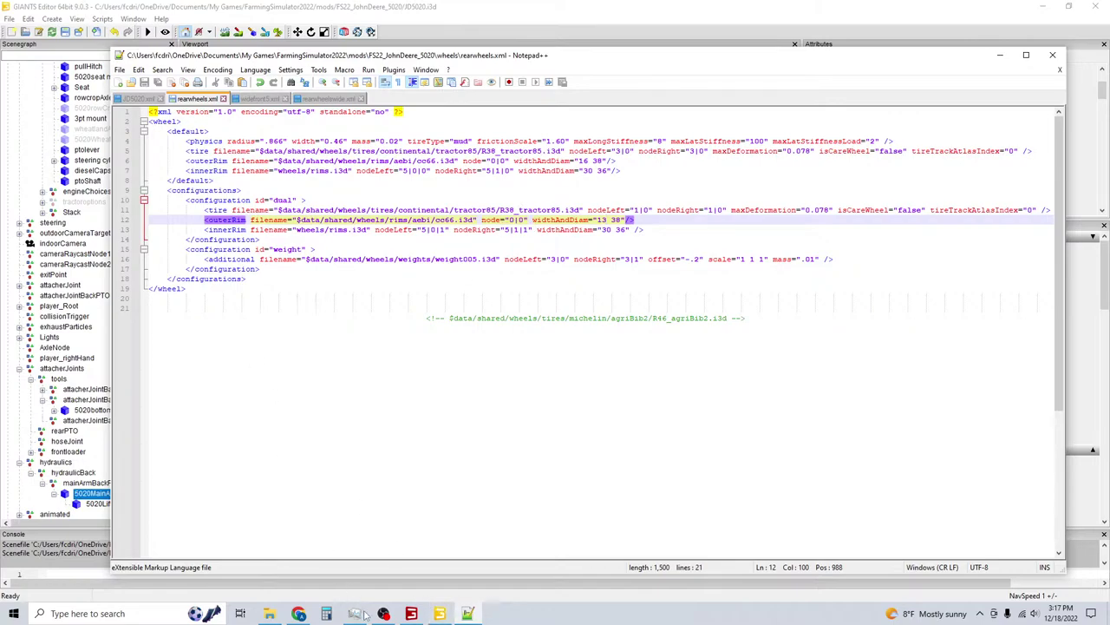
pyautogui.click(414, 614)
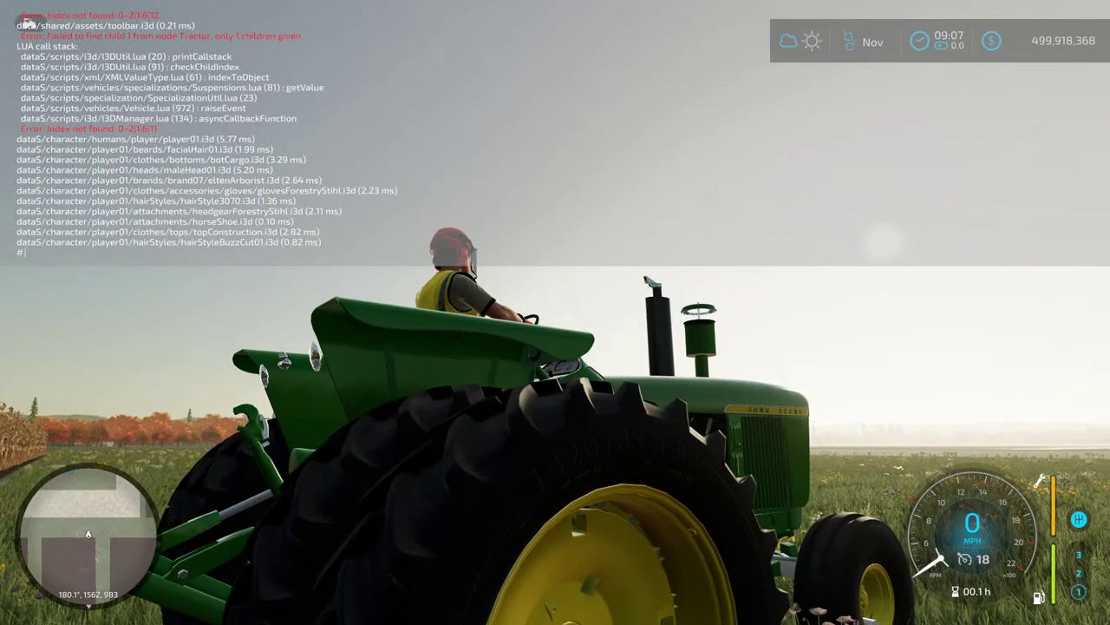
pyautogui.press('Escape')
pyautogui.press('Escape')
pyautogui.hotkey('alt', 'a')
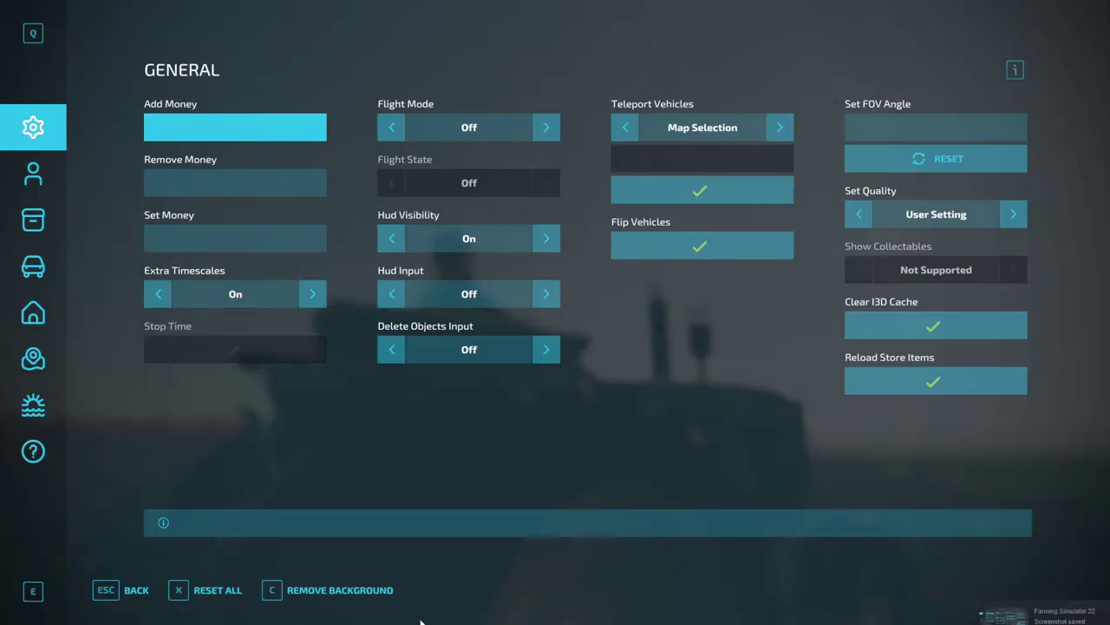
pyautogui.click(933, 380)
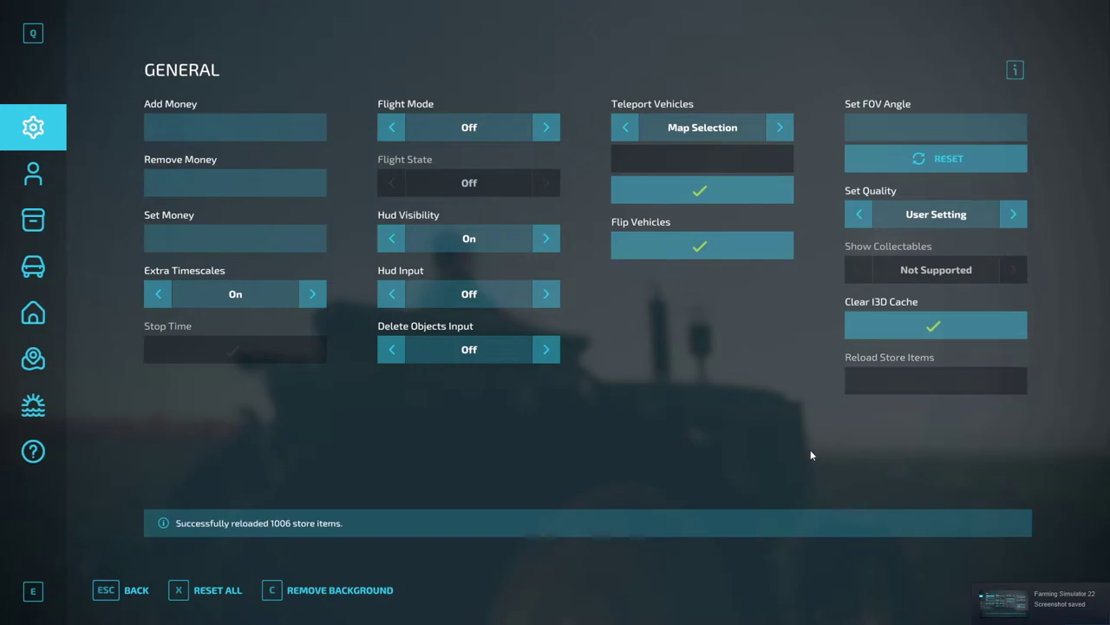
pyautogui.press('Escape')
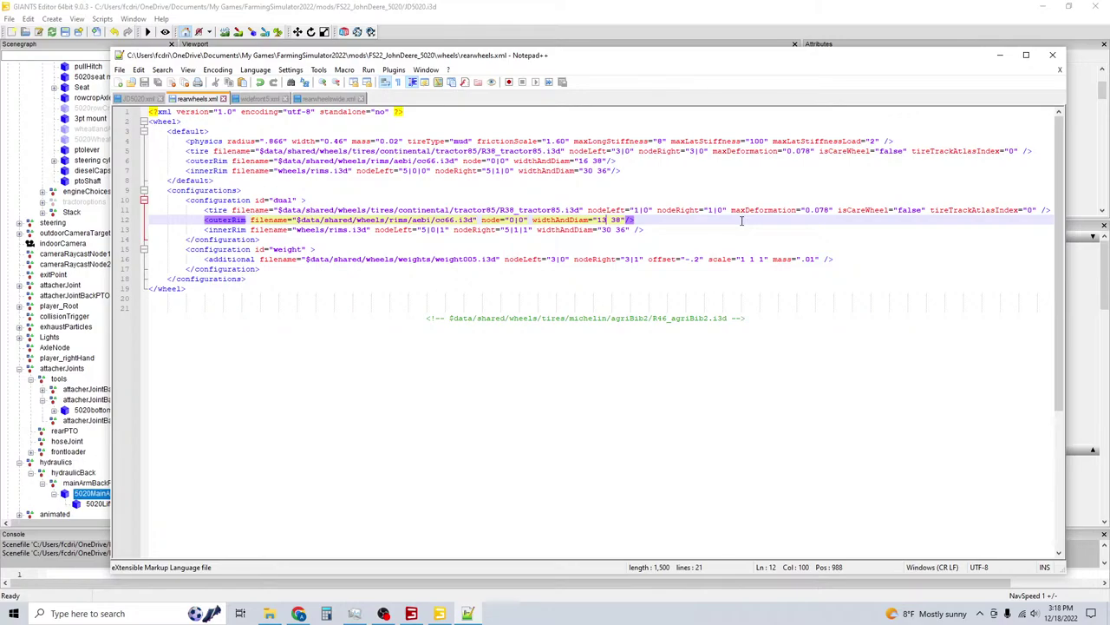
# In rearwheels.xml, compare the default and dual wheel blocks and set the dual outerRim widthAndDiam to 16 38.
pyautogui.click(353, 209)
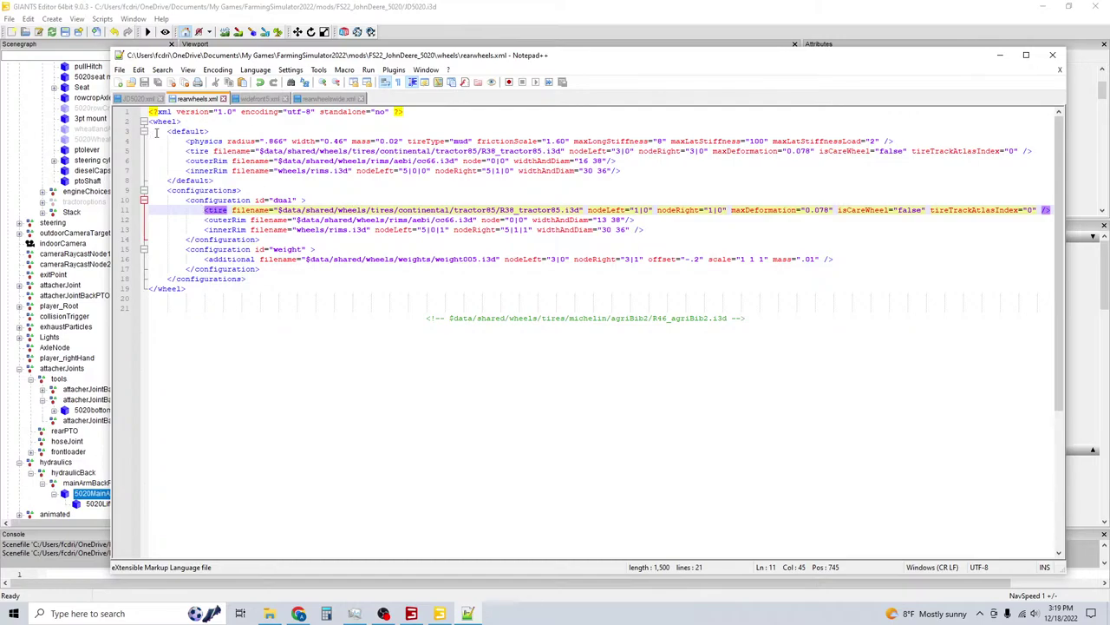
pyautogui.moveTo(164, 141); pyautogui.dragTo(684, 171)
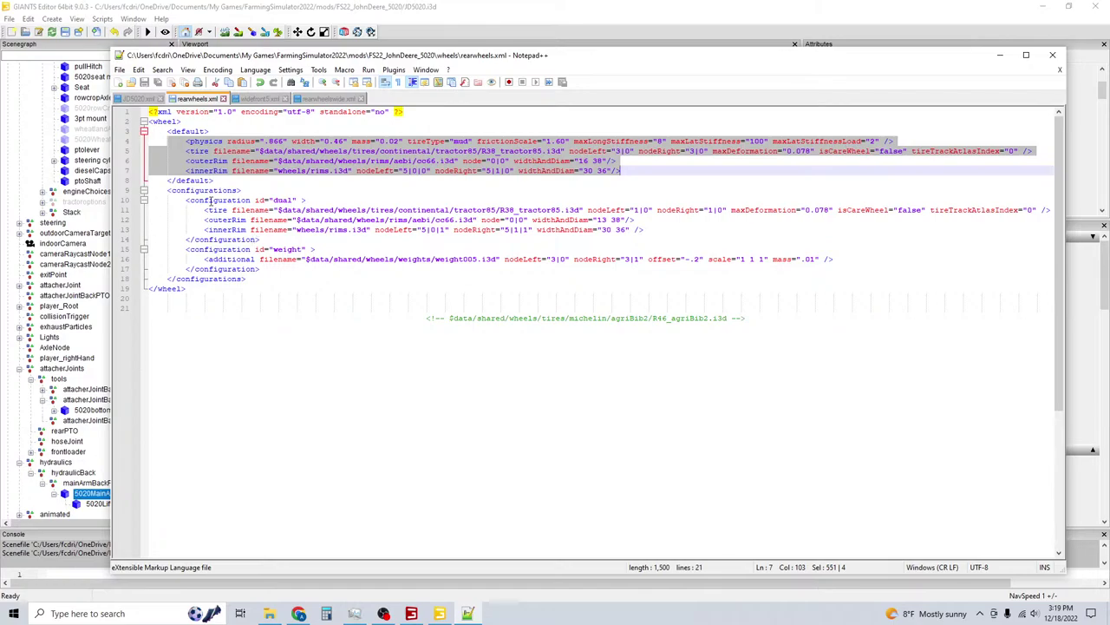
pyautogui.moveTo(184, 200); pyautogui.dragTo(715, 248)
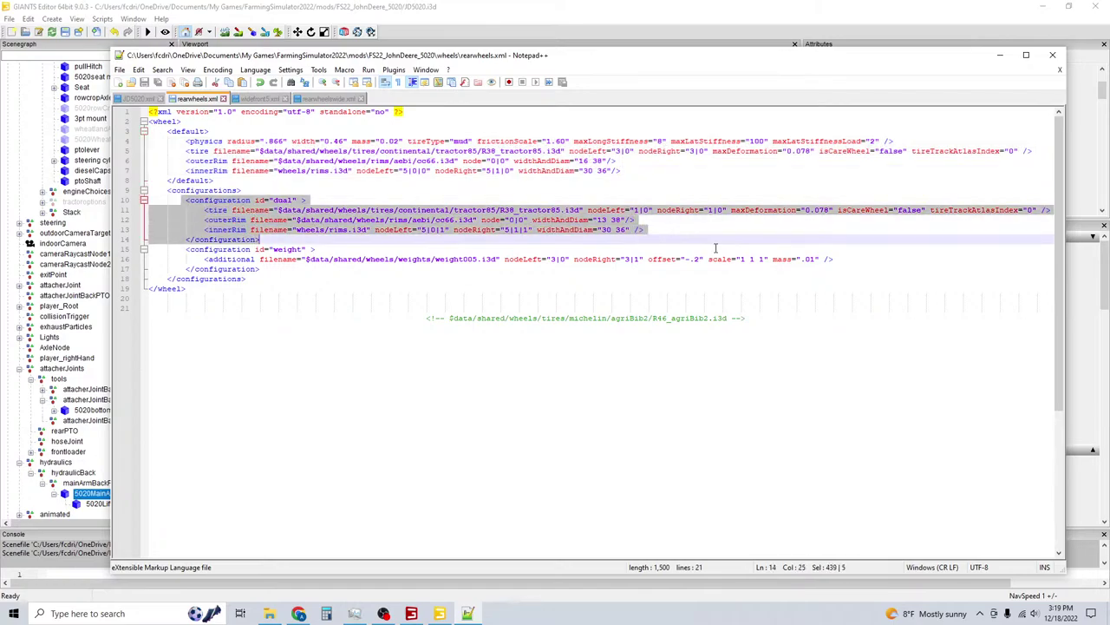
pyautogui.click(608, 220)
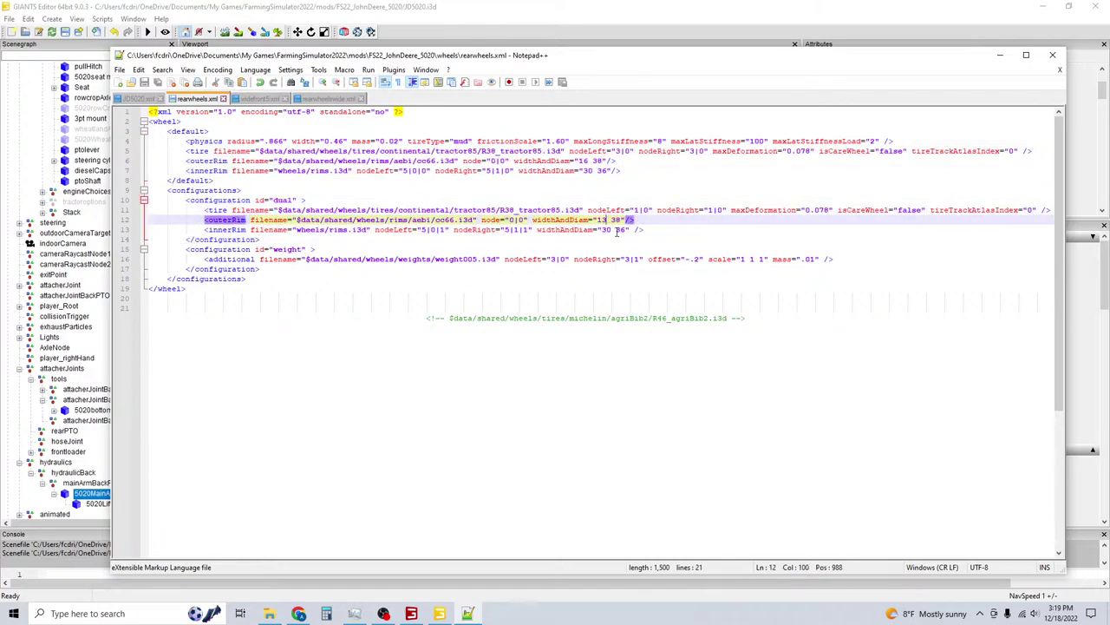
pyautogui.press('BackSpace')
pyautogui.write('6')
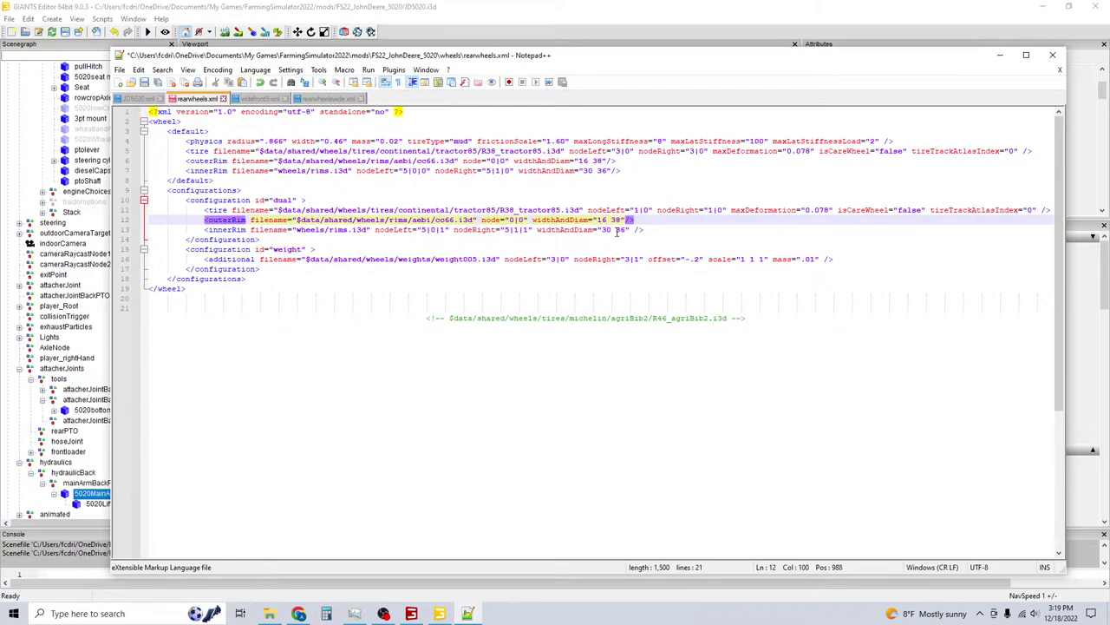
# Set the dual configuration tire's nodeLeft and nodeRight to 3|0, matching the default tire, and save rearwheels.xml.
pyautogui.moveTo(571, 153); pyautogui.dragTo(713, 154)
pyautogui.click(639, 211)
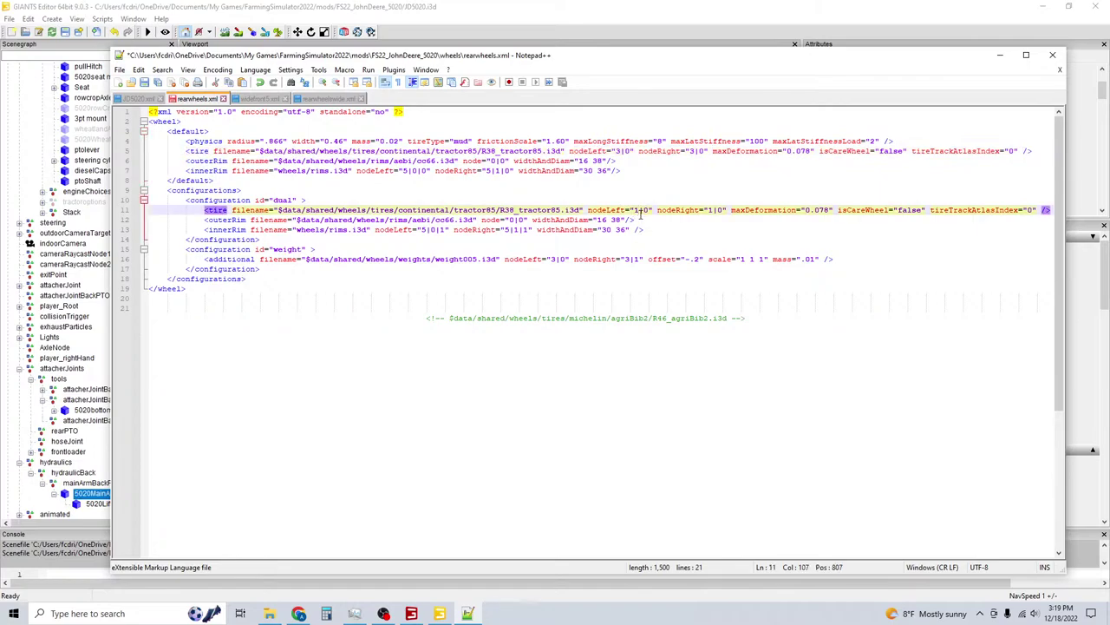
pyautogui.press('BackSpace')
pyautogui.write('3')
pyautogui.click(144, 83)
# Switch to Farming Simulator 22 and reload the tractor through the developer console.
pyautogui.click(413, 614)
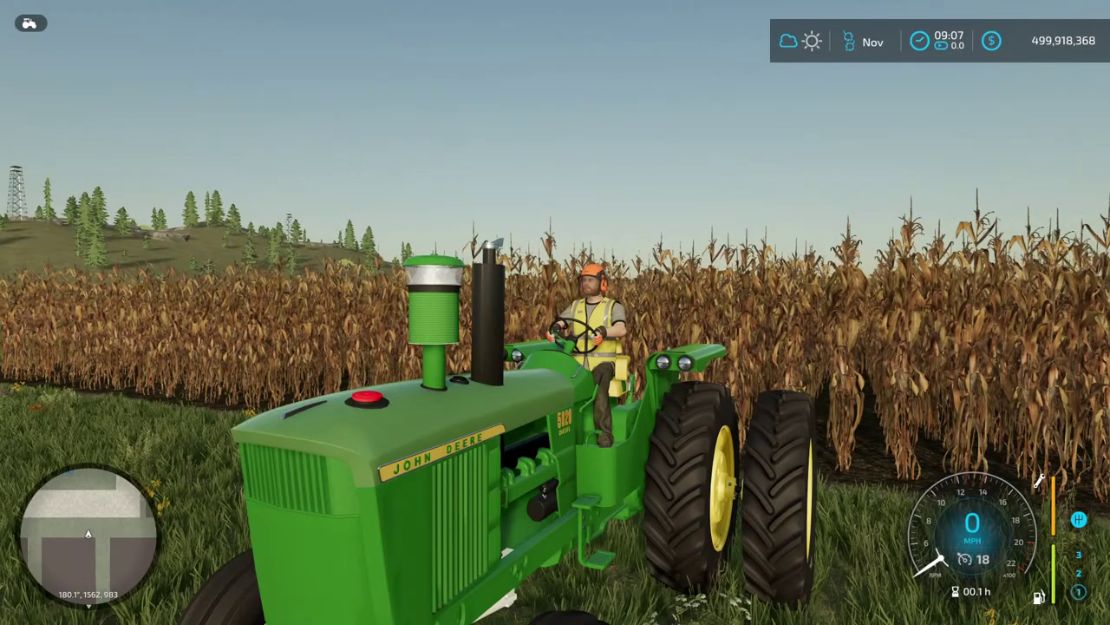
pyautogui.press('`')
pyautogui.write('gsVehicleAnalyze')
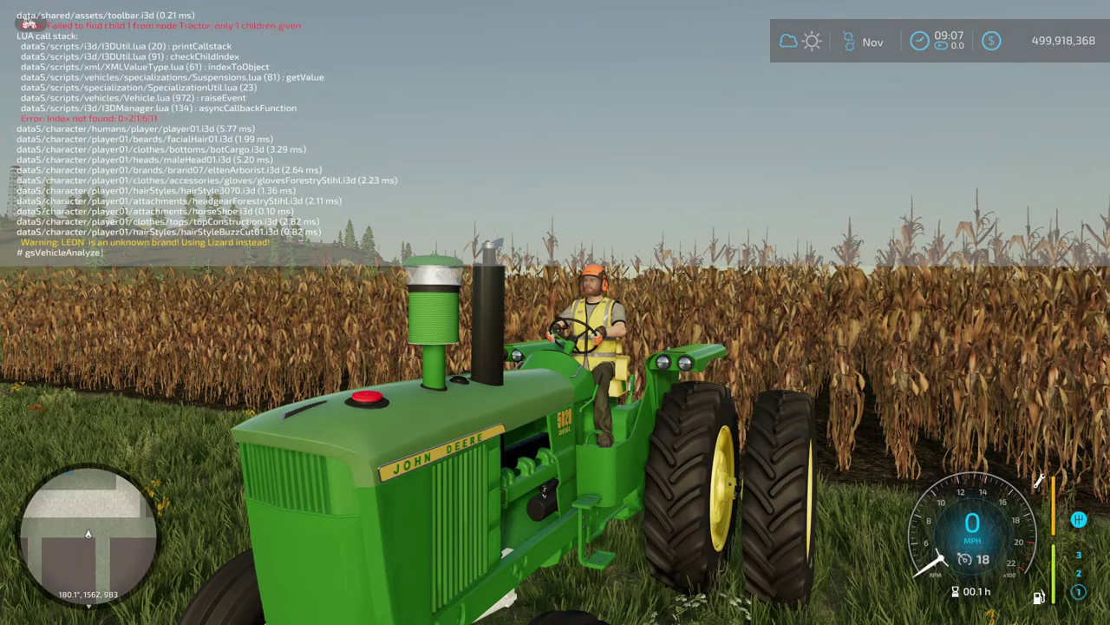
pyautogui.press('Return')
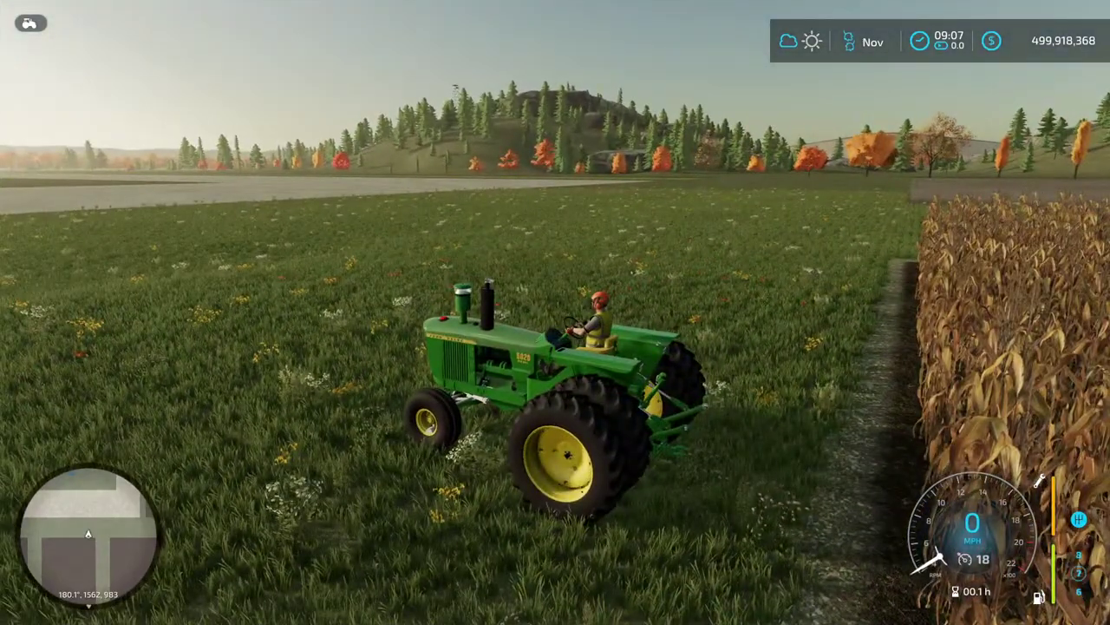
# Drive the tractor onto the pavement and walk around it to inspect the front wheels and dual rear wheels.
pyautogui.press('w')
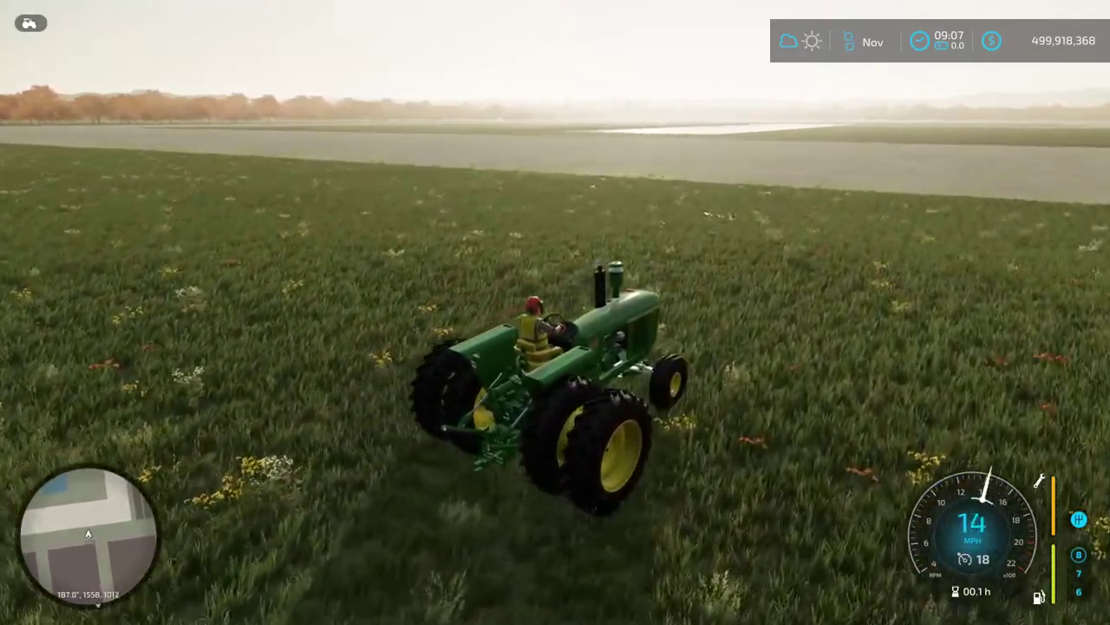
pyautogui.press('a')
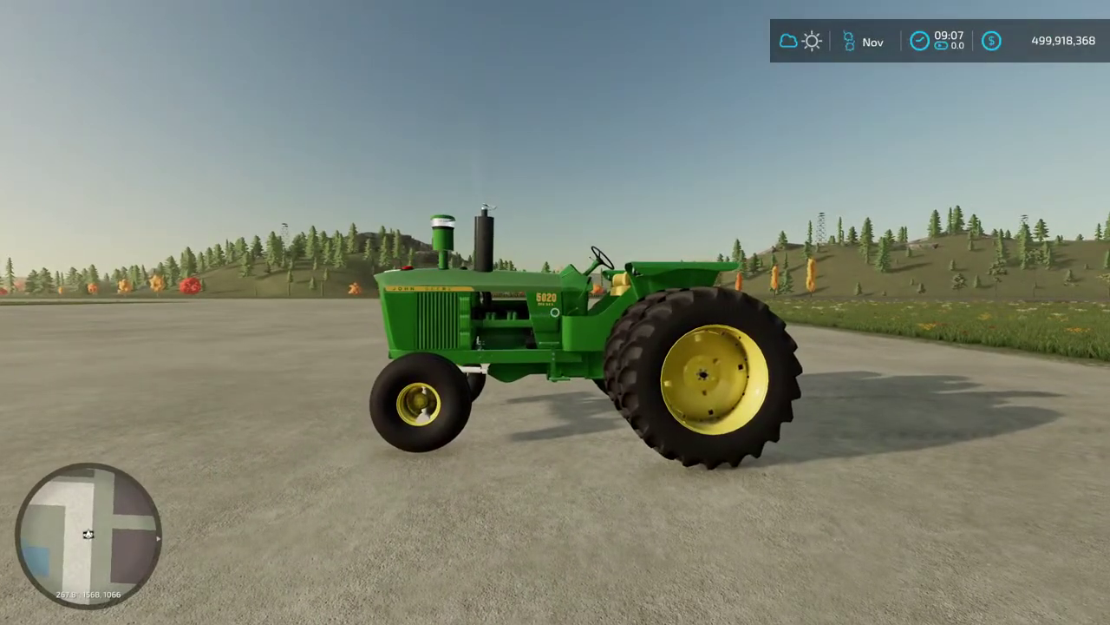
pyautogui.press('w')
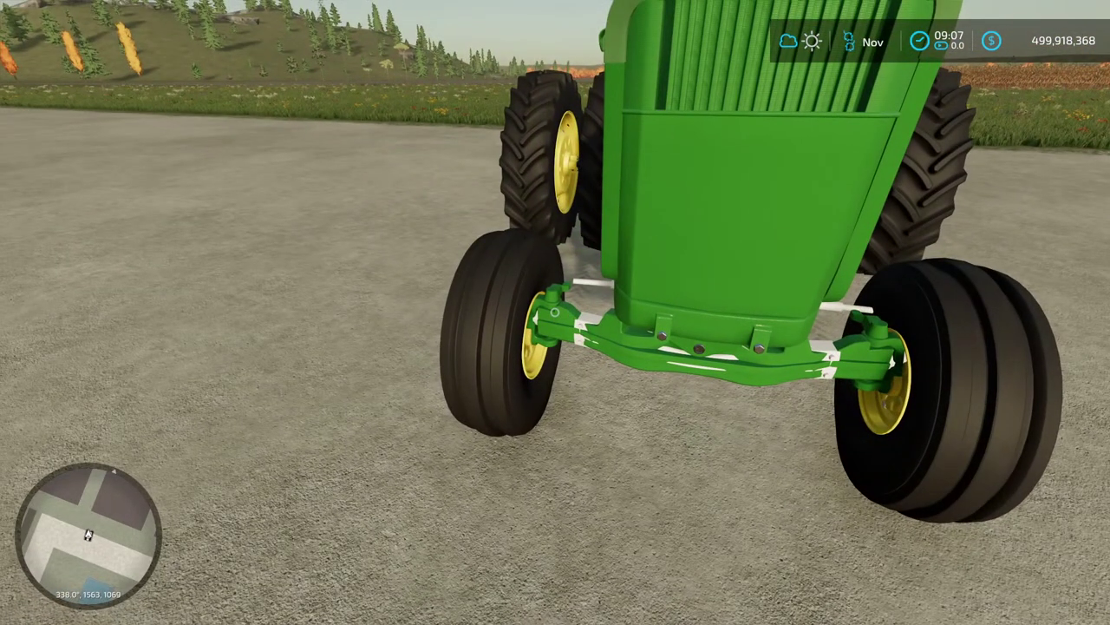
pyautogui.press('a')
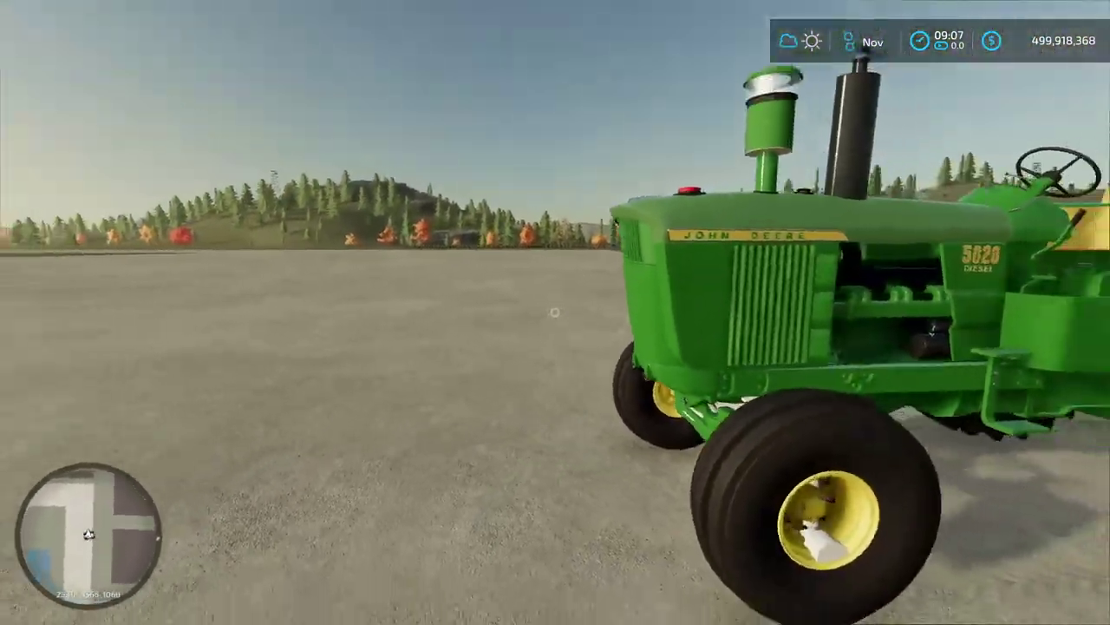
pyautogui.press('s')
pyautogui.press('s')
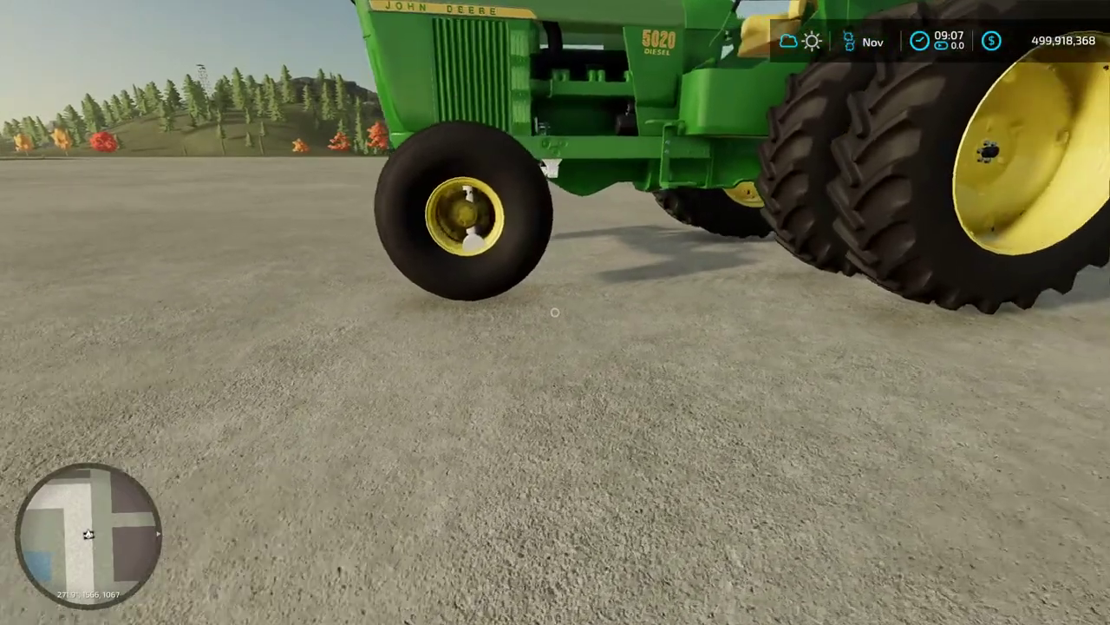
pyautogui.press('e')
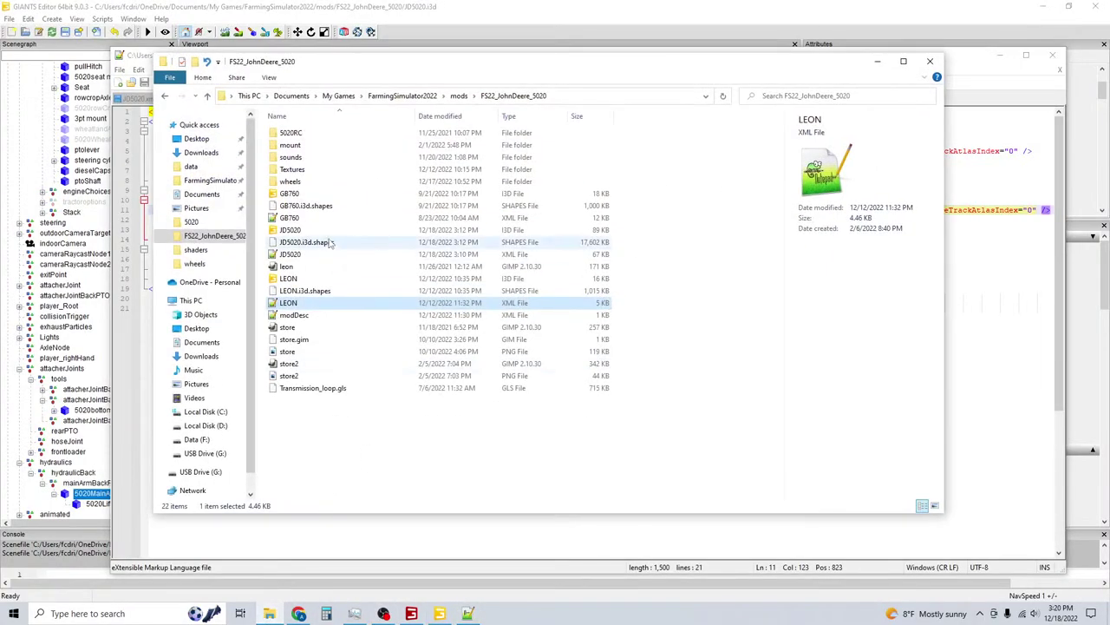
# Open widefront3.xml from the wheels folder of the FS22_JohnDeere_5020 mod.
pyautogui.click(289, 182)
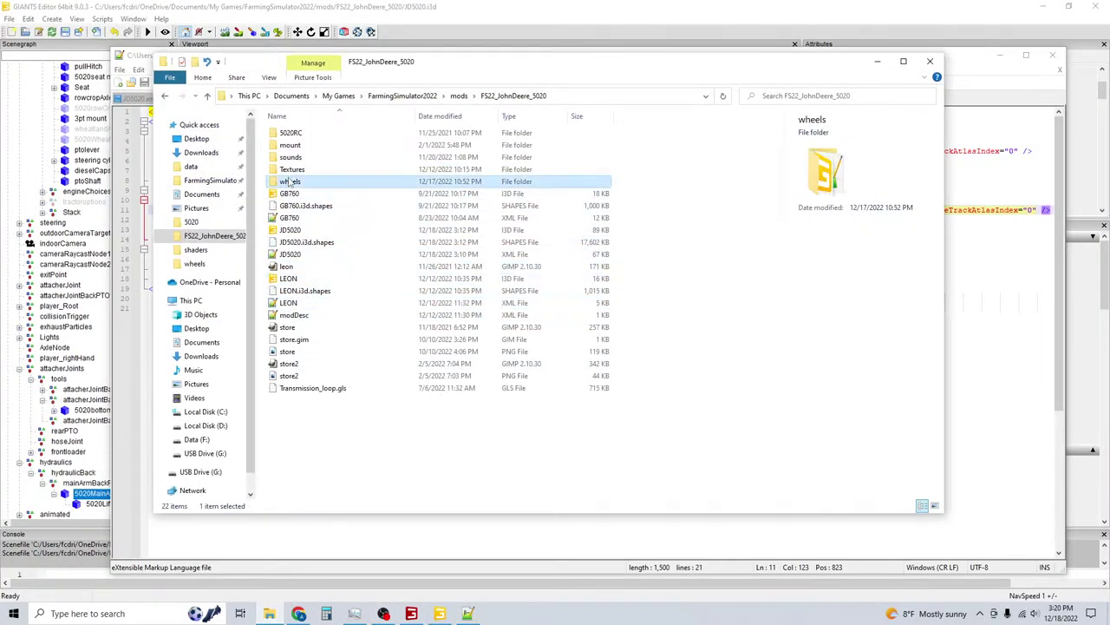
pyautogui.doubleClick(289, 181)
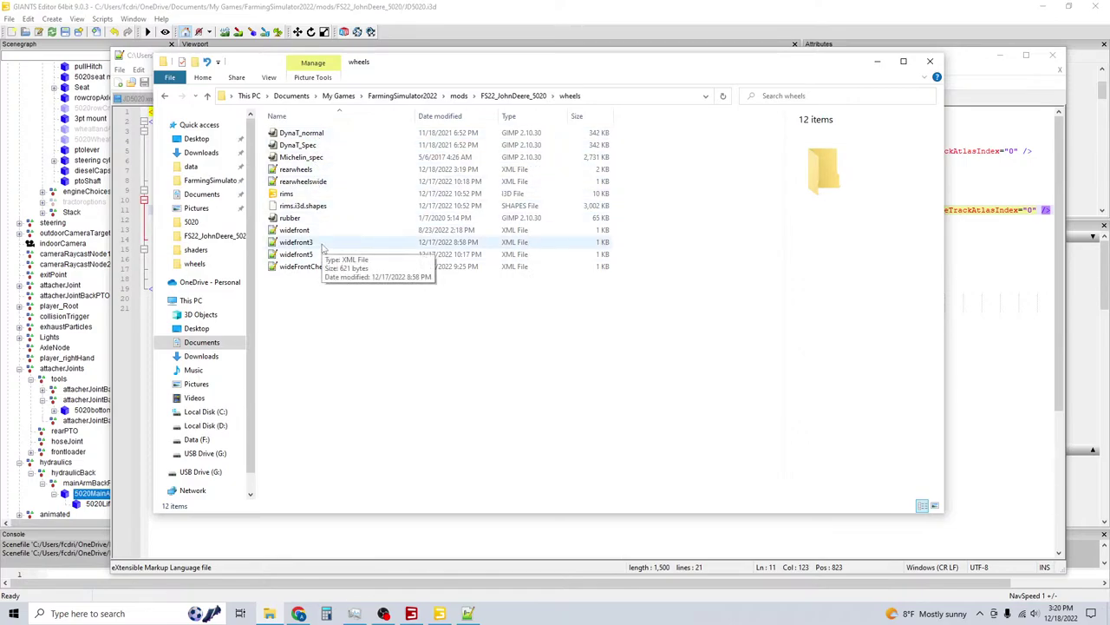
pyautogui.doubleClick(295, 242)
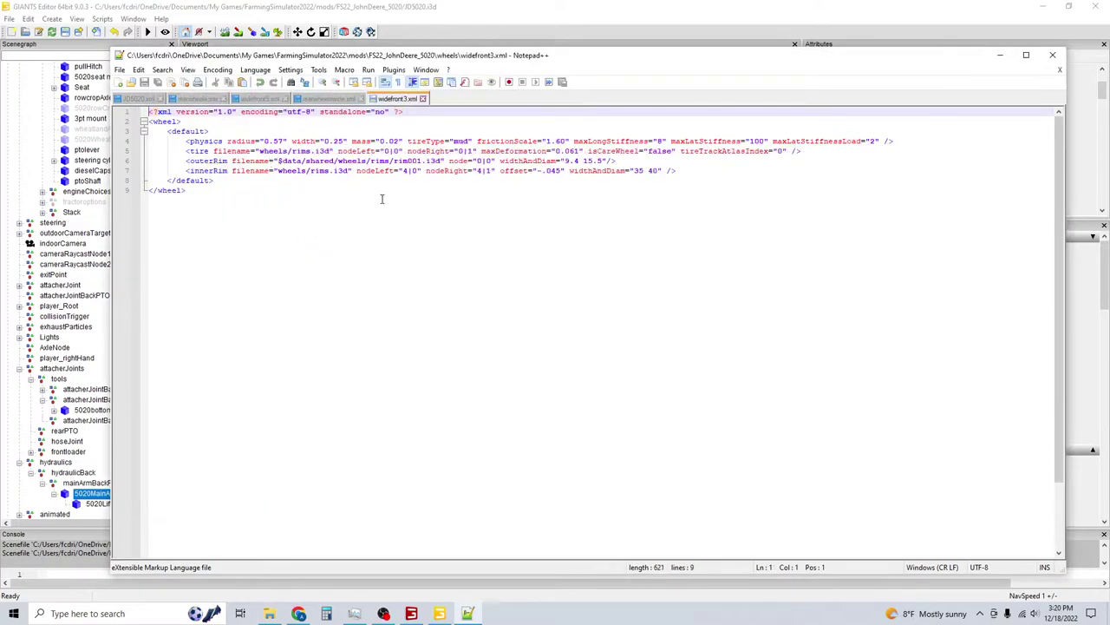
# Set the front wheel's physics radius to 0.53 in widefront3.xml and save the file.
pyautogui.click(284, 141)
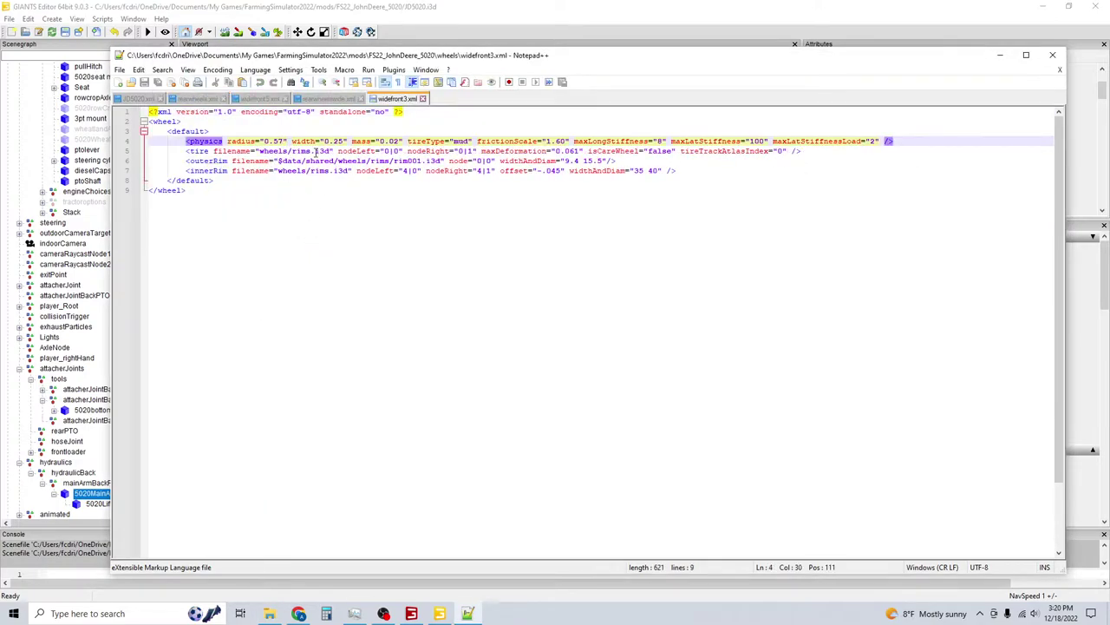
pyautogui.press('BackSpace')
pyautogui.write('3')
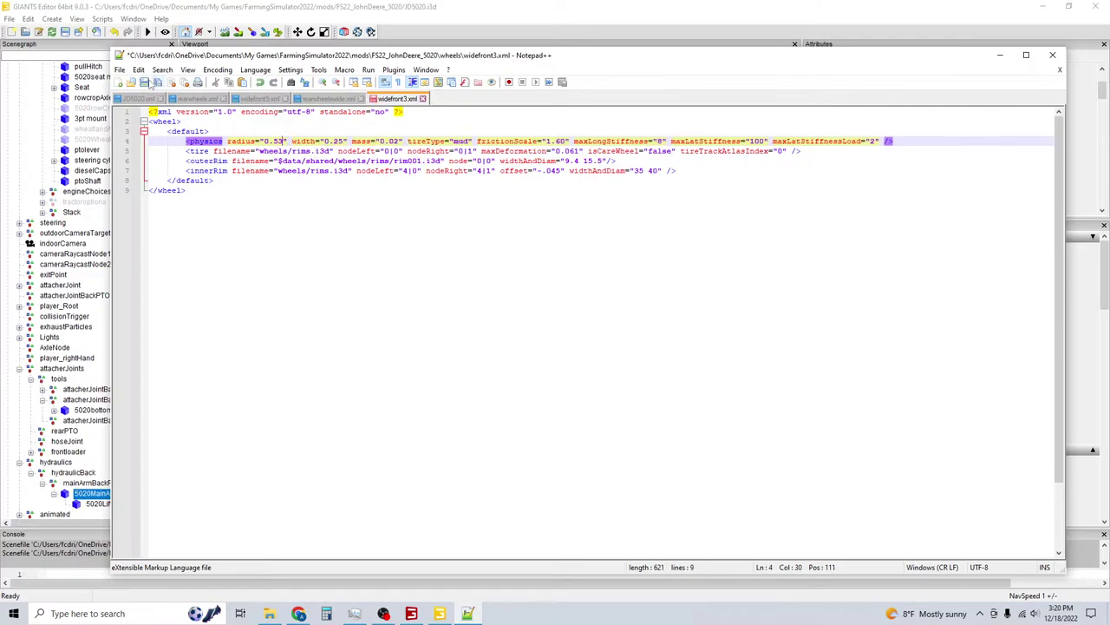
pyautogui.click(146, 83)
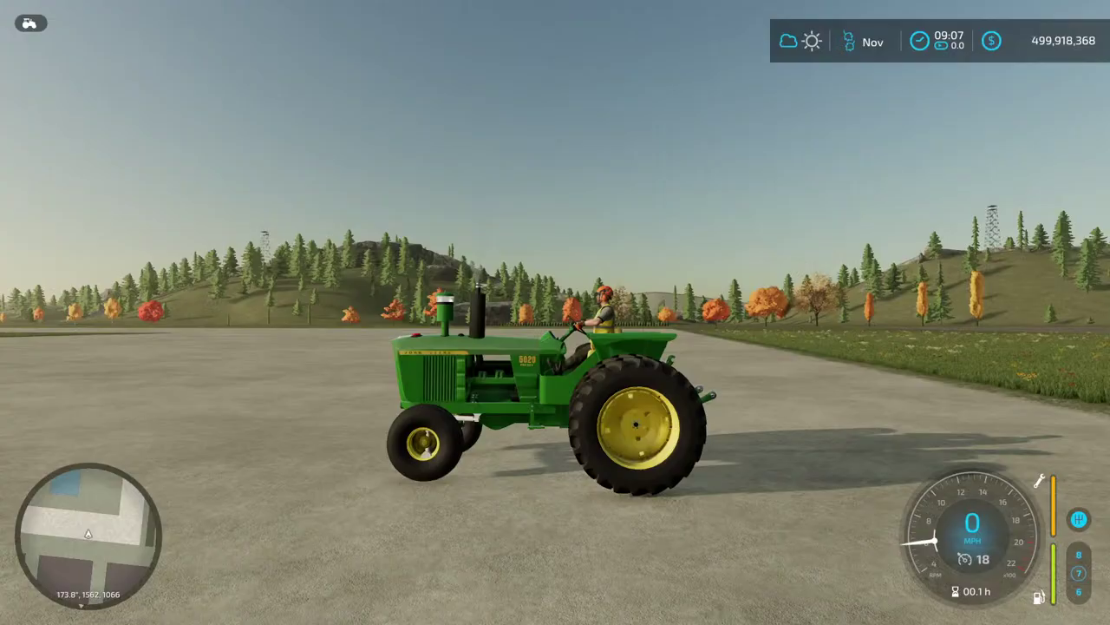
# Reload the 5020 from the Farming Simulator 22 console to test the front wheel radius.
pyautogui.press('`')
pyautogui.press('`')
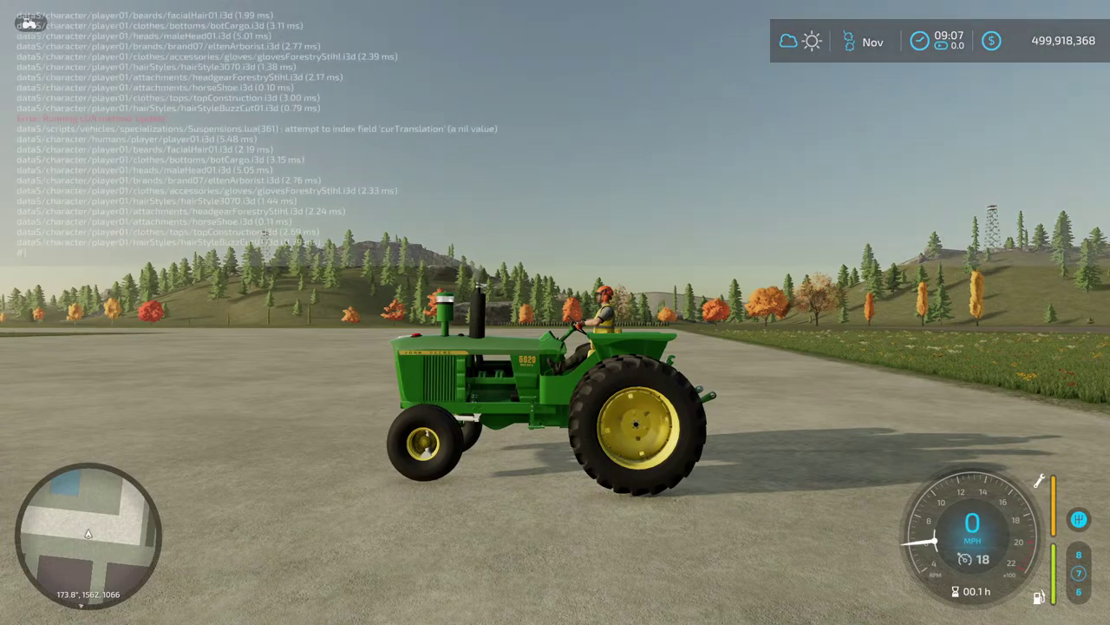
pyautogui.write('gsVehicleDebug')
pyautogui.press('Return')
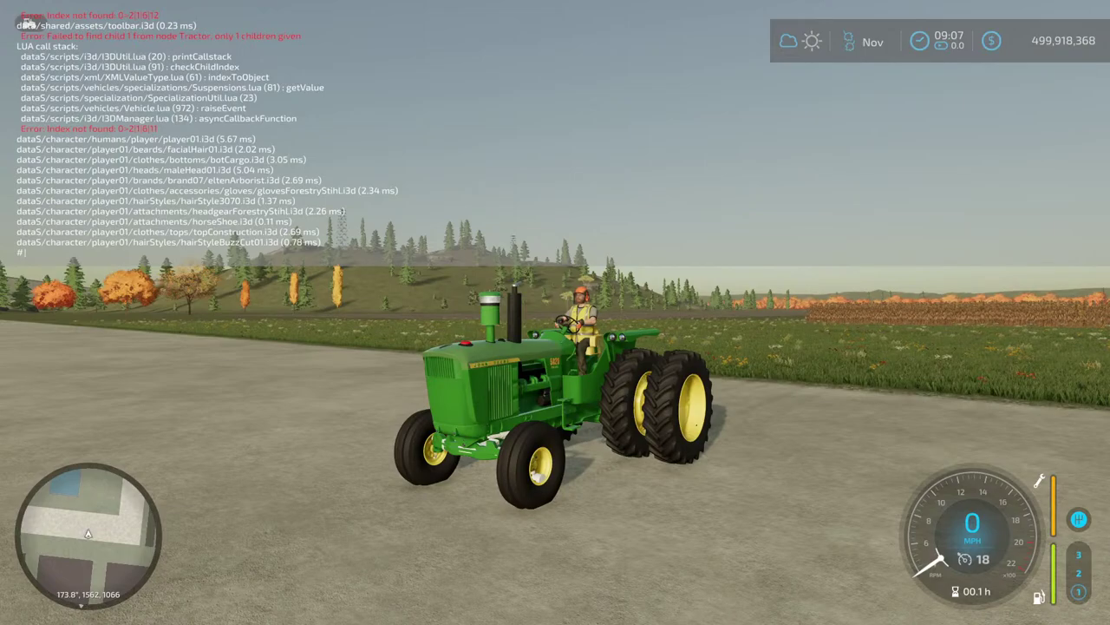
# In widefront3.xml, set the physics radius to 0.545, save the file and switch back to Farming Simulator 22.
pyautogui.hotkey('alt', 'Tab')
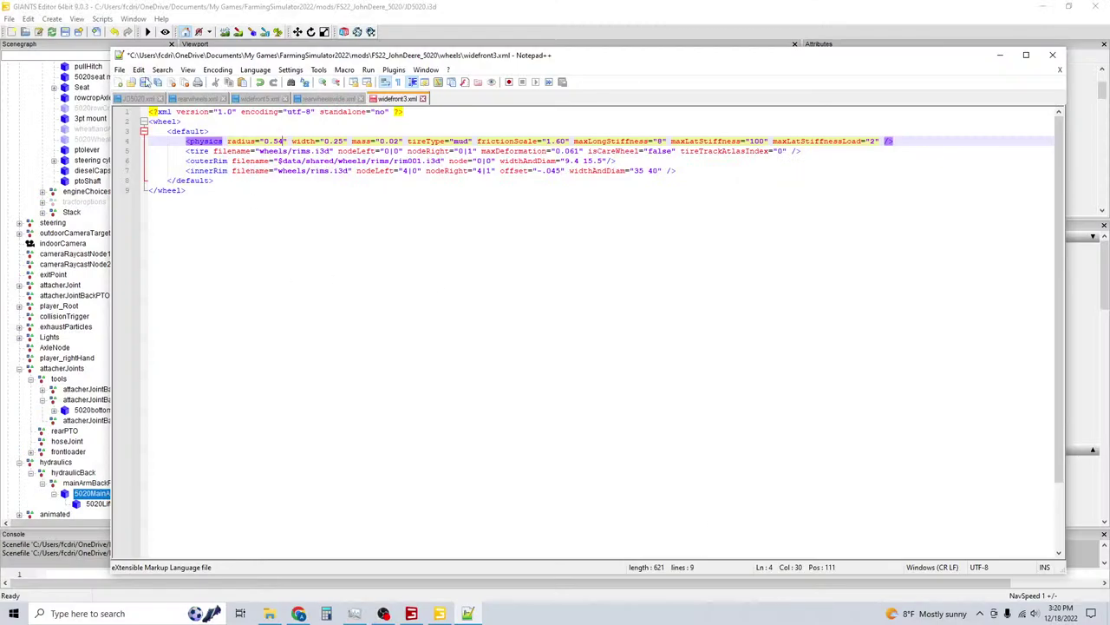
pyautogui.write('5')
pyautogui.click(145, 83)
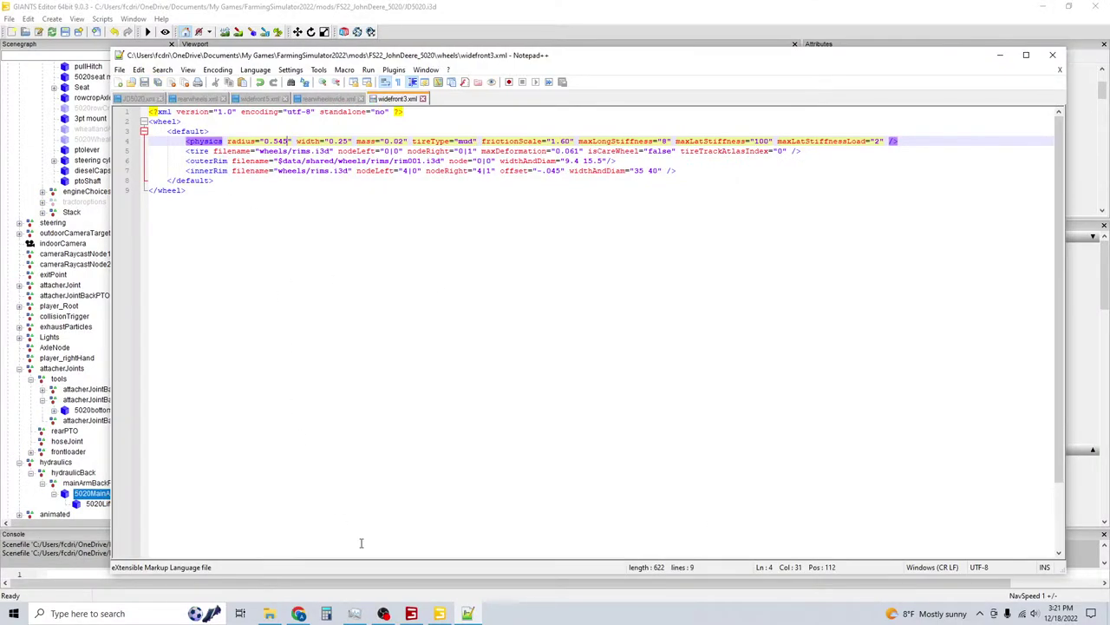
pyautogui.hotkey('alt', 'Tab')
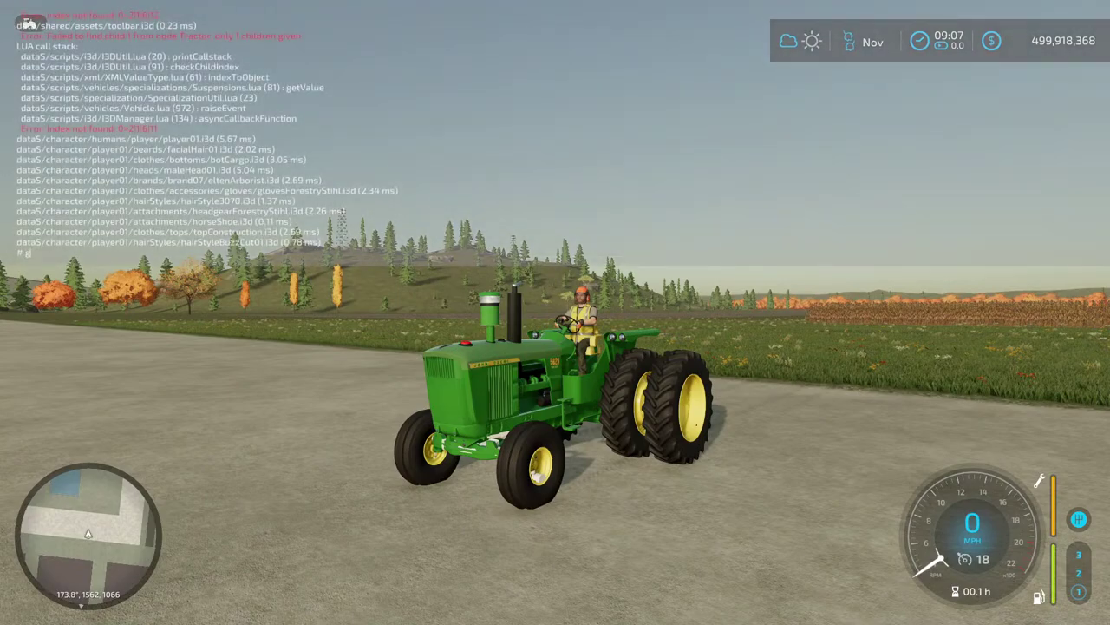
# Reload the tractor with the gsVehicleReload console command, close the console and leave the tractor to inspect its front wheels.
pyautogui.write('ehicleReload')
pyautogui.press('Return')
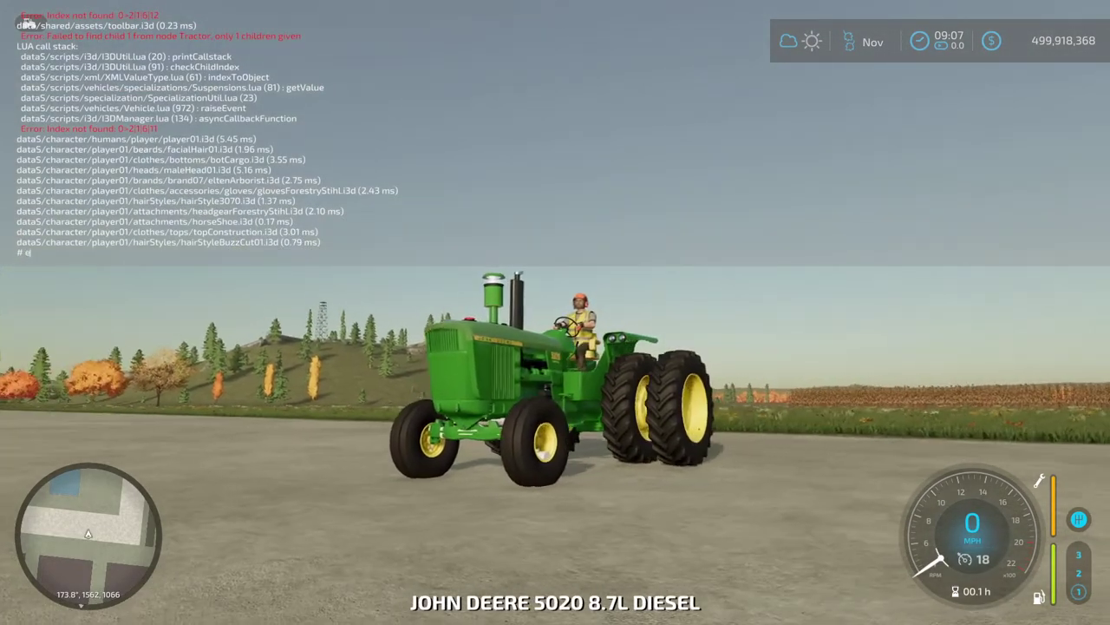
pyautogui.write('es')
pyautogui.press('`')
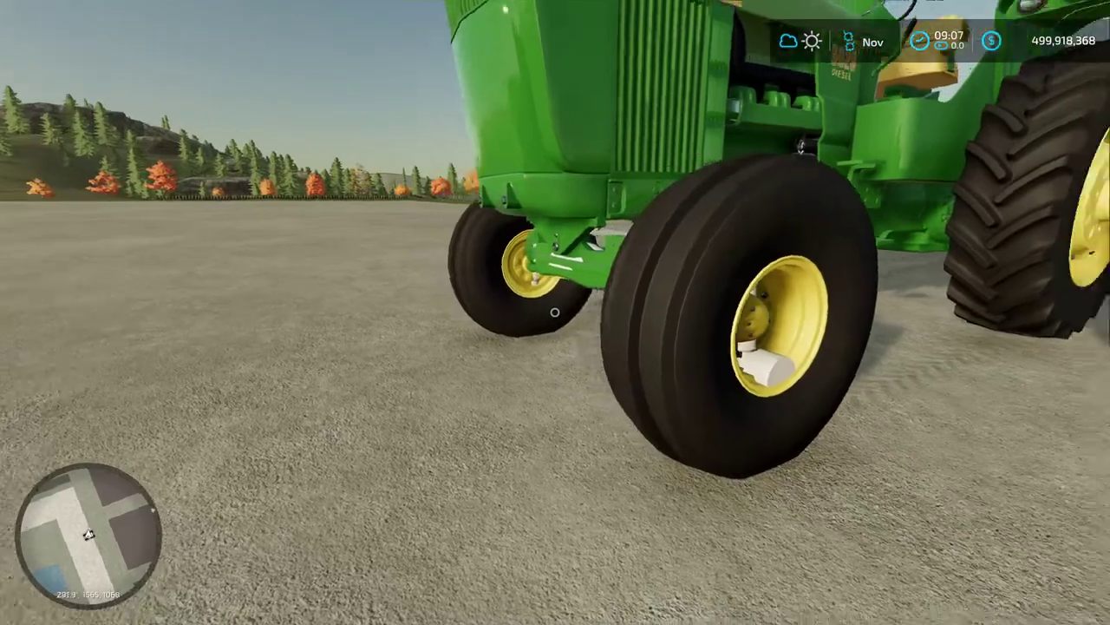
pyautogui.press('e')
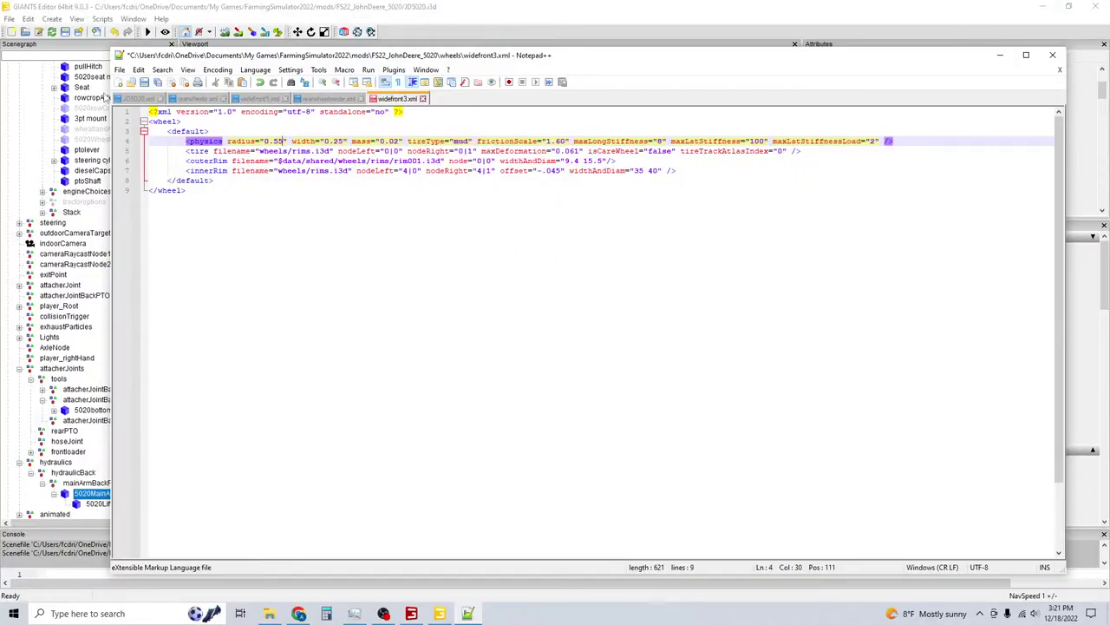
# Save the edited widefront3.xml in Notepad++, switch to Farming Simulator 22 and reload the tractor from the developer console.
pyautogui.click(145, 82)
pyautogui.click(442, 612)
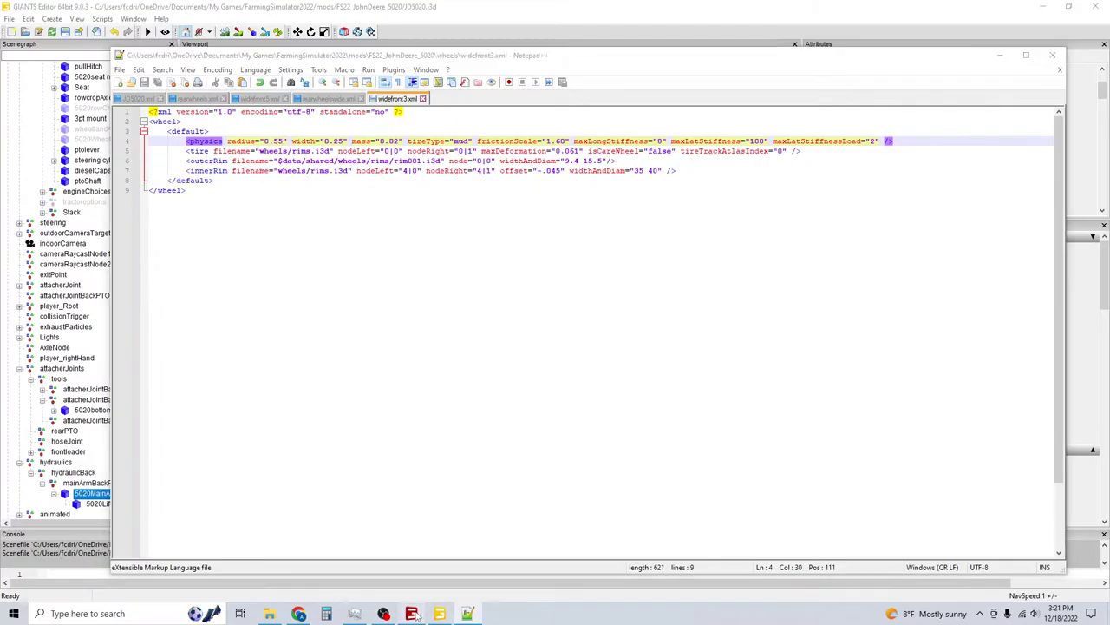
pyautogui.write('VehicleDebug')
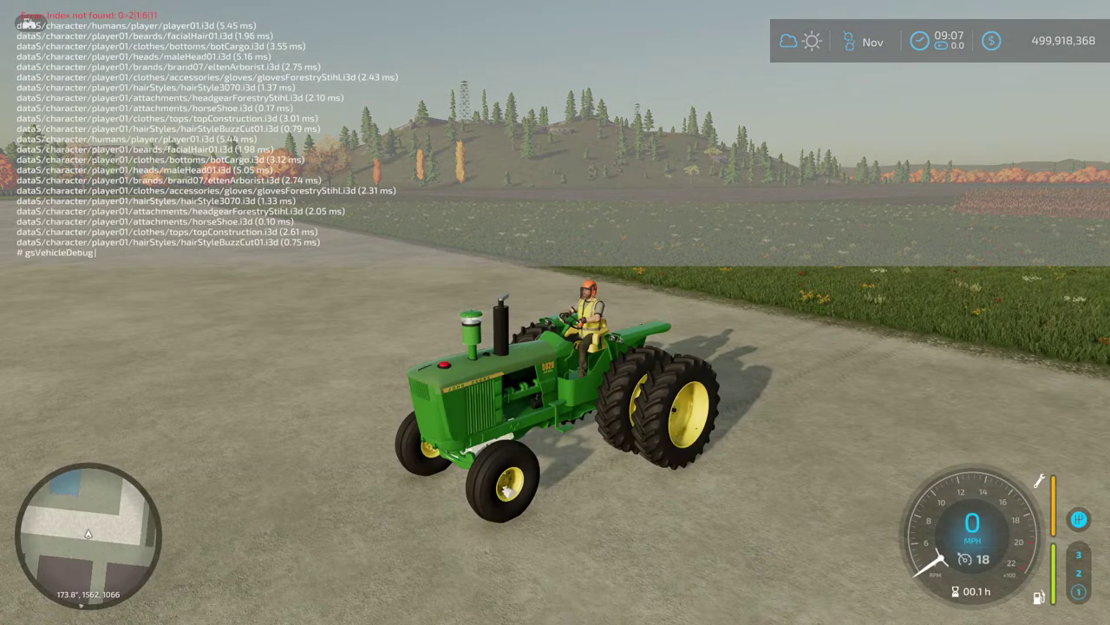
pyautogui.press('Return')
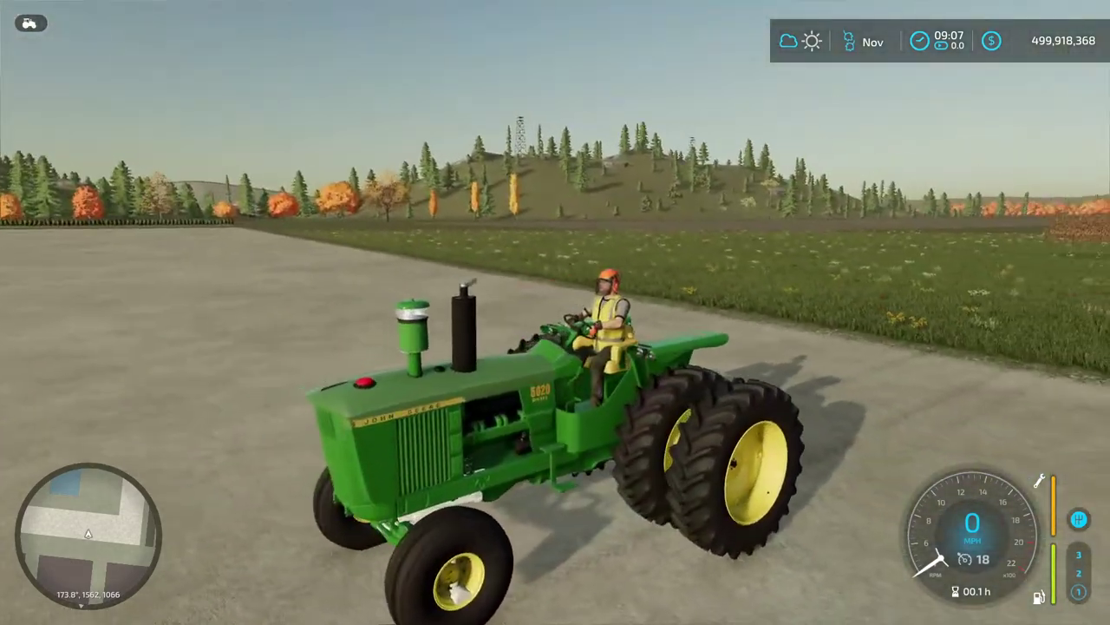
# Switch to the 5020 tractor hitched to the Demco grain cart, reload it from the developer console and close the console.
pyautogui.press('Tab')
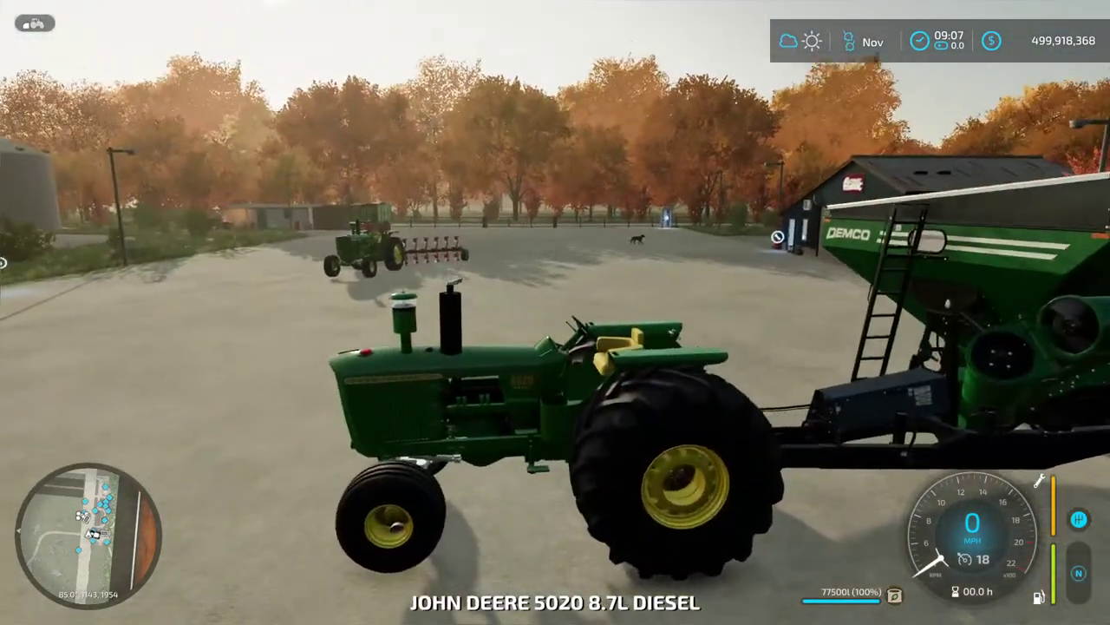
pyautogui.press('`')
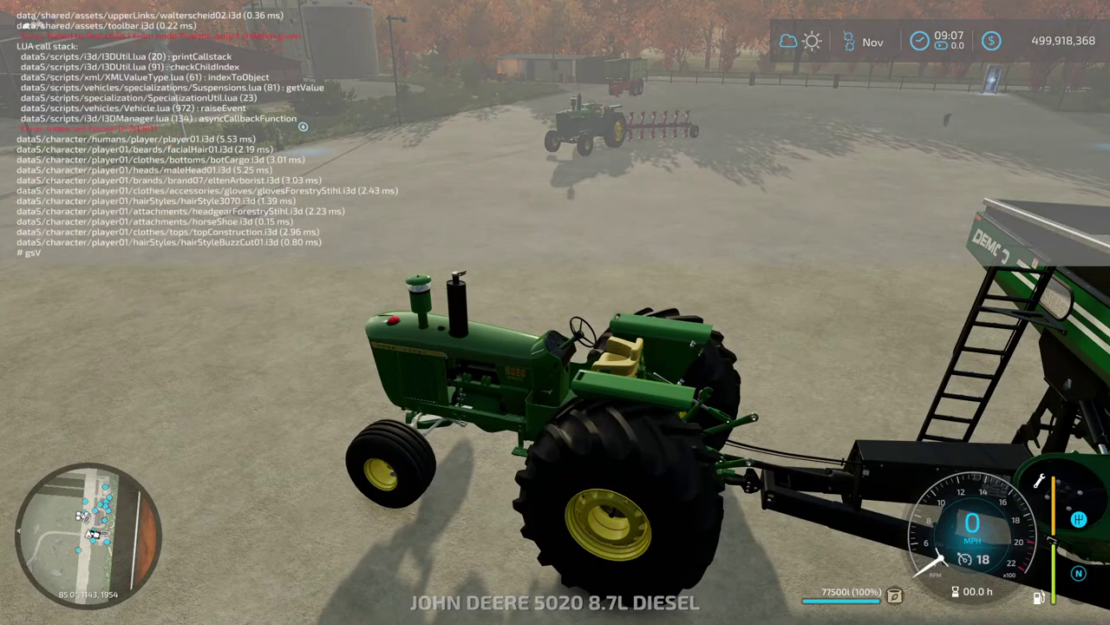
pyautogui.press('Return')
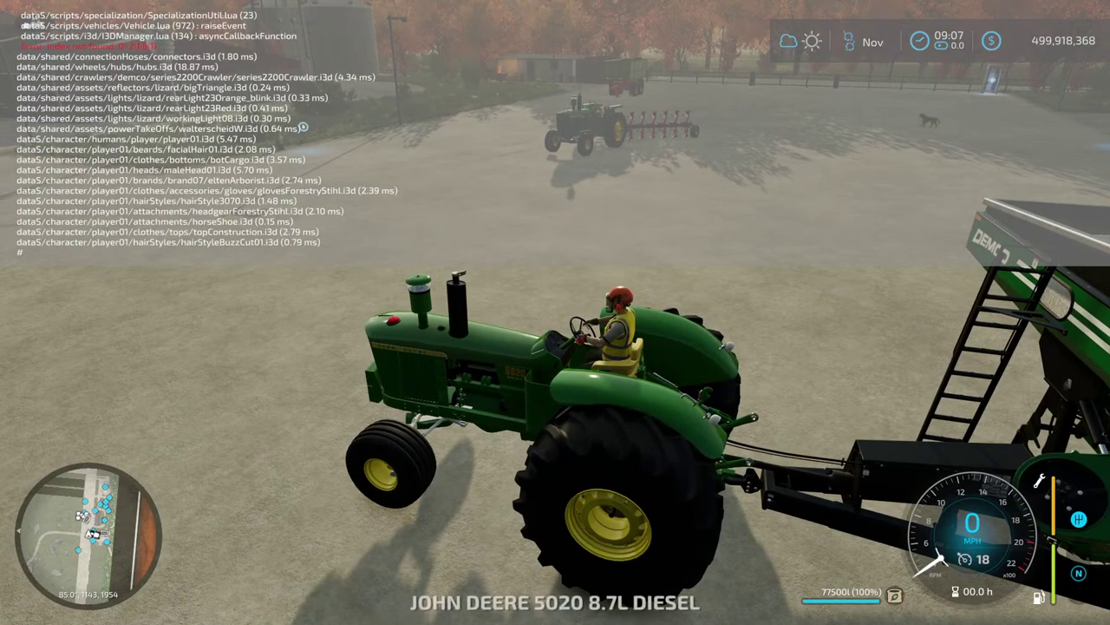
pyautogui.press('`')
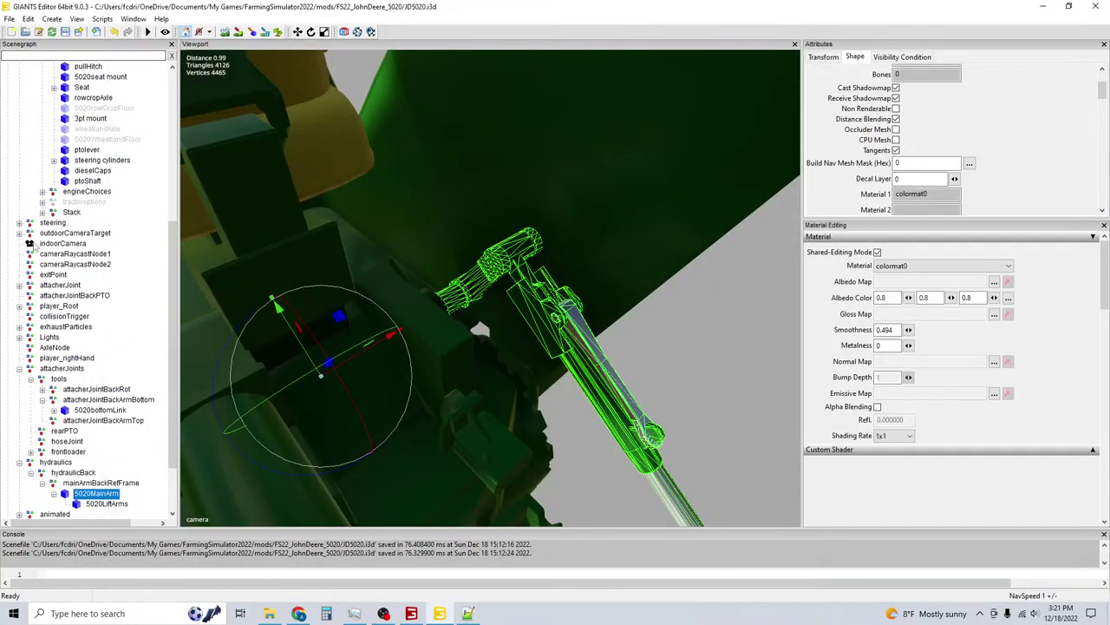
# Find the 50208v71.006 engine node under engineChoices in GIANTS Editor and view its transform attributes and index path.
pyautogui.scroll(1, 66, 266)
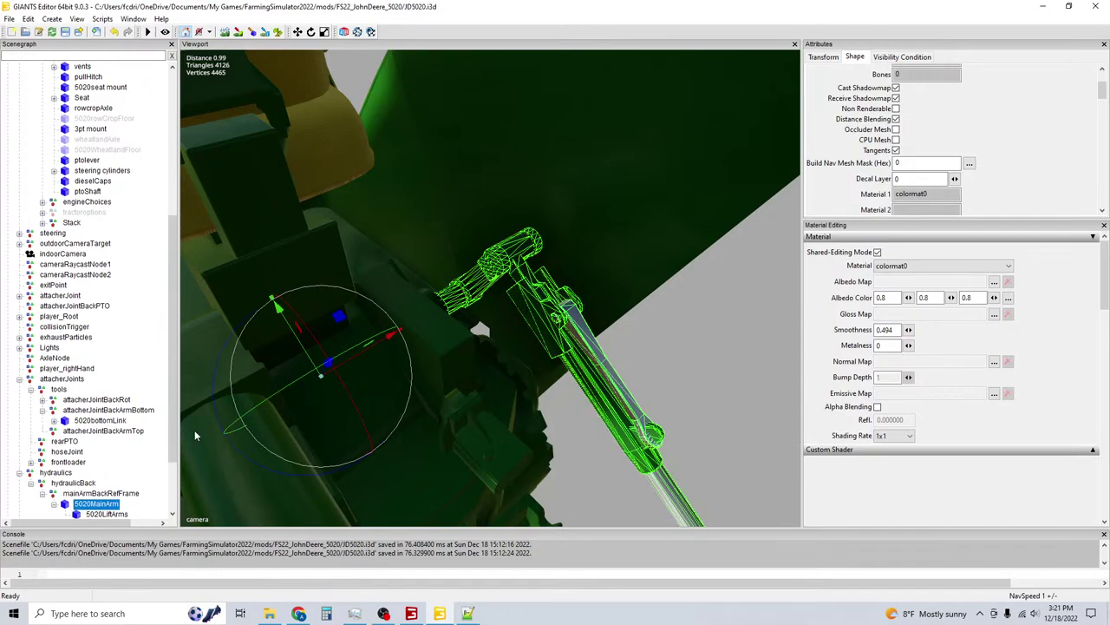
pyautogui.scroll(10, 98, 323)
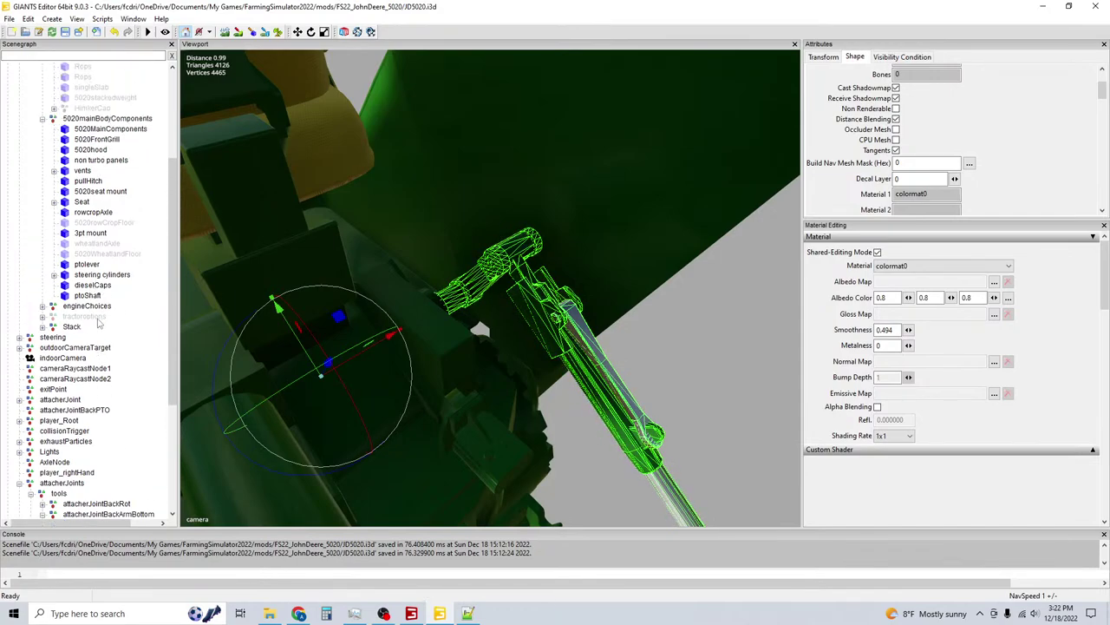
pyautogui.scroll(2, 98, 323)
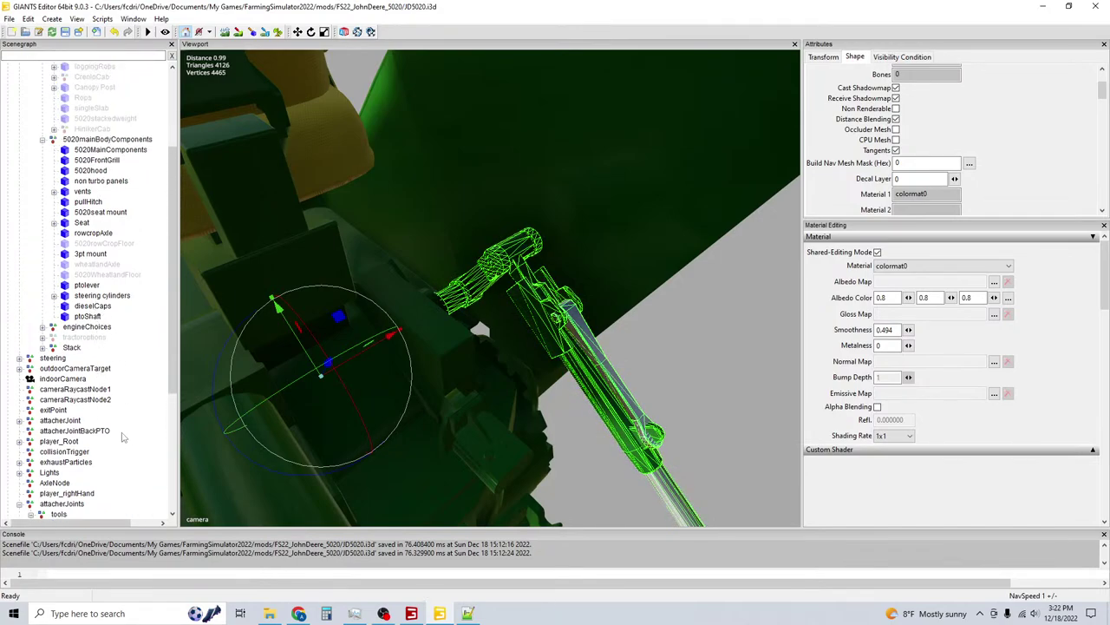
pyautogui.click(42, 327)
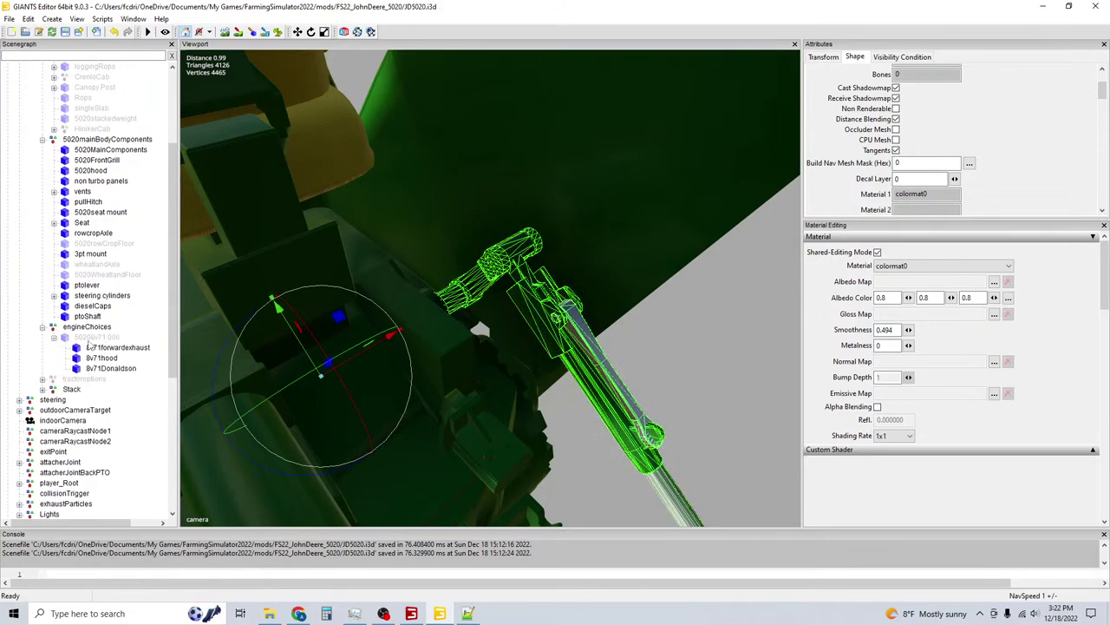
pyautogui.click(94, 337)
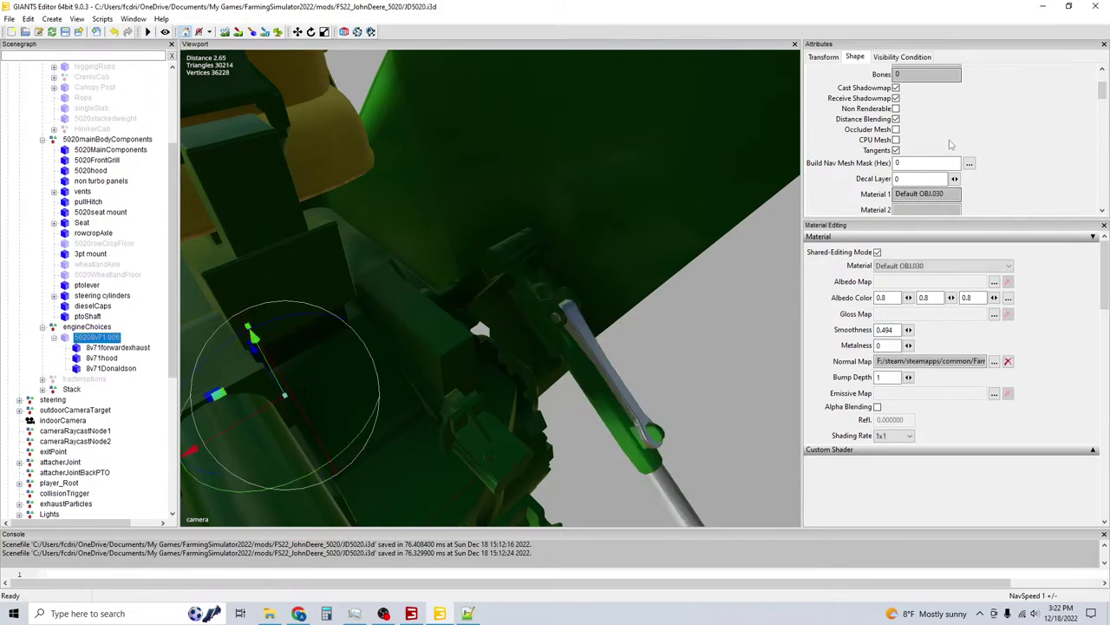
pyautogui.scroll(2, 950, 145)
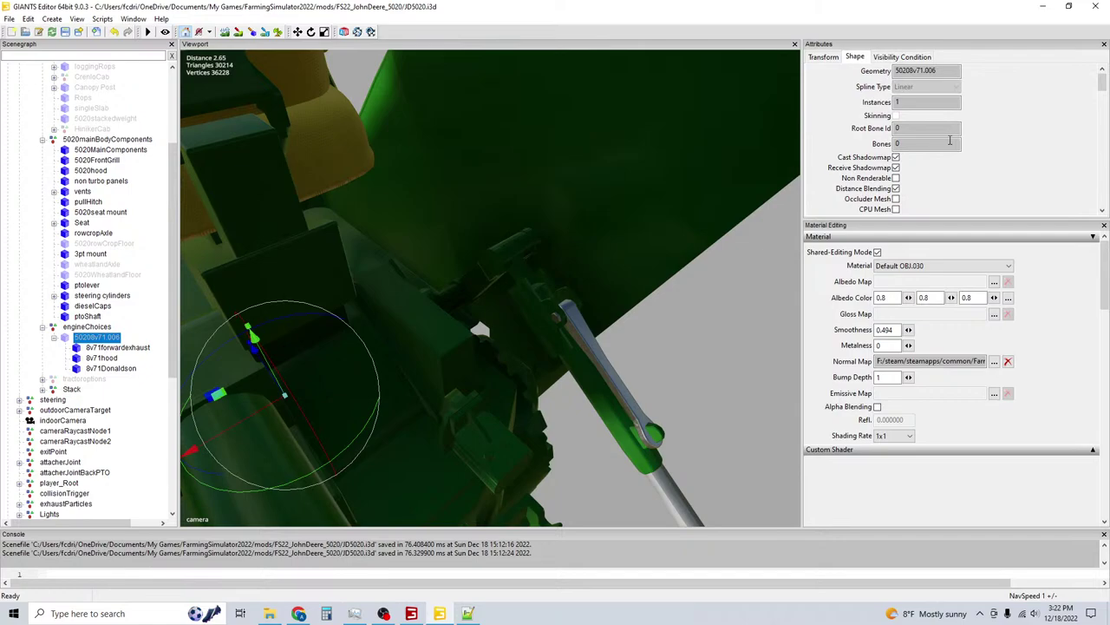
pyautogui.click(823, 58)
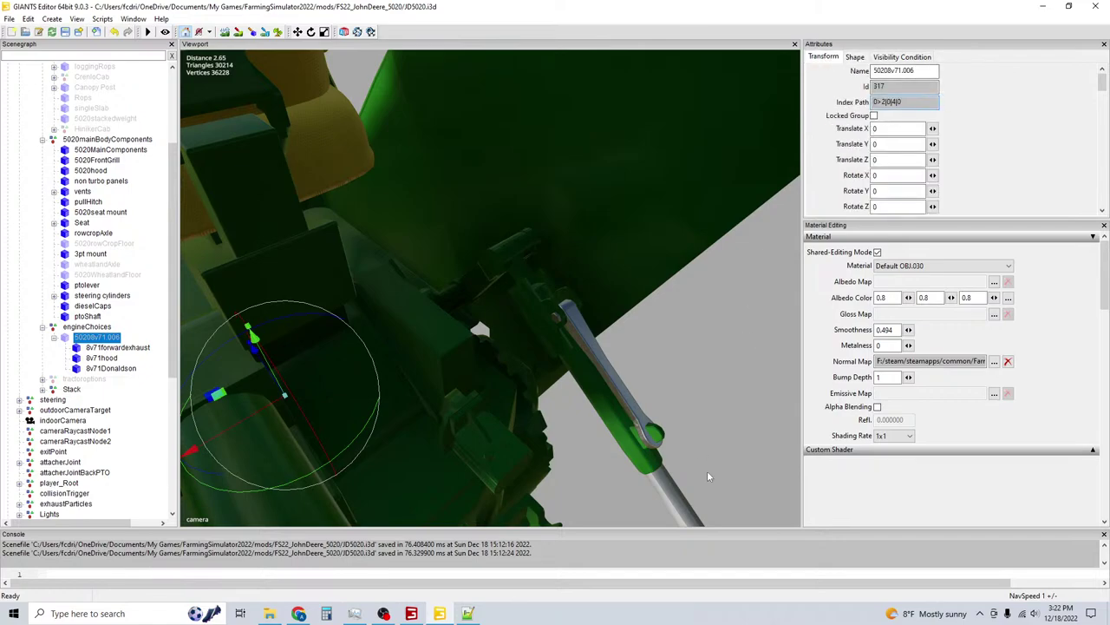
# Switch to Notepad++ and look through the 3Rib and 4Rib wheel configurations in JD5020.xml.
pyautogui.click(468, 614)
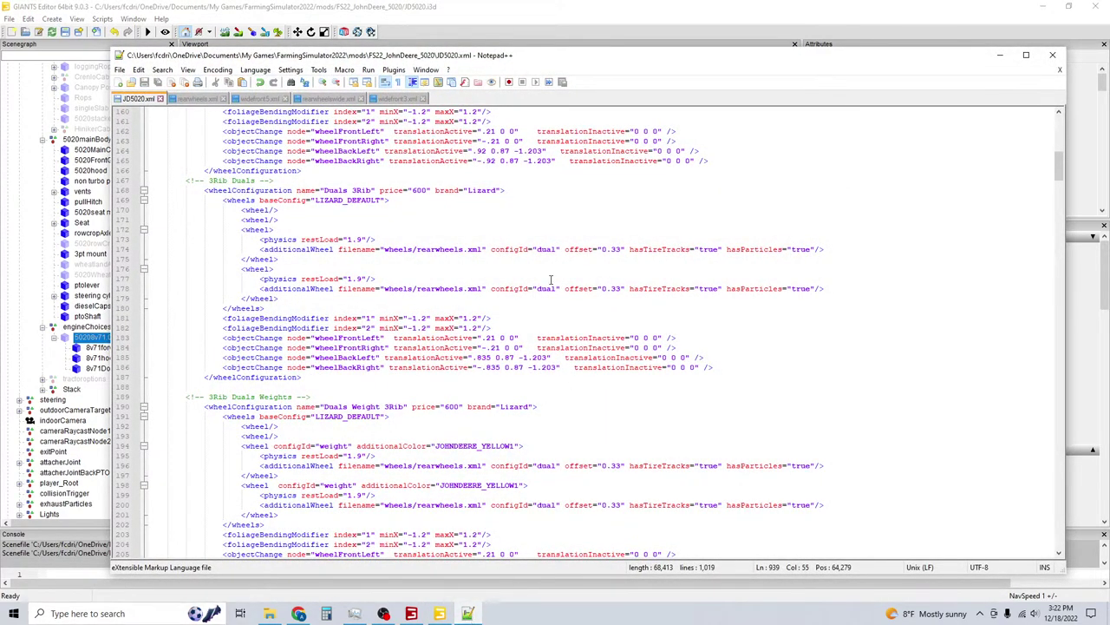
pyautogui.scroll(-20, 437, 326)
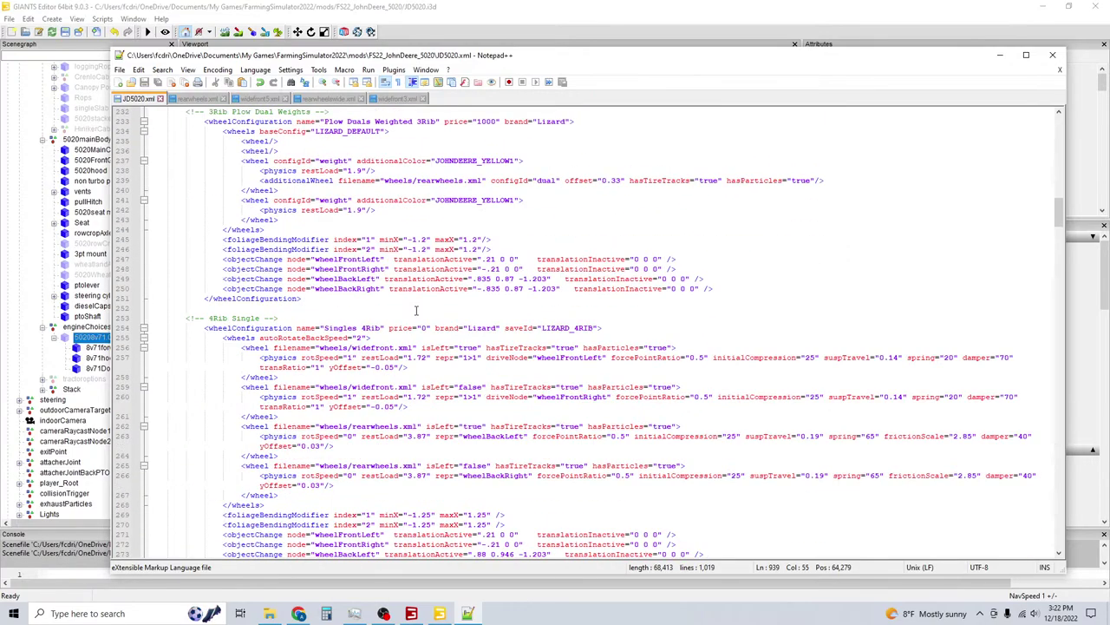
pyautogui.scroll(-8, 416, 309)
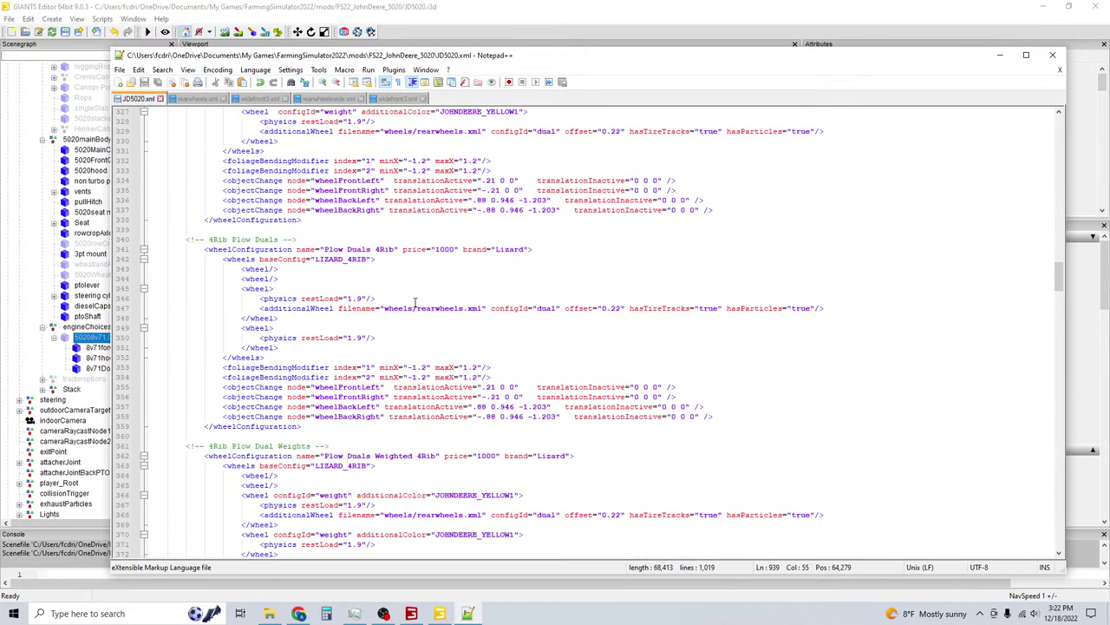
# Open the 5020 81L XML file from the FS22_JohnDeere_5020 mod's sounds folder and view its engine sound entries.
pyautogui.click(269, 613)
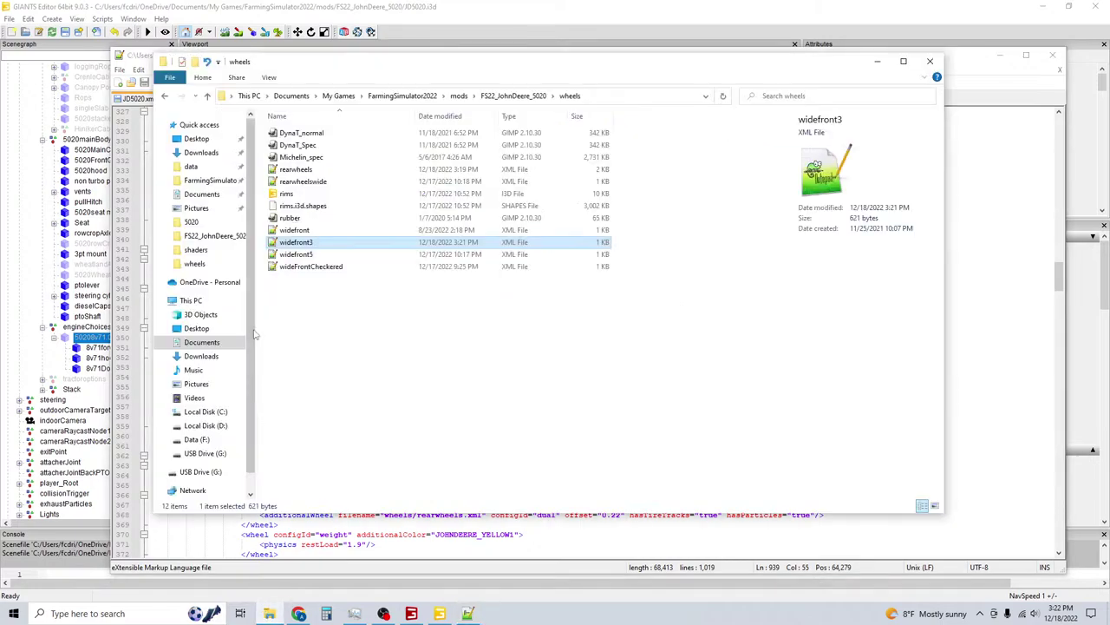
pyautogui.click(207, 96)
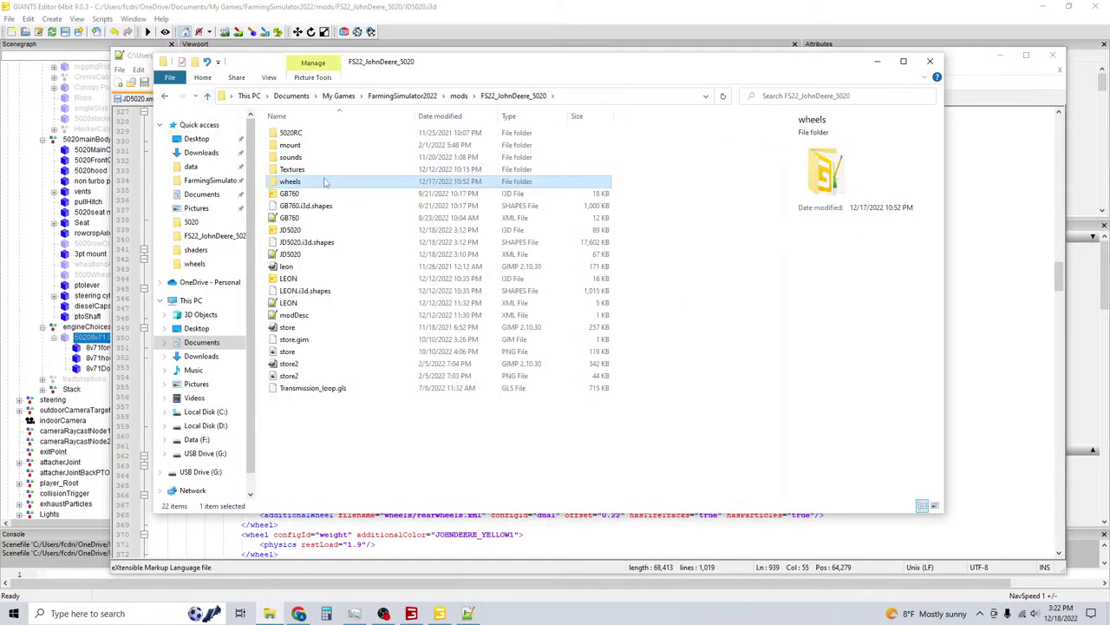
pyautogui.doubleClick(319, 157)
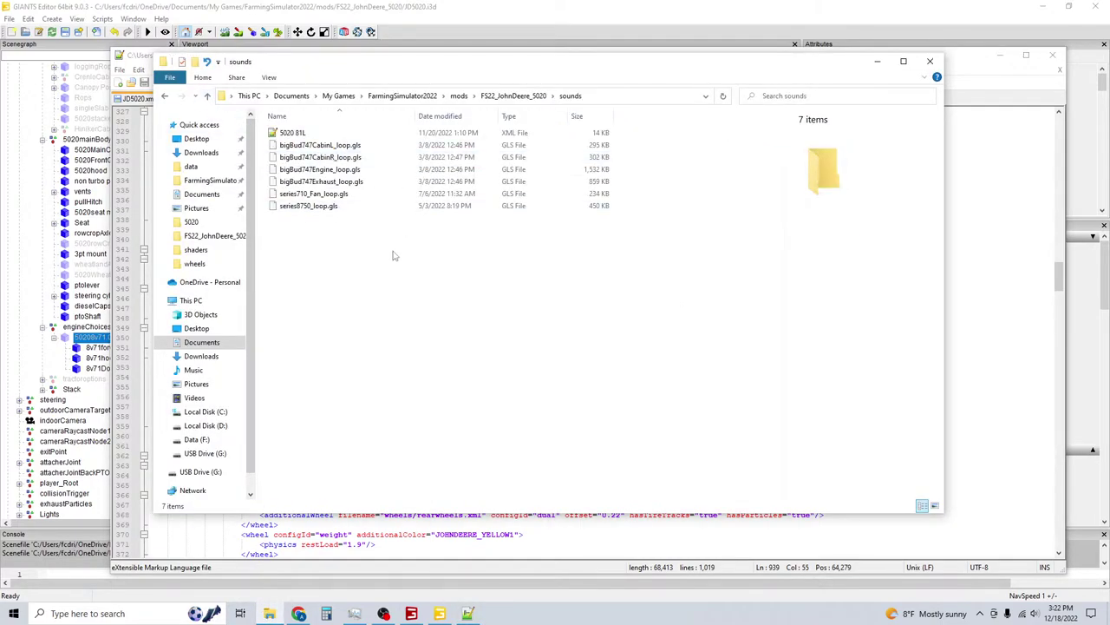
pyautogui.doubleClick(292, 132)
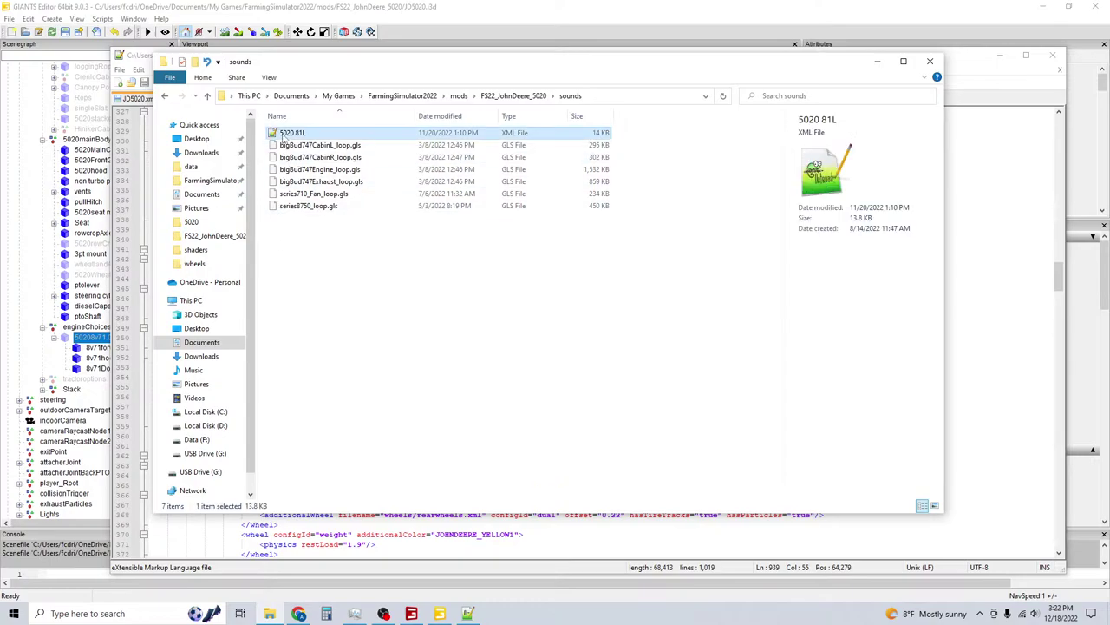
pyautogui.scroll(-10, 407, 355)
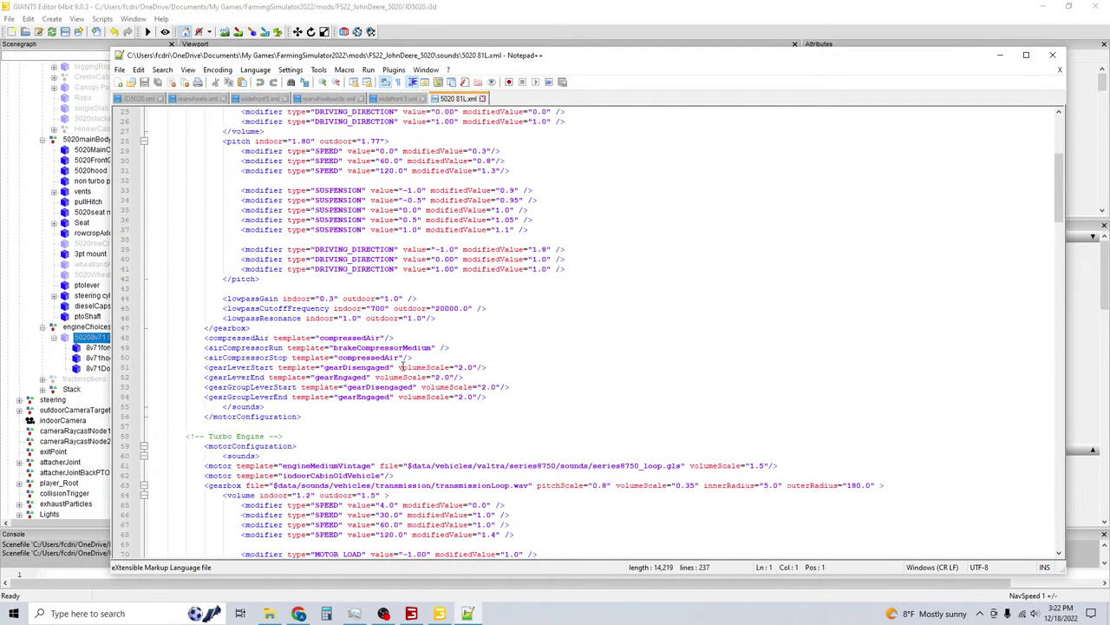
# Fold the sound file down to its Stock Engine, Turbo Engine, 8.1 and 8v71 motor configurations, leaving only the 8.1 one expanded.
pyautogui.hotkey('alt', '0')
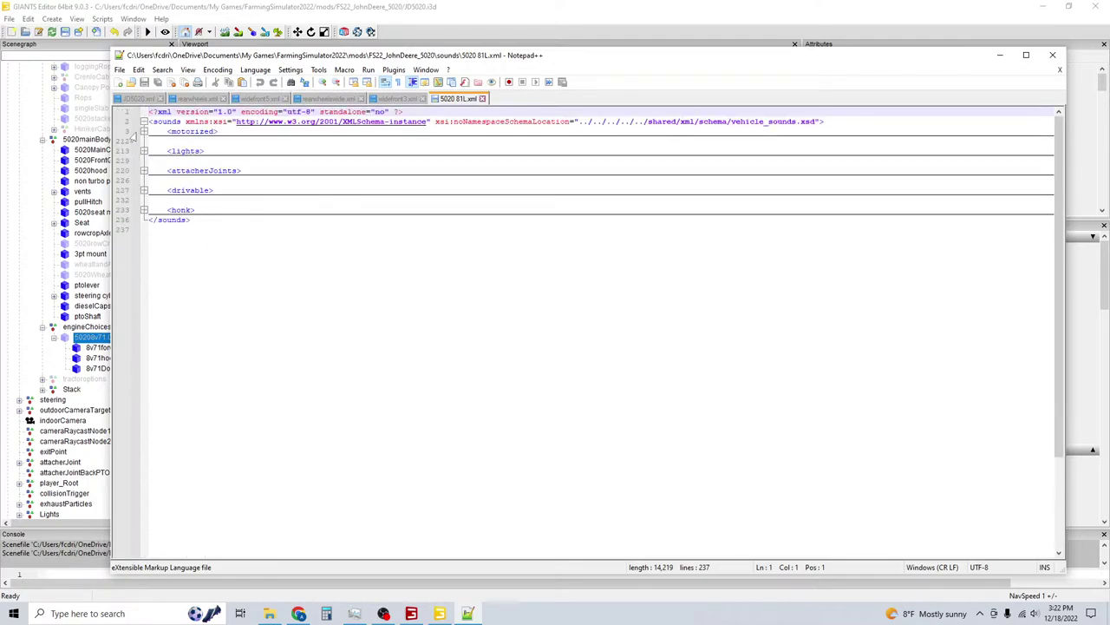
pyautogui.click(144, 131)
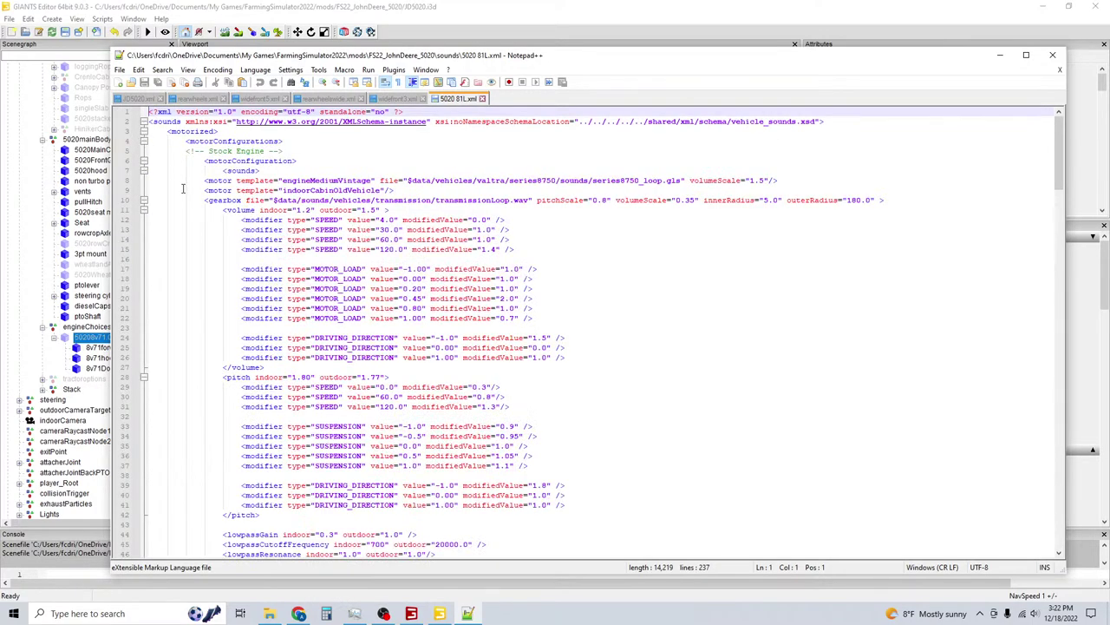
pyautogui.click(144, 162)
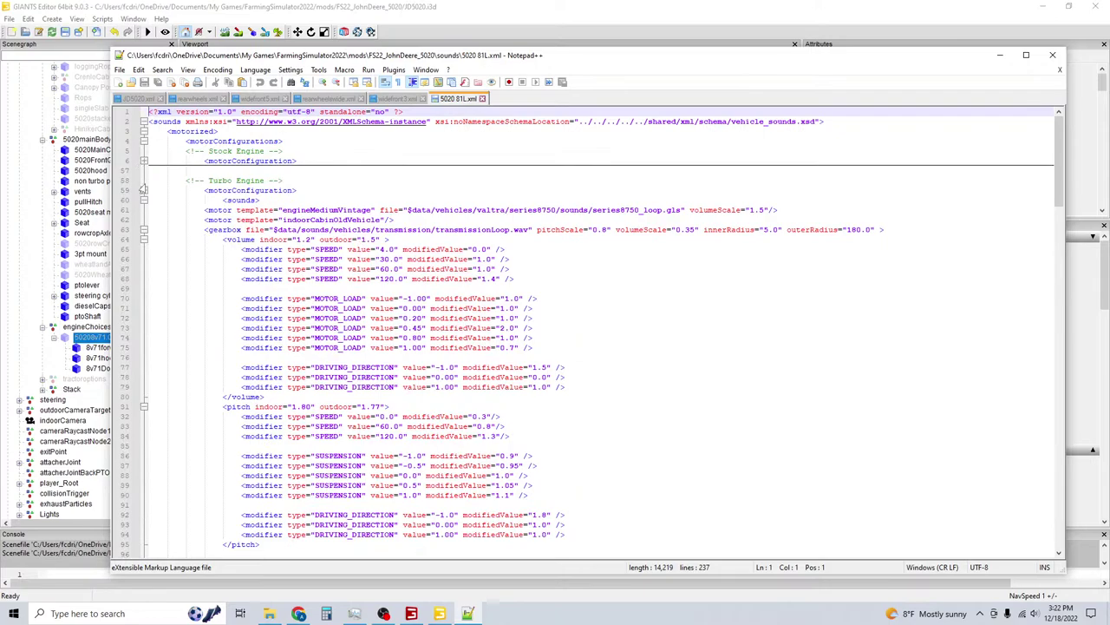
pyautogui.click(144, 190)
pyautogui.click(144, 219)
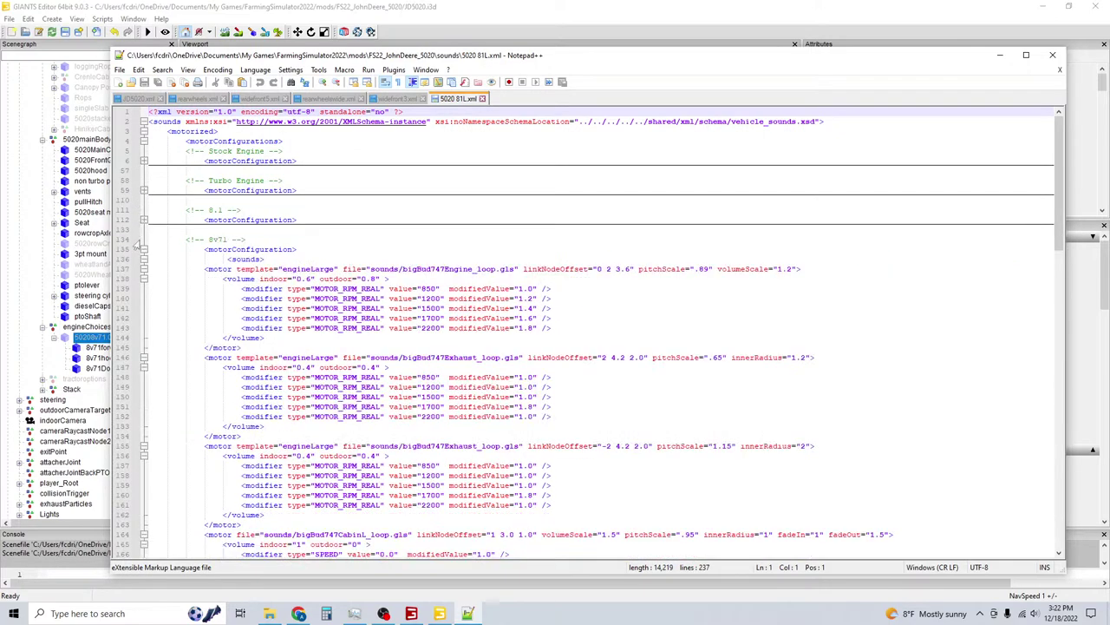
pyautogui.click(144, 249)
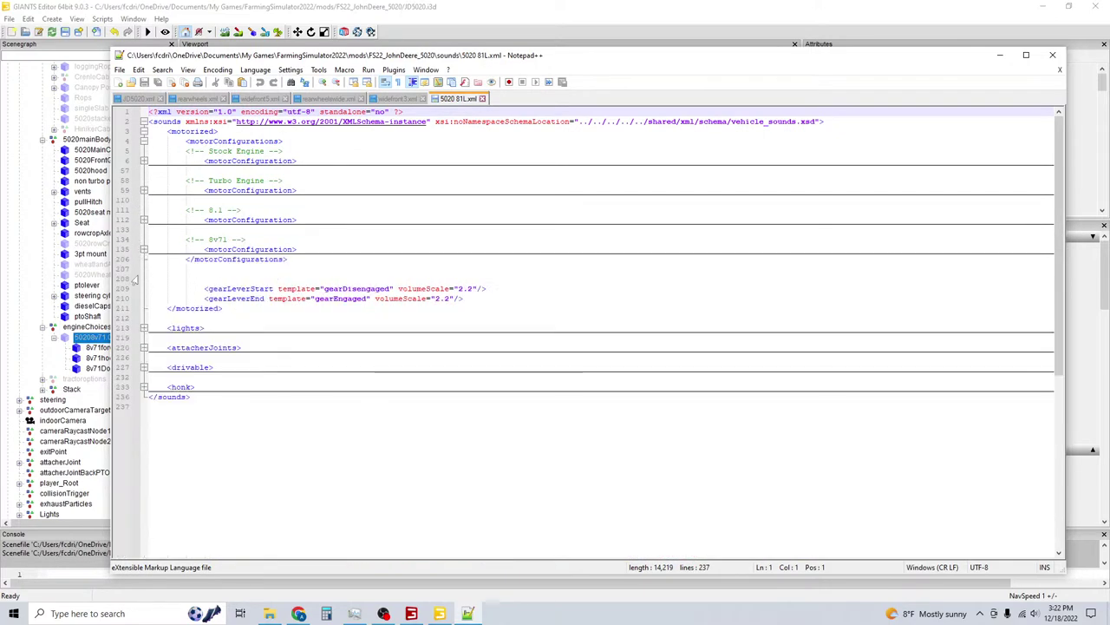
pyautogui.click(143, 221)
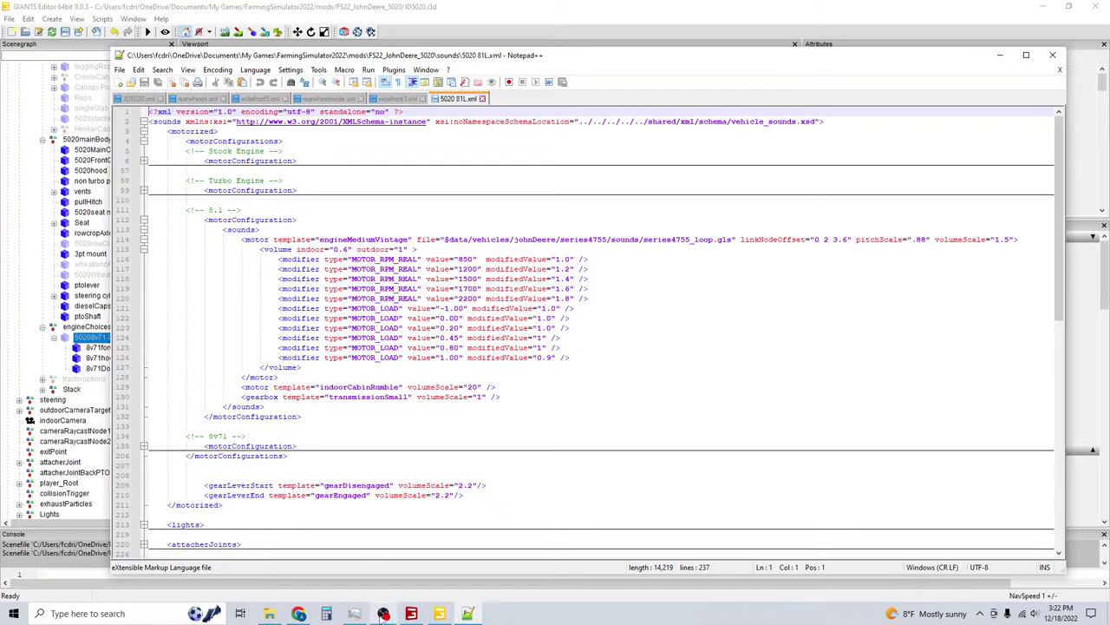
# Switch to Farming Simulator 22 and configure a John Deere Series 5020 from the shop's medium tractors with the KINZE 8V71 engine.
pyautogui.click(413, 614)
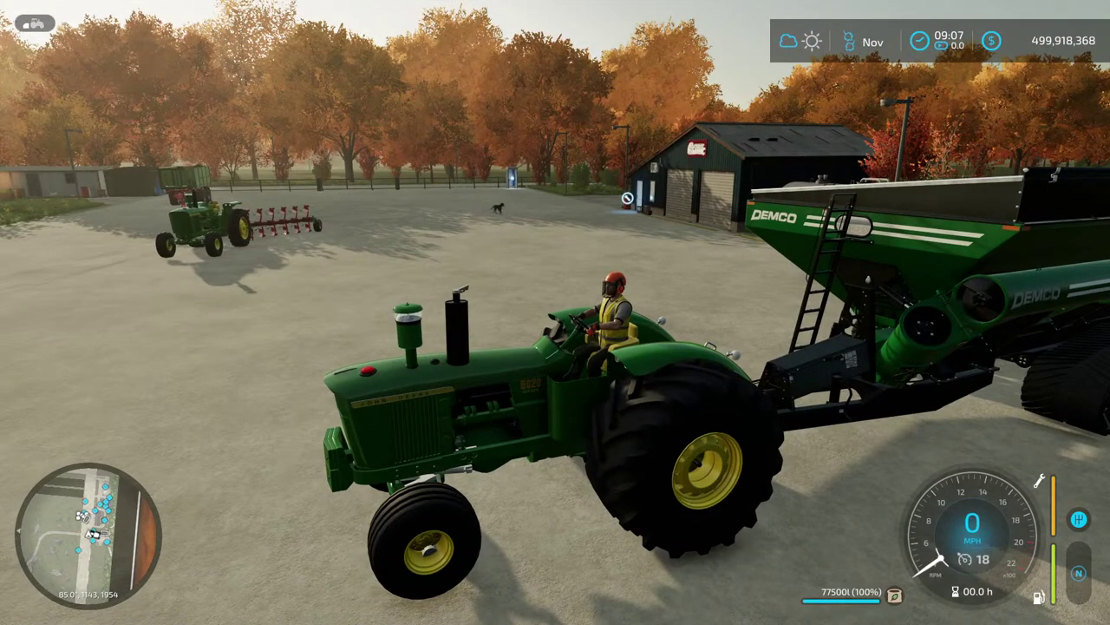
pyautogui.press('p')
pyautogui.click(338, 134)
pyautogui.scroll(-5, 594, 178)
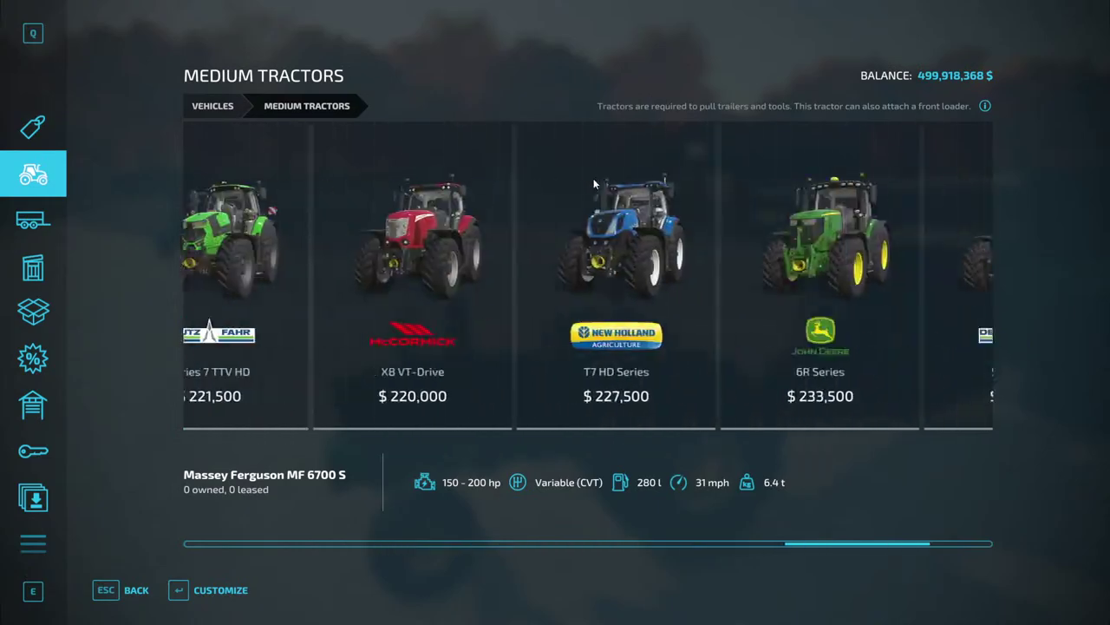
pyautogui.scroll(-3, 594, 177)
pyautogui.click(929, 260)
pyautogui.click(876, 171)
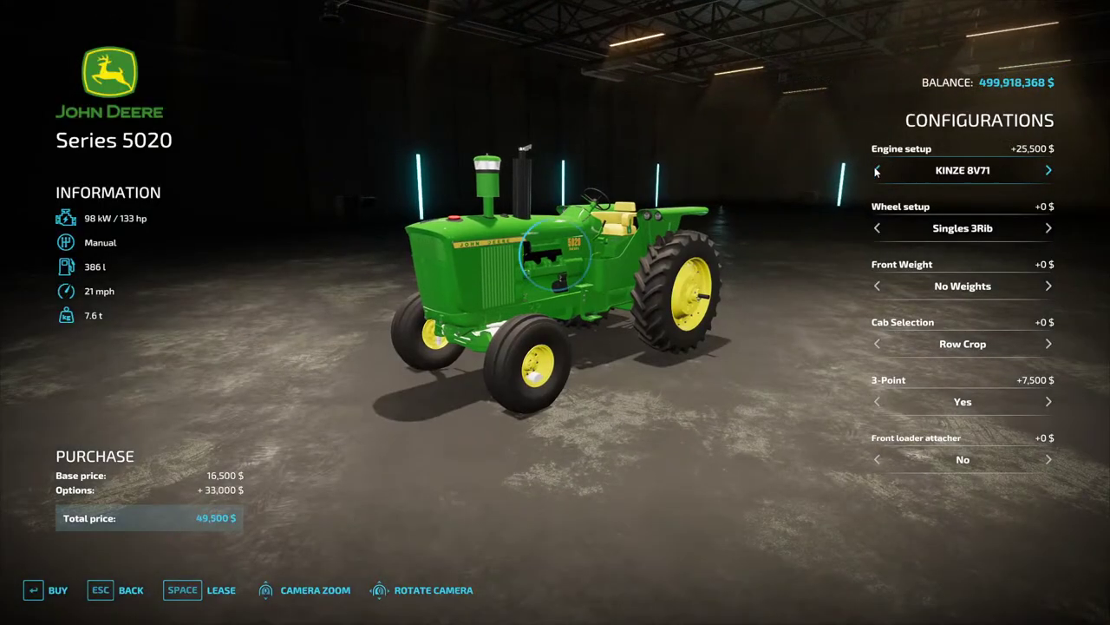
# Buy the configured Series 5020 tractor and leave the shop.
pyautogui.click(35, 591)
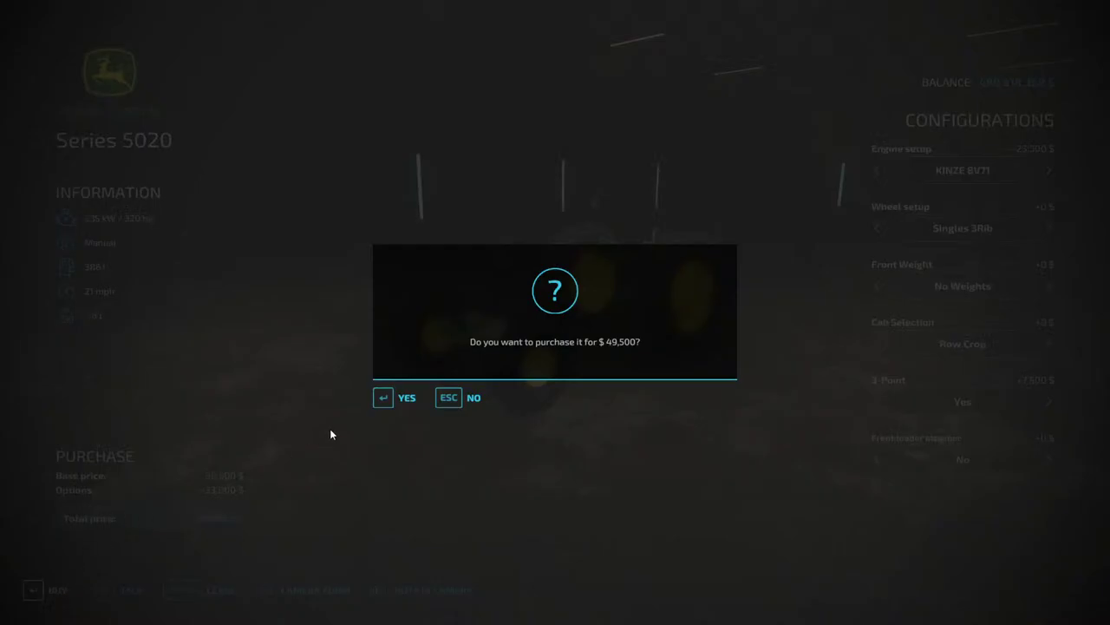
pyautogui.click(382, 396)
pyautogui.press('Escape')
# Leave the current tractor, walk across the yard to the newly bought 5020 beside the green Rudolph trailer and get in.
pyautogui.press('e')
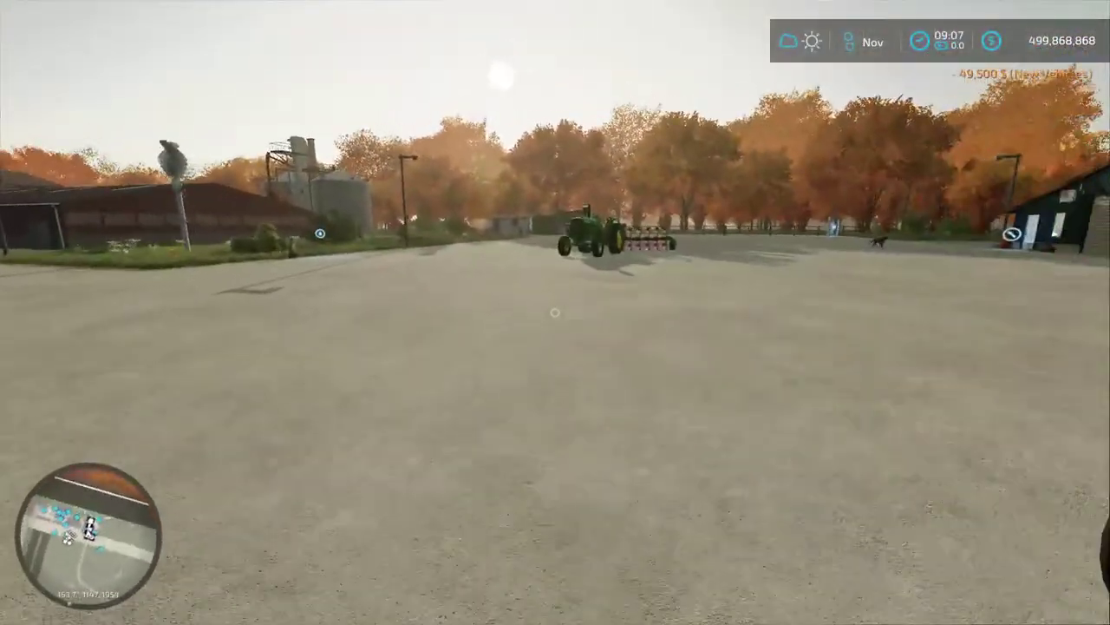
pyautogui.press('w')
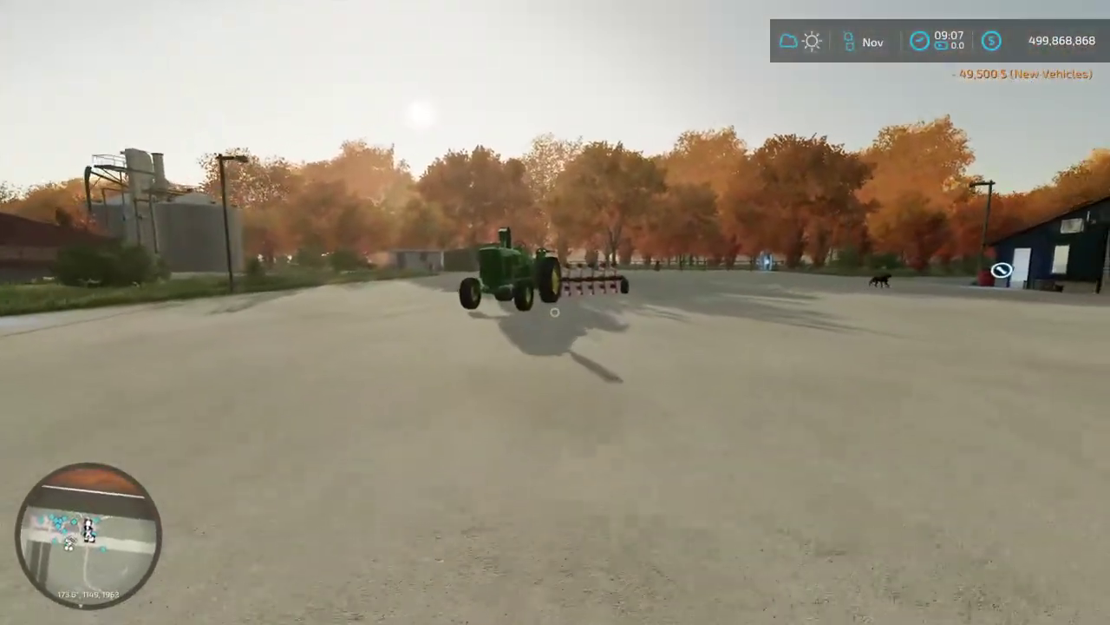
pyautogui.press('w')
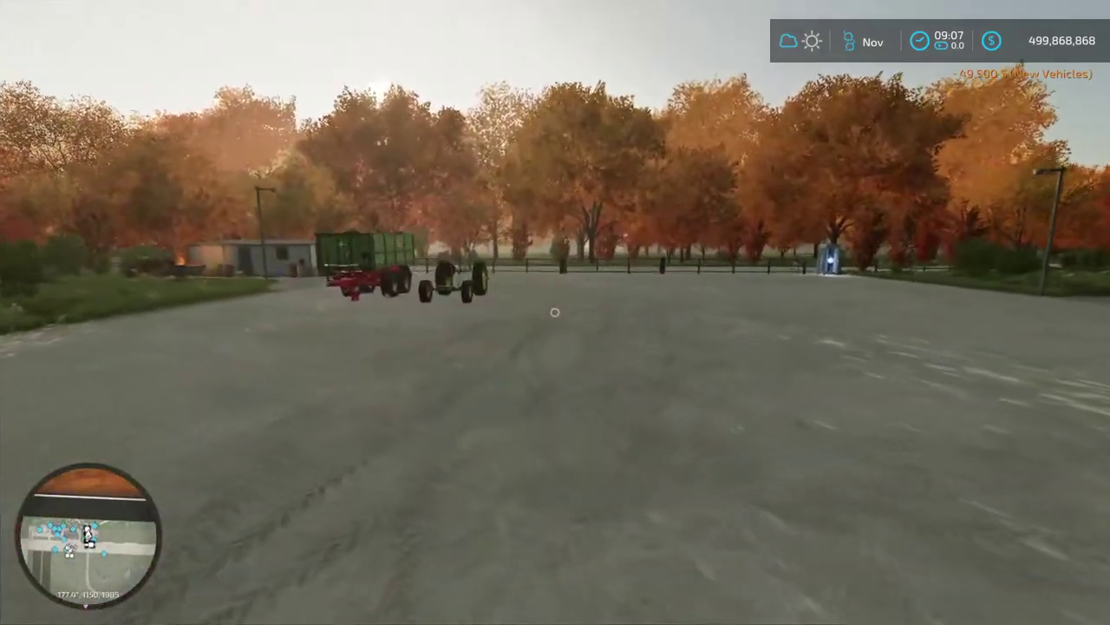
pyautogui.press('w')
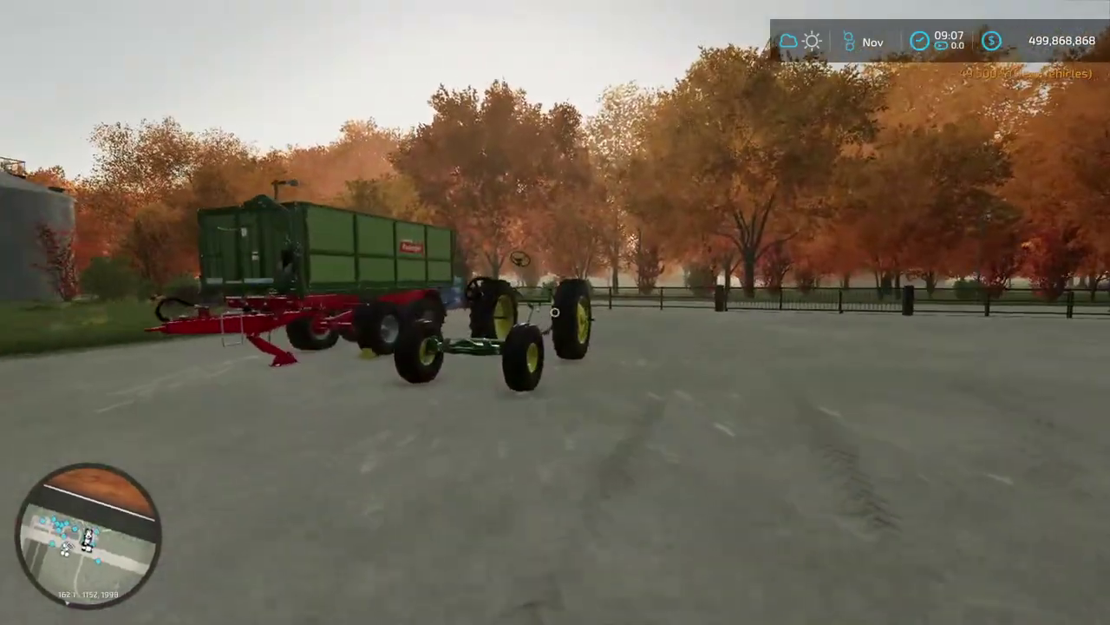
pyautogui.press('w')
pyautogui.press('e')
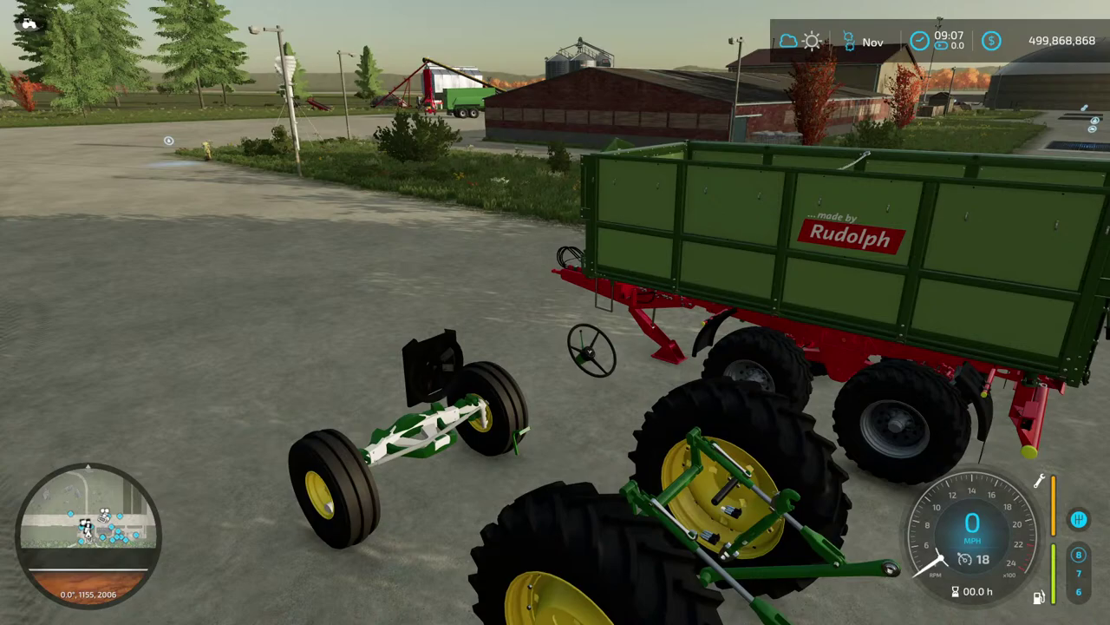
# Reload the 5020 from the in-game console with the gsVehicleReload command, and close the console.
pyautogui.hotkey('alt', 'Tab')
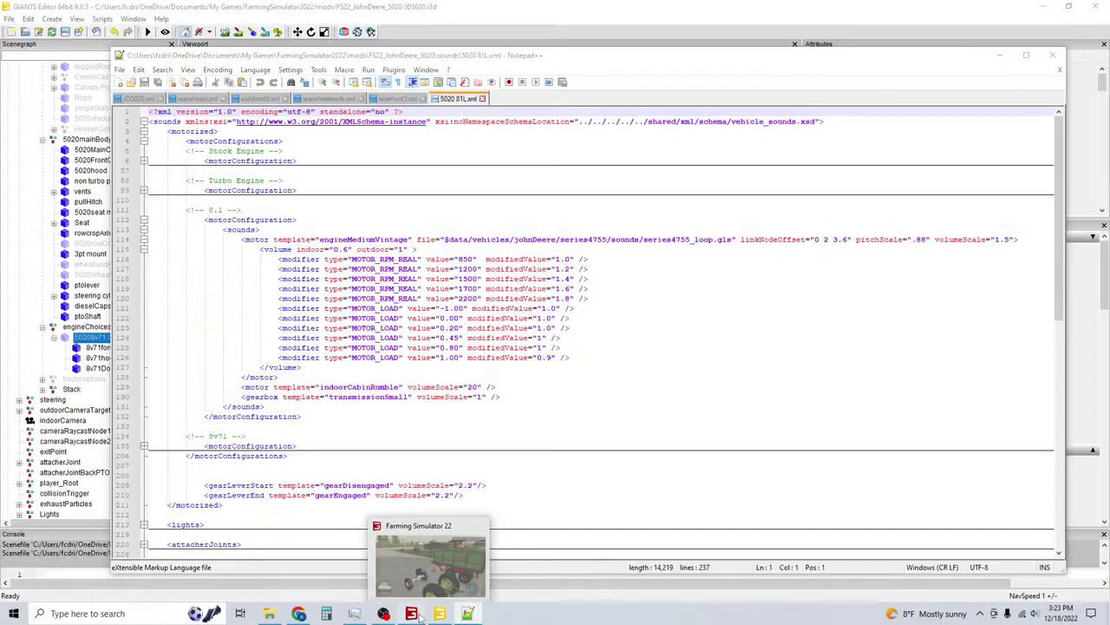
pyautogui.click(420, 615)
pyautogui.press('`')
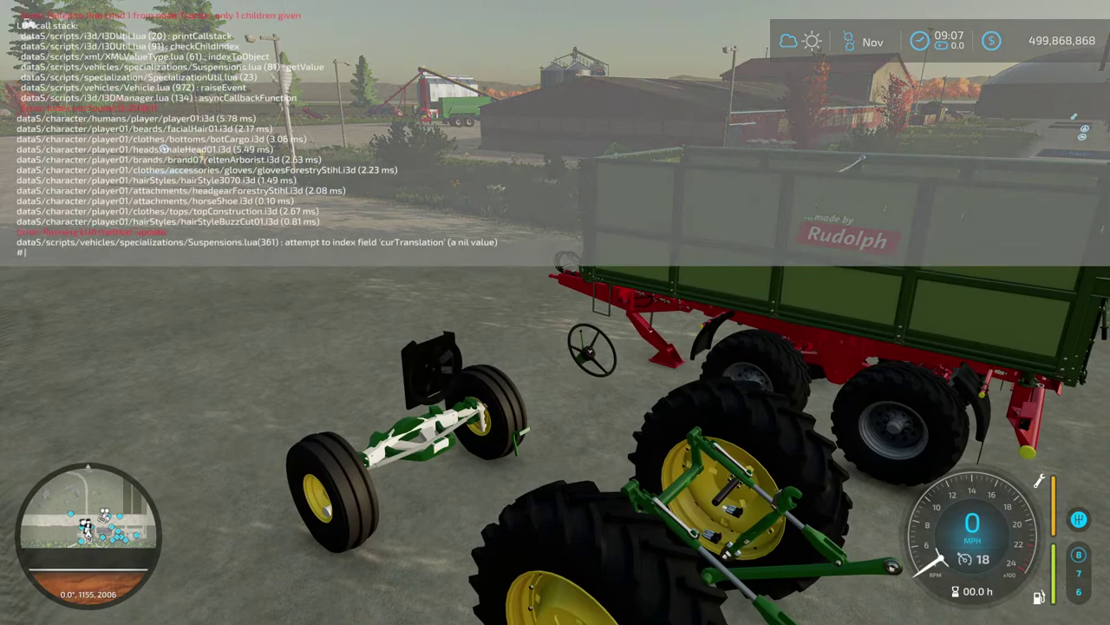
pyautogui.write('gsVehicleReload')
pyautogui.press('Return')
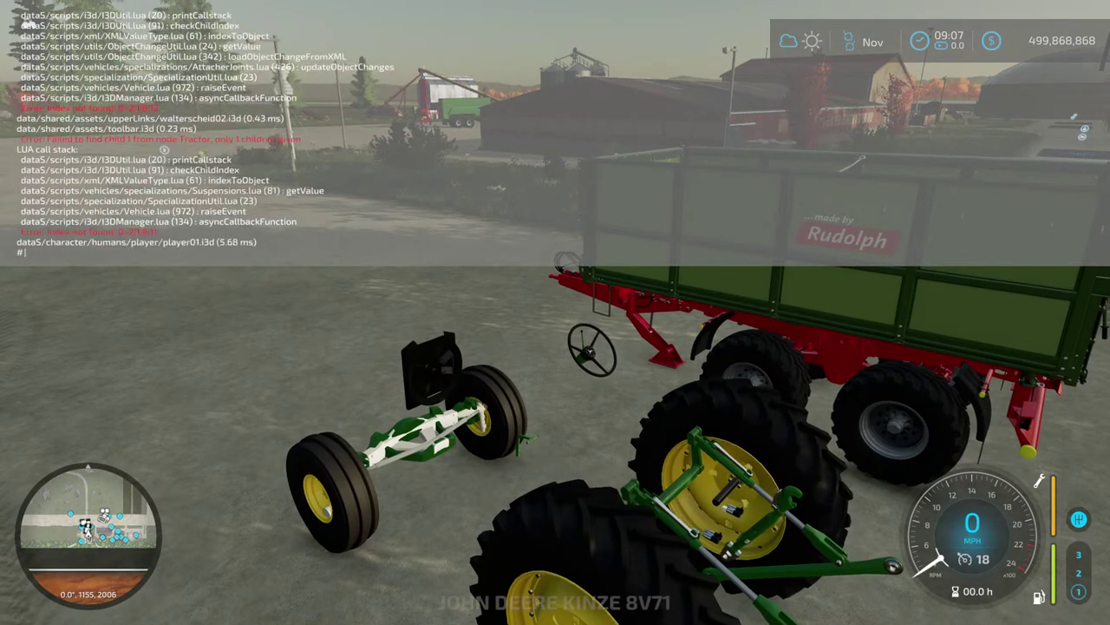
pyautogui.press('`')
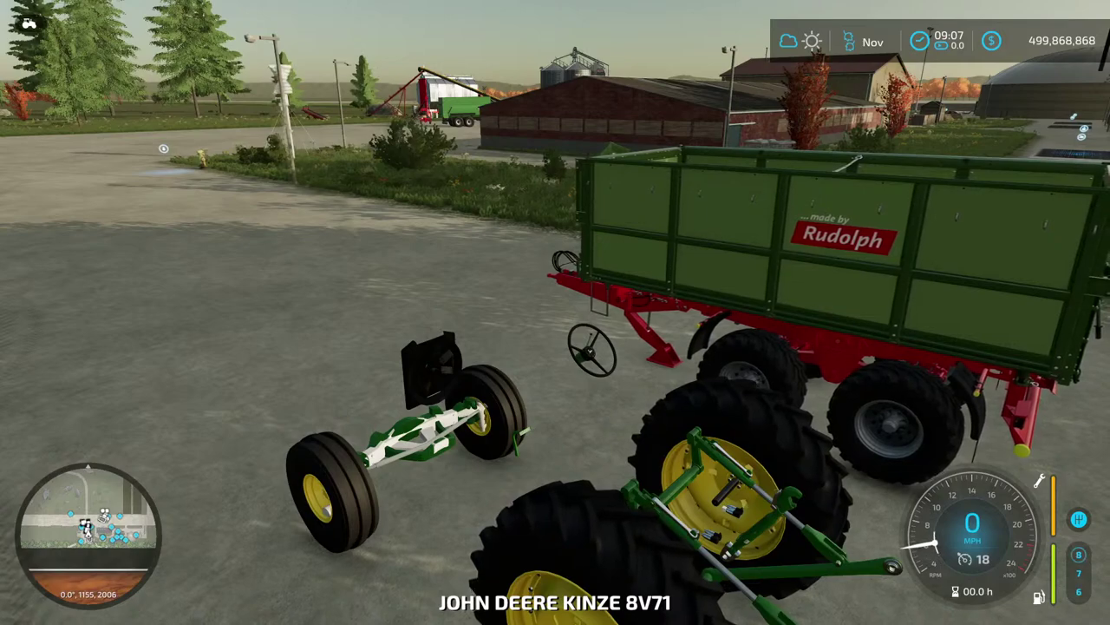
# Test drive the reloaded KINZE 8V71 tractor across the yard, away from the trailer.
pyautogui.press('s')
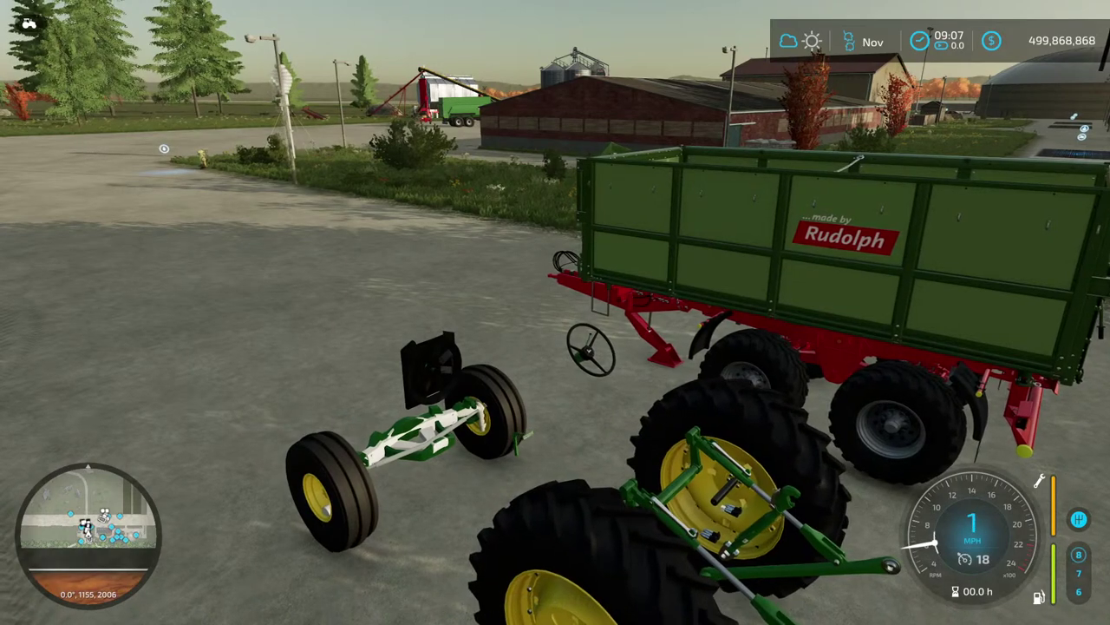
pyautogui.press('a')
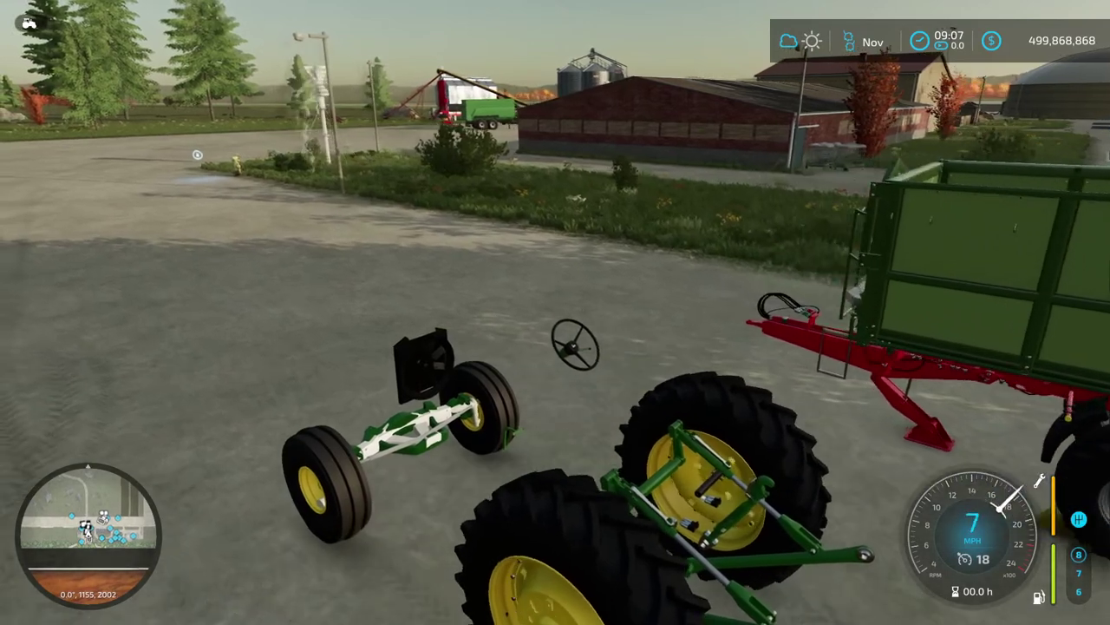
pyautogui.press('w')
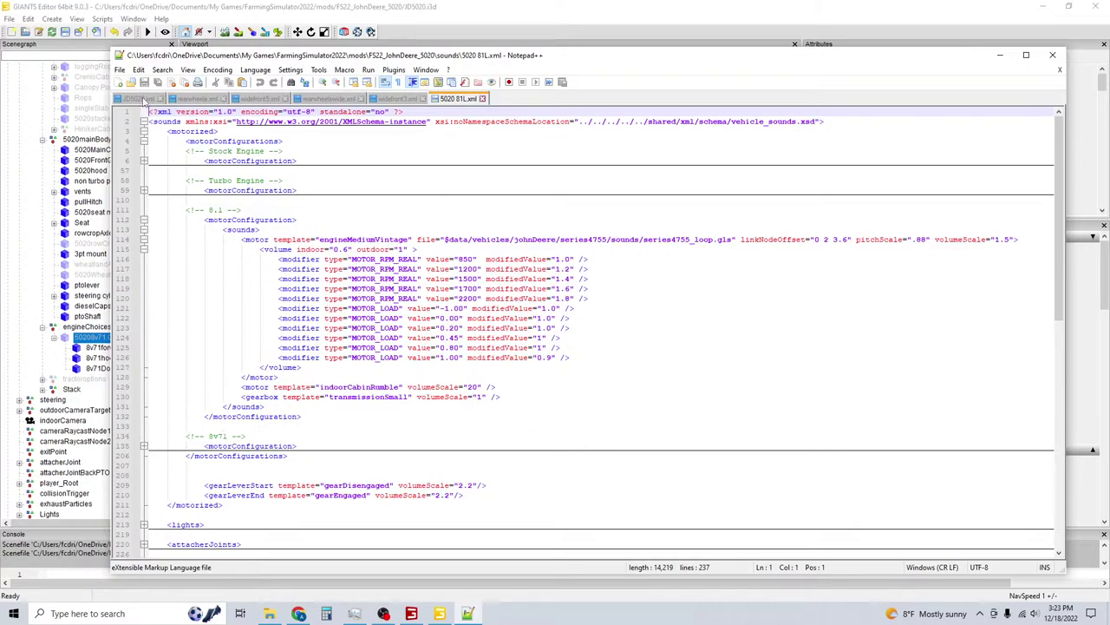
# In Notepad++, fold JD5020.xml down to its main sections and expand only the motorized section.
pyautogui.click(147, 99)
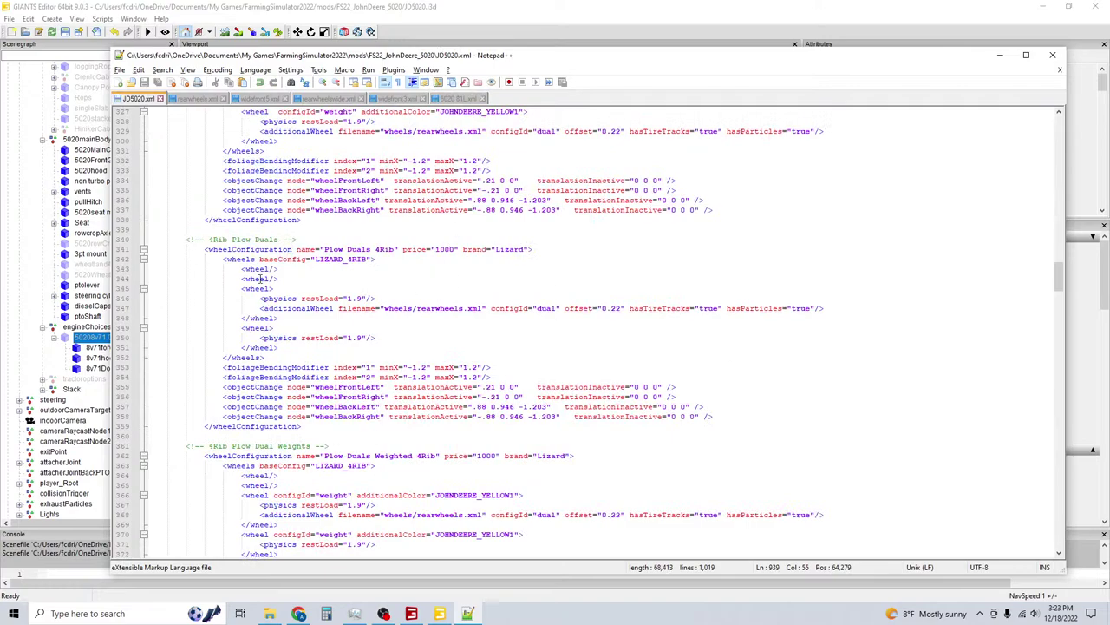
pyautogui.hotkey('alt', '2')
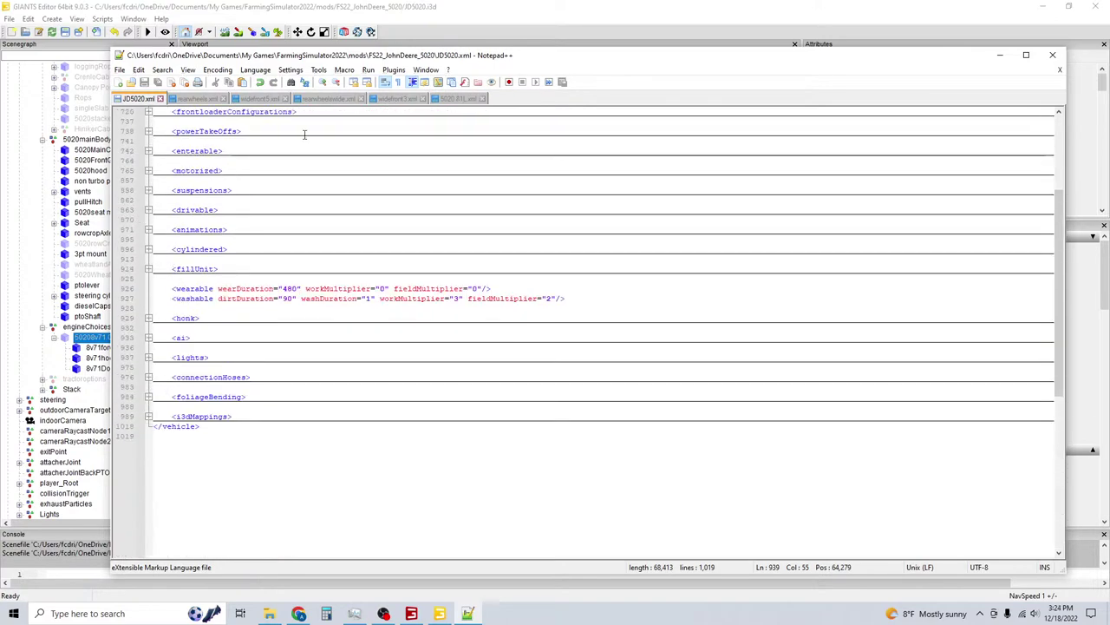
pyautogui.scroll(5, 182, 250)
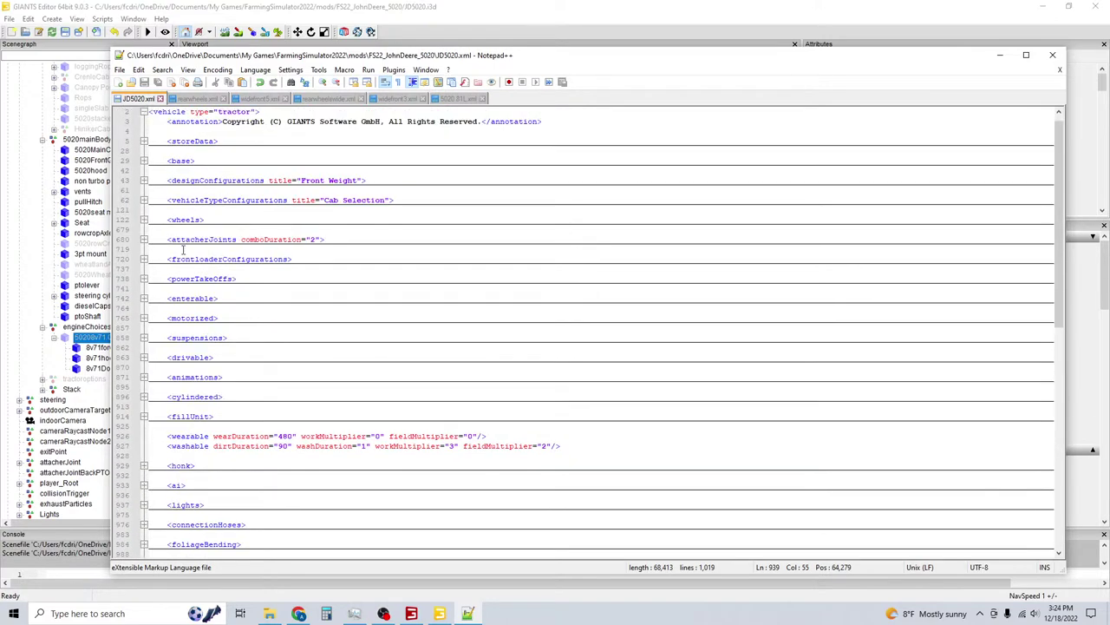
pyautogui.click(144, 319)
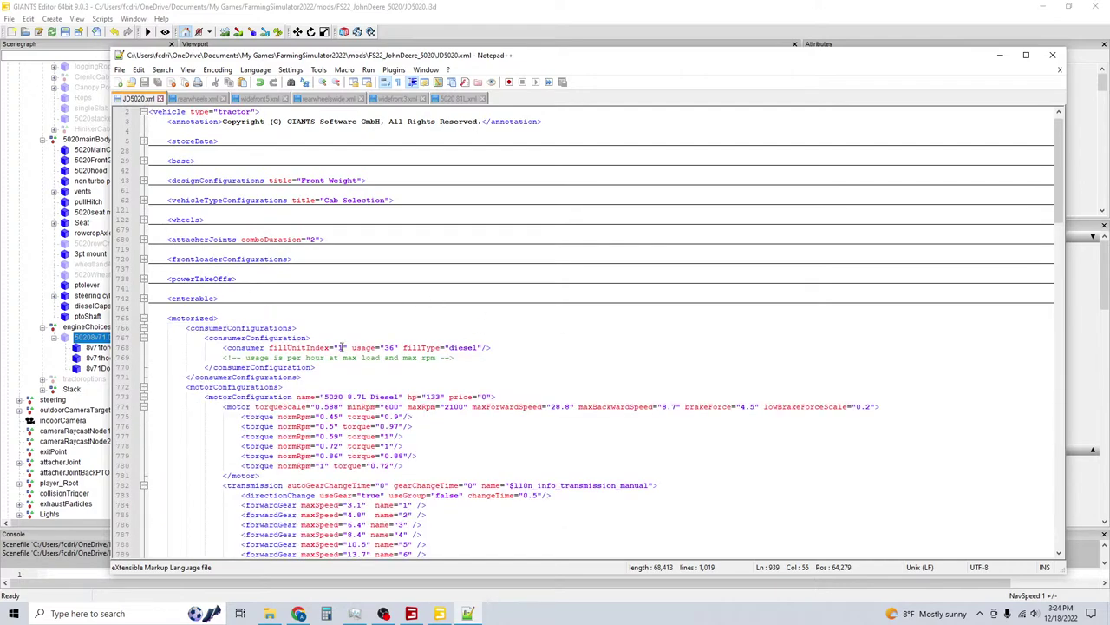
pyautogui.scroll(-8, 341, 347)
pyautogui.scroll(5, 159, 266)
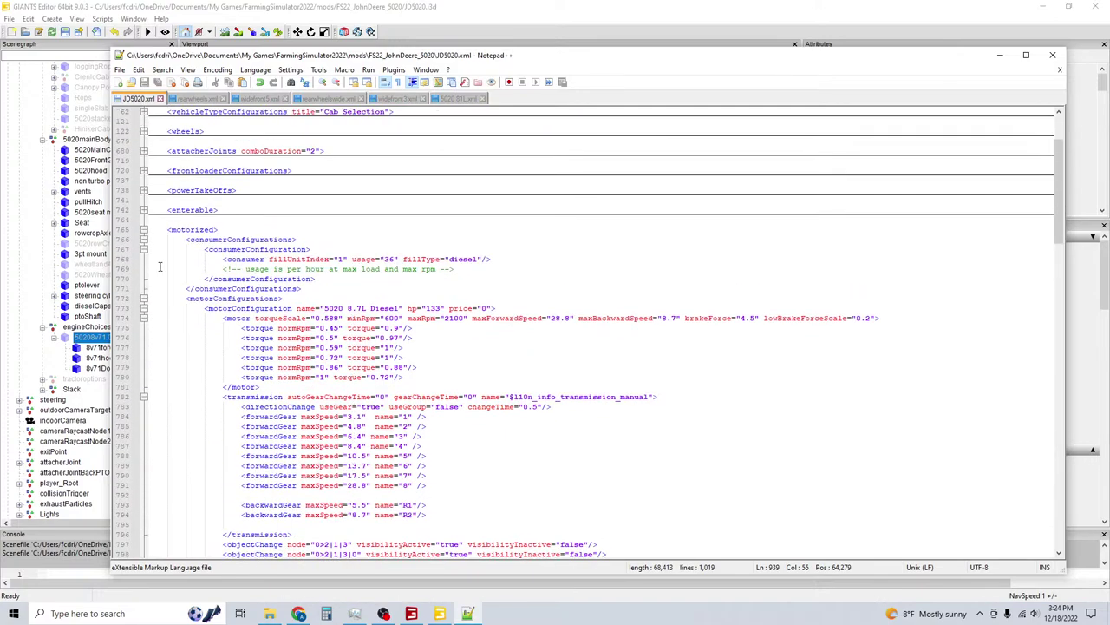
# Fold the consumerConfigurations block and the motor and transmission blocks of the 5020 8.7L Diesel configuration.
pyautogui.click(143, 240)
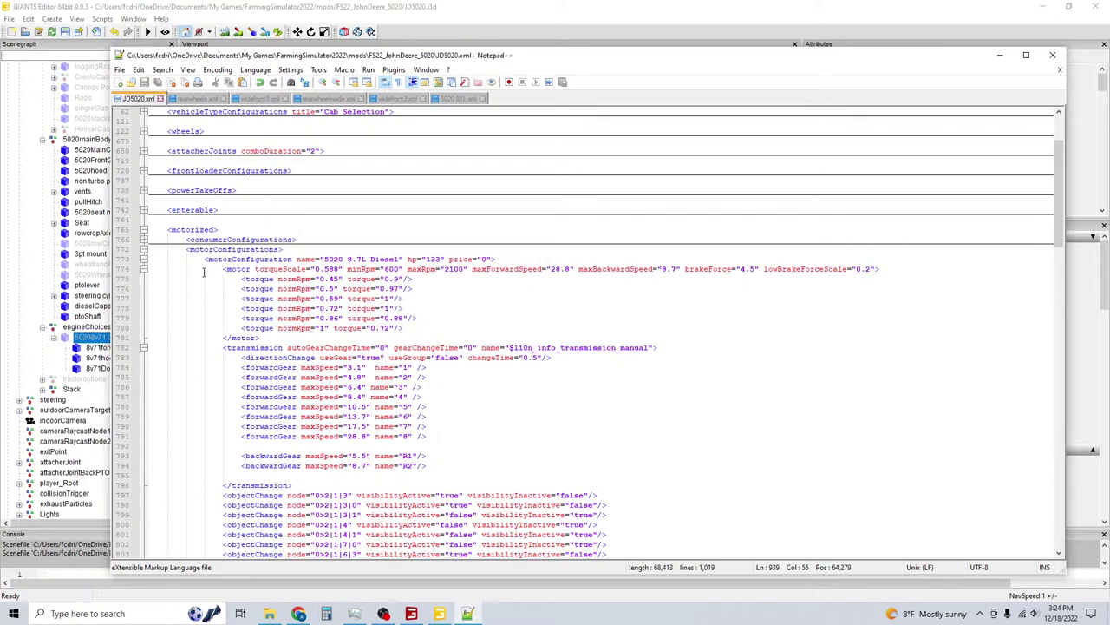
pyautogui.moveTo(209, 270); pyautogui.dragTo(474, 329)
pyautogui.click(469, 295)
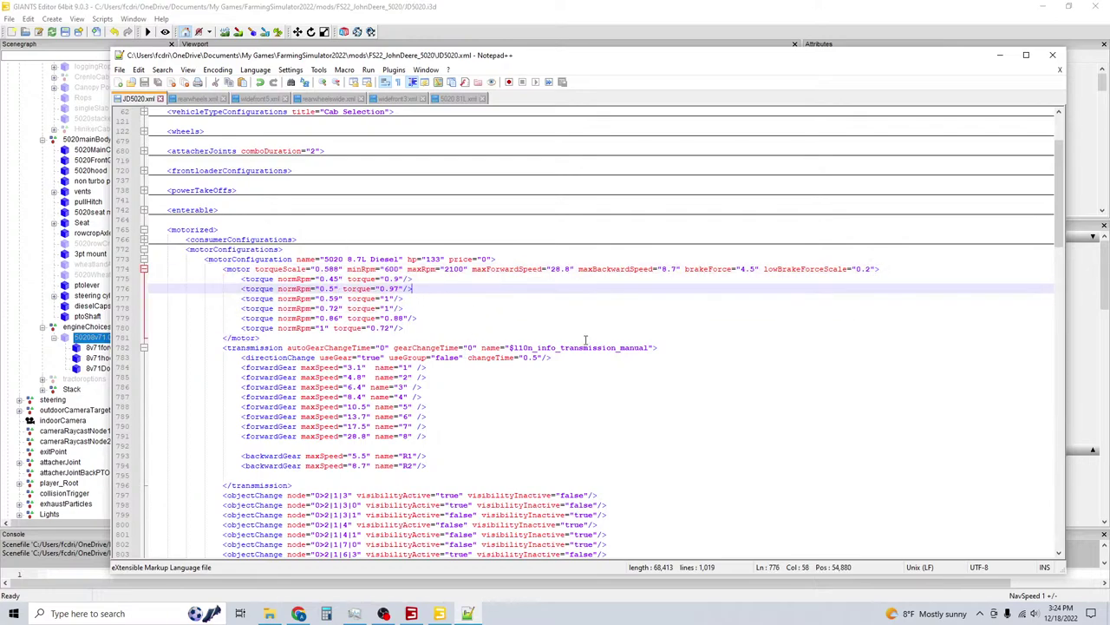
pyautogui.scroll(-1, 425, 363)
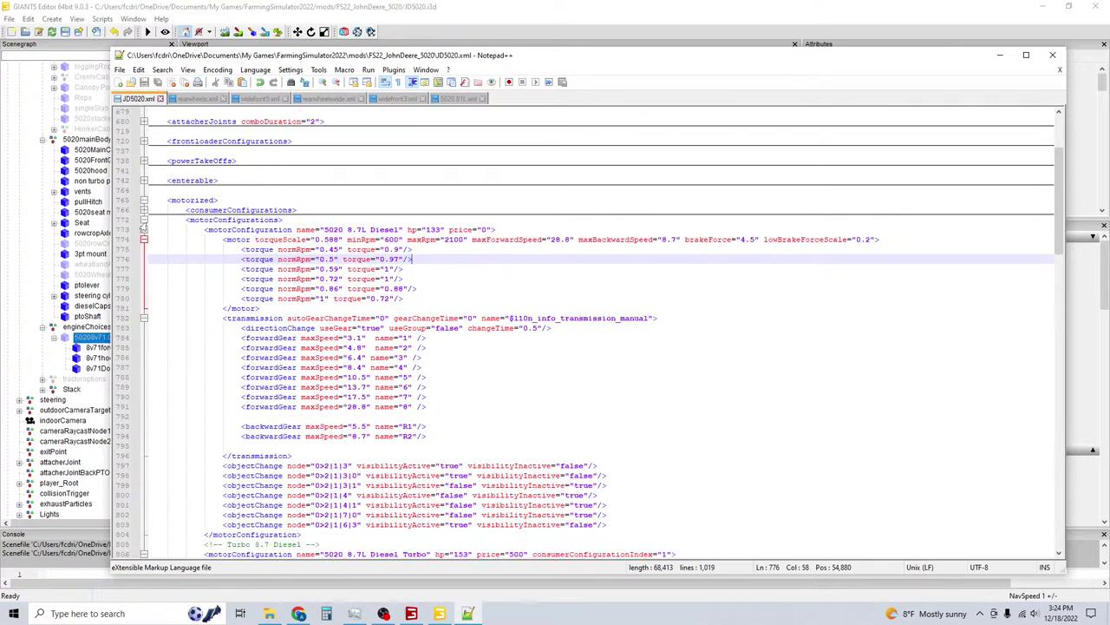
pyautogui.click(144, 221)
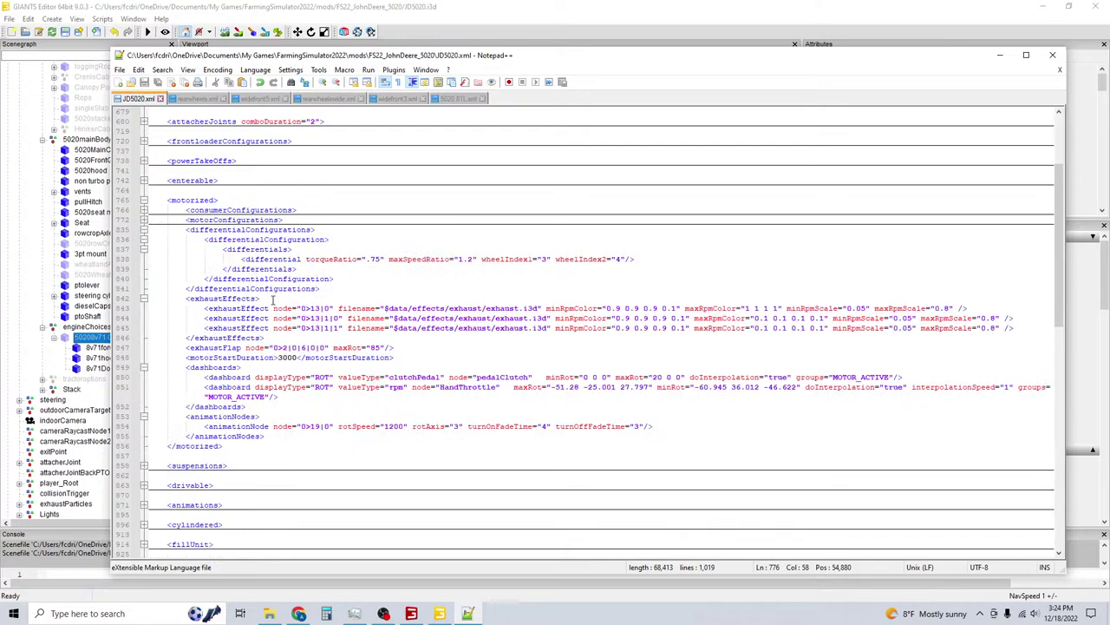
pyautogui.click(143, 221)
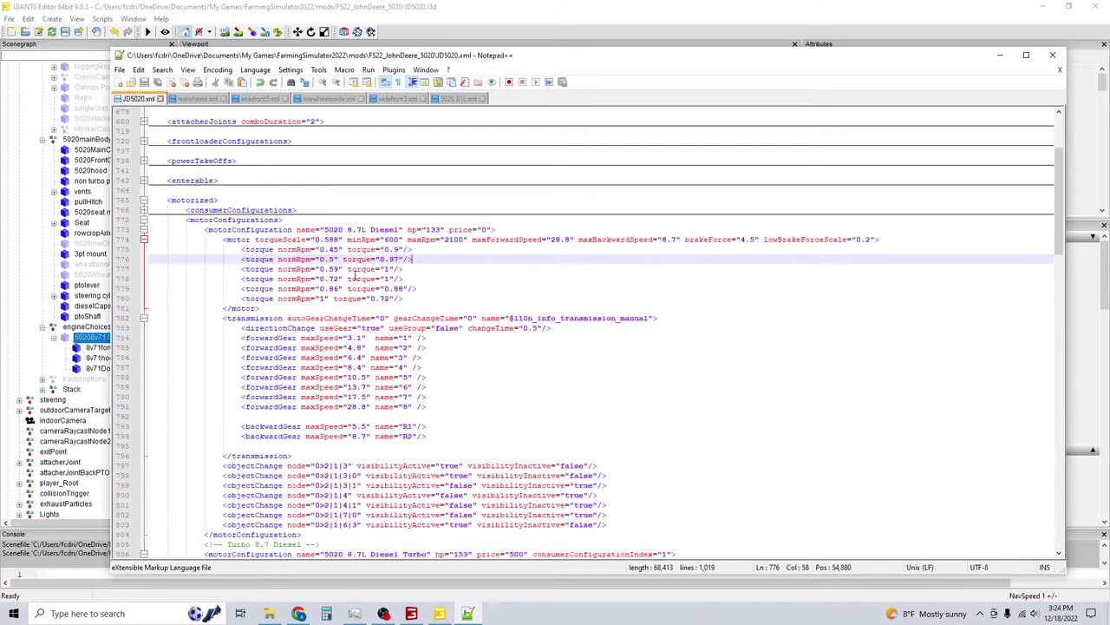
pyautogui.click(144, 240)
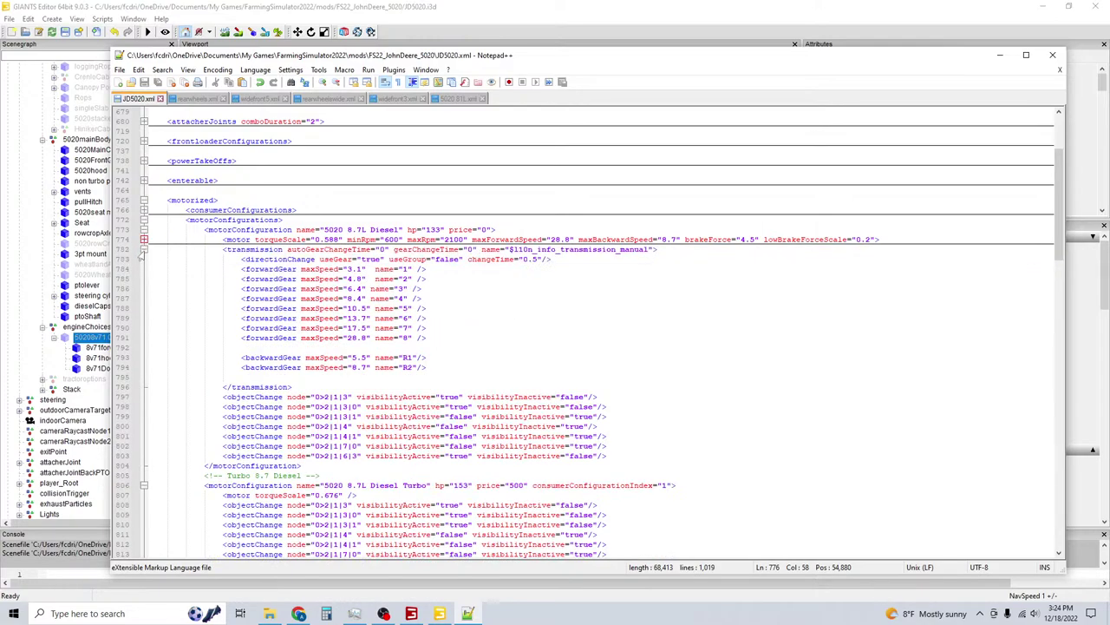
pyautogui.click(144, 249)
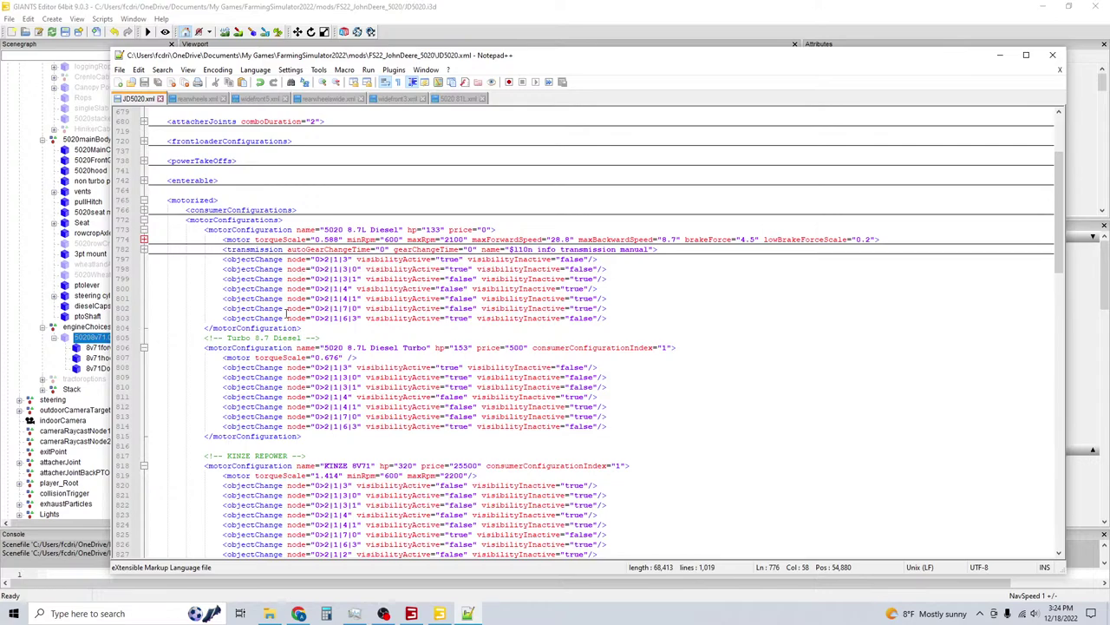
# Compare the order of the 8.7L Diesel, Turbo and KINZE 8V71 motor configurations with the engine entries in 5020 81L.xml.
pyautogui.scroll(-1, 360, 391)
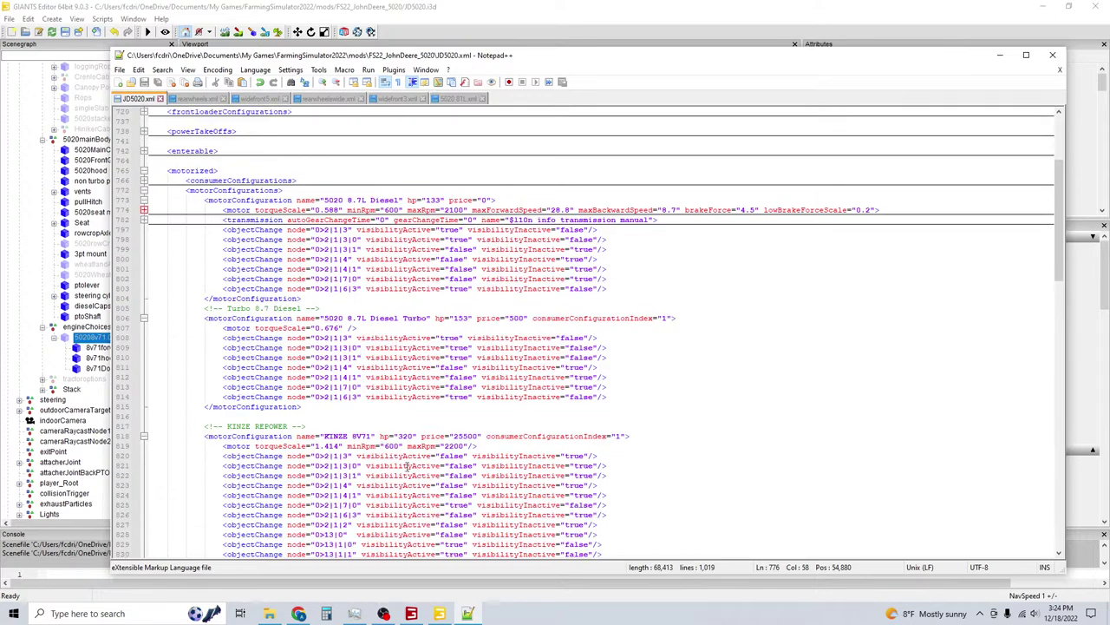
pyautogui.scroll(-3, 406, 466)
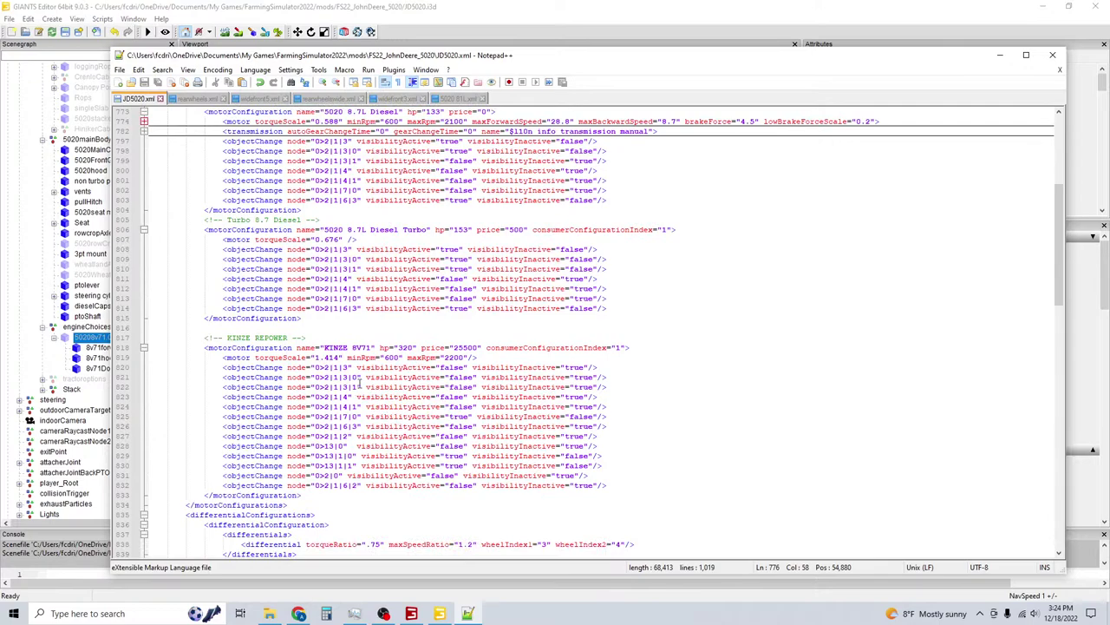
pyautogui.scroll(5, 315, 364)
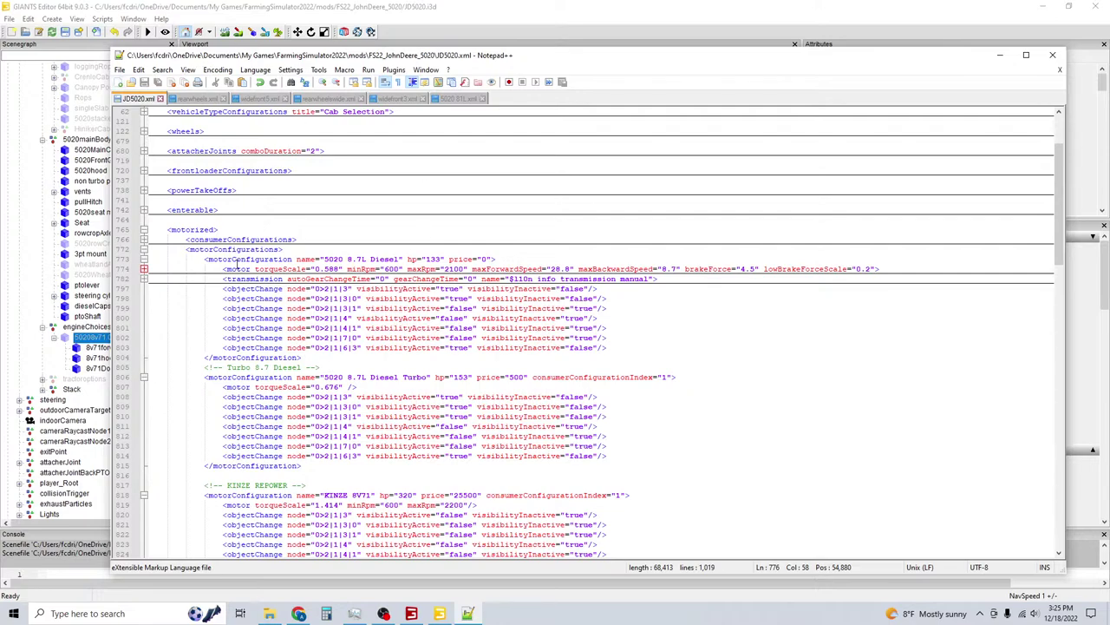
pyautogui.click(185, 259)
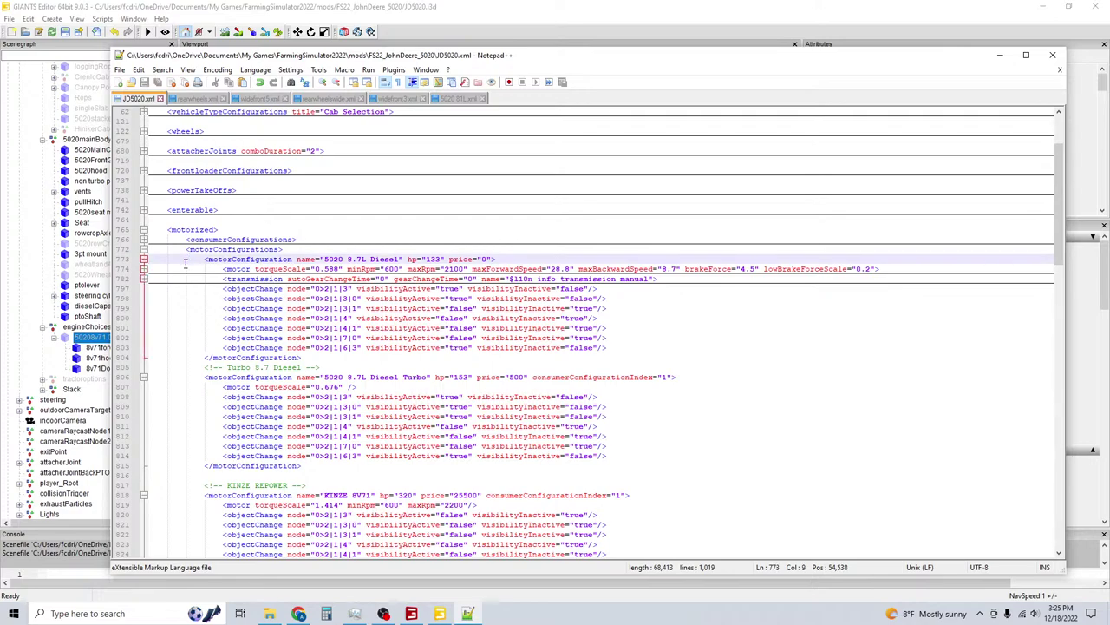
pyautogui.click(199, 366)
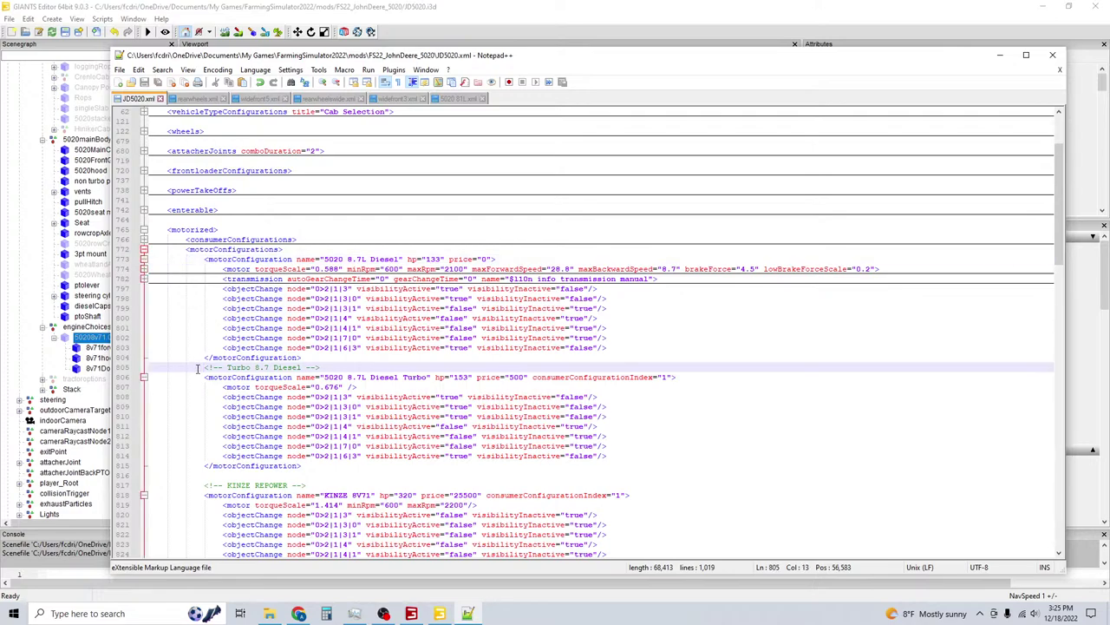
pyautogui.click(205, 486)
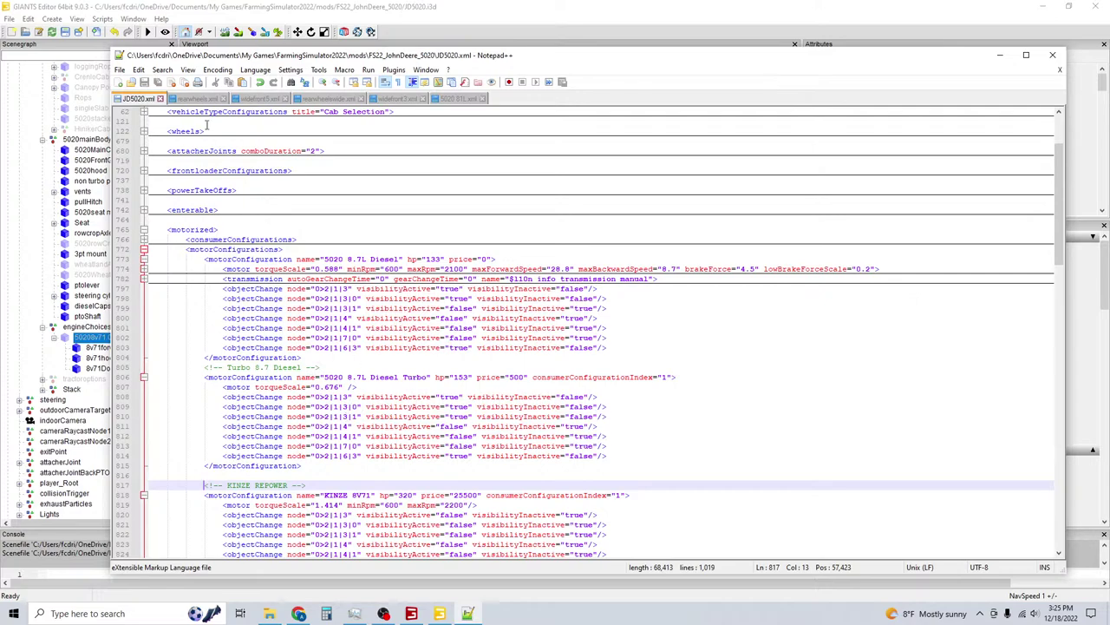
pyautogui.click(447, 99)
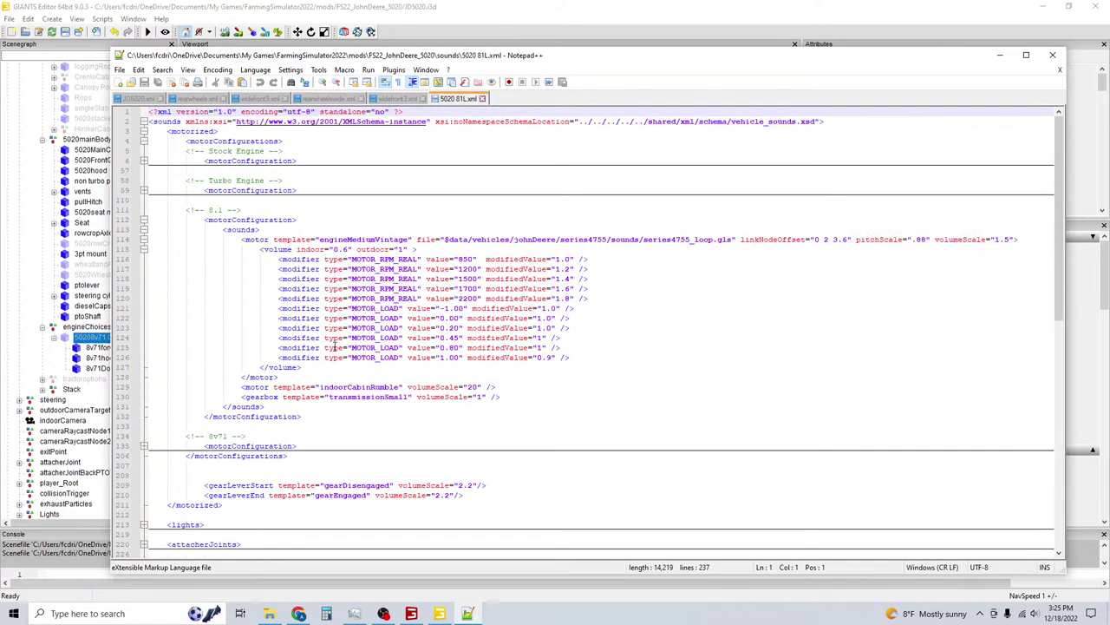
# Fold the 8.1 engine's motorConfiguration block in 5020 81L.xml and change its comment label to "8.7 Turbo".
pyautogui.click(144, 220)
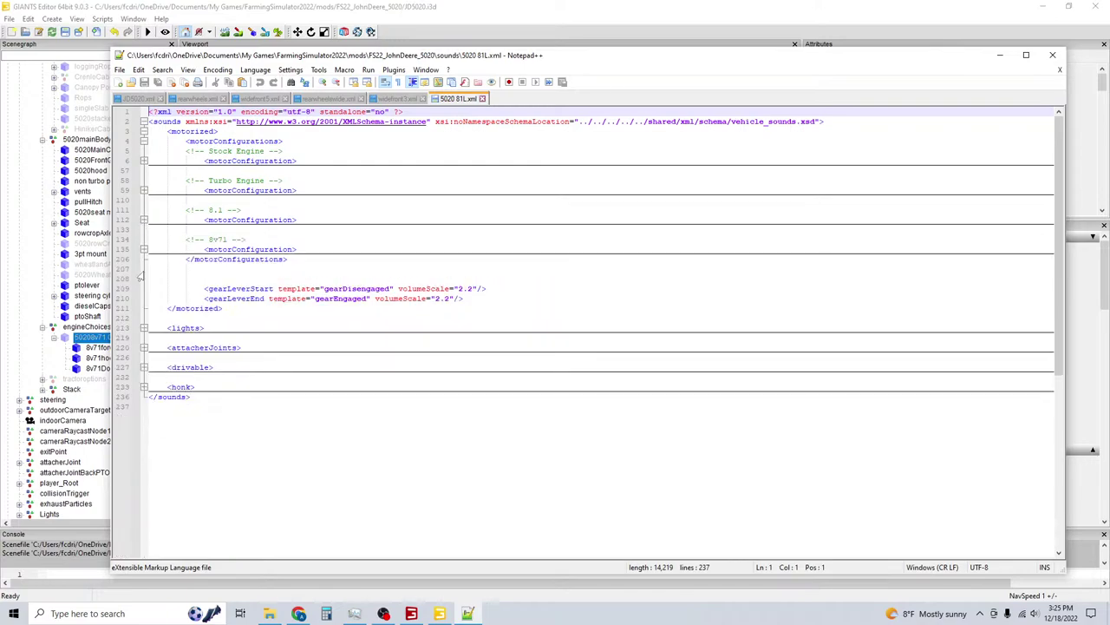
pyautogui.click(226, 210)
pyautogui.press('BackSpace')
pyautogui.press('BackSpace')
pyautogui.press('BackSpace')
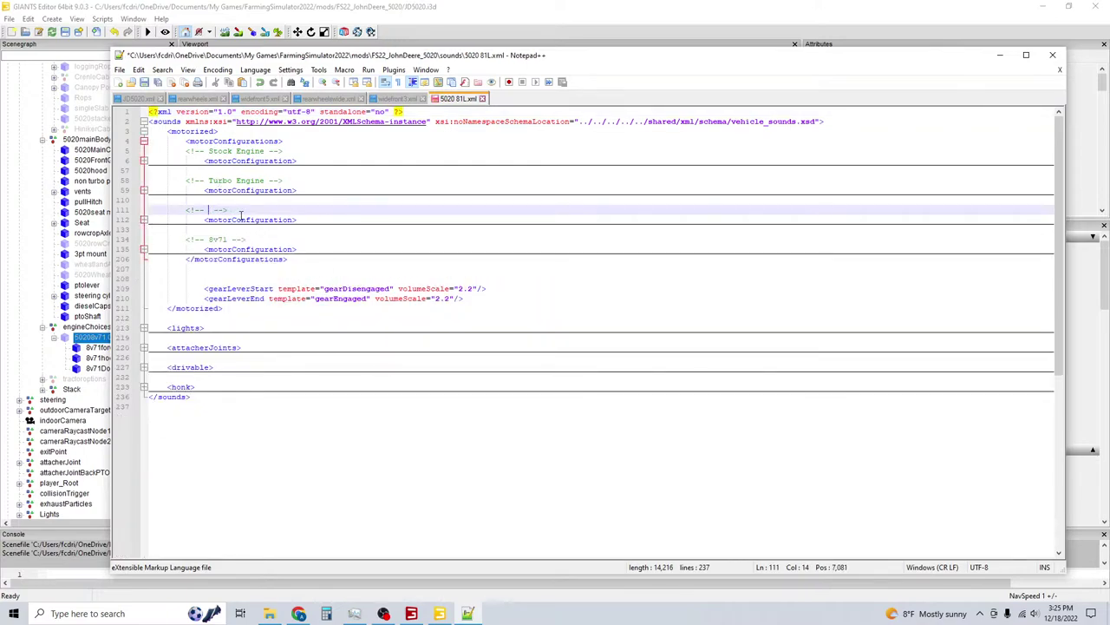
pyautogui.write('8/7')
pyautogui.press('BackSpace')
pyautogui.press('BackSpace')
pyautogui.write('.7 Turbo')
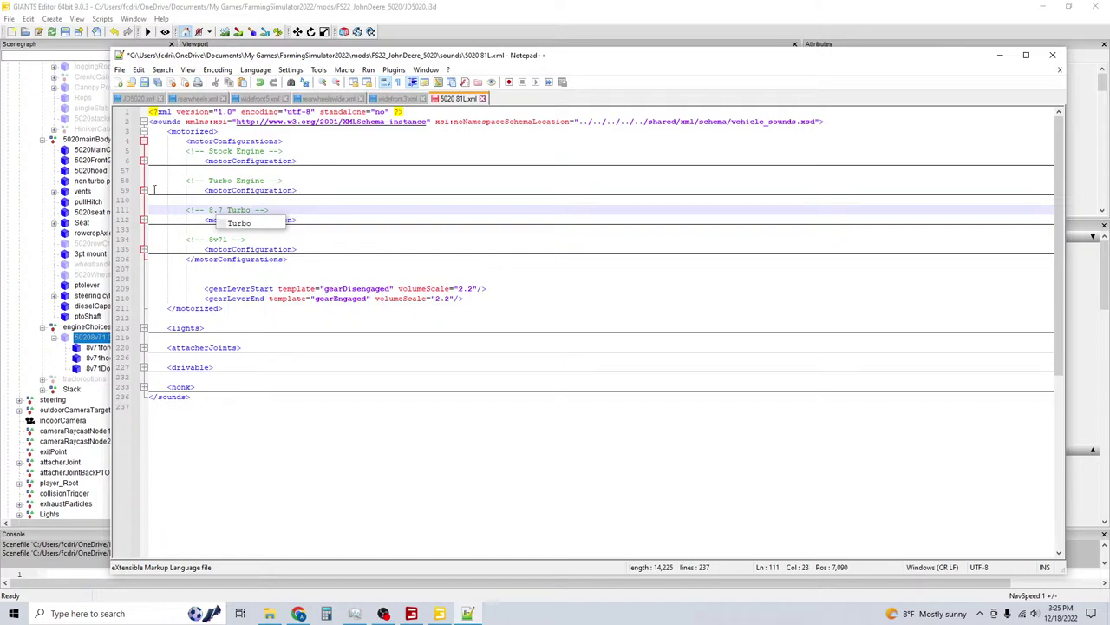
# Delete the entire Turbo Engine motorConfiguration block from 5020 81L.xml, including its comment and the leftover blank lines.
pyautogui.click(144, 190)
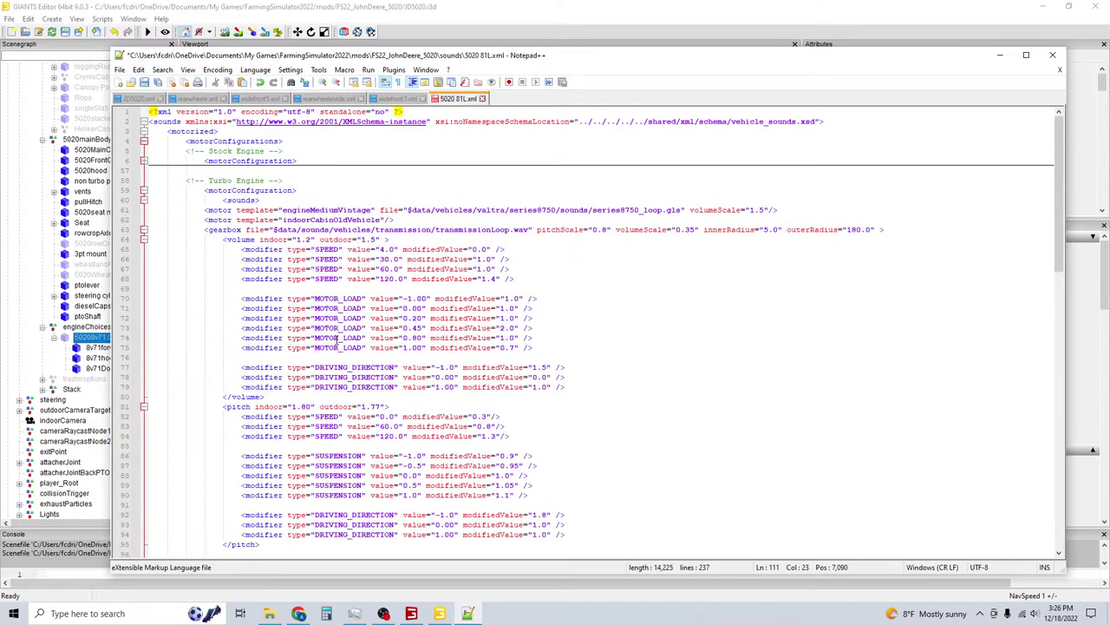
pyautogui.scroll(-20, 337, 341)
pyautogui.hotkey('shift', 'Up')
pyautogui.hotkey('shift', 'Up')
pyautogui.hotkey('shift', 'Up')
pyautogui.hotkey('shift', 'Up')
pyautogui.hotkey('shift', 'Up')
pyautogui.hotkey('shift', 'Up')
pyautogui.hotkey('shift', 'Up')
pyautogui.hotkey('shift', 'Up')
pyautogui.hotkey('shift', 'Up')
pyautogui.hotkey('shift', 'Up')
pyautogui.hotkey('shift', 'Up')
pyautogui.hotkey('shift', 'Up')
pyautogui.hotkey('shift', 'Up')
pyautogui.hotkey('shift', 'Up')
pyautogui.hotkey('shift', 'Up')
pyautogui.hotkey('shift', 'Up')
pyautogui.hotkey('shift', 'Up')
pyautogui.hotkey('shift', 'Up')
pyautogui.hotkey('shift', 'Up')
pyautogui.hotkey('shift', 'Up')
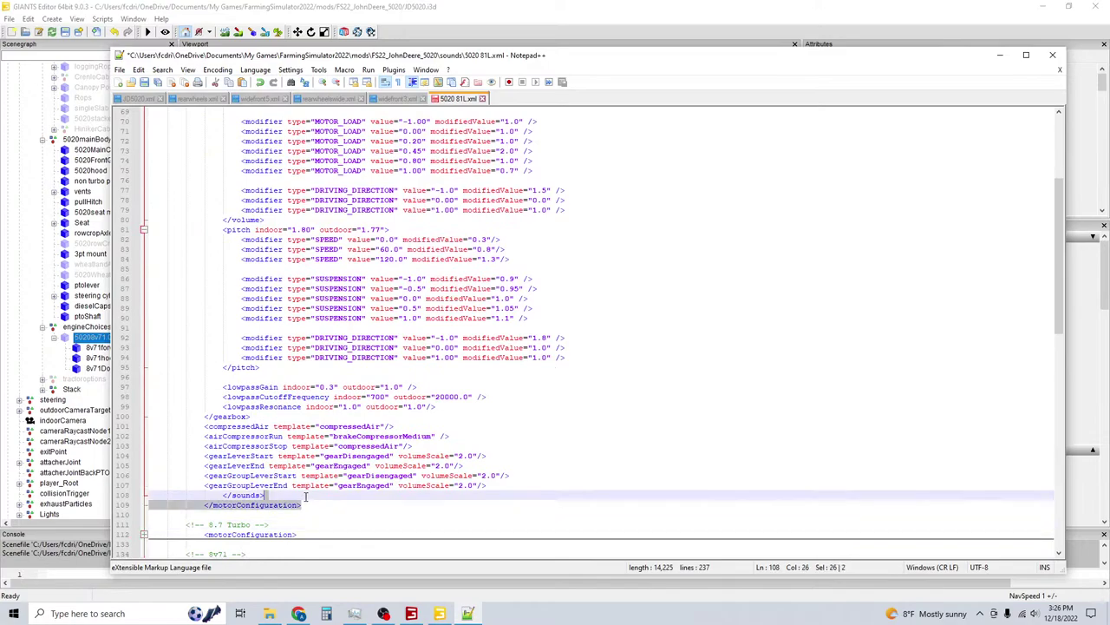
pyautogui.scroll(19, 251, 378)
pyautogui.keyDown('shift'); pyautogui.click(131, 182); pyautogui.keyUp('shift')
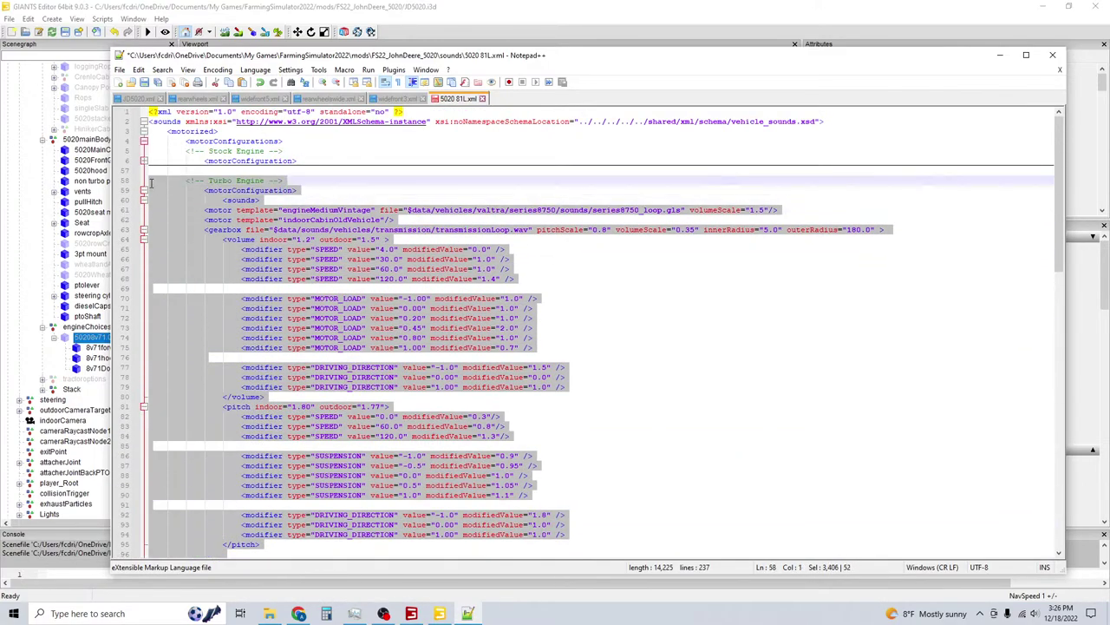
pyautogui.press('BackSpace')
pyautogui.press('BackSpace')
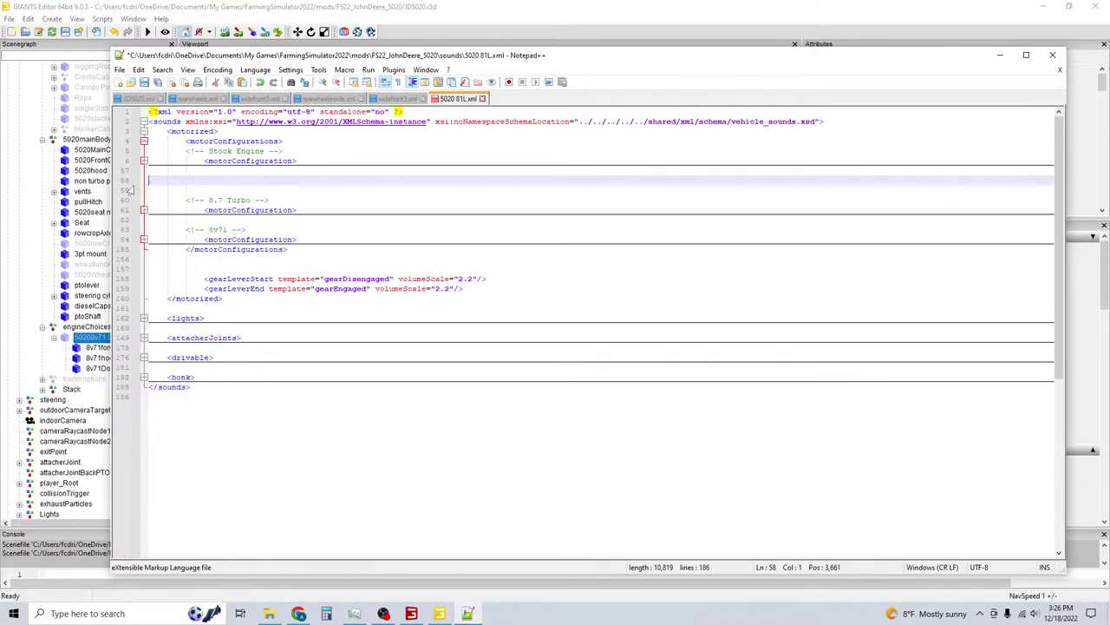
pyautogui.press('BackSpace')
pyautogui.press('BackSpace')
pyautogui.press('BackSpace')
pyautogui.press('BackSpace')
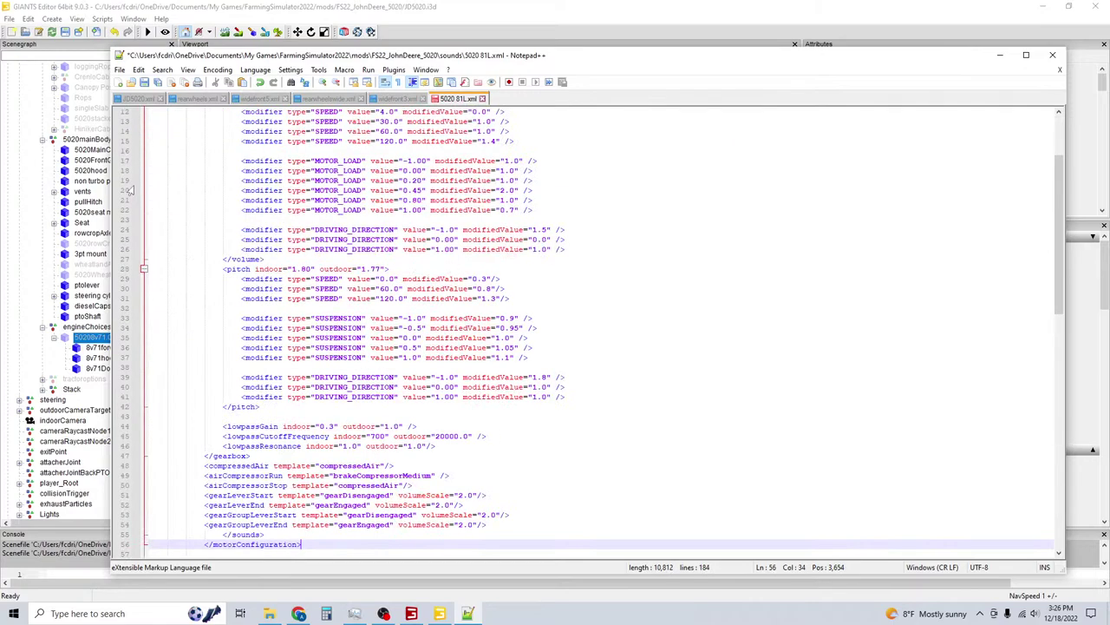
# Fold 5020 81L.xml down to its Stock Engine, 8.7 Turbo and 8v71 entries and save the file.
pyautogui.hotkey('alt', '0')
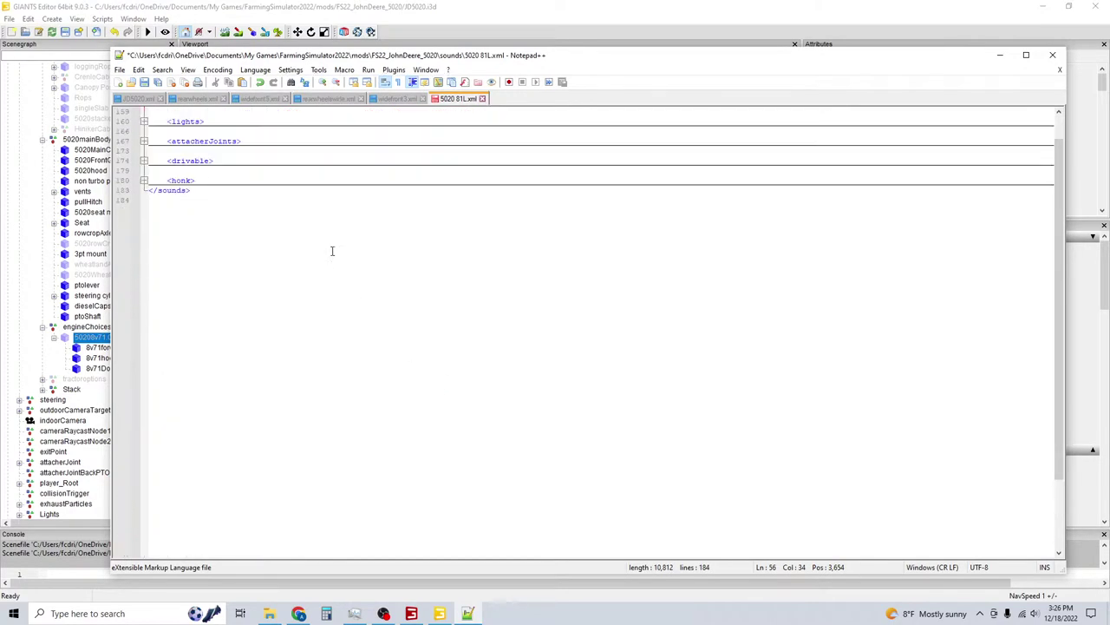
pyautogui.click(144, 132)
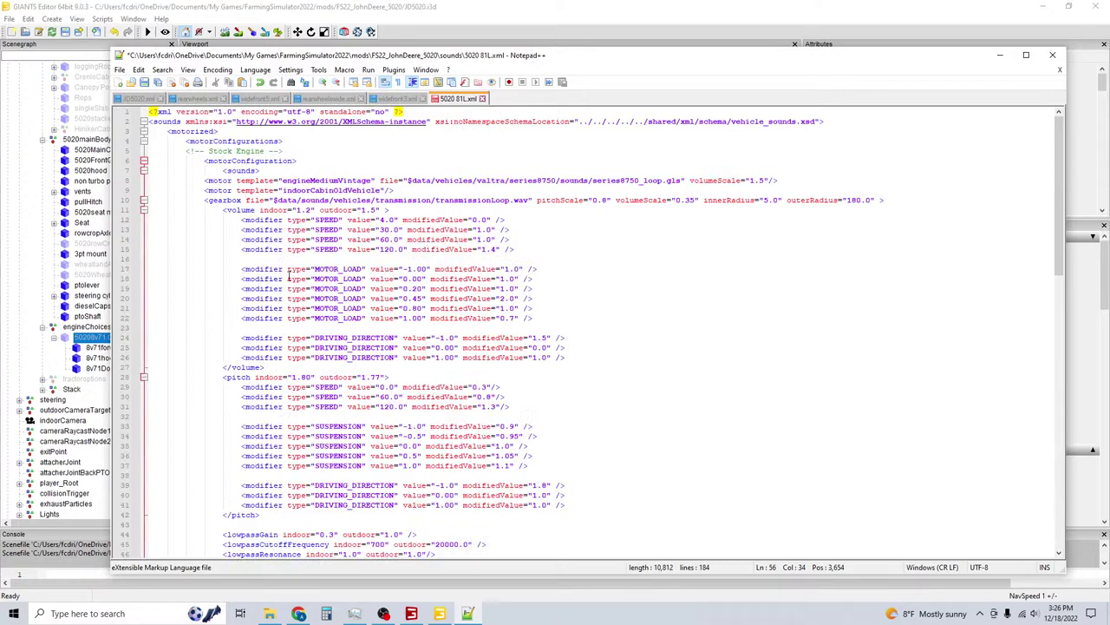
pyautogui.click(144, 161)
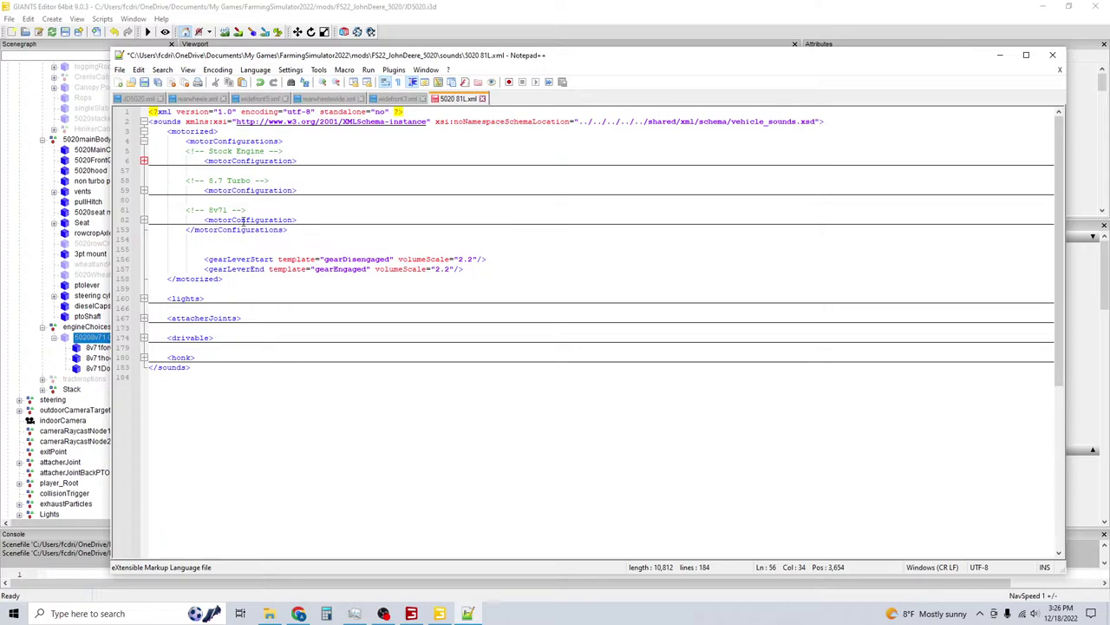
# Switch to Farming Simulator 22, run gsVehicleReload in the developer console to reload the tractor, and close the console.
pyautogui.click(411, 613)
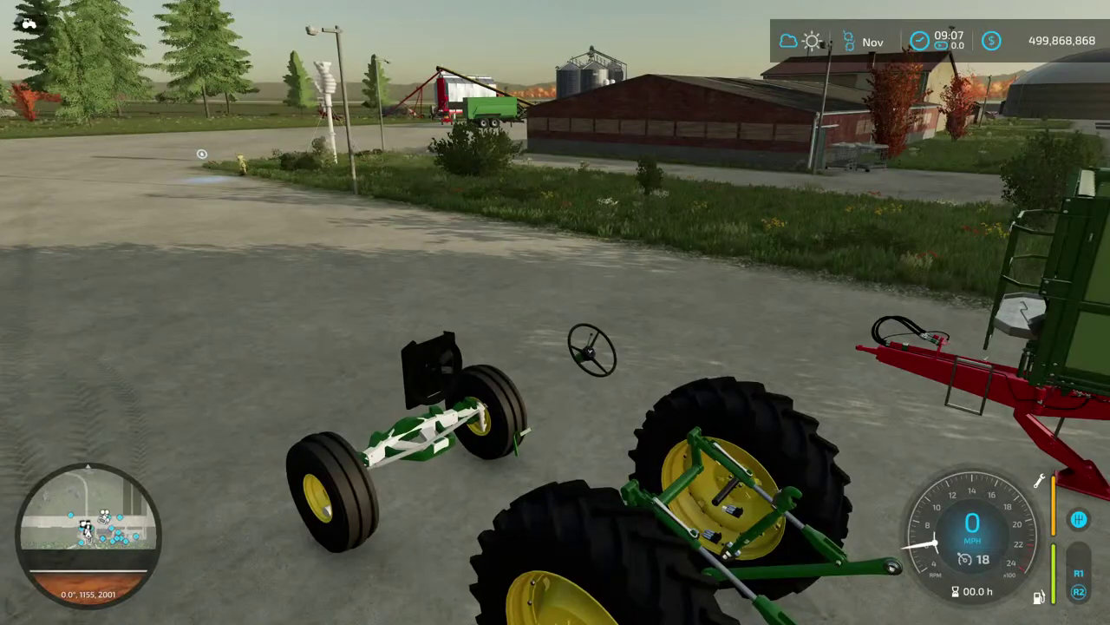
pyautogui.press('`')
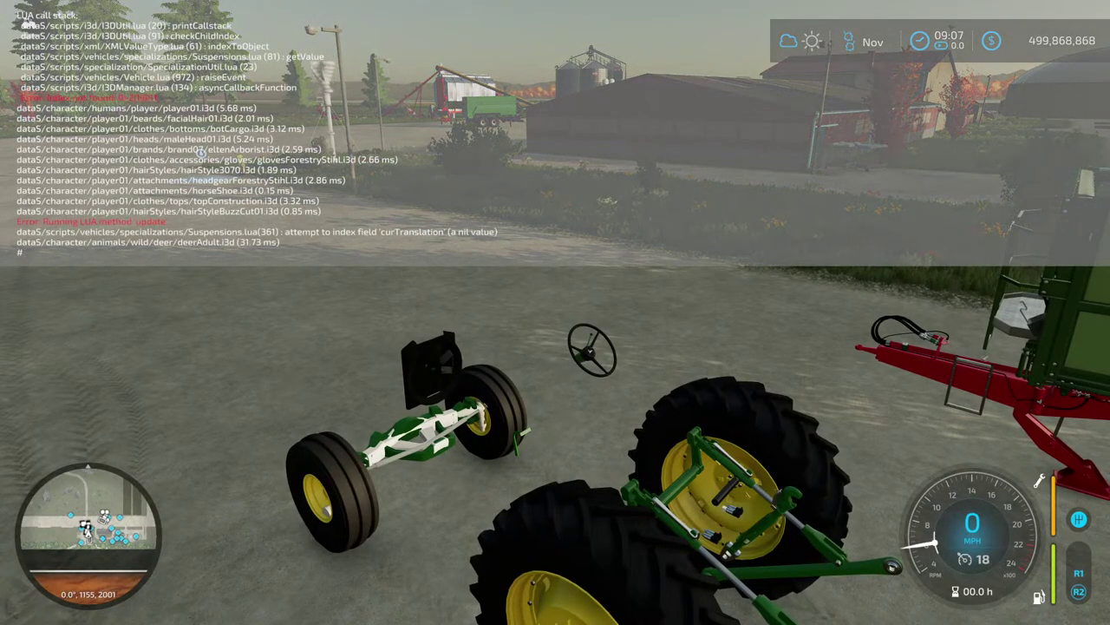
pyautogui.hotkey('alt', 'Tab')
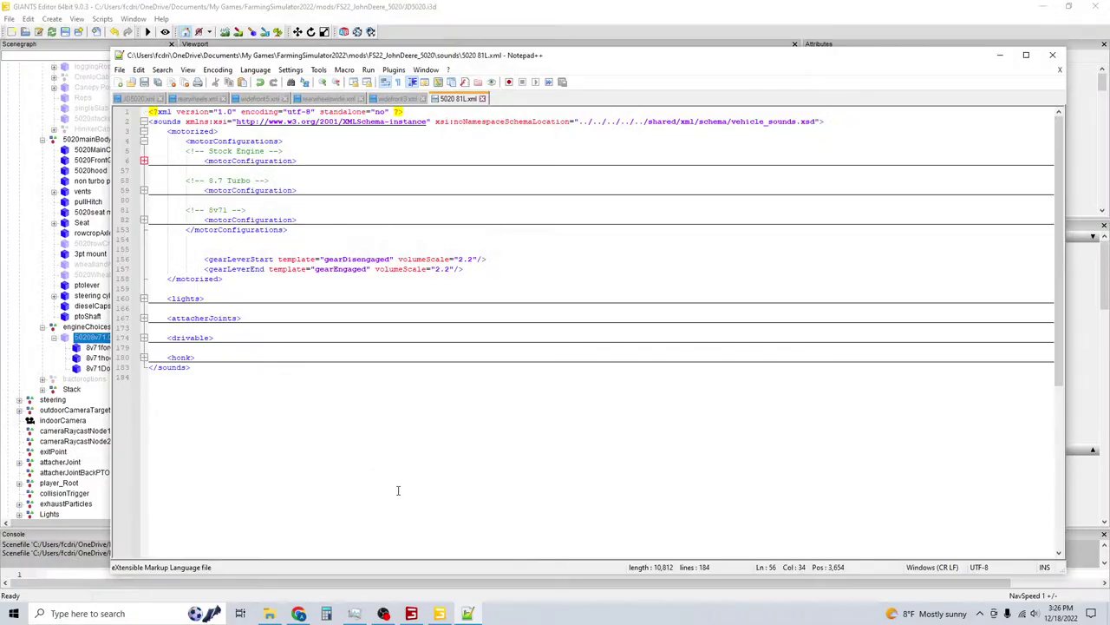
pyautogui.click(441, 613)
pyautogui.write('gsV')
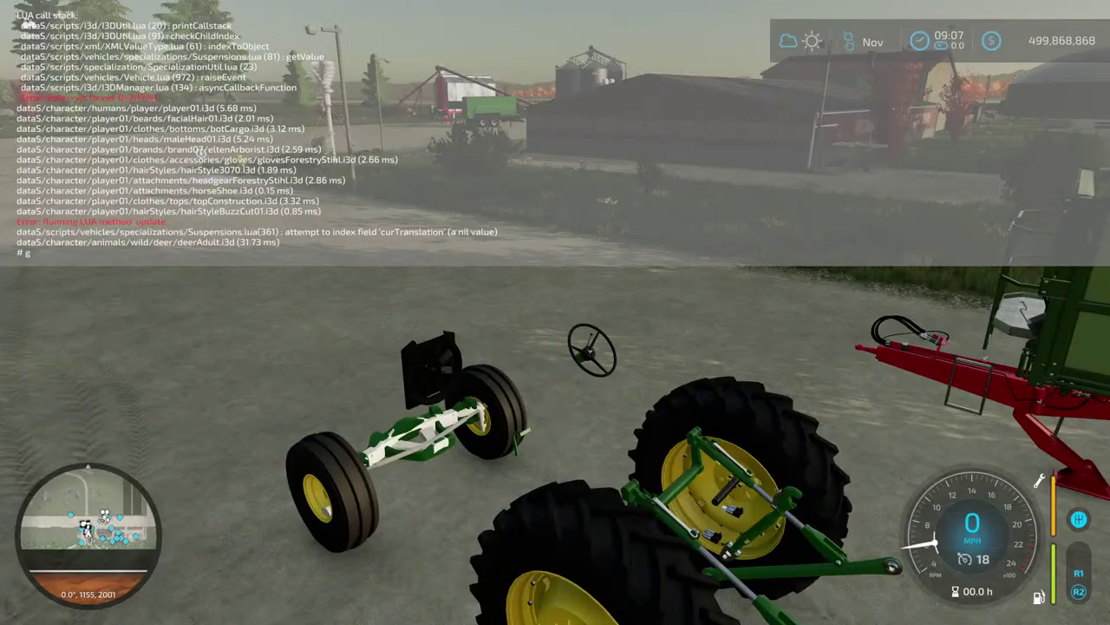
pyautogui.press('Tab')
pyautogui.press('Tab')
pyautogui.press('Tab')
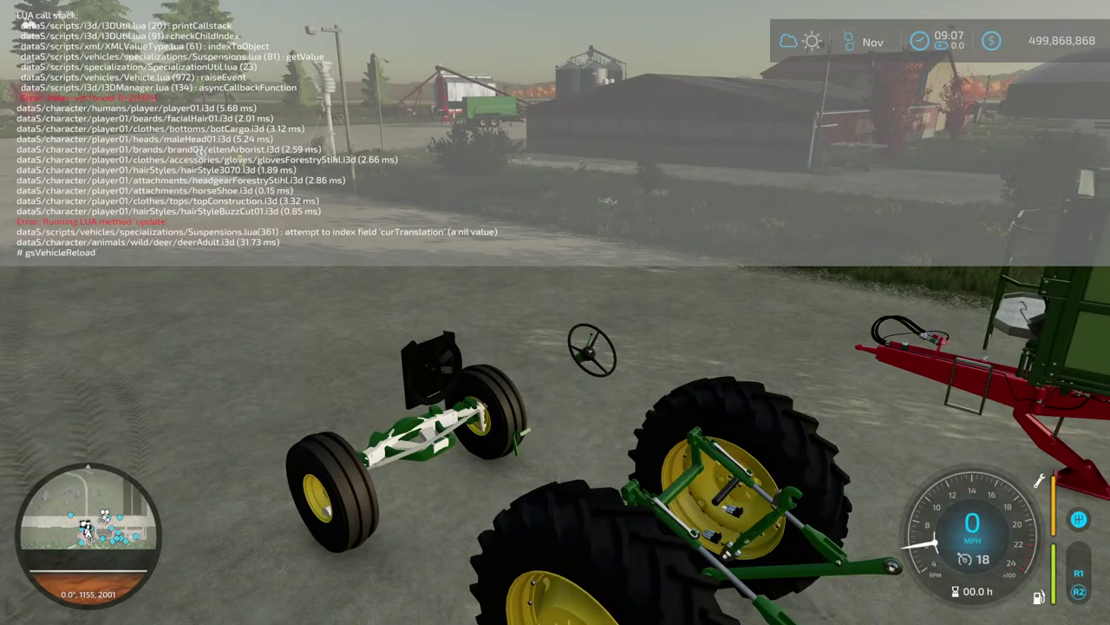
pyautogui.press('Return')
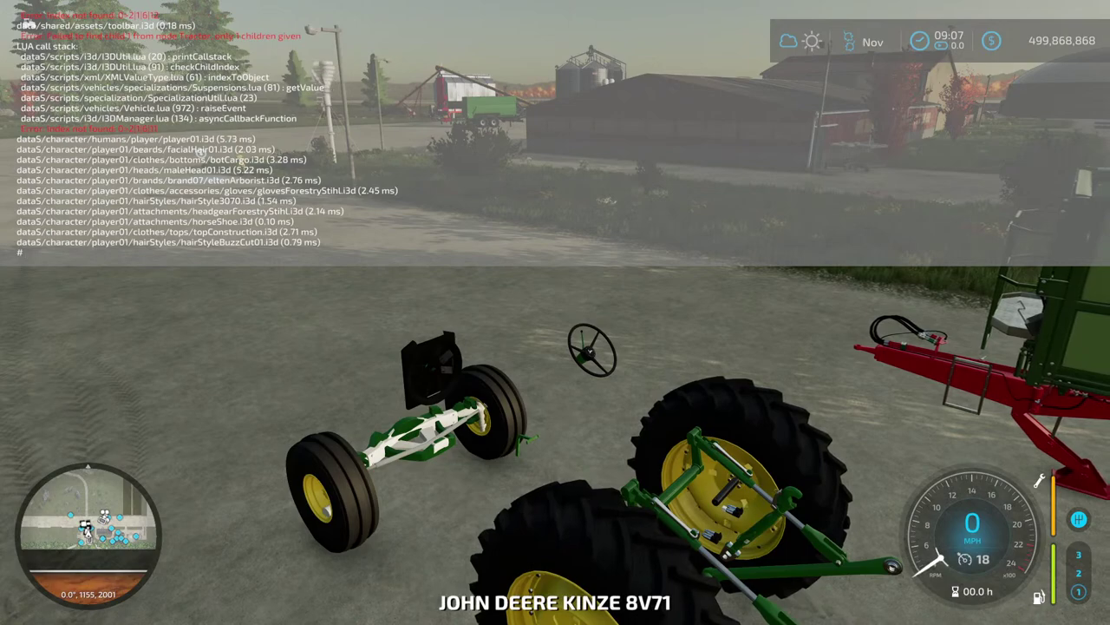
pyautogui.press('`')
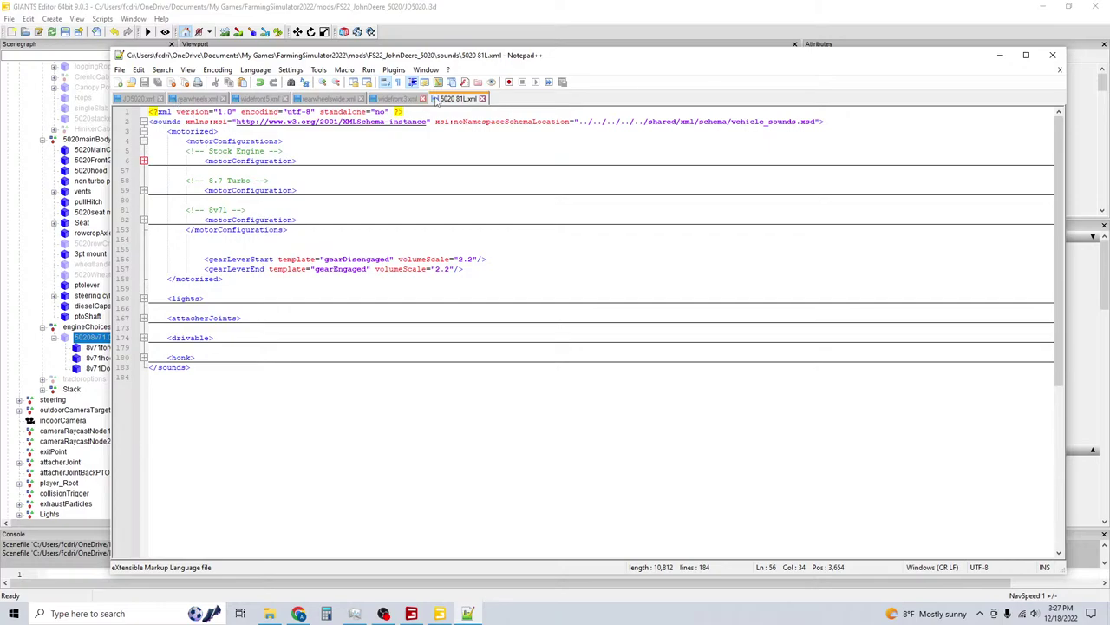
# Close 5020 81L.xml in Notepad++ and bring the Turbo and KINZE 8V71 motor configurations of JD5020.xml into view.
pyautogui.click(482, 98)
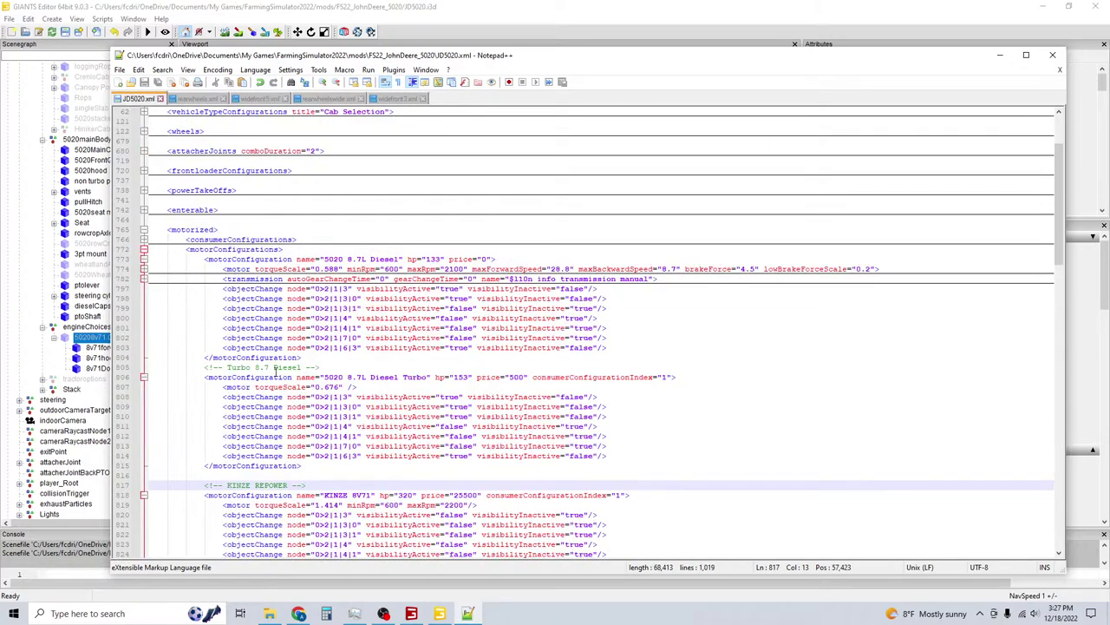
pyautogui.scroll(-6, 366, 431)
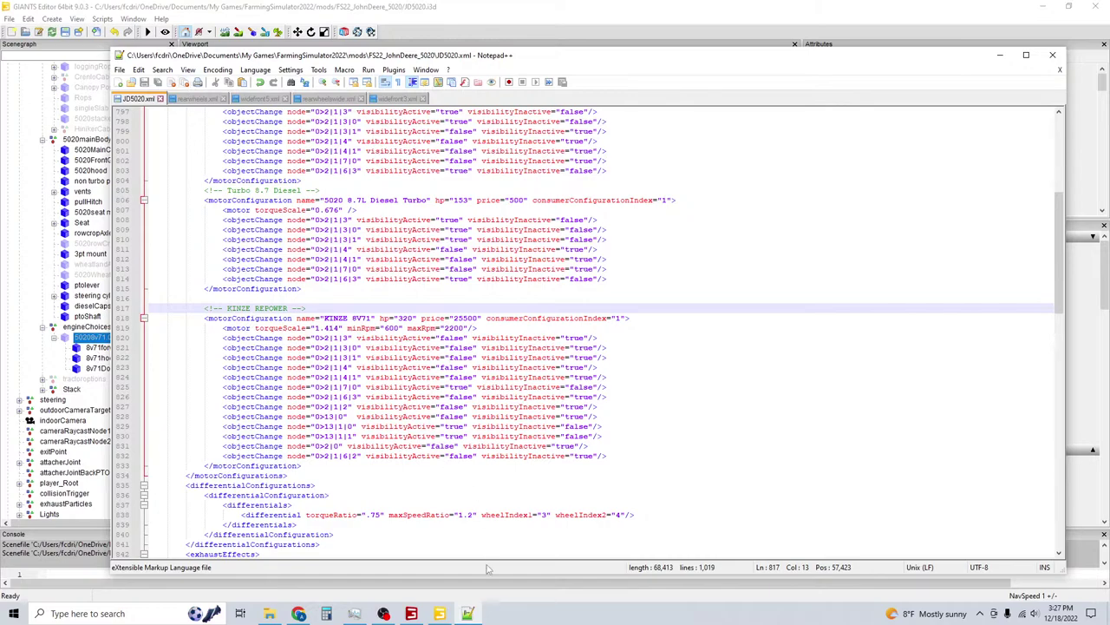
# In GIANTS Editor, examine the 50208v71.006 engine and its 8v71forwardexhaust, 8v71hood and 8v71Donaldson parts on the tractor.
pyautogui.click(440, 613)
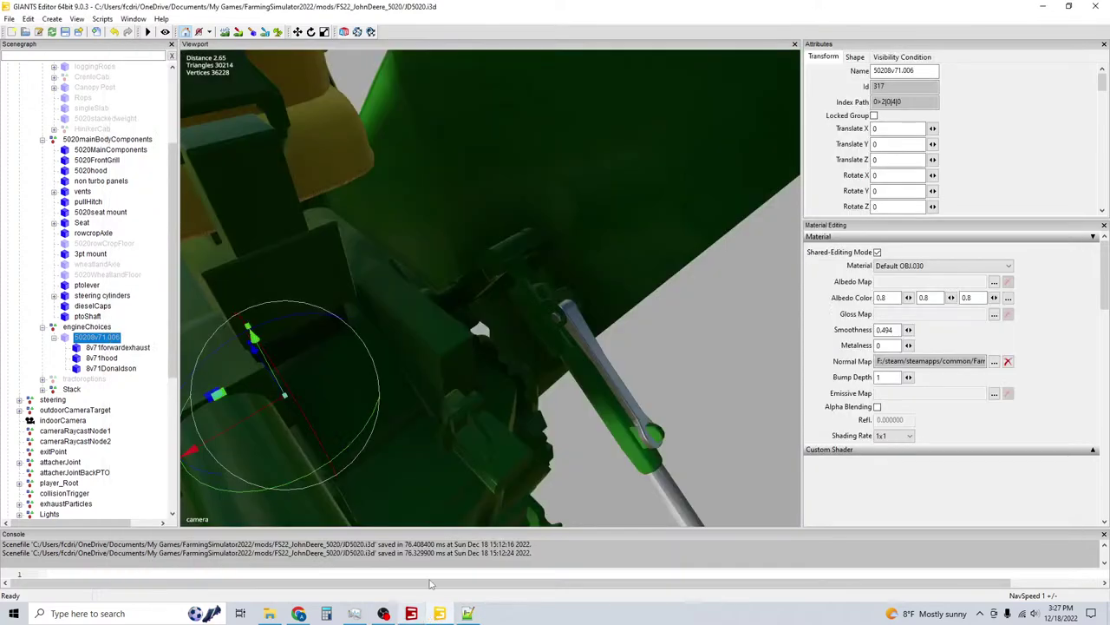
pyautogui.moveTo(460, 241); pyautogui.dragTo(570, 321, button='middle')
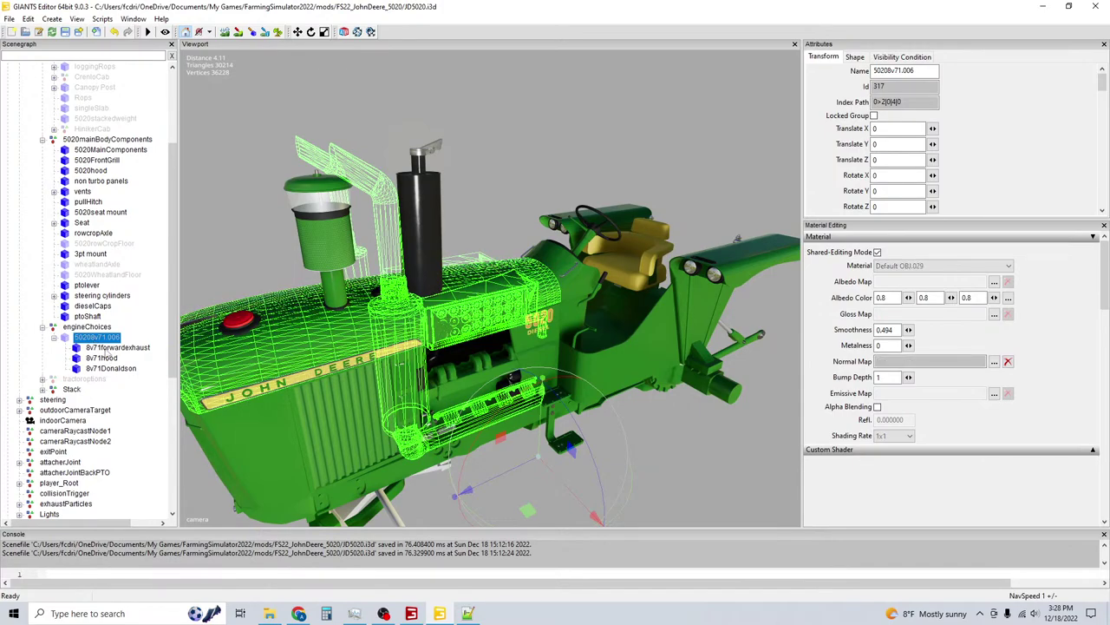
pyautogui.click(100, 347)
pyautogui.click(101, 358)
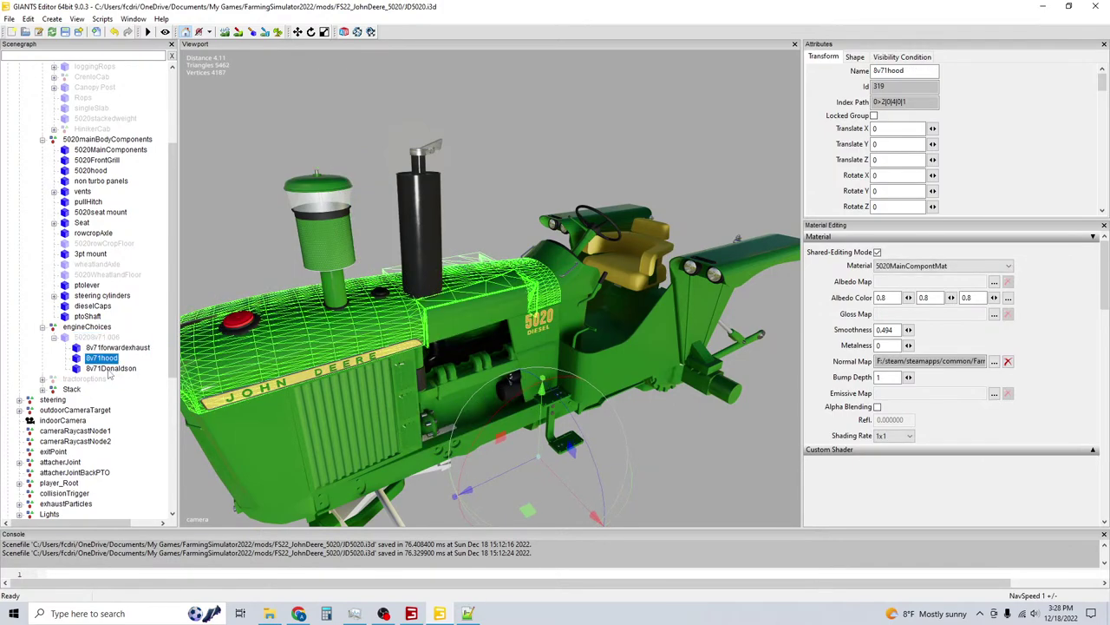
pyautogui.click(110, 369)
pyautogui.click(97, 337)
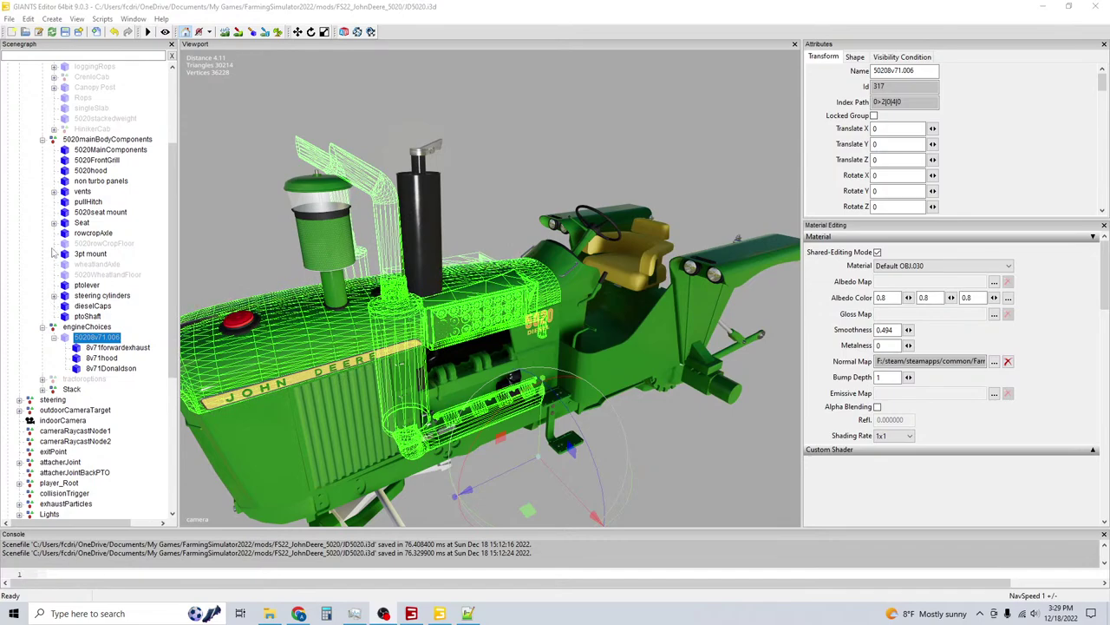
# Turn on the Canopy Post's visibility, inspect the umbrella above the seat, and turn its visibility off again.
pyautogui.click(42, 139)
pyautogui.scroll(2, 87, 126)
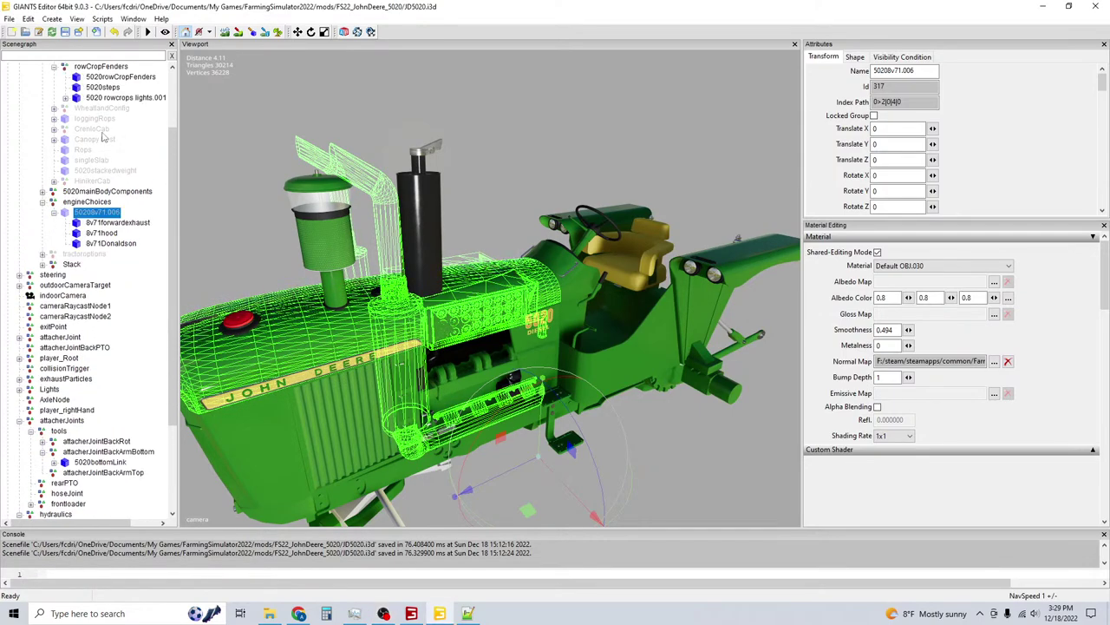
pyautogui.click(95, 139)
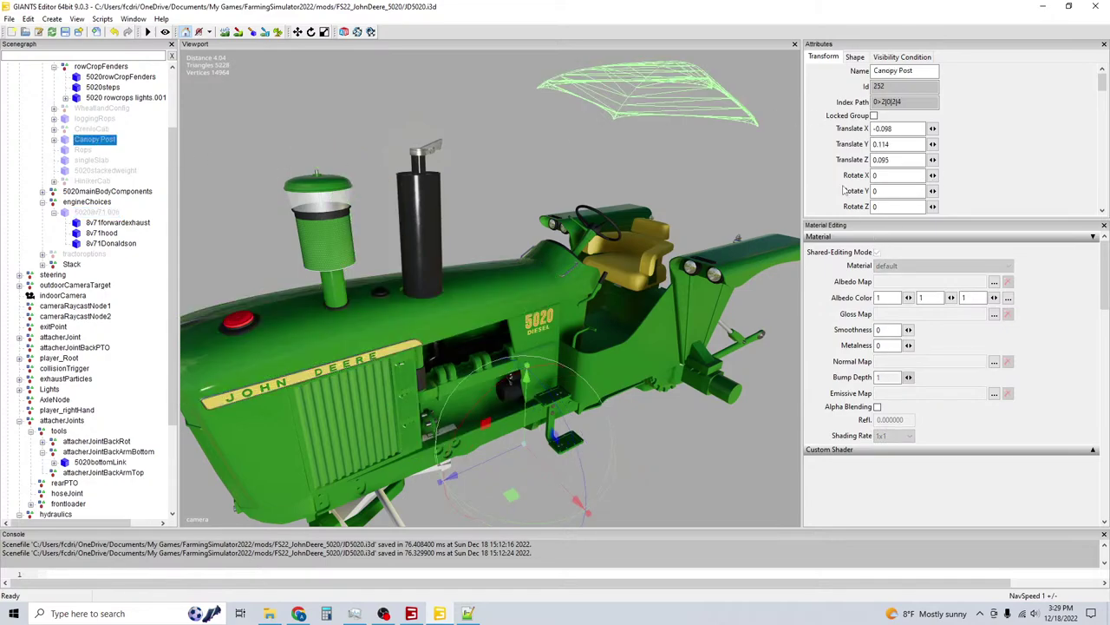
pyautogui.scroll(-2, 845, 190)
pyautogui.click(873, 196)
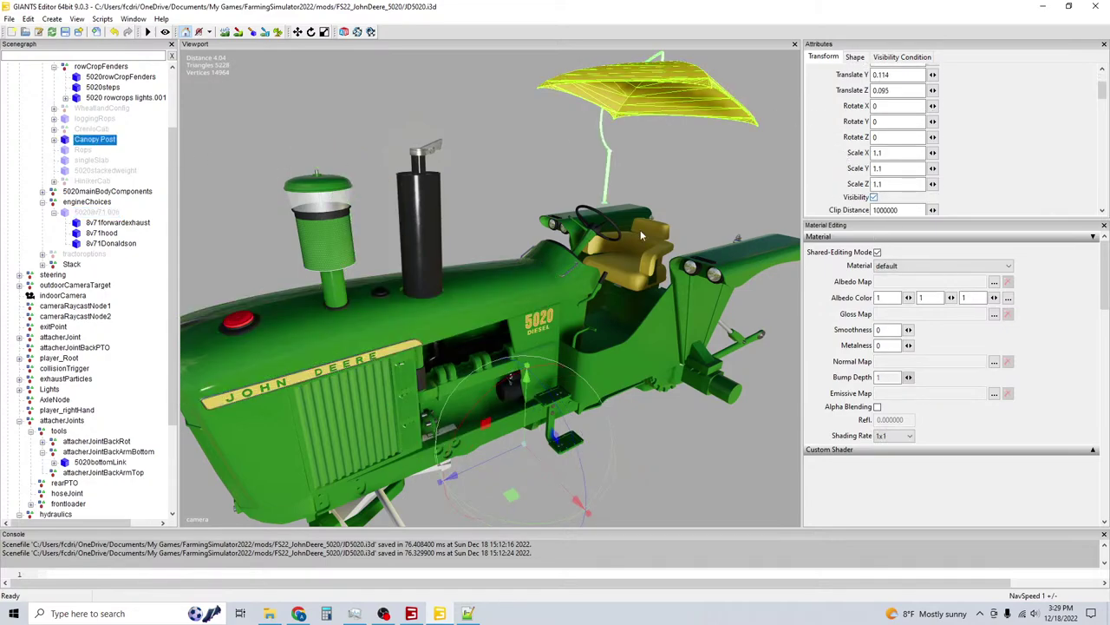
pyautogui.moveTo(694, 147); pyautogui.dragTo(659, 236, button='middle')
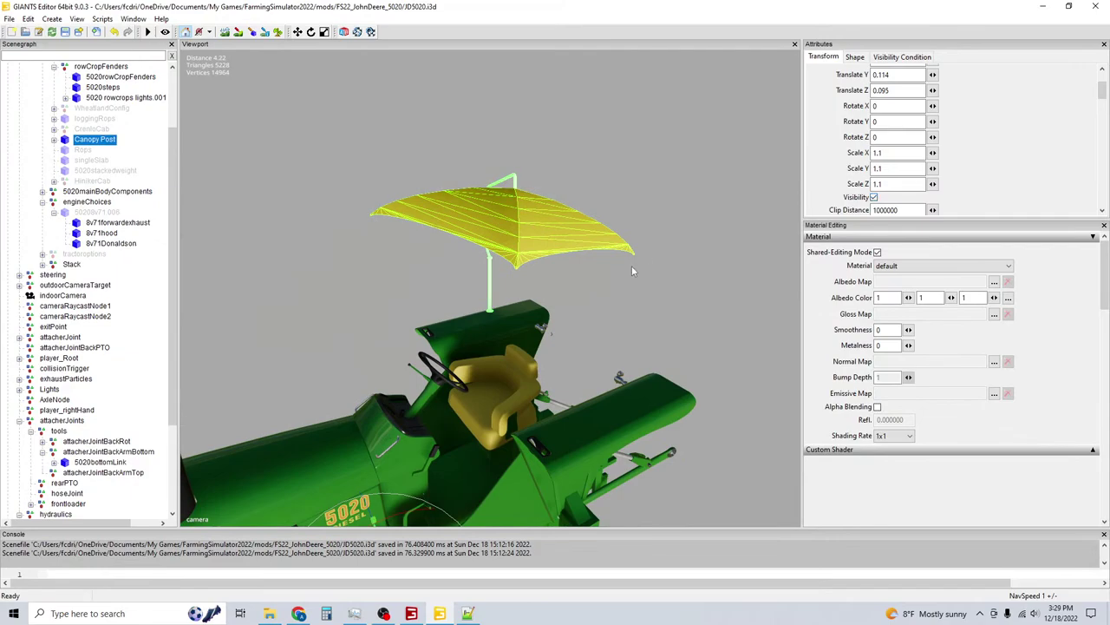
pyautogui.moveTo(549, 261); pyautogui.dragTo(483, 284, button='middle')
pyautogui.click(347, 264)
pyautogui.scroll(5, 456, 234)
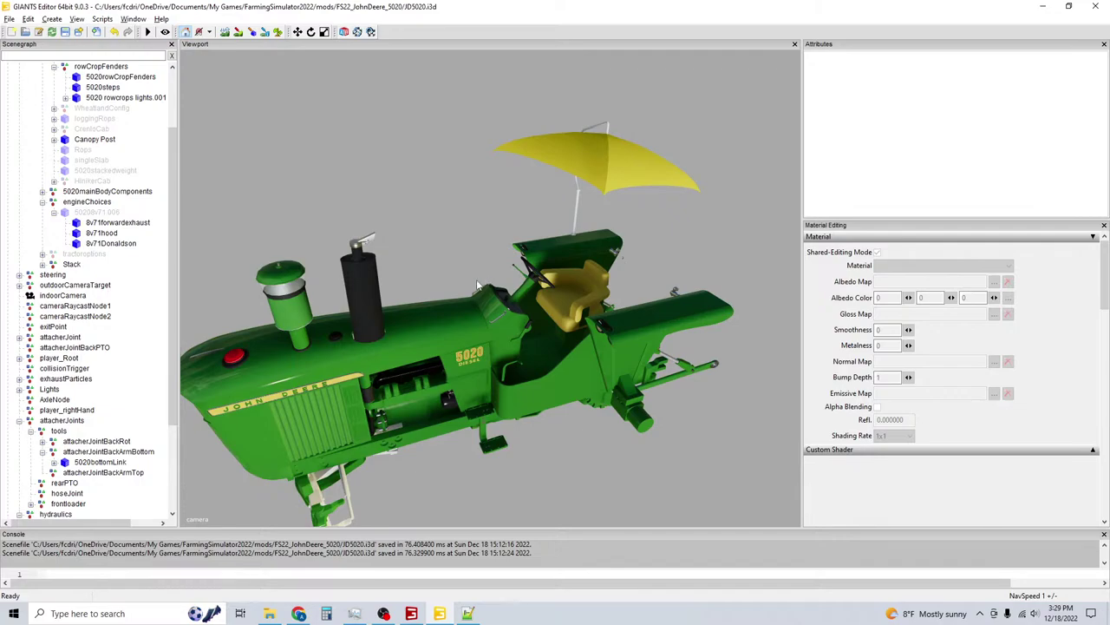
pyautogui.moveTo(479, 286); pyautogui.dragTo(503, 261, button='middle')
pyautogui.click(92, 140)
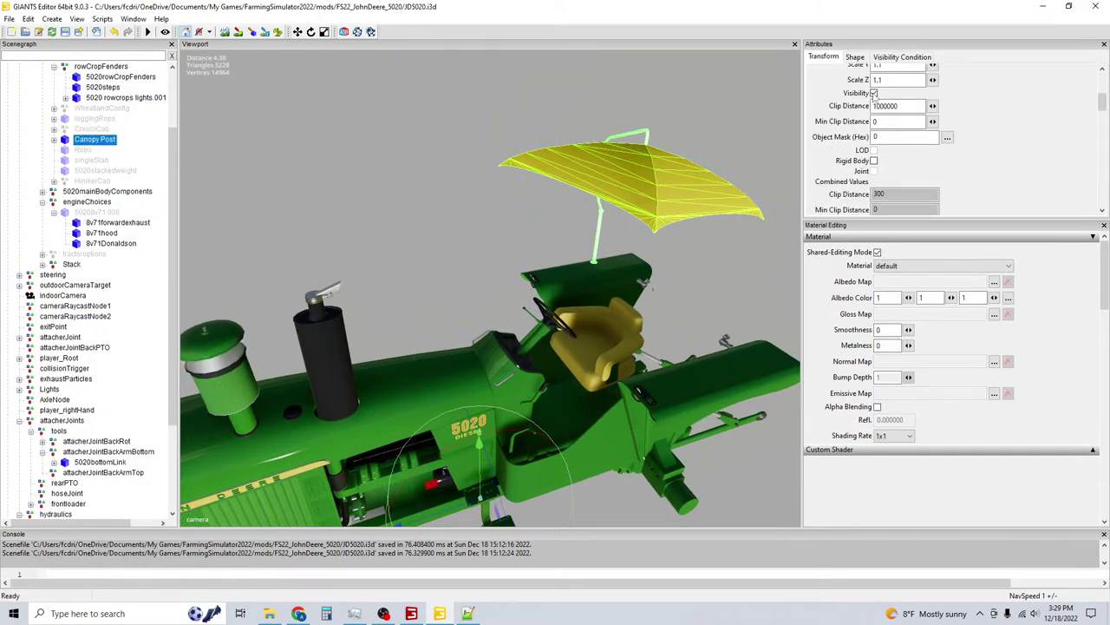
pyautogui.click(873, 92)
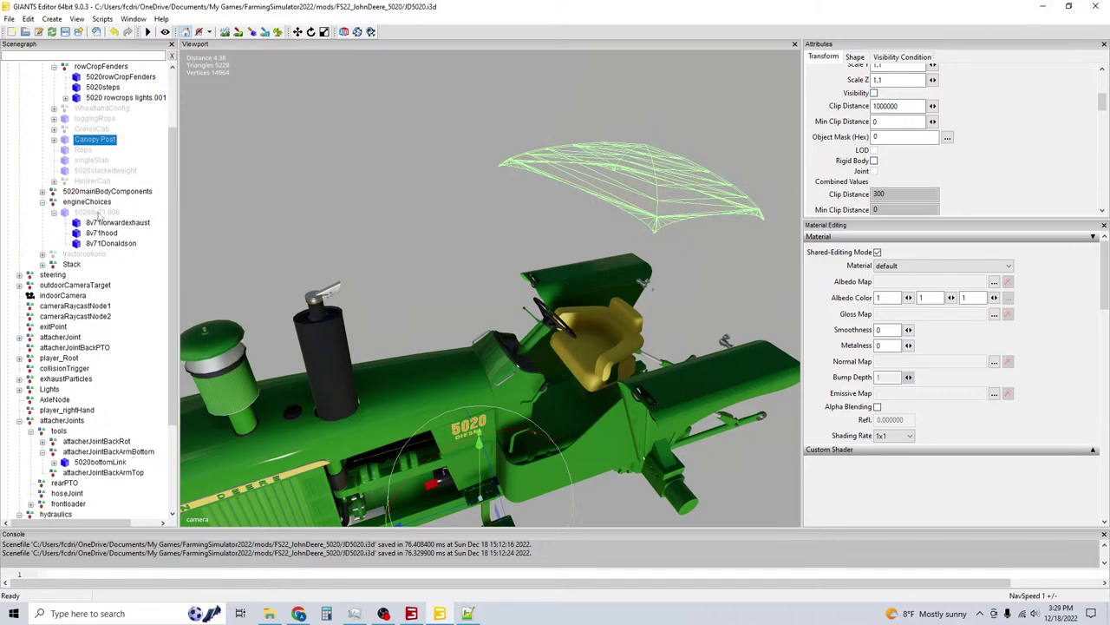
# Select the 50208v71.006 engine, switch to Notepad++ and locate the 0>2|1|7|0 objectChange line in the KINZE 8V71 configuration.
pyautogui.click(340, 479)
pyautogui.hotkey('alt', 'Tab')
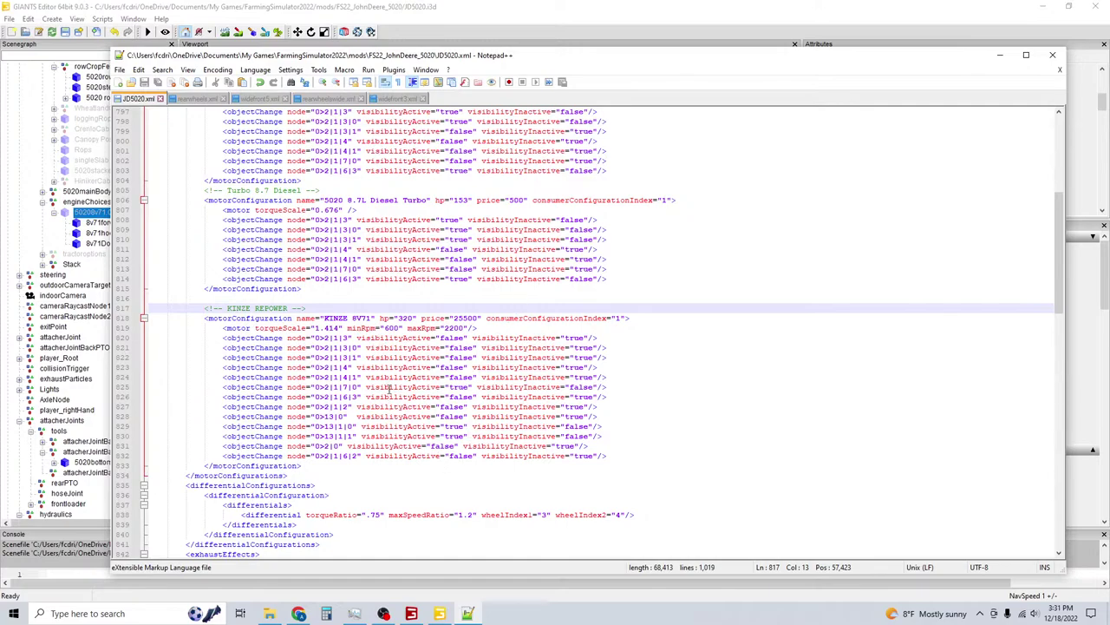
pyautogui.tripleClick(346, 386)
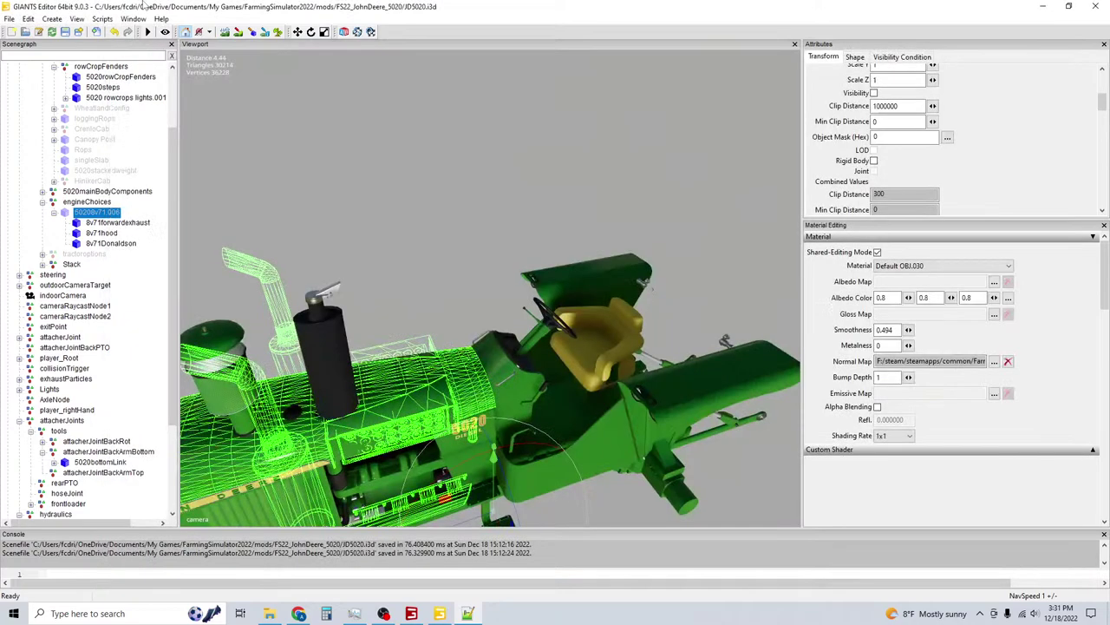
# In GIANTS Editor, examine the 5020mainBodyComponents parts, the 50208v71.006 engine and the Stack group on the tractor.
pyautogui.click(131, 16)
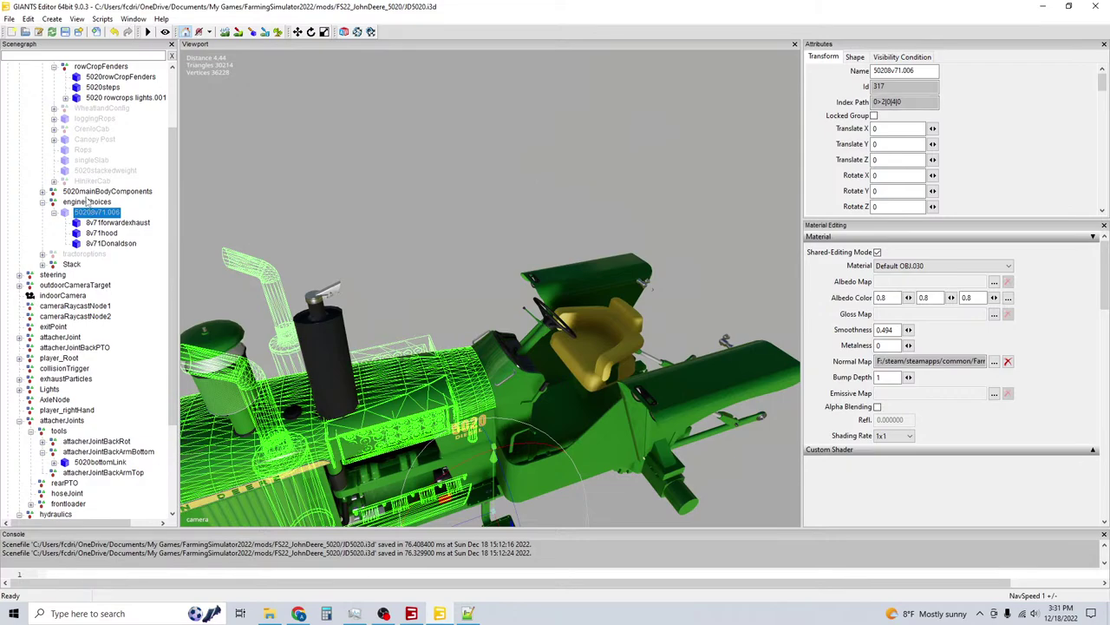
pyautogui.click(91, 191)
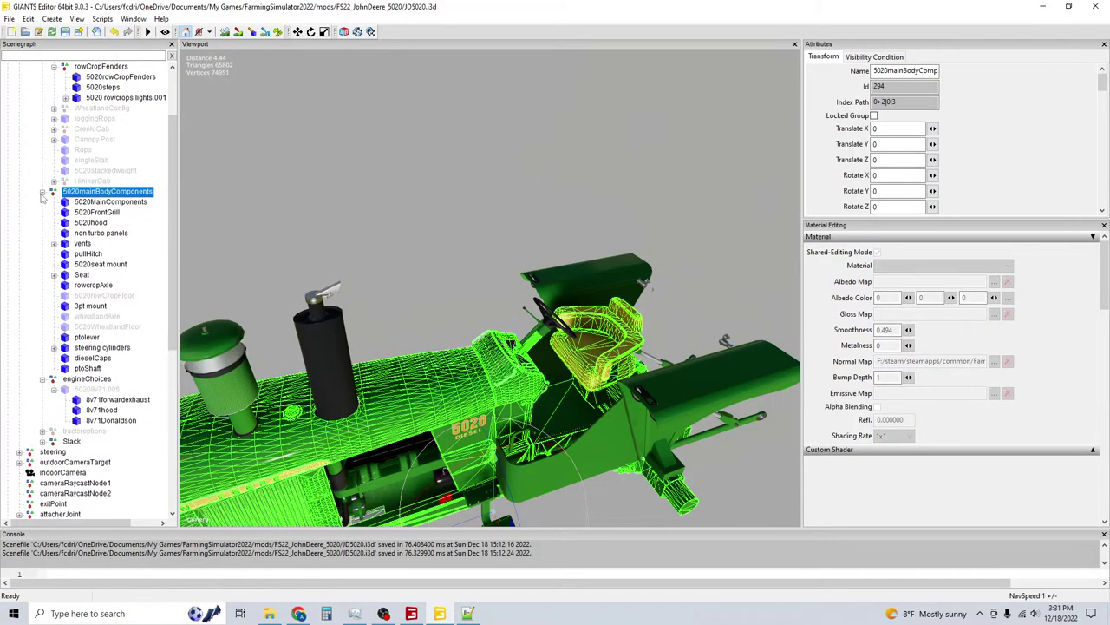
pyautogui.click(96, 202)
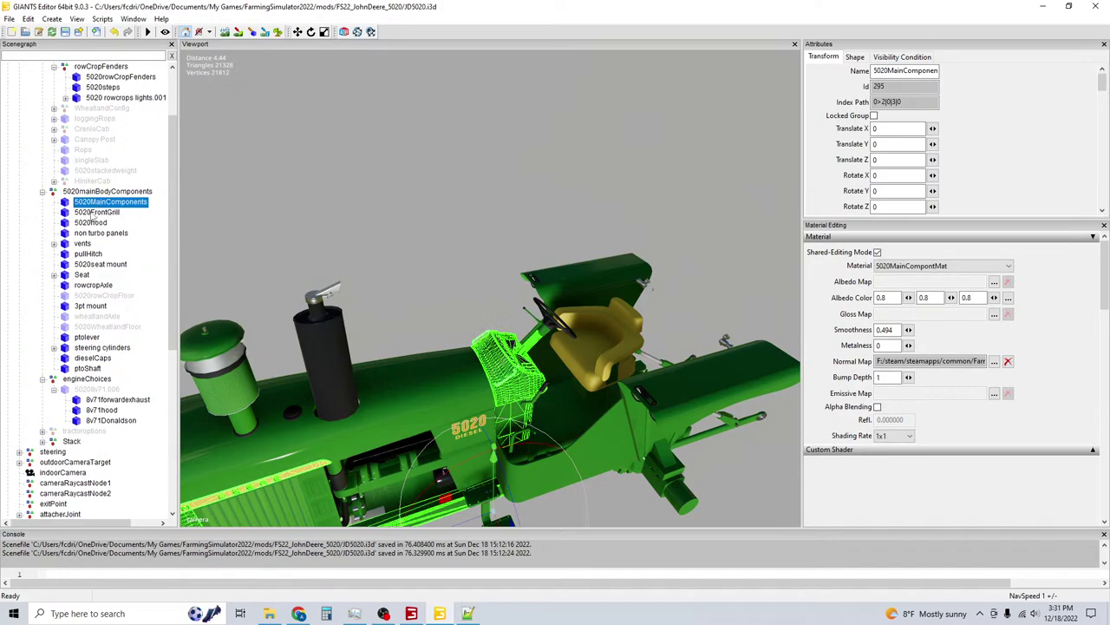
pyautogui.click(94, 285)
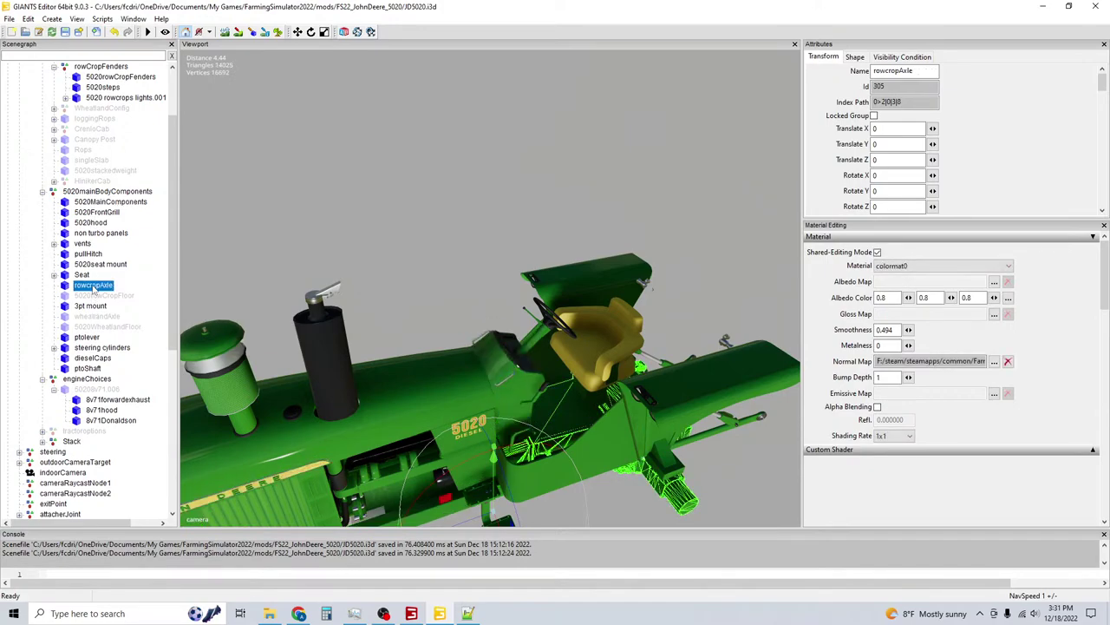
pyautogui.click(86, 368)
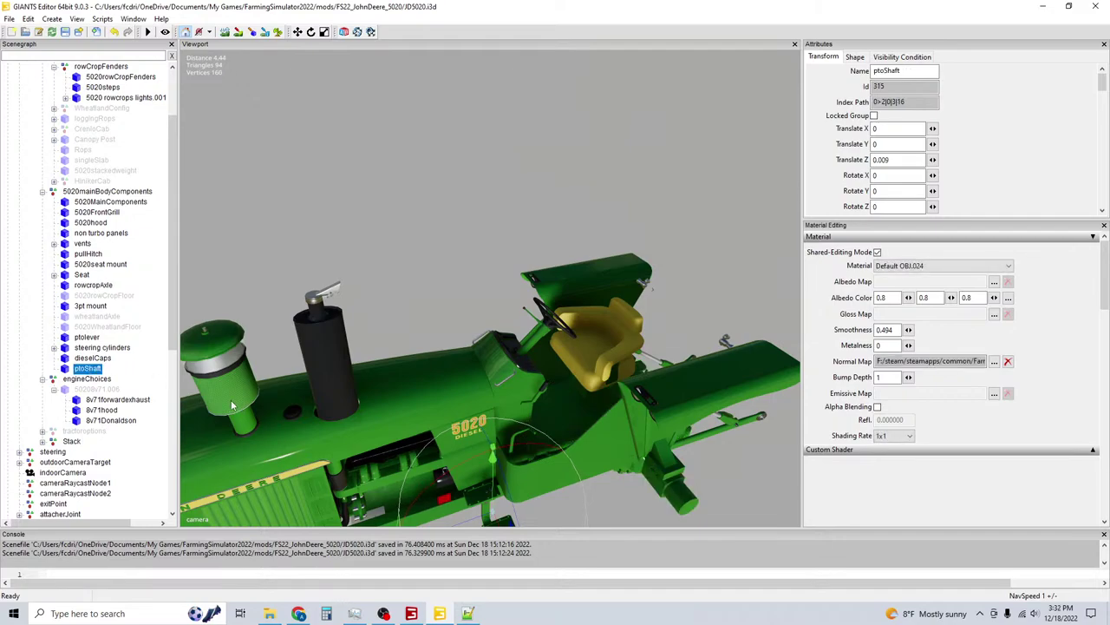
pyautogui.click(90, 391)
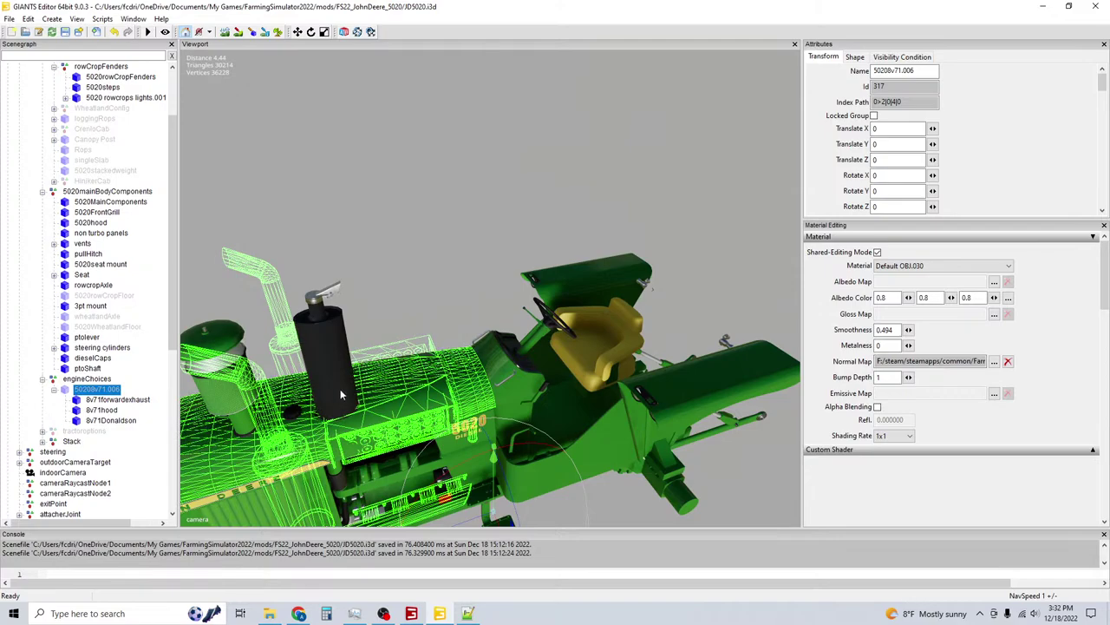
pyautogui.click(71, 442)
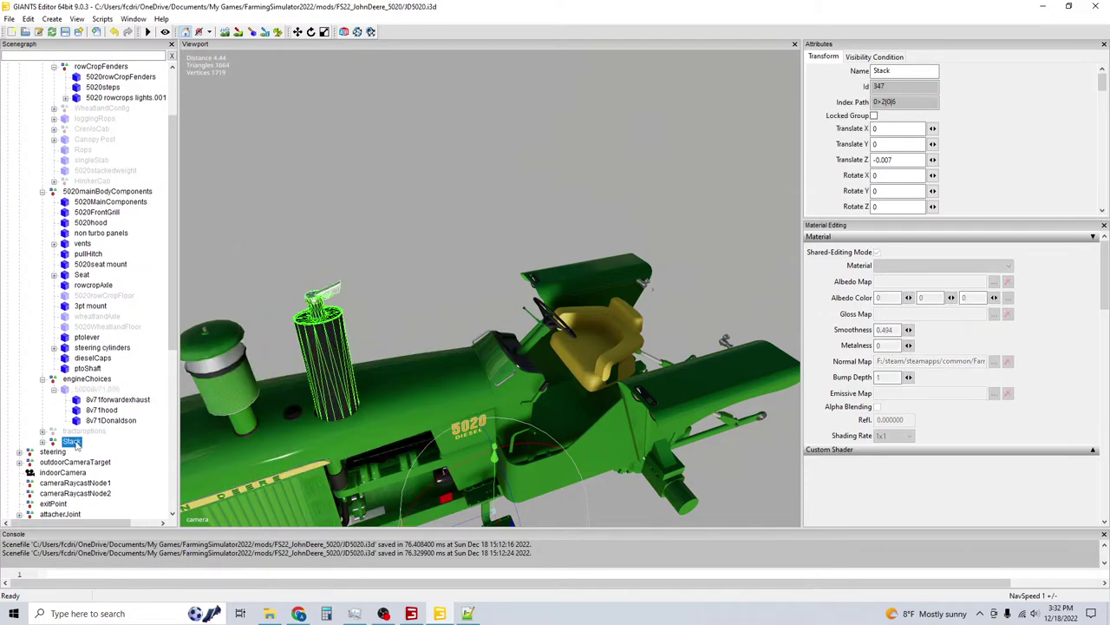
# Inspect the steering group, and collapse the cab options, 5020mainBodyComponents and engineChoices groups in the scenegraph.
pyautogui.scroll(3, 82, 434)
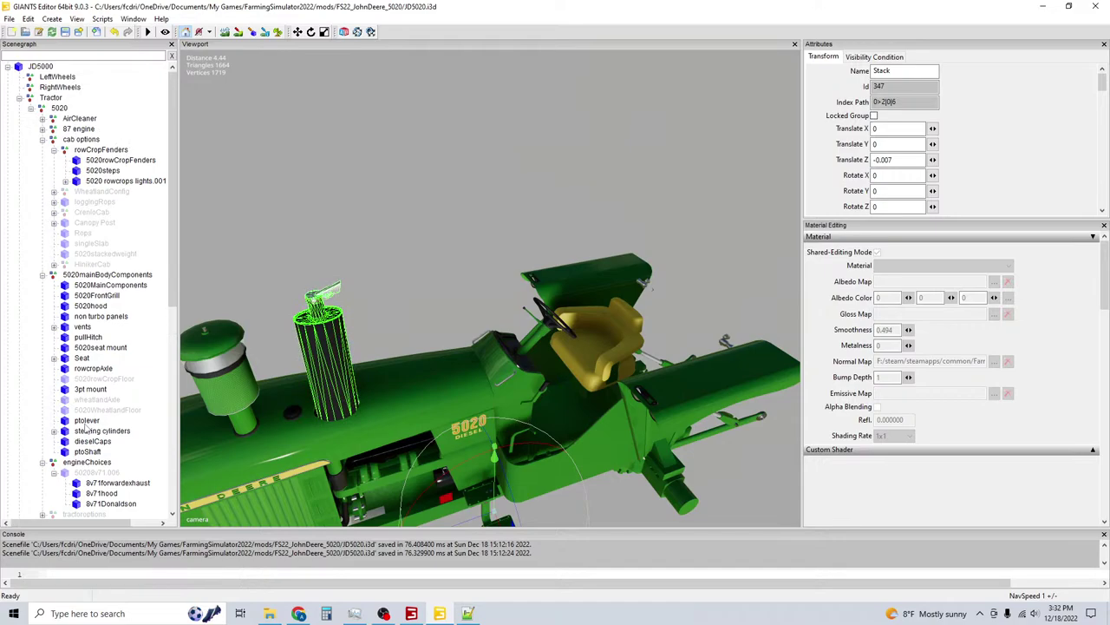
pyautogui.scroll(-5, 85, 425)
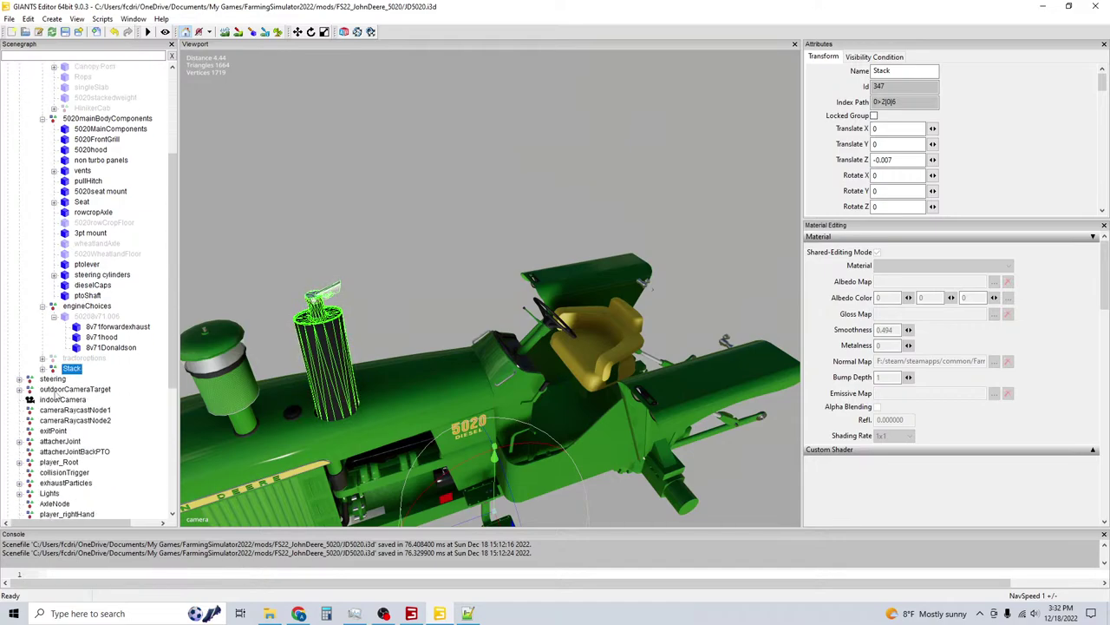
pyautogui.click(54, 379)
pyautogui.scroll(5, 57, 390)
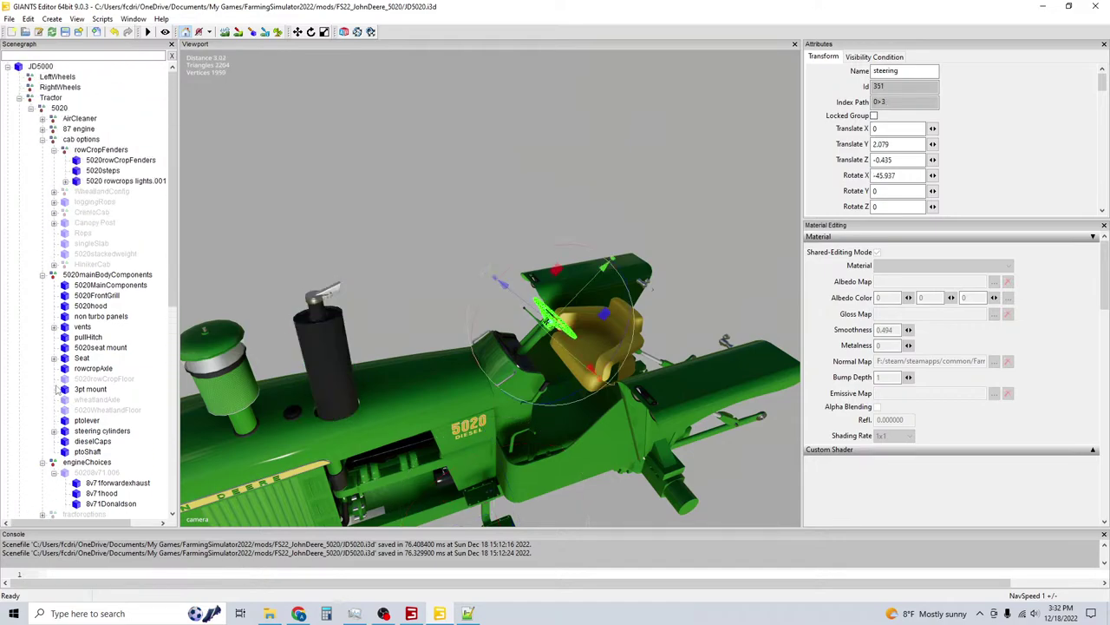
pyautogui.click(44, 147)
pyautogui.click(41, 140)
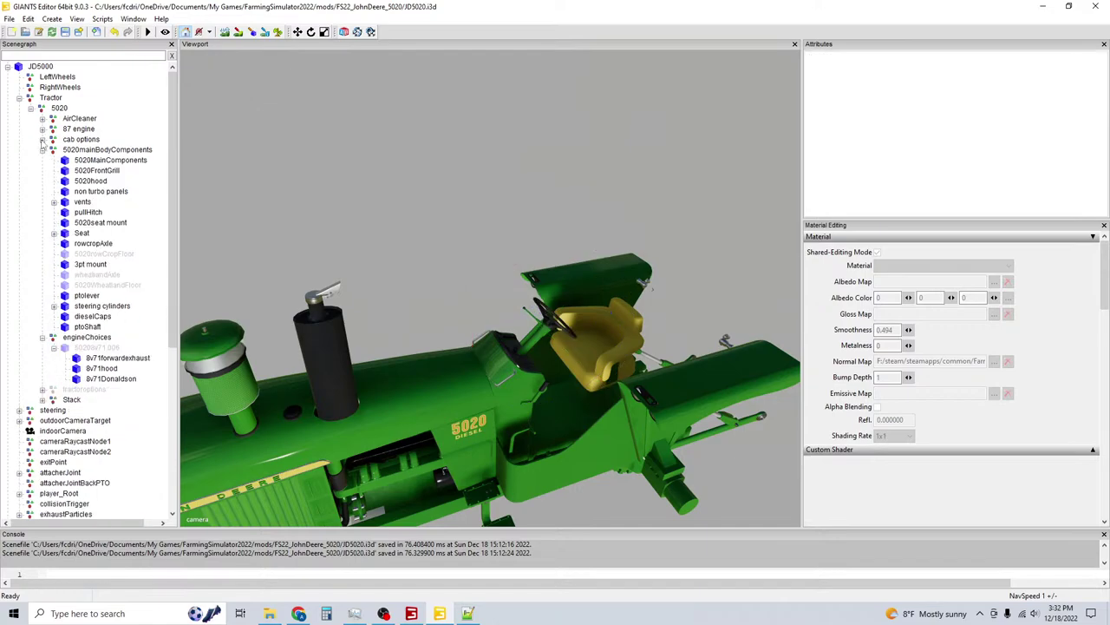
pyautogui.click(42, 150)
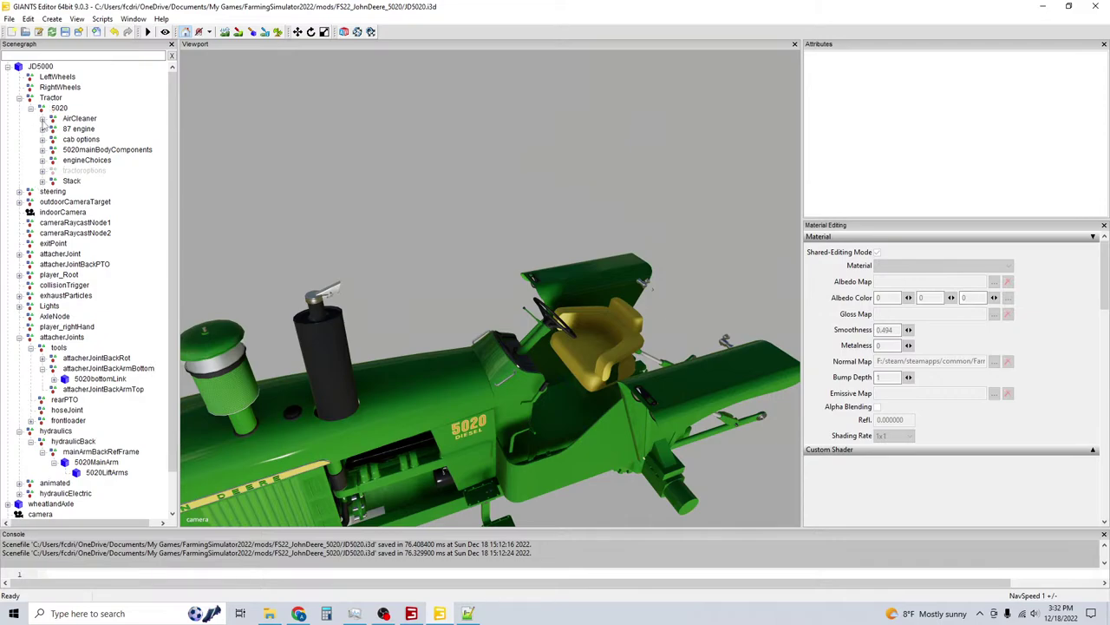
# Expand the AirCleaner and 87 engine groups and examine the air cleaner, 5020engine and Stack index paths.
pyautogui.click(41, 119)
pyautogui.click(76, 119)
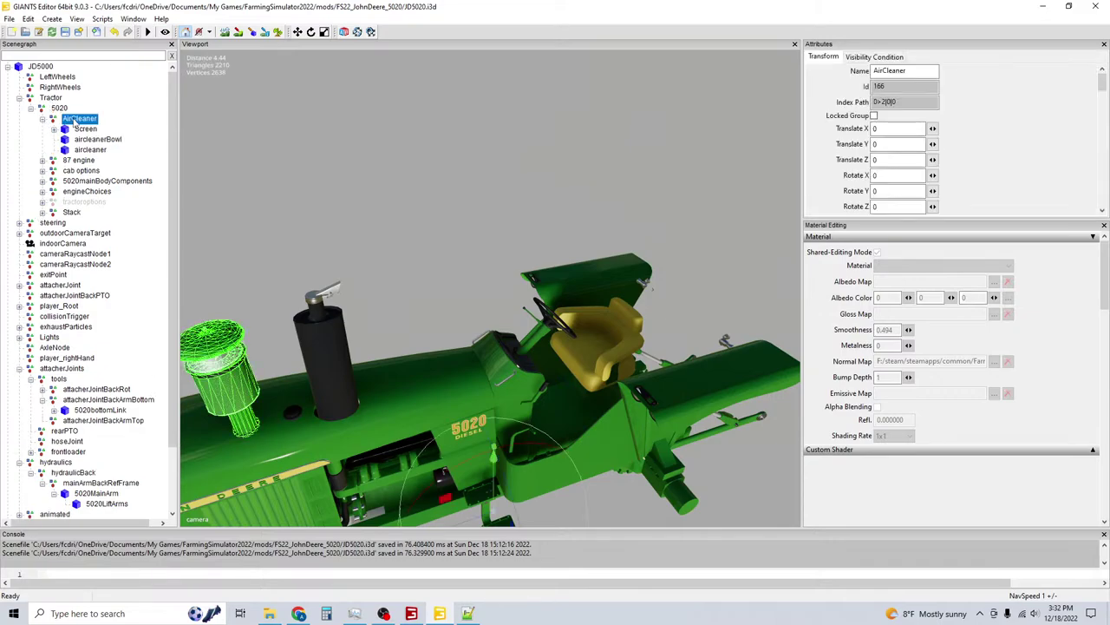
pyautogui.click(41, 160)
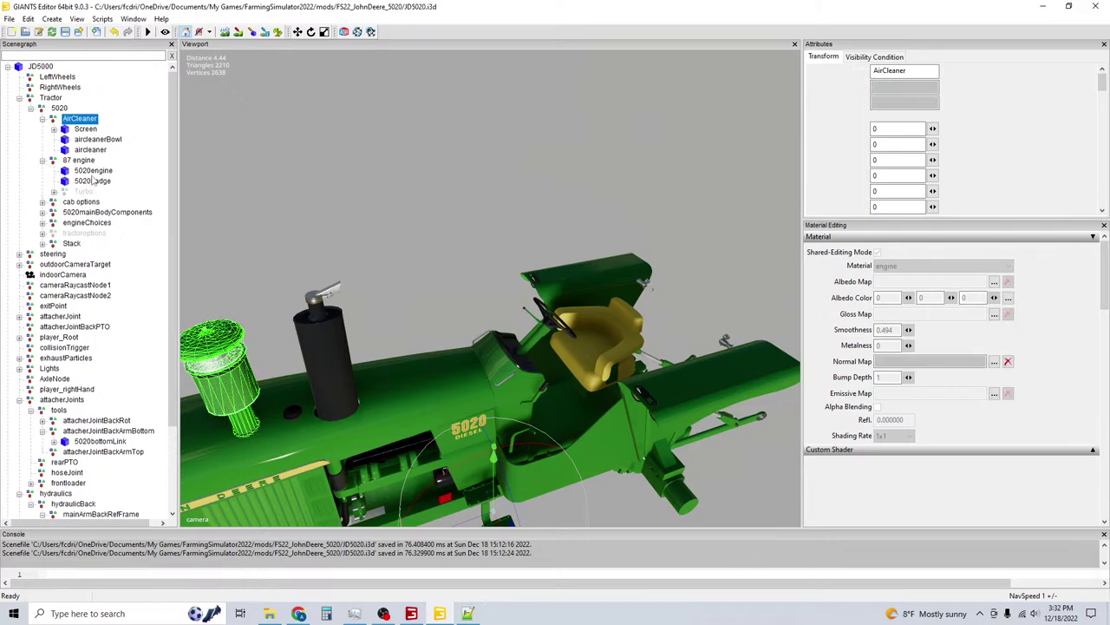
pyautogui.click(93, 173)
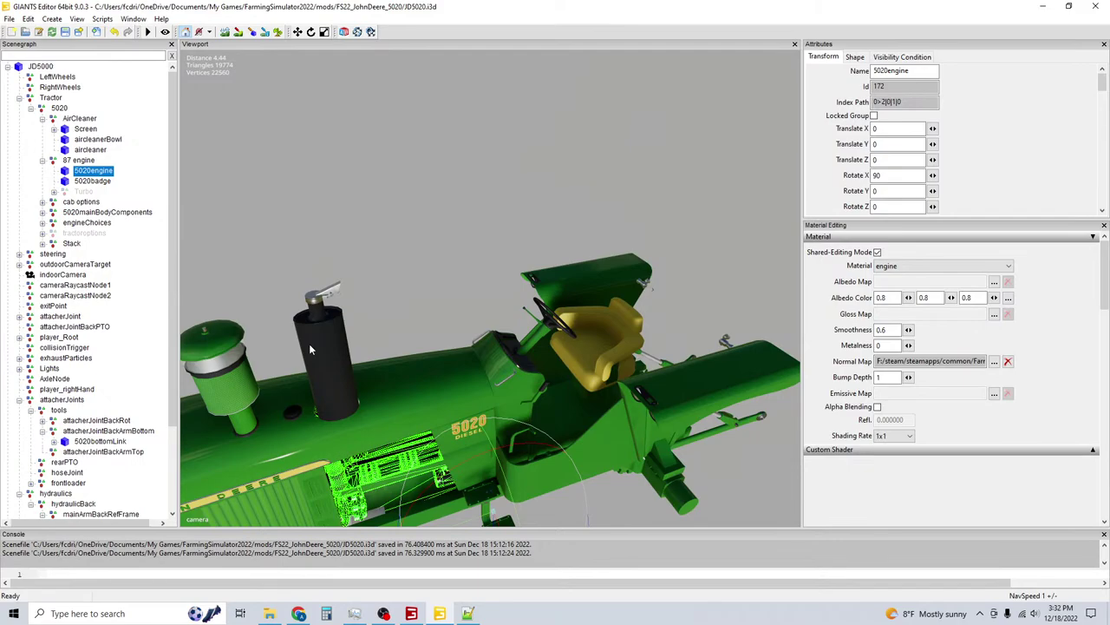
pyautogui.click(71, 244)
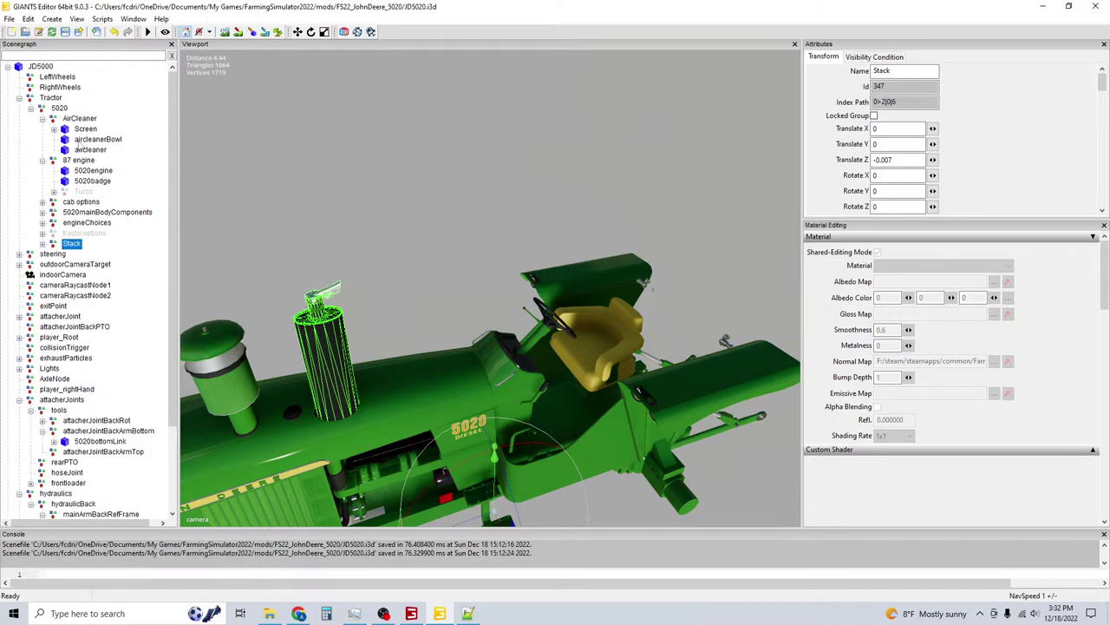
pyautogui.click(78, 119)
# Check the motor configuration nodes in JD5020.xml, and inspect the index paths of 5020mainBodyComponents and its 5020hood in GIANTS Editor.
pyautogui.click(468, 614)
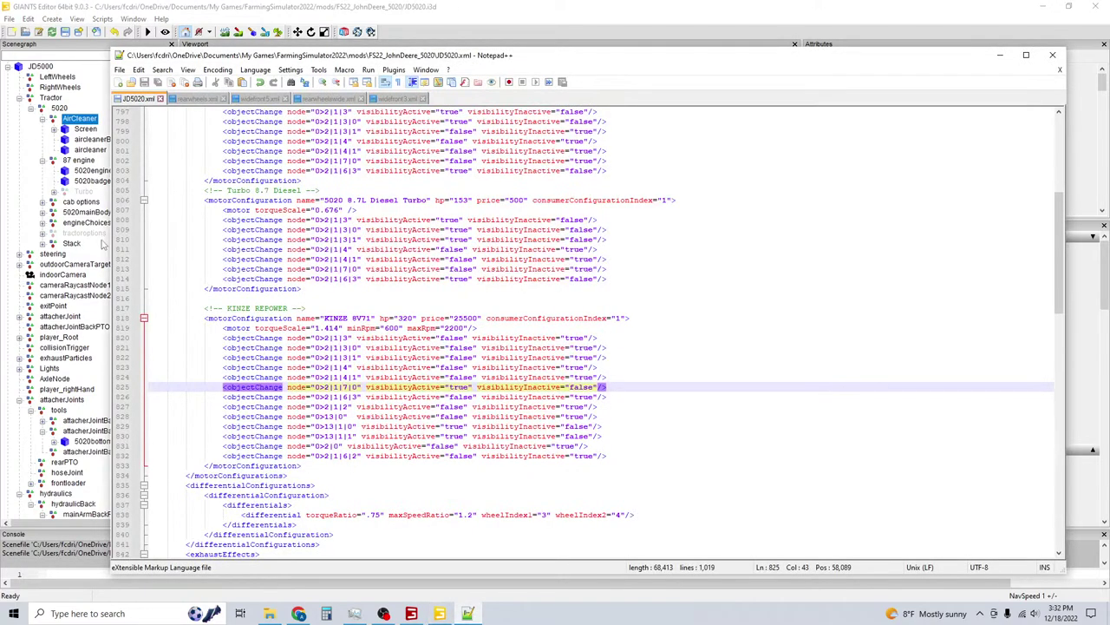
pyautogui.click(99, 131)
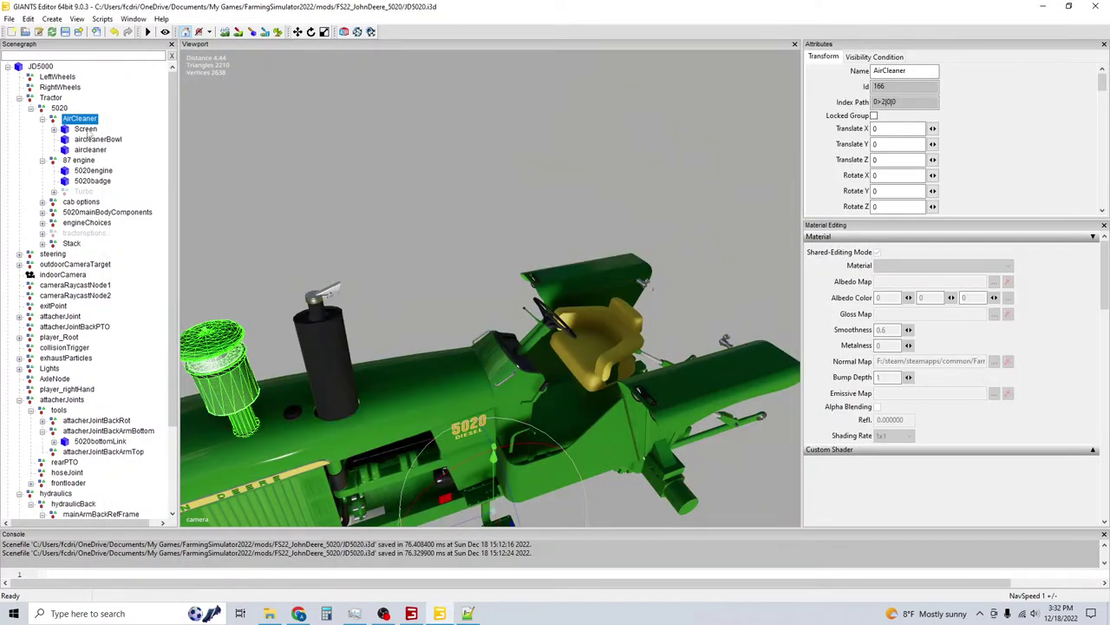
pyautogui.click(41, 119)
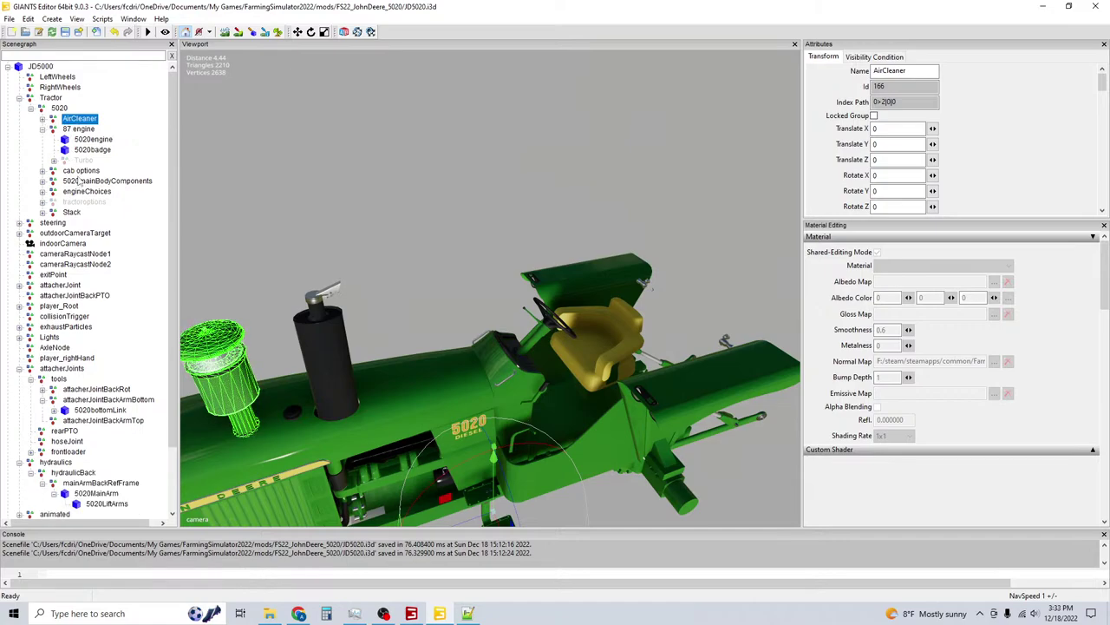
pyautogui.click(42, 129)
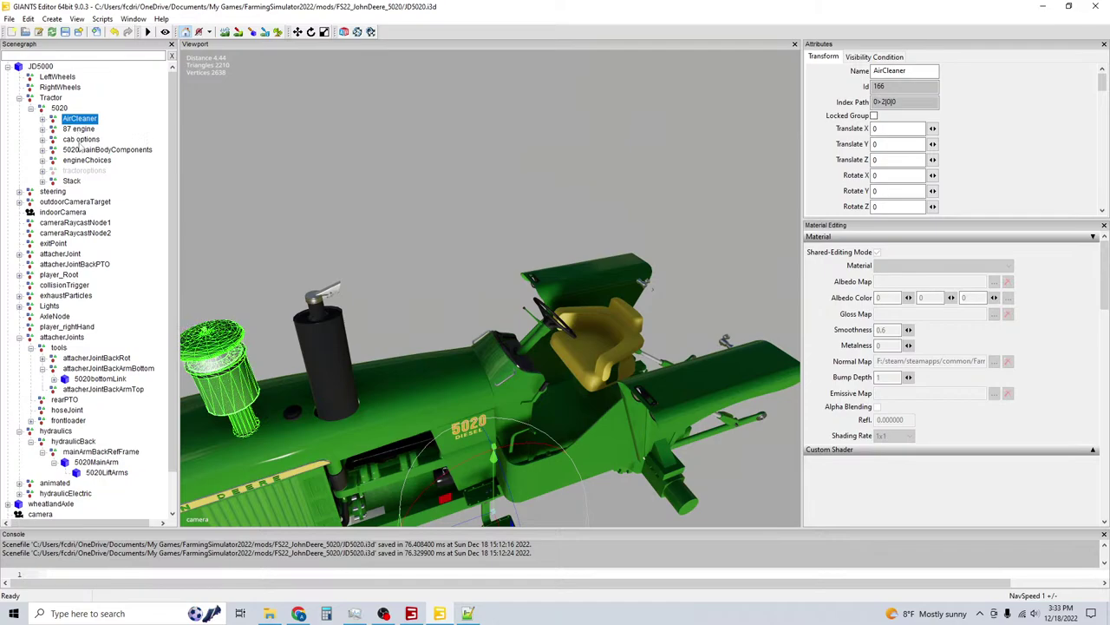
pyautogui.click(42, 150)
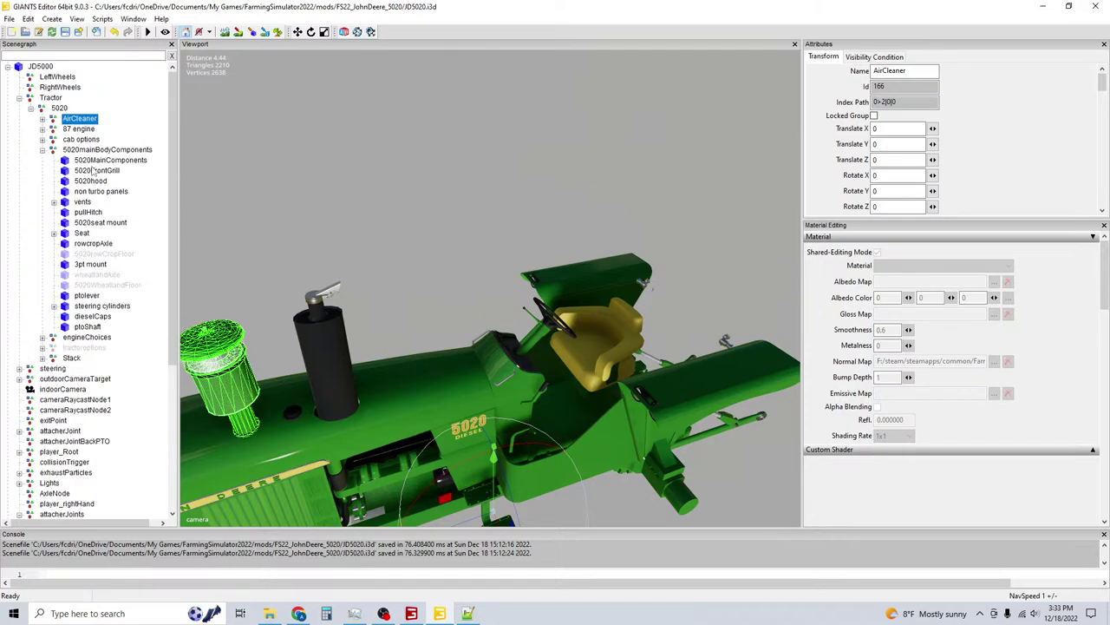
pyautogui.click(94, 151)
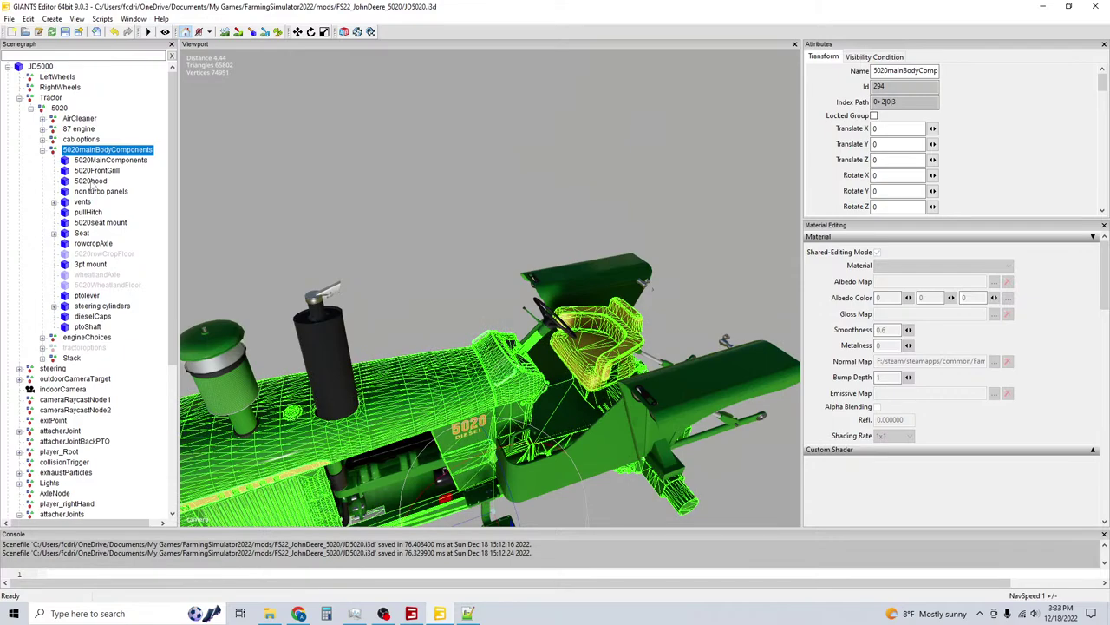
pyautogui.click(91, 181)
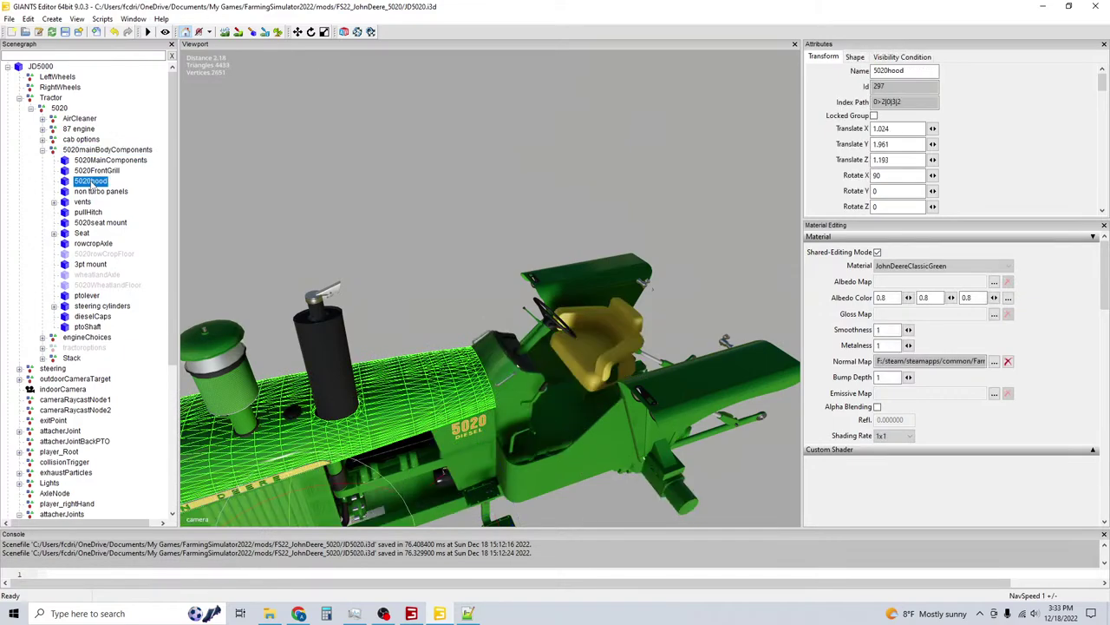
# Review the KINZE 8V71 nodes in JD5020.xml and look up the index path of 5020engine in the 87 engine group.
pyautogui.click(467, 614)
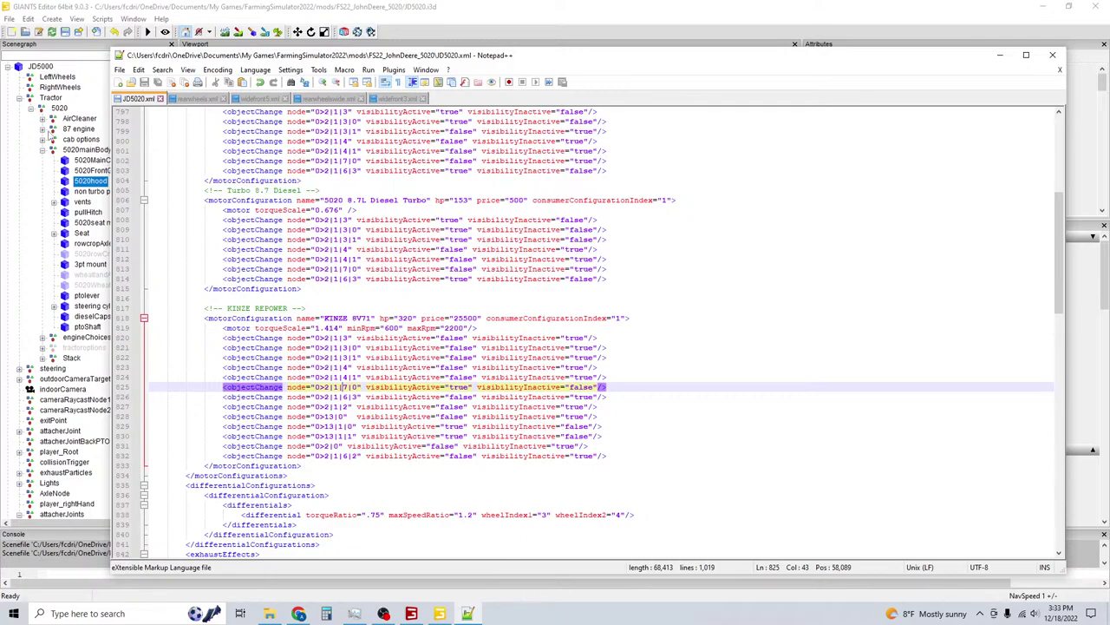
pyautogui.click(44, 137)
pyautogui.click(78, 128)
pyautogui.click(93, 139)
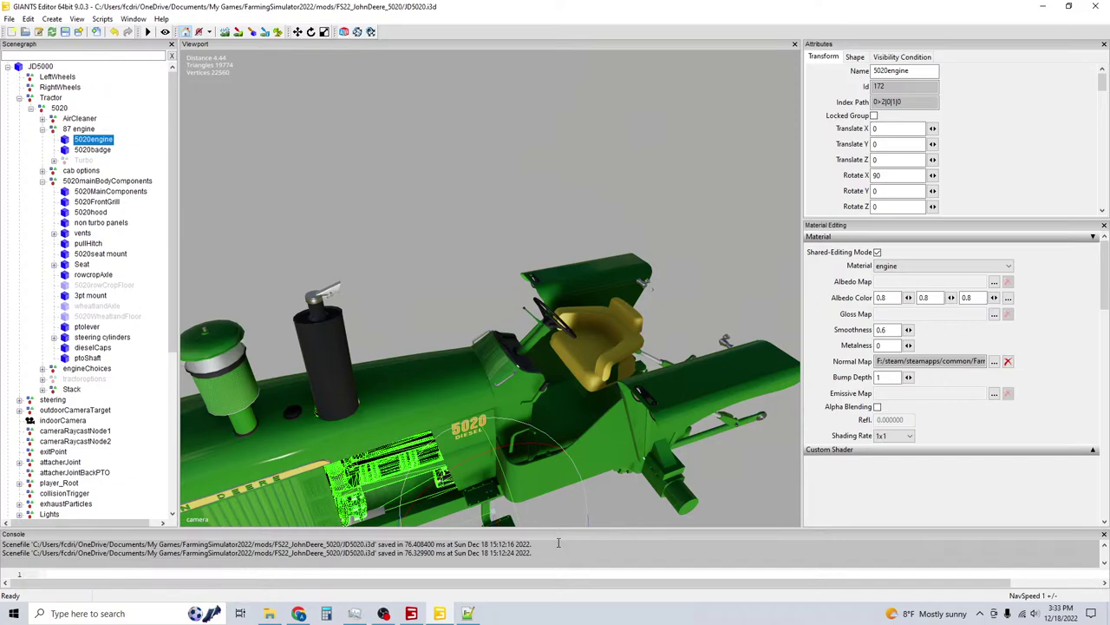
# In JD5020.xml, set the first objectChange node of the 5020 8.7L Diesel motor configuration to 0>2|0|1|0.
pyautogui.click(468, 614)
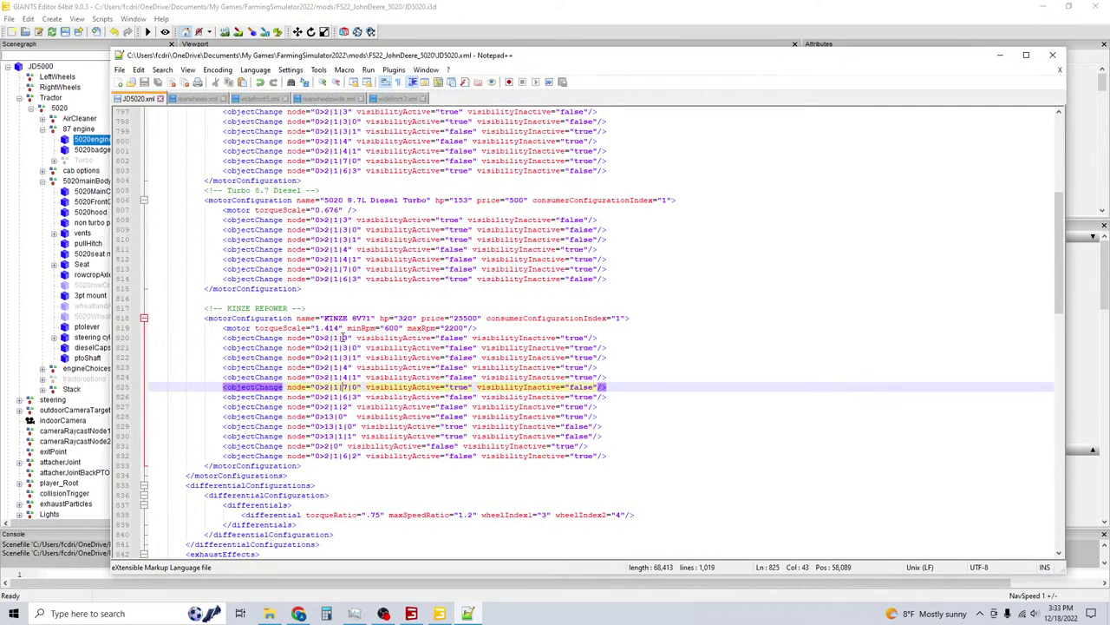
pyautogui.moveTo(469, 58); pyautogui.dragTo(438, 121)
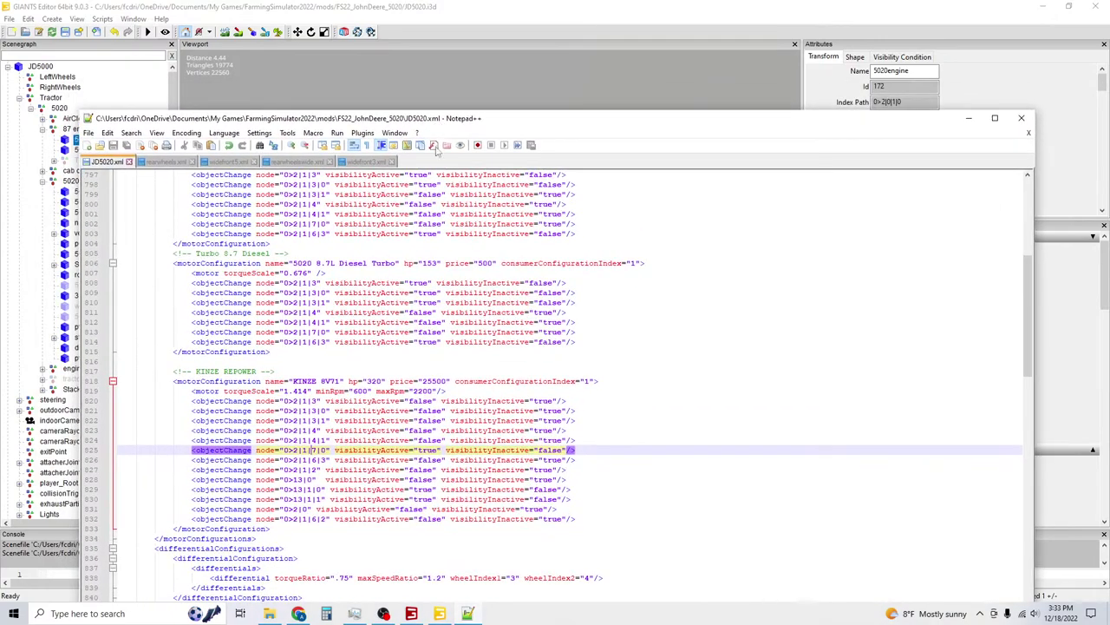
pyautogui.scroll(7, 305, 313)
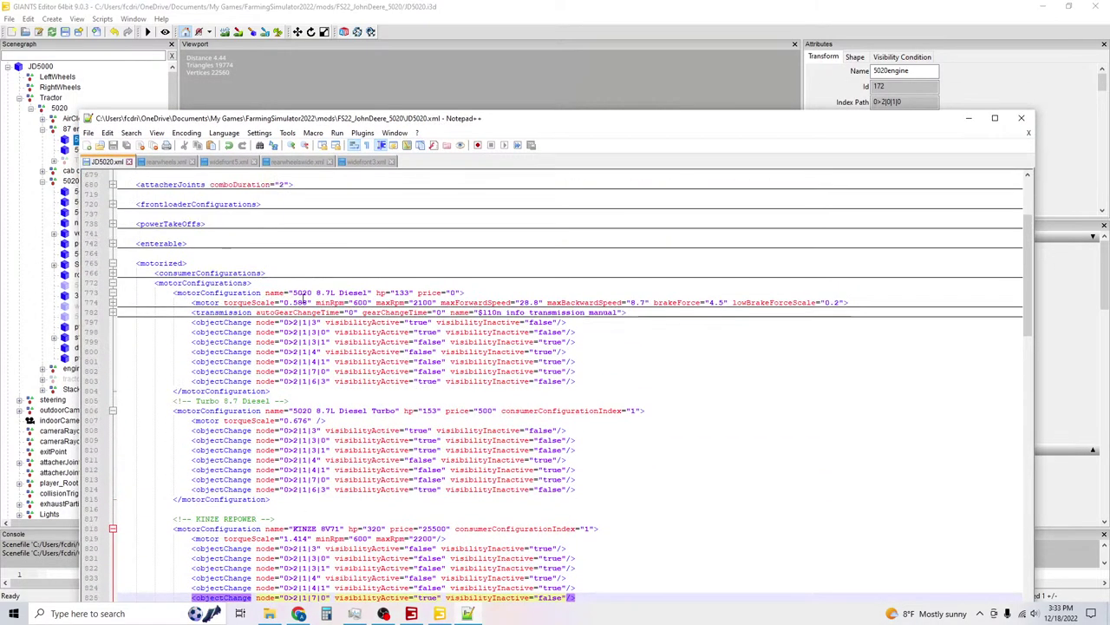
pyautogui.click(305, 382)
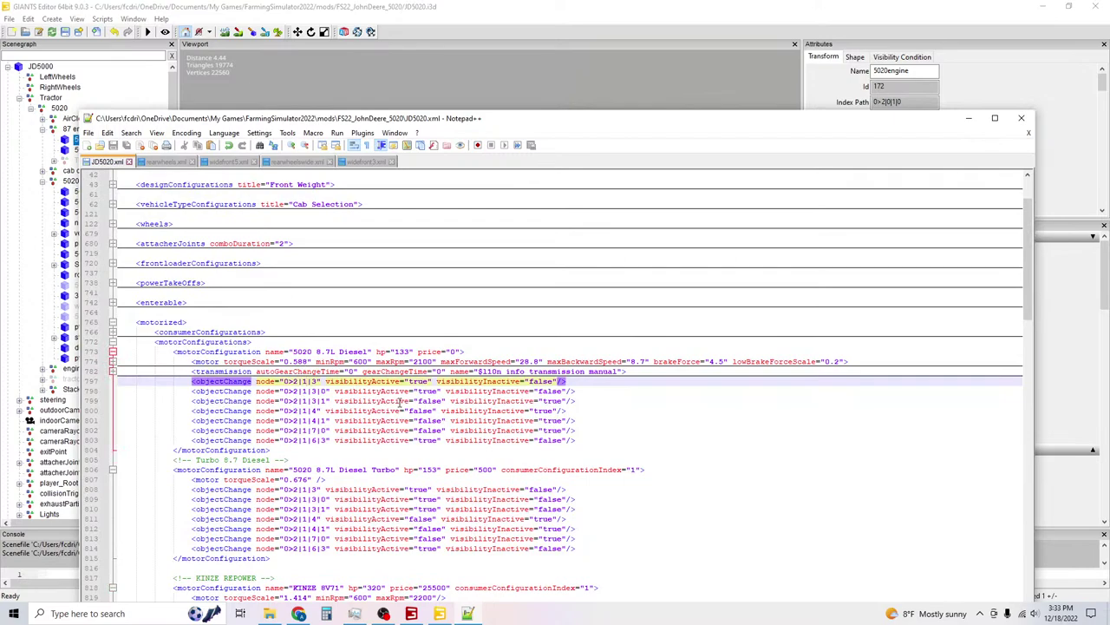
pyautogui.press('BackSpace')
pyautogui.write('0>2')
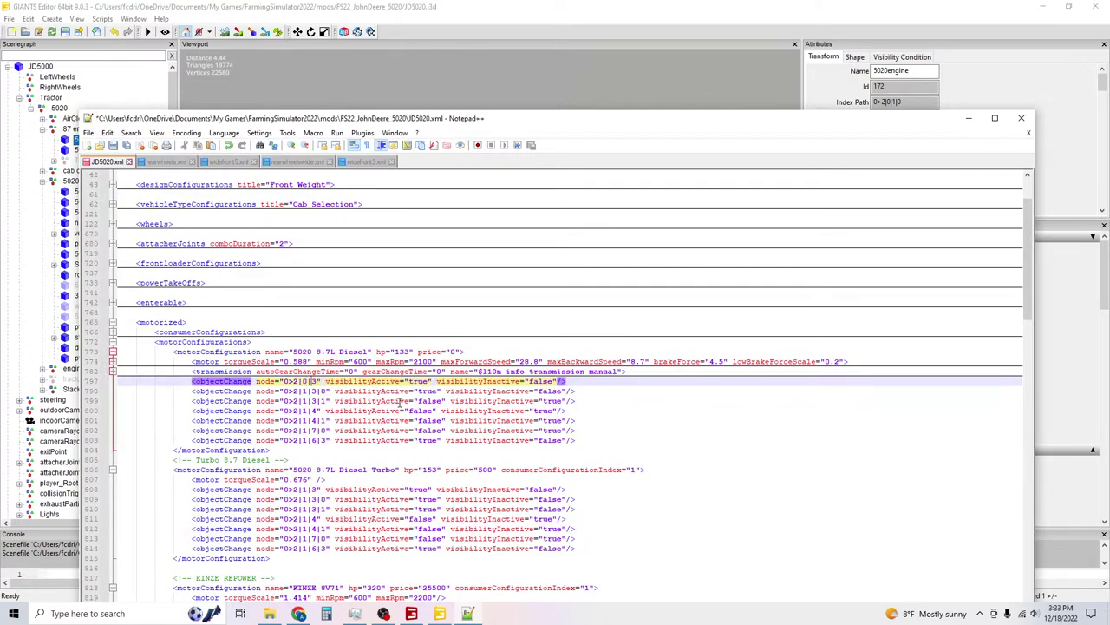
pyautogui.write('|')
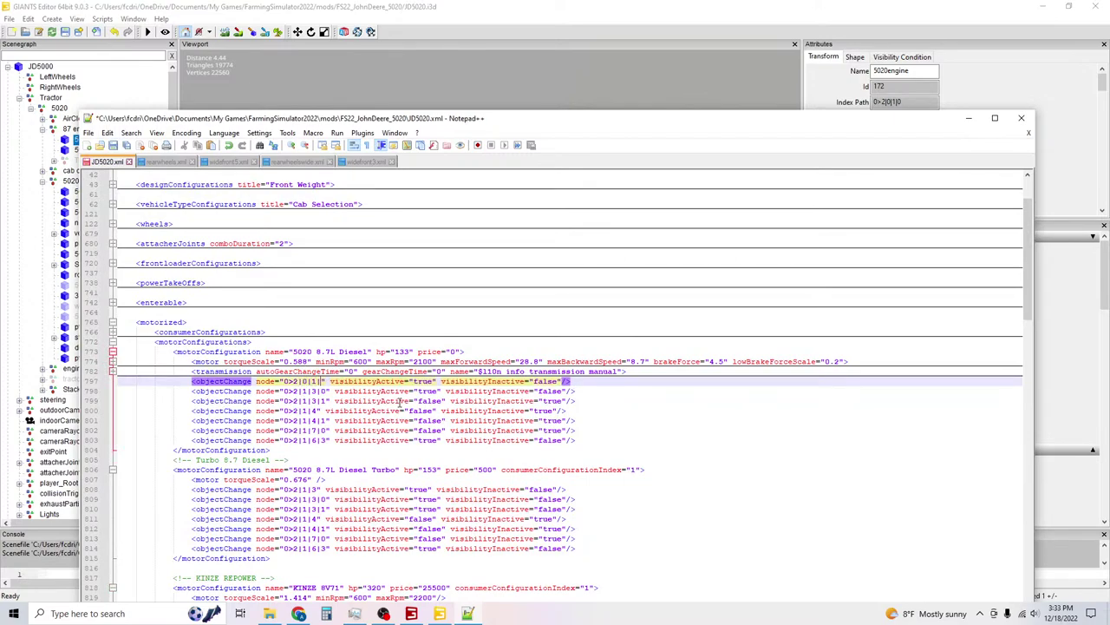
pyautogui.write('0')
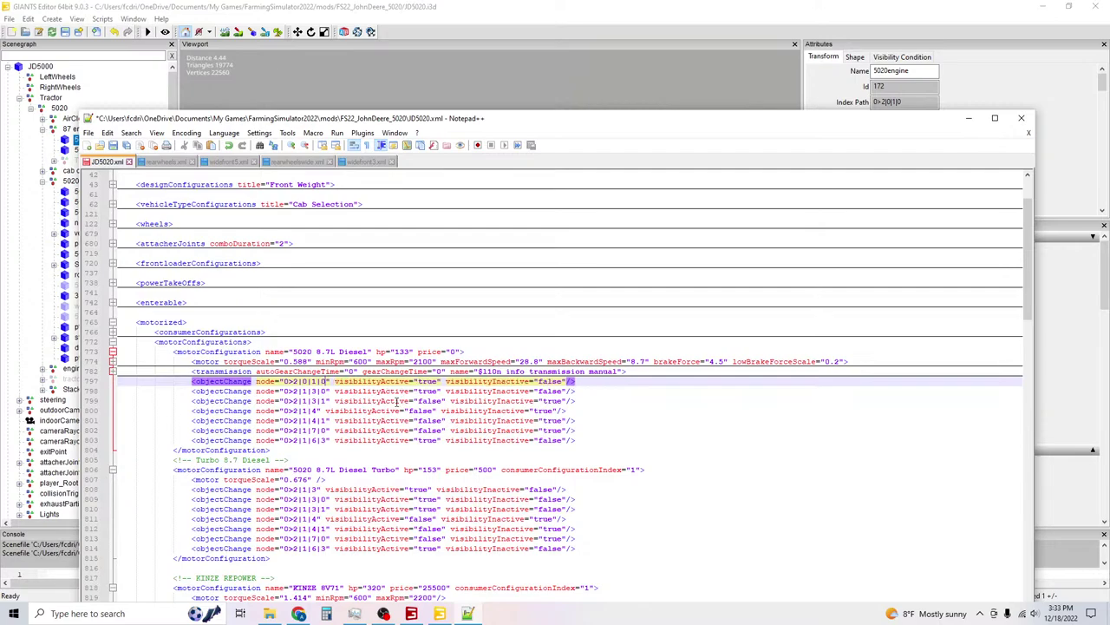
# In JD5020.xml, set the first objectChange node of the 5020 8.7L Diesel Turbo motor configuration to 0>2|0|1|0.
pyautogui.click(309, 491)
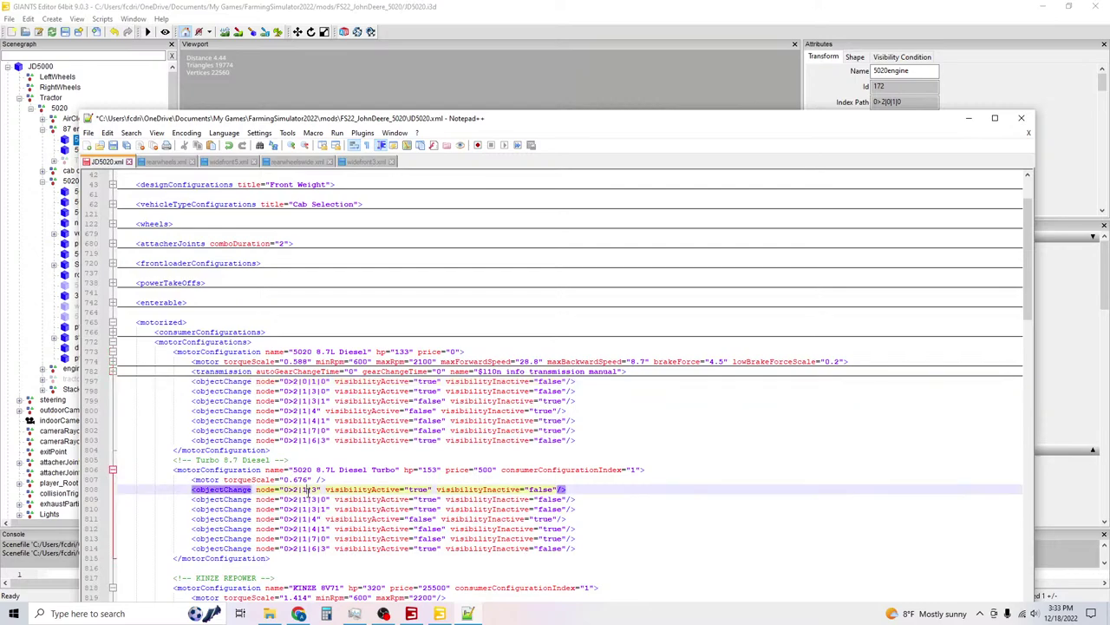
pyautogui.press('BackSpace')
pyautogui.write('3')
pyautogui.press('BackSpace')
pyautogui.write('1|')
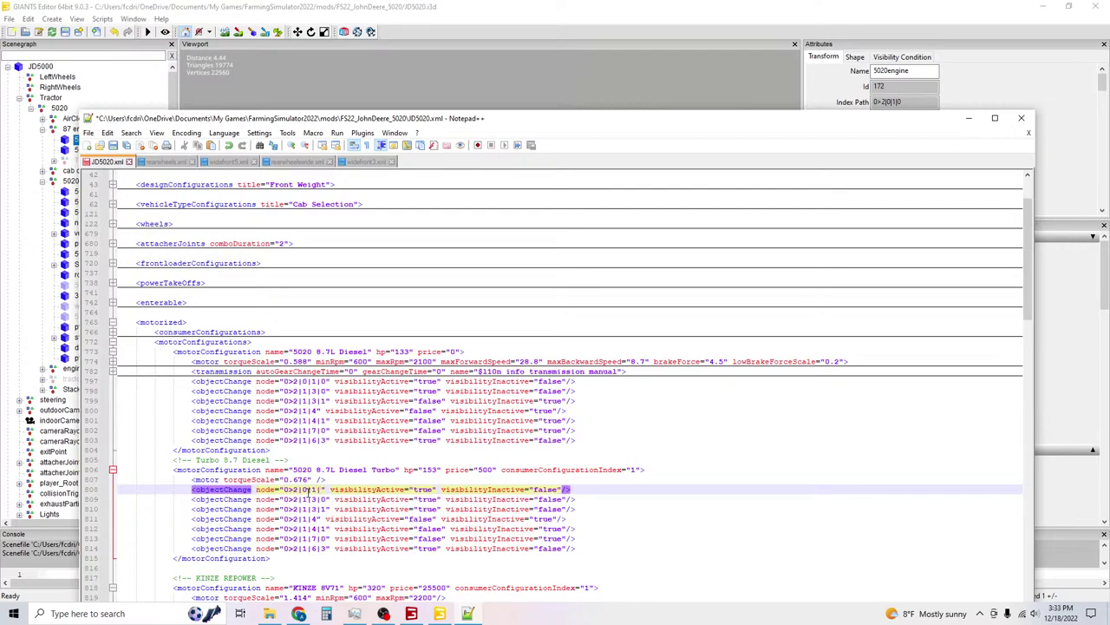
pyautogui.write('0')
# Look up the 5020badge index path, set the second objectChange node of the 5020 8.7L Diesel configuration to 0>2|0|1|1, and save the file.
pyautogui.moveTo(415, 120); pyautogui.dragTo(475, 115)
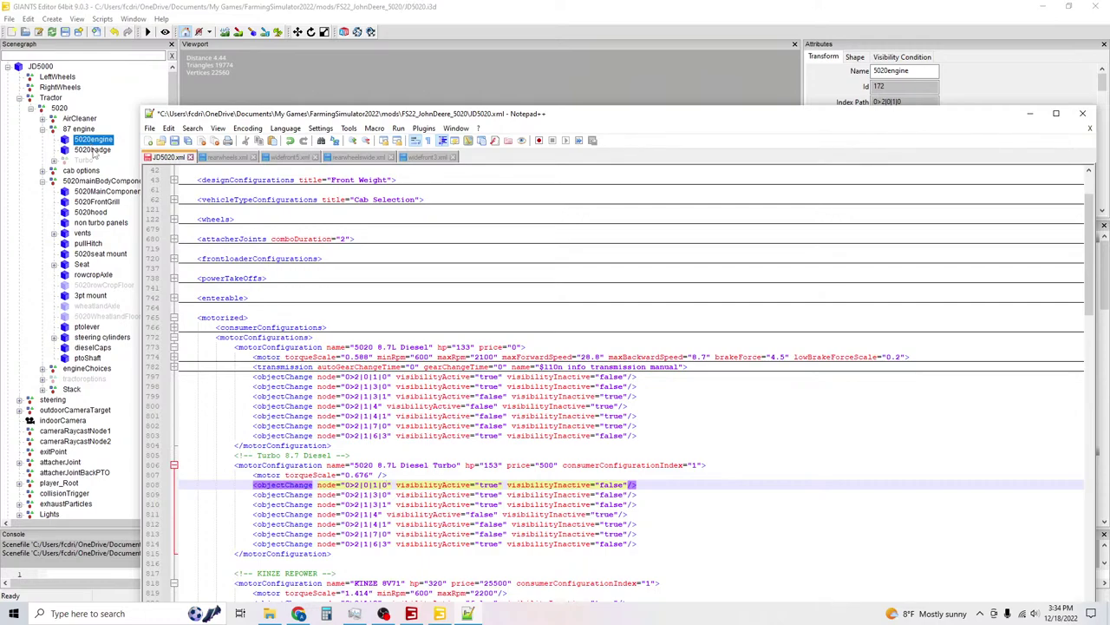
pyautogui.click(92, 150)
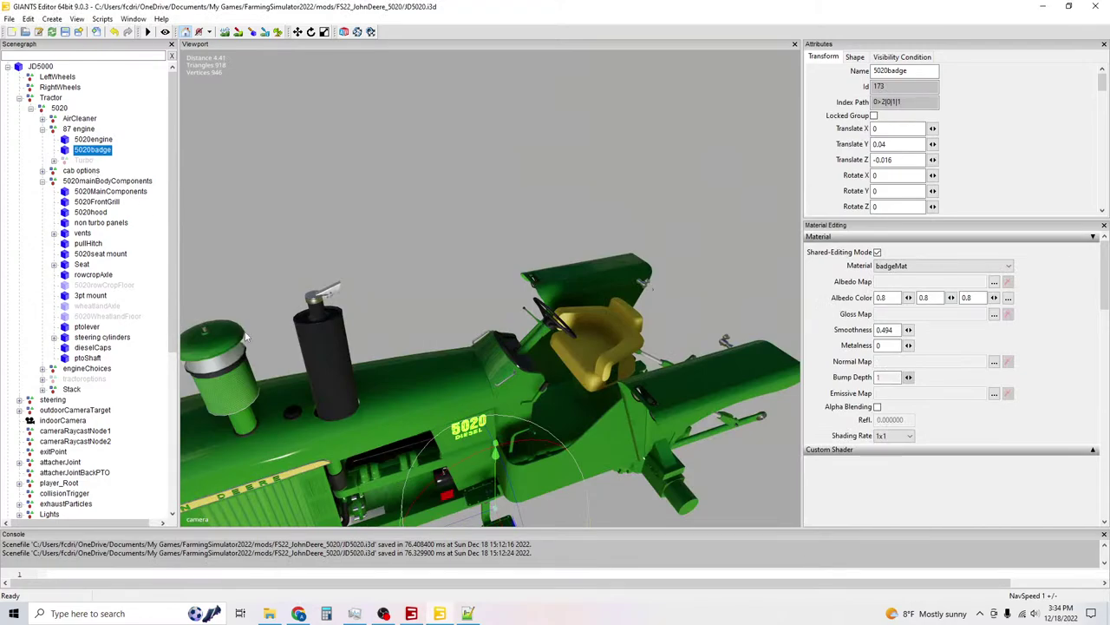
pyautogui.click(468, 613)
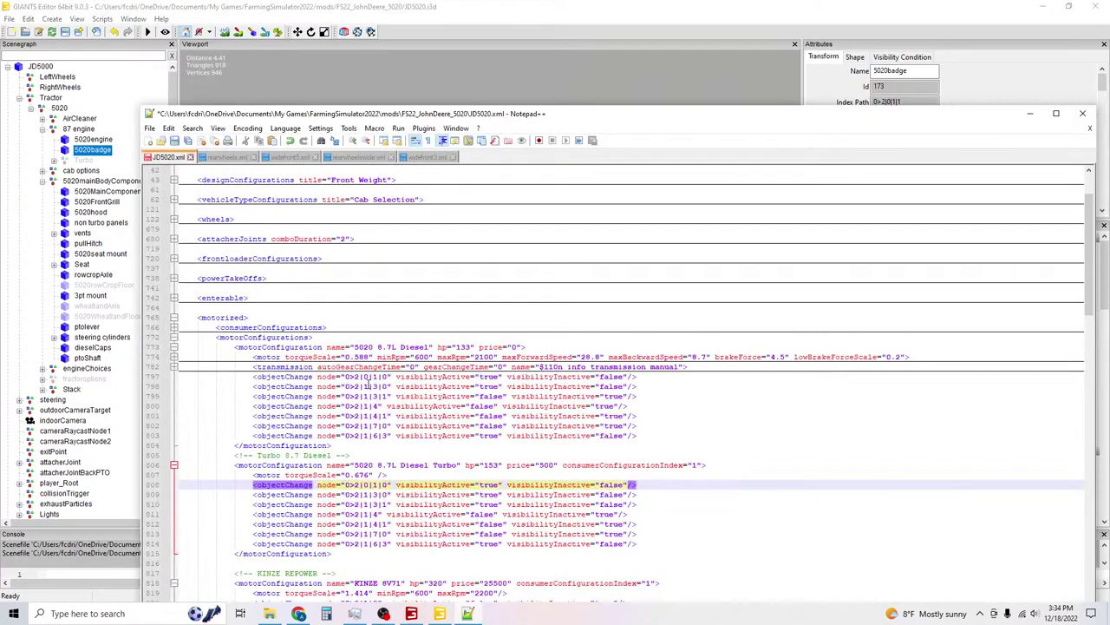
pyautogui.click(376, 387)
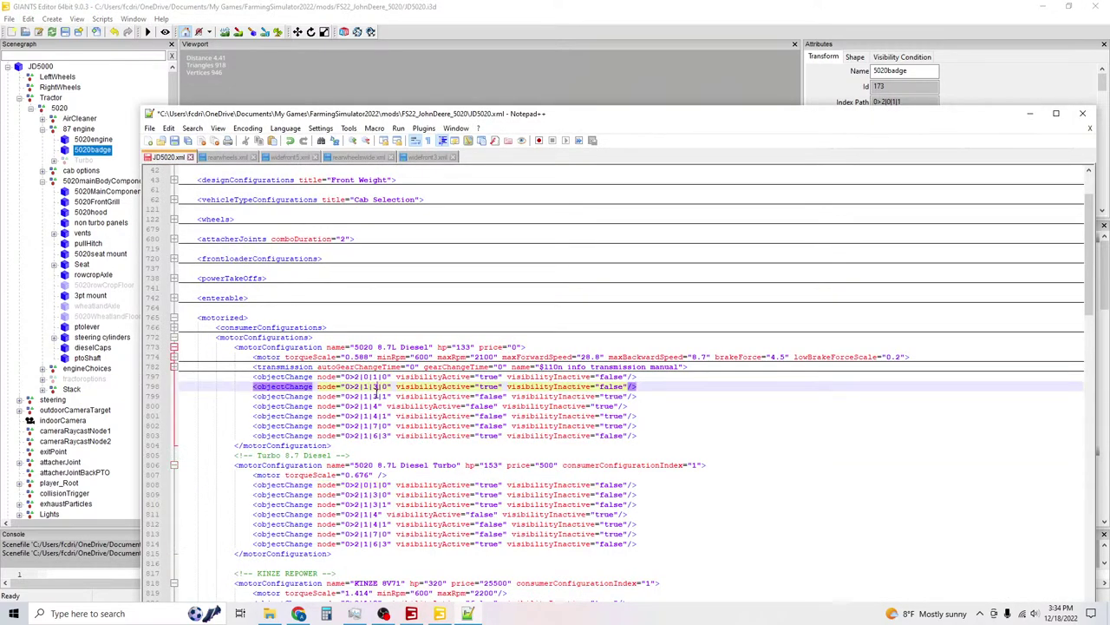
pyautogui.press('BackSpace')
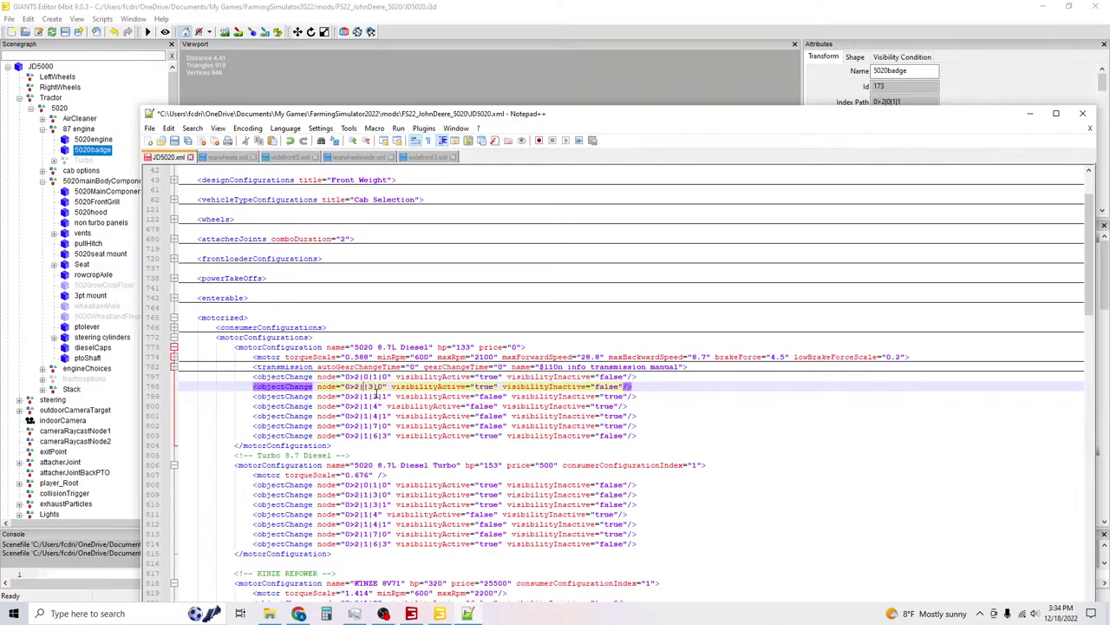
pyautogui.write('0')
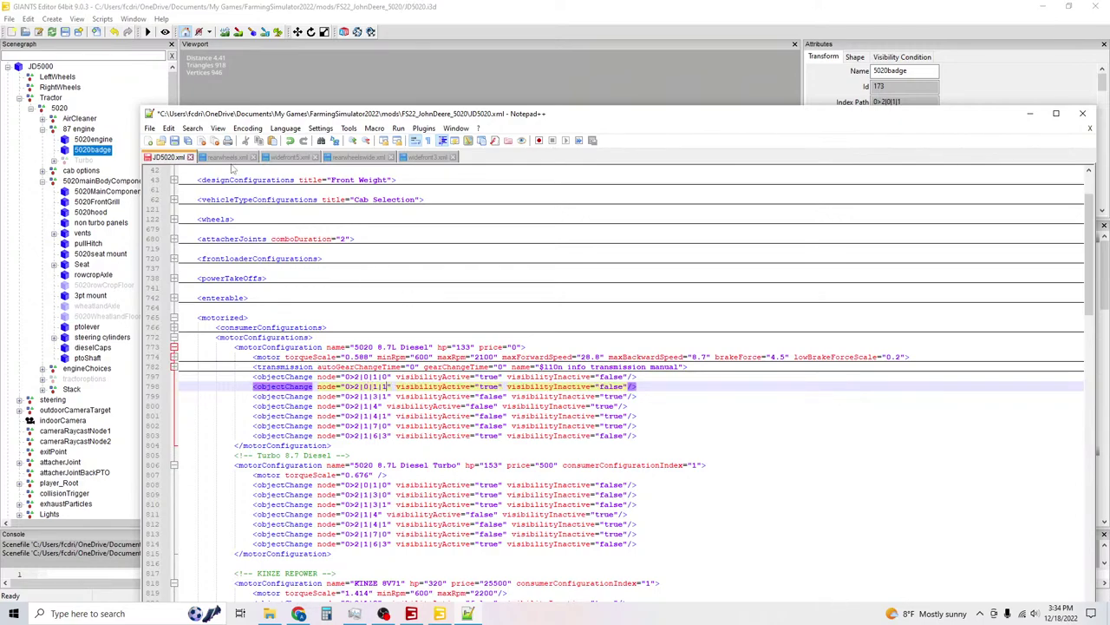
pyautogui.click(175, 142)
# Switch to Farming Simulator 22 and reload the current vehicle with the gsVehicleReload console command.
pyautogui.click(423, 617)
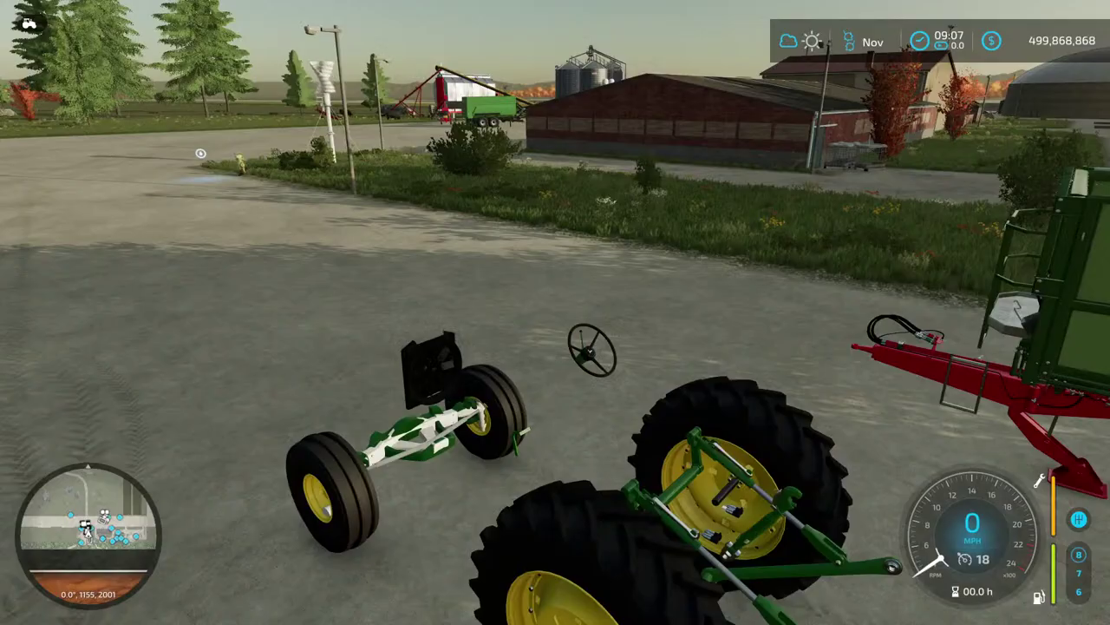
pyautogui.press('`')
pyautogui.write('gsV')
pyautogui.press('Tab')
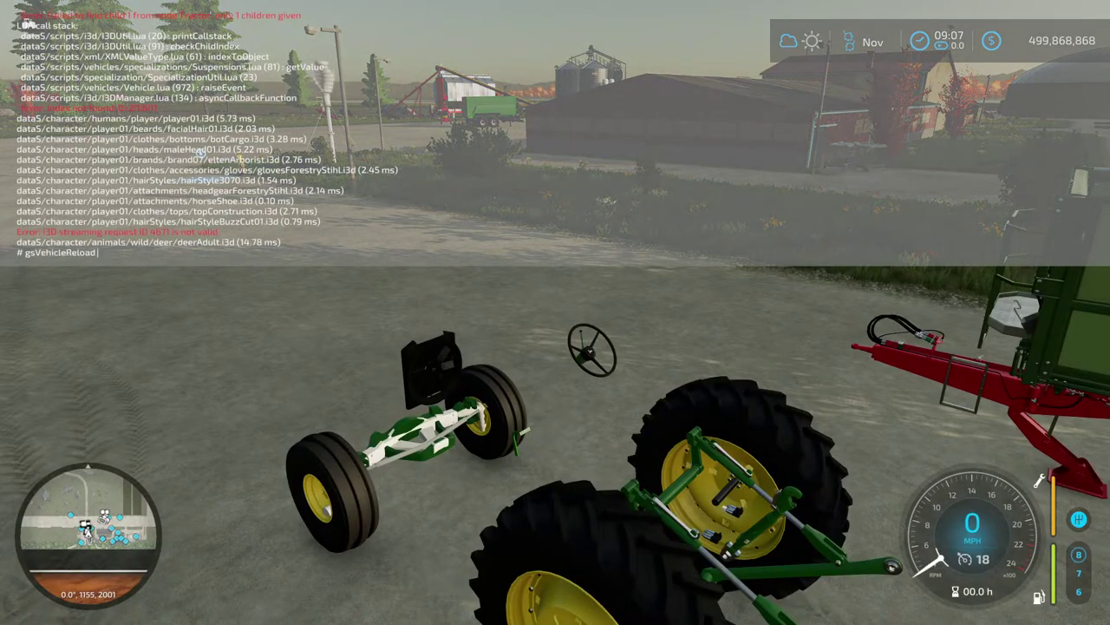
pyautogui.press('Return')
# Enter the 5020 tractor beside the Kverneland Ecomat plough, reload it with gsVehicleReload, and inspect its engine and badge.
pyautogui.press('w')
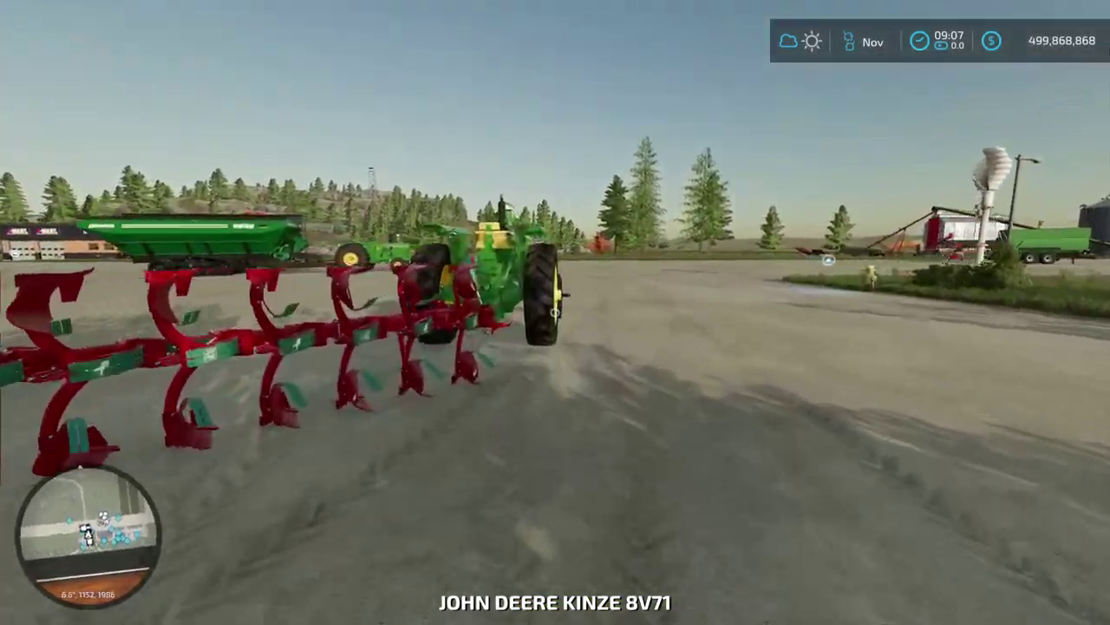
pyautogui.press('e')
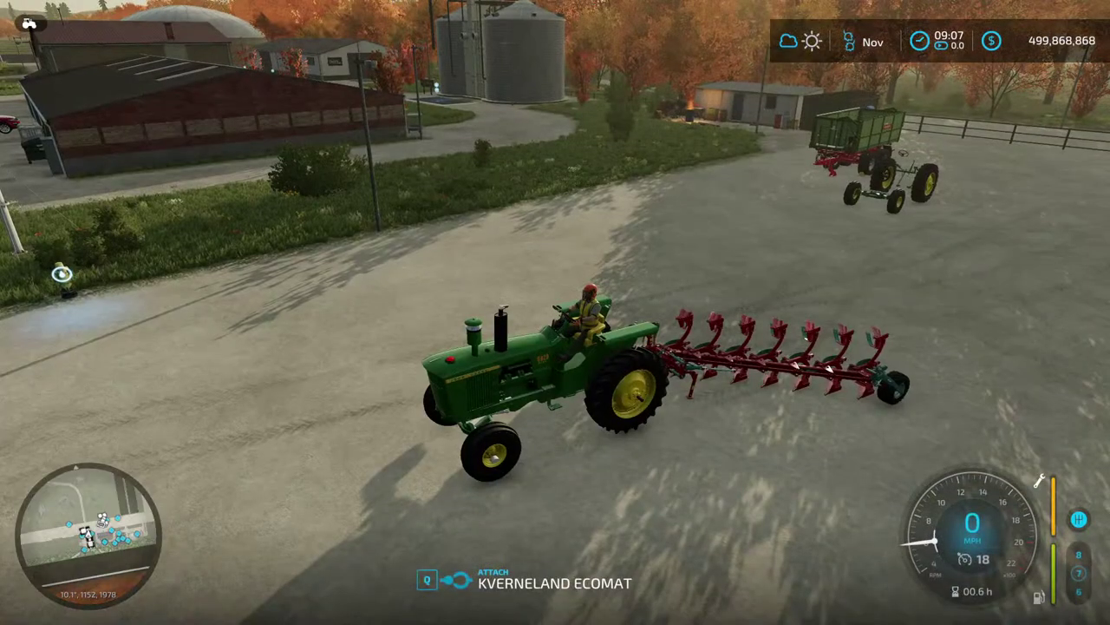
pyautogui.press('`')
pyautogui.write('gsVehicleReload')
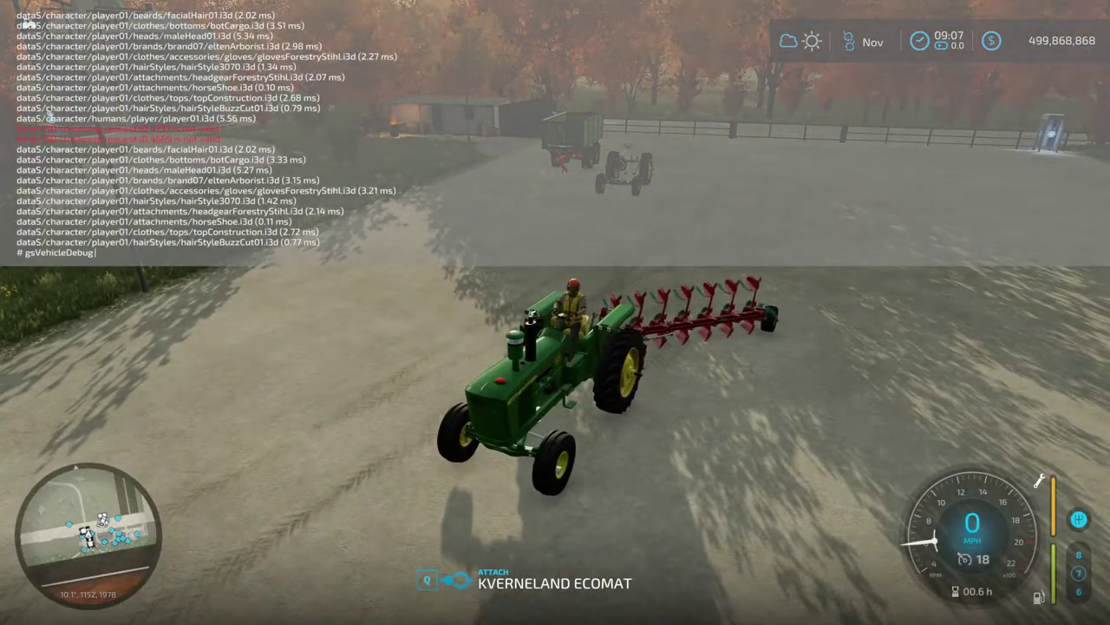
pyautogui.press('Return')
pyautogui.press('`')
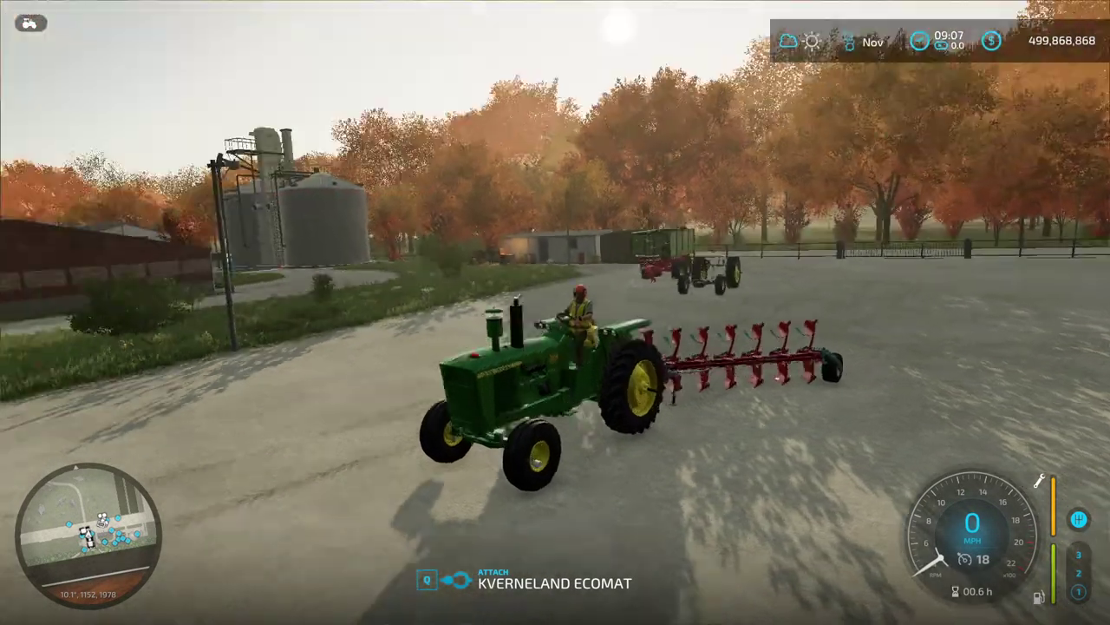
pyautogui.scroll(3, 555, 312)
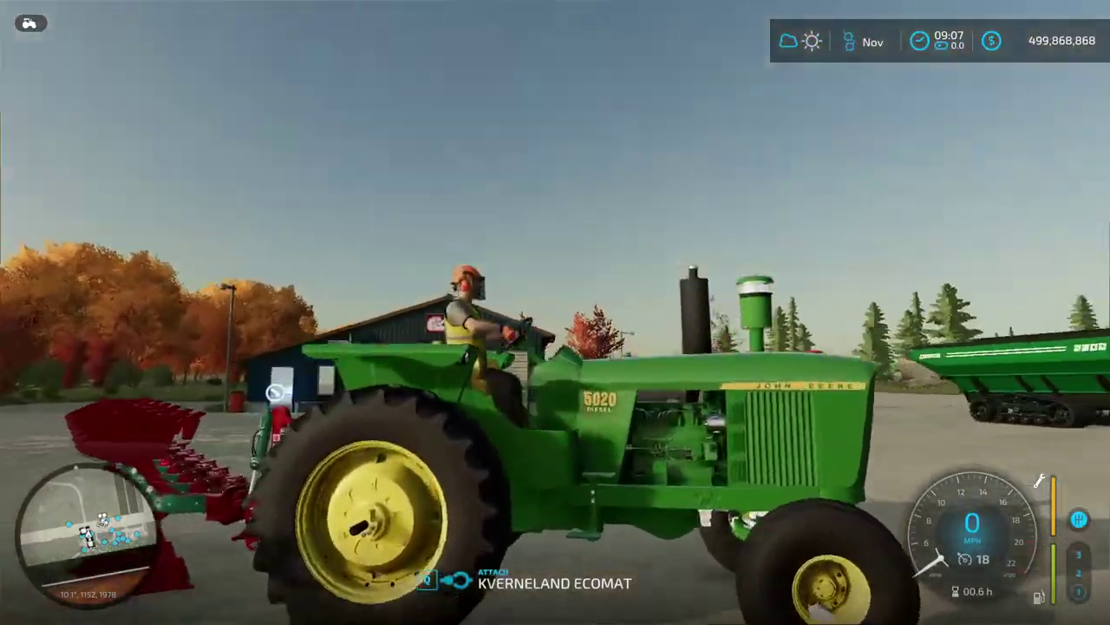
pyautogui.scroll(-3, 555, 312)
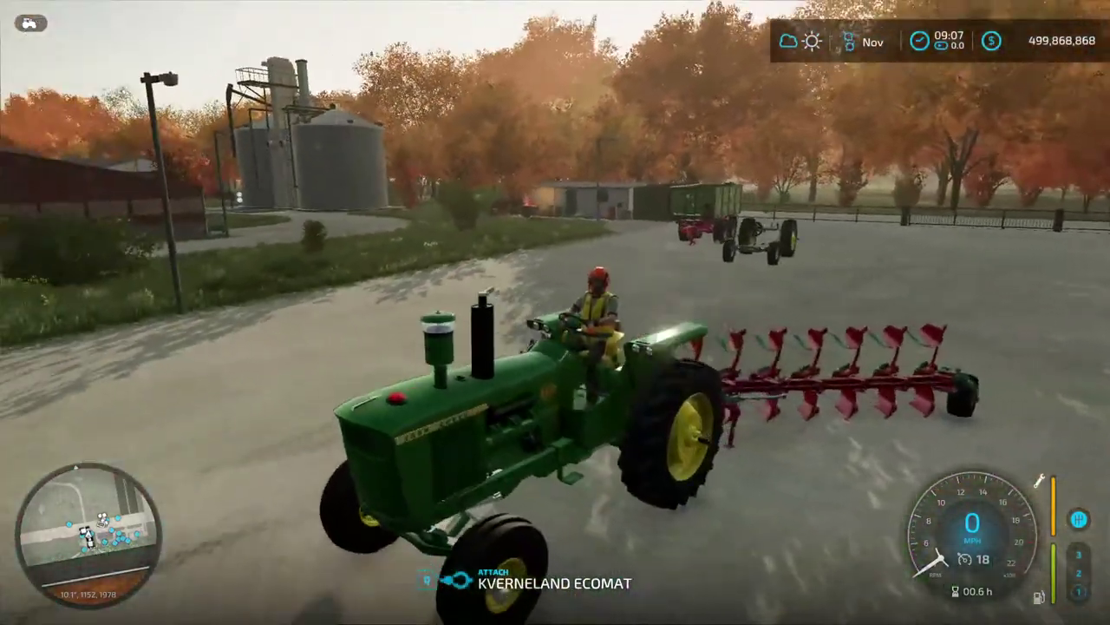
pyautogui.scroll(3, 555, 312)
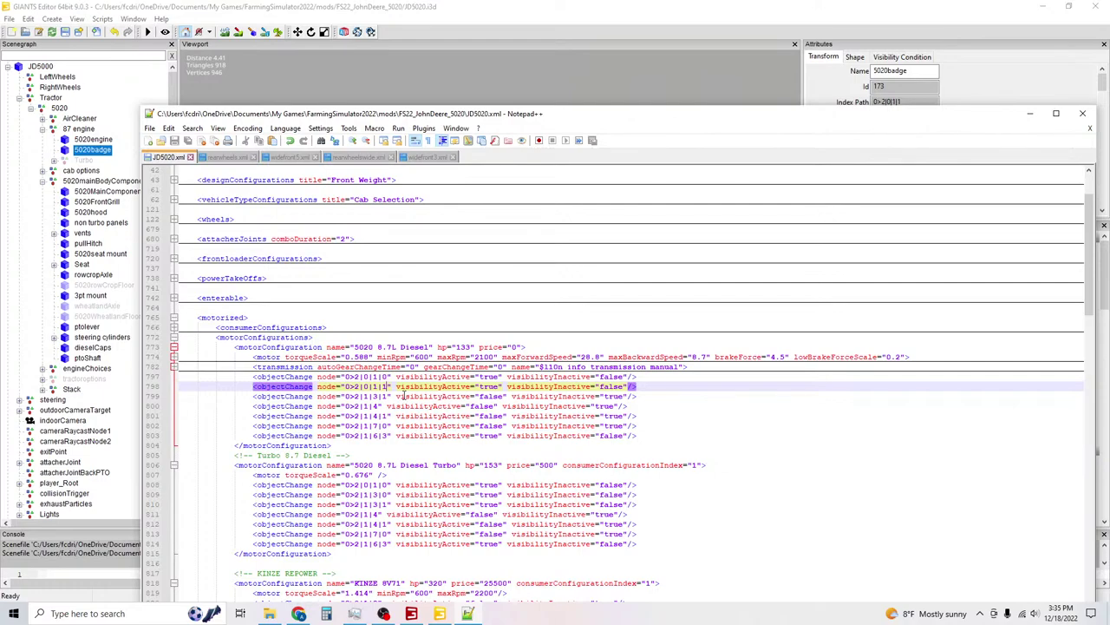
# In GIANTS Editor, expand the Turbo group of the 87 engine and copy the index path of turbo_stuff.
pyautogui.click(53, 162)
pyautogui.click(54, 161)
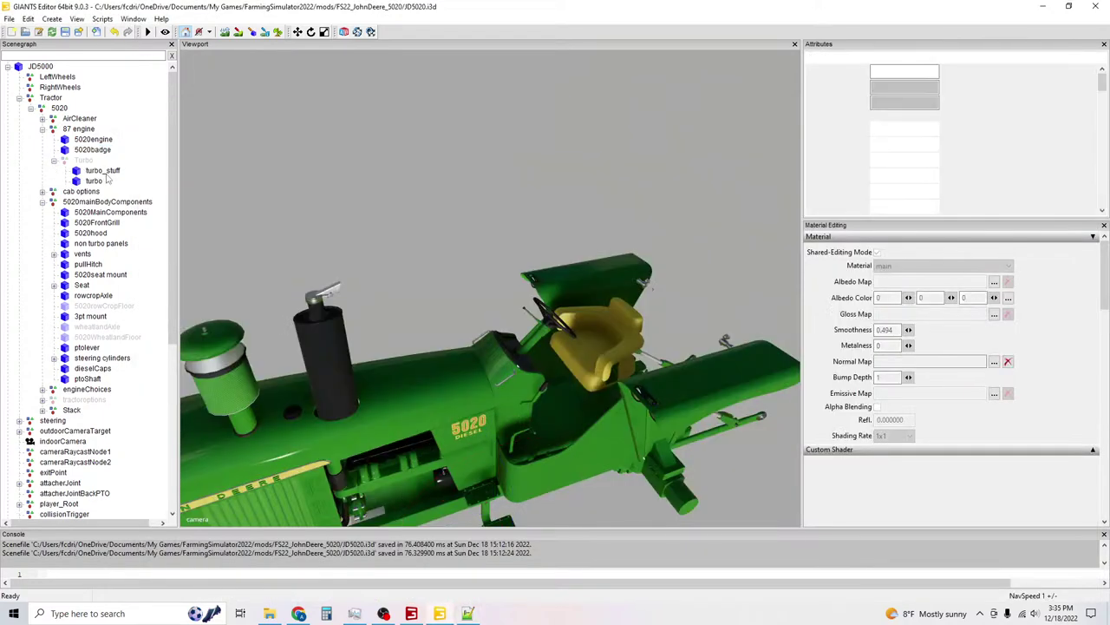
pyautogui.click(102, 172)
pyautogui.click(99, 180)
pyautogui.click(102, 172)
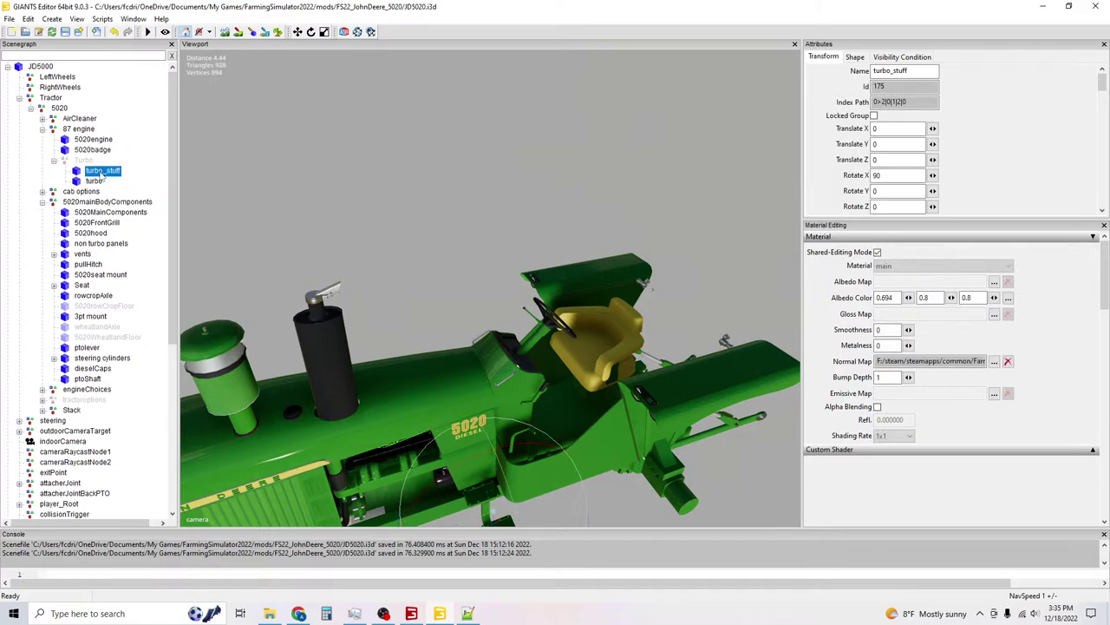
pyautogui.moveTo(913, 102); pyautogui.dragTo(868, 102)
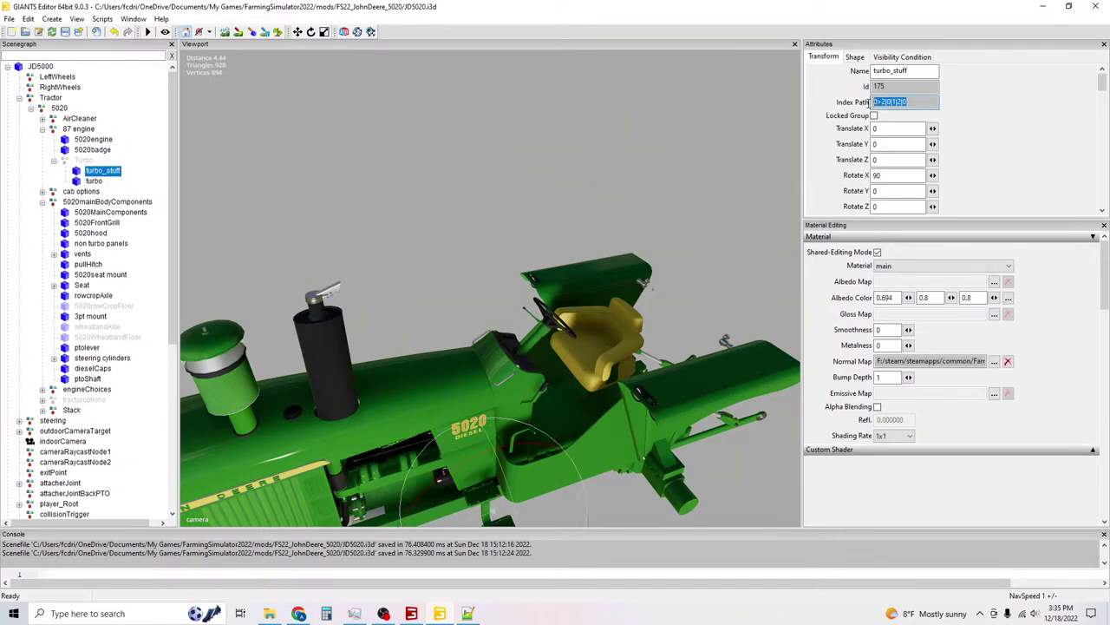
pyautogui.rightClick(873, 109)
pyautogui.click(919, 142)
# Set the third and fourth objectChange nodes of the 5020 8.7L Diesel configuration to 0>2|0|1|2|0 and 0>2|0|1|2|1, and save JD5020.xml.
pyautogui.click(469, 613)
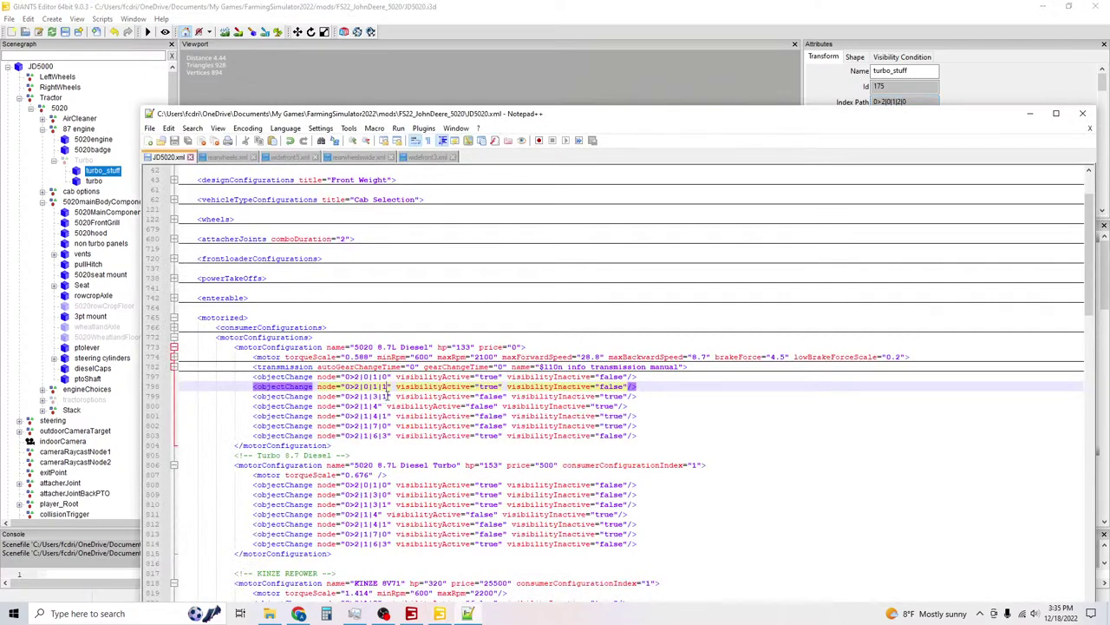
pyautogui.moveTo(389, 395); pyautogui.dragTo(346, 395)
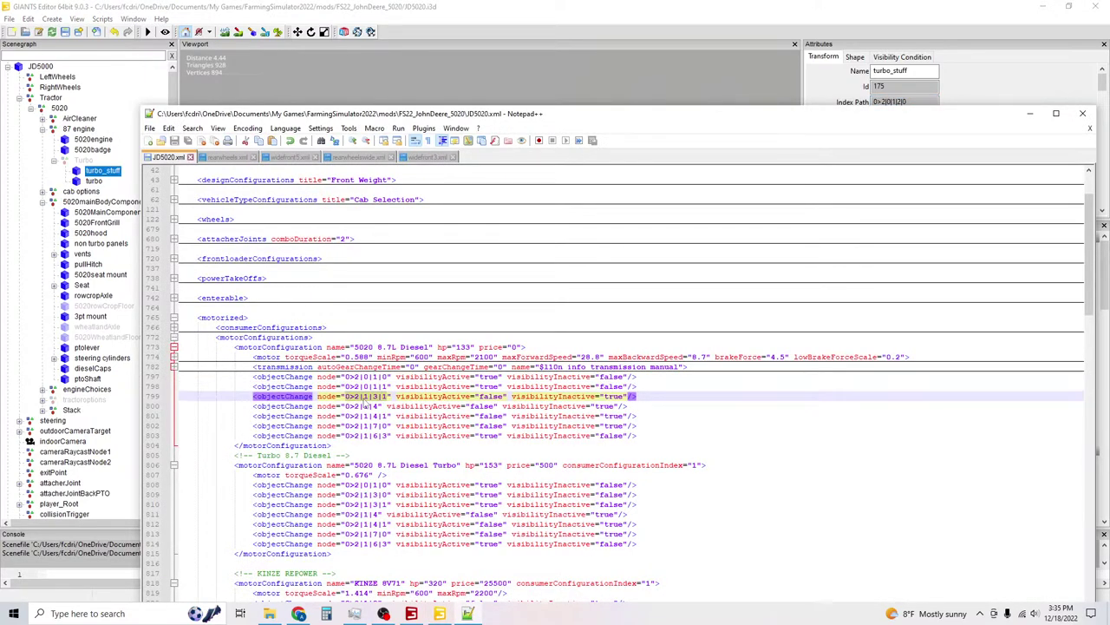
pyautogui.hotkey('ctrl', 'v')
pyautogui.moveTo(378, 406); pyautogui.dragTo(344, 406)
pyautogui.hotkey('ctrl', 'v')
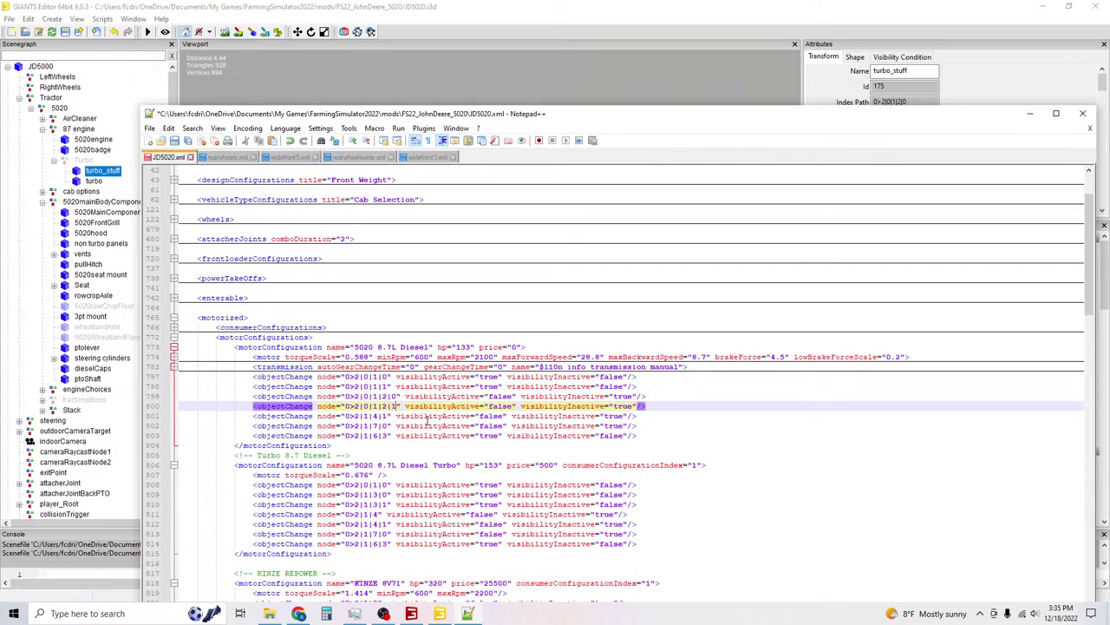
pyautogui.hotkey('ctrl', 's')
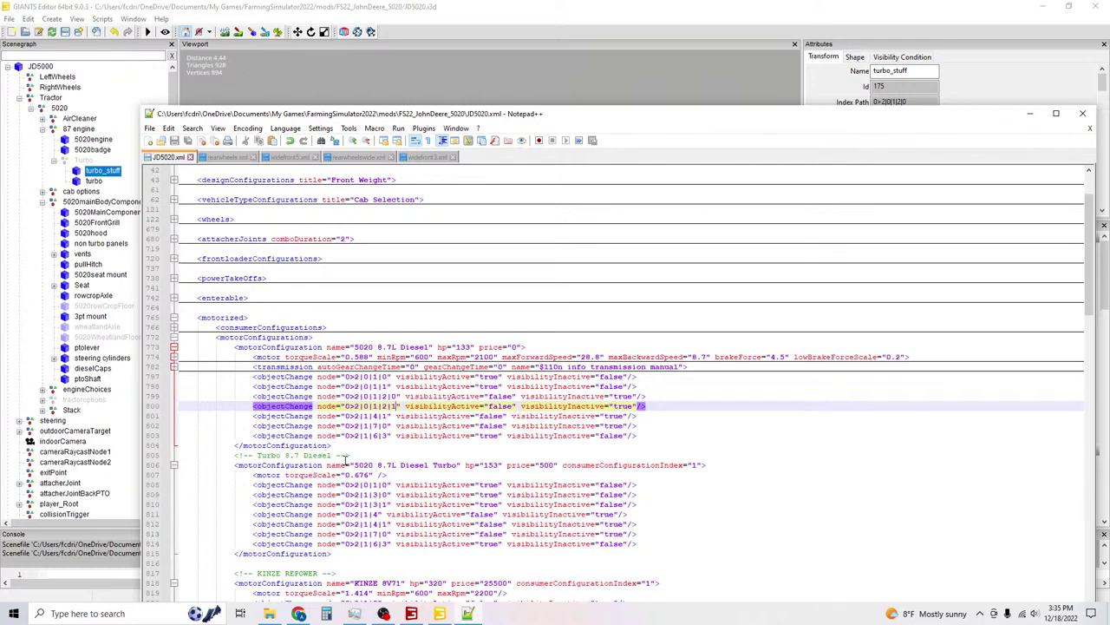
# Expand the i3dMappings section near the end of JD5020.xml and go to its last entries.
pyautogui.scroll(-20, 382, 408)
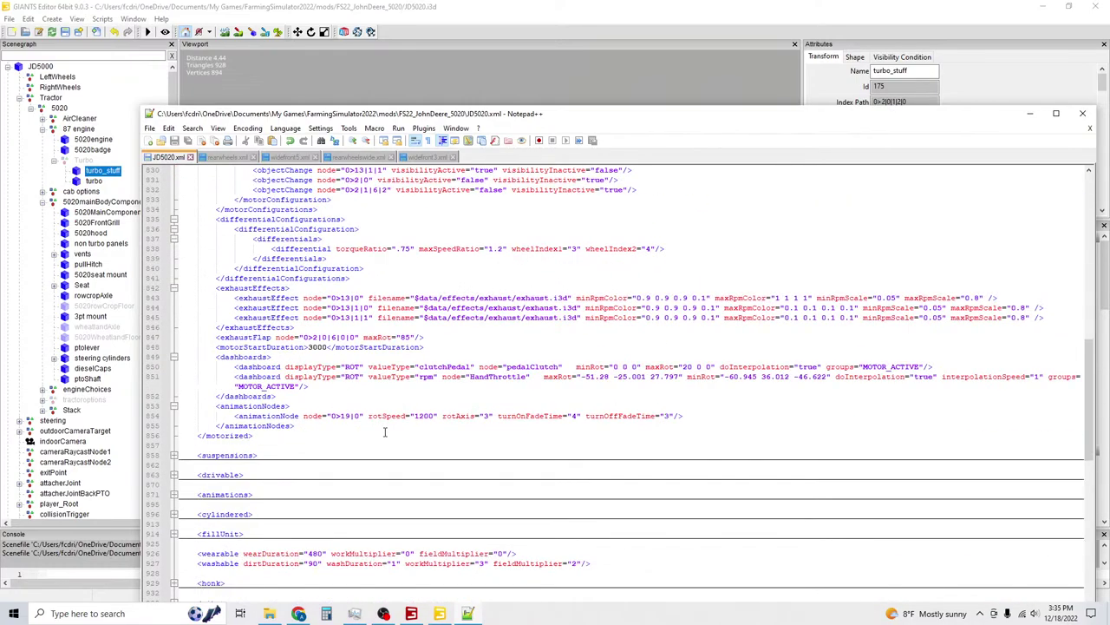
pyautogui.click(179, 445)
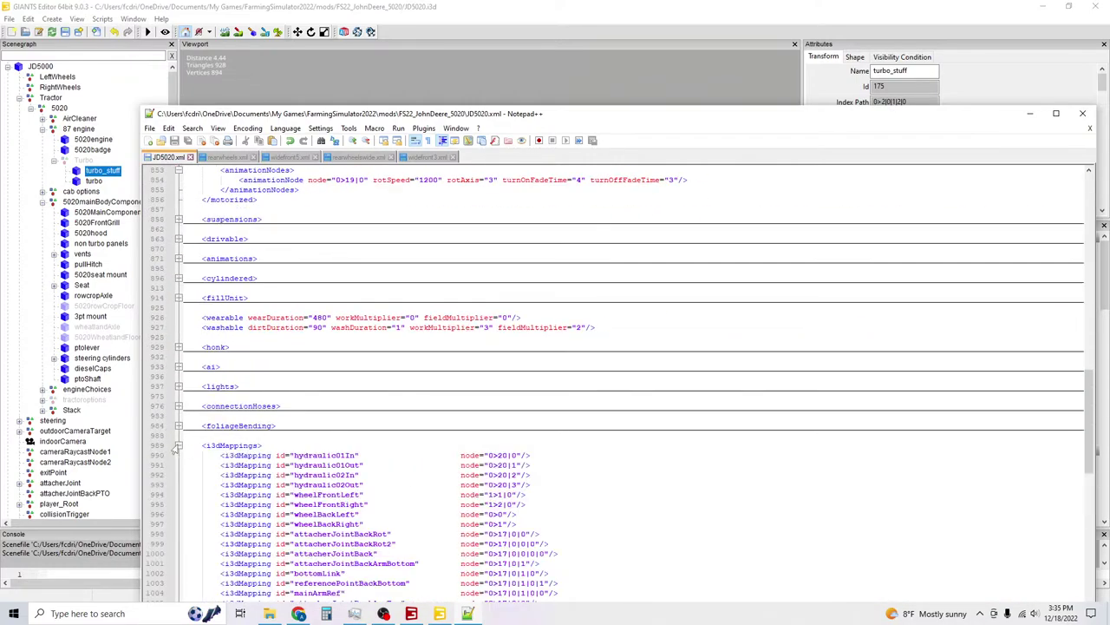
pyautogui.scroll(-9, 437, 392)
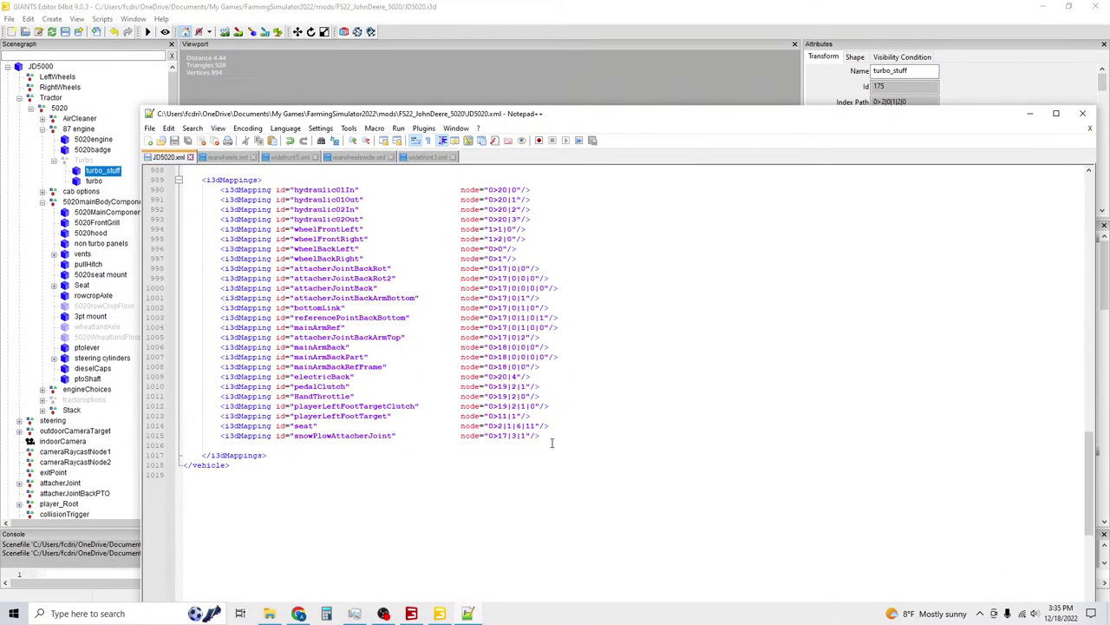
pyautogui.moveTo(550, 439); pyautogui.dragTo(220, 435)
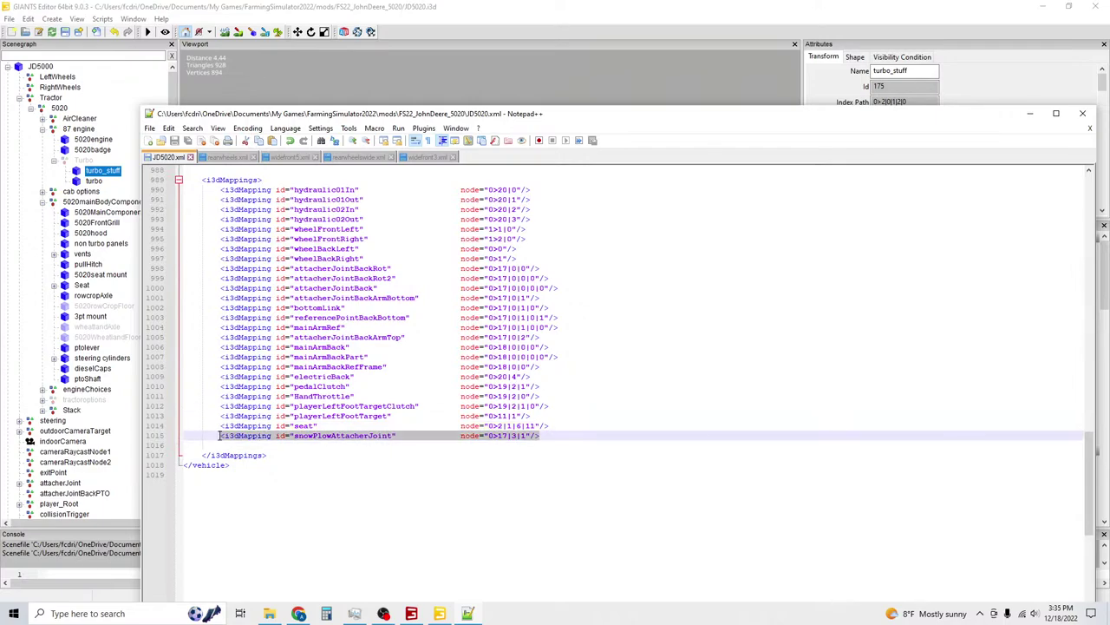
pyautogui.rightClick(272, 429)
pyautogui.click(228, 439)
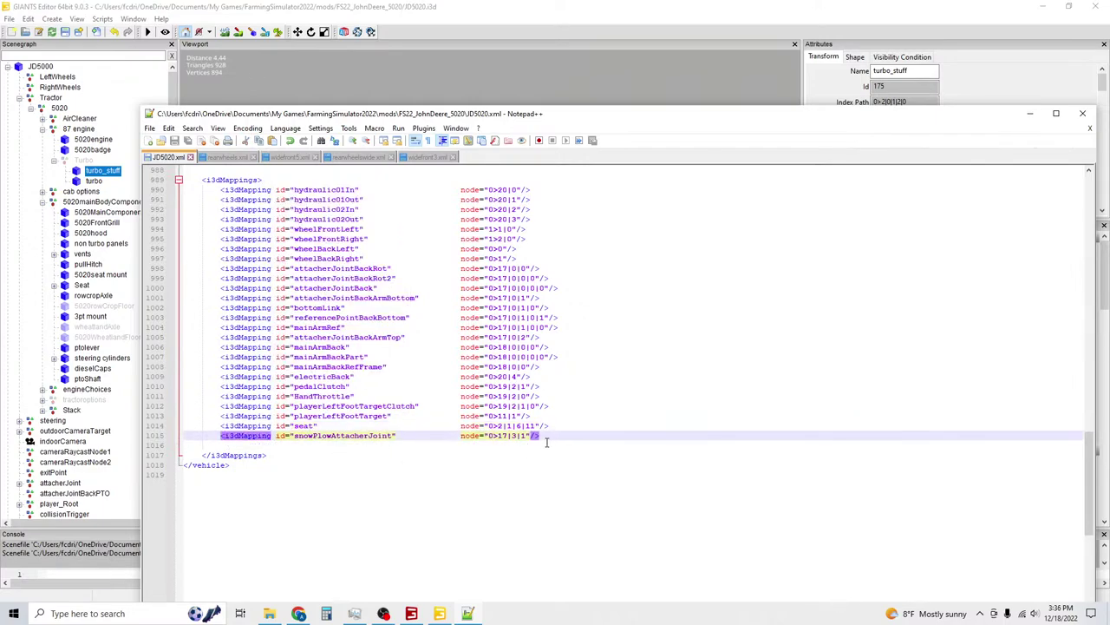
# Duplicate the snowPlowAttacherJoint i3dMapping entry on a new line directly below it.
pyautogui.moveTo(540, 436); pyautogui.dragTo(220, 436)
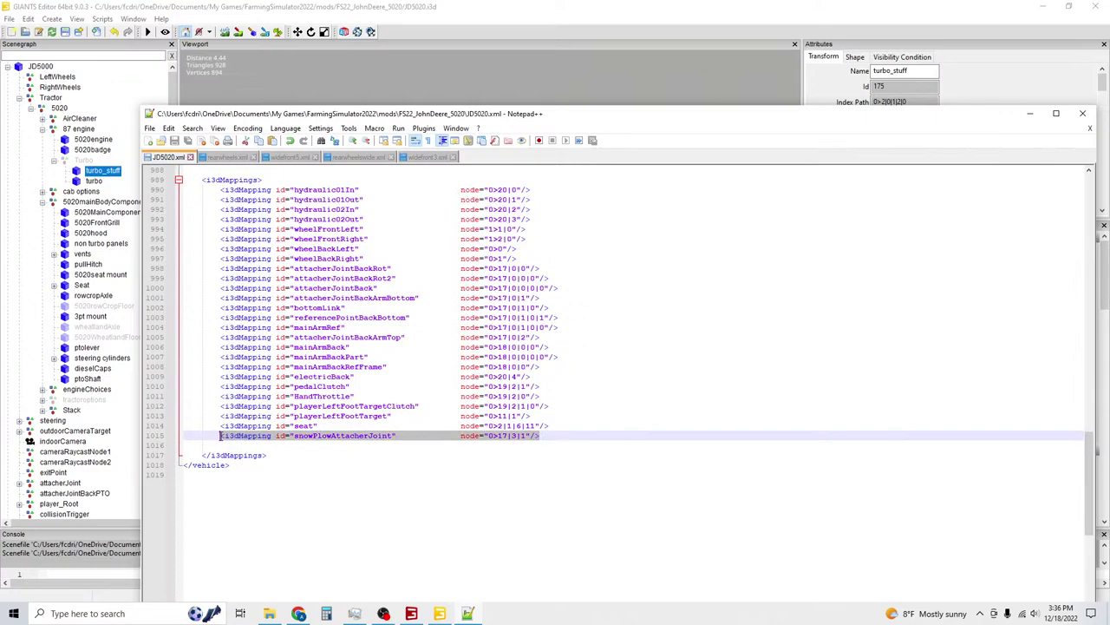
pyautogui.rightClick(220, 435)
pyautogui.click(251, 199)
pyautogui.click(542, 437)
pyautogui.press('Return')
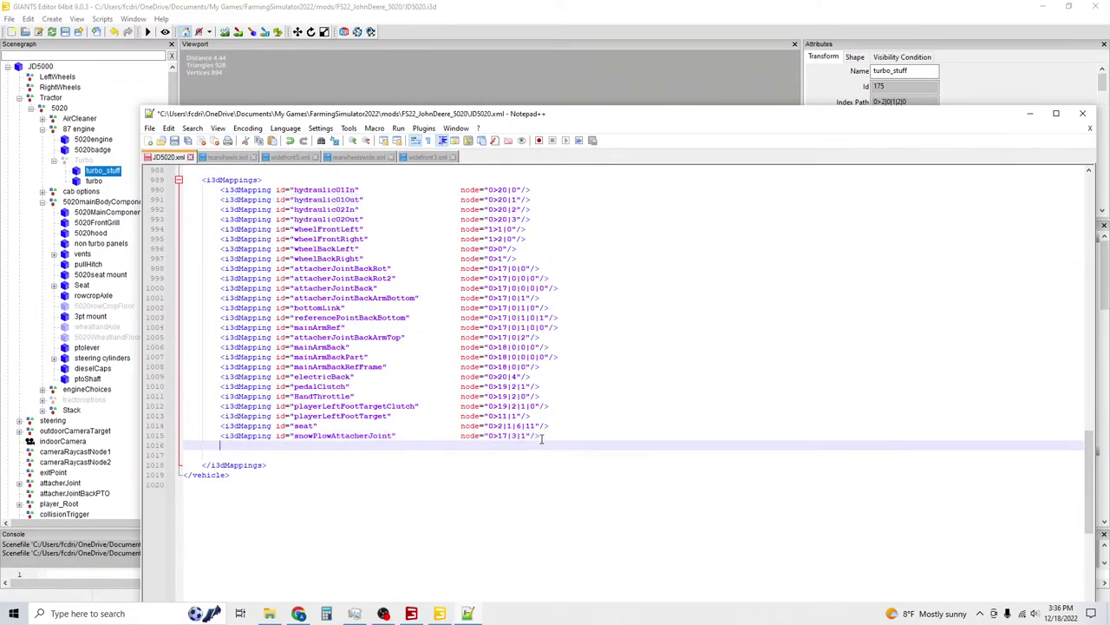
pyautogui.hotkey('ctrl', 'v')
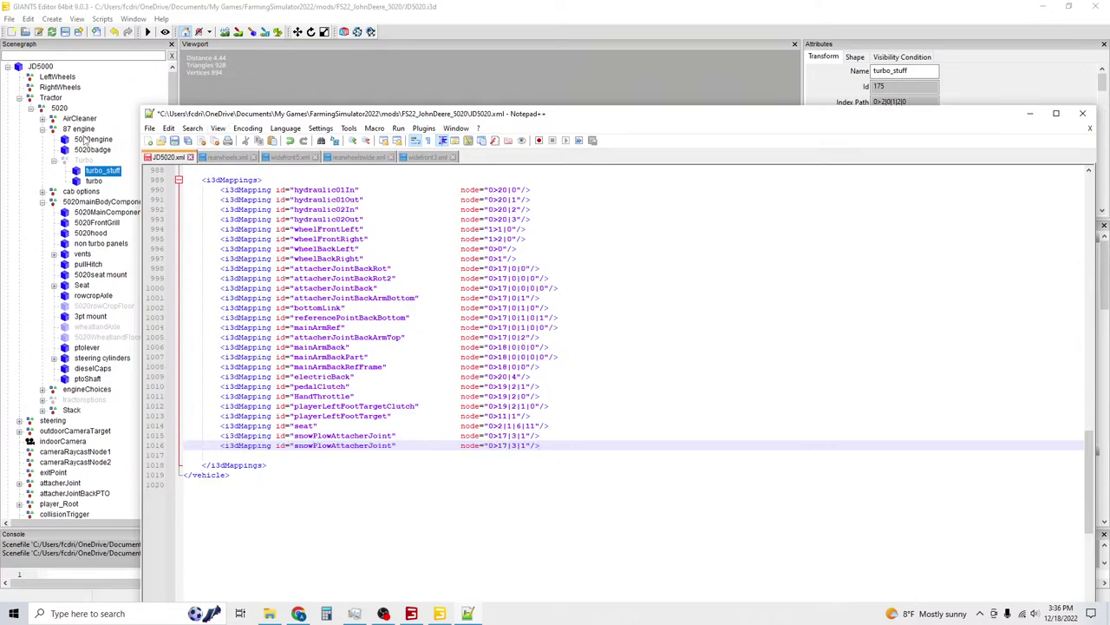
# Copy the 5020engine object's name in GIANTS Editor and use it in Notepad++ as the id of the duplicated snowPlowAttacherJoint mapping.
pyautogui.click(85, 138)
pyautogui.click(87, 139)
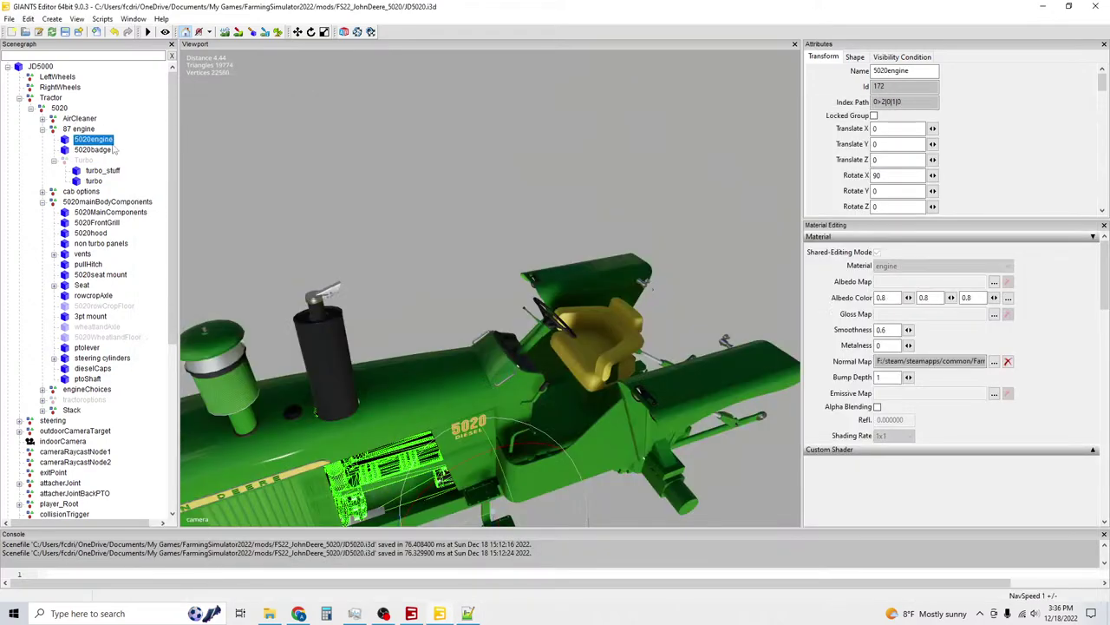
pyautogui.doubleClick(894, 70)
pyautogui.rightClick(906, 73)
pyautogui.click(920, 111)
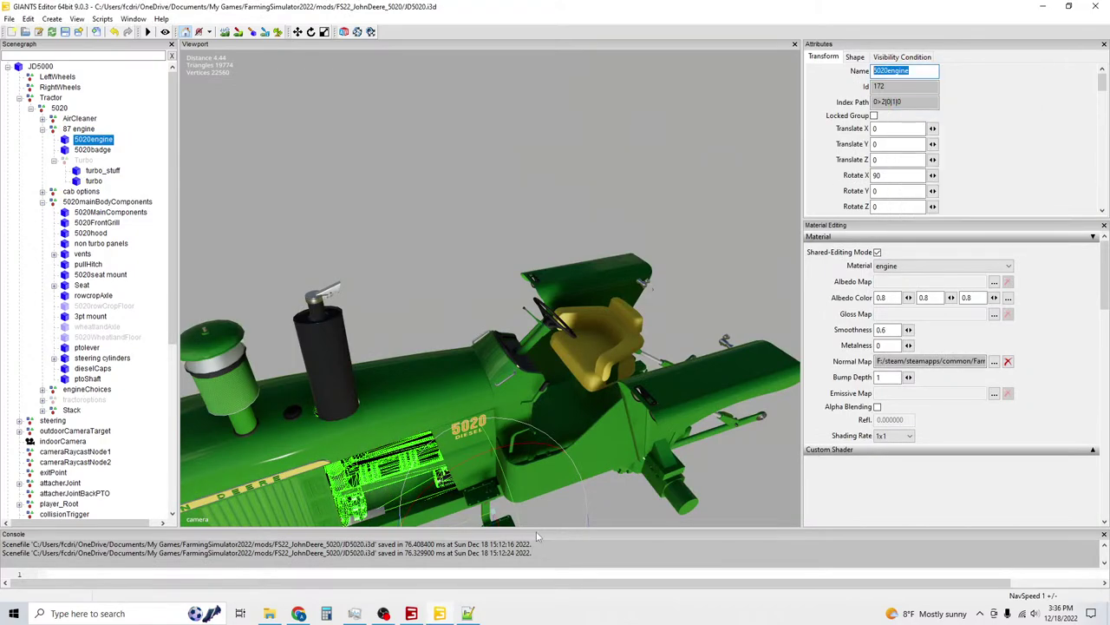
pyautogui.hotkey('alt', 'Tab')
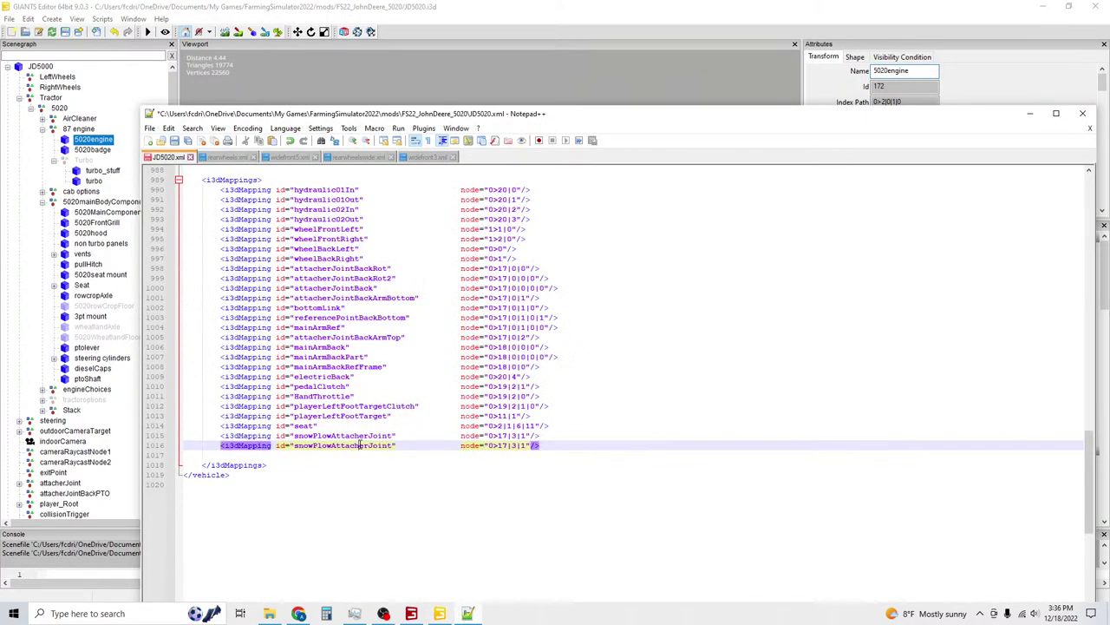
pyautogui.doubleClick(334, 446)
pyautogui.hotkey('ctrl', 'v')
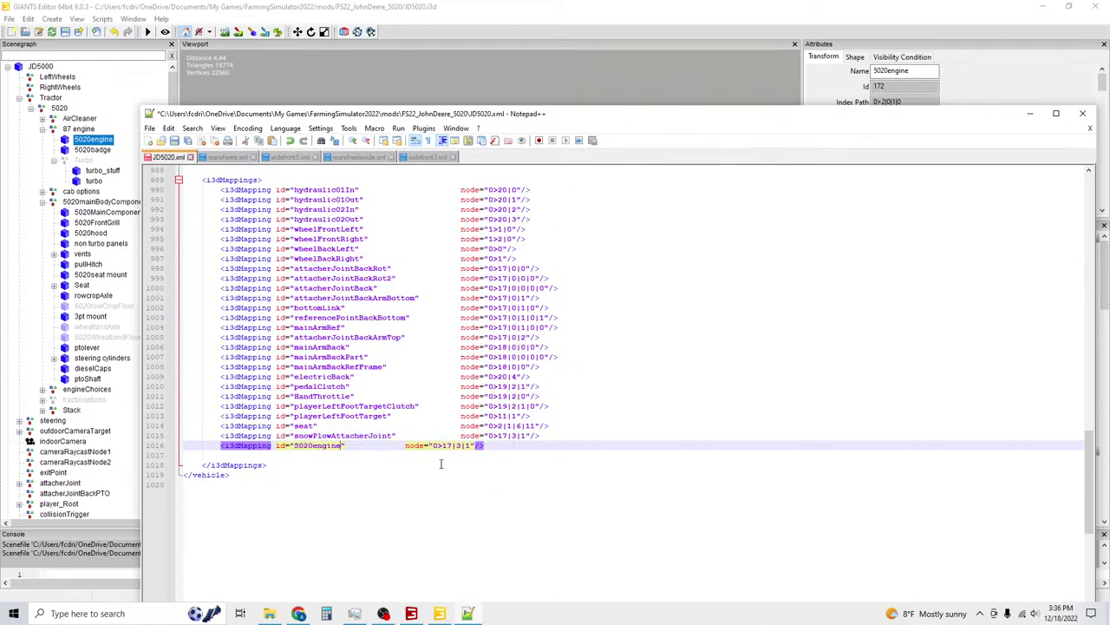
# Set the 5020engine mapping's node to 0>2|0|1|0 and align it with the node column of the entries above.
pyautogui.moveTo(434, 445); pyautogui.dragTo(472, 445)
pyautogui.moveTo(843, 119); pyautogui.dragTo(767, 119)
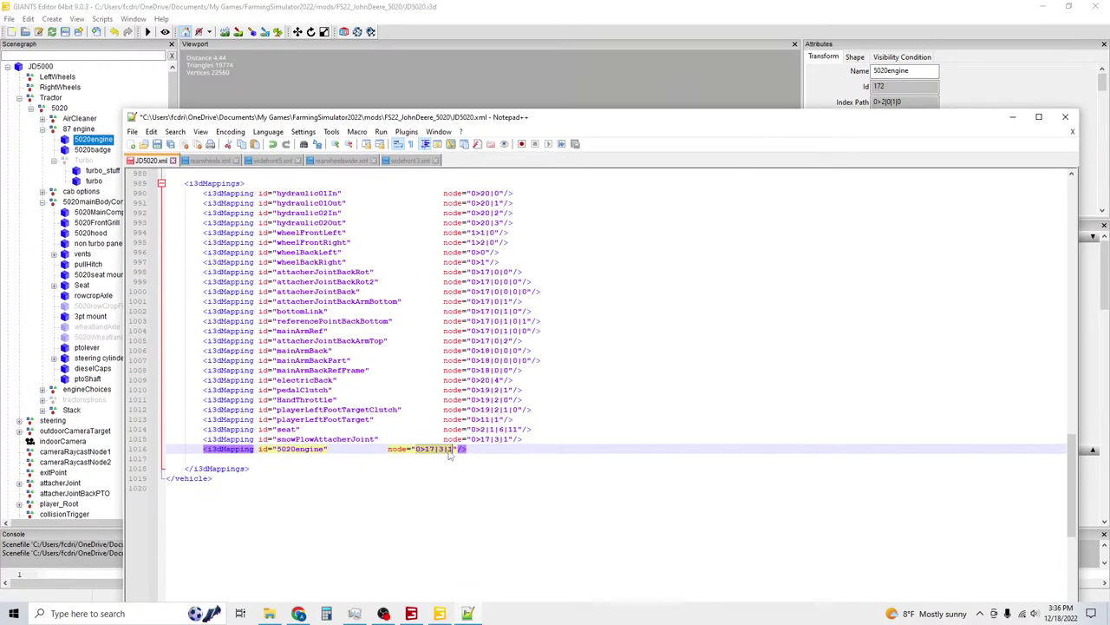
pyautogui.click(451, 448)
pyautogui.press('BackSpace')
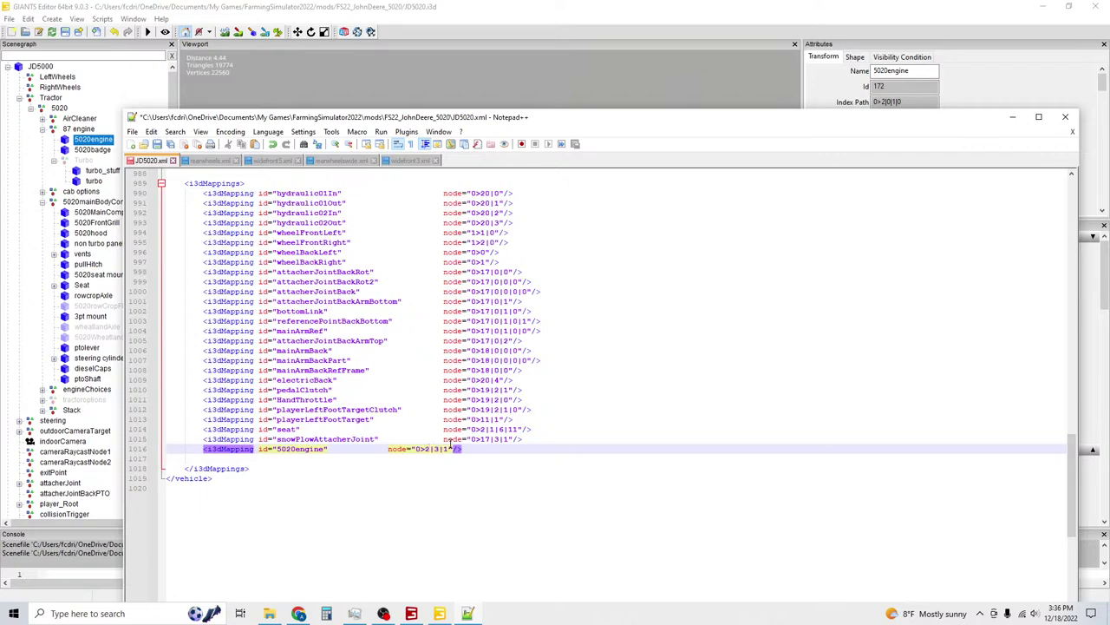
pyautogui.press('BackSpace')
pyautogui.write('0>2|0')
pyautogui.click(386, 453)
pyautogui.press('Tab')
pyautogui.press('Tab')
pyautogui.press('Tab')
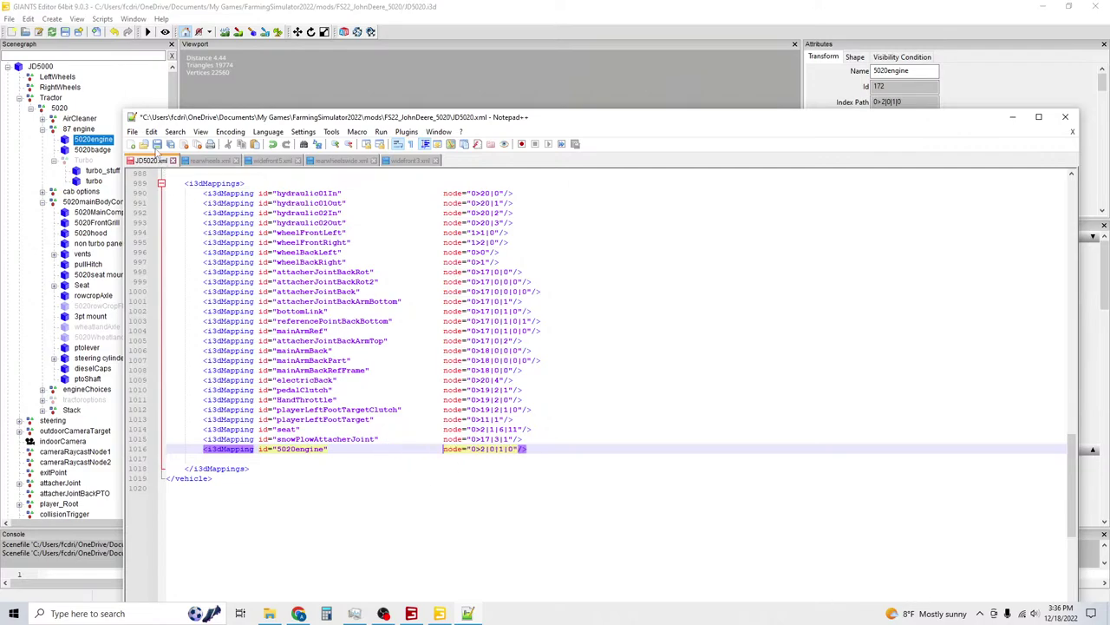
# Replace the first objectChange node of the 5020 8.7L Diesel, 5020 8.7L Diesel Turbo and KINZE 8V71 configurations with 5020engine.
pyautogui.doubleClick(296, 450)
pyautogui.scroll(20, 296, 460)
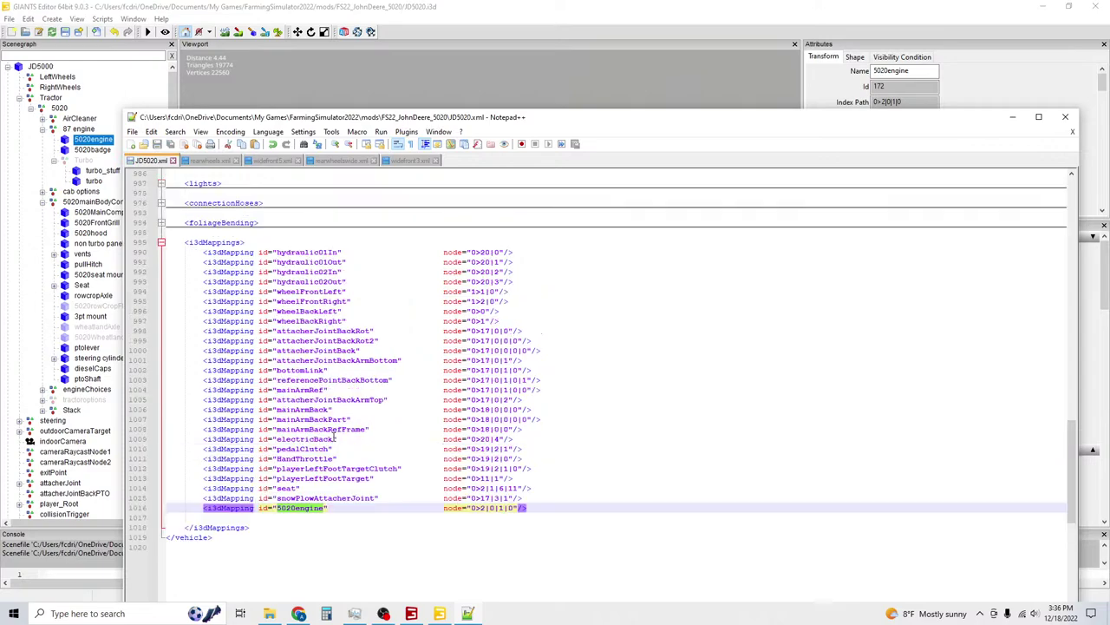
pyautogui.scroll(2, 348, 396)
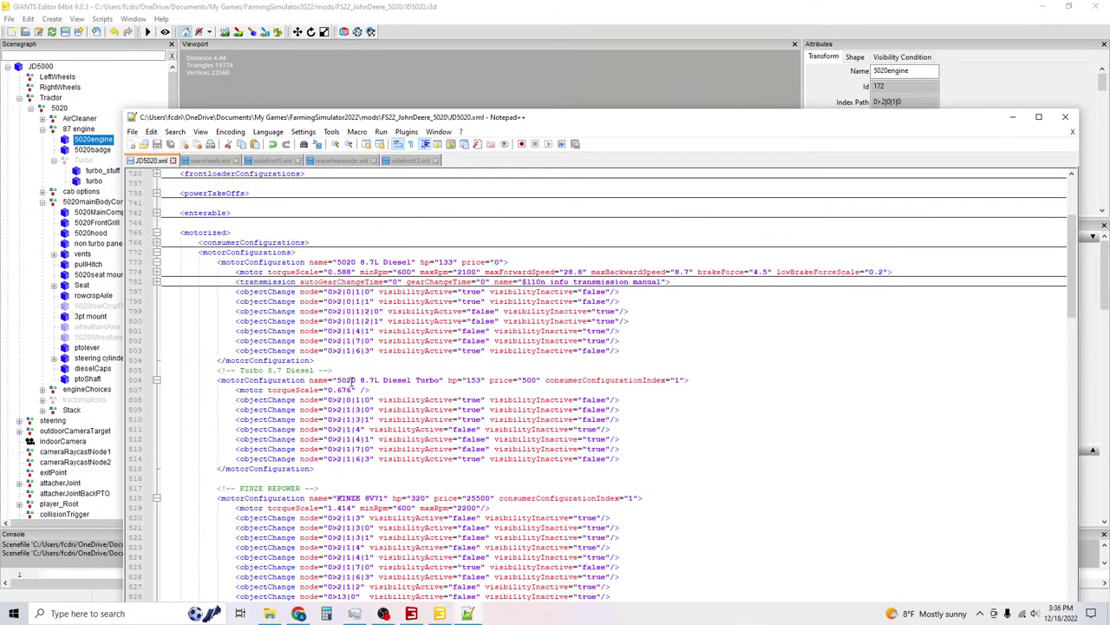
pyautogui.tripleClick(372, 295)
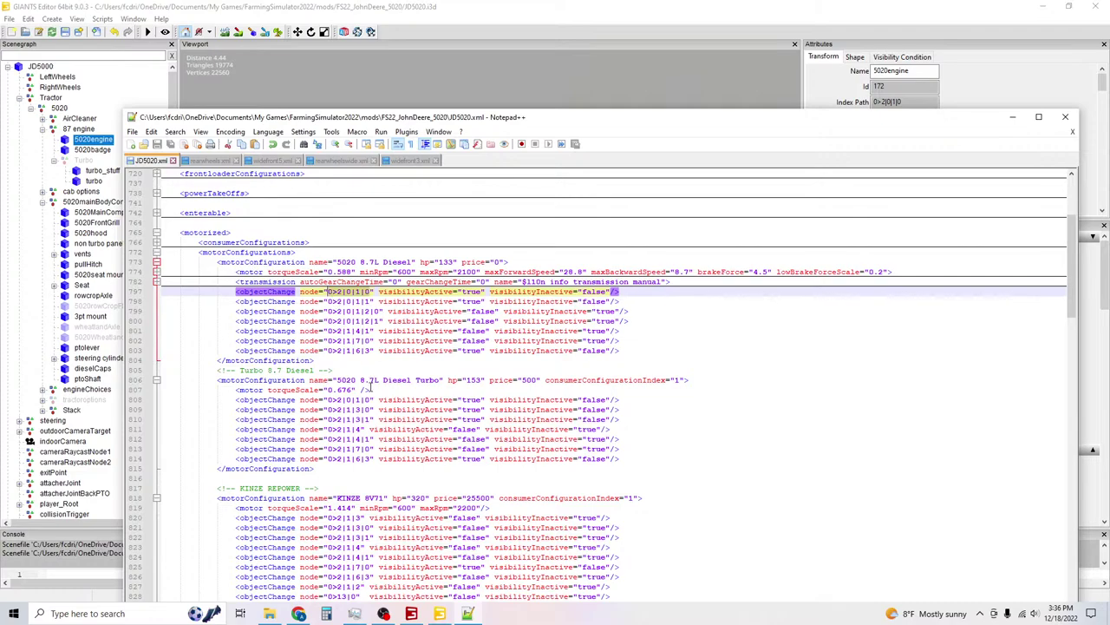
pyautogui.hotkey('ctrl', 'v')
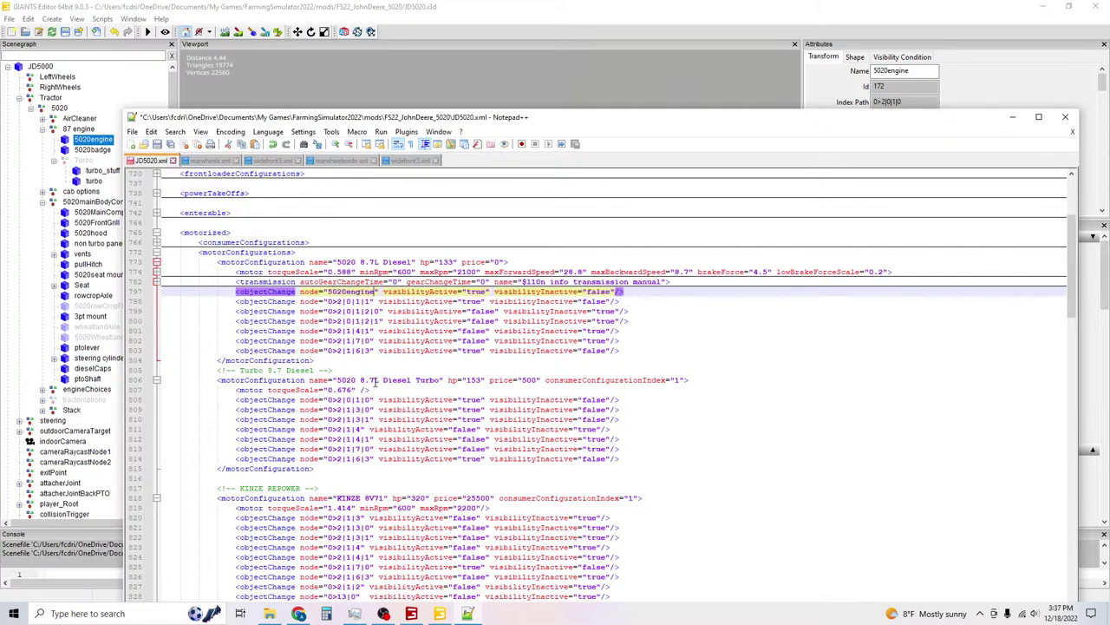
pyautogui.tripleClick(360, 400)
pyautogui.hotkey('ctrl', 'v')
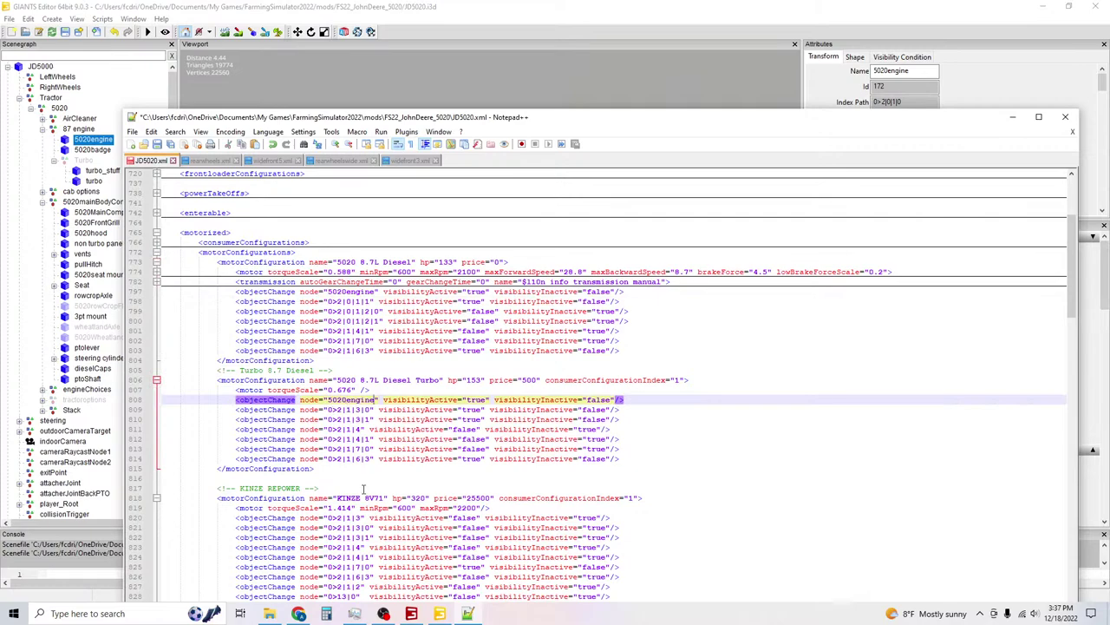
pyautogui.doubleClick(360, 518)
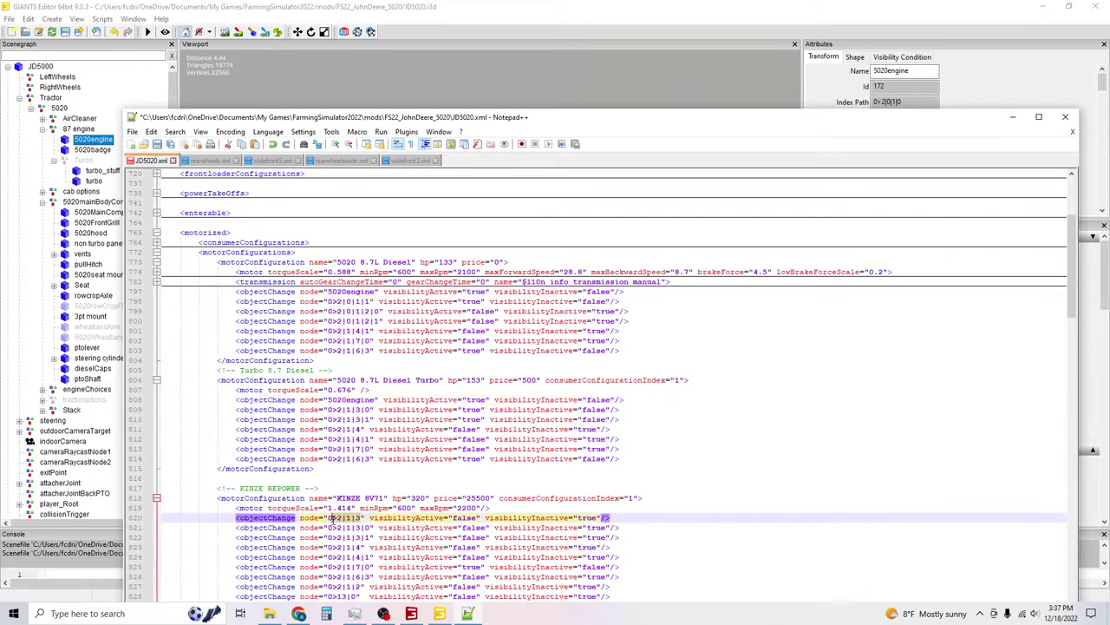
pyautogui.hotkey('ctrl', 'v')
# Switch to GIANTS Editor and copy the name of the 5020badge object in the 87 engine group.
pyautogui.scroll(-3, 434, 436)
pyautogui.scroll(5, 431, 438)
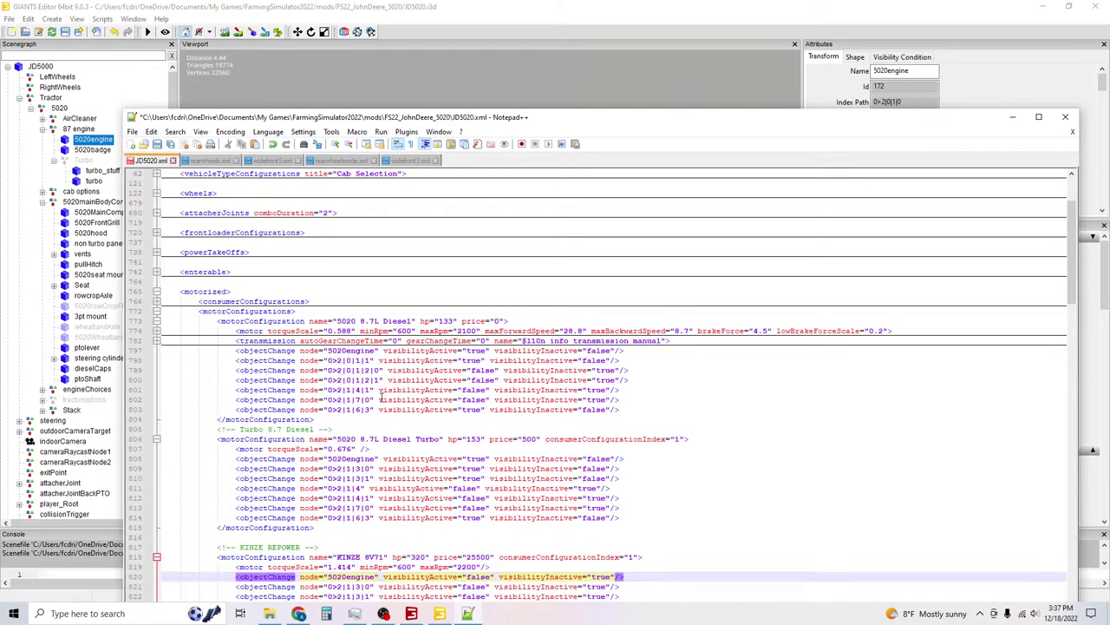
pyautogui.click(92, 150)
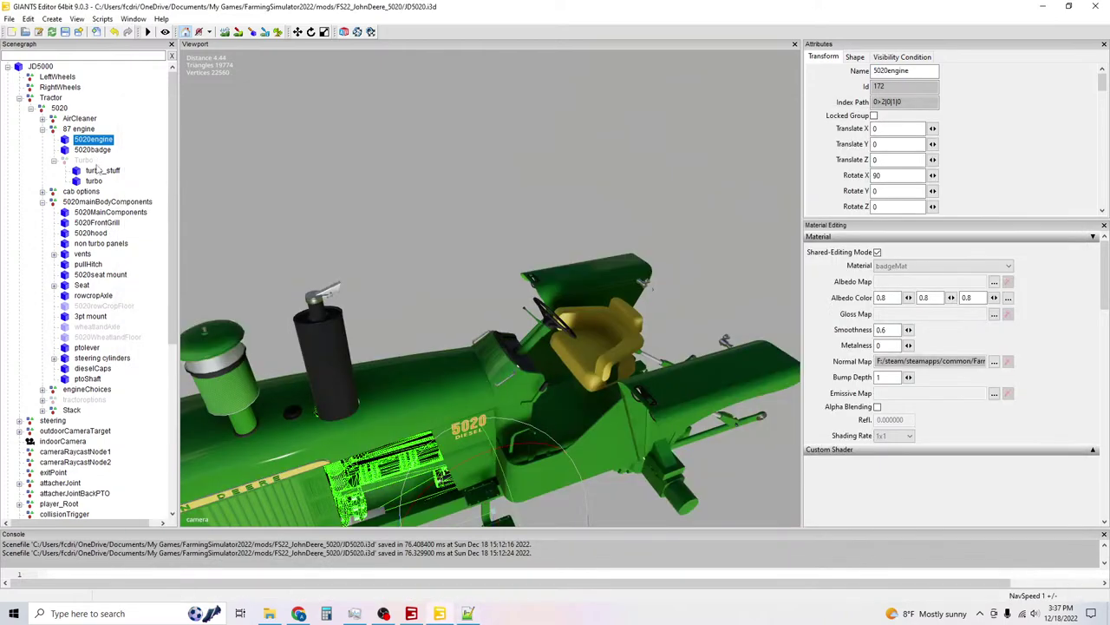
pyautogui.doubleClick(883, 71)
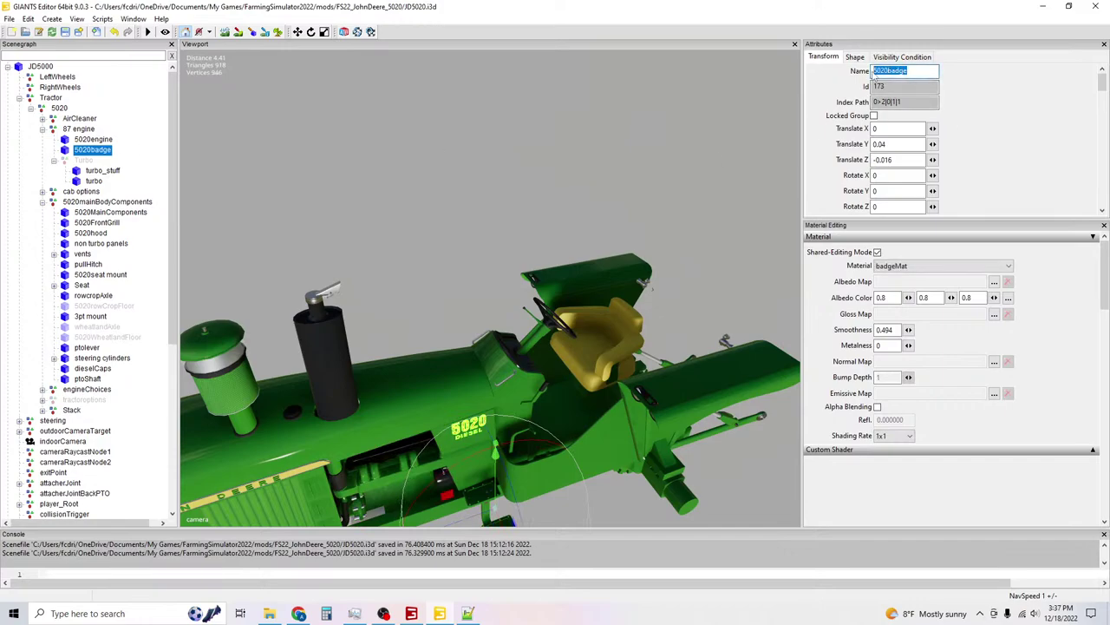
pyautogui.rightClick(884, 73)
pyautogui.click(910, 107)
# In JD5020.xml, set the second objectChange node of the 5020 8.7L Diesel configuration to 5020badge and return to the last i3dMappings entries.
pyautogui.click(479, 611)
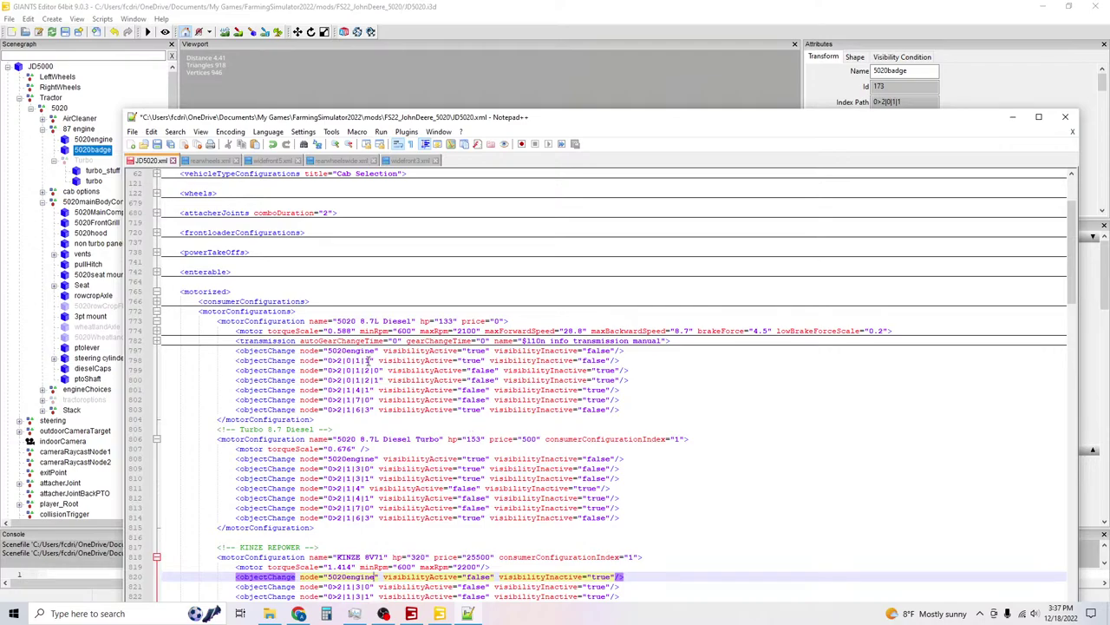
pyautogui.scroll(-20, 366, 364)
pyautogui.scroll(17, 366, 380)
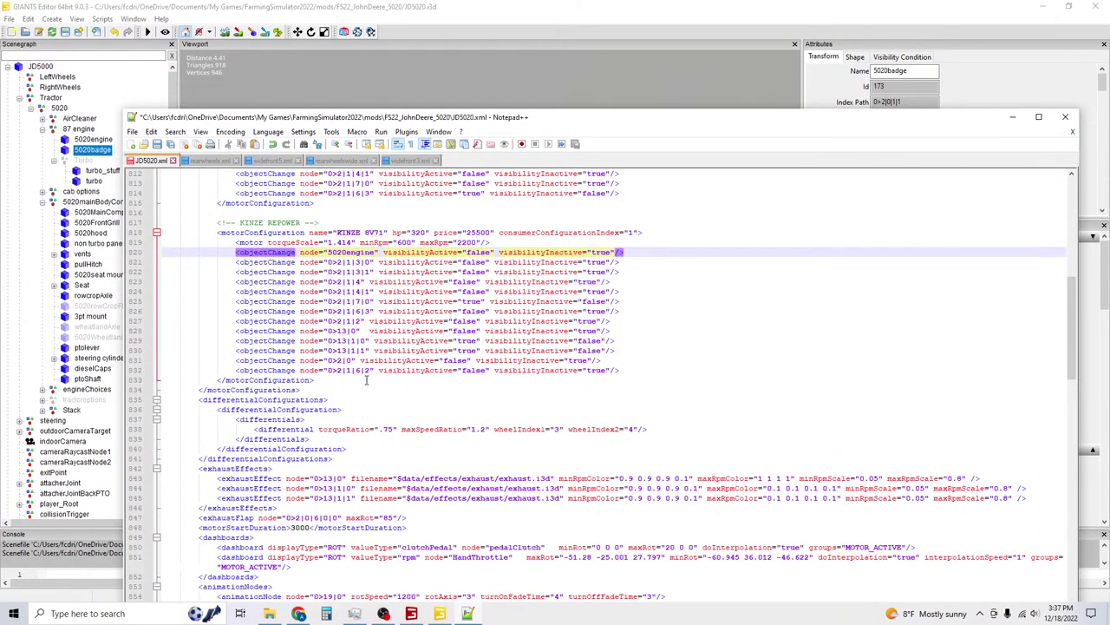
pyautogui.scroll(8, 368, 408)
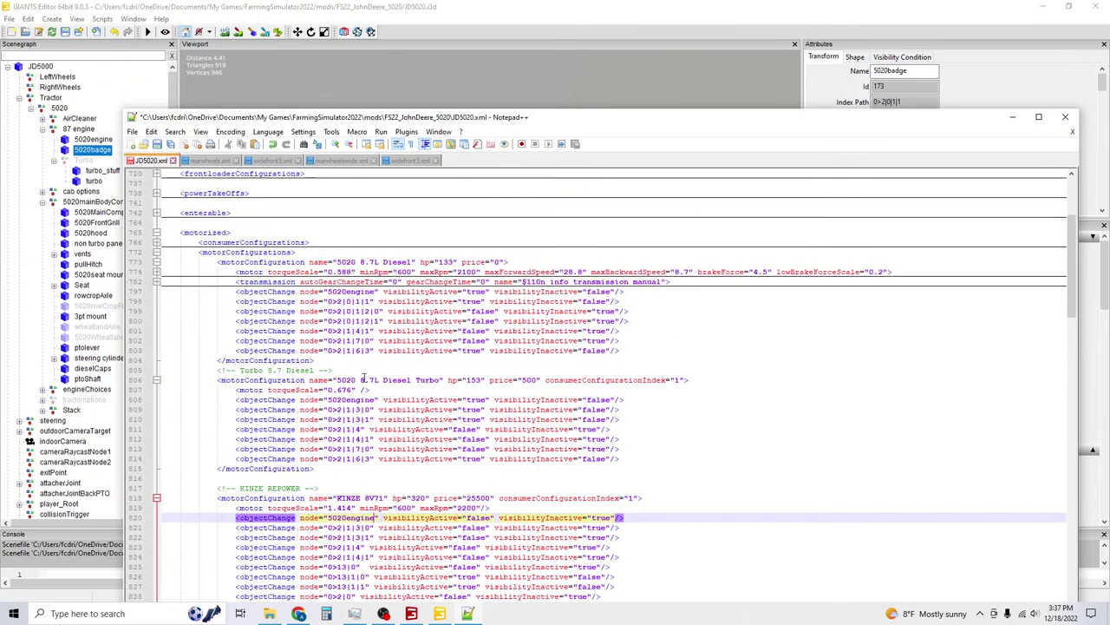
pyautogui.click(369, 420)
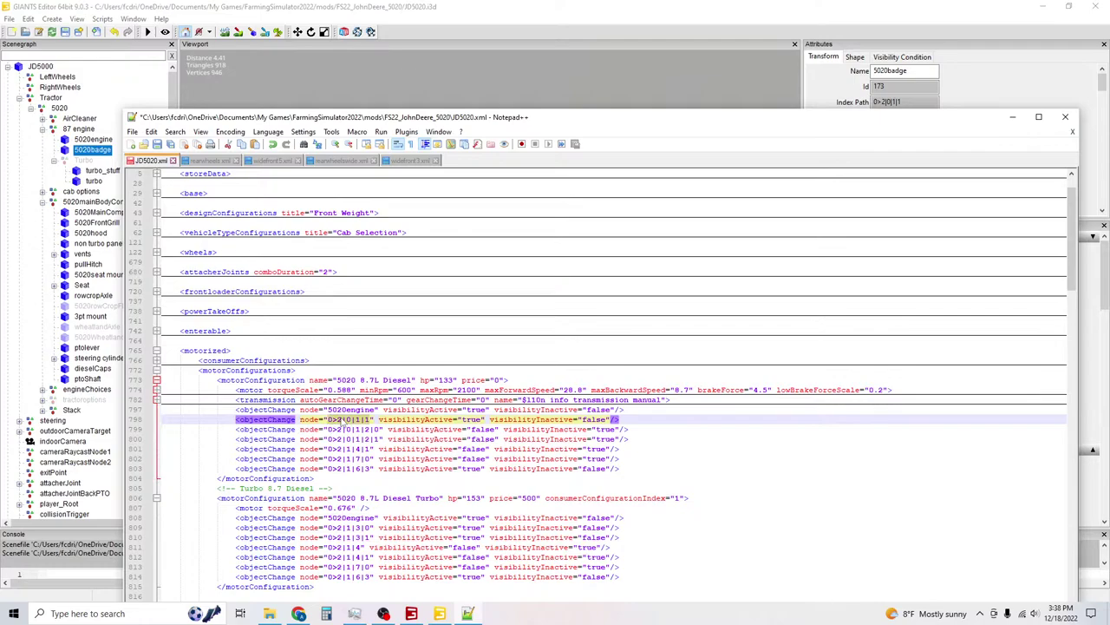
pyautogui.scroll(-20, 397, 410)
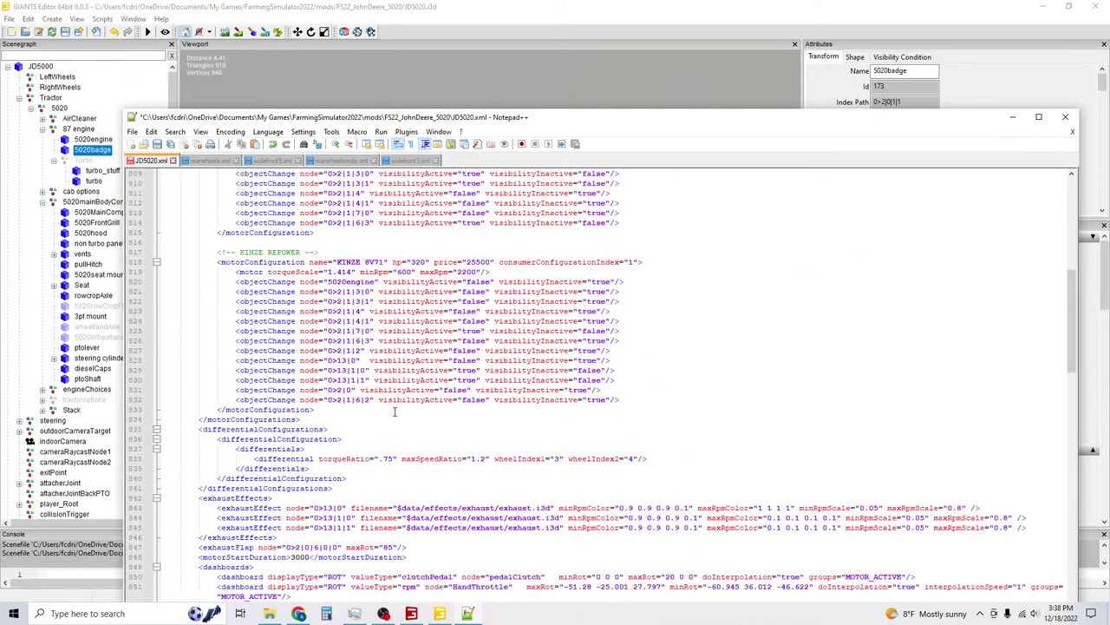
pyautogui.scroll(-15, 397, 410)
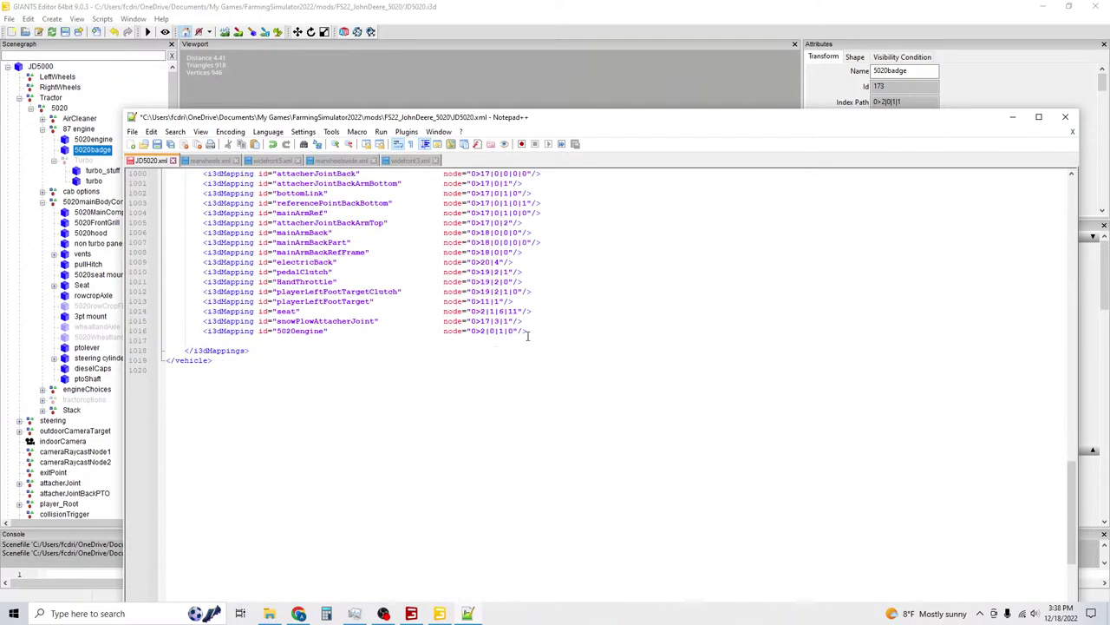
pyautogui.click(438, 338)
pyautogui.click(206, 331)
pyautogui.hotkey('shift', 'End')
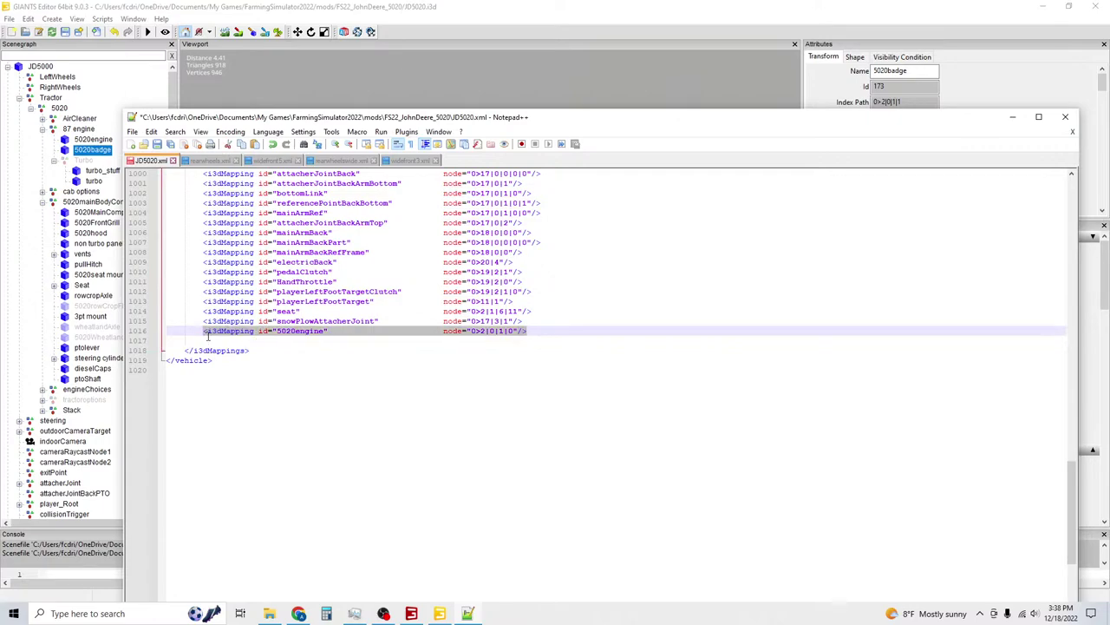
pyautogui.write('D')
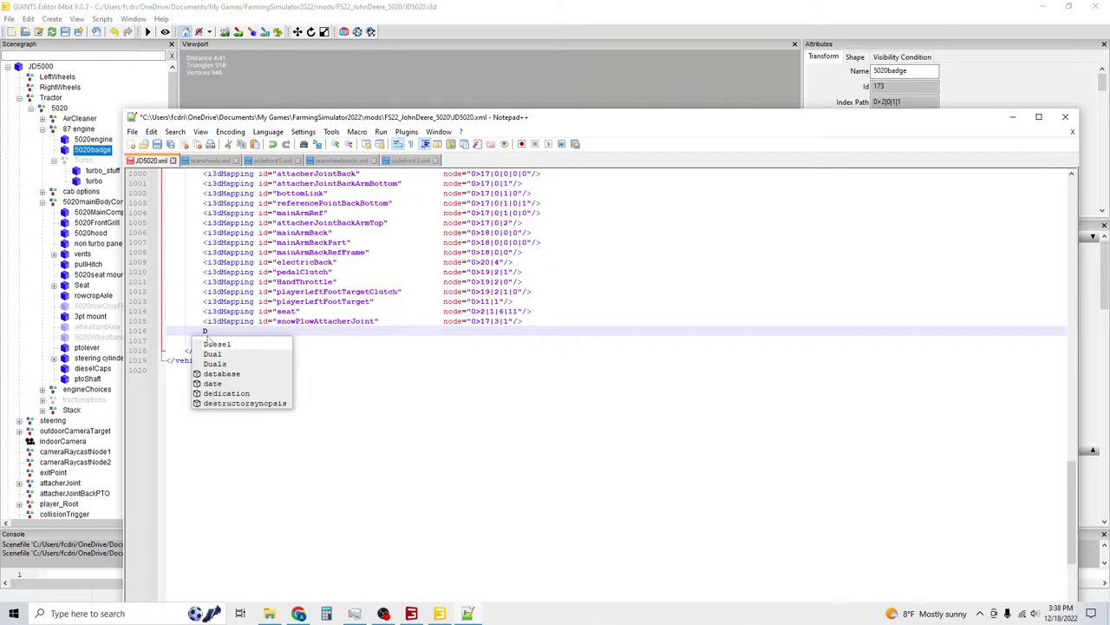
pyautogui.hotkey('ctrl', 'z')
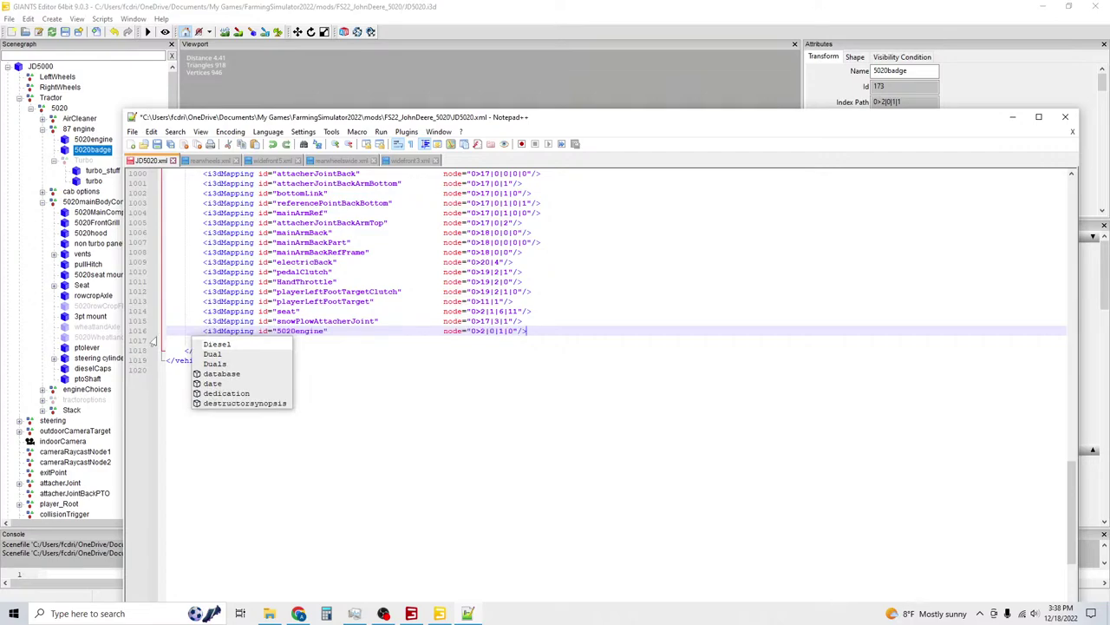
# Duplicate the 5020engine i3dMapping entry on a new line directly below it.
pyautogui.moveTo(204, 331); pyautogui.dragTo(530, 331)
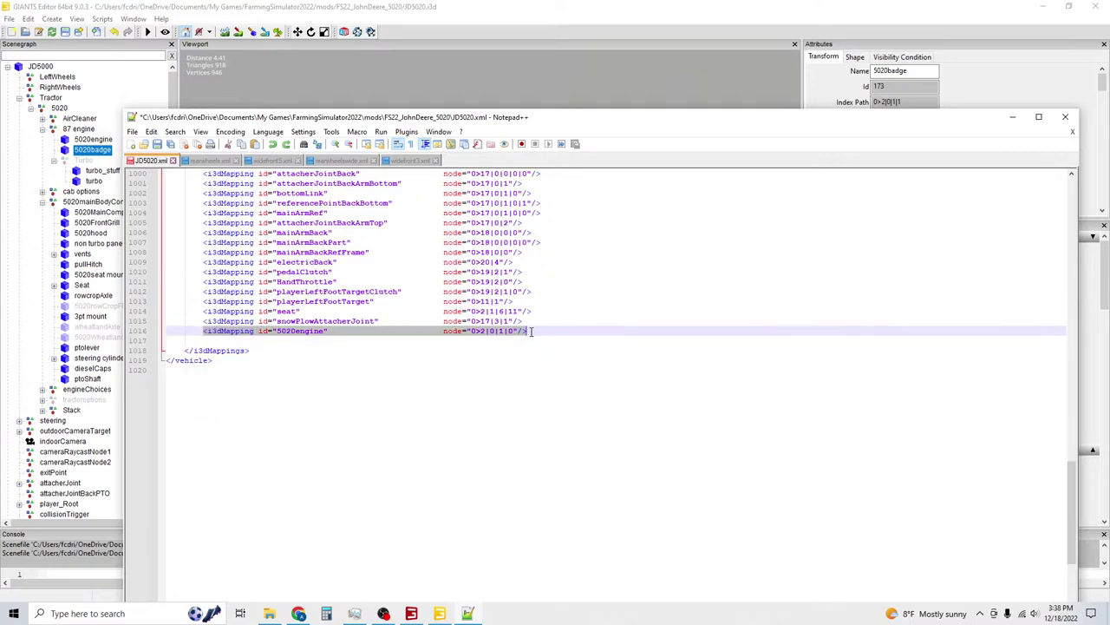
pyautogui.hotkey('ctrl', 'd')
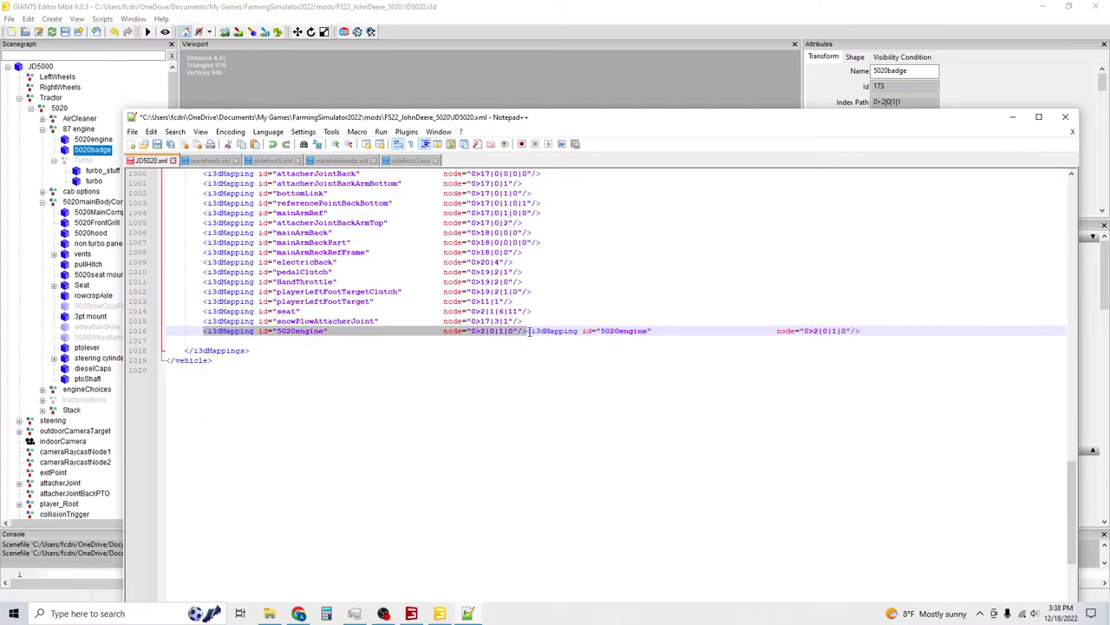
pyautogui.click(530, 331)
pyautogui.press('Return')
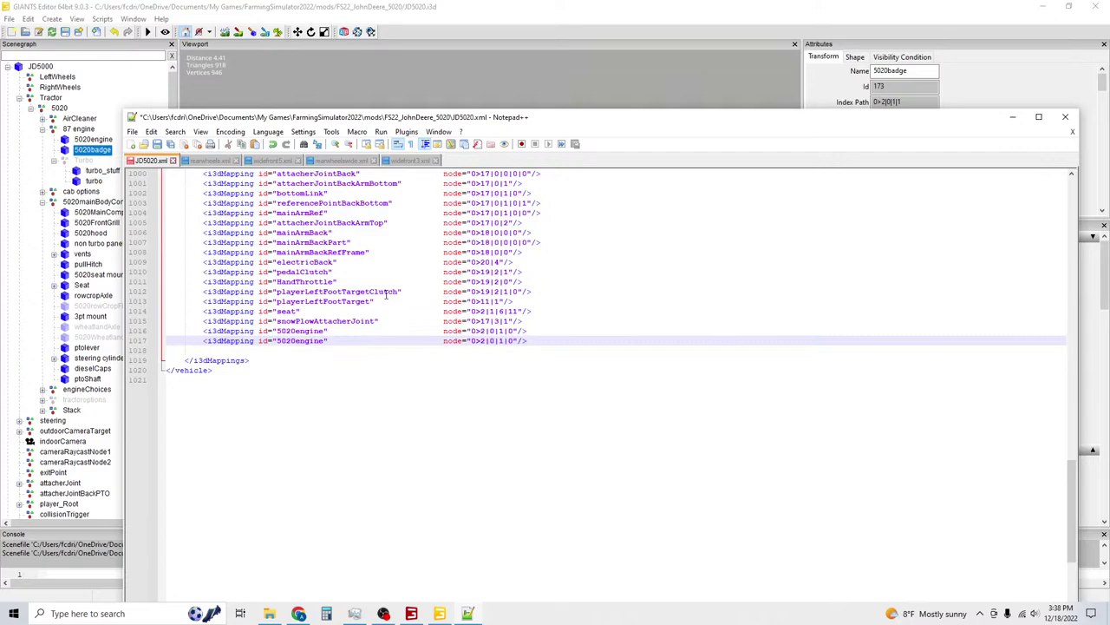
# Change the duplicated mapping's id to 5020badge and its node to 0>2|0|1|1, and save JD5020.xml.
pyautogui.doubleClick(305, 341)
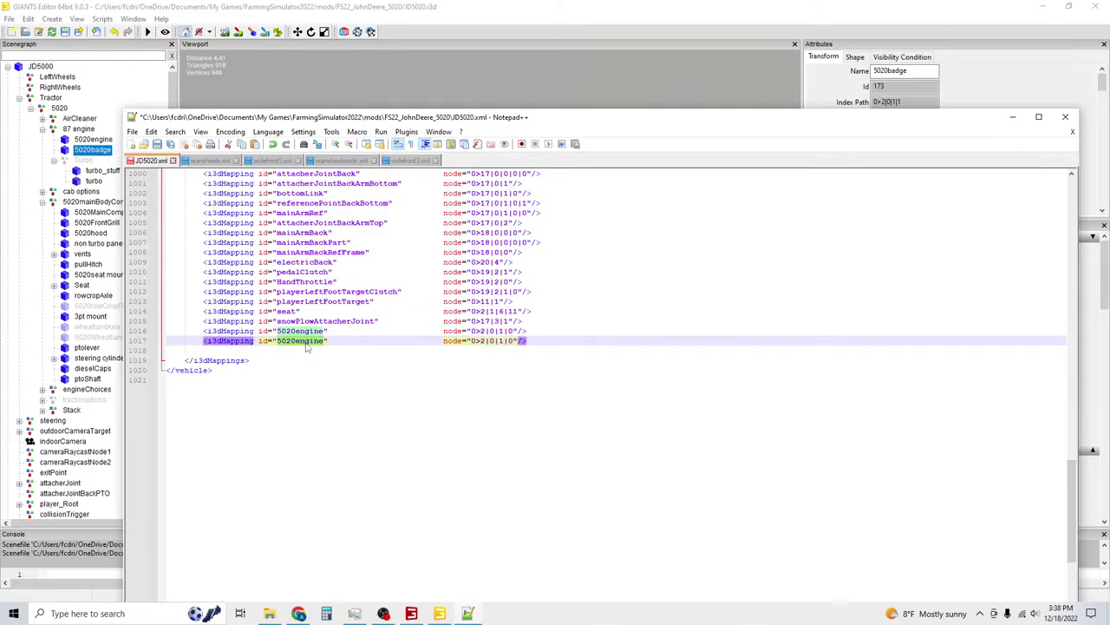
pyautogui.write('5020badge')
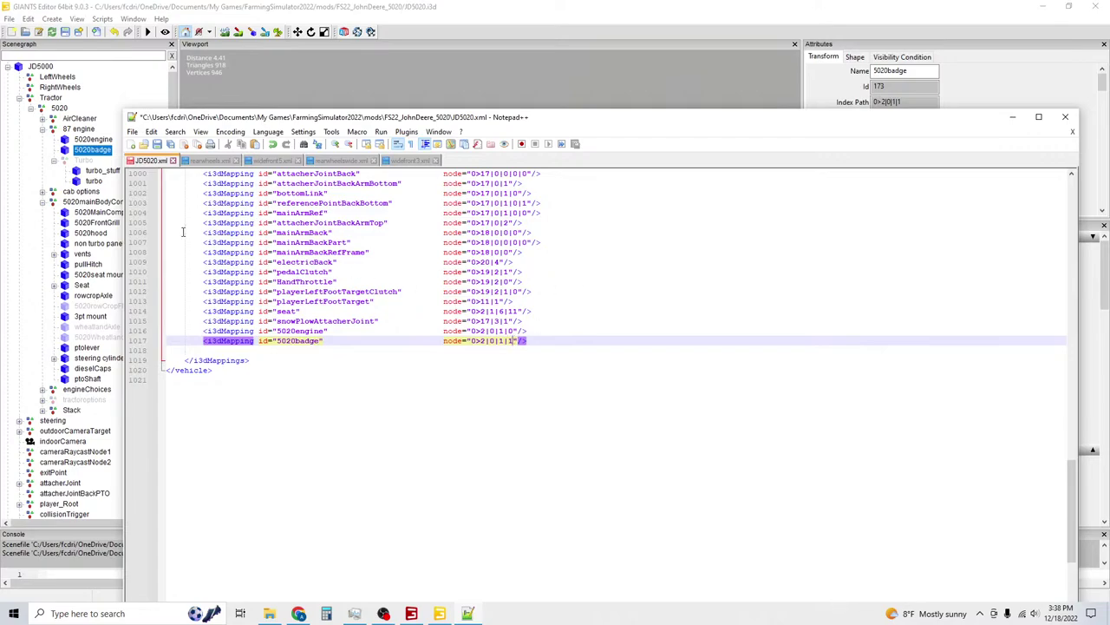
pyautogui.click(157, 145)
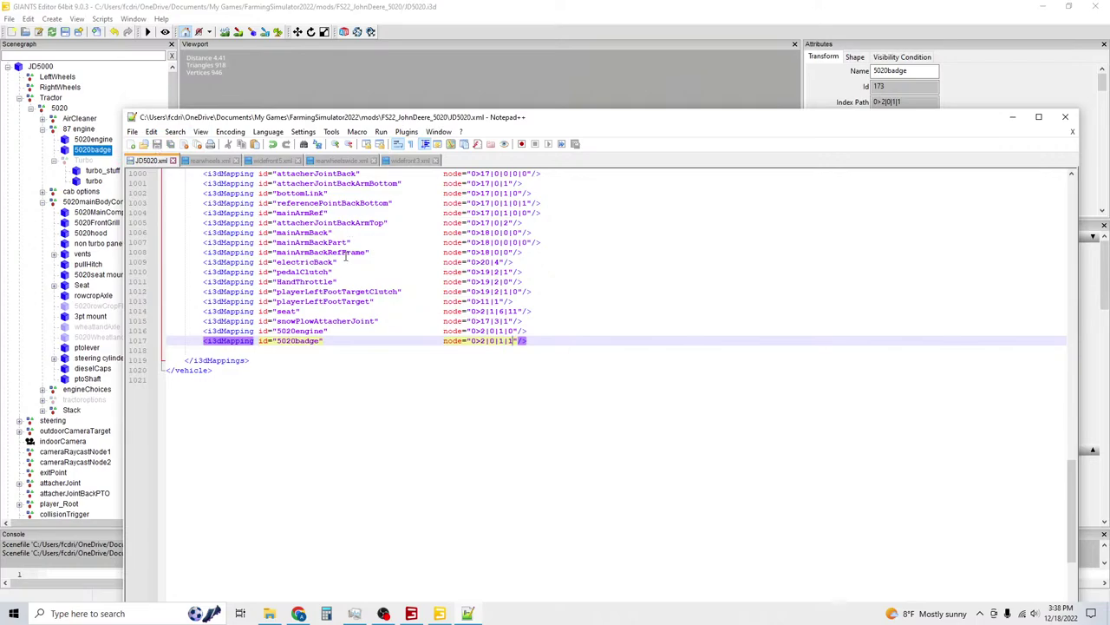
# Copy the 5020badge mapping id and set the second objectChange node of the 5020 8.7L Diesel Turbo configuration to it.
pyautogui.doubleClick(298, 341)
pyautogui.rightClick(297, 341)
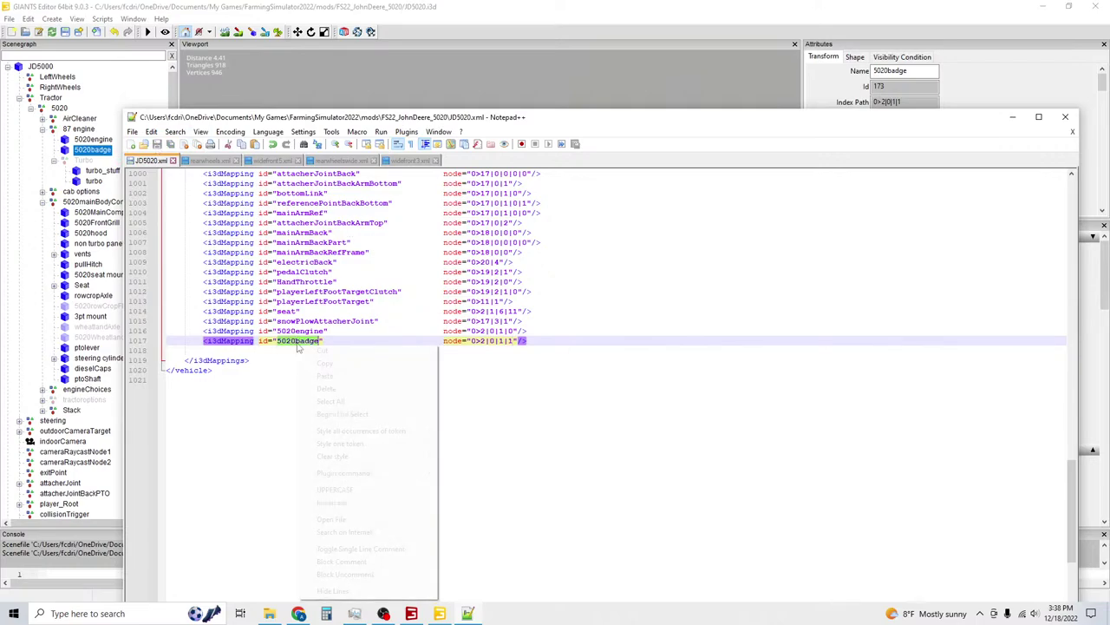
pyautogui.click(364, 363)
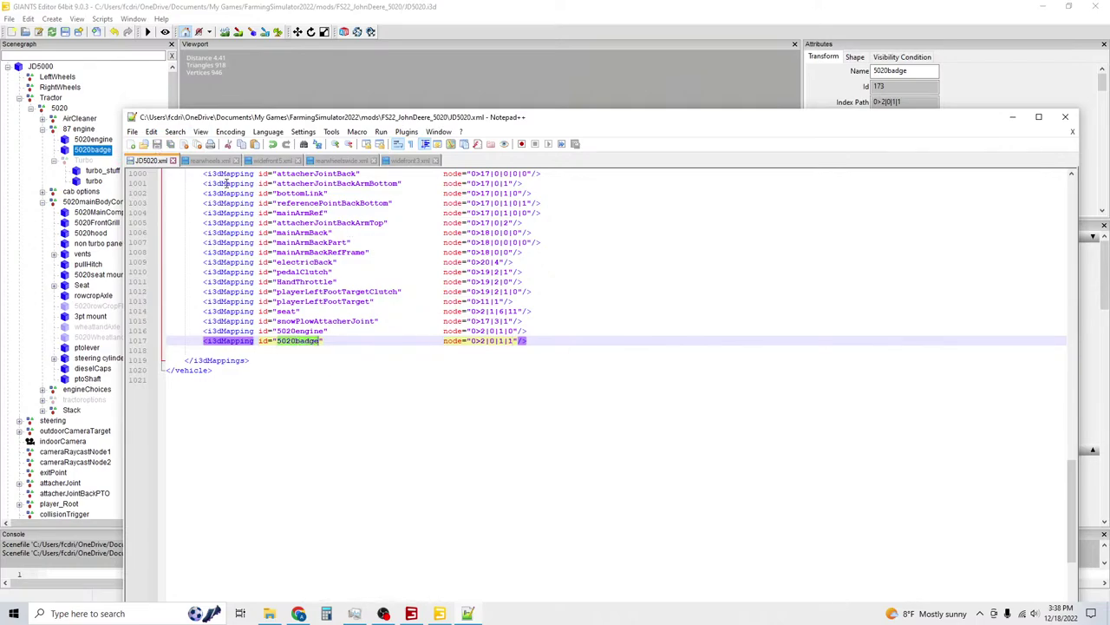
pyautogui.scroll(20, 326, 300)
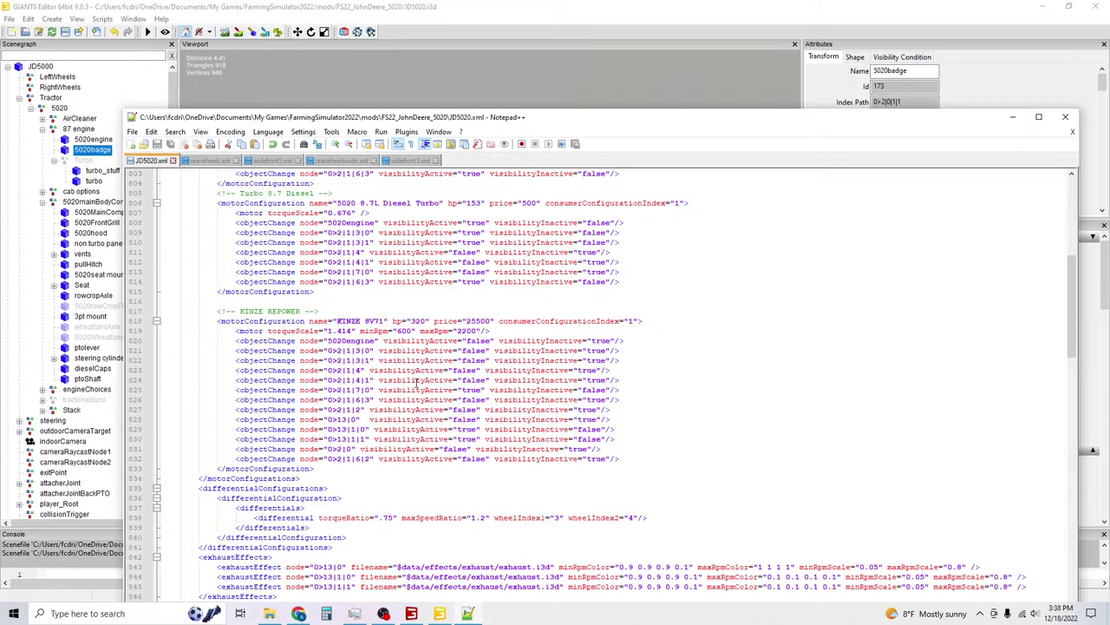
pyautogui.scroll(6, 344, 296)
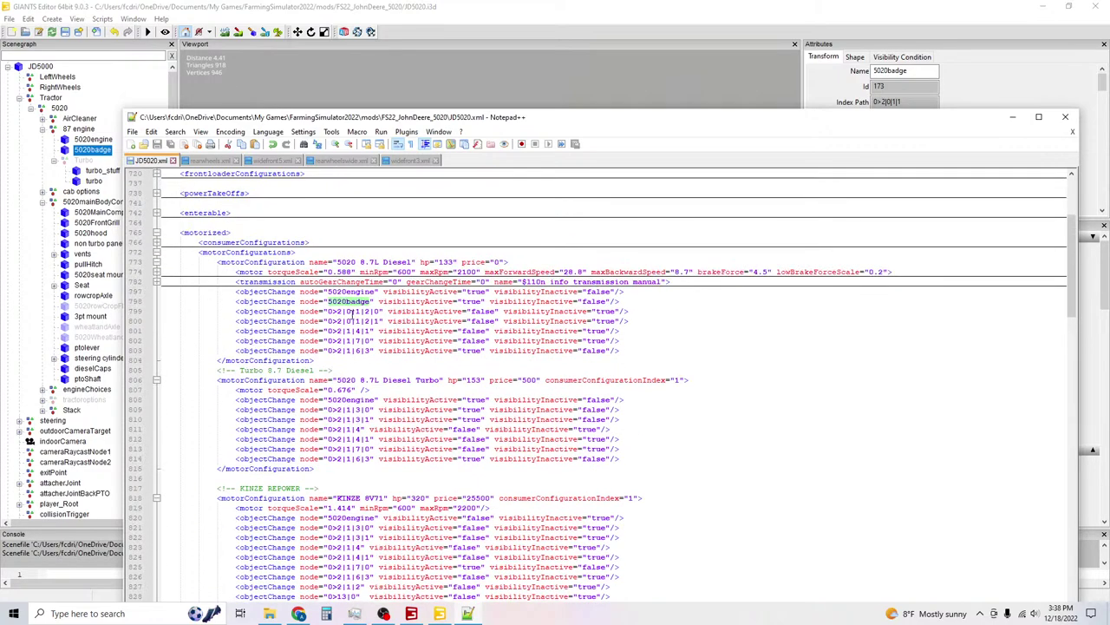
pyautogui.click(372, 409)
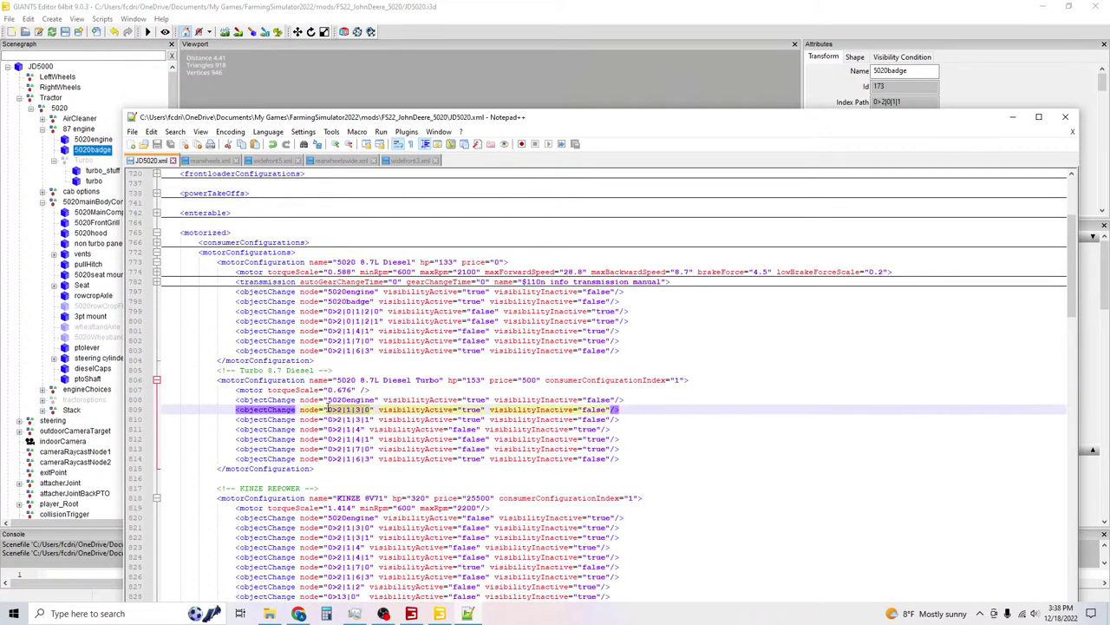
pyautogui.hotkey('ctrl', 'v')
# Set the second objectChange node of the KINZE 8V71 motor configuration to 5020badge.
pyautogui.scroll(-2, 362, 431)
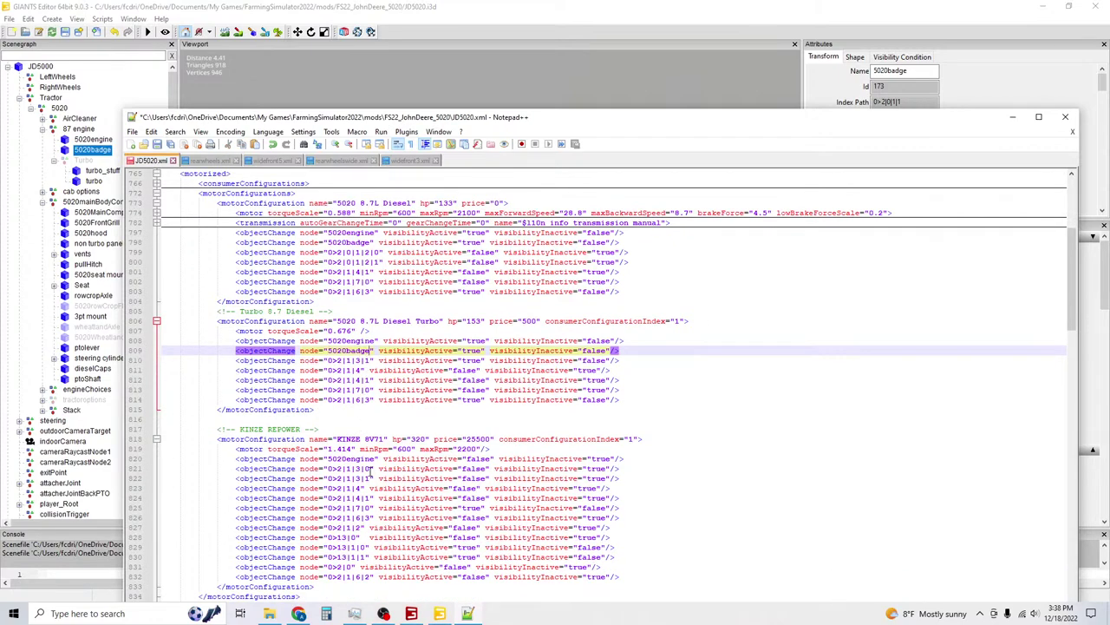
pyautogui.moveTo(372, 470); pyautogui.dragTo(330, 469)
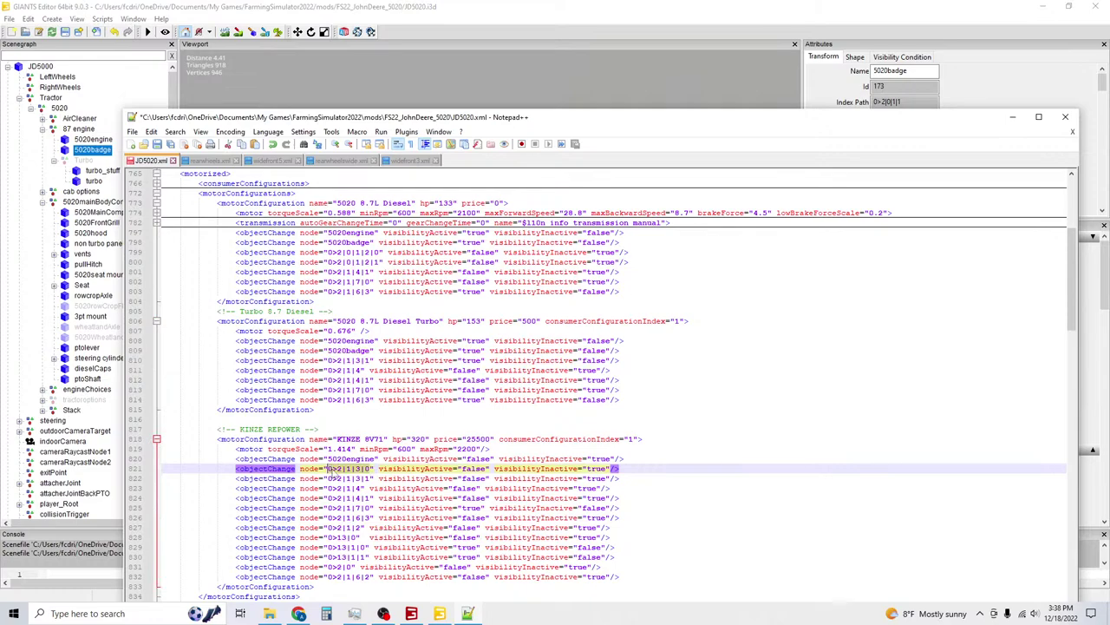
pyautogui.hotkey('ctrl', 'v')
pyautogui.scroll(-13, 396, 304)
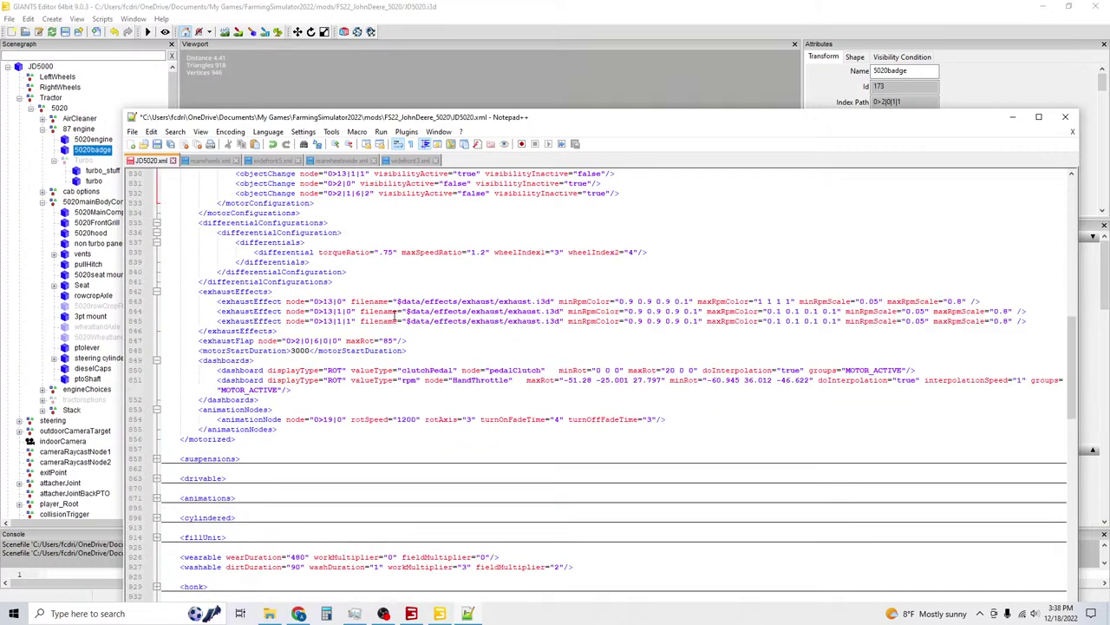
pyautogui.click(336, 419)
pyautogui.scroll(-5, 338, 413)
pyautogui.scroll(-4, 302, 526)
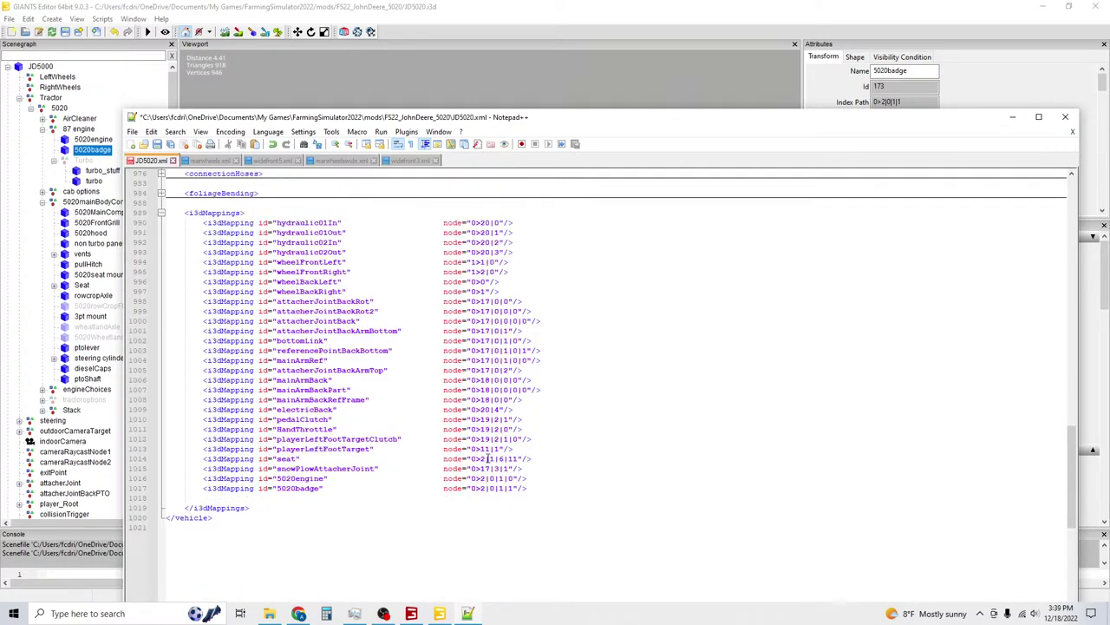
pyautogui.scroll(20, 488, 458)
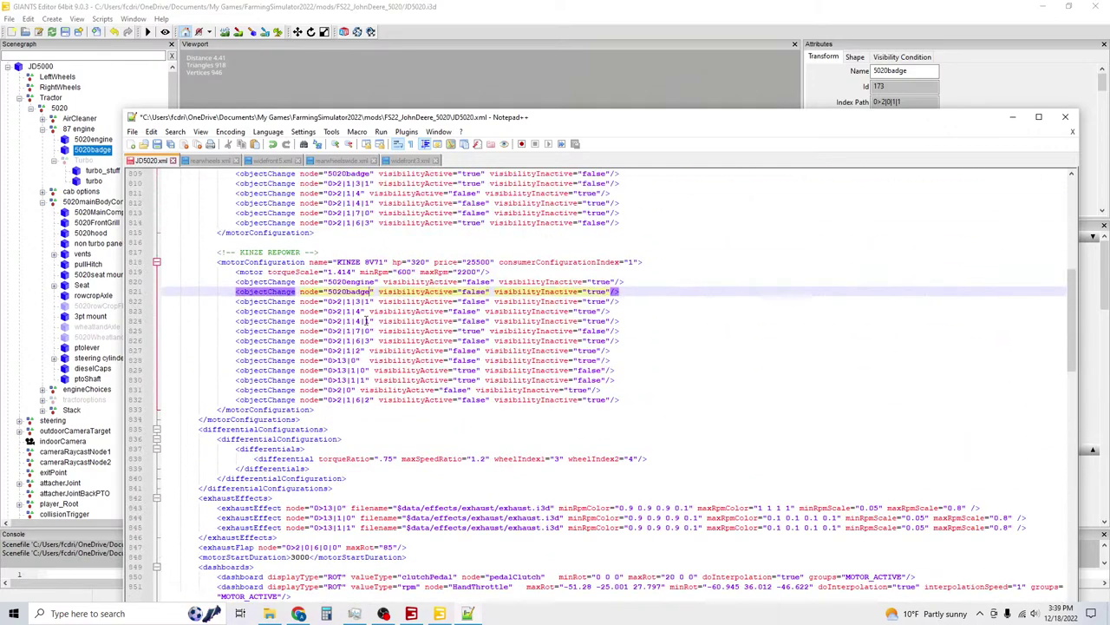
# Switch to GIANTS Editor, rename the turbo_stuff object in the Turbo group to turboExhaustManifold, and save the scene.
pyautogui.click(97, 172)
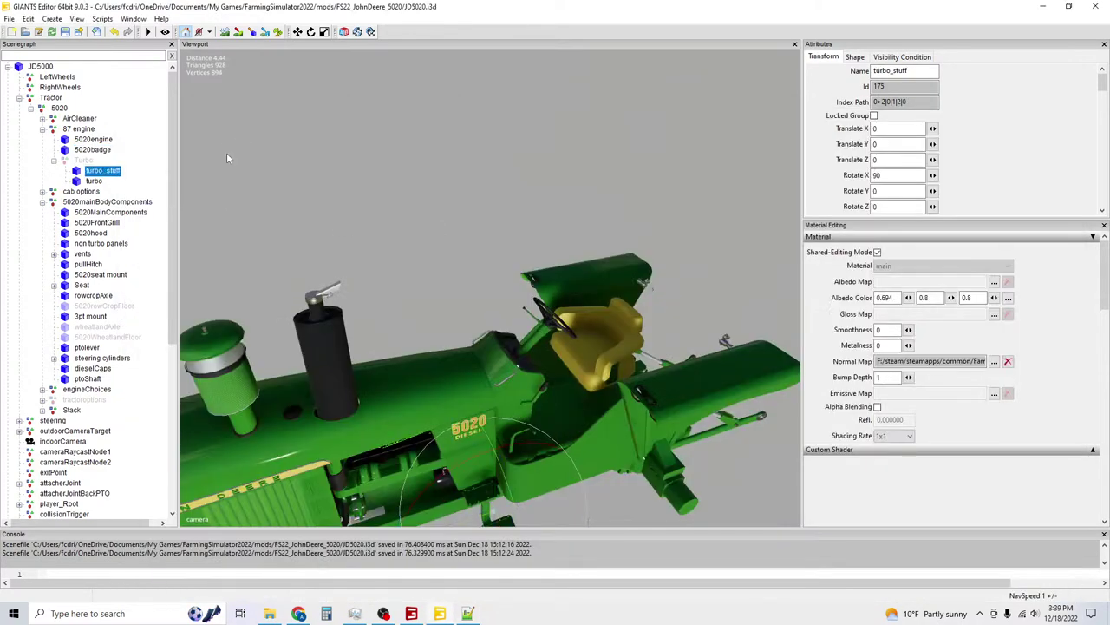
pyautogui.doubleClick(902, 70)
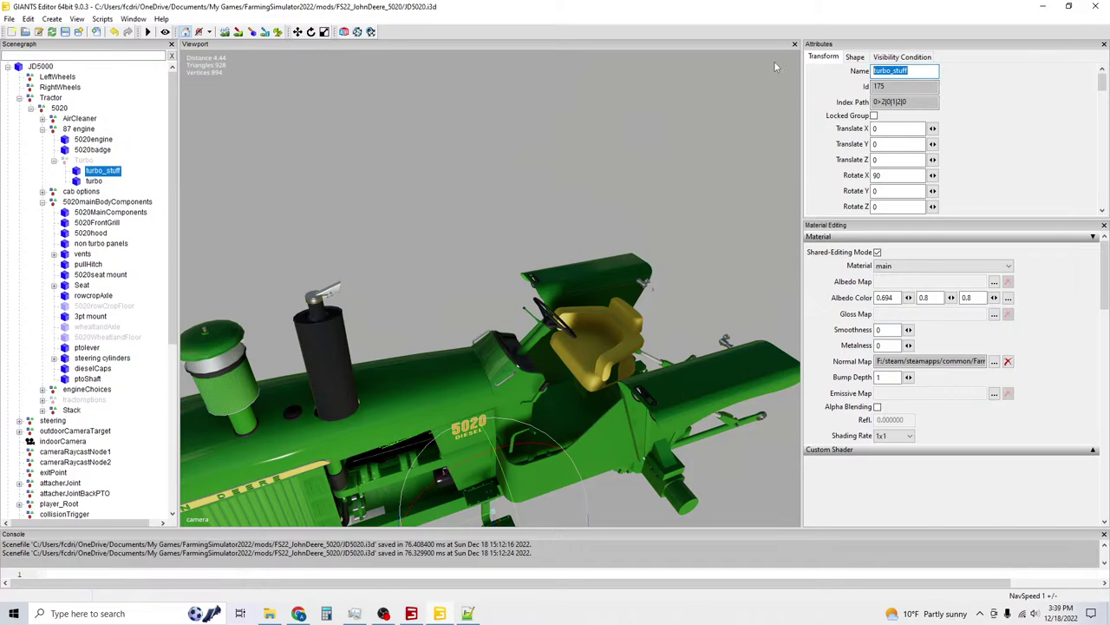
pyautogui.write('turboexhaustManif')
pyautogui.press('BackSpace')
pyautogui.press('BackSpace')
pyautogui.write('fold')
pyautogui.press('Return')
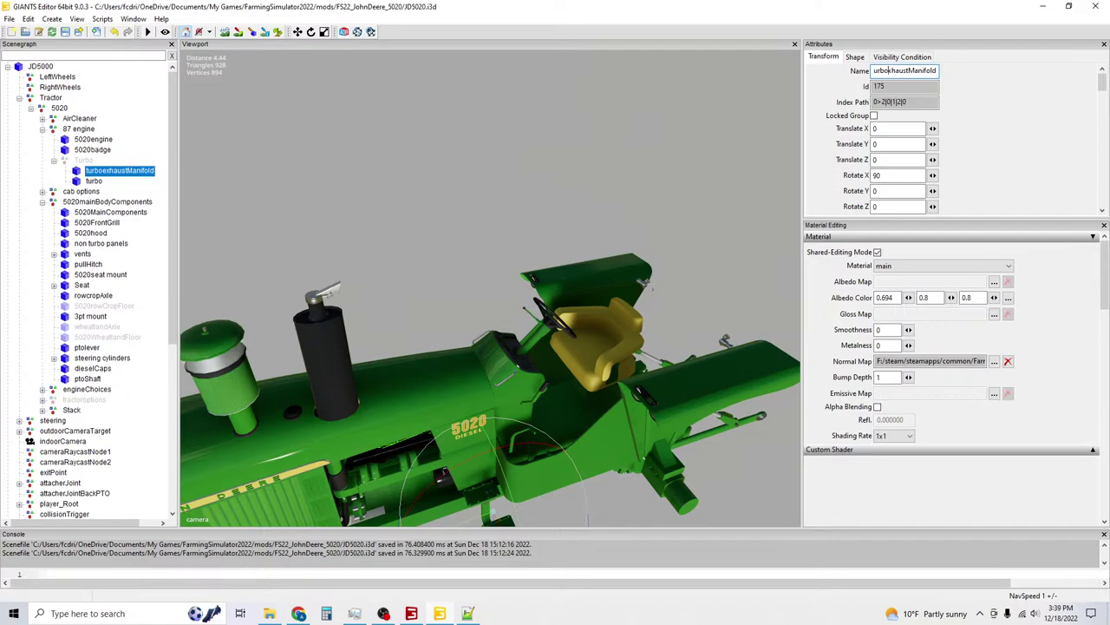
pyautogui.write('Ex')
pyautogui.click(65, 32)
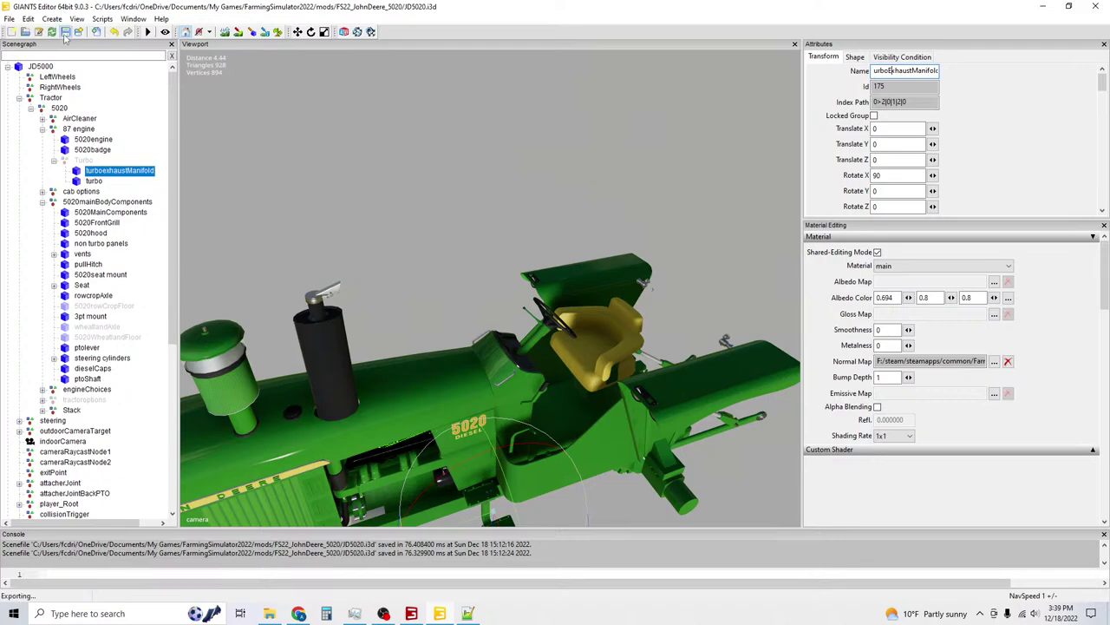
pyautogui.doubleClick(901, 73)
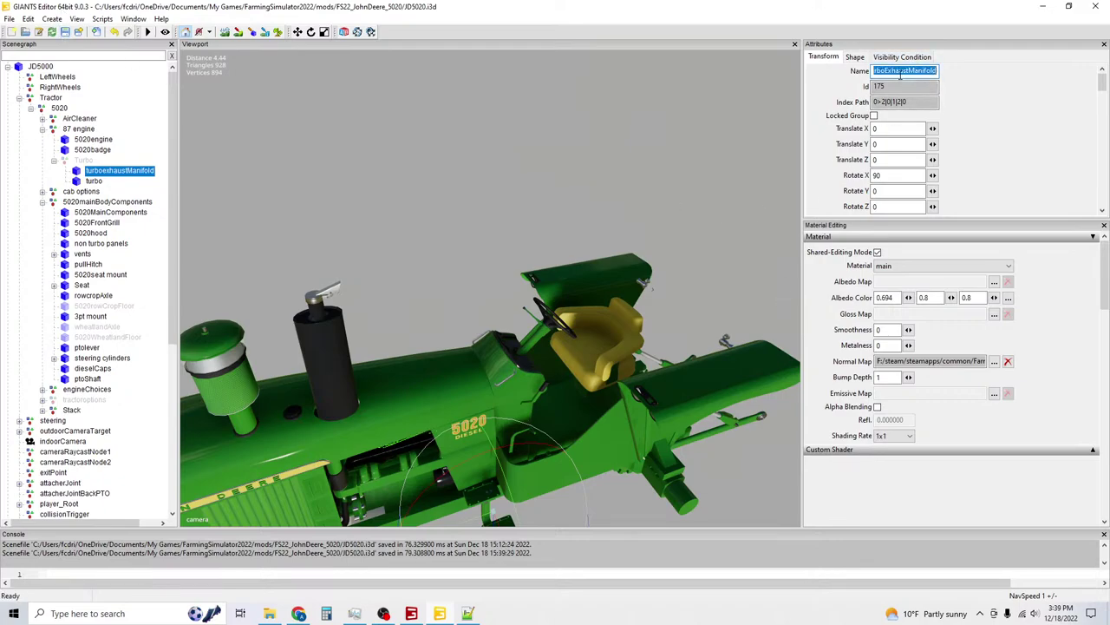
pyautogui.write('5020badge')
pyautogui.hotkey('ctrl', 'a')
pyautogui.write('turbo_stuff')
pyautogui.press('Return')
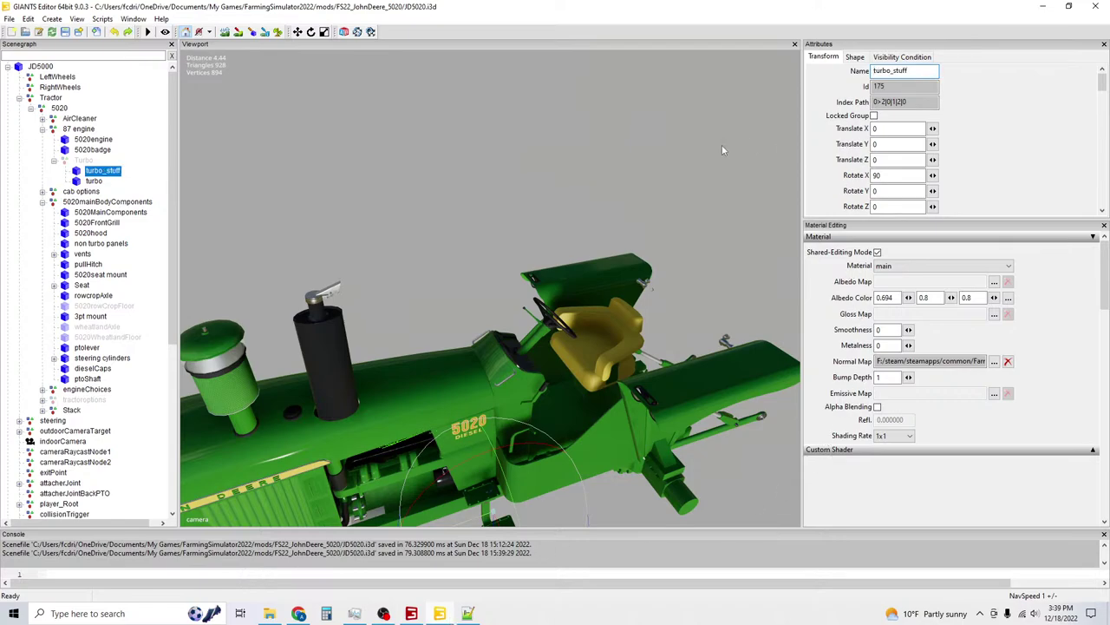
# Rename the turbo_stuff object to turboExhaustManifold and copy the new name.
pyautogui.hotkey('ctrl', 'a')
pyautogui.write('turboExhaustManifold')
pyautogui.press('Return')
pyautogui.doubleClick(896, 71)
pyautogui.hotkey('ctrl', 'c')
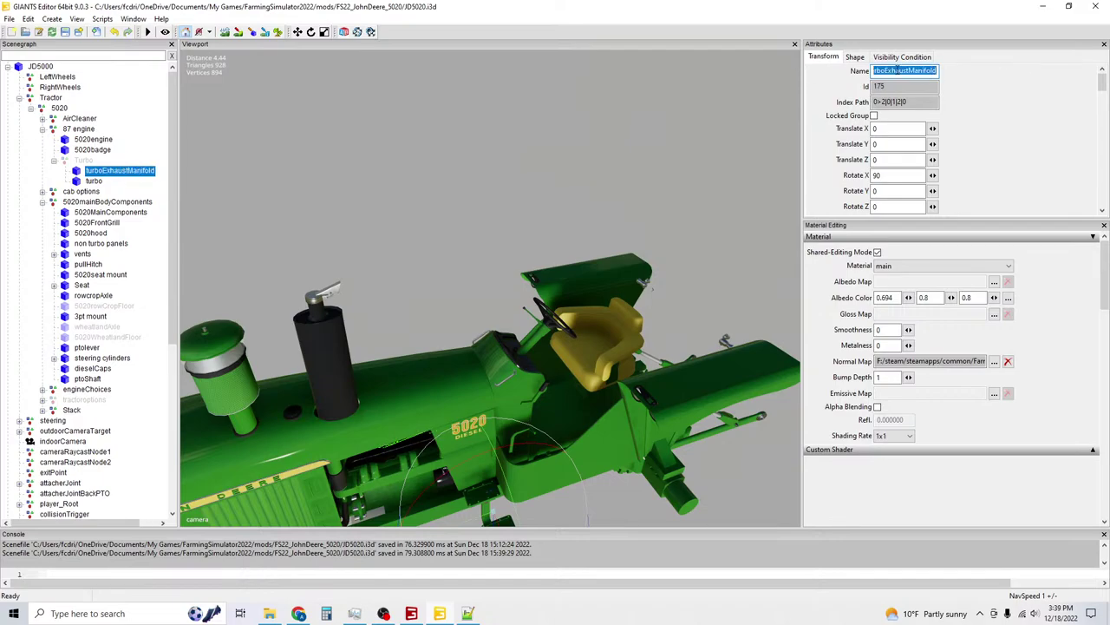
# Switch to JD5020.xml in Notepad++ and duplicate the 5020badge i3dMapping entry on a new line directly below it.
pyautogui.click(459, 614)
pyautogui.scroll(-20, 350, 357)
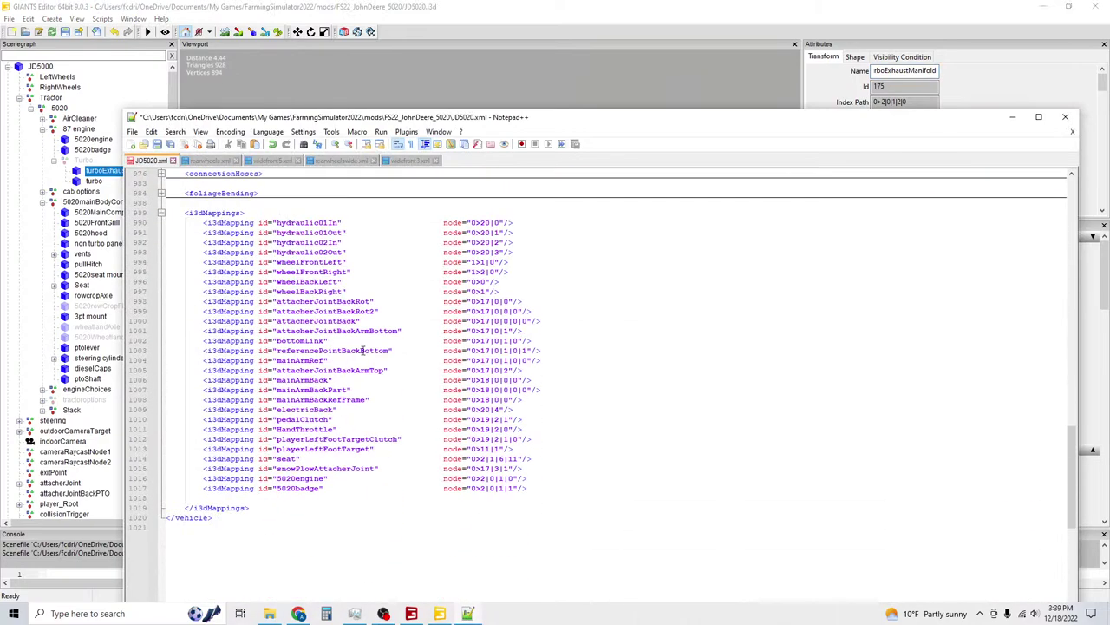
pyautogui.moveTo(531, 346); pyautogui.dragTo(207, 342)
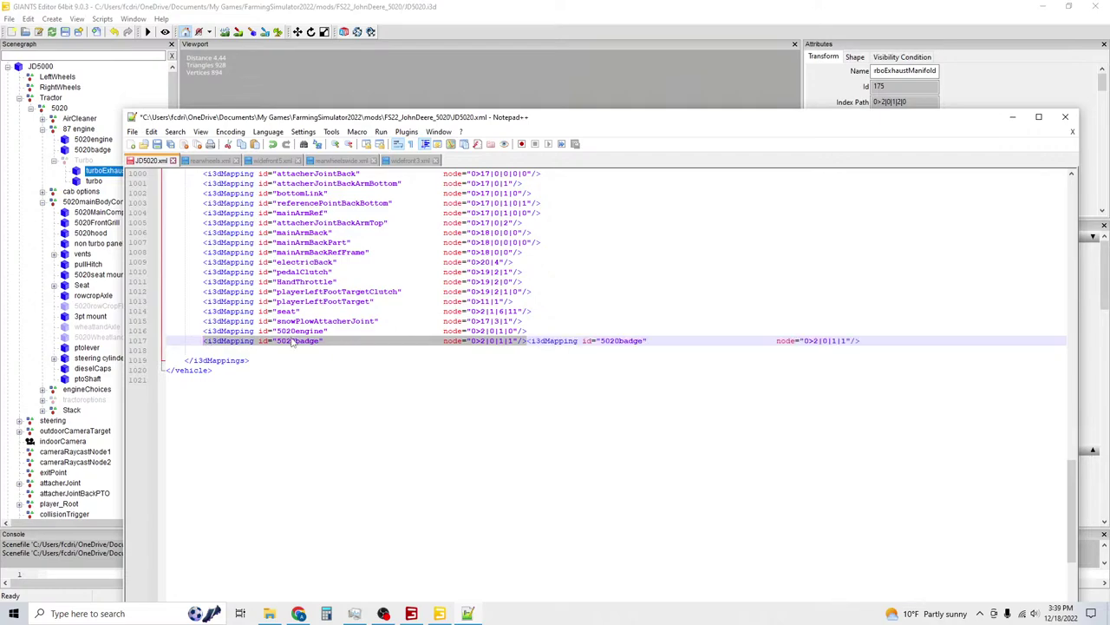
pyautogui.click(529, 341)
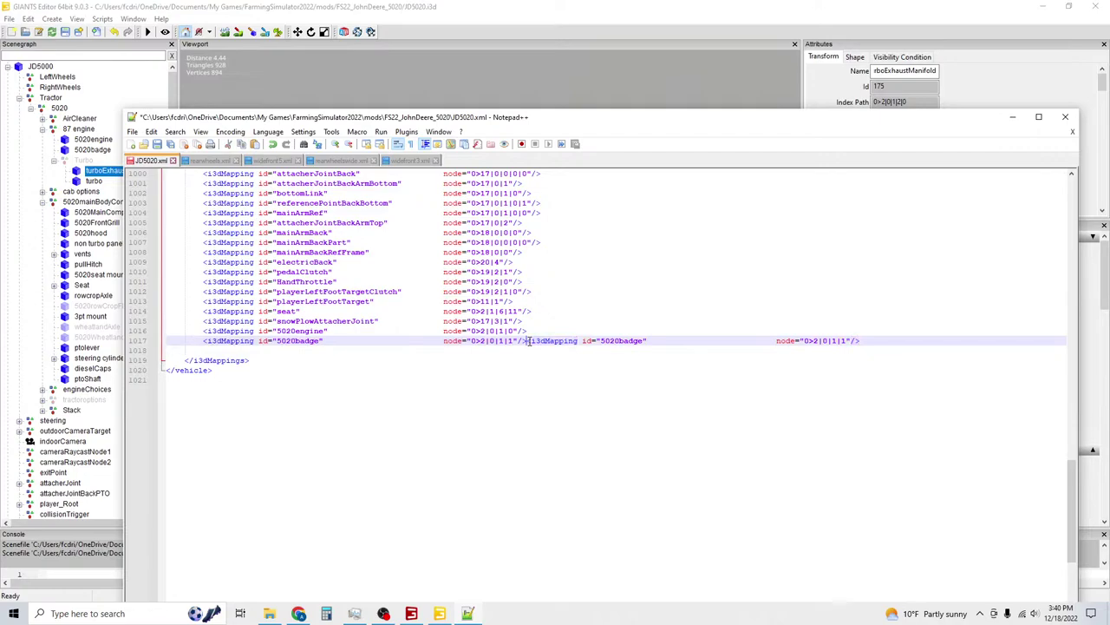
pyautogui.press('Return')
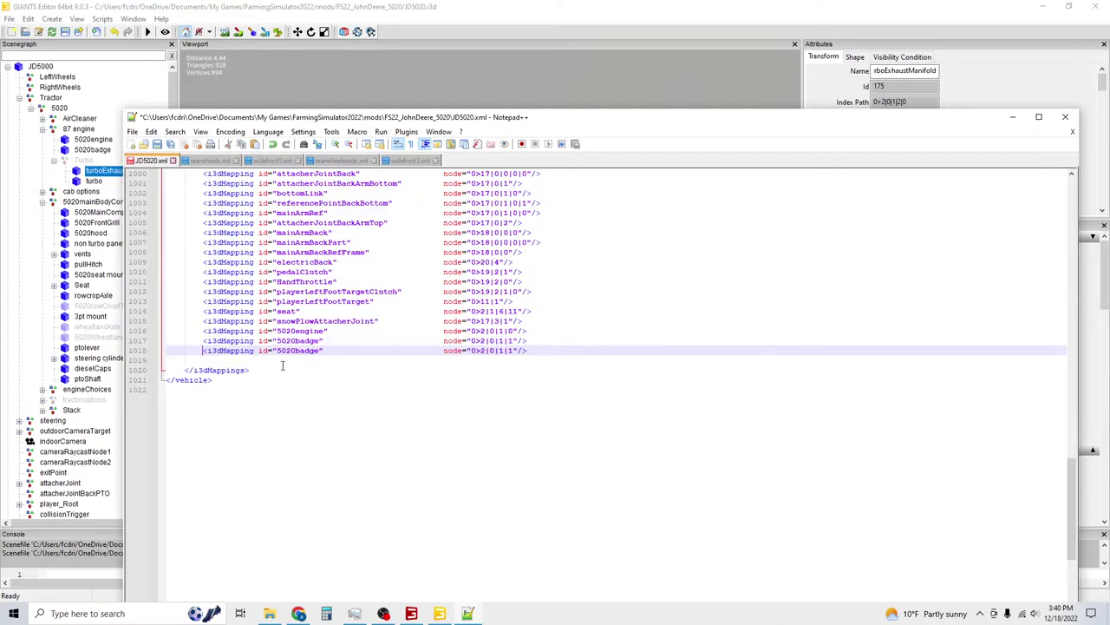
# Change the duplicated mapping's id to turboExhaustManifold and realign its node attribute with the entries above.
pyautogui.doubleClick(305, 350)
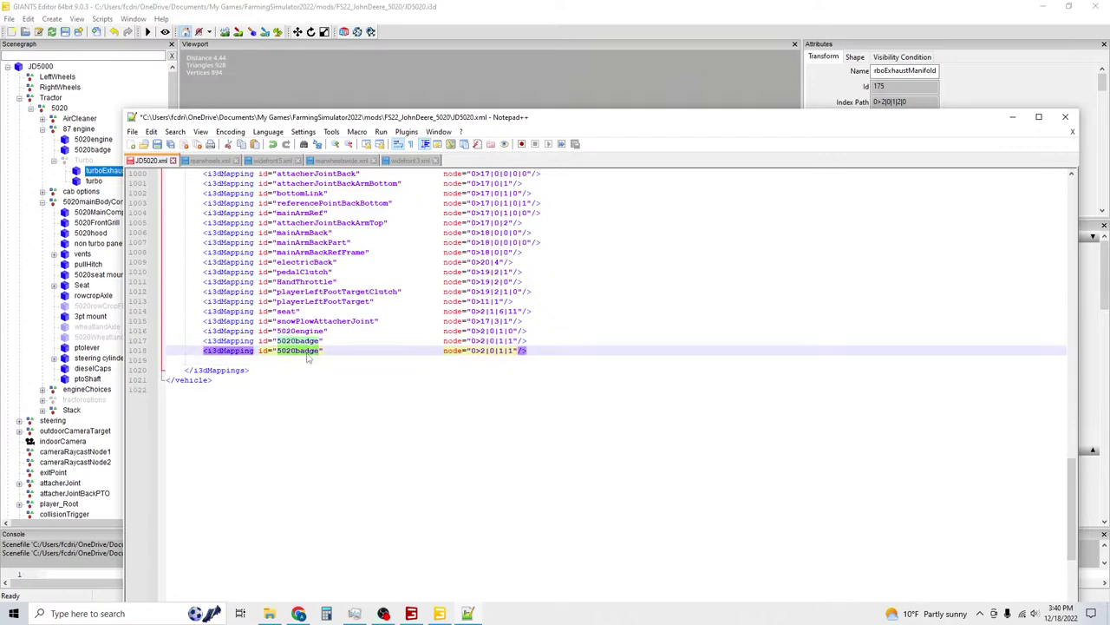
pyautogui.hotkey('ctrl', 'v')
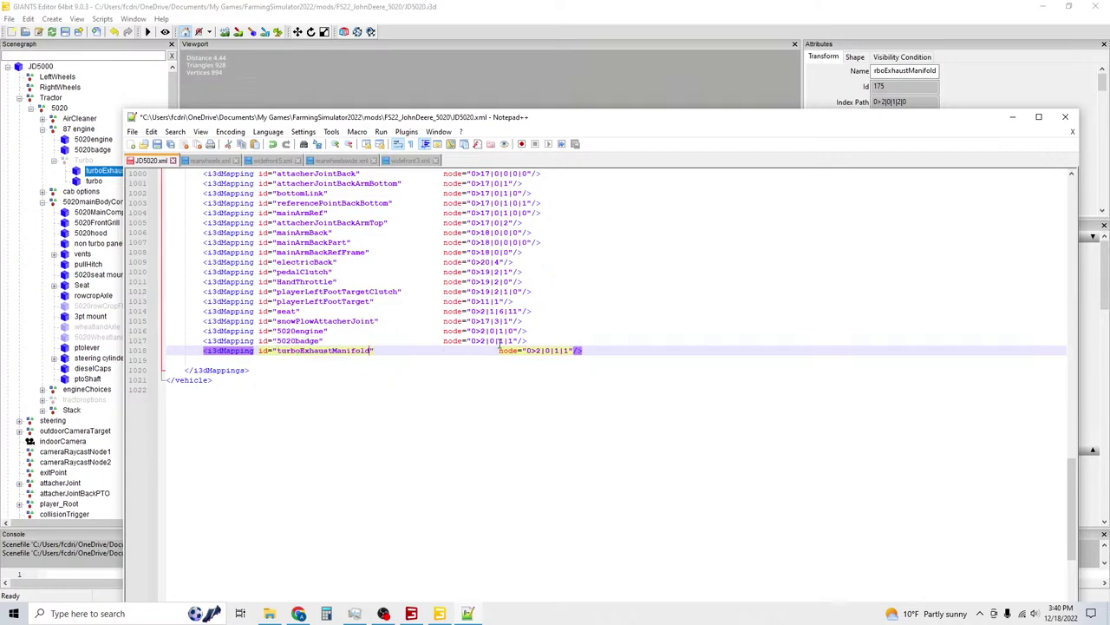
pyautogui.press('BackSpace')
pyautogui.press('BackSpace')
pyautogui.press('BackSpace')
pyautogui.press('BackSpace')
pyautogui.press('BackSpace')
pyautogui.press('BackSpace')
pyautogui.press('BackSpace')
pyautogui.press('BackSpace')
pyautogui.press('BackSpace')
pyautogui.press('BackSpace')
pyautogui.press('BackSpace')
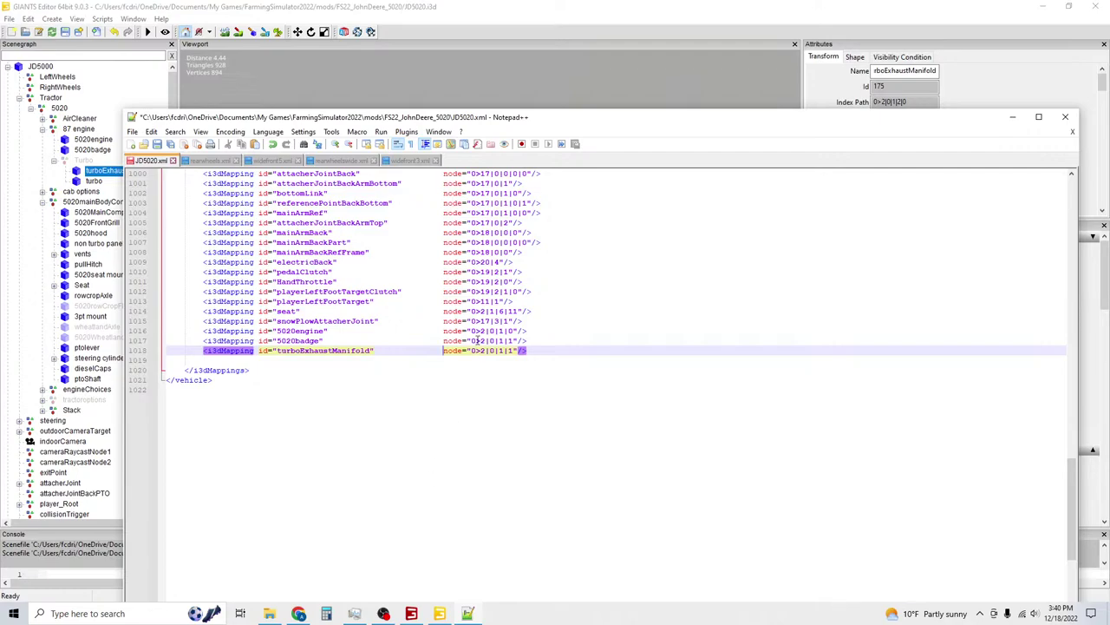
# Set the turboExhaustManifold mapping's node to 0>2|0|1|2|0.
pyautogui.click(514, 355)
pyautogui.press('Up')
pyautogui.click(512, 351)
pyautogui.press('BackSpace')
pyautogui.write('2|0')
# Duplicate the turboExhaustManifold i3dMapping entry on a new line directly below it.
pyautogui.press('Down')
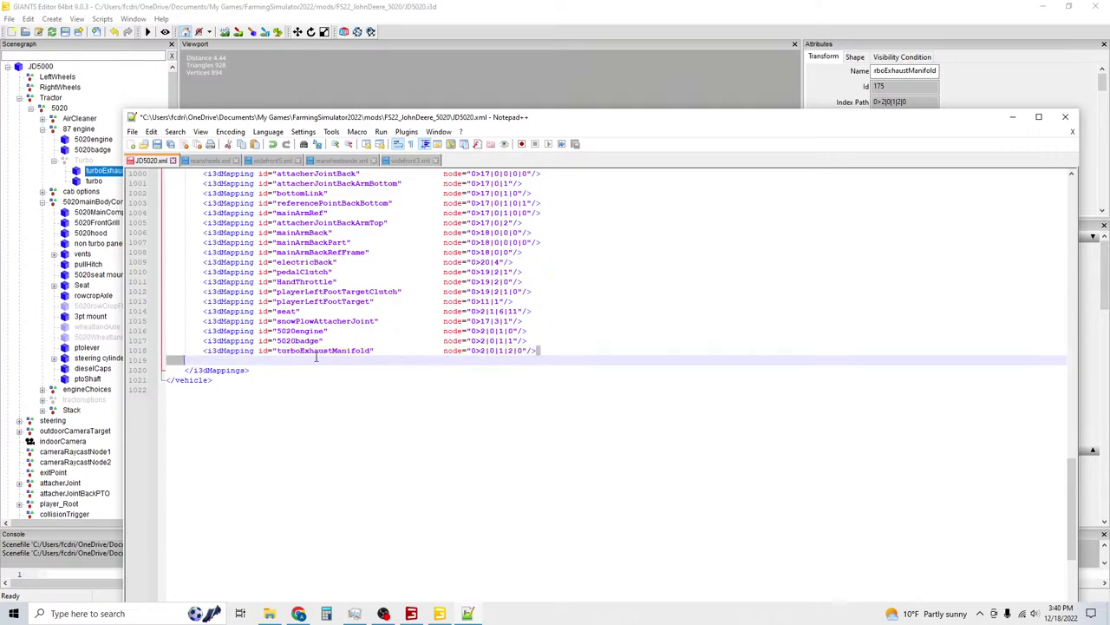
pyautogui.click(203, 351)
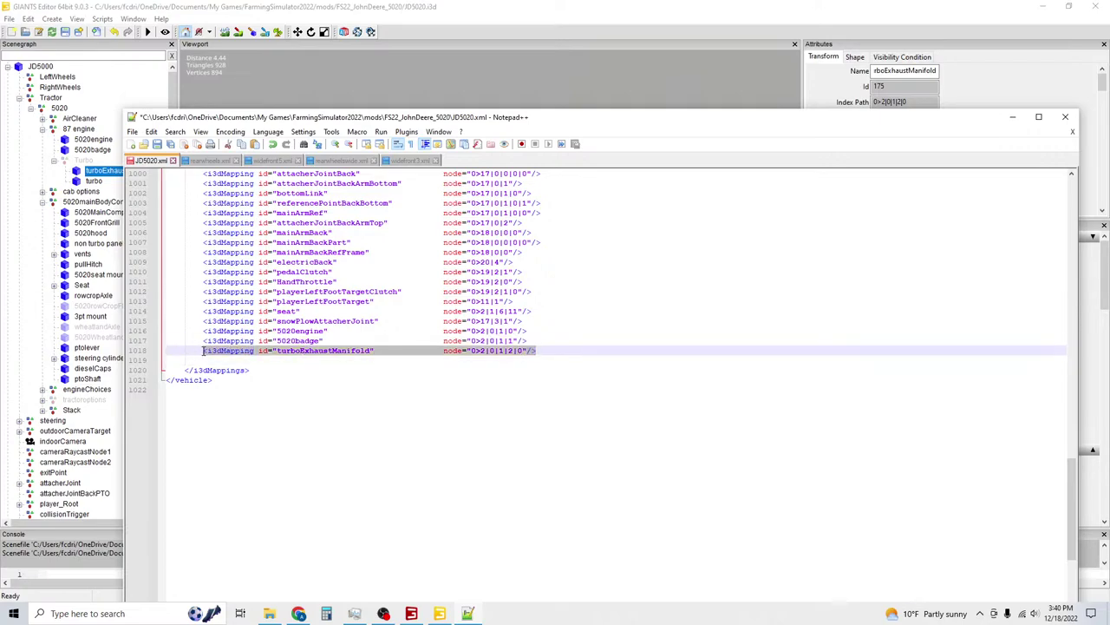
pyautogui.hotkey('ctrl', 'd')
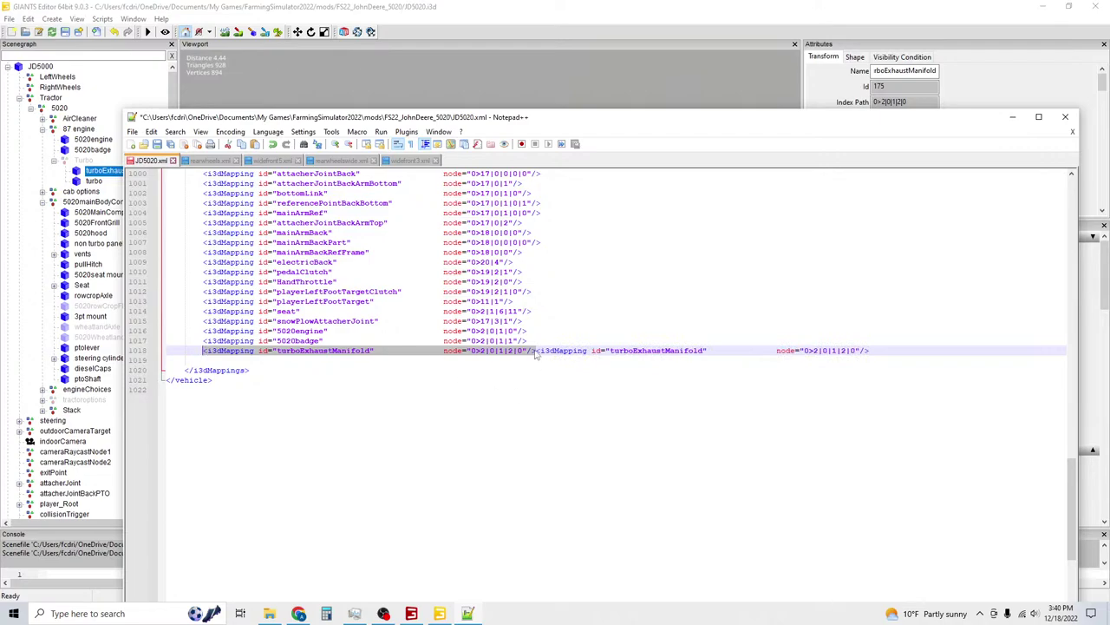
pyautogui.click(535, 352)
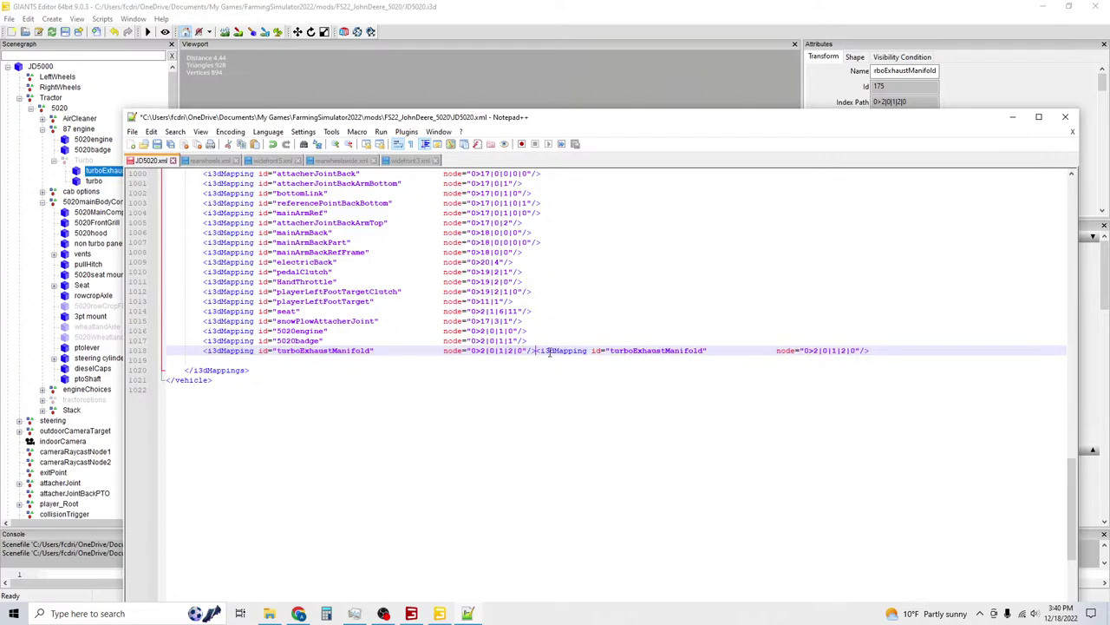
pyautogui.press('Return')
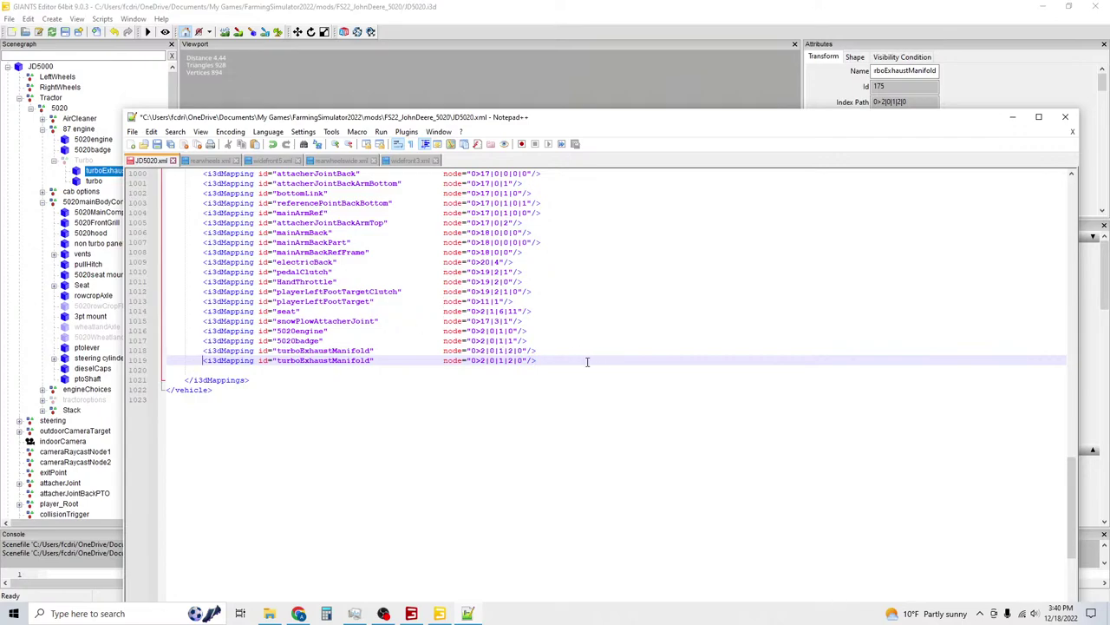
# Set the new duplicate's node to 0>2|0|1|2|1 and check it against the turbo object's index path in GIANTS Editor.
pyautogui.click(522, 360)
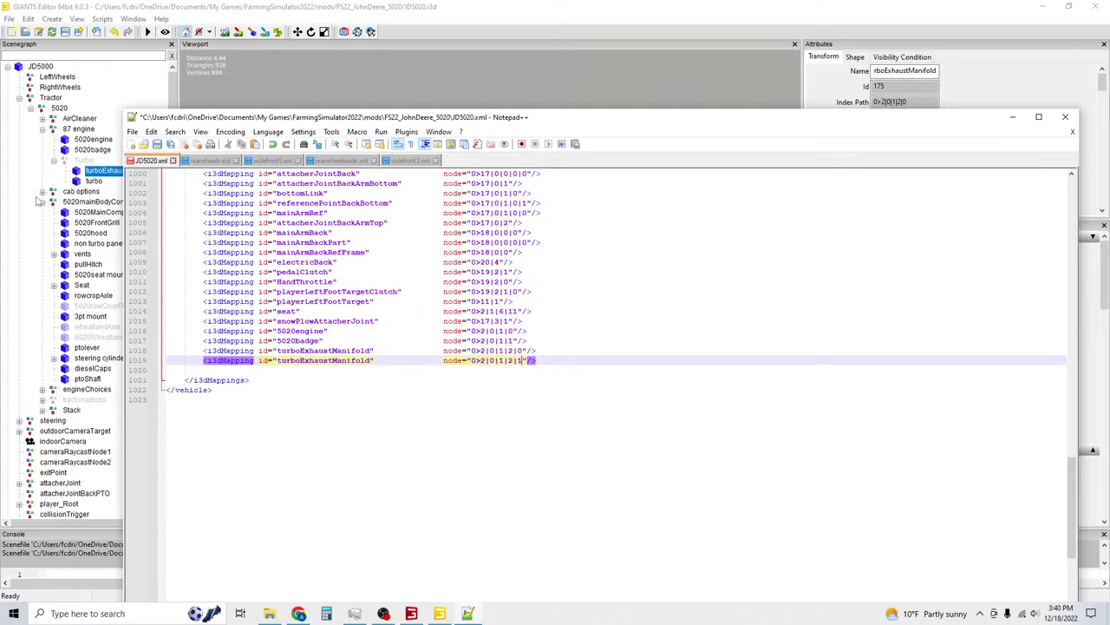
pyautogui.click(94, 181)
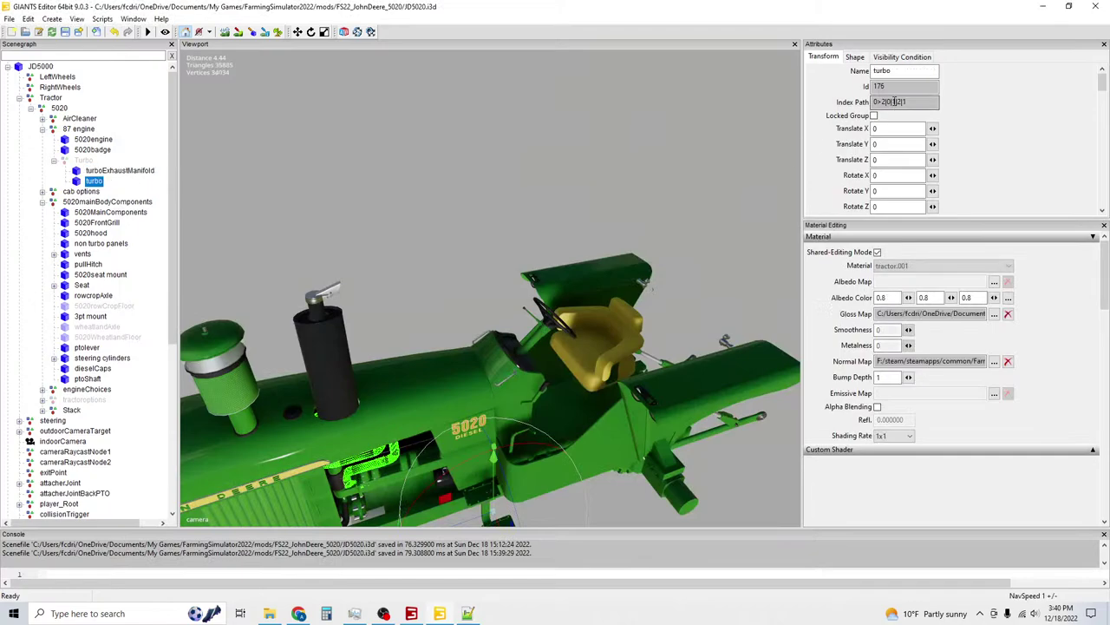
pyautogui.click(469, 613)
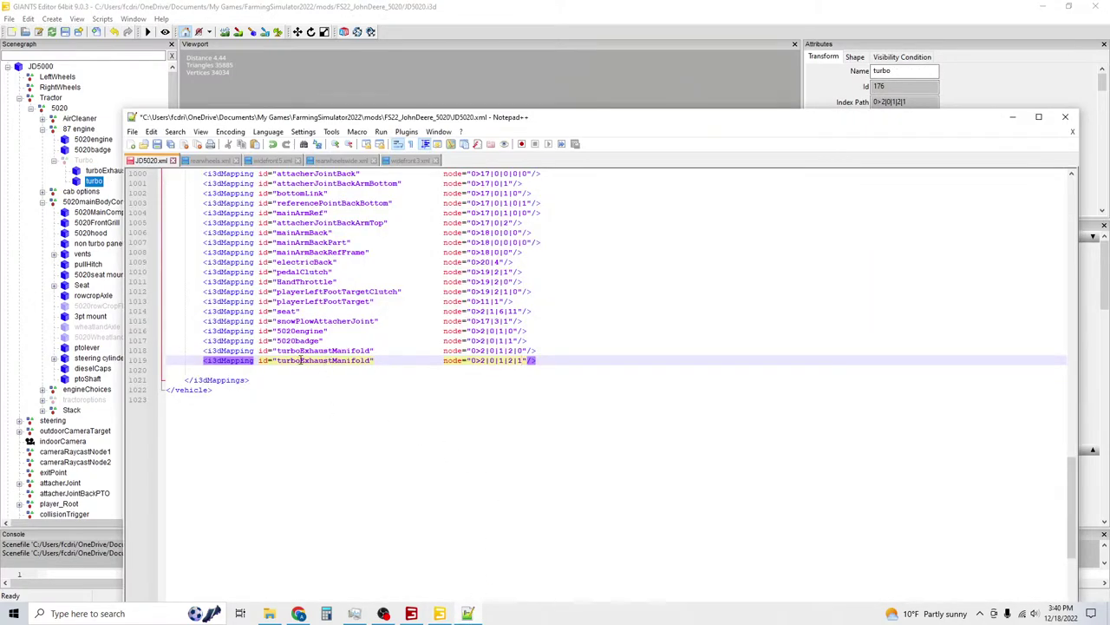
# Shorten the last mapping's id to turbo, realign its node attribute, and save JD5020.xml.
pyautogui.moveTo(298, 361); pyautogui.dragTo(371, 364)
pyautogui.press('Delete')
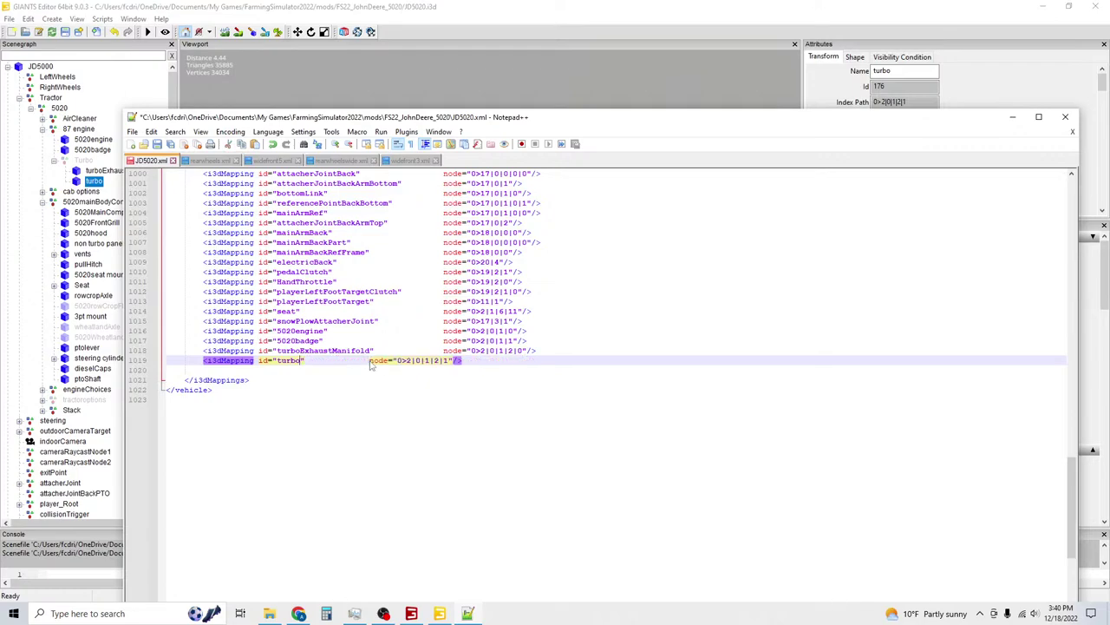
pyautogui.click(370, 361)
pyautogui.click(167, 145)
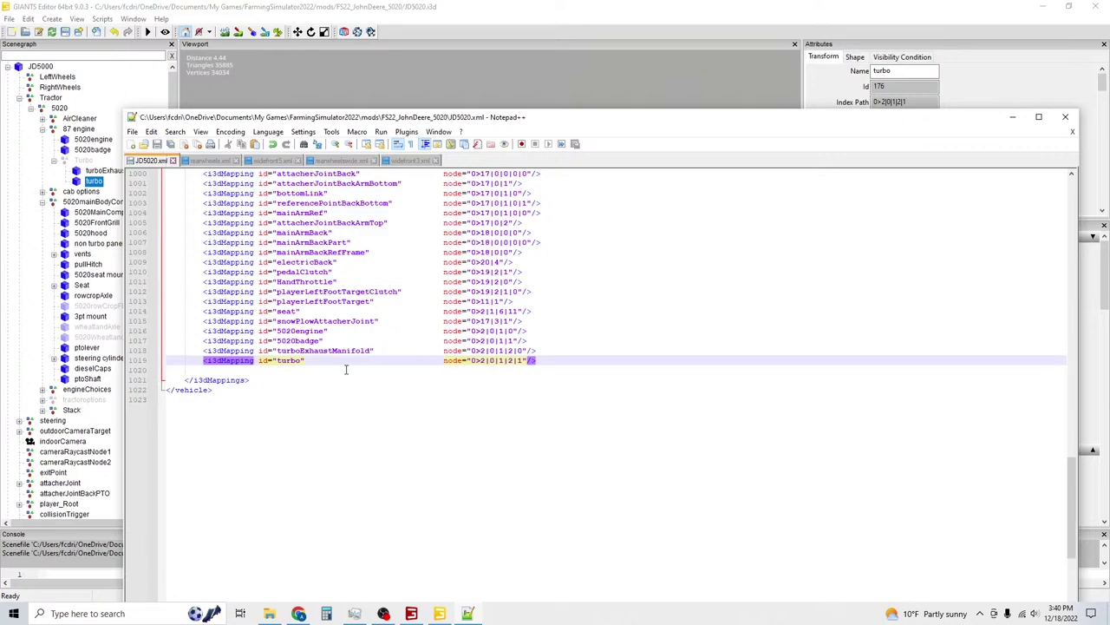
pyautogui.scroll(1, 371, 365)
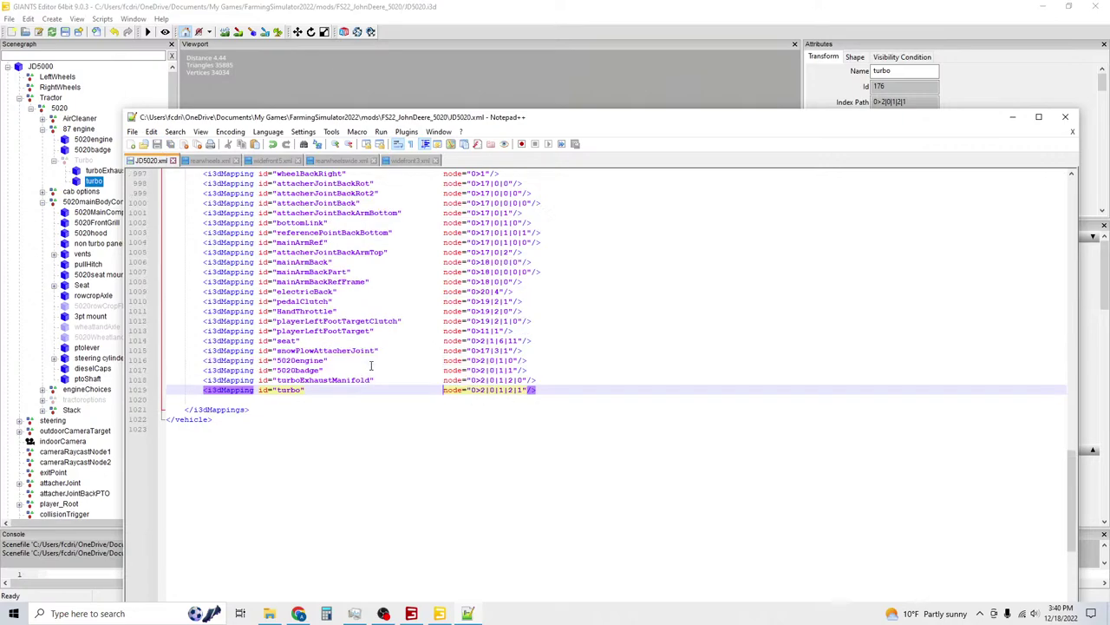
# Replace the exhaust manifold objectChange node with the mapping id turboExhaustManifold in all three motor configurations.
pyautogui.doubleClick(350, 380)
pyautogui.hotkey('ctrl', 'c')
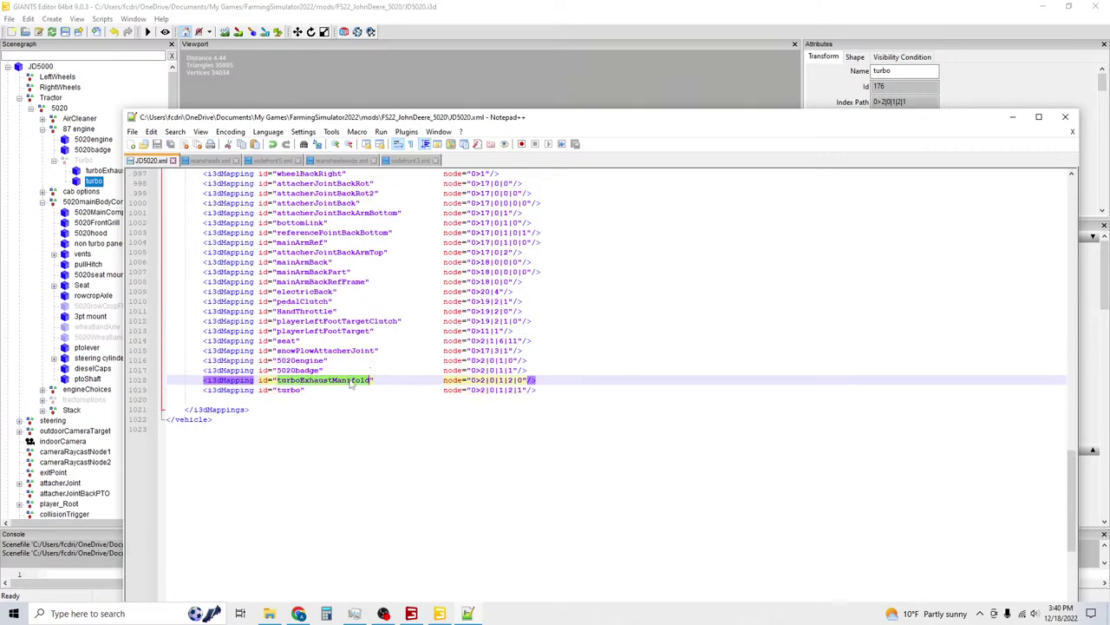
pyautogui.scroll(20, 350, 380)
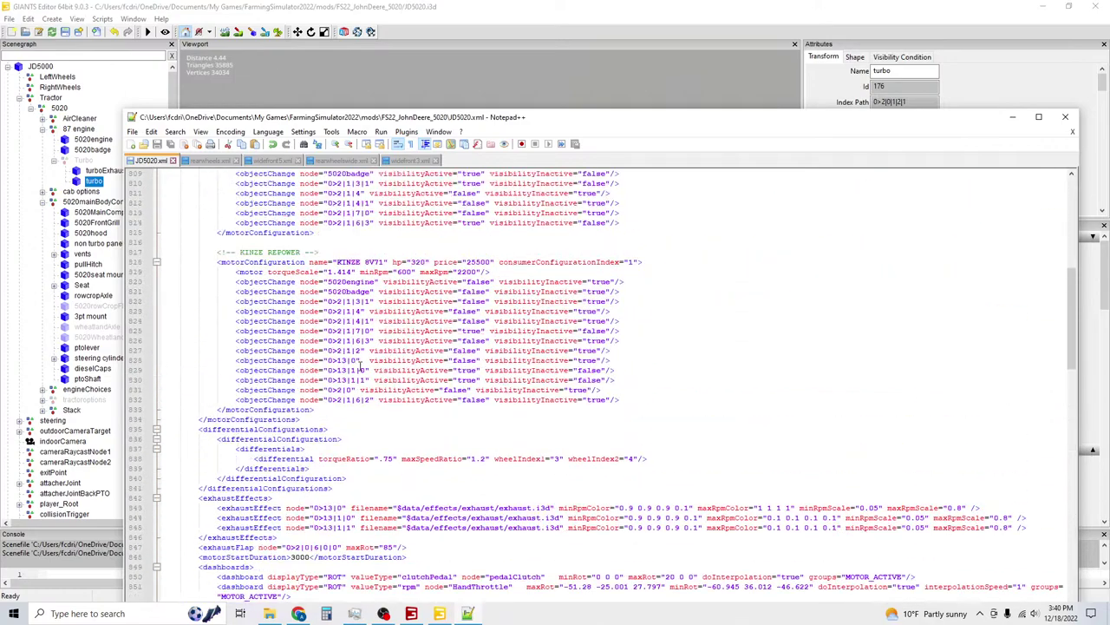
pyautogui.scroll(6, 352, 291)
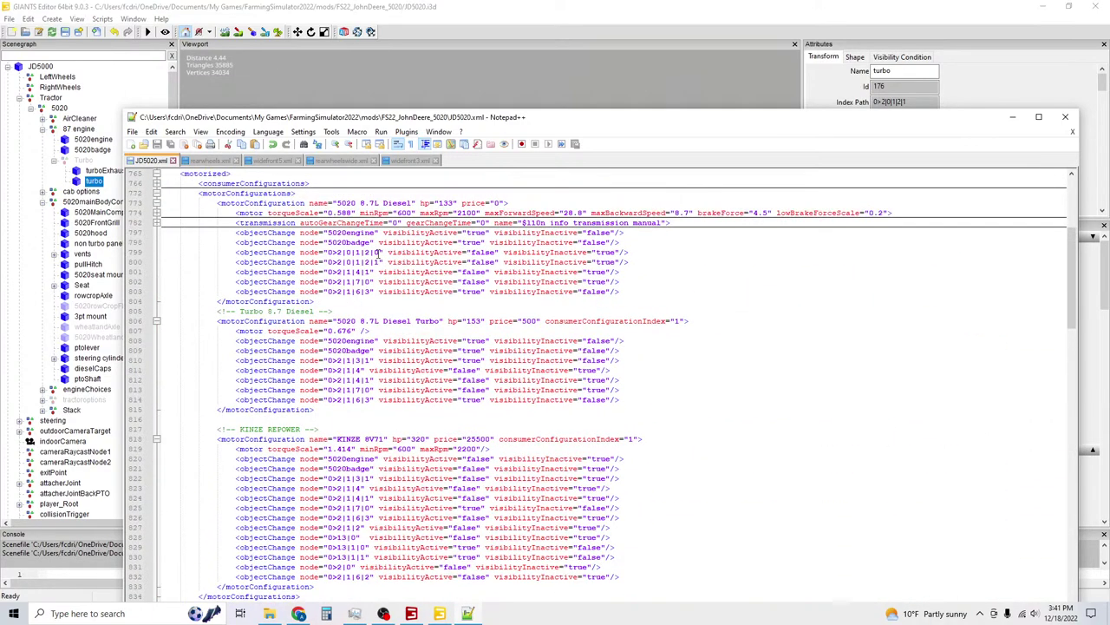
pyautogui.click(328, 251)
pyautogui.hotkey('ctrl', 'v')
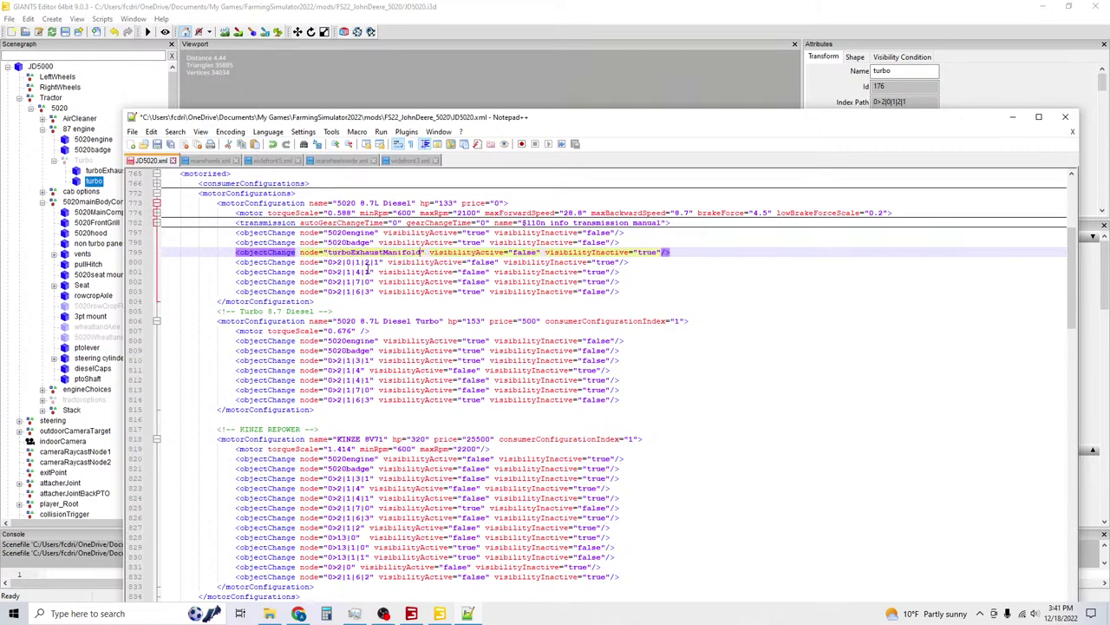
pyautogui.click(328, 360)
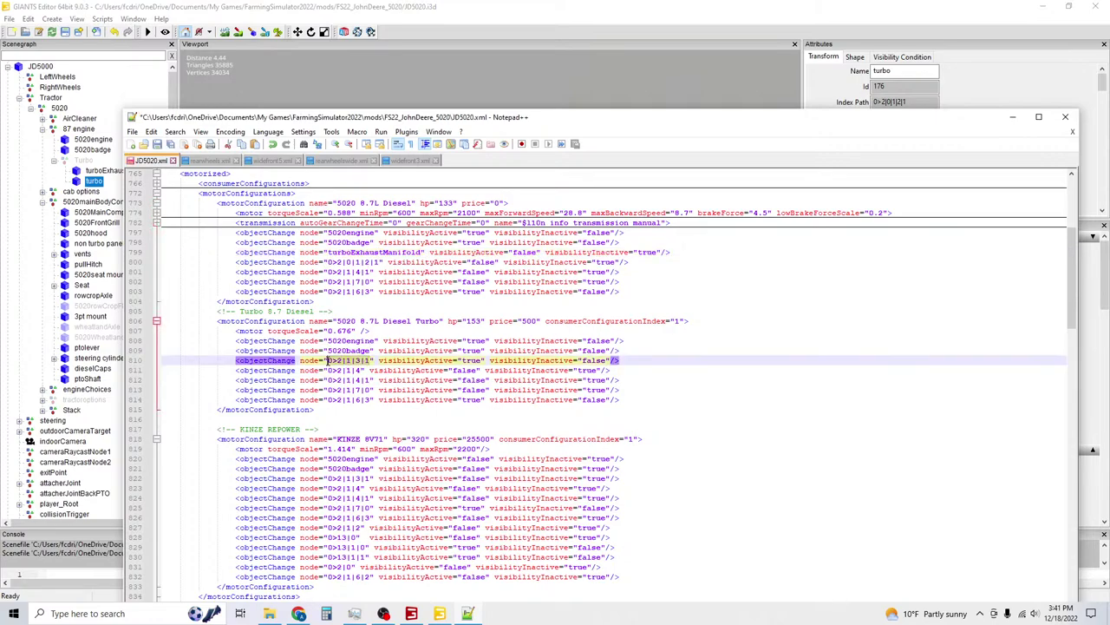
pyautogui.hotkey('ctrl', 'v')
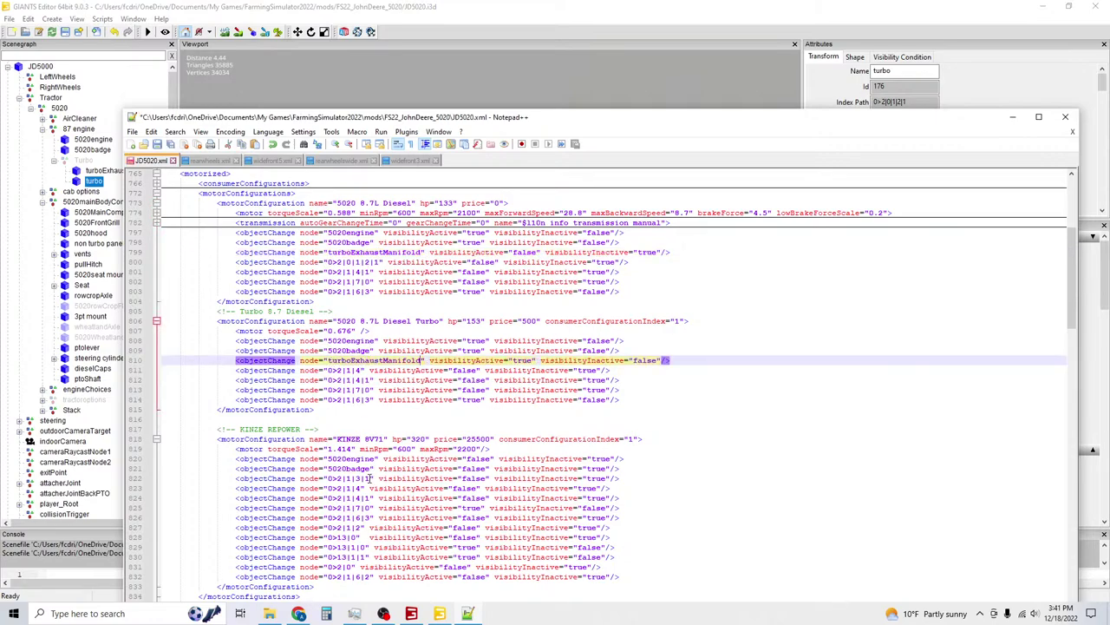
pyautogui.moveTo(372, 478); pyautogui.dragTo(328, 478)
pyautogui.hotkey('ctrl', 'v')
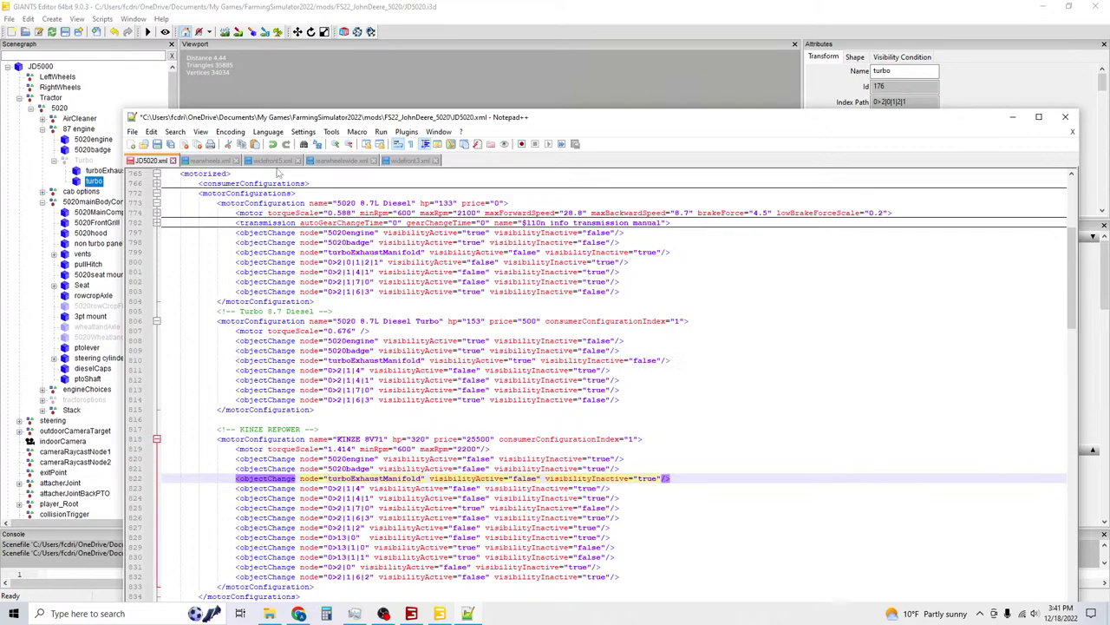
# Replace the turbo's index path with the mapping id turbo in the objectChange line below turboExhaustManifold in all three motor configurations.
pyautogui.scroll(-20, 318, 315)
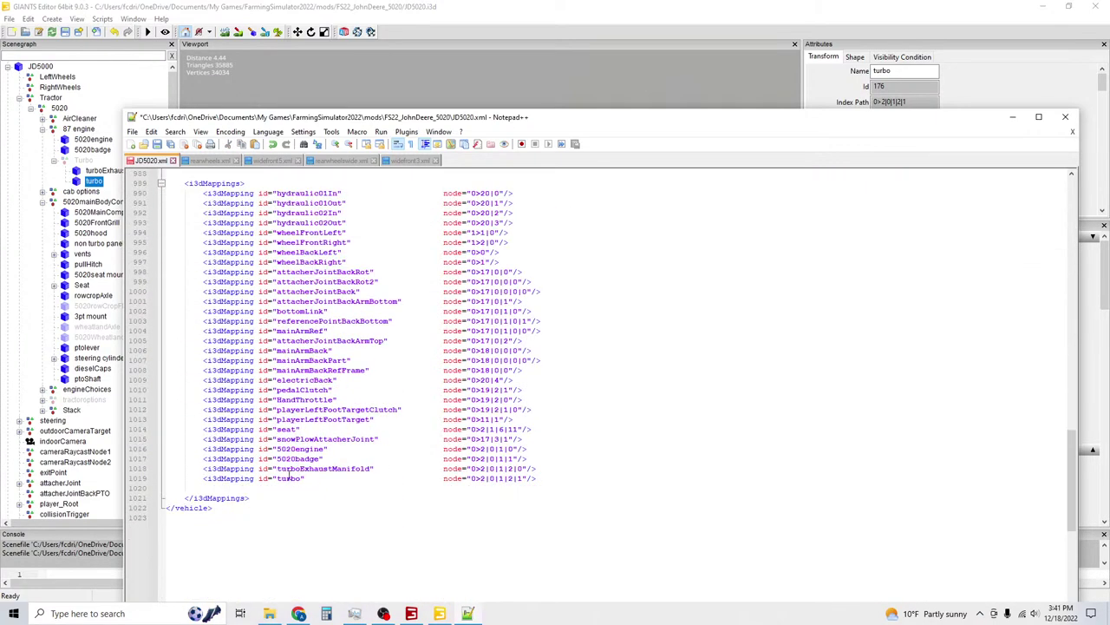
pyautogui.doubleClick(289, 478)
pyautogui.hotkey('ctrl', 'c')
pyautogui.scroll(20, 349, 389)
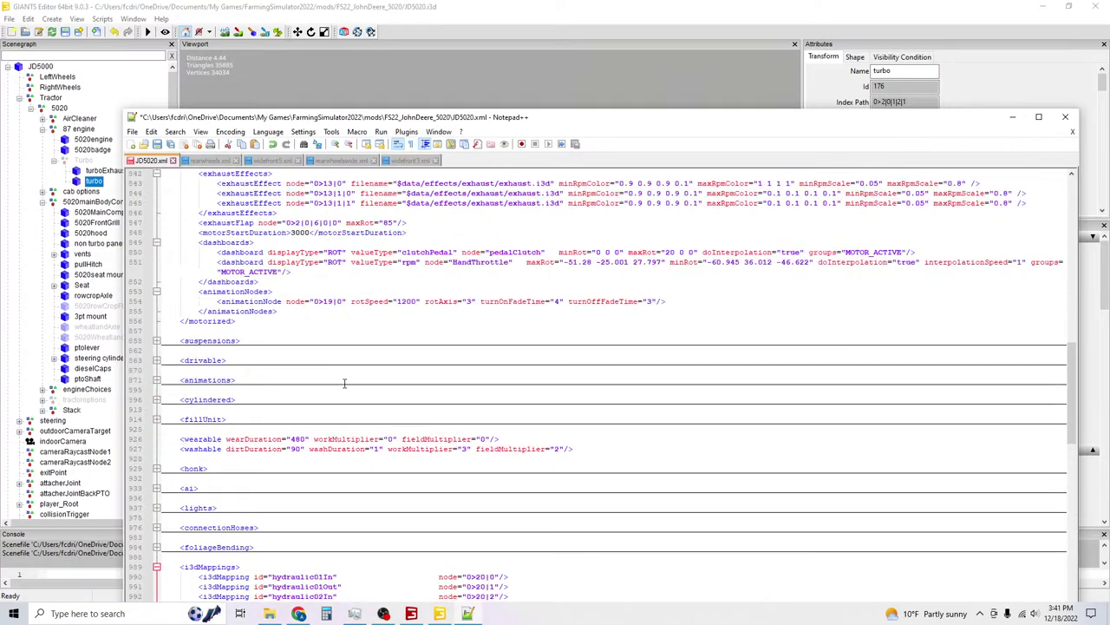
pyautogui.scroll(4, 350, 390)
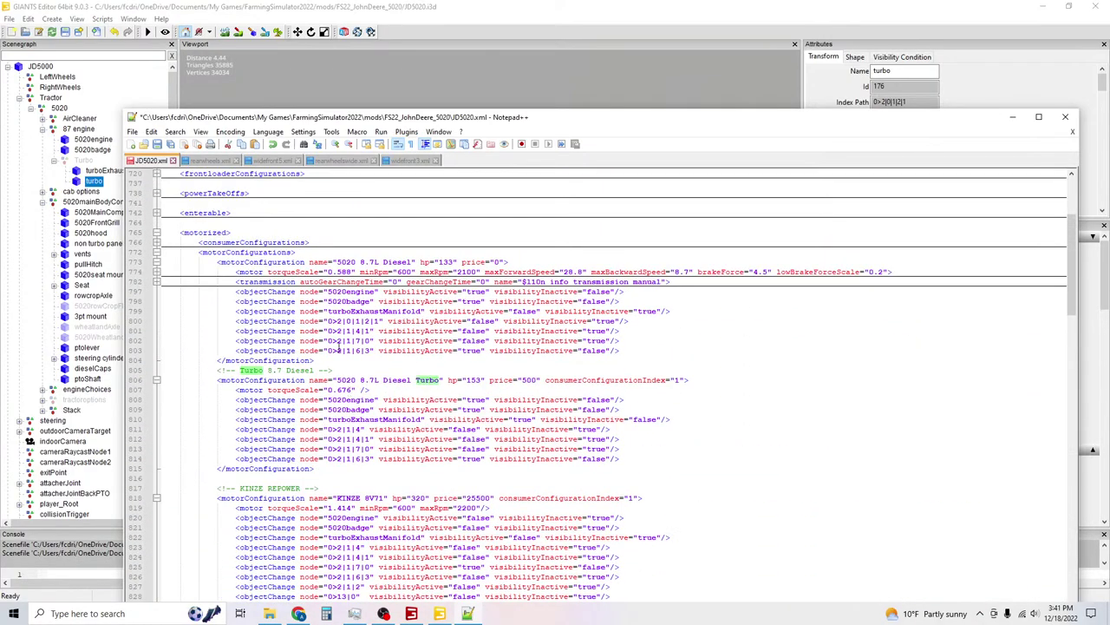
pyautogui.moveTo(377, 321); pyautogui.dragTo(327, 321)
pyautogui.write('turbo')
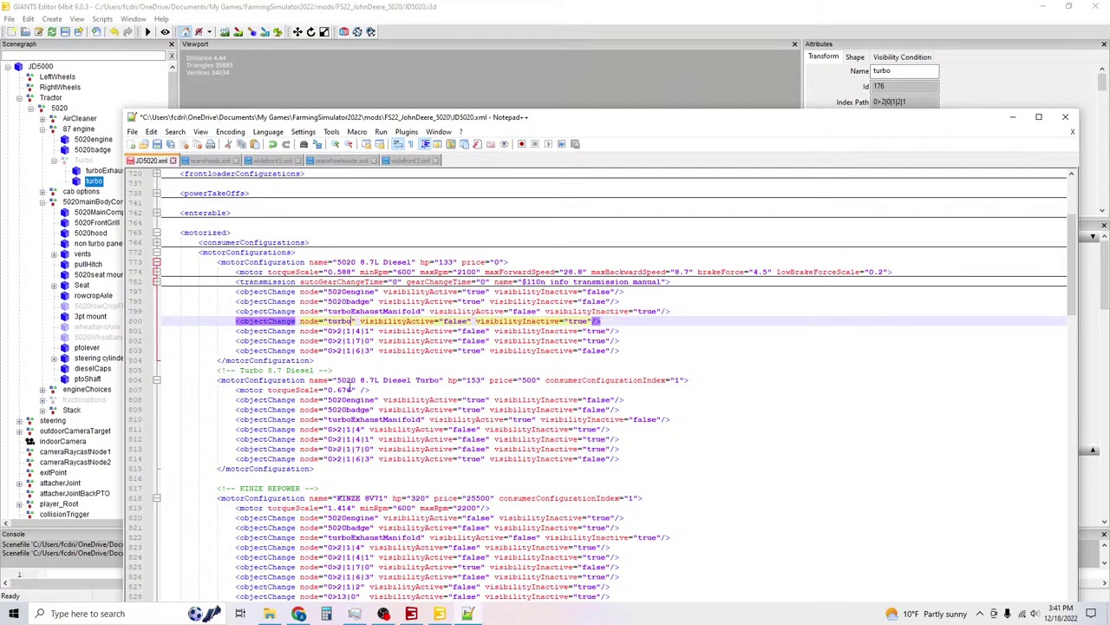
pyautogui.moveTo(362, 428); pyautogui.dragTo(327, 428)
pyautogui.hotkey('ctrl', 'v')
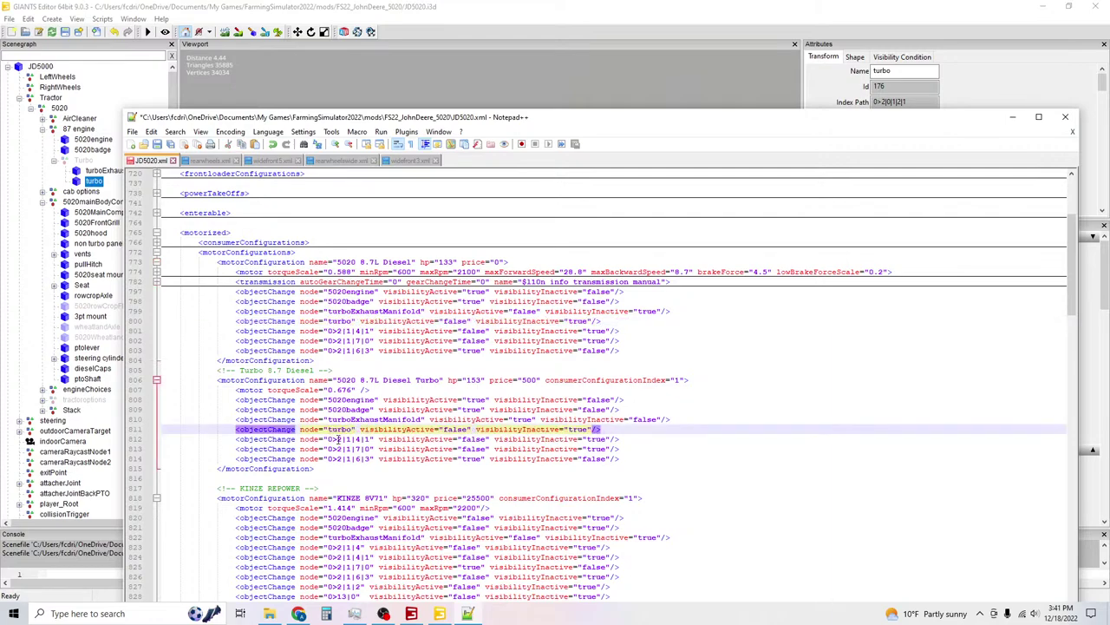
pyautogui.scroll(-3, 354, 486)
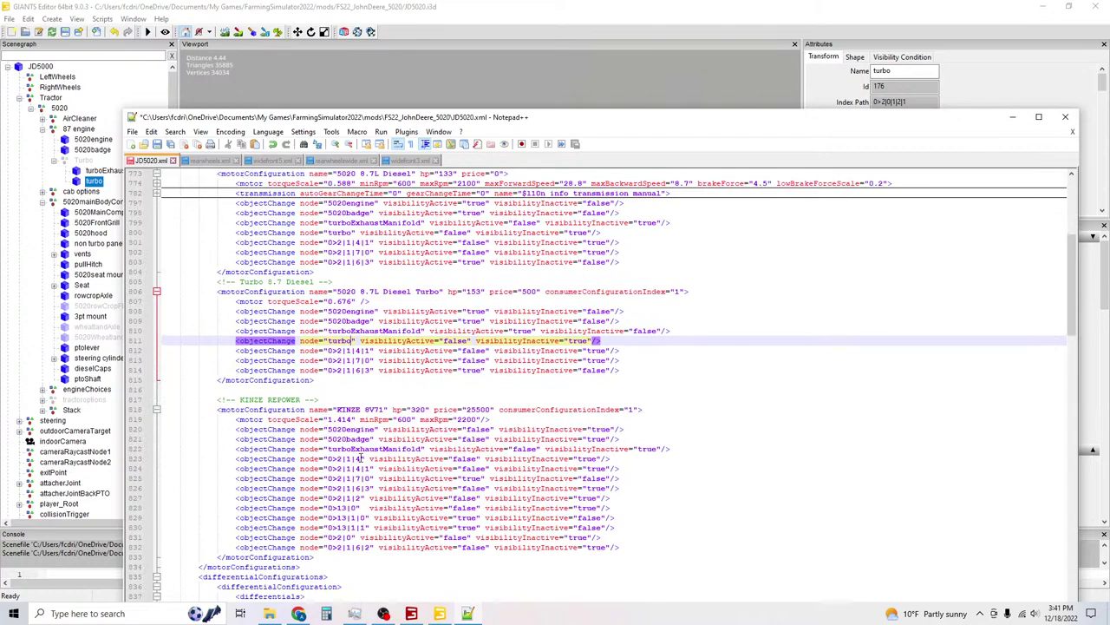
pyautogui.moveTo(363, 458); pyautogui.dragTo(327, 459)
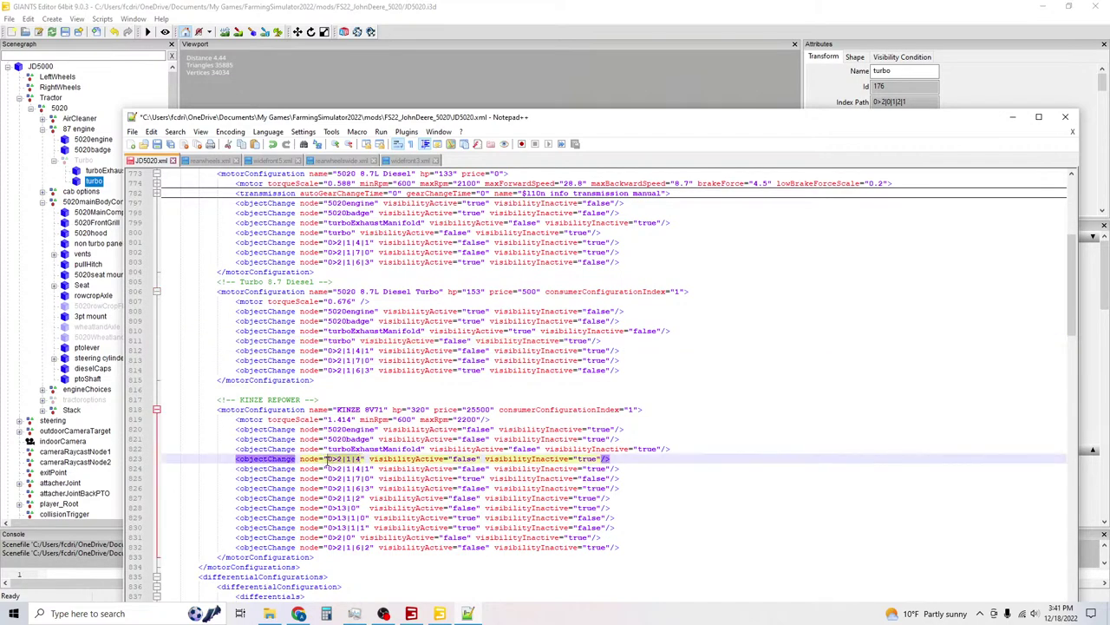
pyautogui.hotkey('ctrl', 'v')
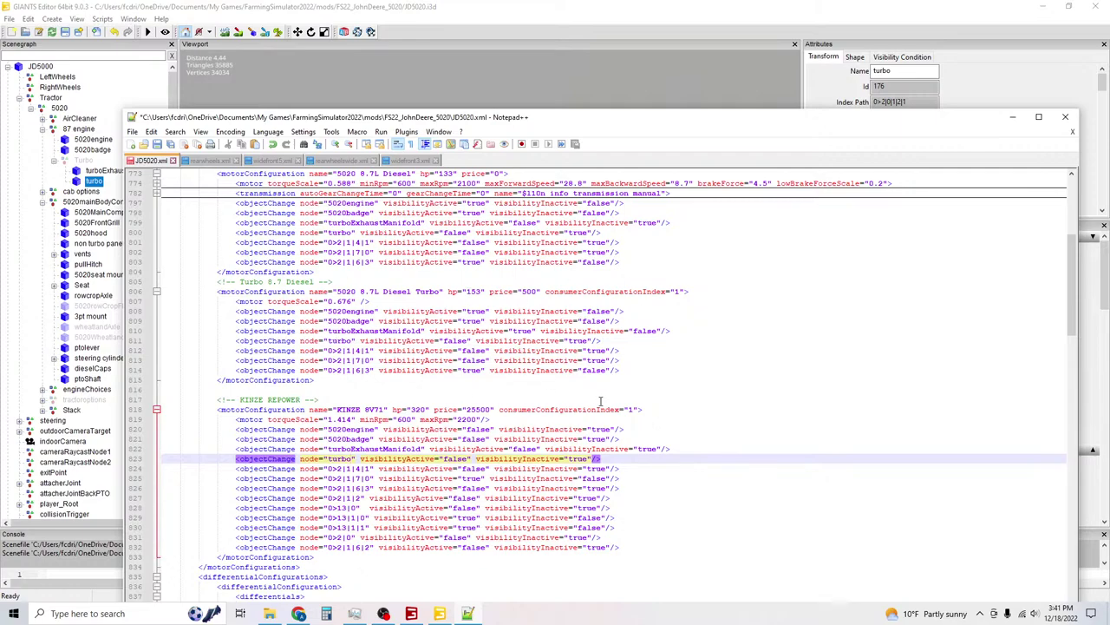
# Duplicate the 0>2|1|4|1 objectChange entry on its own line in the KINZE 8V71 motor configuration and save JD5020.xml.
pyautogui.moveTo(619, 468); pyautogui.dragTo(236, 469)
pyautogui.hotkey('ctrl', 'c')
pyautogui.click(619, 468)
pyautogui.hotkey('ctrl', 'v')
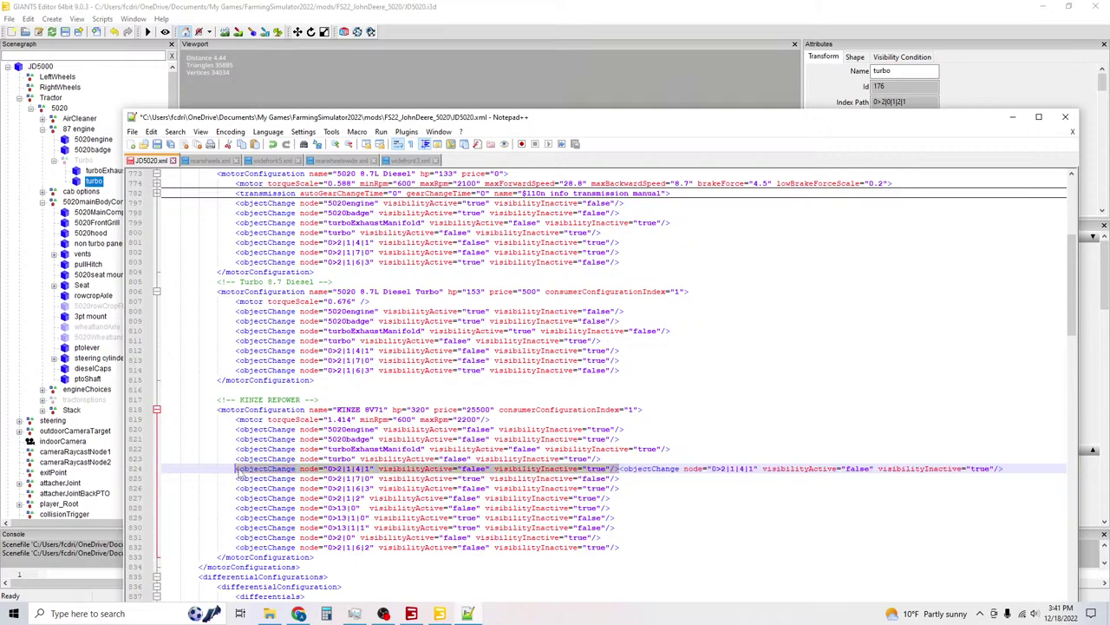
pyautogui.doubleClick(625, 468)
pyautogui.click(621, 468)
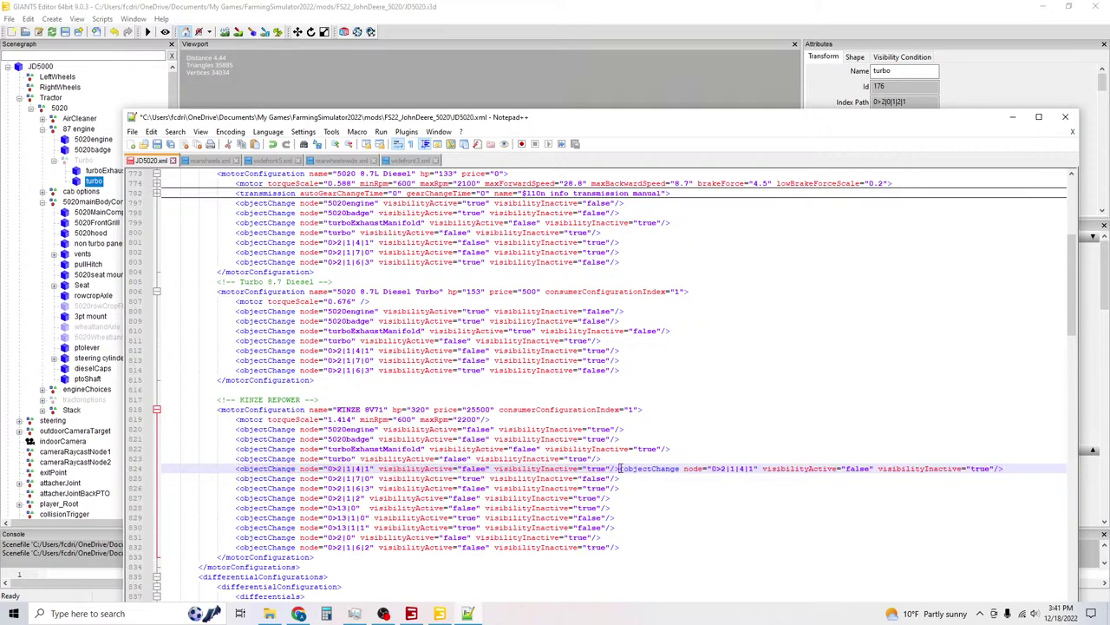
pyautogui.press('Return')
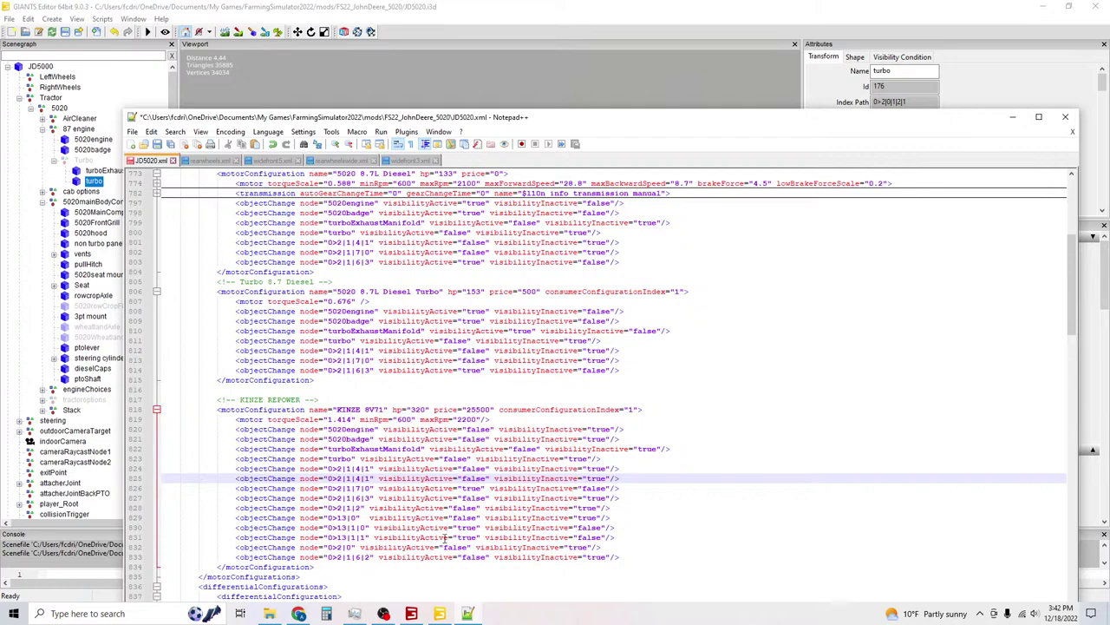
pyautogui.click(157, 144)
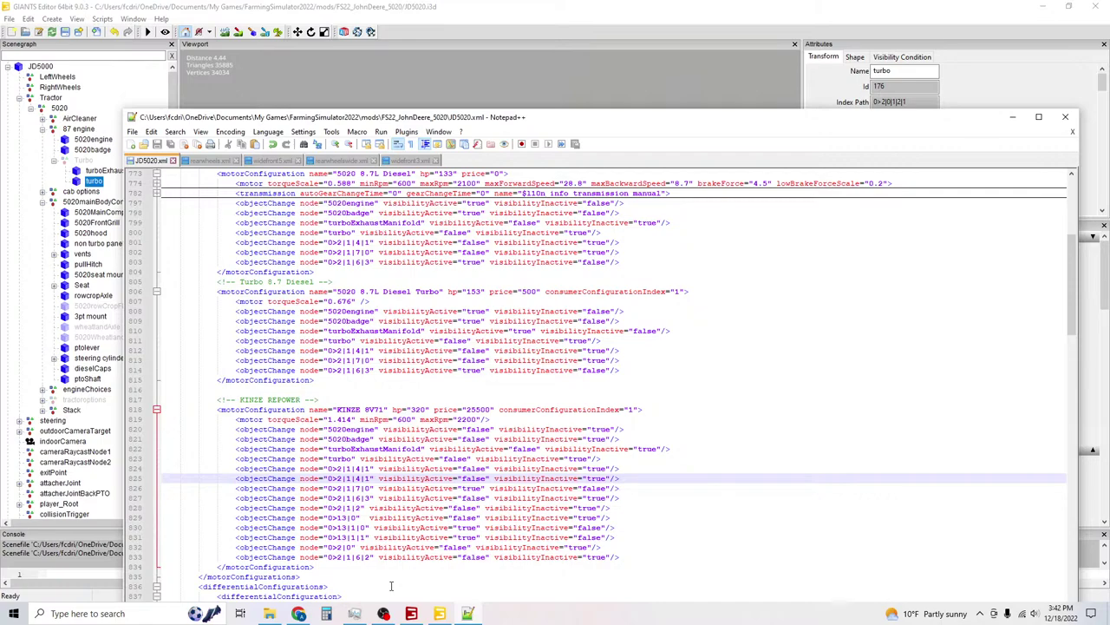
# Launch Blender and open the recent file framev4.blend.
pyautogui.click(169, 611)
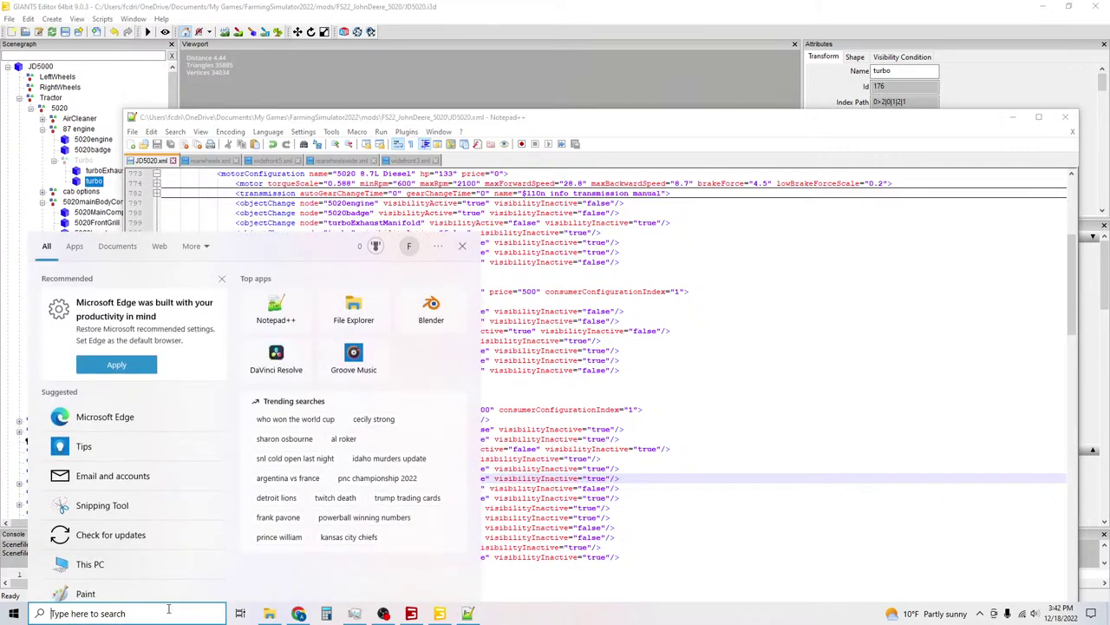
pyautogui.click(424, 301)
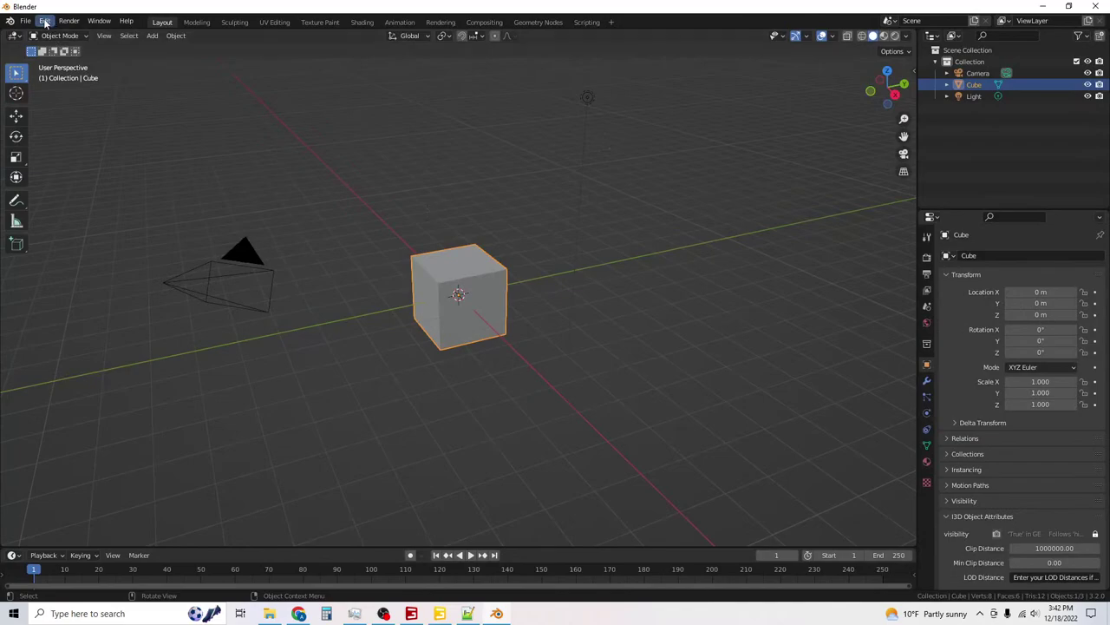
pyautogui.click(26, 21)
pyautogui.moveTo(70, 55)
pyautogui.click(182, 56)
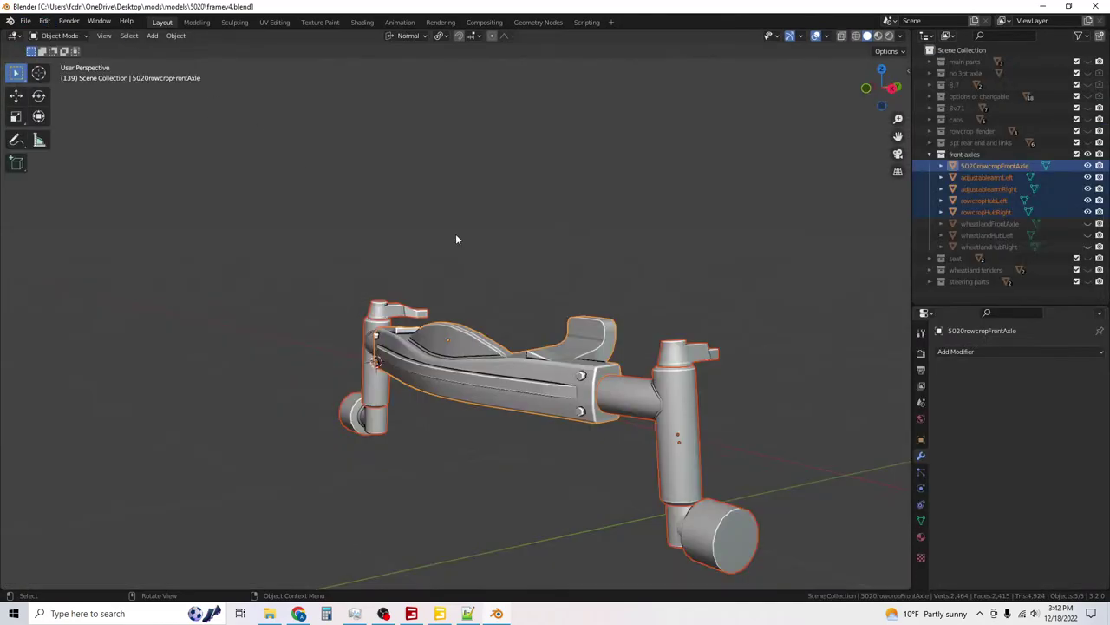
# Show all the hidden tractor parts and examine the complete model around the engine and cab.
pyautogui.scroll(-8, 486, 278)
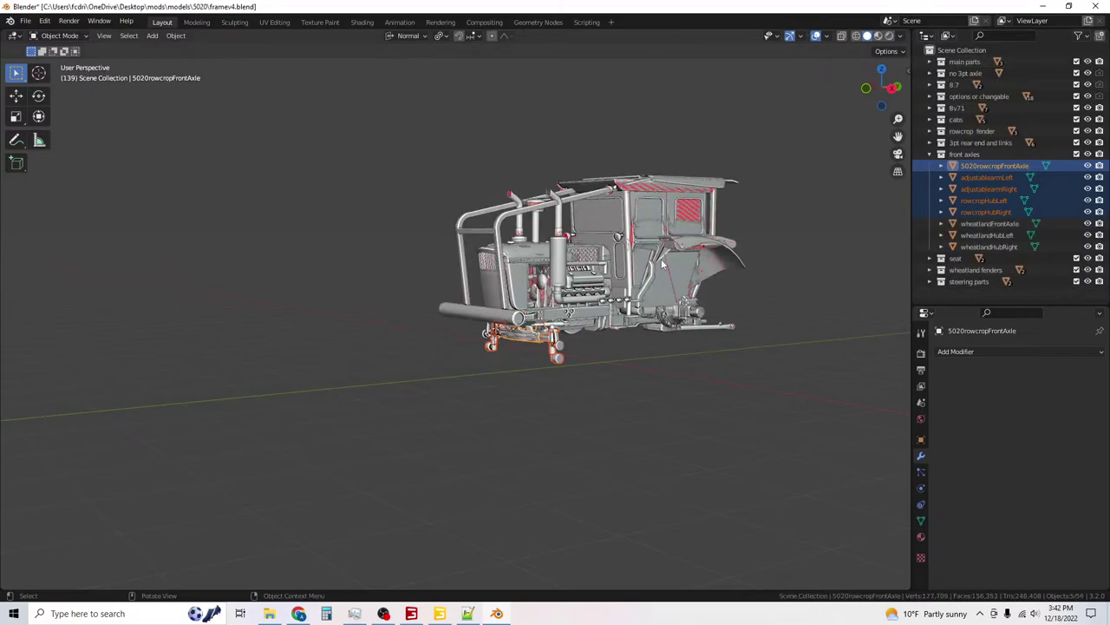
pyautogui.moveTo(661, 260); pyautogui.dragTo(597, 341, button='middle')
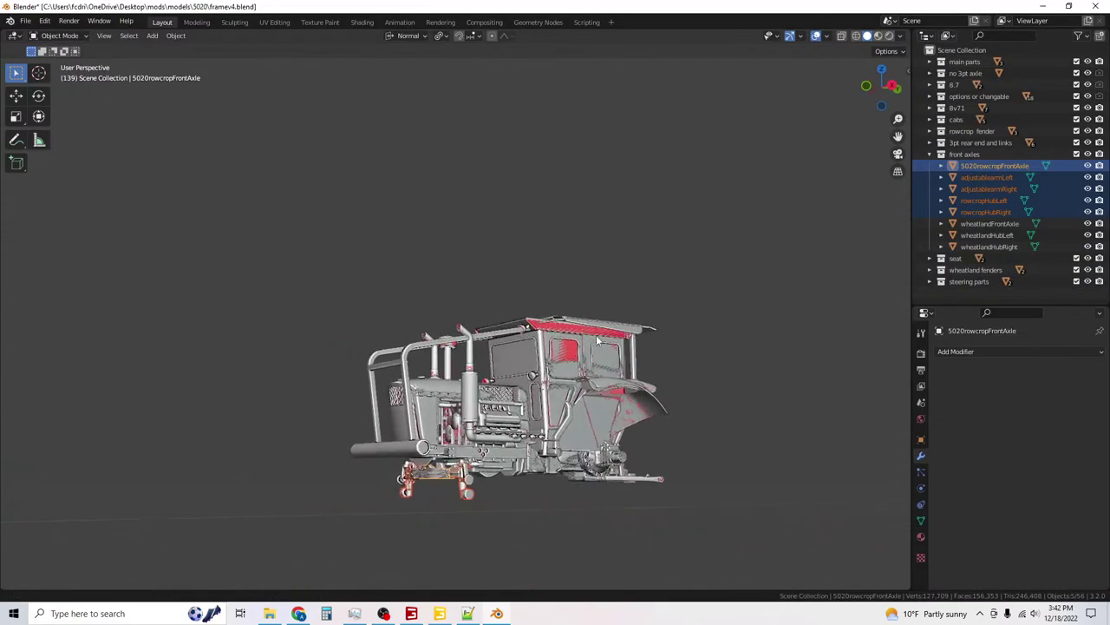
pyautogui.scroll(6, 597, 341)
pyautogui.moveTo(538, 298); pyautogui.dragTo(610, 272, button='middle')
pyautogui.scroll(2, 645, 260)
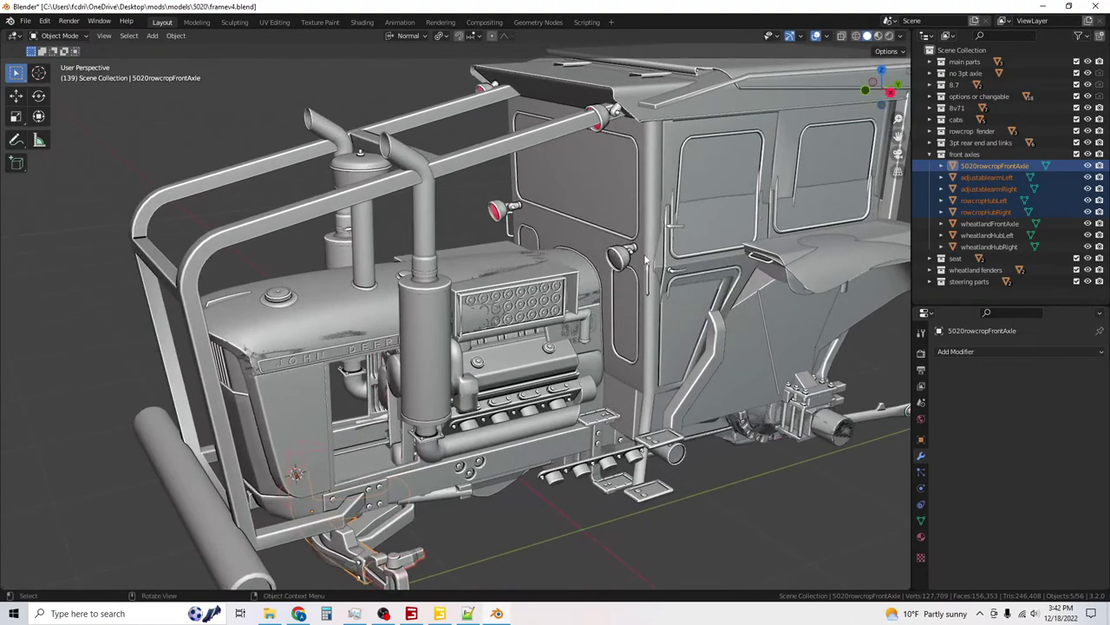
# Collapse the front axles collection, isolate the expanded main parts collection, and examine its grill, frame and vents from several angles.
pyautogui.click(930, 155)
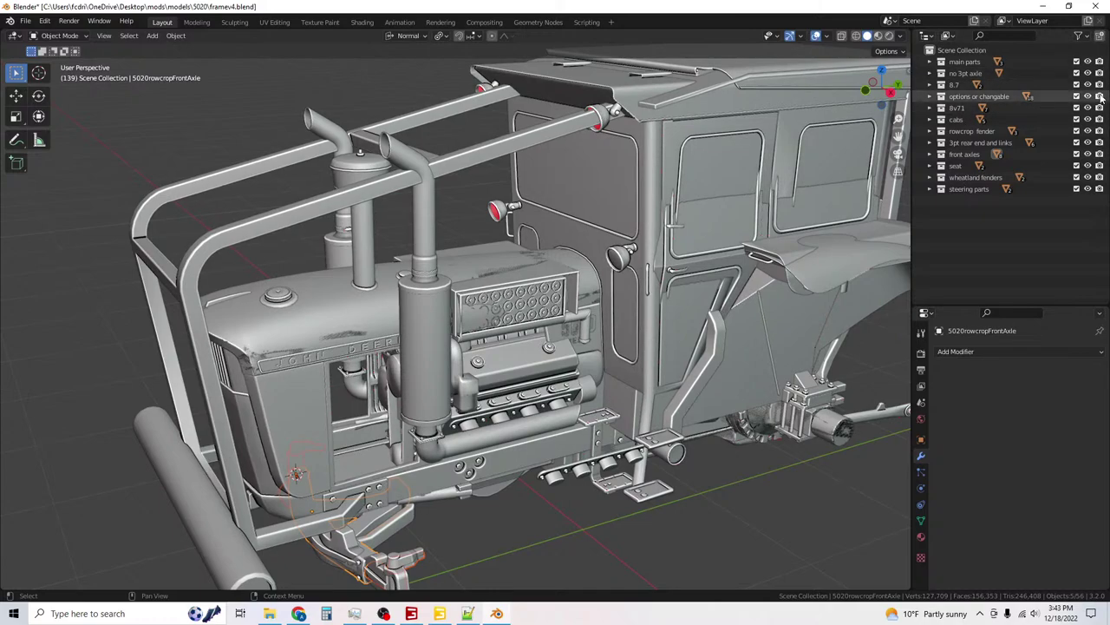
pyautogui.click(932, 62)
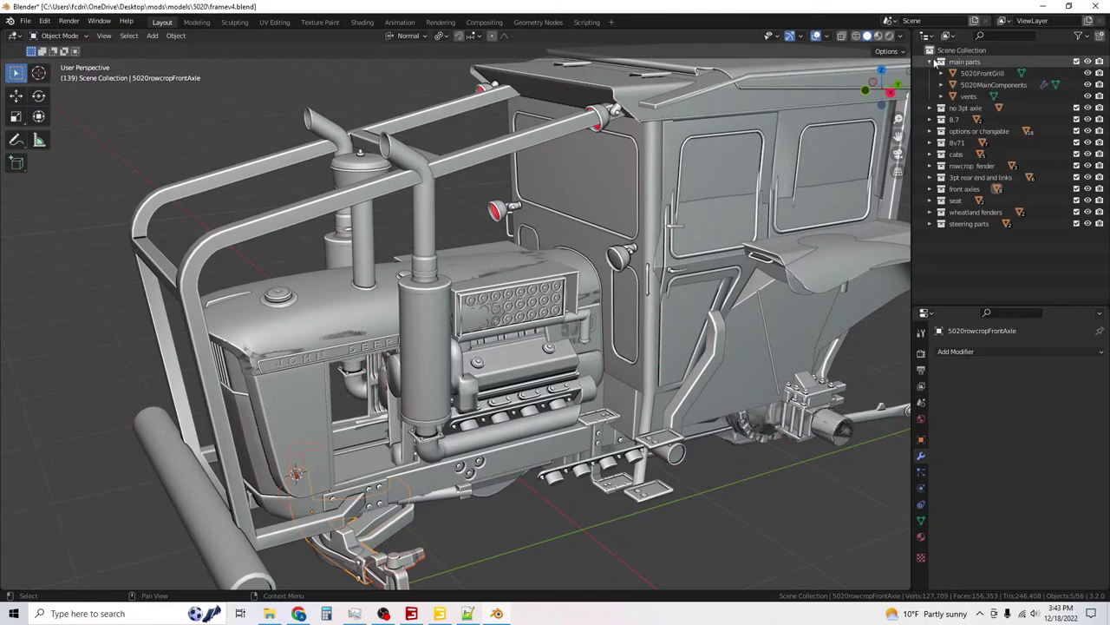
pyautogui.keyDown('ctrl'); pyautogui.click(1077, 63); pyautogui.keyUp('ctrl')
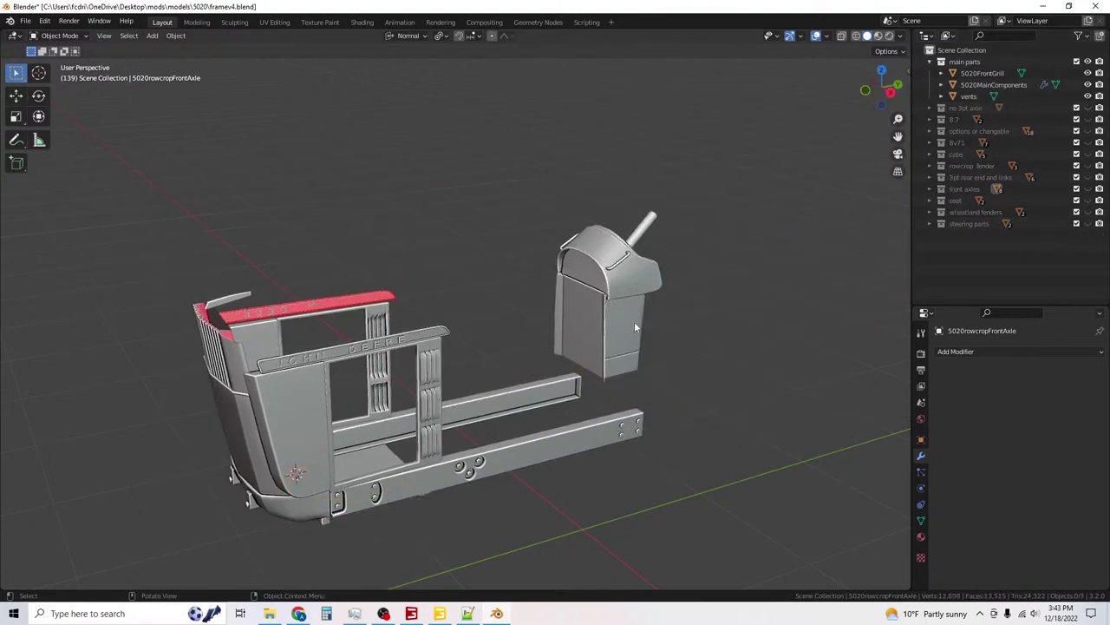
pyautogui.moveTo(625, 333); pyautogui.dragTo(513, 333, button='middle')
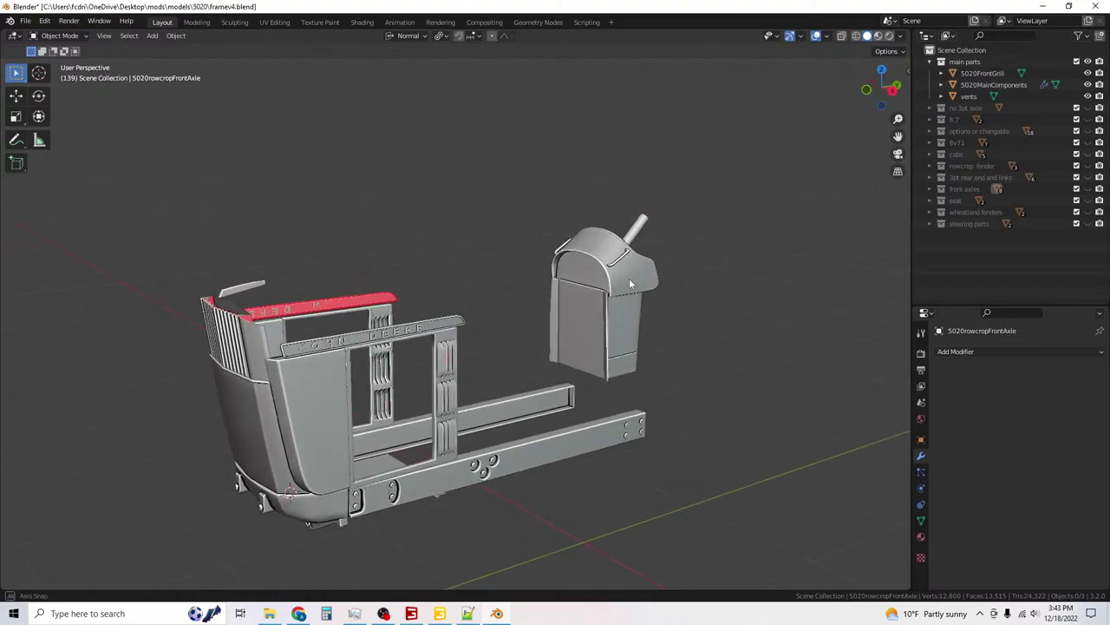
pyautogui.moveTo(629, 277); pyautogui.dragTo(698, 222, button='middle')
pyautogui.moveTo(520, 280); pyautogui.dragTo(239, 328, button='middle')
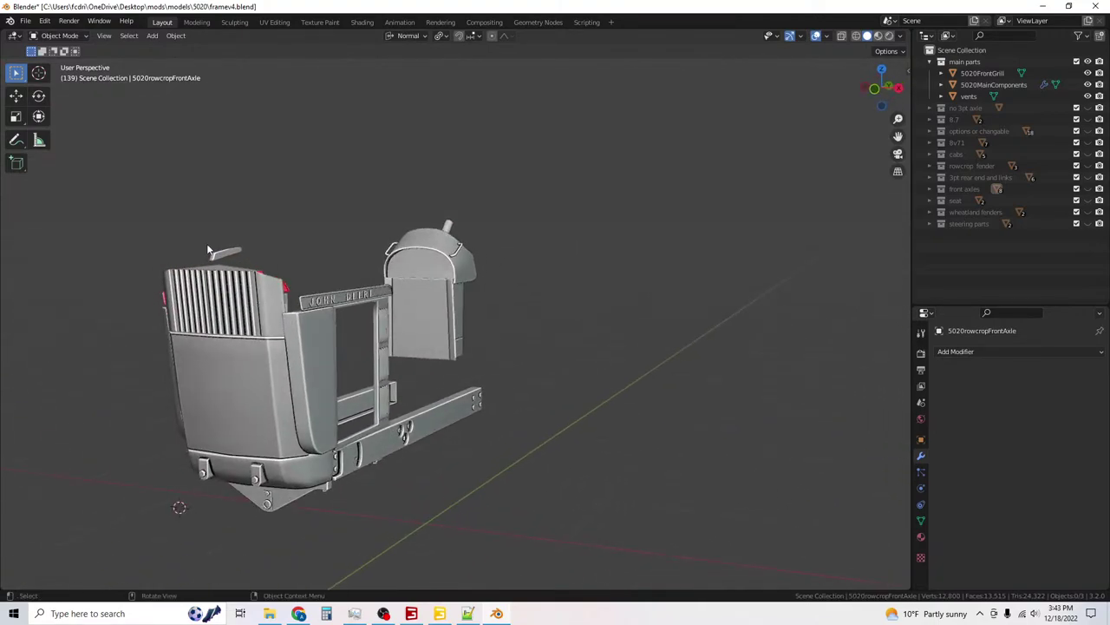
pyautogui.moveTo(210, 252); pyautogui.dragTo(205, 276, button='middle')
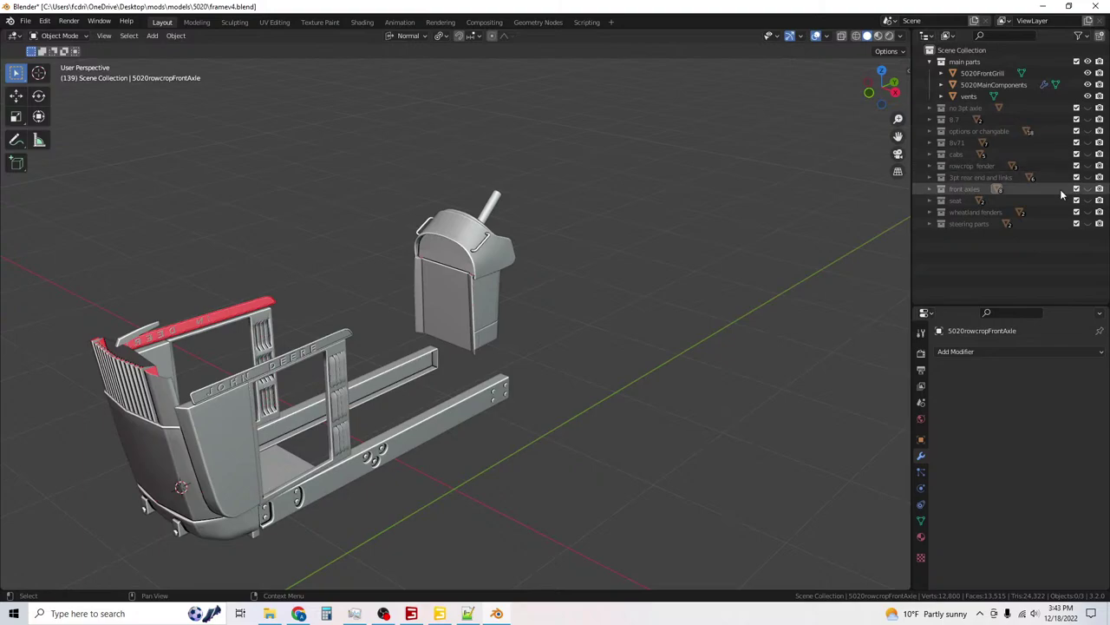
# Show the 3pt rear end and links collection too and examine its rear housing up close.
pyautogui.click(1088, 177)
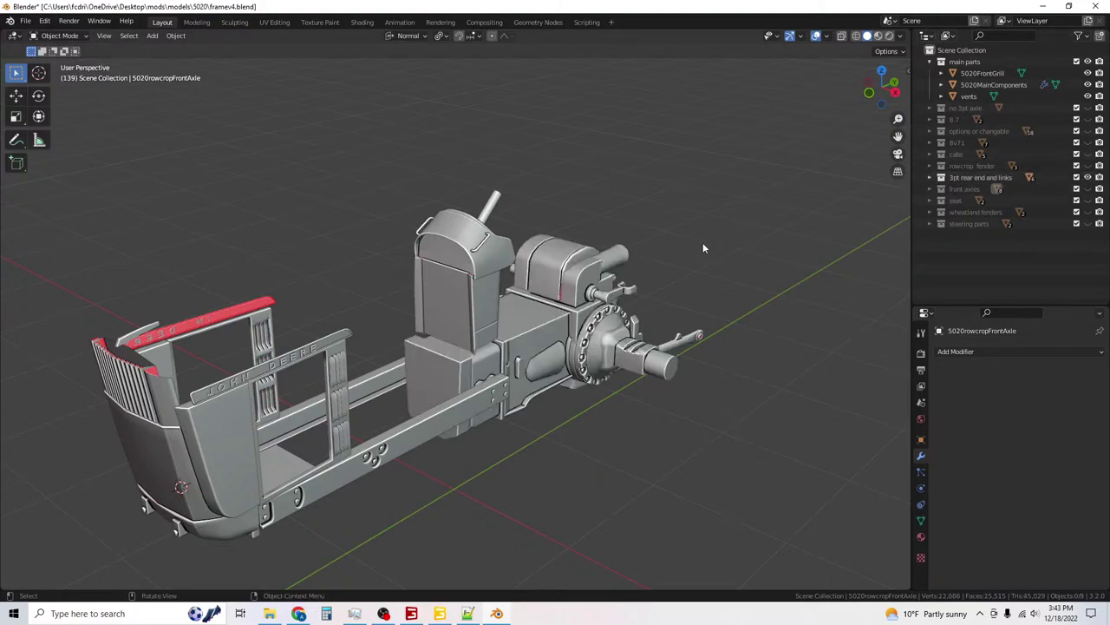
pyautogui.moveTo(704, 247); pyautogui.dragTo(605, 263, button='middle')
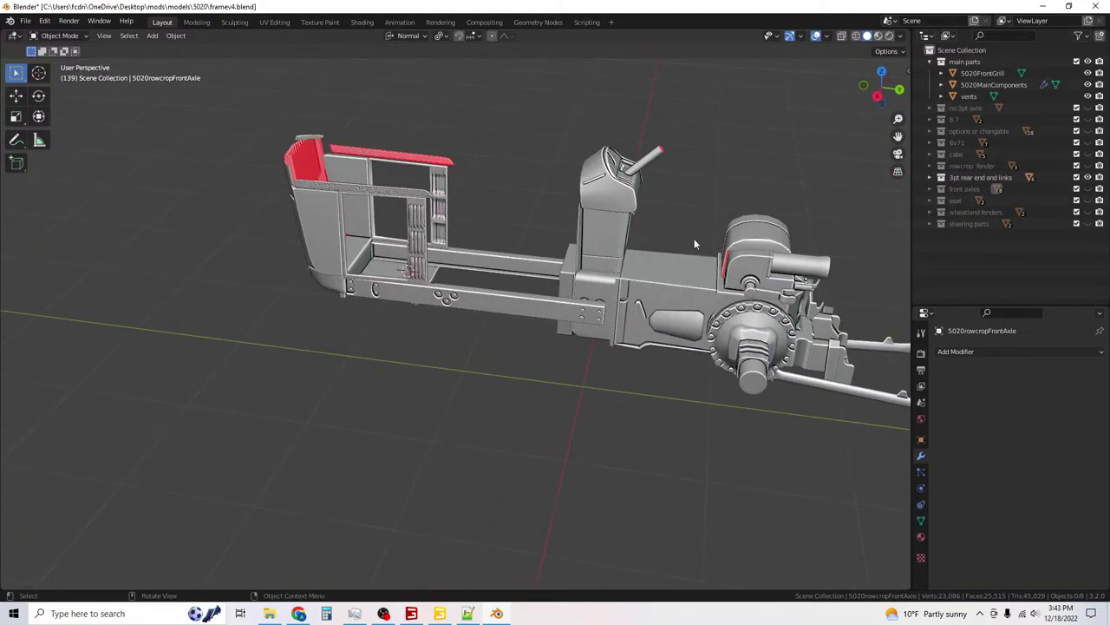
pyautogui.moveTo(694, 244); pyautogui.dragTo(621, 356, button='middle')
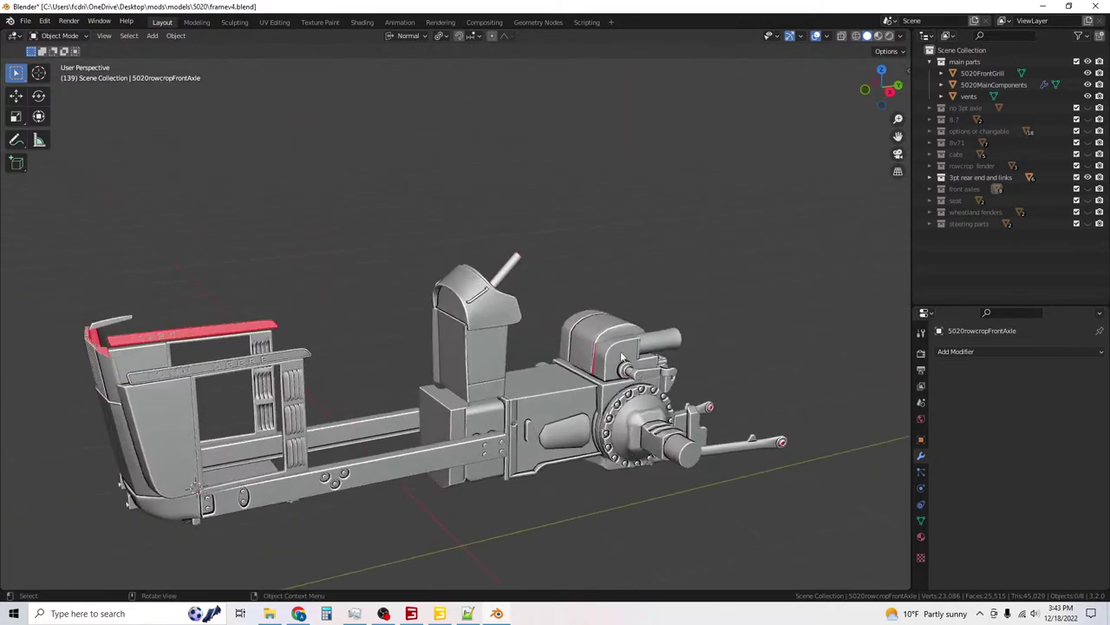
pyautogui.scroll(8, 621, 356)
pyautogui.moveTo(484, 337); pyautogui.dragTo(364, 374, button='middle')
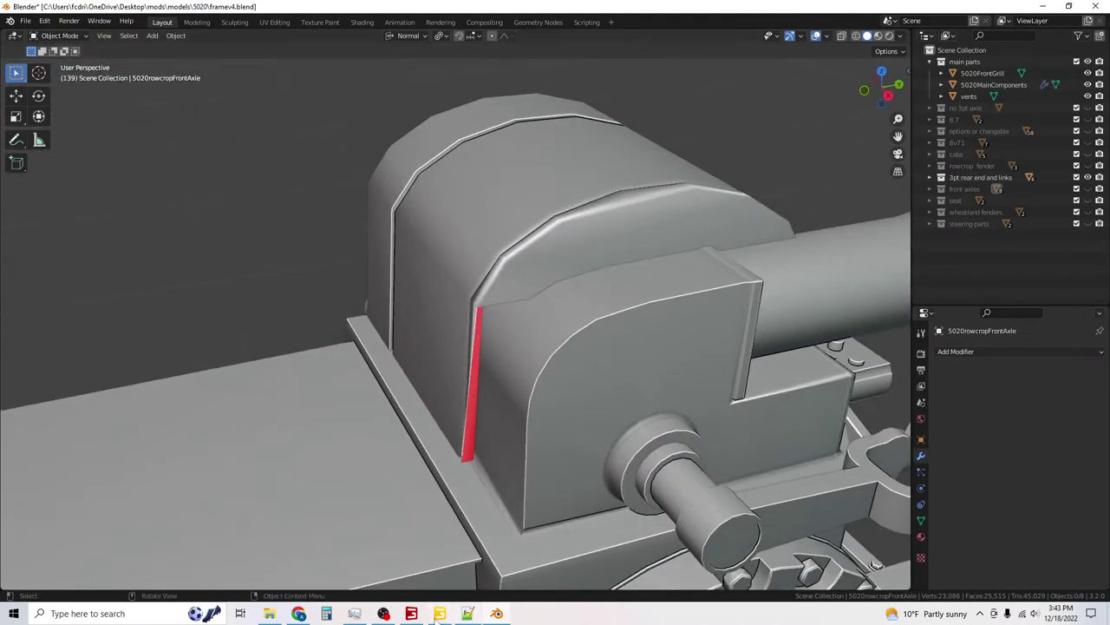
# Compare the tractor's seat and rear area in GIANTS Editor with the rear end of the Blender model.
pyautogui.click(439, 614)
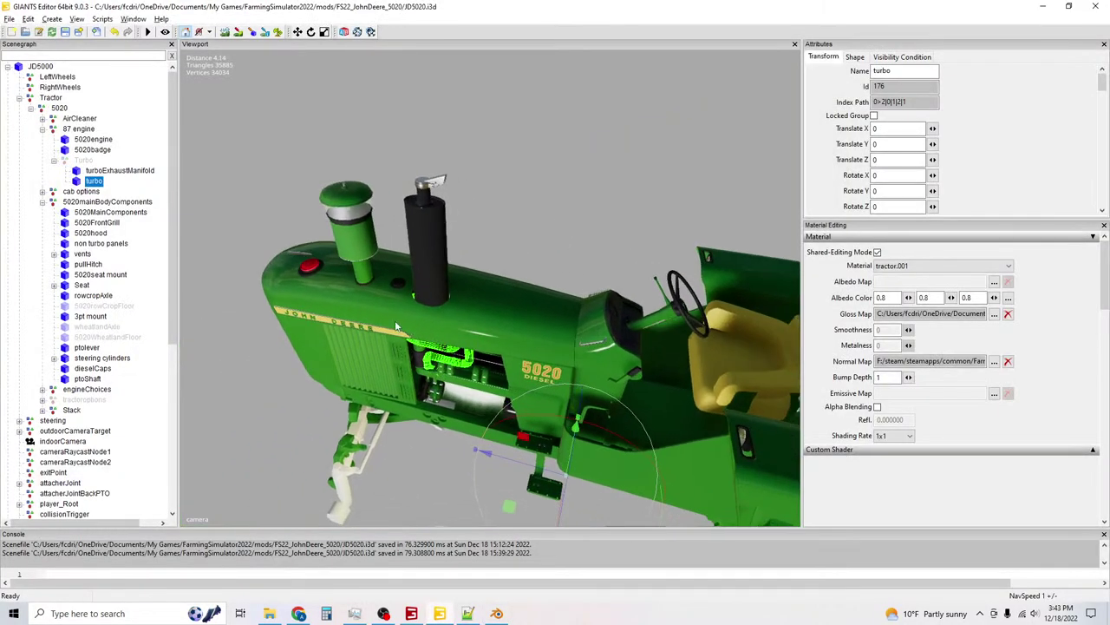
pyautogui.moveTo(396, 326); pyautogui.dragTo(538, 287, button='middle')
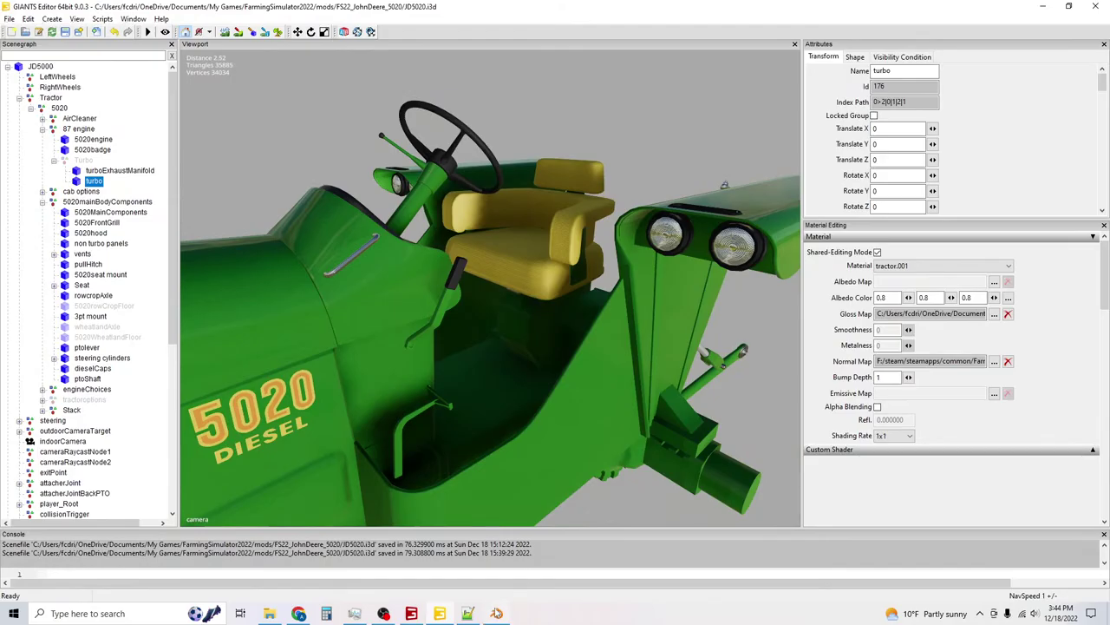
pyautogui.click(496, 613)
pyautogui.scroll(-5, 744, 235)
pyautogui.moveTo(744, 235); pyautogui.dragTo(399, 198, button='middle')
pyautogui.scroll(5, 399, 198)
pyautogui.moveTo(538, 260); pyautogui.dragTo(764, 251, button='middle')
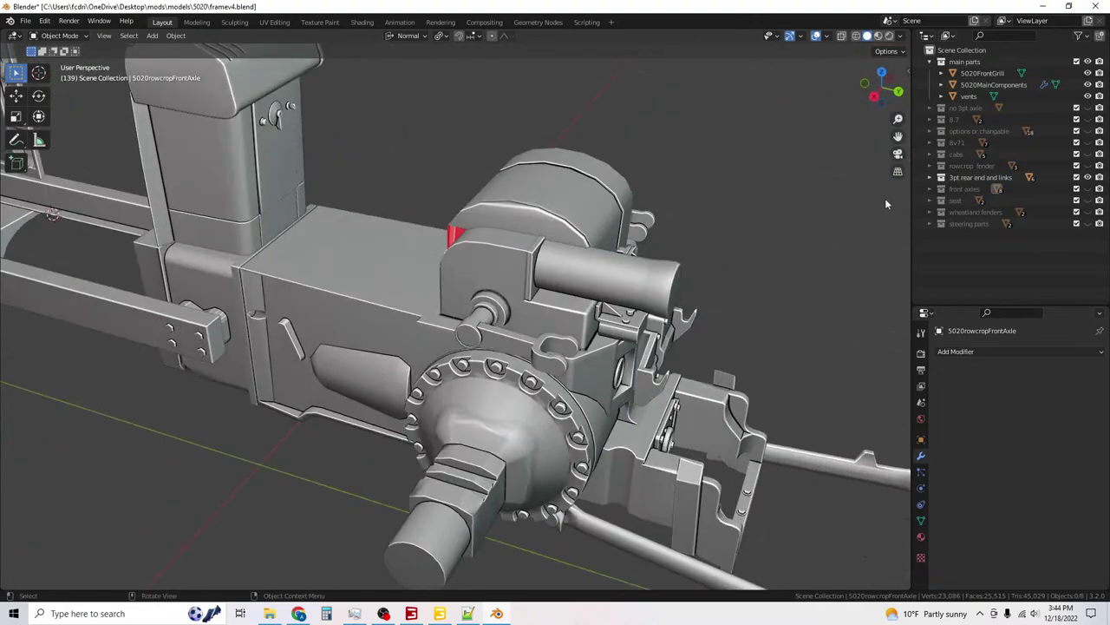
# Hide the 5020 rockerbox cover in the 3pt rear end and links collection and examine the rear end without it.
pyautogui.click(930, 177)
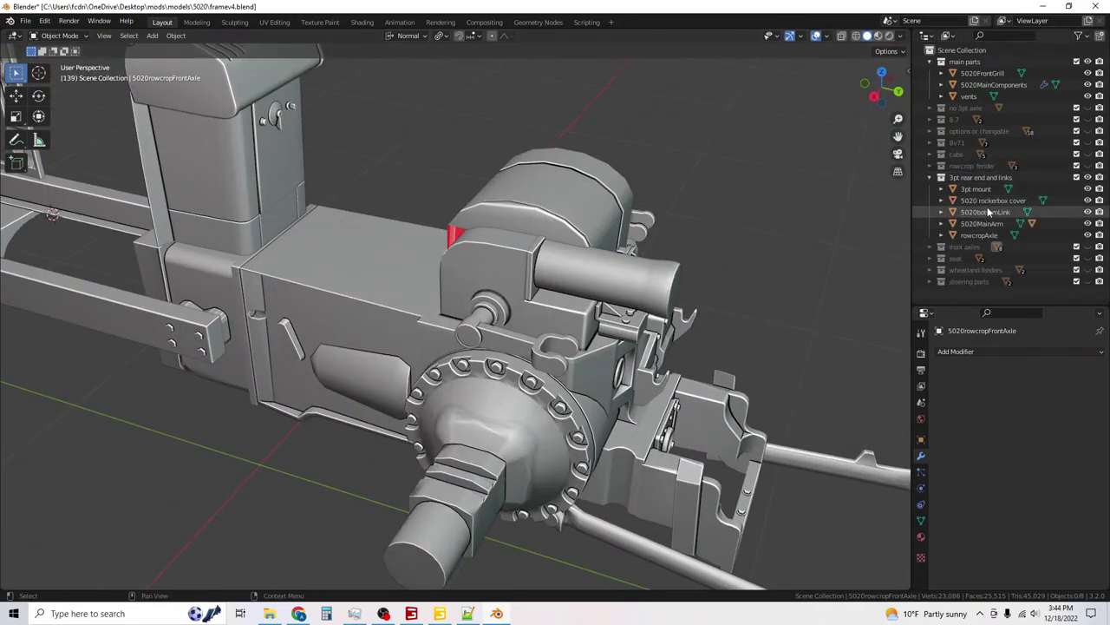
pyautogui.click(1088, 201)
pyautogui.moveTo(672, 255); pyautogui.dragTo(682, 321, button='middle')
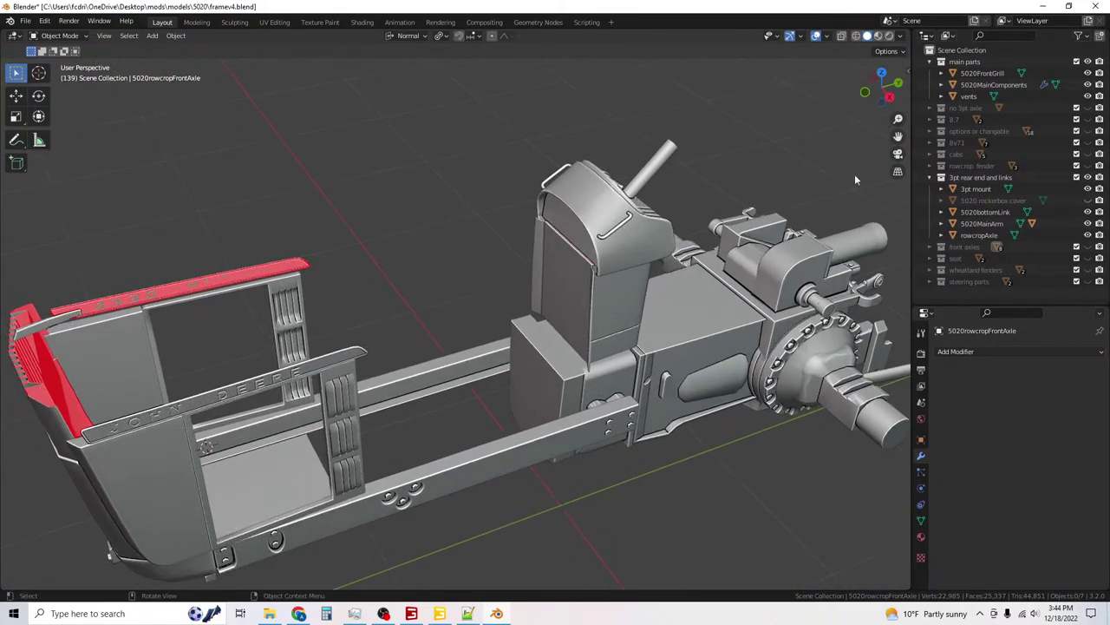
pyautogui.scroll(-6, 682, 321)
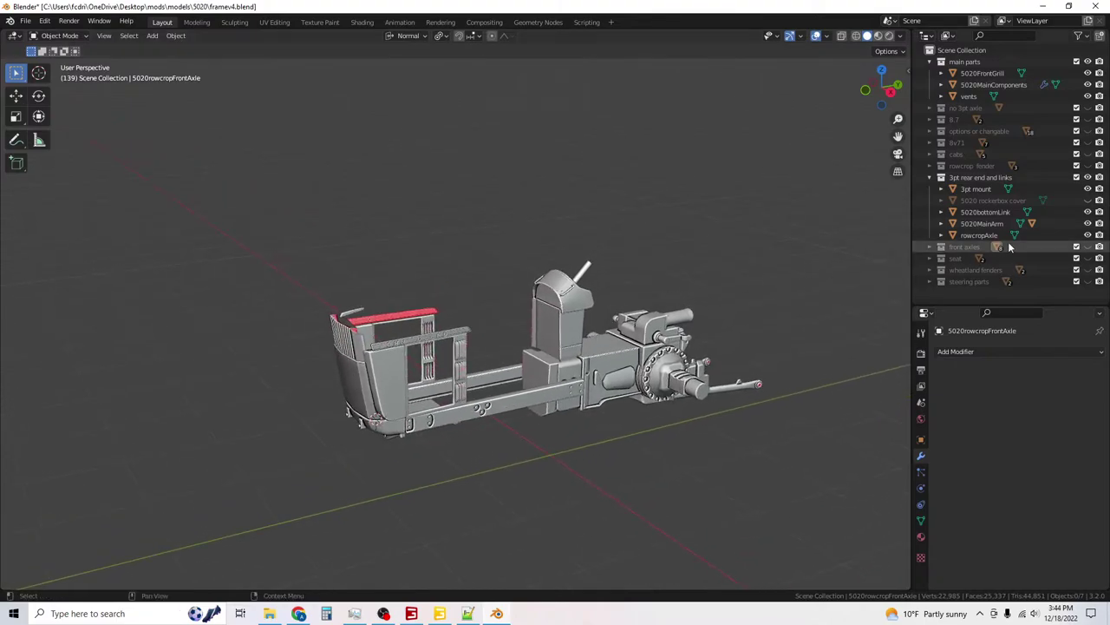
# Show the no 3pt axle collection instead of 3pt rear end and links, and check which objects the cabs collection contains.
pyautogui.click(1088, 177)
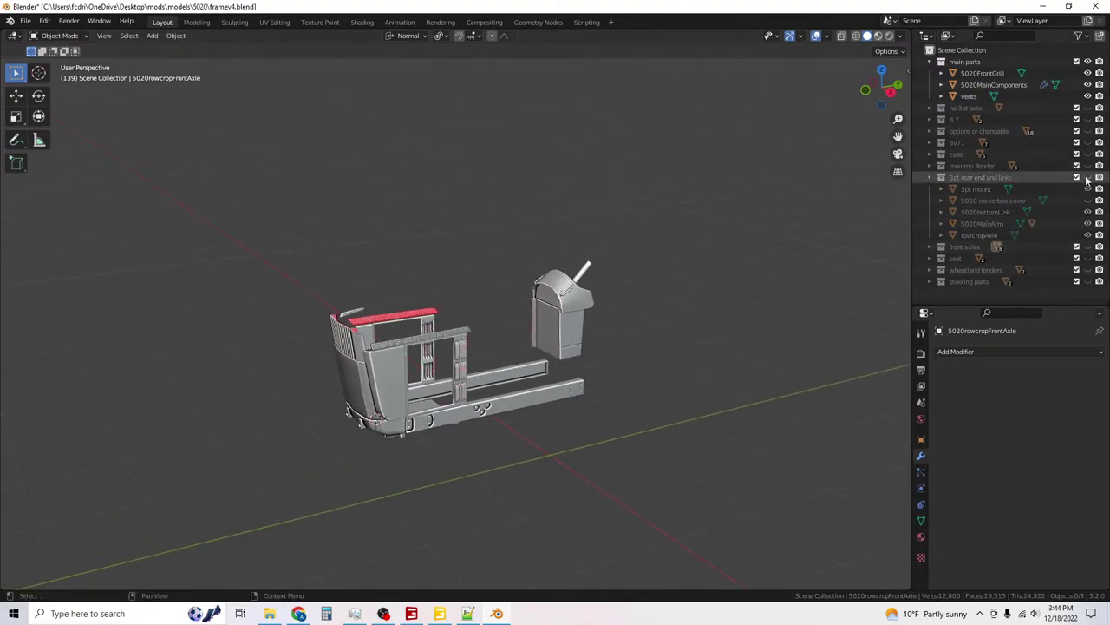
pyautogui.click(1088, 108)
pyautogui.moveTo(617, 337); pyautogui.dragTo(708, 325, button='middle')
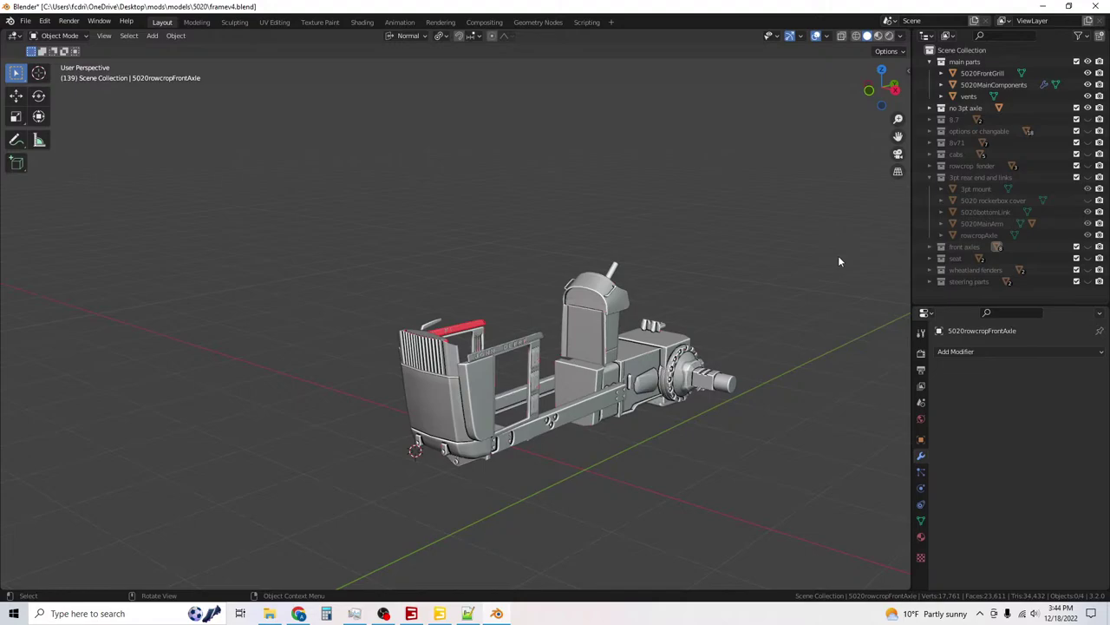
pyautogui.click(929, 153)
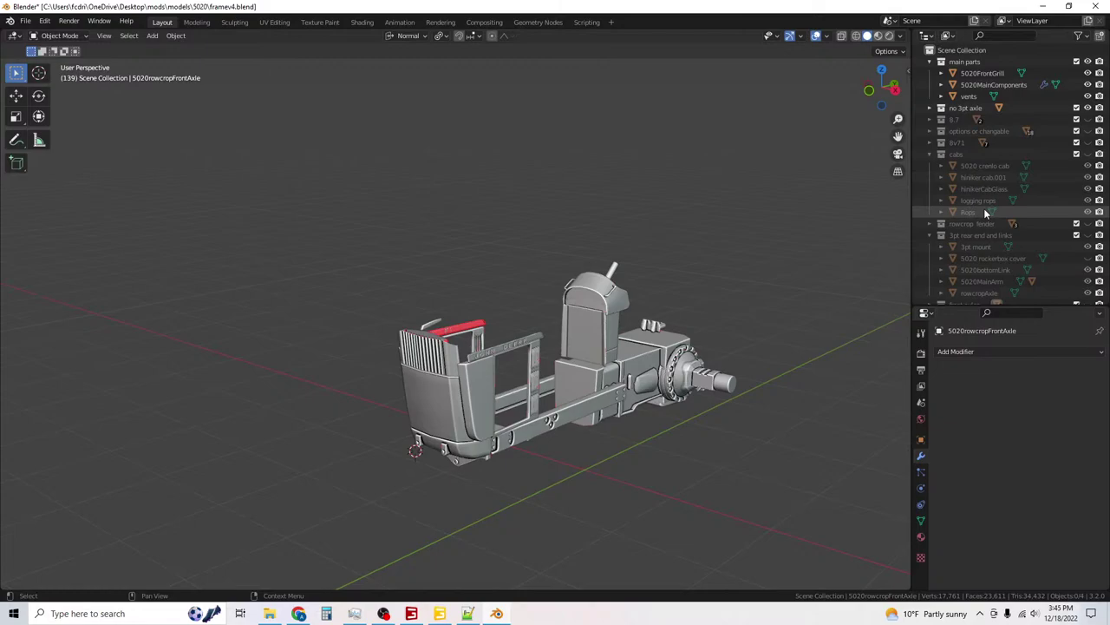
pyautogui.click(929, 154)
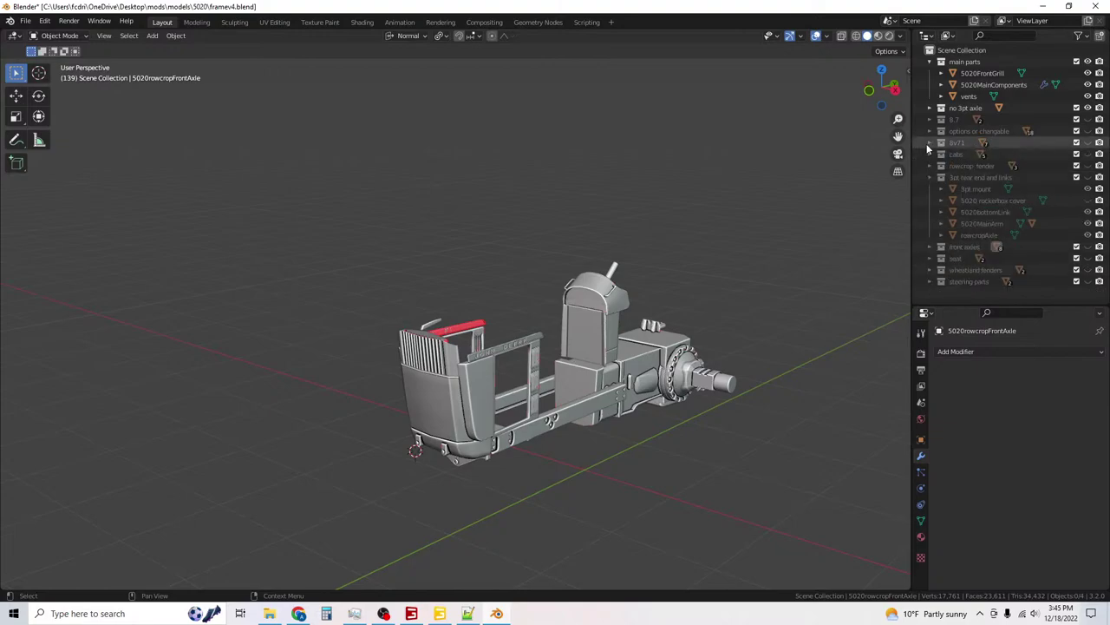
# Preview the 8.7 engine collection, swap it for the 8v71 collection, and examine that engine and its exhaust stacks.
pyautogui.click(1087, 119)
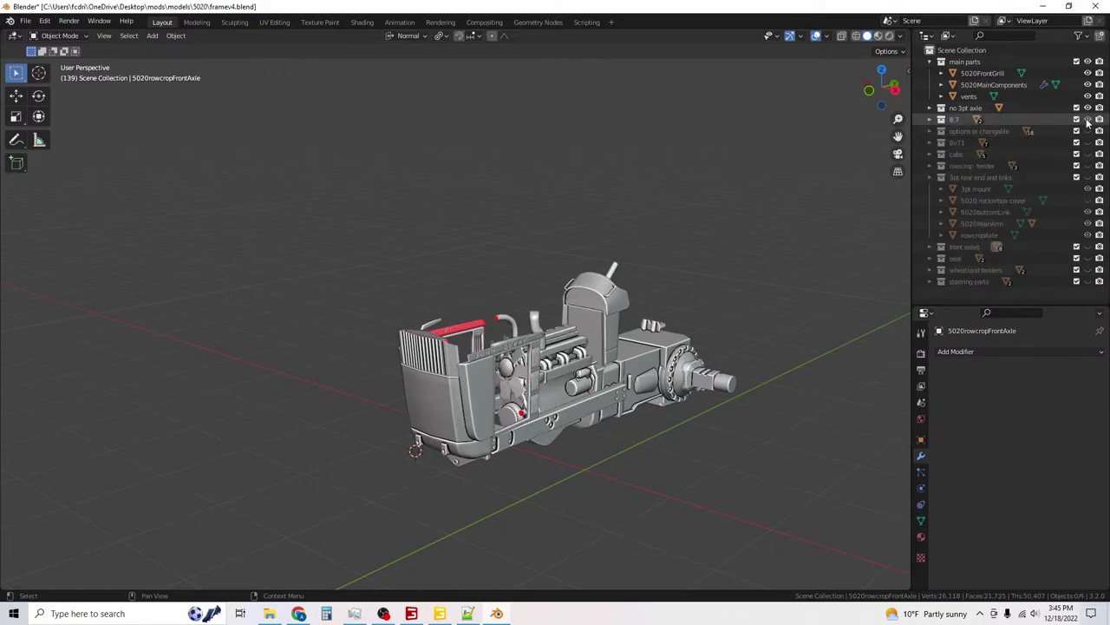
pyautogui.click(1087, 119)
pyautogui.click(1087, 143)
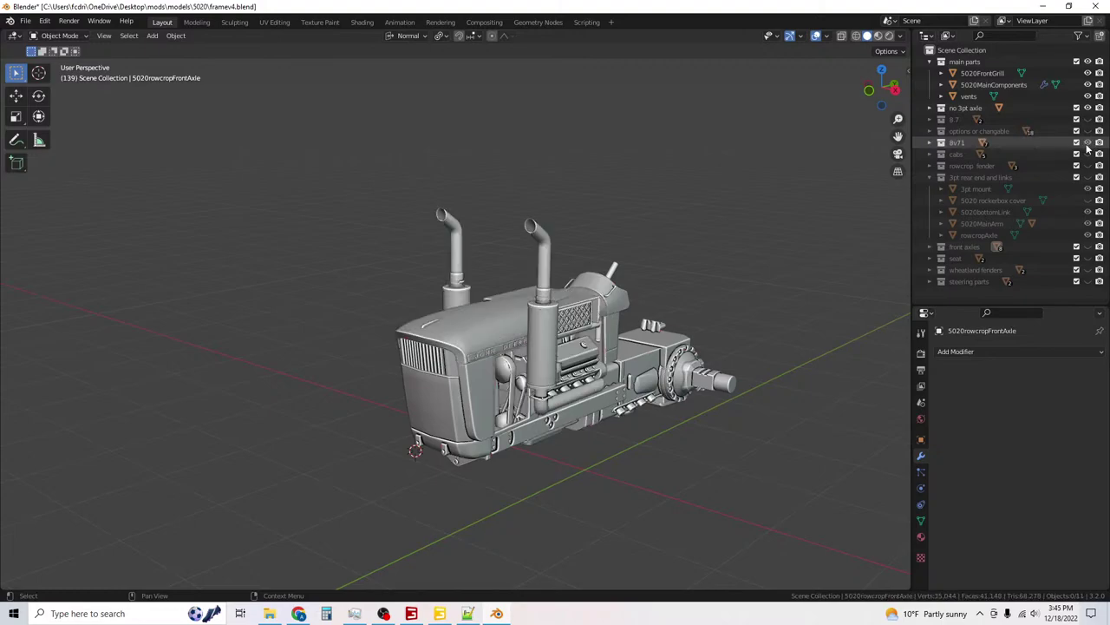
pyautogui.moveTo(681, 274); pyautogui.dragTo(599, 474, button='middle')
pyautogui.scroll(5, 591, 358)
pyautogui.scroll(-5, 574, 331)
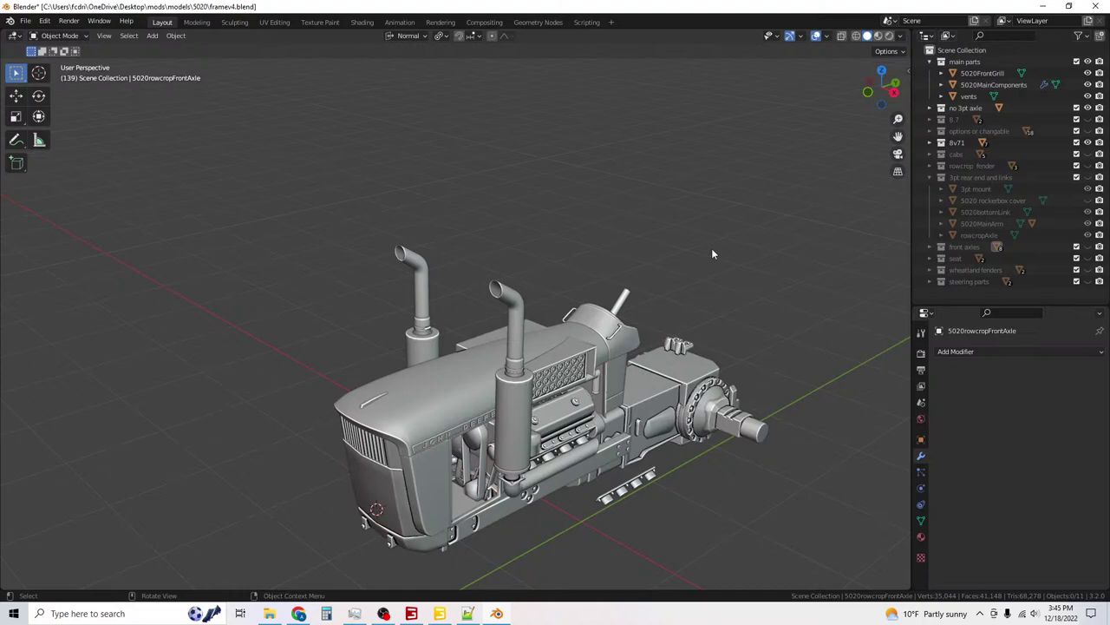
pyautogui.moveTo(547, 248); pyautogui.dragTo(524, 254, button='middle')
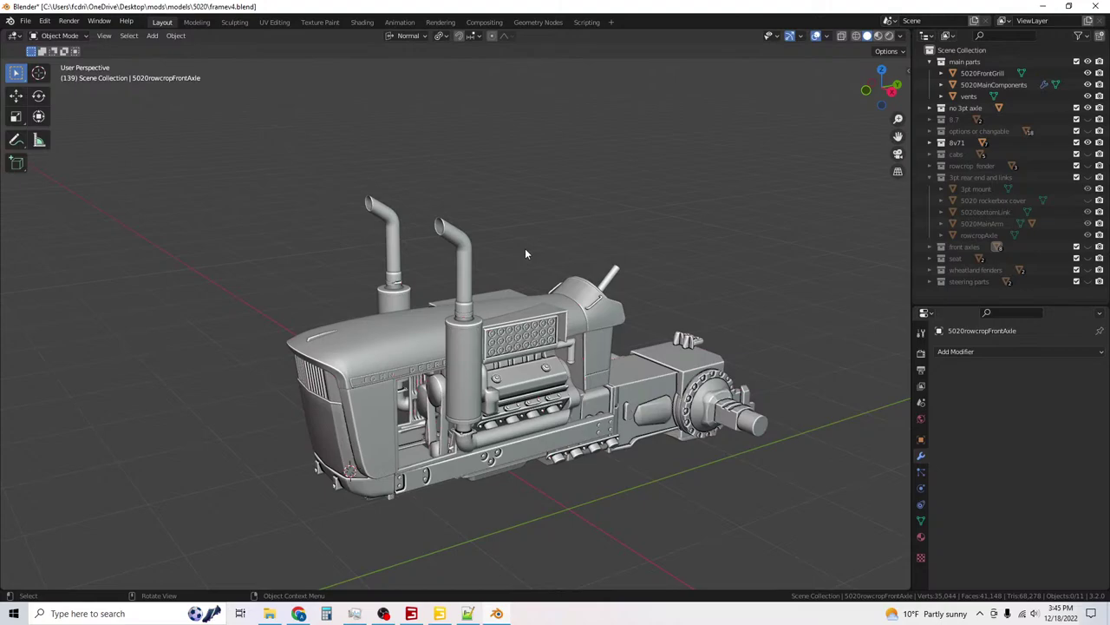
pyautogui.moveTo(389, 295); pyautogui.dragTo(419, 309, button='middle')
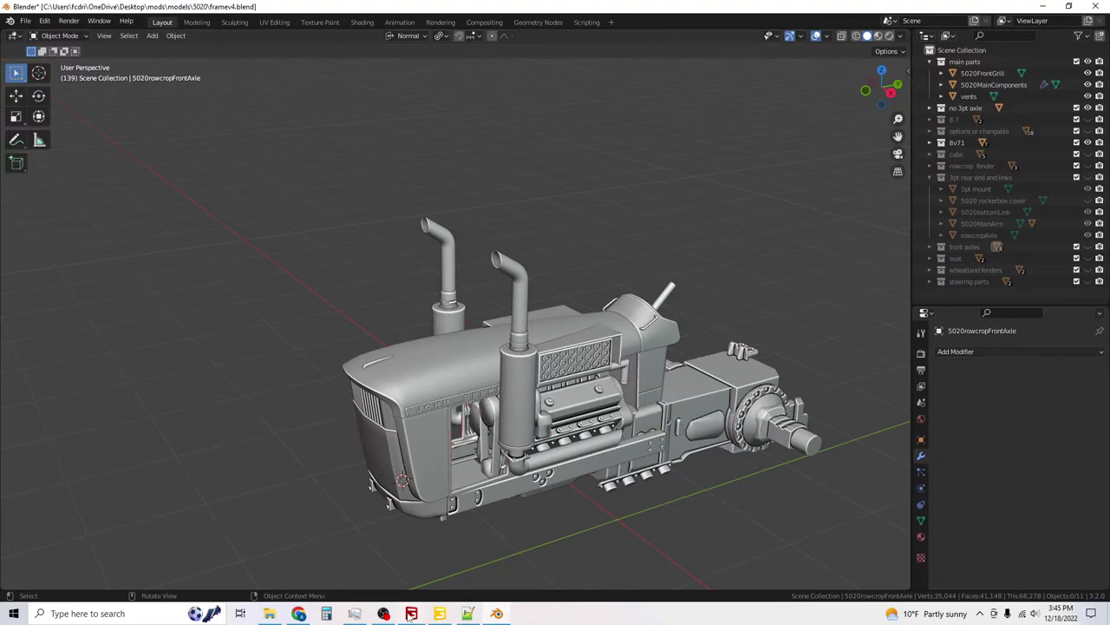
# Switch to Farming Simulator 22 and reload the tractor with the gsVehicleReload console command.
pyautogui.moveTo(411, 614)
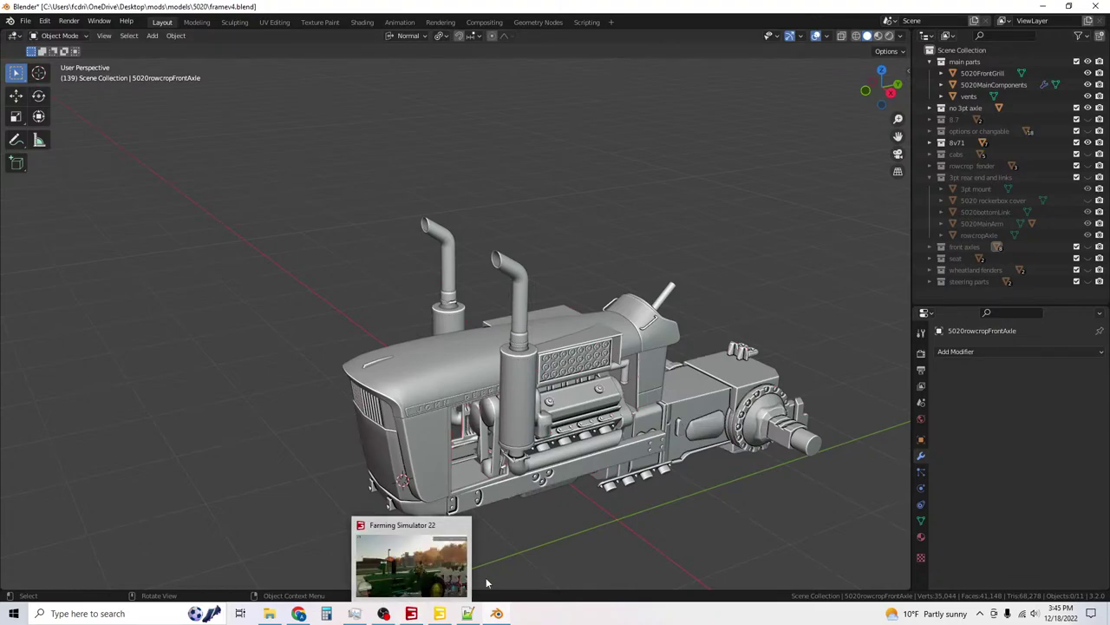
pyautogui.click(473, 614)
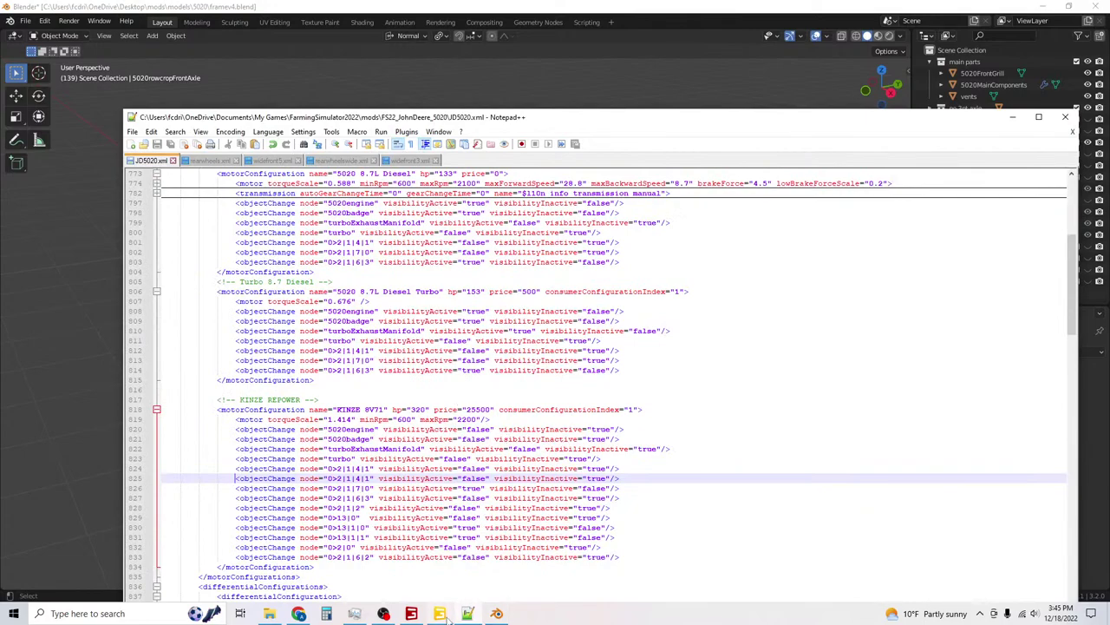
pyautogui.click(412, 614)
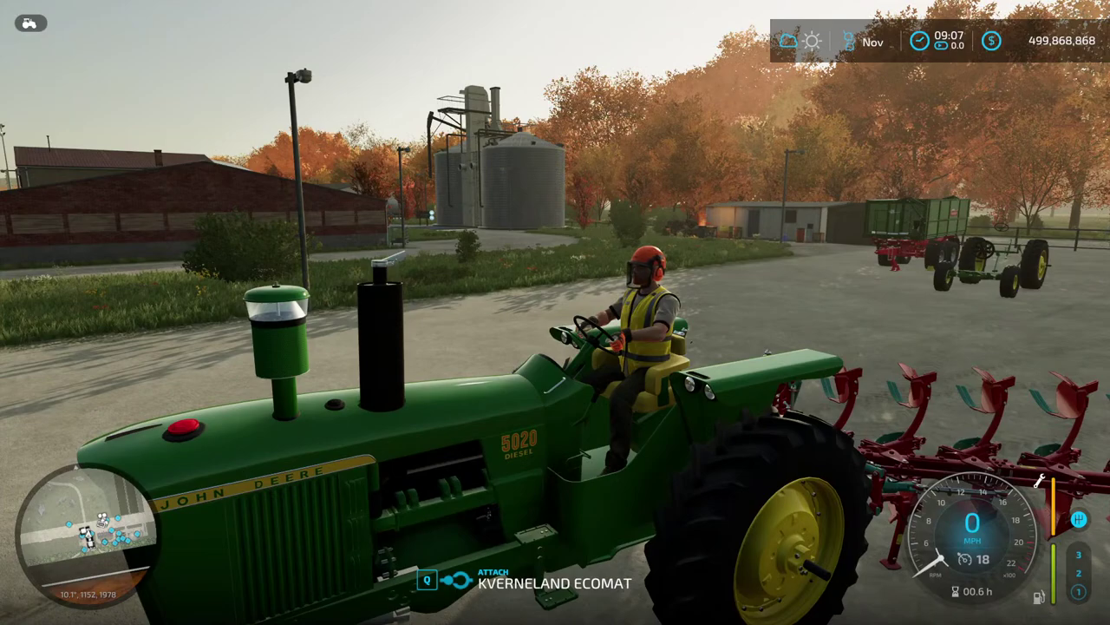
pyautogui.press('`')
pyautogui.write('gsVehicleReload')
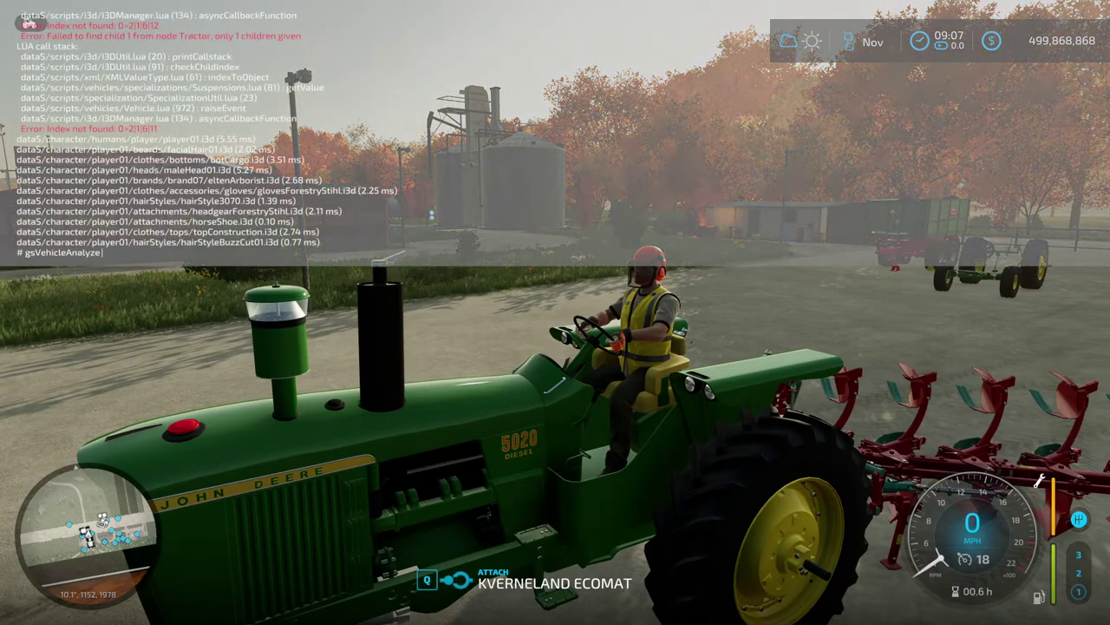
pyautogui.press('Return')
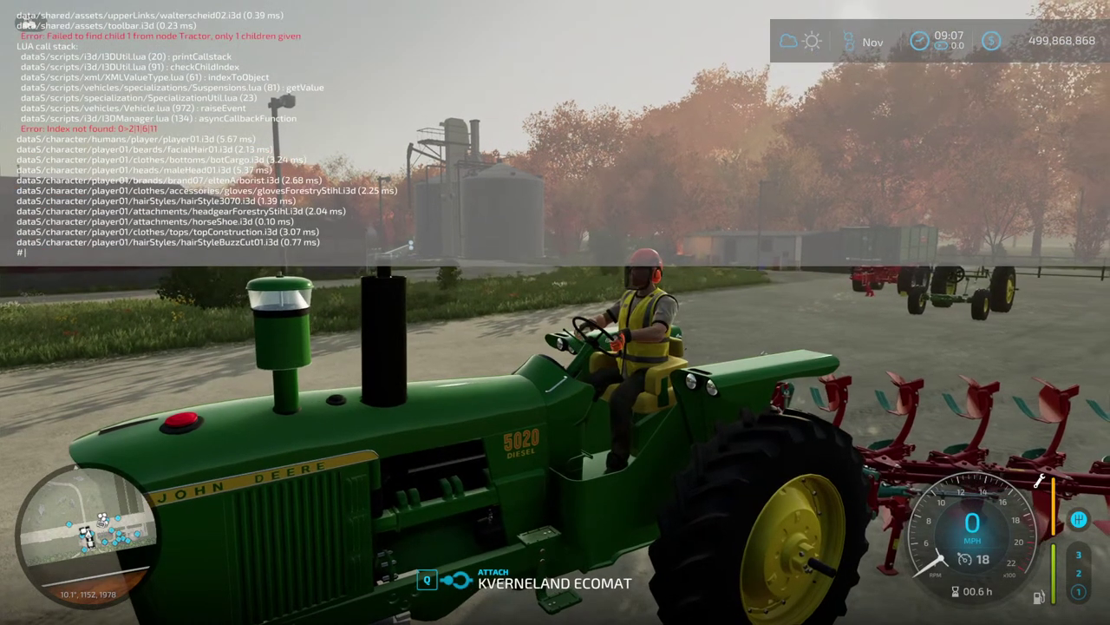
# Open the John Deere Series 5020 from the shop's Medium Tractors and preview the KINZE 8V71 engine setup.
pyautogui.press('`')
pyautogui.press('p')
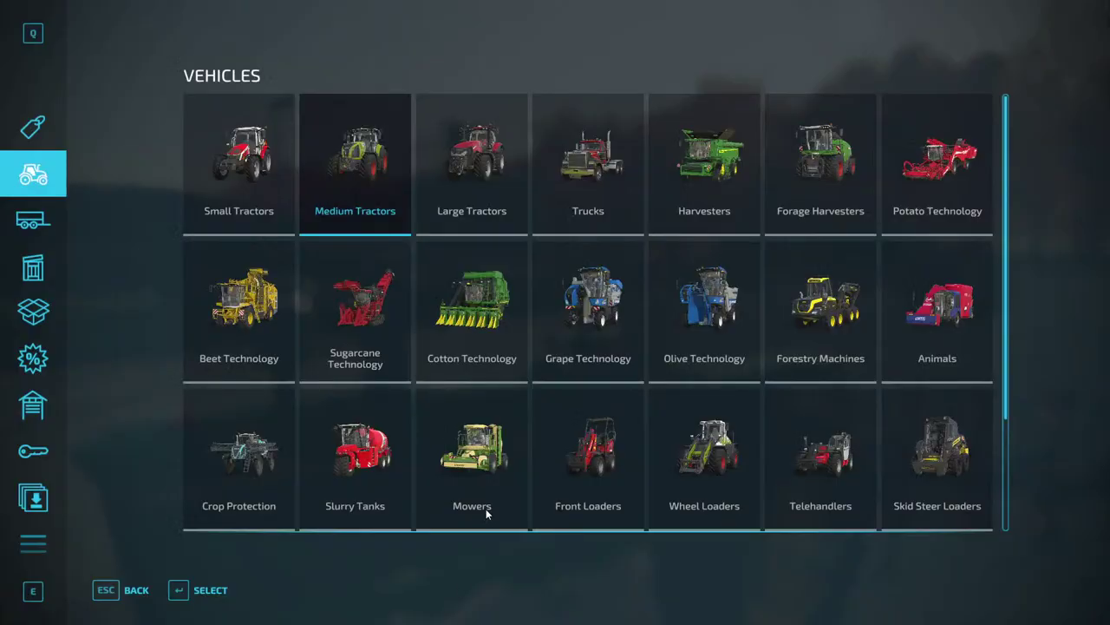
pyautogui.click(328, 158)
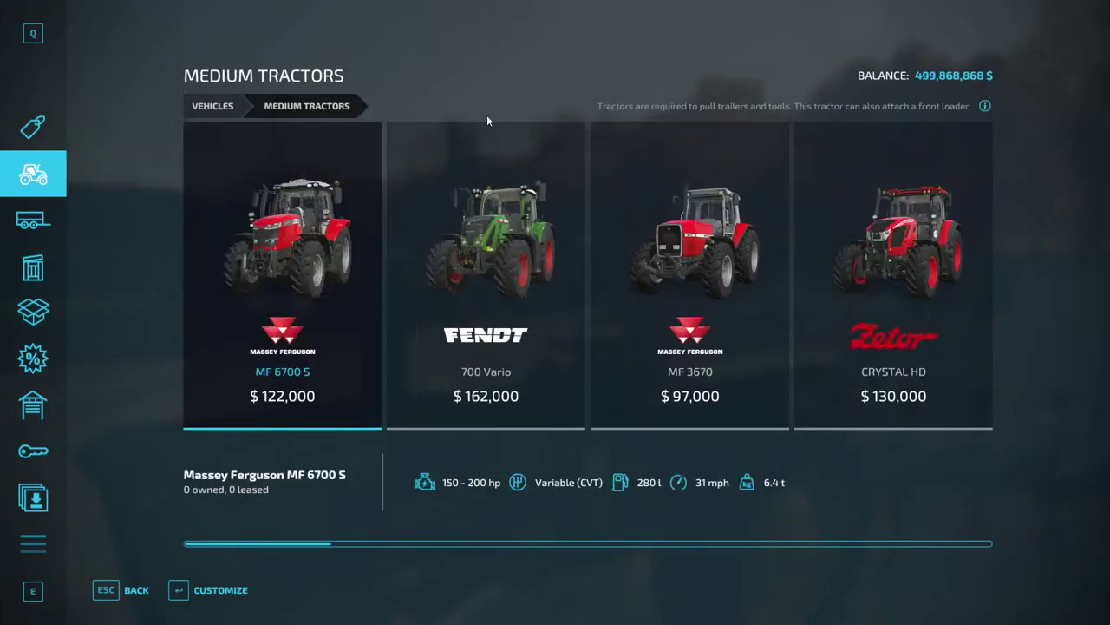
pyautogui.scroll(-6, 541, 185)
pyautogui.click(871, 298)
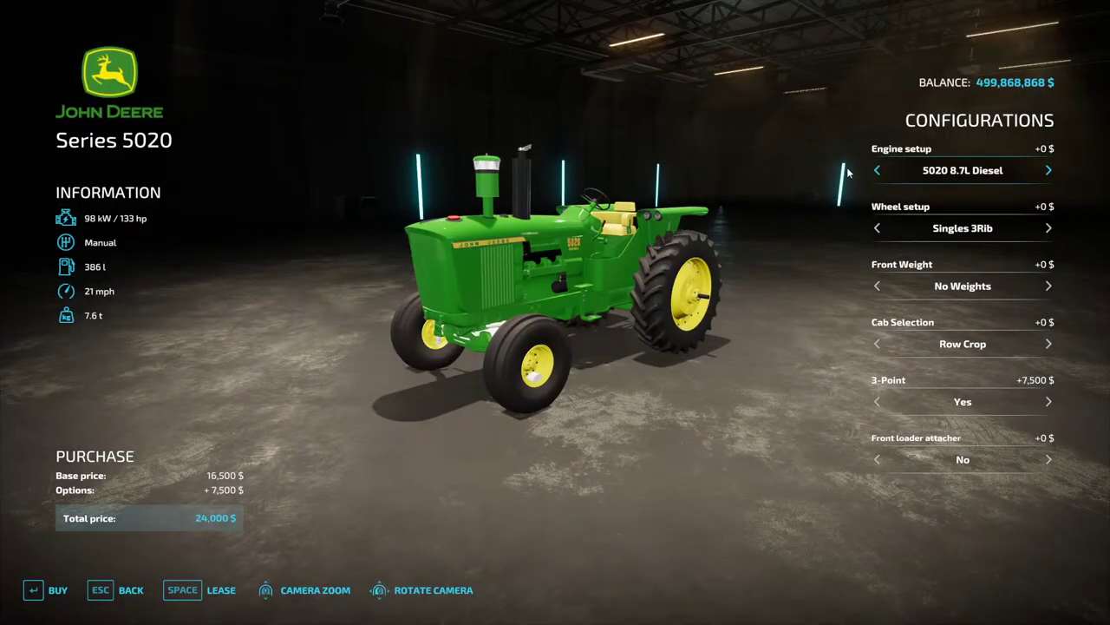
pyautogui.press('Right')
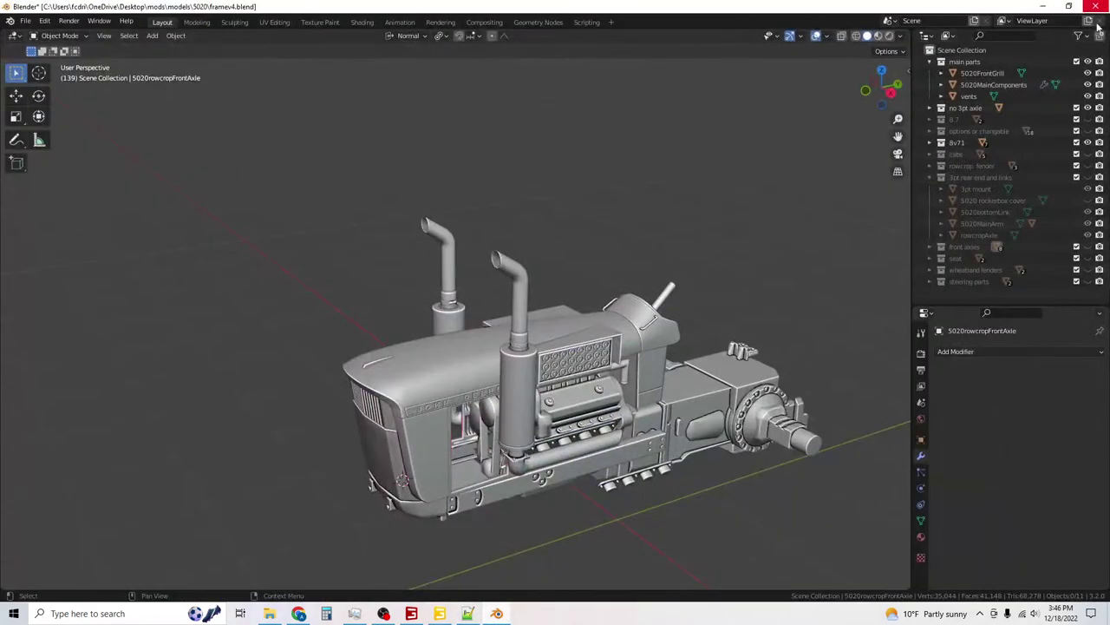
# Close Blender without saving framev4.blend and bring GIANTS Editor to the front.
pyautogui.click(1096, 6)
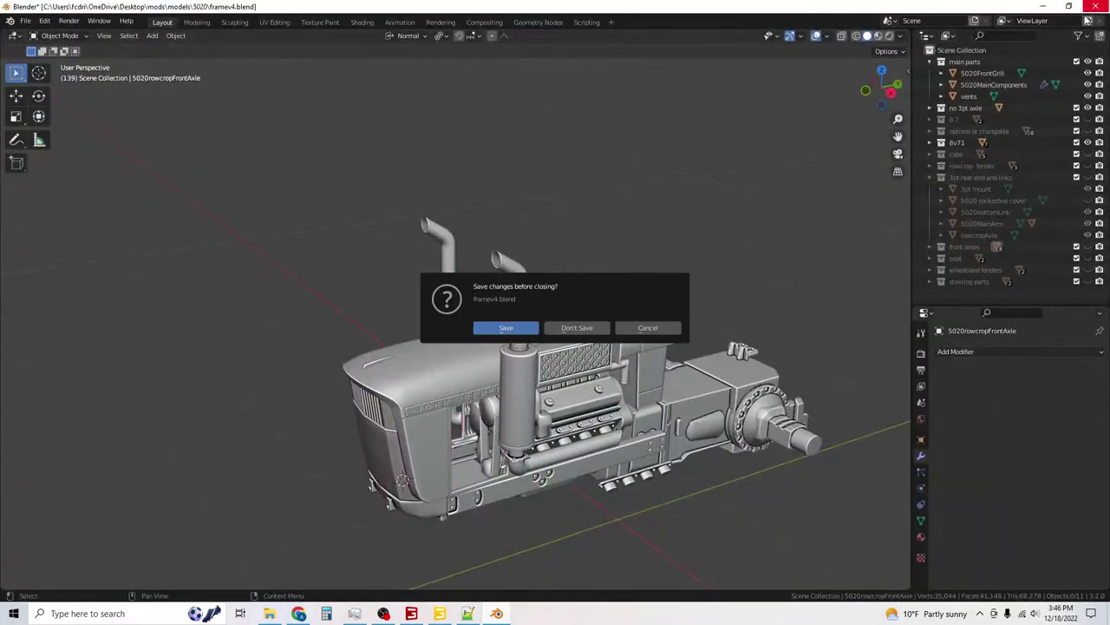
pyautogui.click(578, 332)
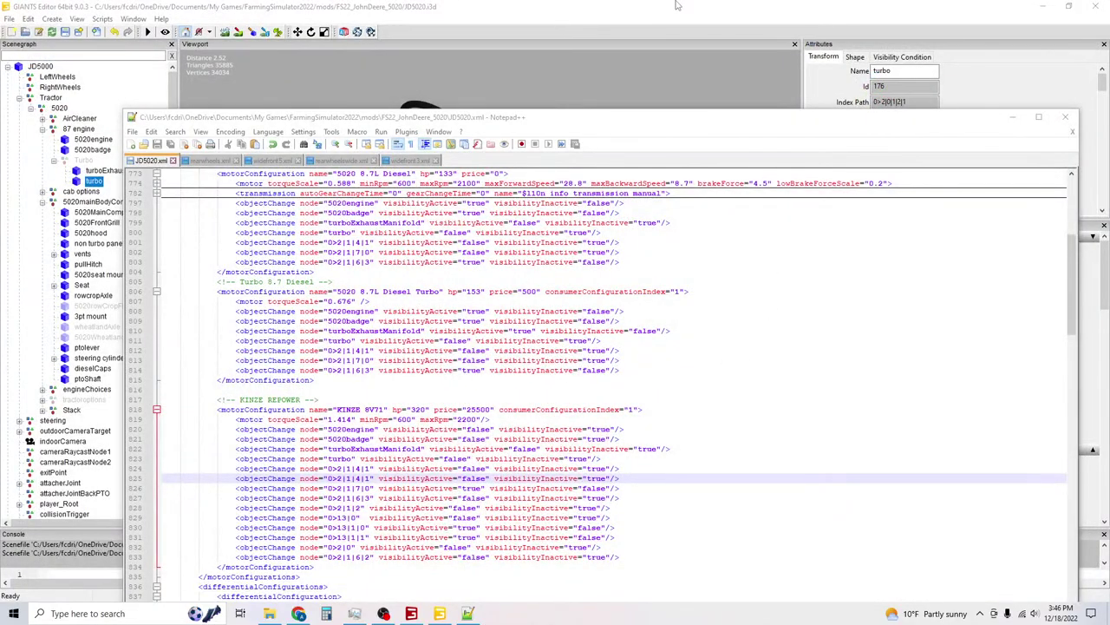
pyautogui.click(668, 66)
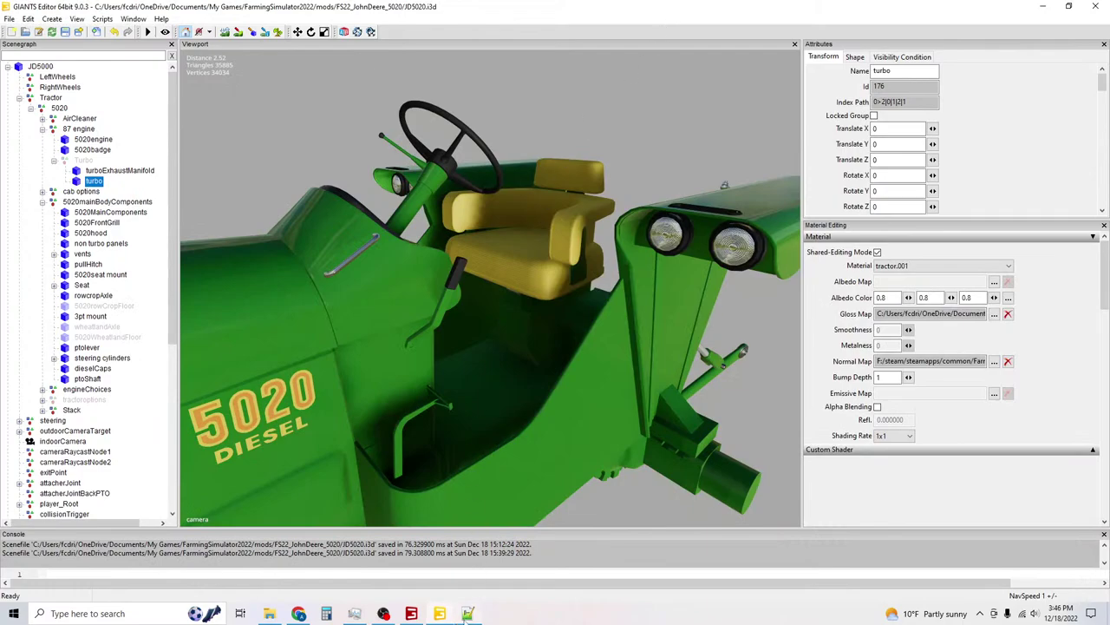
# Review the motor configurations in JD5020.xml at node 0>2|1|4|1, and place the Notepad++ window beside the GIANTS Editor scenegraph.
pyautogui.click(468, 613)
pyautogui.scroll(-1, 392, 305)
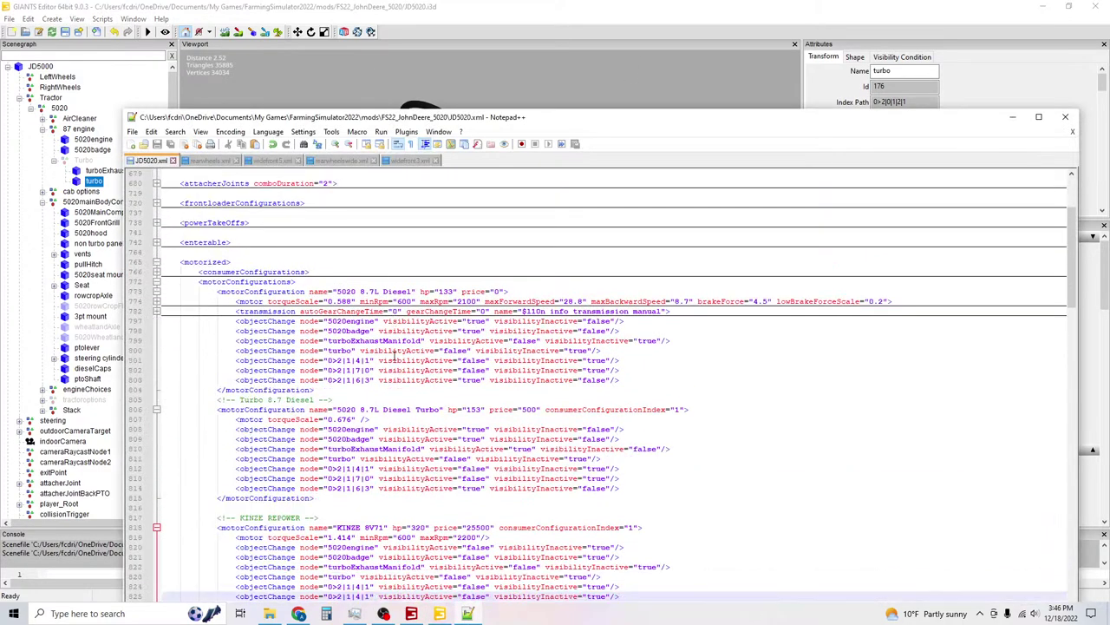
pyautogui.click(354, 360)
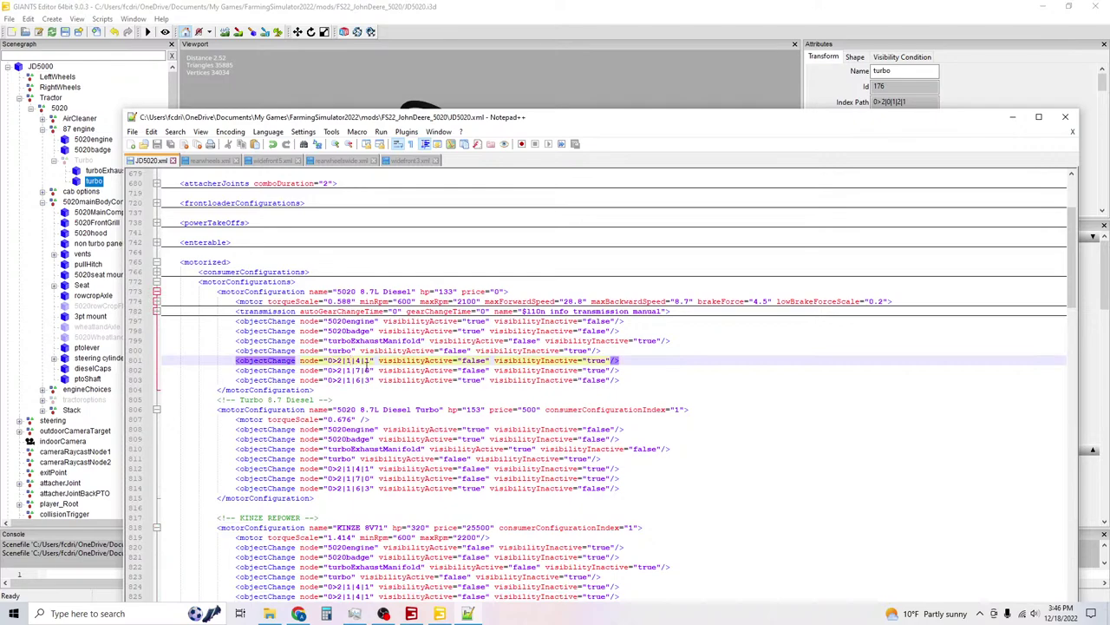
pyautogui.scroll(-2, 367, 365)
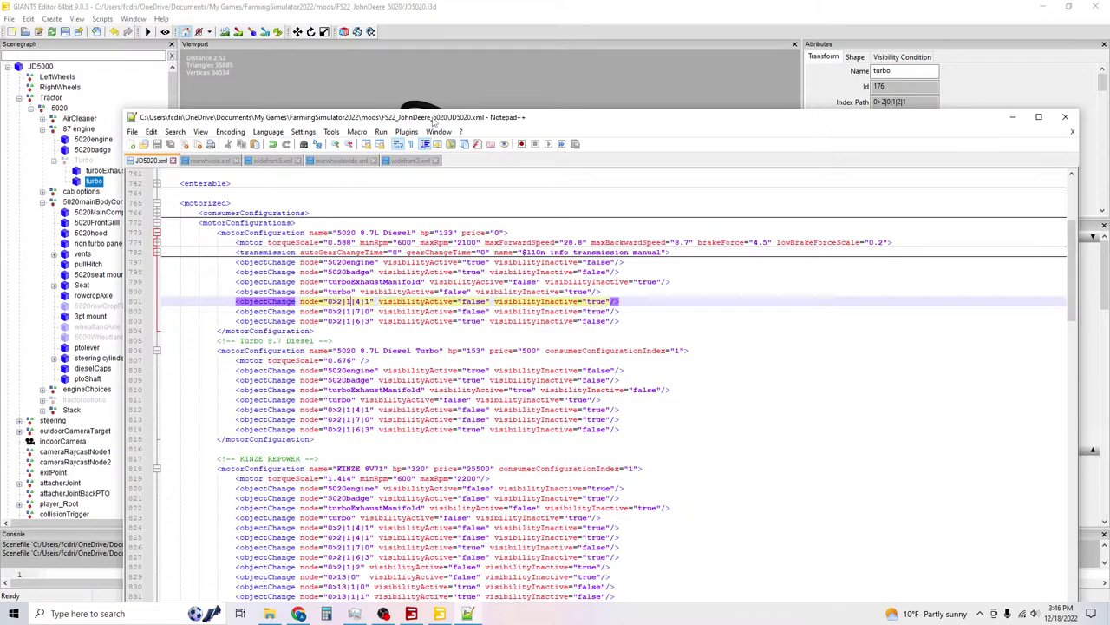
pyautogui.moveTo(431, 120); pyautogui.dragTo(524, 52)
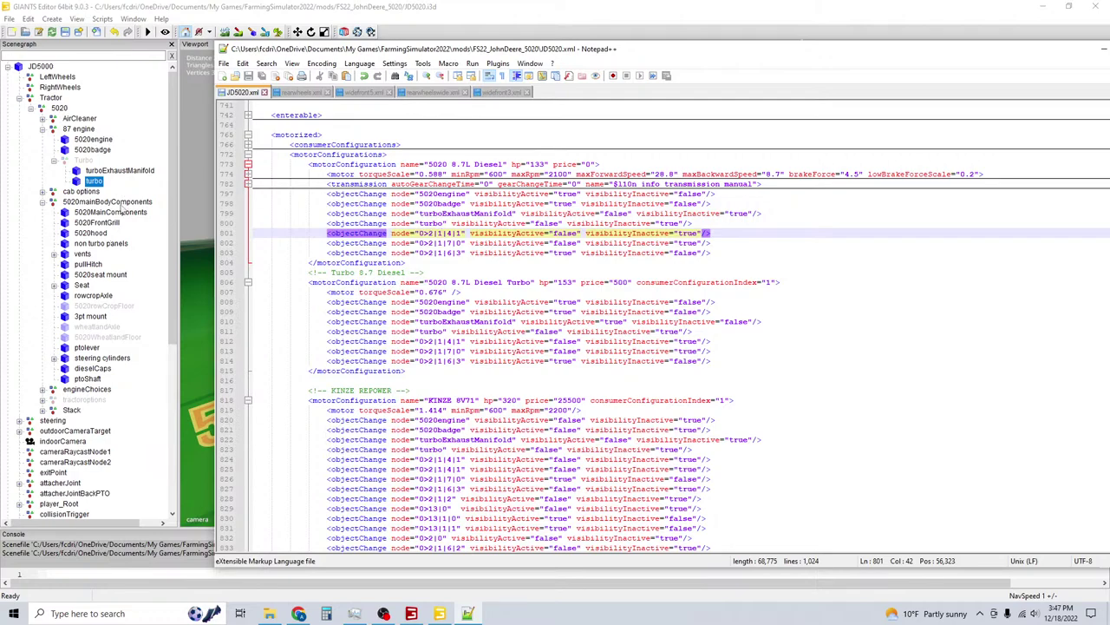
# Examine the exhaust and child parts of the Stack group in GIANTS Editor, and check the engine setups in the game.
pyautogui.click(73, 413)
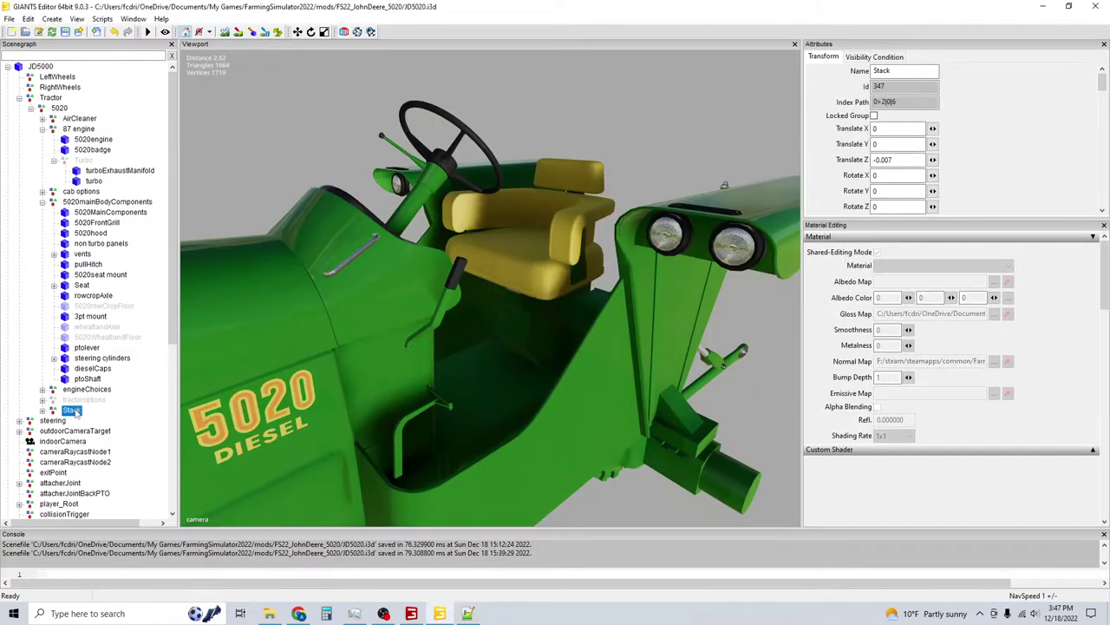
pyautogui.moveTo(252, 264); pyautogui.dragTo(477, 275, button='middle')
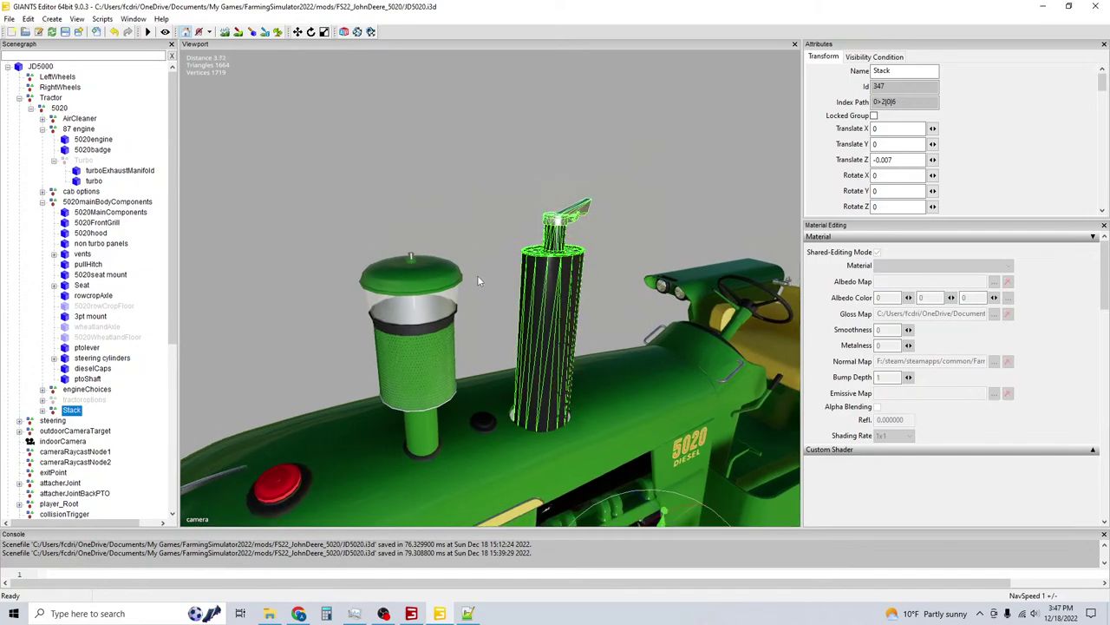
pyautogui.click(52, 410)
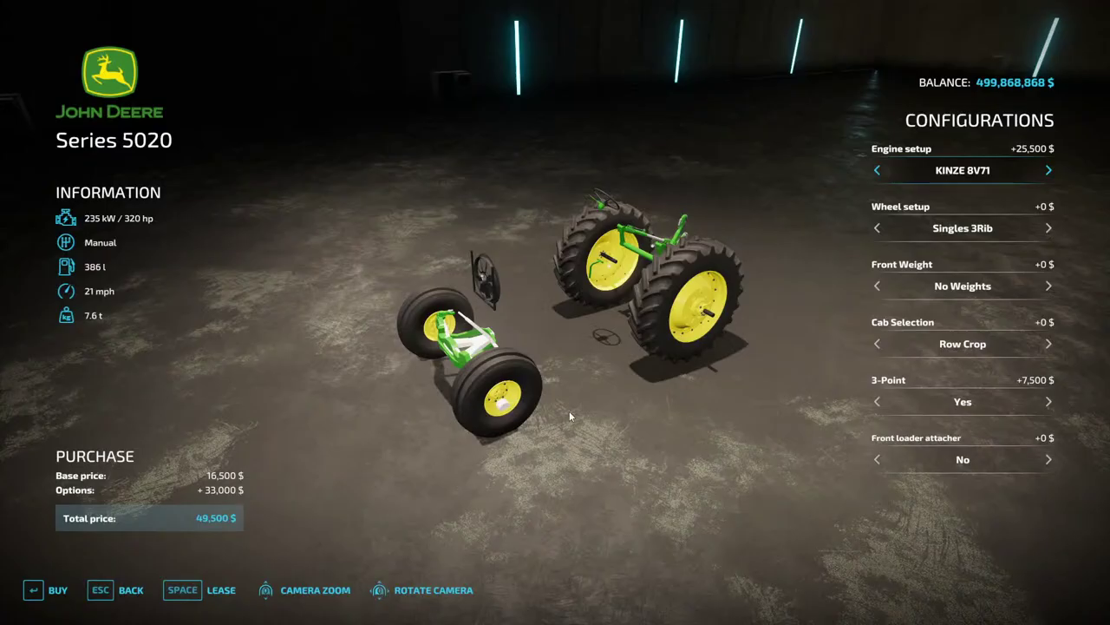
pyautogui.click(1049, 170)
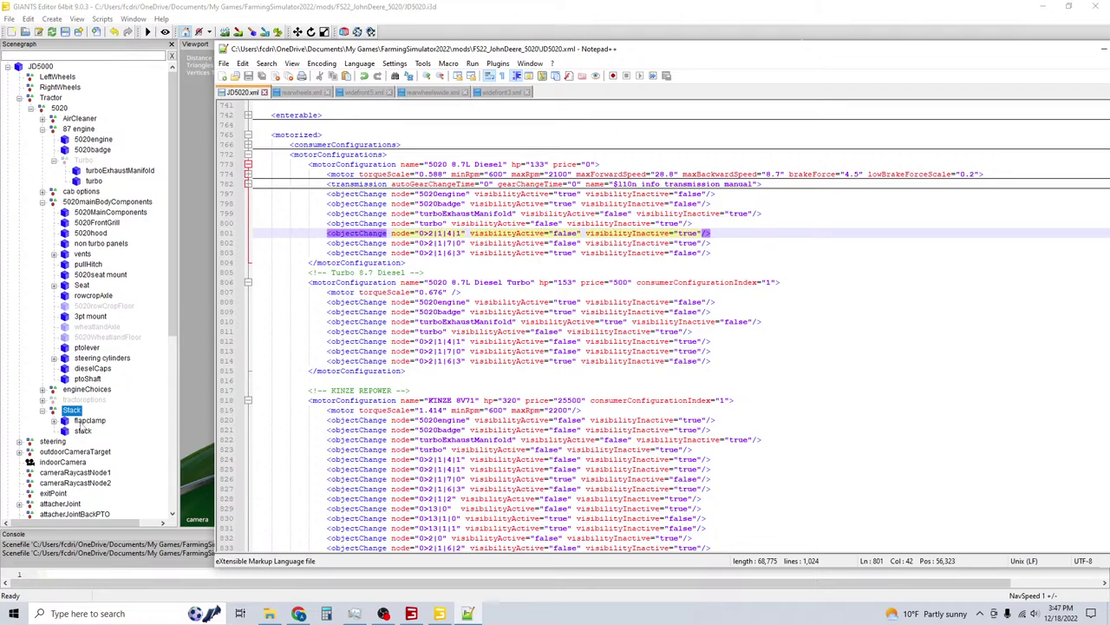
# Examine the stack part and the exhaustParticles nodes in GIANTS Editor against the KINZE 8V71 object changes and exhaust effects in JD5020.xml.
pyautogui.click(82, 431)
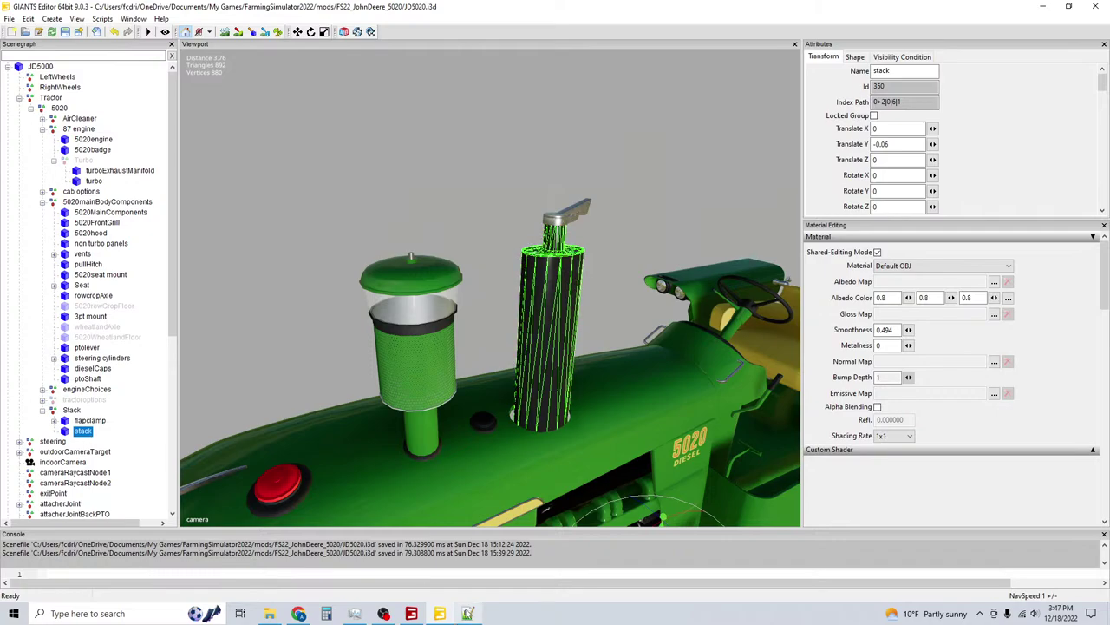
pyautogui.click(468, 613)
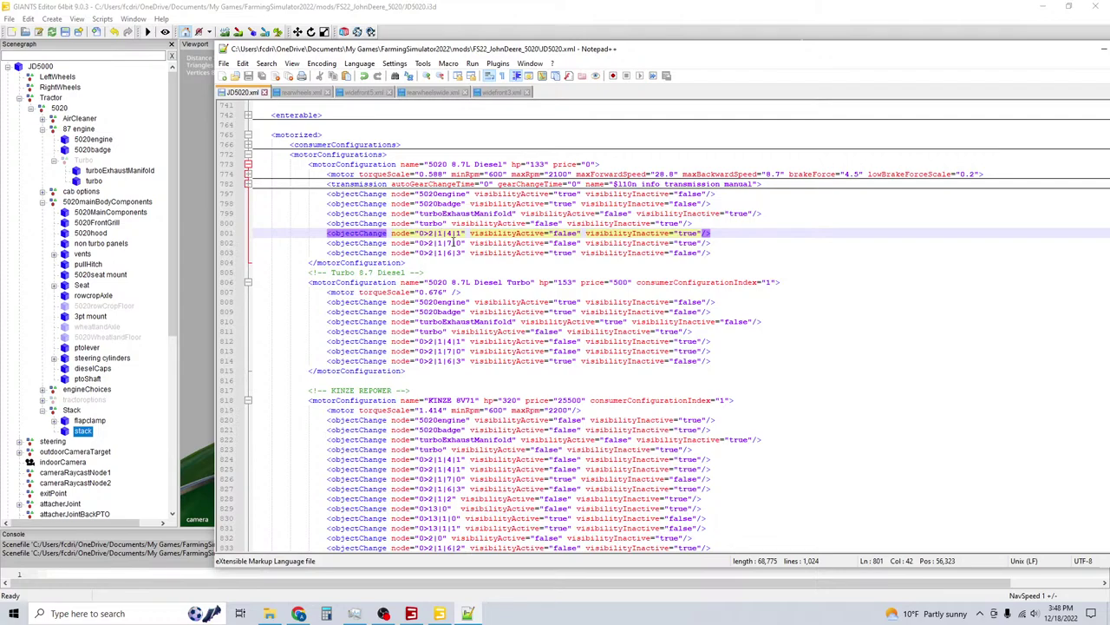
pyautogui.scroll(-9, 452, 234)
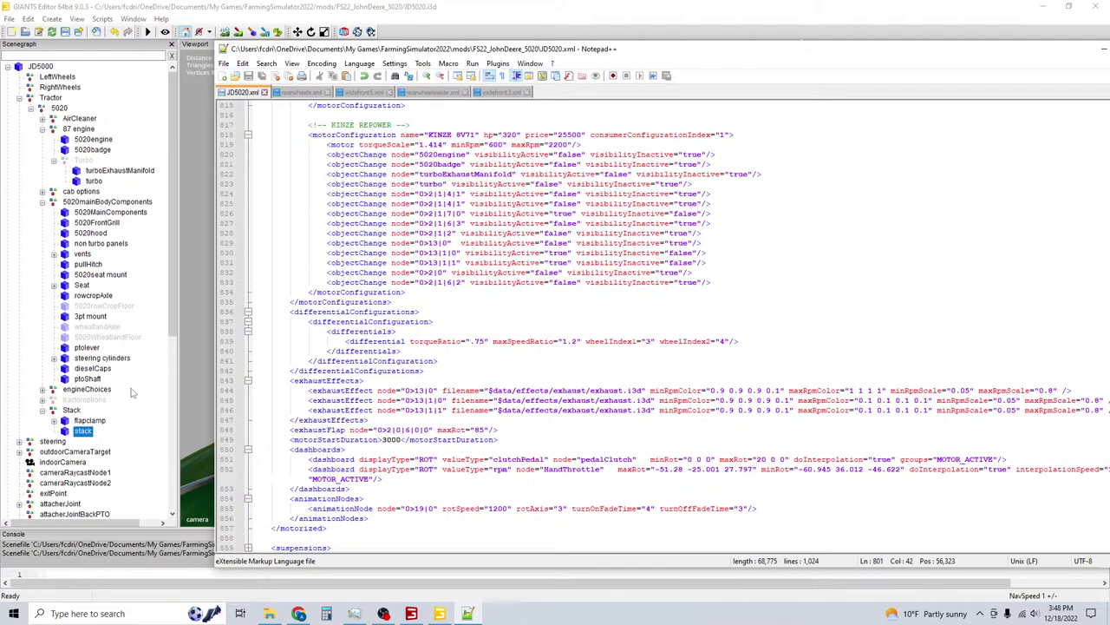
pyautogui.scroll(-5, 132, 394)
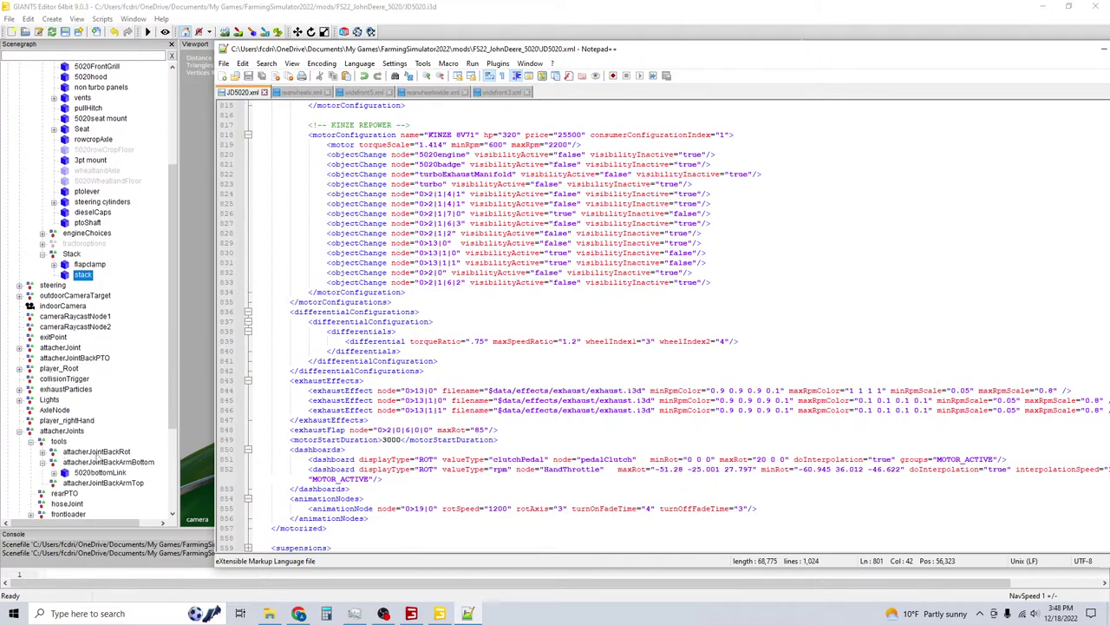
pyautogui.scroll(-1, 100, 475)
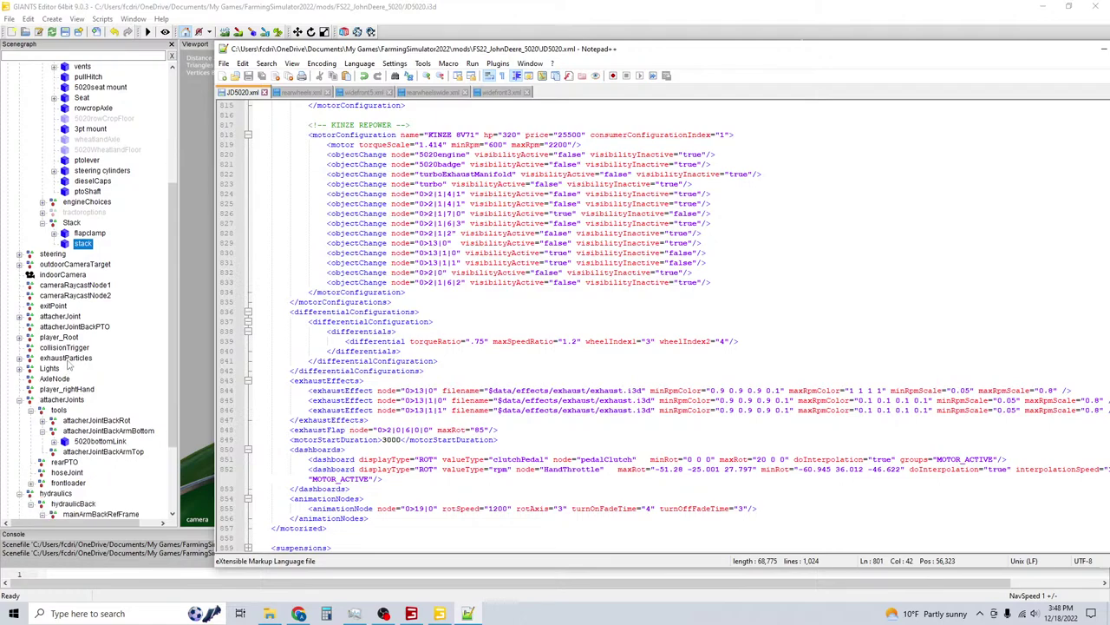
pyautogui.click(19, 357)
pyautogui.click(56, 359)
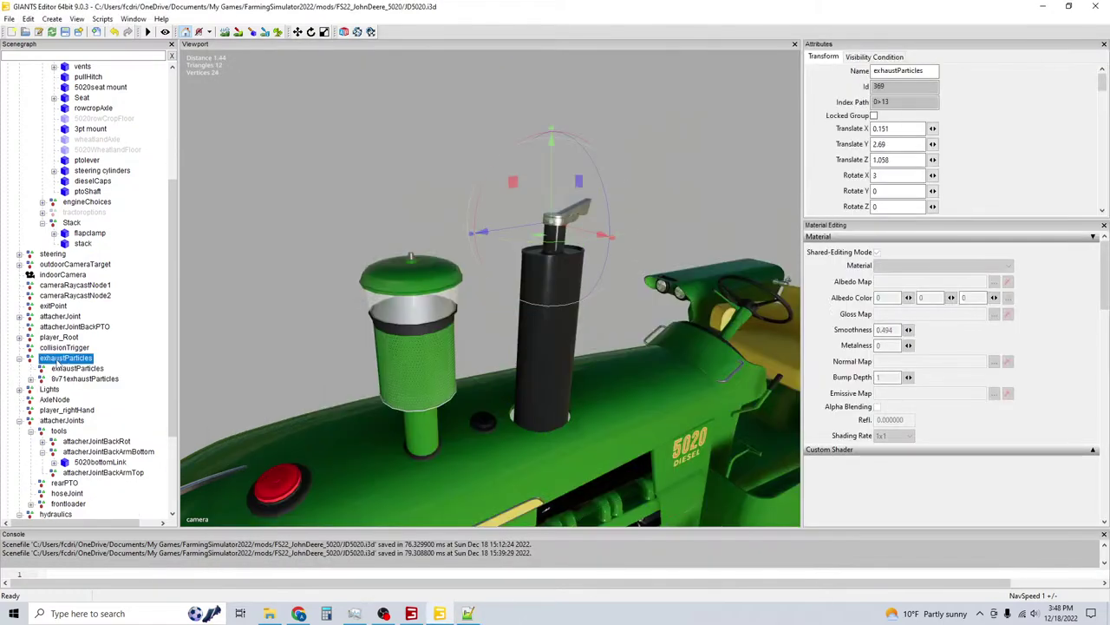
pyautogui.click(78, 369)
pyautogui.click(84, 380)
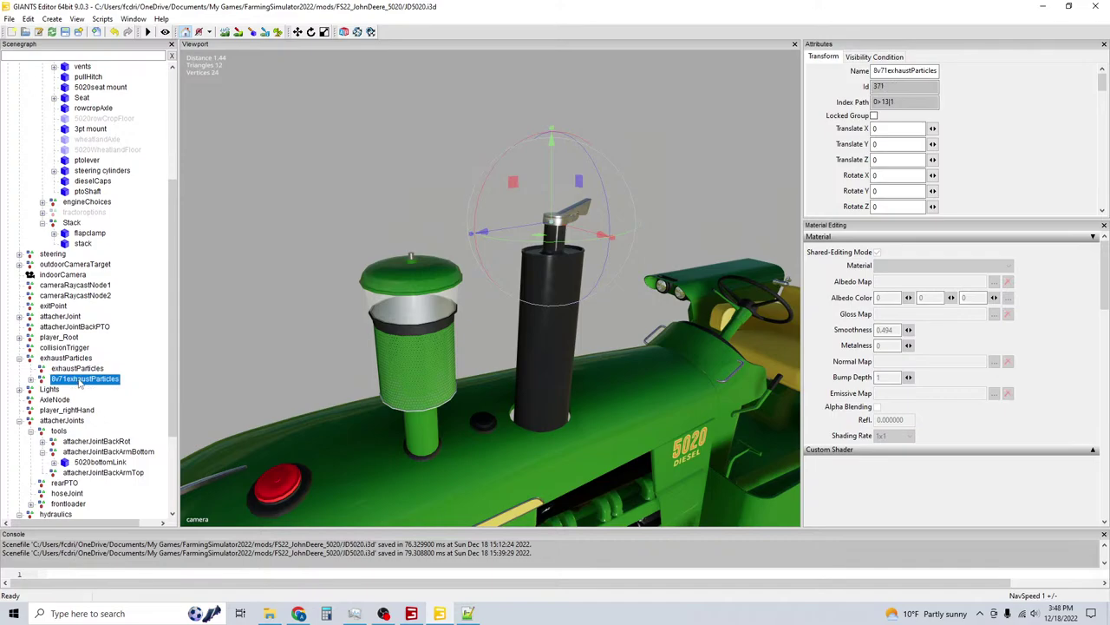
pyautogui.click(470, 611)
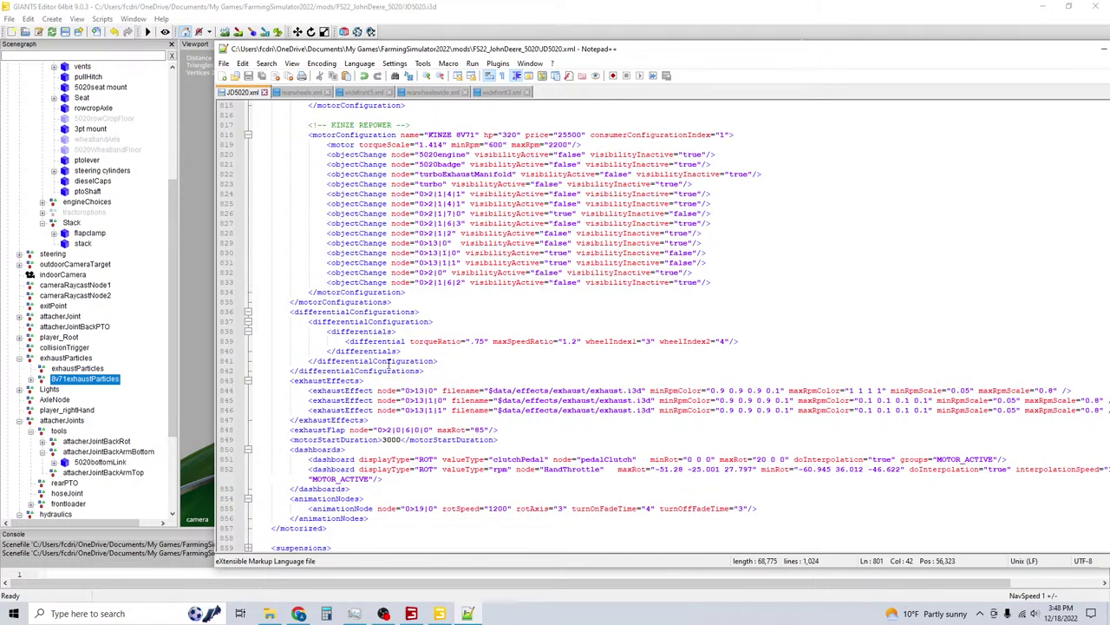
# Duplicate the turbo i3dMapping entry onto a new line at the end of the i3dMappings in JD5020.xml.
pyautogui.scroll(-6, 402, 393)
pyautogui.scroll(-20, 403, 393)
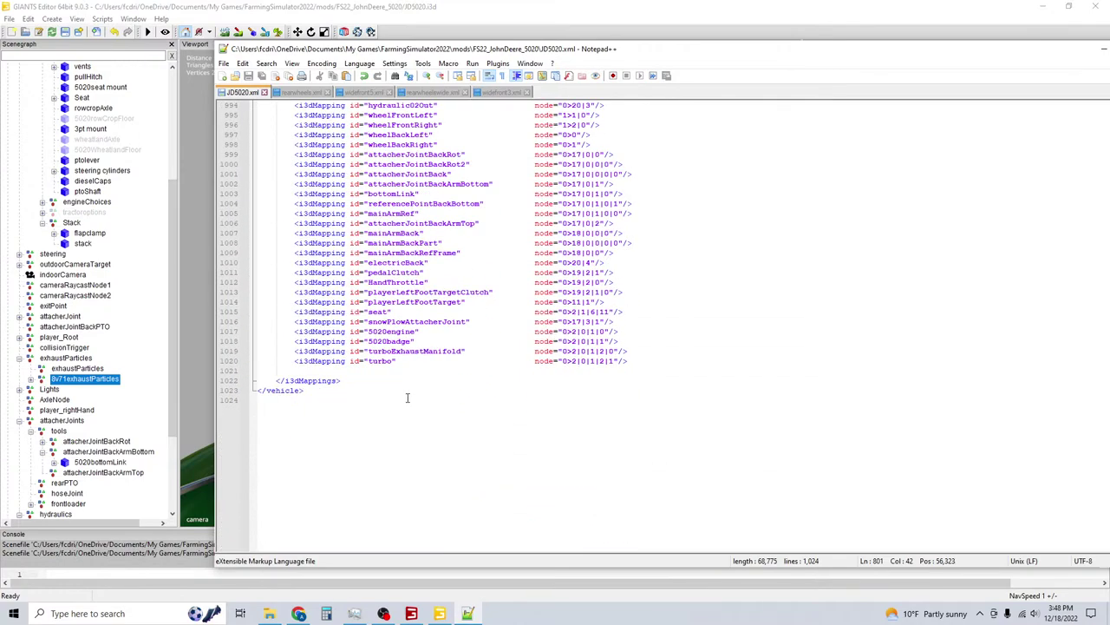
pyautogui.moveTo(628, 360); pyautogui.dragTo(295, 361)
pyautogui.hotkey('ctrl', 'c')
pyautogui.rightClick(295, 362)
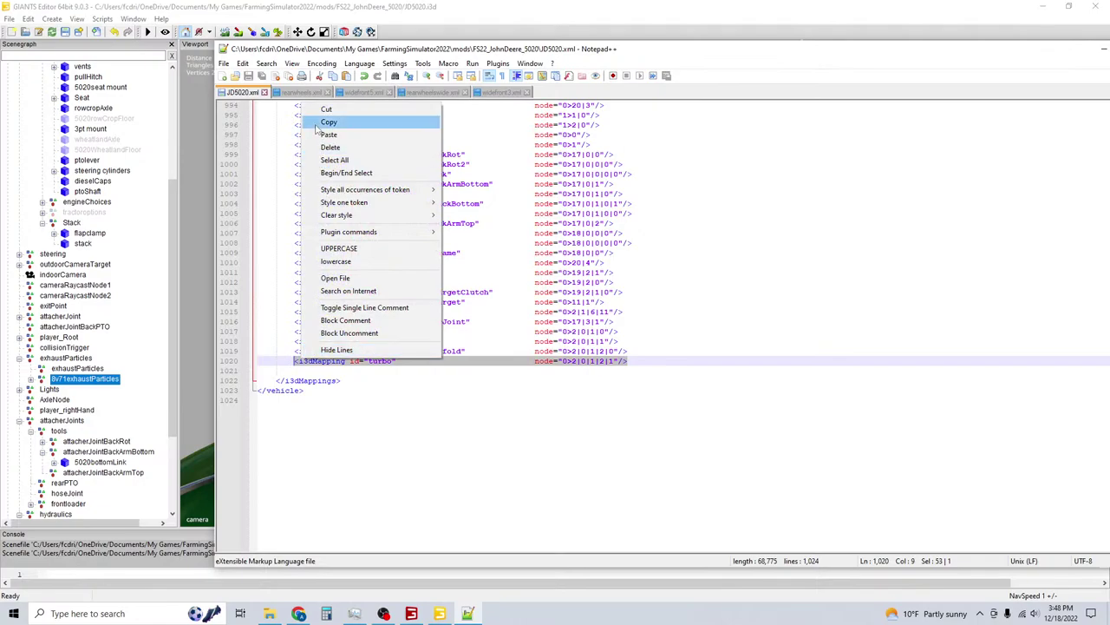
pyautogui.click(325, 123)
pyautogui.click(640, 361)
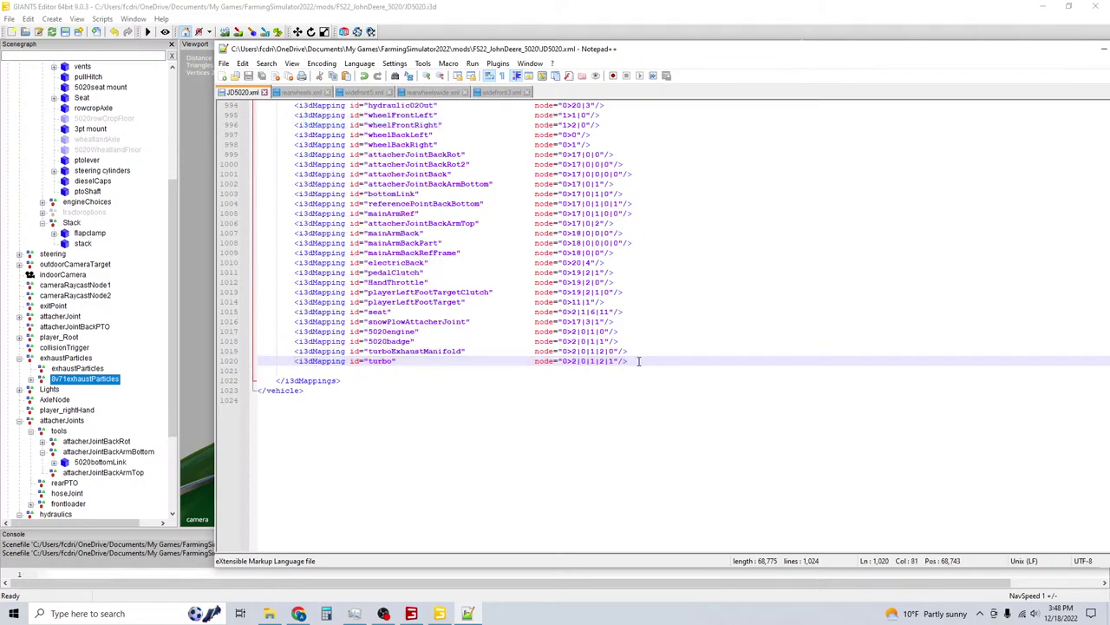
pyautogui.press('Return')
pyautogui.hotkey('ctrl', 'v')
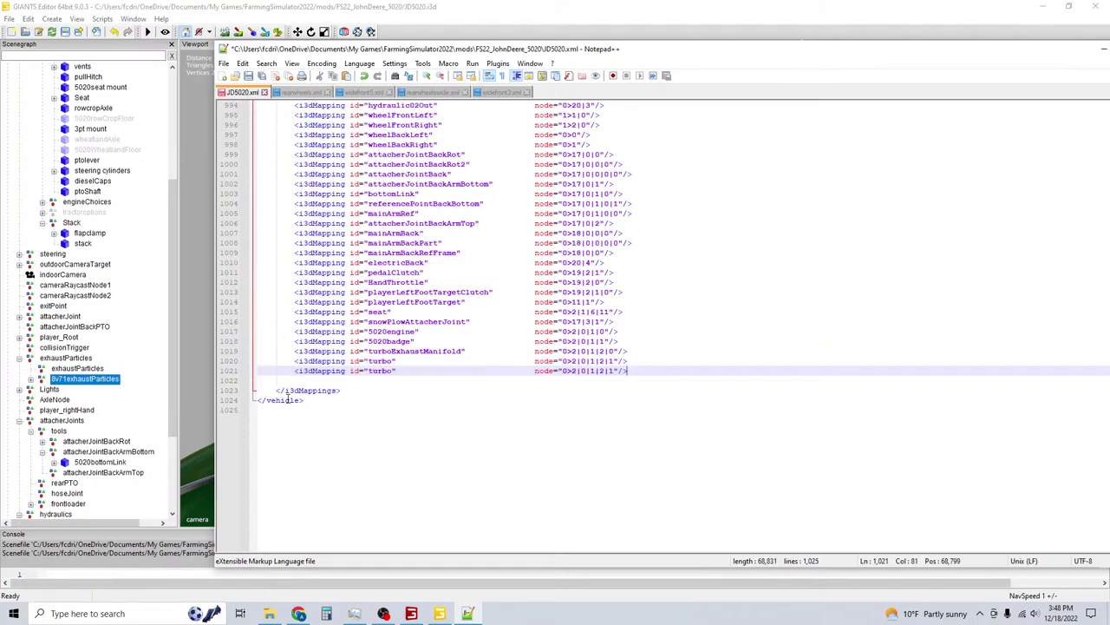
# Change the id of the duplicated turbo mapping to 8v71exhaustParticles.
pyautogui.moveTo(392, 371); pyautogui.dragTo(371, 371)
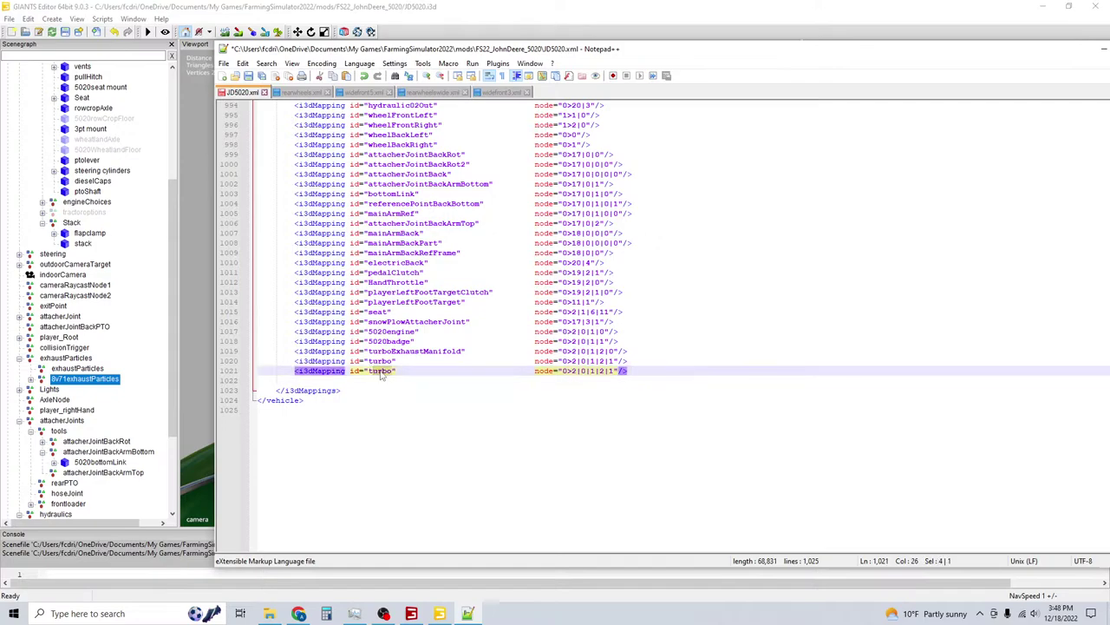
pyautogui.press('BackSpace')
pyautogui.press('BackSpace')
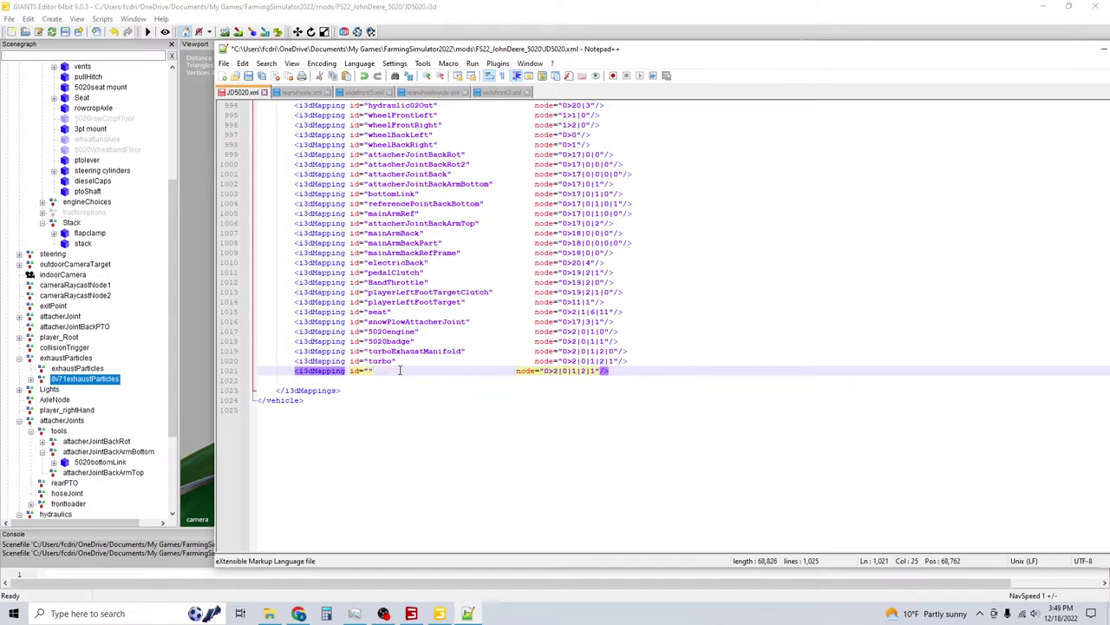
pyautogui.write('8v71')
pyautogui.write('exhaust ')
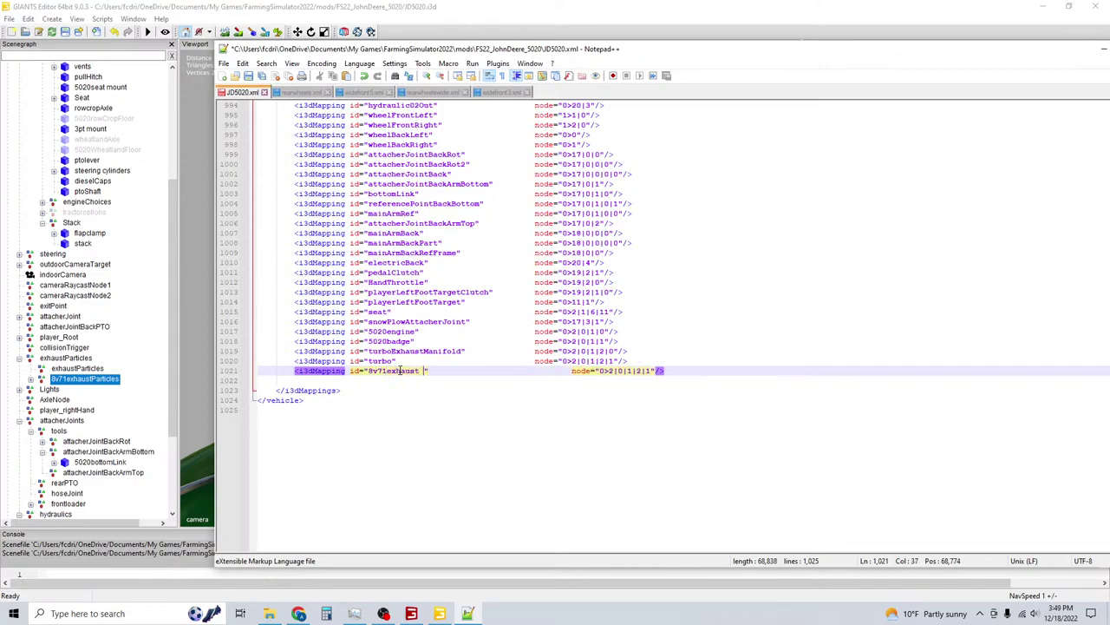
pyautogui.write('Particles')
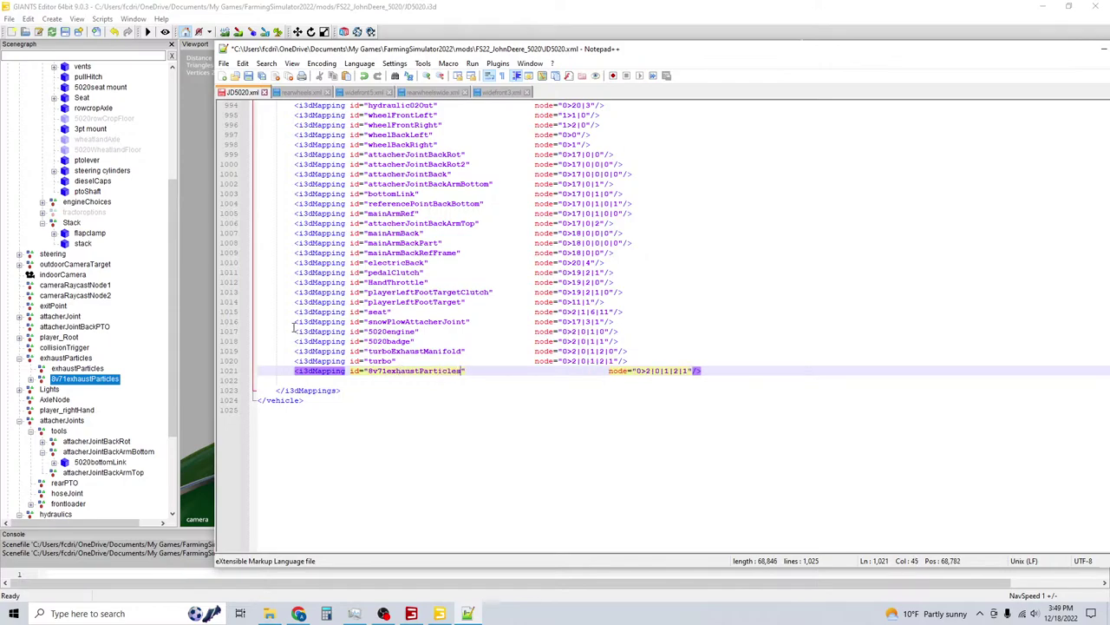
# Move the Notepad++ window clear of the node attributes and start the 8v71exhaustParticles mapping's node path with 0>13.
pyautogui.moveTo(665, 50); pyautogui.dragTo(553, 155)
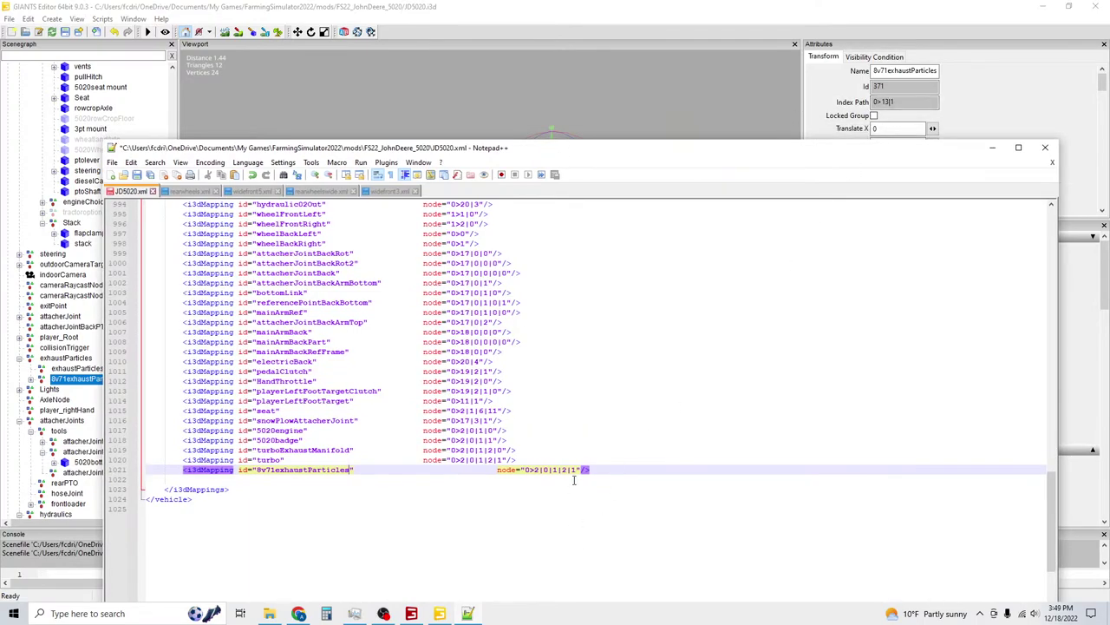
pyautogui.moveTo(578, 470); pyautogui.dragTo(535, 472)
pyautogui.write('13')
# Delete the cube under the first exhaustParticles child of 8v71exhaustParticles in GIANTS Editor and reselect that child.
pyautogui.click(33, 382)
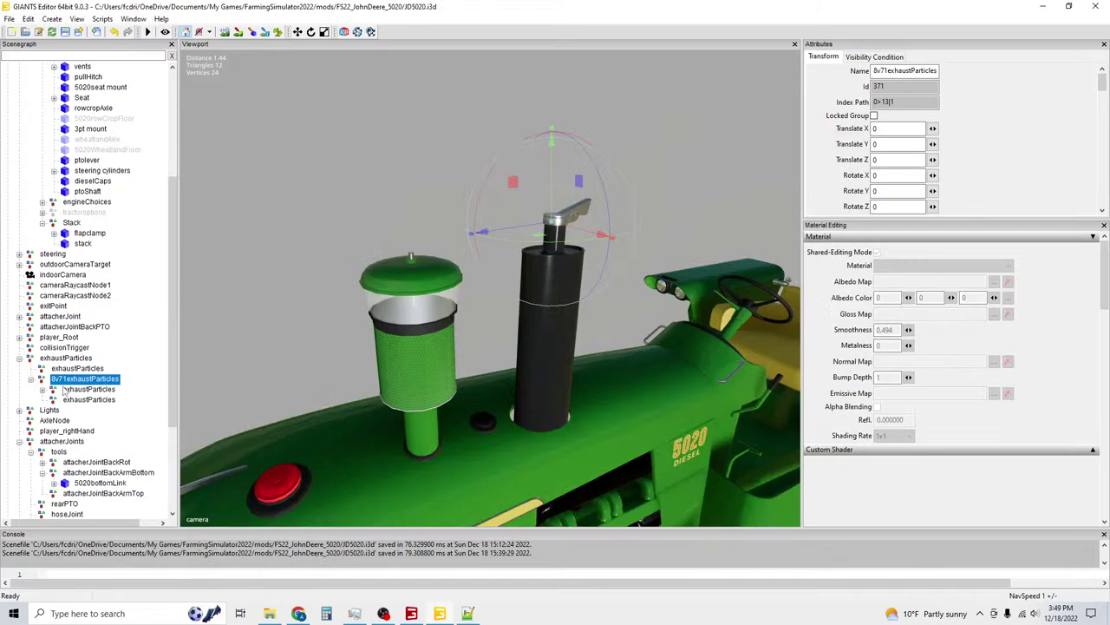
pyautogui.click(87, 388)
pyautogui.click(43, 389)
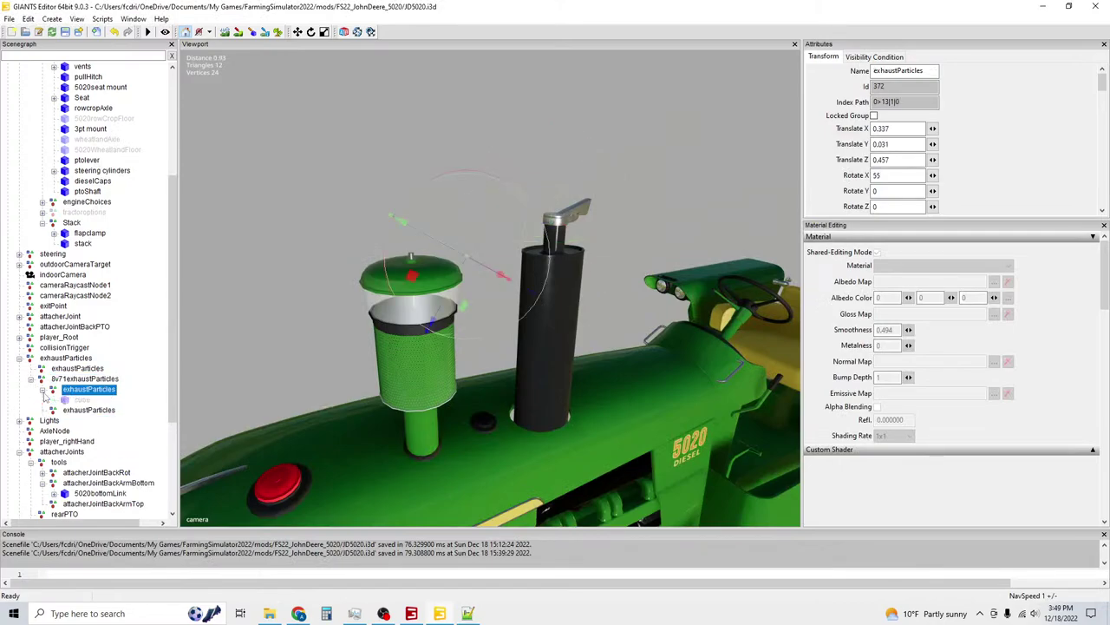
pyautogui.click(76, 399)
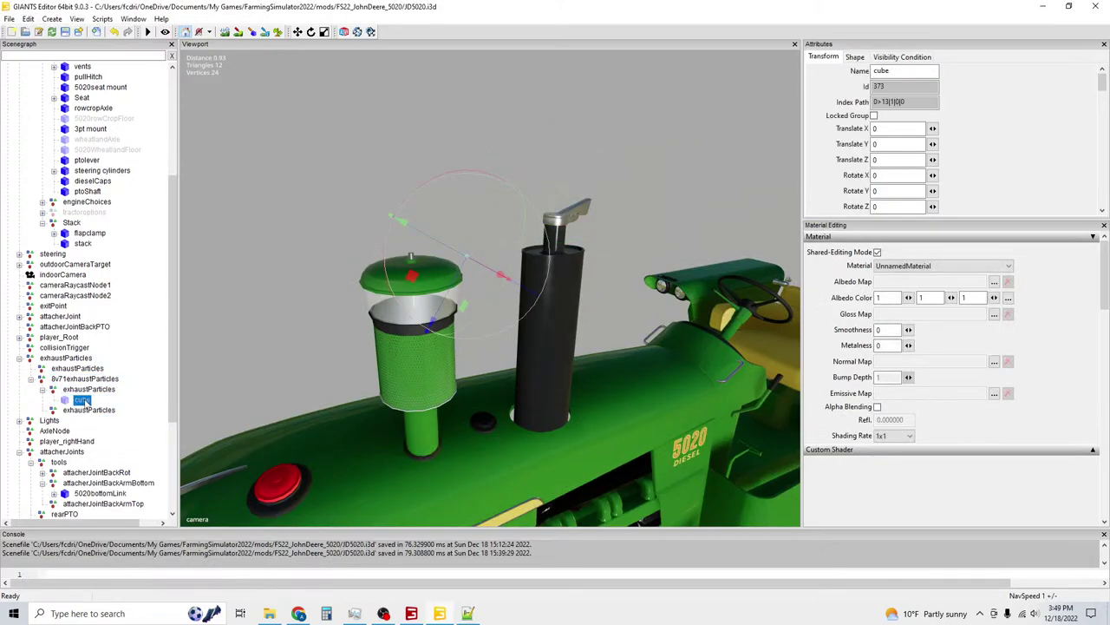
pyautogui.press('Delete')
pyautogui.click(106, 390)
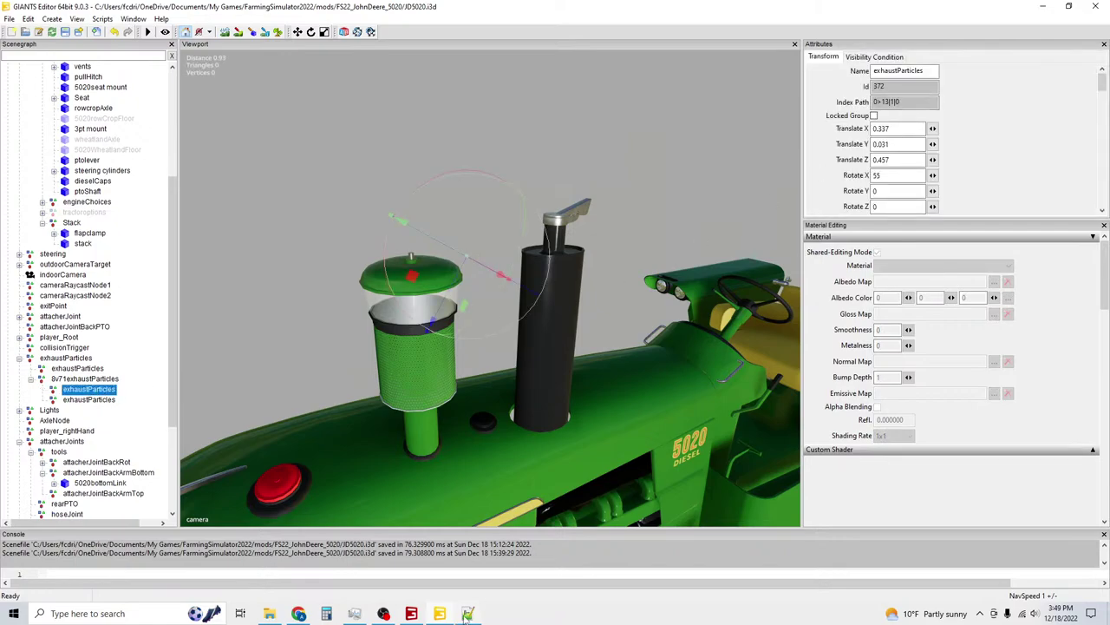
# Complete the 8v71exhaustParticles mapping's node path as 0>13|1|0 and align its node attribute with the entries above.
pyautogui.click(467, 614)
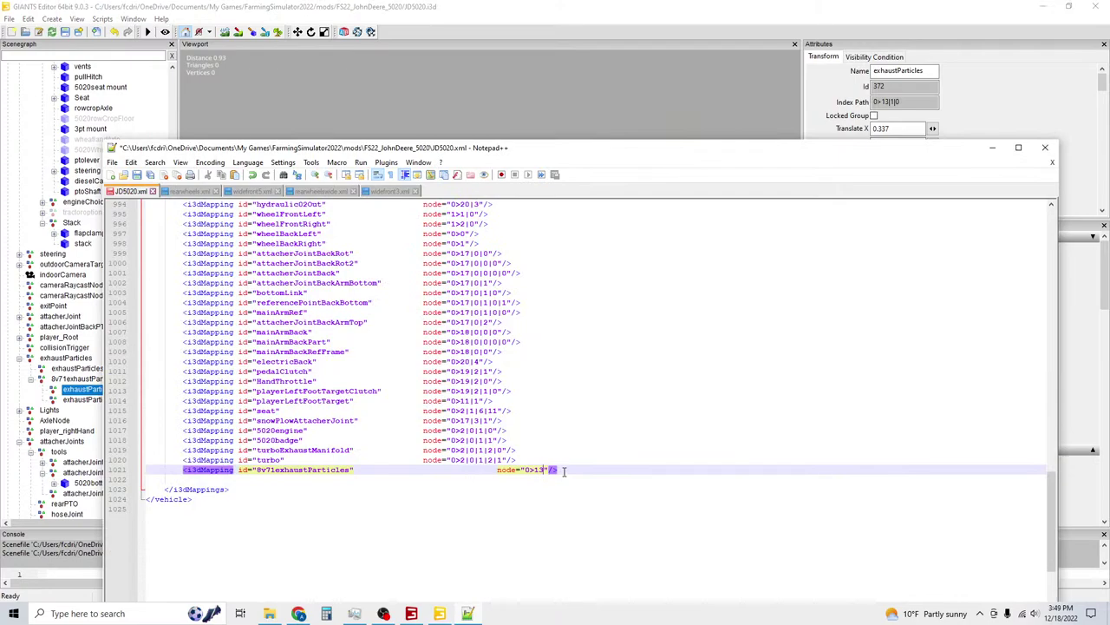
pyautogui.write('|1|0')
pyautogui.click(497, 469)
pyautogui.press('BackSpace')
pyautogui.press('BackSpace')
pyautogui.press('BackSpace')
pyautogui.press('BackSpace')
pyautogui.press('BackSpace')
pyautogui.press('BackSpace')
pyautogui.press('BackSpace')
pyautogui.press('BackSpace')
pyautogui.press('BackSpace')
pyautogui.press('BackSpace')
pyautogui.press('BackSpace')
pyautogui.press('BackSpace')
pyautogui.press('BackSpace')
pyautogui.press('BackSpace')
pyautogui.press('BackSpace')
pyautogui.press('BackSpace')
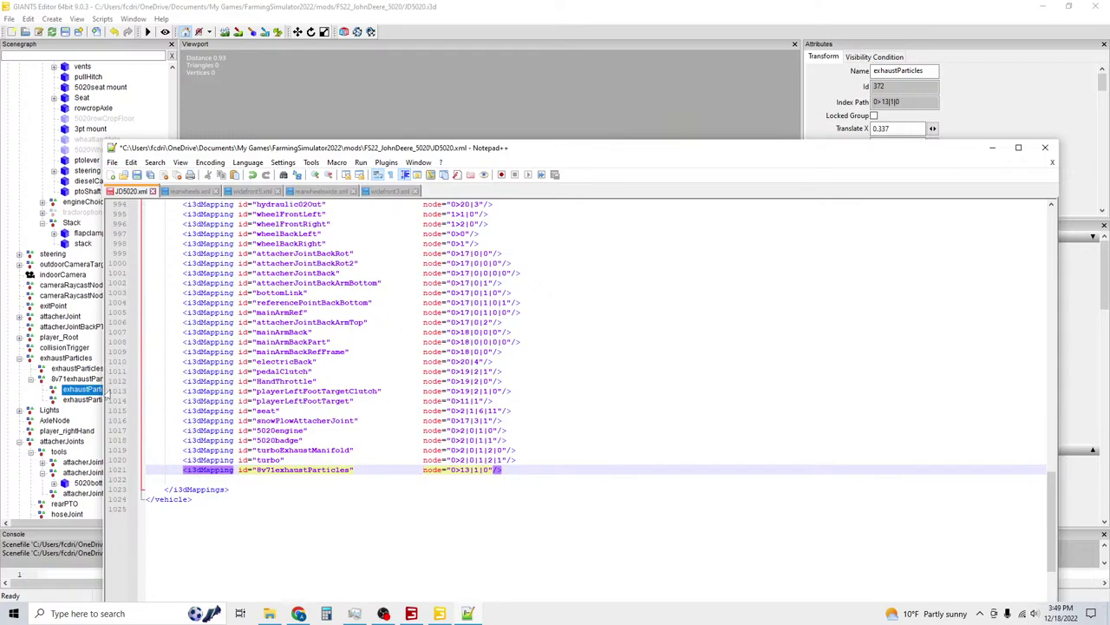
# Rename the exhaustParticles node at index path 0>13|0 in GIANTS Editor as 87exhaustParticles.
pyautogui.scroll(8, 366, 387)
pyautogui.scroll(9, 366, 386)
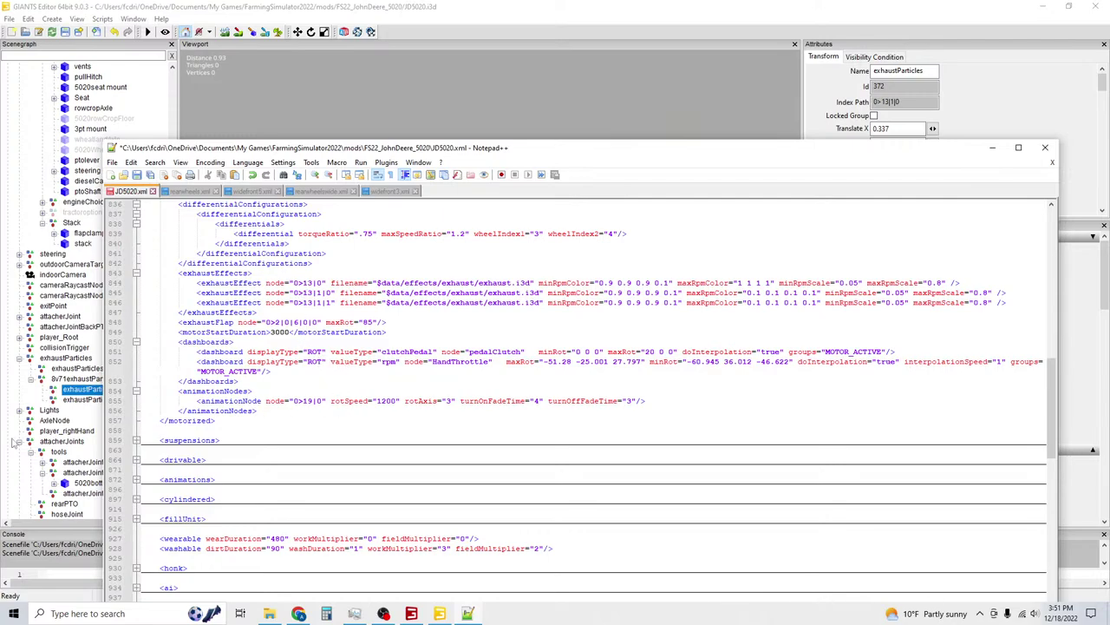
pyautogui.click(58, 371)
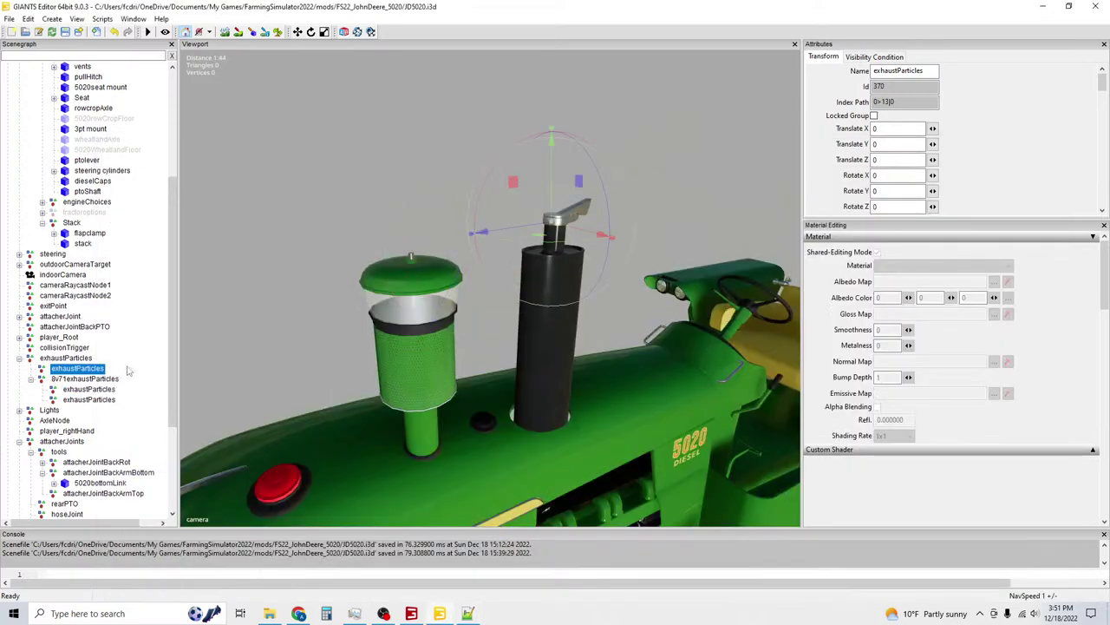
pyautogui.doubleClick(902, 70)
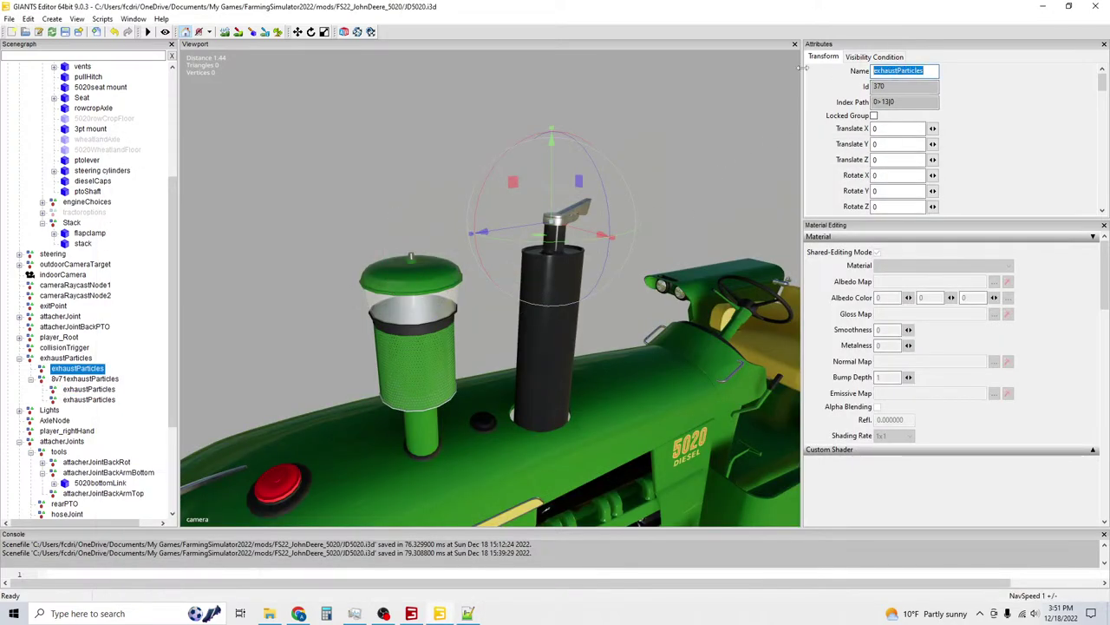
pyautogui.write('87')
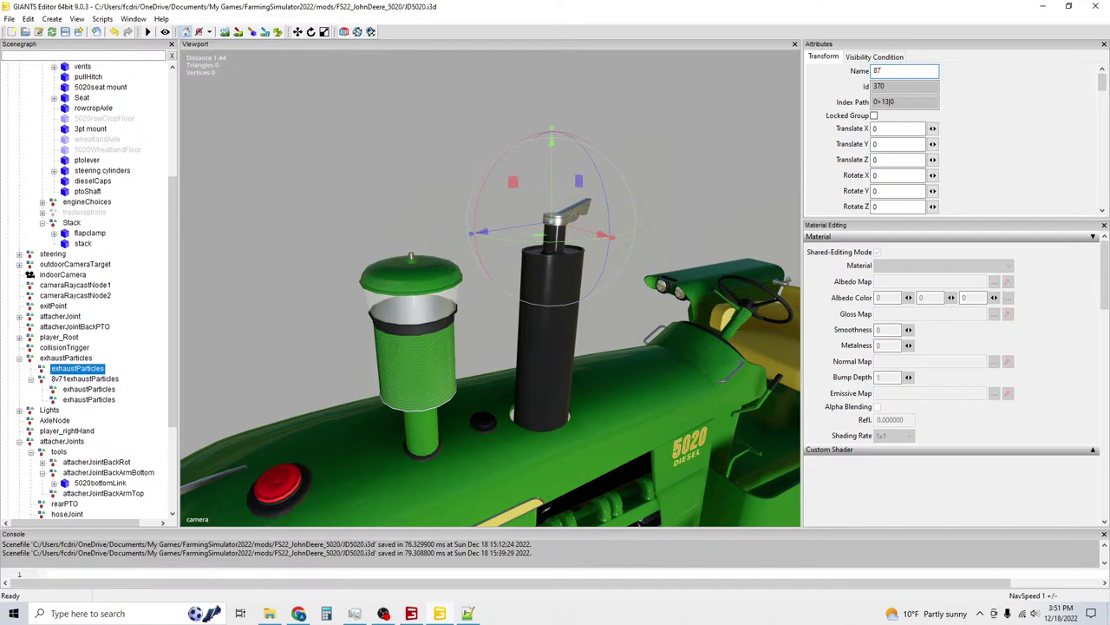
pyautogui.write('exhaustParticles')
pyautogui.press('Return')
# Copy the 87exhaustParticles node name and duplicate the 8v71exhaustParticles mapping onto a new line below it in JD5020.xml.
pyautogui.doubleClick(929, 71)
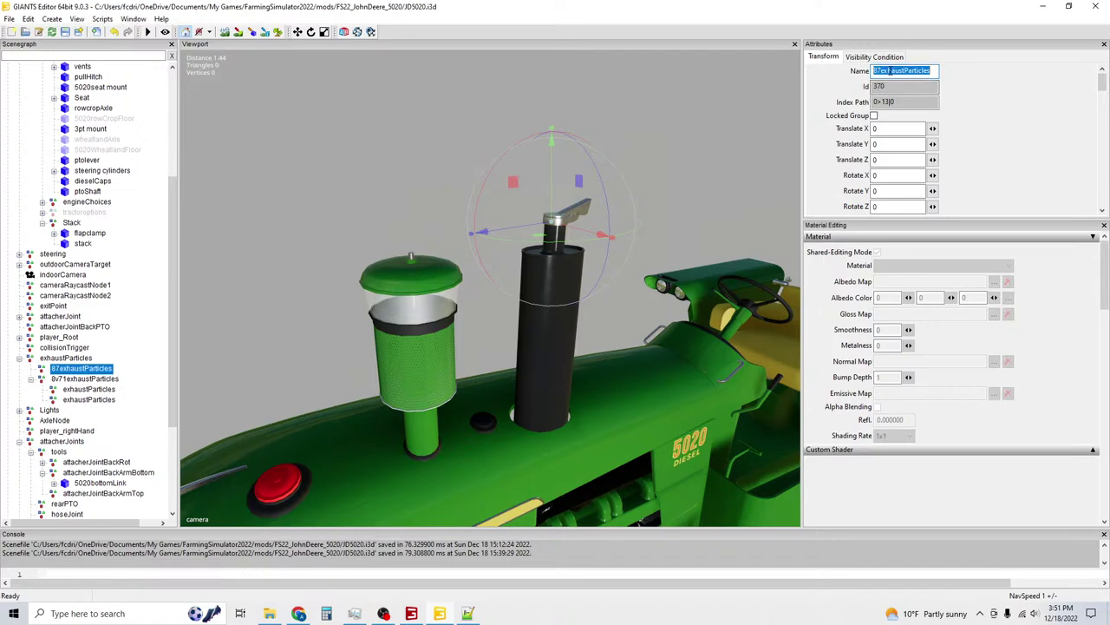
pyautogui.rightClick(930, 74)
pyautogui.click(954, 105)
pyautogui.hotkey('alt', 'Tab')
pyautogui.scroll(-15, 297, 391)
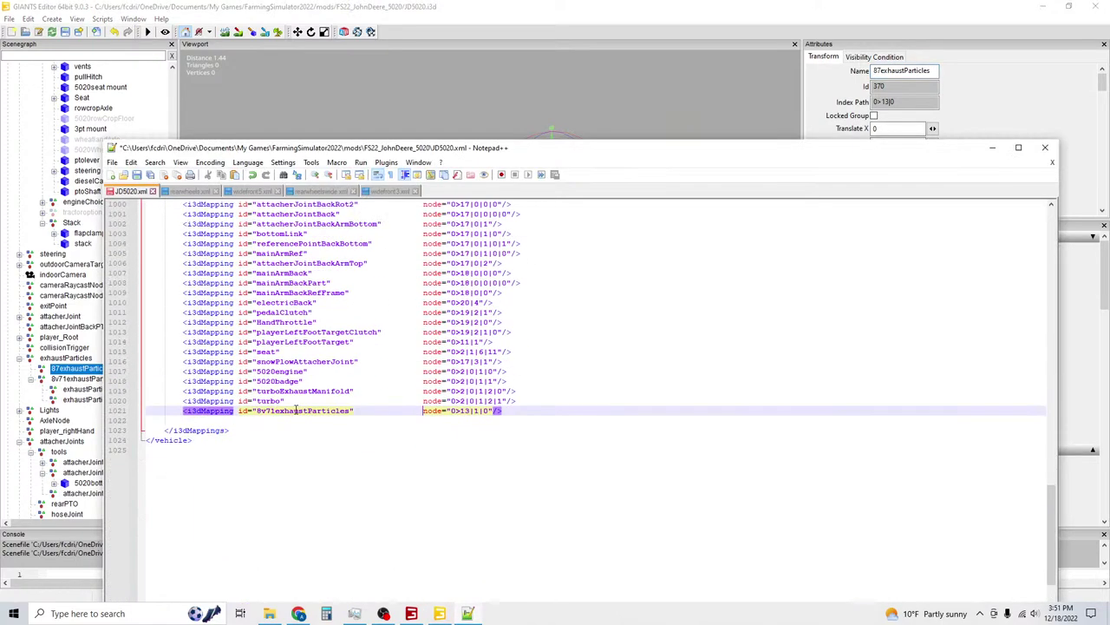
pyautogui.moveTo(502, 410); pyautogui.dragTo(185, 413)
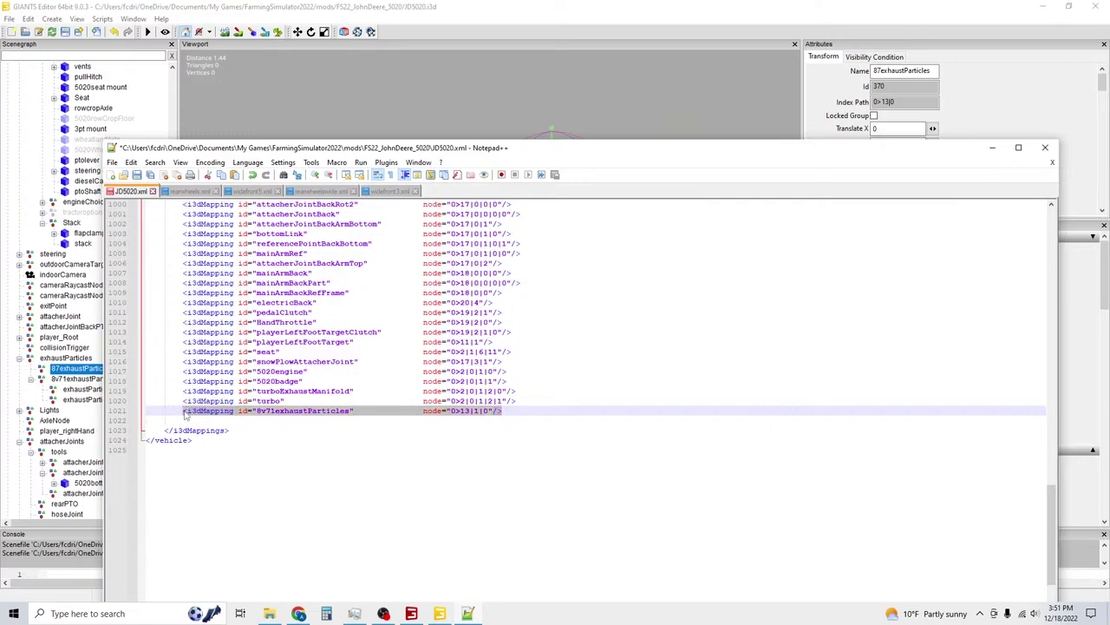
pyautogui.press('End')
pyautogui.hotkey('ctrl', 'v')
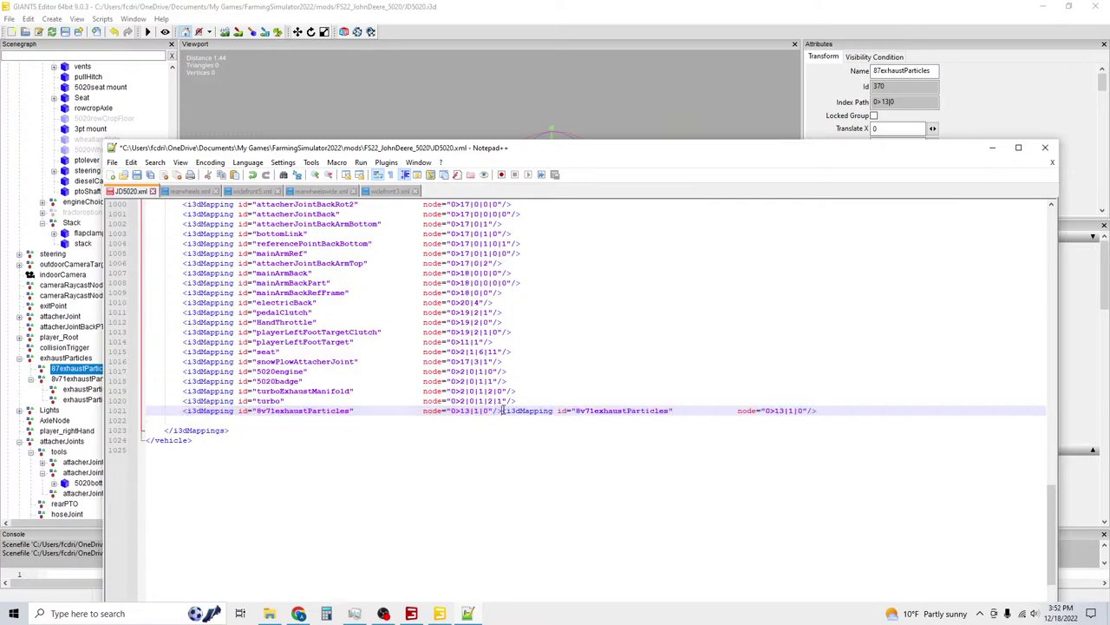
pyautogui.click(503, 411)
pyautogui.press('Return')
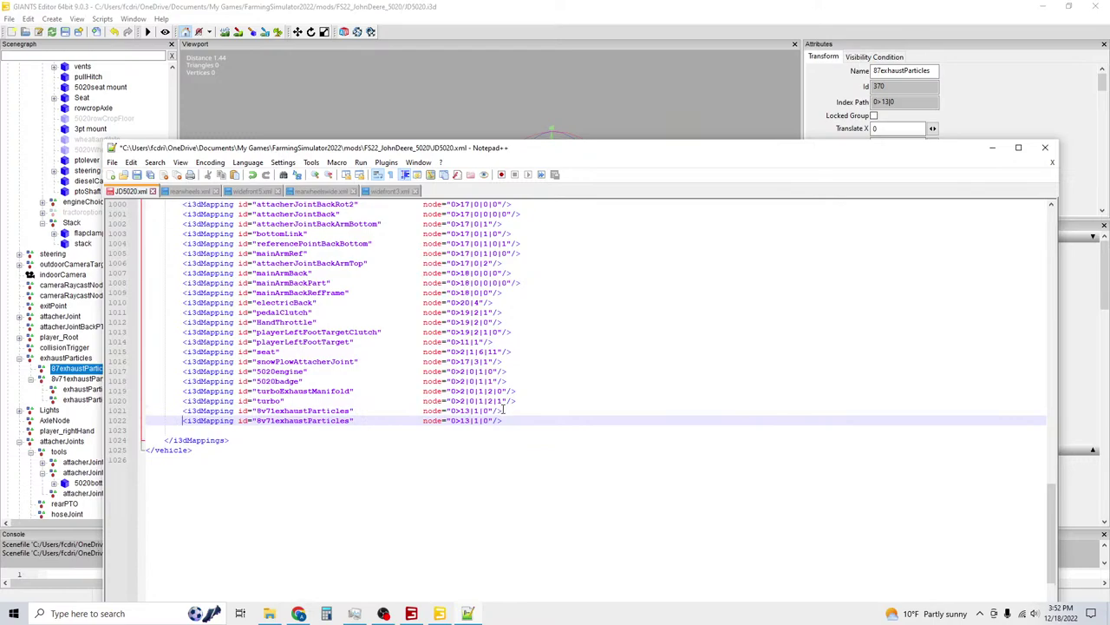
# Set the duplicated mapping's id to 87exhaustParticles and its node path to 0>13|0.
pyautogui.tripleClick(293, 422)
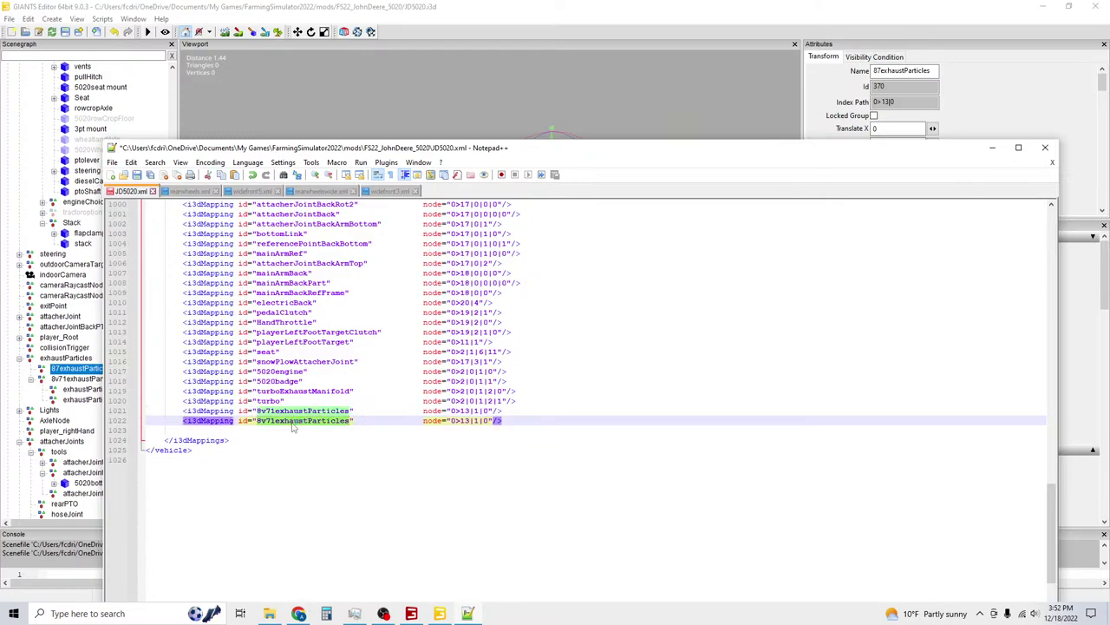
pyautogui.hotkey('ctrl', 'v')
pyautogui.click(469, 421)
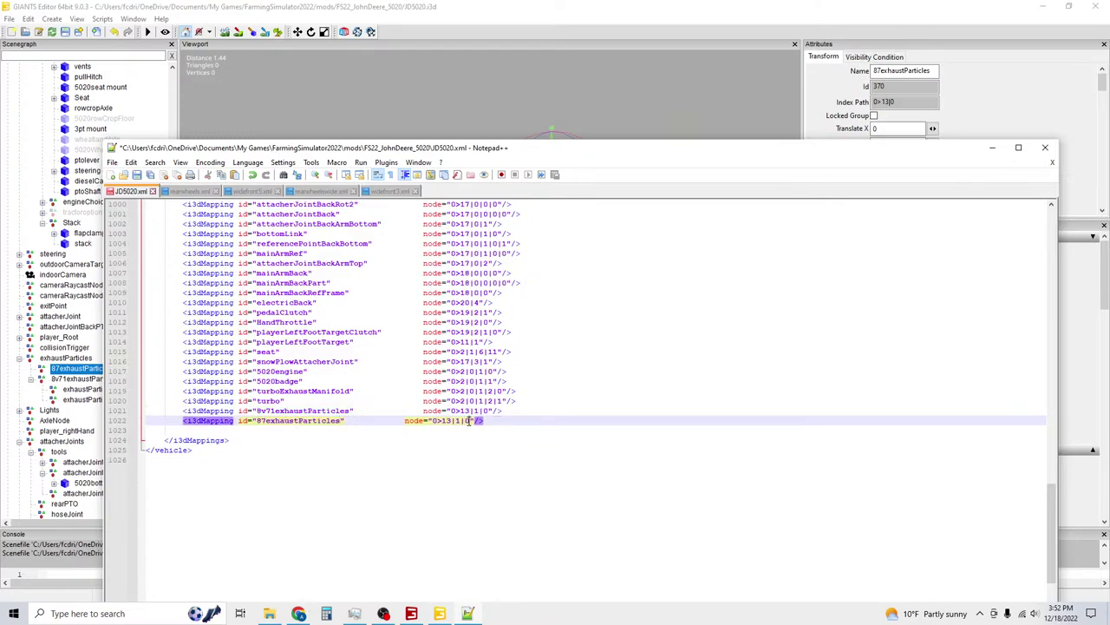
pyautogui.press('BackSpace')
pyautogui.press('BackSpace')
pyautogui.press('BackSpace')
pyautogui.write('0')
pyautogui.press('Tab')
# Rename the 8v71exhaustParticles group's two child nodes in GIANTS Editor as exhaustParticlesLeft (0>13|1|0) and exhaustParticlesRight (0>13|1|1), and save the scene.
pyautogui.click(90, 391)
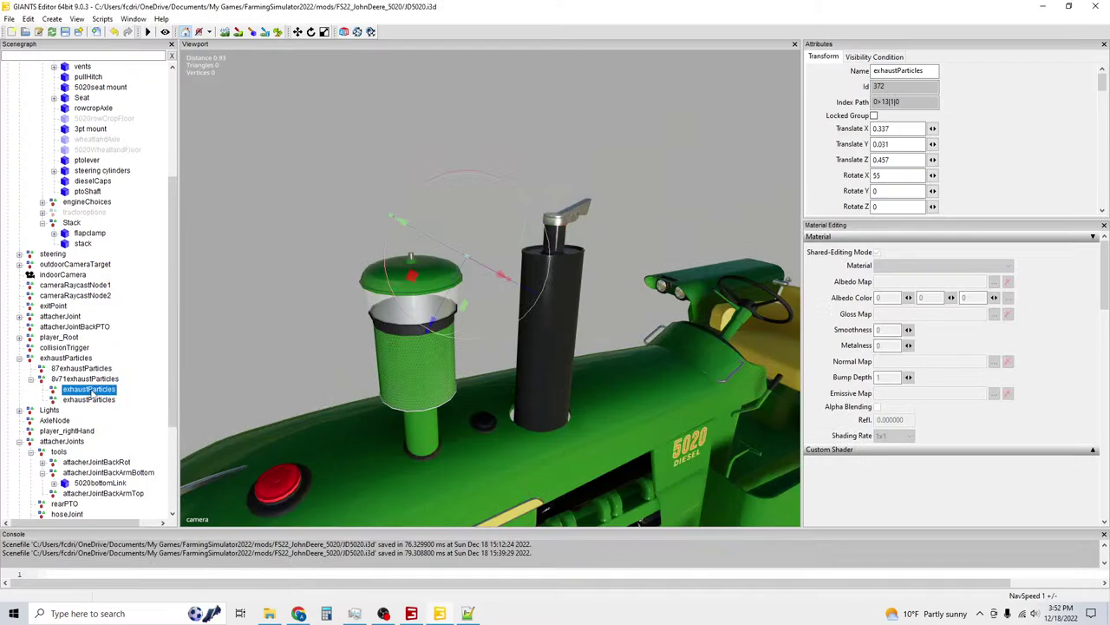
pyautogui.click(936, 72)
pyautogui.write('Left')
pyautogui.press('Tab')
pyautogui.click(104, 399)
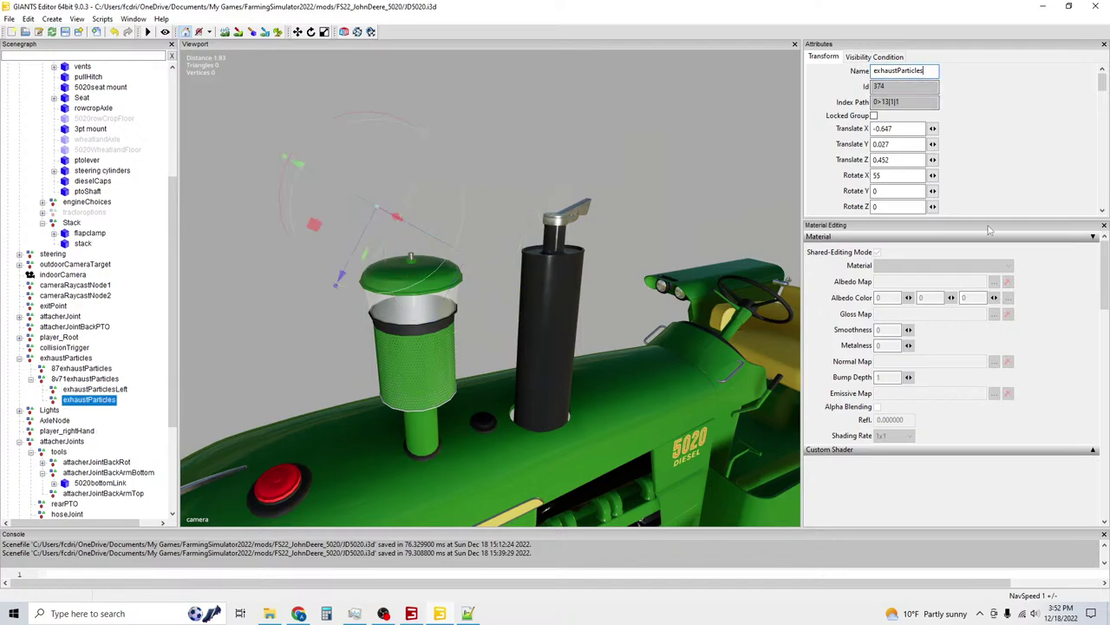
pyautogui.write('Right')
pyautogui.press('Return')
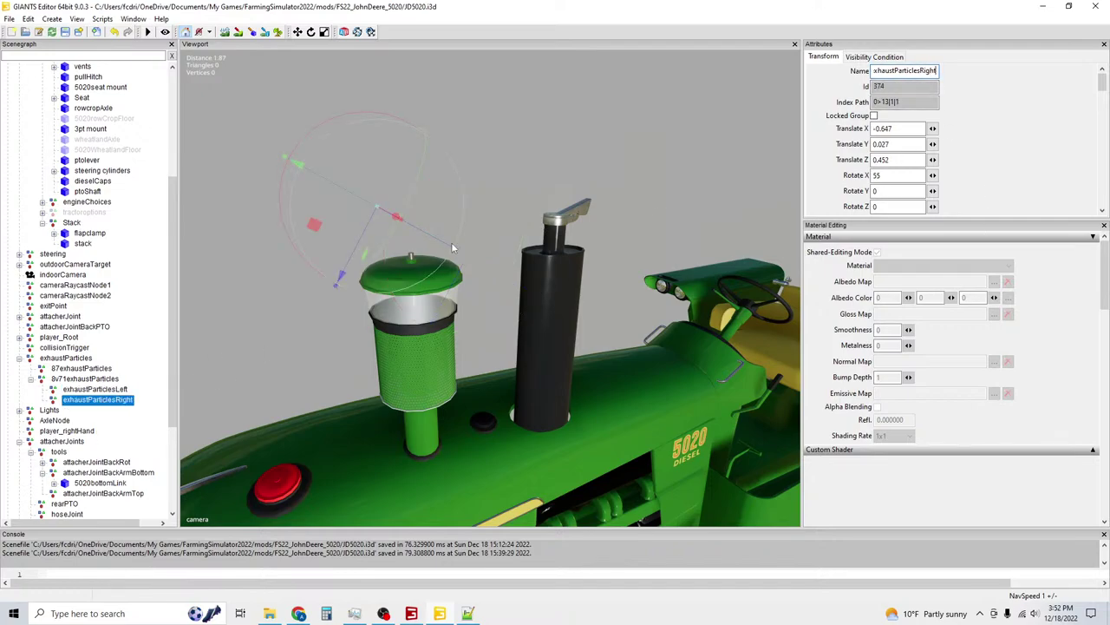
pyautogui.click(65, 31)
# Switch to JD5020.xml in Notepad++ and duplicate the 8v71exhaustParticles mapping onto its own line below the original.
pyautogui.click(469, 613)
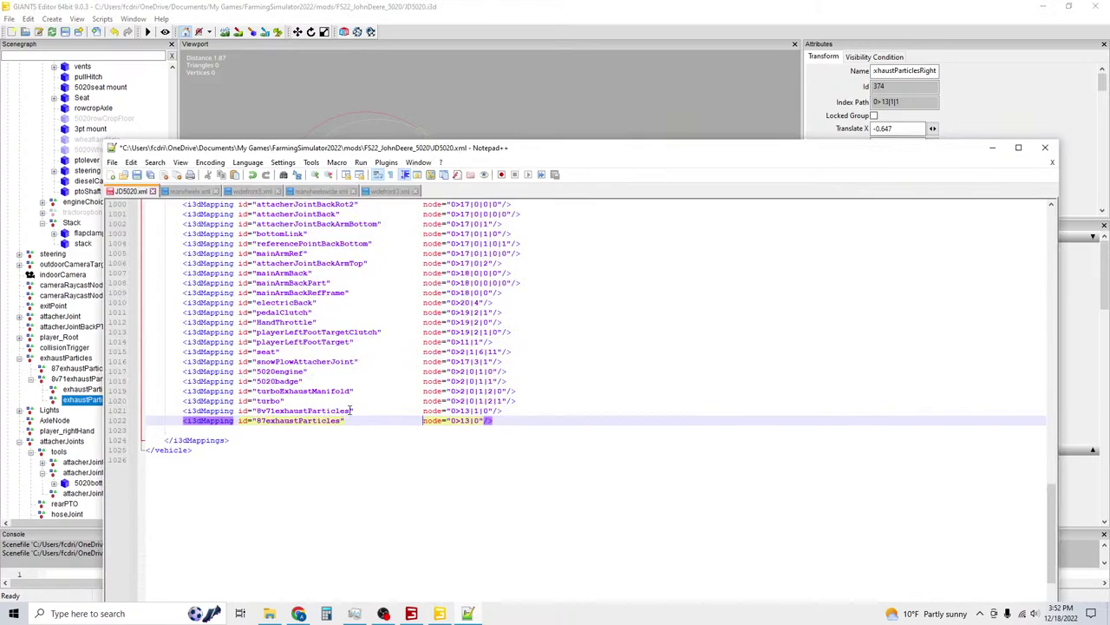
pyautogui.moveTo(503, 411); pyautogui.dragTo(182, 411)
pyautogui.hotkey('ctrl', 'd')
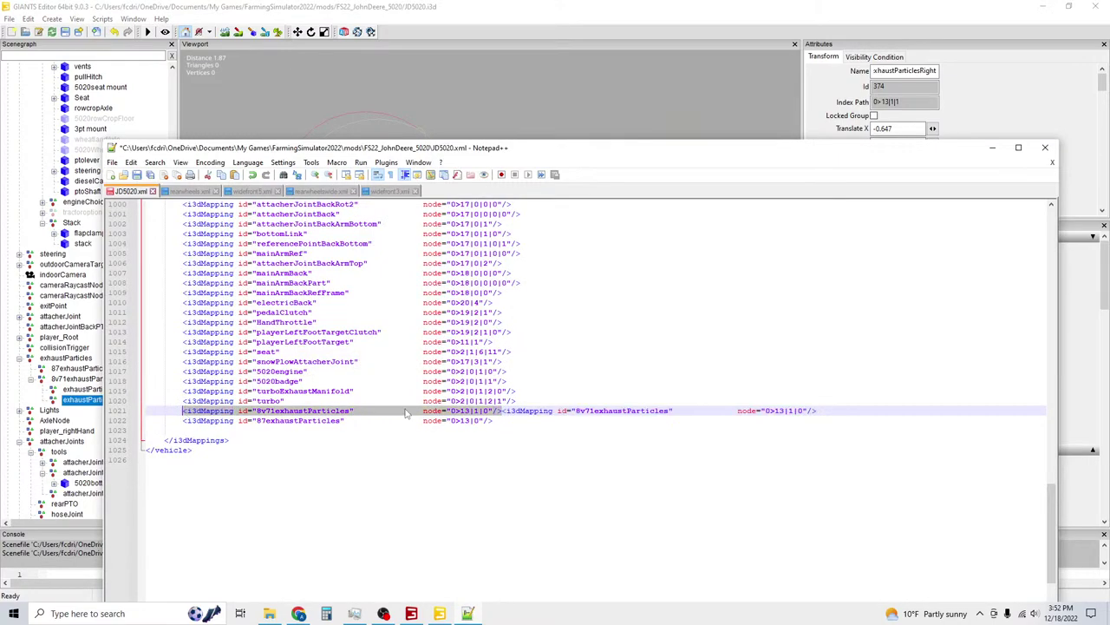
pyautogui.click(501, 410)
pyautogui.press('Return')
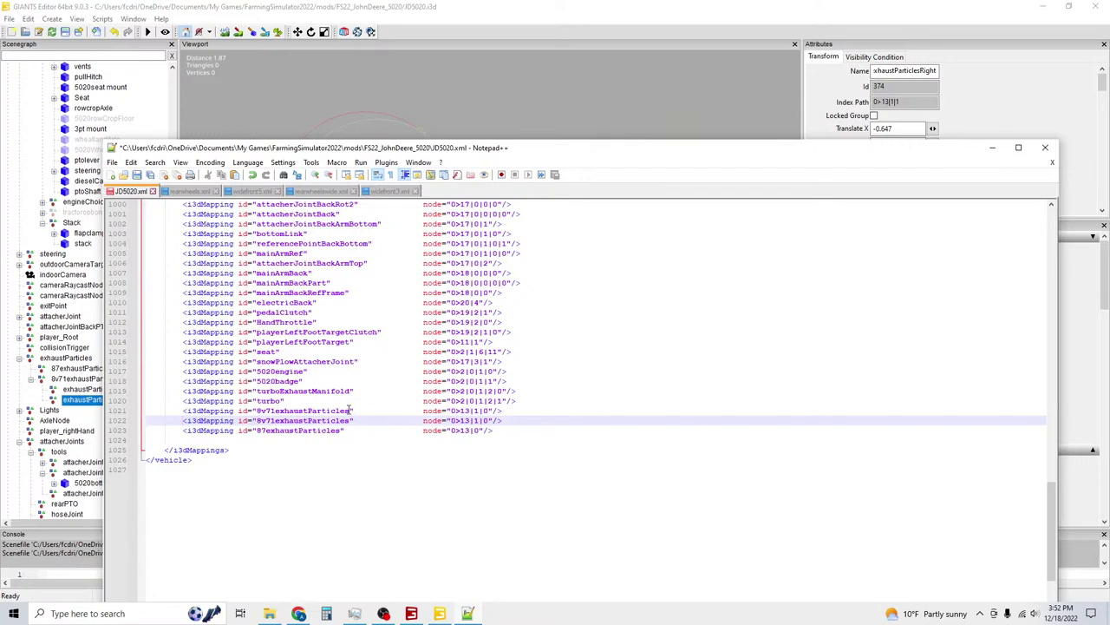
# Set the two 8v71exhaustParticles mapping ids to 8v71exhaustParticlesLeft and 8v71exhaustParticlesRight.
pyautogui.hotkey('shift', 'Up')
pyautogui.write('Left')
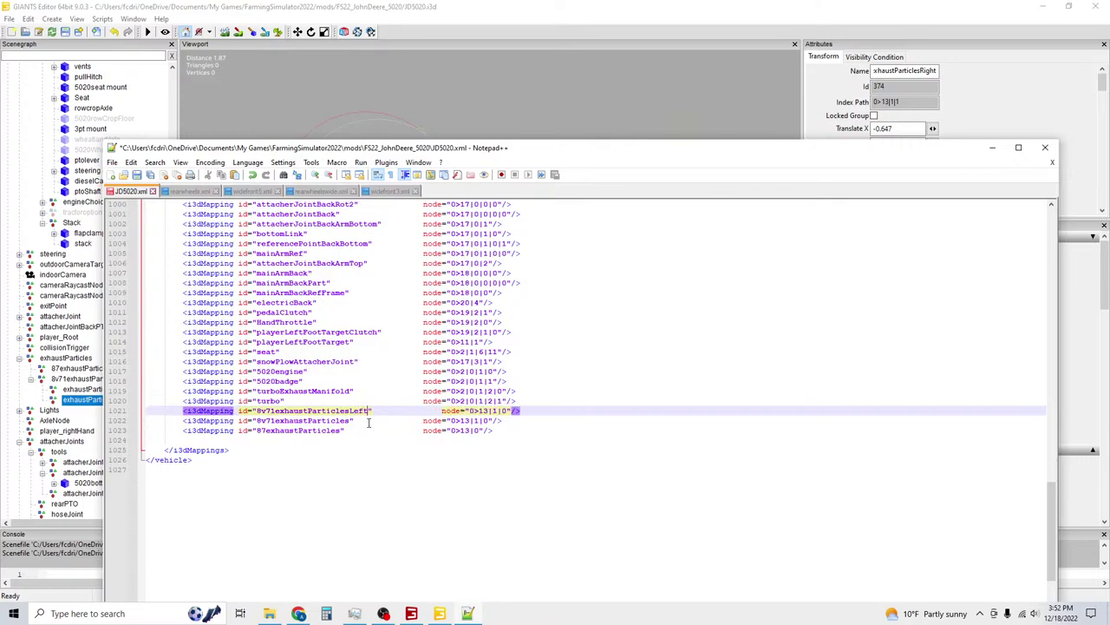
pyautogui.tripleClick(367, 422)
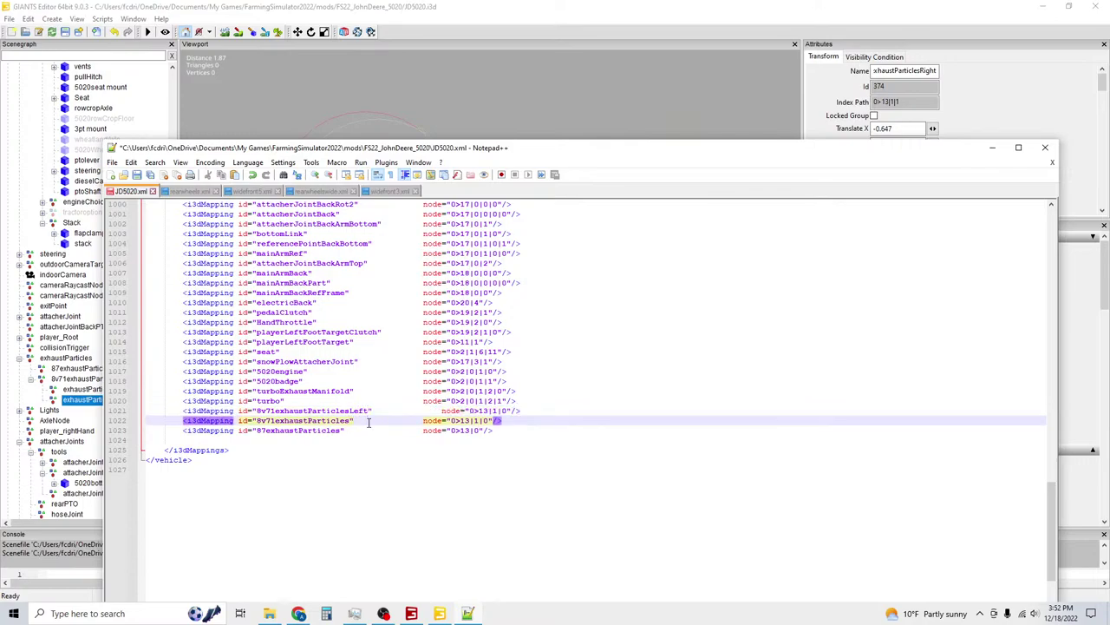
pyautogui.write('Right')
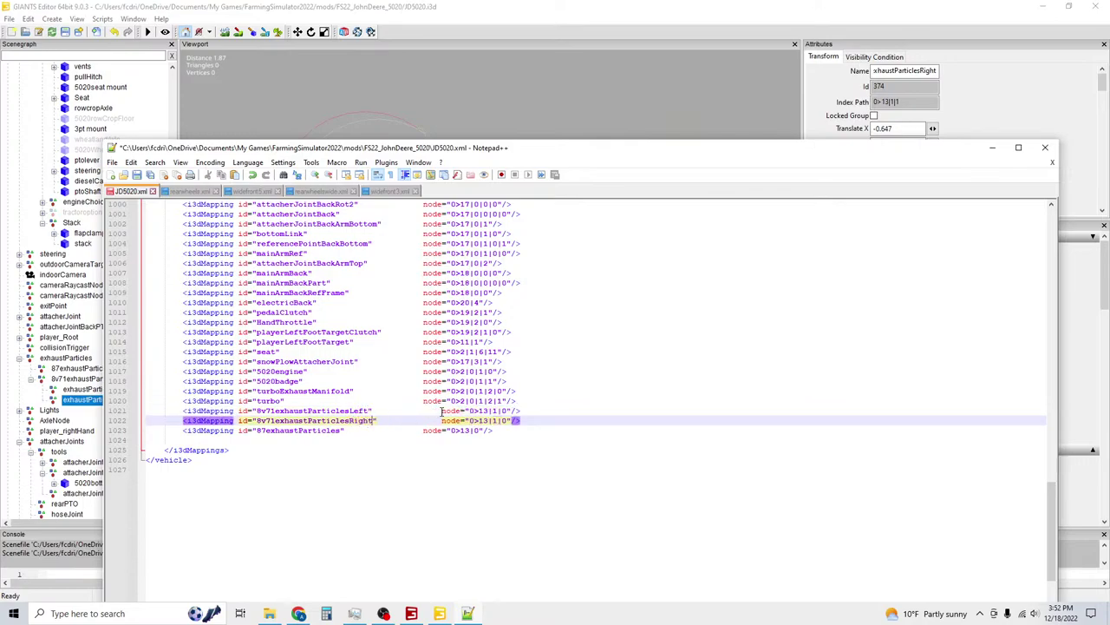
# Align both 8v71 mappings' node attributes with the entries above and set the 8v71exhaustParticlesRight node path to 0>13|1|1.
pyautogui.press('Right')
pyautogui.press('Right')
pyautogui.press('Right')
pyautogui.press('BackSpace')
pyautogui.press('BackSpace')
pyautogui.press('BackSpace')
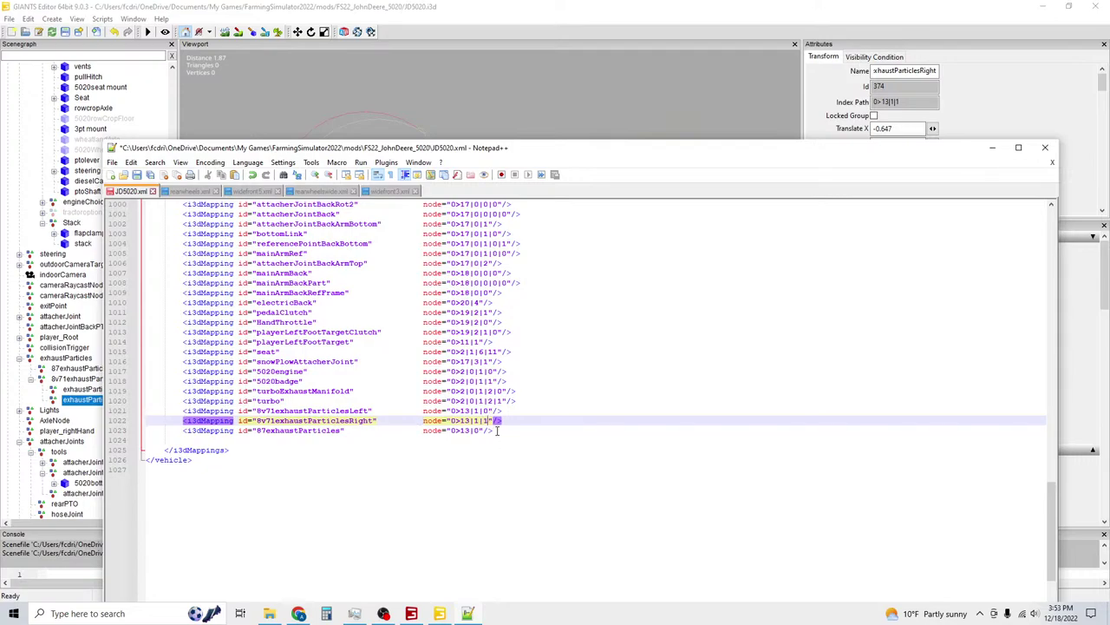
# Move the 87exhaustParticles mapping line above the two 8v71 mappings, directly below the turbo mapping.
pyautogui.press('Down')
pyautogui.press('Down')
pyautogui.moveTo(190, 437); pyautogui.dragTo(185, 430)
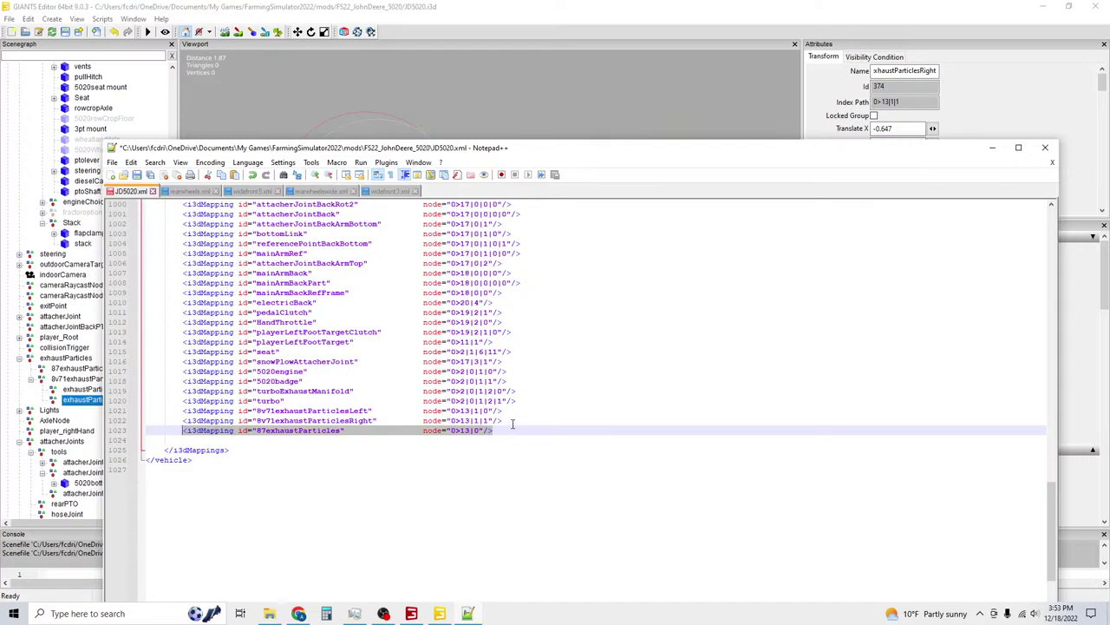
pyautogui.hotkey('ctrl', 'c')
pyautogui.click(529, 401)
pyautogui.press('Return')
pyautogui.hotkey('ctrl', 'v')
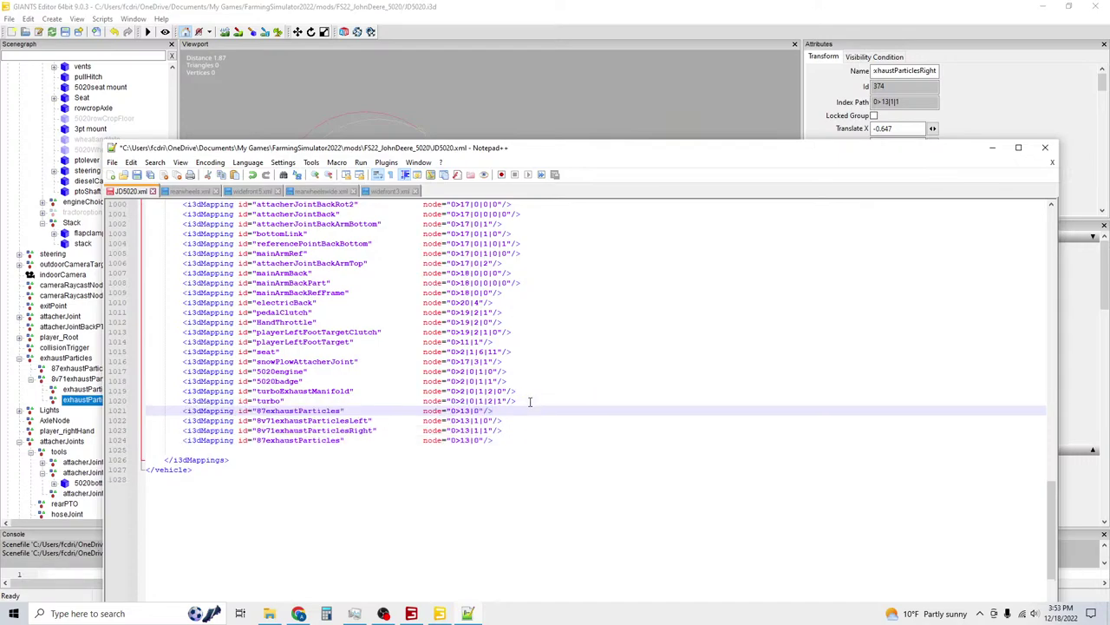
pyautogui.click(492, 441)
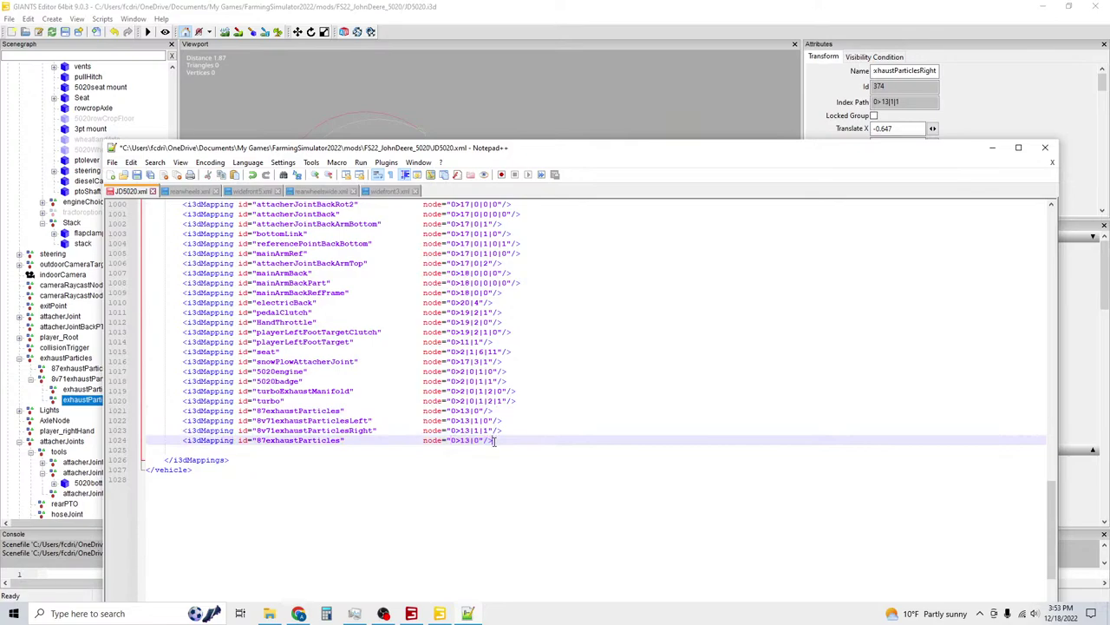
pyautogui.moveTo(493, 441); pyautogui.dragTo(185, 441)
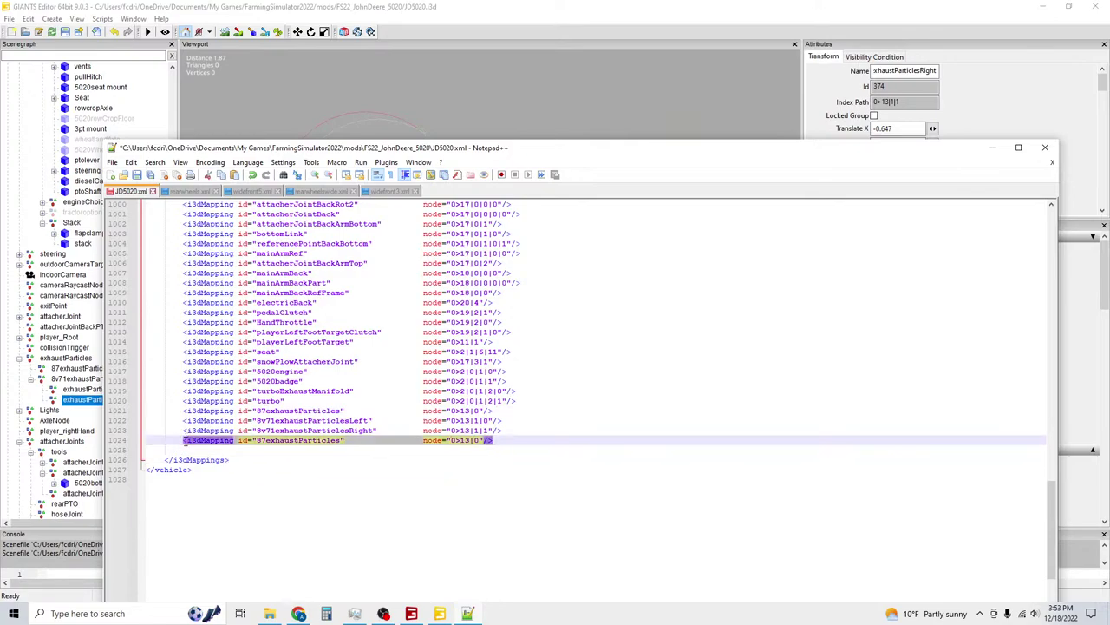
pyautogui.press('Delete')
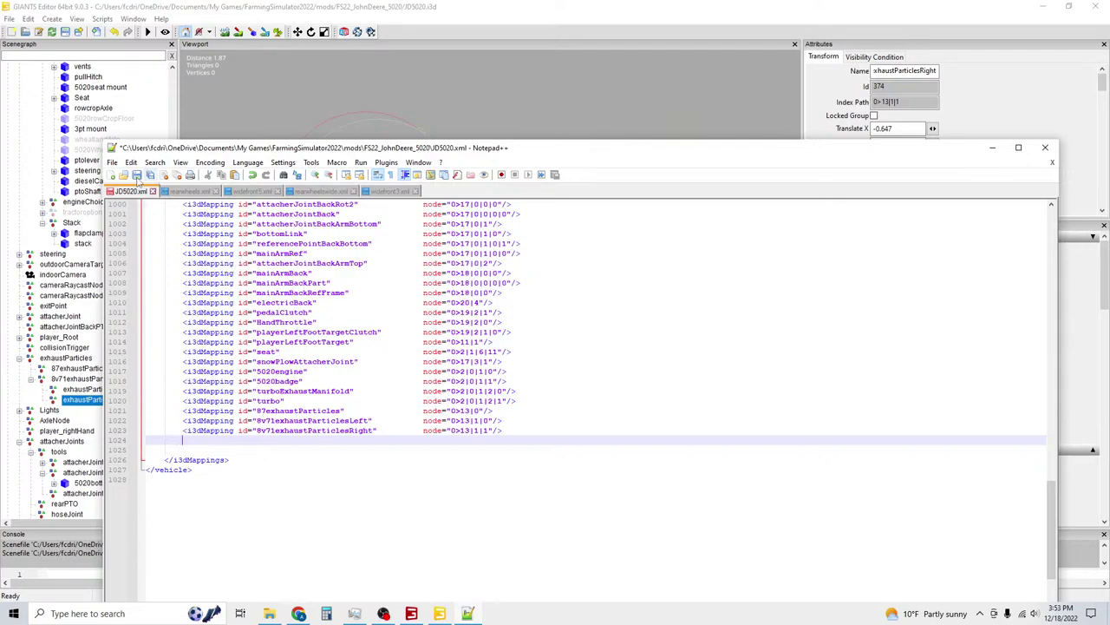
pyautogui.doubleClick(317, 412)
pyautogui.hotkey('ctrl', 'v')
pyautogui.scroll(10, 411, 362)
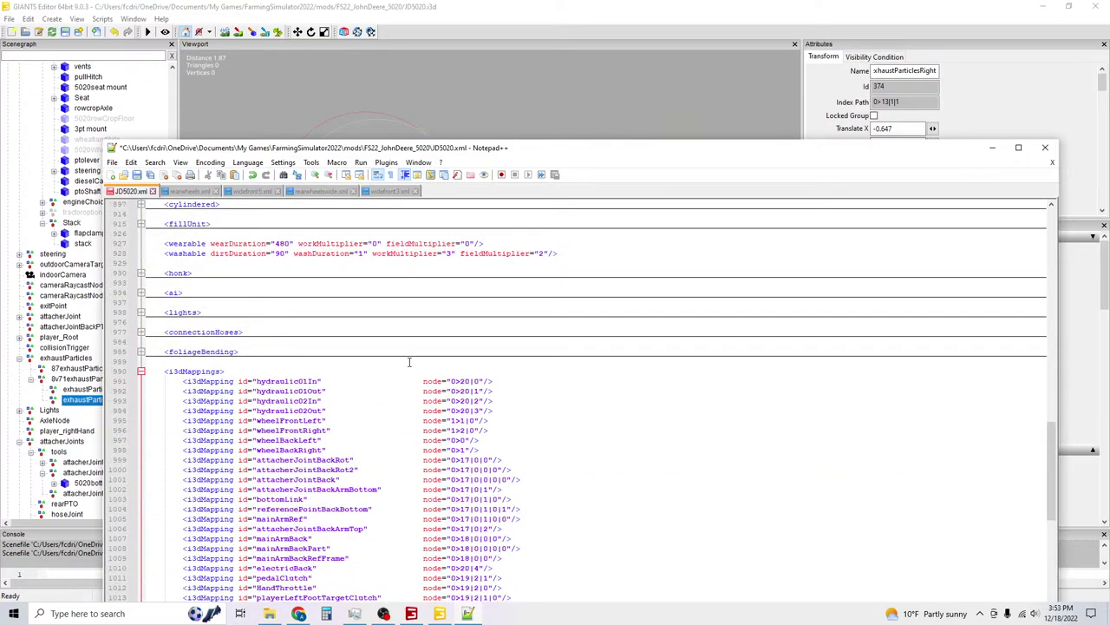
pyautogui.scroll(-13, 407, 378)
pyautogui.hotkey('ctrl', 'z')
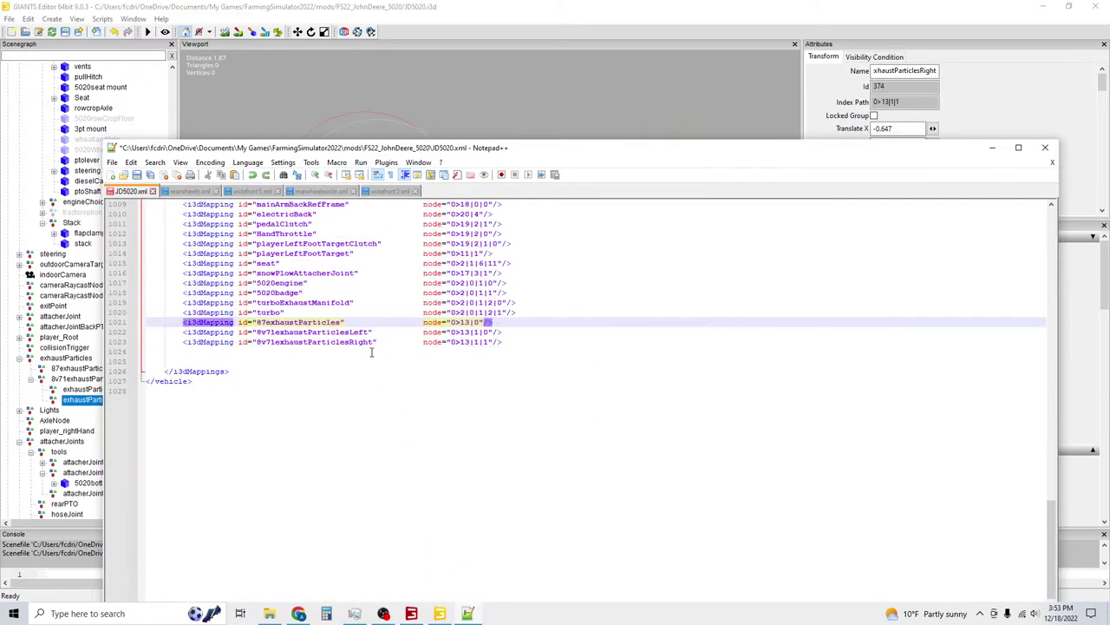
# Copy the 87exhaustParticles mapping id and replace the first exhaustEffect's node value 0>13|0 with it.
pyautogui.doubleClick(293, 322)
pyautogui.rightClick(291, 321)
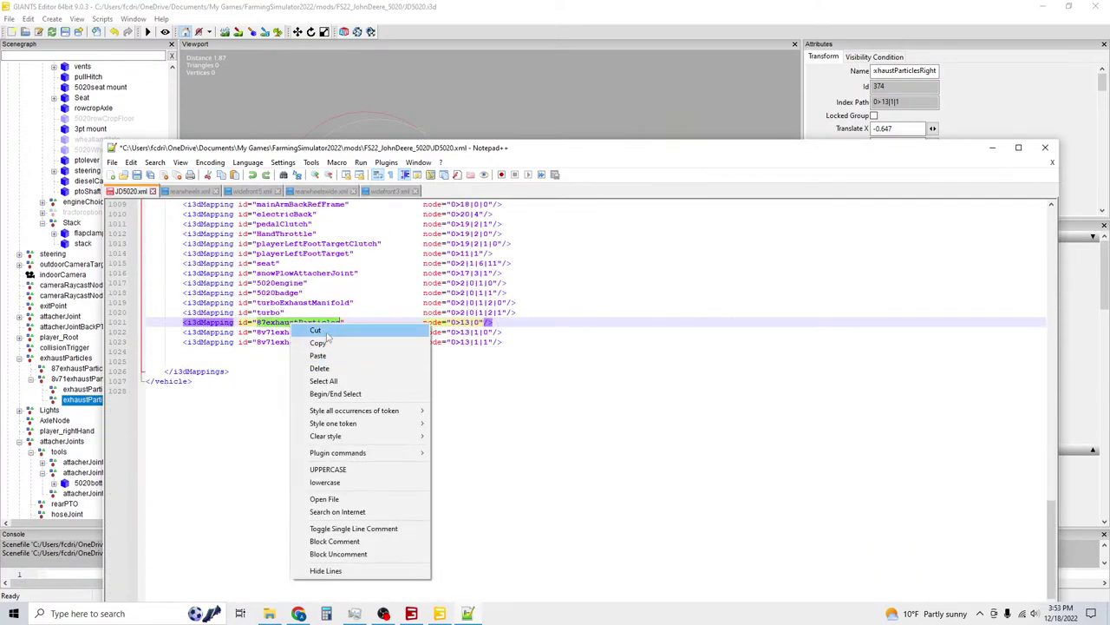
pyautogui.click(318, 343)
pyautogui.scroll(5, 362, 354)
pyautogui.scroll(20, 362, 354)
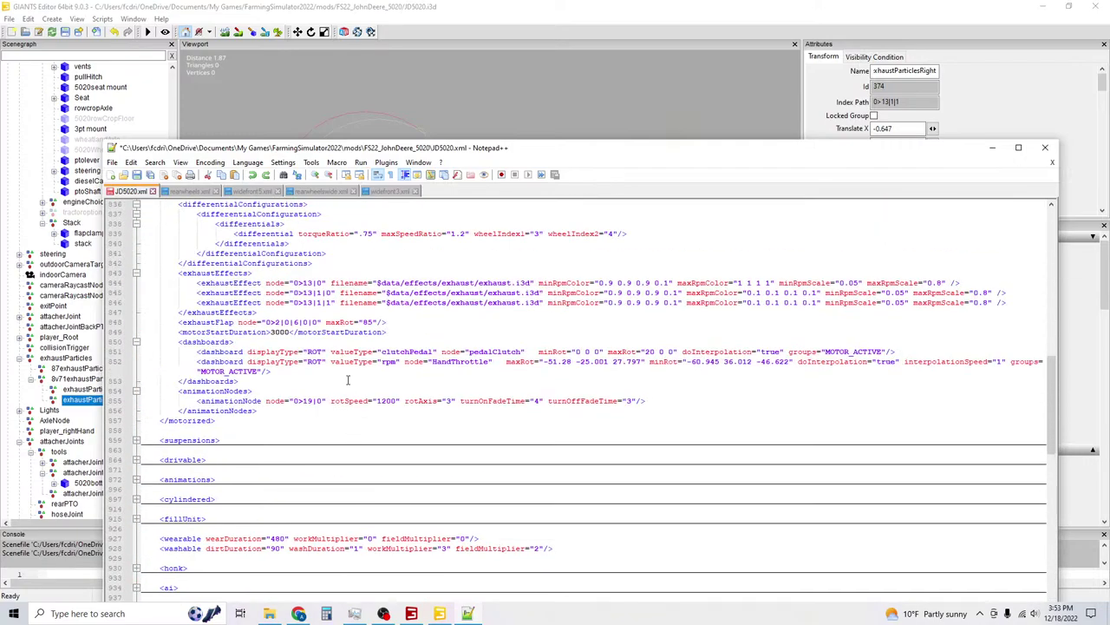
pyautogui.tripleClick(311, 401)
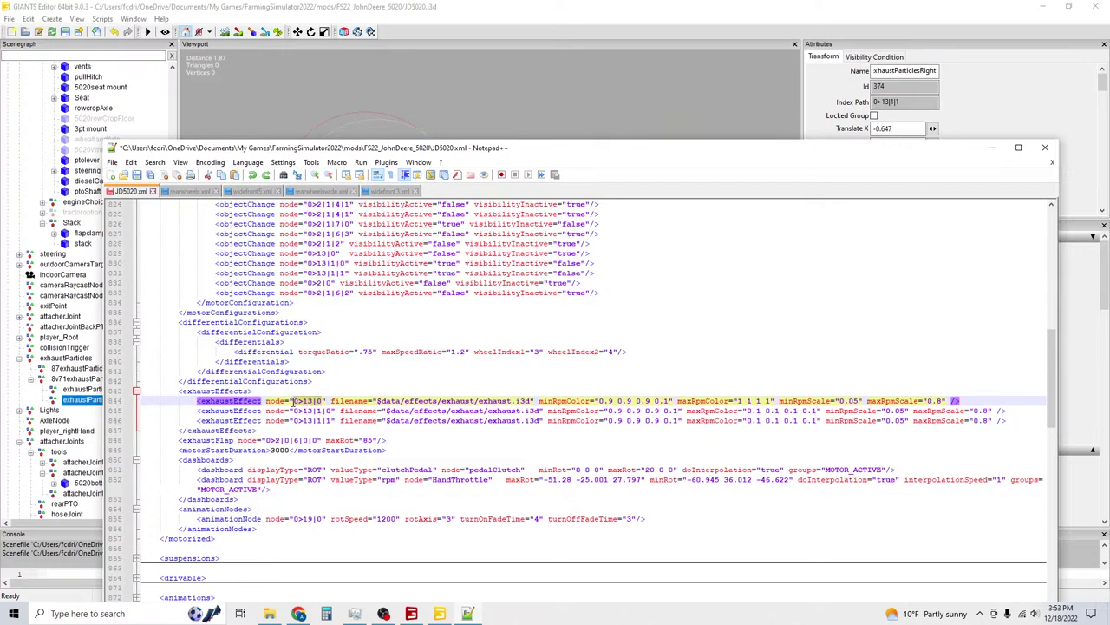
# Copy the 8v71exhaustParticlesLeft mapping id and replace the second exhaustEffect's node value 0>13|1|0 with it.
pyautogui.scroll(-20, 364, 425)
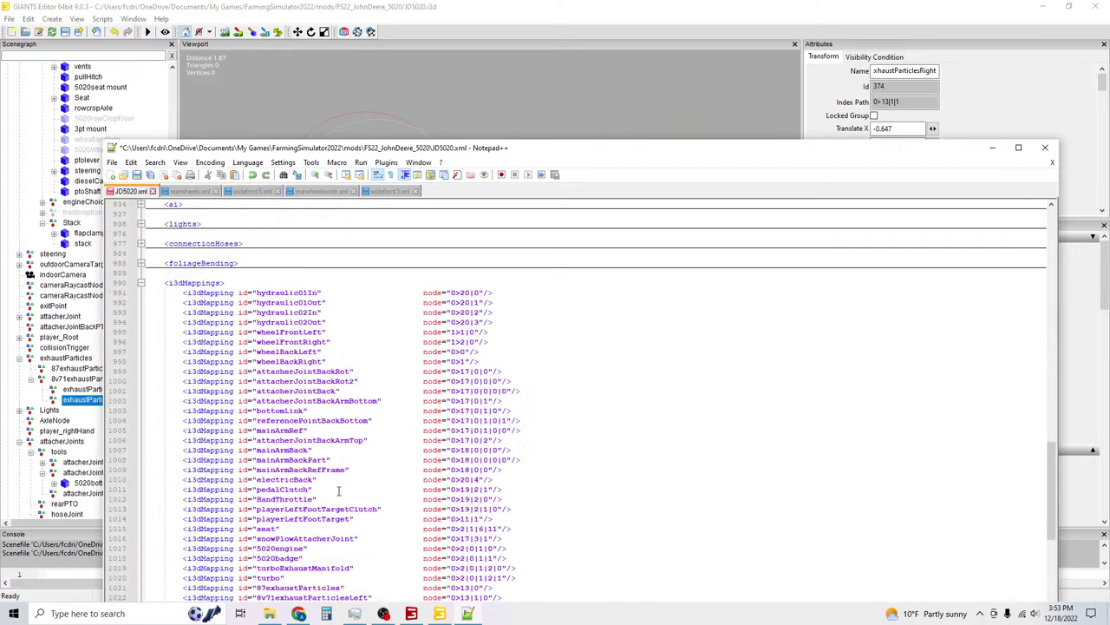
pyautogui.scroll(-20, 339, 491)
pyautogui.doubleClick(361, 362)
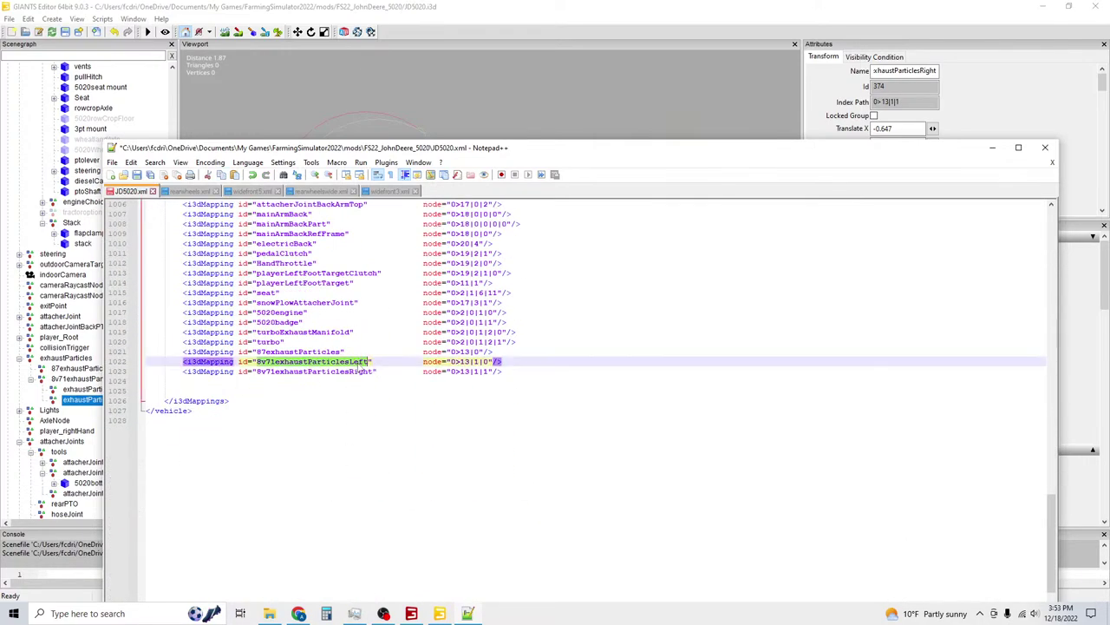
pyautogui.scroll(20, 355, 360)
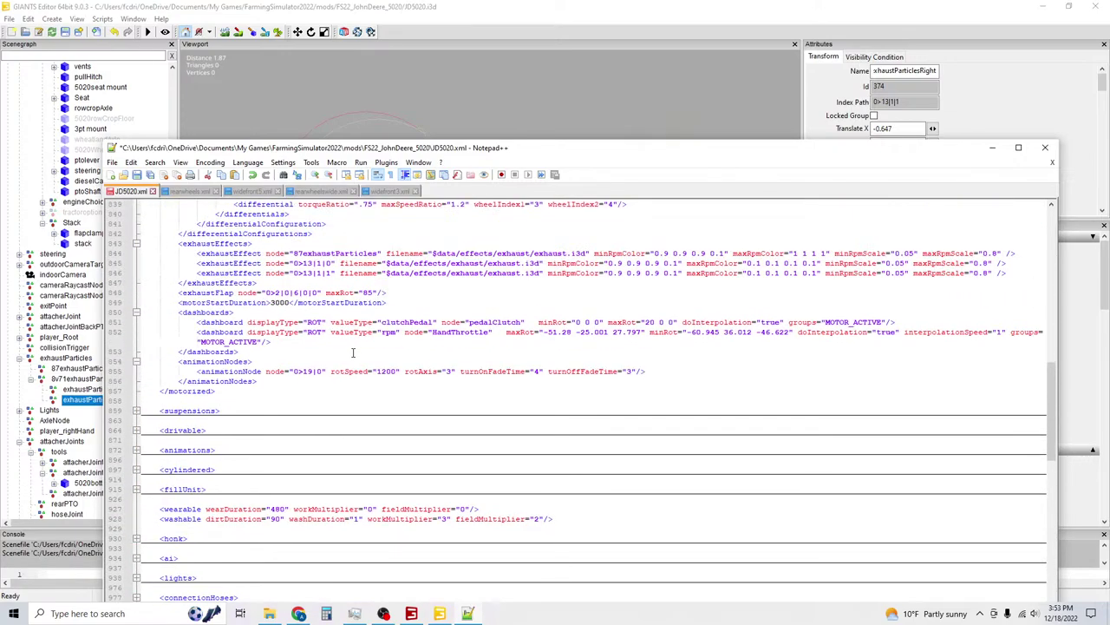
pyautogui.moveTo(333, 264); pyautogui.dragTo(293, 263)
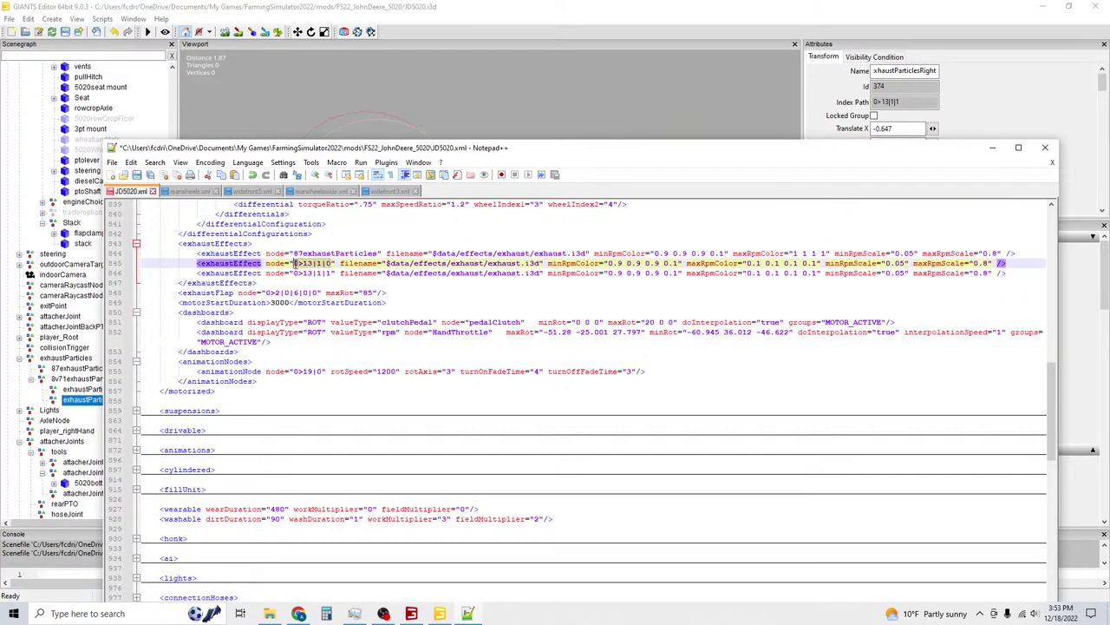
pyautogui.scroll(-20, 330, 347)
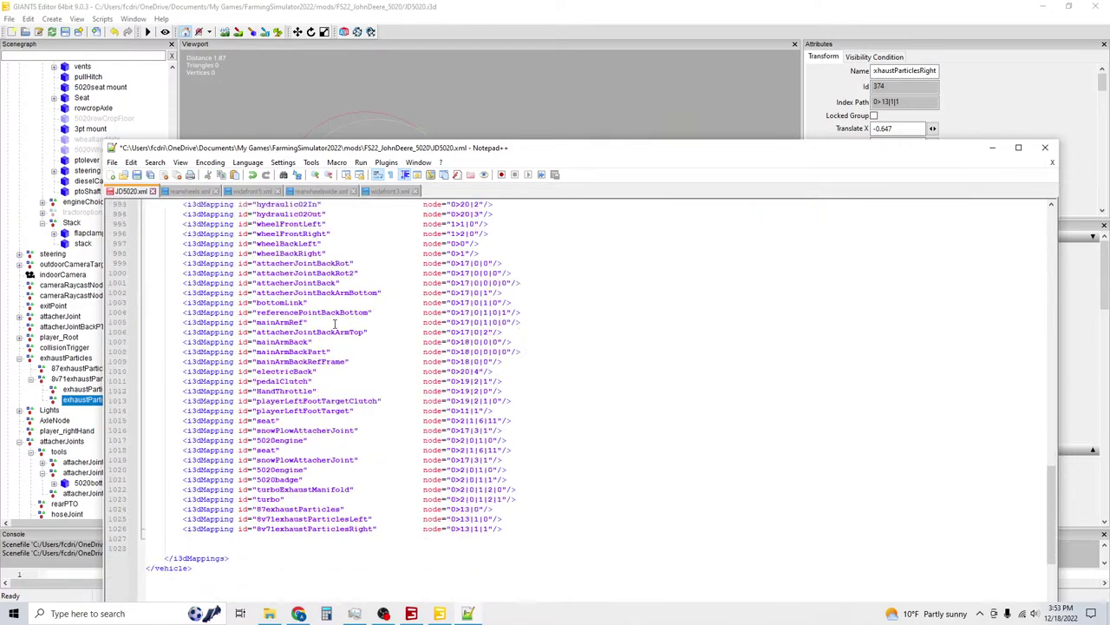
# Copy the mapping id 8v71exhaustParticlesRight and use it as the node of the third exhaustEffect in place of 0>13|1|1.
pyautogui.doubleClick(310, 411)
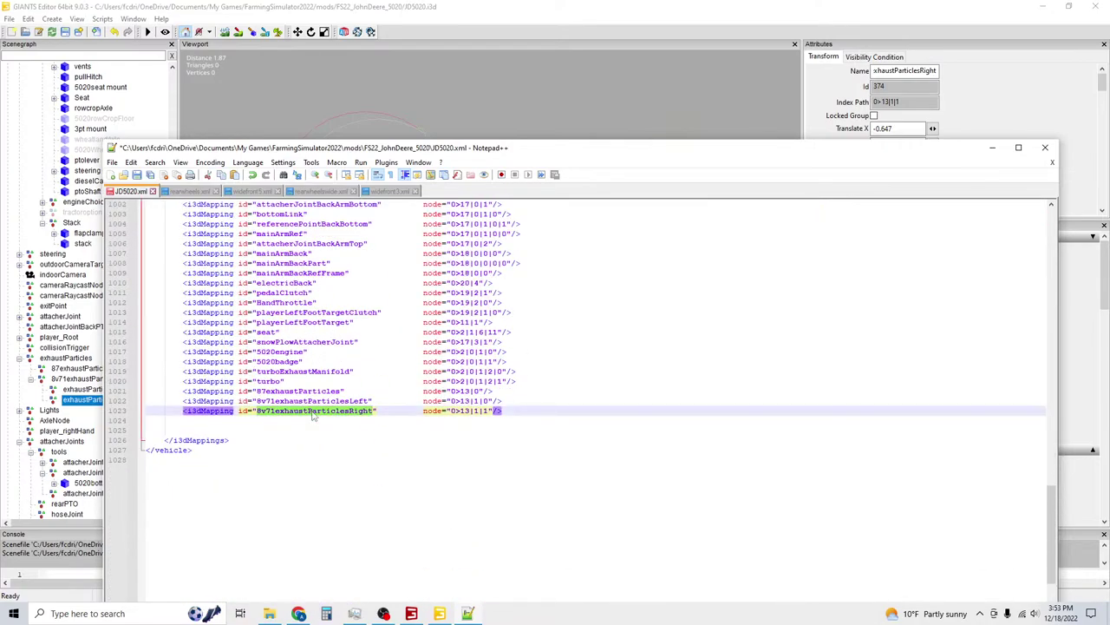
pyautogui.scroll(20, 368, 354)
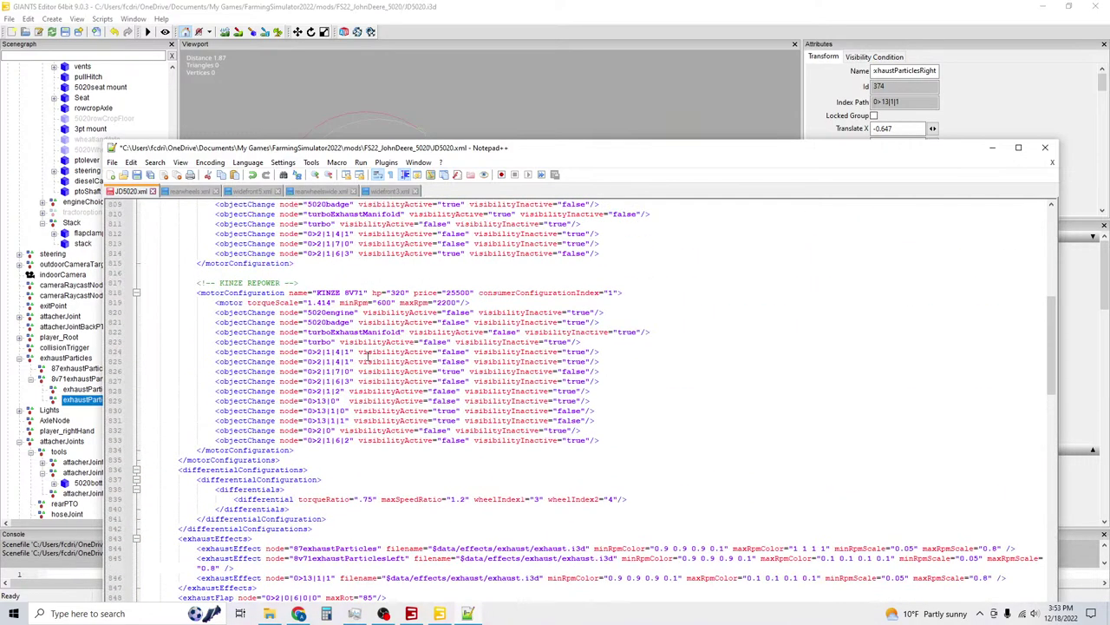
pyautogui.scroll(-5, 367, 354)
pyautogui.click(318, 429)
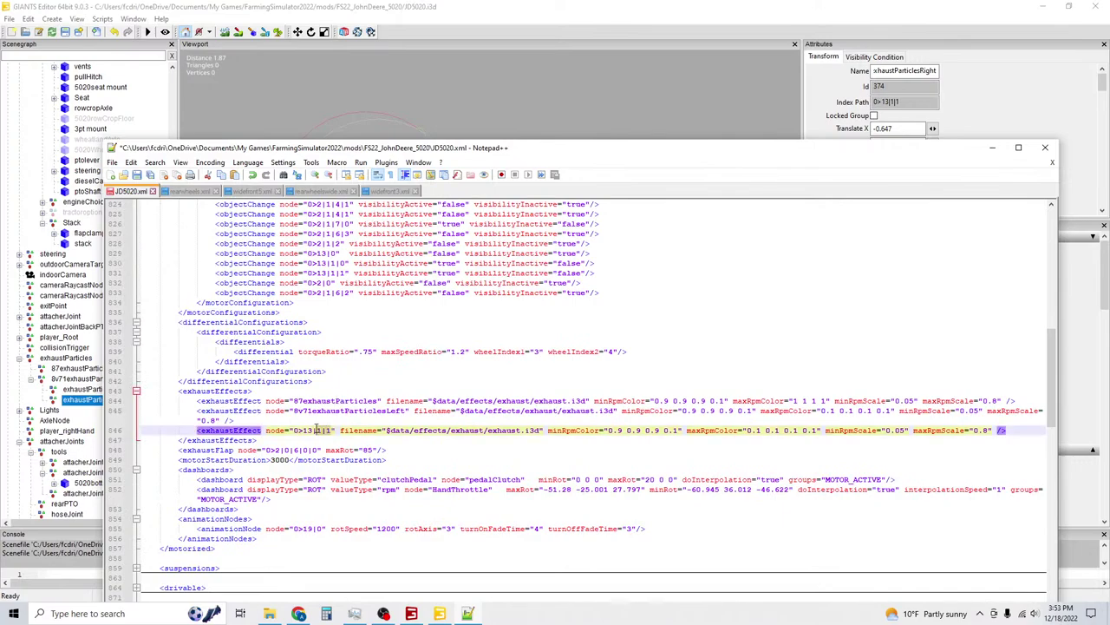
pyautogui.moveTo(317, 429); pyautogui.dragTo(293, 429)
pyautogui.hotkey('ctrl', 'v')
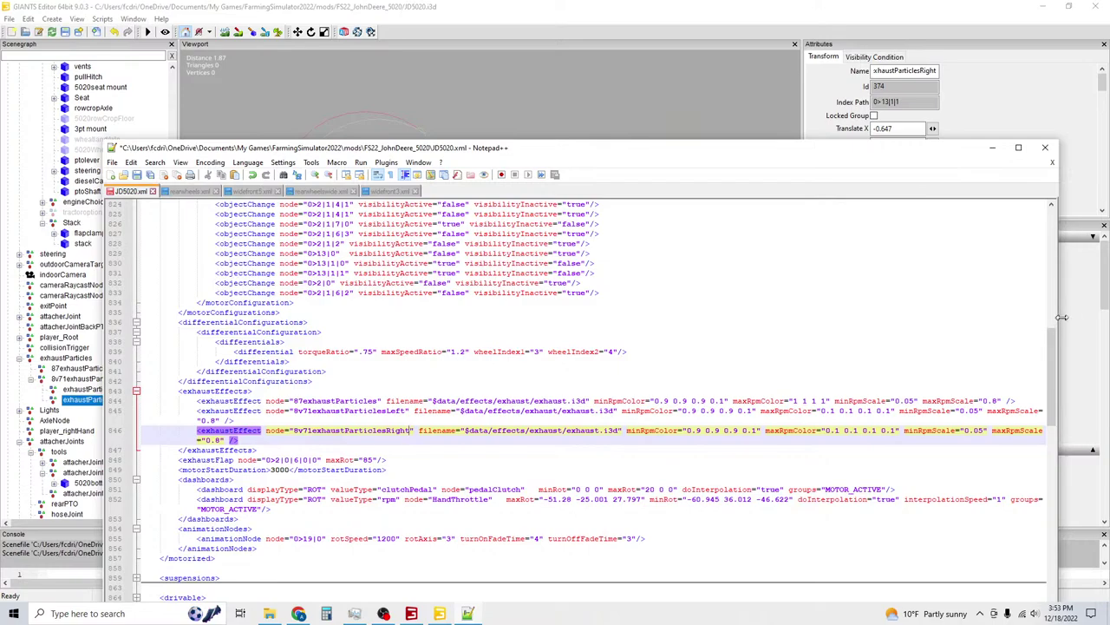
pyautogui.moveTo(1058, 317); pyautogui.dragTo(1094, 310)
pyautogui.moveTo(876, 151); pyautogui.dragTo(827, 83)
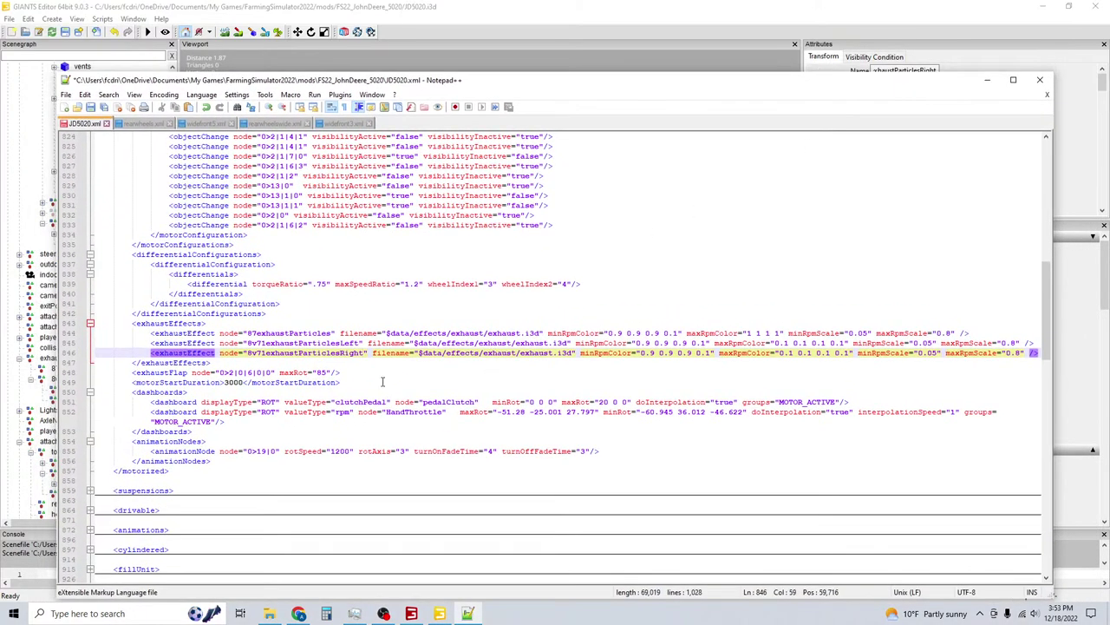
# In the KINZE 8V71 objectChange entries, replace node 0>13|1|1 with 8v71exhaustParticlesRight and node 0>13|1|0 with 8v71exhaustParticlesLeft.
pyautogui.scroll(1, 375, 368)
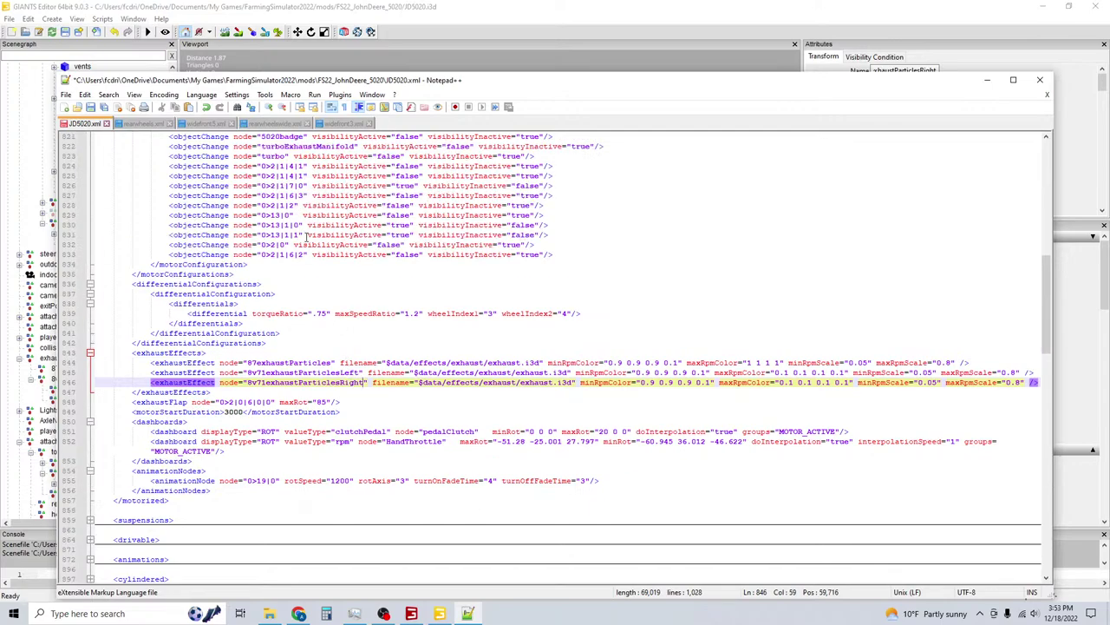
pyautogui.moveTo(302, 235); pyautogui.dragTo(261, 236)
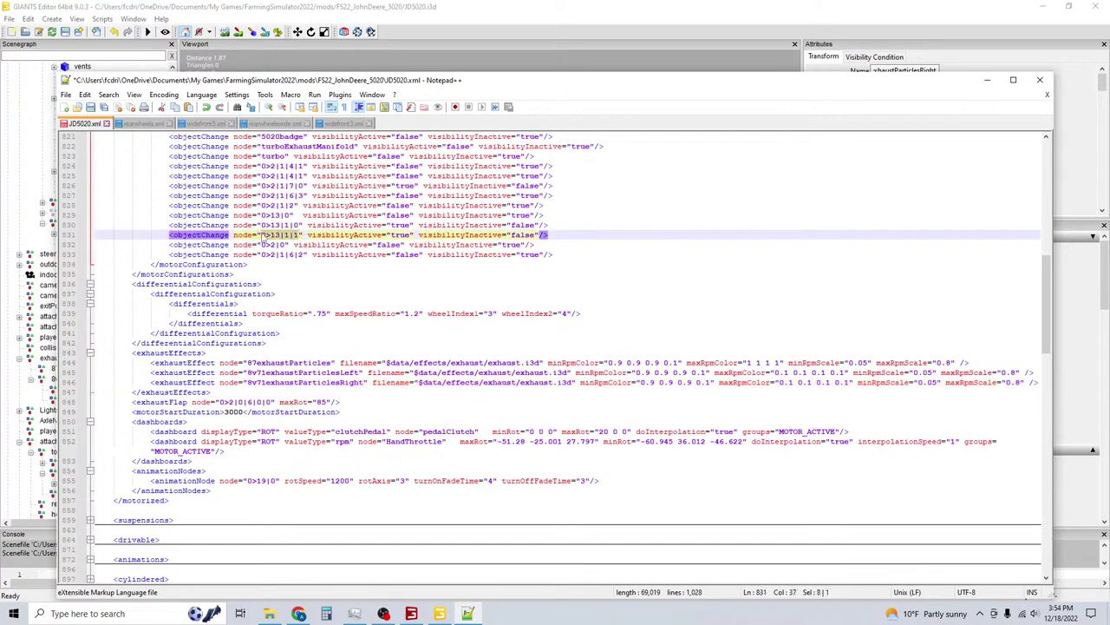
pyautogui.write('8v7lexhaustParticlesRight')
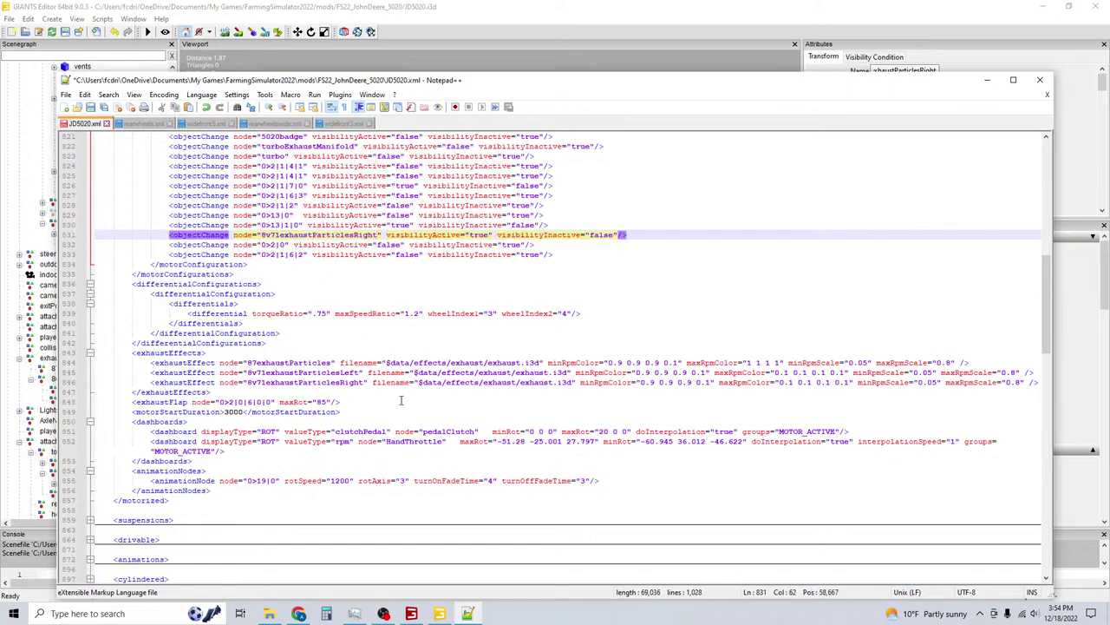
pyautogui.doubleClick(340, 373)
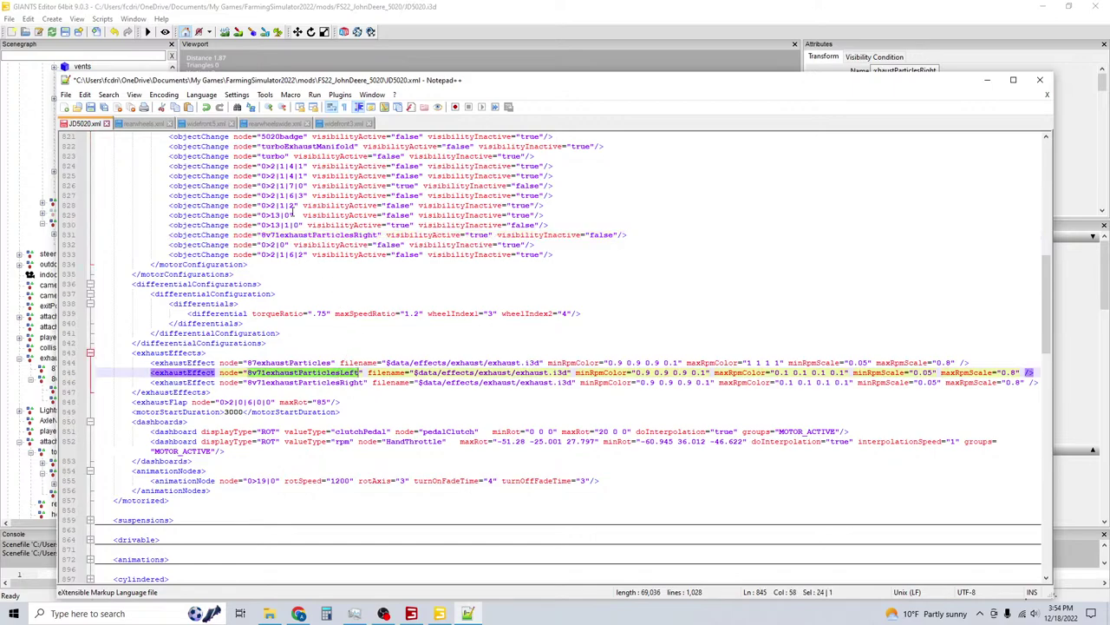
pyautogui.doubleClick(276, 225)
pyautogui.write('8v7lexhaustParticlesLeft')
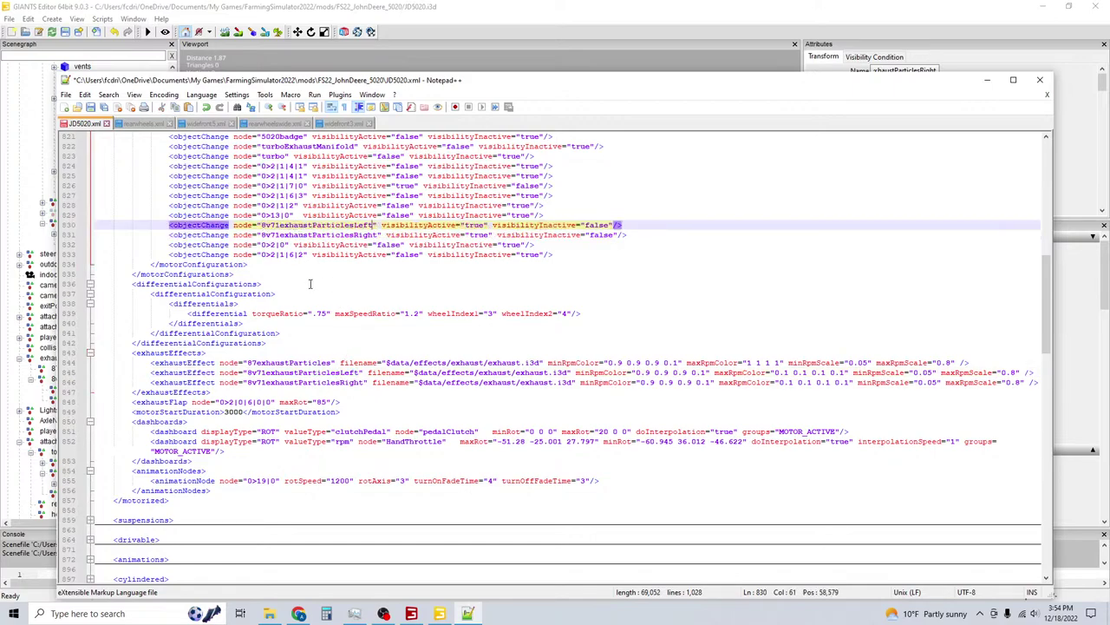
# Replace node 0>13|0 in the KINZE 8V71 objectChange entries with 87exhaustParticles and save JD5020.xml.
pyautogui.doubleClick(323, 364)
pyautogui.hotkey('ctrl', 'c')
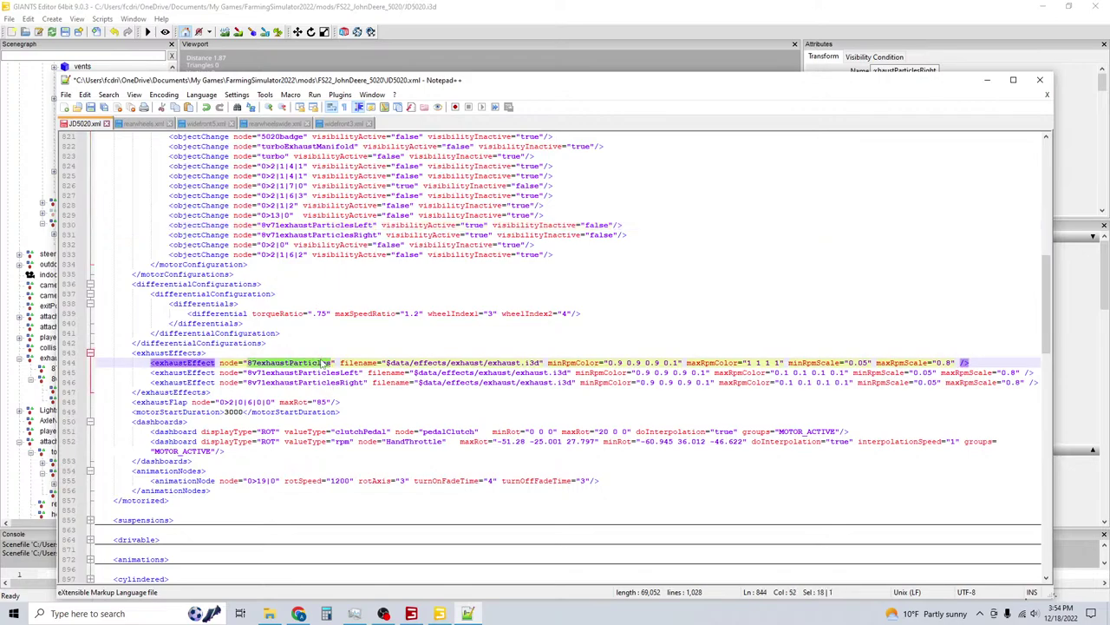
pyautogui.doubleClick(289, 215)
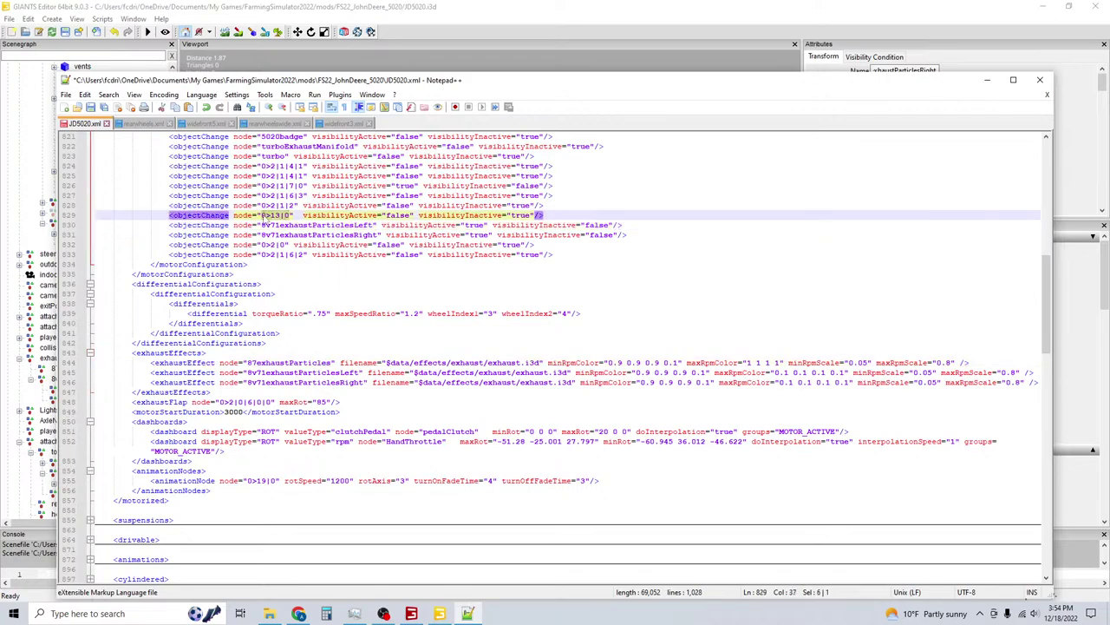
pyautogui.hotkey('ctrl', 'v')
pyautogui.hotkey('ctrl', 's')
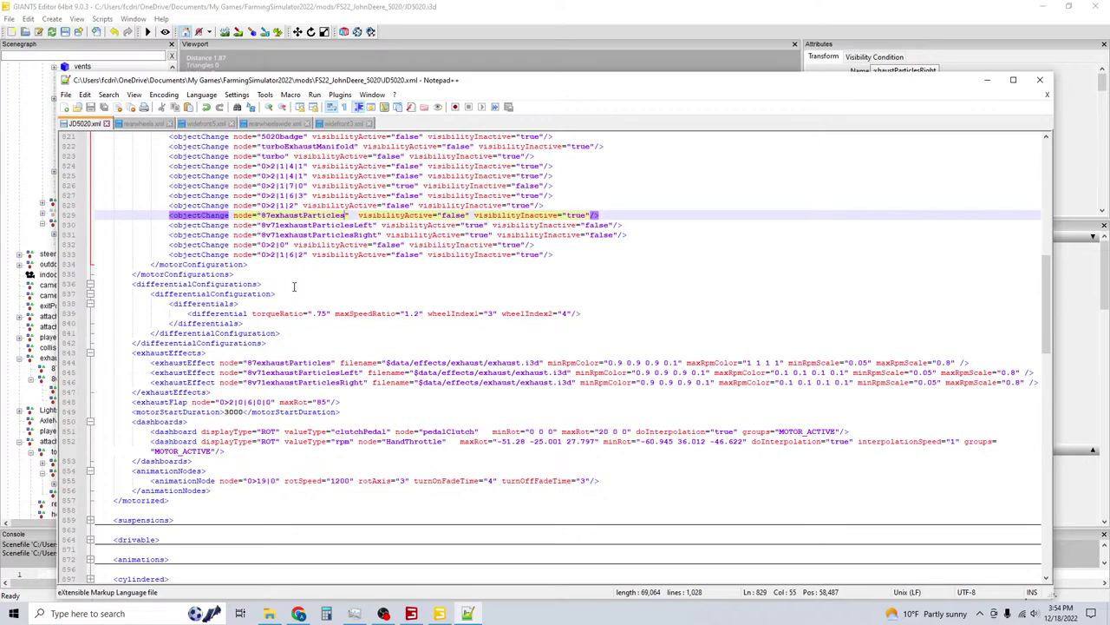
# Switch to Farming Simulator 22, leave the shop and reload the vehicle through the developer console.
pyautogui.click(325, 7)
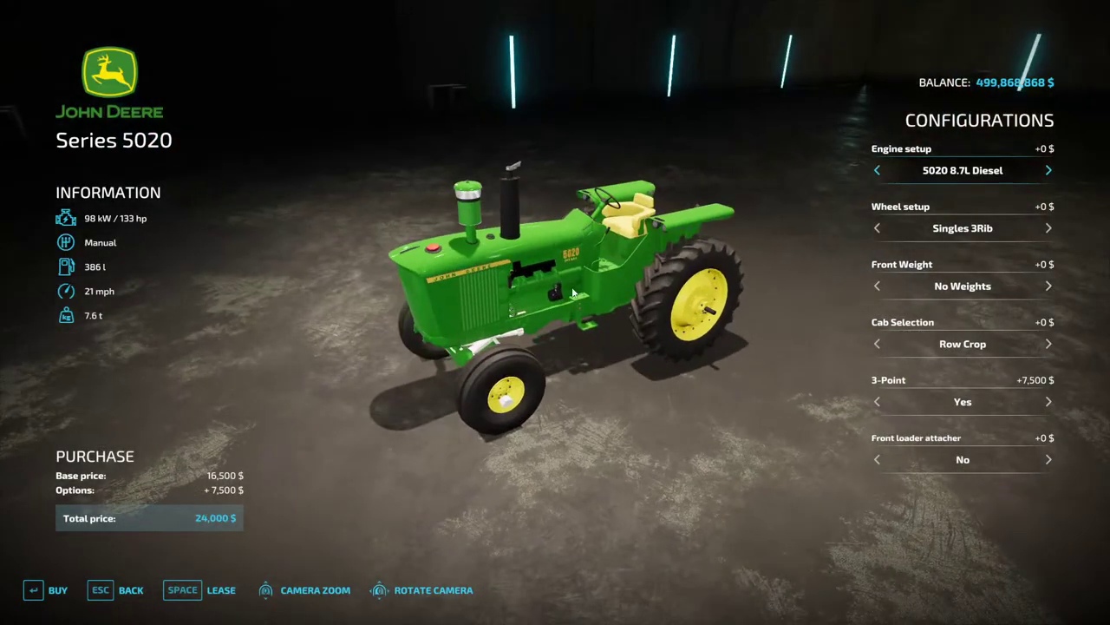
pyautogui.press('Escape')
pyautogui.press('Escape')
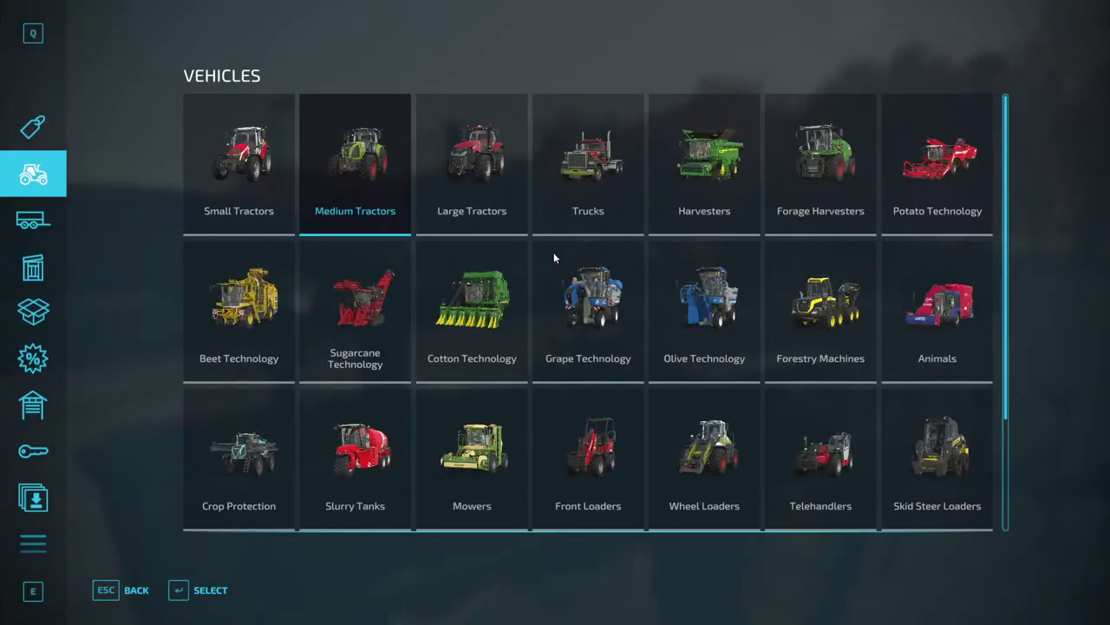
pyautogui.press('Escape')
pyautogui.press('`')
pyautogui.write('gsVehicleReload')
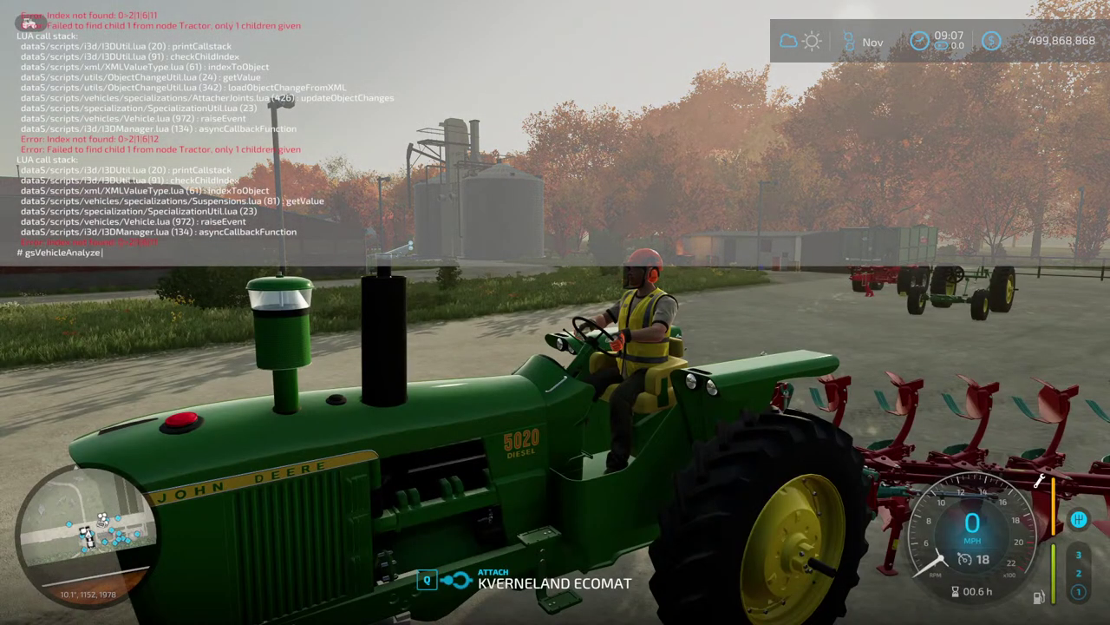
pyautogui.press('Return')
pyautogui.press('`')
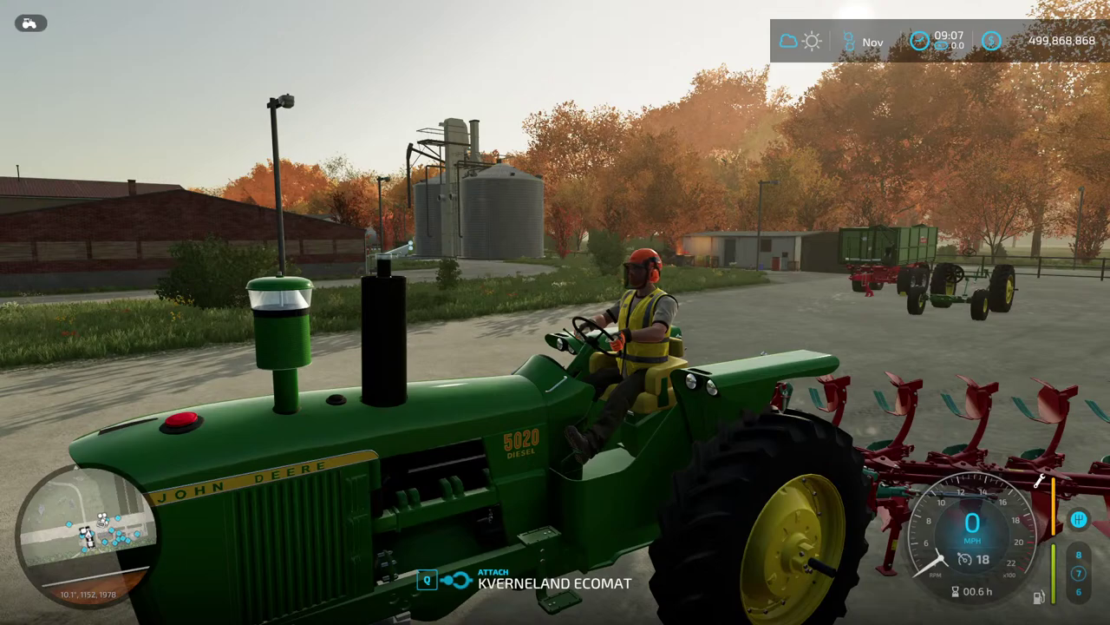
# Open the configuration page of the John Deere Series 5020 from the shop's Medium Tractors category.
pyautogui.press('p')
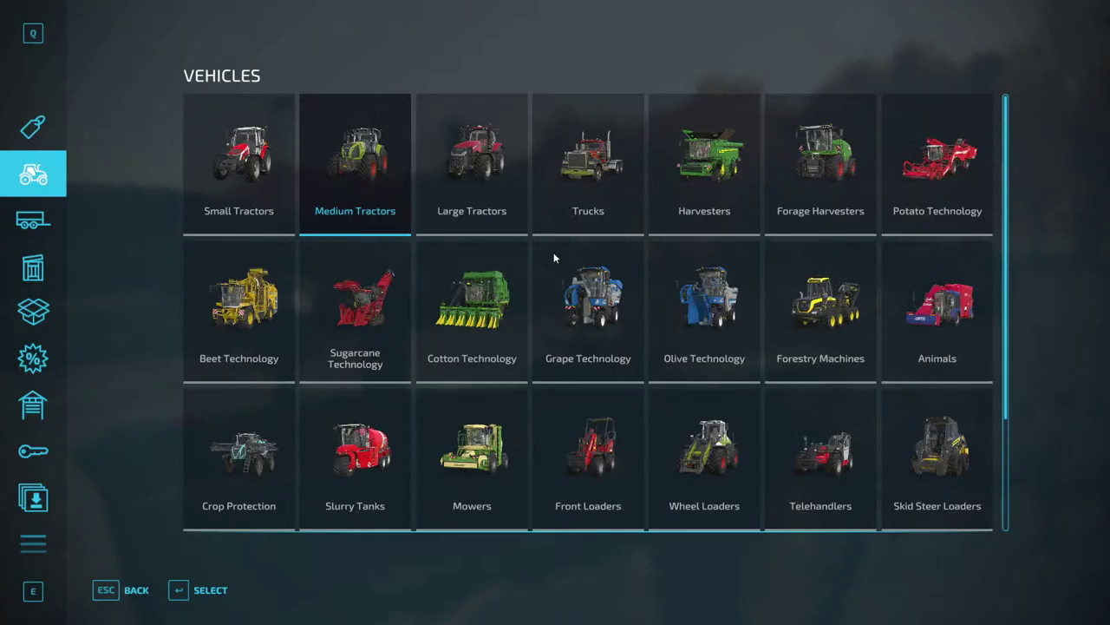
pyautogui.press('Return')
pyautogui.press('Right')
pyautogui.press('Right')
pyautogui.press('Right')
pyautogui.press('Right')
pyautogui.press('Right')
pyautogui.press('Right')
pyautogui.press('Right')
pyautogui.press('Right')
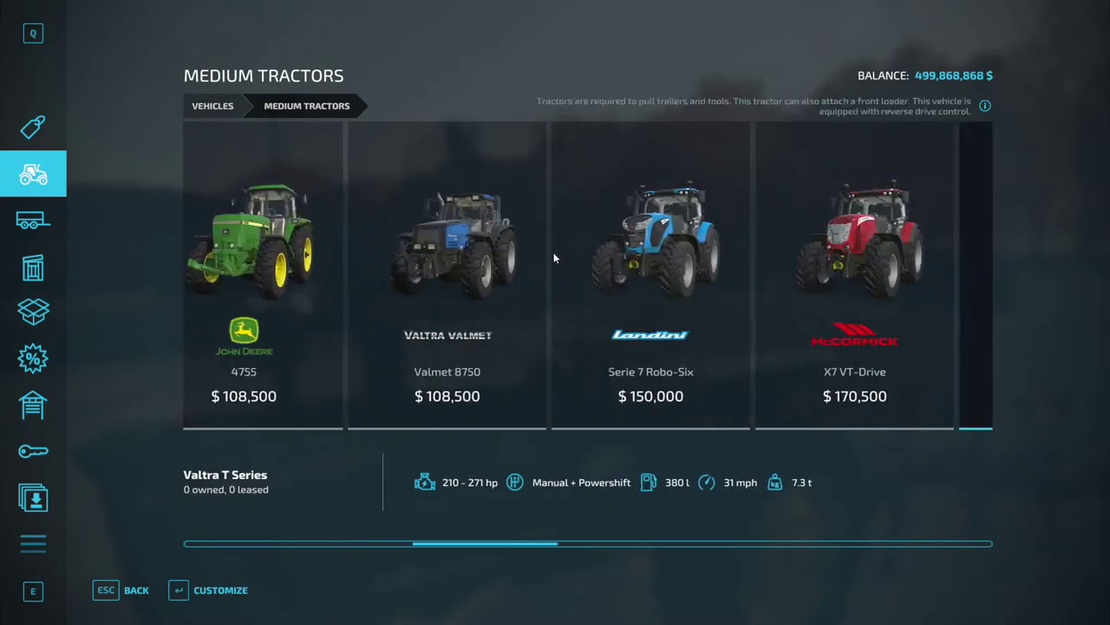
pyautogui.press('Right')
pyautogui.press('Right')
pyautogui.press('Right')
pyautogui.press('Right')
pyautogui.press('Right')
pyautogui.press('Right')
pyautogui.press('Right')
pyautogui.press('Right')
pyautogui.press('Return')
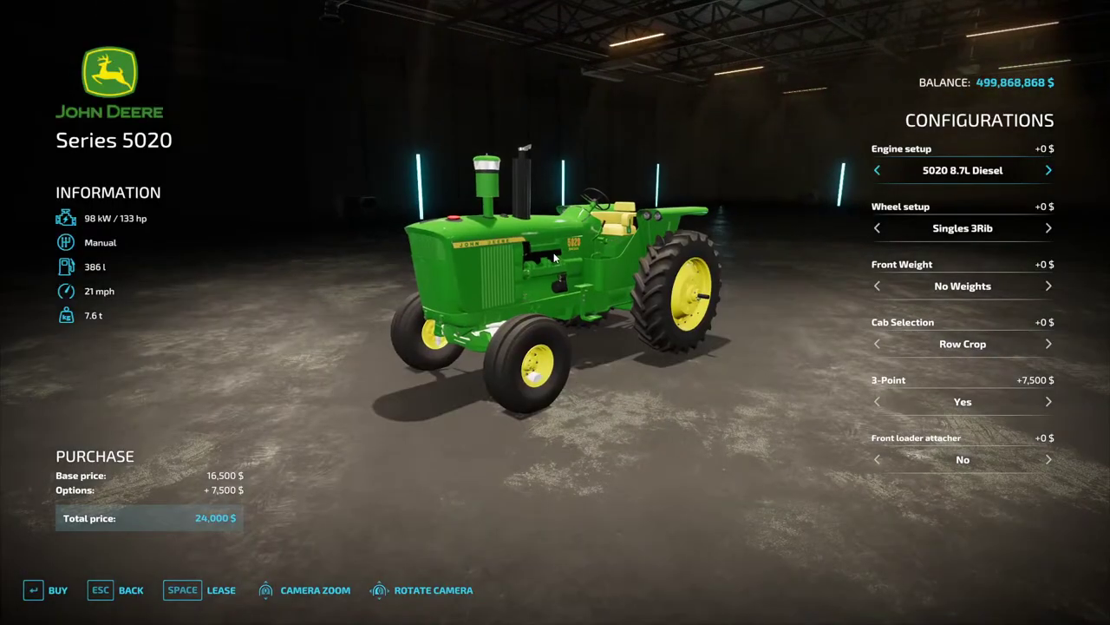
# Preview the tractor with the KINZE 8V71 engine setup, return to 5020 8.7L Diesel and view it up close.
pyautogui.press('Right')
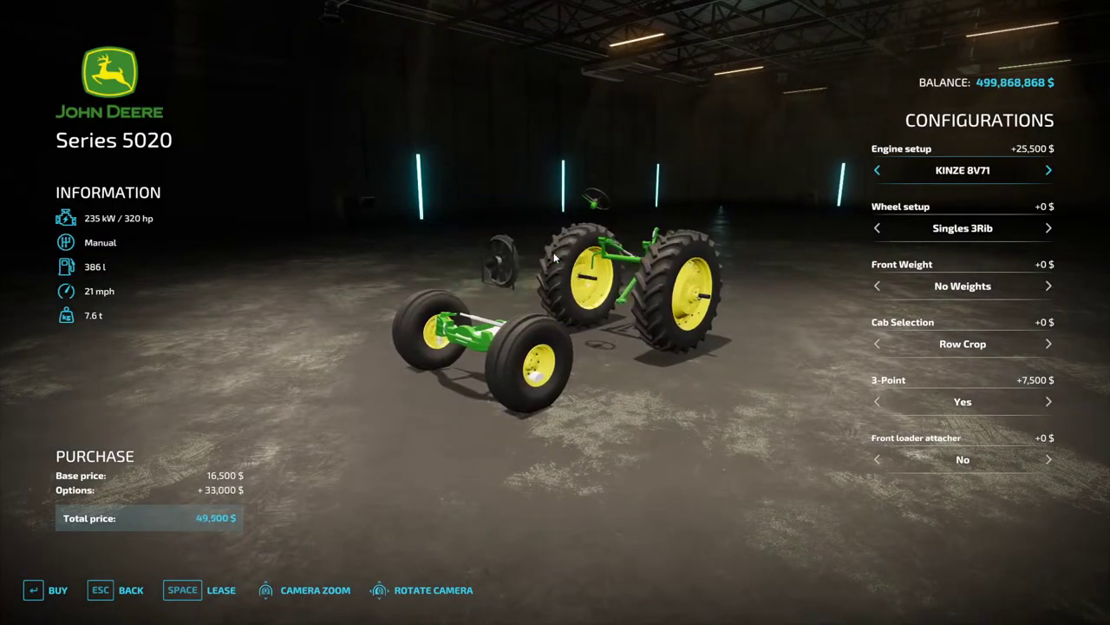
pyautogui.press('Left')
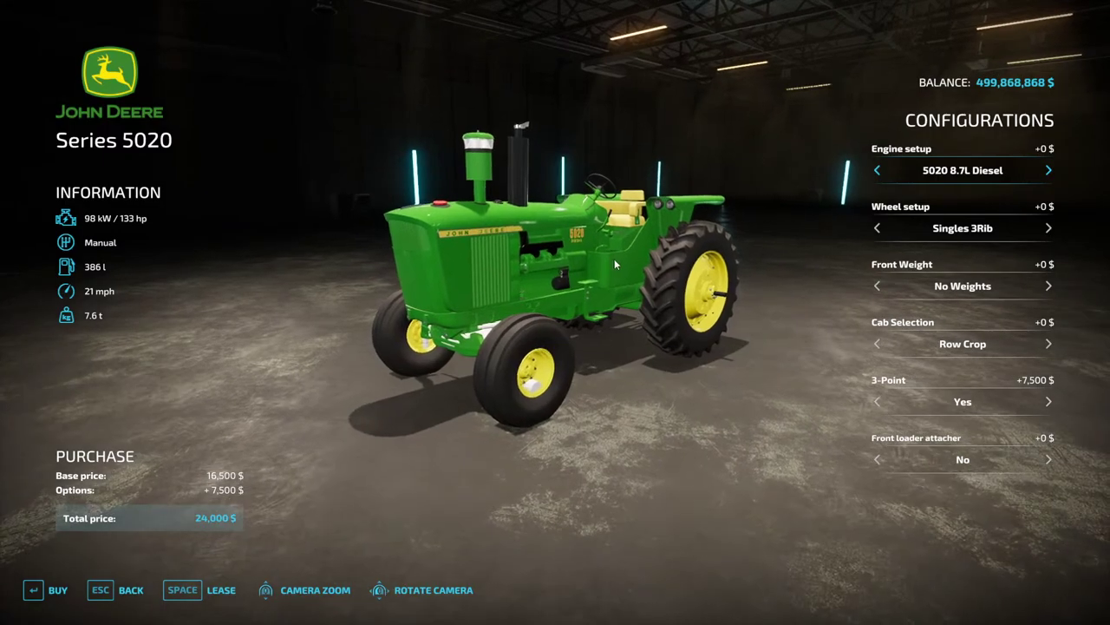
pyautogui.scroll(5, 614, 259)
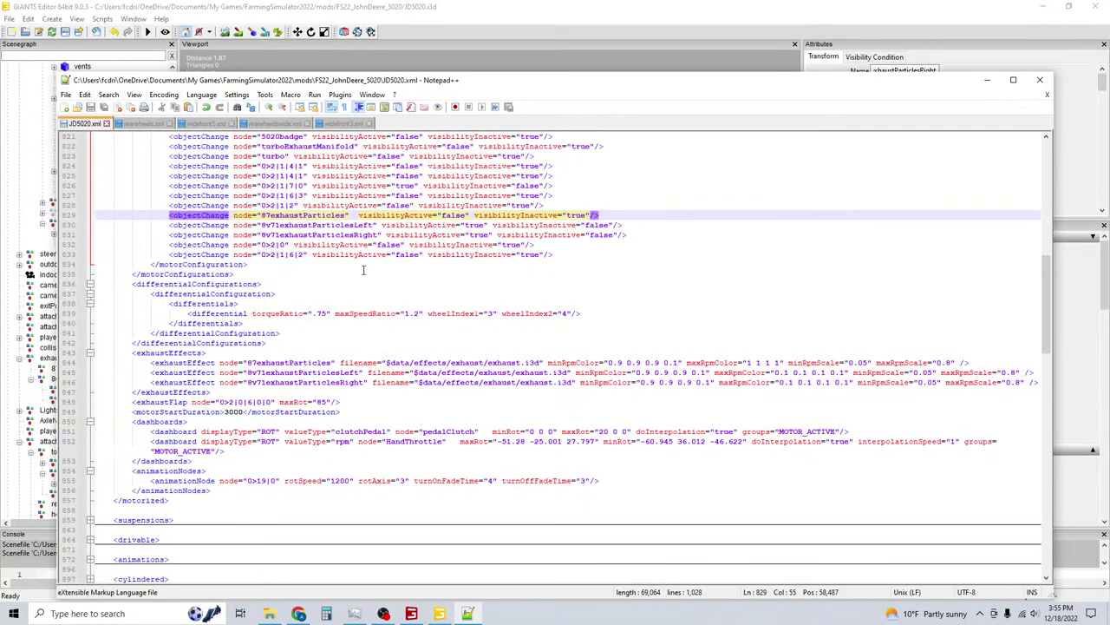
# Review the KINZE 8V71 objectChange nodes, then switch to GIANTS Editor and copy the name of the 5020hood shape under 5020mainBodyComponents.
pyautogui.scroll(2, 322, 274)
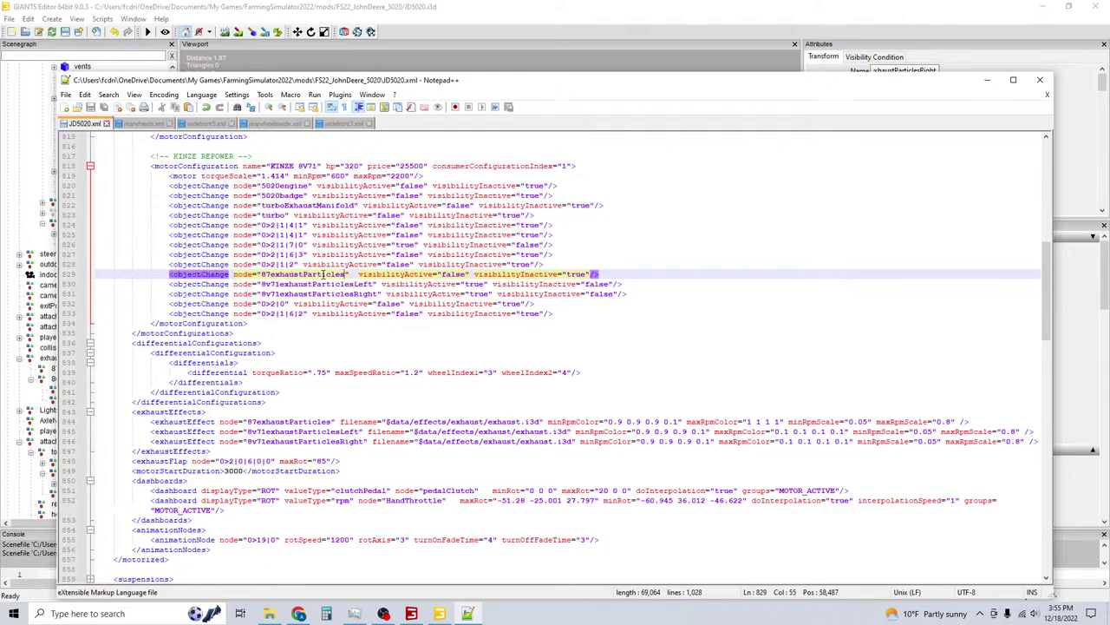
pyautogui.click(301, 228)
pyautogui.click(295, 235)
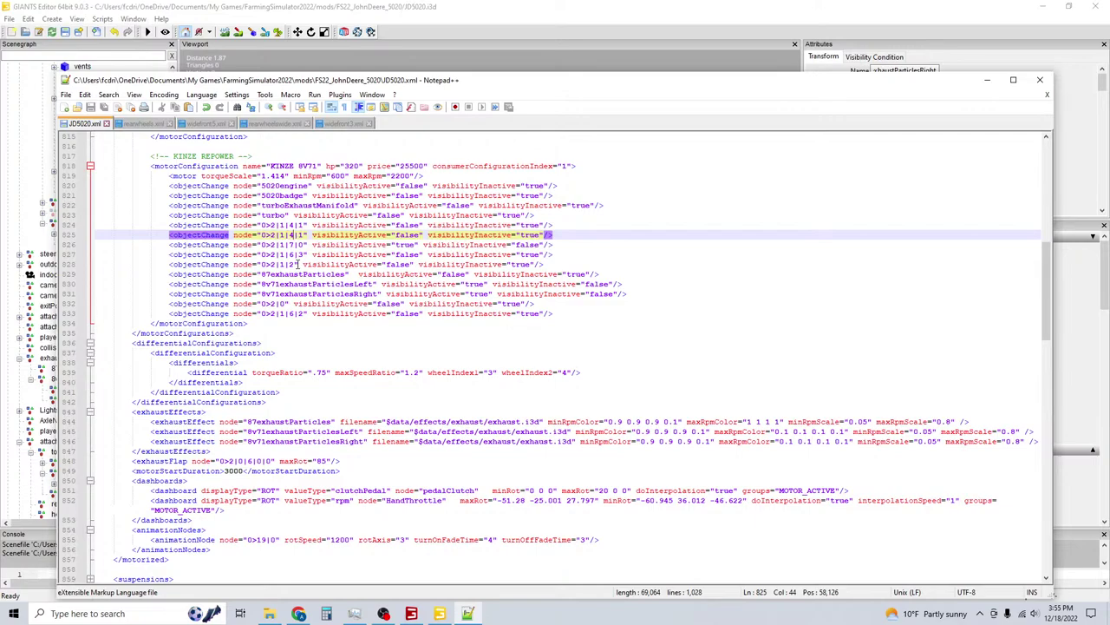
pyautogui.click(289, 313)
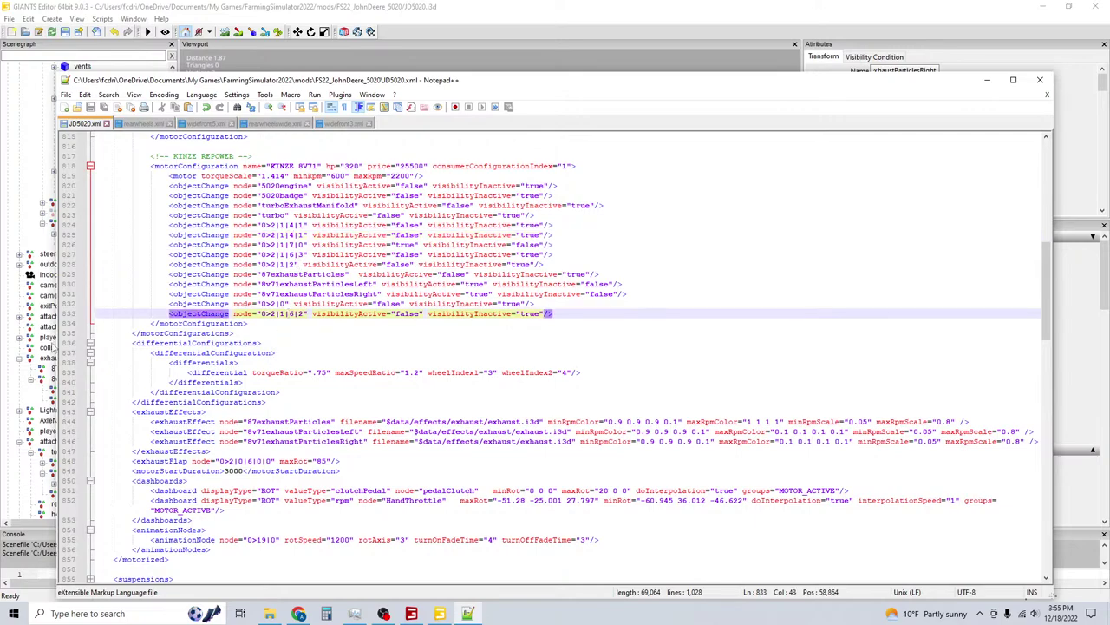
pyautogui.hotkey('alt', 'Tab')
pyautogui.scroll(4, 97, 165)
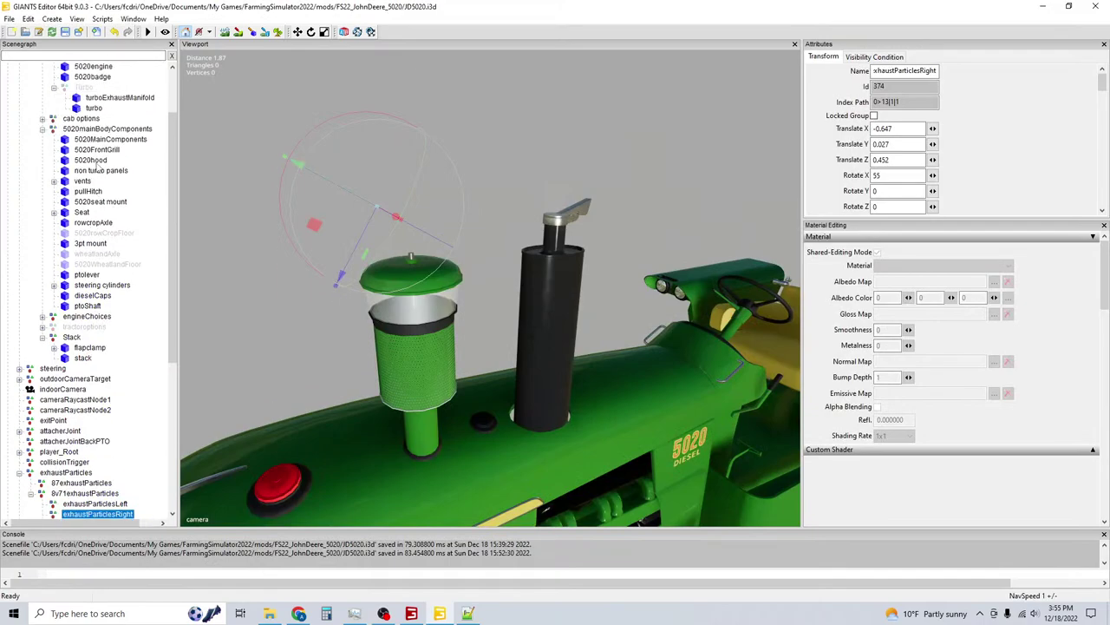
pyautogui.click(76, 161)
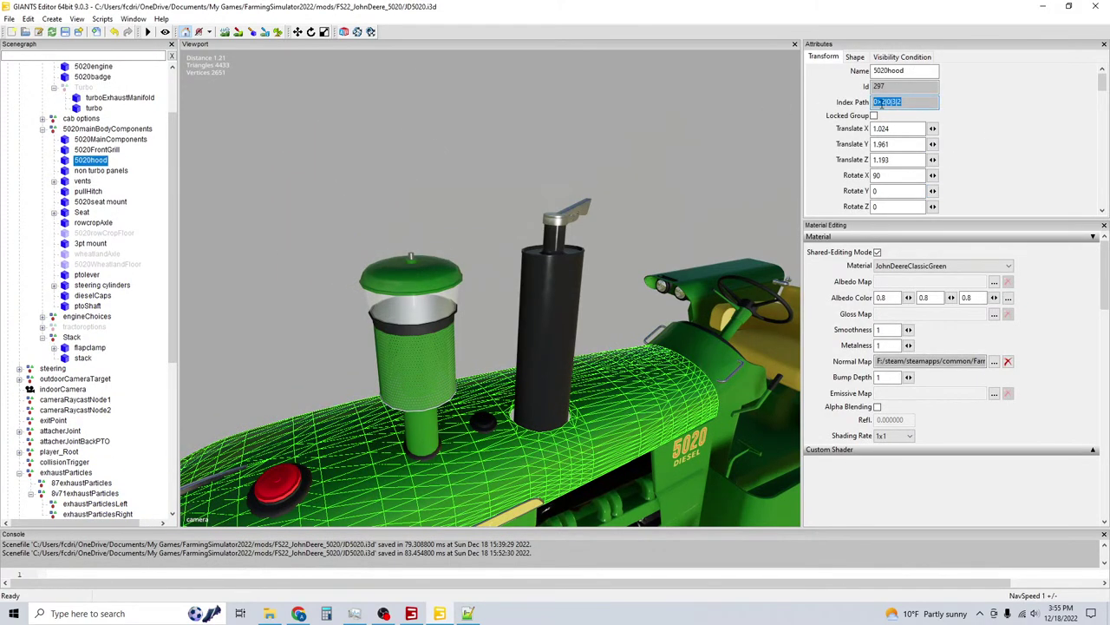
pyautogui.doubleClick(889, 71)
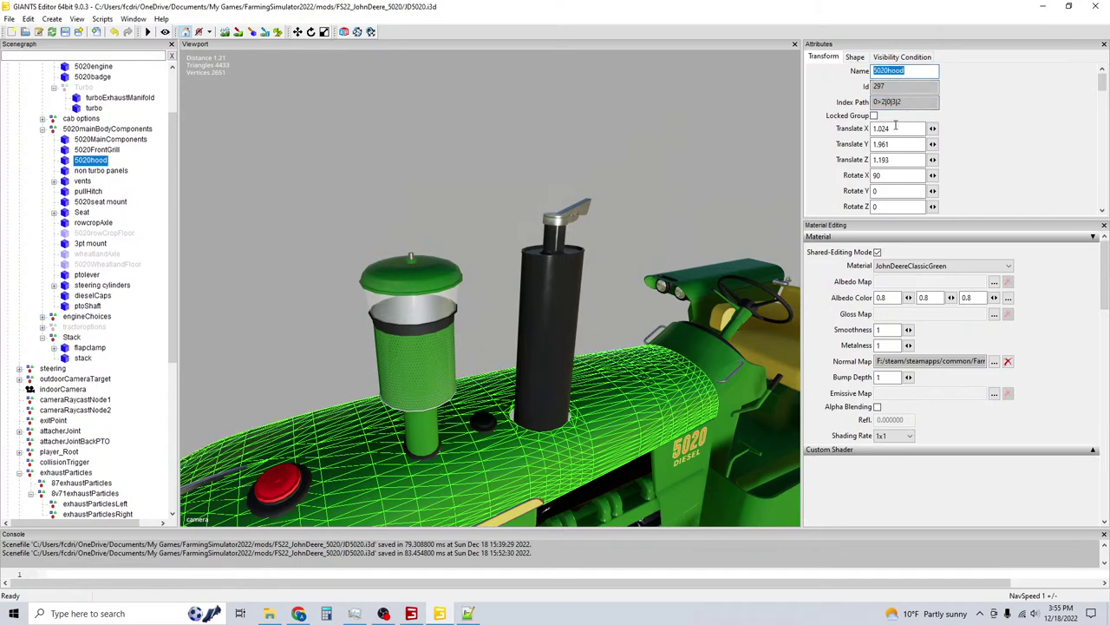
# Switch to Notepad++ and duplicate the 8v71exhaustParticlesRight i3dMapping onto a new line below it with the id 5020hood.
pyautogui.click(467, 613)
pyautogui.scroll(-20, 391, 417)
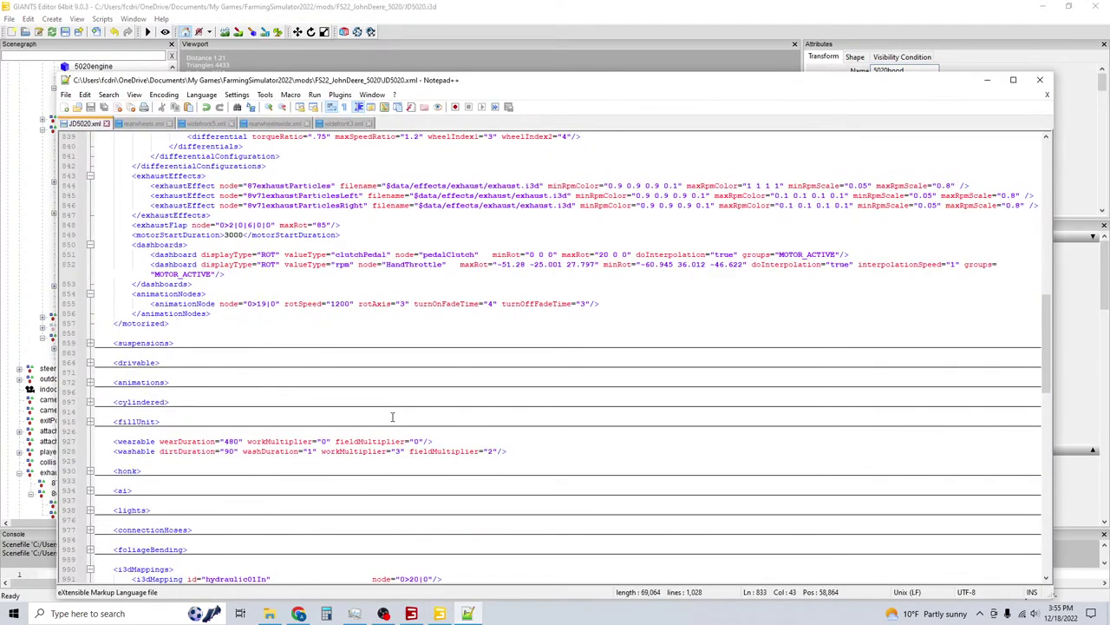
pyautogui.moveTo(461, 278); pyautogui.dragTo(137, 277)
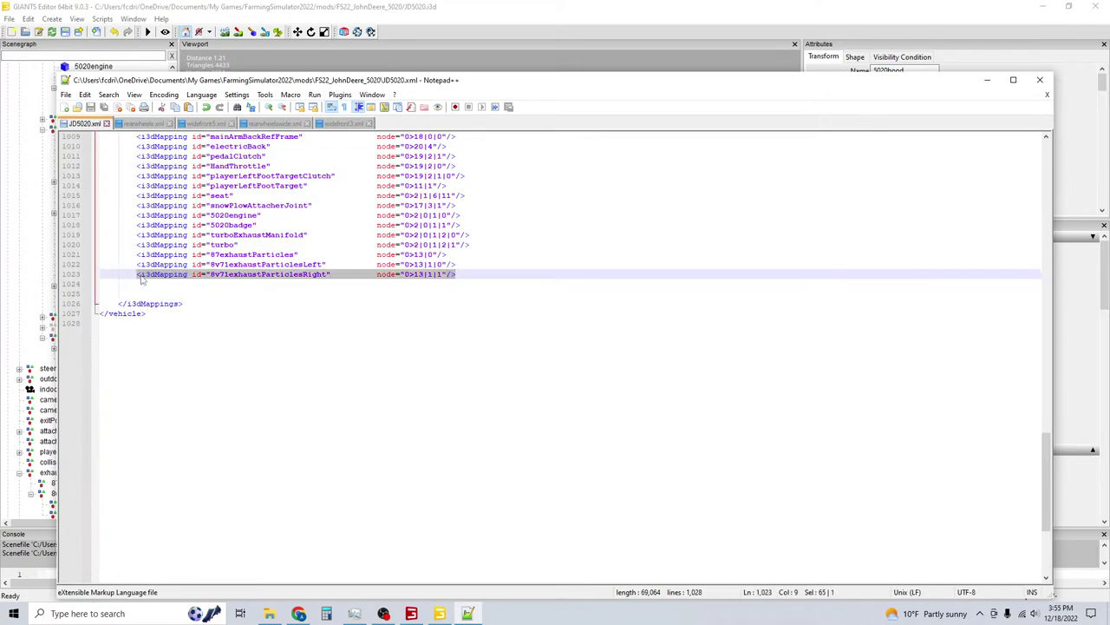
pyautogui.hotkey('ctrl', 'c')
pyautogui.click(458, 274)
pyautogui.hotkey('ctrl', 'v')
pyautogui.click(457, 274)
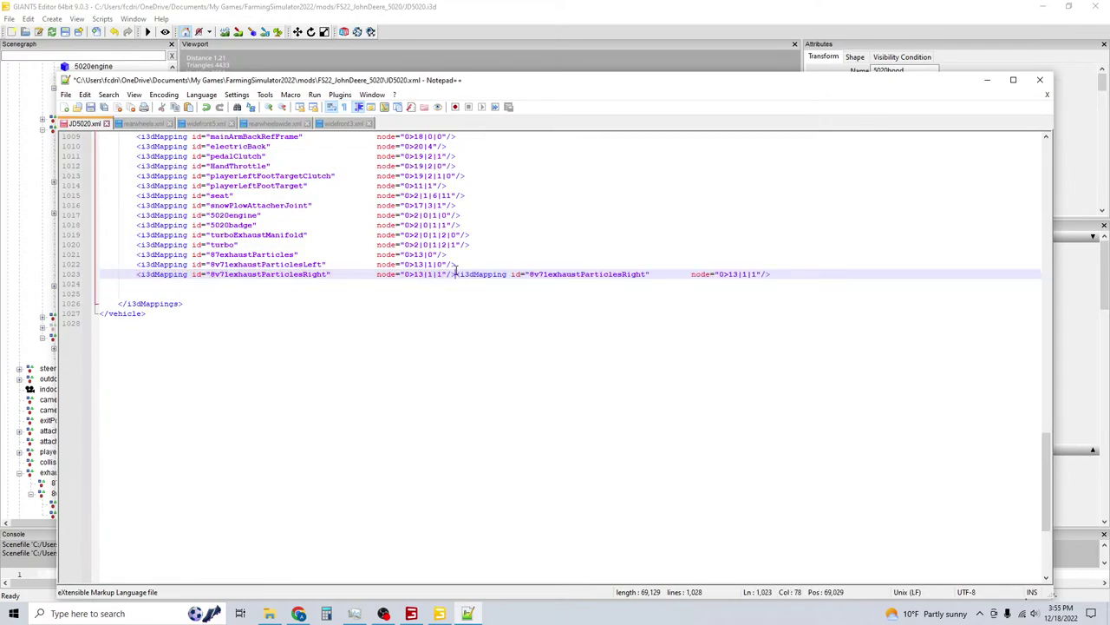
pyautogui.press('Return')
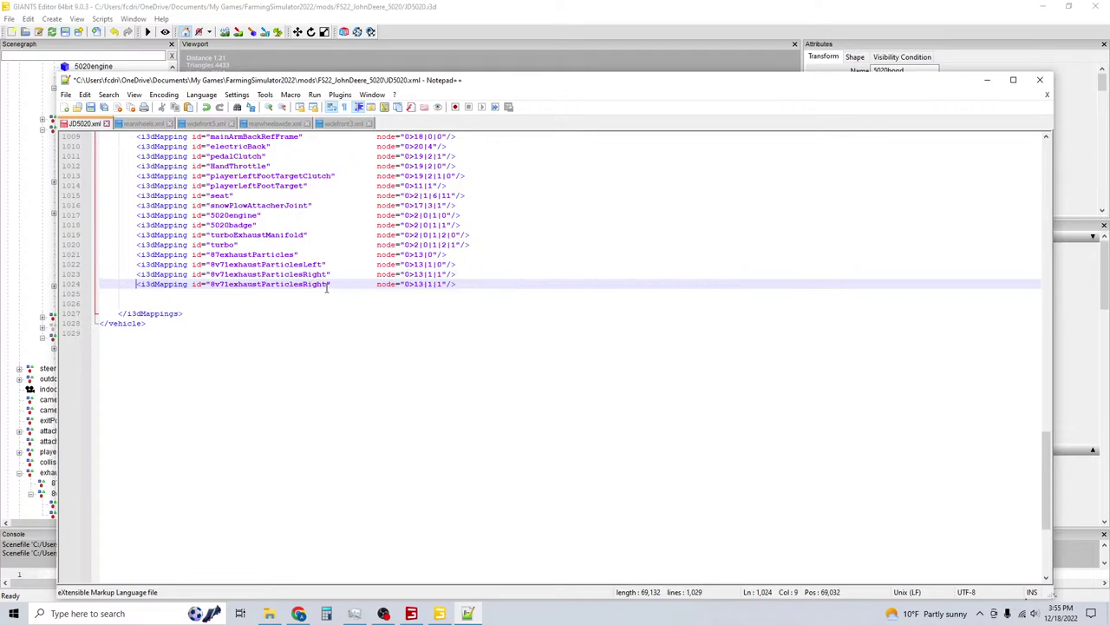
pyautogui.moveTo(327, 287); pyautogui.dragTo(209, 288)
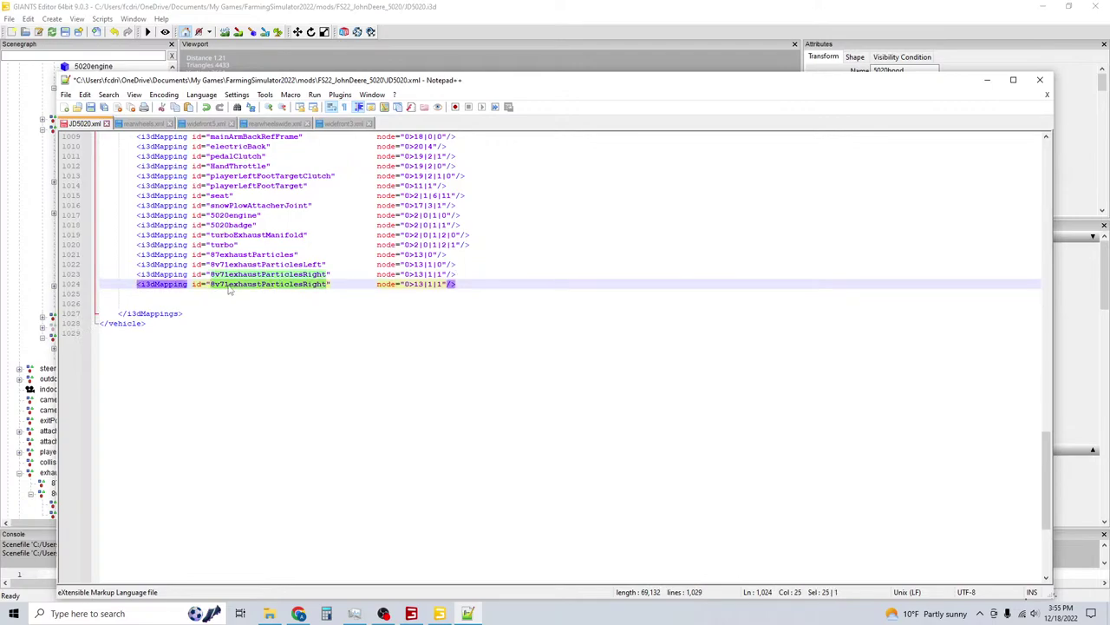
pyautogui.write('5020hood')
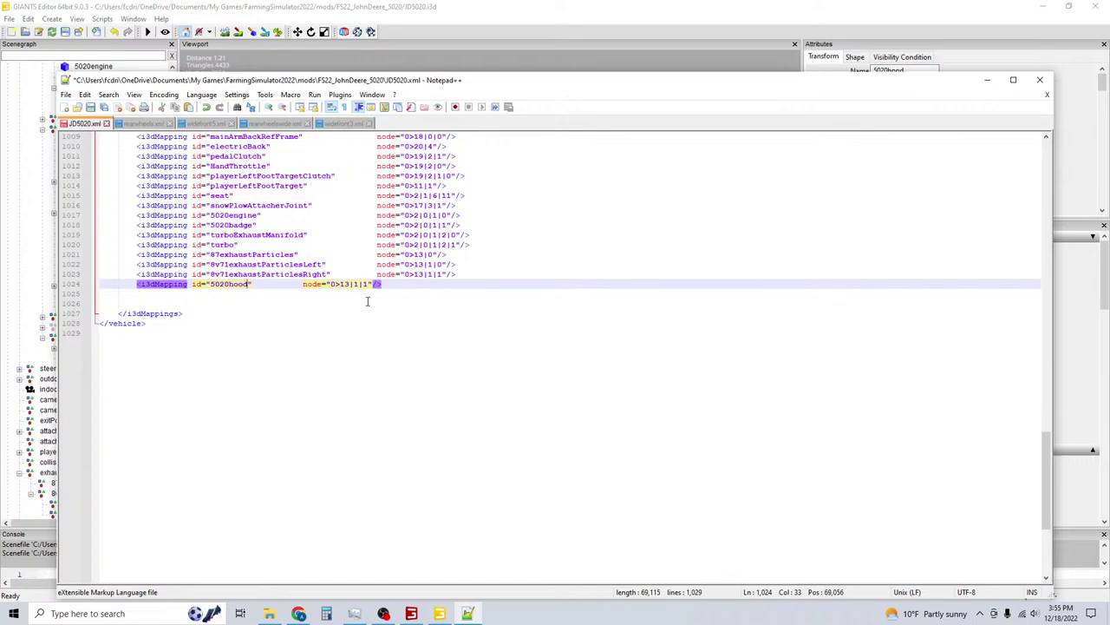
# Align the 5020hood i3dMapping's node attribute with the lines above, set its path to 0>2|0|3|2 and save the file.
pyautogui.click(305, 284)
pyautogui.press('Tab')
pyautogui.press('Tab')
pyautogui.press('Tab')
pyautogui.press('Tab')
pyautogui.moveTo(779, 86); pyautogui.dragTo(776, 126)
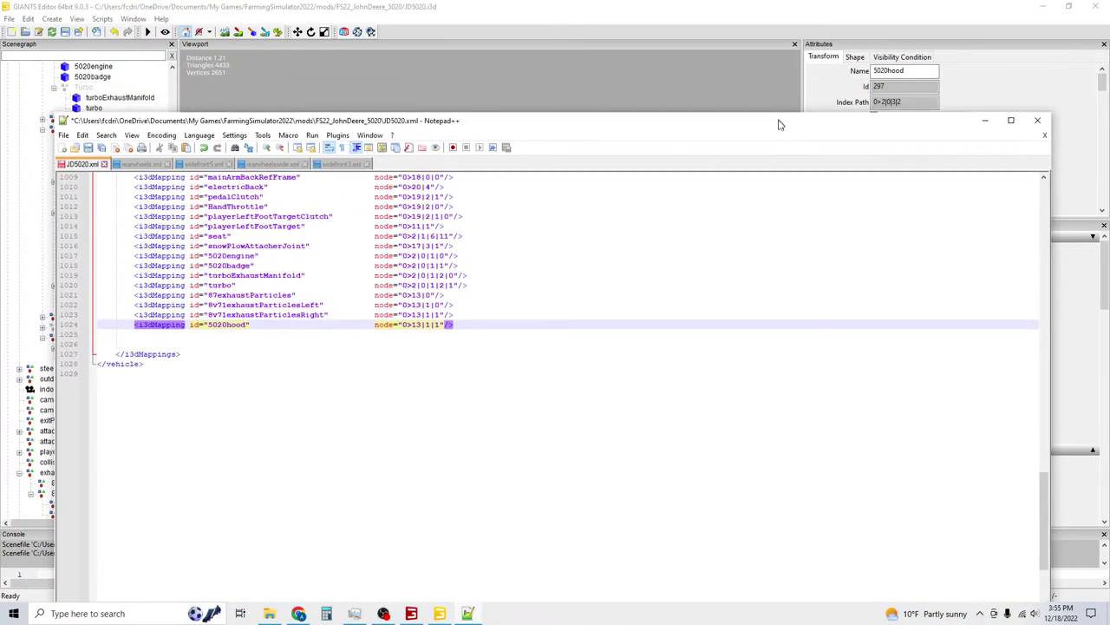
pyautogui.moveTo(440, 326); pyautogui.dragTo(409, 325)
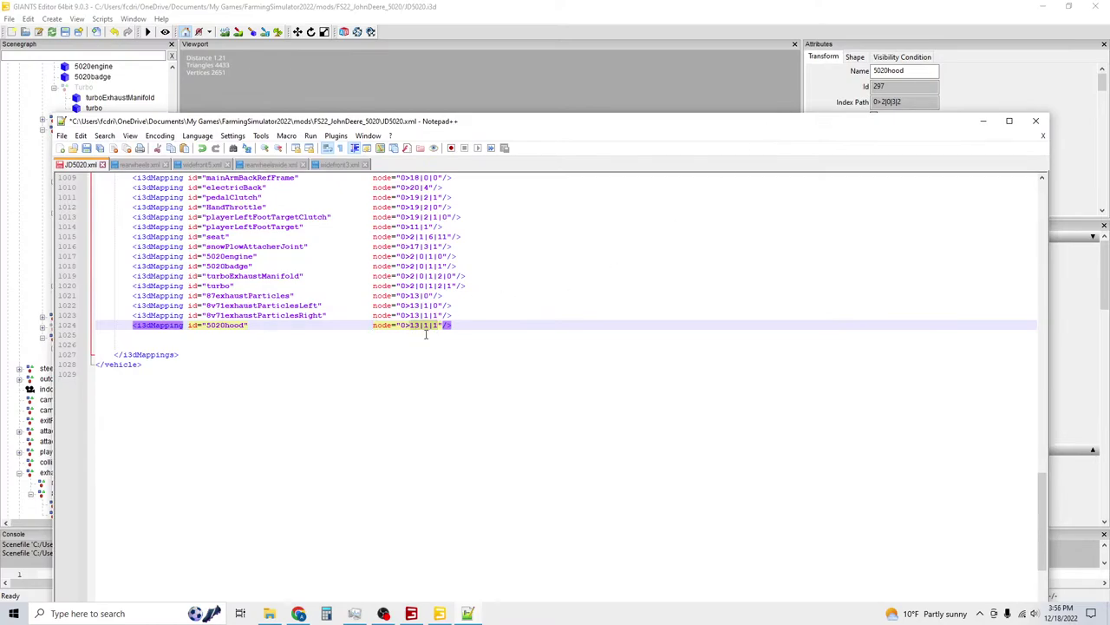
pyautogui.write('2|0|3|2')
pyautogui.click(86, 148)
# Replace the first 0>2|1|4|1 node in the KINZE 8V71 motorConfiguration with the copied mapping id 5020hood.
pyautogui.scroll(20, 213, 308)
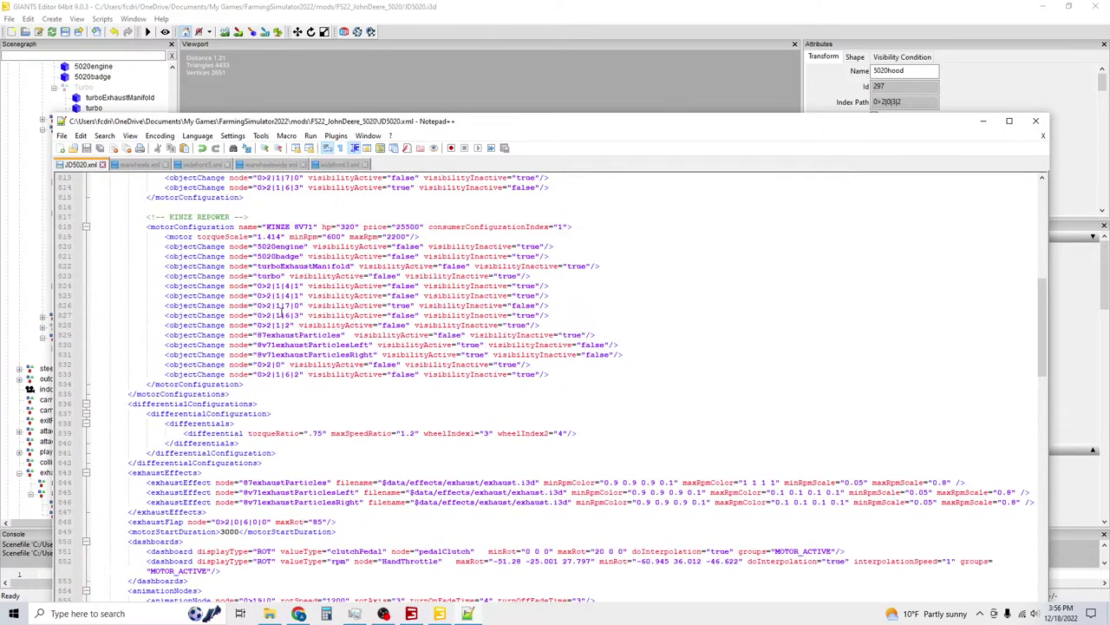
pyautogui.scroll(-20, 284, 306)
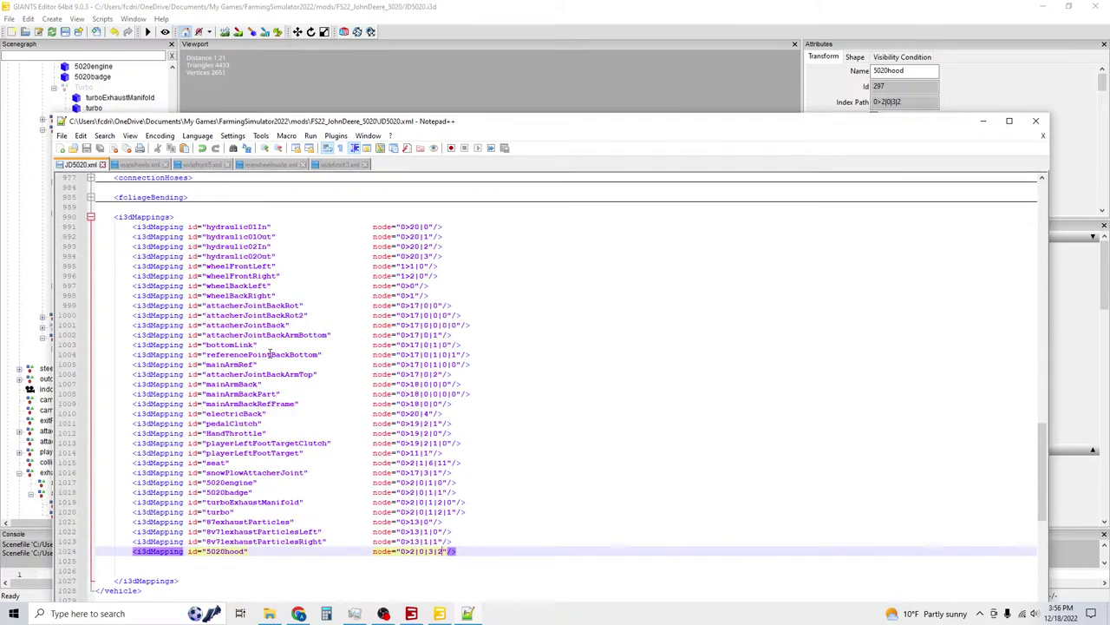
pyautogui.doubleClick(232, 432)
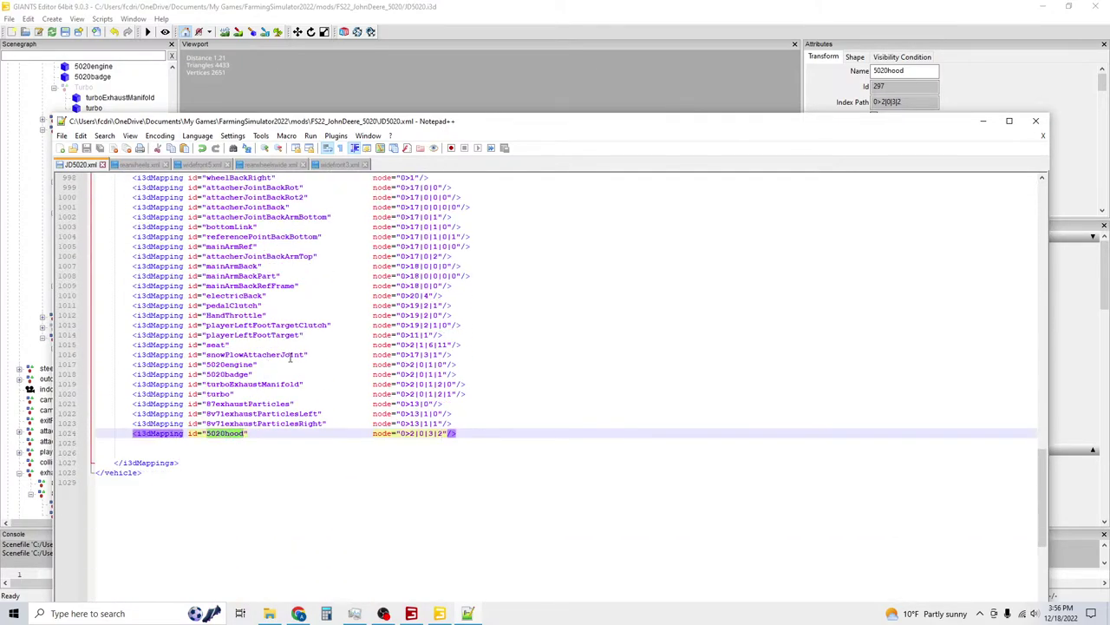
pyautogui.scroll(20, 317, 321)
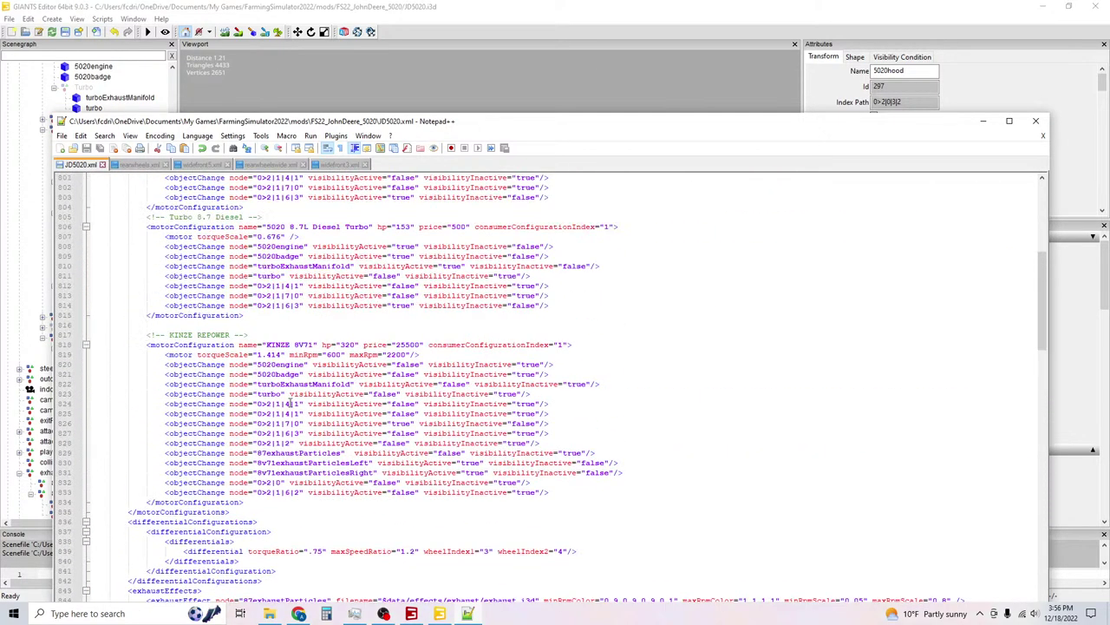
pyautogui.click(258, 404)
pyautogui.moveTo(259, 405); pyautogui.dragTo(300, 405)
pyautogui.hotkey('ctrl', 'v')
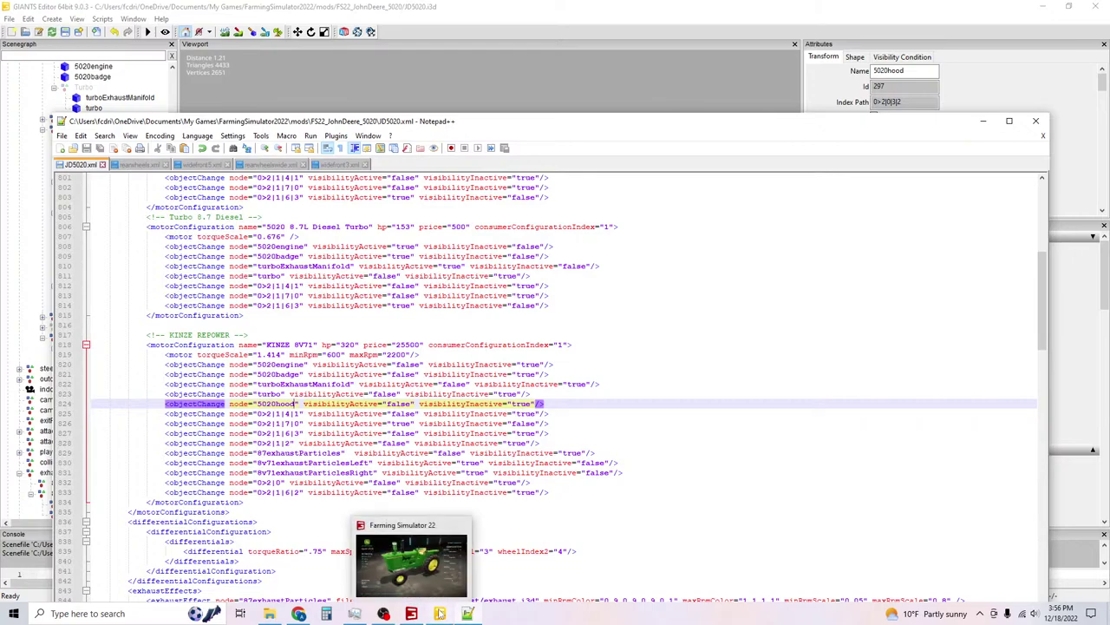
# Switch to GIANTS Editor, rename the non turbo panels shape under 5020mainBodyComponents as nonTurboPanels and save the scene.
pyautogui.click(411, 613)
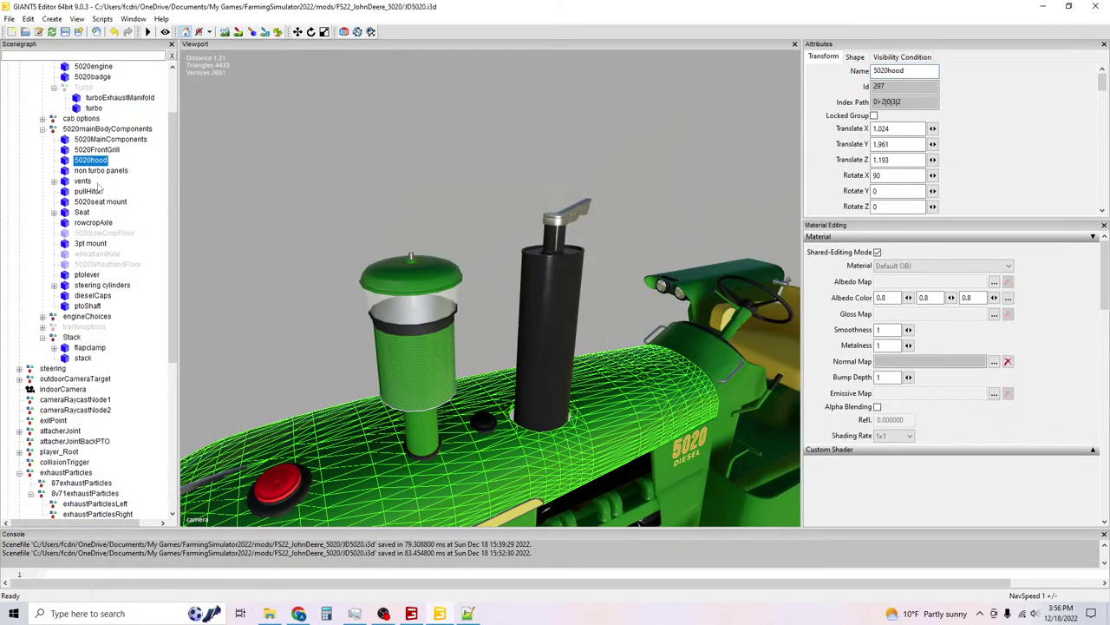
pyautogui.press('Down')
pyautogui.moveTo(469, 286); pyautogui.dragTo(542, 343, button='middle')
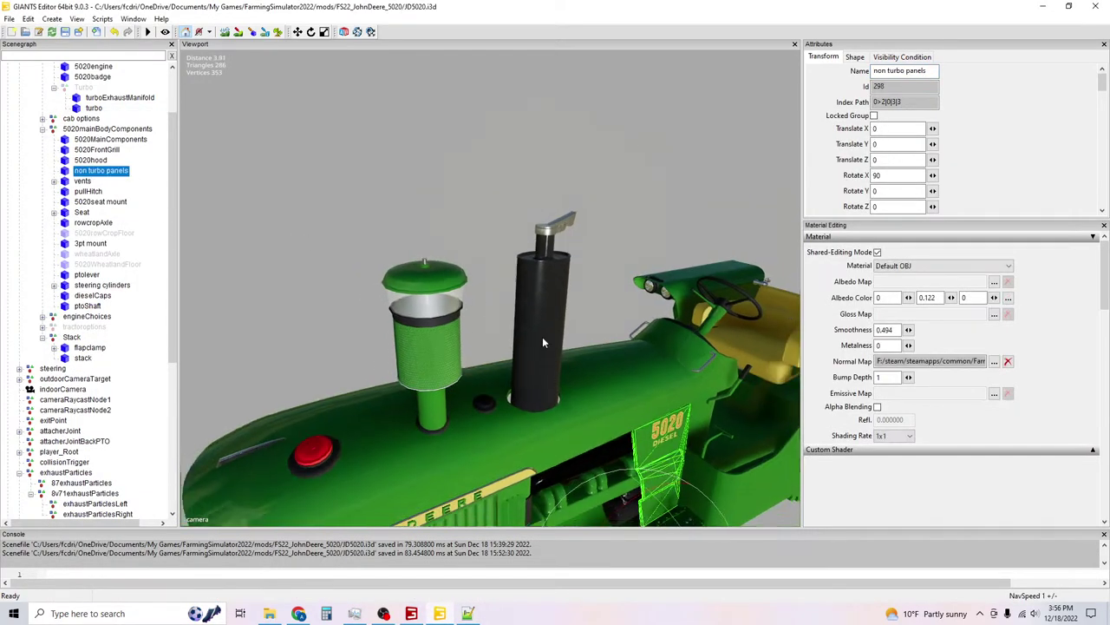
pyautogui.click(922, 71)
pyautogui.doubleClick(923, 72)
pyautogui.click(907, 71)
pyautogui.press('BackSpace')
pyautogui.press('BackSpace')
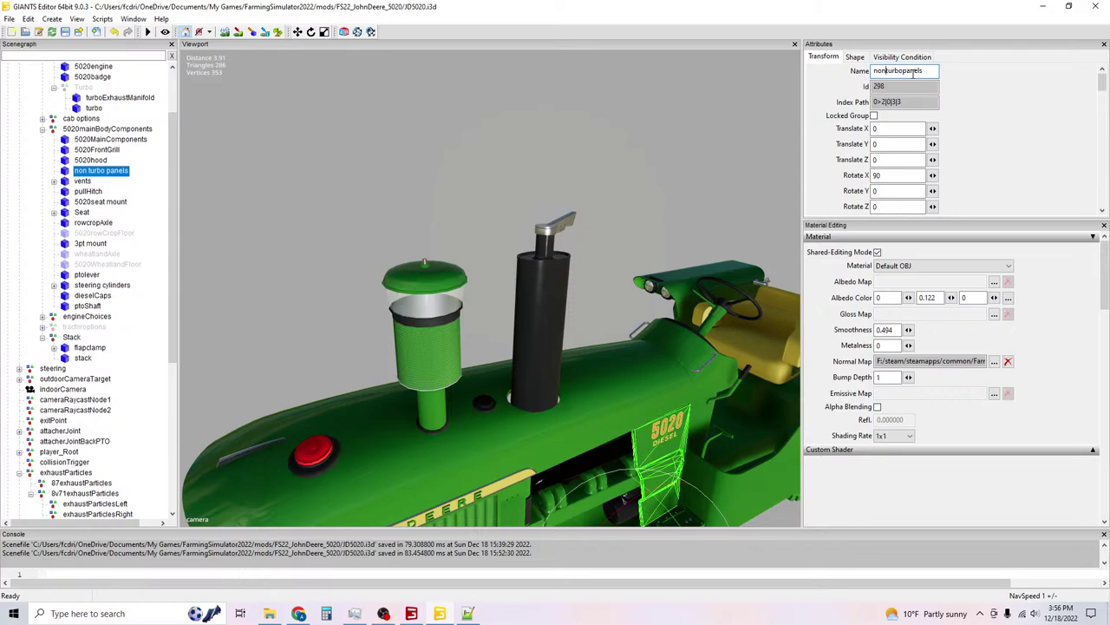
pyautogui.press('BackSpace')
pyautogui.write('TurboP')
pyautogui.press('Delete')
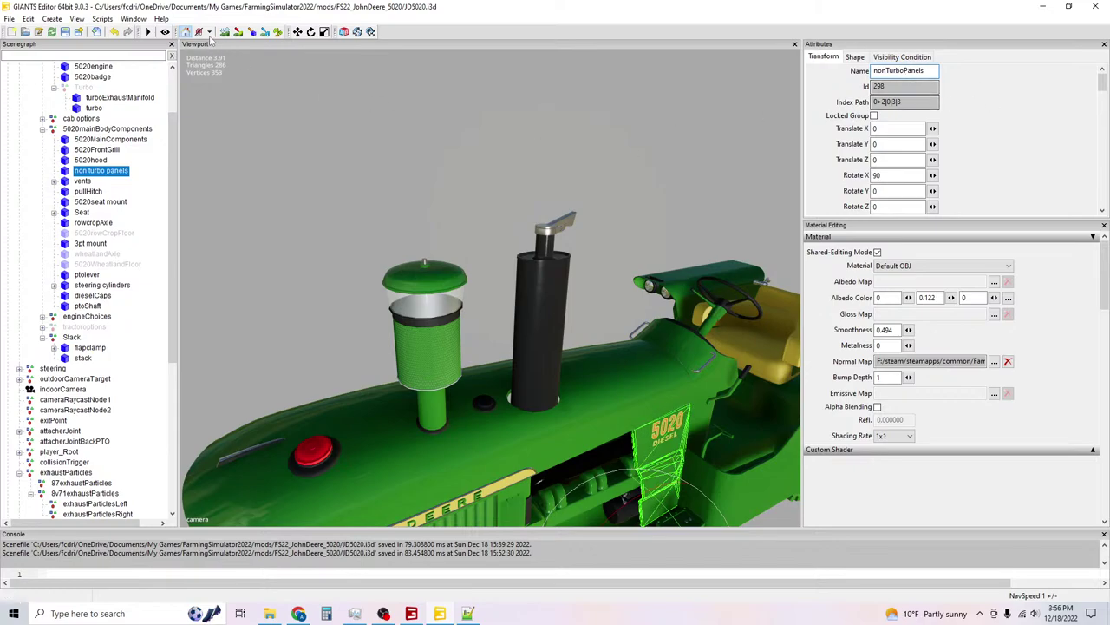
pyautogui.hotkey('ctrl', 's')
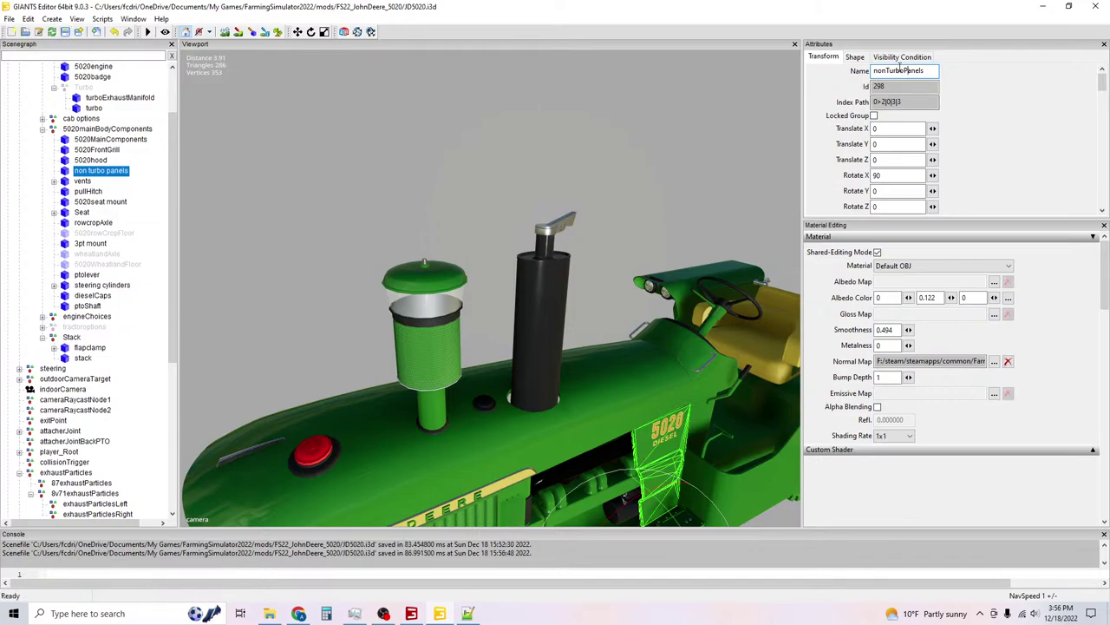
# Copy the nonTurboPanels name, switch to Notepad++ and duplicate the 5020hood i3dMapping onto a new line with the id nonTurboPanels.
pyautogui.moveTo(924, 71); pyautogui.dragTo(870, 76)
pyautogui.rightClick(880, 73)
pyautogui.click(920, 110)
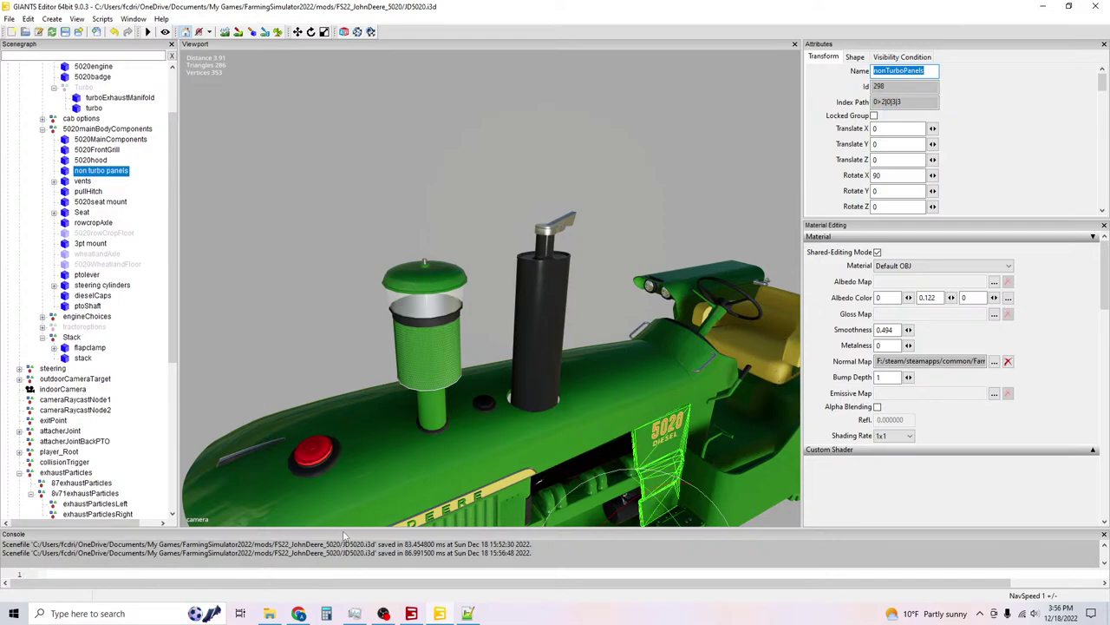
pyautogui.moveTo(467, 613)
pyautogui.click(460, 568)
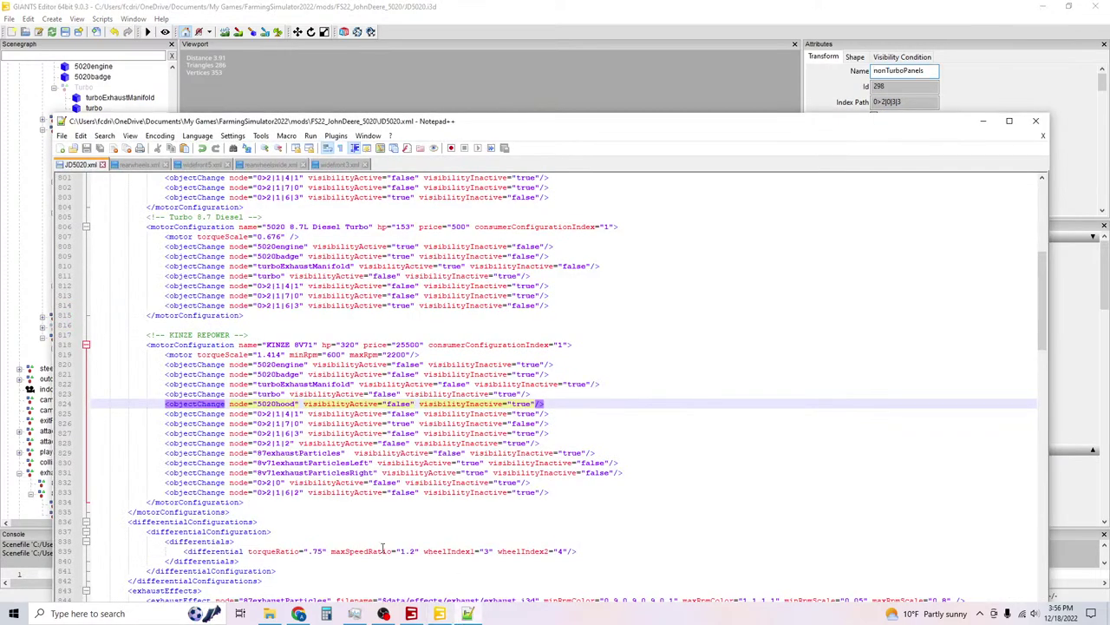
pyautogui.scroll(-20, 364, 495)
pyautogui.scroll(-10, 371, 466)
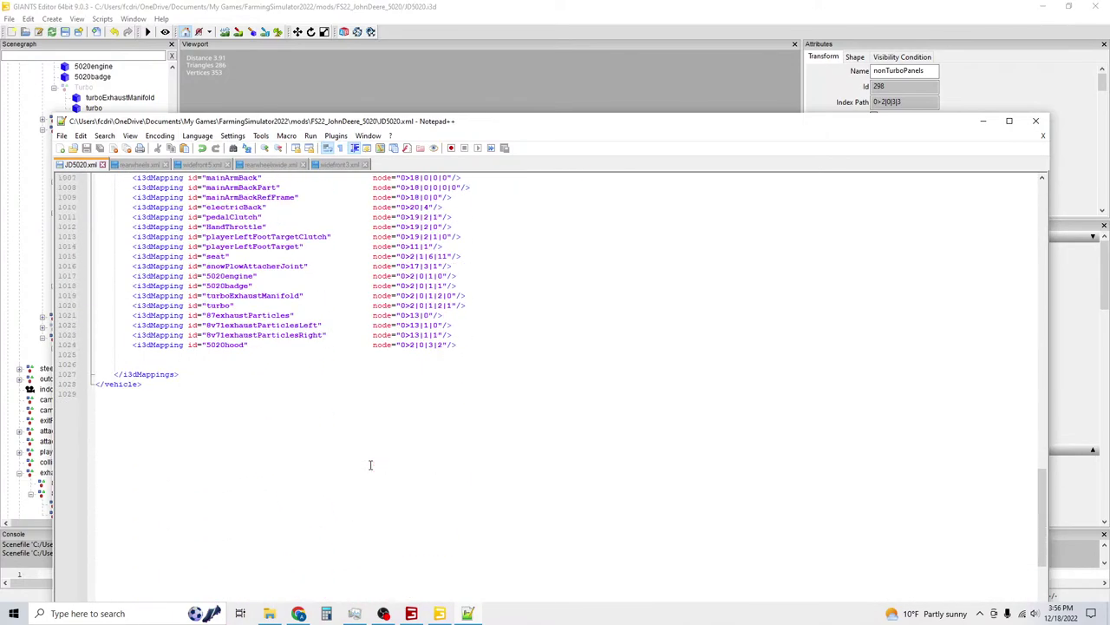
pyautogui.click(273, 360)
pyautogui.moveTo(457, 344)
pyautogui.mouseDown()
pyautogui.moveTo(132, 345)
pyautogui.moveTo(454, 344)
pyautogui.mouseUp()
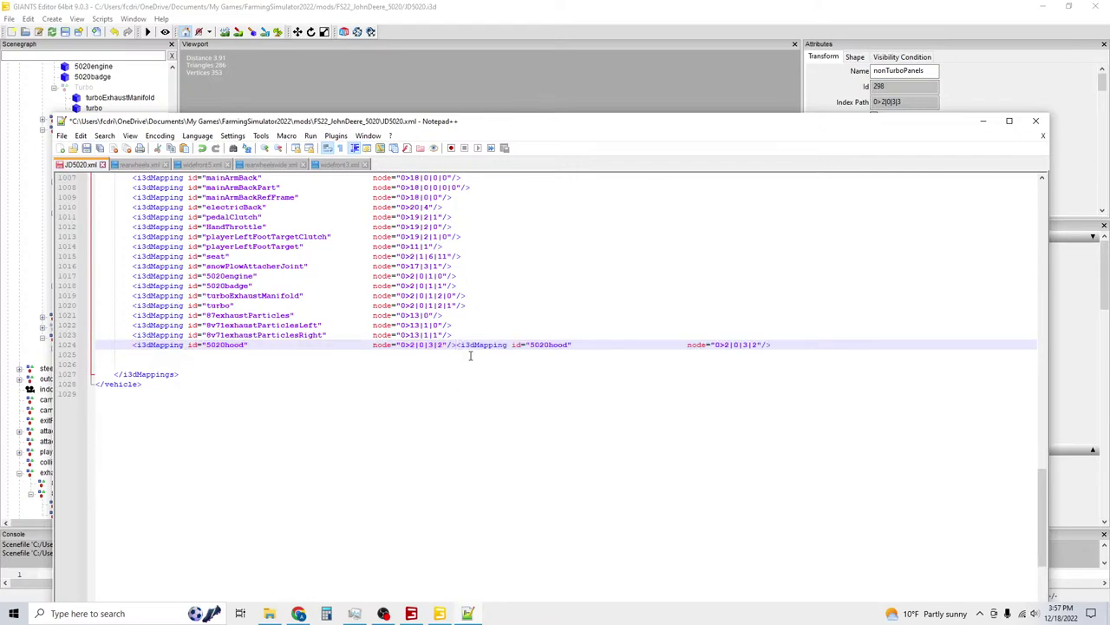
pyautogui.press('Return')
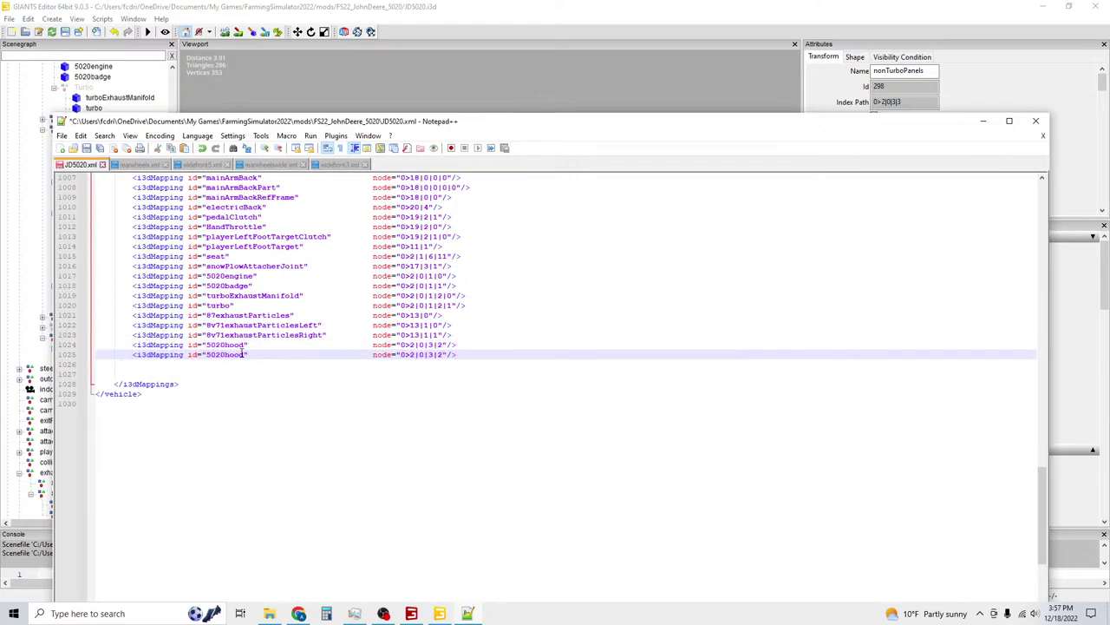
pyautogui.moveTo(244, 354); pyautogui.dragTo(207, 356)
pyautogui.hotkey('ctrl', 'v')
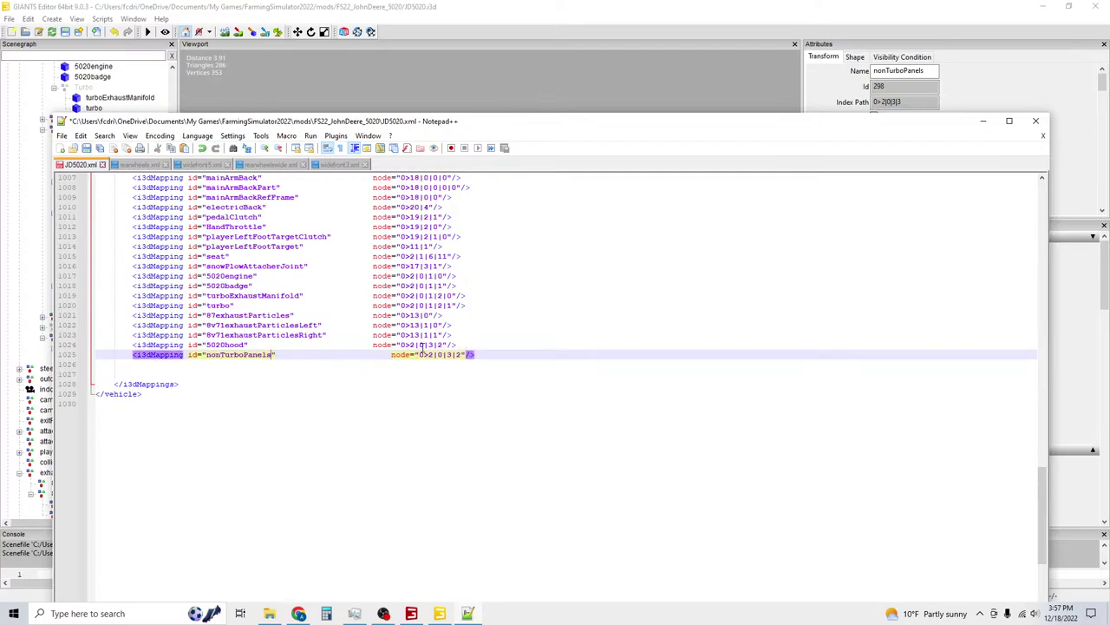
# Set the nonTurboPanels mapping's node path to 0>2|0|3|3, save the file and align the node attribute with the lines above.
pyautogui.doubleClick(458, 354)
pyautogui.write('3')
pyautogui.moveTo(465, 356); pyautogui.dragTo(423, 361)
pyautogui.press('Right')
pyautogui.click(86, 147)
pyautogui.click(391, 355)
pyautogui.press('BackSpace')
# Replace the remaining 0>2|1|4|1 node in the KINZE 8V71 motorConfiguration with the copied id nonTurboPanels and save the file.
pyautogui.doubleClick(249, 356)
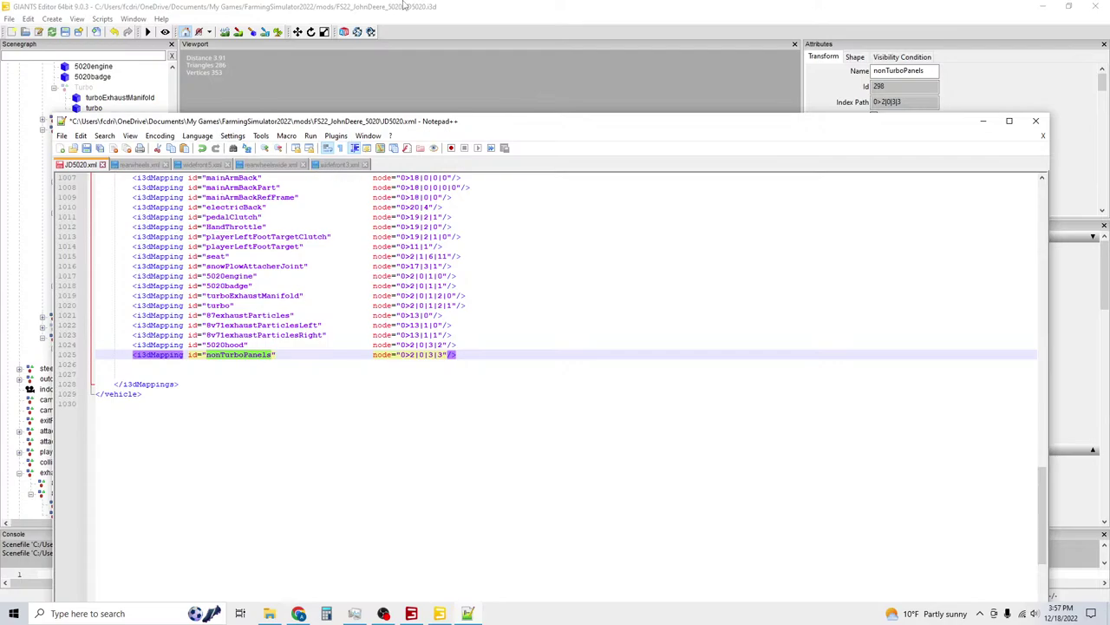
pyautogui.scroll(18, 272, 364)
pyautogui.scroll(15, 272, 364)
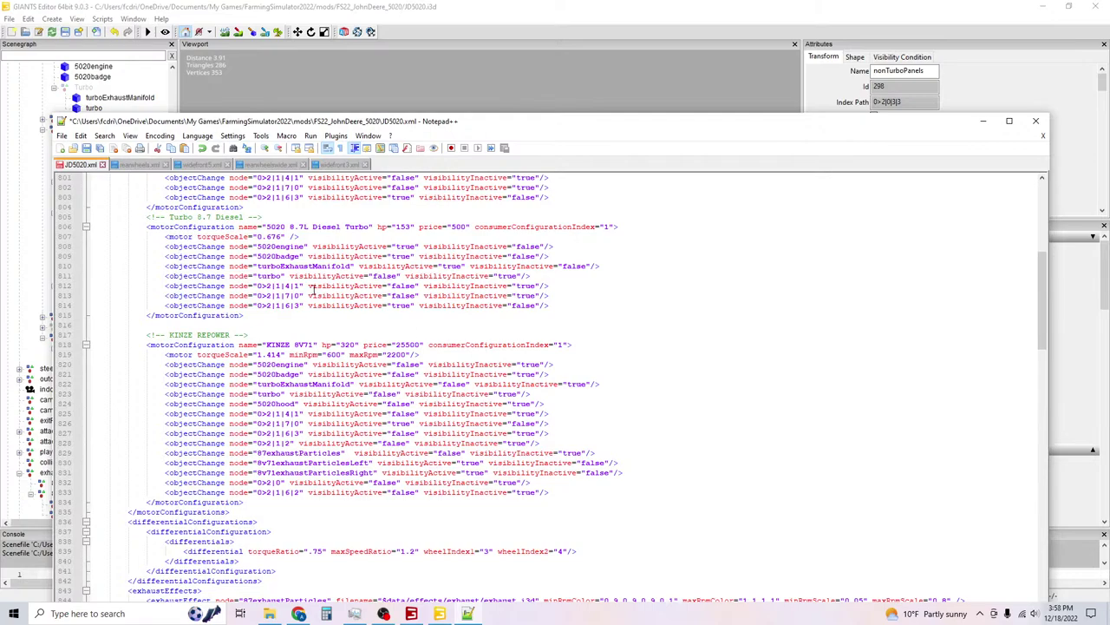
pyautogui.scroll(2, 313, 289)
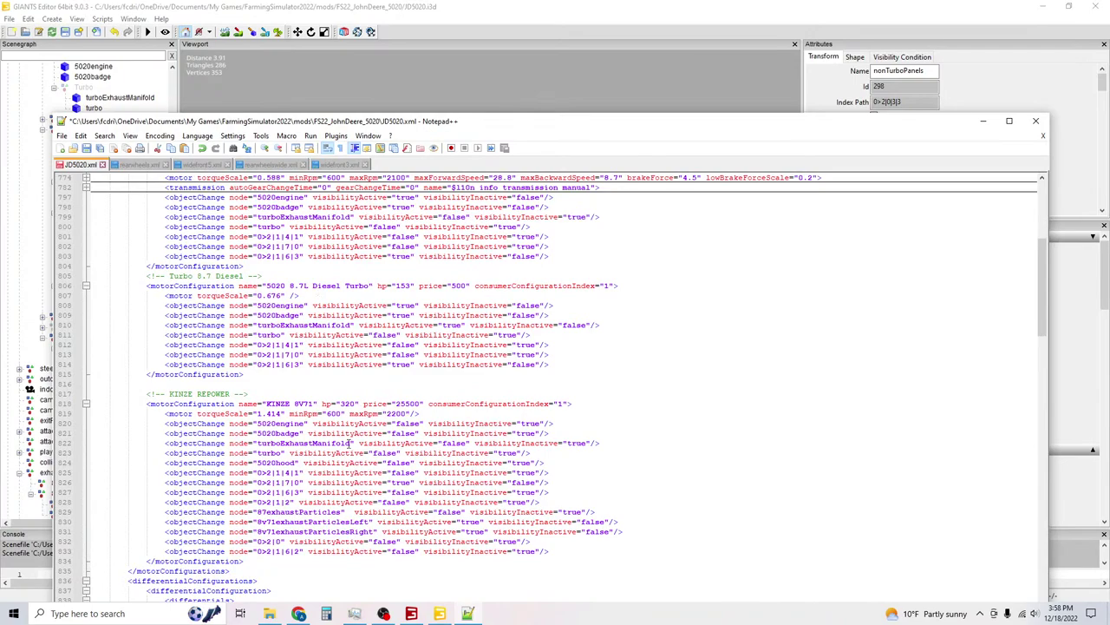
pyautogui.click(258, 472)
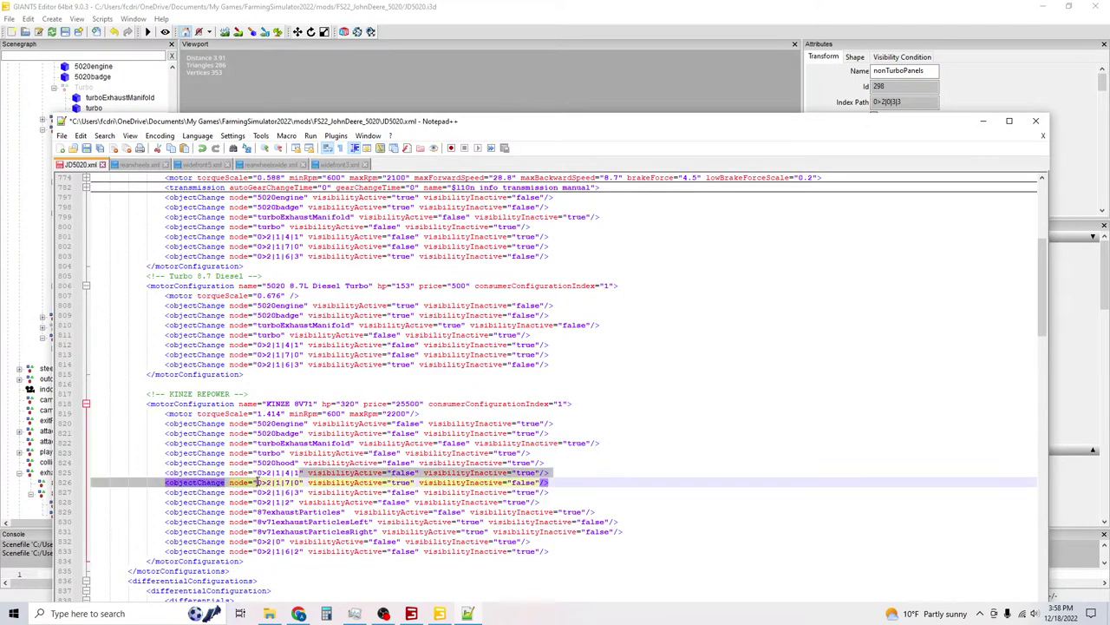
pyautogui.moveTo(268, 473); pyautogui.dragTo(305, 473)
pyautogui.hotkey('ctrl', 'v')
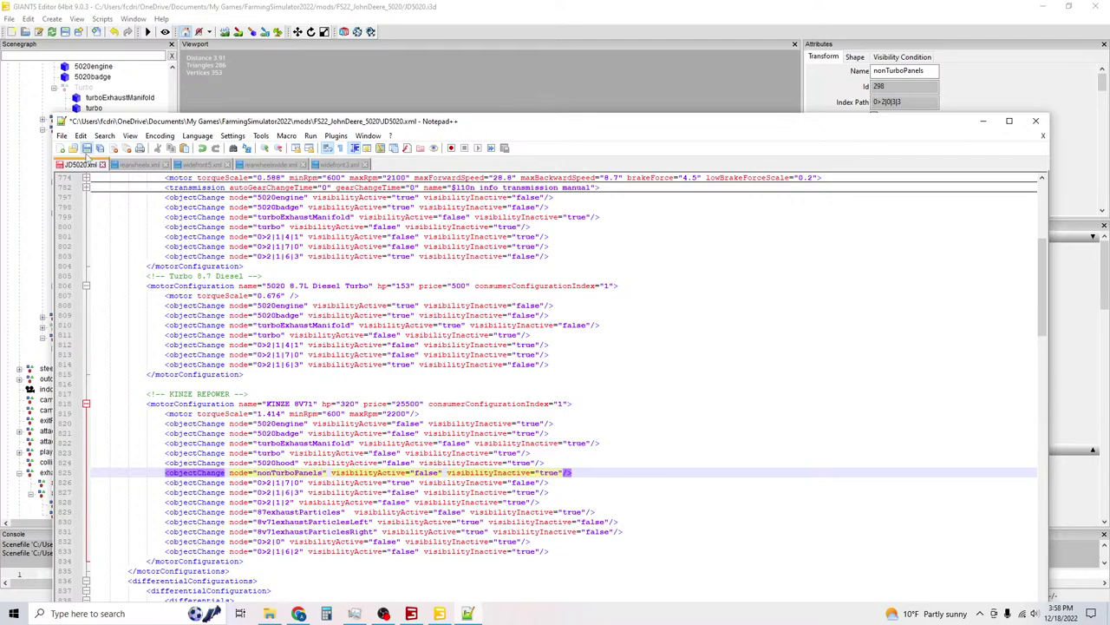
pyautogui.click(85, 147)
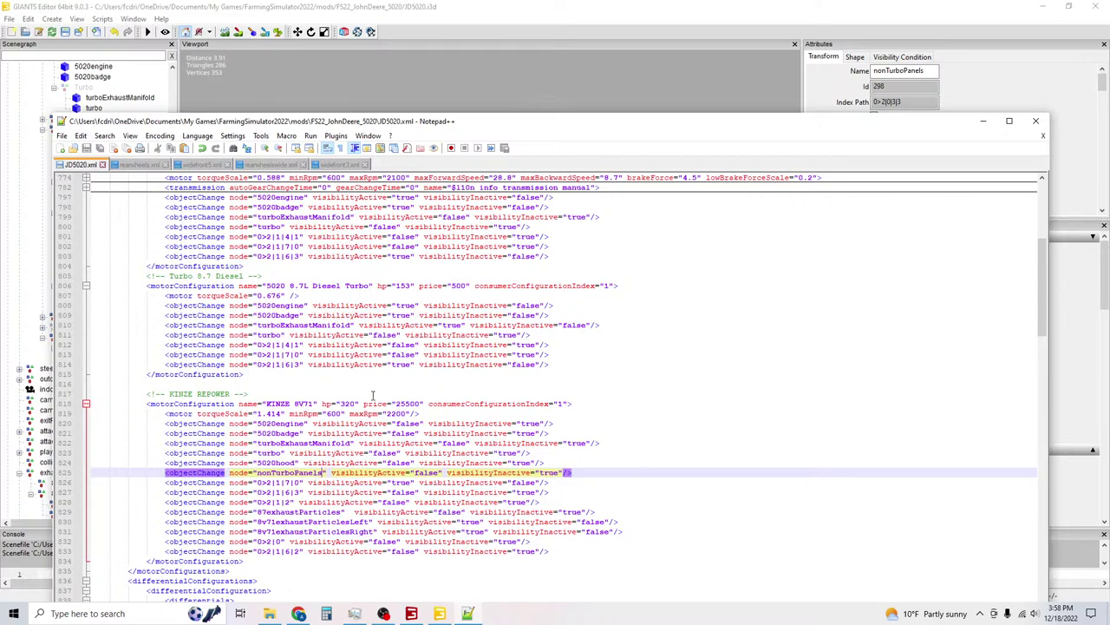
# Switch to Farming Simulator 22, exit the shop to the game world and reload the tractor through the developer console.
pyautogui.scroll(3, 369, 397)
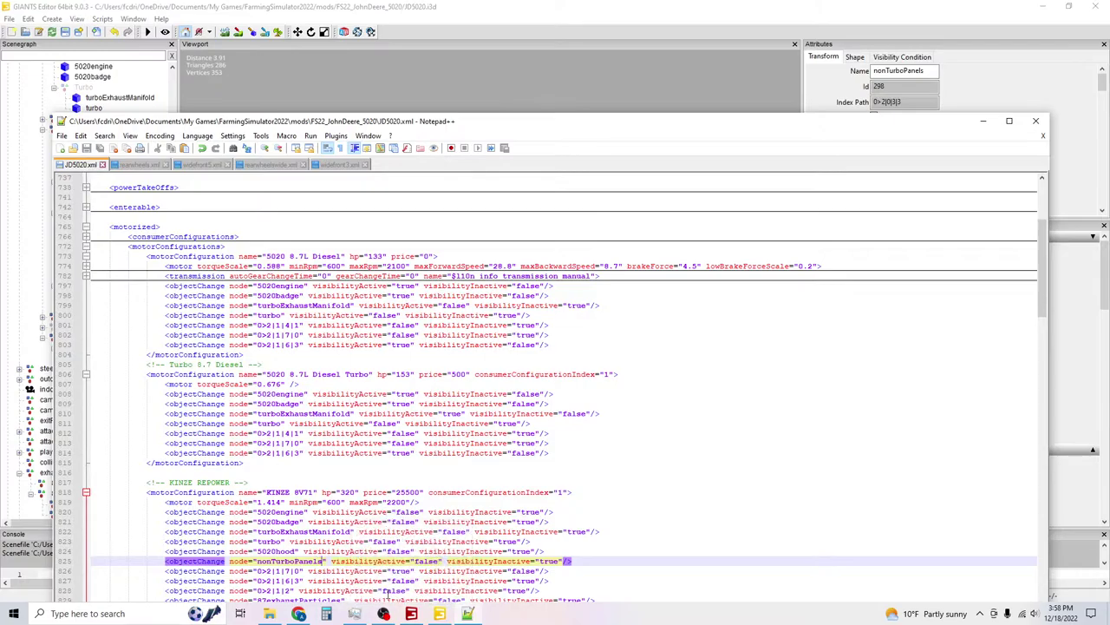
pyautogui.click(413, 613)
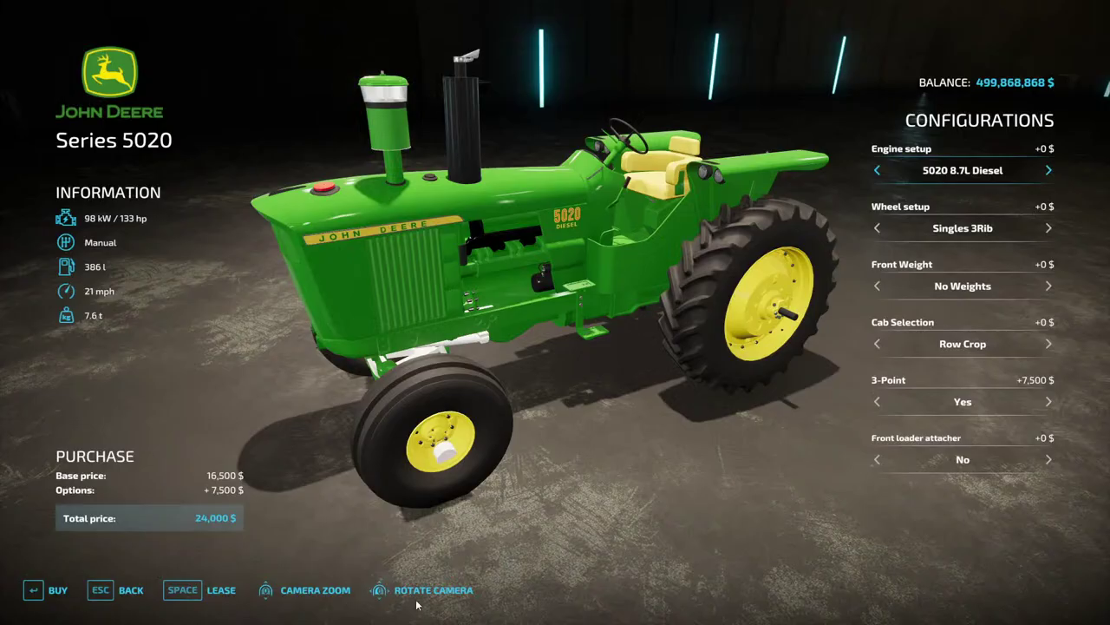
pyautogui.click(1049, 174)
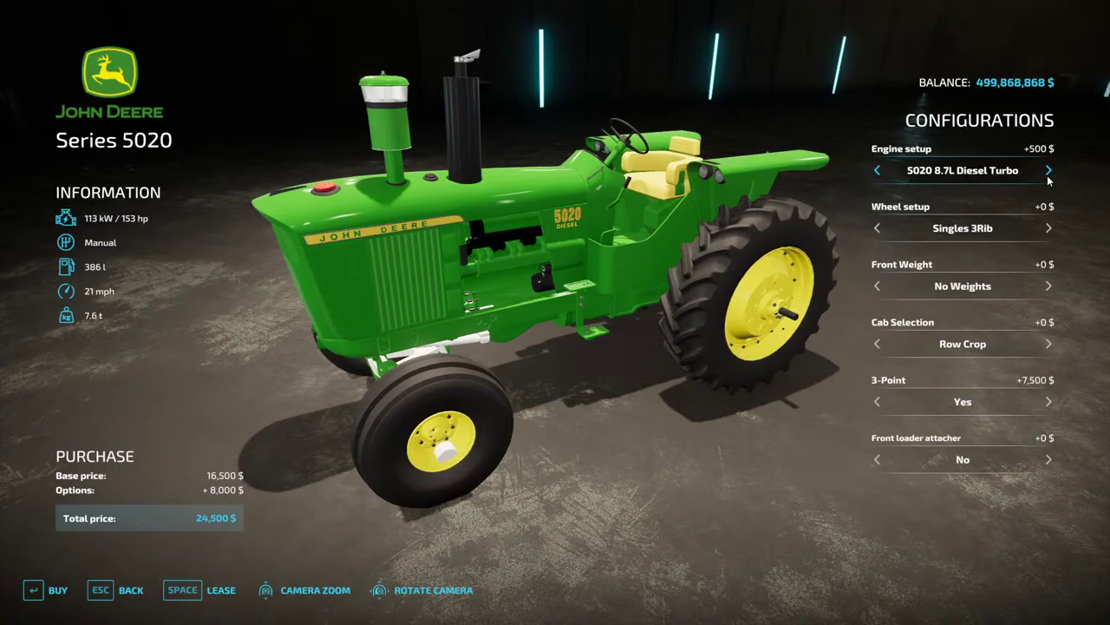
pyautogui.click(876, 172)
pyautogui.press('Escape')
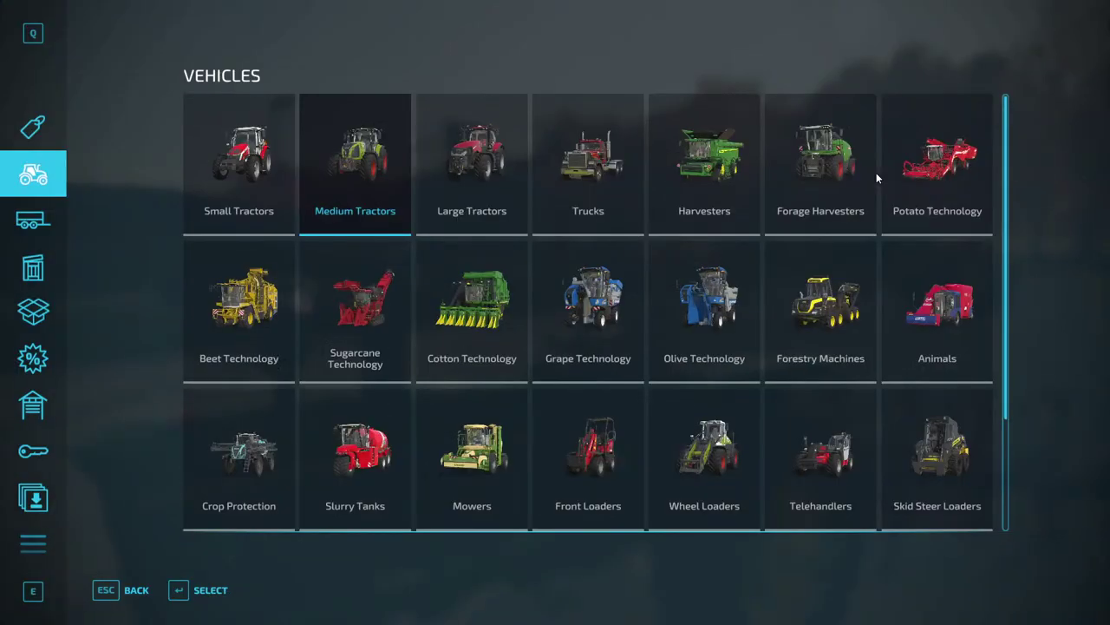
pyautogui.press('Escape')
pyautogui.press('`')
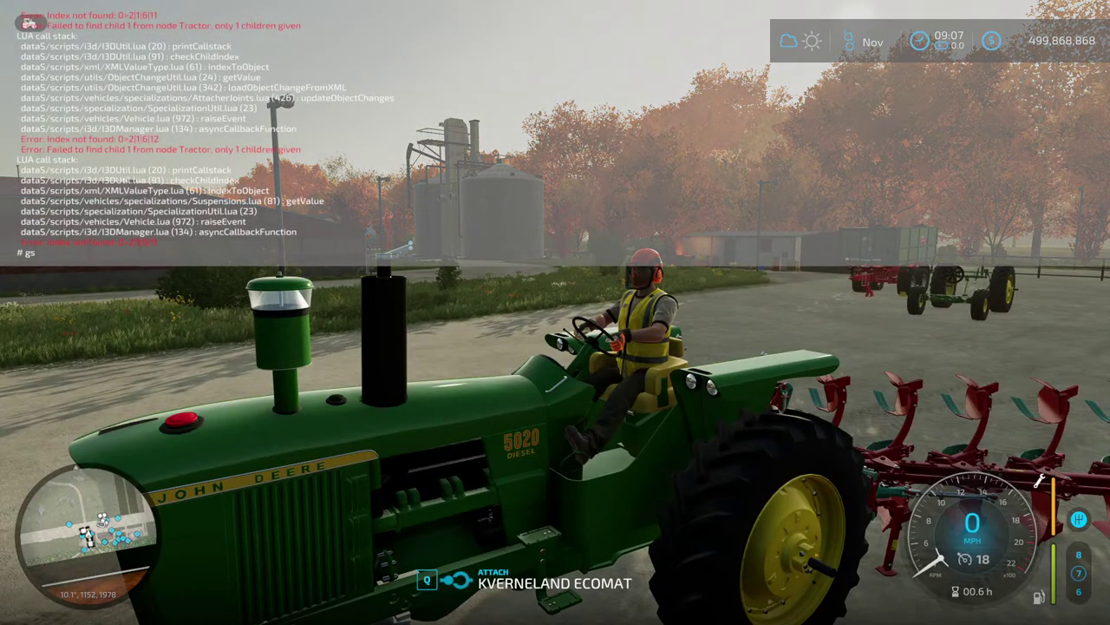
pyautogui.write('gsVehicleDebug')
pyautogui.press('Return')
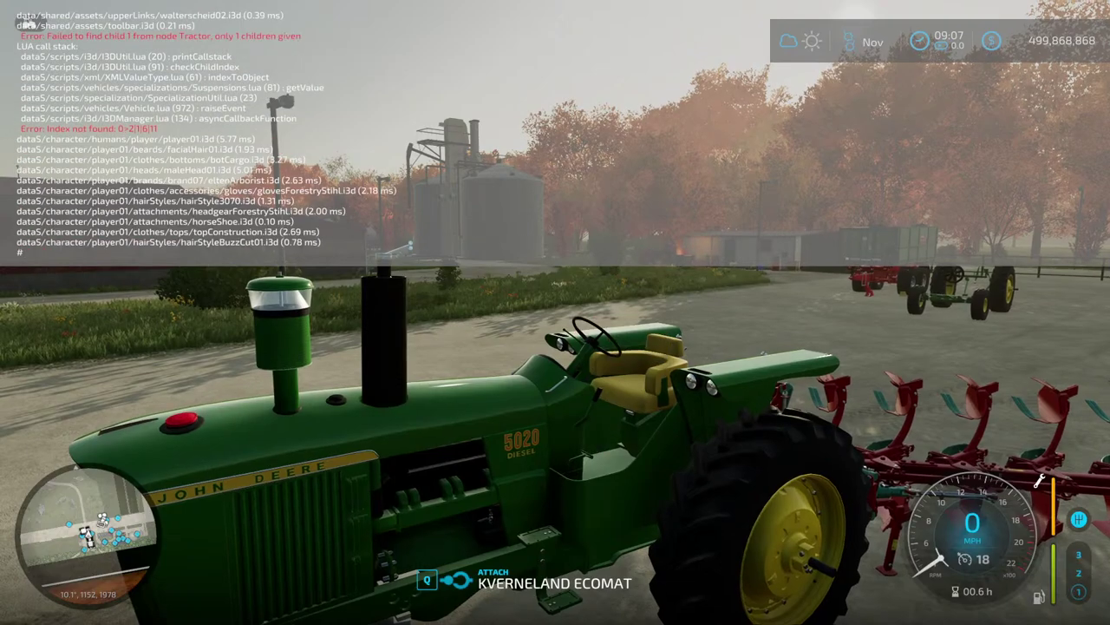
pyautogui.press('`')
# Reopen the John Deere Series 5020 from the Medium Tractors category and preview it with the 5020 8.7L Diesel Turbo engine setup.
pyautogui.press('p')
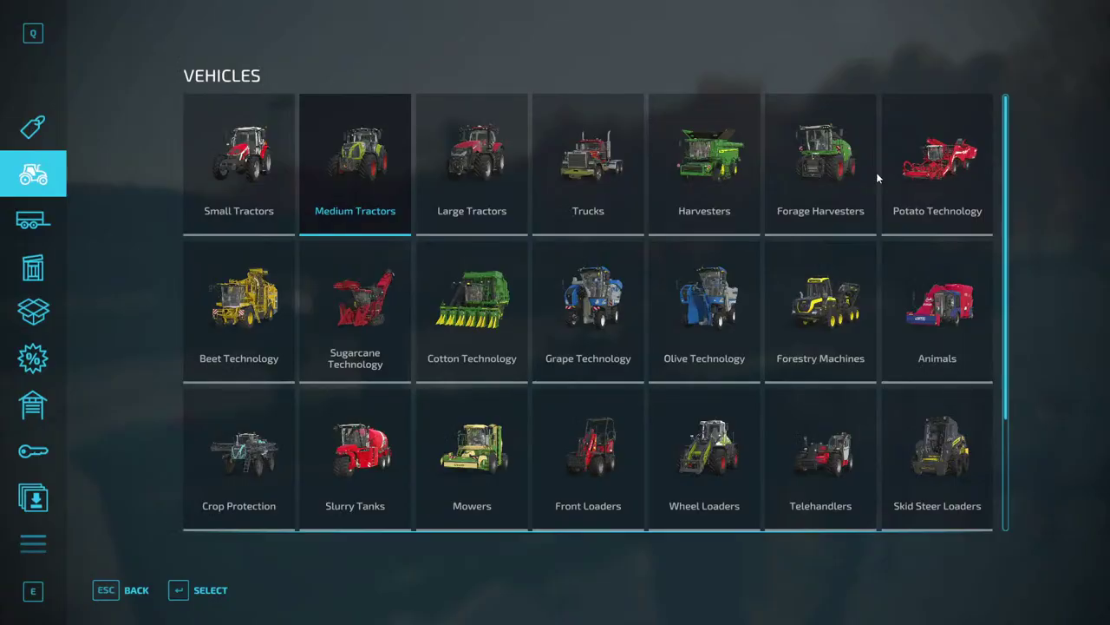
pyautogui.click(363, 190)
pyautogui.scroll(-10, 731, 211)
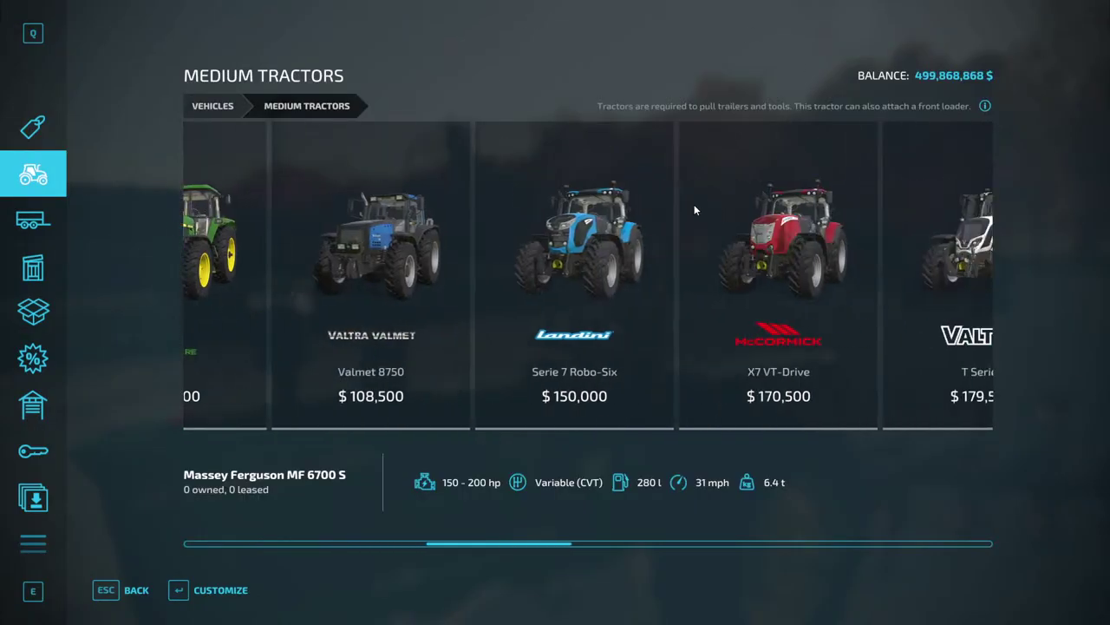
pyautogui.click(922, 265)
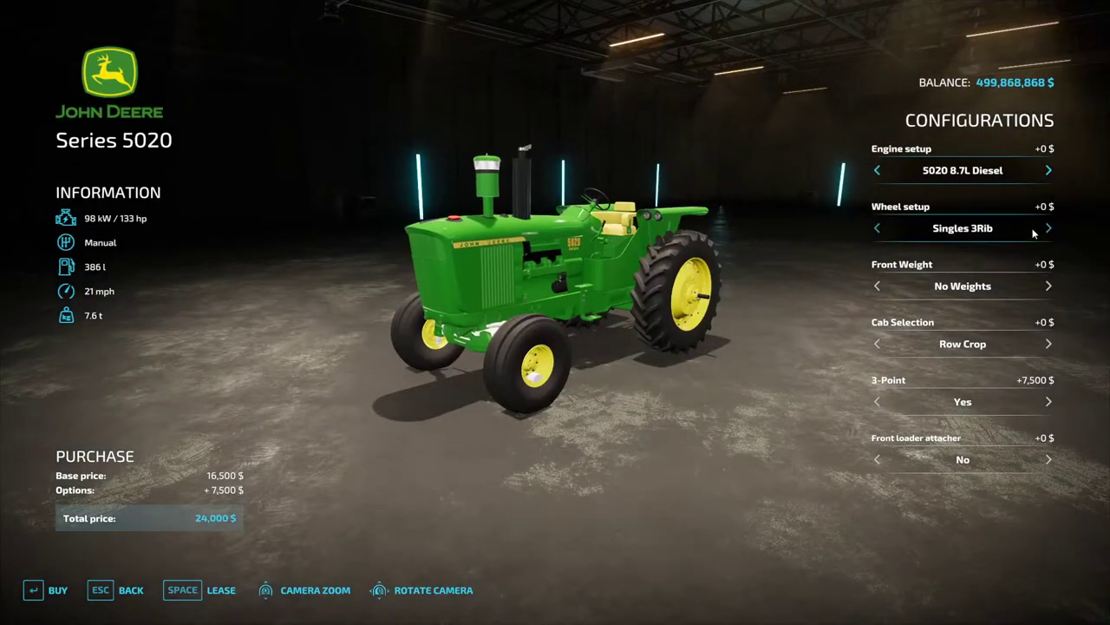
pyautogui.click(1047, 174)
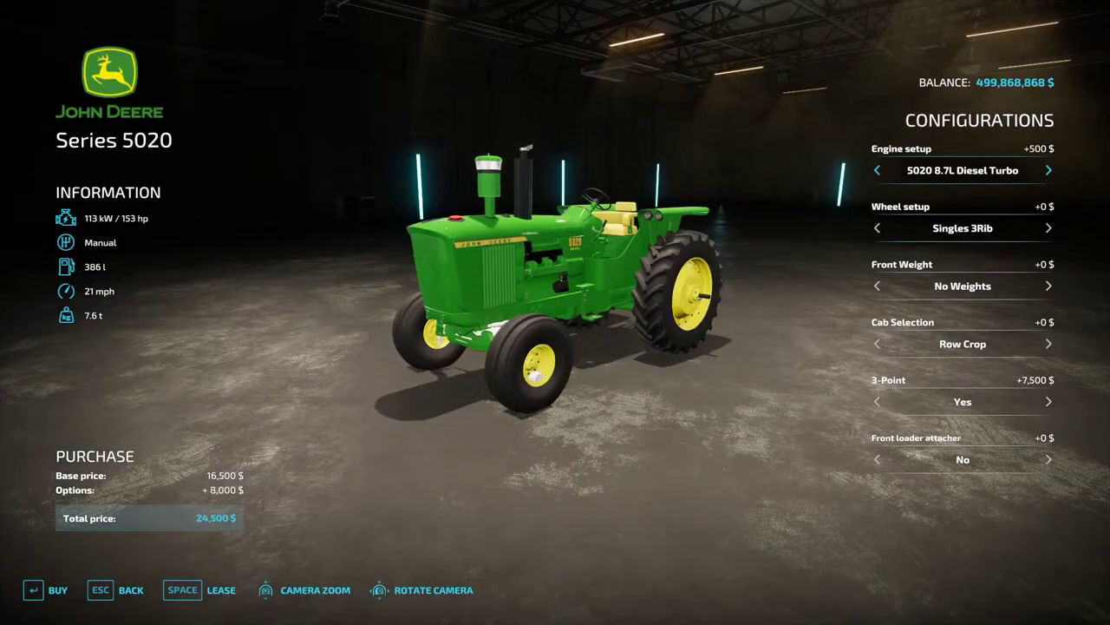
pyautogui.moveTo(625, 260); pyautogui.dragTo(449, 238, button='right')
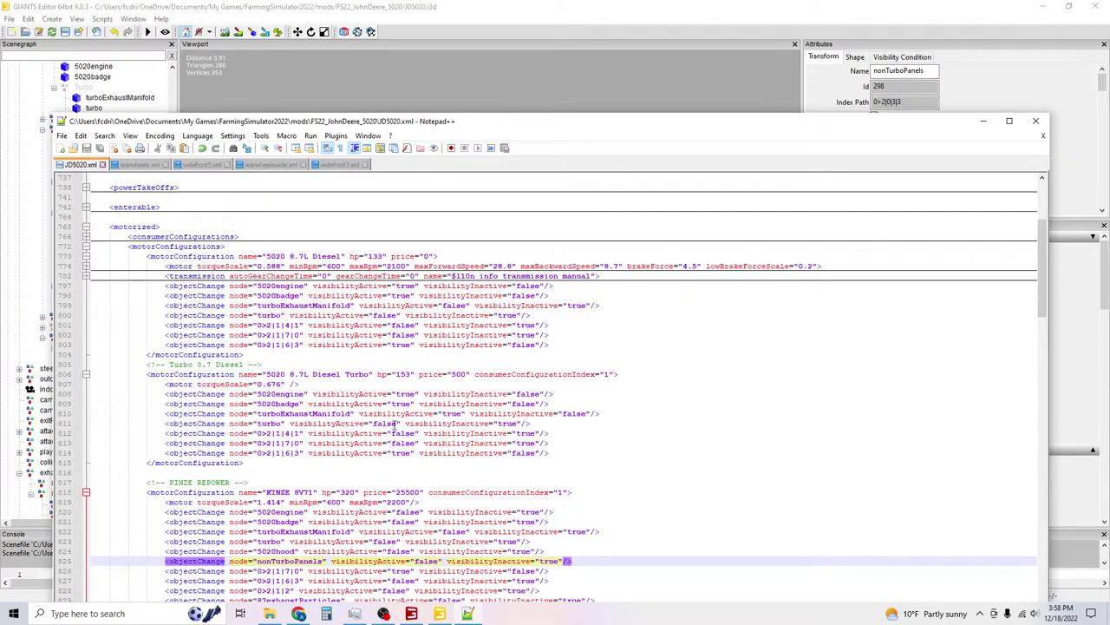
# Set the turbo objectChange in the 5020 8.7L Diesel Turbo configuration to visibilityActive true and visibilityInactive false, and save the file.
pyautogui.doubleClick(375, 424)
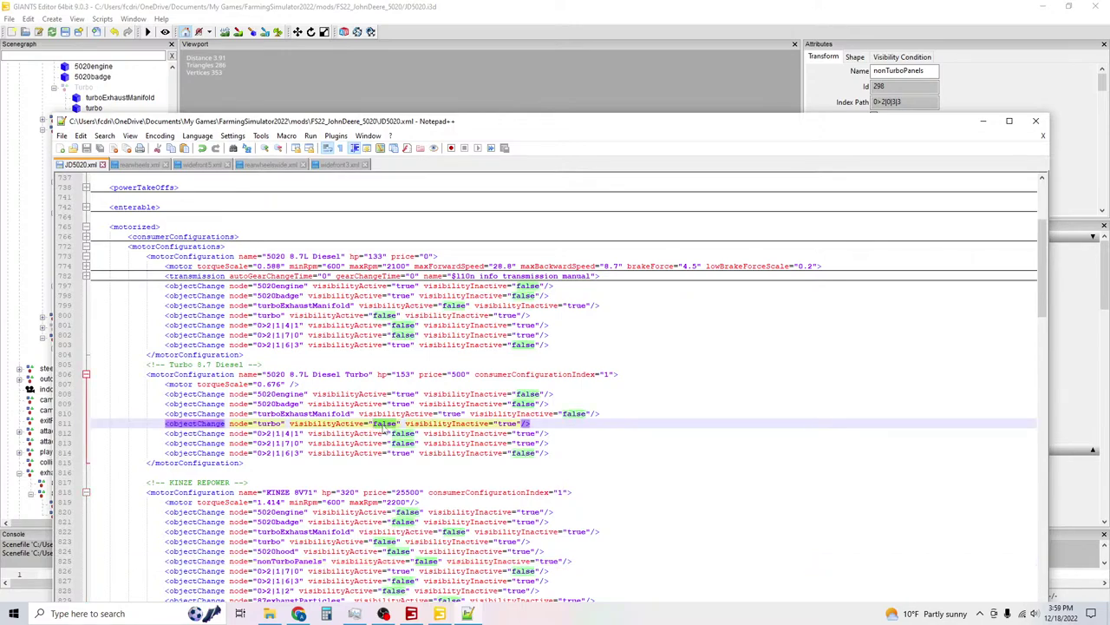
pyautogui.write('true')
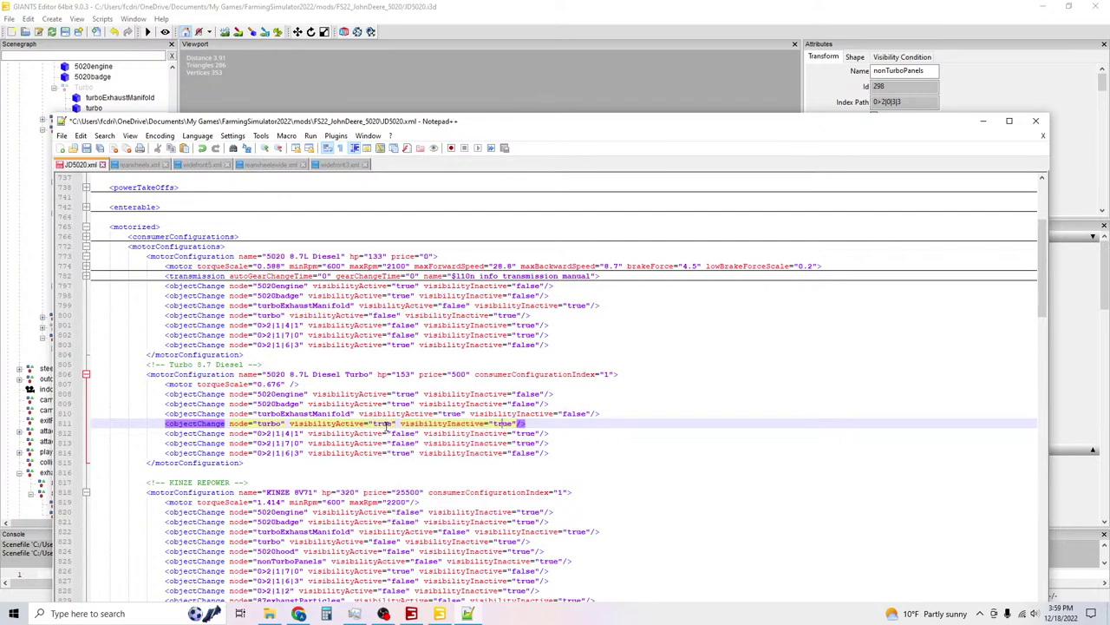
pyautogui.doubleClick(503, 424)
pyautogui.write('false')
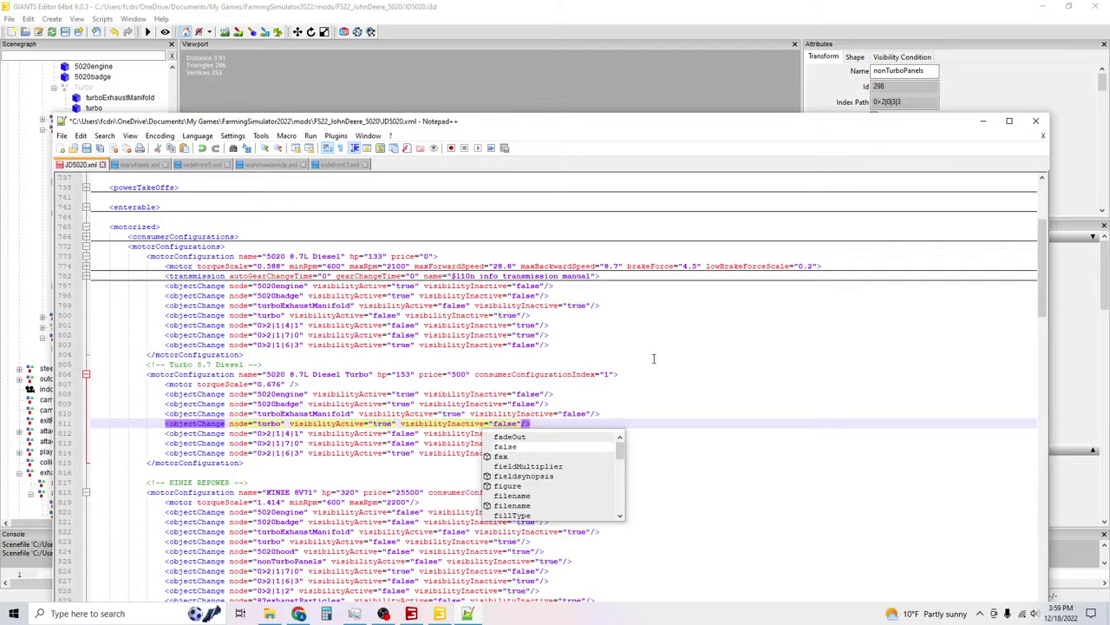
pyautogui.click(782, 366)
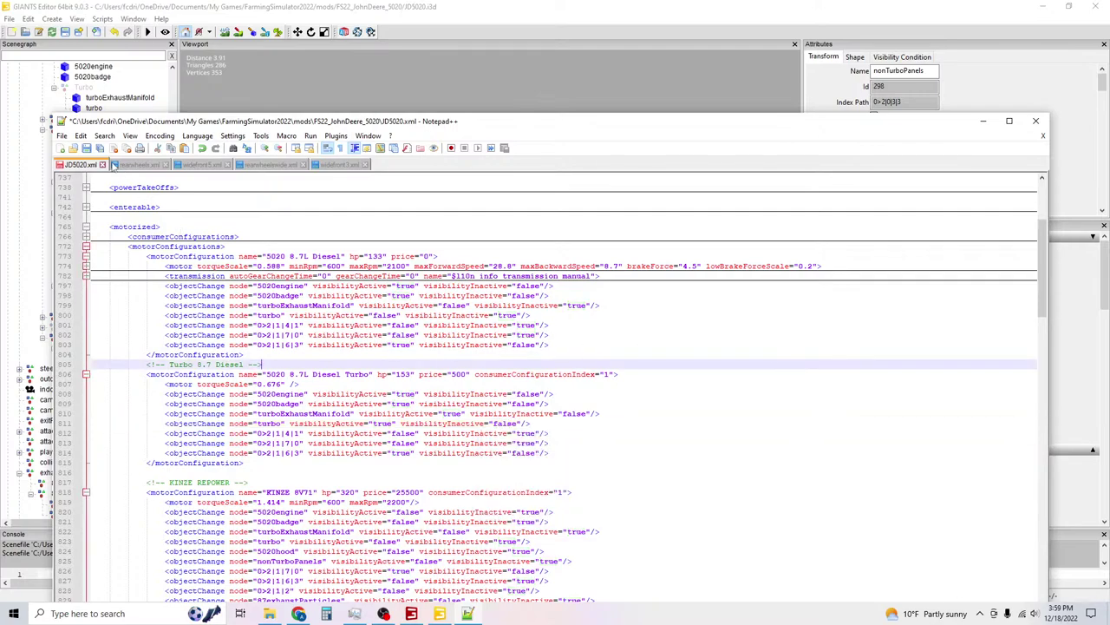
pyautogui.click(87, 150)
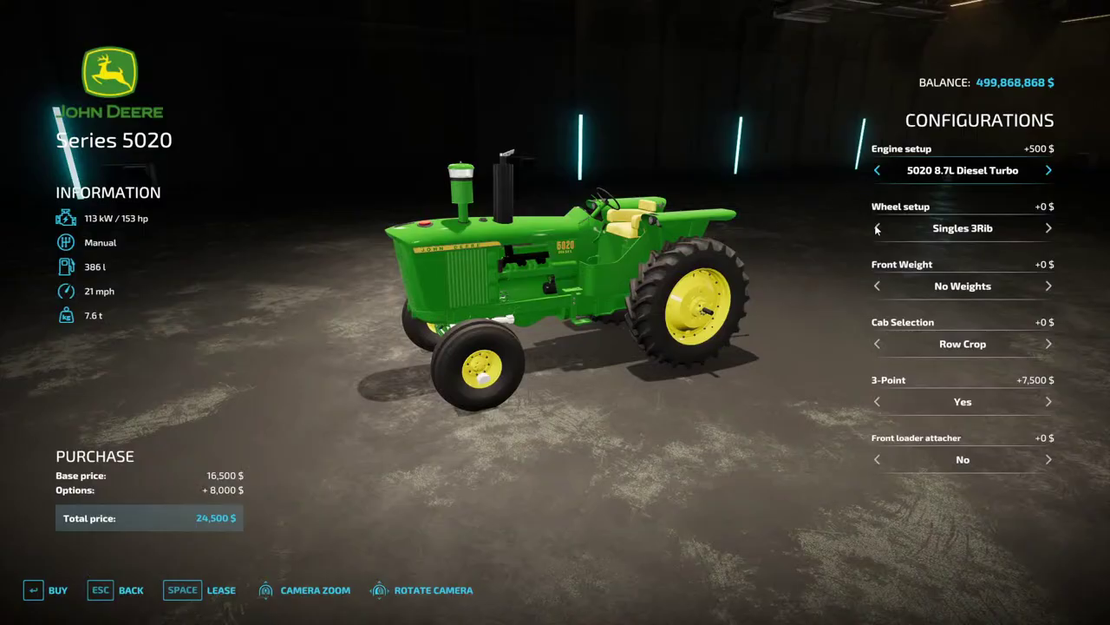
# In Farming Simulator 22, recheck the 5020 8.7L Diesel Turbo setup, return to the game world and reload the tractor through the developer console.
pyautogui.click(877, 170)
pyautogui.click(1048, 171)
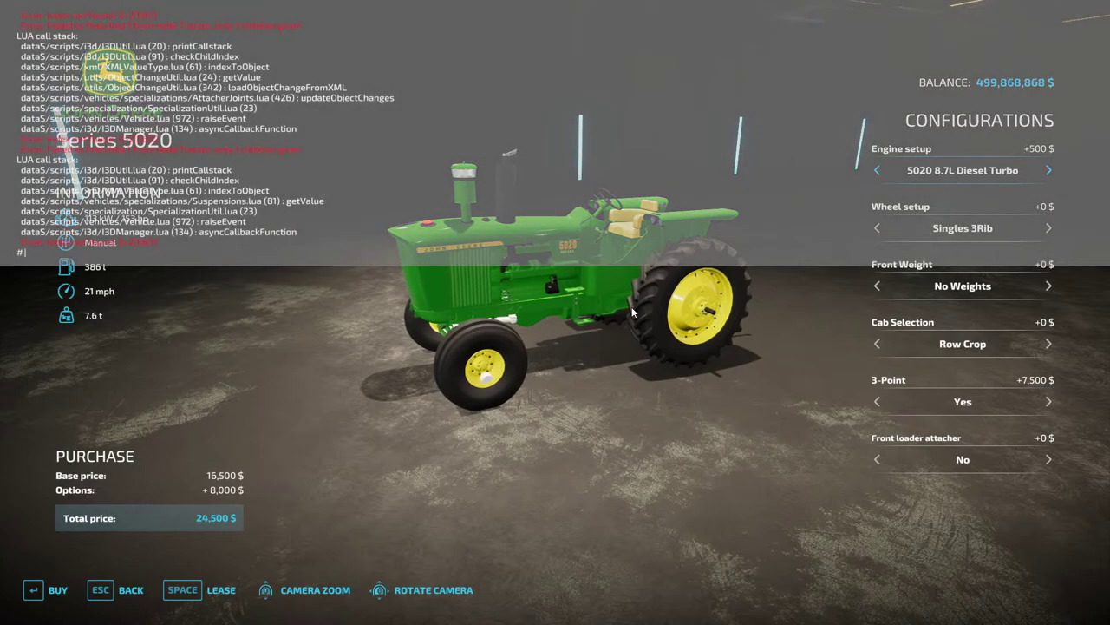
pyautogui.press('Escape')
pyautogui.press('Escape')
pyautogui.press('Escape')
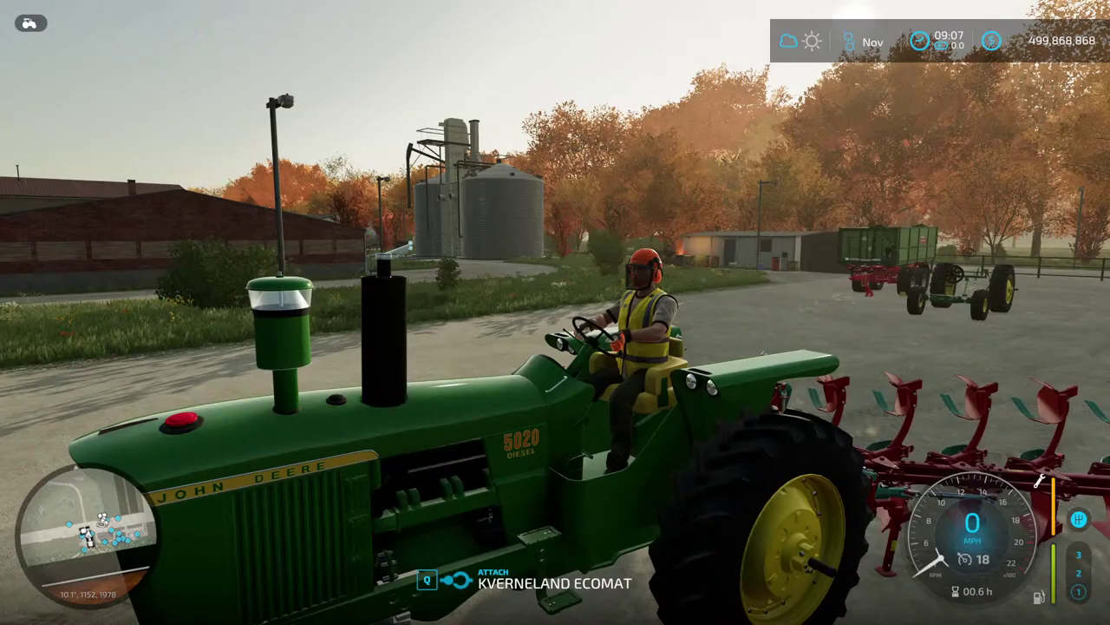
pyautogui.press('Tab')
pyautogui.press('Tab')
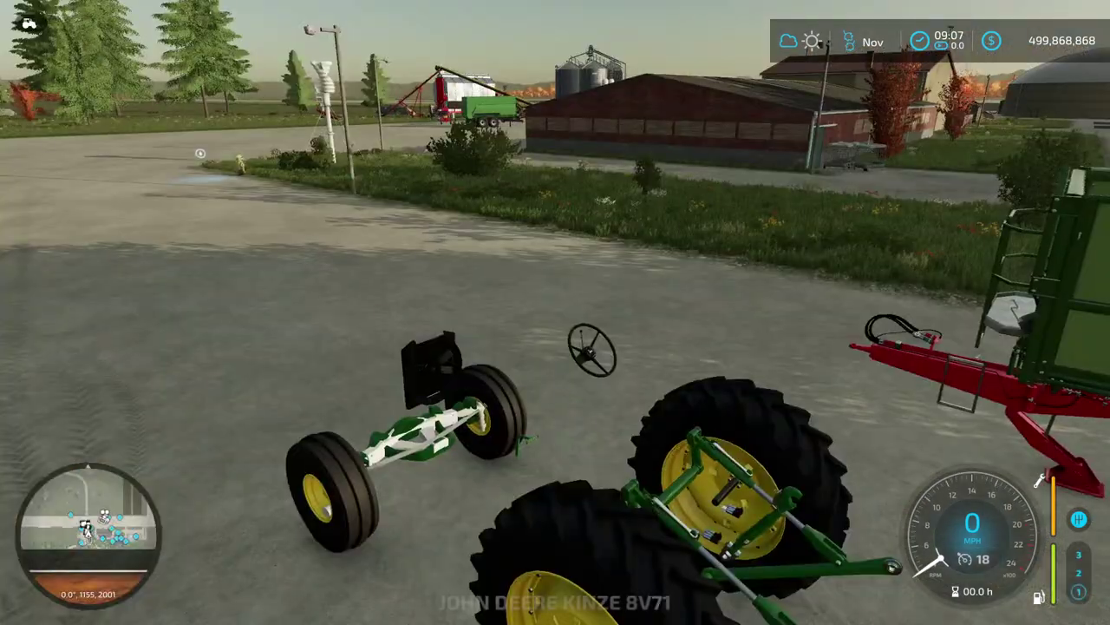
pyautogui.press('Tab')
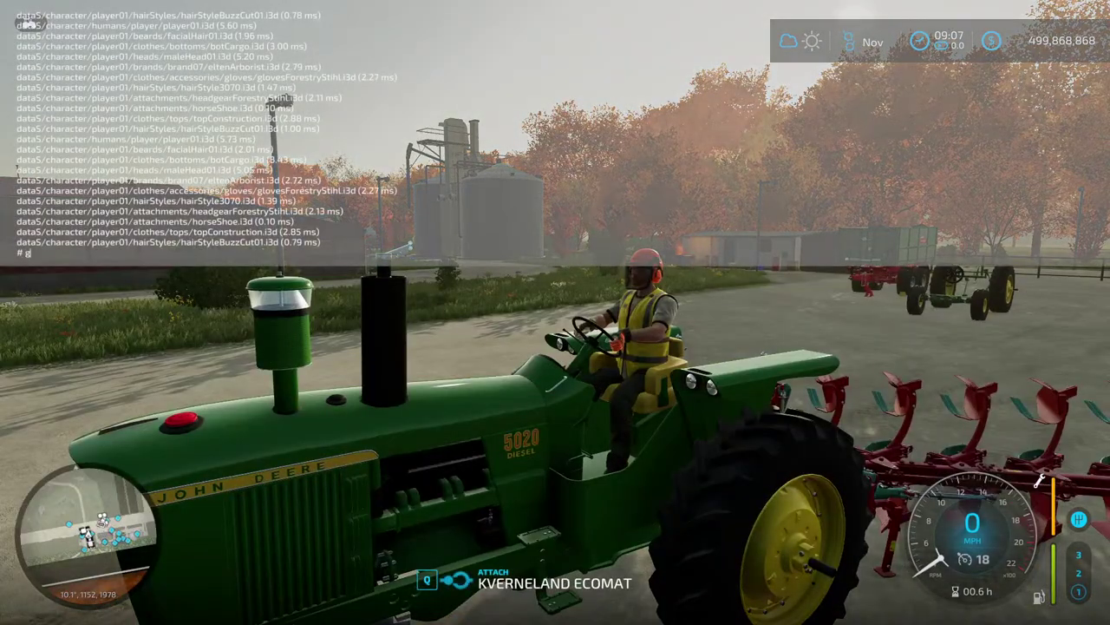
pyautogui.write('ehicleReload')
pyautogui.press('Return')
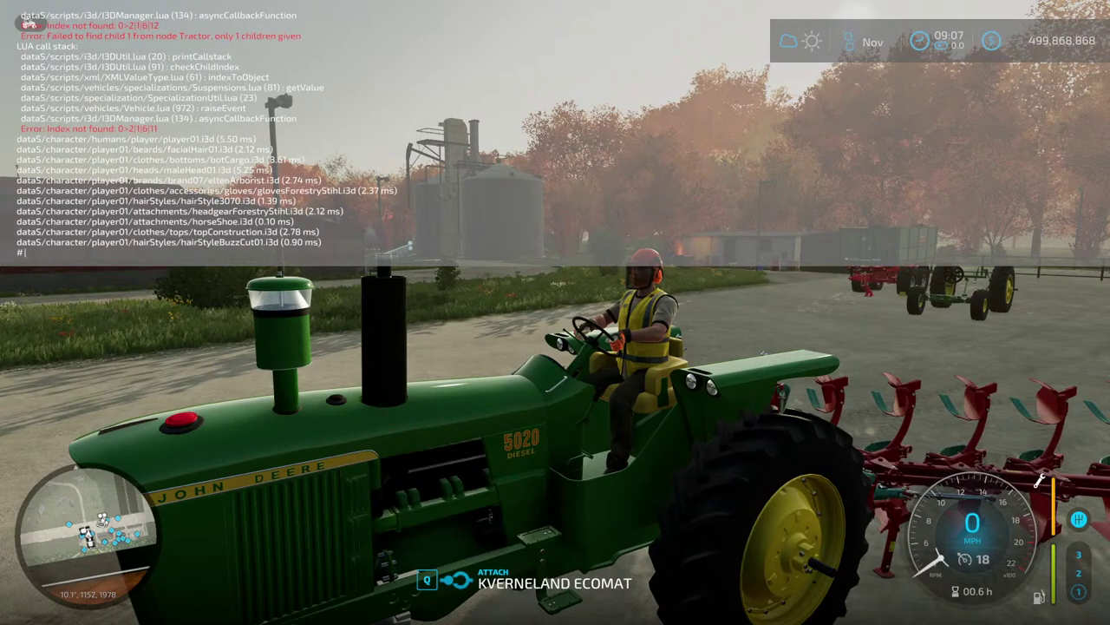
pyautogui.press('`')
# Reopen the John Deere Series 5020 from the Medium Tractors category and cycle its engine setup to preview the turbo.
pyautogui.press('p')
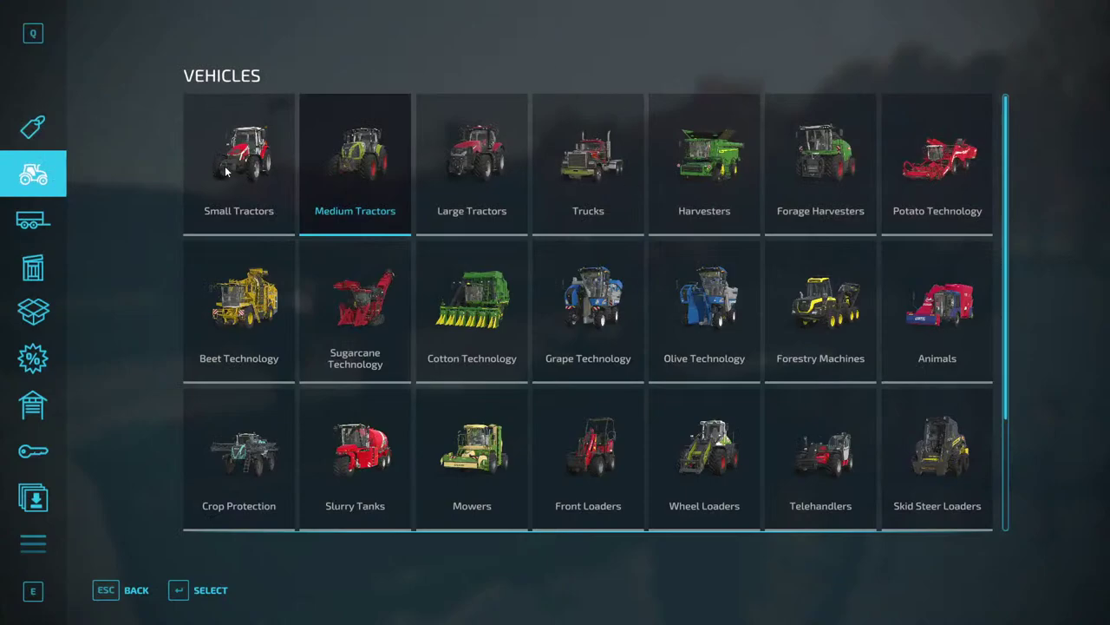
pyautogui.click(365, 170)
pyautogui.scroll(-15, 772, 146)
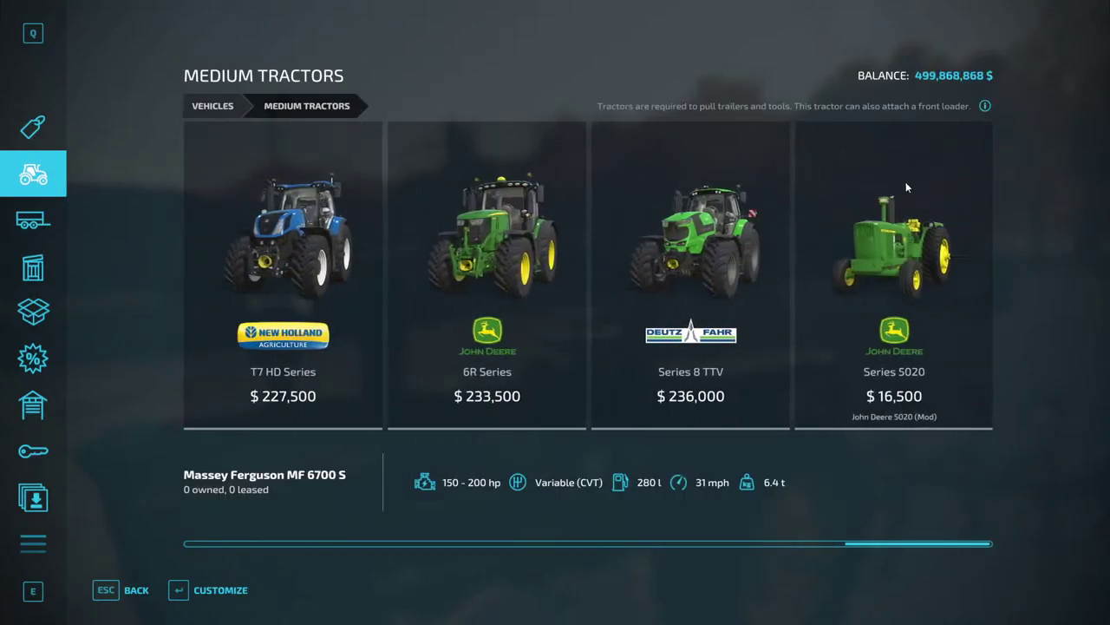
pyautogui.click(905, 182)
pyautogui.click(1049, 170)
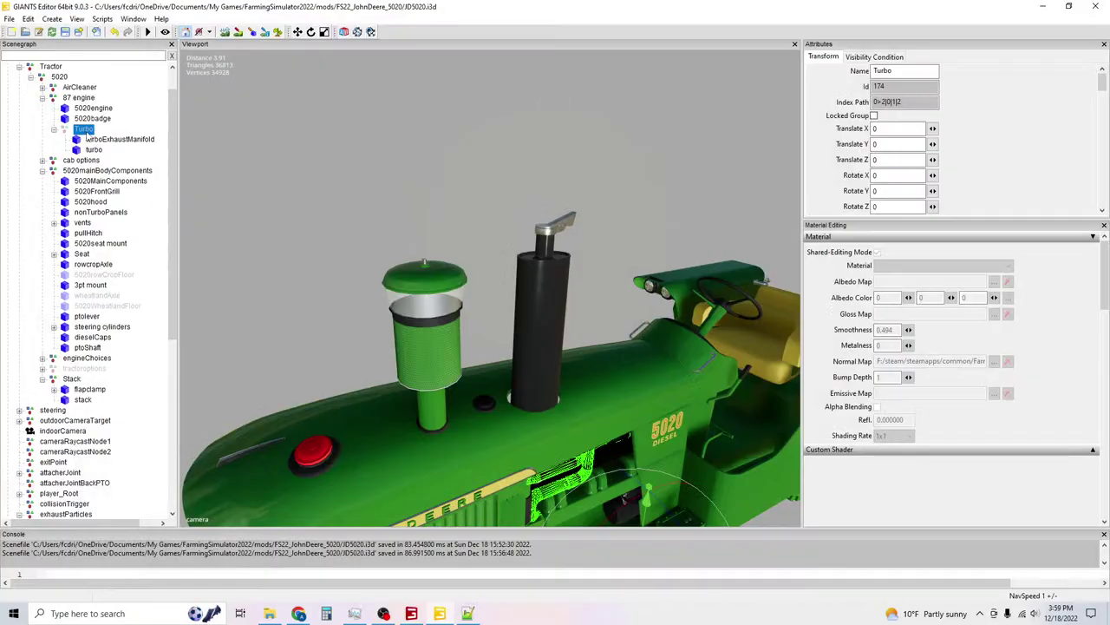
# In GIANTS Editor, turn on visibility for the Turbo group under 87 engine and save the scene.
pyautogui.scroll(-2, 860, 177)
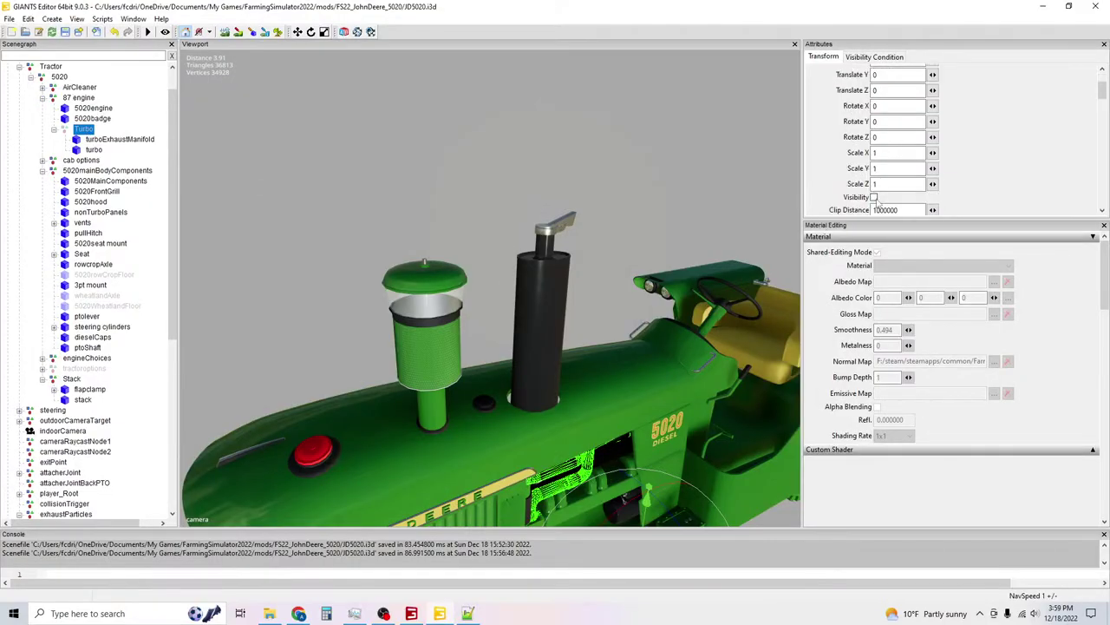
pyautogui.click(874, 197)
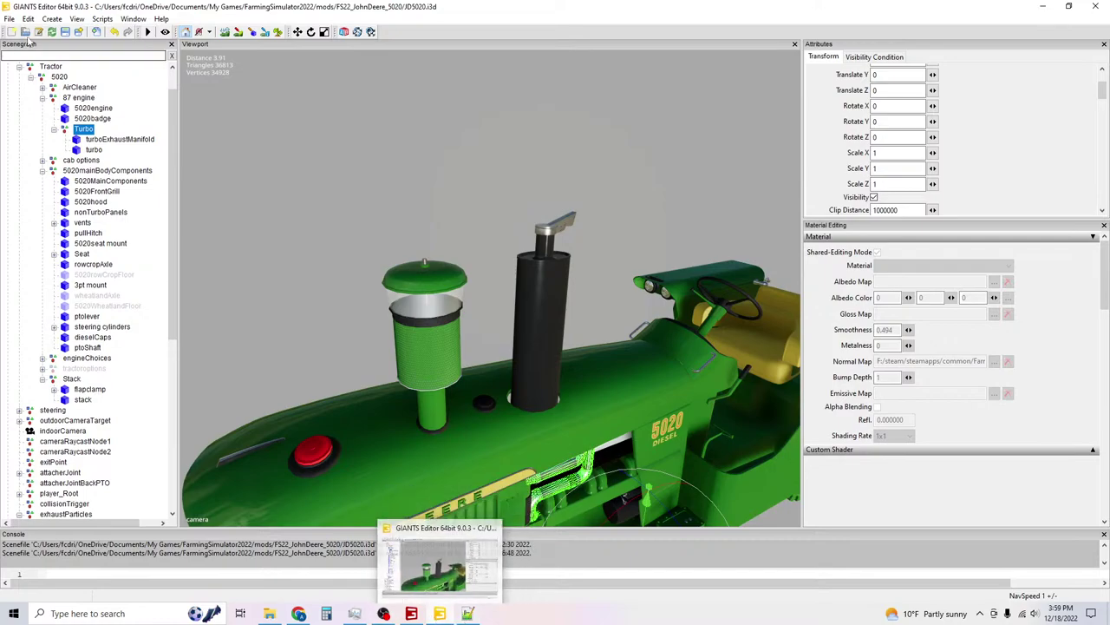
# Return to Farming Simulator 22 and compare the tractor with the 5020 8.7L Diesel and Diesel Turbo engine setups.
pyautogui.click(411, 613)
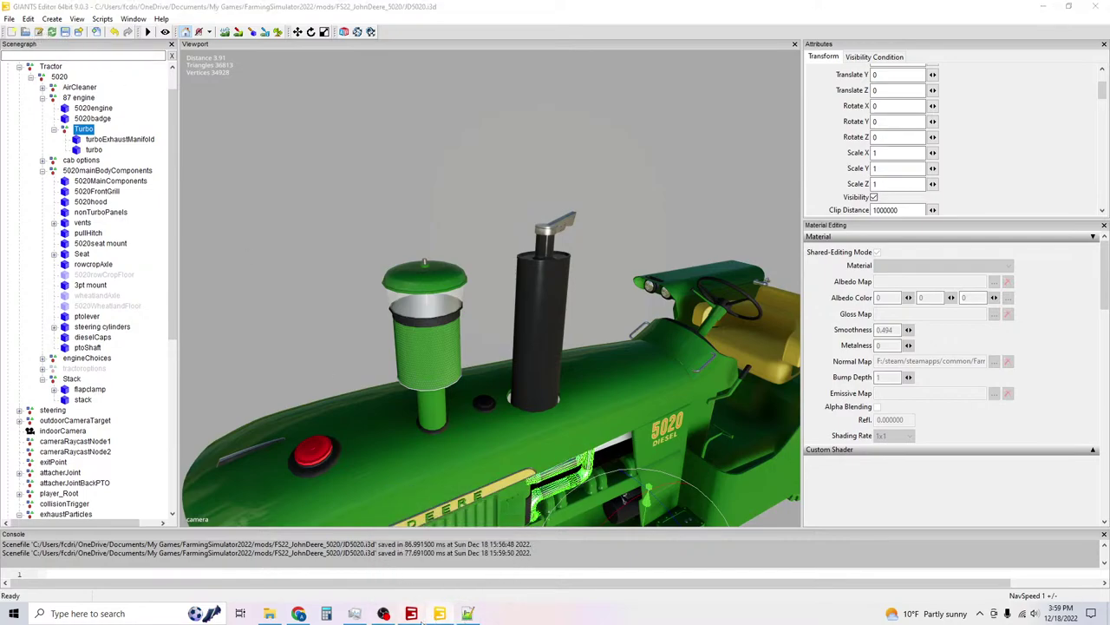
pyautogui.click(877, 170)
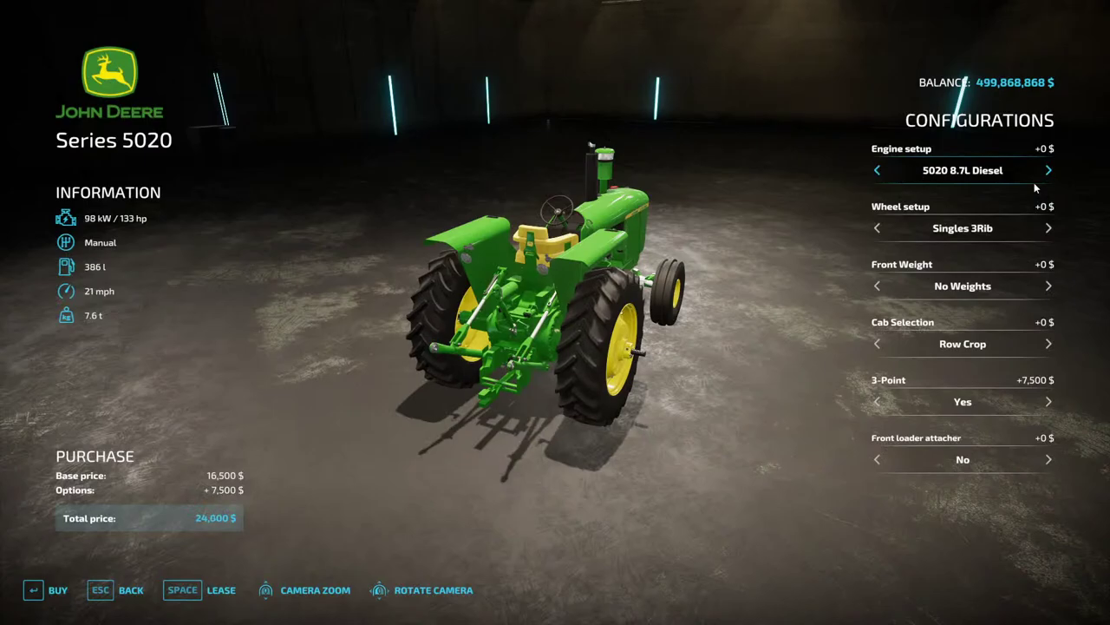
pyautogui.click(1049, 170)
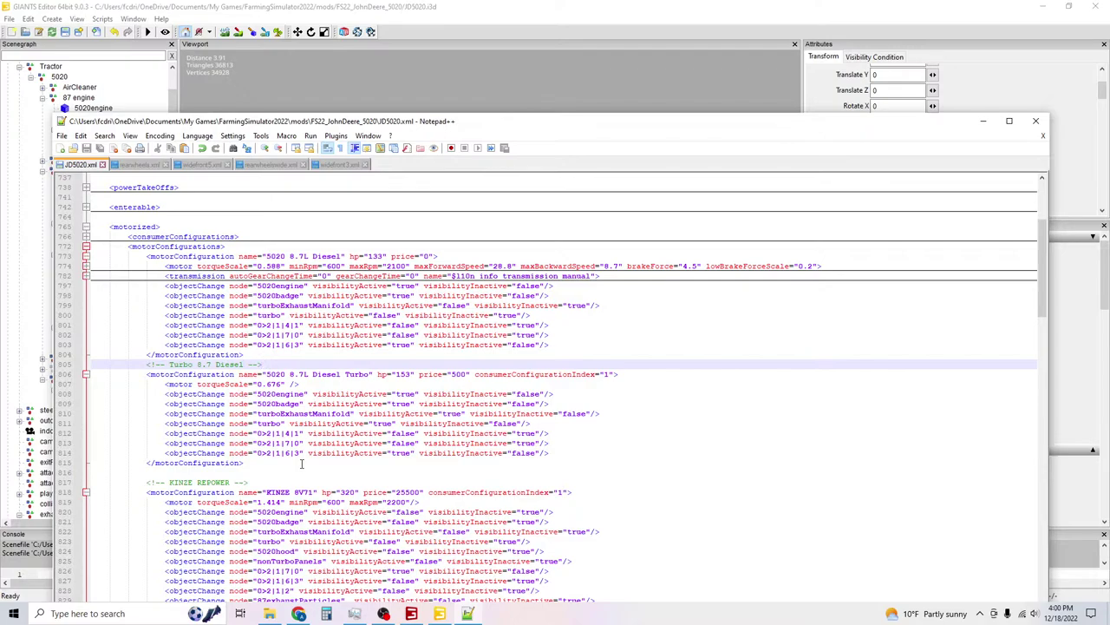
# In JD5020.xml in Notepad++, duplicate the nonTurboPanels i3dMapping onto a new line directly beneath it.
pyautogui.moveTo(361, 126); pyautogui.dragTo(524, 52)
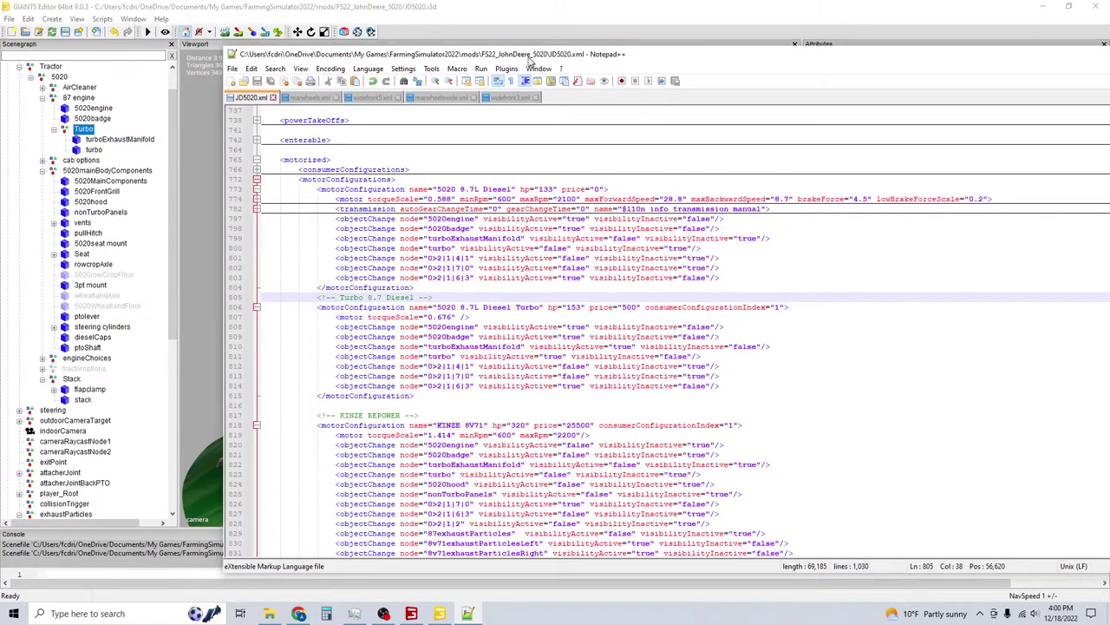
pyautogui.scroll(-20, 529, 319)
pyautogui.scroll(-12, 528, 334)
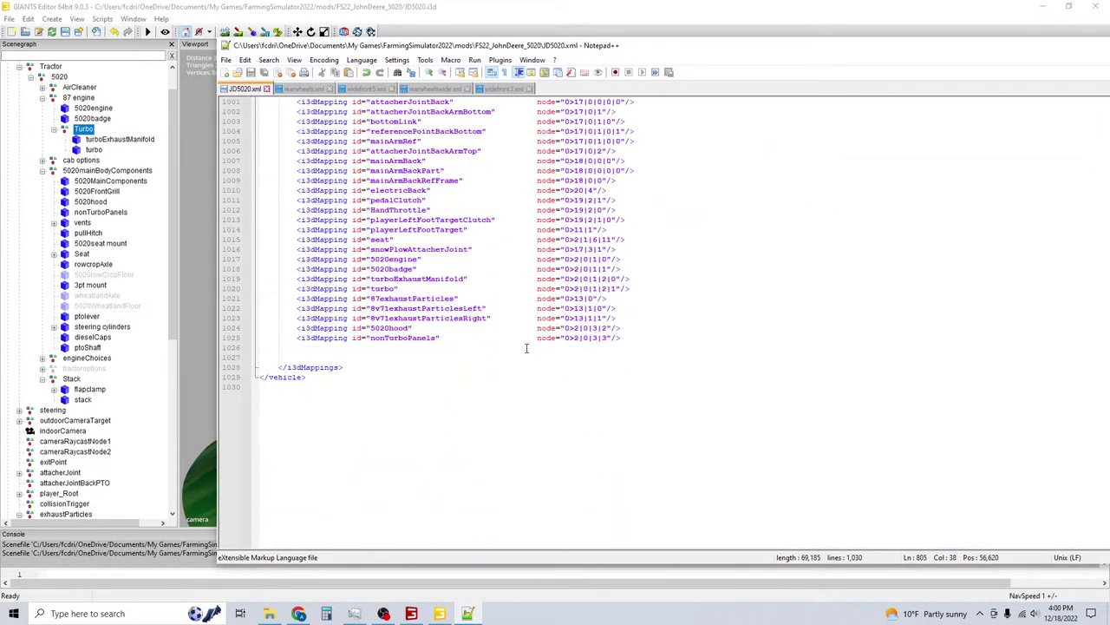
pyautogui.moveTo(622, 338)
pyautogui.mouseDown()
pyautogui.moveTo(297, 337)
pyautogui.moveTo(621, 339)
pyautogui.mouseUp()
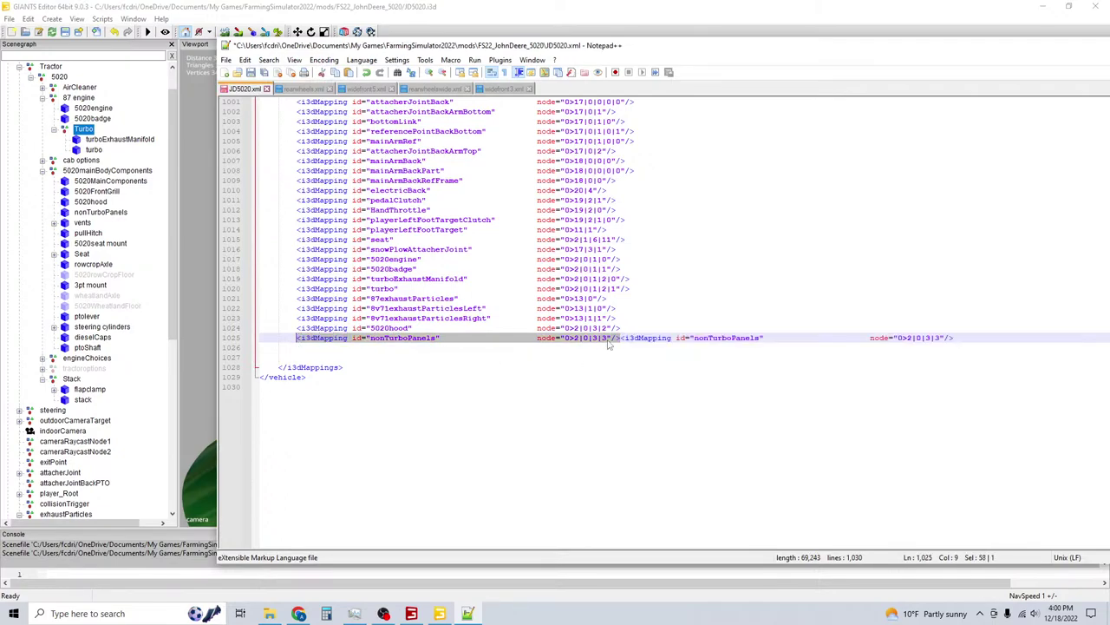
pyautogui.click(622, 339)
pyautogui.doubleClick(633, 340)
pyautogui.click(624, 343)
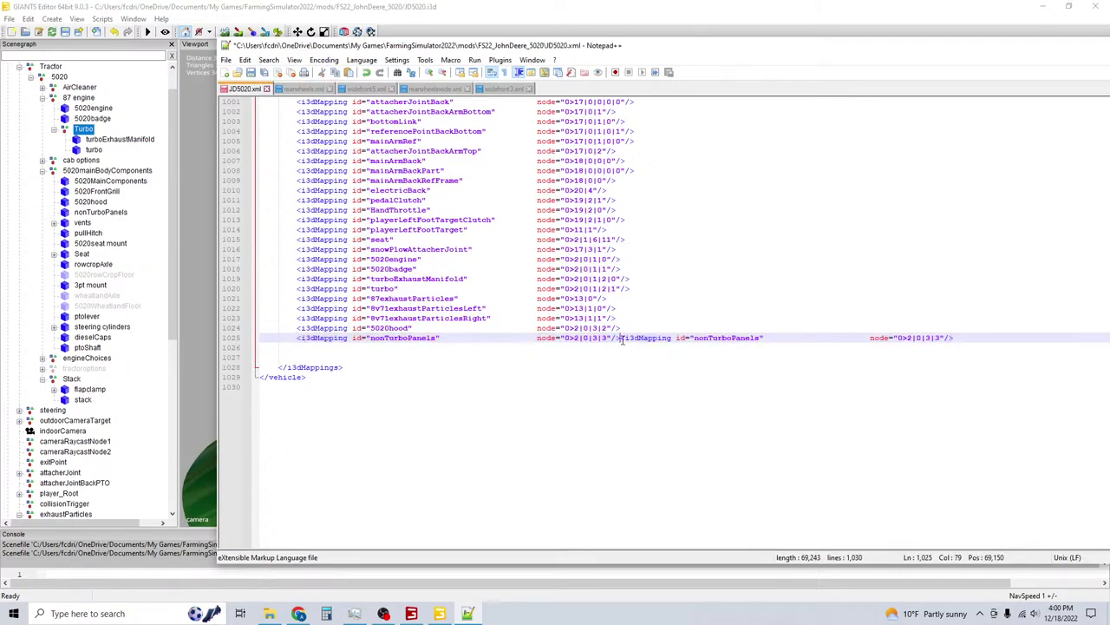
pyautogui.press('Return')
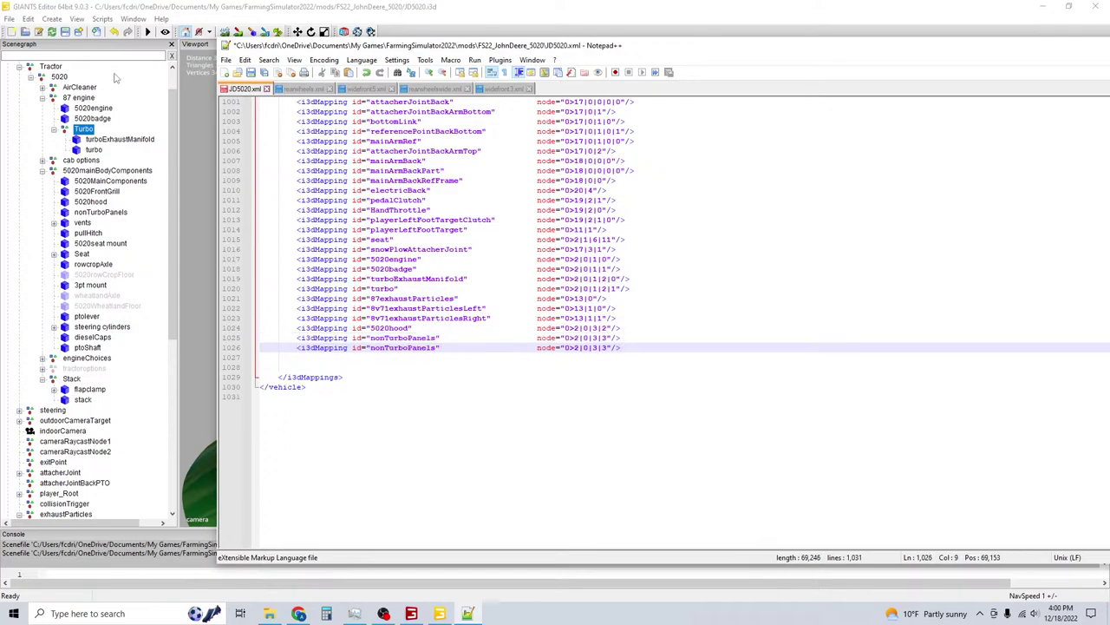
# Copy the AirCleaner group's name from the GIANTS Editor scenegraph and use it as the duplicated i3dMapping's id.
pyautogui.click(54, 129)
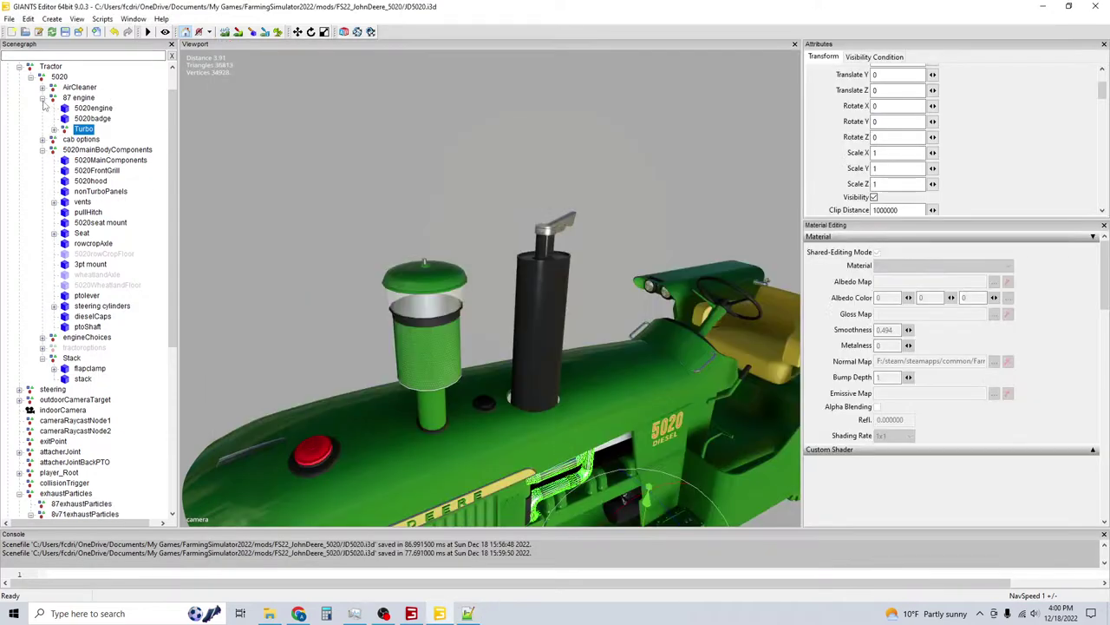
pyautogui.click(42, 97)
pyautogui.click(41, 87)
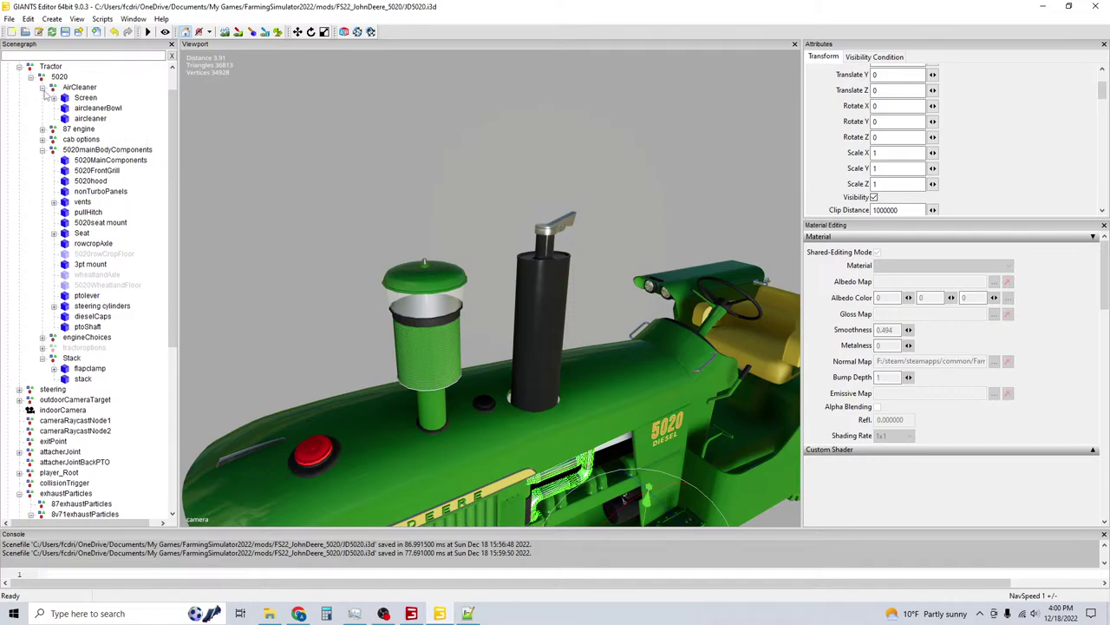
pyautogui.click(80, 86)
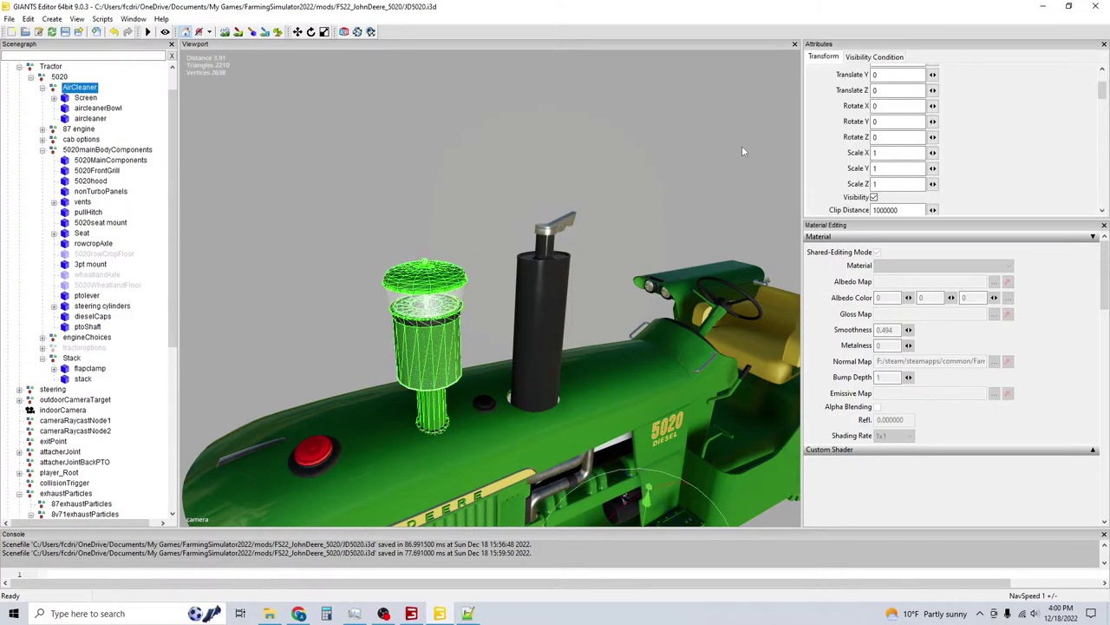
pyautogui.scroll(3, 955, 147)
pyautogui.doubleClick(885, 101)
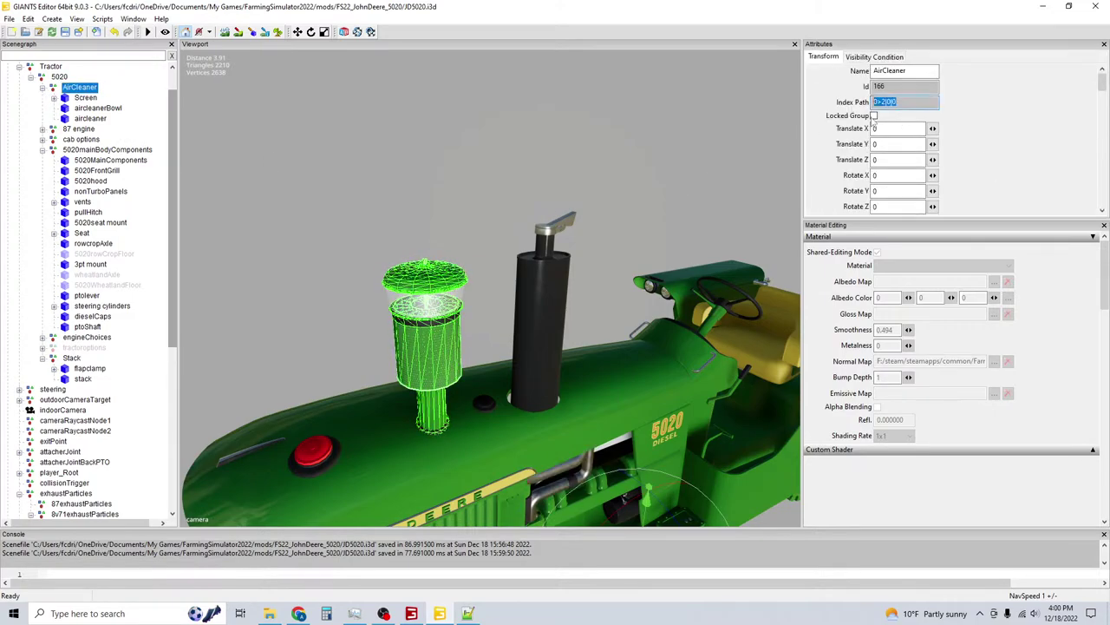
pyautogui.doubleClick(910, 71)
pyautogui.hotkey('ctrl', 'c')
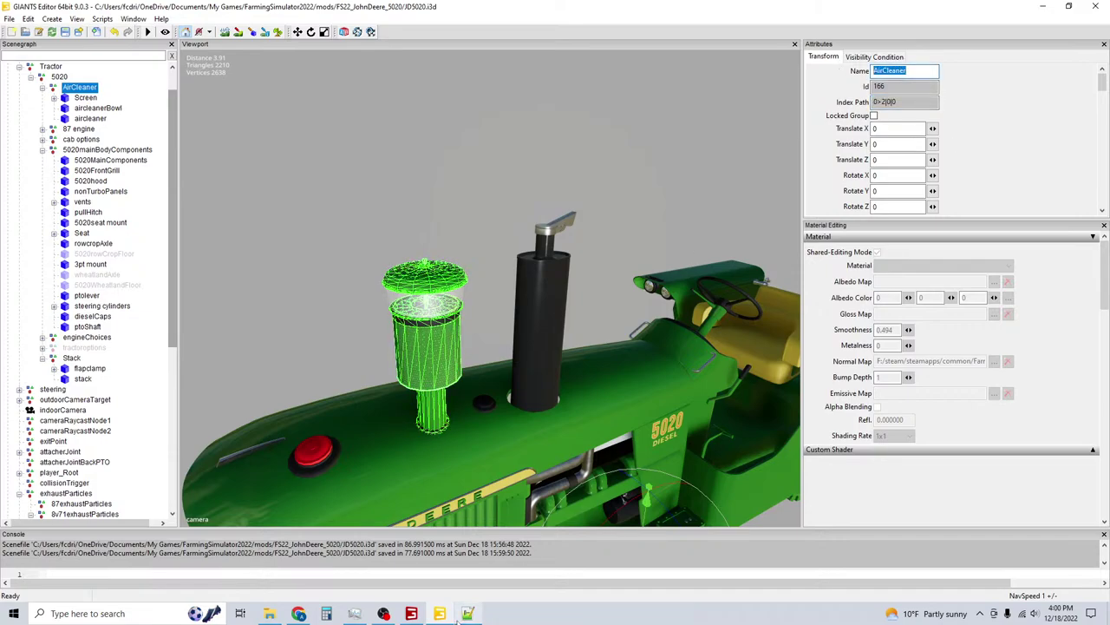
pyautogui.click(468, 614)
pyautogui.doubleClick(403, 347)
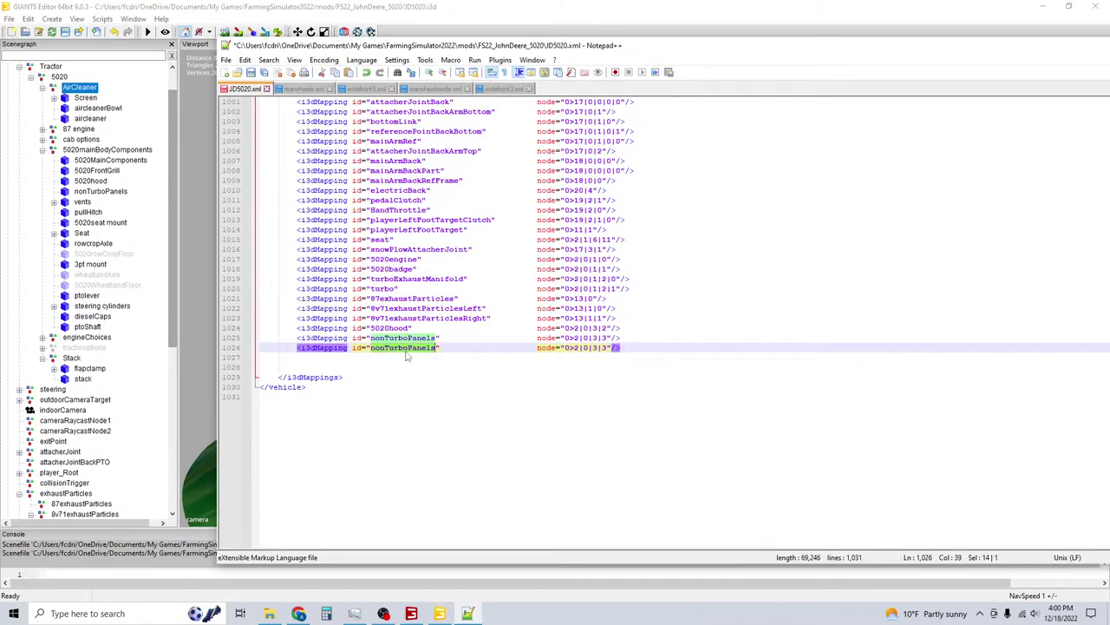
pyautogui.hotkey('ctrl', 'v')
# Set the AirCleaner mapping's node path to 0>2|0|0, align the node attribute with the lines above and save the file.
pyautogui.moveTo(716, 51); pyautogui.dragTo(617, 124)
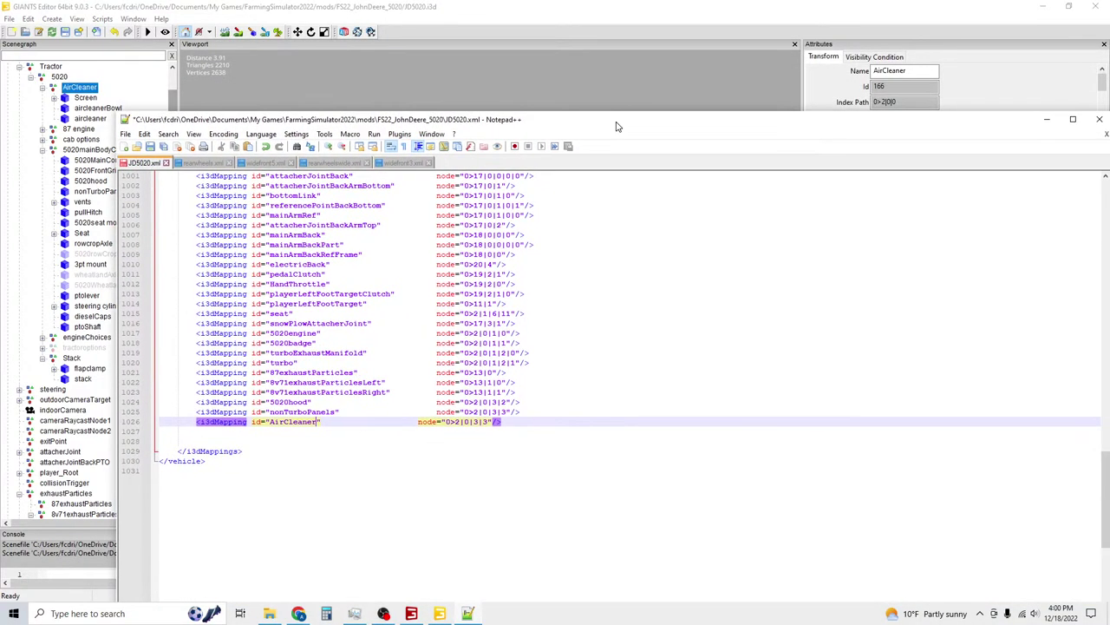
pyautogui.click(483, 422)
pyautogui.press('BackSpace')
pyautogui.press('BackSpace')
pyautogui.press('BackSpace')
pyautogui.write('0')
pyautogui.click(415, 424)
pyautogui.press('Tab')
pyautogui.click(150, 146)
# Replace the 0>2|1|4|1 node in the 5020 8.7L Diesel motorConfiguration with the AirCleaner id copied from its mapping.
pyautogui.doubleClick(302, 422)
pyautogui.hotkey('ctrl', 'c')
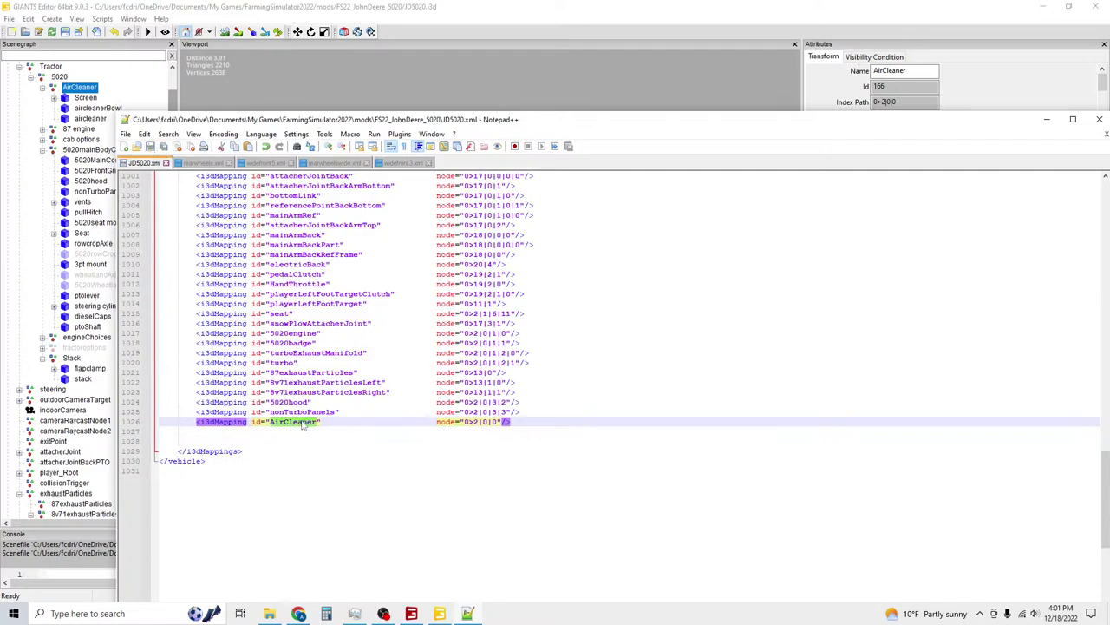
pyautogui.scroll(20, 373, 374)
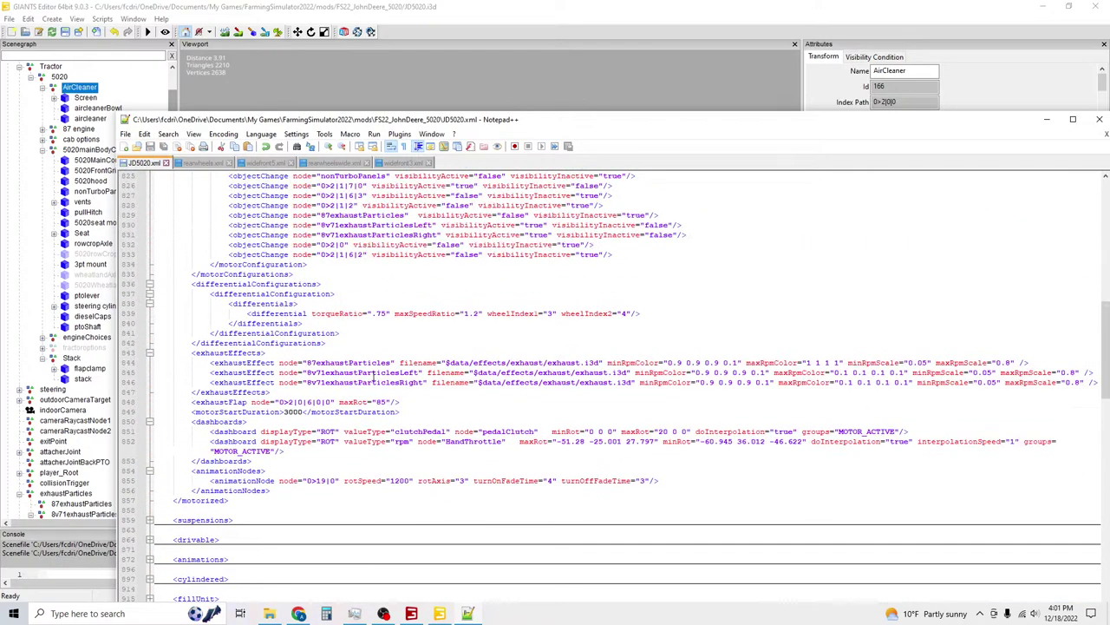
pyautogui.scroll(11, 373, 375)
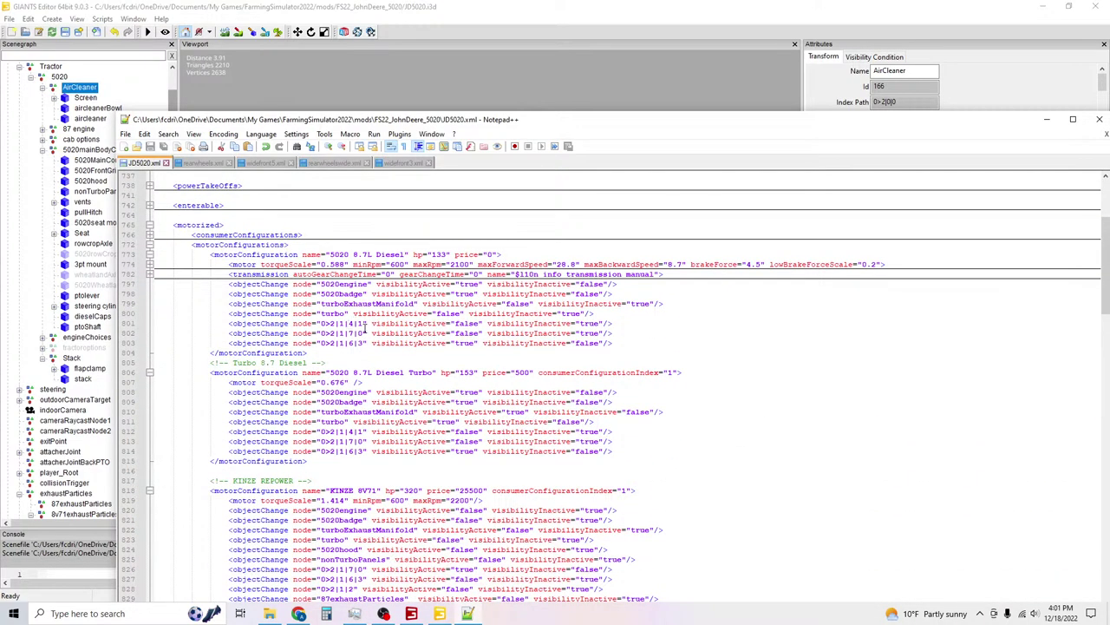
pyautogui.moveTo(361, 324); pyautogui.dragTo(320, 323)
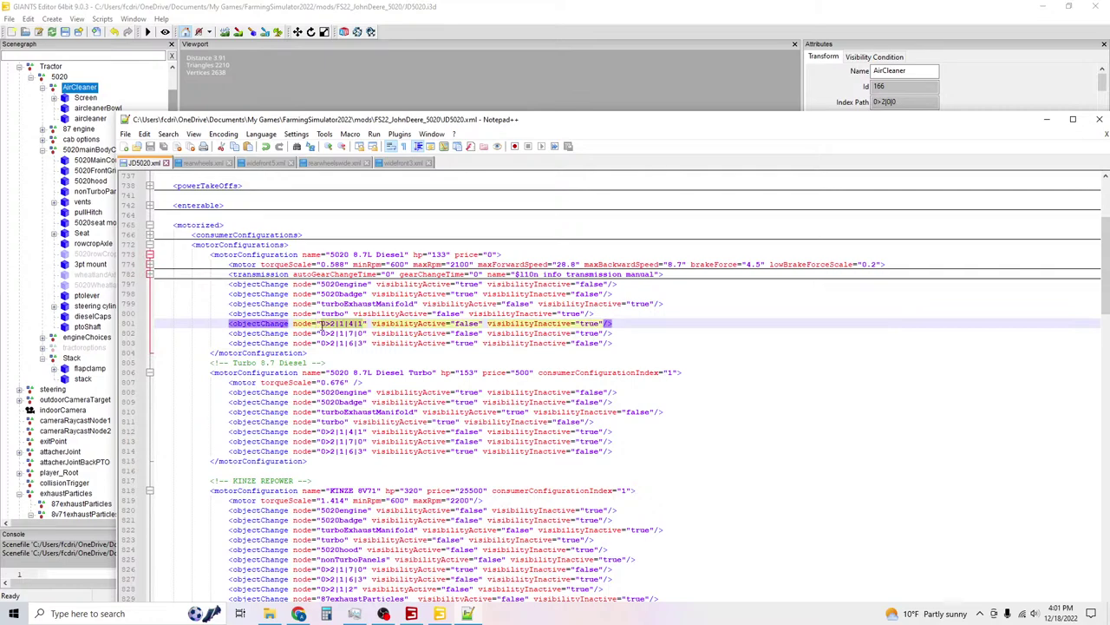
pyautogui.hotkey('ctrl', 'v')
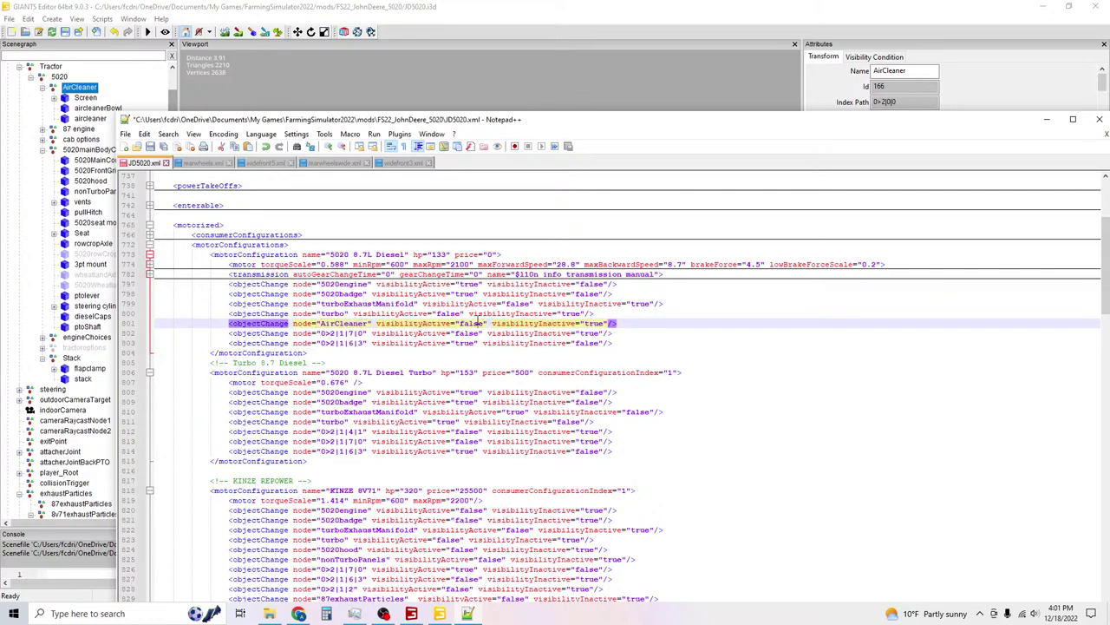
# In the 5020 8.7L Diesel motorConfiguration, set the AirCleaner objectChange to visibilityActive "true" and visibilityInactive "false".
pyautogui.doubleClick(472, 323)
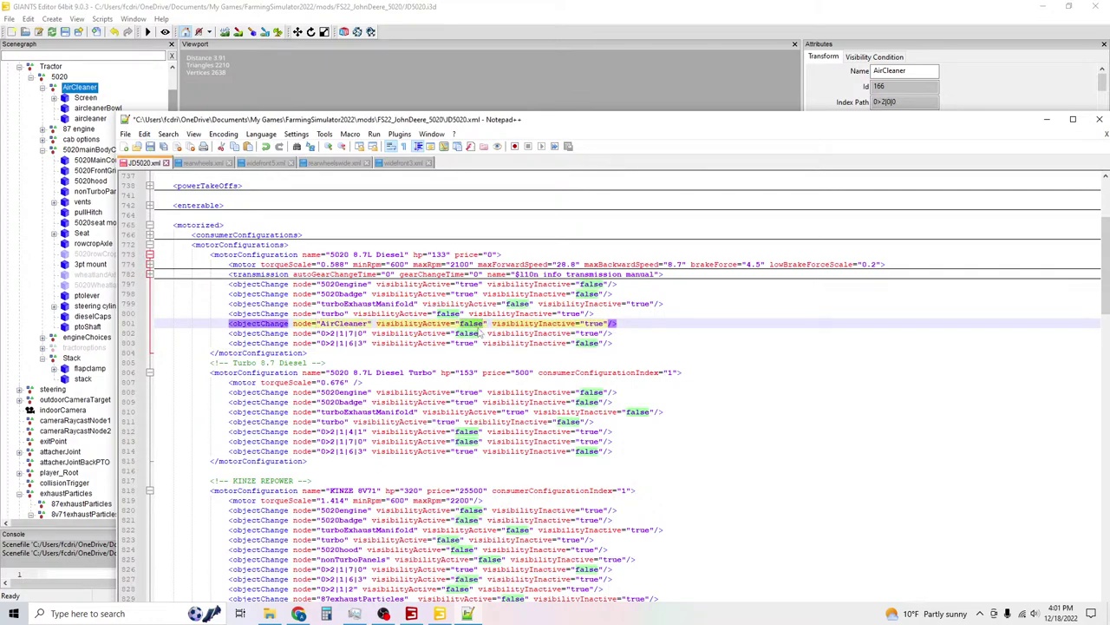
pyautogui.write('true')
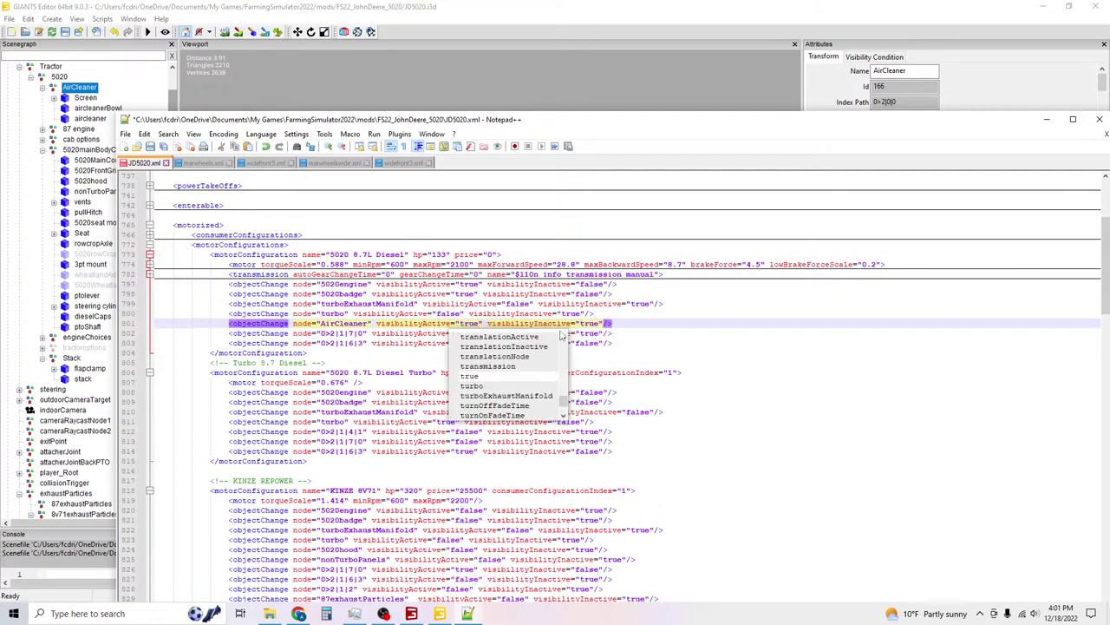
pyautogui.doubleClick(590, 323)
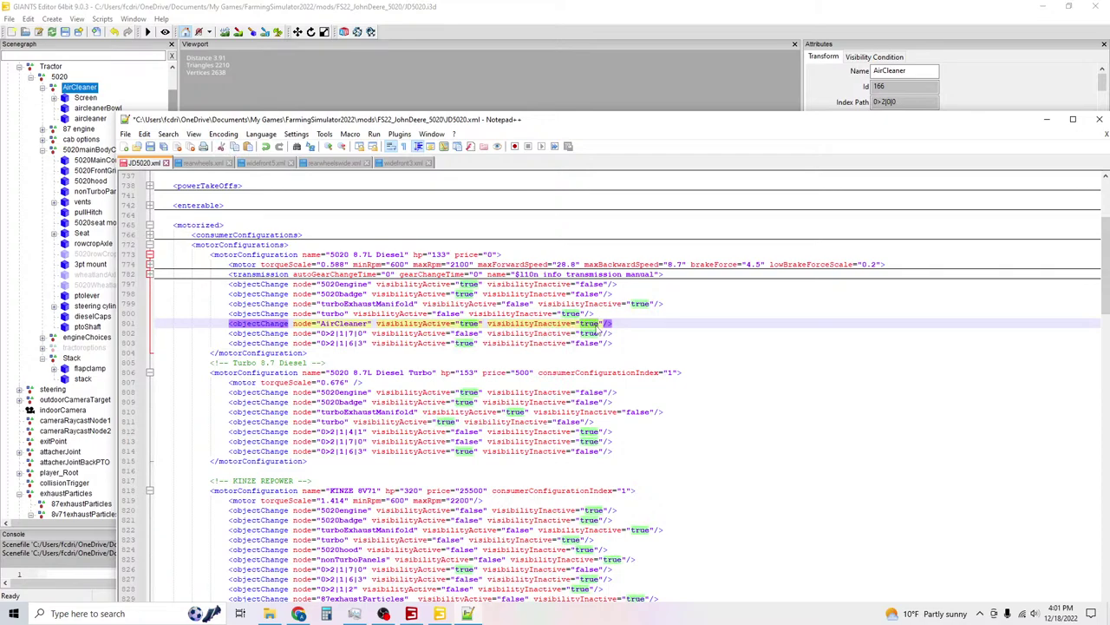
pyautogui.write('false')
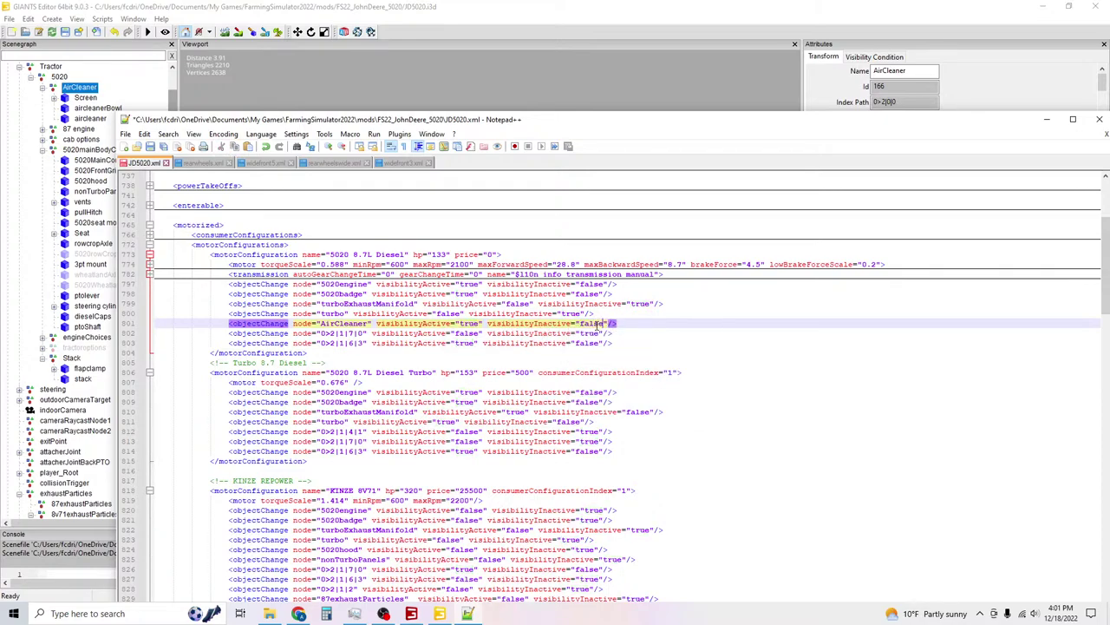
# Replace the 0>2|1|4|1 objectChange in the 5020 8.7L Diesel Turbo configuration with the AirCleaner line copied from the 5020 8.7L Diesel configuration.
pyautogui.click(361, 433)
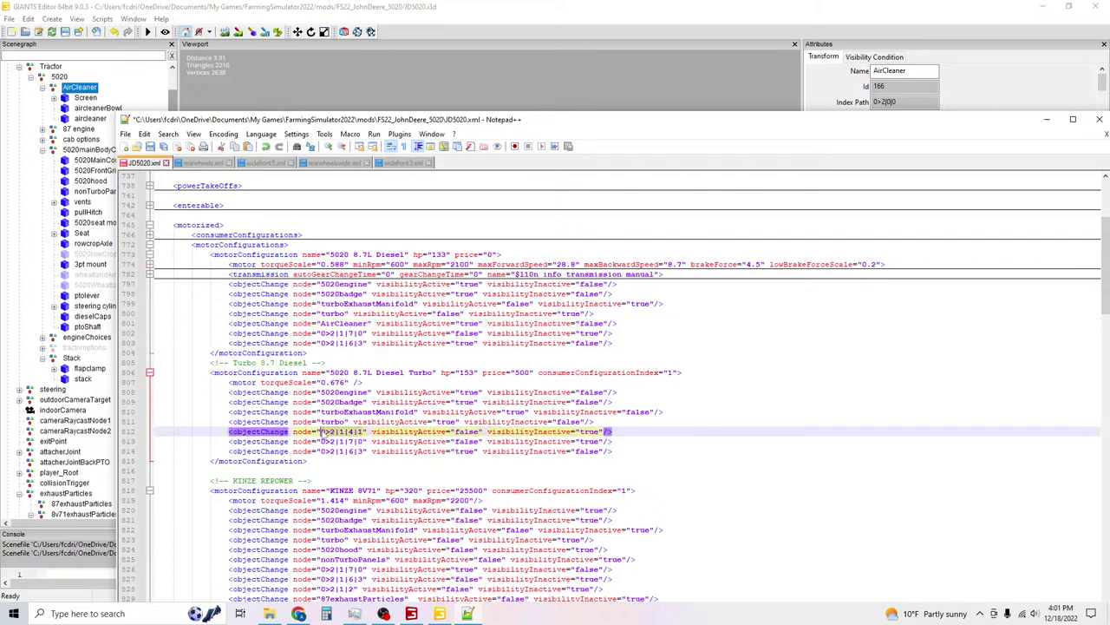
pyautogui.hotkey('ctrl', 'v')
pyautogui.scroll(-3, 366, 469)
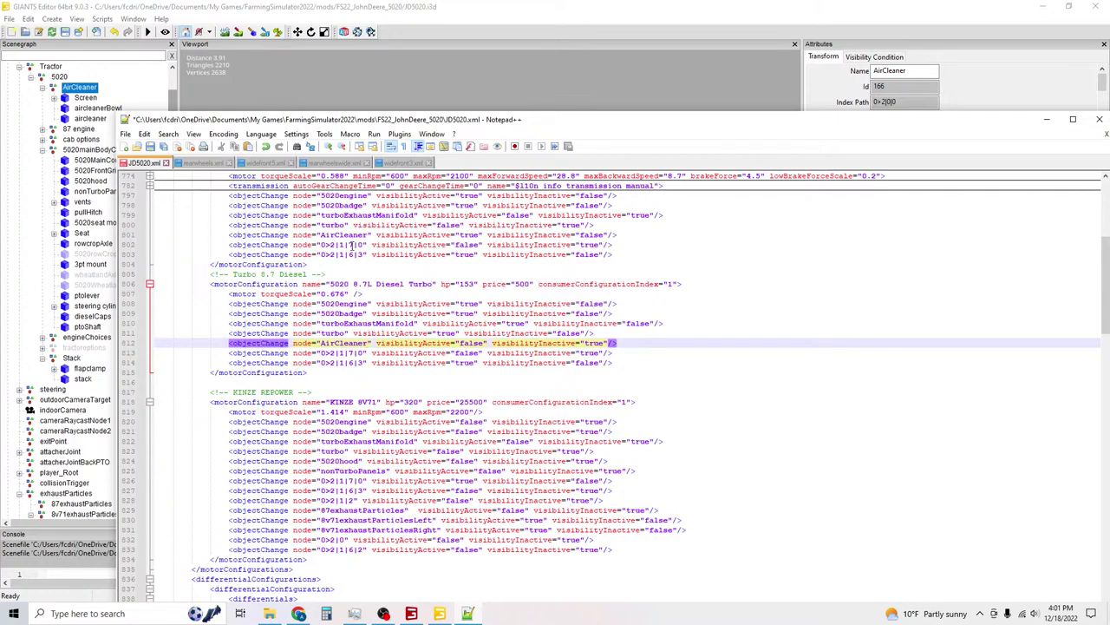
pyautogui.scroll(1, 352, 246)
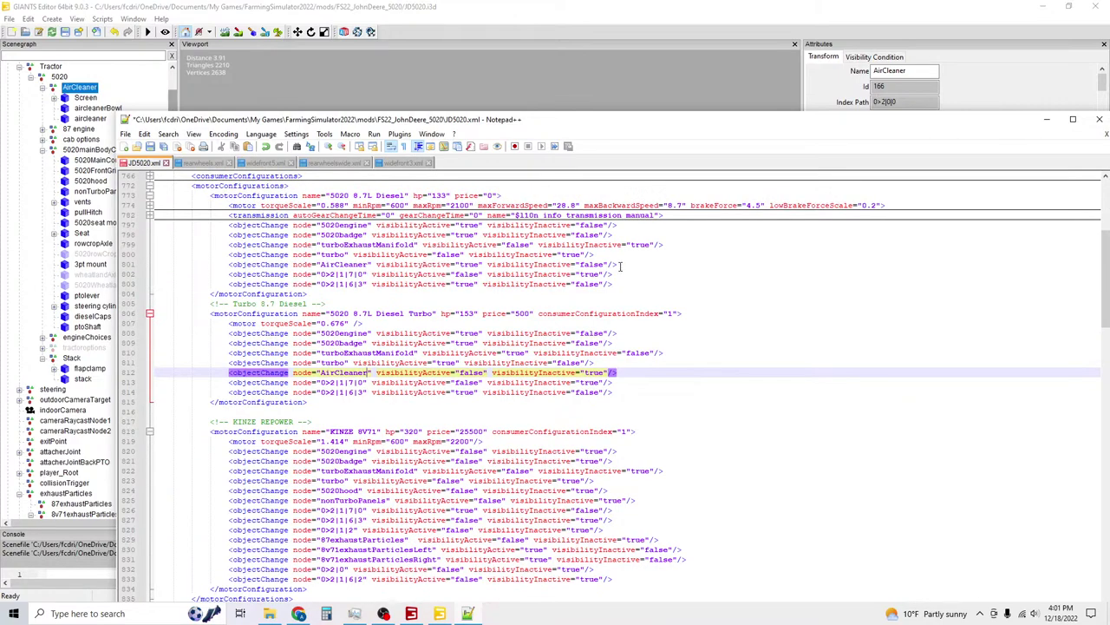
pyautogui.moveTo(617, 264); pyautogui.dragTo(229, 267)
pyautogui.hotkey('ctrl', 'c')
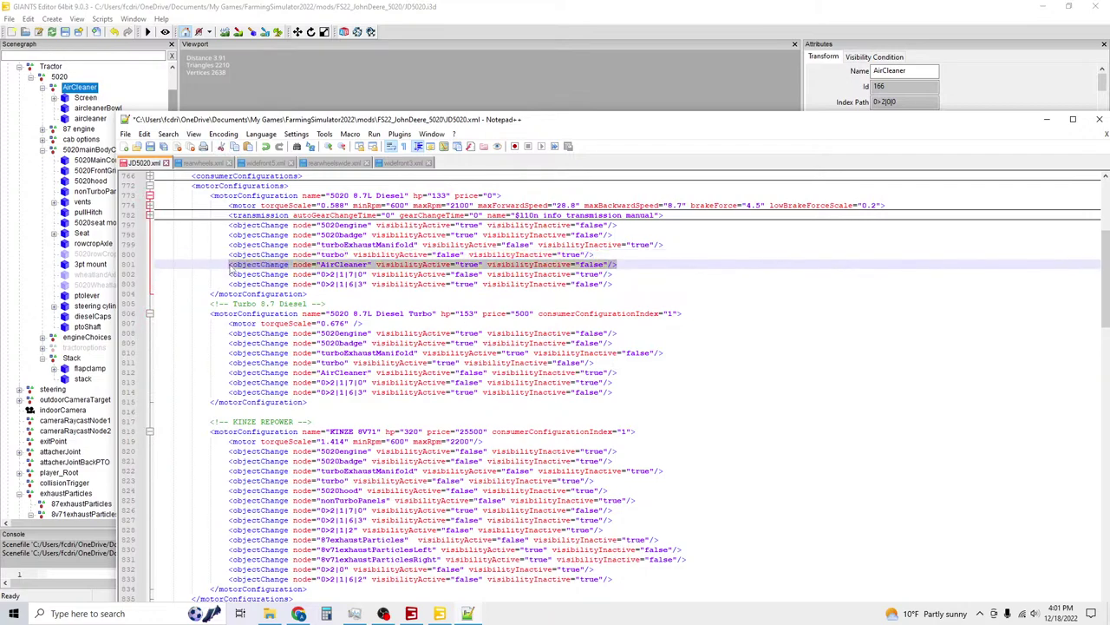
pyautogui.click(598, 363)
pyautogui.moveTo(617, 372); pyautogui.dragTo(229, 371)
pyautogui.hotkey('ctrl', 'v')
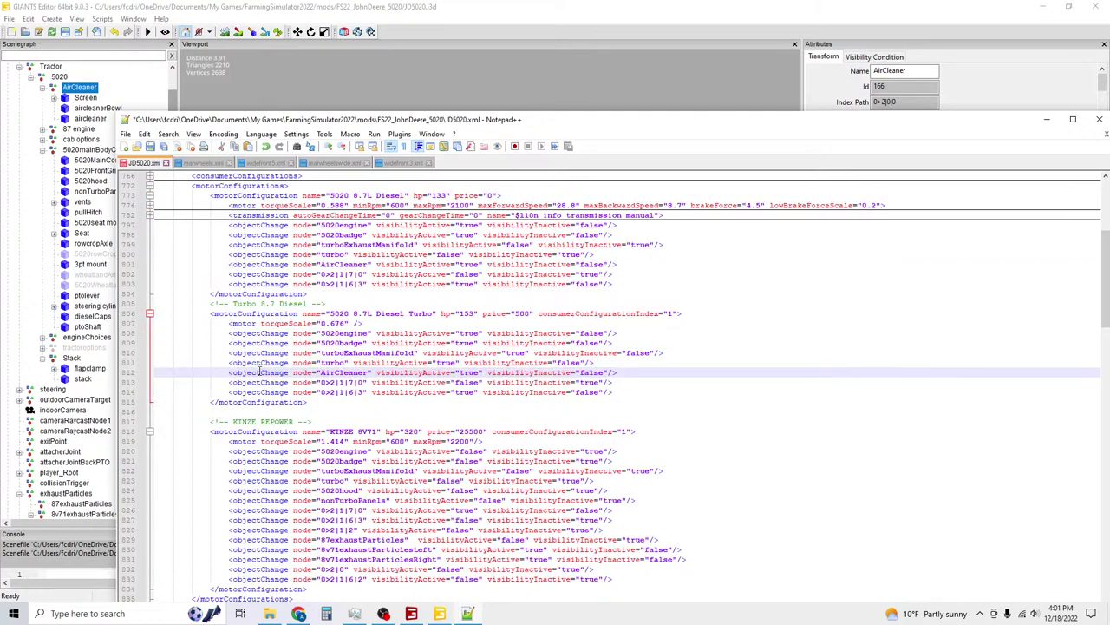
# Add the copied AirCleaner objectChange to the KINZE 8V71 configuration on a new line directly beneath the turbo line.
pyautogui.scroll(-3, 416, 395)
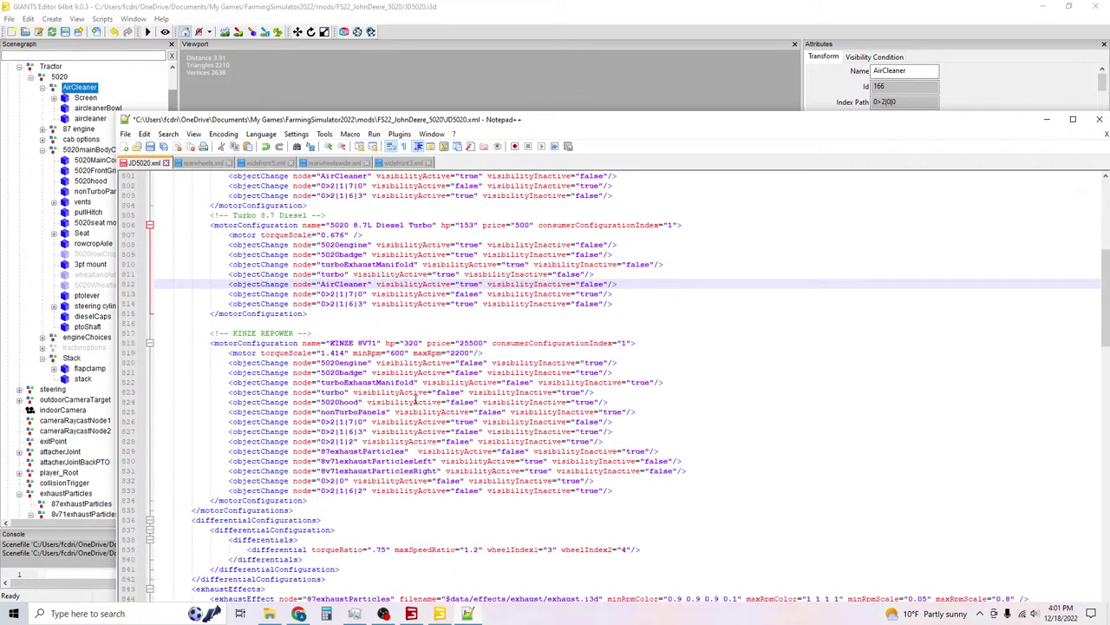
pyautogui.click(668, 382)
pyautogui.press('Down')
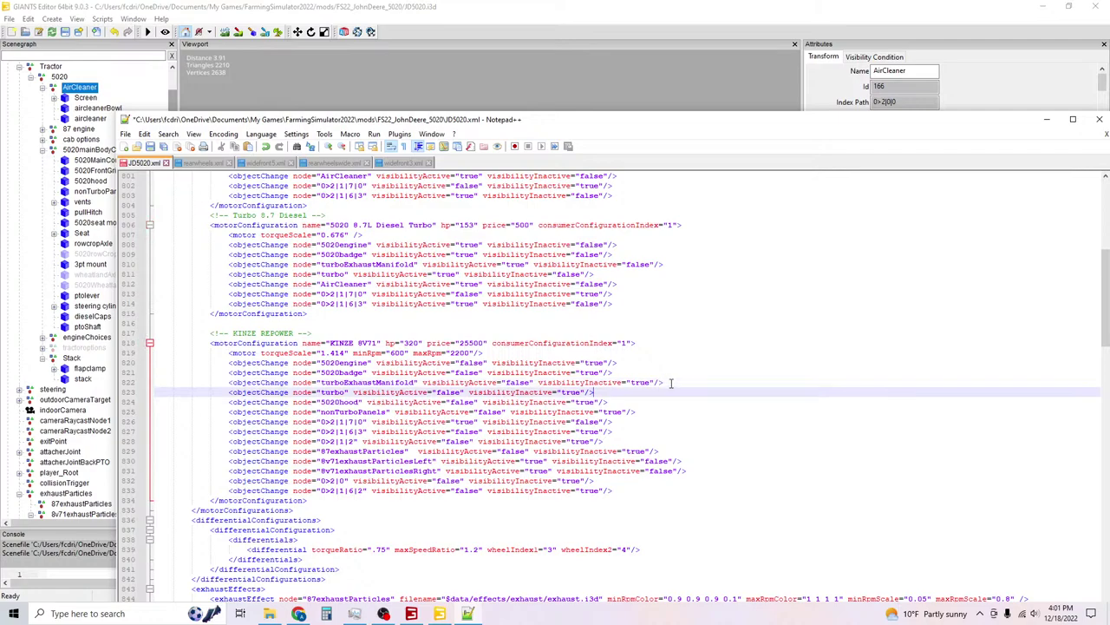
pyautogui.press('Return')
pyautogui.hotkey('ctrl', 'v')
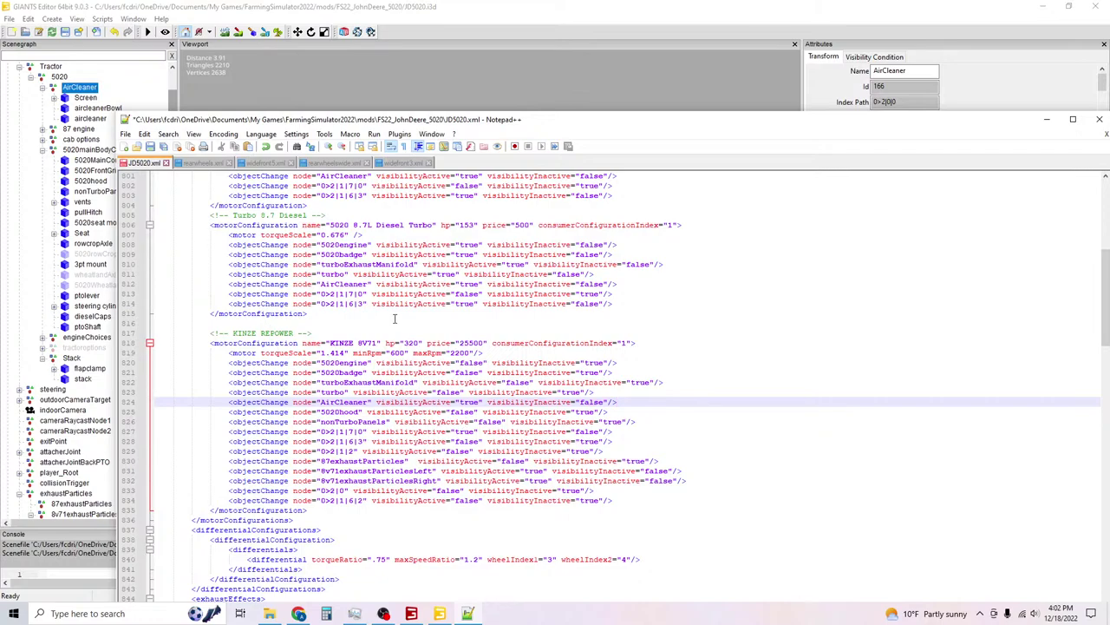
# Copy the nonTurboPanels objectChange from the KINZE 8V71 configuration onto a new line beneath AirCleaner in the 5020 8.7L Diesel configuration.
pyautogui.scroll(2, 375, 300)
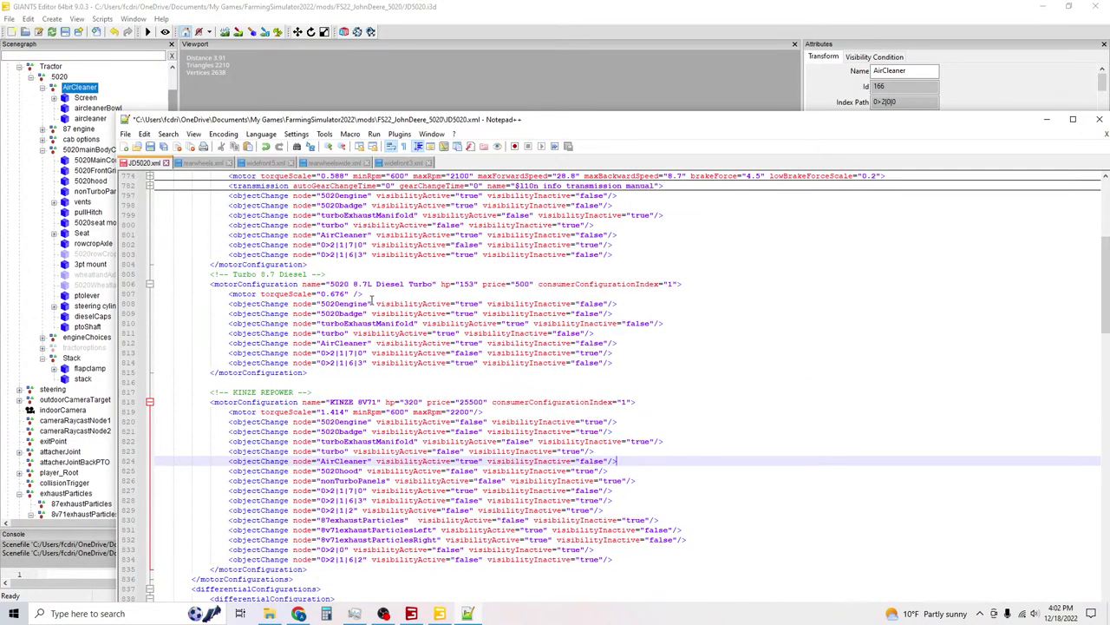
pyautogui.scroll(-1, 377, 342)
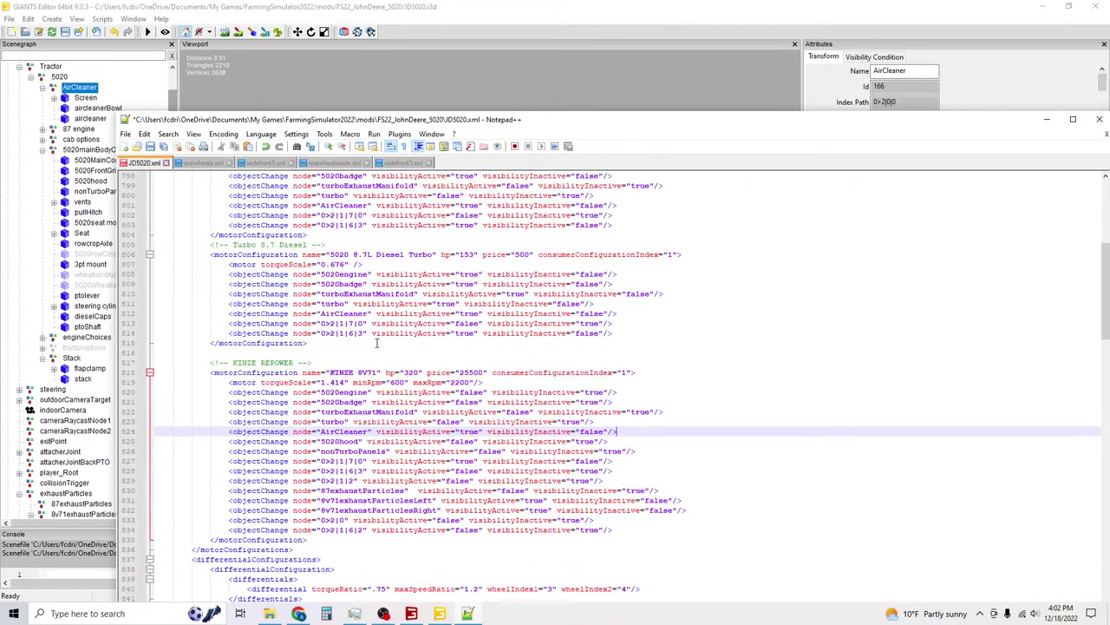
pyautogui.moveTo(635, 451); pyautogui.dragTo(229, 451)
pyautogui.hotkey('ctrl', 'c')
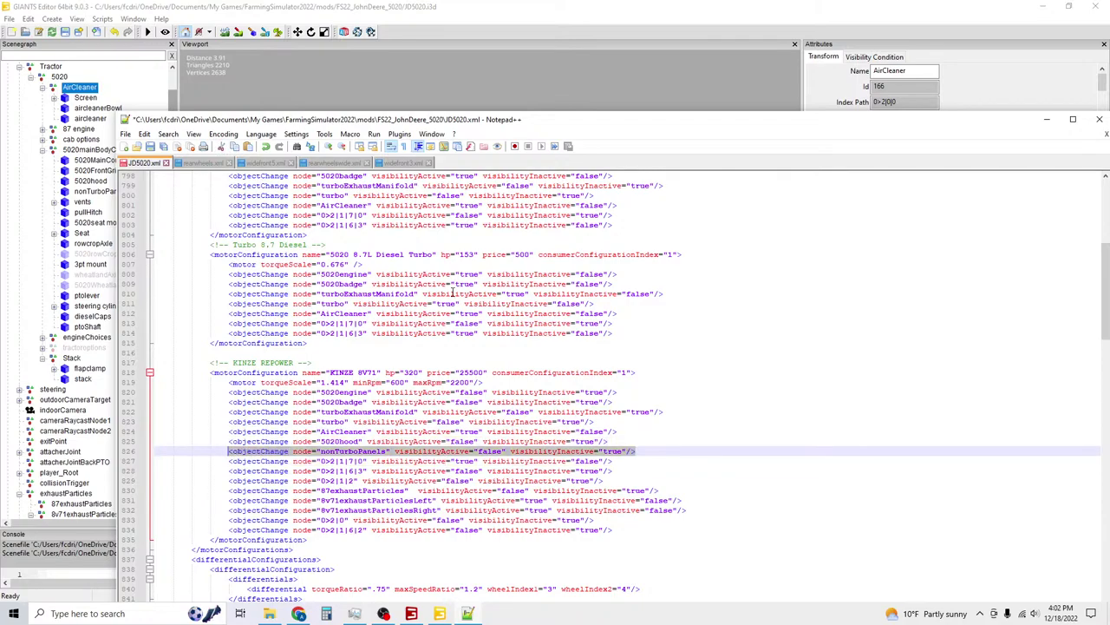
pyautogui.scroll(2, 466, 253)
pyautogui.click(617, 265)
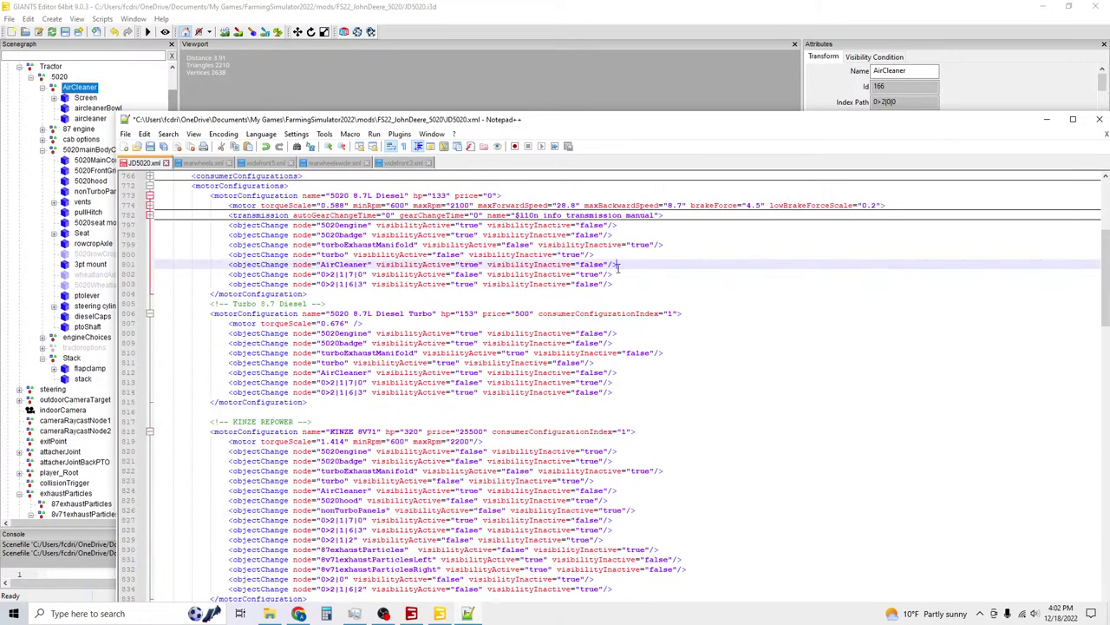
pyautogui.press('Return')
pyautogui.hotkey('ctrl', 'v')
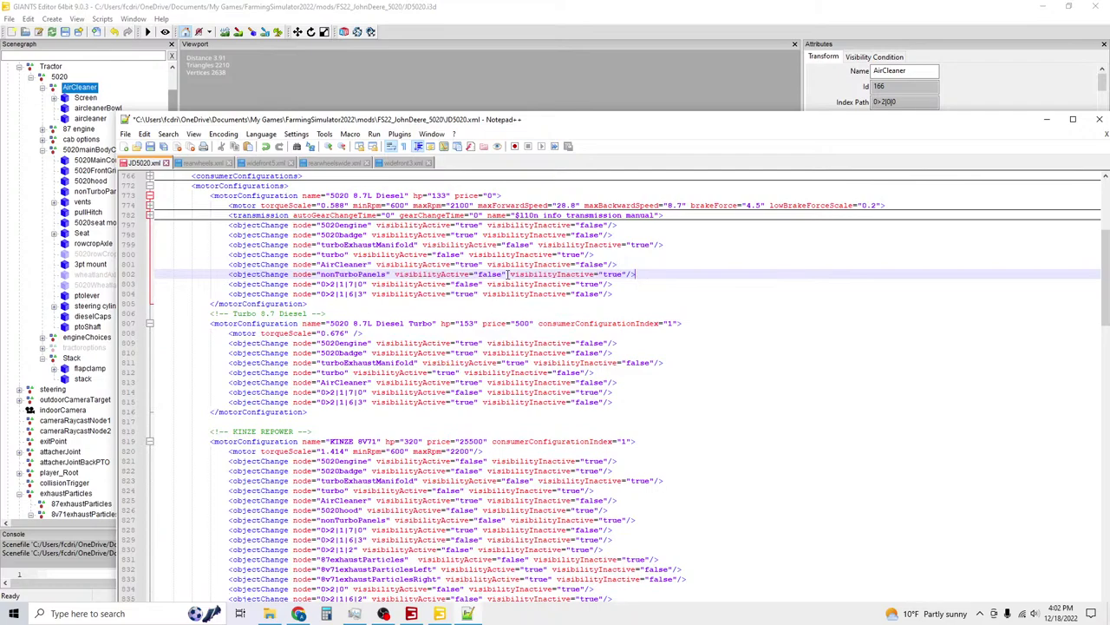
# Set the 5020 8.7L Diesel configuration's nonTurboPanels objectChange to visibilityActive "true" and visibilityInactive "false".
pyautogui.doubleClick(491, 274)
pyautogui.write('true')
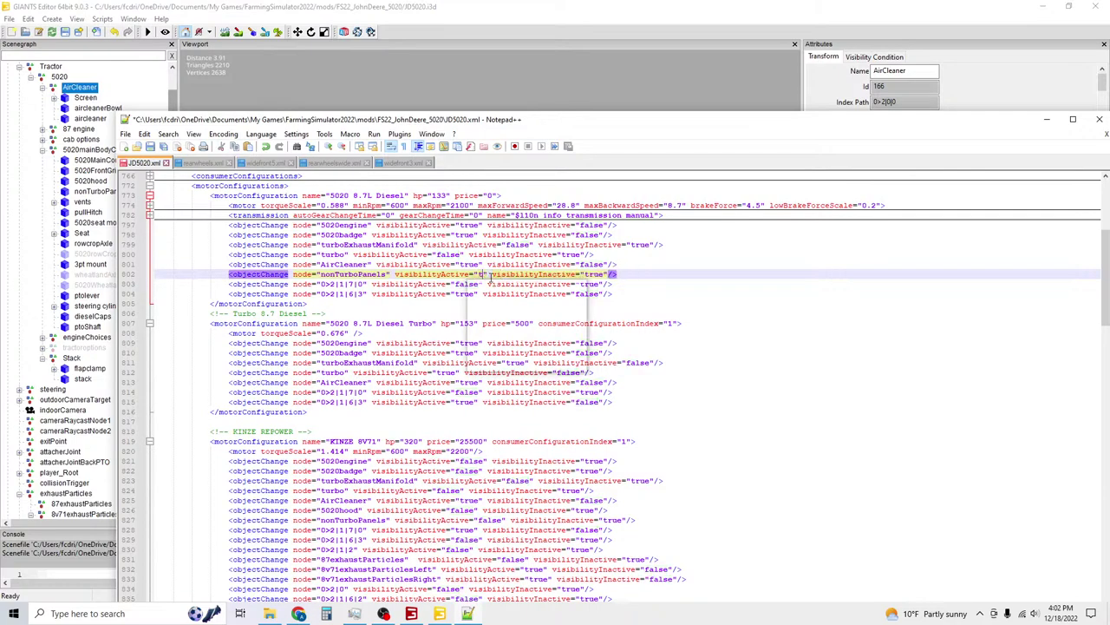
pyautogui.click(610, 274)
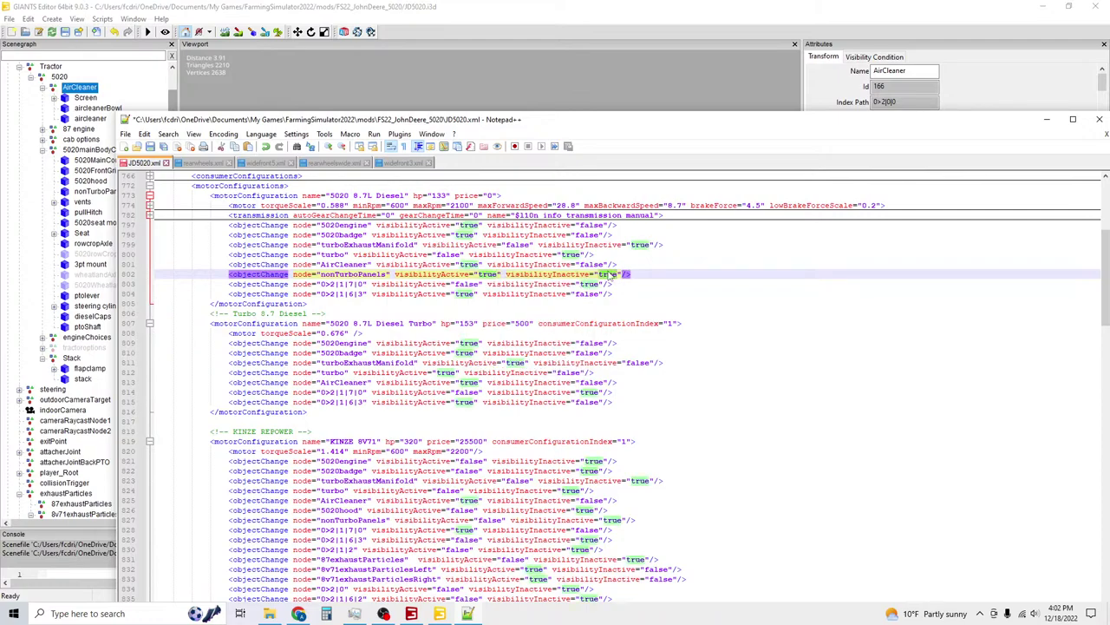
pyautogui.write('false')
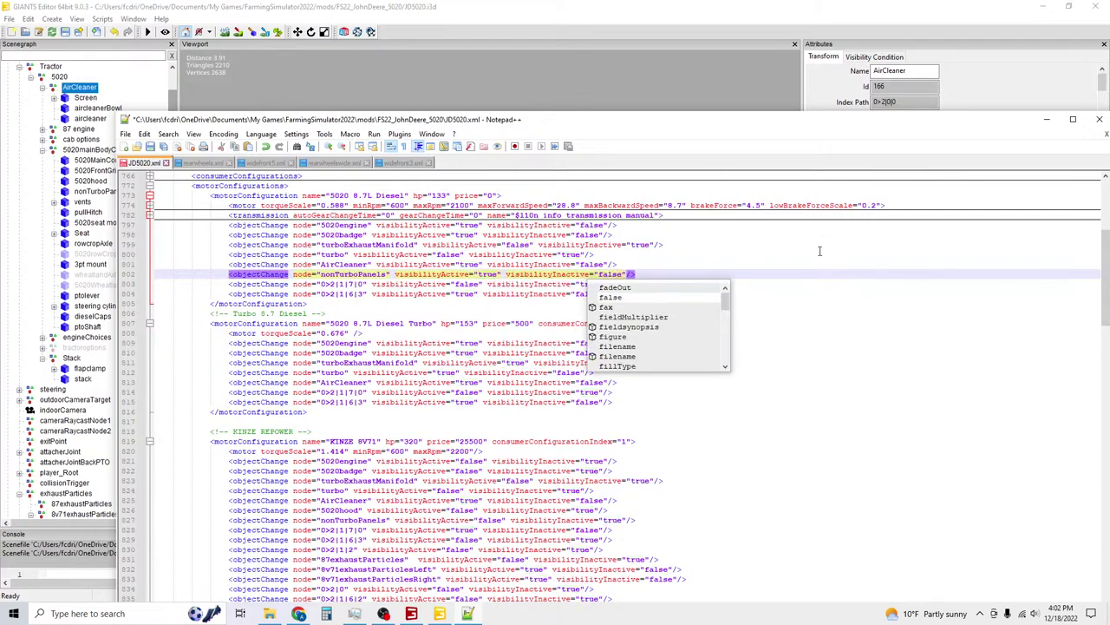
pyautogui.click(730, 293)
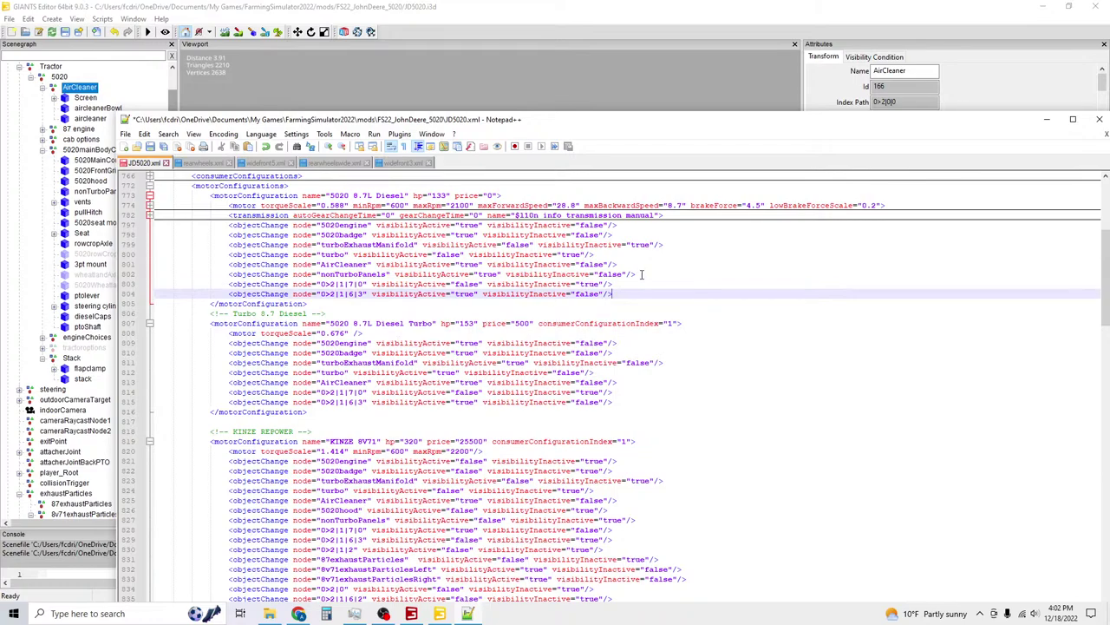
# Copy the 5020 8.7L Diesel configuration's nonTurboPanels line onto a new line beneath AirCleaner in the 5020 8.7L Diesel Turbo configuration.
pyautogui.moveTo(642, 274); pyautogui.dragTo(229, 275)
pyautogui.rightClick(248, 276)
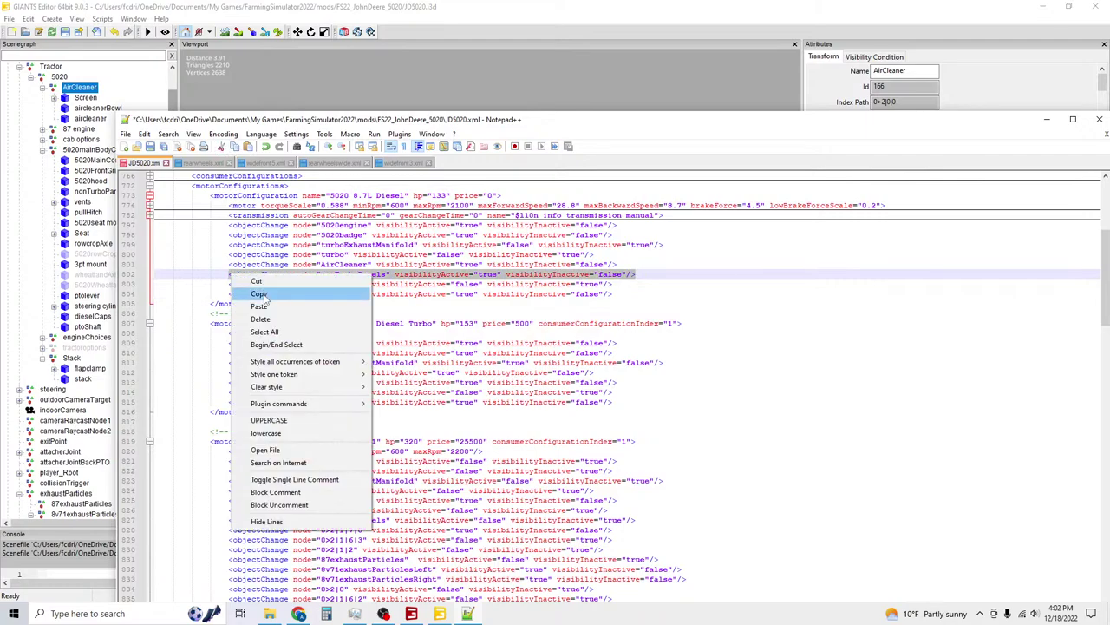
pyautogui.click(260, 294)
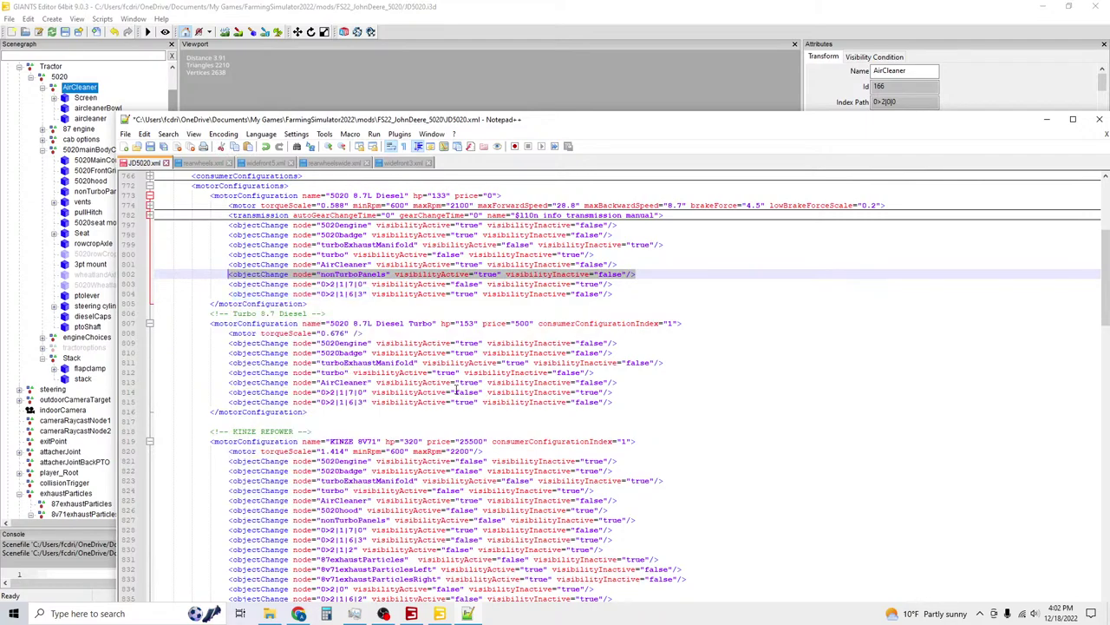
pyautogui.click(623, 382)
pyautogui.press('Return')
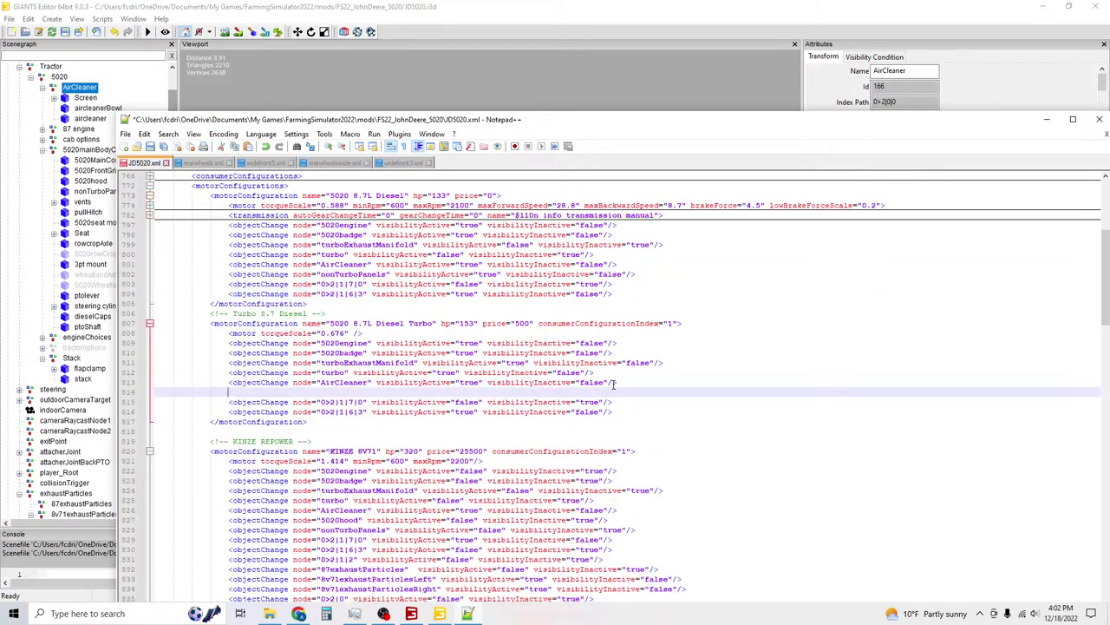
pyautogui.hotkey('ctrl', 'v')
# In the KINZE 8V71 configuration, insert the copied nonTurboPanels line beneath AirCleaner and delete the older nonTurboPanels line below 5020hood.
pyautogui.scroll(-2, 612, 382)
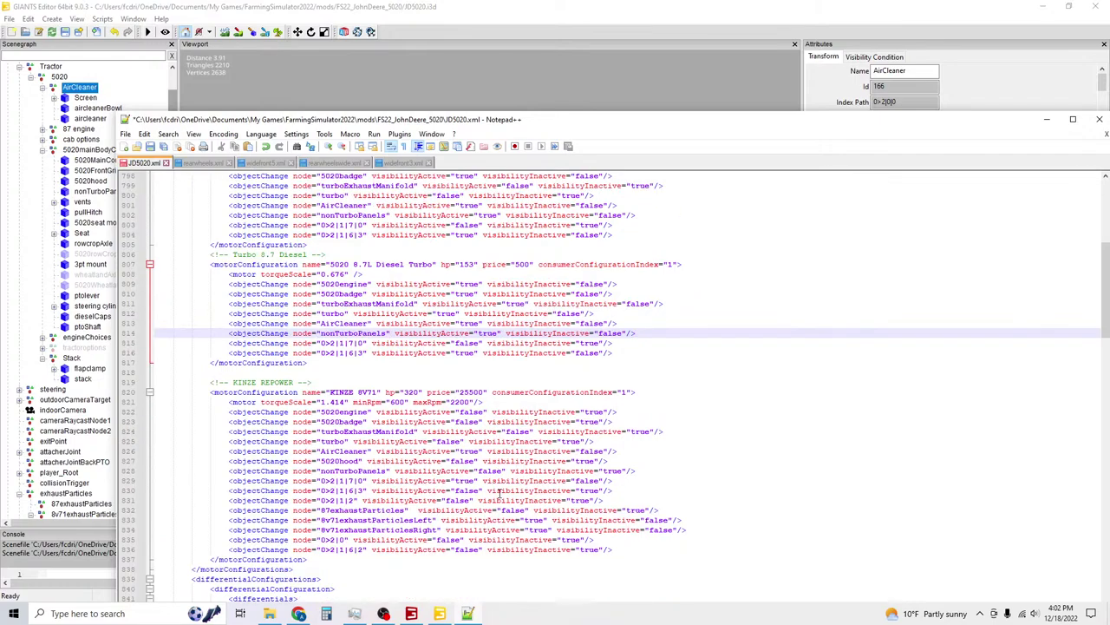
pyautogui.click(624, 452)
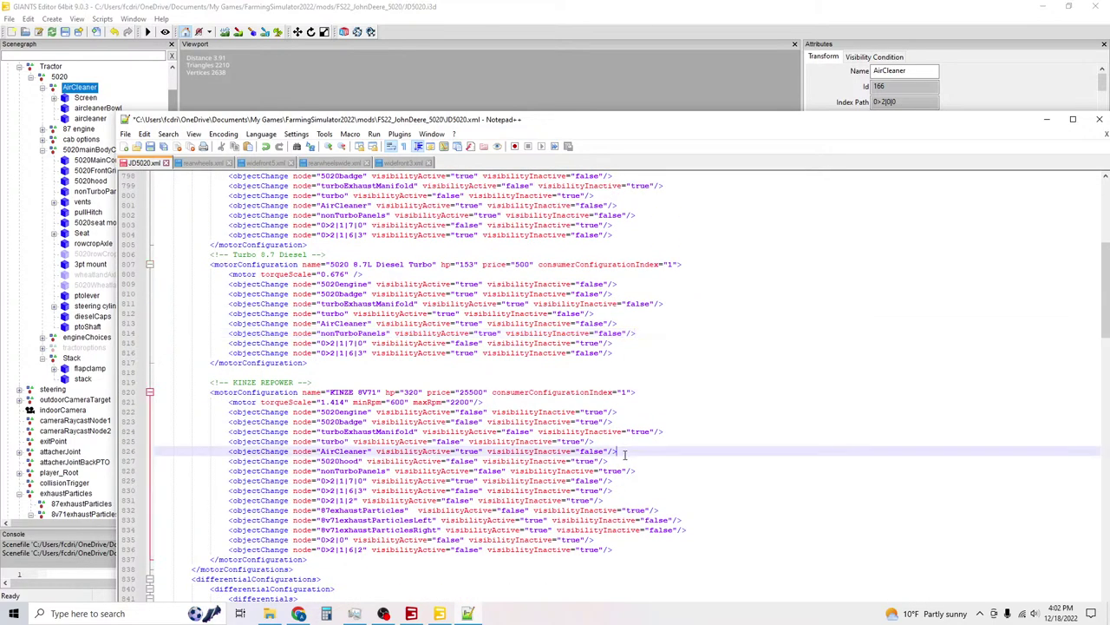
pyautogui.press('Return')
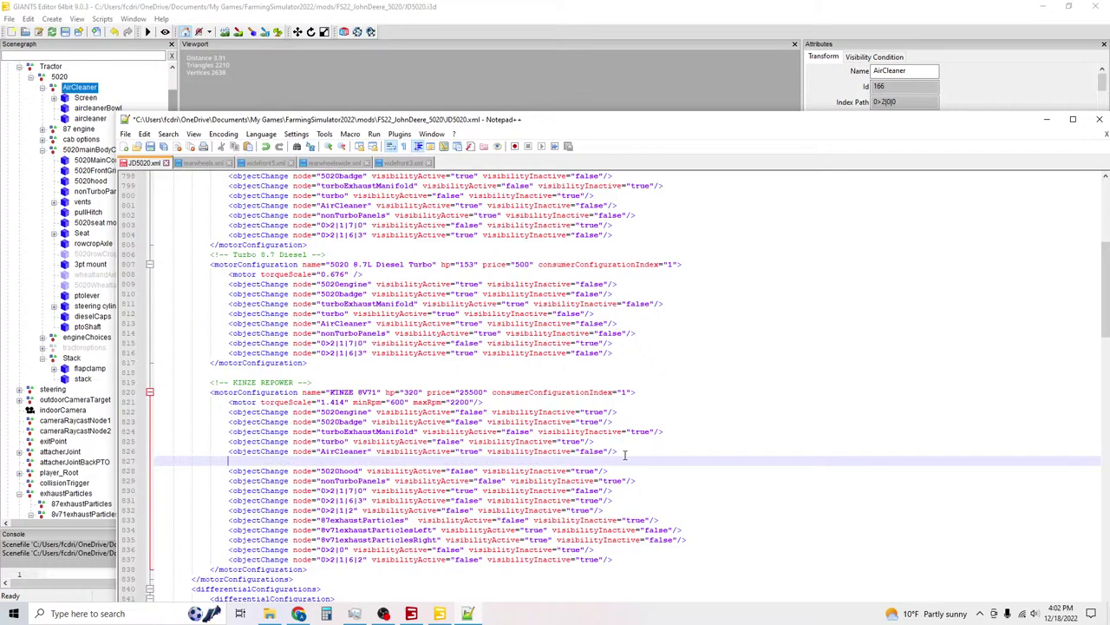
pyautogui.hotkey('ctrl', 'v')
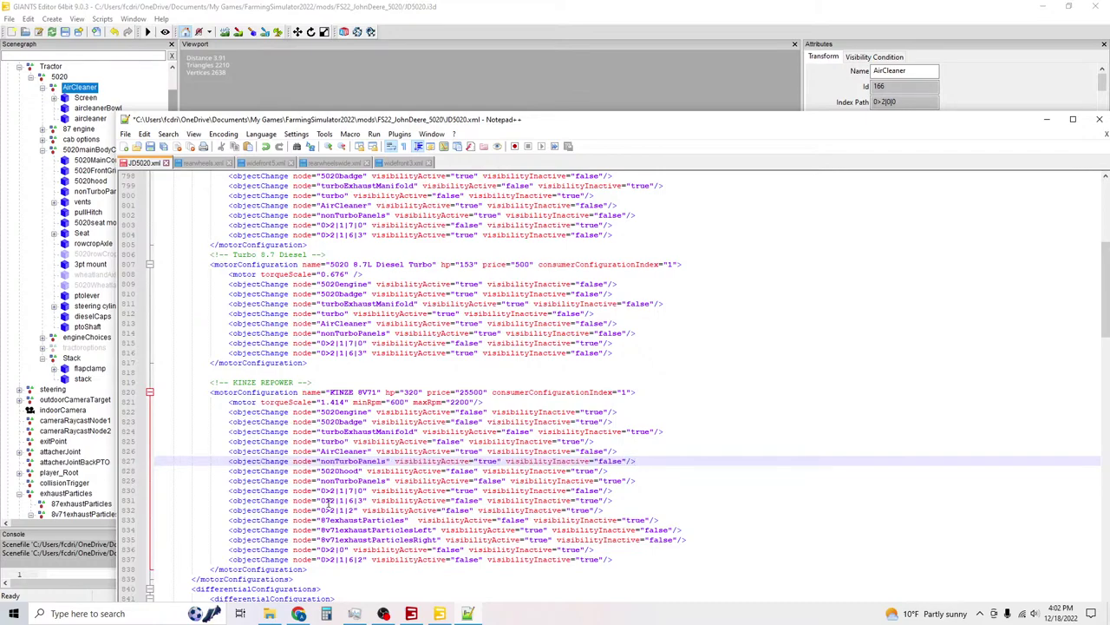
pyautogui.moveTo(640, 481); pyautogui.dragTo(229, 481)
pyautogui.press('Delete')
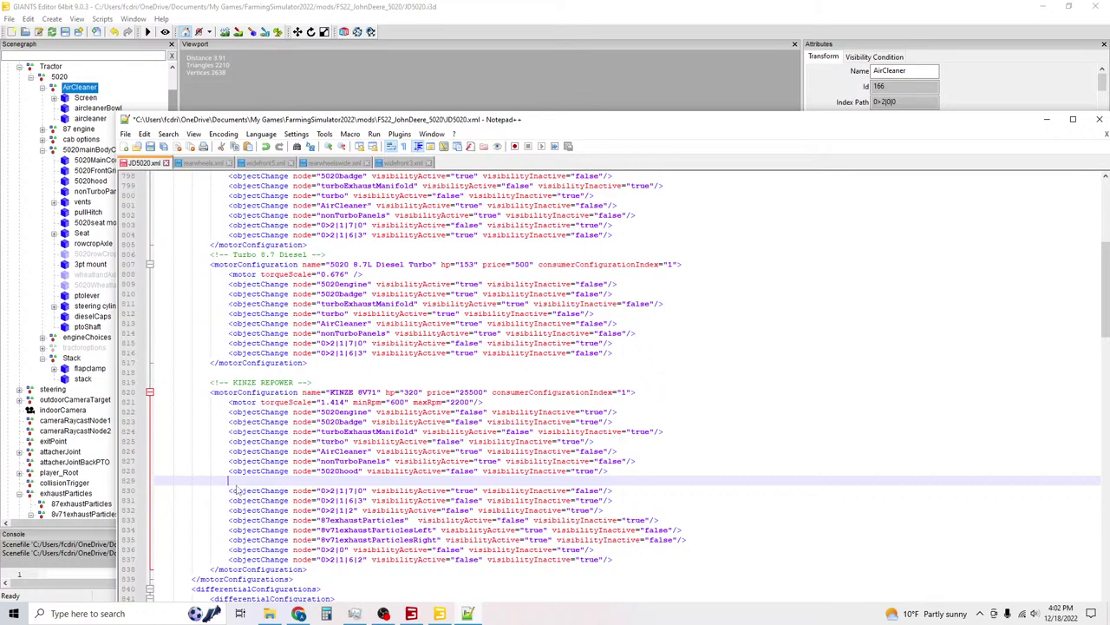
pyautogui.press('BackSpace')
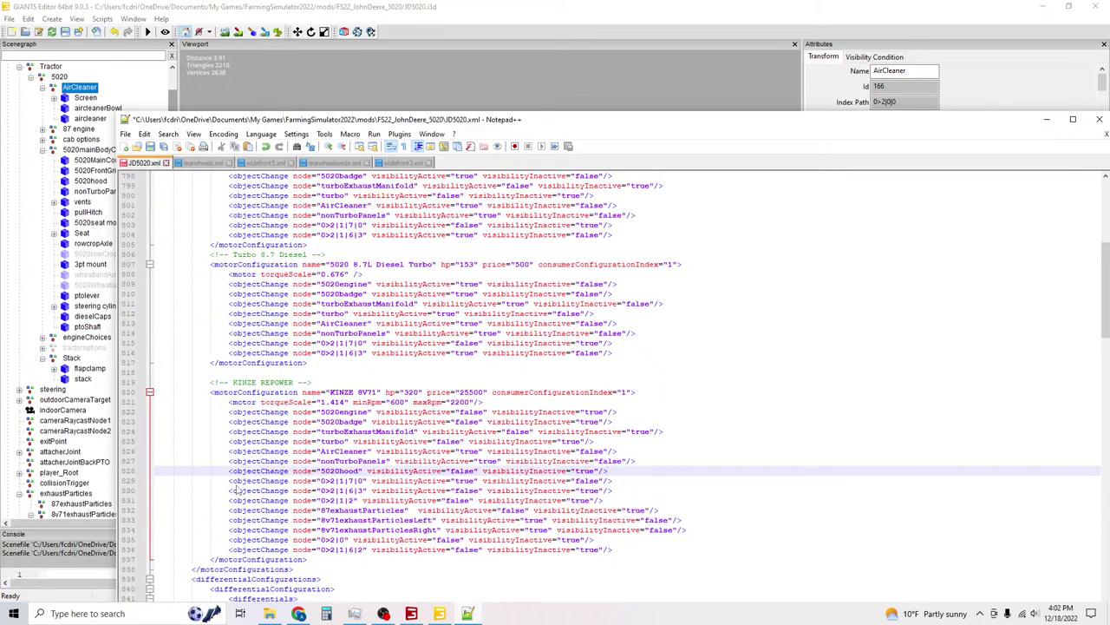
# Set the KINZE 8V71 configuration's nonTurboPanels objectChange to visibilityActive "false" and visibilityInactive "true".
pyautogui.doubleClick(488, 460)
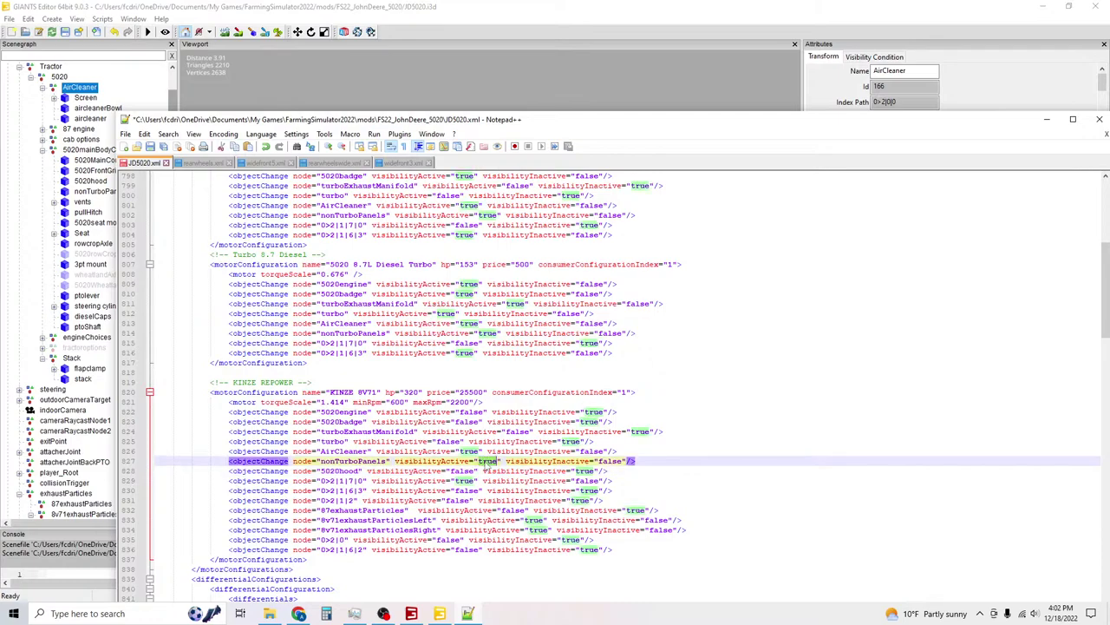
pyautogui.write('false')
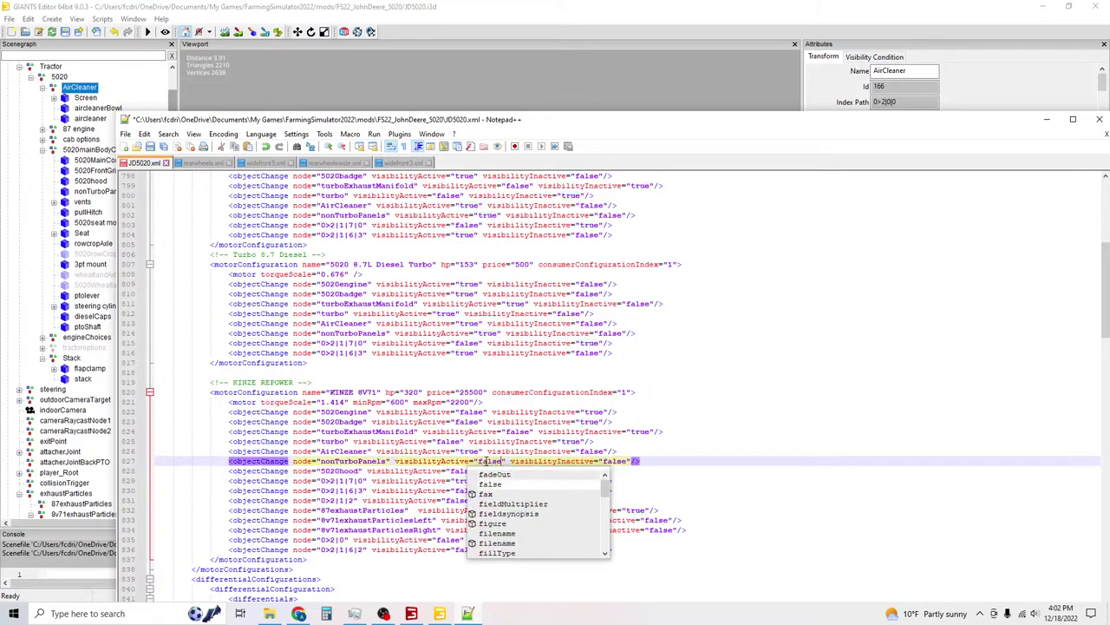
pyautogui.doubleClick(616, 460)
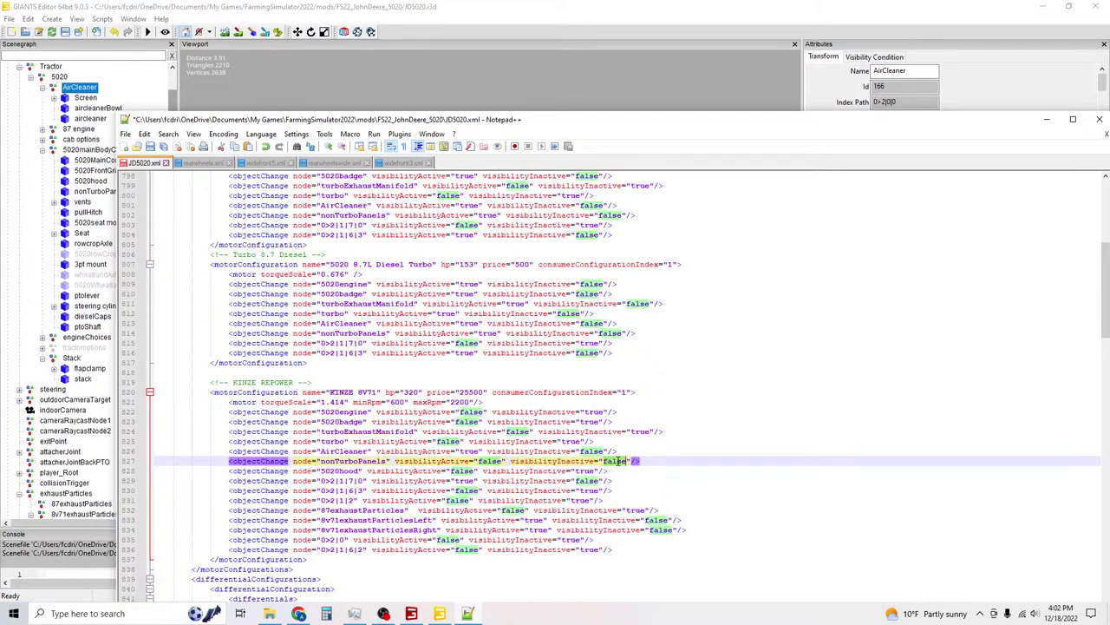
pyautogui.write('true')
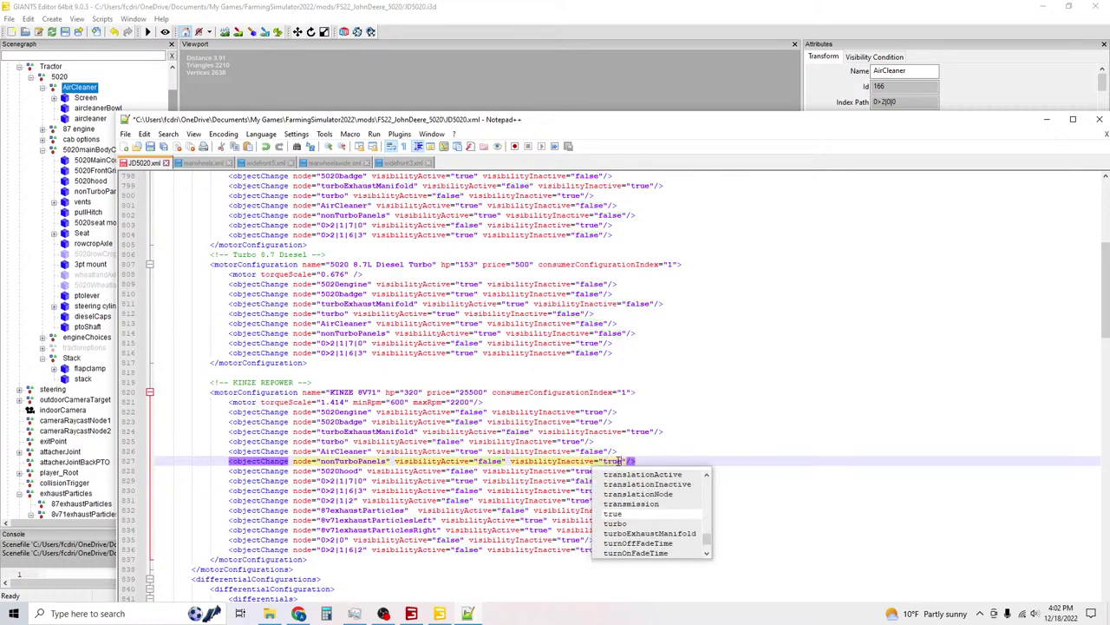
pyautogui.click(836, 451)
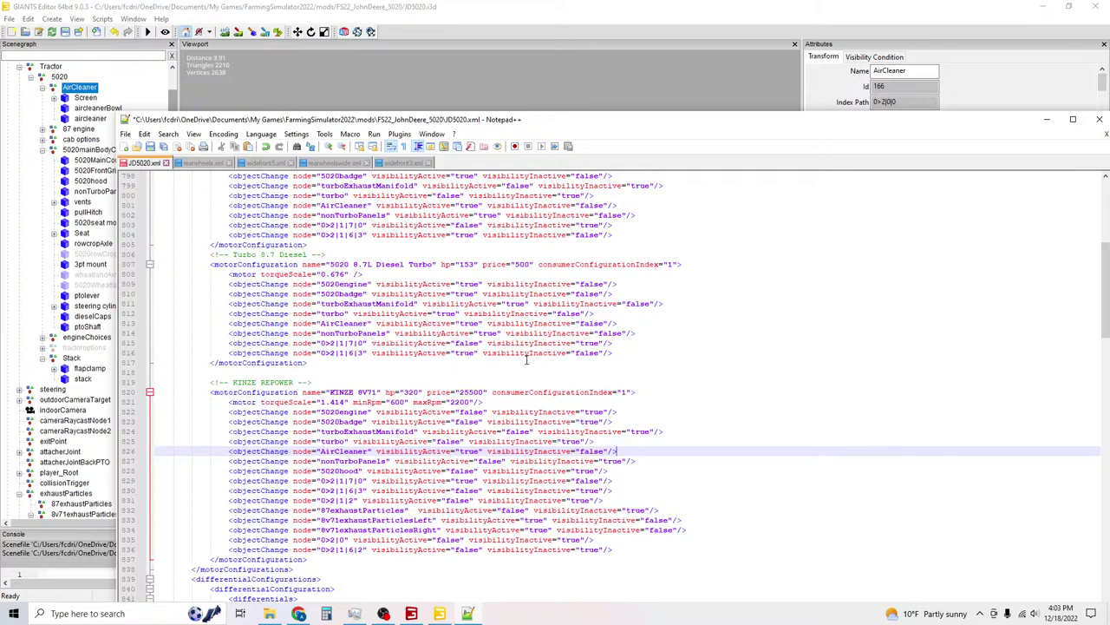
# Save JD5020.xml, switch to Farming Simulator 22, and inspect the Series 5020 with the 5020 8.7L Diesel and KINZE 8V71 engine setups.
pyautogui.click(148, 148)
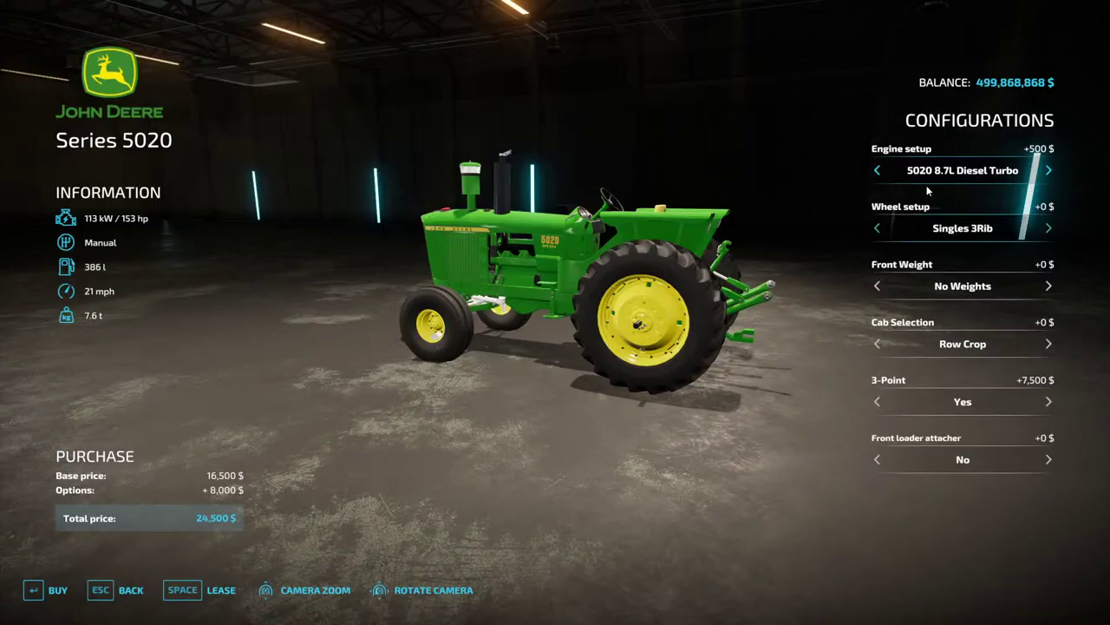
pyautogui.click(877, 170)
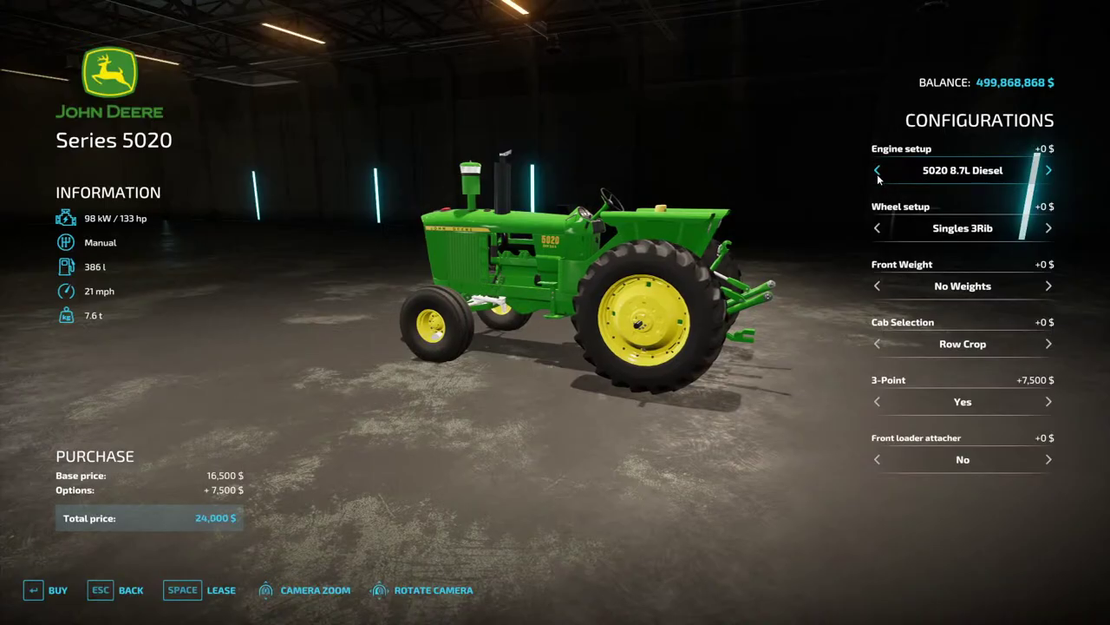
pyautogui.click(878, 171)
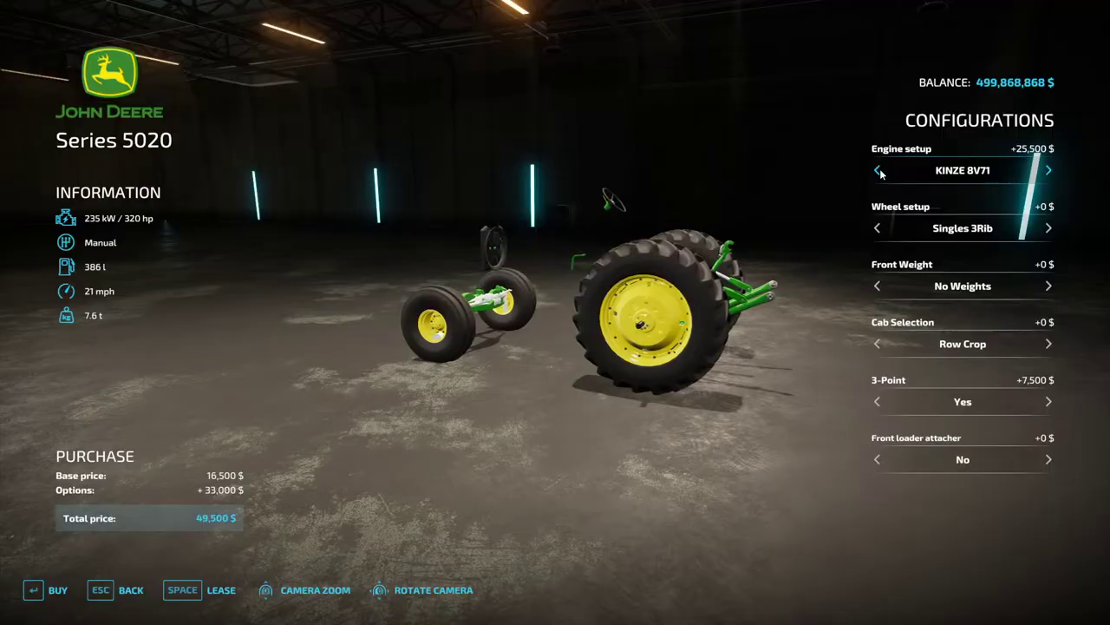
pyautogui.click(1048, 170)
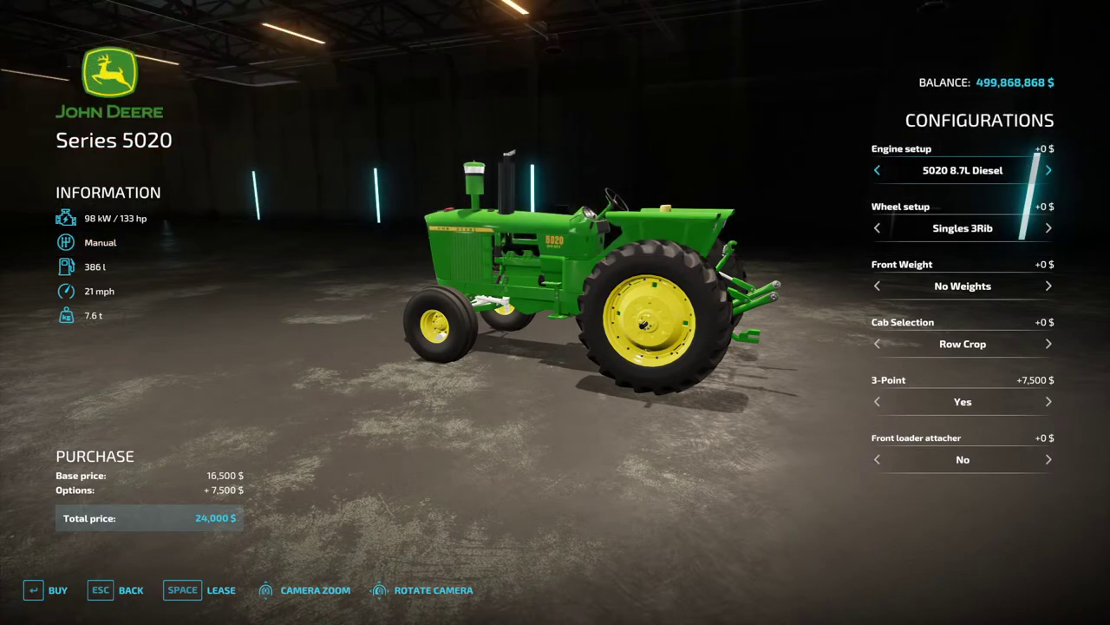
# In Notepad++, copy the KINZE 8V71 configuration's 5020hood line beneath nonTurboPanels in the 5020 8.7L Diesel configuration and align its indentation.
pyautogui.hotkey('alt', 'Tab')
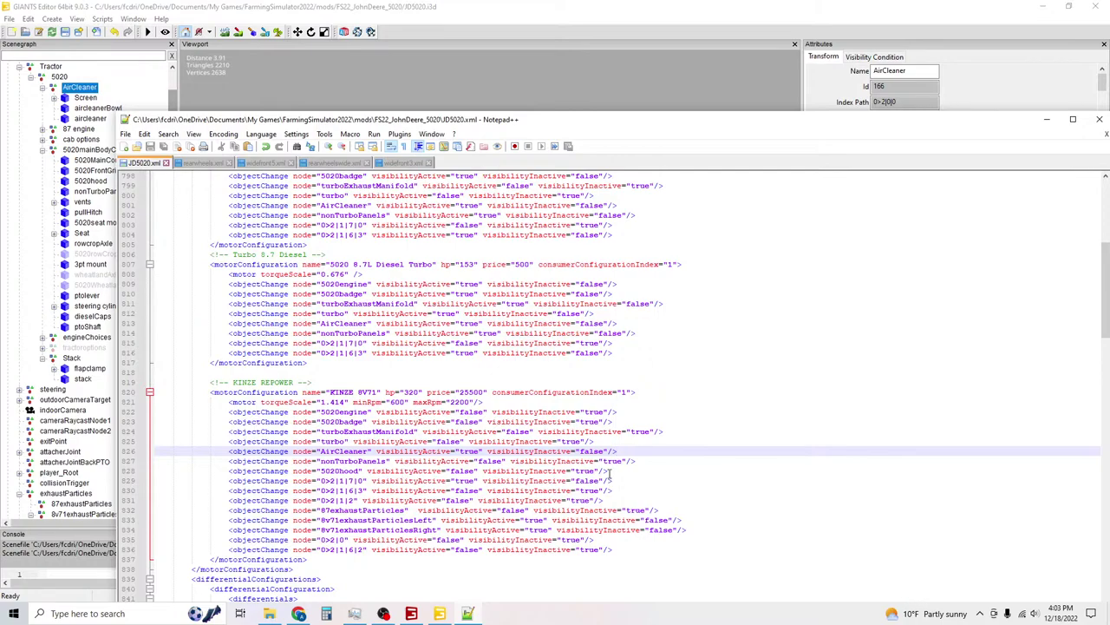
pyautogui.moveTo(608, 470); pyautogui.dragTo(235, 470)
pyautogui.hotkey('ctrl', 'c')
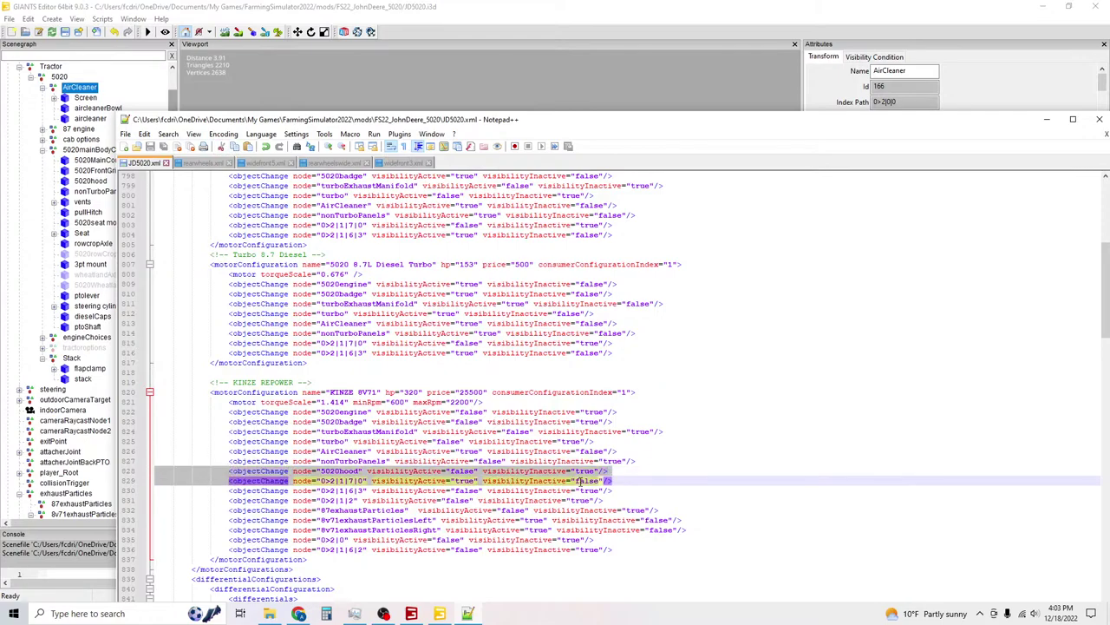
pyautogui.click(607, 470)
pyautogui.scroll(3, 608, 373)
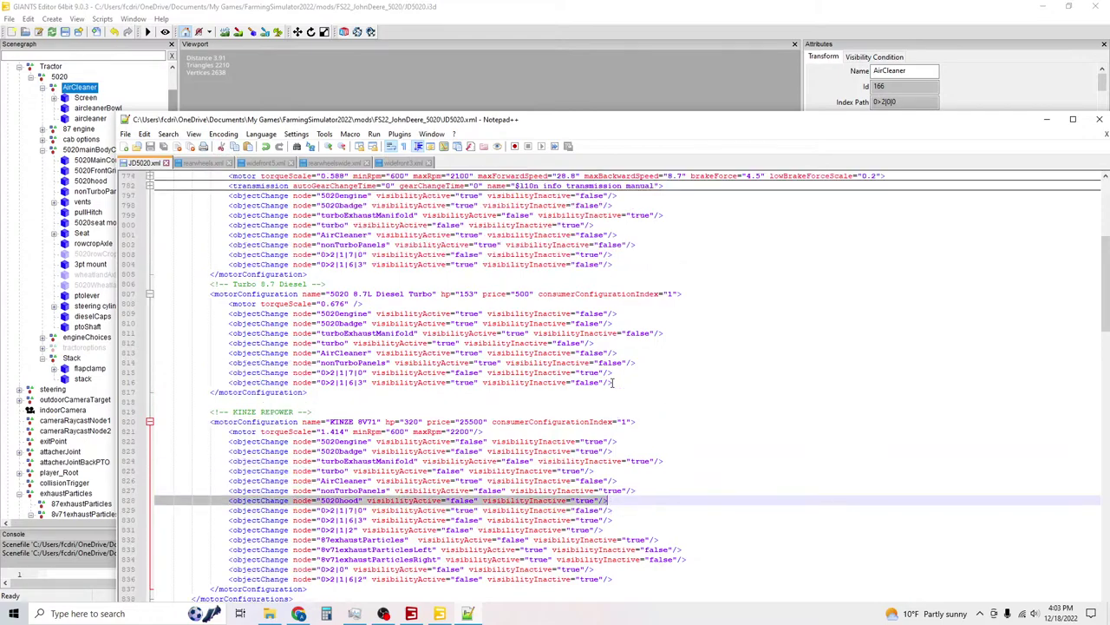
pyautogui.click(642, 306)
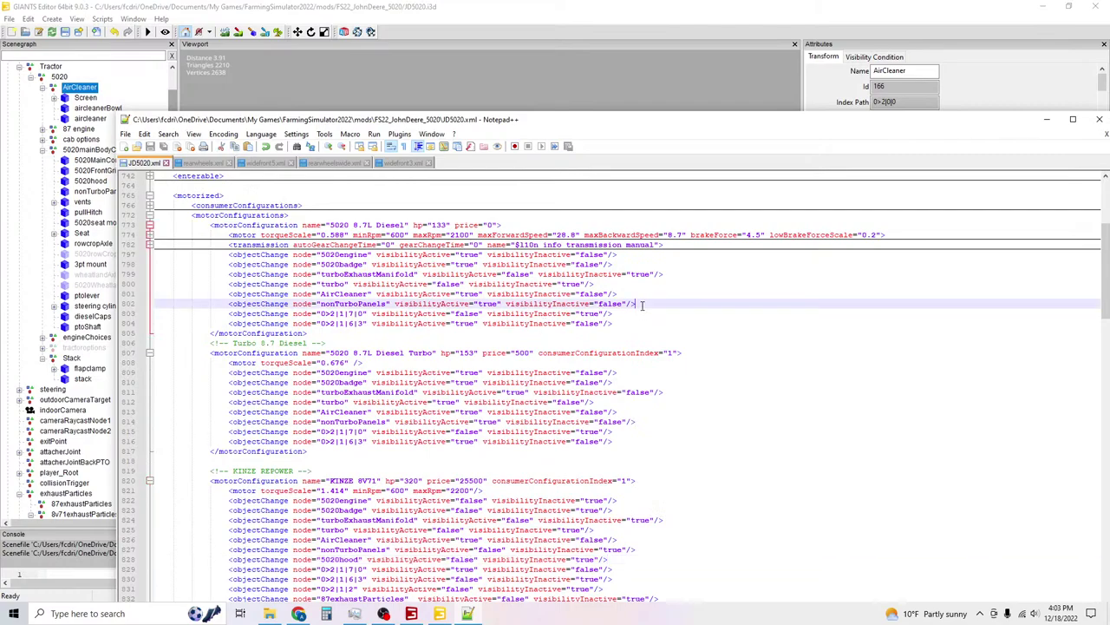
pyautogui.press('Return')
pyautogui.hotkey('ctrl', 'v')
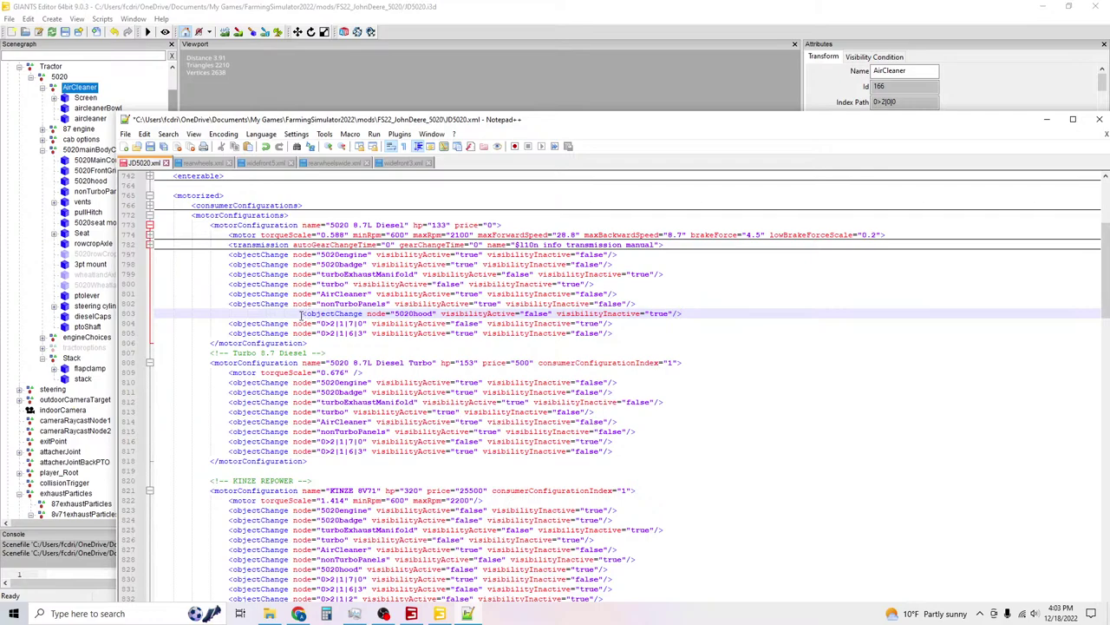
pyautogui.hotkey('shift', 'Home')
pyautogui.hotkey('shift', 'Tab')
pyautogui.hotkey('shift', 'Tab')
pyautogui.hotkey('shift', 'Tab')
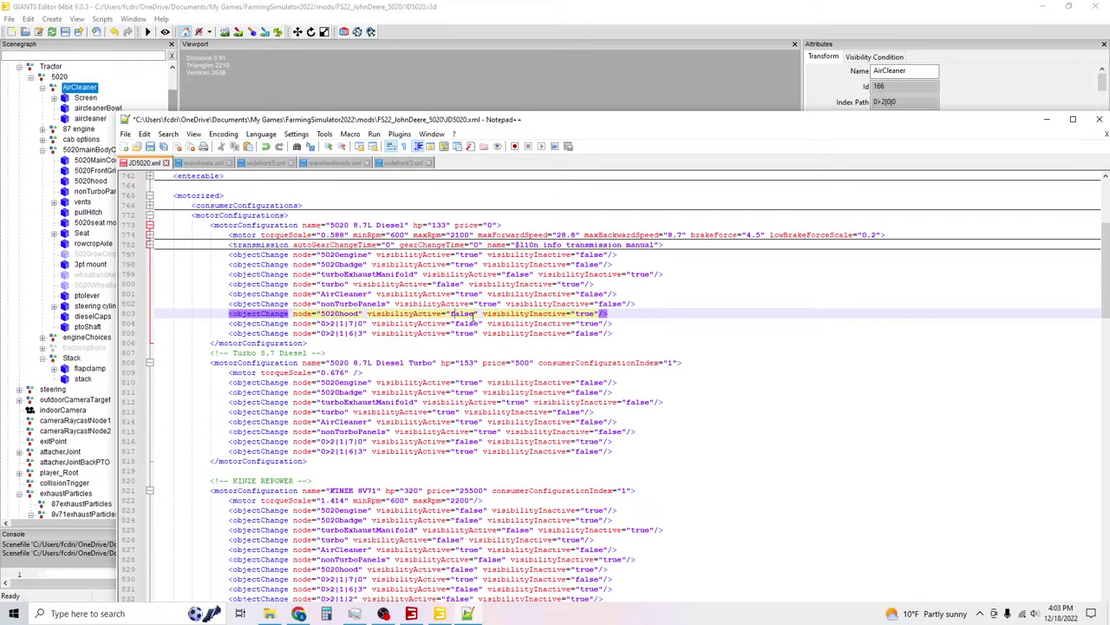
# Set the 5020 8.7L Diesel configuration's 5020hood objectChange to visibilityActive "true" and visibilityInactive "false", and save the file.
pyautogui.doubleClick(462, 313)
pyautogui.write('true')
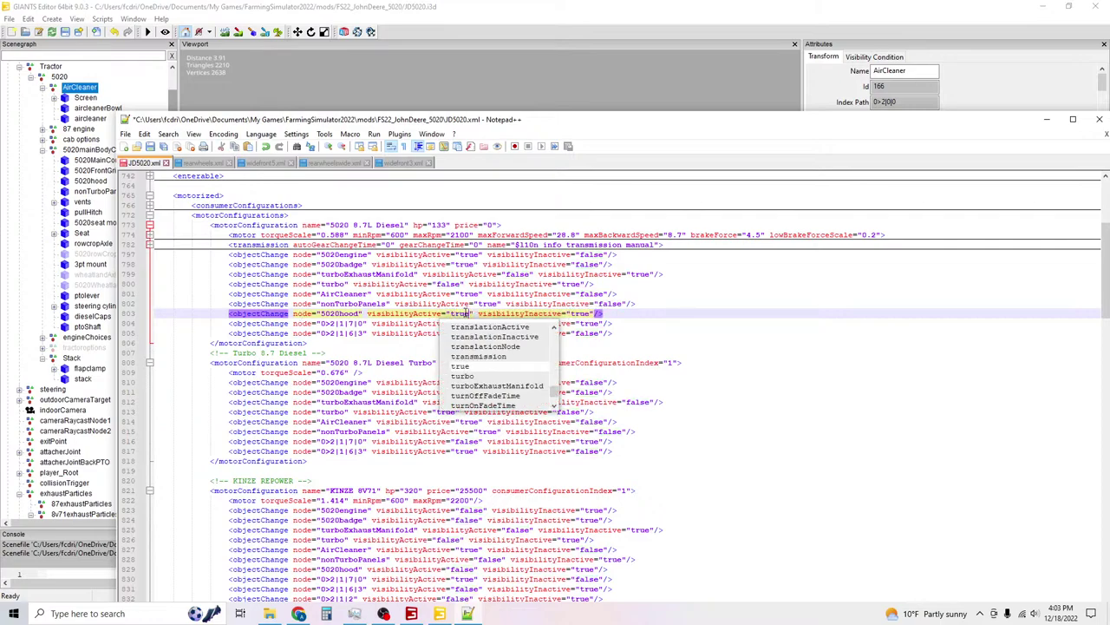
pyautogui.press('Escape')
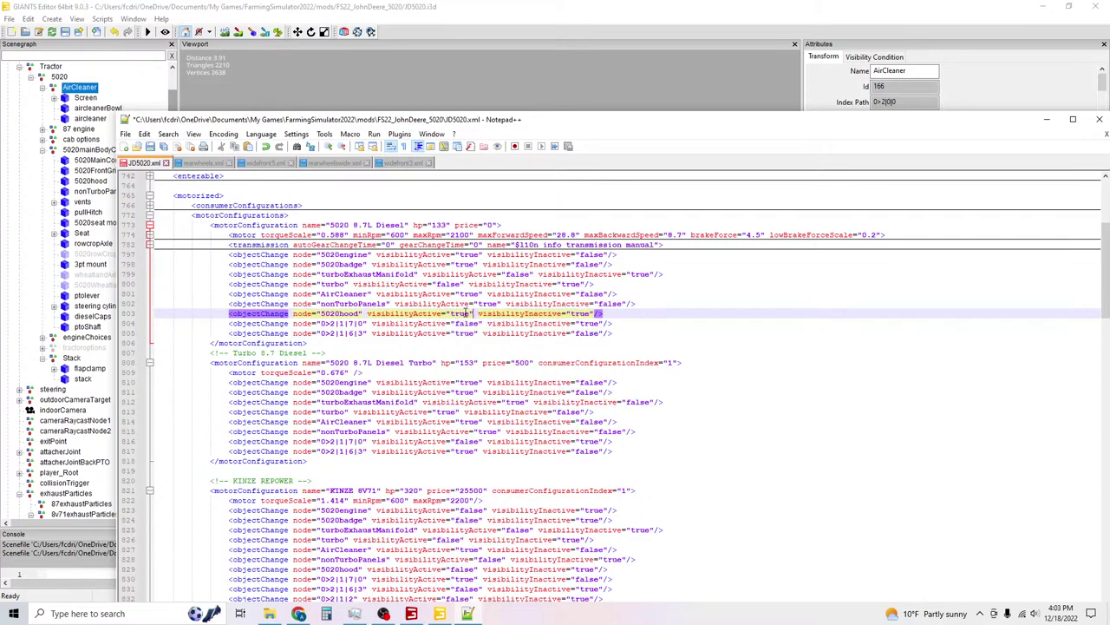
pyautogui.doubleClick(583, 314)
pyautogui.write('false')
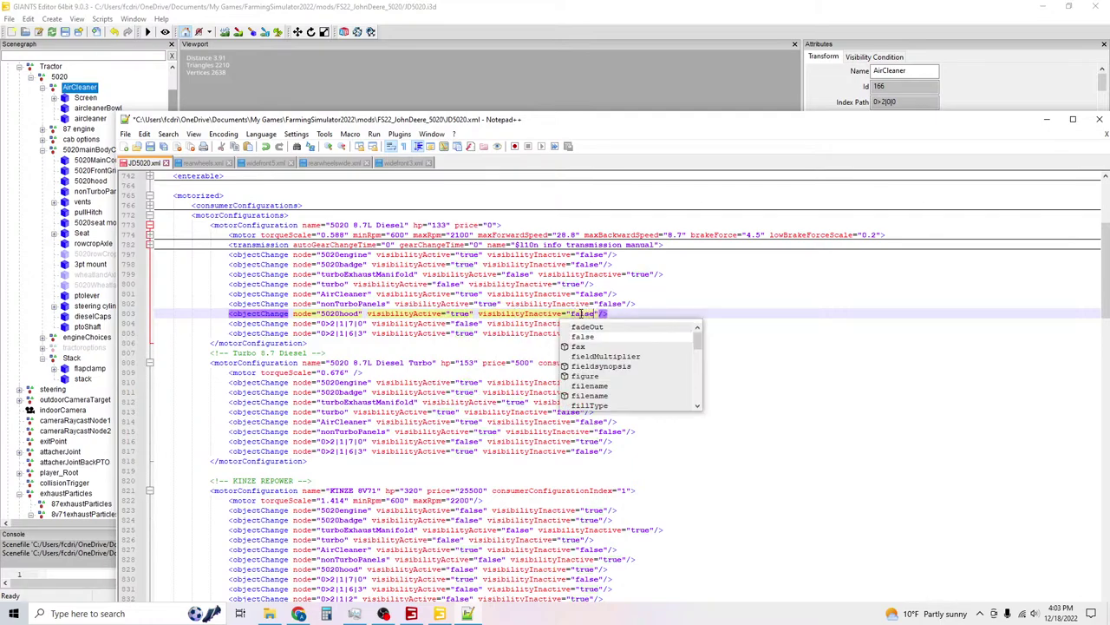
pyautogui.click(154, 150)
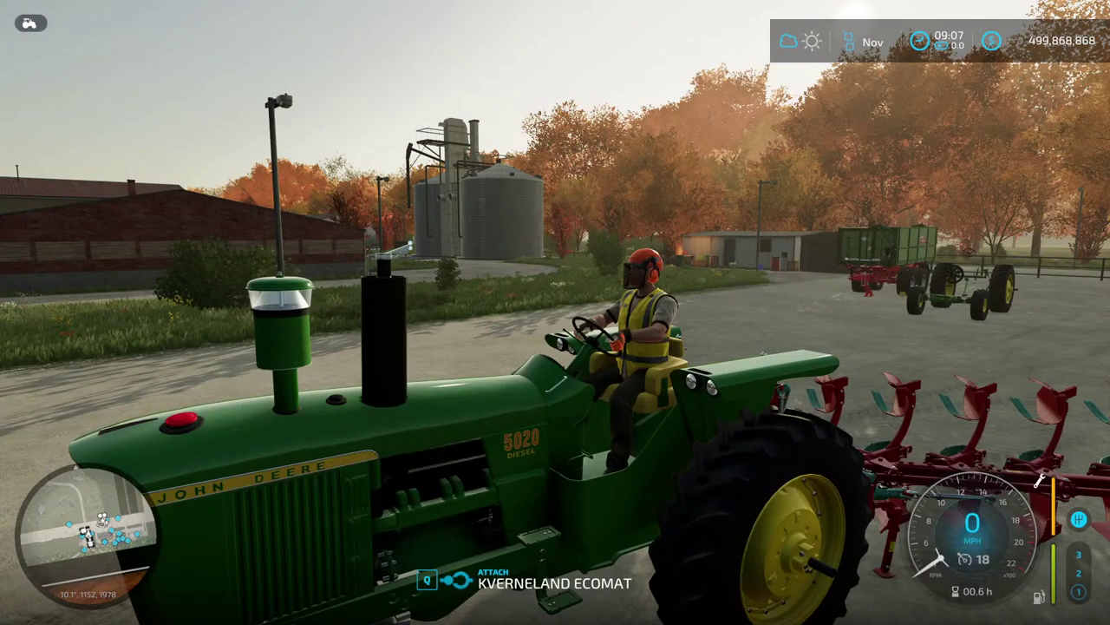
# Switch to Farming Simulator 22 and examine the developer console's log for index errors.
pyautogui.press('`')
pyautogui.press('`')
pyautogui.write('gsVehicleDebug')
pyautogui.press('Return')
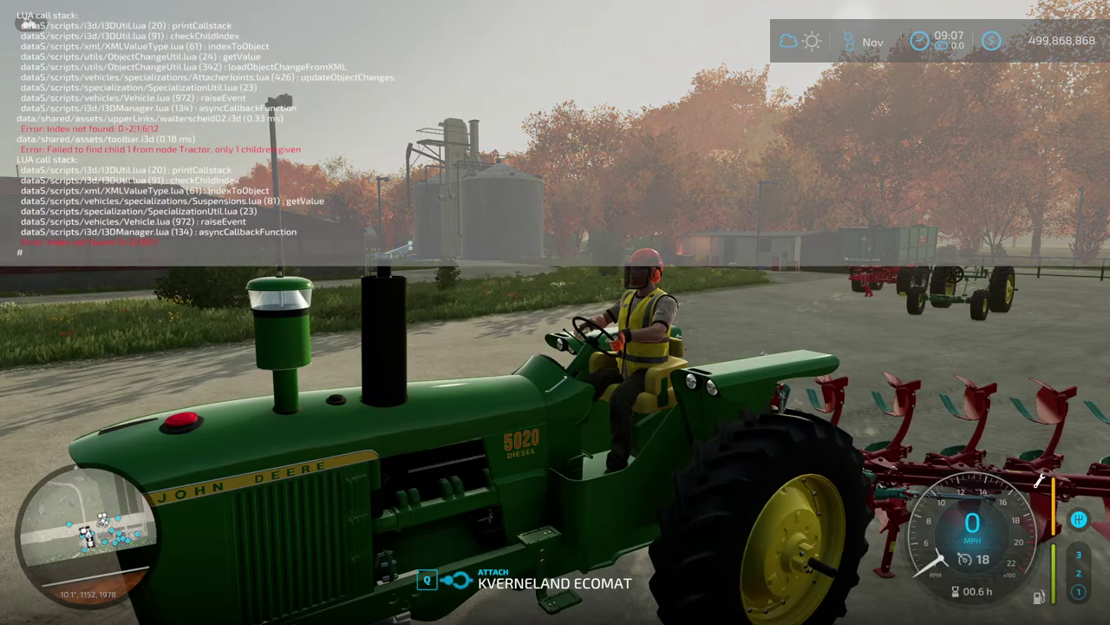
pyautogui.press('`')
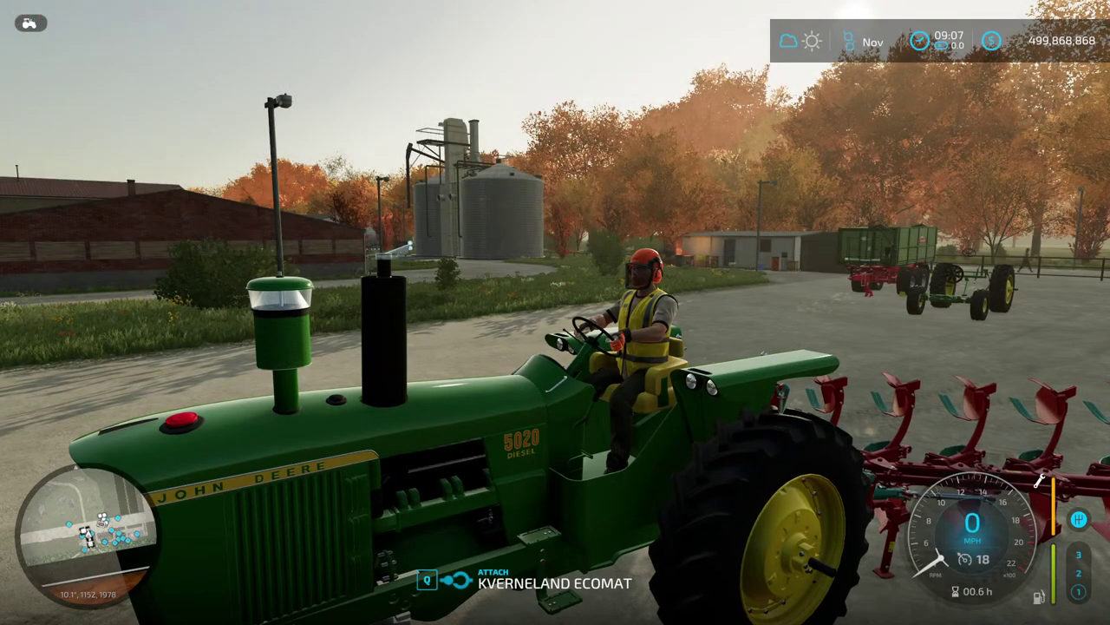
# Open the John Deere Series 5020 among the shop's medium tractors and inspect it with the KINZE 8V71 engine setup.
pyautogui.press('p')
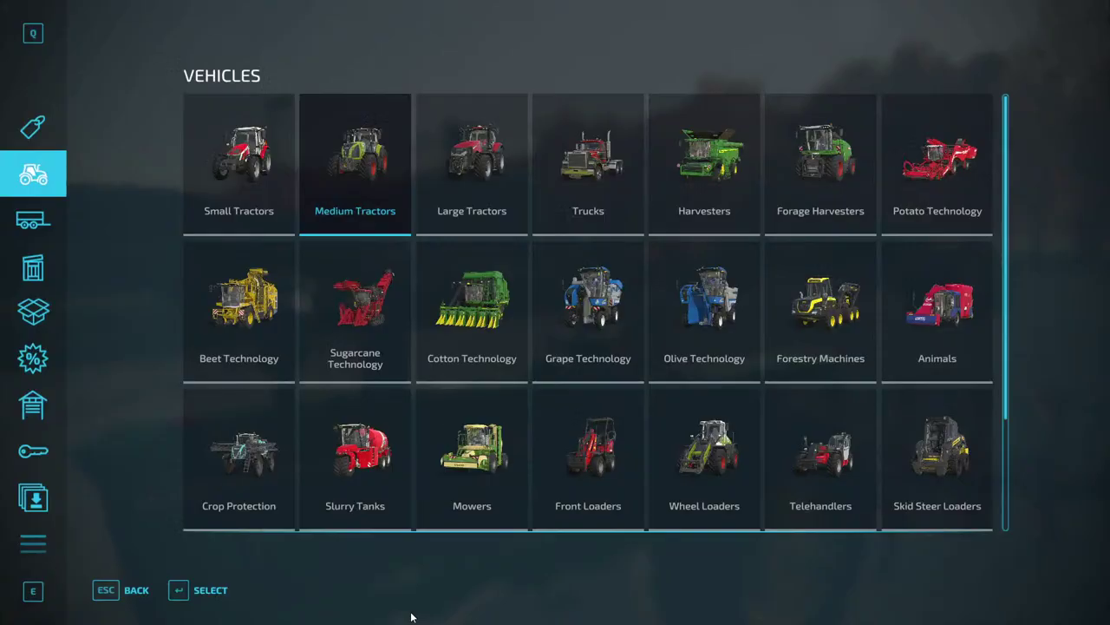
pyautogui.click(386, 164)
pyautogui.scroll(-8, 440, 193)
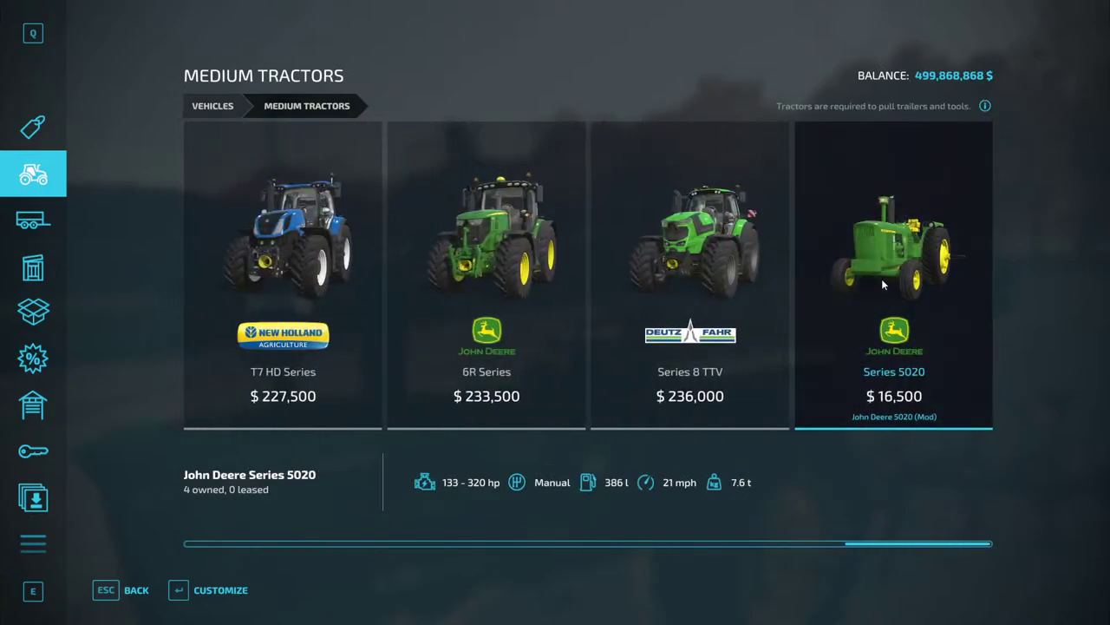
pyautogui.click(883, 285)
pyautogui.press('Left')
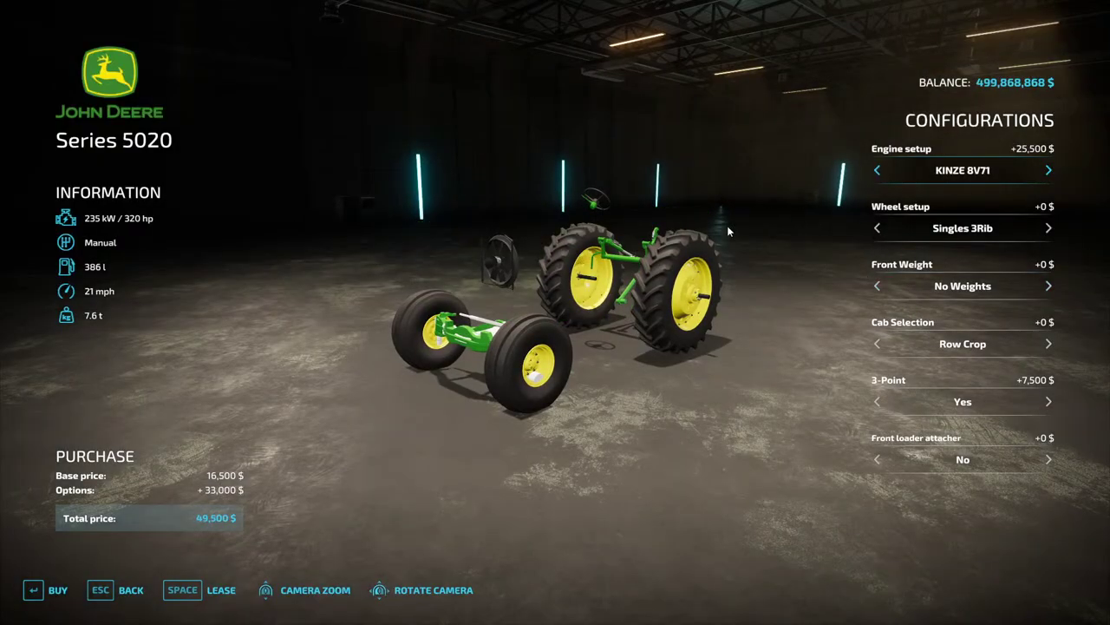
pyautogui.moveTo(727, 226); pyautogui.dragTo(659, 229)
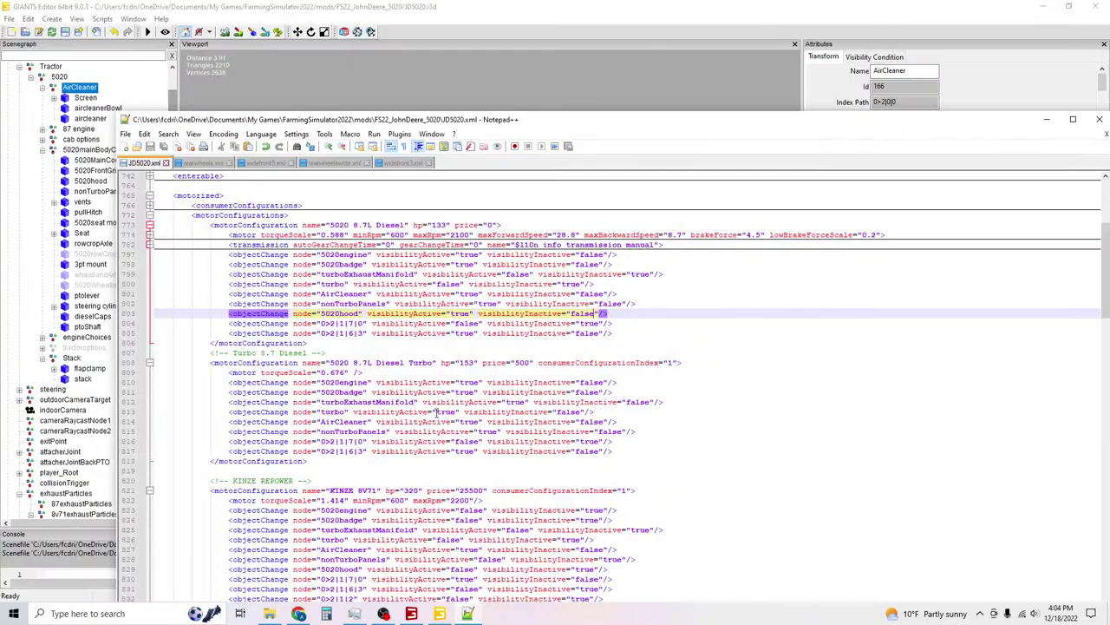
# Locate the KINZE 8V71 configuration's 0>2|0 reference in Notepad++ and look up the Stack node's index path in GIANTS Editor.
pyautogui.scroll(-2, 429, 413)
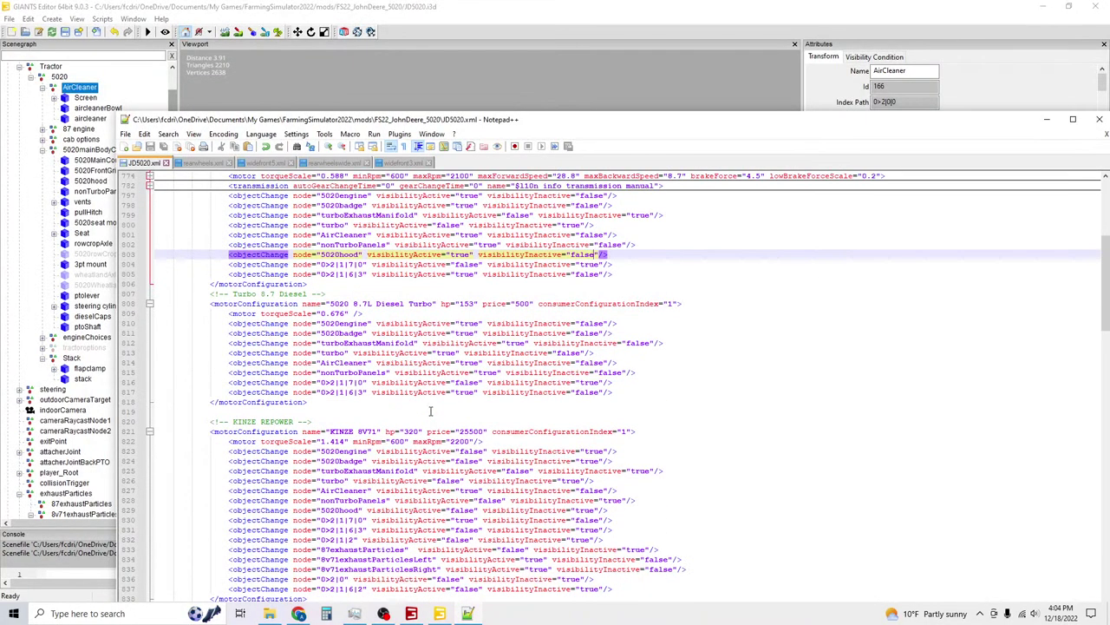
pyautogui.scroll(-2, 431, 412)
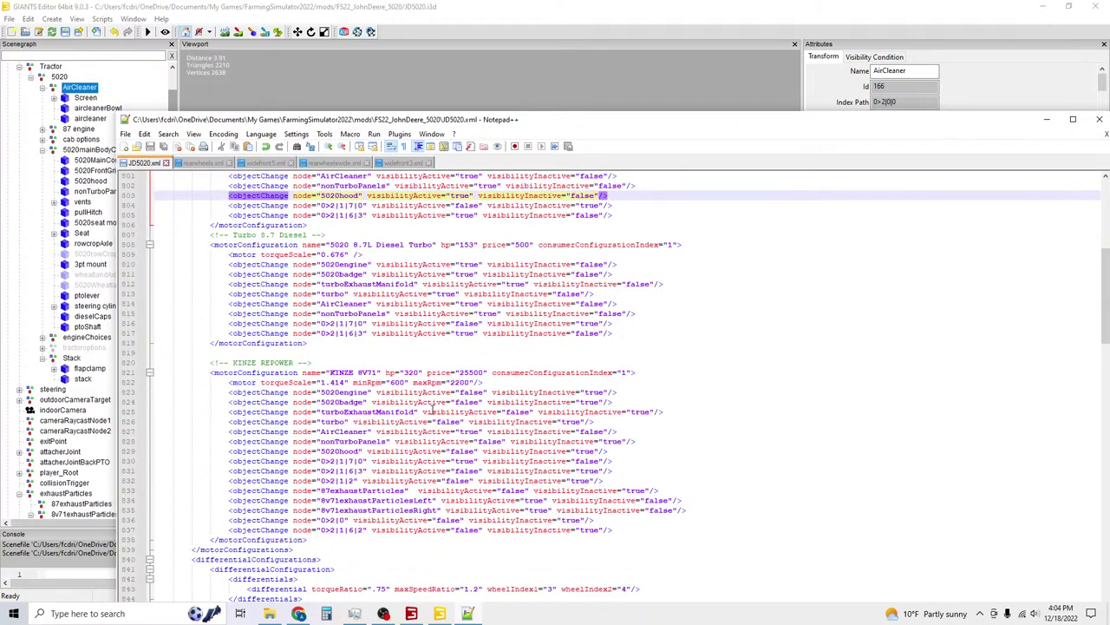
pyautogui.click(327, 530)
pyautogui.click(337, 509)
pyautogui.click(333, 520)
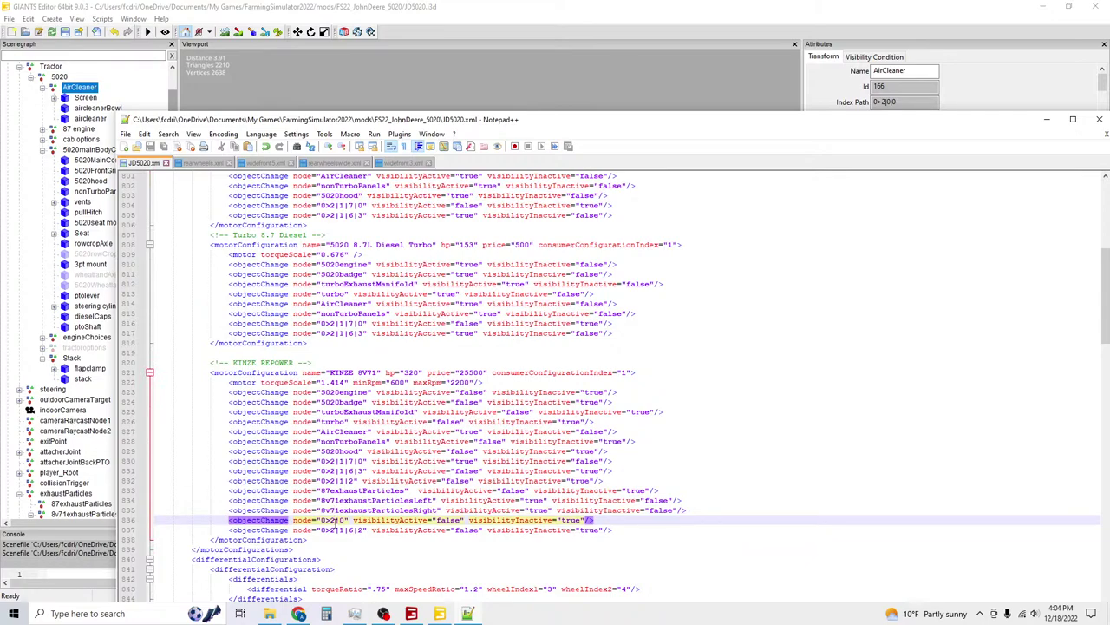
pyautogui.scroll(-20, 347, 495)
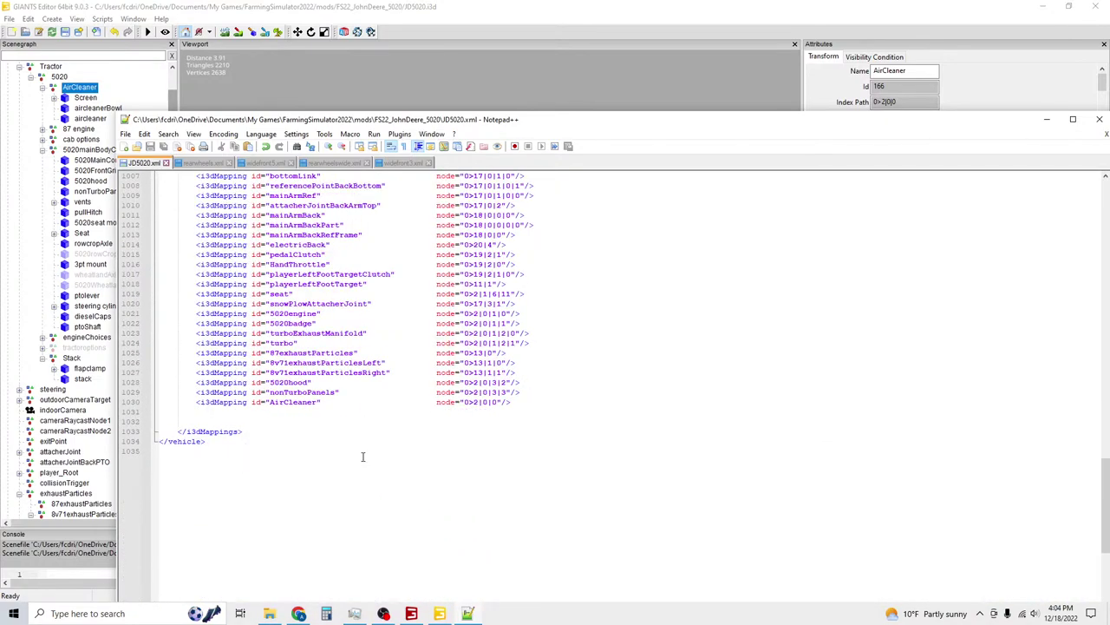
pyautogui.scroll(3, 372, 459)
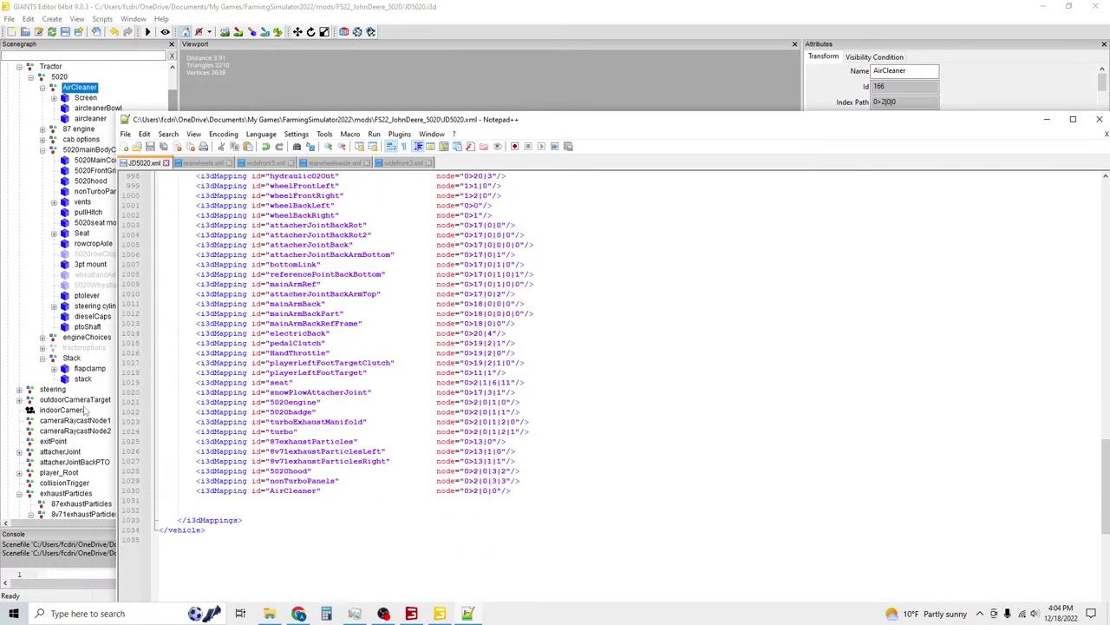
pyautogui.click(72, 357)
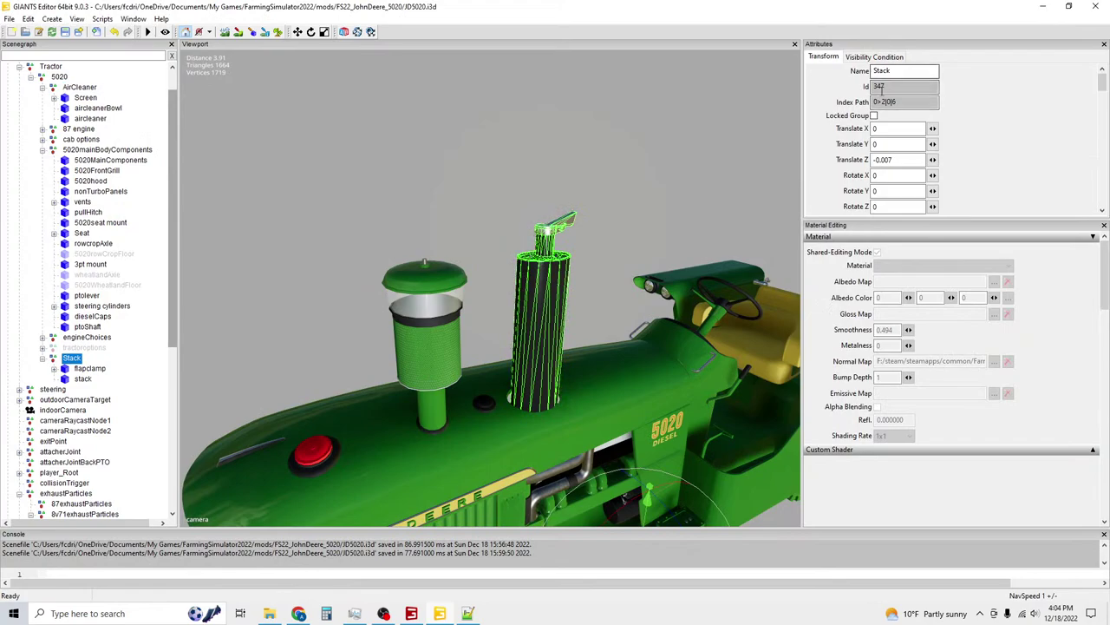
# In Notepad++, duplicate the AirCleaner i3dMapping onto a new line directly beneath it.
pyautogui.hotkey('alt', 'Tab')
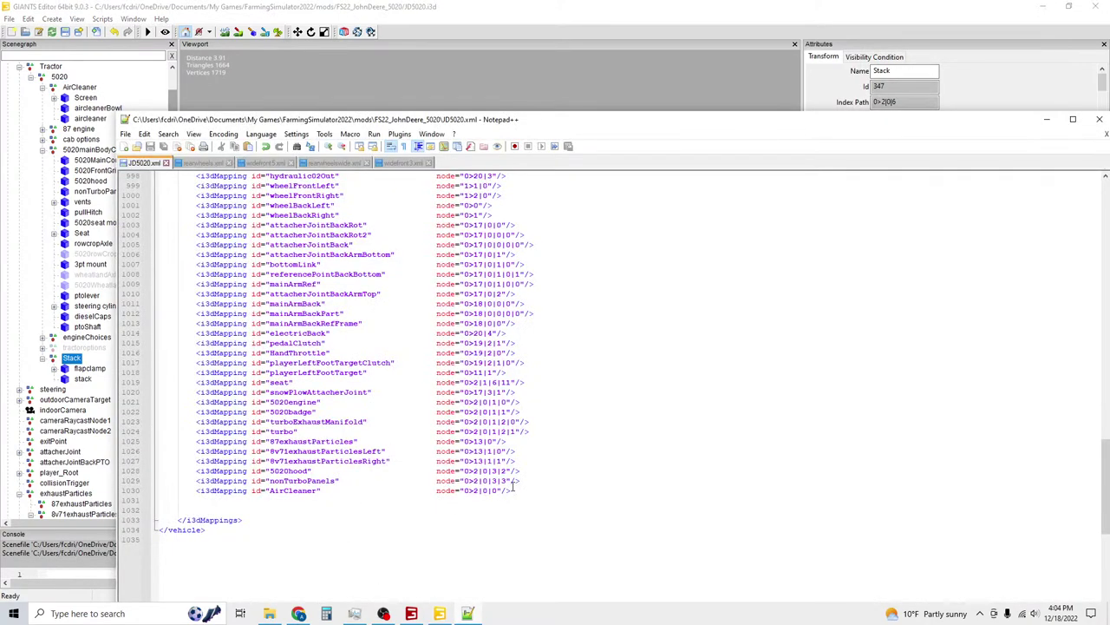
pyautogui.moveTo(512, 491); pyautogui.dragTo(199, 491)
pyautogui.hotkey('ctrl', 'c')
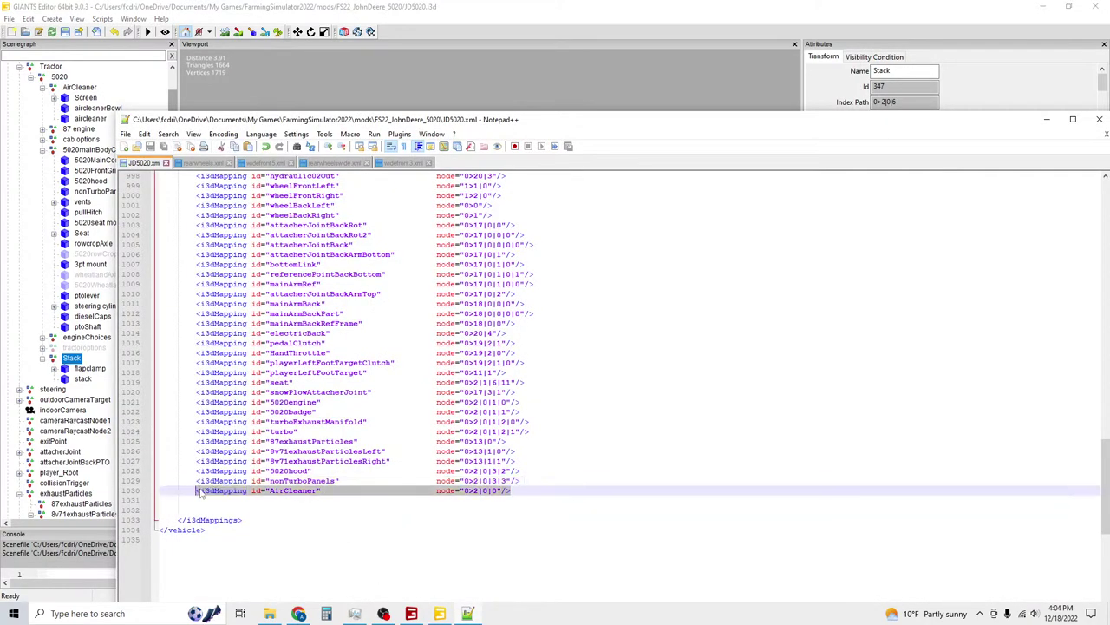
pyautogui.click(520, 492)
pyautogui.press('Return')
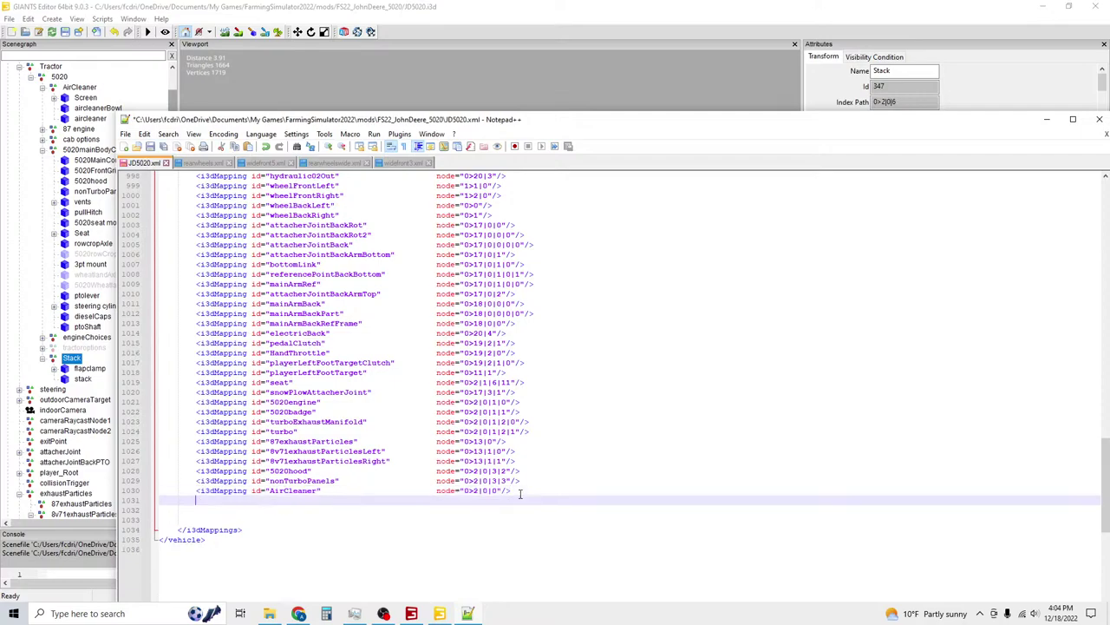
pyautogui.hotkey('ctrl', 'v')
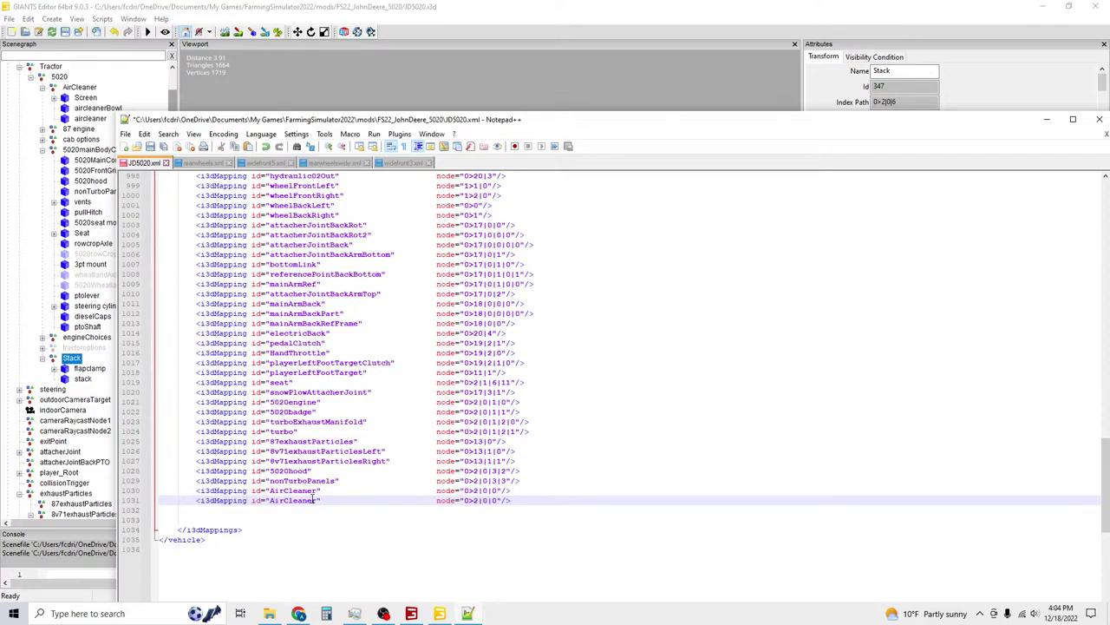
# Change the duplicated i3dMapping's id to Stack and its node to 0>2|0|0|6, align its node column, and save the file.
pyautogui.doubleClick(311, 501)
pyautogui.write('Stack')
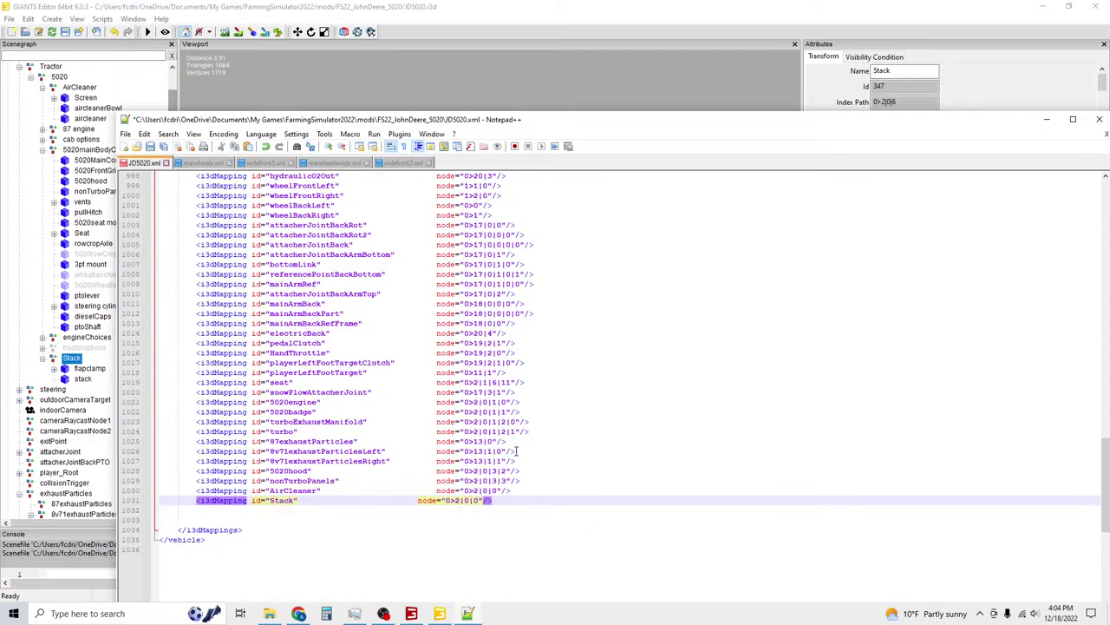
pyautogui.write('|6')
pyautogui.click(417, 500)
pyautogui.press('Tab')
pyautogui.click(151, 147)
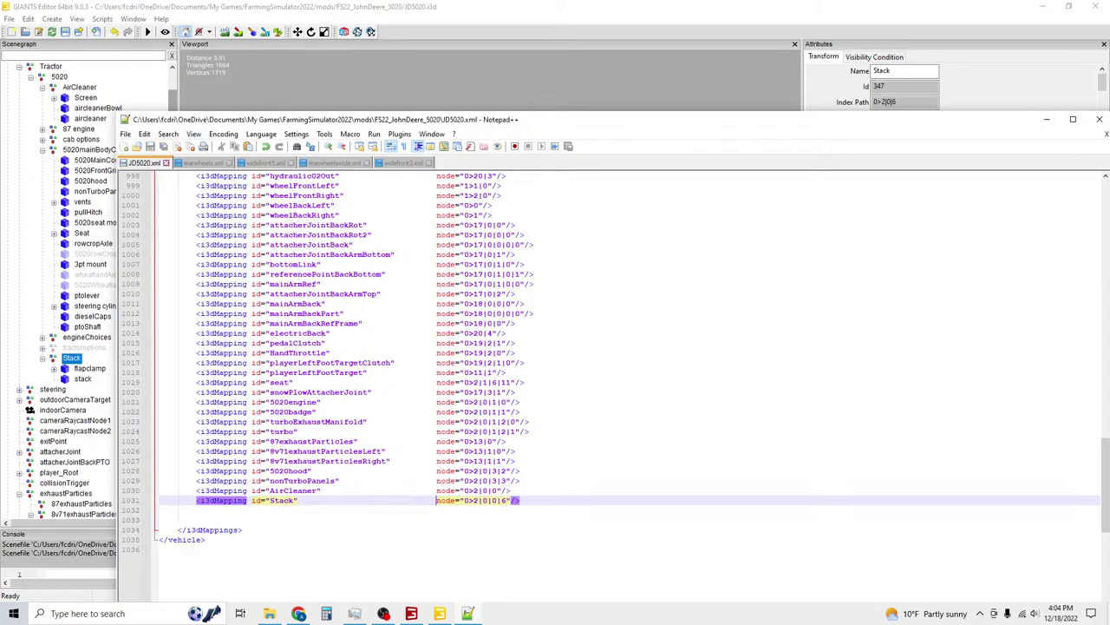
# Replace the 0>2|0 node in the KINZE 8V71 configuration's objectChange with the Stack mapping name and save the file.
pyautogui.doubleClick(279, 500)
pyautogui.hotkey('ctrl', 'c')
pyautogui.scroll(20, 279, 505)
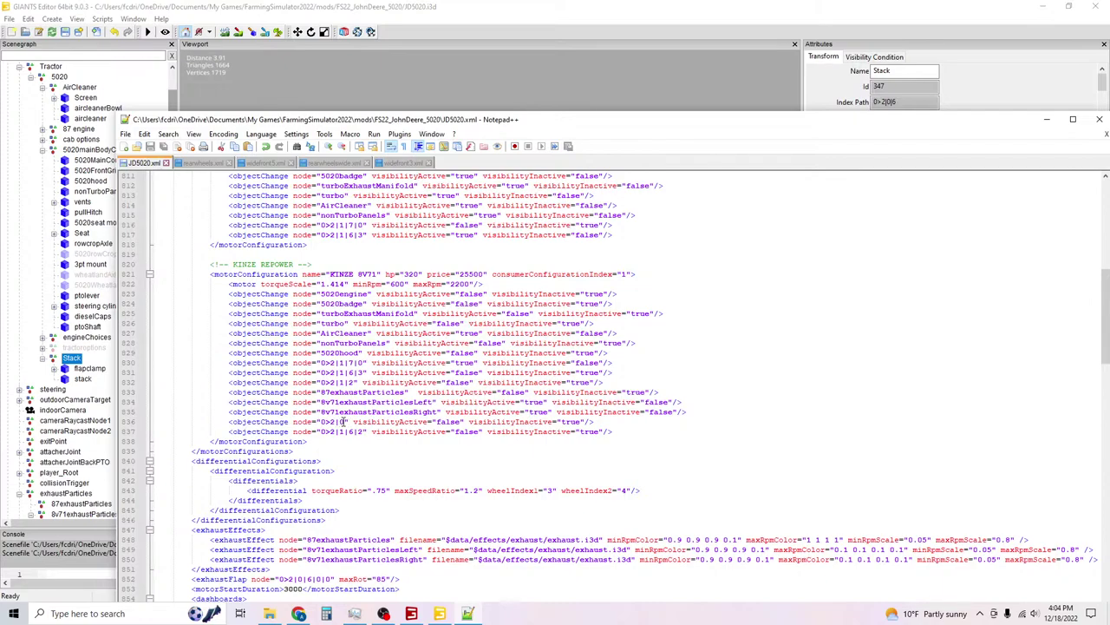
pyautogui.click(342, 422)
pyautogui.hotkey('ctrl', 'v')
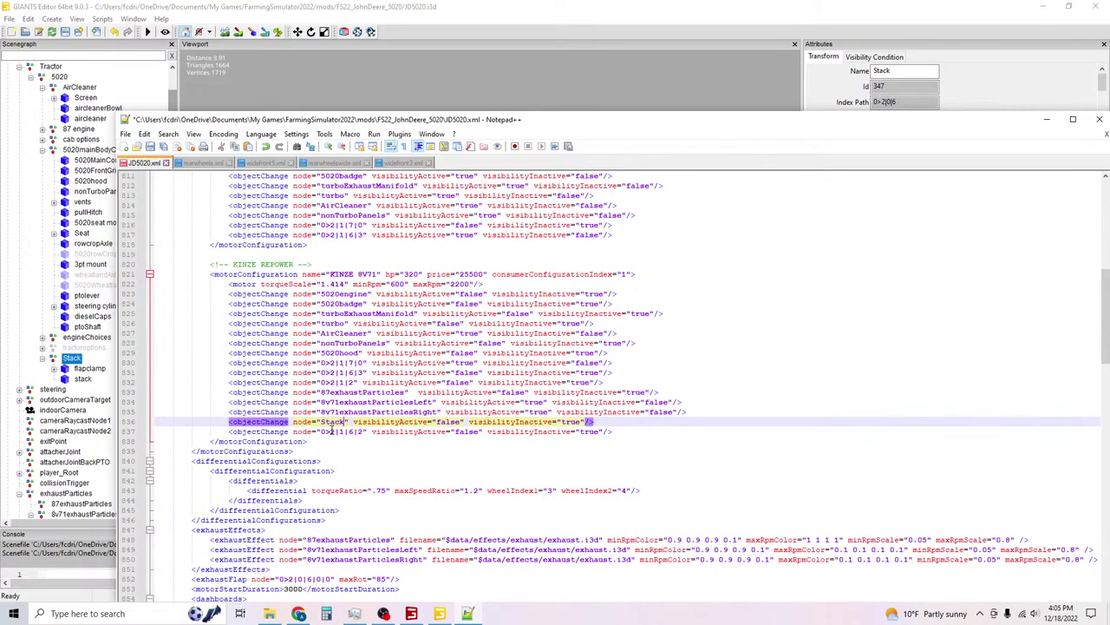
pyautogui.click(149, 147)
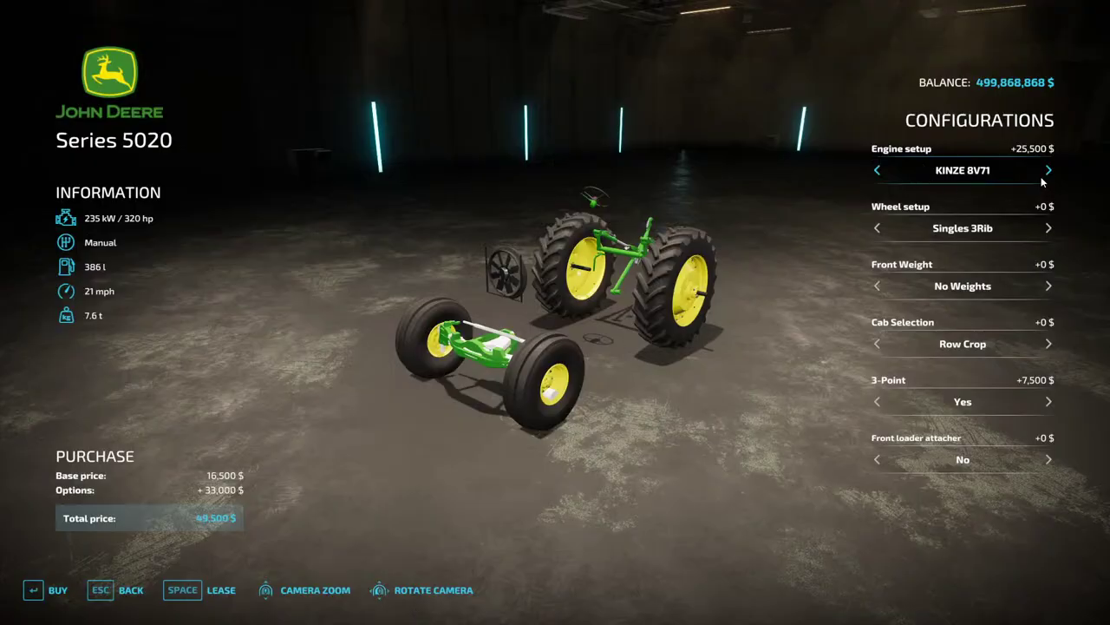
# Preview the Series 5020 in the shop with the KINZE 8V71, 5020 8.7L Diesel and Diesel Turbo engine setups.
pyautogui.click(1045, 173)
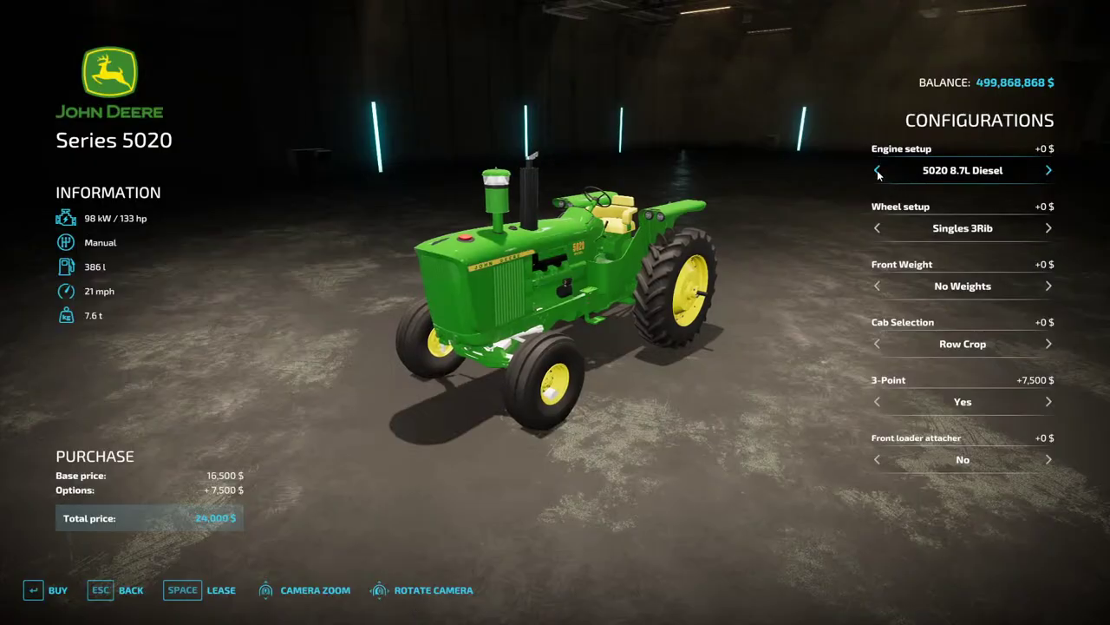
pyautogui.click(1045, 173)
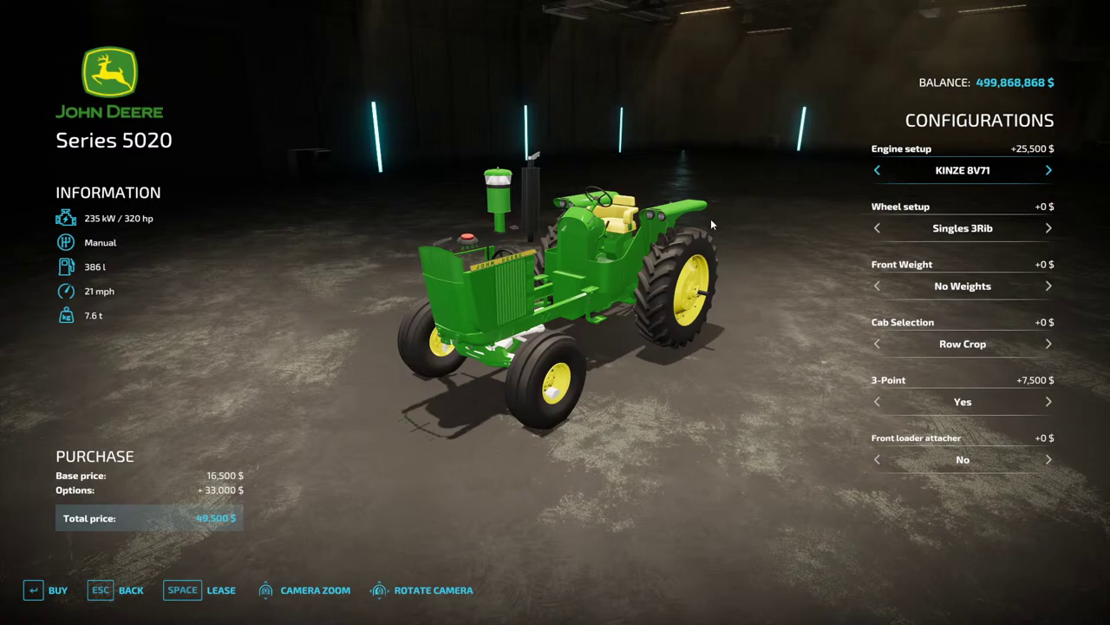
pyautogui.moveTo(711, 224); pyautogui.dragTo(619, 340)
pyautogui.click(1049, 171)
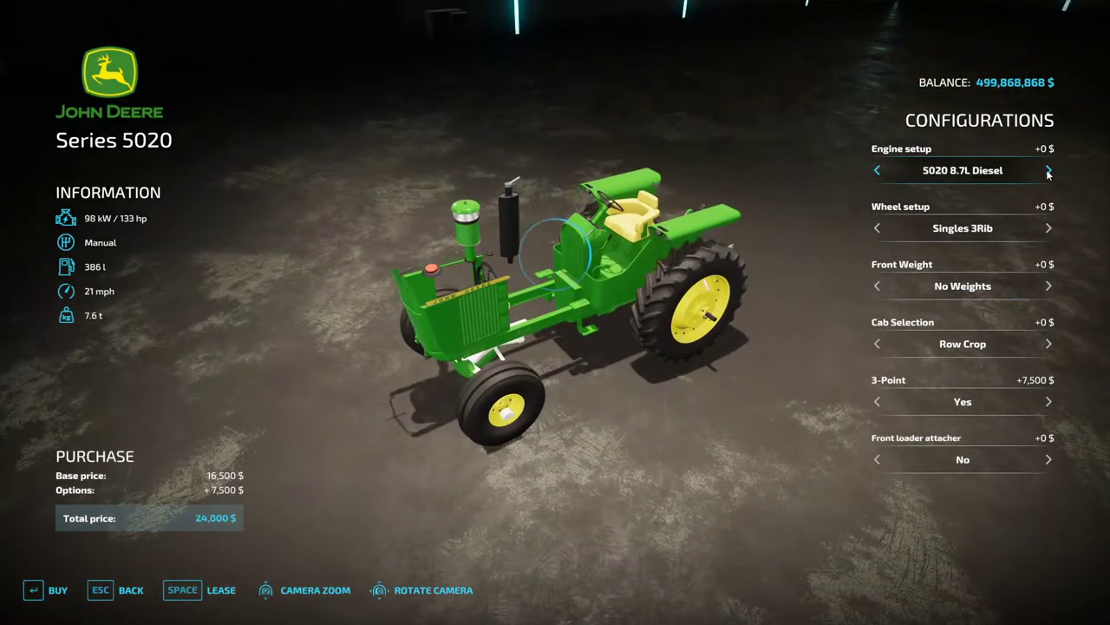
pyautogui.click(1049, 171)
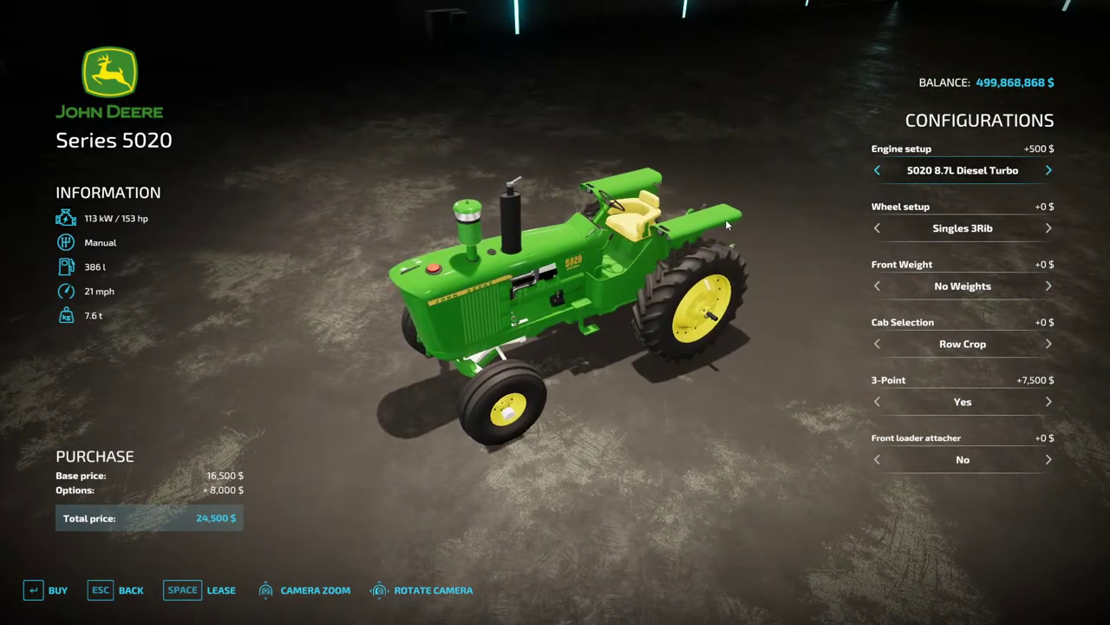
pyautogui.moveTo(725, 218); pyautogui.dragTo(87, 154)
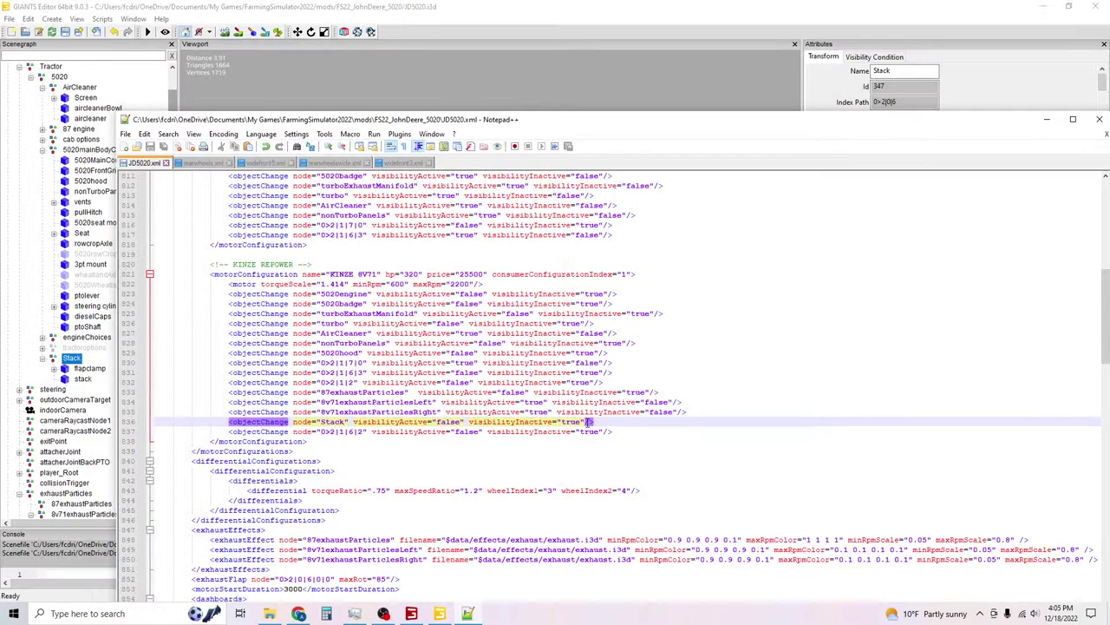
# In Notepad++, copy the KINZE 8V71 Stack objectChange beneath the 5020hood line of the 5020 8.7L Diesel configuration and save the file.
pyautogui.moveTo(596, 421); pyautogui.dragTo(228, 419)
pyautogui.hotkey('ctrl', 'c')
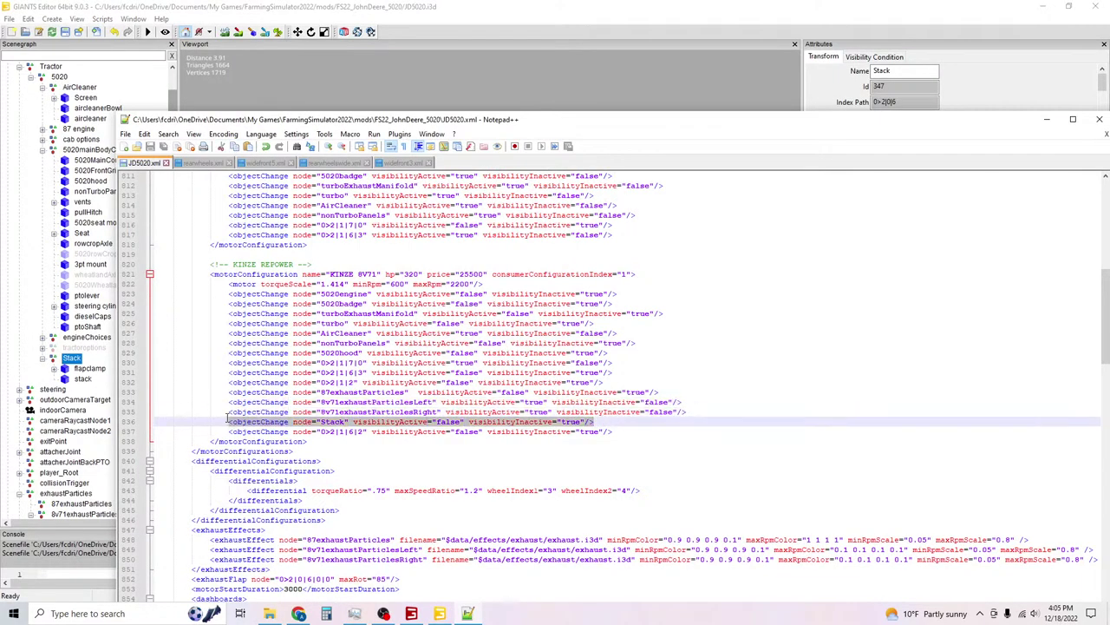
pyautogui.scroll(8, 381, 363)
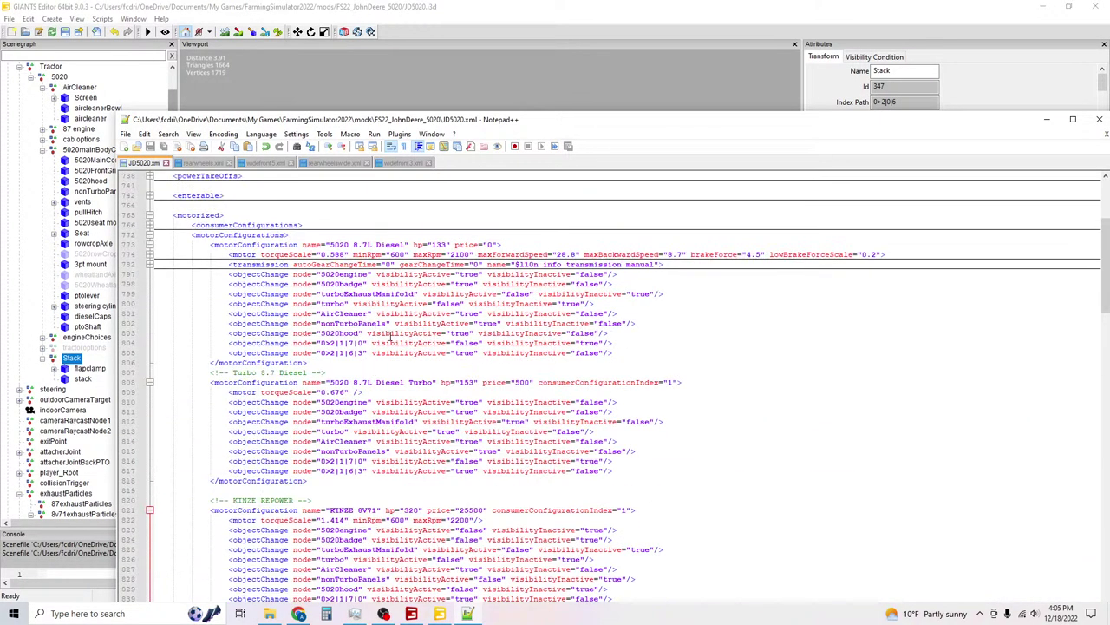
pyautogui.click(612, 335)
pyautogui.press('Return')
pyautogui.hotkey('ctrl', 'v')
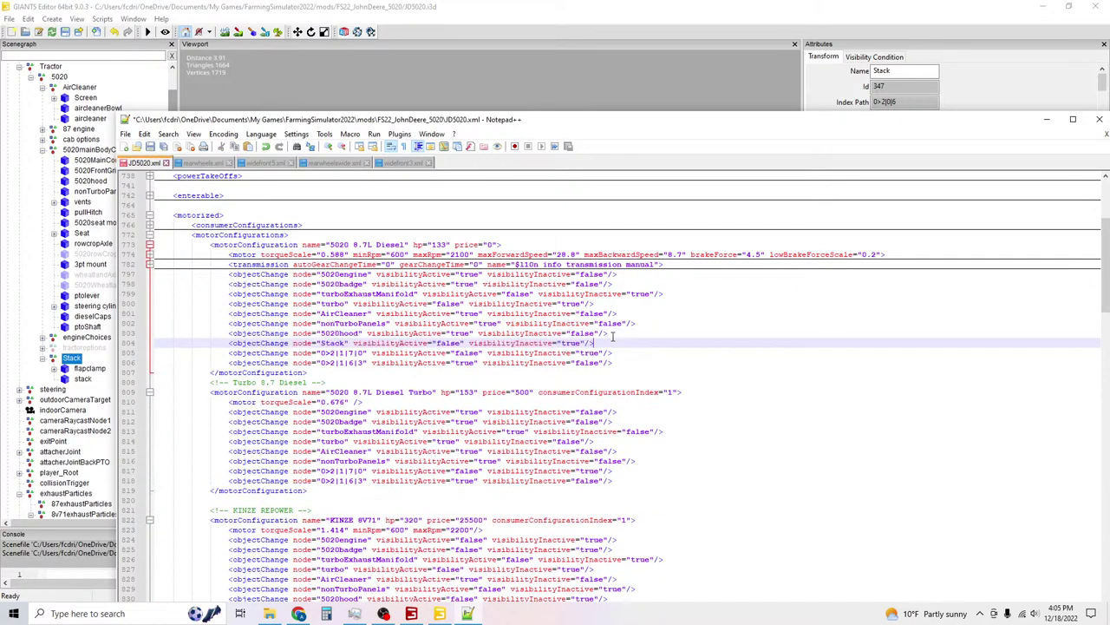
pyautogui.hotkey('ctrl', 's')
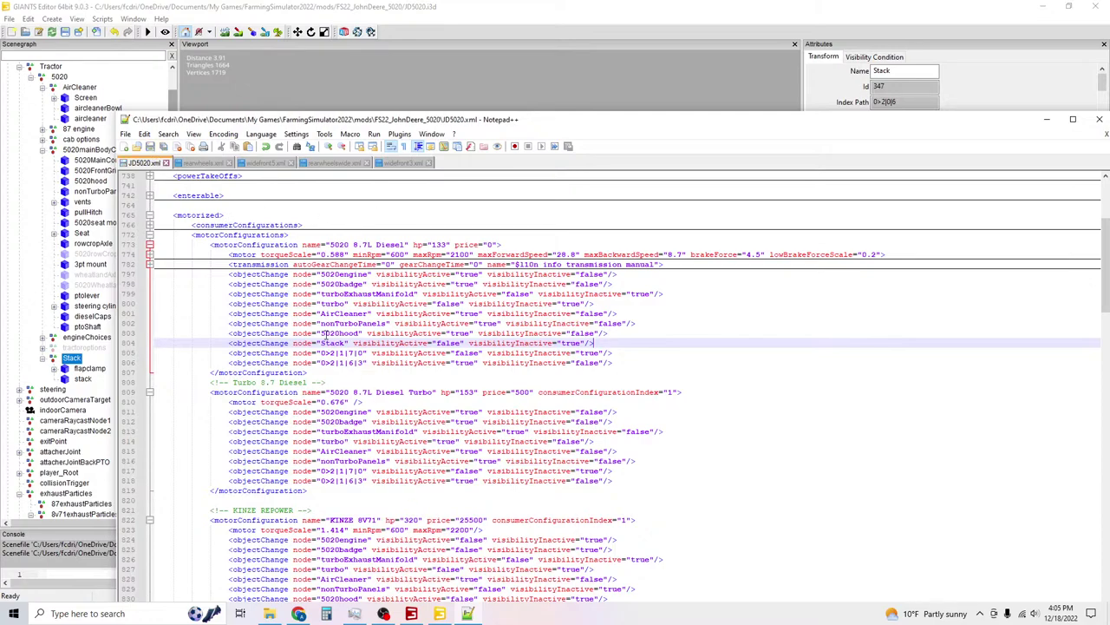
# Switch to Farming Simulator 22 and check the hood and stack by cycling through the Series 5020 engine setups.
pyautogui.click(421, 614)
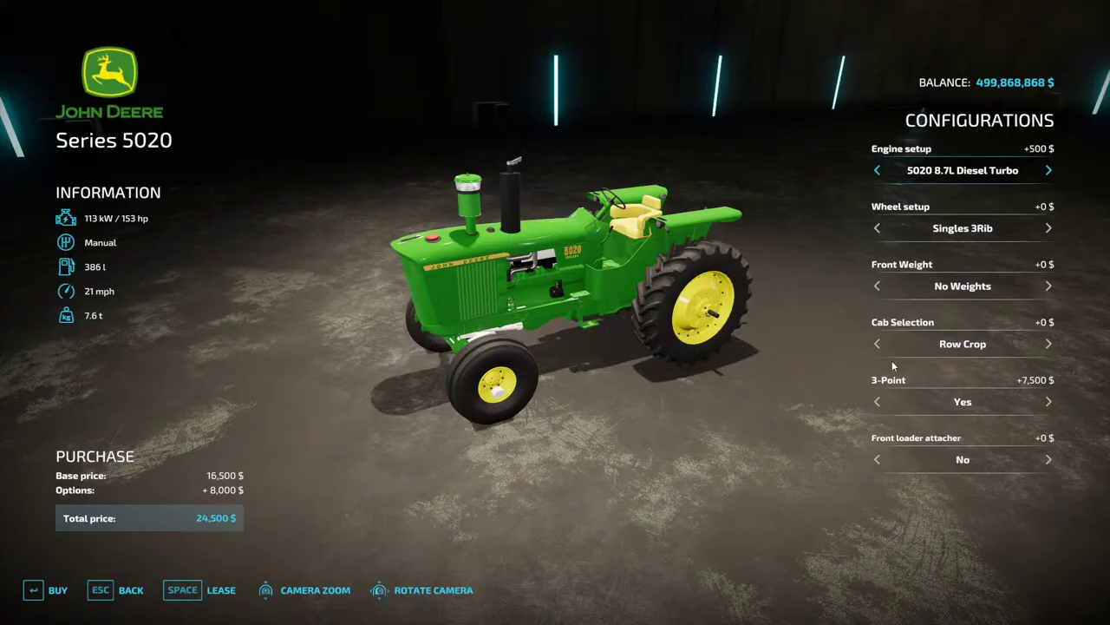
pyautogui.click(878, 170)
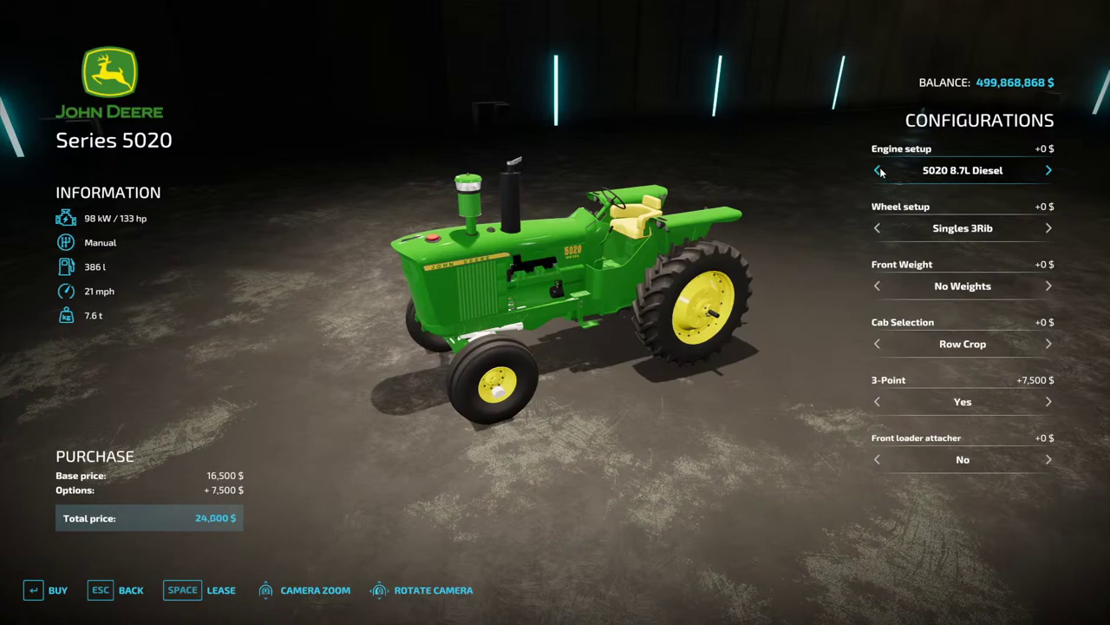
pyautogui.click(1049, 170)
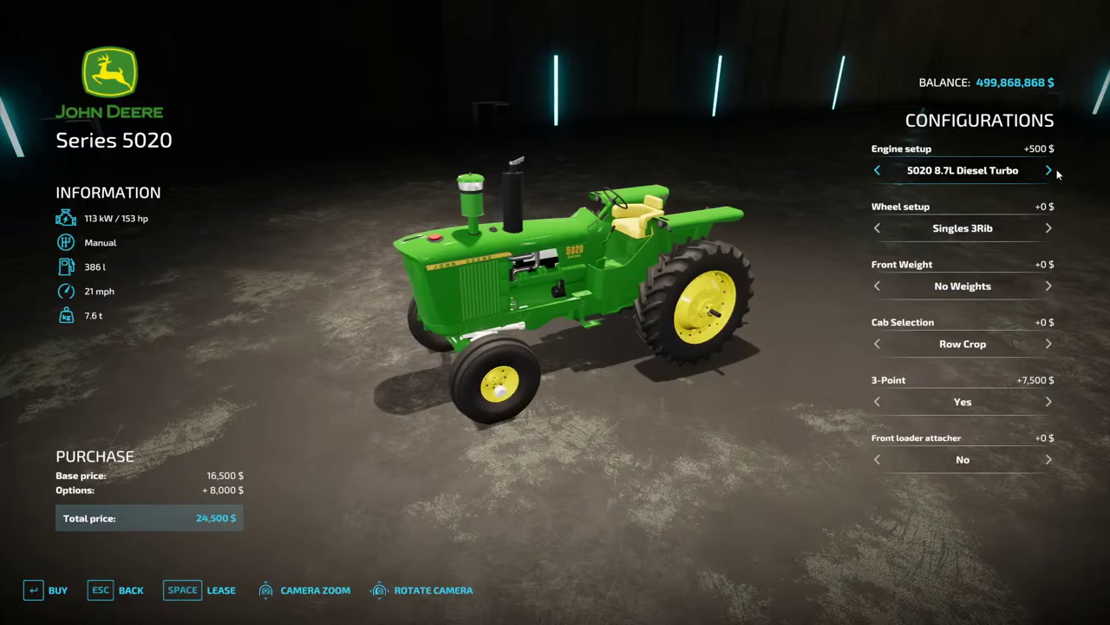
pyautogui.click(1047, 170)
pyautogui.click(1047, 170)
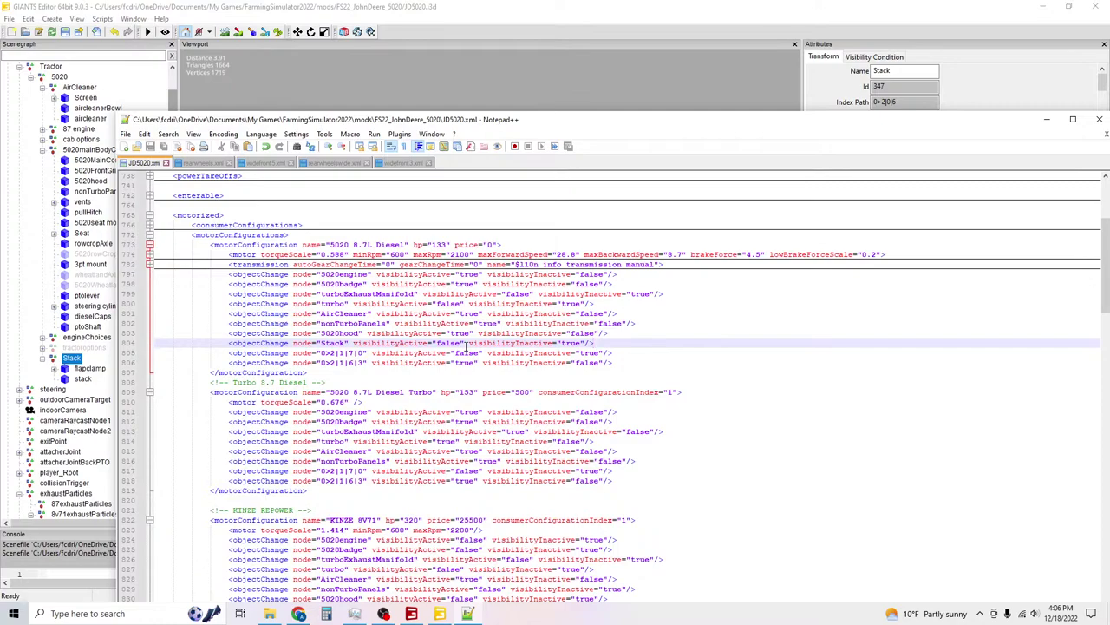
# In Notepad++, set the 5020 8.7L Diesel configuration's Stack objectChange to visibilityActive true and visibilityInactive false.
pyautogui.doubleClick(452, 342)
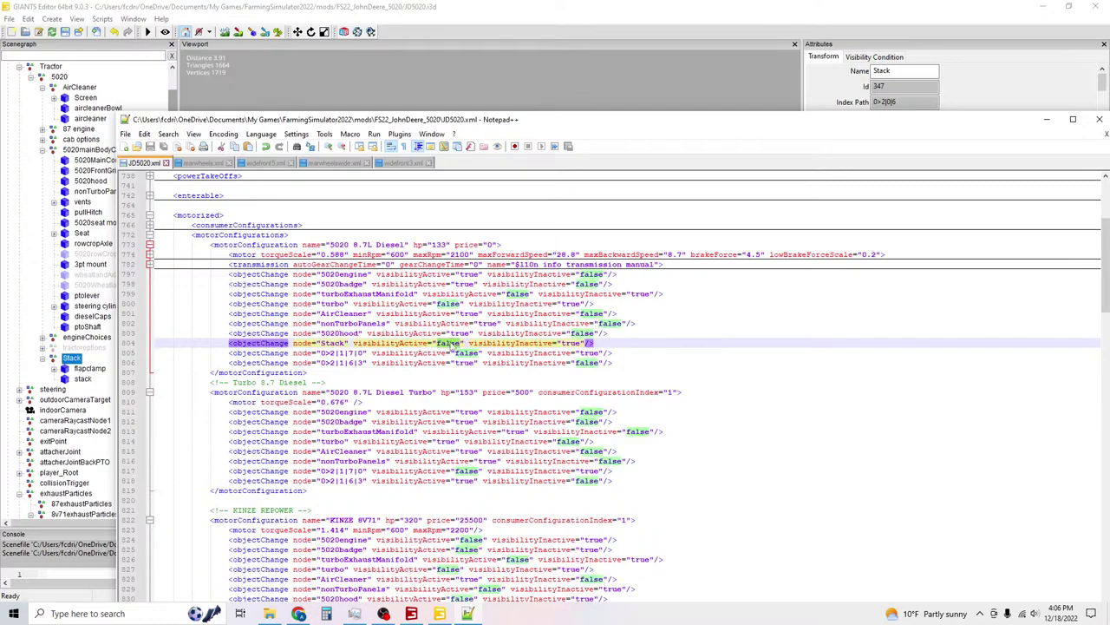
pyautogui.write('tru')
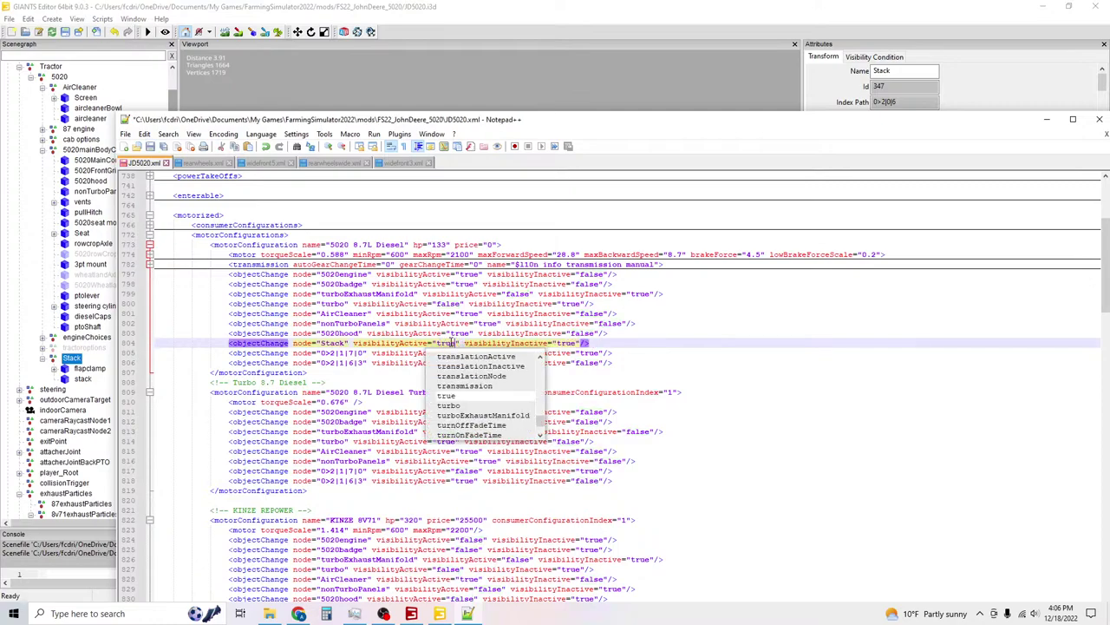
pyautogui.write('e')
pyautogui.doubleClick(555, 342)
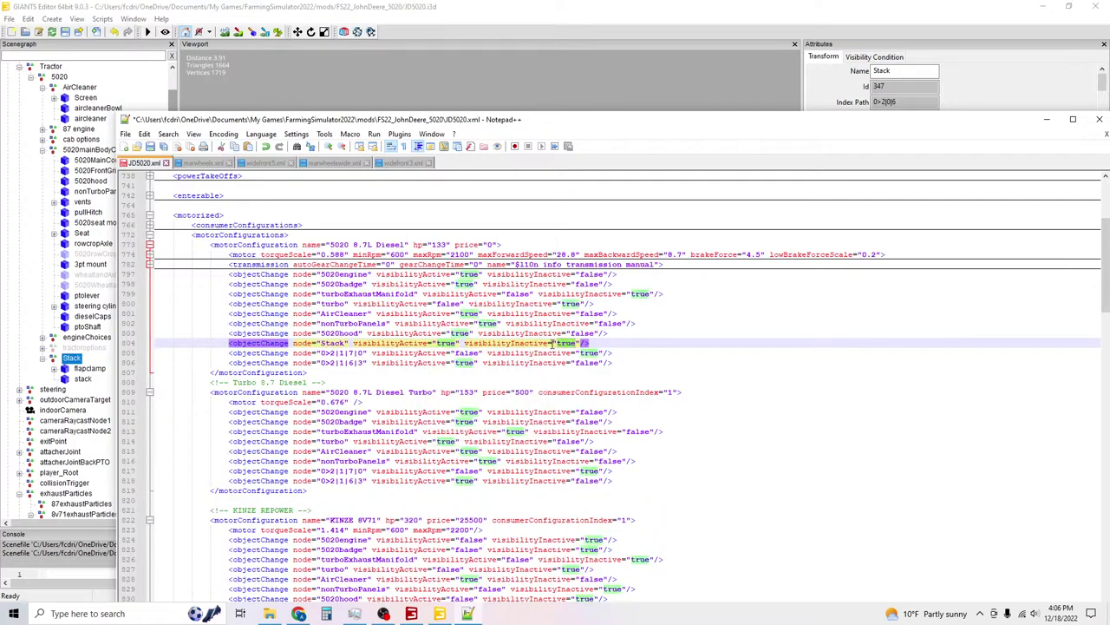
pyautogui.write('false')
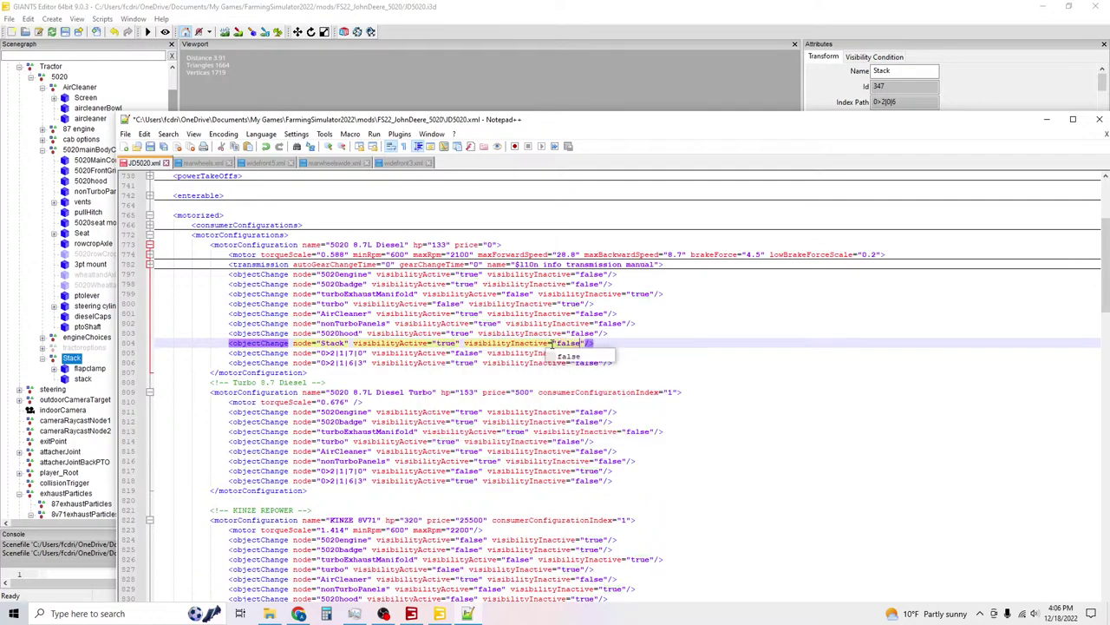
pyautogui.tripleClick(780, 350)
# Copy the 5020hood and Stack objectChange lines beneath nonTurboPanels in the 5020 8.7L Diesel Turbo configuration and save the file.
pyautogui.scroll(-1, 712, 416)
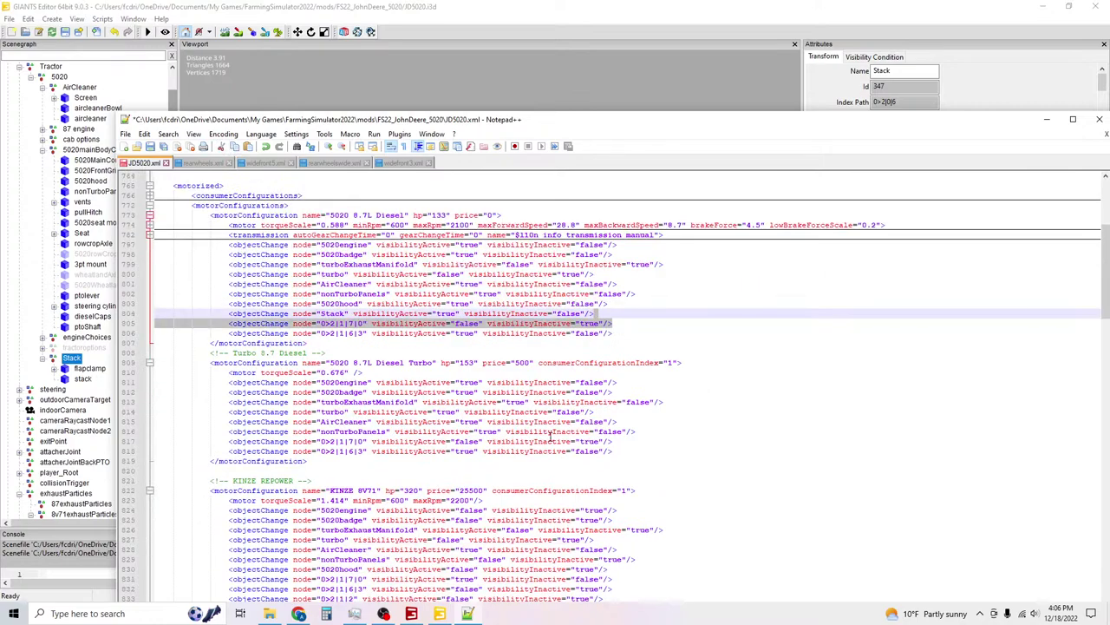
pyautogui.click(601, 315)
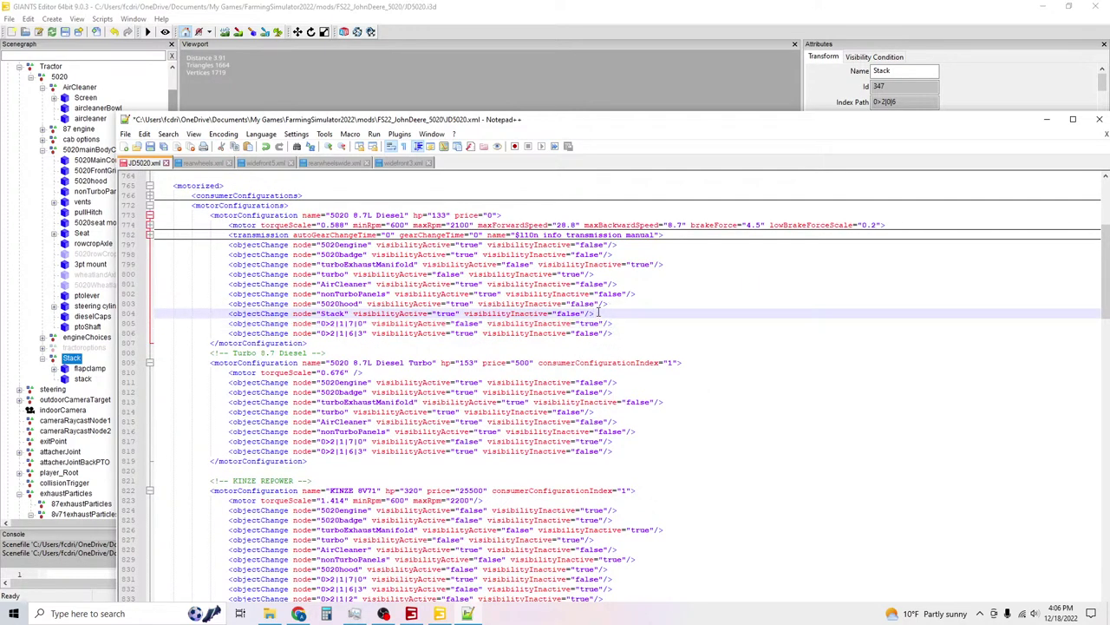
pyautogui.moveTo(597, 313); pyautogui.dragTo(233, 319)
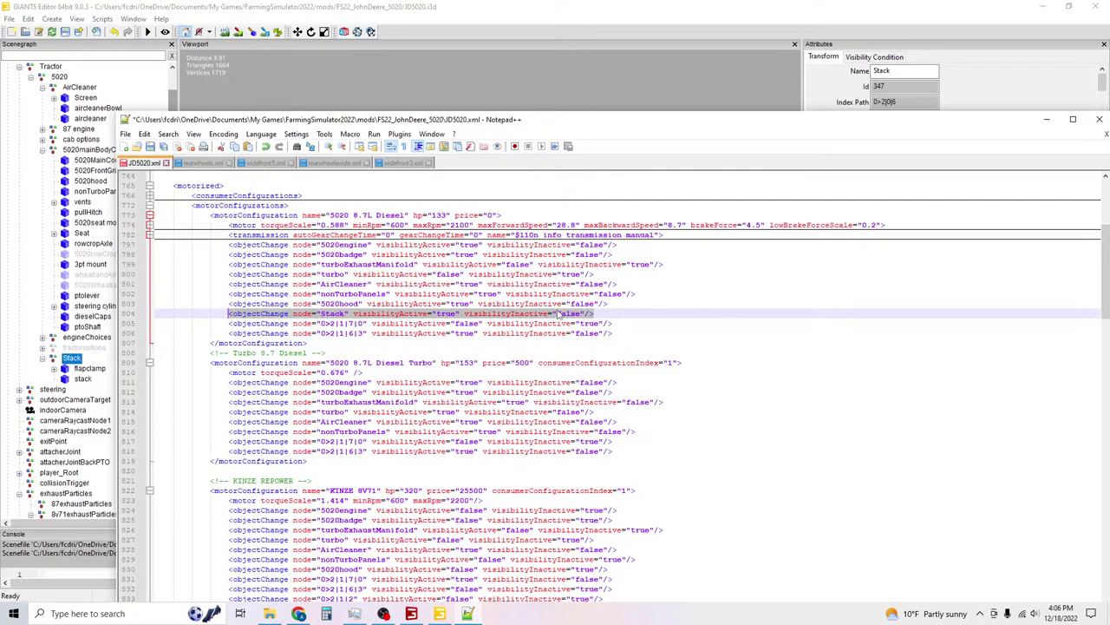
pyautogui.moveTo(597, 313); pyautogui.dragTo(229, 304)
pyautogui.hotkey('ctrl', 'c')
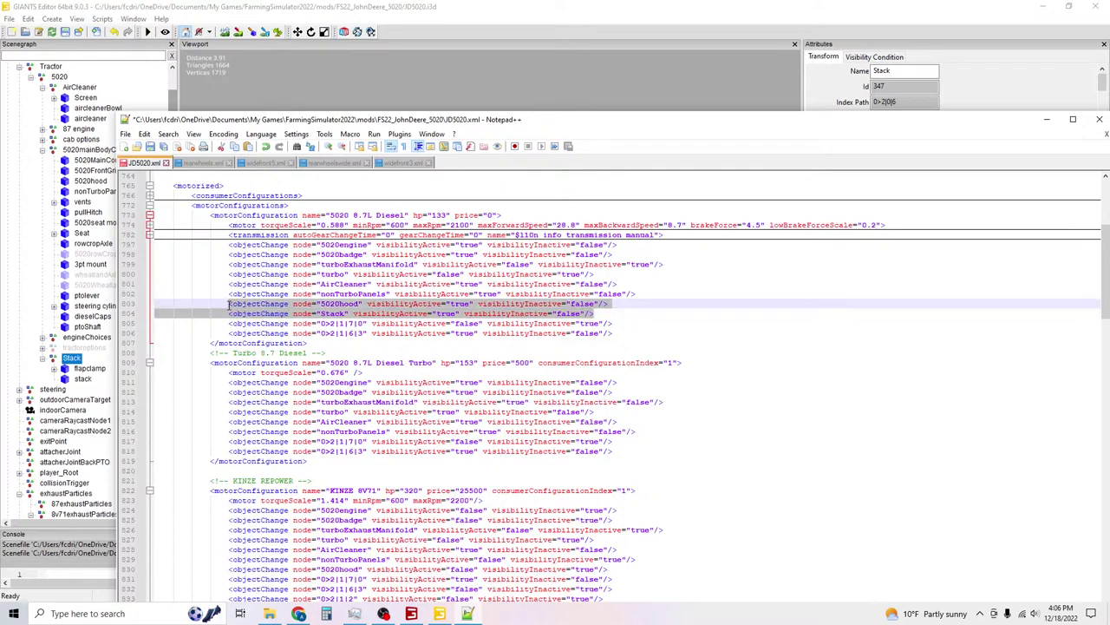
pyautogui.click(640, 431)
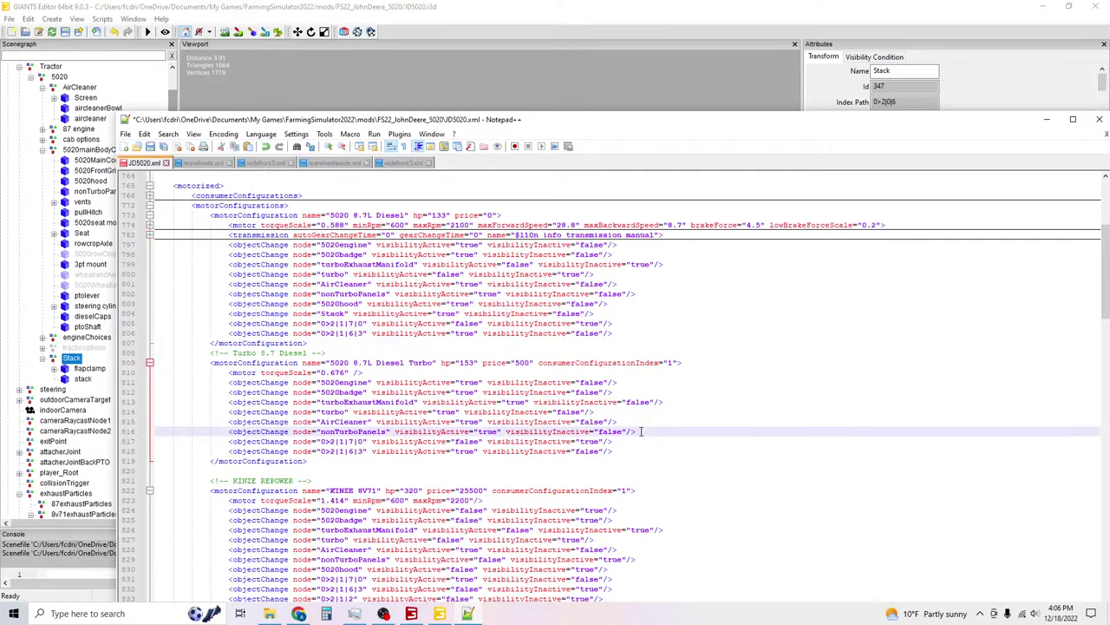
pyautogui.press('Return')
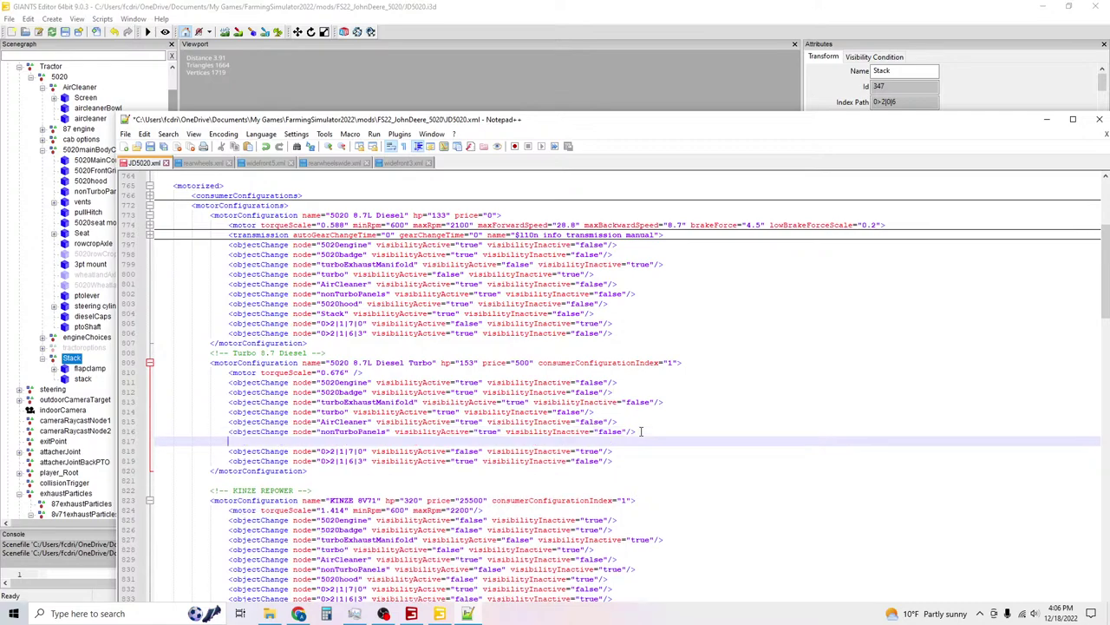
pyautogui.hotkey('ctrl', 'v')
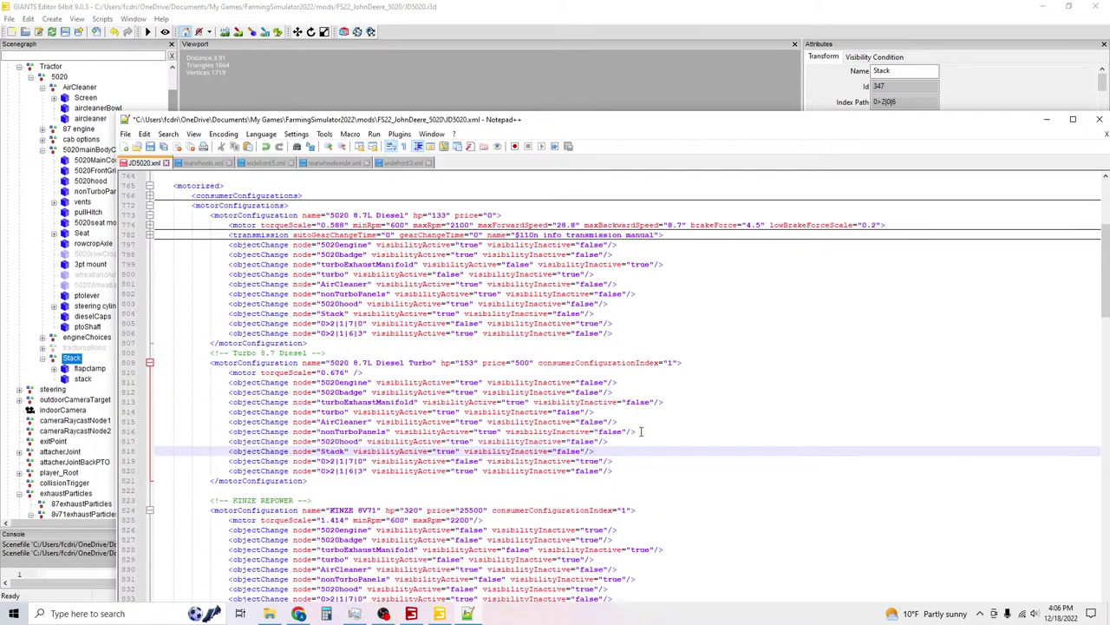
pyautogui.hotkey('ctrl', 's')
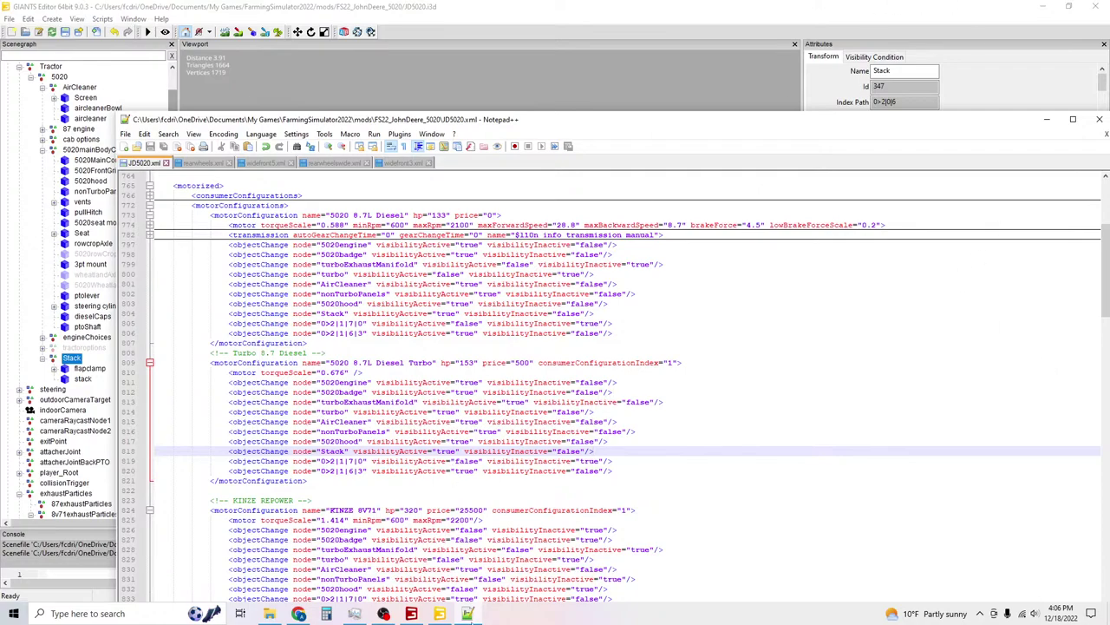
# Switch to Farming Simulator 22, leave the shop, and reload the tractor with the gsVehicleReload console command.
pyautogui.click(411, 614)
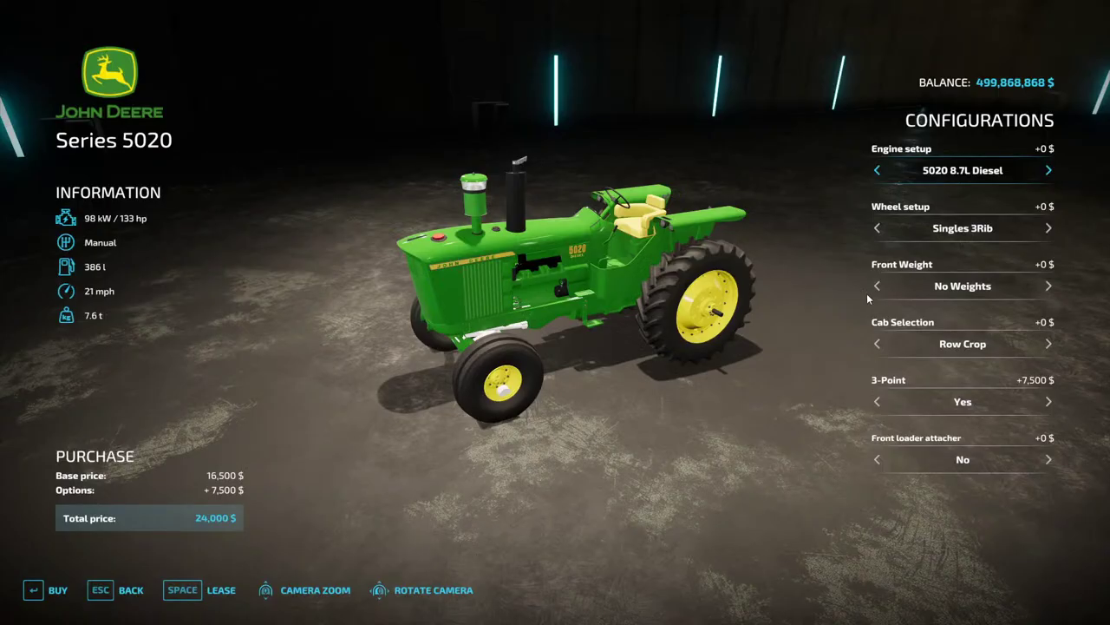
pyautogui.click(877, 171)
pyautogui.press('Escape')
pyautogui.press('Escape')
pyautogui.press('Escape')
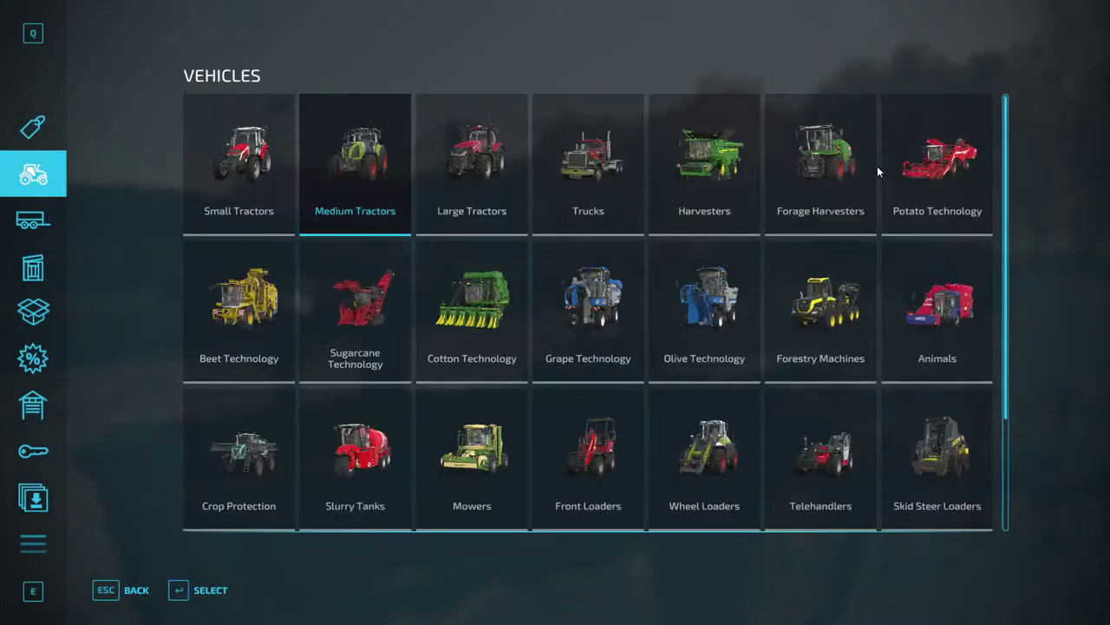
pyautogui.press('`')
pyautogui.write('gsV')
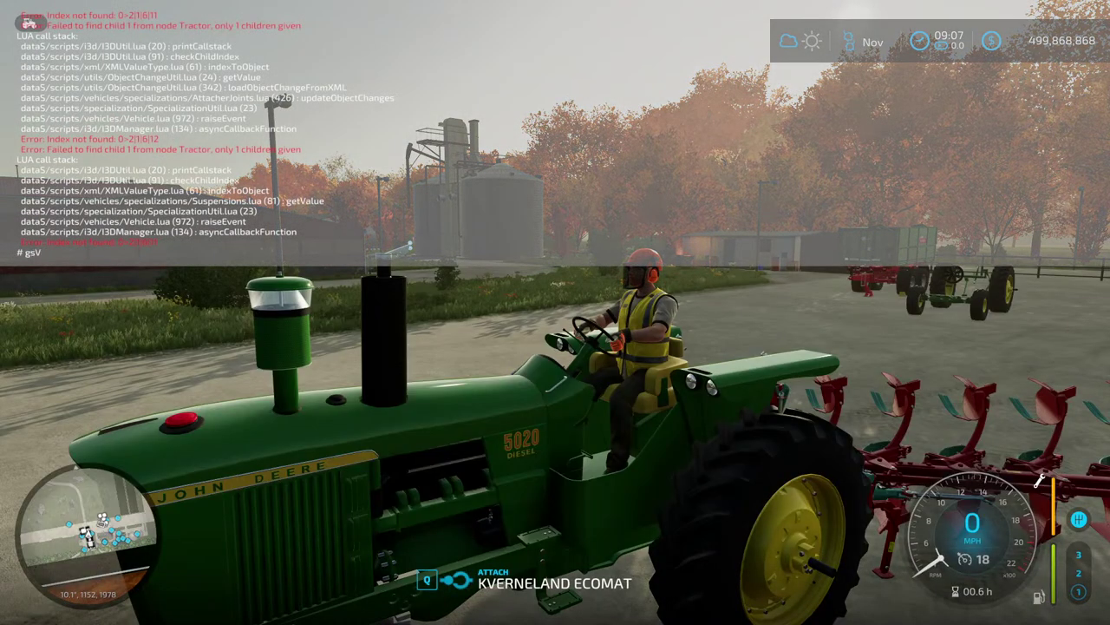
pyautogui.write('ehicleReload')
pyautogui.press('Return')
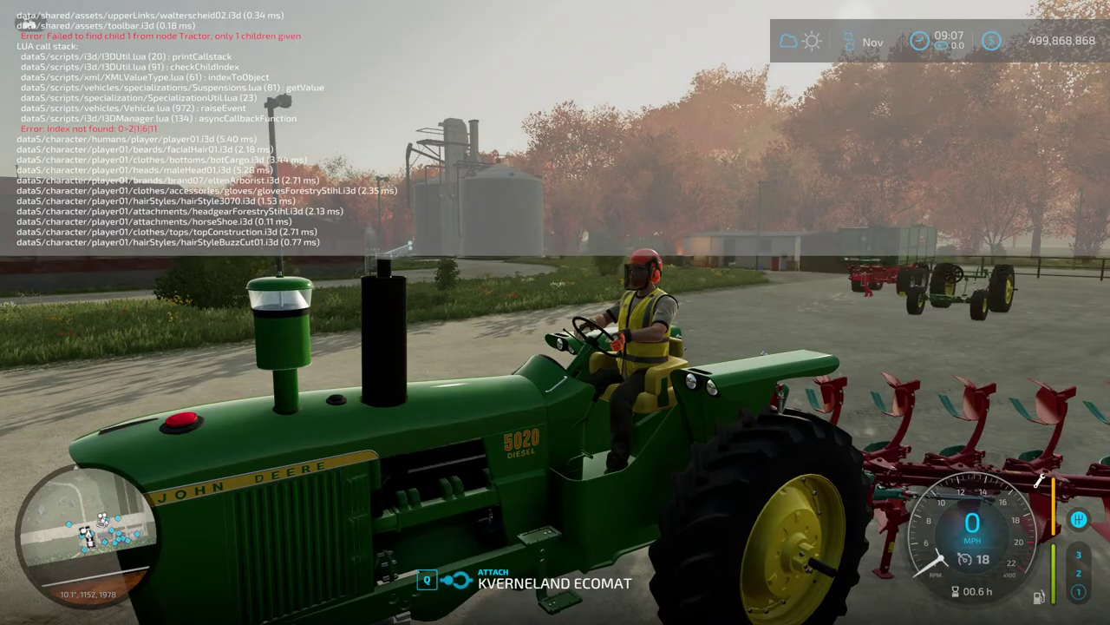
pyautogui.press('`')
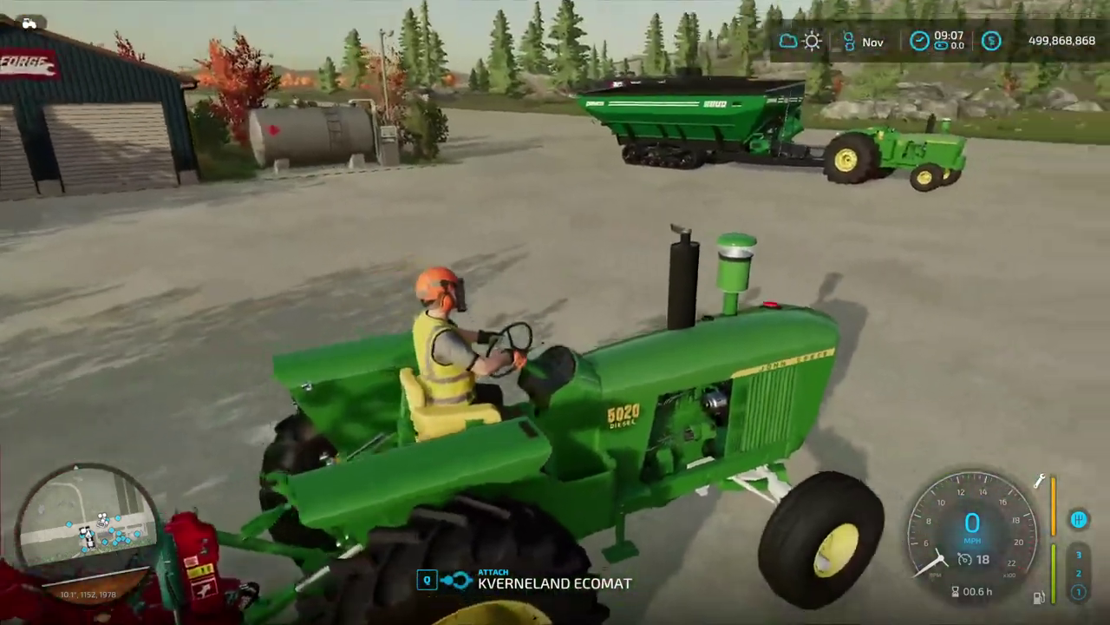
# Buy the John Deere 6R Series with the 6230 R engine setup from the shop's Medium Tractors category.
pyautogui.press('p')
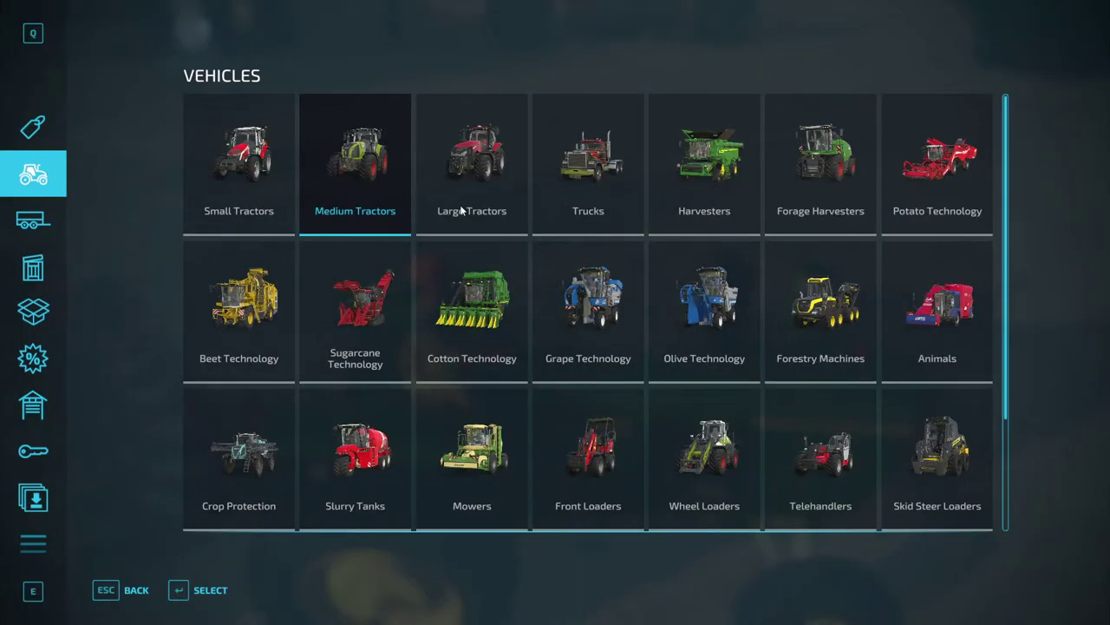
pyautogui.click(351, 170)
pyautogui.scroll(-5, 538, 306)
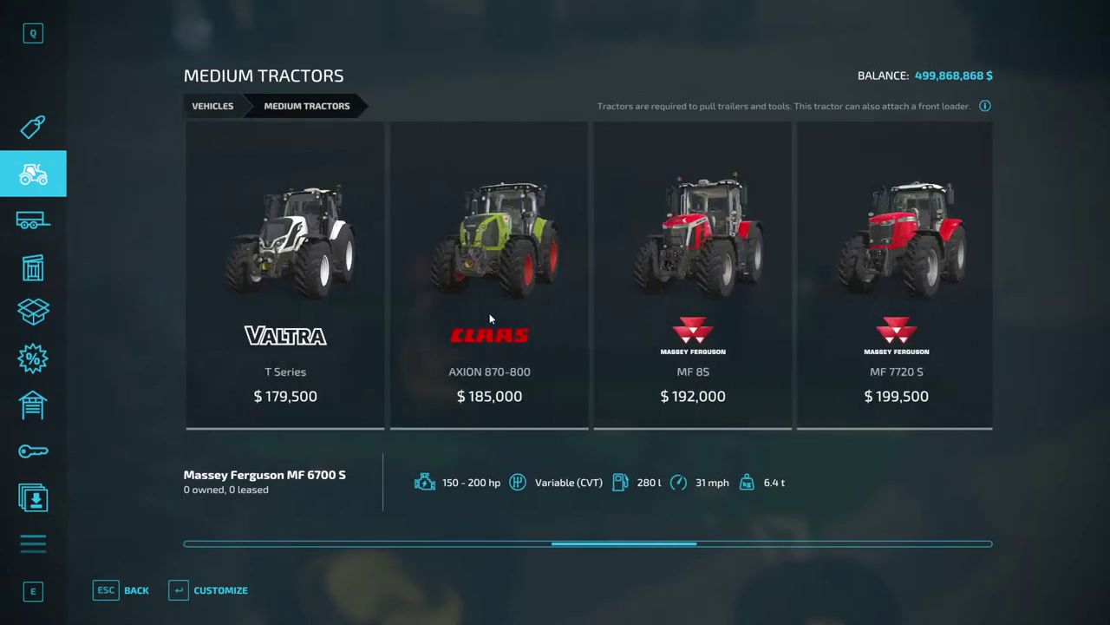
pyautogui.scroll(-8, 490, 319)
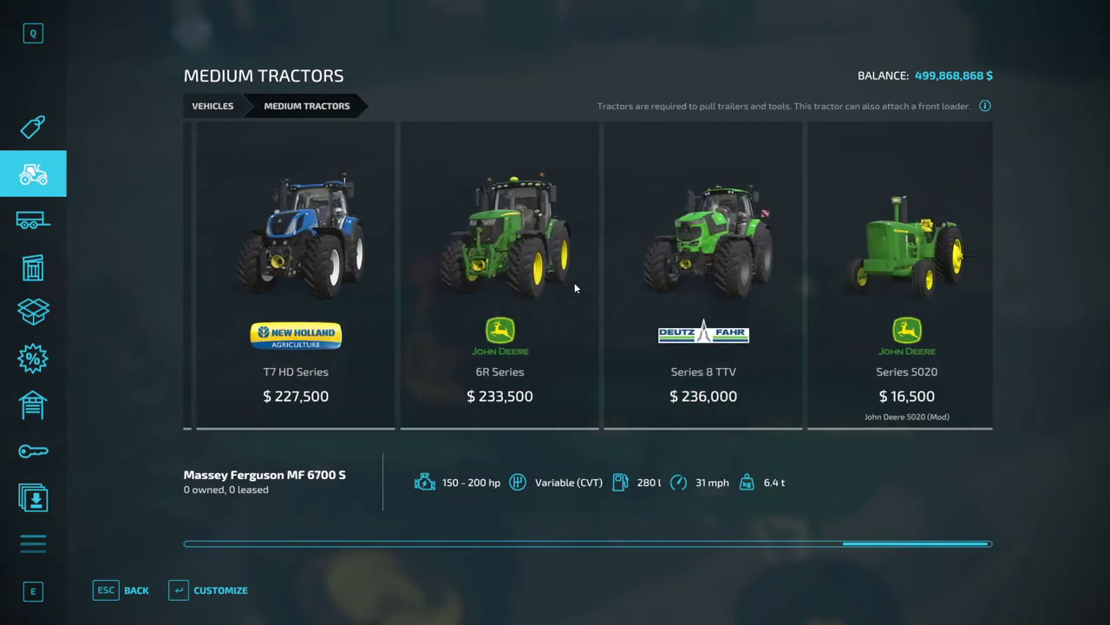
pyautogui.scroll(1, 574, 288)
pyautogui.click(575, 288)
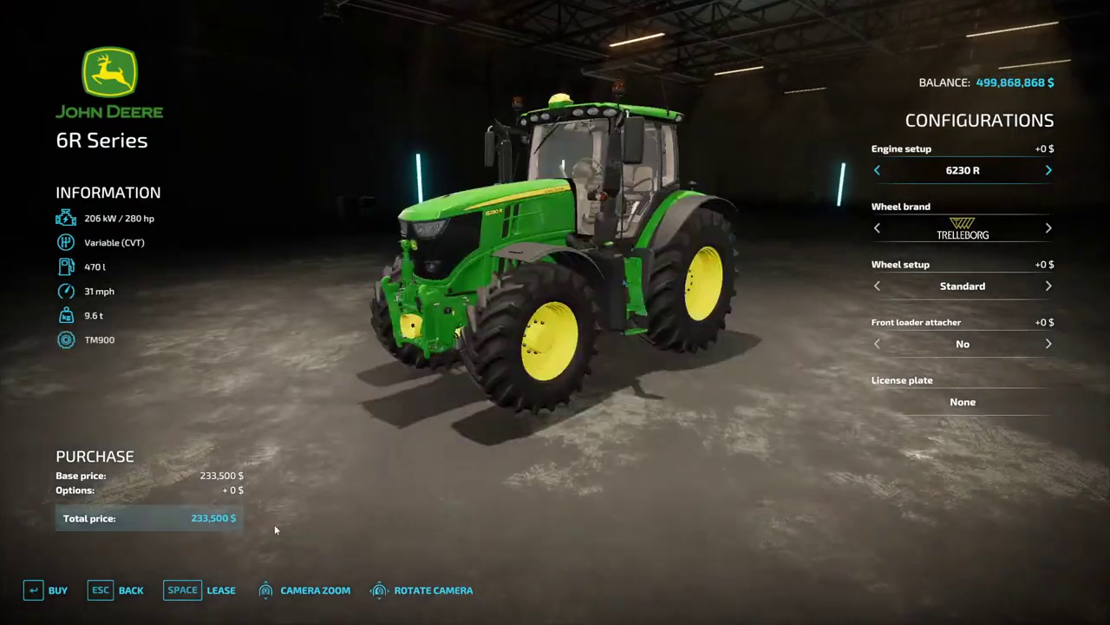
pyautogui.press('Return')
pyautogui.press('Return')
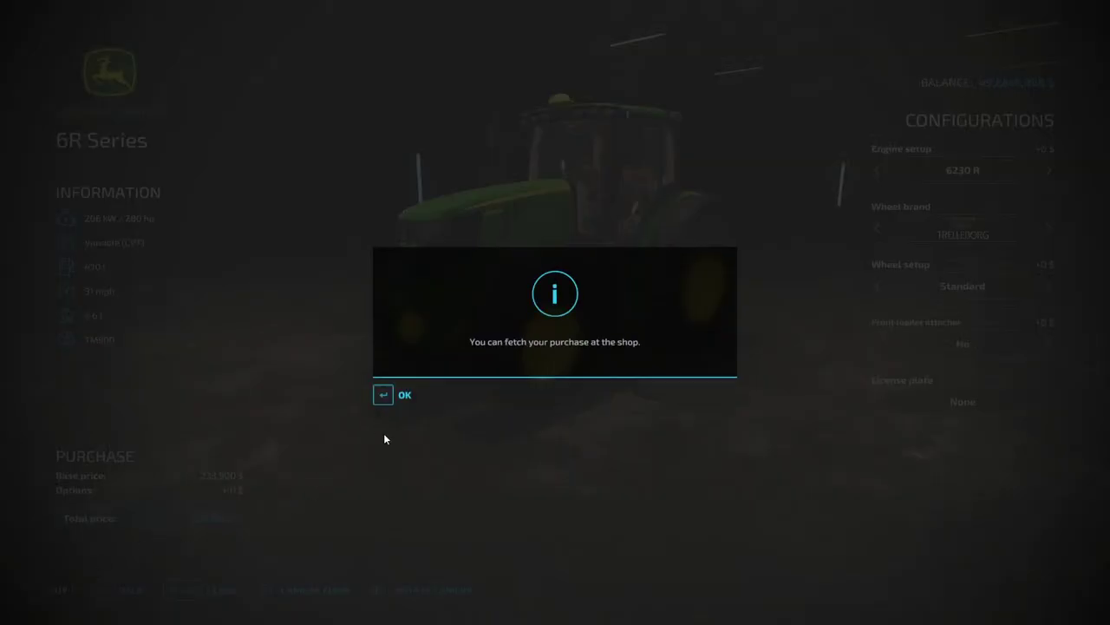
# Acknowledge the purchase and leave the shop to return to the 5020.
pyautogui.click(404, 396)
pyautogui.press('Escape')
pyautogui.press('Escape')
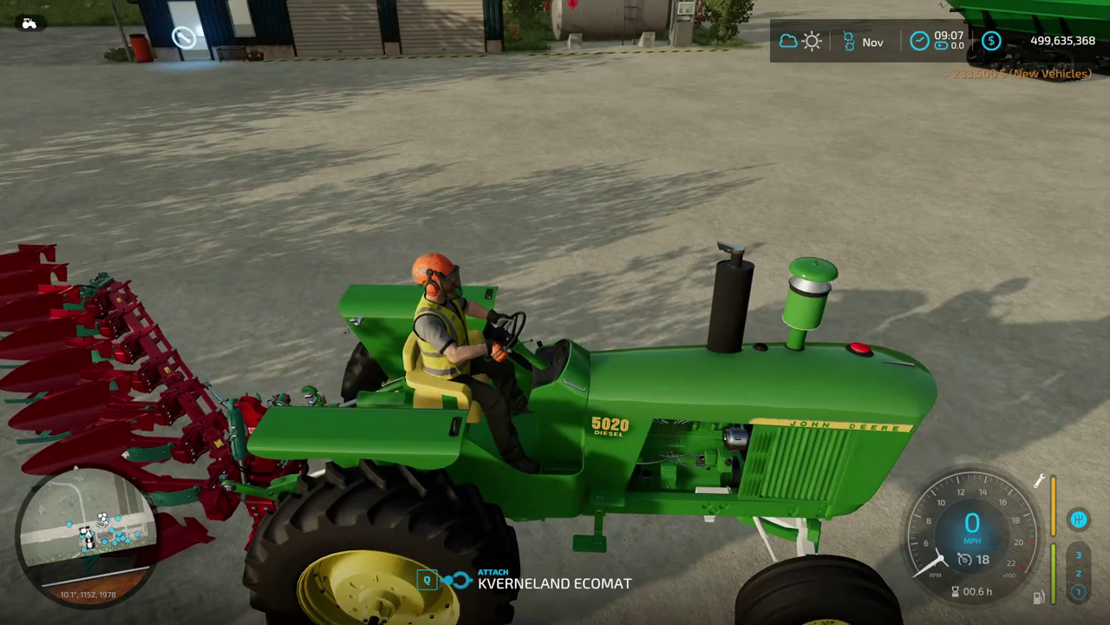
# Reverse the John Deere 5020 across the yard and park it alongside the new 6R tractor.
pyautogui.press('s')
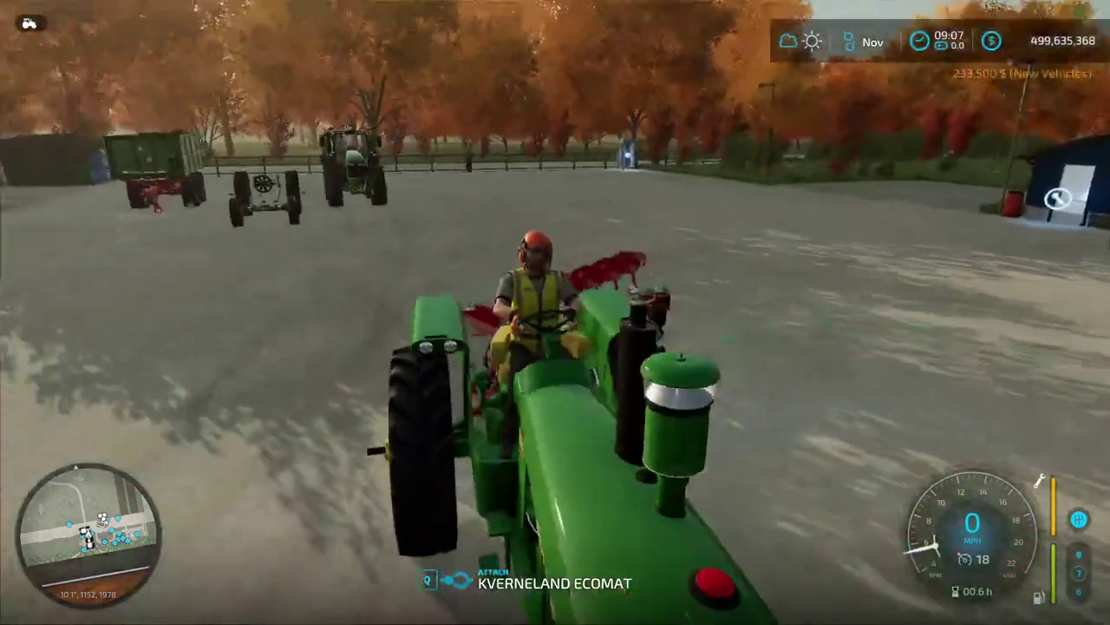
pyautogui.press('s')
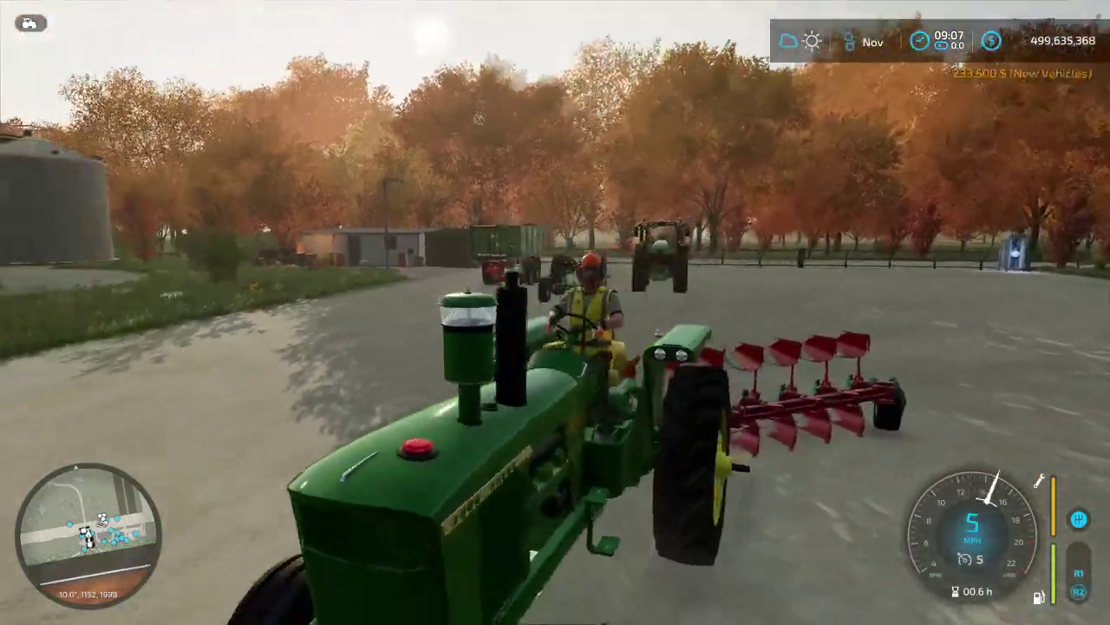
pyautogui.press('s')
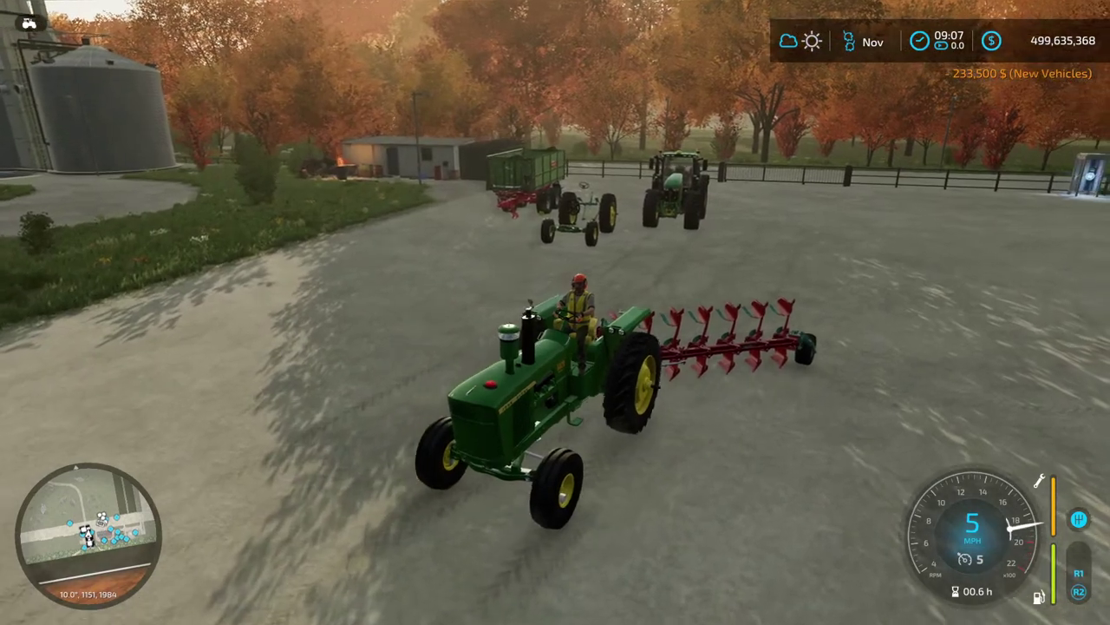
pyautogui.press('s')
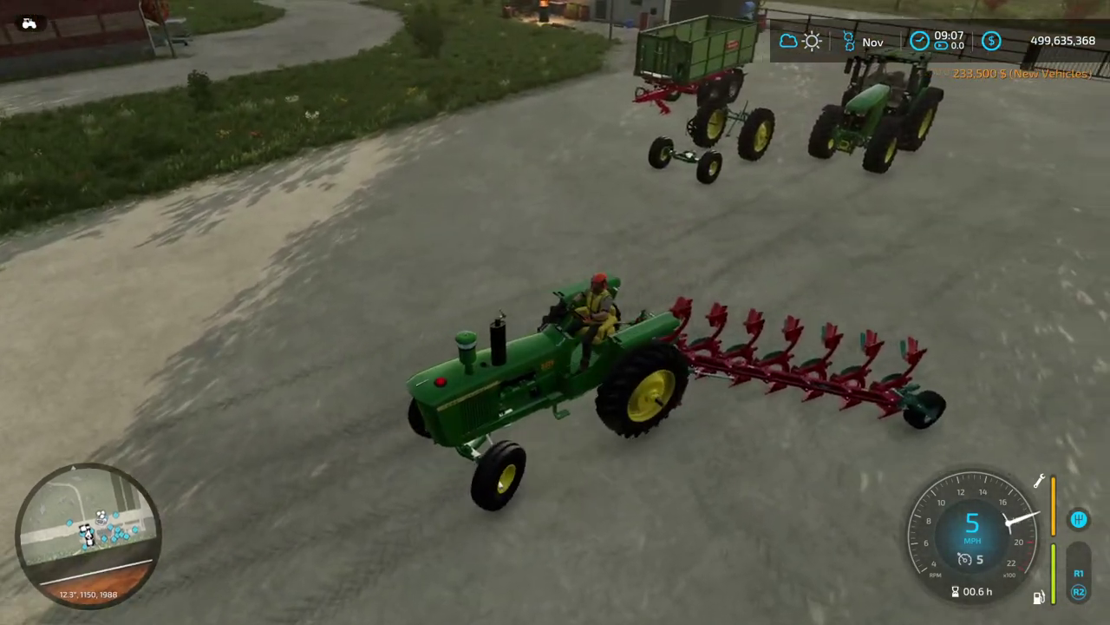
pyautogui.press('a')
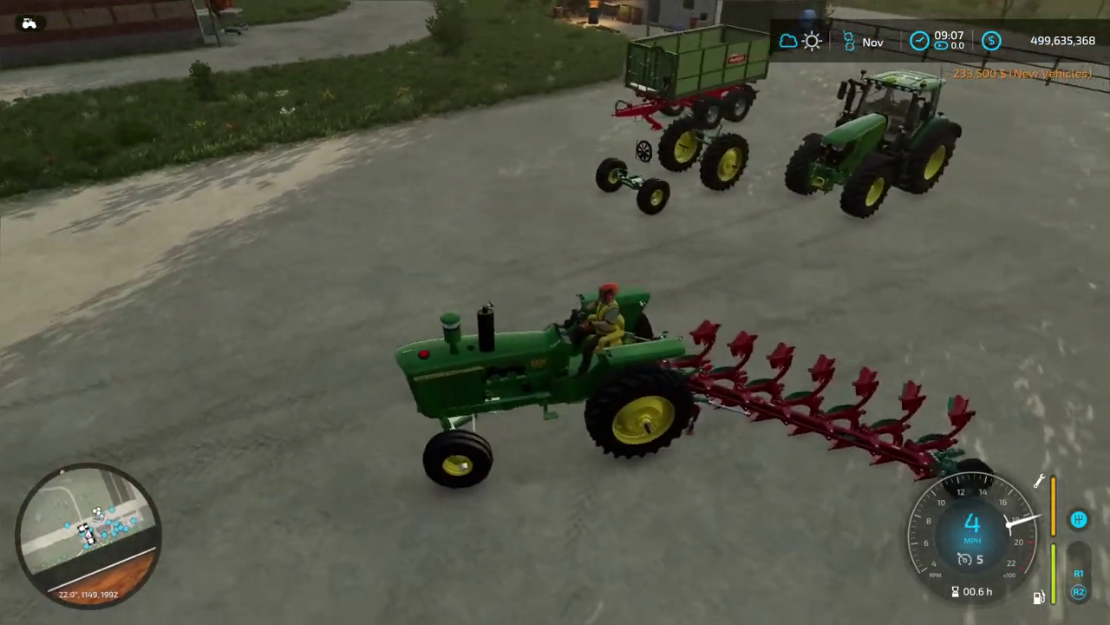
pyautogui.press('a')
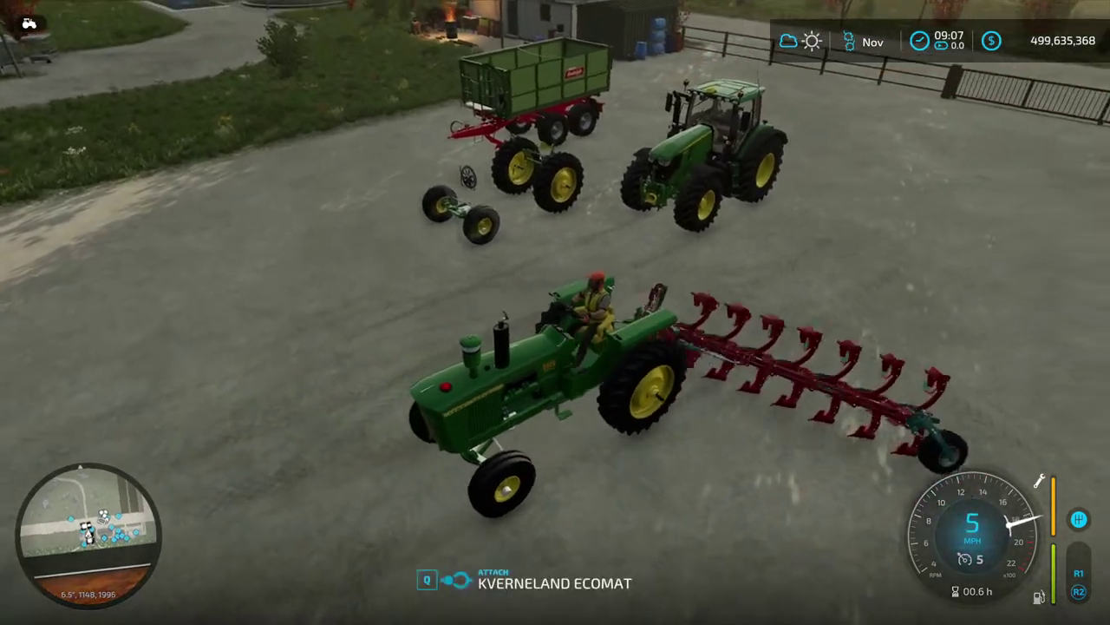
pyautogui.press('a')
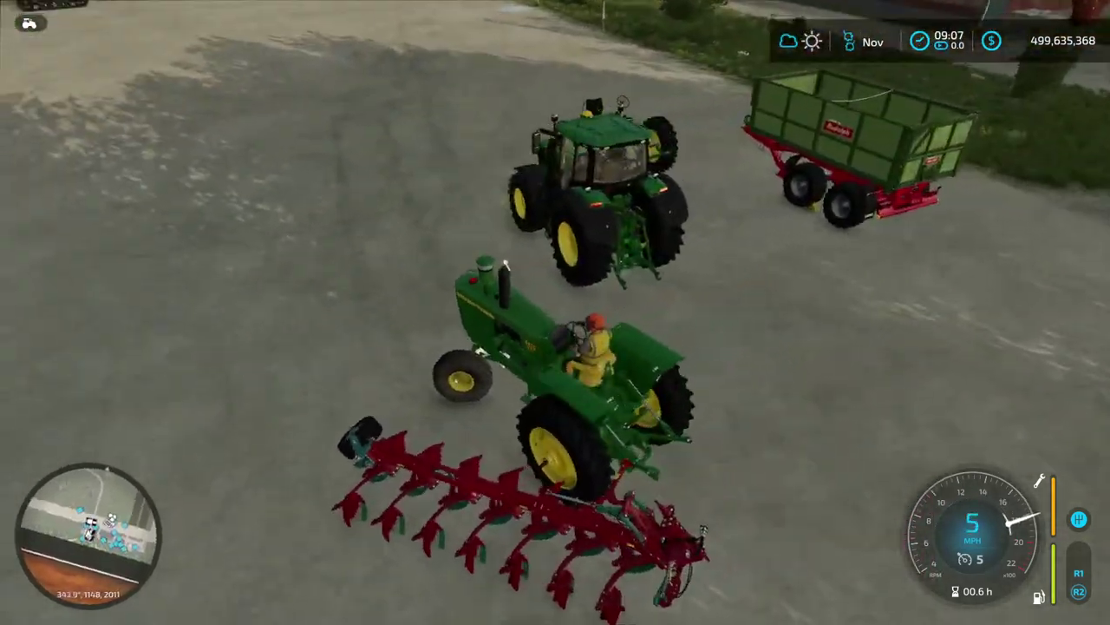
pyautogui.press('s')
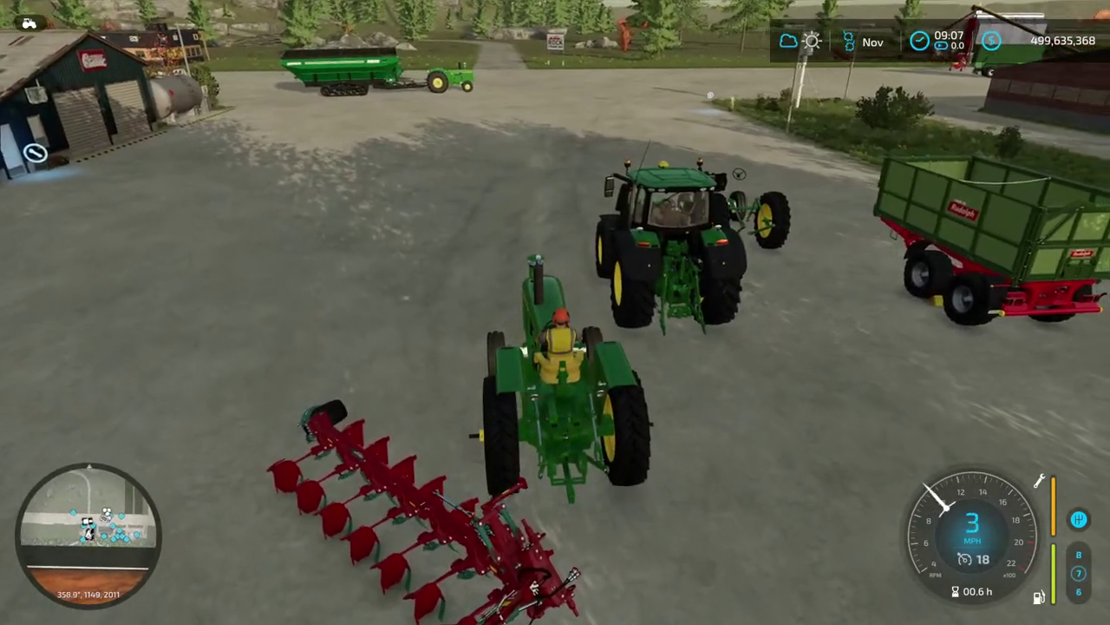
pyautogui.press('s')
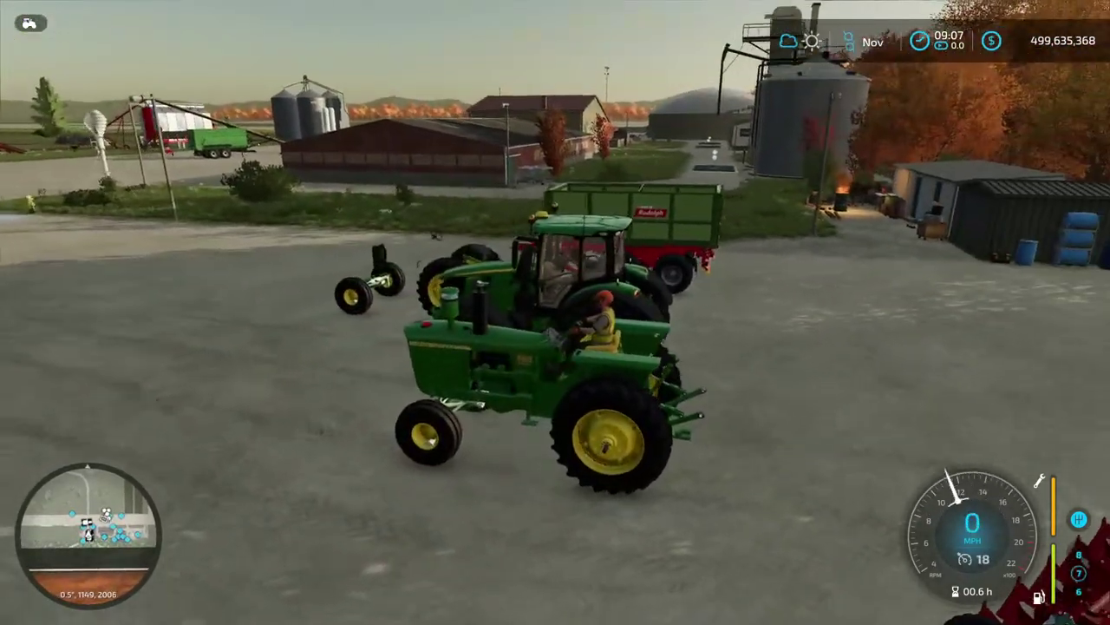
pyautogui.press('w')
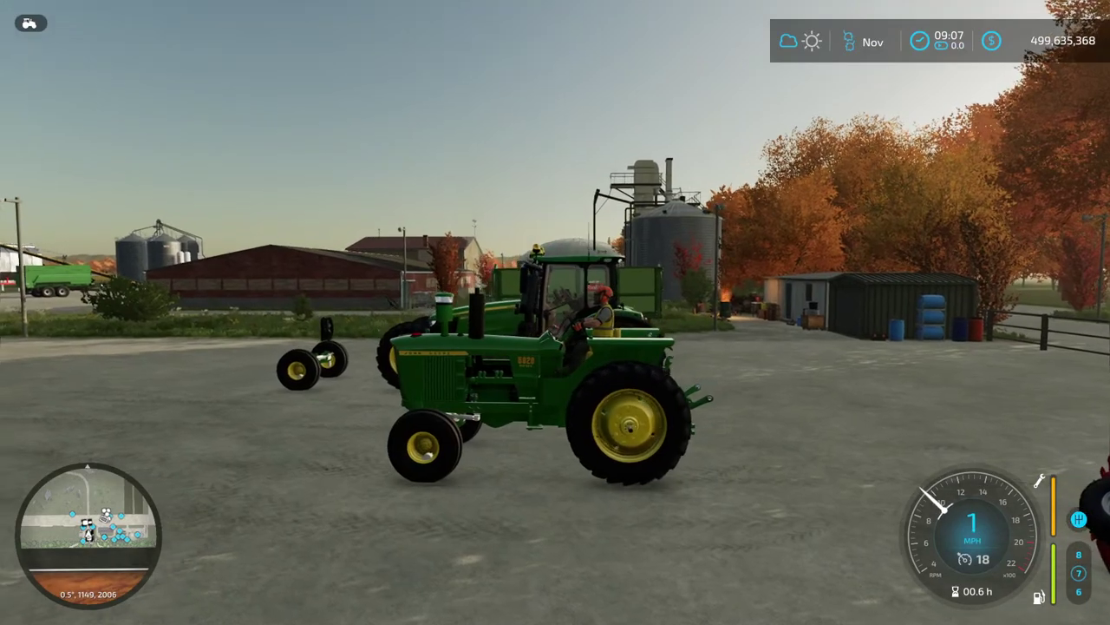
# Get out of the 5020, compare its rear wheels with the 6R's on foot, and get back in.
pyautogui.press('e')
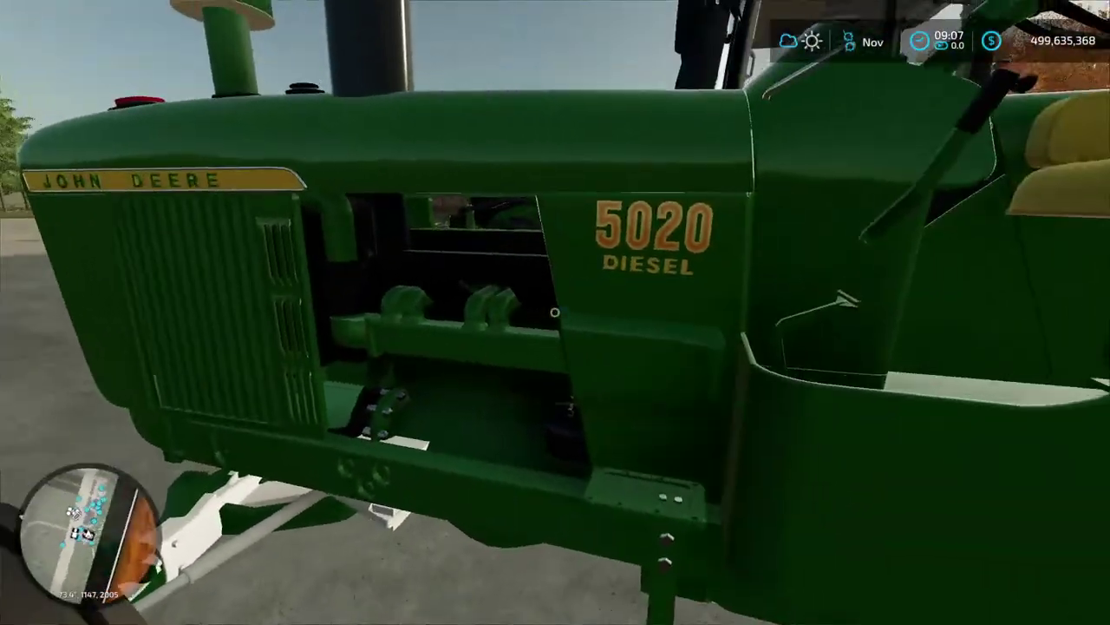
pyautogui.press('s')
pyautogui.press('d')
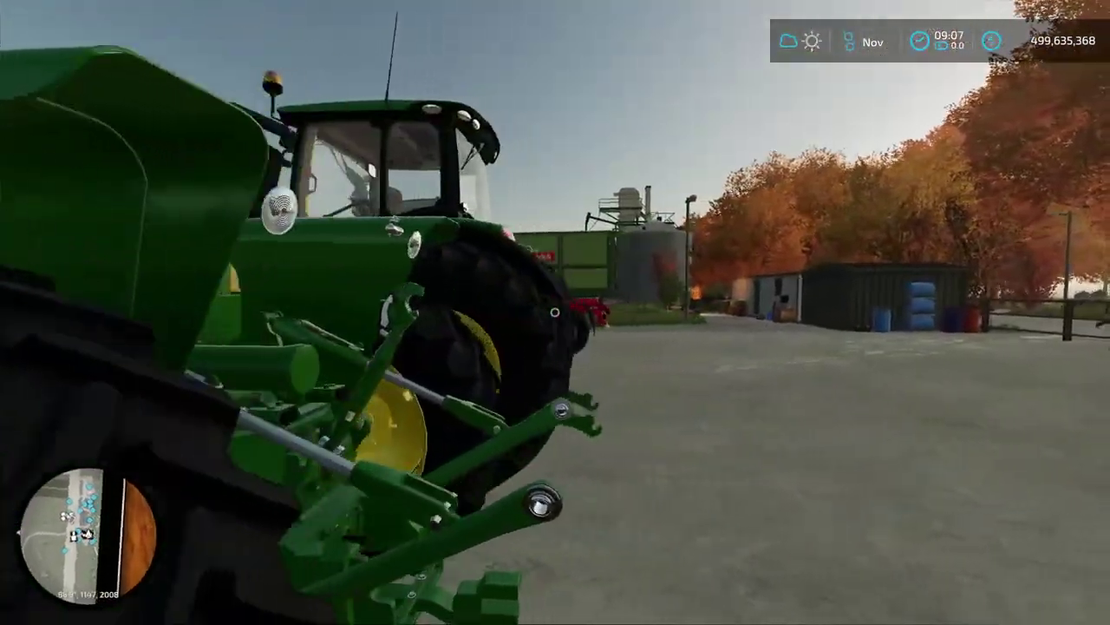
pyautogui.press('w')
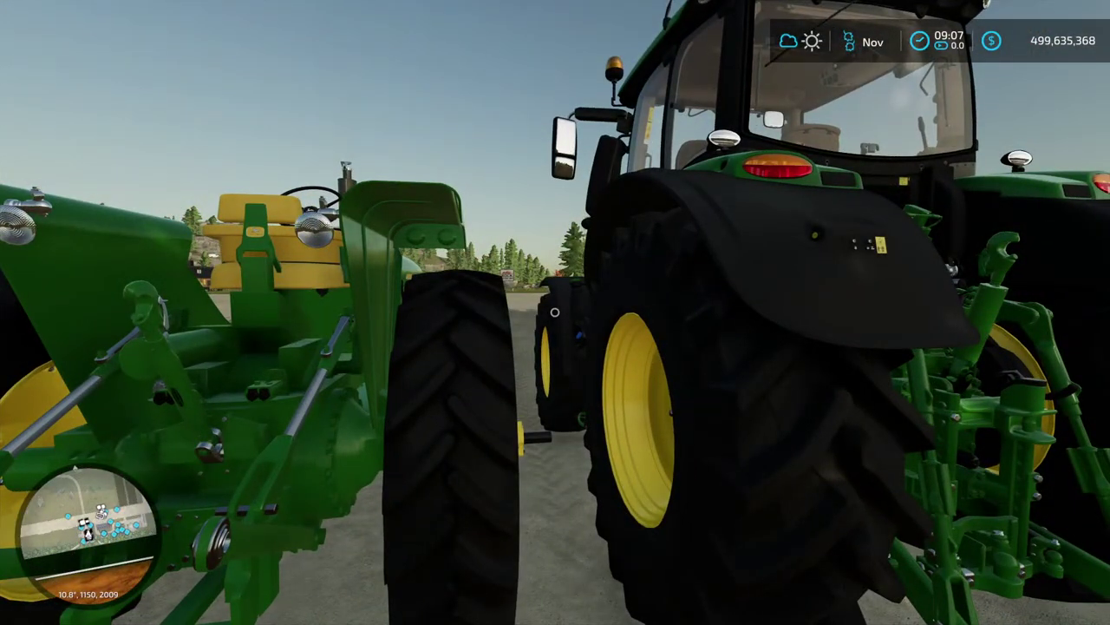
pyautogui.press('e')
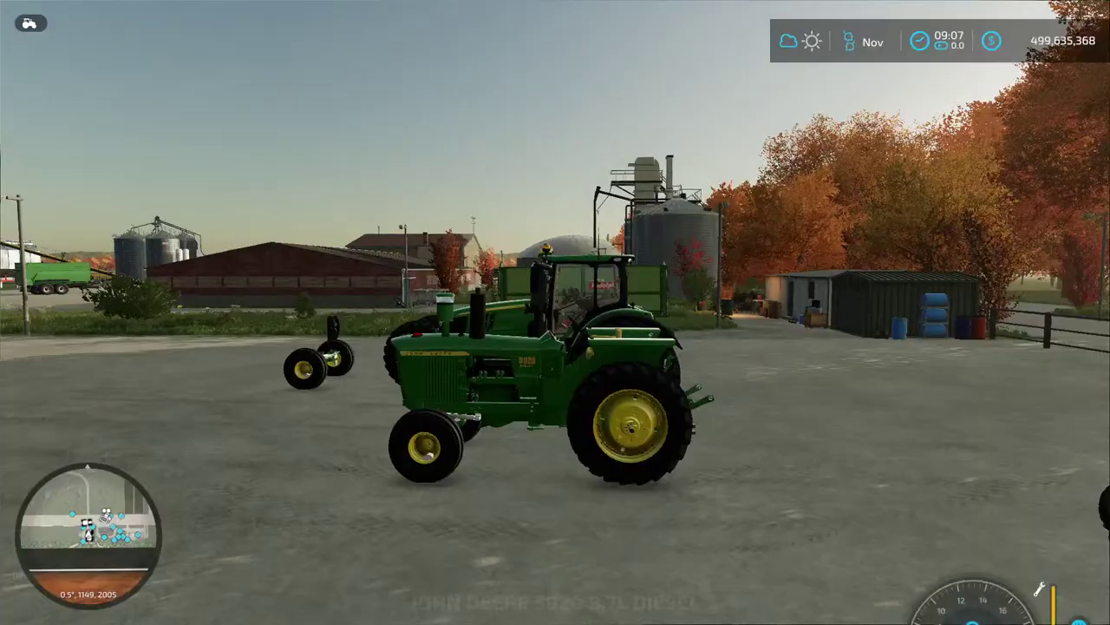
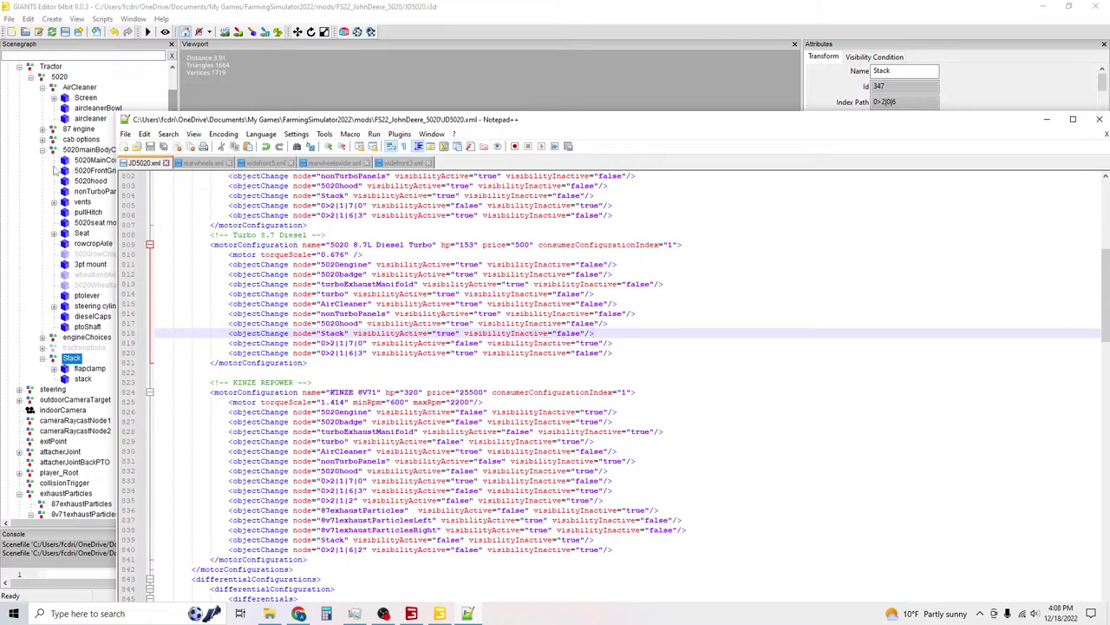
# In GIANTS Editor, rename the 50208v71.006 shape under engineChoices to 50208v71.
pyautogui.click(42, 150)
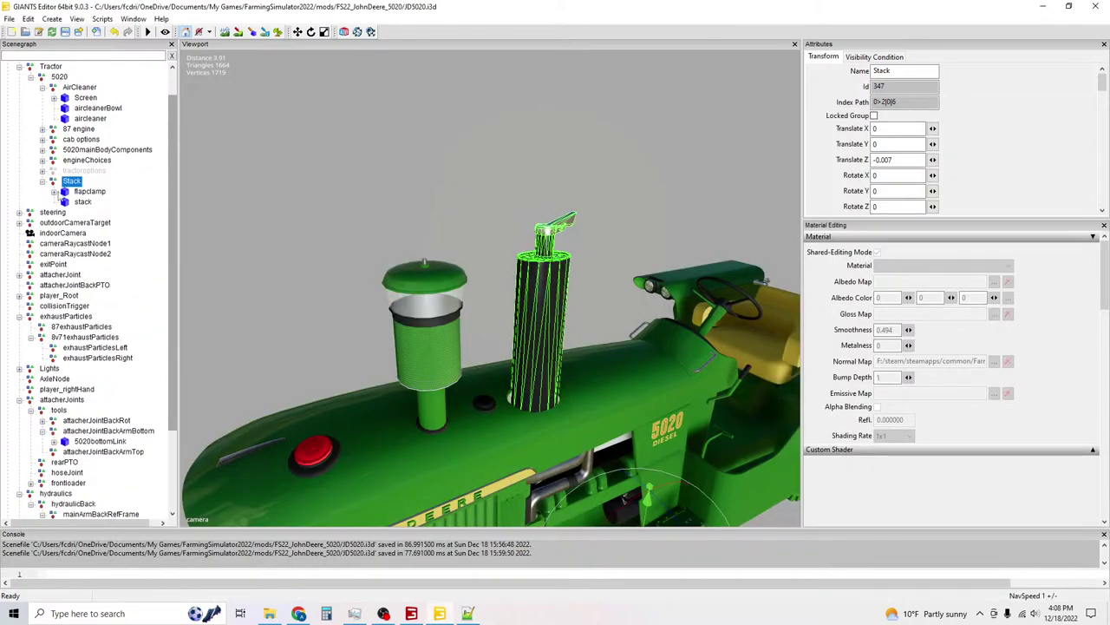
pyautogui.click(46, 184)
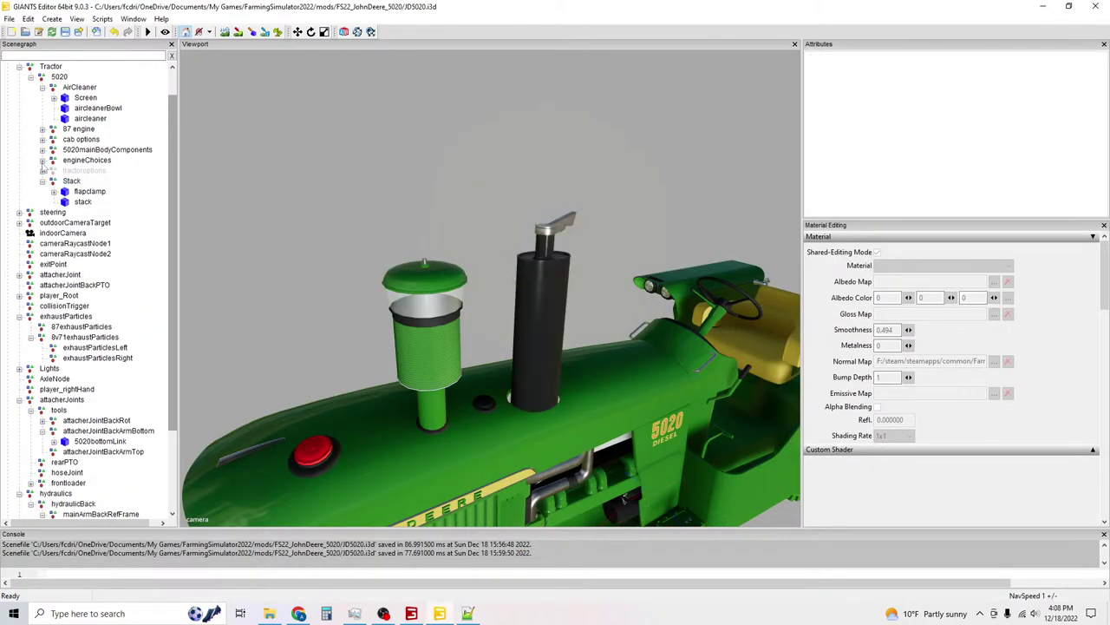
pyautogui.click(42, 181)
pyautogui.click(41, 161)
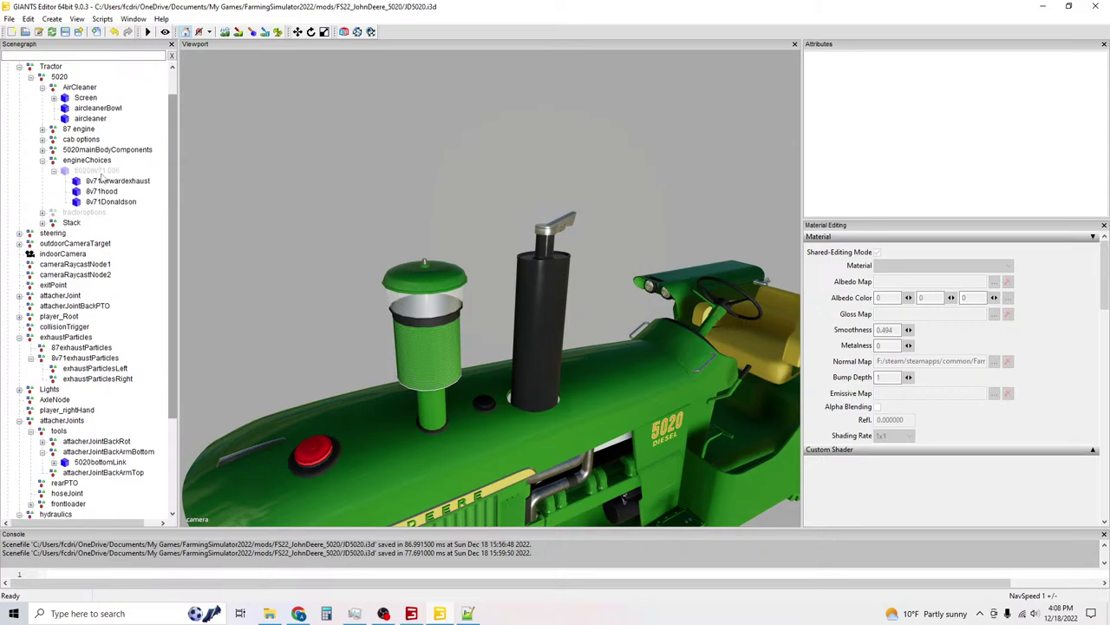
pyautogui.click(99, 170)
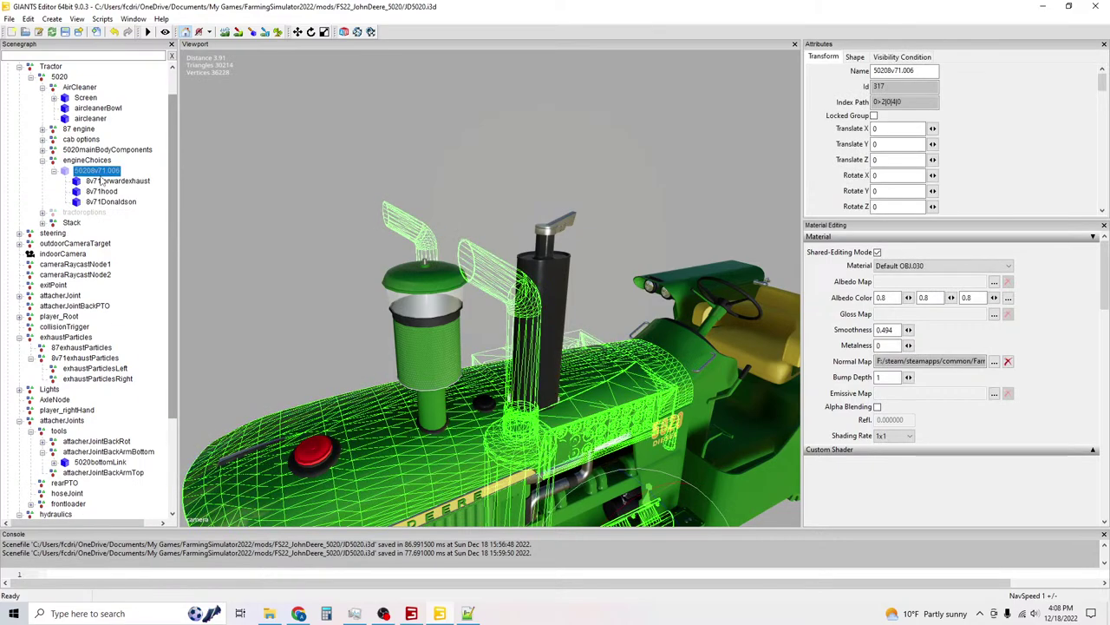
pyautogui.click(925, 73)
pyautogui.press('BackSpace')
pyautogui.press('BackSpace')
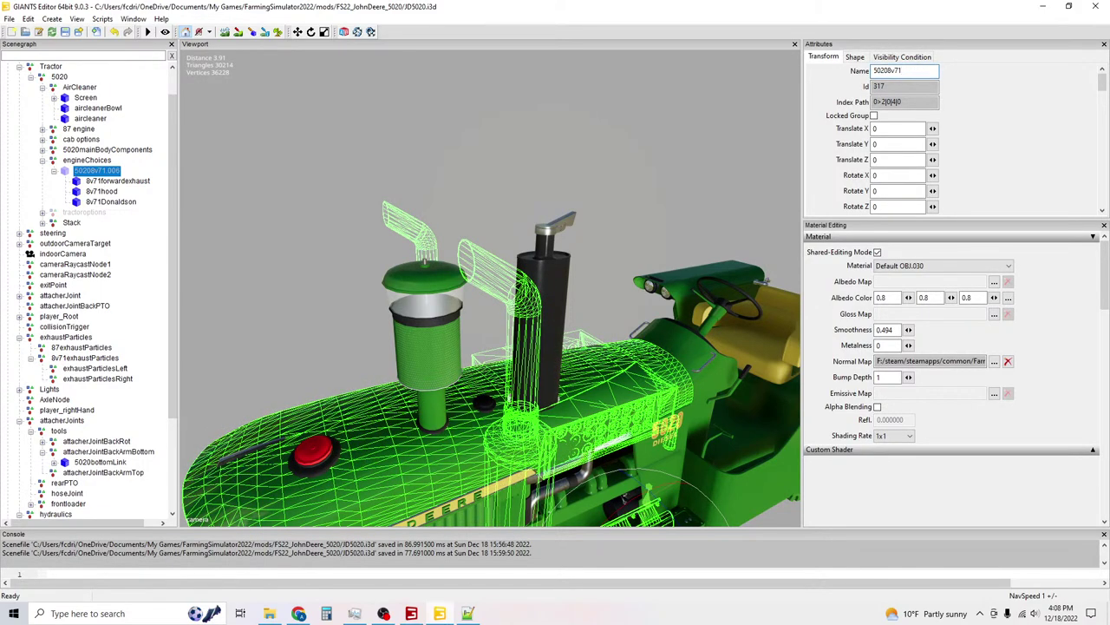
# Switch to Notepad++ and duplicate the Stack i3dMapping line onto a new line beneath it in JD5020.xml.
pyautogui.click(460, 609)
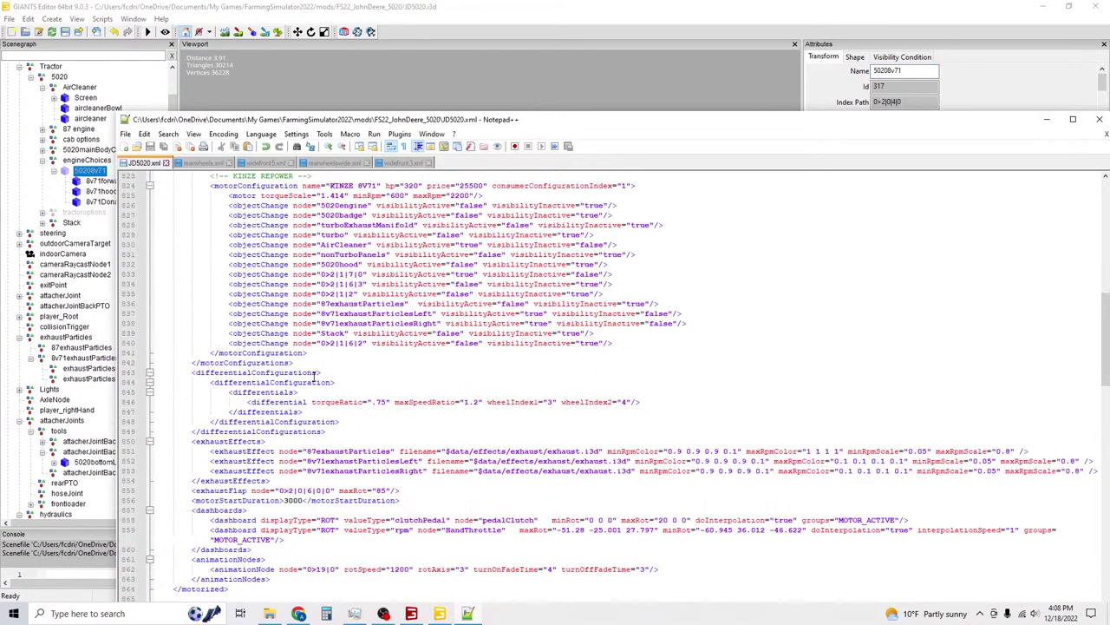
pyautogui.scroll(-20, 314, 375)
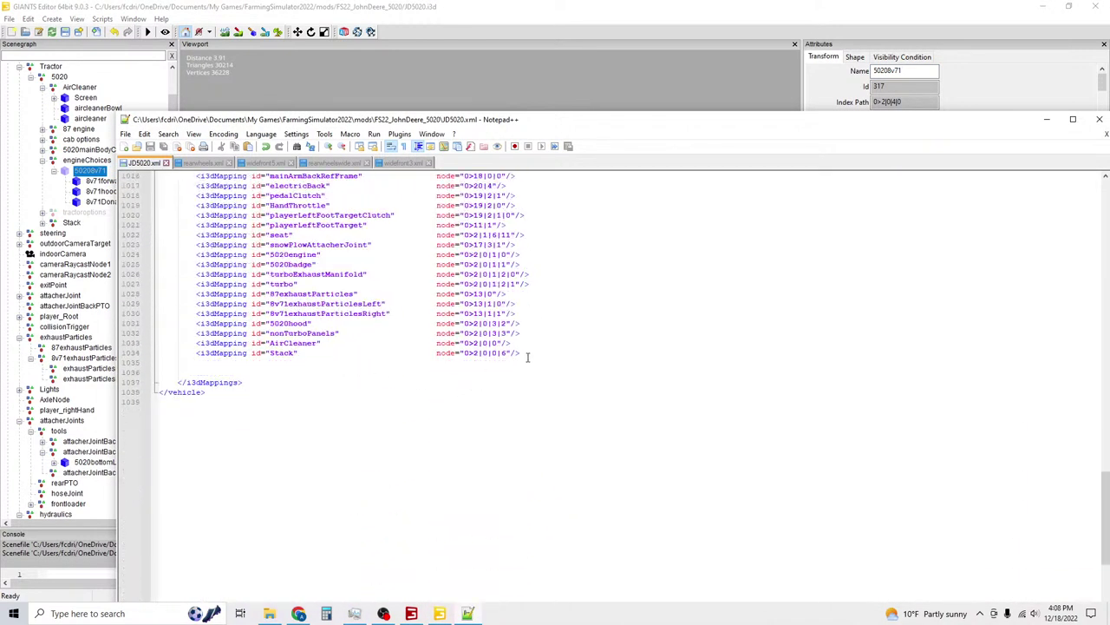
pyautogui.click(528, 356)
pyautogui.click(198, 353)
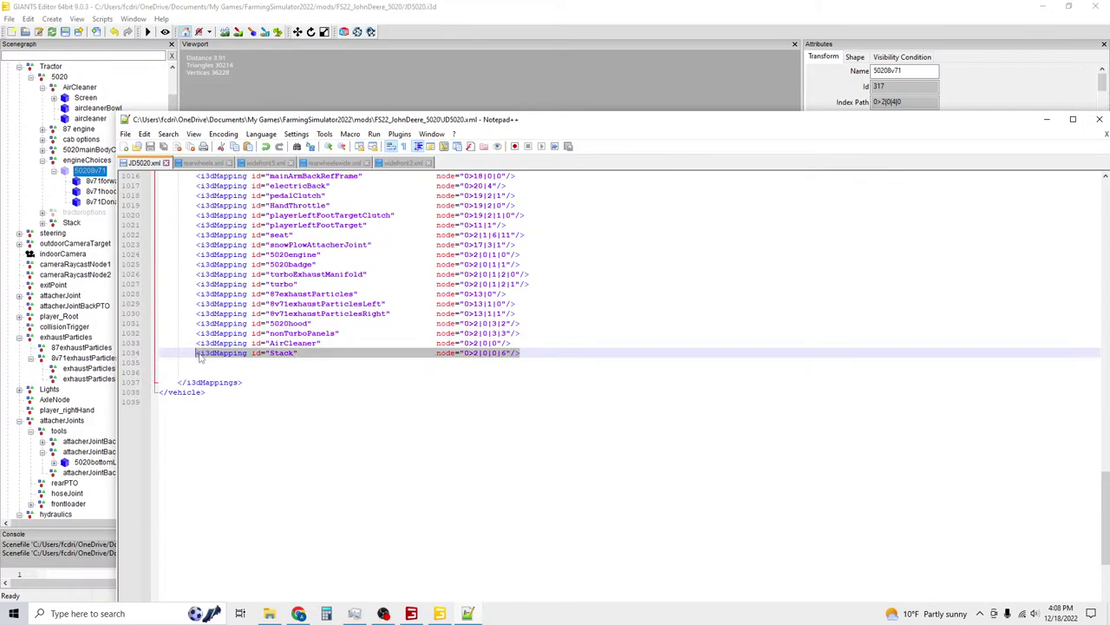
pyautogui.click(521, 353)
pyautogui.write('<i3dMapping id="Stack"\t\t\t\t\t\t\t\tnode="0>2|0|0|6"/>')
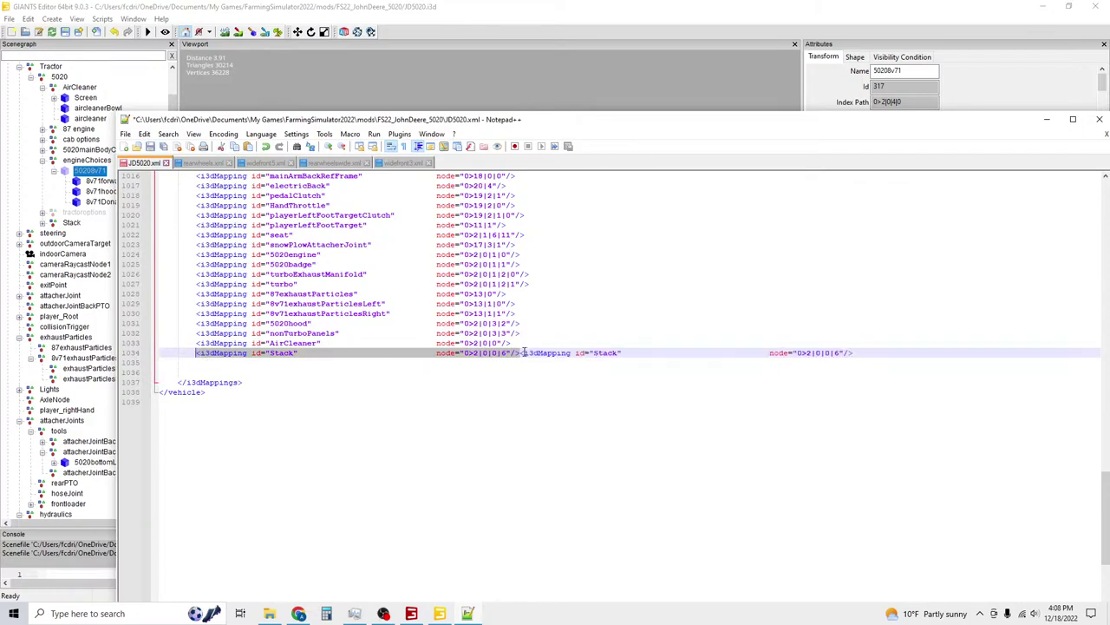
pyautogui.click(522, 353)
pyautogui.press('Return')
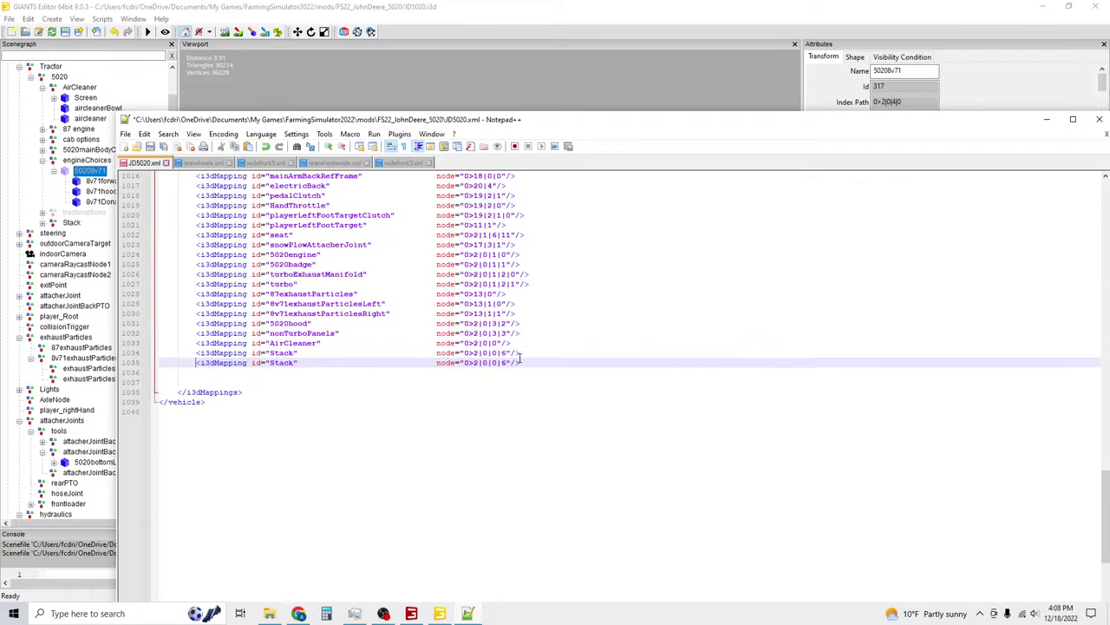
# Change the duplicated i3dMapping to id 50208V71 with node 0>2|0|4|0.
pyautogui.doubleClick(282, 363)
pyautogui.write('5020b')
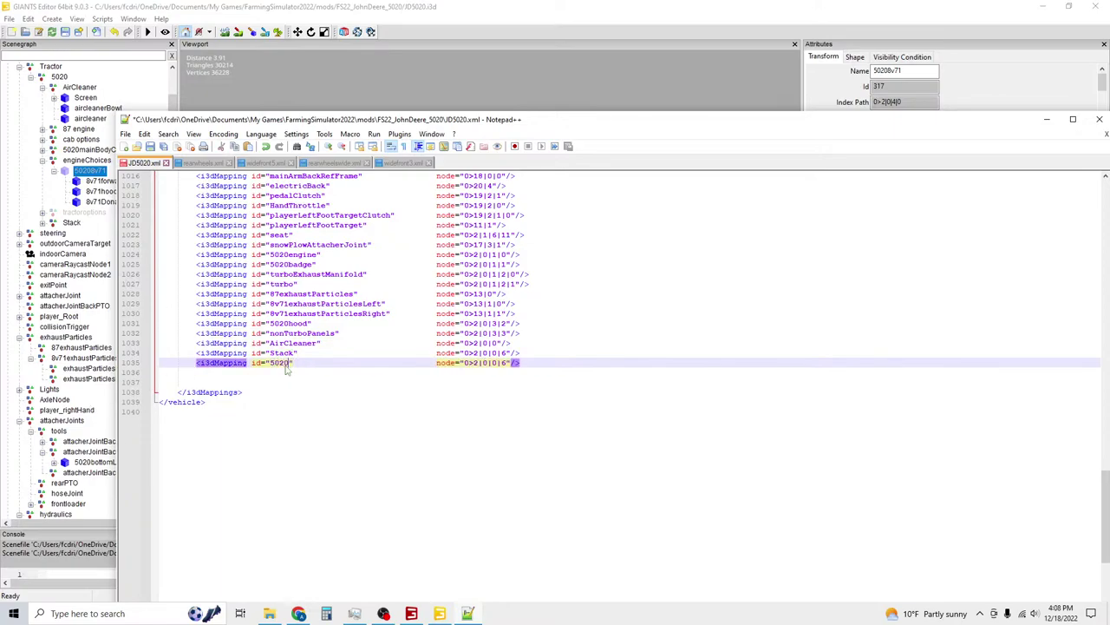
pyautogui.write('V71')
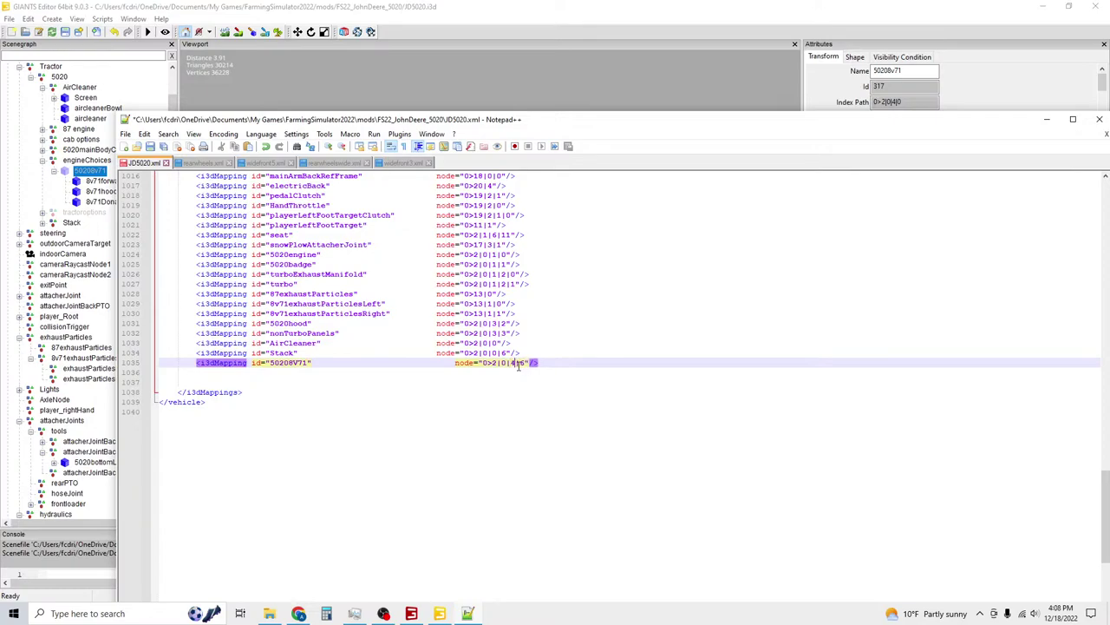
pyautogui.press('BackSpace')
pyautogui.write('0')
# Copy the 50208V71 id and use it to replace node 0>2|1|7|0 in the 5020 8.7L Diesel motor configuration.
pyautogui.doubleClick(291, 363)
pyautogui.rightClick(309, 365)
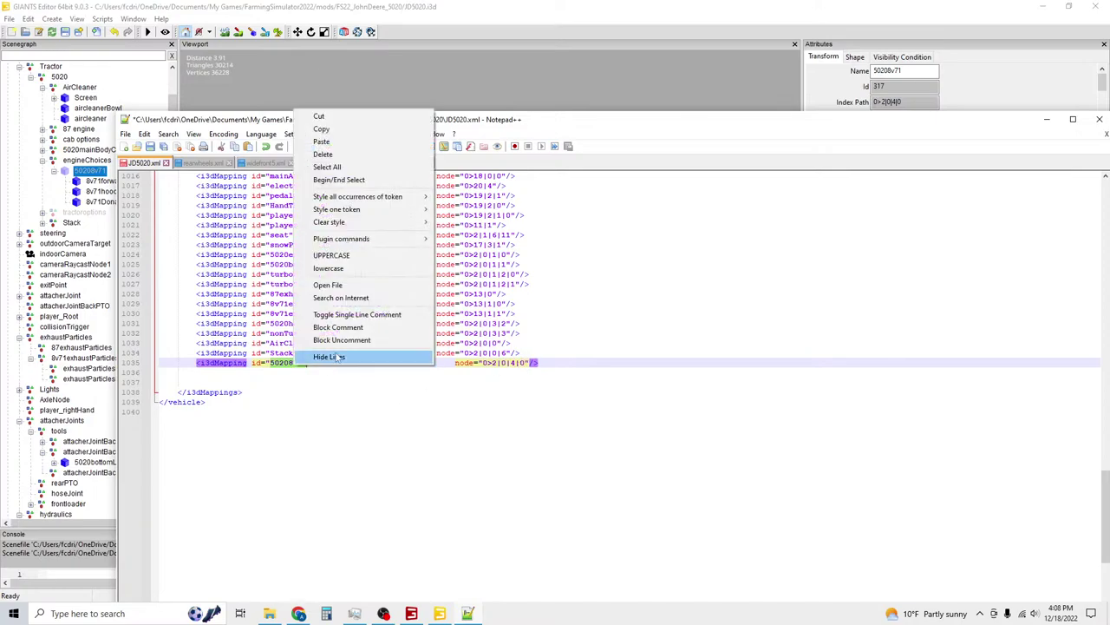
pyautogui.click(323, 128)
pyautogui.scroll(14, 445, 305)
pyautogui.scroll(15, 445, 305)
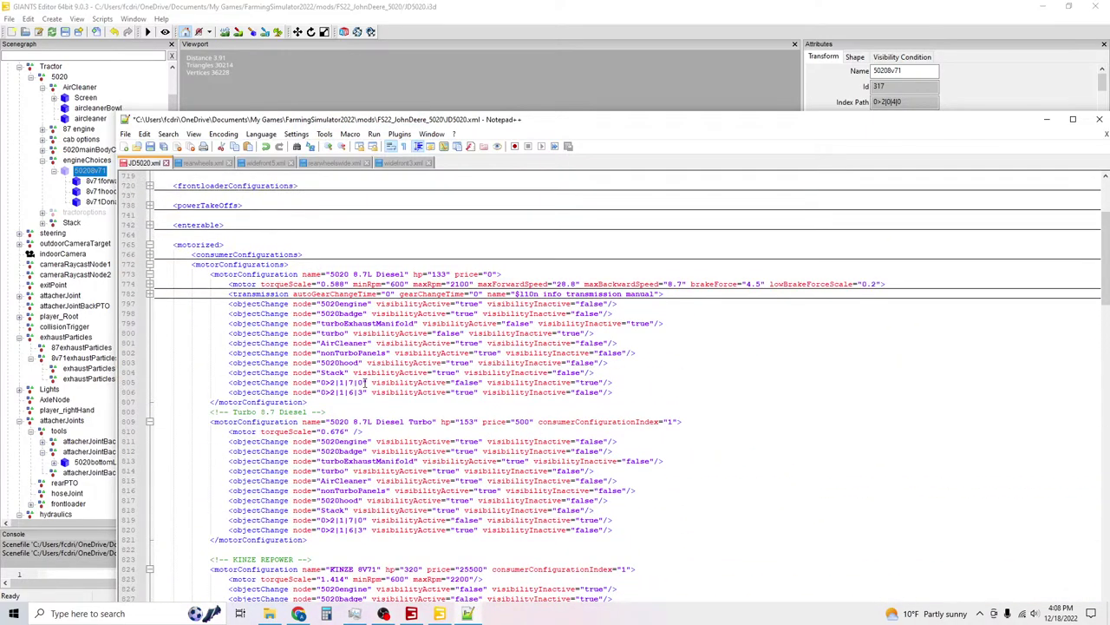
pyautogui.moveTo(365, 382); pyautogui.dragTo(320, 383)
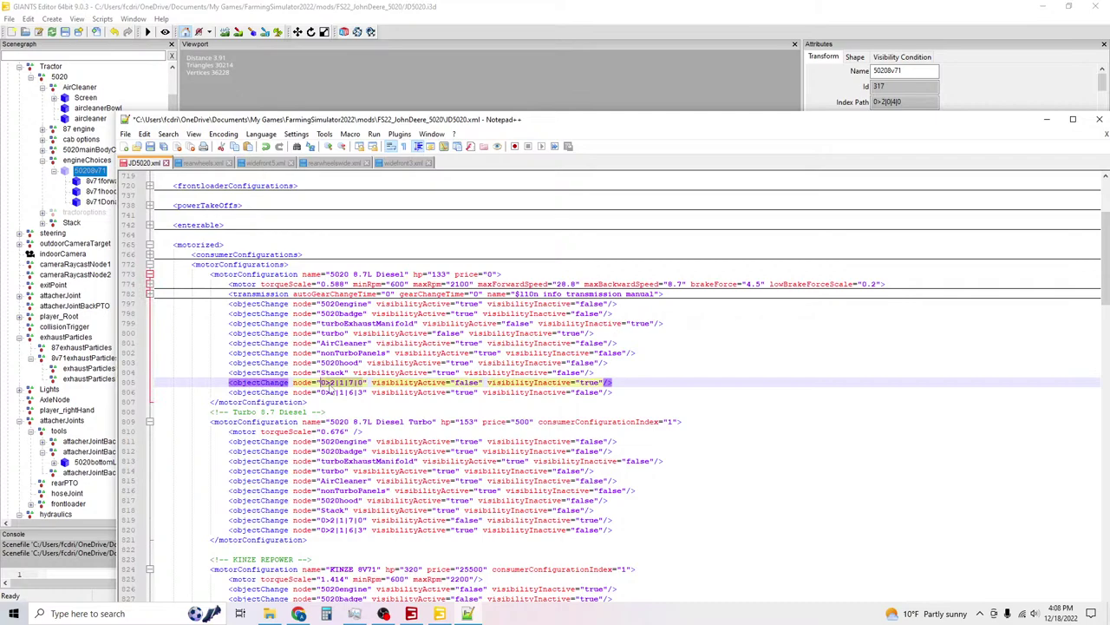
pyautogui.hotkey('ctrl', 'v')
# Replace node 0>2|1|7|0 with 50208V71 in the 5020 8.7L Diesel Turbo and KINZE 8V71 motor configurations.
pyautogui.scroll(-3, 386, 403)
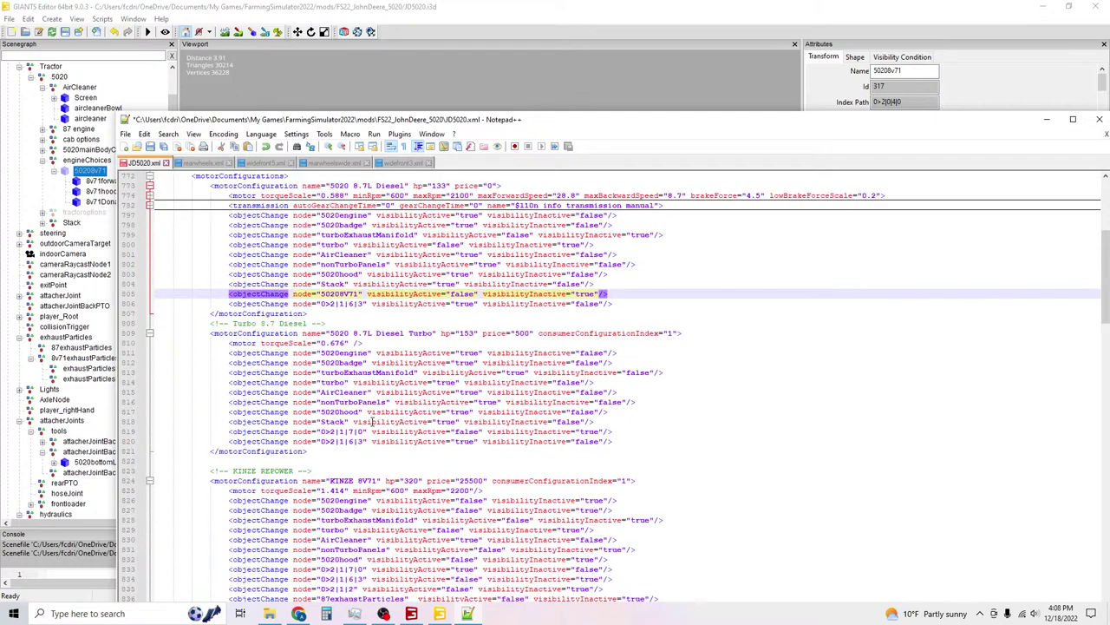
pyautogui.moveTo(365, 431); pyautogui.dragTo(320, 431)
pyautogui.hotkey('ctrl', 'v')
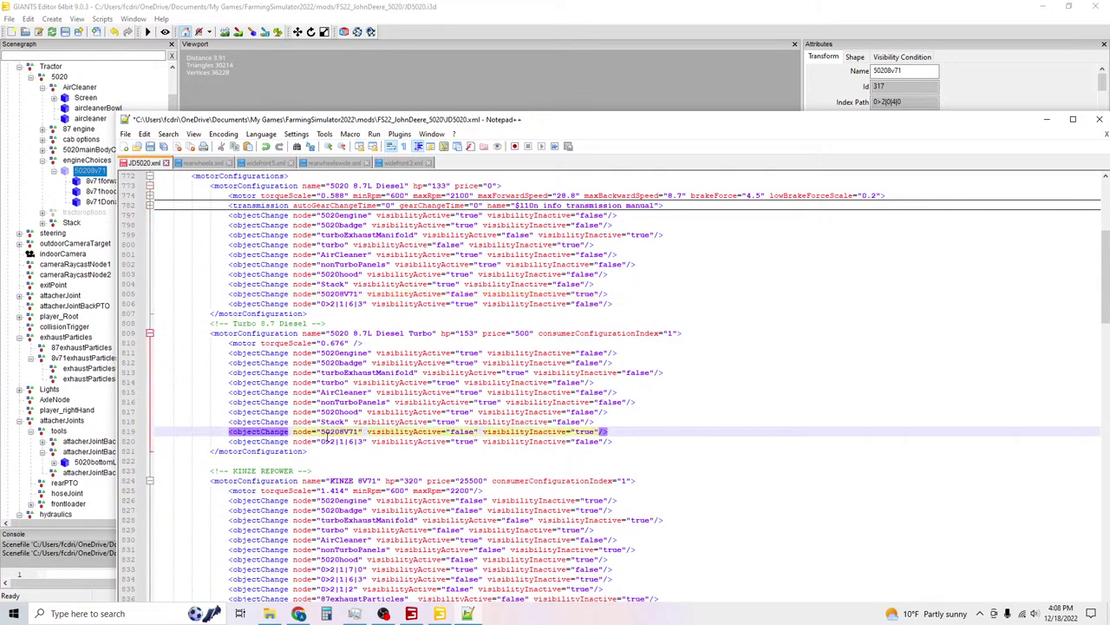
pyautogui.scroll(-6, 394, 441)
pyautogui.scroll(-1, 395, 442)
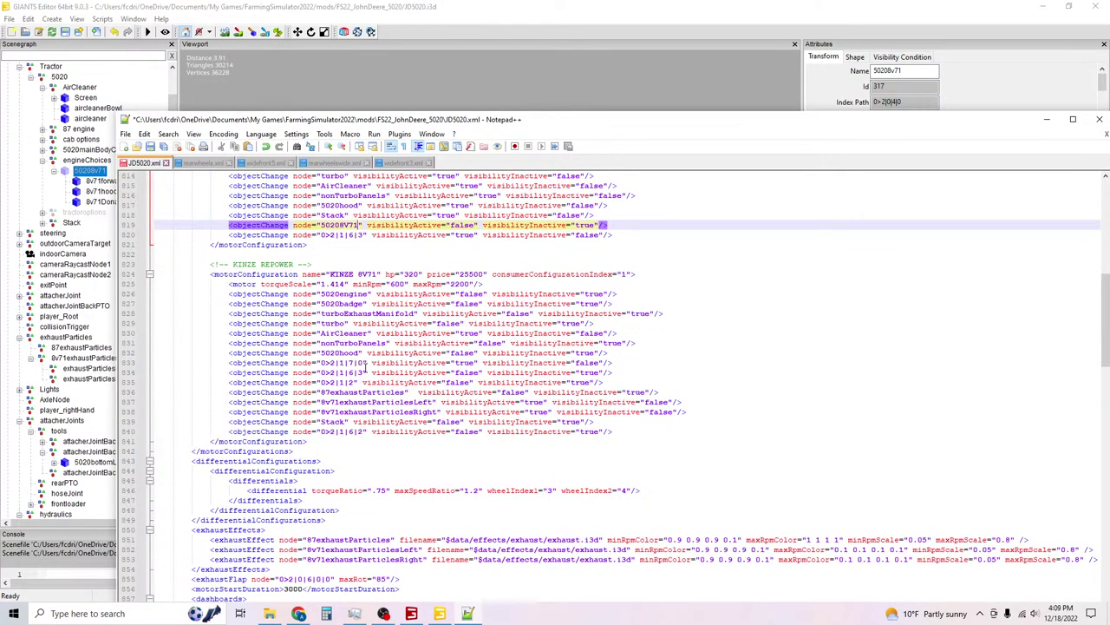
pyautogui.moveTo(365, 363); pyautogui.dragTo(329, 364)
pyautogui.hotkey('ctrl', 'v')
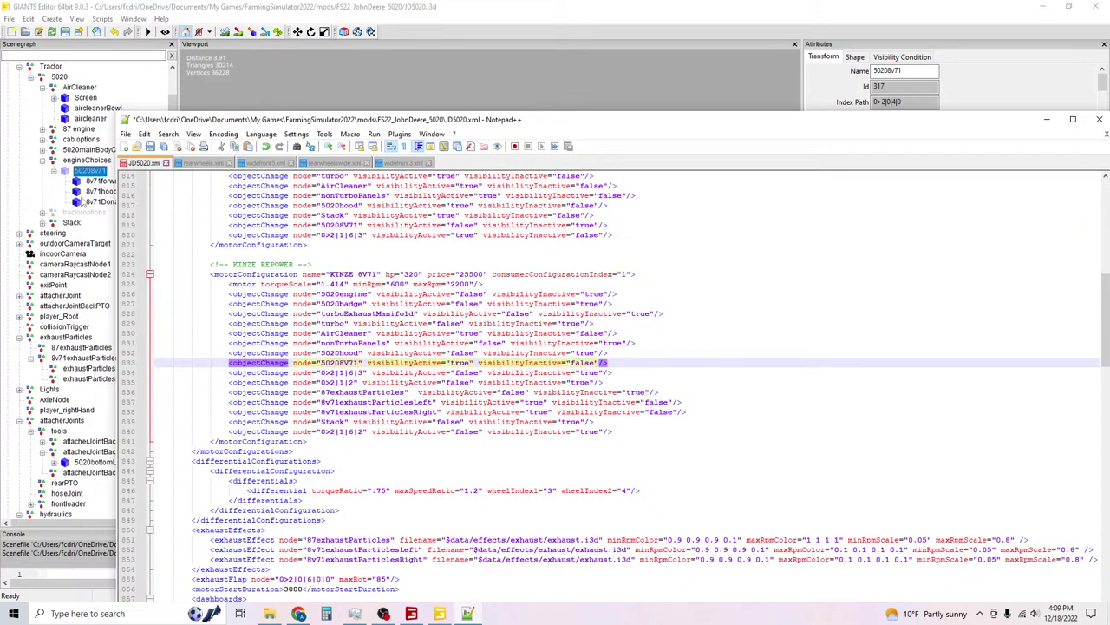
# Examine the 8v71forwardexhaust, 8v71hood and 8v71Donaldson parts under 50208v71 in GIANTS Editor, comparing them with the KINZE 8V71 entries in Notepad++.
pyautogui.click(102, 182)
pyautogui.click(101, 181)
pyautogui.click(101, 191)
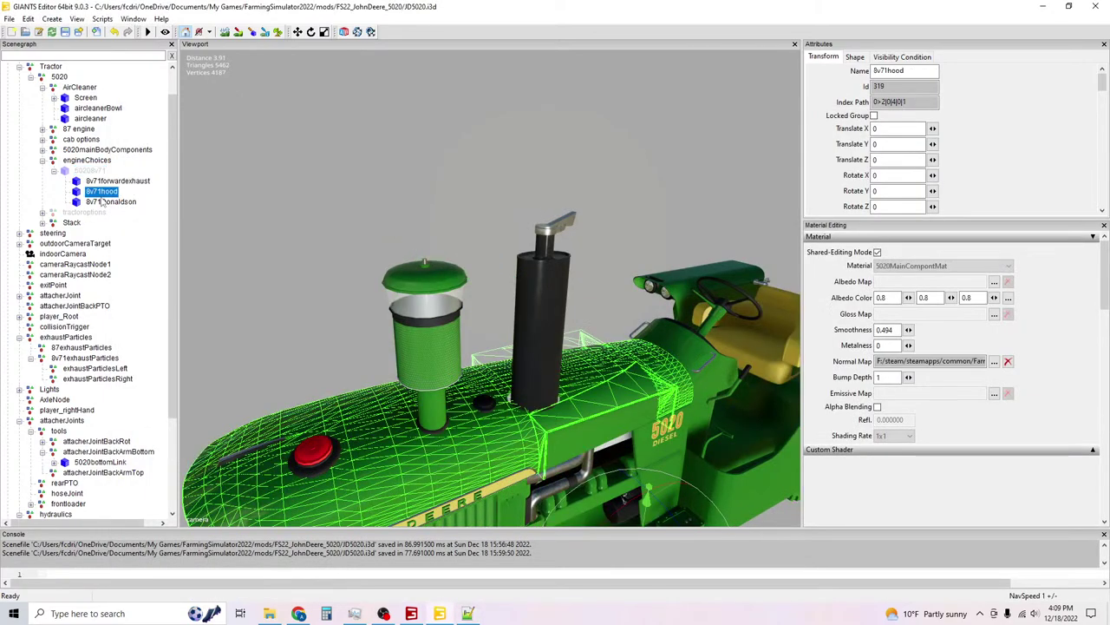
pyautogui.click(101, 202)
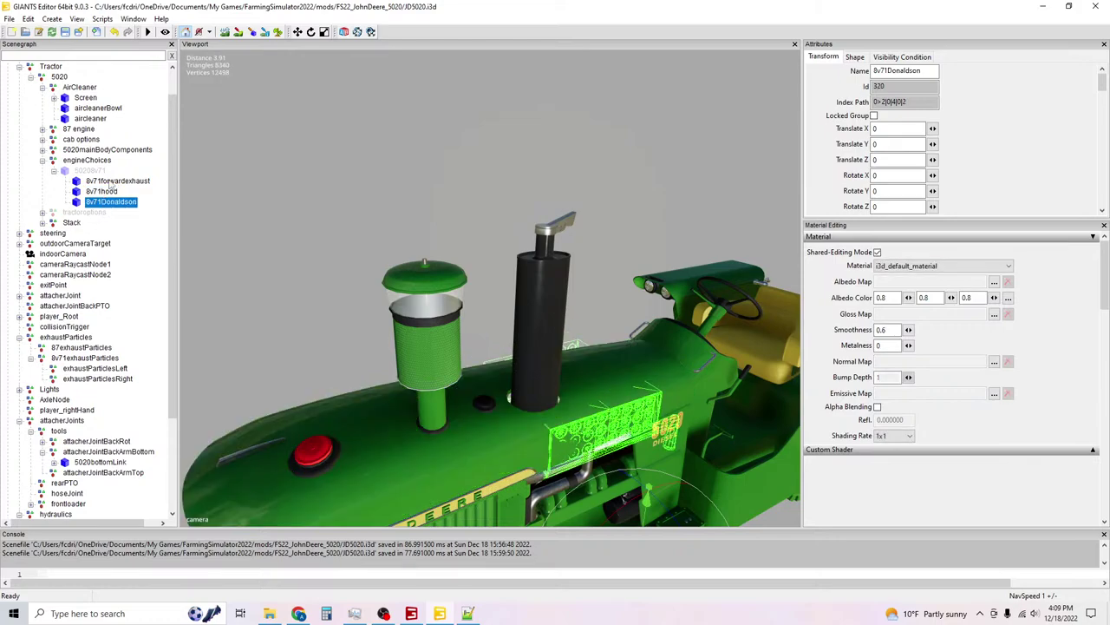
pyautogui.click(111, 181)
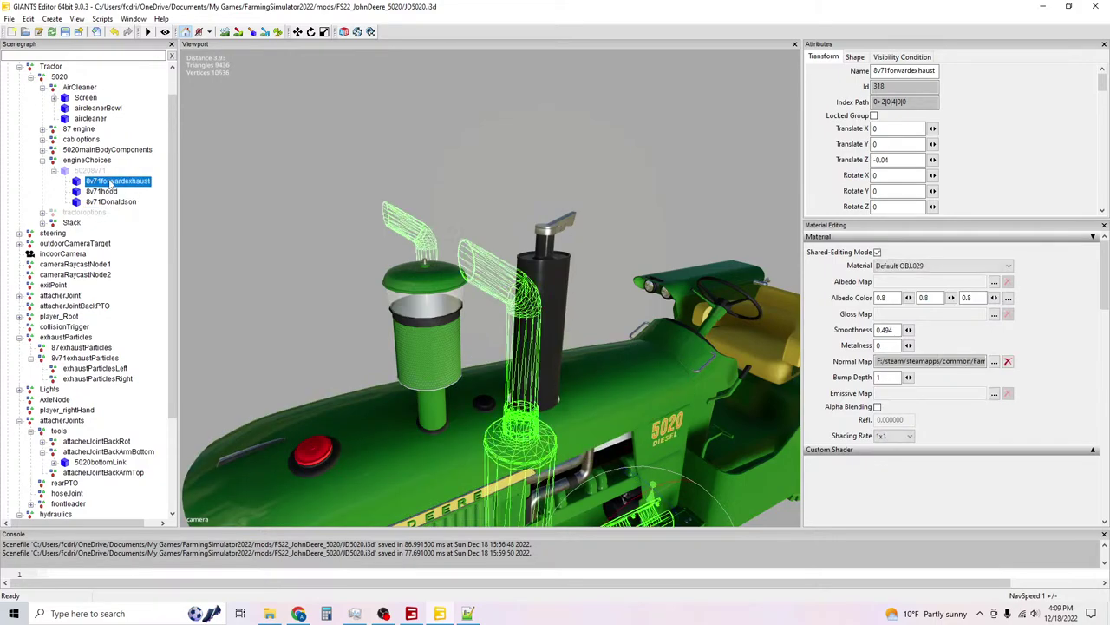
pyautogui.click(102, 191)
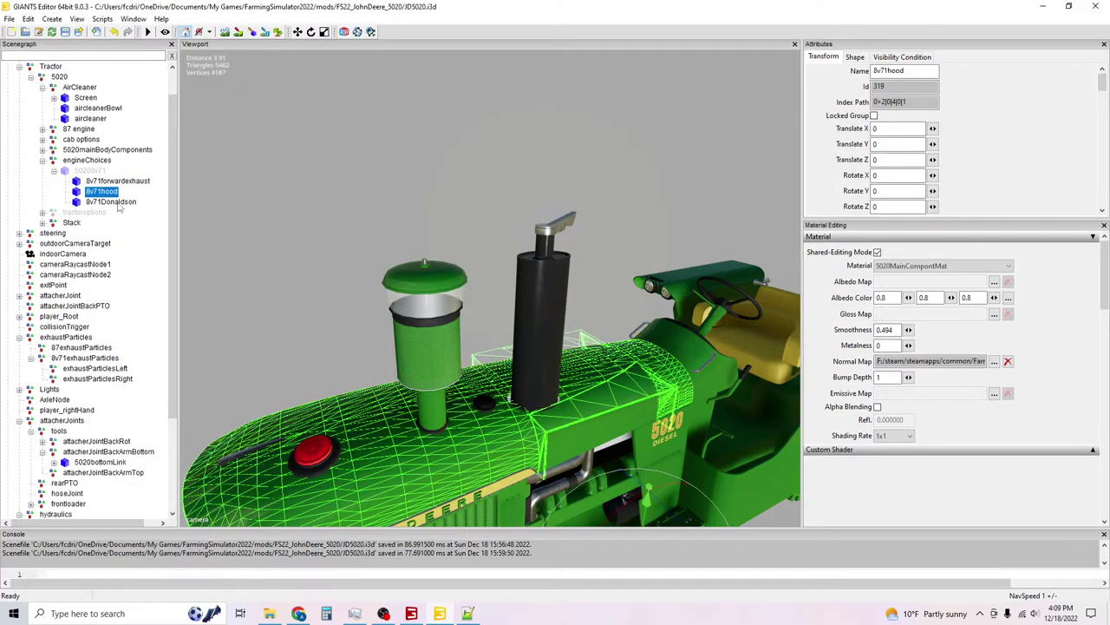
pyautogui.click(111, 201)
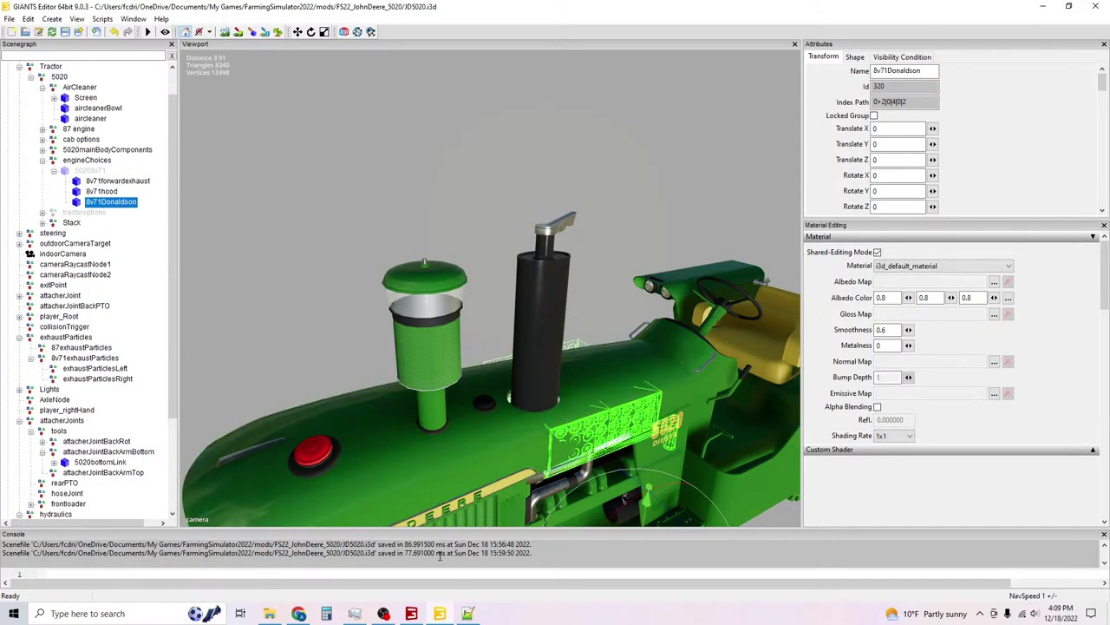
pyautogui.click(467, 614)
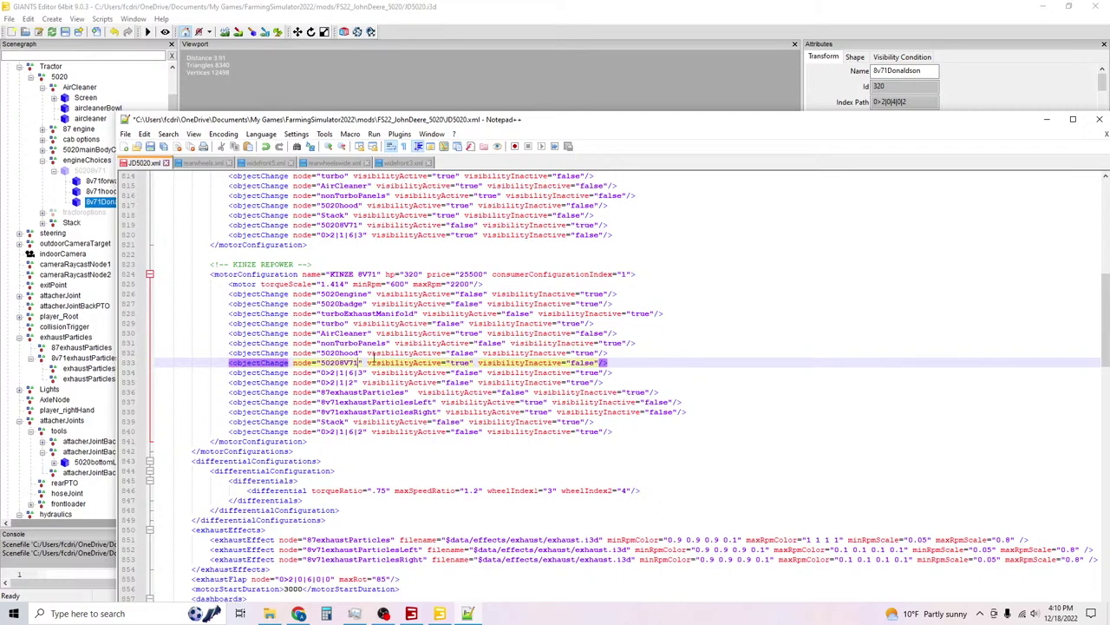
pyautogui.scroll(2, 366, 353)
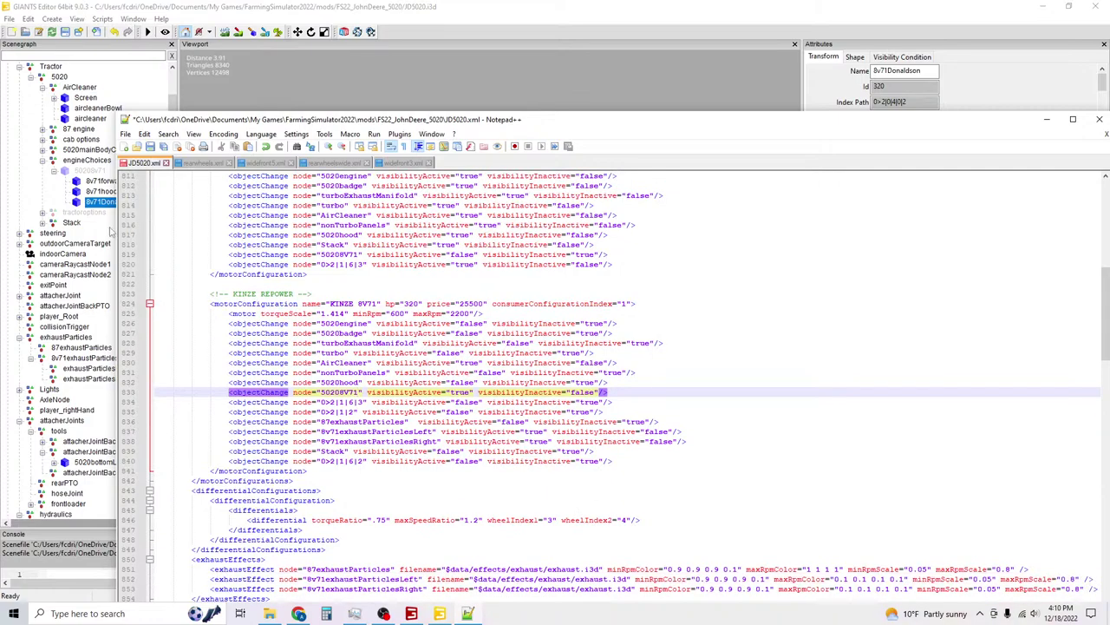
# Switch to GIANTS Editor and copy the name of the 8v71forwardexhaust node.
pyautogui.click(97, 181)
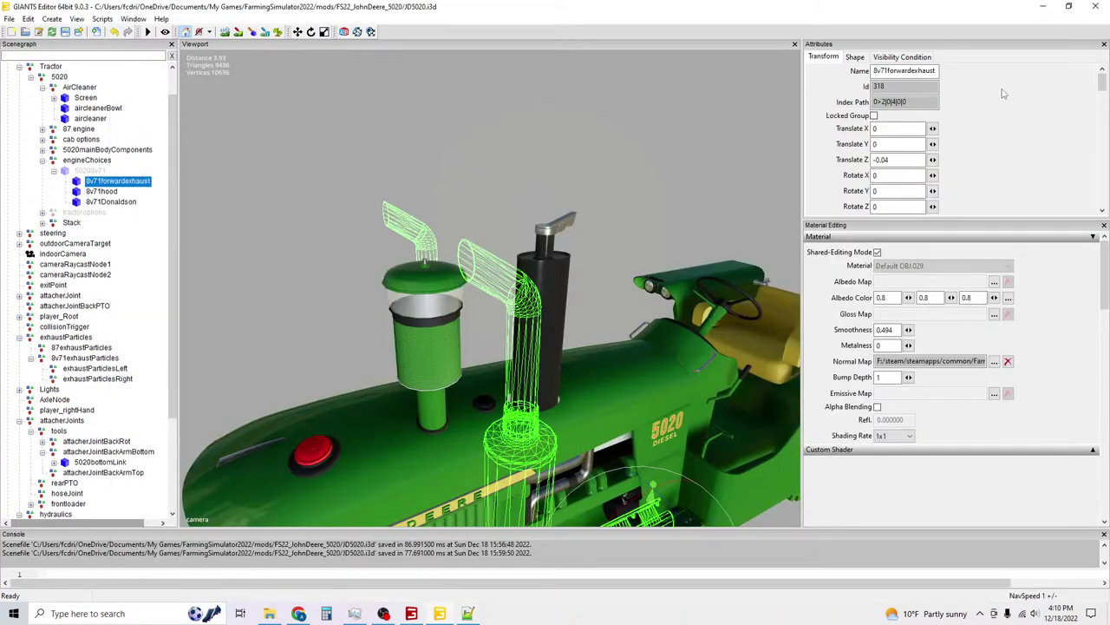
pyautogui.doubleClick(902, 70)
pyautogui.rightClick(925, 71)
pyautogui.click(954, 105)
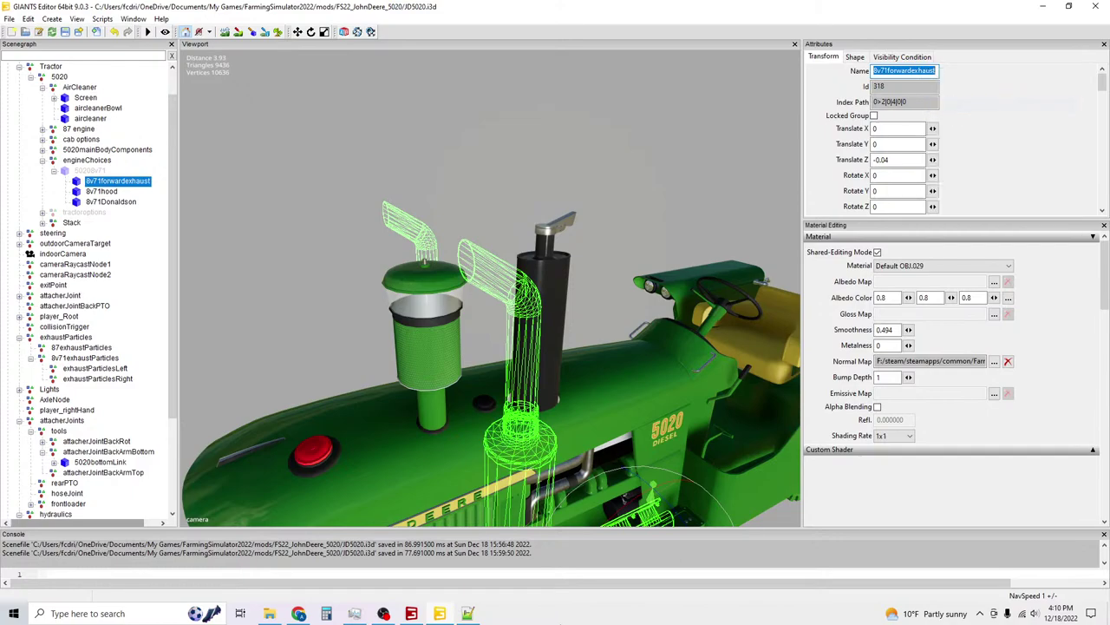
# Switch to Notepad++, align the 50208V71 i3dMapping's node attribute with the column above, and duplicate that line beneath it.
pyautogui.click(468, 614)
pyautogui.scroll(-20, 507, 416)
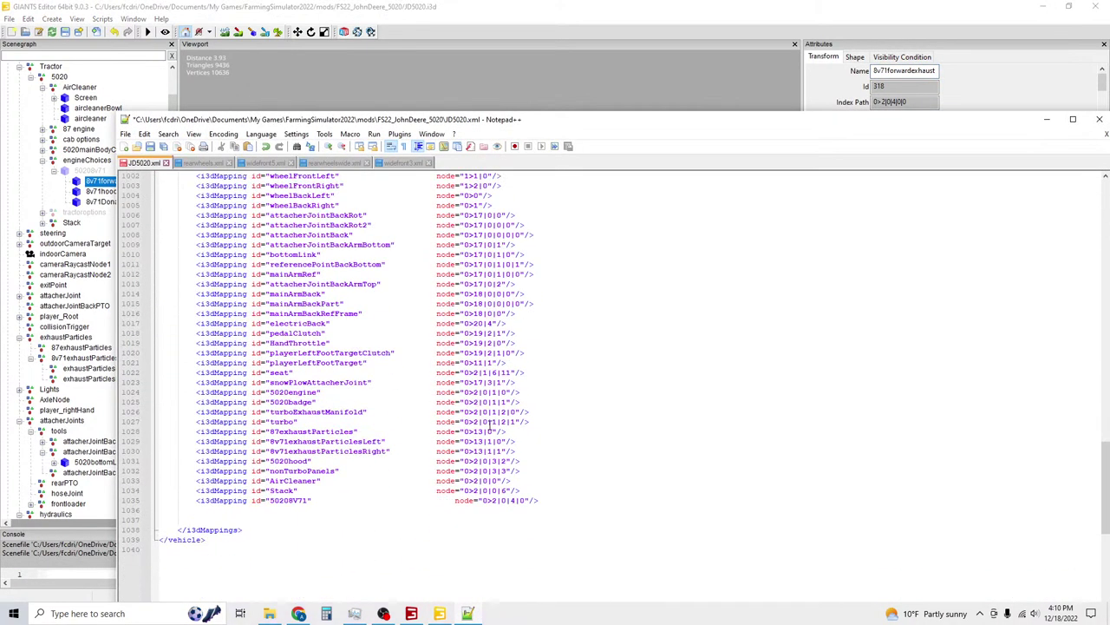
pyautogui.click(458, 382)
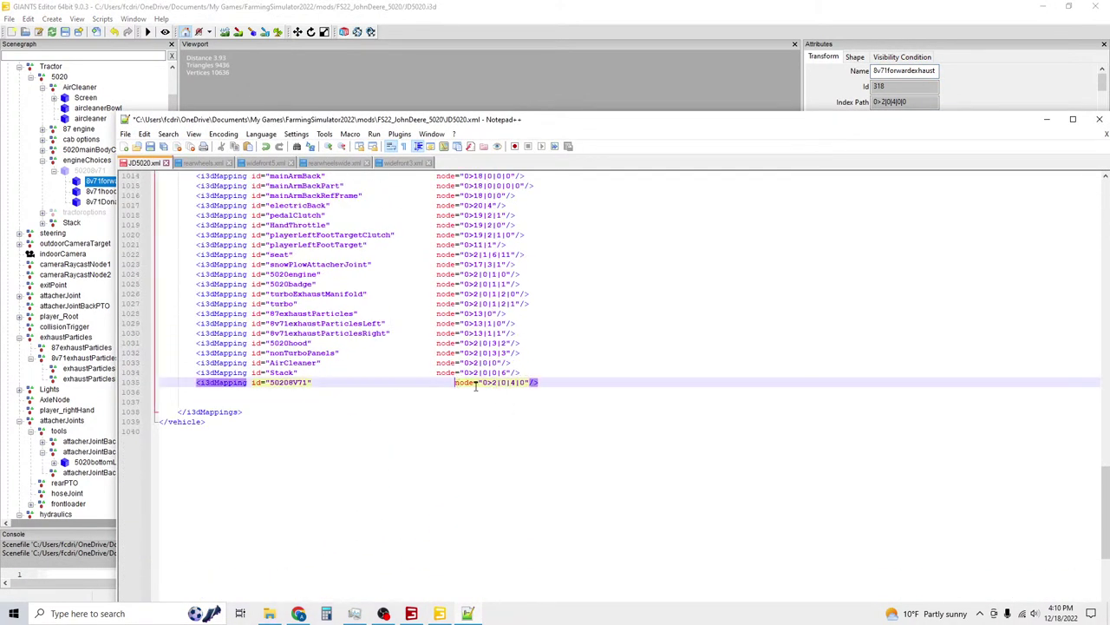
pyautogui.press('BackSpace')
pyautogui.tripleClick(525, 381)
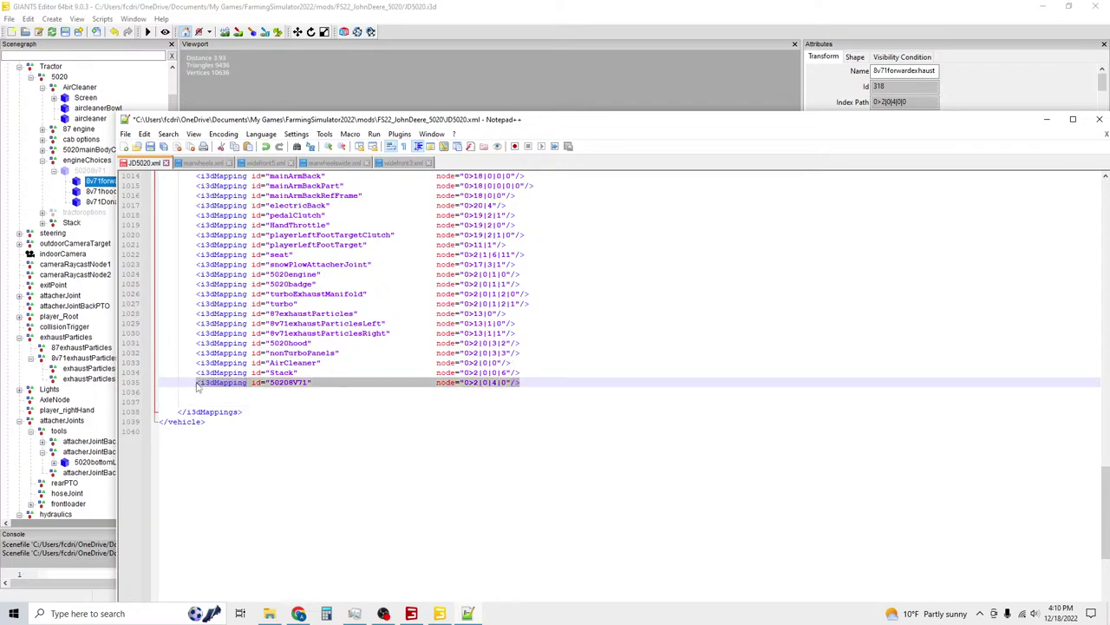
pyautogui.click(519, 382)
pyautogui.hotkey('ctrl', 'v')
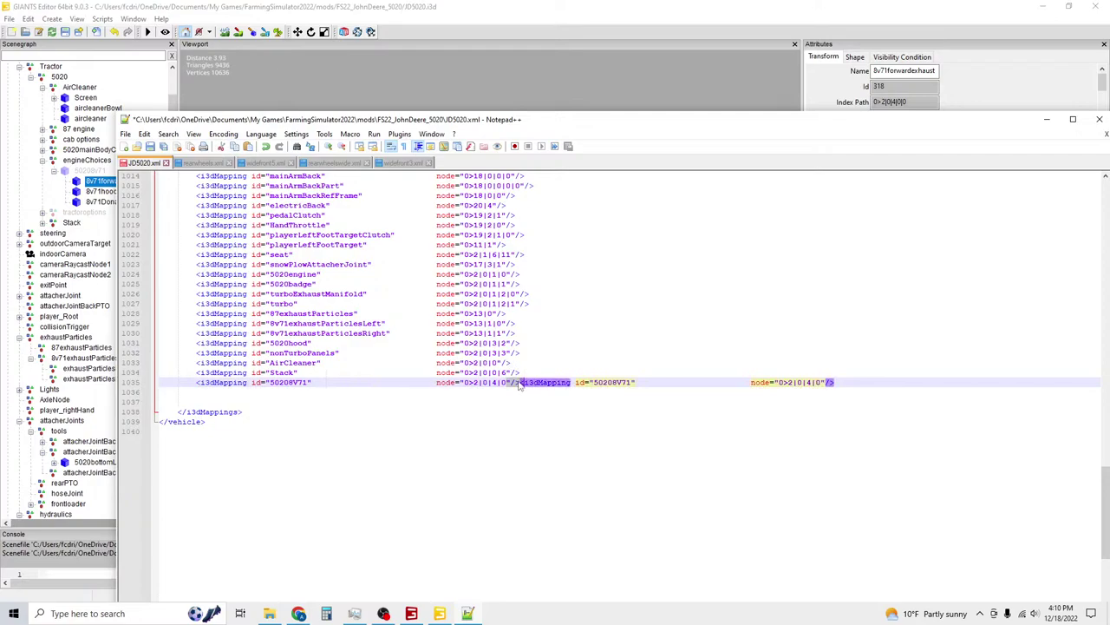
pyautogui.click(519, 382)
pyautogui.press('Return')
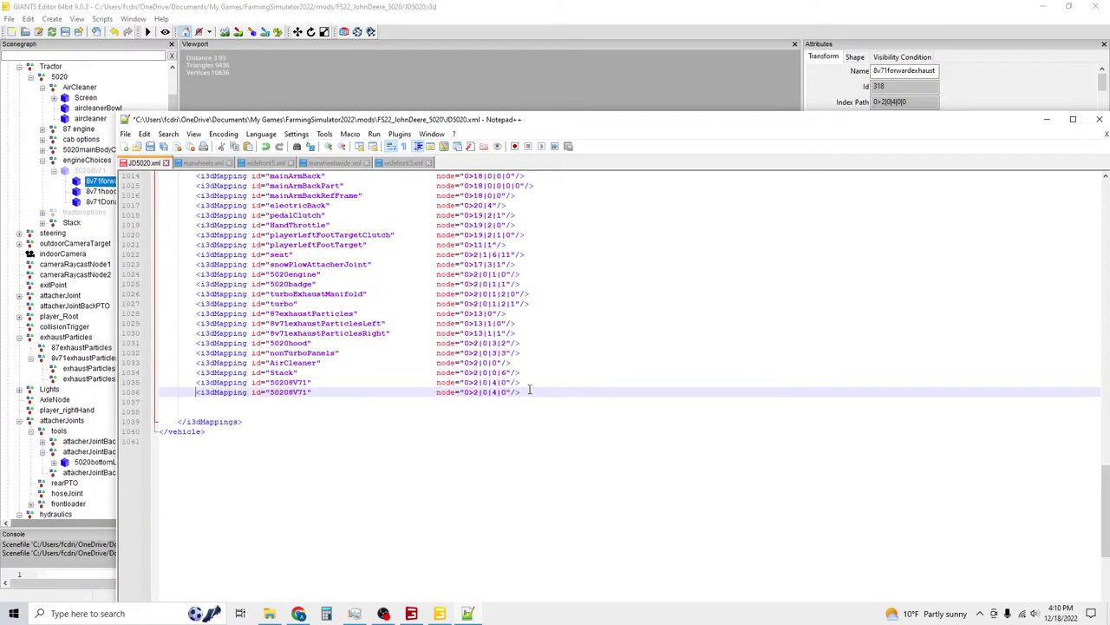
# Change the duplicated i3dMapping to id 8v71forwardexhaust with node 0>2|0|4|0|0, keeping its node attribute aligned with the column.
pyautogui.moveTo(310, 393); pyautogui.dragTo(272, 393)
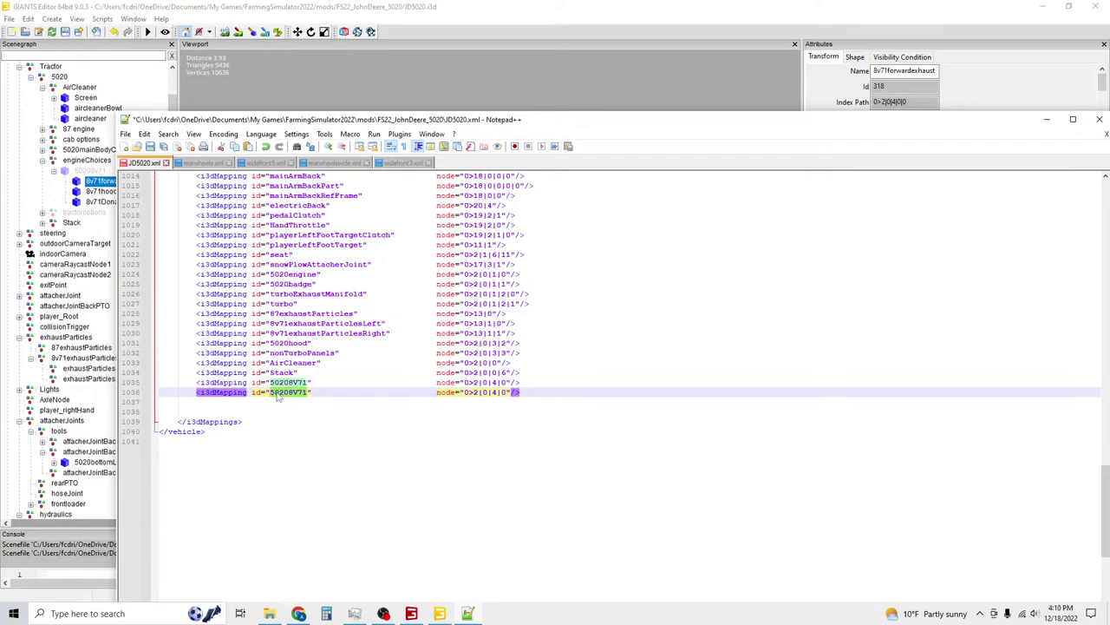
pyautogui.hotkey('ctrl', 'v')
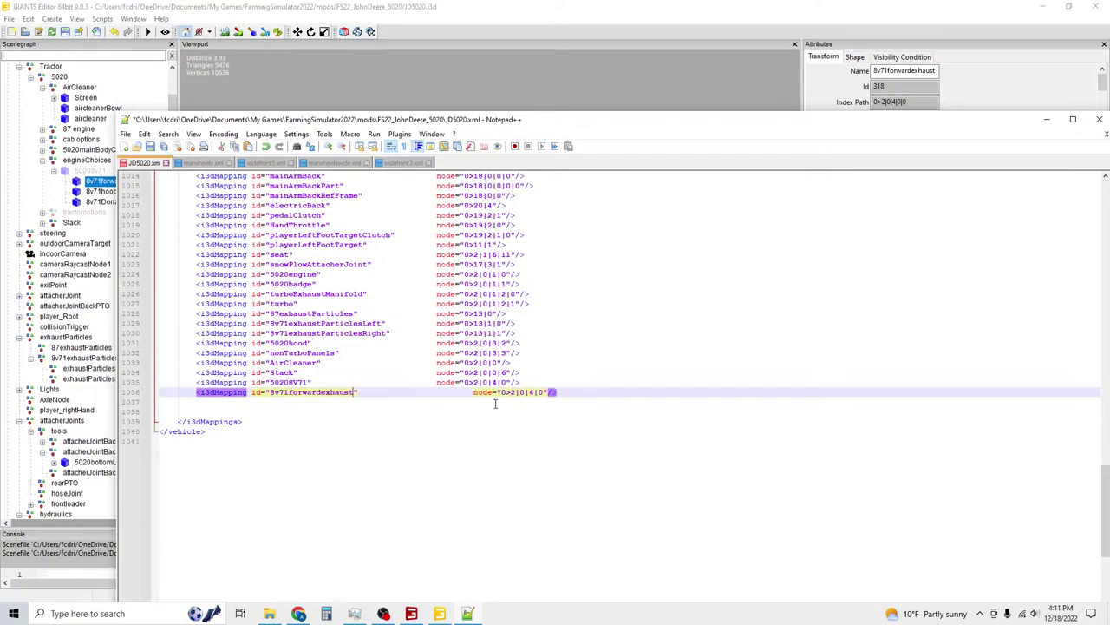
pyautogui.press('BackSpace')
pyautogui.press('BackSpace')
pyautogui.press('BackSpace')
pyautogui.press('BackSpace')
pyautogui.press('BackSpace')
pyautogui.press('BackSpace')
pyautogui.press('BackSpace')
pyautogui.press('BackSpace')
pyautogui.click(511, 393)
pyautogui.write('|0')
# Duplicate the 8v71forwardexhaust i3dMapping onto a new line directly beneath it.
pyautogui.moveTo(529, 393); pyautogui.dragTo(196, 394)
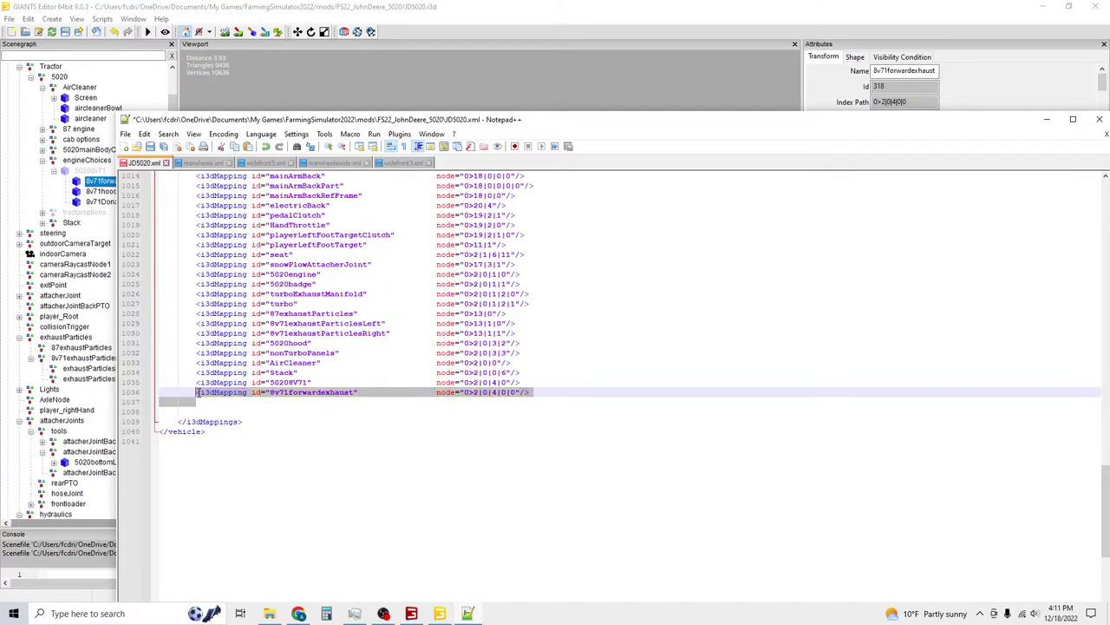
pyautogui.rightClick(196, 393)
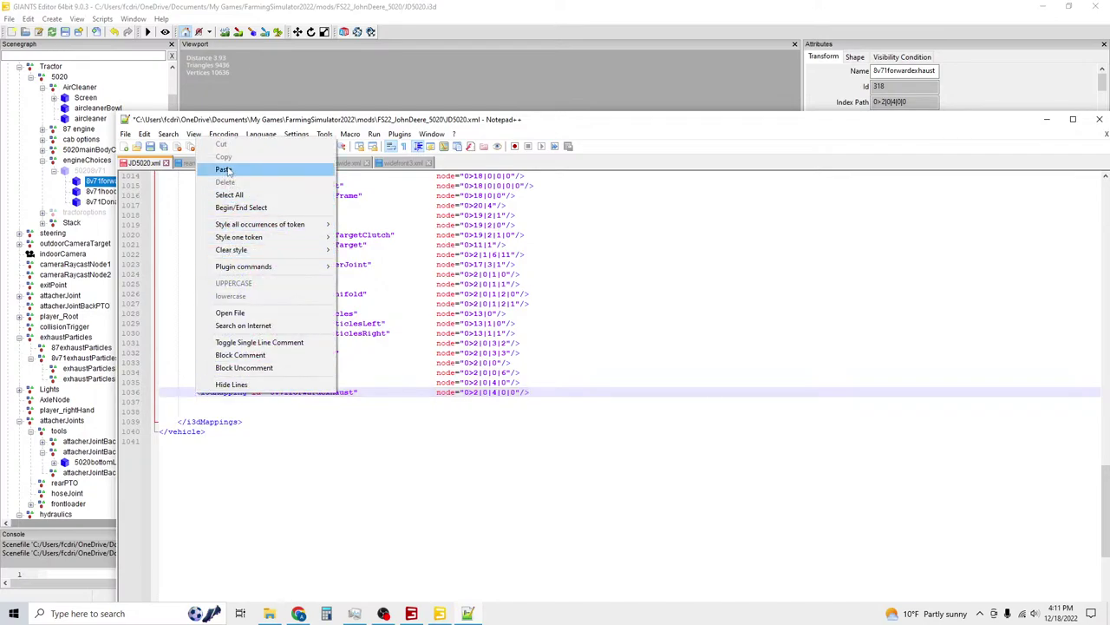
pyautogui.click(549, 403)
pyautogui.moveTo(529, 392); pyautogui.dragTo(193, 393)
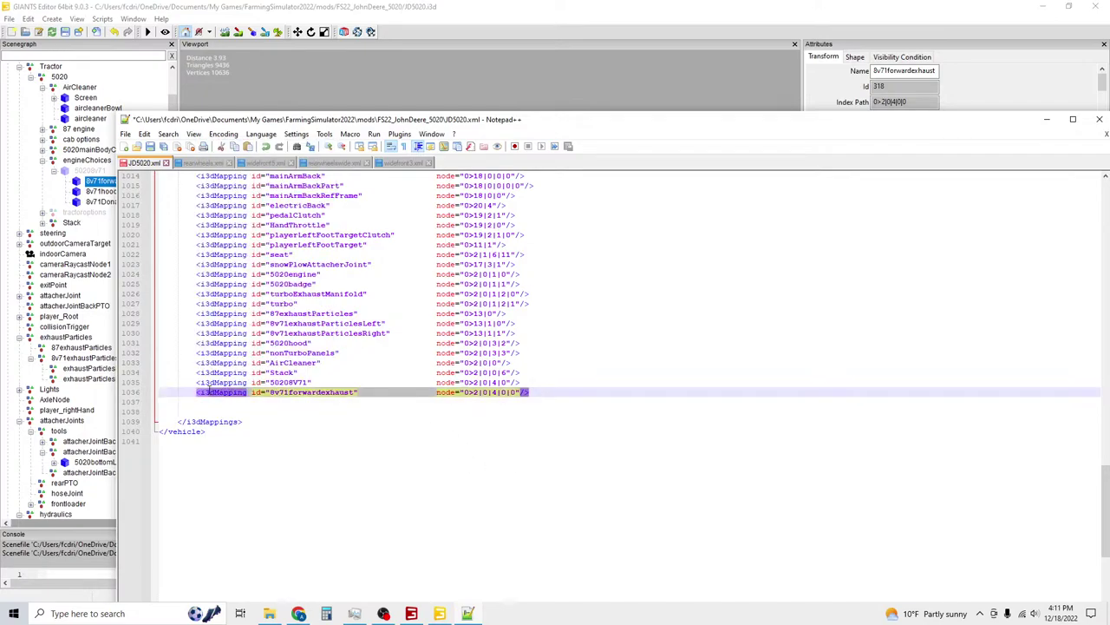
pyautogui.press('End')
pyautogui.hotkey('ctrl', 'v')
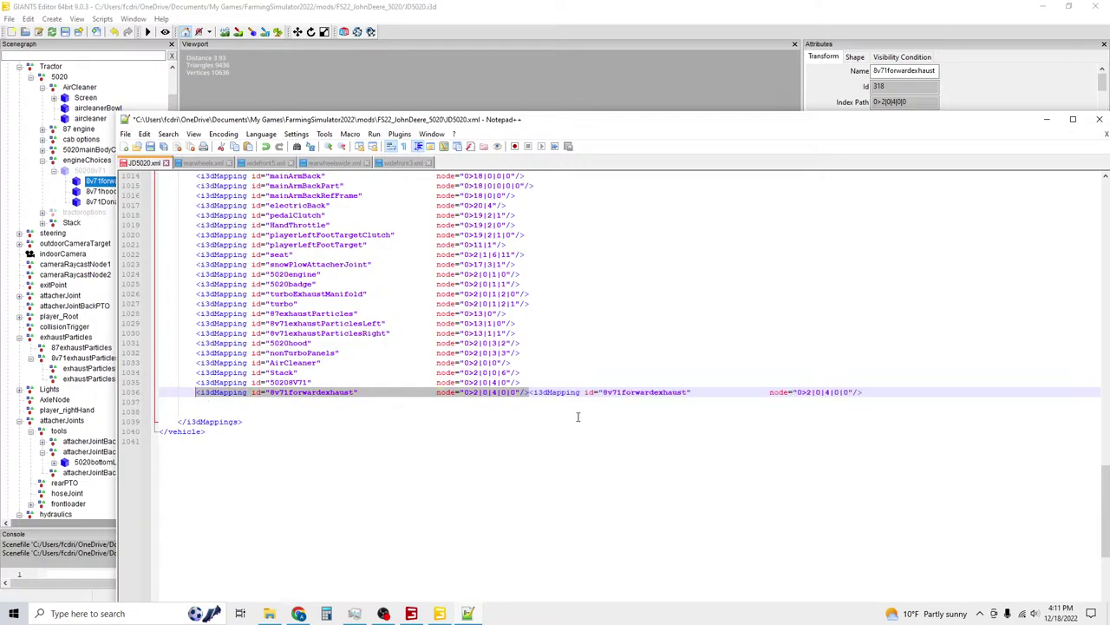
pyautogui.click(529, 392)
pyautogui.press('Return')
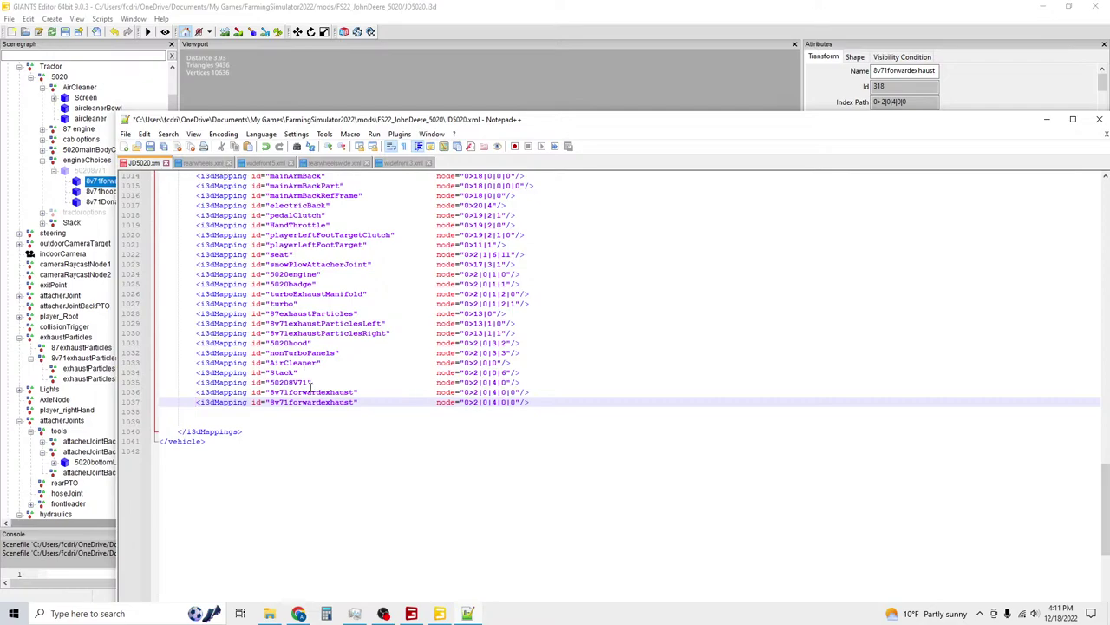
# Change the new i3dMapping to id 8v71hood with node 0>2|0|4|0|1, checking the index path in GIANTS Editor and keeping the column aligned.
pyautogui.moveTo(351, 402); pyautogui.dragTo(290, 406)
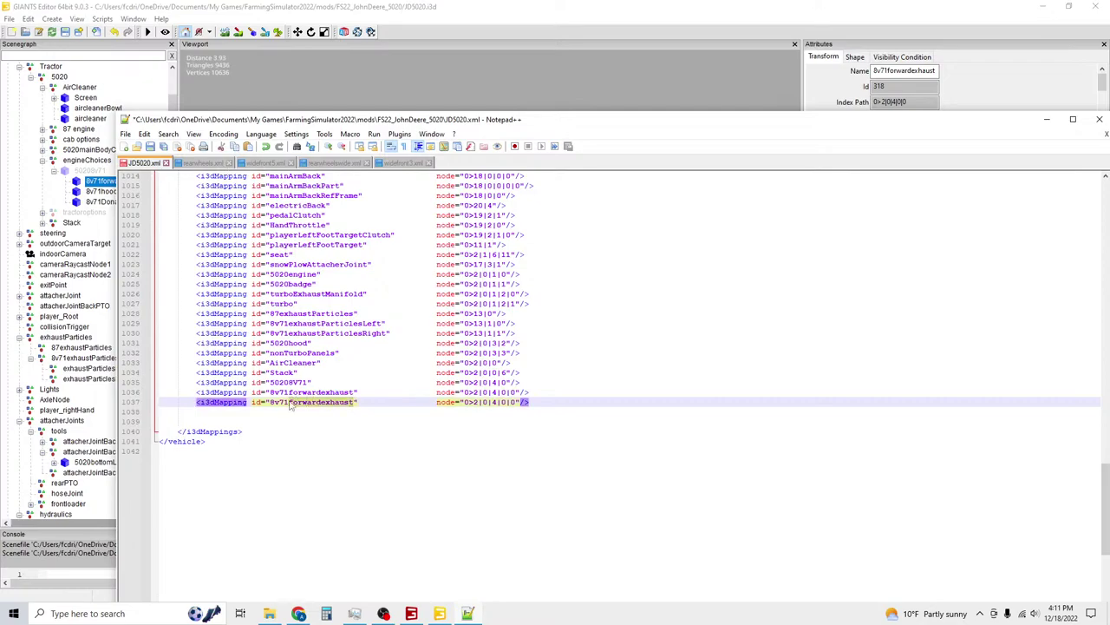
pyautogui.write('hood')
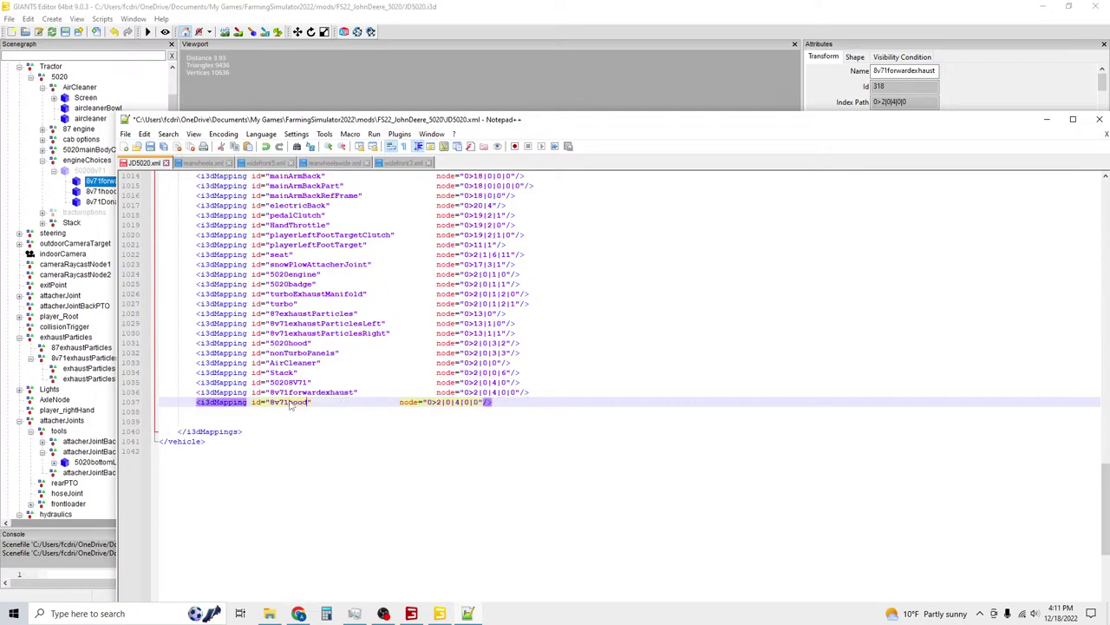
pyautogui.click(398, 403)
pyautogui.press('Tab')
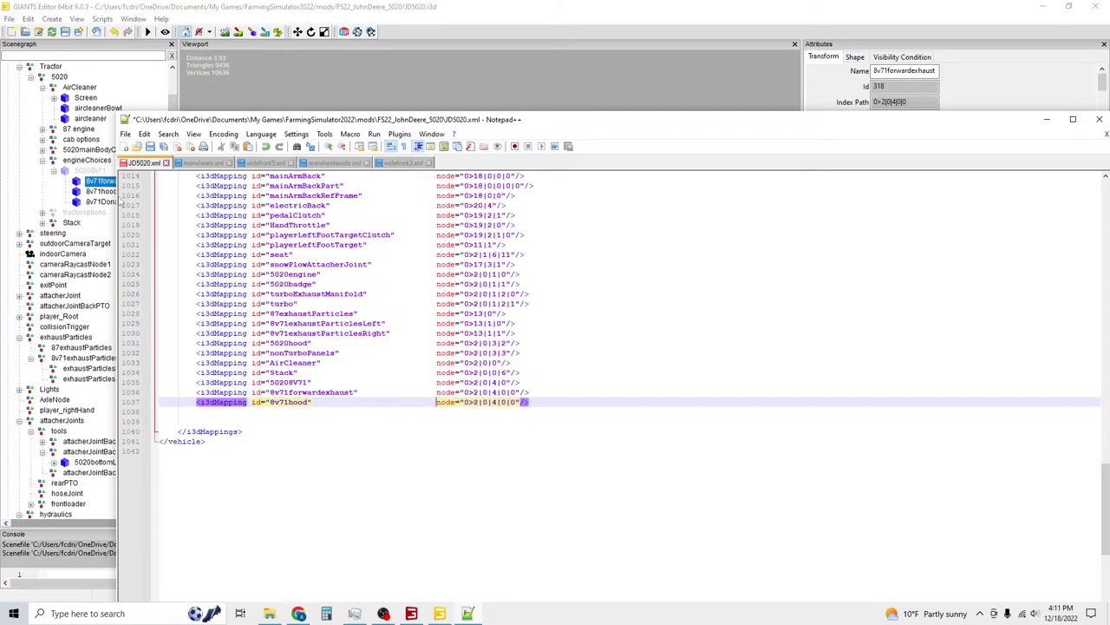
pyautogui.click(106, 192)
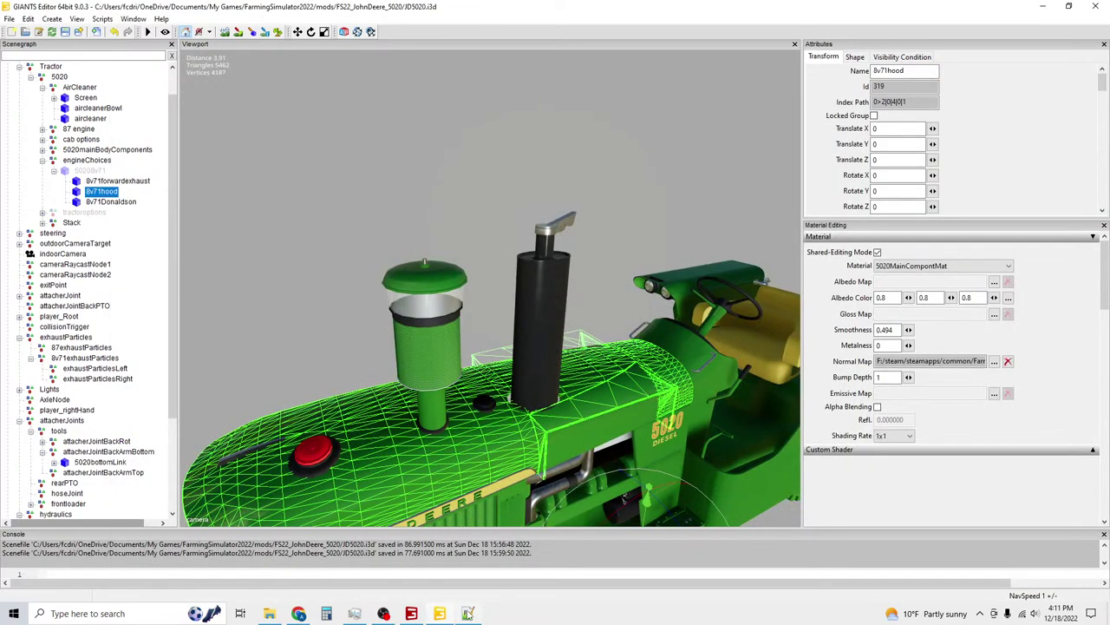
pyautogui.click(469, 612)
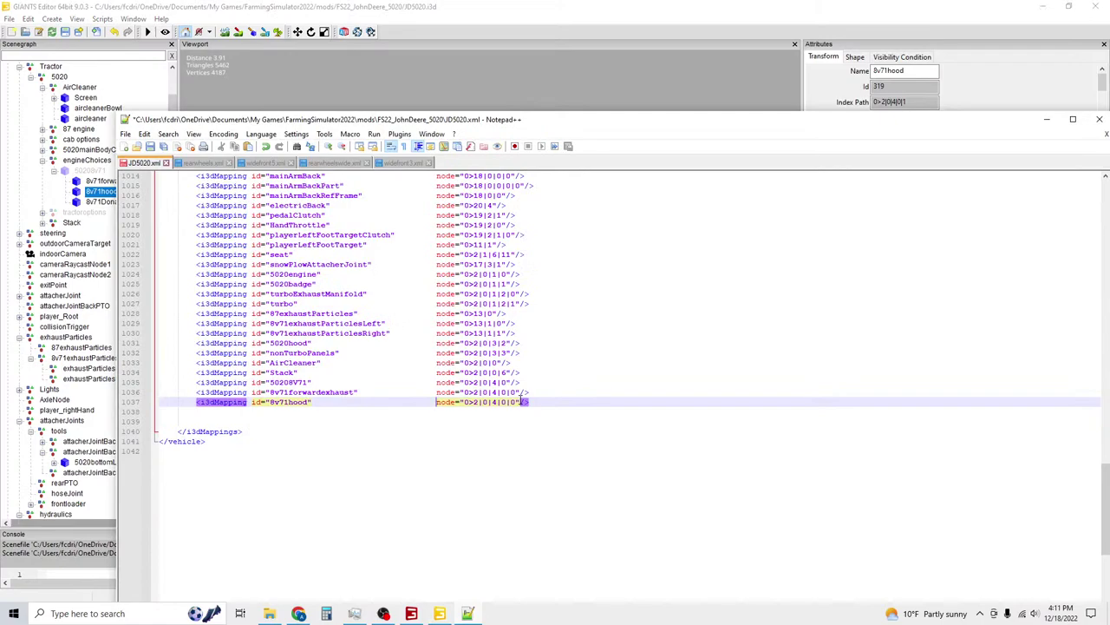
pyautogui.press('BackSpace')
pyautogui.write('1')
# Duplicate the 8v71hood i3dMapping onto a new line beneath it.
pyautogui.moveTo(535, 404)
pyautogui.mouseDown()
pyautogui.moveTo(193, 401)
pyautogui.moveTo(530, 401)
pyautogui.mouseUp()
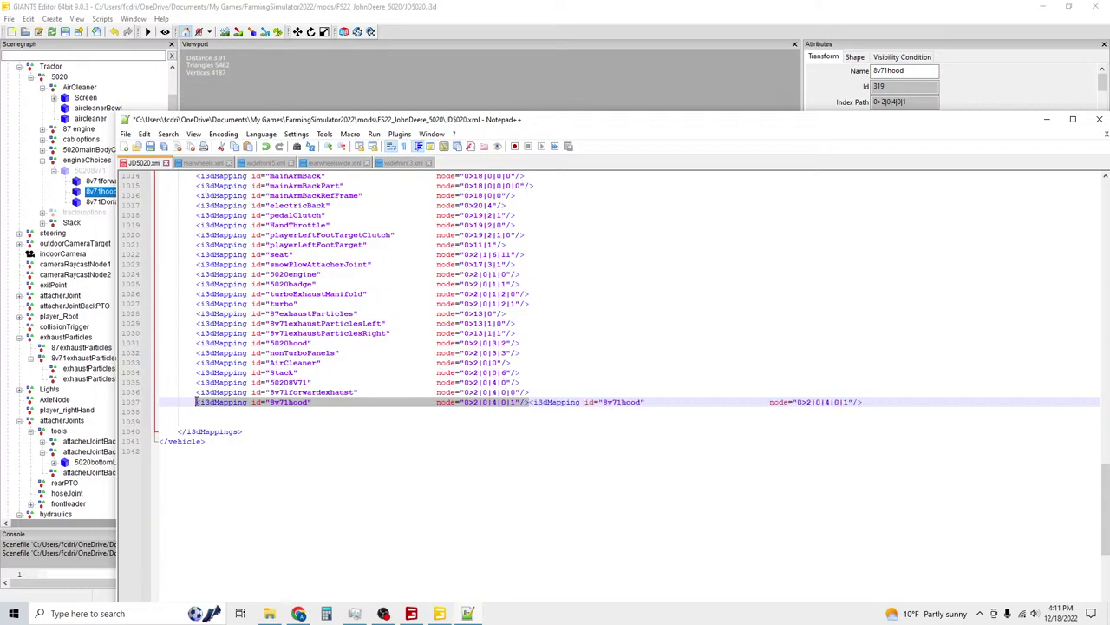
pyautogui.click(534, 404)
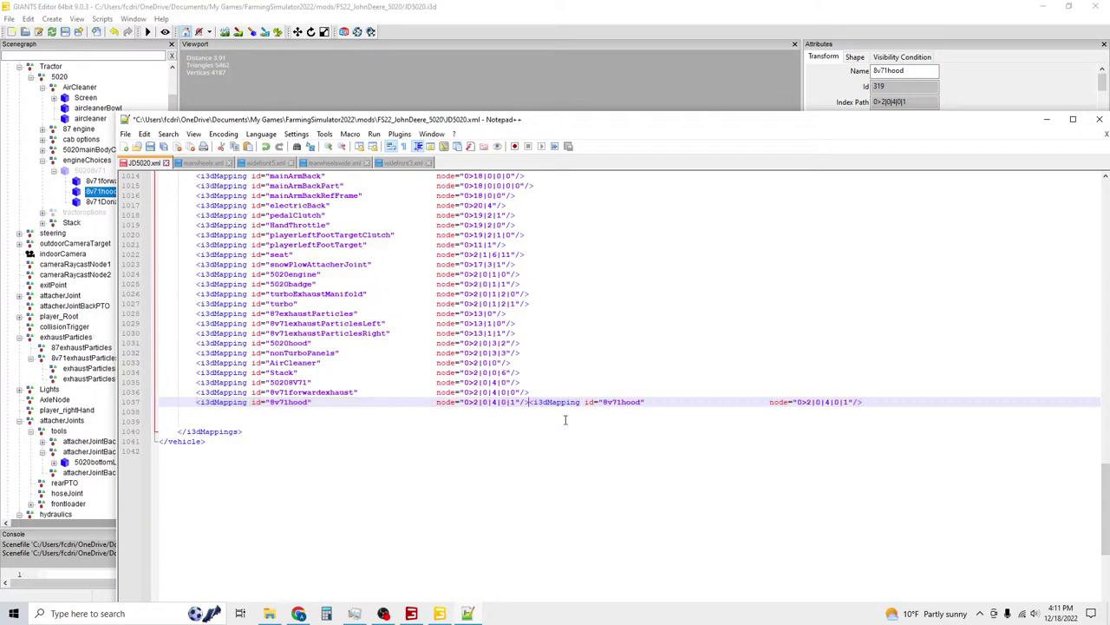
pyautogui.press('Return')
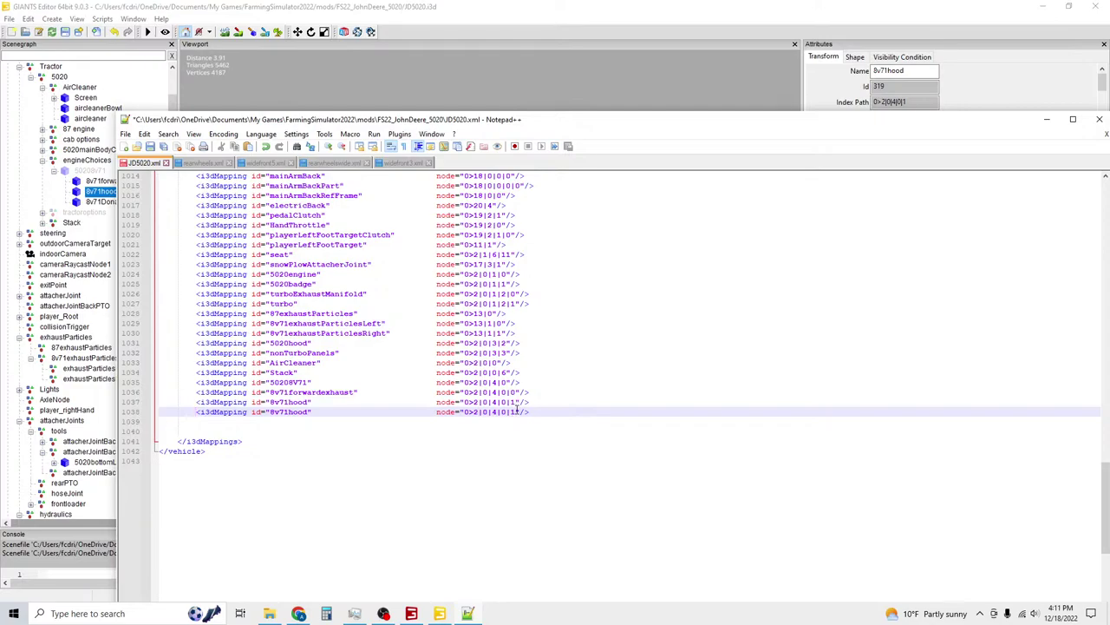
# Change the last i3dMapping to id 8v71Donaldson with node 0>2|0|4|0|2, align its node attribute, and save JD5020.xml.
pyautogui.click(514, 411)
pyautogui.press('BackSpace')
pyautogui.write('2')
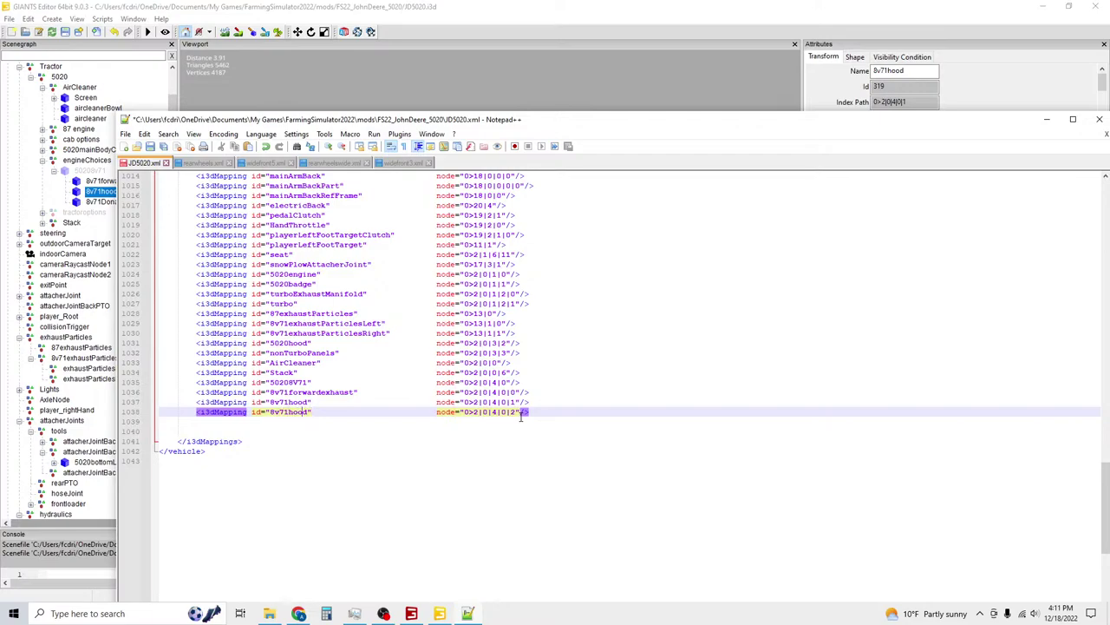
pyautogui.press('BackSpace')
pyautogui.press('BackSpace')
pyautogui.press('BackSpace')
pyautogui.write('Donaldson')
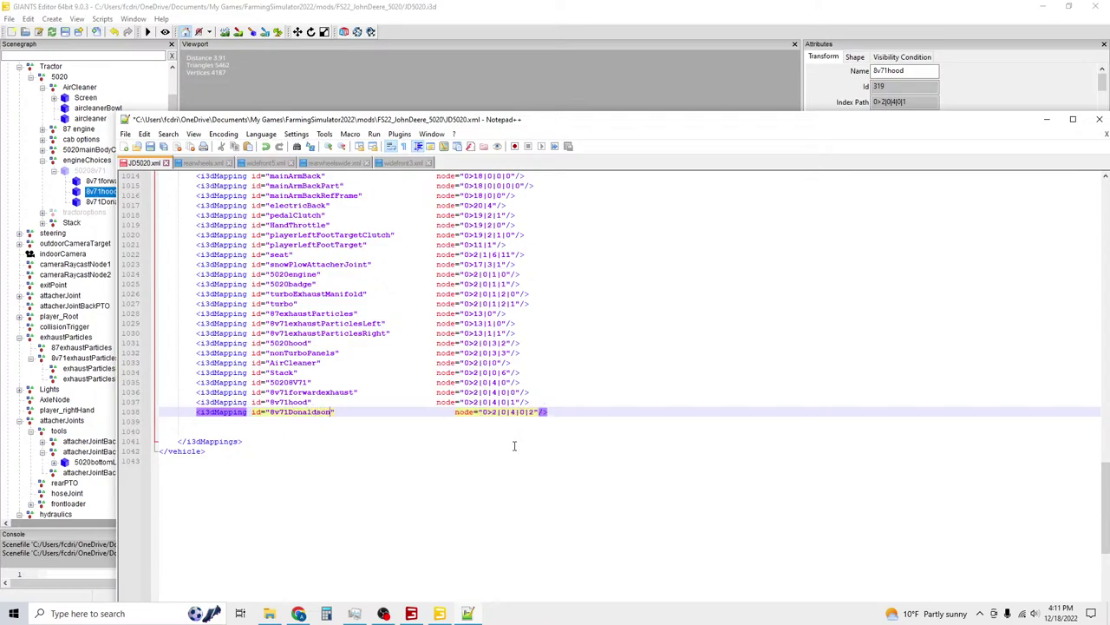
pyautogui.hotkey('ctrl', 'Right')
pyautogui.press('BackSpace')
pyautogui.hotkey('ctrl', 's')
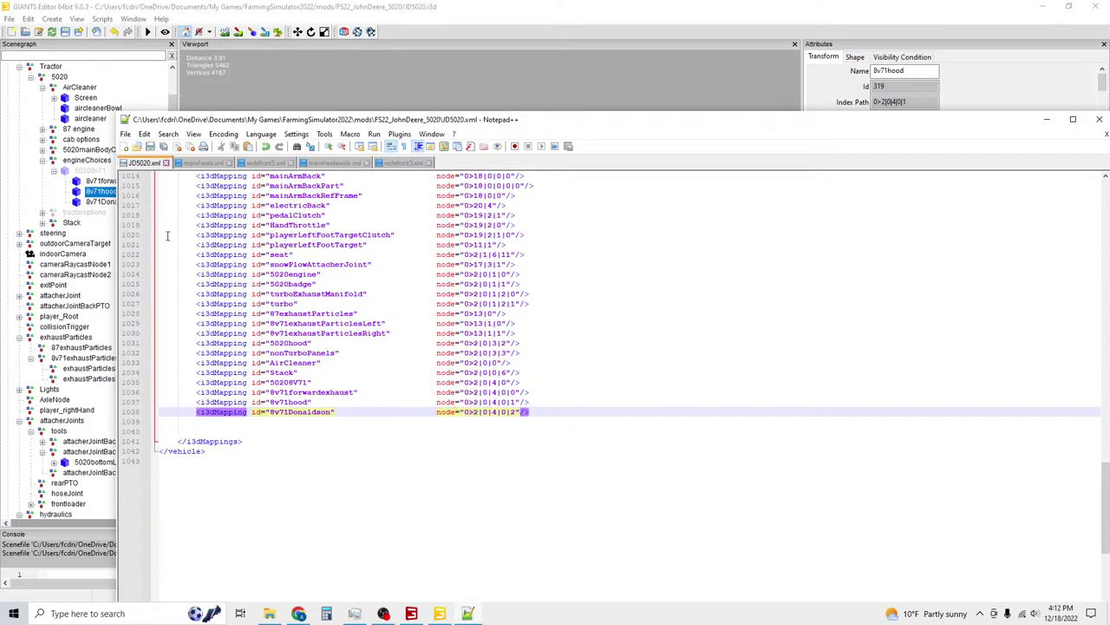
# Replace the 0>2|1|6|3 node in the 5020 8.7L Diesel motor configuration with the mapping name 8v71forwardexhaust.
pyautogui.click(301, 393)
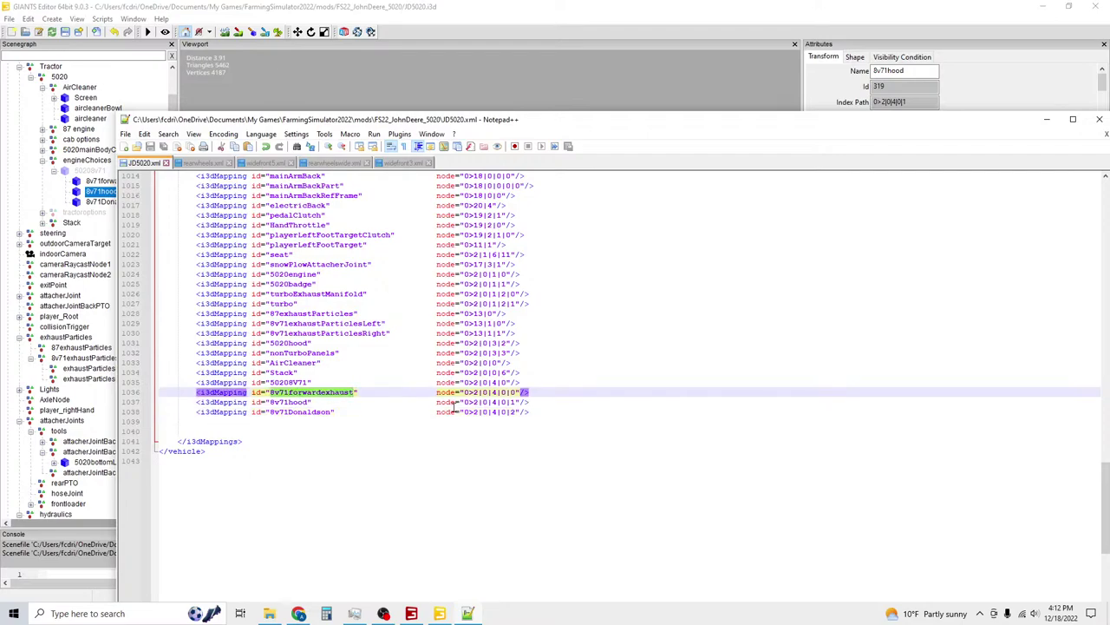
pyautogui.scroll(13, 416, 397)
pyautogui.scroll(-13, 408, 373)
pyautogui.scroll(20, 405, 378)
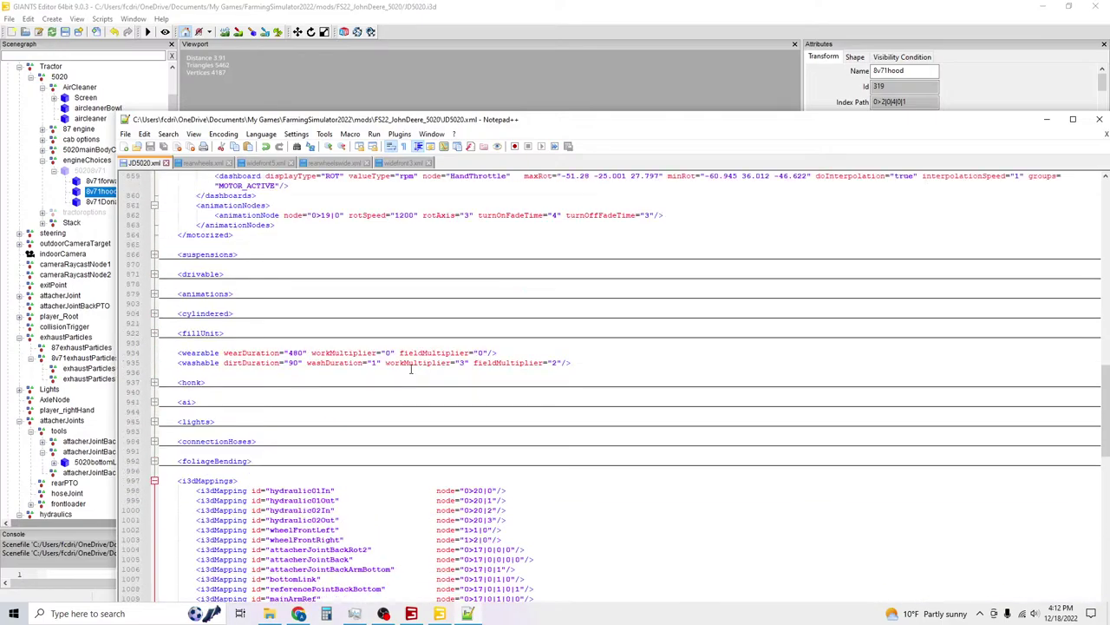
pyautogui.scroll(6, 411, 371)
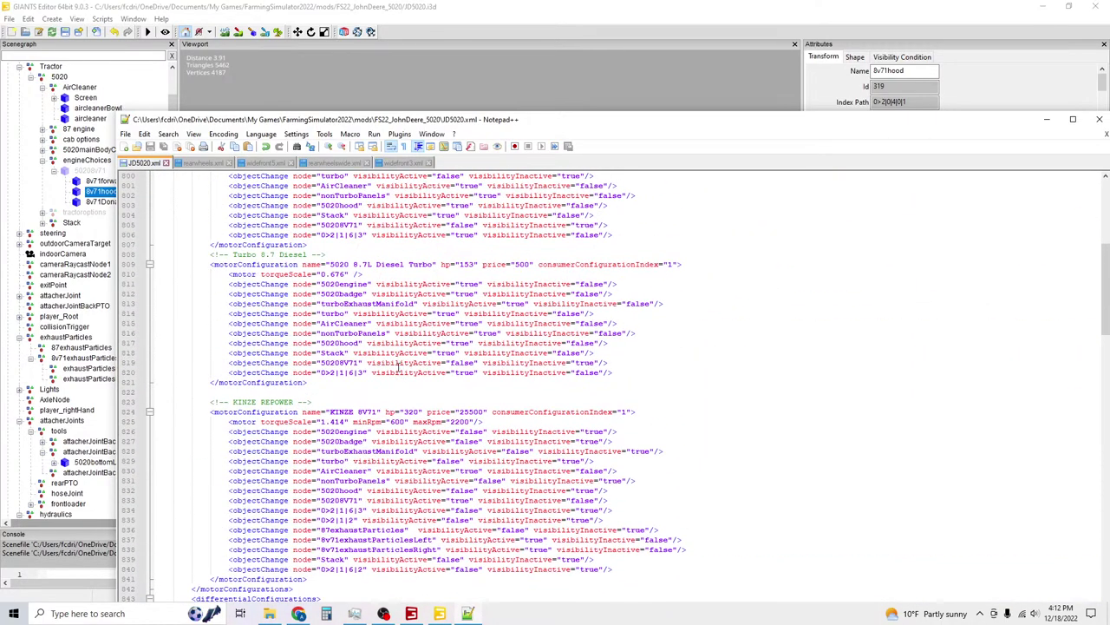
pyautogui.scroll(-5, 395, 371)
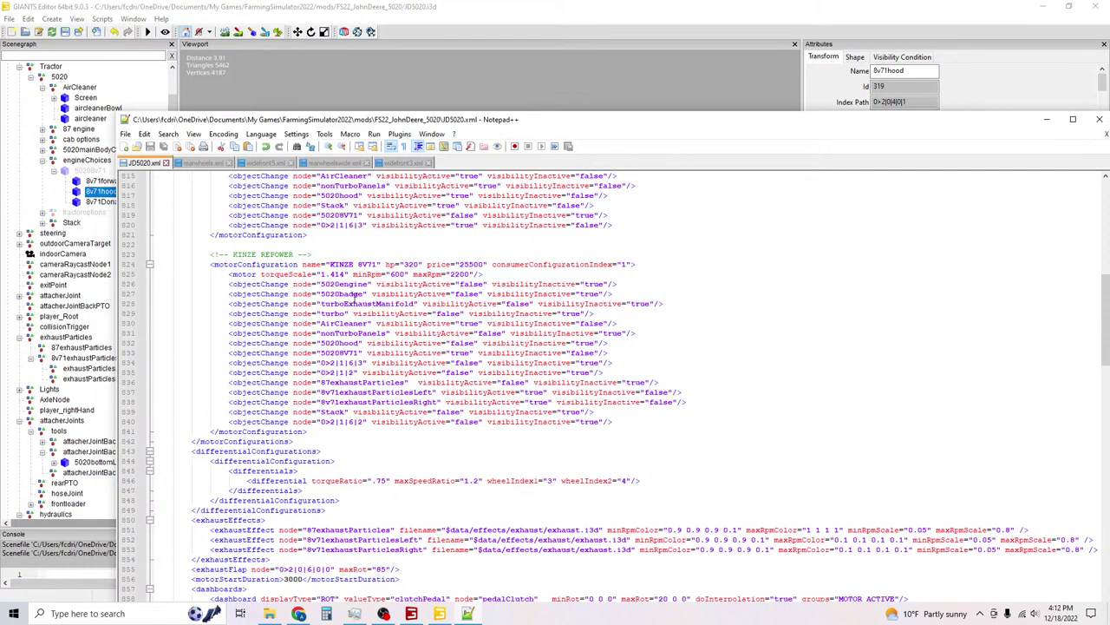
pyautogui.scroll(5, 363, 303)
pyautogui.click(361, 235)
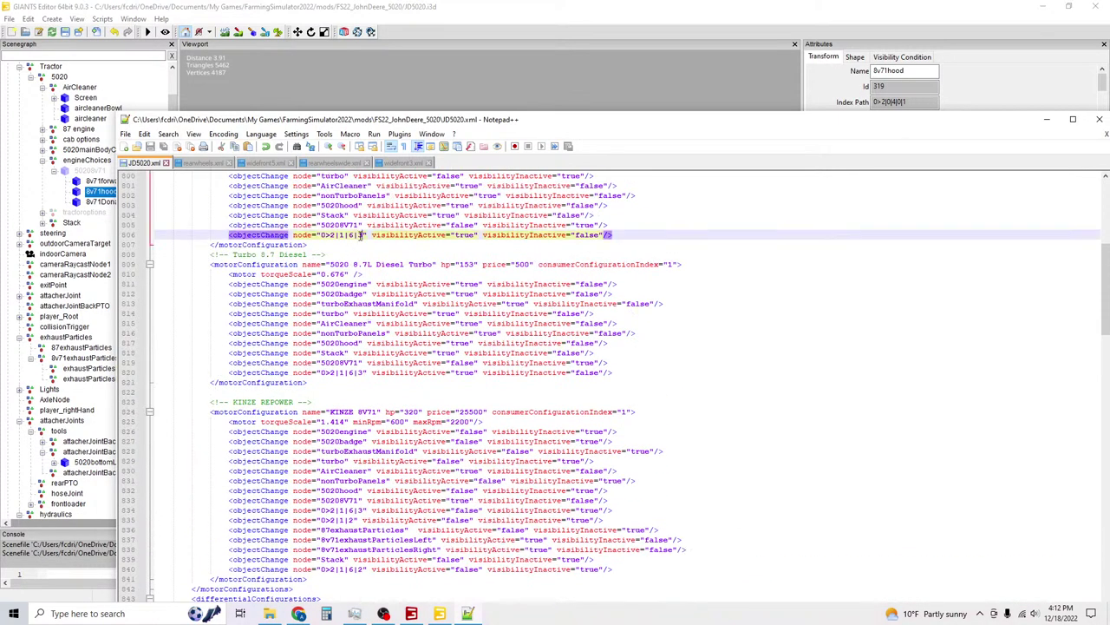
pyautogui.click(320, 235)
pyautogui.write('8v71forwardexhaust')
# Replace the 0>2|1|6|3 nodes in the Diesel Turbo and KINZE 8V71 motor configurations with 8v71forwardexhaust.
pyautogui.click(343, 374)
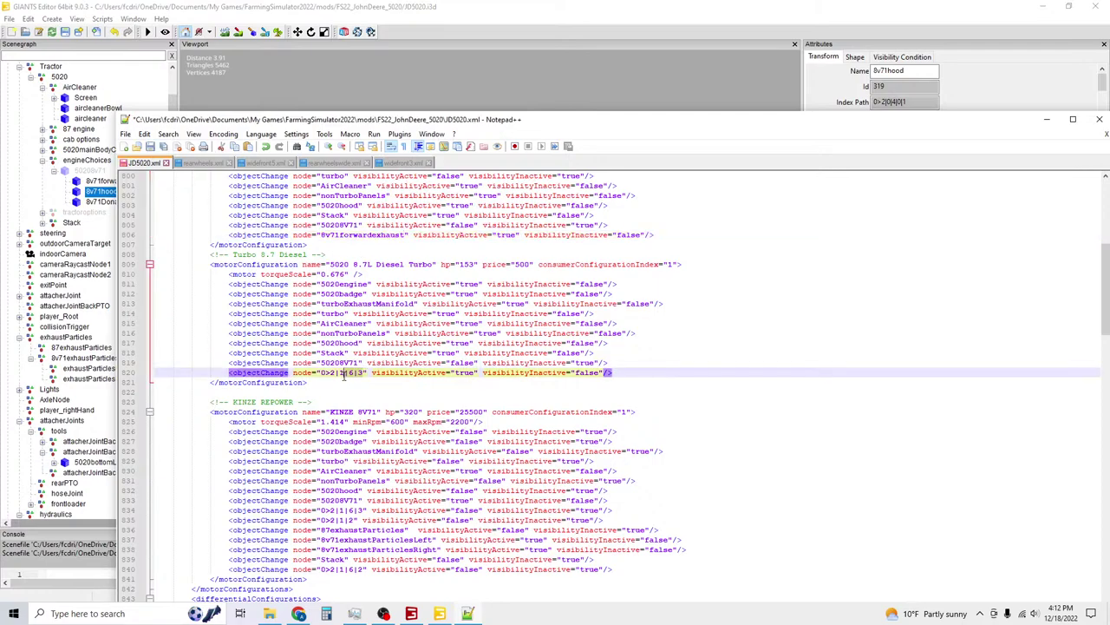
pyautogui.moveTo(344, 374); pyautogui.dragTo(321, 374)
pyautogui.write('8v71forwardexhaust')
pyautogui.scroll(-3, 382, 477)
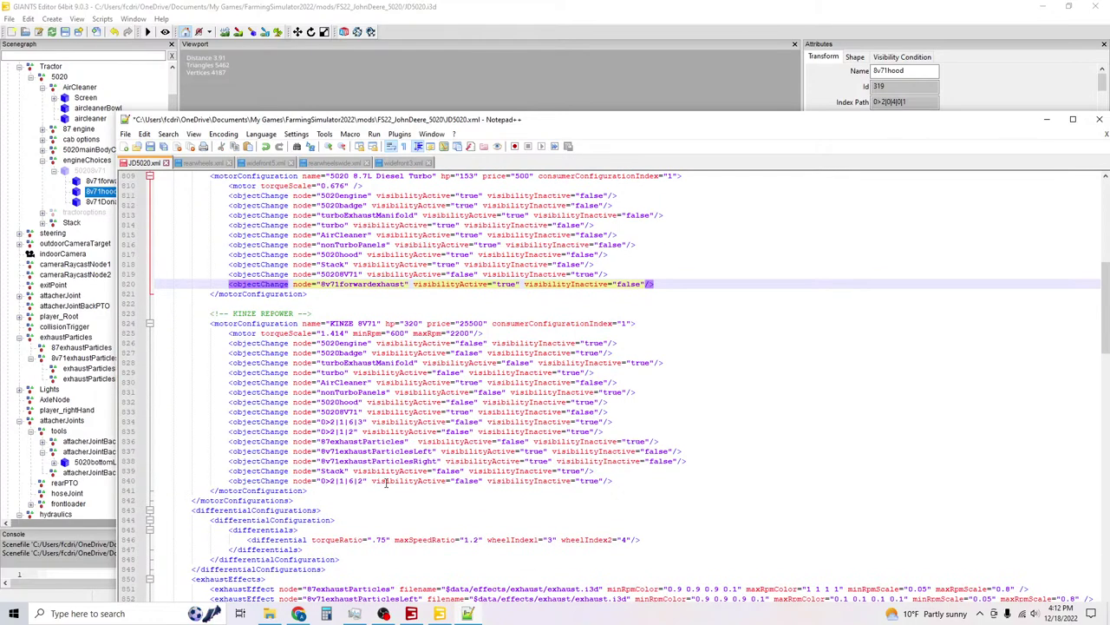
pyautogui.moveTo(361, 423); pyautogui.dragTo(322, 422)
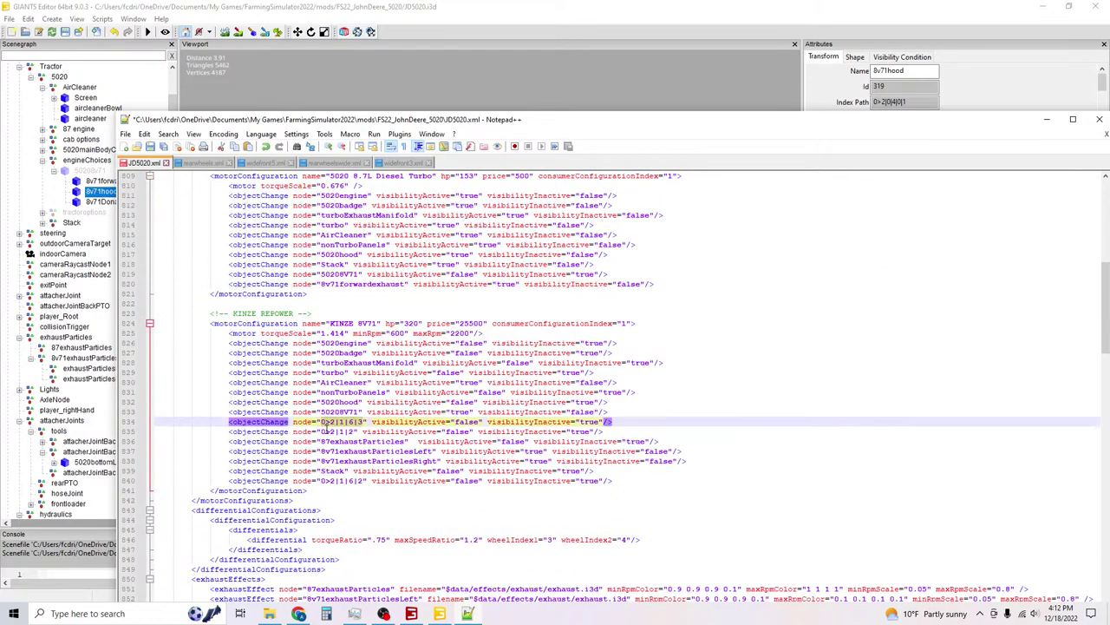
pyautogui.write('8v71forwardexhaust')
# Copy the 8v71hood mapping id and use it to replace the 0>2|1|2 node in the KINZE 8V71 configuration.
pyautogui.scroll(-20, 317, 399)
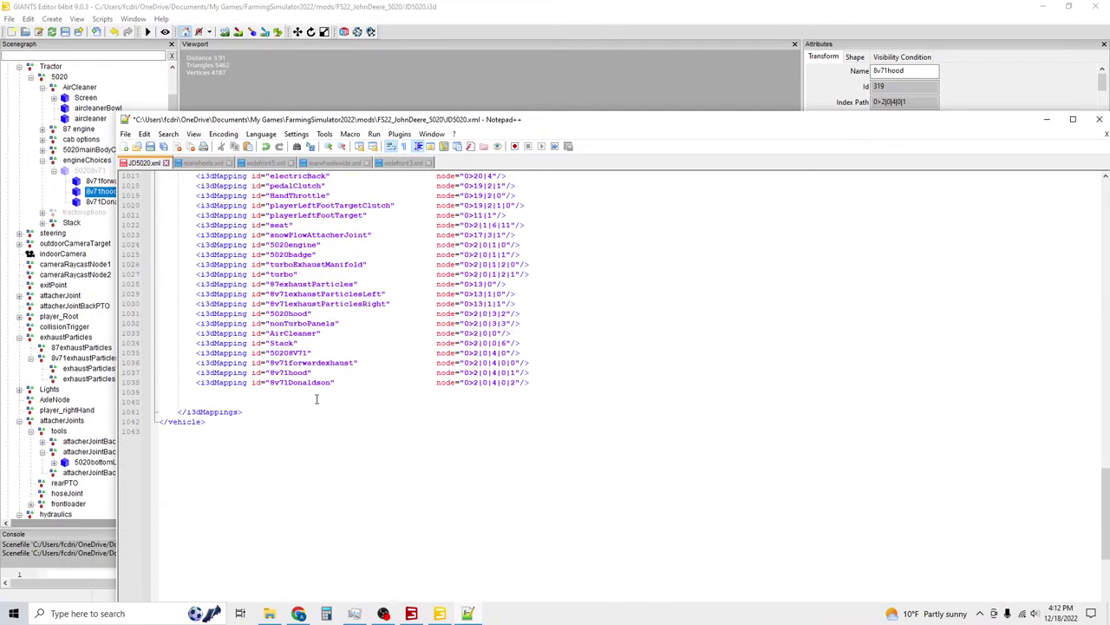
pyautogui.click(298, 364)
pyautogui.doubleClick(295, 372)
pyautogui.hotkey('ctrl', 'c')
pyautogui.rightClick(317, 372)
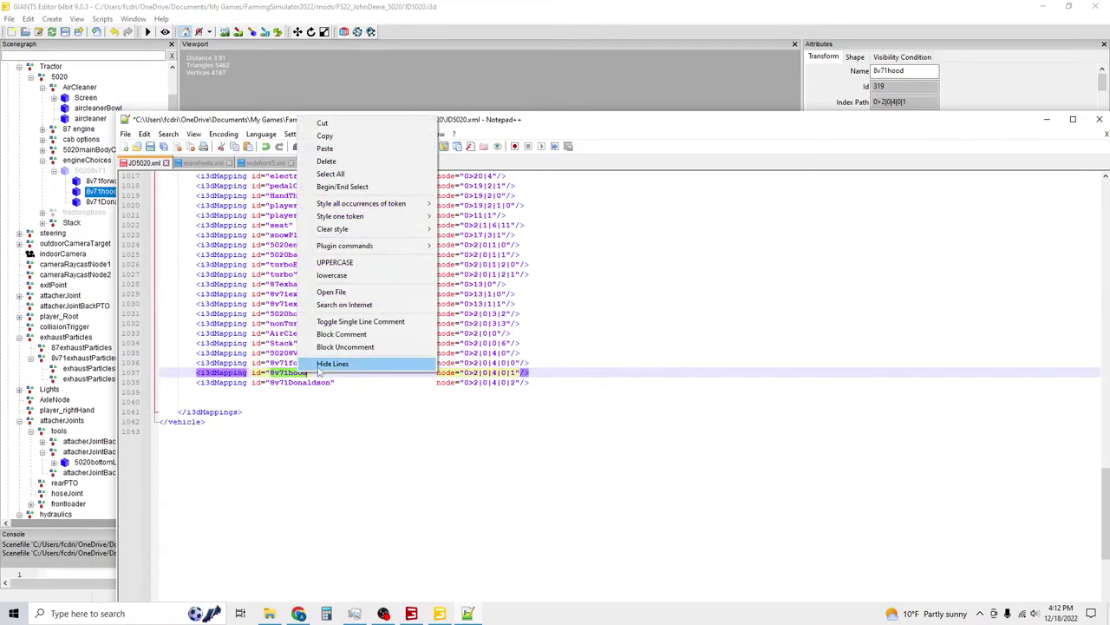
pyautogui.click(323, 135)
pyautogui.scroll(10, 317, 310)
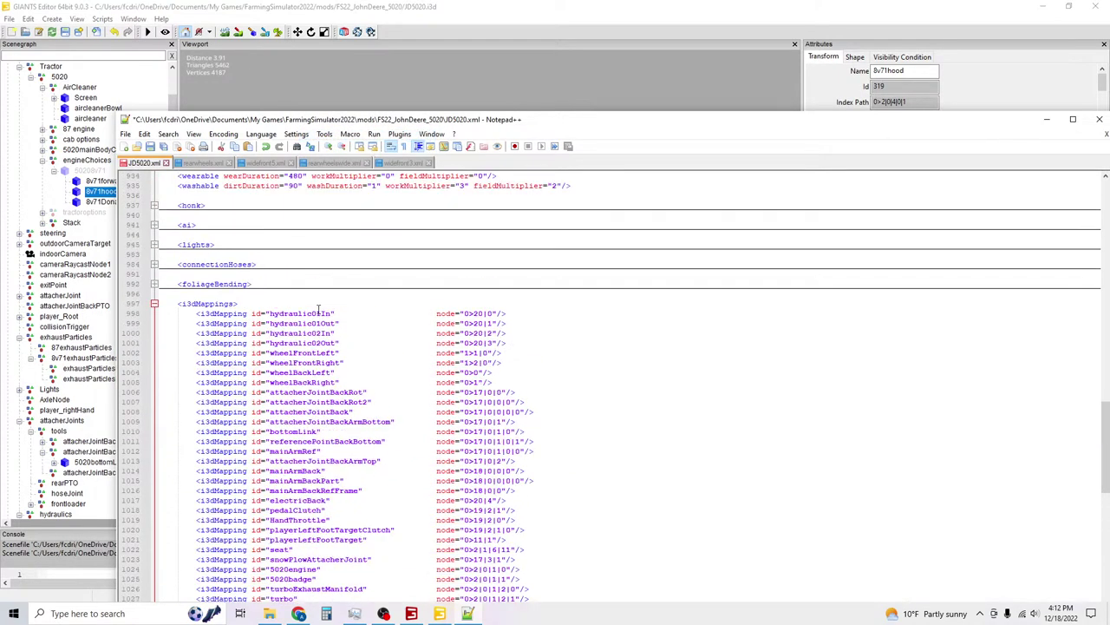
pyautogui.scroll(20, 317, 309)
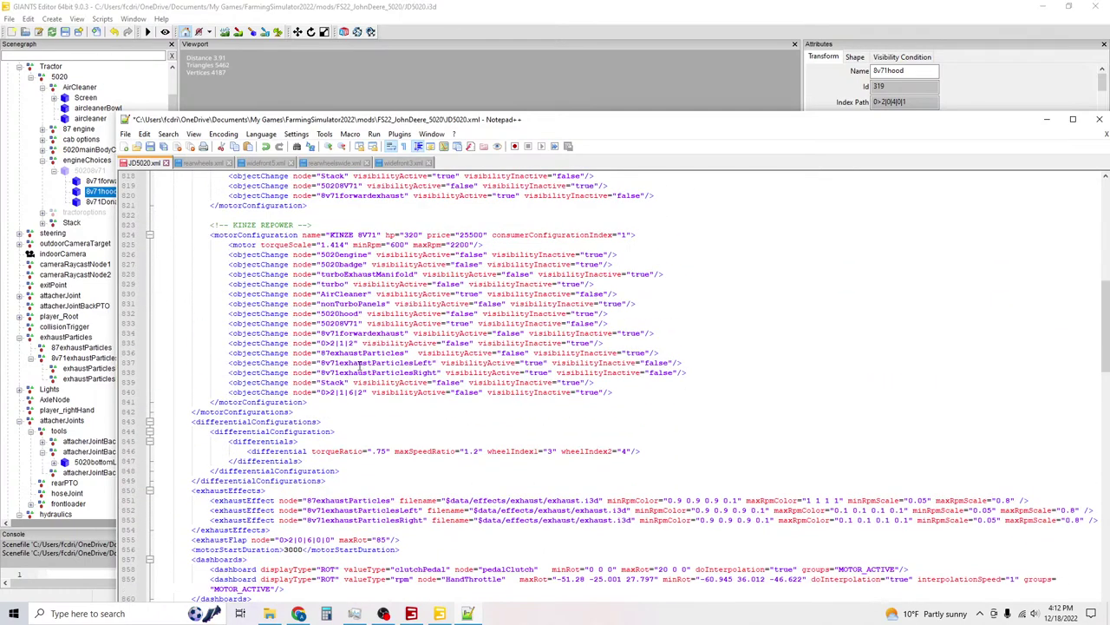
pyautogui.moveTo(354, 342)
pyautogui.mouseDown()
pyautogui.moveTo(319, 343)
pyautogui.moveTo(351, 347)
pyautogui.mouseUp()
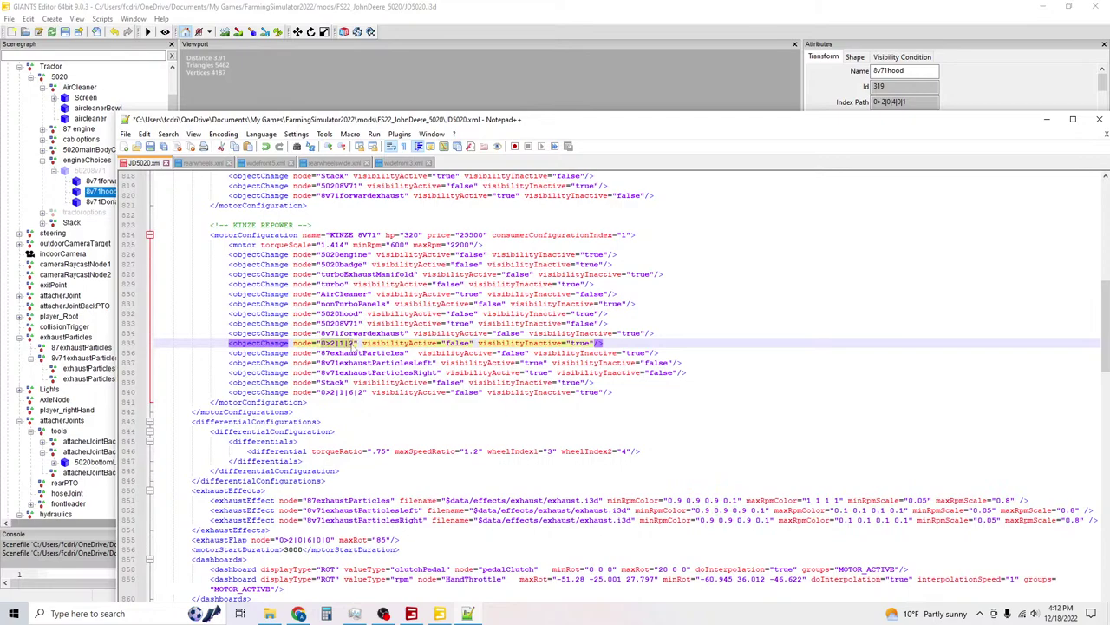
pyautogui.hotkey('ctrl', 'v')
# Copy the 8v71hood objectChange line from the KINZE 8V71 configuration to a new last line in the 5020 8.7L Diesel Turbo configuration.
pyautogui.scroll(7, 352, 349)
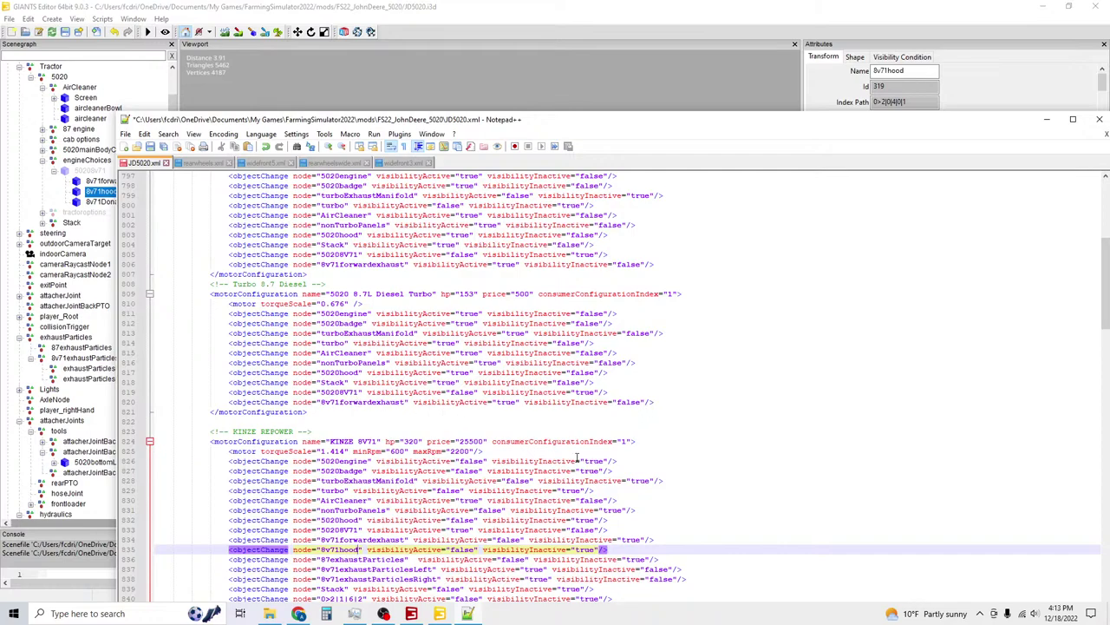
pyautogui.doubleClick(582, 550)
pyautogui.moveTo(607, 550); pyautogui.dragTo(233, 555)
pyautogui.hotkey('ctrl', 'c')
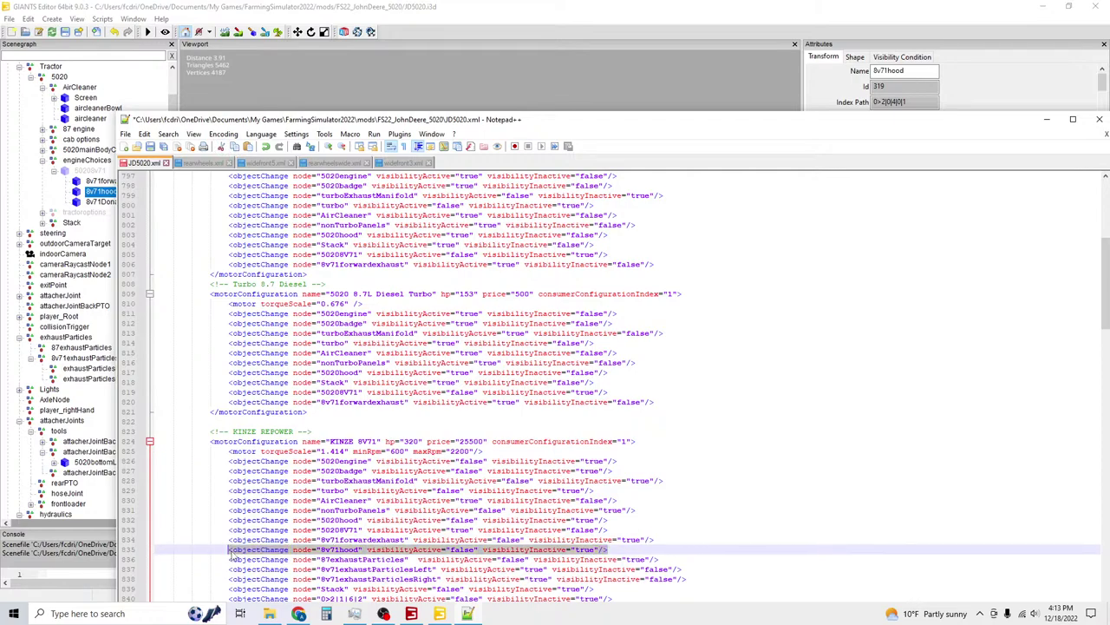
pyautogui.click(660, 401)
pyautogui.press('Return')
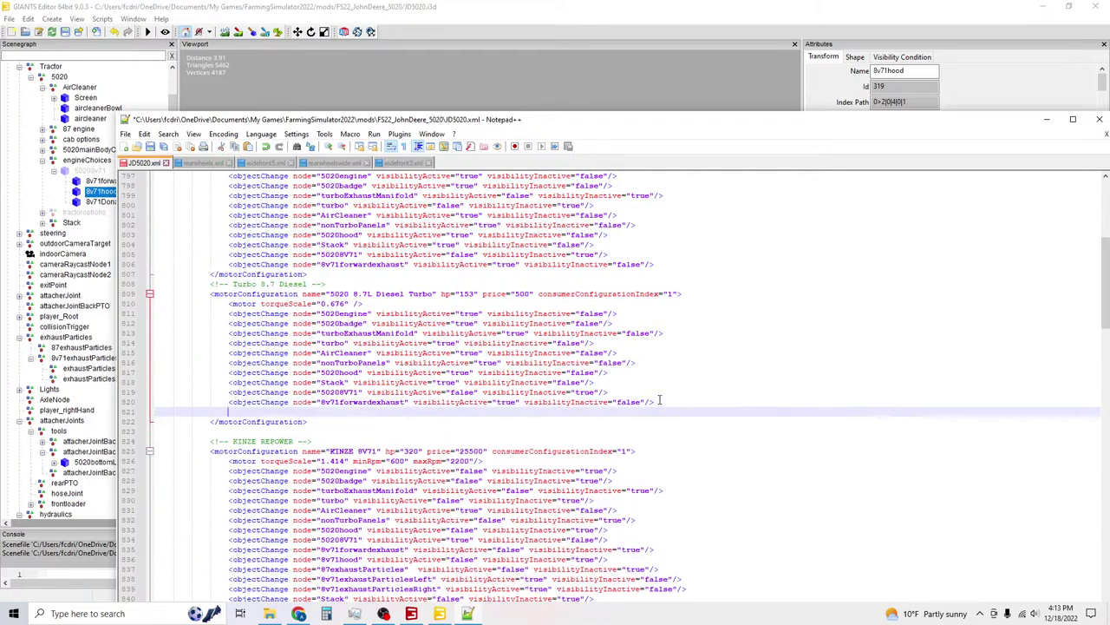
pyautogui.hotkey('ctrl', 'v')
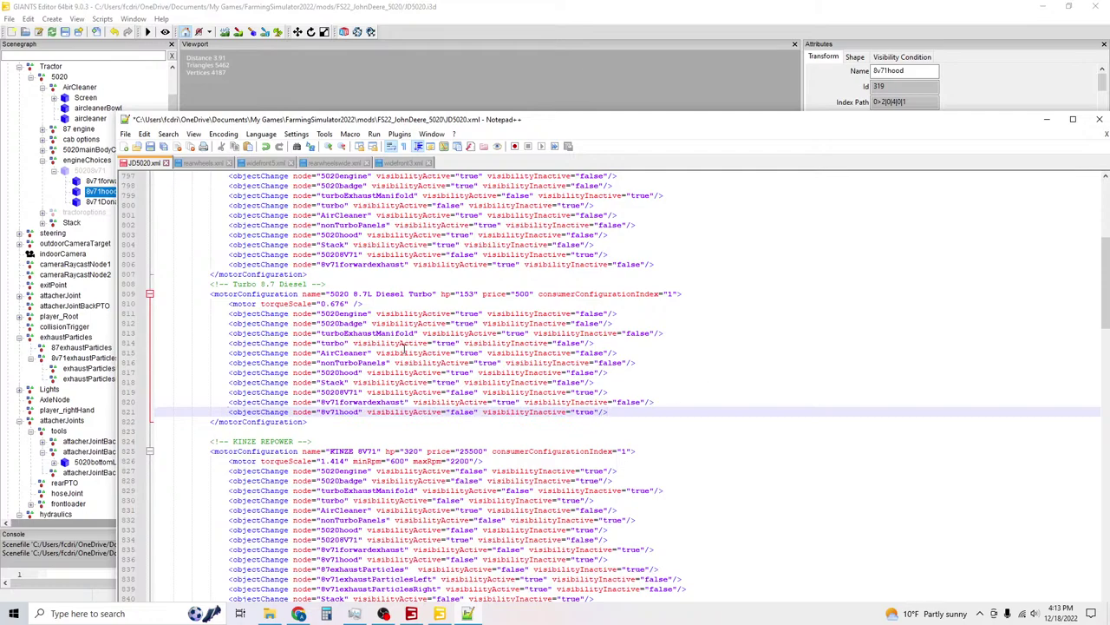
# Check the 8v71Donaldson part in GIANTS Editor, then replace the KINZE 8V71 configuration's 0>2|1|6|2 node with the 8v71Donaldson mapping id.
pyautogui.scroll(-4, 405, 348)
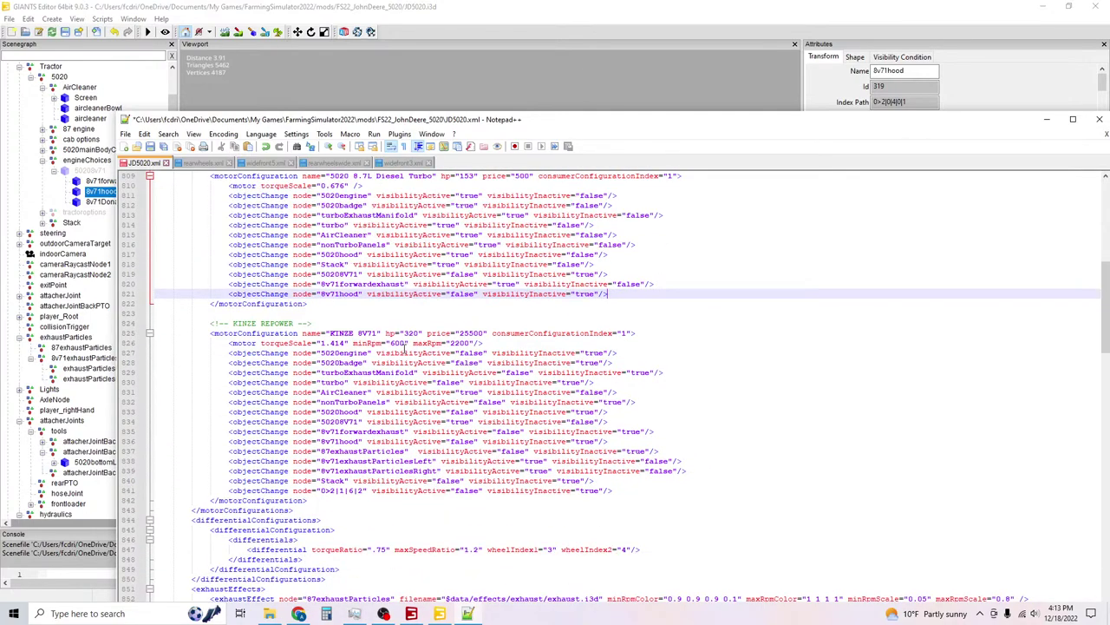
pyautogui.click(102, 202)
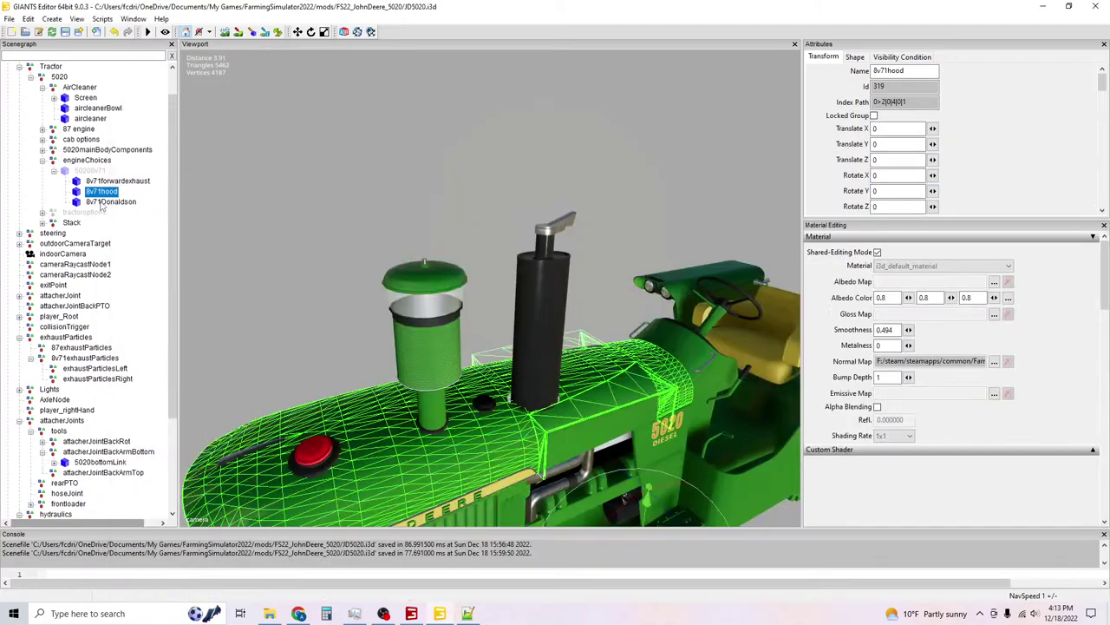
pyautogui.click(468, 613)
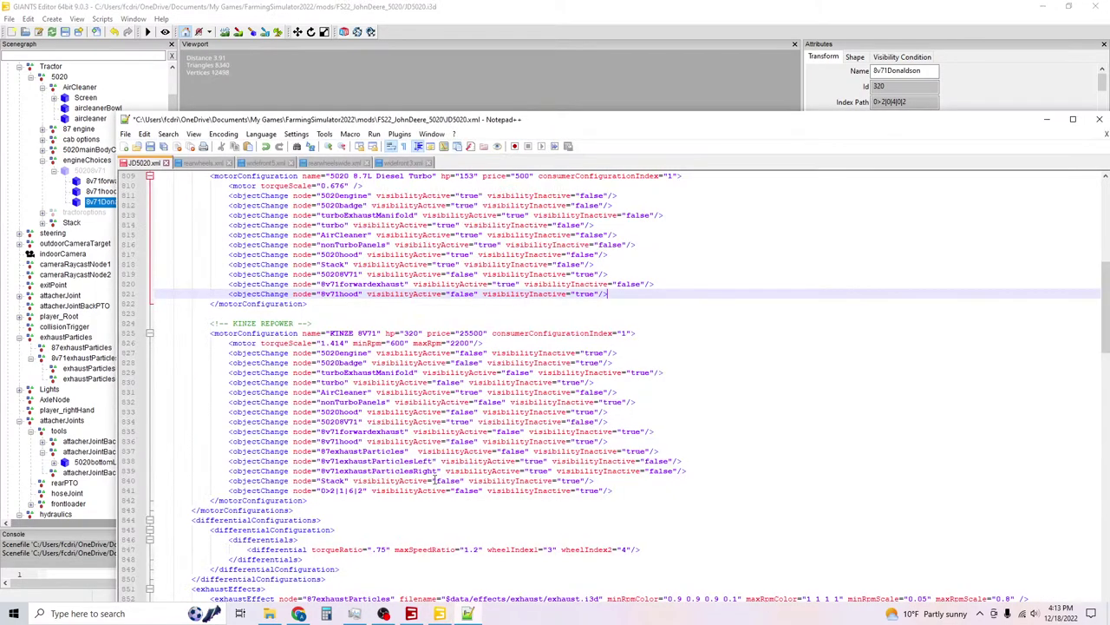
pyautogui.scroll(-3, 431, 460)
pyautogui.scroll(-20, 408, 468)
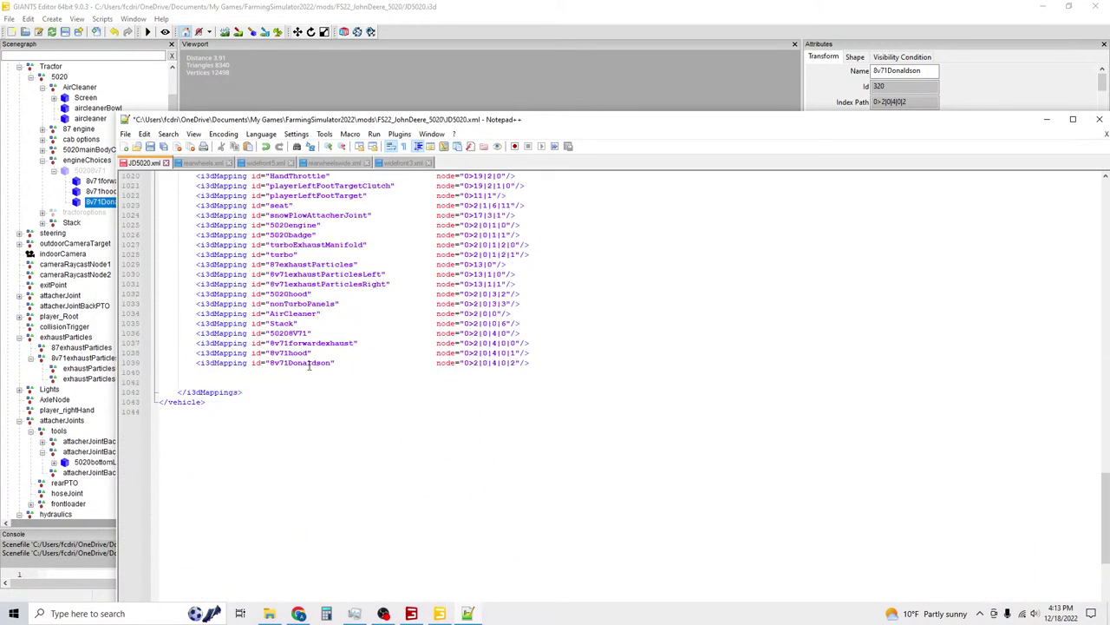
pyautogui.tripleClick(308, 362)
pyautogui.doubleClick(308, 362)
pyautogui.hotkey('ctrl', 'c')
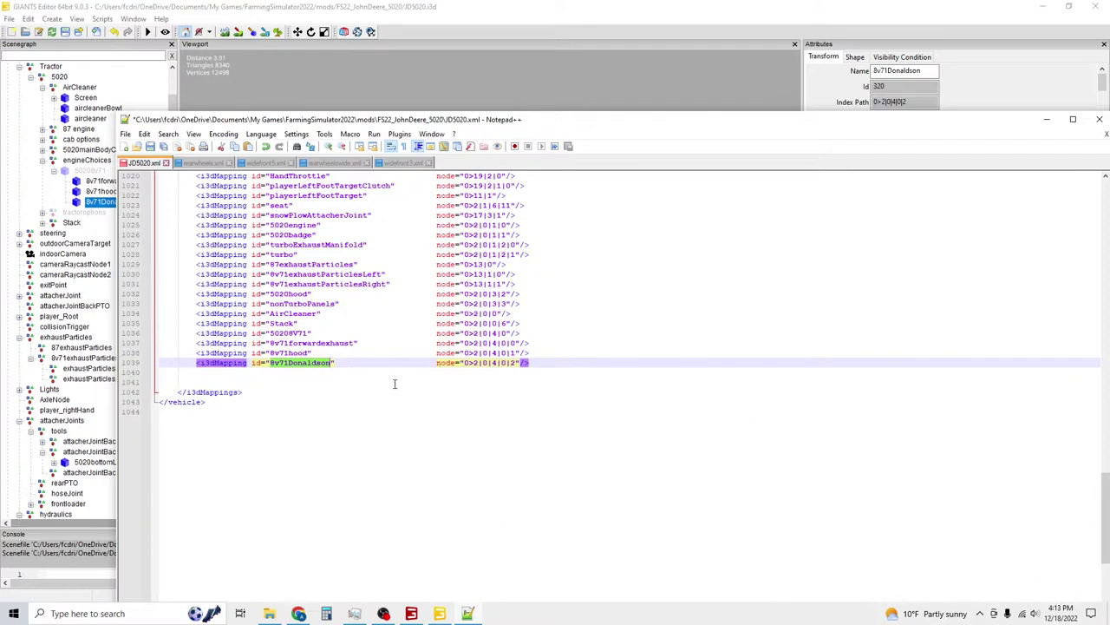
pyautogui.moveTo(467, 611)
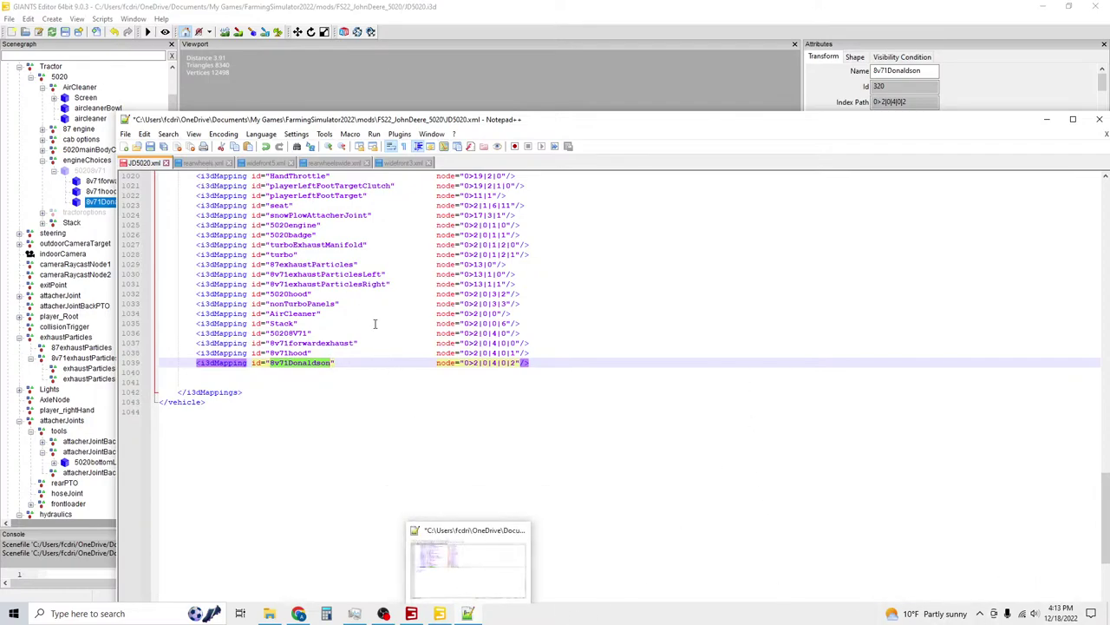
pyautogui.scroll(16, 326, 400)
pyautogui.scroll(12, 334, 382)
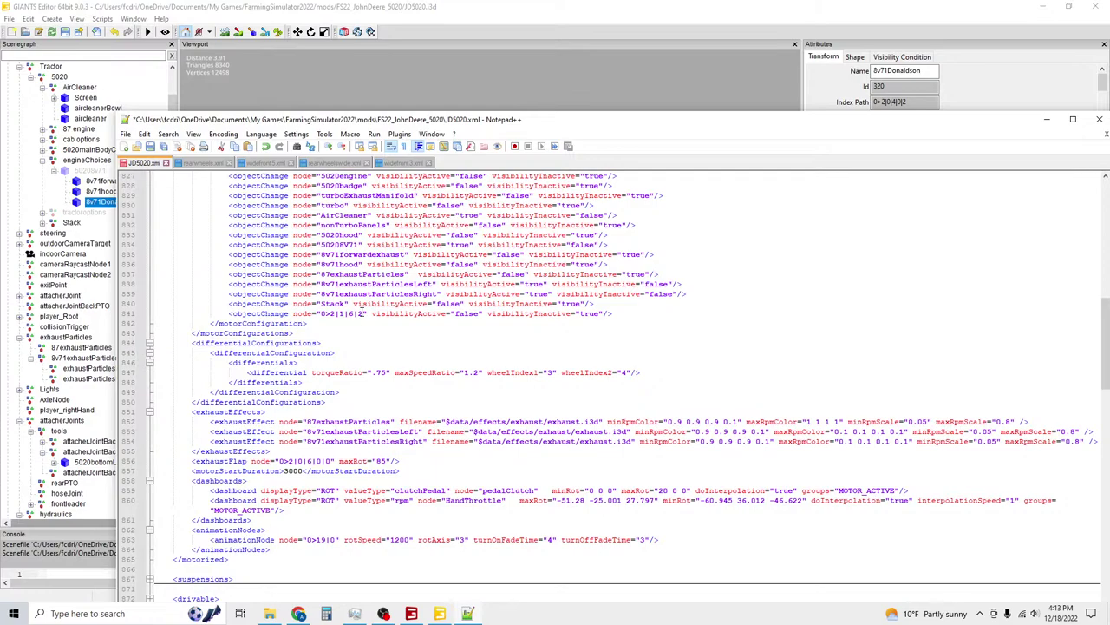
pyautogui.moveTo(364, 313); pyautogui.dragTo(320, 314)
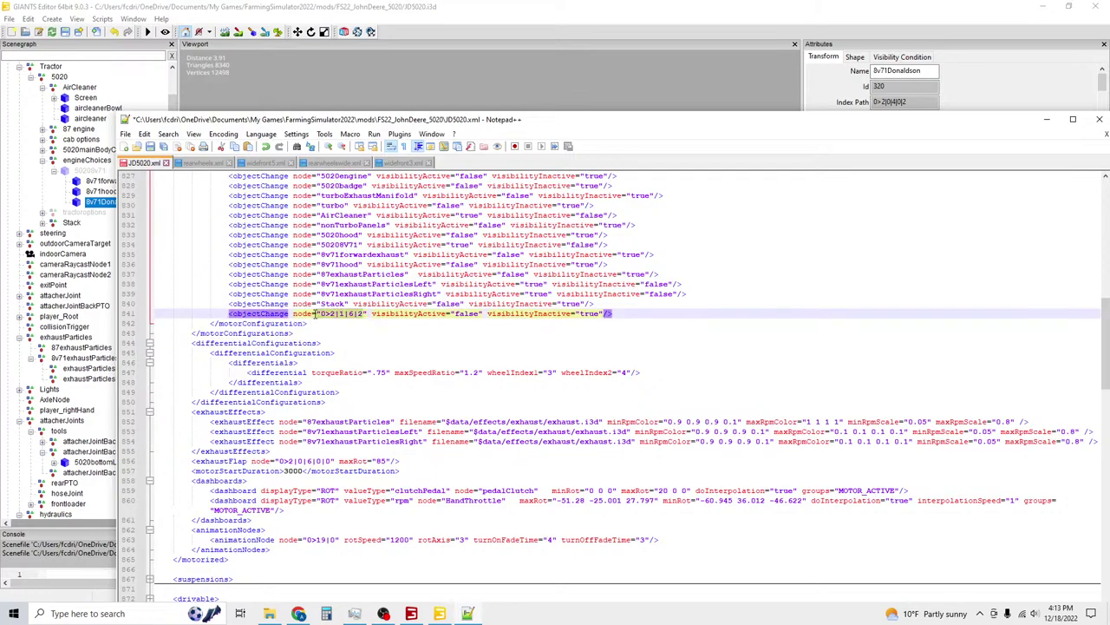
pyautogui.hotkey('ctrl', 'v')
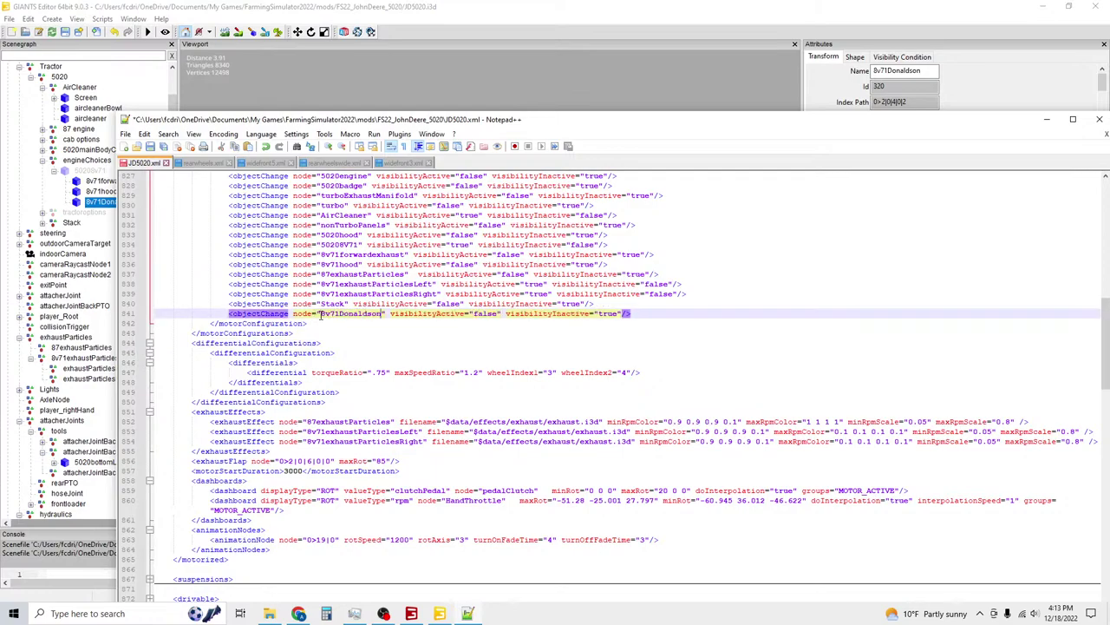
# Copy the Turbo configuration's 8v71hood objectChange line to a new line below 8v71forwardexhaust in the 5020 8.7L Diesel configuration.
pyautogui.scroll(5, 323, 316)
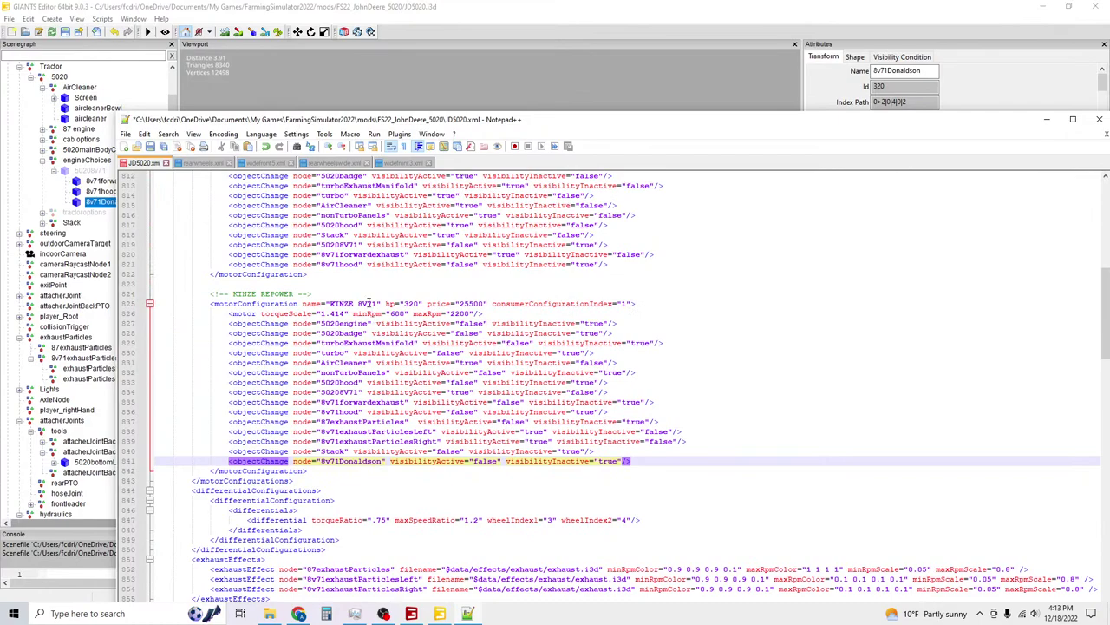
pyautogui.scroll(4, 370, 301)
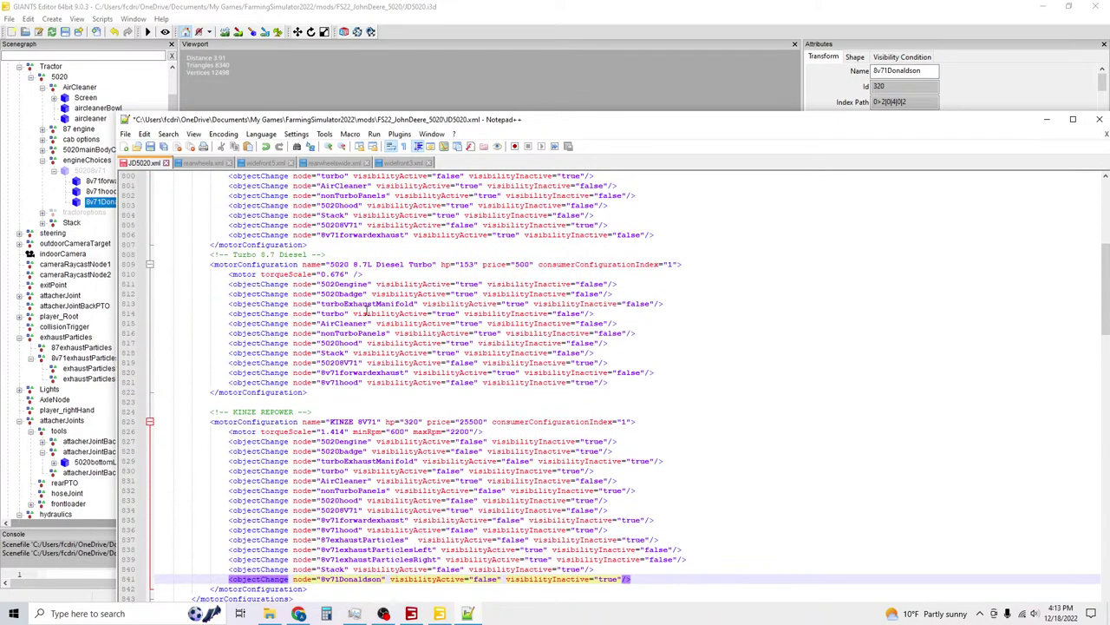
pyautogui.moveTo(608, 383); pyautogui.dragTo(227, 382)
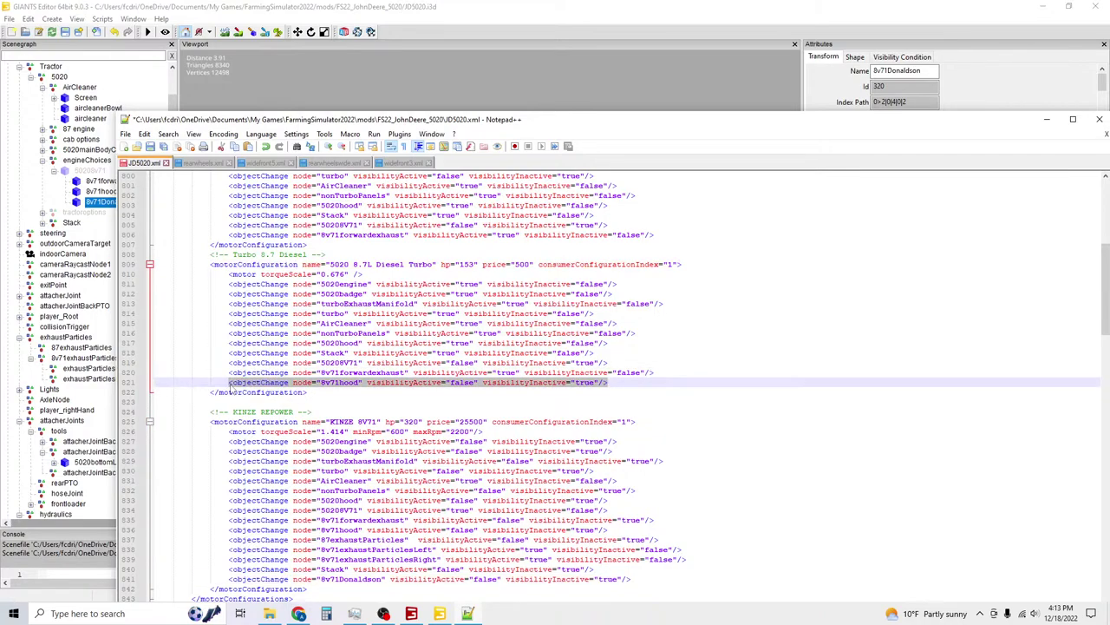
pyautogui.click(654, 235)
pyautogui.press('Return')
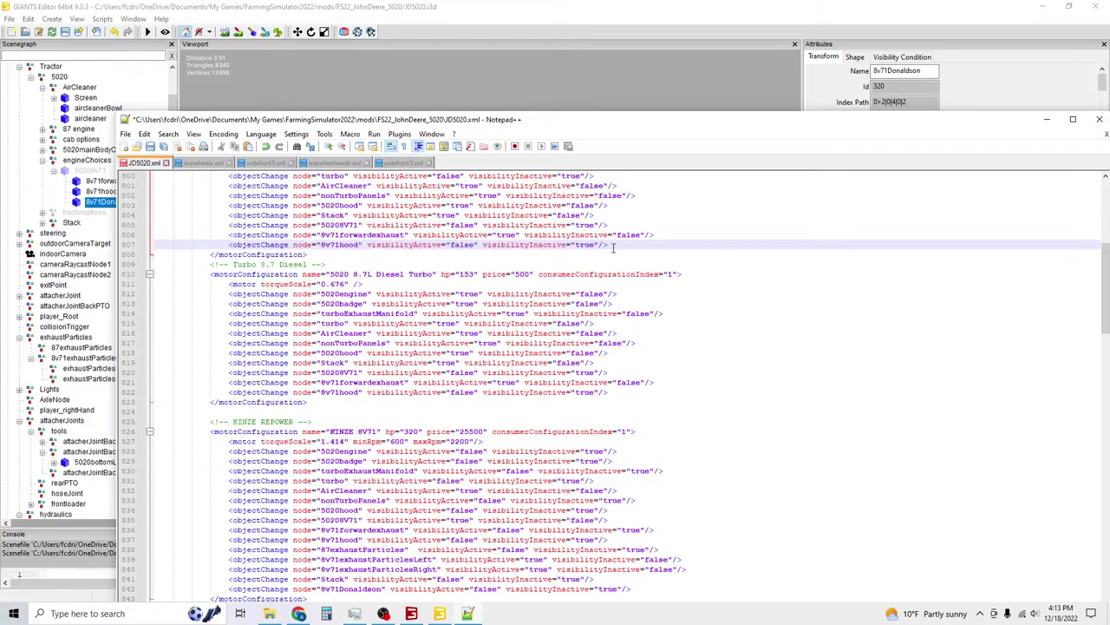
# Copy the KINZE 8V71 configuration's 8v71Donaldson objectChange line to a new line below 8v71hood in the 5020 8.7L Diesel configuration.
pyautogui.scroll(-7, 425, 283)
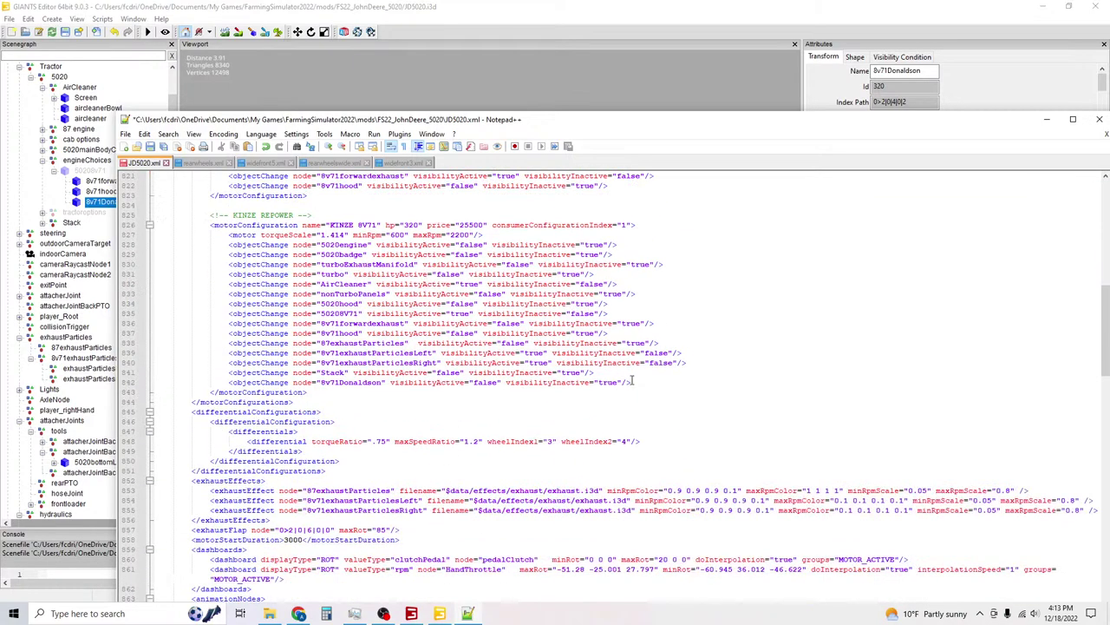
pyautogui.moveTo(633, 382); pyautogui.dragTo(229, 382)
pyautogui.hotkey('ctrl', 'c')
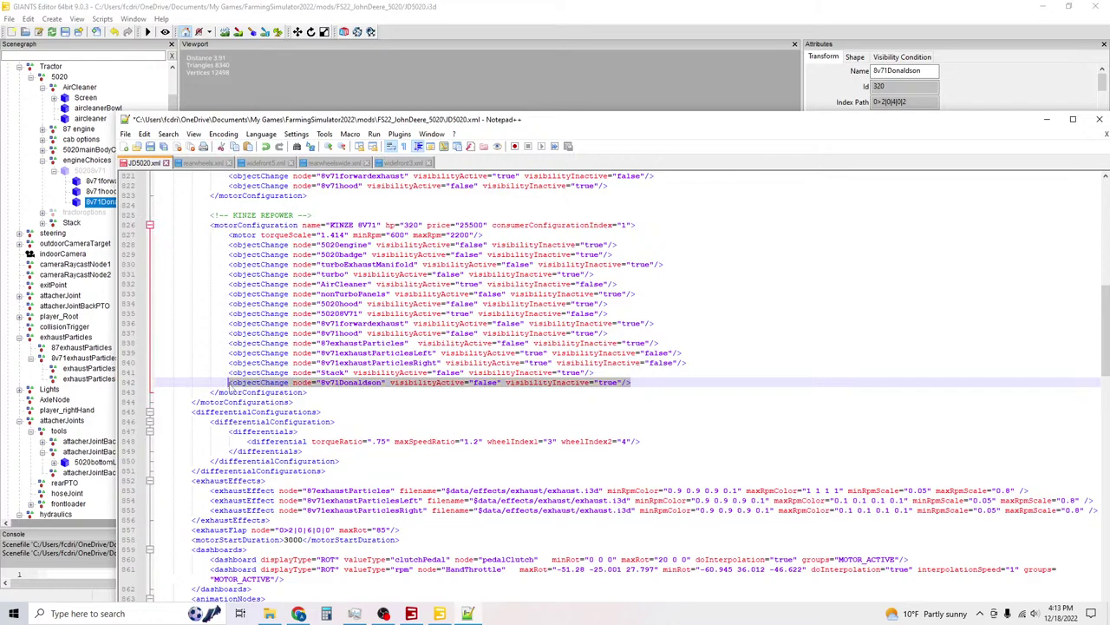
pyautogui.scroll(13, 229, 383)
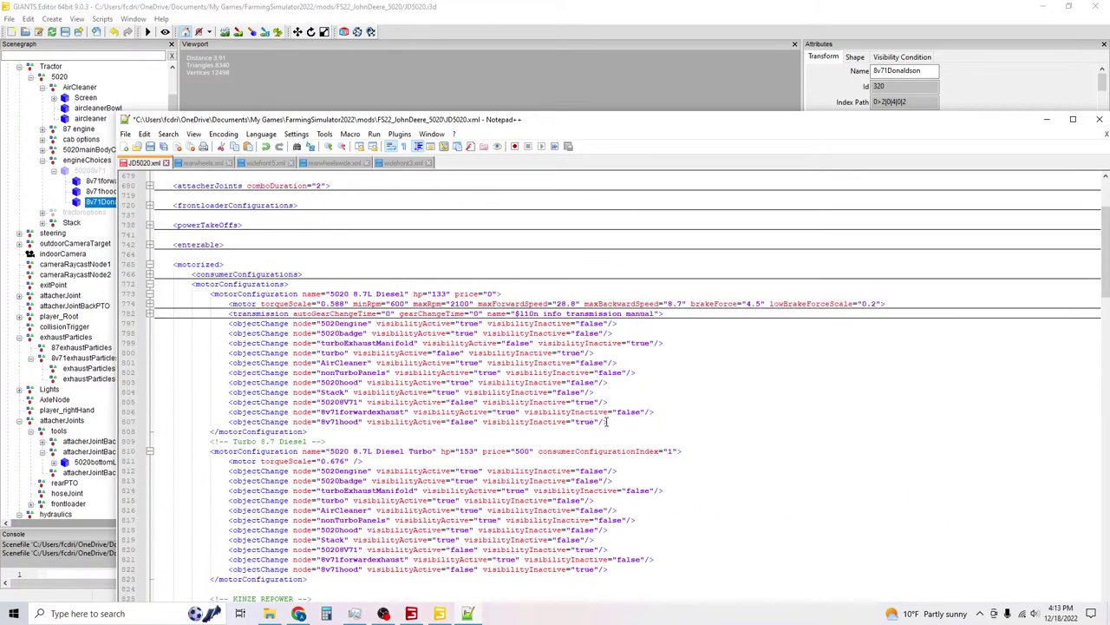
pyautogui.click(608, 421)
pyautogui.press('Return')
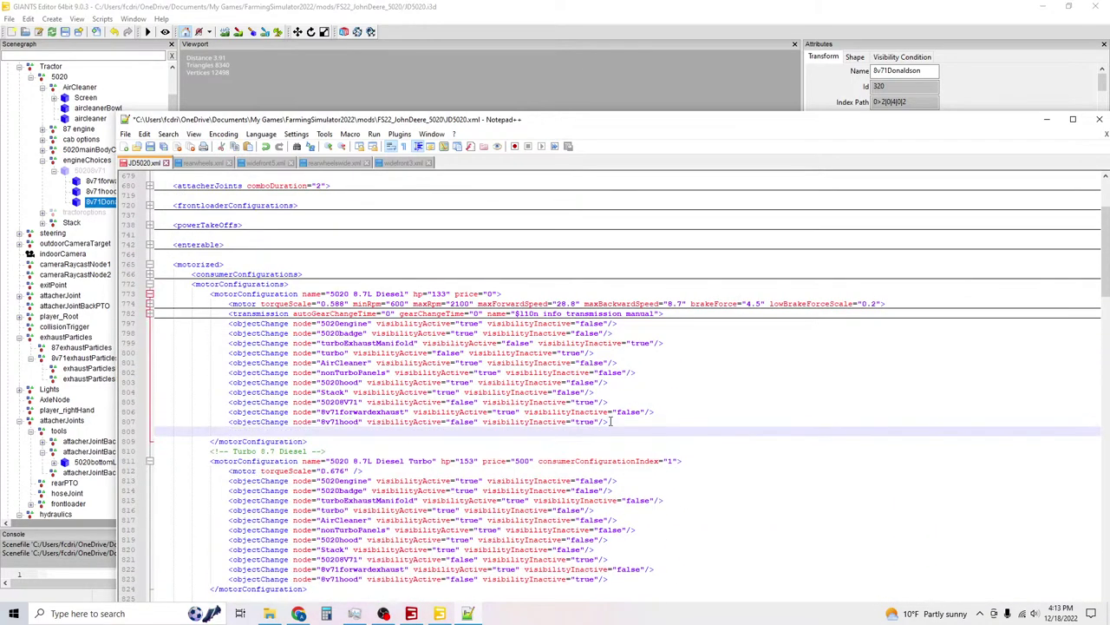
pyautogui.hotkey('ctrl', 'v')
pyautogui.scroll(-8, 546, 355)
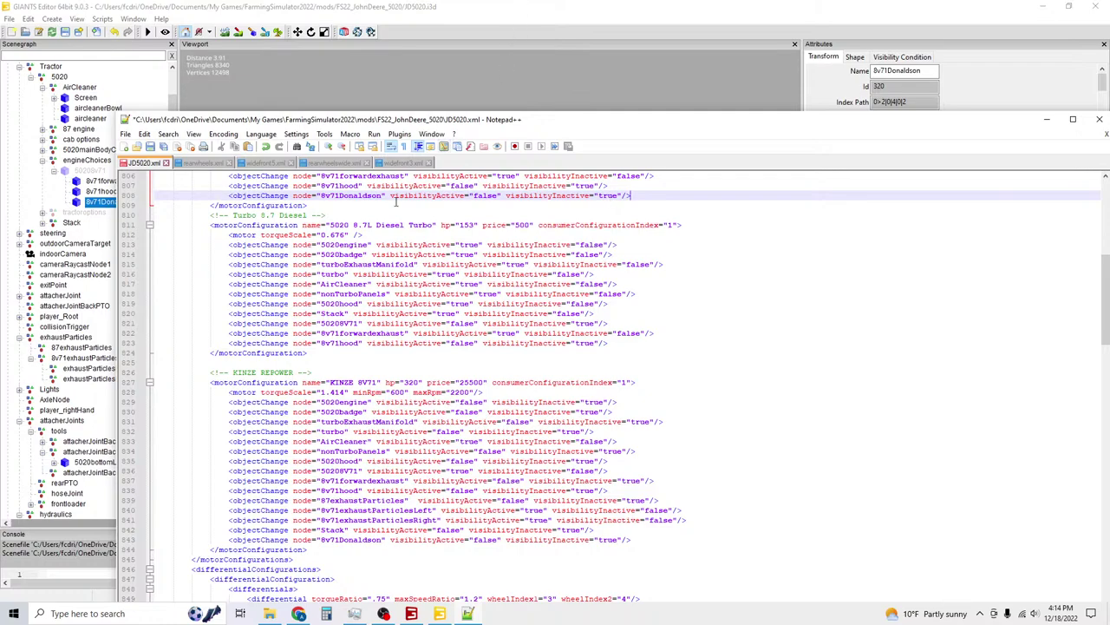
# Add the copied 8v71Donaldson objectChange line on a new line below 8v71hood in the 5020 8.7L Diesel Turbo configuration.
pyautogui.click(611, 343)
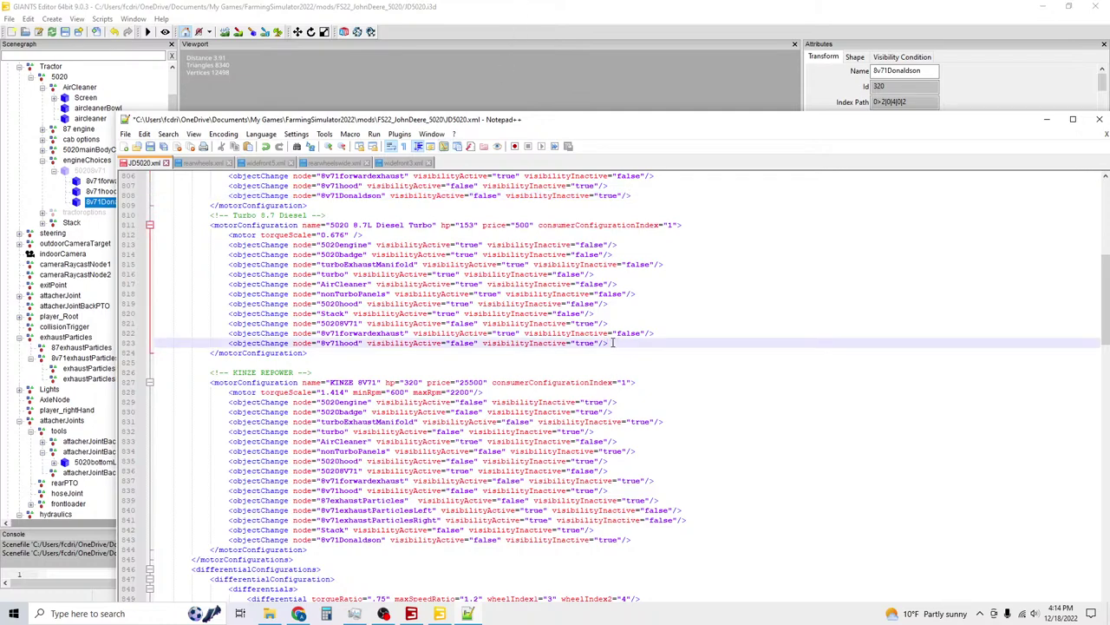
pyautogui.press('Return')
pyautogui.scroll(9, 590, 321)
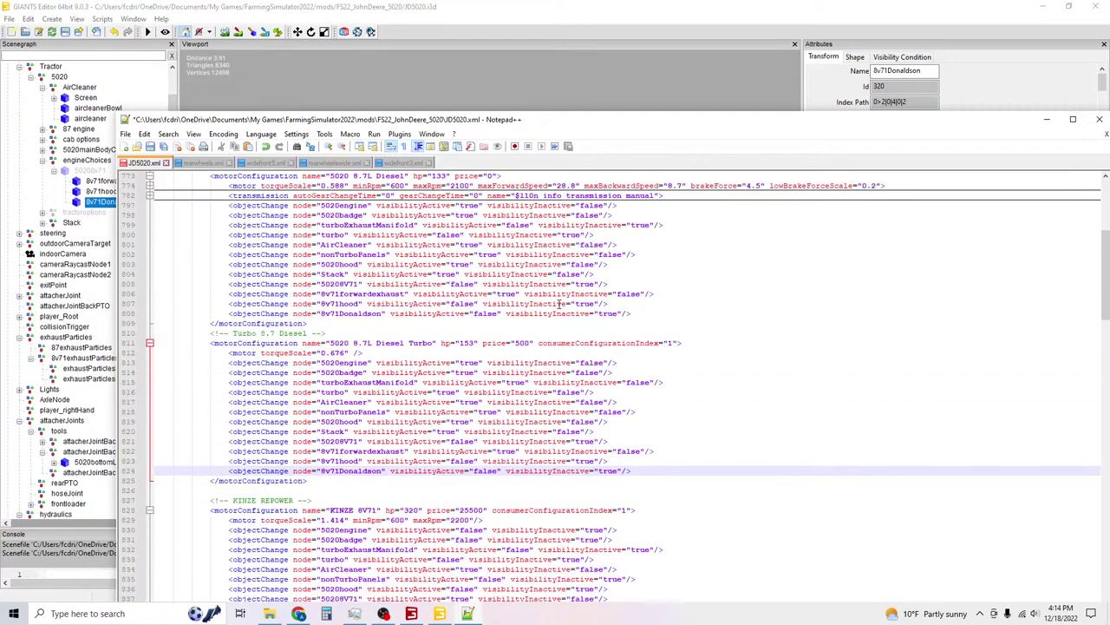
# Move the 8v71Donaldson objectChange line in the KINZE 8V71 configuration from the last line to directly below 8v71hood.
pyautogui.scroll(-13, 559, 303)
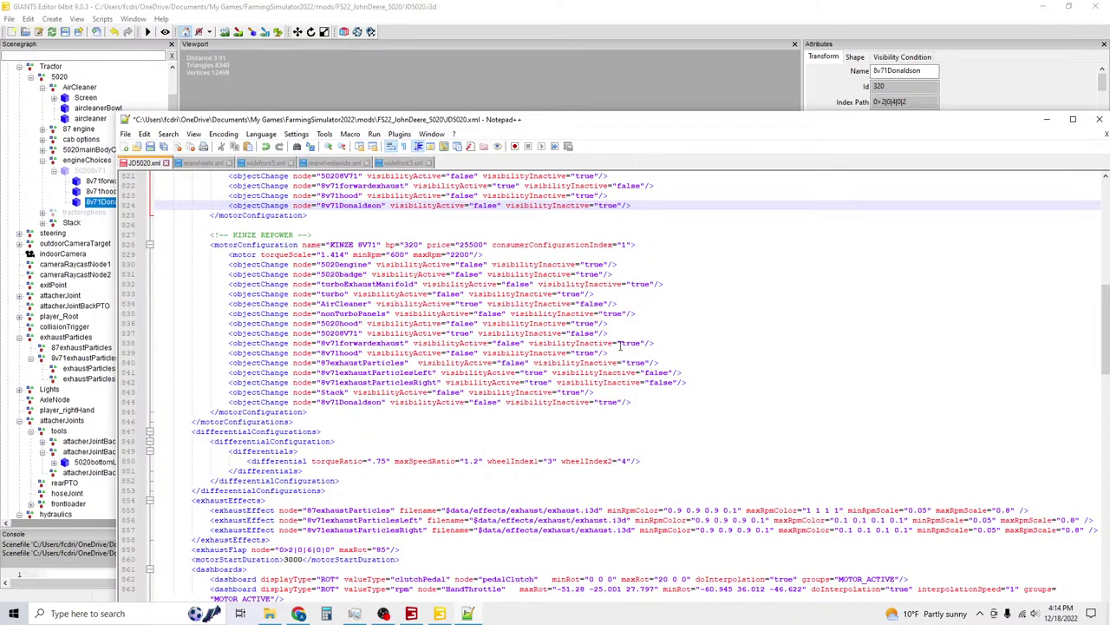
pyautogui.click(655, 344)
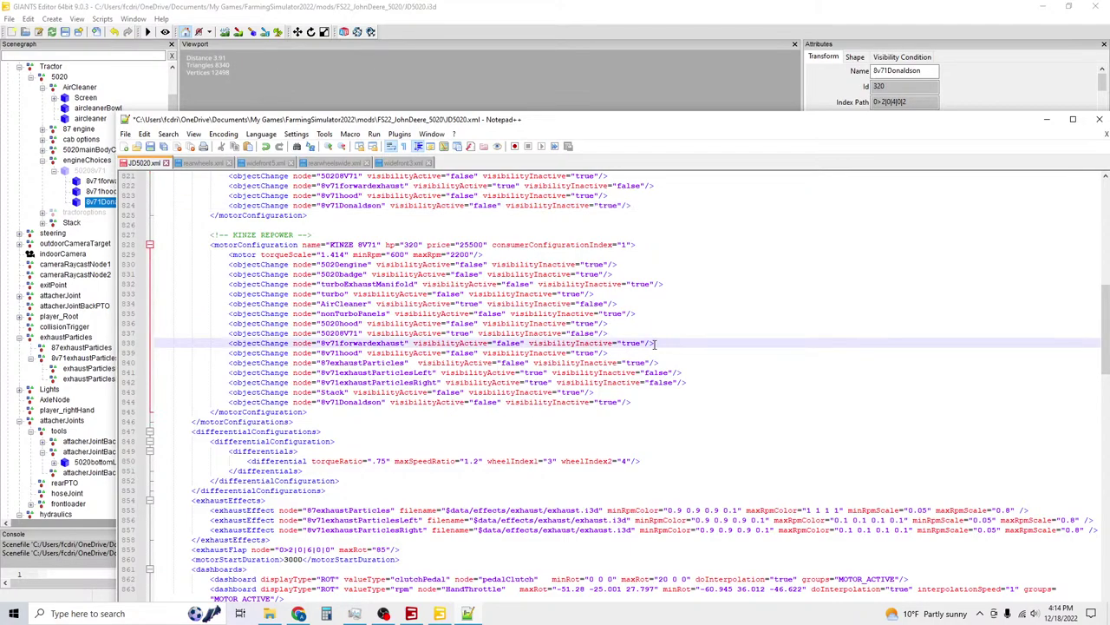
pyautogui.press('Down')
pyautogui.press('Return')
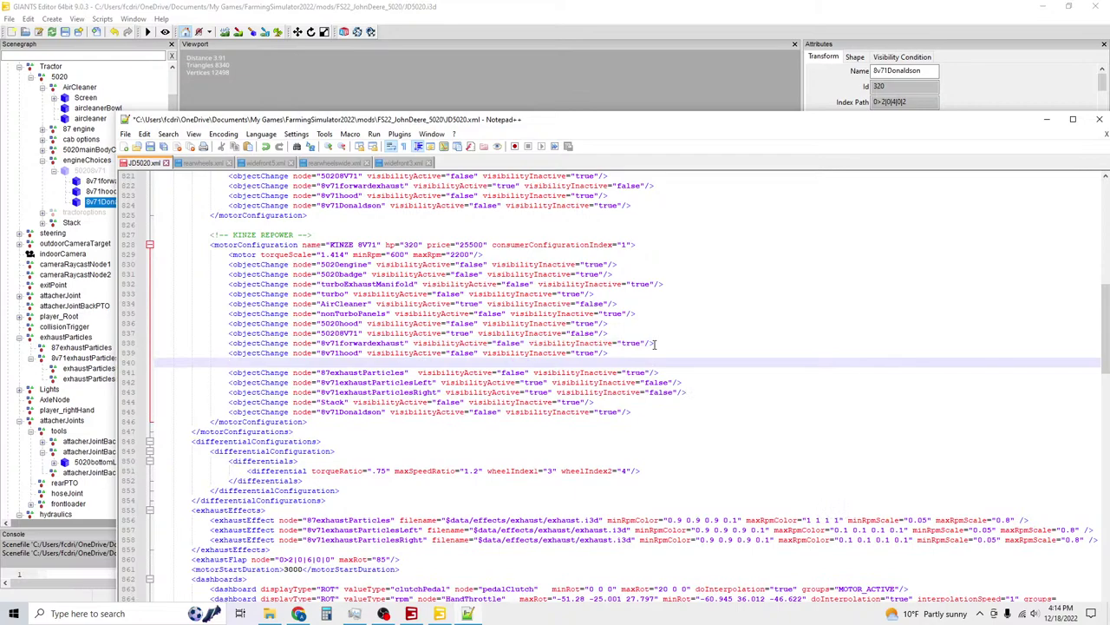
pyautogui.hotkey('ctrl', 'v')
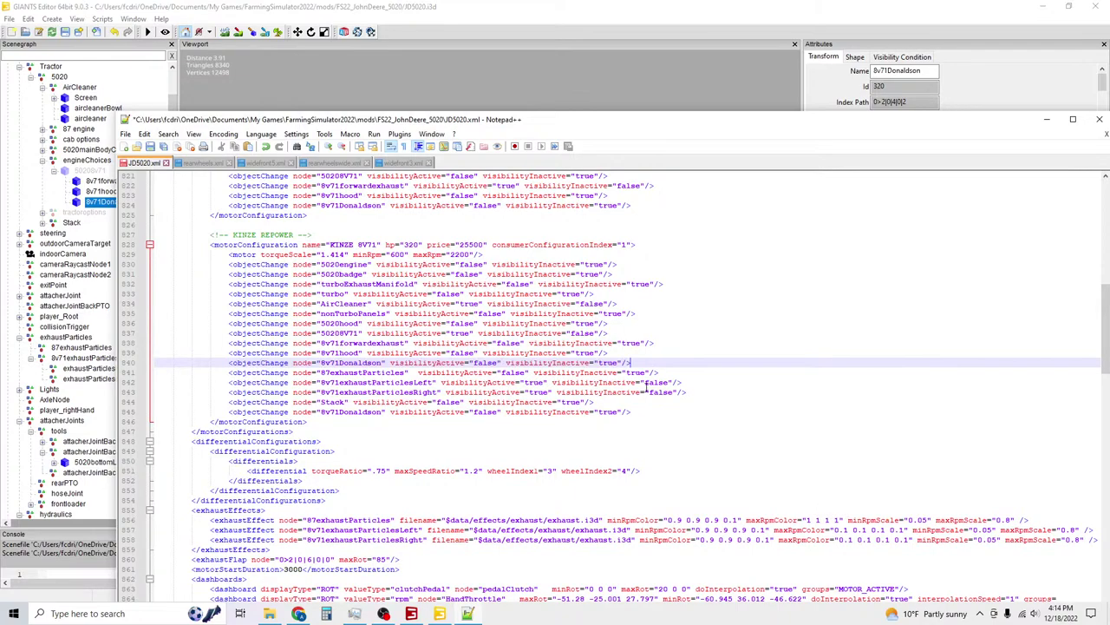
pyautogui.moveTo(633, 413); pyautogui.dragTo(227, 411)
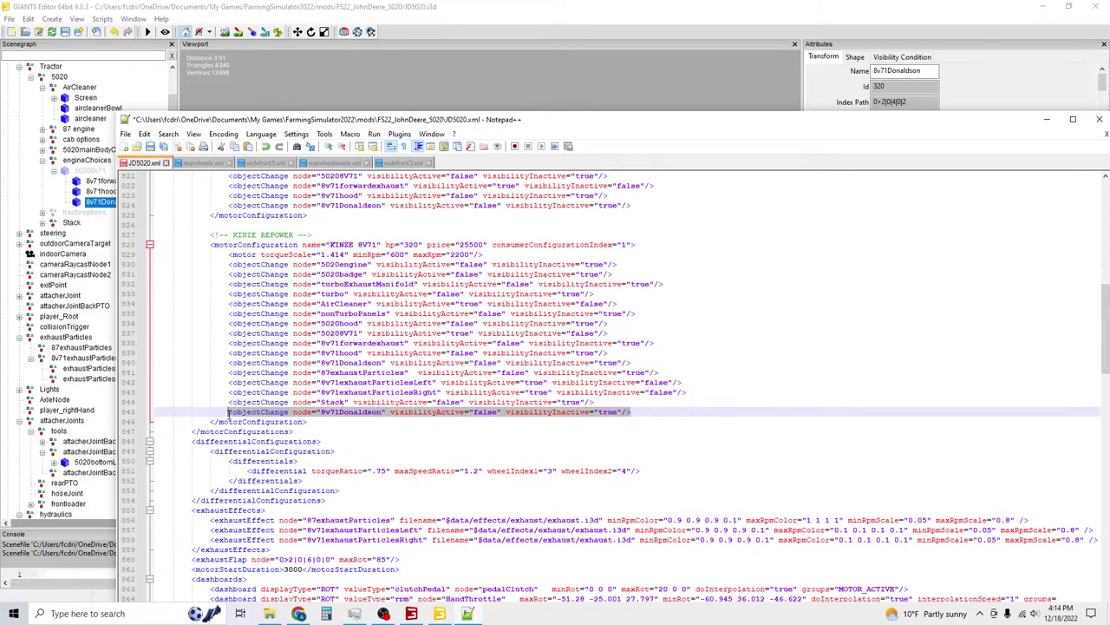
pyautogui.press('Delete')
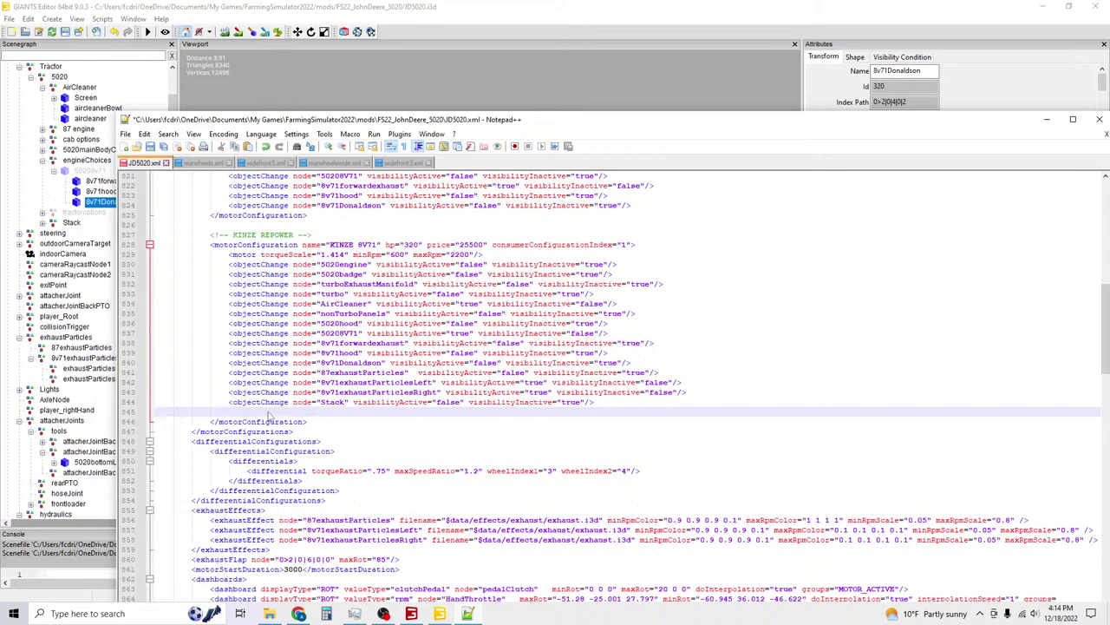
pyautogui.press('BackSpace')
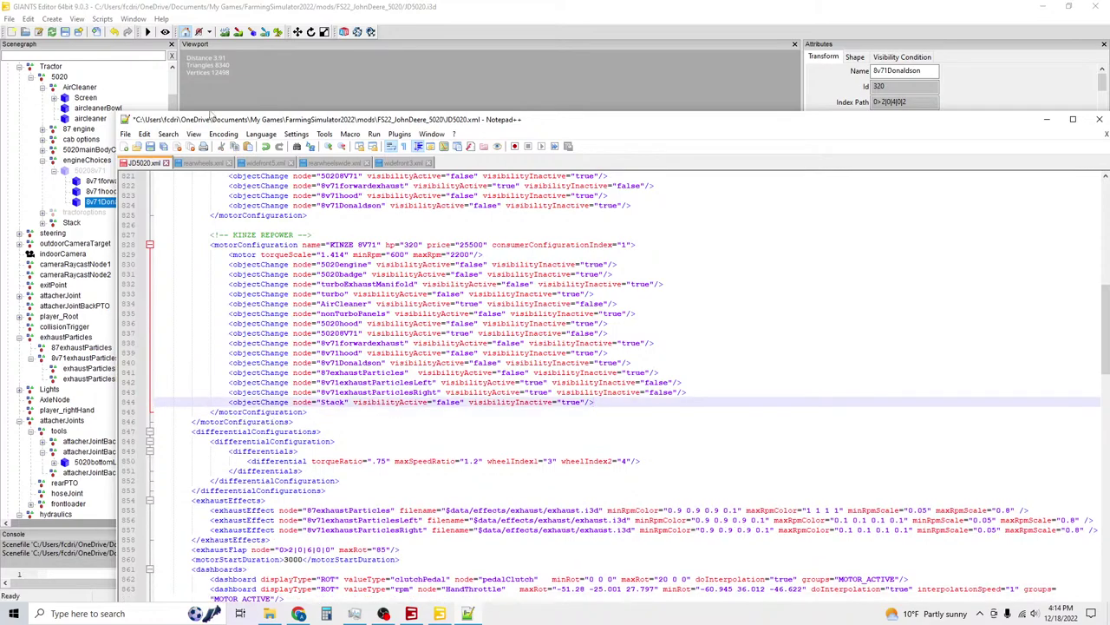
# Review the objectChange visibility values in the 5020 8.7L Diesel configuration, line by line from 5020engine to Stack.
pyautogui.scroll(10, 334, 308)
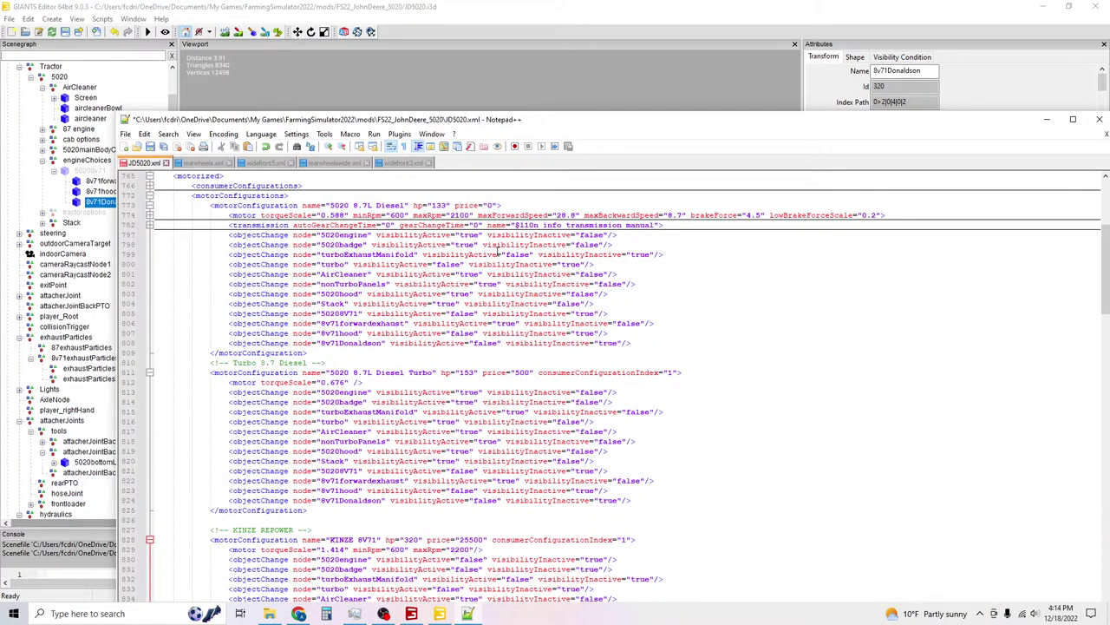
pyautogui.click(330, 236)
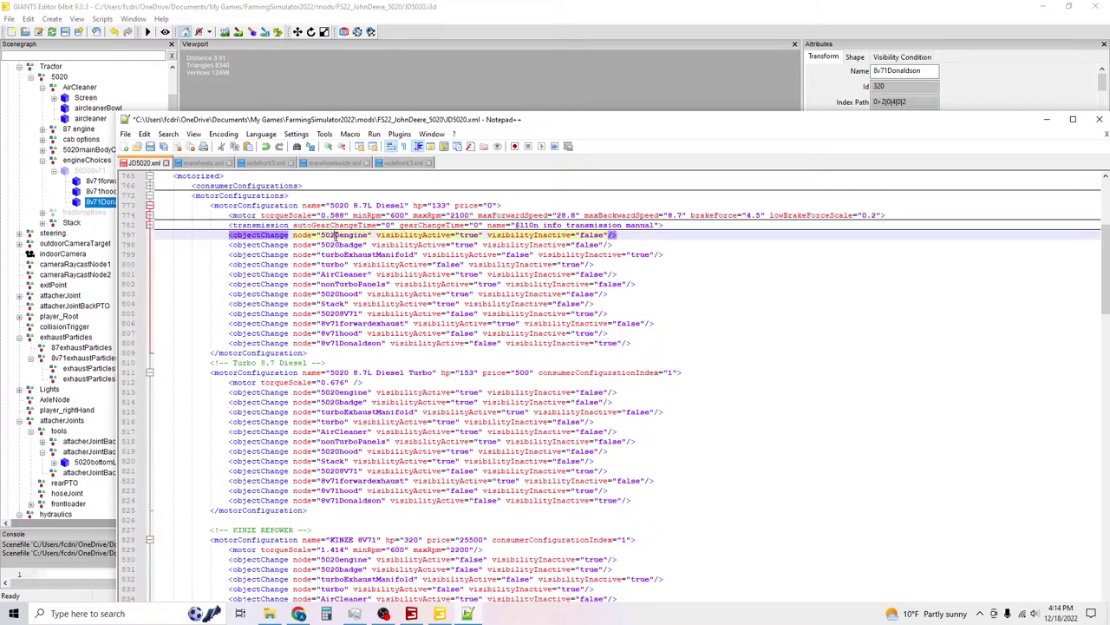
pyautogui.press('Down')
pyautogui.press('Home')
pyautogui.hotkey('shift', 'End')
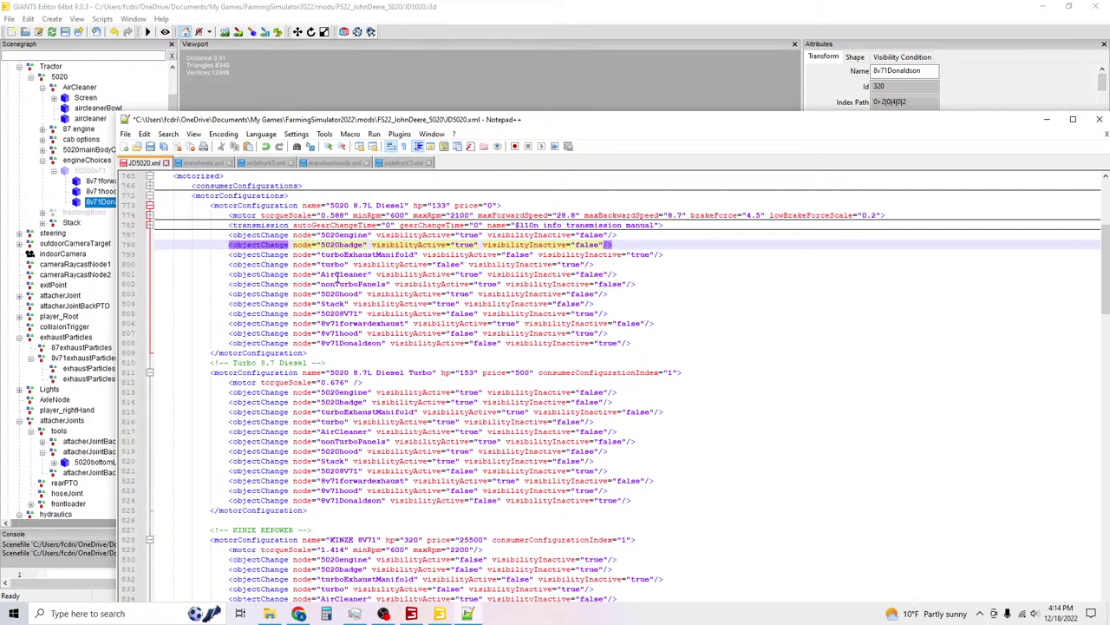
pyautogui.click(323, 275)
pyautogui.press('Home')
pyautogui.hotkey('shift', 'End')
pyautogui.click(345, 283)
pyautogui.press('Home')
pyautogui.hotkey('shift', 'End')
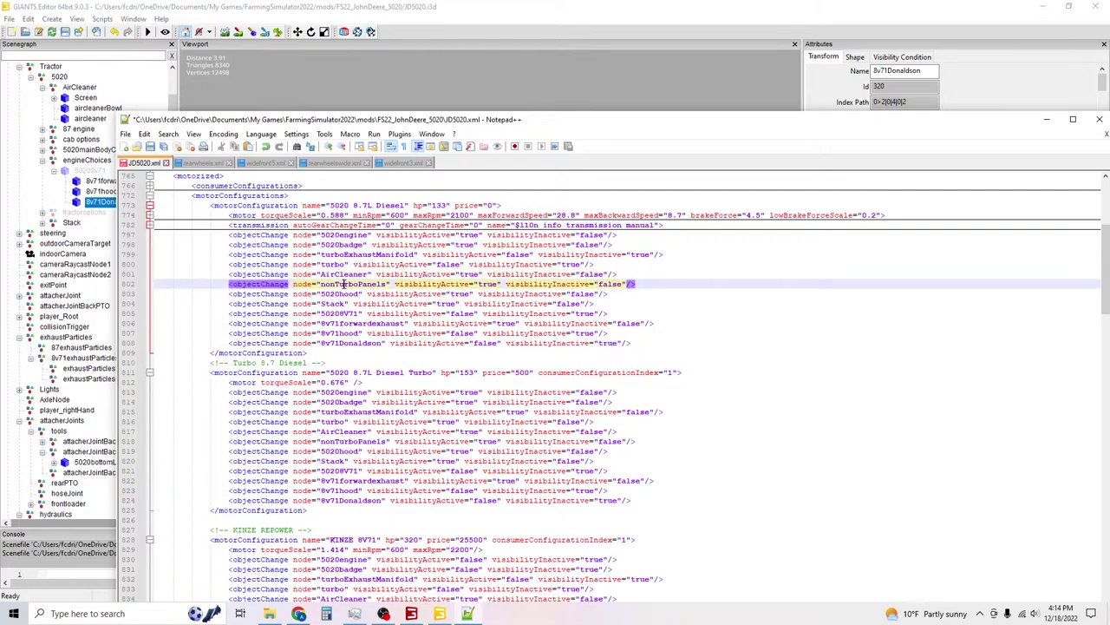
pyautogui.click(345, 293)
pyautogui.press('Home')
pyautogui.hotkey('shift', 'End')
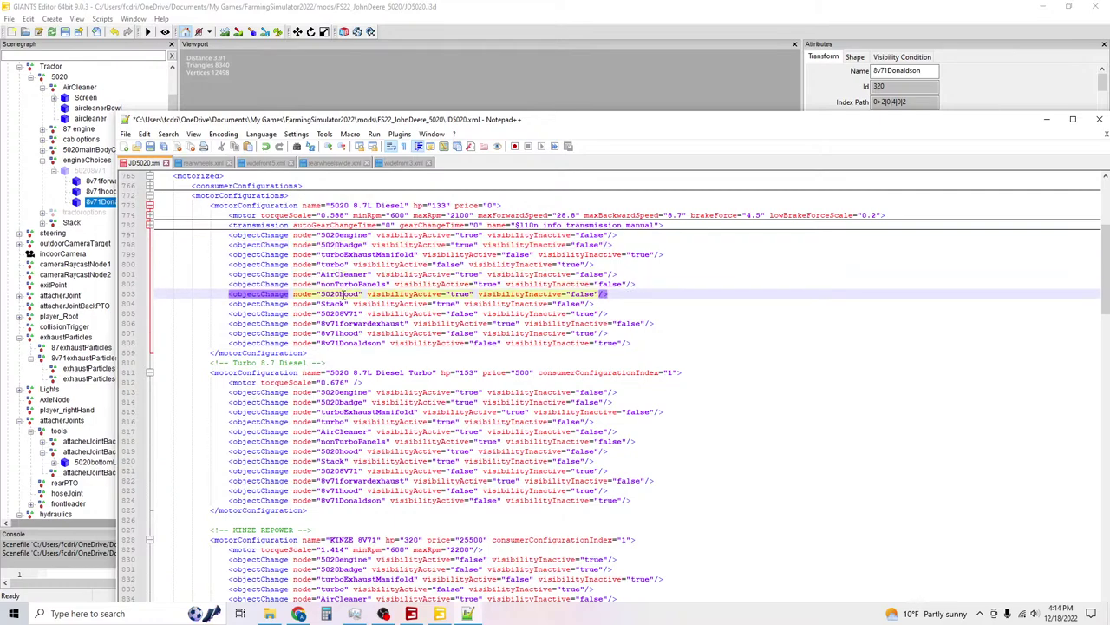
pyautogui.click(439, 303)
pyautogui.press('Home')
pyautogui.hotkey('shift', 'End')
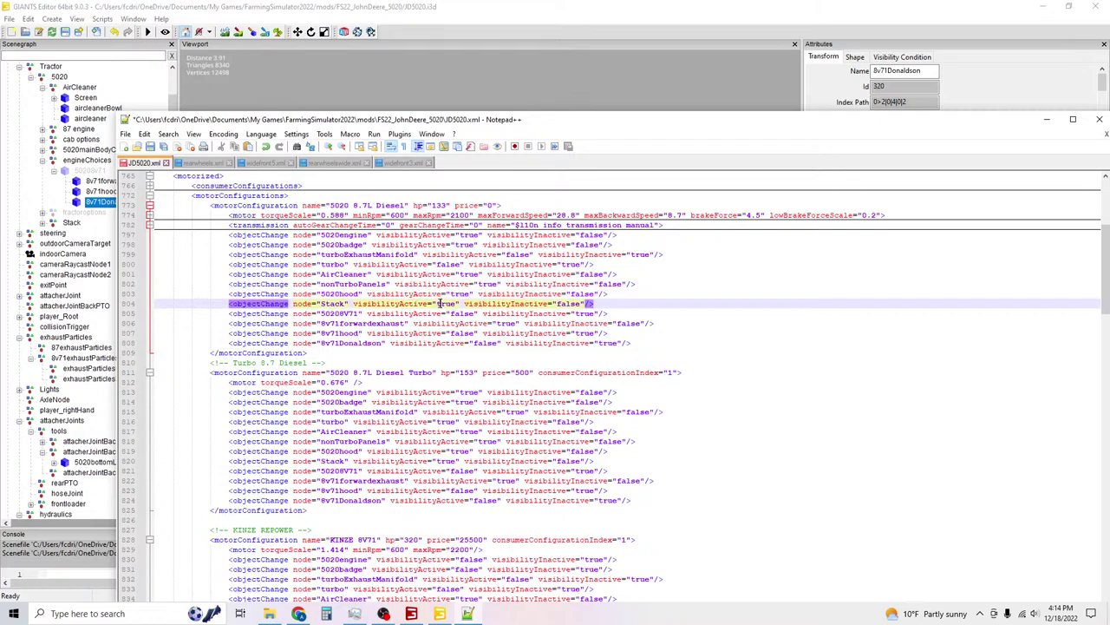
# Set visibilityActive to false on the 8v71forwardexhaust line of the 5020 8.7L Diesel configuration.
pyautogui.doubleClick(510, 323)
pyautogui.press('Home')
pyautogui.hotkey('shift', 'End')
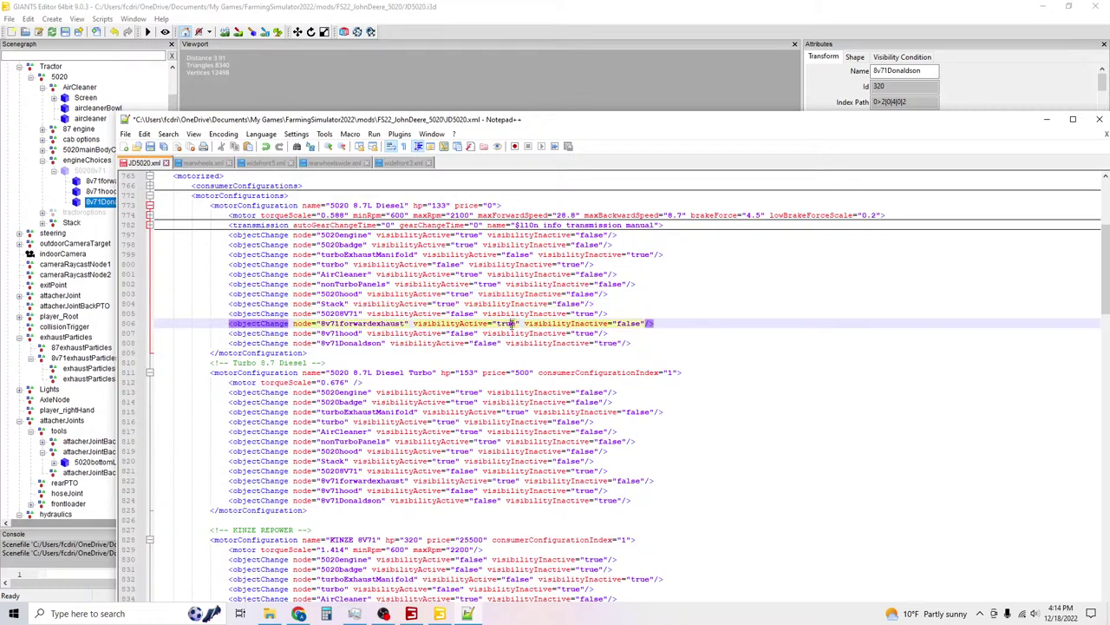
pyautogui.rightClick(492, 331)
pyautogui.press('Escape')
pyautogui.write('flase')
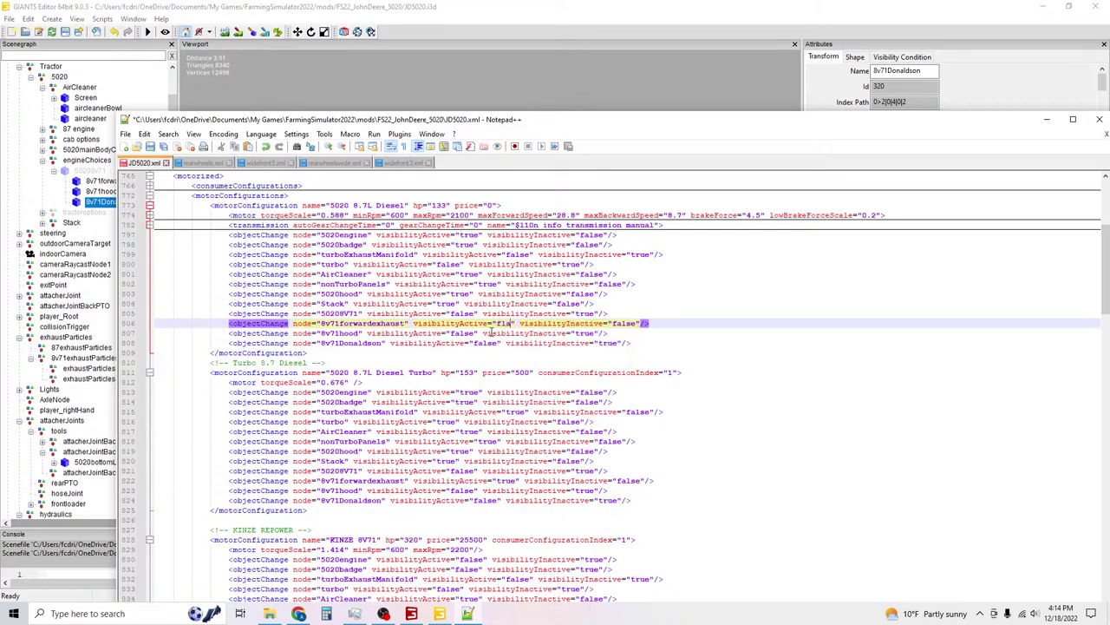
pyautogui.press('BackSpace')
pyautogui.press('BackSpace')
pyautogui.press('BackSpace')
pyautogui.press('BackSpace')
pyautogui.write('alse')
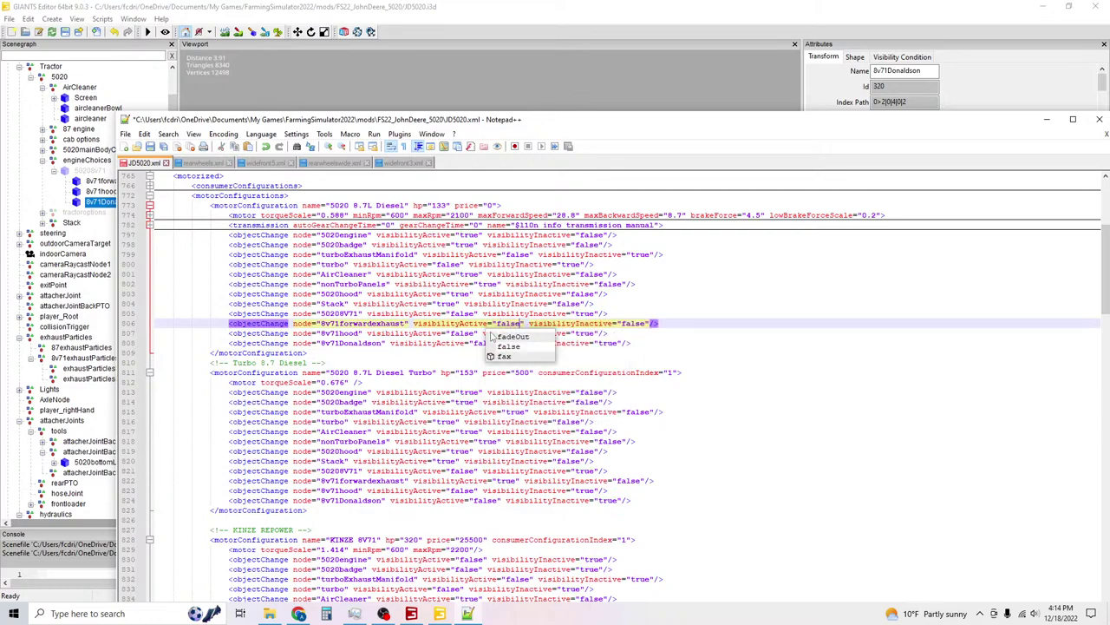
pyautogui.press('Escape')
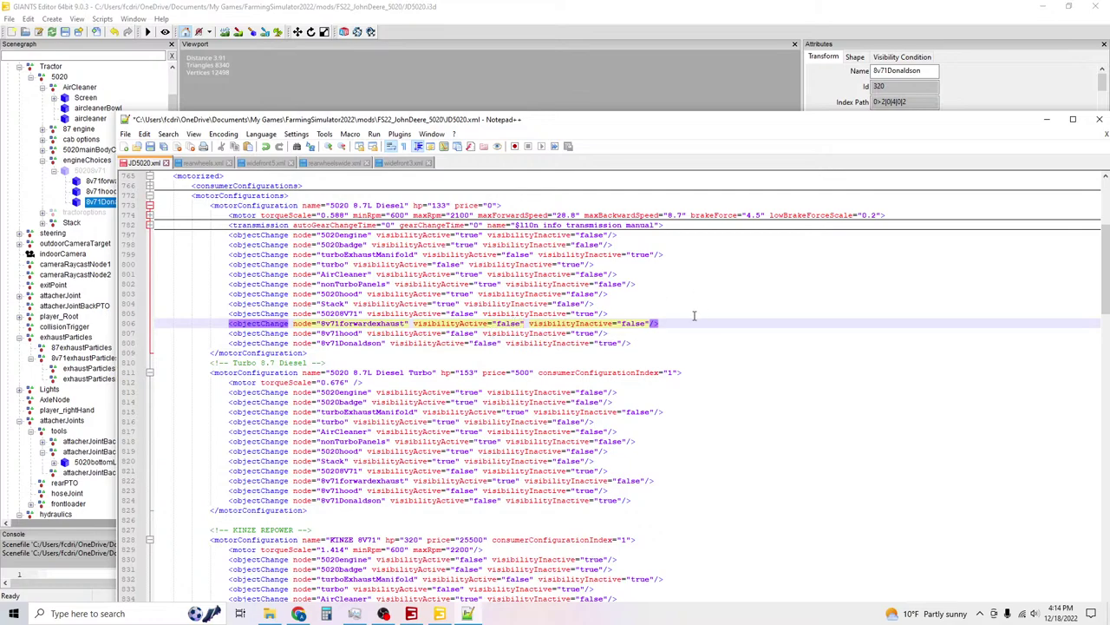
# Set visibilityInactive to true on the 5020 8.7L Diesel configuration's 8v71forwardexhaust line and save the XML file.
pyautogui.doubleClick(633, 323)
pyautogui.write('true')
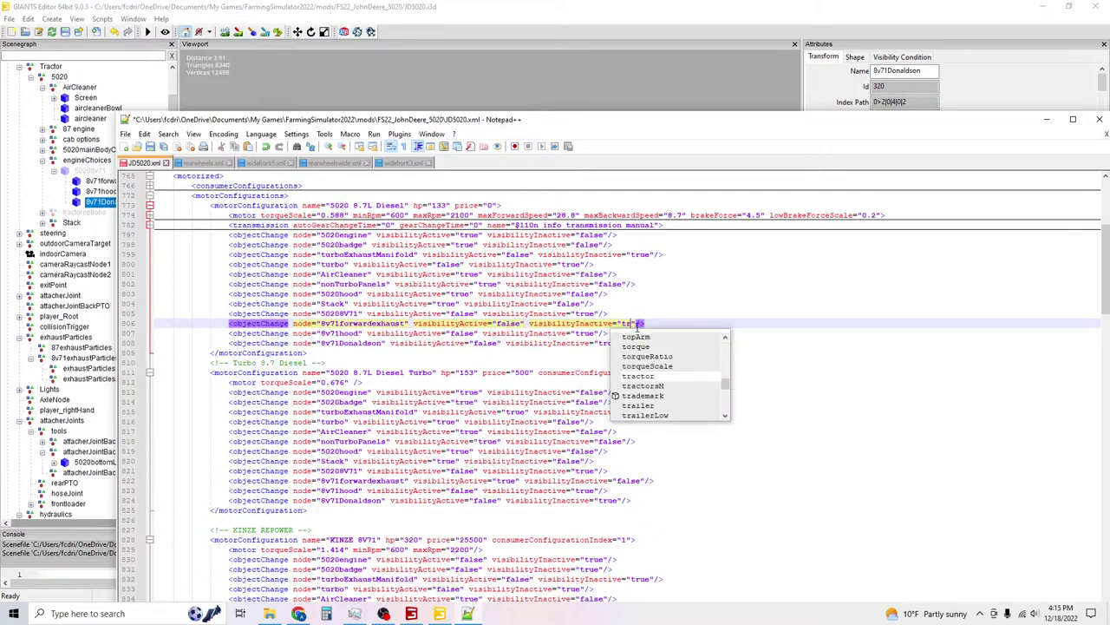
pyautogui.click(752, 313)
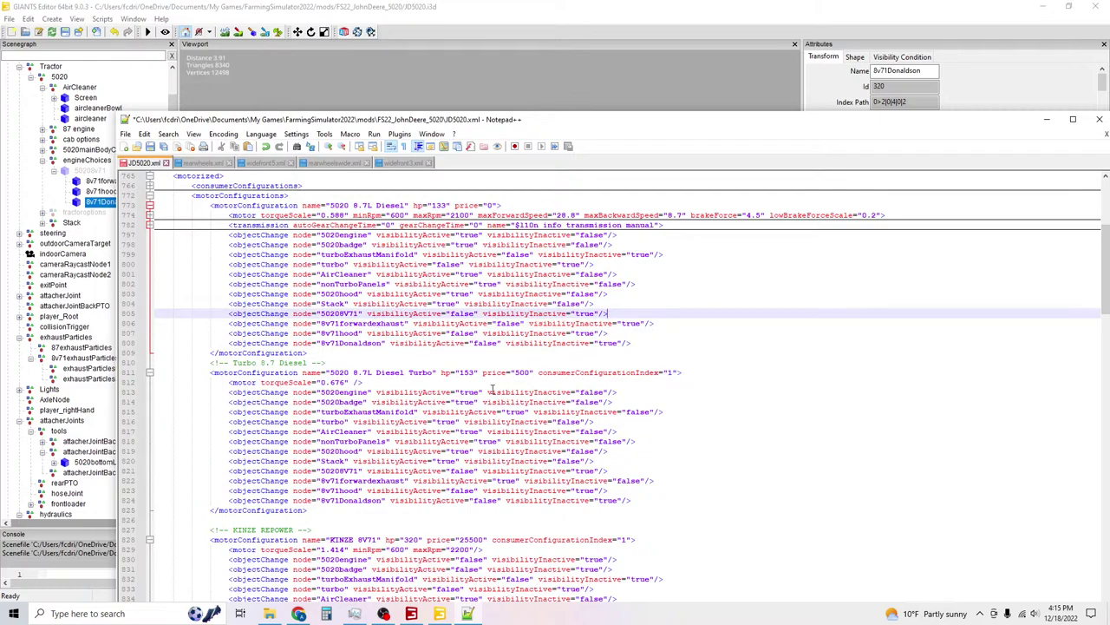
pyautogui.click(163, 147)
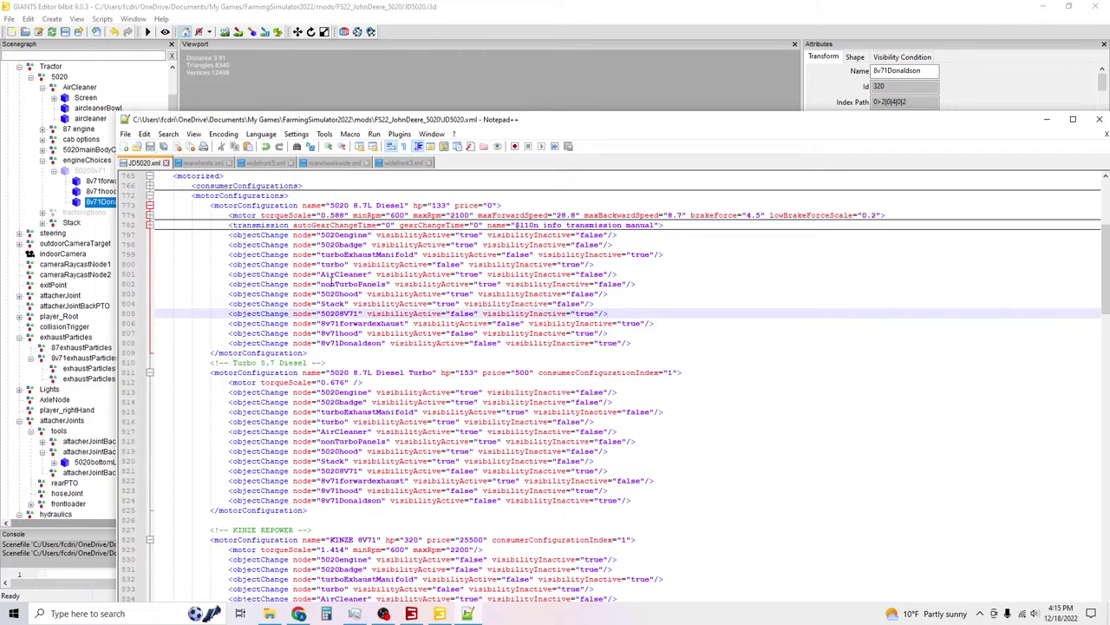
# Review the objectChange visibility values in the 5020 8.7L Diesel Turbo configuration, line by line from 5020engine to Stack.
pyautogui.scroll(-2, 425, 395)
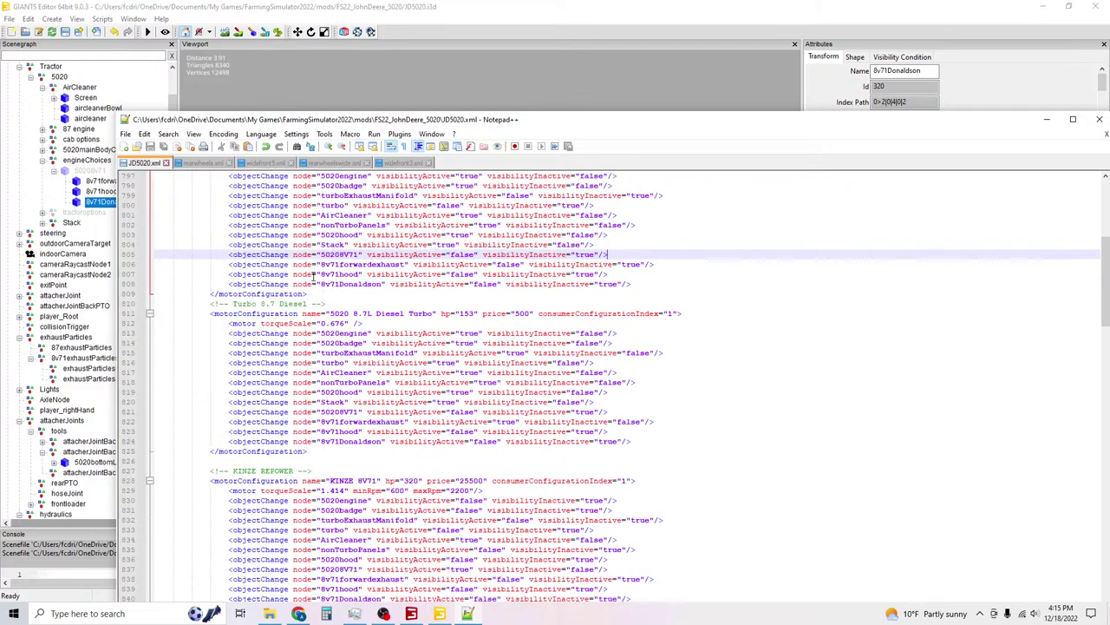
pyautogui.click(337, 334)
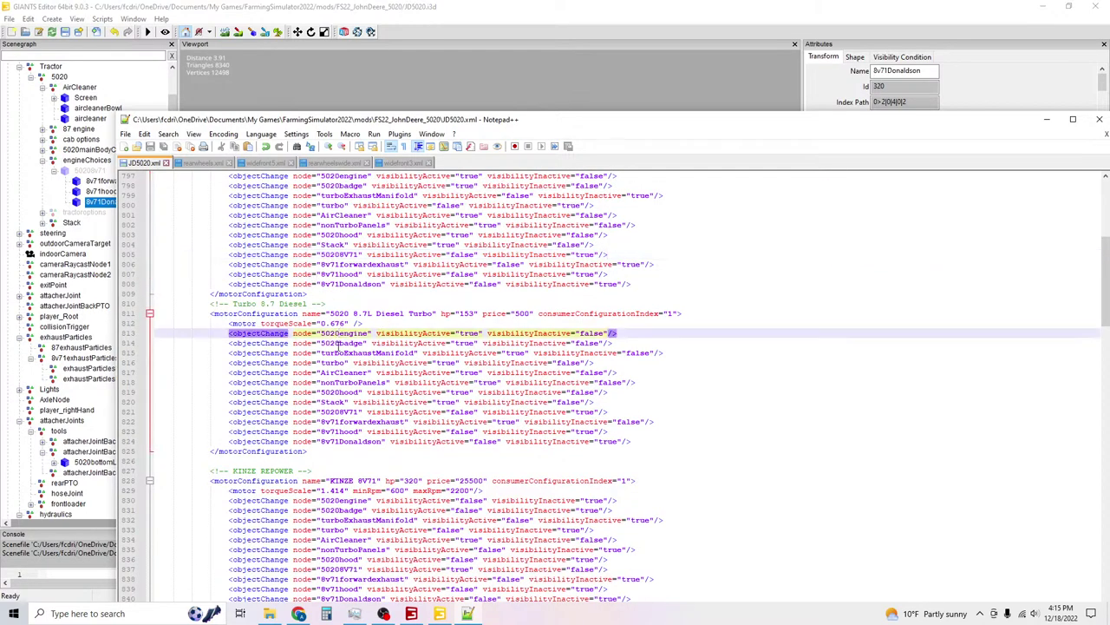
pyautogui.click(337, 344)
pyautogui.click(337, 353)
pyautogui.click(337, 362)
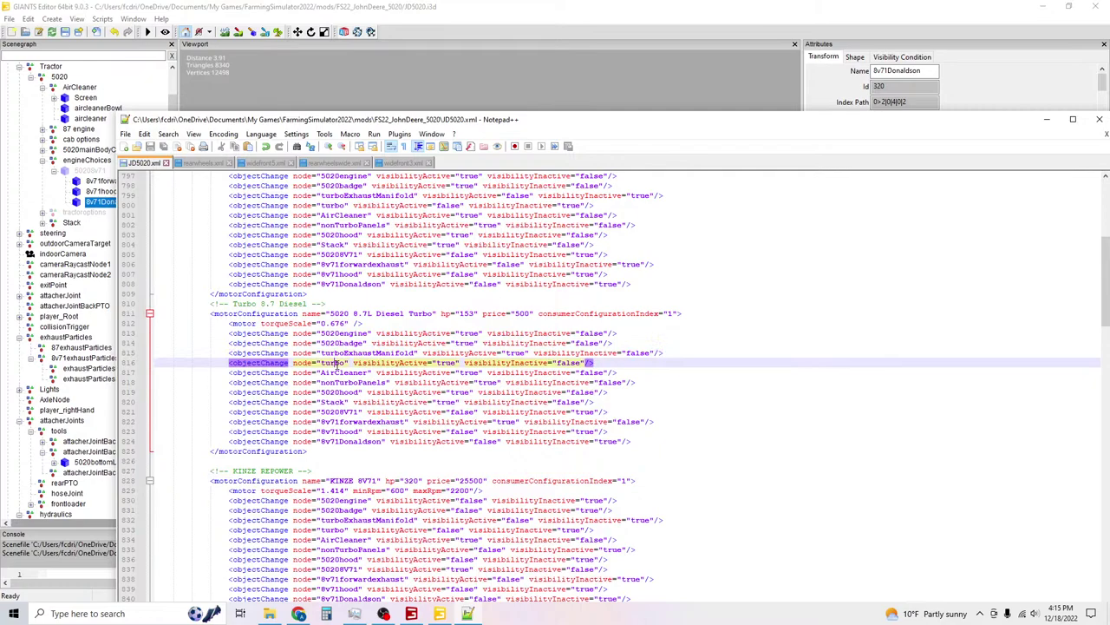
pyautogui.click(338, 373)
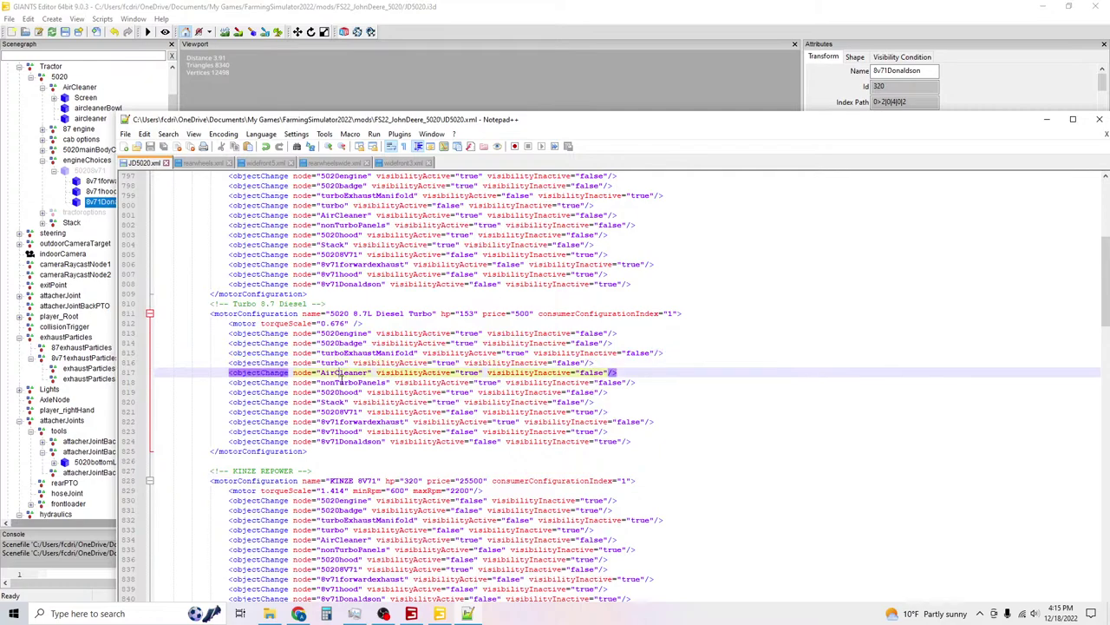
pyautogui.click(341, 381)
pyautogui.click(341, 391)
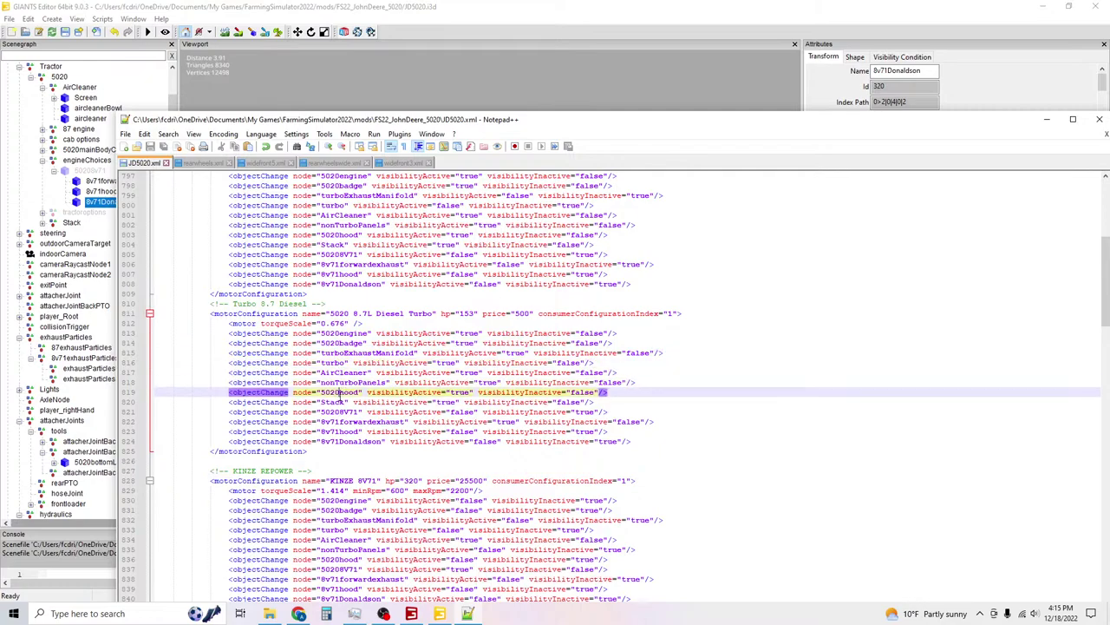
pyautogui.click(337, 402)
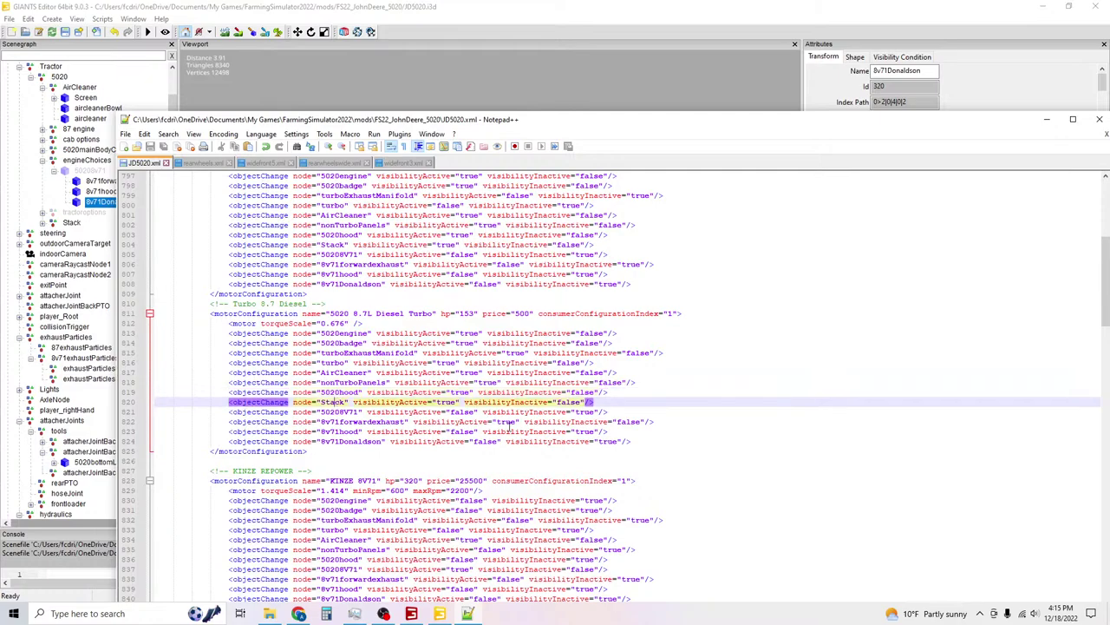
# Set visibilityActive to false and visibilityInactive to true on the 8v71forwardexhaust line of the 5020 8.7L Diesel Turbo configuration.
pyautogui.doubleClick(508, 423)
pyautogui.write('f')
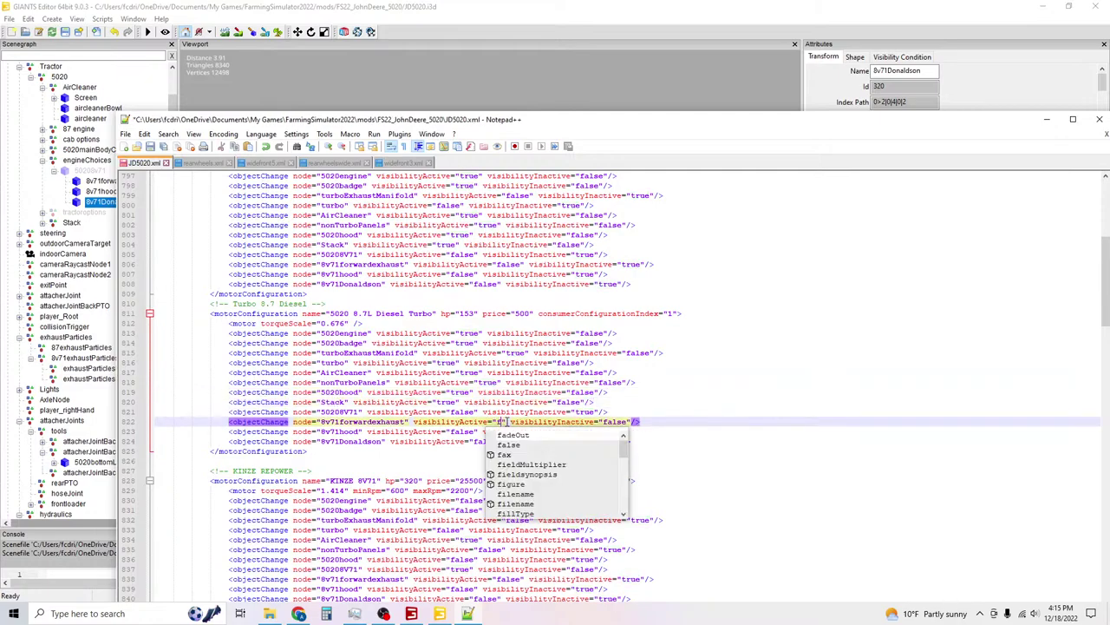
pyautogui.write('alse')
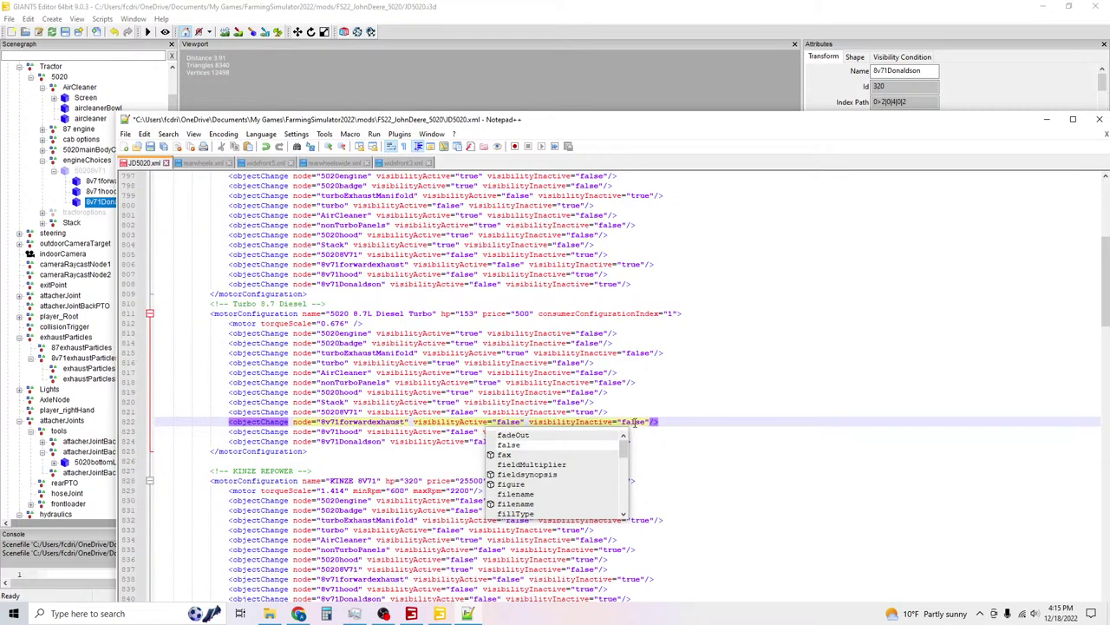
pyautogui.doubleClick(634, 422)
pyautogui.write('tru')
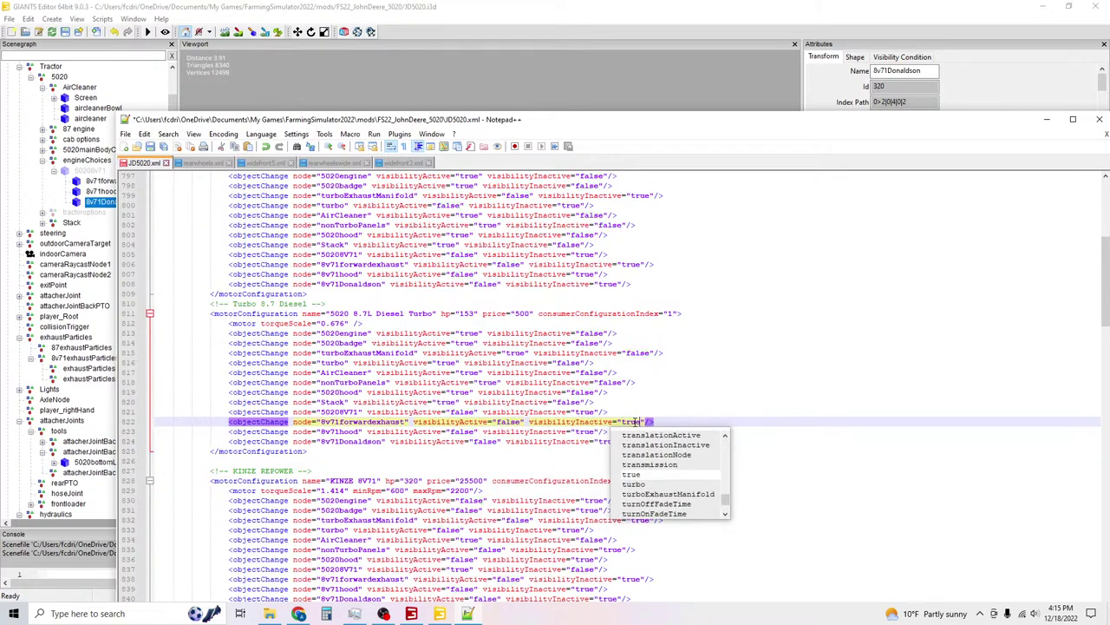
pyautogui.click(778, 341)
# Set visibilityActive to false and visibilityInactive to true on the AirCleaner line of the KINZE 8V71 motor configuration.
pyautogui.scroll(-6, 362, 439)
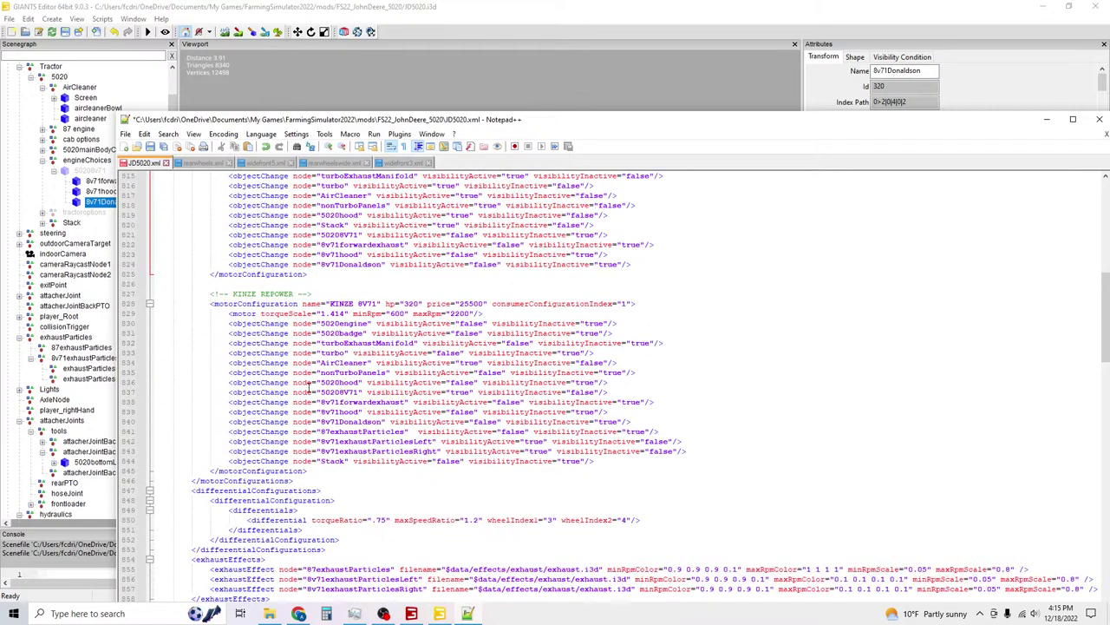
pyautogui.click(349, 324)
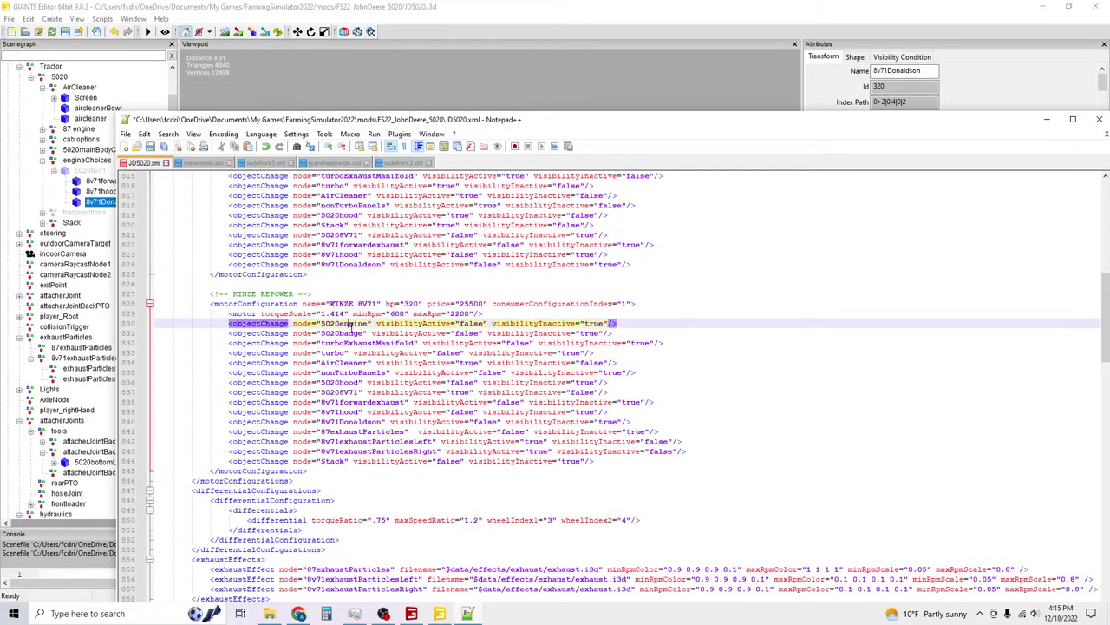
pyautogui.click(350, 342)
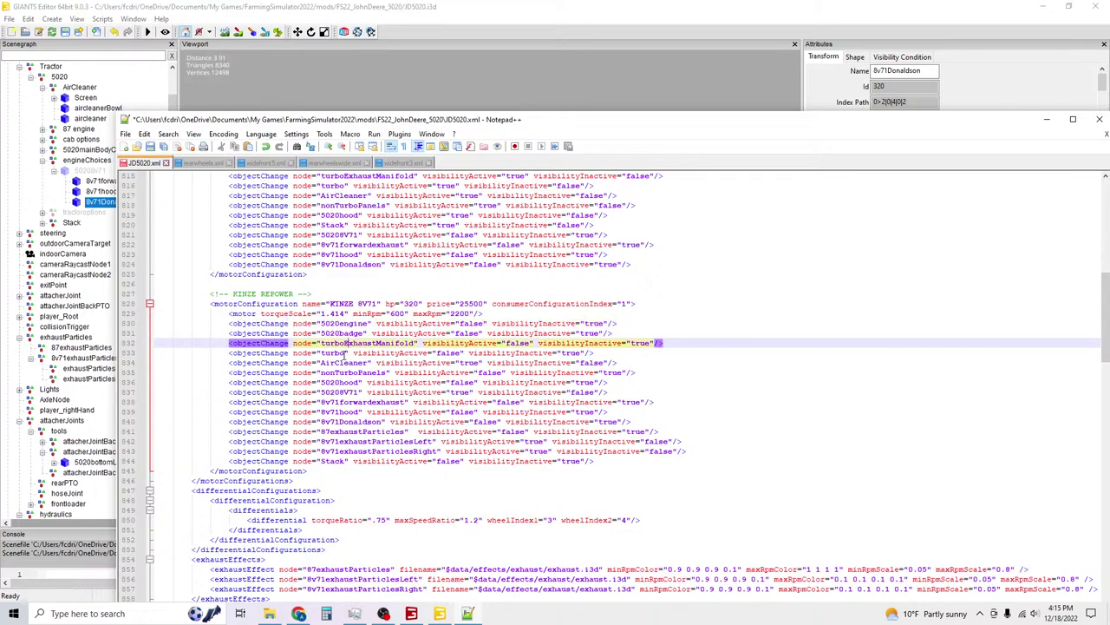
pyautogui.click(345, 353)
pyautogui.click(345, 365)
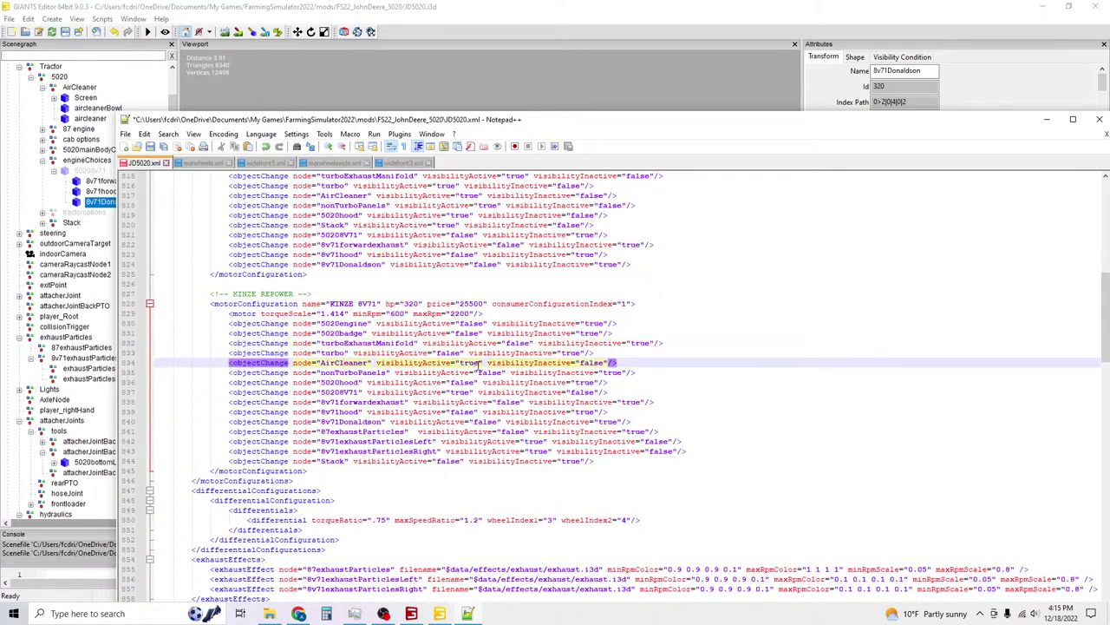
pyautogui.doubleClick(473, 364)
pyautogui.write('false')
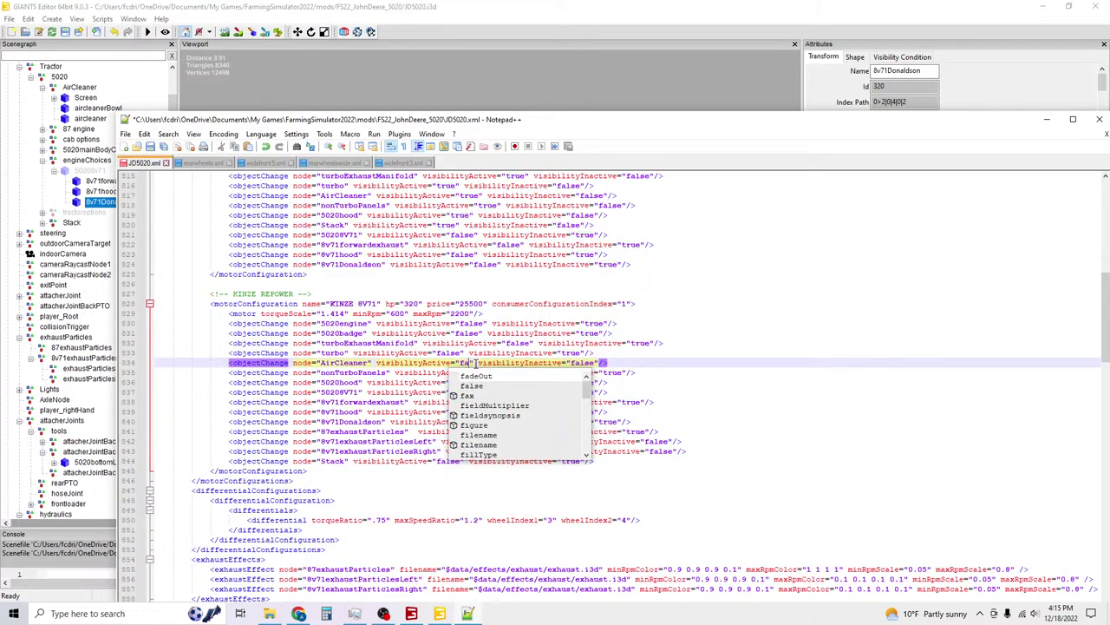
pyautogui.click(597, 363)
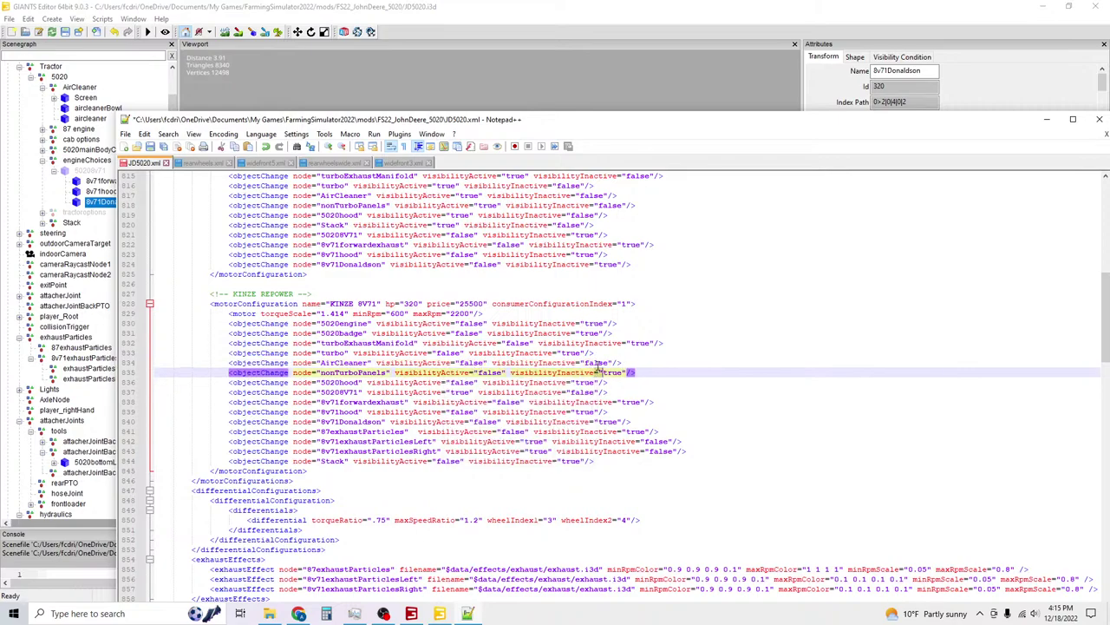
pyautogui.doubleClick(597, 363)
pyautogui.write('true')
# Set visibilityActive to true and visibilityInactive to false on the 8v71forwardexhaust line of the KINZE 8V71 configuration.
pyautogui.click(335, 382)
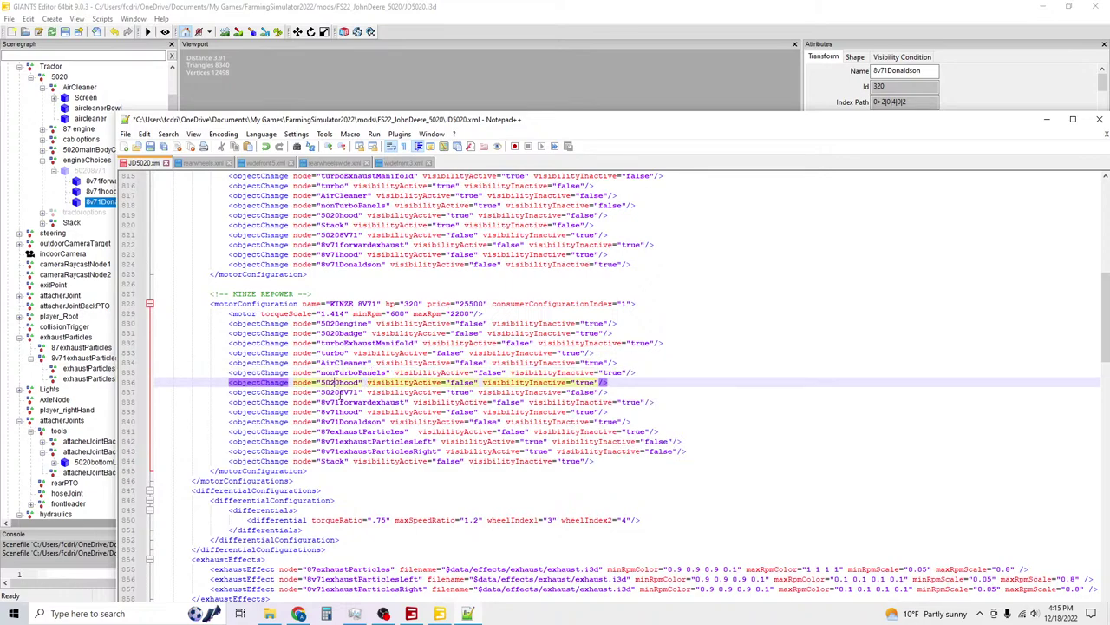
pyautogui.click(339, 392)
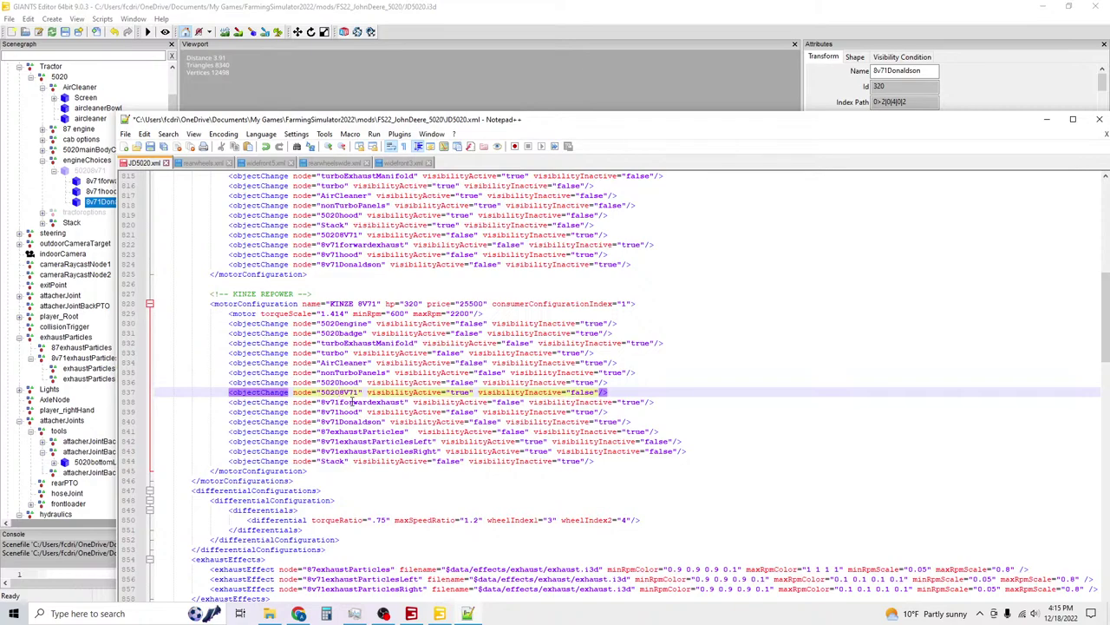
pyautogui.click(354, 402)
pyautogui.doubleClick(513, 402)
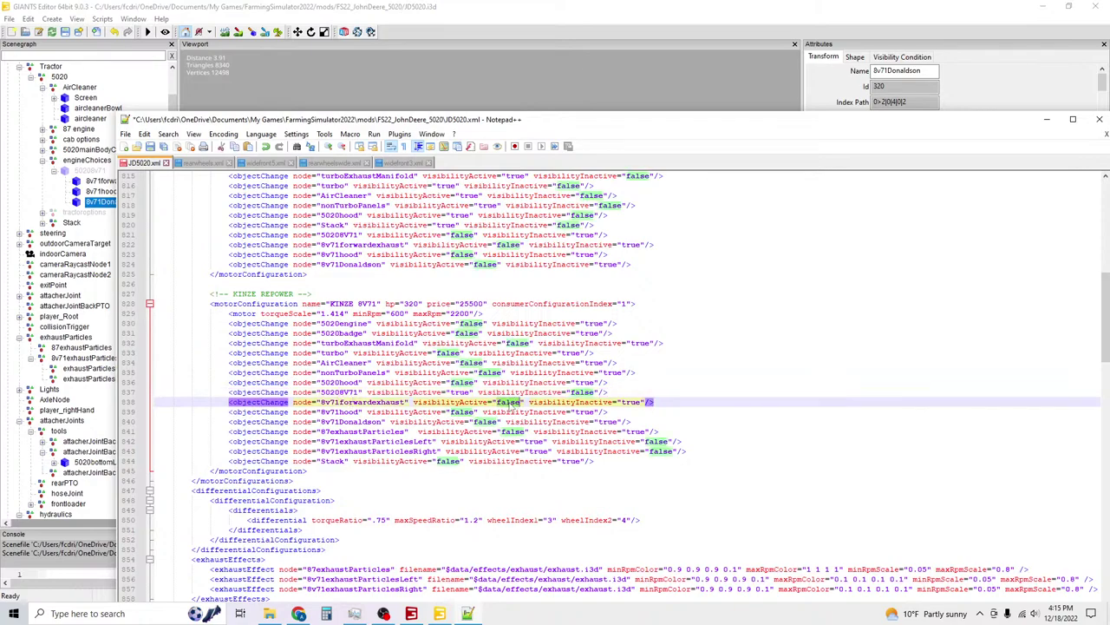
pyautogui.write('true')
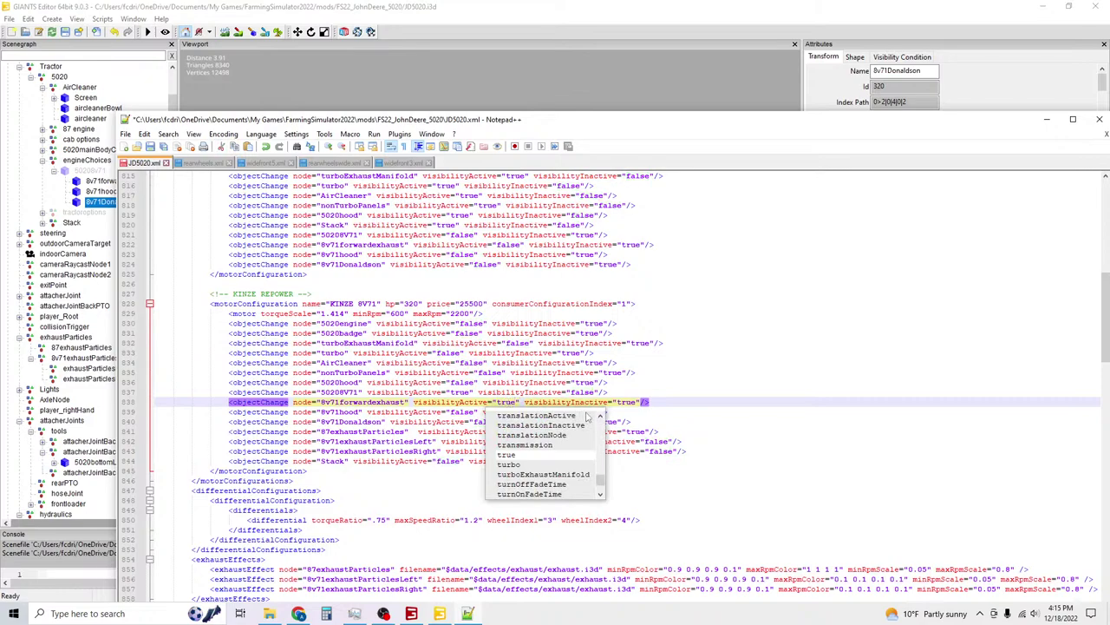
pyautogui.doubleClick(623, 402)
pyautogui.scroll(-1, 625, 402)
pyautogui.write('false')
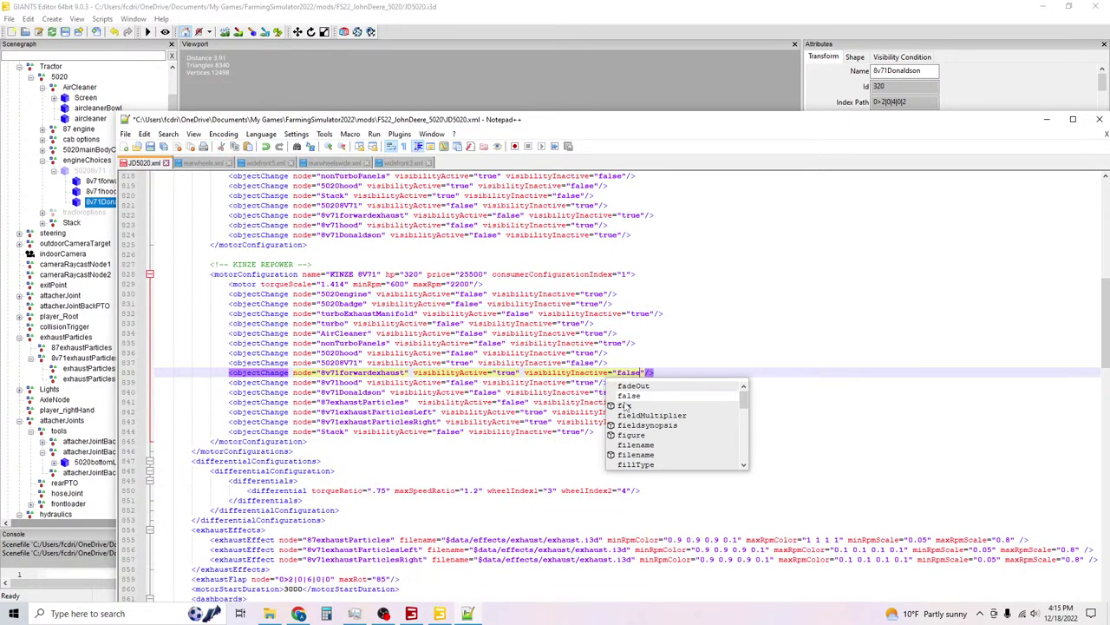
pyautogui.click(491, 372)
# Set visibilityActive to true and visibilityInactive to false on the KINZE 8V71 configuration's 8v71hood line.
pyautogui.click(467, 382)
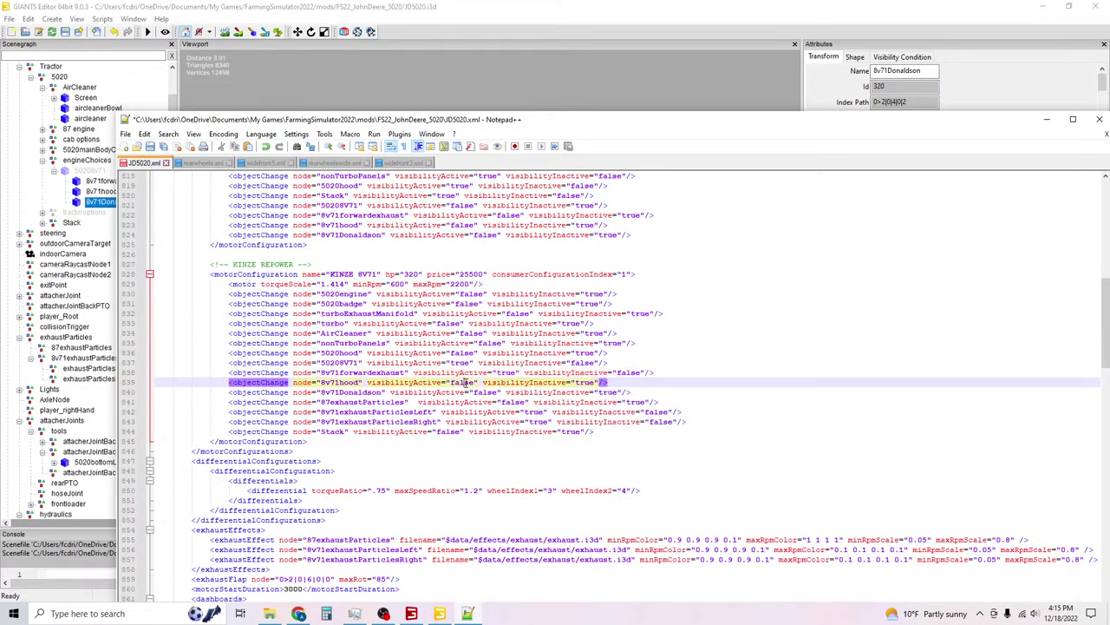
pyautogui.doubleClick(466, 383)
pyautogui.write('true')
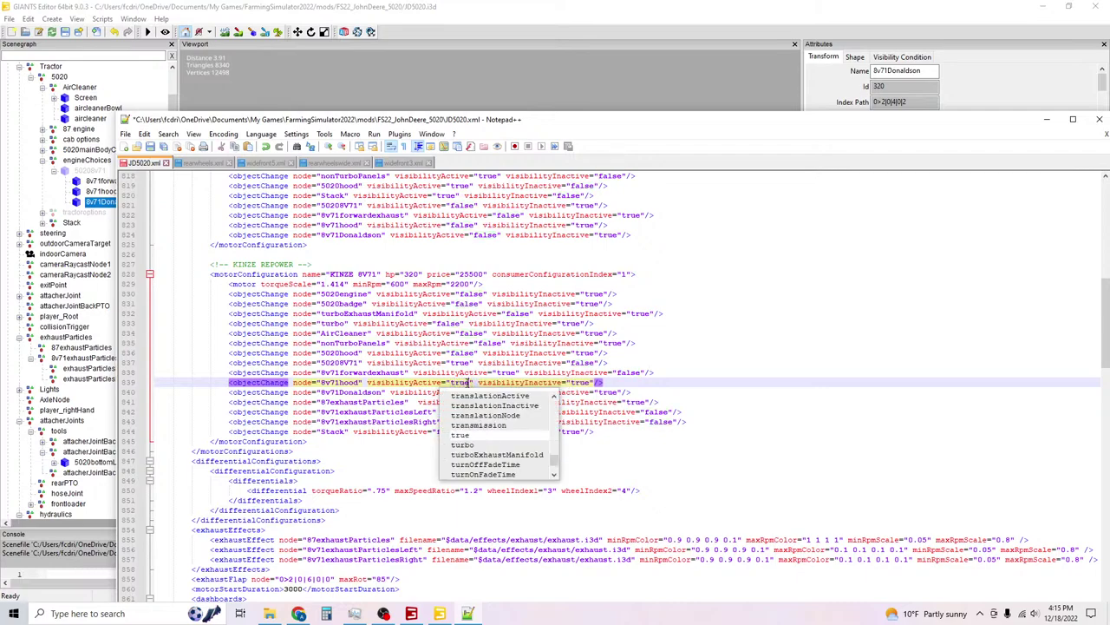
pyautogui.doubleClick(583, 382)
pyautogui.click(581, 384)
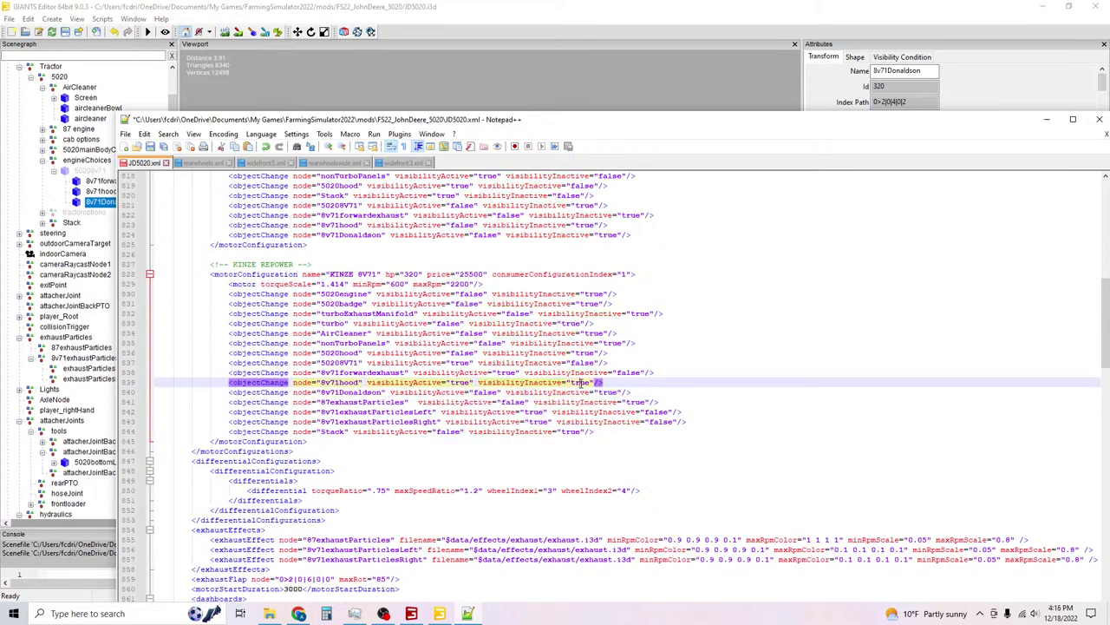
pyautogui.doubleClick(581, 383)
pyautogui.write('false')
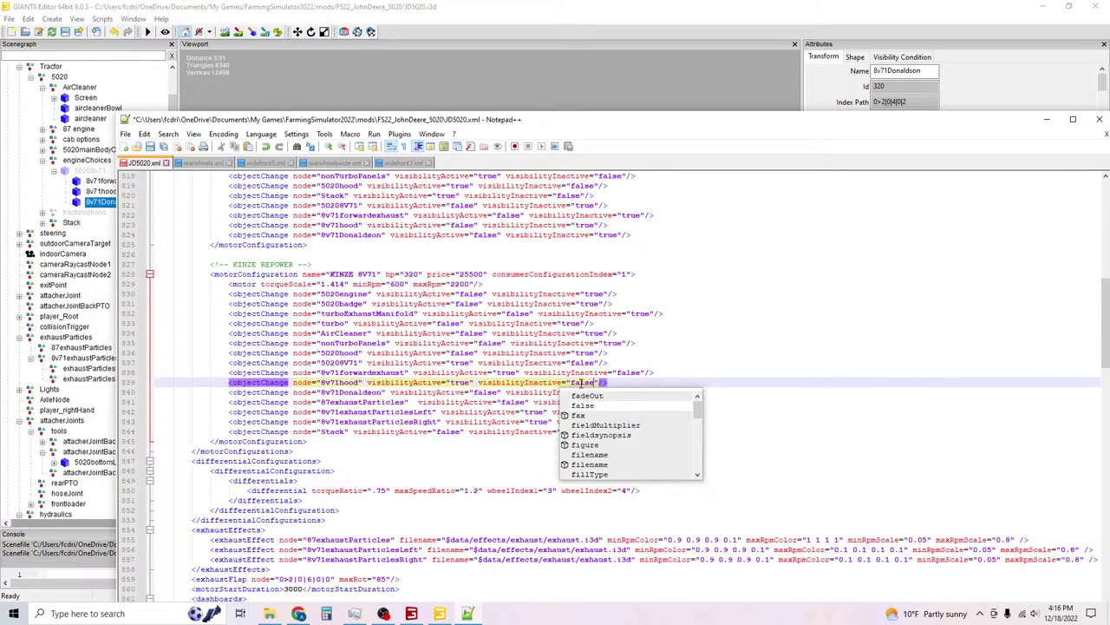
# In the KINZE 8V71 motor configuration, set the 8v71Donaldson node's visibilityActive to true and visibilityInactive to false.
pyautogui.doubleClick(486, 393)
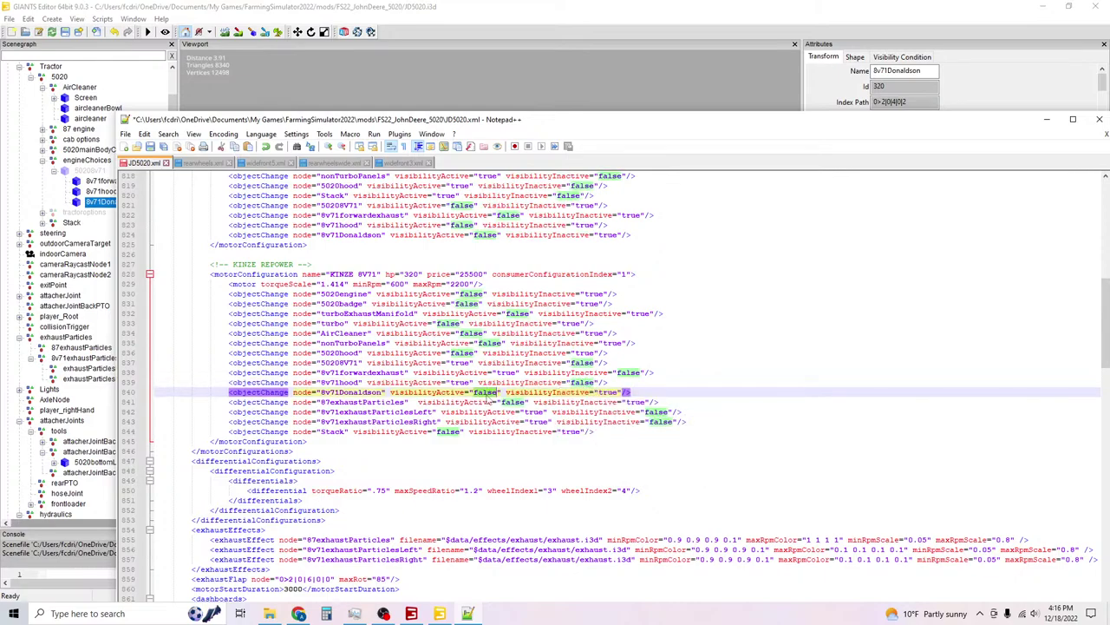
pyautogui.write('true')
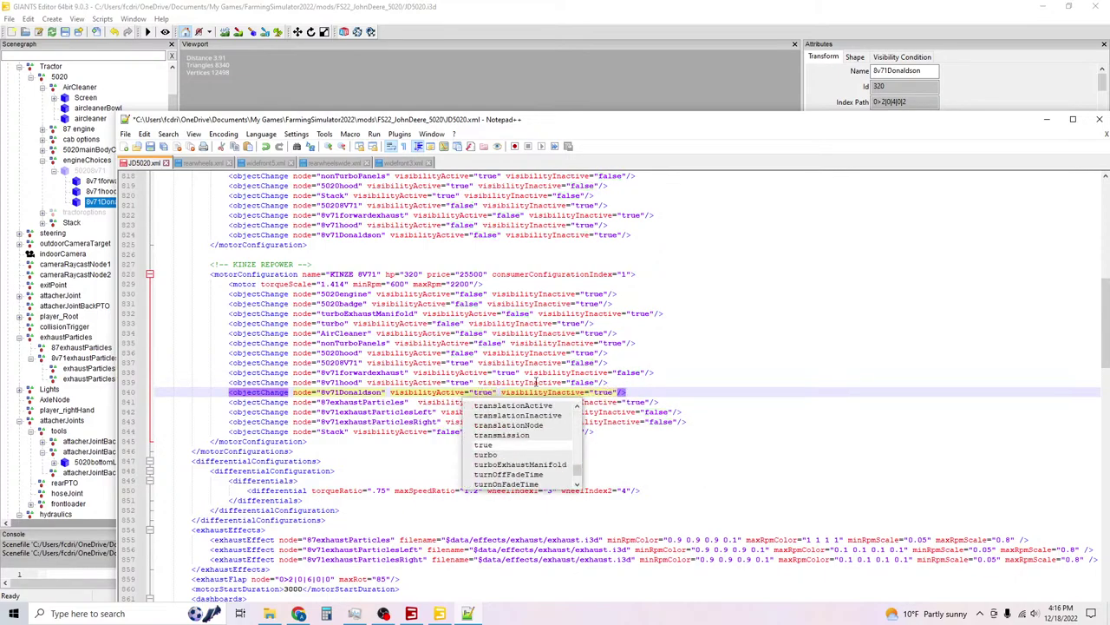
pyautogui.doubleClick(602, 393)
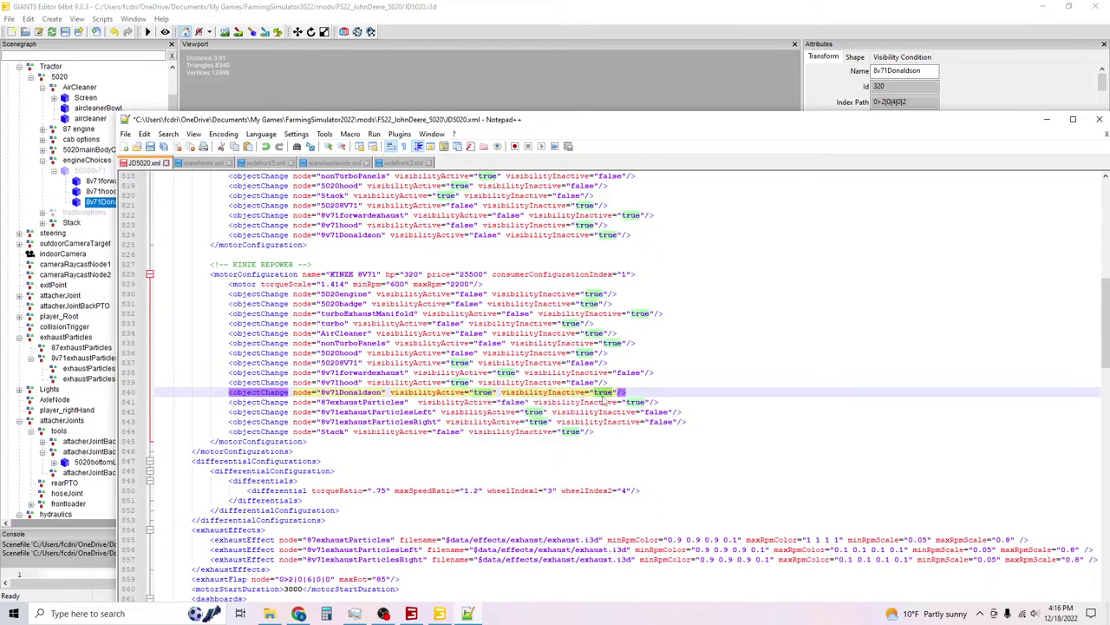
pyautogui.write('false')
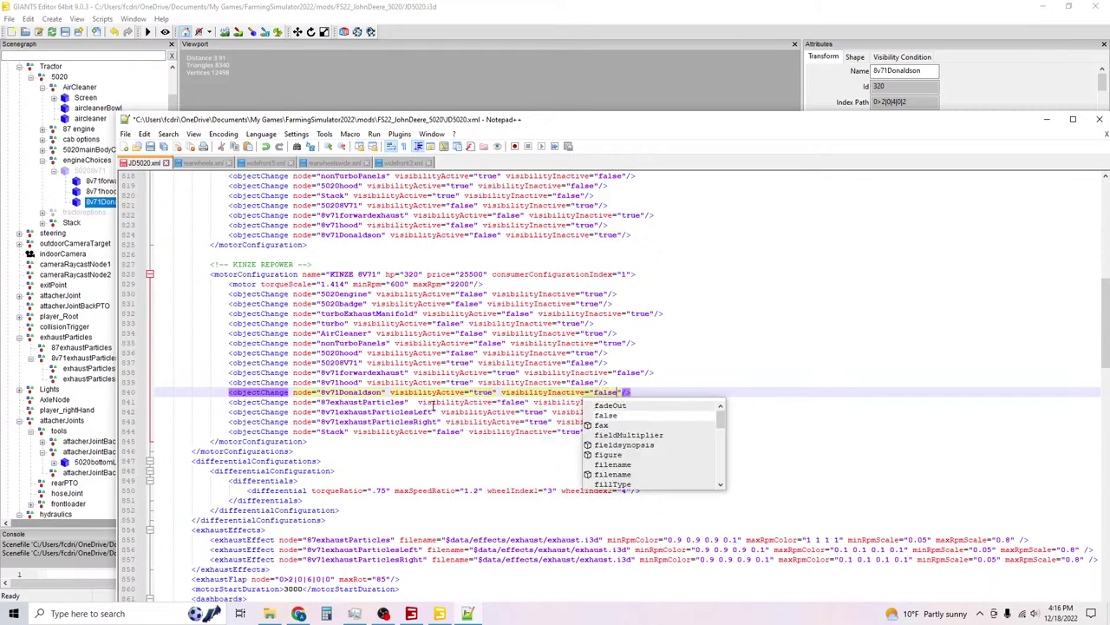
pyautogui.click(356, 404)
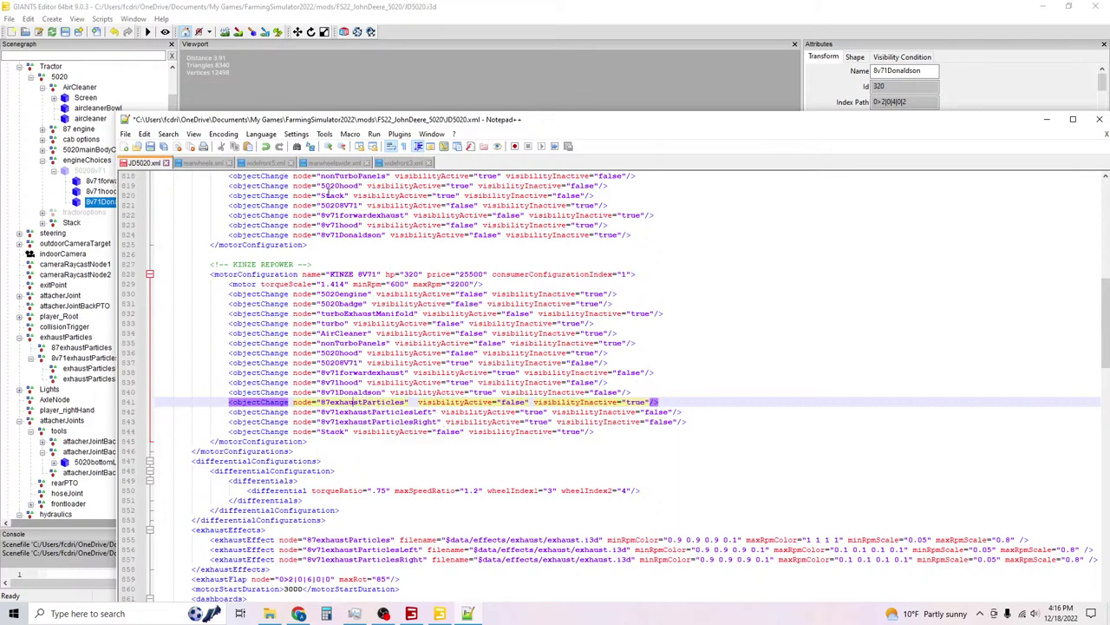
# Move the Stack objectChange line directly below the 5020hood line in the KINZE configuration and save the XML file.
pyautogui.moveTo(599, 431); pyautogui.dragTo(233, 431)
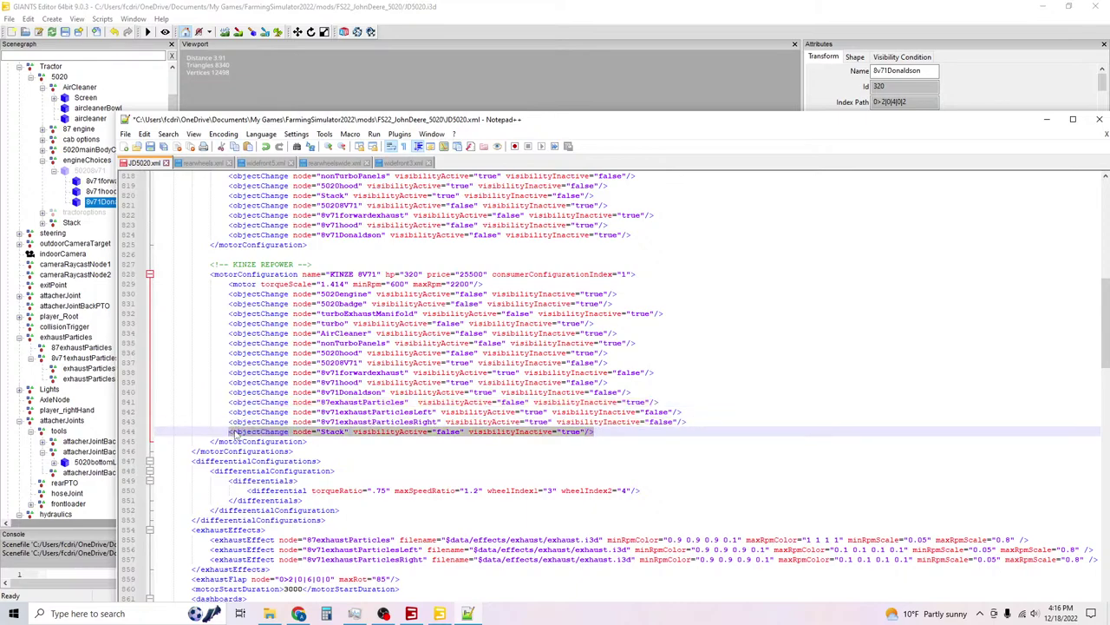
pyautogui.press('Delete')
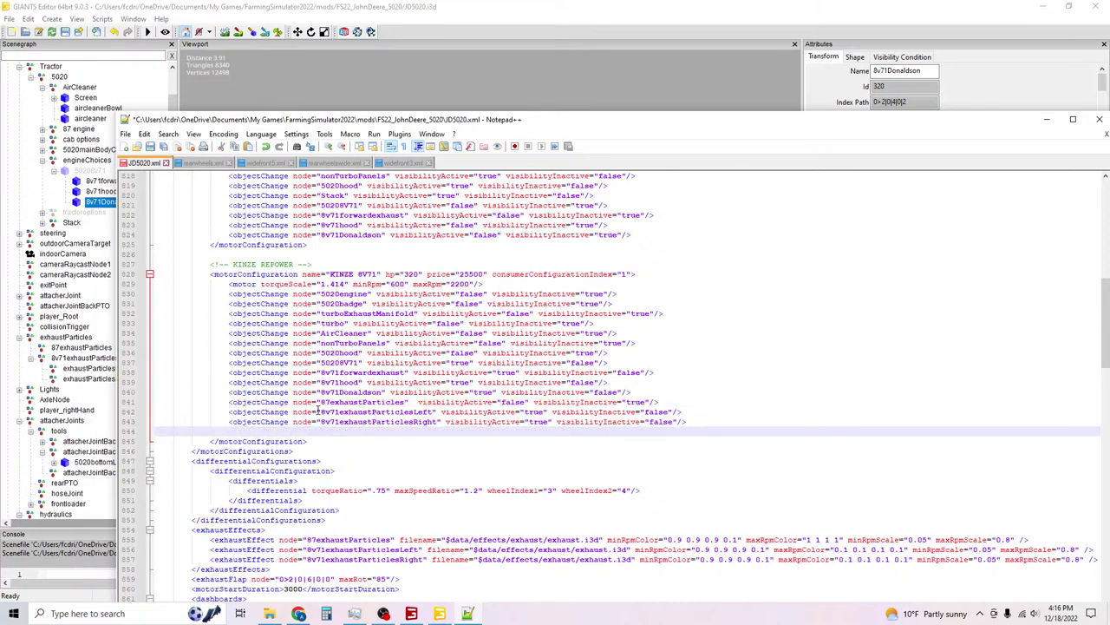
pyautogui.press('BackSpace')
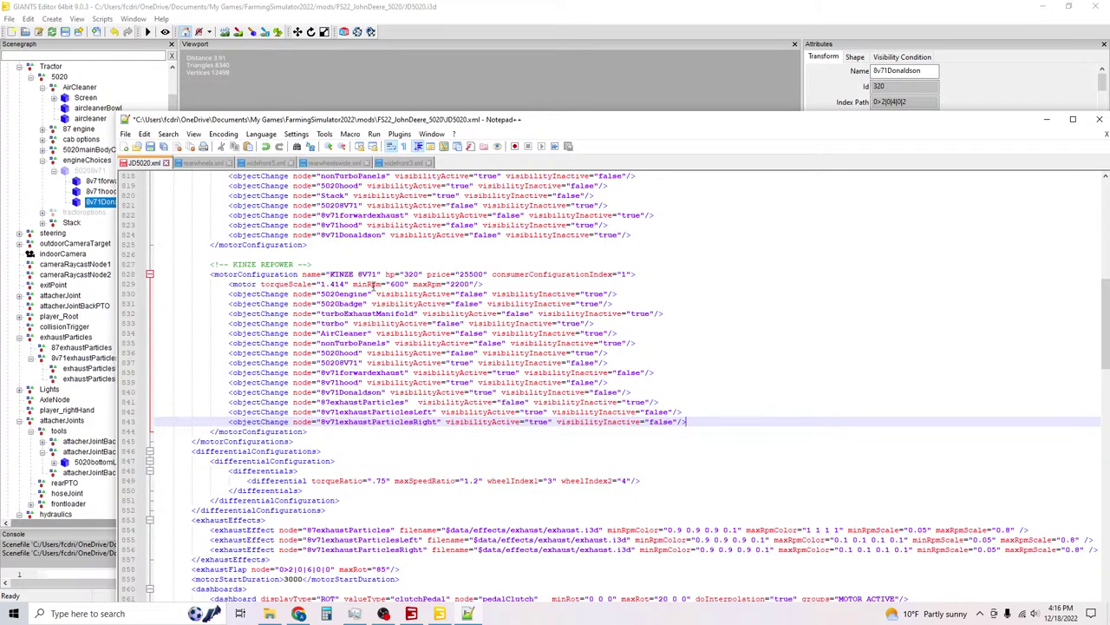
pyautogui.click(600, 353)
pyautogui.press('Return')
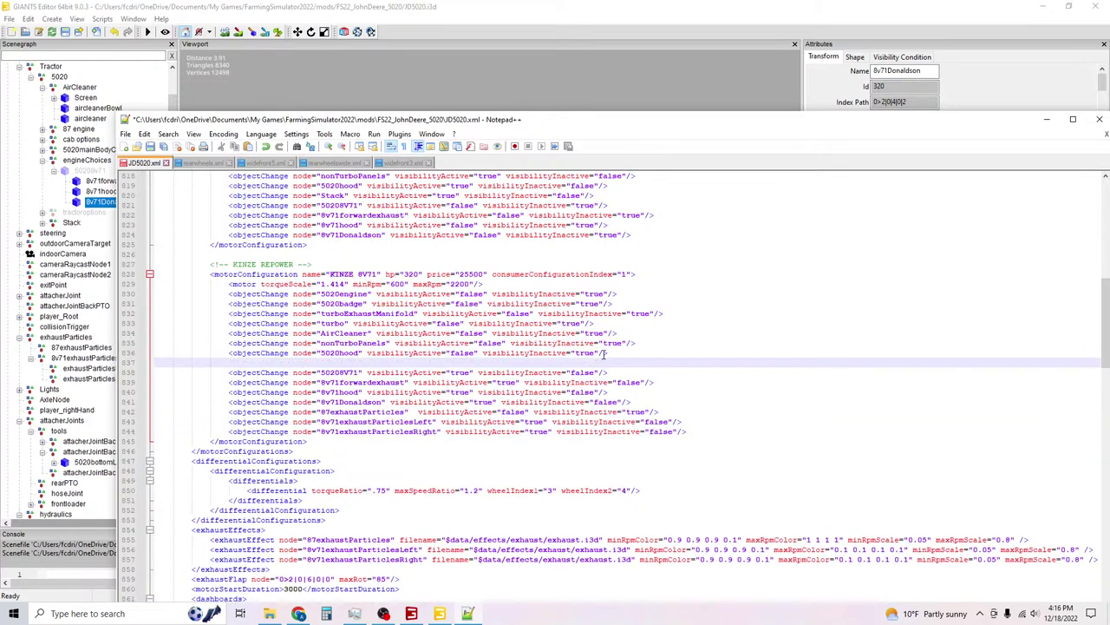
pyautogui.write('<objectChange node="Stack" visibilityActive="false" visibilityInactive="true"/>')
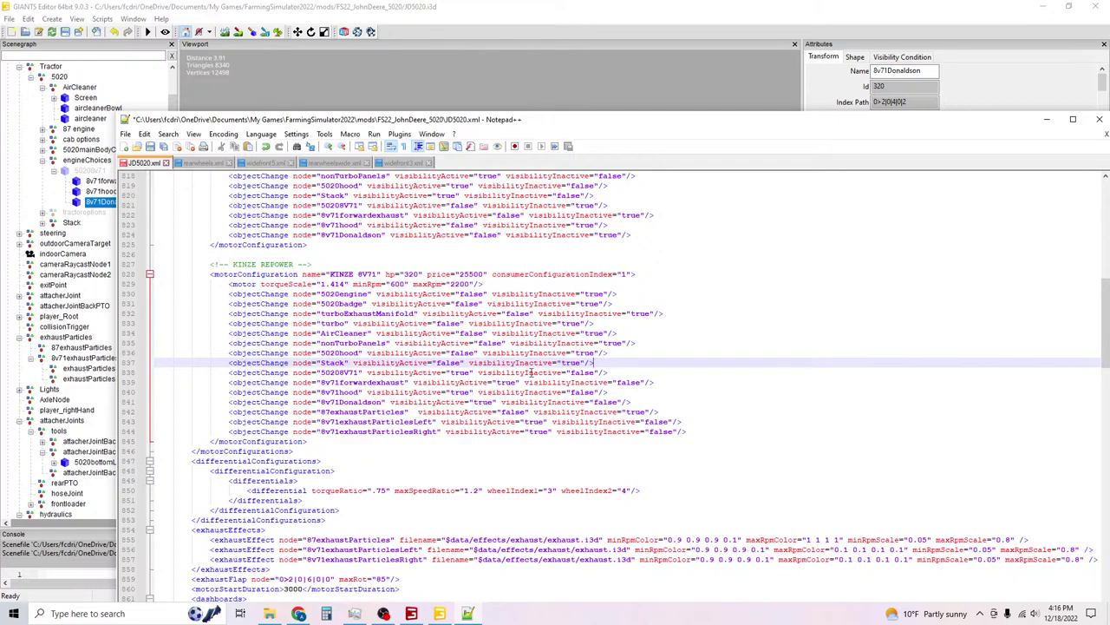
pyautogui.click(152, 146)
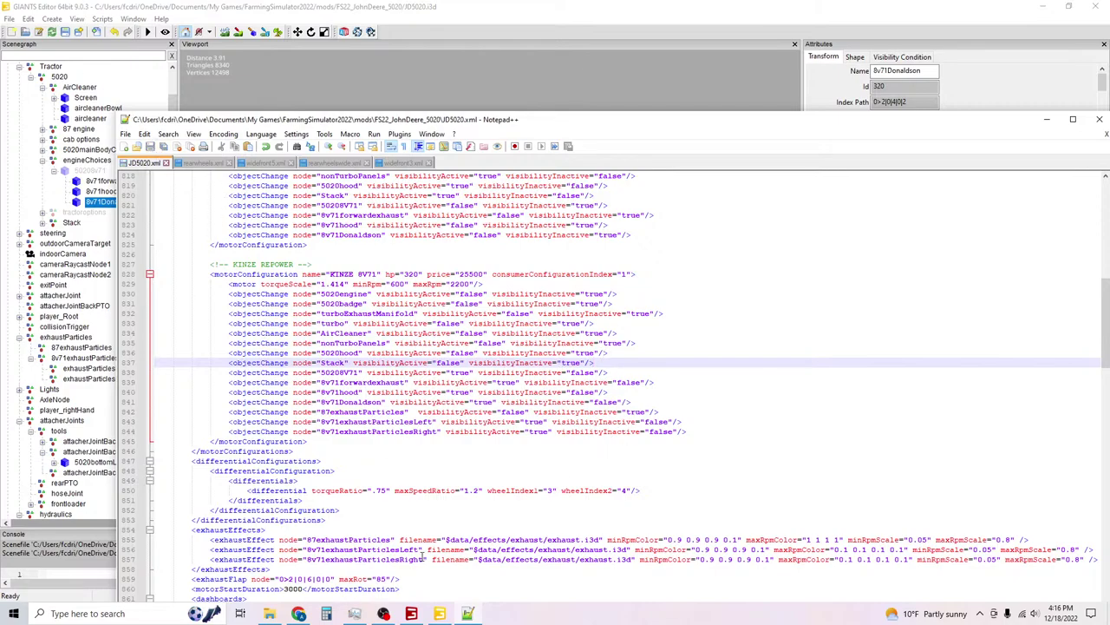
# Switch to Farming Simulator 22, reload the vehicle through the developer console, and reload the store items.
pyautogui.click(411, 613)
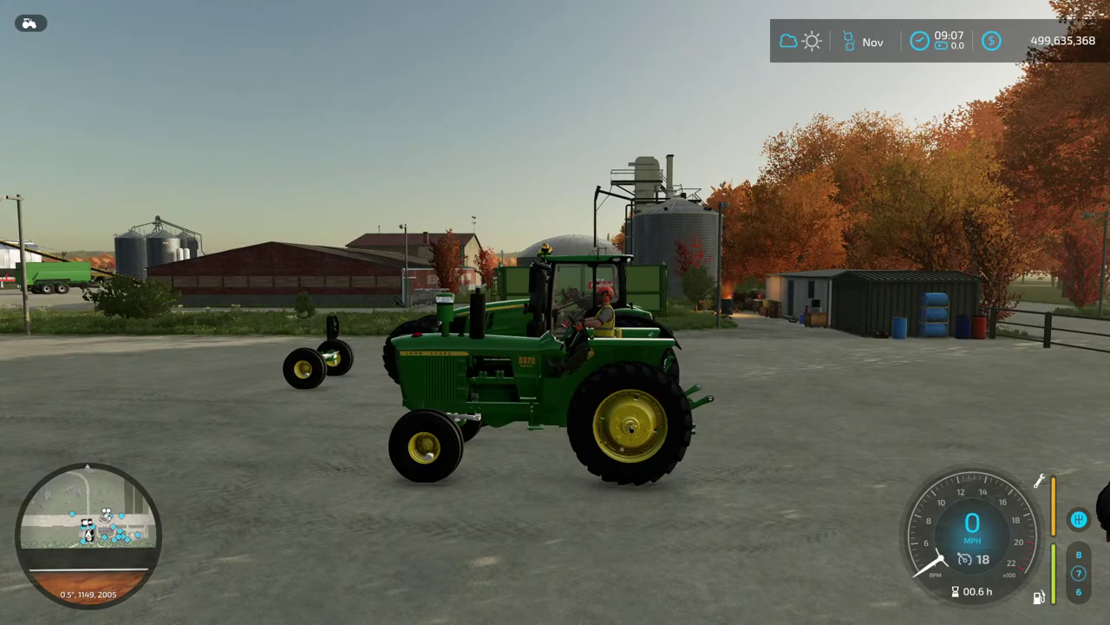
pyautogui.press('`')
pyautogui.press('`')
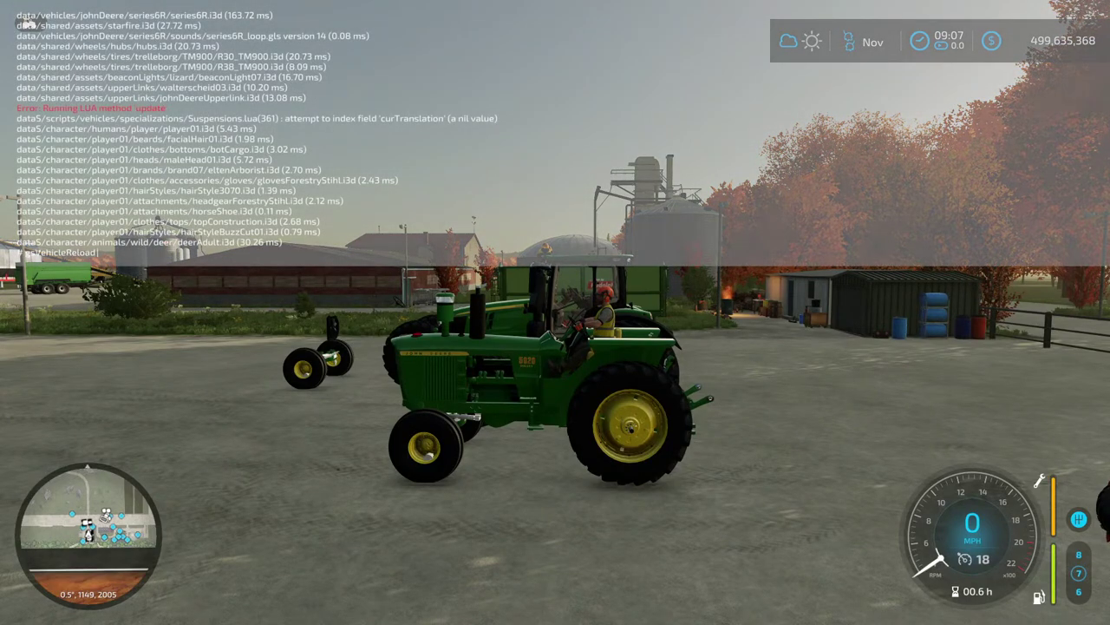
pyautogui.press('Return')
pyautogui.press('`')
pyautogui.hotkey('alt', 'd')
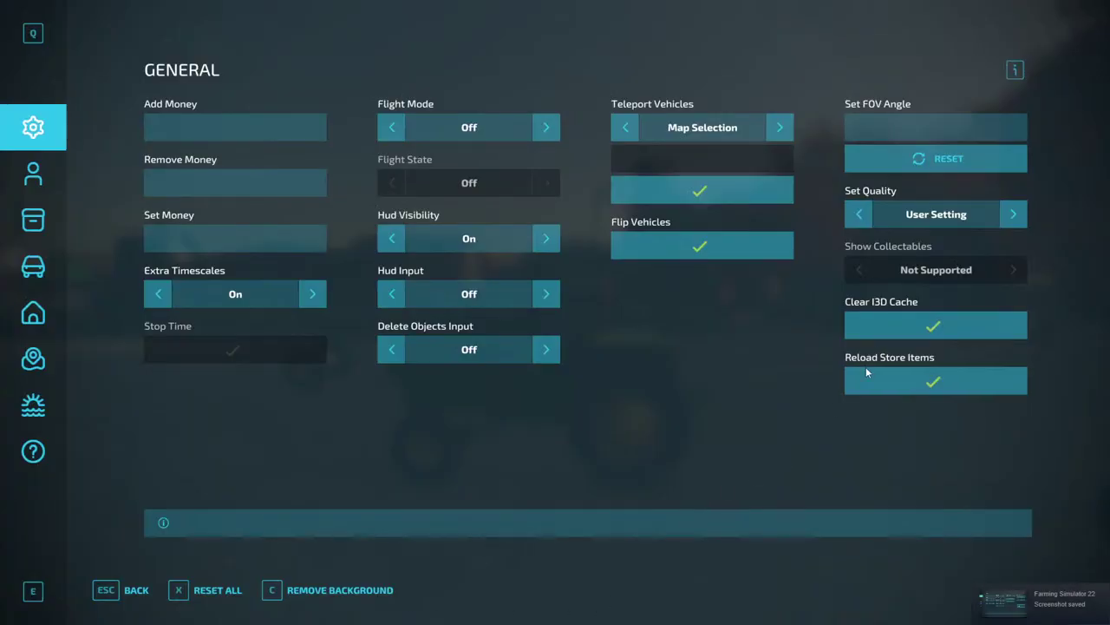
pyautogui.press('Escape')
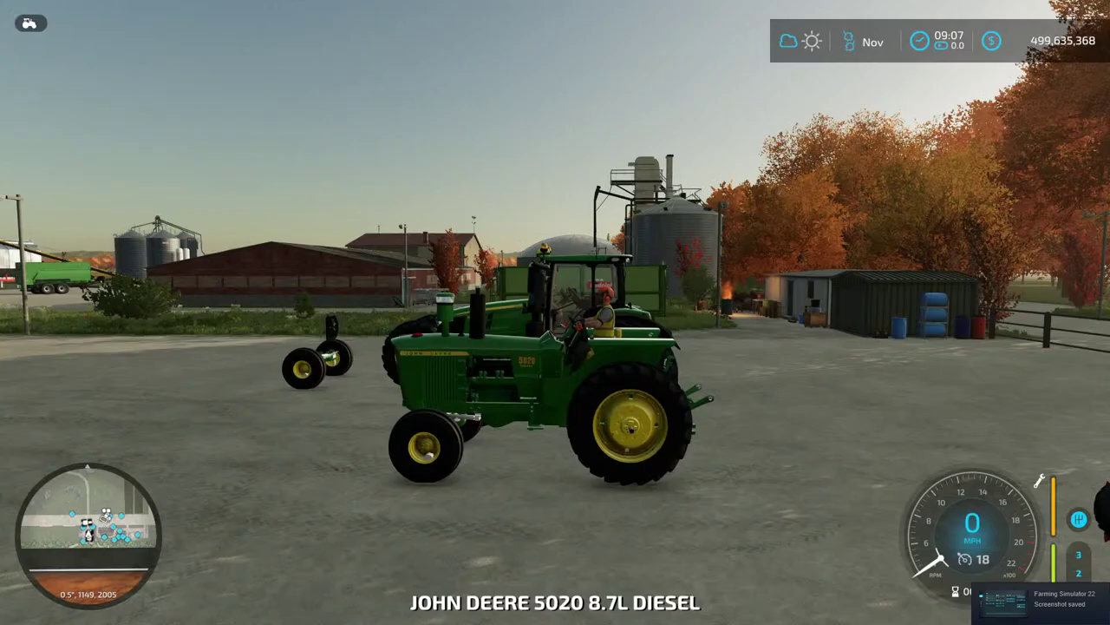
# Open the John Deere Series 5020 configuration from the shop's Medium Tractors category.
pyautogui.press('p')
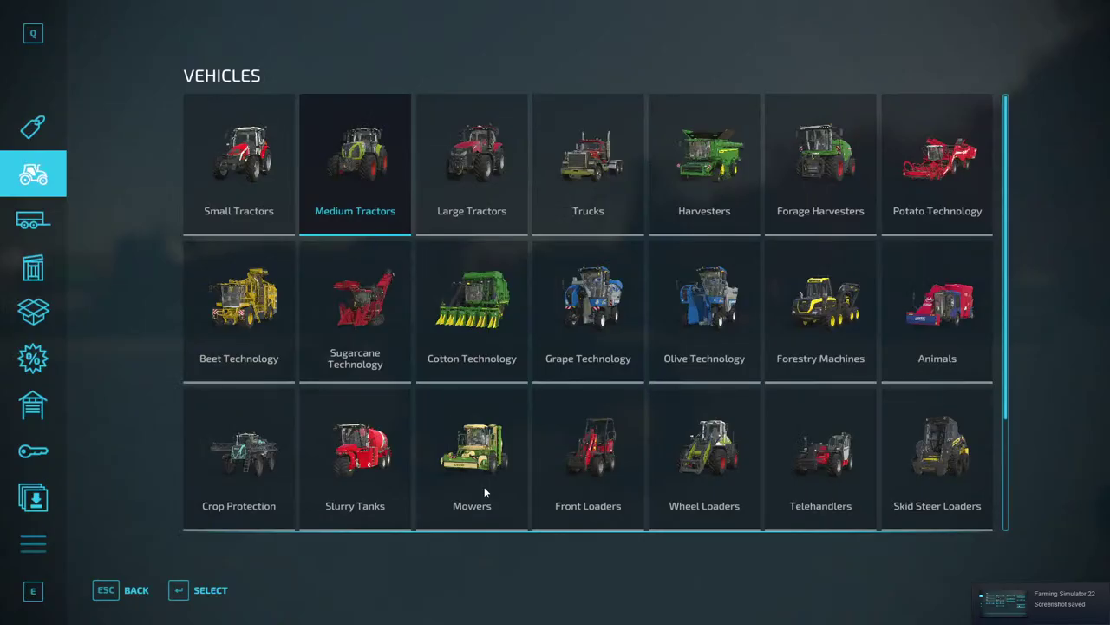
pyautogui.click(321, 114)
pyautogui.scroll(-7, 428, 163)
pyautogui.click(978, 263)
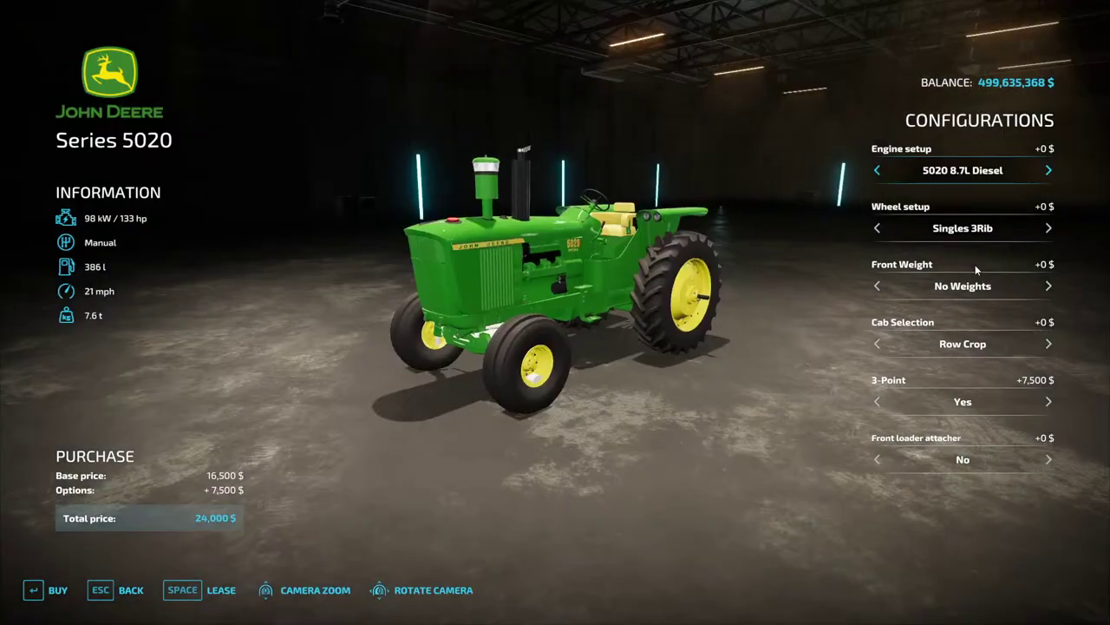
# Choose the KINZE 8V71 engine setup and Singles Weights 5Rib (2) wheels, and inspect the tractor from several sides.
pyautogui.click(877, 170)
pyautogui.moveTo(666, 224); pyautogui.dragTo(360, 374)
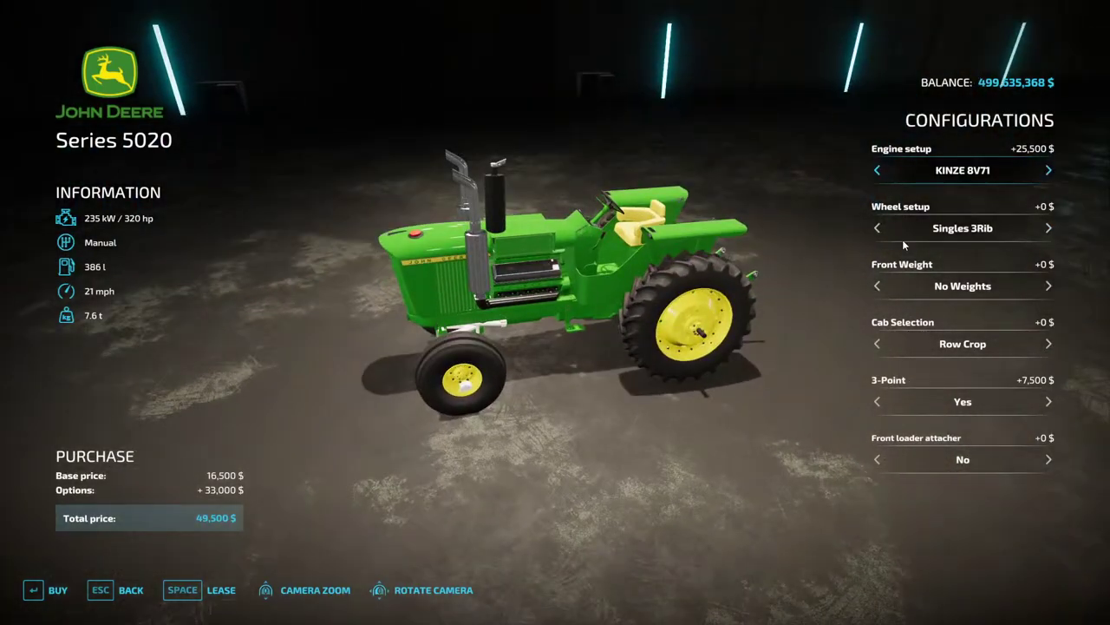
pyautogui.click(876, 229)
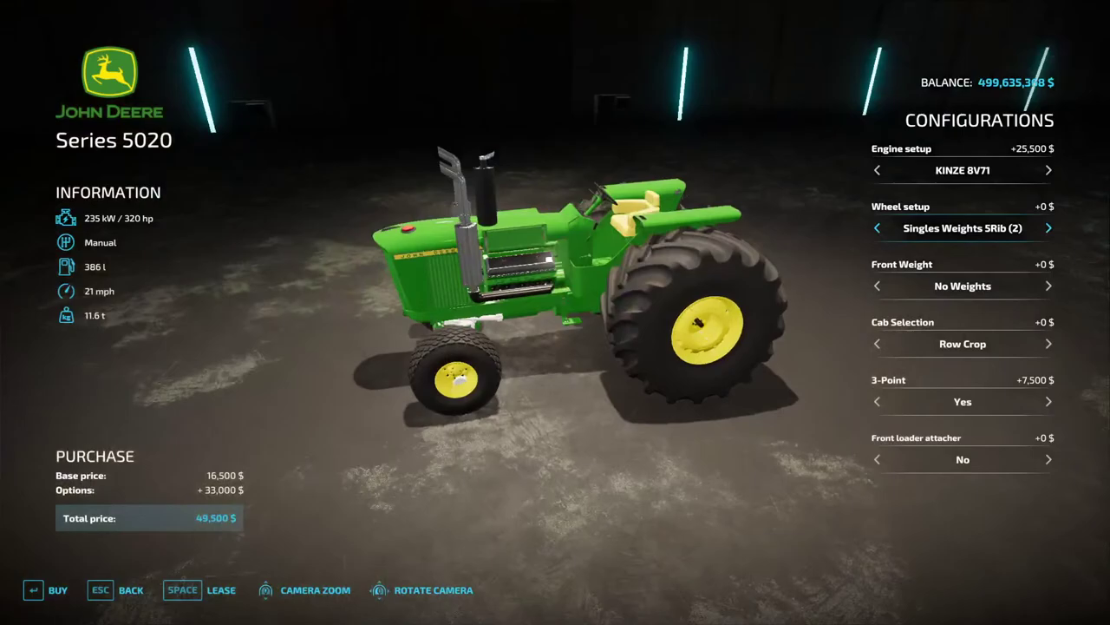
pyautogui.moveTo(876, 228); pyautogui.dragTo(569, 223)
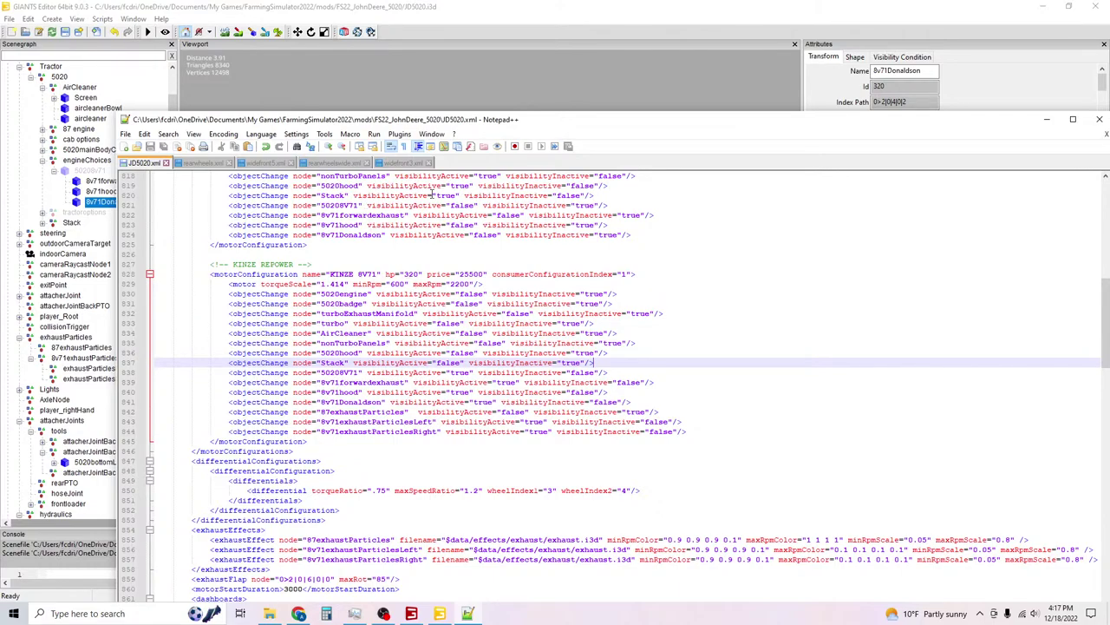
# Switch to Notepad++, check the Stack entry in the i3dMappings, and search the XML for its node path 0>2|0|0|6.
pyautogui.scroll(7, 458, 244)
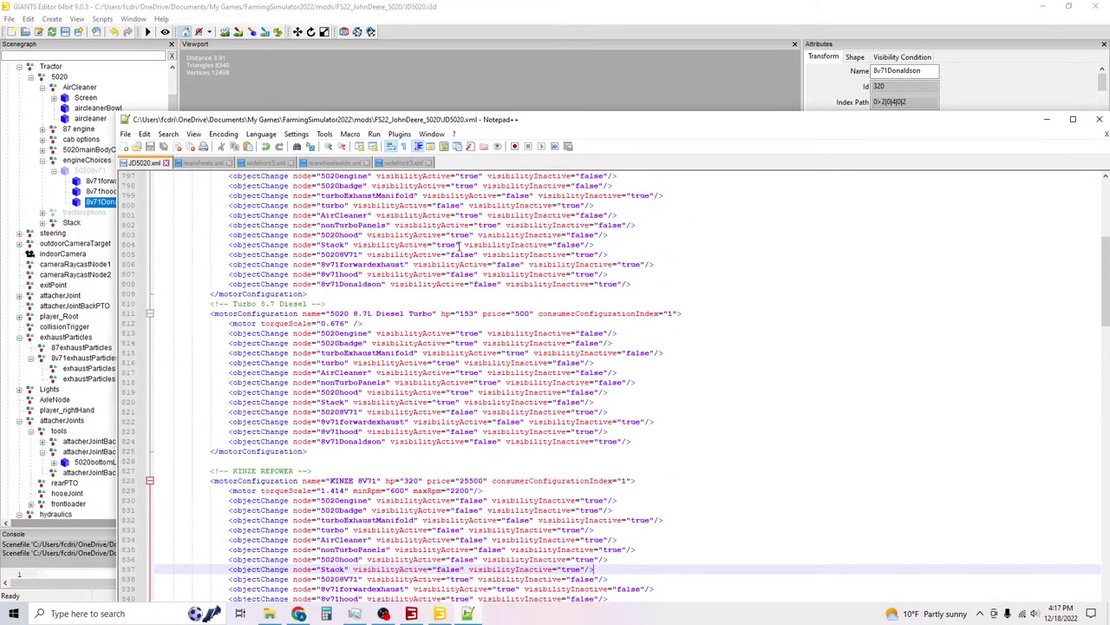
pyautogui.scroll(-12, 527, 254)
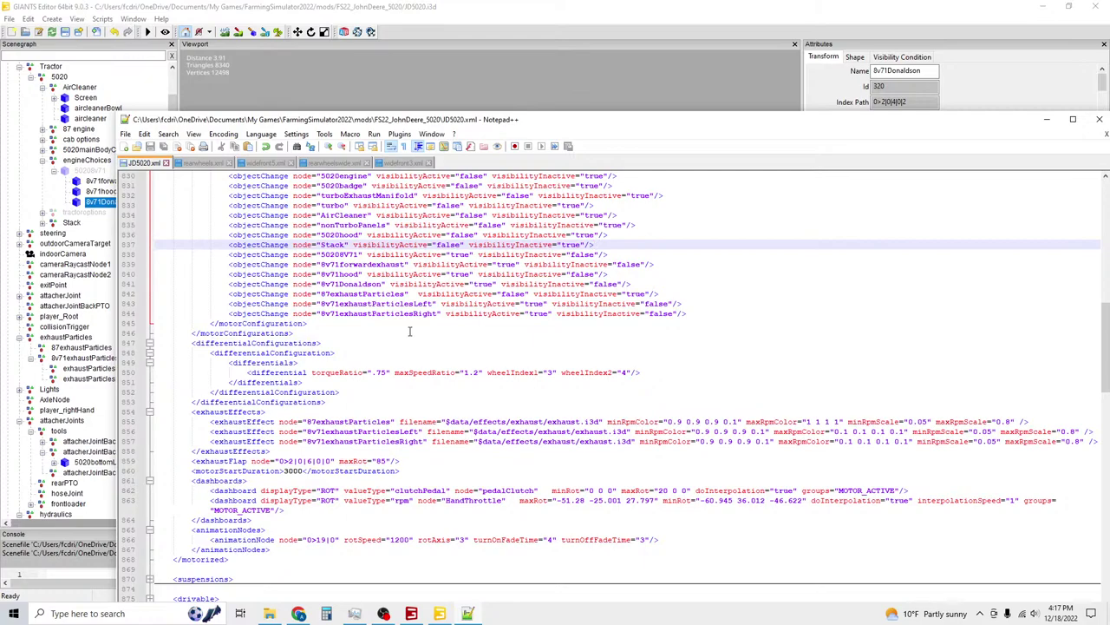
pyautogui.scroll(-1, 355, 390)
pyautogui.scroll(-20, 360, 389)
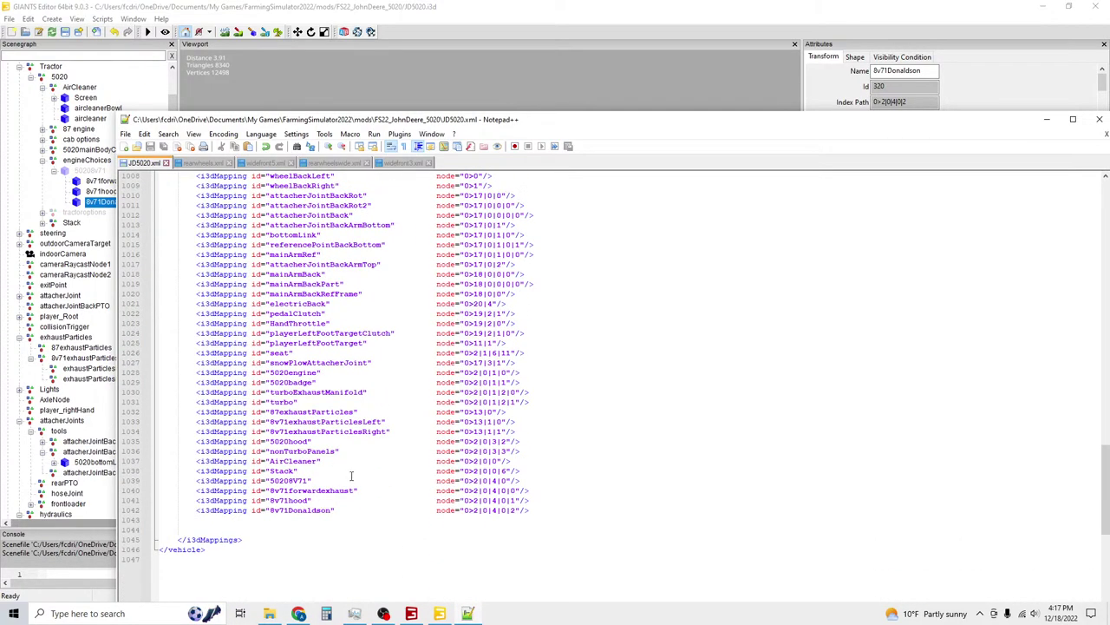
pyautogui.click(483, 471)
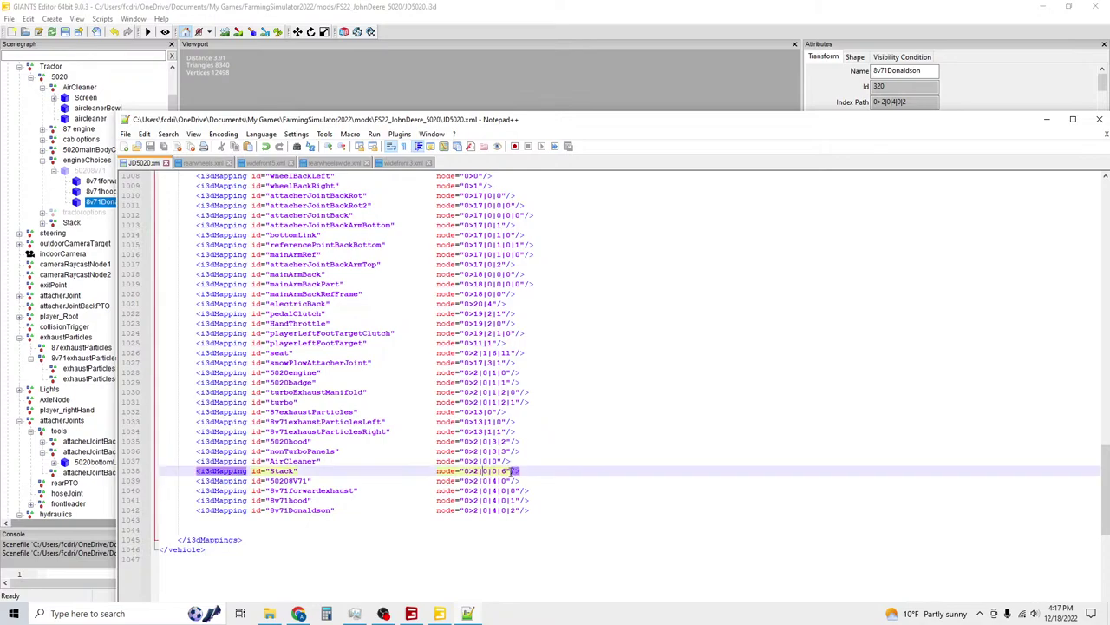
pyautogui.moveTo(508, 471); pyautogui.dragTo(459, 471)
pyautogui.hotkey('ctrl', 'f')
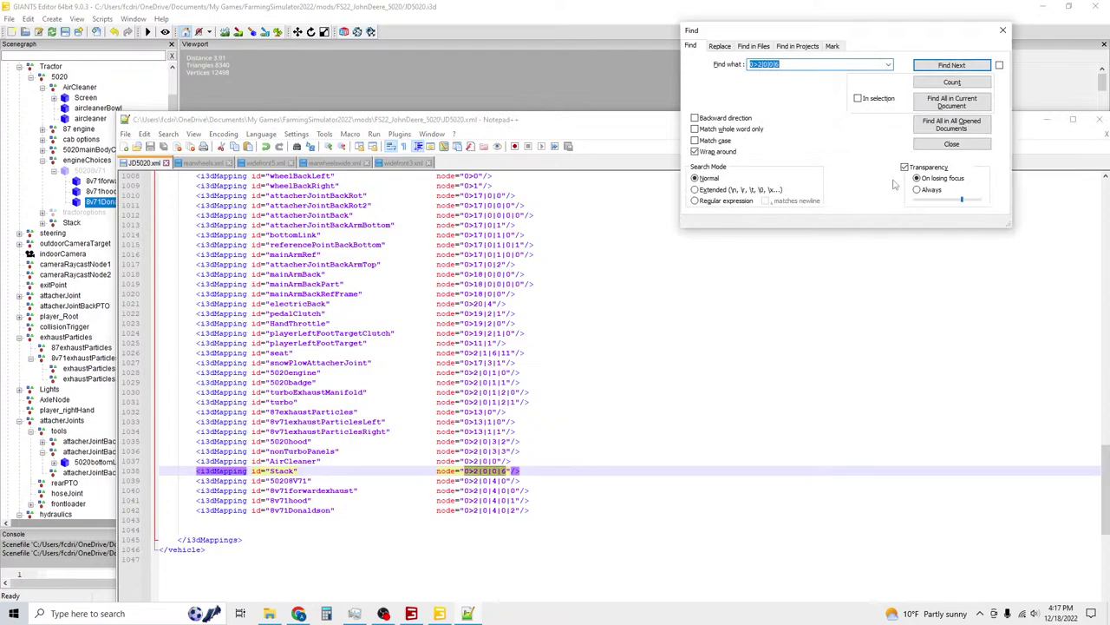
pyautogui.click(960, 70)
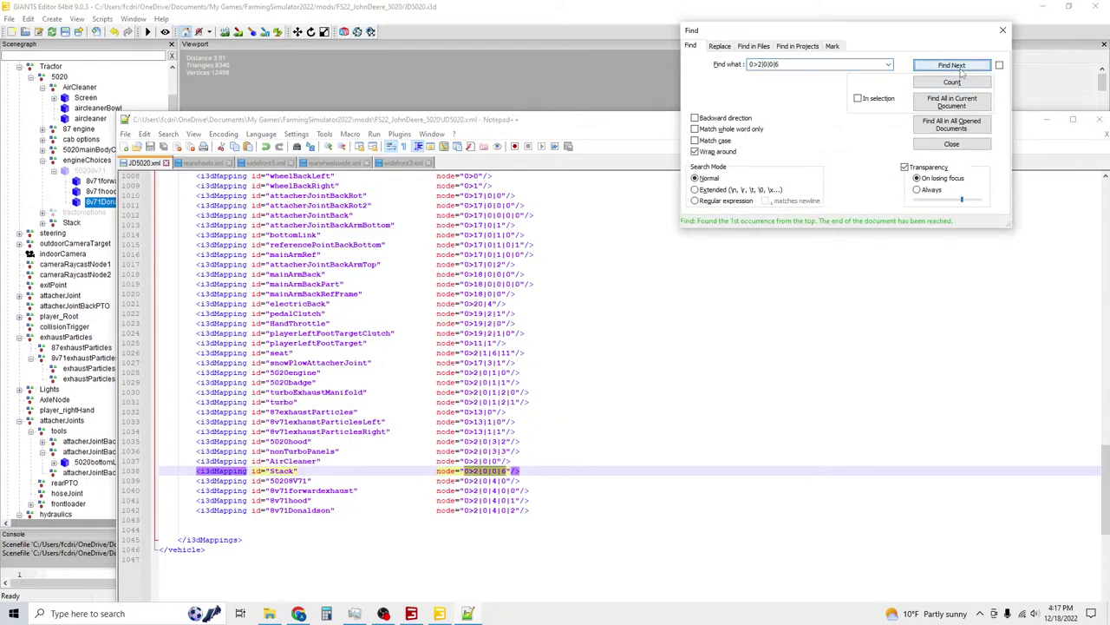
pyautogui.click(624, 441)
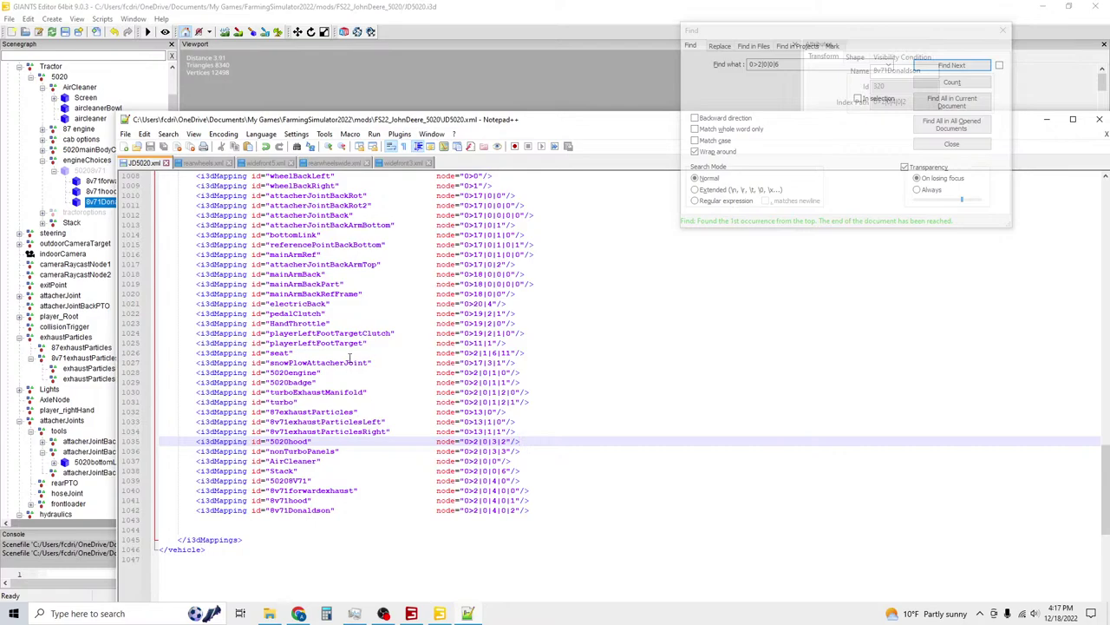
pyautogui.scroll(20, 350, 358)
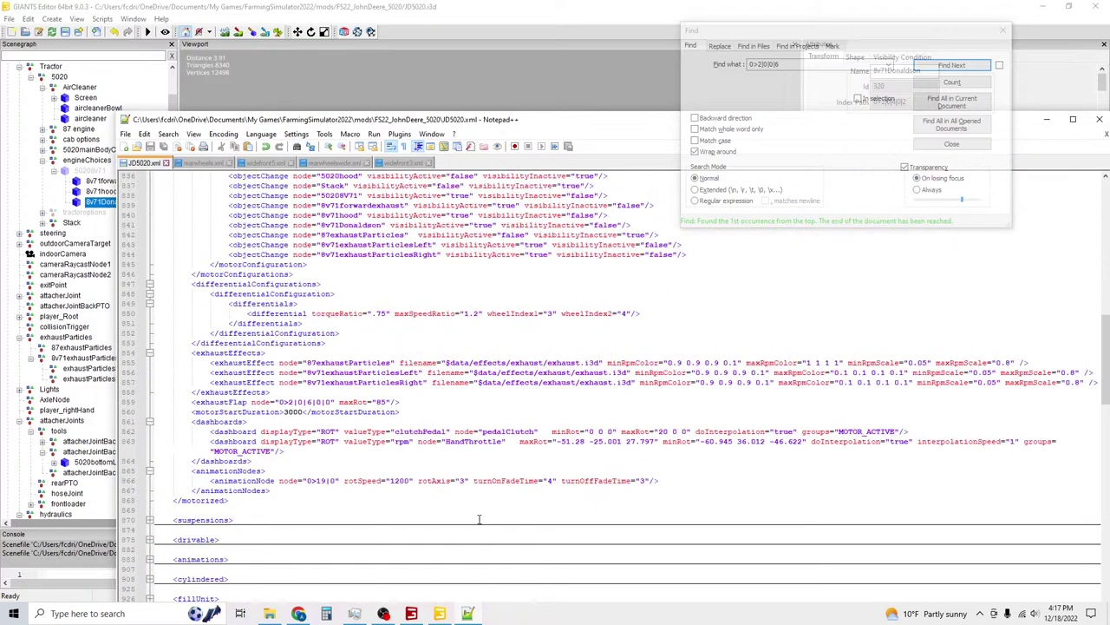
# Return to Farming Simulator 22, cycle through the engine setups back to KINZE 8V71, and inspect the hood and exhaust stacks.
pyautogui.click(411, 613)
pyautogui.click(877, 171)
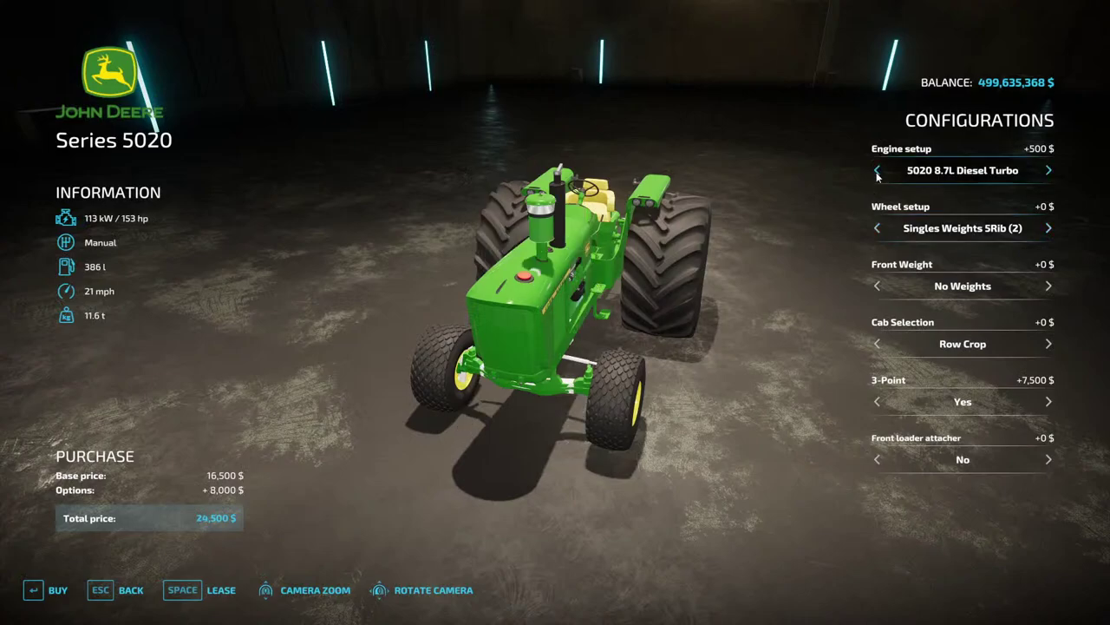
pyautogui.click(877, 171)
pyautogui.click(877, 171)
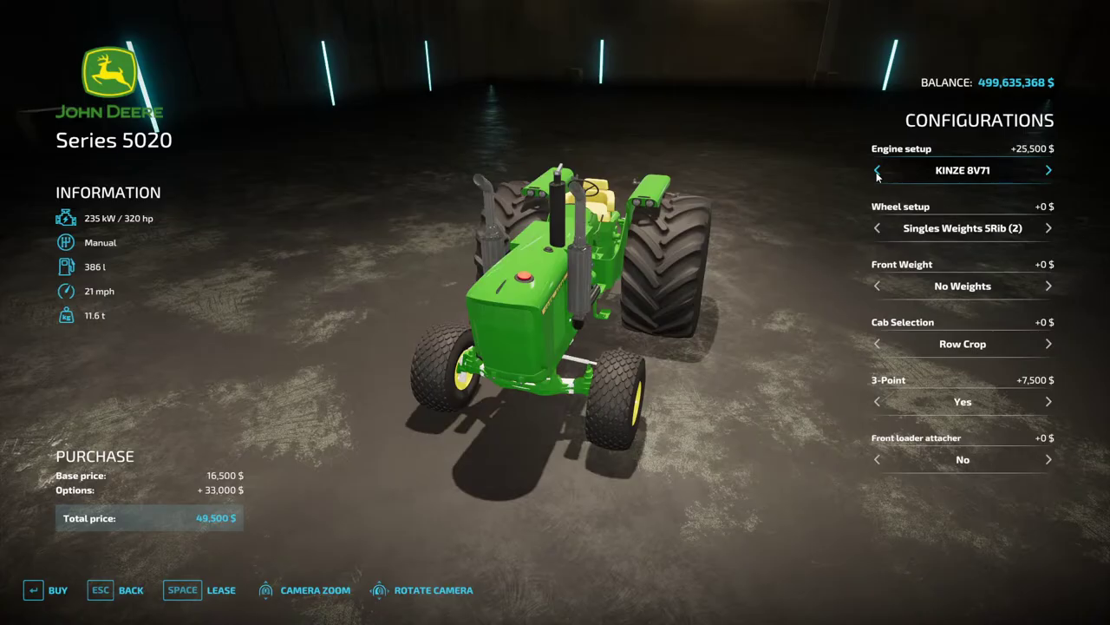
pyautogui.moveTo(751, 199); pyautogui.dragTo(188, 246)
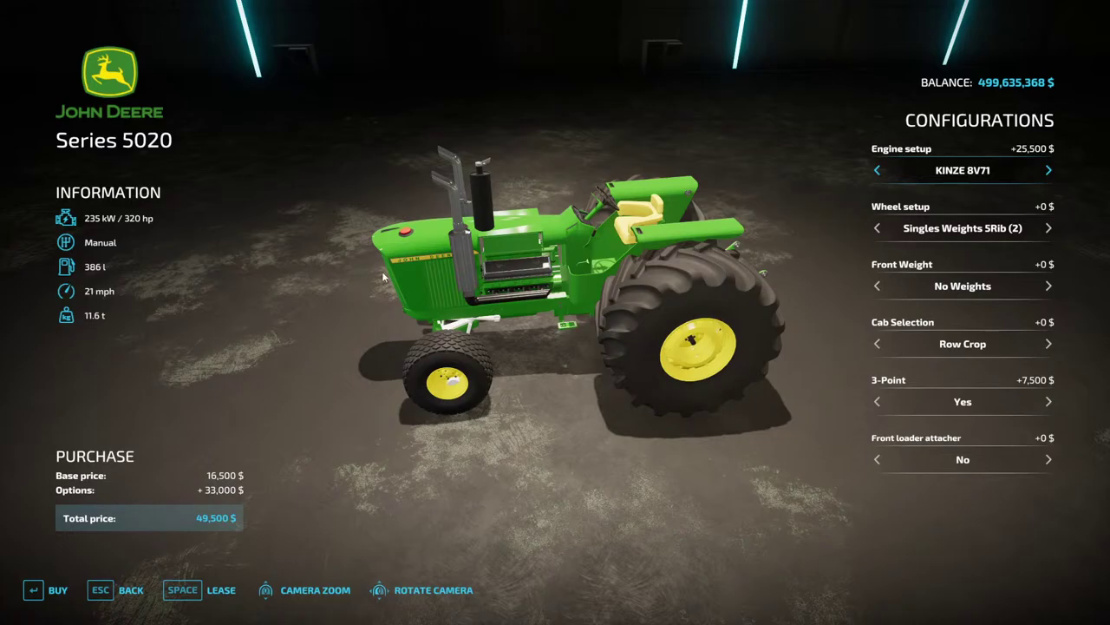
pyautogui.moveTo(382, 276); pyautogui.dragTo(876, 323)
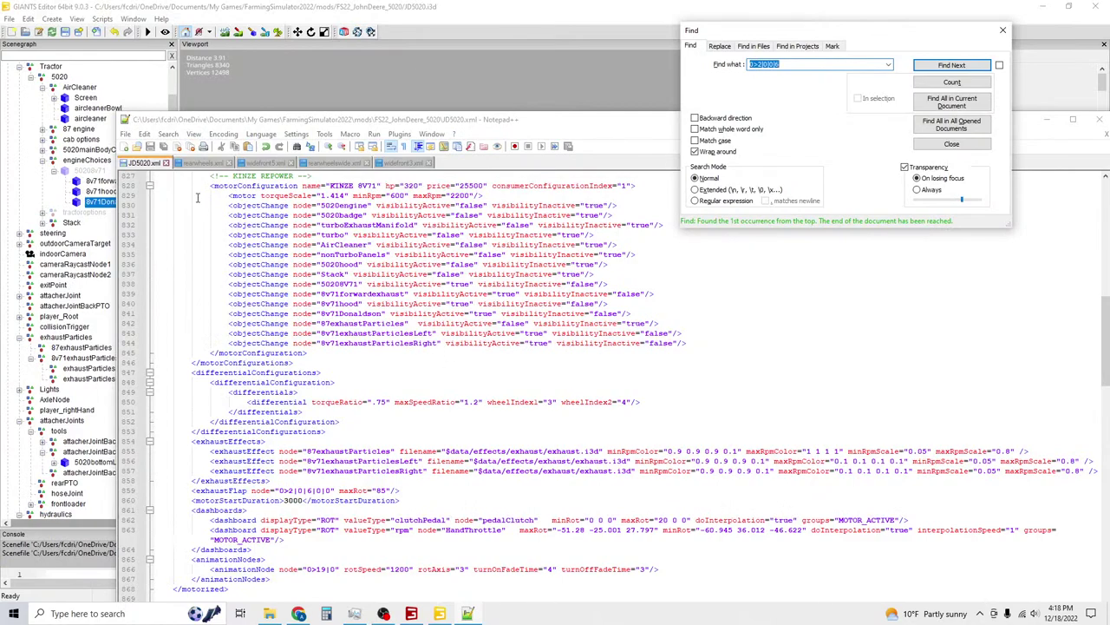
# Save the tractor's i3d scene in GIANTS Editor and reopen the Series 5020 from Medium Tractors in the game's shop.
pyautogui.click(64, 32)
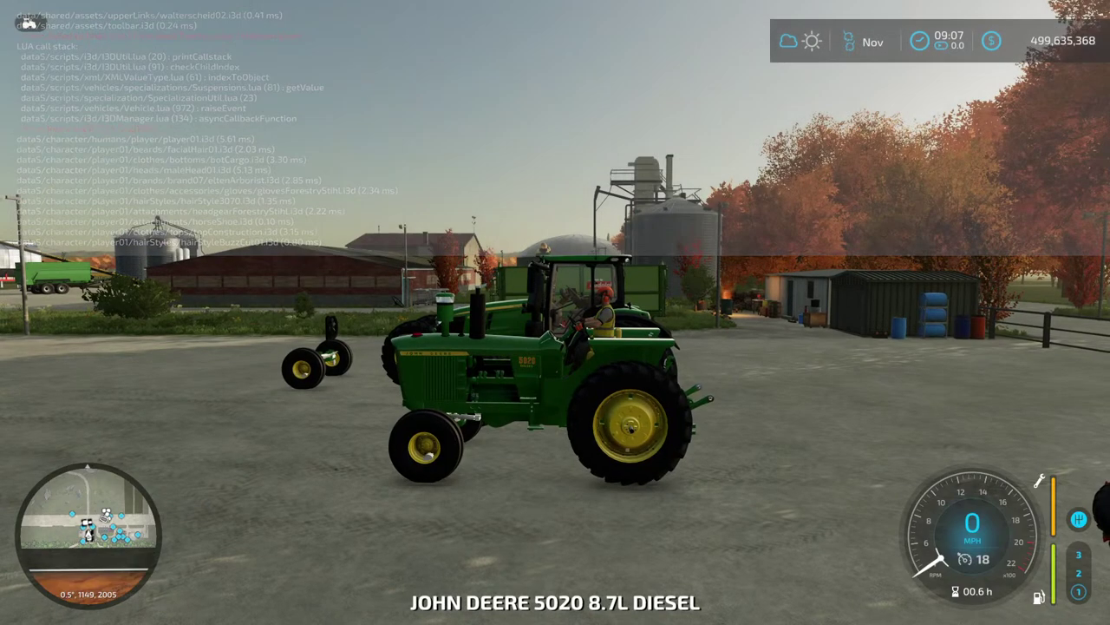
pyautogui.press('p')
pyautogui.press('Return')
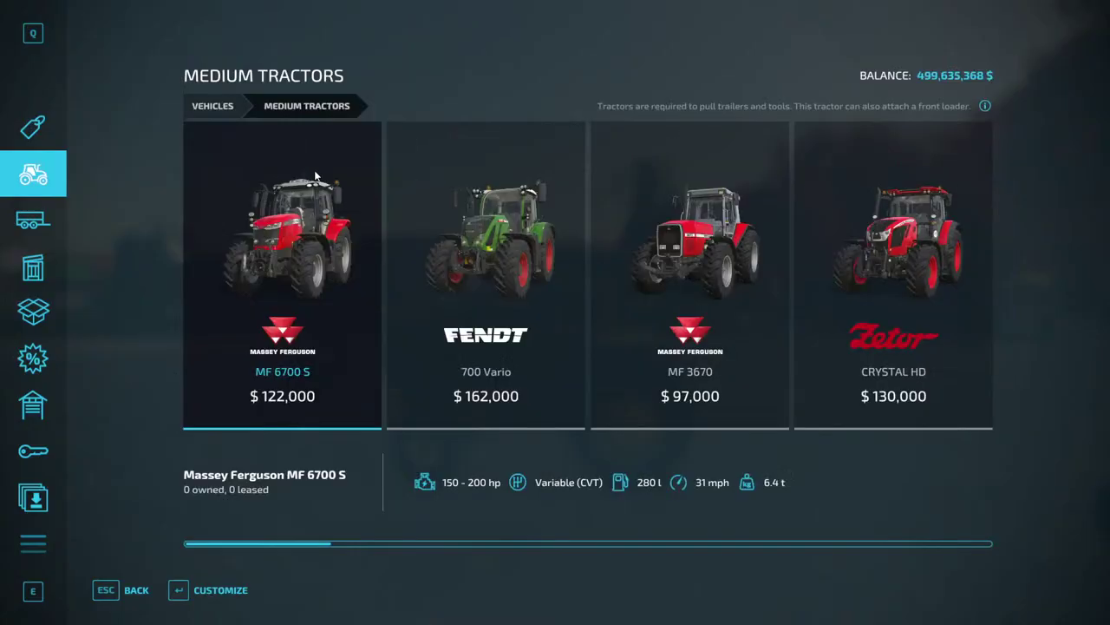
pyautogui.scroll(-10, 797, 222)
pyautogui.scroll(-1, 778, 229)
pyautogui.click(914, 243)
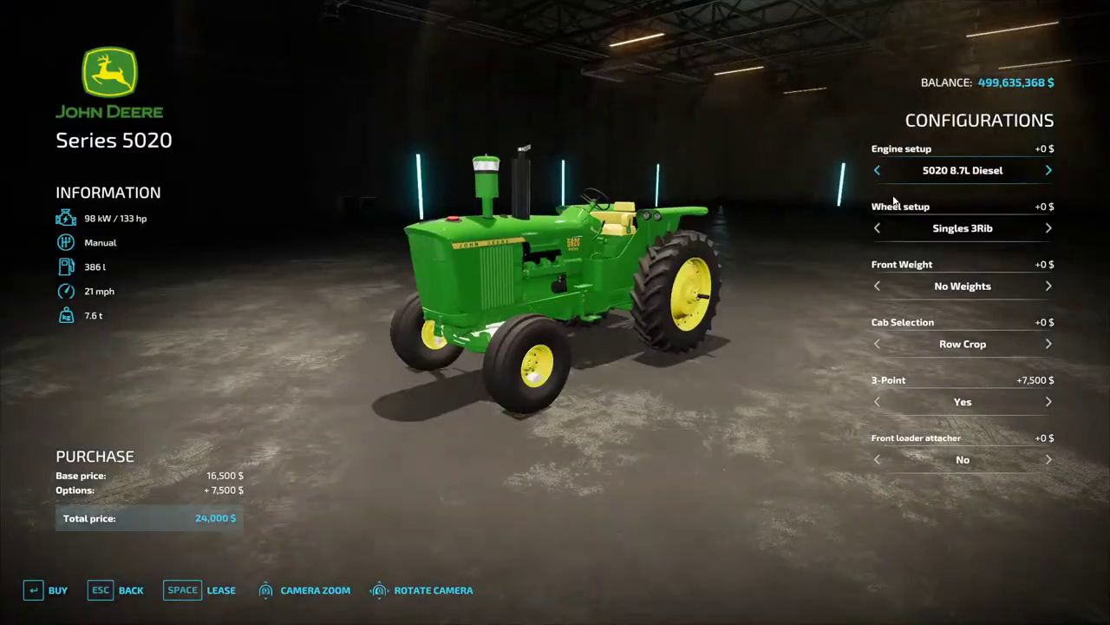
# Select the KINZE 8V71 engine setup and inspect the tractor's exhaust stacks.
pyautogui.click(877, 170)
pyautogui.moveTo(884, 171); pyautogui.dragTo(588, 314)
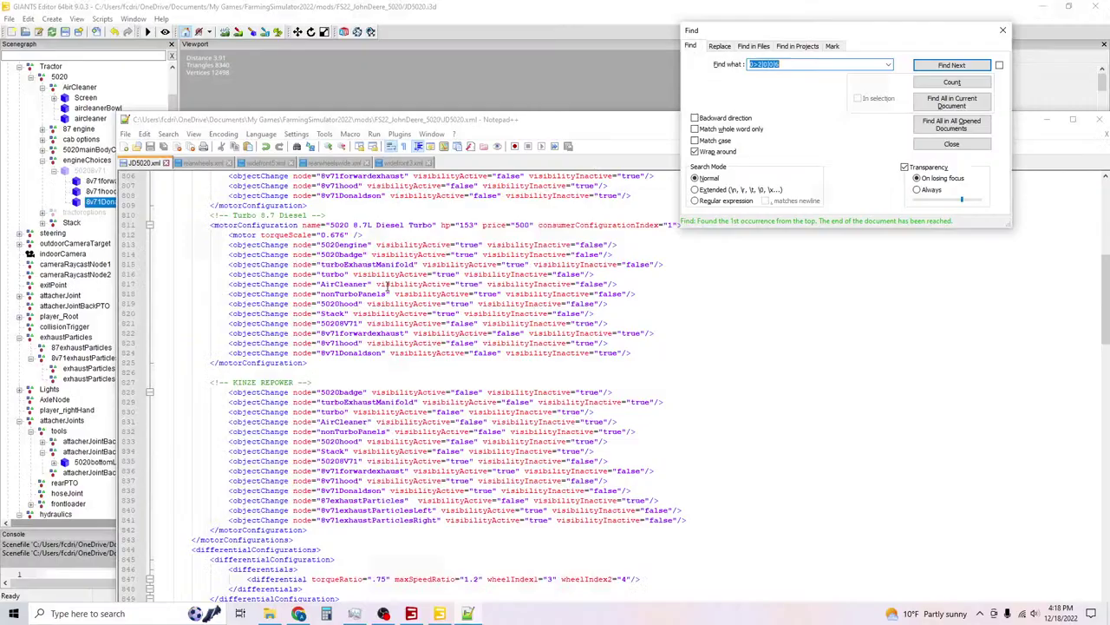
# Switch to Notepad++ and compare the Stack objectChange lines across the three motor configurations in JD5020.xml.
pyautogui.scroll(5, 351, 382)
pyautogui.click(347, 366)
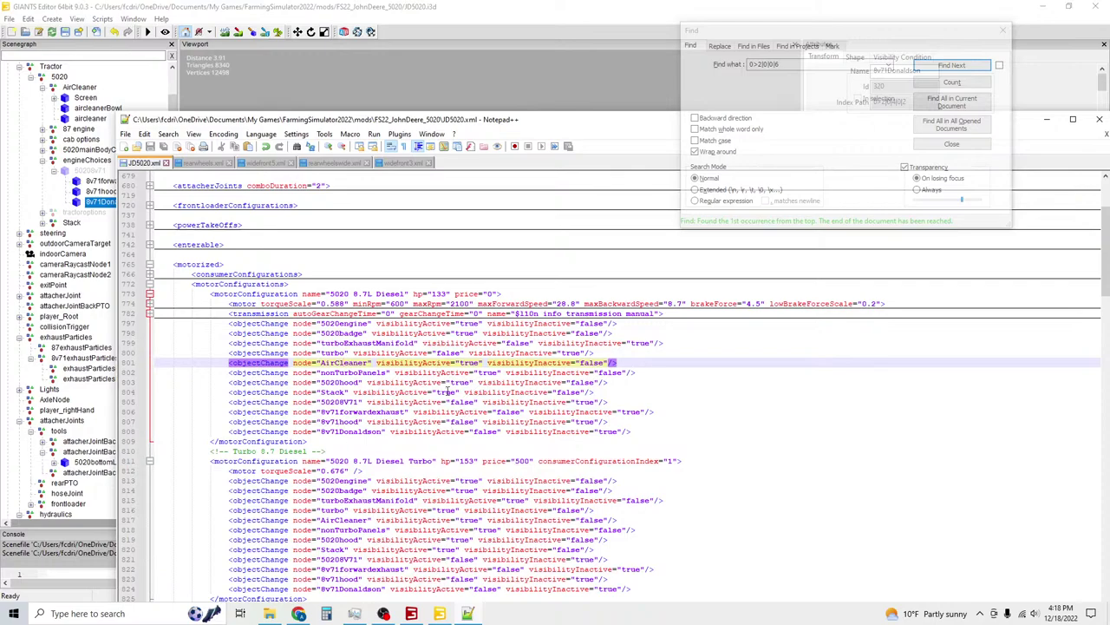
pyautogui.tripleClick(569, 391)
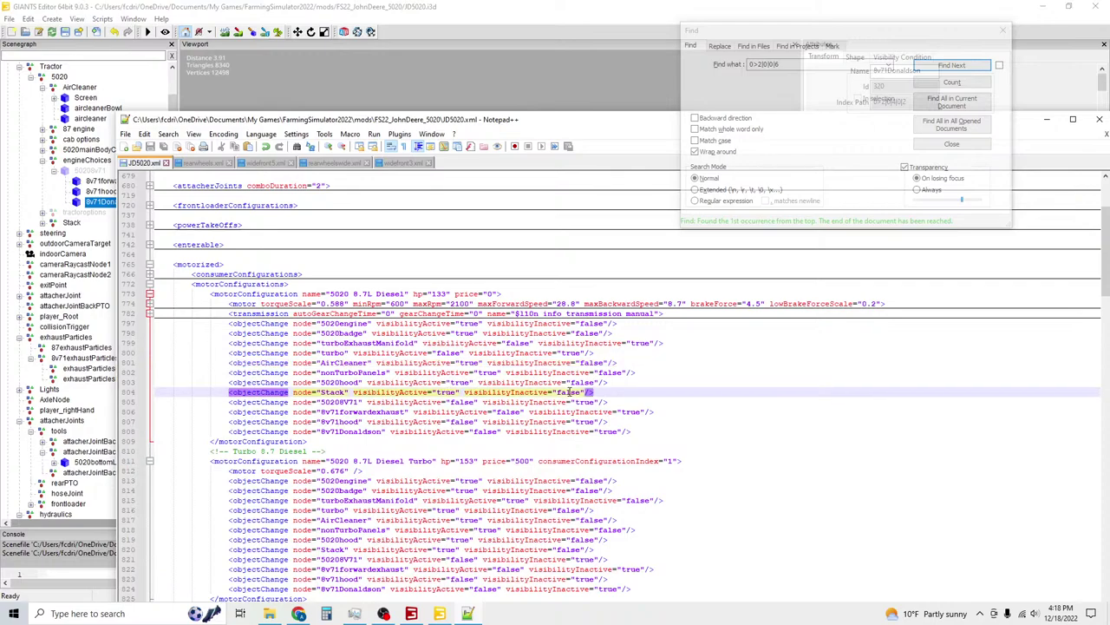
pyautogui.scroll(-2, 413, 486)
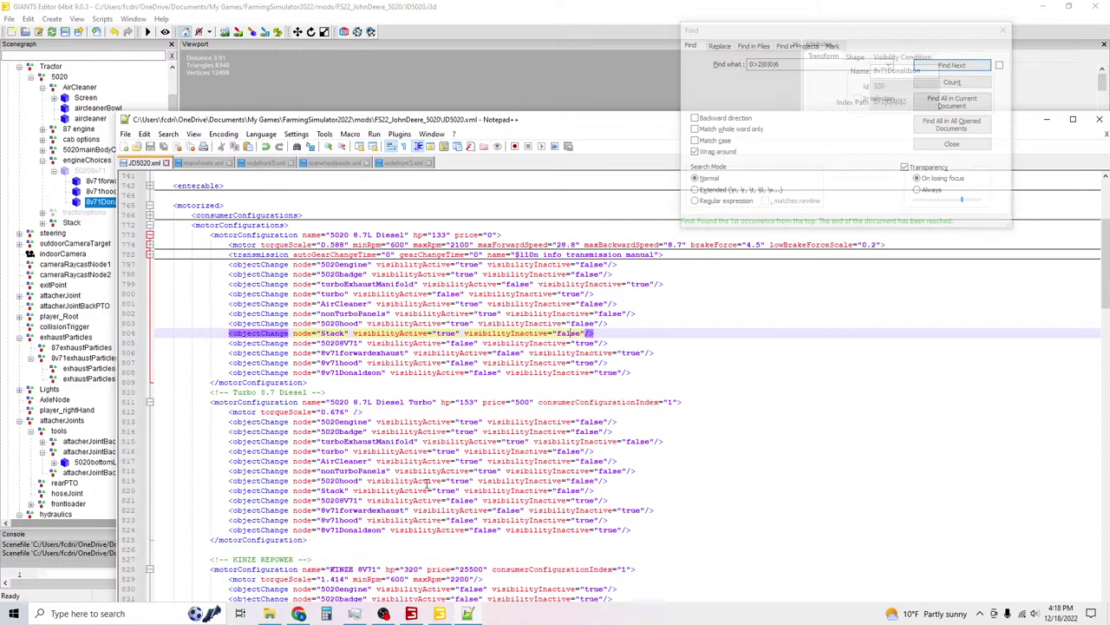
pyautogui.scroll(-5, 428, 485)
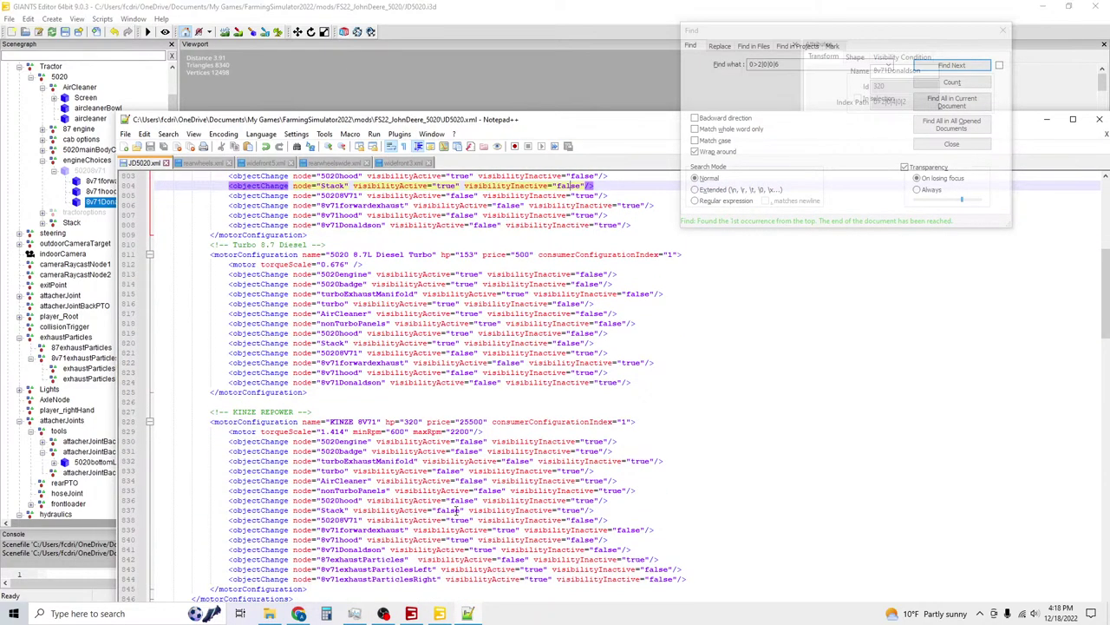
# Set the Stack's visibilityInactive to "false" in the KINZE 8V71 motor configuration and save the XML.
pyautogui.doubleClick(457, 510)
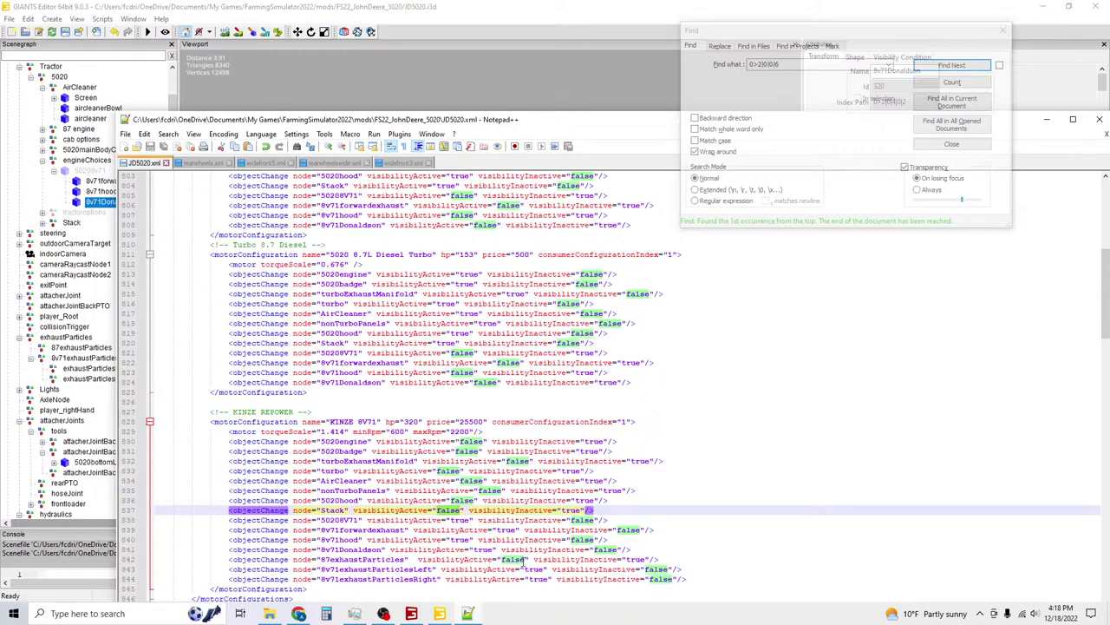
pyautogui.doubleClick(575, 510)
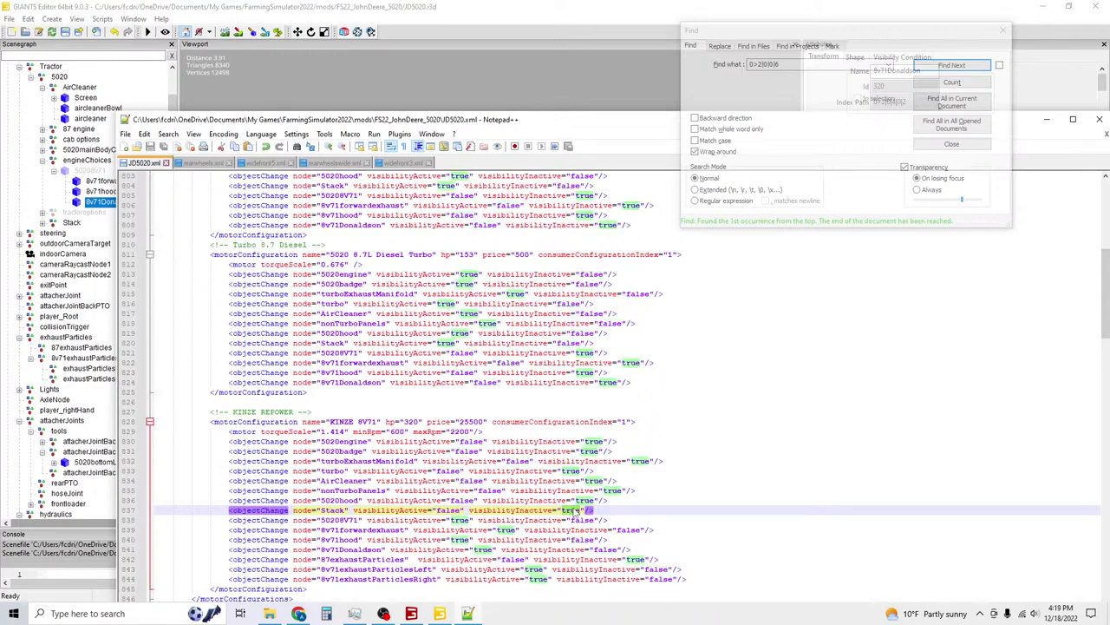
pyautogui.write('false')
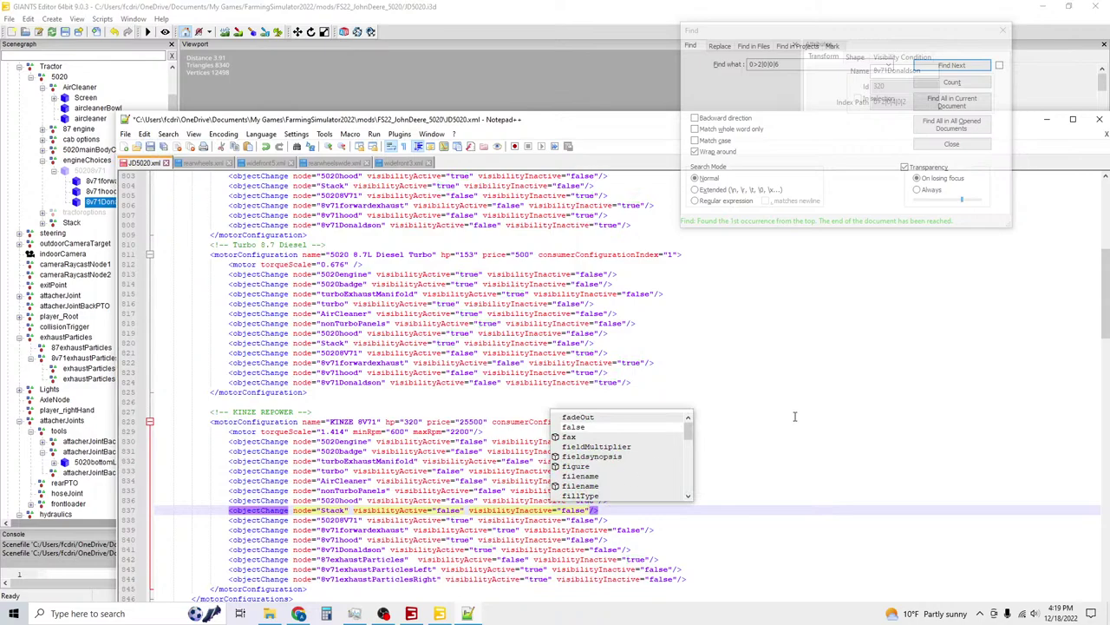
pyautogui.click(794, 417)
pyautogui.click(149, 145)
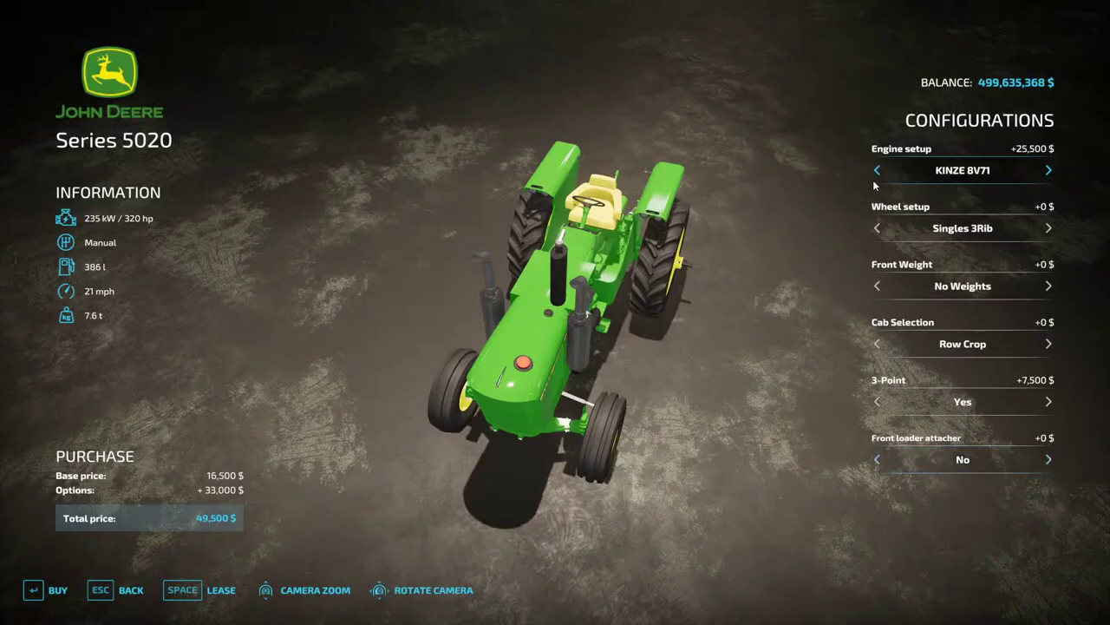
# Return to Farming Simulator 22, cycle through the engine setups, and inspect the stacks on the KINZE 8V71.
pyautogui.click(877, 170)
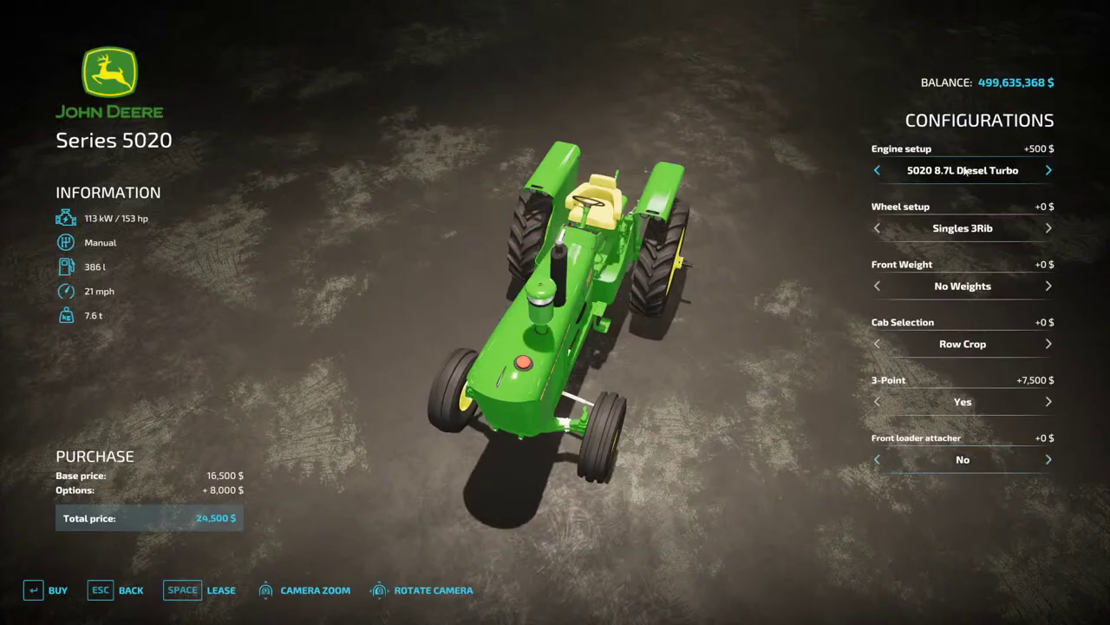
pyautogui.click(877, 170)
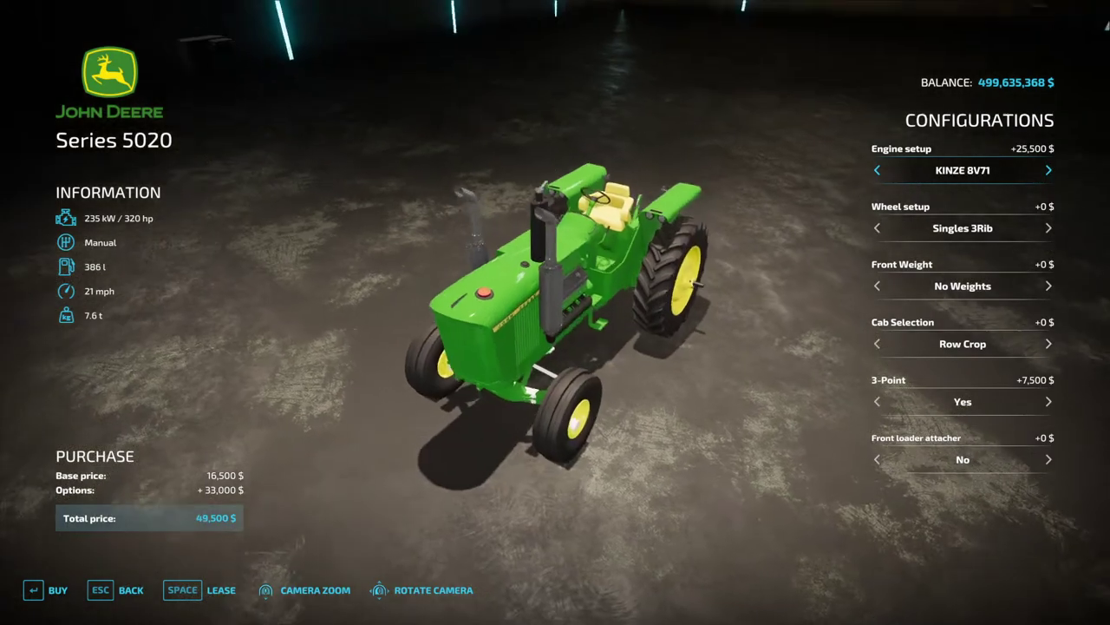
pyautogui.moveTo(451, 192); pyautogui.dragTo(375, 192)
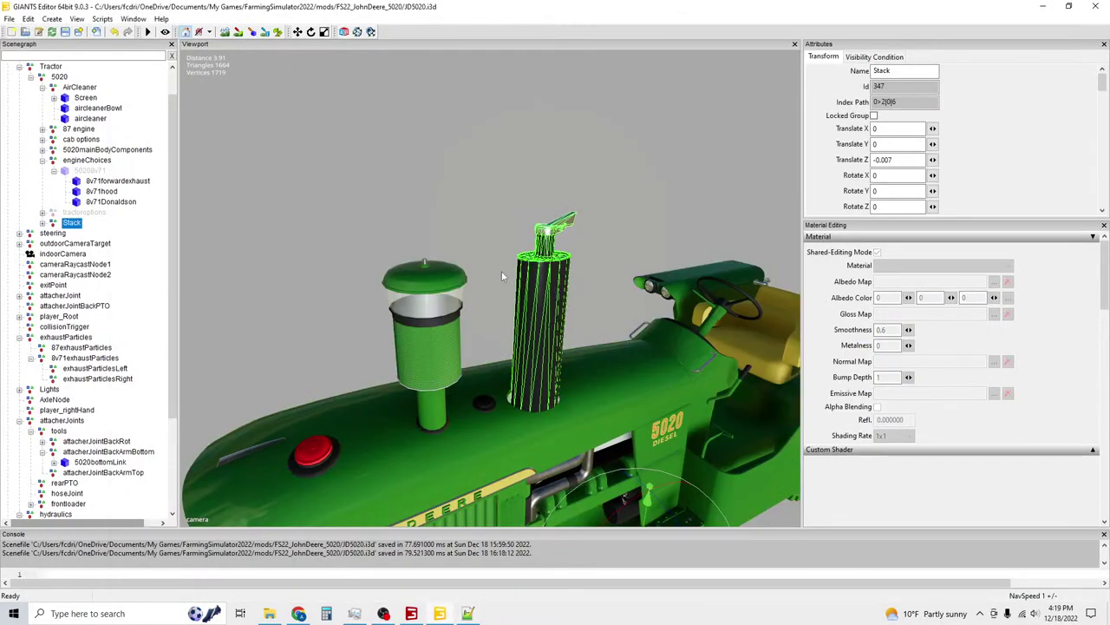
# Check the Stack node's Index Path in GIANTS Editor and compare it with the Stack i3dMapping in Notepad++.
pyautogui.doubleClick(890, 101)
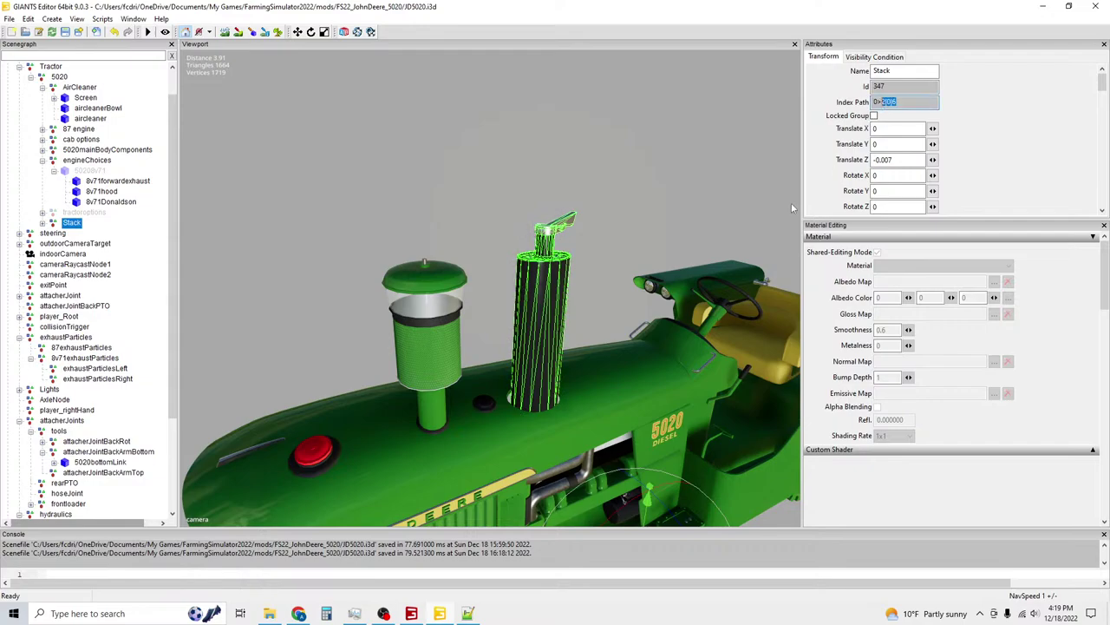
pyautogui.click(468, 614)
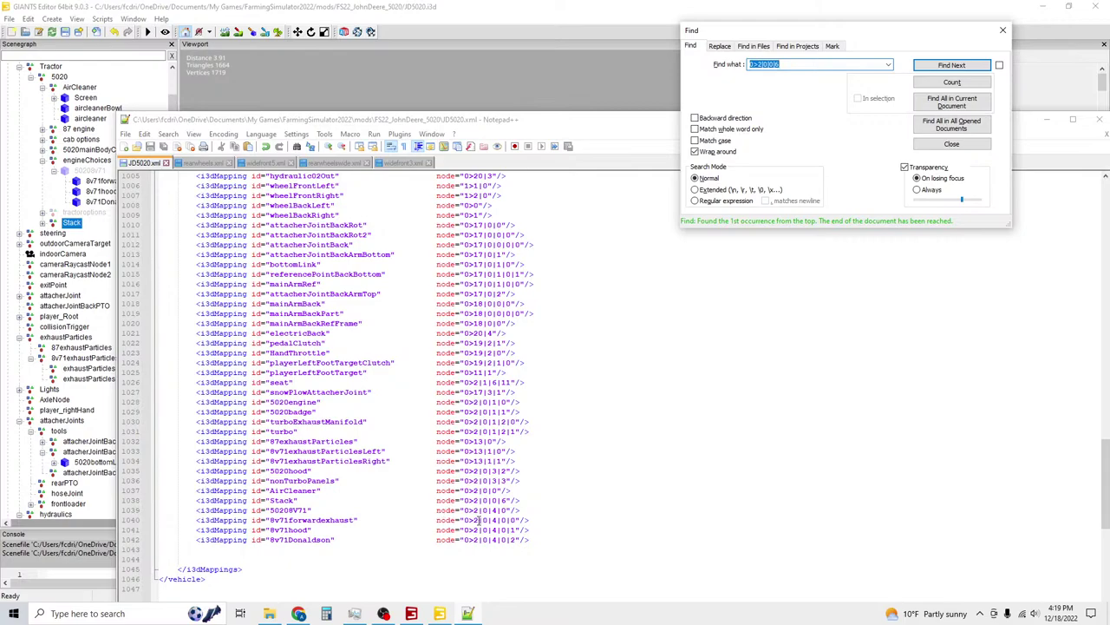
# Set the Stack's visibilityInactive back to "true" in the KINZE 8V71 motor configuration.
pyautogui.scroll(15, 341, 389)
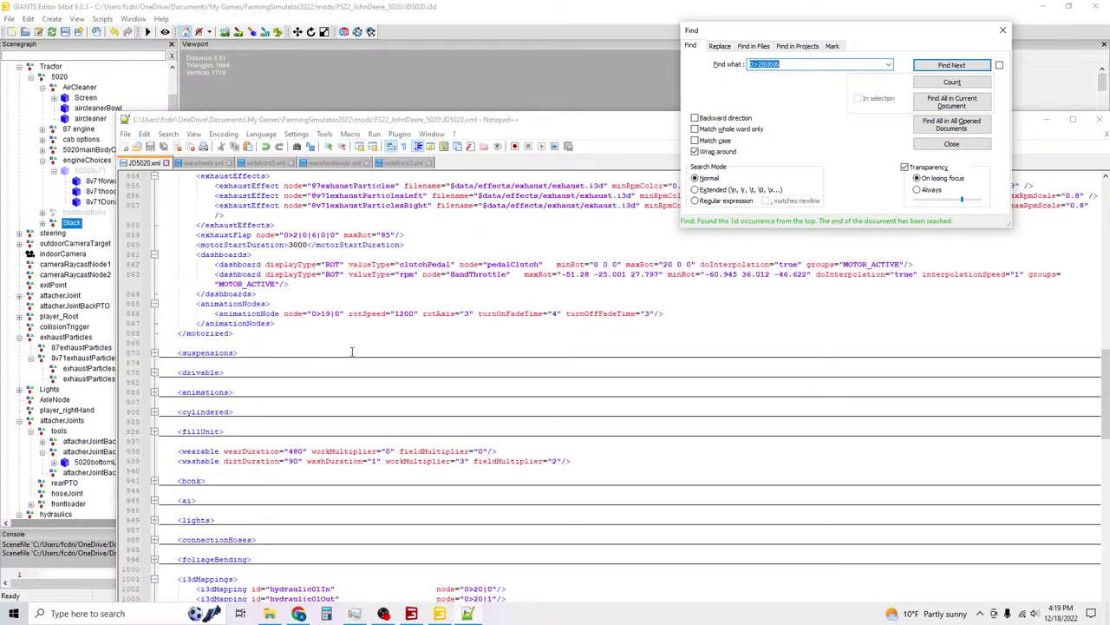
pyautogui.scroll(10, 353, 352)
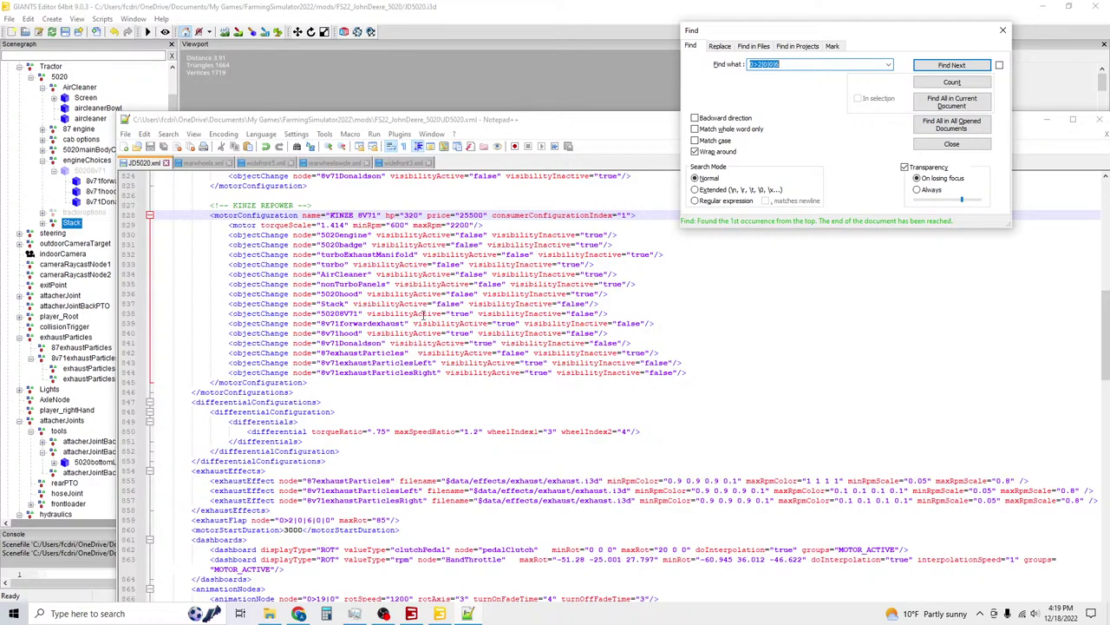
pyautogui.doubleClick(447, 305)
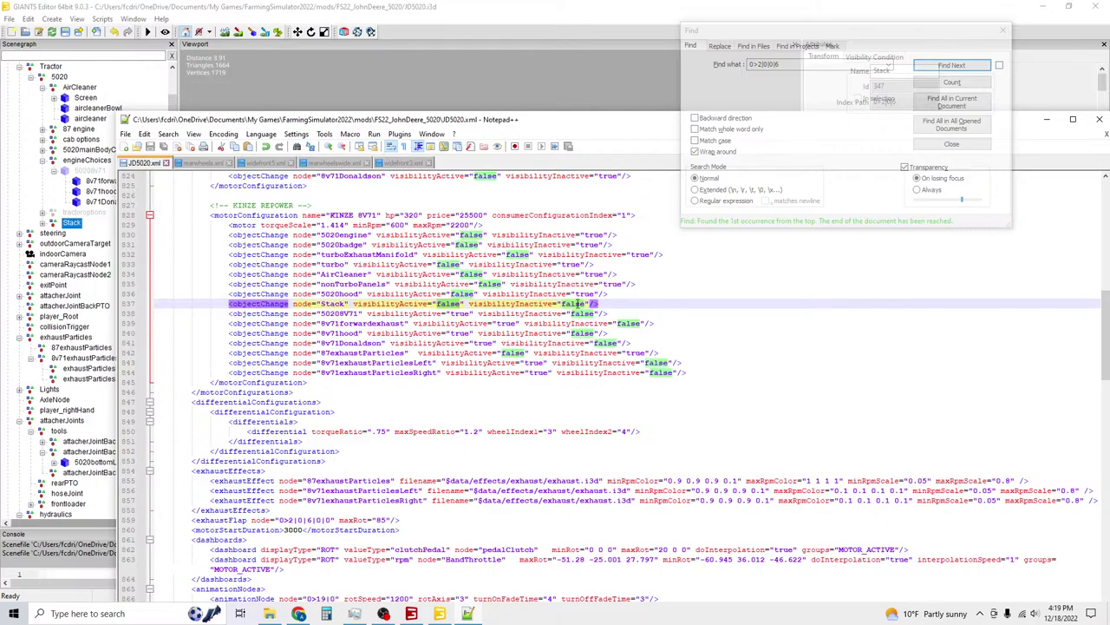
pyautogui.write('true')
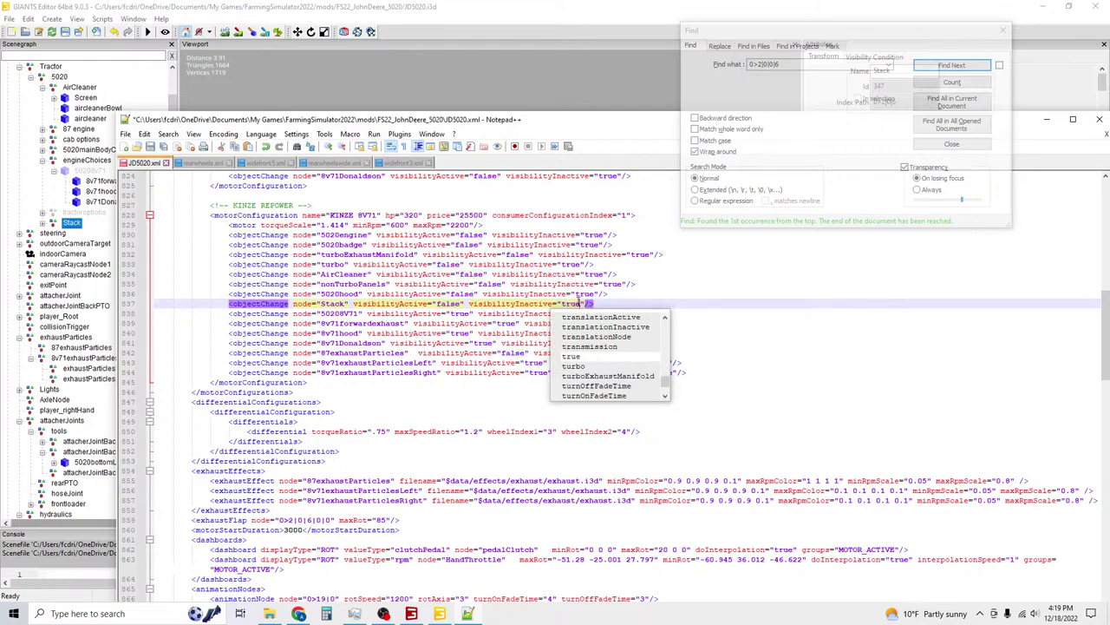
# Correct the Stack i3dMapping's node path to 0>2|0|6 and save JD5020.xml.
pyautogui.scroll(-1, 727, 362)
pyautogui.scroll(-20, 759, 392)
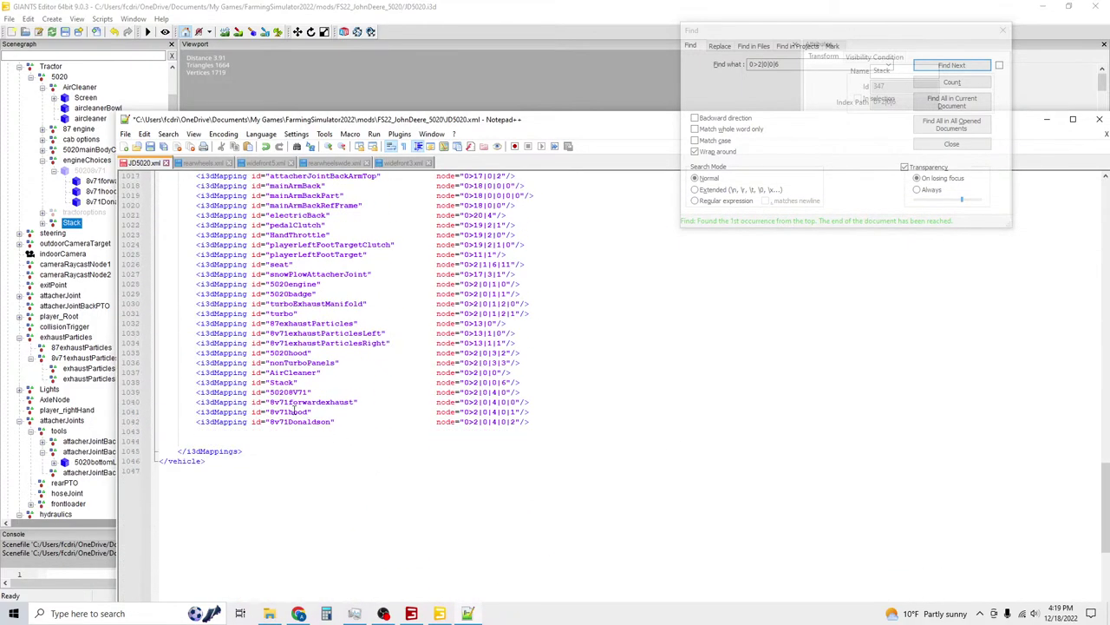
pyautogui.click(494, 382)
pyautogui.press('BackSpace')
pyautogui.press('BackSpace')
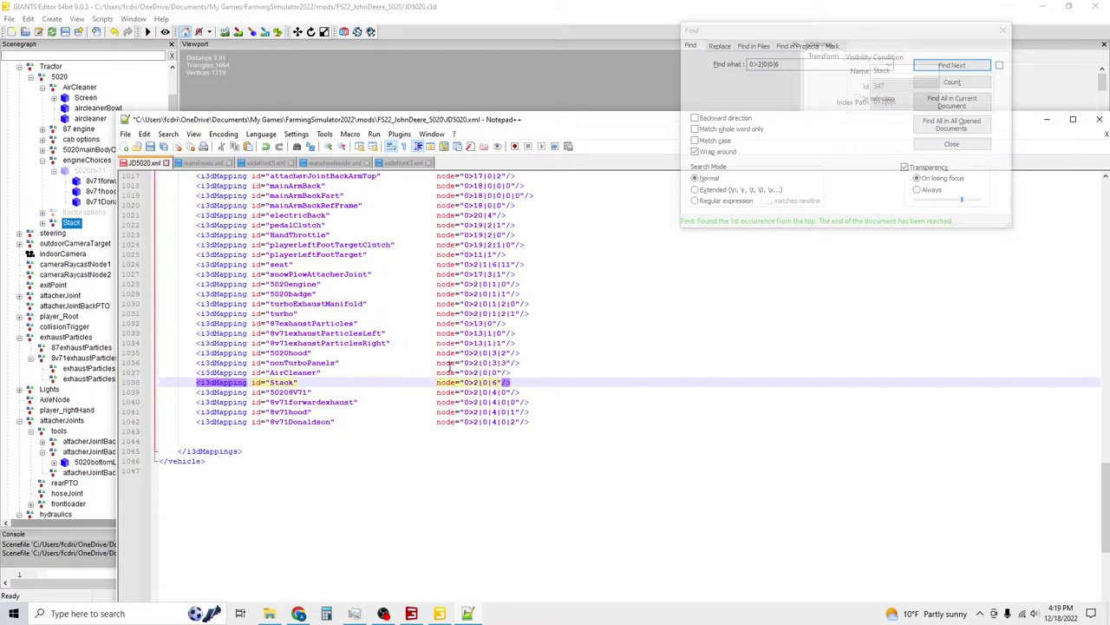
pyautogui.click(150, 147)
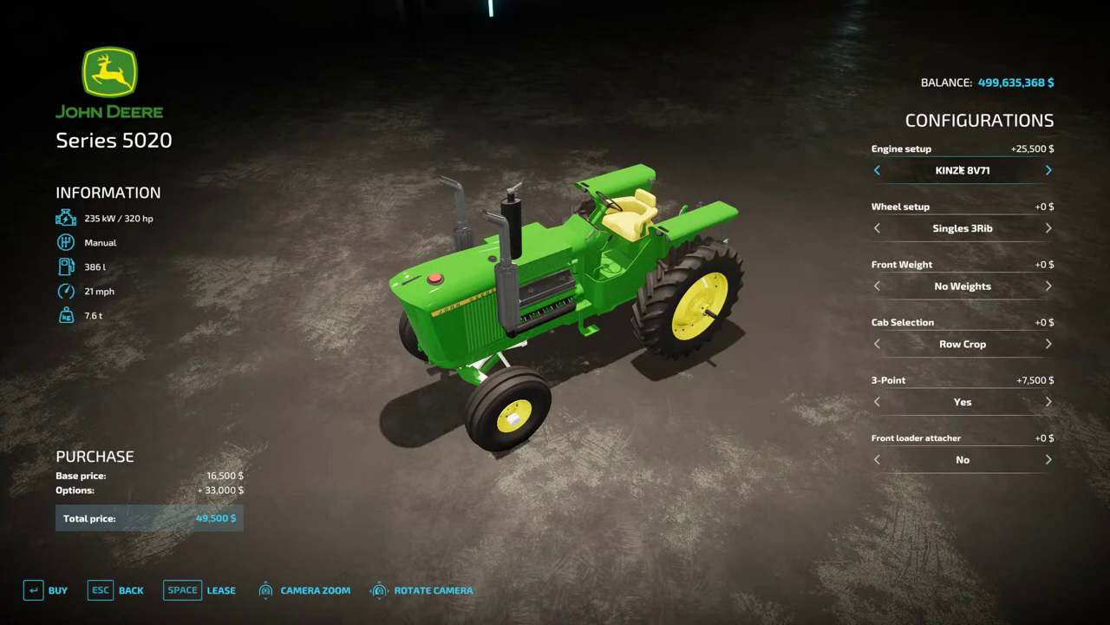
# Return to Farming Simulator 22, switch the engine setup away and back to KINZE 8V71, and inspect the tractor from several angles.
pyautogui.click(877, 170)
pyautogui.click(1048, 170)
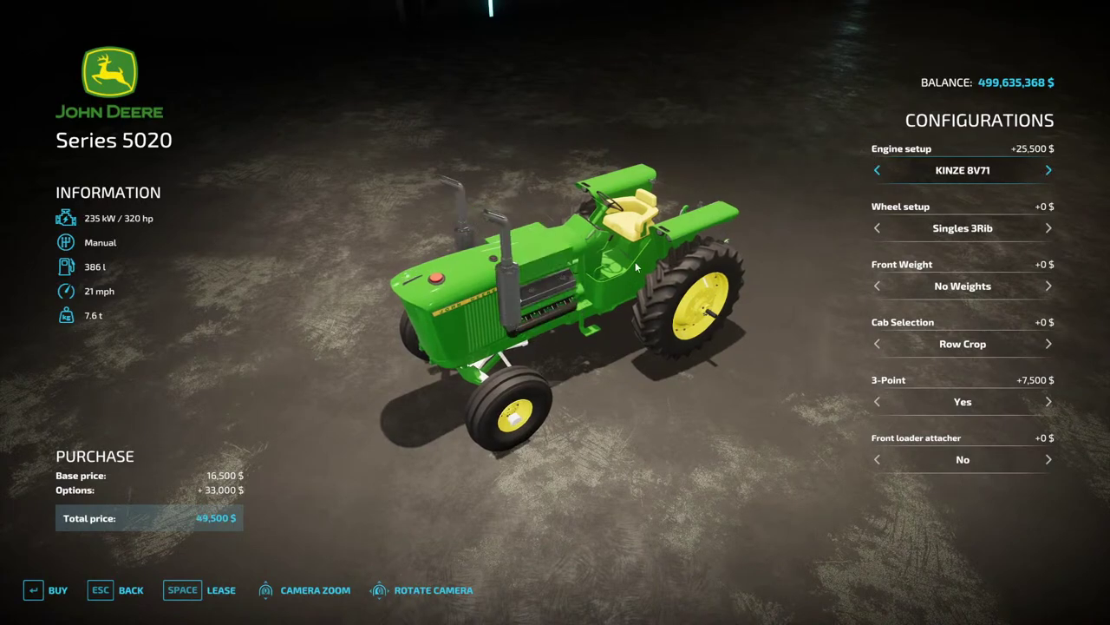
pyautogui.moveTo(635, 261); pyautogui.dragTo(444, 207)
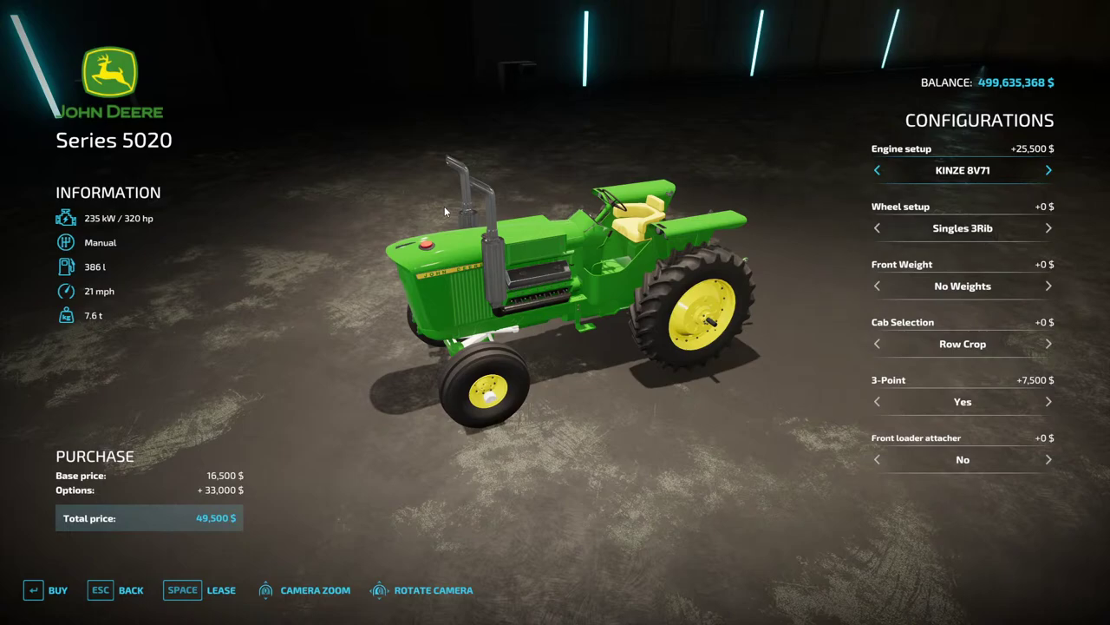
pyautogui.moveTo(262, 253); pyautogui.dragTo(694, 308)
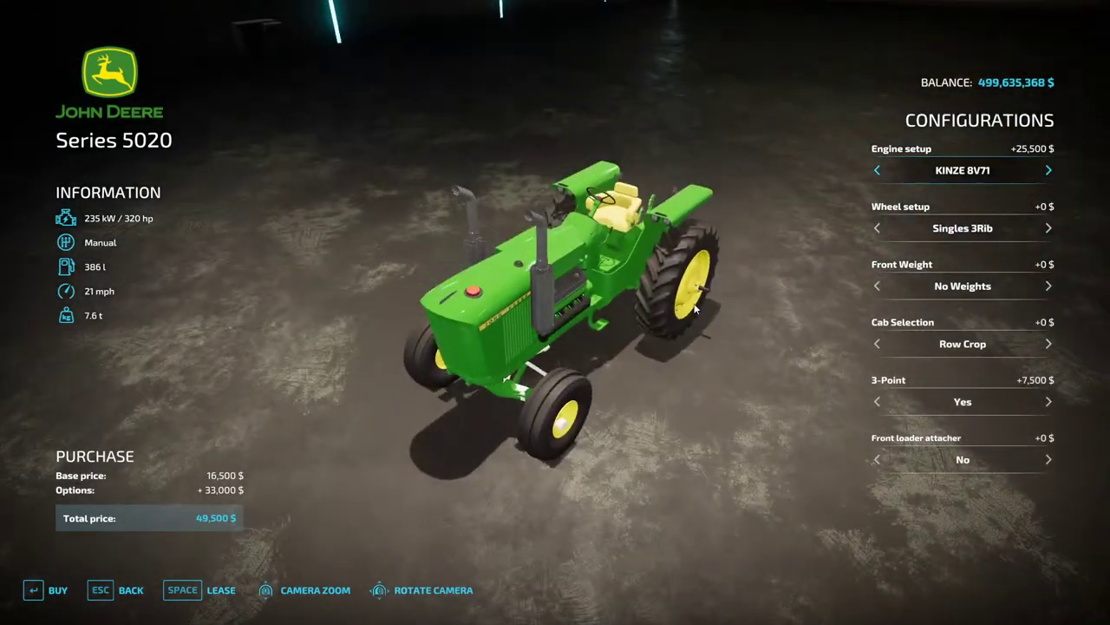
# Choose the Singles Weights 5Rib (2) wheel setup and purchase the KINZE 8V71 tractor.
pyautogui.click(878, 227)
pyautogui.press('Return')
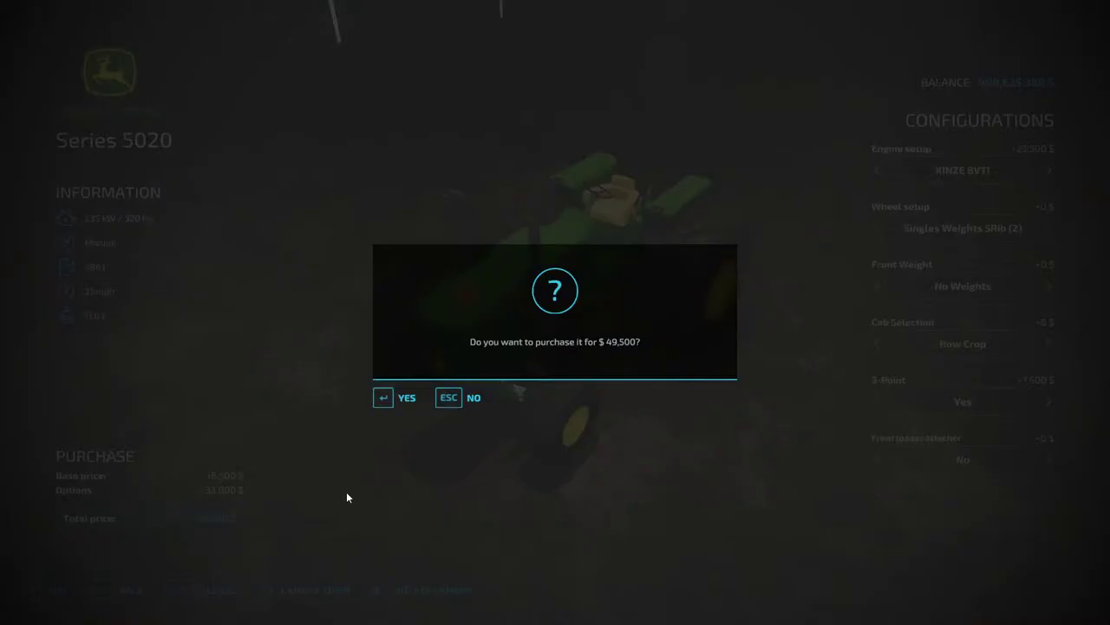
pyautogui.press('Return')
pyautogui.press('Return')
# Leave the shop and switch through the vehicles to the newly bought John Deere KINZE 8V71.
pyautogui.press('Escape')
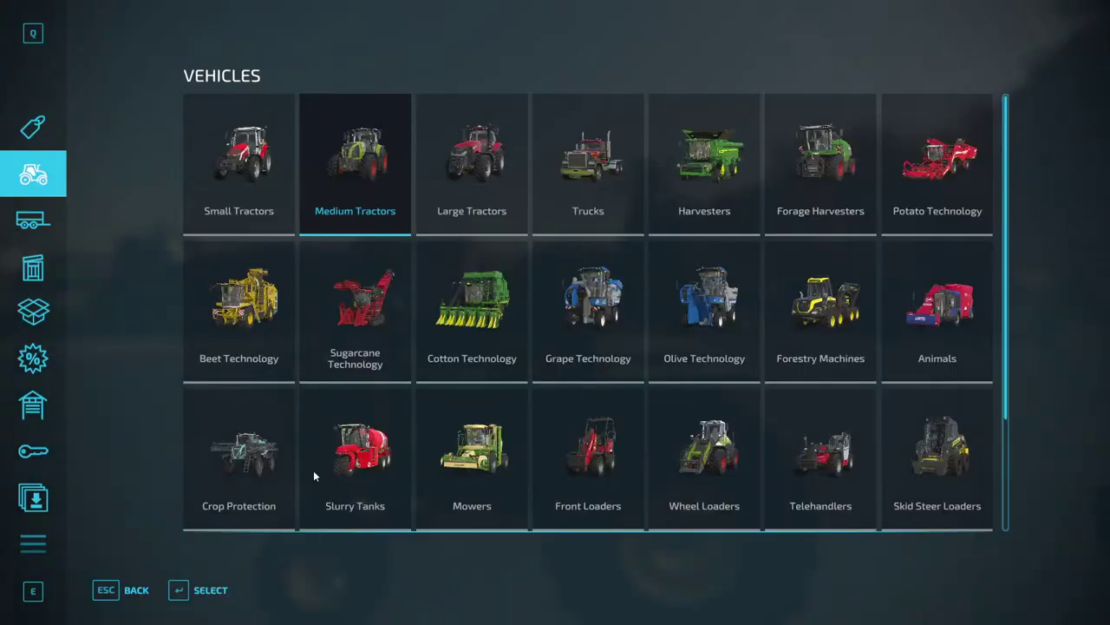
pyautogui.press('Escape')
pyautogui.press('Tab')
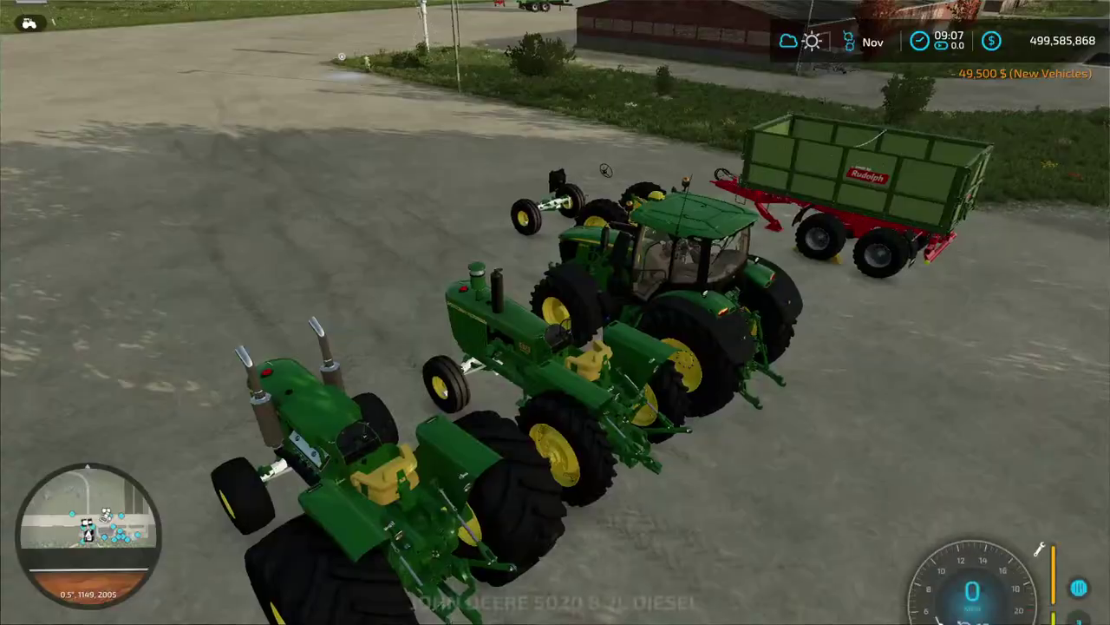
pyautogui.press('Tab')
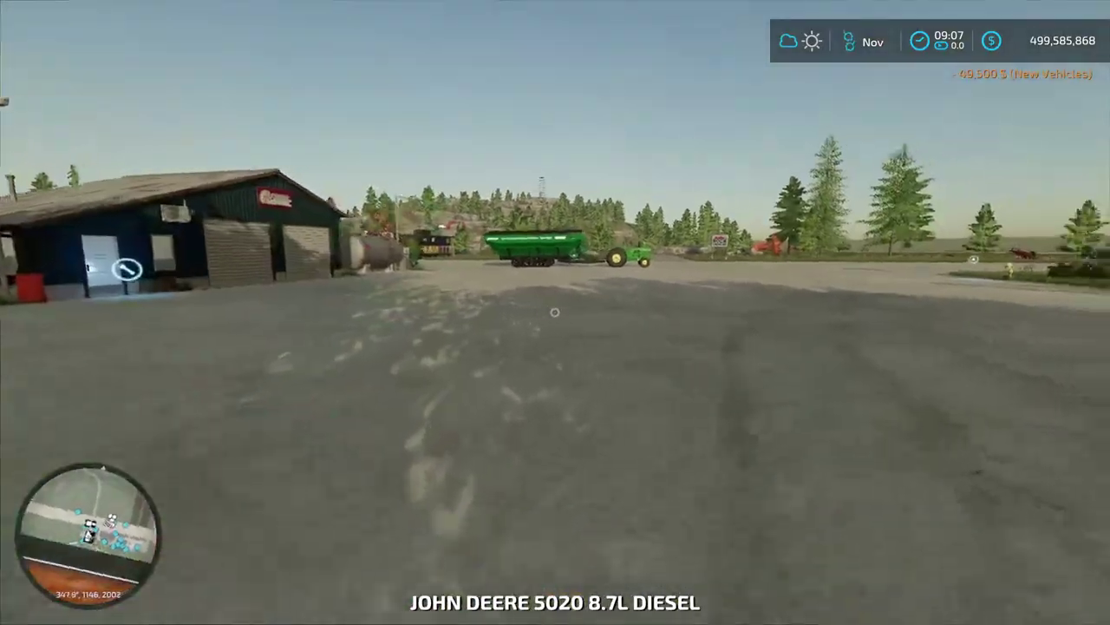
pyautogui.press('Tab')
pyautogui.press('c')
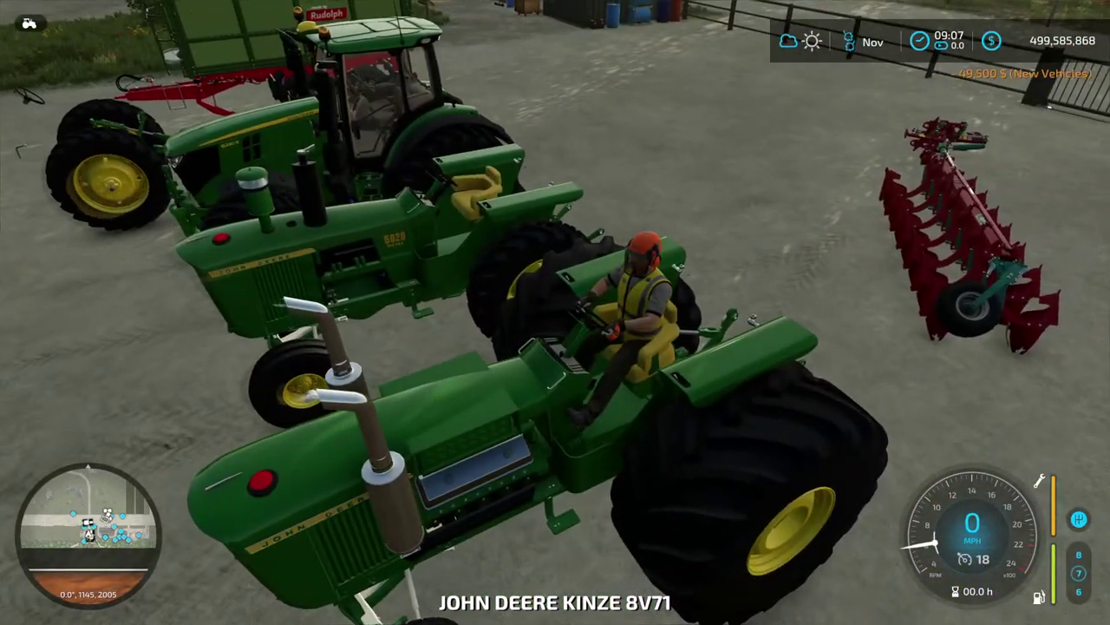
# Drive the KINZE 8V71 tractor around the yard in a loop past the plow, viewing it from several sides.
pyautogui.press('s')
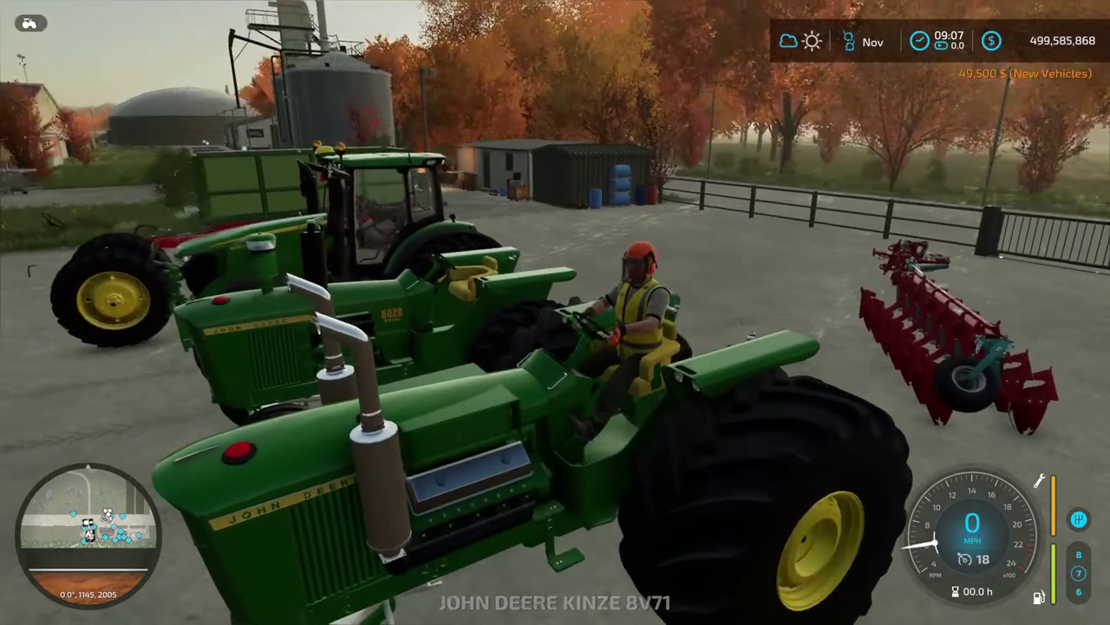
pyautogui.press('w')
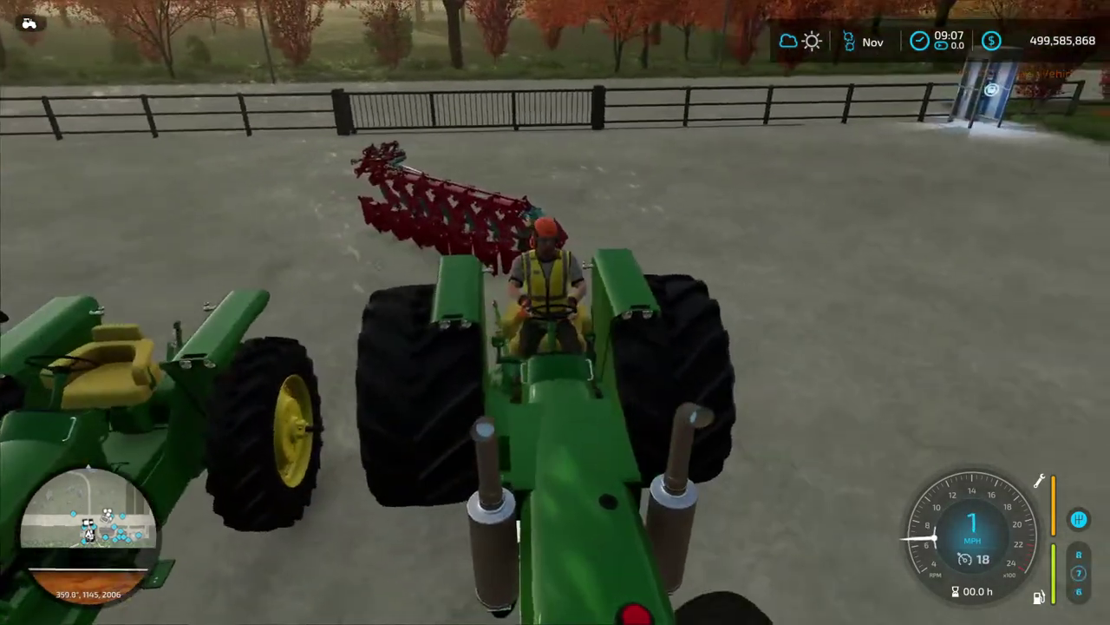
pyautogui.press('a')
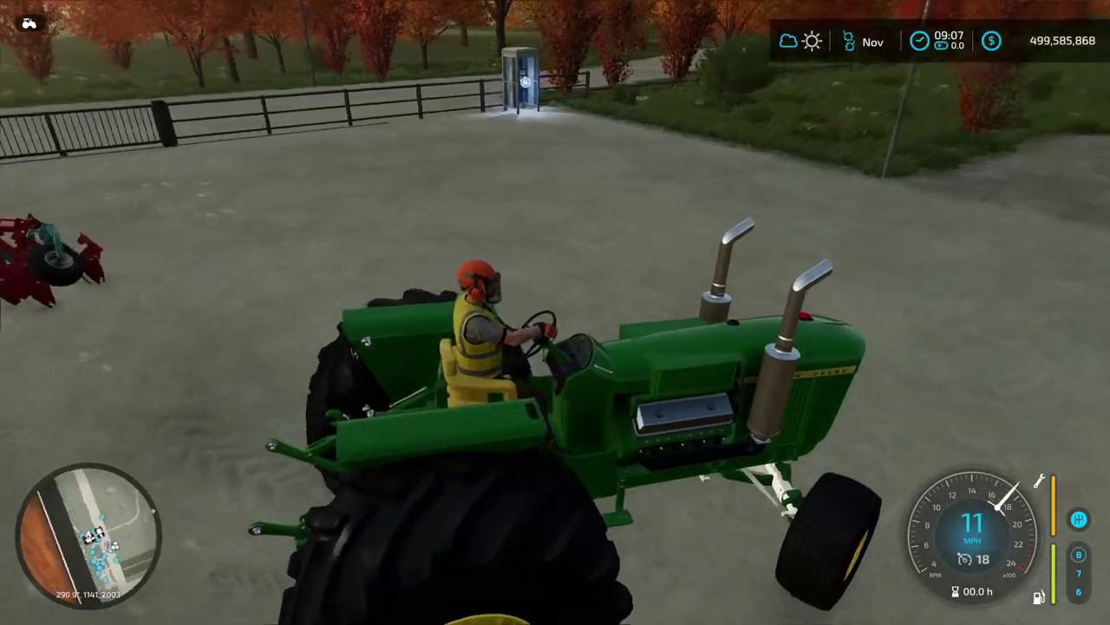
pyautogui.press('a')
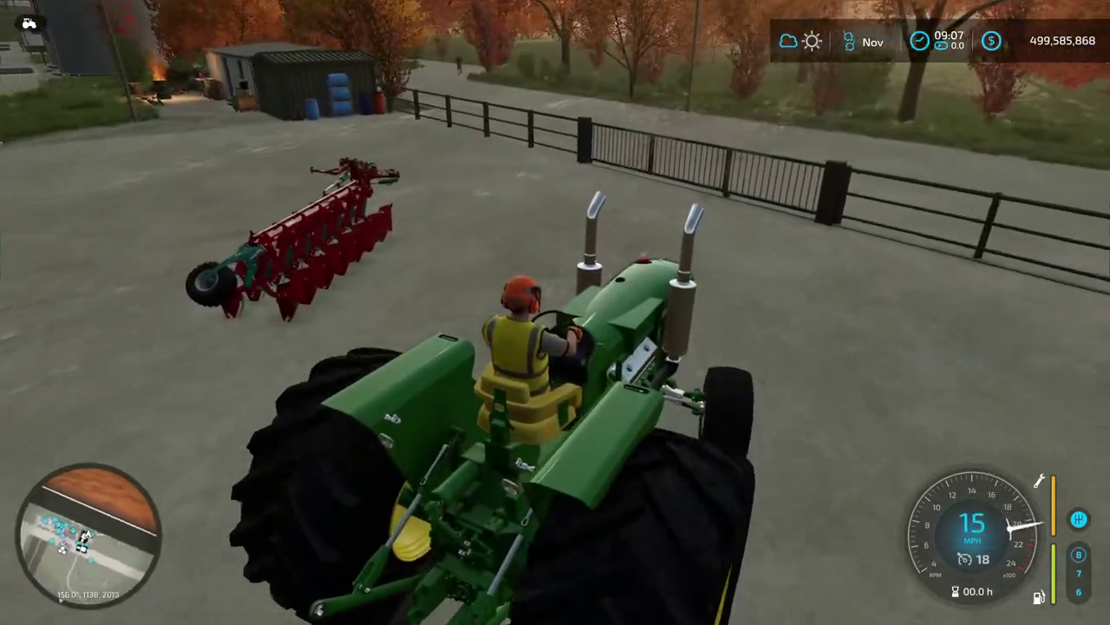
pyautogui.press('a')
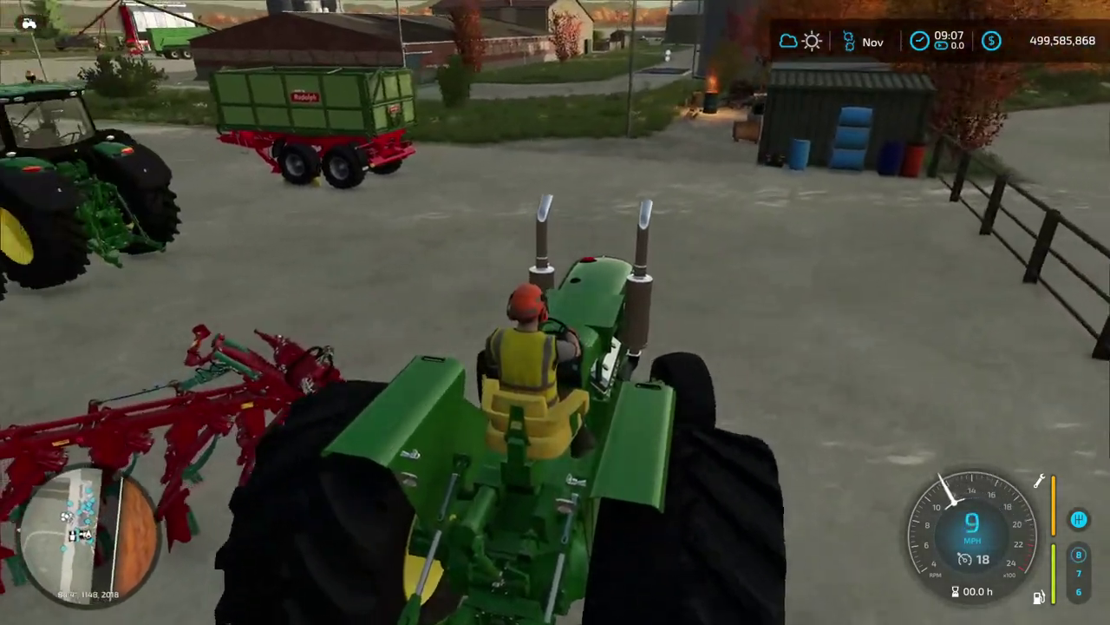
pyautogui.press('d')
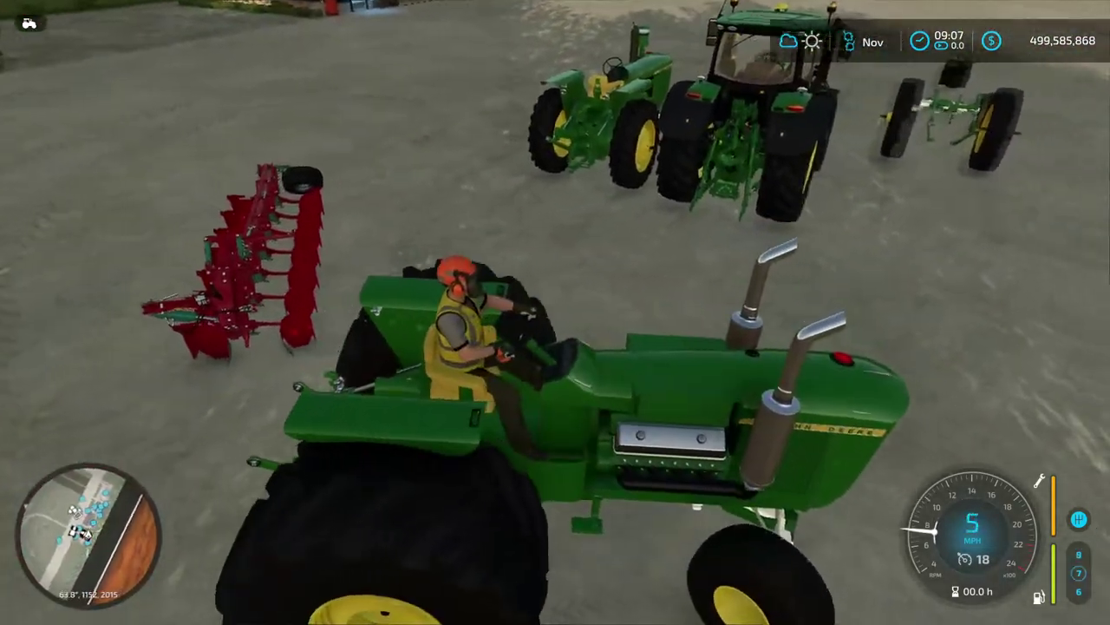
# Maneuver the KINZE 8V71 tractor backward to the red Kverneland Ecomat plow and attach it raised.
pyautogui.press('a')
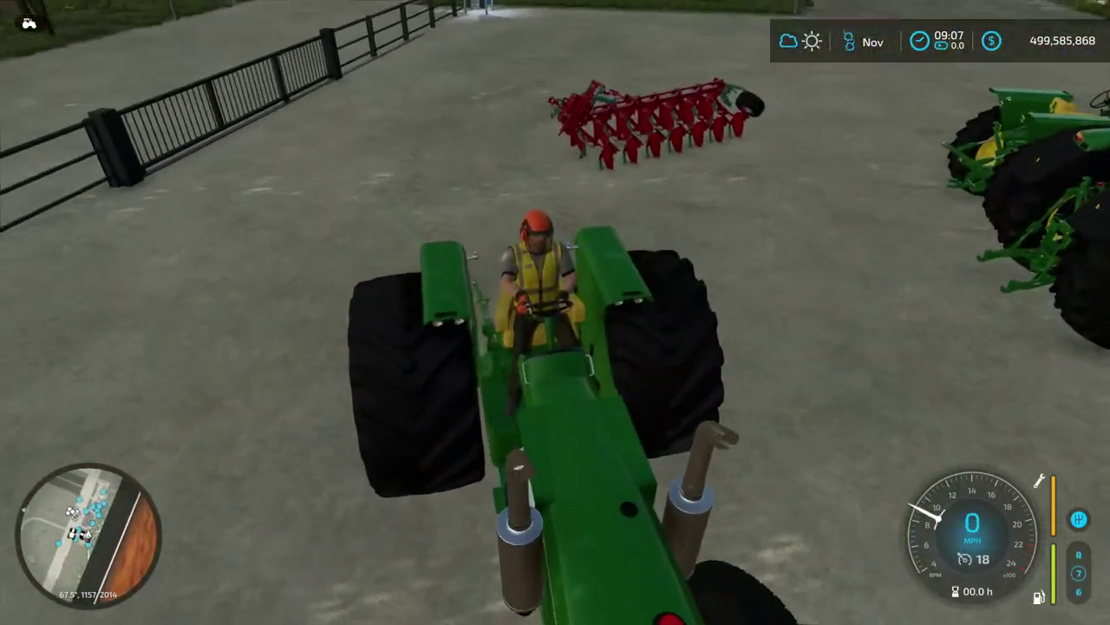
pyautogui.press('w')
pyautogui.press('d')
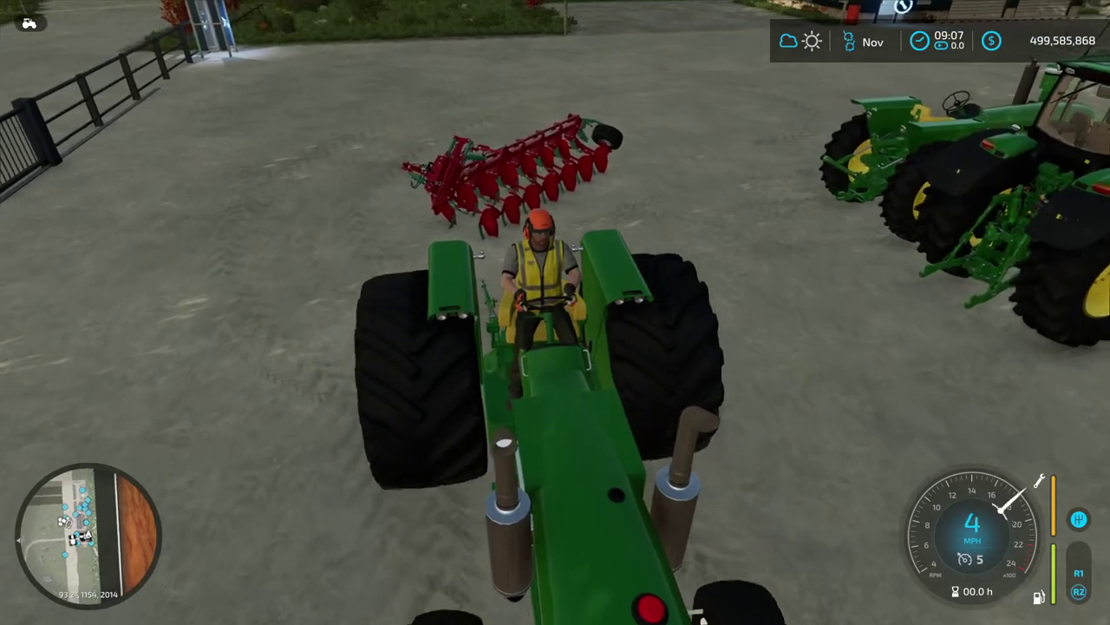
pyautogui.press('a')
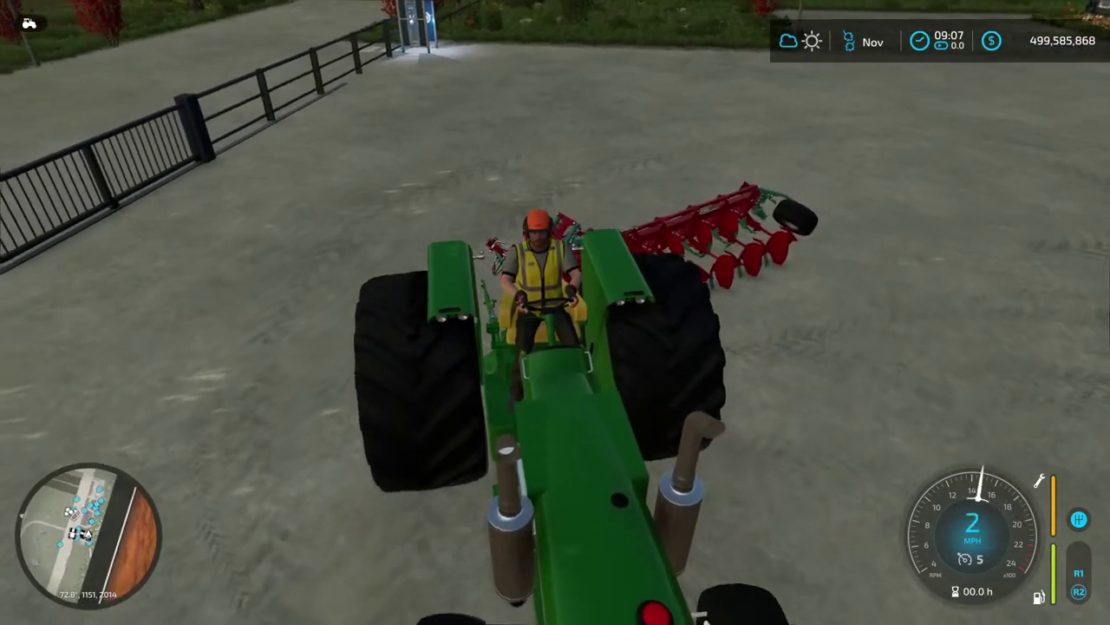
pyautogui.press('w')
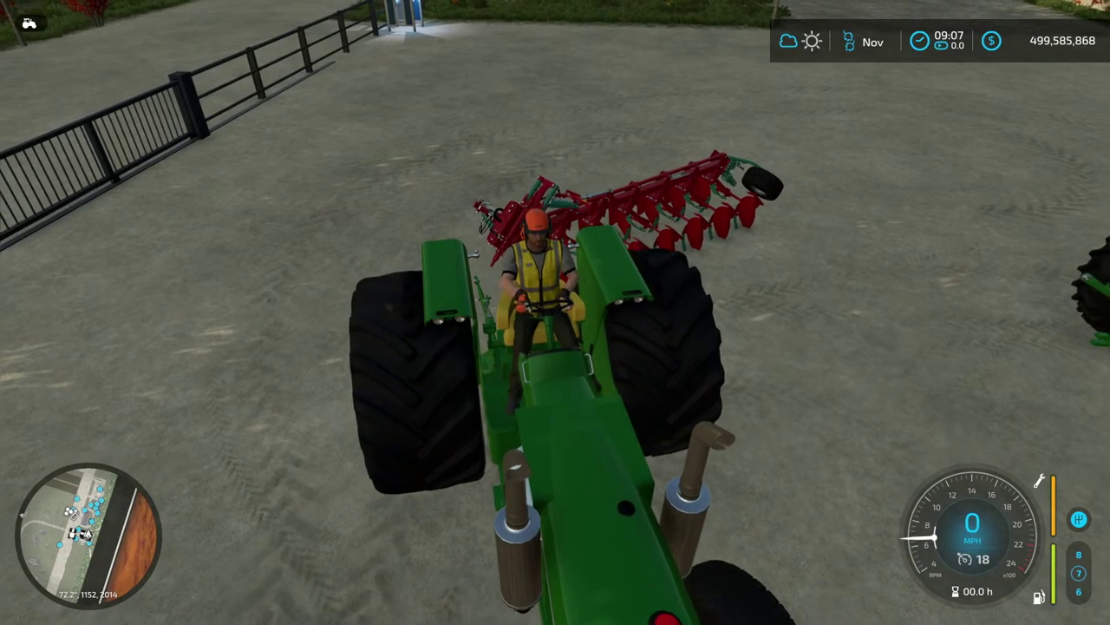
pyautogui.press('w')
pyautogui.press('s')
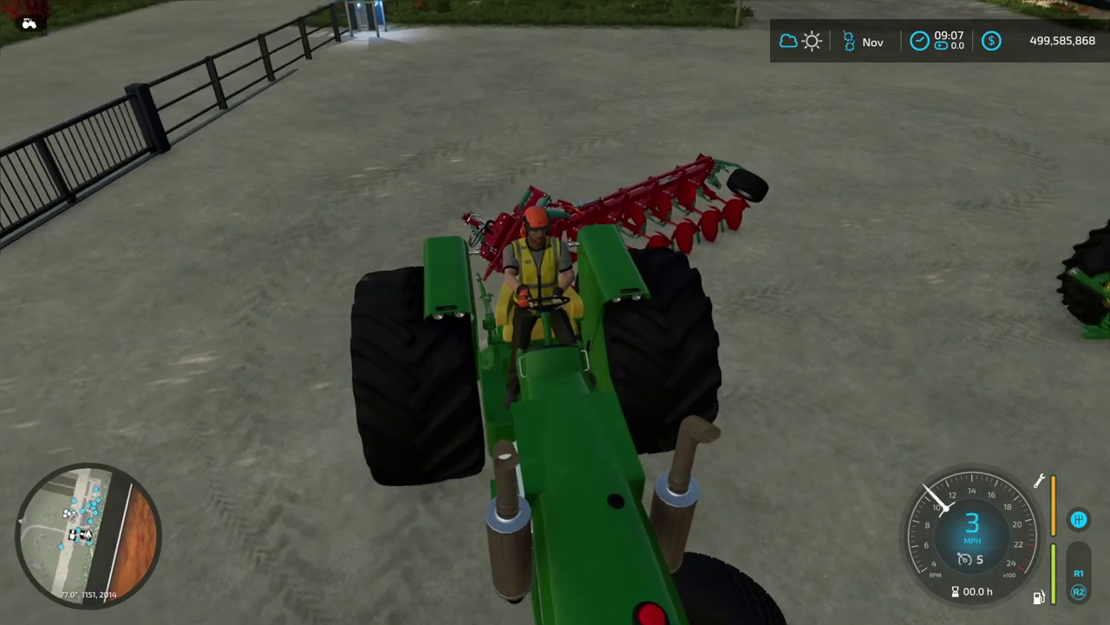
pyautogui.press('a')
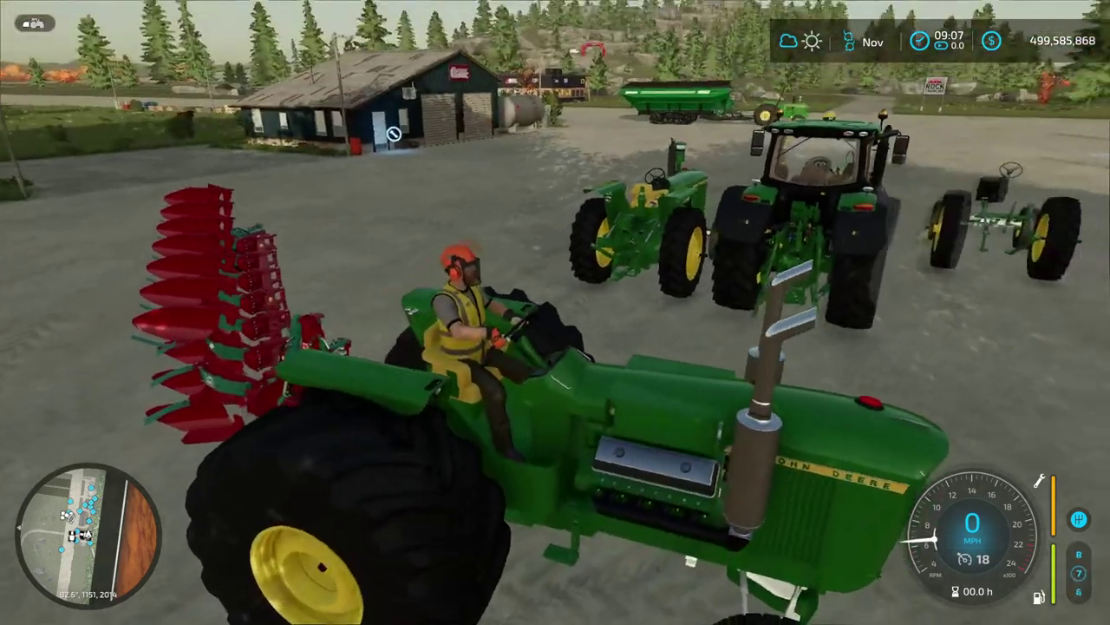
# Drive the tractor with the raised plow across the yard toward the workshop and detach the plow there.
pyautogui.press('s')
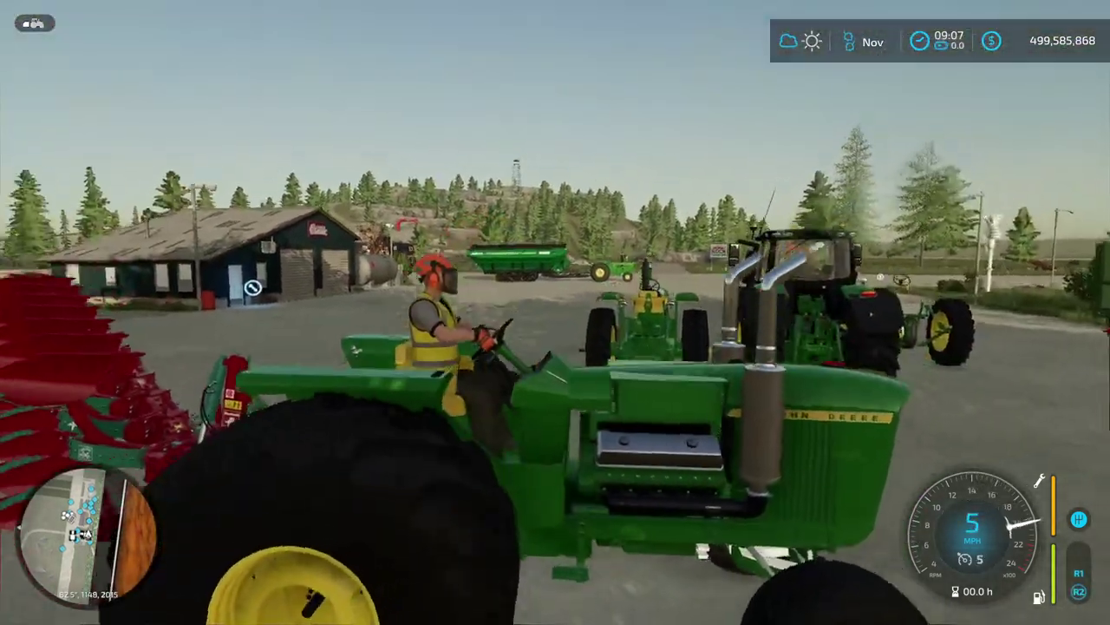
pyautogui.press('d')
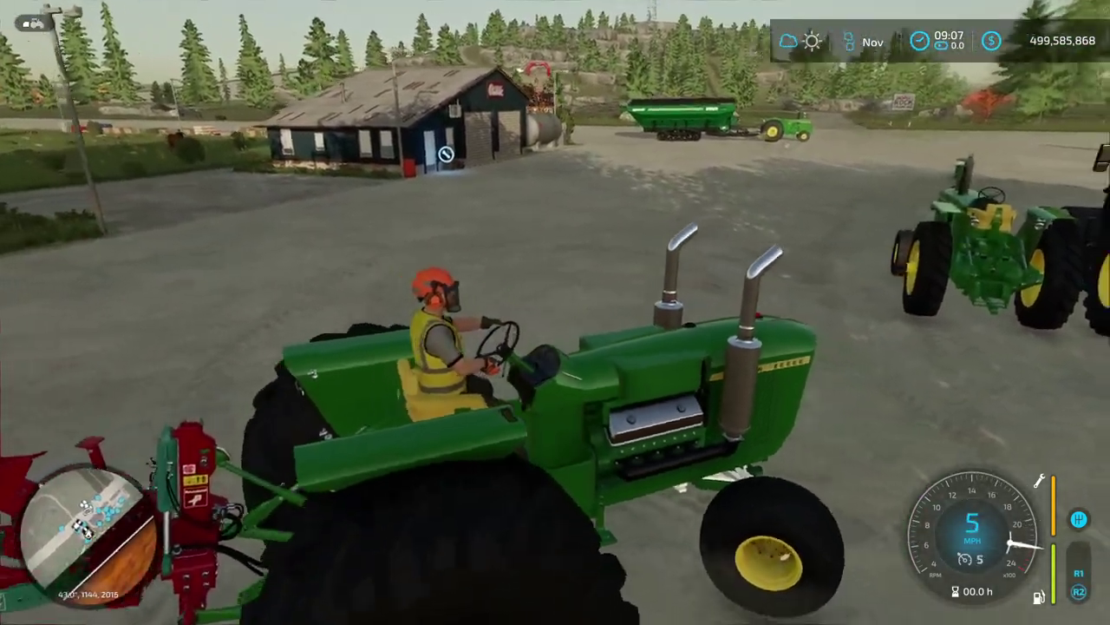
pyautogui.press('w')
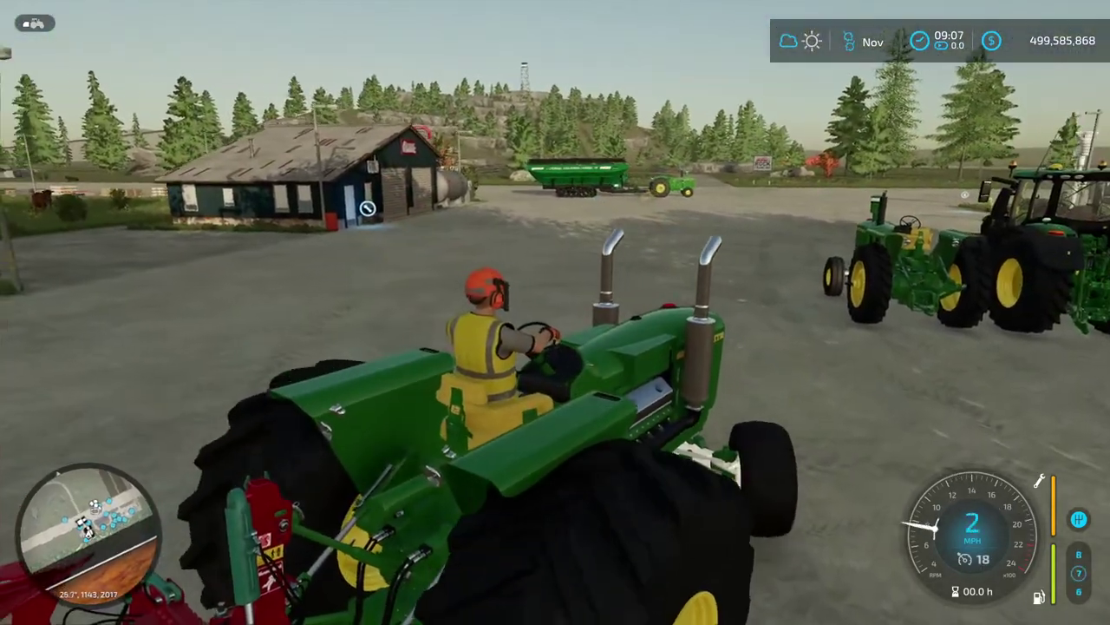
pyautogui.press('a')
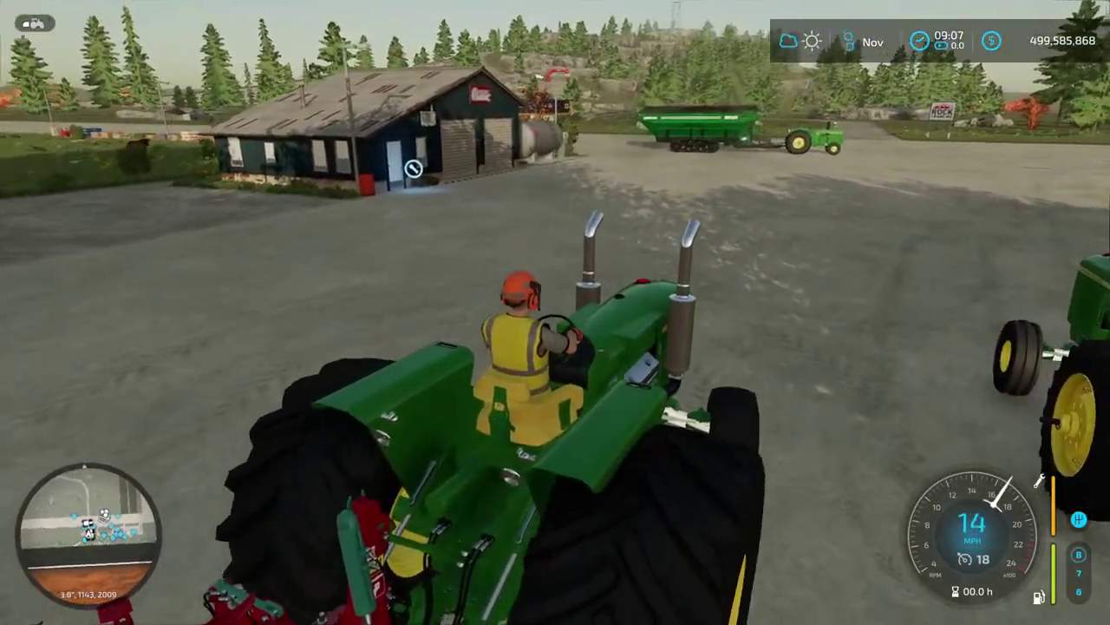
pyautogui.press('s')
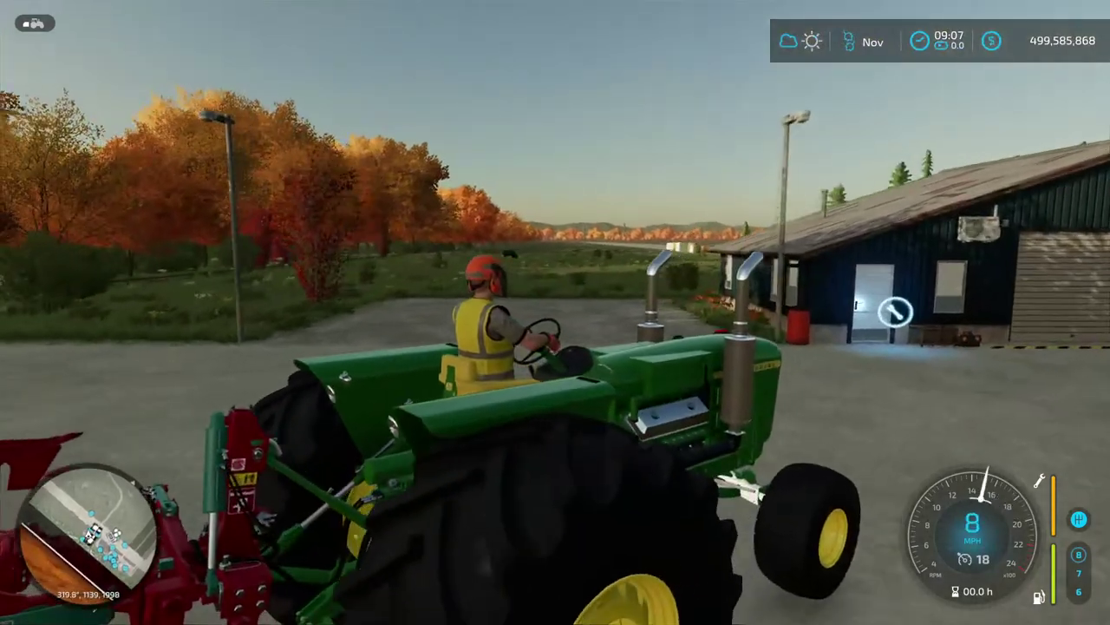
pyautogui.press('s')
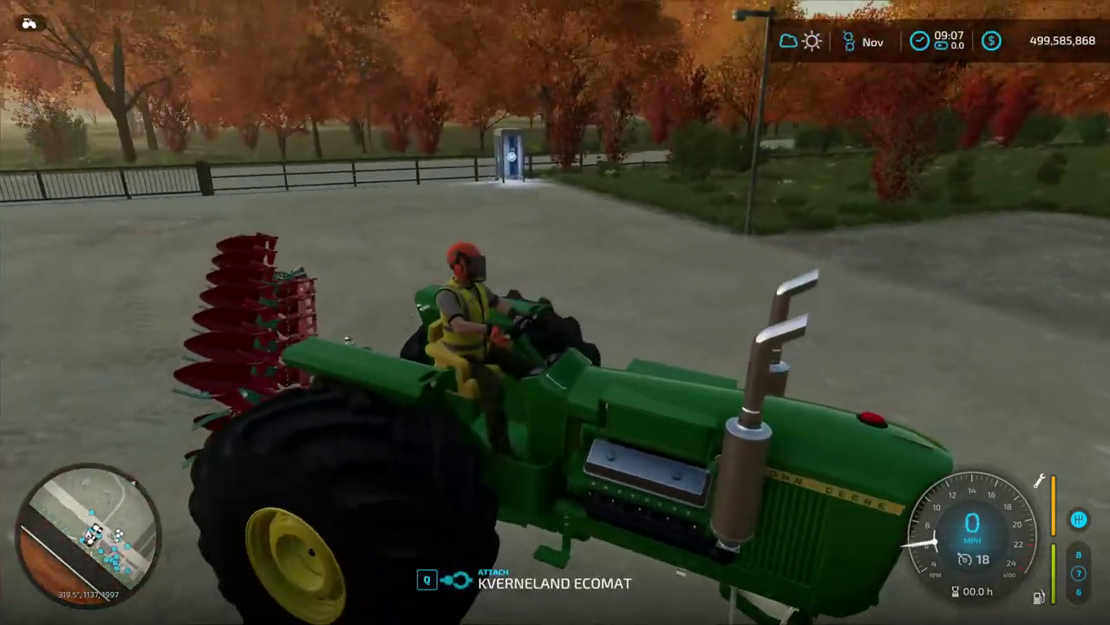
# Drive the tractor up to the workshop building, get out and open the tractor's customization at the workshop marker.
pyautogui.press('w')
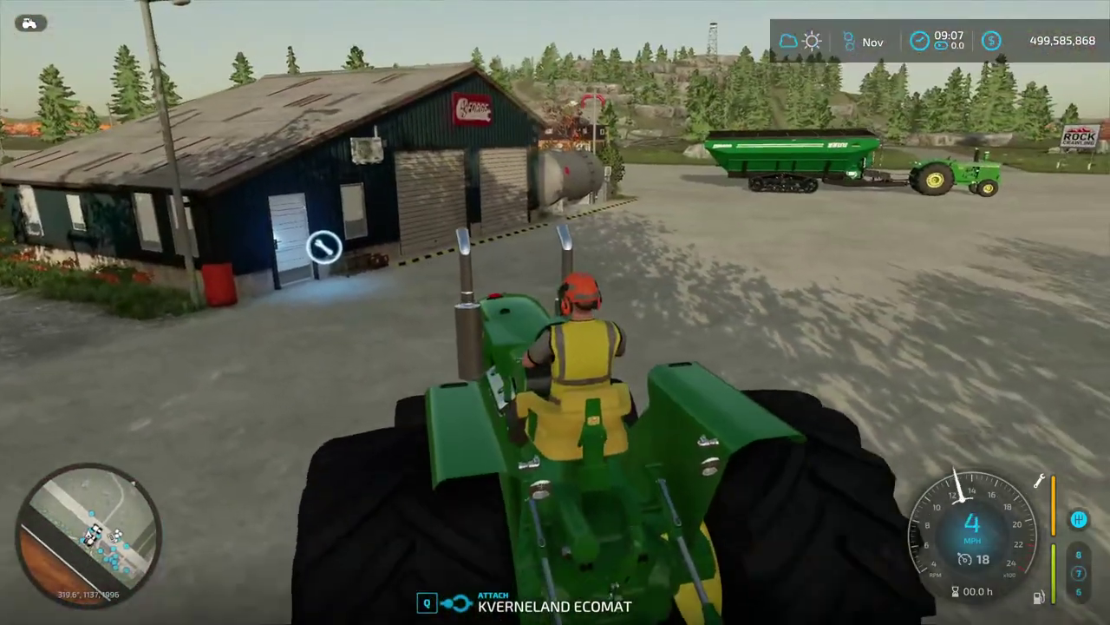
pyautogui.press('d')
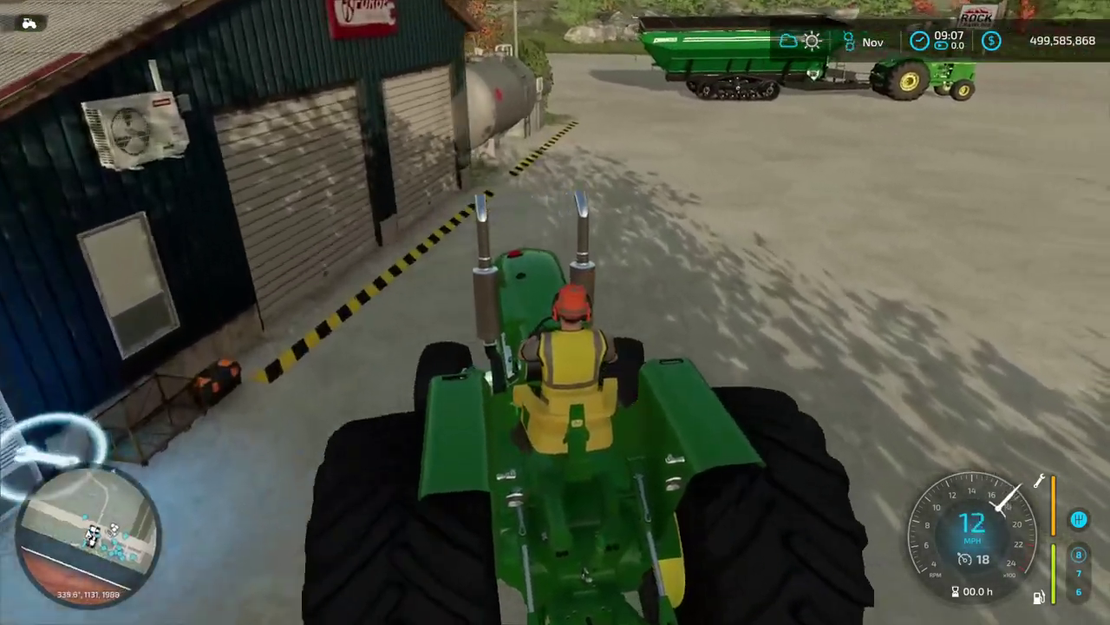
pyautogui.press('e')
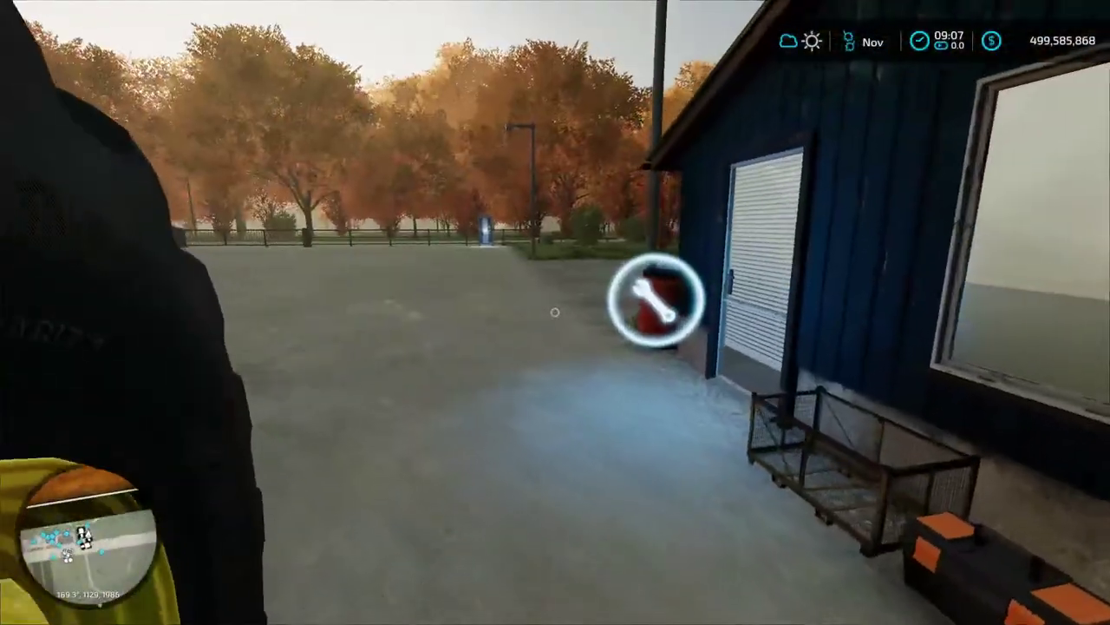
pyautogui.press('r')
pyautogui.press('space')
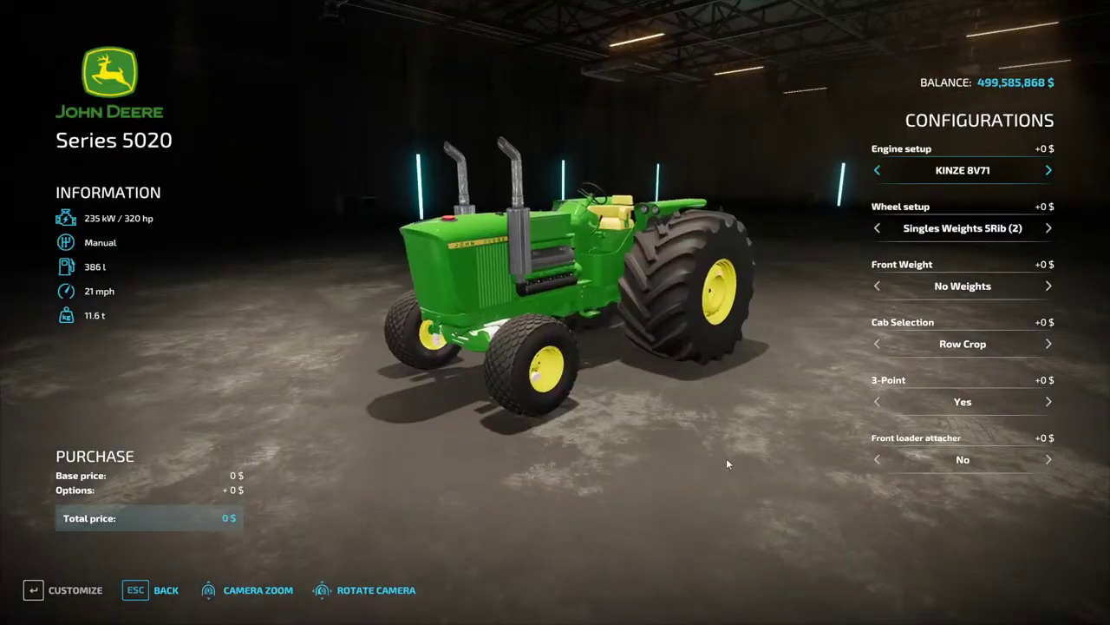
# Change the tractor's Front Weight option, apply the new configuration and leave the workshop.
pyautogui.click(878, 286)
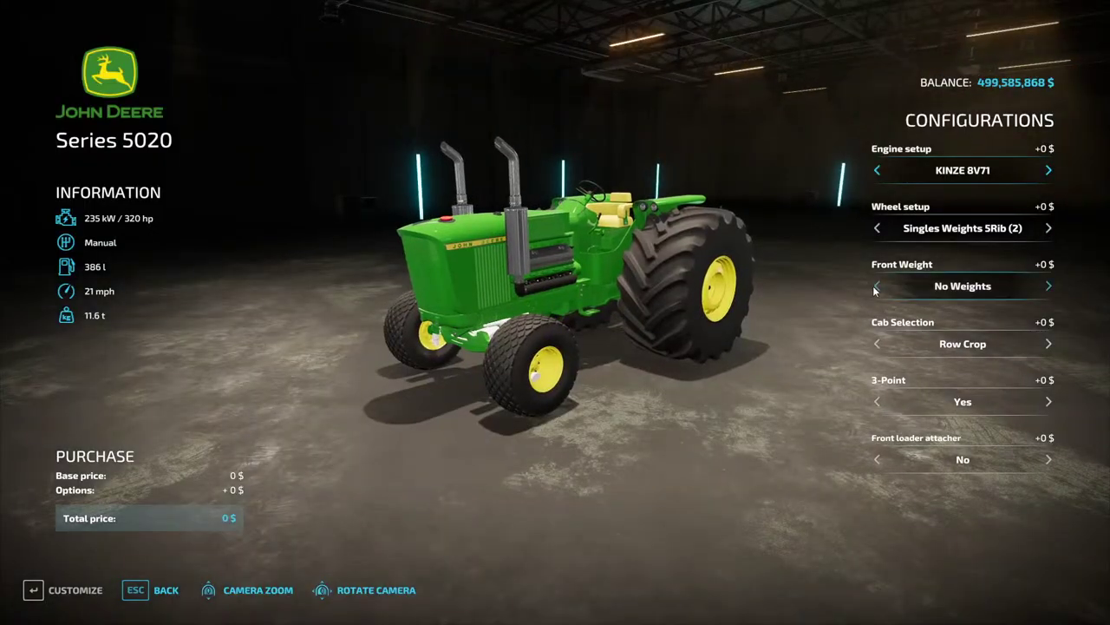
pyautogui.click(59, 595)
pyautogui.click(388, 404)
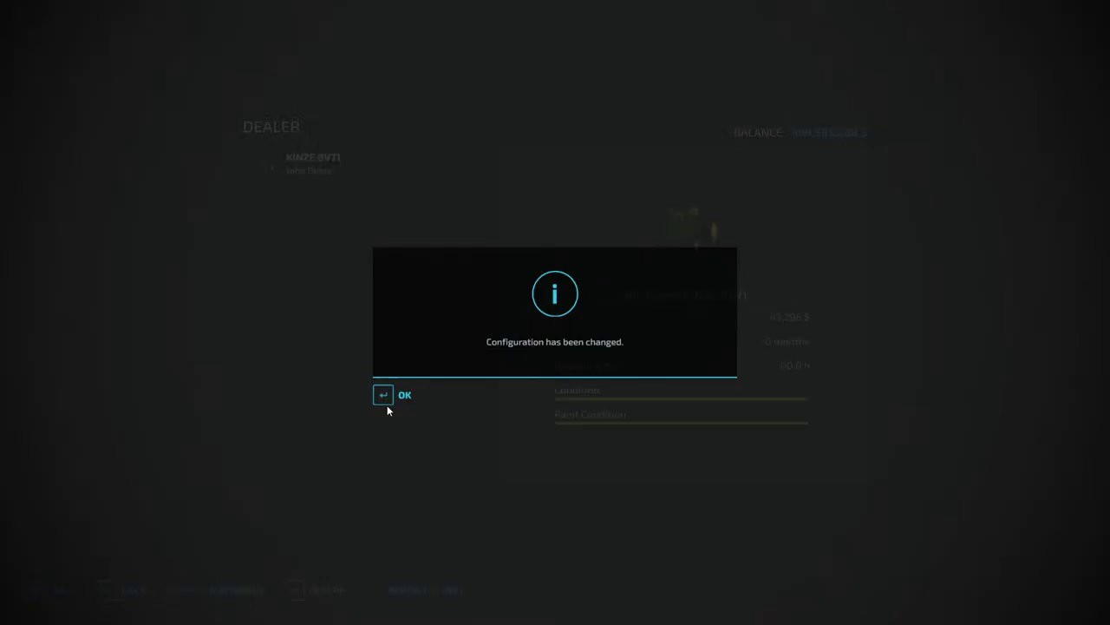
pyautogui.click(387, 400)
pyautogui.press('Escape')
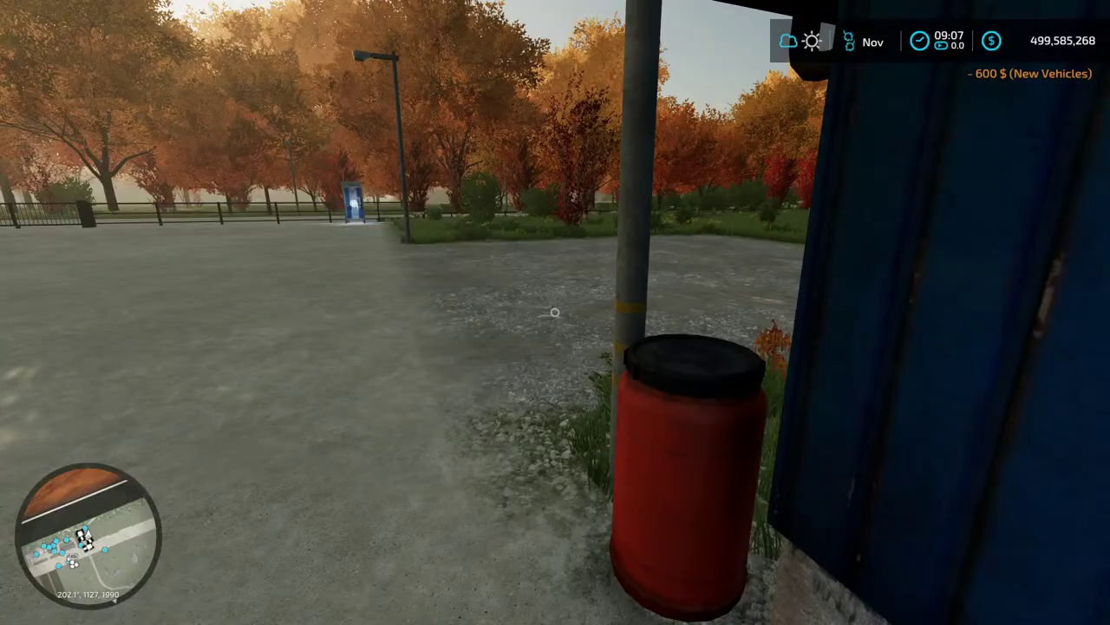
# Get back into the KINZE 8V71, reverse across the yard to the Kverneland Ecomat plow and attach it again.
pyautogui.press('w')
pyautogui.press('e')
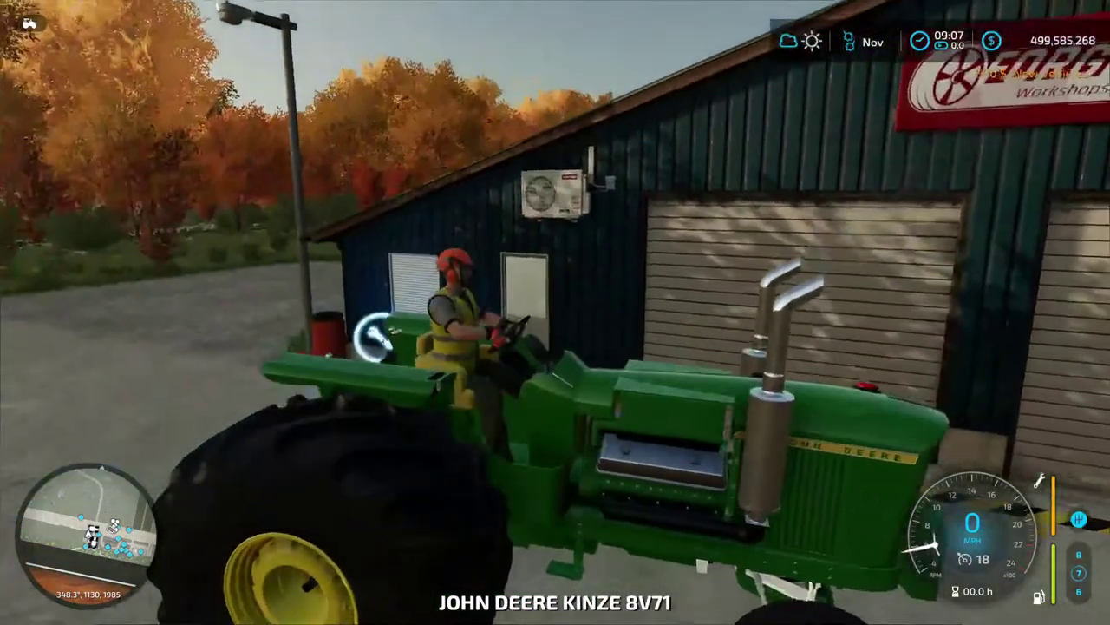
pyautogui.press('w')
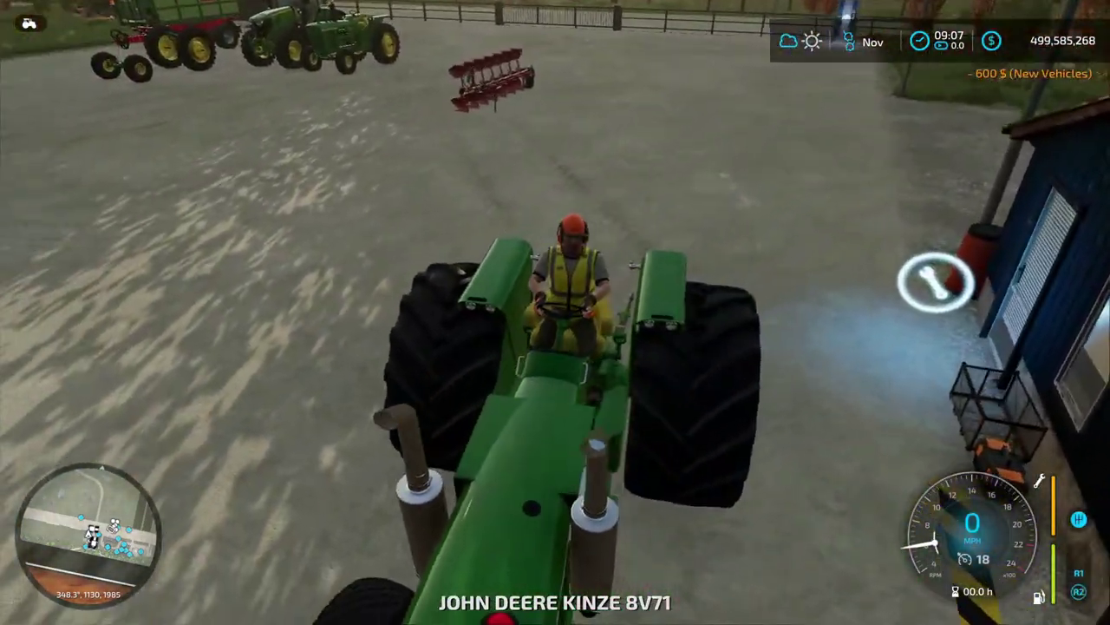
pyautogui.press('a')
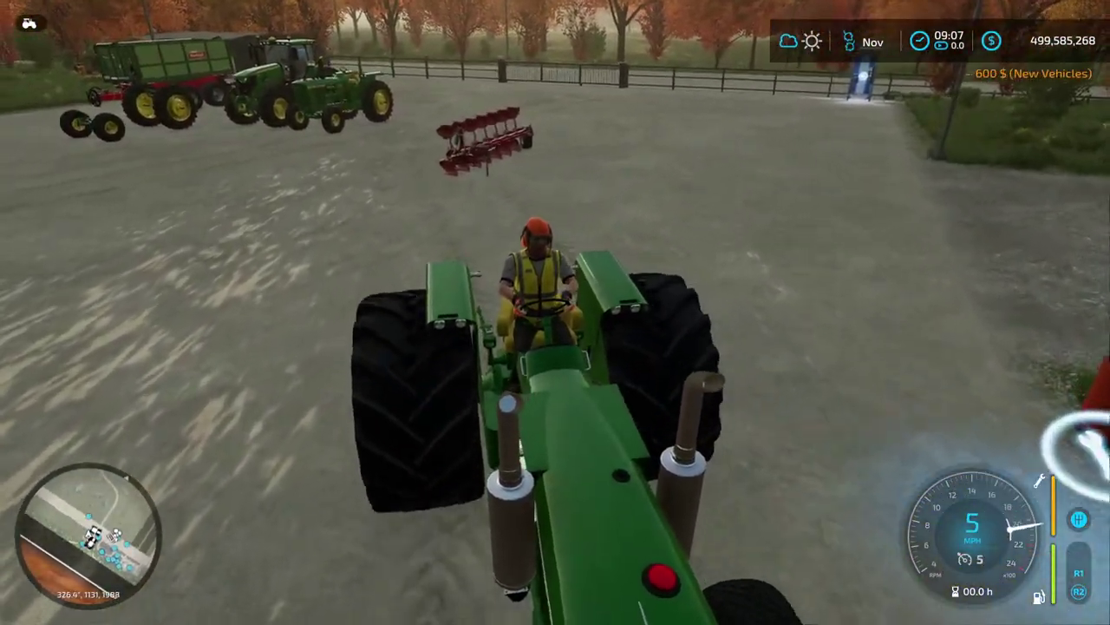
pyautogui.press('a')
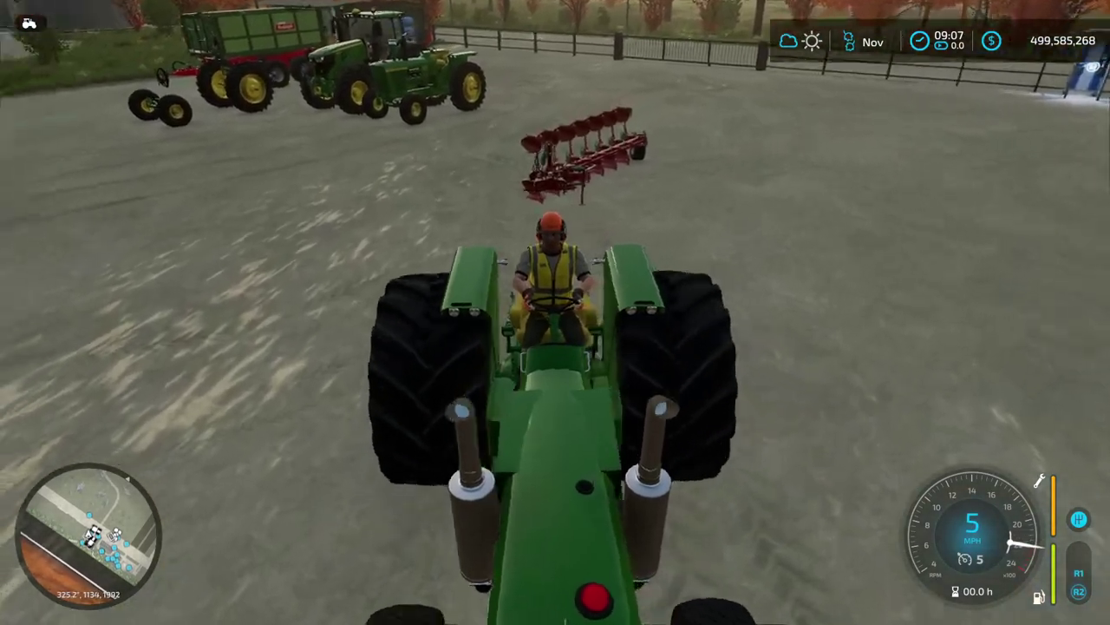
pyautogui.press('a')
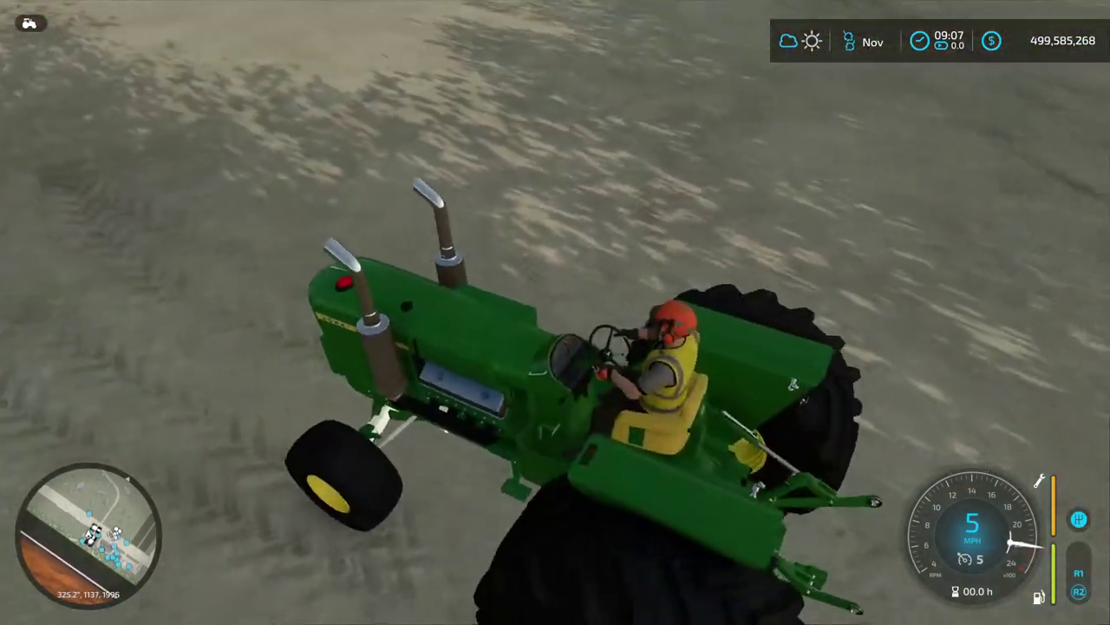
pyautogui.press('q')
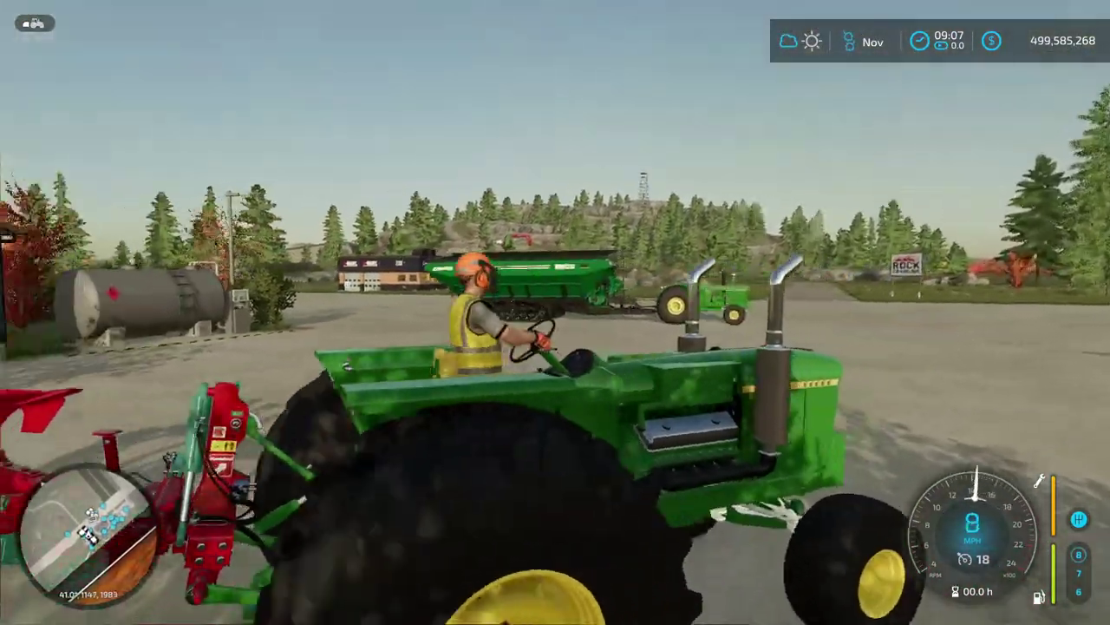
# Drive the tractor and plow across the open yard, brake and reverse in a turn, viewing the tractor from the side and front.
pyautogui.press('w')
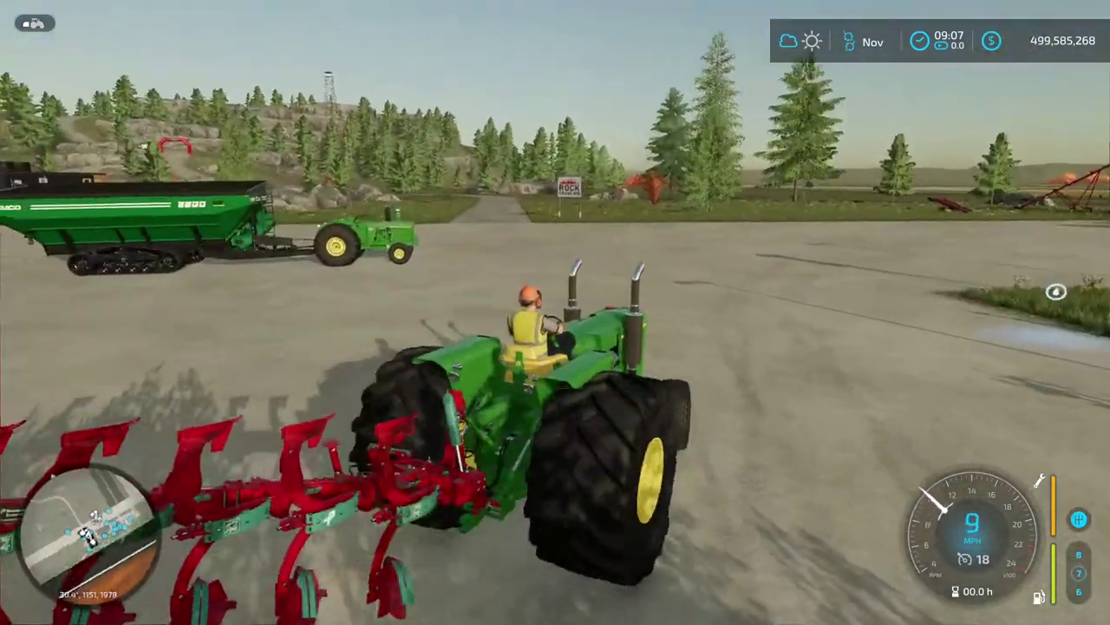
pyautogui.press('w')
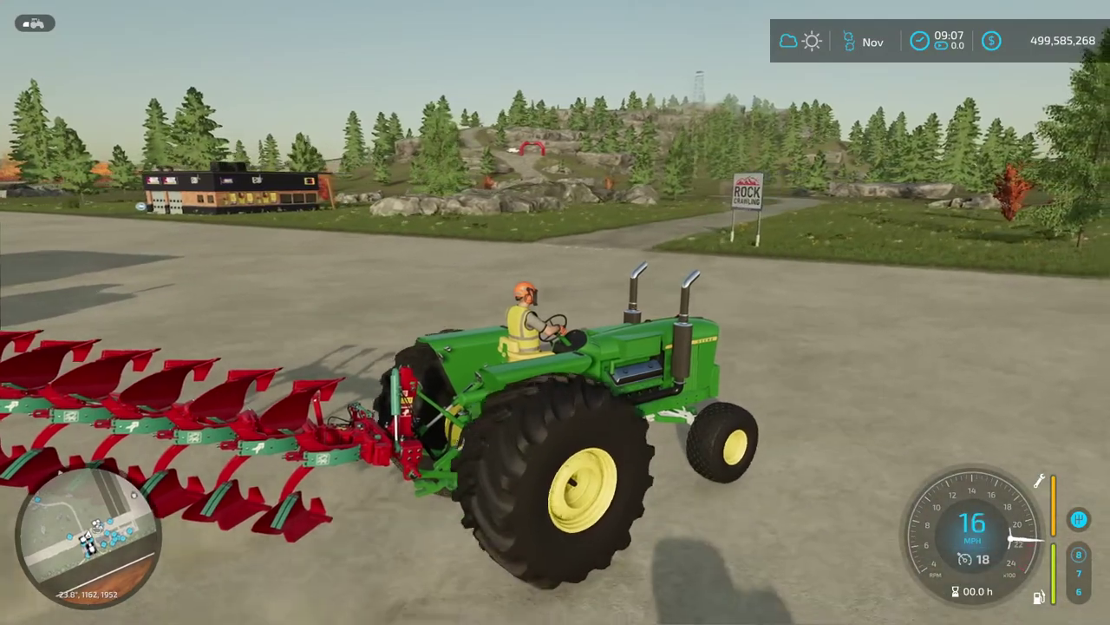
pyautogui.press('s')
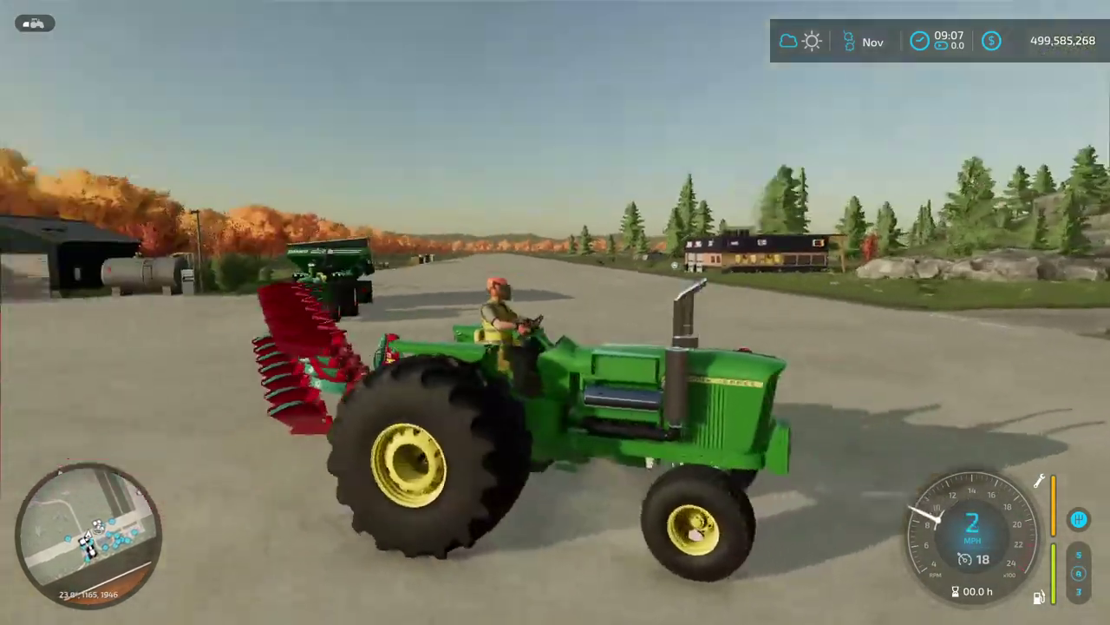
pyautogui.press('s')
pyautogui.press('s')
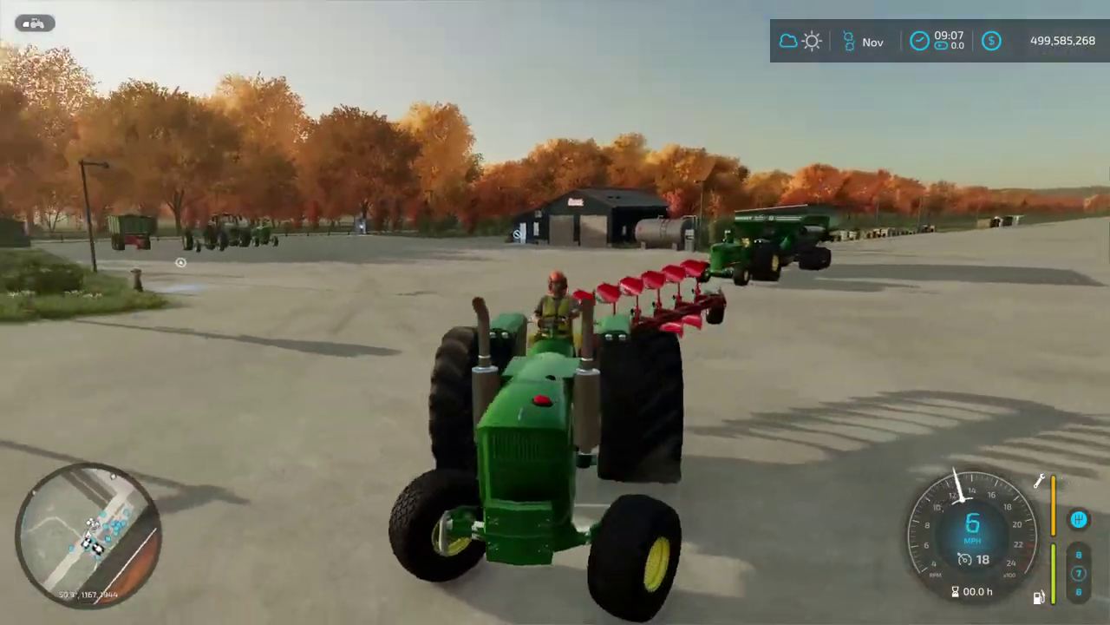
pyautogui.press('s')
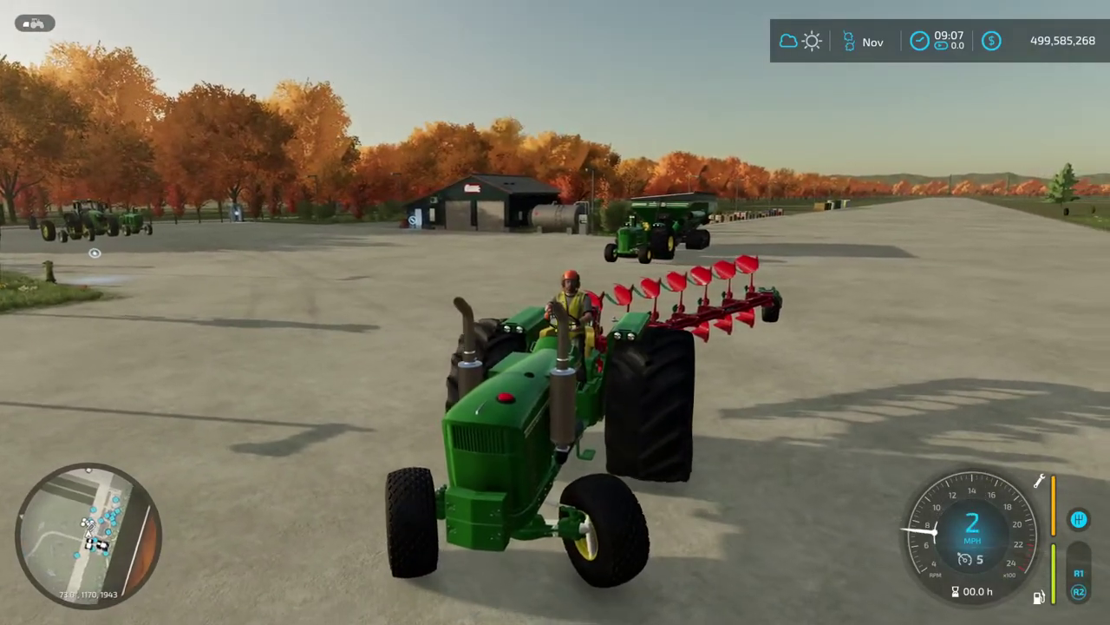
pyautogui.press('s')
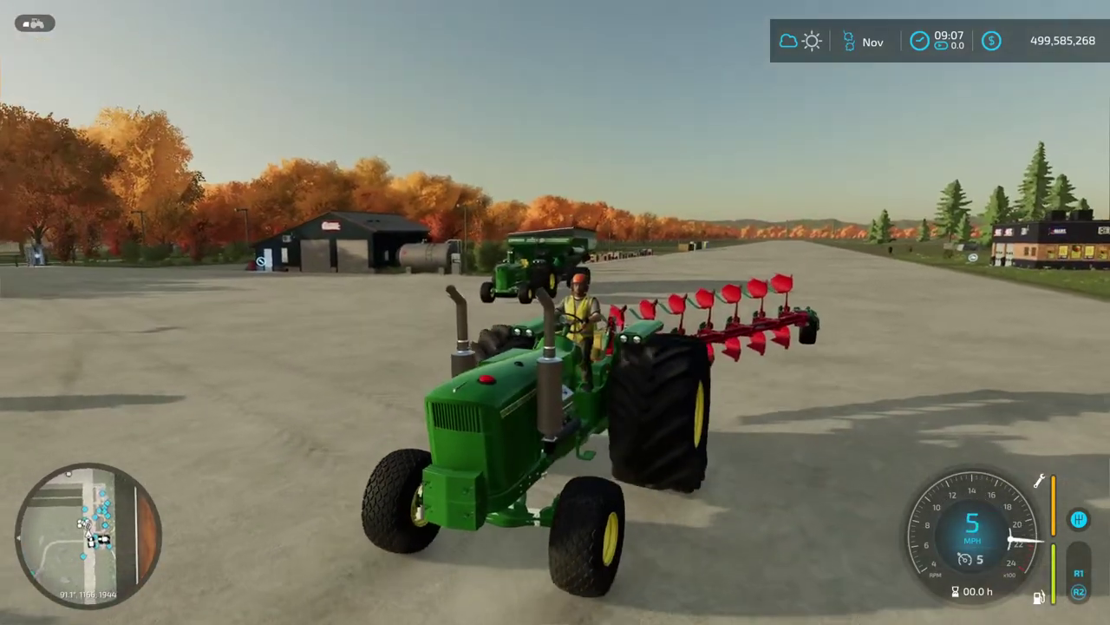
pyautogui.press('s')
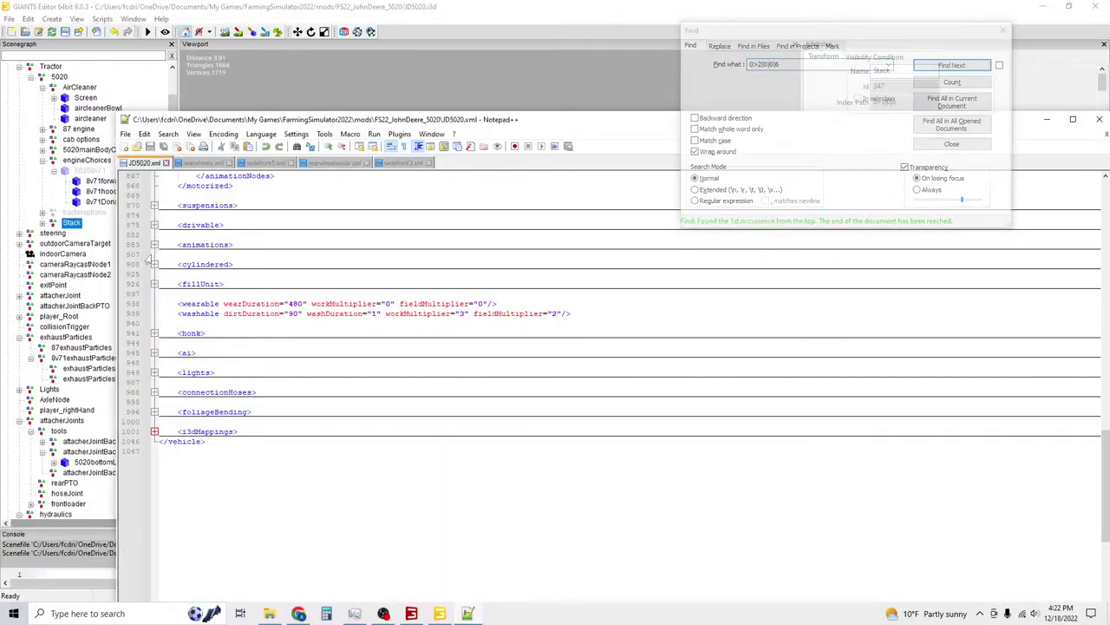
# Examine the motorized section of JD5020.xml, including the engine, fuel consumer and transmission gear definitions.
pyautogui.moveTo(330, 122); pyautogui.dragTo(290, 34)
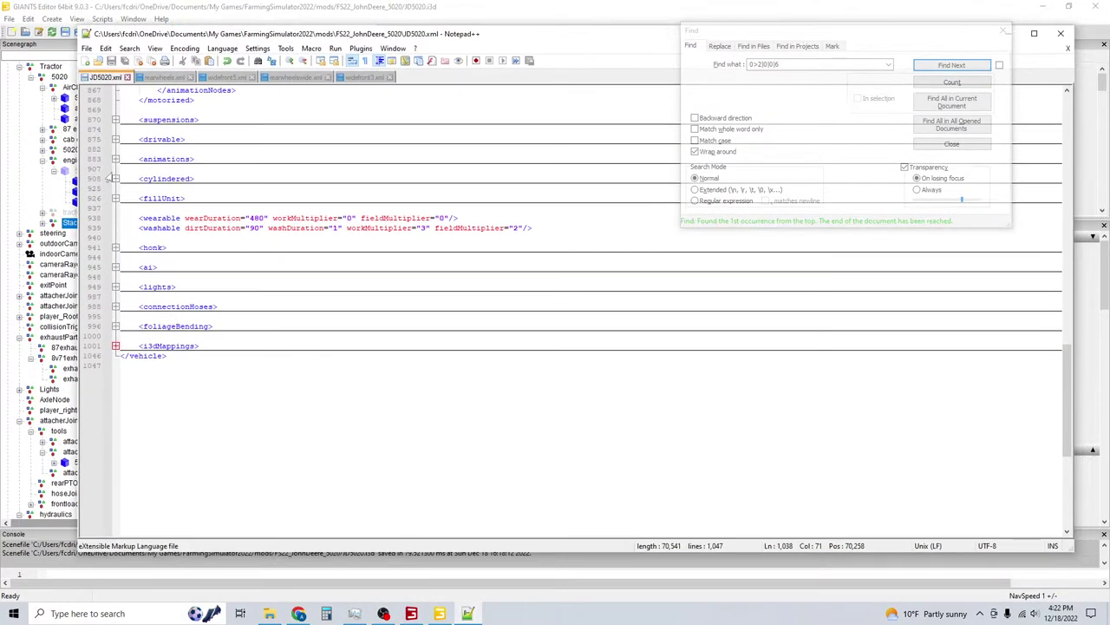
pyautogui.scroll(18, 111, 178)
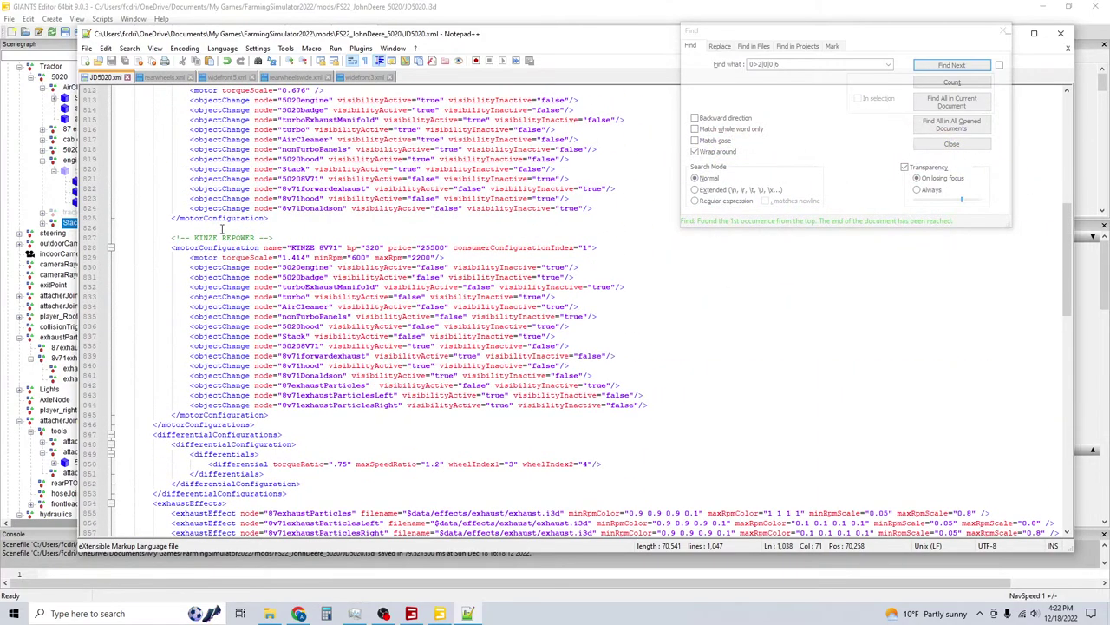
pyautogui.scroll(10, 148, 230)
pyautogui.click(111, 218)
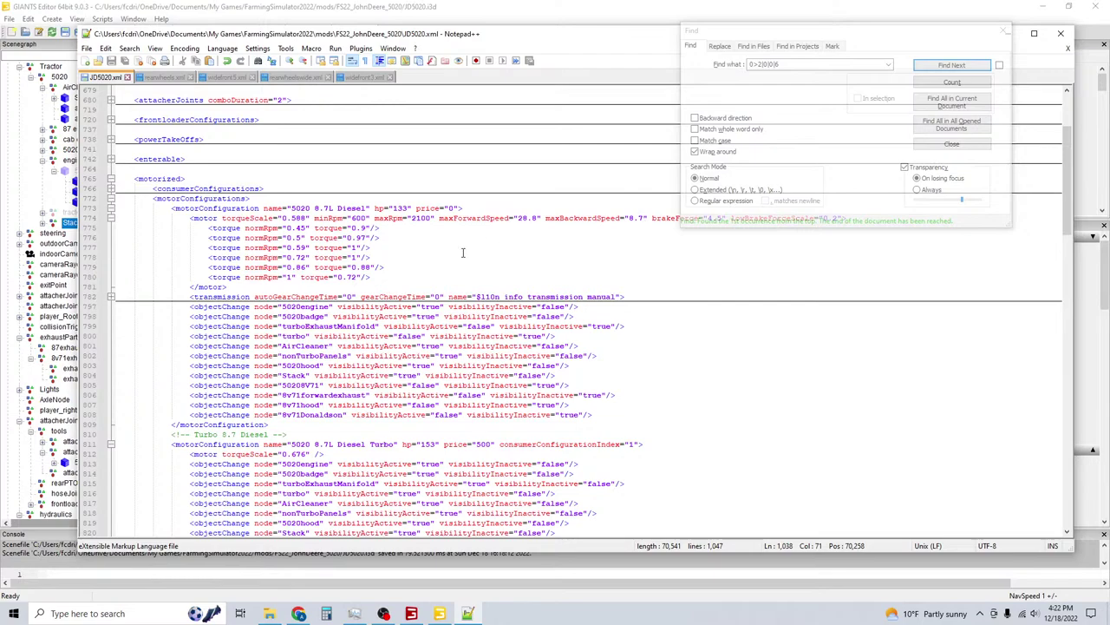
pyautogui.click(1004, 30)
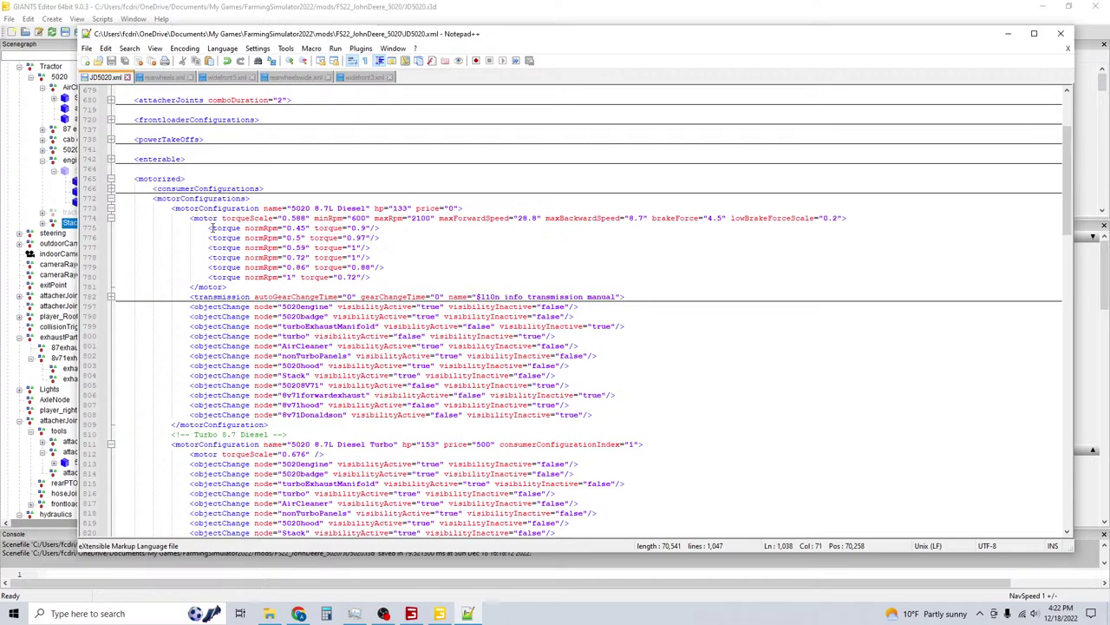
pyautogui.click(110, 188)
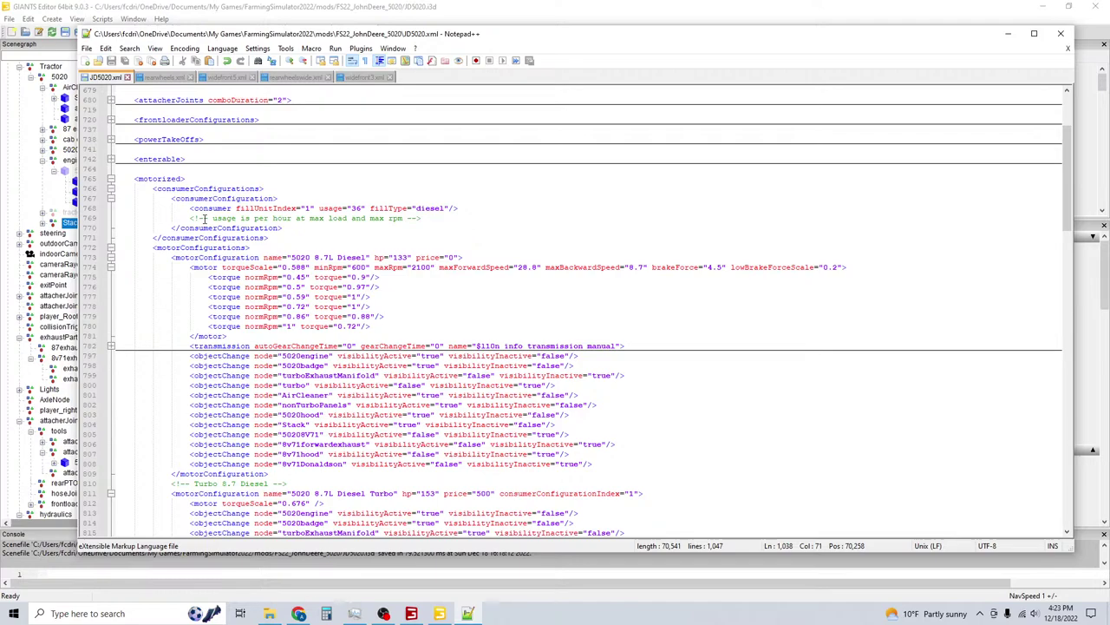
pyautogui.click(110, 346)
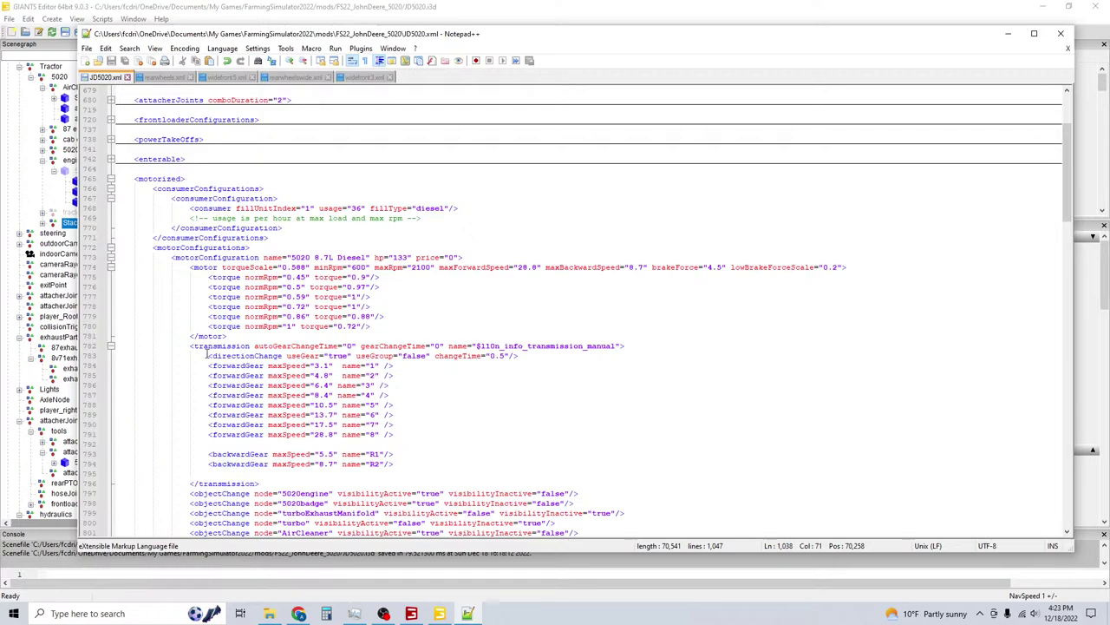
pyautogui.scroll(-10, 208, 338)
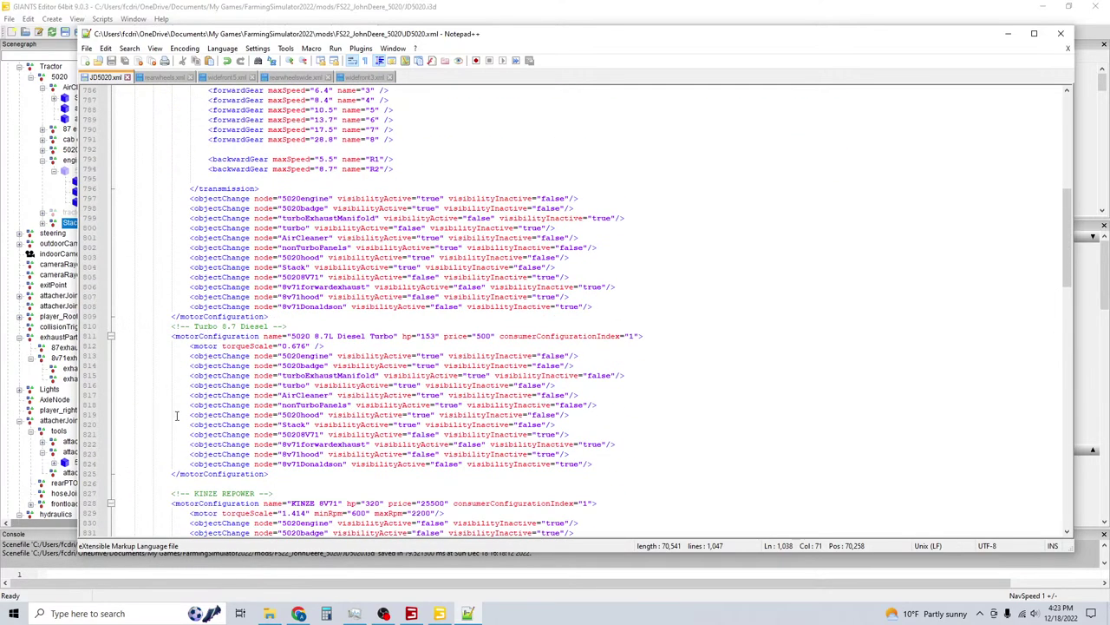
pyautogui.scroll(11, 138, 286)
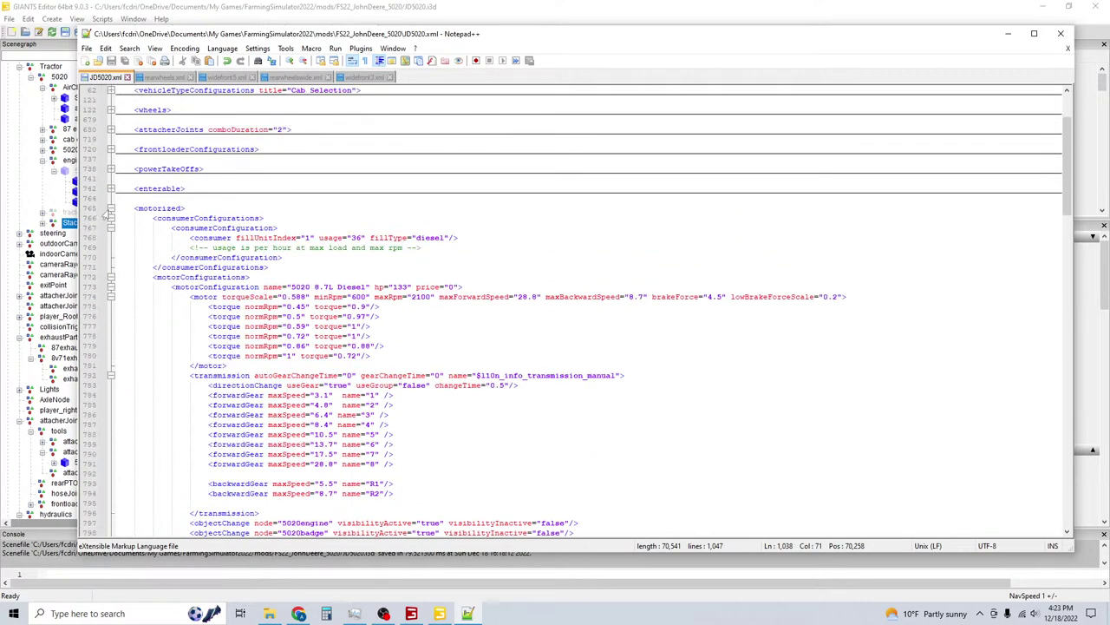
# Fold the motorized section, inspect the suspensions section, and briefly check the tractor in Farming Simulator 22 before returning to the XML.
pyautogui.click(111, 208)
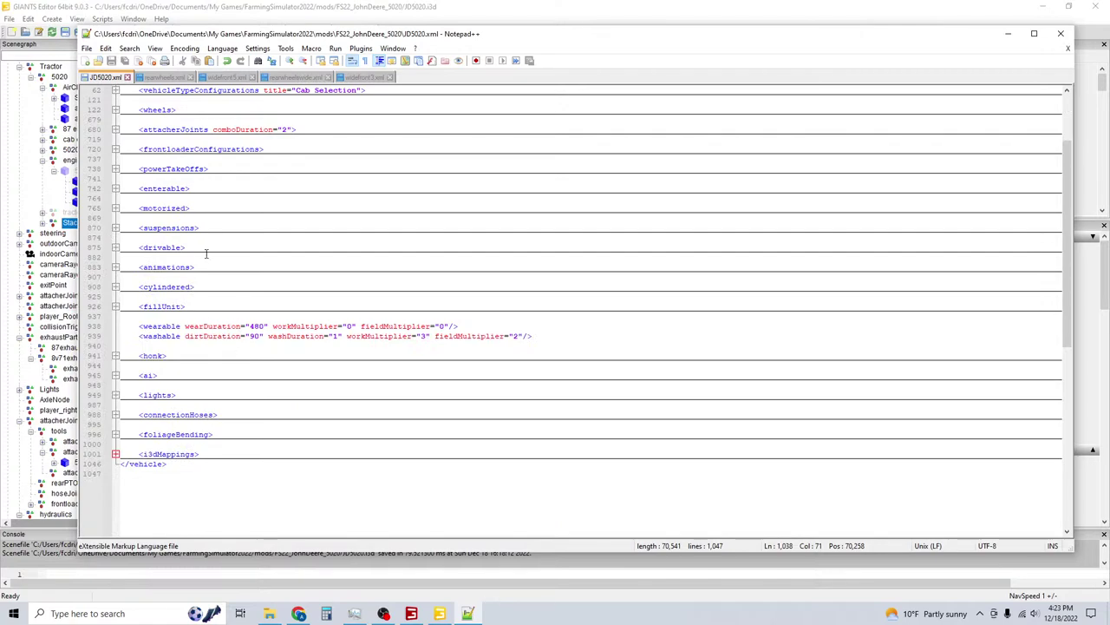
pyautogui.click(114, 228)
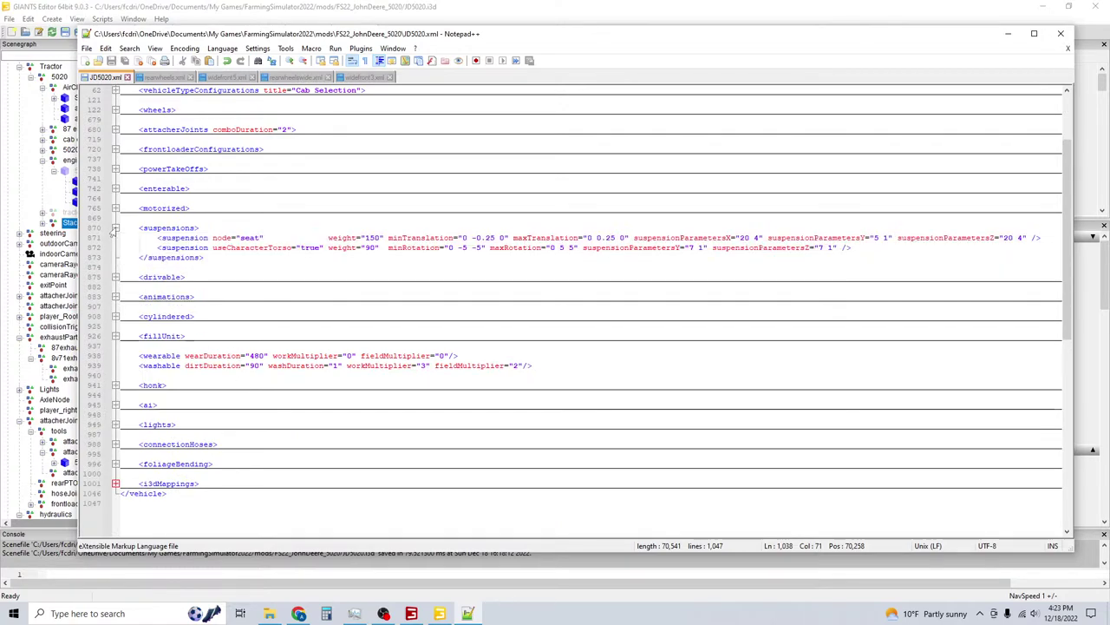
pyautogui.click(114, 228)
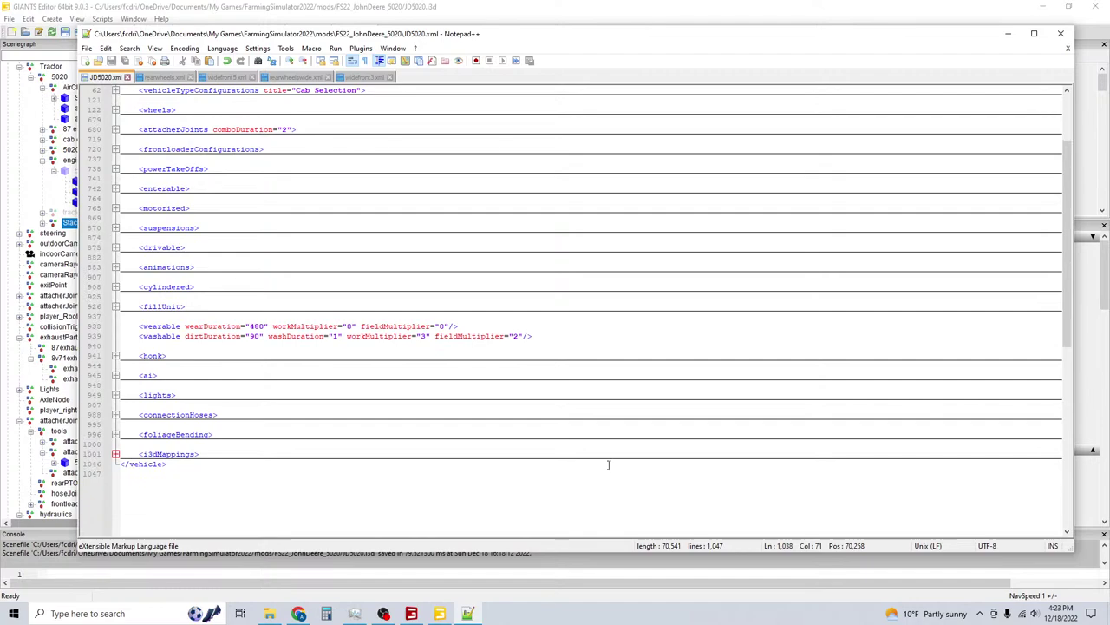
pyautogui.click(411, 613)
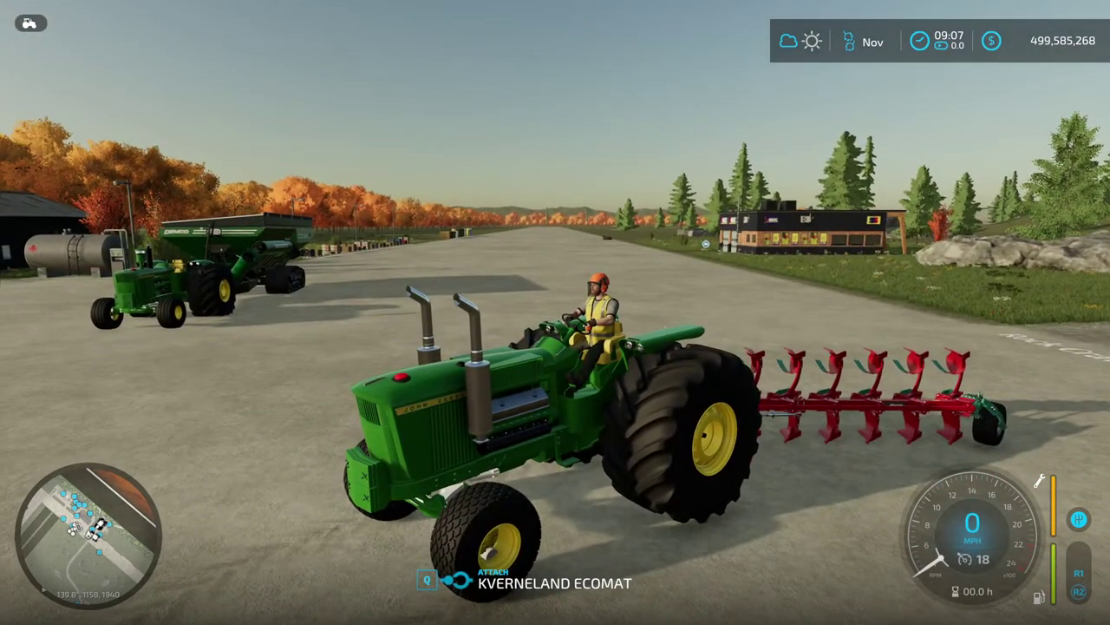
pyautogui.hotkey('alt', 'Tab')
# Expand the Front Weight designConfigurations section near the start of JD5020.xml and copy the whole block.
pyautogui.scroll(1, 293, 236)
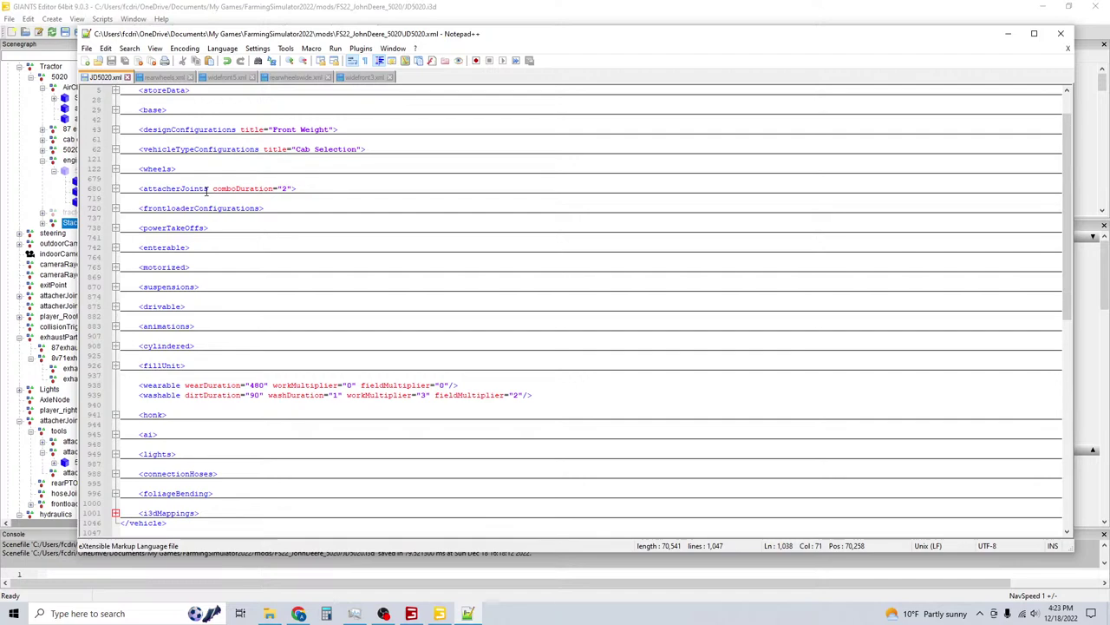
pyautogui.scroll(1, 207, 190)
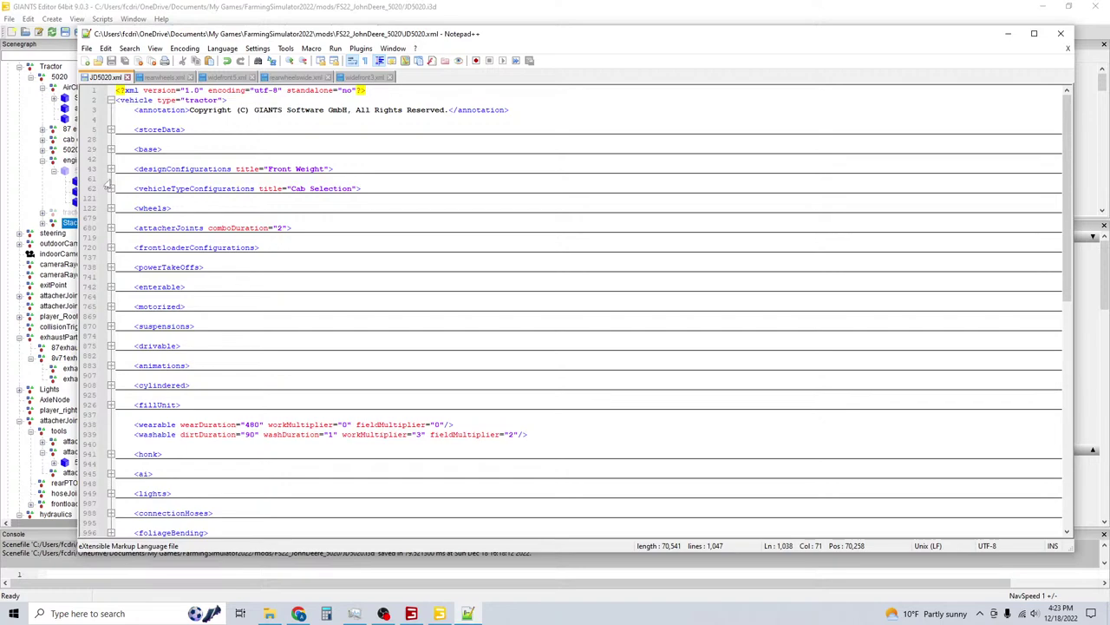
pyautogui.click(110, 169)
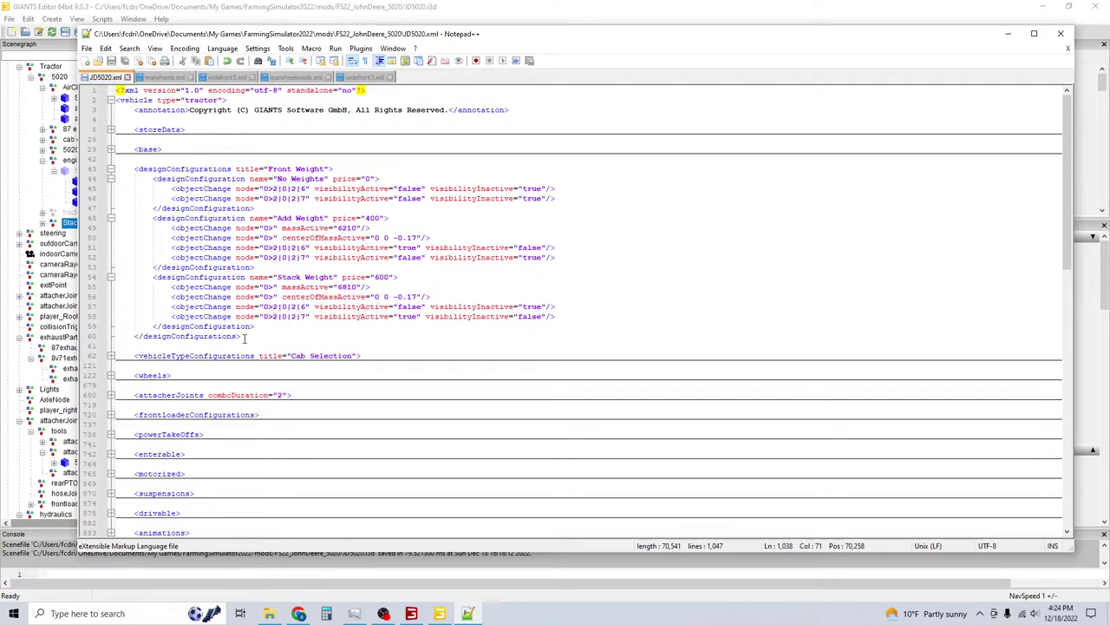
pyautogui.moveTo(245, 338); pyautogui.dragTo(132, 168)
pyautogui.hotkey('ctrl', 'c')
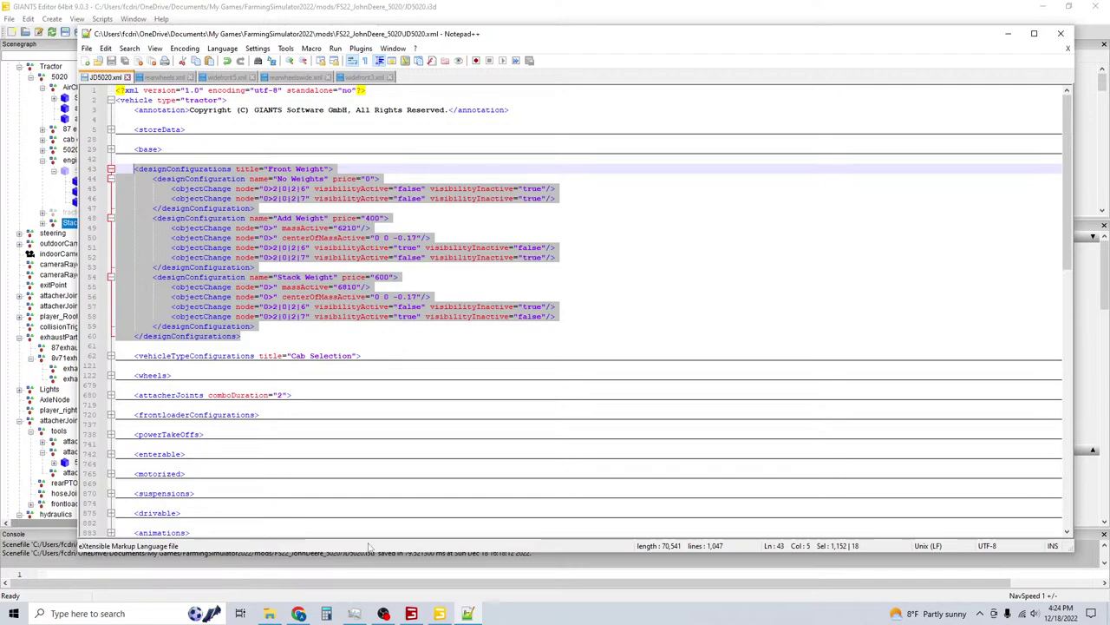
# Open the desktop in a new File Explorer window and go into the placeholder mod folder.
pyautogui.click(270, 612)
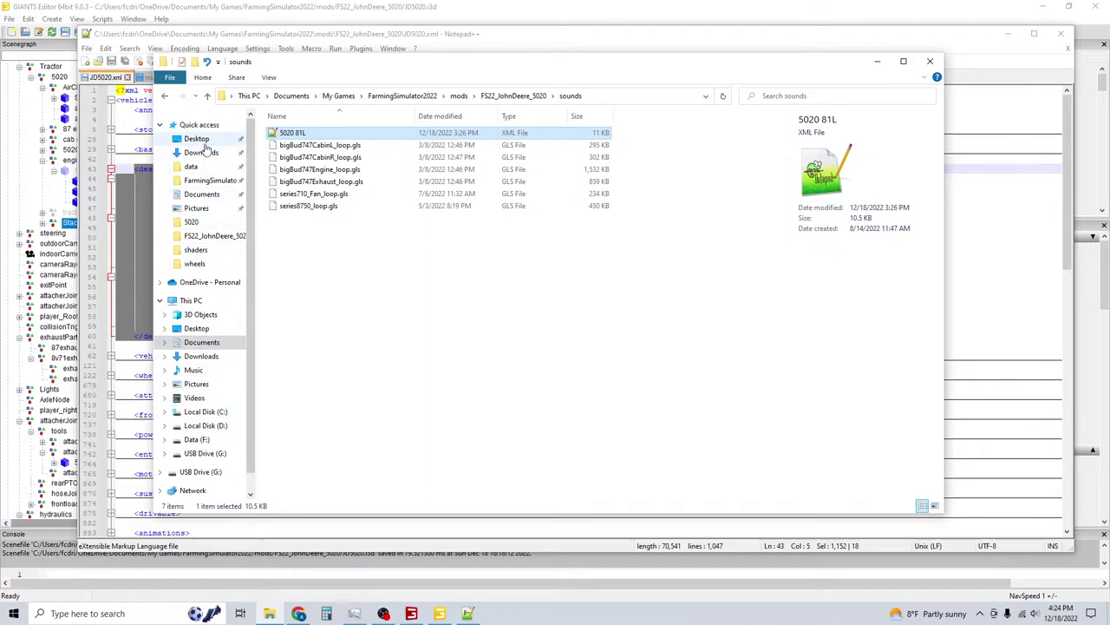
pyautogui.rightClick(206, 147)
pyautogui.click(258, 166)
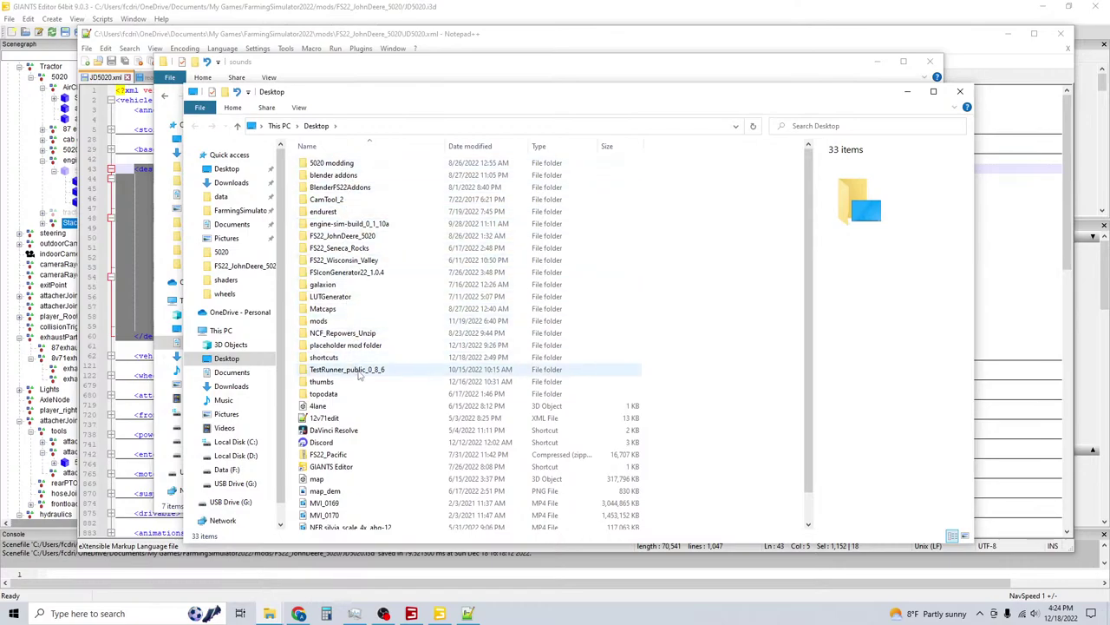
pyautogui.doubleClick(347, 345)
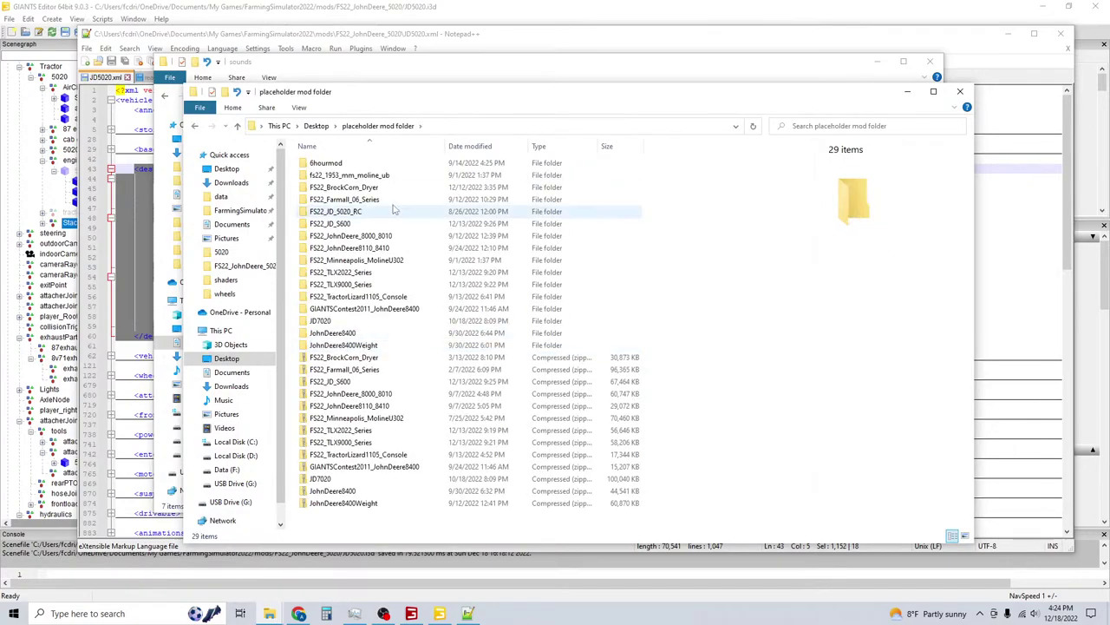
# Open tlx9000risen.xml from the unzipped FS22_TLX9000_Series folder and fold all its sections to view the design configuration names.
pyautogui.doubleClick(388, 444)
pyautogui.click(238, 127)
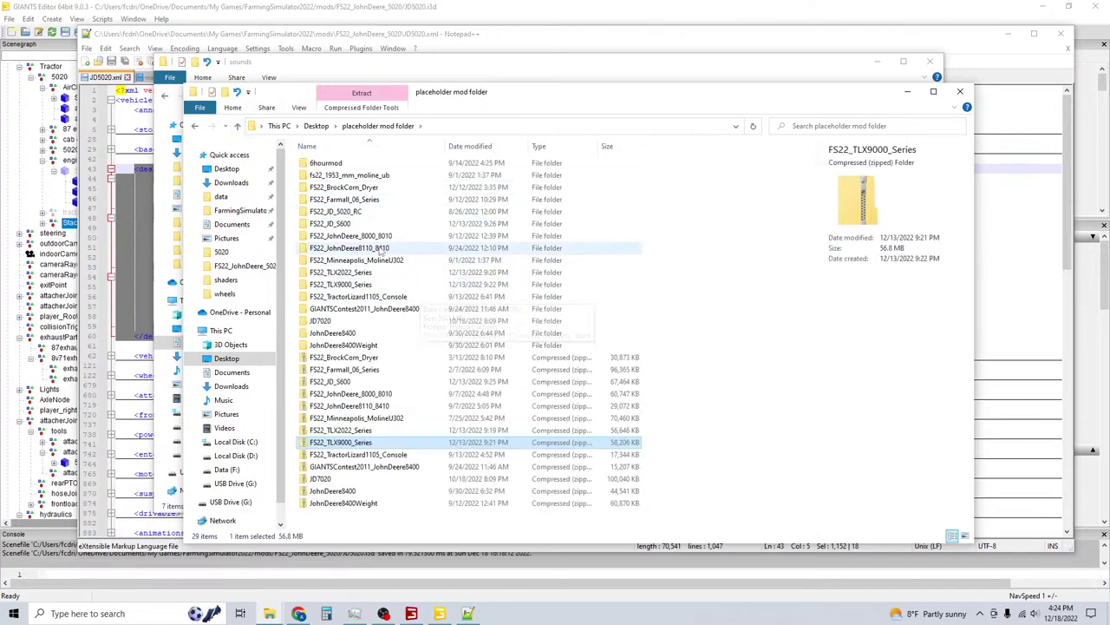
pyautogui.doubleClick(368, 285)
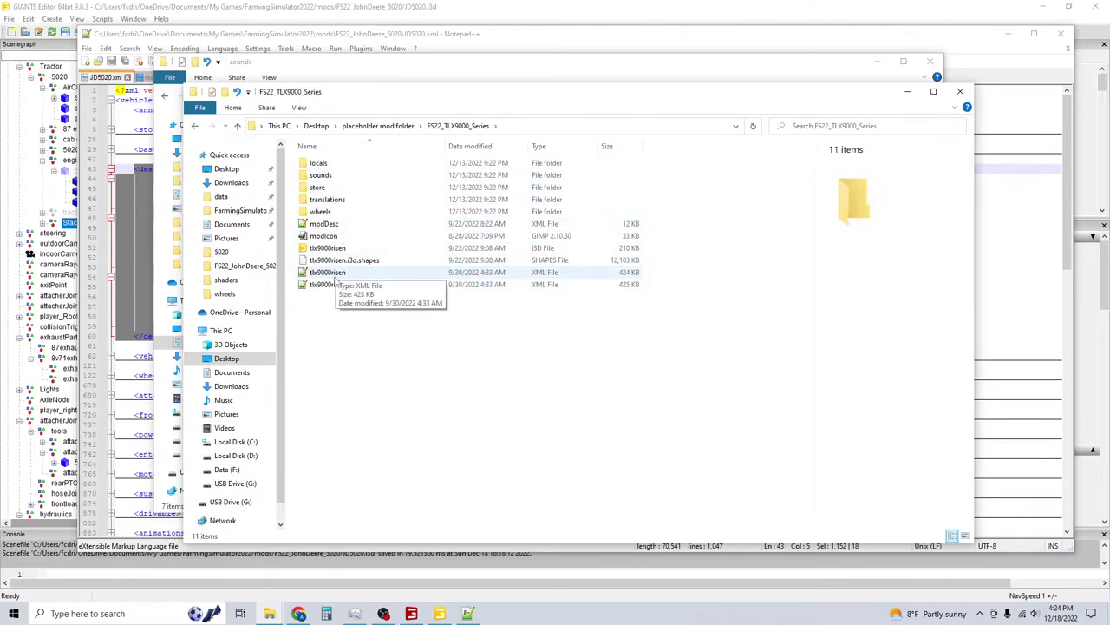
pyautogui.doubleClick(371, 273)
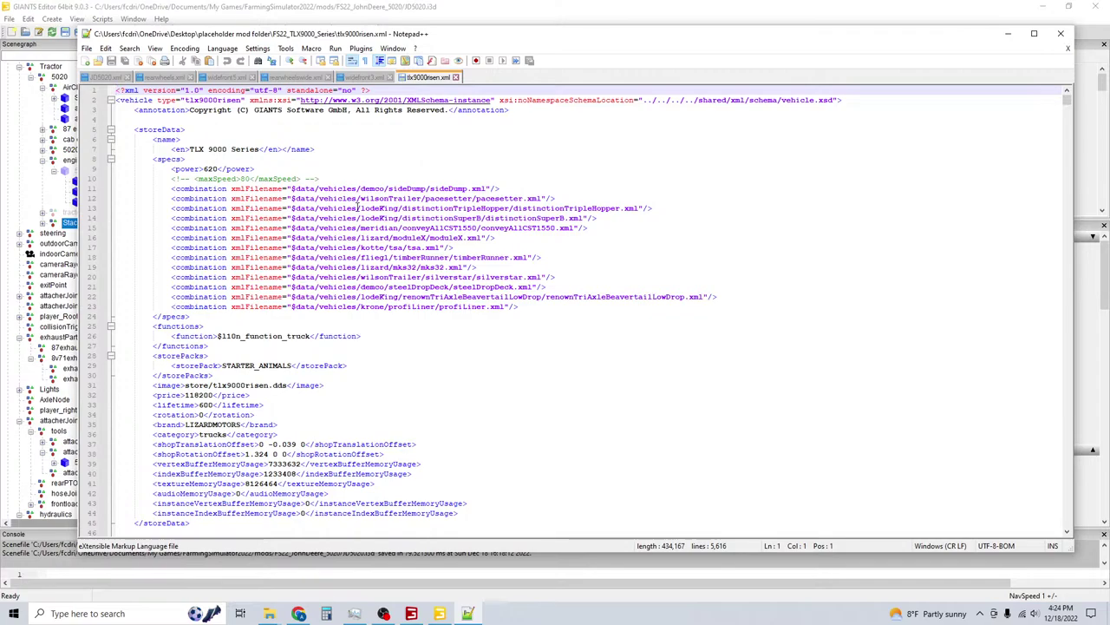
pyautogui.hotkey('alt', '0')
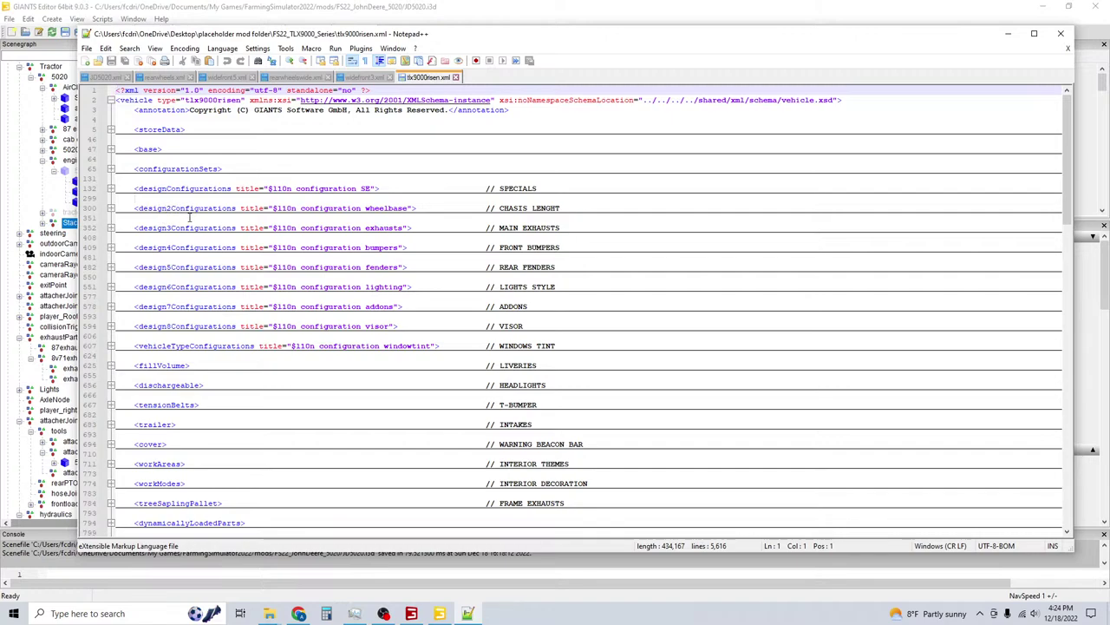
# Paste the copied Front Weight block below the original in JD5020.xml and rename its opening tag to design2Configurations.
pyautogui.click(105, 77)
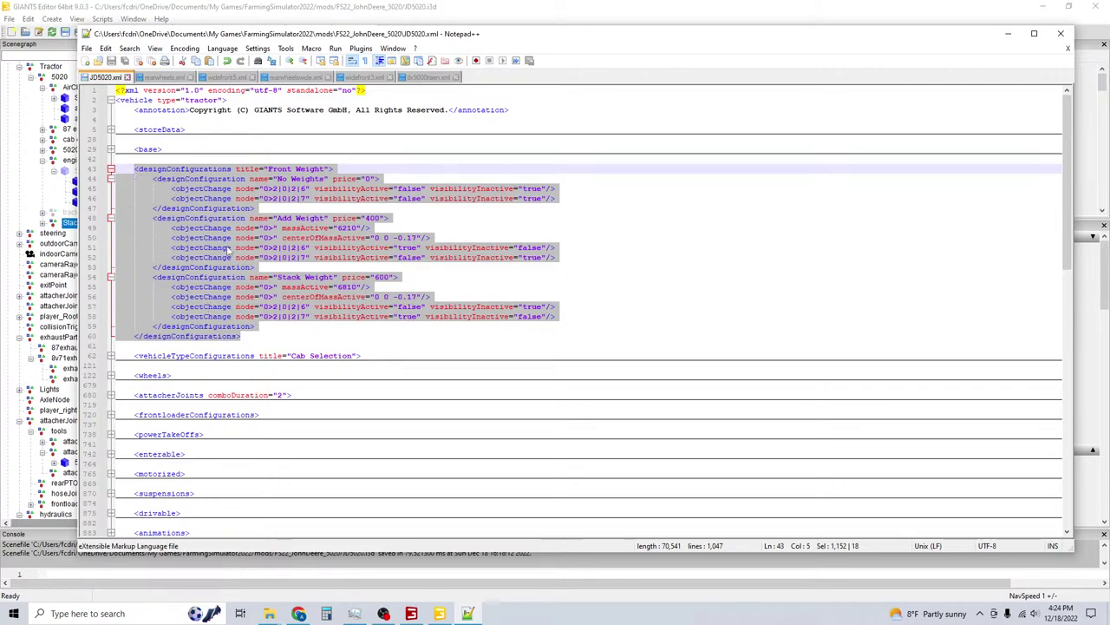
pyautogui.click(244, 349)
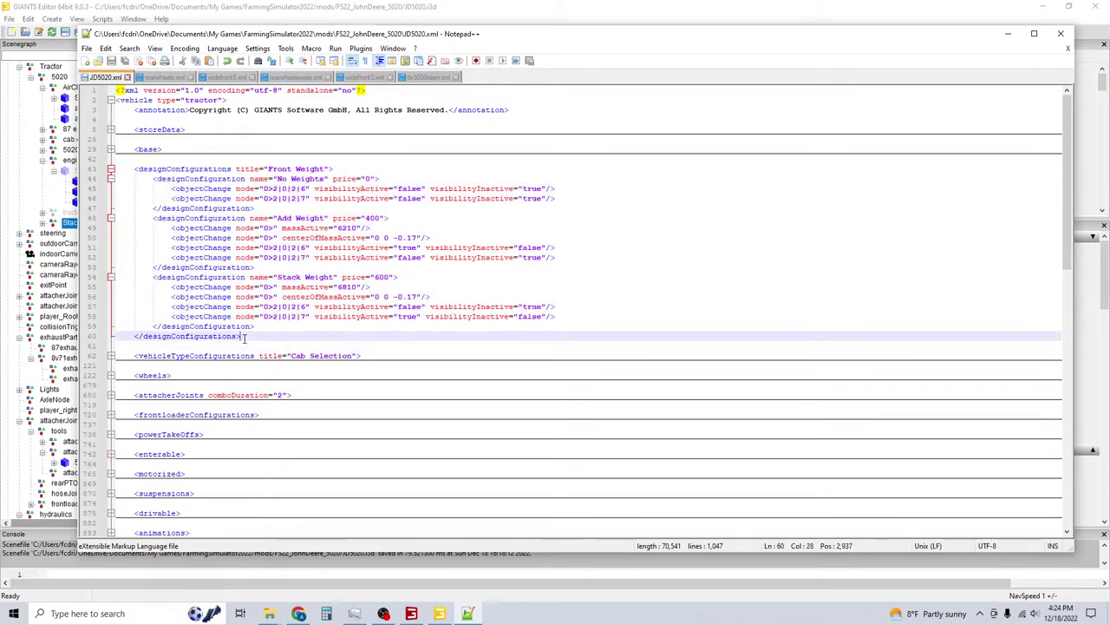
pyautogui.press('Return')
pyautogui.press('Return')
pyautogui.press('Up')
pyautogui.hotkey('ctrl', 'v')
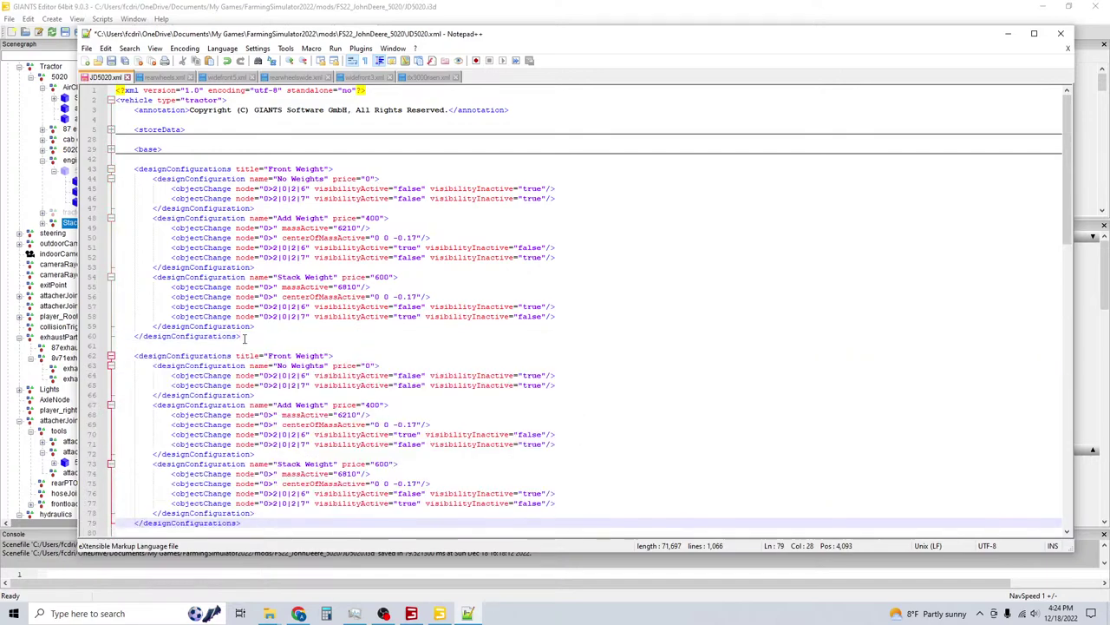
pyautogui.click(166, 355)
pyautogui.write('2')
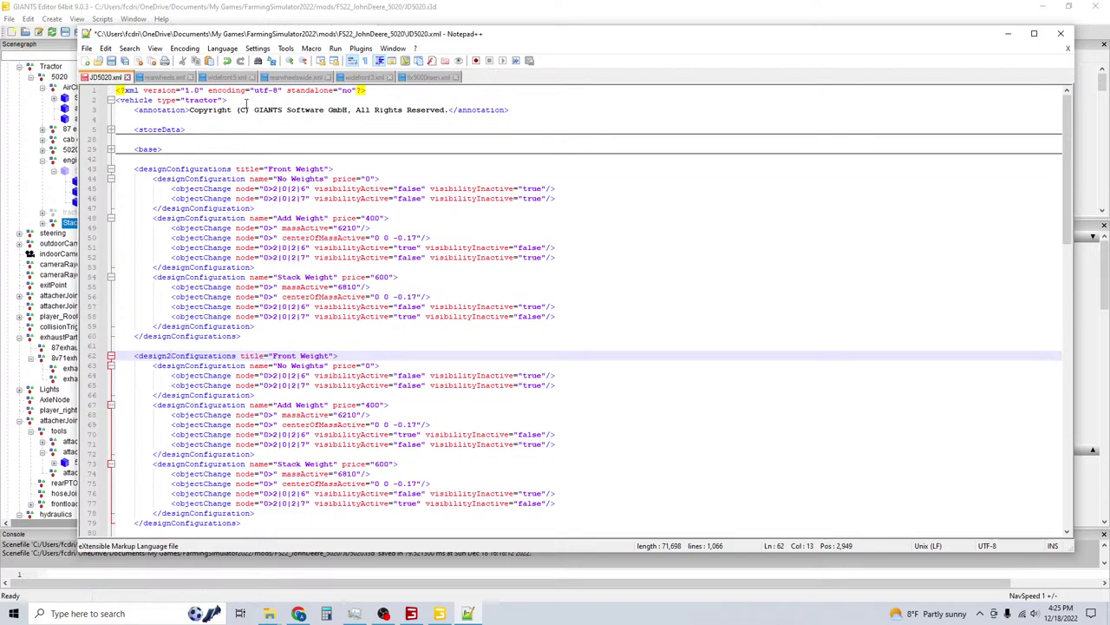
# Check how the wheelbase design2Configurations block in tlx9000risen.xml names its inner and closing tags, and return to JD5020.xml.
pyautogui.click(418, 78)
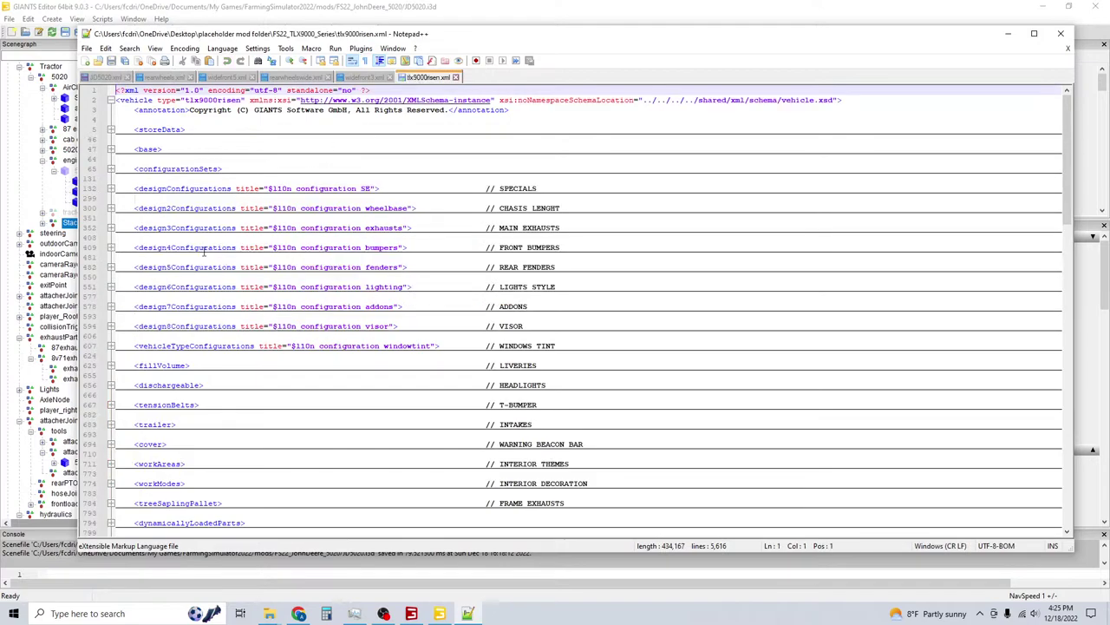
pyautogui.click(111, 208)
pyautogui.scroll(-6, 303, 287)
pyautogui.scroll(-5, 303, 286)
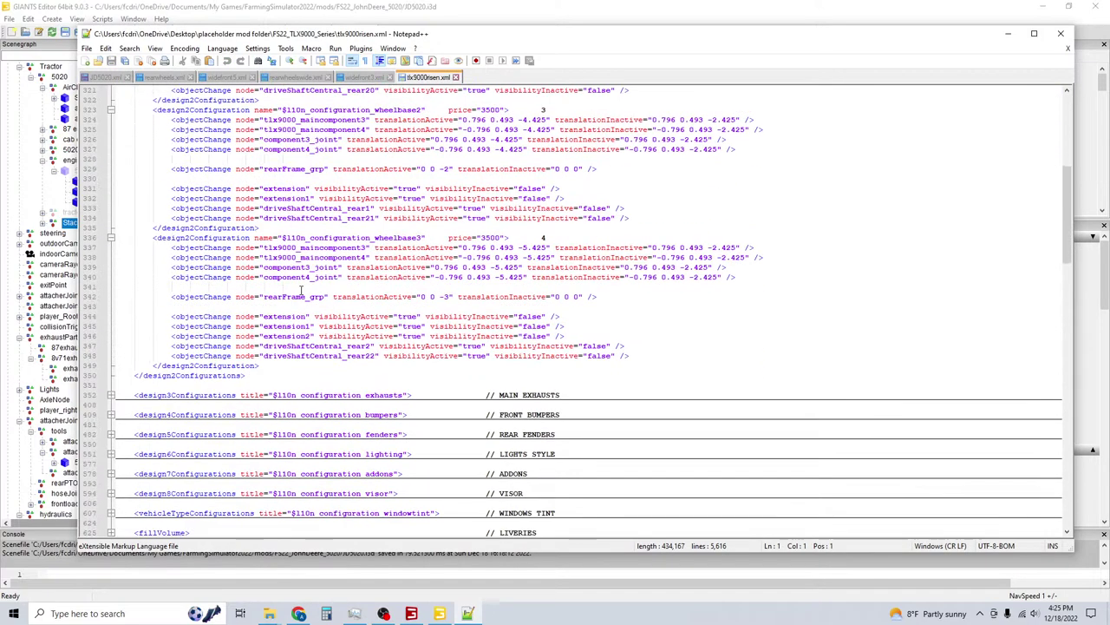
pyautogui.click(104, 77)
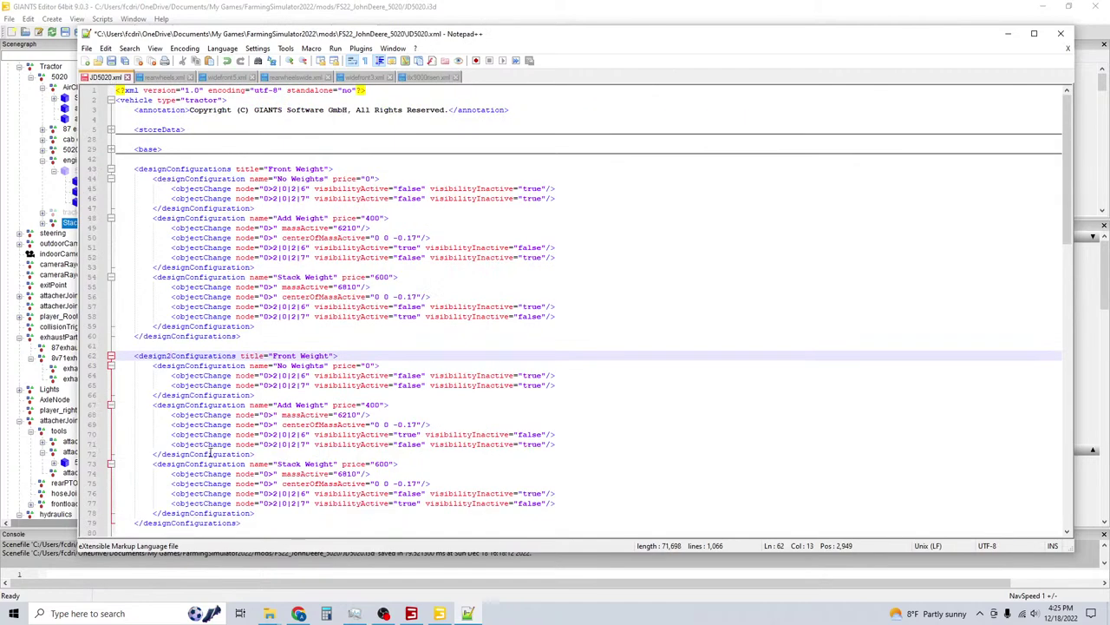
# Rename the pasted block's closing tag to design2Configurations, save the file, and change the block's title to "Front Axle".
pyautogui.click(172, 522)
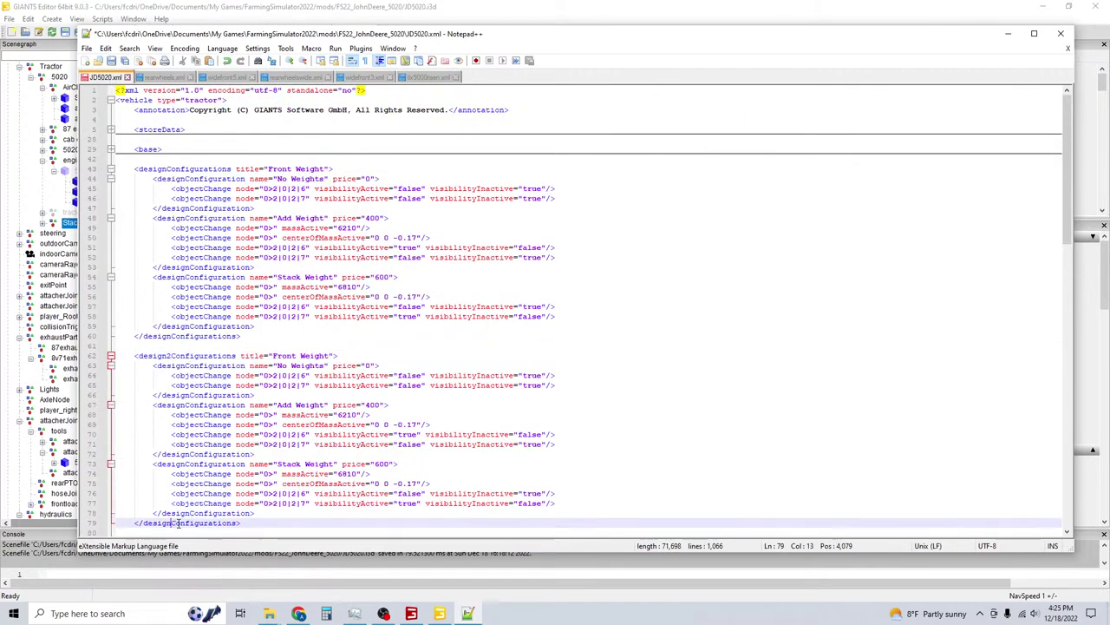
pyautogui.write('2')
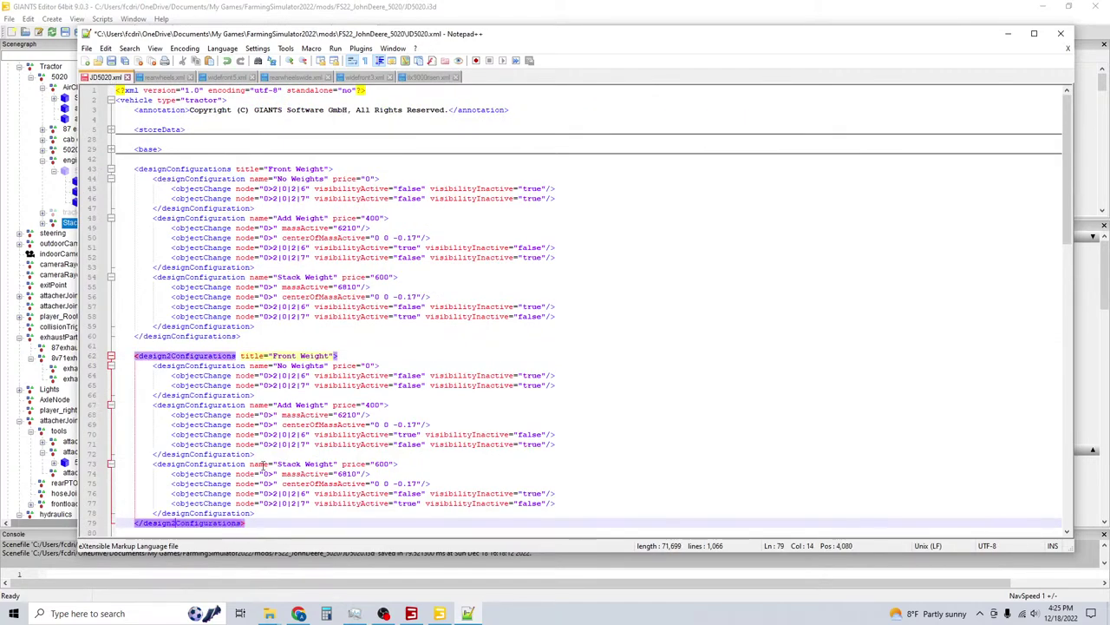
pyautogui.click(111, 61)
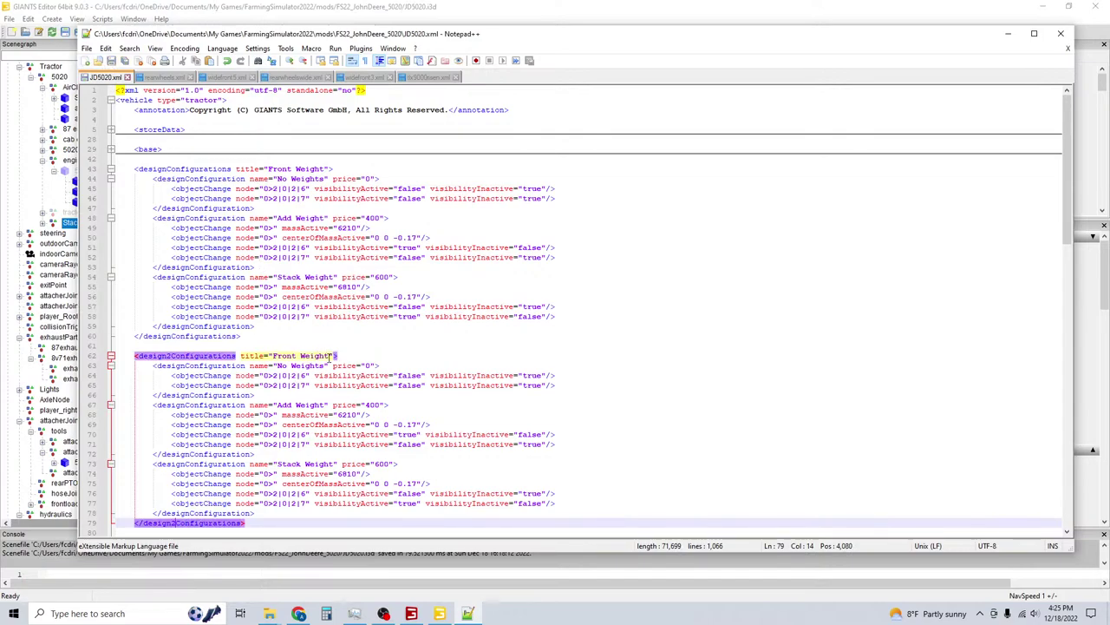
pyautogui.moveTo(330, 355); pyautogui.dragTo(273, 356)
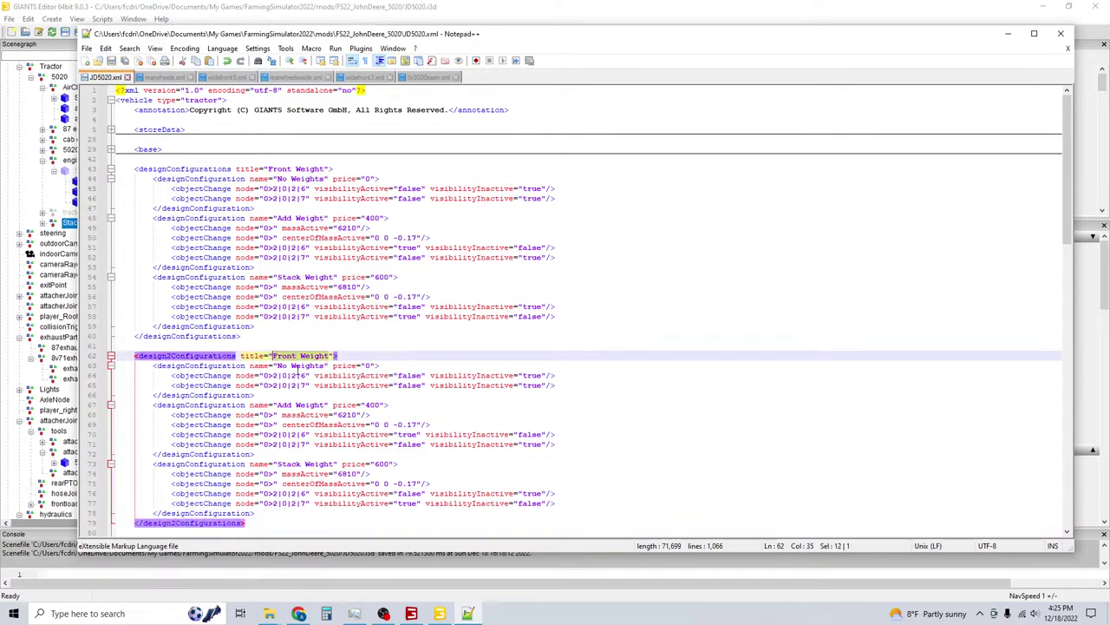
pyautogui.write('Front Axle')
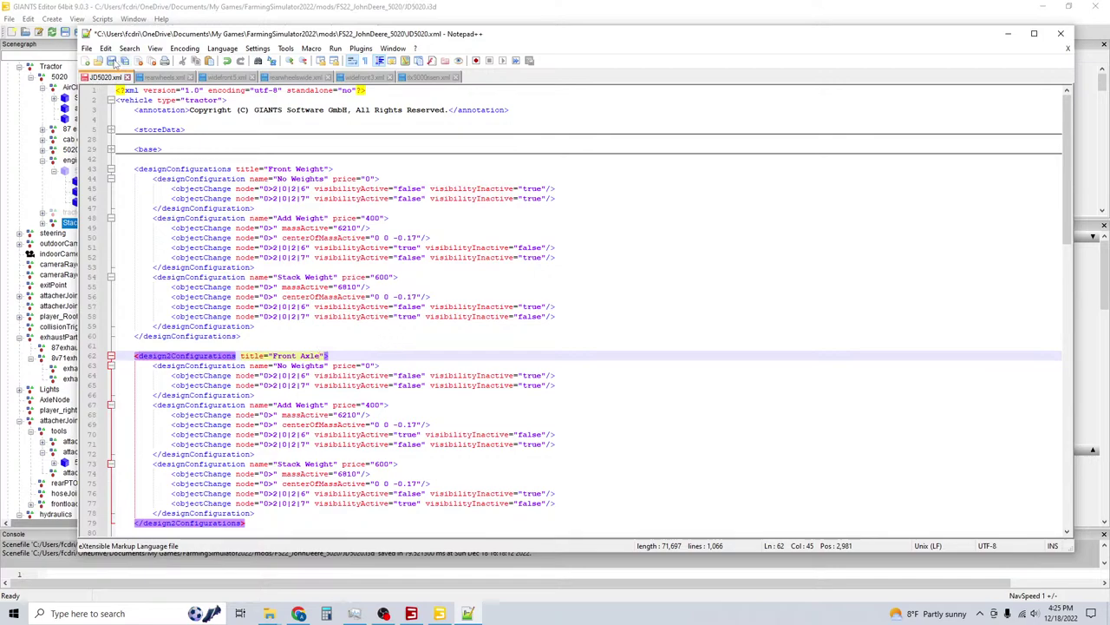
# Save JD5020.xml, switch to GIANTS Editor and inspect the tractor's front axle up close.
pyautogui.click(111, 62)
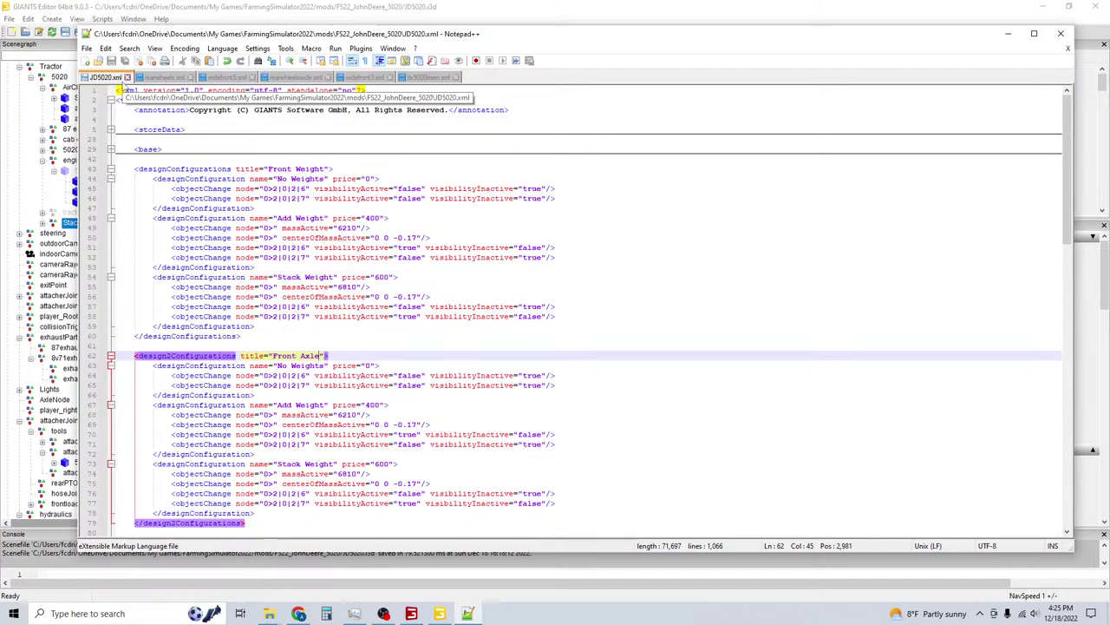
pyautogui.click(130, 6)
pyautogui.moveTo(430, 310); pyautogui.dragTo(447, 258, button='middle')
pyautogui.moveTo(419, 278); pyautogui.dragTo(361, 224, button='middle')
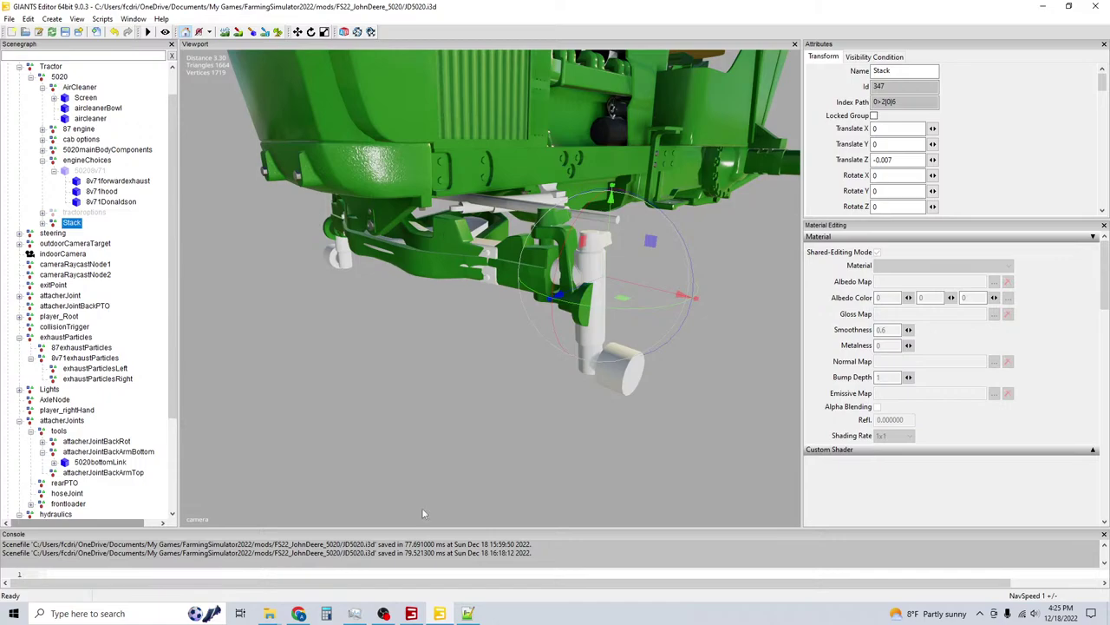
# Switch to Notepad++, check the inner tag names of the wheelbase design2Configurations block in tlx9000risen.xml, and return to JD5020.xml.
pyautogui.click(467, 614)
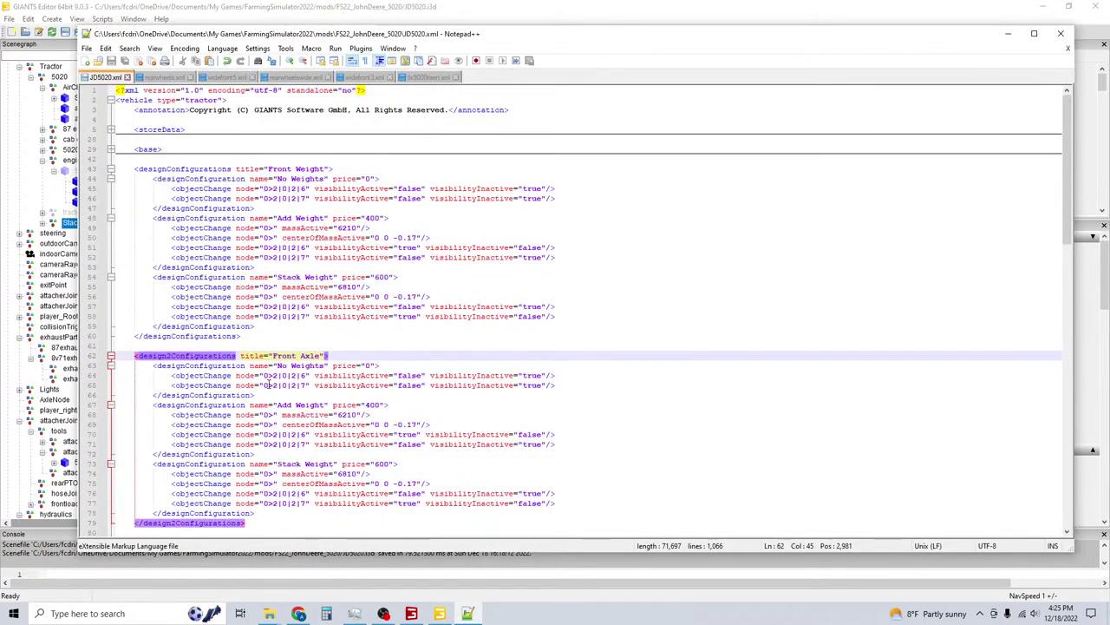
pyautogui.click(420, 77)
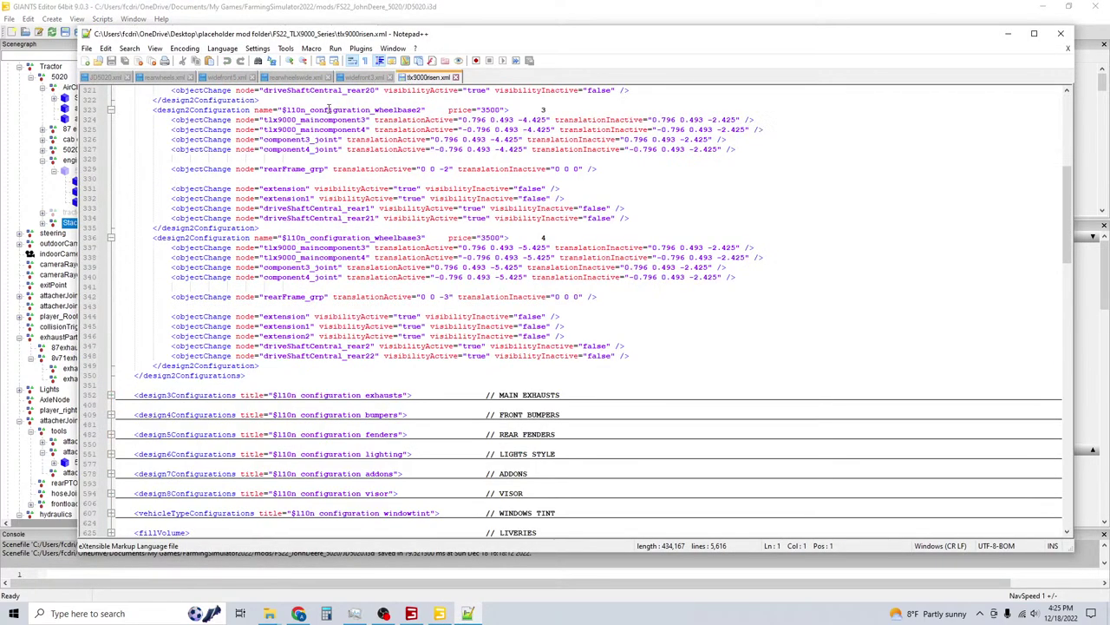
pyautogui.scroll(1, 258, 257)
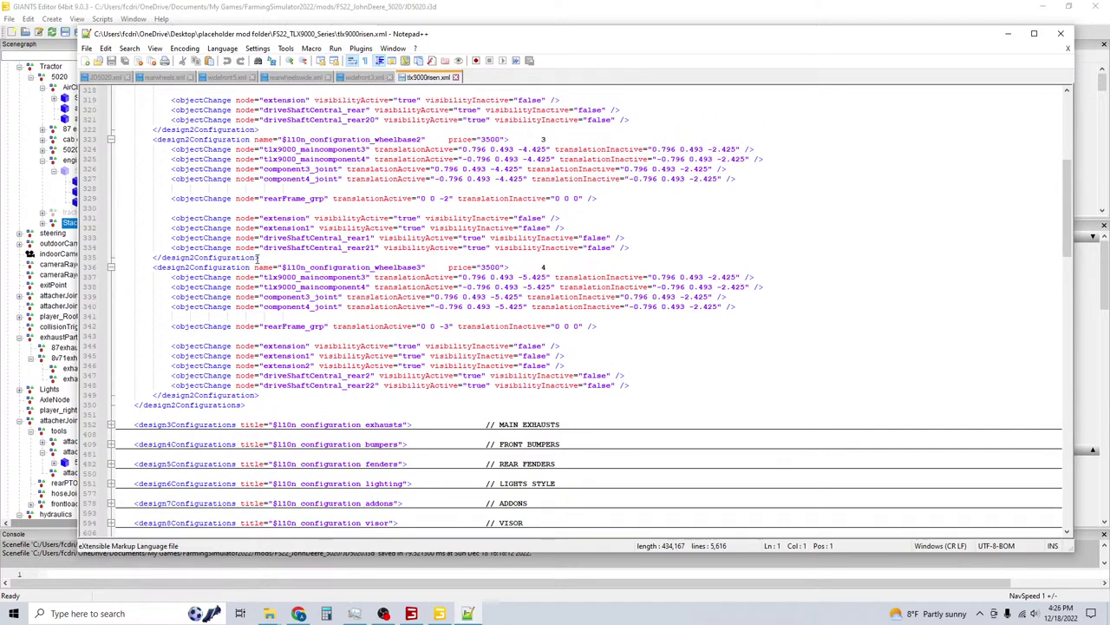
pyautogui.scroll(2, 258, 258)
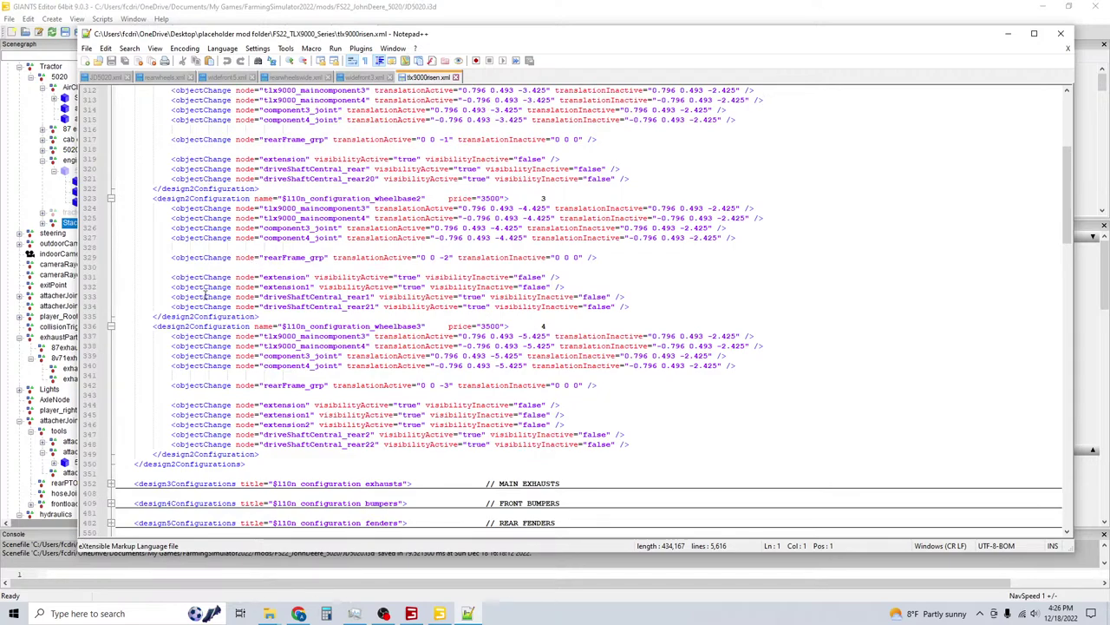
pyautogui.scroll(4, 206, 295)
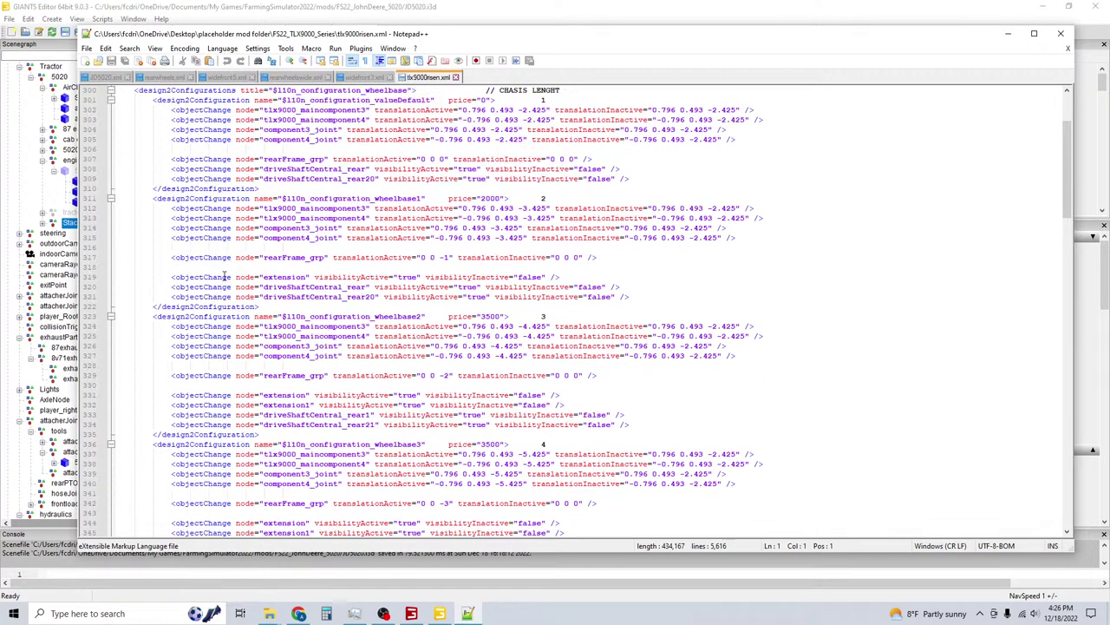
pyautogui.scroll(3, 224, 276)
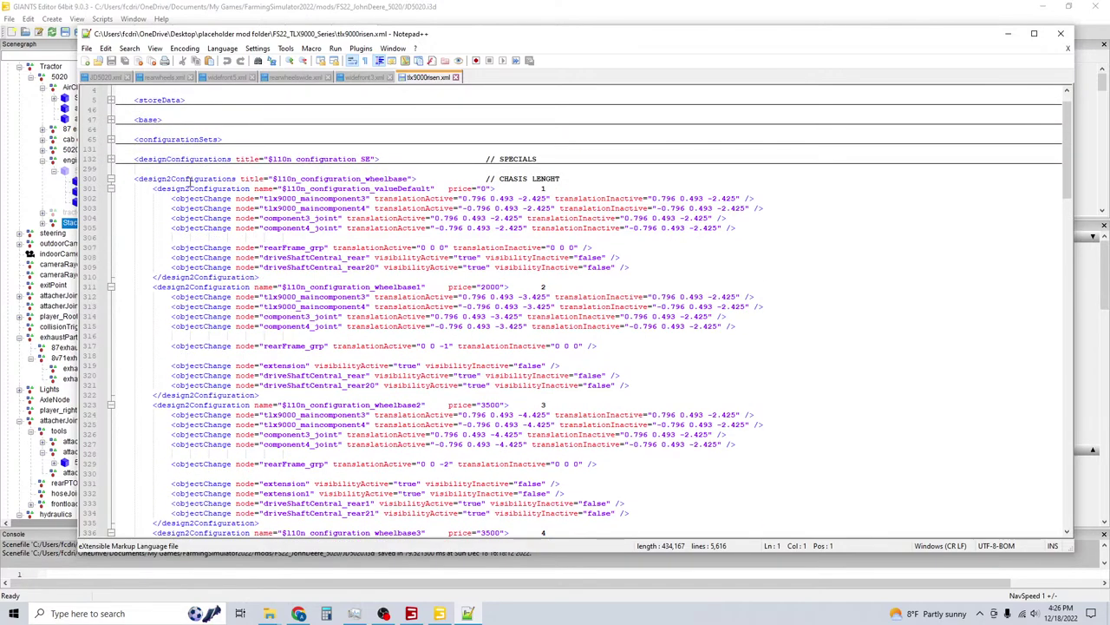
pyautogui.click(115, 79)
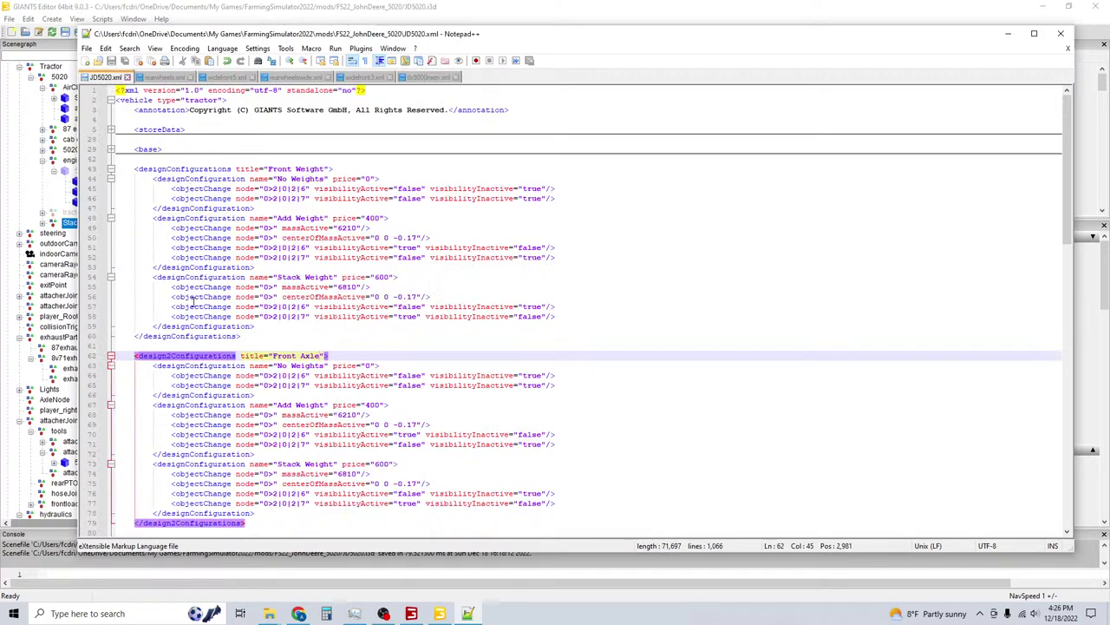
# Rename the opening and closing tags of the Front Axle block's No Weights and Add Weight entries to design2Configuration.
pyautogui.click(187, 367)
pyautogui.write('2')
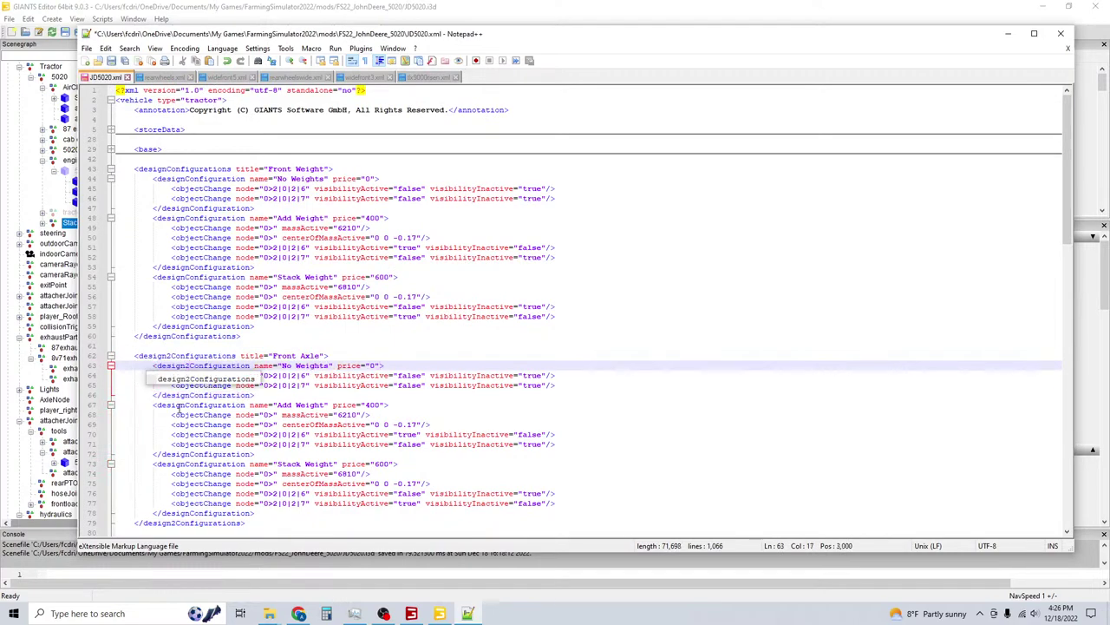
pyautogui.click(190, 395)
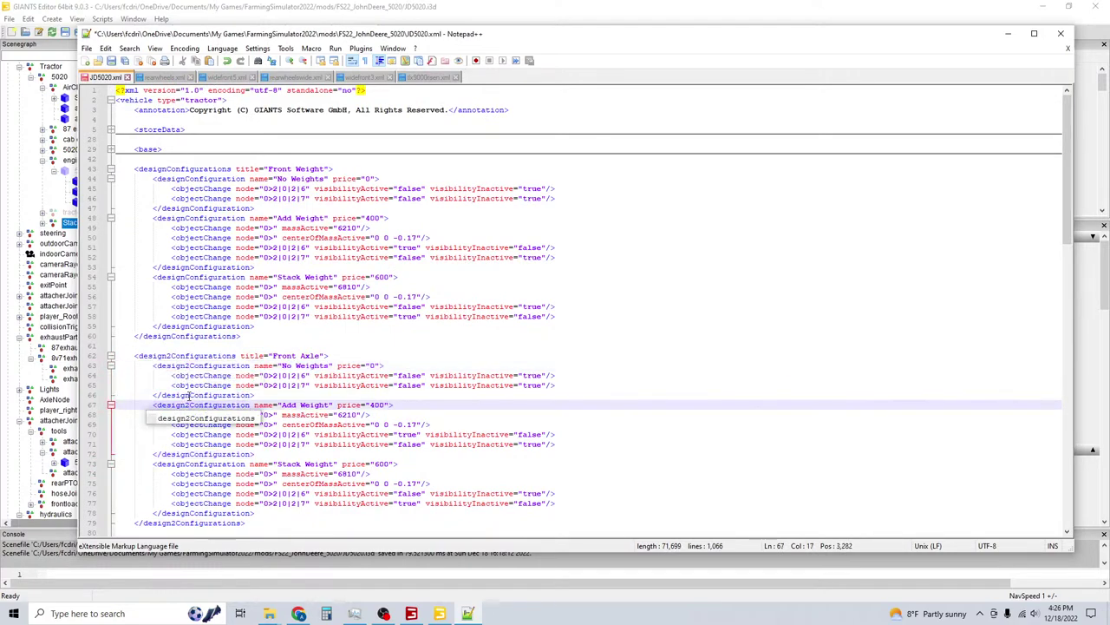
pyautogui.write('2')
pyautogui.click(190, 454)
pyautogui.write('2')
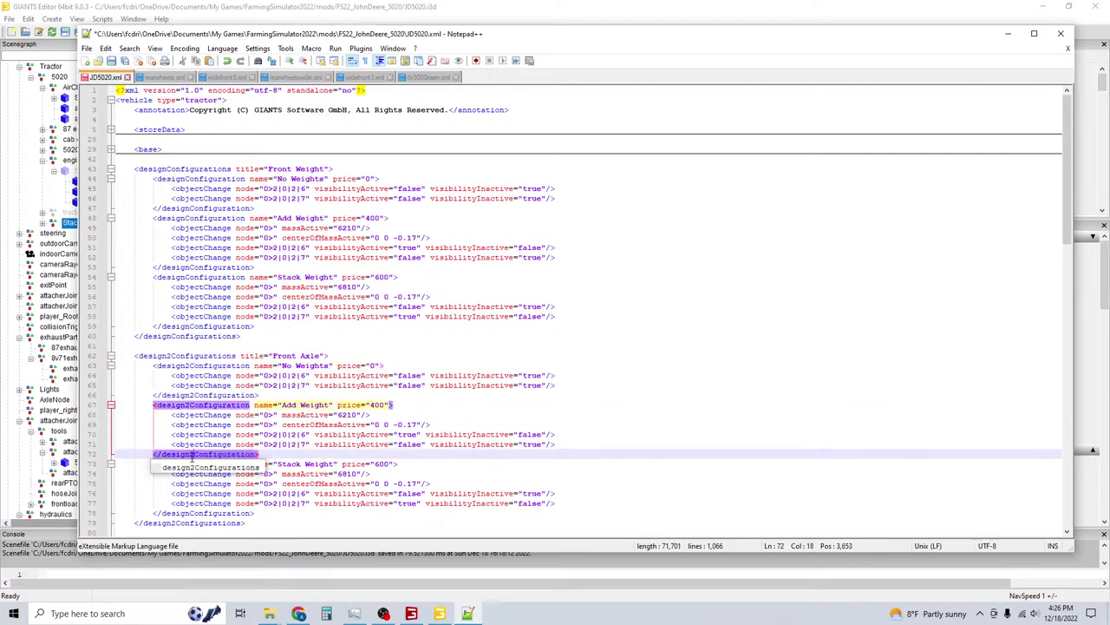
pyautogui.moveTo(139, 475); pyautogui.dragTo(149, 475)
# Rename the opening and closing tags of the Front Axle block's Stack Weight entry to design2Configuration.
pyautogui.click(186, 464)
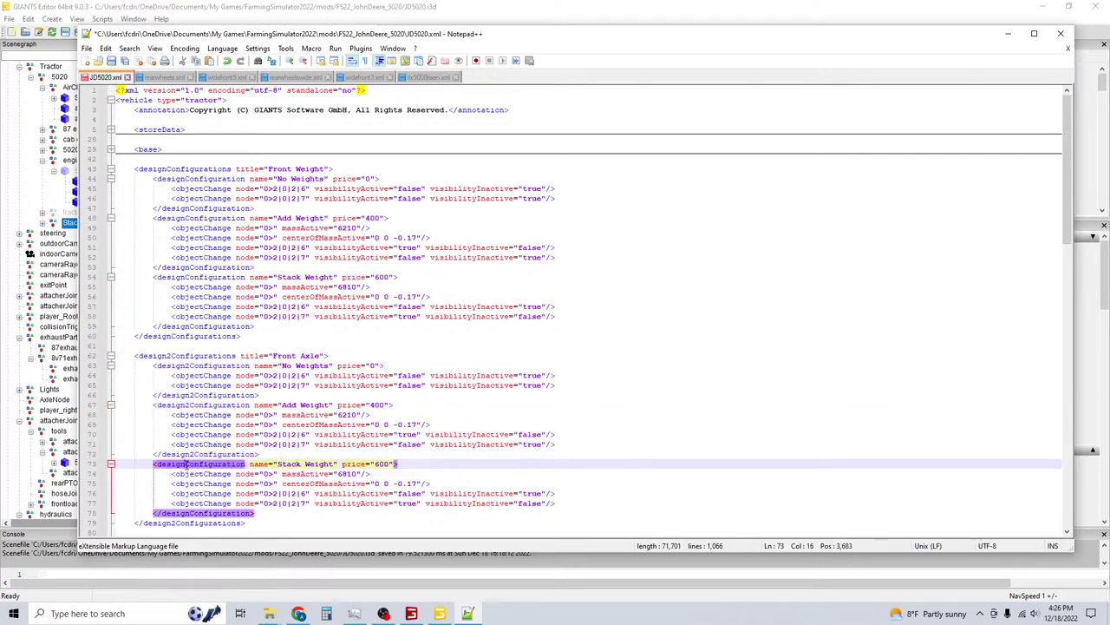
pyautogui.write('2')
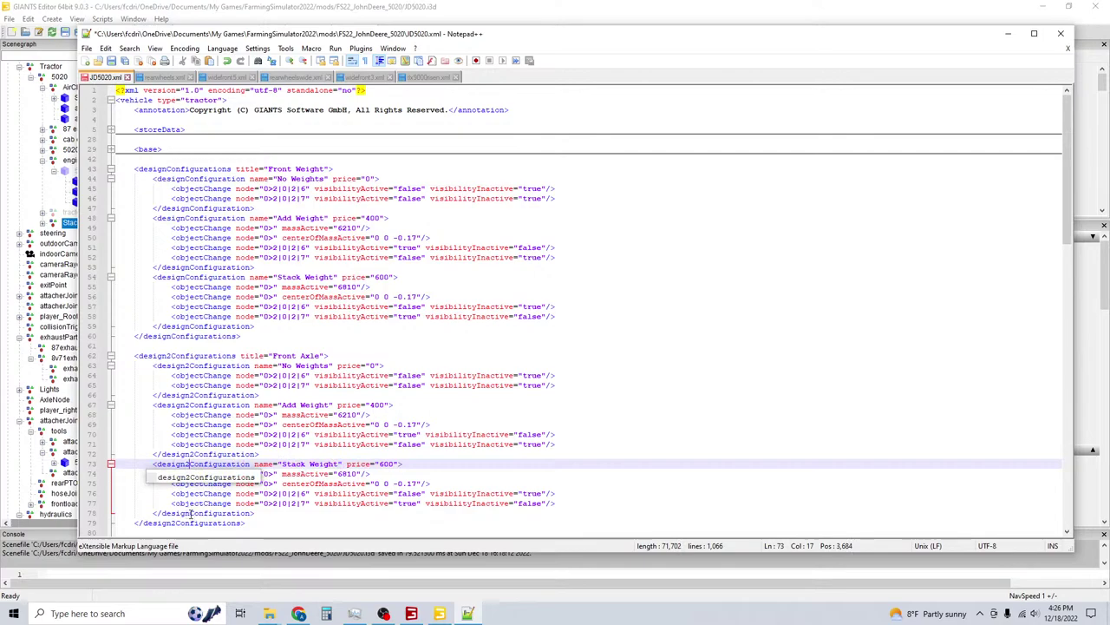
pyautogui.click(191, 513)
pyautogui.write('2')
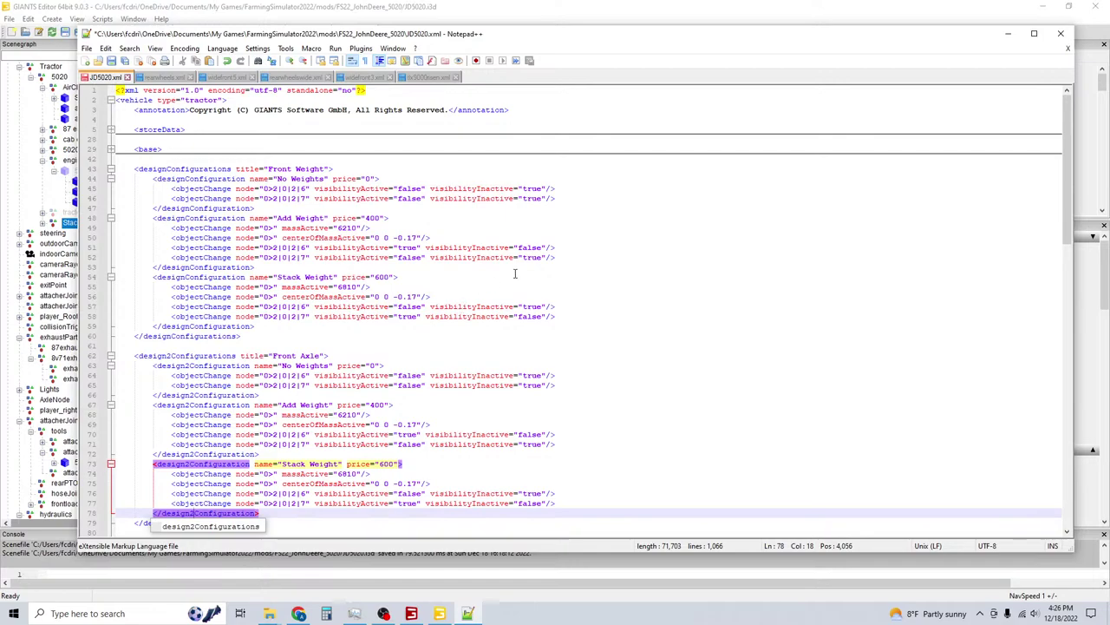
# Compare with tlx9000risen.xml, return to JD5020.xml and delete the entire Stack Weight entry from the Front Axle block.
pyautogui.click(432, 77)
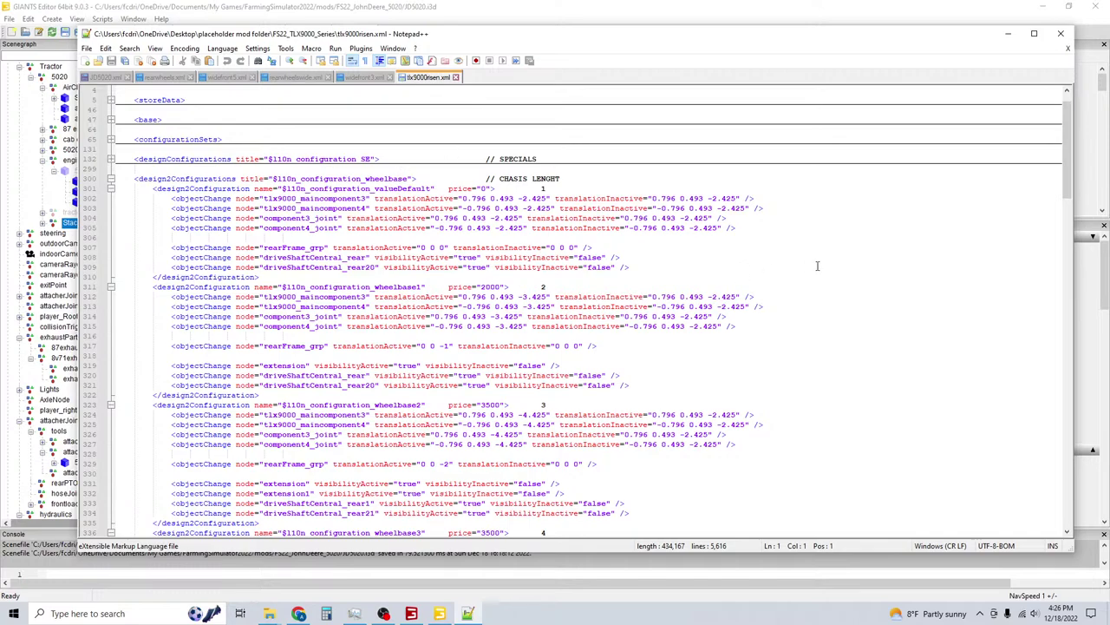
pyautogui.click(102, 78)
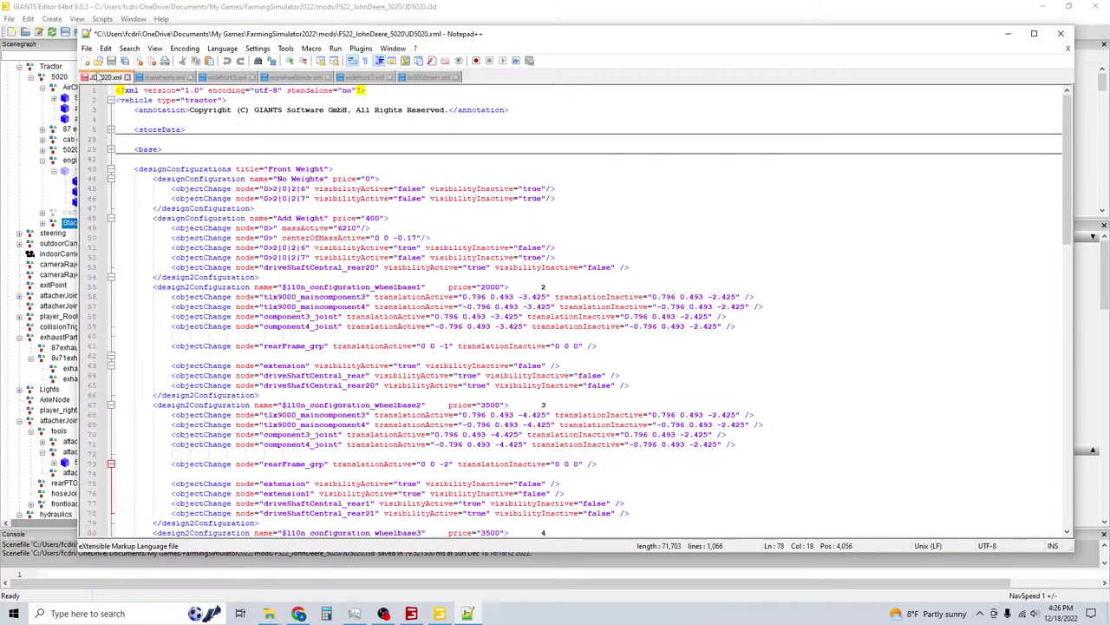
pyautogui.scroll(-4, 313, 318)
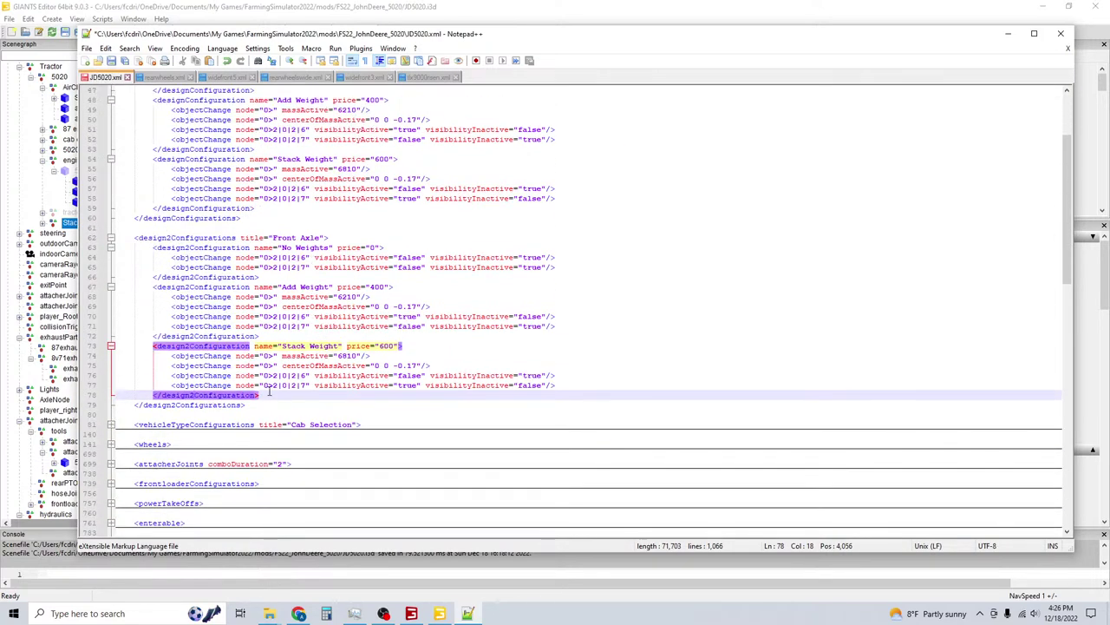
pyautogui.moveTo(269, 391); pyautogui.dragTo(119, 349)
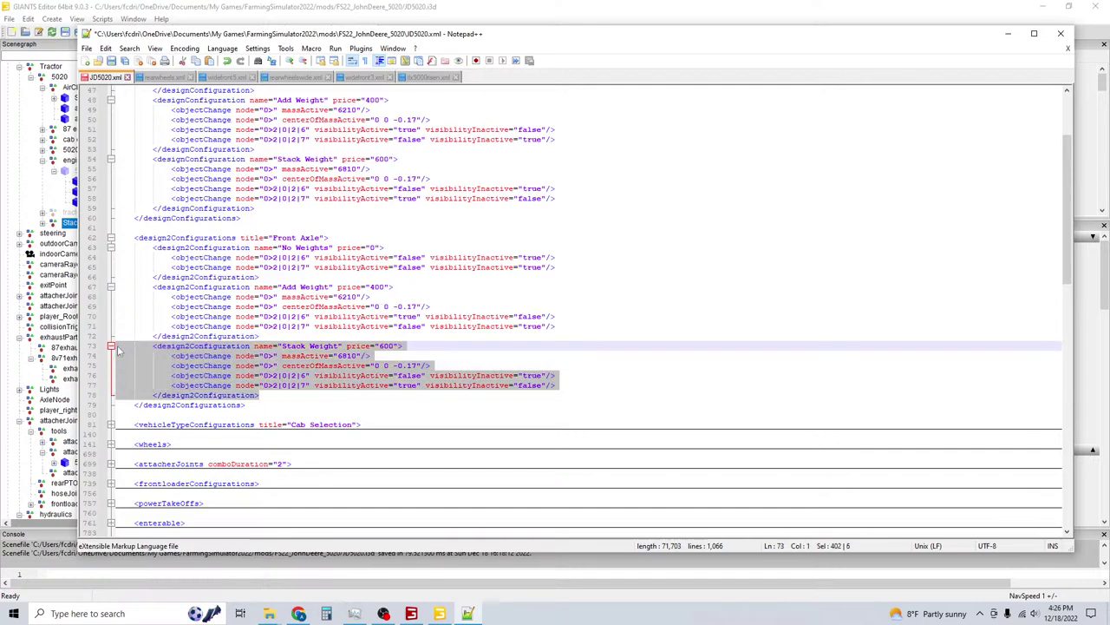
pyautogui.press('BackSpace')
pyautogui.press('BackSpace')
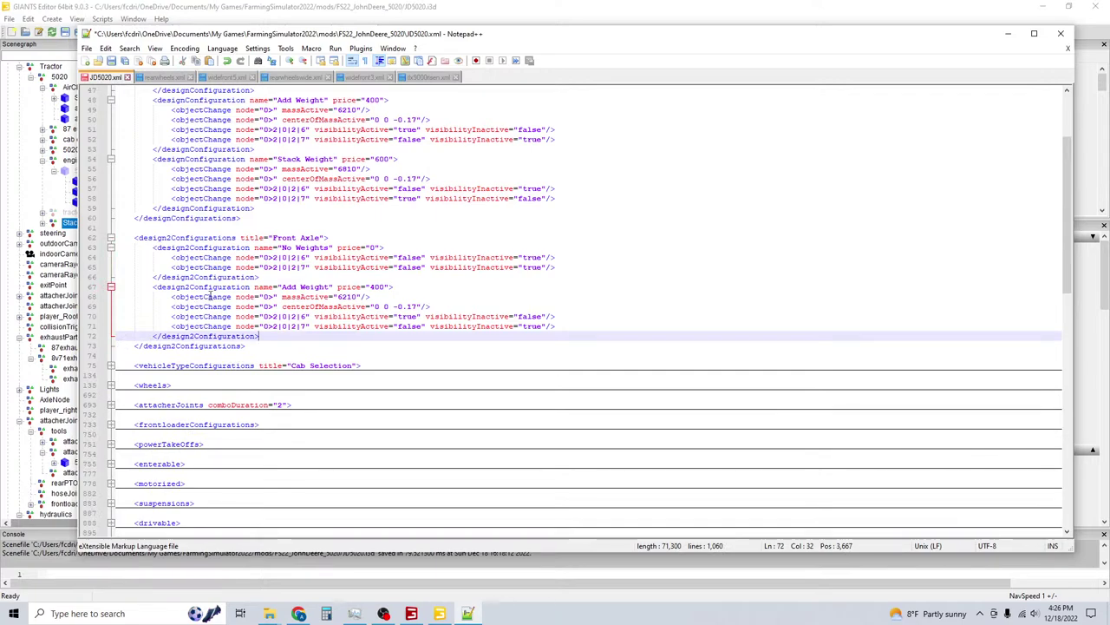
# Rename the Front Axle block's No Weights option to "Standard".
pyautogui.click(304, 249)
pyautogui.click(330, 249)
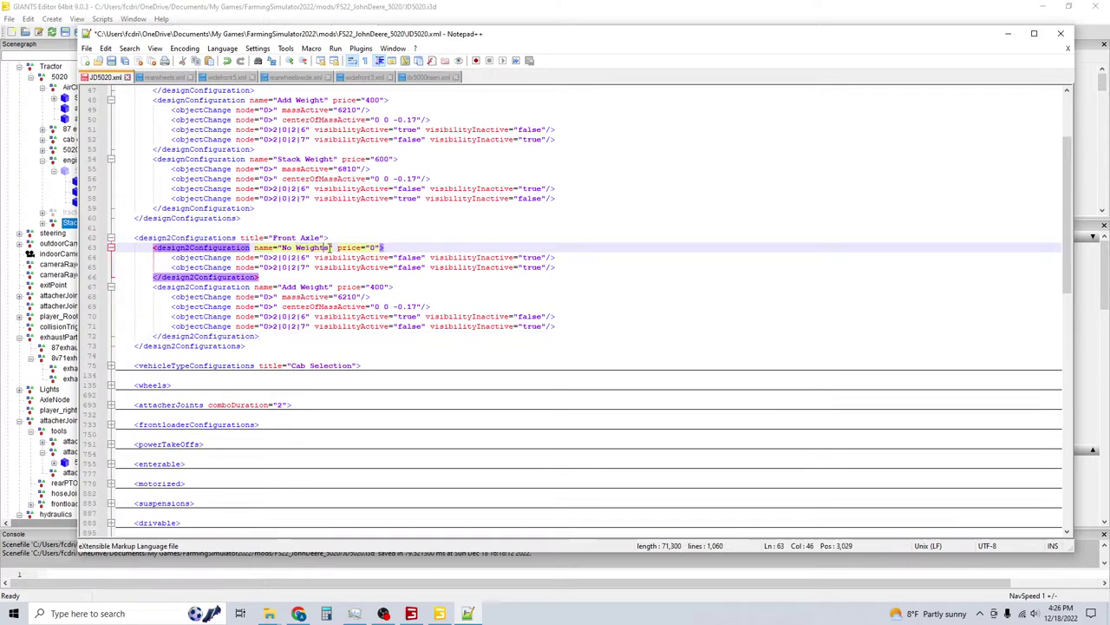
pyautogui.moveTo(329, 249); pyautogui.dragTo(282, 249)
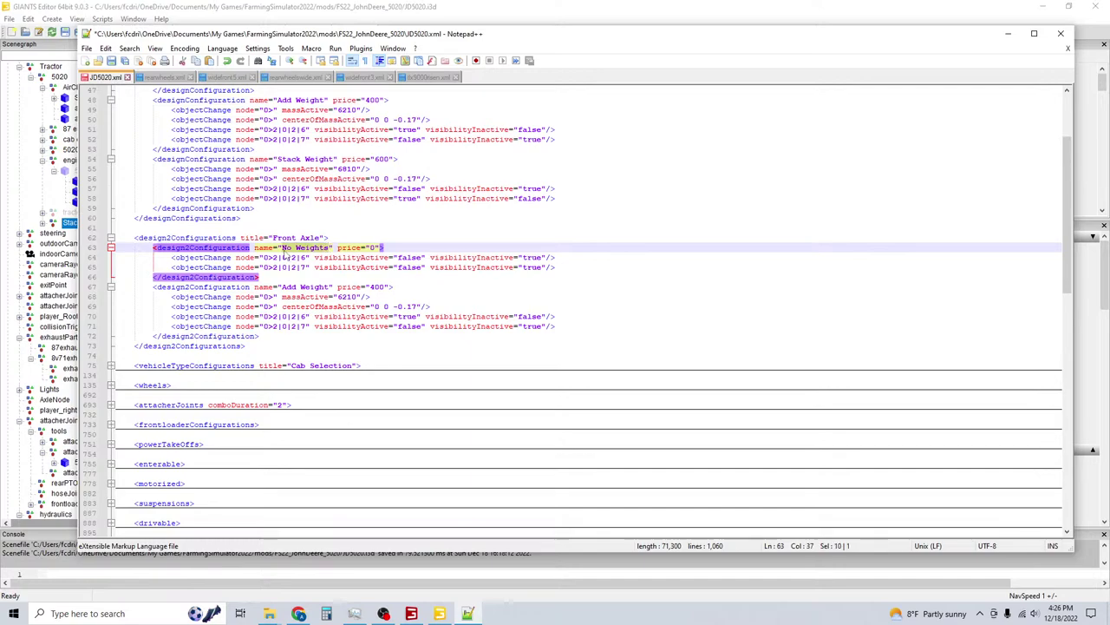
pyautogui.write('Standa')
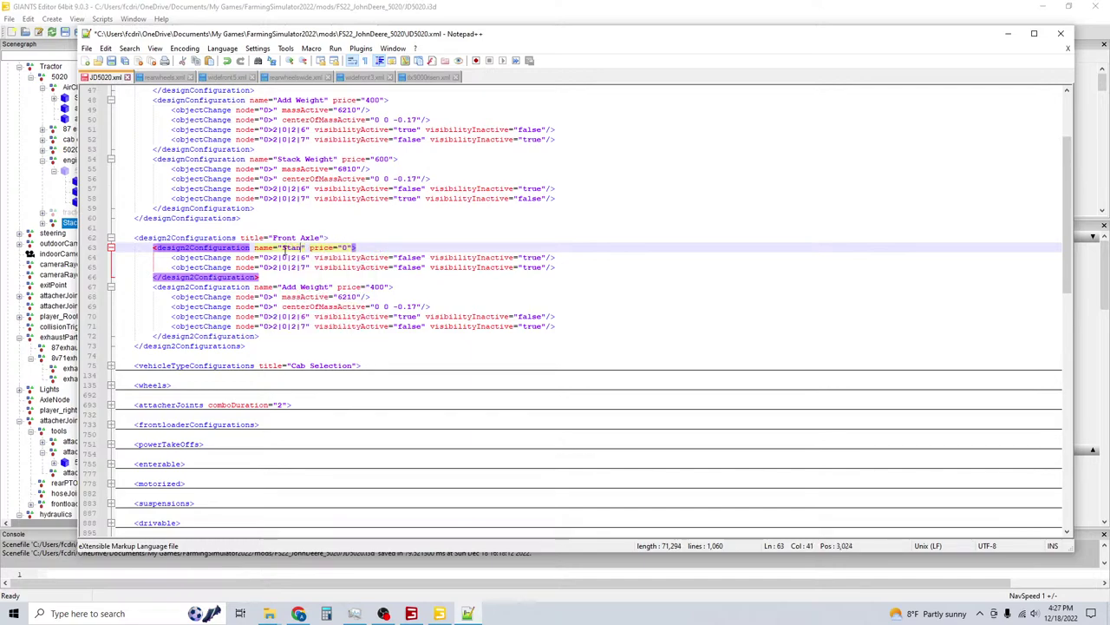
pyautogui.write('rd')
# Rename the Front Axle block's Add Weight option to "Row Crop Axle".
pyautogui.press('Down')
pyautogui.press('Down')
pyautogui.press('Down')
pyautogui.press('Down')
pyautogui.press('BackSpace')
pyautogui.press('BackSpace')
pyautogui.press('BackSpace')
pyautogui.press('BackSpace')
pyautogui.press('BackSpace')
pyautogui.press('BackSpace')
pyautogui.press('BackSpace')
pyautogui.press('BackSpace')
pyautogui.press('BackSpace')
pyautogui.press('BackSpace')
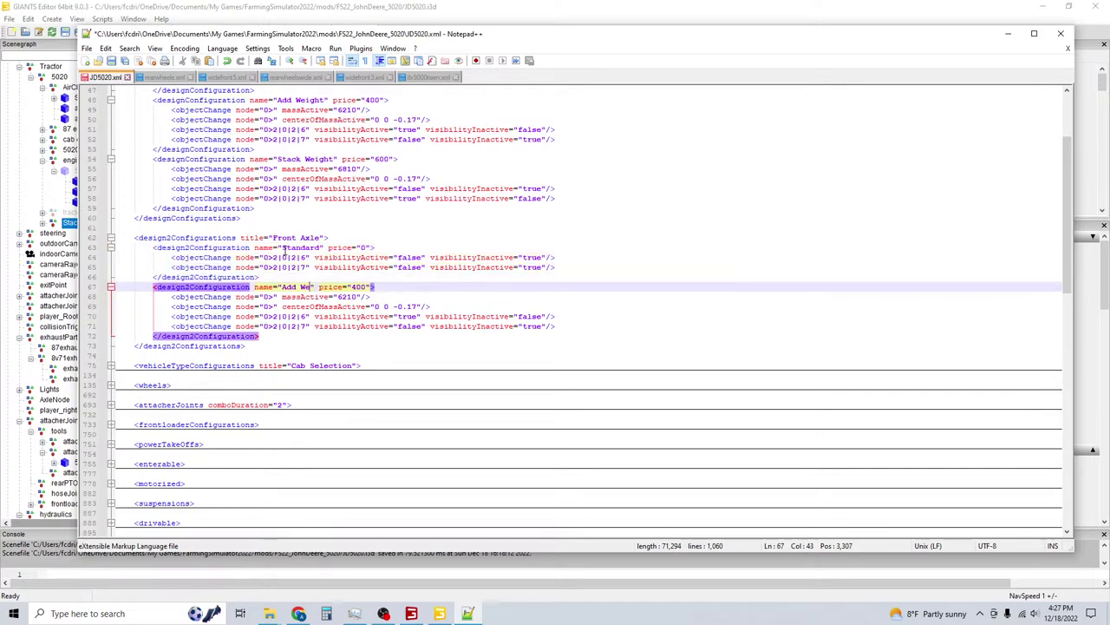
pyautogui.write('Row Crop ')
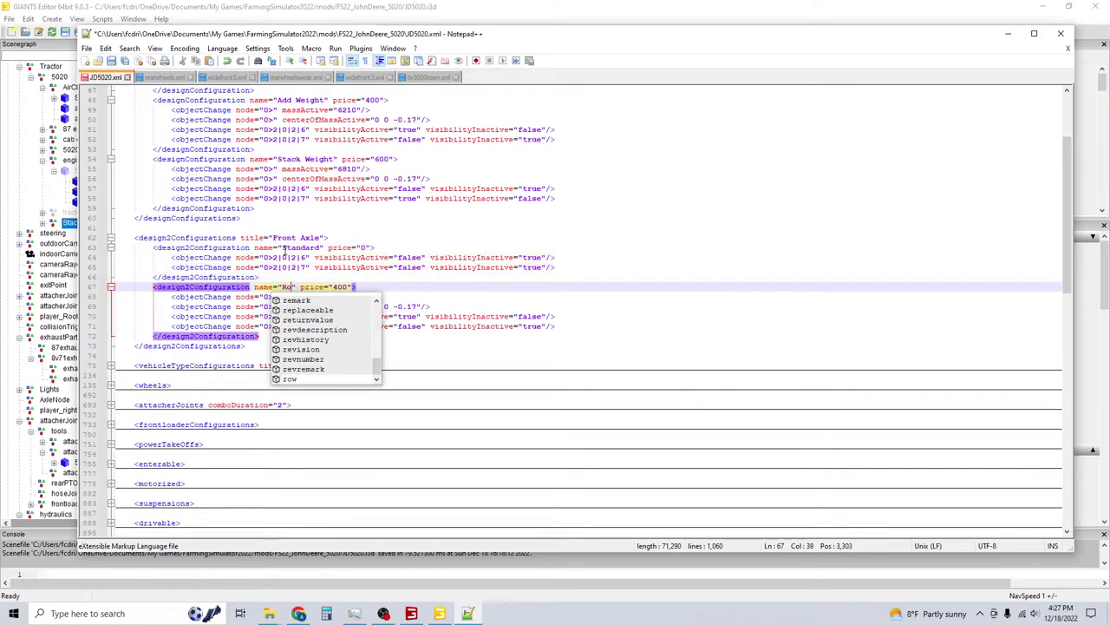
pyautogui.write('Axle')
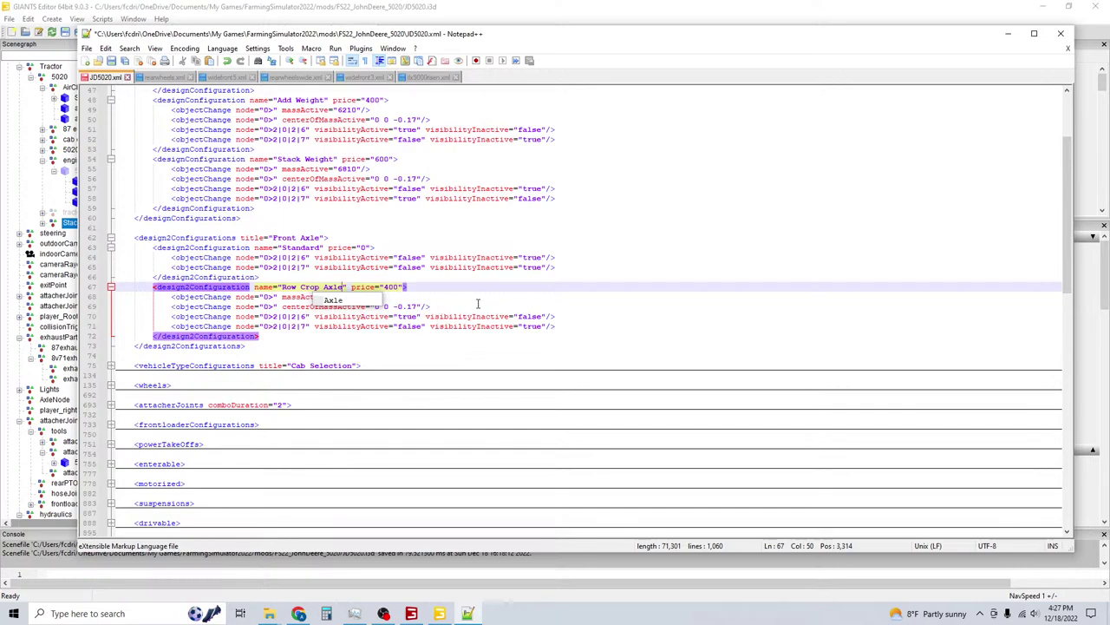
pyautogui.click(586, 303)
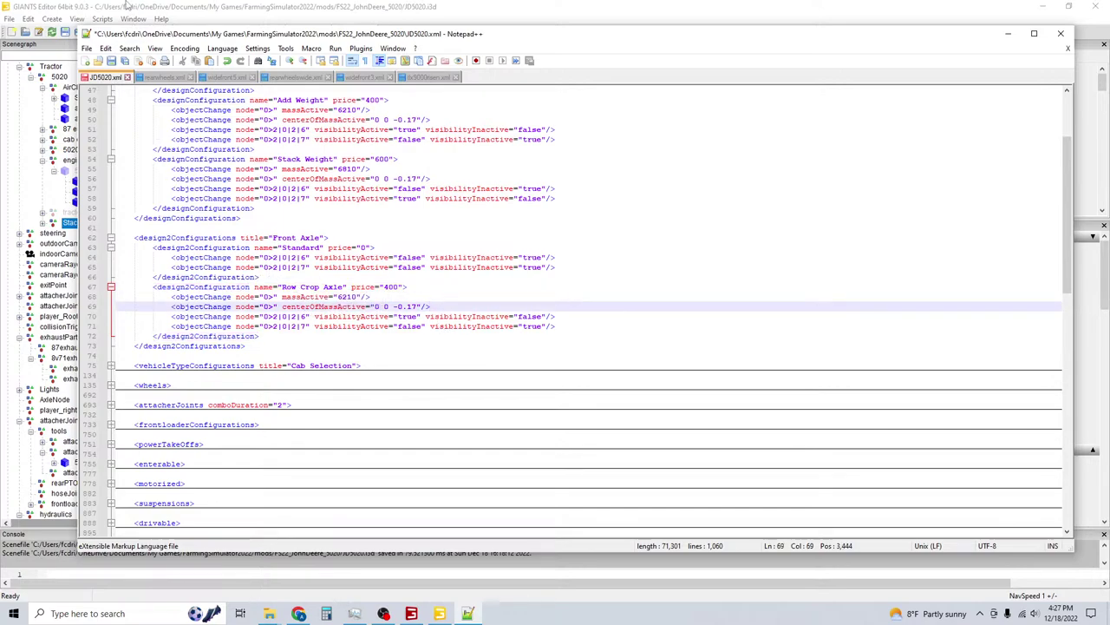
# Switch to GIANTS Editor, collapse the JD5000 hierarchy and expand wheatlandAxle to show its child nodes.
pyautogui.click(118, 6)
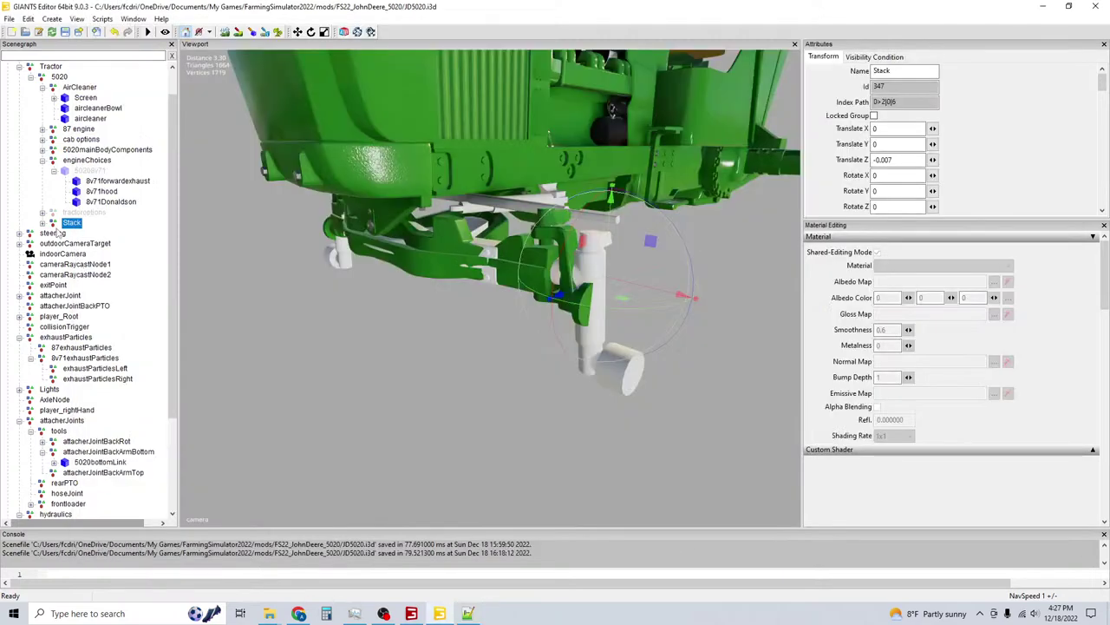
pyautogui.scroll(1, 26, 95)
pyautogui.click(20, 98)
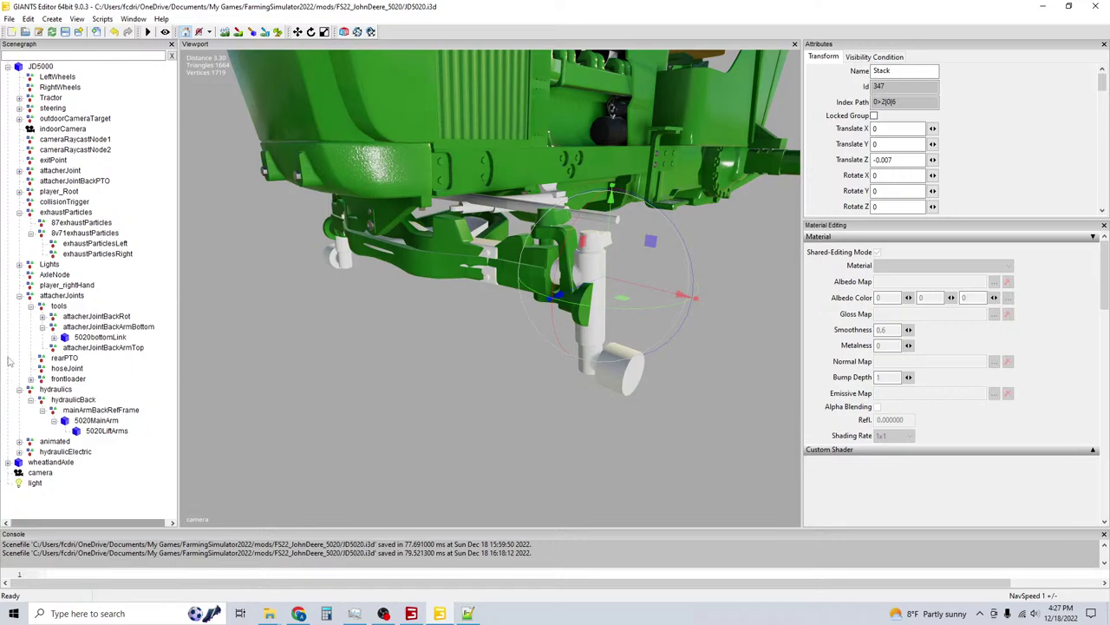
pyautogui.click(9, 68)
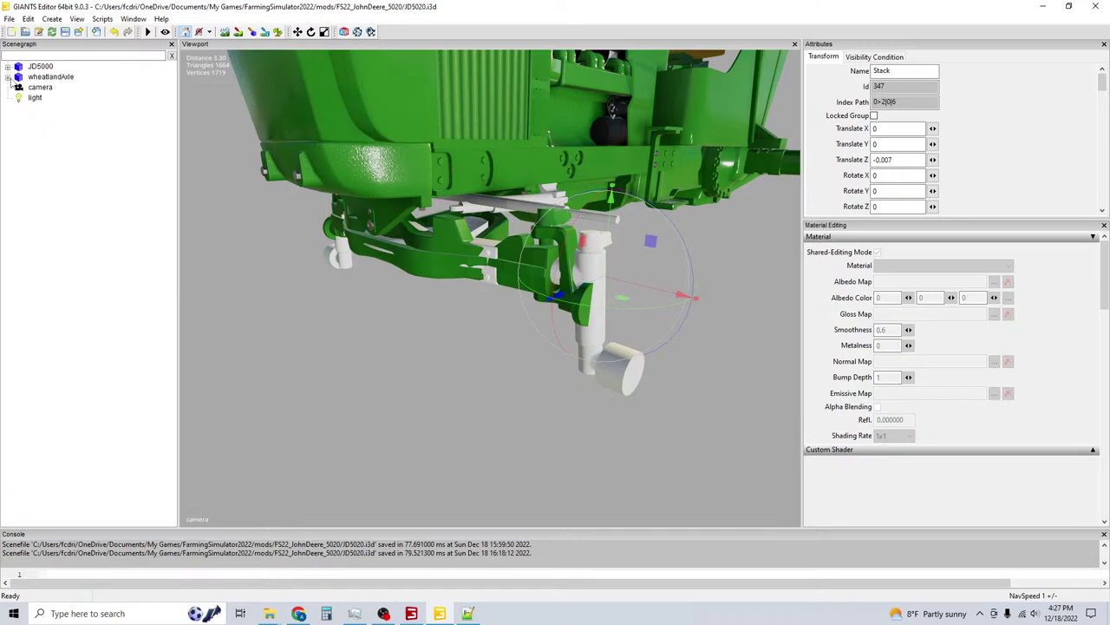
pyautogui.click(8, 77)
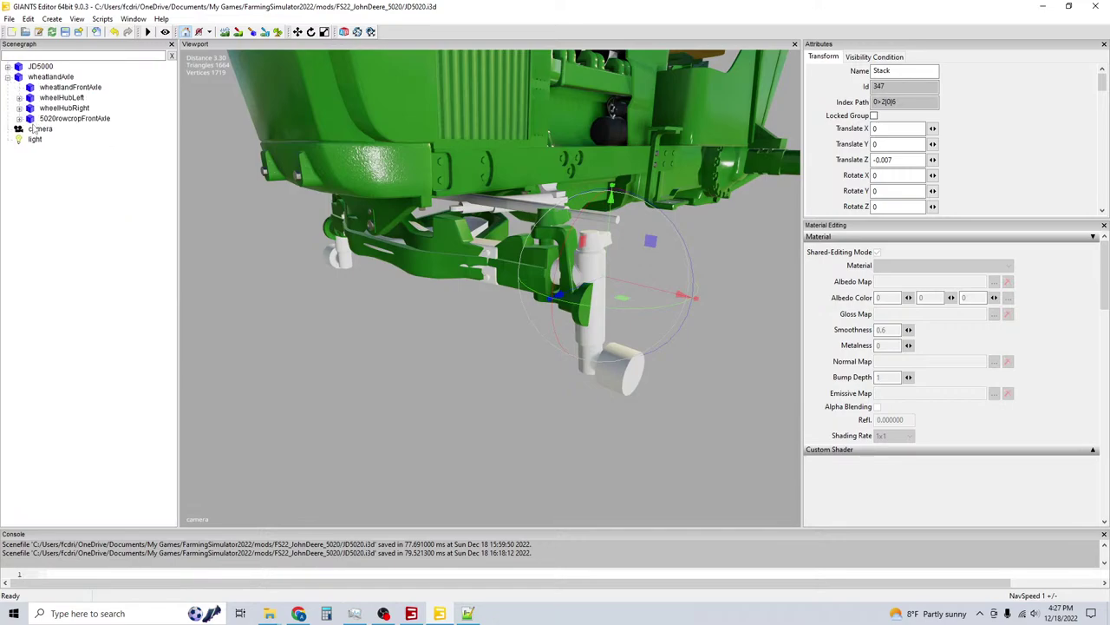
# Inspect the wheatlandAxle and wheatlandFrontAxle nodes, expand 5020rowcropFrontAxle to show its parts, and clear the selection.
pyautogui.click(62, 78)
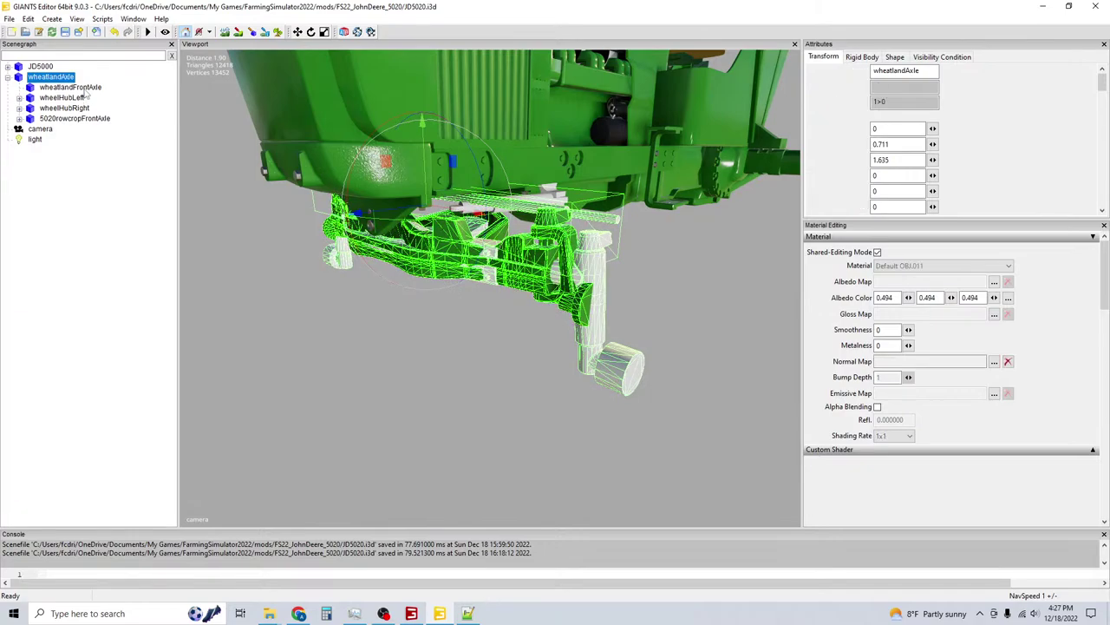
pyautogui.click(71, 87)
pyautogui.click(53, 77)
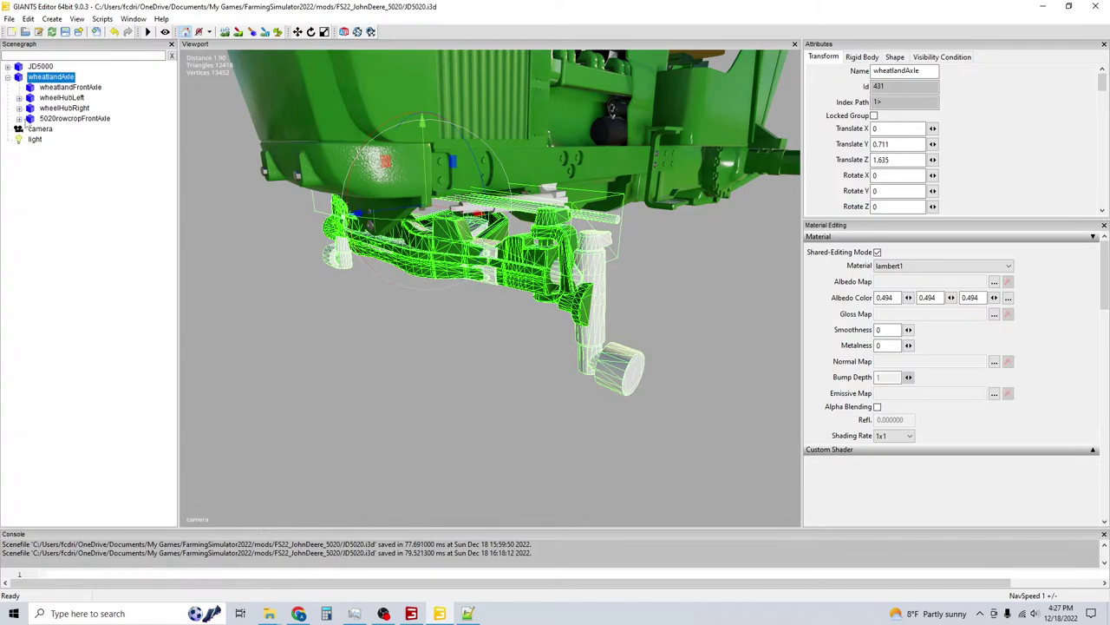
pyautogui.click(19, 119)
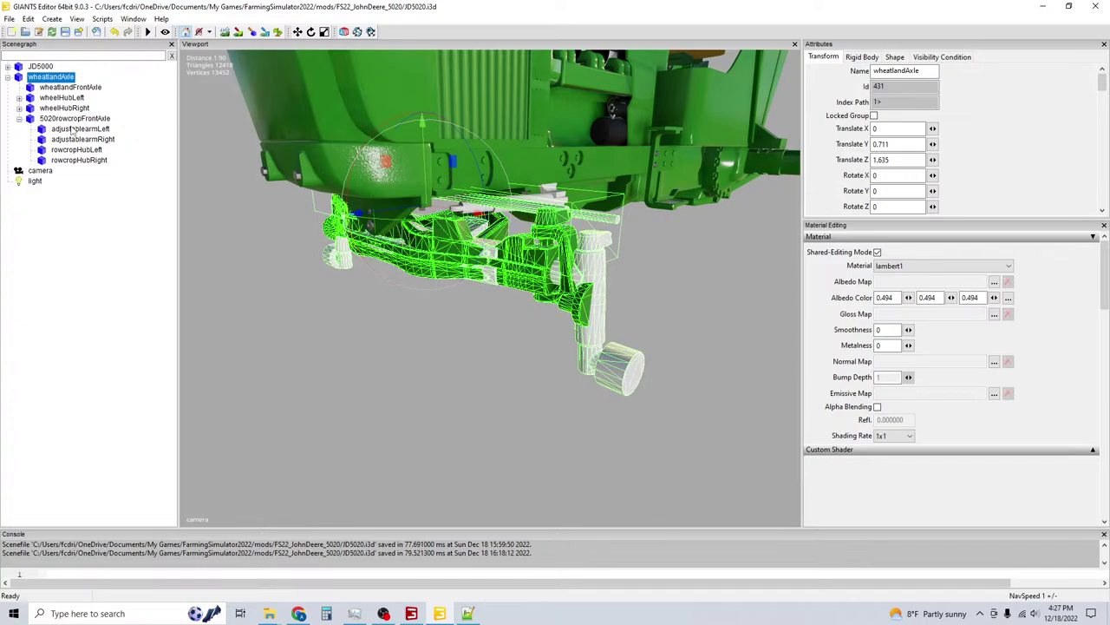
pyautogui.press('Escape')
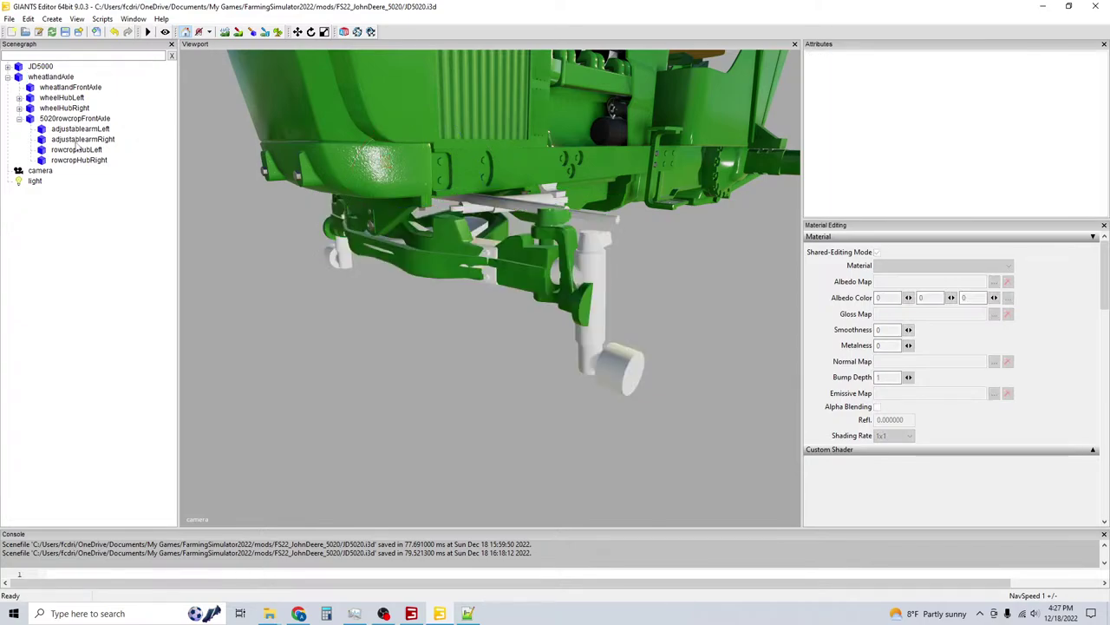
# Copy the wheatlandFrontAxle node's name, switch to Notepad++ and expand the i3dMappings section of JD5020.xml.
pyautogui.click(69, 87)
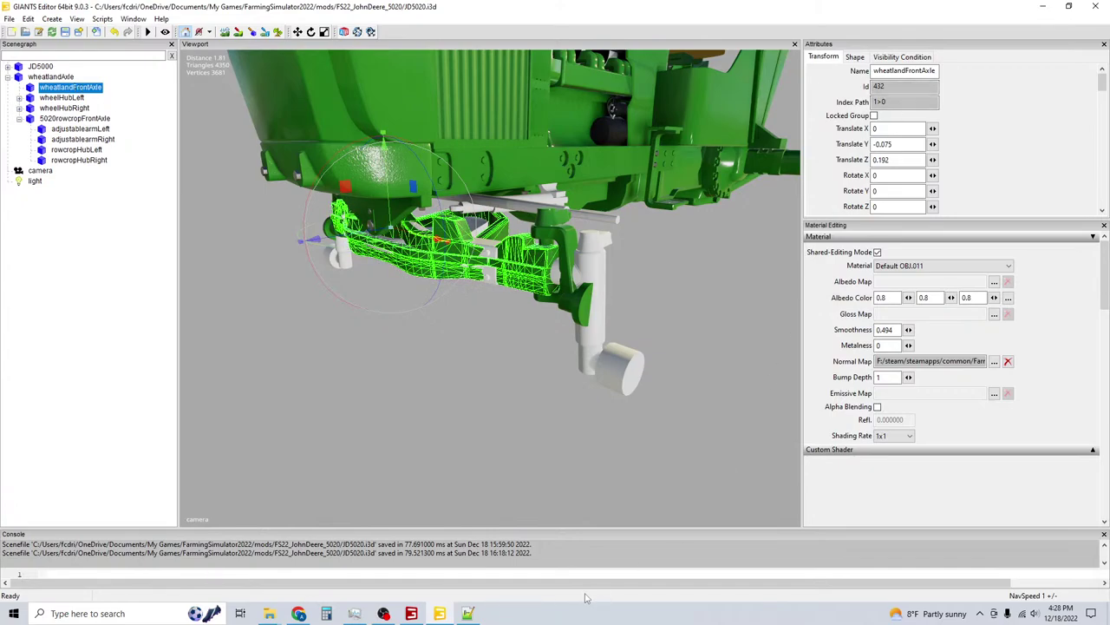
pyautogui.doubleClick(908, 70)
pyautogui.hotkey('ctrl', 'c')
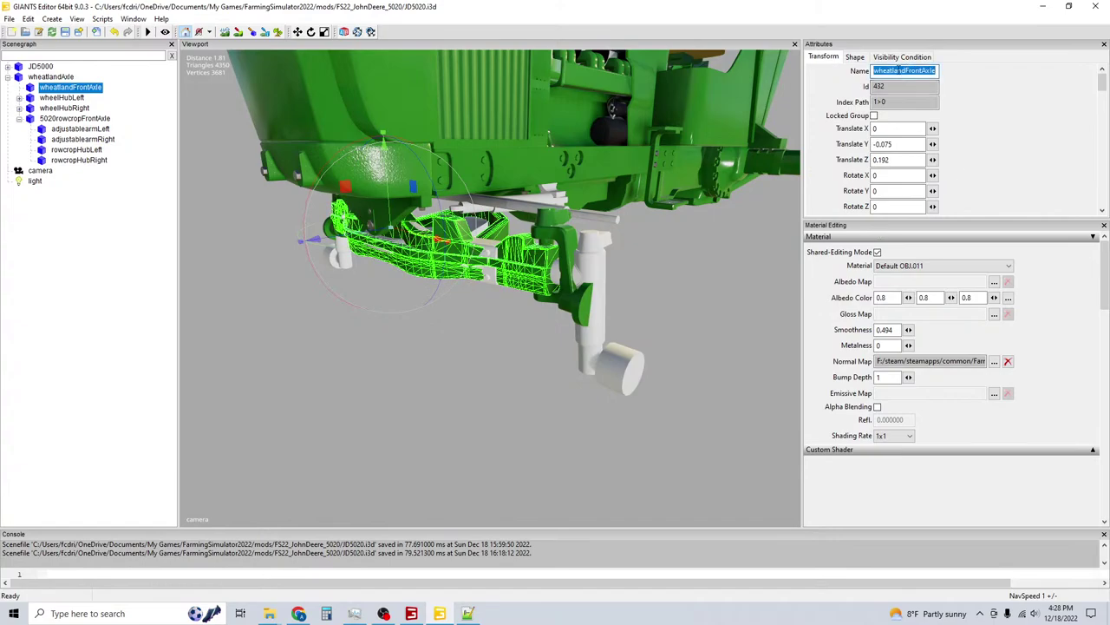
pyautogui.hotkey('alt', 'Tab')
pyautogui.scroll(-10, 399, 426)
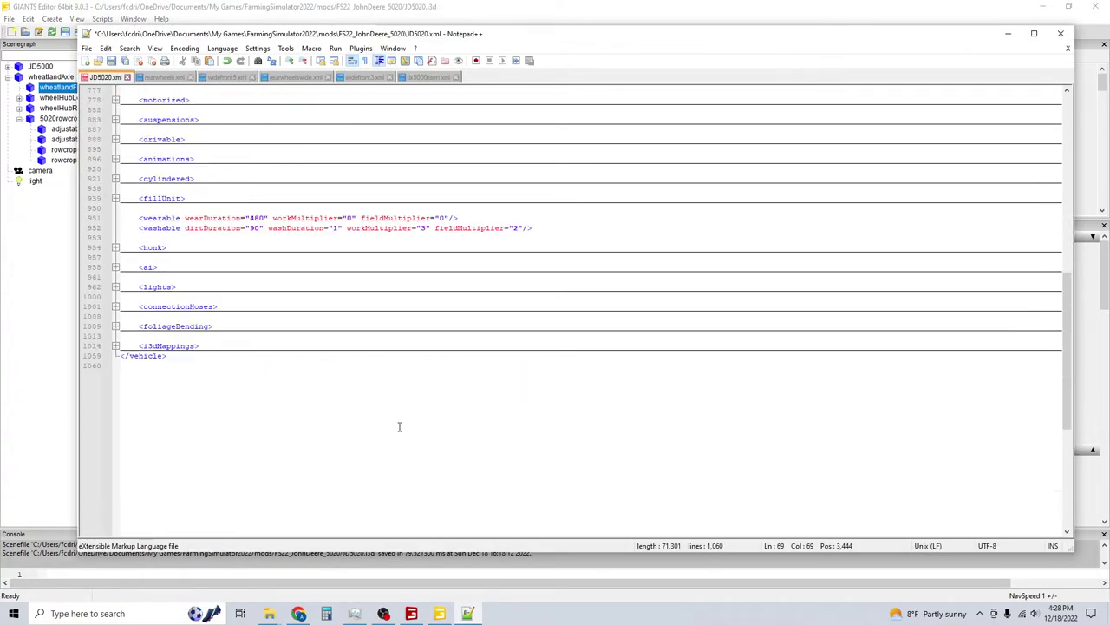
pyautogui.scroll(-5, 391, 418)
pyautogui.scroll(5, 260, 408)
pyautogui.click(115, 248)
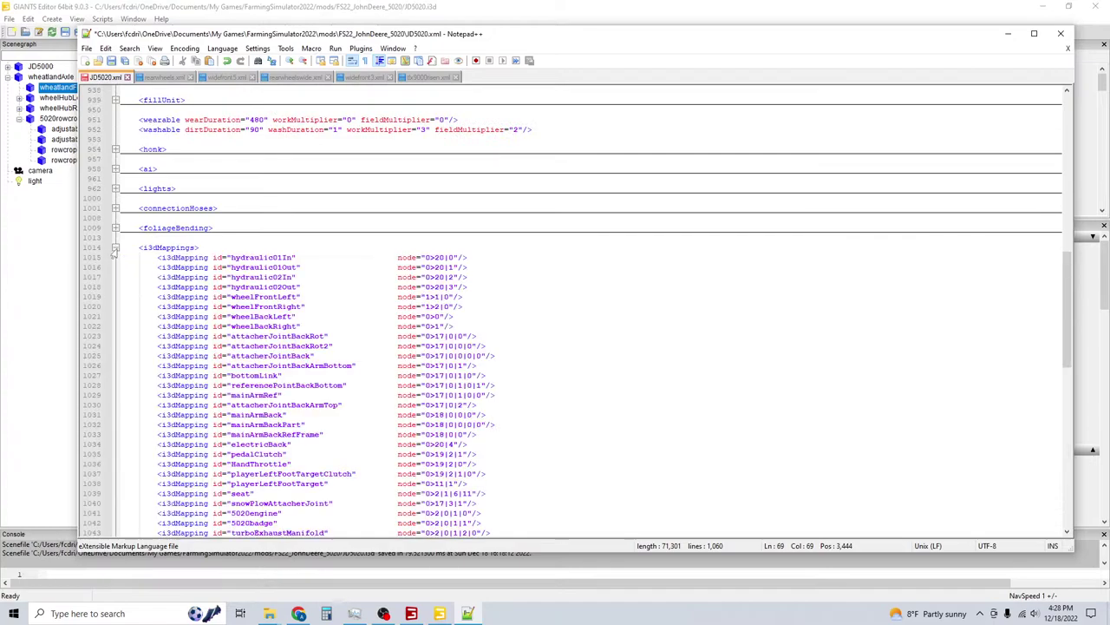
pyautogui.scroll(-12, 385, 353)
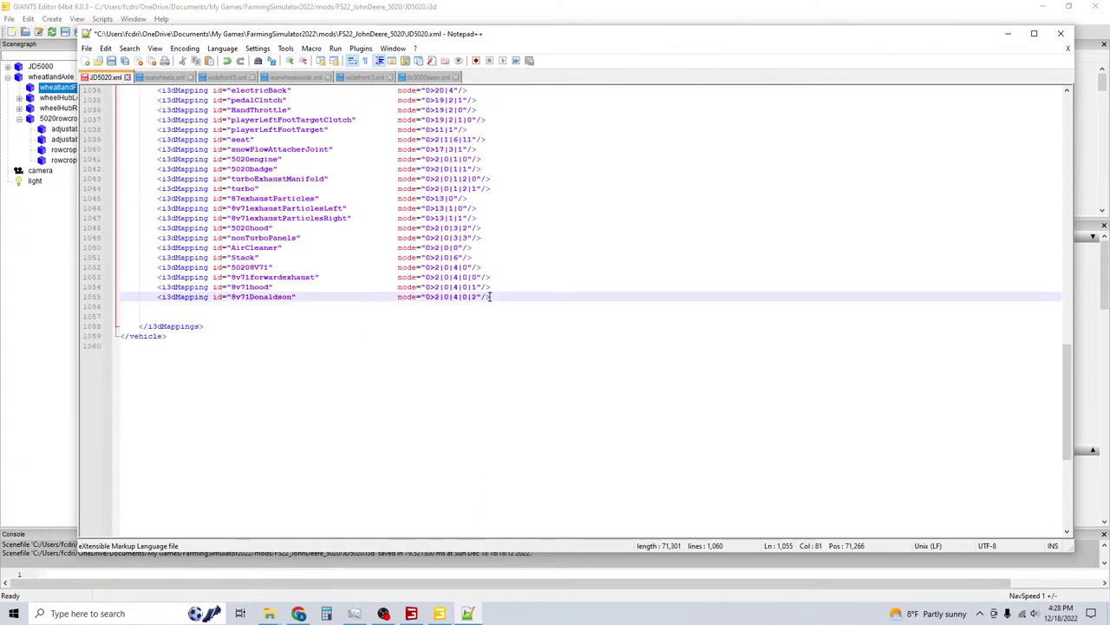
# Duplicate the 8v71Donaldson i3dMapping onto a new line and set the copy's id to wheatlandFrontAxle and its node to 1>0.
pyautogui.moveTo(491, 297)
pyautogui.mouseDown()
pyautogui.moveTo(159, 300)
pyautogui.moveTo(491, 296)
pyautogui.mouseUp()
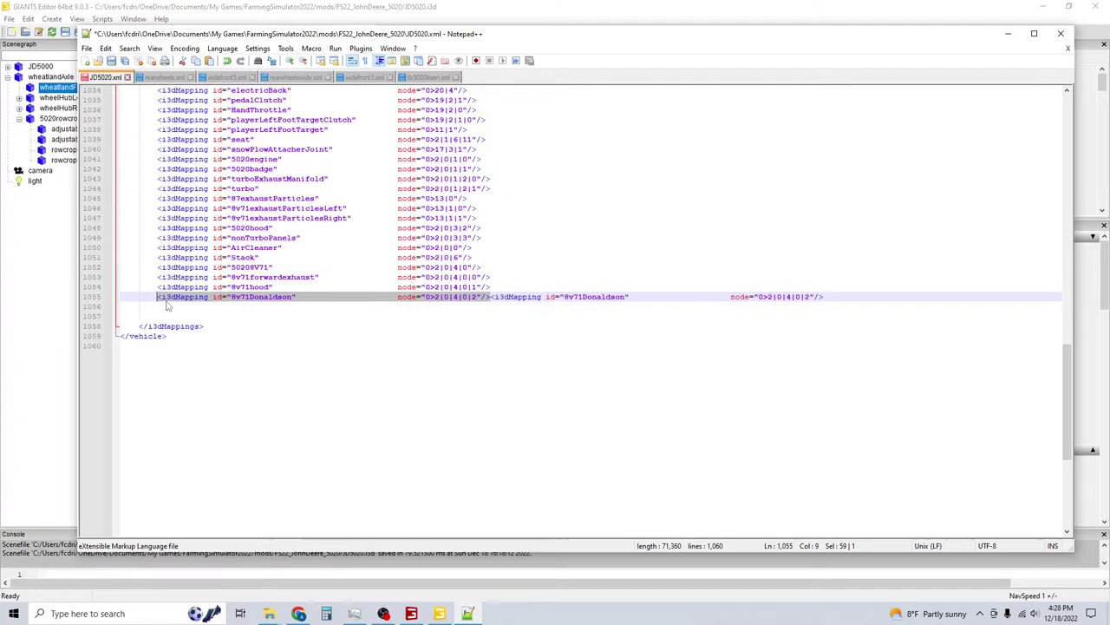
pyautogui.click(489, 298)
pyautogui.press('Return')
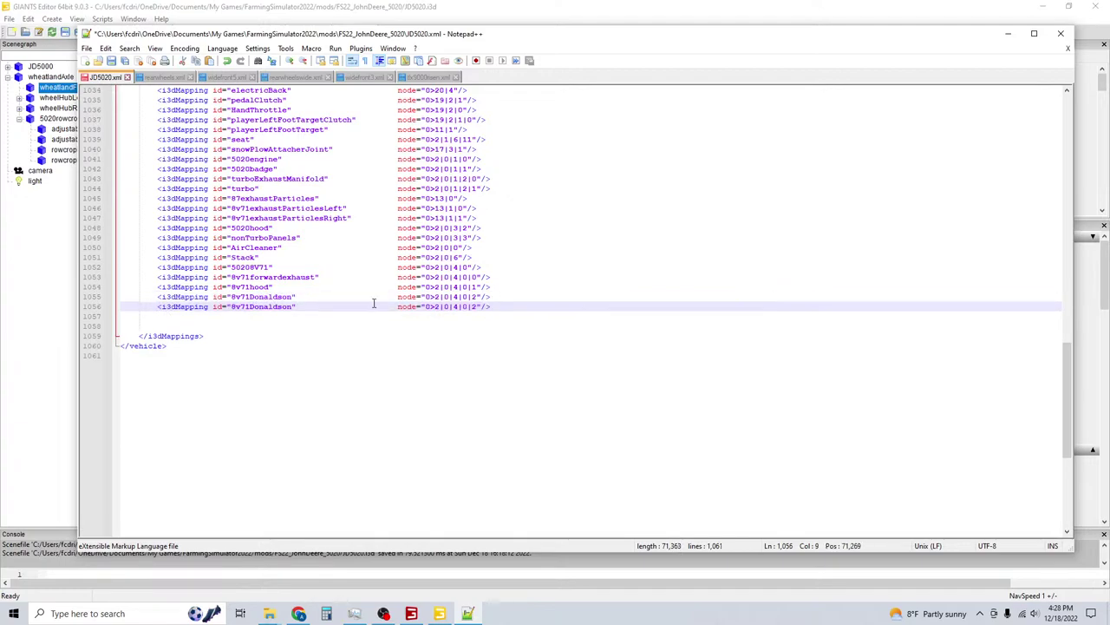
pyautogui.moveTo(291, 306); pyautogui.dragTo(231, 311)
pyautogui.hotkey('ctrl', 'v')
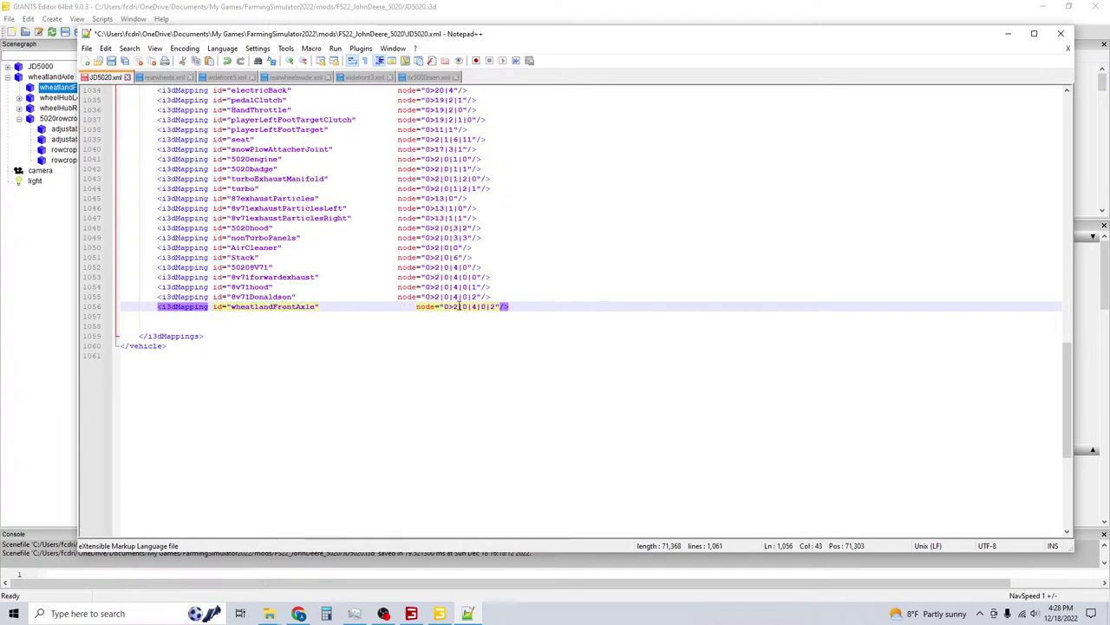
pyautogui.moveTo(445, 307); pyautogui.dragTo(498, 306)
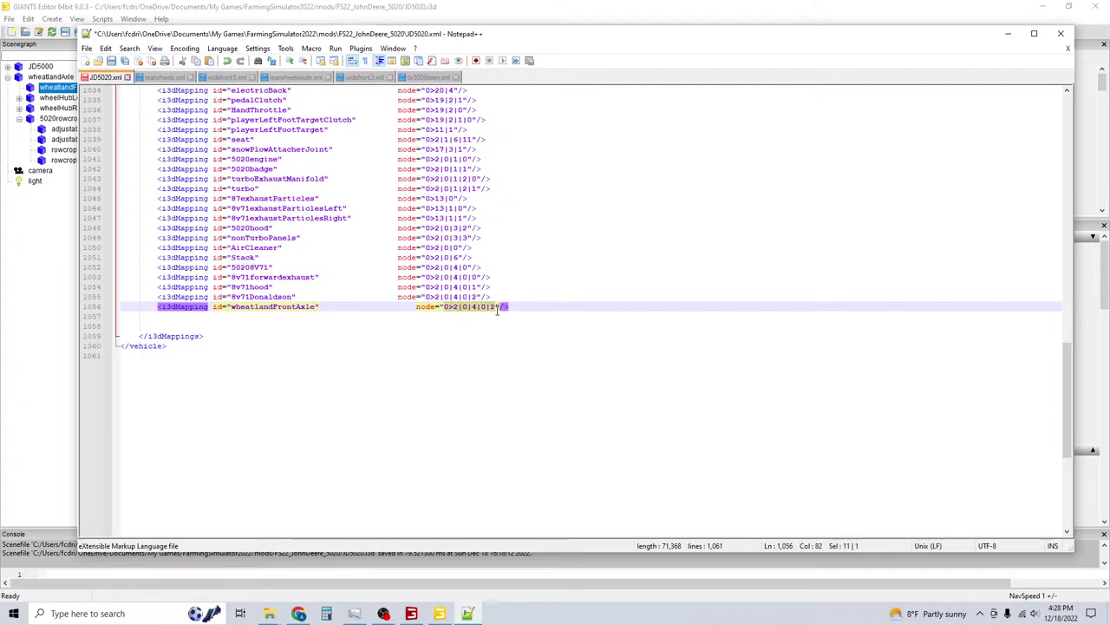
pyautogui.write('1>')
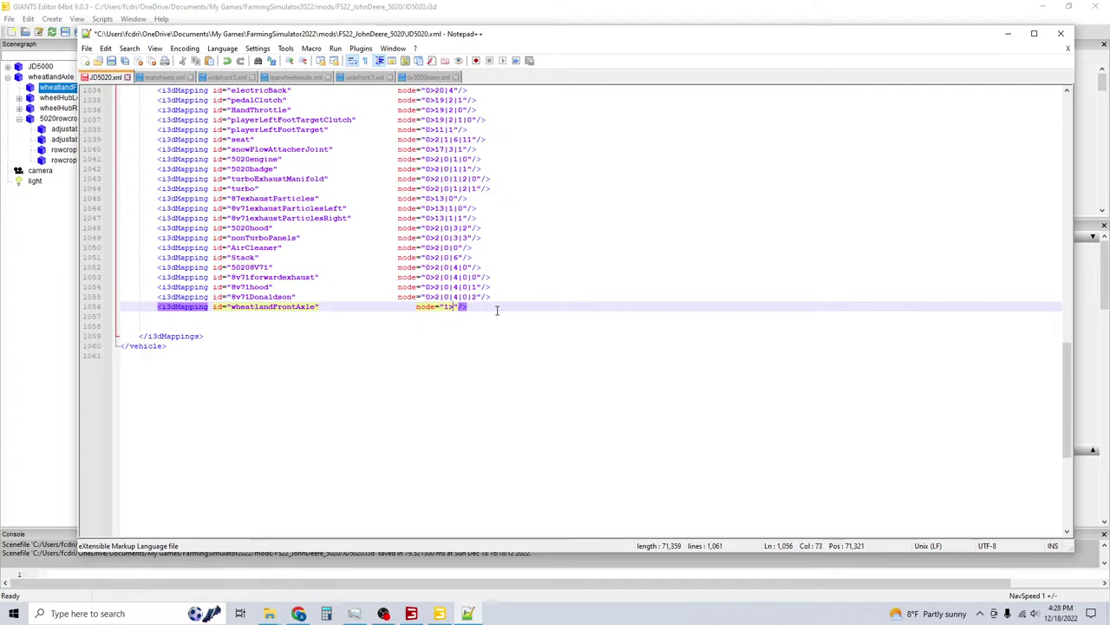
pyautogui.write('0')
# Collapse the Front Weight block and replace the node in the Standard axle option's first objectChange with wheatlandFrontAxle.
pyautogui.doubleClick(295, 310)
pyautogui.hotkey('ctrl', 'c')
pyautogui.scroll(15, 299, 287)
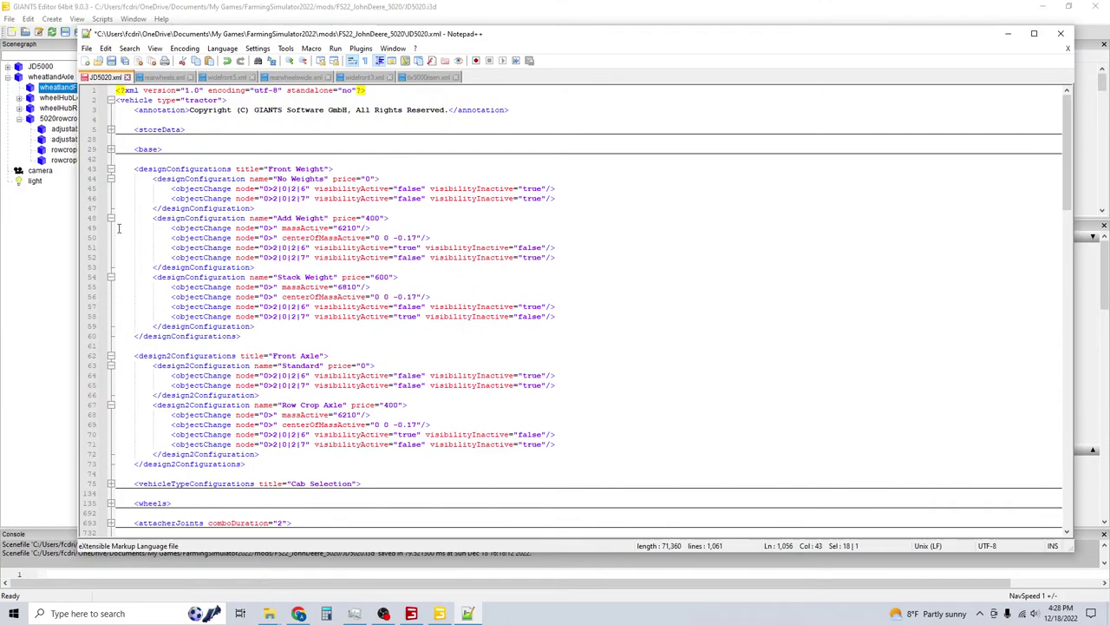
pyautogui.click(110, 169)
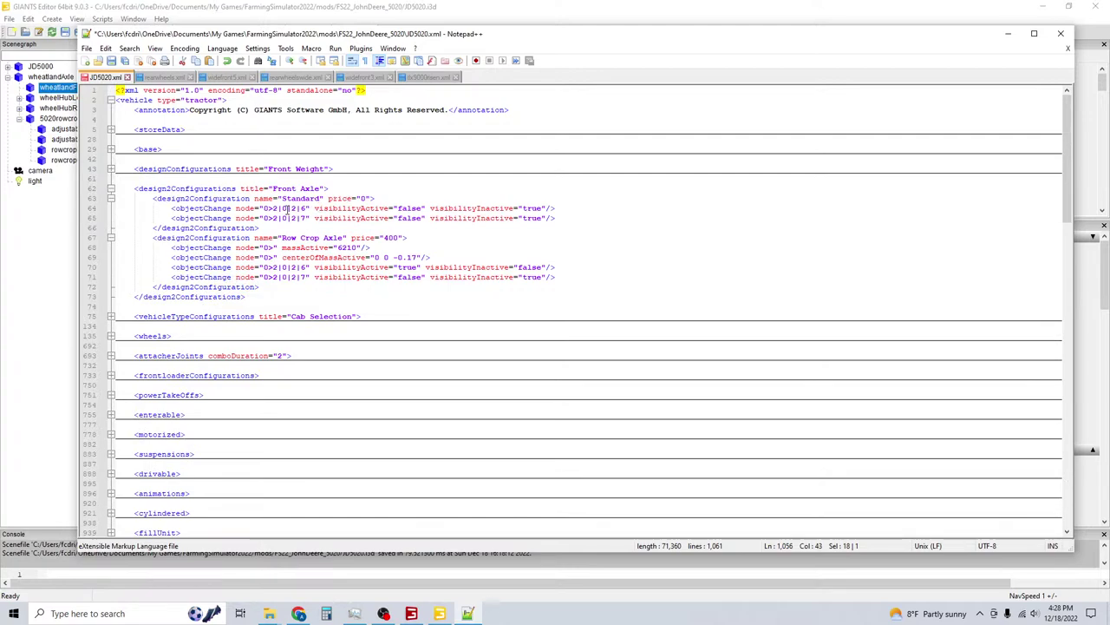
pyautogui.moveTo(309, 208); pyautogui.dragTo(266, 210)
pyautogui.hotkey('ctrl', 'v')
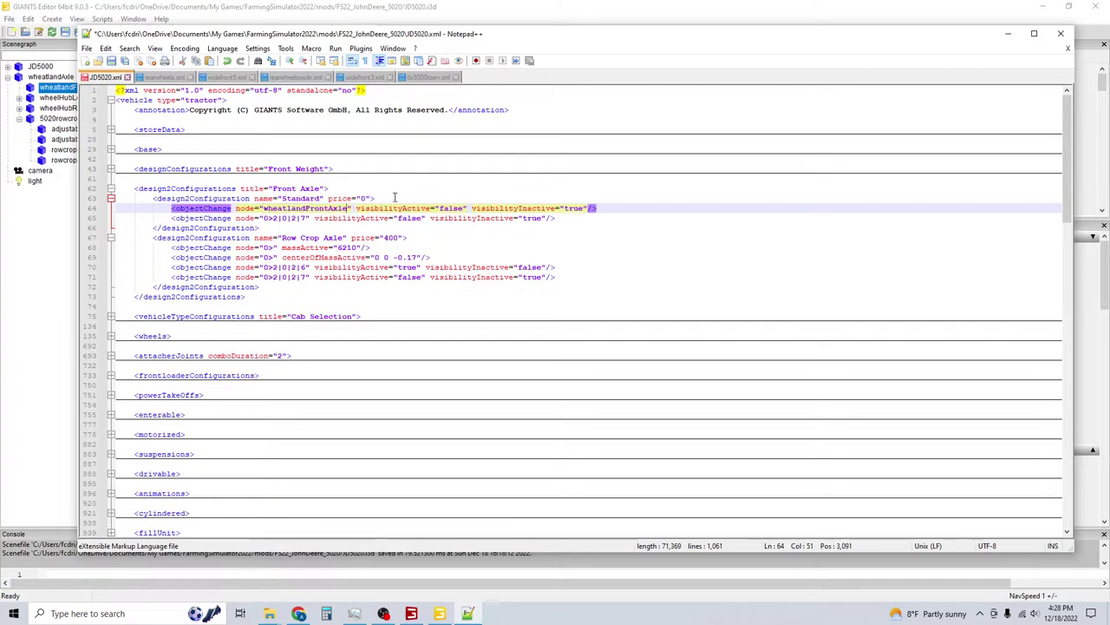
# Set visibilityActive to true and visibilityInactive to false for wheatlandFrontAxle in the Standard option.
pyautogui.doubleClick(452, 208)
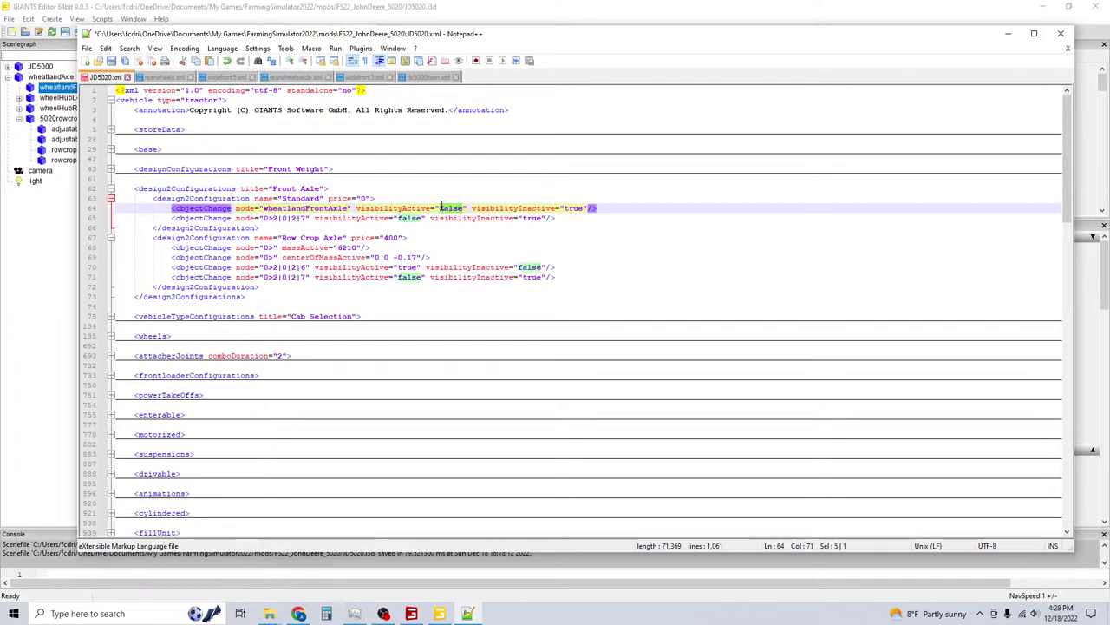
pyautogui.write('true')
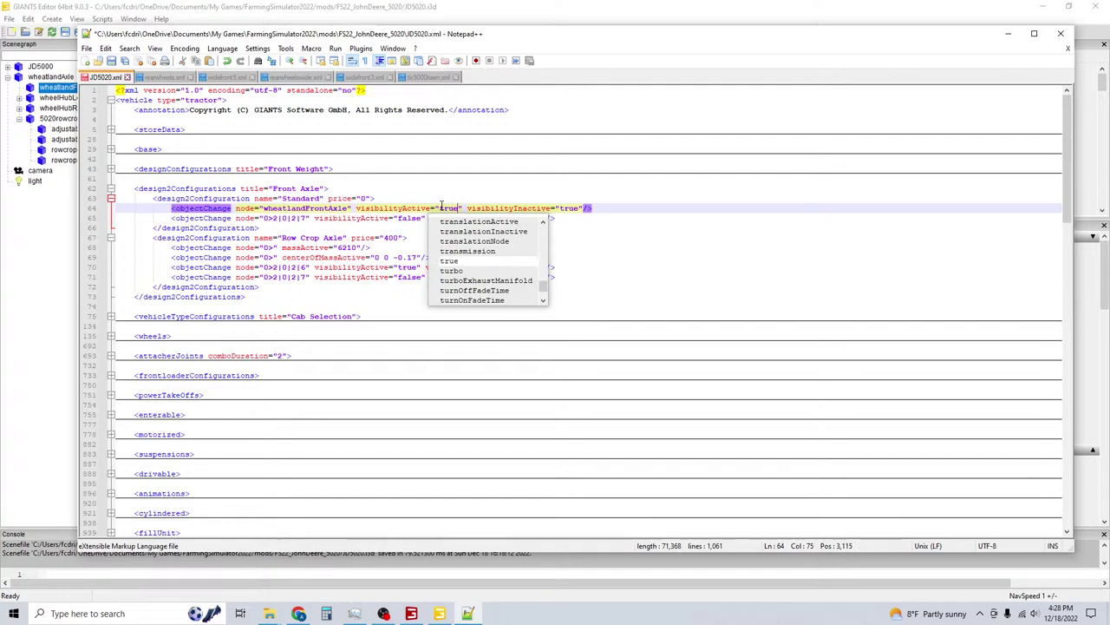
pyautogui.doubleClick(569, 209)
pyautogui.write('f')
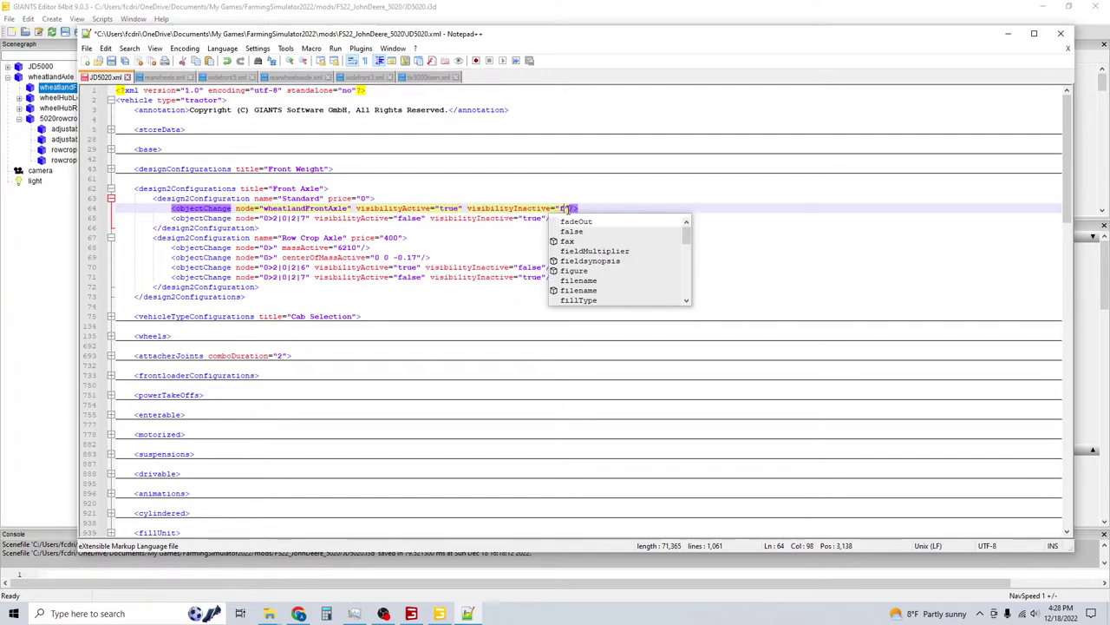
pyautogui.write('alse')
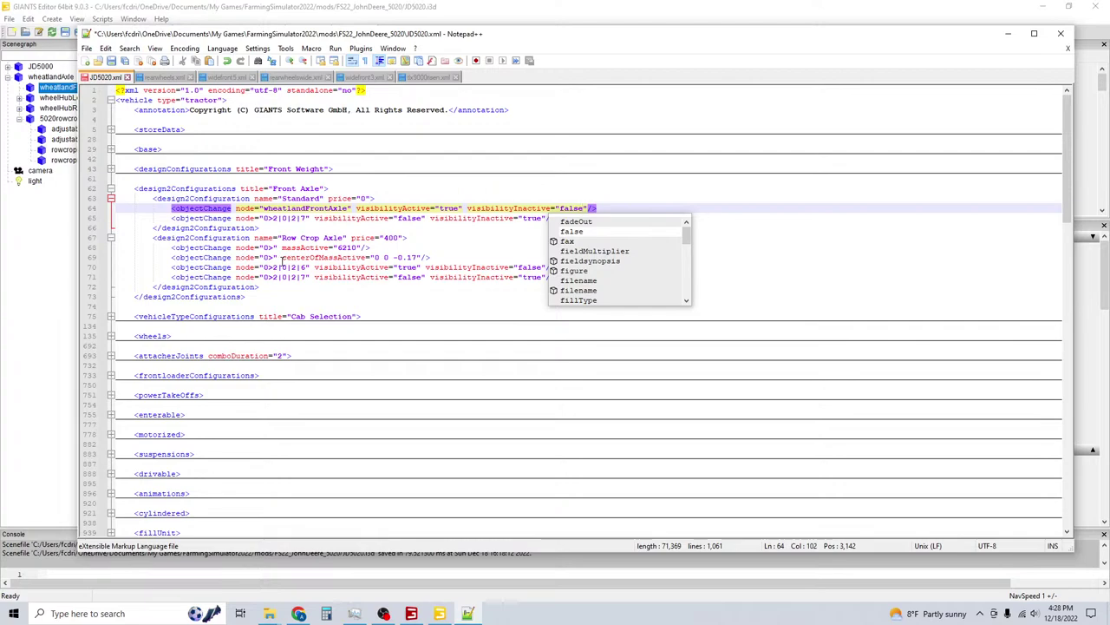
# Delete the massActive and centerOfMassActive objectChange lines from the Row Crop Axle option.
pyautogui.moveTo(429, 257); pyautogui.dragTo(128, 249)
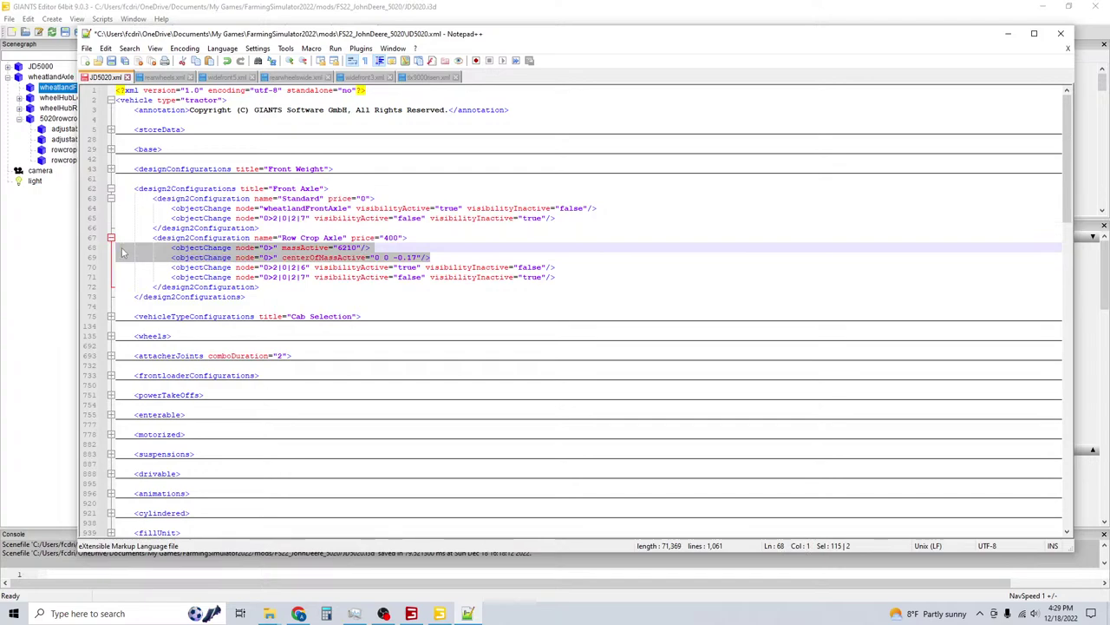
pyautogui.press('Delete')
pyautogui.press('BackSpace')
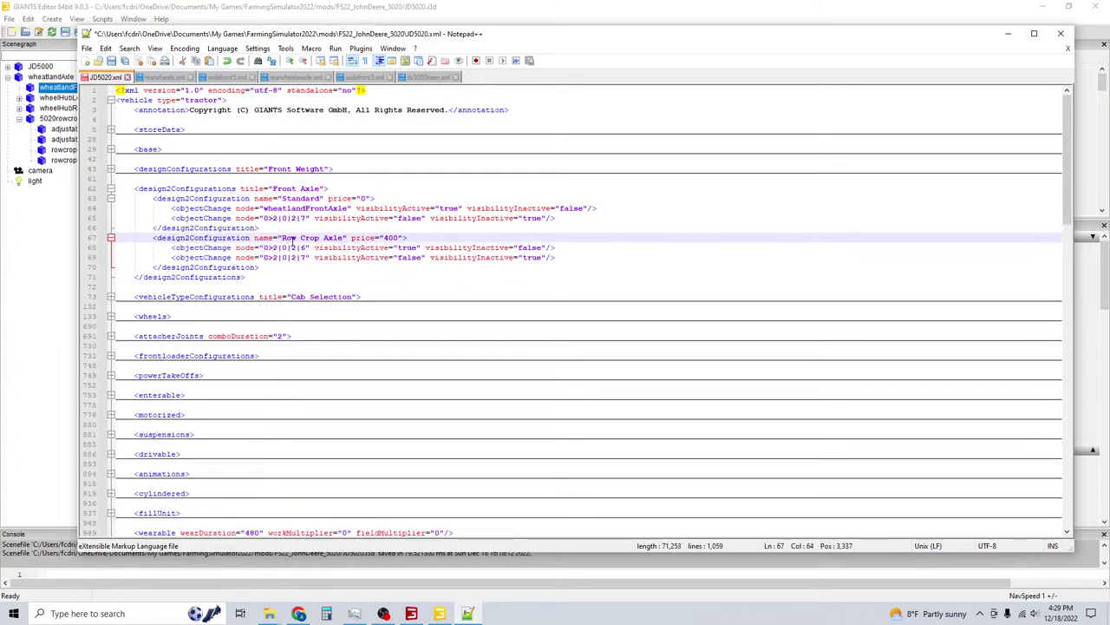
# Set the Row Crop Axle option's first objectChange to node wheatlandFrontAxle with visibilityActive false and visibilityInactive true, and save the file.
pyautogui.moveTo(307, 248); pyautogui.dragTo(263, 248)
pyautogui.hotkey('ctrl', 'v')
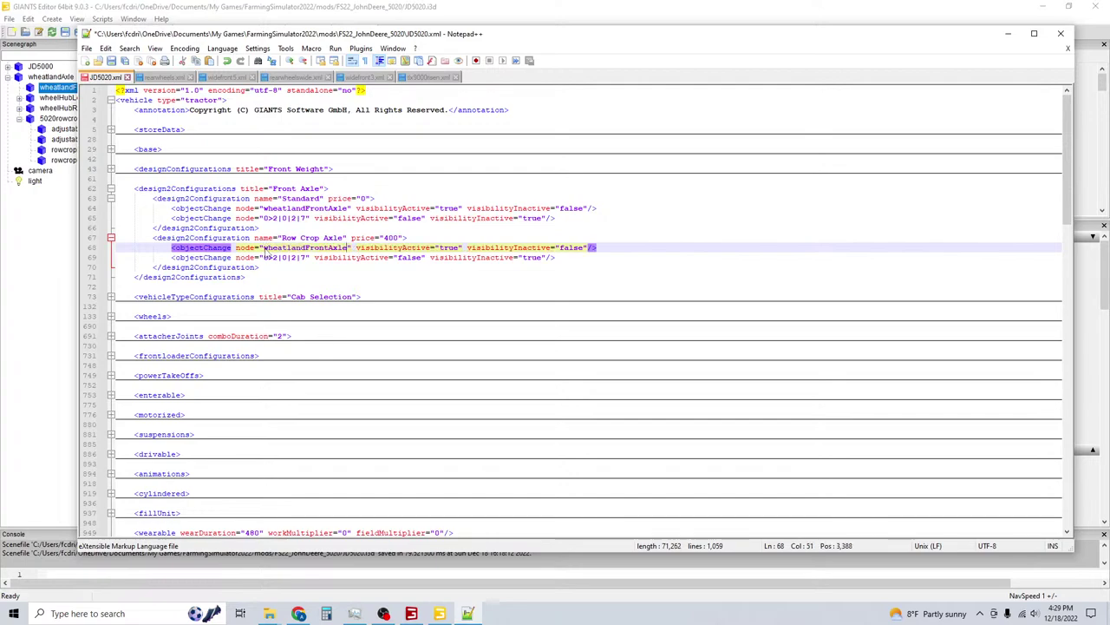
pyautogui.doubleClick(449, 247)
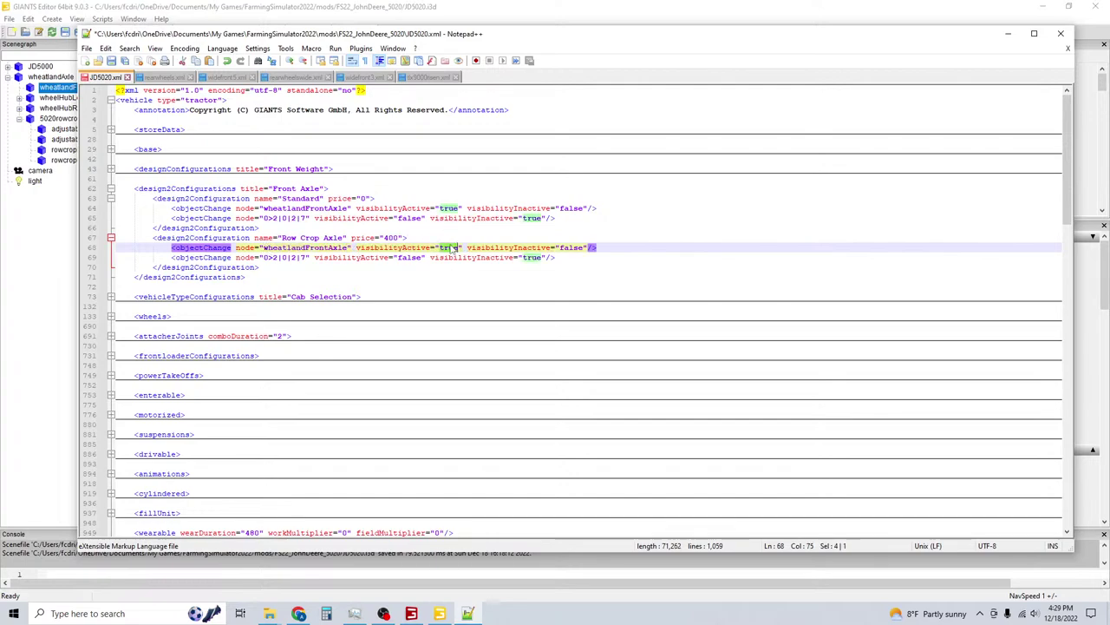
pyautogui.write('false')
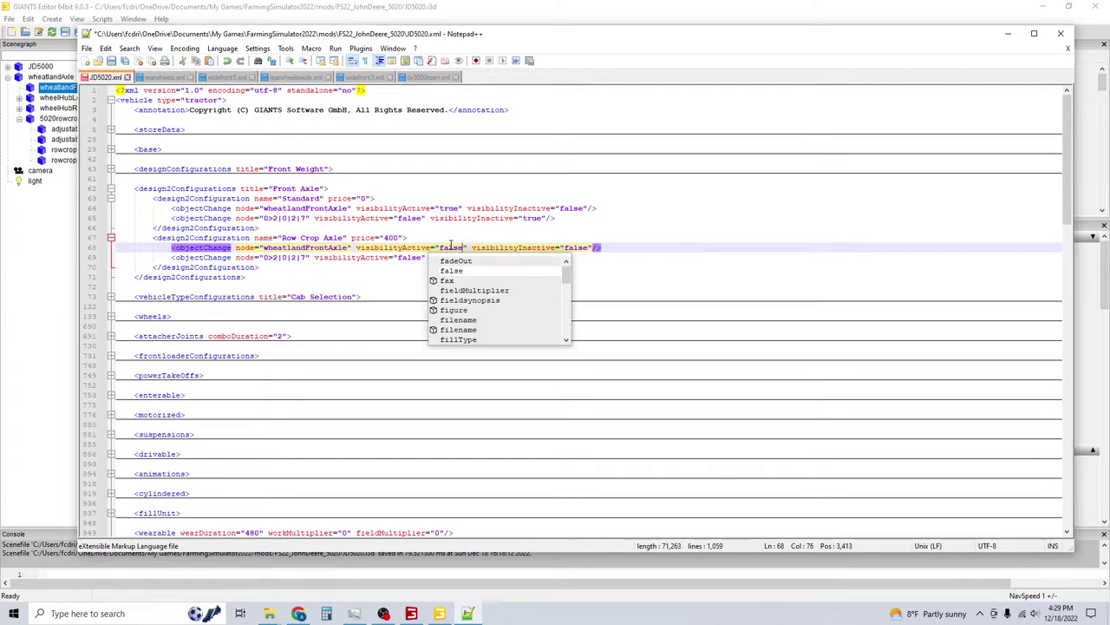
pyautogui.doubleClick(575, 248)
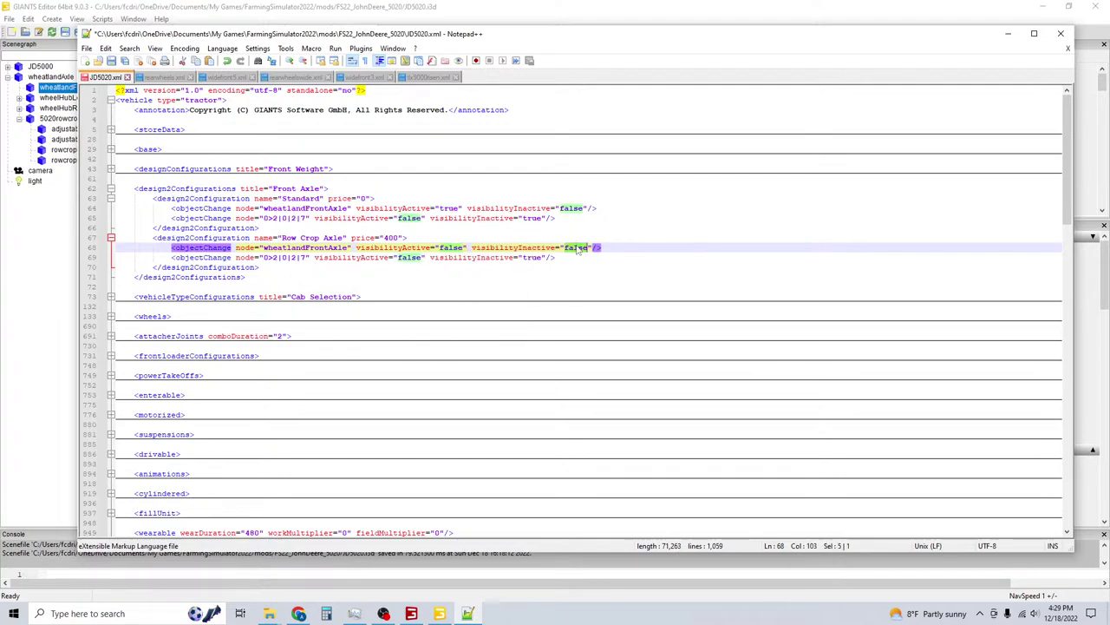
pyautogui.write('true')
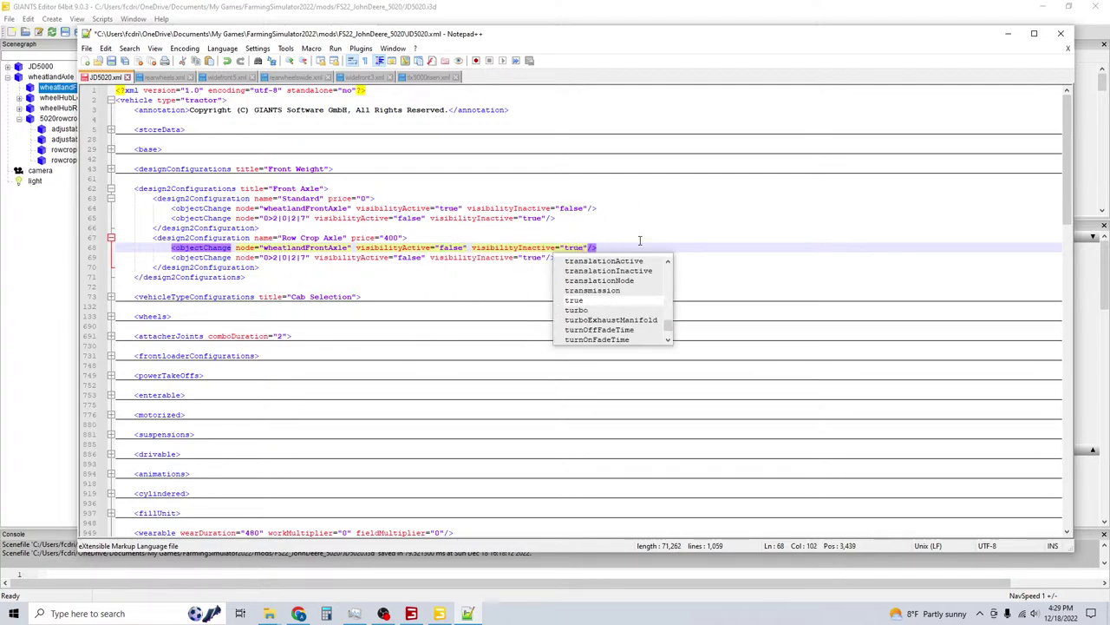
pyautogui.click(652, 227)
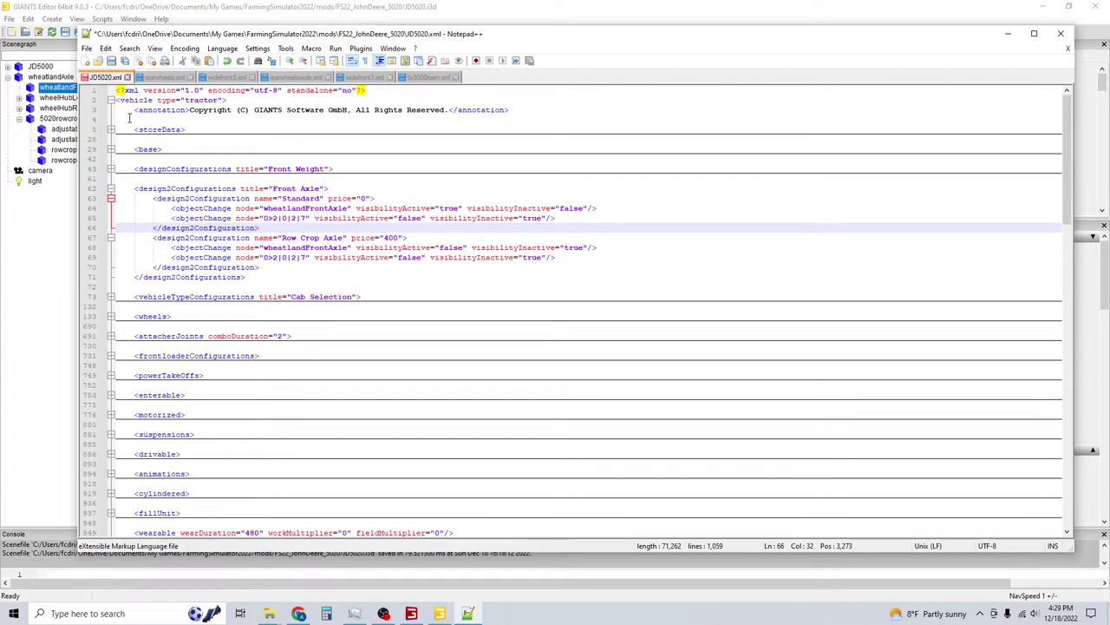
pyautogui.hotkey('ctrl', 's')
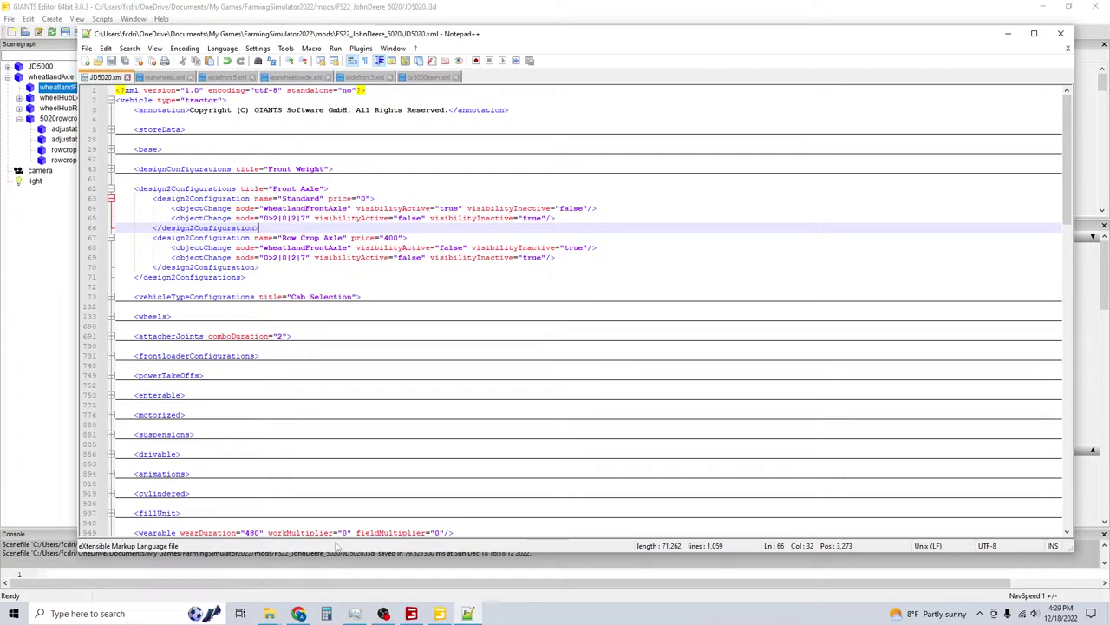
# Duplicate the wheatlandFrontAxle i3dMapping onto a new line directly below it.
pyautogui.scroll(-15, 432, 382)
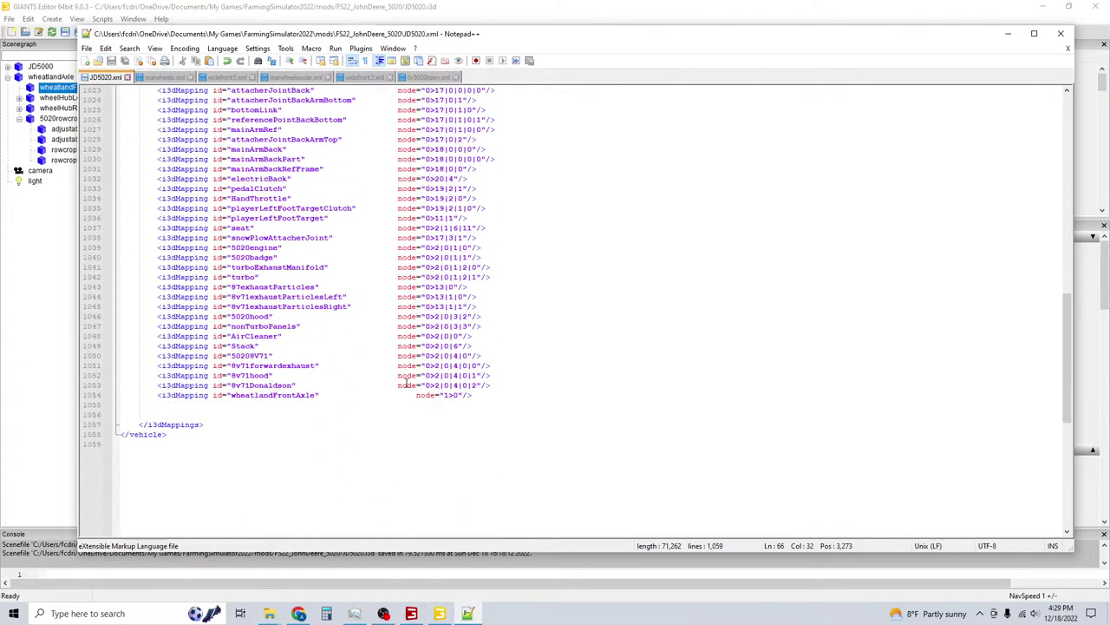
pyautogui.moveTo(478, 188); pyautogui.dragTo(163, 195)
pyautogui.hotkey('ctrl', 'c')
pyautogui.click(491, 189)
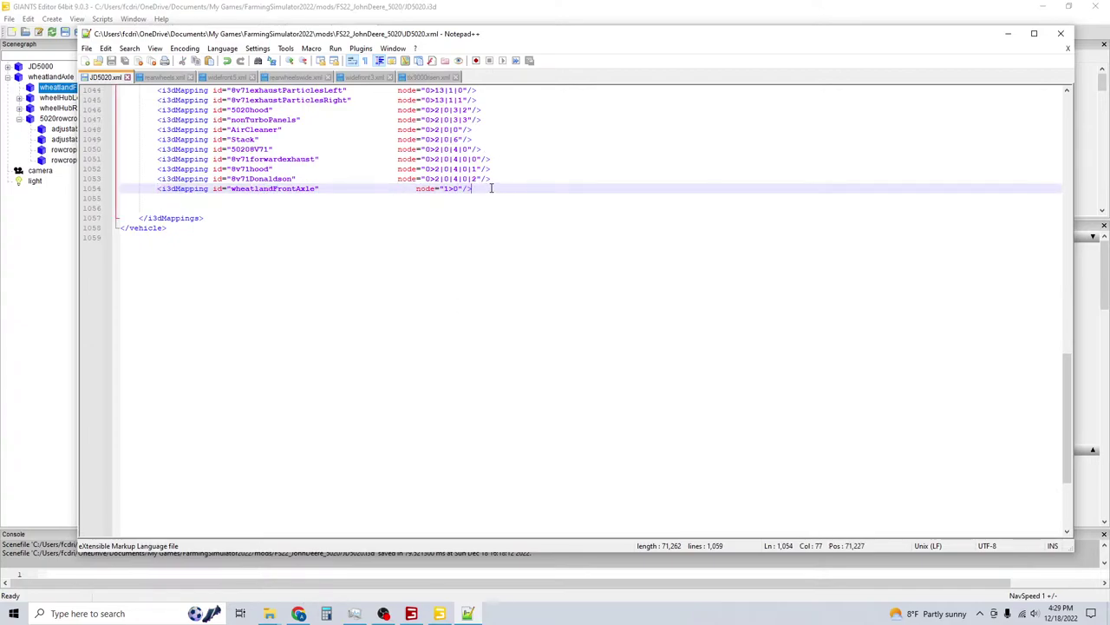
pyautogui.press('Return')
pyautogui.hotkey('ctrl', 'v')
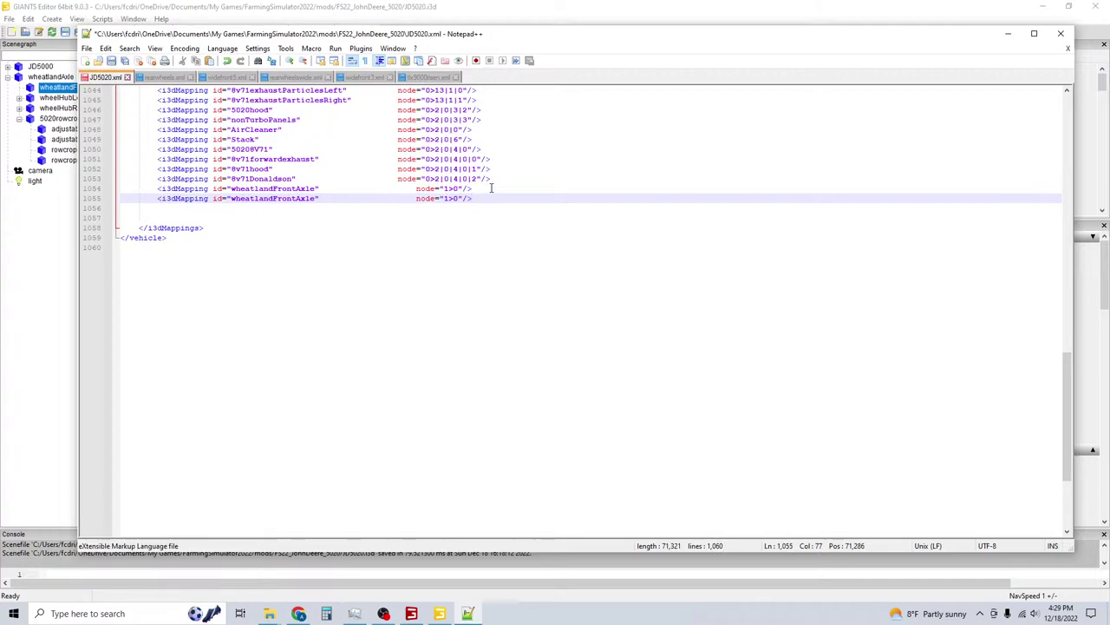
# Copy the 5020rowcropFrontAxle node's name from GIANTS Editor into the duplicated mapping's id and set its node to 1>3.
pyautogui.click(58, 118)
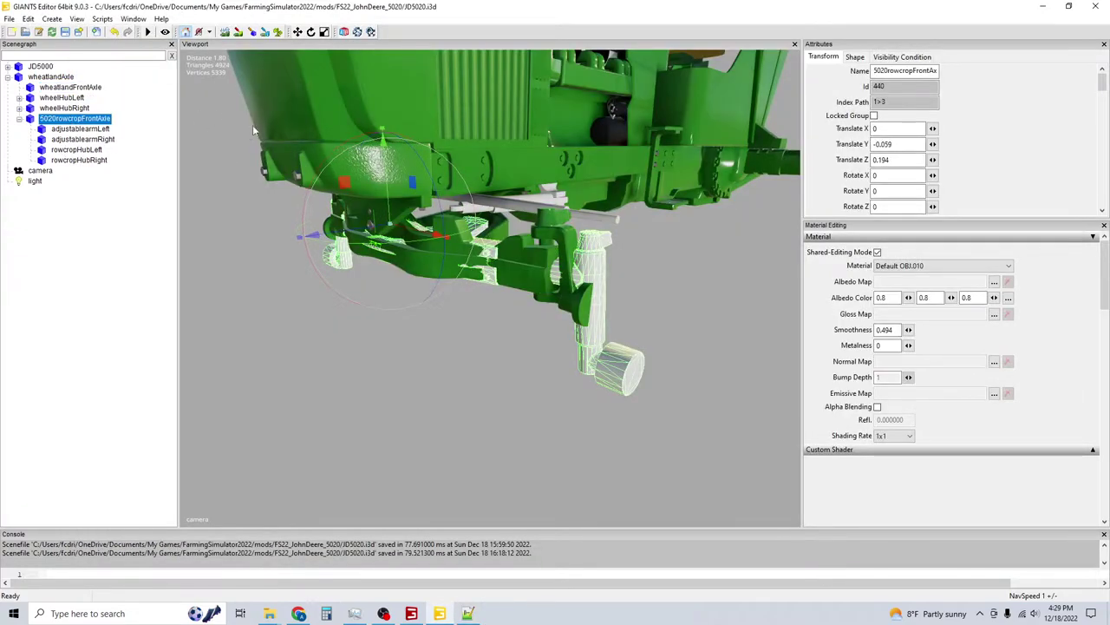
pyautogui.doubleClick(902, 71)
pyautogui.rightClick(903, 73)
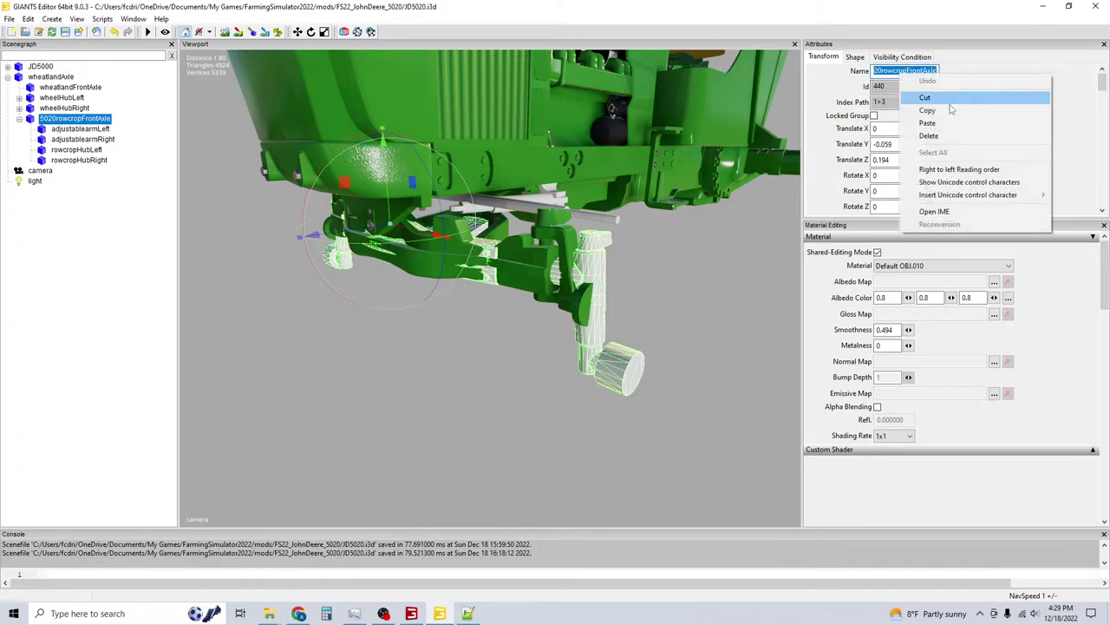
pyautogui.click(951, 110)
pyautogui.click(468, 613)
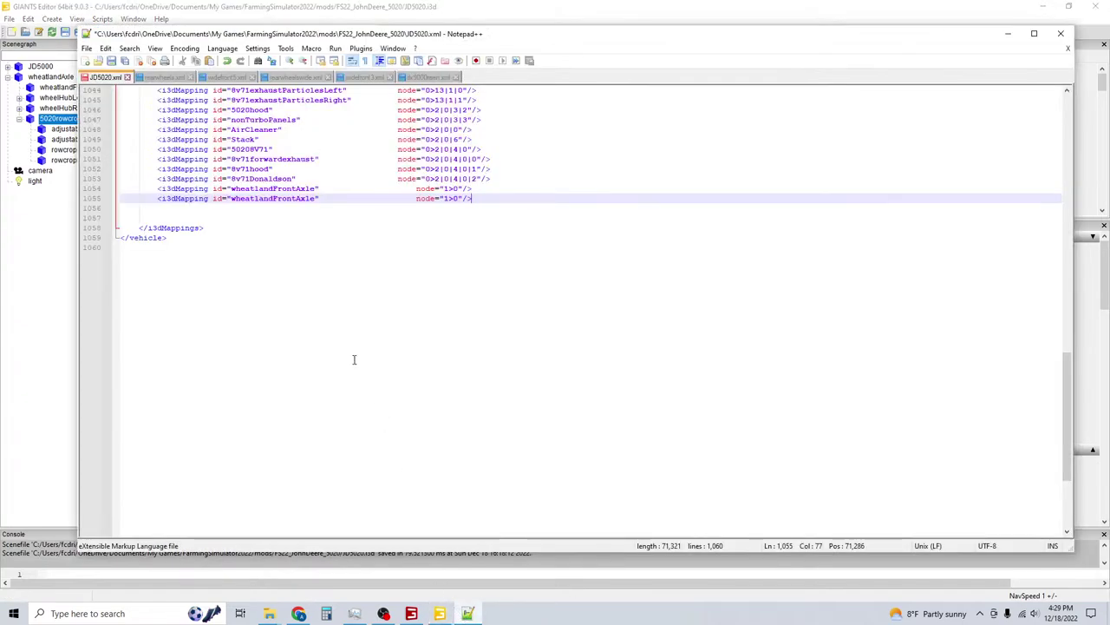
pyautogui.doubleClick(287, 199)
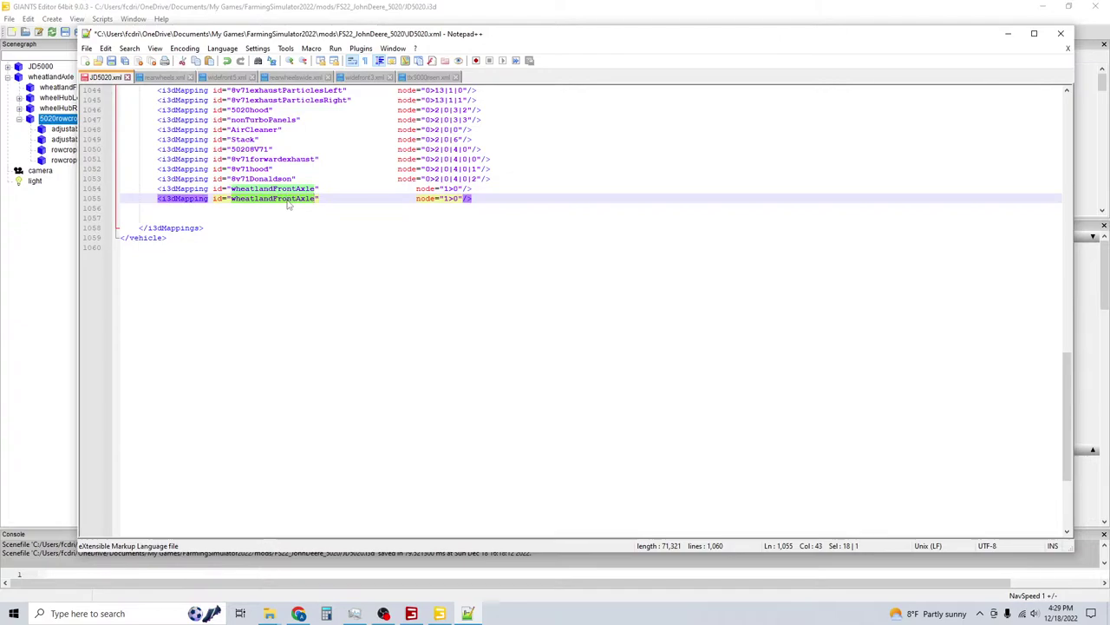
pyautogui.hotkey('ctrl', 'v')
pyautogui.click(478, 199)
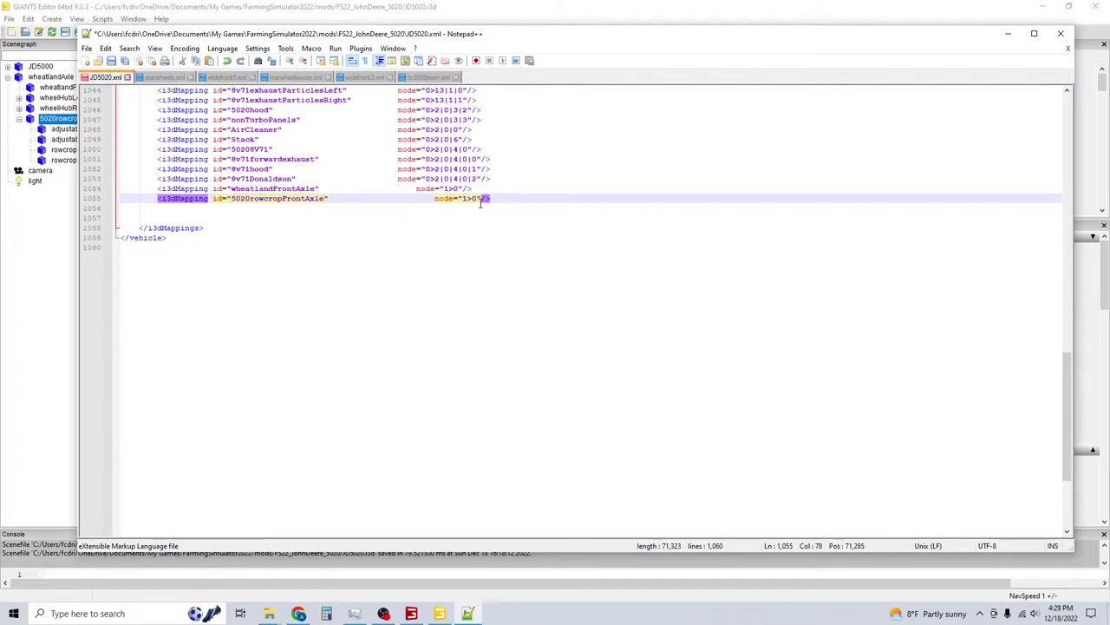
pyautogui.press('BackSpace')
pyautogui.write('2')
# Align the node attributes of the wheatlandFrontAxle and 5020rowcropFrontAxle mappings with the mappings above, and save the file.
pyautogui.click(414, 188)
pyautogui.press('BackSpace')
pyautogui.press('BackSpace')
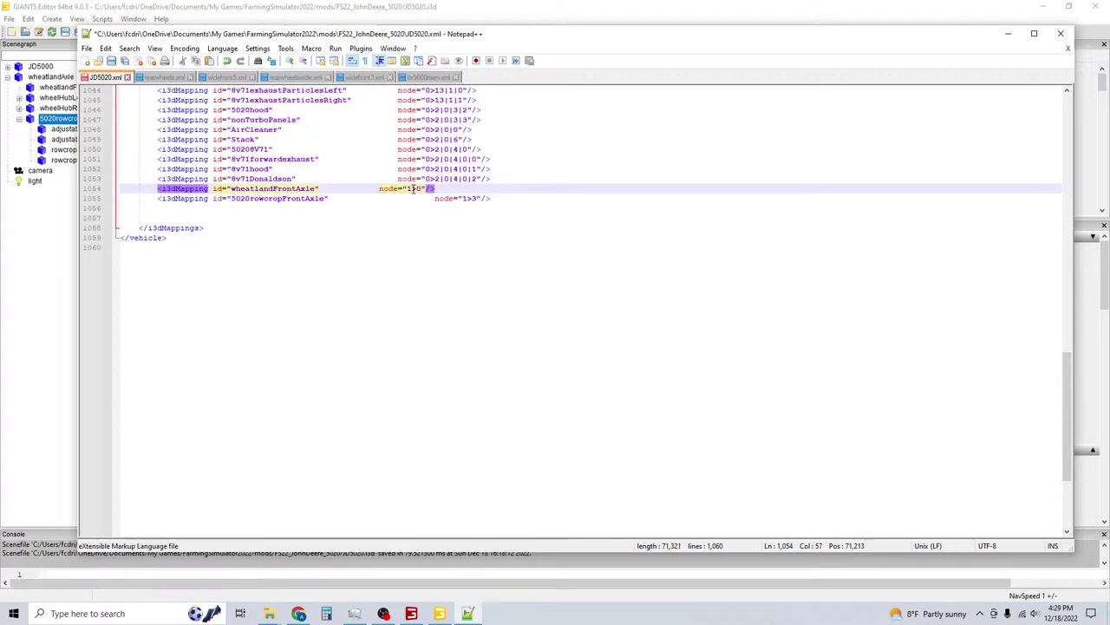
pyautogui.press('Tab')
pyautogui.press('Down')
pyautogui.press('BackSpace')
pyautogui.press('BackSpace')
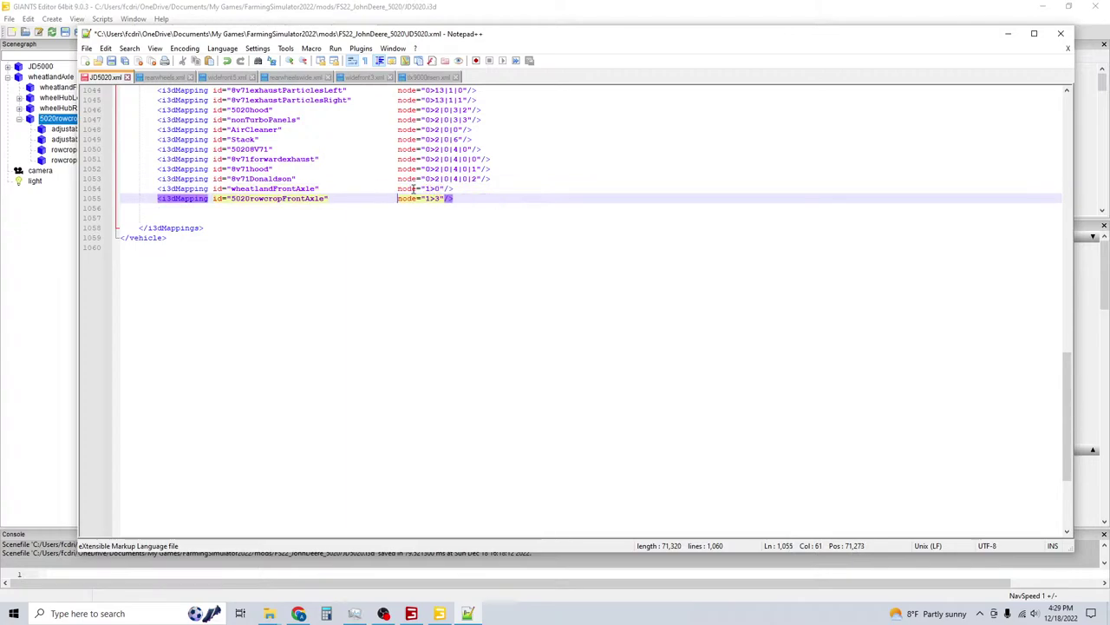
# Replace node 0>2|0|2|7 with the copied id 5020rowcropFrontAxle in the second objectChange of both the Standard and Row Crop Axle options.
pyautogui.doubleClick(284, 198)
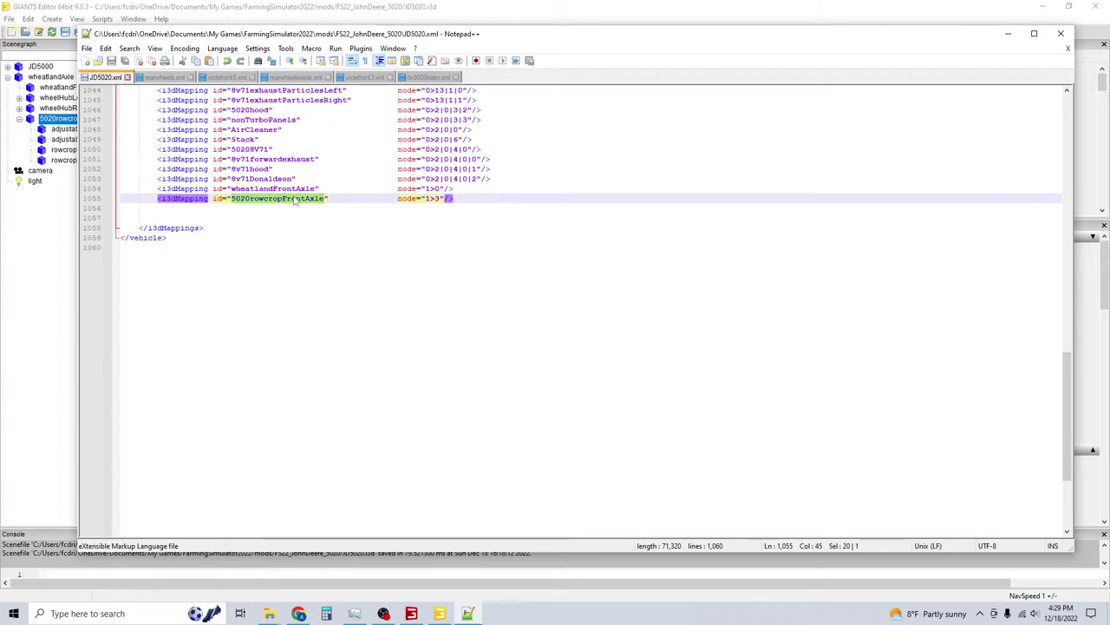
pyautogui.scroll(20, 295, 209)
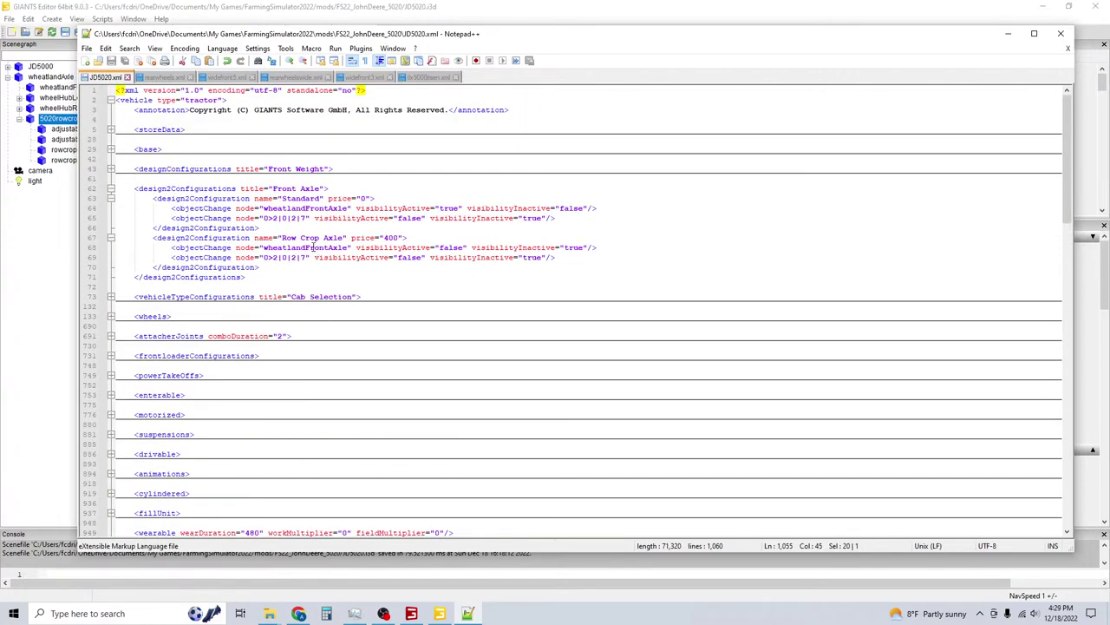
pyautogui.moveTo(308, 218); pyautogui.dragTo(265, 217)
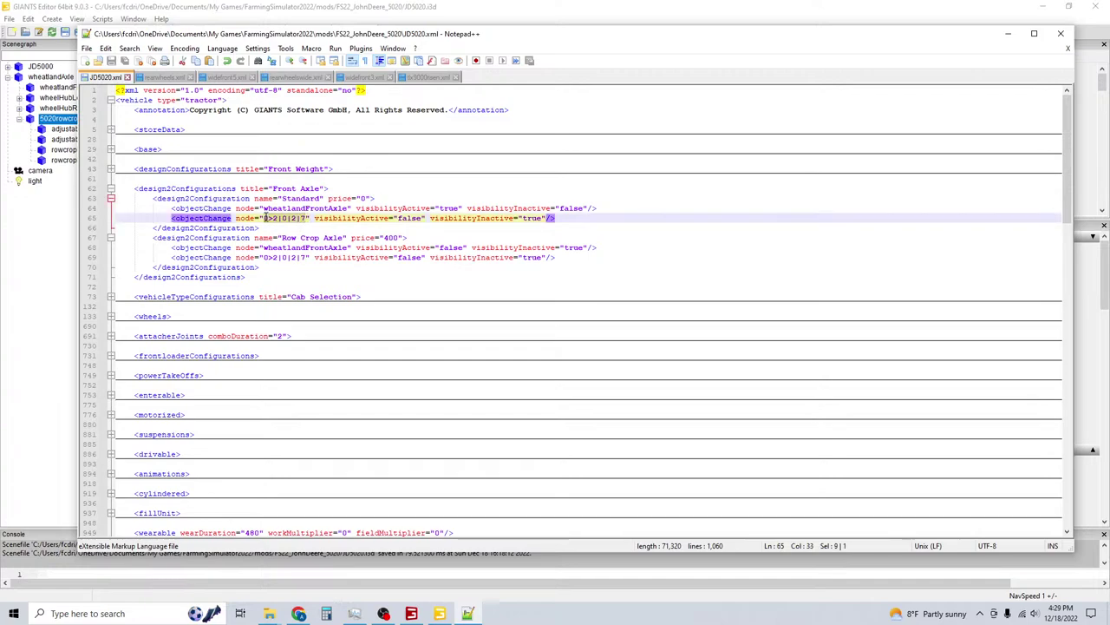
pyautogui.hotkey('ctrl', 'v')
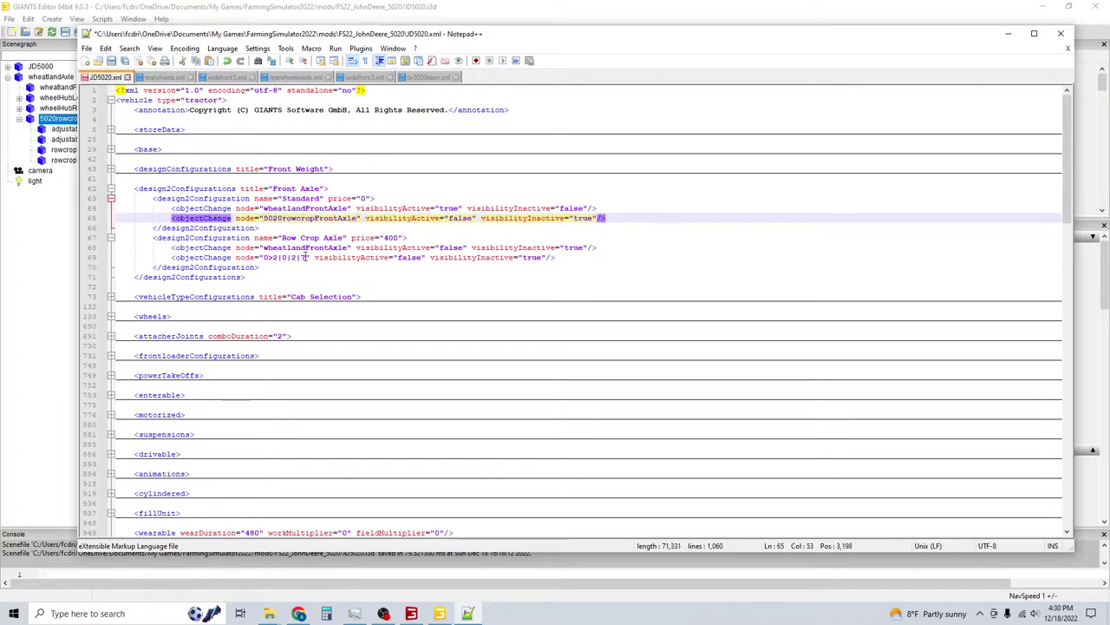
pyautogui.moveTo(305, 257); pyautogui.dragTo(265, 257)
pyautogui.hotkey('ctrl', 'v')
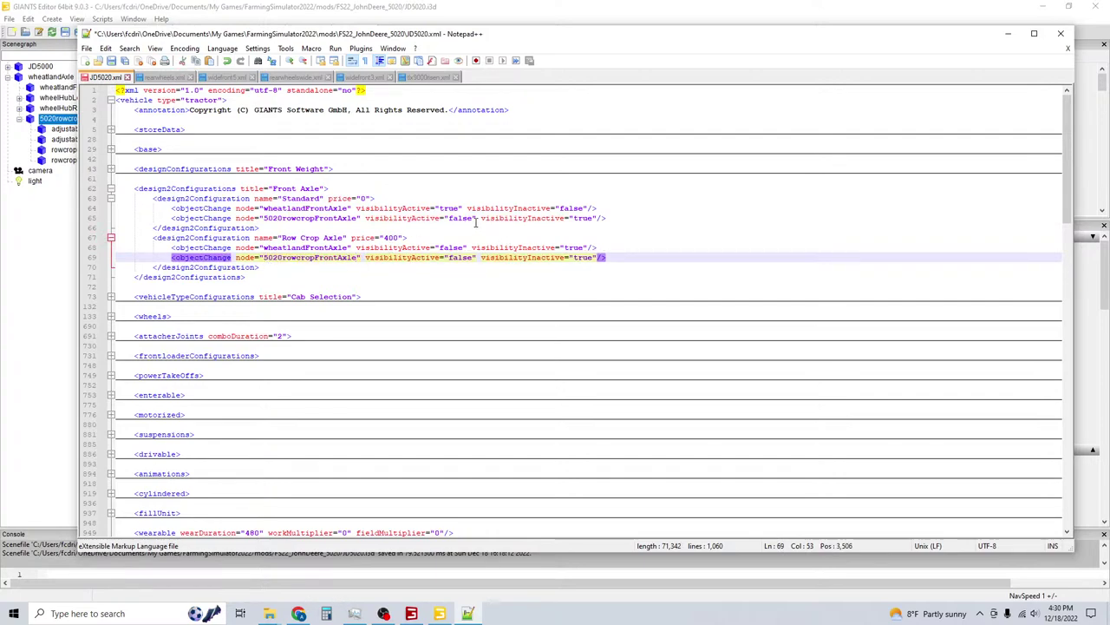
# Set the Row Crop Axle option's 5020rowcropFrontAxle objectChange to visibilityActive true and visibilityInactive false, and save the file.
pyautogui.click(467, 257)
pyautogui.doubleClick(466, 257)
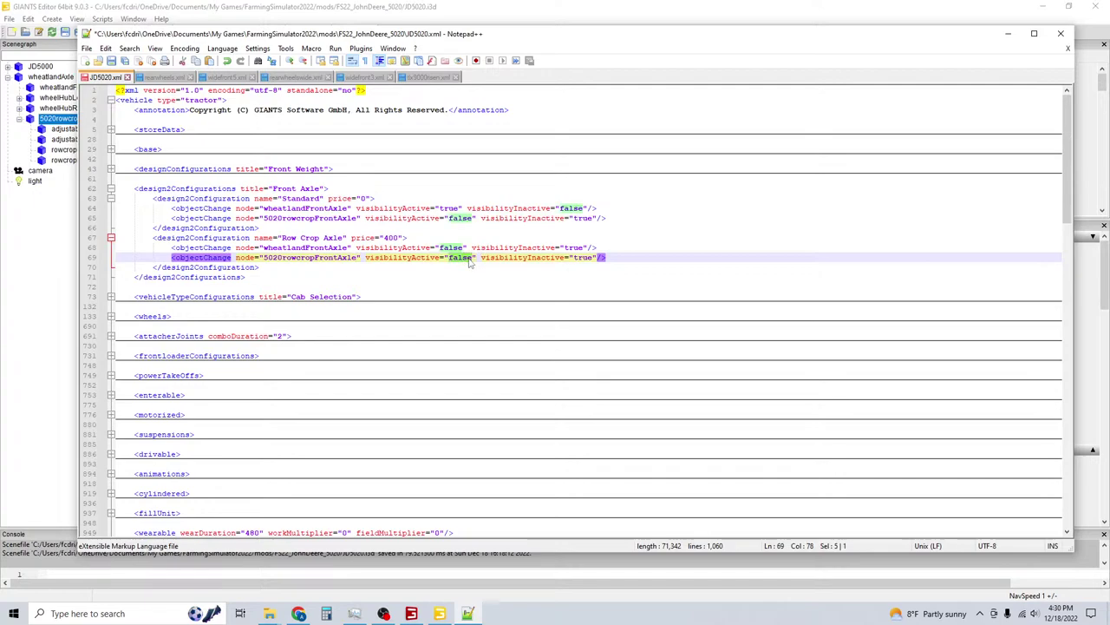
pyautogui.write('true')
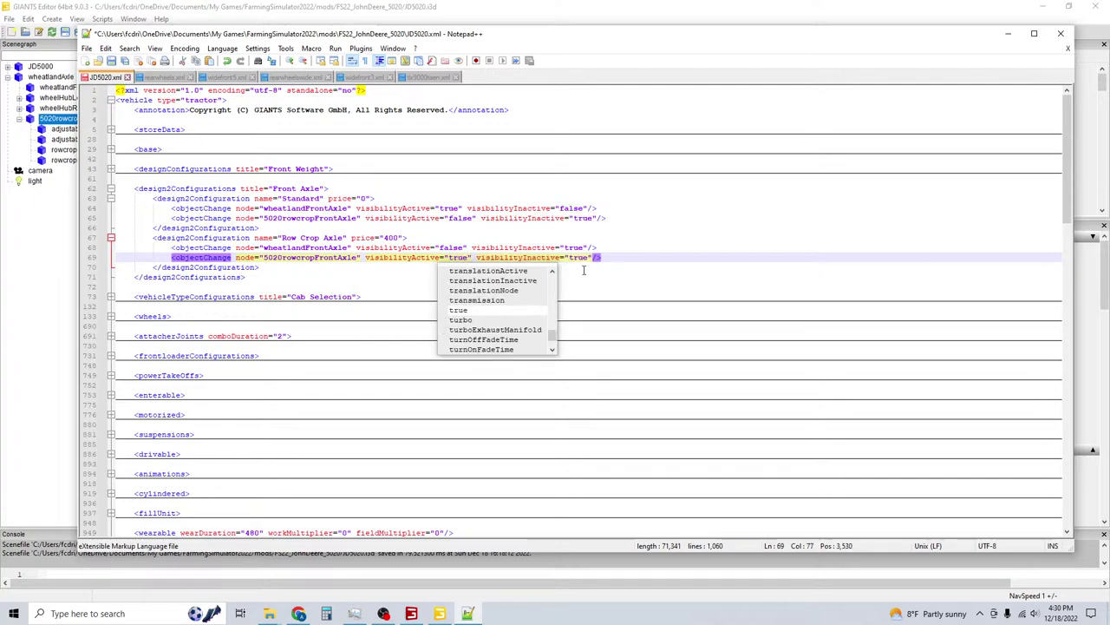
pyautogui.doubleClick(585, 257)
pyautogui.write('false')
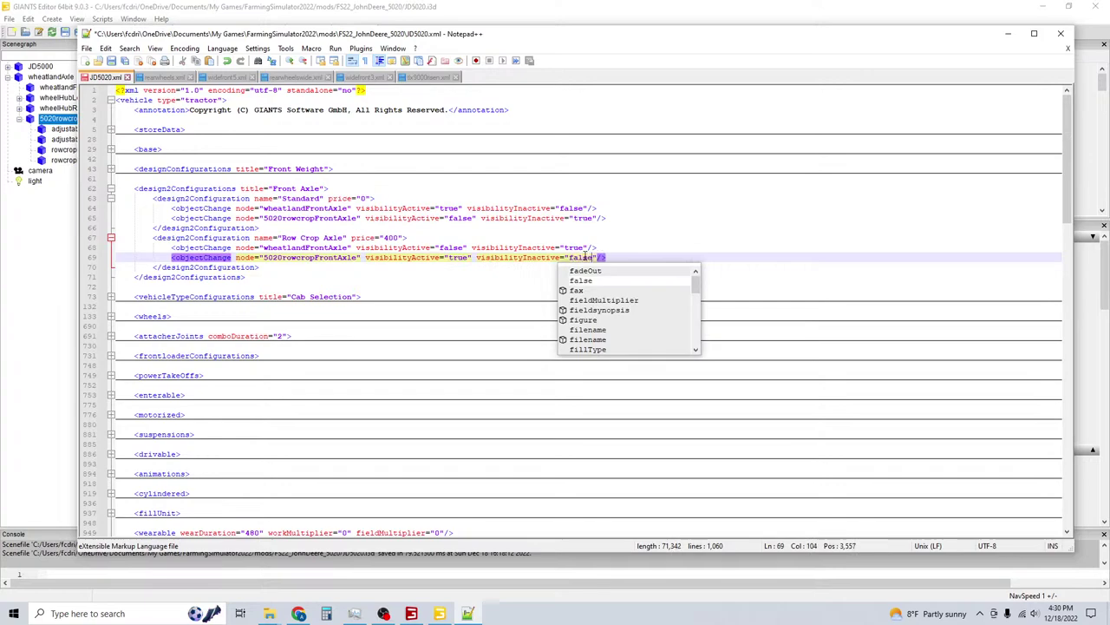
pyautogui.hotkey('ctrl', 's')
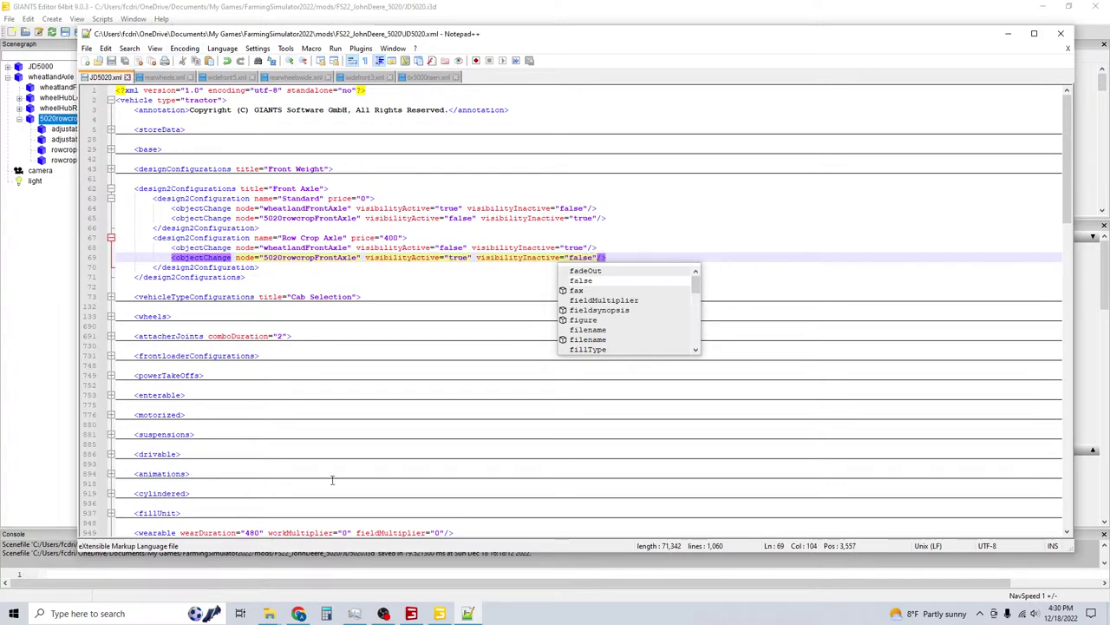
# Switch to Farming Simulator 22, run the vehicle reload command in the console, and reload the store items.
pyautogui.moveTo(415, 605)
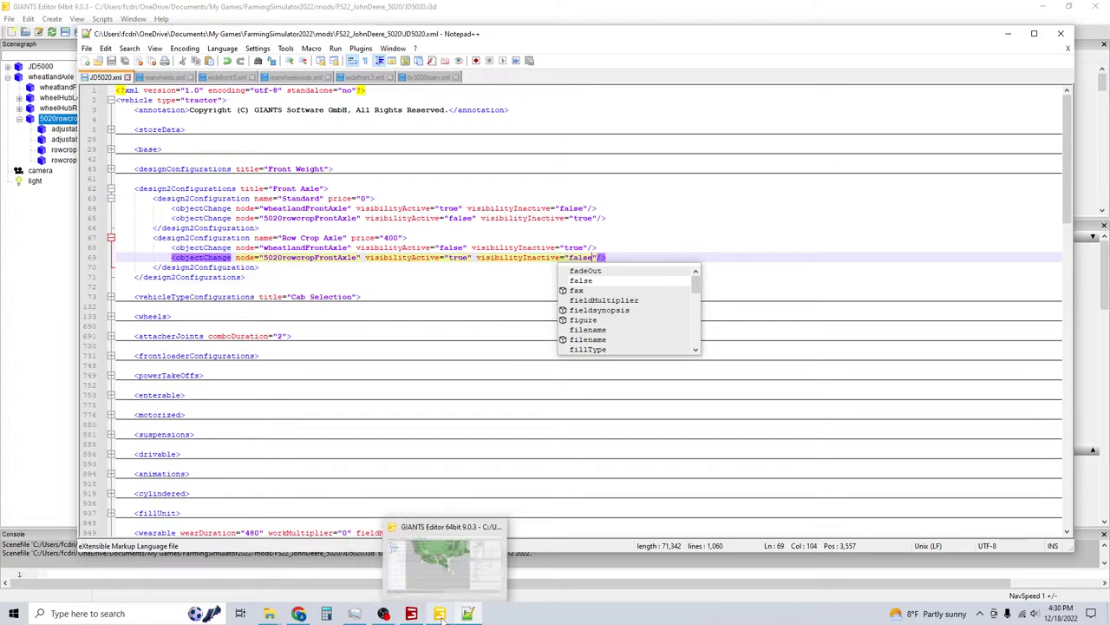
pyautogui.click(430, 564)
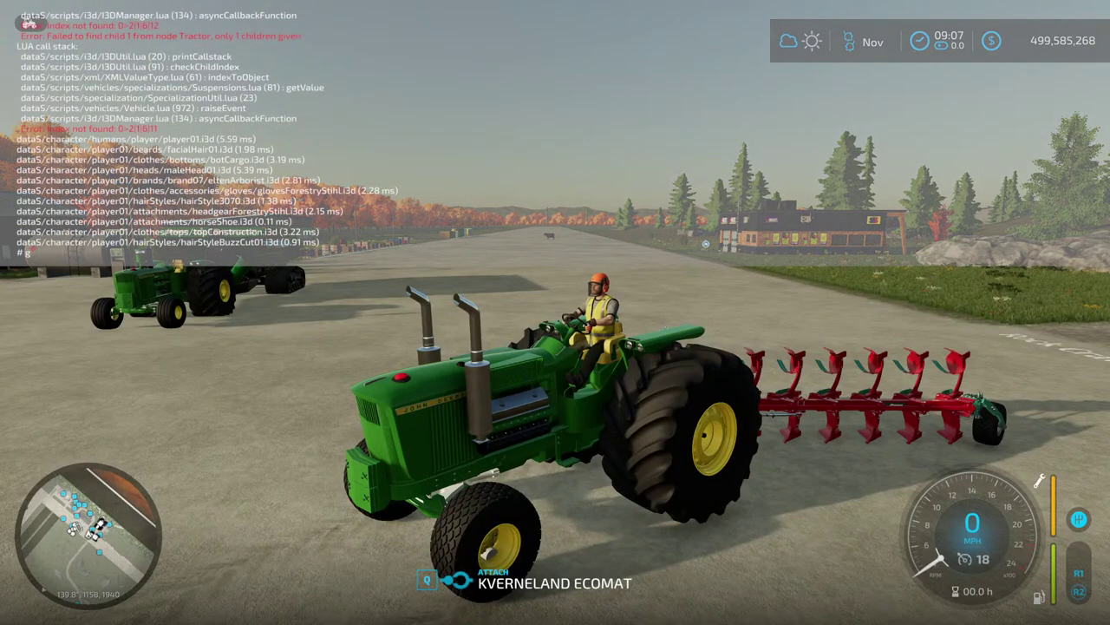
pyautogui.press('Return')
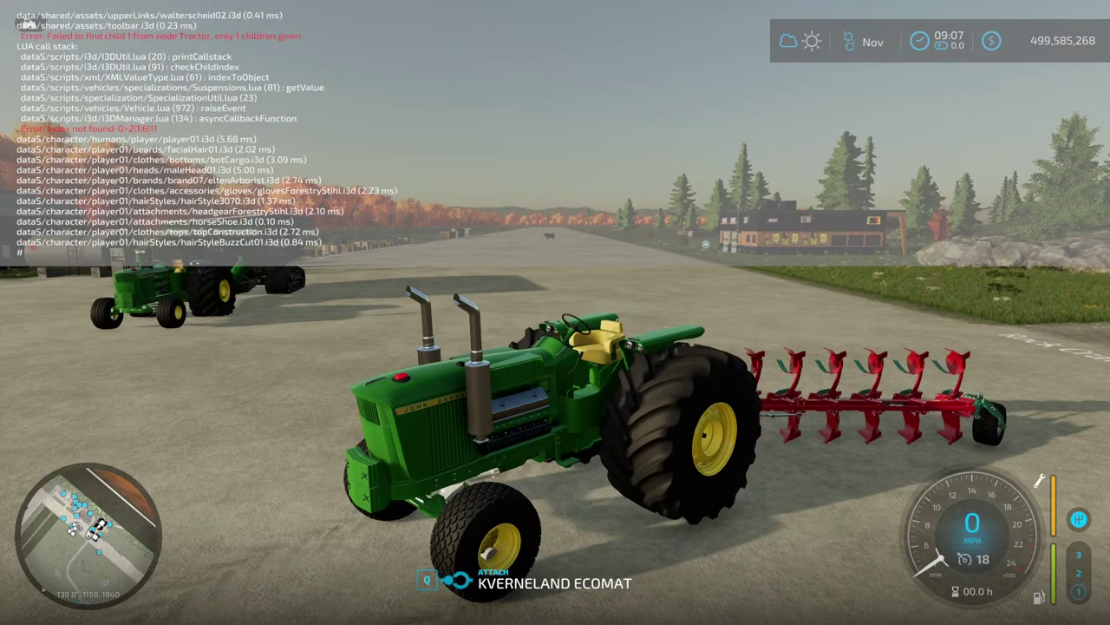
pyautogui.hotkey('ctrl', 'alt', 'e')
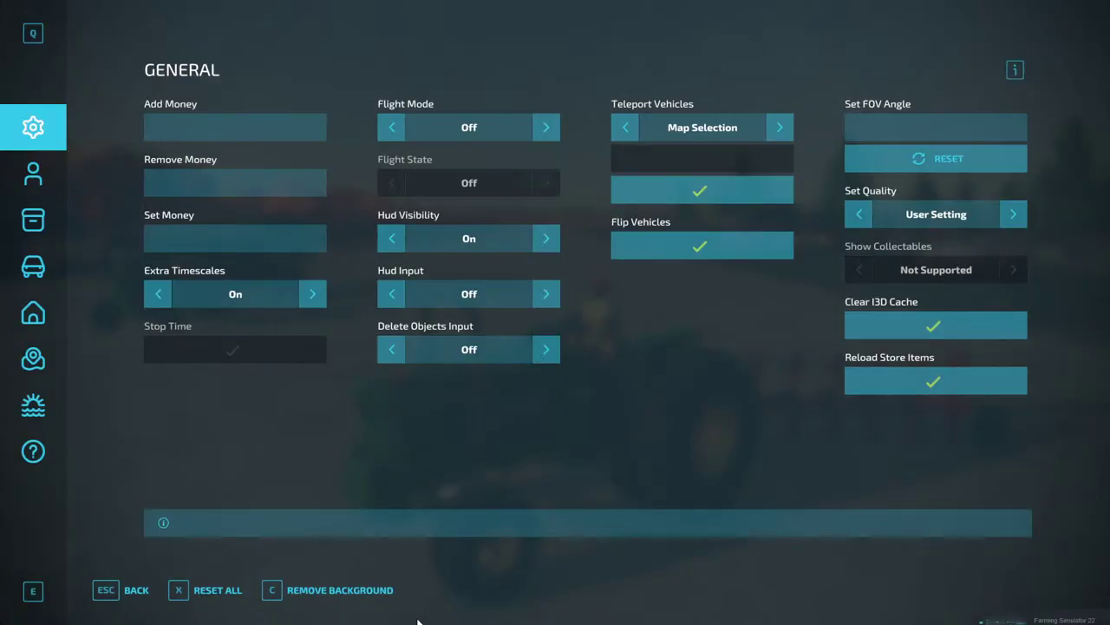
pyautogui.click(916, 373)
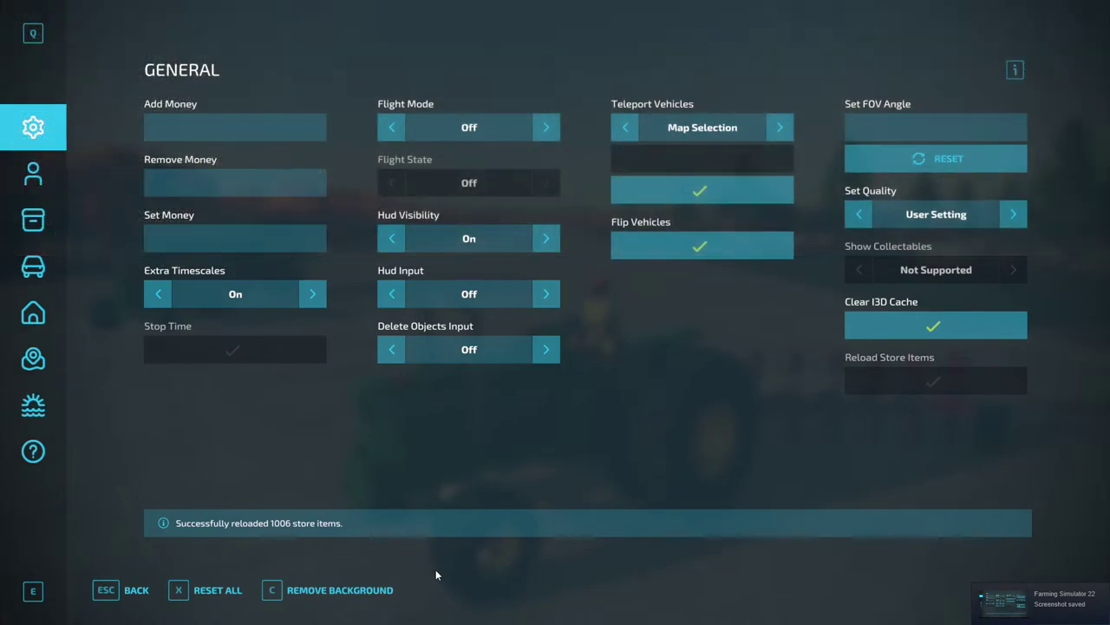
pyautogui.press('Escape')
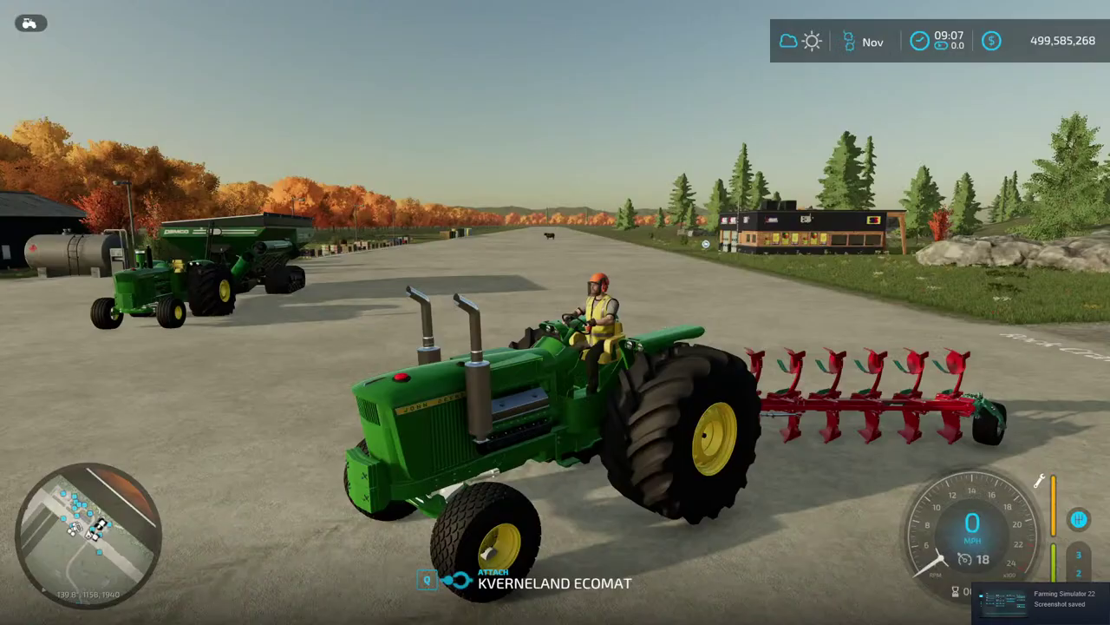
# Open the John Deere Series 5020 among the shop's medium tractors and preview it with the Row Crop Axle front axle.
pyautogui.press('p')
pyautogui.click(347, 186)
pyautogui.scroll(-10, 867, 196)
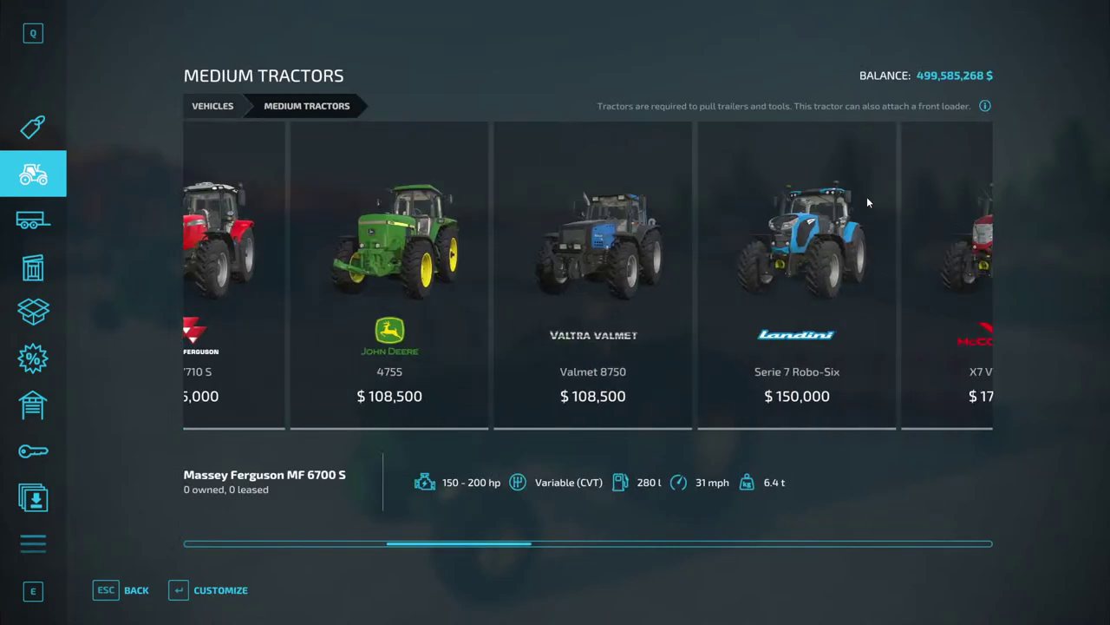
pyautogui.click(809, 306)
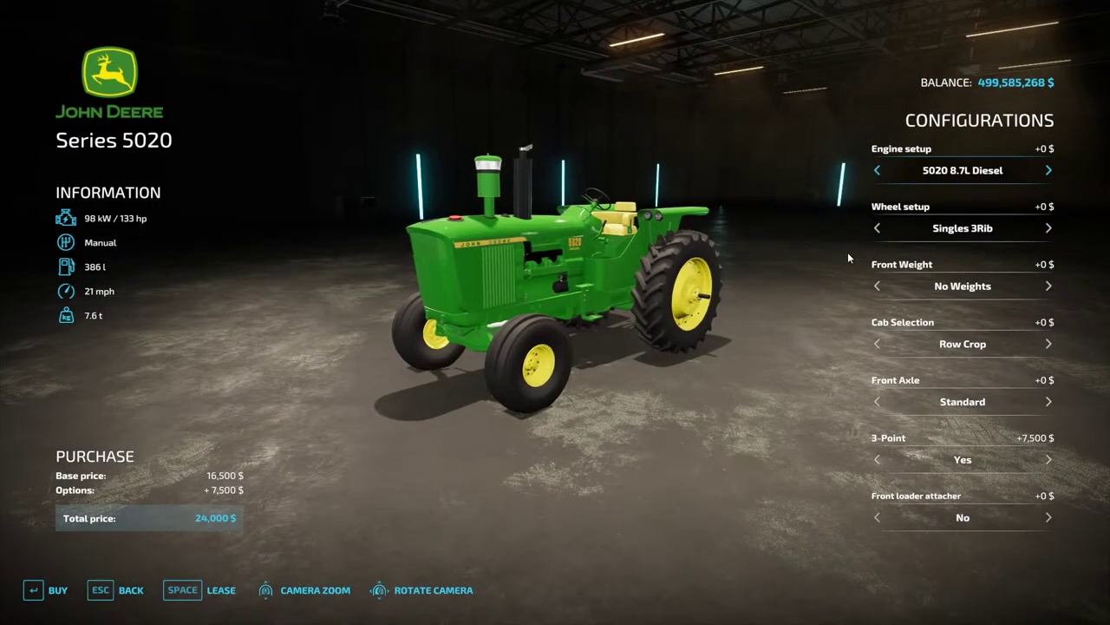
pyautogui.click(877, 402)
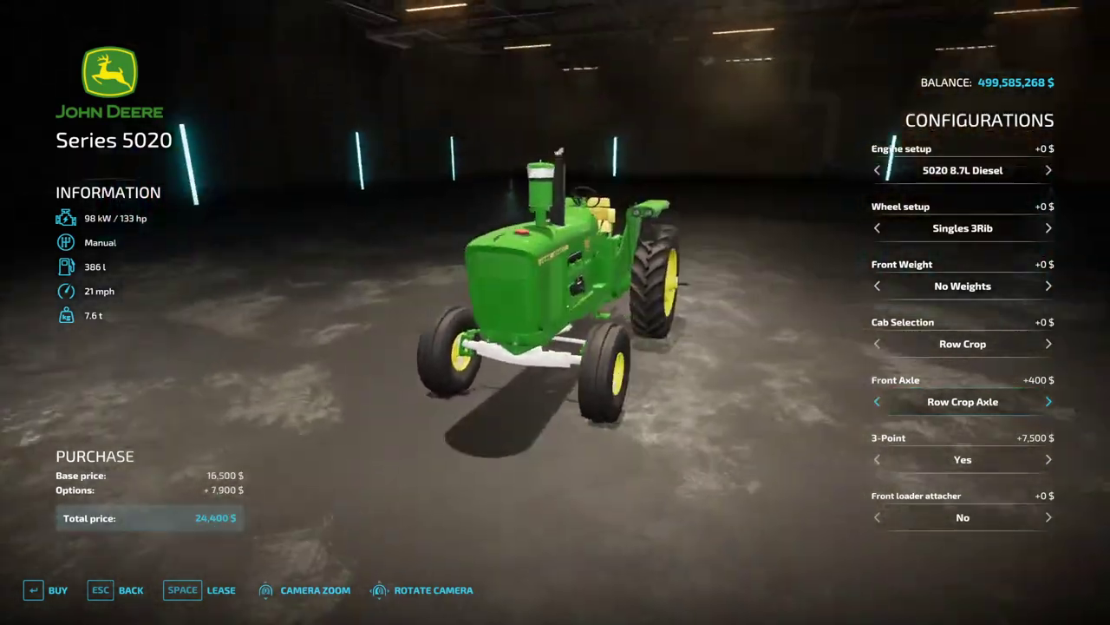
# Buy the Series 5020 with the Row Crop Axle and return to the game world.
pyautogui.press('Return')
pyautogui.press('Return')
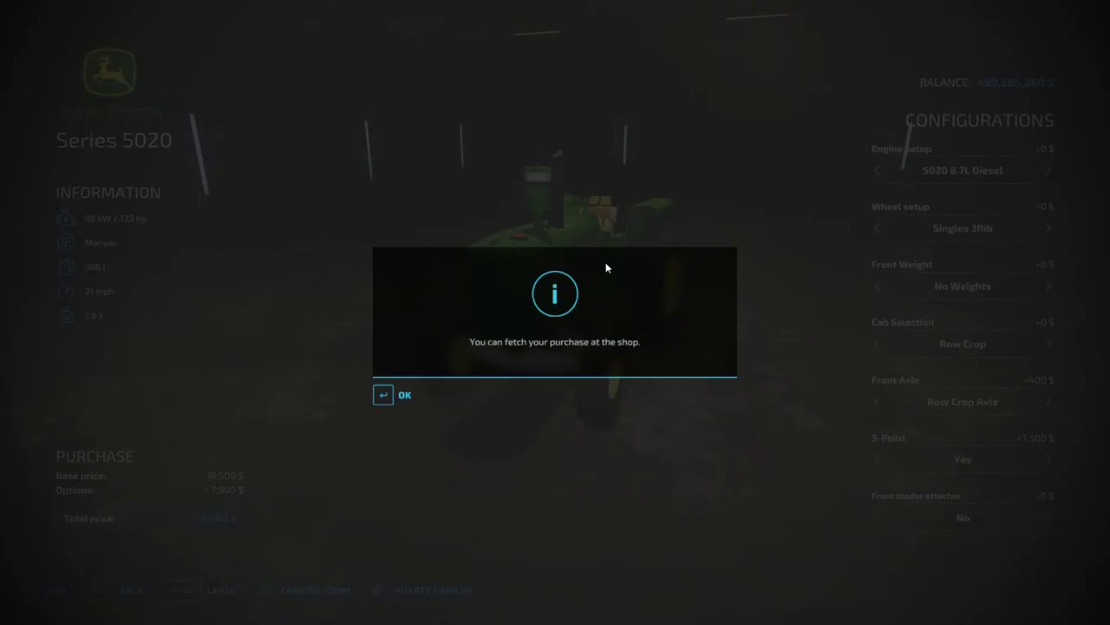
pyautogui.press('Return')
pyautogui.press('Escape')
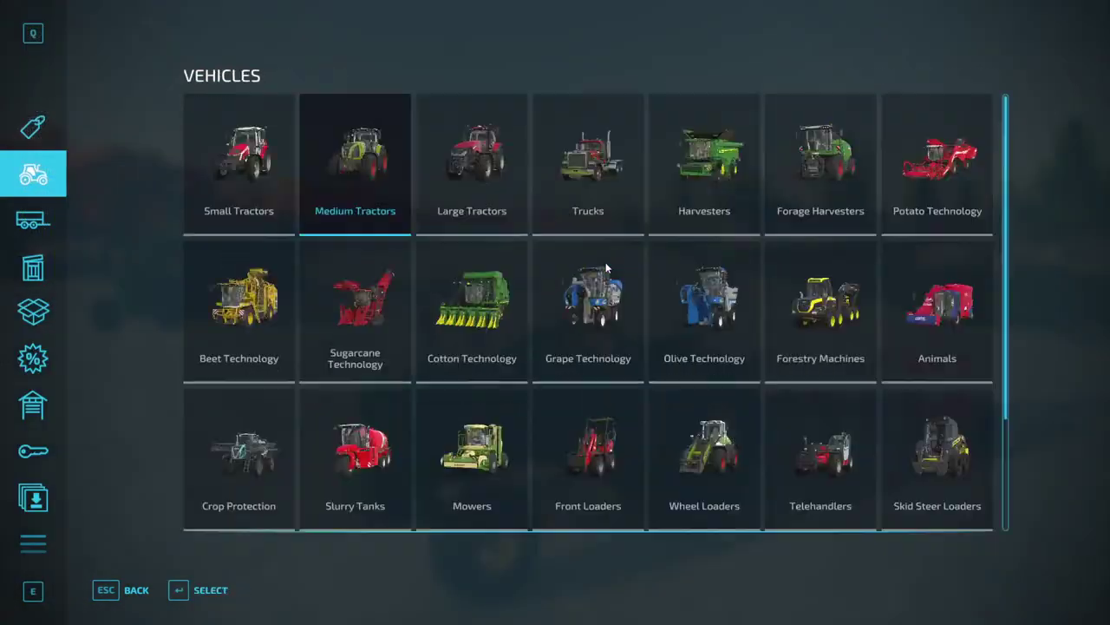
pyautogui.press('Escape')
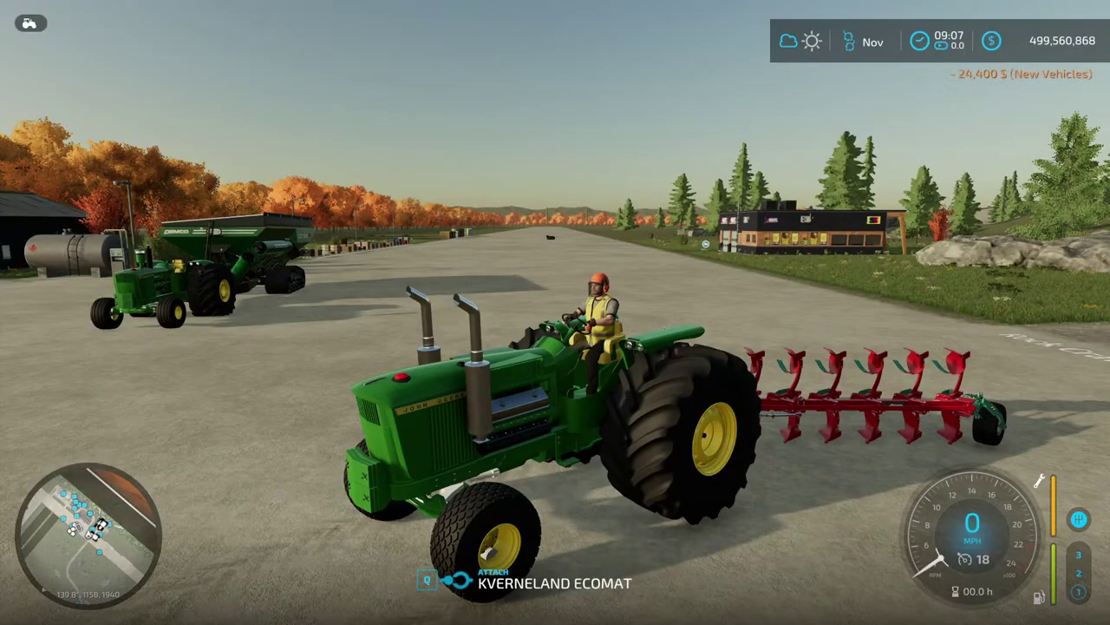
# Browse the shop's owned items and other categories, and examine the error log in the developer console.
pyautogui.press('p')
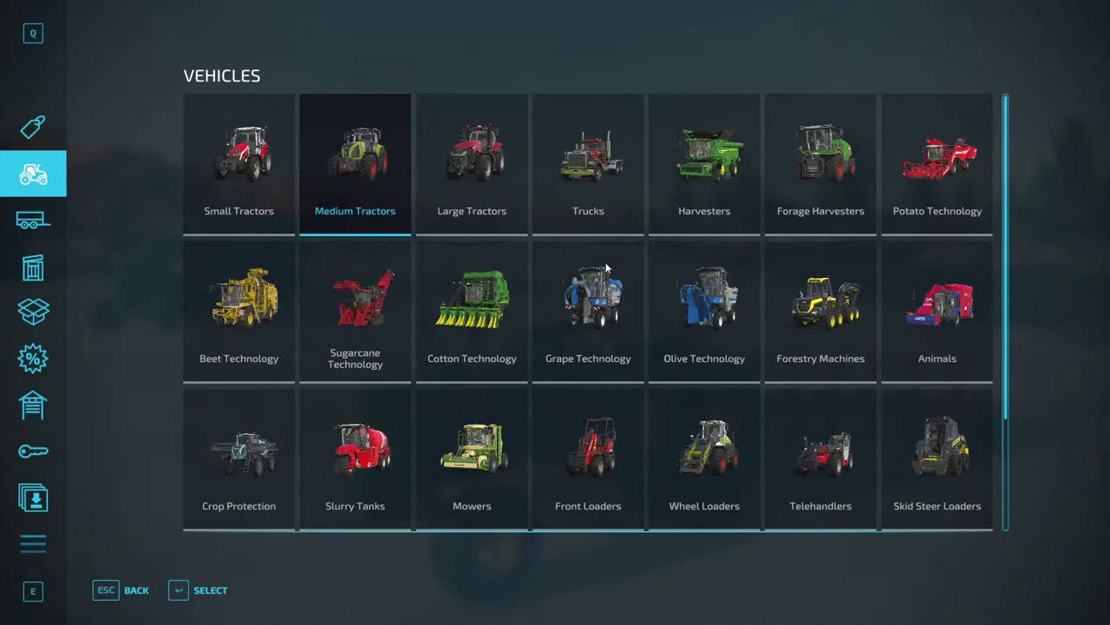
pyautogui.click(35, 423)
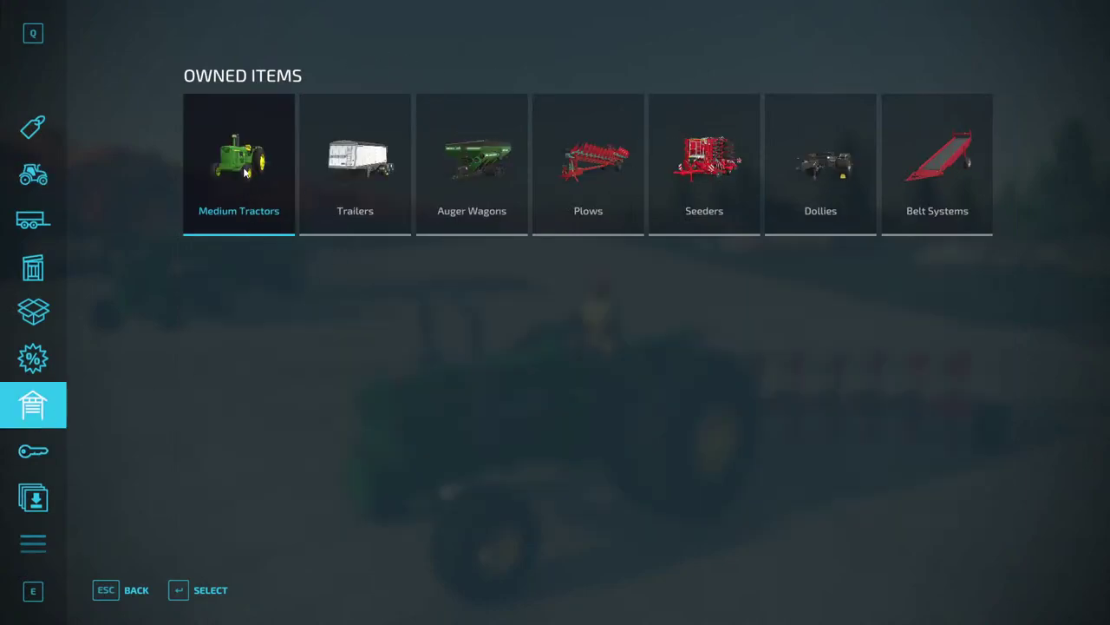
pyautogui.click(39, 543)
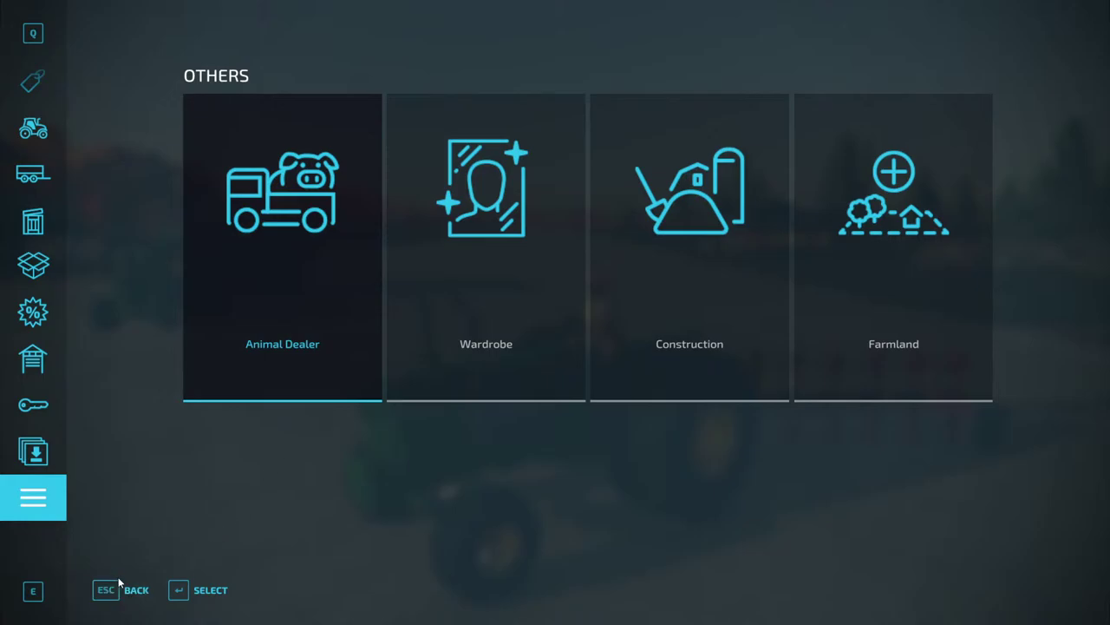
pyautogui.click(31, 593)
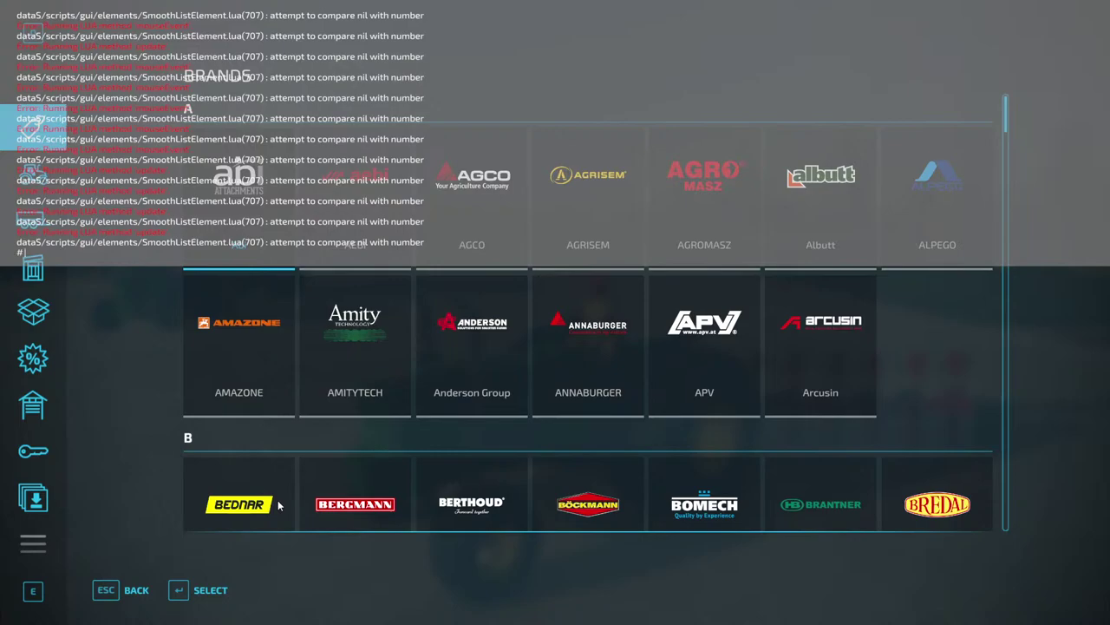
pyautogui.press('`')
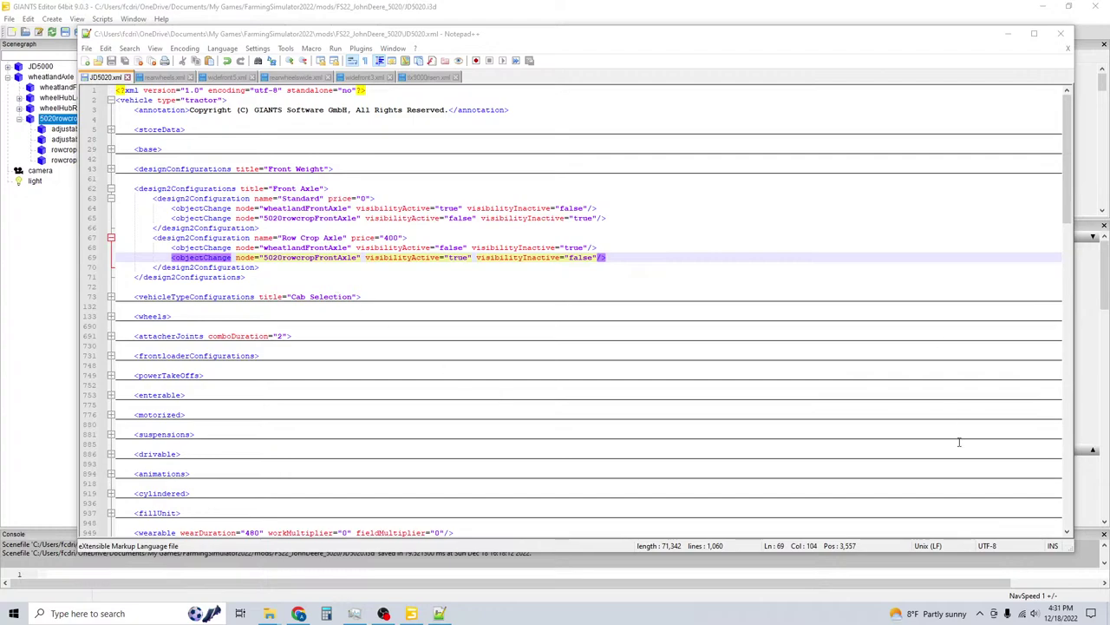
# Relaunch Farming Simulator 22 through Steam and skip the intro video.
pyautogui.click(980, 614)
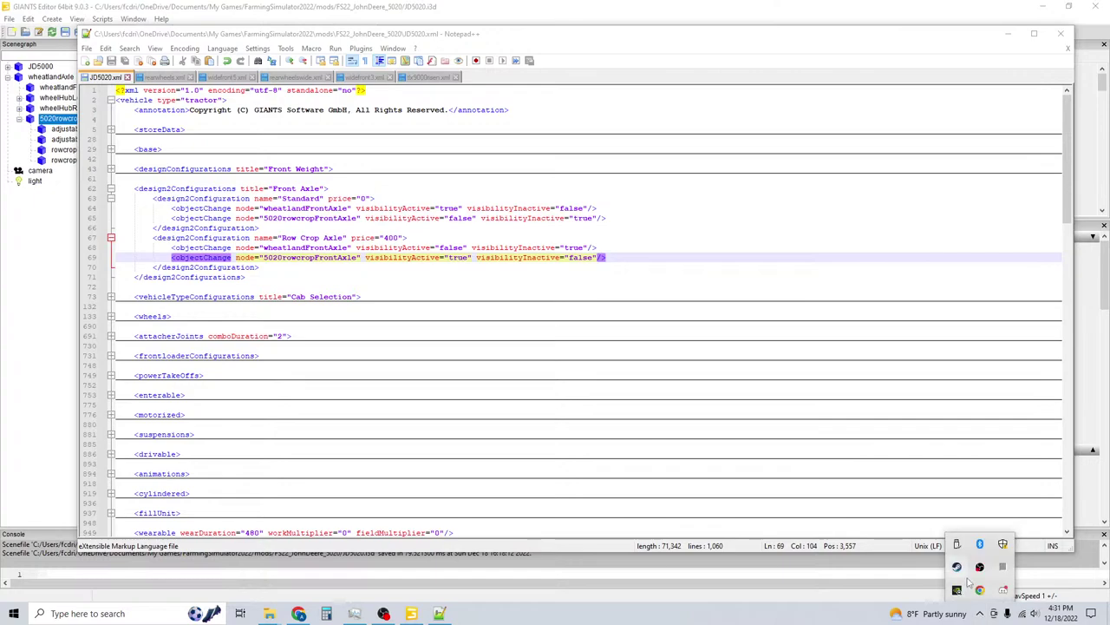
pyautogui.rightClick(959, 569)
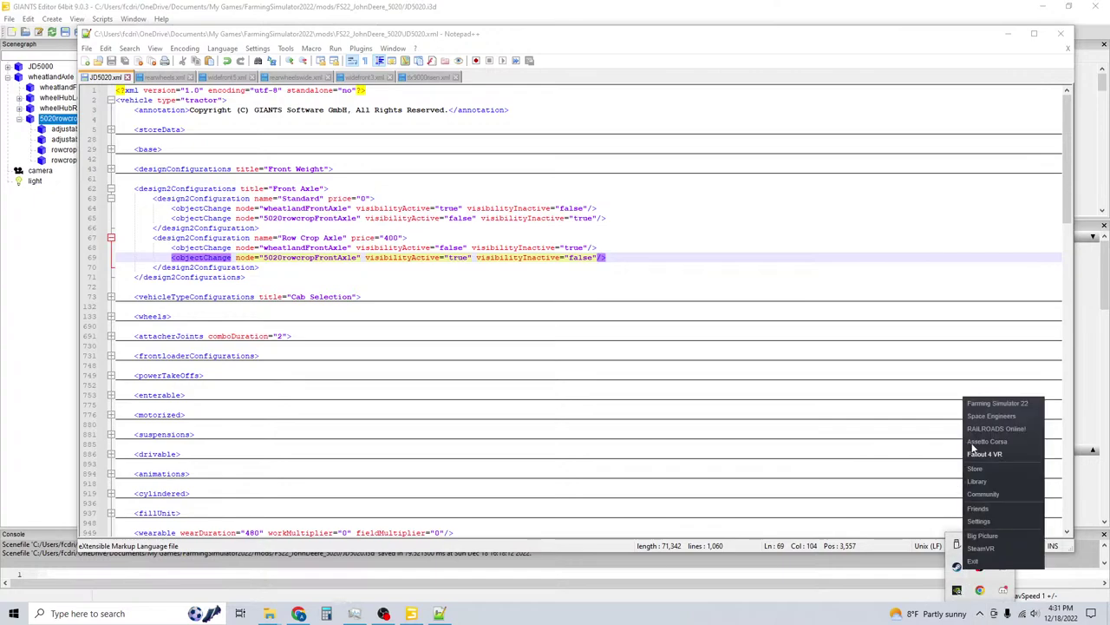
pyautogui.click(988, 404)
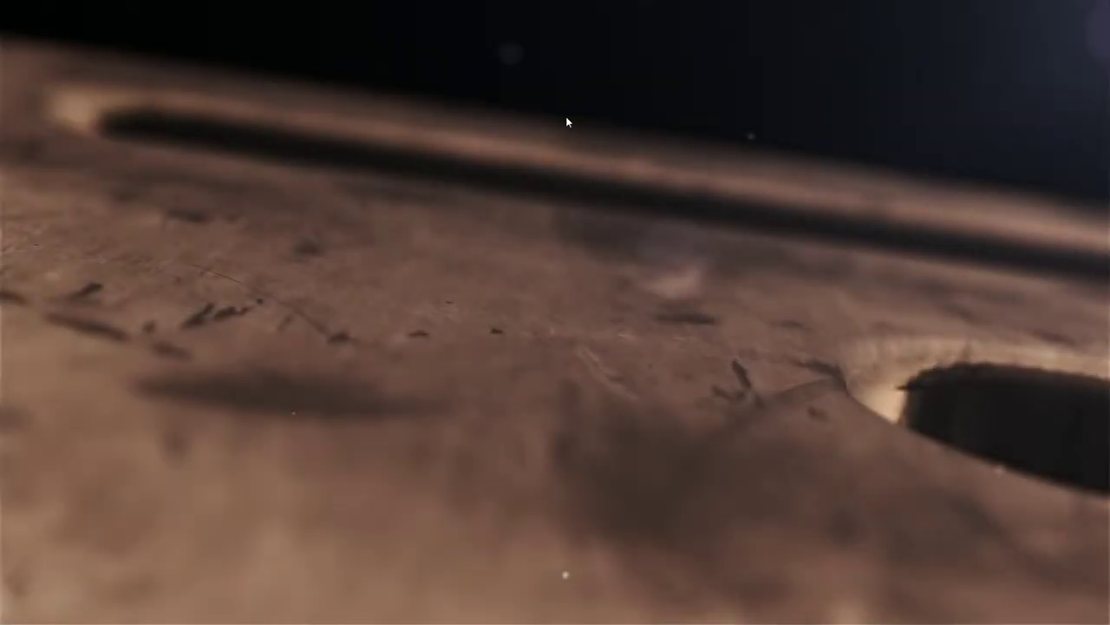
pyautogui.click(566, 122)
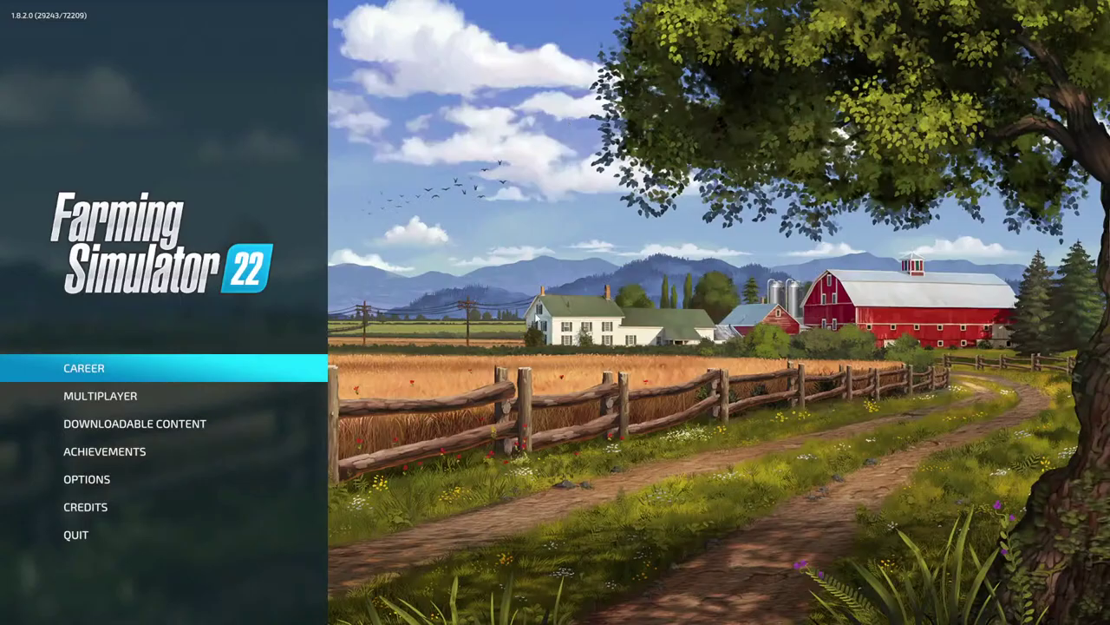
# Load career Game save 6 on the Rock Crawl map and start playing.
pyautogui.click(125, 369)
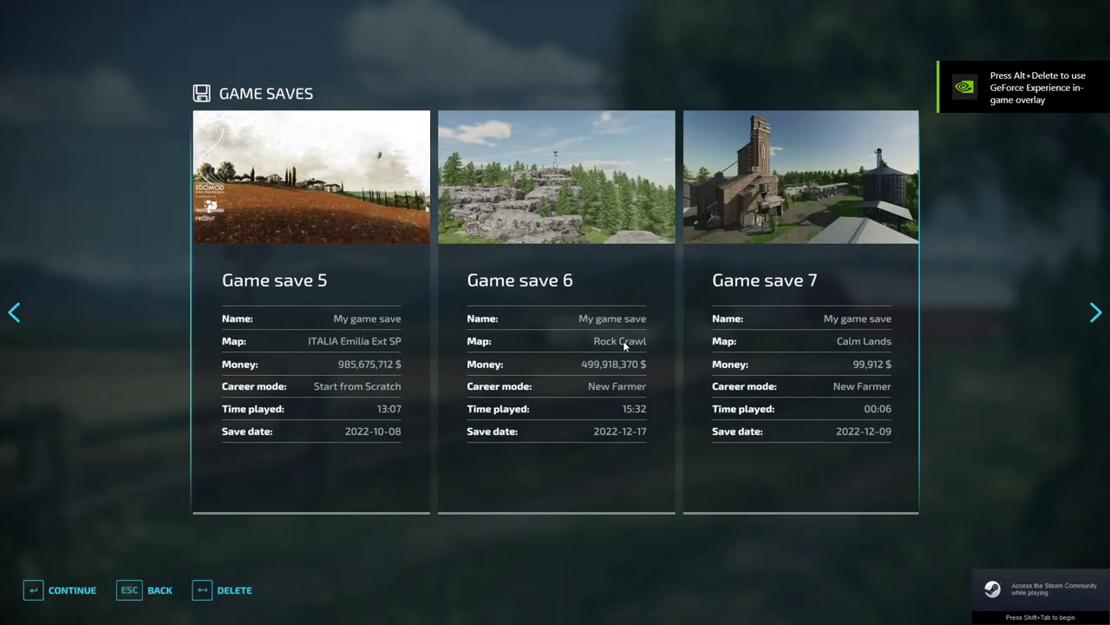
pyautogui.click(623, 345)
pyautogui.click(58, 590)
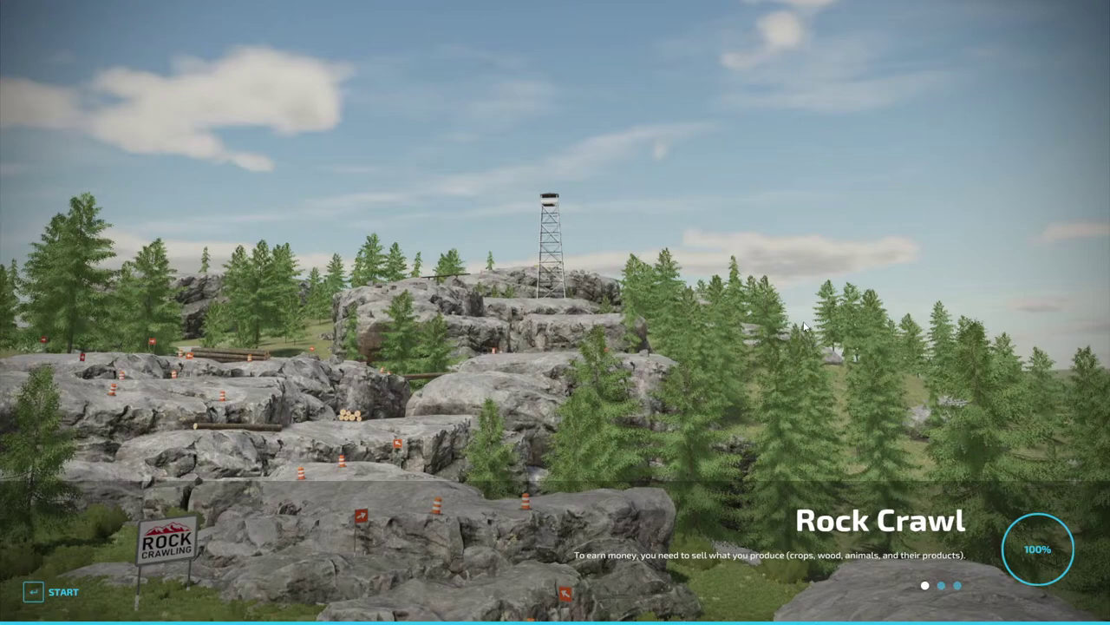
pyautogui.press('Return')
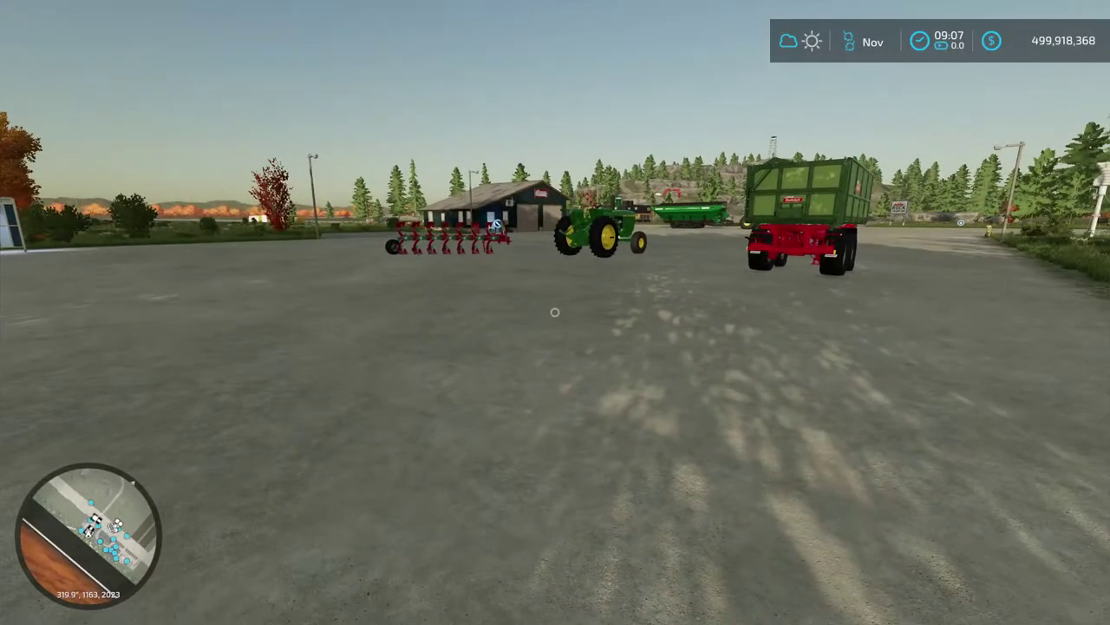
# Sell the three owned John Deere 5020 8.7L Diesel tractors and return to the game world.
pyautogui.press('p')
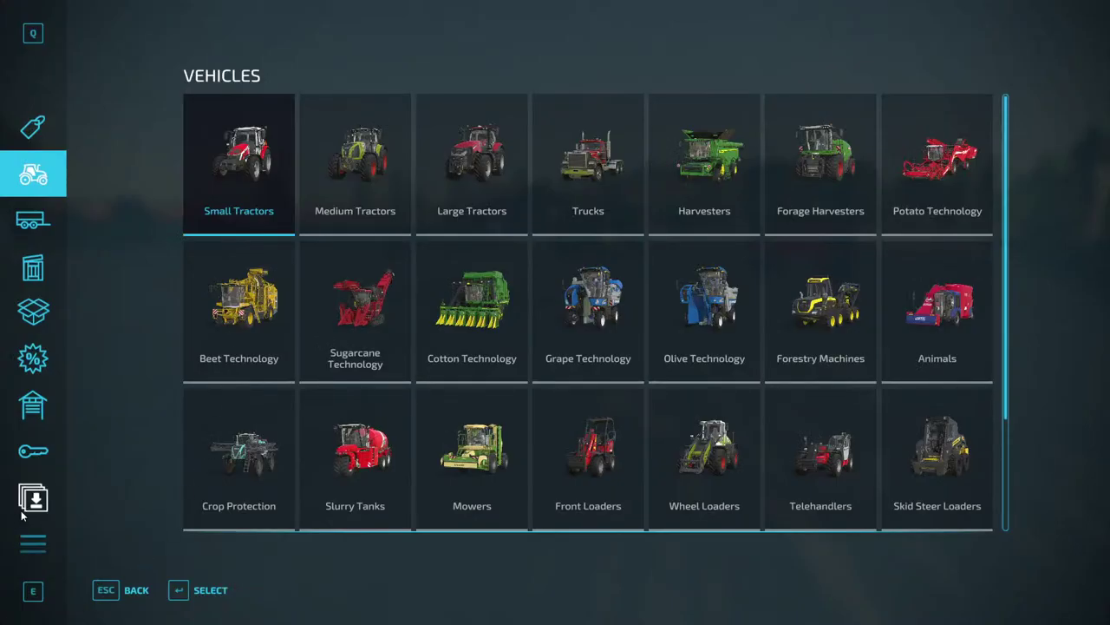
pyautogui.click(33, 404)
pyautogui.click(236, 210)
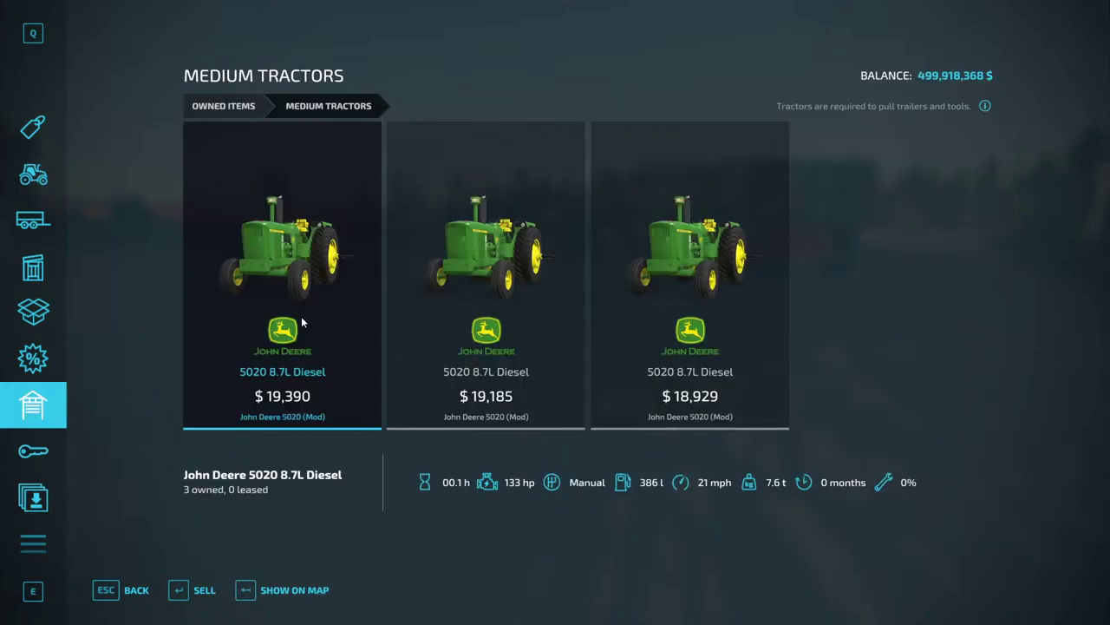
pyautogui.click(195, 590)
pyautogui.click(464, 459)
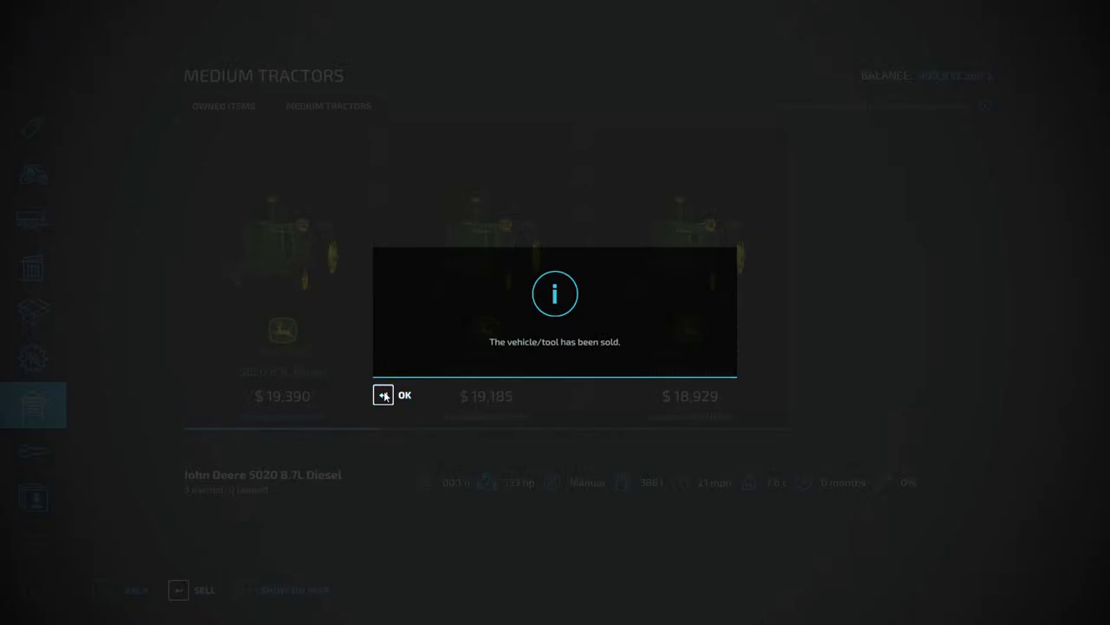
pyautogui.click(378, 392)
pyautogui.doubleClick(316, 347)
pyautogui.click(464, 462)
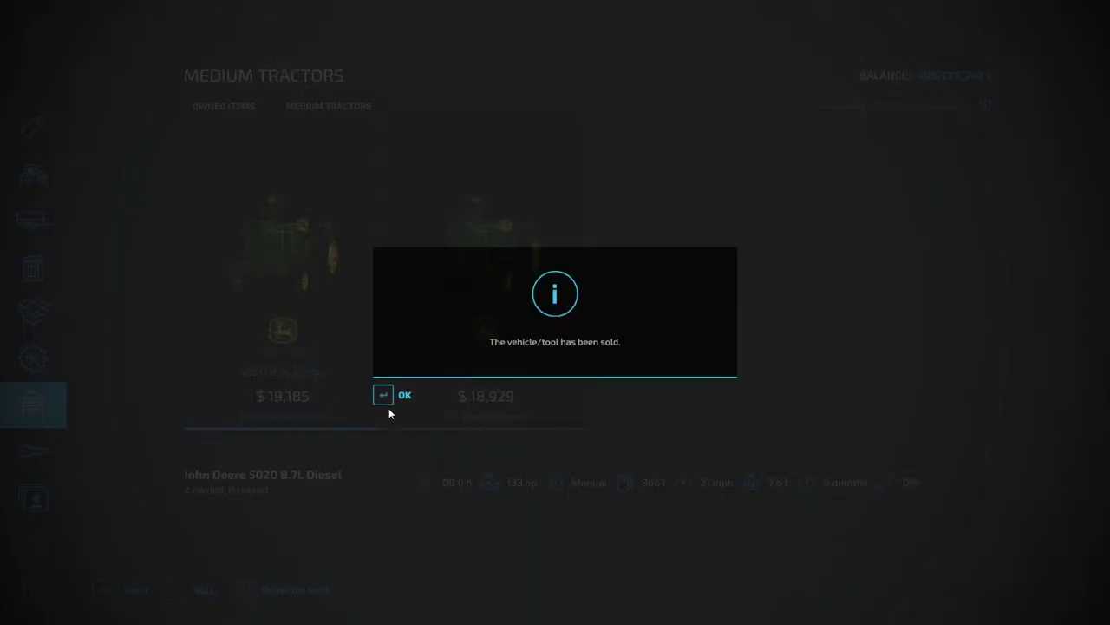
pyautogui.click(384, 392)
pyautogui.doubleClick(326, 353)
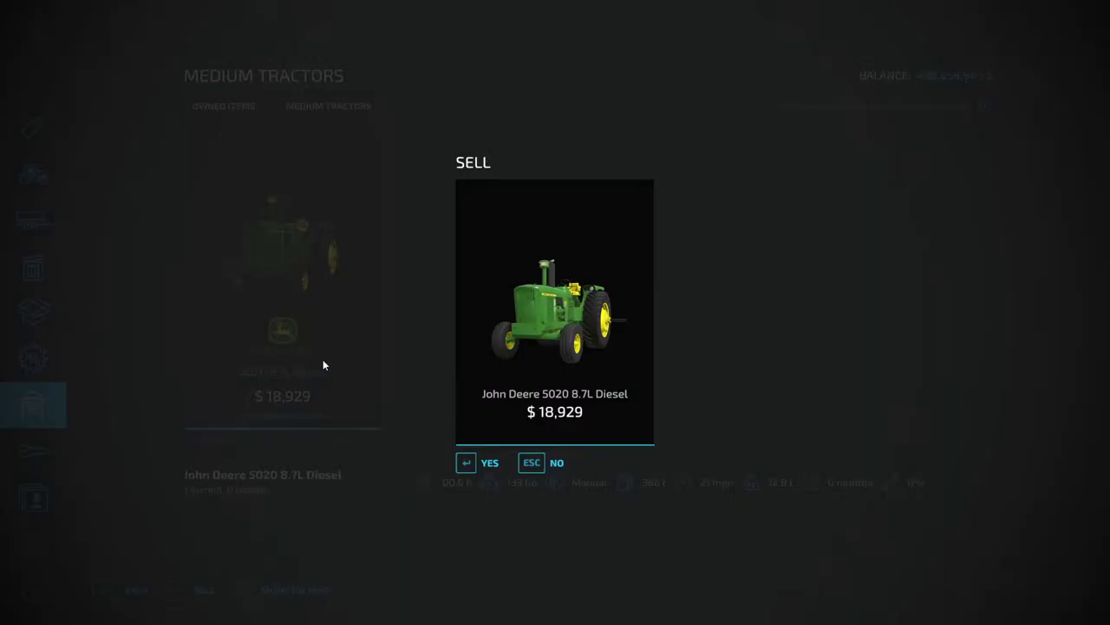
pyautogui.click(465, 462)
pyautogui.click(384, 392)
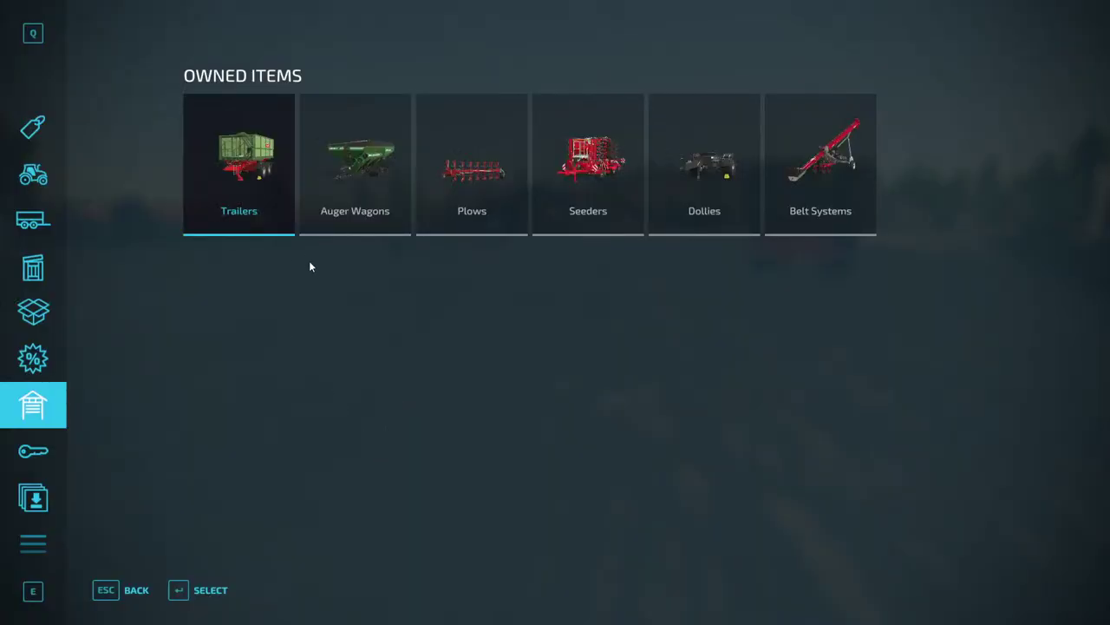
pyautogui.press('Escape')
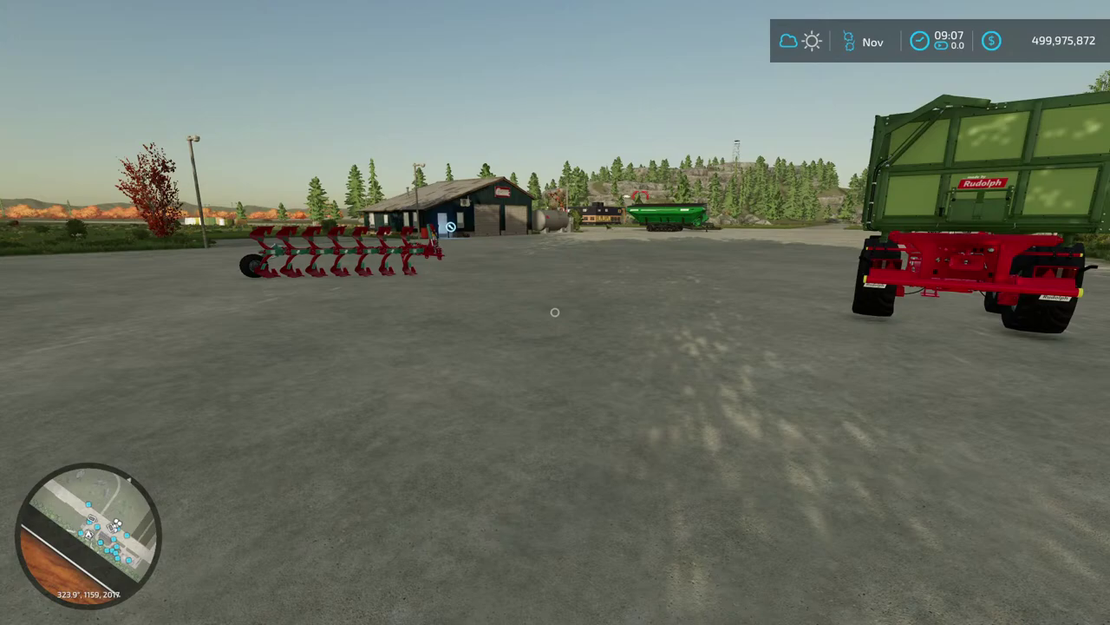
# Buy a Series 5020 from the medium tractors with the Row Crop Axle as front axle, and return to the game world.
pyautogui.press('p')
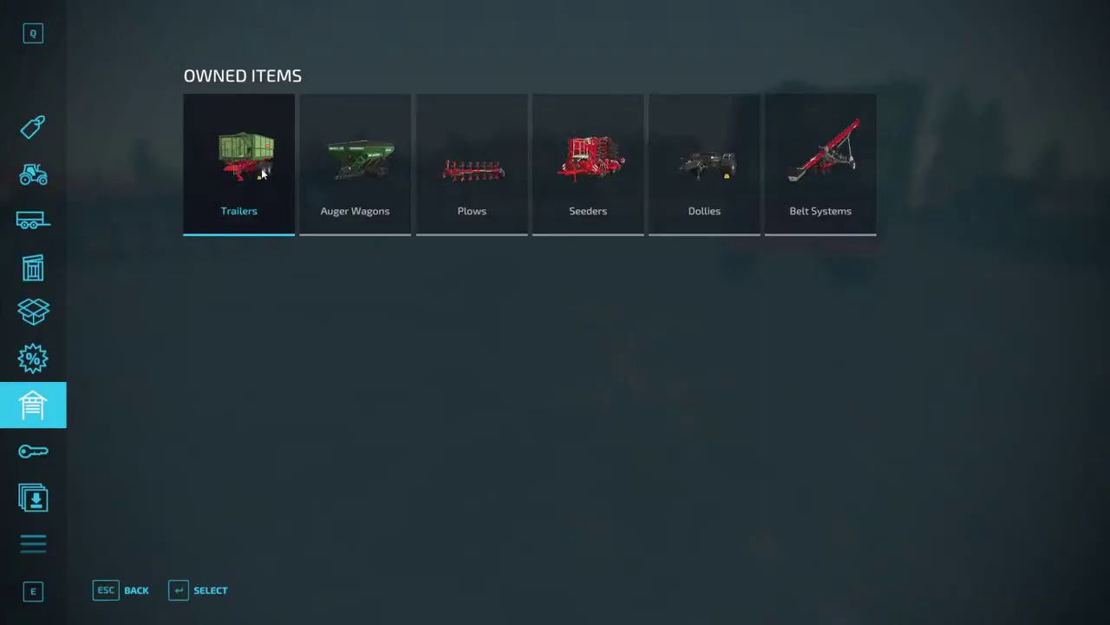
pyautogui.click(33, 174)
pyautogui.click(373, 171)
pyautogui.scroll(-10, 427, 170)
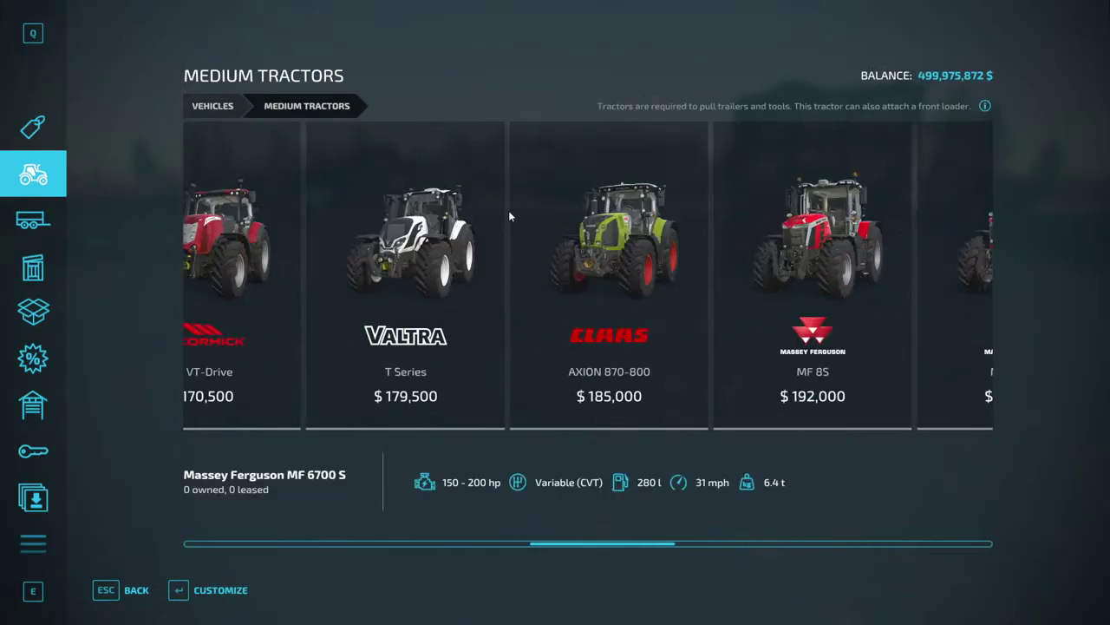
pyautogui.click(848, 292)
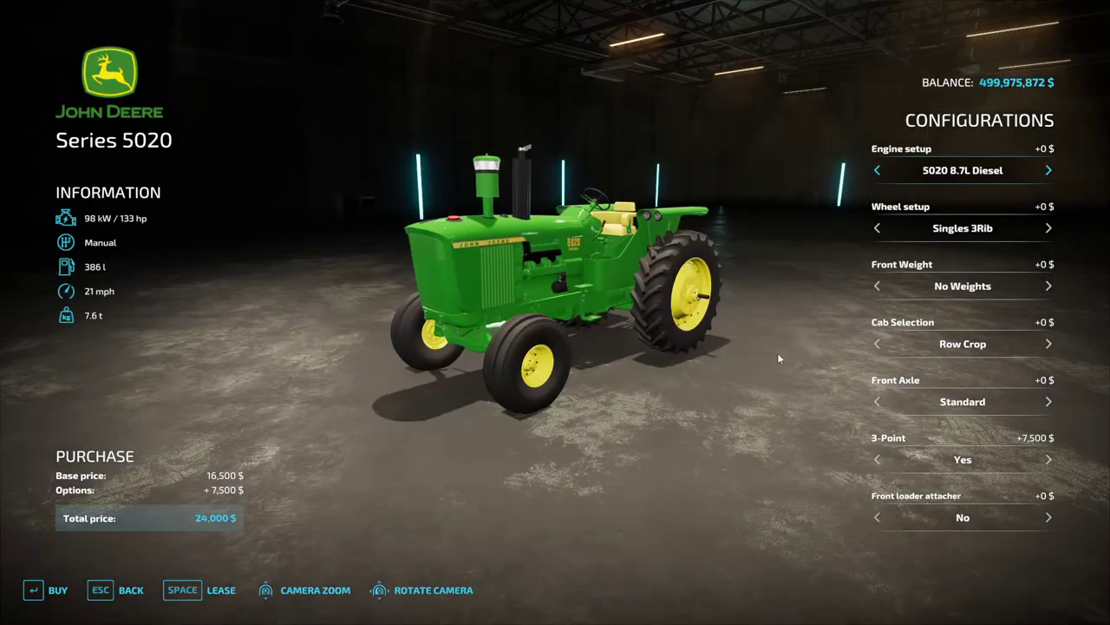
pyautogui.click(877, 402)
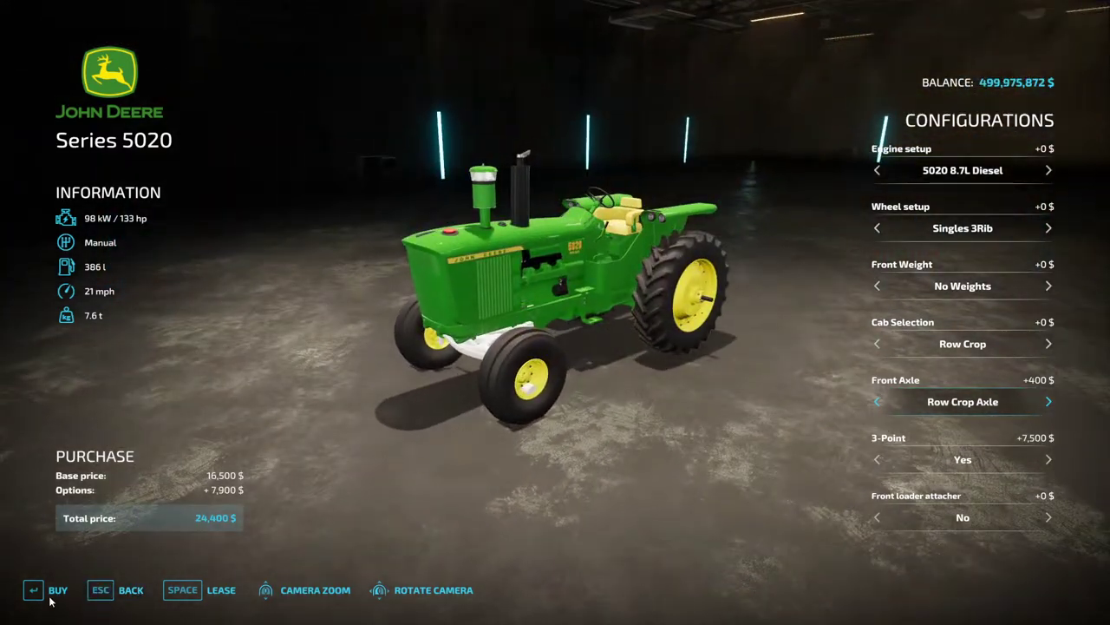
pyautogui.click(48, 593)
pyautogui.click(402, 397)
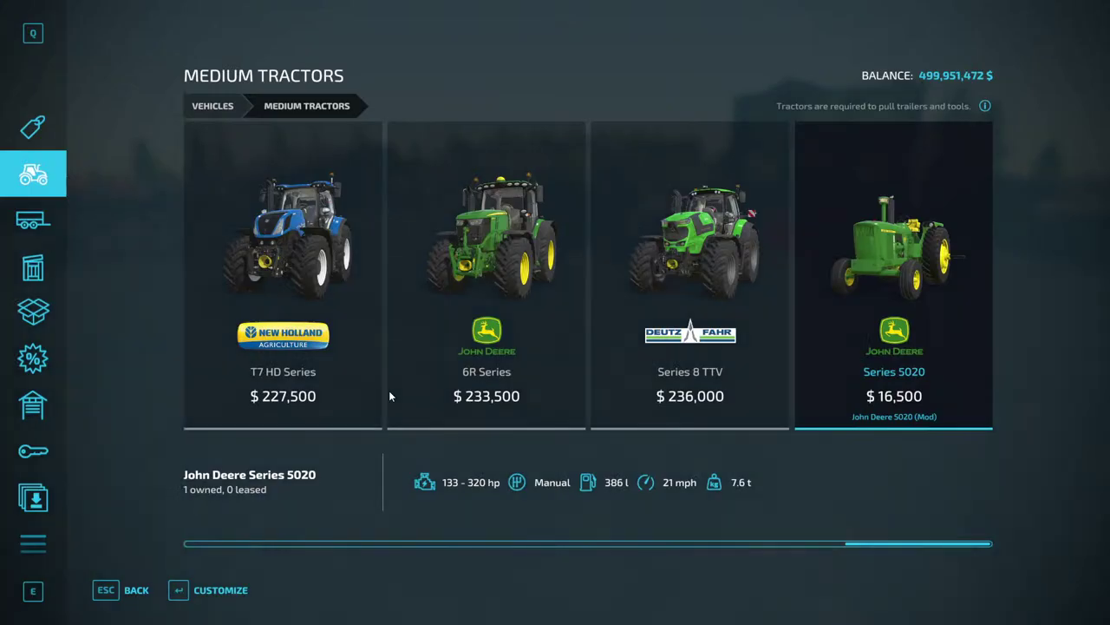
pyautogui.press('Escape')
# Enter the purchased tractor, examine the errors in the developer console, and test driving it forward and steering.
pyautogui.press('w')
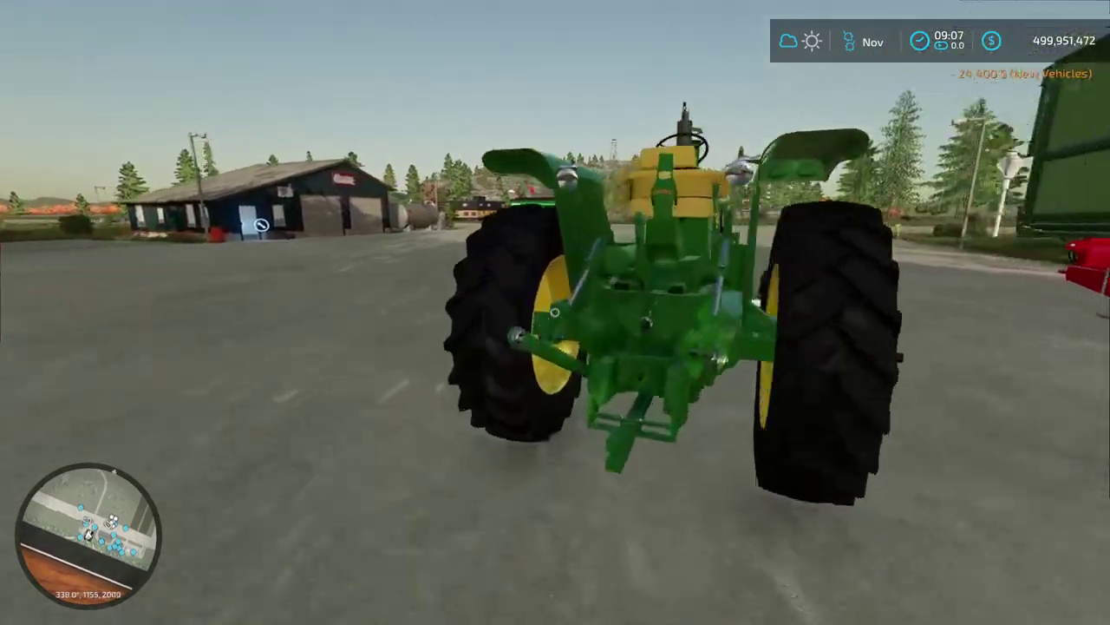
pyautogui.press('e')
pyautogui.press('`')
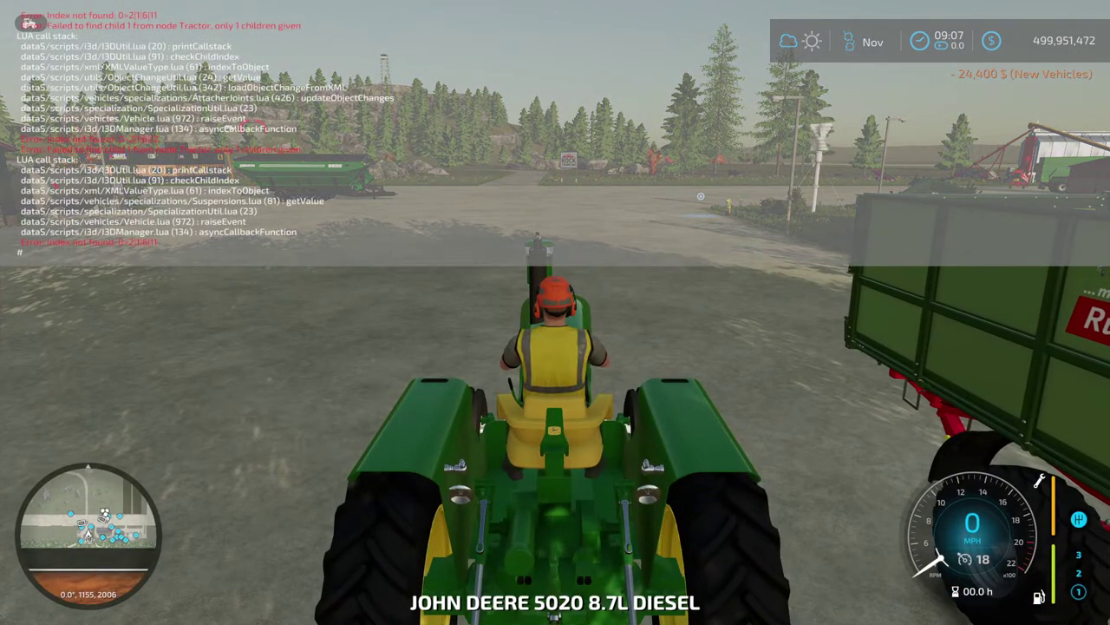
pyautogui.press('`')
pyautogui.press('`')
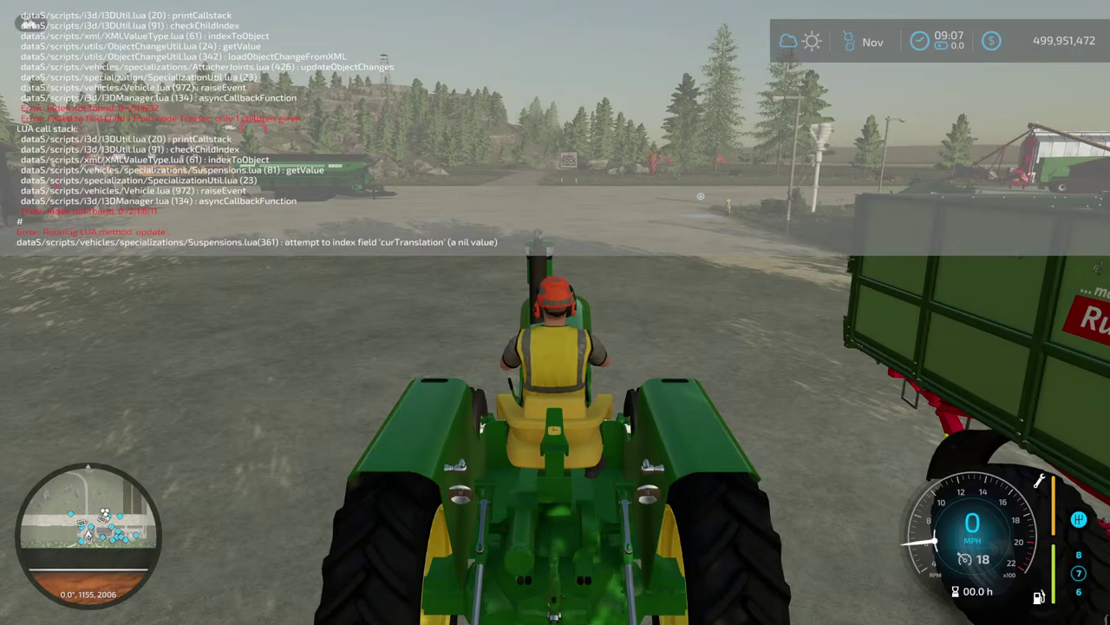
pyautogui.press('`')
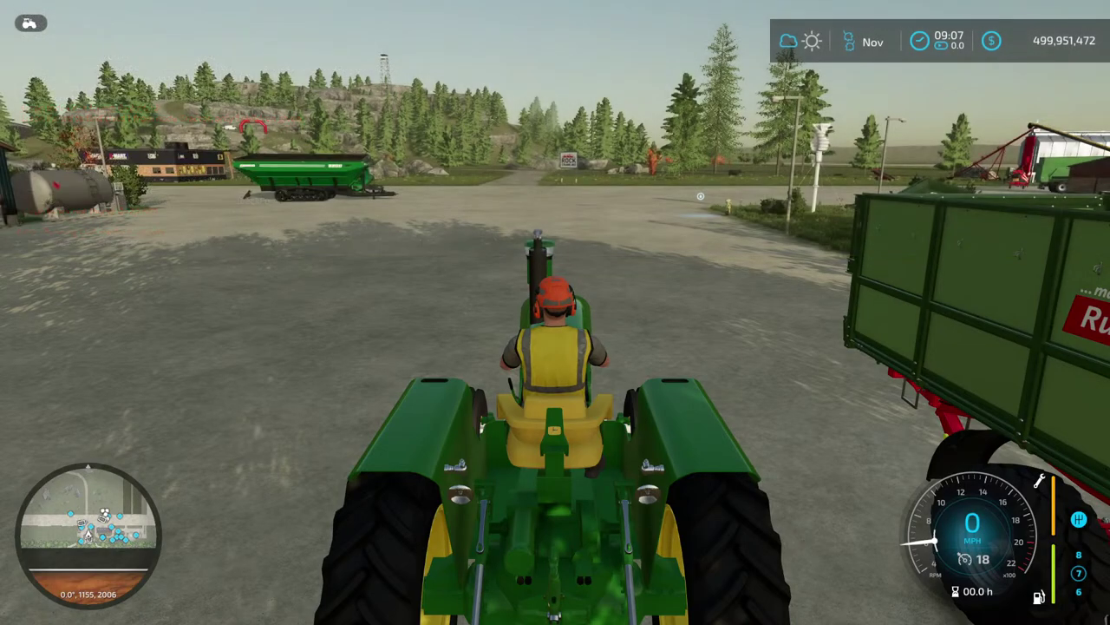
pyautogui.press('w')
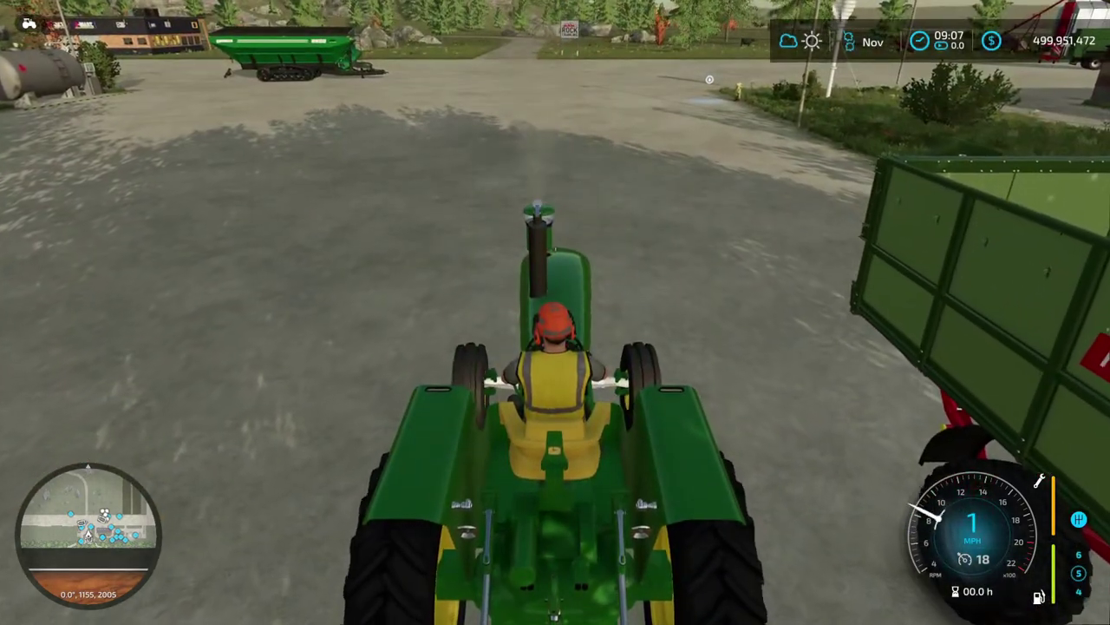
pyautogui.press('d')
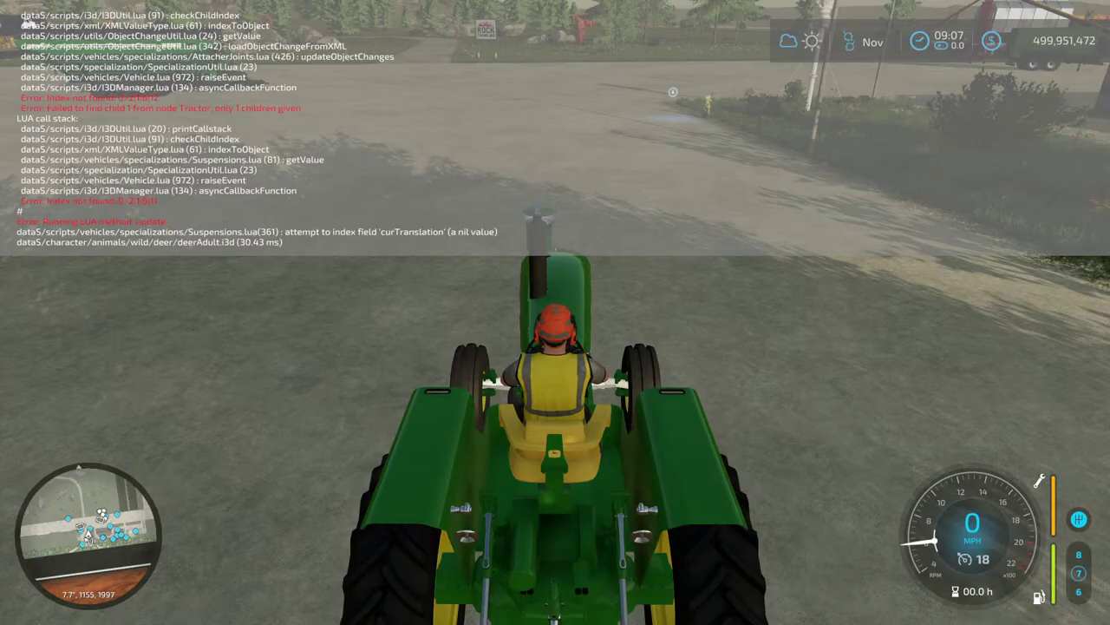
# Switch to JD5020.xml in Notepad++ and examine the repr reference of the first Singles 3Rib front wheel.
pyautogui.hotkey('alt', 'Tab')
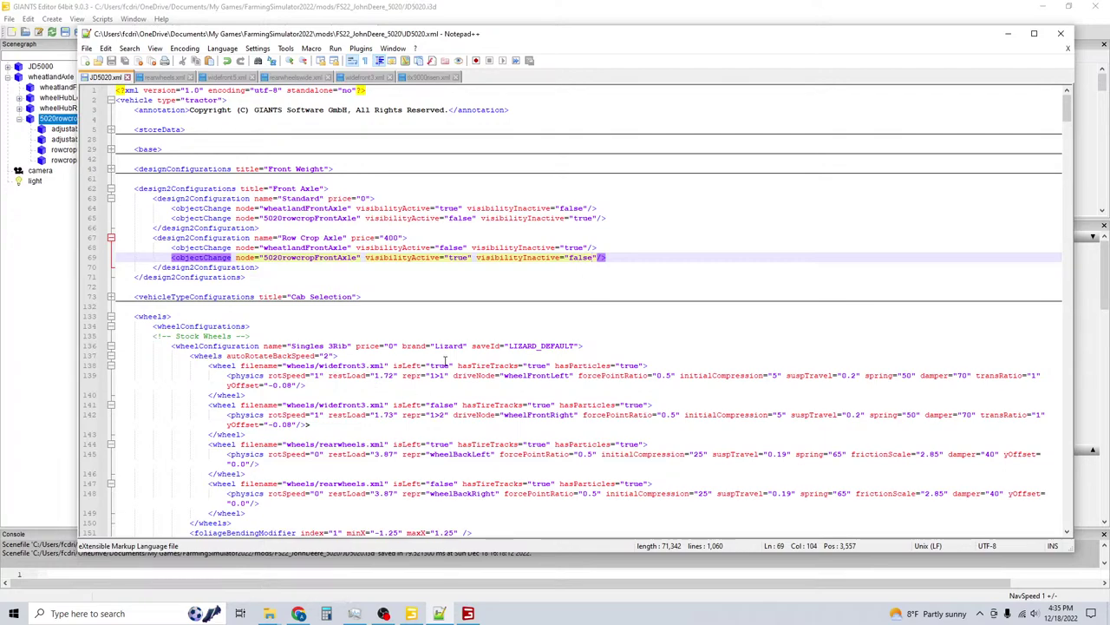
pyautogui.scroll(-3, 404, 388)
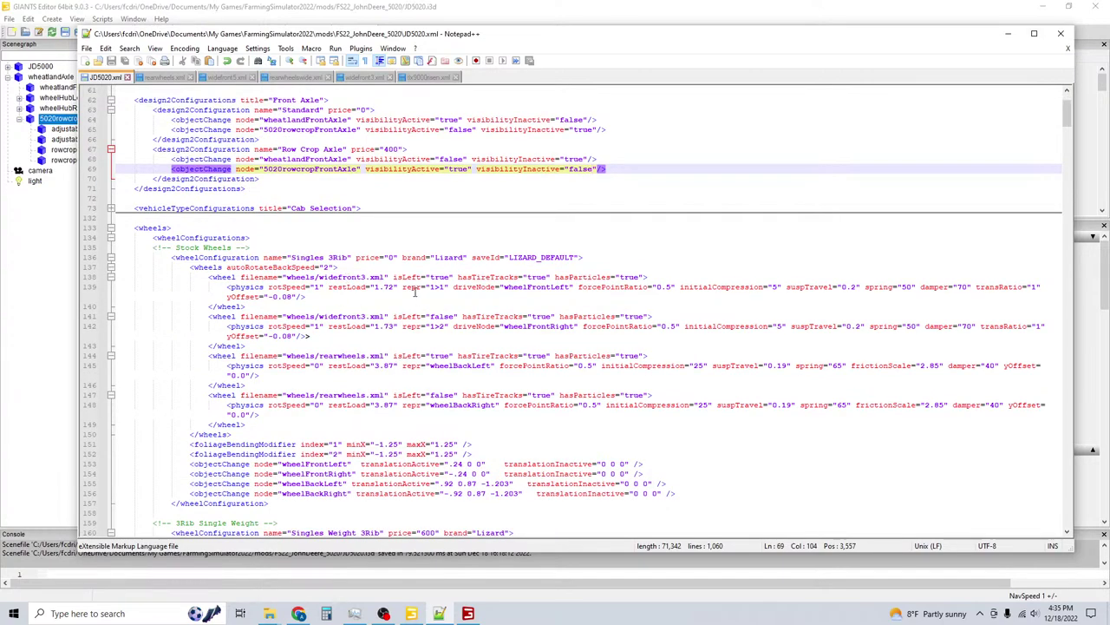
pyautogui.moveTo(430, 287)
pyautogui.mouseDown()
pyautogui.moveTo(447, 295)
pyautogui.moveTo(428, 287)
pyautogui.mouseUp()
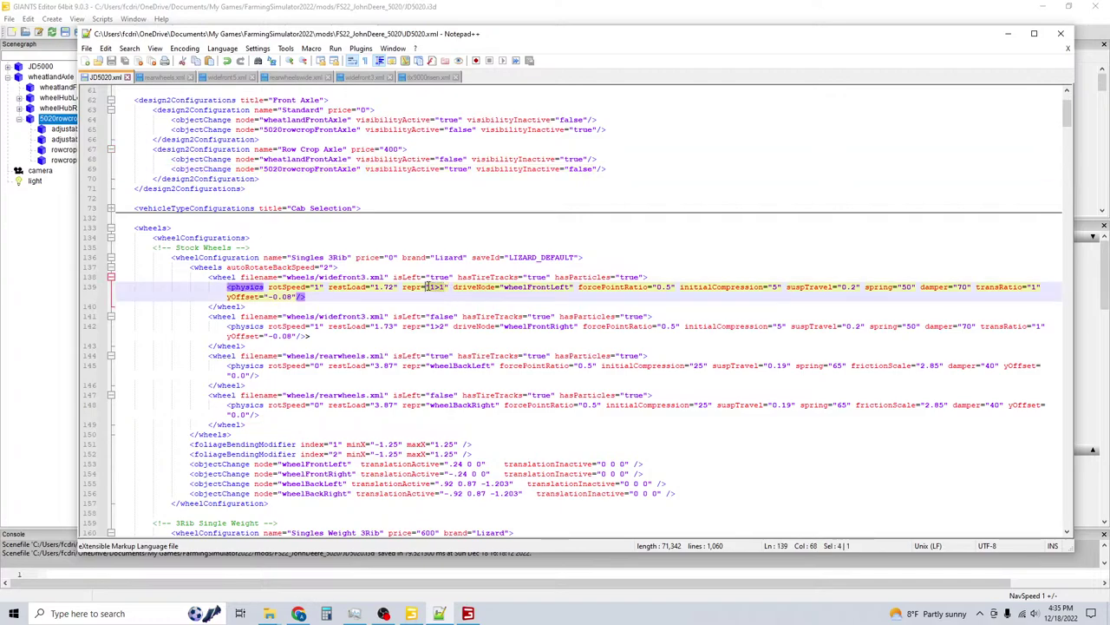
# Switch to GIANTS Editor and inspect the index paths of wheatlandFrontAxle and wheelHubLeft, including the nodes nested under wheelHubLeft.
pyautogui.click(57, 87)
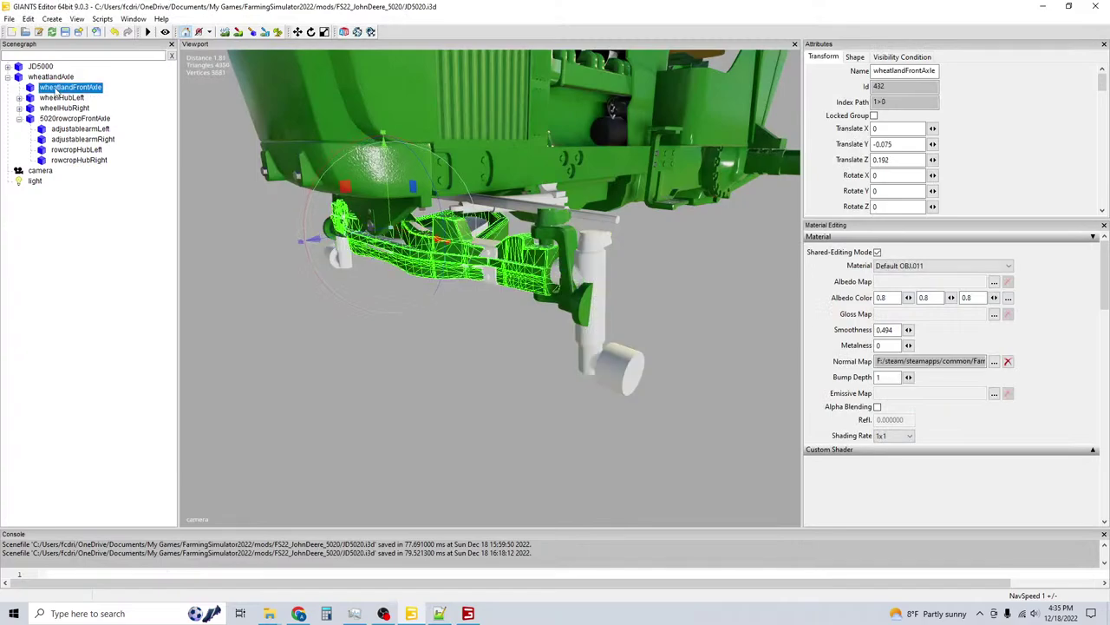
pyautogui.click(58, 98)
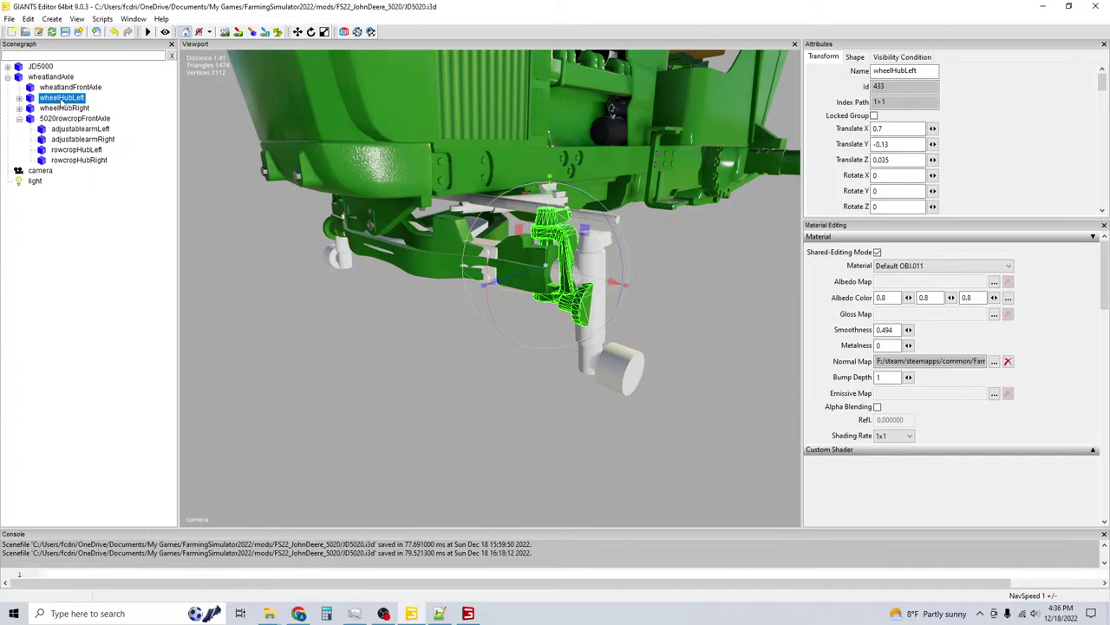
pyautogui.keyDown('ctrl'); pyautogui.click(61, 103); pyautogui.keyUp('ctrl')
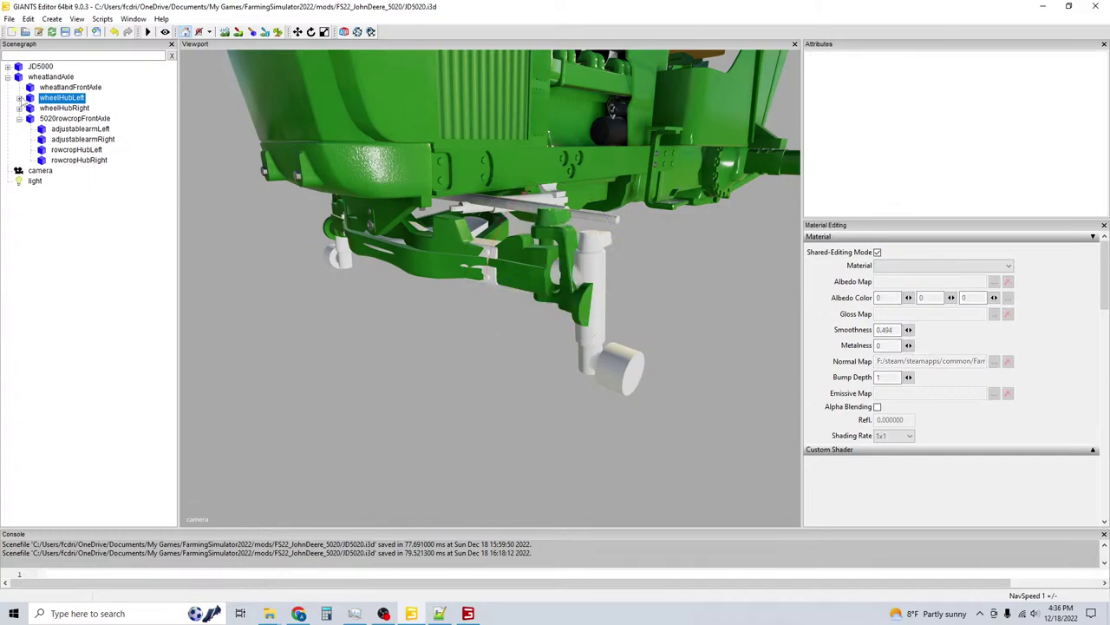
pyautogui.click(20, 98)
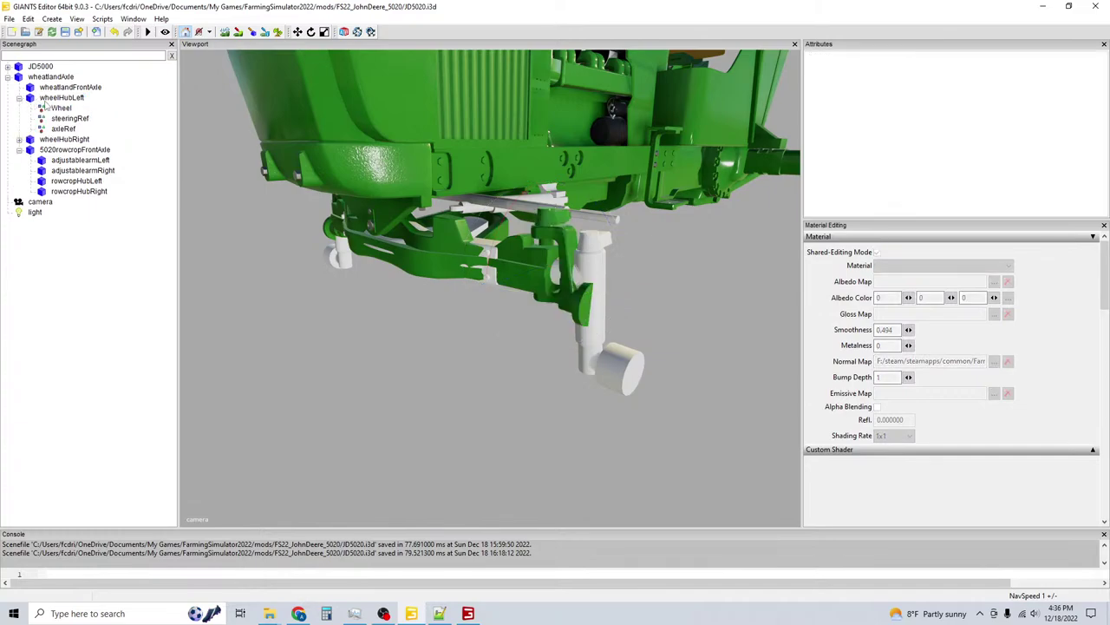
pyautogui.click(64, 120)
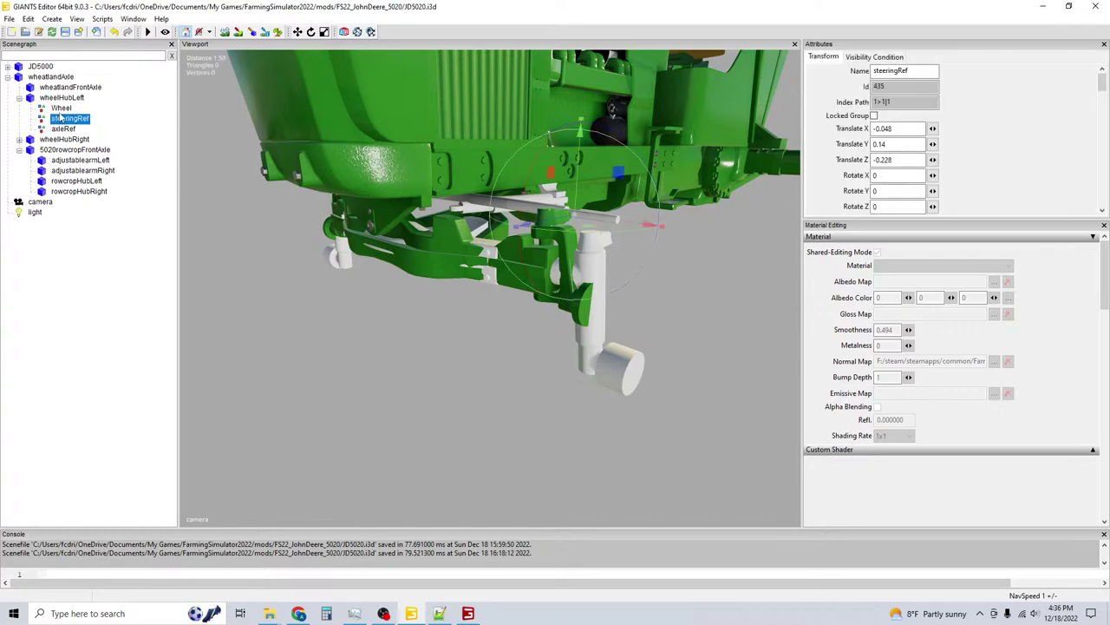
pyautogui.click(62, 98)
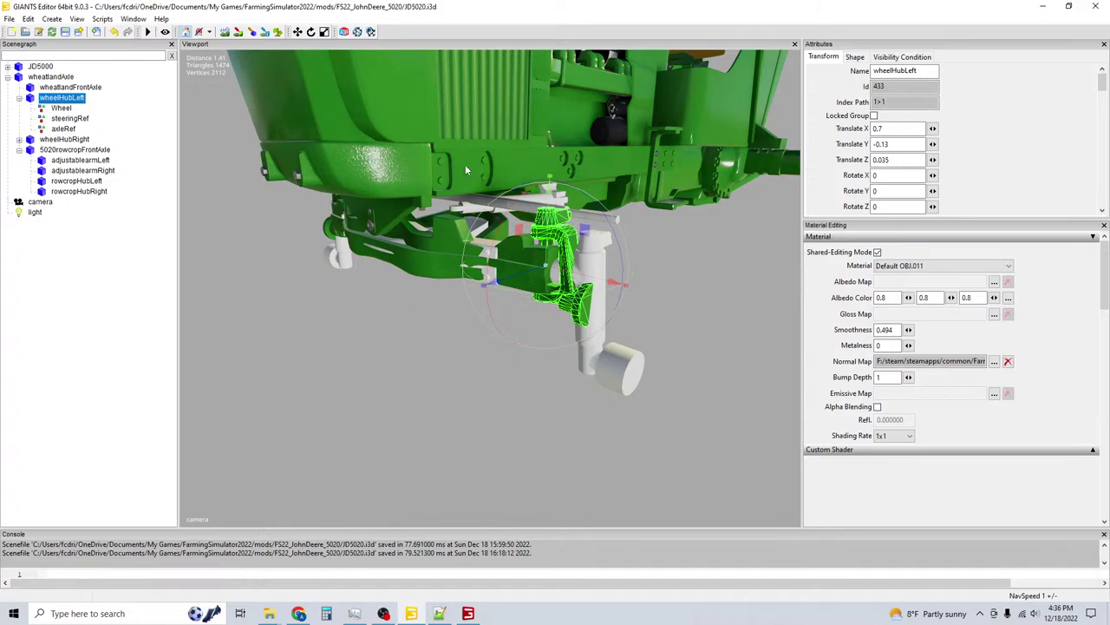
# Move the rowcropHubLeft node out of 5020rowcropFrontAxle and make it a child of wheelHubLeft.
pyautogui.click(95, 181)
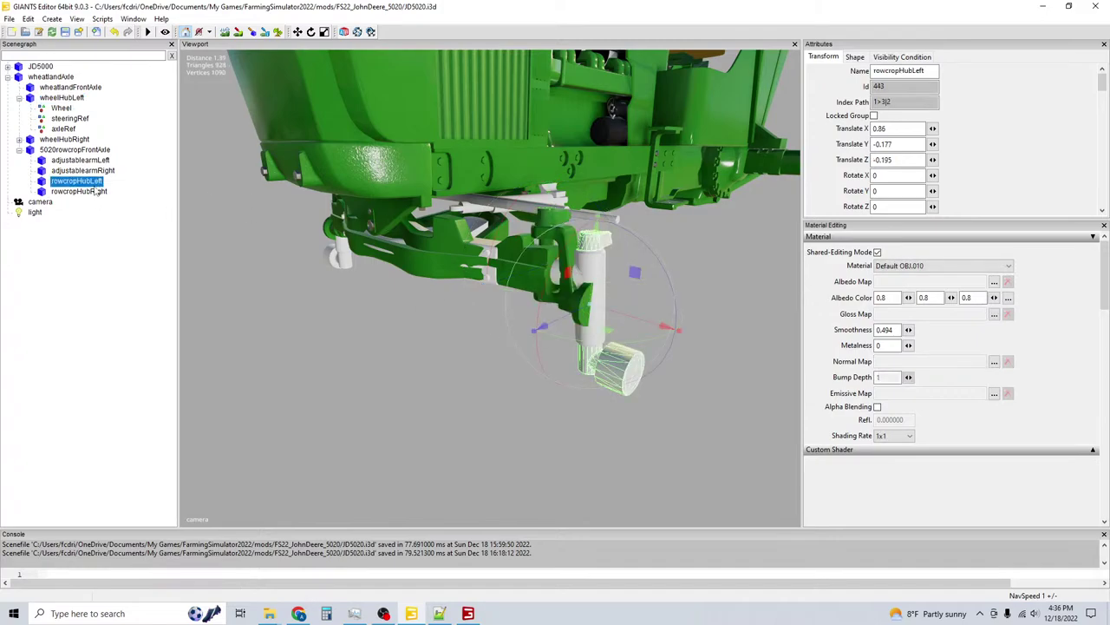
pyautogui.press('Delete')
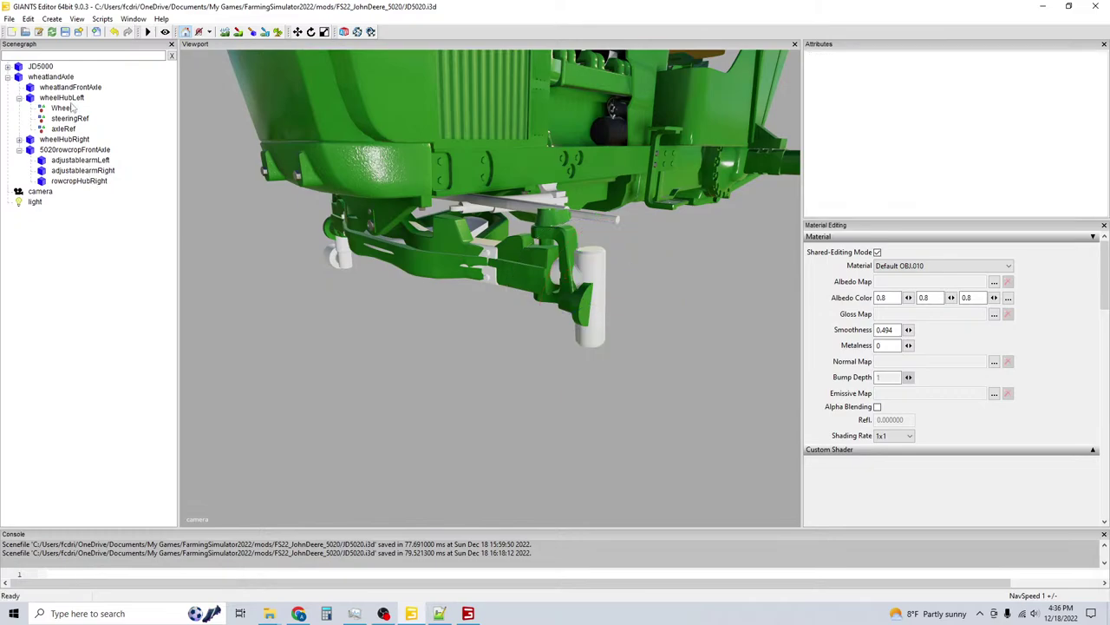
pyautogui.click(73, 102)
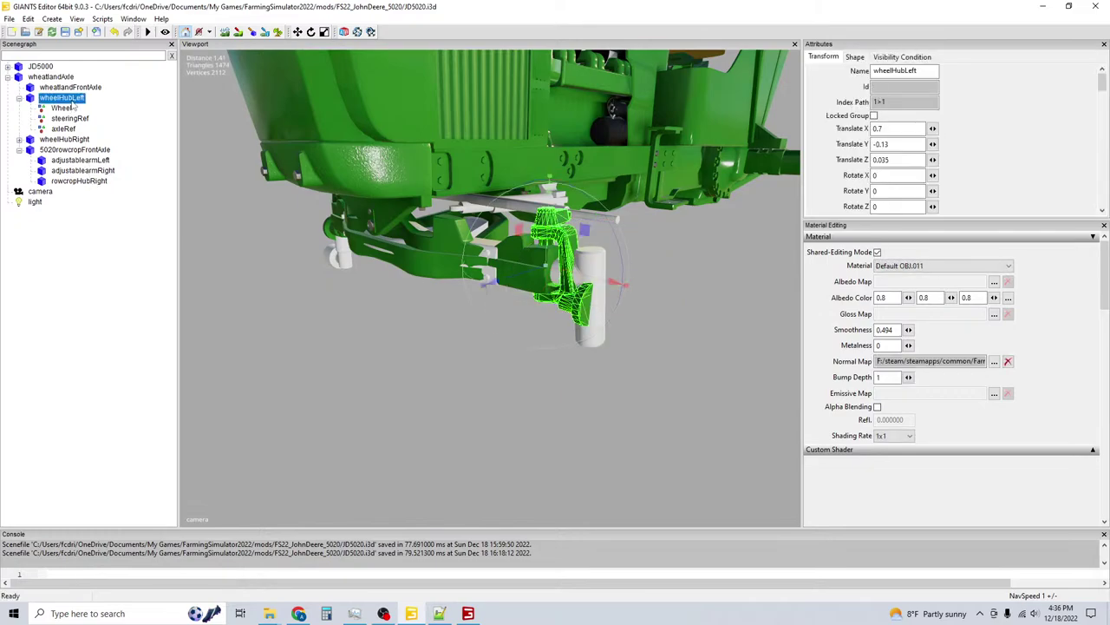
pyautogui.hotkey('ctrl', 'z')
# Set the X, Y and Z translation of rowcropHubLeft to 0.
pyautogui.moveTo(433, 225); pyautogui.dragTo(499, 267, button='right')
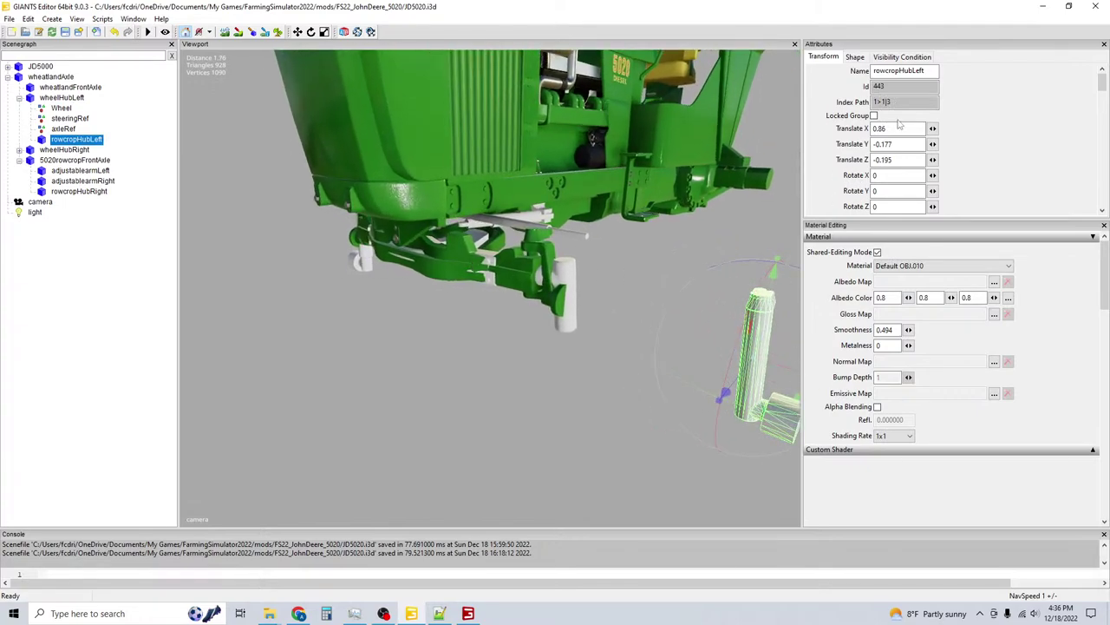
pyautogui.moveTo(898, 129); pyautogui.dragTo(873, 128)
pyautogui.write('0')
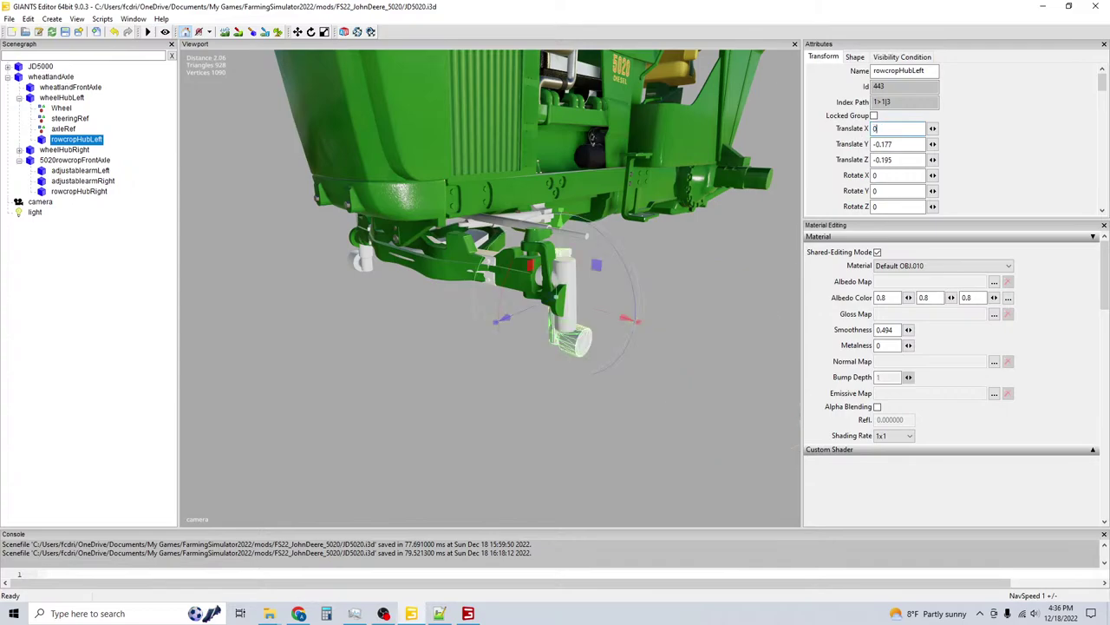
pyautogui.press('Tab')
pyautogui.write('0')
pyautogui.press('Tab')
pyautogui.write('0')
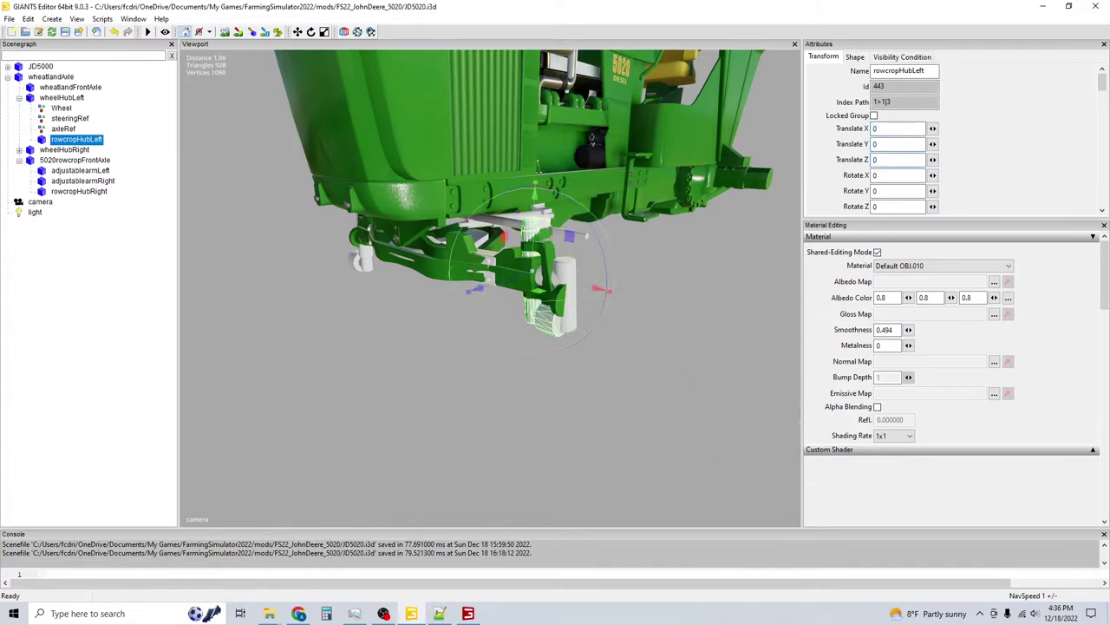
# Reposition rowcropHubLeft at the end of the row crop axle arm, at about X 0.162, Y -0.112, Z -0.037.
pyautogui.moveTo(540, 199); pyautogui.dragTo(540, 231)
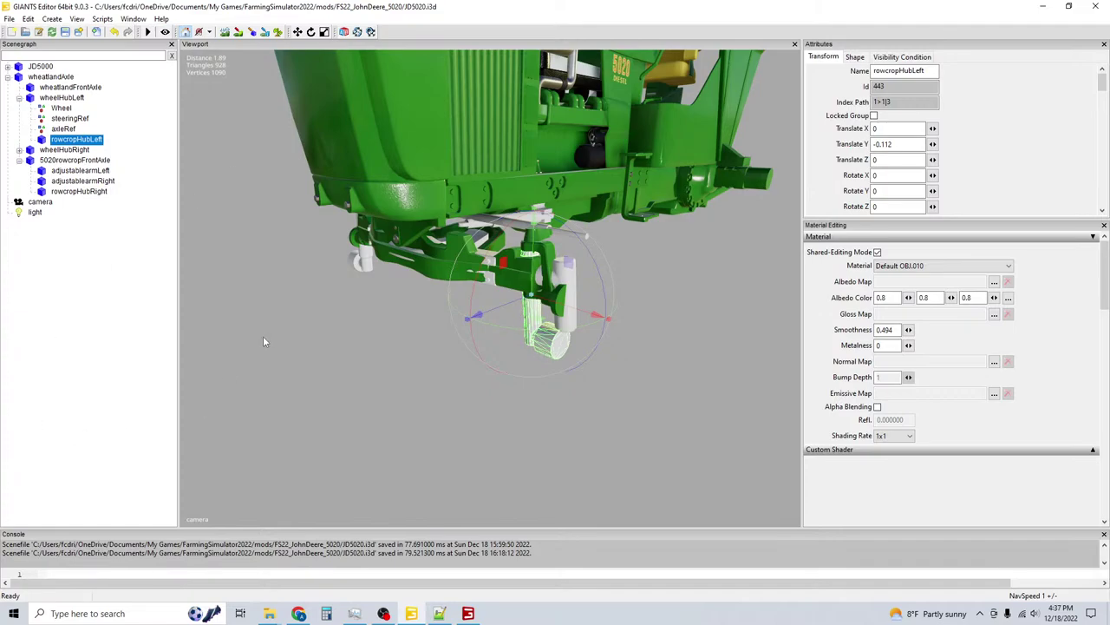
pyautogui.moveTo(607, 317); pyautogui.dragTo(540, 320)
pyautogui.moveTo(539, 320); pyautogui.dragTo(550, 282, button='middle')
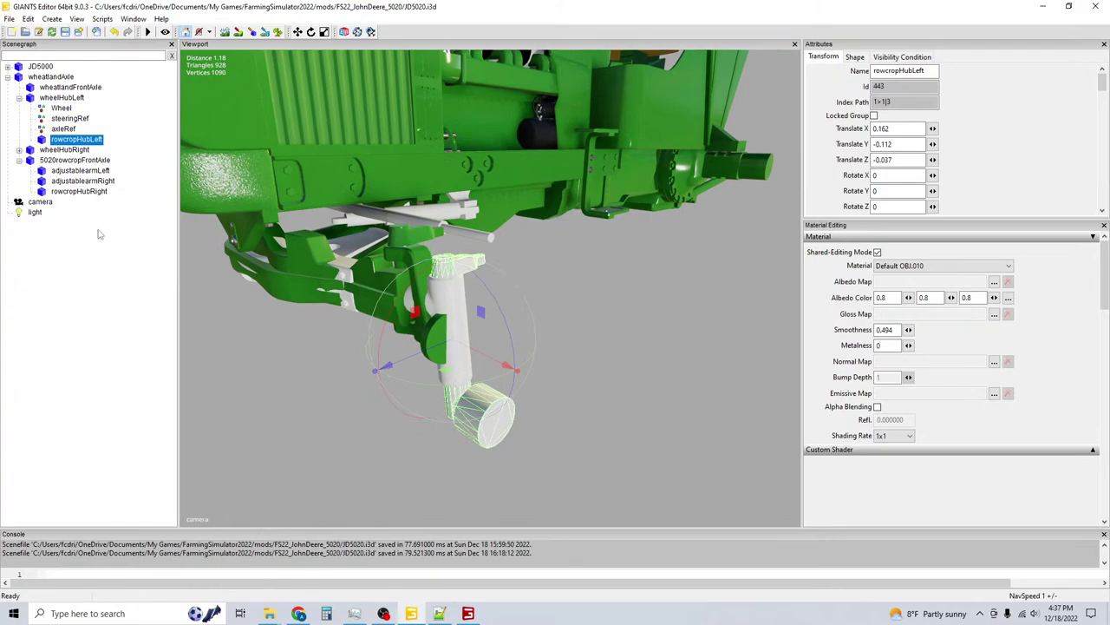
# Move the rowcropHubRight node out of 5020rowcropFrontAxle, make it a child of wheelHubRight, and save the scene.
pyautogui.click(76, 191)
pyautogui.press('Delete')
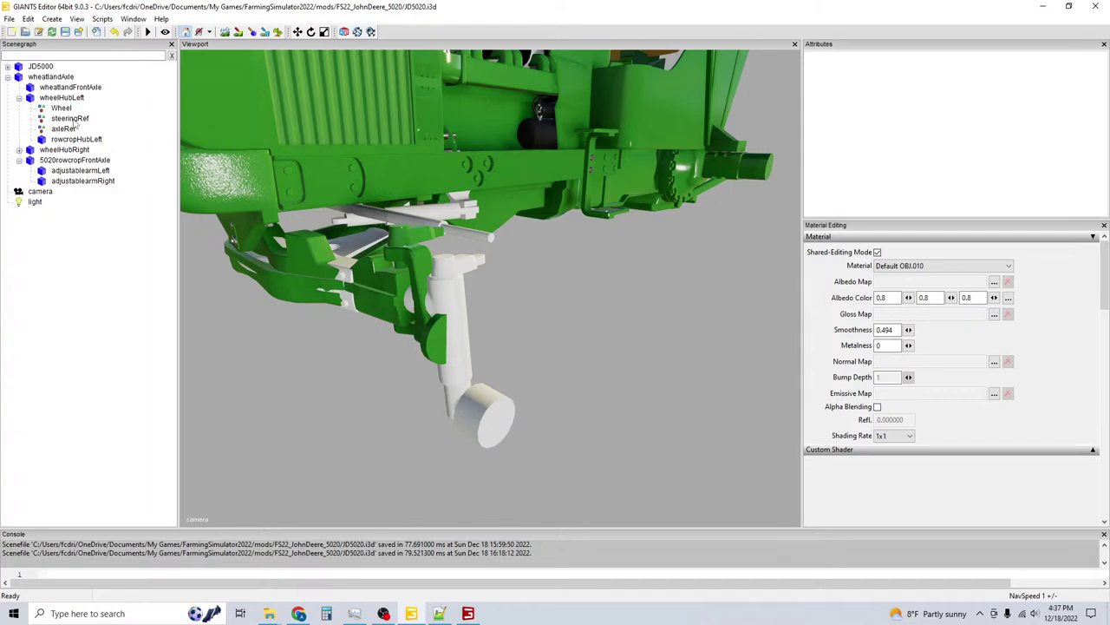
pyautogui.click(19, 97)
pyautogui.click(19, 108)
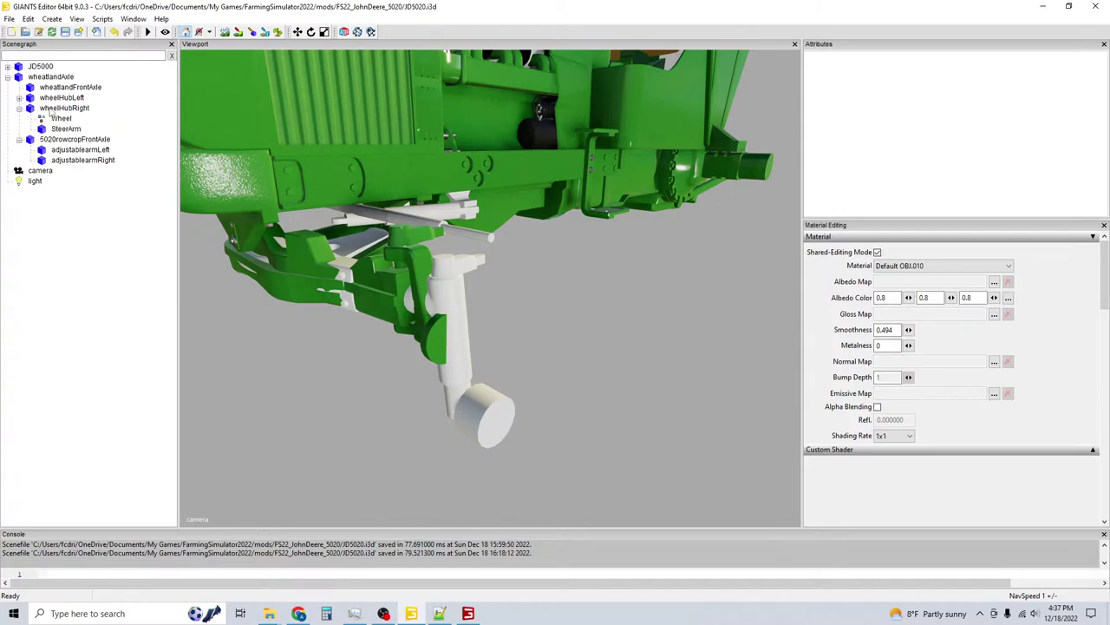
pyautogui.click(54, 107)
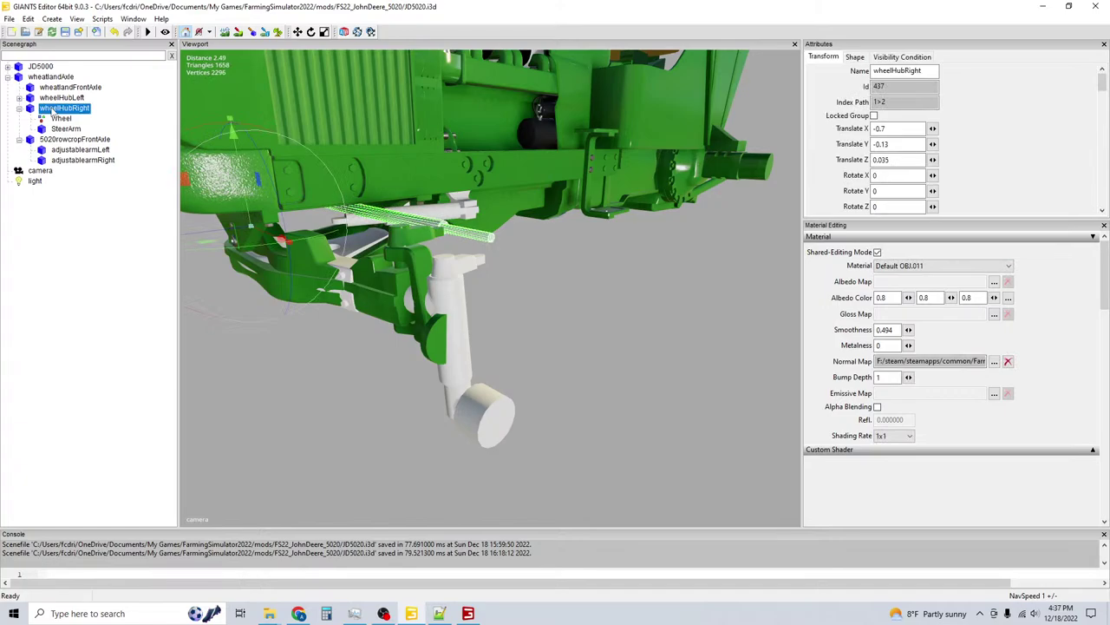
pyautogui.hotkey('ctrl', 'v')
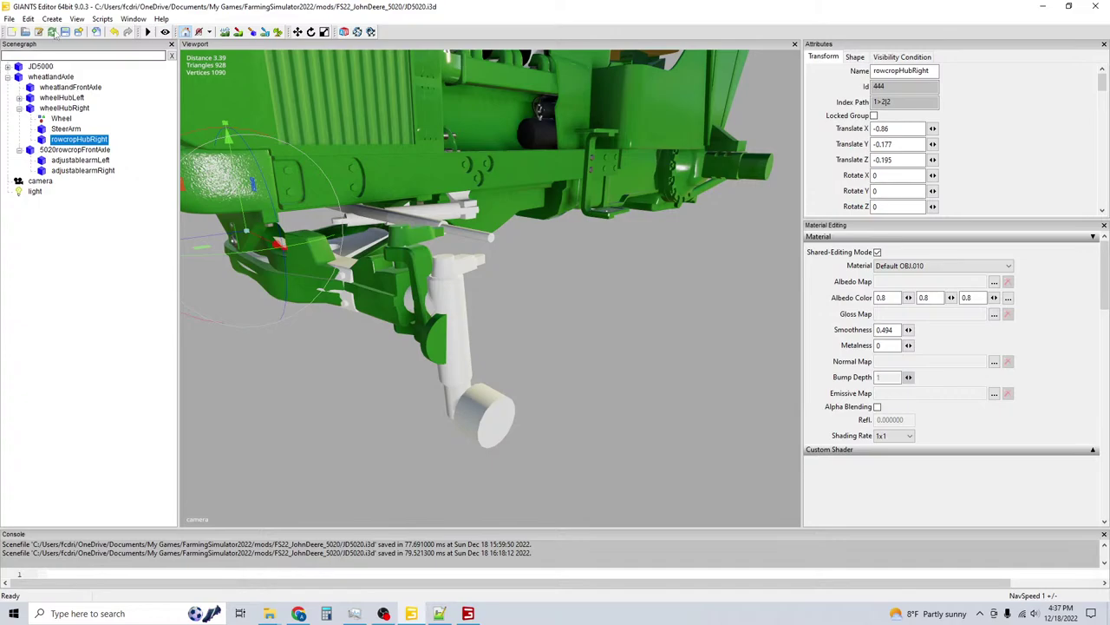
pyautogui.click(65, 33)
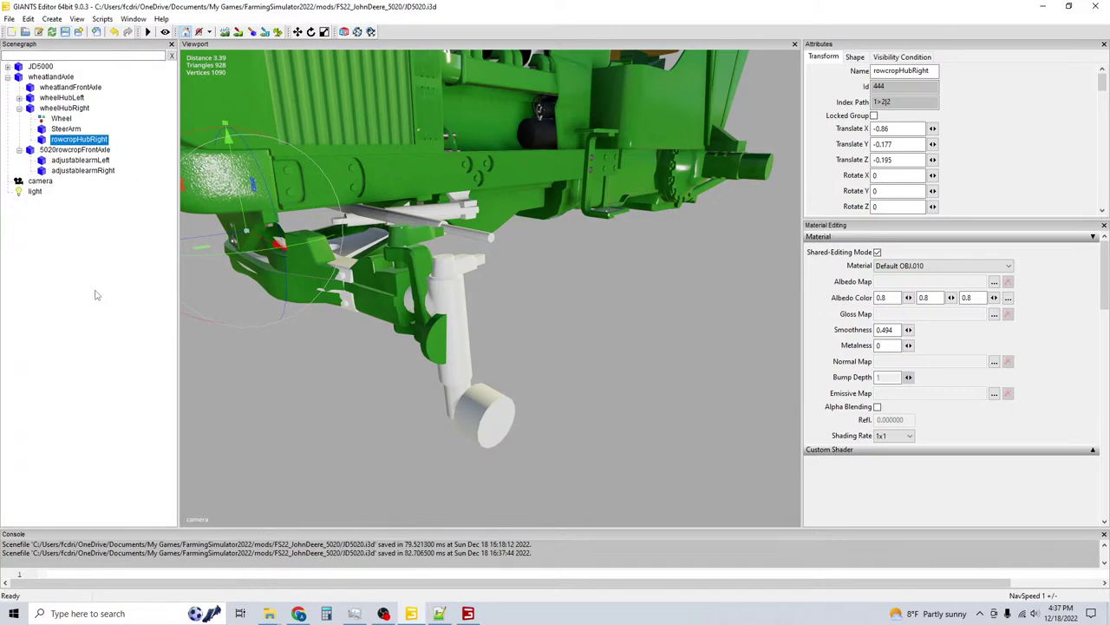
# Switch to Notepad++ and collapse the sections of JD5020.xml to reach the i3dMappings at the end of the file.
pyautogui.click(441, 614)
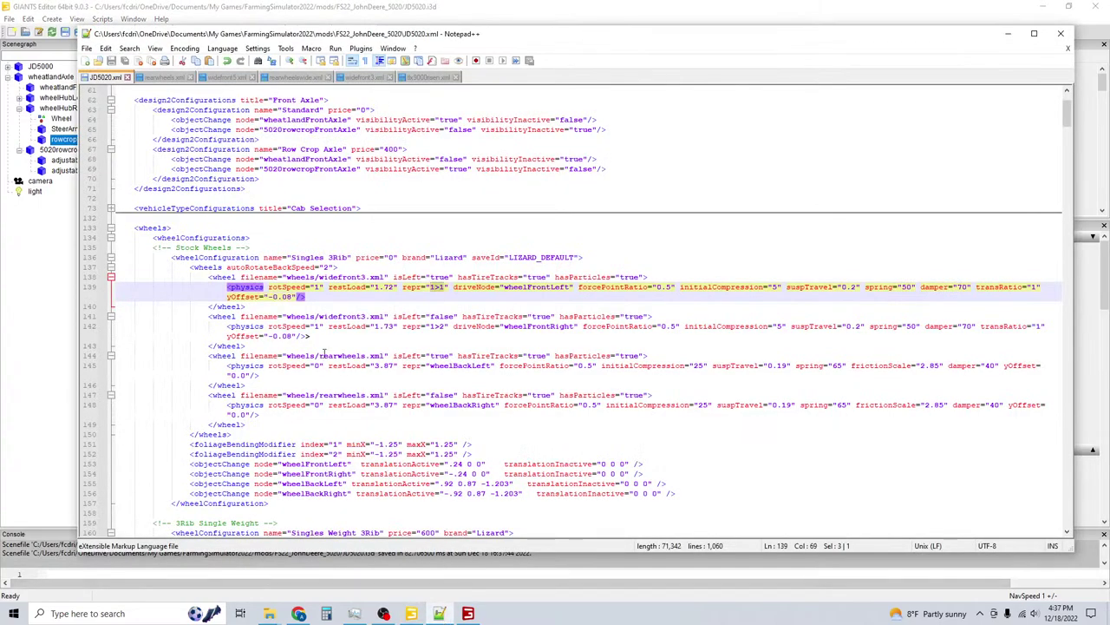
pyautogui.scroll(3, 311, 339)
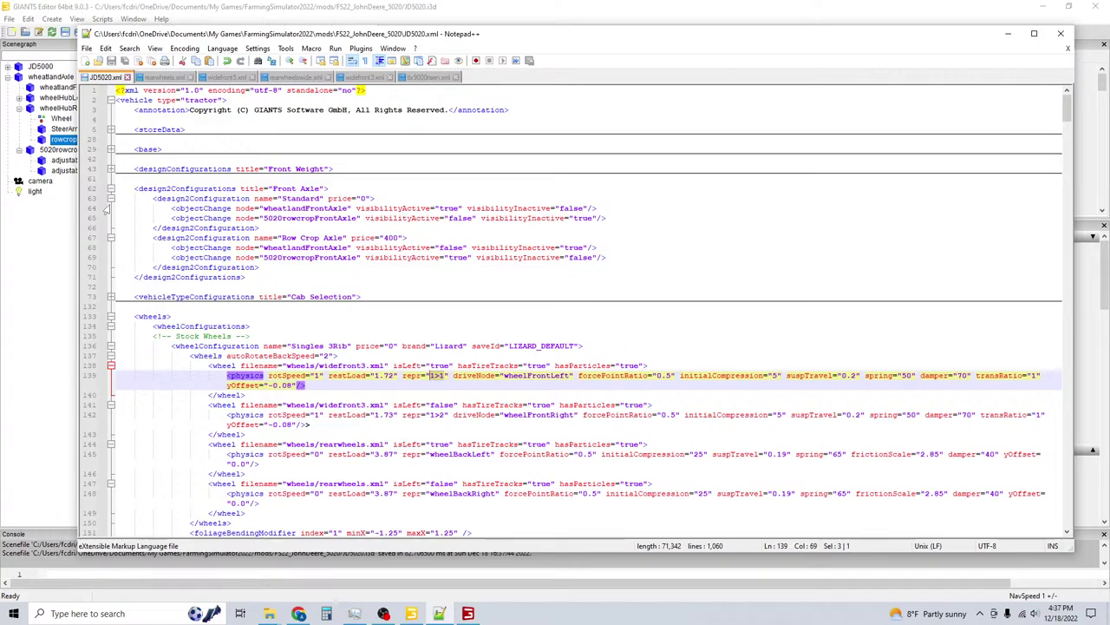
pyautogui.scroll(-20, 233, 252)
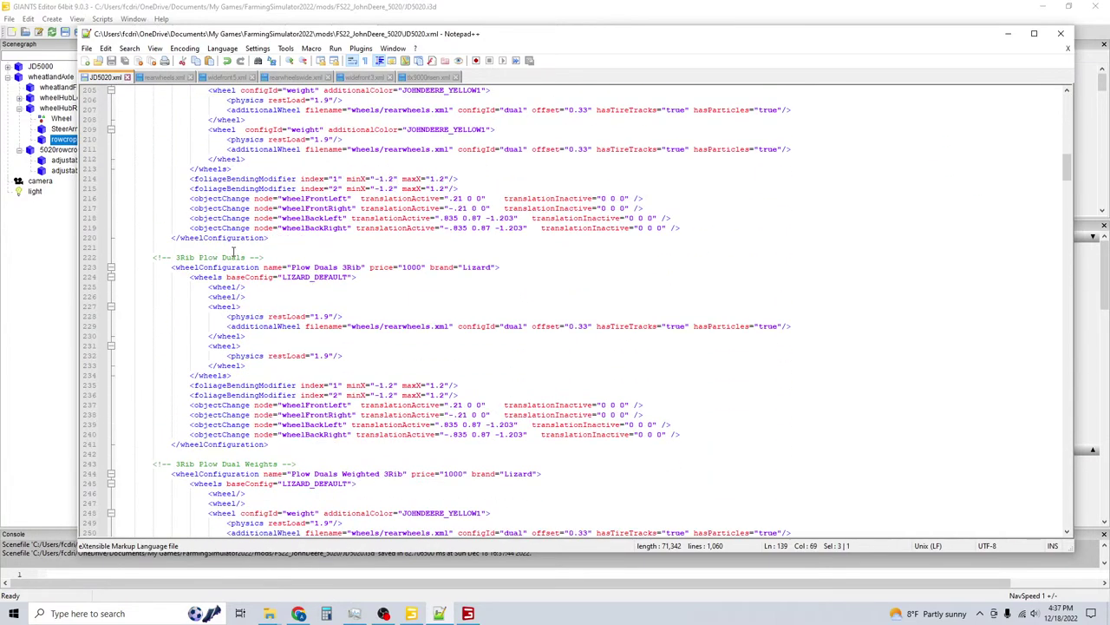
pyautogui.scroll(18, 232, 251)
pyautogui.scroll(-2, 200, 197)
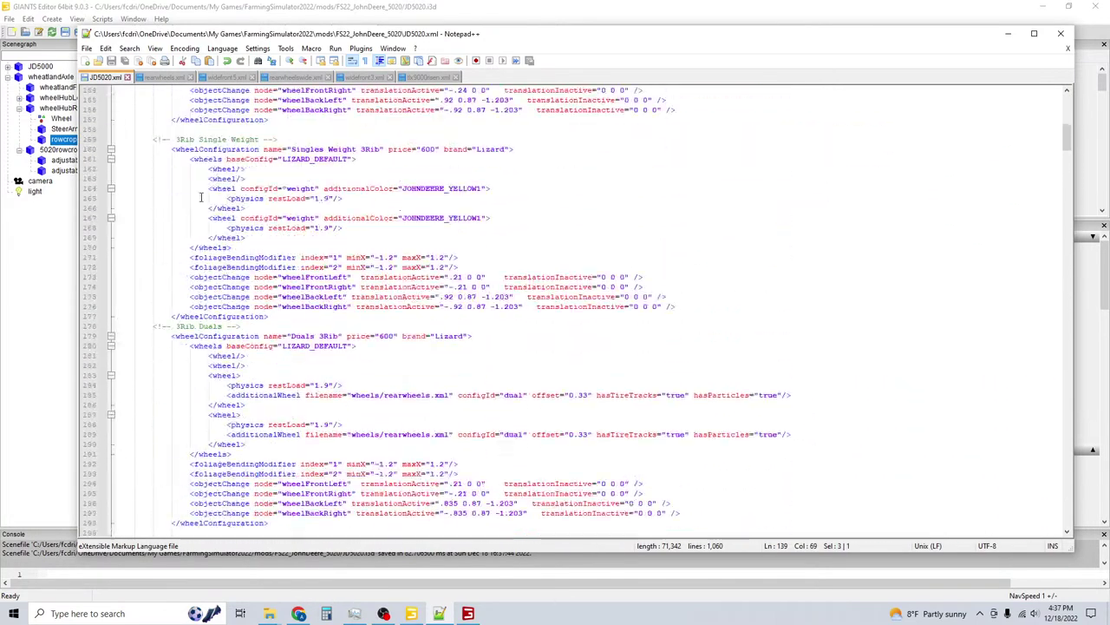
pyautogui.scroll(13, 201, 197)
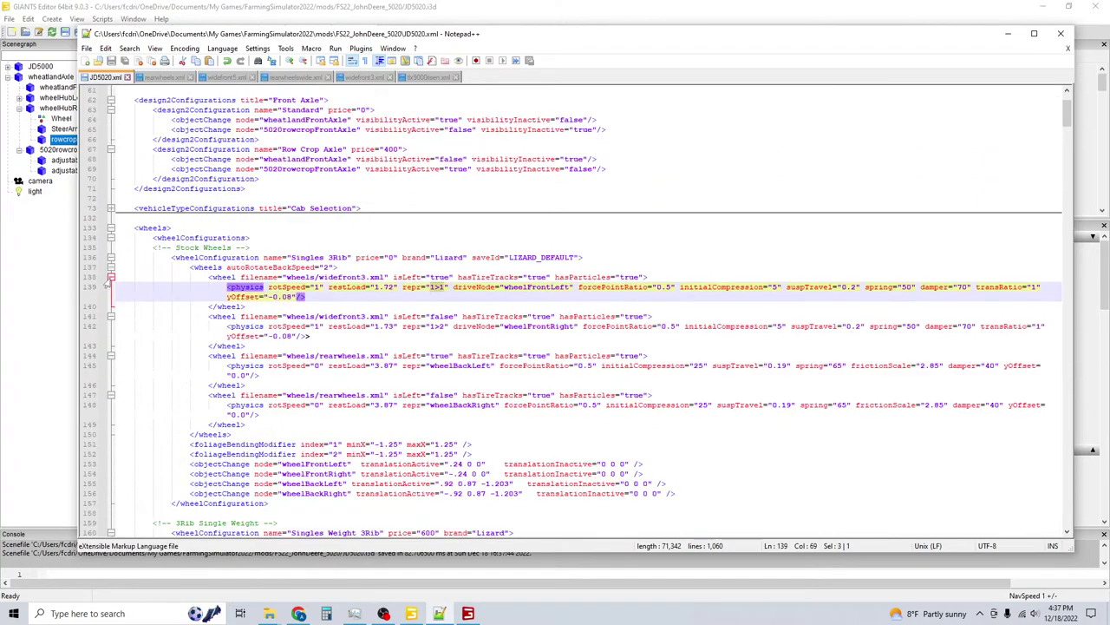
pyautogui.click(110, 277)
pyautogui.scroll(-1, 105, 269)
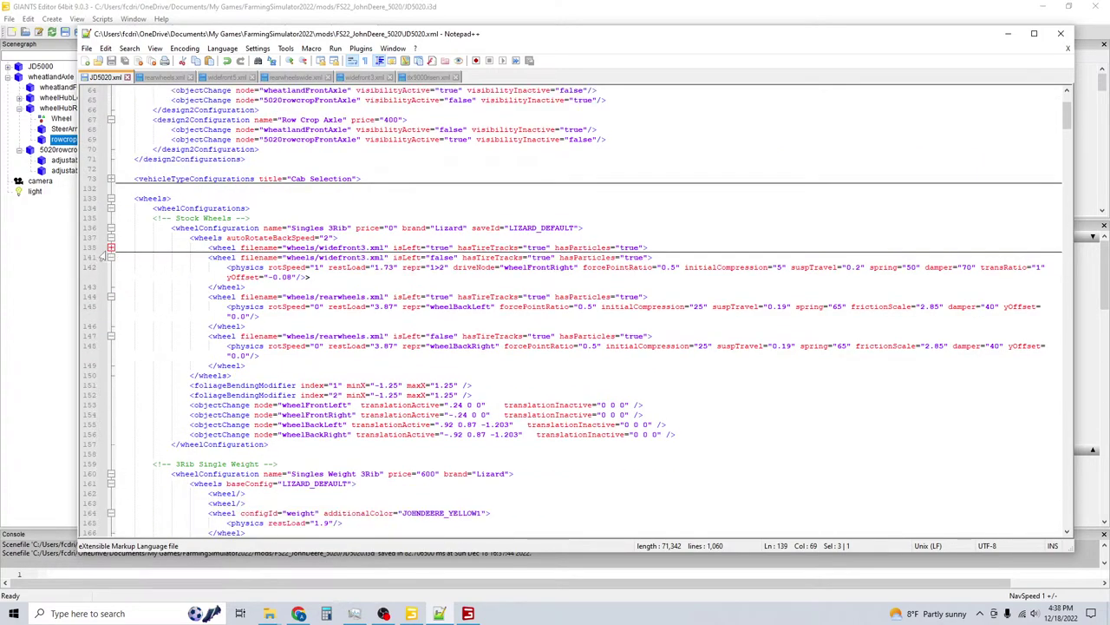
pyautogui.keyDown('ctrl'); pyautogui.click(110, 209); pyautogui.keyUp('ctrl')
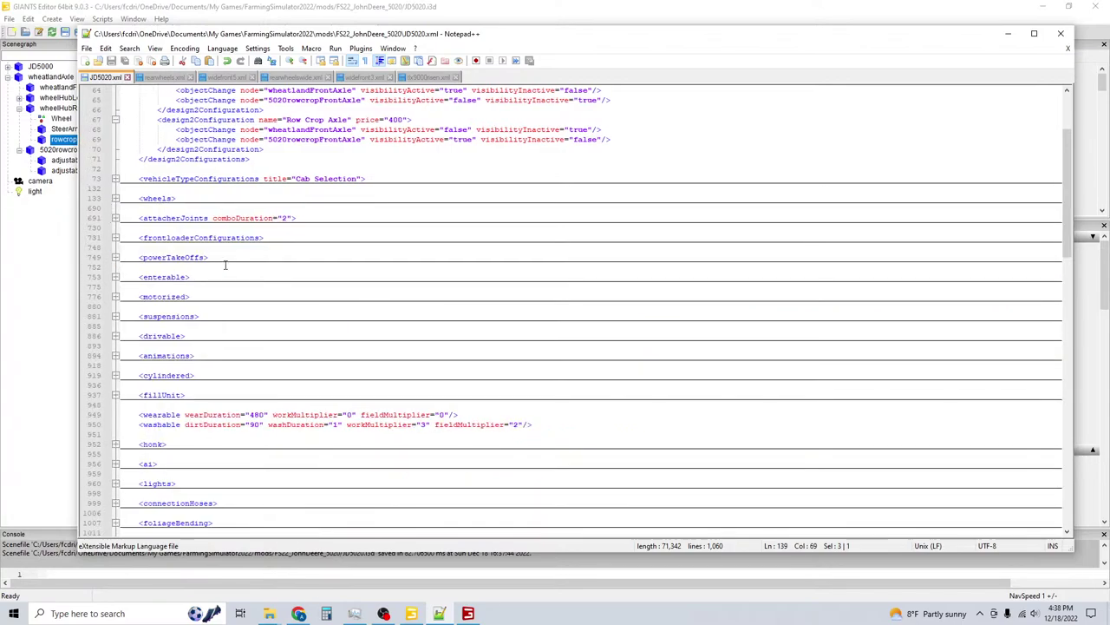
pyautogui.scroll(-20, 224, 264)
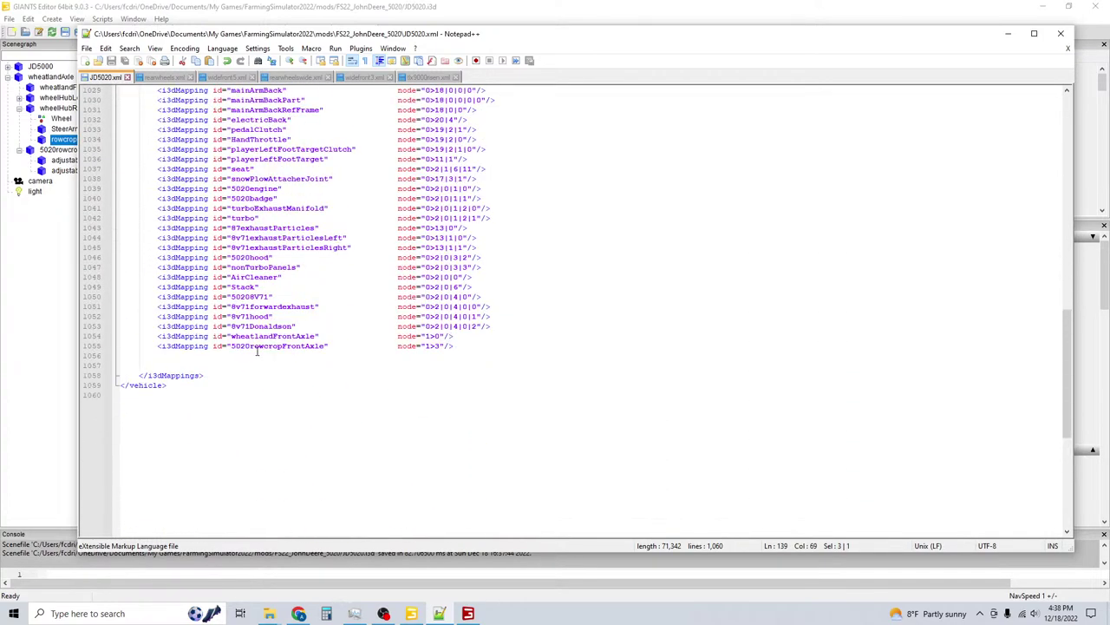
# Duplicate the 5020rowcropFrontAxle i3dMapping entry and place the copy on its own line below the original.
pyautogui.click(458, 347)
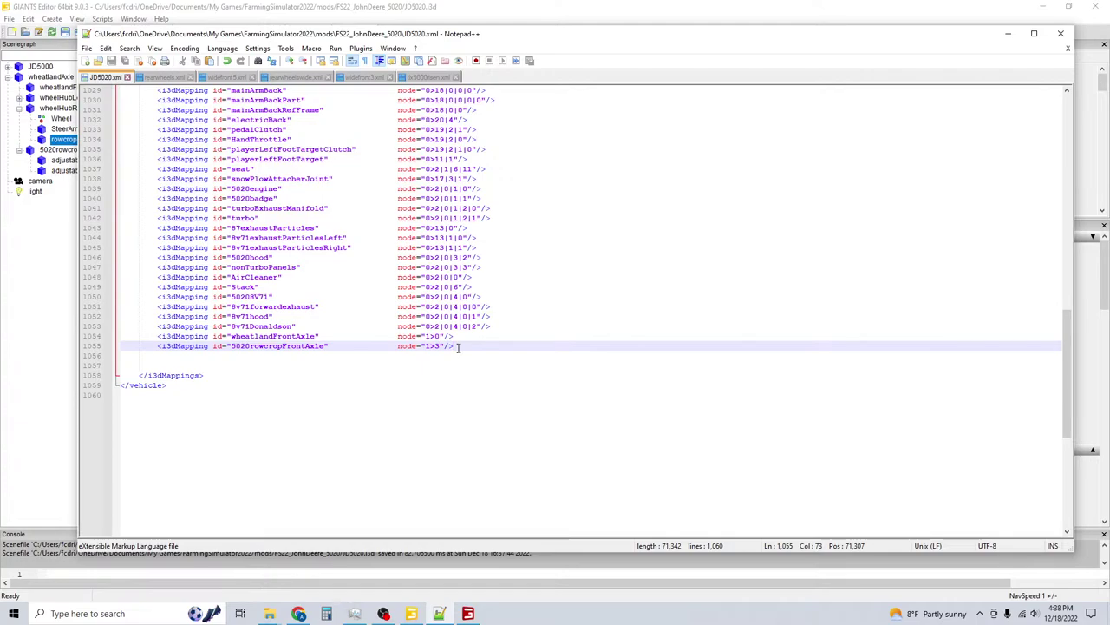
pyautogui.moveTo(458, 346); pyautogui.dragTo(157, 347)
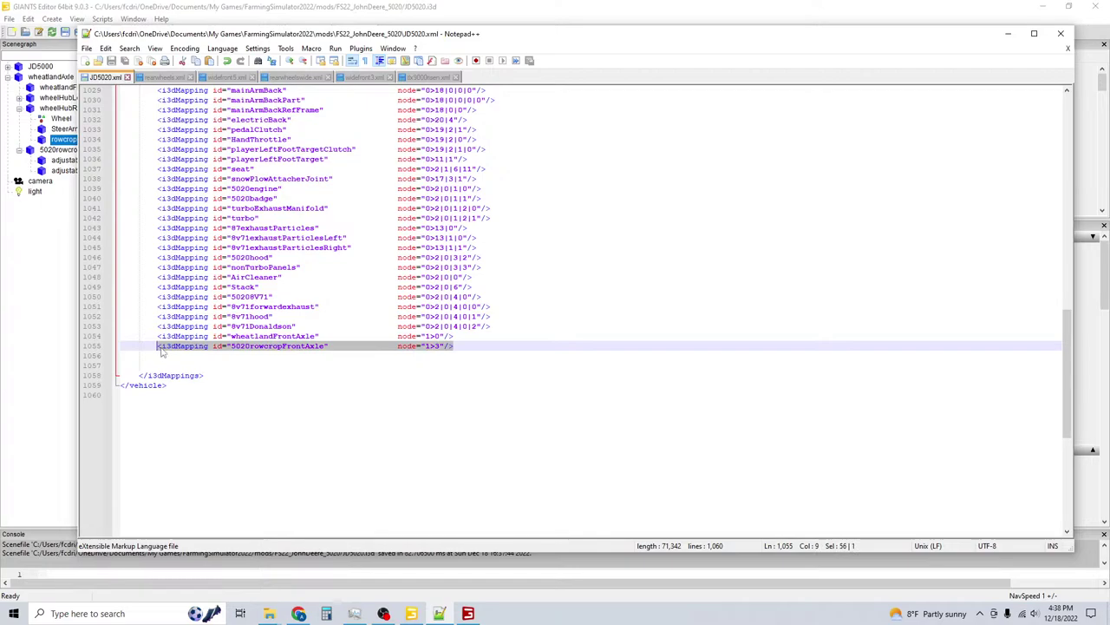
pyautogui.hotkey('ctrl', 'd')
pyautogui.click(453, 346)
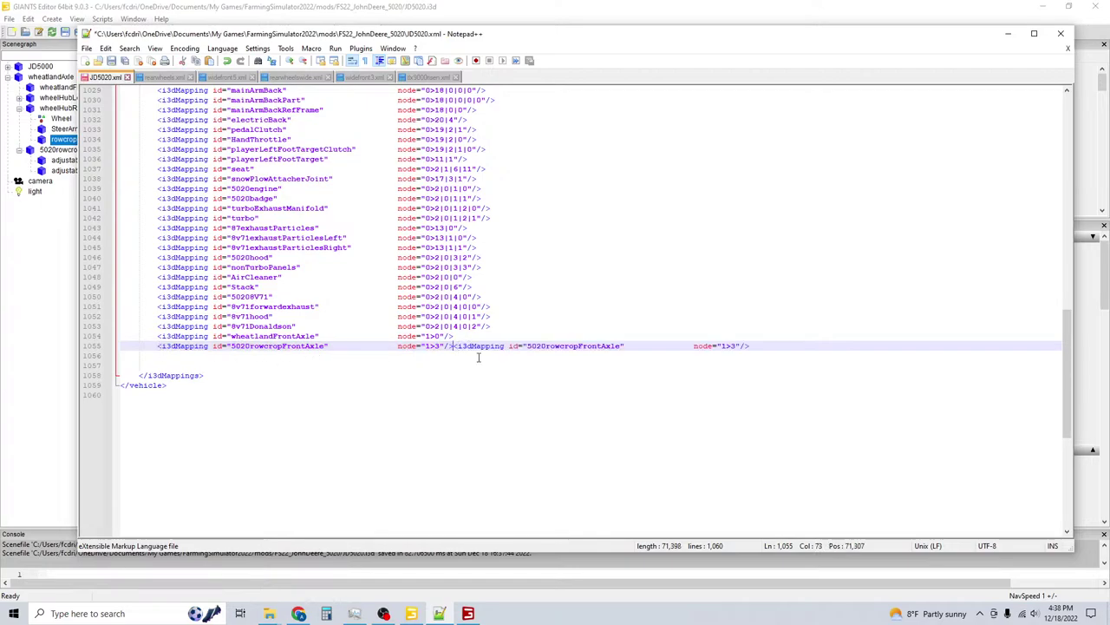
pyautogui.press('Return')
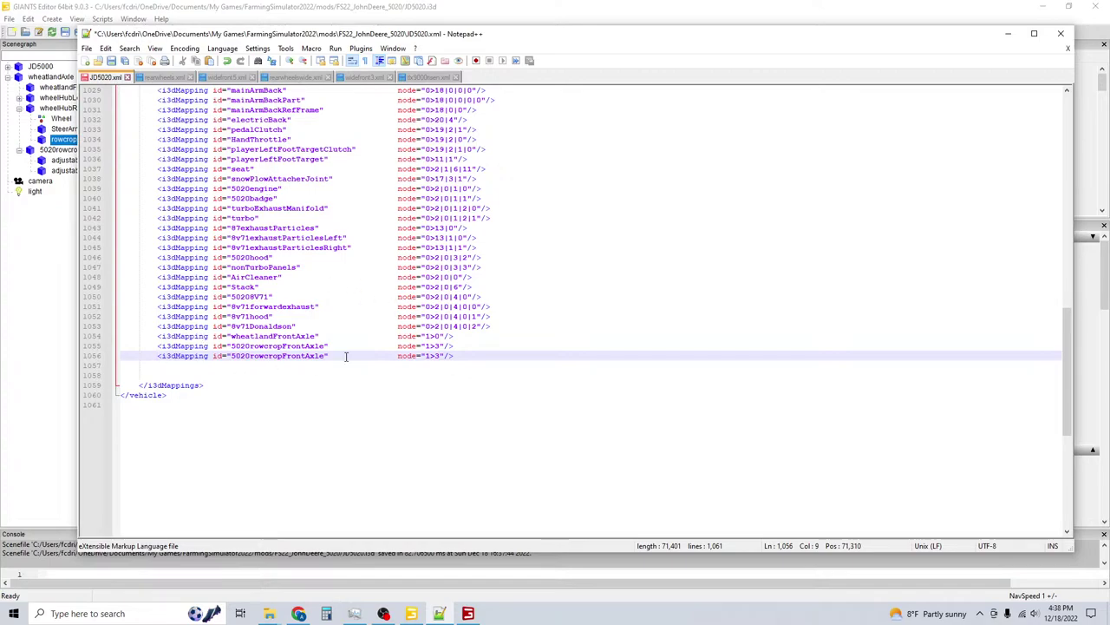
# Add three more copies of the 5020rowcropFrontAxle i3dMapping, each on a new line below the first copy.
pyautogui.click(453, 355)
pyautogui.click(92, 355)
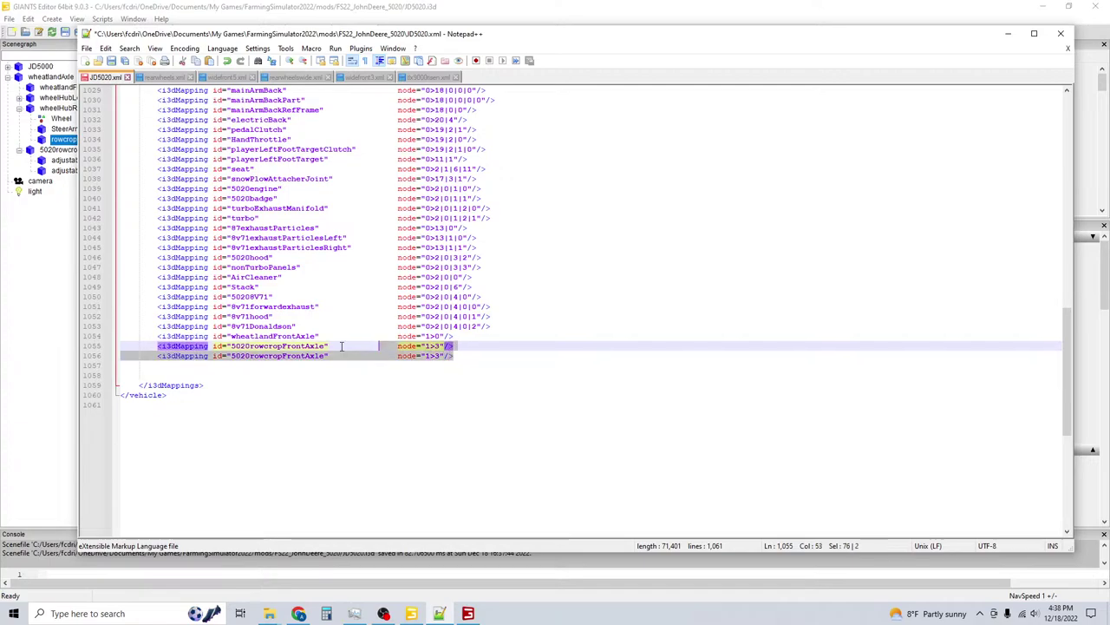
pyautogui.keyDown('shift'); pyautogui.click(157, 356); pyautogui.keyUp('shift')
pyautogui.hotkey('ctrl', 'c')
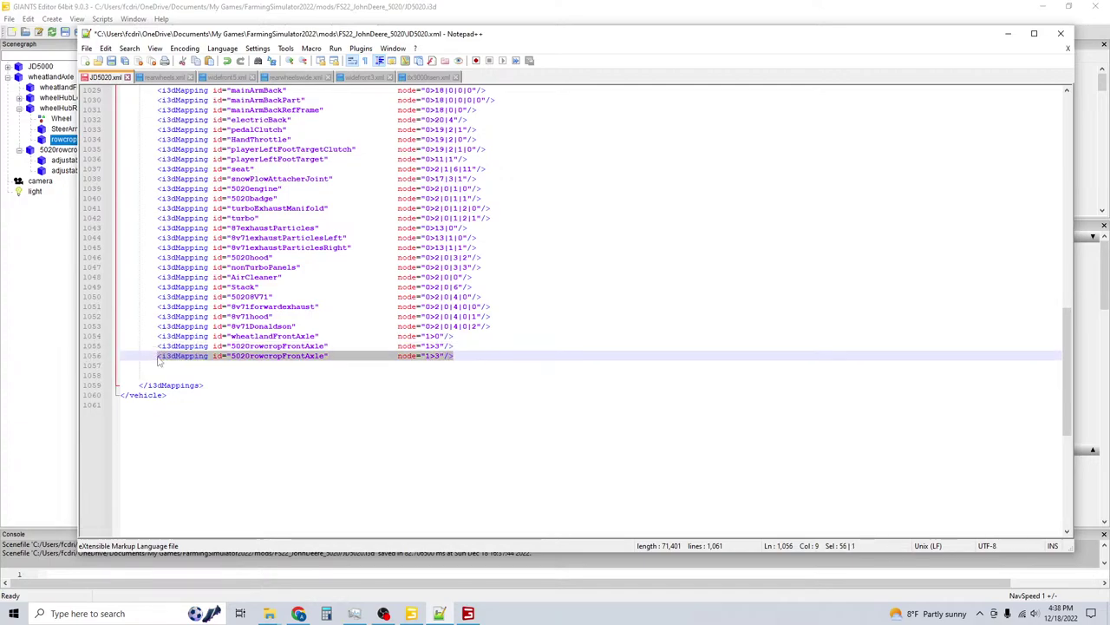
pyautogui.click(455, 356)
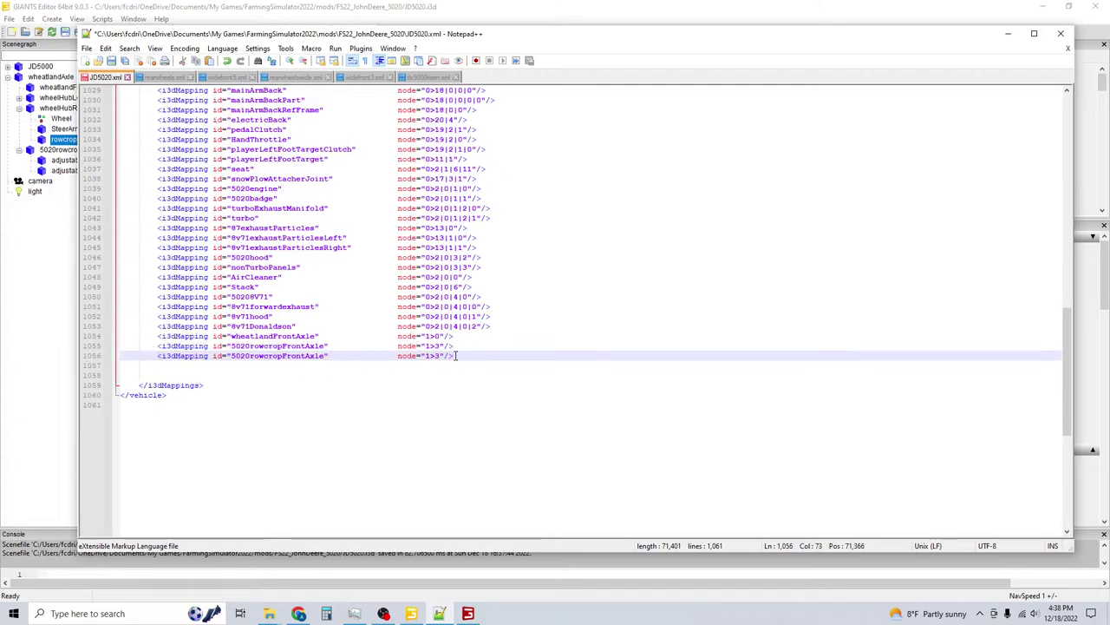
pyautogui.press('Return')
pyautogui.hotkey('ctrl', 'v')
pyautogui.press('Return')
pyautogui.hotkey('ctrl', 'v')
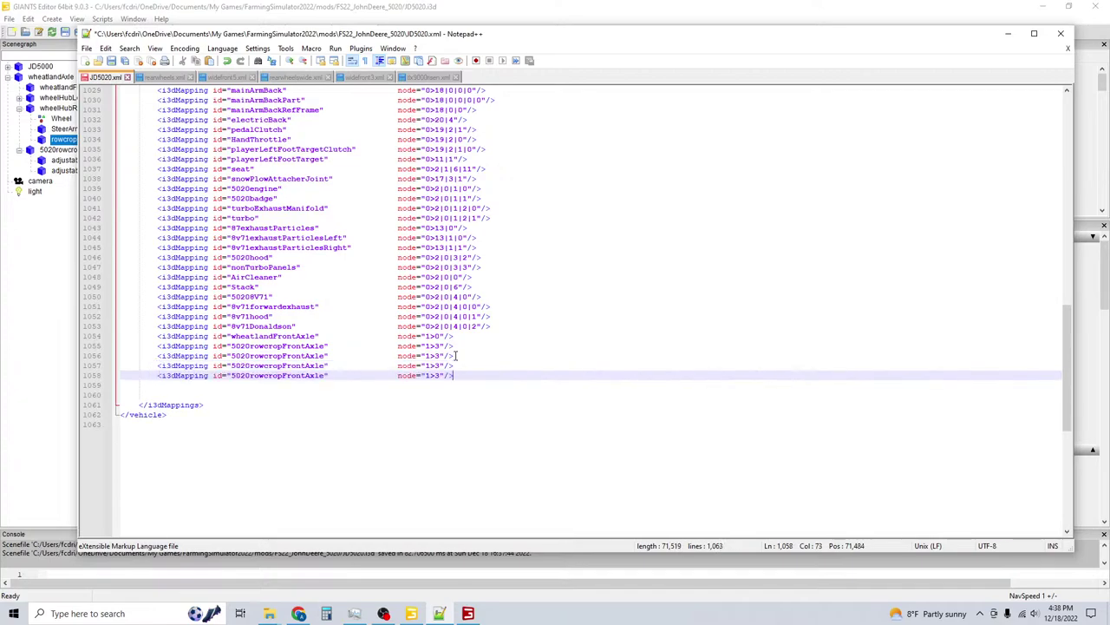
pyautogui.press('Return')
pyautogui.hotkey('ctrl', 'v')
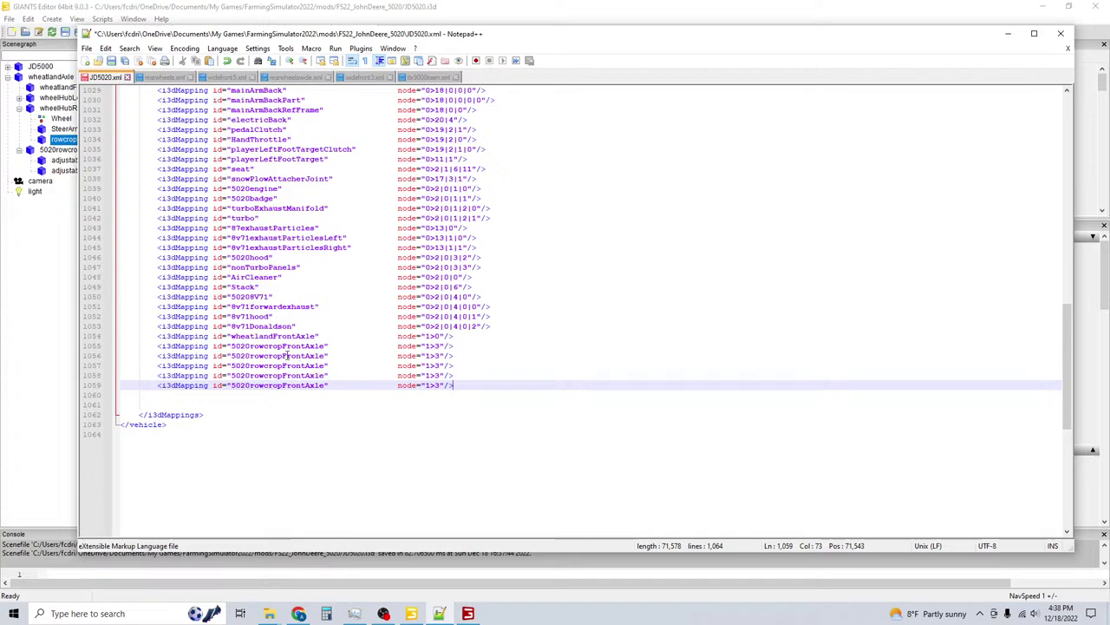
# Check the tractor in Farming Simulator 22, return to Notepad++ and move its window clear of the GIANTS Editor scenegraph.
pyautogui.click(469, 613)
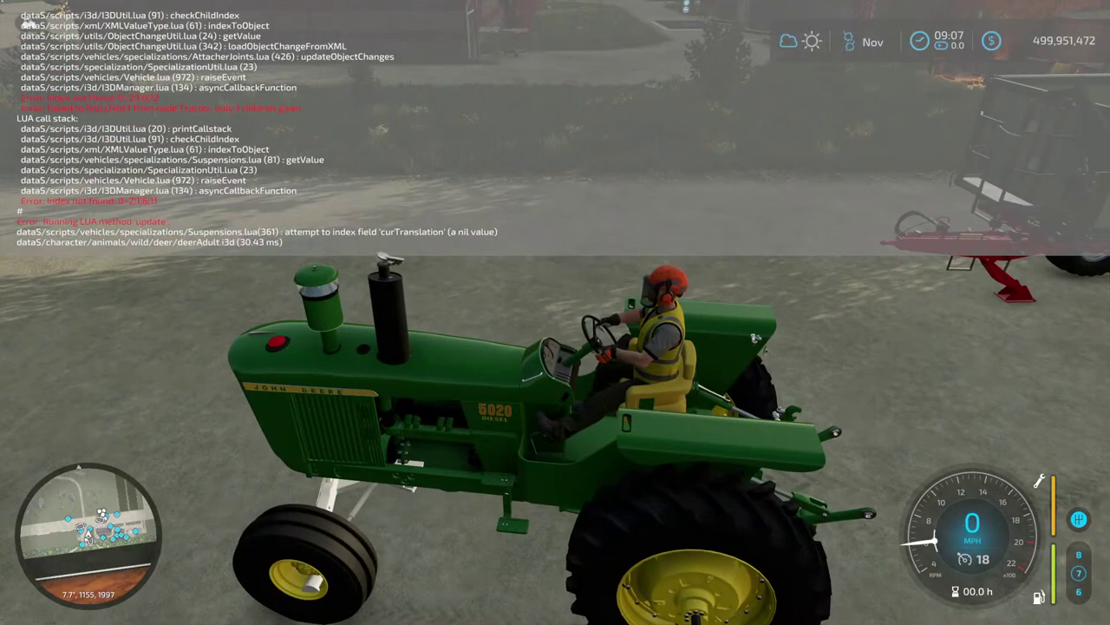
pyautogui.hotkey('alt', 'Tab')
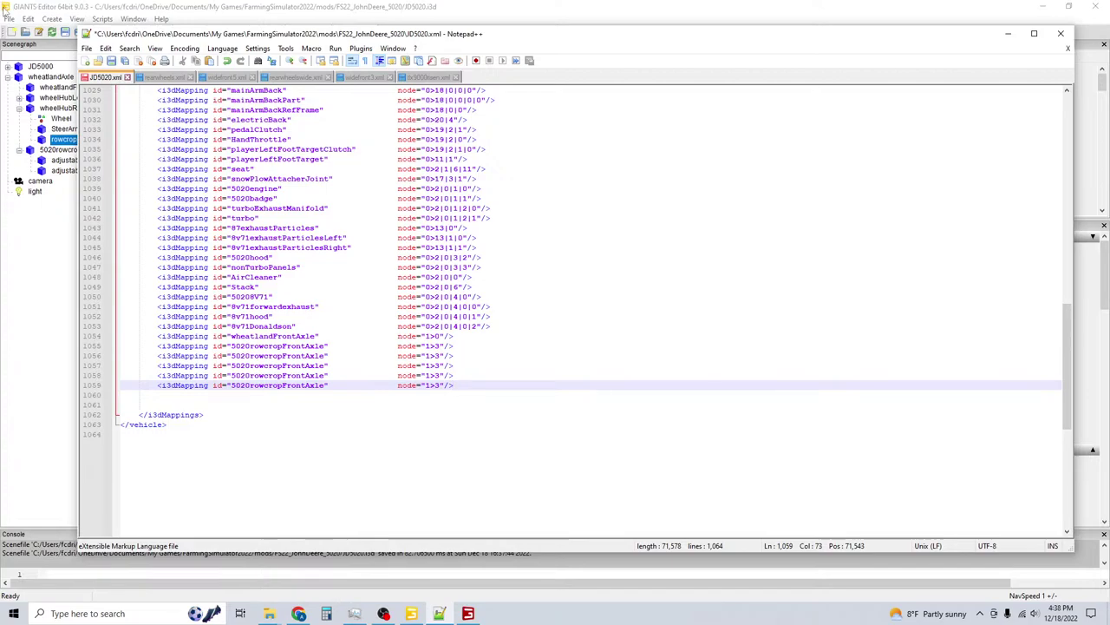
pyautogui.moveTo(277, 35); pyautogui.dragTo(354, 99)
# Rename the ids of the 5020rowcropFrontAxle mappings on lines 1055 and 1056 to wheelHubLeft and wheelHubRight.
pyautogui.doubleClick(371, 410)
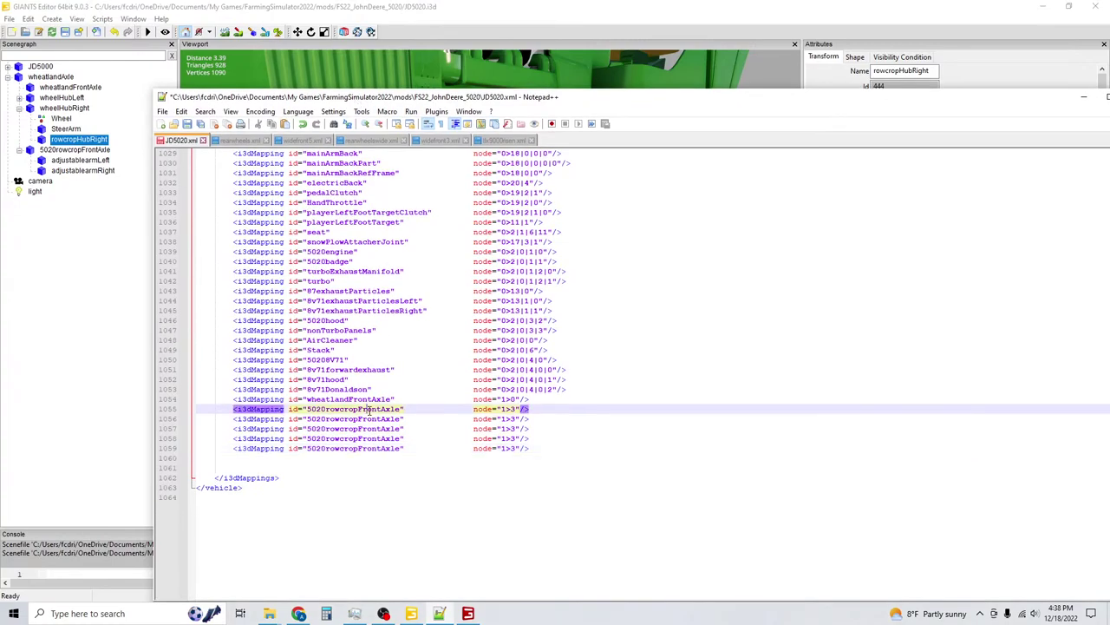
pyautogui.write('wheel')
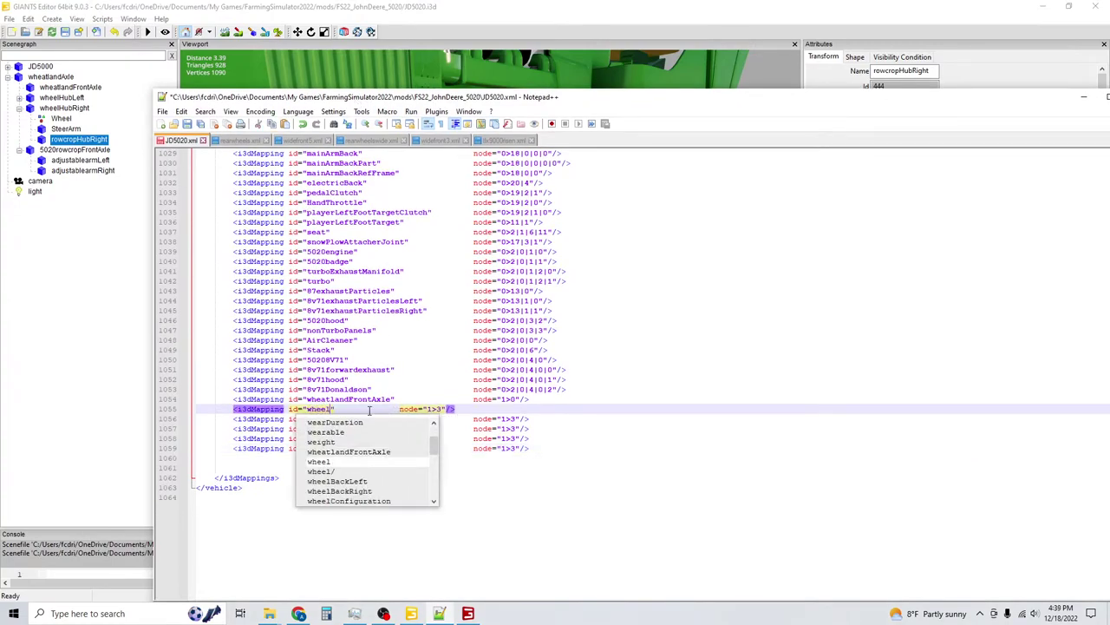
pyautogui.write('HubL')
pyautogui.write('eft')
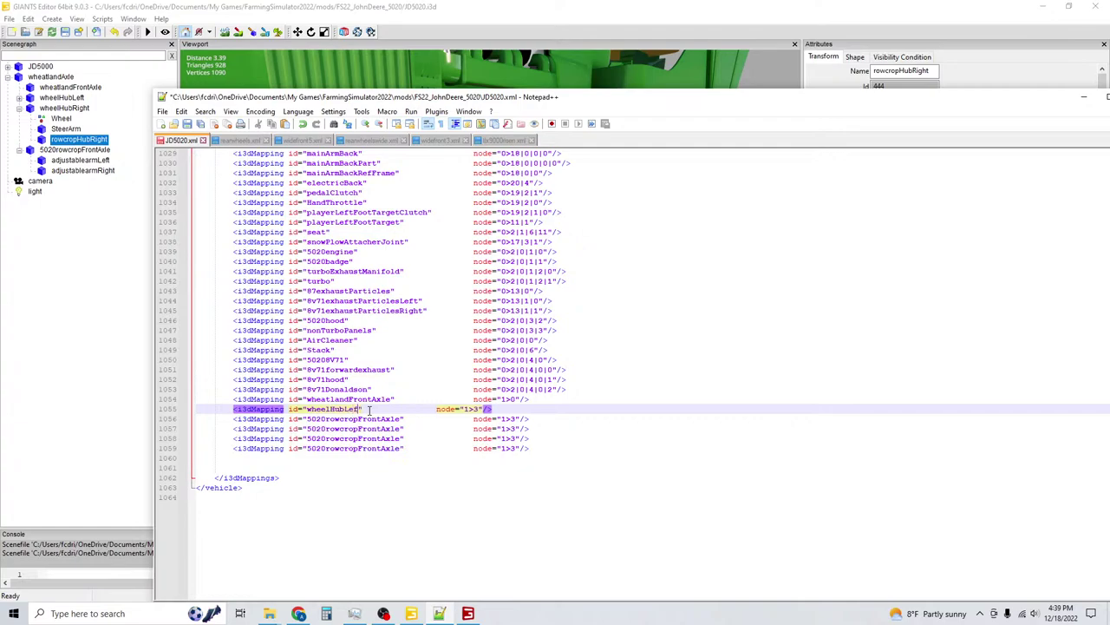
pyautogui.press('Down')
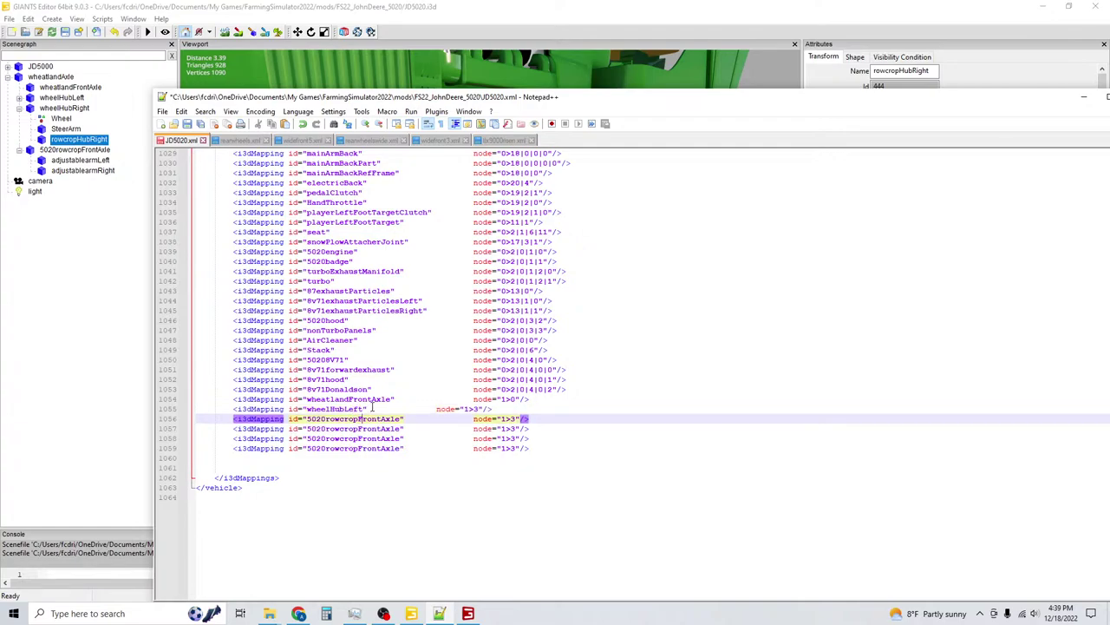
pyautogui.doubleClick(371, 419)
pyautogui.write('wheel')
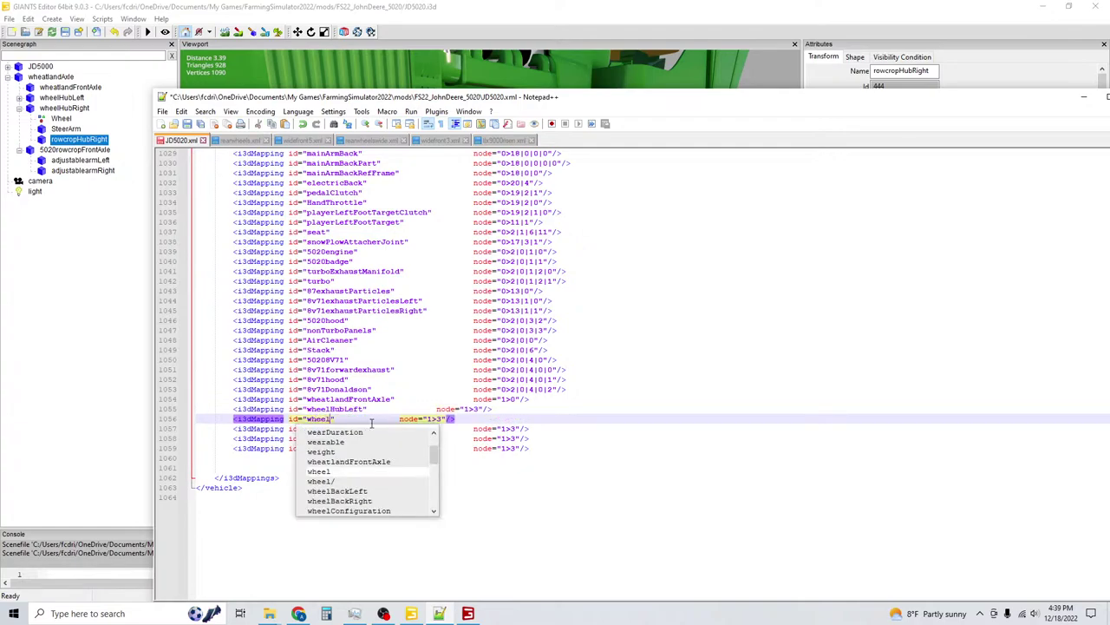
pyautogui.write('HubRight')
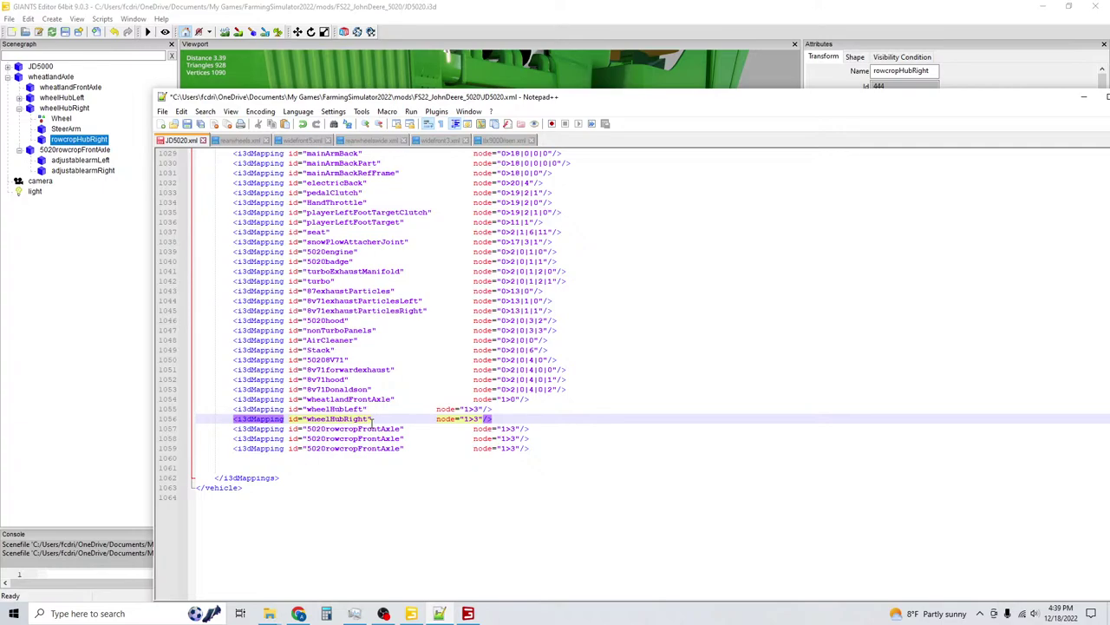
# Undo the id changes on lines 1055 and 1056 to restore both 5020rowcropFrontAxle mappings.
pyautogui.hotkey('ctrl', 'z')
pyautogui.hotkey('ctrl', 'z')
pyautogui.hotkey('ctrl', 'z')
pyautogui.hotkey('ctrl', 'z')
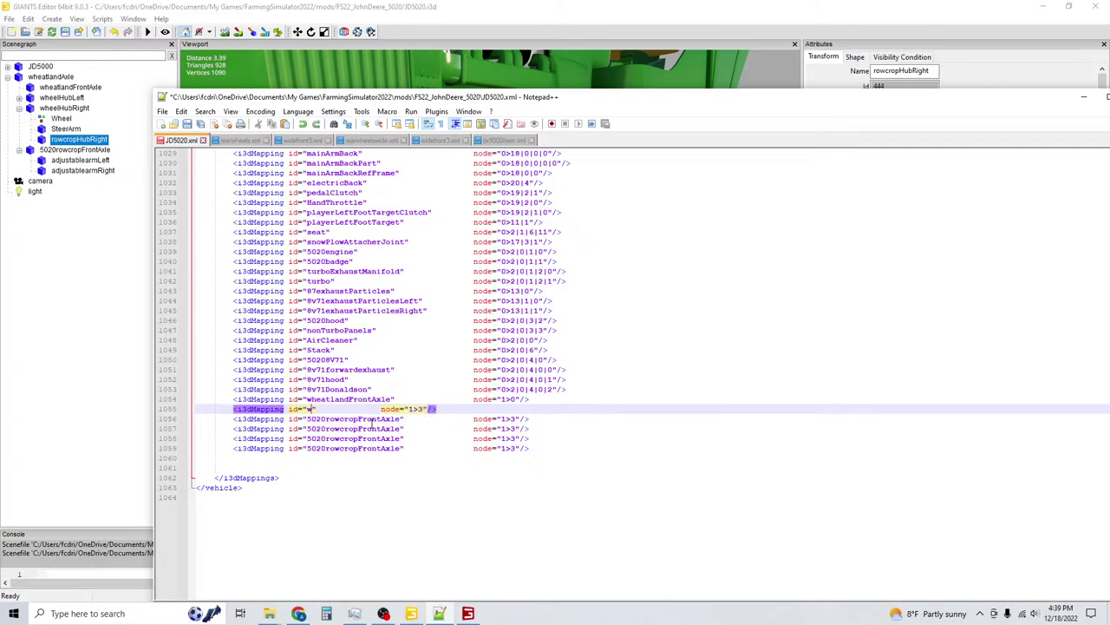
pyautogui.hotkey('ctrl', 'z')
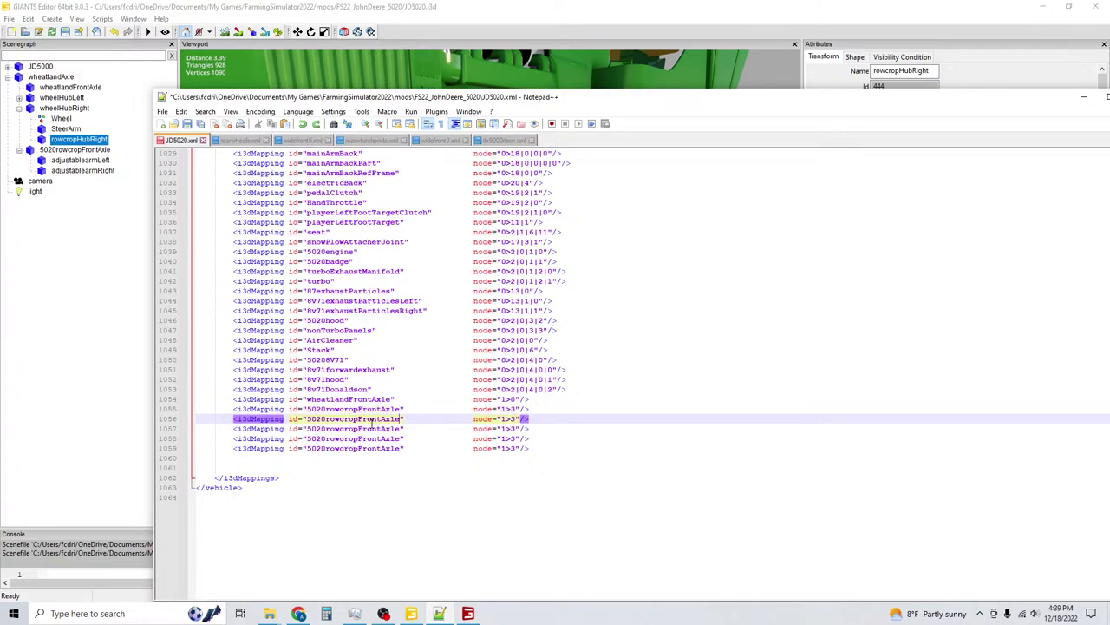
# Change the id of the duplicated mapping on line 1056 to wheelHubLeft, keeping the original 5020rowcropFrontAxle entry above it.
pyautogui.doubleClick(380, 422)
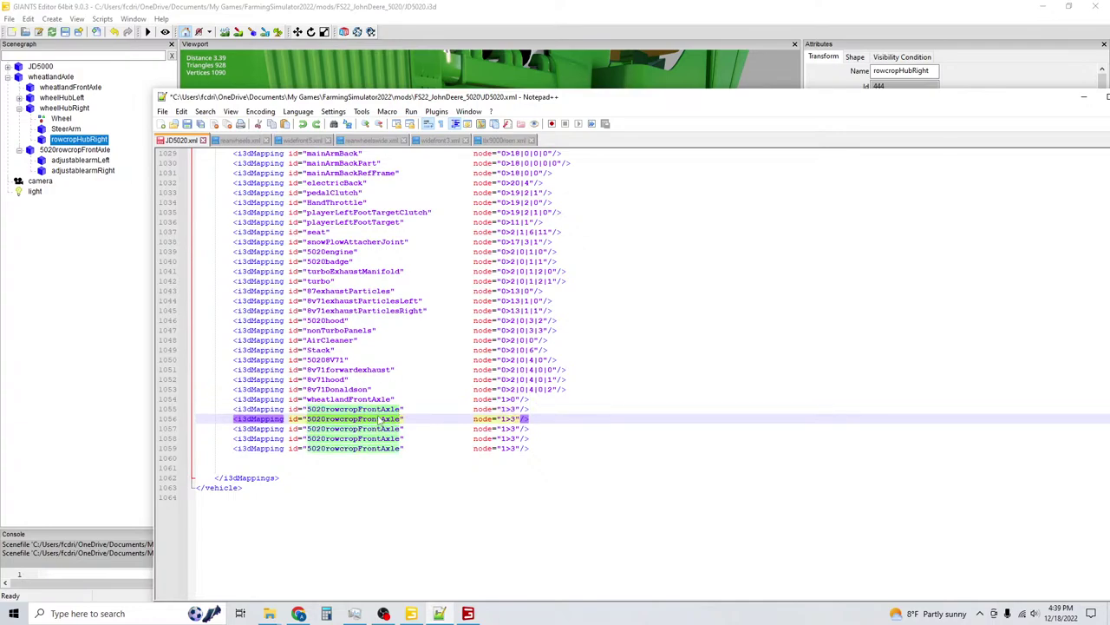
pyautogui.write('wheelHub')
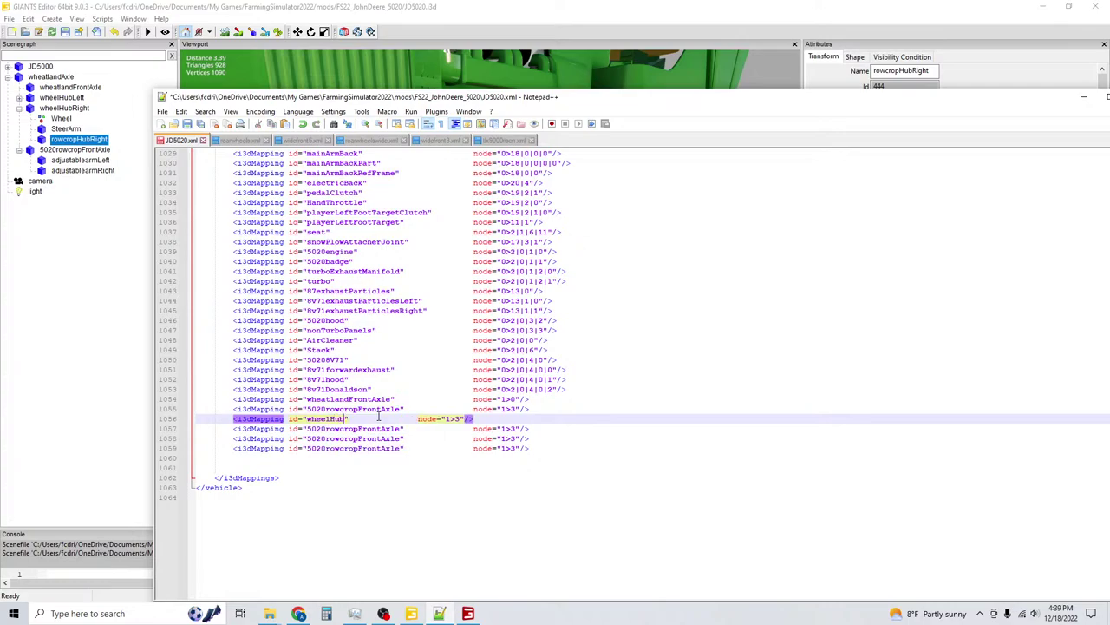
pyautogui.write('Left')
pyautogui.press('Down')
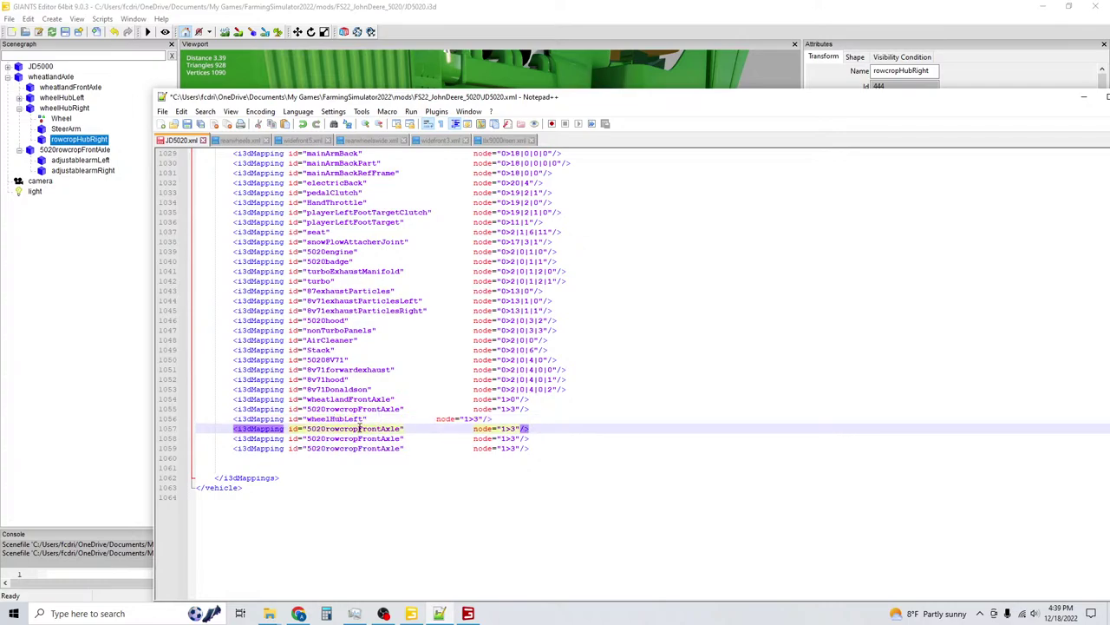
# Change the id of the duplicated 5020rowcropFrontAxle mapping on line 1057 to wheelHubRight.
pyautogui.doubleClick(361, 428)
pyautogui.write('wheel')
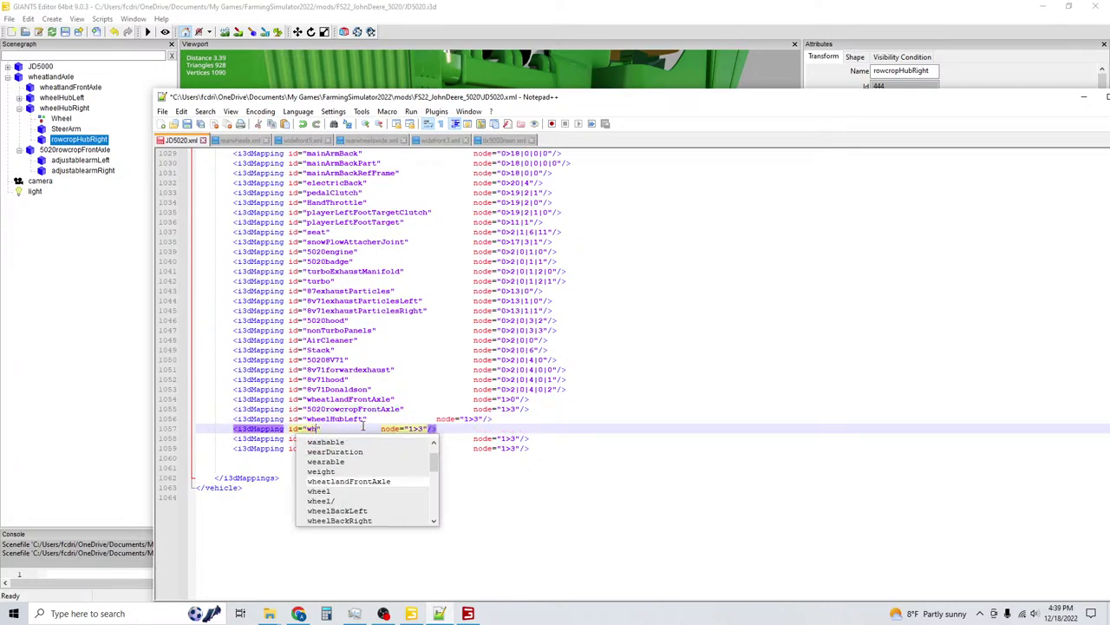
pyautogui.write('HubRight')
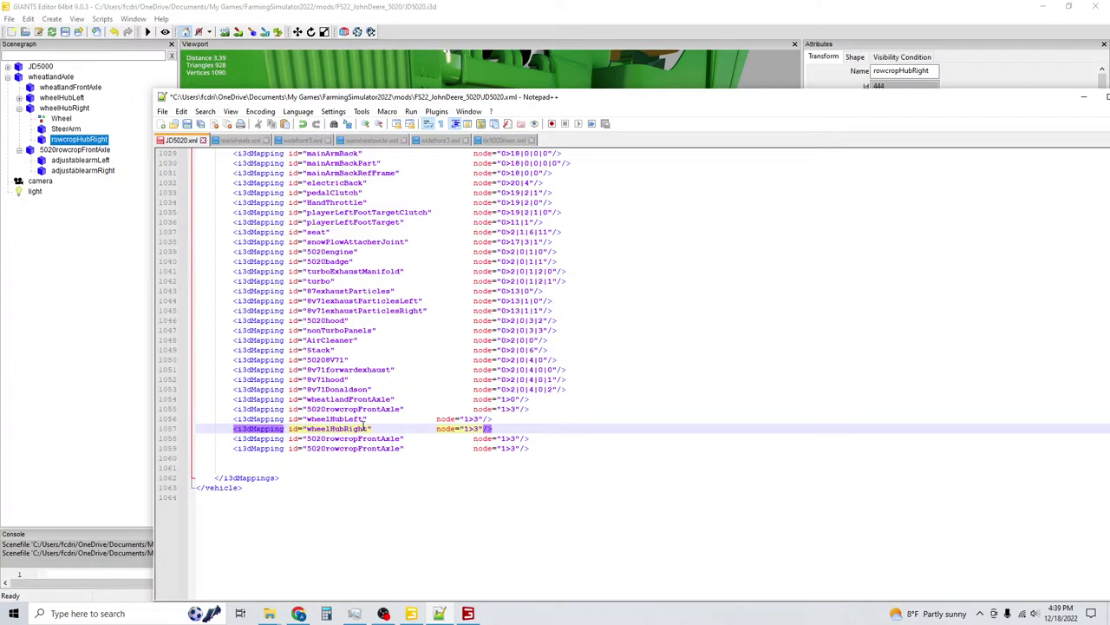
# Rename the ids of the duplicated mappings on lines 1058 and 1059 to rowCropHubLeft and rowCropHubRight.
pyautogui.click(344, 440)
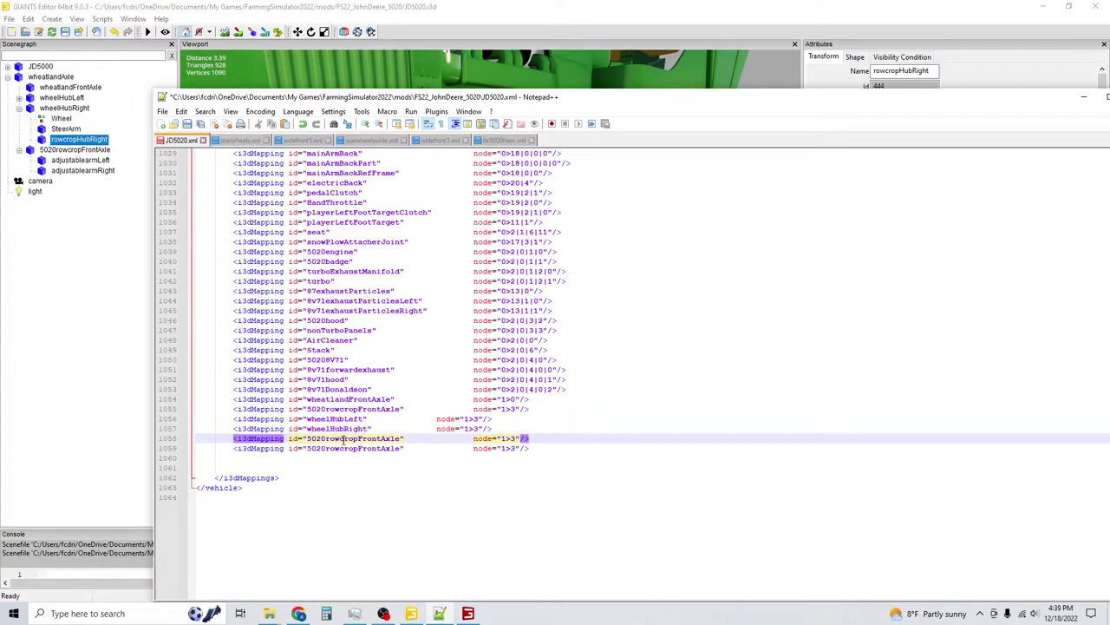
pyautogui.doubleClick(345, 439)
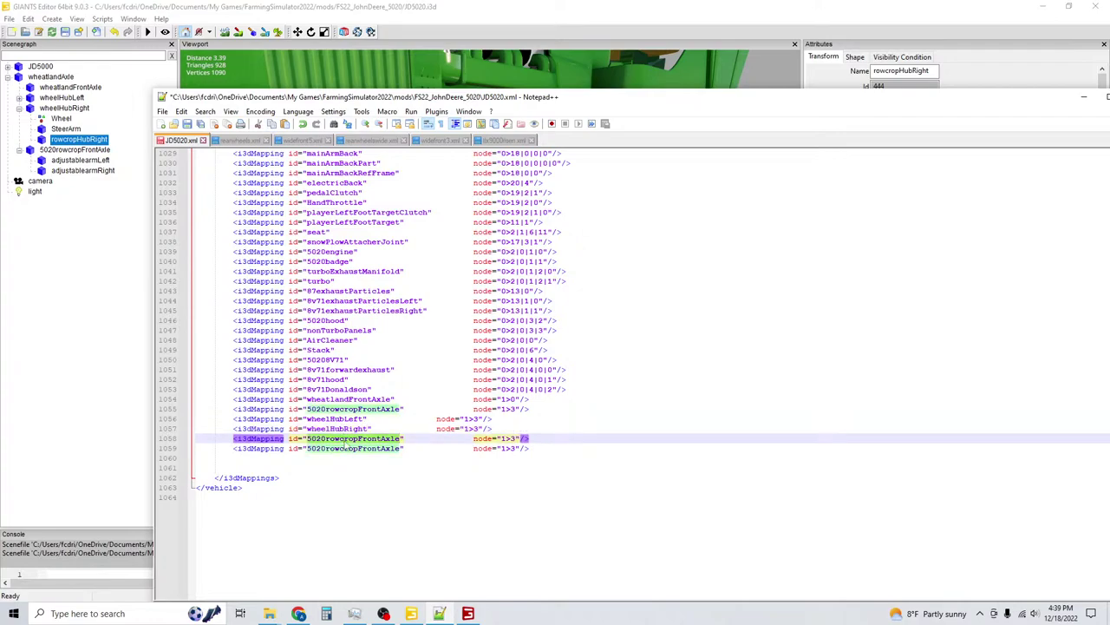
pyautogui.write('rowCro')
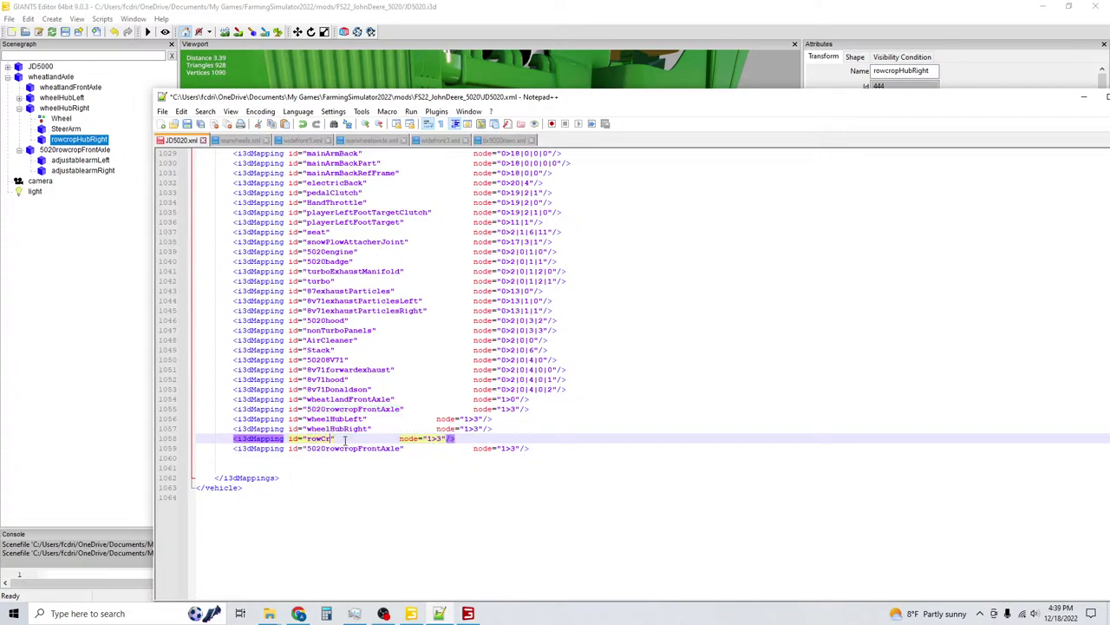
pyautogui.write('pHubLeft')
pyautogui.doubleClick(351, 447)
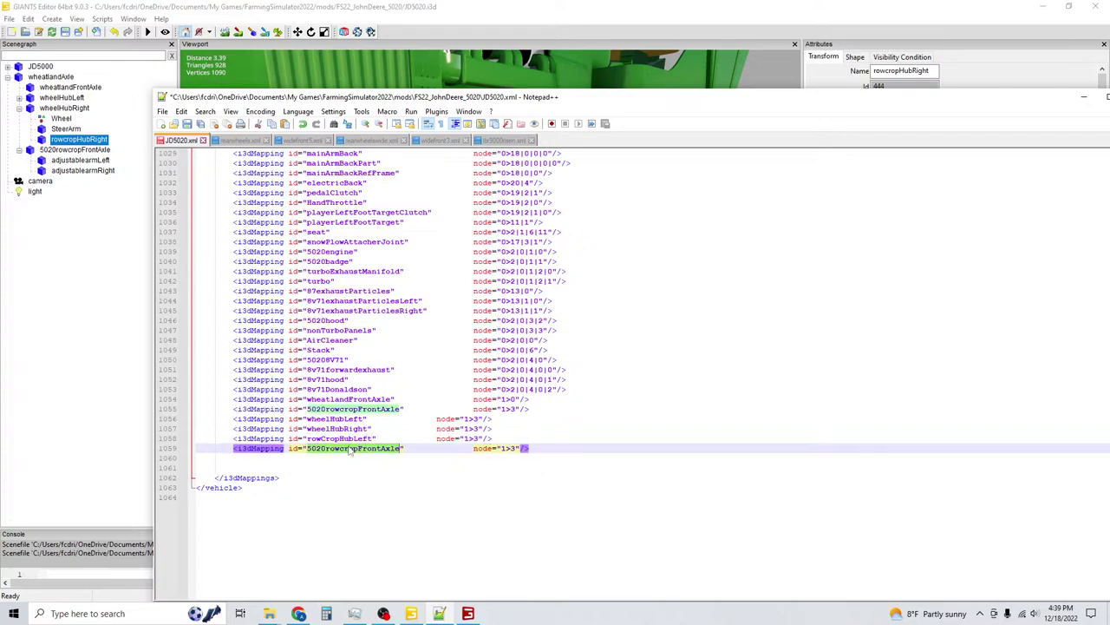
pyautogui.write('rowCrop')
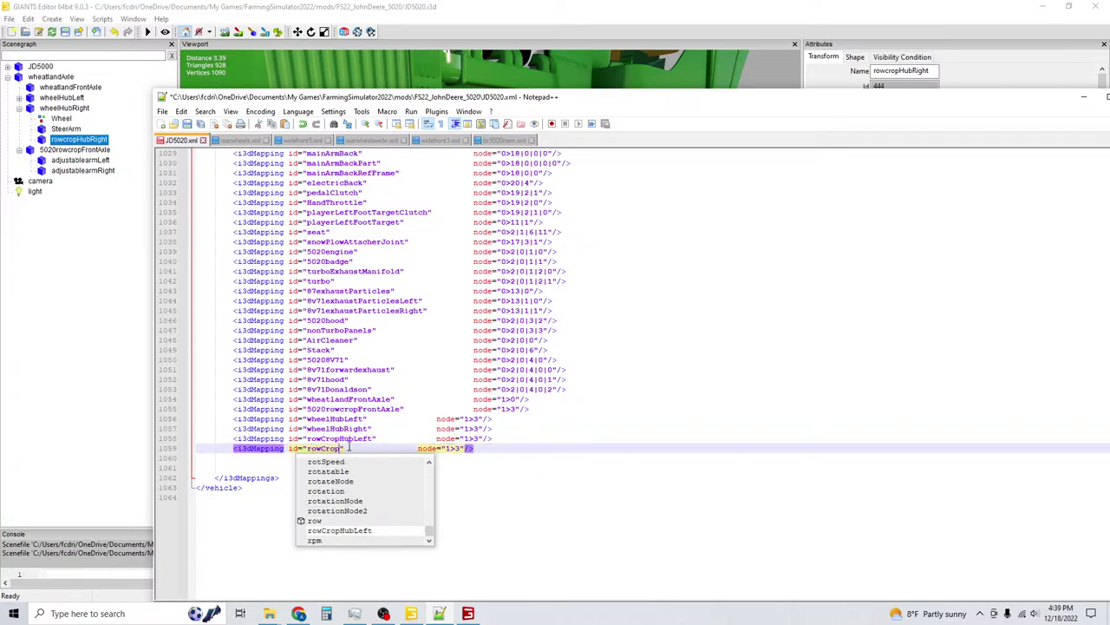
pyautogui.write('HubRight')
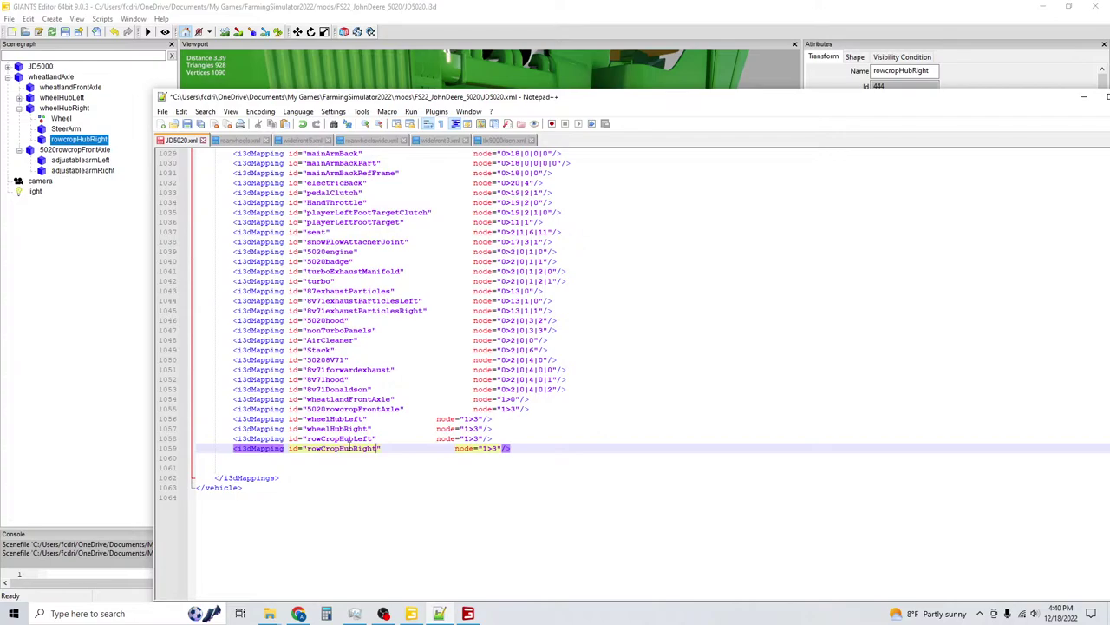
# Align the node attributes of the four hub mappings on lines 1056 to 1059 with the column above.
pyautogui.click(436, 419)
pyautogui.press('Tab')
pyautogui.click(437, 428)
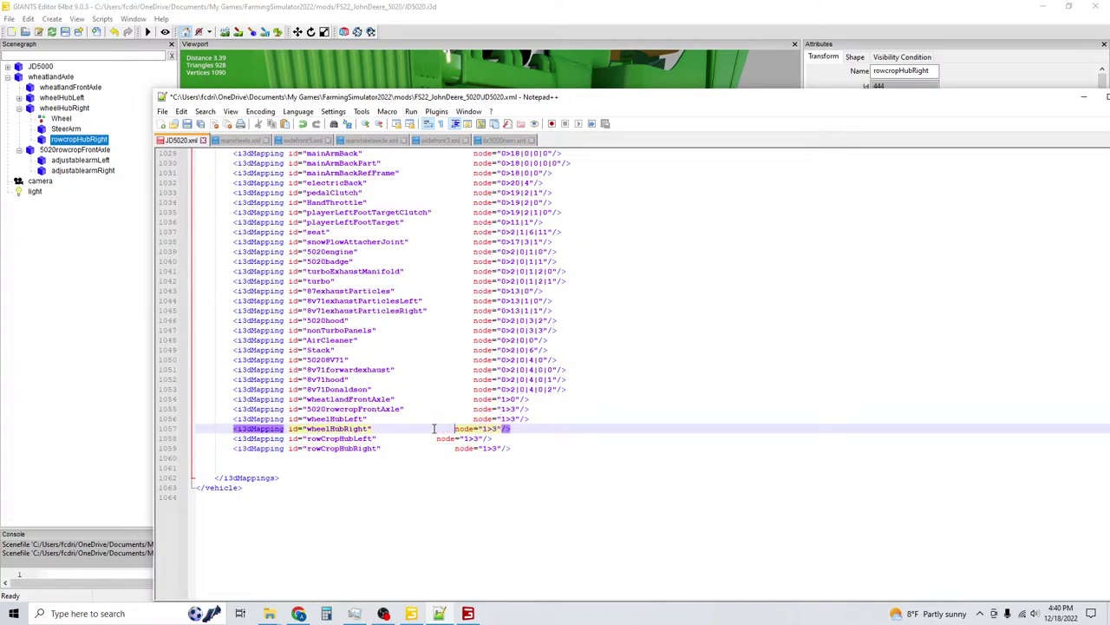
pyautogui.press('Tab')
pyautogui.click(438, 439)
pyautogui.press('Tab')
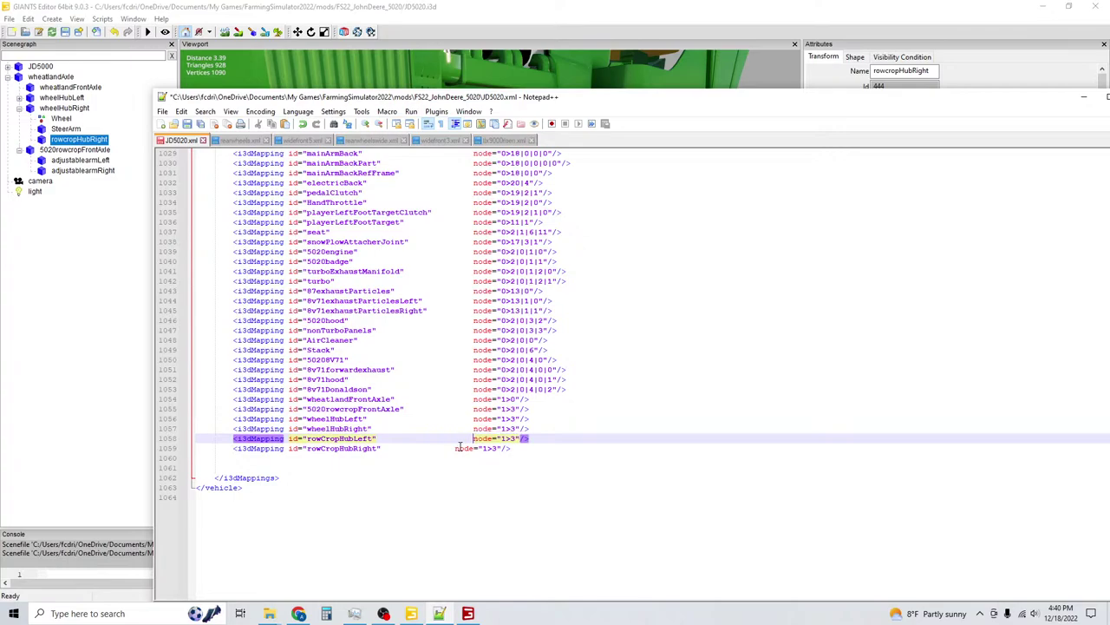
pyautogui.click(454, 448)
pyautogui.press('Tab')
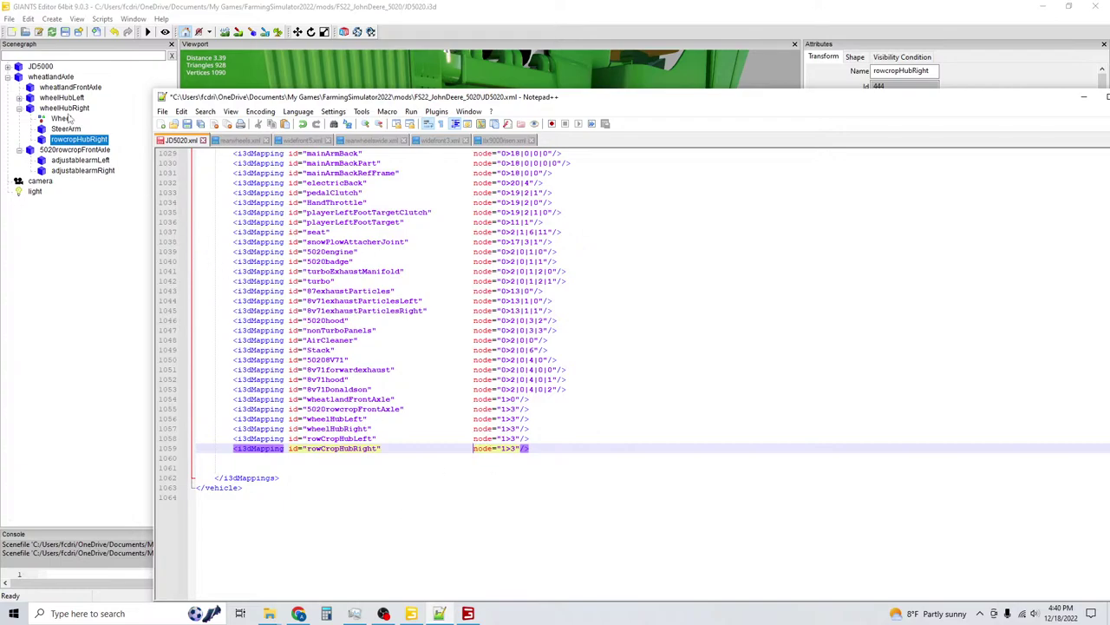
# Switch to GIANTS Editor and examine the Wheel, steeringRef and axleRef nodes under wheelHubLeft and the Wheel node under wheelHubRight.
pyautogui.click(19, 98)
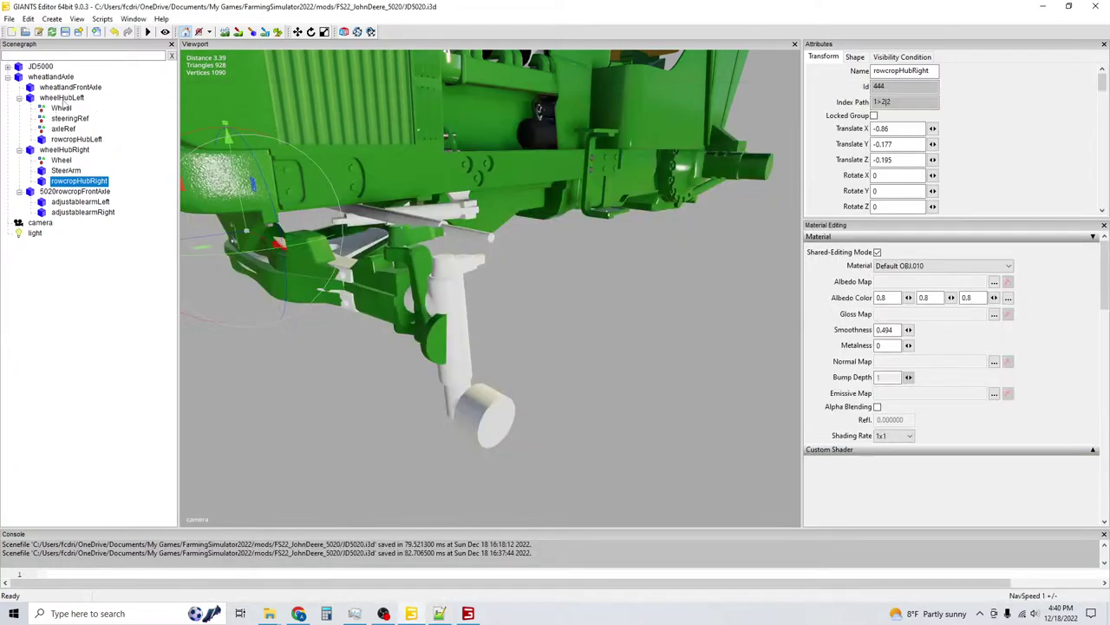
pyautogui.click(63, 109)
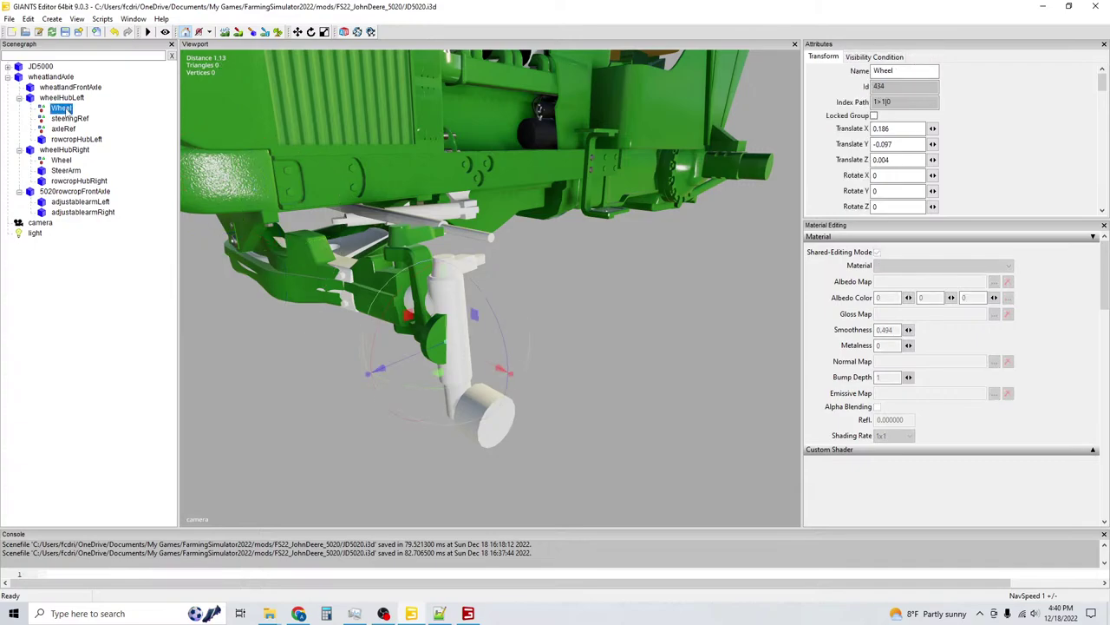
pyautogui.click(68, 119)
pyautogui.click(66, 129)
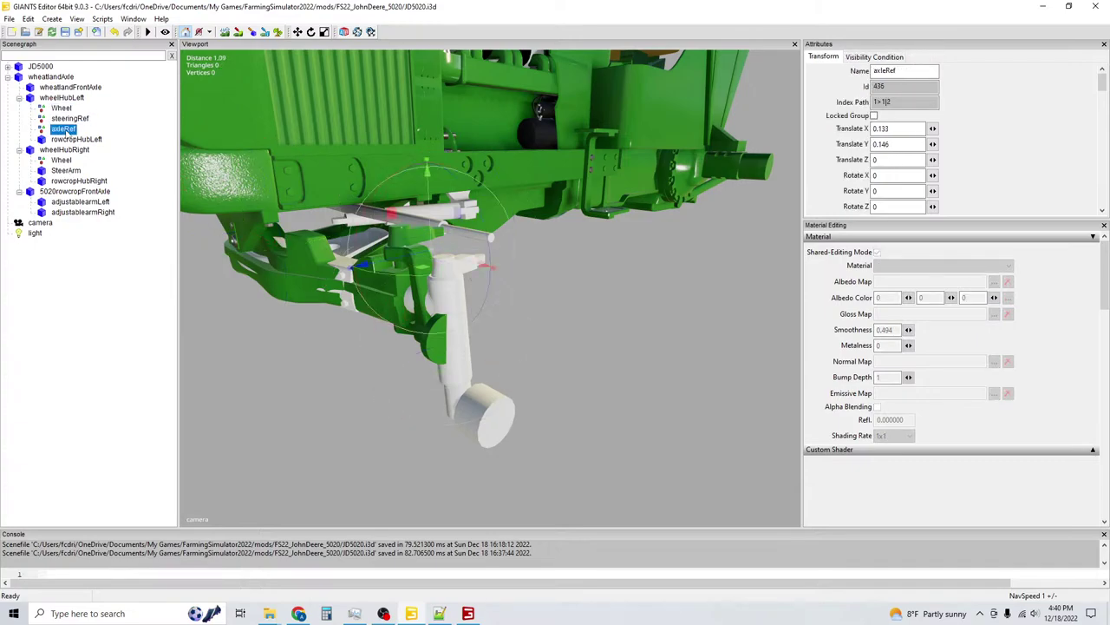
pyautogui.click(68, 119)
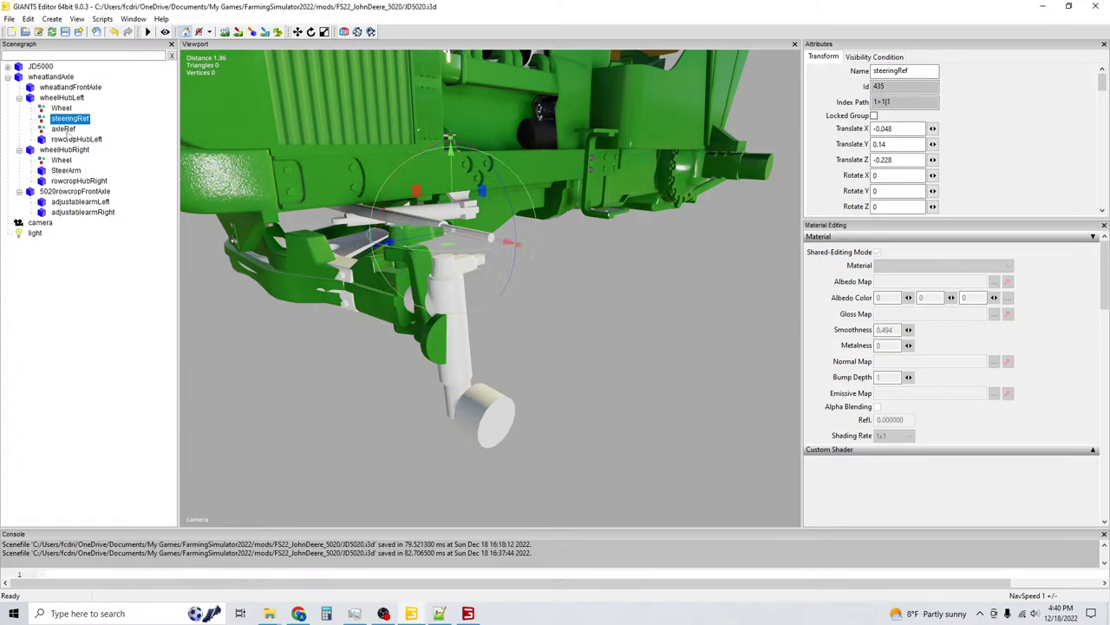
pyautogui.click(66, 129)
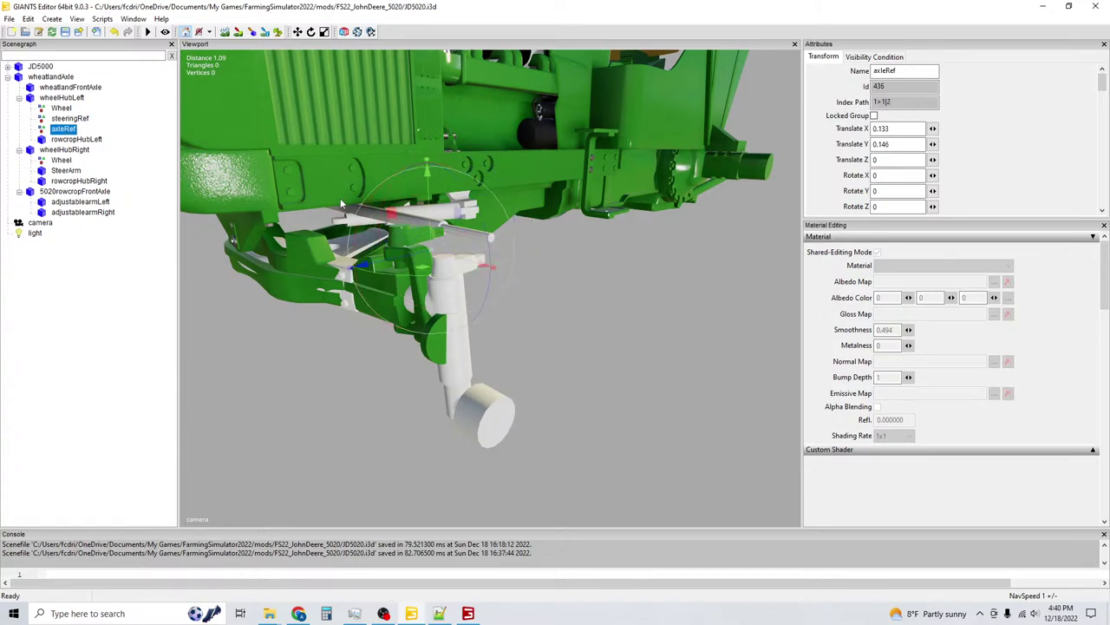
pyautogui.moveTo(386, 209); pyautogui.dragTo(454, 218, button='middle')
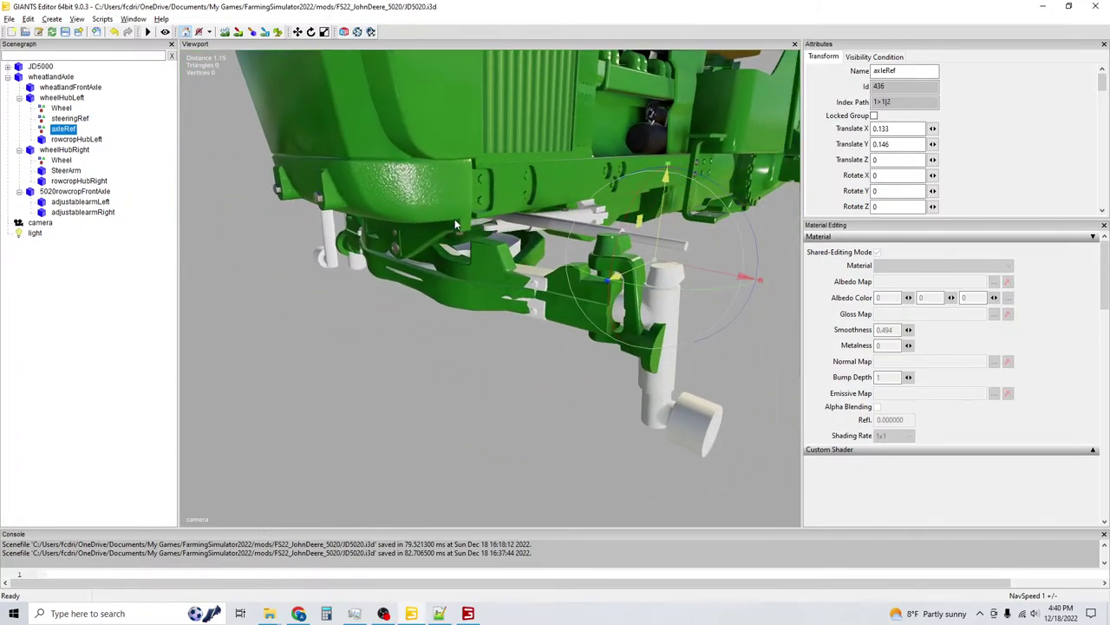
pyautogui.click(60, 161)
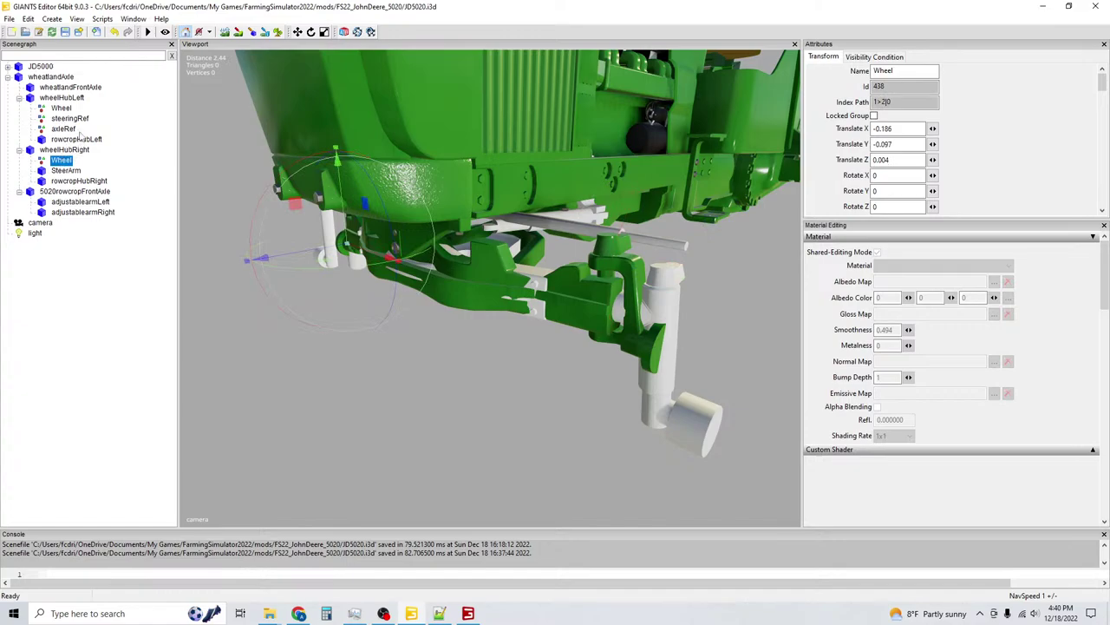
pyautogui.click(78, 129)
pyautogui.click(79, 130)
pyautogui.click(62, 109)
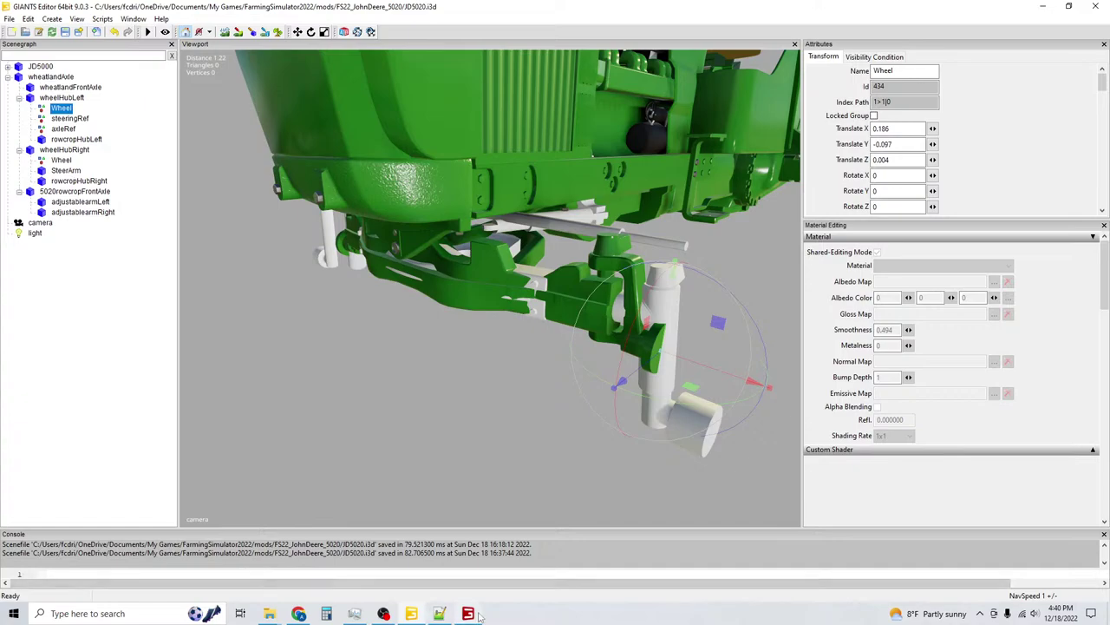
# Return to Notepad++ and add two copies of the rowCropHubRight mapping directly below line 1059.
pyautogui.moveTo(478, 616)
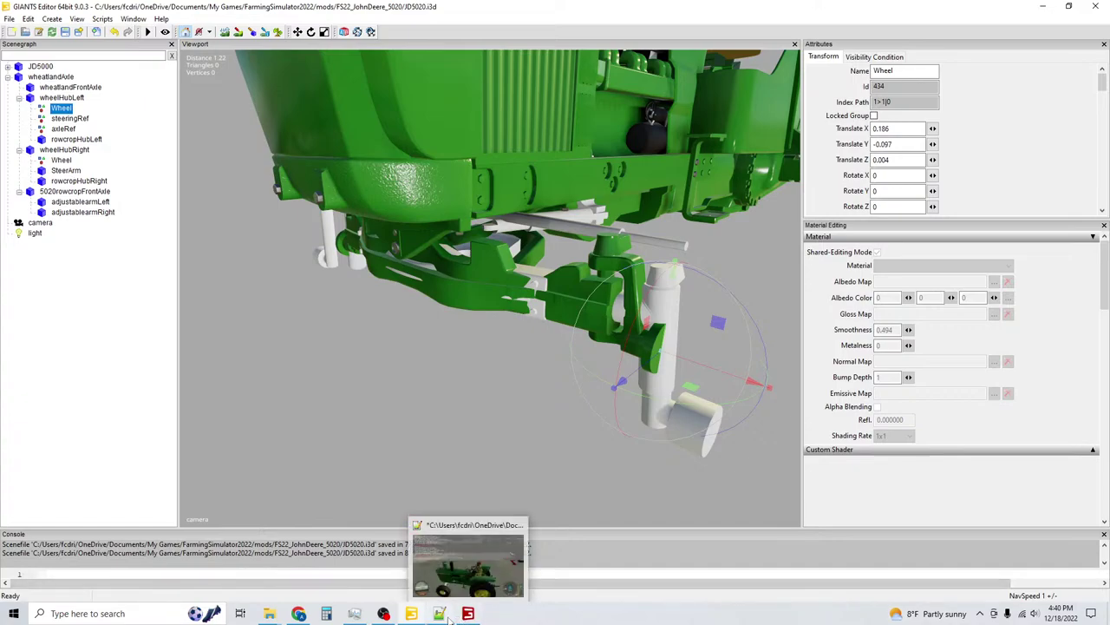
pyautogui.click(438, 613)
pyautogui.click(538, 449)
pyautogui.moveTo(538, 448); pyautogui.dragTo(231, 449)
pyautogui.hotkey('ctrl', 'c')
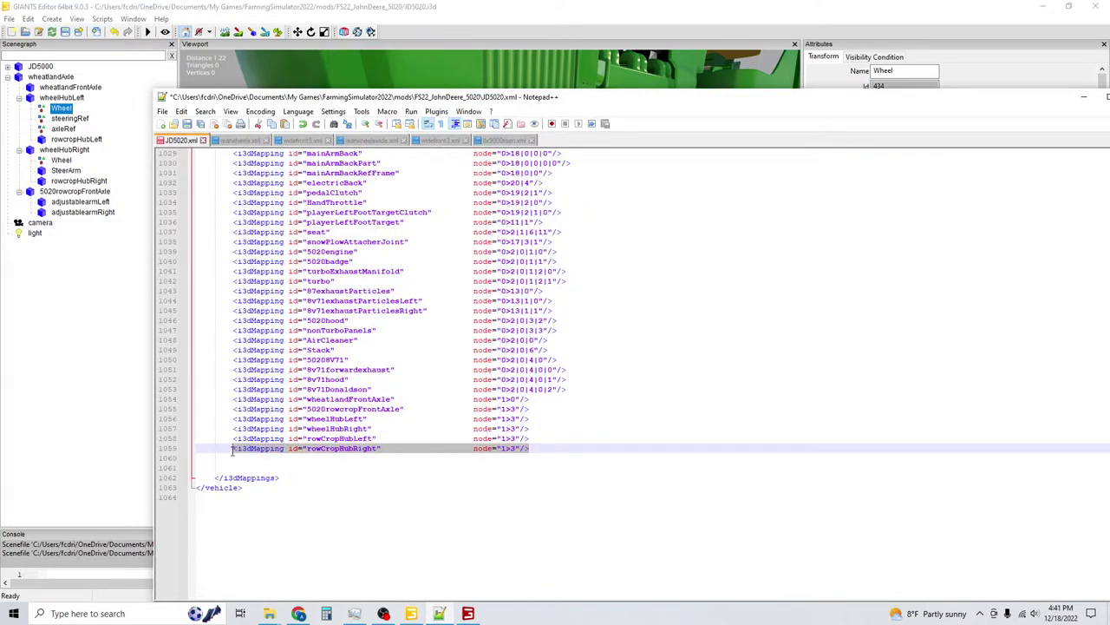
pyautogui.click(537, 449)
pyautogui.press('Return')
pyautogui.hotkey('ctrl', 'v')
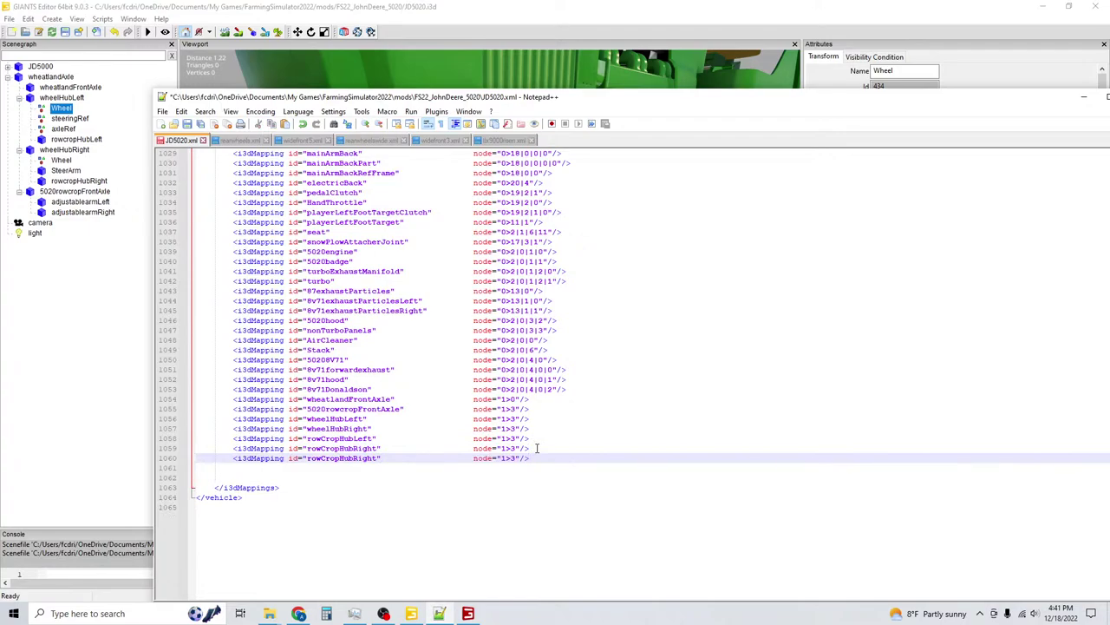
pyautogui.press('Return')
pyautogui.hotkey('ctrl', 'v')
# Rename the ids of the copied mappings on lines 1060 and 1061 to wheelNodeLeft and wheelNodeRight.
pyautogui.tripleClick(351, 458)
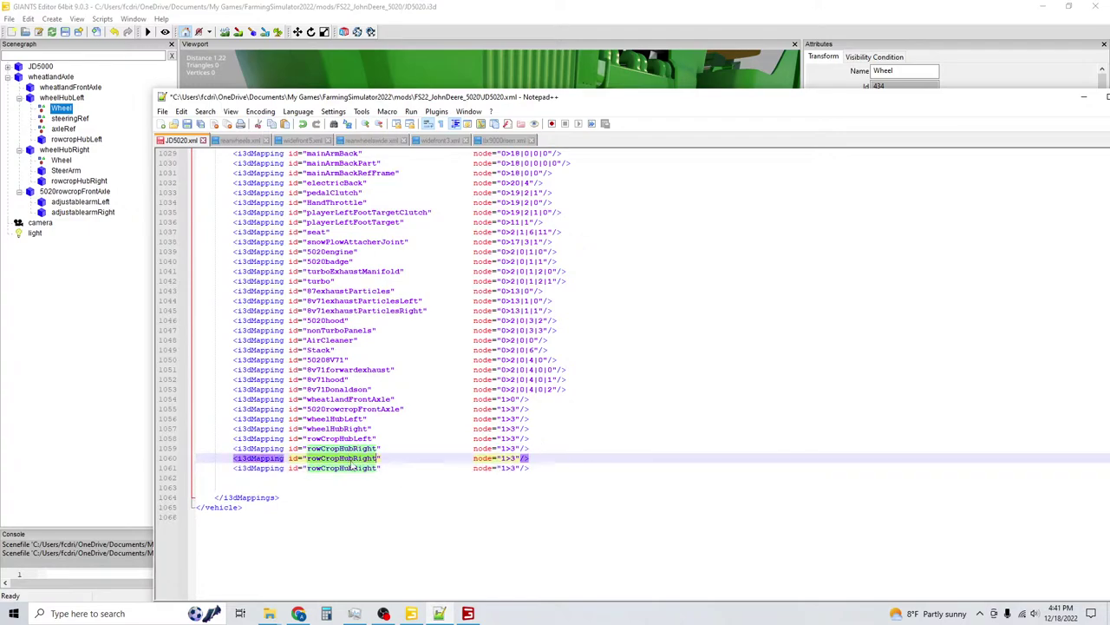
pyautogui.write('wheelNodeL')
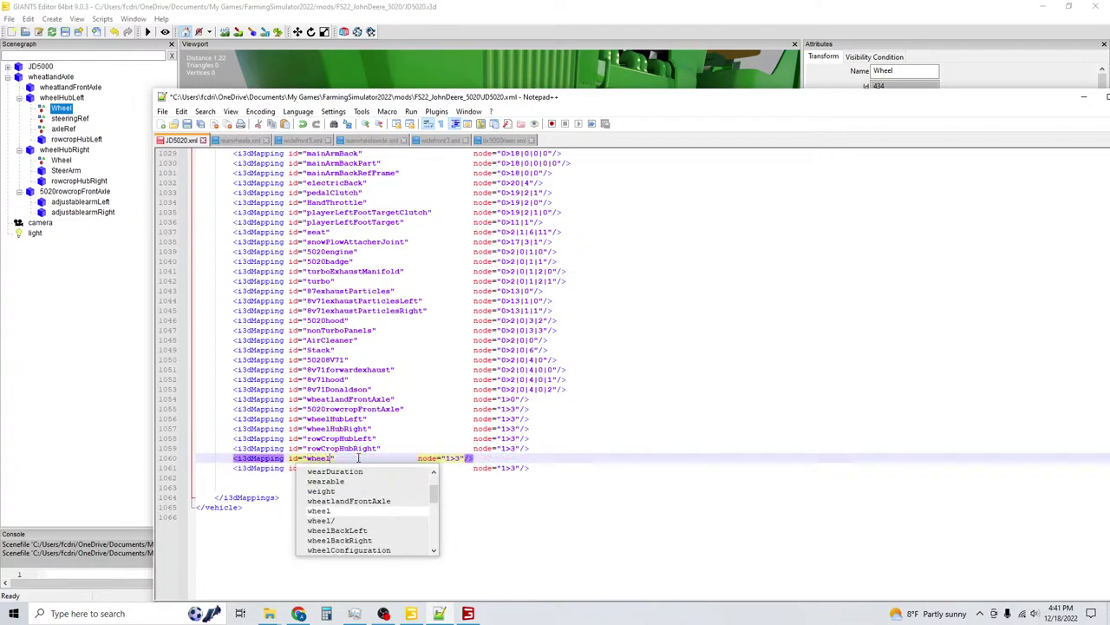
pyautogui.write('eft')
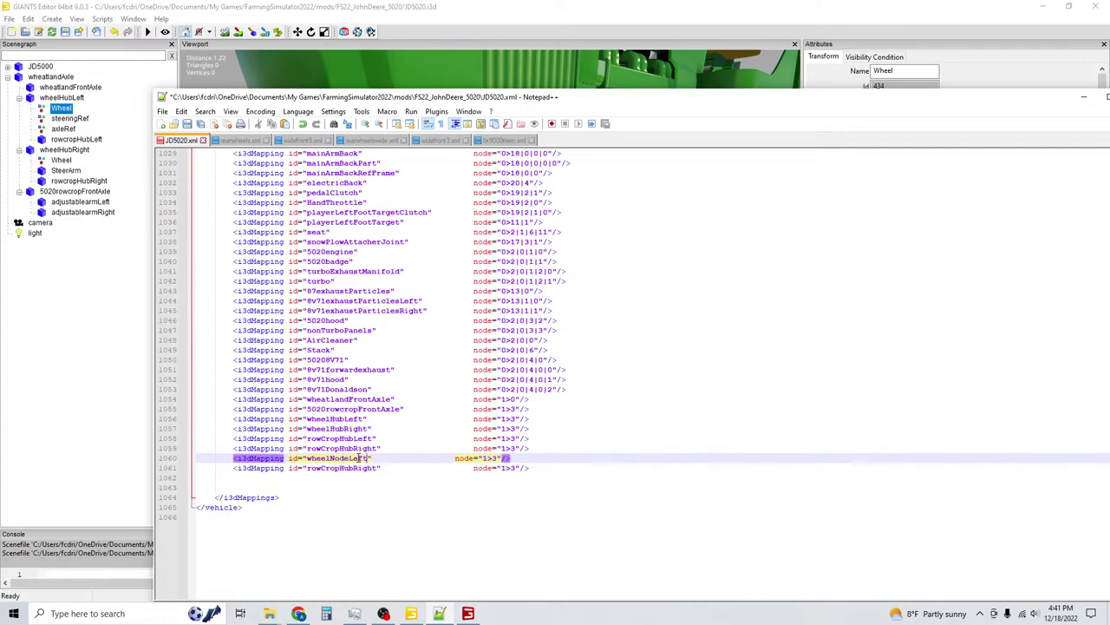
pyautogui.doubleClick(366, 468)
pyautogui.write('wheelNode')
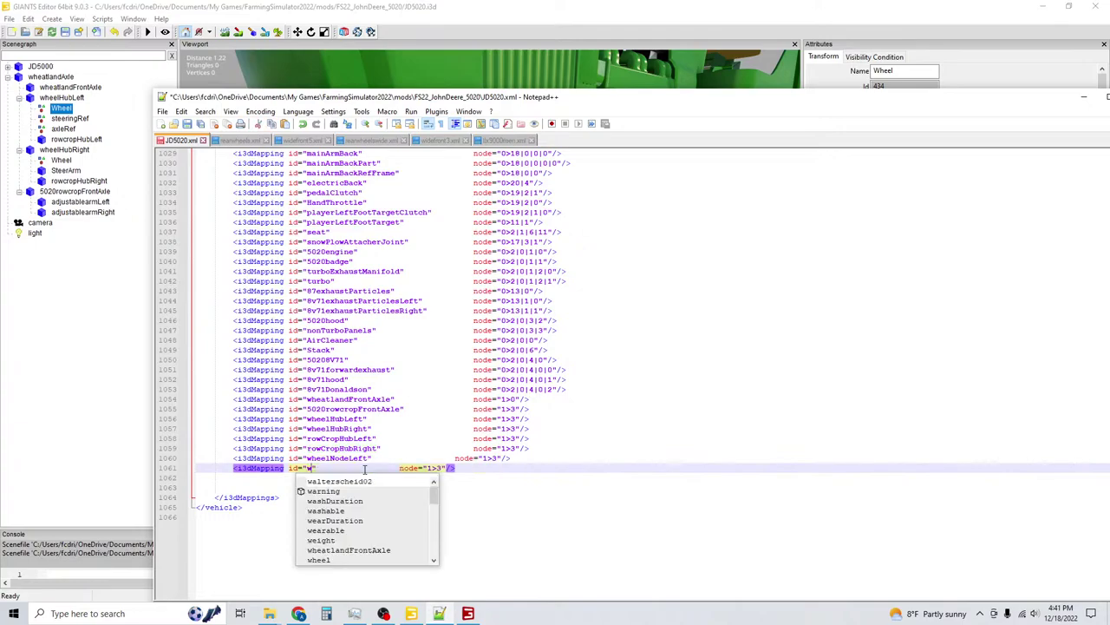
pyautogui.write('Right')
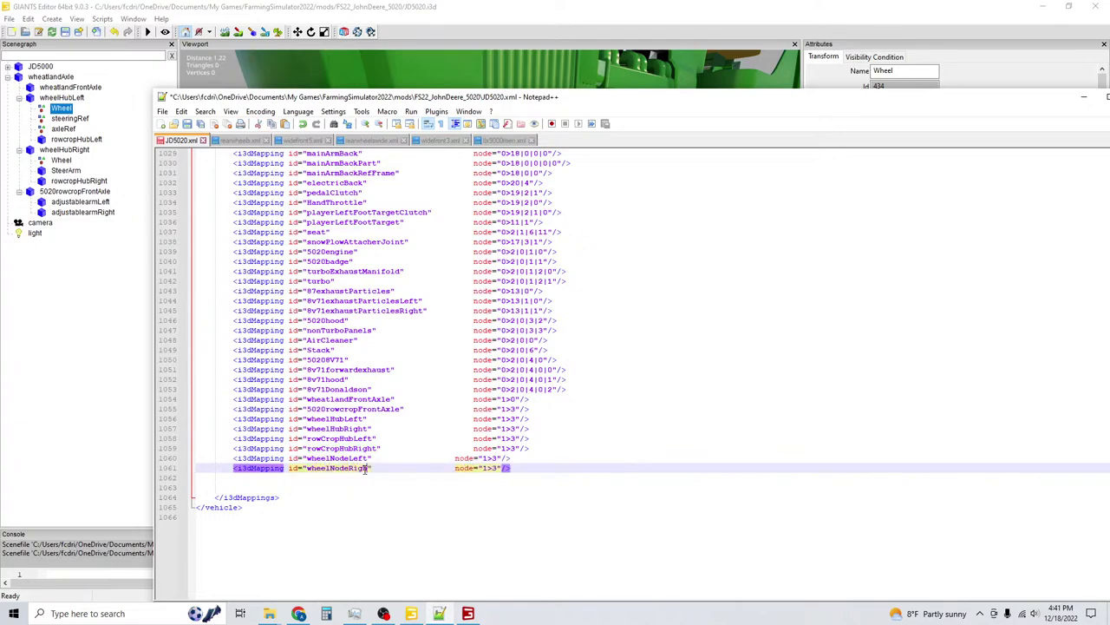
# Align the node attributes of the wheelNodeLeft and wheelNodeRight mappings with the column above.
pyautogui.click(453, 458)
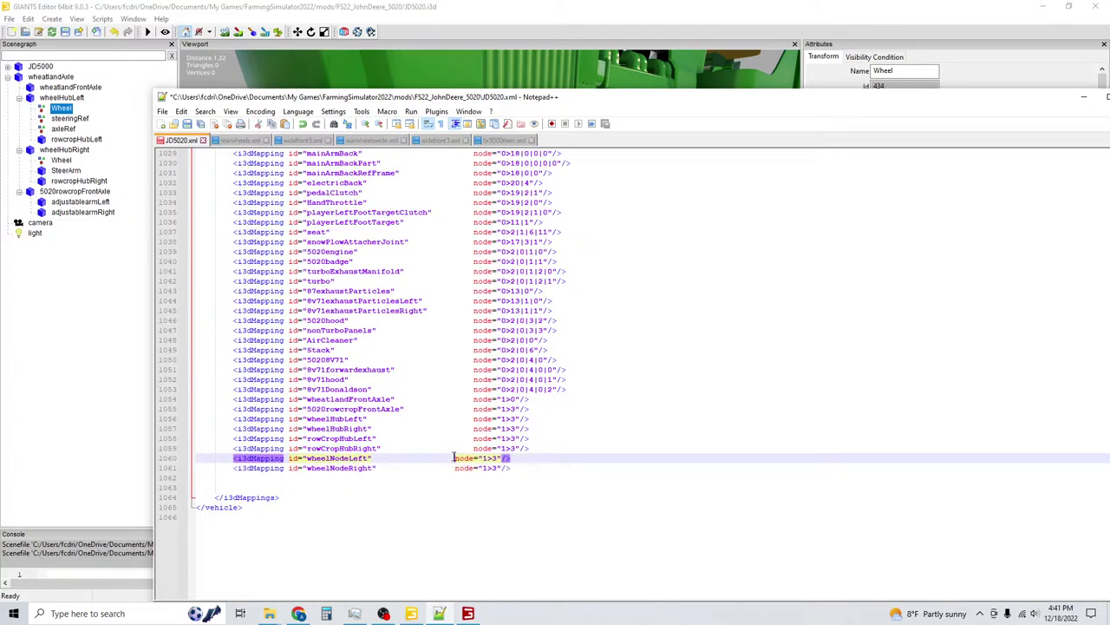
pyautogui.press('Tab')
pyautogui.click(455, 468)
pyautogui.press('Tab')
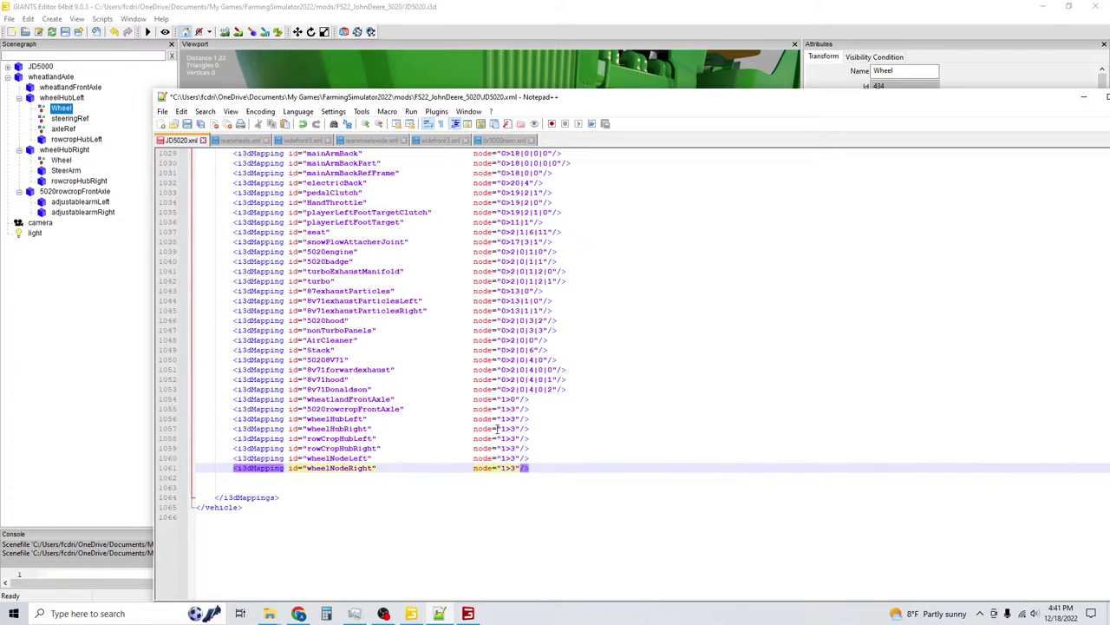
# Check wheelHubLeft's index path in GIANTS Editor, and in Notepad++ set the mapping nodes of wheelHubLeft to 1>1 and wheelHubRight to 1>2.
pyautogui.click(57, 100)
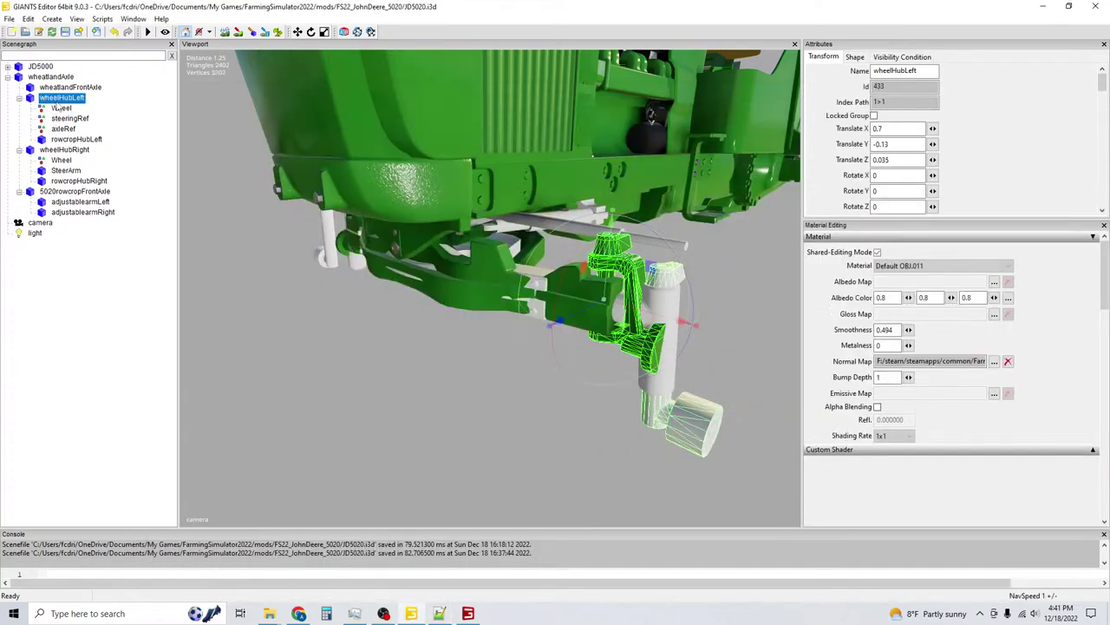
pyautogui.click(468, 614)
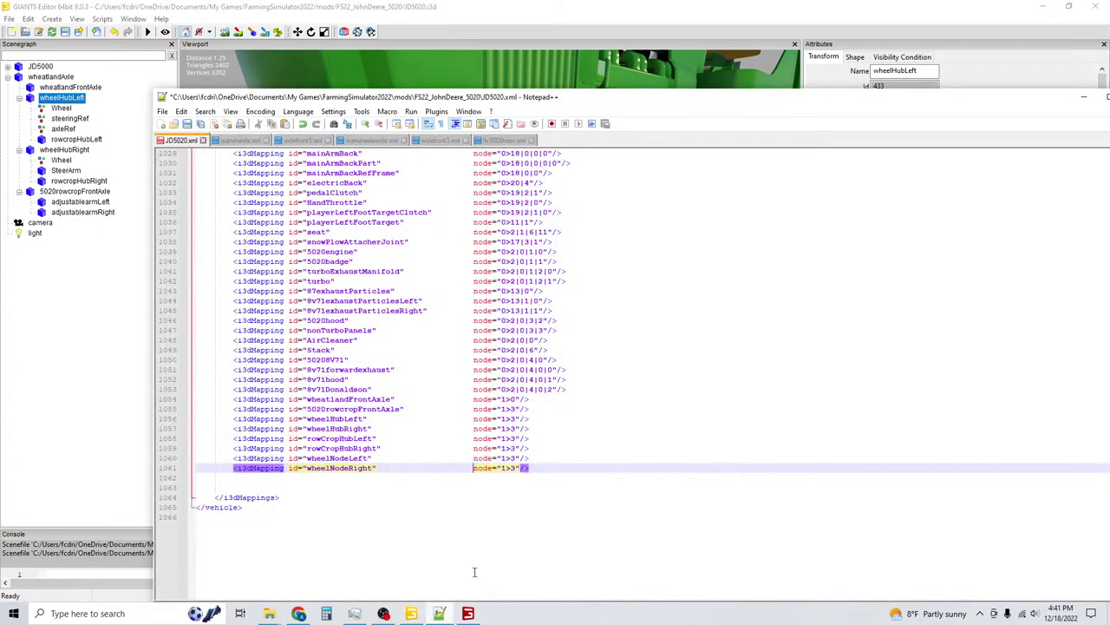
pyautogui.click(516, 408)
pyautogui.click(515, 418)
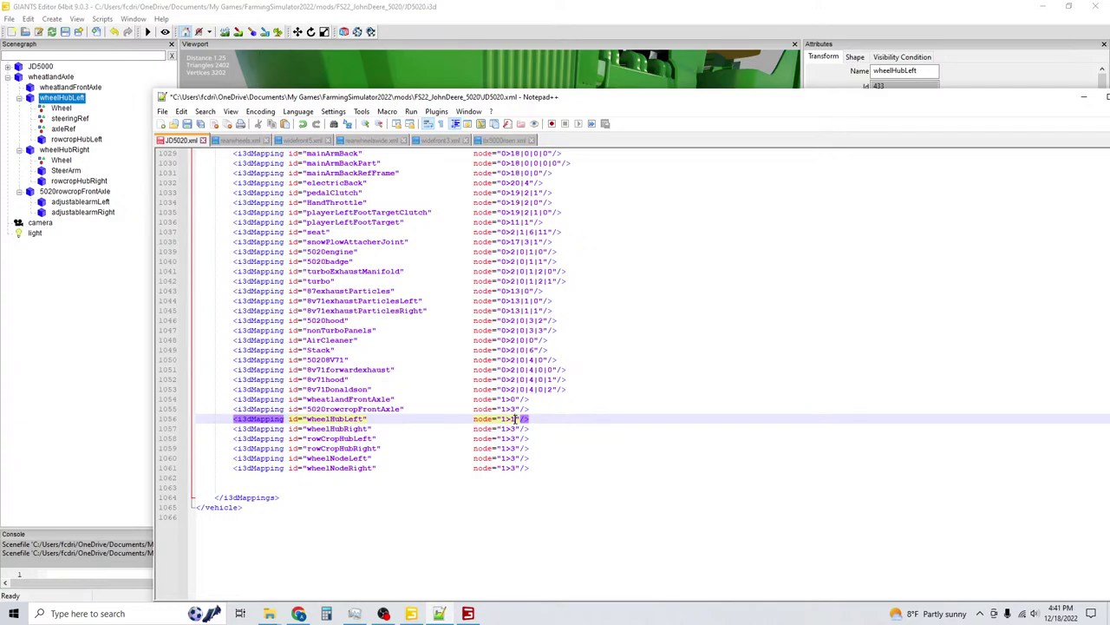
pyautogui.press('Down')
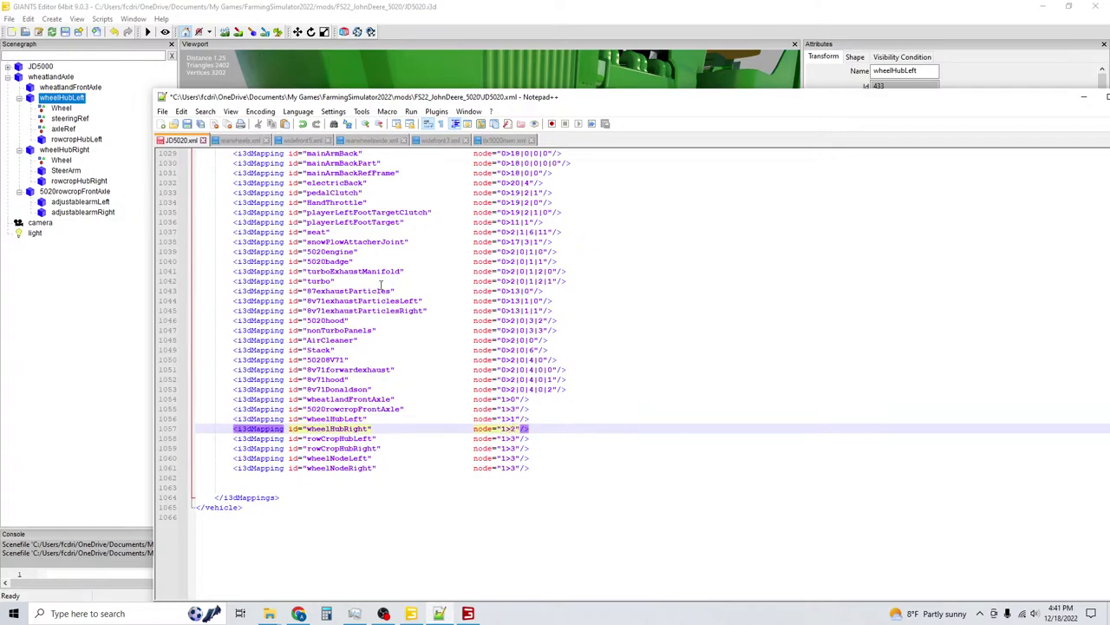
# Check rowcropHubLeft's index path in GIANTS Editor, and in Notepad++ set the rowCropHubLeft mapping's node to 1>1|3.
pyautogui.click(76, 153)
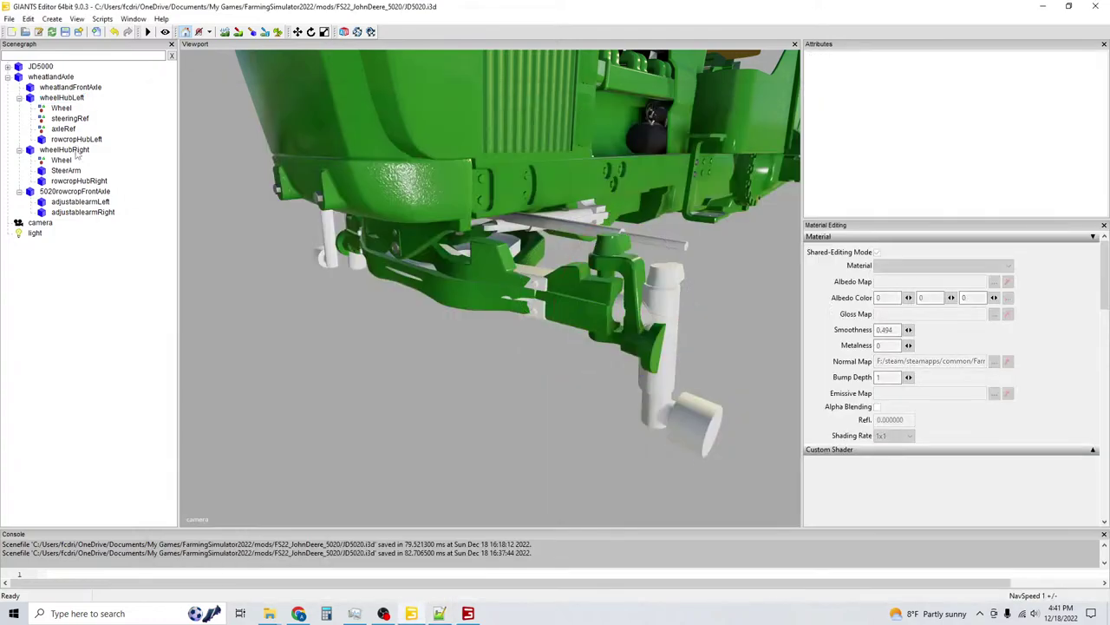
pyautogui.click(76, 151)
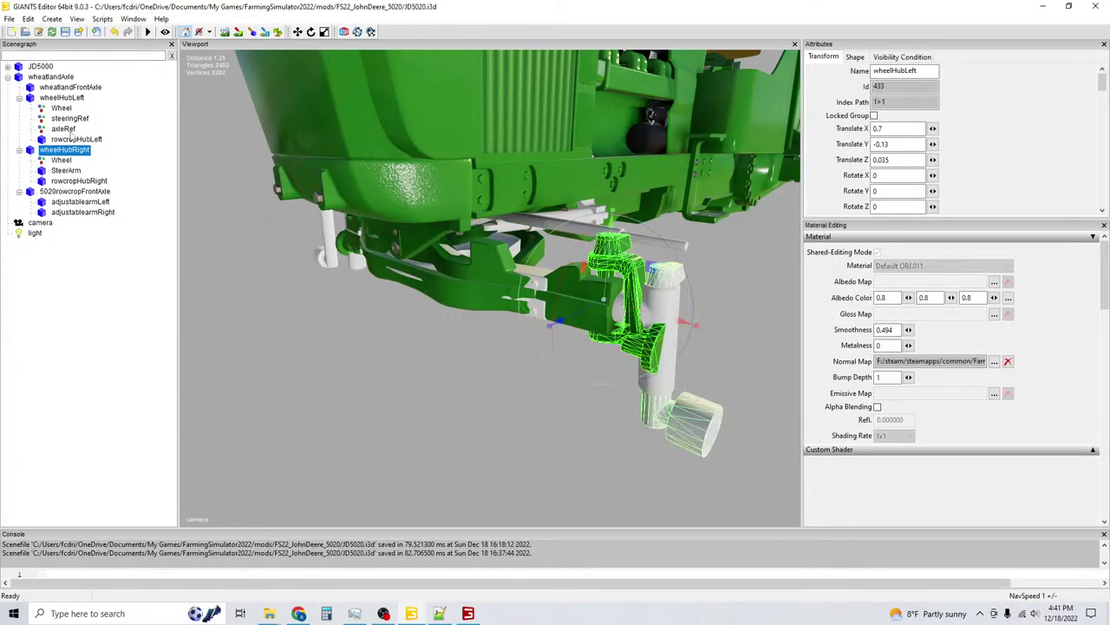
pyautogui.click(72, 140)
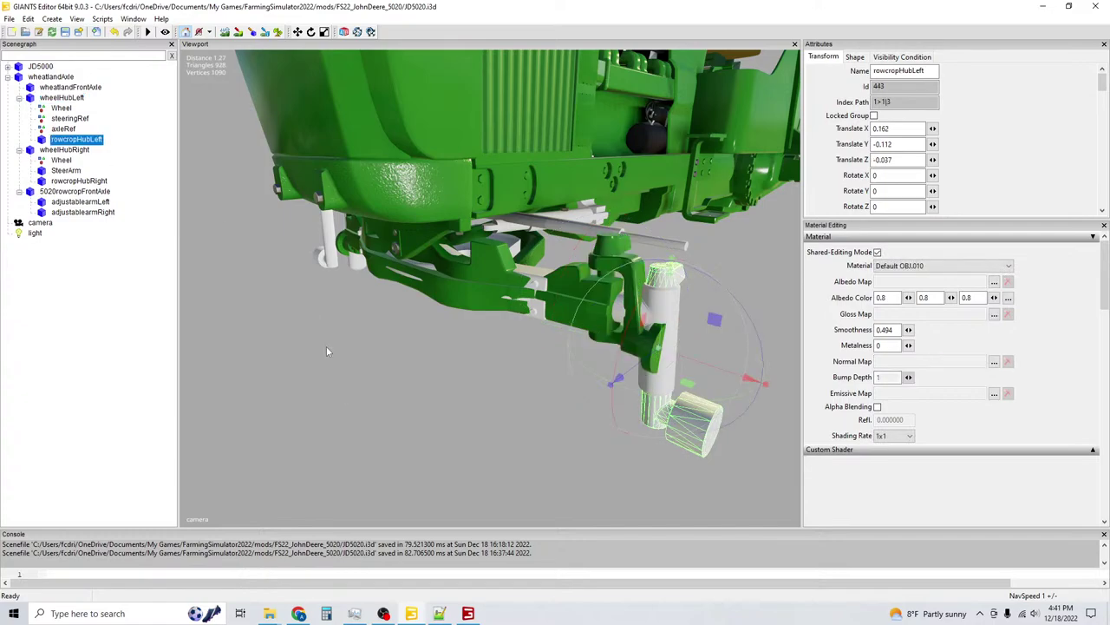
pyautogui.click(440, 613)
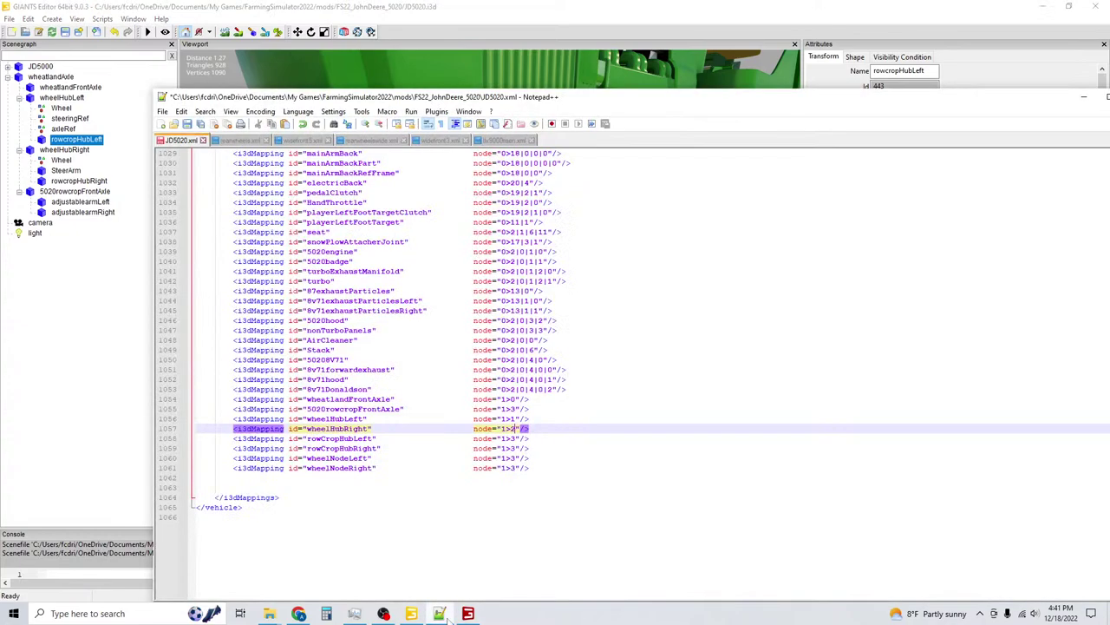
pyautogui.press('Down')
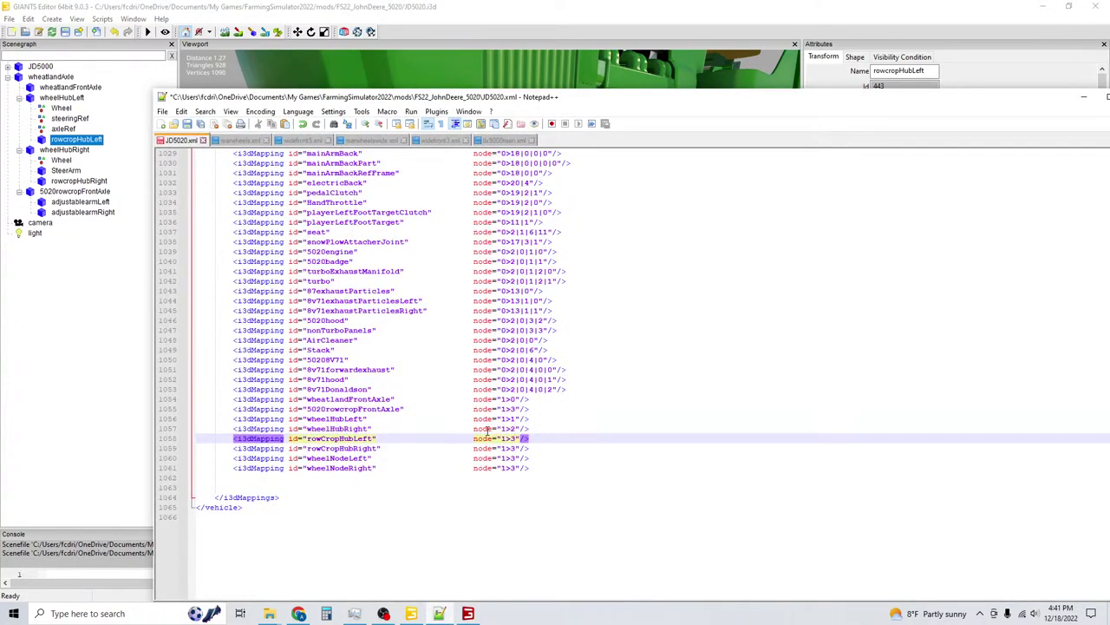
pyautogui.press('BackSpace')
pyautogui.write('1|3')
# Check rowcropHubRight's index path in GIANTS Editor, and in Notepad++ set the rowCropHubRight mapping's node to 1>2|2.
pyautogui.click(86, 188)
pyautogui.click(83, 181)
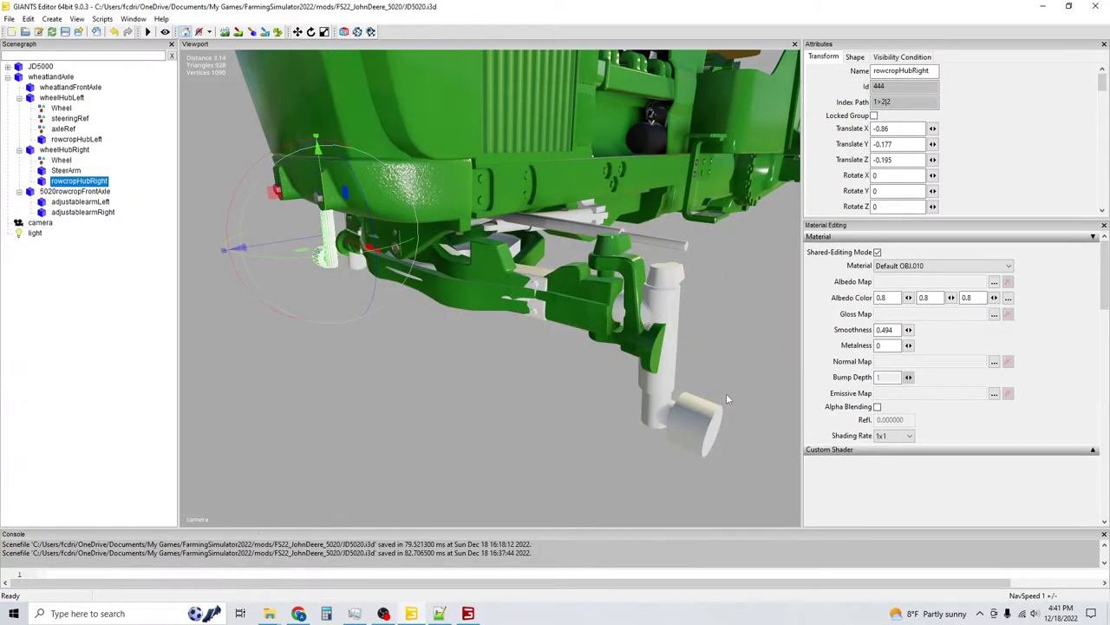
pyautogui.moveTo(726, 399); pyautogui.dragTo(659, 486, button='middle')
pyautogui.click(439, 613)
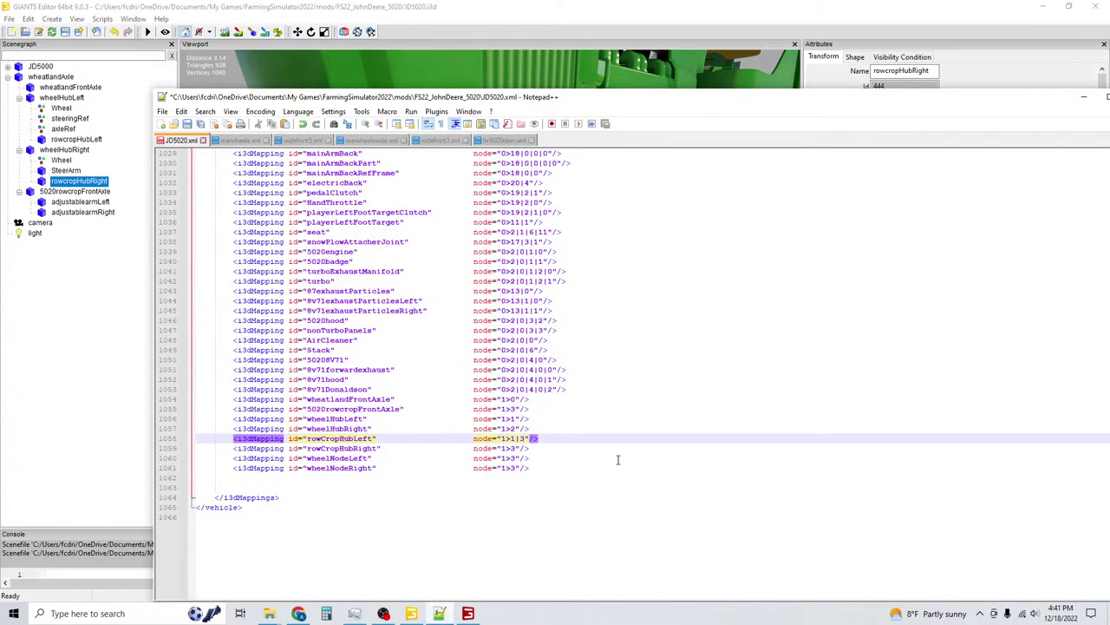
pyautogui.press('Down')
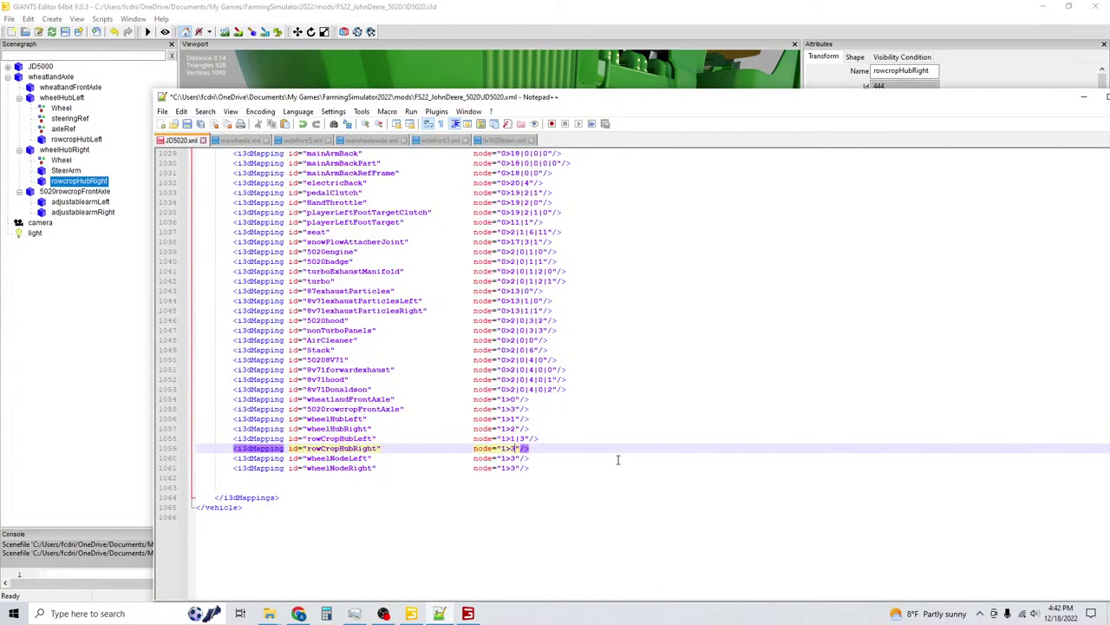
pyautogui.write('|2')
# In GIANTS Editor, rename the Wheel node under wheelHubLeft to WheelLeft and the one under wheelHubRight to WheelRight.
pyautogui.click(40, 324)
pyautogui.click(70, 141)
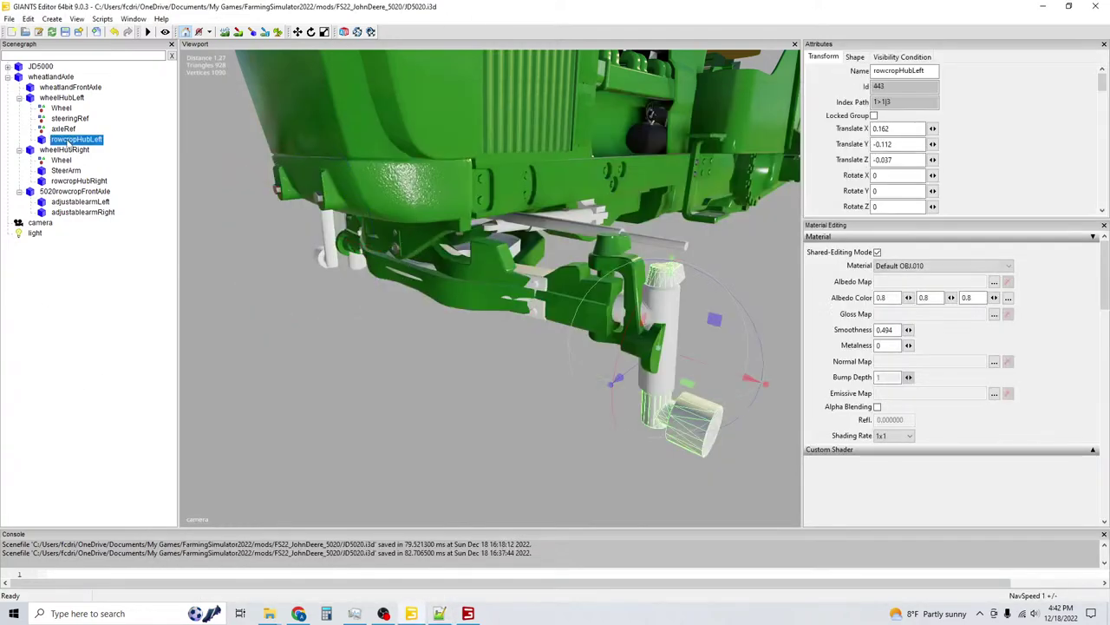
pyautogui.click(439, 614)
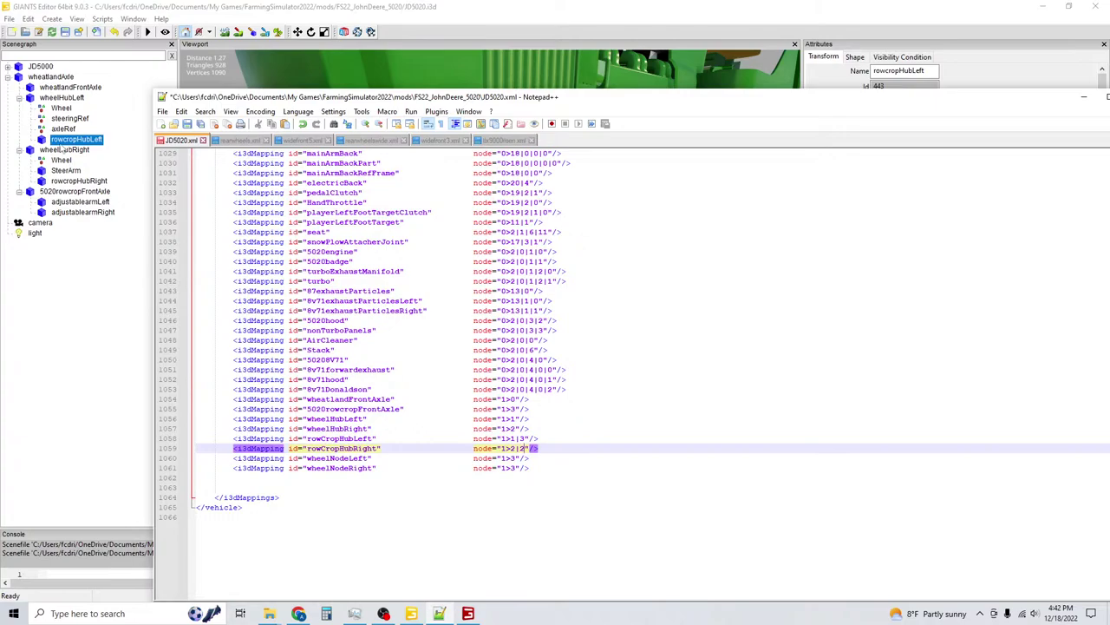
pyautogui.click(61, 108)
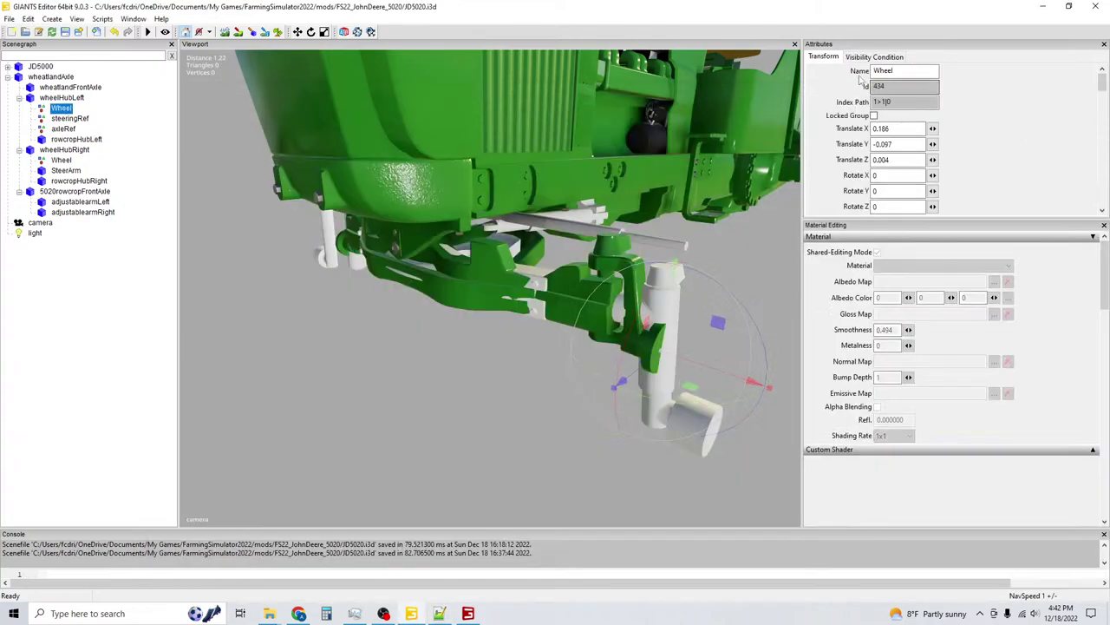
pyautogui.write('Left')
pyautogui.press('Return')
pyautogui.click(66, 162)
pyautogui.click(902, 70)
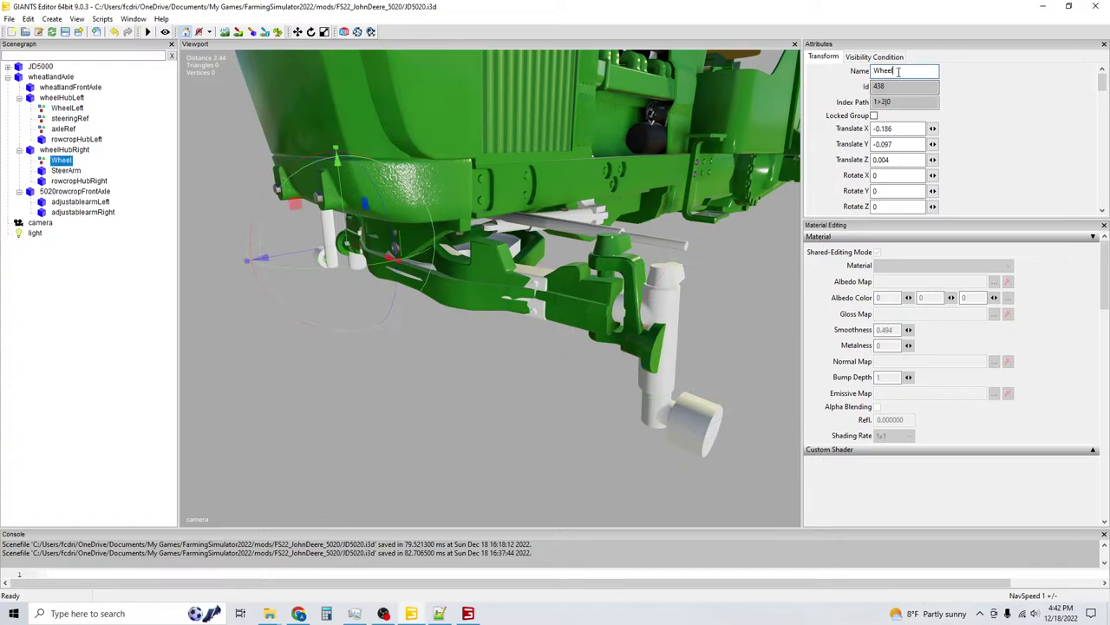
pyautogui.write('Right')
pyautogui.press('Return')
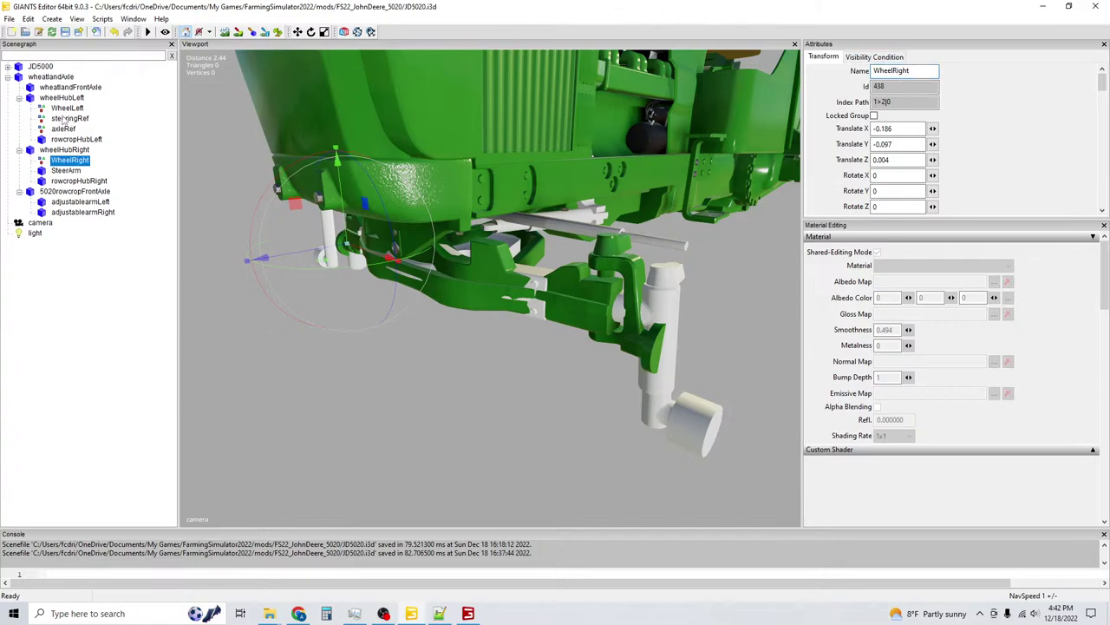
# Select the WheelLeft node under wheelHubLeft to look up its index path.
pyautogui.click(65, 109)
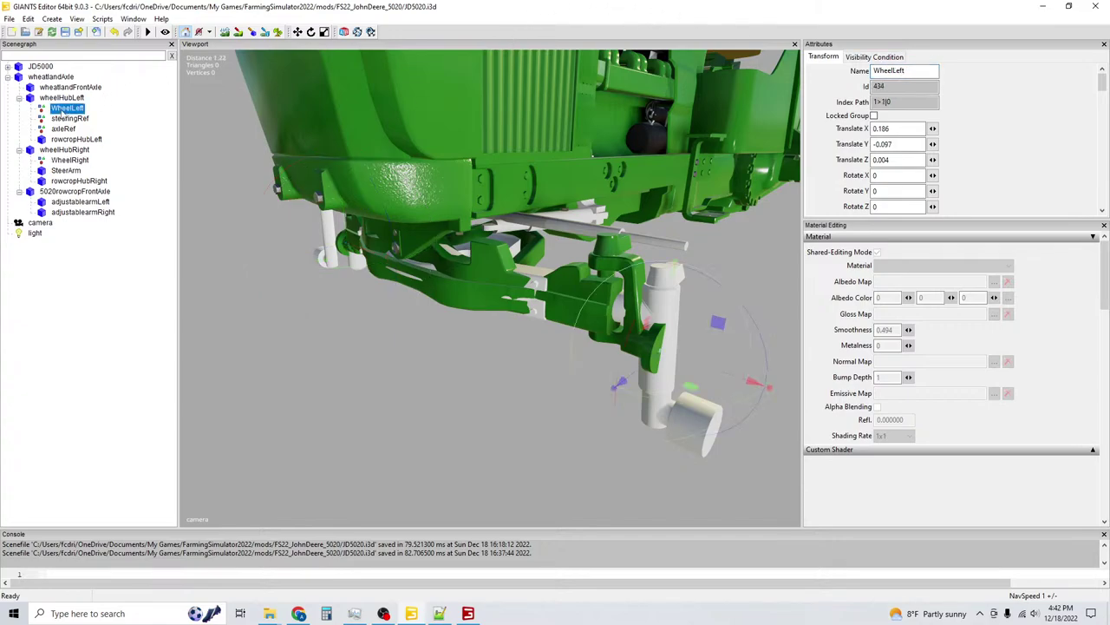
# Set the wheelNodeLeft i3dMapping in JD5020.xml to node 1>1|0, checking the WheelRight index path in the scenegraph first.
pyautogui.click(65, 161)
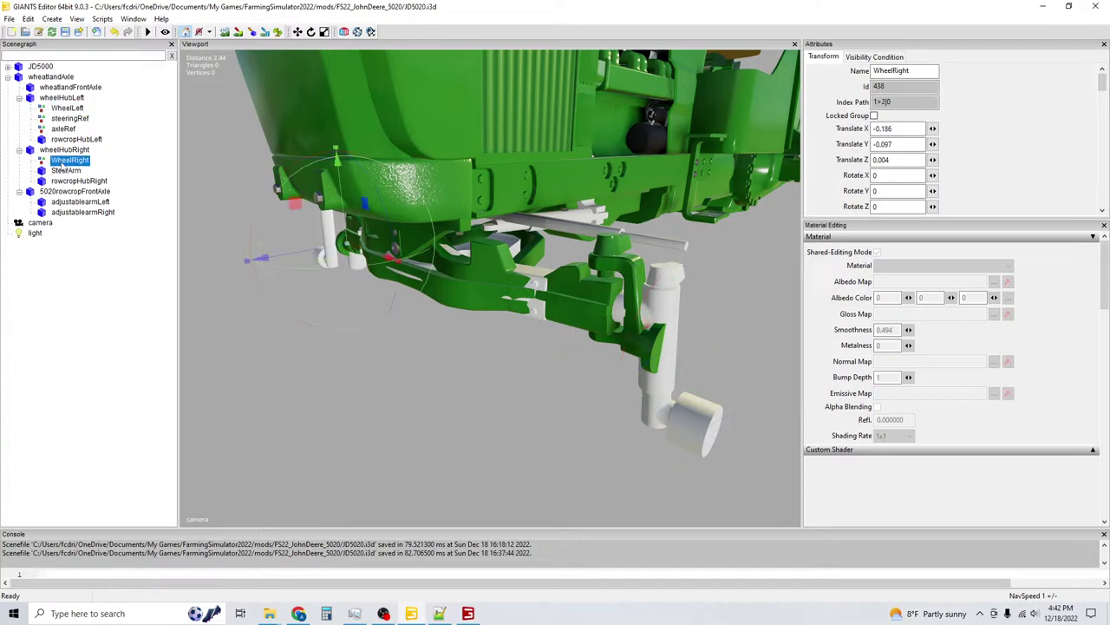
pyautogui.click(439, 613)
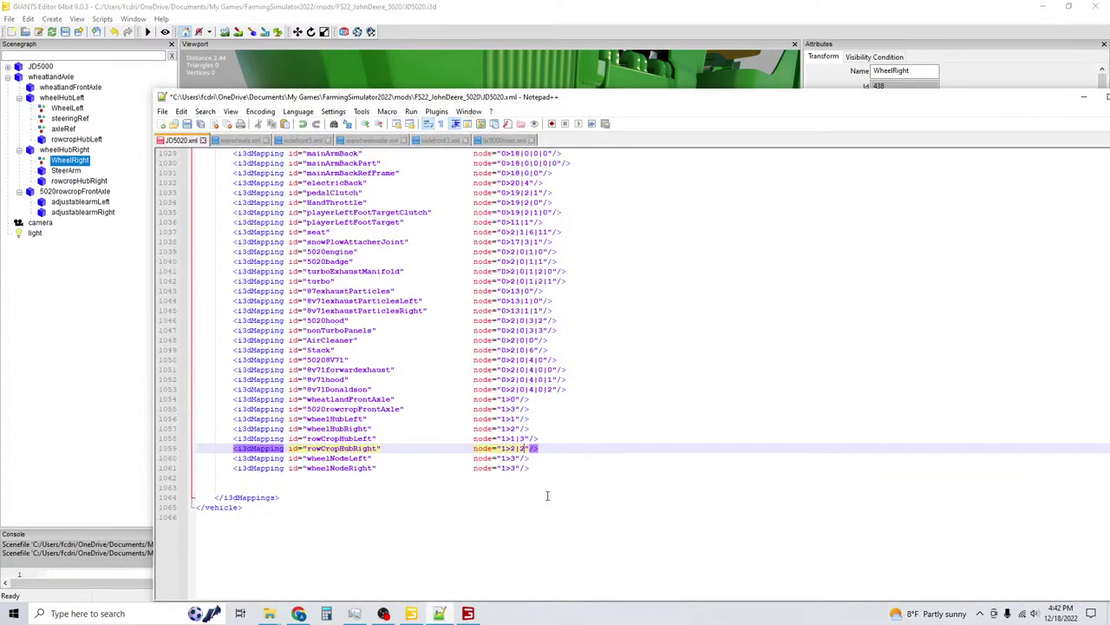
pyautogui.press('Down')
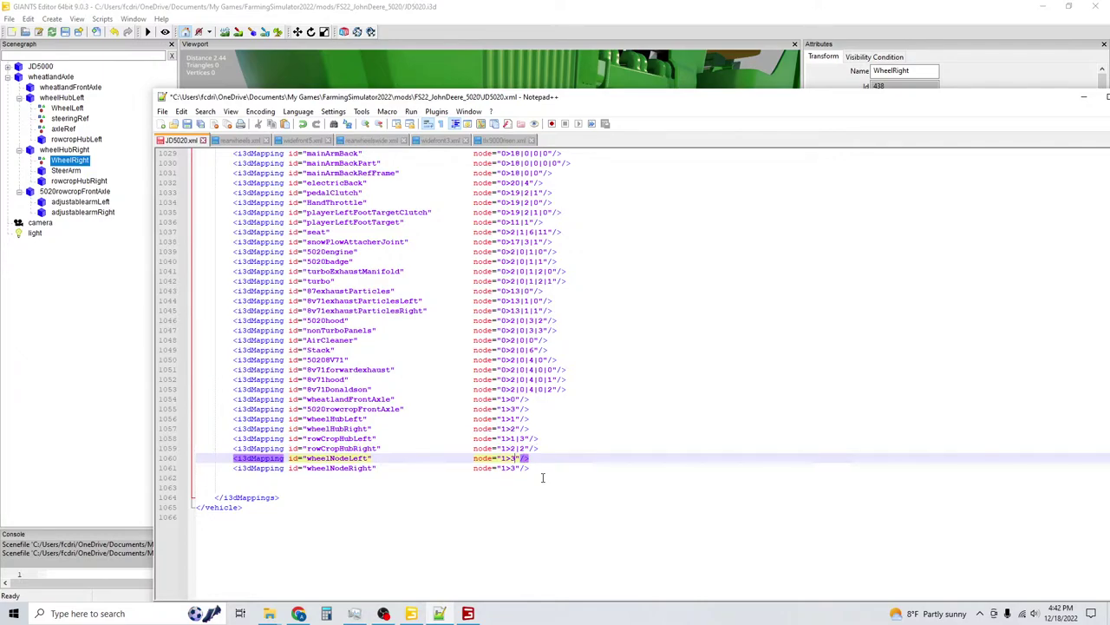
pyautogui.press('BackSpace')
pyautogui.moveTo(853, 96); pyautogui.dragTo(842, 123)
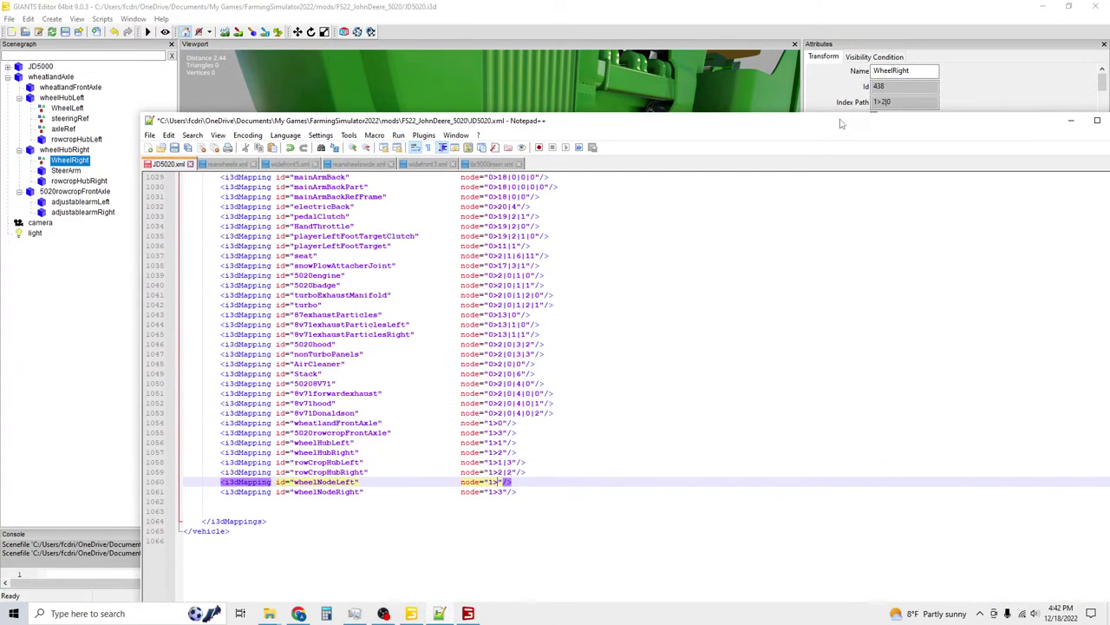
pyautogui.write('1|0')
# Set the wheelNodeRight i3dMapping to node 1>2|0 and save JD5020.xml.
pyautogui.press('Down')
pyautogui.press('BackSpace')
pyautogui.write('2')
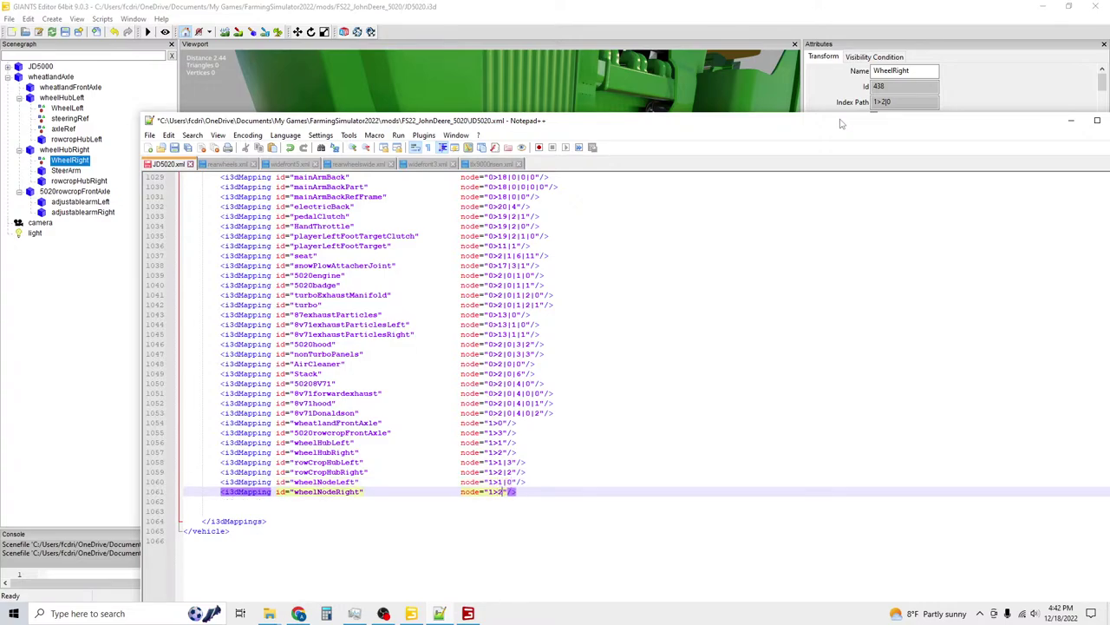
pyautogui.write('|0')
pyautogui.click(174, 147)
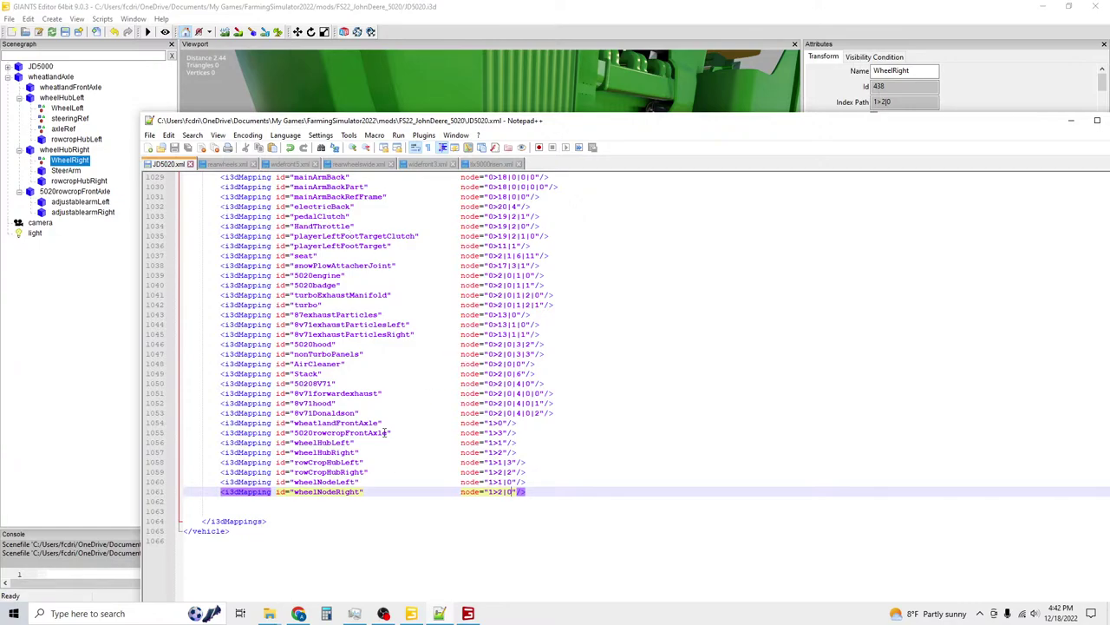
# Copy the 5020rowcropFrontAxle objectChange line in the Standard front axle configuration and insert two copies below the wheatlandFrontAxle line.
pyautogui.scroll(20, 385, 432)
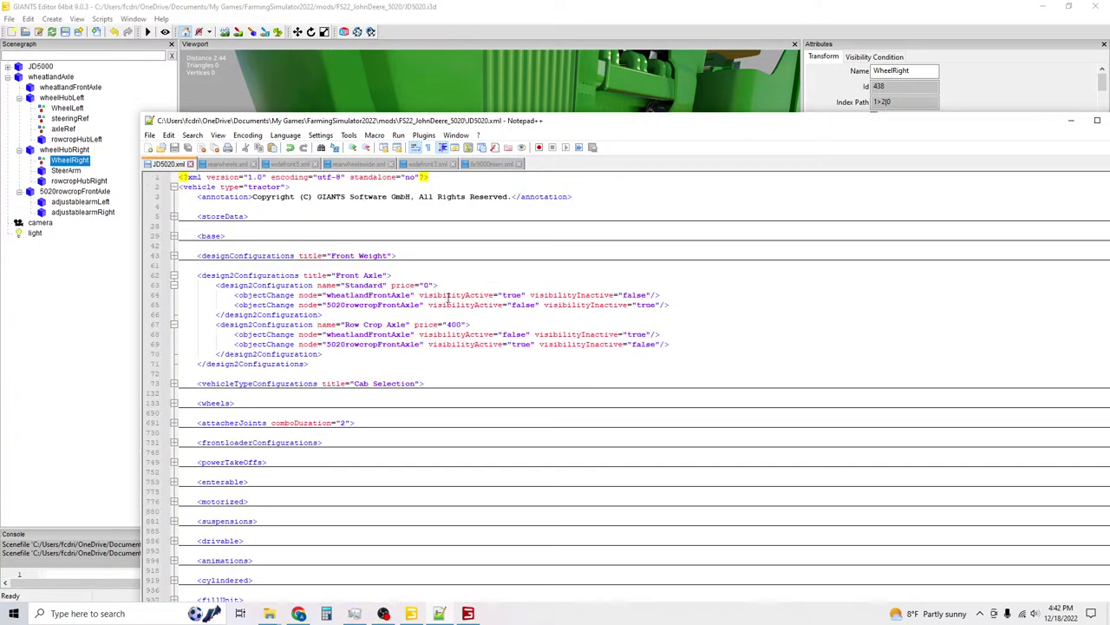
pyautogui.scroll(-1, 433, 298)
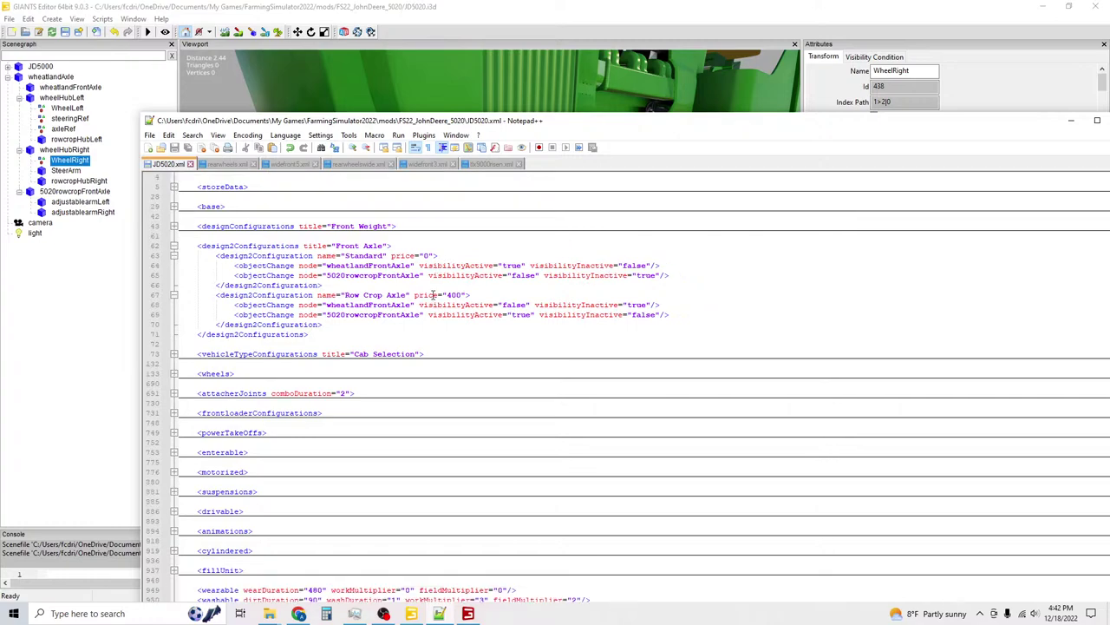
pyautogui.scroll(-18, 673, 282)
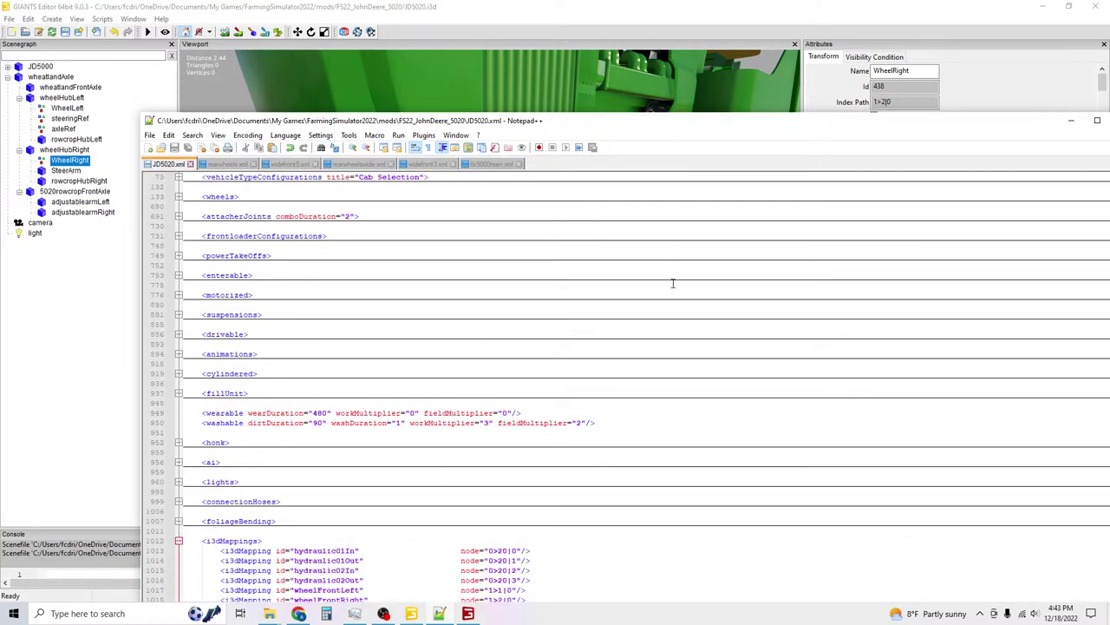
pyautogui.scroll(18, 636, 302)
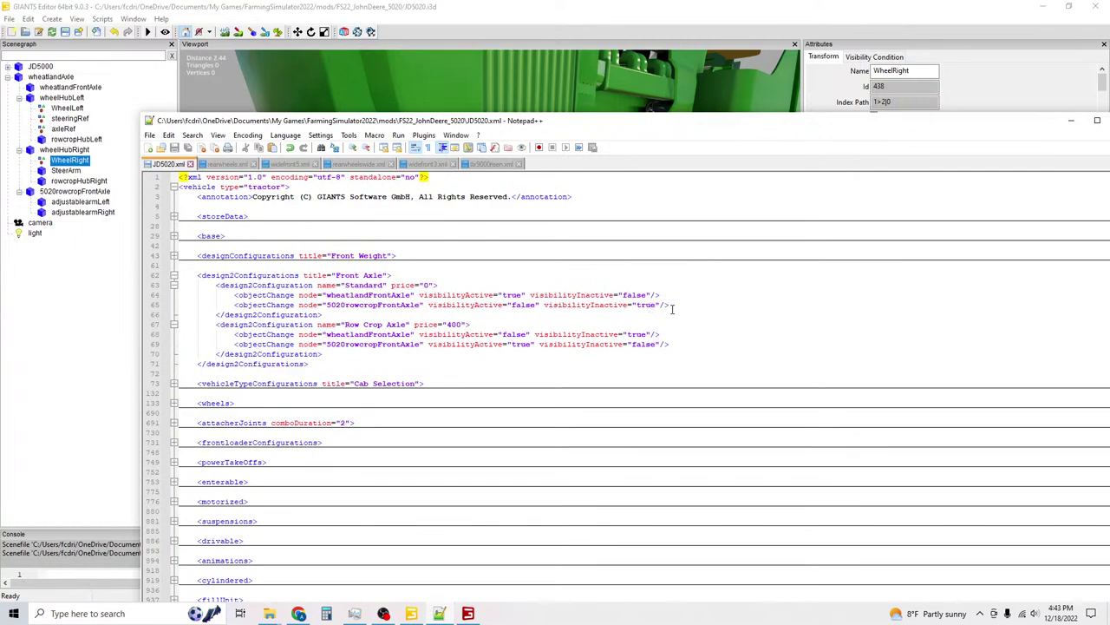
pyautogui.click(672, 304)
pyautogui.moveTo(672, 305); pyautogui.dragTo(234, 308)
pyautogui.hotkey('ctrl', 'c')
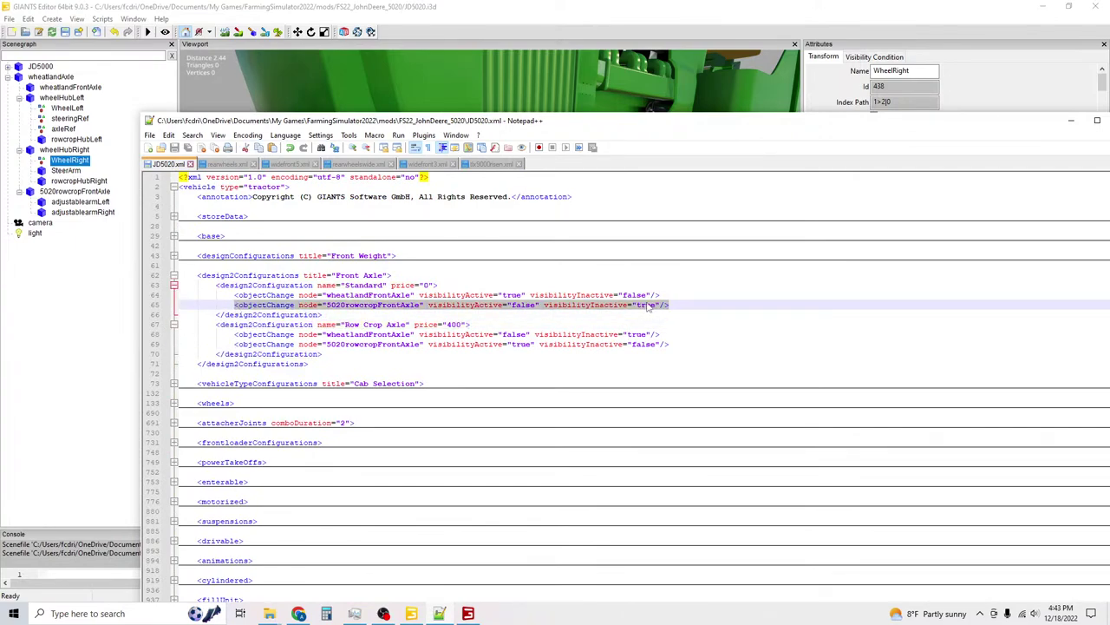
pyautogui.click(670, 293)
pyautogui.press('Return')
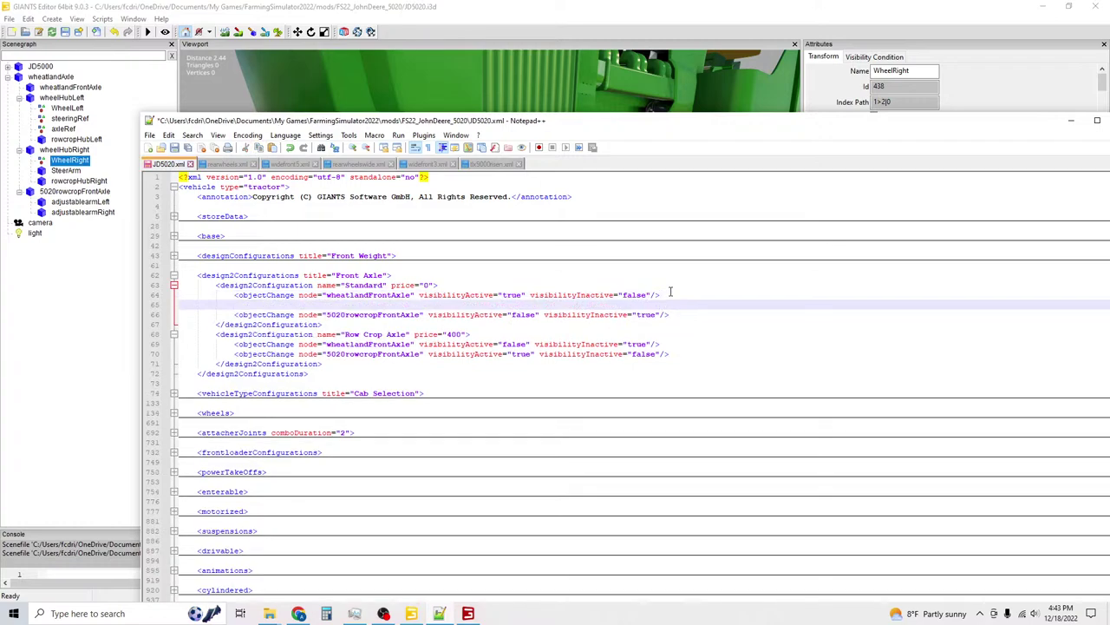
pyautogui.hotkey('ctrl', 'v')
pyautogui.press('Return')
pyautogui.hotkey('ctrl', 'v')
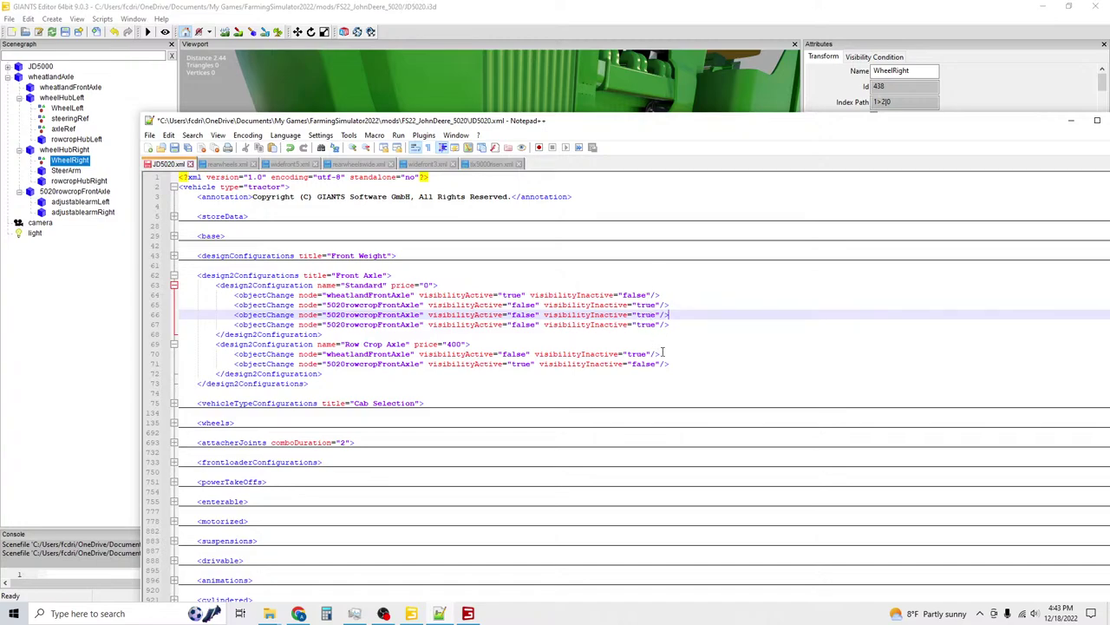
# Add two more copies of the 5020rowcropFrontAxle objectChange line at the end of the Standard front axle configuration.
pyautogui.click(670, 324)
pyautogui.press('Return')
pyautogui.hotkey('ctrl', 'v')
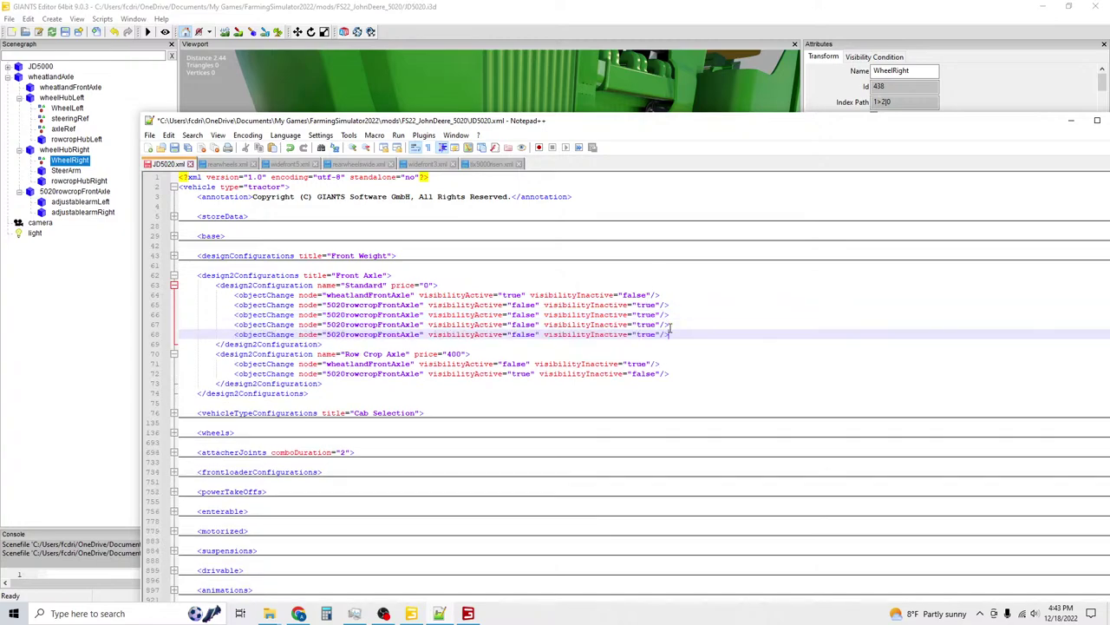
pyautogui.press('Return')
pyautogui.hotkey('ctrl', 'v')
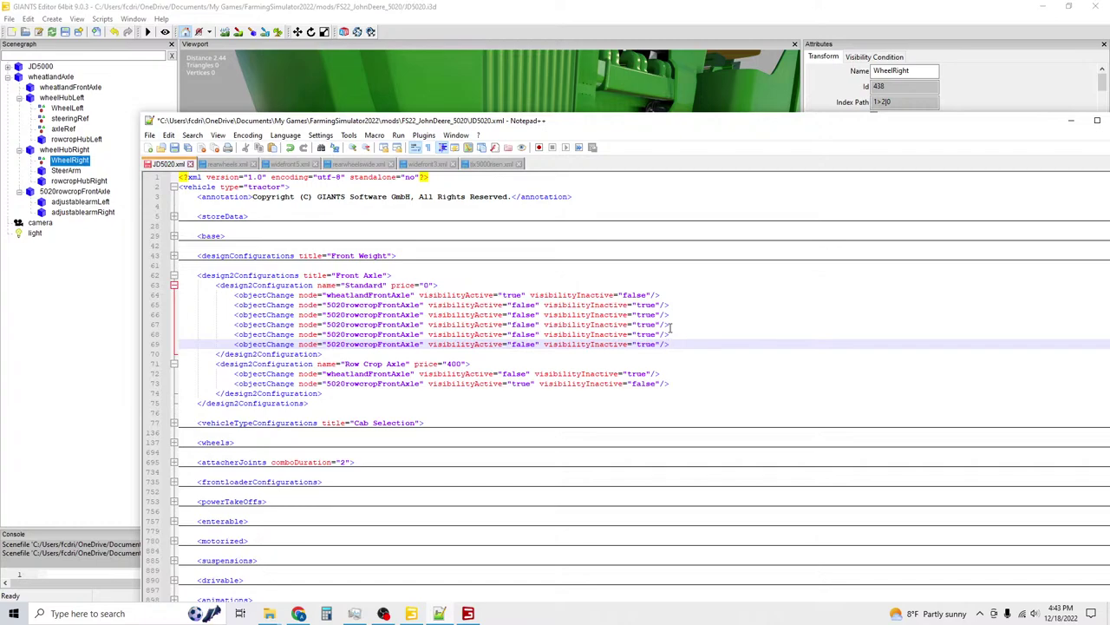
# Copy the wheelHubLeft mapping id and make it the node of the first 5020rowcropFrontAxle line in the Standard configuration.
pyautogui.scroll(-14, 464, 360)
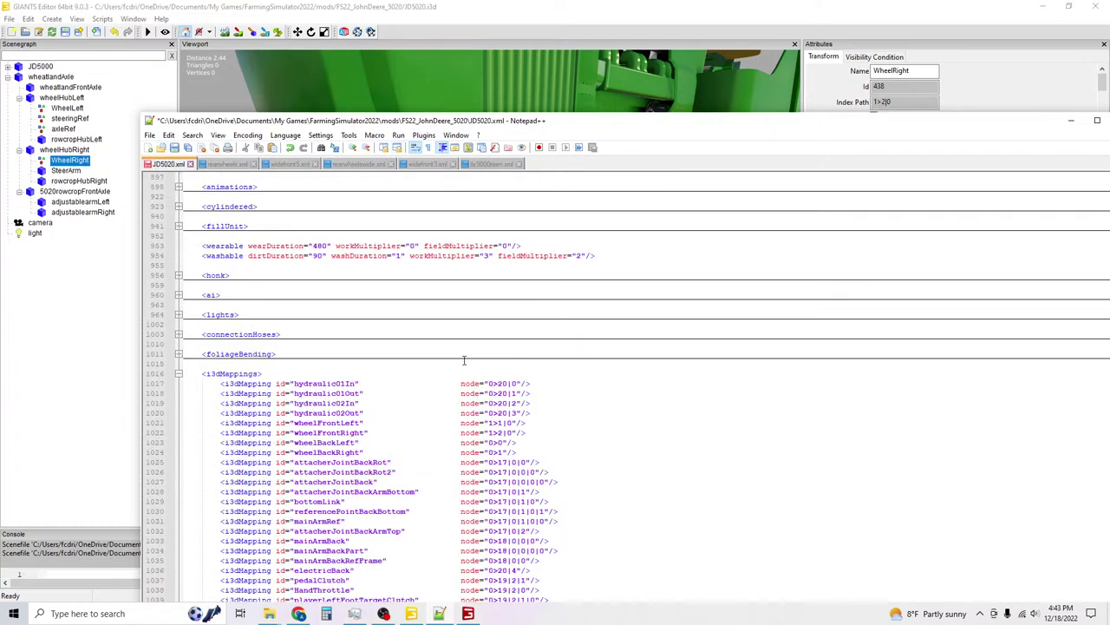
pyautogui.scroll(-17, 464, 360)
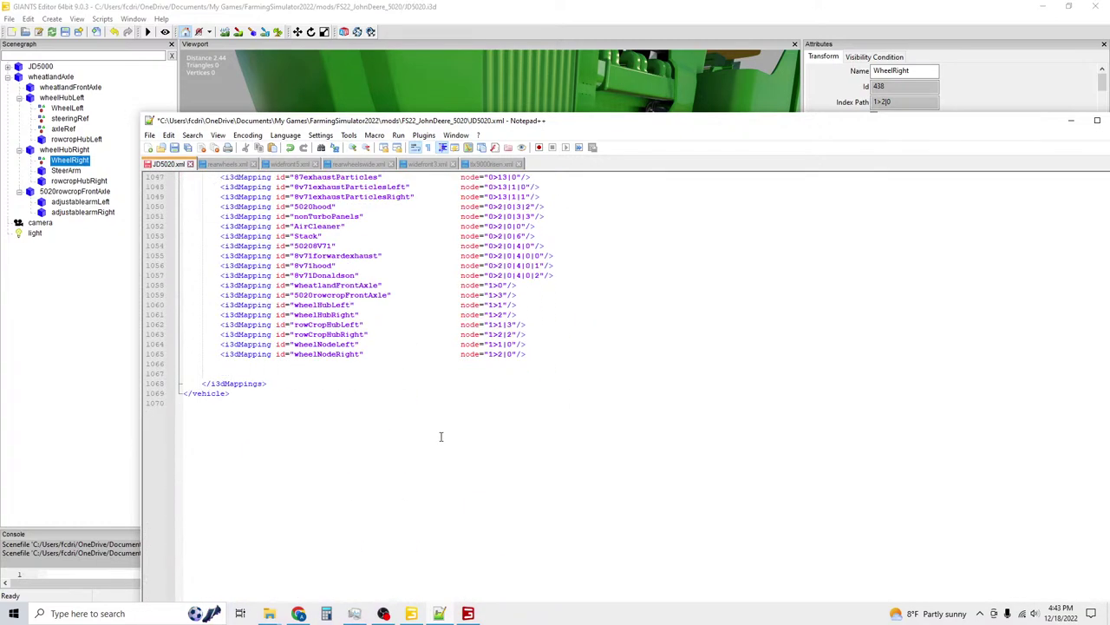
pyautogui.tripleClick(328, 306)
pyautogui.rightClick(330, 308)
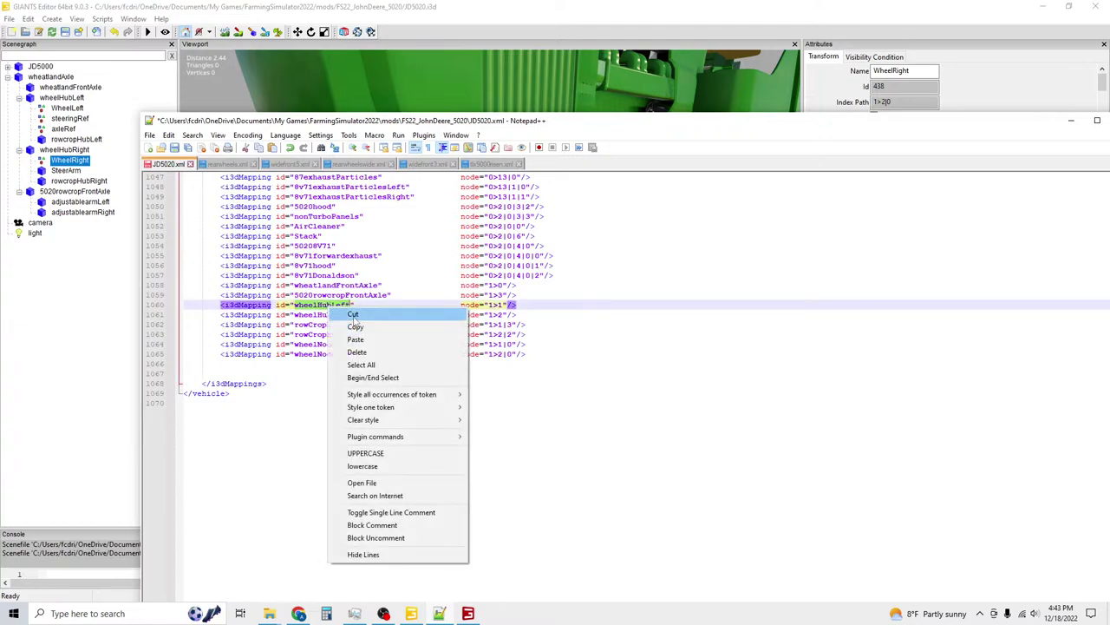
pyautogui.click(355, 328)
pyautogui.scroll(20, 463, 272)
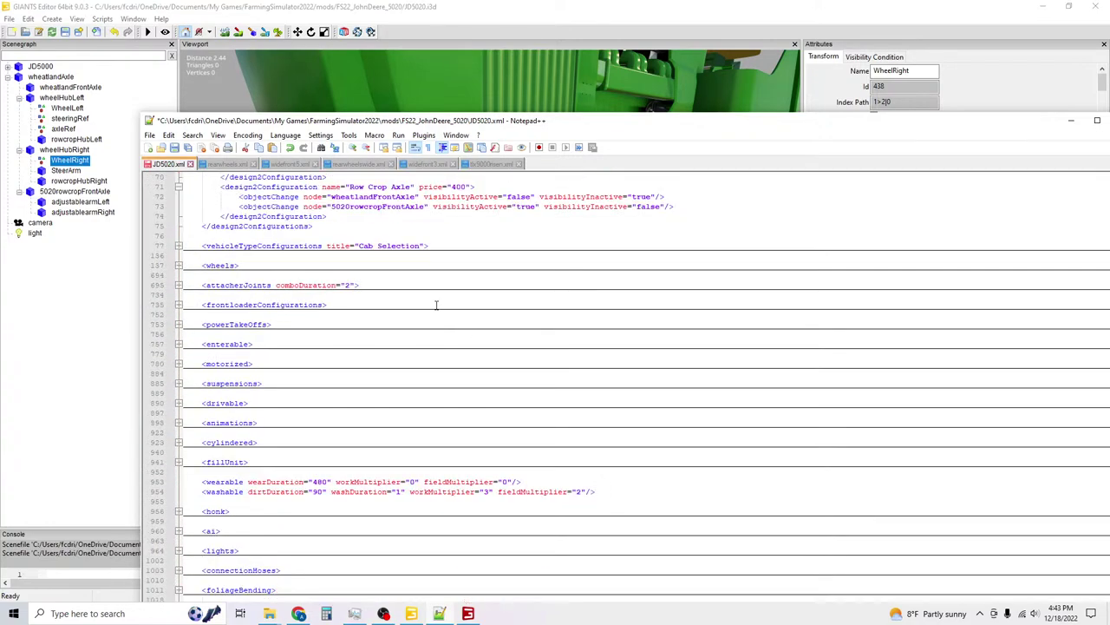
pyautogui.doubleClick(393, 306)
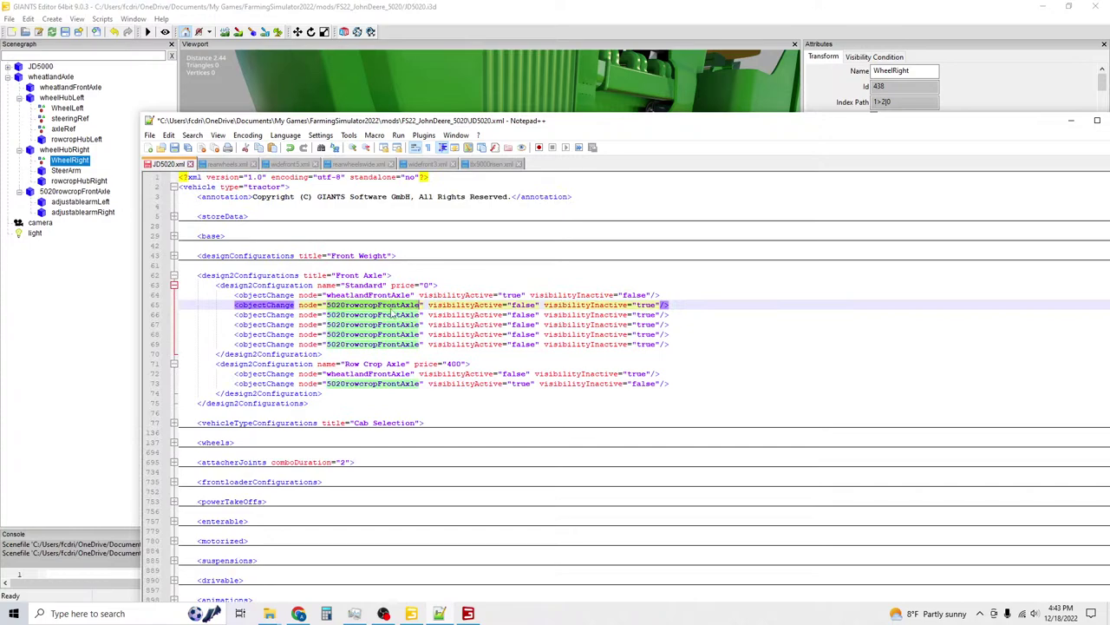
pyautogui.click(392, 313)
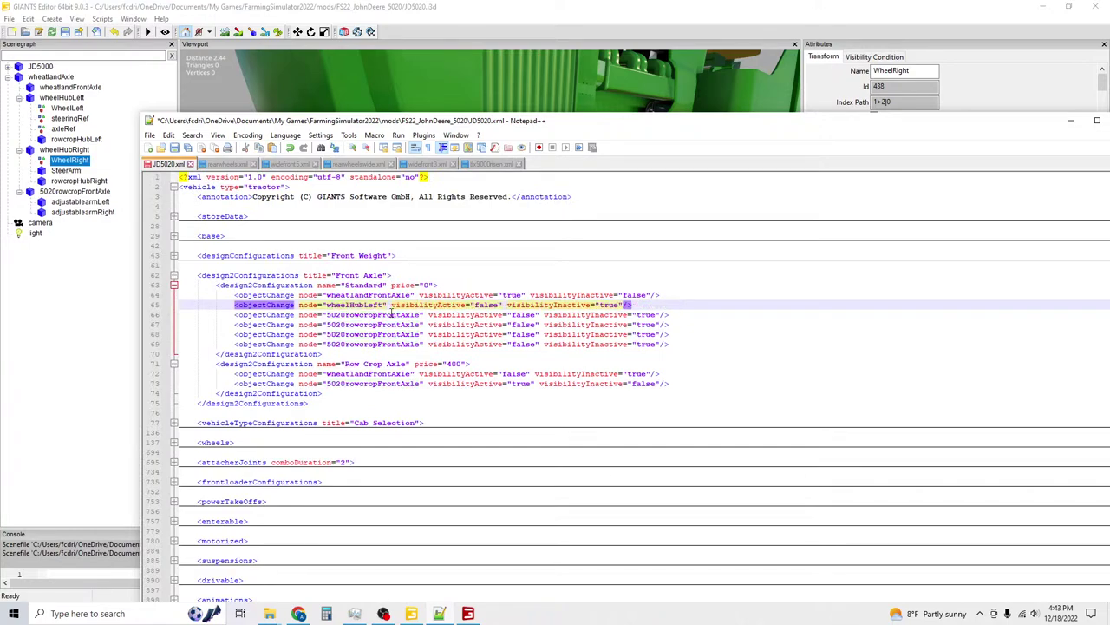
# Copy the wheelHubRight mapping id and make it the node of the objectChange line directly below wheelHubLeft.
pyautogui.scroll(-15, 460, 407)
pyautogui.scroll(-20, 465, 393)
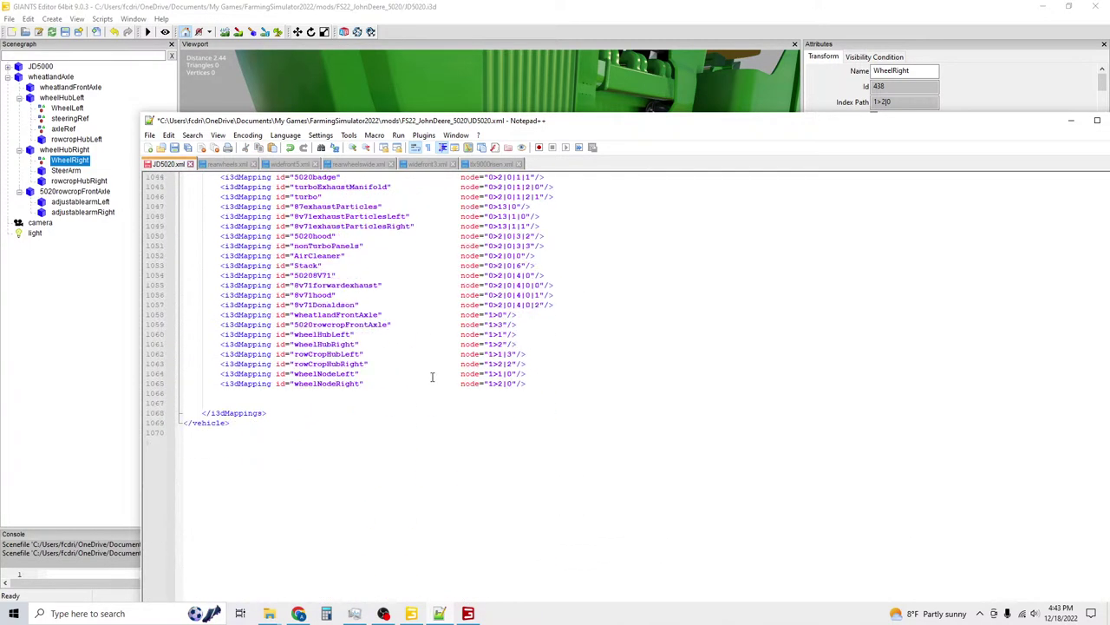
pyautogui.scroll(5, 332, 344)
pyautogui.doubleClick(333, 315)
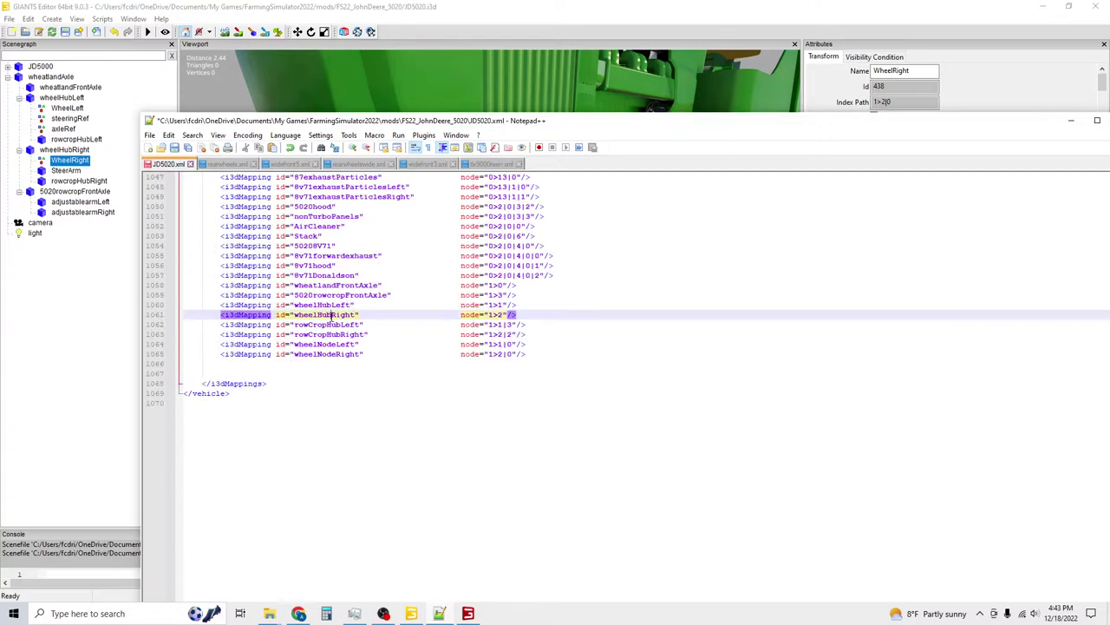
pyautogui.press('pageup')
pyautogui.press('pageup')
pyautogui.press('pageup')
pyautogui.press('pageup')
pyautogui.press('pageup')
pyautogui.press('pageup')
pyautogui.press('pageup')
pyautogui.press('pageup')
pyautogui.press('pageup')
pyautogui.press('pageup')
pyautogui.press('pageup')
pyautogui.press('pageup')
pyautogui.press('pageup')
pyautogui.press('pageup')
pyautogui.press('pageup')
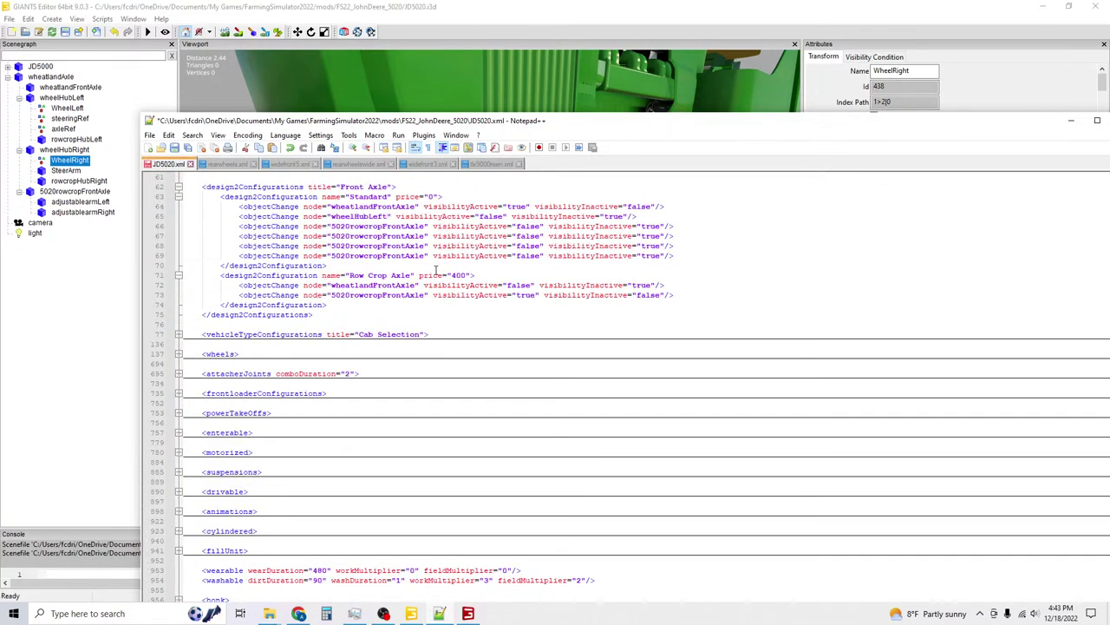
pyautogui.doubleClick(379, 315)
pyautogui.hotkey('ctrl', 'v')
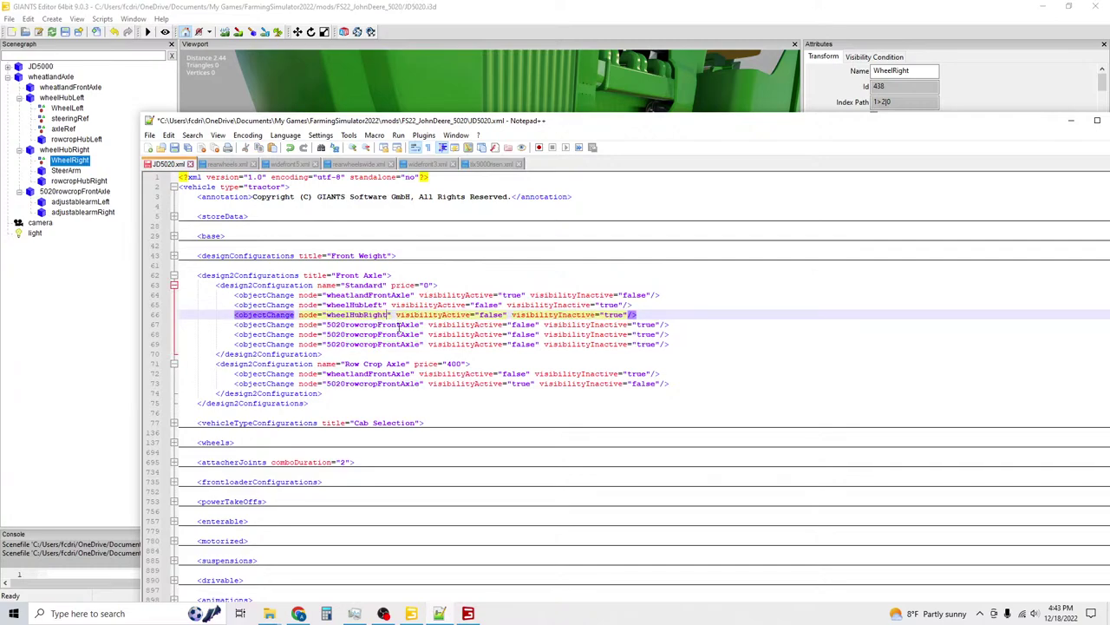
# Set visibilityActive to true and visibilityInactive to false on the wheelHubLeft line of the Standard configuration.
pyautogui.doubleClick(491, 305)
pyautogui.write('true')
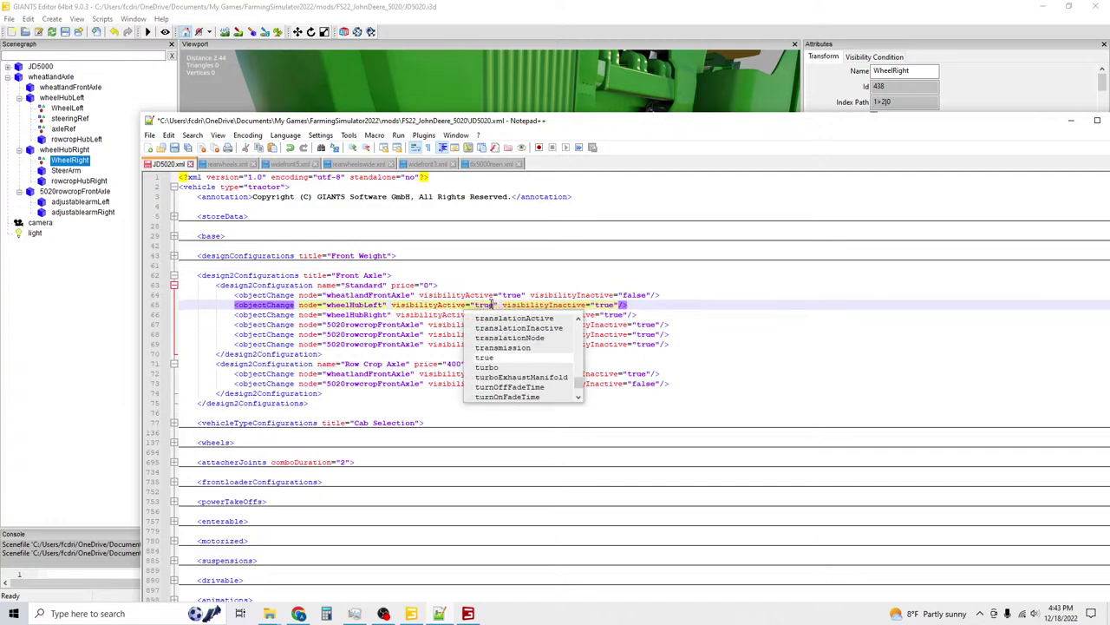
pyautogui.press('Escape')
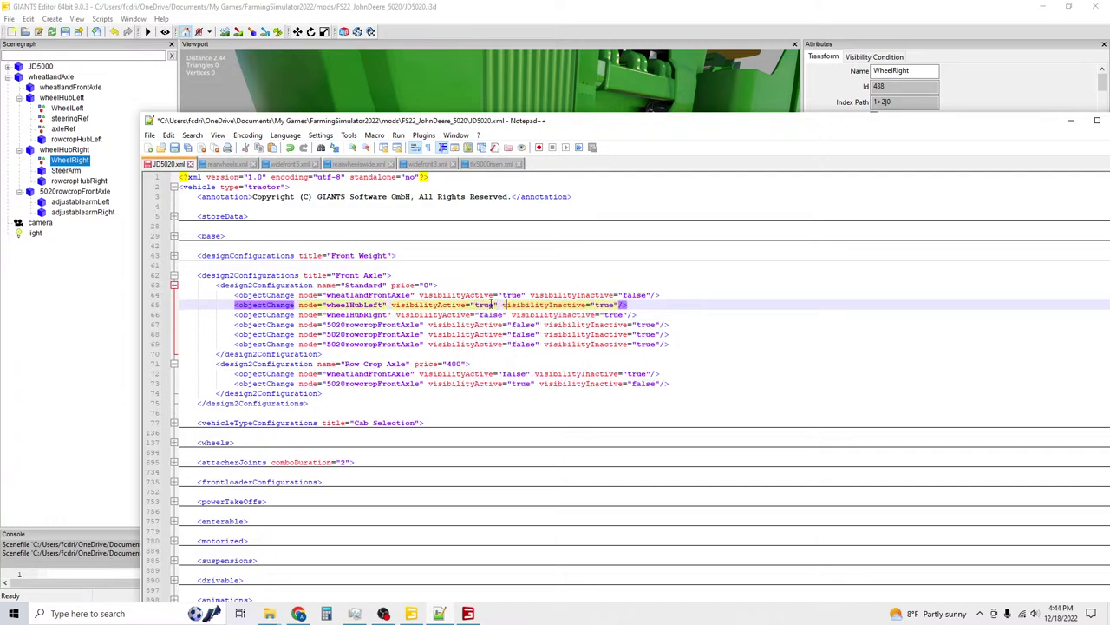
pyautogui.doubleClick(604, 306)
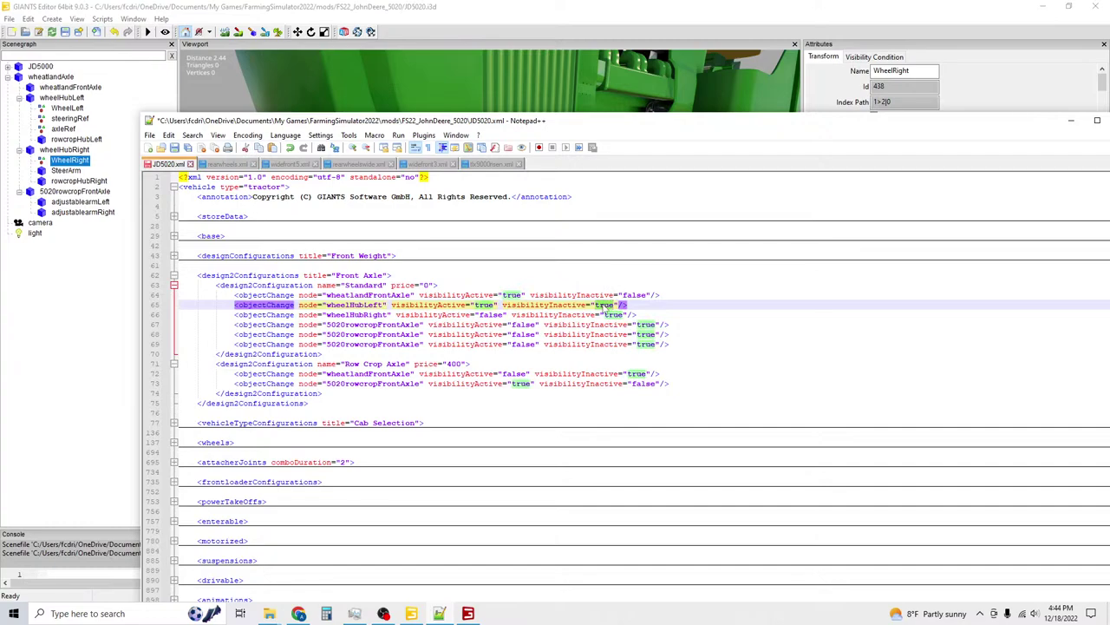
pyautogui.write('false')
# Set visibilityActive to true and visibilityInactive to false on the wheelHubRight line of the Standard configuration.
pyautogui.click(488, 315)
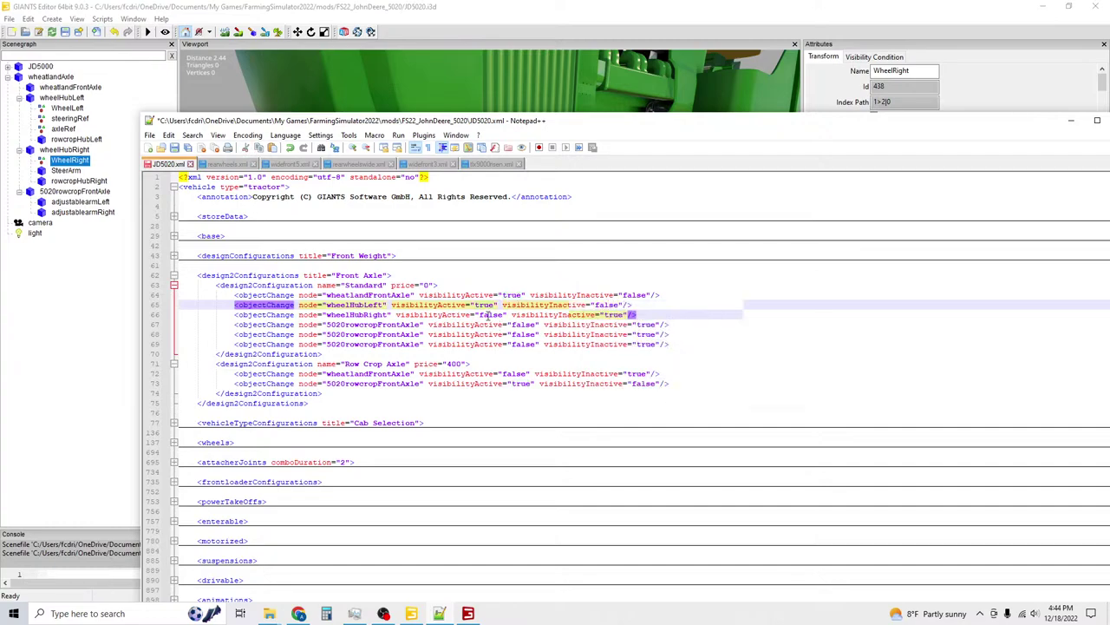
pyautogui.doubleClick(490, 315)
pyautogui.write('true')
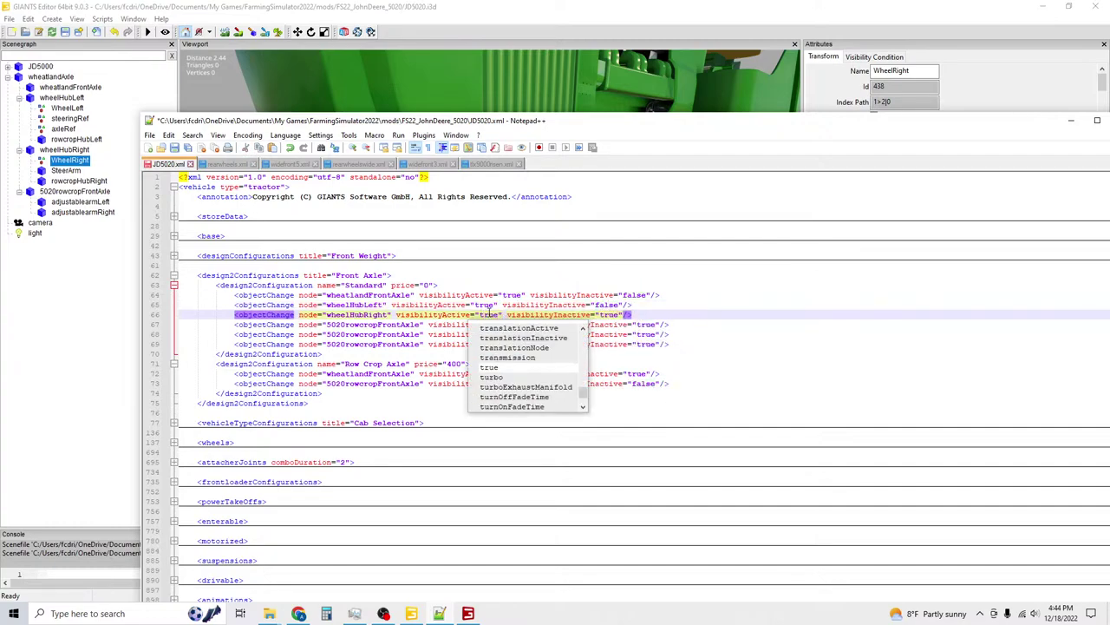
pyautogui.doubleClick(604, 315)
pyautogui.write('f')
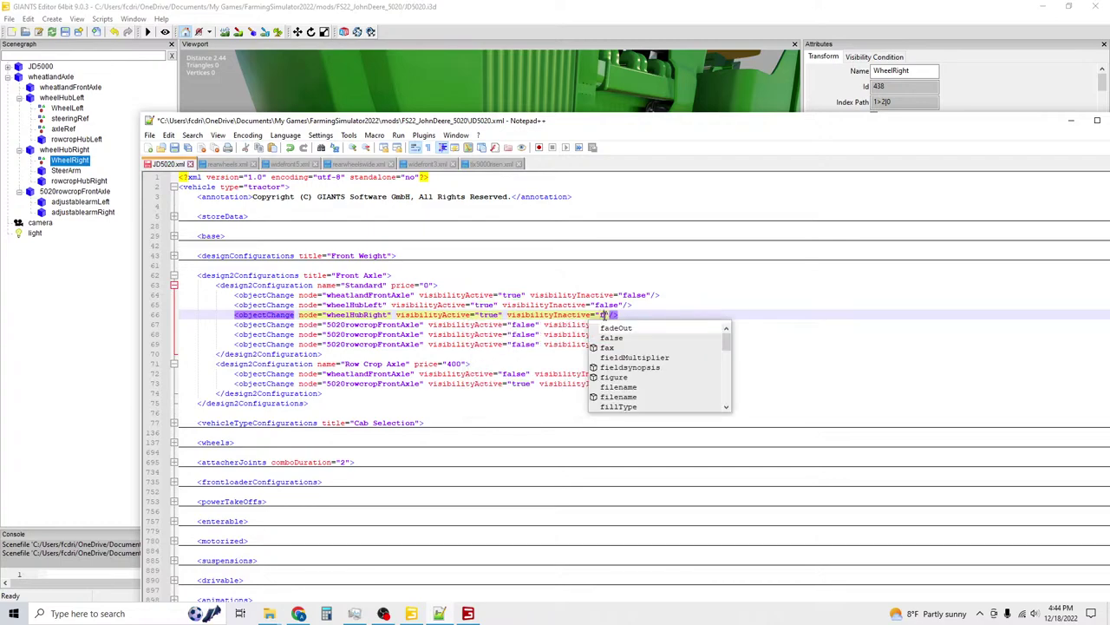
pyautogui.write('alse')
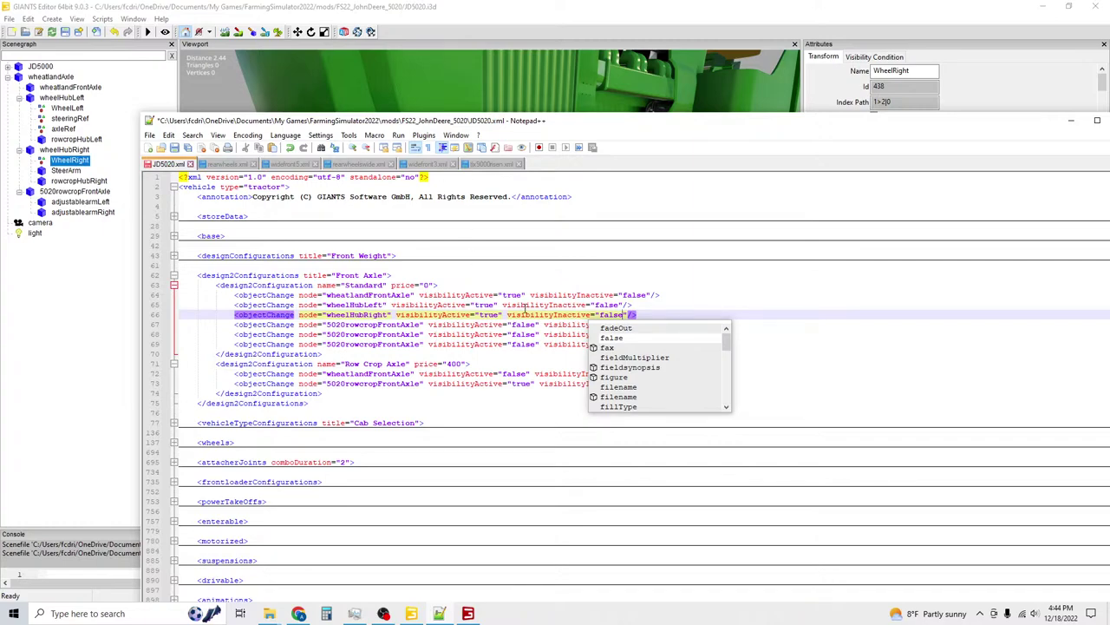
# Copy the rowCropHubLeft mapping id and make it the node of the second 5020rowcropFrontAxle line in the Standard configuration.
pyautogui.click(389, 334)
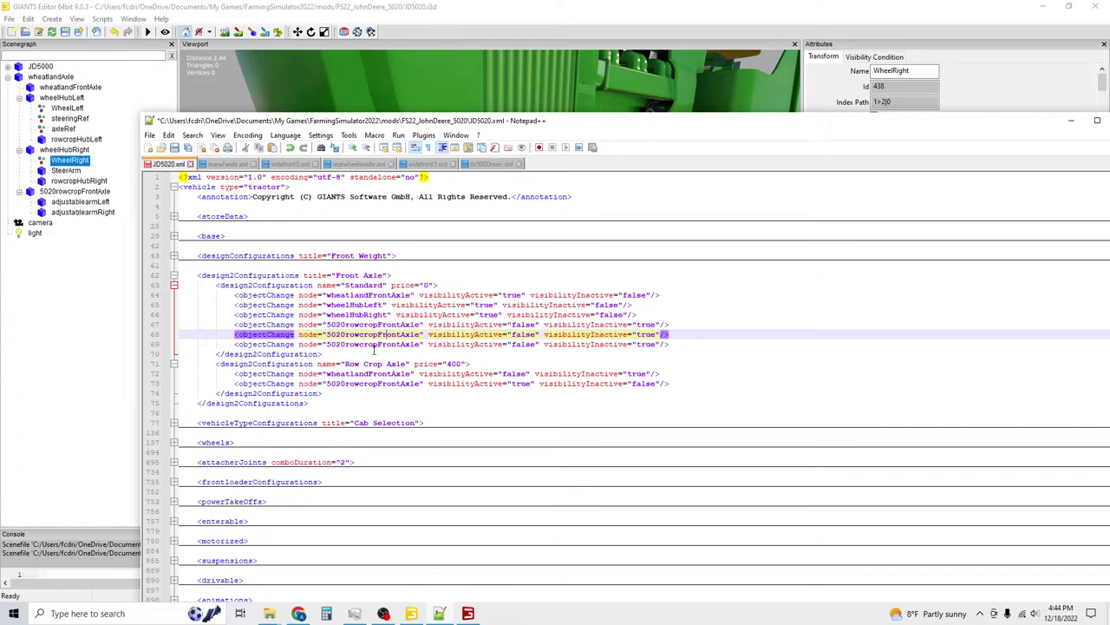
pyautogui.scroll(-20, 356, 387)
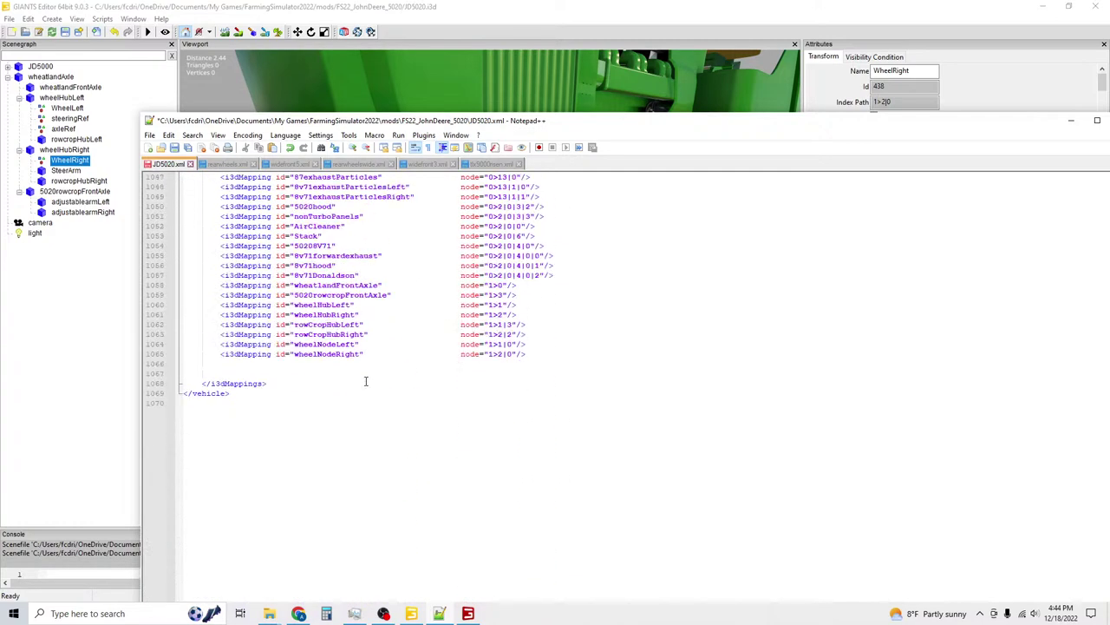
pyautogui.doubleClick(330, 325)
pyautogui.hotkey('ctrl', 'c')
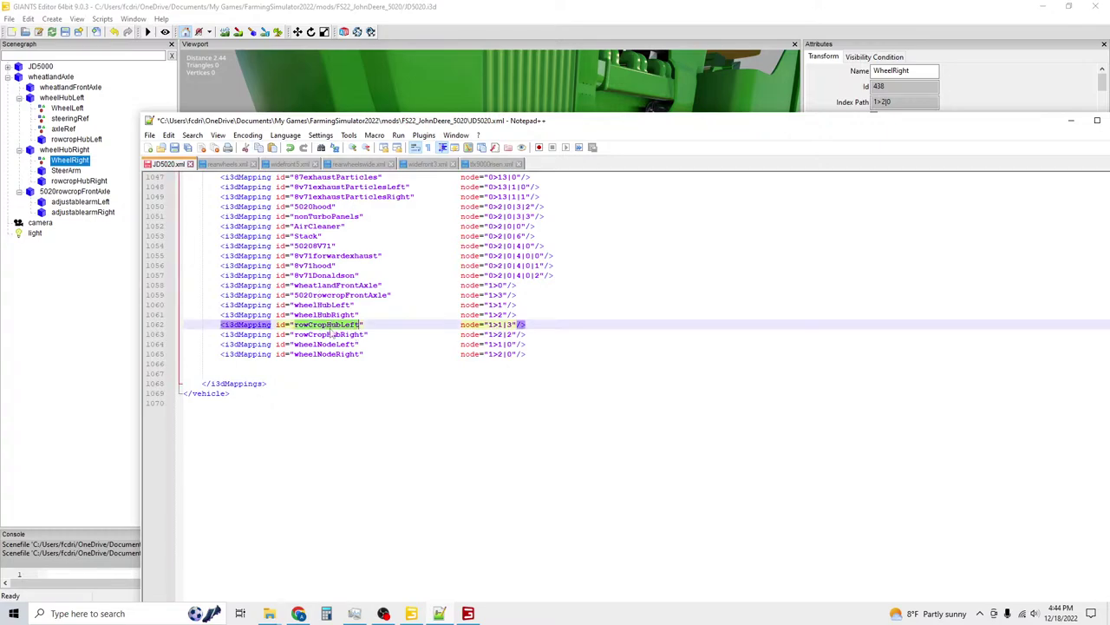
pyautogui.scroll(15, 333, 334)
pyautogui.hotkey('alt', '0')
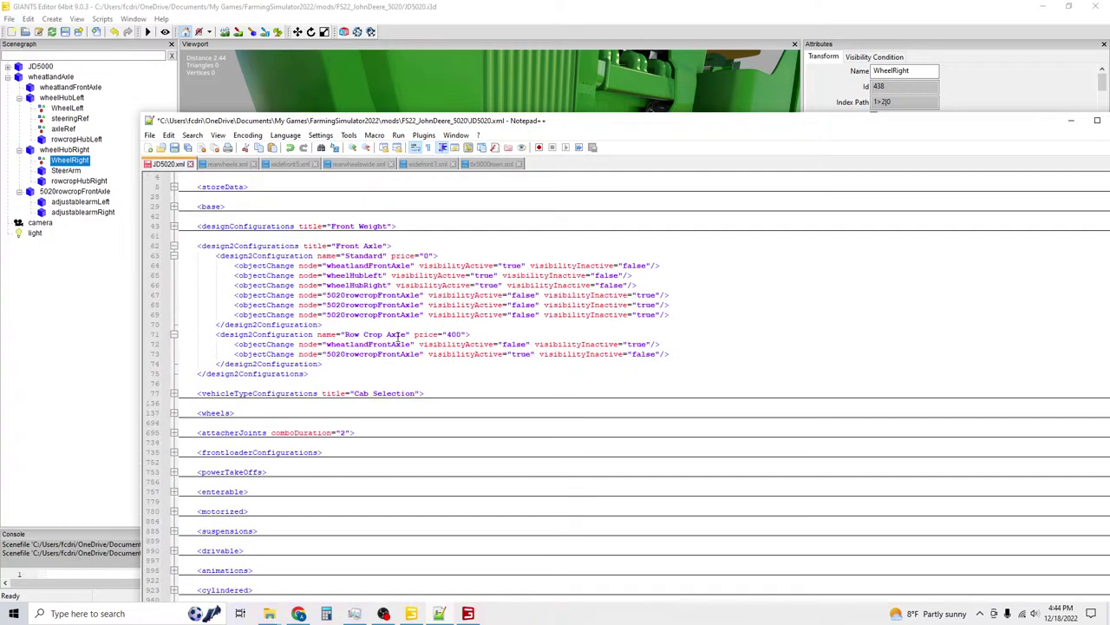
pyautogui.doubleClick(381, 305)
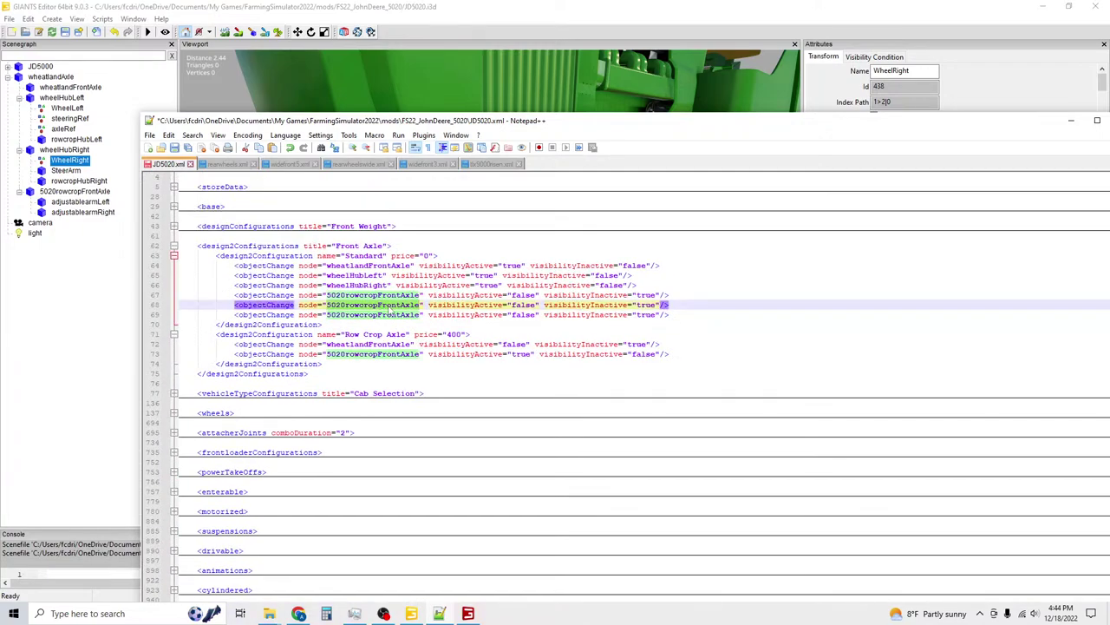
pyautogui.hotkey('ctrl', 'v')
# Set the node of the last objectChange line in the Standard configuration to rowCropHubRight.
pyautogui.click(393, 314)
pyautogui.hotkey('ctrl', 'v')
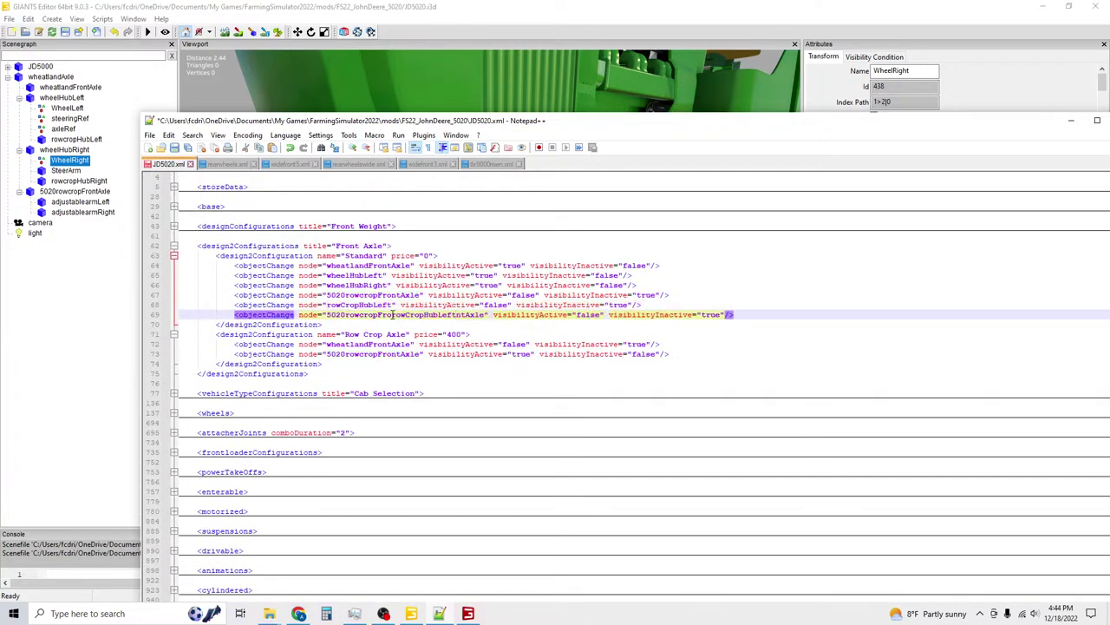
pyautogui.doubleClick(393, 314)
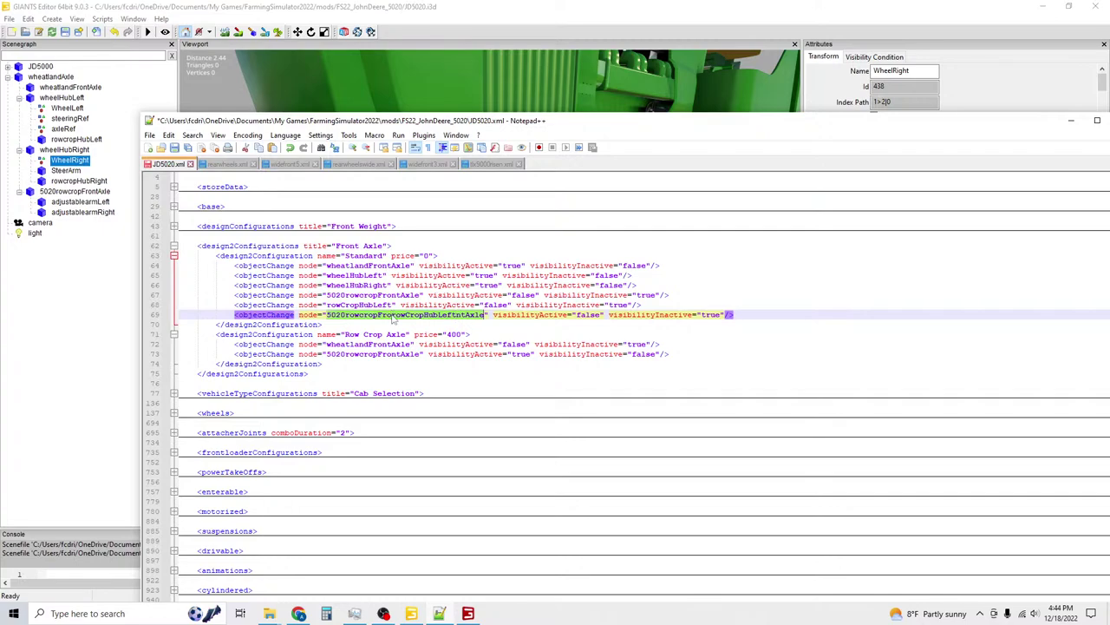
pyautogui.hotkey('ctrl', 'v')
pyautogui.press('BackSpace')
pyautogui.press('BackSpace')
pyautogui.press('BackSpace')
pyautogui.press('BackSpace')
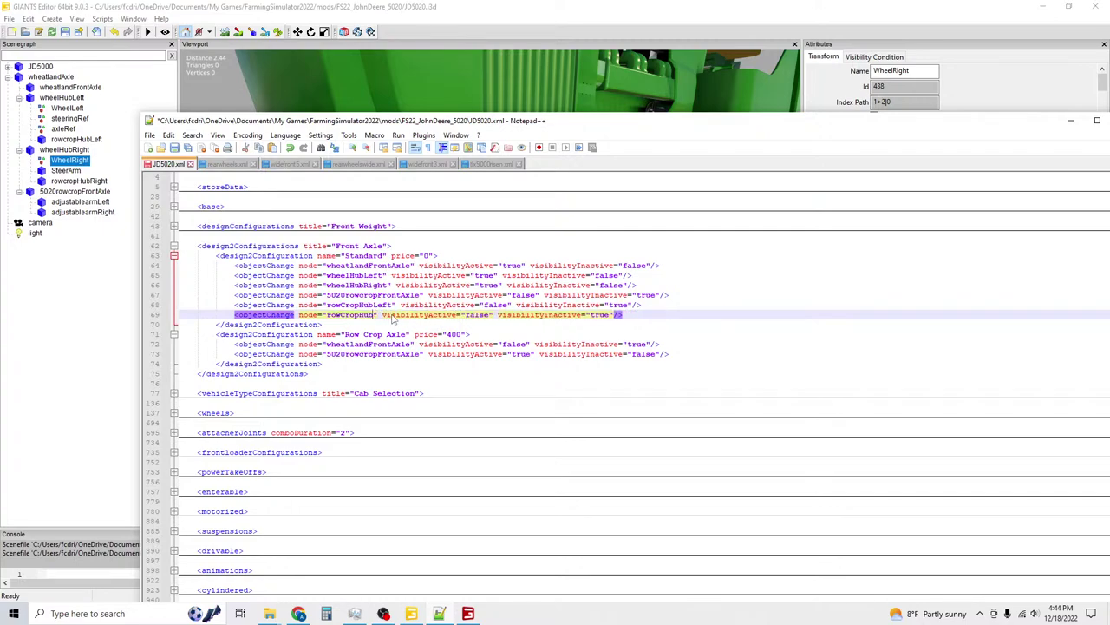
pyautogui.write('Right')
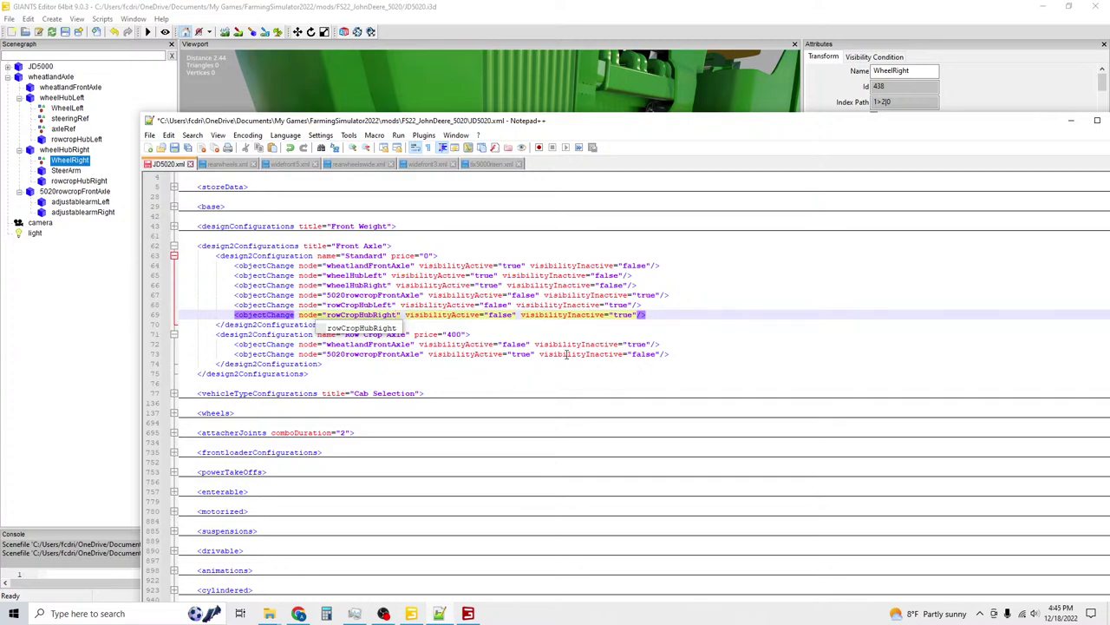
# Replace the two objectChange lines of the Row Crop Axle configuration with a copy of the six Standard lines.
pyautogui.click(729, 296)
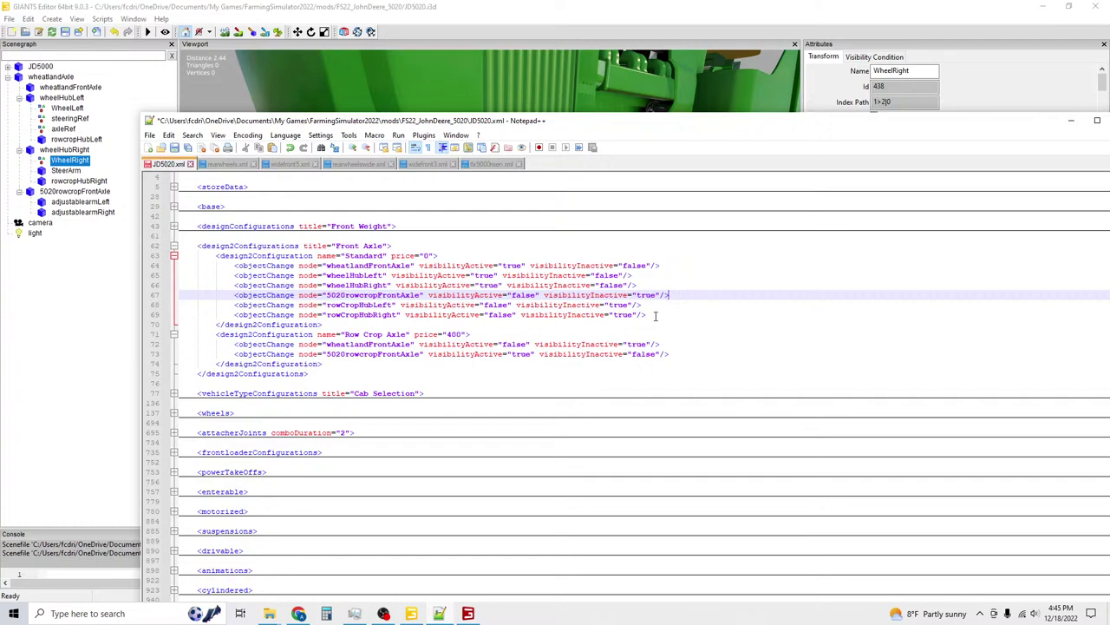
pyautogui.moveTo(655, 316); pyautogui.dragTo(167, 272)
pyautogui.hotkey('ctrl', 'c')
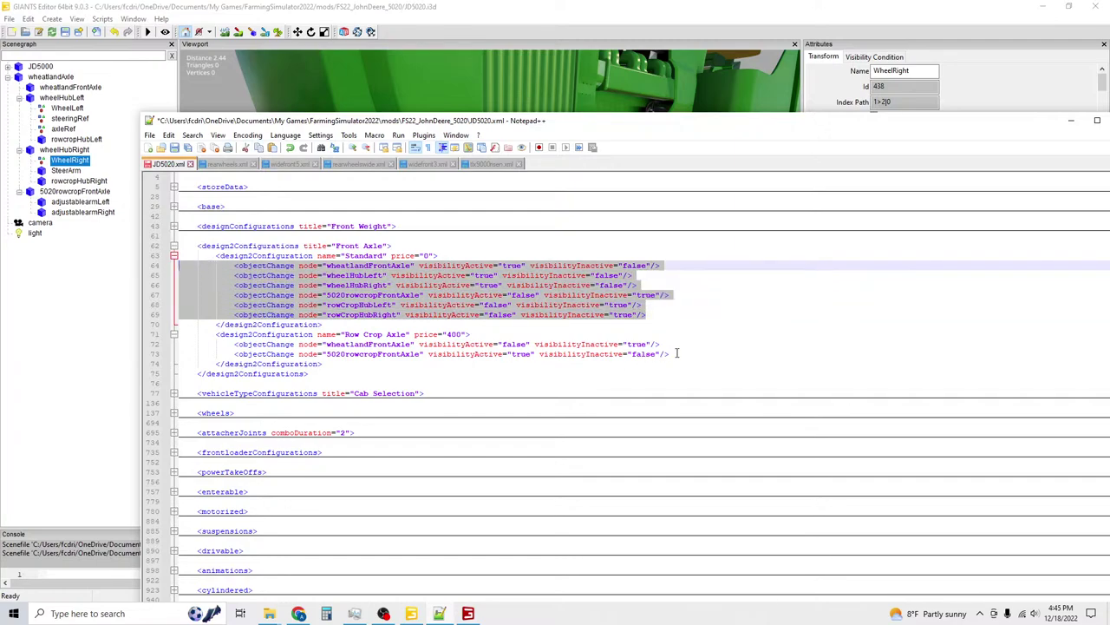
pyautogui.moveTo(676, 353); pyautogui.dragTo(169, 347)
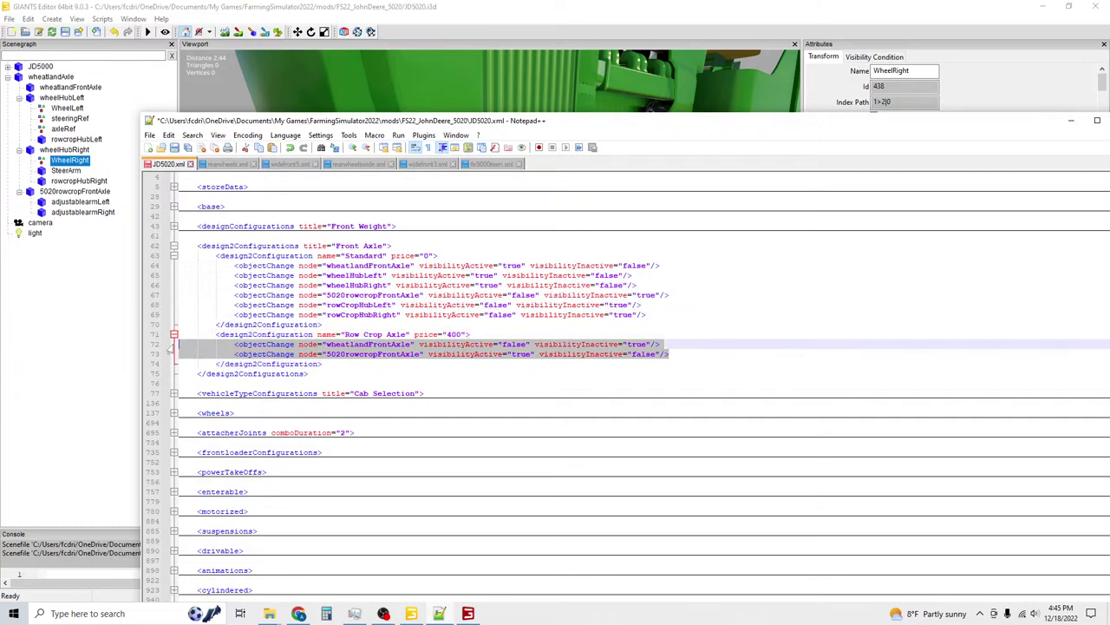
pyautogui.hotkey('ctrl', 'v')
# Set visibilityActive to false on the wheatlandFrontAxle line of the Row Crop Axle configuration.
pyautogui.doubleClick(512, 344)
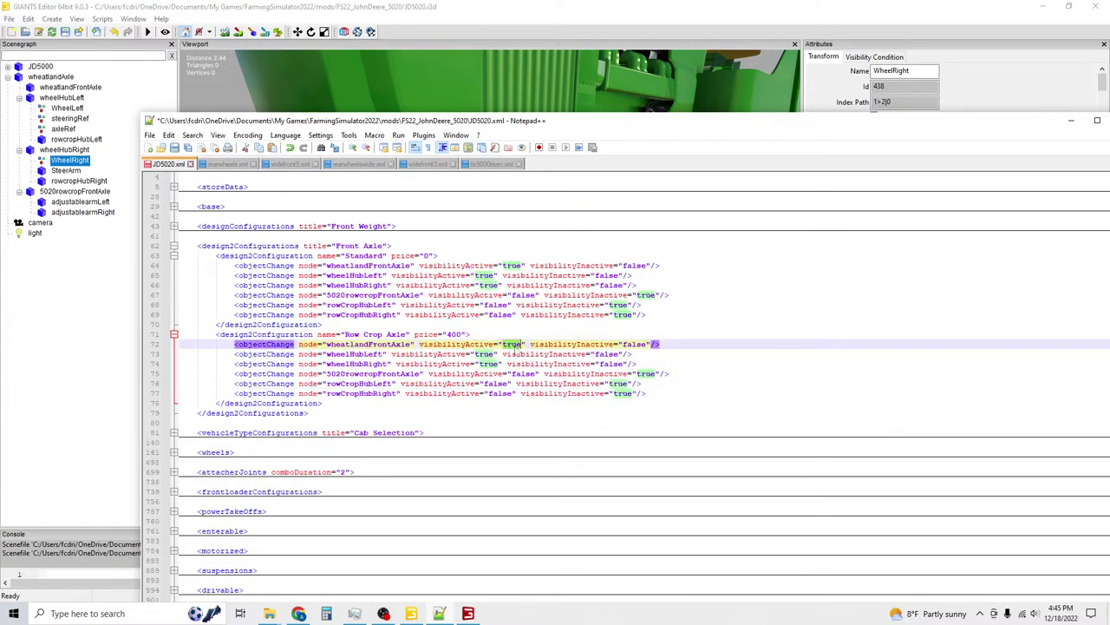
pyautogui.write('false')
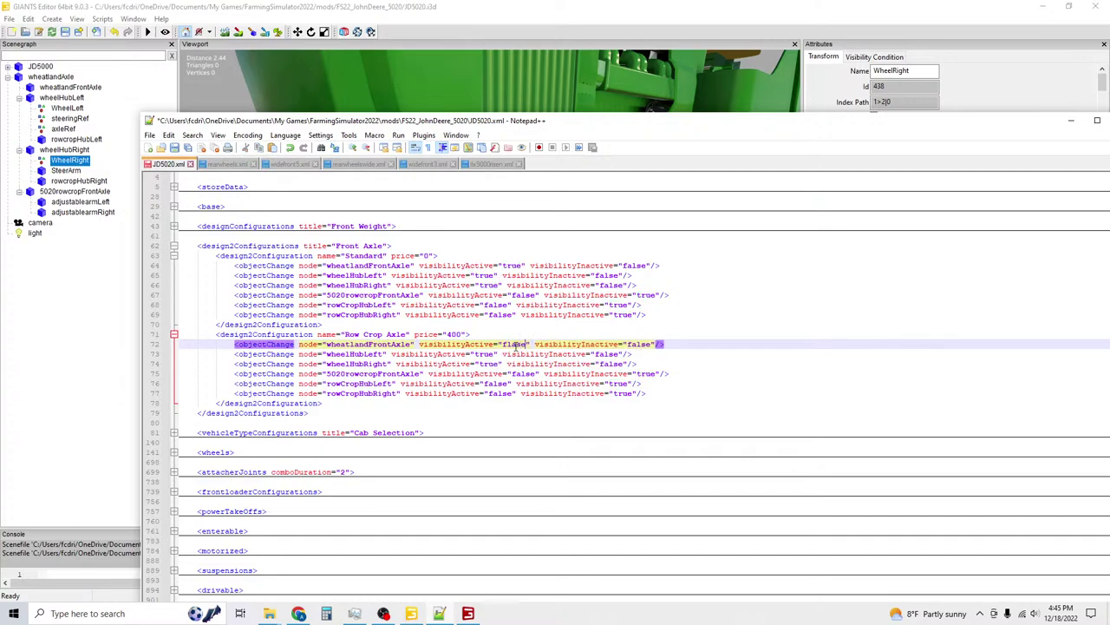
pyautogui.press('BackSpace')
pyautogui.press('BackSpace')
pyautogui.write('alse')
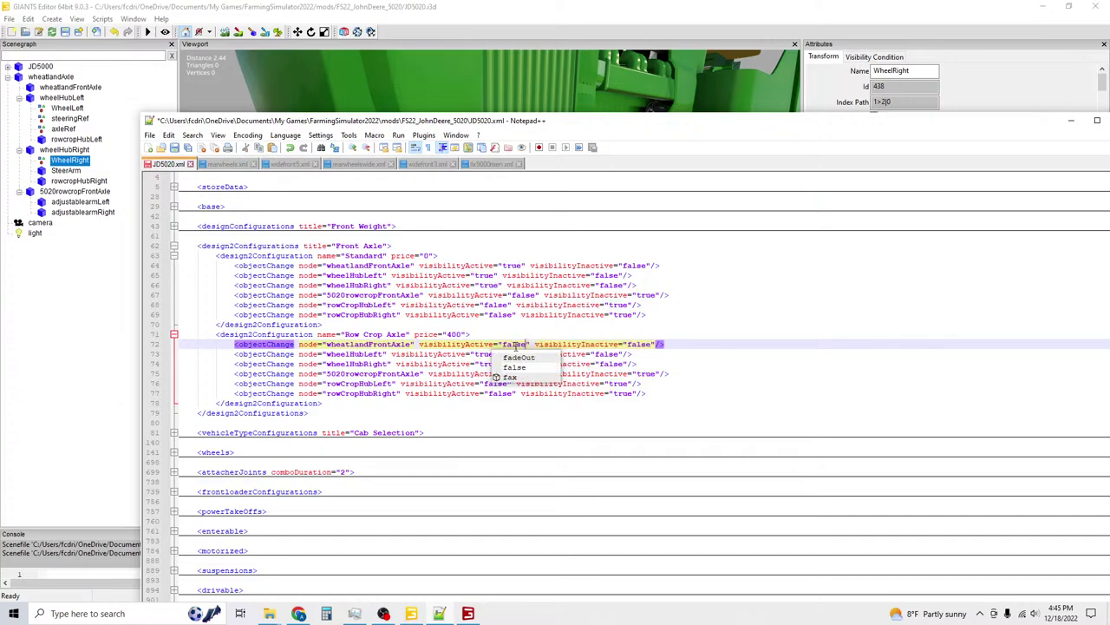
# Set visibilityActive to false on the wheelHubLeft and wheelHubRight lines of the Row Crop Axle configuration.
pyautogui.doubleClick(483, 354)
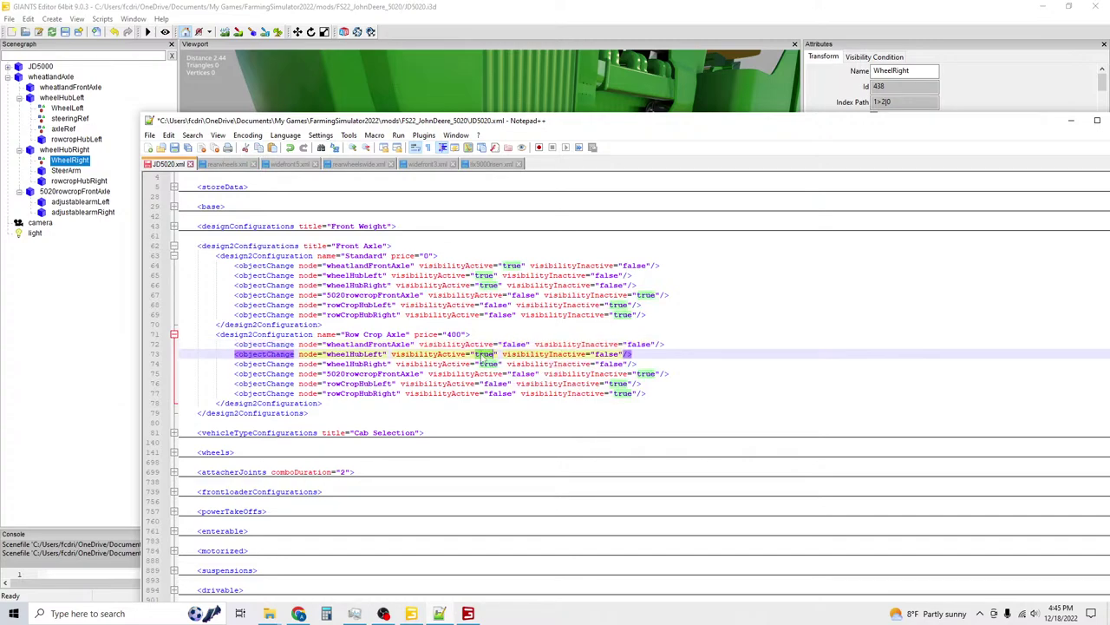
pyautogui.write('false')
pyautogui.click(404, 314)
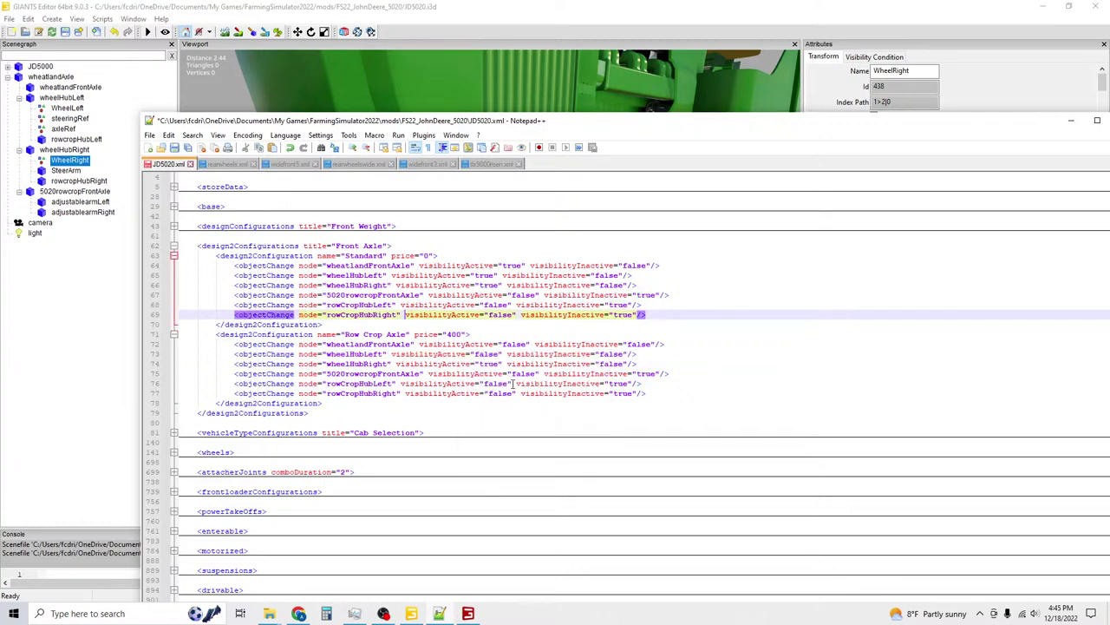
pyautogui.doubleClick(489, 364)
pyautogui.write('flase')
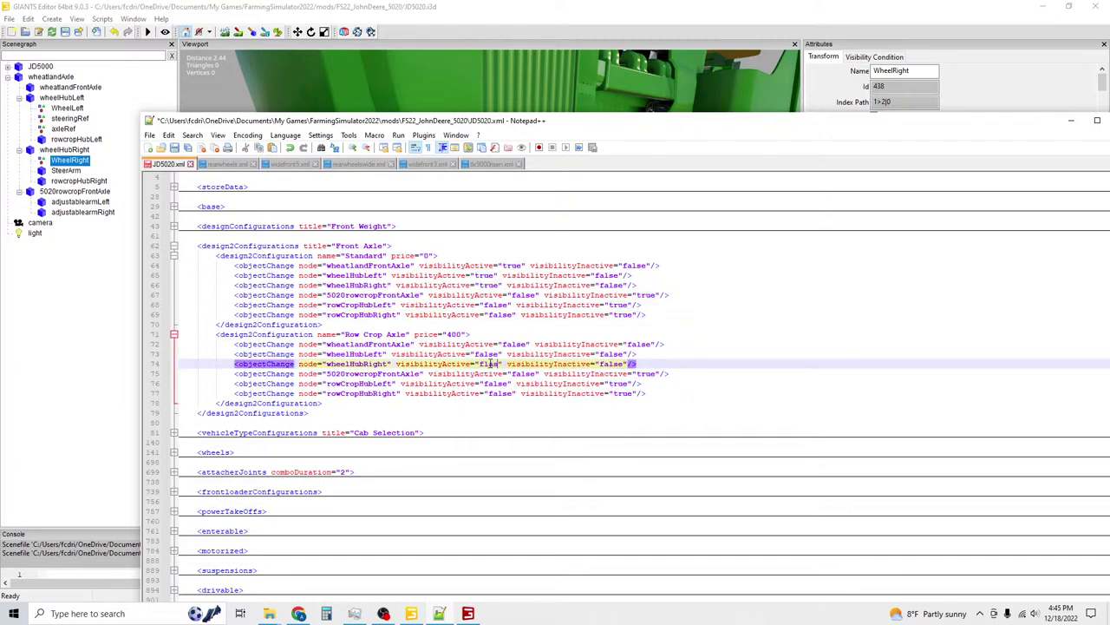
pyautogui.doubleClick(523, 374)
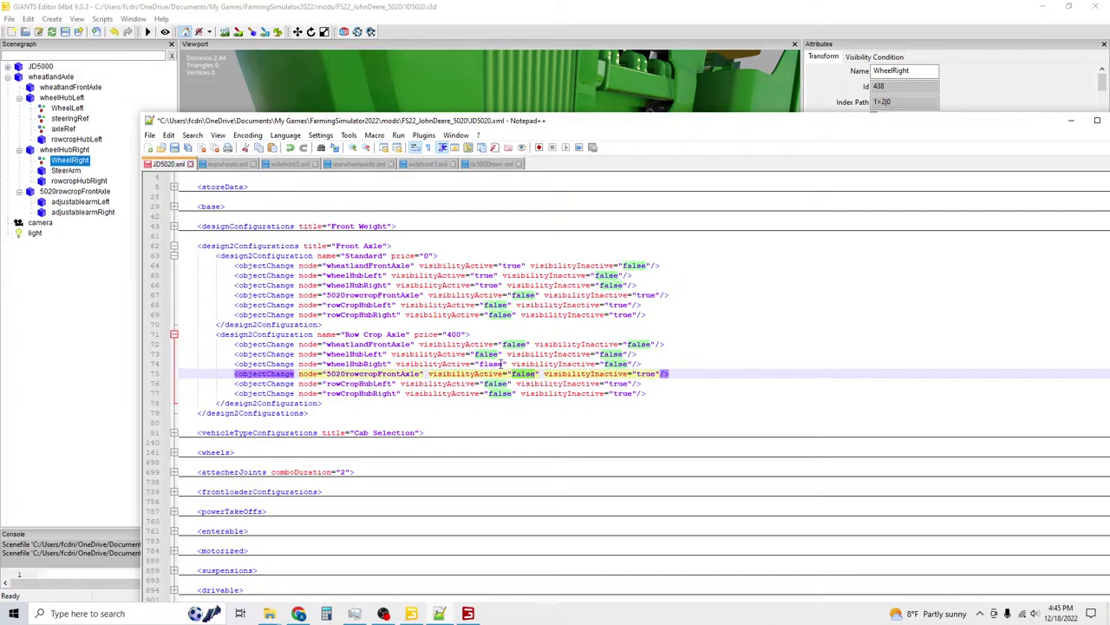
pyautogui.doubleClick(500, 366)
pyautogui.rightClick(502, 367)
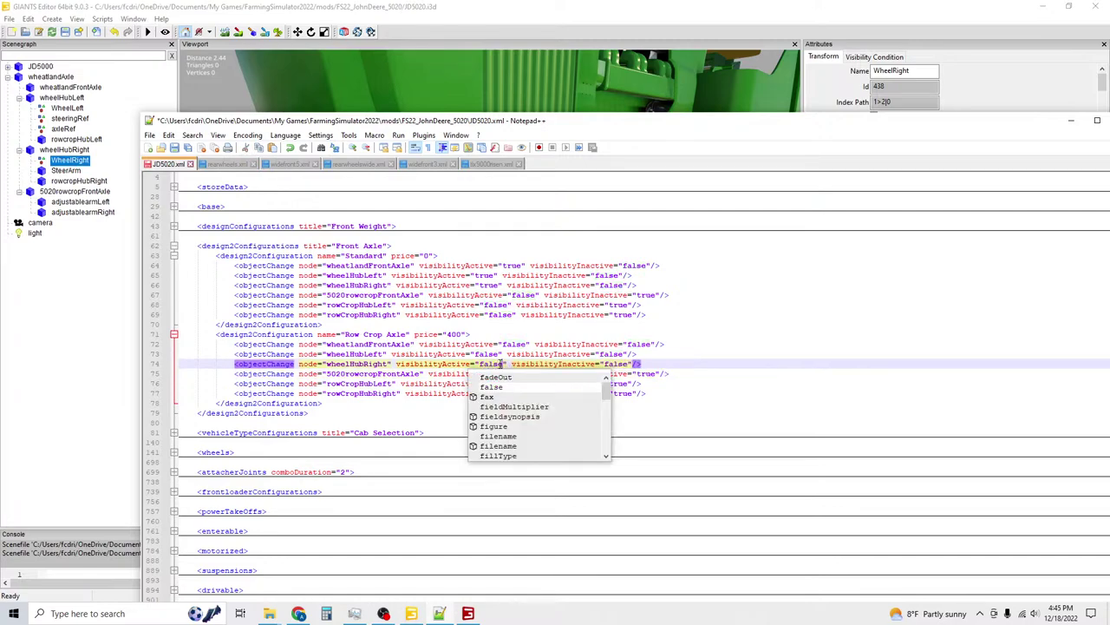
pyautogui.click(524, 354)
# Set visibilityActive to true on the 5020rowcropFrontAxle, rowCropHubLeft and rowCropHubRight lines of the Row Crop Axle configuration.
pyautogui.doubleClick(524, 373)
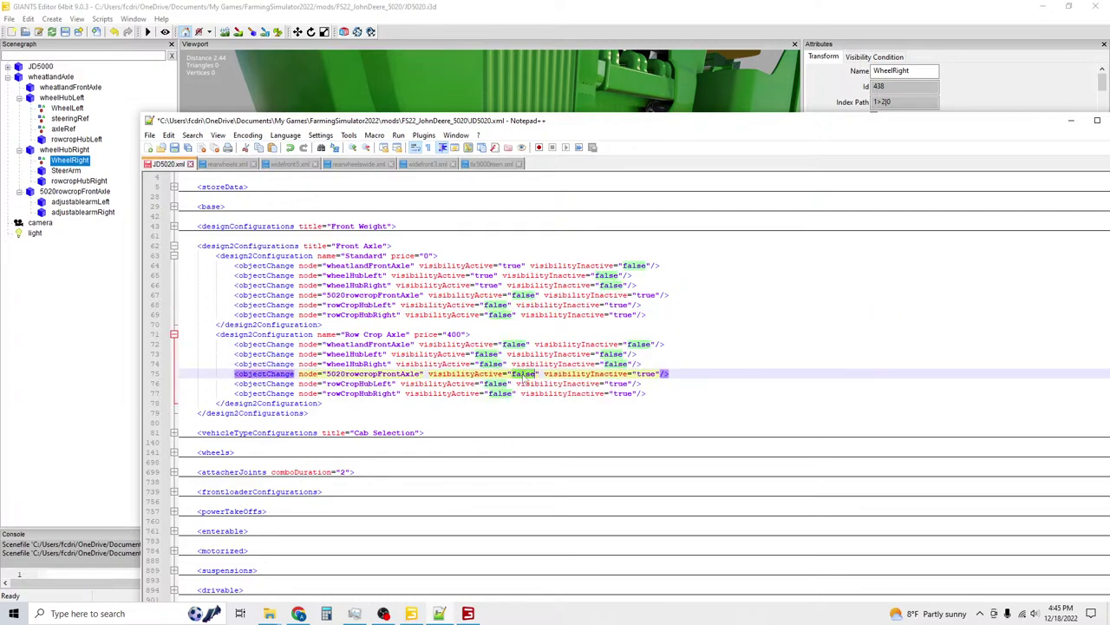
pyautogui.write('tru')
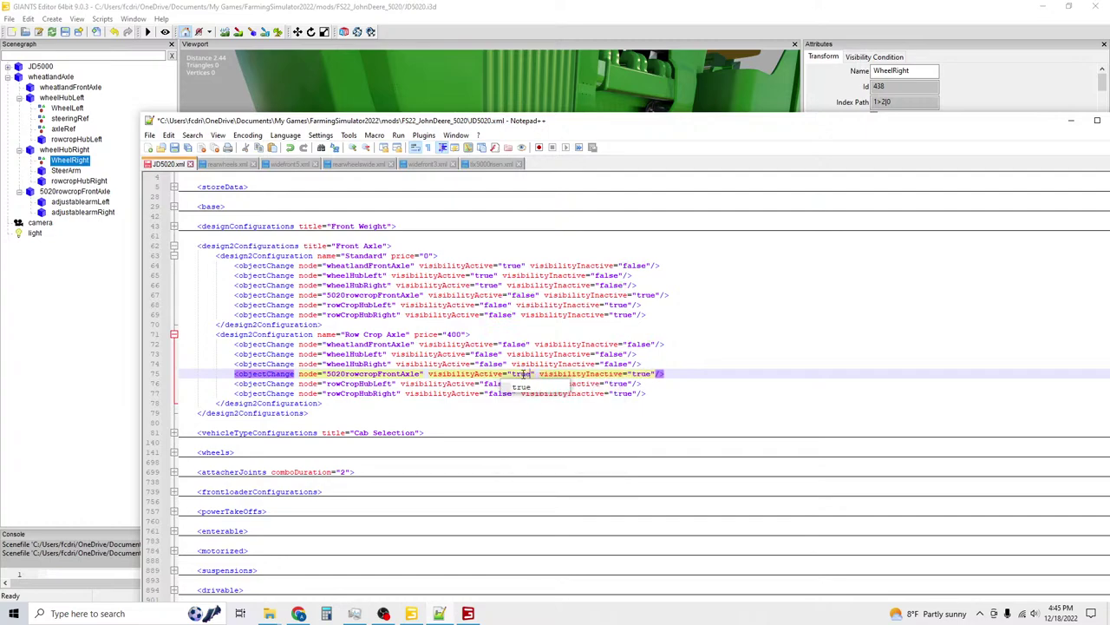
pyautogui.write('e')
pyautogui.doubleClick(492, 383)
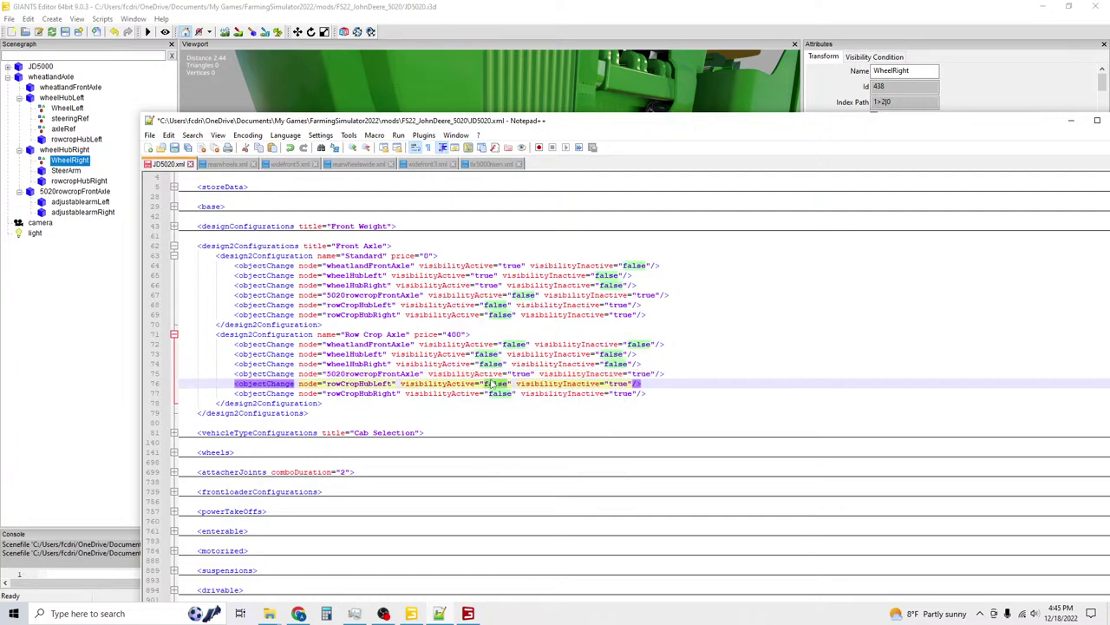
pyautogui.write('true')
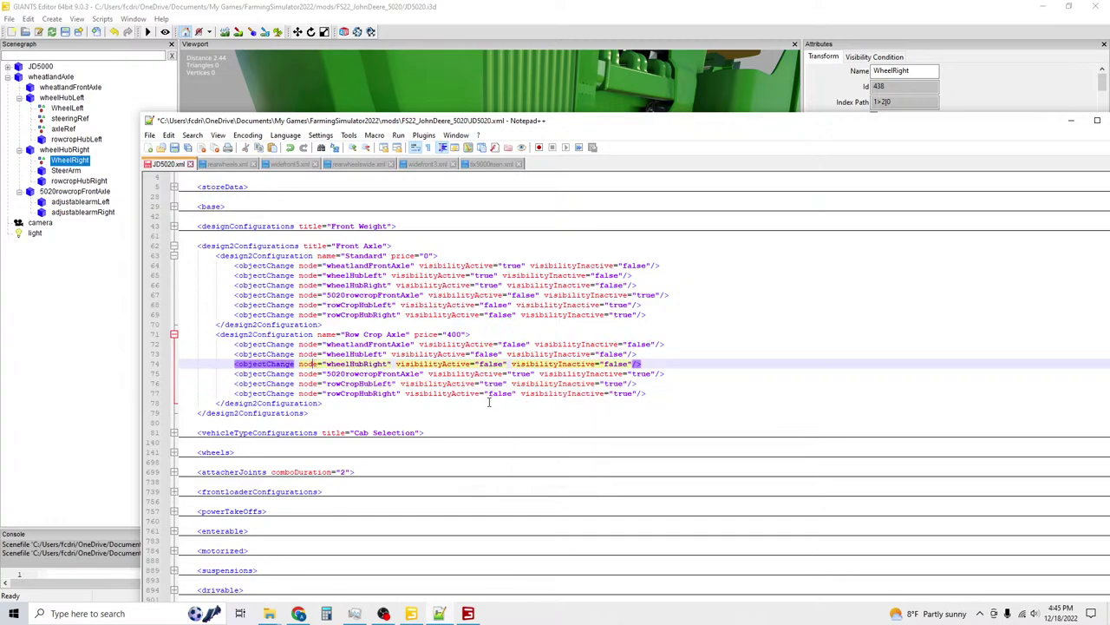
pyautogui.doubleClick(501, 393)
pyautogui.write('true')
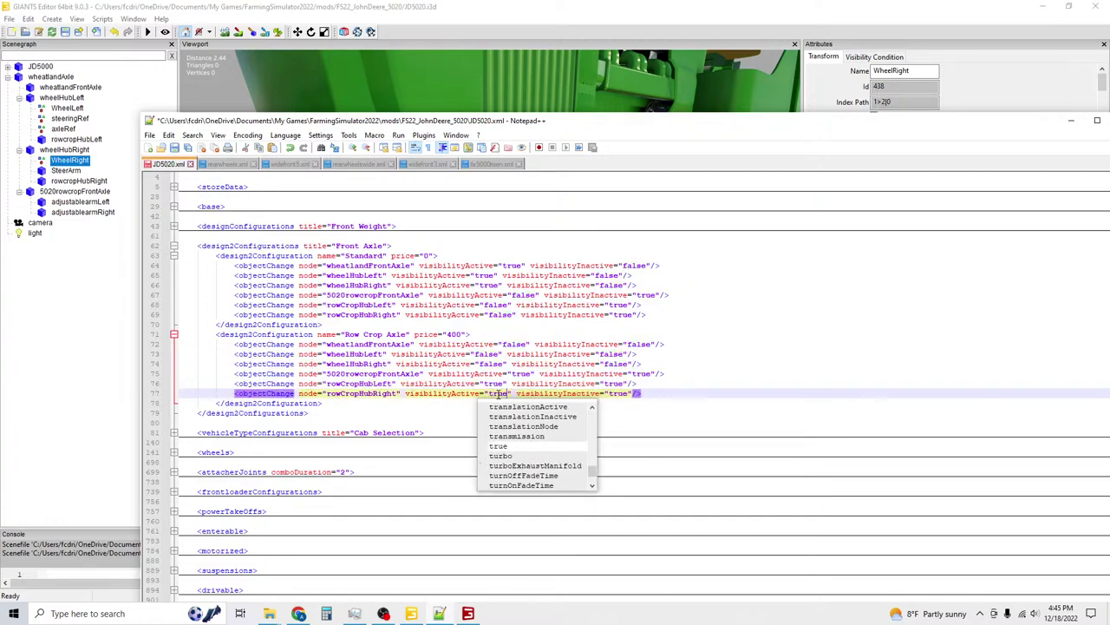
# Set visibilityInactive to true on the wheatlandFrontAxle, wheelHubLeft and wheelHubRight lines of the Row Crop Axle configuration.
pyautogui.doubleClick(648, 344)
pyautogui.write('true')
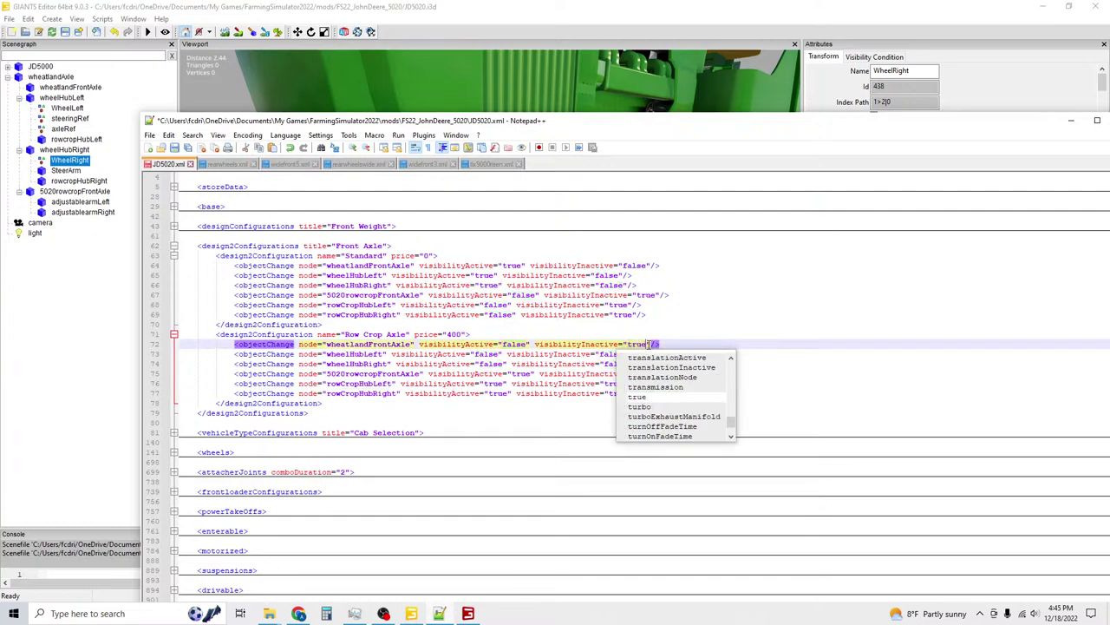
pyautogui.doubleClick(605, 355)
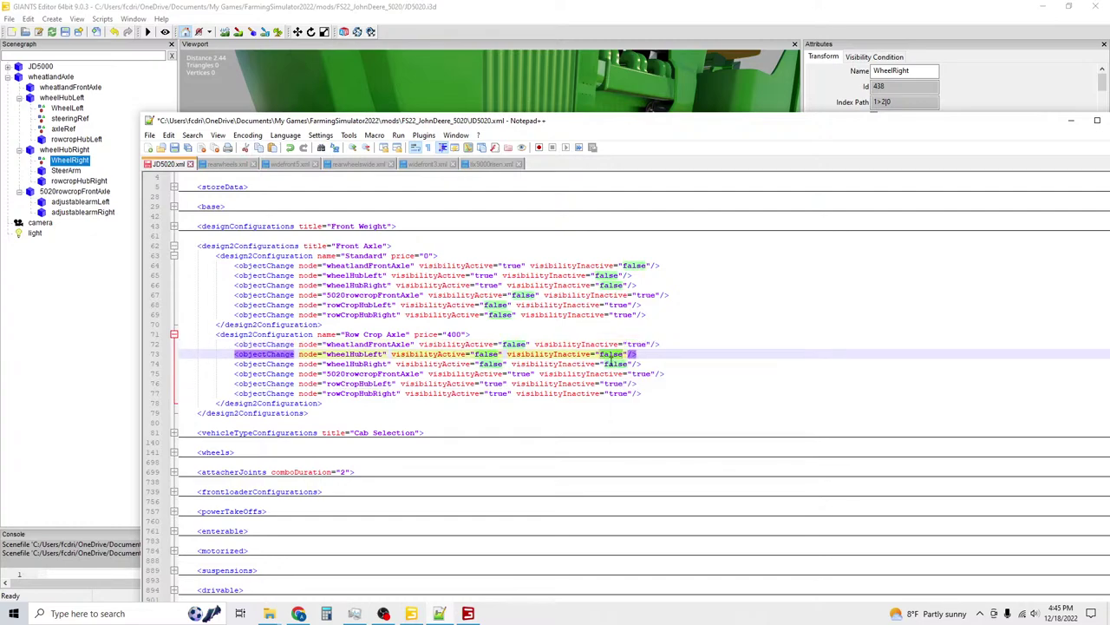
pyautogui.write('true')
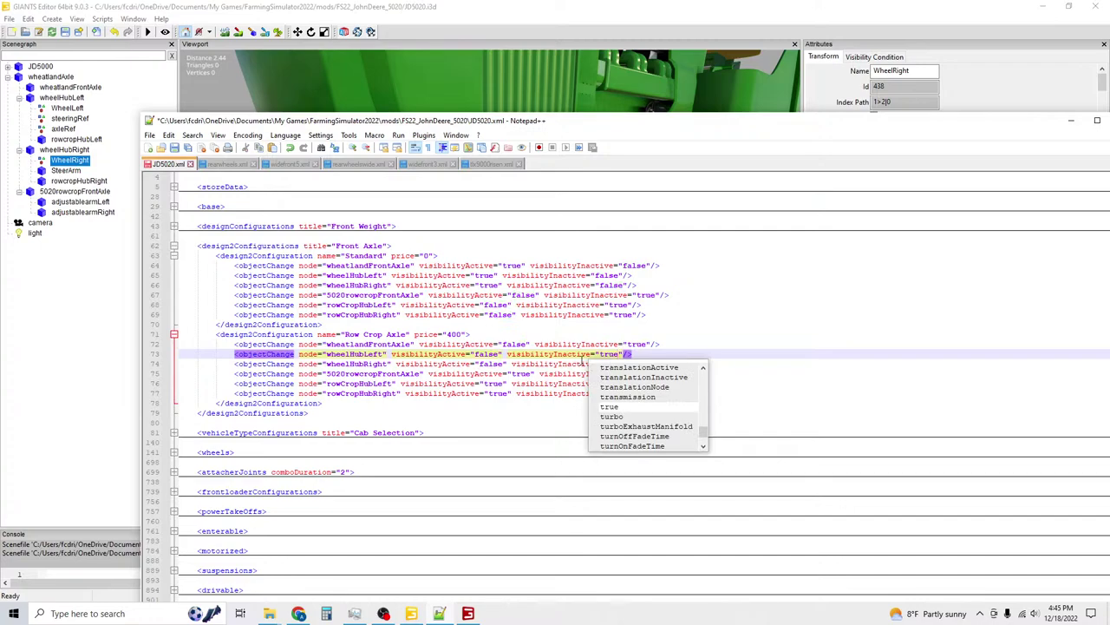
pyautogui.press('Escape')
pyautogui.doubleClick(619, 364)
pyautogui.write('t')
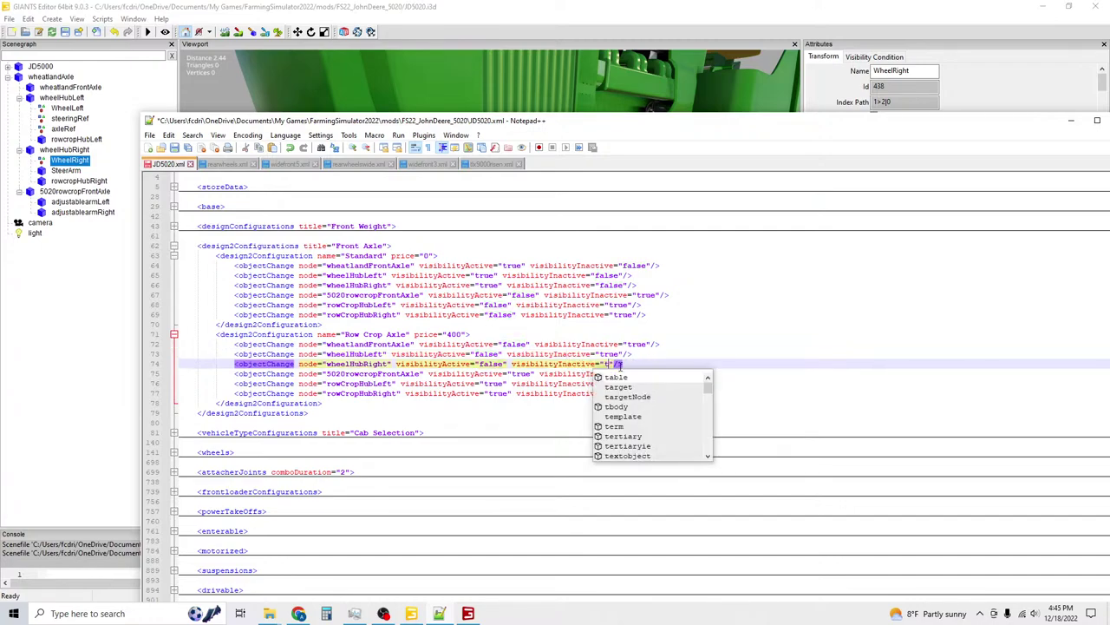
pyautogui.write('rue')
pyautogui.click(550, 354)
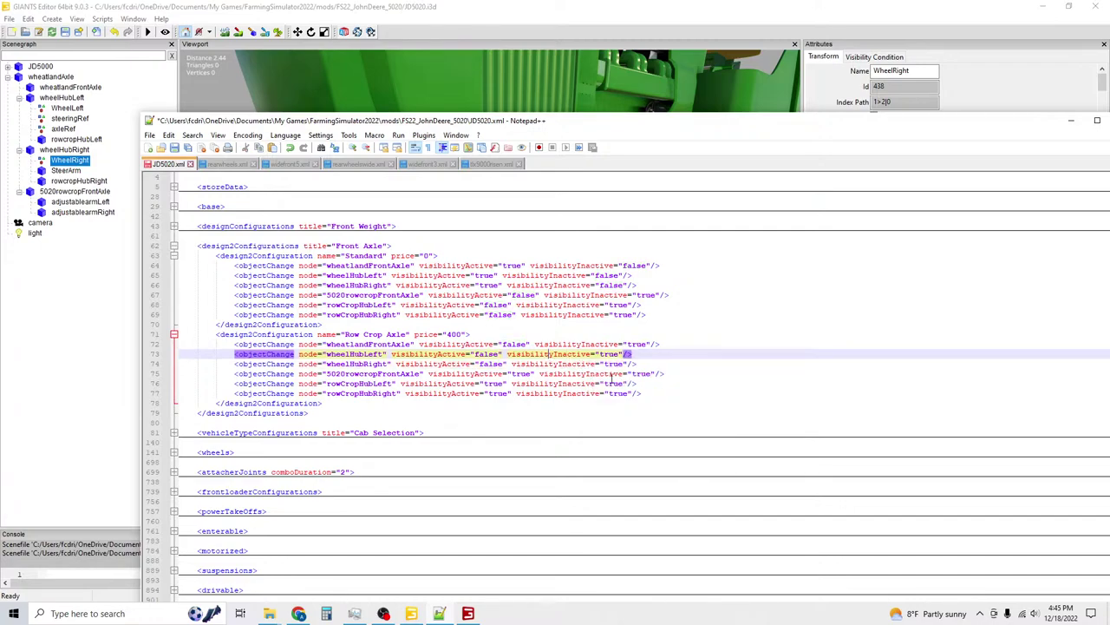
# Set visibilityInactive to false on the 5020rowcropFrontAxle, rowCropHubLeft and rowCropHubRight lines of the Row Crop Axle configuration.
pyautogui.doubleClick(642, 374)
pyautogui.write('false')
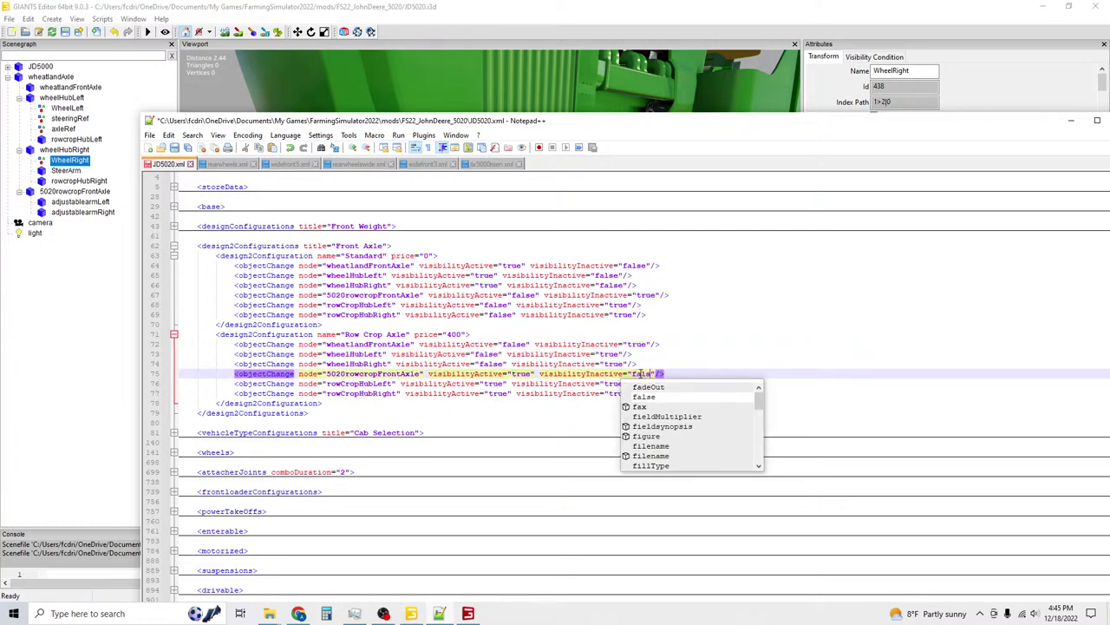
pyautogui.click(594, 363)
pyautogui.doubleClick(615, 383)
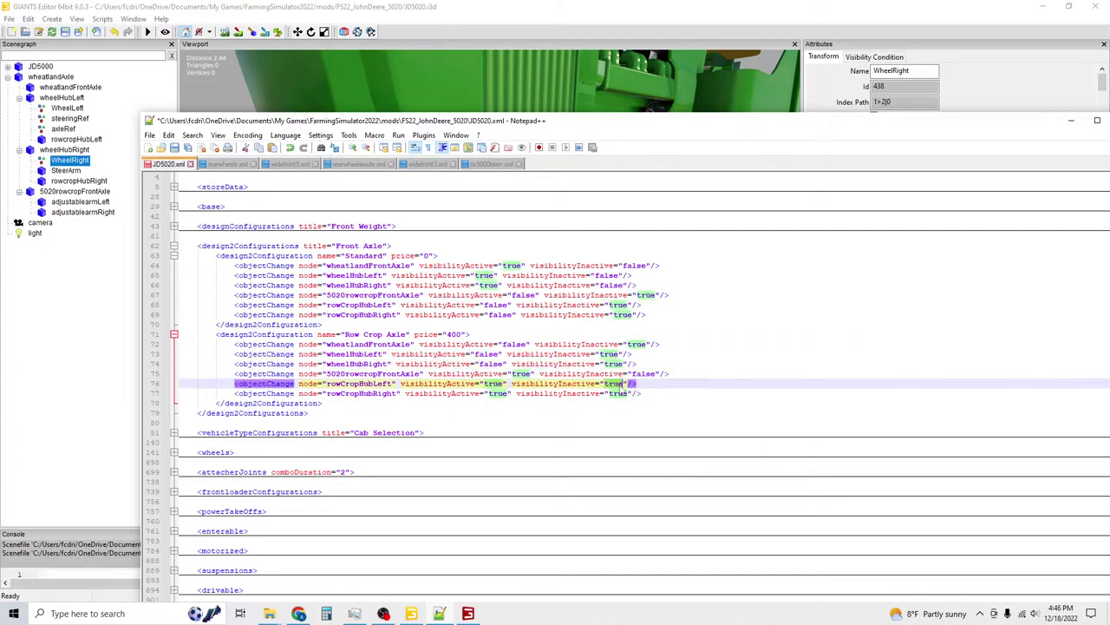
pyautogui.write('false')
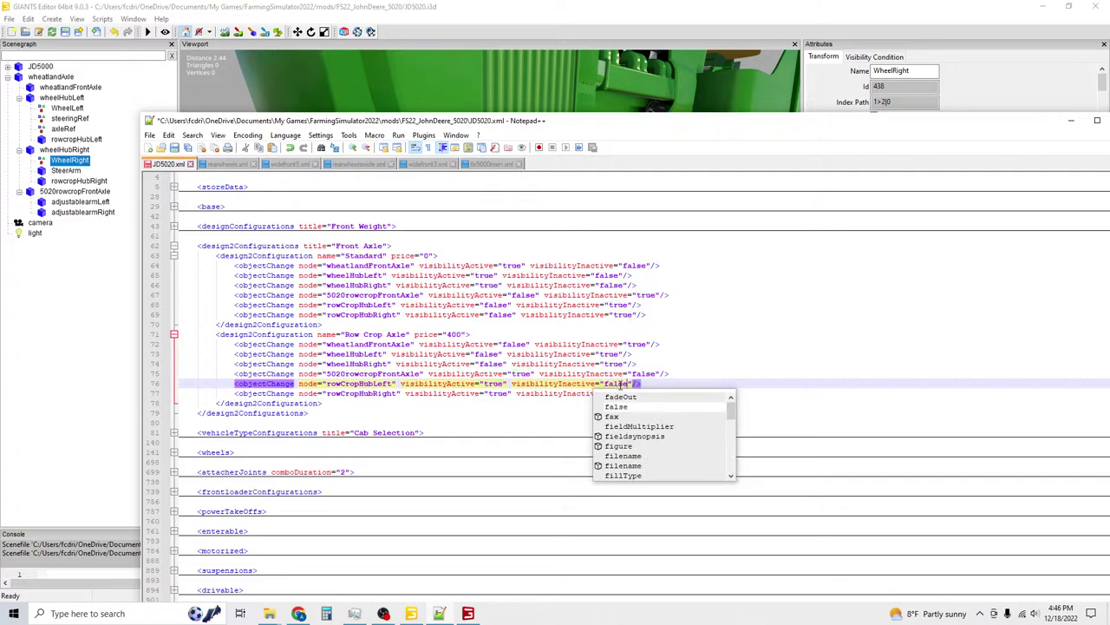
pyautogui.press('Escape')
pyautogui.doubleClick(617, 393)
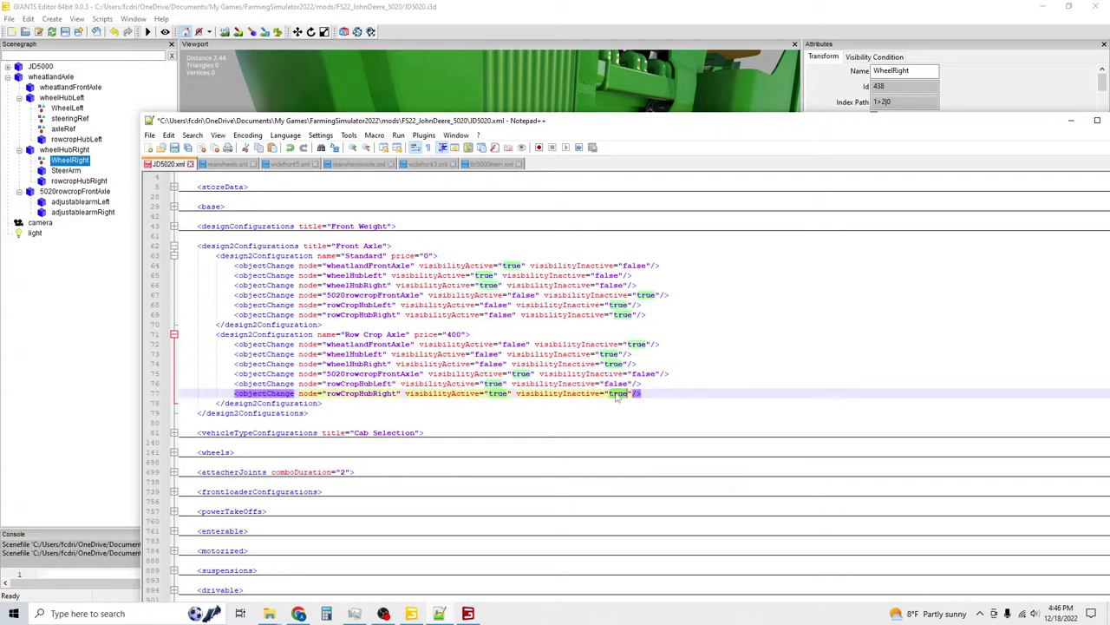
pyautogui.write('false')
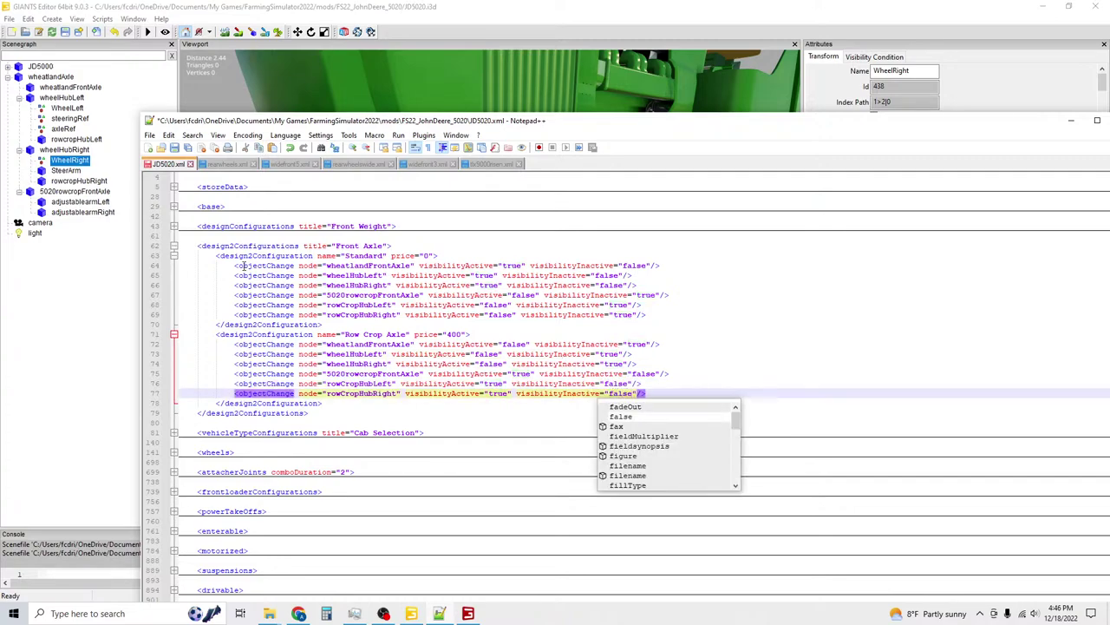
# Switch to Farming Simulator 22 and reload the tractor with the gsVehicleReload console command.
pyautogui.click(235, 6)
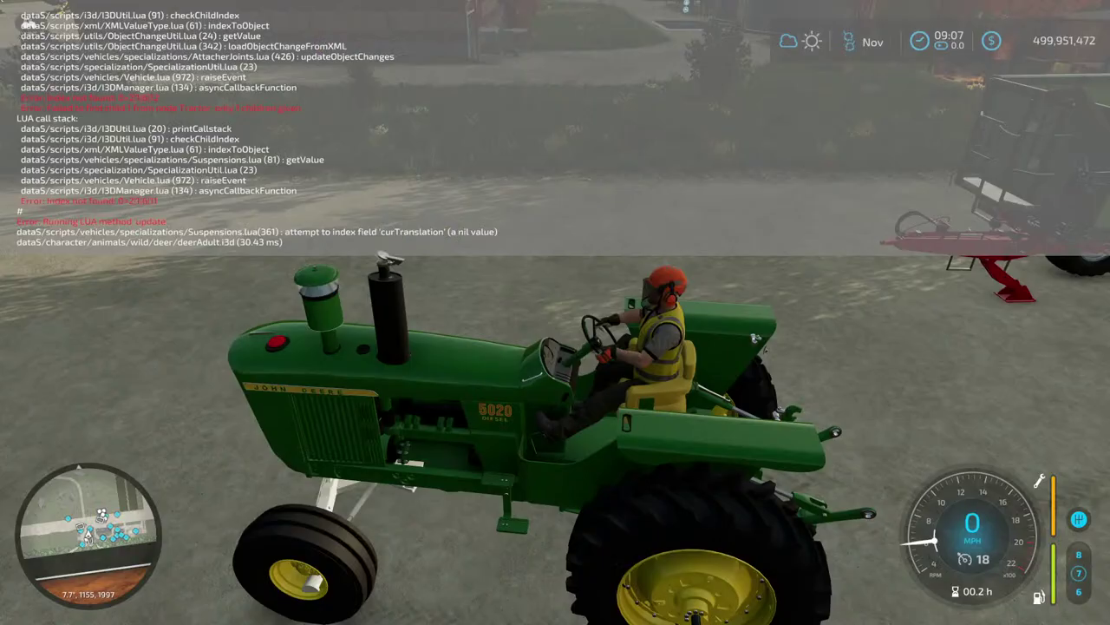
pyautogui.press('`')
pyautogui.press('`')
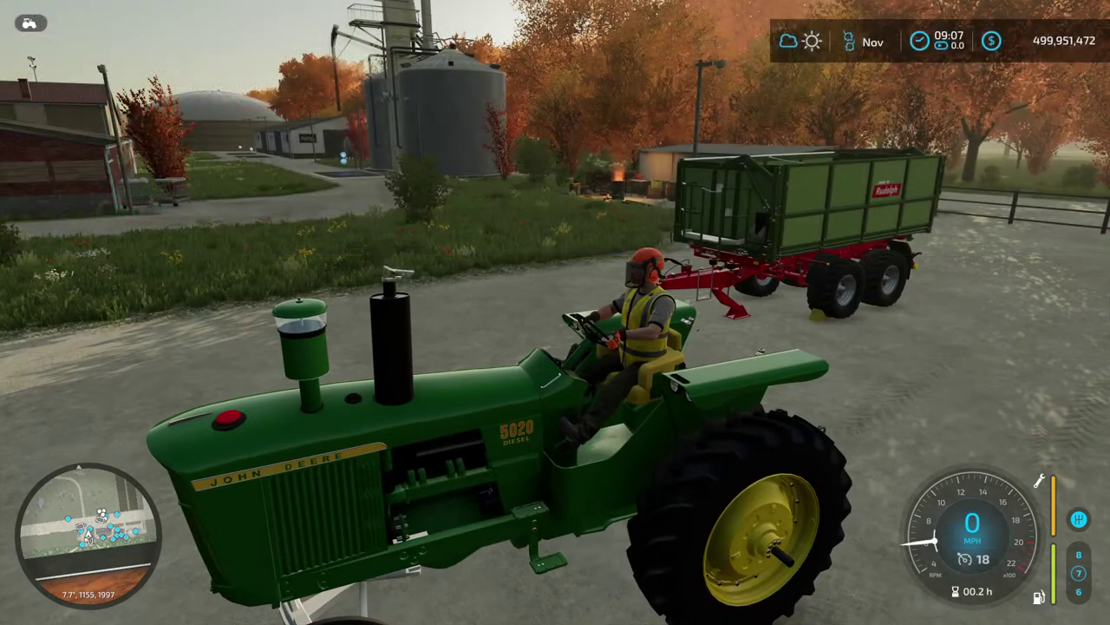
pyautogui.press('`')
pyautogui.write('gsVehicleReload')
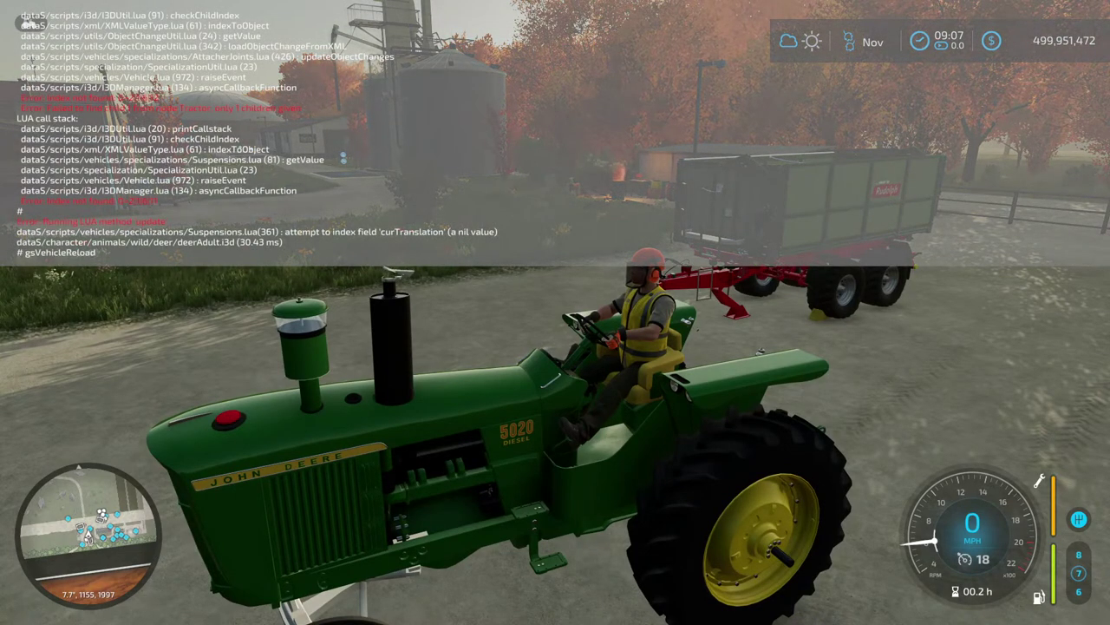
pyautogui.press('Return')
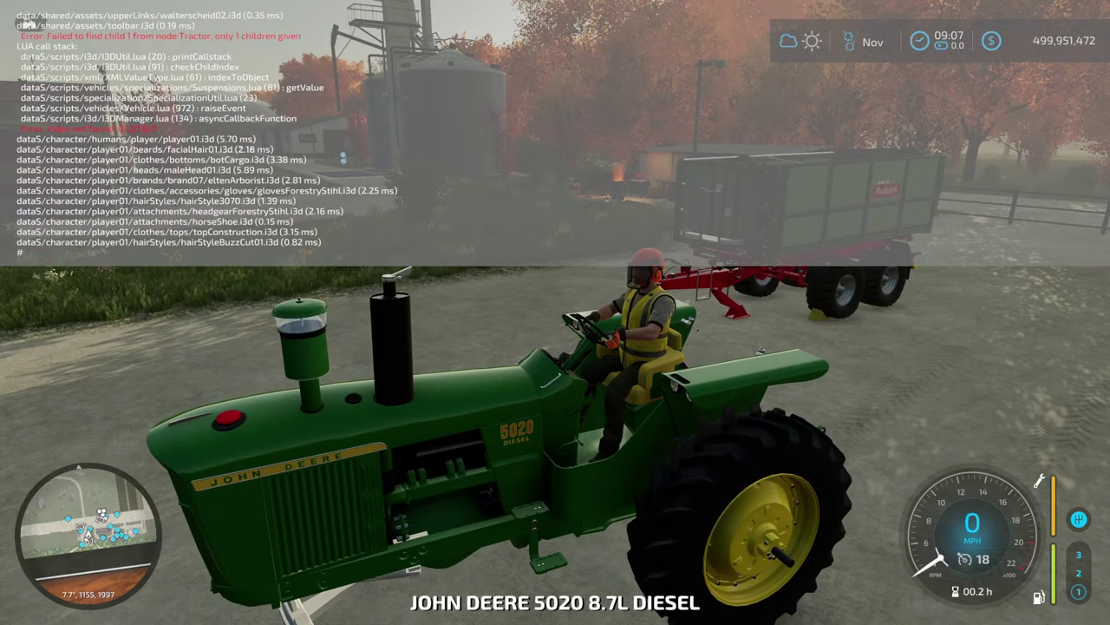
# Examine the console log for errors from the vehicle reload and close the console.
pyautogui.scroll(2, 208, 130)
pyautogui.scroll(3, 206, 135)
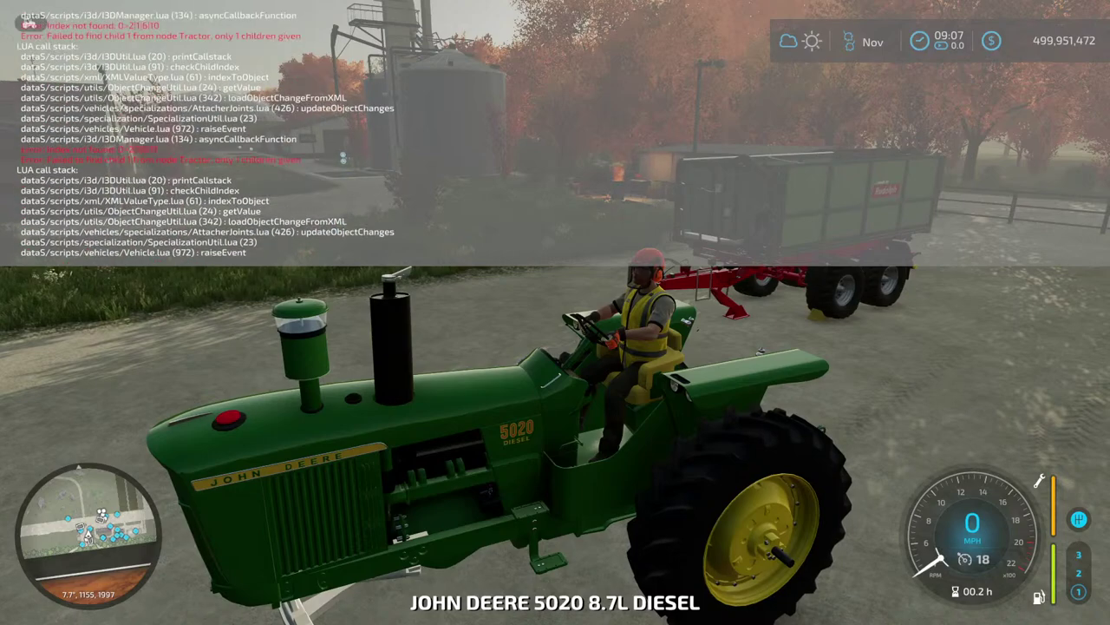
pyautogui.press('`')
pyautogui.press('`')
pyautogui.press('`')
pyautogui.press('`')
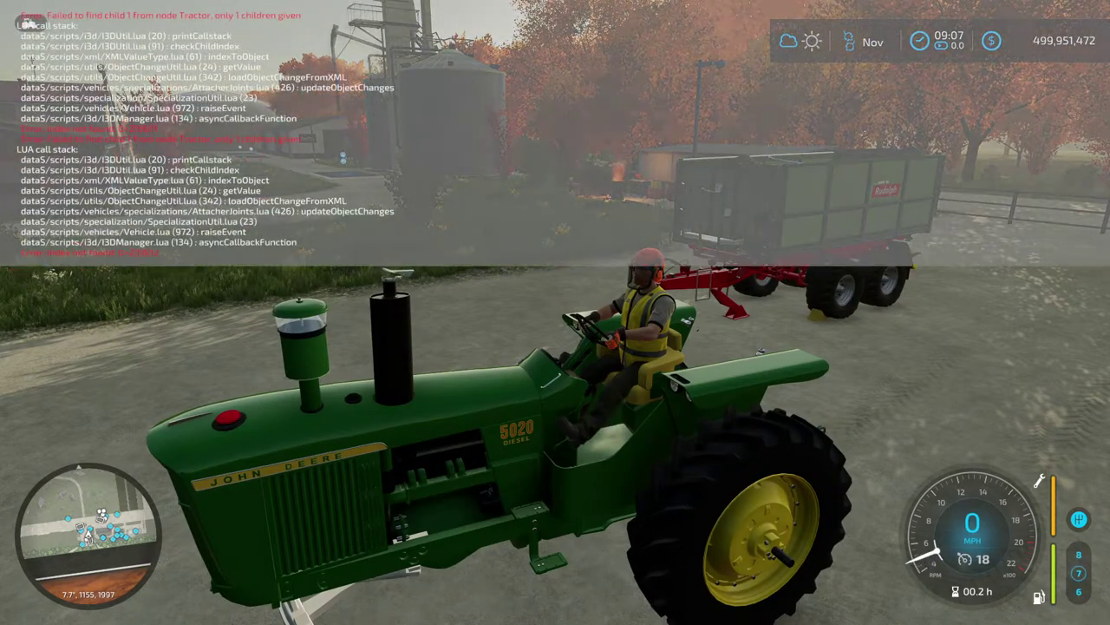
pyautogui.scroll(-5, 208, 130)
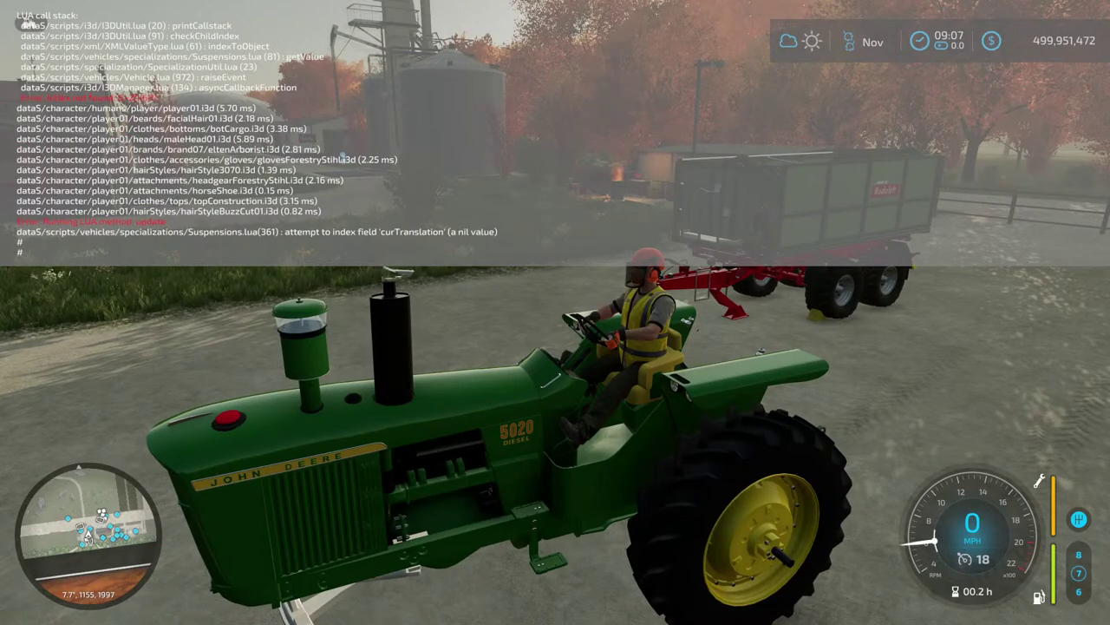
pyautogui.press('`')
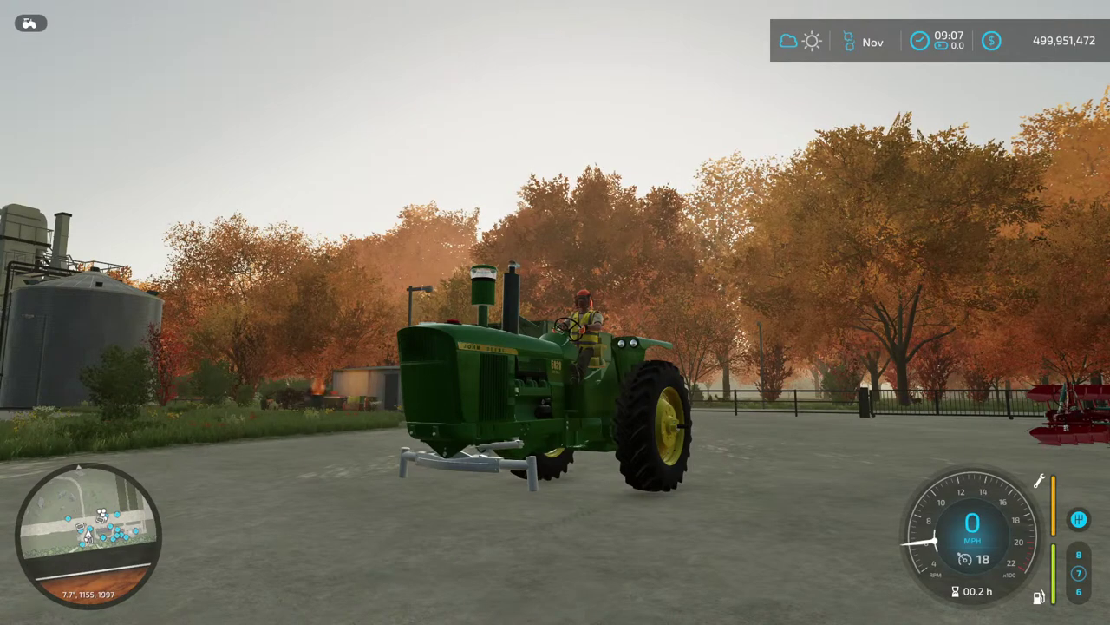
# Drive the tractor forward to test its row crop front axle, and get out of the vehicle.
pyautogui.press('w')
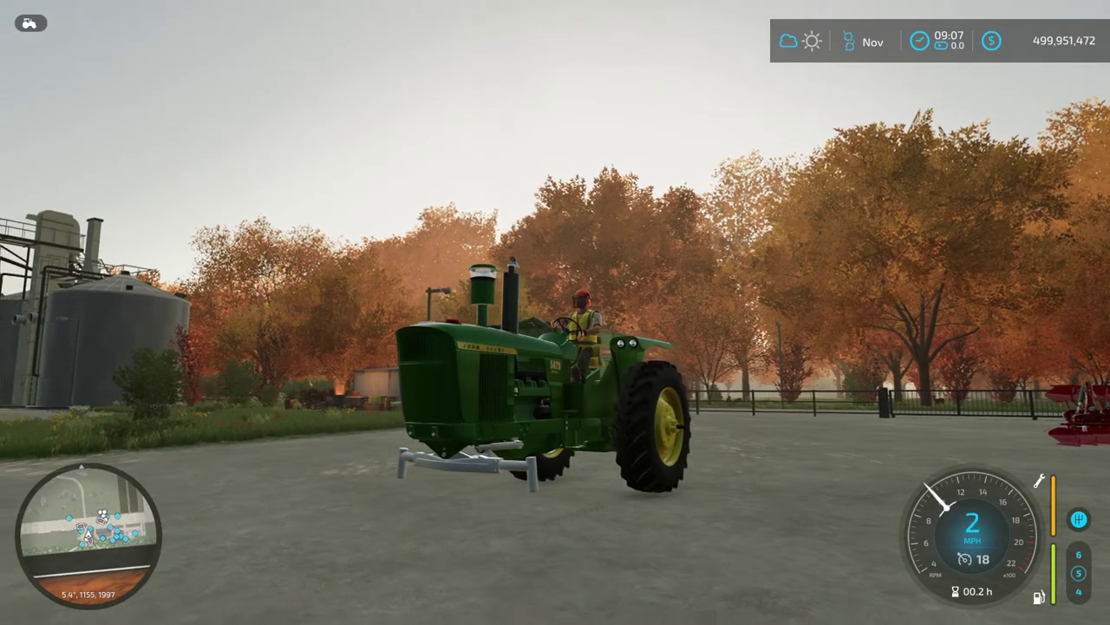
pyautogui.press('w')
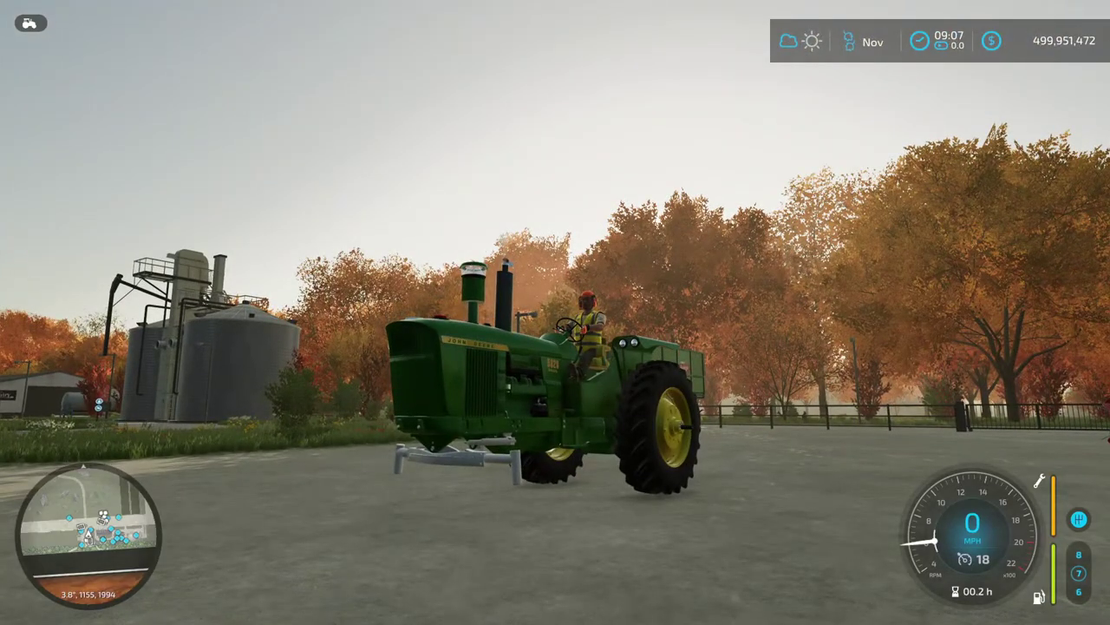
pyautogui.press('e')
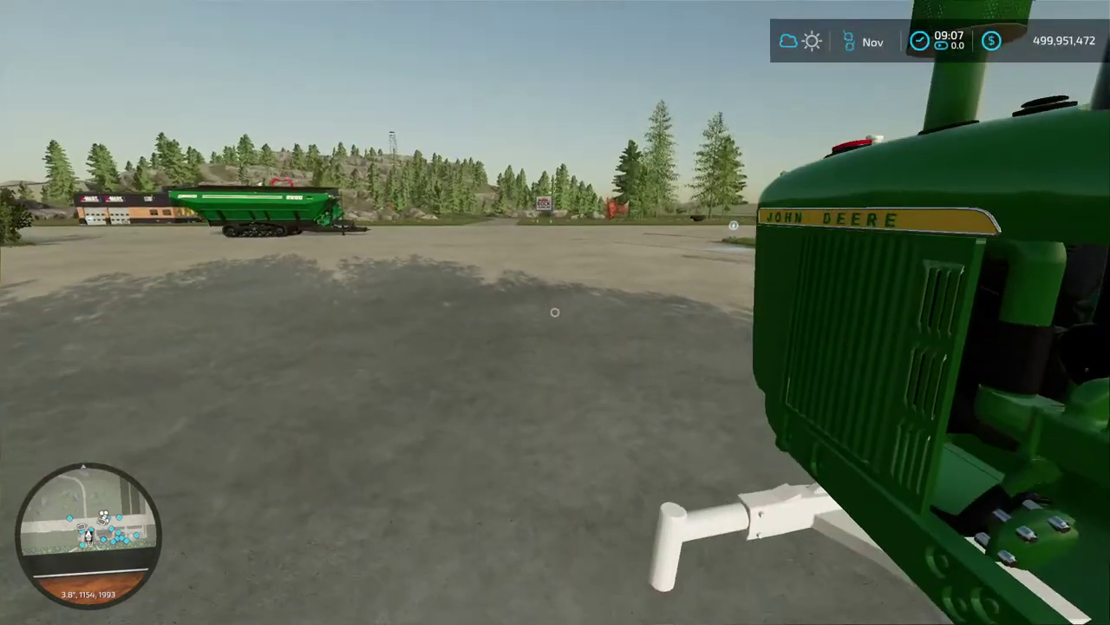
# Turn Super Strength on in the developer controls' player settings and return to the game.
pyautogui.hotkey('ctrl', 'alt', 'e')
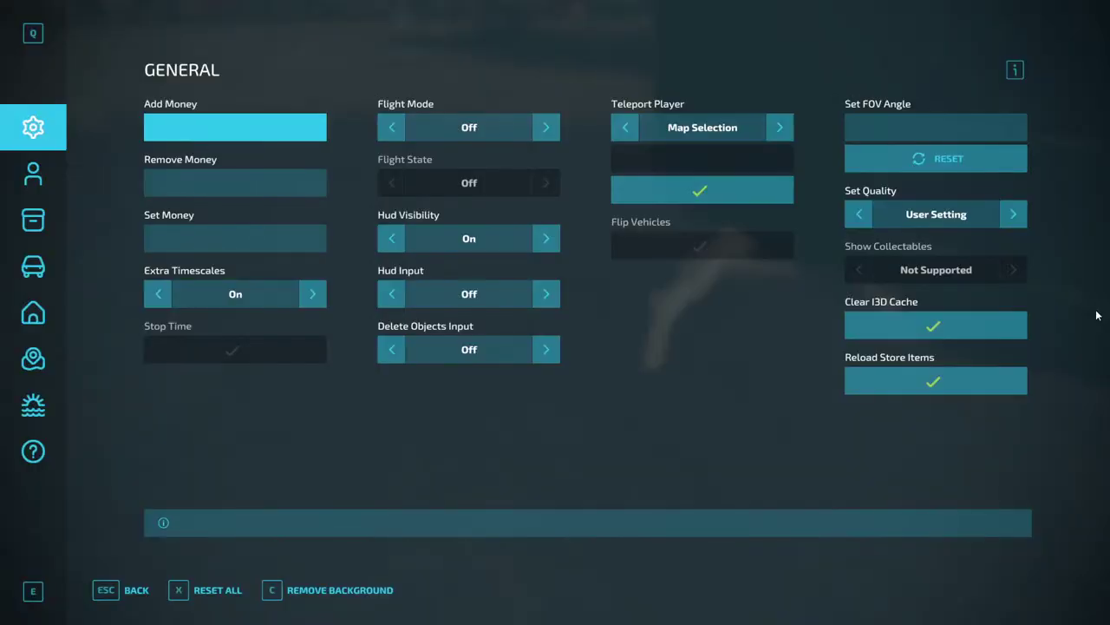
pyautogui.press('F12')
pyautogui.click(33, 173)
pyautogui.click(158, 126)
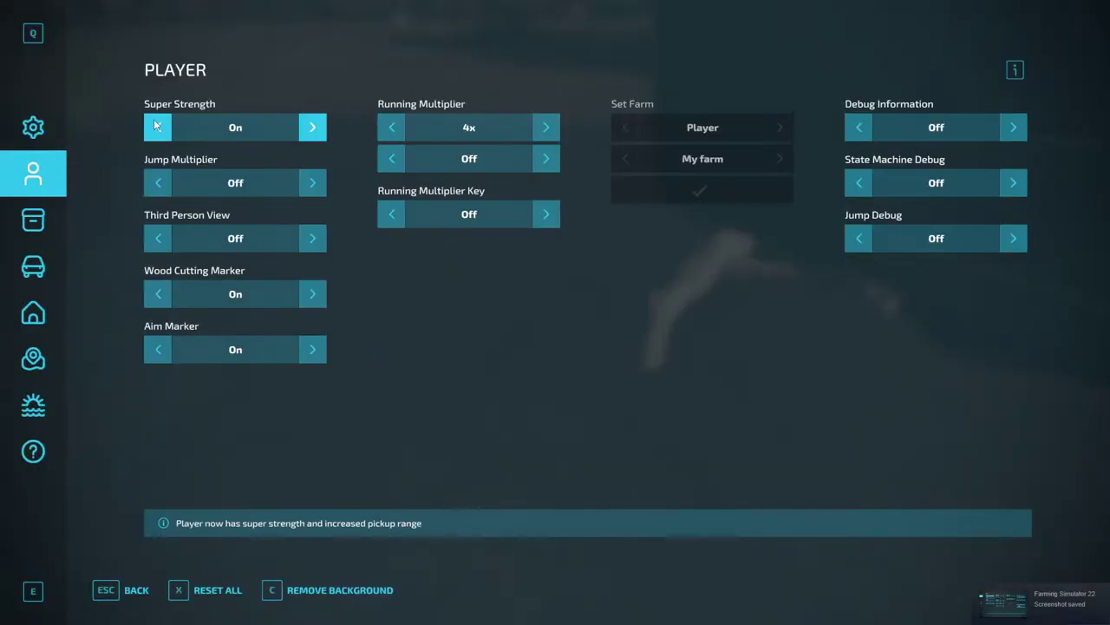
pyautogui.press('Escape')
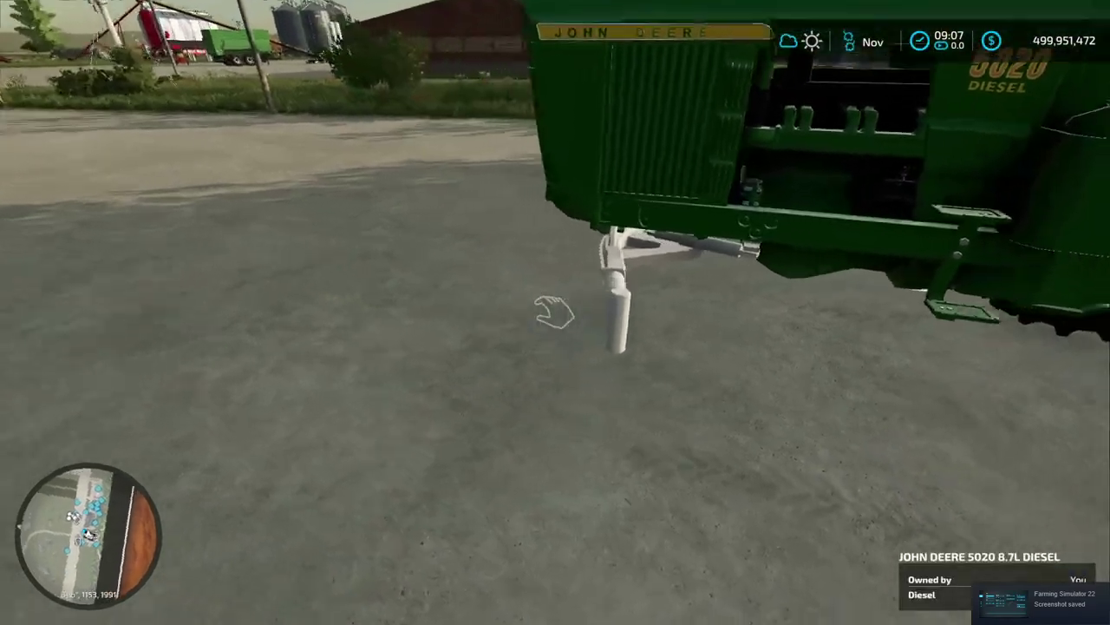
# Grab and release the tractor by hand near its front axle to inspect the row crop parts.
pyautogui.click(554, 313)
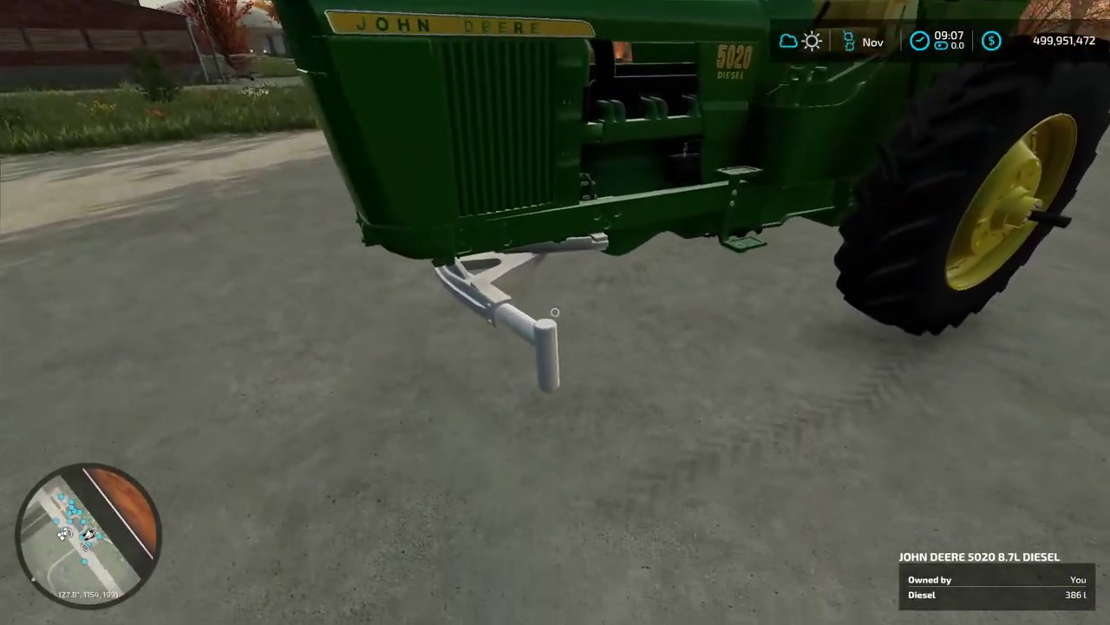
pyautogui.click(554, 313)
pyautogui.press('e')
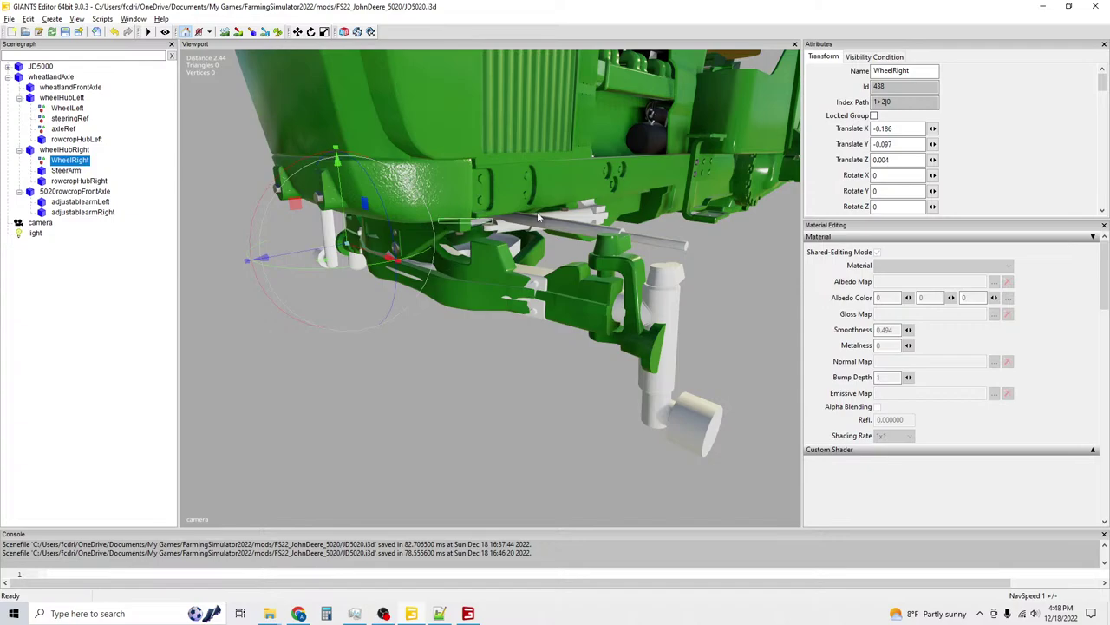
# In GIANTS Editor, collapse the whole scenegraph and expand wheatlandAxle, wheelHubLeft and wheelHubRight to examine the front axle parts.
pyautogui.click(440, 222)
pyautogui.click(368, 352)
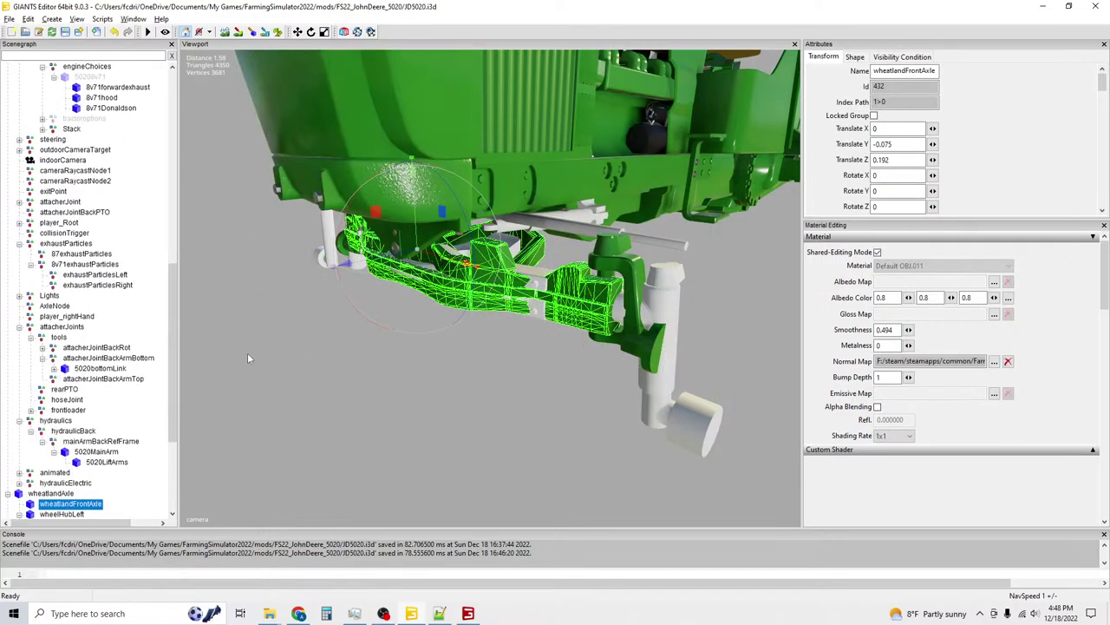
pyautogui.rightClick(121, 251)
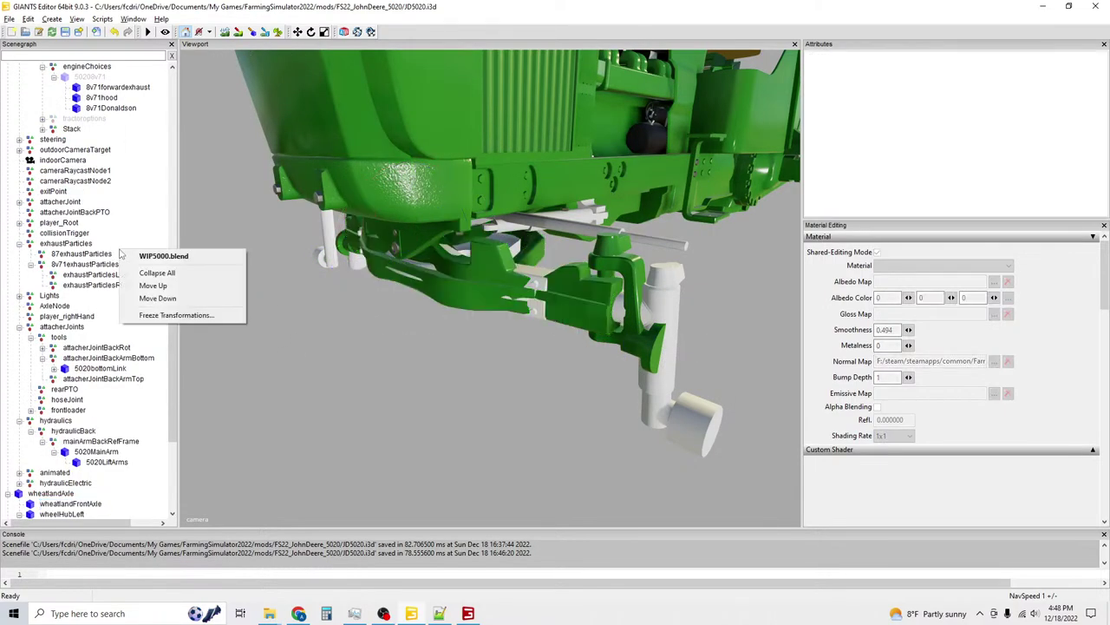
pyautogui.click(147, 274)
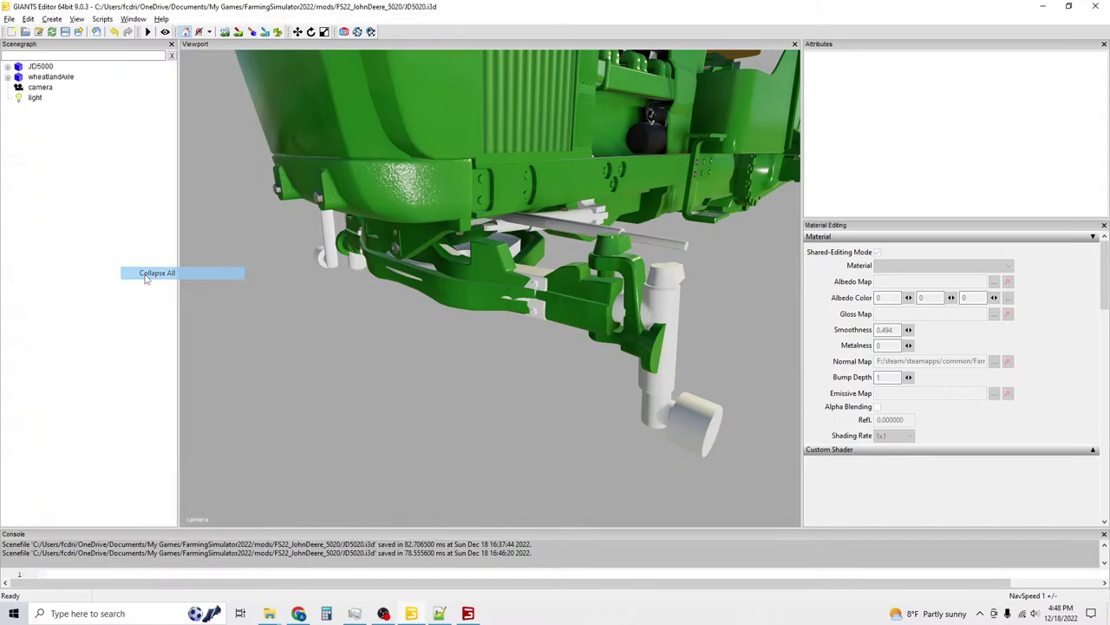
pyautogui.click(7, 78)
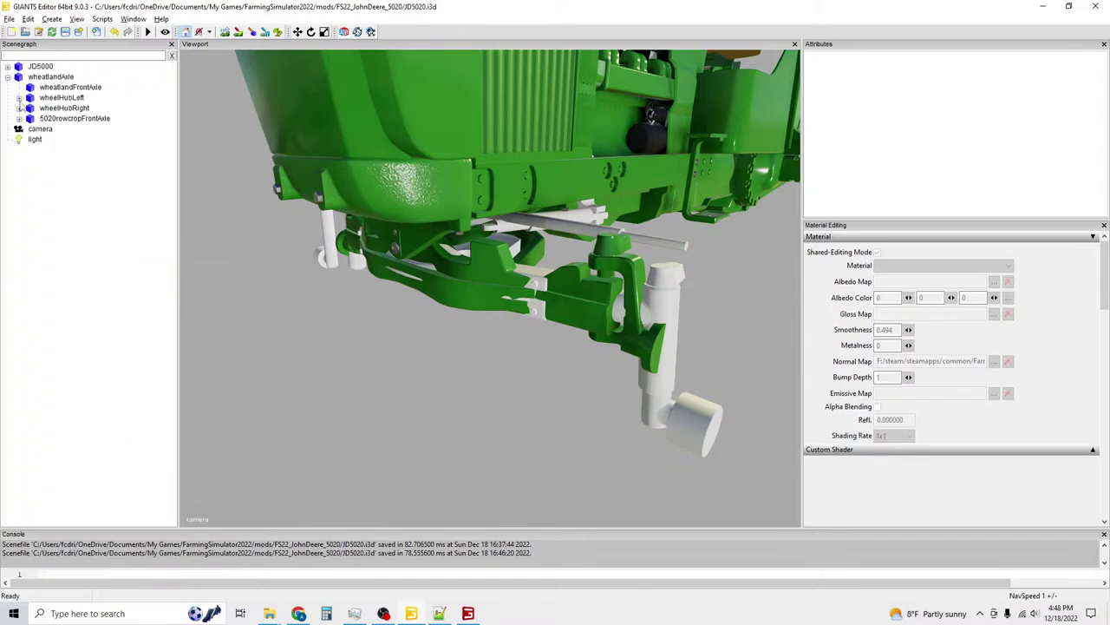
pyautogui.click(19, 99)
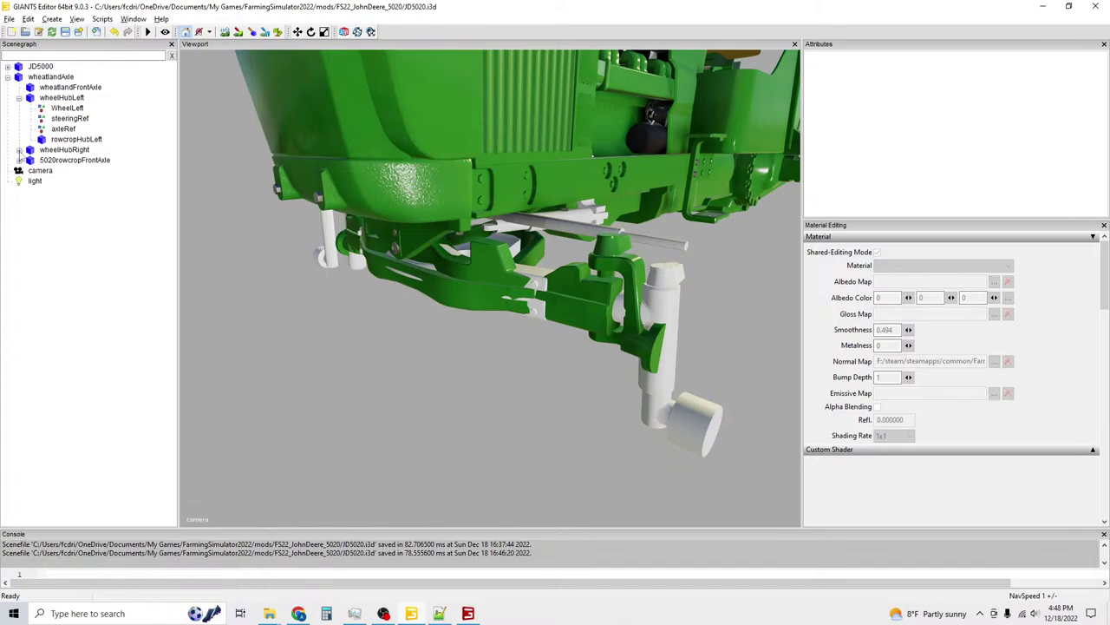
pyautogui.click(19, 151)
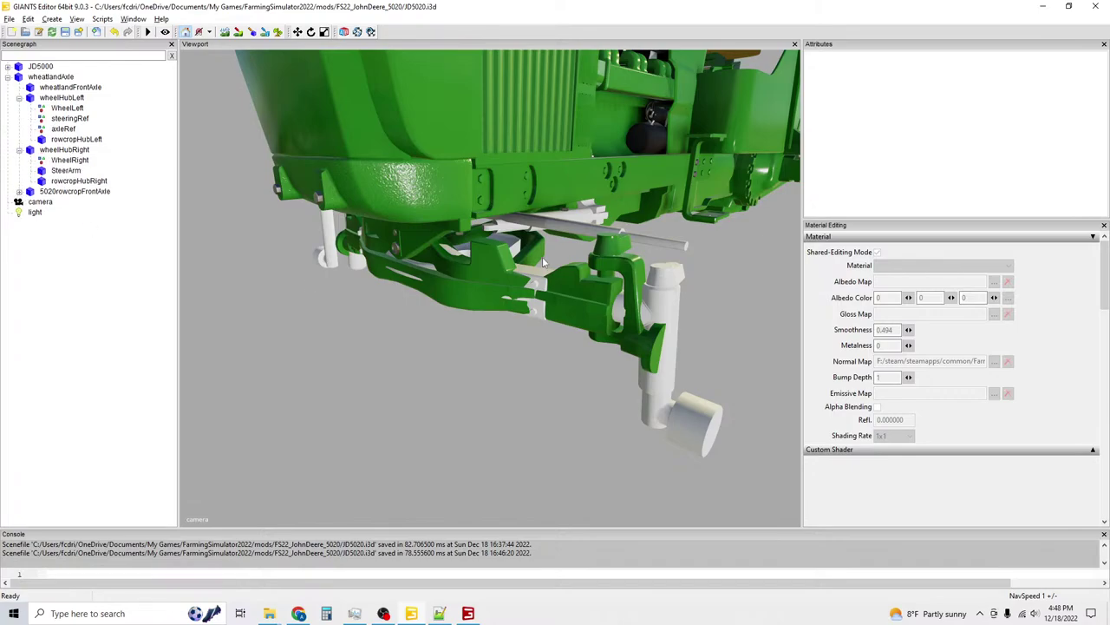
pyautogui.moveTo(542, 257); pyautogui.dragTo(339, 239, button='middle')
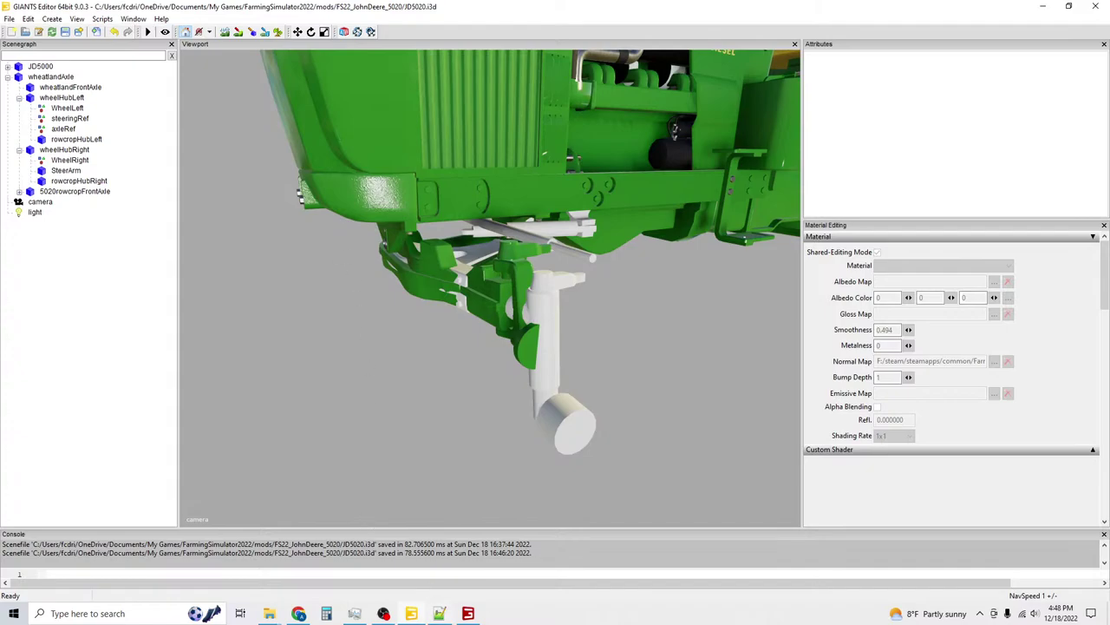
# Switch to Notepad++ and expand the wheels section of JD5020.xml to examine the front wheel entries.
pyautogui.hotkey('alt', 'Tab')
pyautogui.scroll(-5, 413, 333)
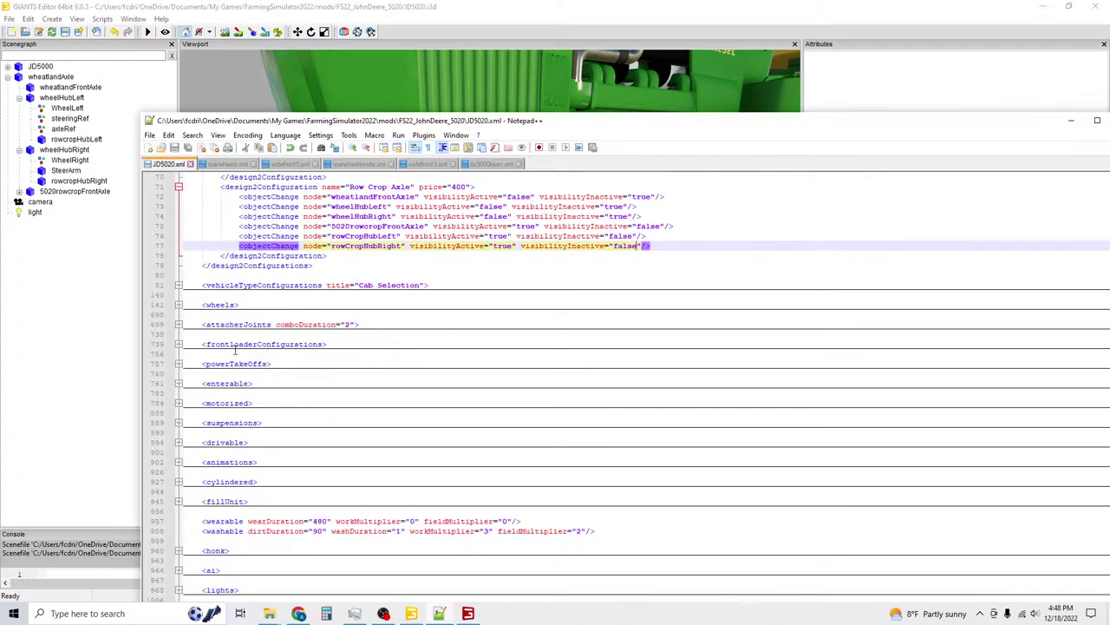
pyautogui.click(178, 305)
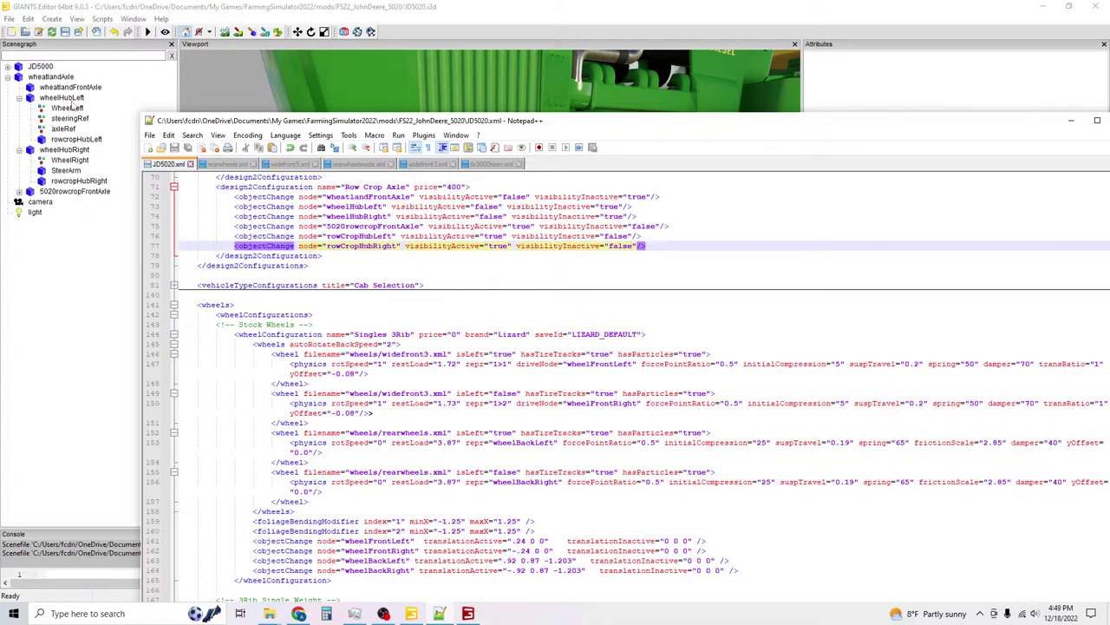
# Search JD5020.xml for steeringRef's index path 1>1|1 and check the SteerArm node in GIANTS Editor against the matching movingPart.
pyautogui.click(70, 118)
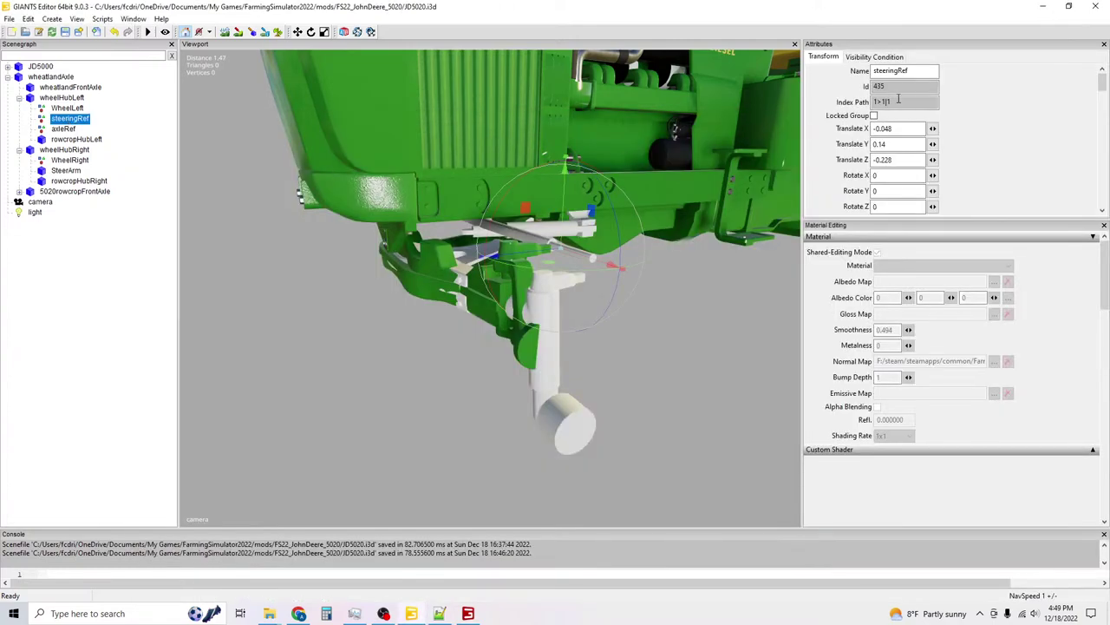
pyautogui.moveTo(930, 101); pyautogui.dragTo(797, 105)
pyautogui.click(439, 614)
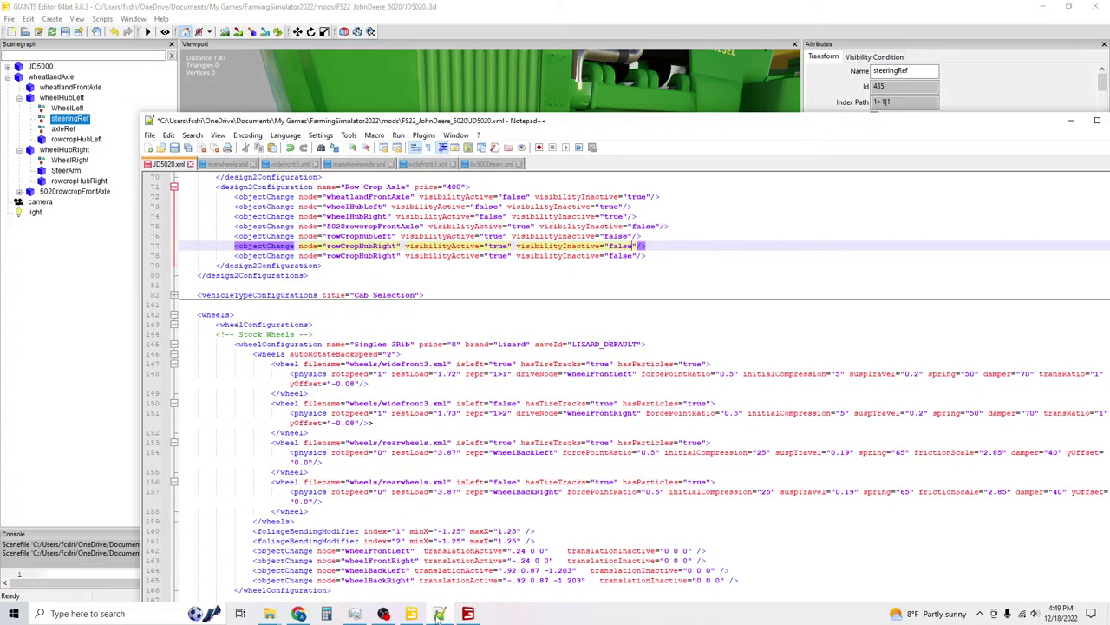
pyautogui.hotkey('ctrl', 'z')
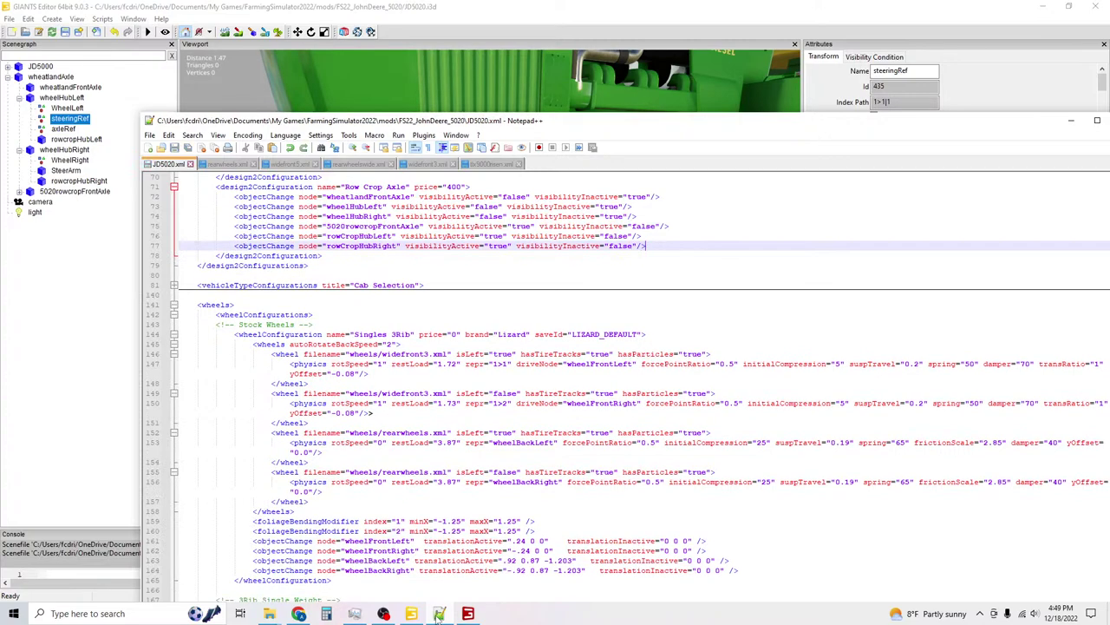
pyautogui.hotkey('ctrl', 'f')
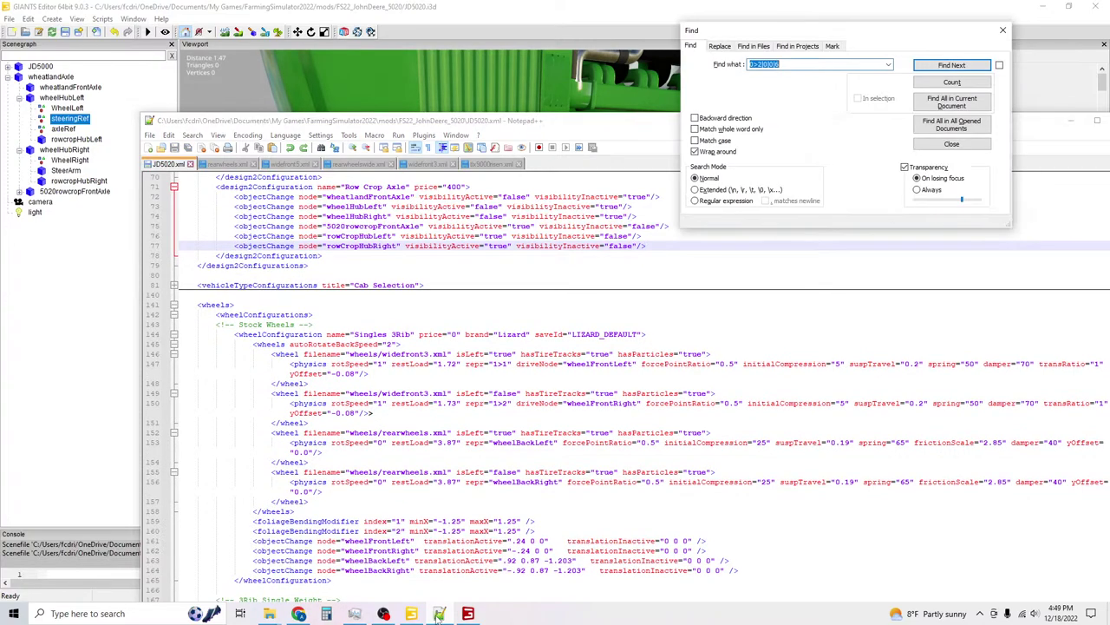
pyautogui.write('1>1|1')
pyautogui.press('Return')
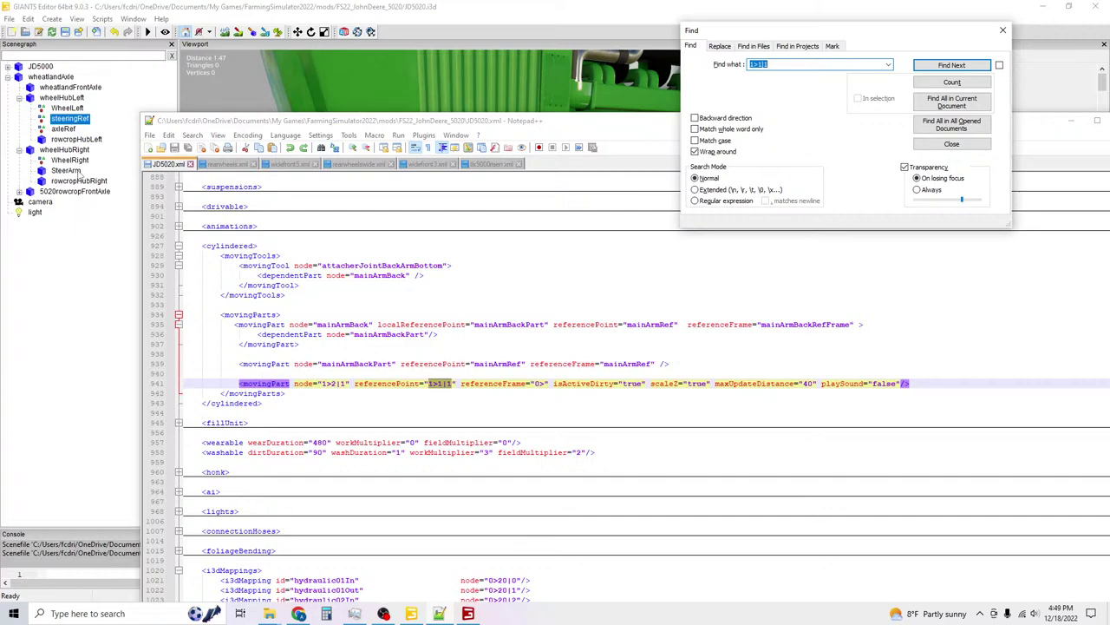
pyautogui.click(80, 173)
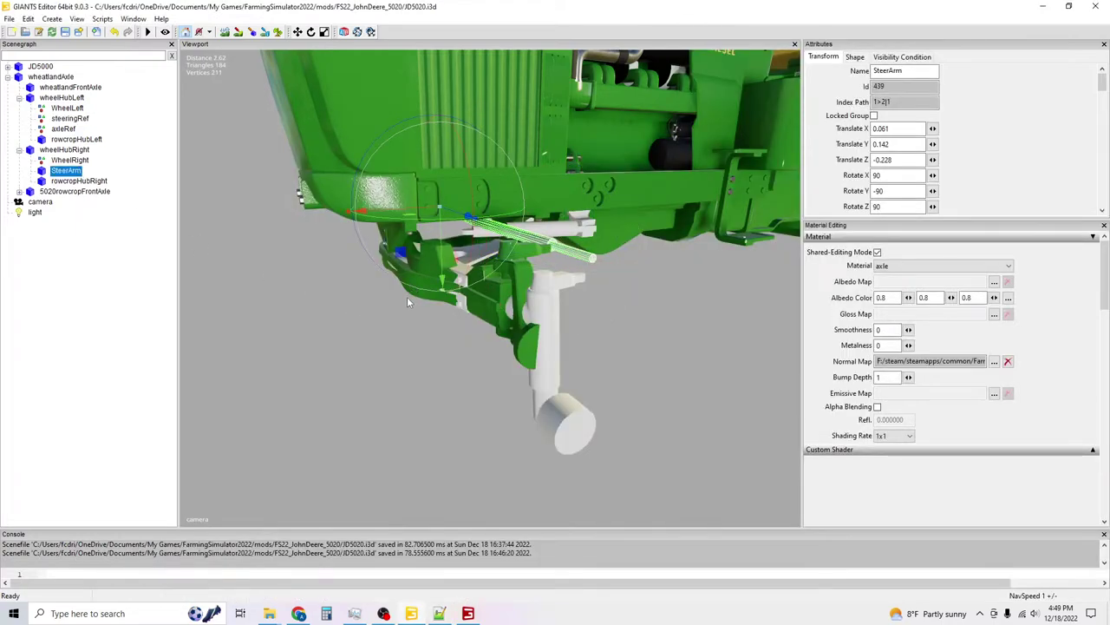
pyautogui.moveTo(469, 614)
# Create a transform group at the scene root and duplicate it to get two groups.
pyautogui.click(52, 18)
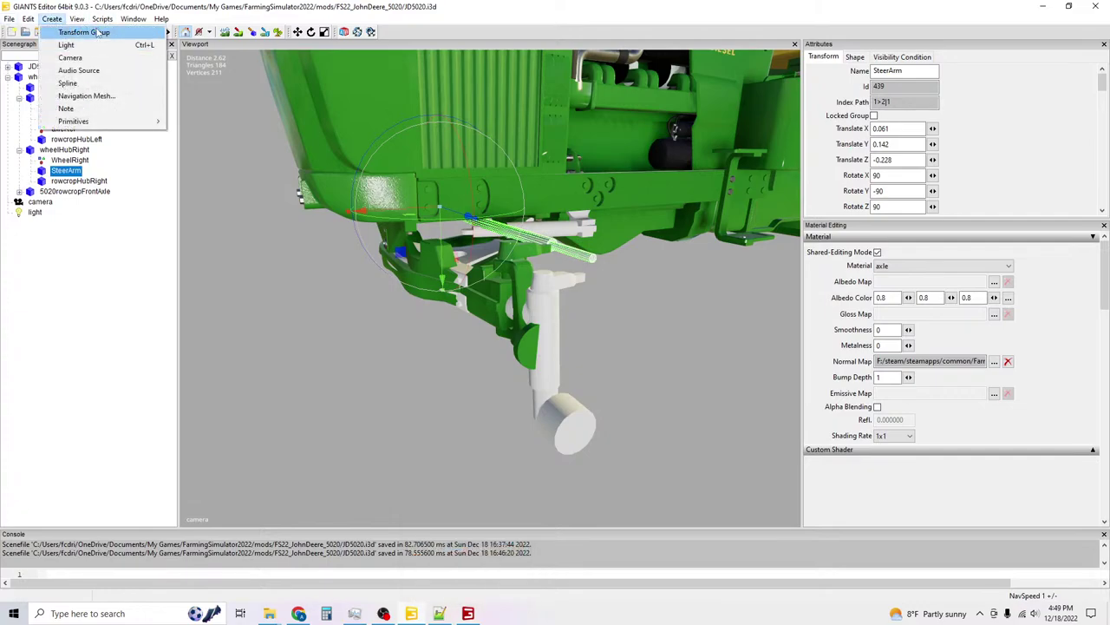
pyautogui.click(61, 32)
pyautogui.click(52, 18)
pyautogui.click(61, 32)
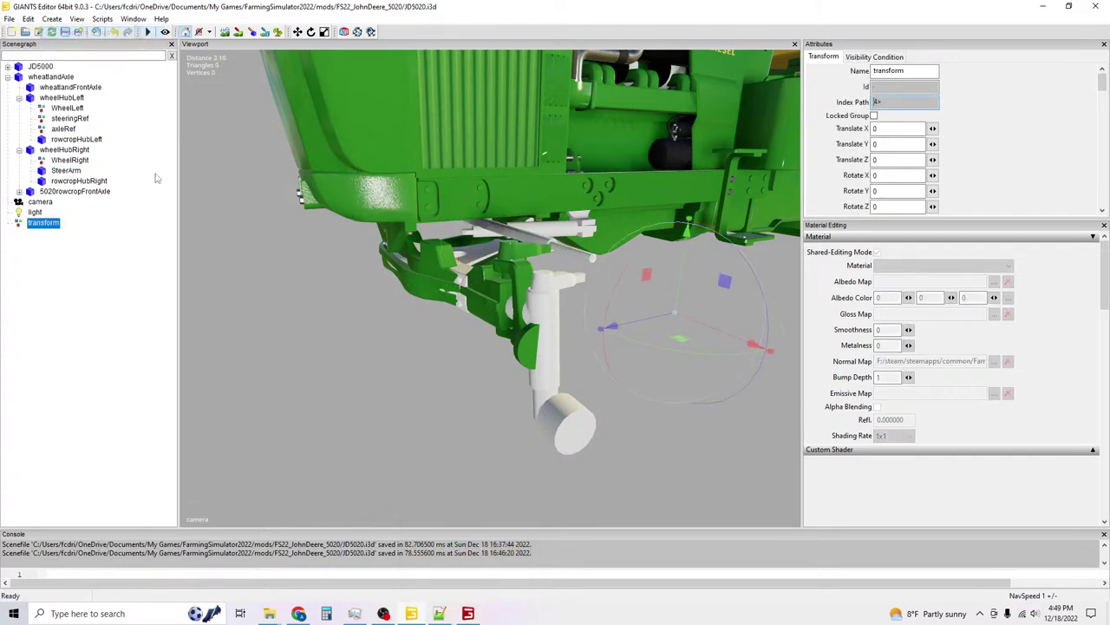
pyautogui.hotkey('ctrl', 'd')
# Rename the first new transform group as hubLeft.
pyautogui.click(57, 223)
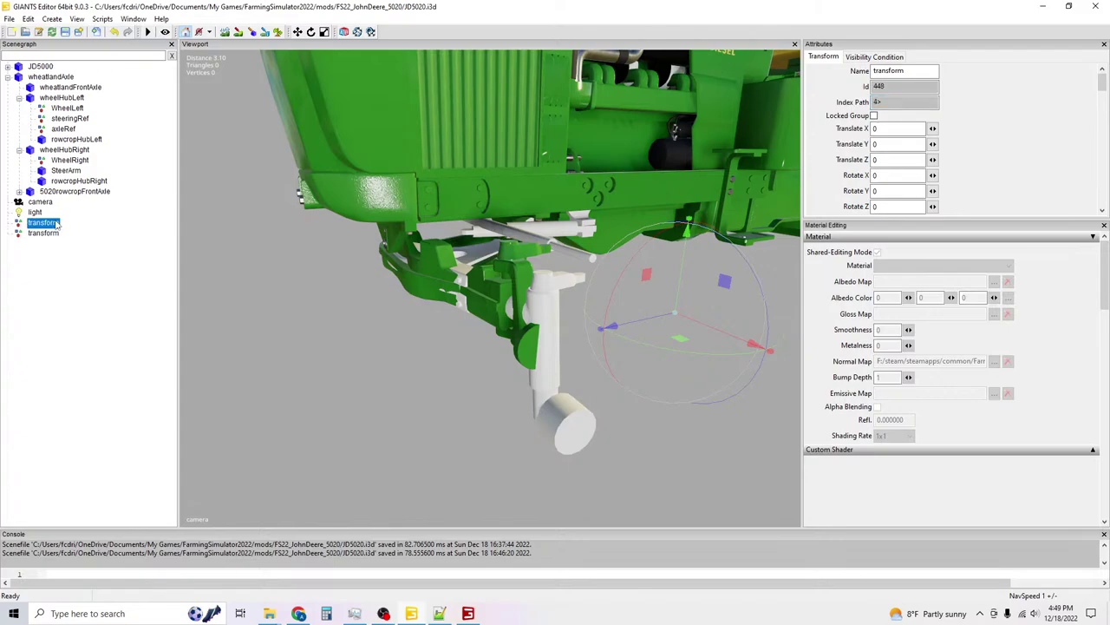
pyautogui.doubleClick(903, 71)
pyautogui.write('hub le')
pyautogui.press('BackSpace')
pyautogui.press('BackSpace')
pyautogui.press('BackSpace')
pyautogui.write('Left')
# Rename the second new transform group as hubRight.
pyautogui.click(44, 232)
pyautogui.doubleClick(893, 71)
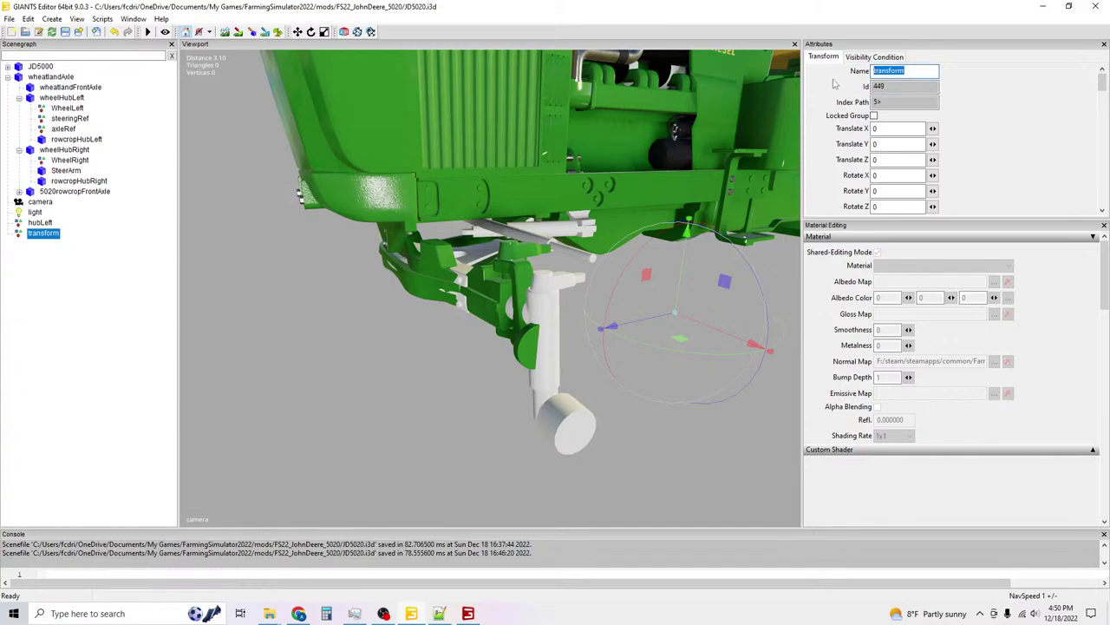
pyautogui.write('hubRight')
pyautogui.press('Return')
# Move the hubLeft and hubRight groups from the scene root into wheatlandAxle.
pyautogui.click(44, 232)
pyautogui.click(40, 223)
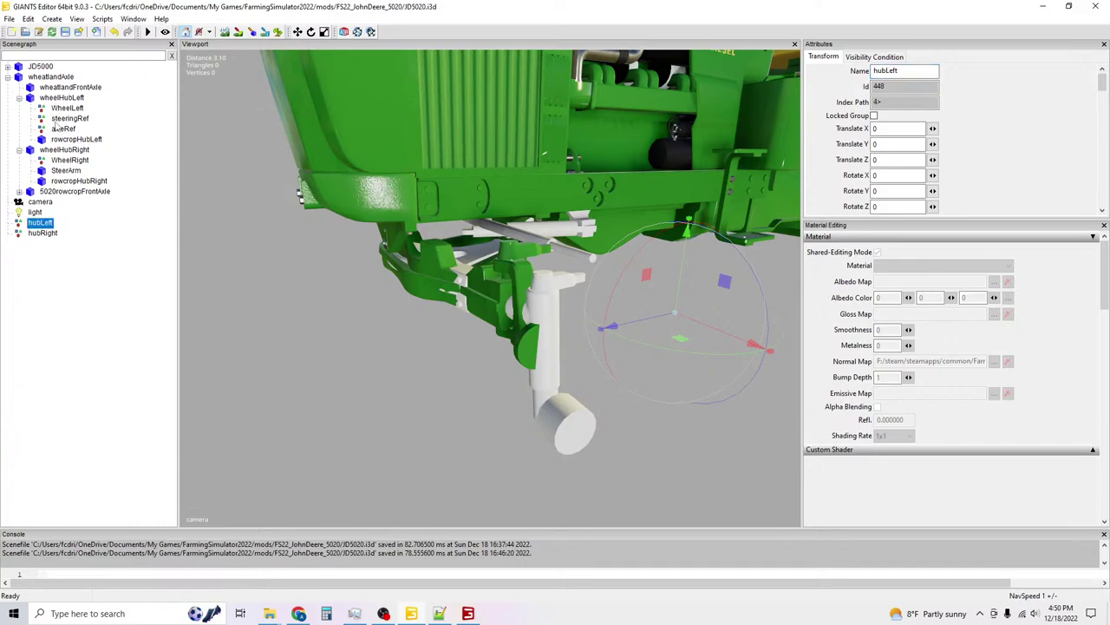
pyautogui.press('Delete')
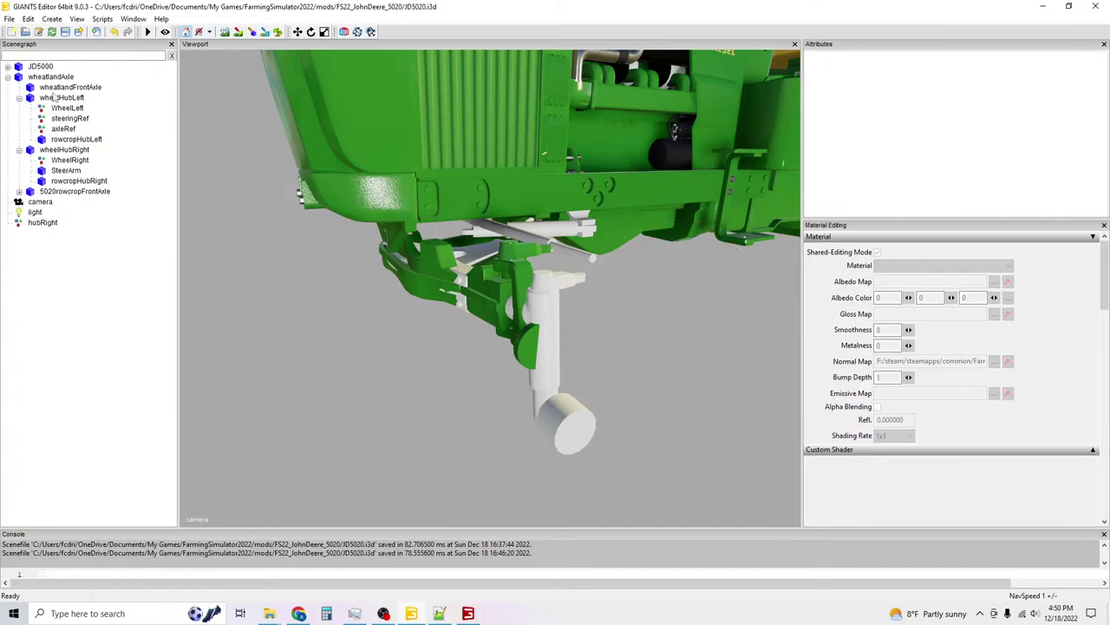
pyautogui.click(52, 88)
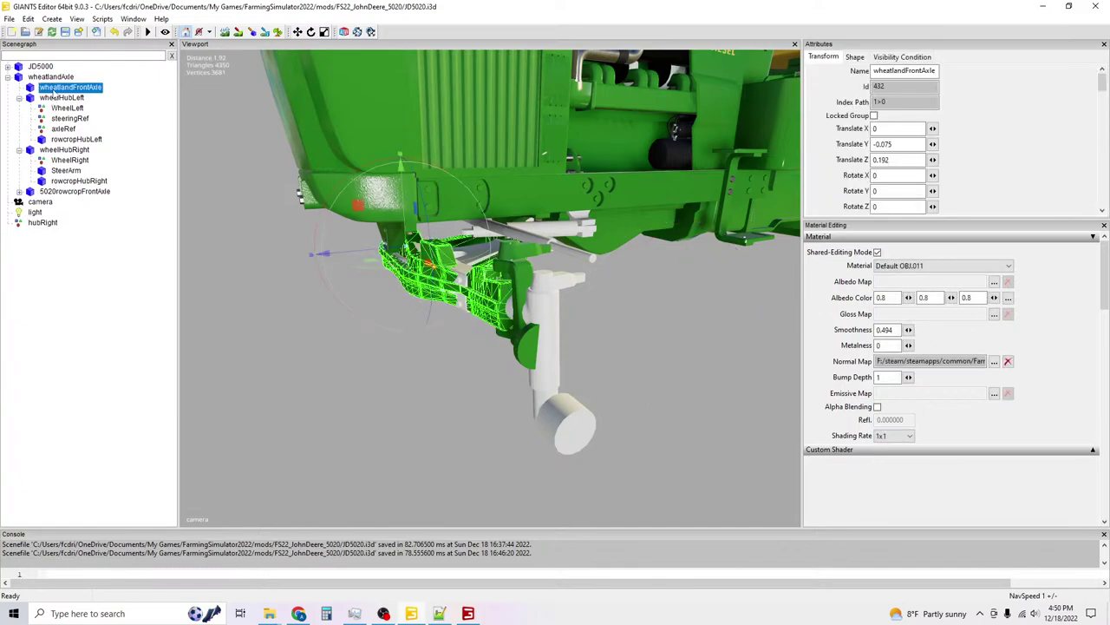
pyautogui.hotkey('ctrl', 'z')
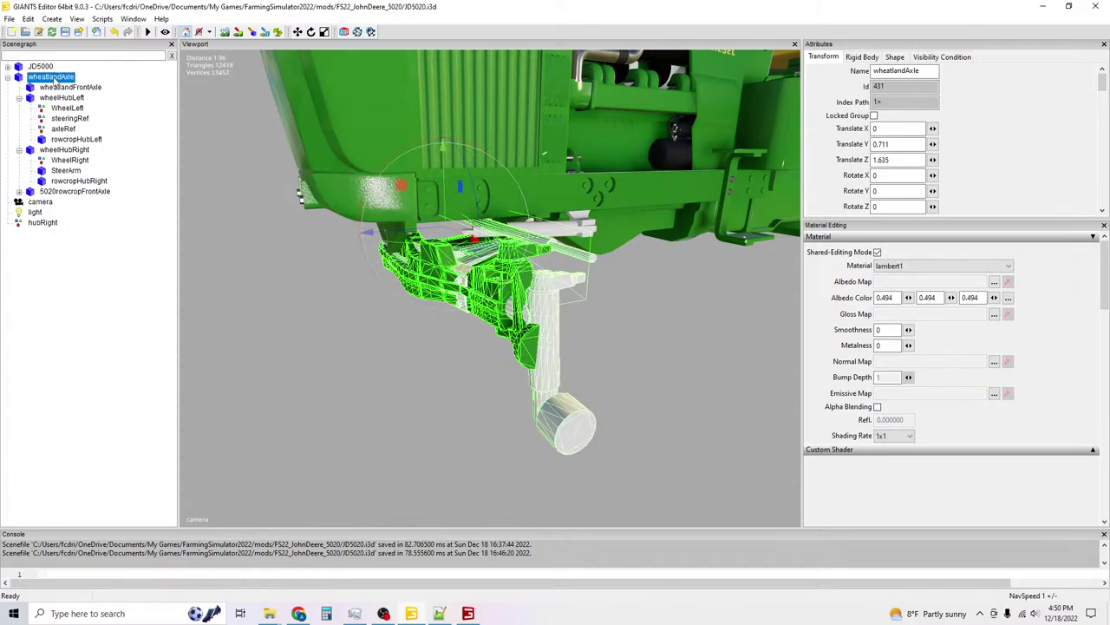
pyautogui.hotkey('ctrl', 'z')
pyautogui.click(44, 233)
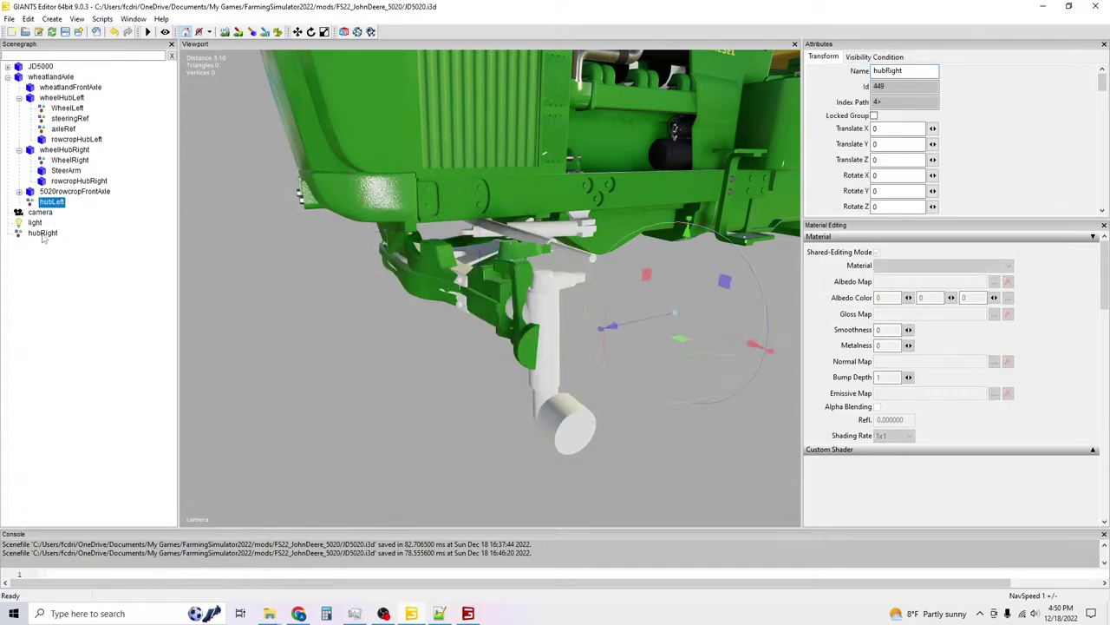
pyautogui.press('Delete')
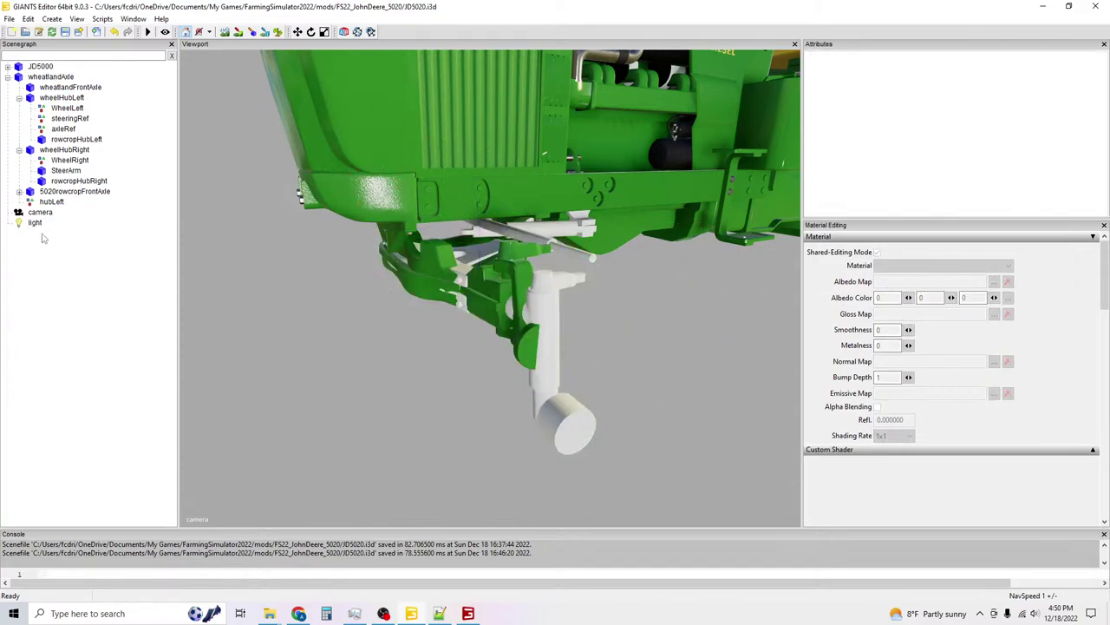
pyautogui.click(54, 77)
pyautogui.hotkey('ctrl', 'z')
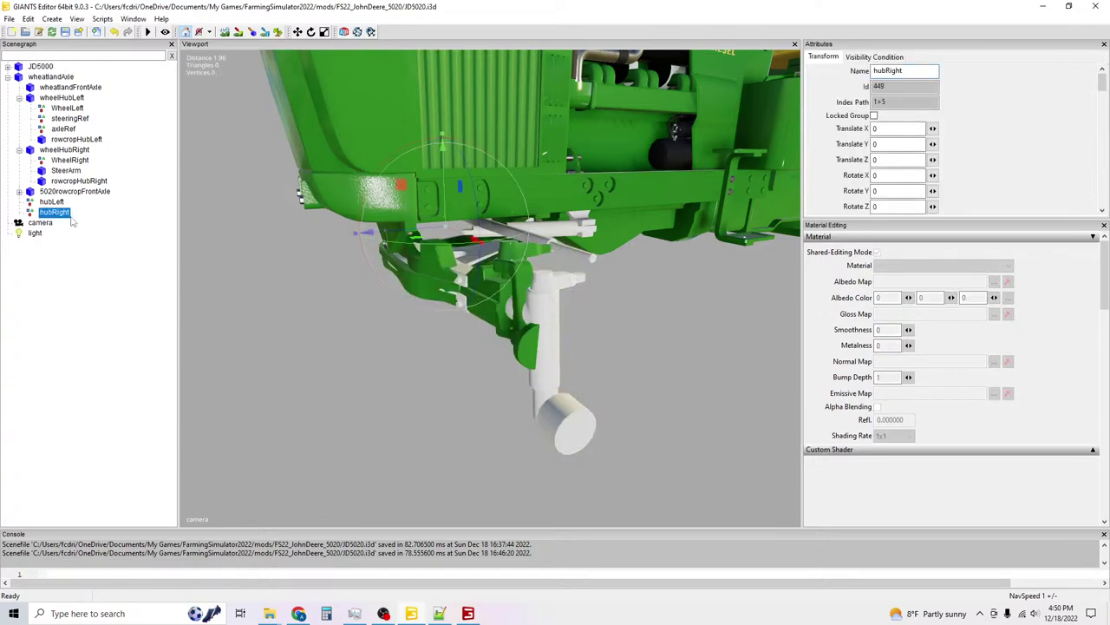
# Reorder hubLeft within wheatlandAxle so it sits directly below wheatlandFrontAxle.
pyautogui.rightClick(52, 202)
pyautogui.click(85, 237)
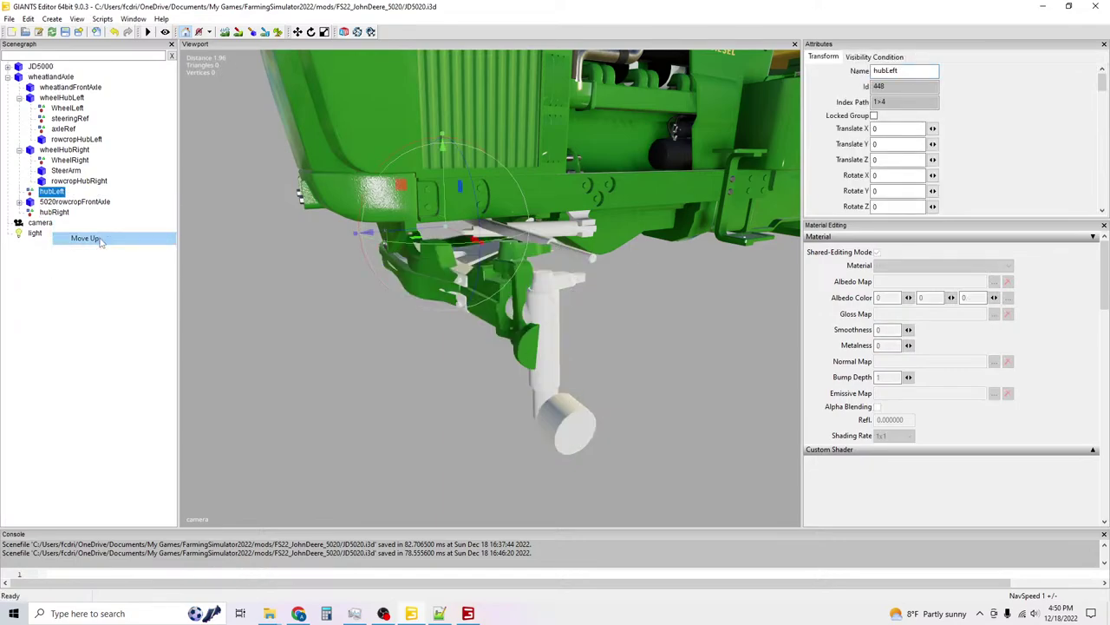
pyautogui.rightClick(55, 192)
pyautogui.click(83, 229)
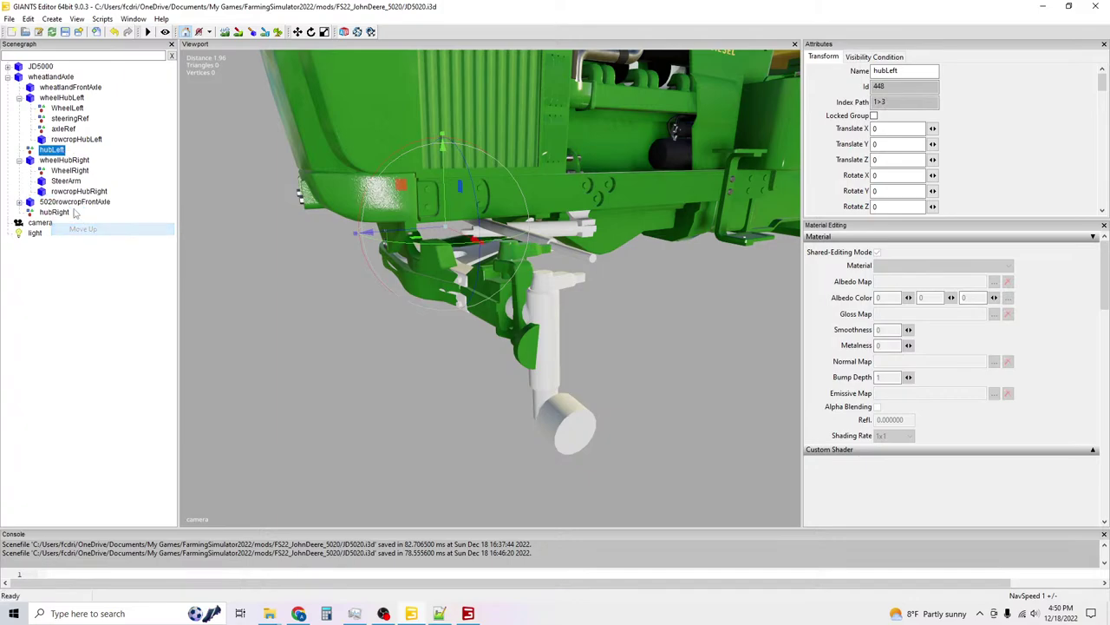
pyautogui.rightClick(56, 152)
pyautogui.click(86, 188)
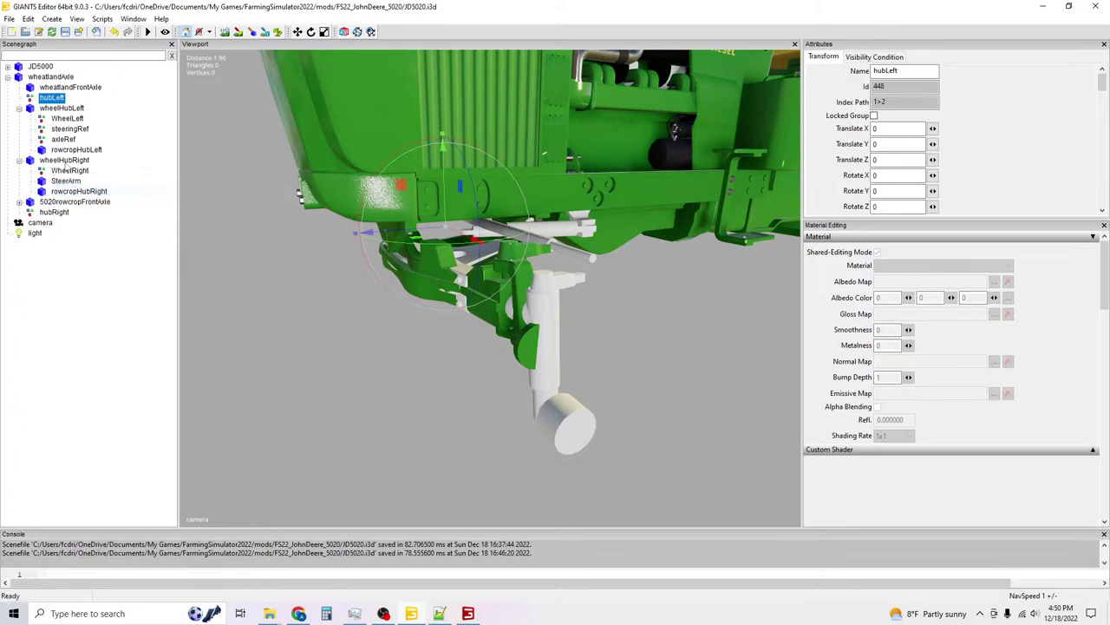
pyautogui.rightClick(50, 100)
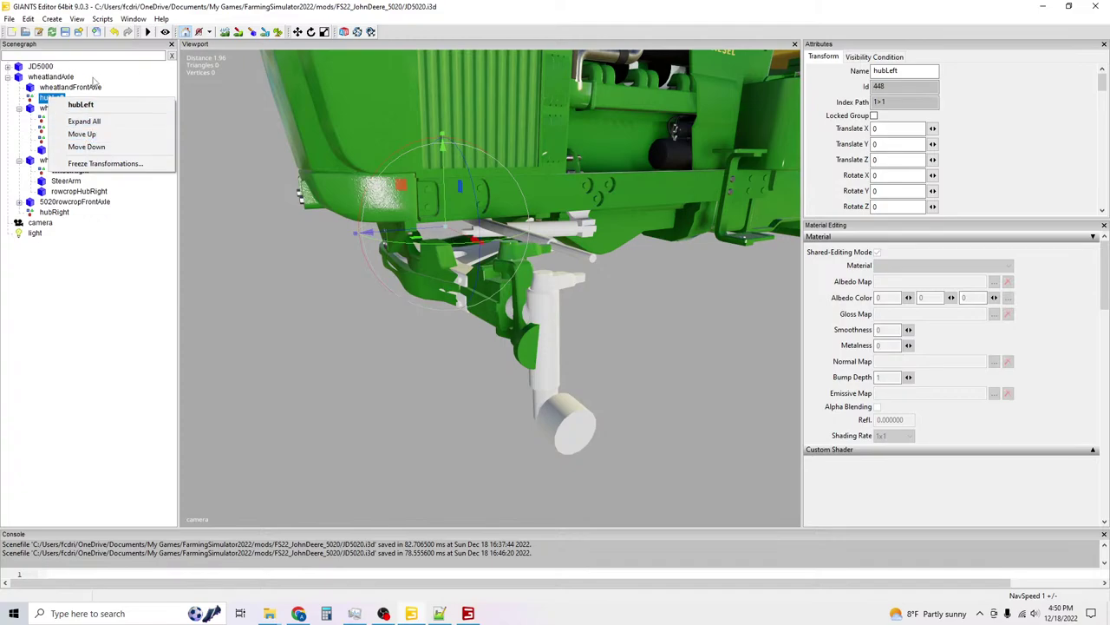
pyautogui.click(93, 80)
# Reorder hubRight within wheatlandAxle so it sits directly below hubLeft.
pyautogui.click(54, 212)
pyautogui.rightClick(54, 212)
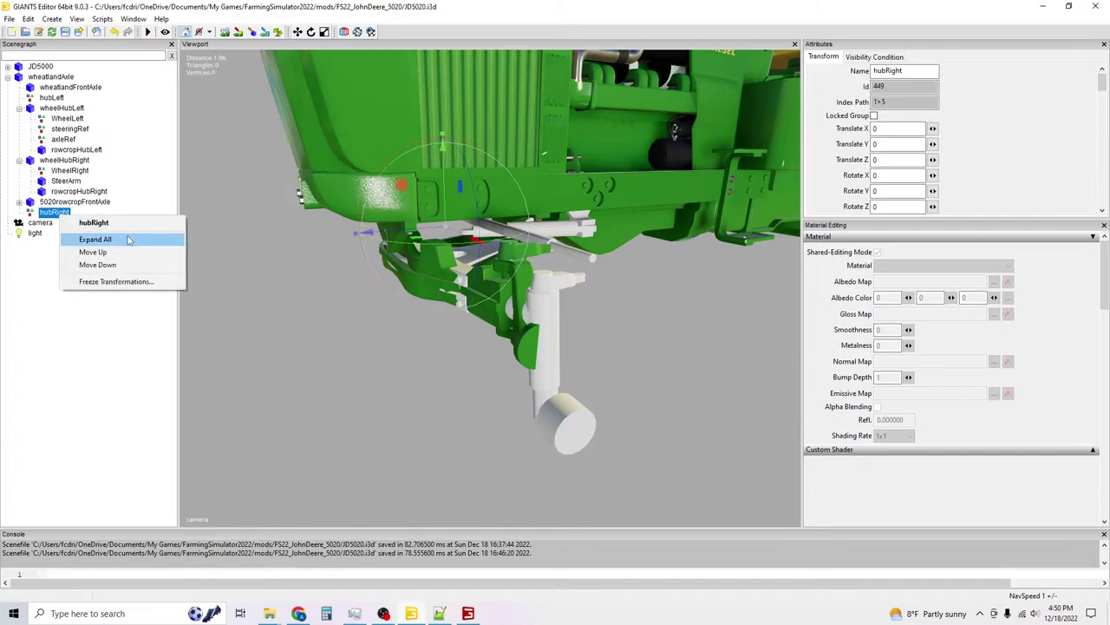
pyautogui.click(93, 252)
pyautogui.rightClick(57, 201)
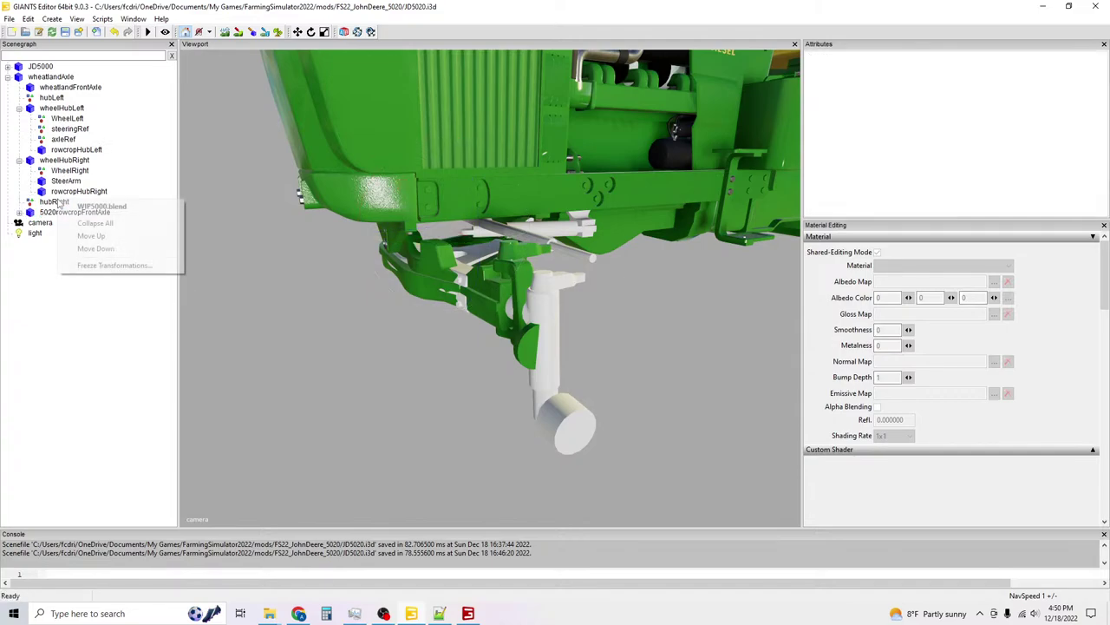
pyautogui.press('Escape')
pyautogui.click(57, 202)
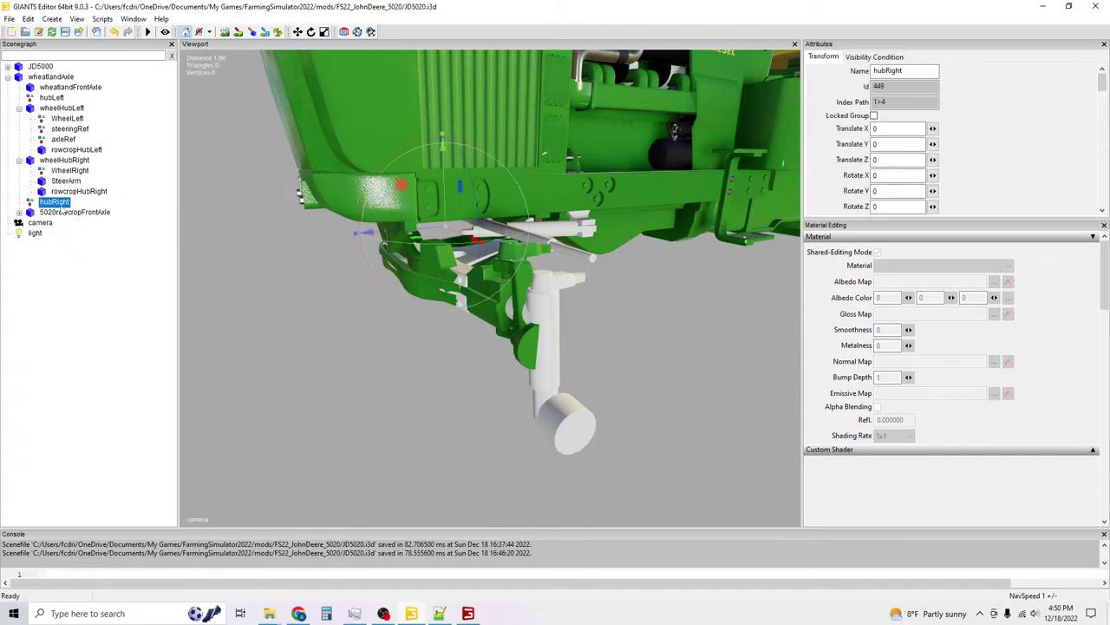
pyautogui.rightClick(59, 205)
pyautogui.click(98, 239)
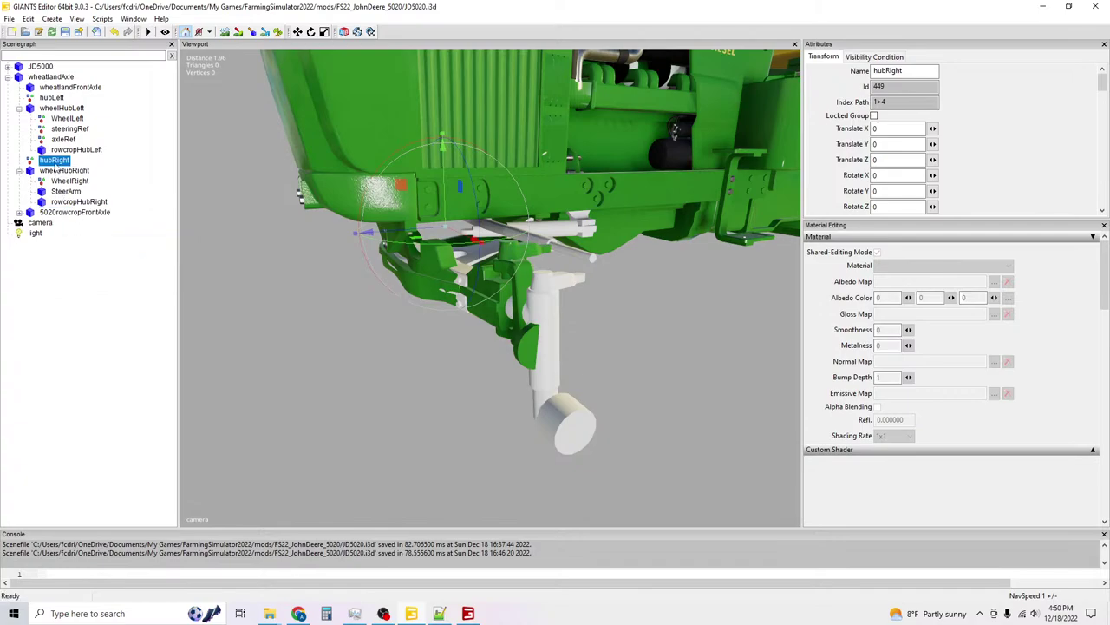
pyautogui.rightClick(57, 165)
pyautogui.click(98, 198)
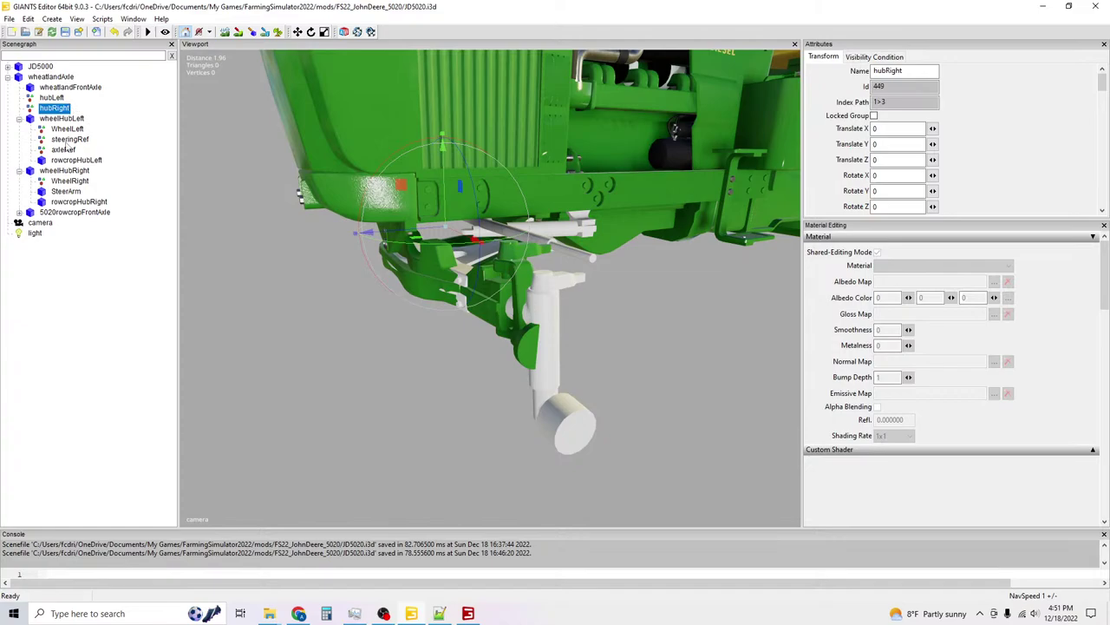
# Move wheelHubLeft with its children into hubLeft, and wheelHubRight with its children into hubRight.
pyautogui.click(48, 121)
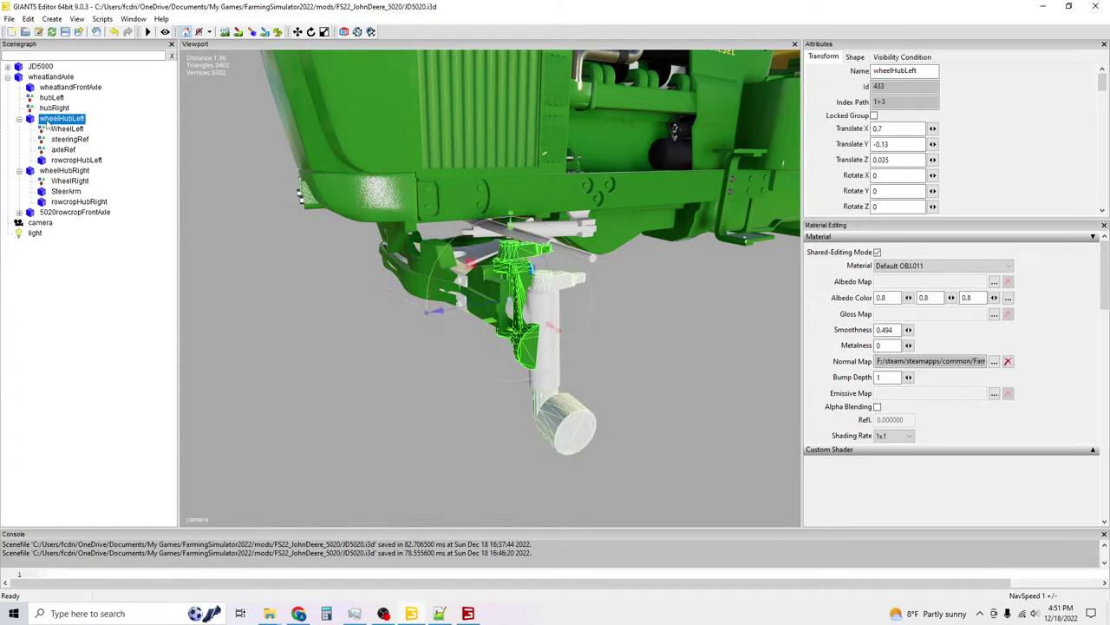
pyautogui.press('Delete')
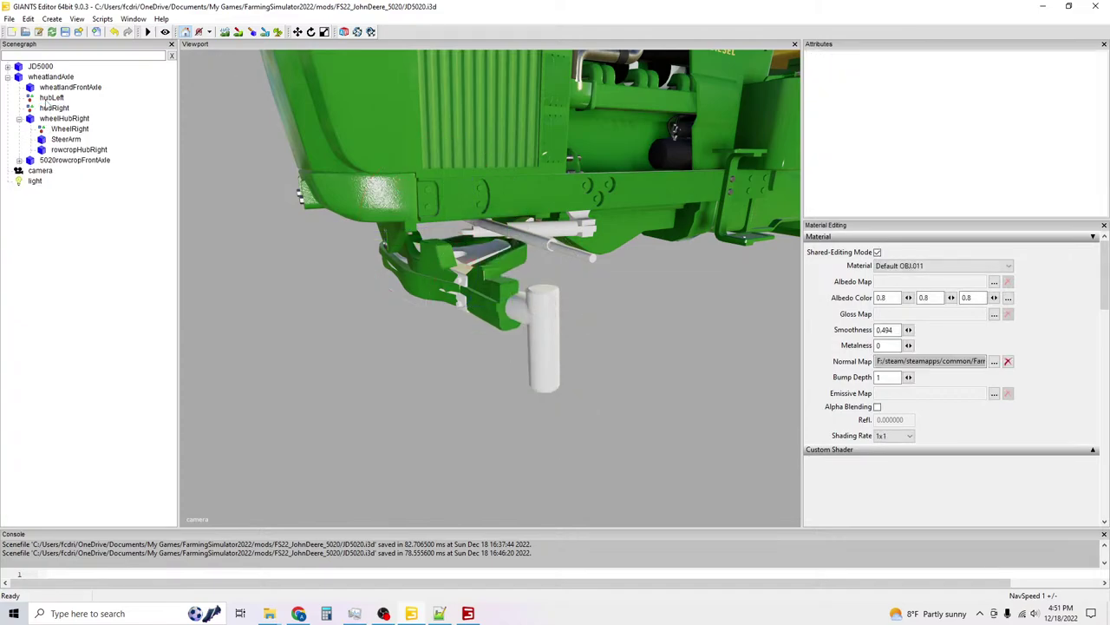
pyautogui.click(48, 99)
pyautogui.hotkey('ctrl', 'z')
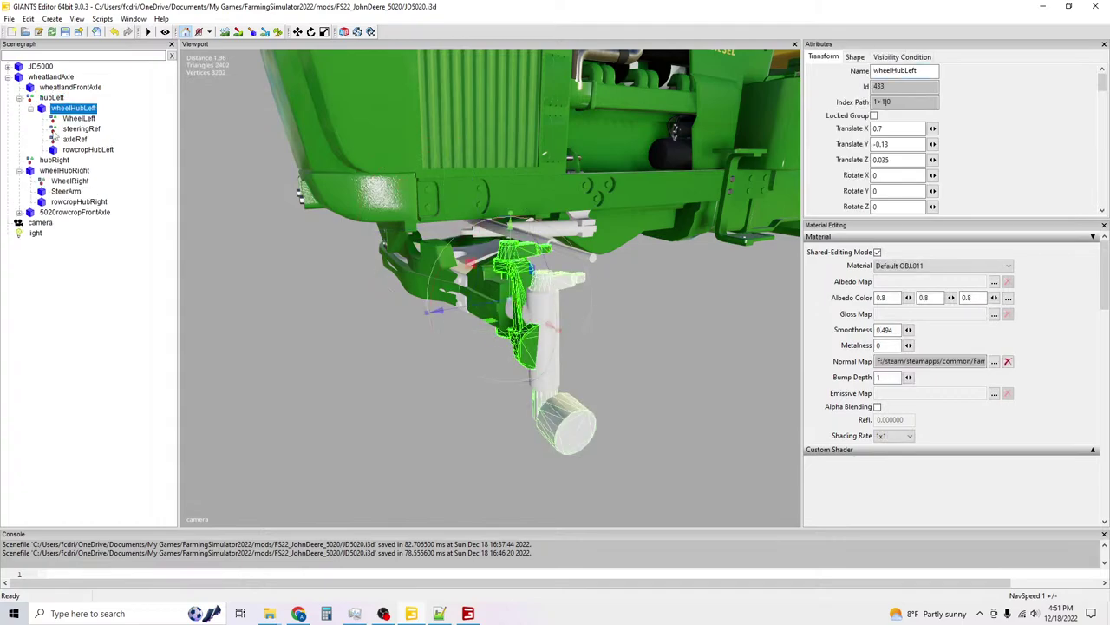
pyautogui.click(62, 171)
pyautogui.press('Delete')
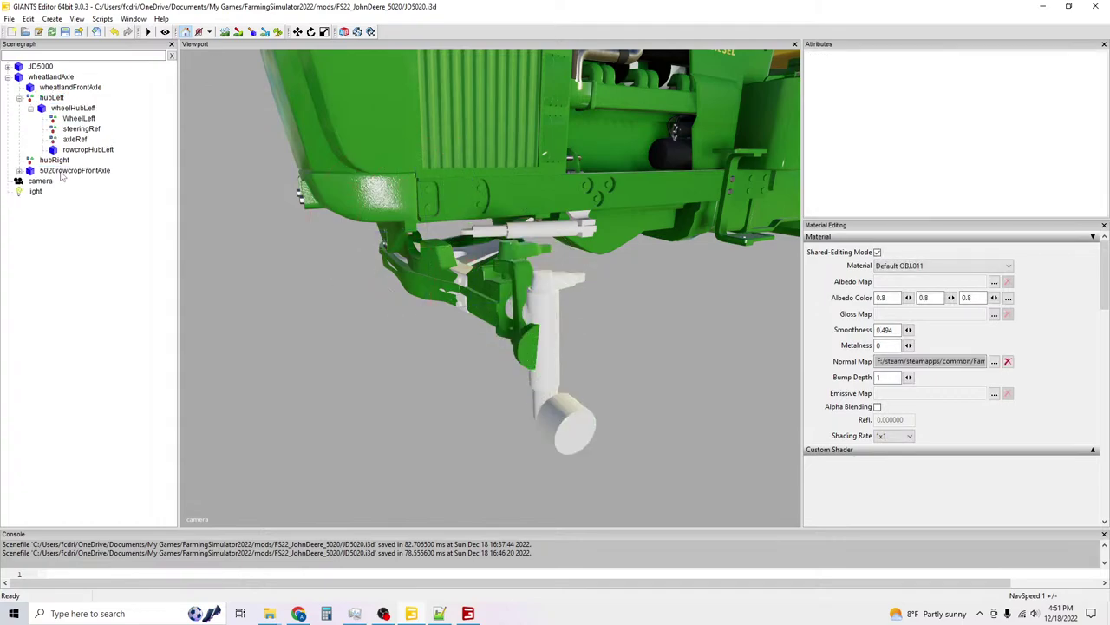
pyautogui.click(53, 160)
pyautogui.hotkey('ctrl', 'z')
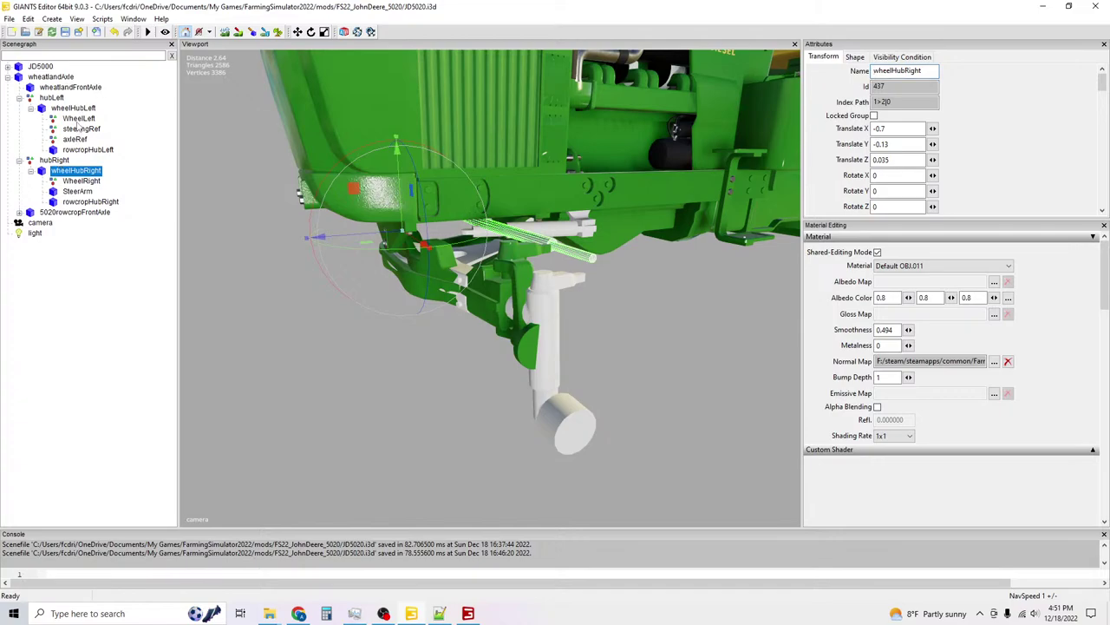
# Move WheelLeft, steeringRef, axleRef and rowcropHubLeft out of wheelHubLeft so they are direct children of hubLeft.
pyautogui.click(78, 121)
pyautogui.keyDown('ctrl'); pyautogui.click(83, 150); pyautogui.keyUp('ctrl')
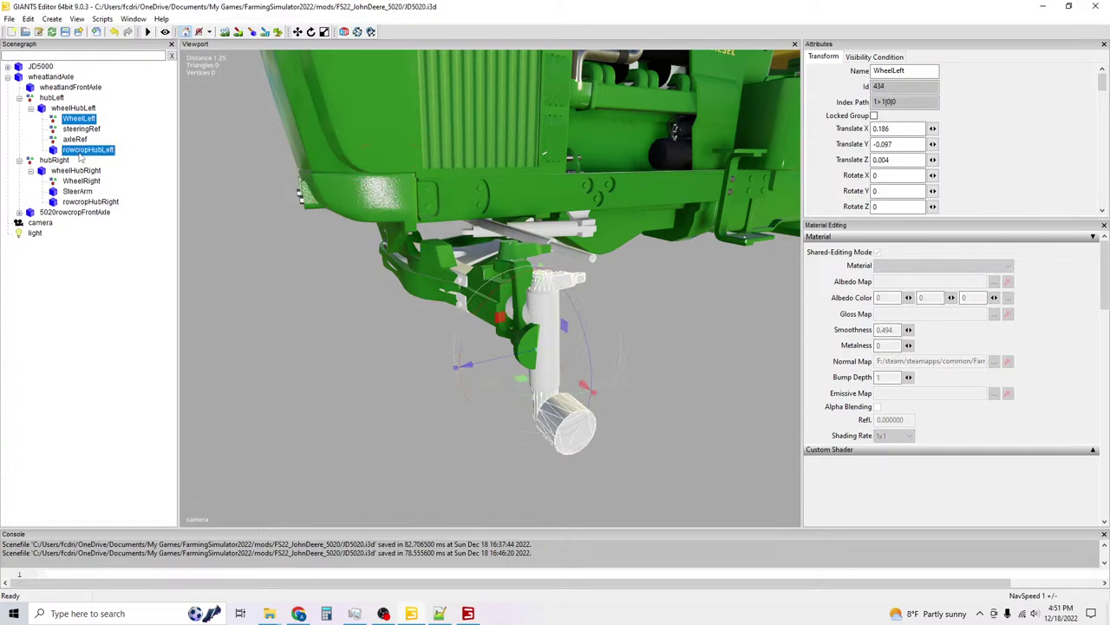
pyautogui.click(78, 119)
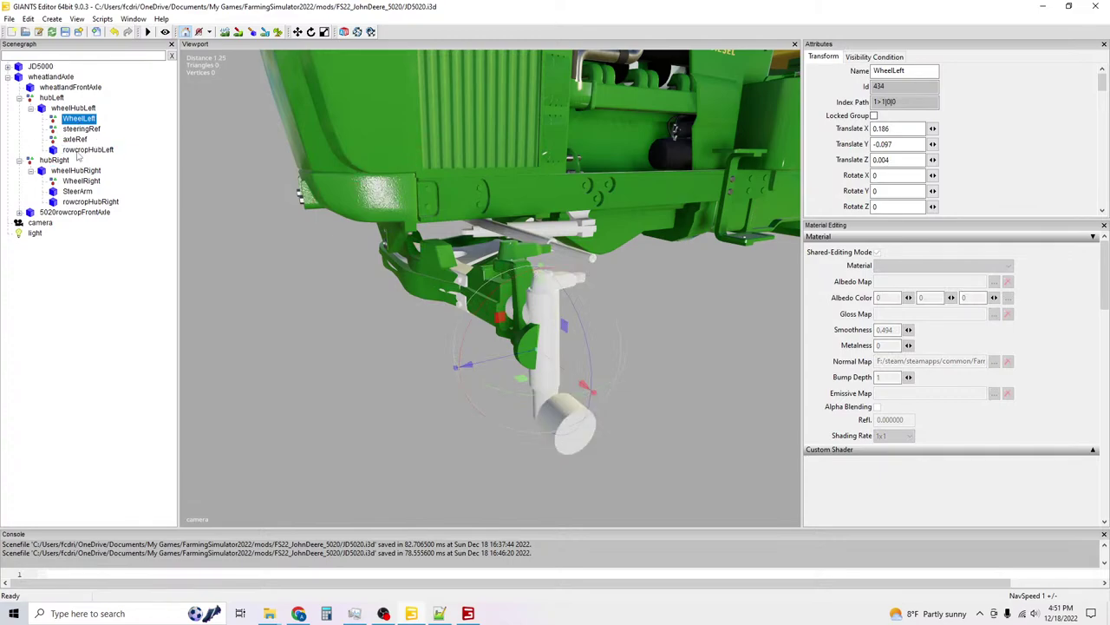
pyautogui.keyDown('shift'); pyautogui.click(78, 151); pyautogui.keyUp('shift')
pyautogui.press('Delete')
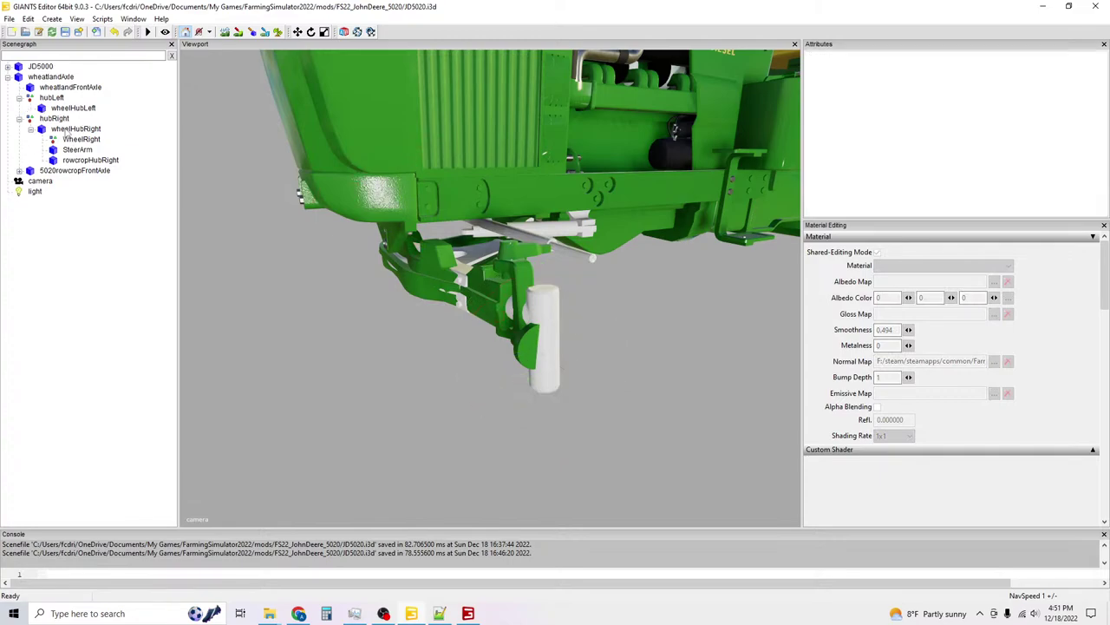
pyautogui.click(52, 98)
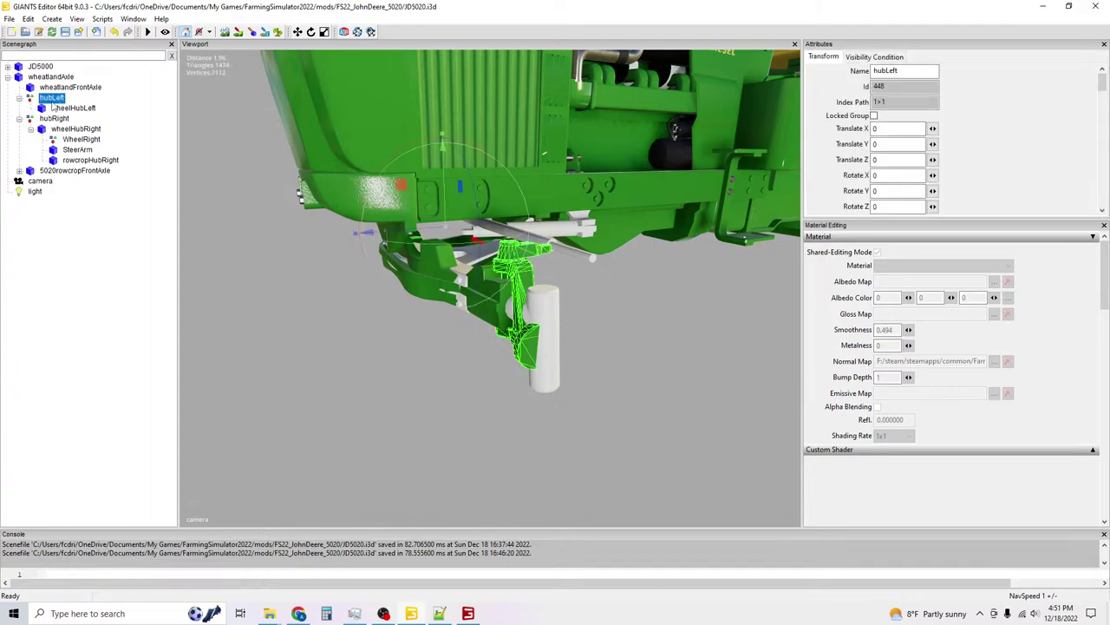
pyautogui.hotkey('ctrl', 'z')
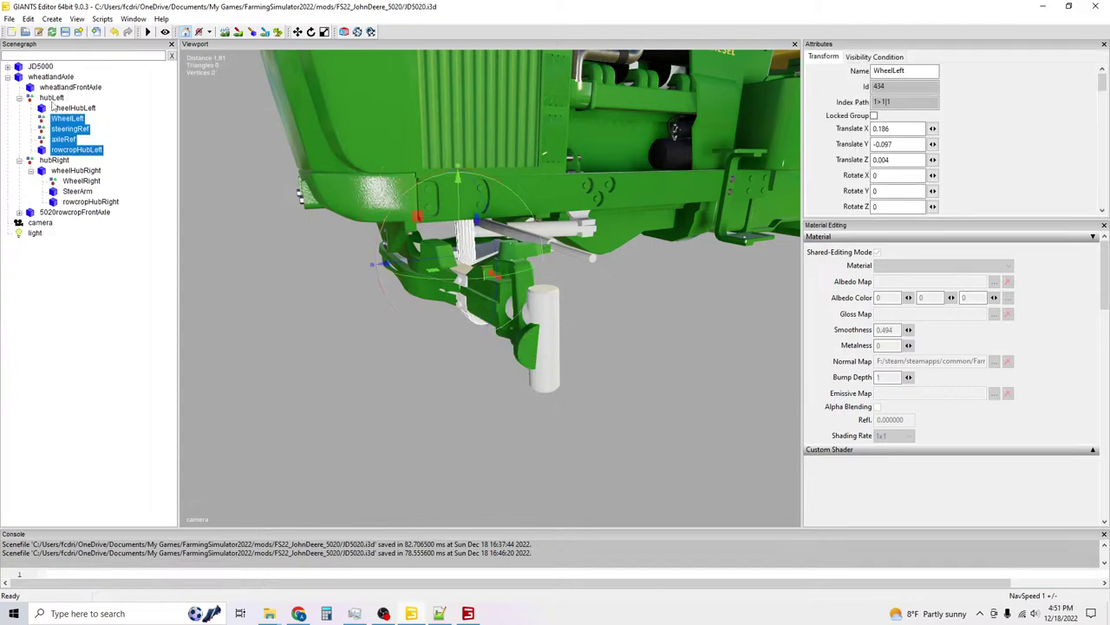
# Move WheelRight, SteerArm and rowcropHubRight out of wheelHubRight so they are direct children of hubRight.
pyautogui.click(94, 183)
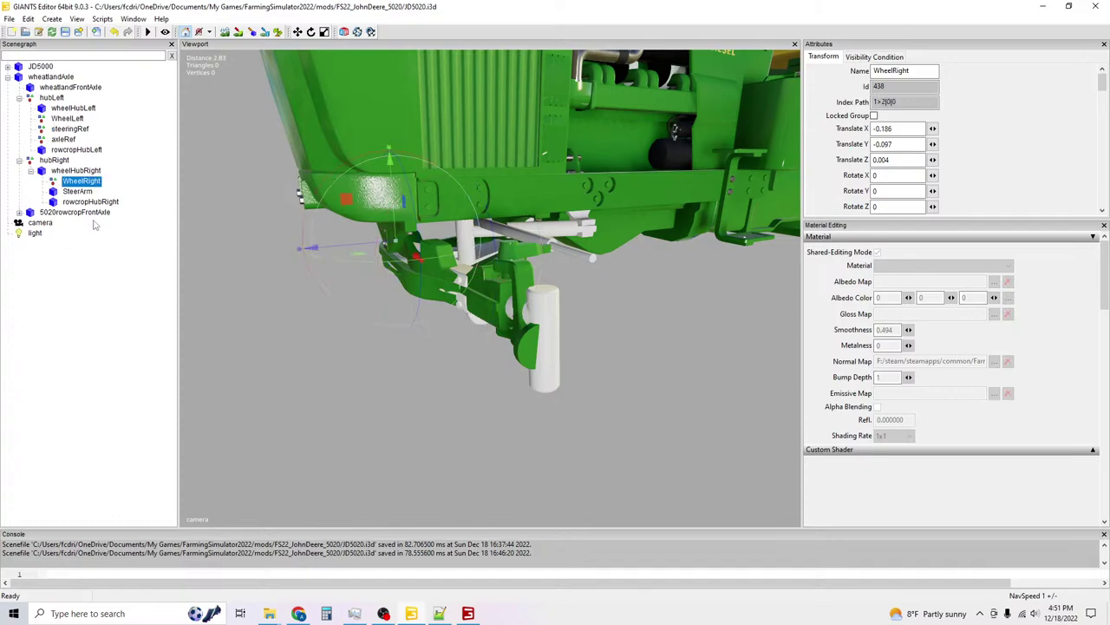
pyautogui.keyDown('shift'); pyautogui.click(91, 203); pyautogui.keyUp('shift')
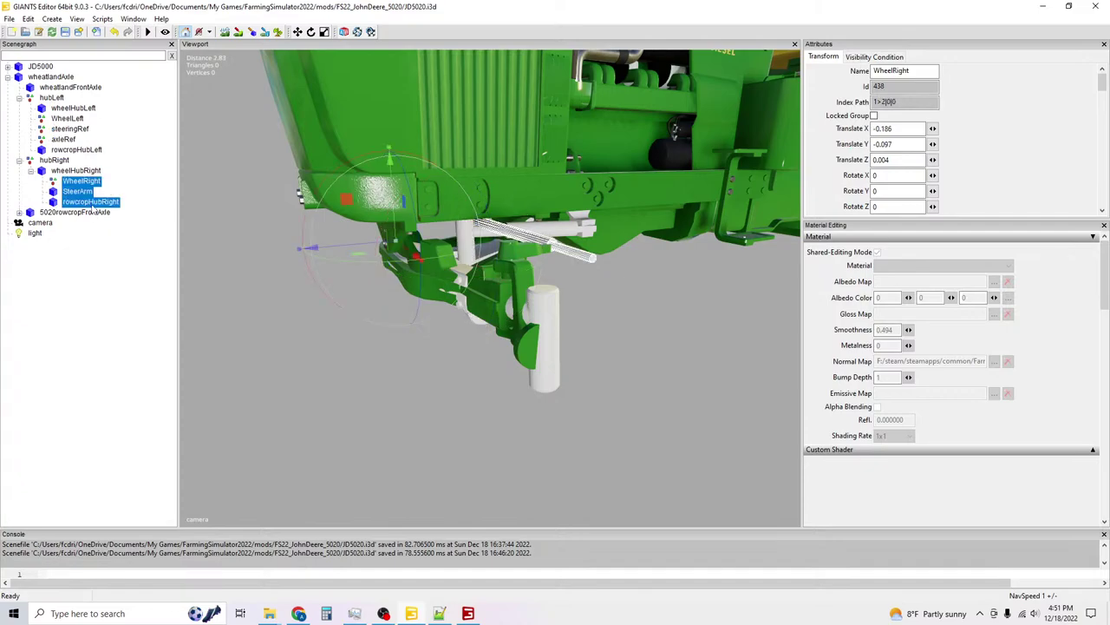
pyautogui.press('Delete')
pyautogui.click(52, 162)
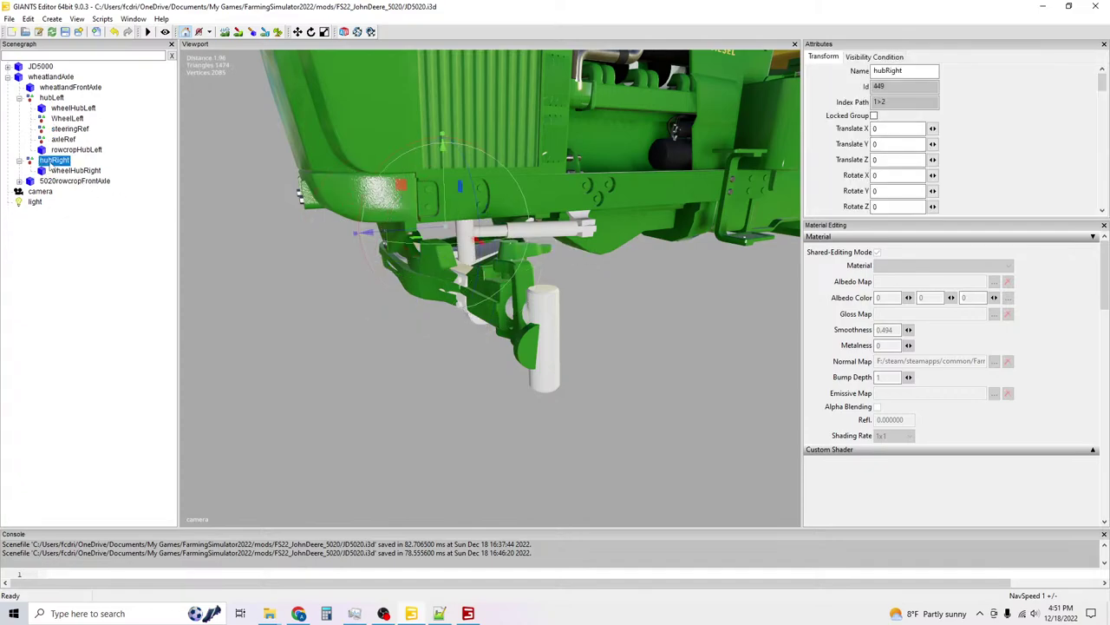
pyautogui.hotkey('ctrl', 'z')
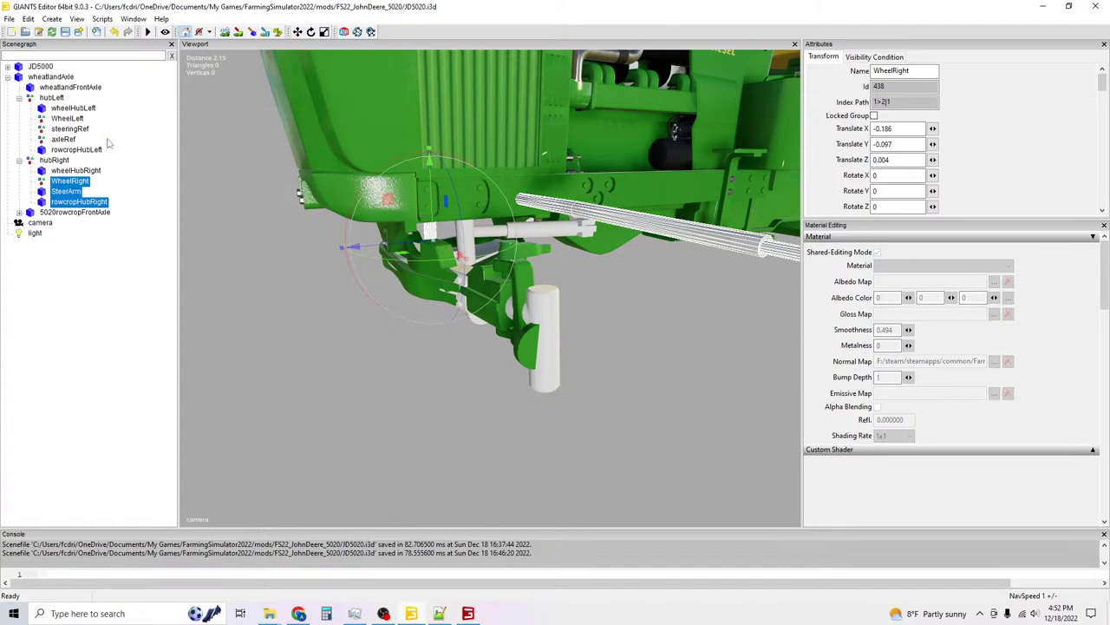
# Copy wheelHubLeft's index path 1>1|0, switch to Notepad++ and search JD5020.xml for its occurrences.
pyautogui.click(74, 108)
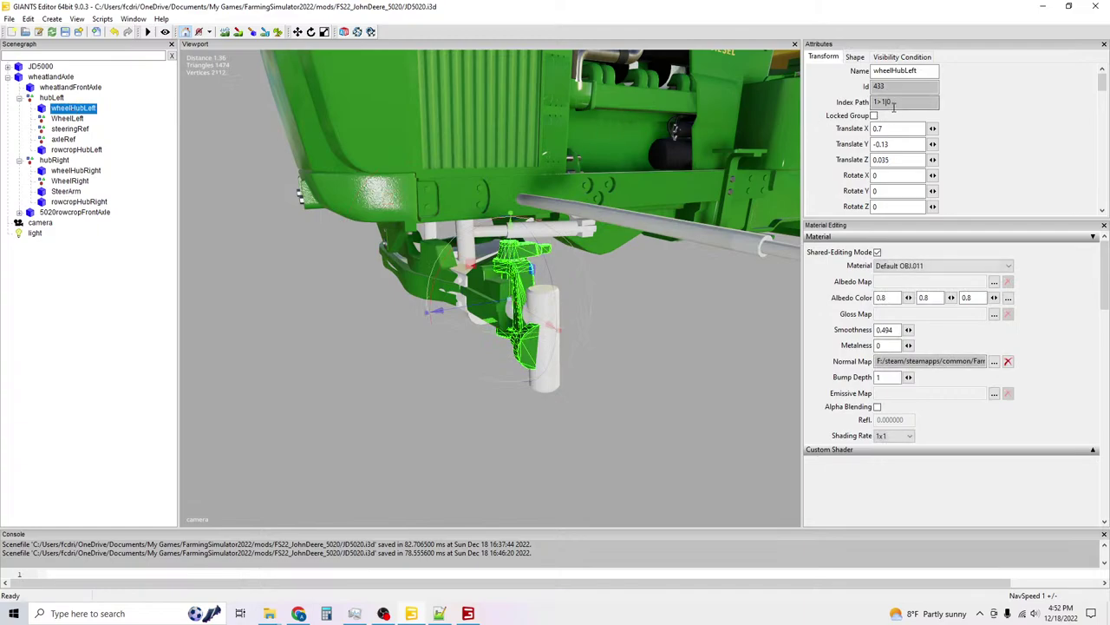
pyautogui.doubleClick(898, 106)
pyautogui.hotkey('ctrl', 'c')
pyautogui.click(440, 613)
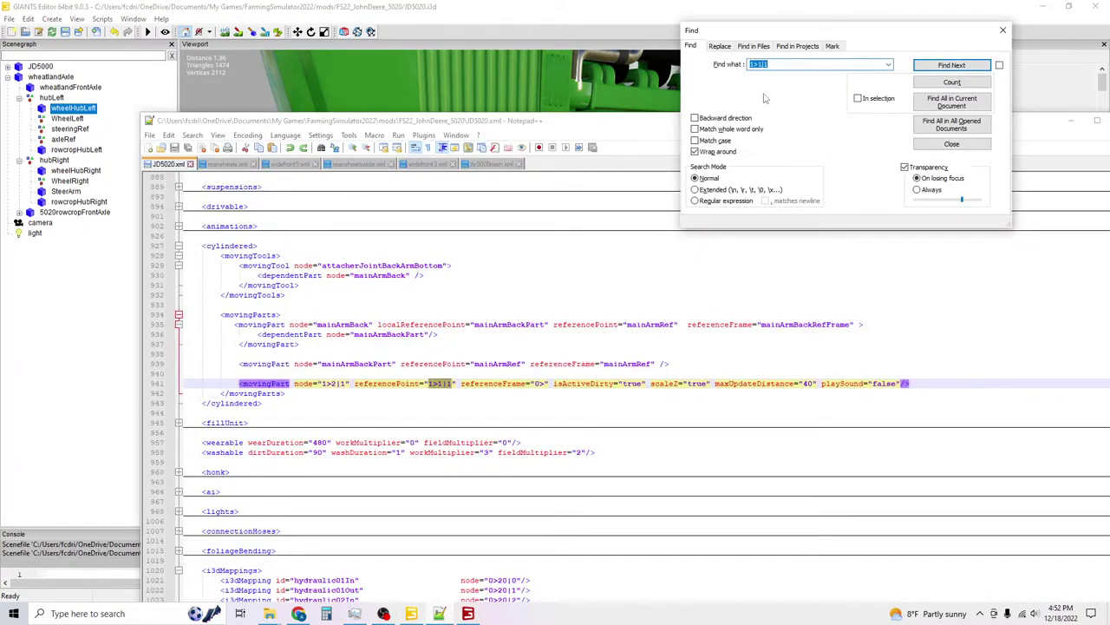
pyautogui.hotkey('ctrl', 'v')
pyautogui.click(951, 65)
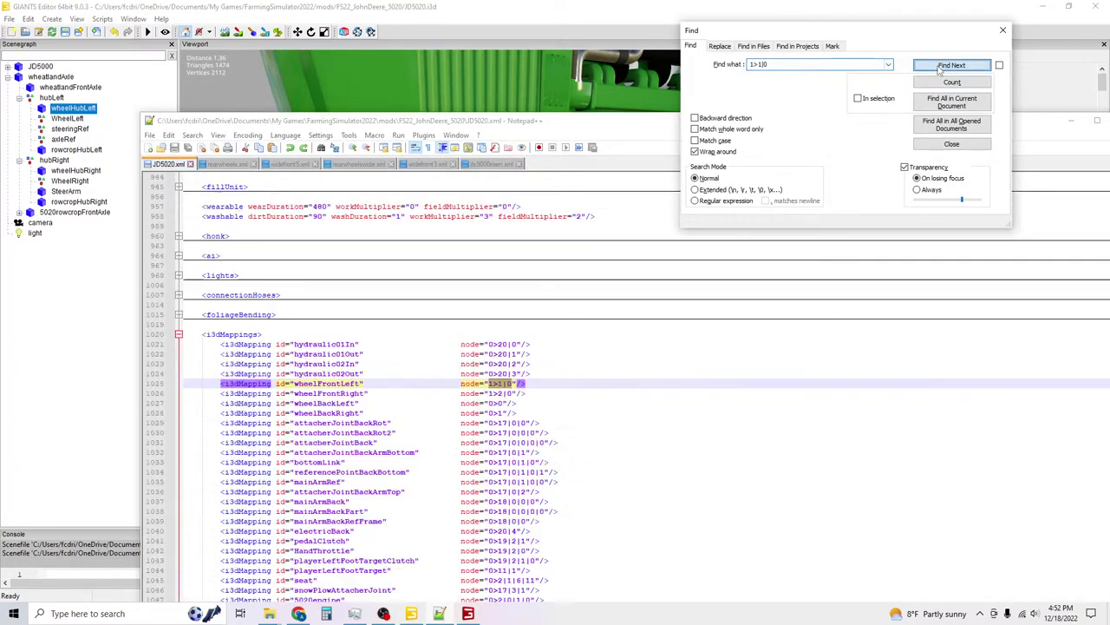
pyautogui.click(946, 66)
pyautogui.click(941, 70)
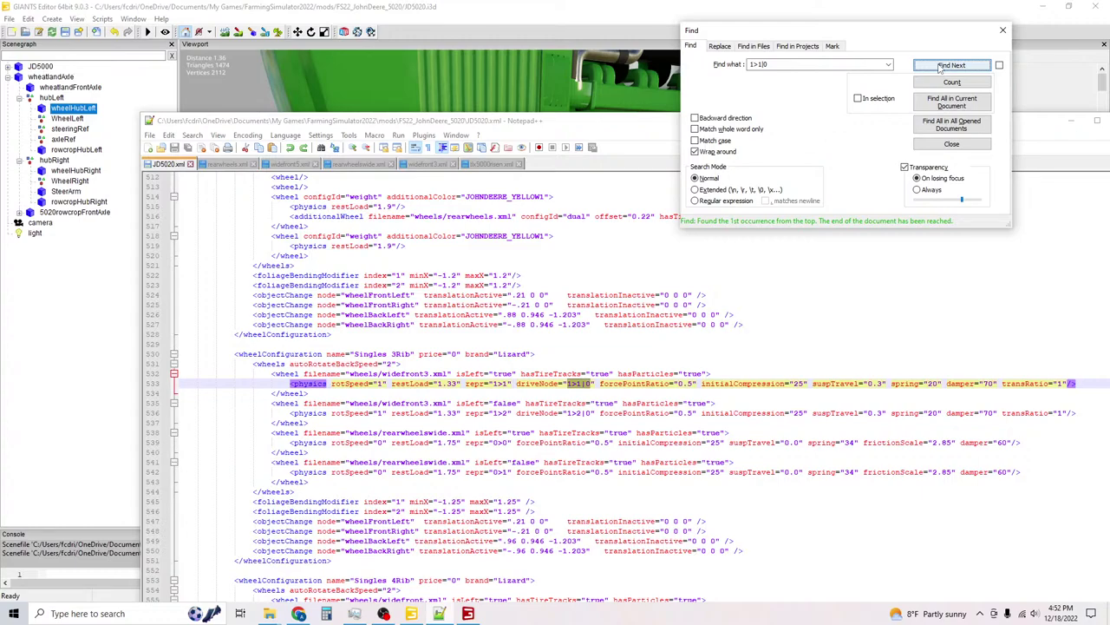
# Step through the 1>1|0 occurrences in JD5020.xml, examining the wheel configurations' drive nodes and the i3dMappings entries.
pyautogui.scroll(6, 595, 315)
pyautogui.scroll(-5, 598, 314)
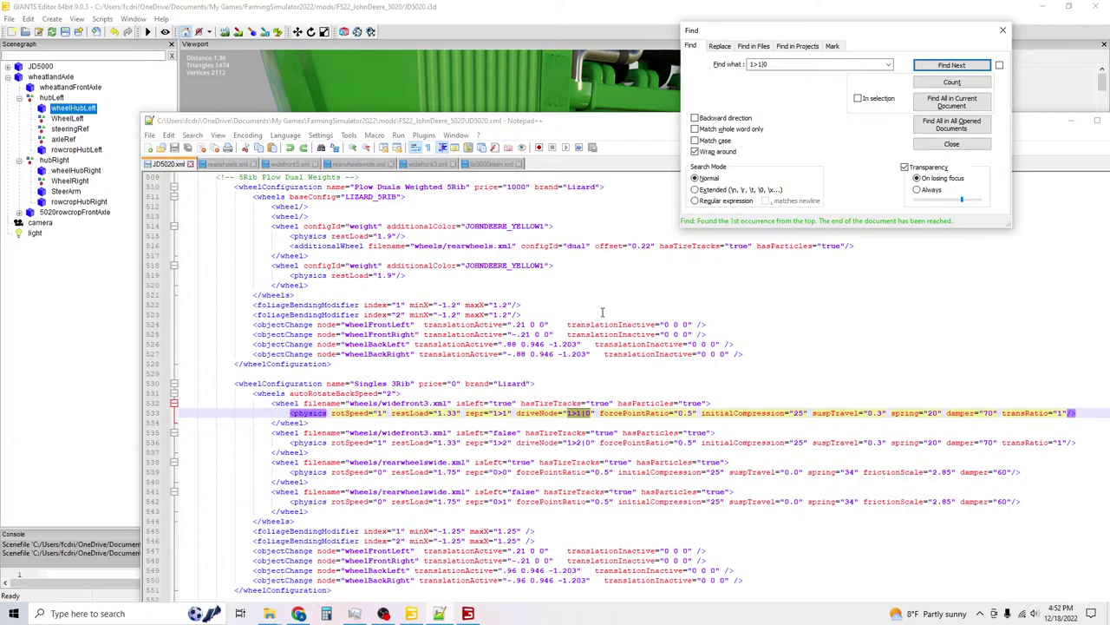
pyautogui.scroll(20, 602, 312)
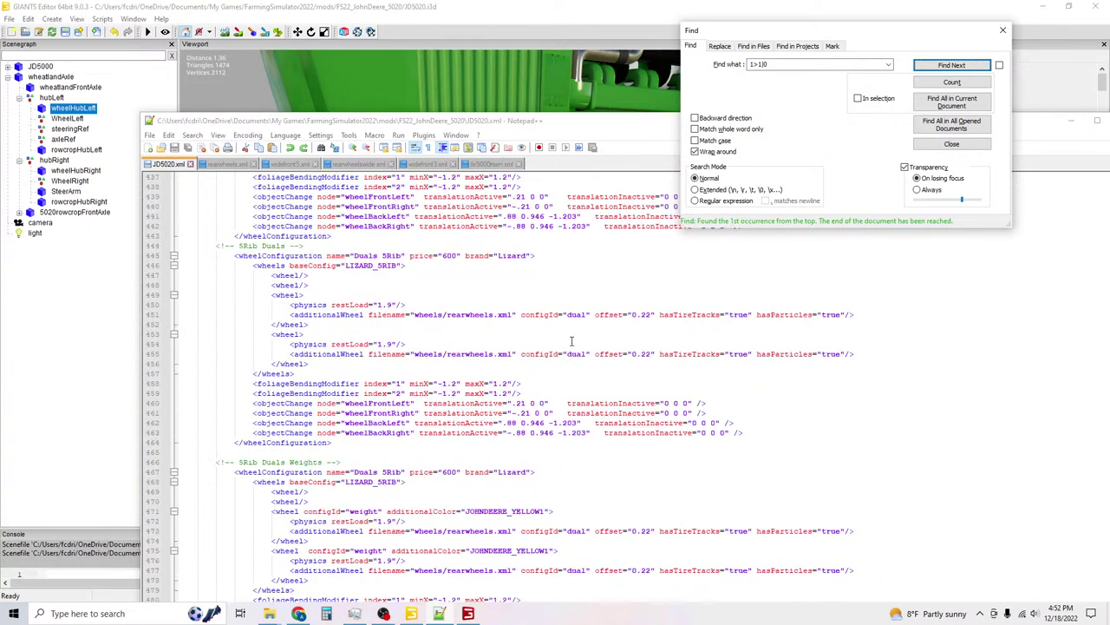
pyautogui.scroll(-20, 571, 341)
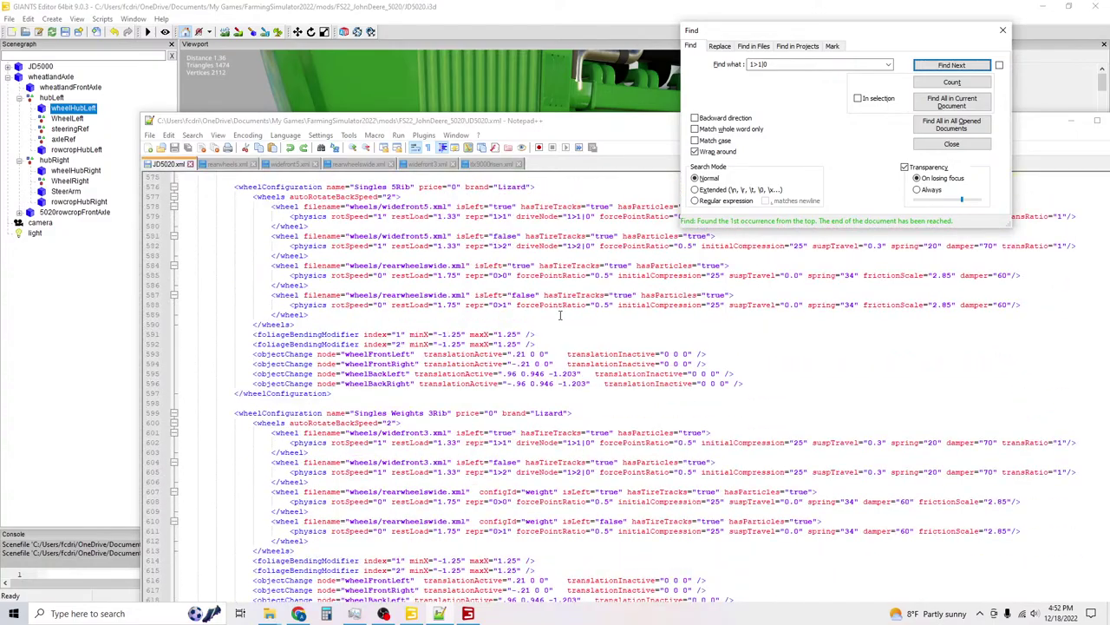
pyautogui.scroll(13, 559, 314)
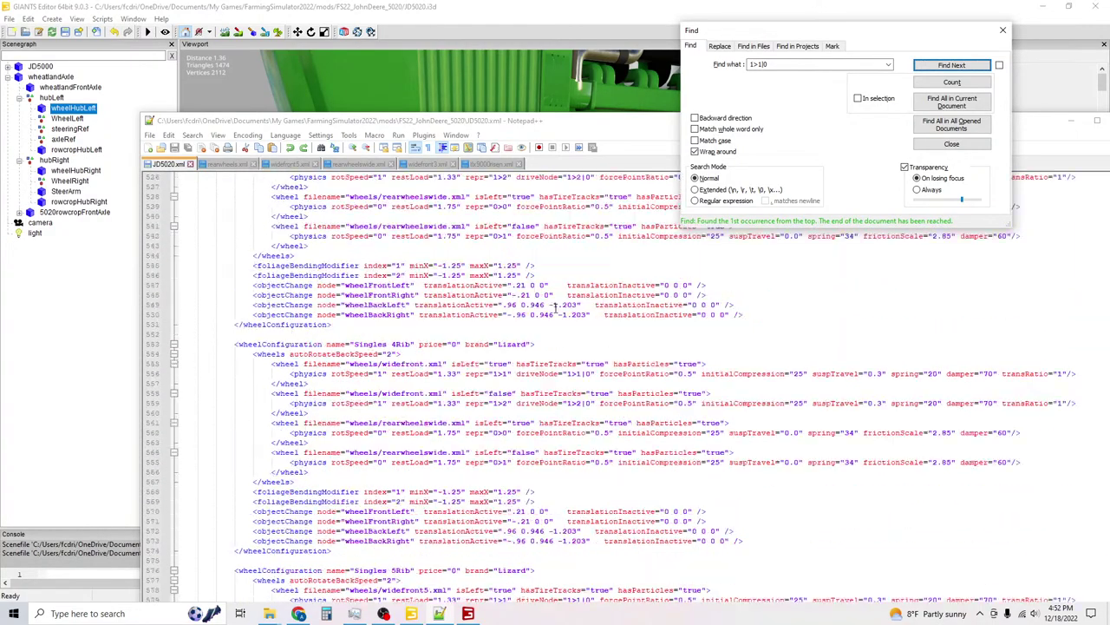
pyautogui.scroll(-20, 556, 308)
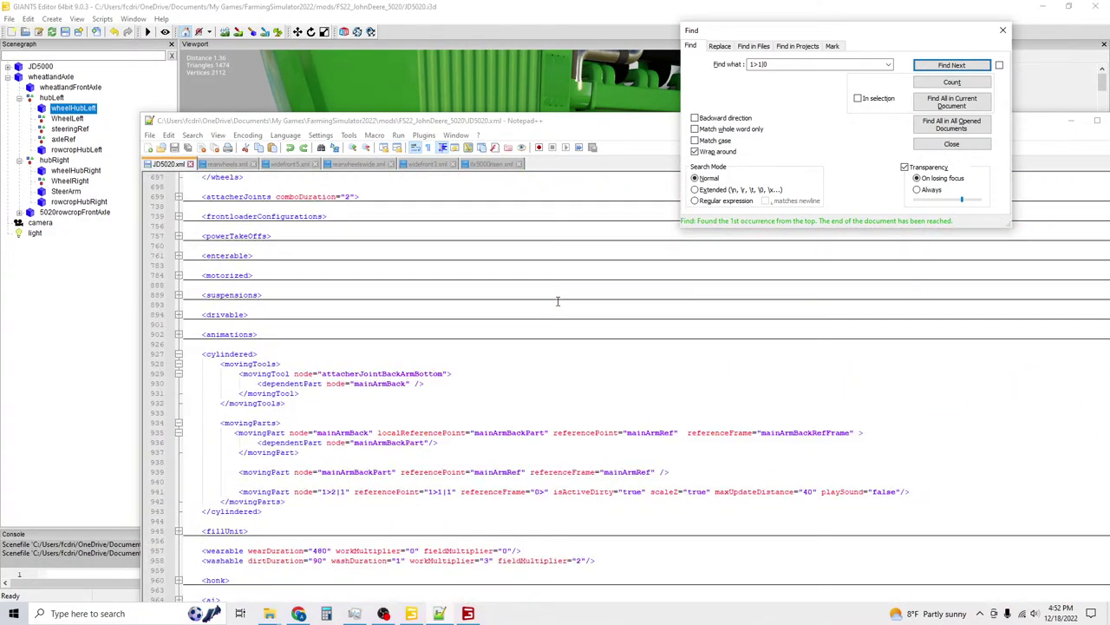
pyautogui.scroll(20, 558, 301)
pyautogui.click(930, 67)
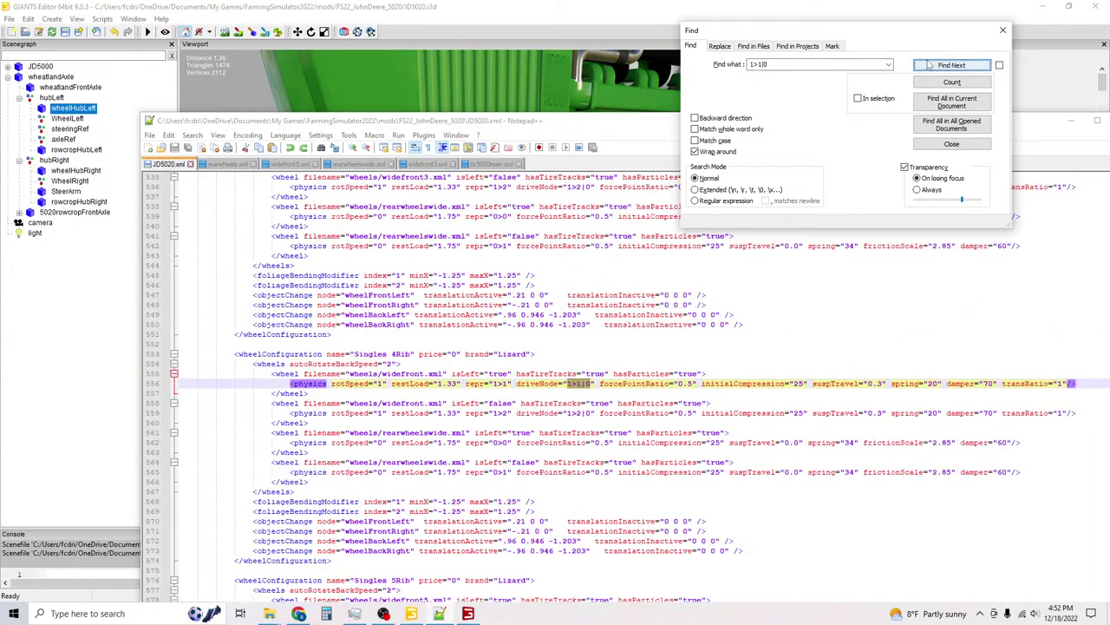
pyautogui.click(929, 67)
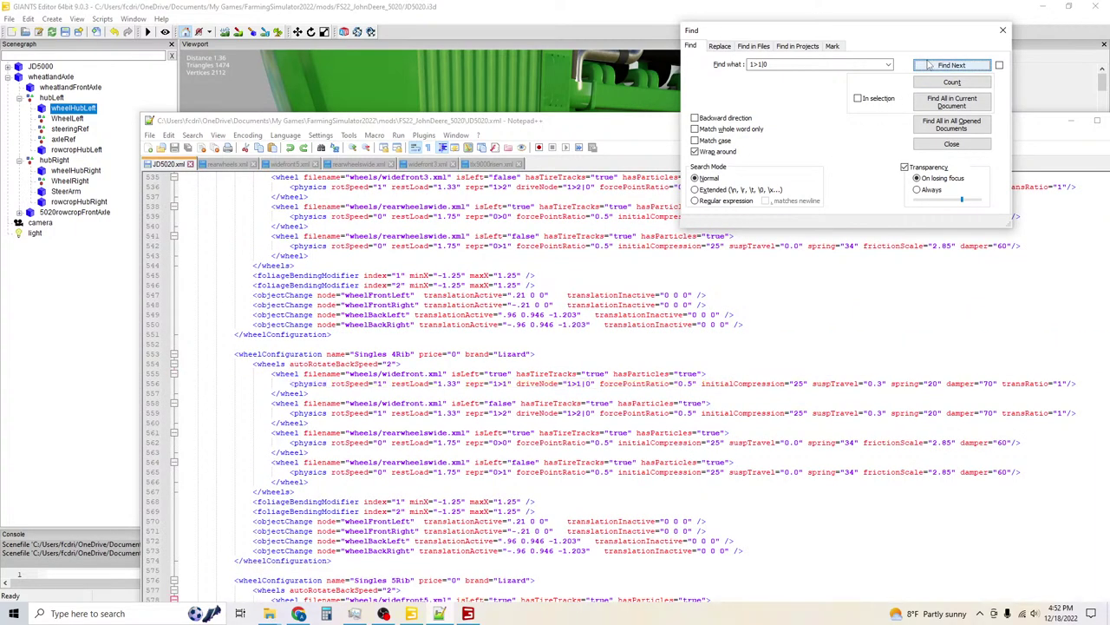
pyautogui.click(930, 67)
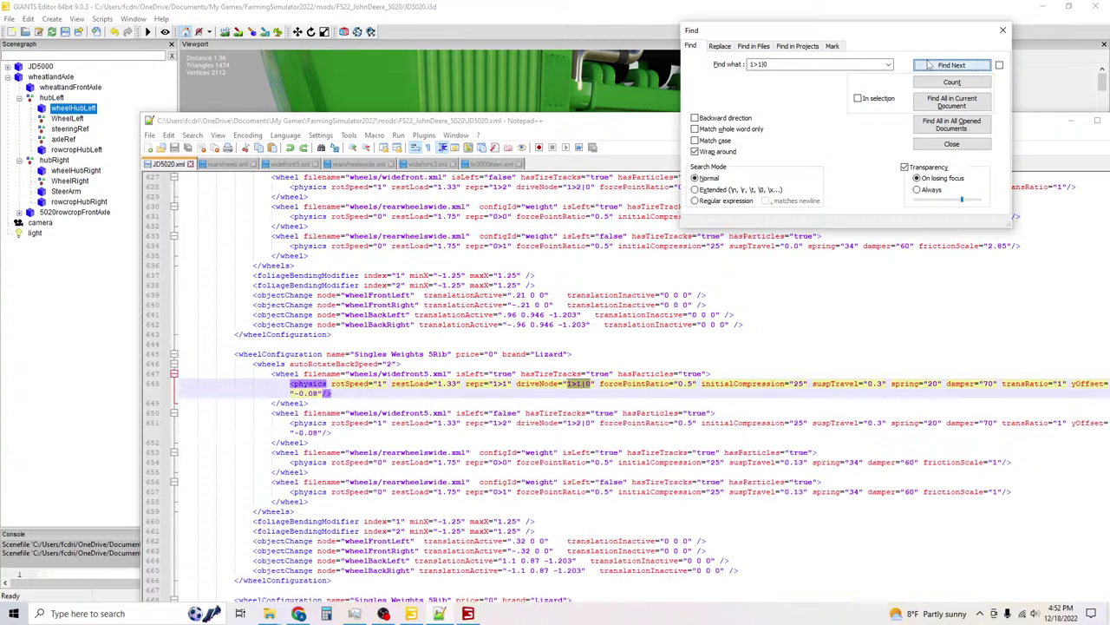
pyautogui.click(930, 66)
pyautogui.click(930, 67)
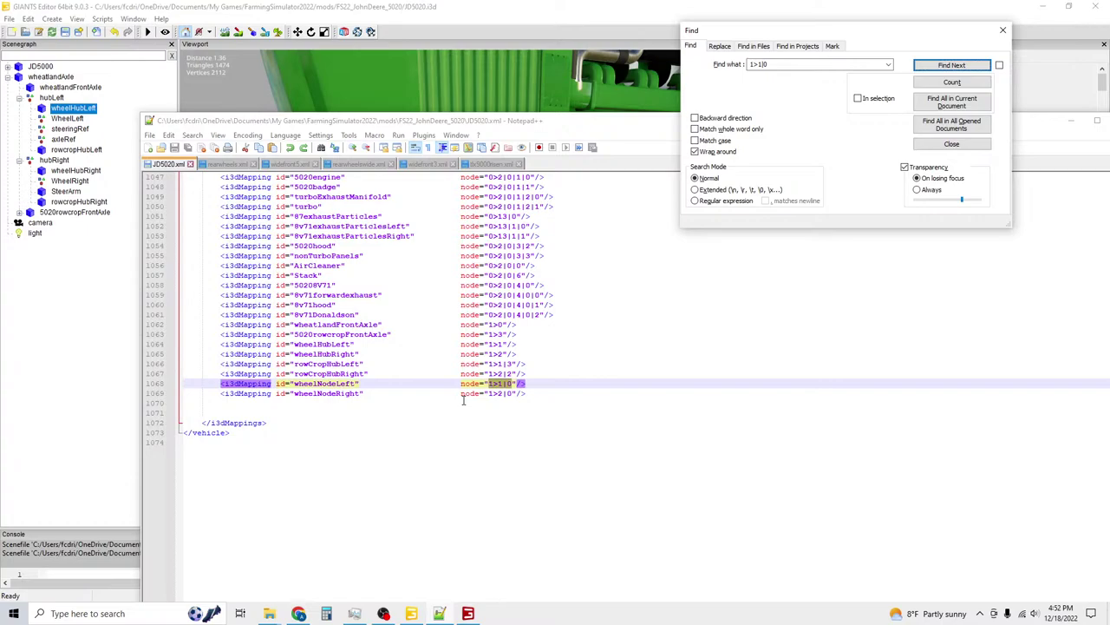
# Delete the wheelNodeLeft and wheelNodeRight entries at the end of the i3dMappings and save the file.
pyautogui.moveTo(557, 395); pyautogui.dragTo(221, 382)
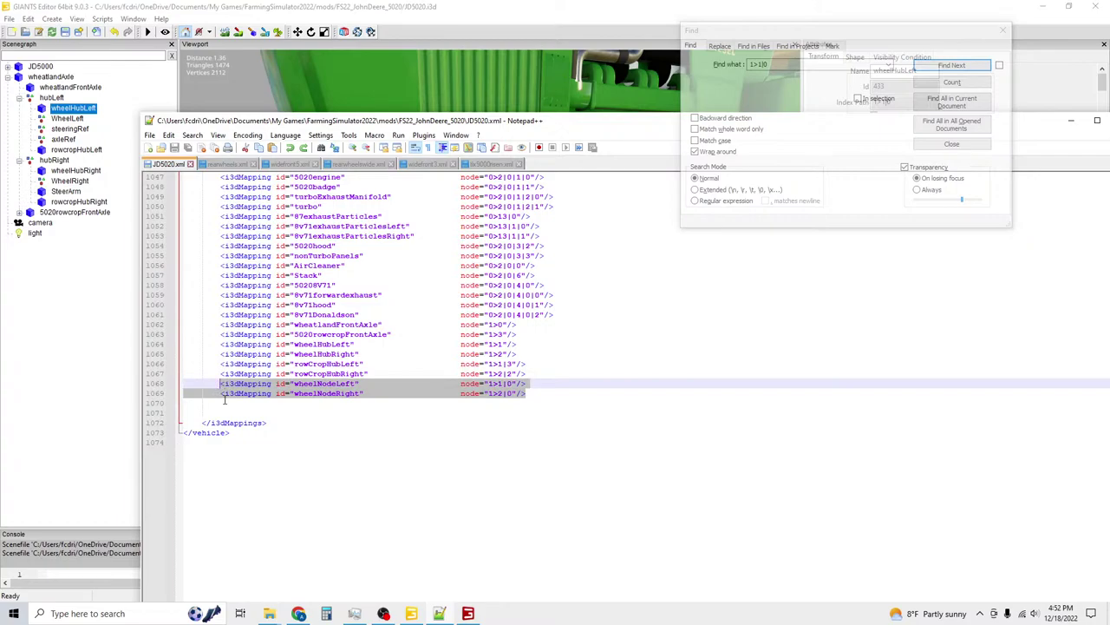
pyautogui.press('Delete')
pyautogui.press('BackSpace')
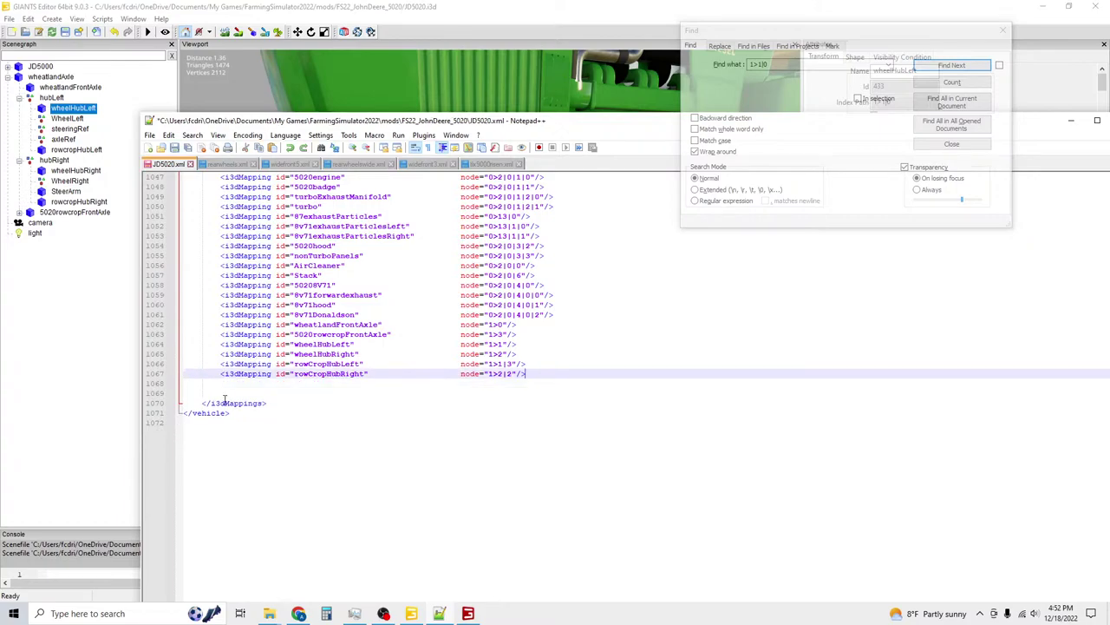
pyautogui.hotkey('ctrl', 's')
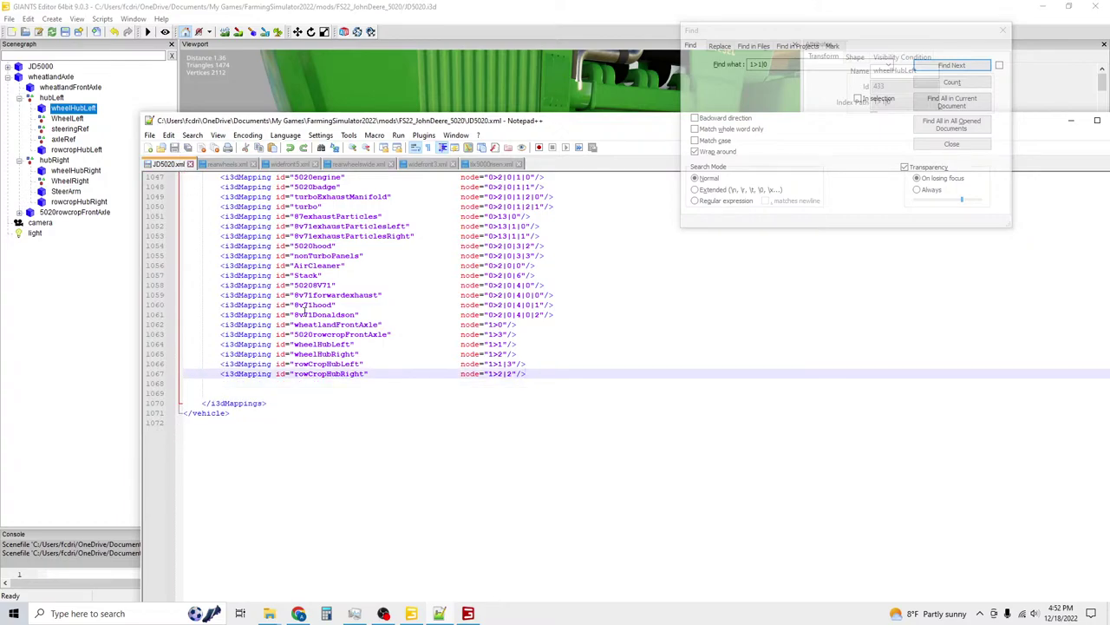
# Undo the recent edits, including the mapping deletion, and re-enter false as rowCropHubRight's visibilityInactive value in the Row Crop Axle configuration.
pyautogui.scroll(15, 341, 363)
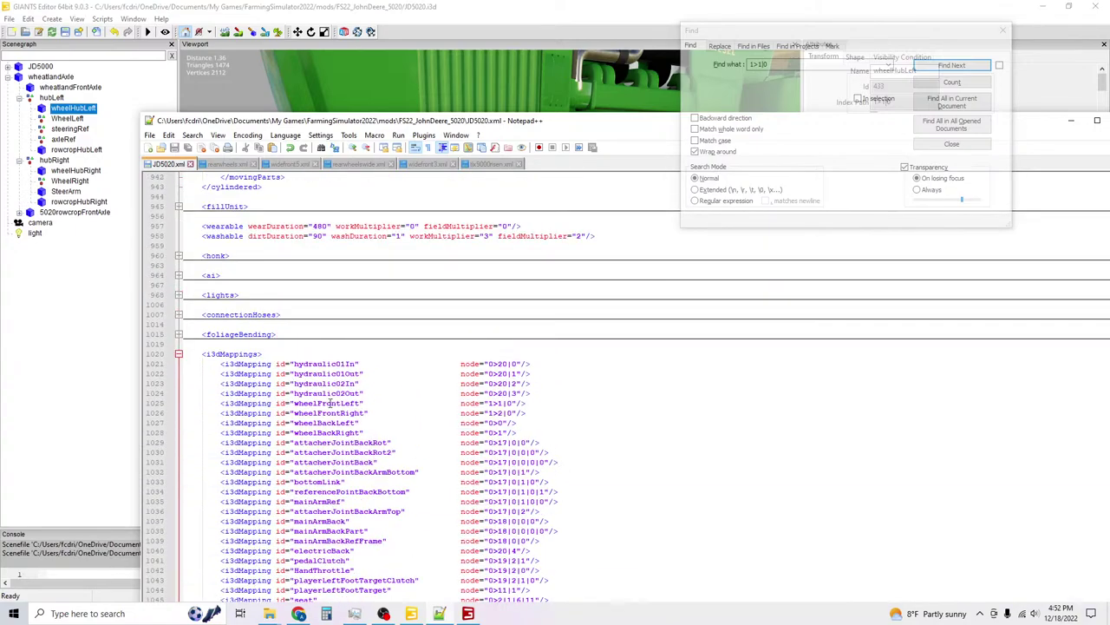
pyautogui.tripleClick(328, 406)
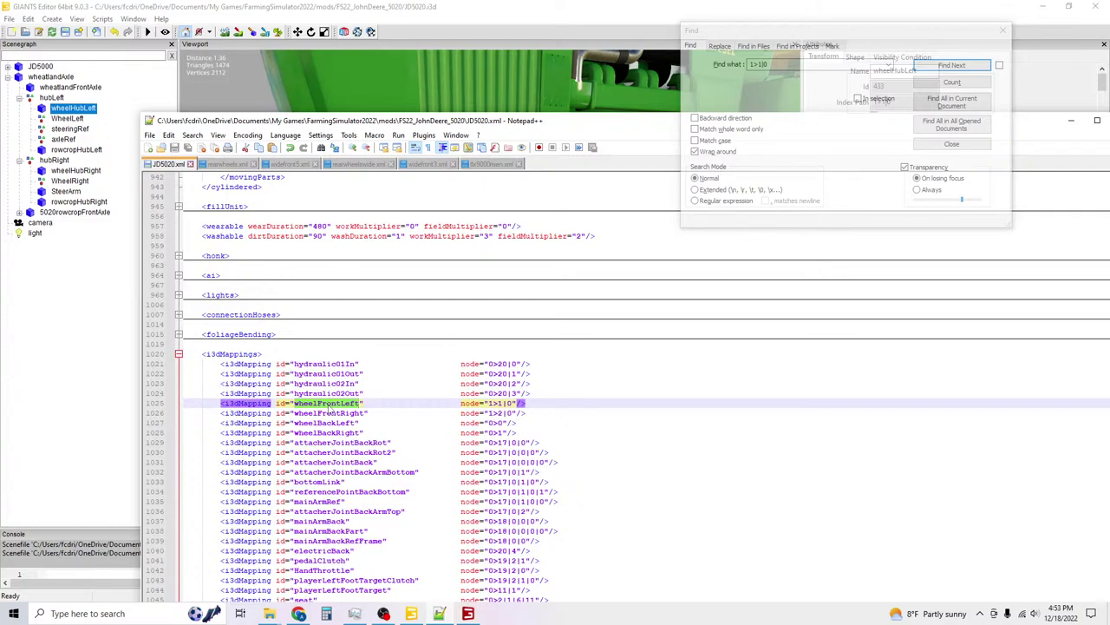
pyautogui.scroll(-7, 328, 406)
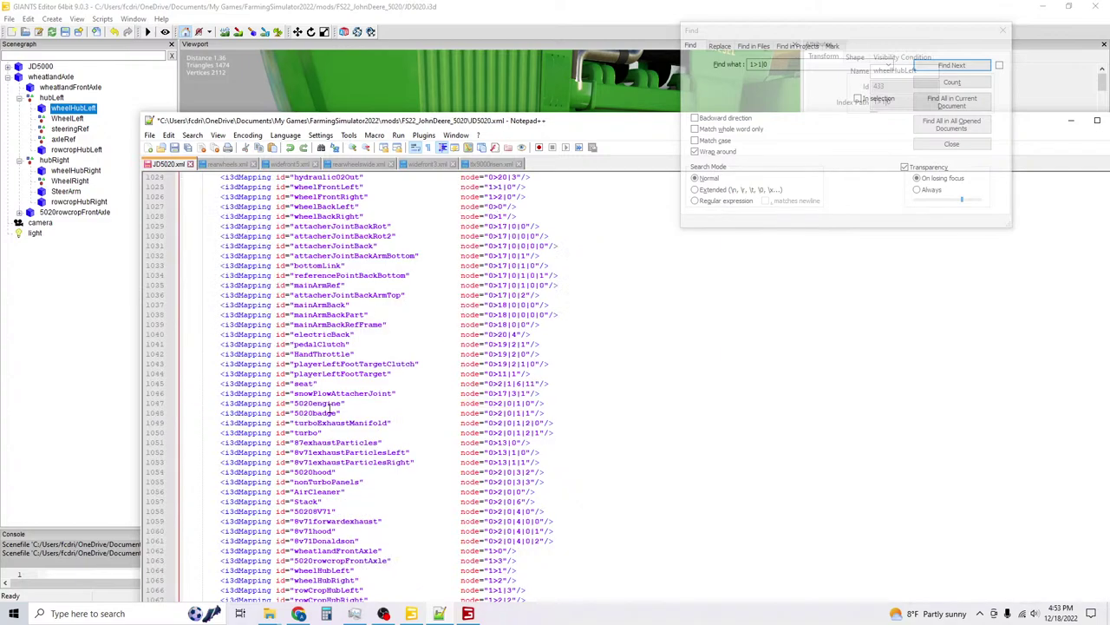
pyautogui.scroll(-5, 375, 373)
pyautogui.scroll(20, 403, 387)
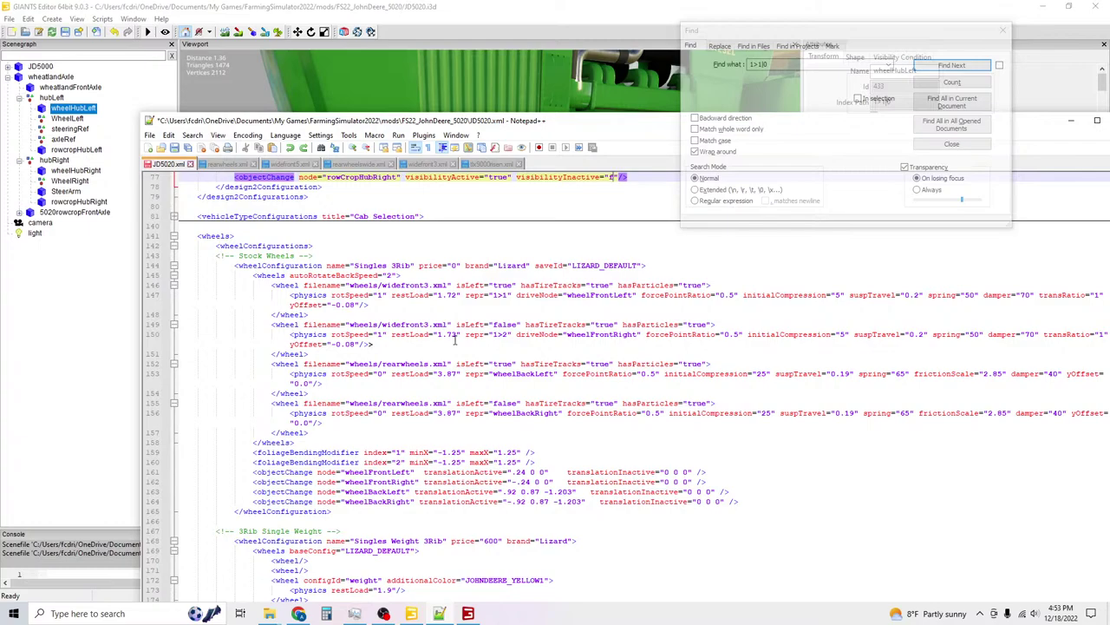
pyautogui.write('a')
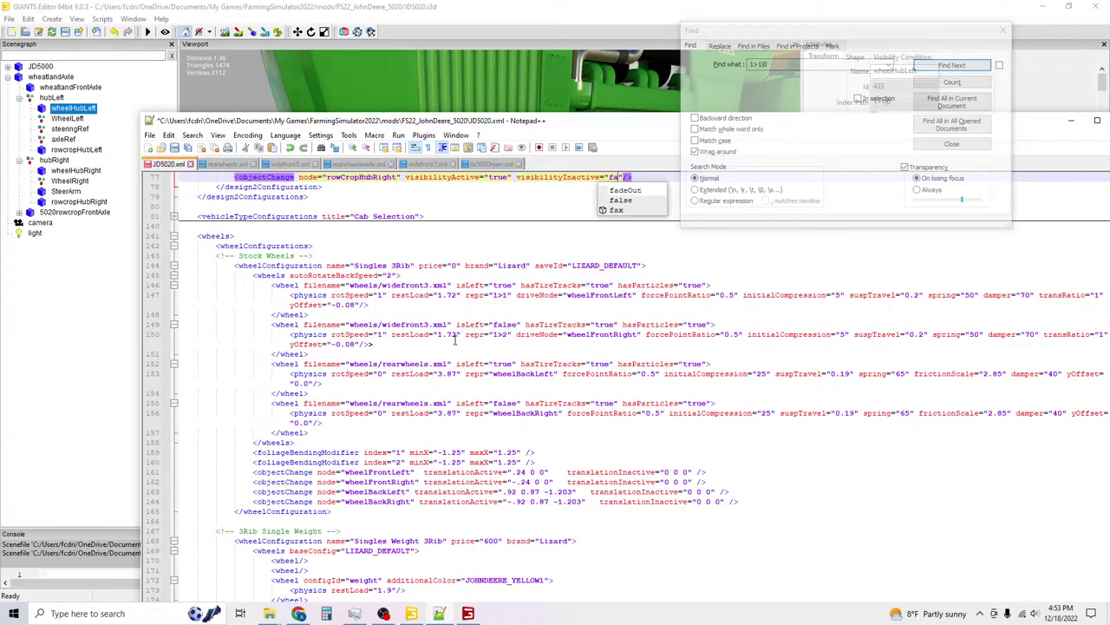
pyautogui.press('Down')
pyautogui.press('Return')
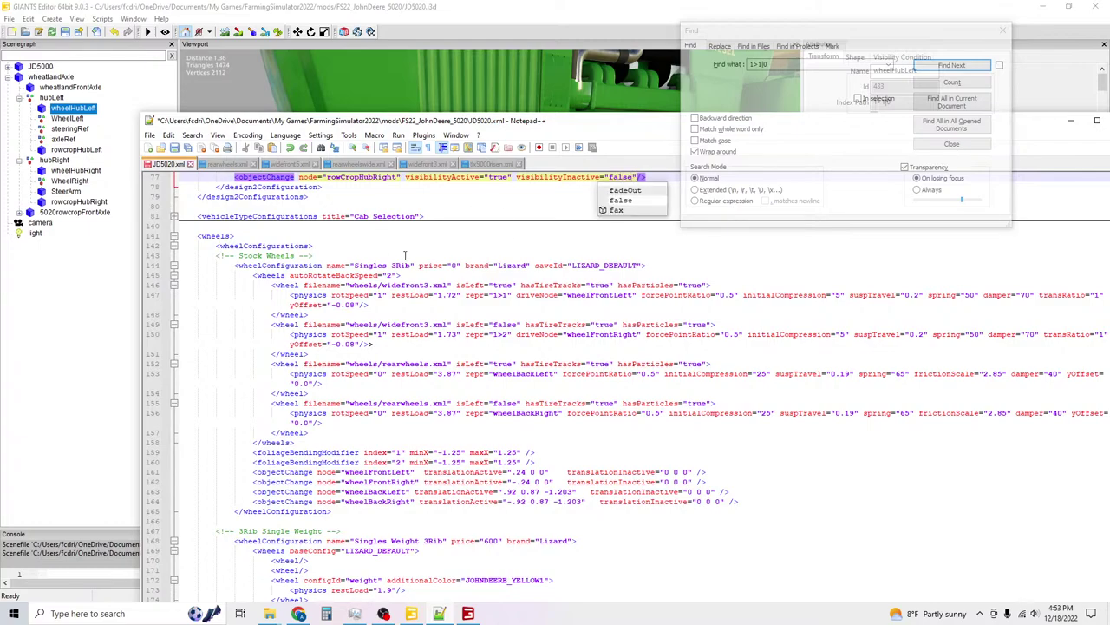
# Review the Front Axle configurations, then switch to GIANTS Editor and check the index paths of hubLeft and wheelHubLeft.
pyautogui.click(405, 246)
pyautogui.scroll(1, 413, 234)
pyautogui.scroll(7, 422, 283)
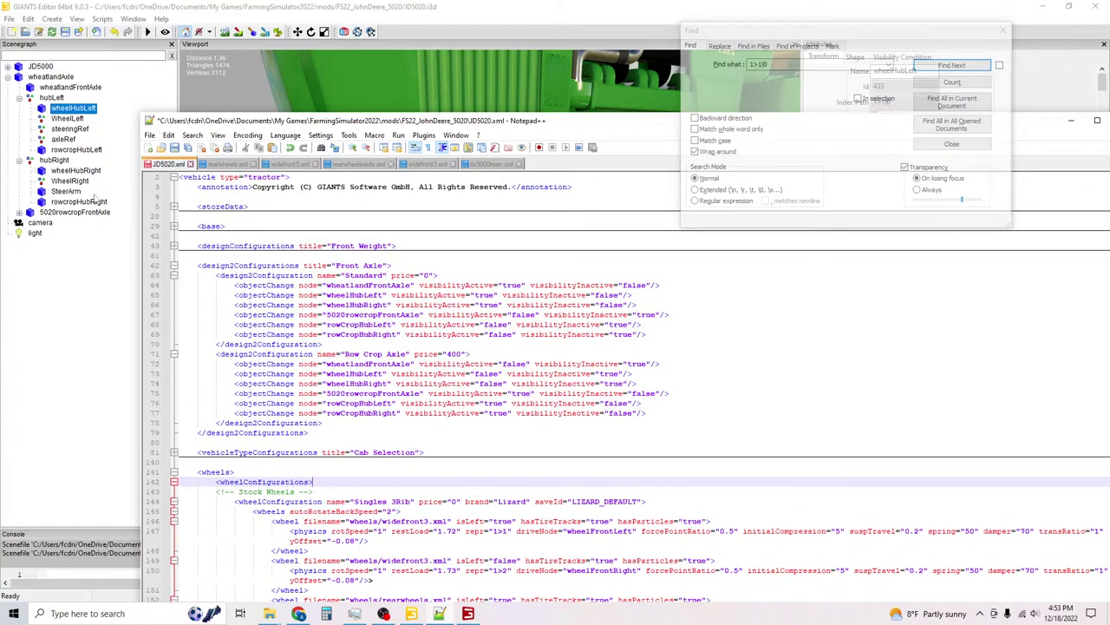
pyautogui.click(50, 99)
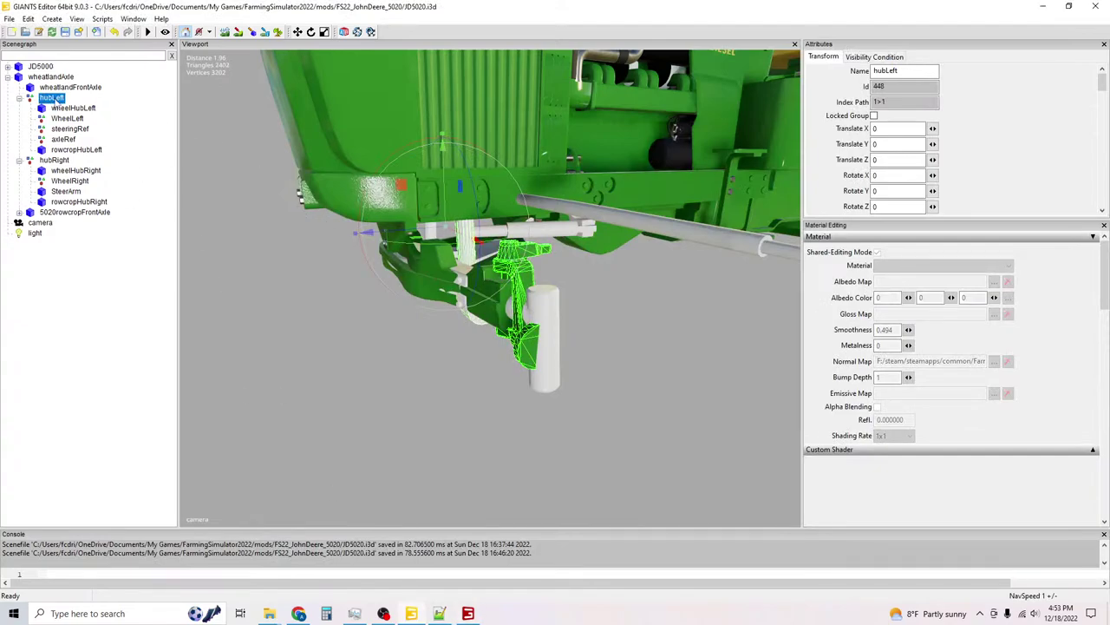
pyautogui.click(71, 107)
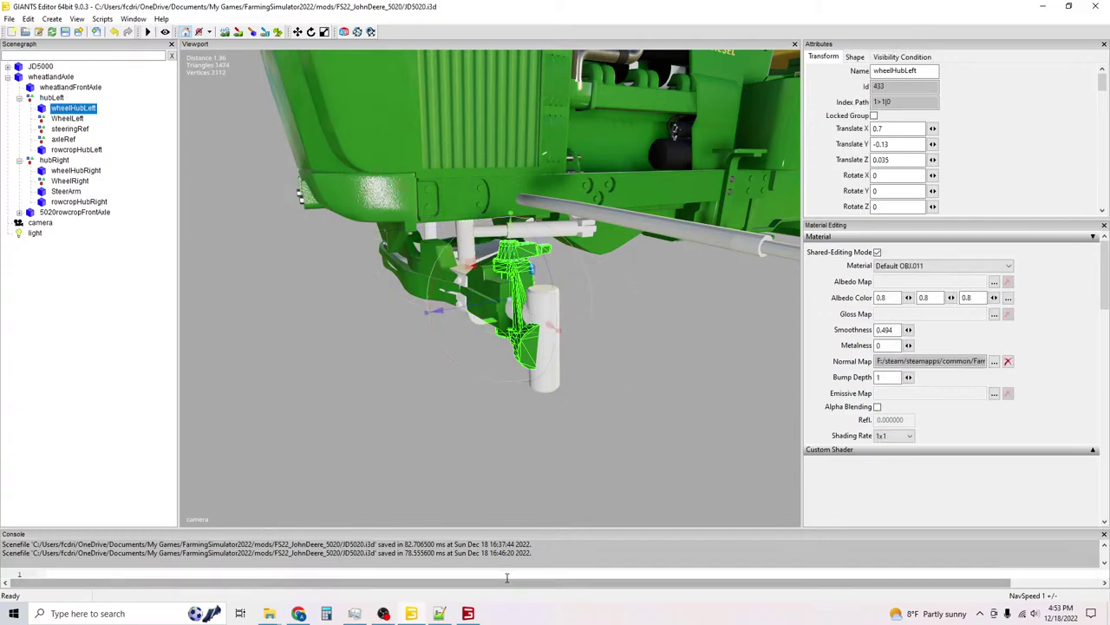
# Switch back to Notepad++, collapse all blocks except i3dMappings and delete its wheelNodeLeft and wheelNodeRight entries.
pyautogui.click(440, 613)
pyautogui.scroll(-20, 489, 351)
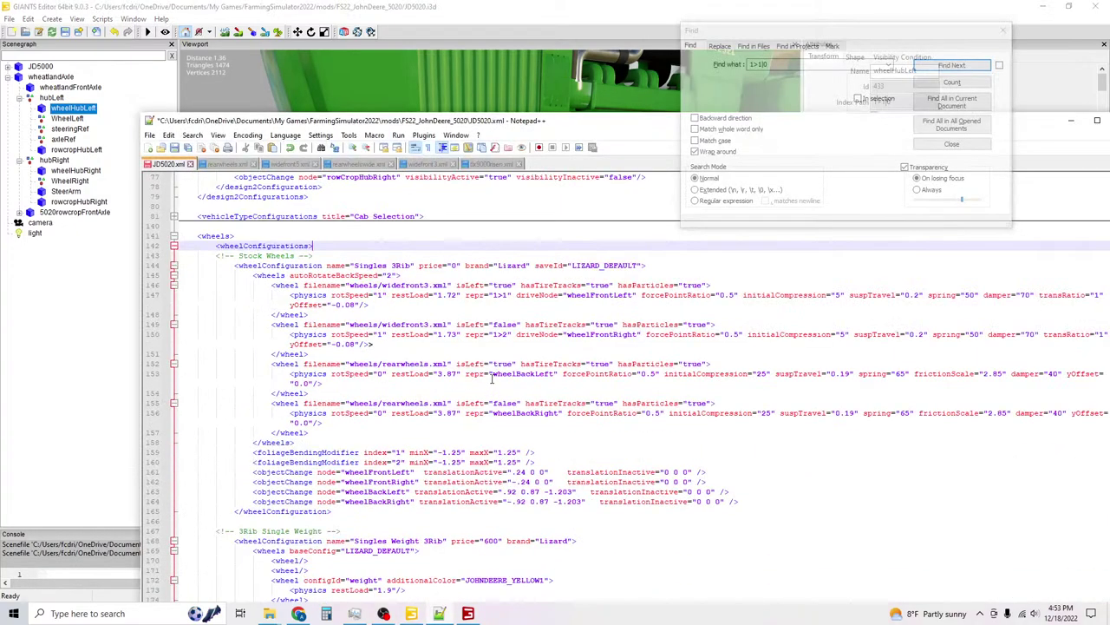
pyautogui.scroll(-15, 488, 351)
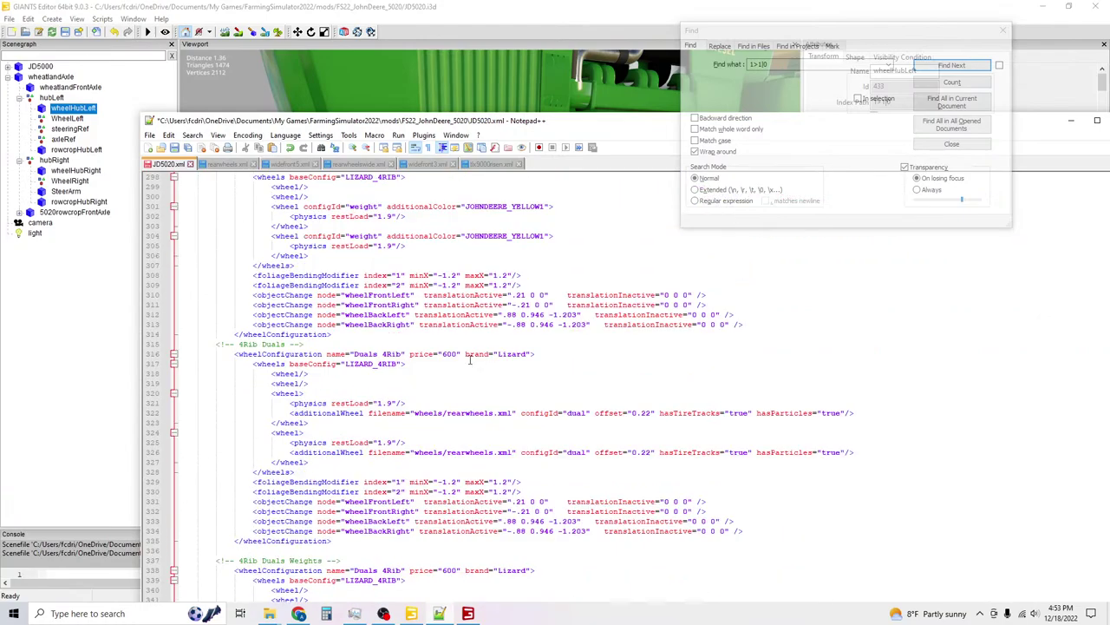
pyautogui.hotkey('alt', '0')
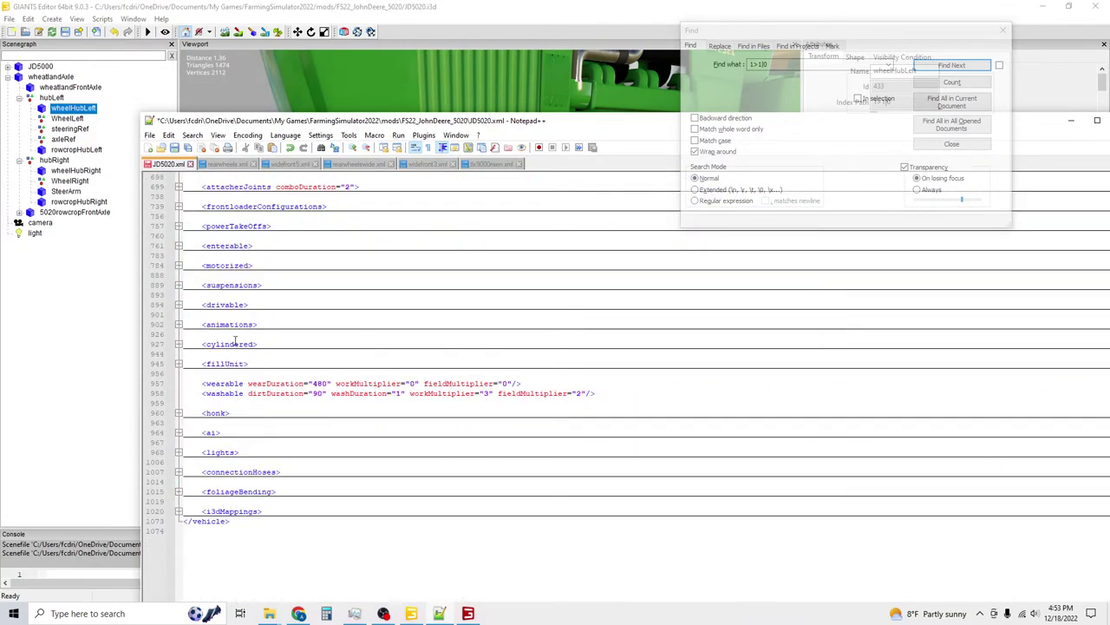
pyautogui.click(178, 511)
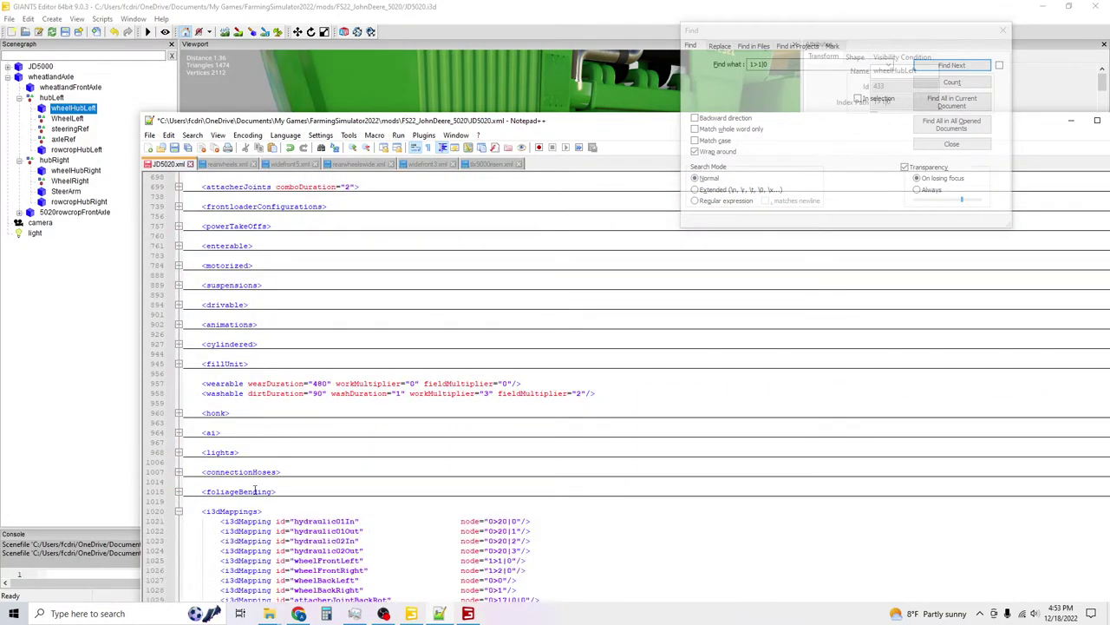
pyautogui.scroll(-3, 387, 476)
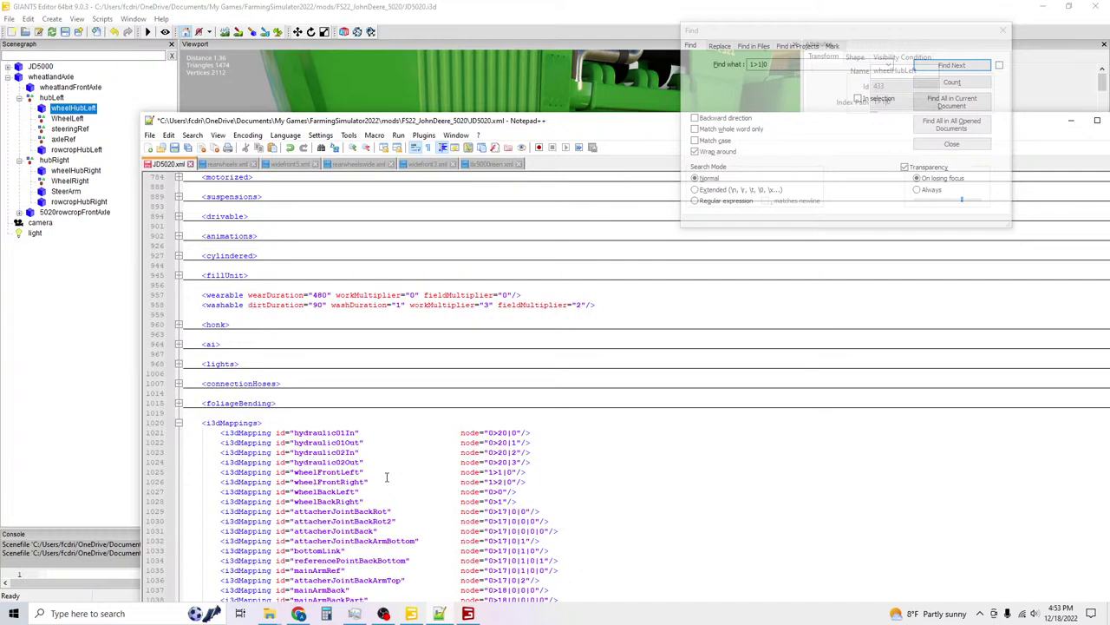
pyautogui.scroll(-18, 387, 476)
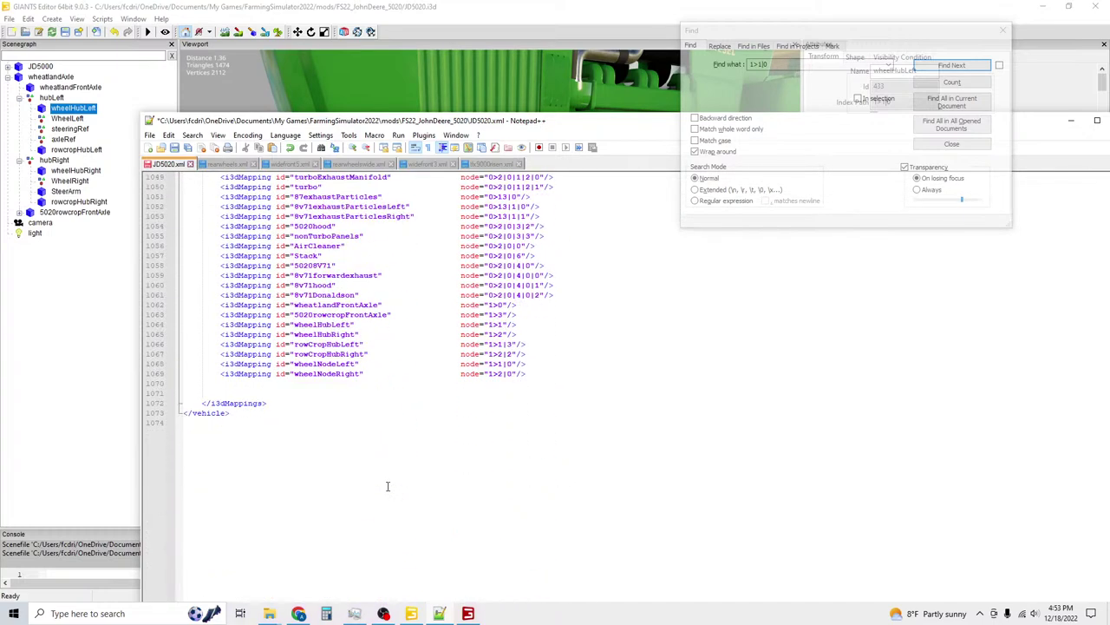
pyautogui.tripleClick(195, 371)
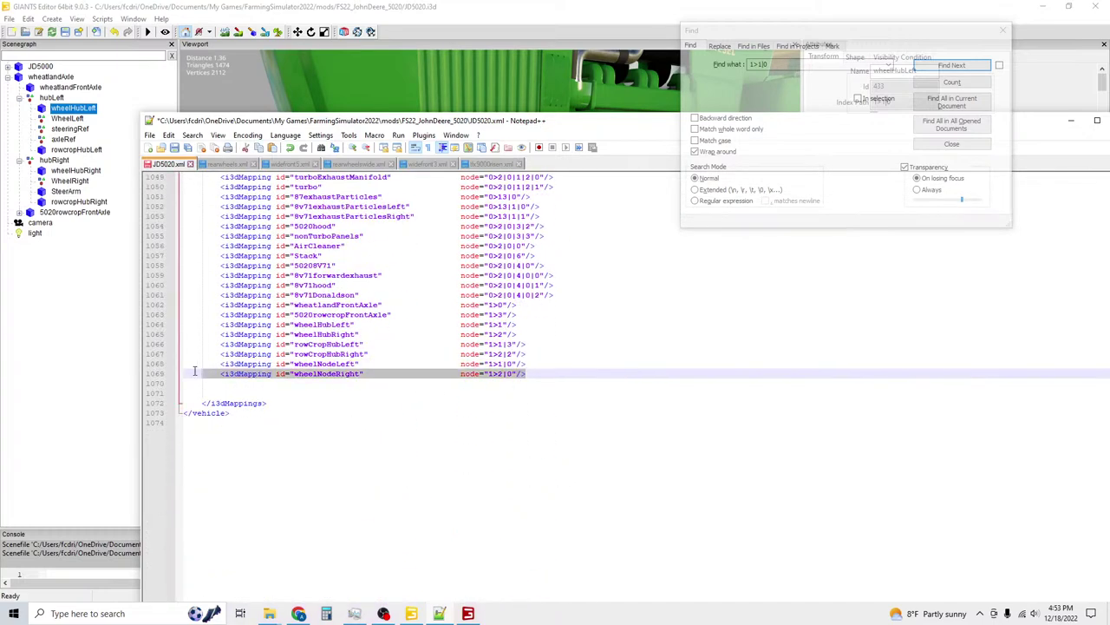
pyautogui.moveTo(195, 372); pyautogui.dragTo(184, 363)
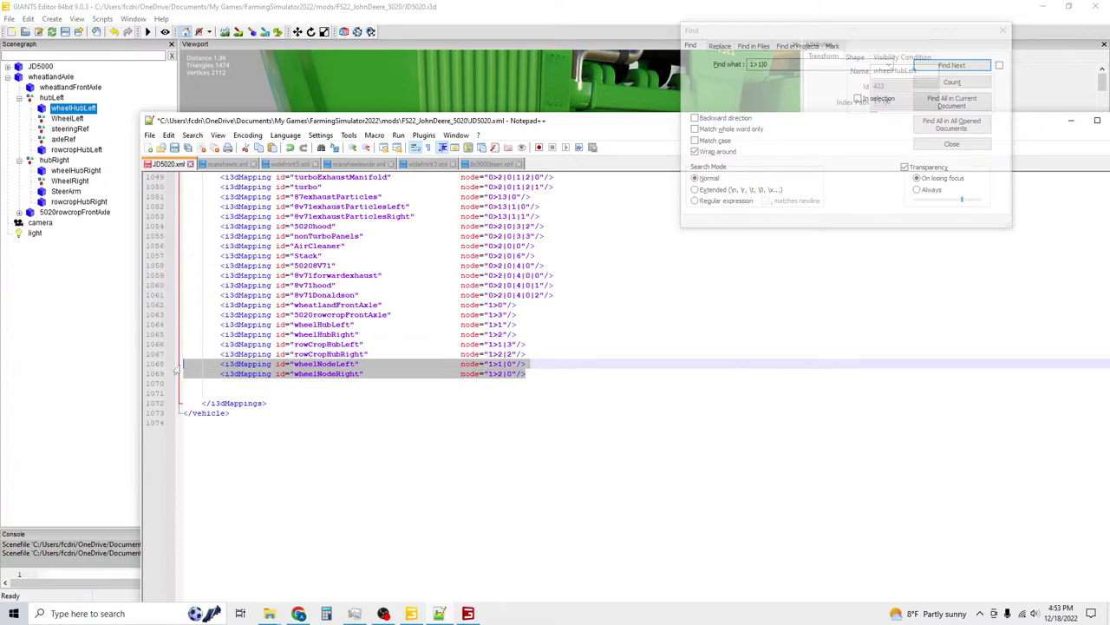
pyautogui.press('Delete')
pyautogui.press('BackSpace')
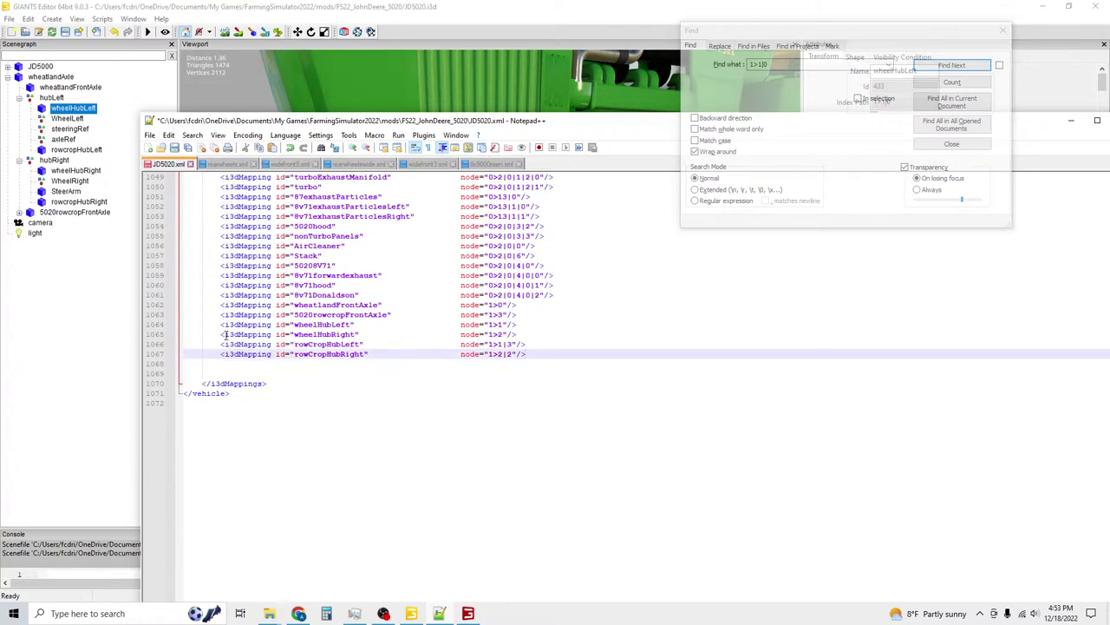
# Set the i3dMapping nodes of wheelHubLeft to 1>1|0 and wheelHubRight to 1>2|0.
pyautogui.tripleClick(501, 324)
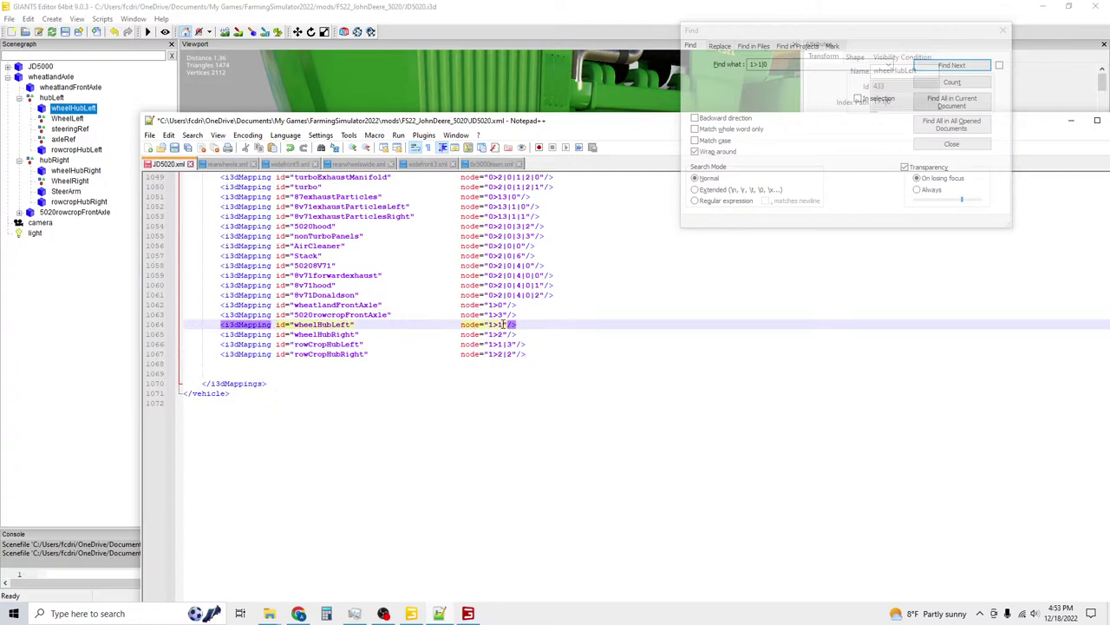
pyautogui.write('0')
pyautogui.write('0')
pyautogui.press('Down')
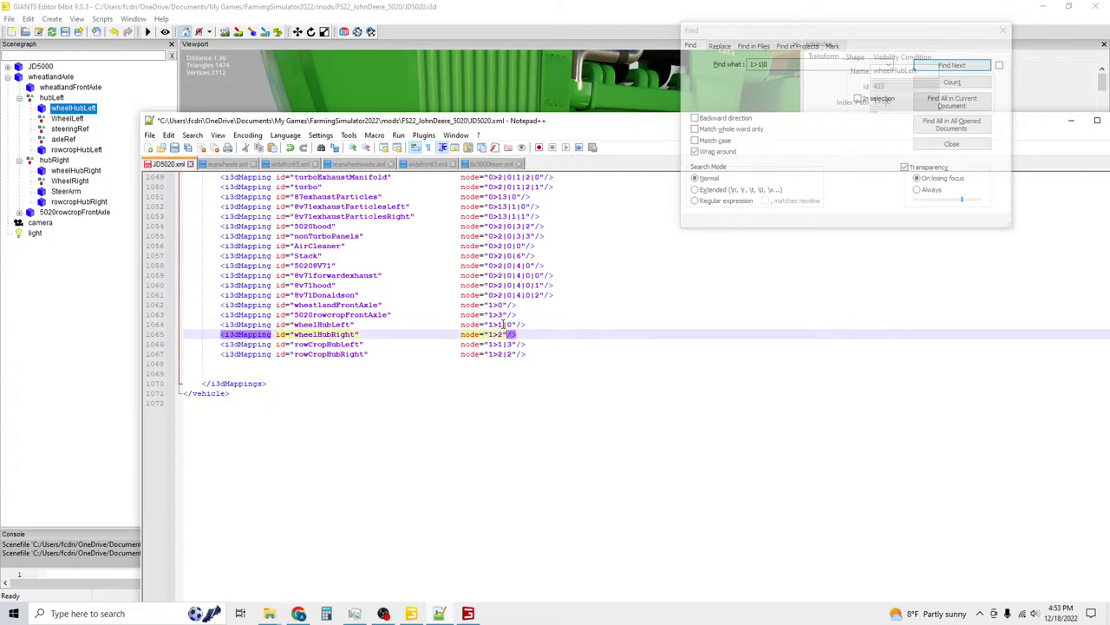
pyautogui.write('|0')
# Review the Front Axle configurations, then switch to GIANTS Editor and check the index paths of wheelHubRight and rowcropHubRight.
pyautogui.scroll(10, 330, 286)
pyautogui.hotkey('alt', '0')
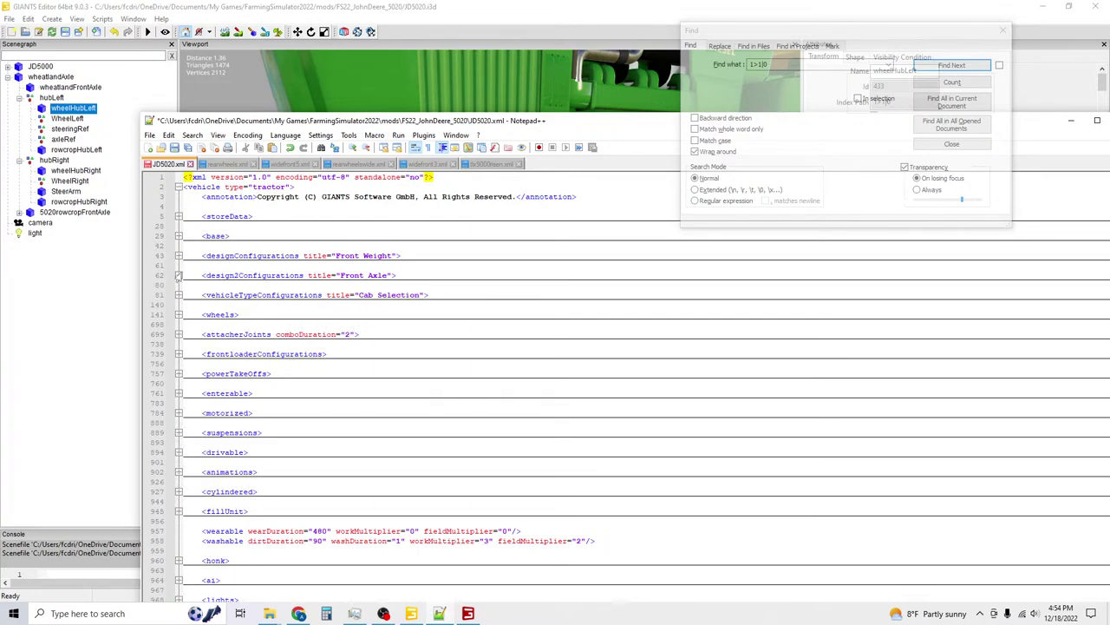
pyautogui.click(178, 275)
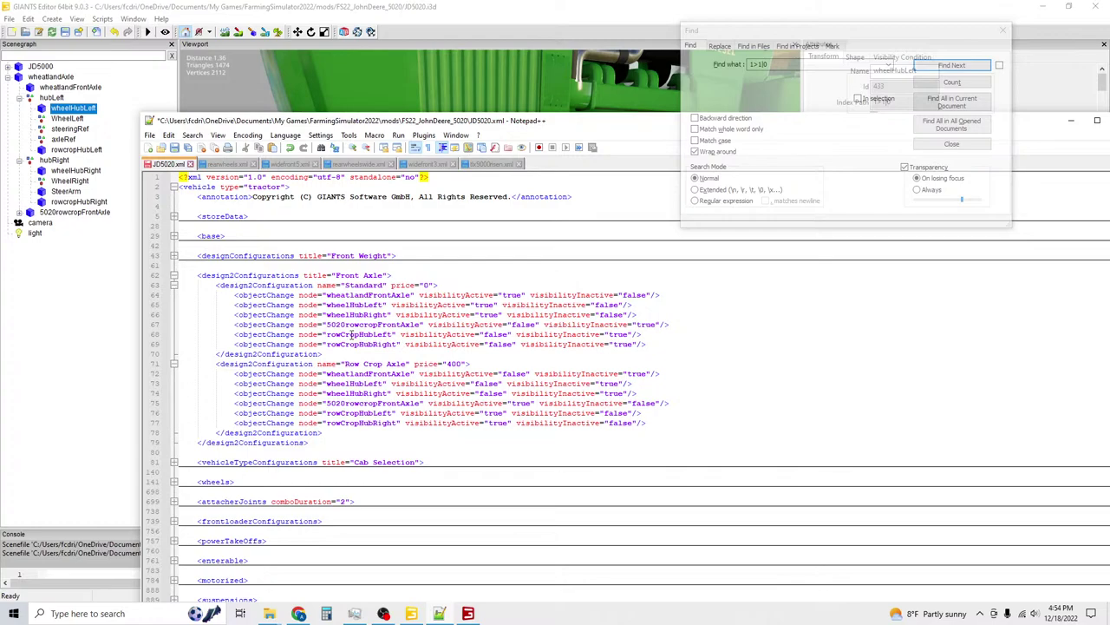
pyautogui.click(92, 152)
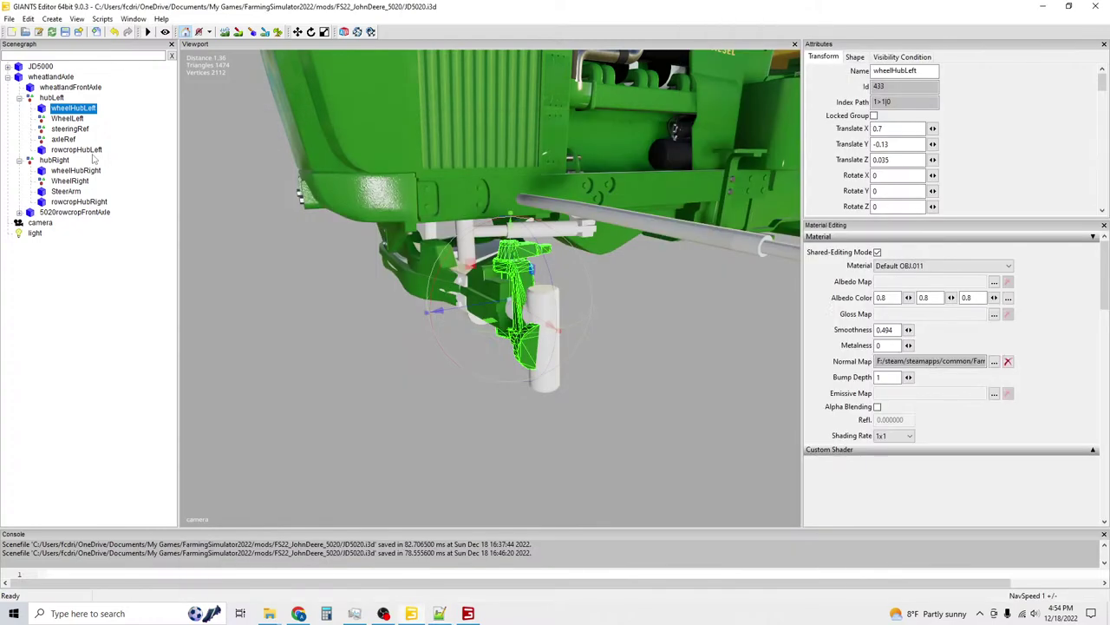
pyautogui.click(94, 202)
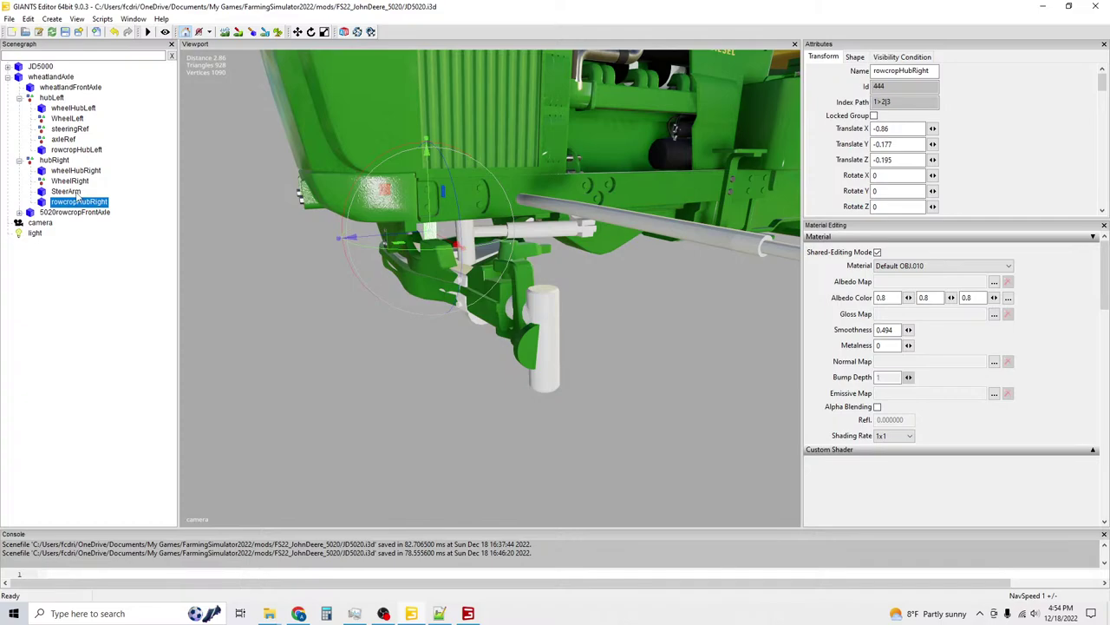
pyautogui.click(77, 171)
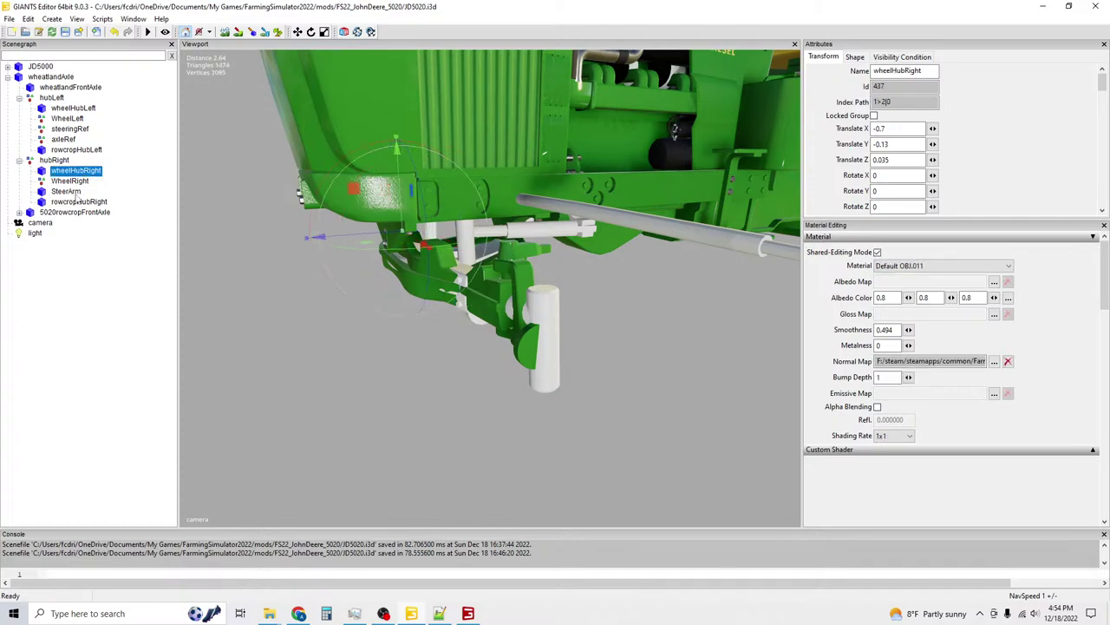
pyautogui.click(79, 202)
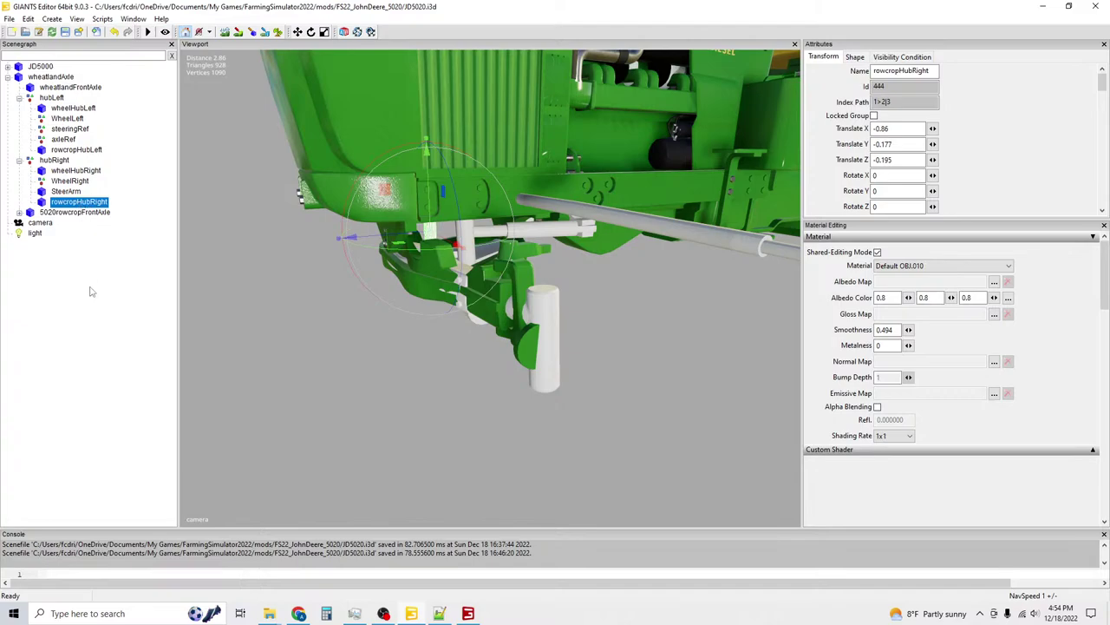
# Switch back to Notepad++ and set the i3dMapping nodes of rowCropHubLeft to 1>1|4 and rowCropHubRight to 1>2|3.
pyautogui.click(441, 614)
pyautogui.scroll(-5, 333, 465)
pyautogui.press('F3')
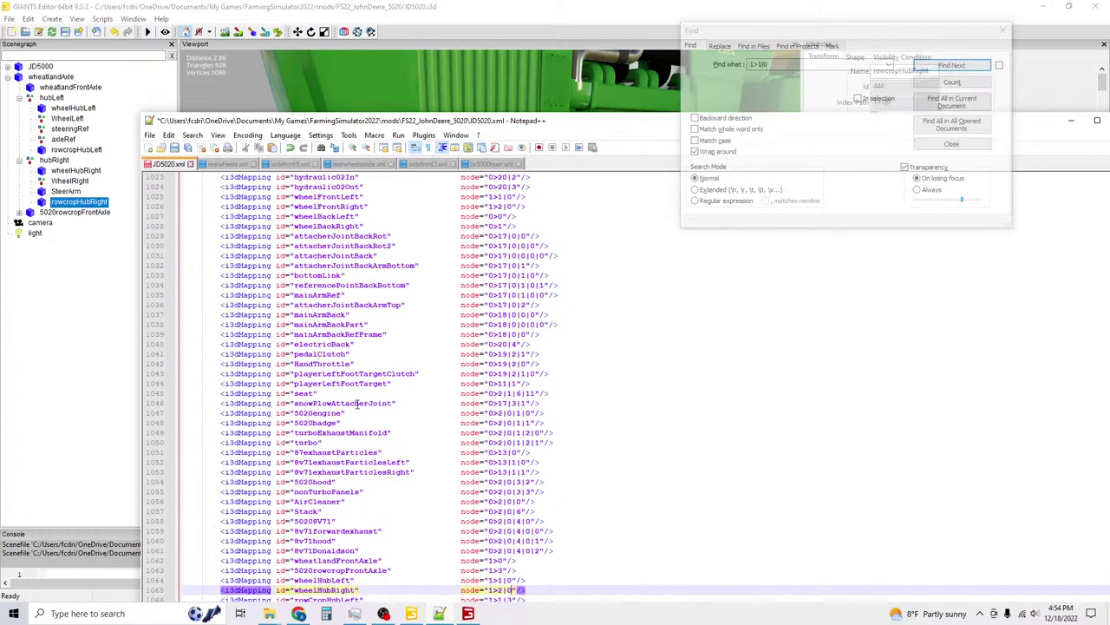
pyautogui.scroll(-8, 355, 404)
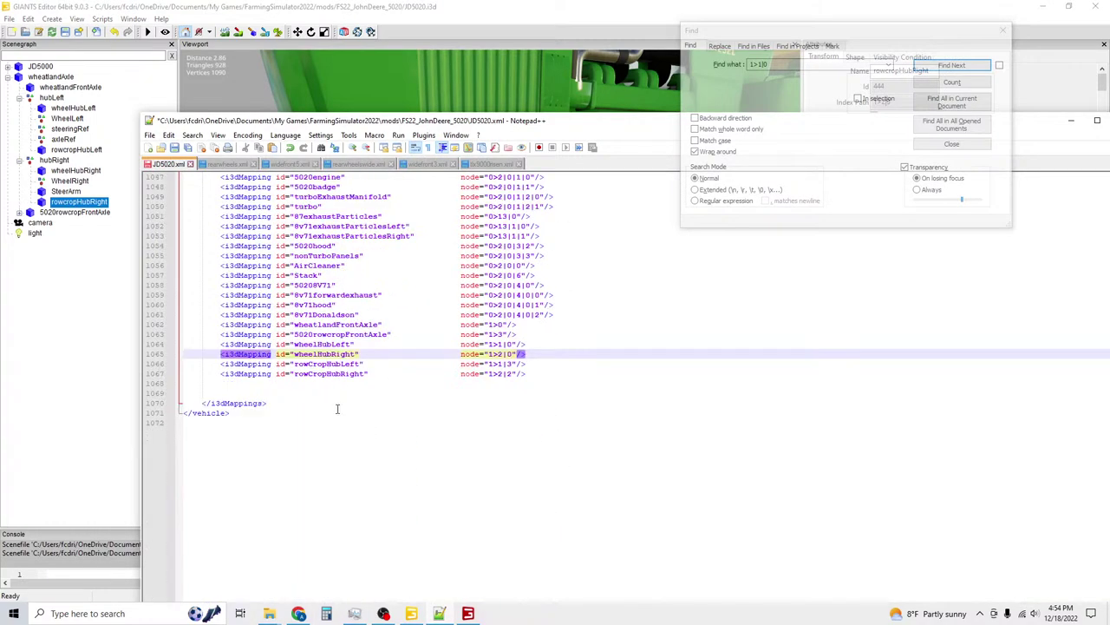
pyautogui.click(510, 363)
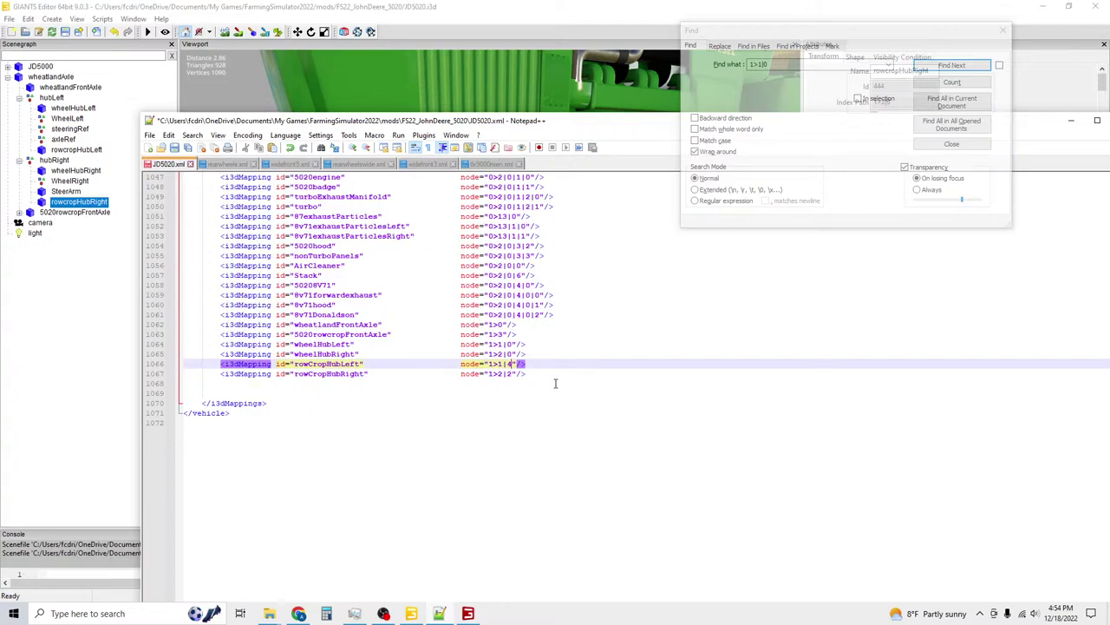
pyautogui.press('Down')
pyautogui.press('BackSpace')
pyautogui.write('3')
pyautogui.hotkey('ctrl', 's')
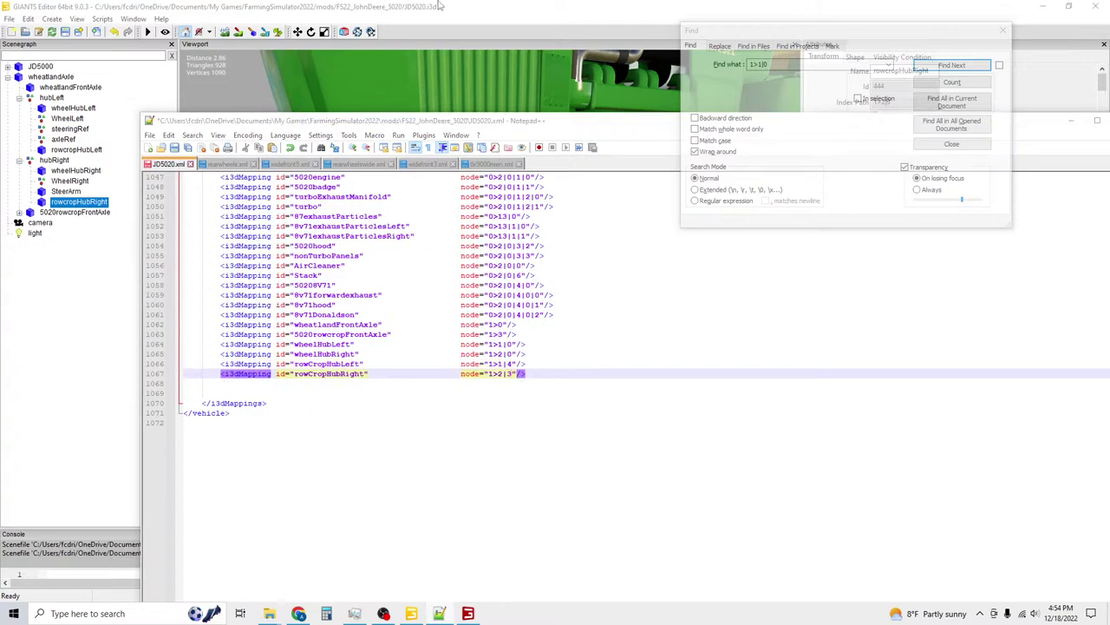
# Save the scene in GIANTS Editor, then return to Notepad++, save JD5020.xml and go back to the Front Axle configurations.
pyautogui.click(389, 6)
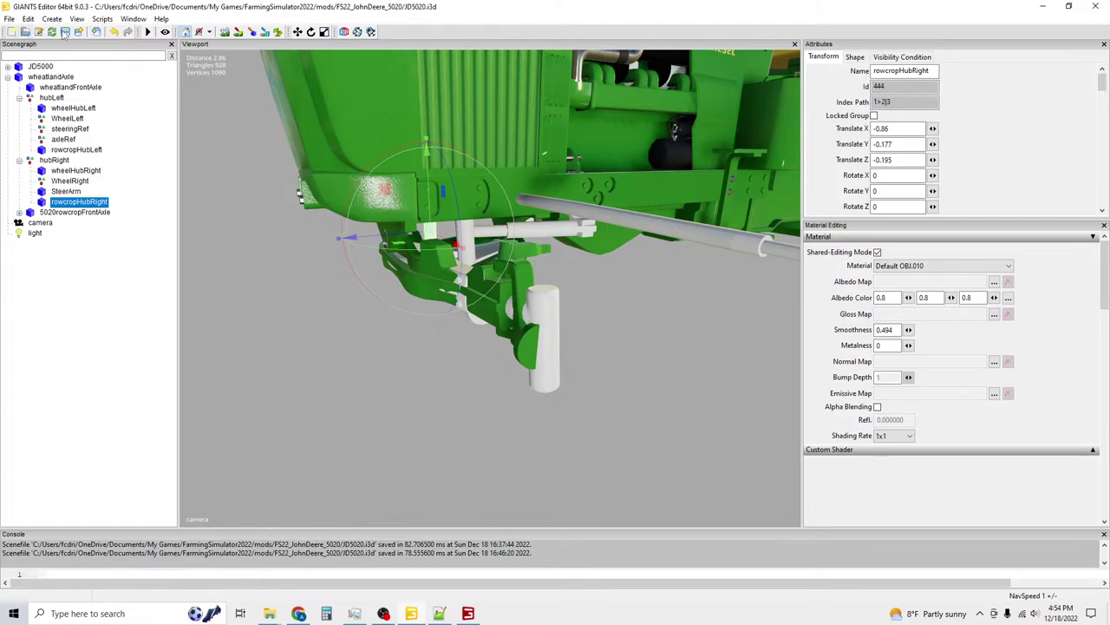
pyautogui.click(65, 31)
pyautogui.hotkey('alt', 'Tab')
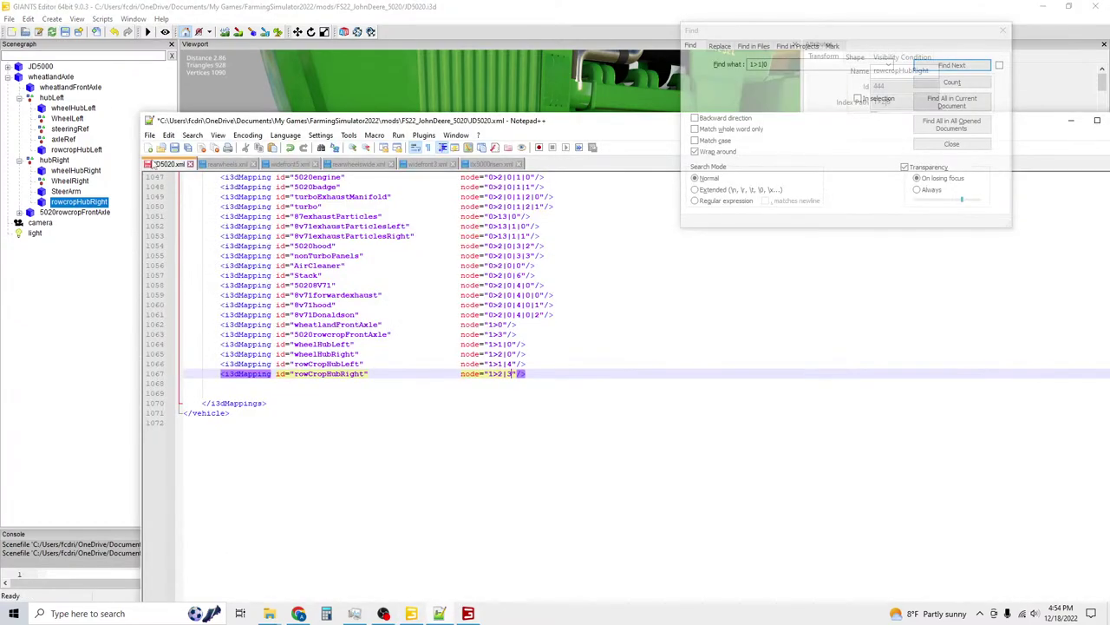
pyautogui.click(179, 157)
pyautogui.scroll(20, 287, 235)
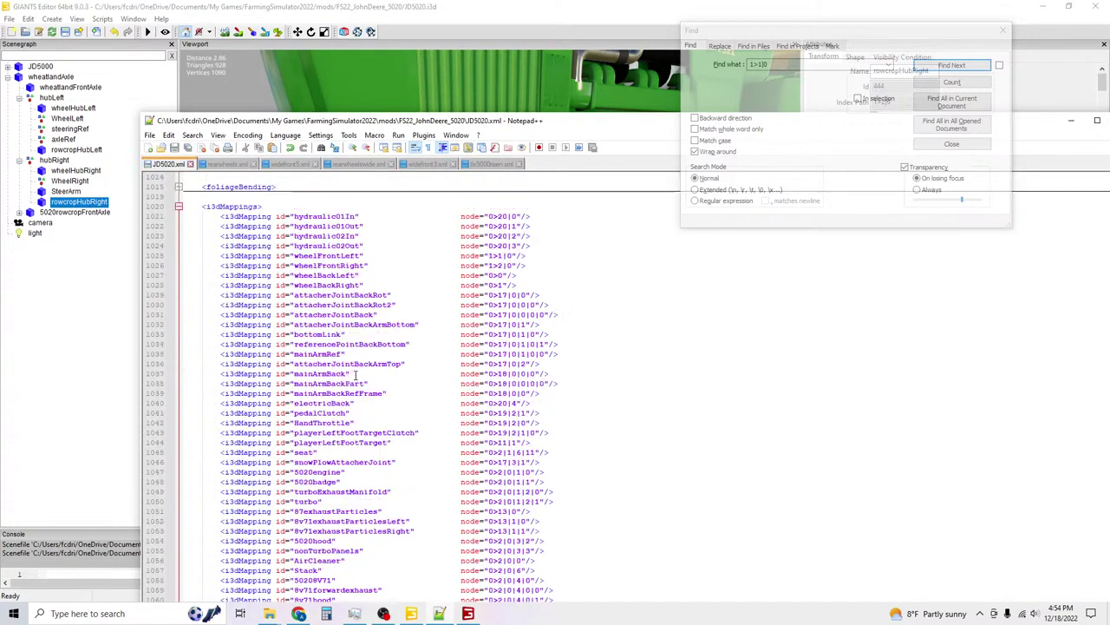
pyautogui.scroll(1, 397, 378)
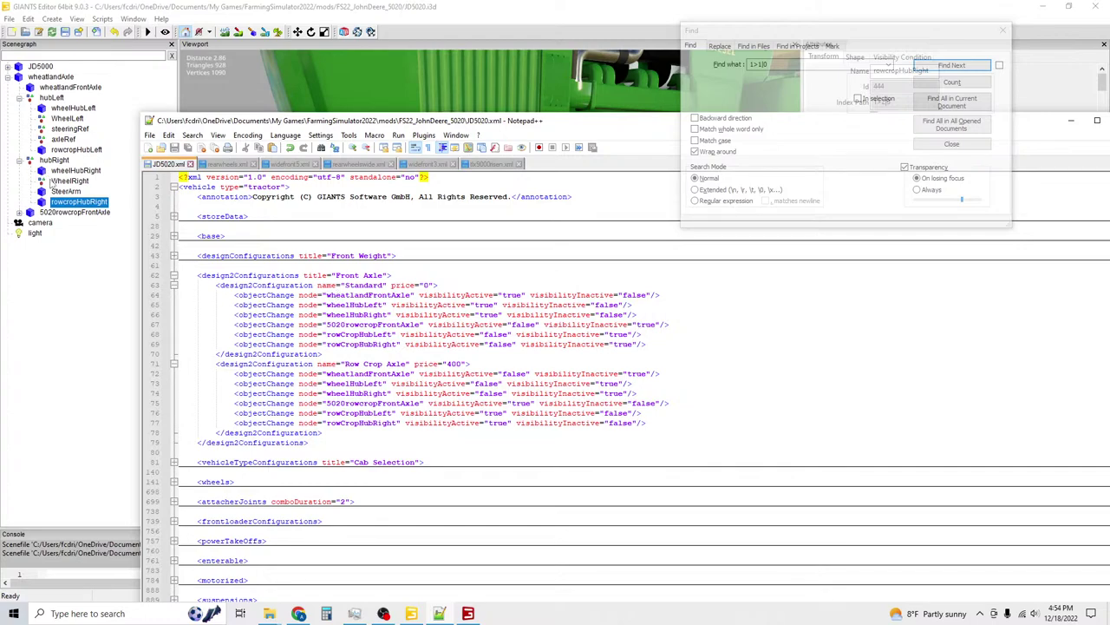
# Switch to GIANTS Editor and examine hubRight, hubLeft, wheelHubLeft and WheelLeft and where they sit on the front axle.
pyautogui.click(54, 160)
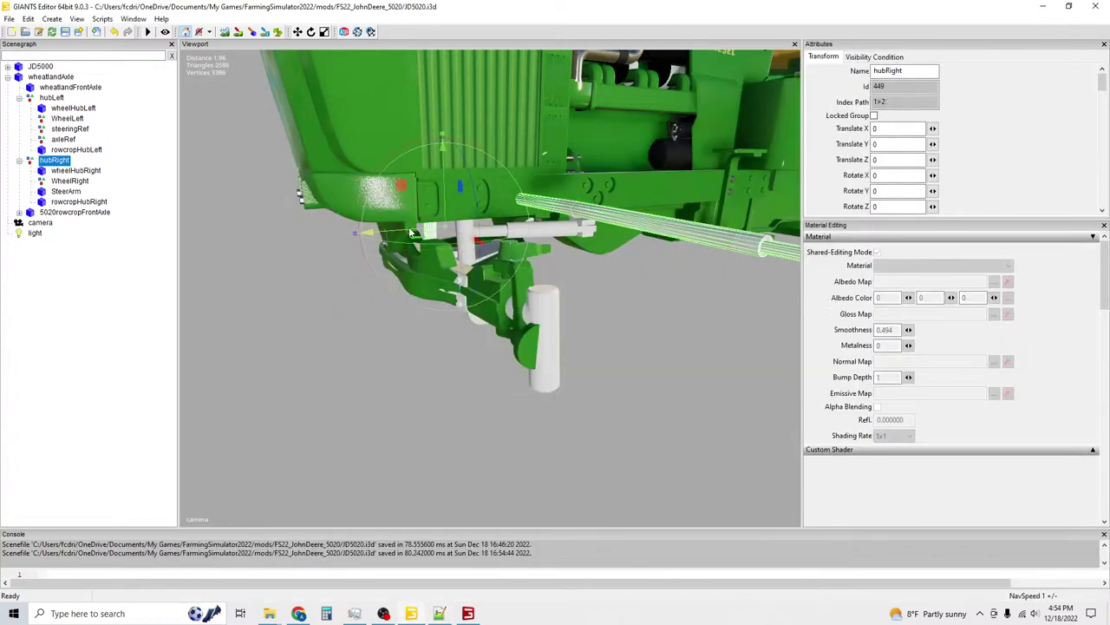
pyautogui.moveTo(373, 261); pyautogui.dragTo(347, 231, button='middle')
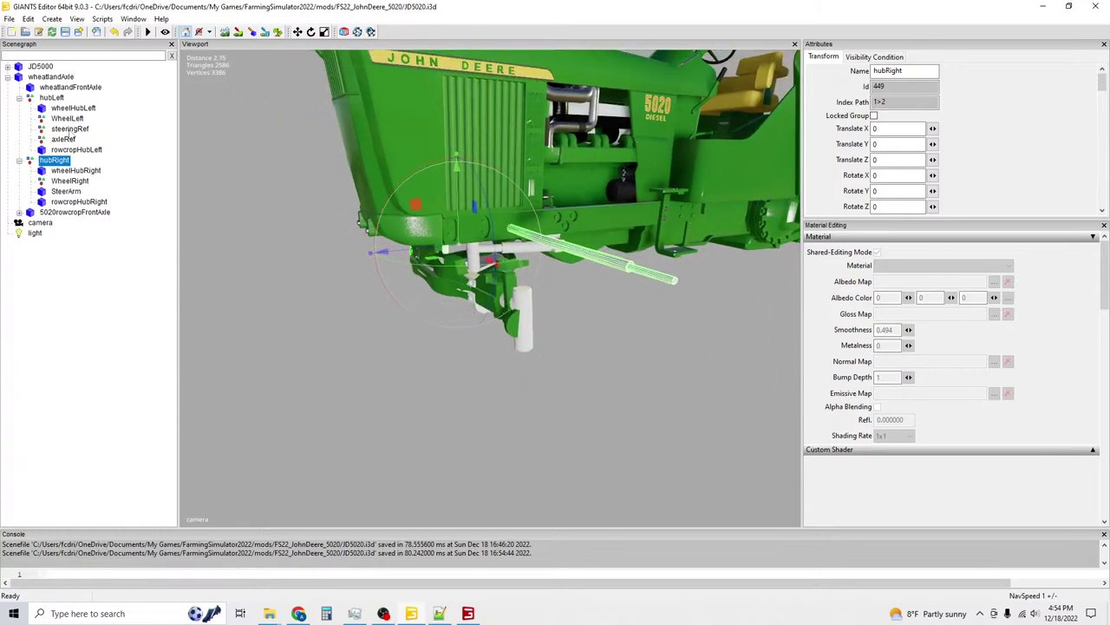
pyautogui.click(54, 99)
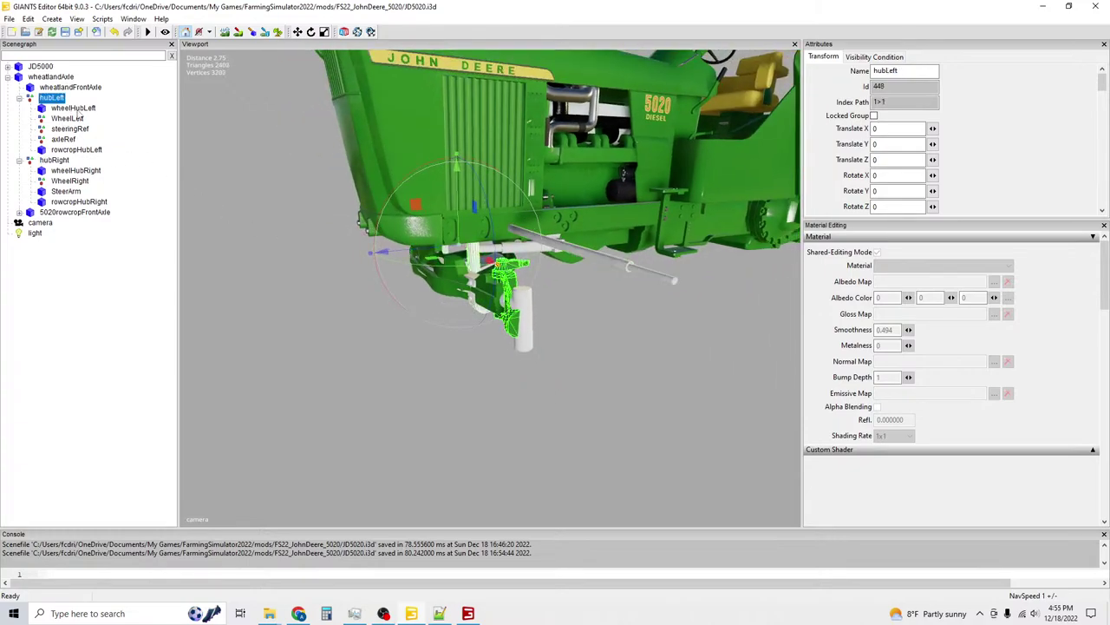
pyautogui.click(75, 108)
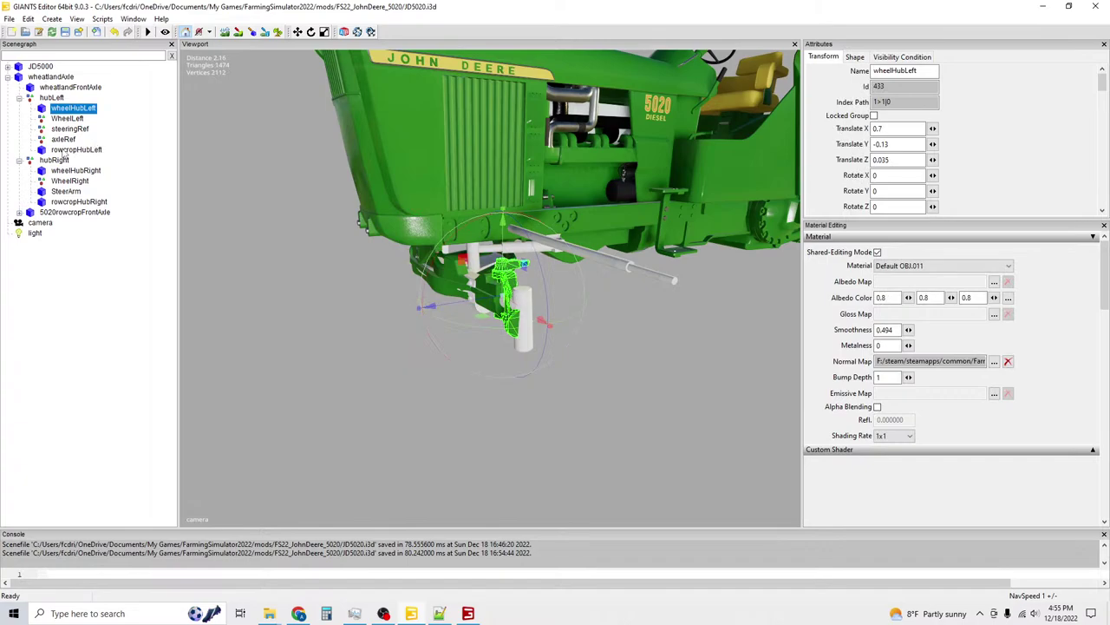
pyautogui.click(67, 119)
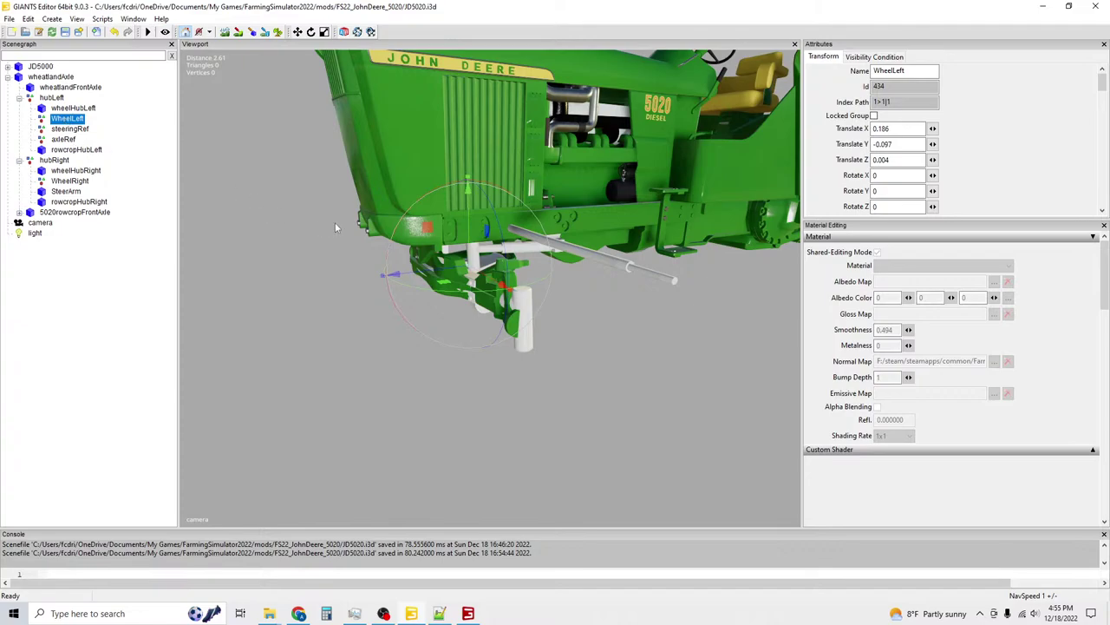
pyautogui.moveTo(500, 229); pyautogui.dragTo(420, 206, button='middle')
pyautogui.scroll(5, 485, 224)
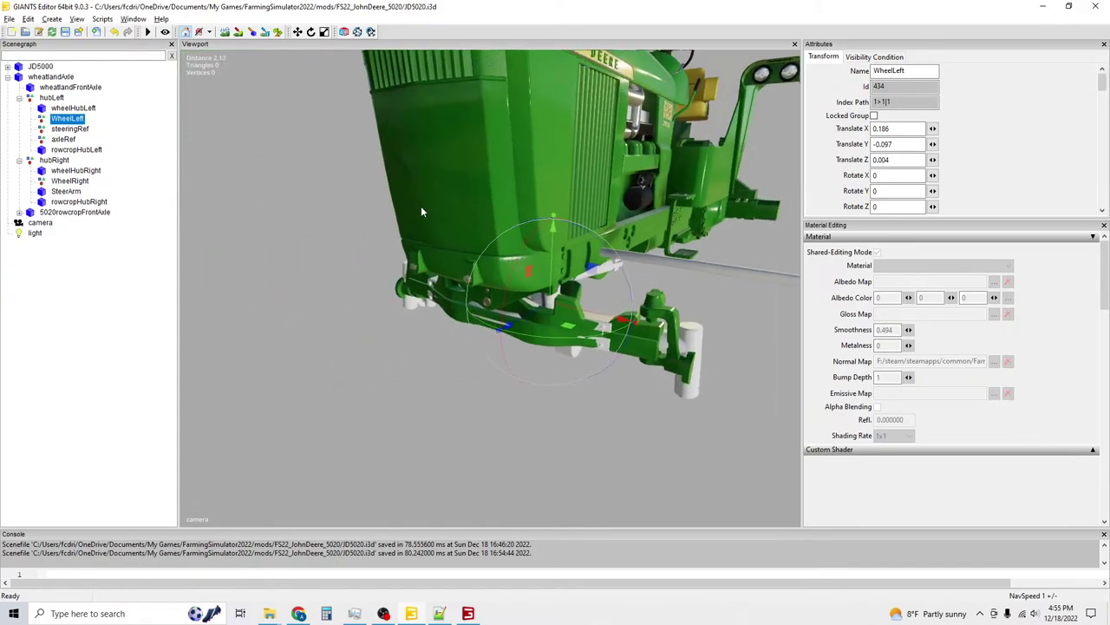
pyautogui.scroll(3, 421, 211)
pyautogui.moveTo(475, 178); pyautogui.dragTo(424, 165, button='middle')
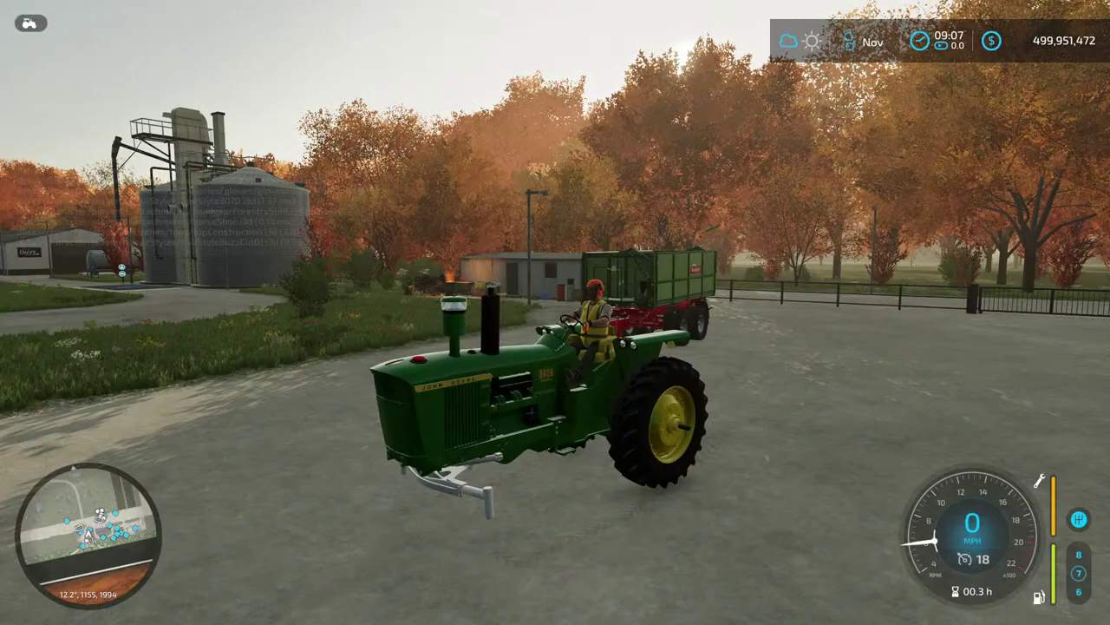
# Switch to Farming Simulator 22 and reload the tractor with the console command gsVehicleReload.
pyautogui.press('`')
pyautogui.write('gsVehicleReload')
pyautogui.press('Return')
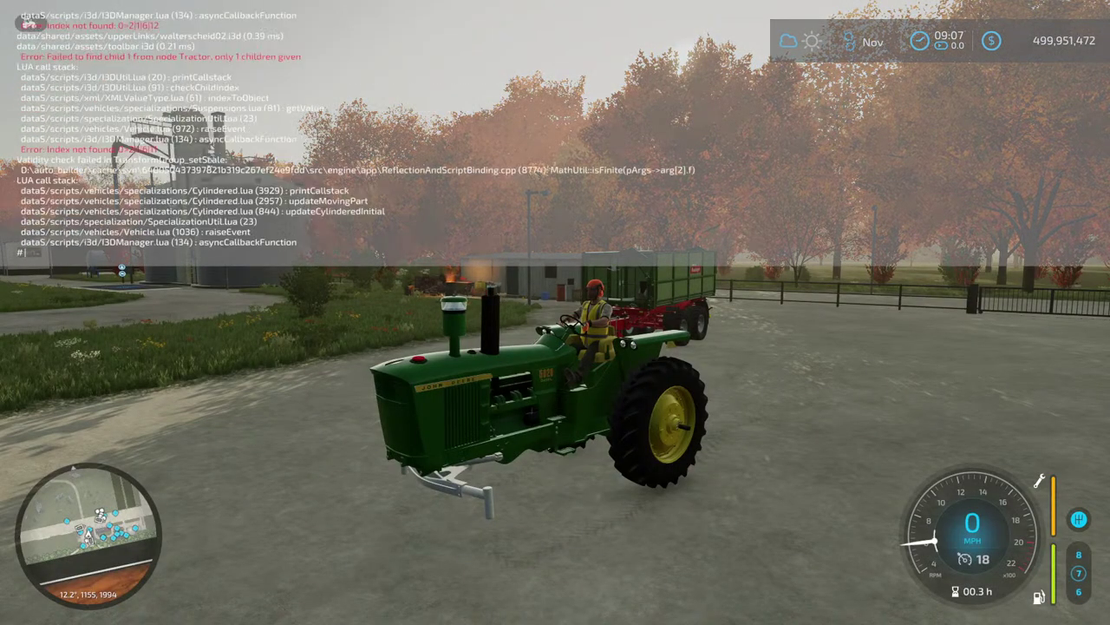
pyautogui.press('`')
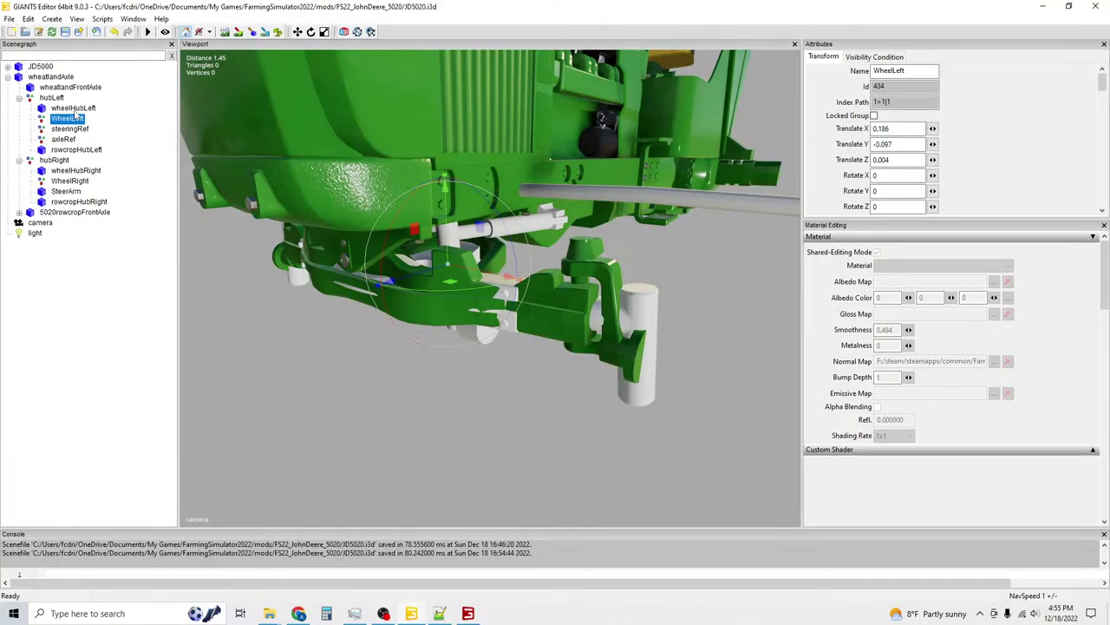
# Switch back to GIANTS Editor, move rowcropHubLeft out to the axle end at about X 0.848, Z 0.001, and save the scene.
pyautogui.click(74, 108)
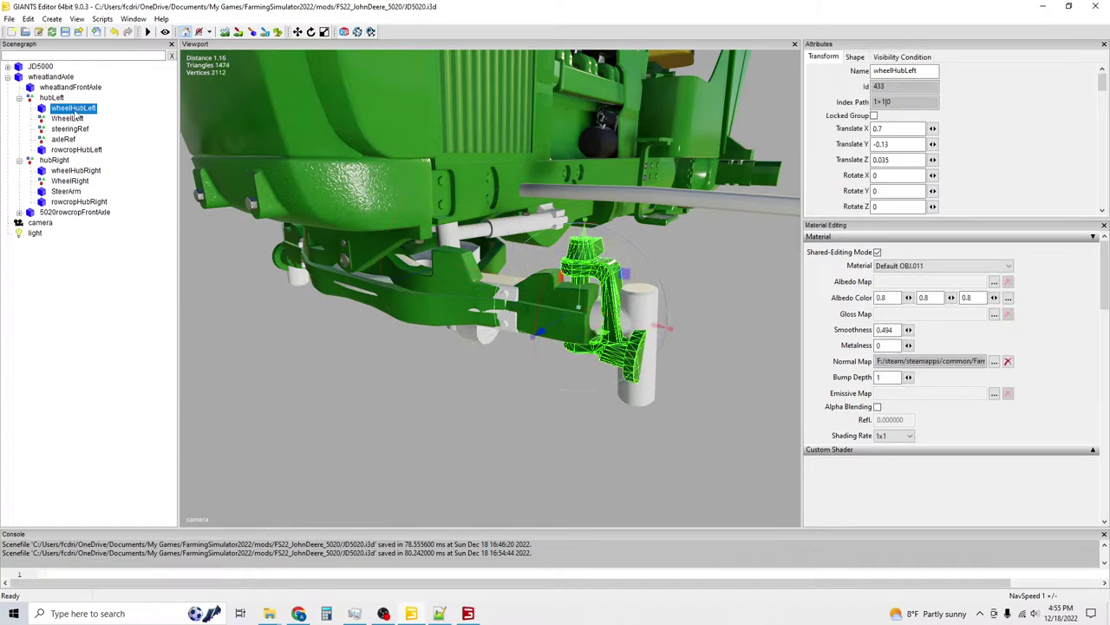
pyautogui.click(72, 119)
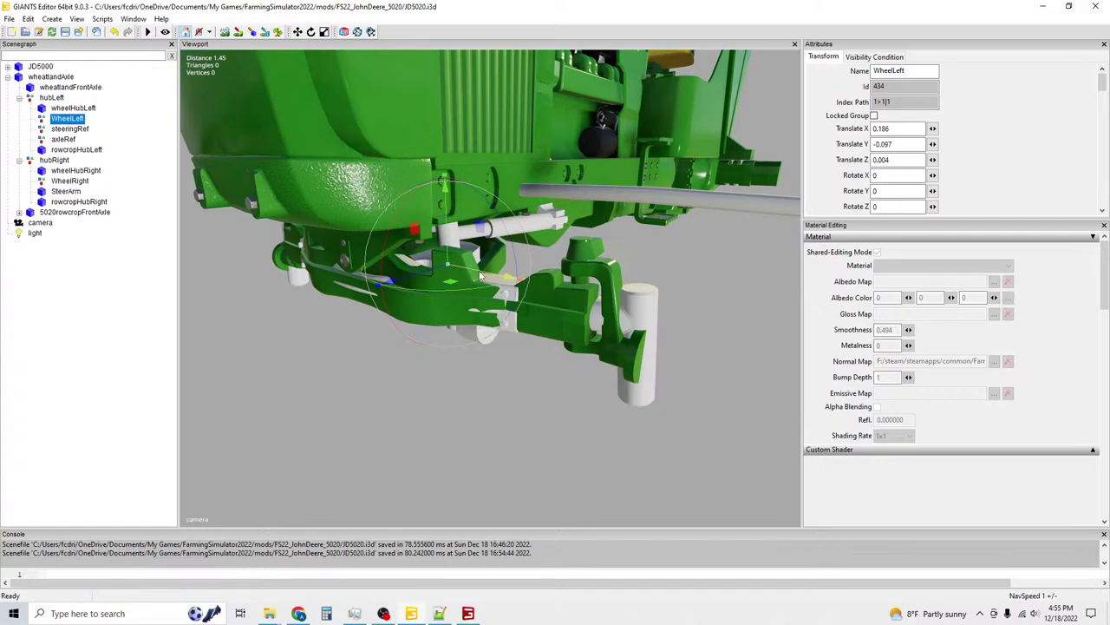
pyautogui.click(76, 150)
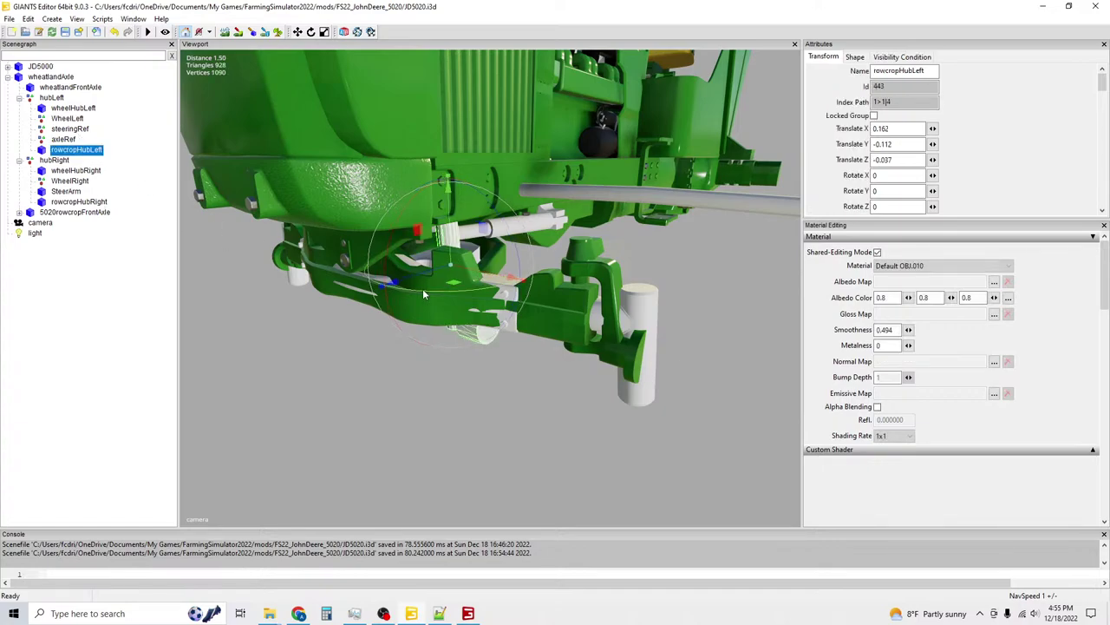
pyautogui.moveTo(471, 274); pyautogui.dragTo(676, 317)
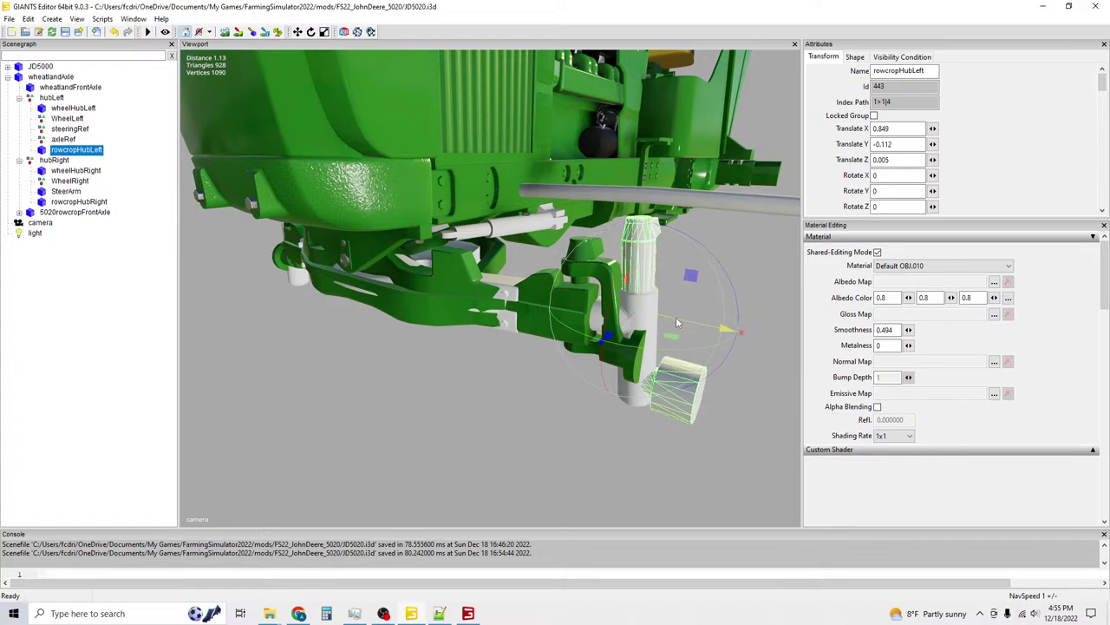
pyautogui.moveTo(676, 316); pyautogui.dragTo(561, 385, button='right')
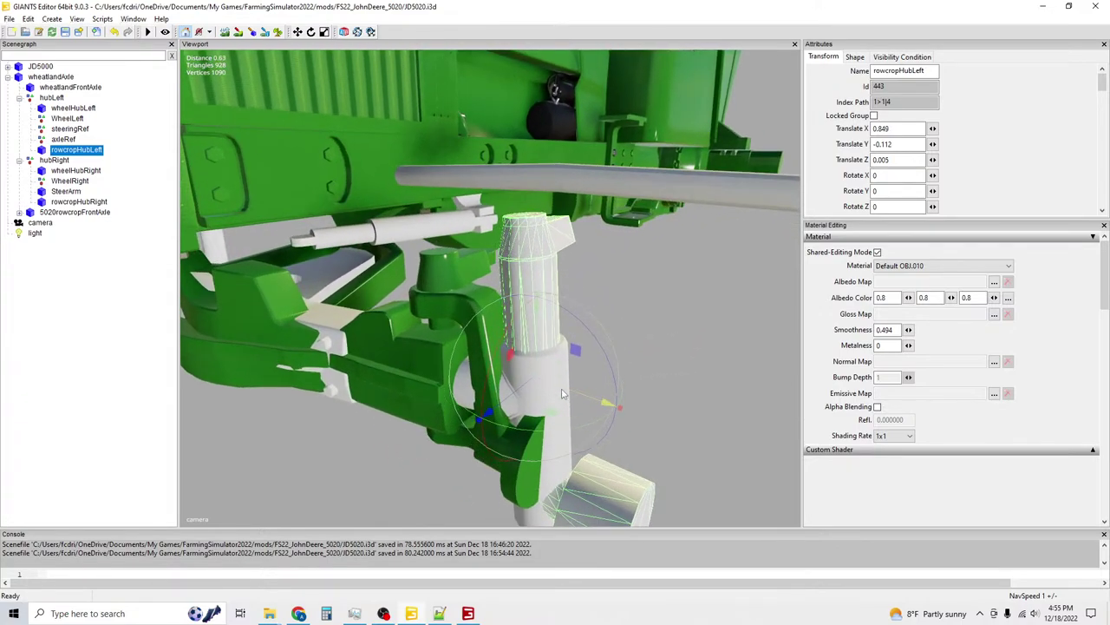
pyautogui.moveTo(560, 385); pyautogui.dragTo(562, 395)
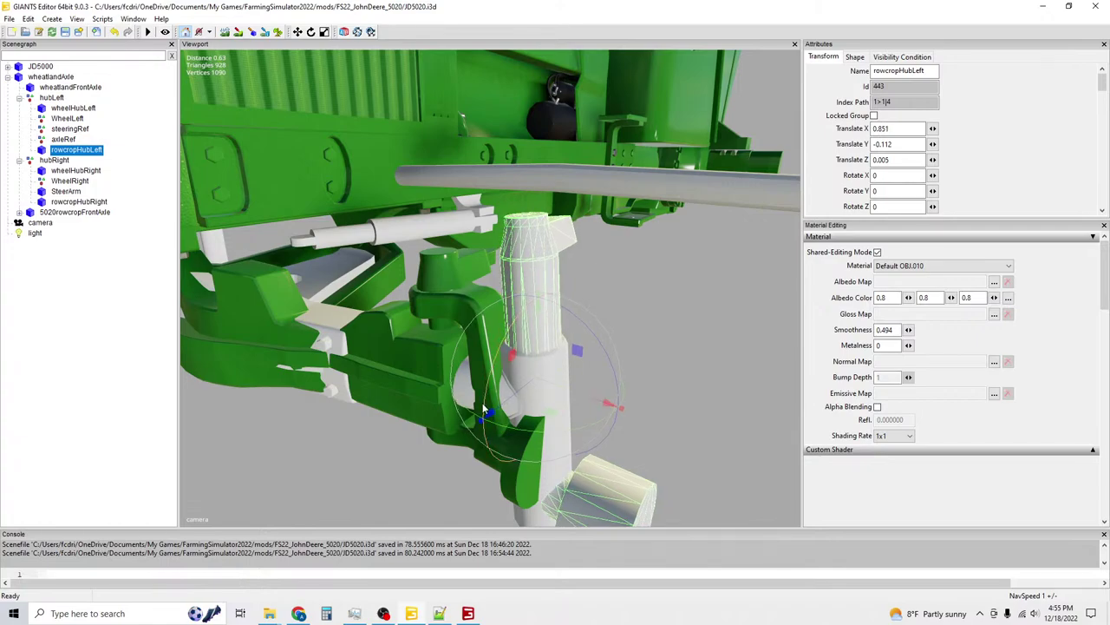
pyautogui.moveTo(495, 414); pyautogui.dragTo(501, 409)
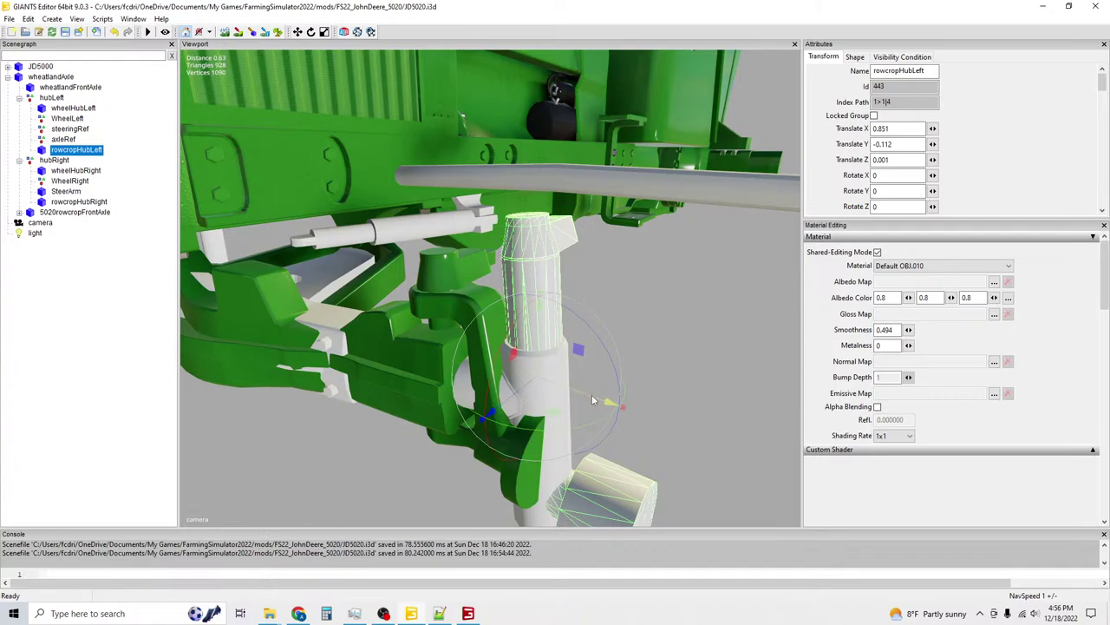
pyautogui.moveTo(592, 399); pyautogui.dragTo(589, 400)
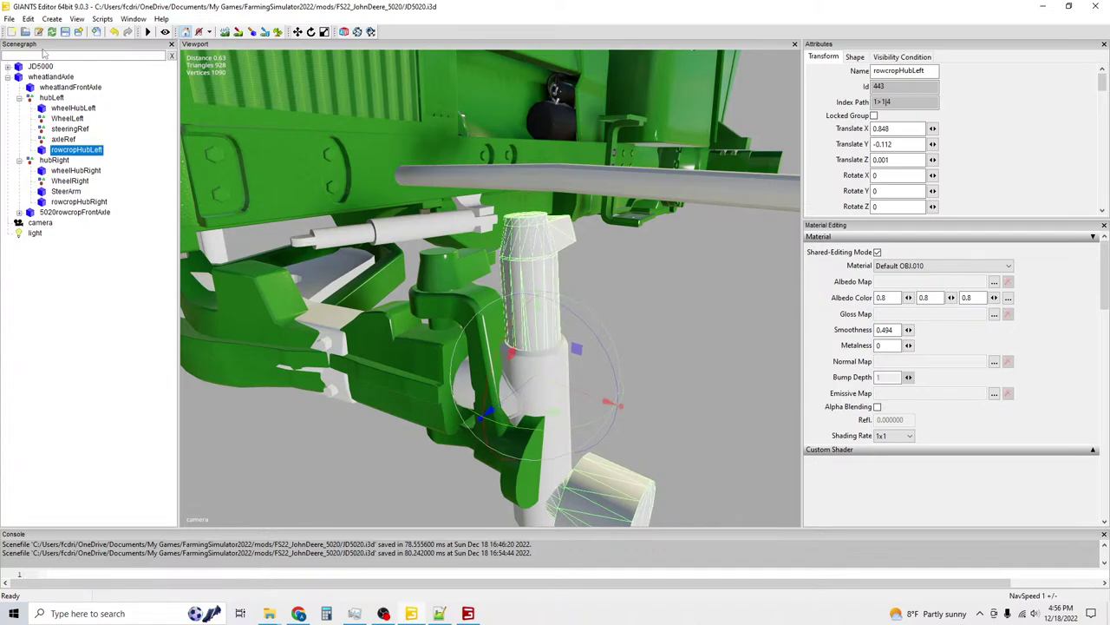
pyautogui.click(65, 31)
# Move the WheelLeft transform group outward to about X 0.406 and create a cube primitive in the scene.
pyautogui.click(68, 118)
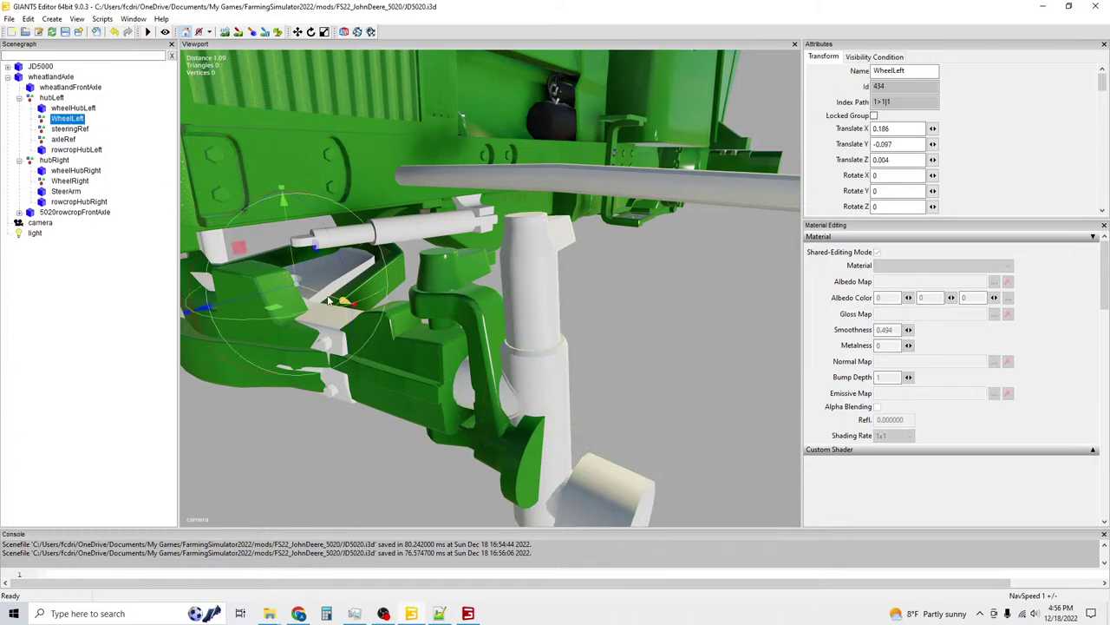
pyautogui.moveTo(345, 301); pyautogui.dragTo(382, 301)
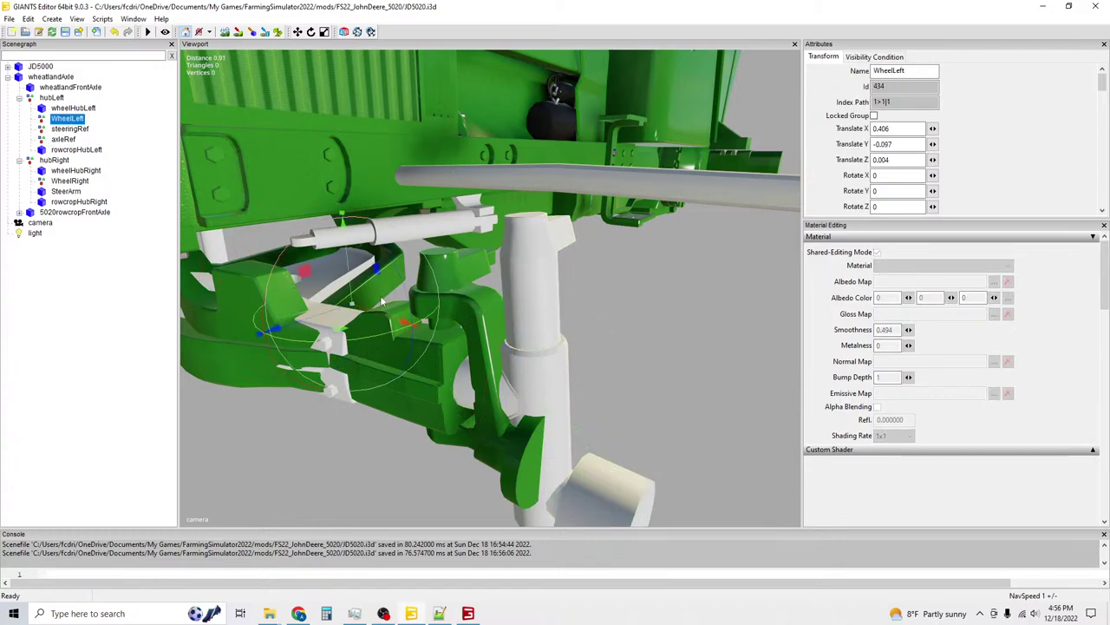
pyautogui.click(51, 19)
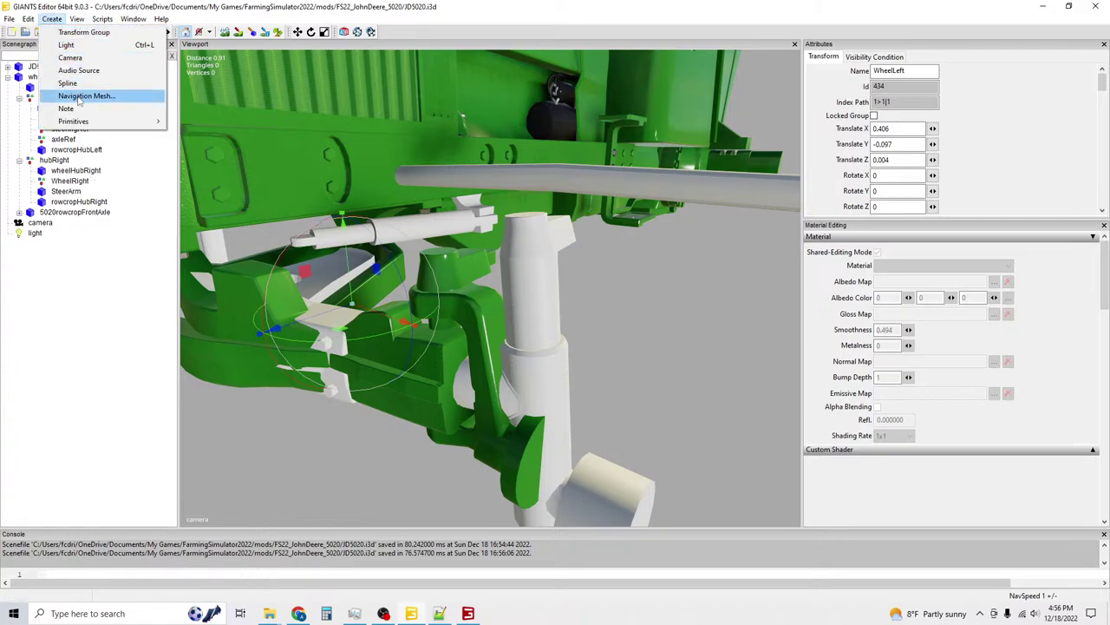
pyautogui.moveTo(130, 122)
pyautogui.click(213, 123)
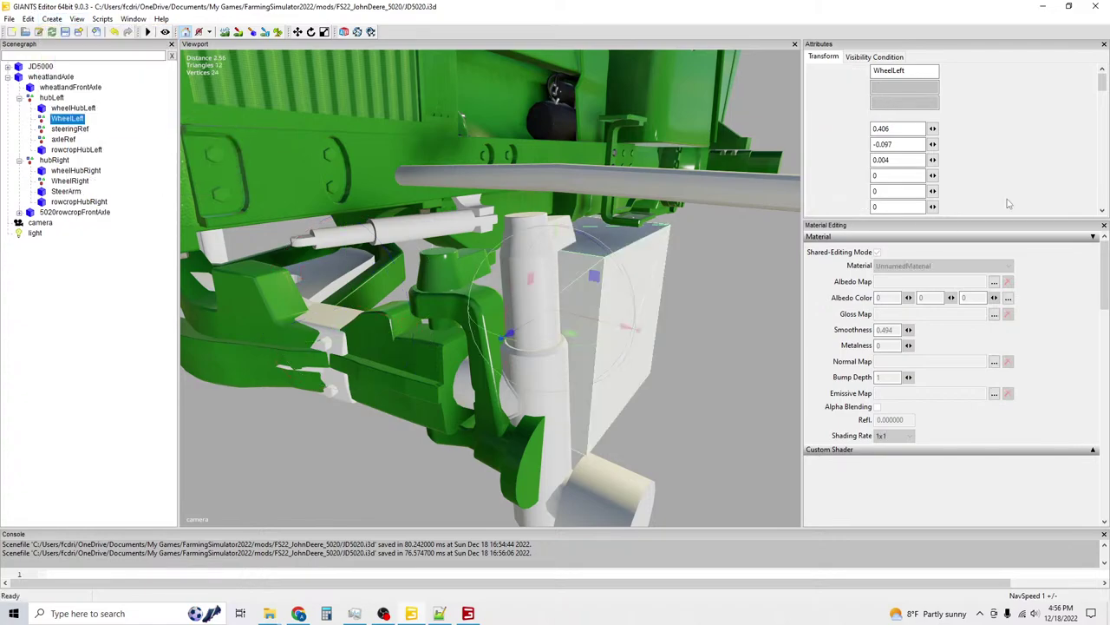
# Scale the new cube down to 0.025 on the X, Y and Z axes.
pyautogui.press('f')
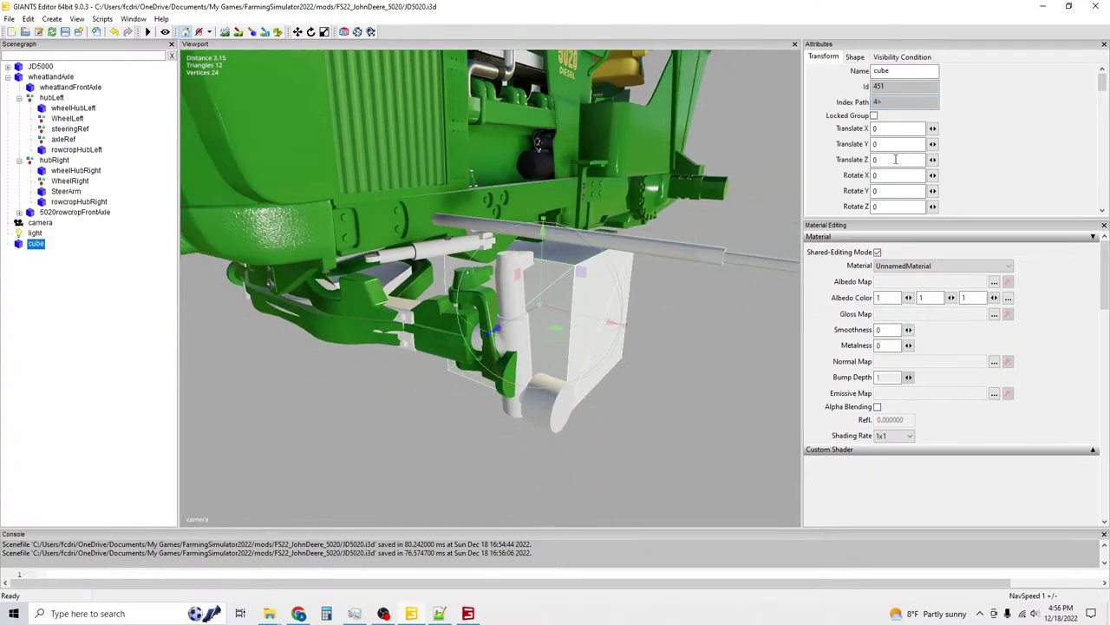
pyautogui.scroll(-3, 898, 117)
pyautogui.doubleClick(898, 117)
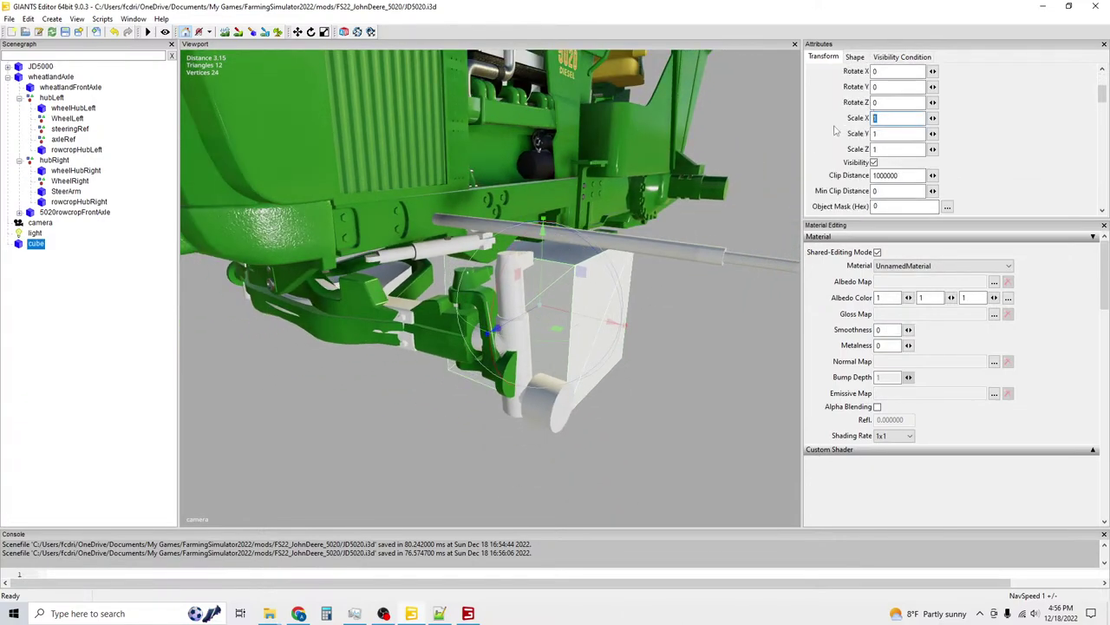
pyautogui.write('0.025')
pyautogui.press('Tab')
pyautogui.write('.02')
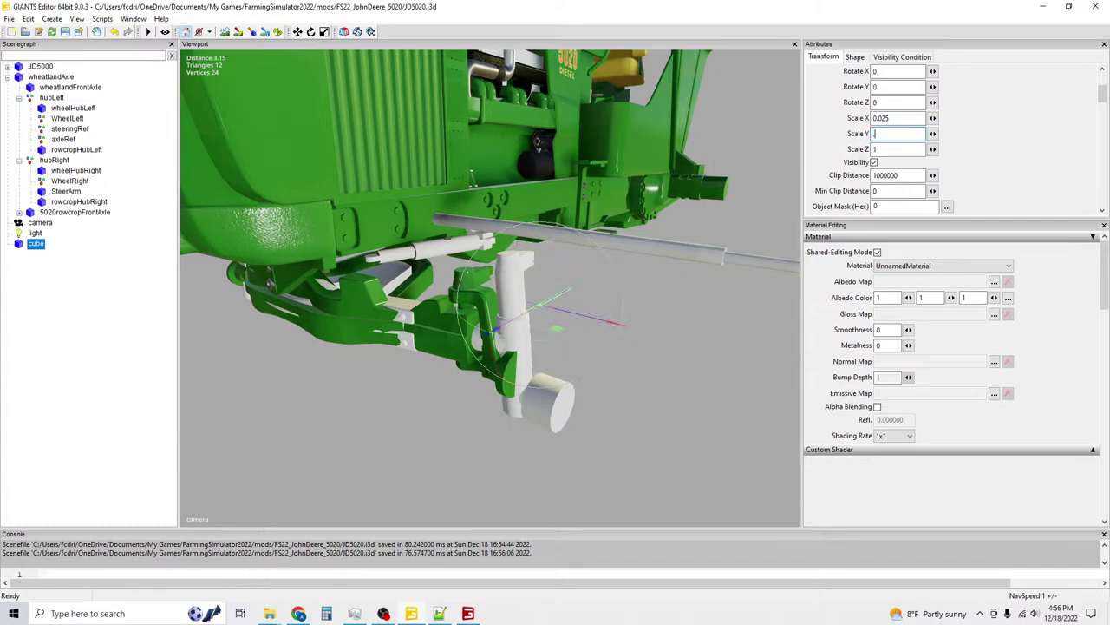
pyautogui.write('5')
pyautogui.press('Tab')
pyautogui.write('.025')
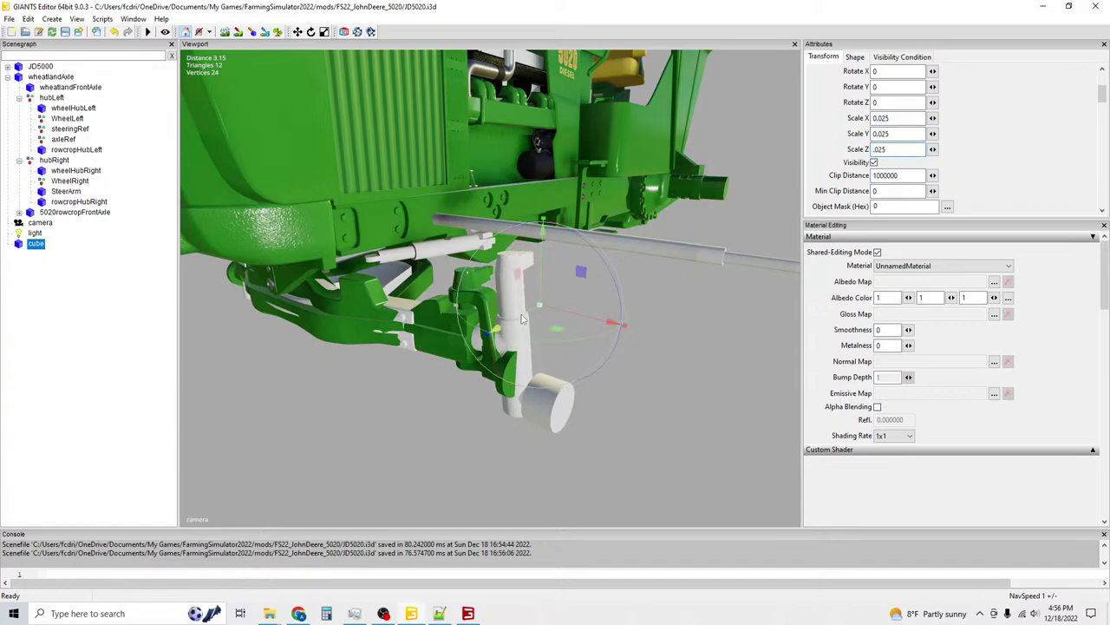
pyautogui.press('Return')
# Move the cube in the scenegraph so it becomes a child of the WheelLeft transform group.
pyautogui.press('Delete')
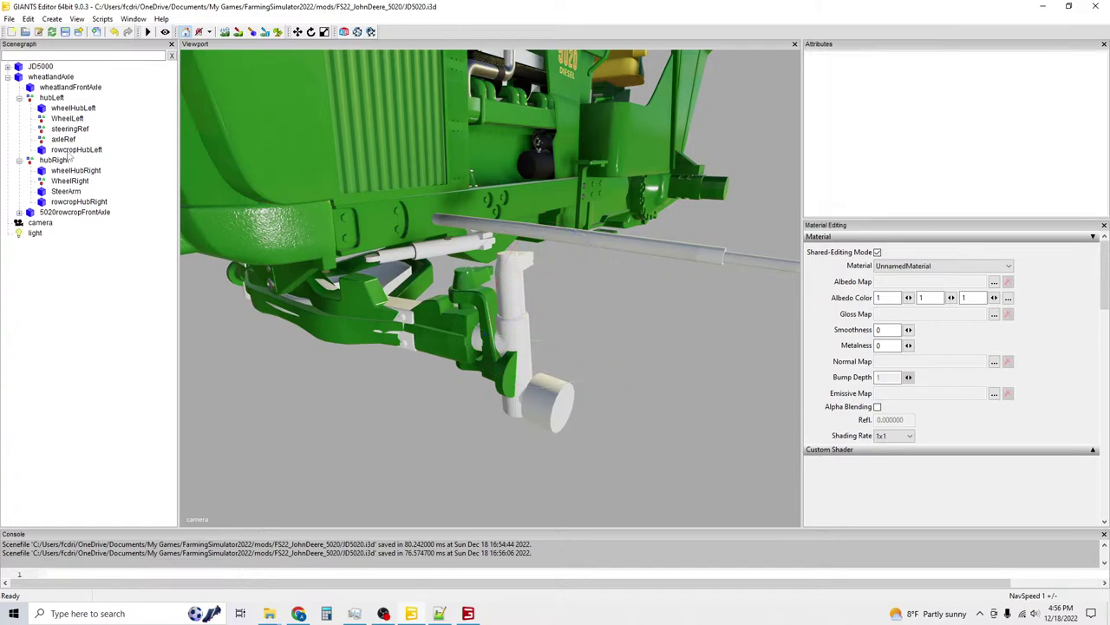
pyautogui.click(66, 119)
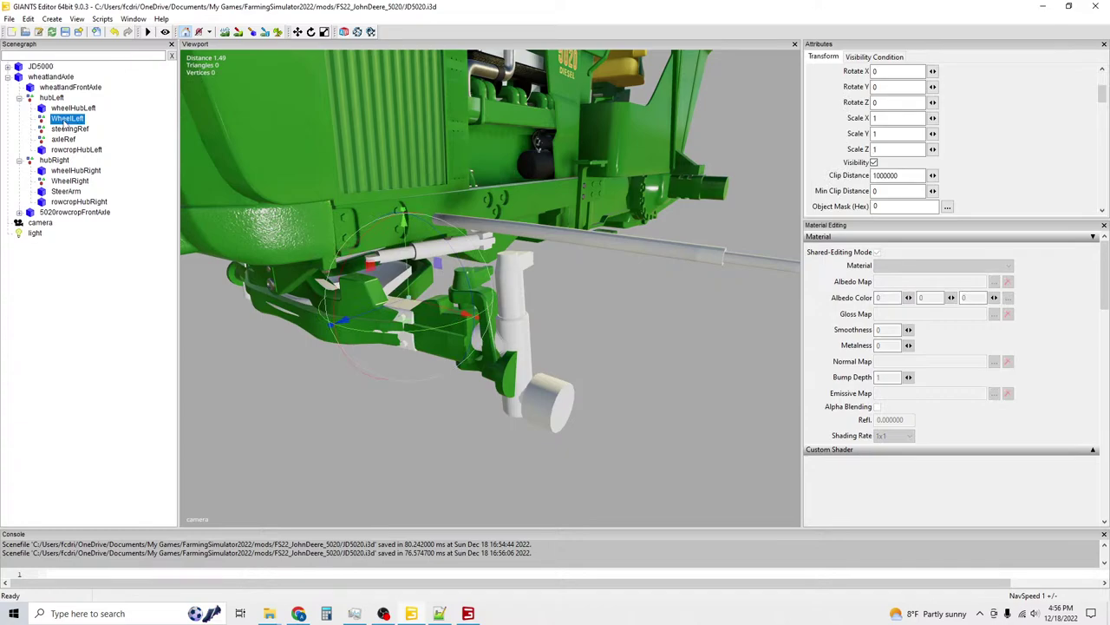
pyautogui.hotkey('ctrl', 'z')
pyautogui.click(66, 119)
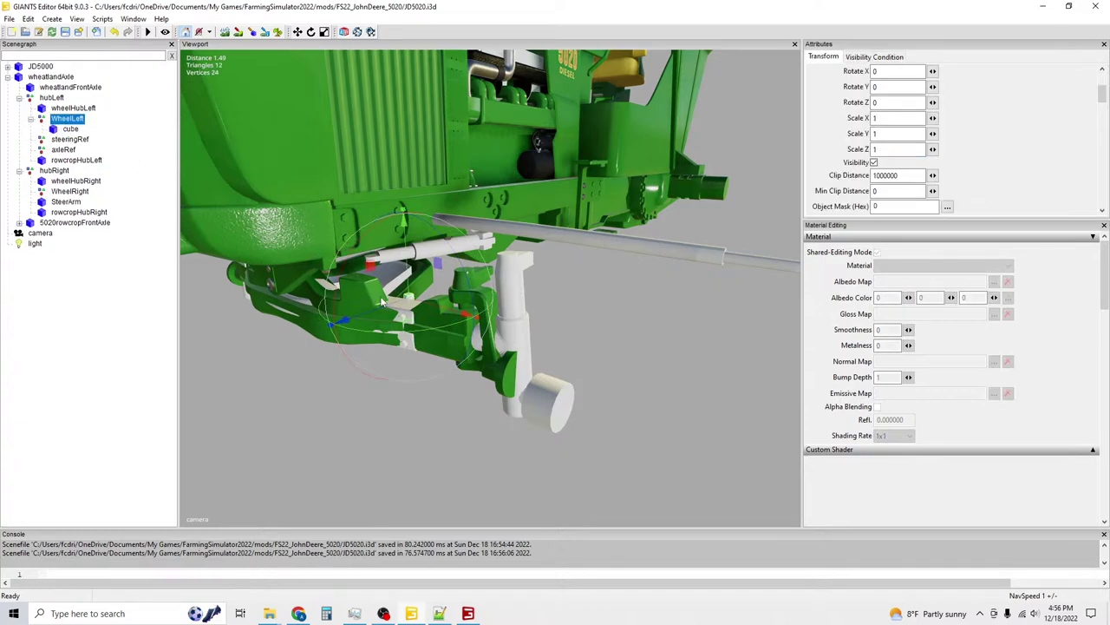
# Move WheelLeft outward and down to the wheel hub face, at about X 0.899, Y -0.214, Z 0.045.
pyautogui.moveTo(381, 301); pyautogui.dragTo(586, 372)
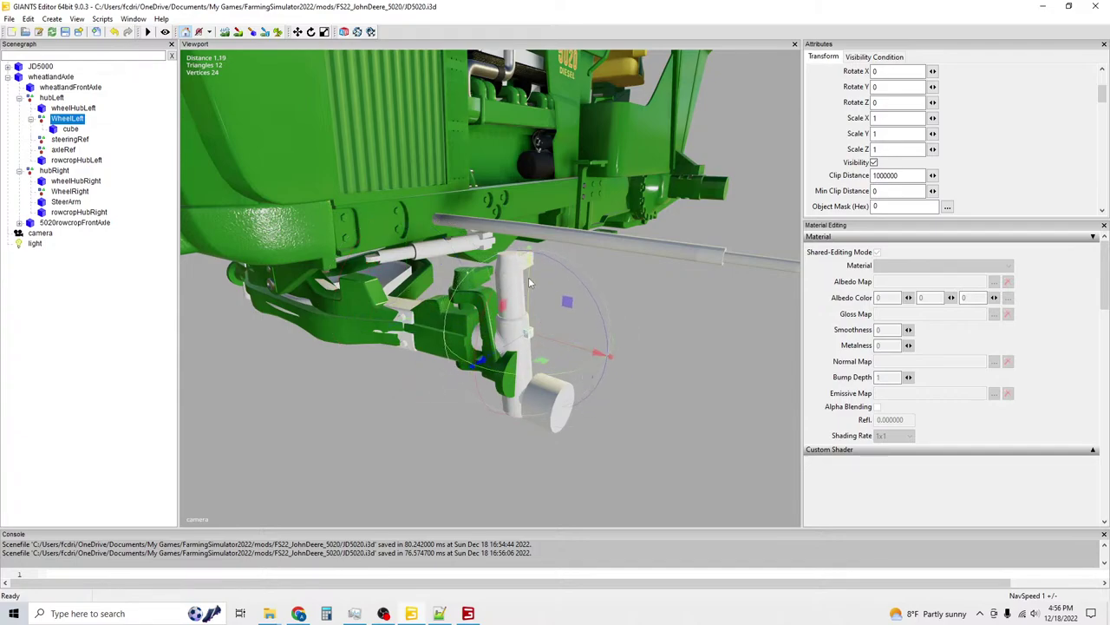
pyautogui.moveTo(529, 282); pyautogui.dragTo(498, 395)
pyautogui.scroll(3, 500, 393)
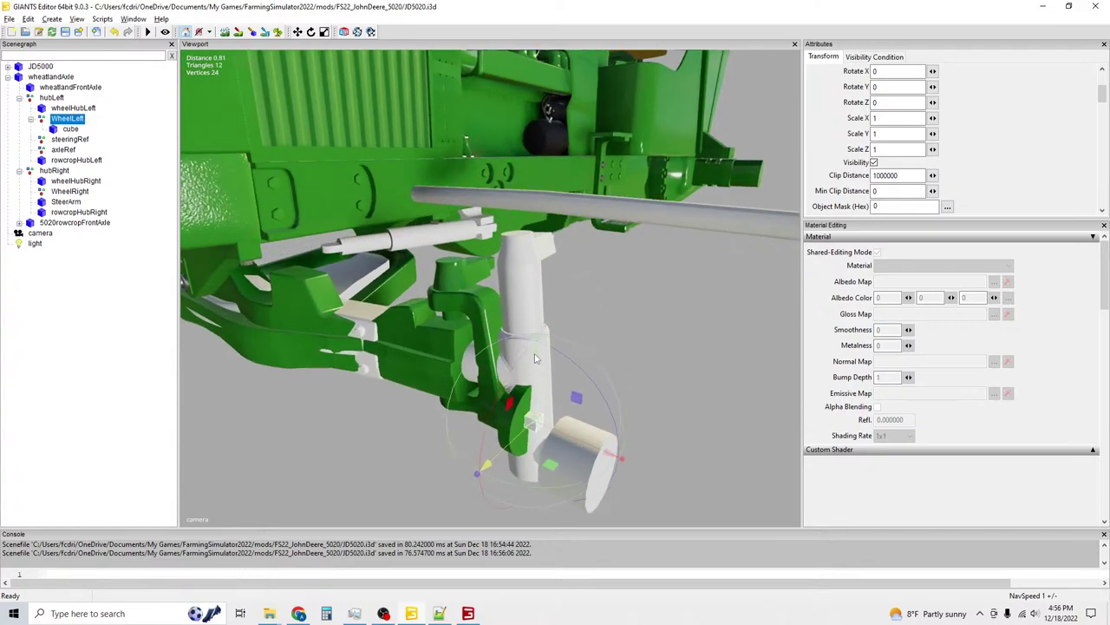
pyautogui.moveTo(500, 393); pyautogui.dragTo(526, 318, button='middle')
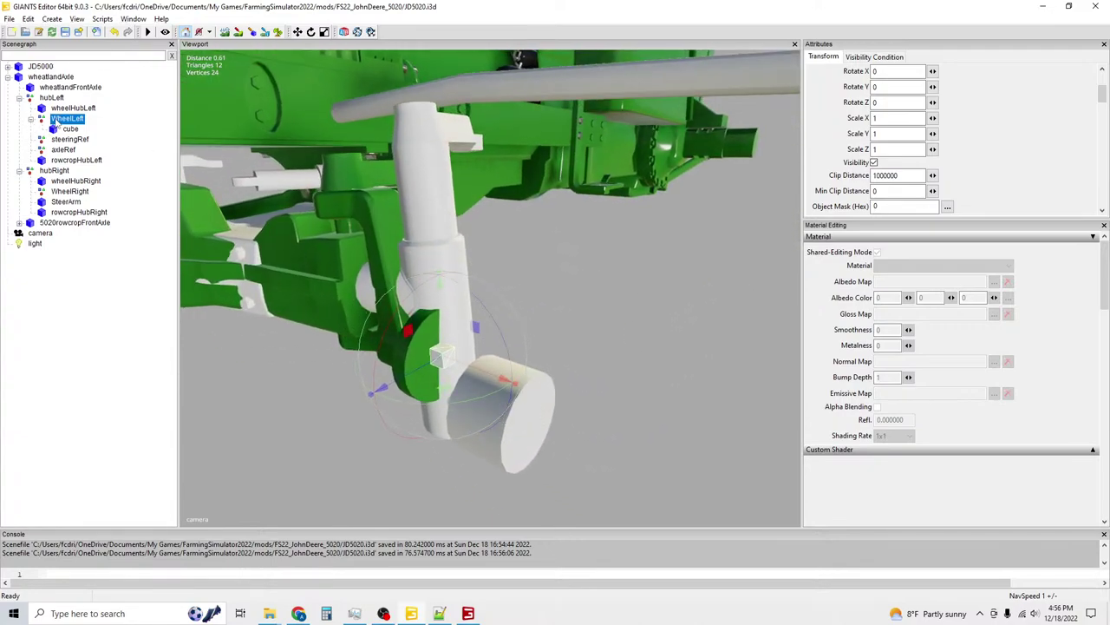
# Check wheelHubLeft's position and set WheelLeft's Translate X to 0.7 and Translate Y to -0.017.
pyautogui.click(50, 109)
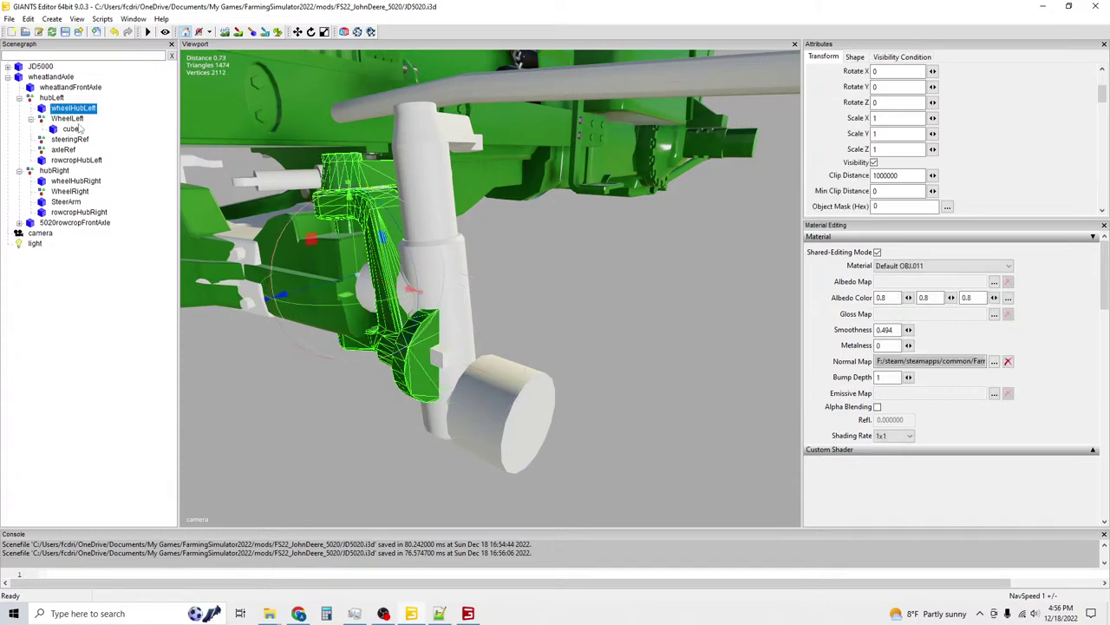
pyautogui.scroll(2, 999, 150)
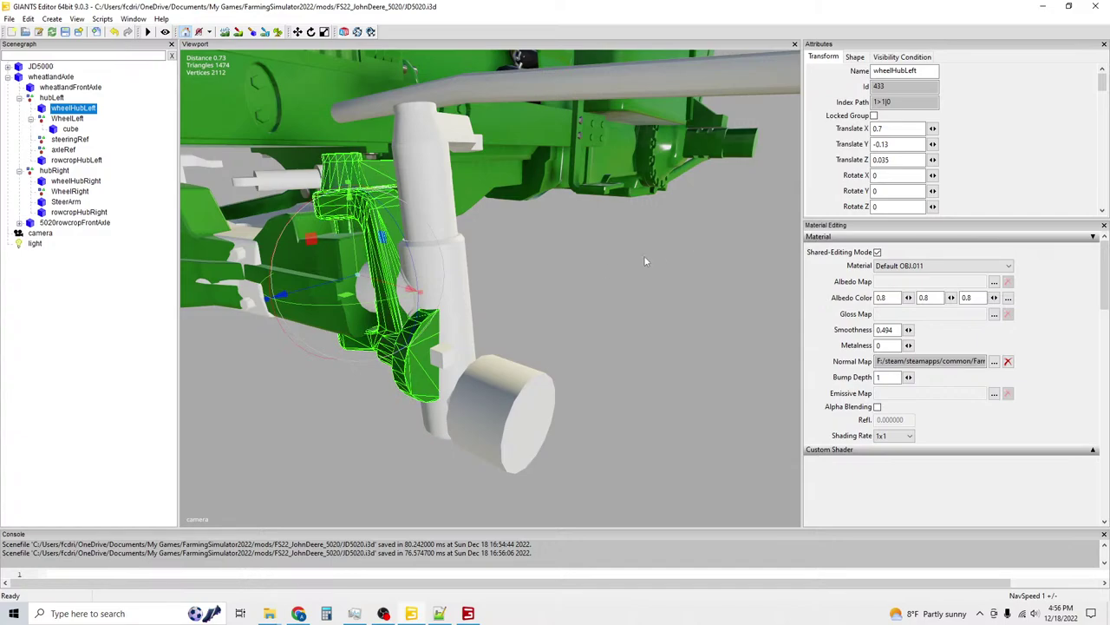
pyautogui.click(66, 120)
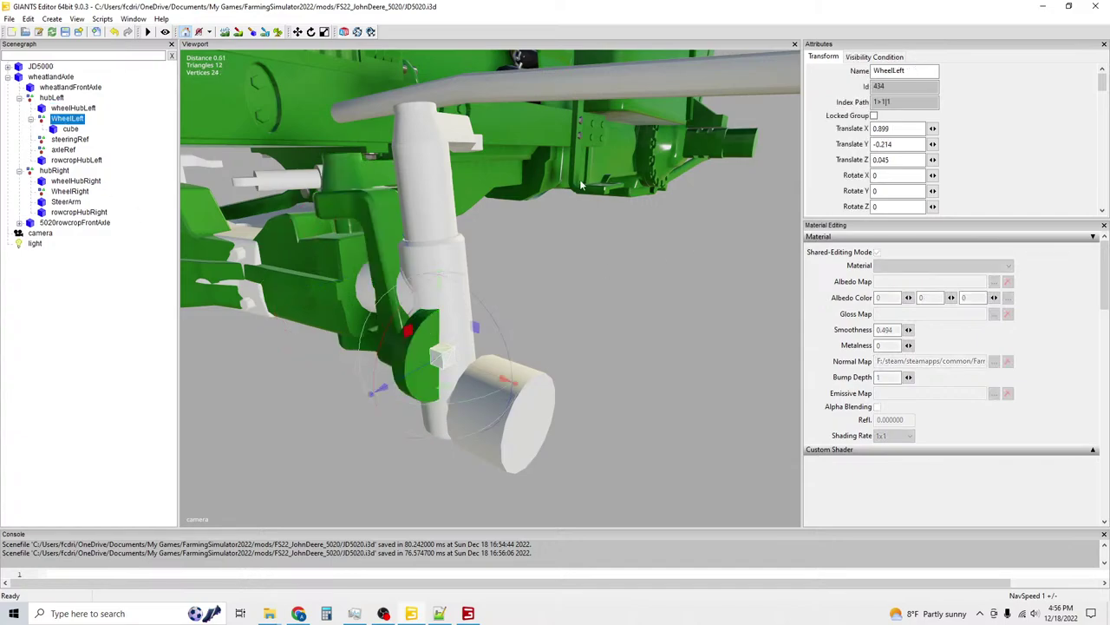
pyautogui.moveTo(890, 129); pyautogui.dragTo(833, 128)
pyautogui.write('.7')
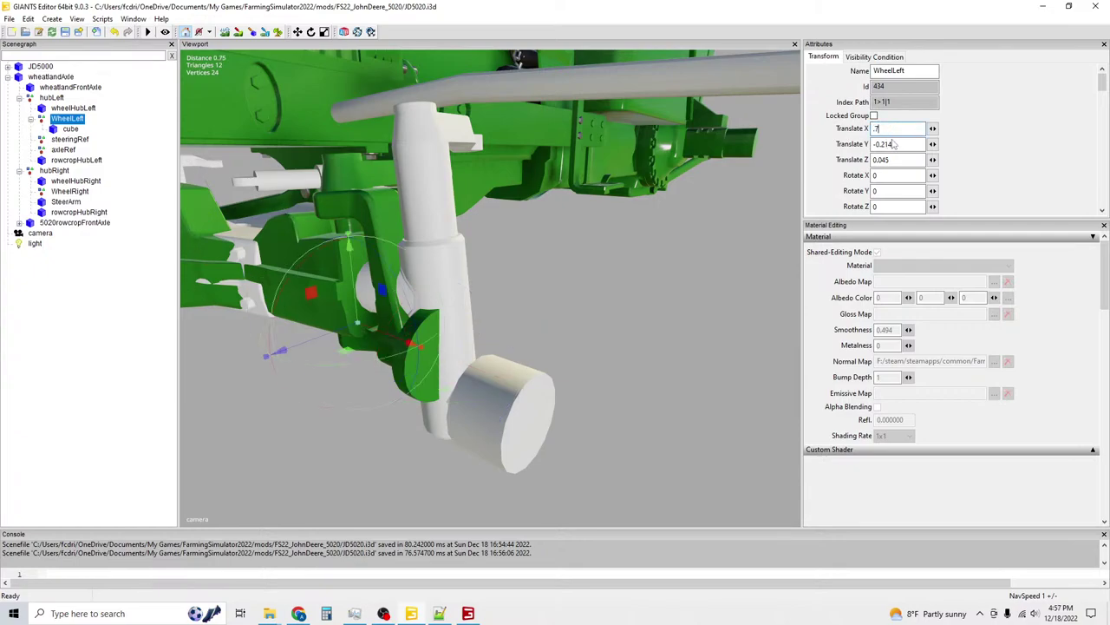
pyautogui.write('-0.')
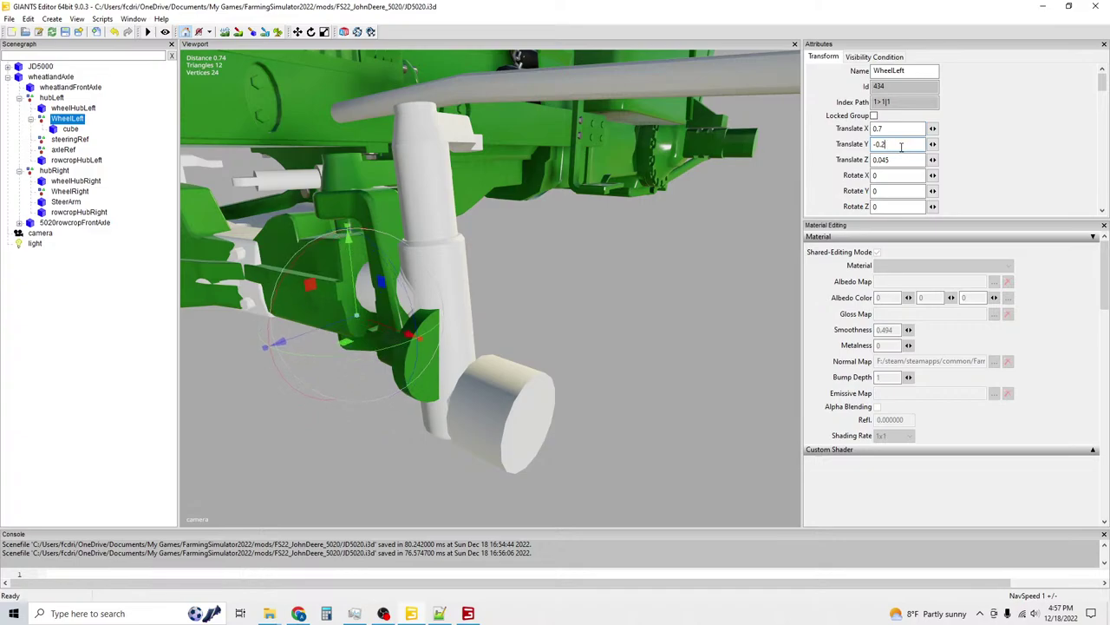
pyautogui.write('0')
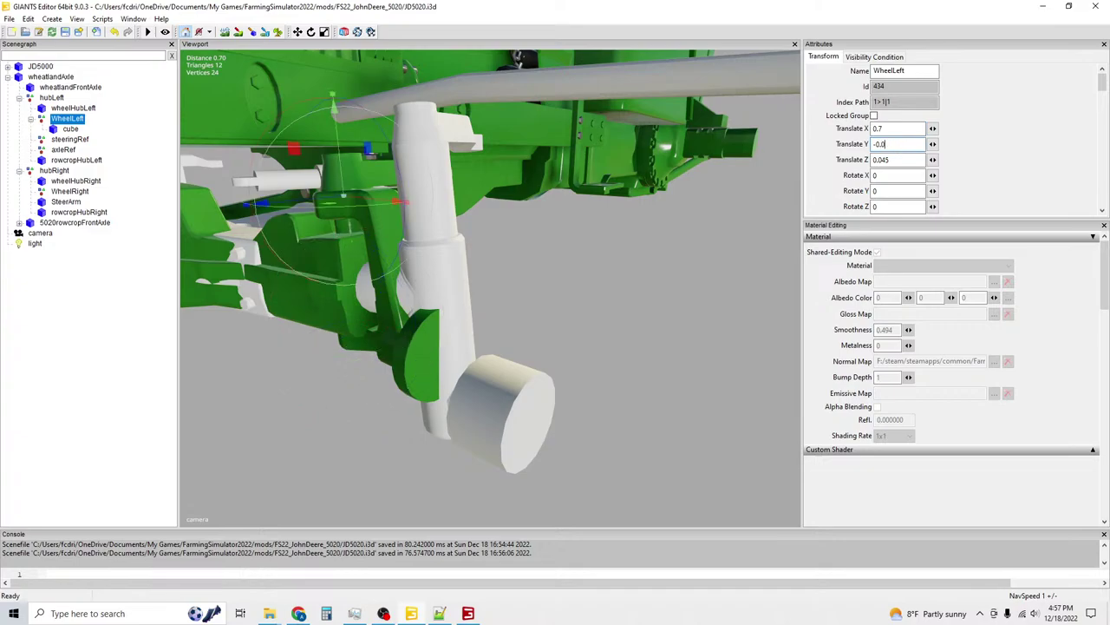
pyautogui.write('17')
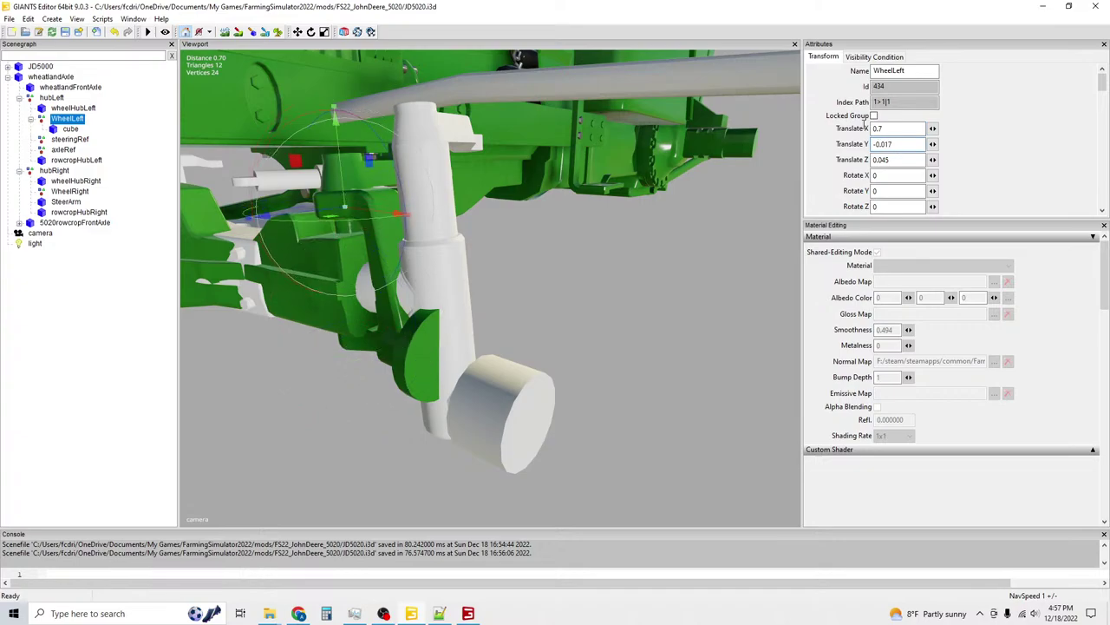
# Match WheelLeft to wheelHubLeft by setting its Translate Y to -0.13 and Translate Z to 0.035.
pyautogui.click(76, 109)
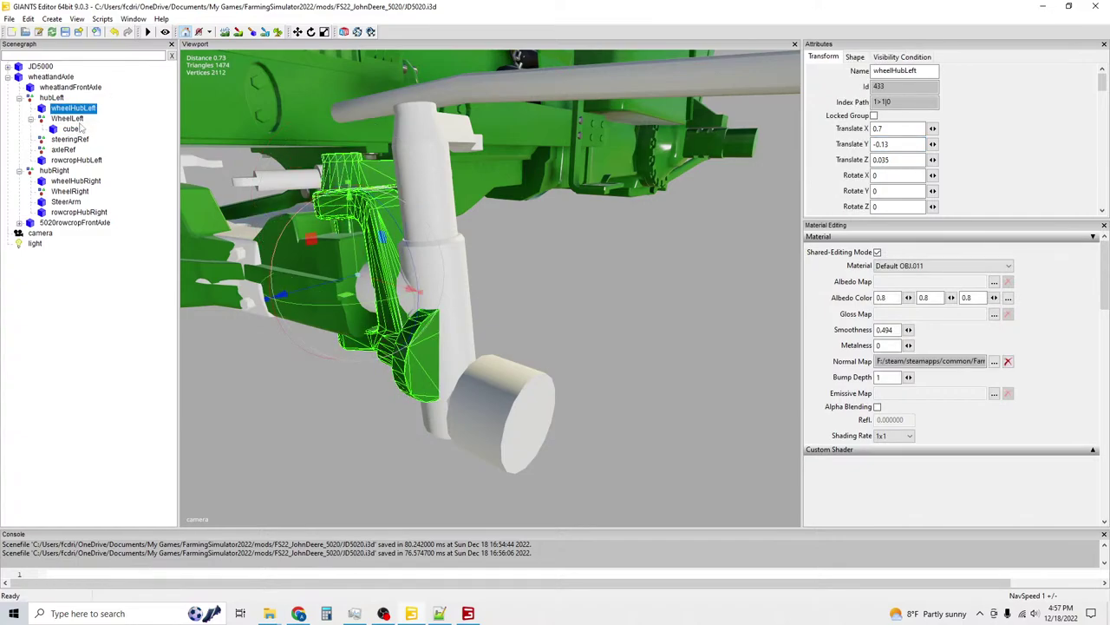
pyautogui.click(70, 119)
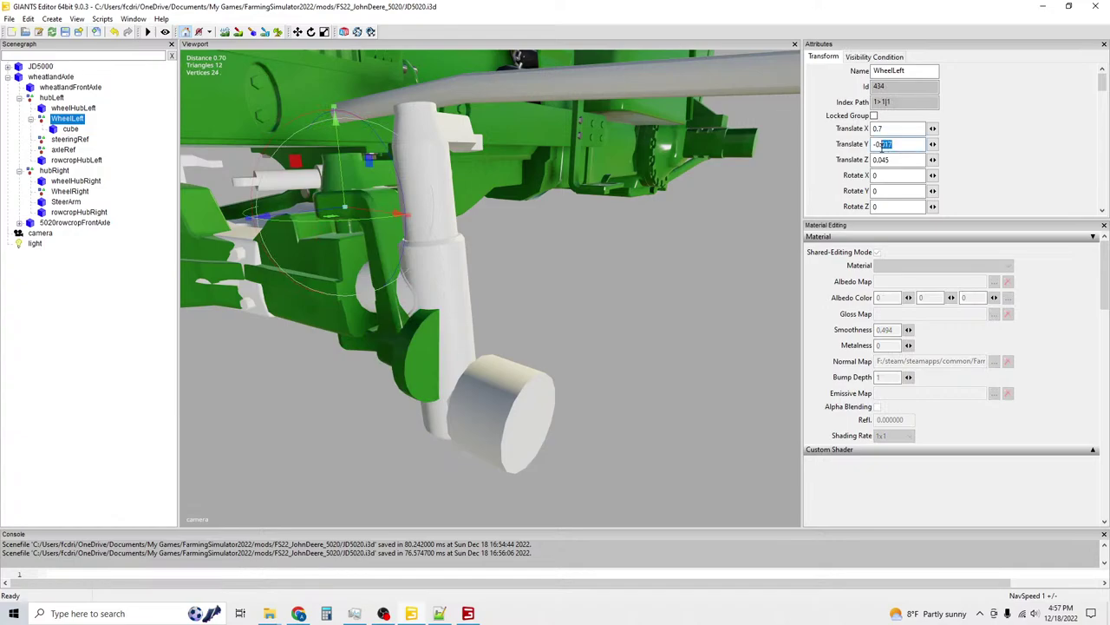
pyautogui.write('-0.13')
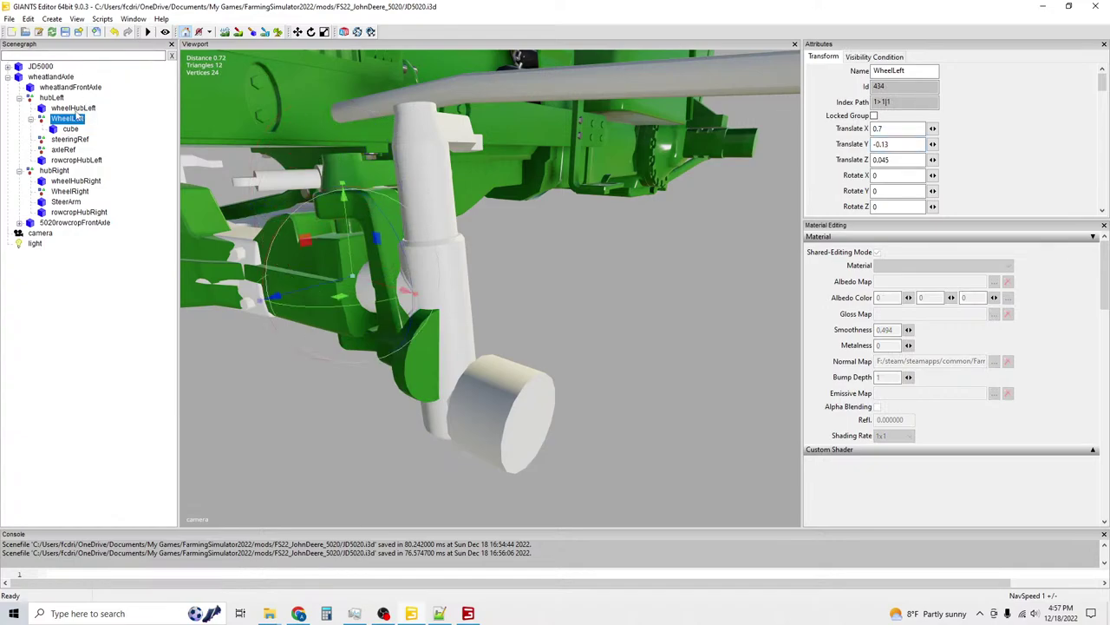
pyautogui.click(75, 109)
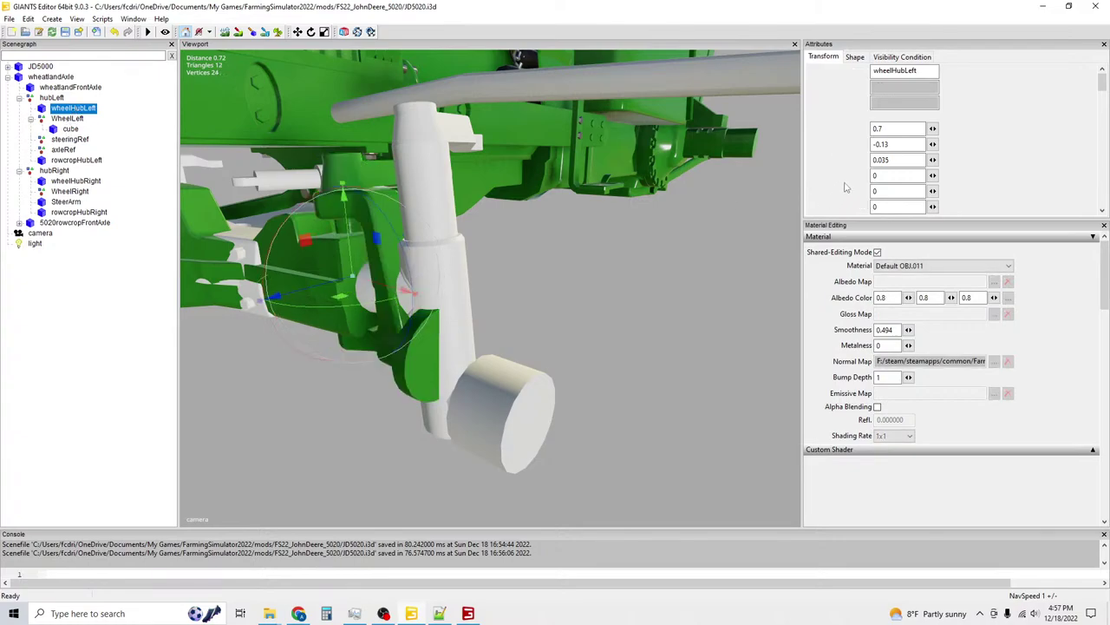
pyautogui.press('Down')
pyautogui.press('BackSpace')
pyautogui.press('BackSpace')
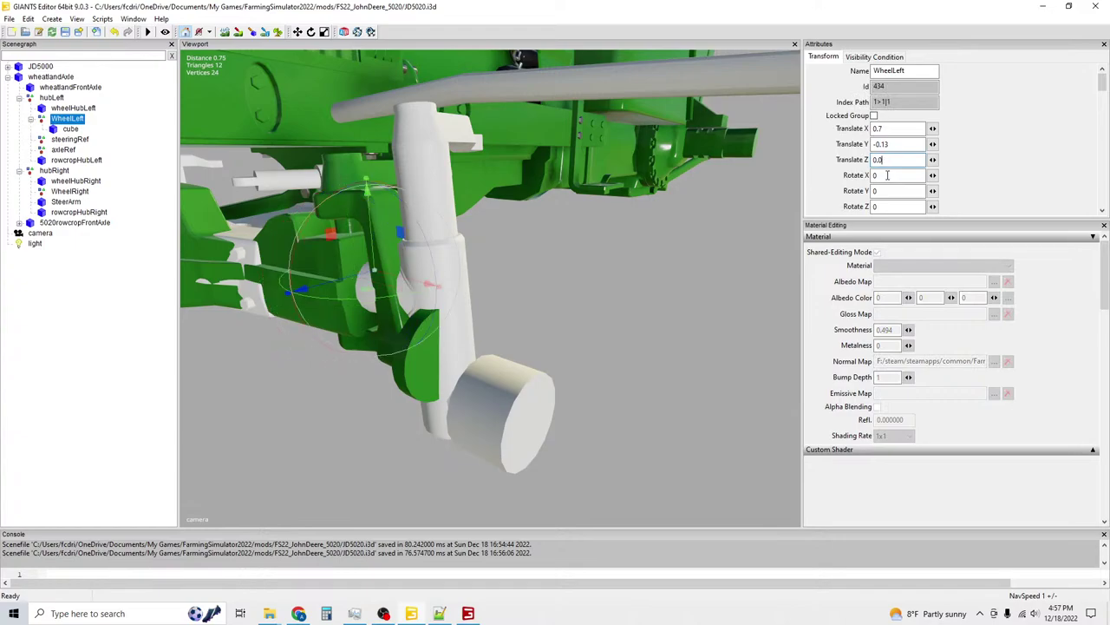
pyautogui.write('35')
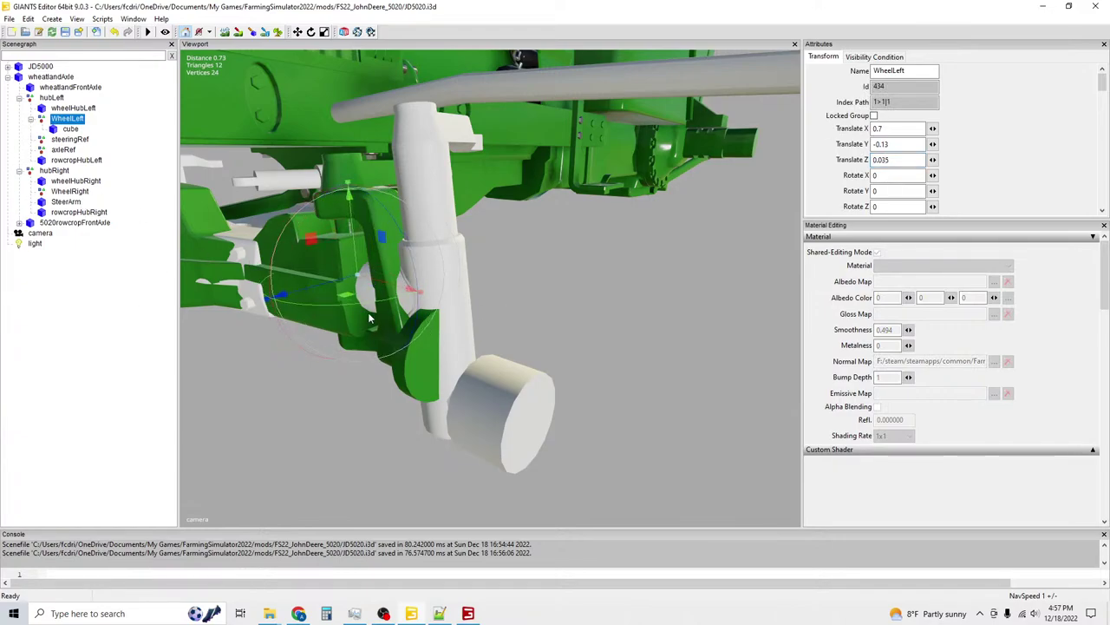
# Move WheelLeft out and down onto the hub face at about X 0.893, Y -0.22, and save the scene.
pyautogui.moveTo(379, 282); pyautogui.dragTo(461, 306)
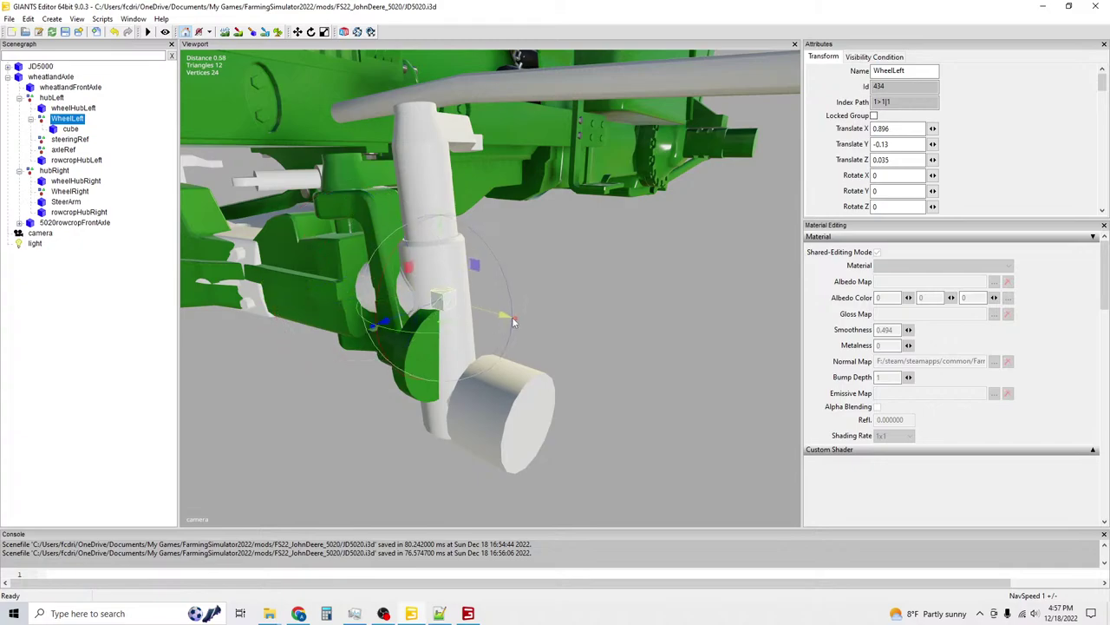
pyautogui.moveTo(441, 247); pyautogui.dragTo(444, 307)
pyautogui.click(65, 32)
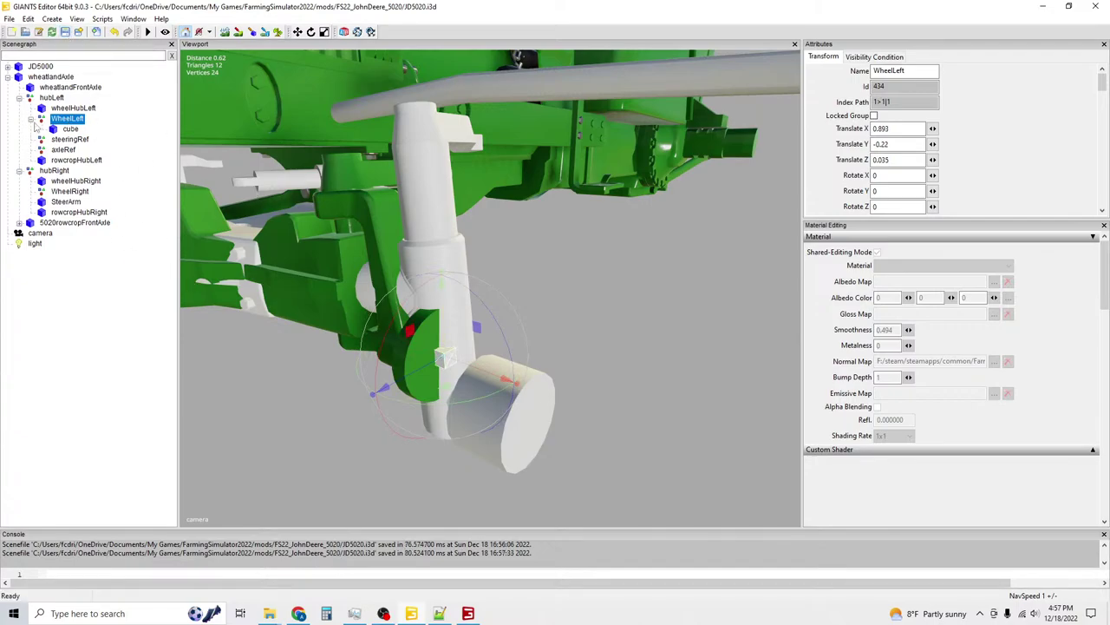
# Switch to Farming Simulator 22 and reload the tractor with the console command gsVehicleReload.
pyautogui.click(468, 613)
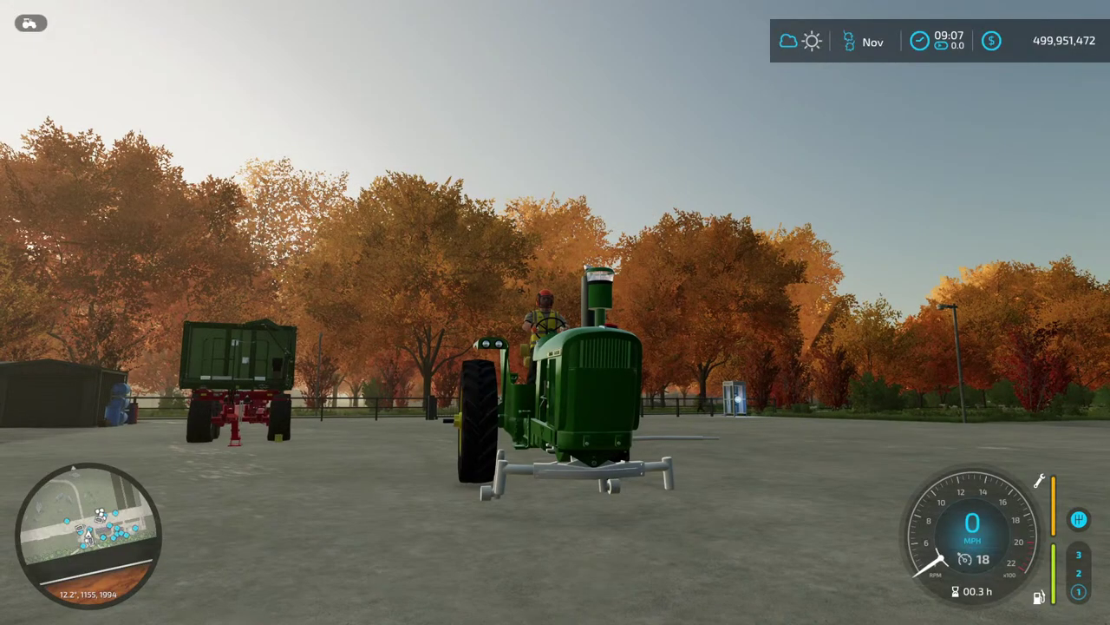
pyautogui.press('`')
pyautogui.write('gsVehicleReload')
pyautogui.press('Return')
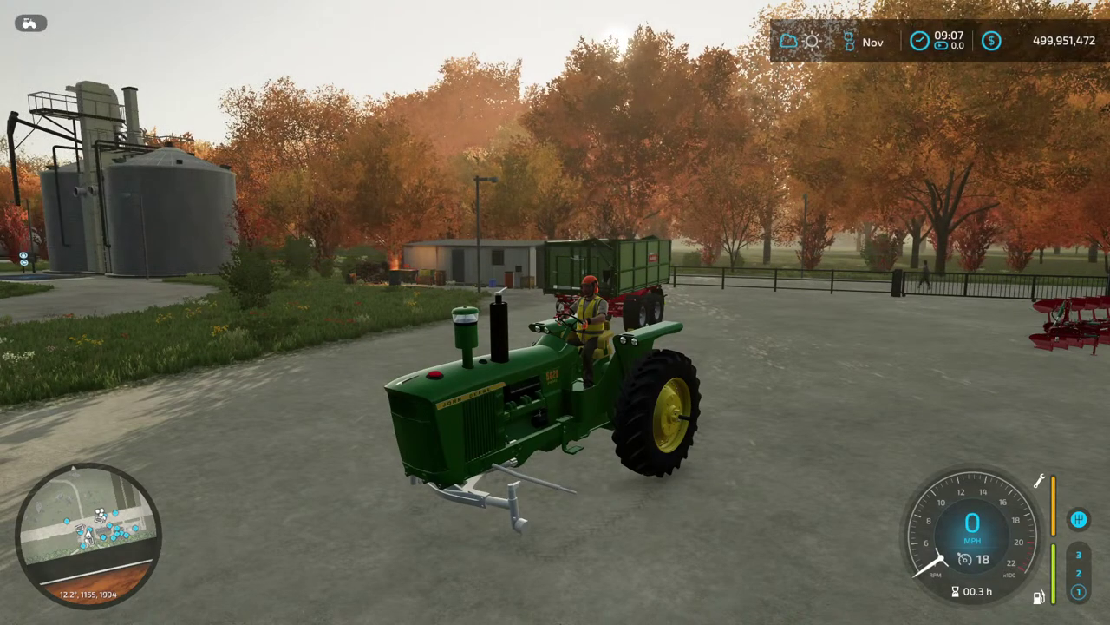
# Open the John Deere Series 5020 configuration from the shop's medium tractors and examine its front wheels from the front.
pyautogui.press('p')
pyautogui.click(318, 184)
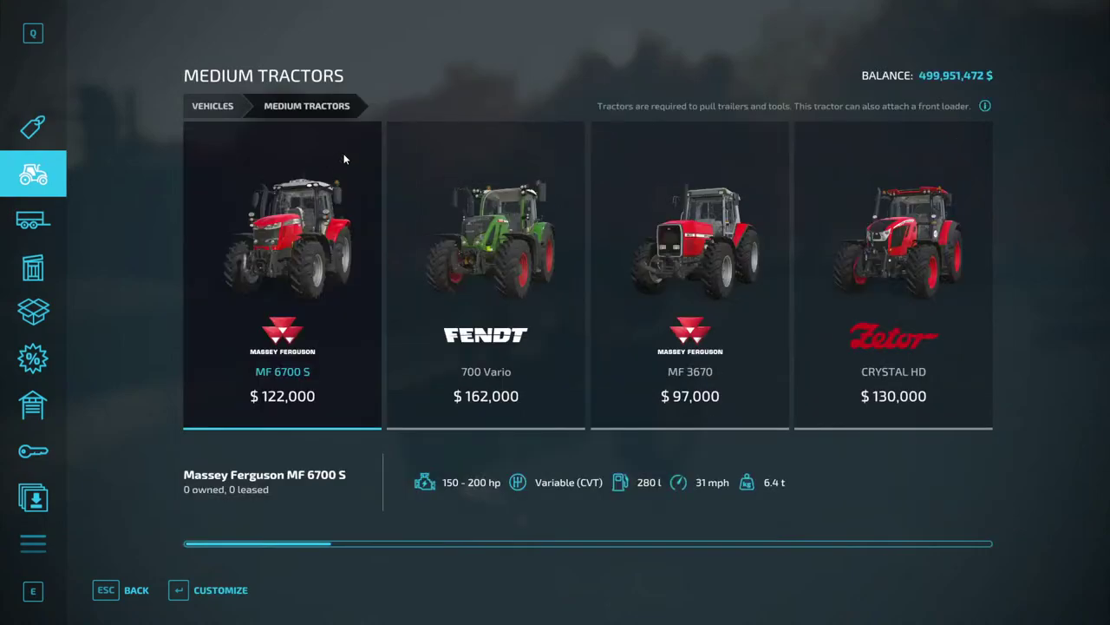
pyautogui.scroll(-8, 649, 173)
pyautogui.doubleClick(865, 239)
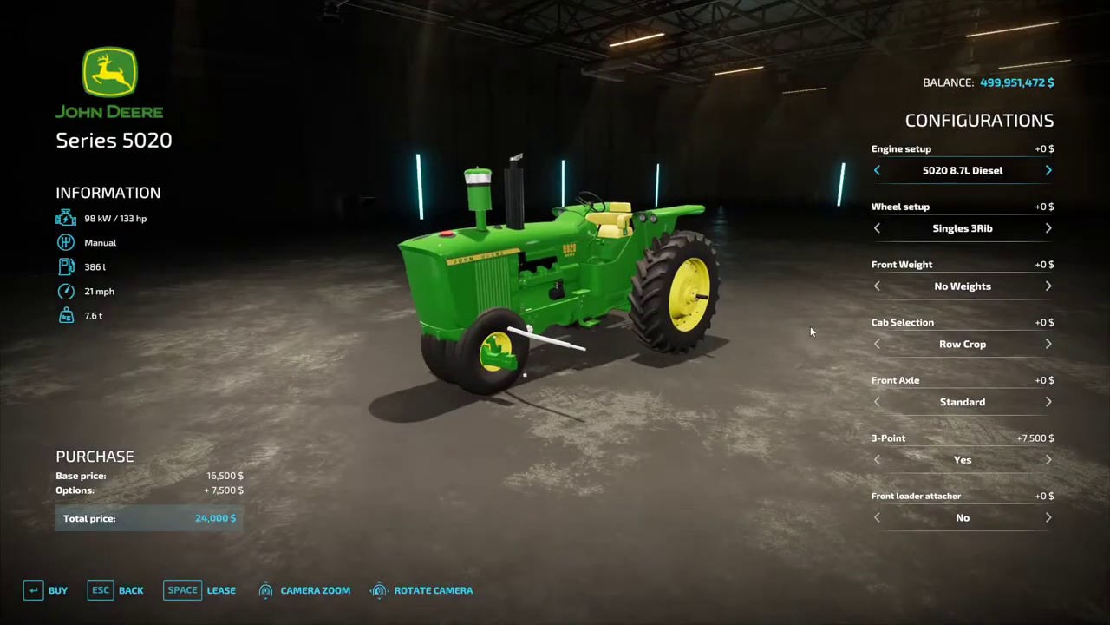
pyautogui.moveTo(810, 325); pyautogui.dragTo(762, 317)
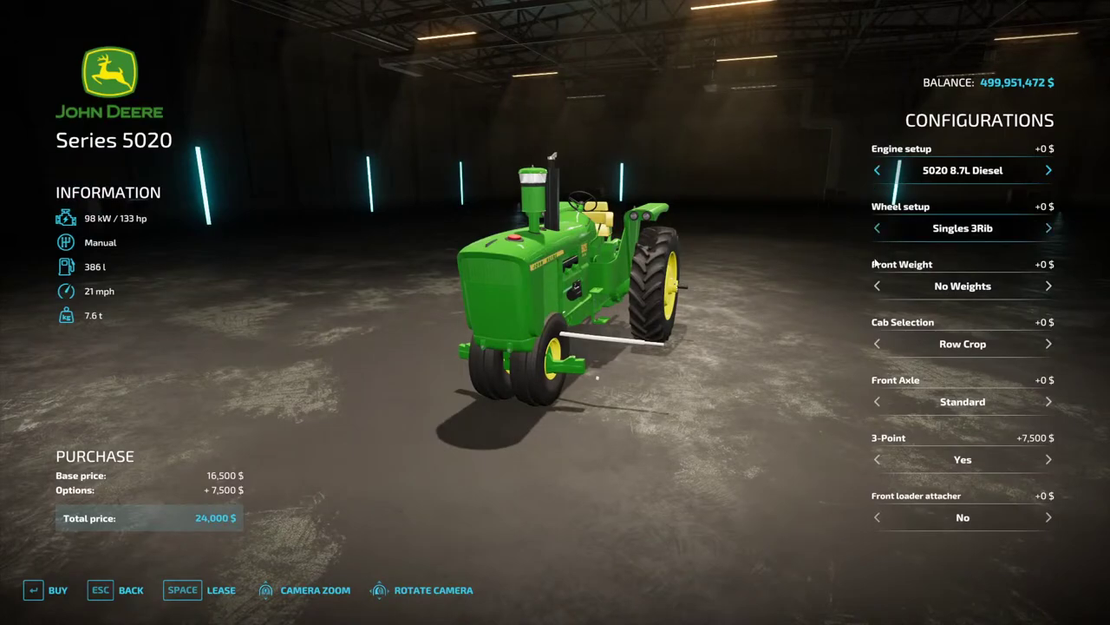
# Change Cab Selection to Rops and back to Row Crop, and cycle the Front Axle options to compare them.
pyautogui.click(880, 347)
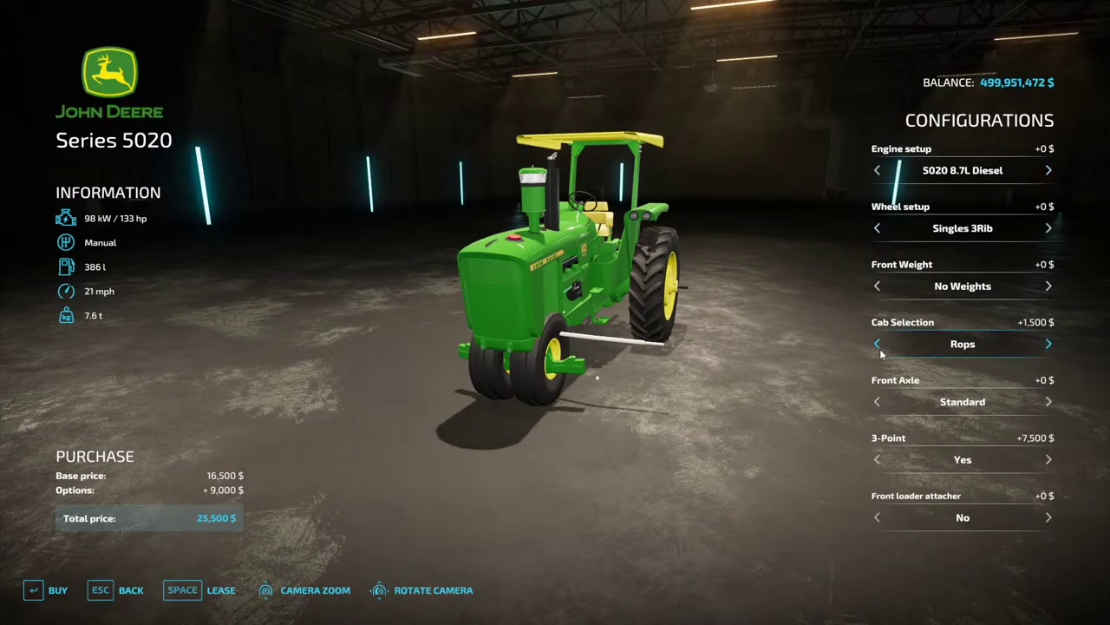
pyautogui.click(1049, 344)
pyautogui.click(1047, 402)
pyautogui.click(1047, 402)
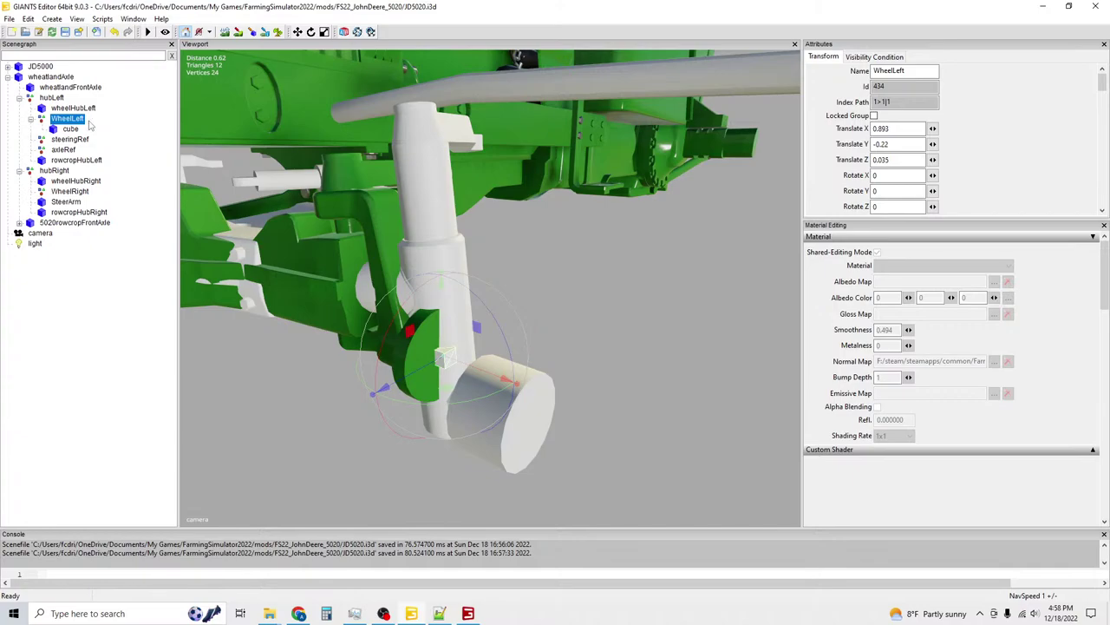
# Collapse the WheelLeft group in GIANTS Editor's scenegraph and switch to JD5020.xml in Notepad++.
pyautogui.click(33, 128)
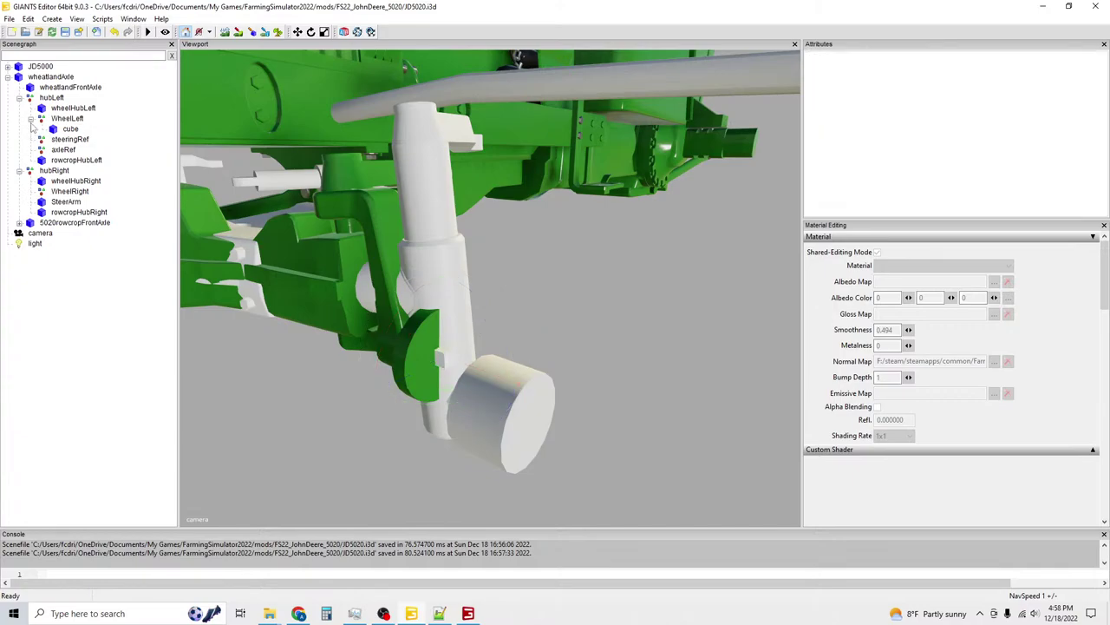
pyautogui.click(30, 119)
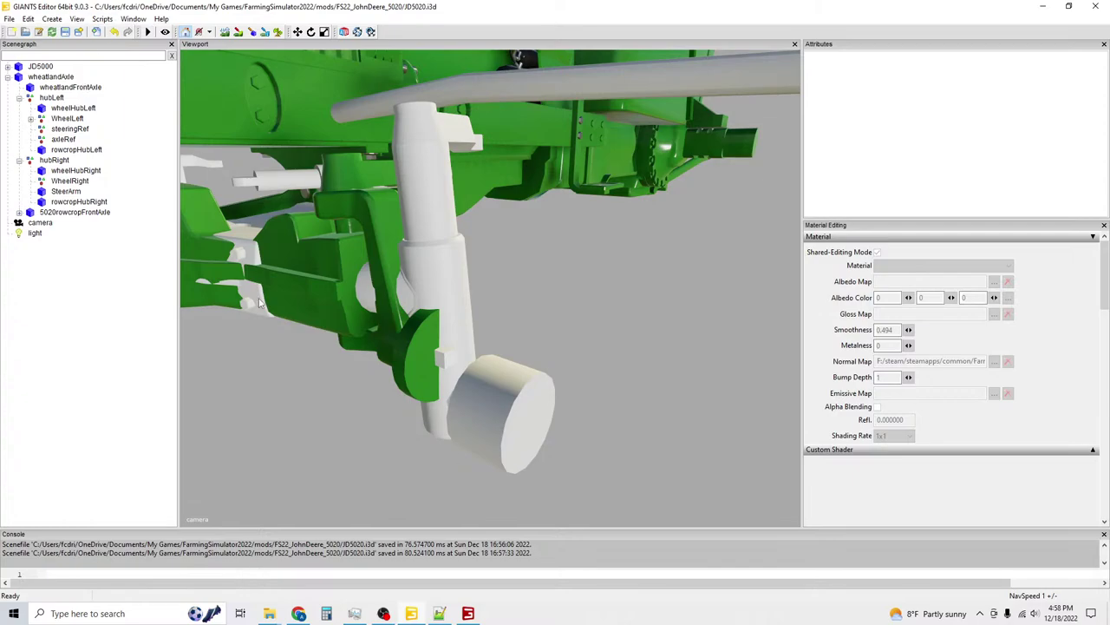
pyautogui.click(449, 617)
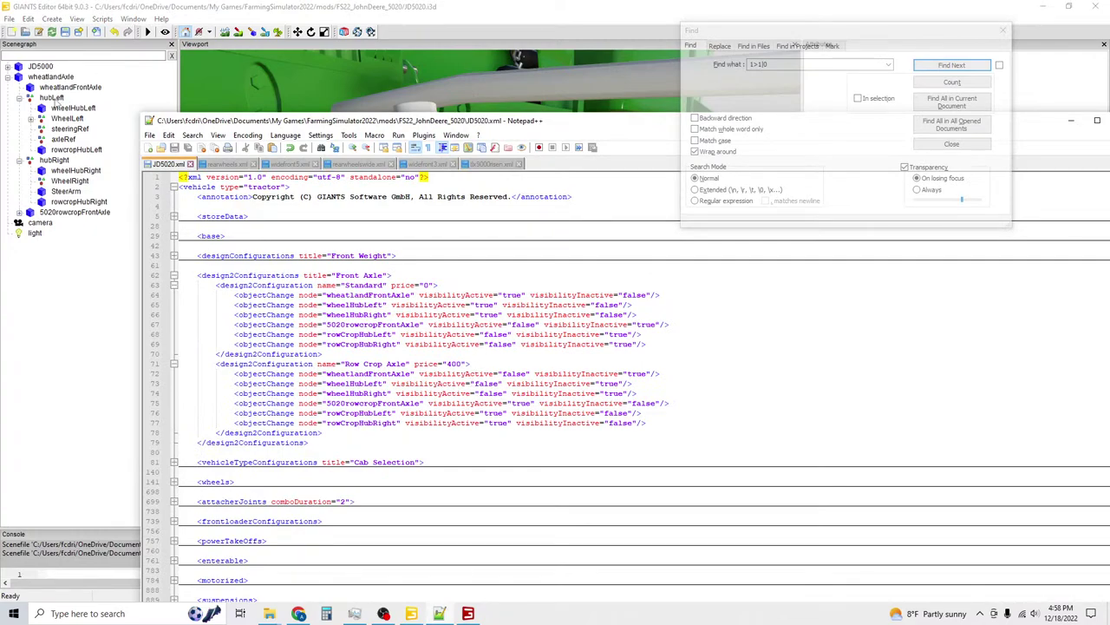
# Check WheelRight's index path under hubRight in GIANTS Editor and set the wheelFrontRight i3dMapping node to 1>2|1 in JD5020.xml.
pyautogui.click(57, 99)
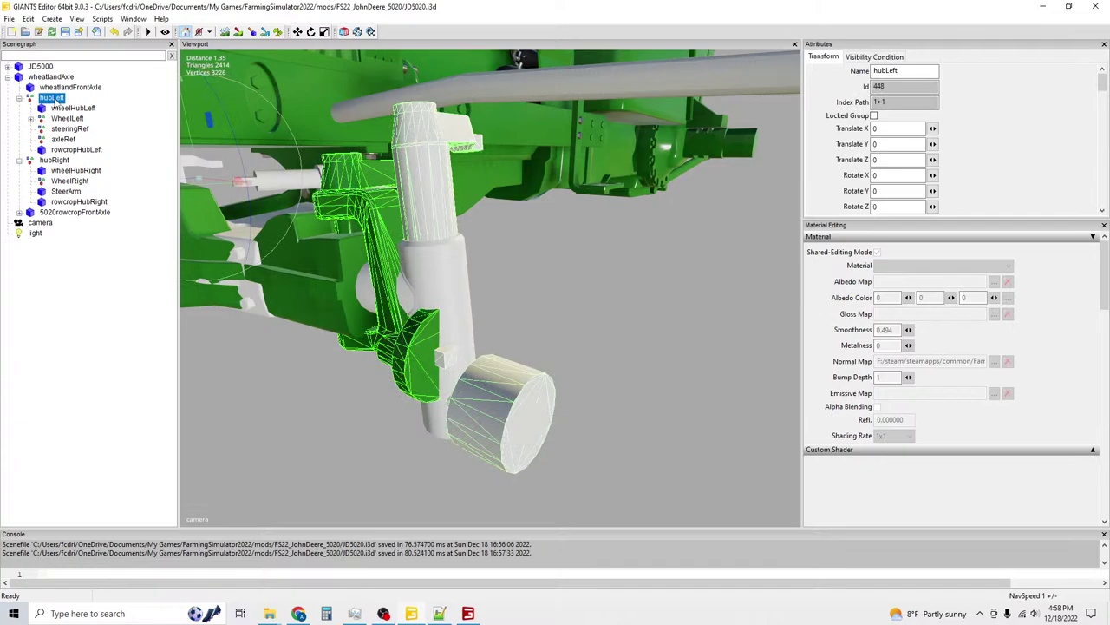
pyautogui.click(61, 162)
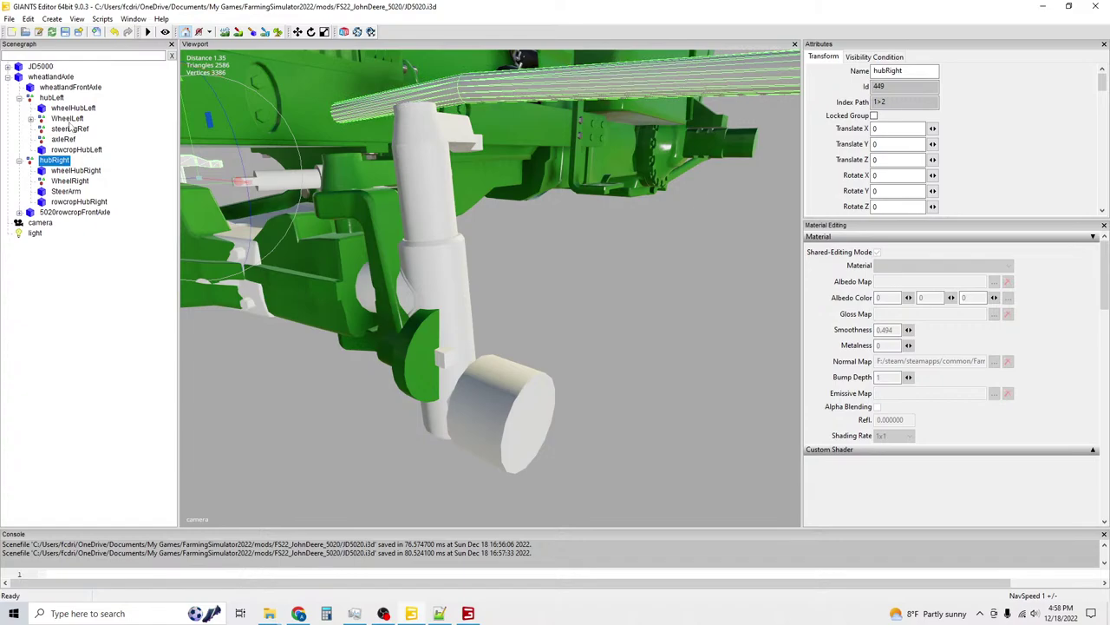
pyautogui.click(57, 182)
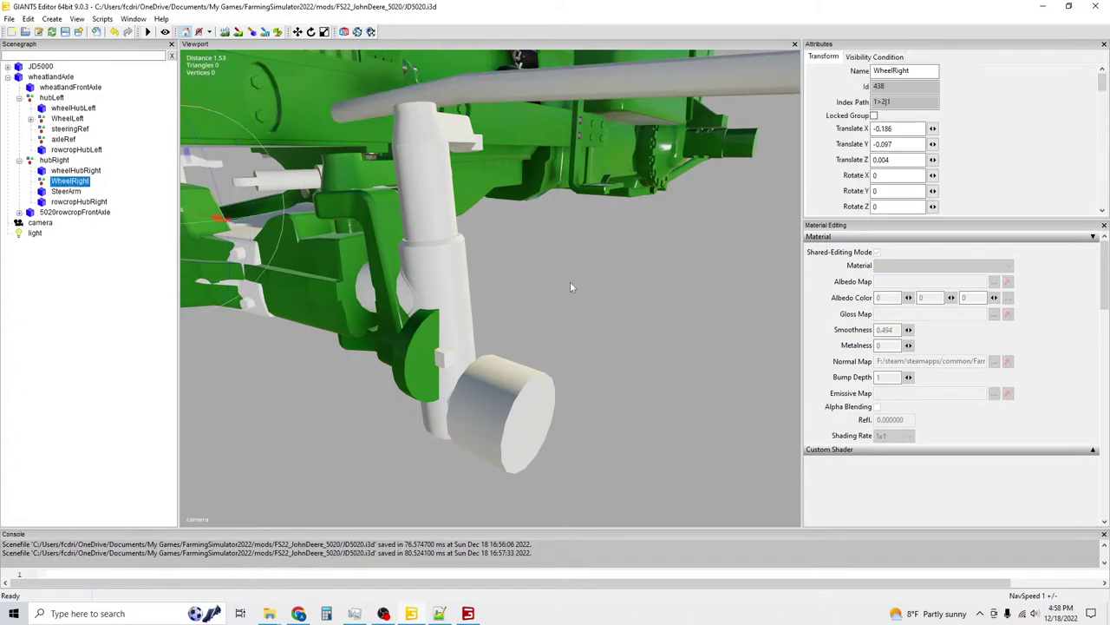
pyautogui.click(411, 613)
pyautogui.scroll(-20, 512, 391)
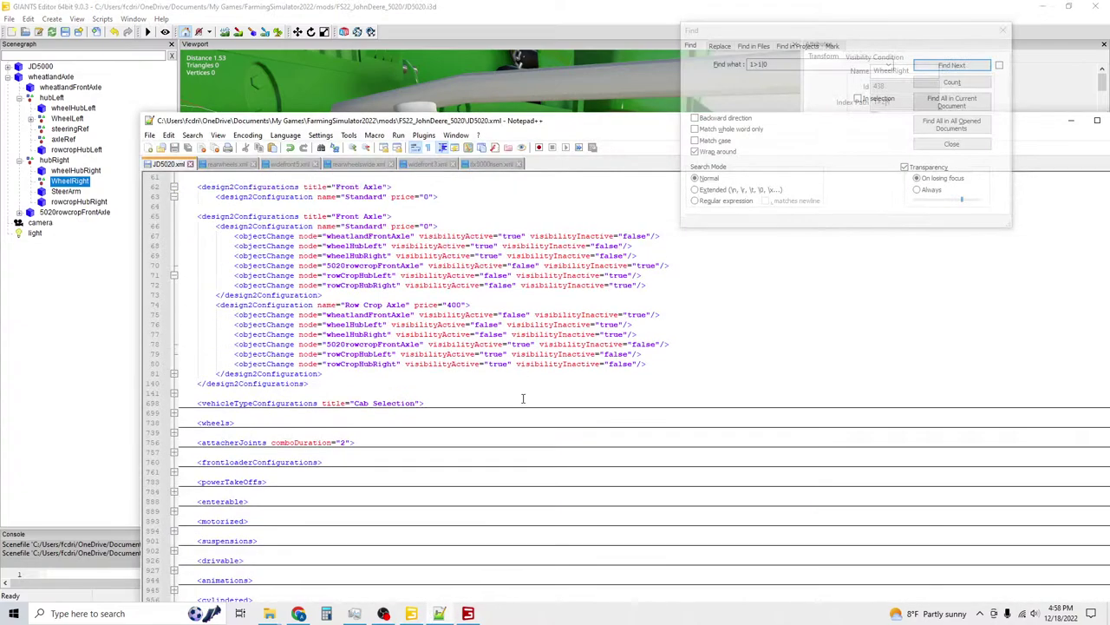
pyautogui.scroll(-14, 512, 391)
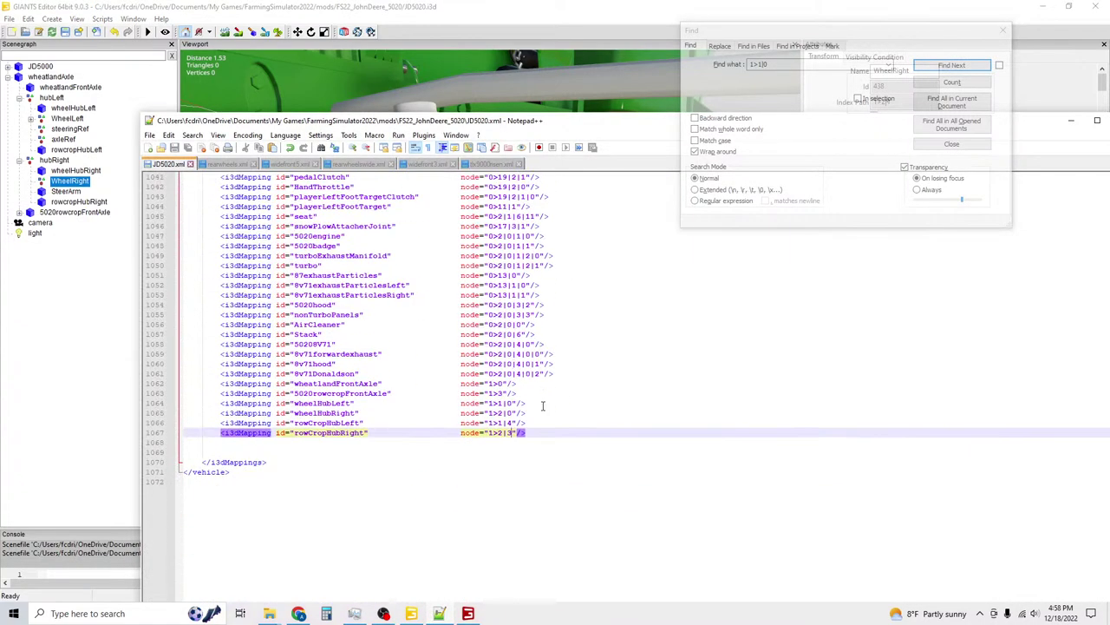
pyautogui.scroll(9, 537, 411)
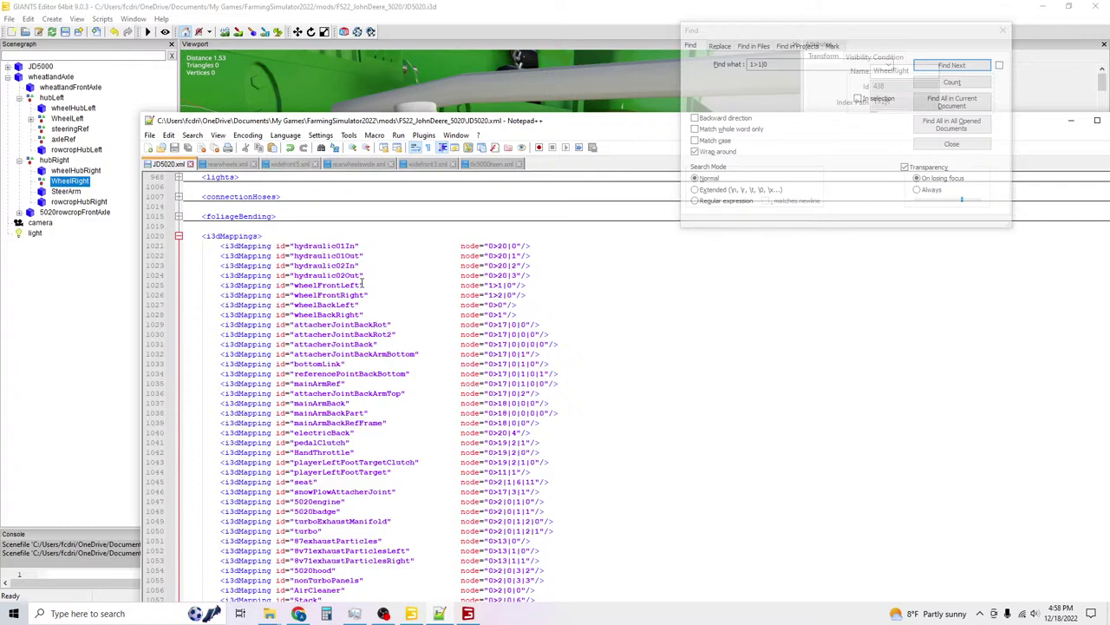
pyautogui.click(514, 295)
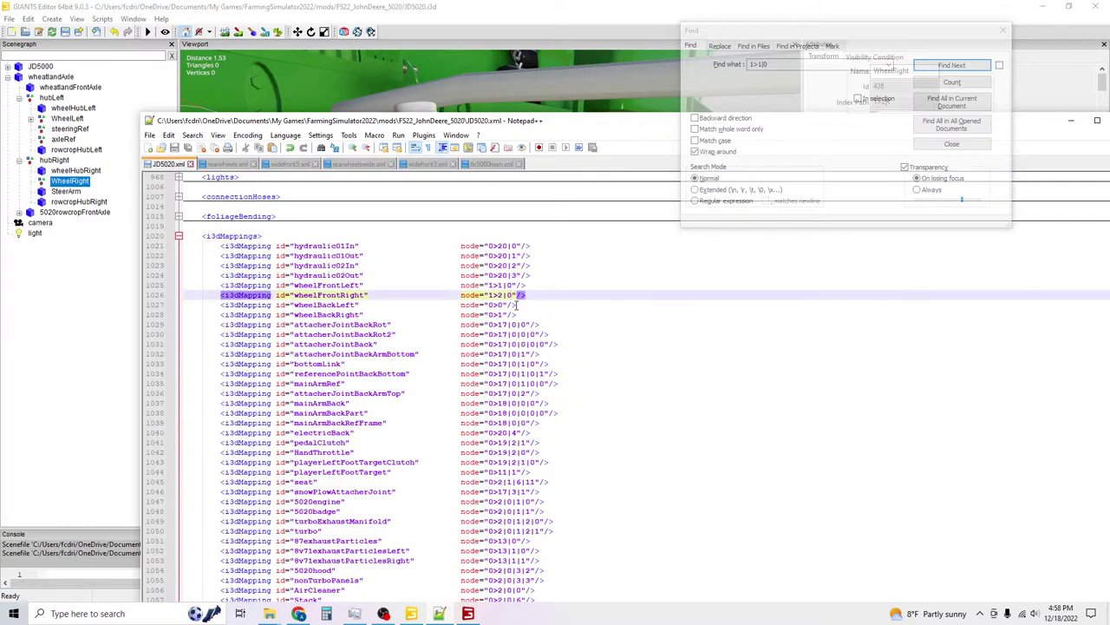
pyautogui.press('BackSpace')
pyautogui.write('1')
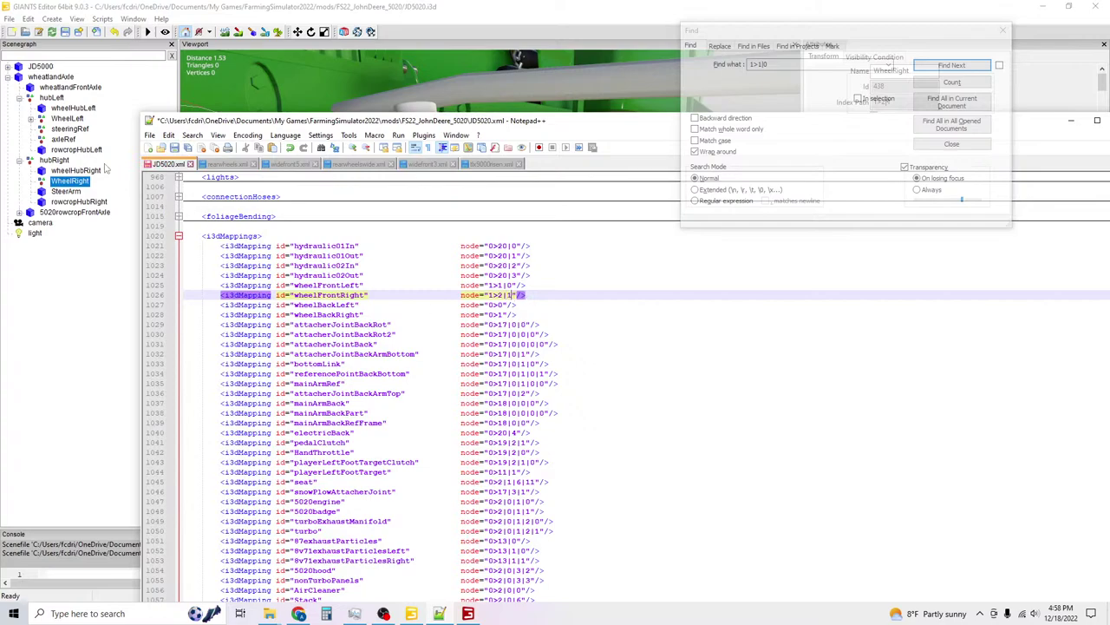
# Set the wheelFrontLeft i3dMapping node to 1>1|1 to match WheelLeft, and save both the i3d scene and JD5020.xml.
pyautogui.click(69, 122)
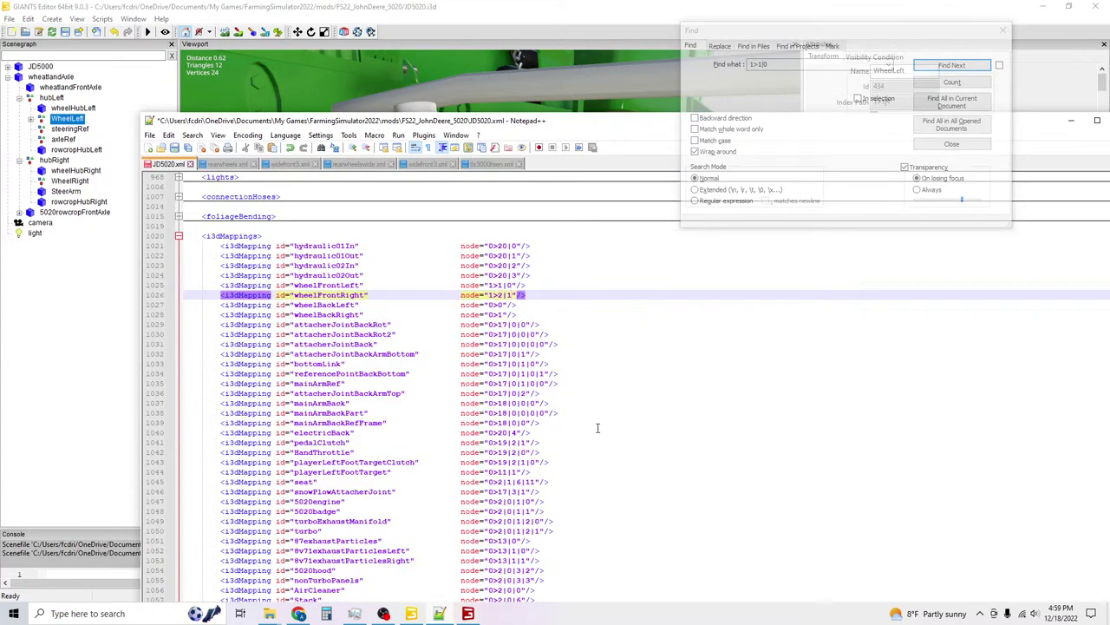
pyautogui.press('Up')
pyautogui.press('BackSpace')
pyautogui.write('1')
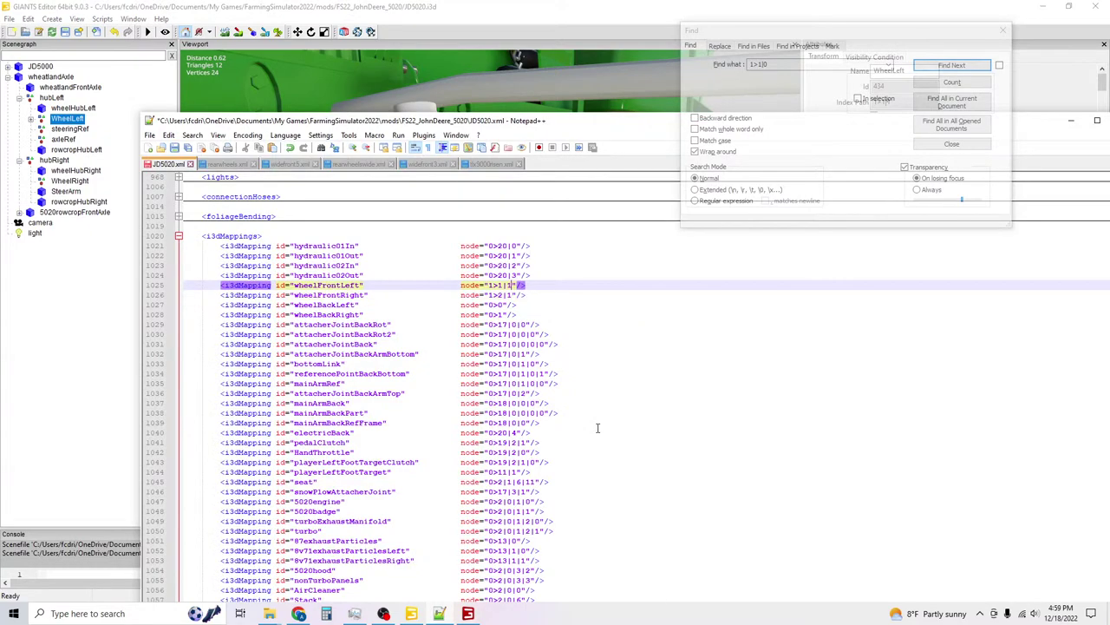
pyautogui.click(65, 32)
pyautogui.hotkey('alt', 'Tab')
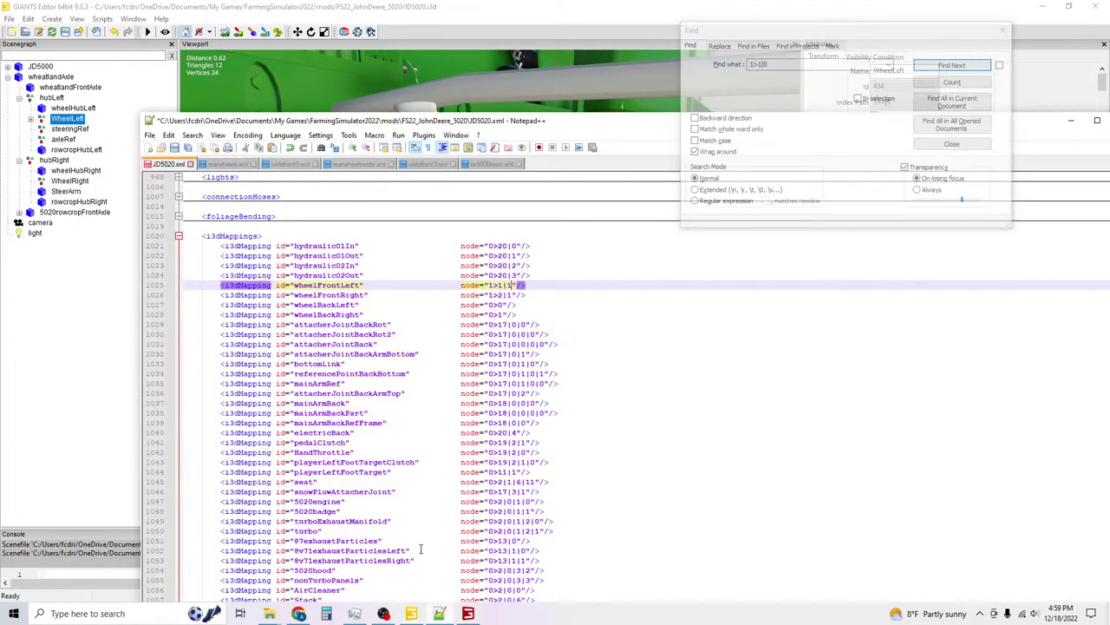
pyautogui.click(179, 146)
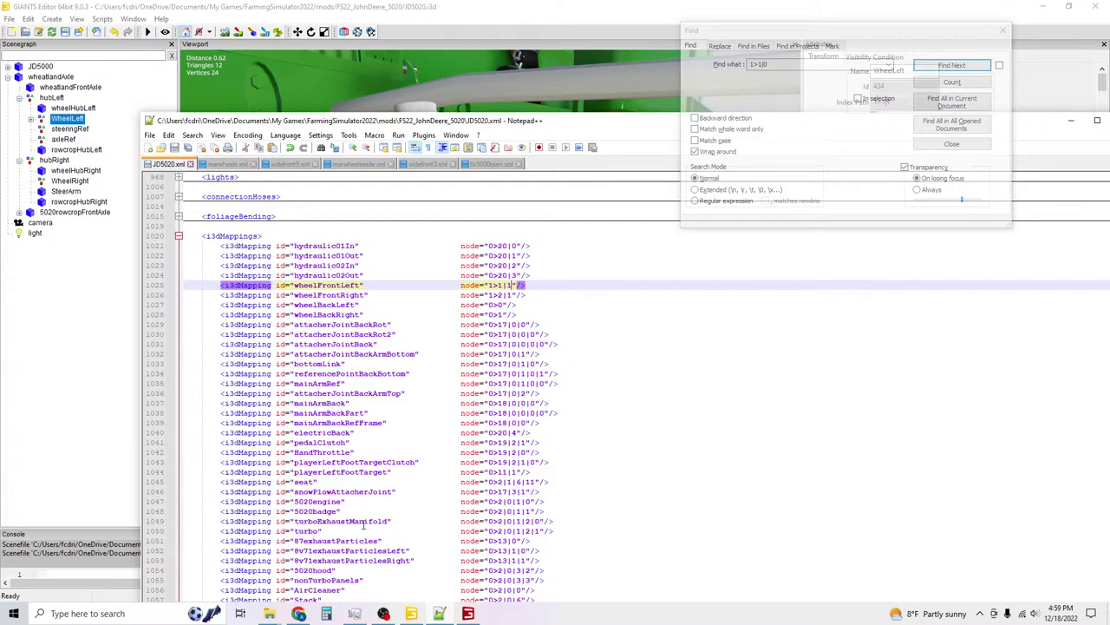
# In Farming Simulator 22, set Wheel setup to Singles 3Rib and compare the Row Crop Axle and Standard front axles.
pyautogui.click(459, 614)
pyautogui.click(1049, 228)
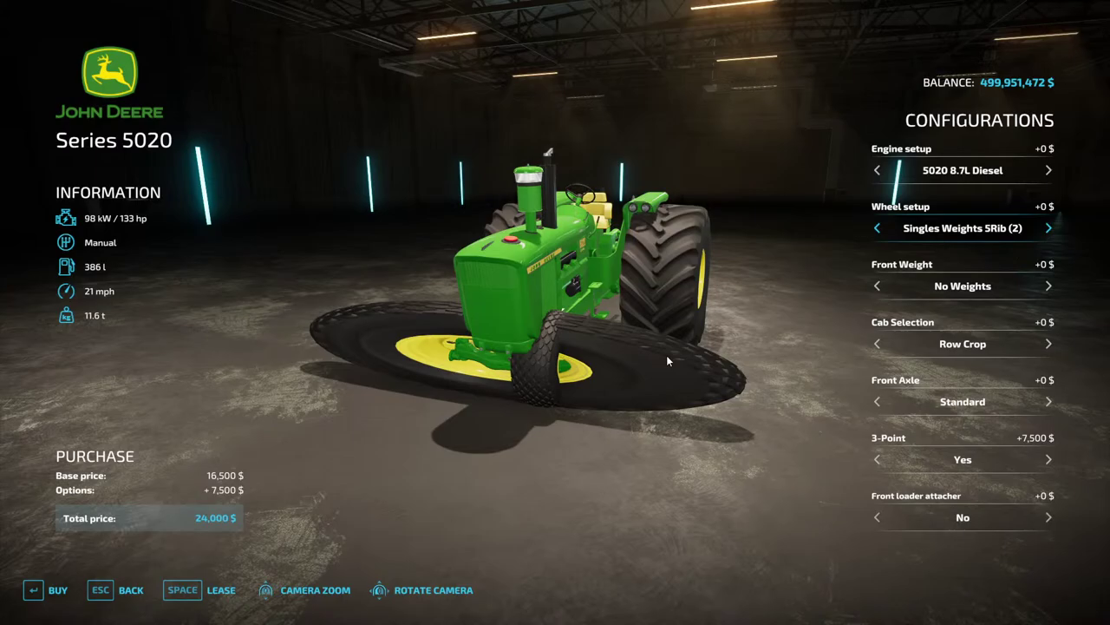
pyautogui.moveTo(666, 355); pyautogui.dragTo(572, 356)
pyautogui.click(1049, 228)
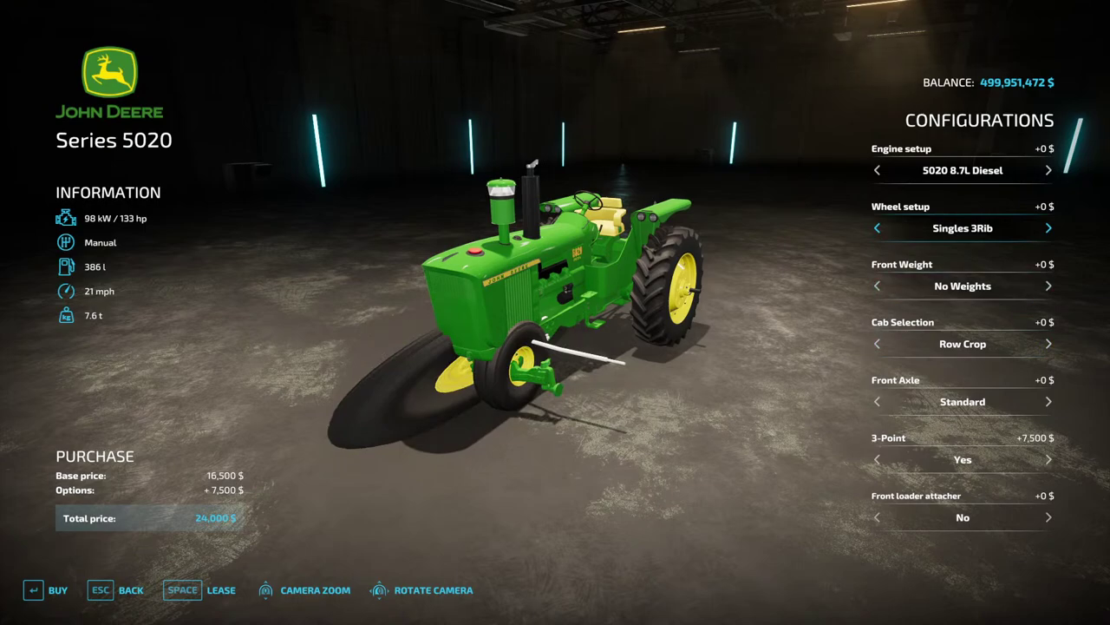
pyautogui.click(878, 401)
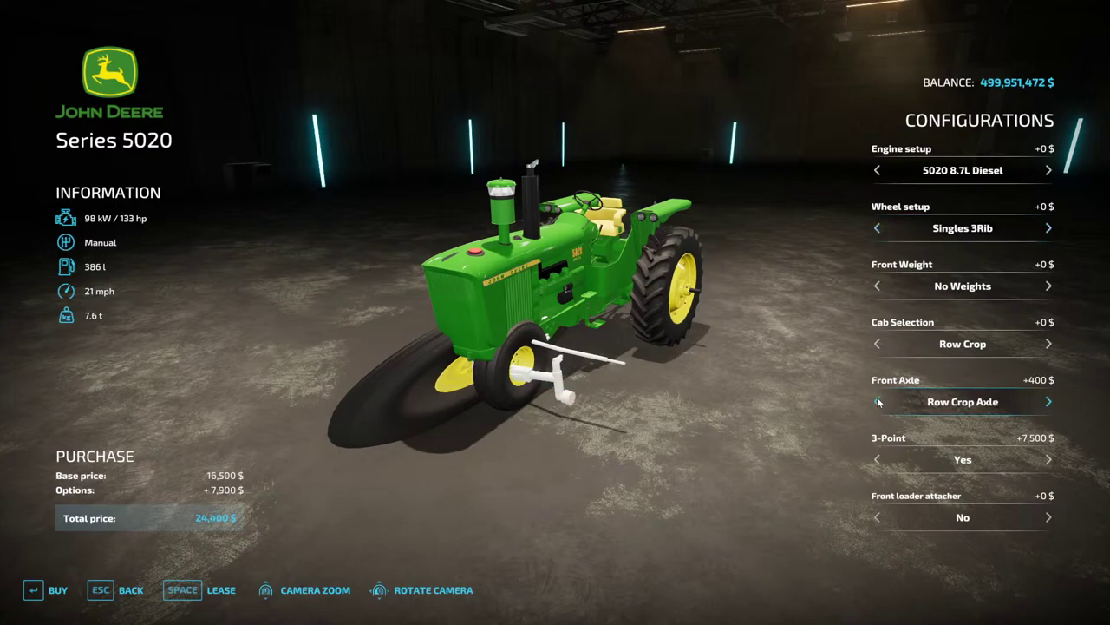
pyautogui.click(1050, 402)
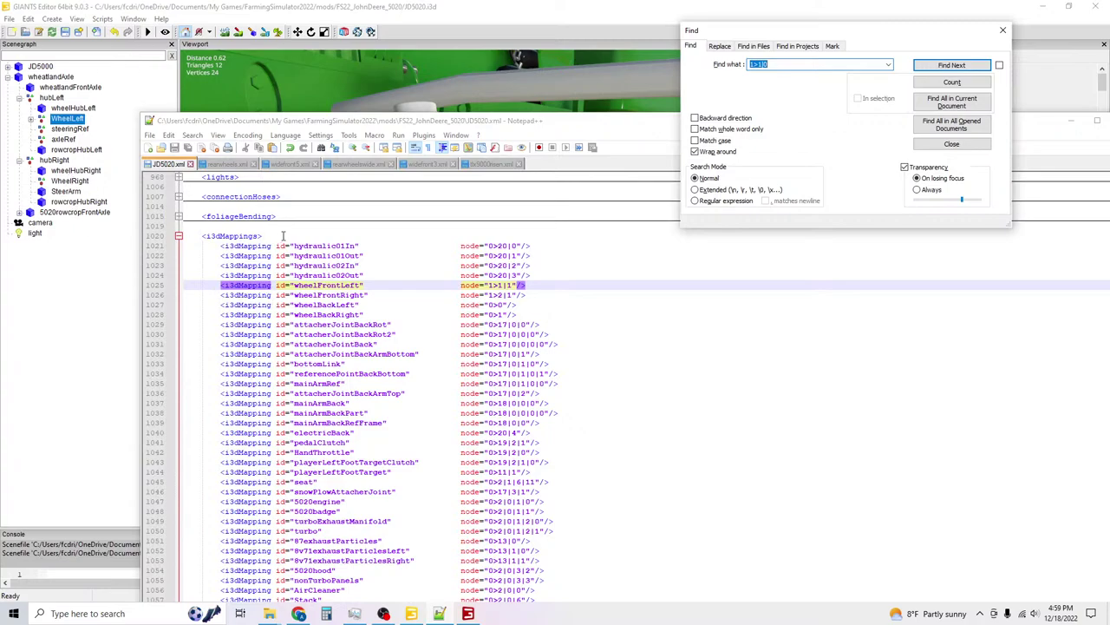
# Expand the wheels section of JD5020.xml in Notepad++ and examine the repr and driveNode settings of the Singles 3Rib front wheels.
pyautogui.scroll(14, 283, 235)
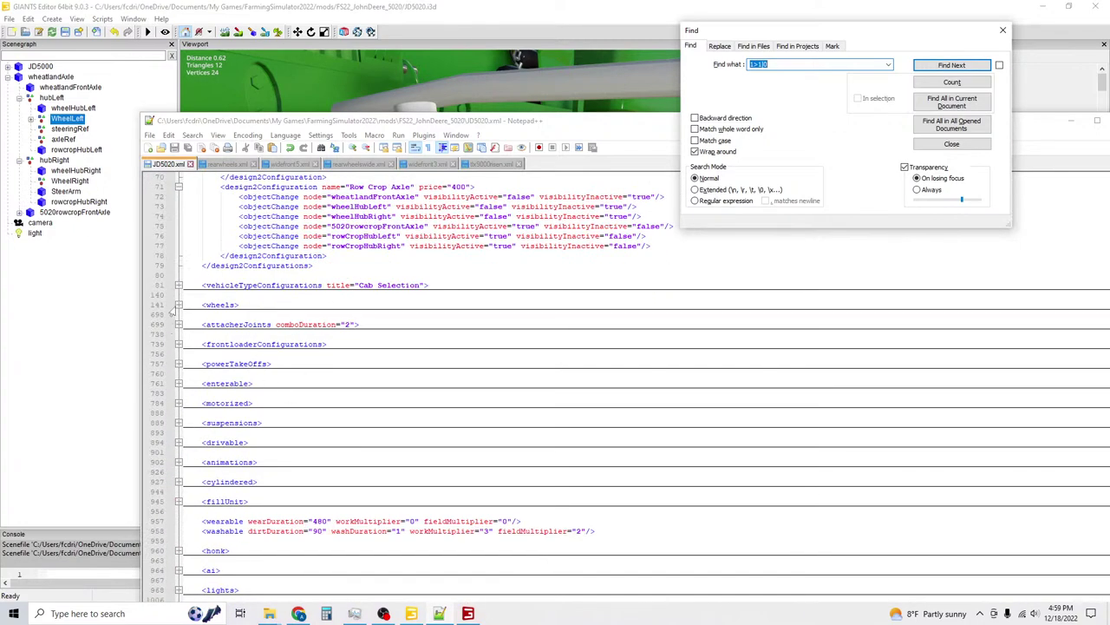
pyautogui.click(178, 304)
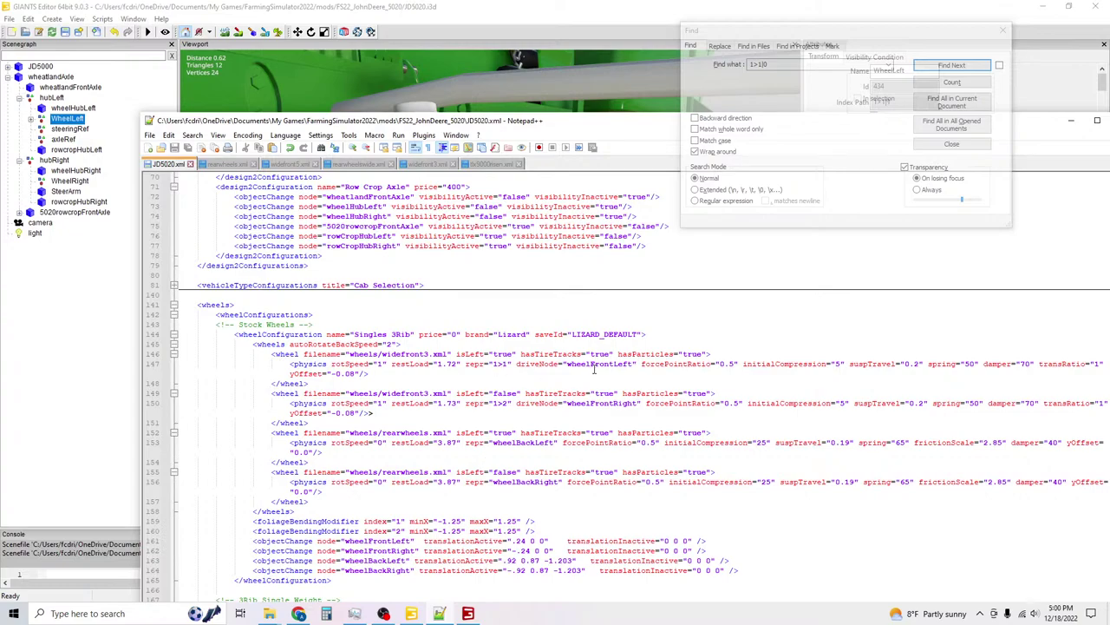
pyautogui.scroll(-18, 595, 364)
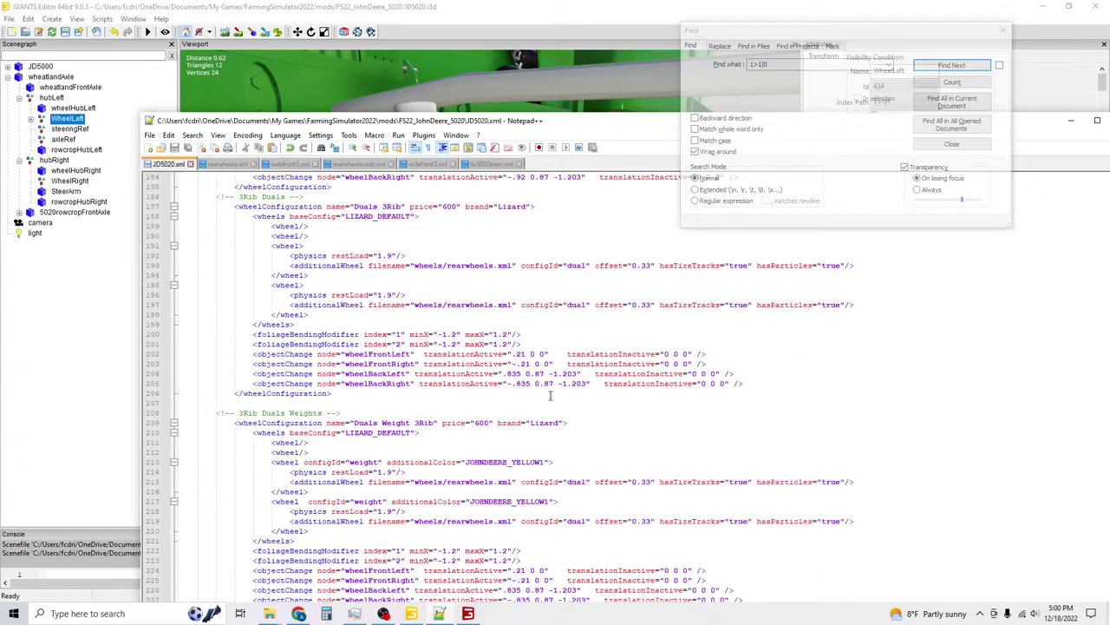
pyautogui.scroll(15, 550, 396)
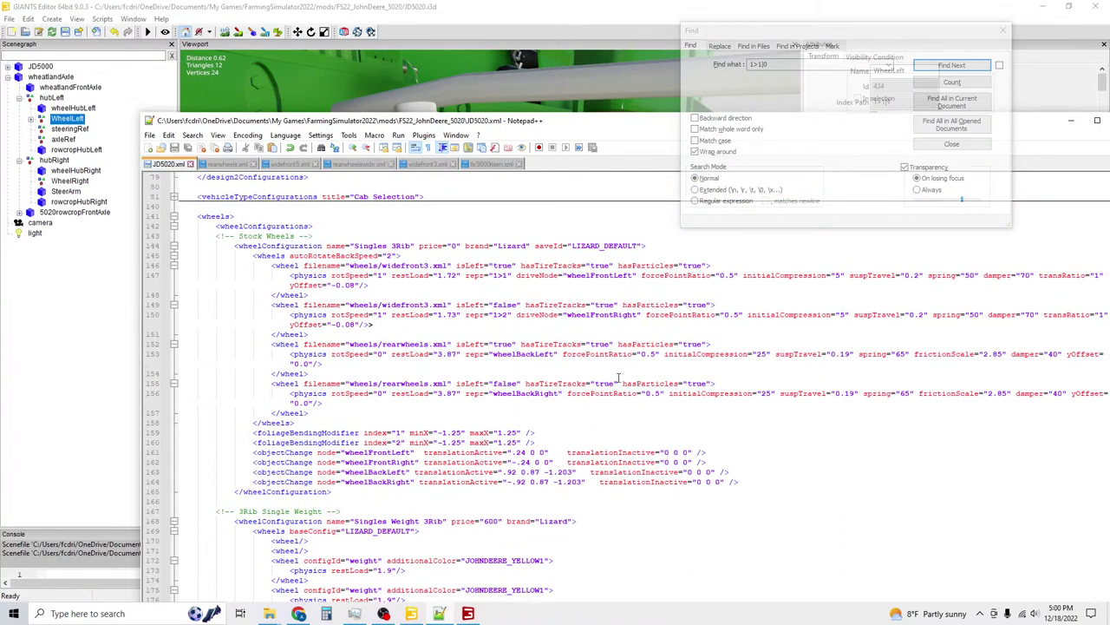
pyautogui.click(507, 276)
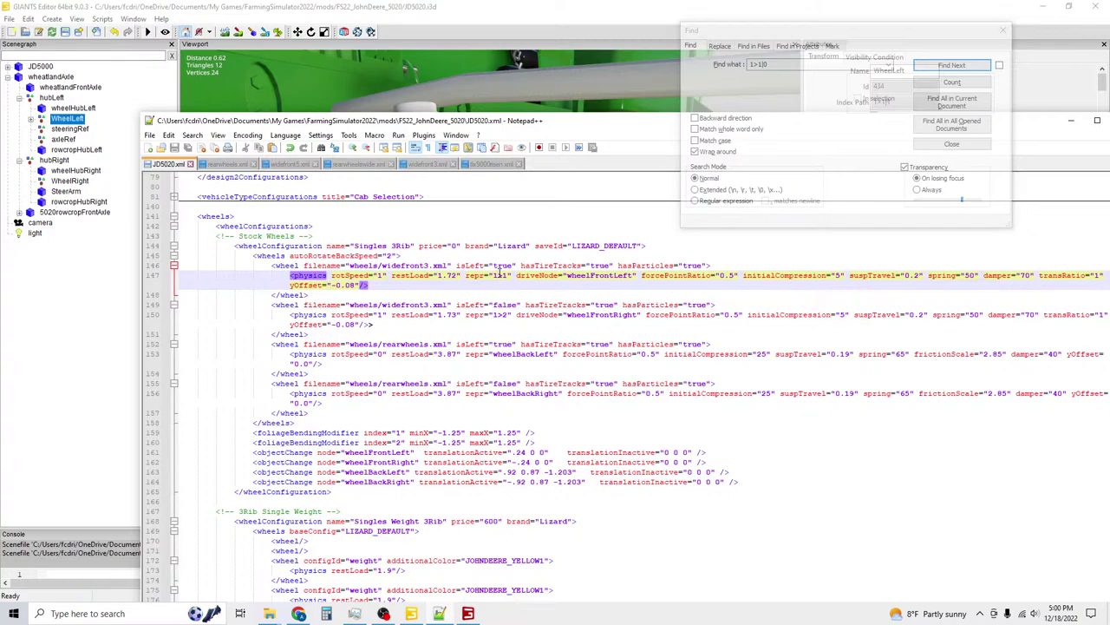
# Examine the transforms and pivots of hubLeft, wheelHubLeft, steeringRef, axleRef and rowcropHubLeft in GIANTS Editor.
pyautogui.click(52, 98)
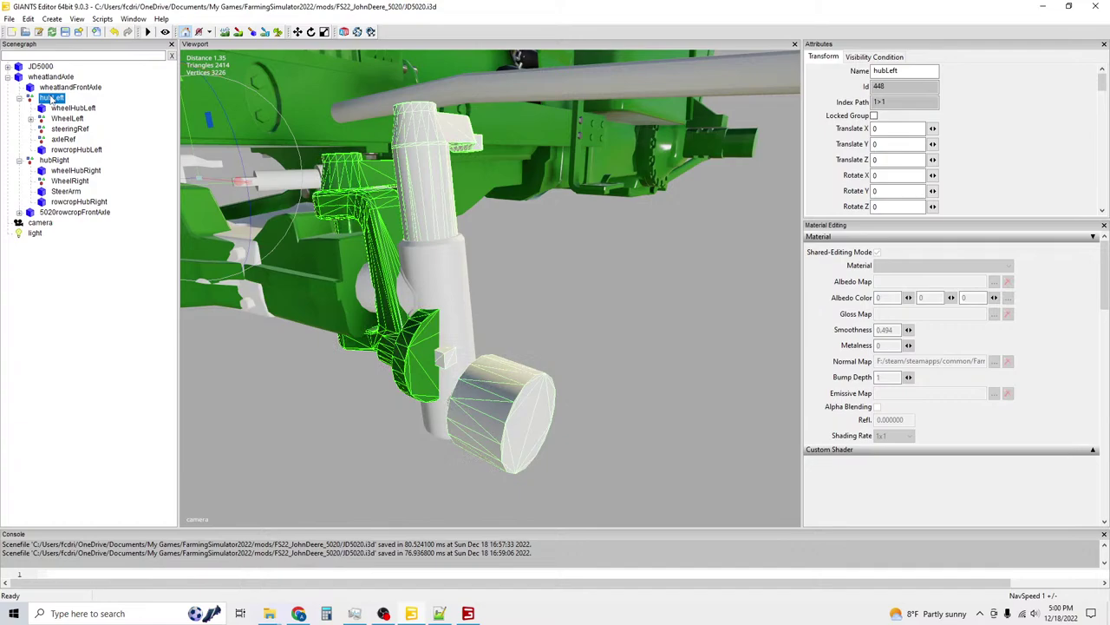
pyautogui.scroll(-5, 321, 276)
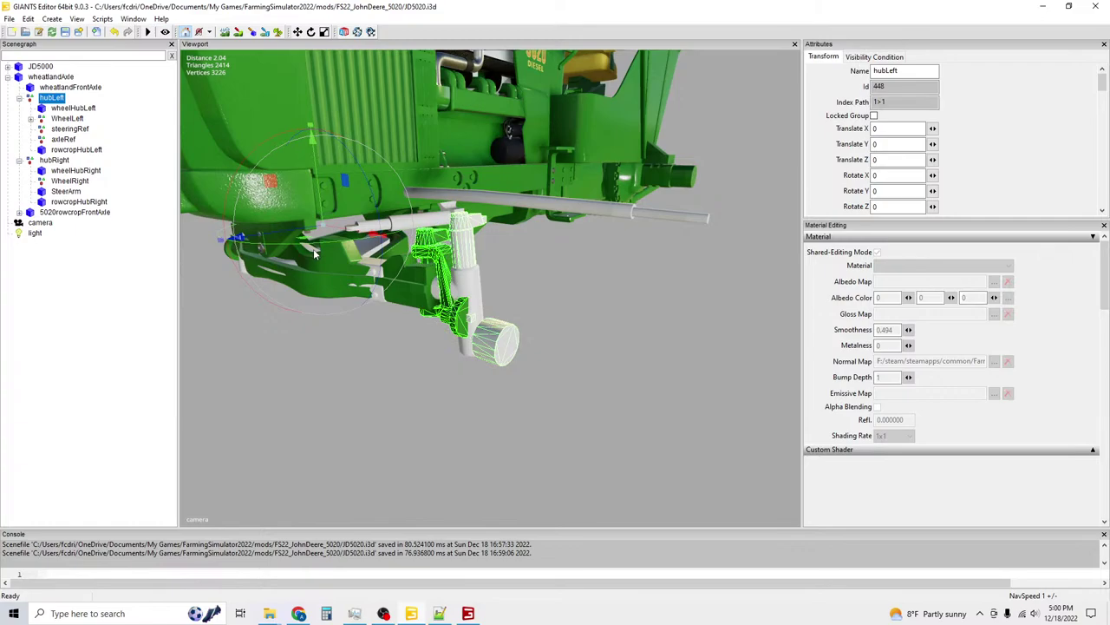
pyautogui.click(71, 107)
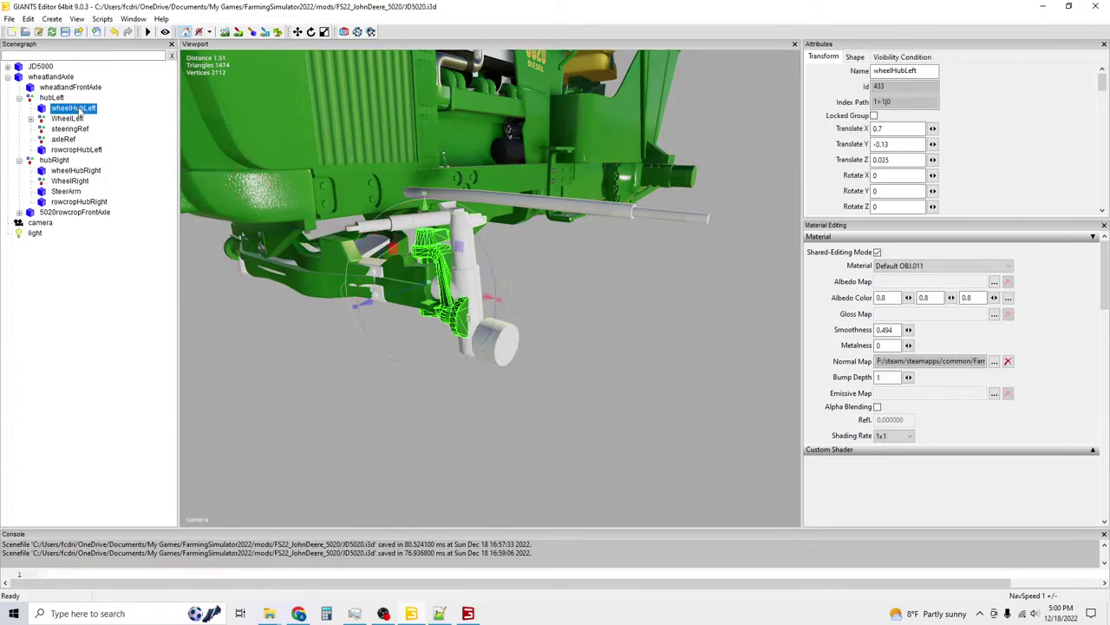
pyautogui.scroll(-2, 837, 183)
pyautogui.scroll(1, 837, 184)
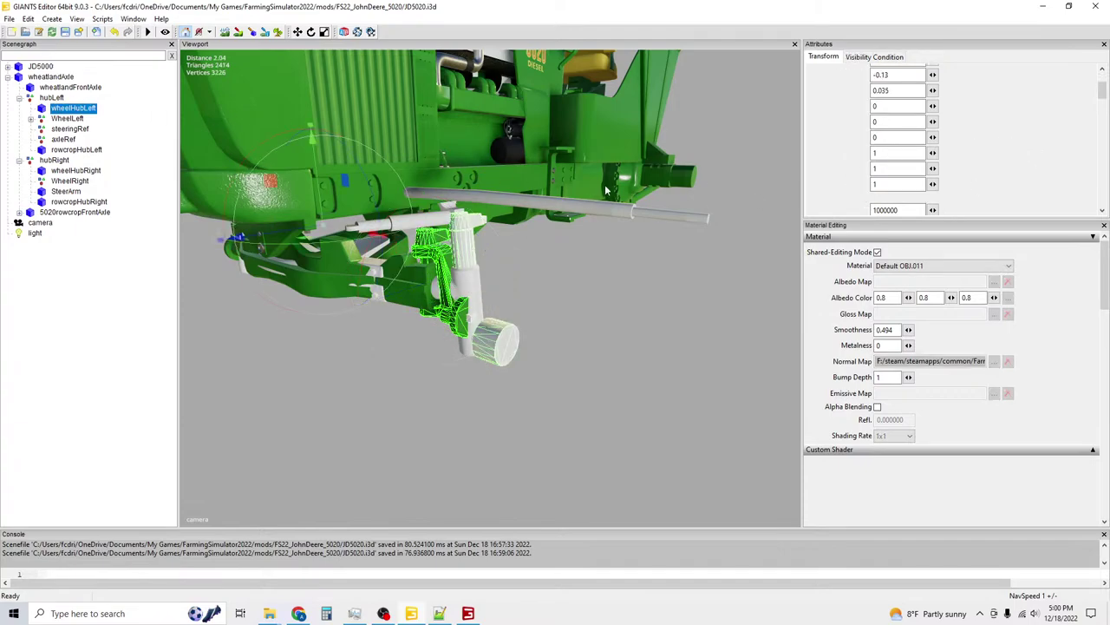
pyautogui.click(69, 128)
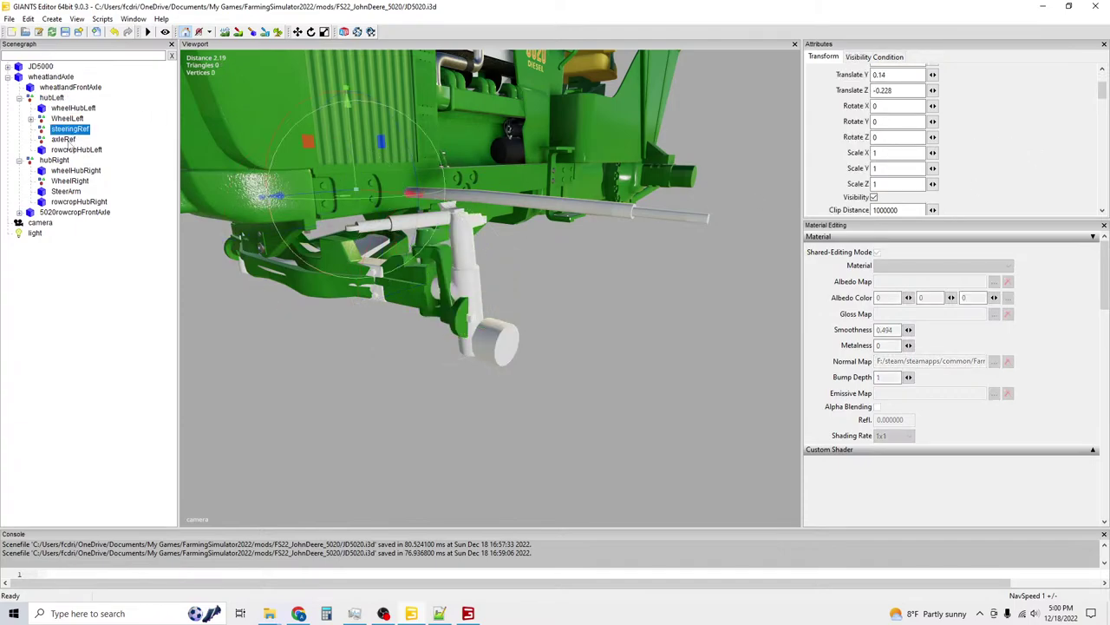
pyautogui.click(65, 139)
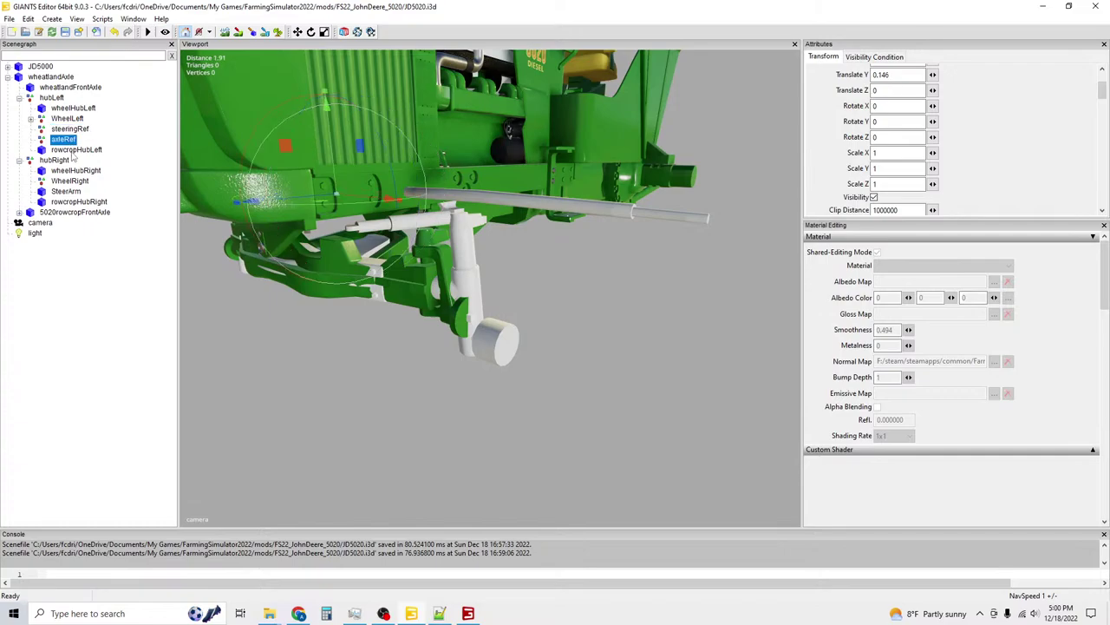
pyautogui.click(75, 150)
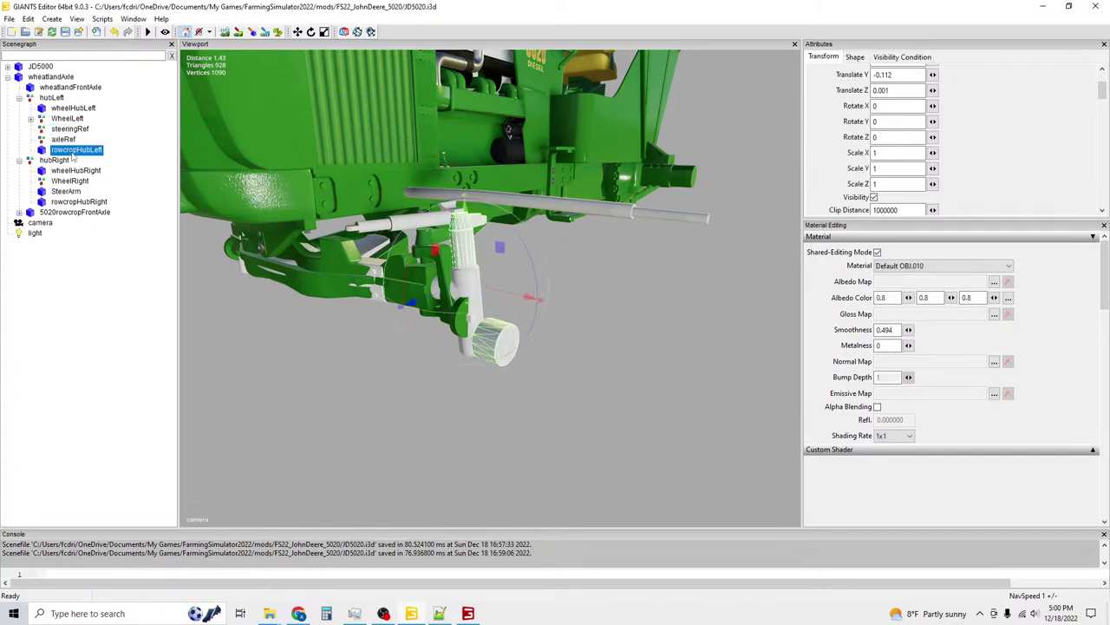
# Check the front wheels in Farming Simulator 22, return to GIANTS Editor and move the hubLeft group outward along X, away from the axle.
pyautogui.click(457, 614)
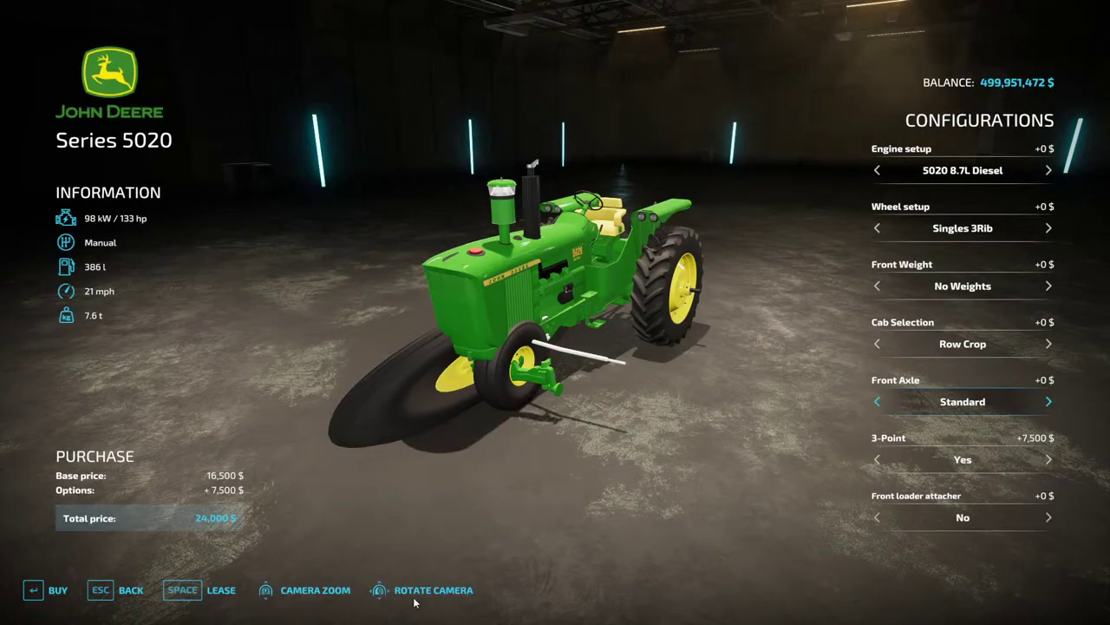
pyautogui.hotkey('alt', 'Tab')
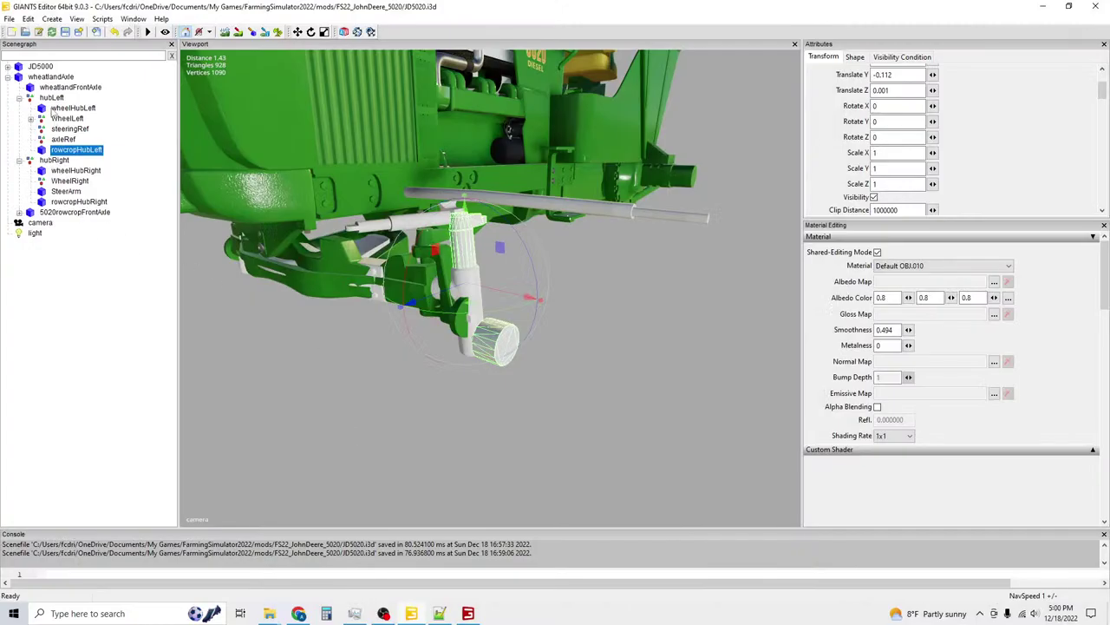
pyautogui.click(52, 98)
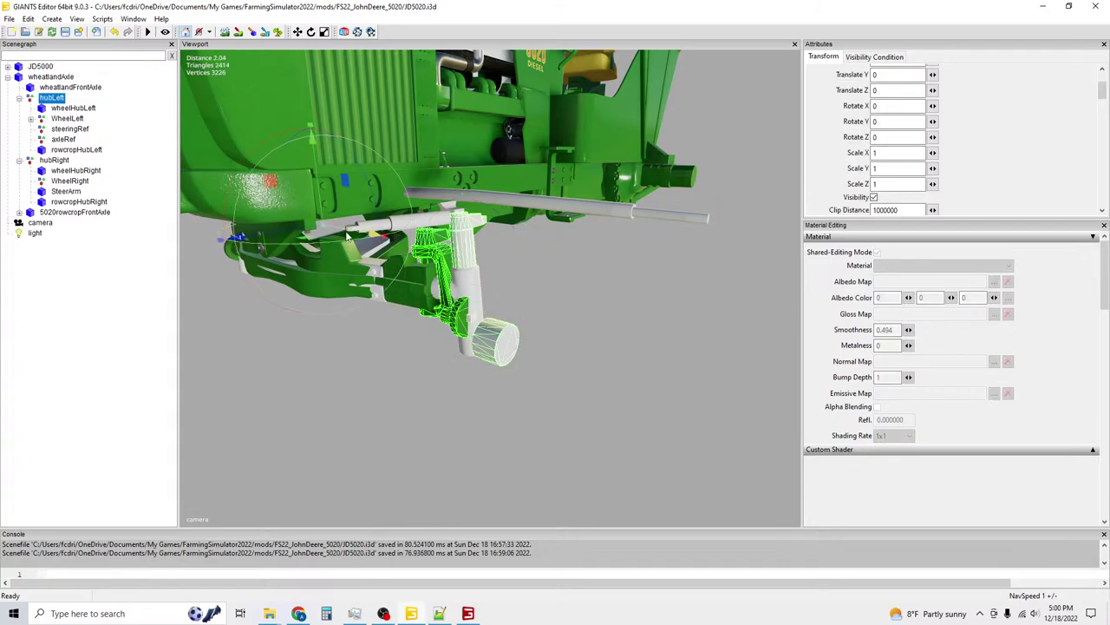
pyautogui.moveTo(365, 239); pyautogui.dragTo(568, 308)
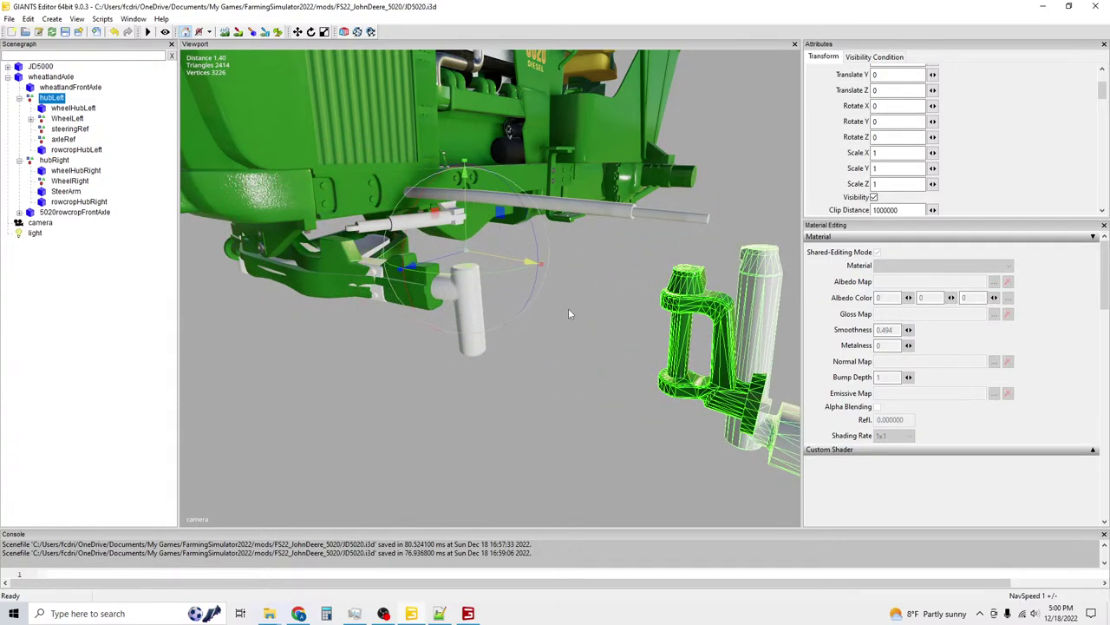
# Delete the cube inside the WheelLeft group and reselect hubLeft.
pyautogui.click(30, 118)
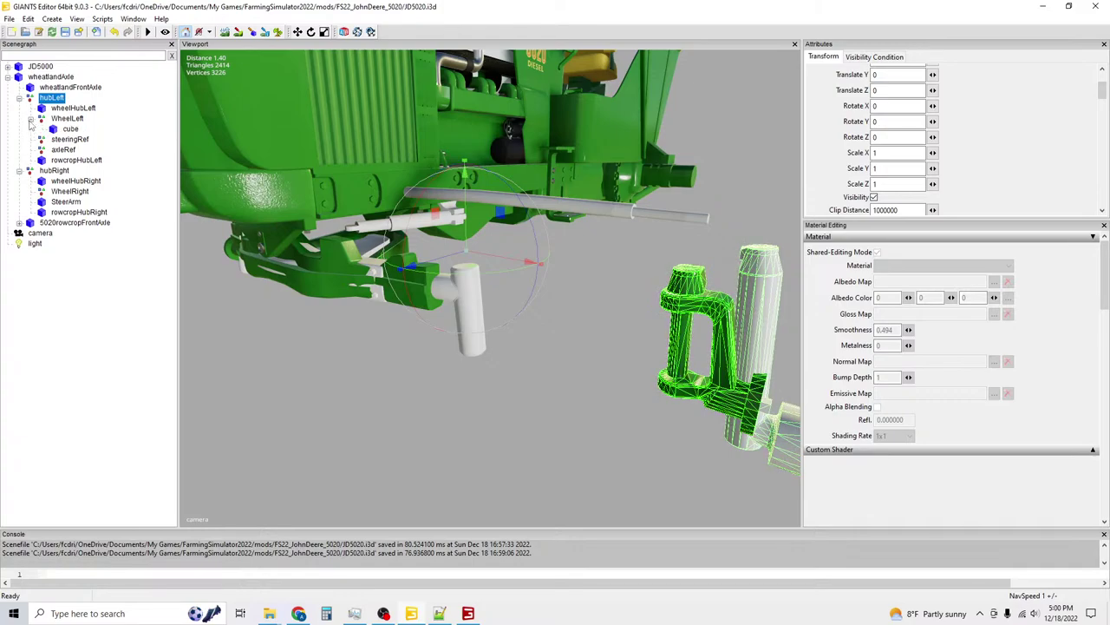
pyautogui.click(70, 129)
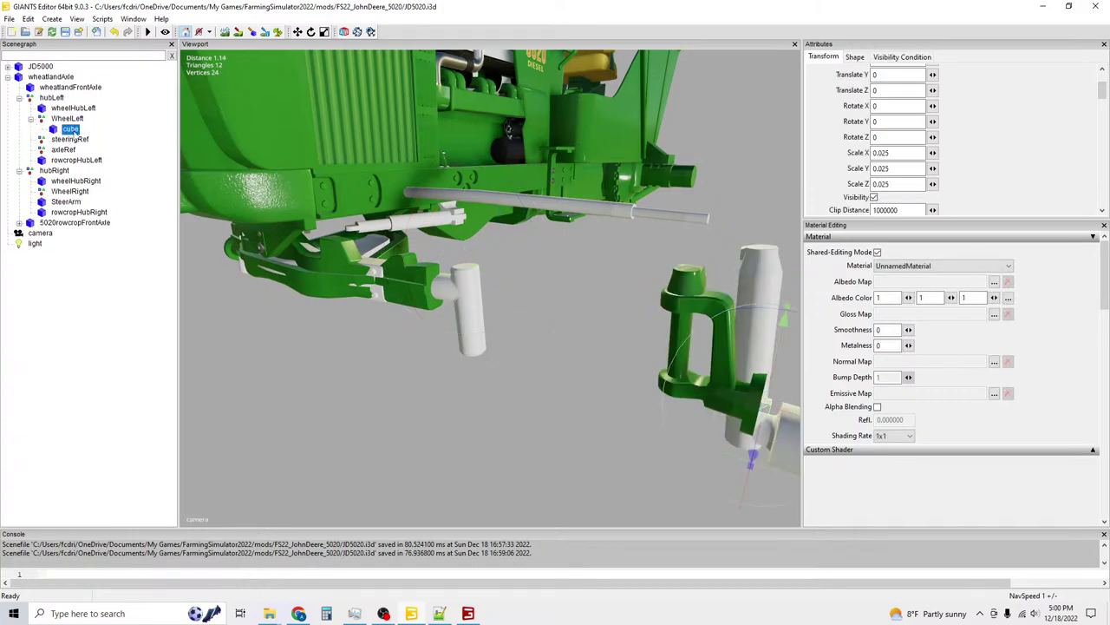
pyautogui.click(30, 118)
pyautogui.click(52, 97)
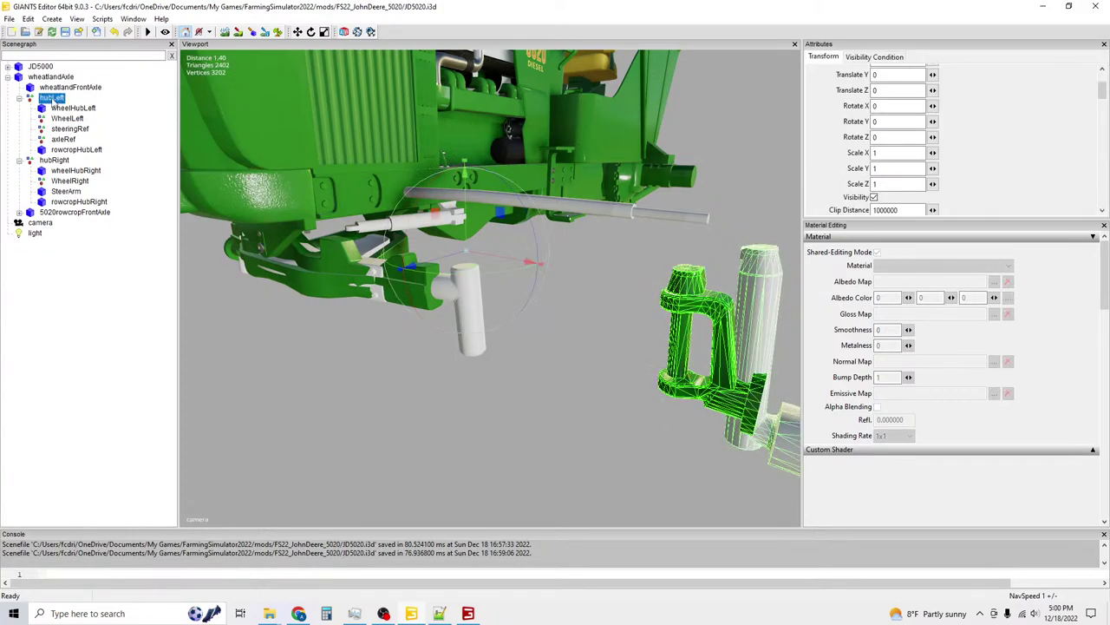
# Paste the marker cube into the hubLeft group and view its pivot location near the axle end.
pyautogui.hotkey('ctrl', 'v')
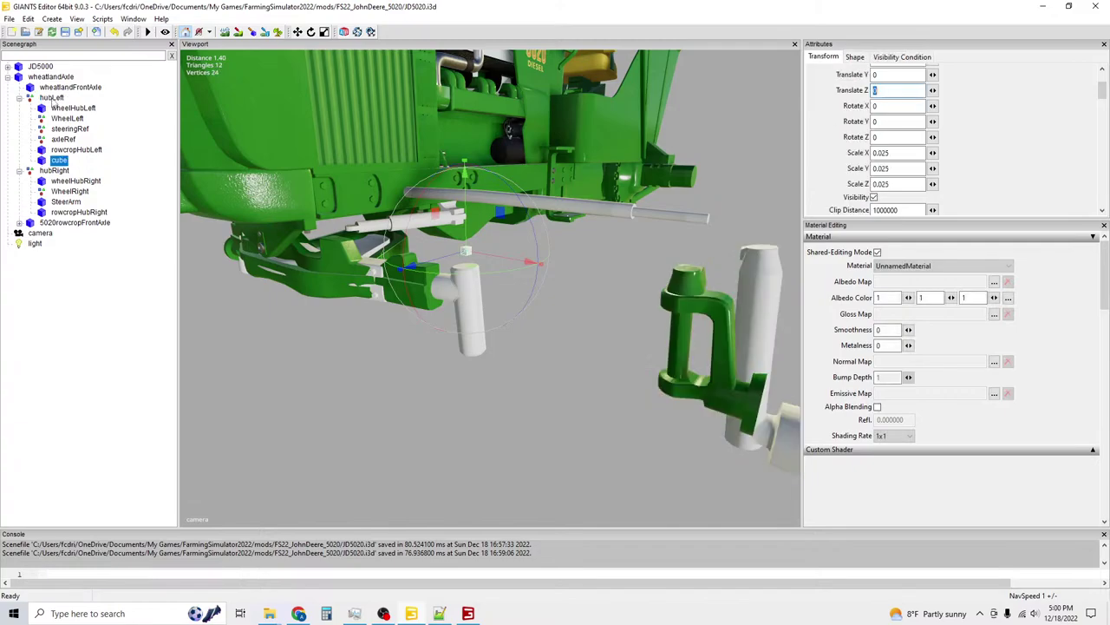
pyautogui.moveTo(476, 277); pyautogui.dragTo(555, 295, button='middle')
pyautogui.moveTo(681, 395); pyautogui.dragTo(645, 383)
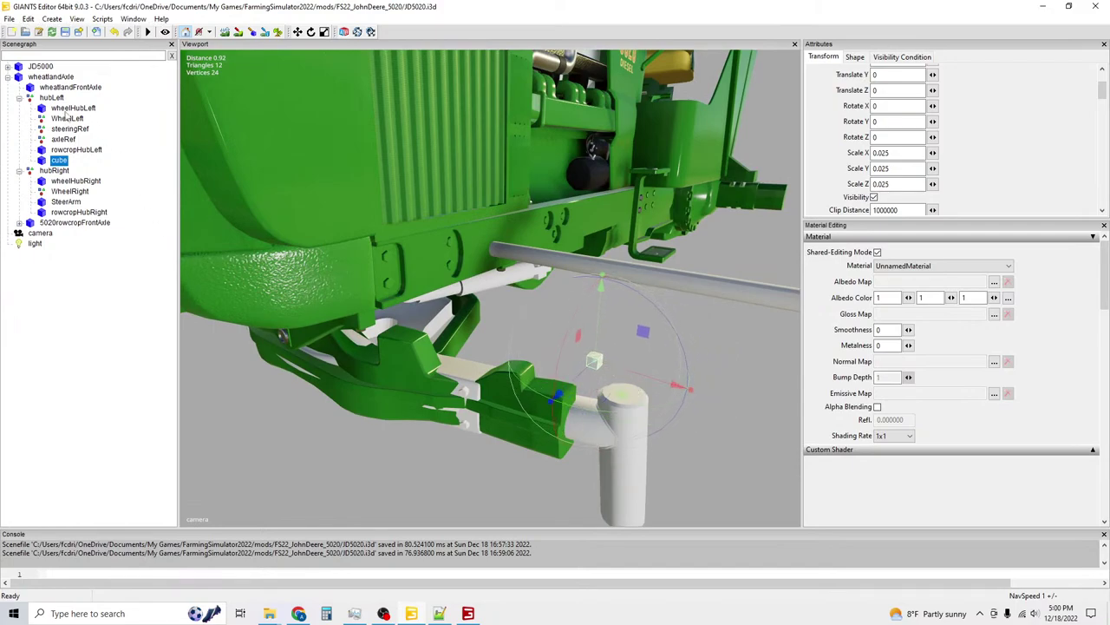
# Set wheelHubLeft's X, Y and Z translation to 0 so it sits on the hubLeft pivot.
pyautogui.click(70, 110)
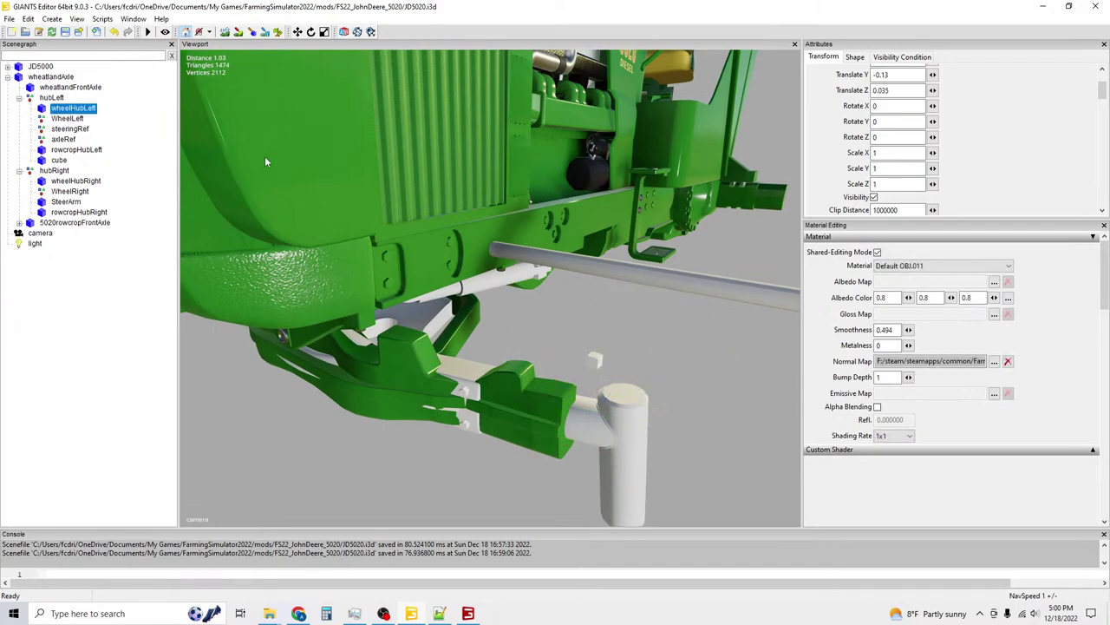
pyautogui.scroll(2, 893, 121)
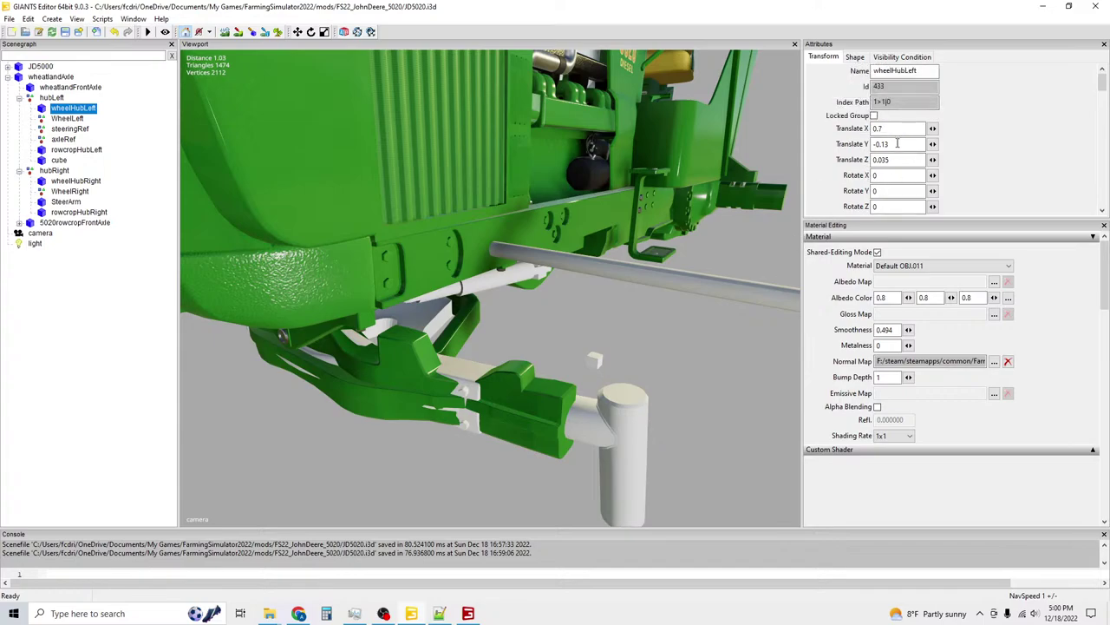
pyautogui.moveTo(893, 129); pyautogui.dragTo(842, 139)
pyautogui.write('0')
pyautogui.press('Tab')
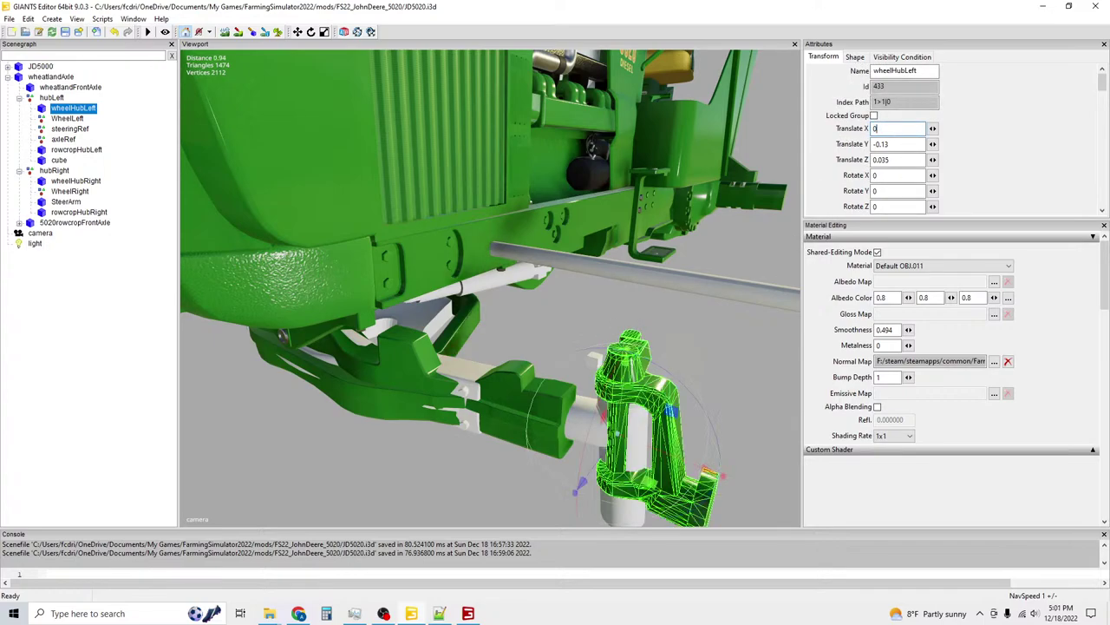
pyautogui.write('0')
pyautogui.press('Tab')
pyautogui.write('0')
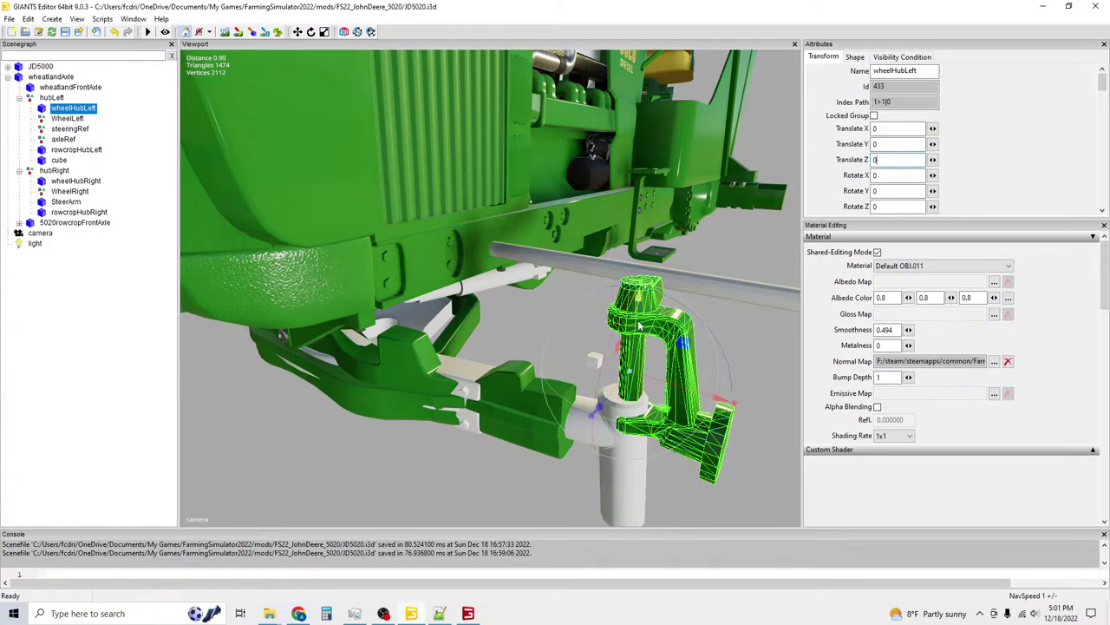
# Move wheelHubLeft onto the end of the green front axle, to about X -0.139, Y -0.153, Z 0.049.
pyautogui.moveTo(639, 326); pyautogui.dragTo(524, 448)
pyautogui.scroll(4, 549, 422)
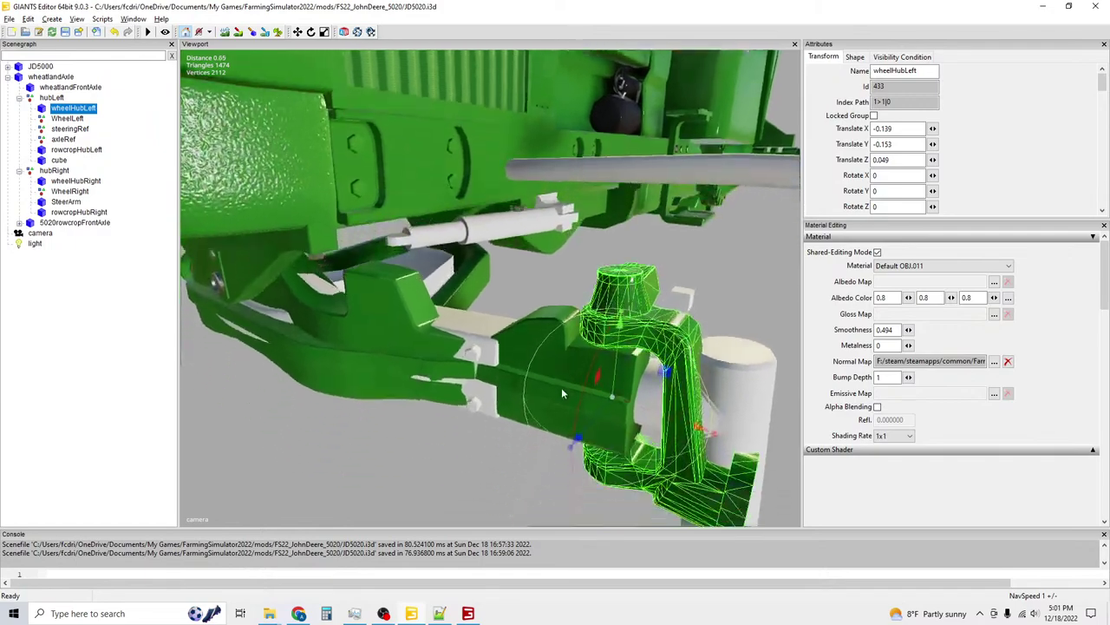
pyautogui.moveTo(561, 393); pyautogui.dragTo(577, 271, button='middle')
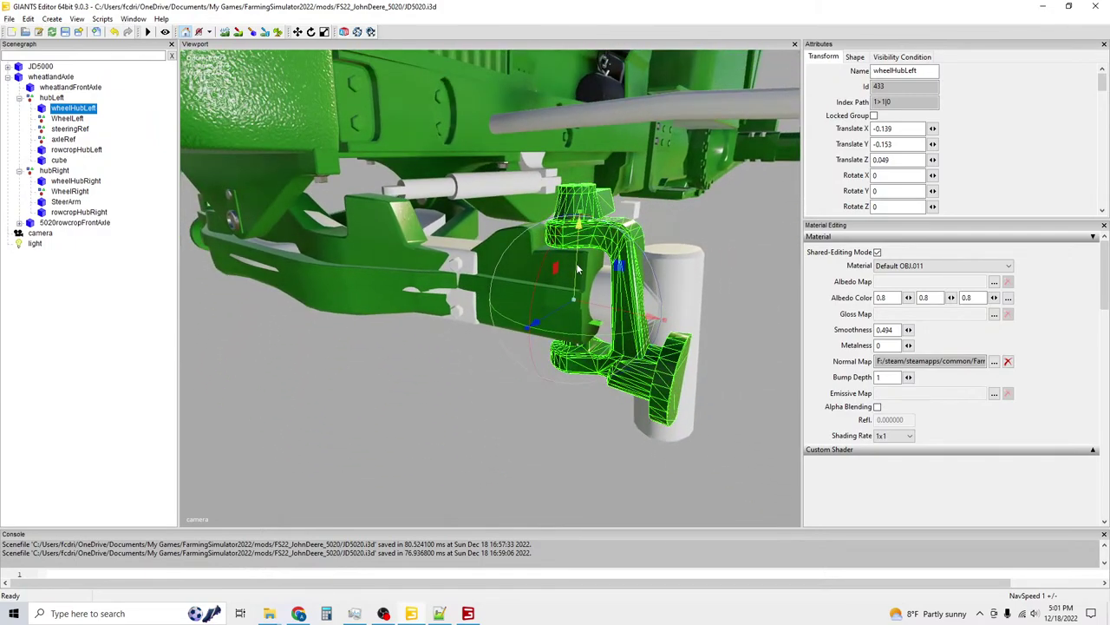
# Delete the marker cube from hubLeft and paste it into the WheelLeft group instead.
pyautogui.click(66, 118)
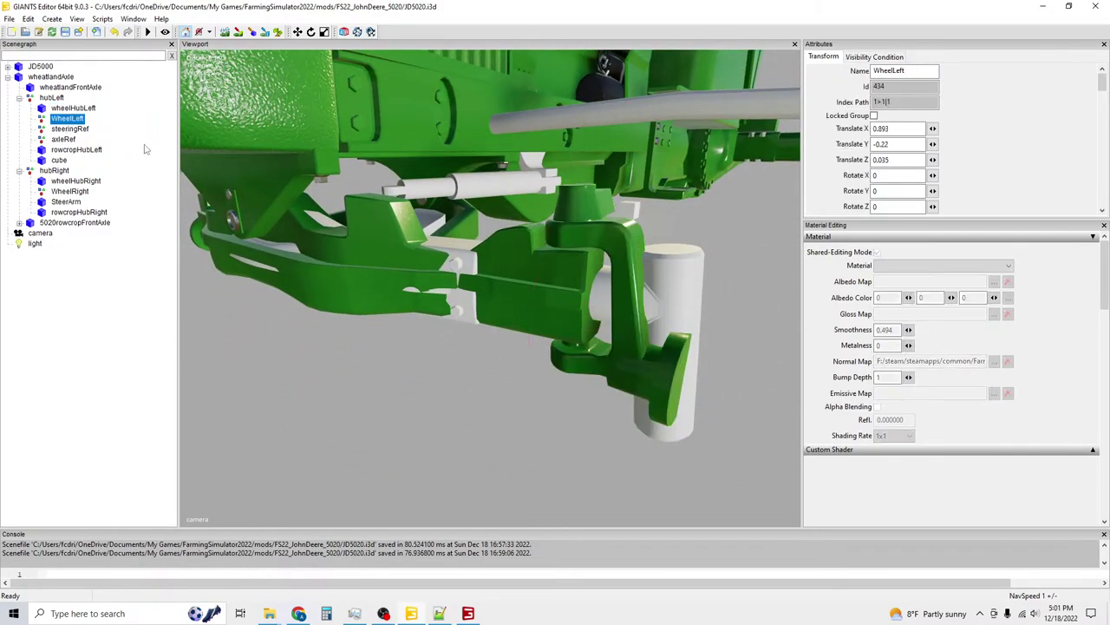
pyautogui.moveTo(525, 113); pyautogui.dragTo(494, 186, button='middle')
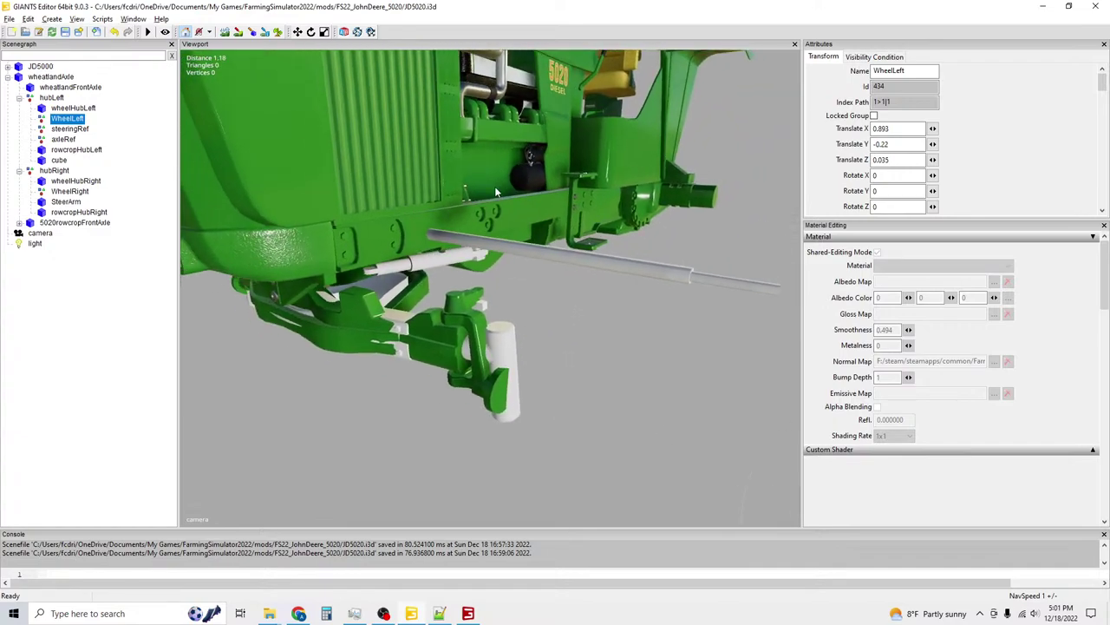
pyautogui.moveTo(905, 130); pyautogui.dragTo(857, 148)
pyautogui.click(59, 161)
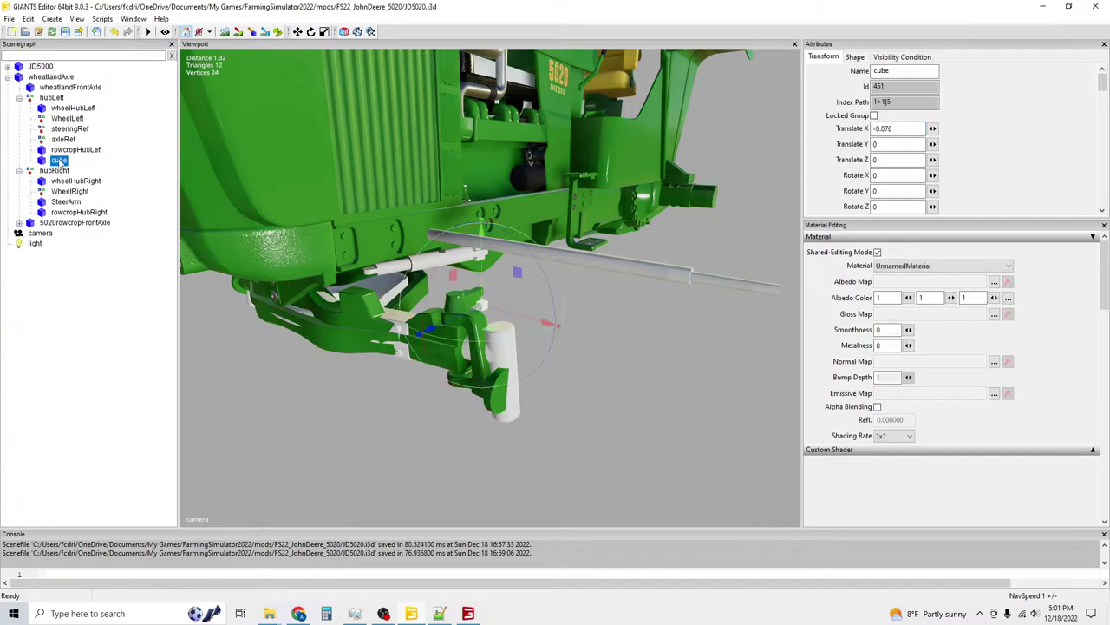
pyautogui.press('Delete')
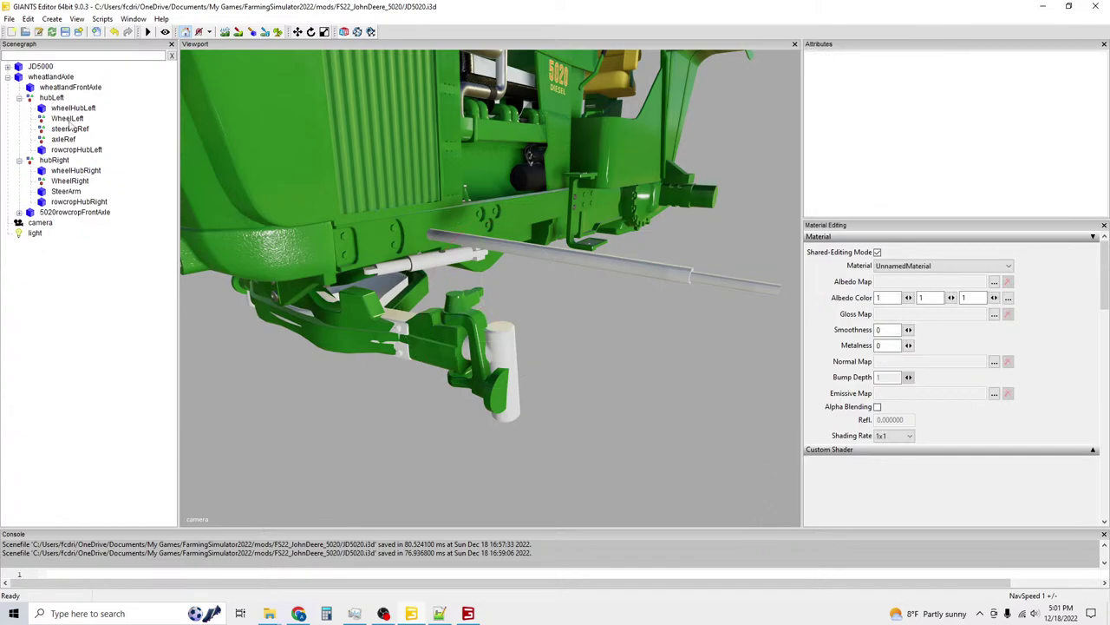
pyautogui.click(68, 119)
pyautogui.hotkey('ctrl', 'v')
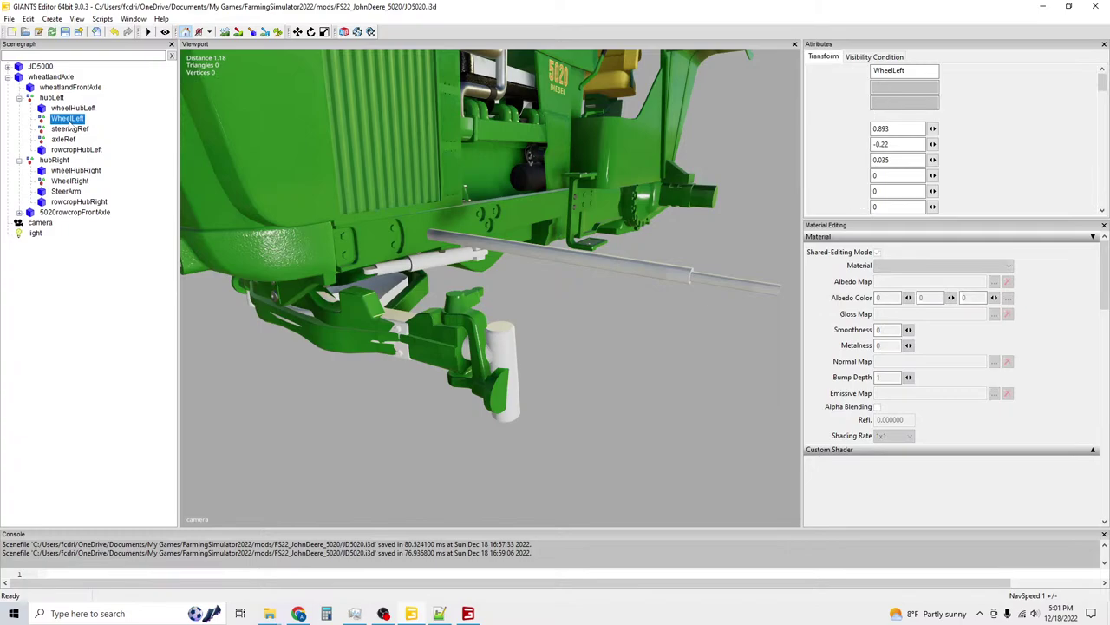
# Set the WheelLeft group's X, Y and Z translation to 0.
pyautogui.click(893, 130)
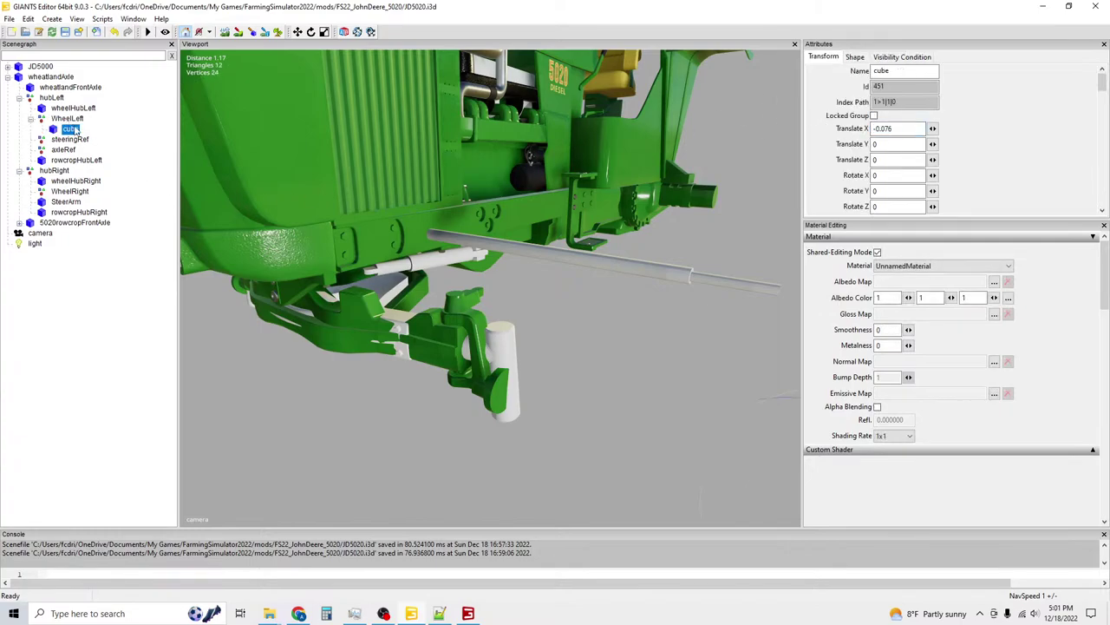
pyautogui.click(74, 120)
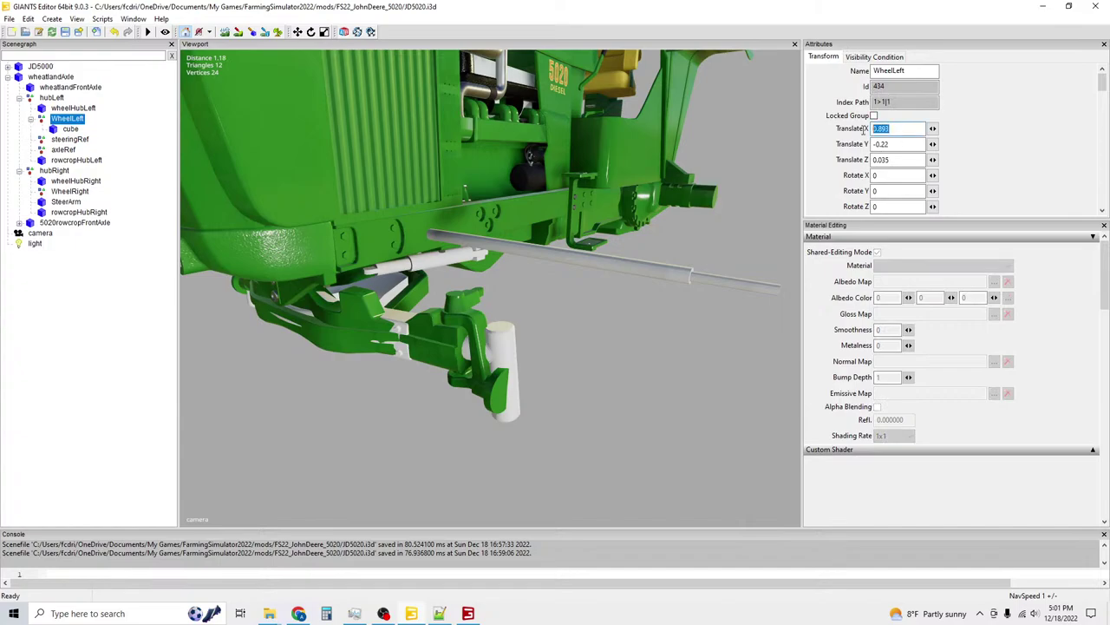
pyautogui.write('0')
pyautogui.press('Tab')
pyautogui.write('0')
pyautogui.press('Tab')
pyautogui.write('0')
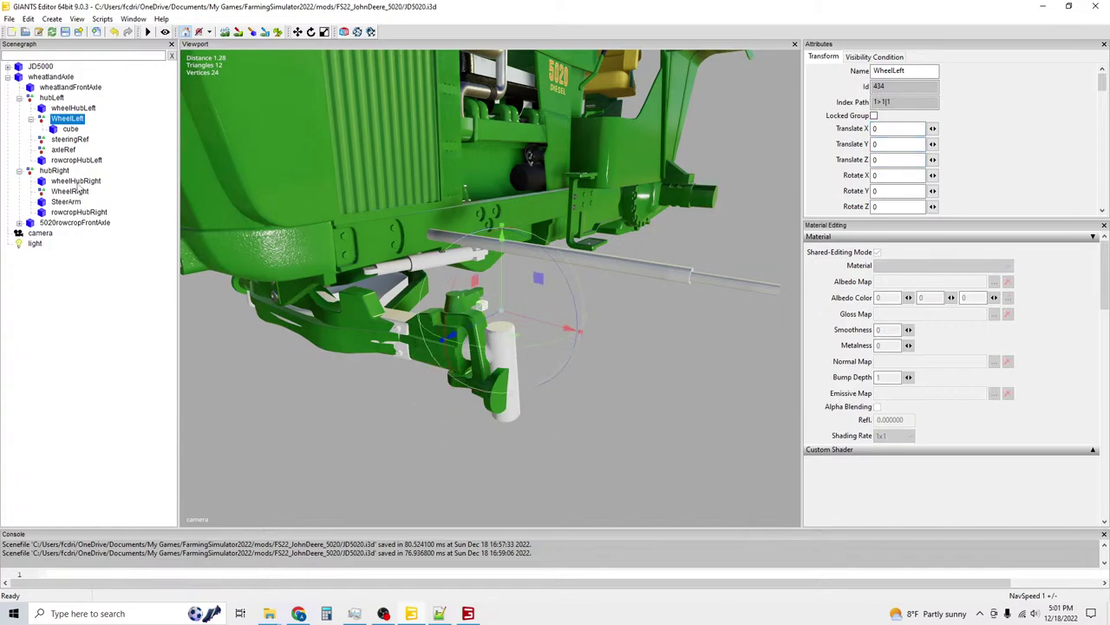
# Examine the transforms and pivots of wheelHubRight, WheelRight, SteerArm, rowcropHubRight and 5020rowcropFrontAxle.
pyautogui.click(76, 181)
pyautogui.scroll(-2, 1008, 132)
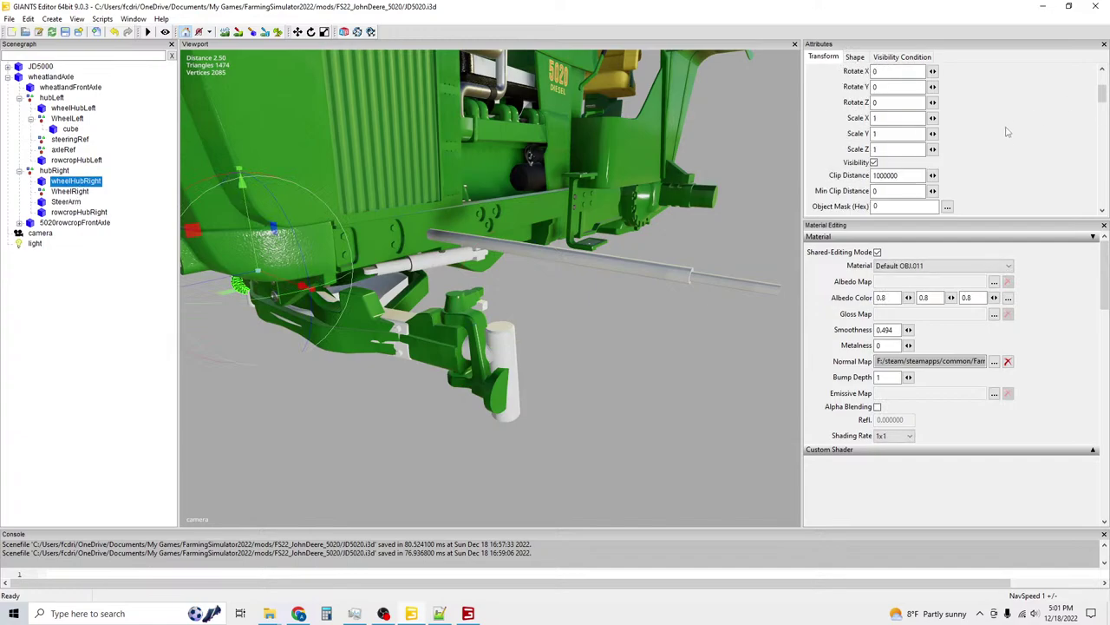
pyautogui.click(83, 184)
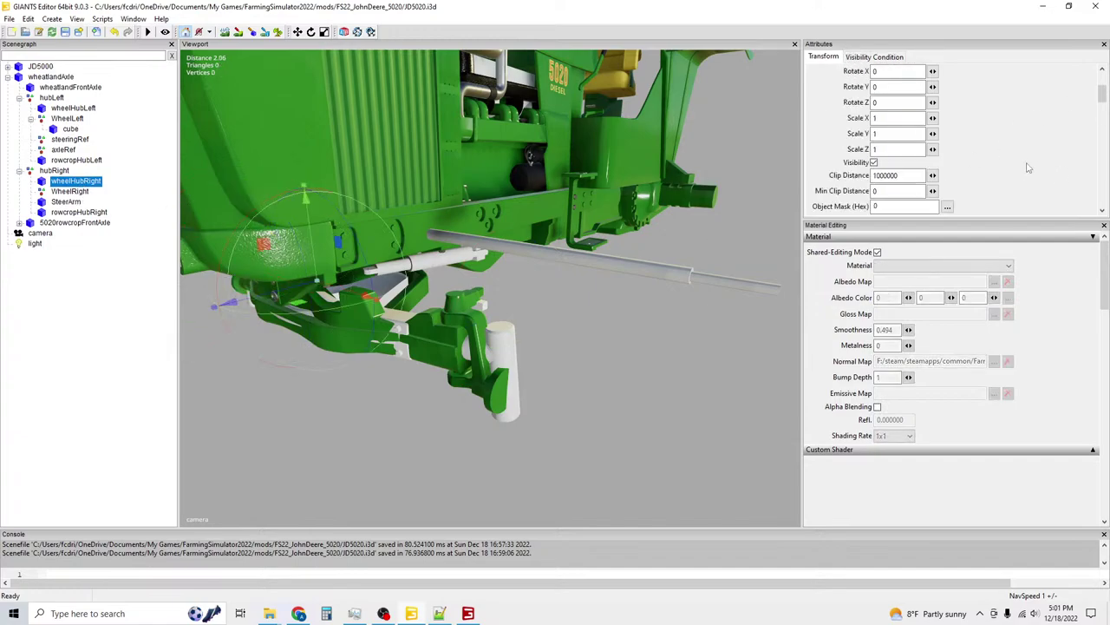
pyautogui.click(69, 191)
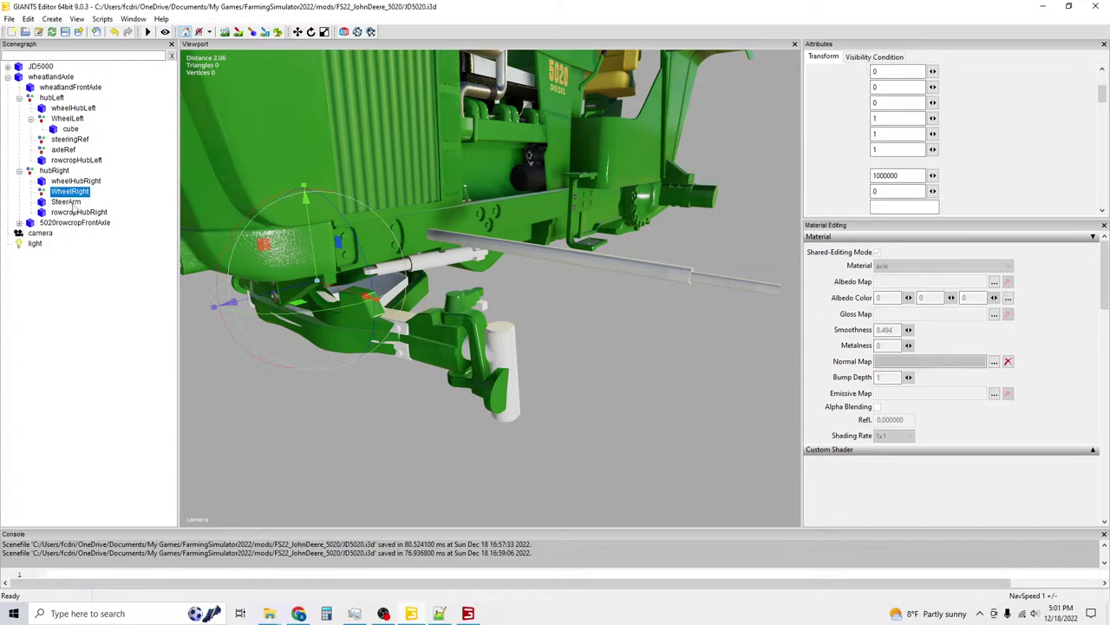
pyautogui.click(66, 202)
pyautogui.click(74, 212)
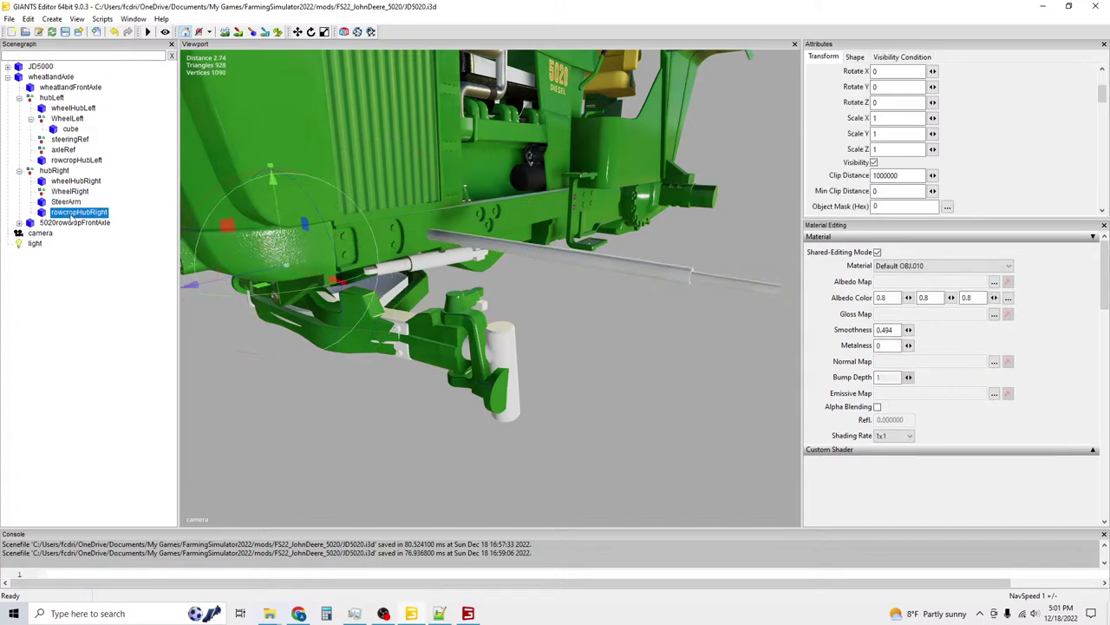
pyautogui.click(73, 205)
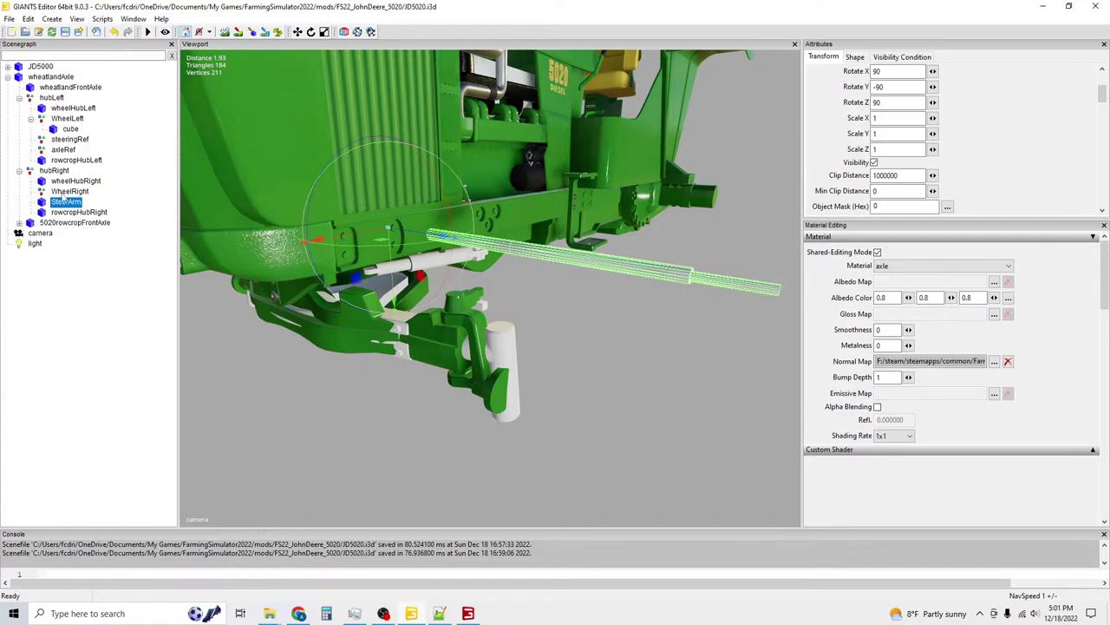
pyautogui.click(70, 223)
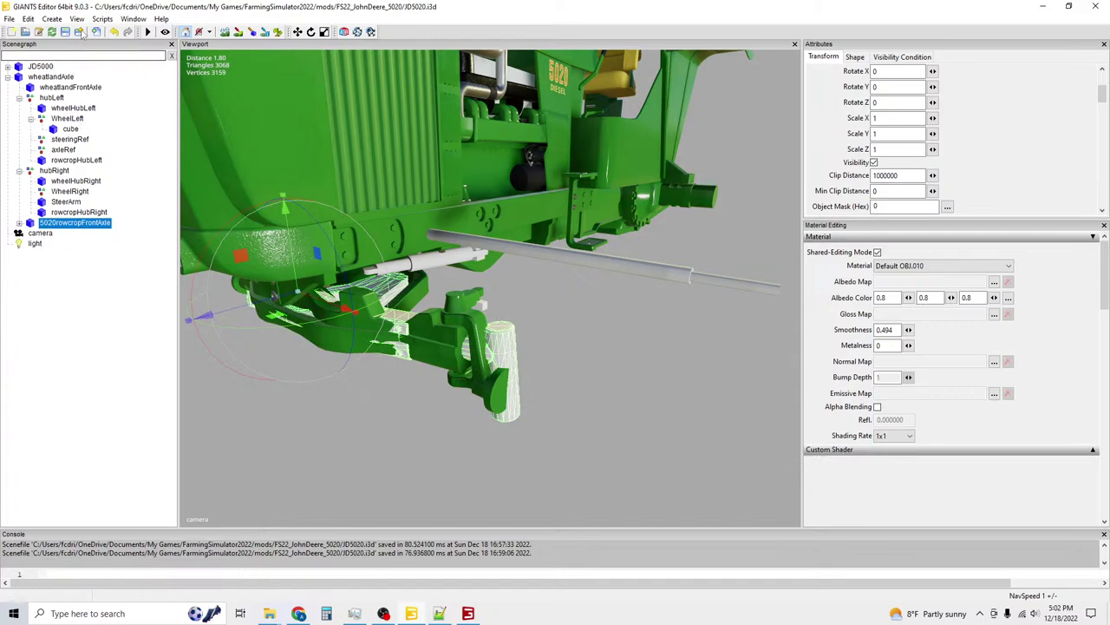
# Switch to Farming Simulator 22, reapply the Singles 3Rib wheel setup and inspect the tractor's front wheels up close.
pyautogui.click(479, 598)
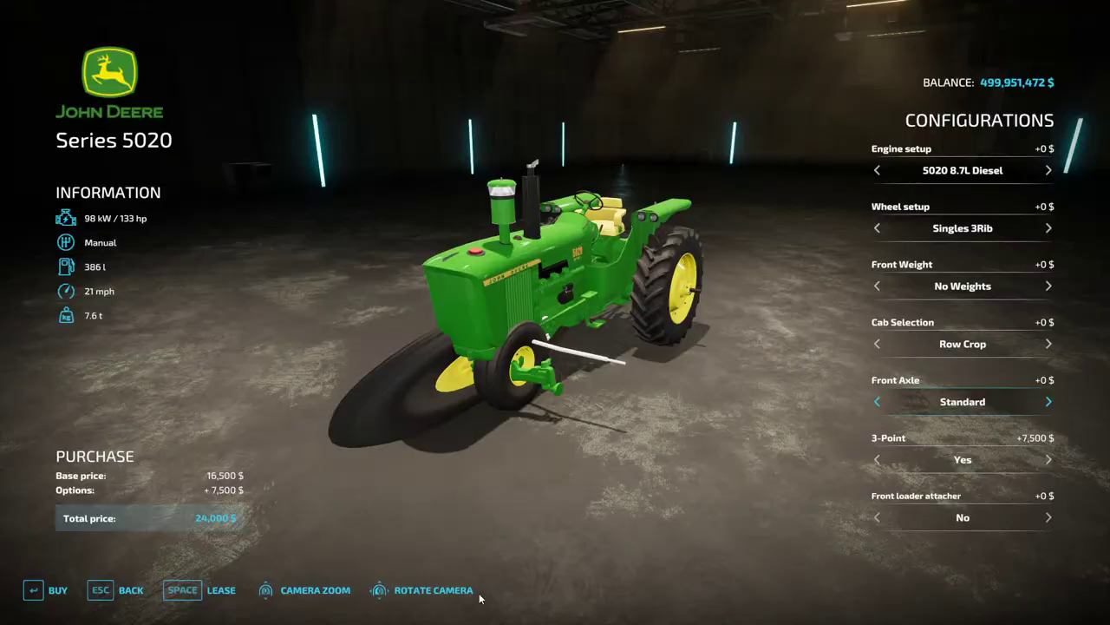
pyautogui.click(878, 229)
pyautogui.click(1048, 232)
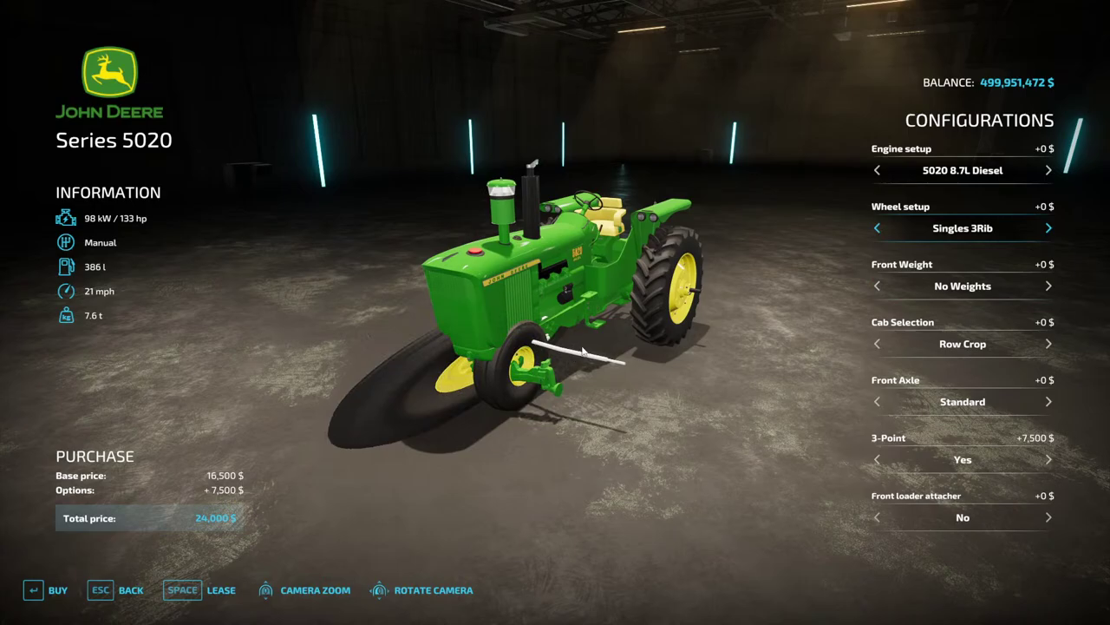
pyautogui.scroll(3, 567, 364)
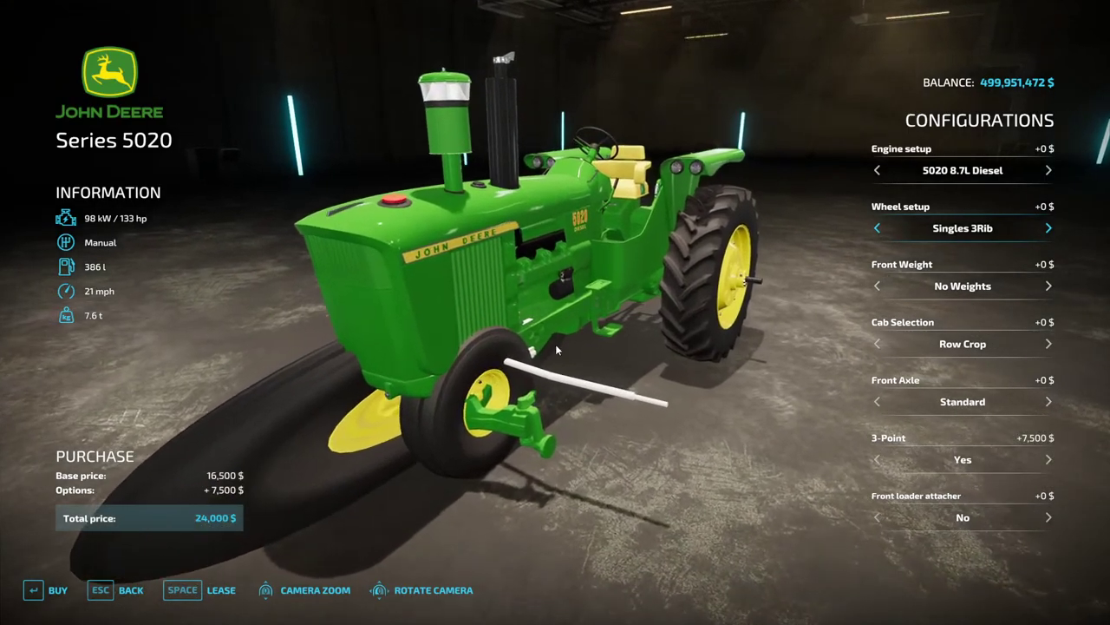
pyautogui.moveTo(557, 350); pyautogui.dragTo(433, 356)
pyautogui.moveTo(423, 280); pyautogui.dragTo(423, 279, button='right')
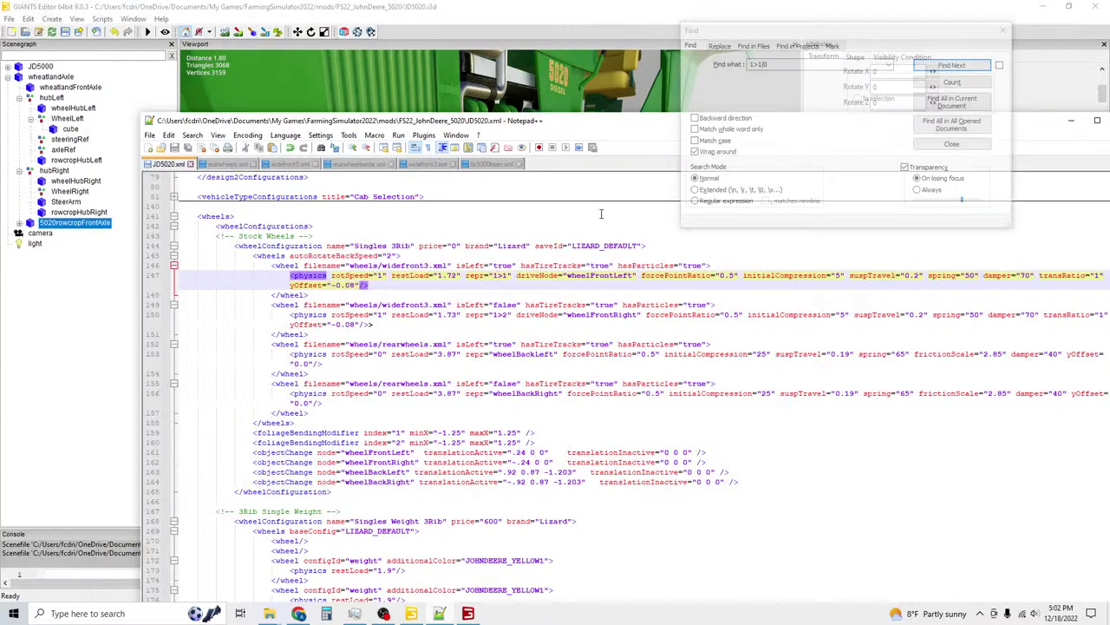
# Bring JD5020.xml forward in Notepad++, close the Find window and review the Singles 3Rib wheel physics and objectChange lines.
pyautogui.moveTo(560, 122); pyautogui.dragTo(471, 81)
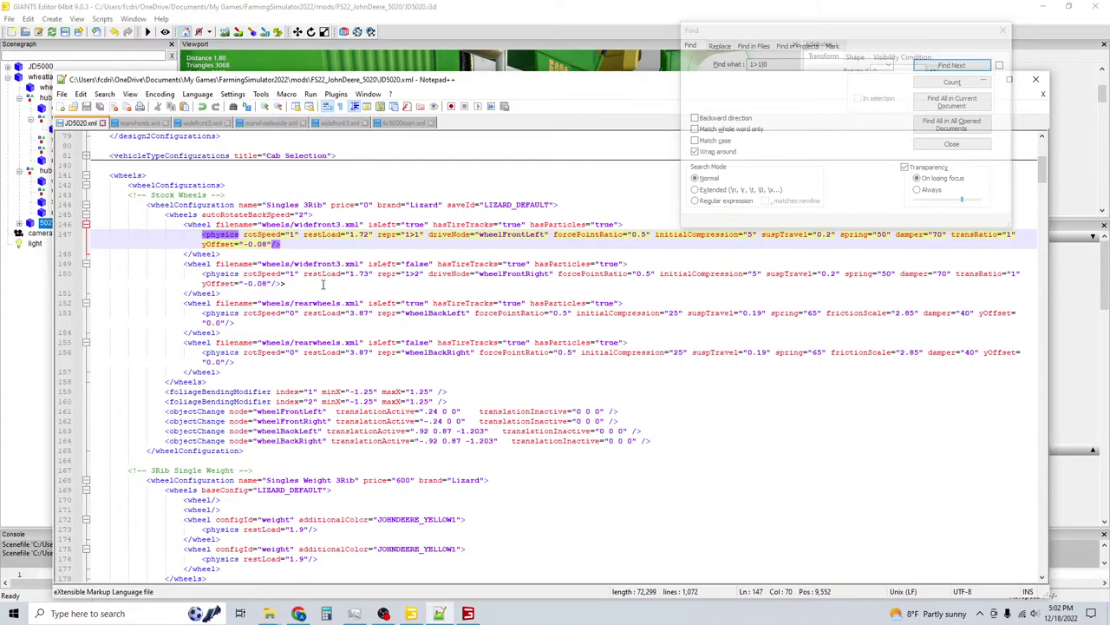
pyautogui.click(1003, 30)
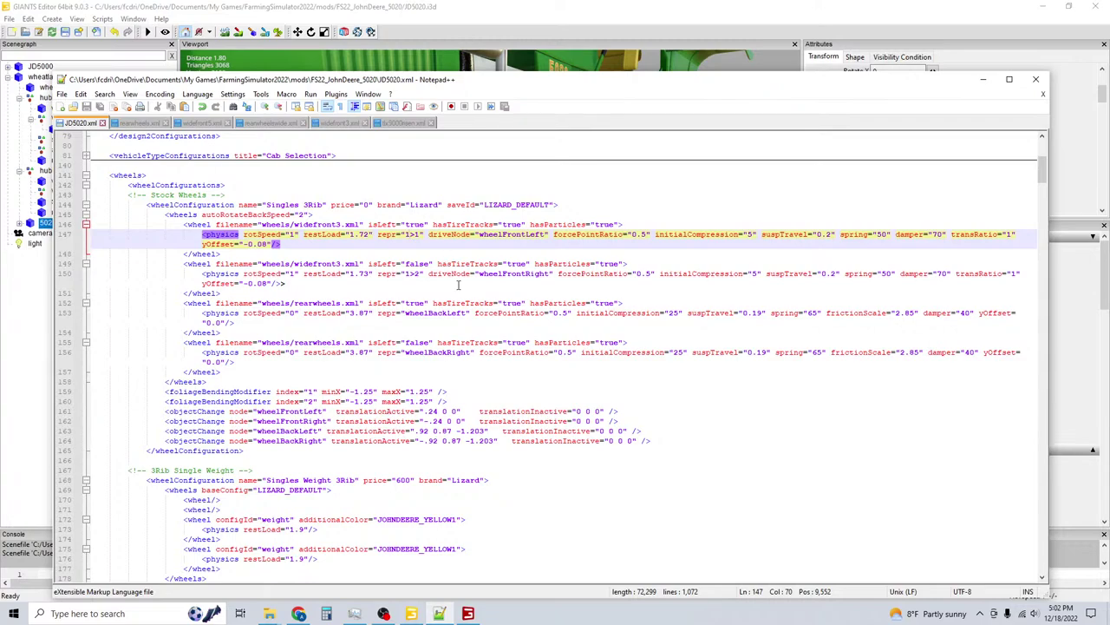
# Return to Farming Simulator 22, leave the shop and reload the tractor with the console command gsVehicleReload.
pyautogui.click(468, 613)
pyautogui.moveTo(493, 379)
pyautogui.mouseDown()
pyautogui.moveTo(574, 379)
pyautogui.moveTo(486, 379)
pyautogui.mouseUp()
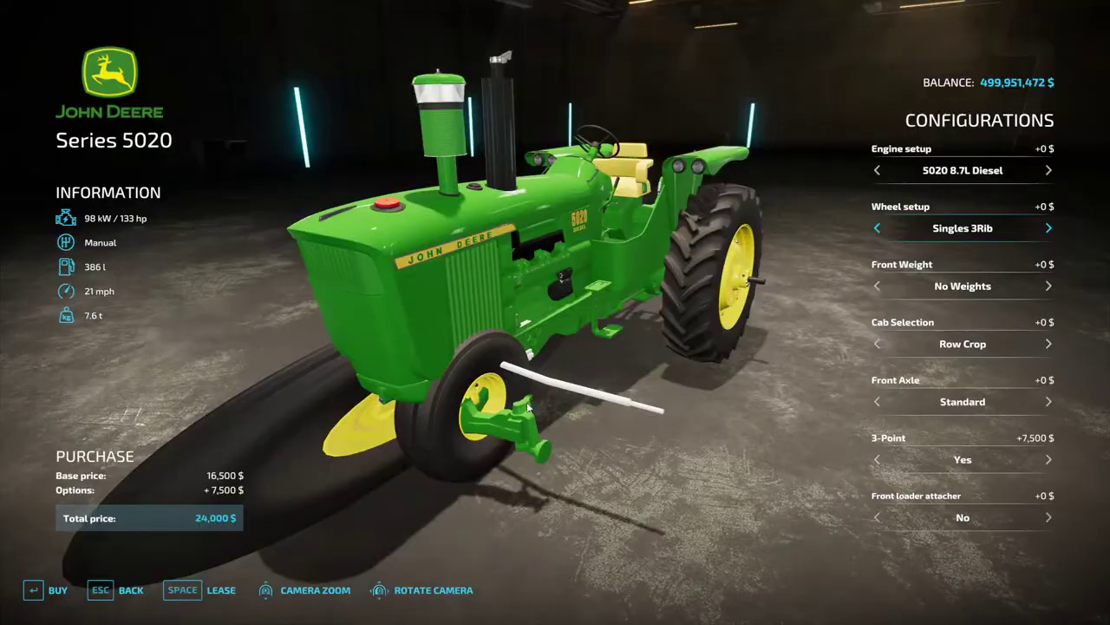
pyautogui.press('Escape')
pyautogui.press('p')
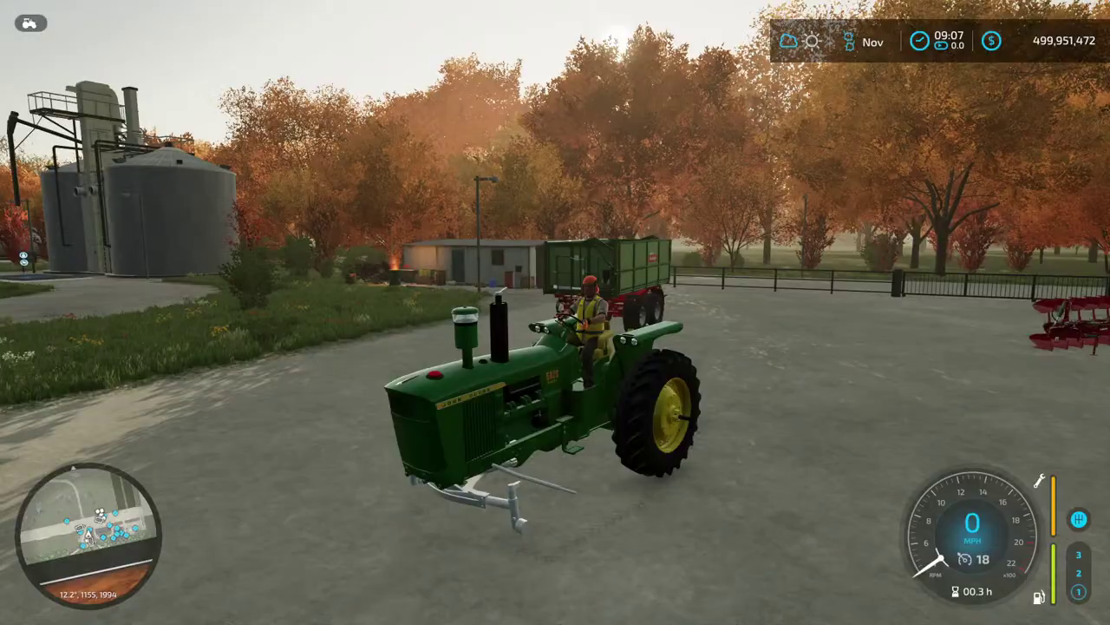
pyautogui.press('`')
pyautogui.write('gsVehicleReload')
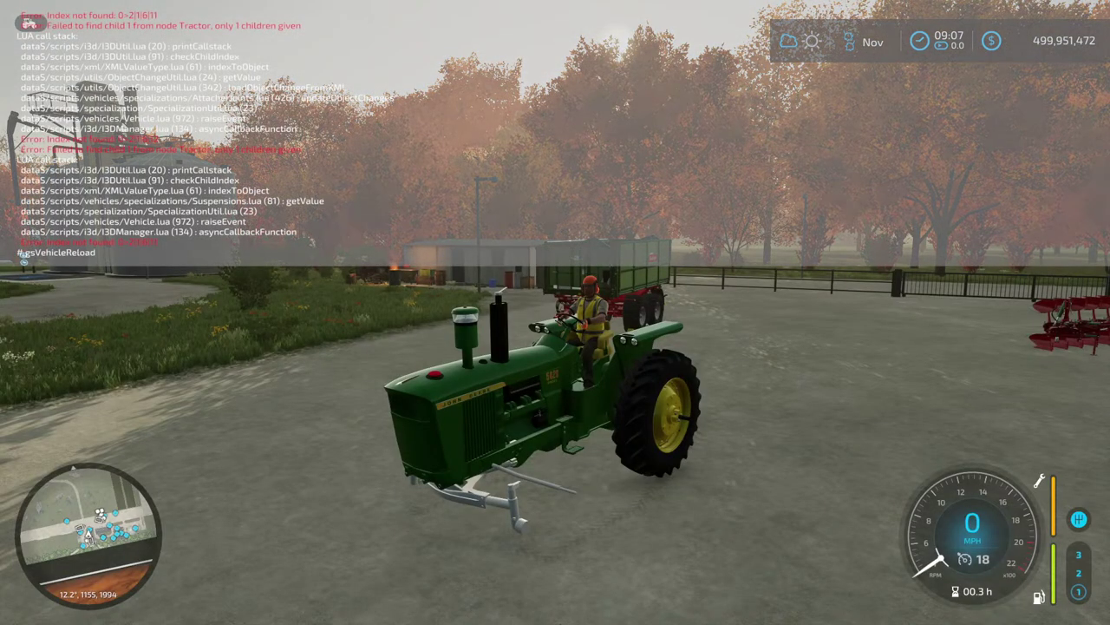
pyautogui.press('Return')
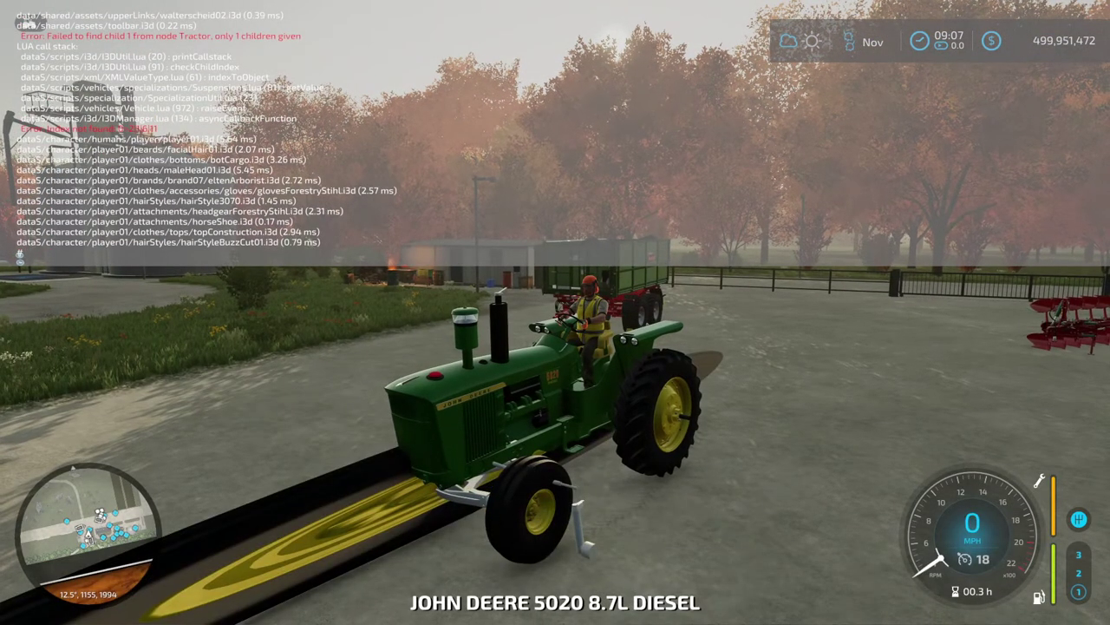
pyautogui.press('`')
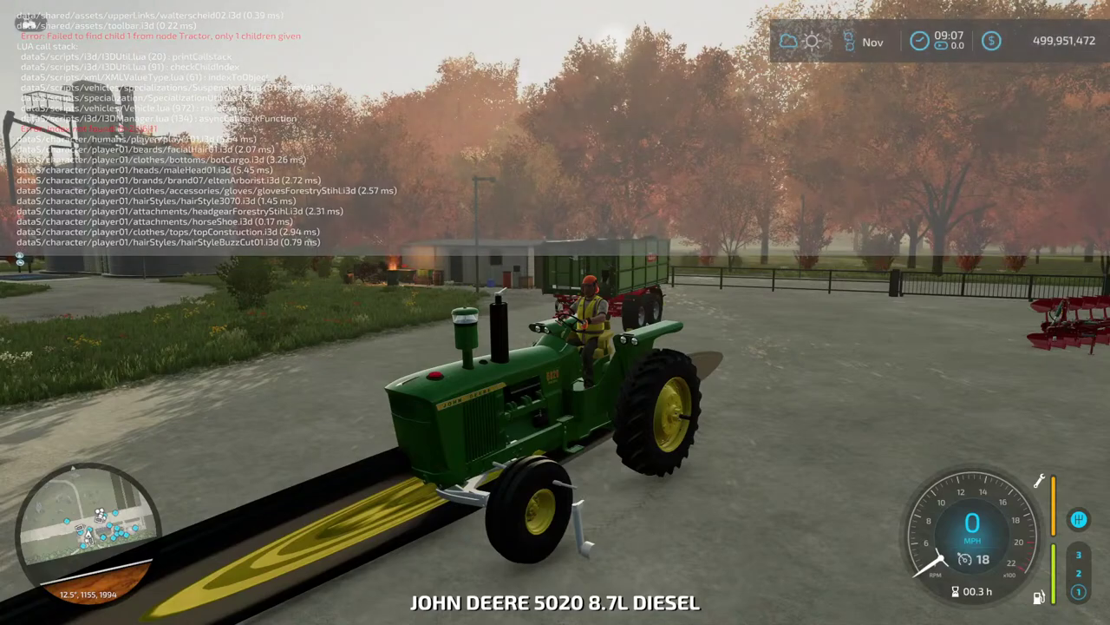
# Open the Series 5020 from the shop's Medium Tractors, inspect its front wheels and preview the Row Crop Axle before returning to Standard.
pyautogui.press('p')
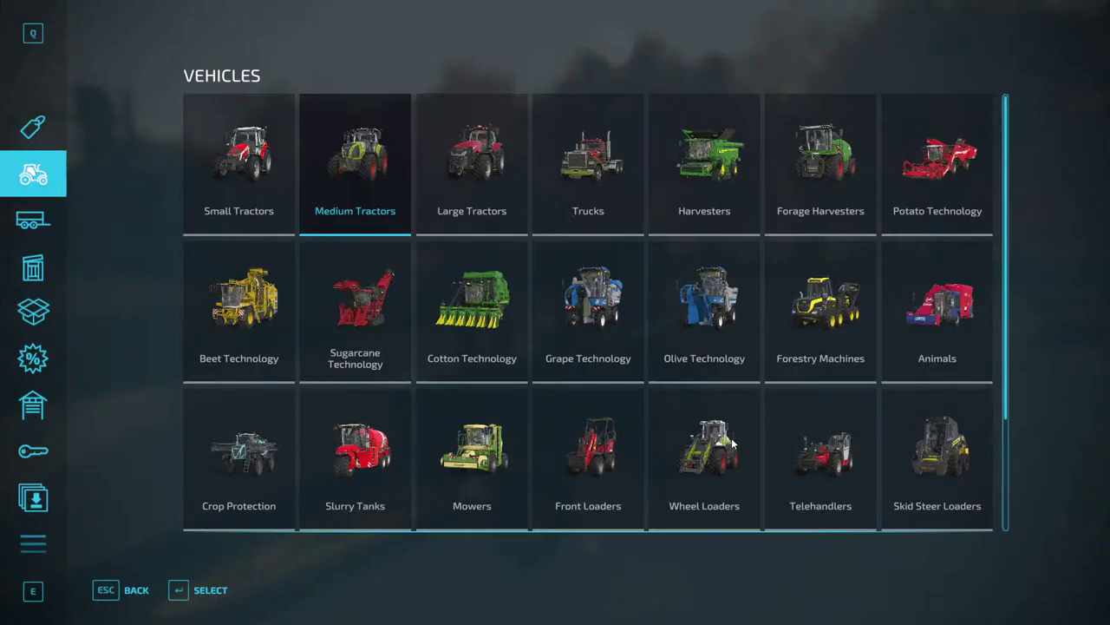
pyautogui.click(346, 160)
pyautogui.scroll(-15, 911, 252)
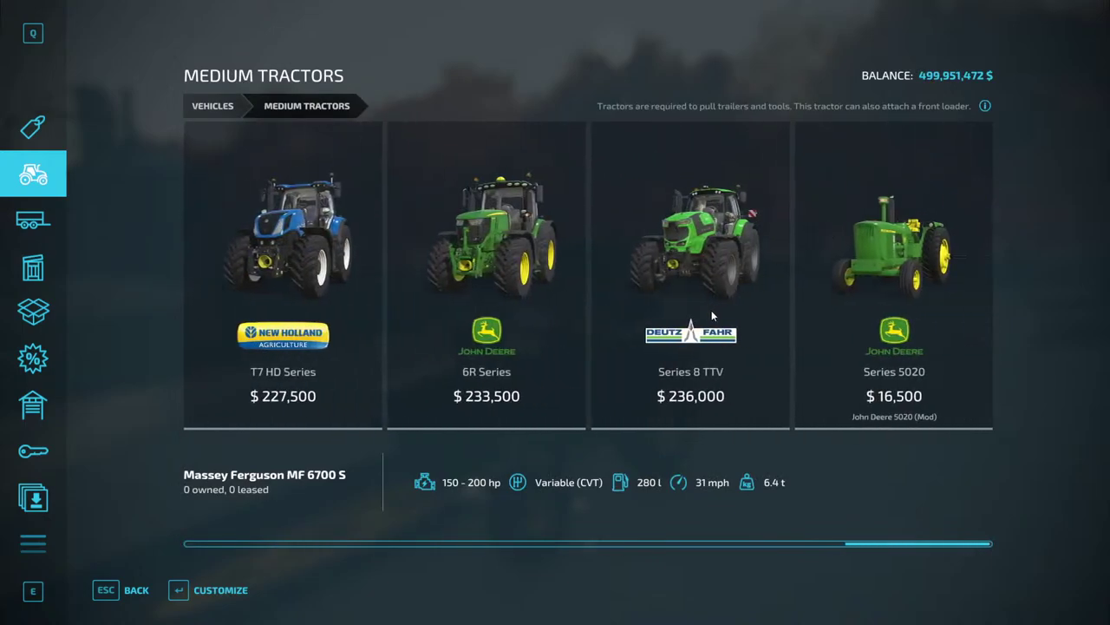
pyautogui.click(876, 250)
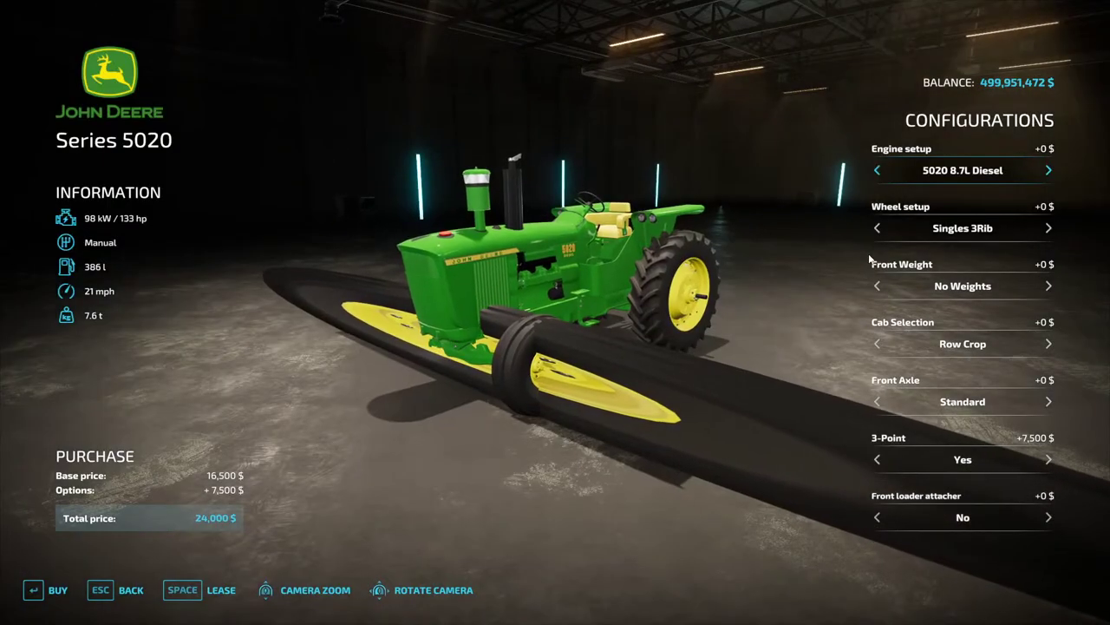
pyautogui.moveTo(870, 260); pyautogui.dragTo(108, 455)
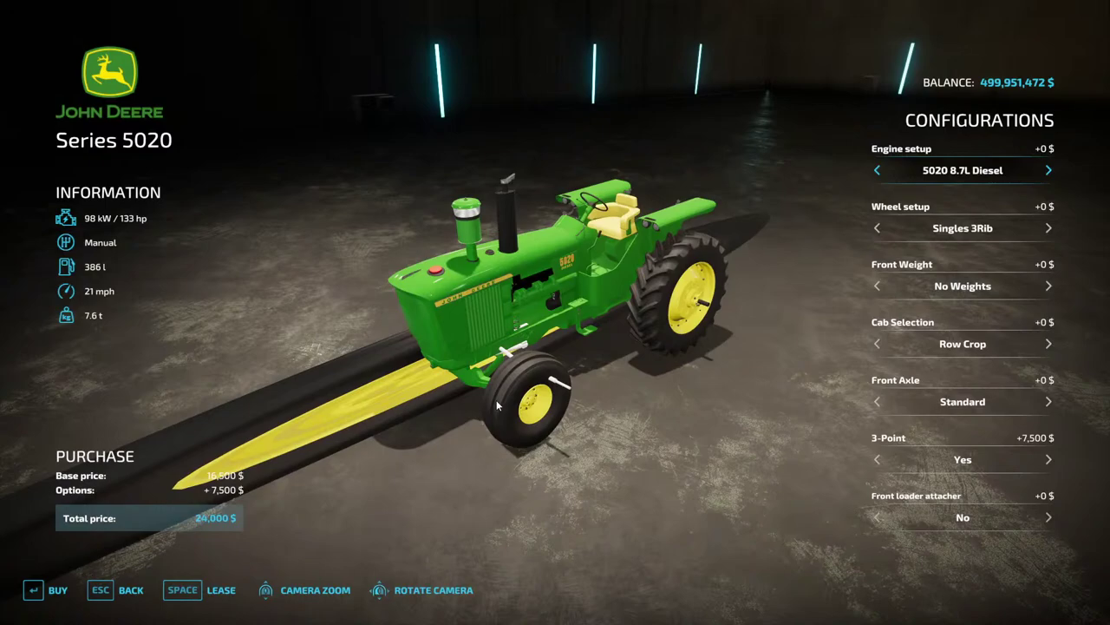
pyautogui.moveTo(496, 400); pyautogui.dragTo(604, 297)
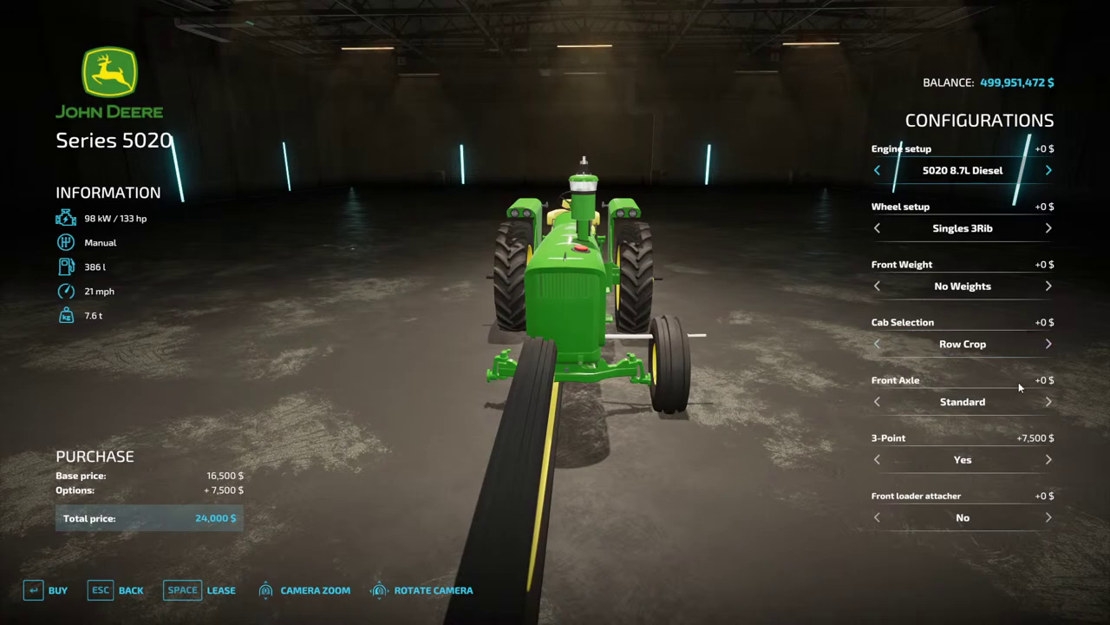
pyautogui.click(1047, 401)
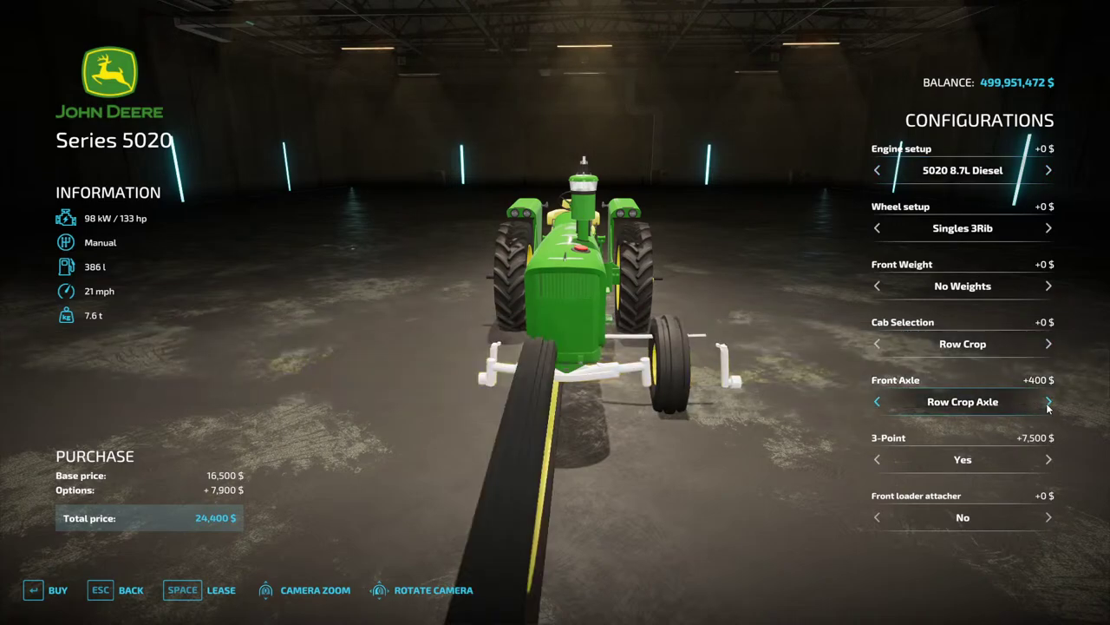
pyautogui.click(877, 403)
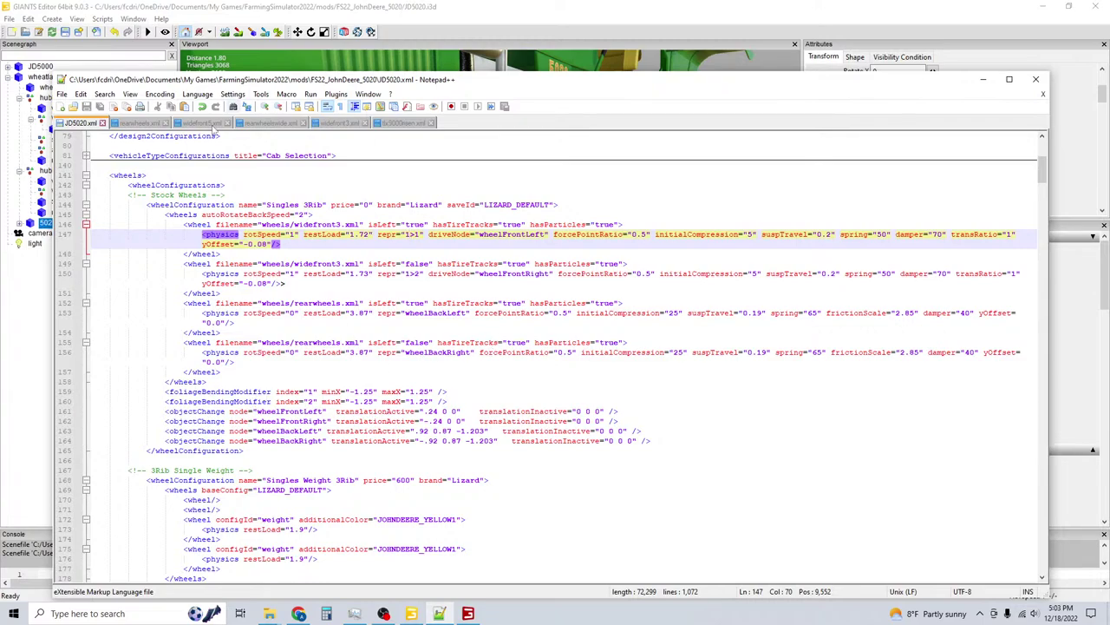
# Review the wheel definition in widefront3.xml, return to JD5020.xml and switch to GIANTS Editor.
pyautogui.click(338, 122)
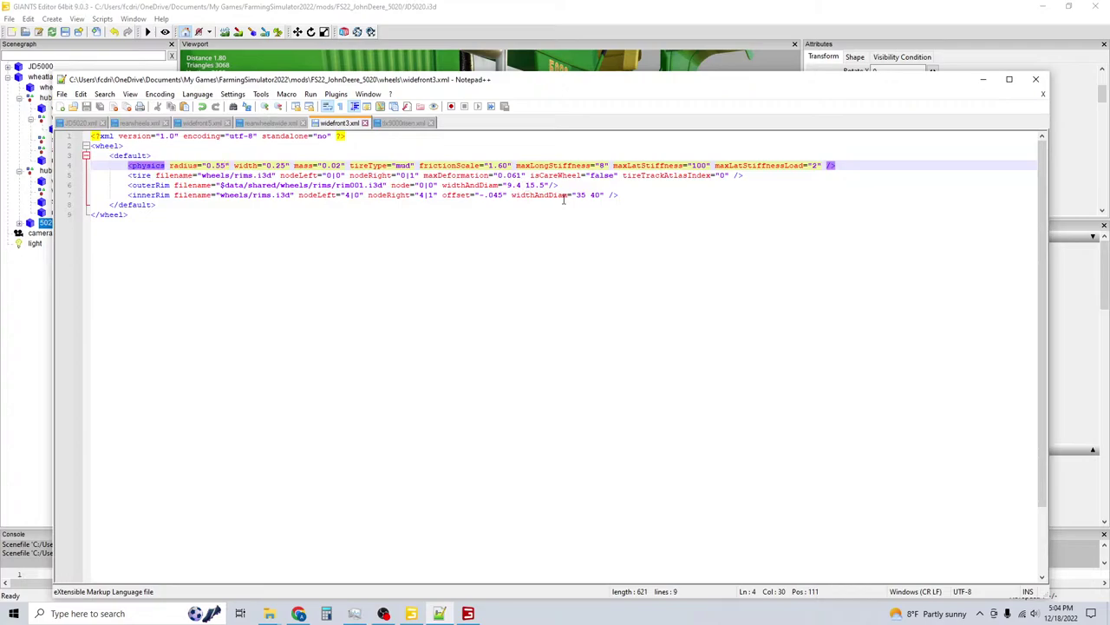
pyautogui.click(86, 124)
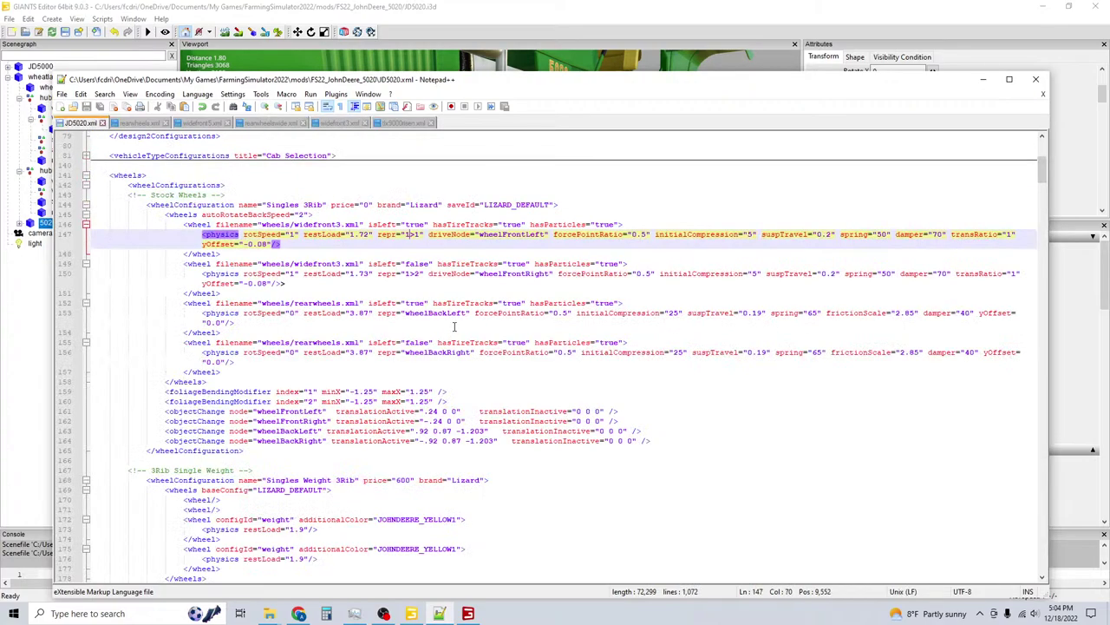
pyautogui.hotkey('alt', 'Tab')
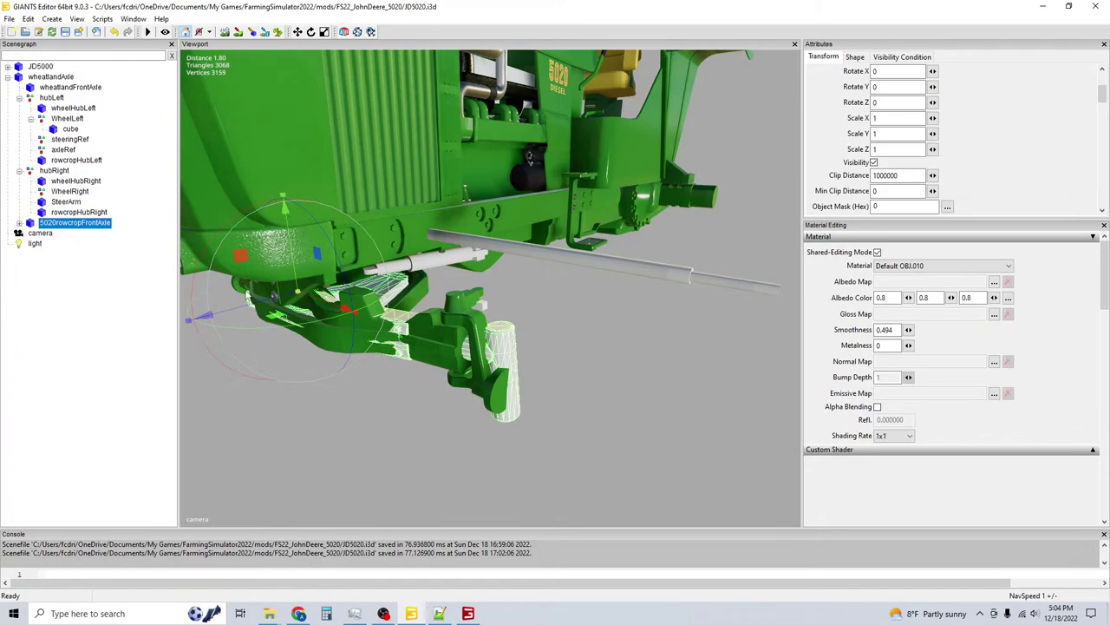
# Save the scene and set rowcropHubLeft's Translate X, Y and Z to 0.
pyautogui.click(64, 161)
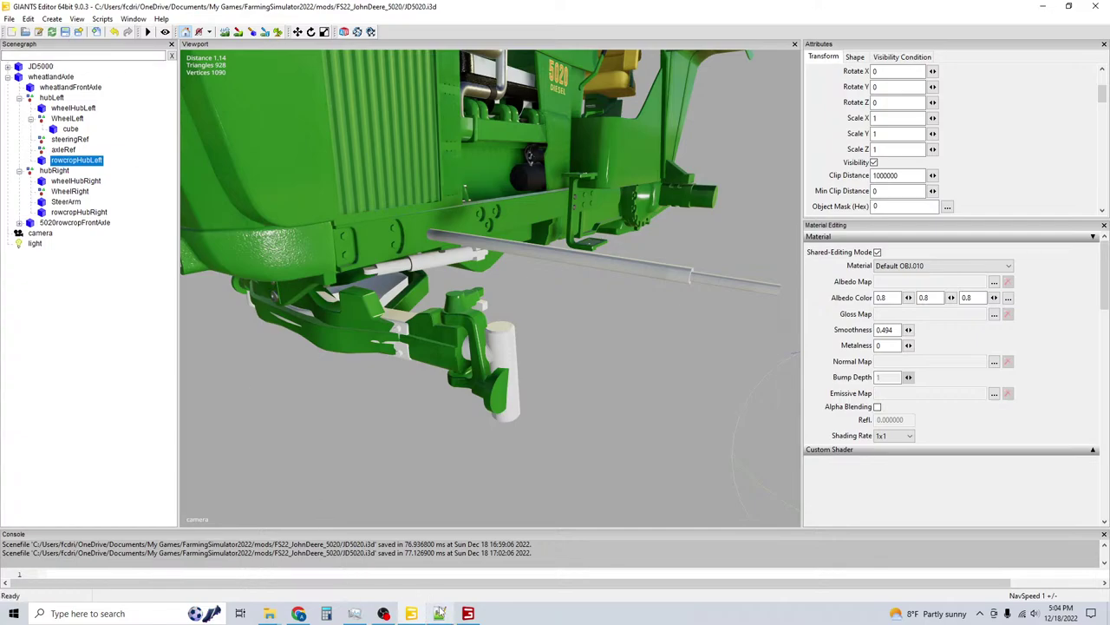
pyautogui.click(64, 32)
pyautogui.moveTo(486, 217); pyautogui.dragTo(561, 257, button='middle')
pyautogui.scroll(2, 833, 173)
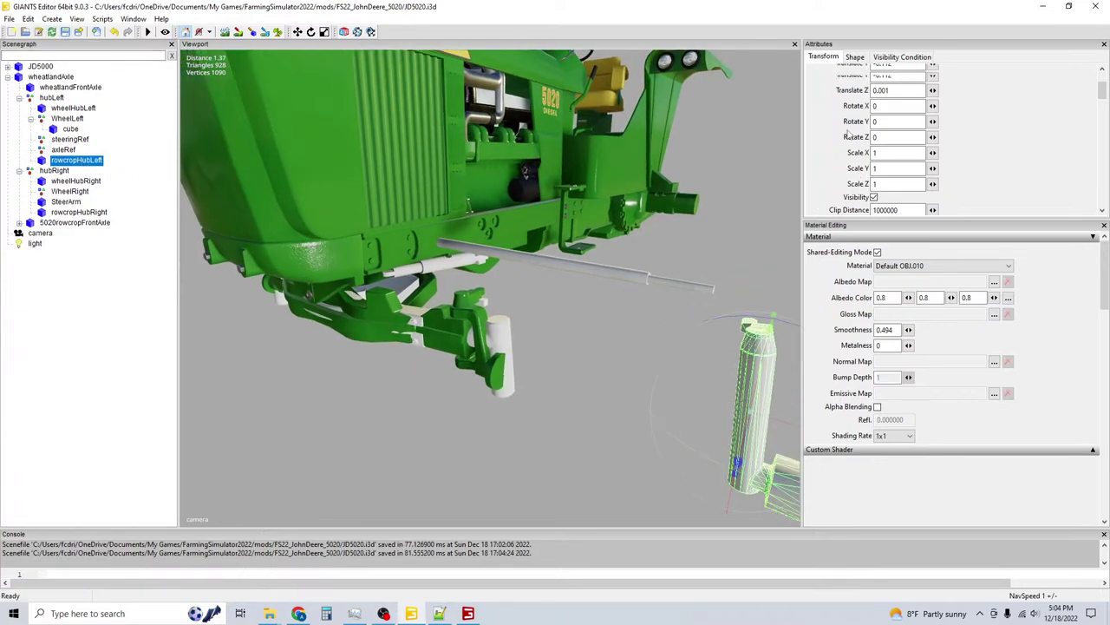
pyautogui.moveTo(892, 94); pyautogui.dragTo(847, 102)
pyautogui.write('0')
pyautogui.press('Tab')
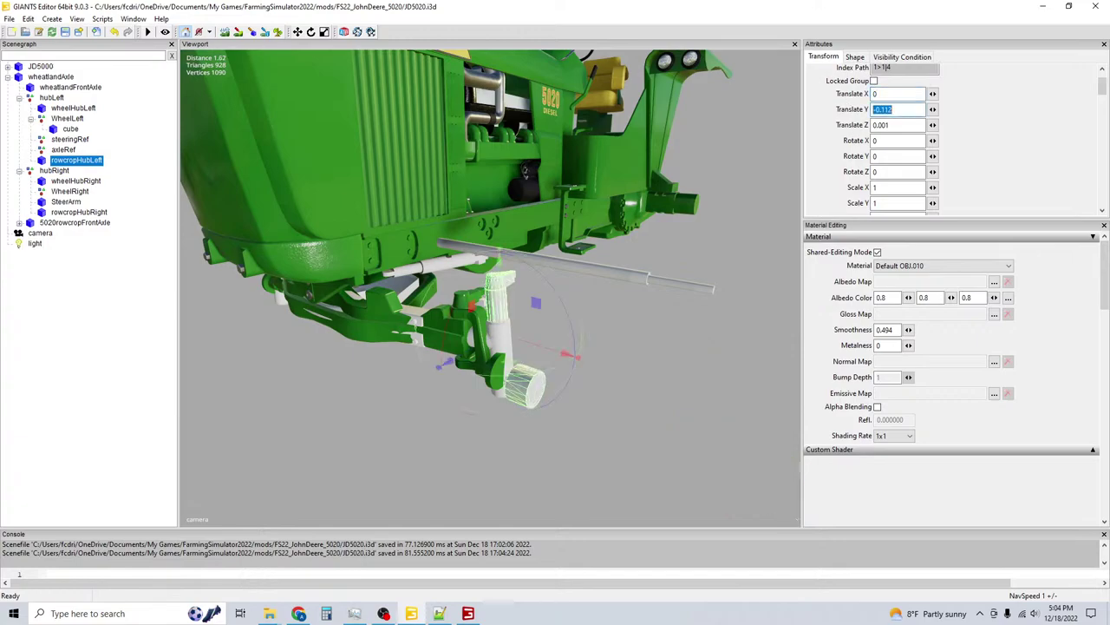
pyautogui.write('0')
pyautogui.press('Tab')
pyautogui.write('0')
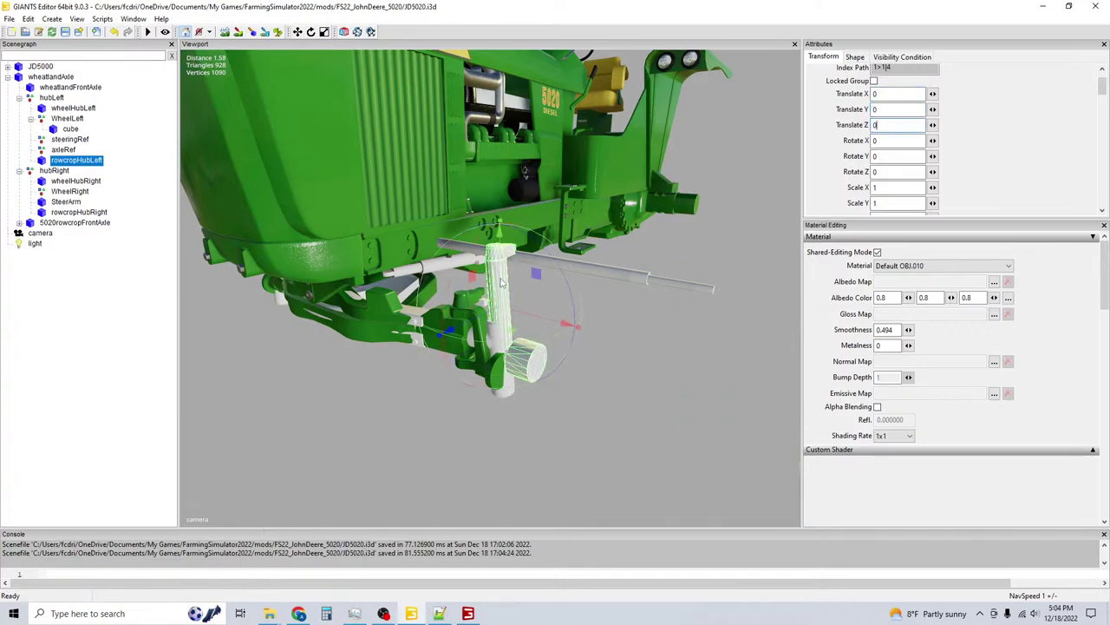
# Move rowcropHubLeft onto the row crop axle's end tube, at about 0.009, -0.233, -0.005, and save the scene.
pyautogui.moveTo(501, 270); pyautogui.dragTo(503, 343)
pyautogui.scroll(3, 534, 317)
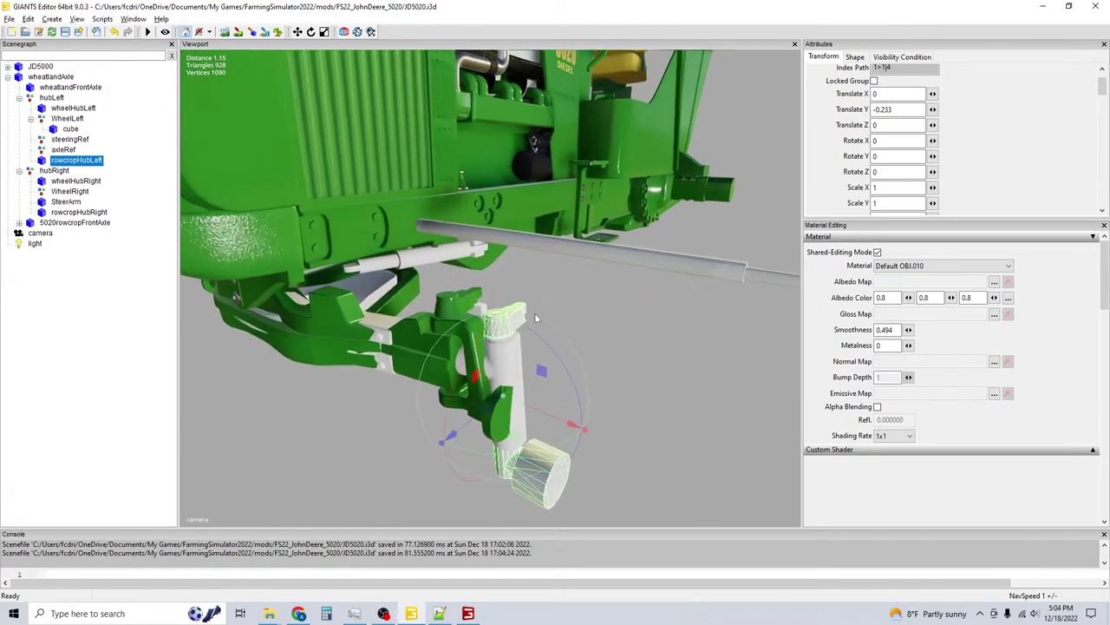
pyautogui.scroll(3, 535, 317)
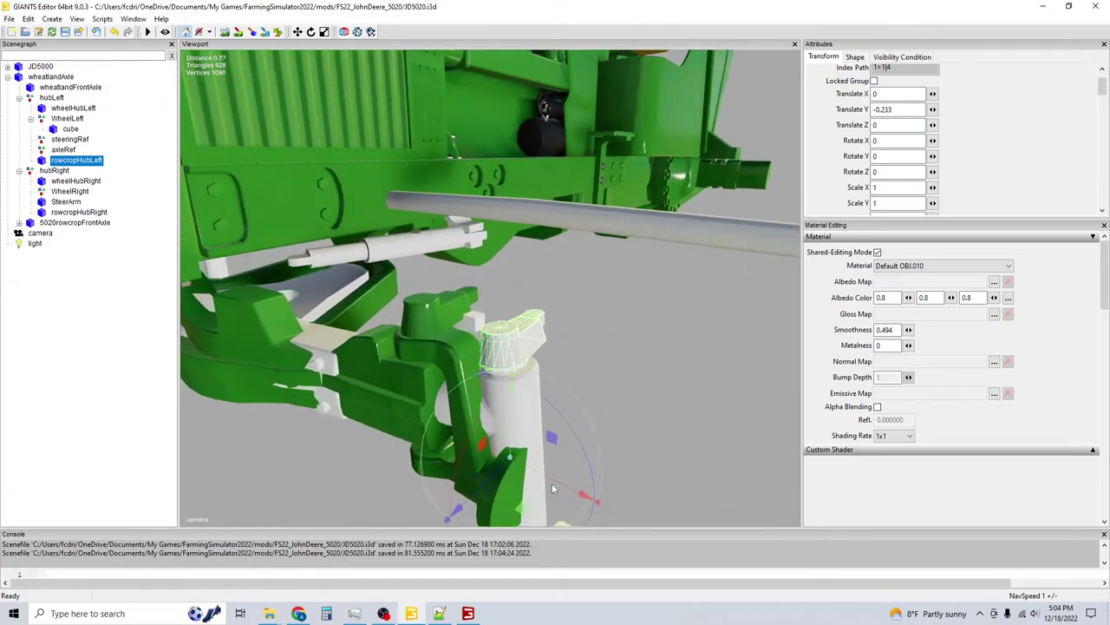
pyautogui.moveTo(554, 479); pyautogui.dragTo(489, 485)
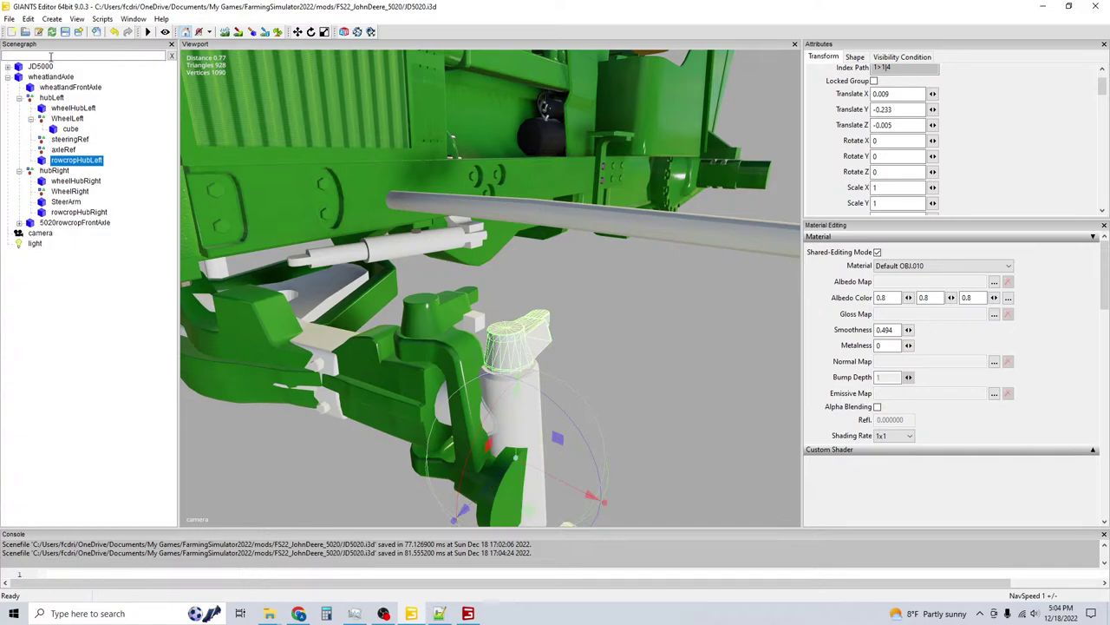
pyautogui.click(65, 31)
# Switch to Notepad++ and search JD5020.xml for "scaleActive".
pyautogui.click(440, 613)
pyautogui.hotkey('ctrl', 'f')
pyautogui.write('scalE')
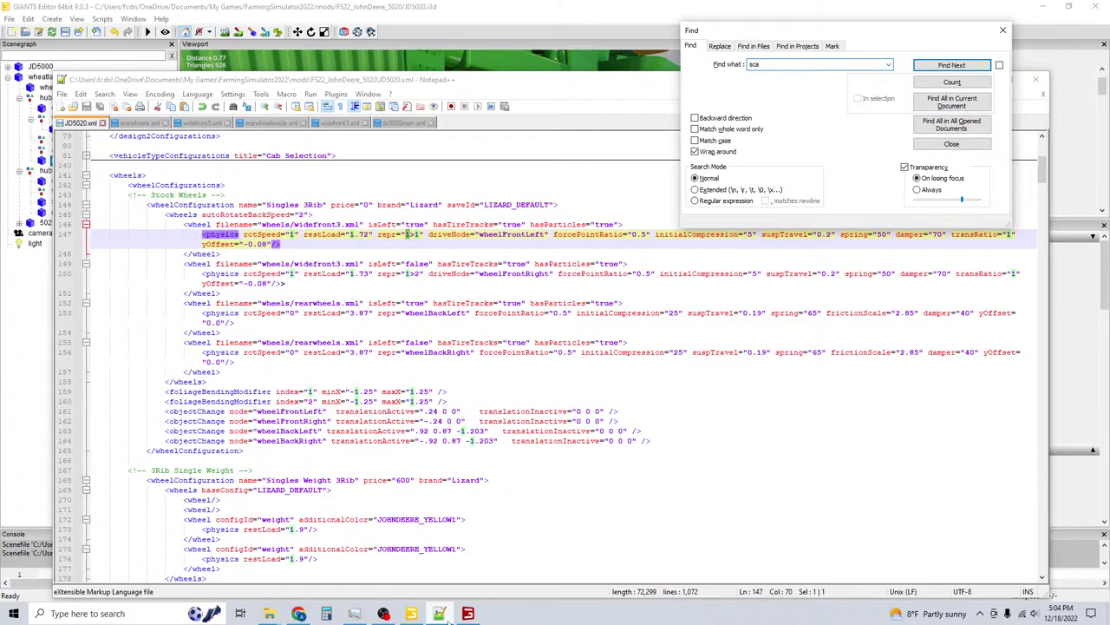
pyautogui.write('a')
pyautogui.press('BackSpace')
pyautogui.write('Activer')
pyautogui.press('Return')
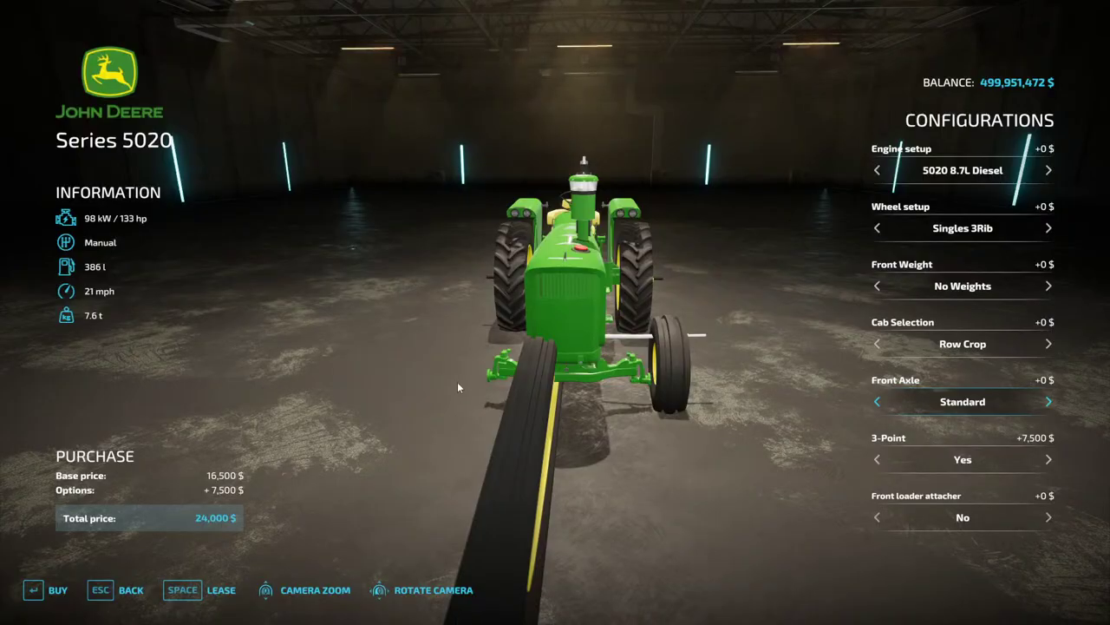
# Leave the shop in Farming Simulator 22 and review the Front Axle and Singles 3Rib configurations of JD5020.xml in Notepad++.
pyautogui.press('Escape')
pyautogui.press('Escape')
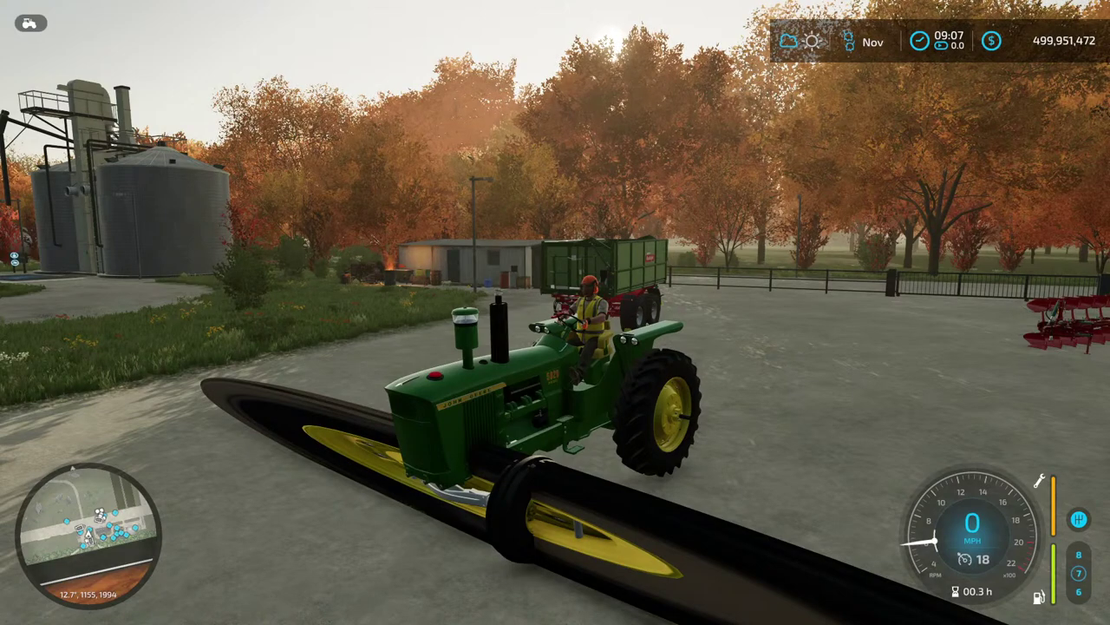
pyautogui.hotkey('alt', 'Tab')
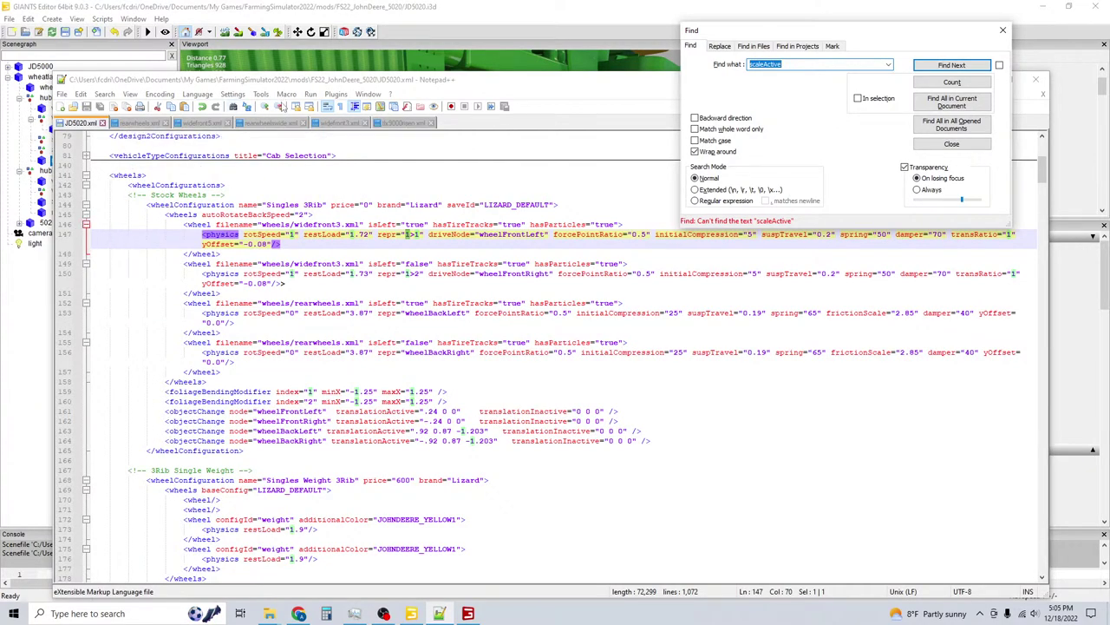
pyautogui.scroll(9, 125, 246)
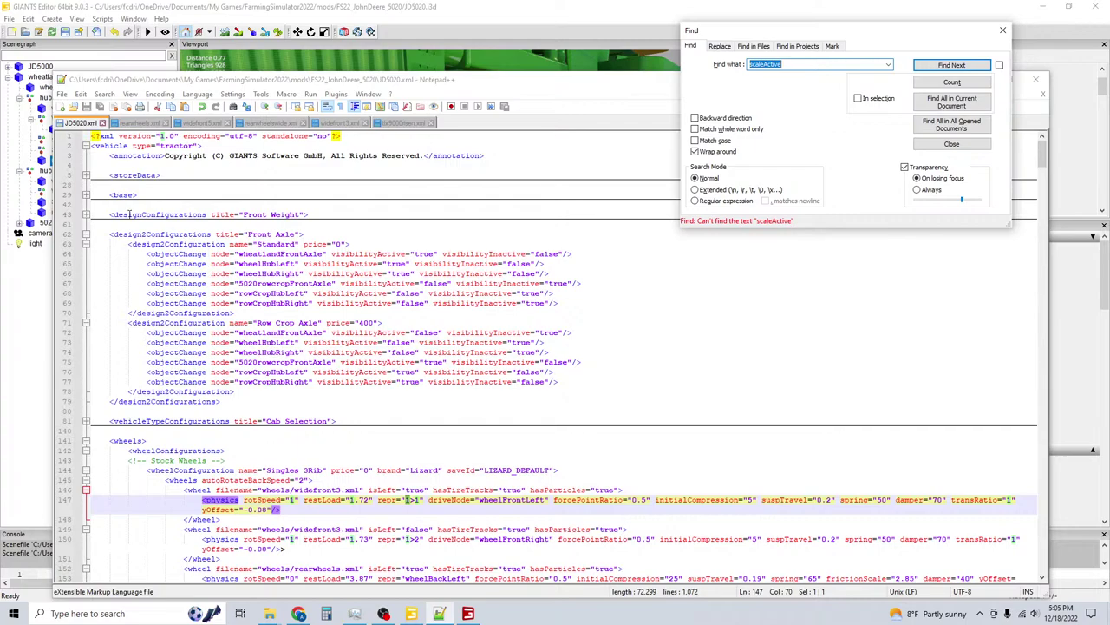
pyautogui.scroll(-7, 356, 303)
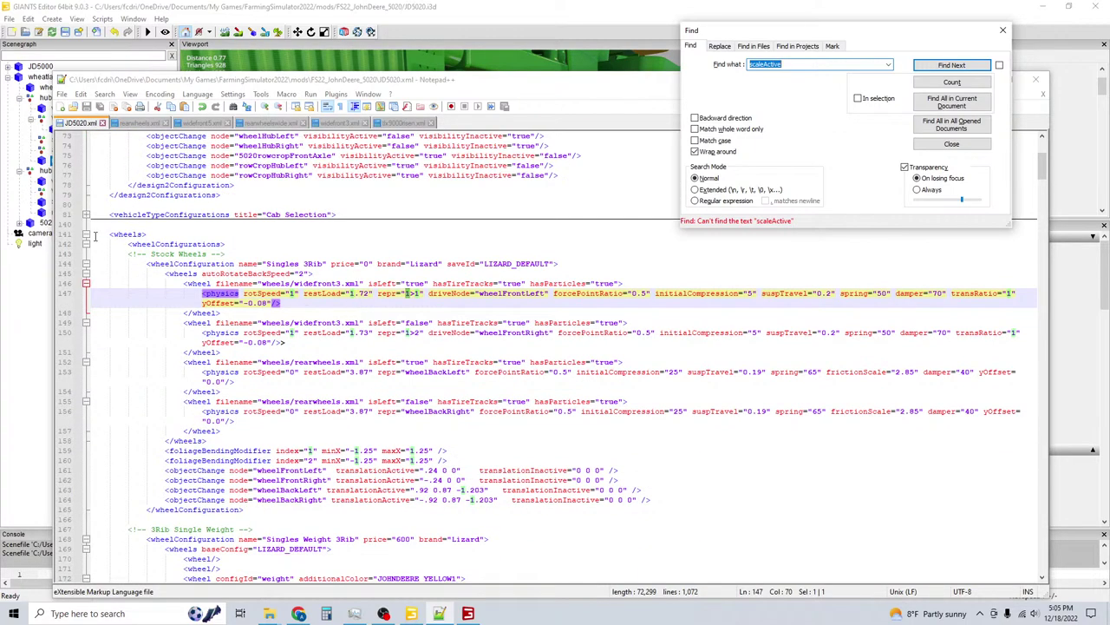
pyautogui.scroll(5, 160, 277)
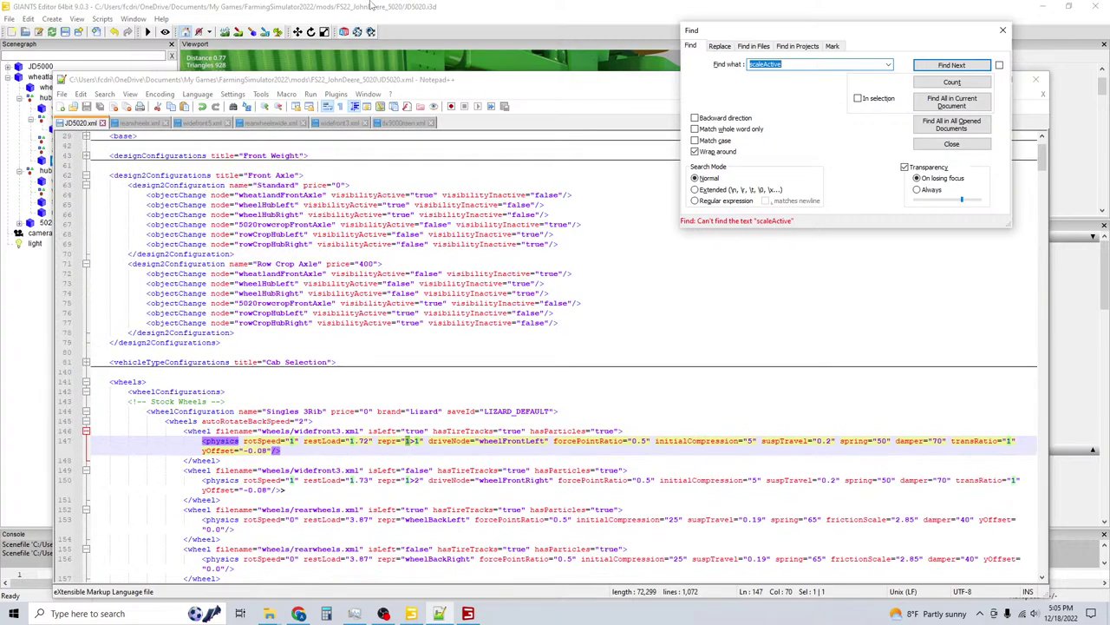
# Switch to GIANTS Editor, compare the hubRight and hubLeft pivots, and set hubRight's Translate X to -0.851.
pyautogui.click(370, 6)
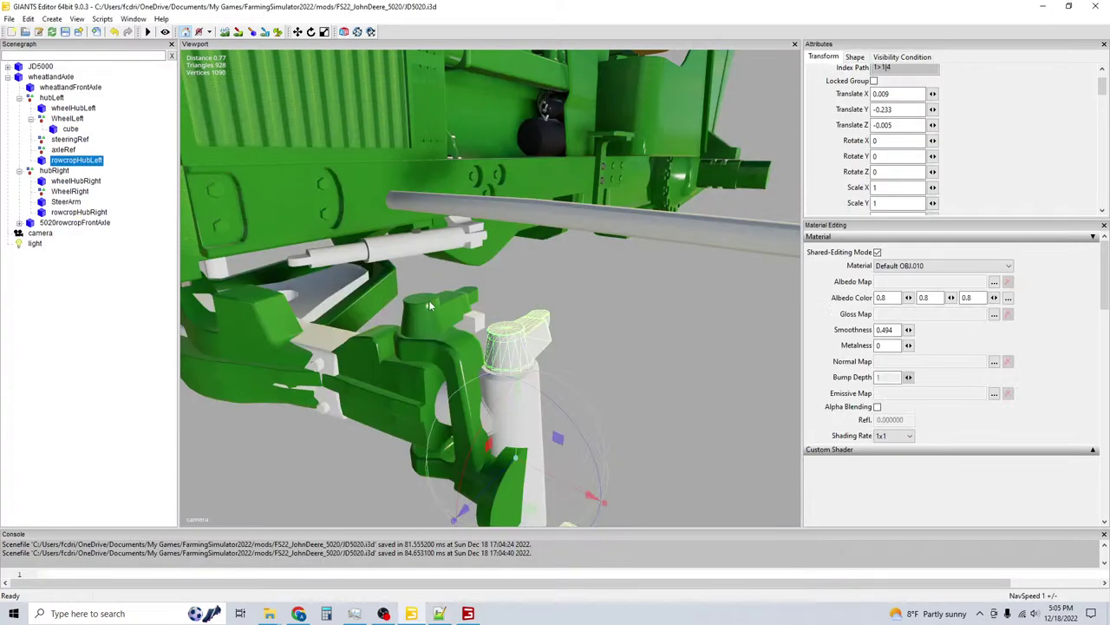
pyautogui.click(76, 180)
pyautogui.moveTo(392, 202); pyautogui.dragTo(486, 286, button='middle')
pyautogui.click(54, 171)
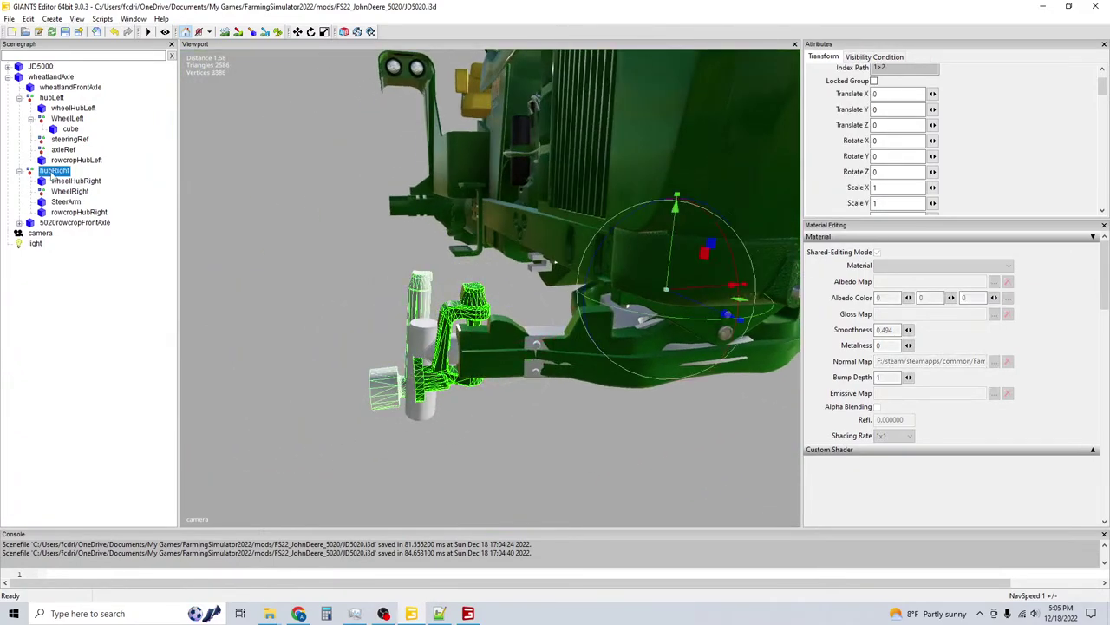
pyautogui.moveTo(374, 179); pyautogui.dragTo(347, 178, button='middle')
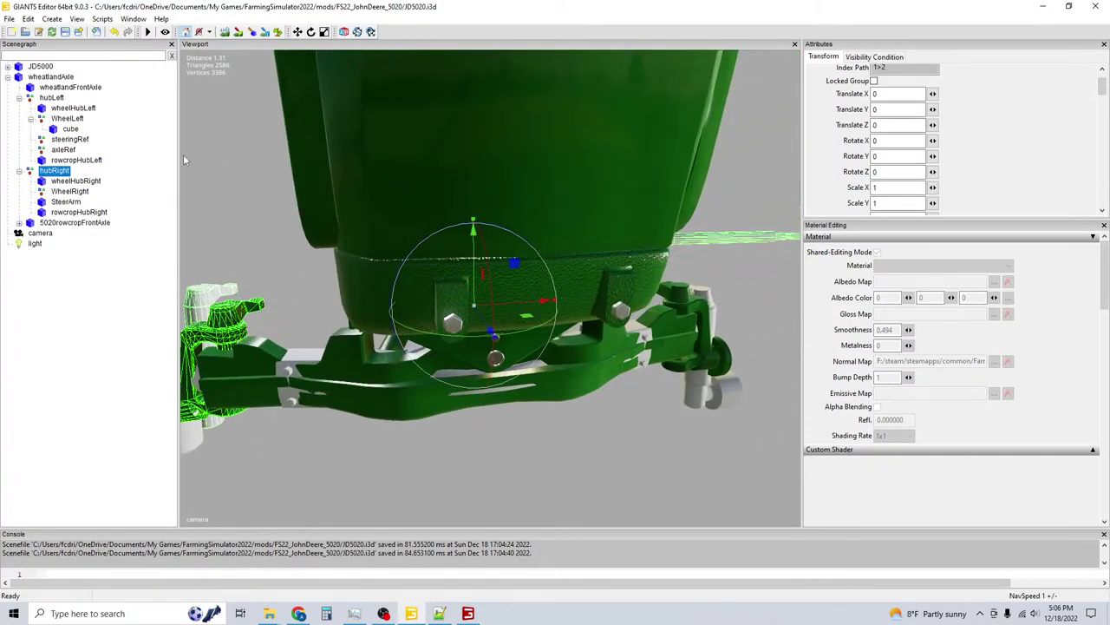
pyautogui.click(60, 98)
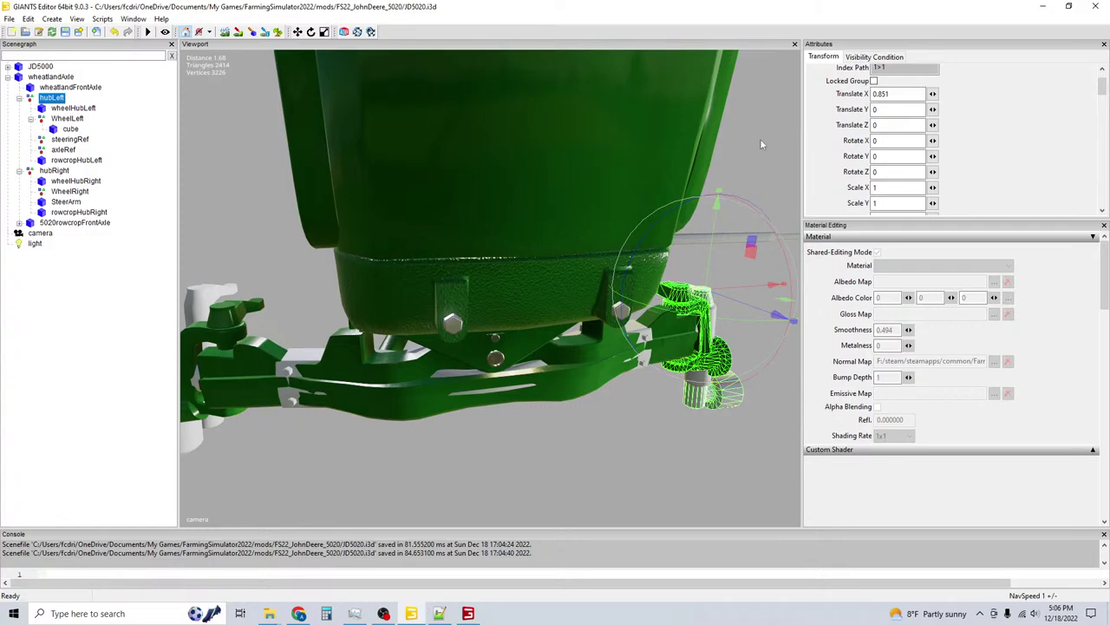
pyautogui.click(53, 171)
pyautogui.click(884, 94)
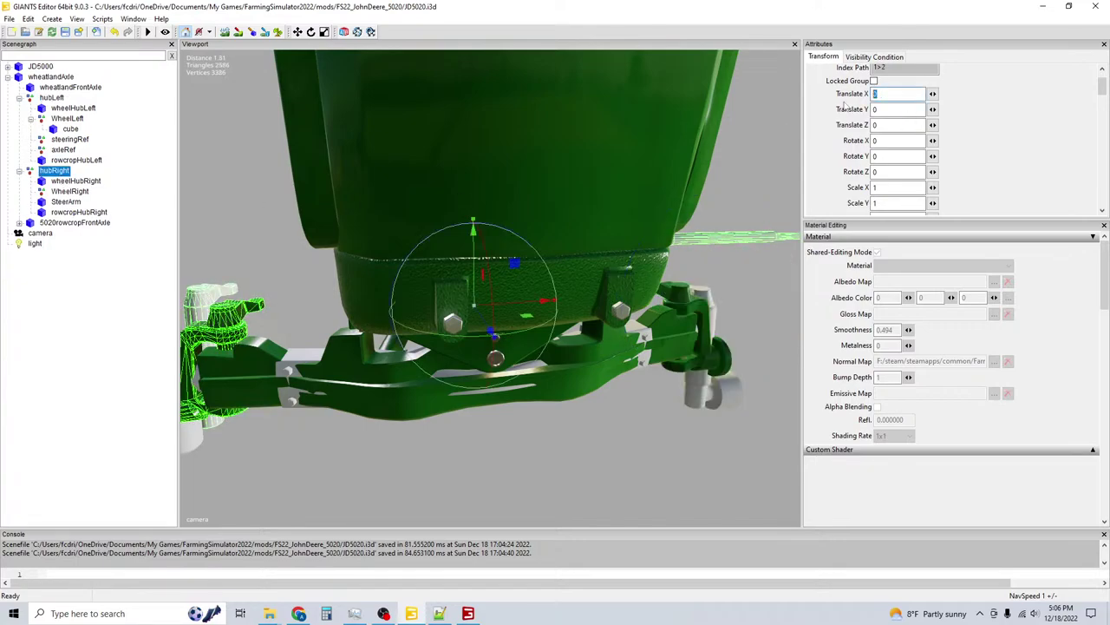
pyautogui.write('-.851')
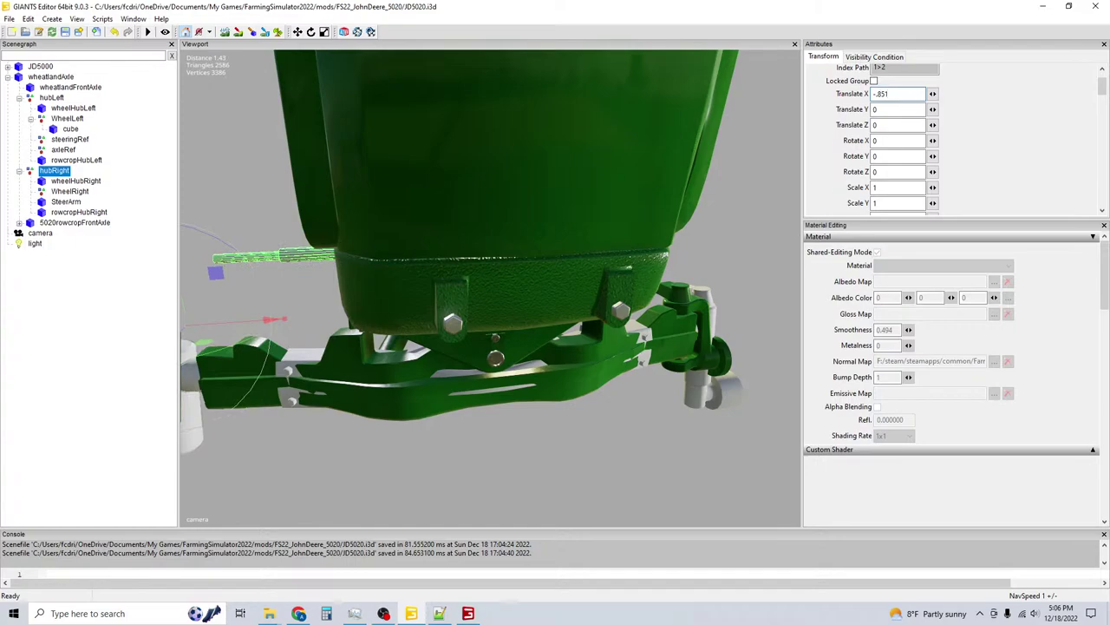
pyautogui.press('Return')
pyautogui.click(56, 171)
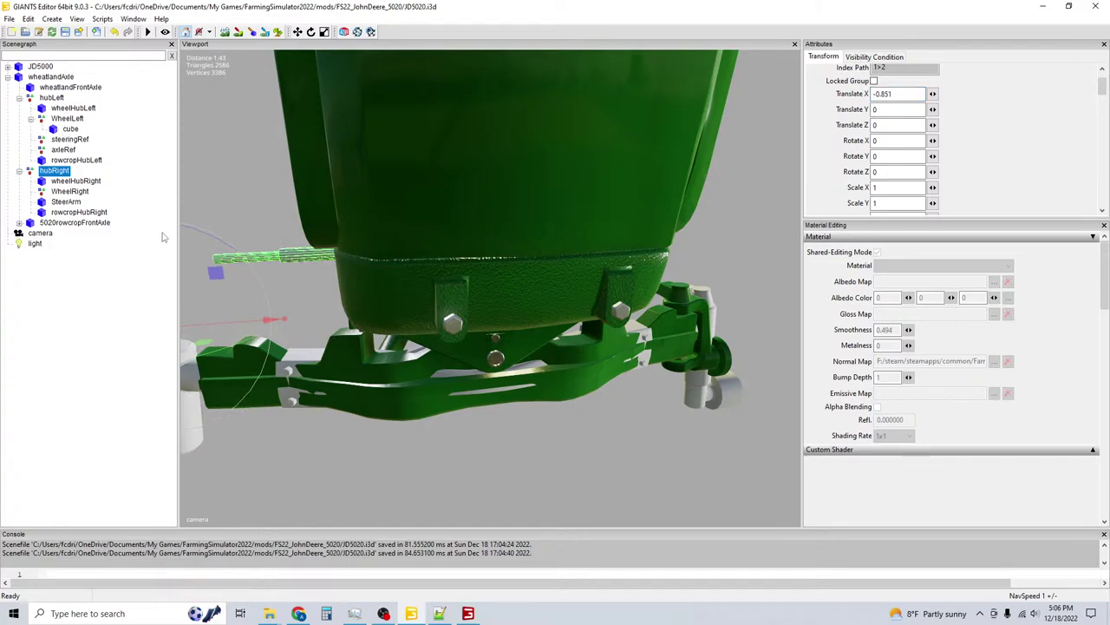
# Check wheelHubLeft's transform, and set wheelHubRight's Translate X to -0.139 and Translate Y to -0.153.
pyautogui.moveTo(217, 245); pyautogui.dragTo(330, 243, button='middle')
pyautogui.click(73, 107)
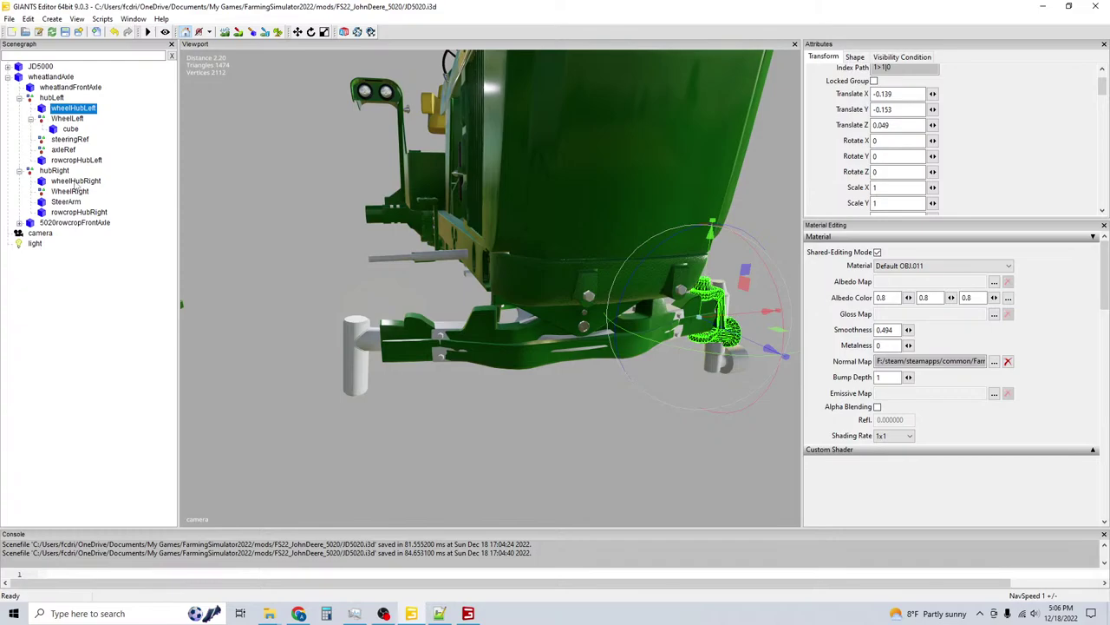
pyautogui.click(76, 182)
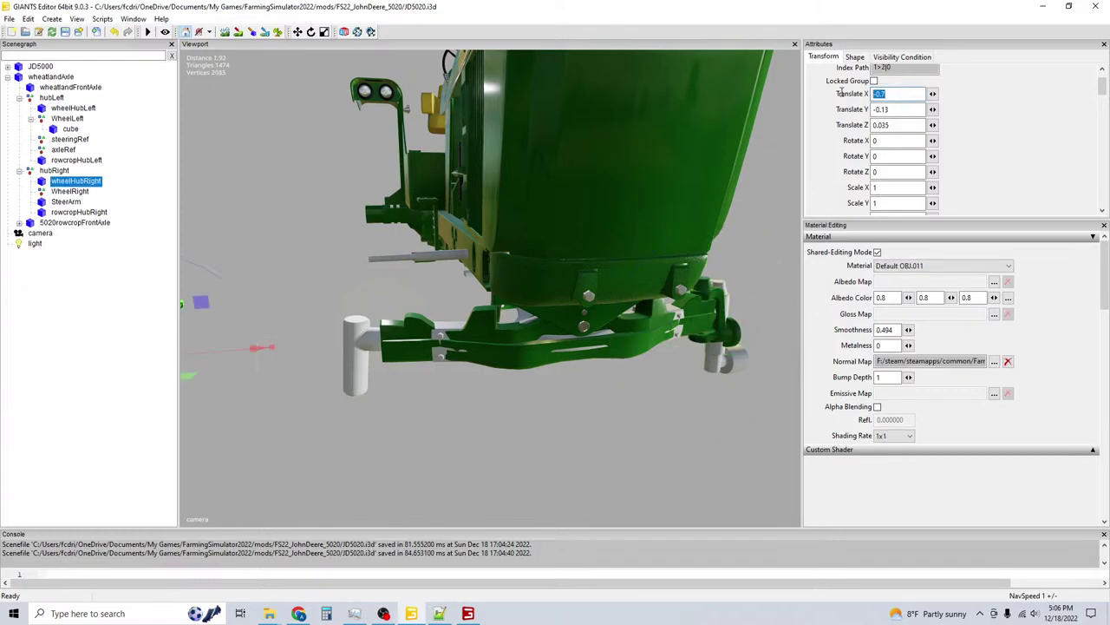
pyautogui.write('-')
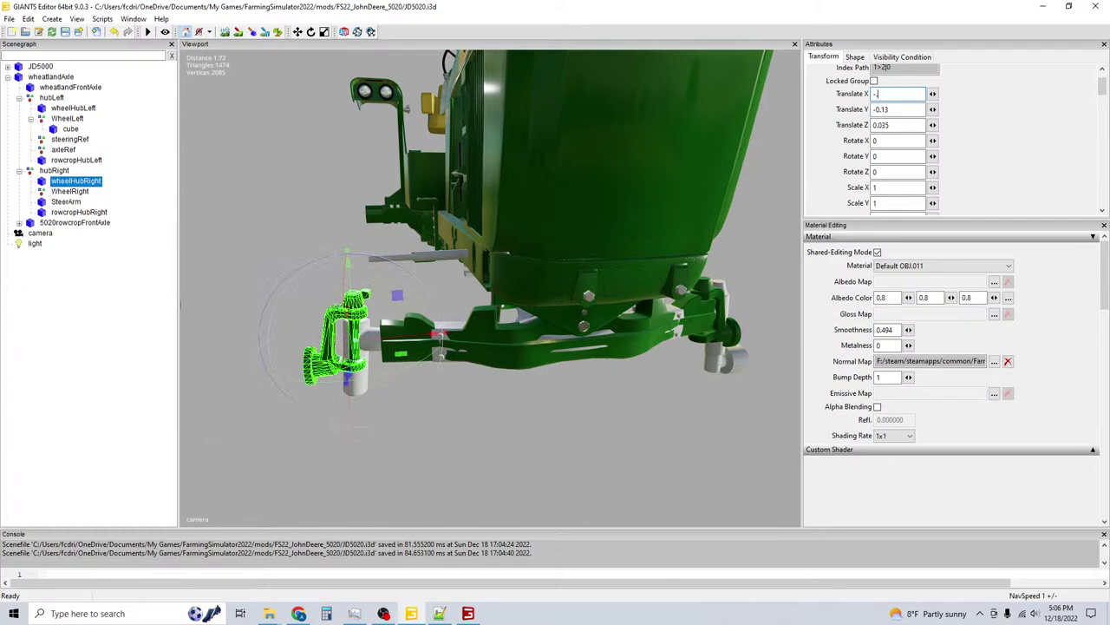
pyautogui.write('0.139')
pyautogui.press('Tab')
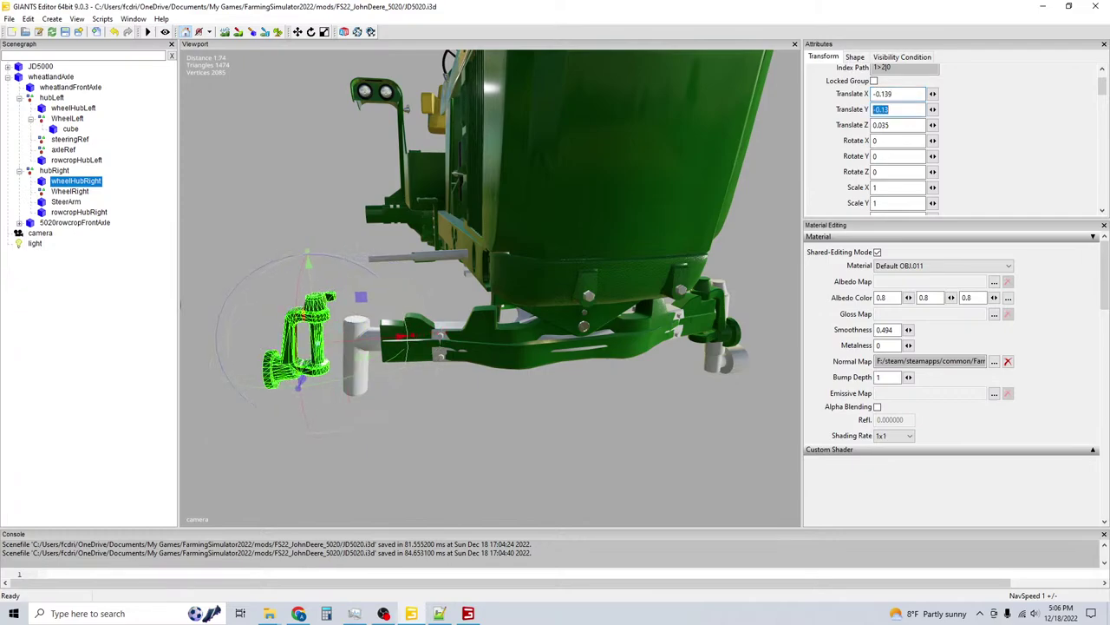
pyautogui.write('-.153')
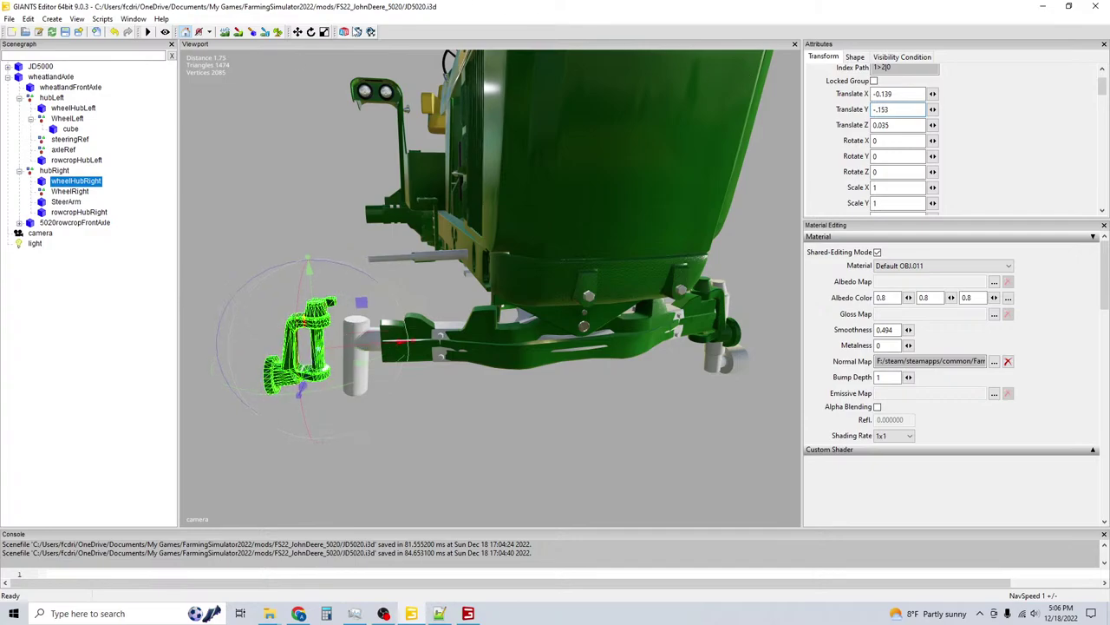
pyautogui.press('Return')
# Recheck wheelHubLeft's position and set wheelHubRight's Translate Z to 0.043.
pyautogui.click(75, 109)
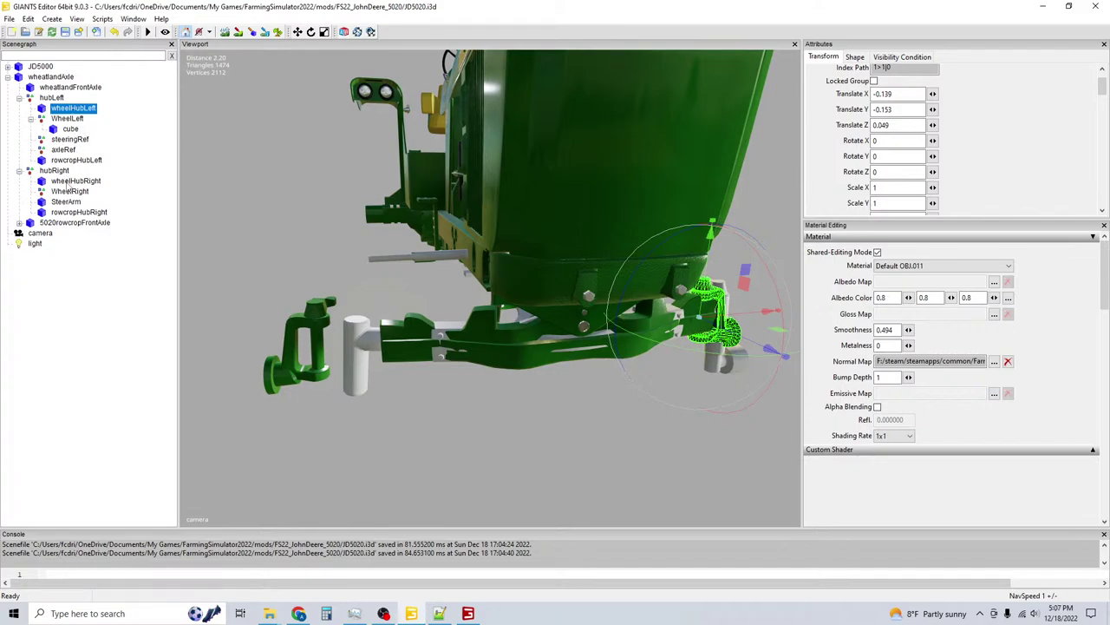
pyautogui.click(73, 180)
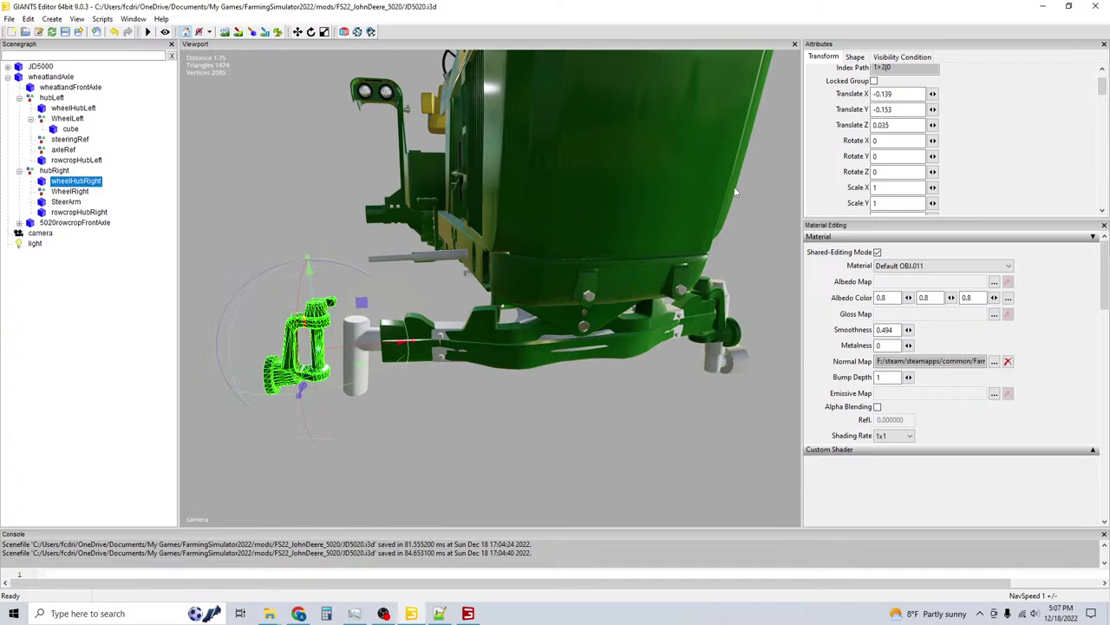
pyautogui.click(896, 126)
pyautogui.press('BackSpace')
pyautogui.press('BackSpace')
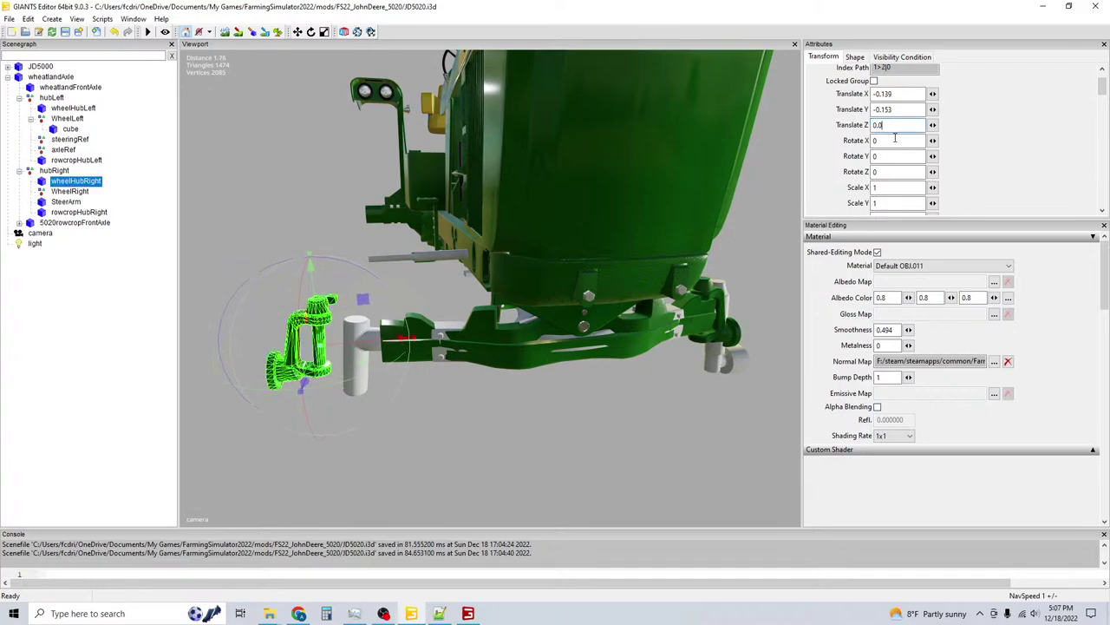
pyautogui.write('43')
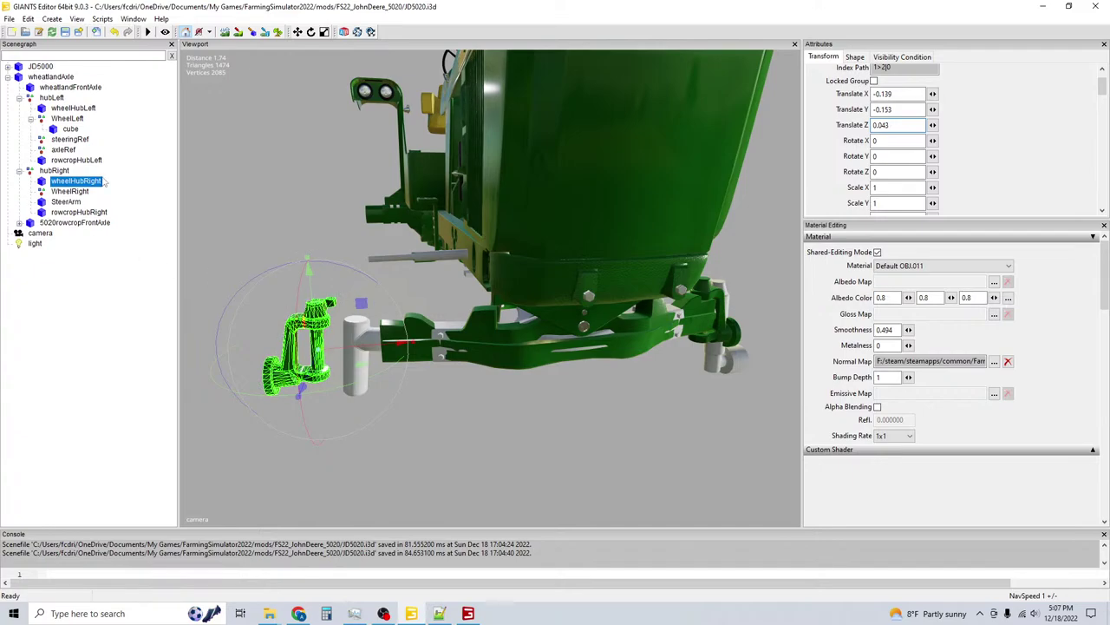
# Examine the transforms of wheatlandFrontAxle, wheatlandAxle and wheelHubLeft, and compare hubLeft with hubRight.
pyautogui.click(59, 91)
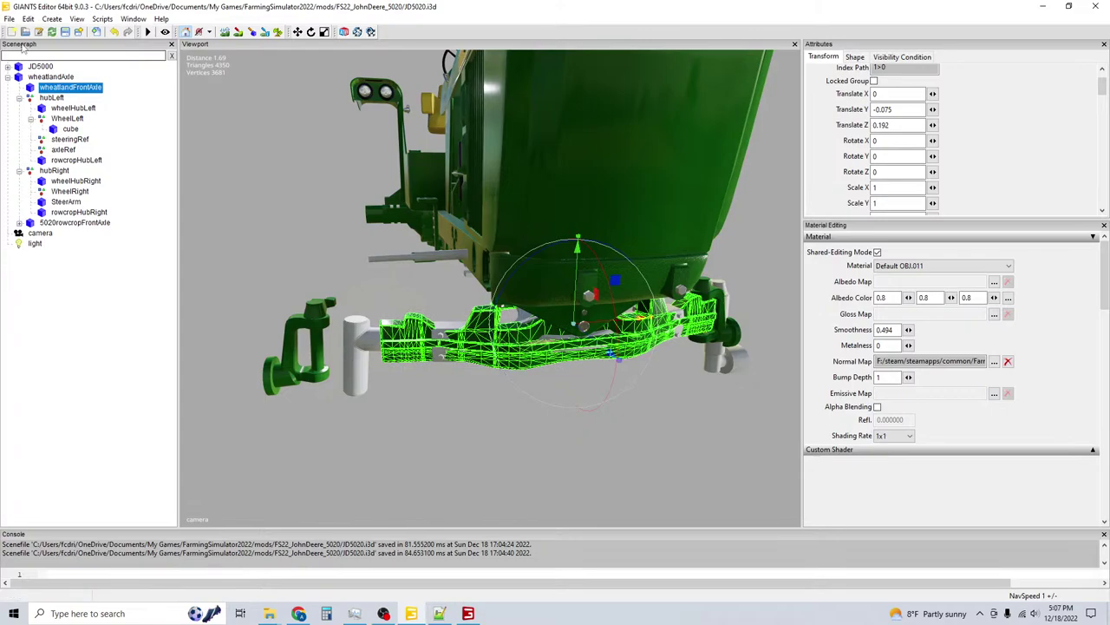
pyautogui.click(55, 77)
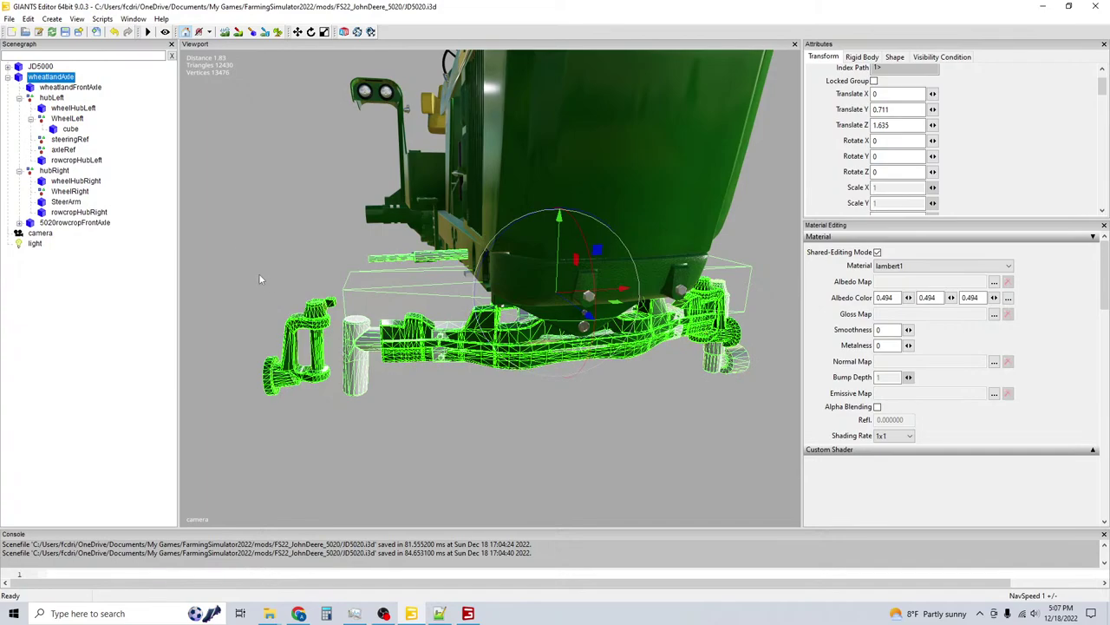
pyautogui.click(76, 108)
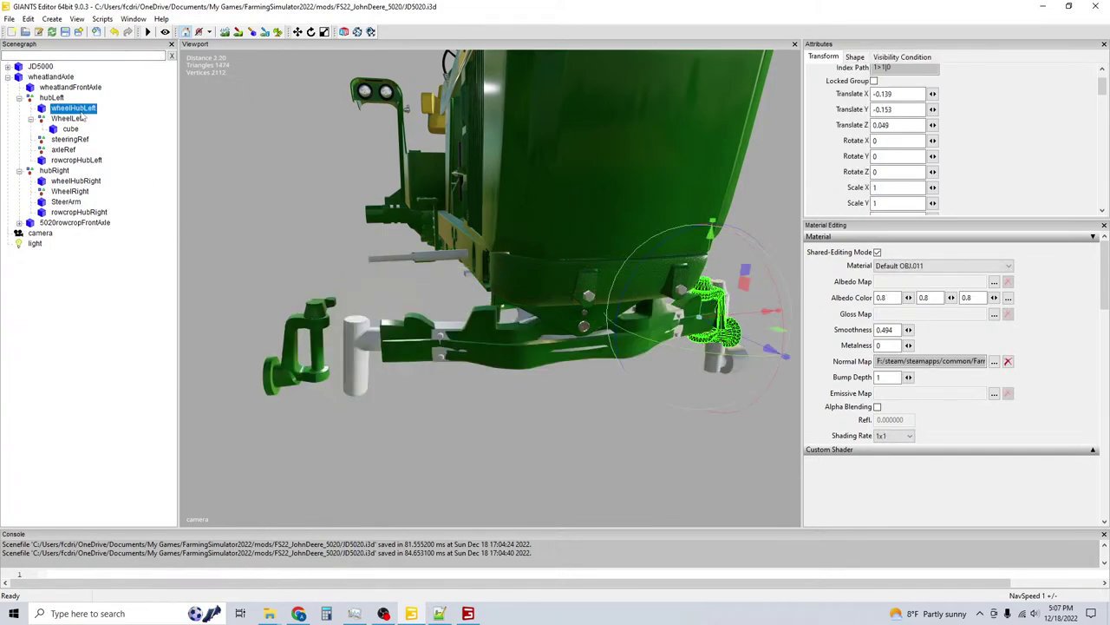
pyautogui.click(52, 100)
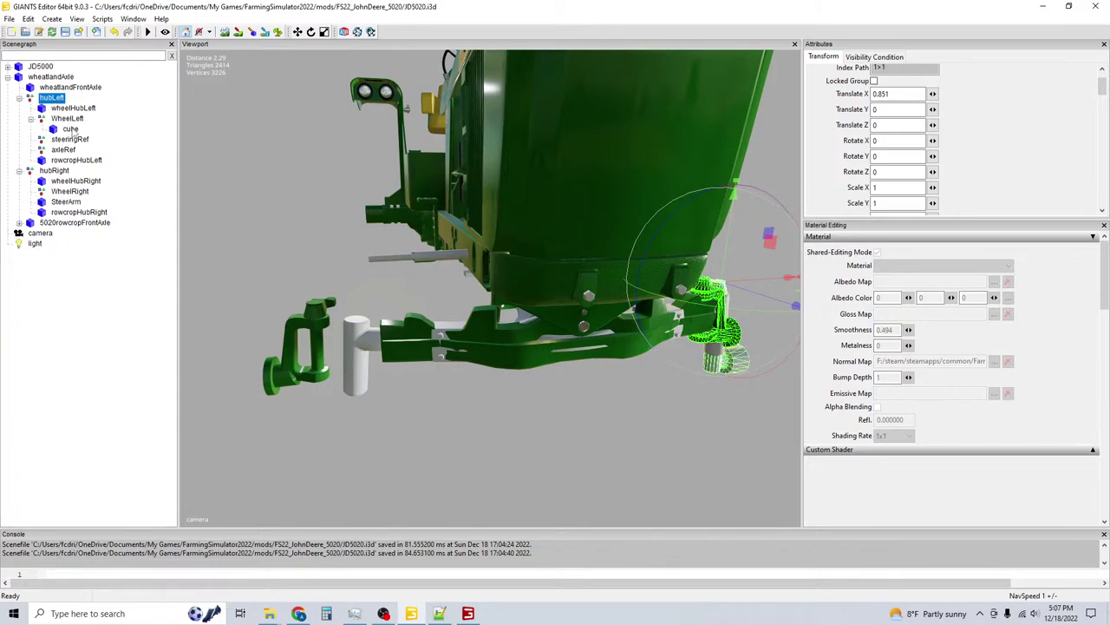
pyautogui.click(63, 173)
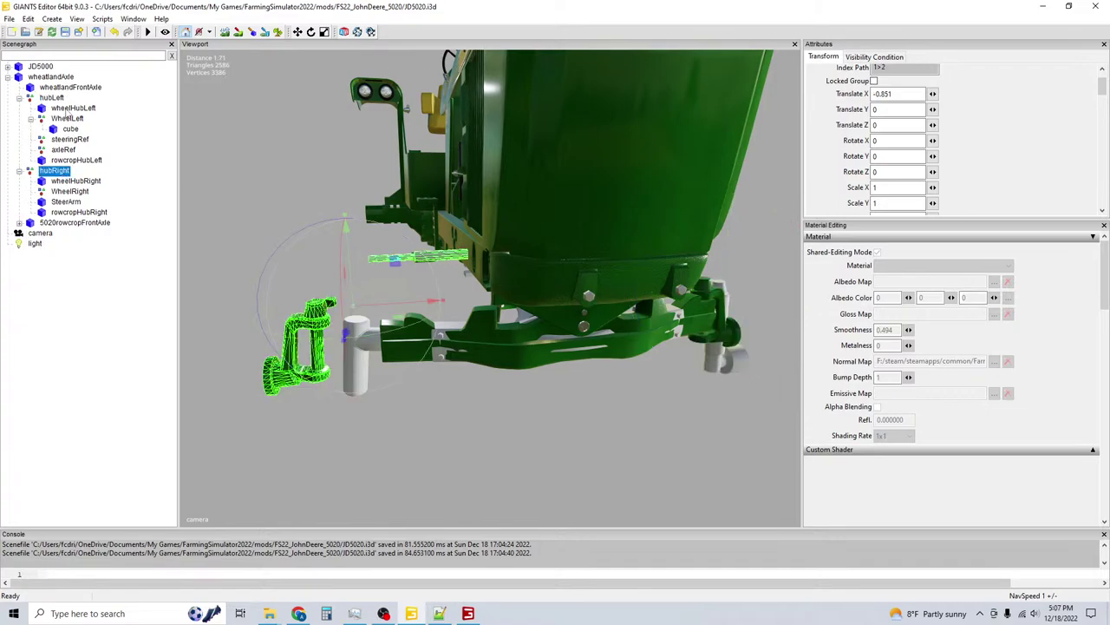
pyautogui.click(55, 99)
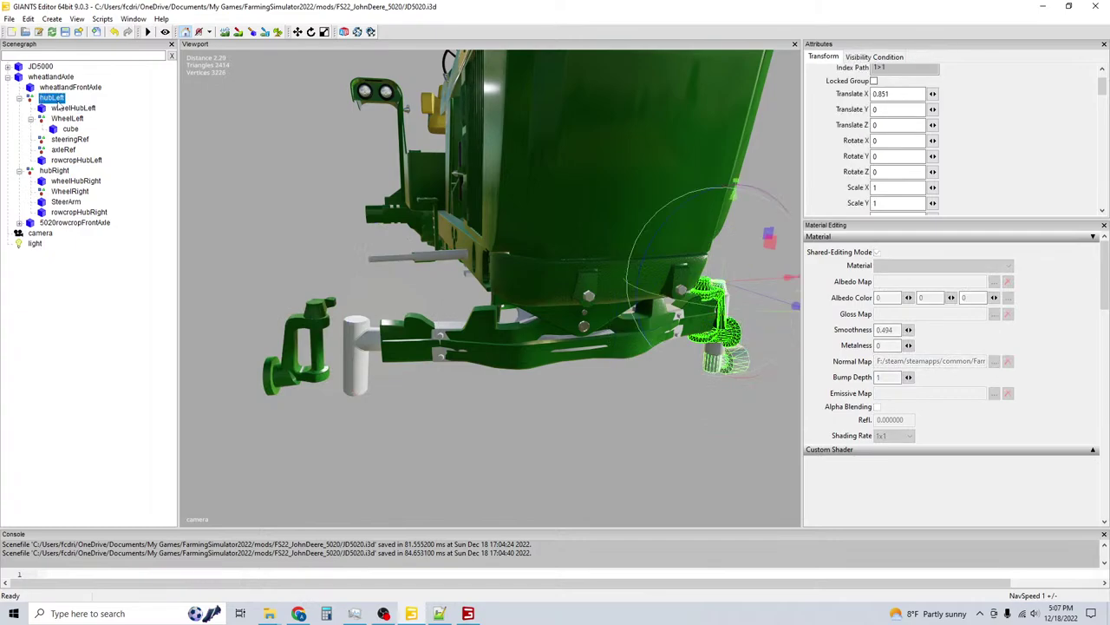
pyautogui.moveTo(225, 161); pyautogui.dragTo(286, 168, button='middle')
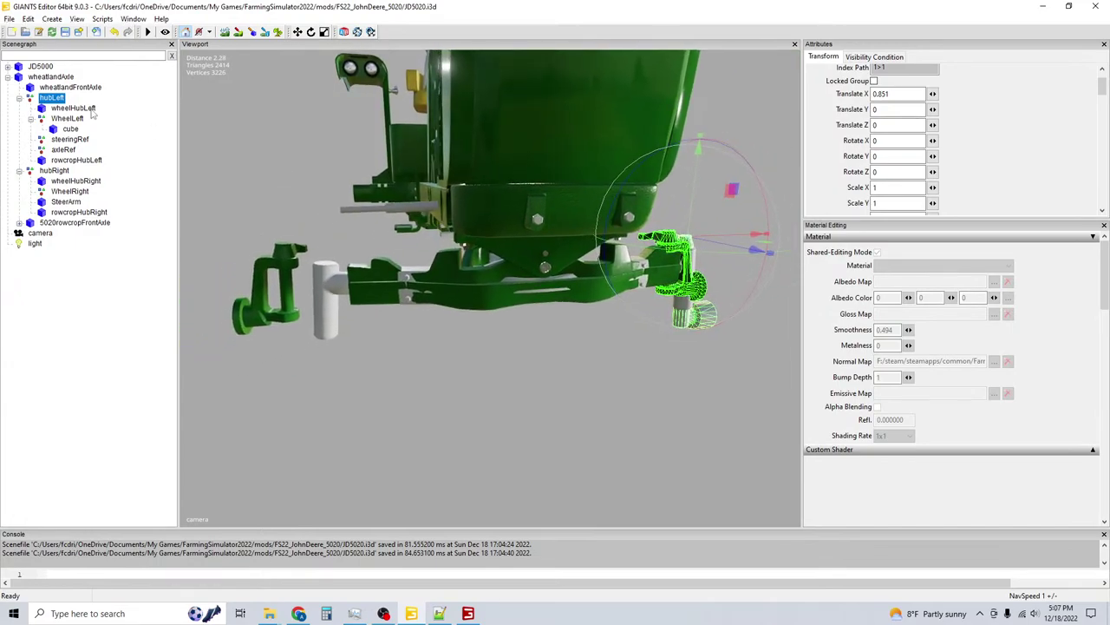
# Collapse both hub groups to compare their pivots, and expand them again to inspect wheelHubLeft and the right hub's child nodes.
pyautogui.click(20, 171)
pyautogui.click(29, 113)
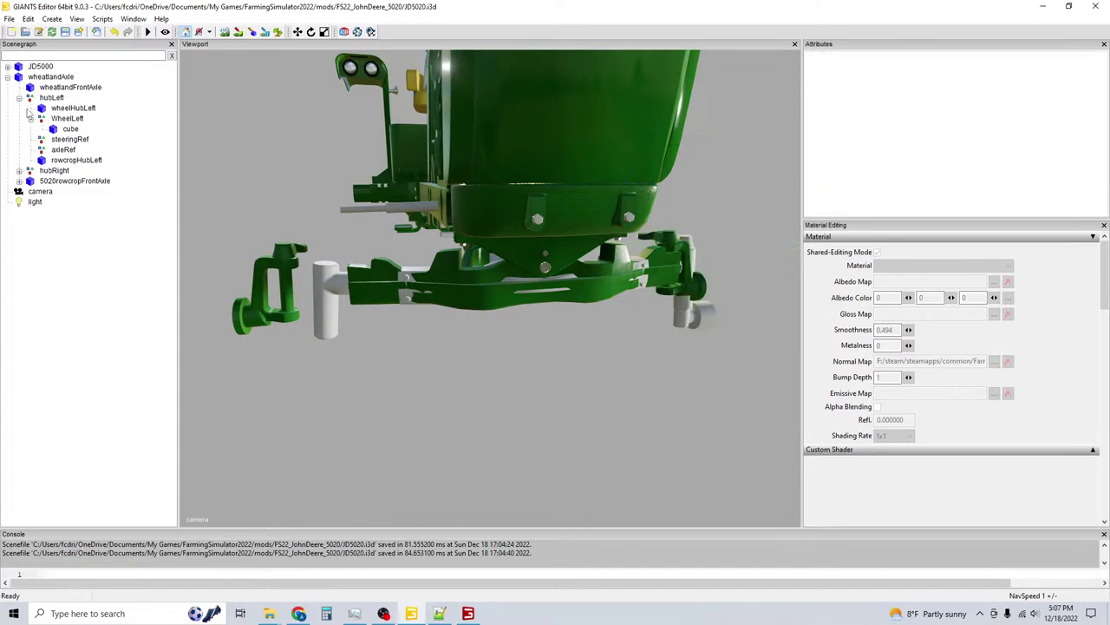
pyautogui.click(19, 98)
pyautogui.click(51, 99)
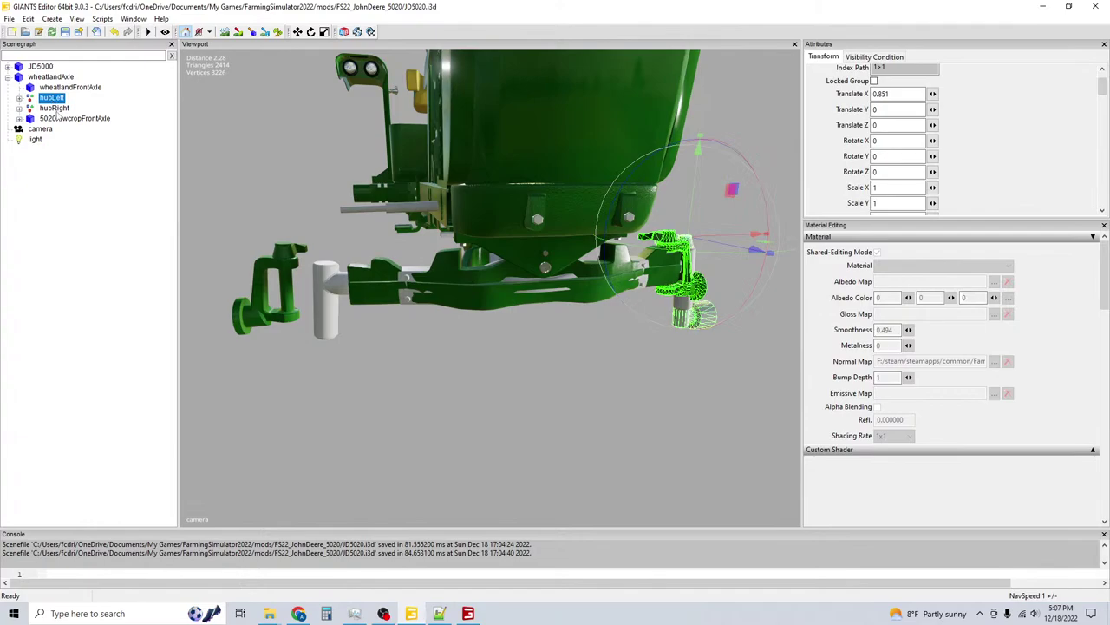
pyautogui.click(55, 108)
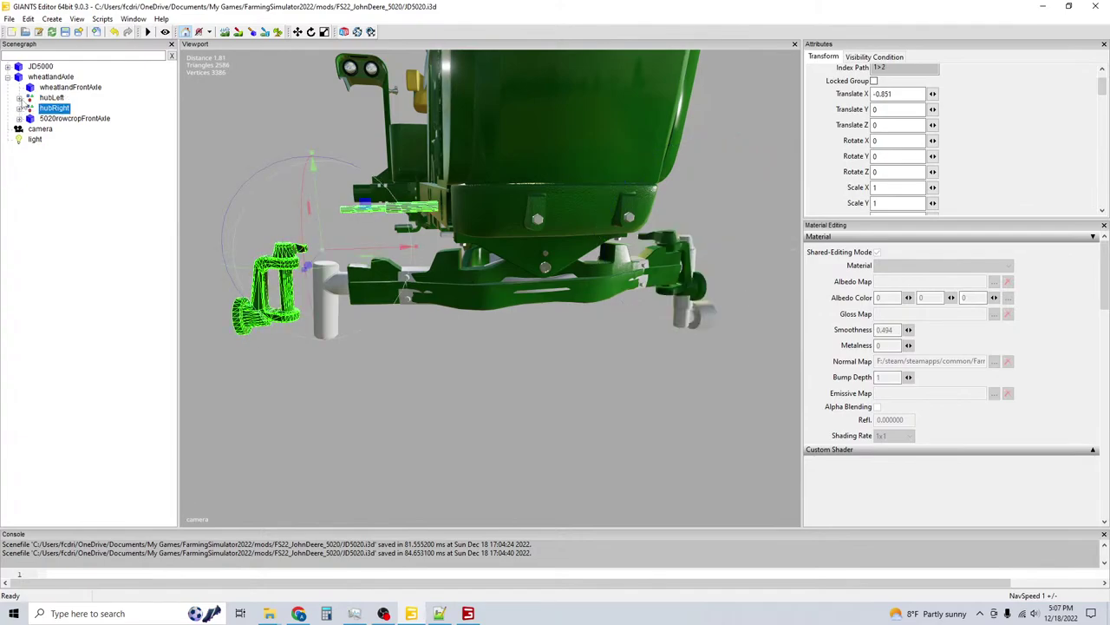
pyautogui.click(19, 98)
pyautogui.click(65, 108)
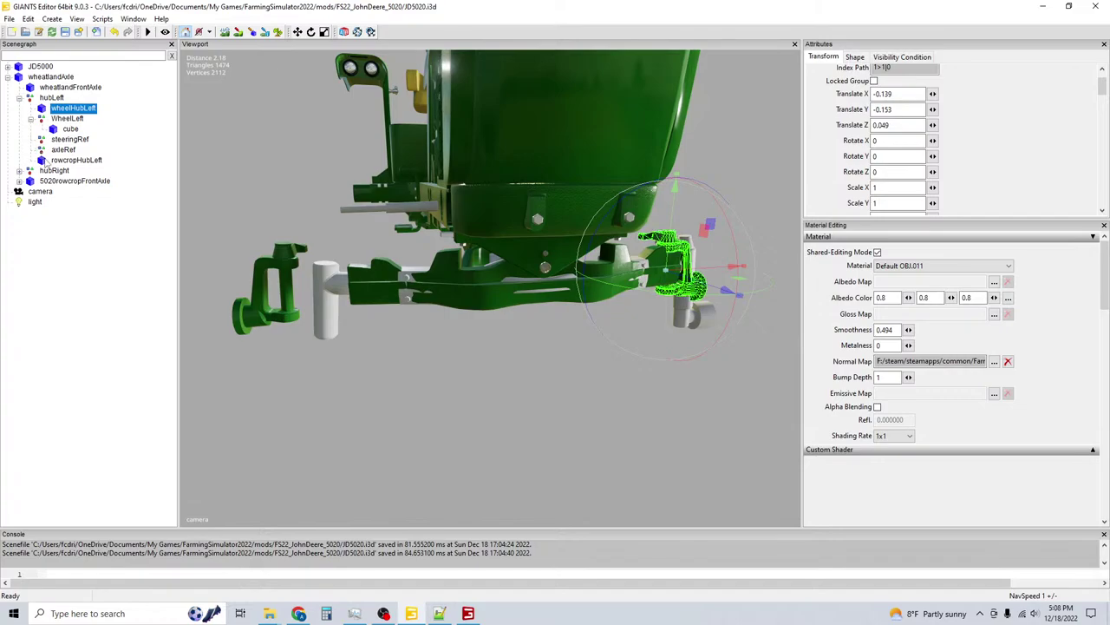
pyautogui.click(20, 171)
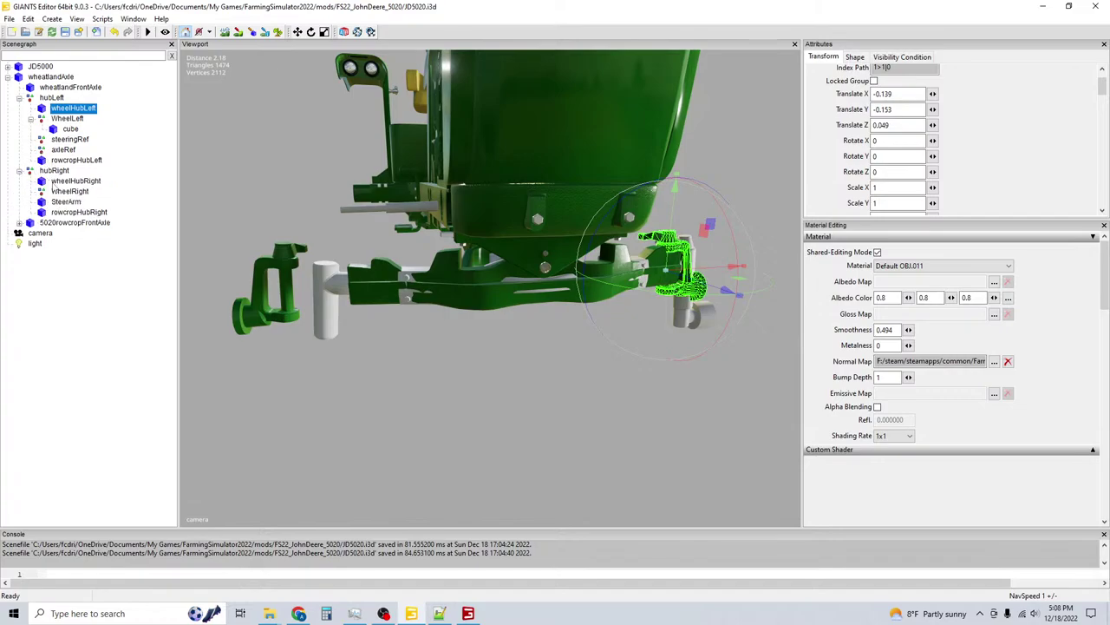
# Move wheelHubRight inward onto the right end of the front axle with Translate X at 0.139, and save the scene.
pyautogui.click(54, 183)
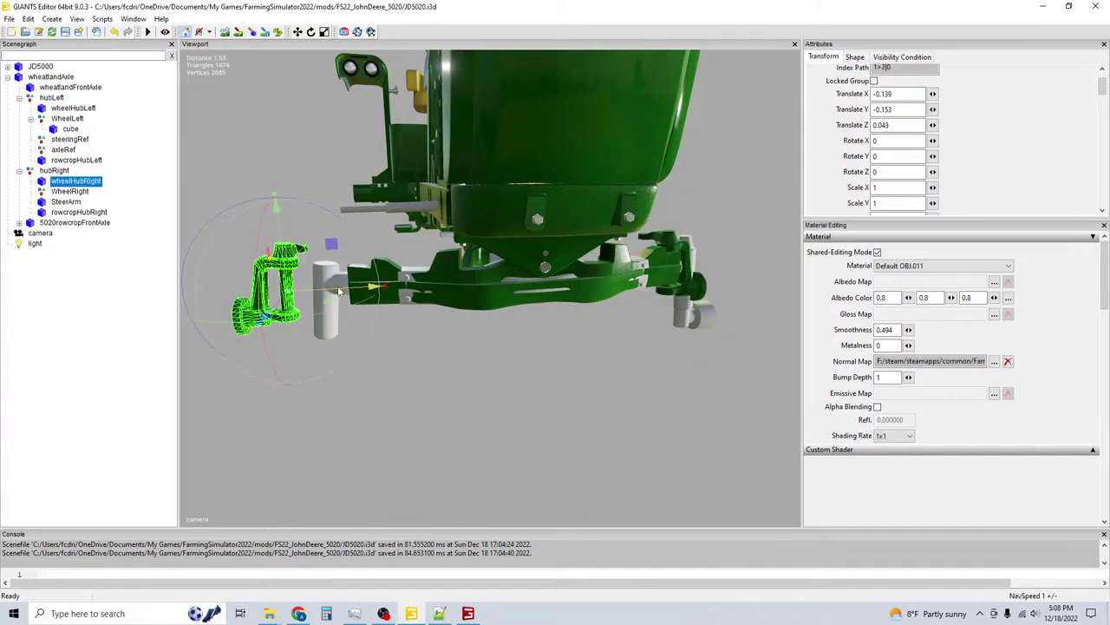
pyautogui.moveTo(333, 286); pyautogui.dragTo(407, 299)
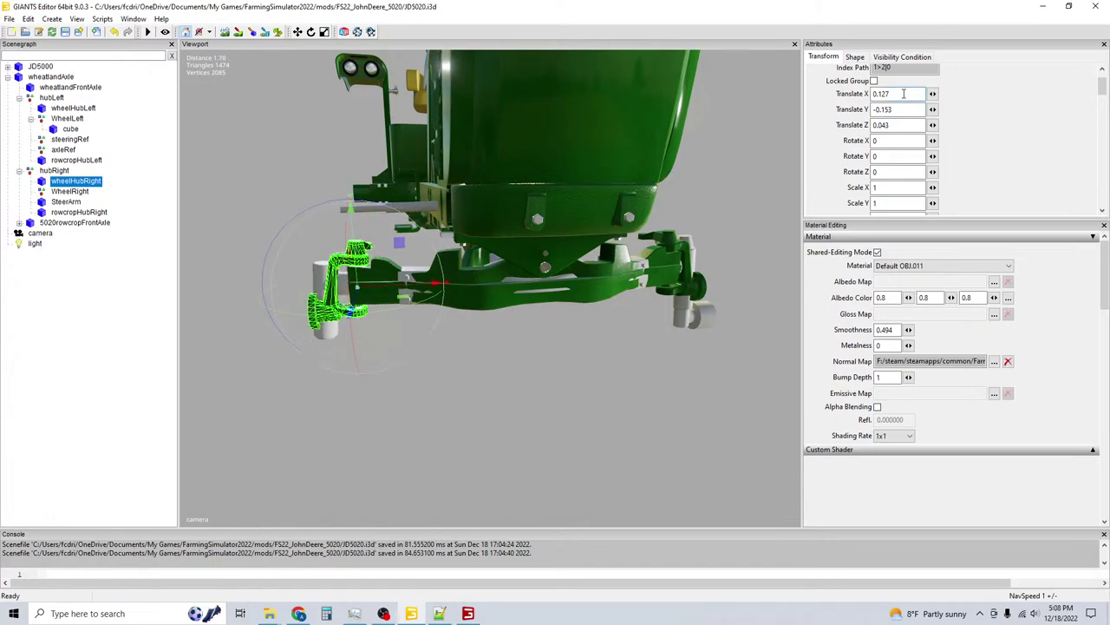
pyautogui.moveTo(434, 284); pyautogui.dragTo(426, 301)
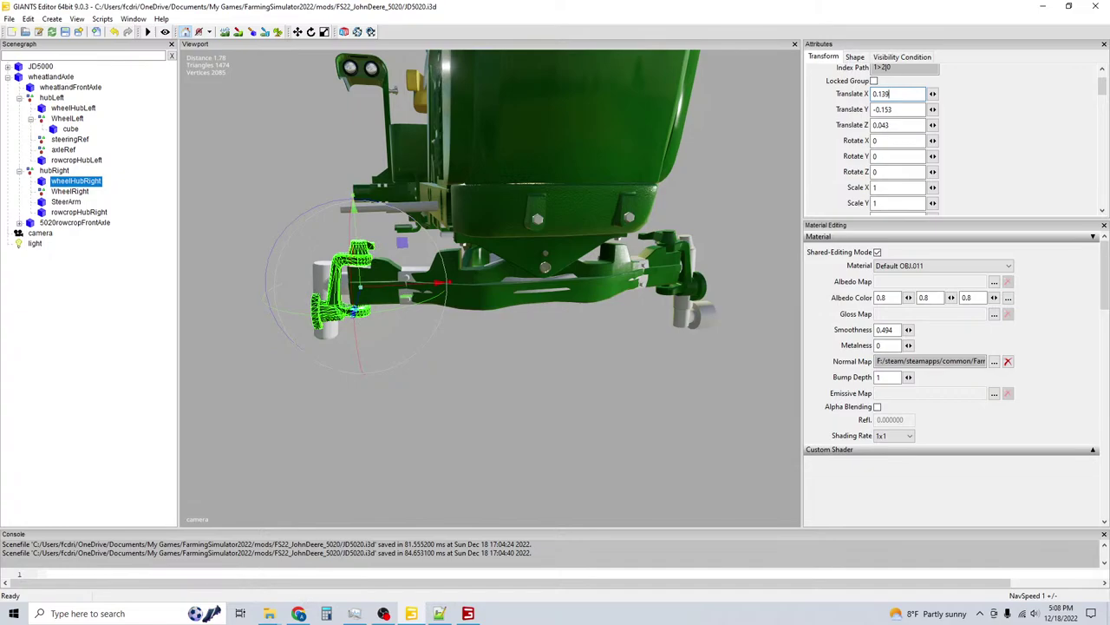
pyautogui.click(64, 32)
# Select the WheelLeft node under hubLeft and examine where it sits relative to the left wheel hub.
pyautogui.click(31, 119)
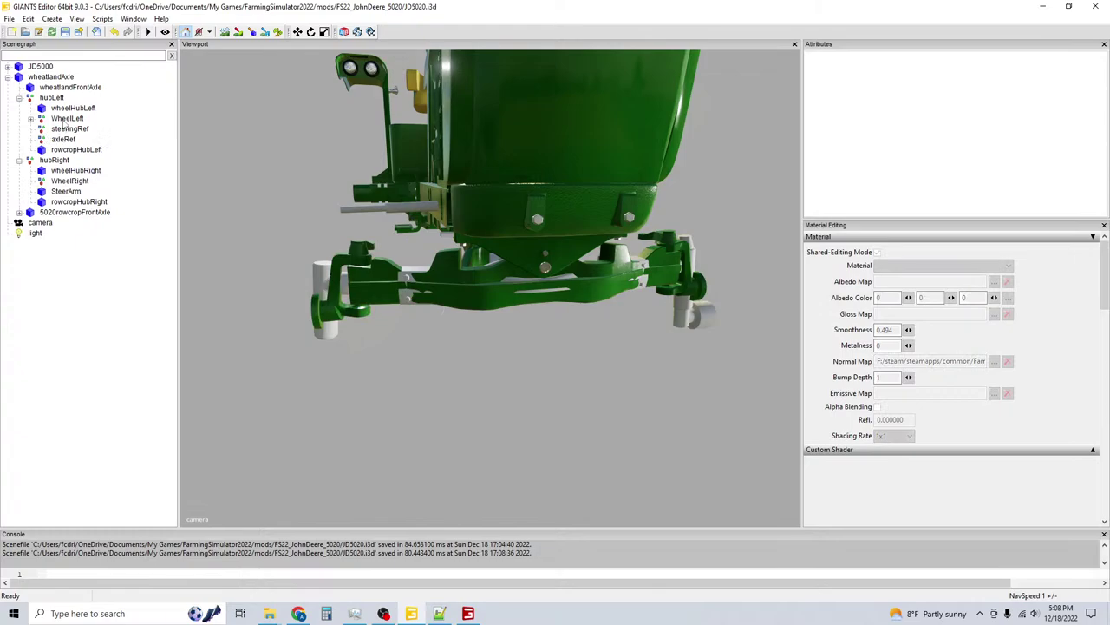
pyautogui.click(67, 119)
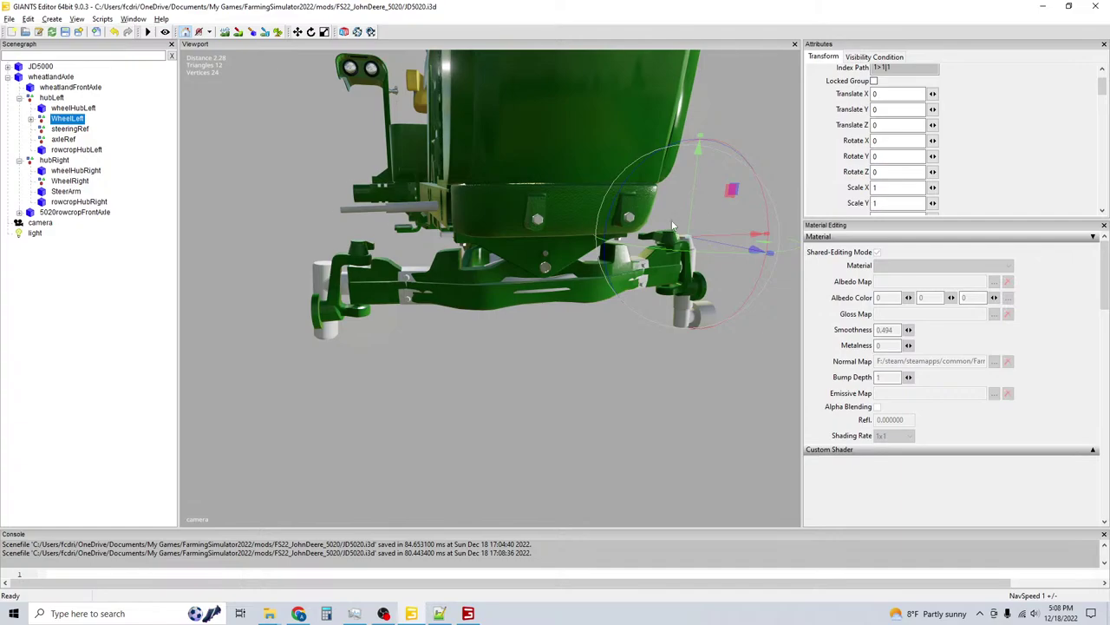
pyautogui.moveTo(672, 225); pyautogui.dragTo(607, 199, button='right')
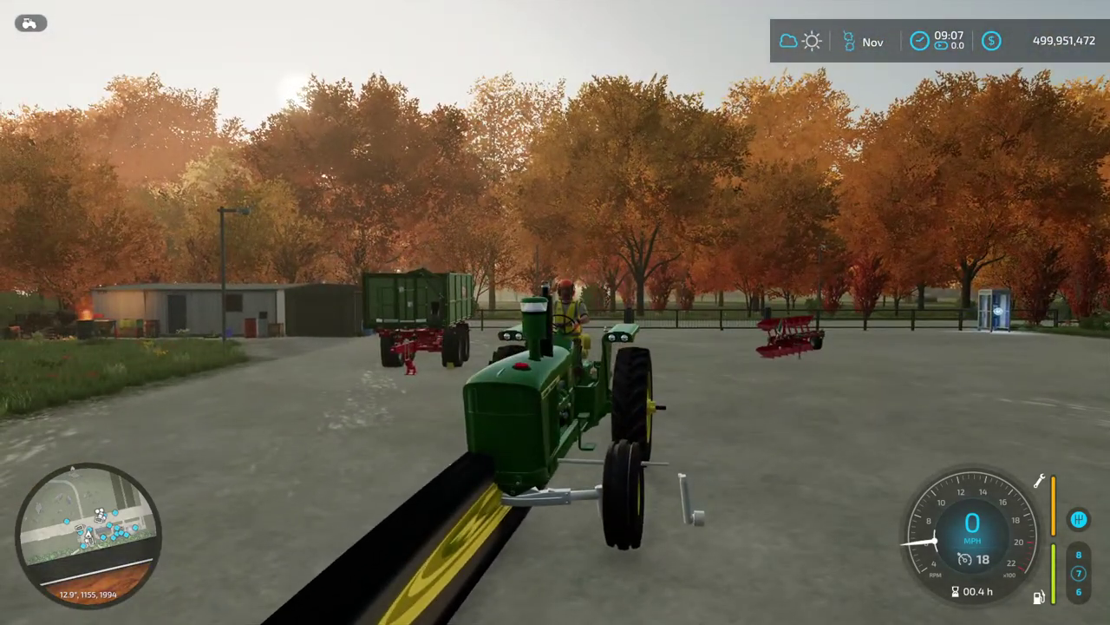
# Switch to Farming Simulator 22 and reload the John Deere 5020 through the developer console.
pyautogui.press('`')
pyautogui.write('VehicleReload')
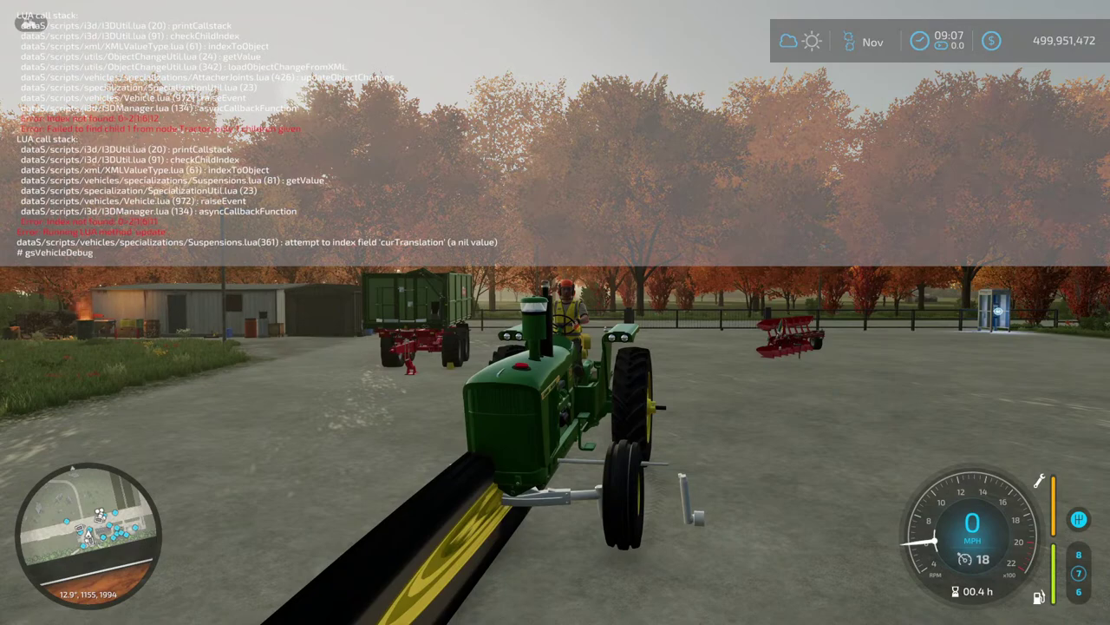
pyautogui.press('Return')
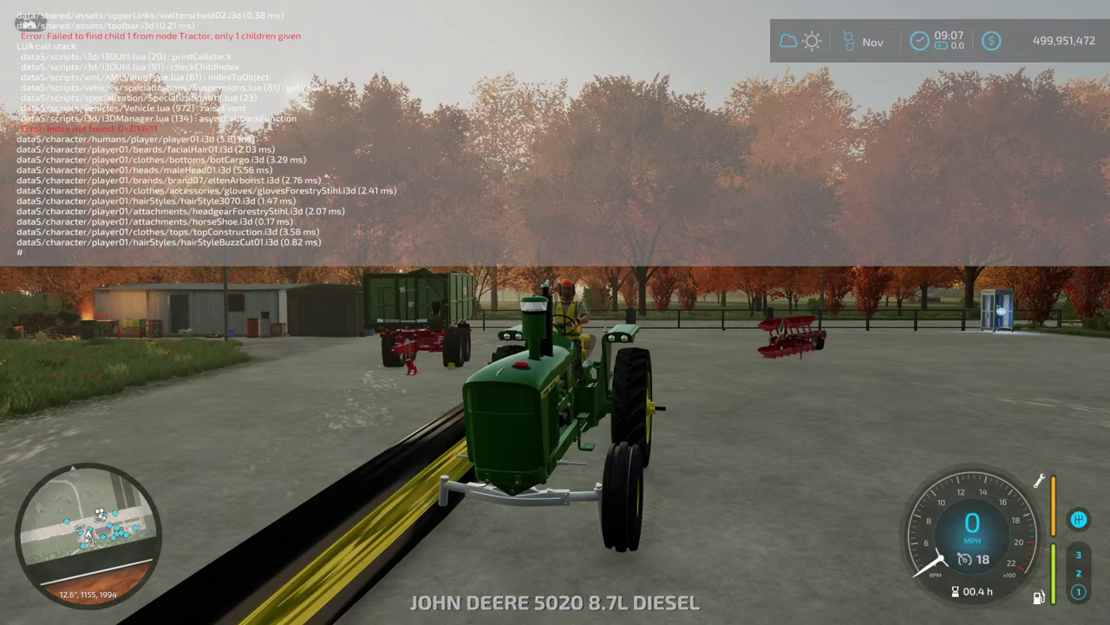
# Switch back to GIANTS Editor and set Translate X of the cube inside WheelLeft to 0.
pyautogui.hotkey('alt', 'Tab')
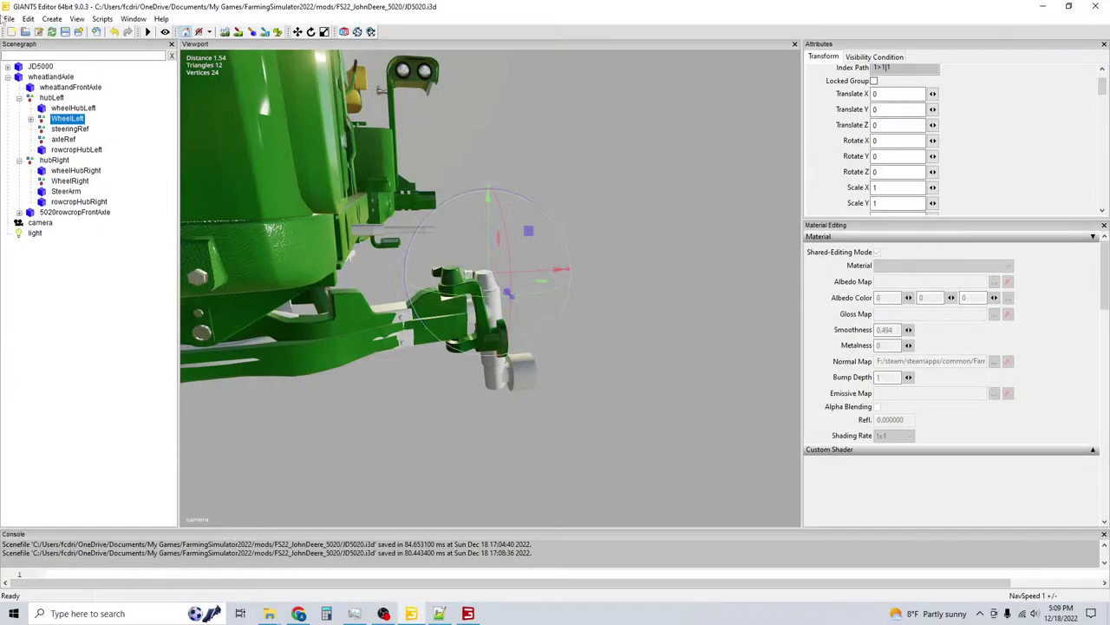
pyautogui.hotkey('ctrl', 'v')
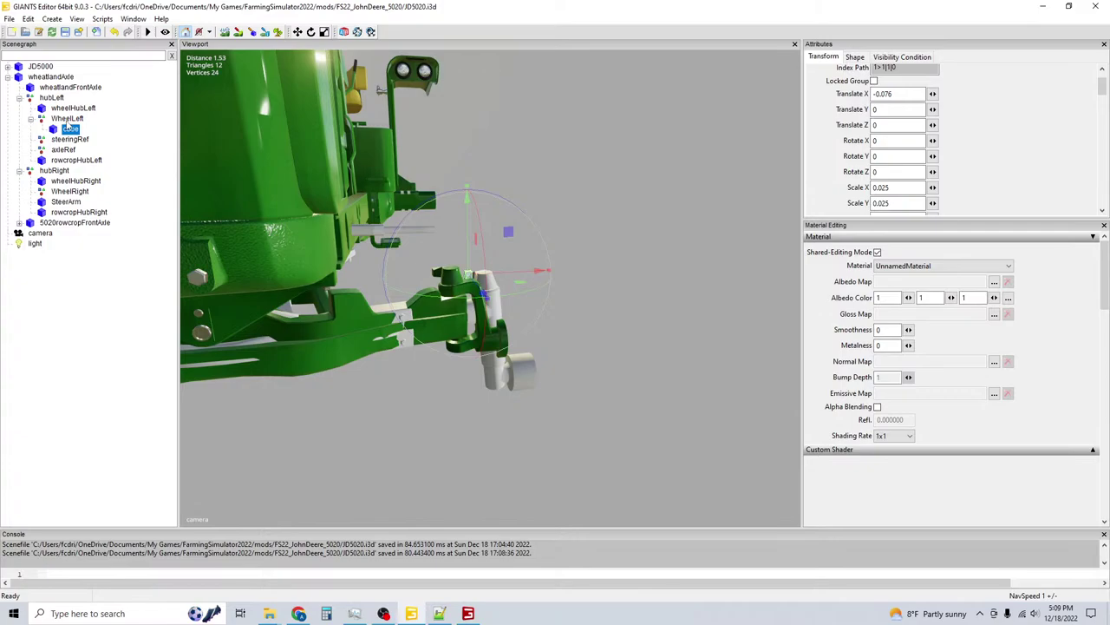
pyautogui.click(67, 119)
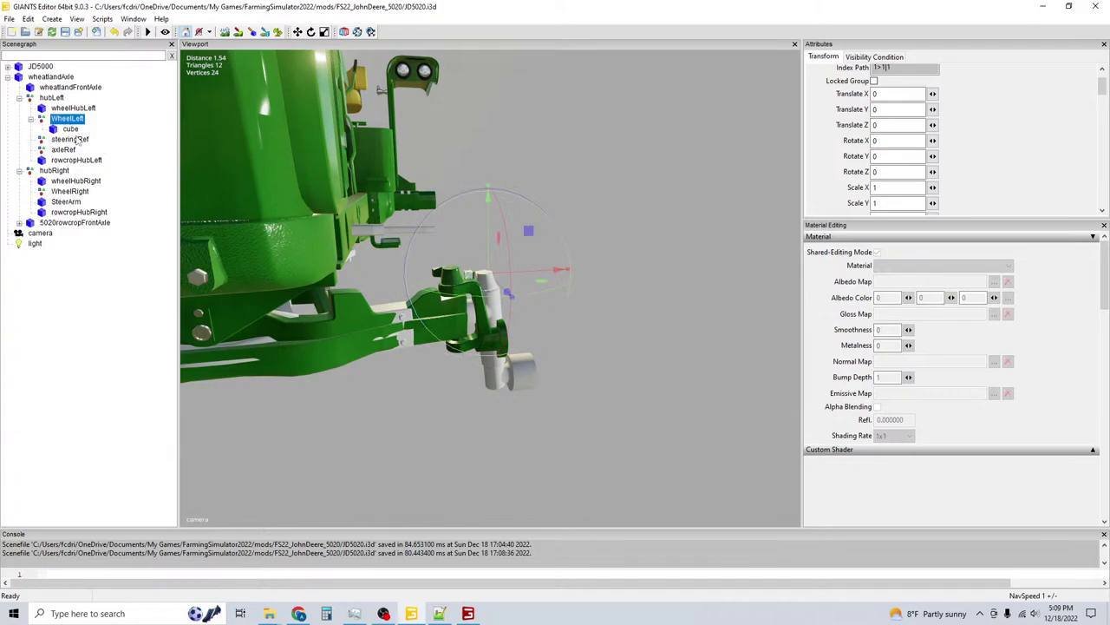
pyautogui.click(70, 129)
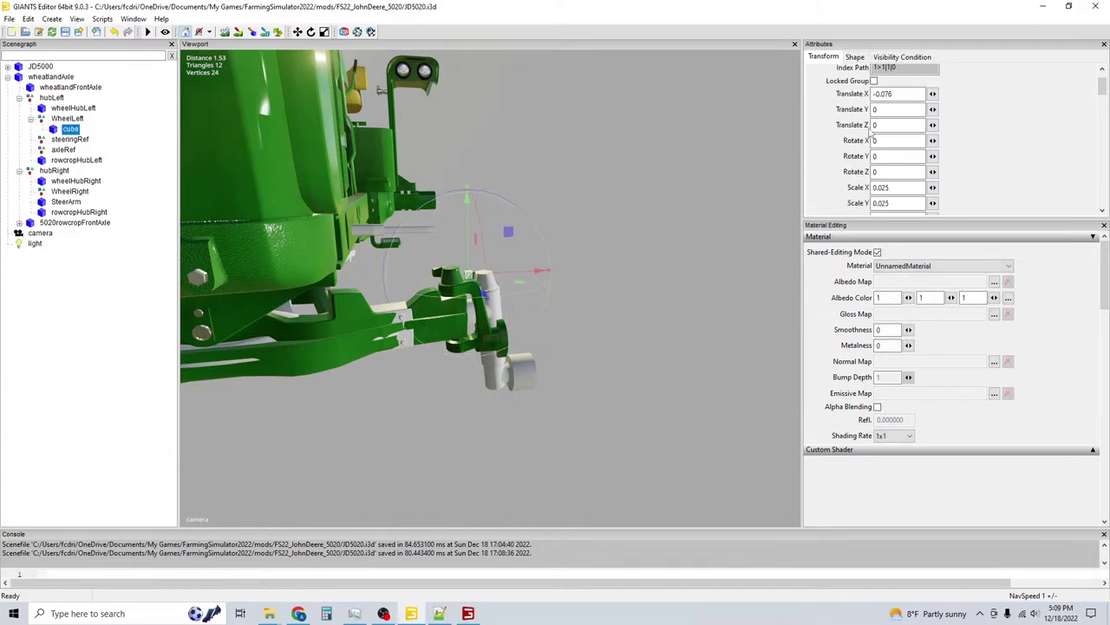
pyautogui.doubleClick(884, 94)
pyautogui.write('0')
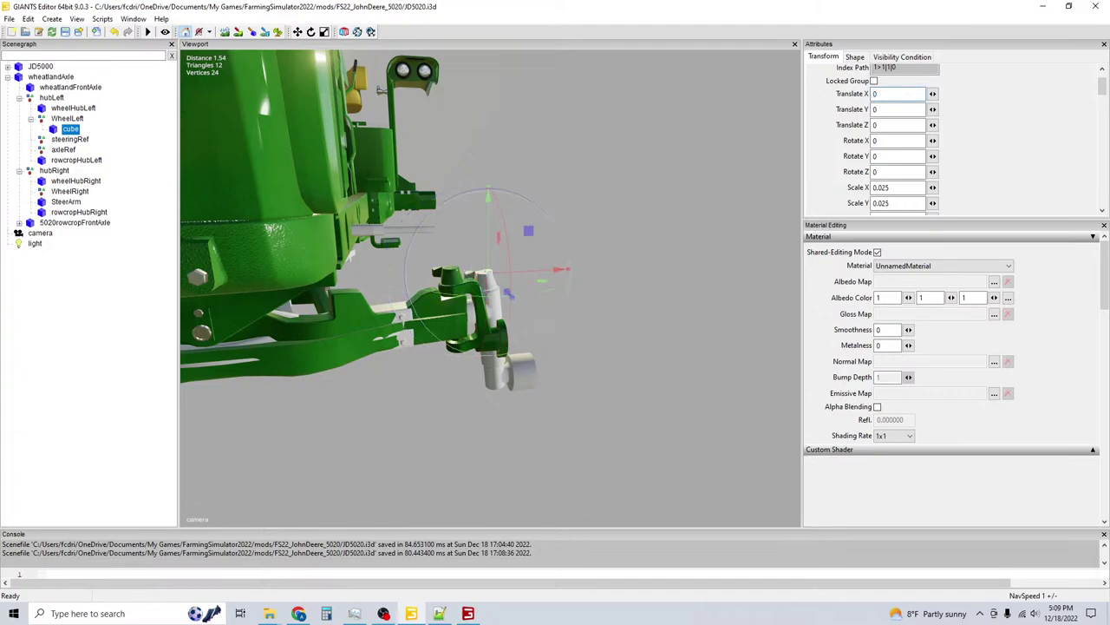
pyautogui.click(59, 120)
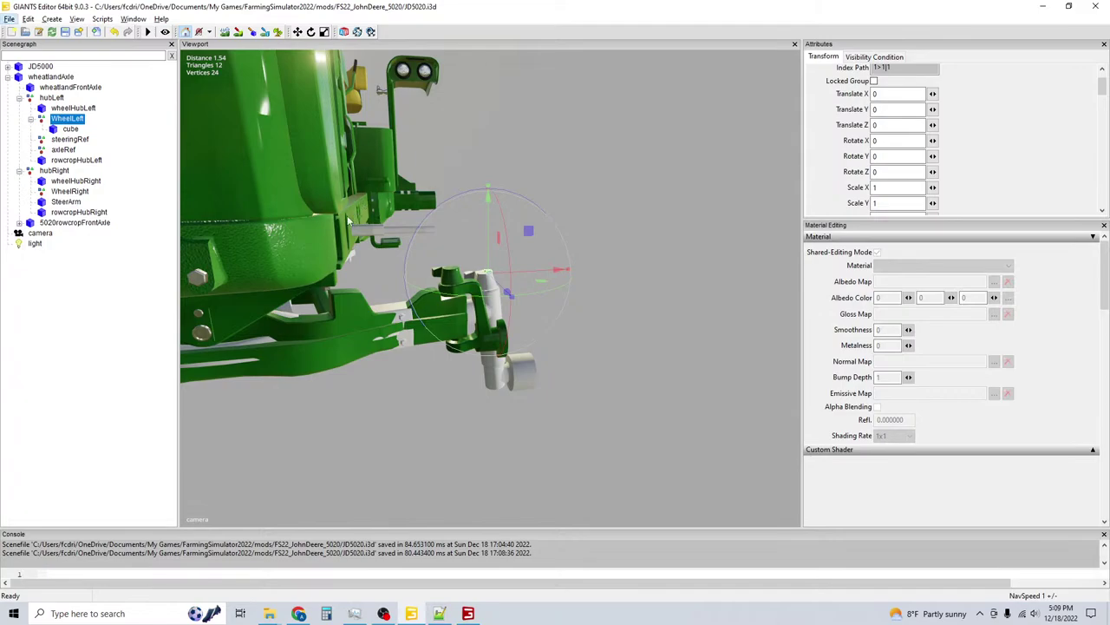
# Set Translate X, Y and Z of the WheelRight node under hubRight to 0 and save the scene.
pyautogui.click(70, 190)
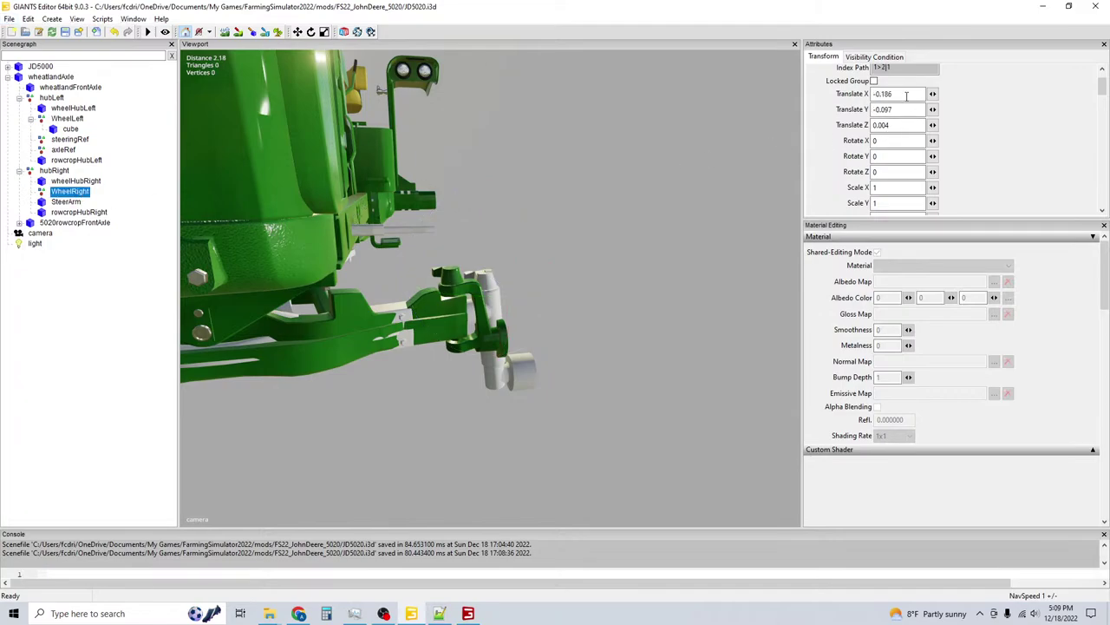
pyautogui.doubleClick(902, 94)
pyautogui.write('0')
pyautogui.press('Tab')
pyautogui.write('0')
pyautogui.press('Tab')
pyautogui.write('0')
pyautogui.moveTo(555, 251); pyautogui.dragTo(508, 172, button='middle')
pyautogui.scroll(3, 432, 351)
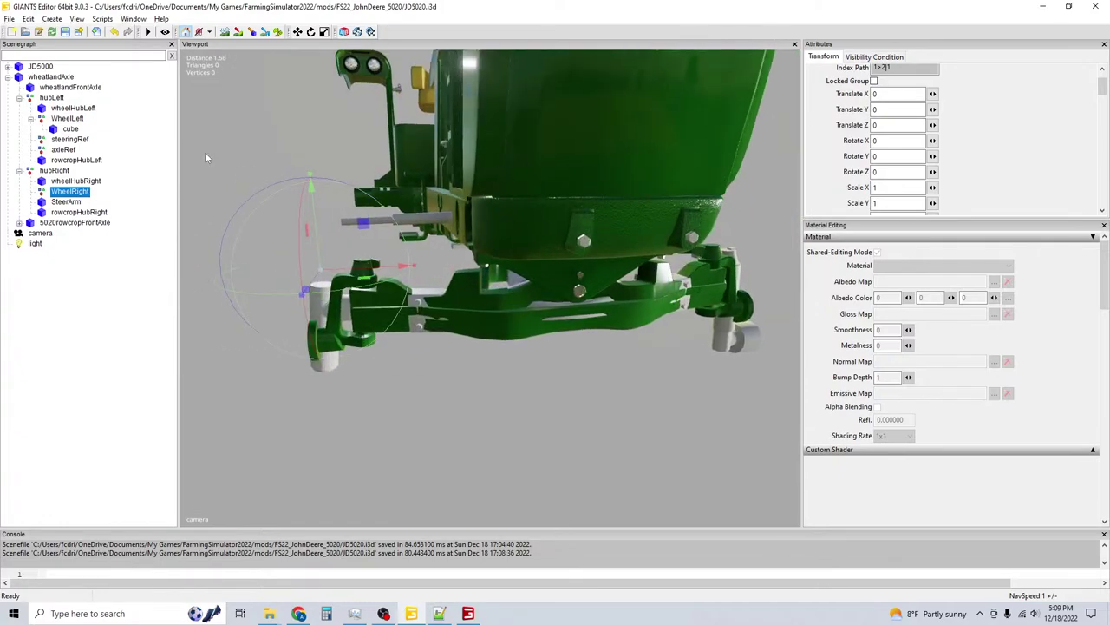
pyautogui.hotkey('ctrl', 's')
# Delete the cube inside WheelLeft and save the scene.
pyautogui.click(70, 131)
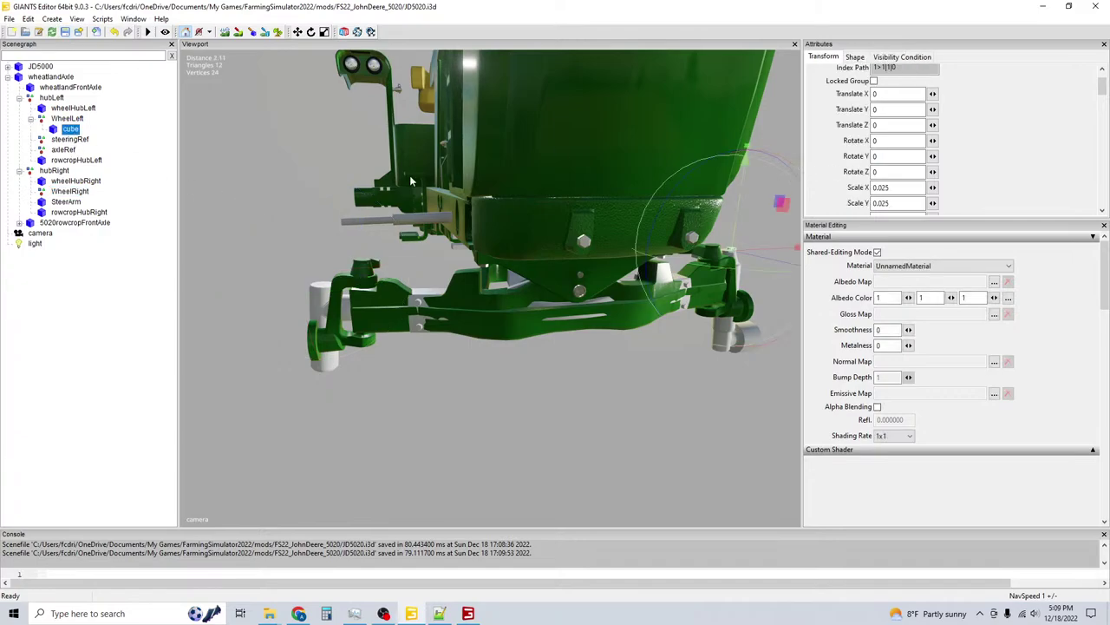
pyautogui.press('Delete')
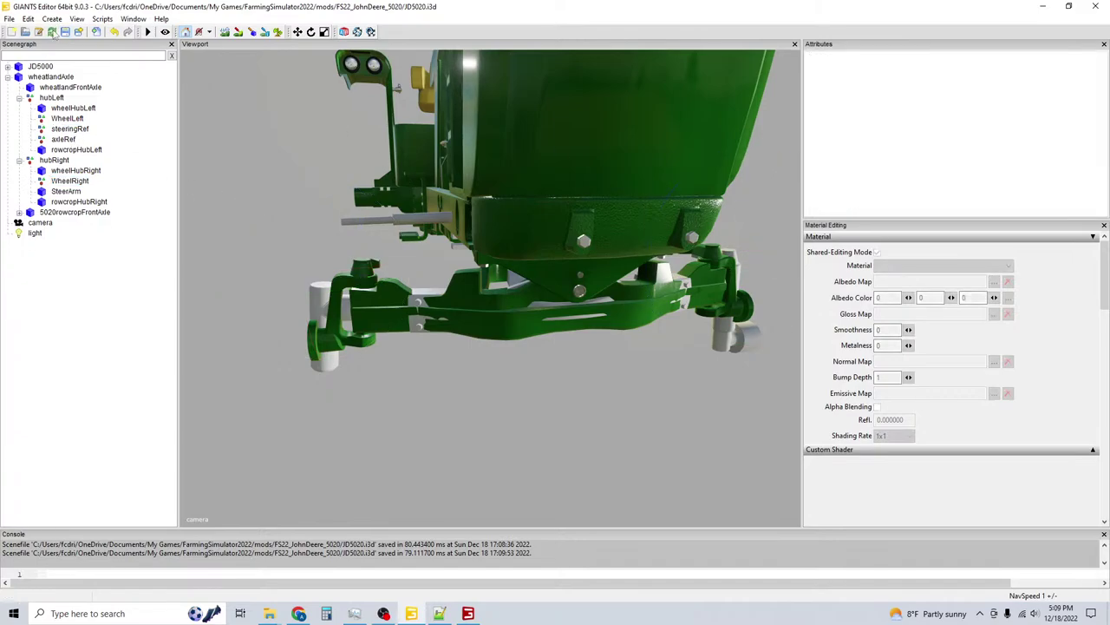
pyautogui.click(66, 32)
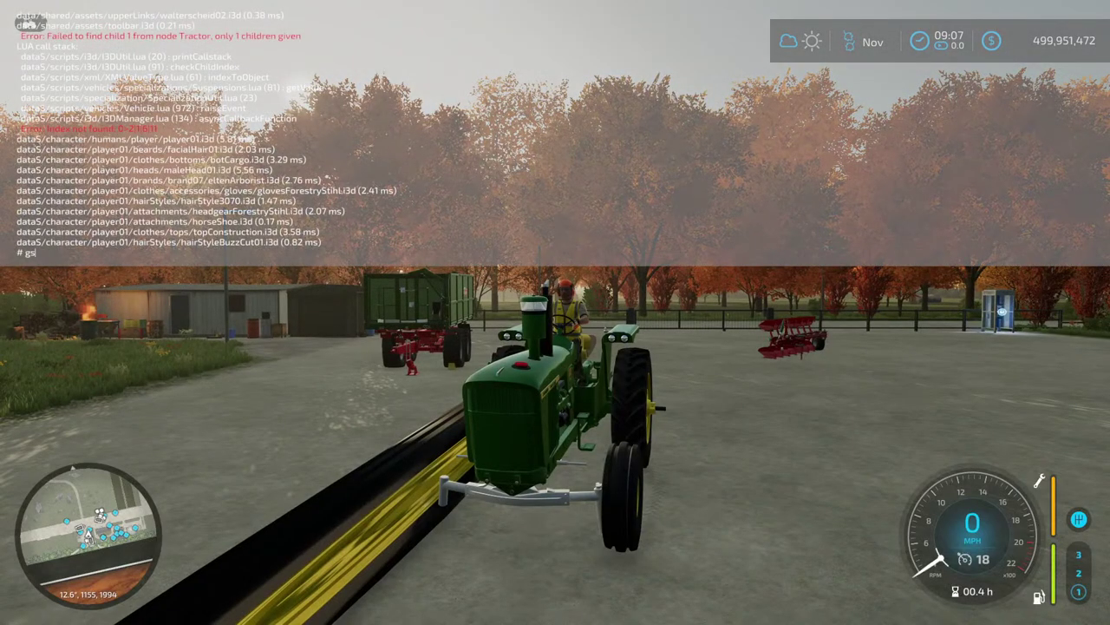
# Switch to Farming Simulator 22, reload the tractor through the console, and examine its front axle and wheels from the side.
pyautogui.write('gsVehicleDebug')
pyautogui.press('Return')
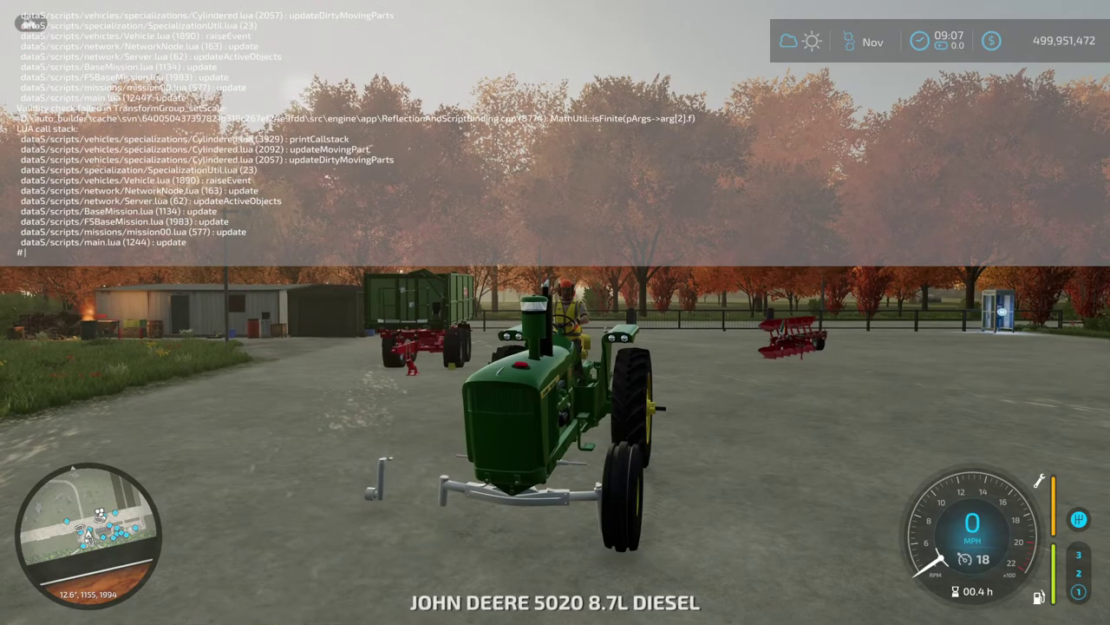
pyautogui.moveTo(555, 313); pyautogui.dragTo(460, 313, button='right')
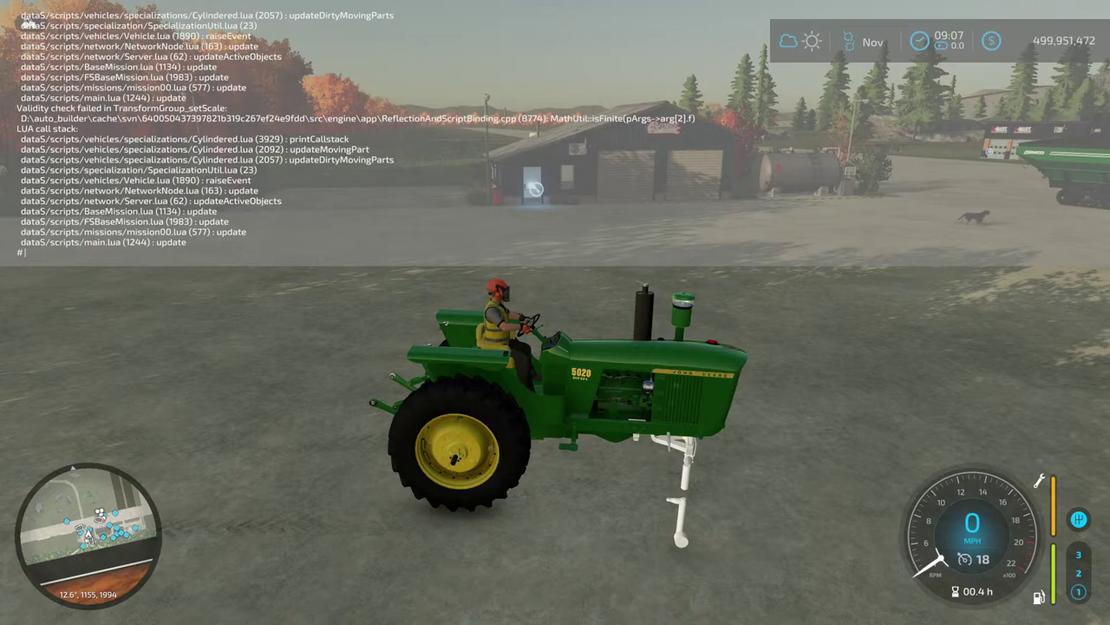
pyautogui.press('`')
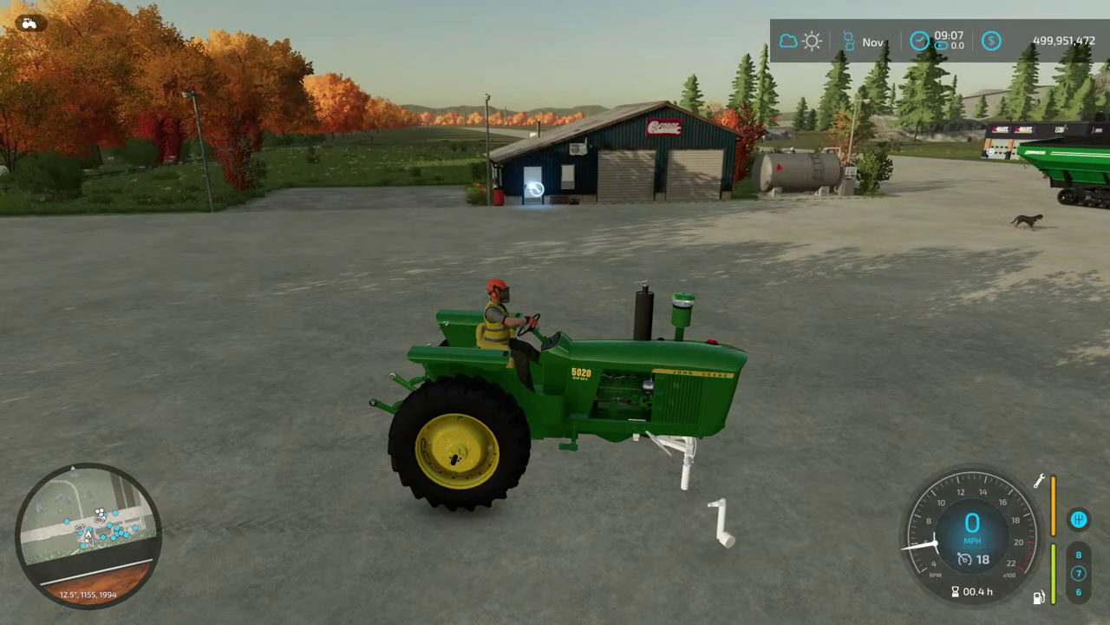
pyautogui.moveTo(556, 312); pyautogui.dragTo(365, 293, button='right')
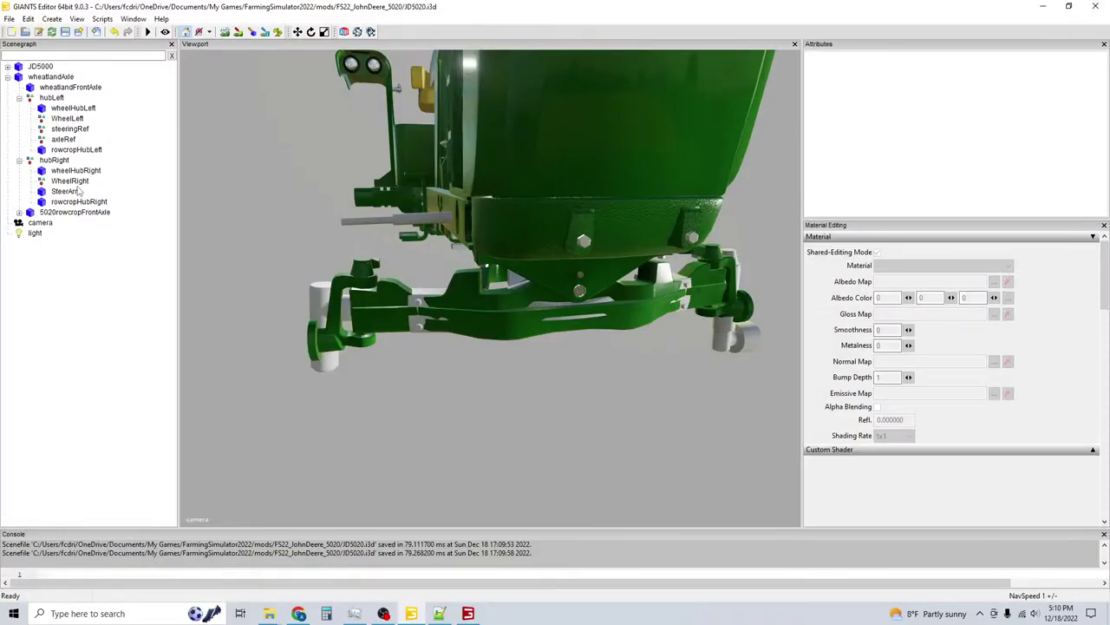
# Select WheelRight in GIANTS Editor, switch to JD5020.xml in Notepad++, and review the front wheel configuration entries.
pyautogui.click(69, 181)
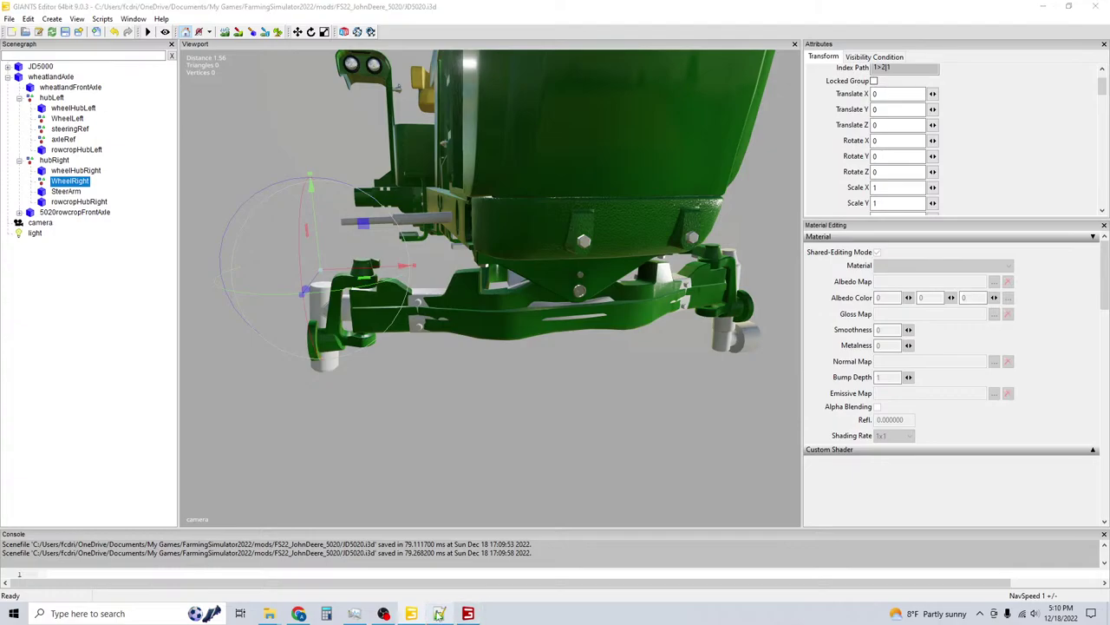
pyautogui.click(439, 613)
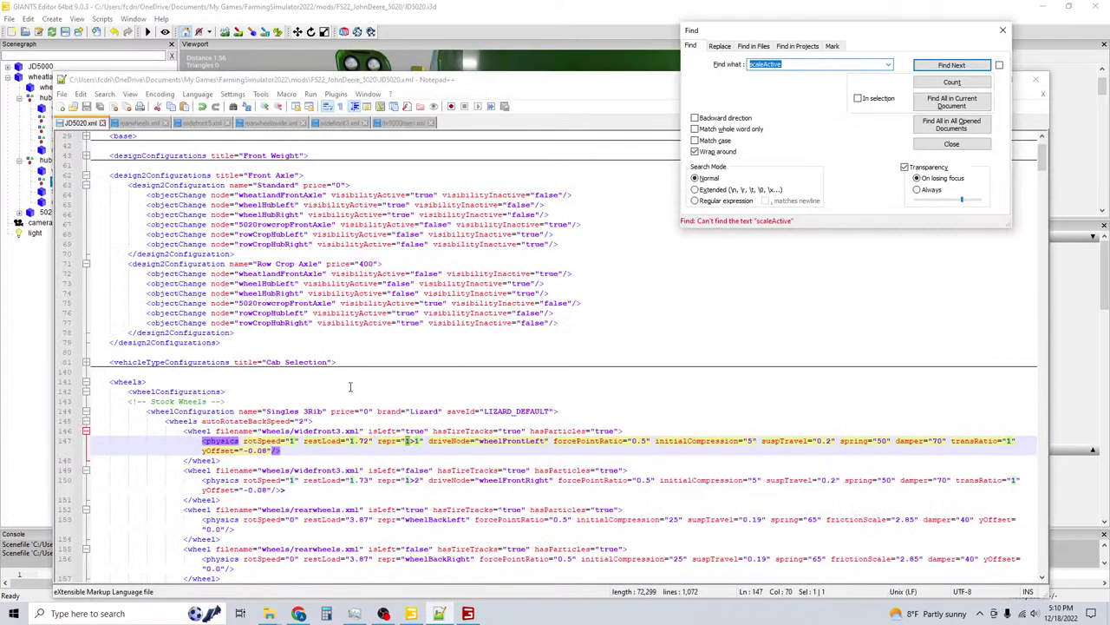
pyautogui.scroll(-9, 458, 462)
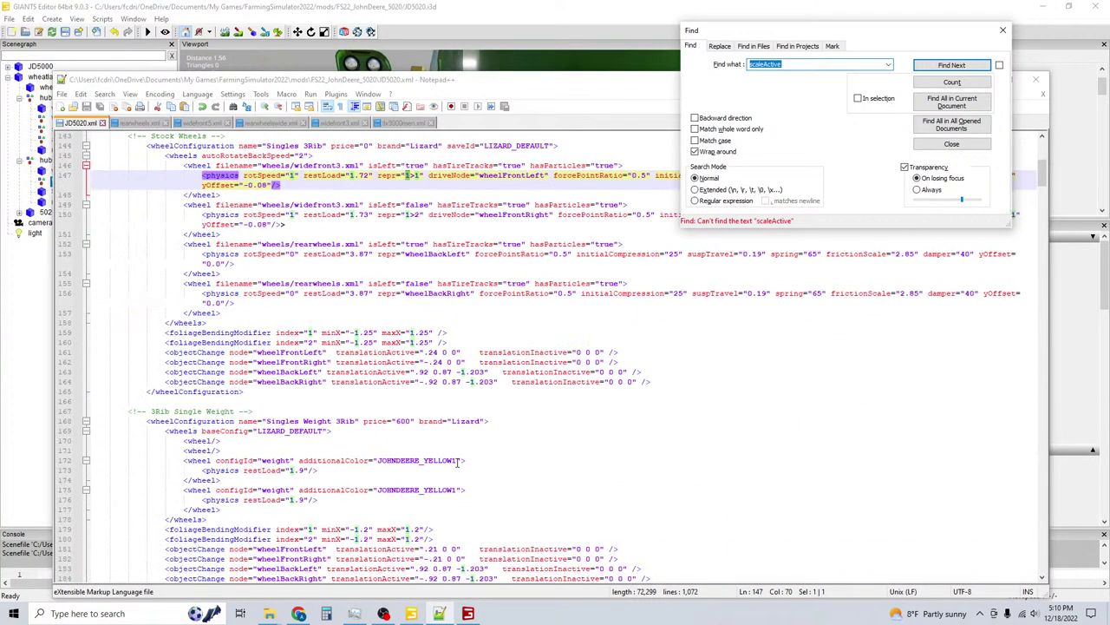
pyautogui.scroll(7, 388, 293)
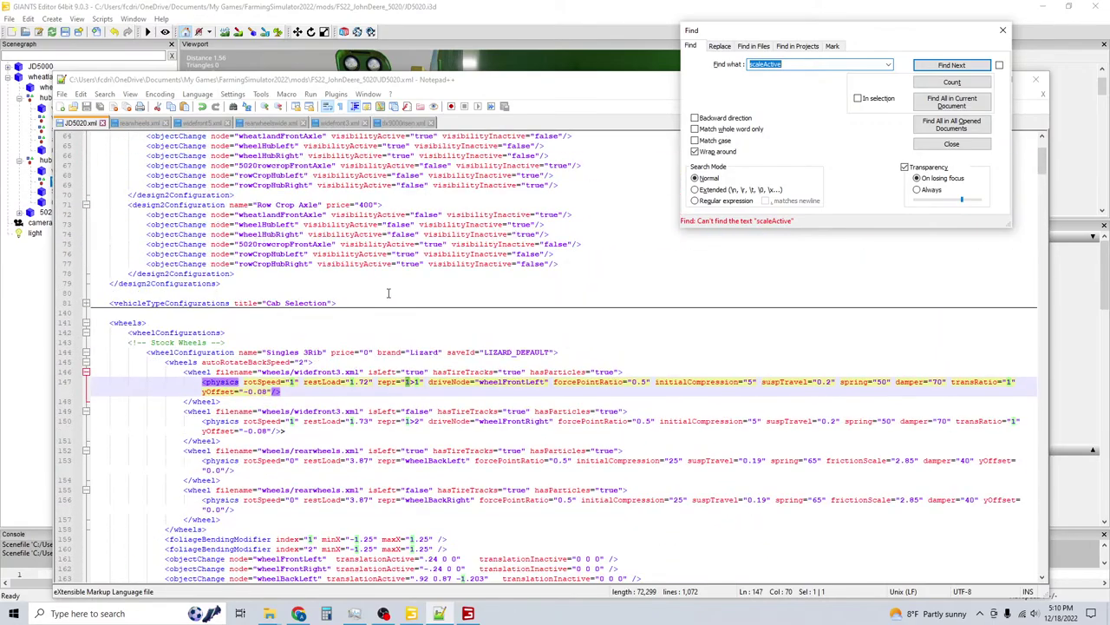
pyautogui.click(1002, 31)
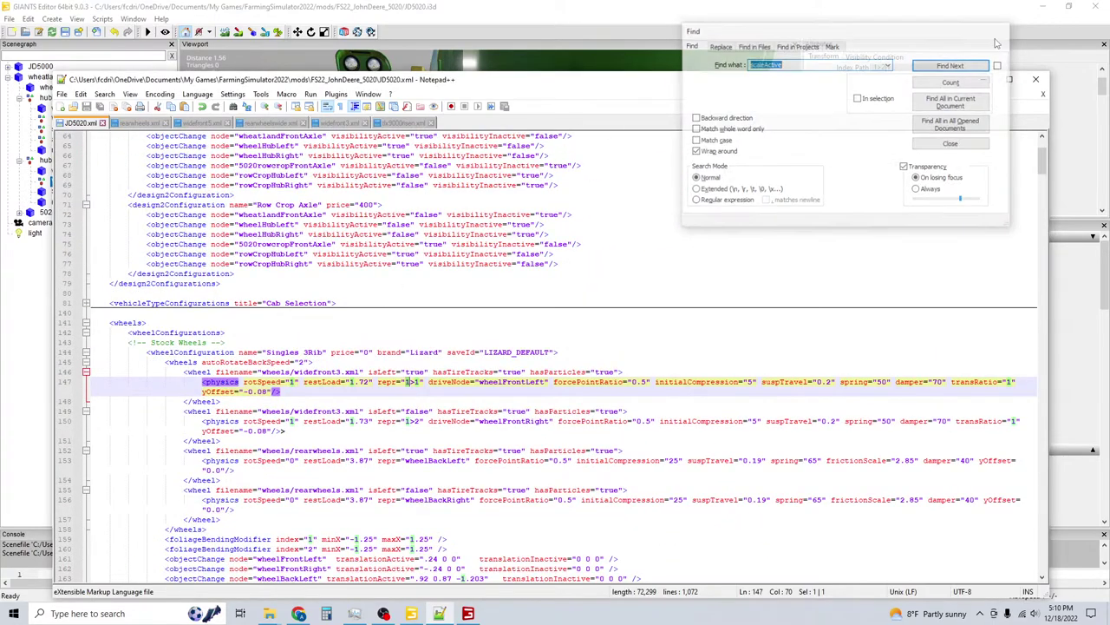
# Fold all XML sections, expand i3dMappings, and compare the wheelFrontLeft and wheelFrontRight nodes with the index paths in the scene.
pyautogui.hotkey('alt', '0')
pyautogui.scroll(1, 185, 318)
pyautogui.scroll(-1, 130, 487)
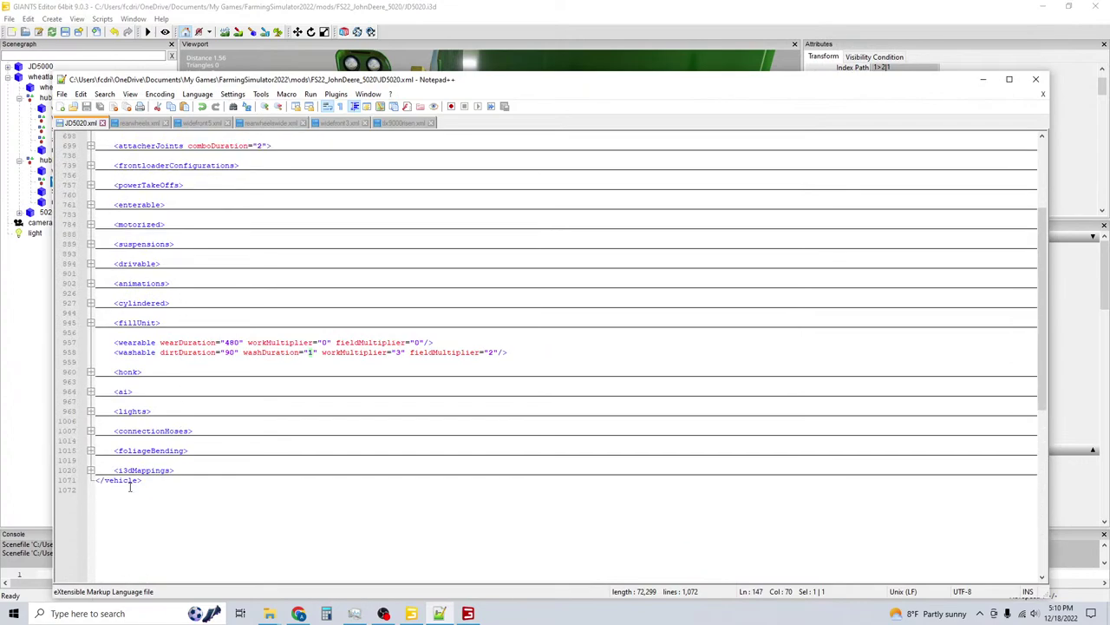
pyautogui.click(90, 470)
pyautogui.scroll(-2, 182, 469)
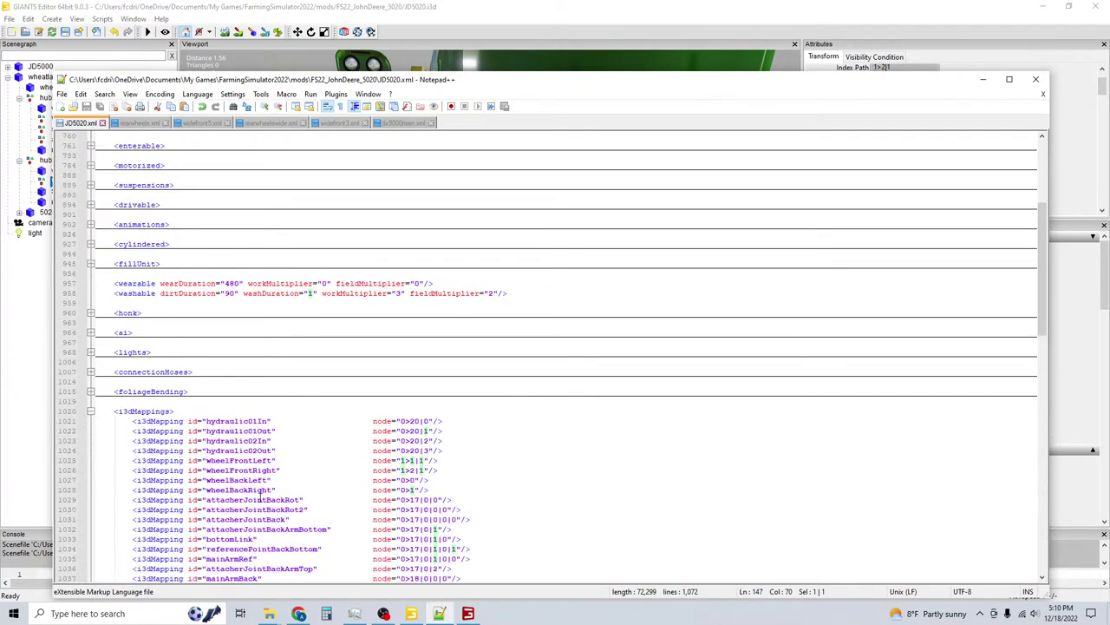
pyautogui.click(245, 473)
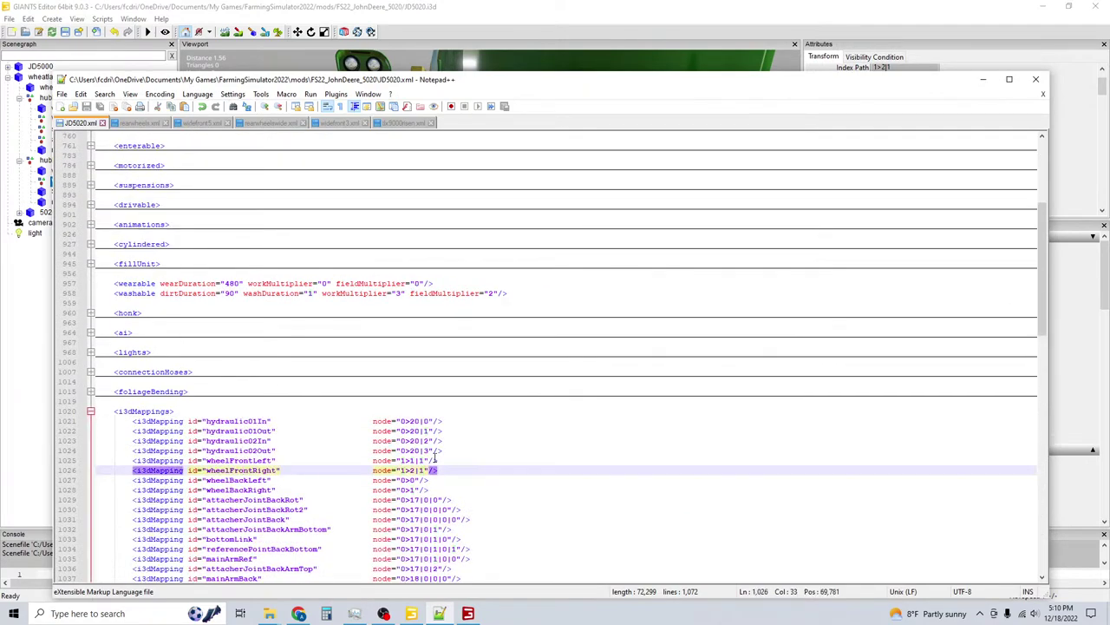
pyautogui.moveTo(345, 85); pyautogui.dragTo(326, 202)
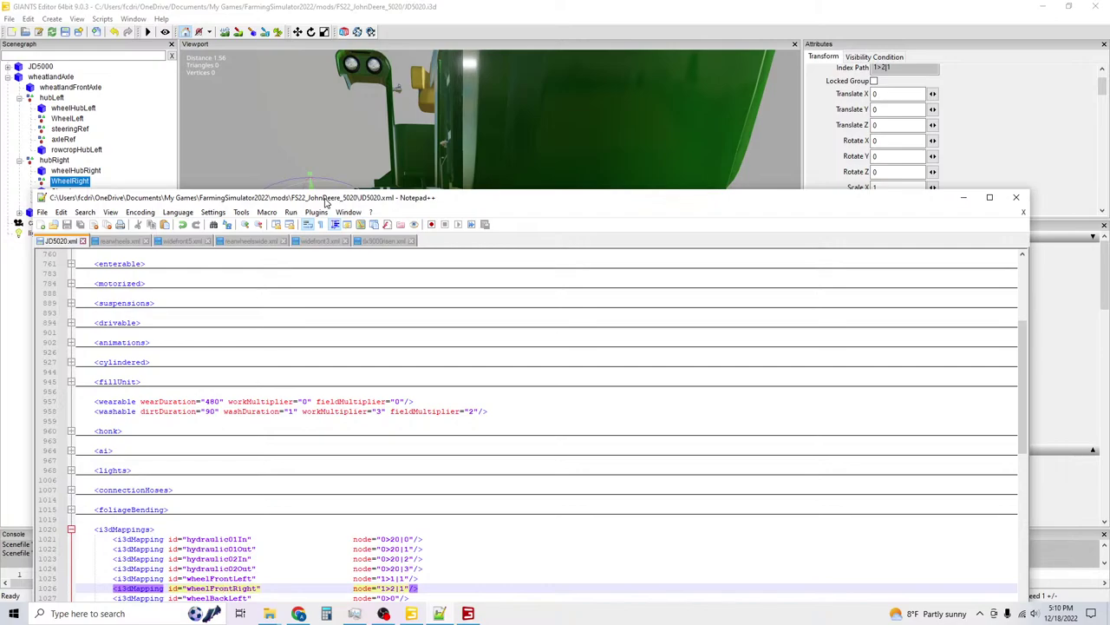
pyautogui.moveTo(325, 202); pyautogui.dragTo(367, 37)
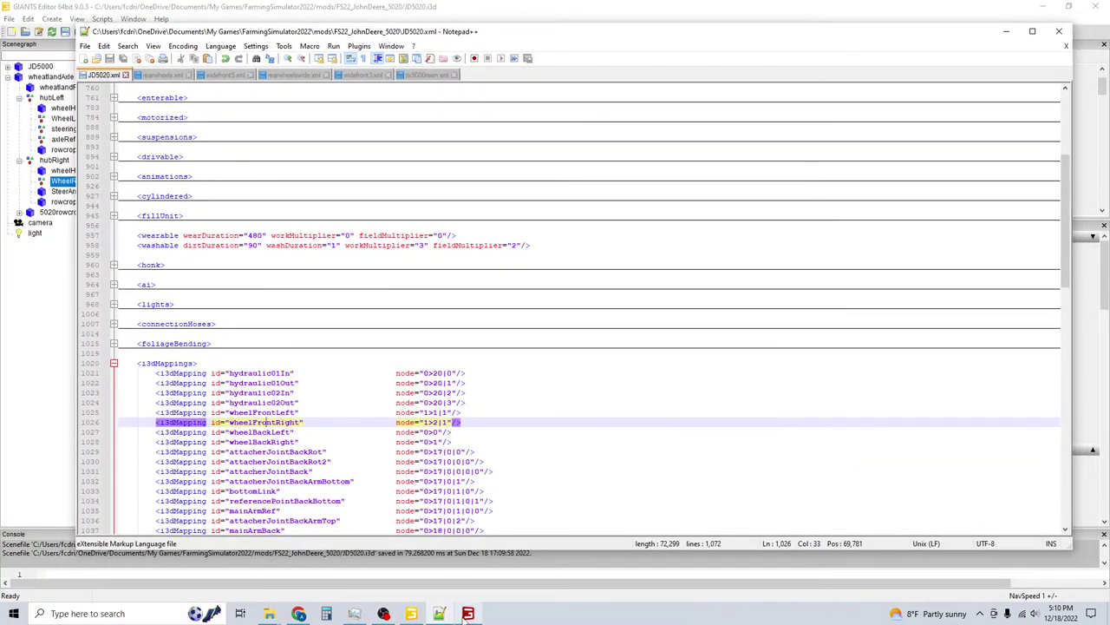
# Switch to Farming Simulator 22, open the John Deere Series 5020 under Medium Tractors in the shop, and examine its front axle.
pyautogui.click(468, 613)
pyautogui.press('p')
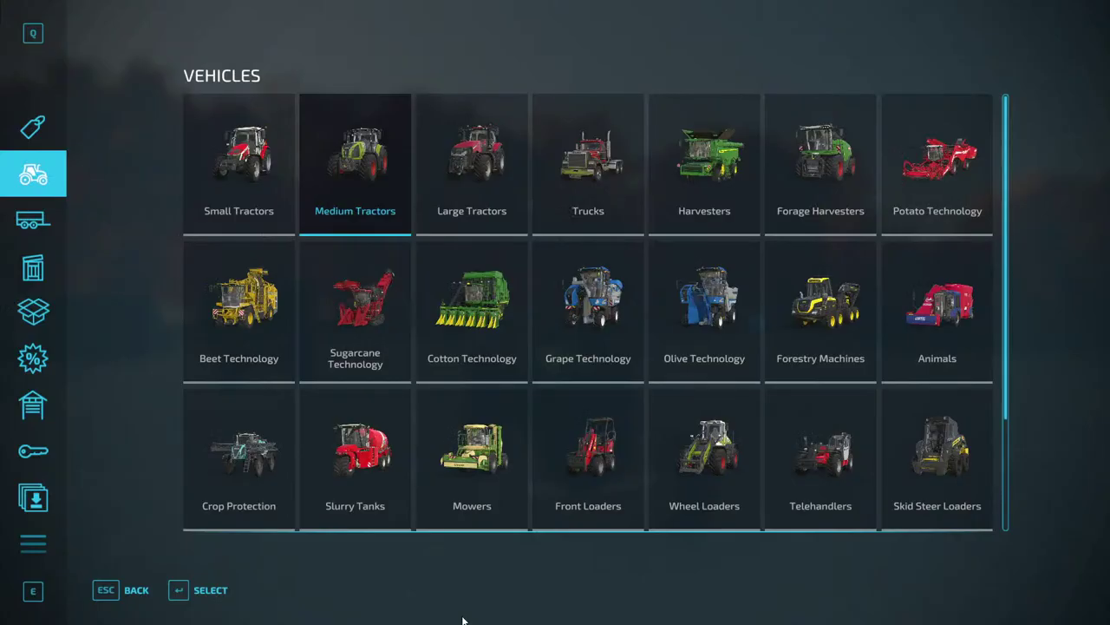
pyautogui.click(363, 154)
pyautogui.scroll(-10, 354, 161)
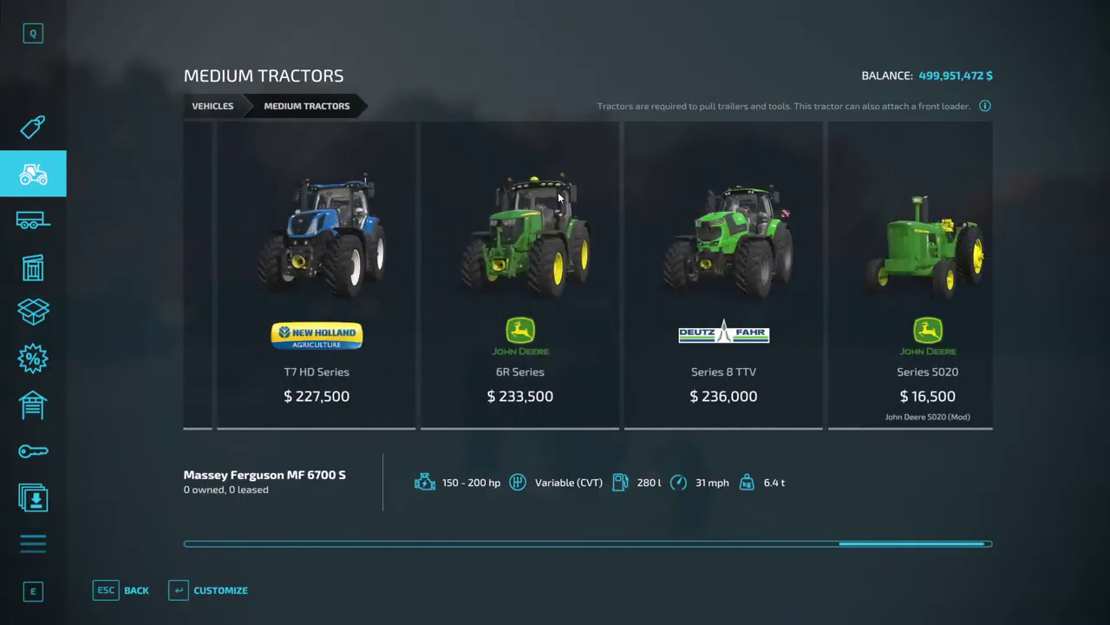
pyautogui.click(849, 254)
pyautogui.moveTo(616, 347); pyautogui.dragTo(328, 362)
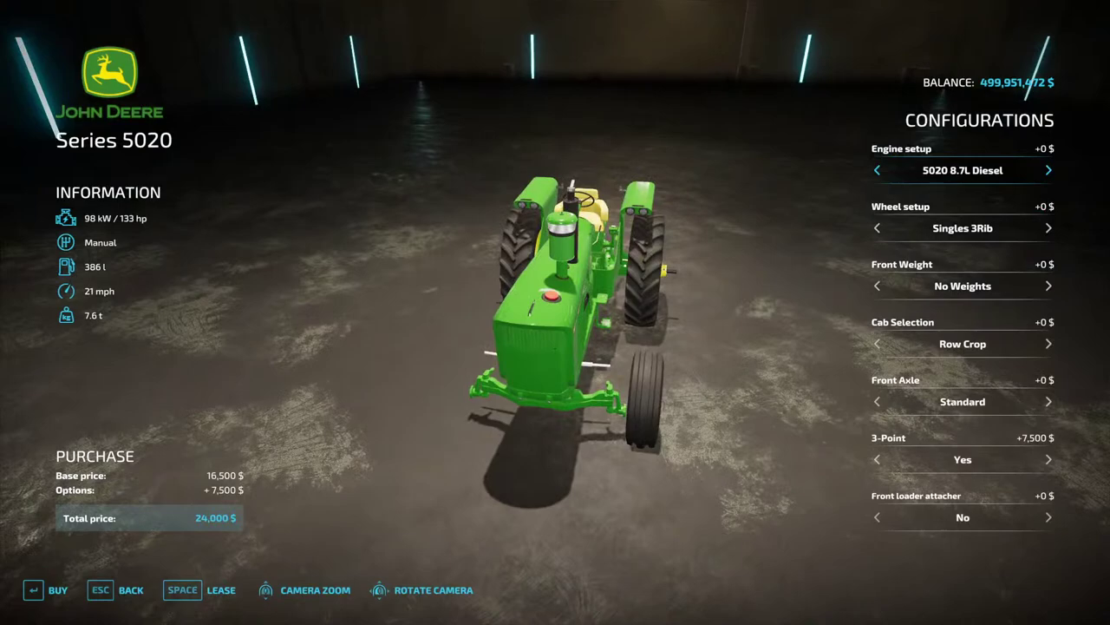
# Return to GIANTS Editor and move the WheelLeft node onto the left hub, at about X 0.073 and Y -0.265.
pyautogui.hotkey('alt', 'Tab')
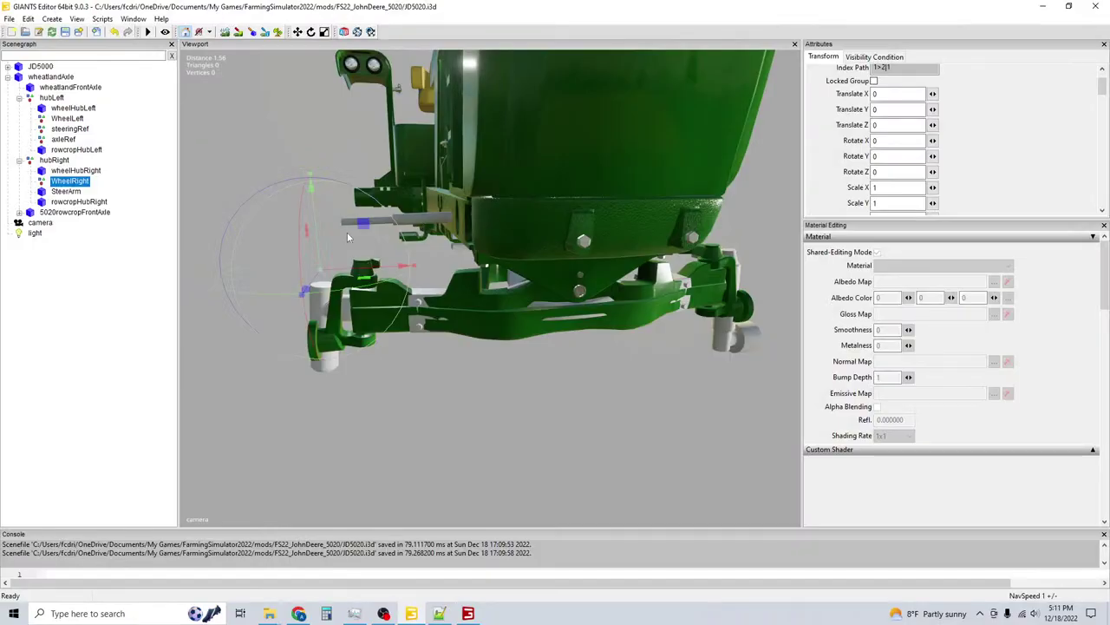
pyautogui.click(68, 118)
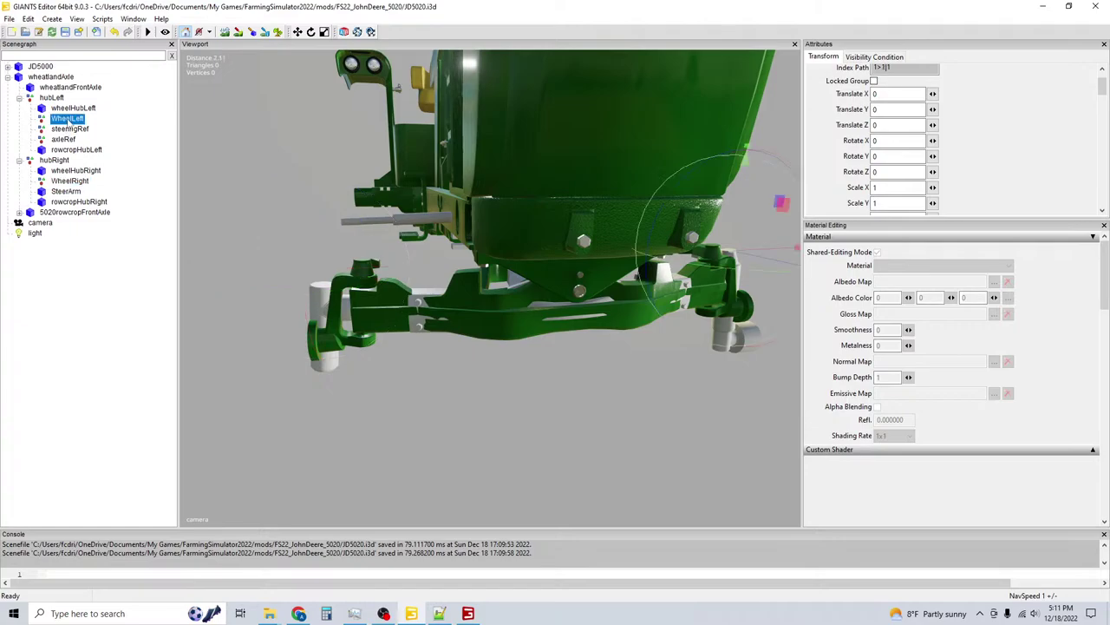
pyautogui.moveTo(443, 303); pyautogui.dragTo(403, 272)
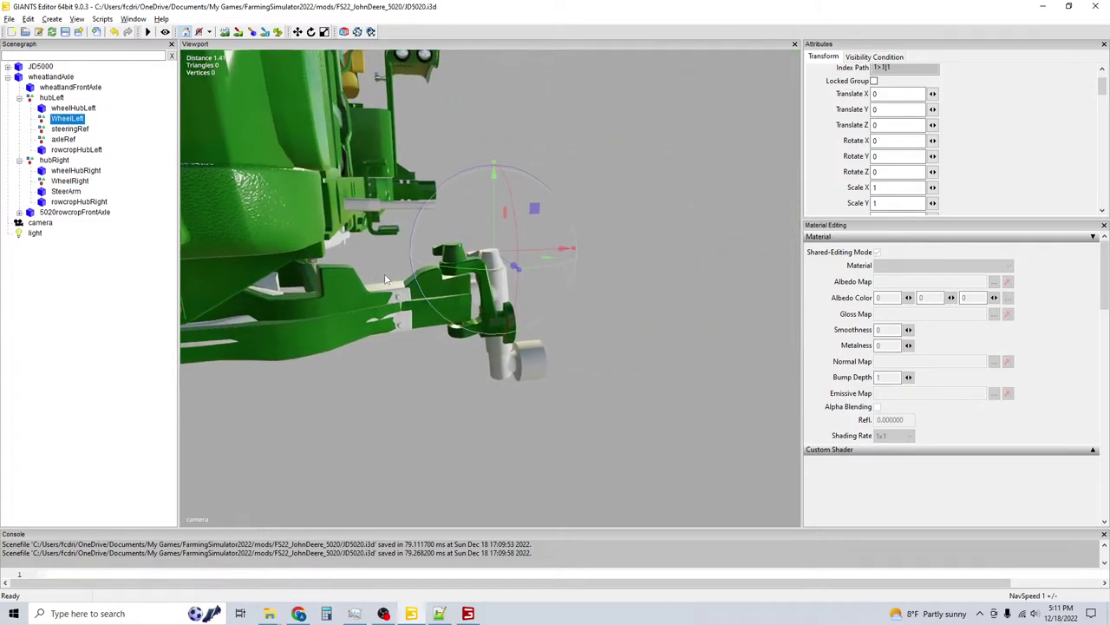
pyautogui.scroll(2, 428, 264)
pyautogui.moveTo(495, 202); pyautogui.dragTo(581, 336)
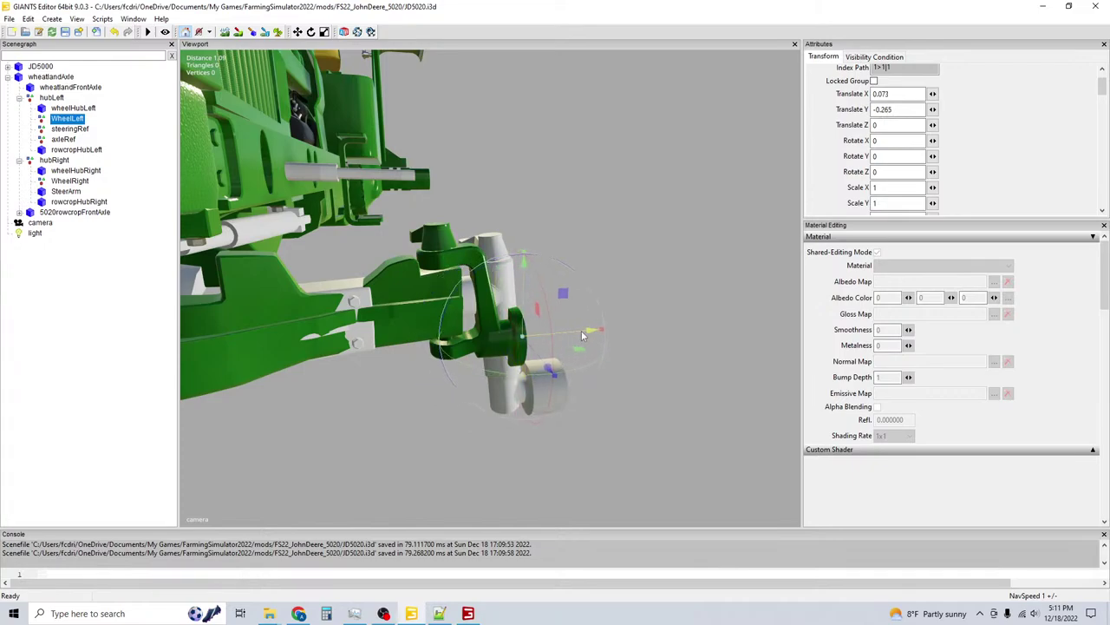
pyautogui.press('alt')
# Lower the WheelRight node to the right hub and set its Translate Y to -0.295.
pyautogui.click(70, 180)
pyautogui.press('f')
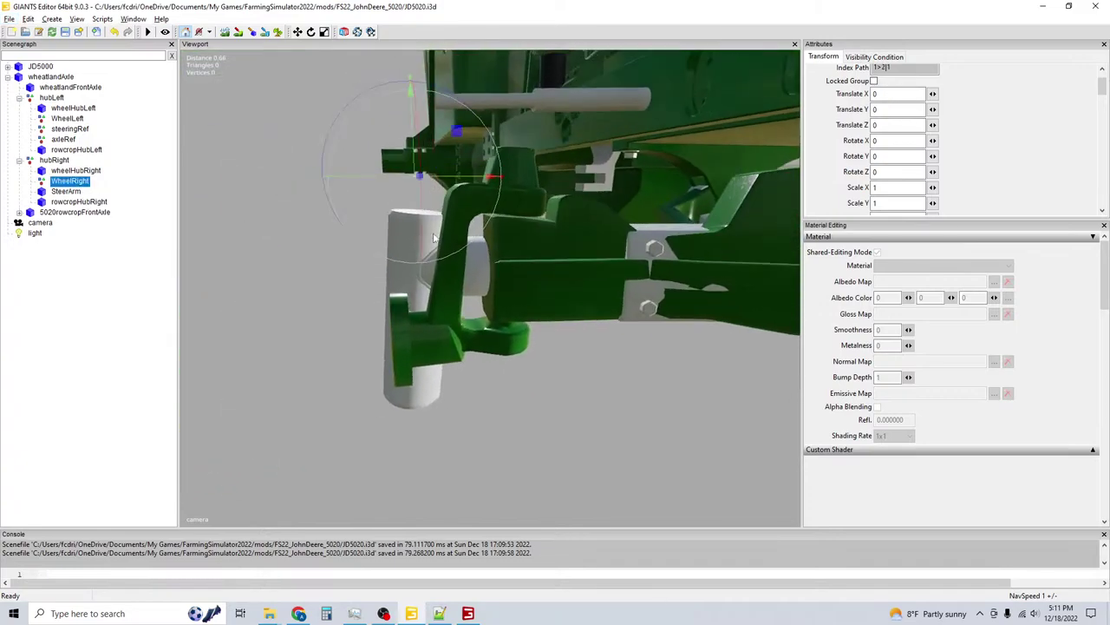
pyautogui.moveTo(412, 130); pyautogui.dragTo(420, 292)
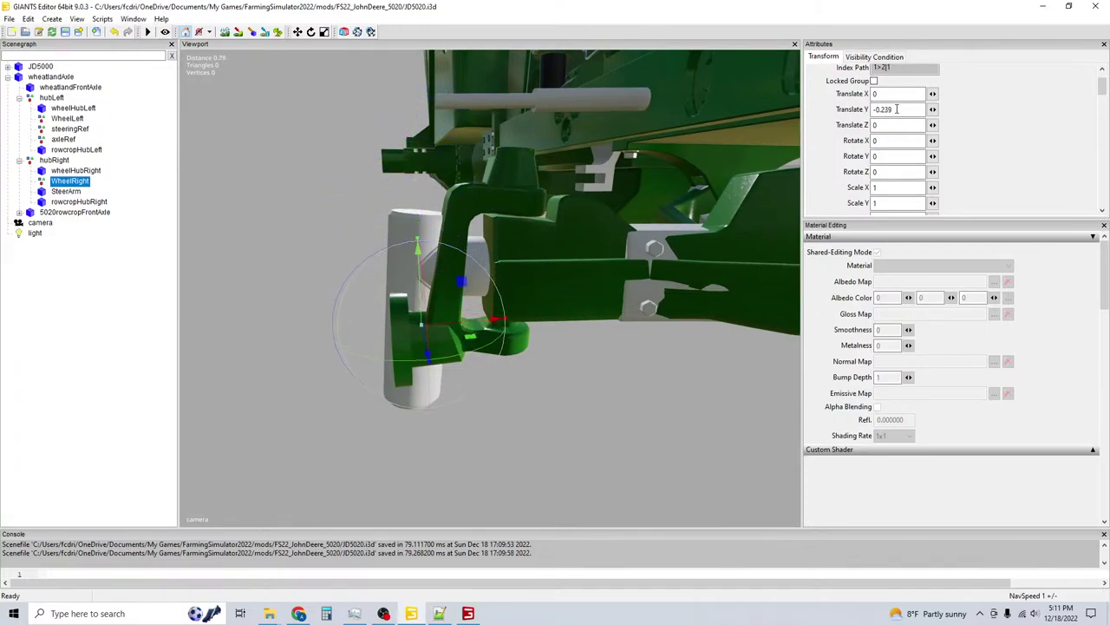
pyautogui.moveTo(897, 109); pyautogui.dragTo(883, 111)
pyautogui.write('73')
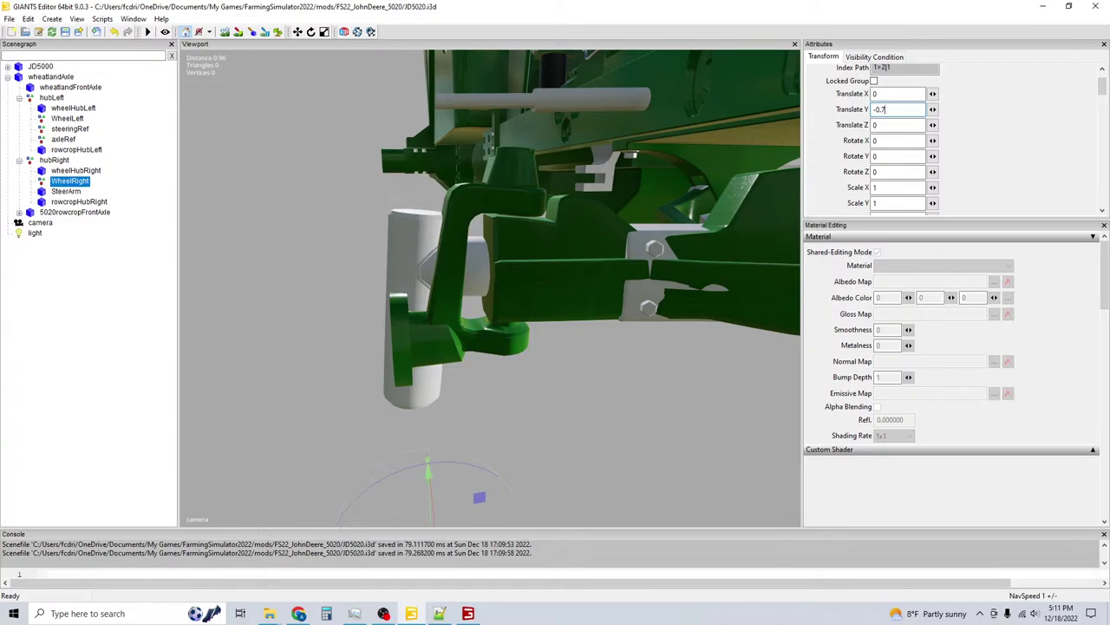
pyautogui.press('BackSpace')
pyautogui.press('BackSpace')
pyautogui.write('295')
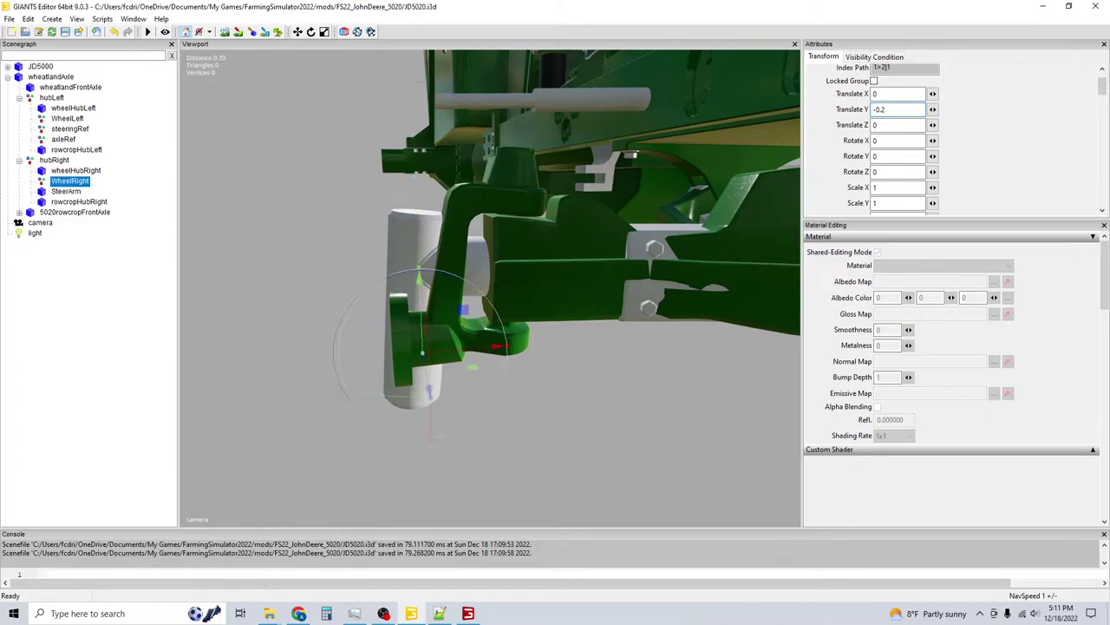
# Try a Translate Z of 0.73 on WheelRight, check WheelLeft's translation for comparison, and reset WheelRight's Translate Z to 0.
pyautogui.doubleClick(890, 126)
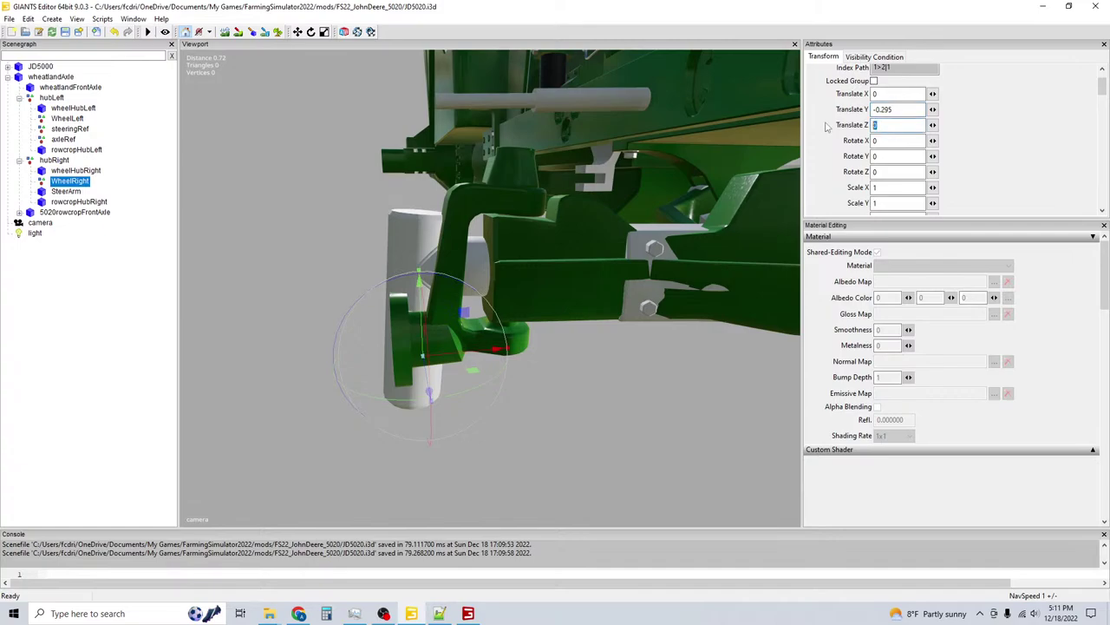
pyautogui.write('7')
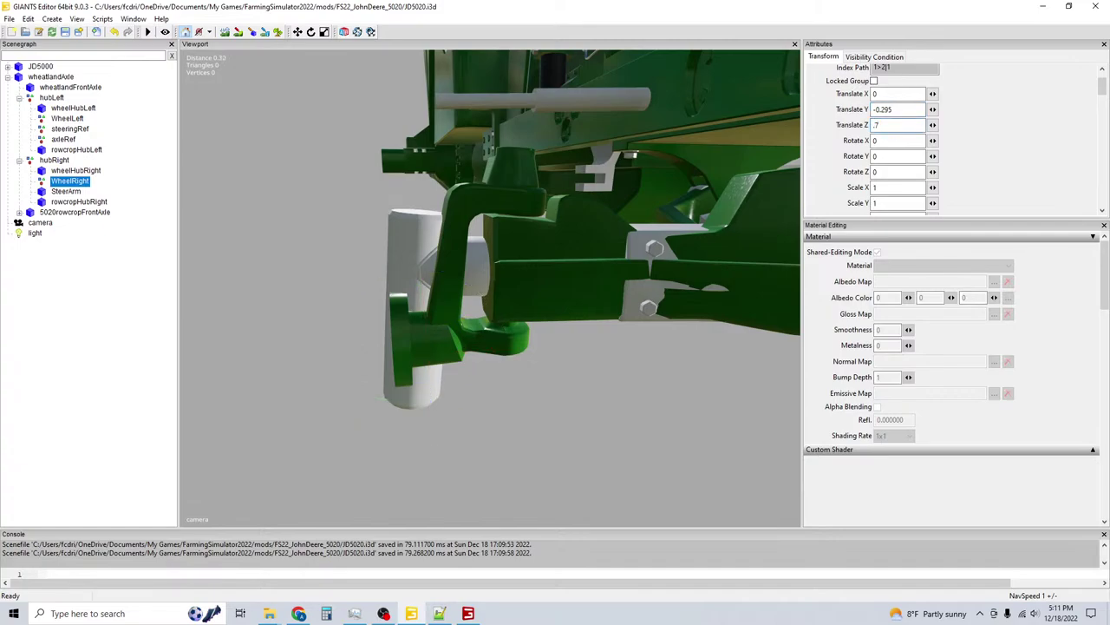
pyautogui.press('Return')
pyautogui.scroll(-5, 580, 189)
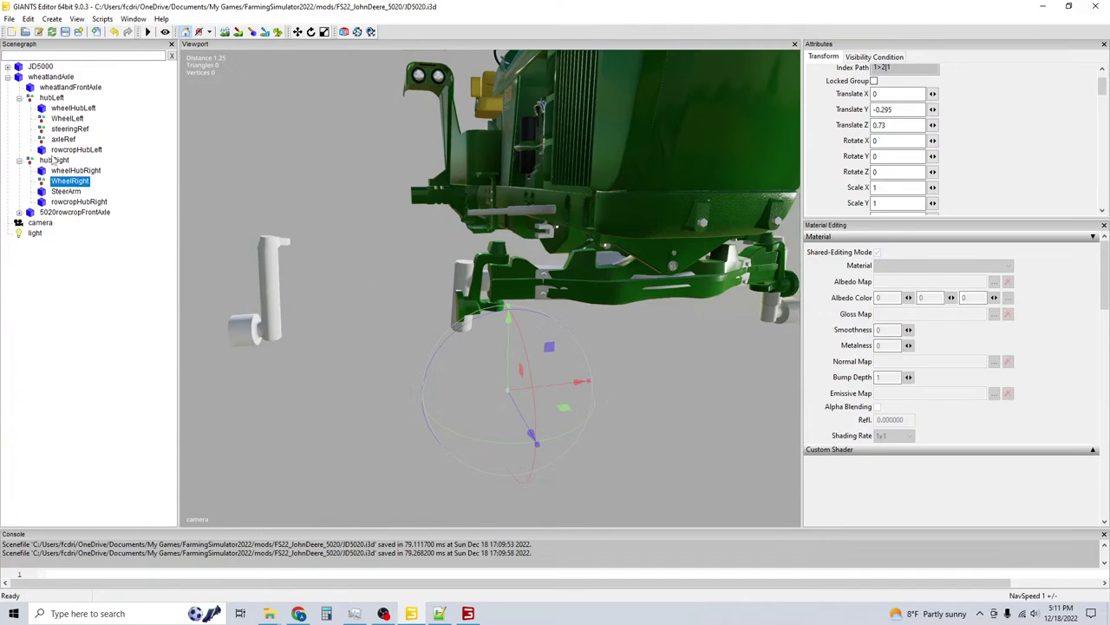
pyautogui.click(66, 121)
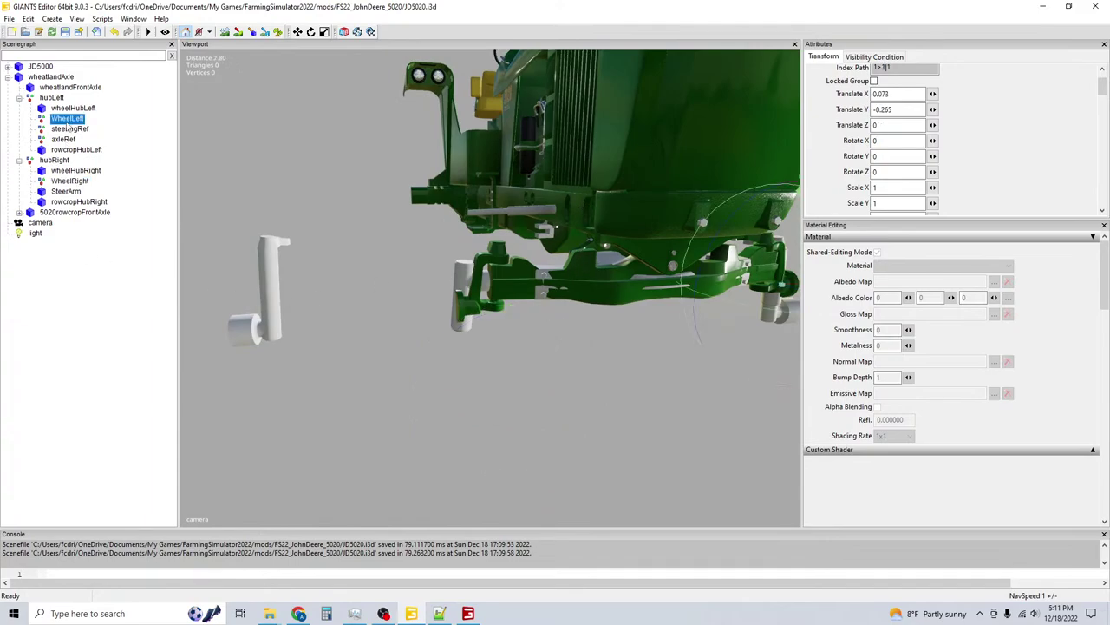
pyautogui.click(70, 181)
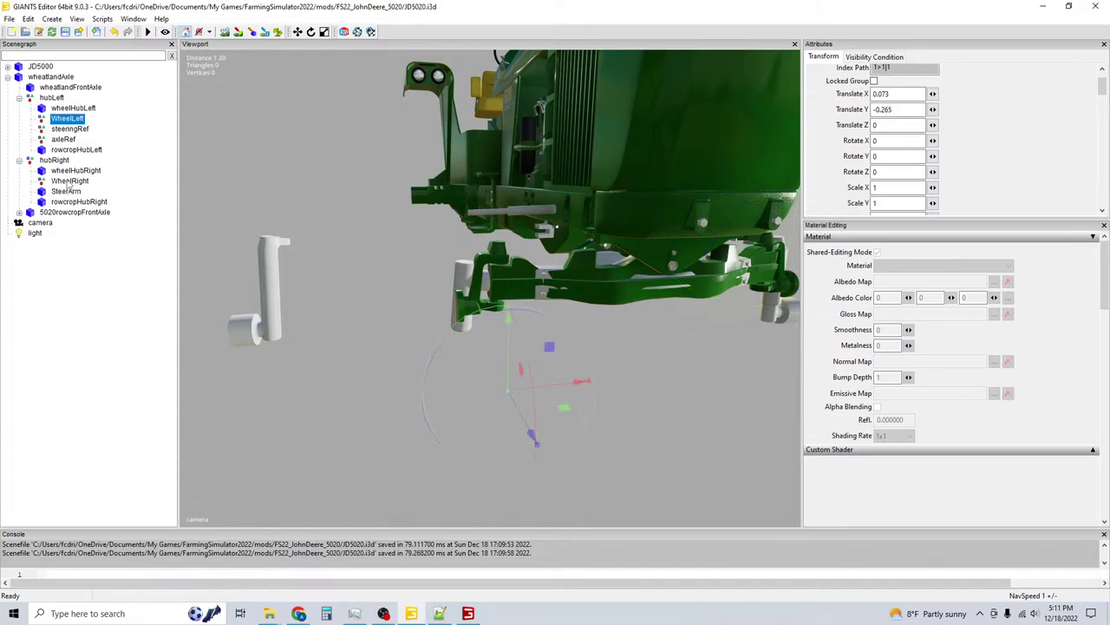
pyautogui.doubleClick(899, 126)
pyautogui.write('0')
pyautogui.press('Return')
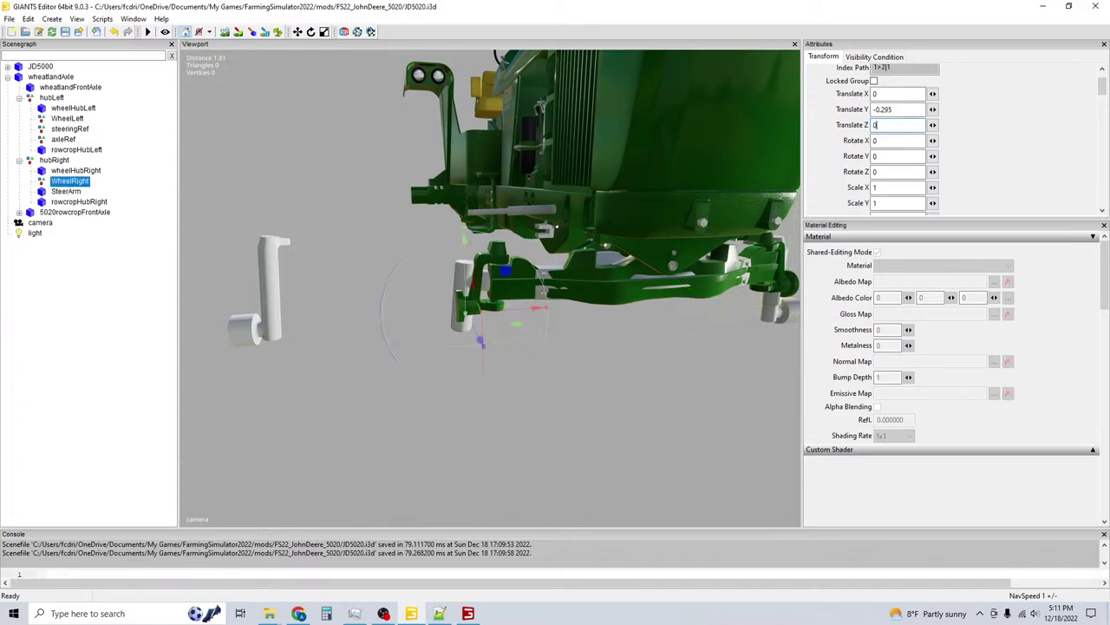
# Set WheelRight's Translate X to -0.073 and save the scene.
pyautogui.doubleClick(892, 93)
pyautogui.write('.73')
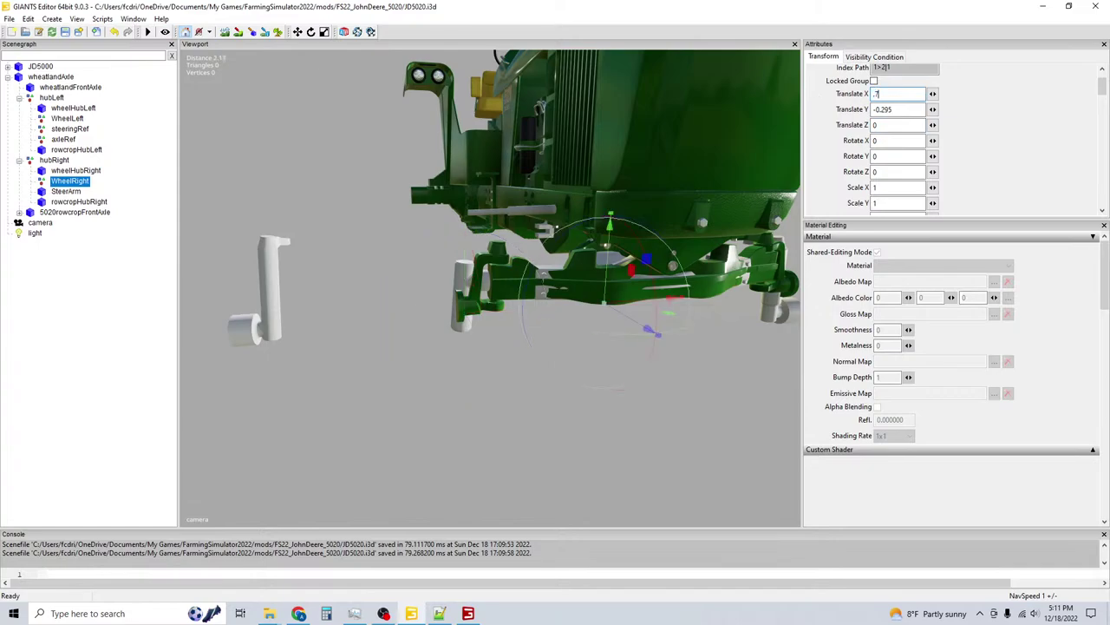
pyautogui.press('BackSpace')
pyautogui.press('BackSpace')
pyautogui.press('BackSpace')
pyautogui.write('-')
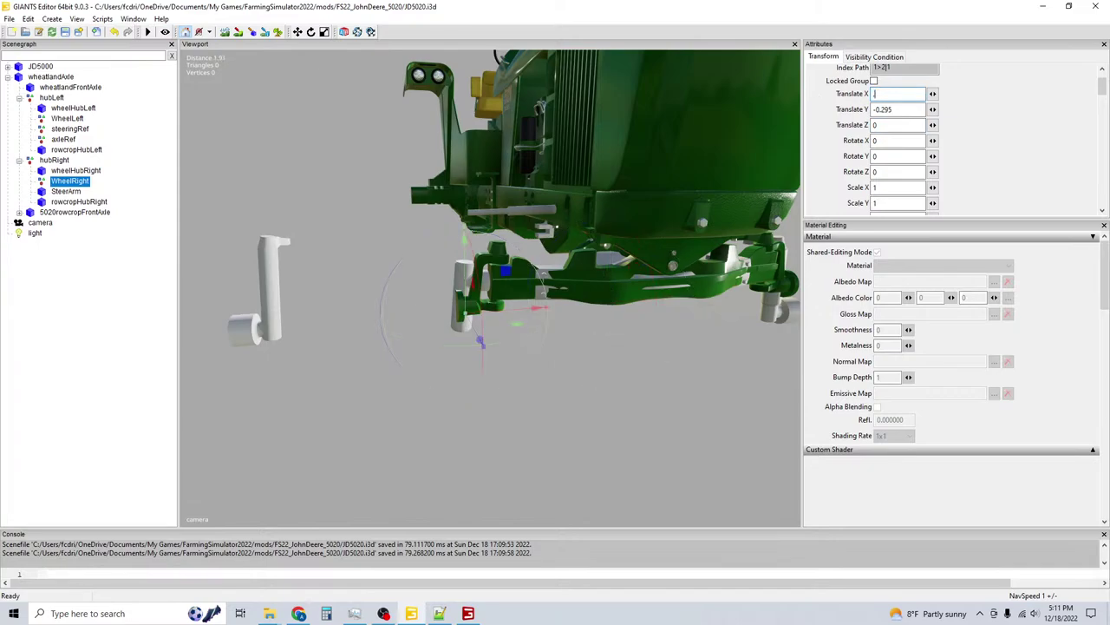
pyautogui.write('0.07')
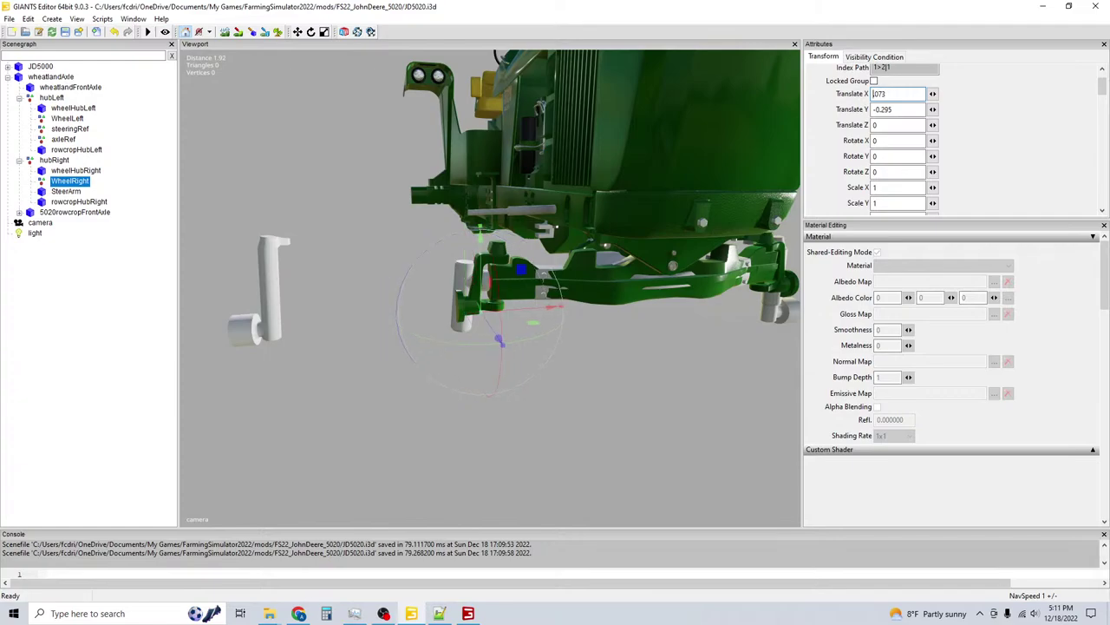
pyautogui.write('3')
pyautogui.press('Return')
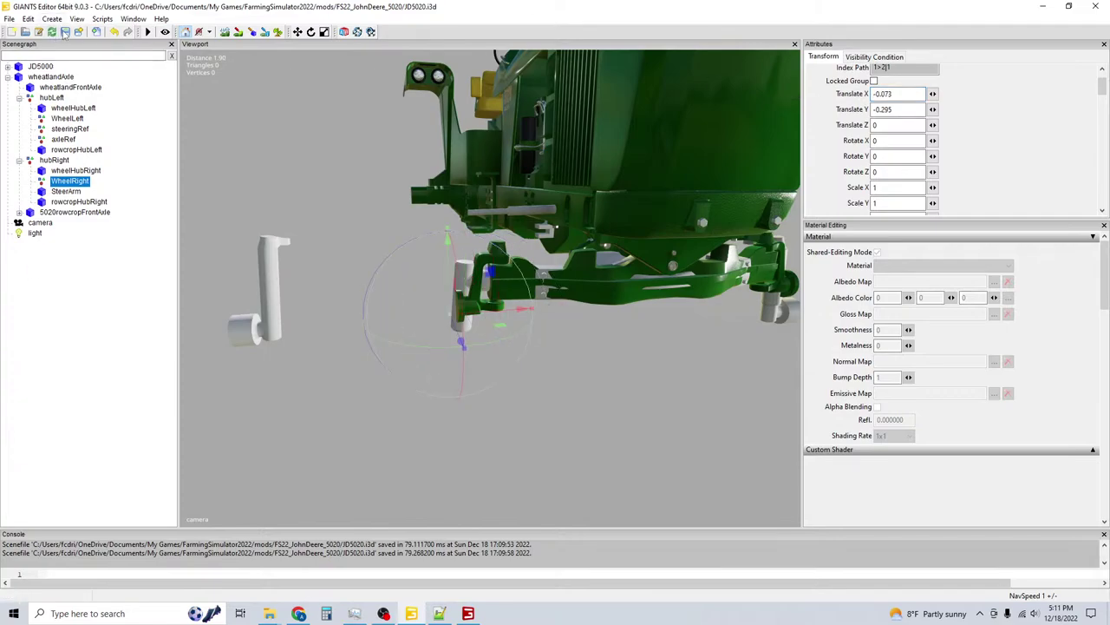
pyautogui.click(64, 32)
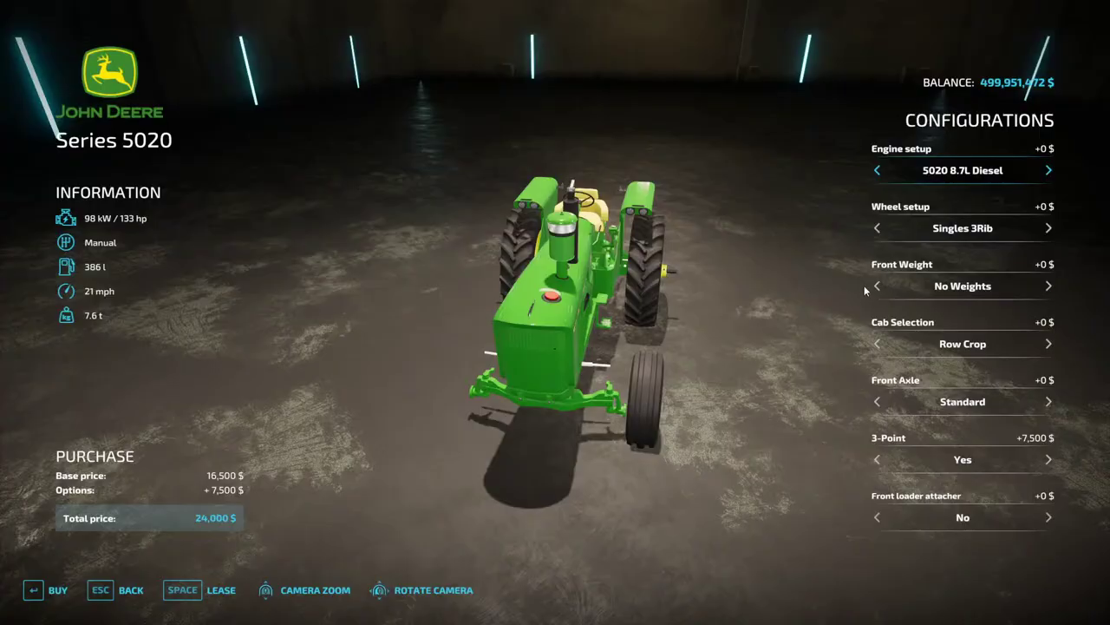
# Cycle the Front Weight configuration of the Series 5020 in the Farming Simulator 22 shop and leave its configuration page.
pyautogui.click(877, 287)
pyautogui.click(877, 287)
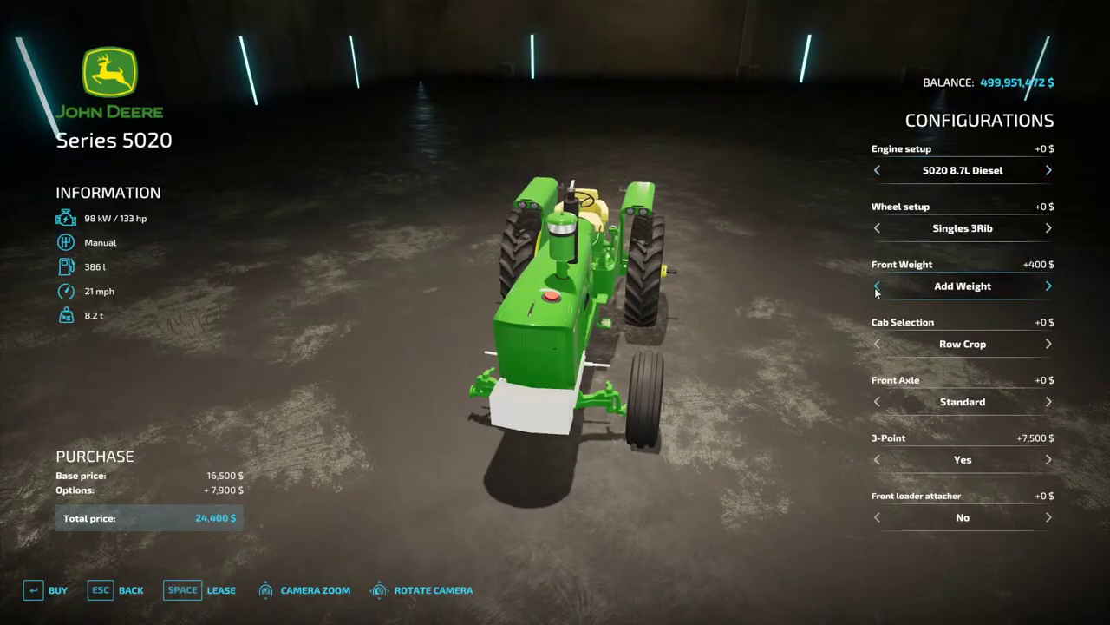
pyautogui.click(877, 287)
pyautogui.press('Escape')
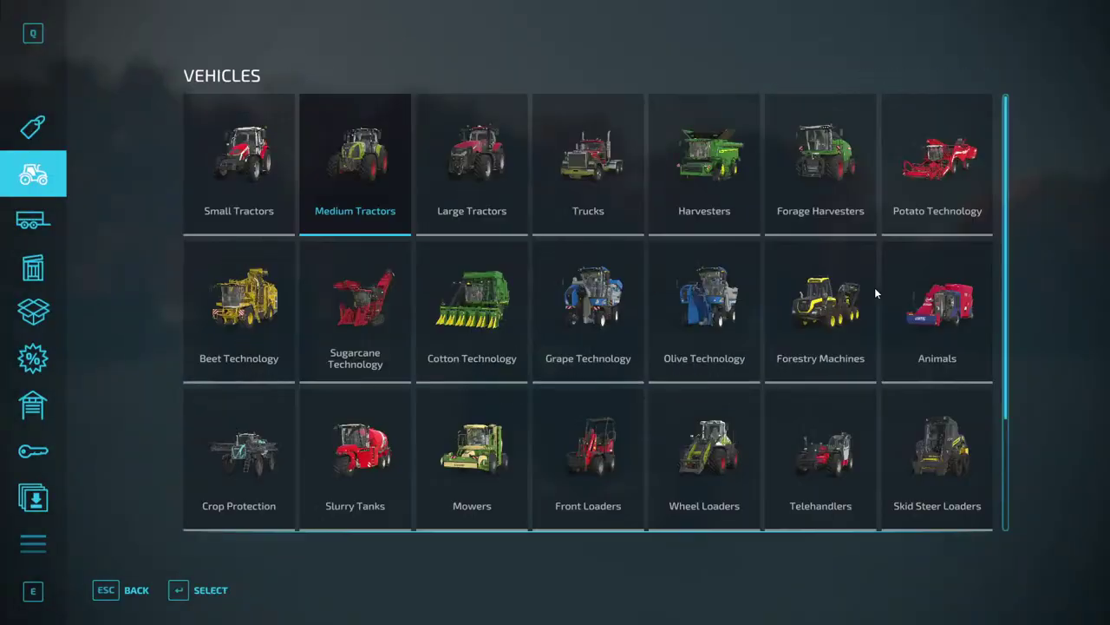
# Leave the shop and reload the tractor in the game world with the gsVehicleReload console command.
pyautogui.press('Escape')
pyautogui.write('gsVehicleReload')
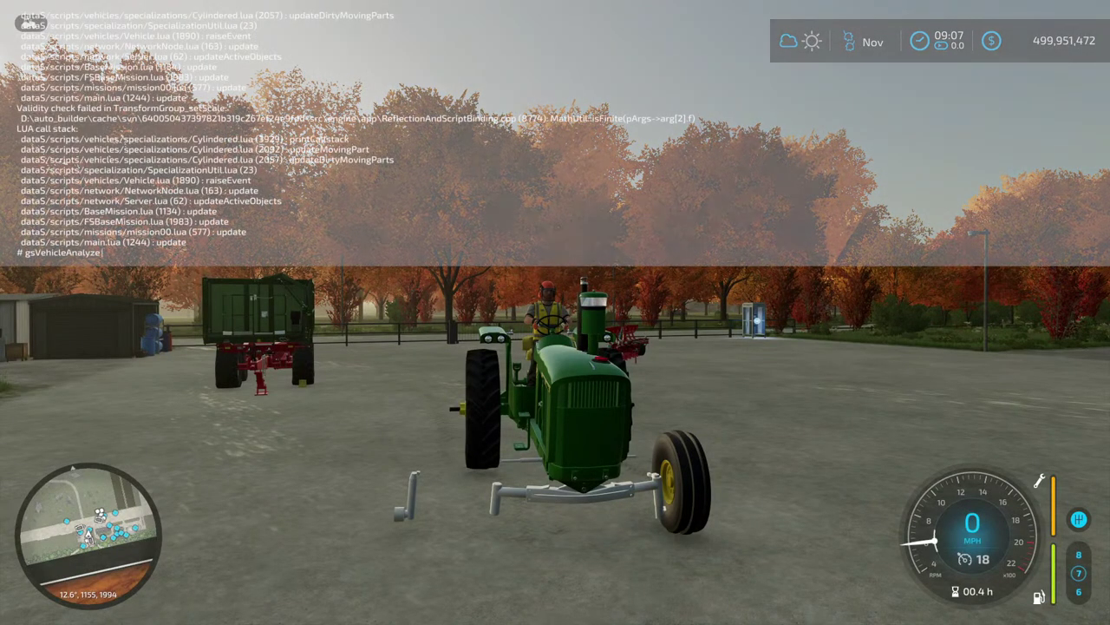
pyautogui.press('Return')
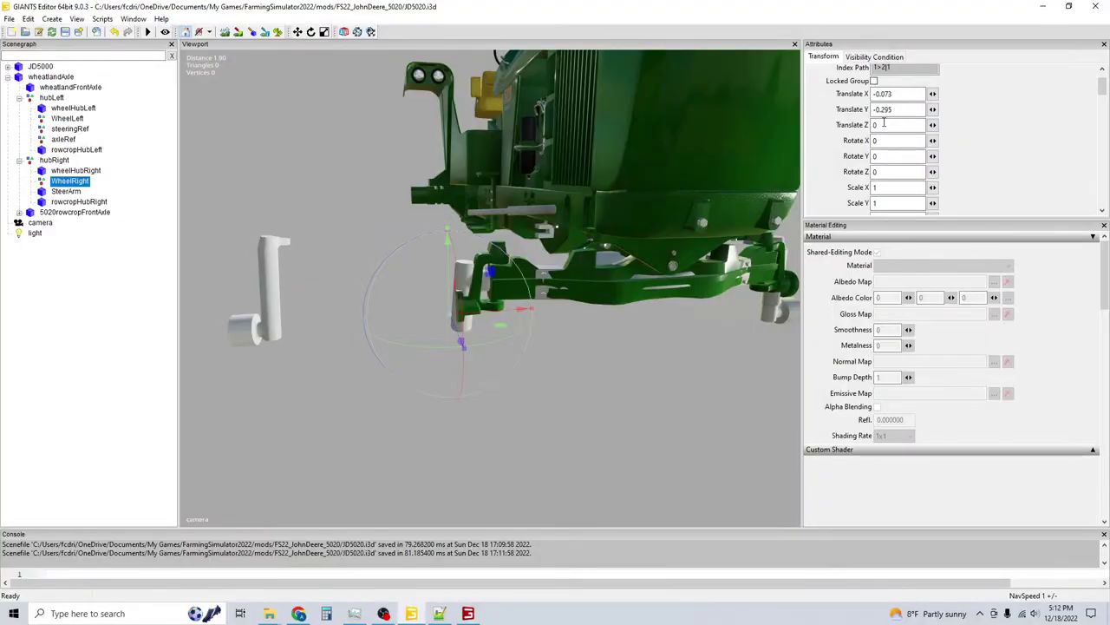
# Back in GIANTS Editor, set WheelRight's Translate Y to -0.26 and save the scene.
pyautogui.press('BackSpace')
pyautogui.write('5')
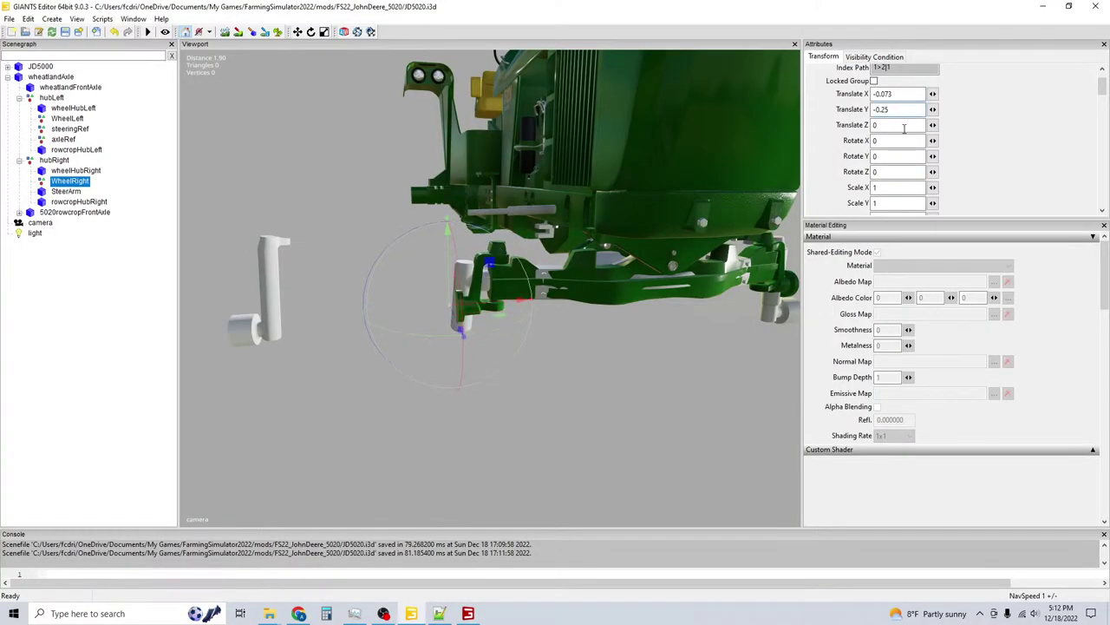
pyautogui.press('BackSpace')
pyautogui.write('6')
pyautogui.hotkey('ctrl', 's')
# Examine the transform values of SteerArm, rowcropHubRight and rowcropHubLeft.
pyautogui.click(65, 192)
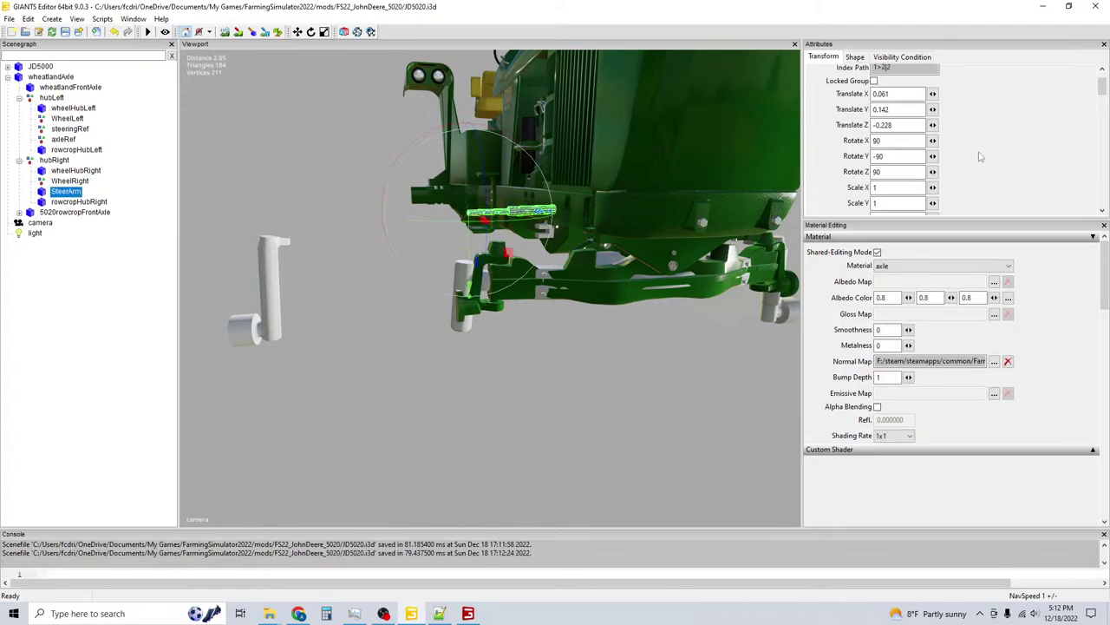
pyautogui.scroll(-5, 980, 157)
pyautogui.scroll(3, 980, 157)
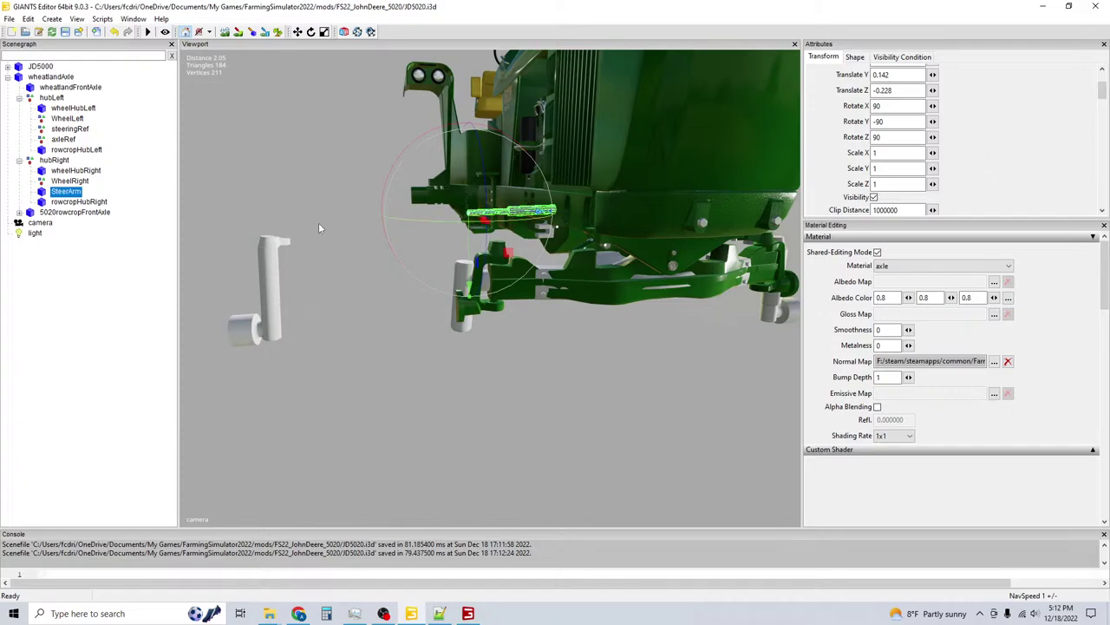
pyautogui.click(97, 202)
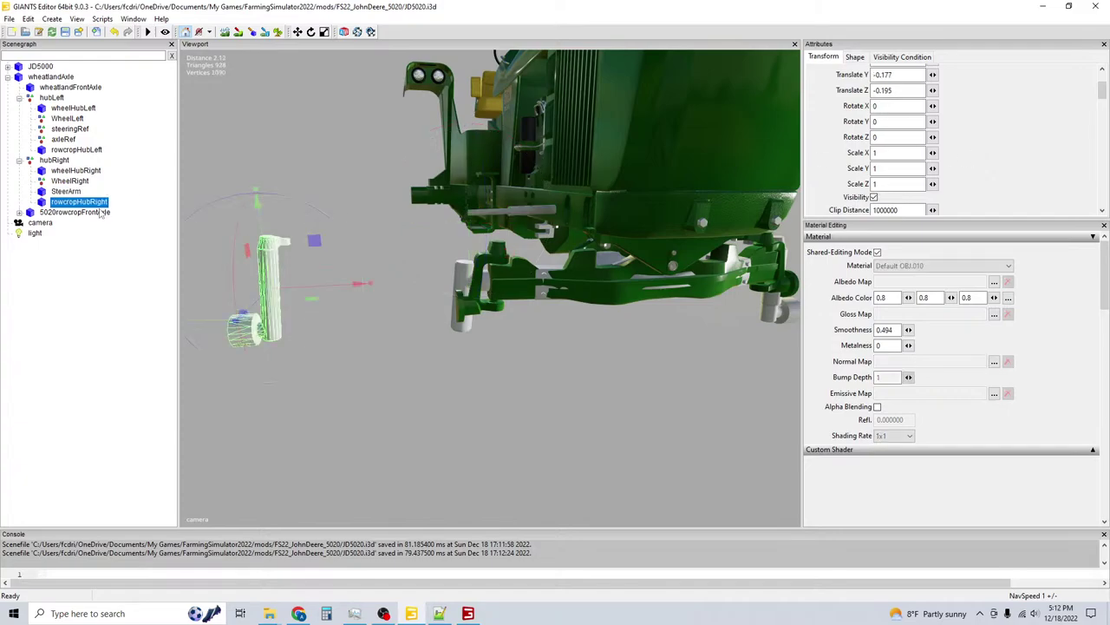
pyautogui.click(96, 151)
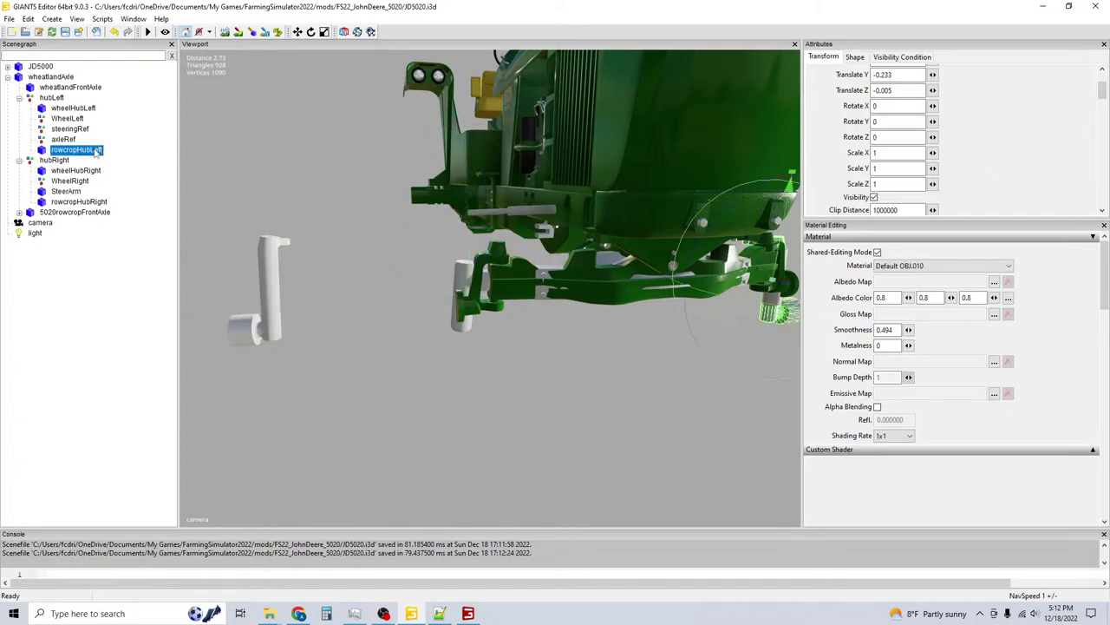
pyautogui.moveTo(573, 282); pyautogui.dragTo(518, 278, button='middle')
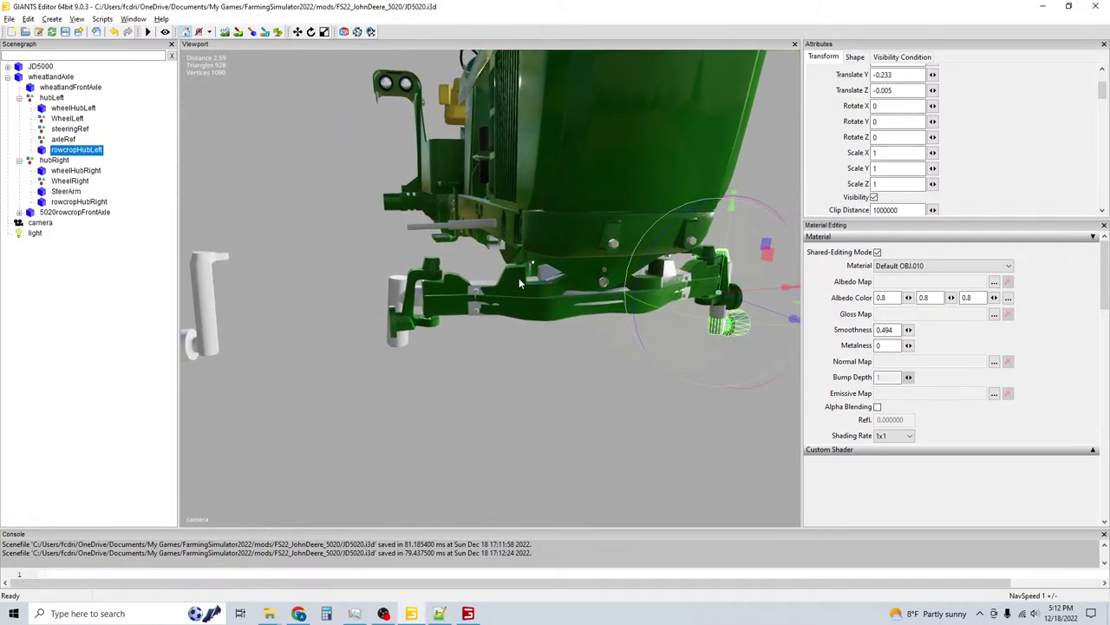
pyautogui.scroll(3, 986, 164)
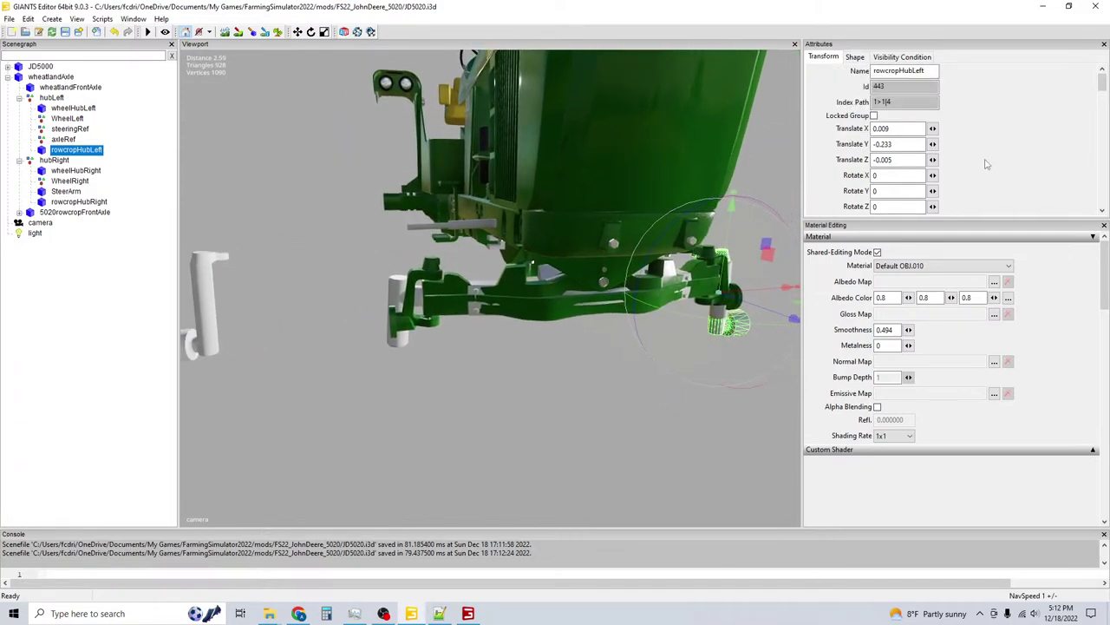
# Set rowcropHubRight's Translate X to -0.009 and Translate Y to -0.233, mirroring rowcropHubLeft.
pyautogui.click(87, 202)
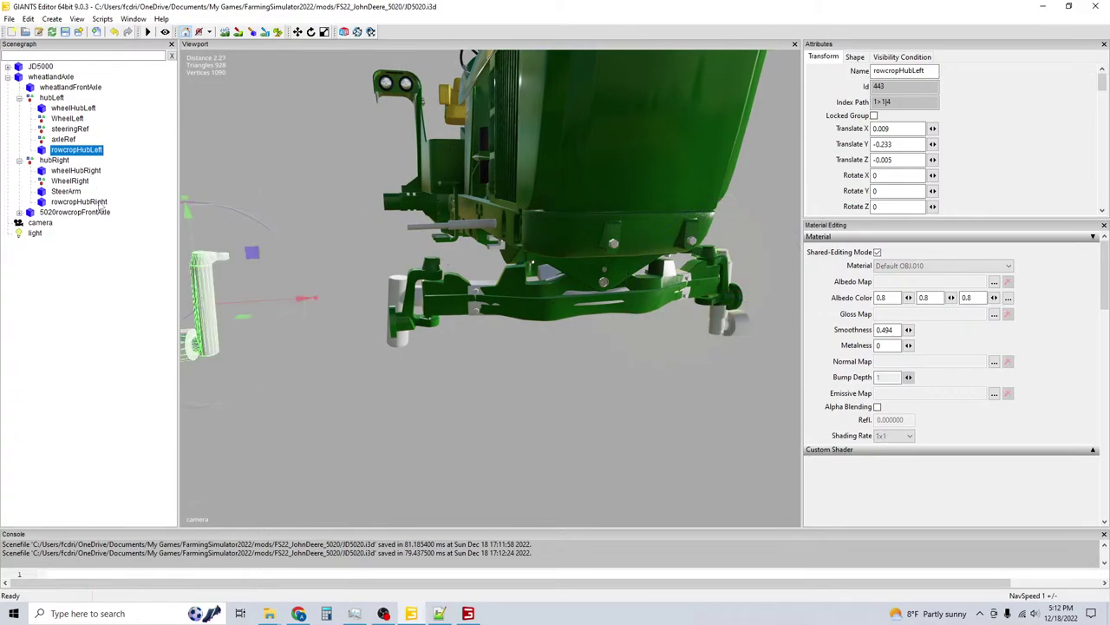
pyautogui.click(856, 132)
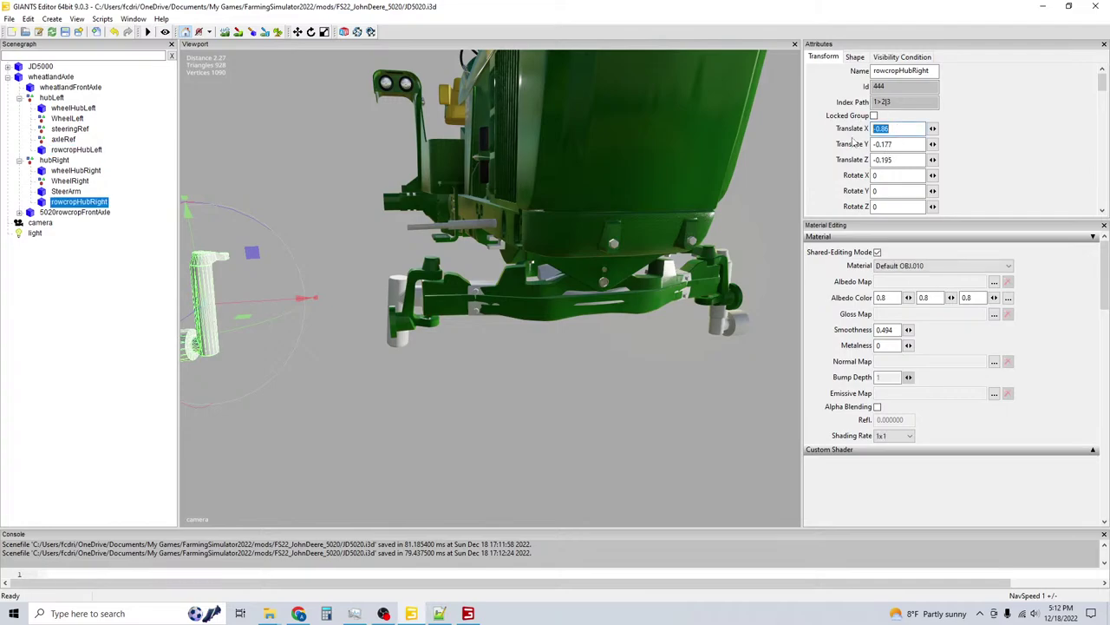
pyautogui.write('-0.09')
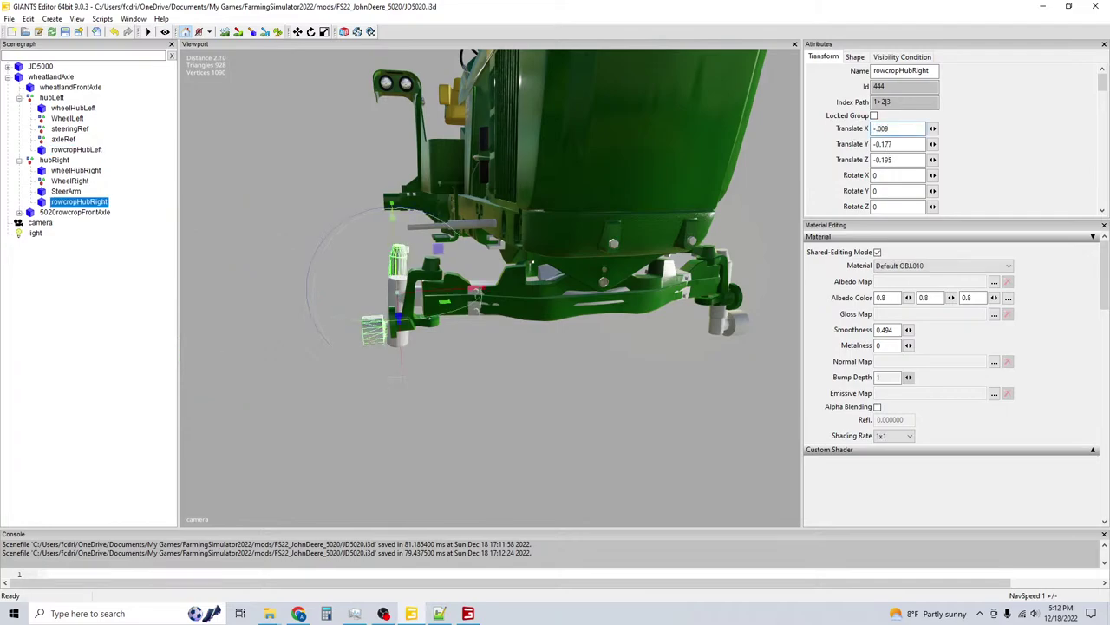
pyautogui.click(77, 149)
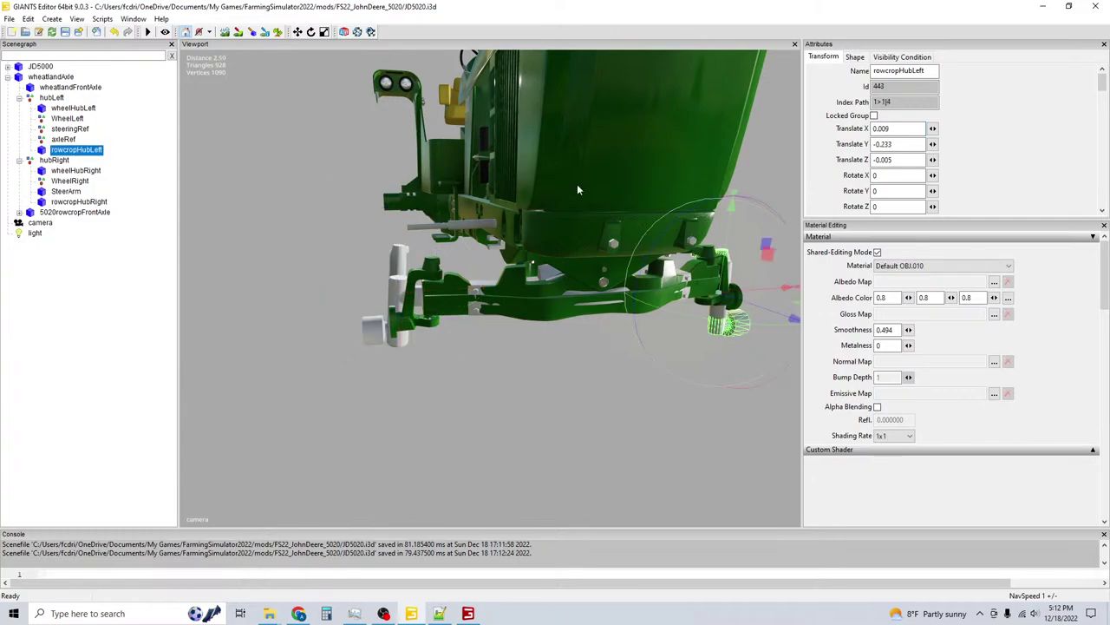
pyautogui.click(73, 202)
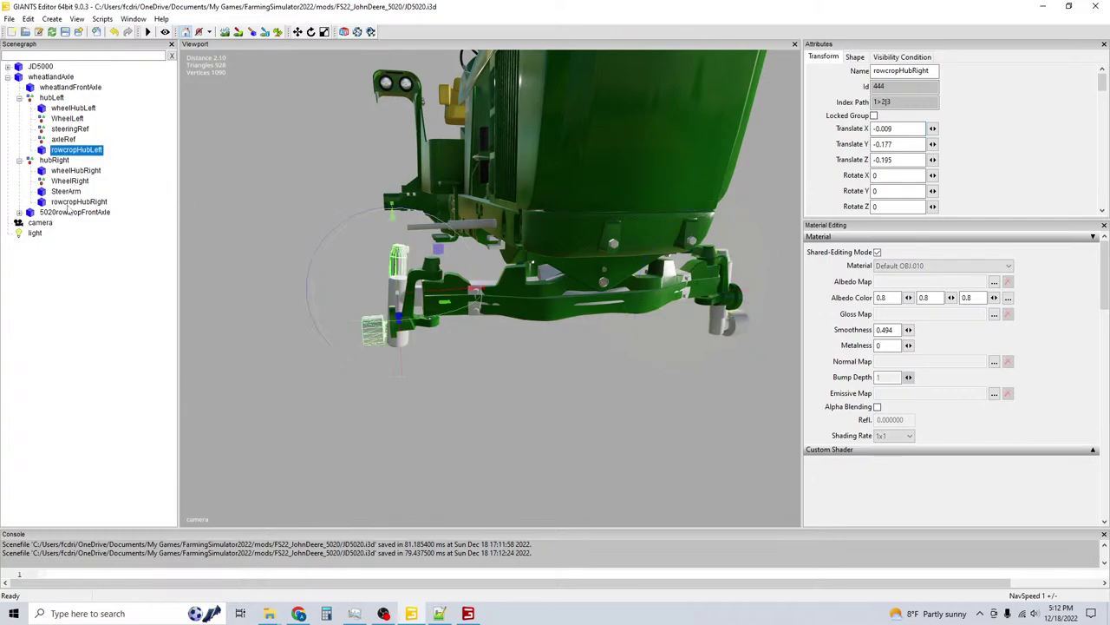
pyautogui.doubleClick(902, 145)
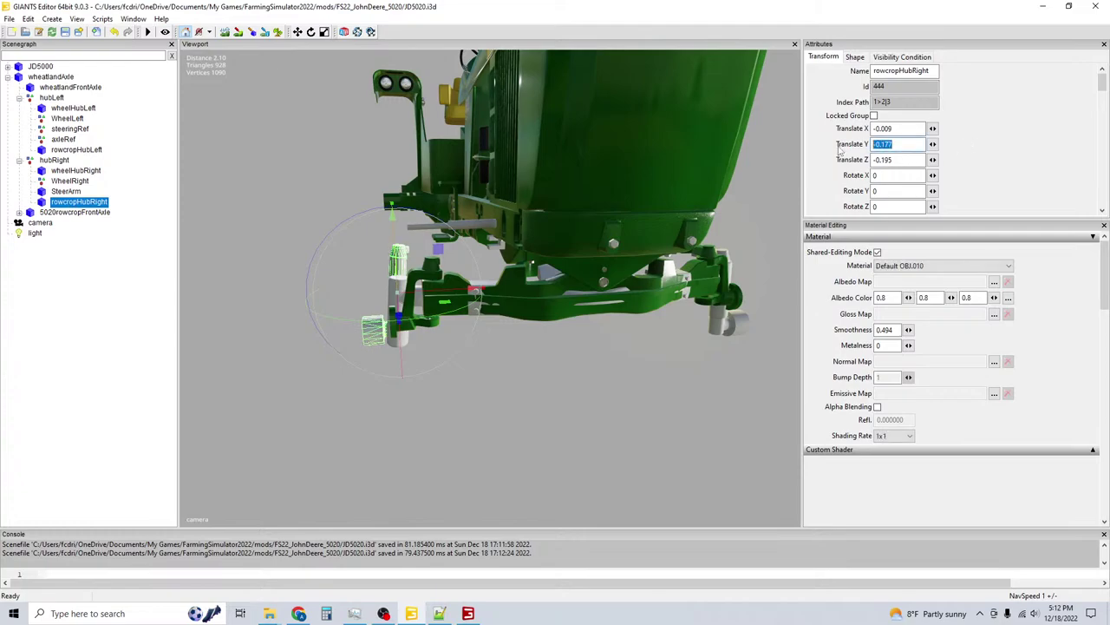
pyautogui.write('-.233')
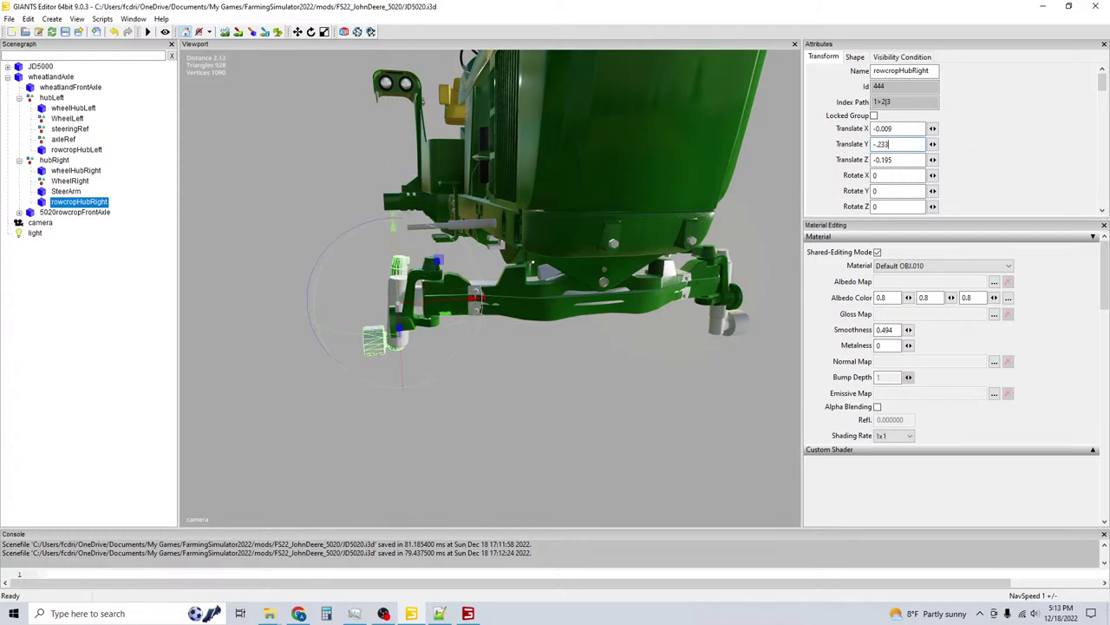
pyautogui.press('Return')
# Set rowcropHubRight's Translate Z to -0.005 to match rowcropHubLeft, and save the scene.
pyautogui.click(70, 150)
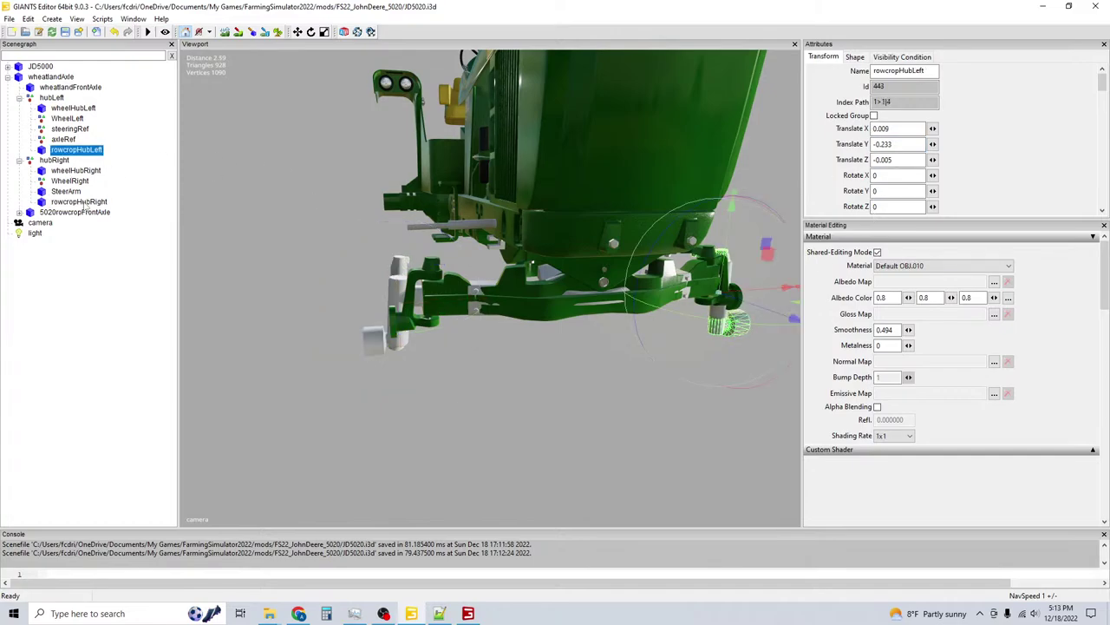
pyautogui.click(649, 219)
pyautogui.doubleClick(885, 159)
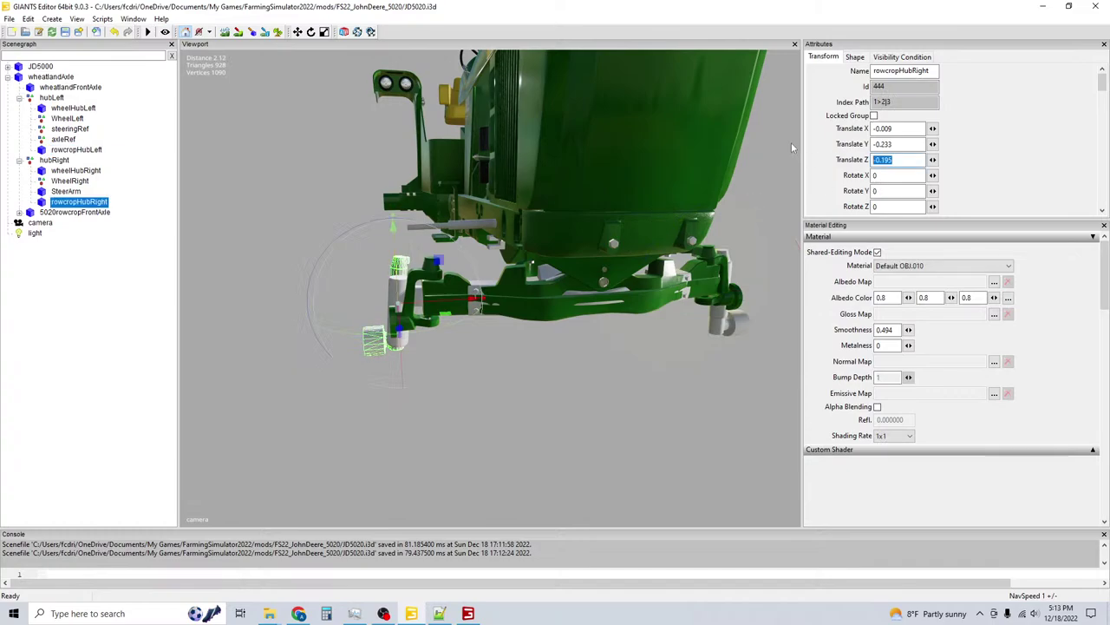
pyautogui.write('-.005')
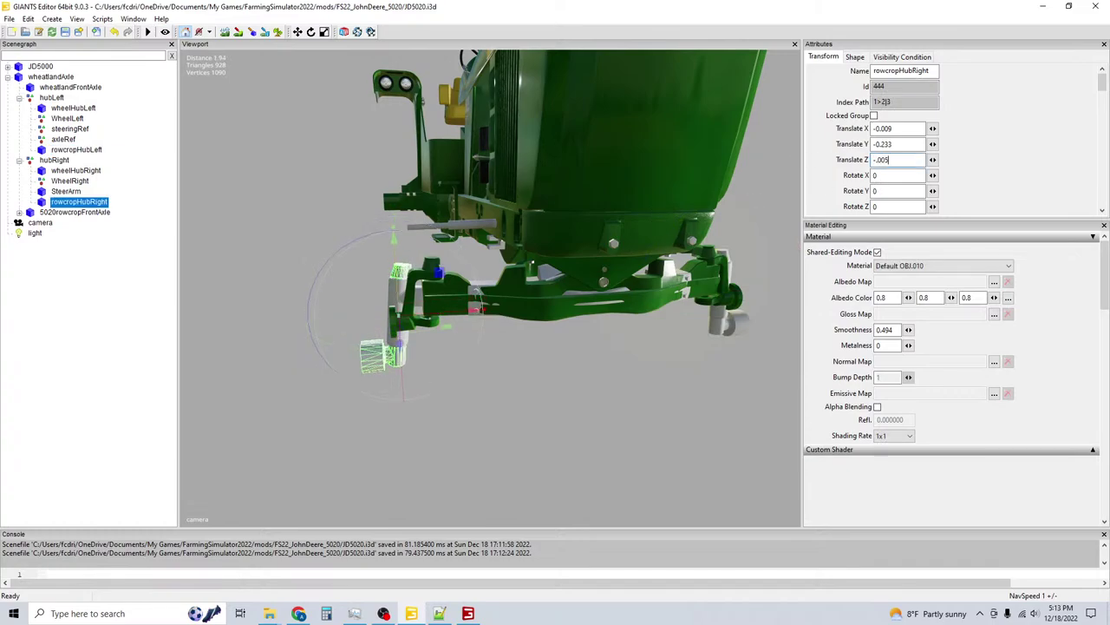
pyautogui.click(153, 248)
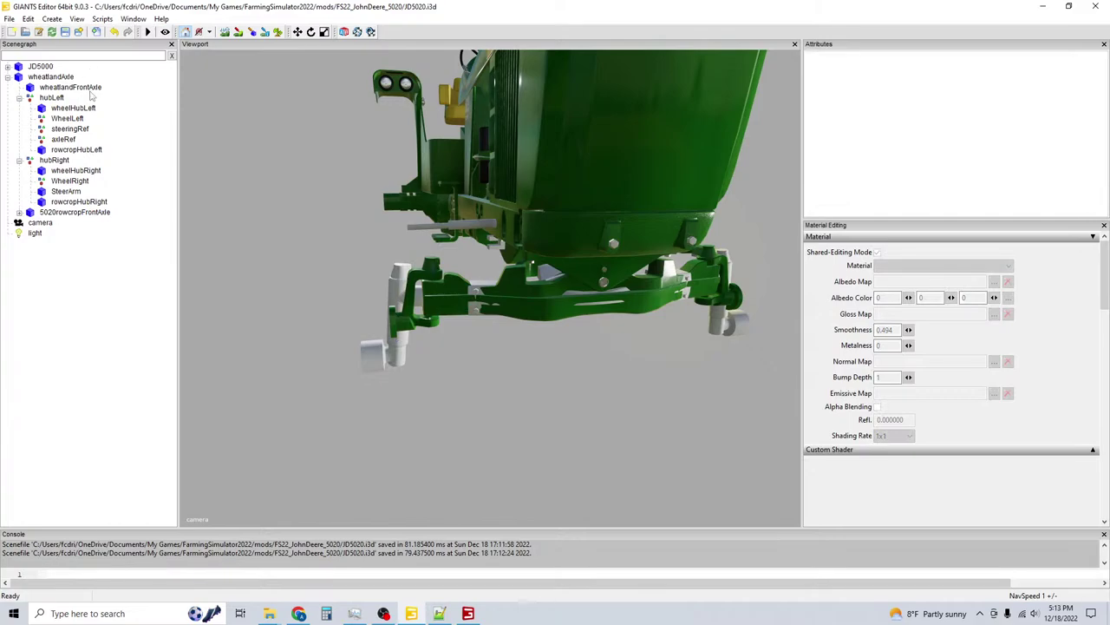
pyautogui.click(65, 32)
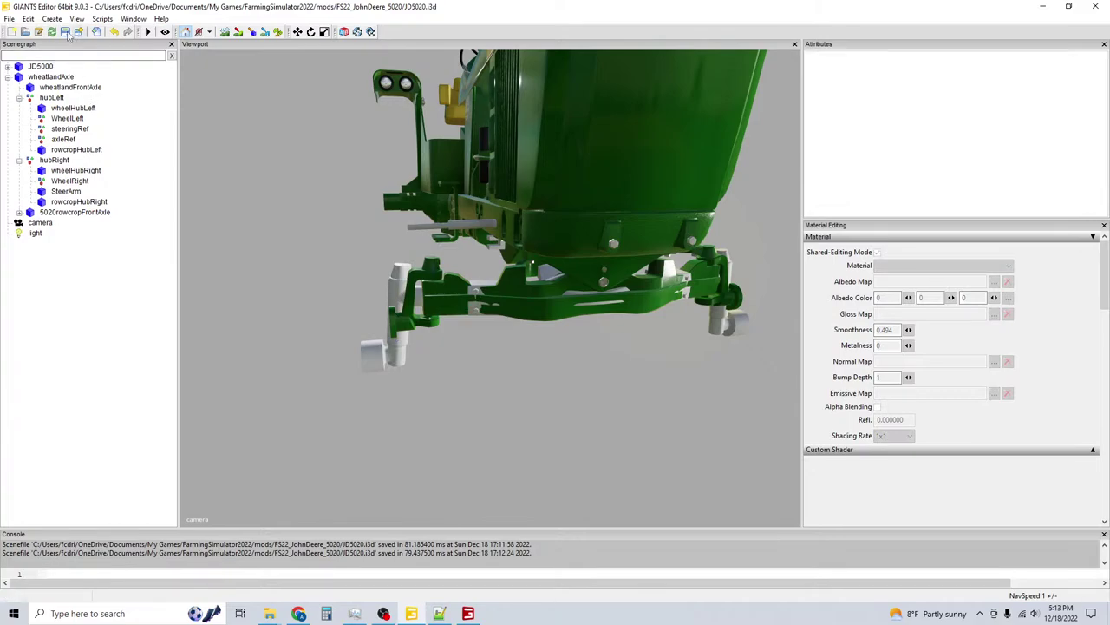
# Switch to Farming Simulator 22 and reload the tractor with the gsVehicleReload console command.
pyautogui.click(467, 613)
pyautogui.write('g')
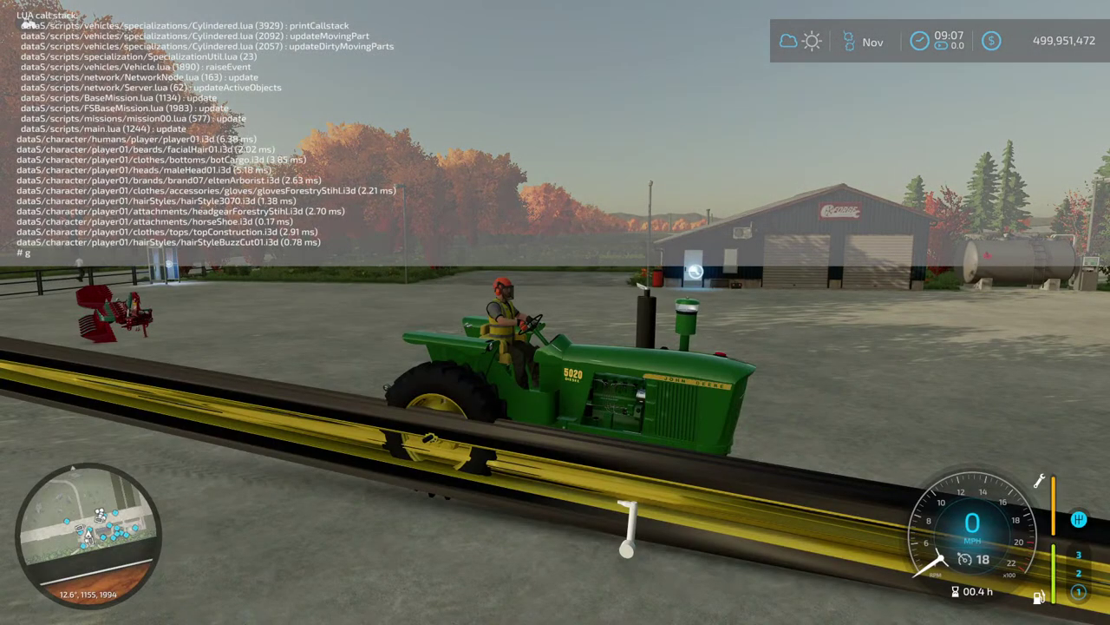
pyautogui.write('sVehicleReload')
pyautogui.press('Return')
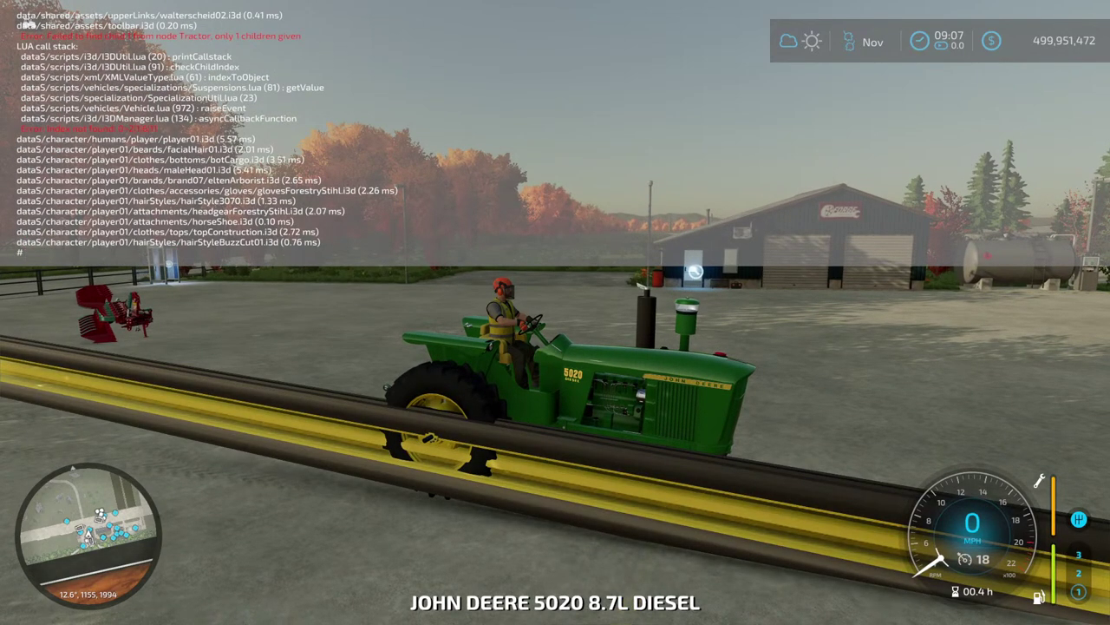
pyautogui.press('`')
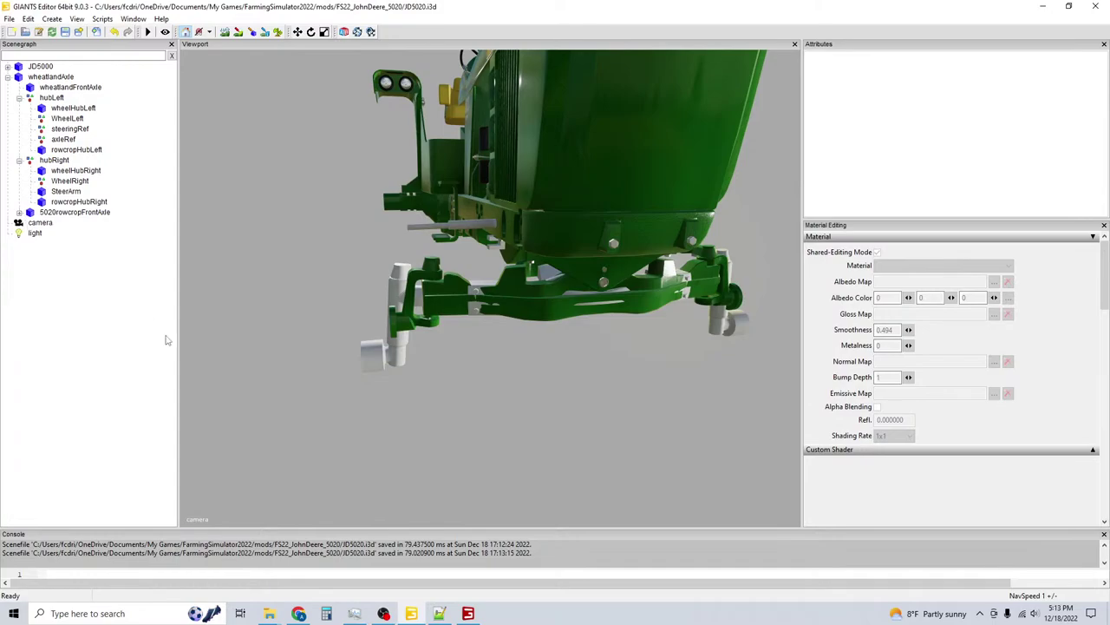
# Check the row-crop hub i3dMappings of JD5020.xml in Notepad++ and inspect the tractor's front axle in Farming Simulator 22.
pyautogui.click(440, 613)
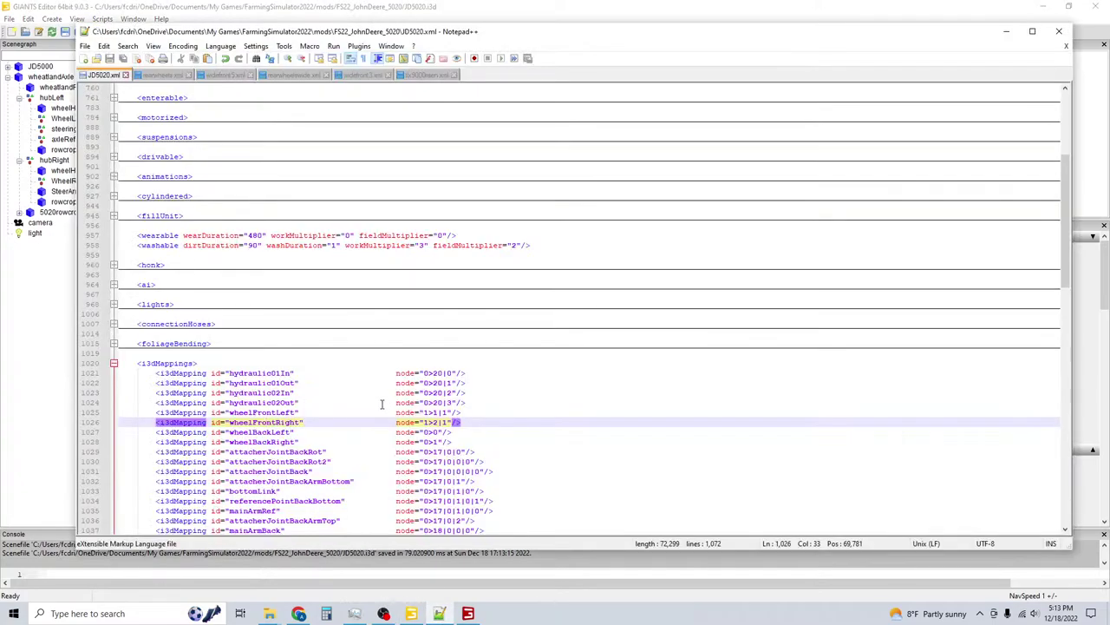
pyautogui.scroll(-15, 337, 408)
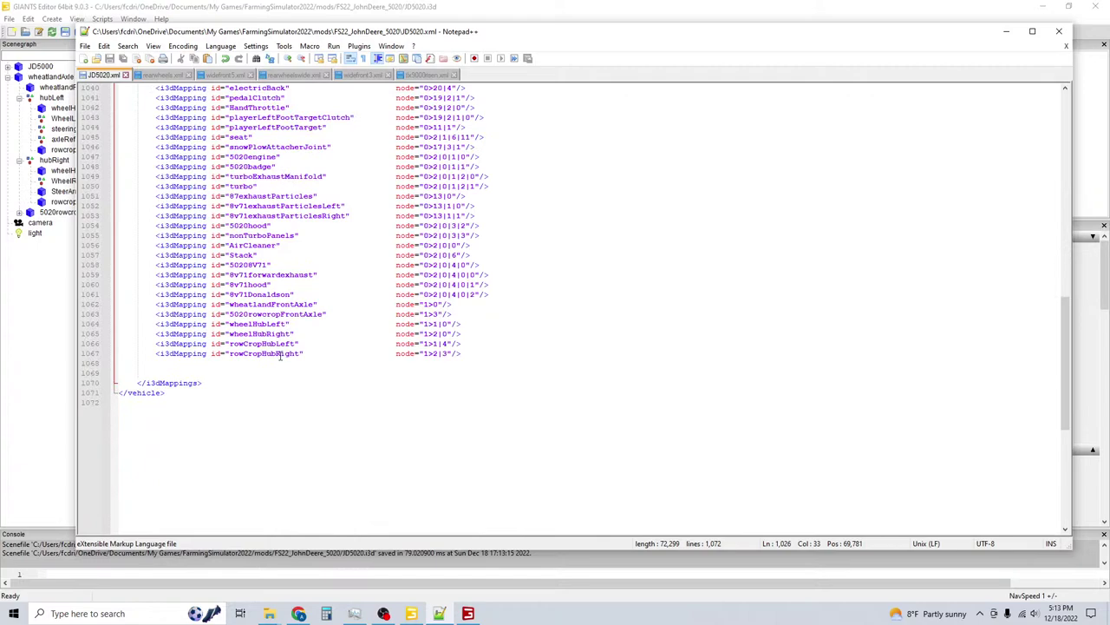
pyautogui.click(468, 613)
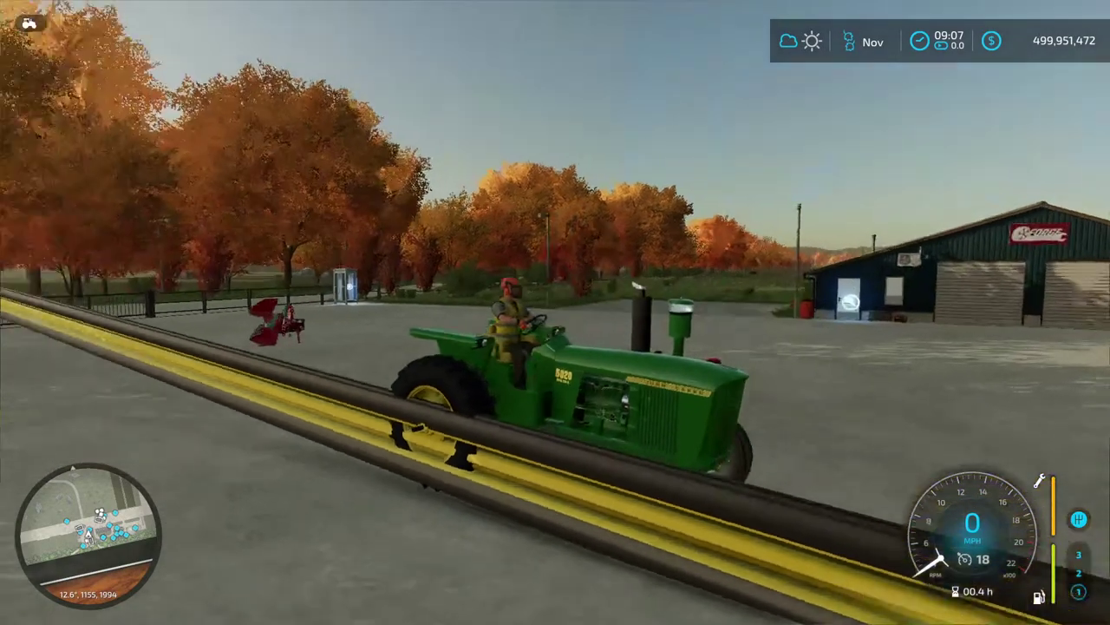
pyautogui.press('x')
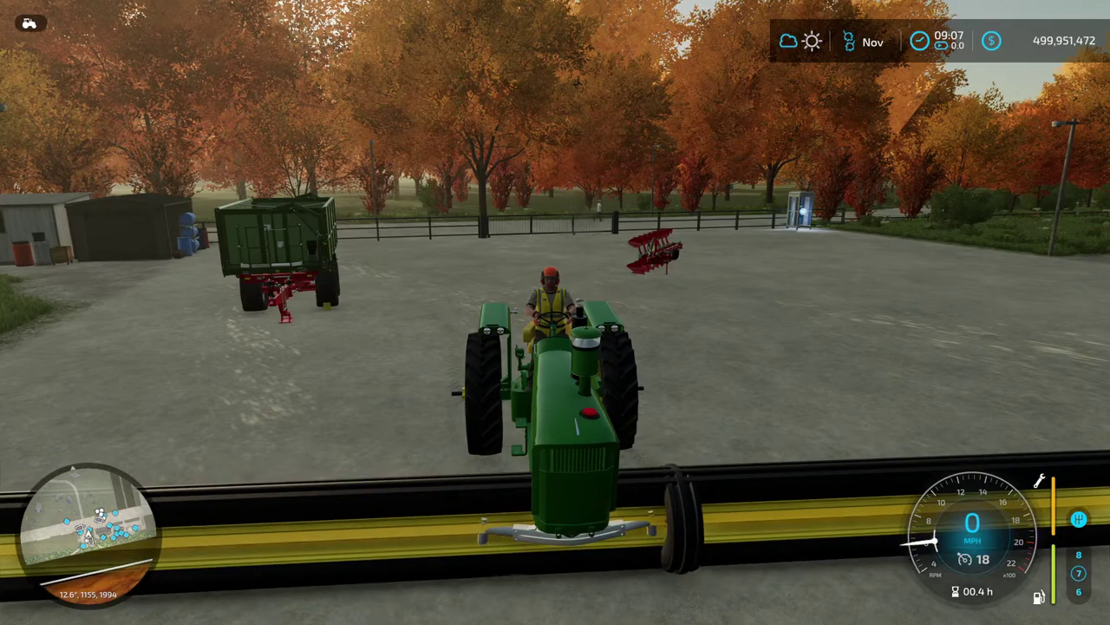
pyautogui.press('x')
pyautogui.press('x')
pyautogui.press('x')
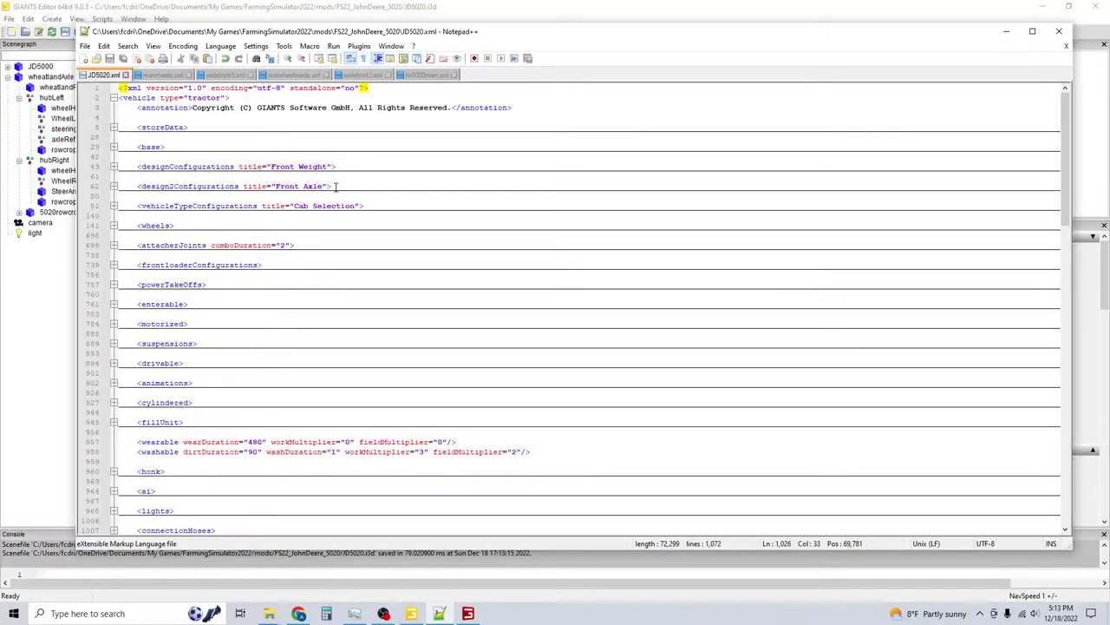
# Look over the sections of JD5020.xml in Notepad++, return to GIANTS Editor and save the scene.
pyautogui.scroll(-12, 339, 200)
pyautogui.scroll(12, 342, 211)
pyautogui.click(106, 6)
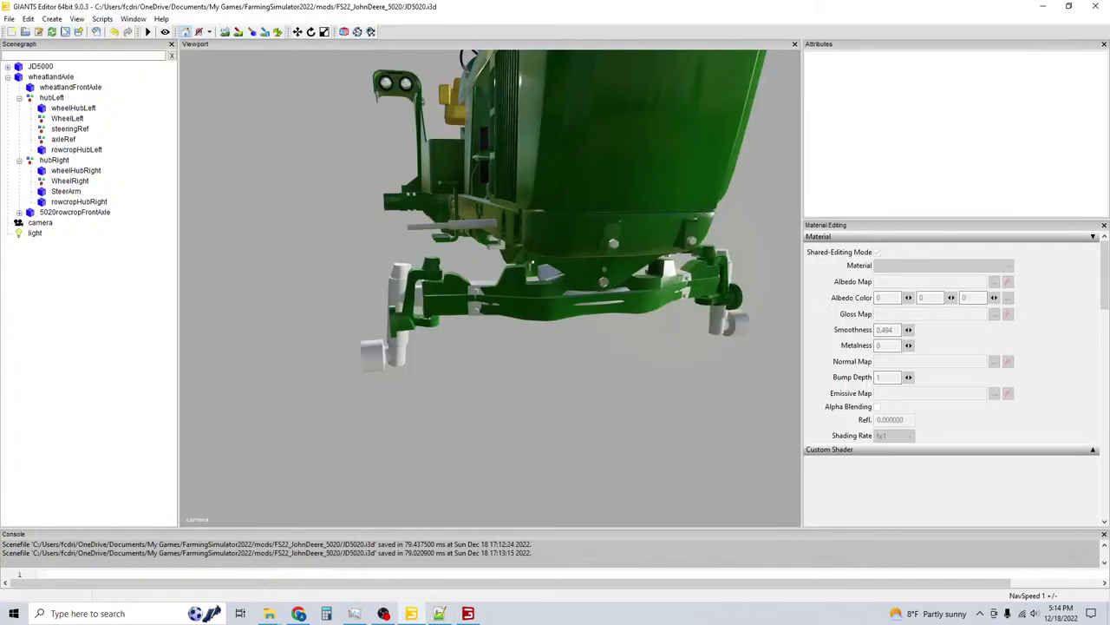
pyautogui.hotkey('ctrl', 's')
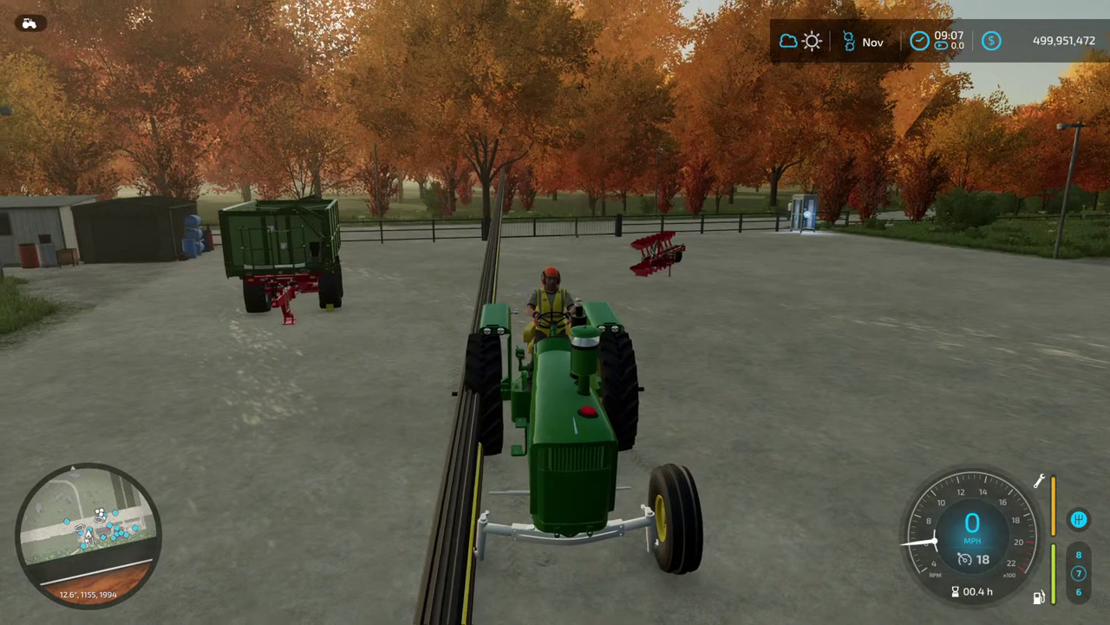
# In Farming Simulator 22, reload the tractor again with the gsVehicleReload console command.
pyautogui.press('`')
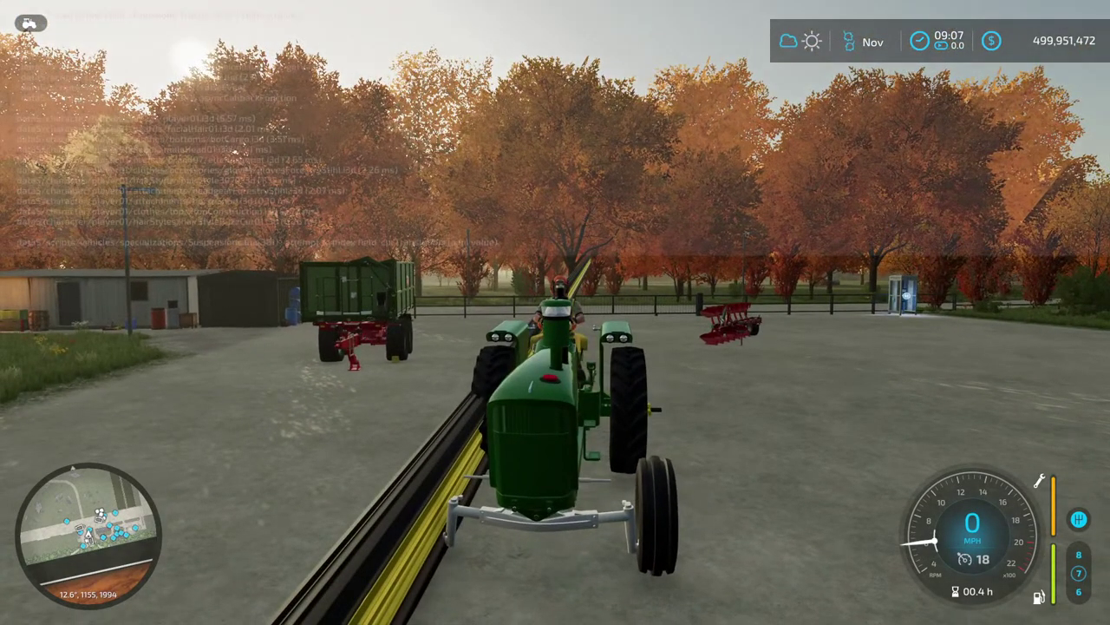
pyautogui.write('gsVehicleDebug')
pyautogui.press('Return')
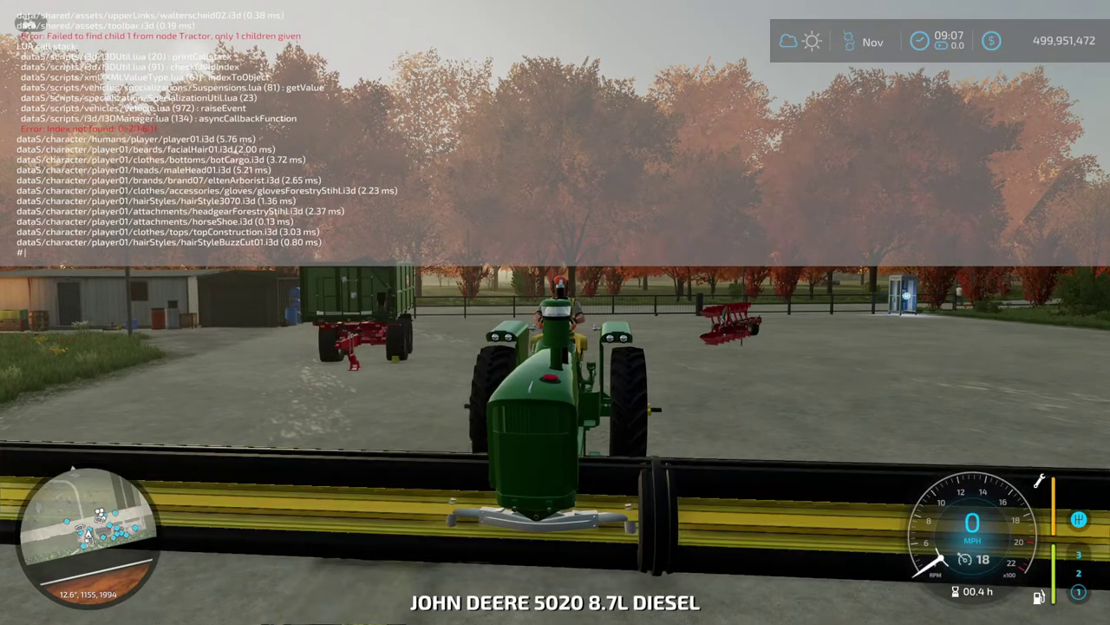
# Reload the store items from the General developer settings and return to the game world.
pyautogui.press('F2')
pyautogui.press('F12')
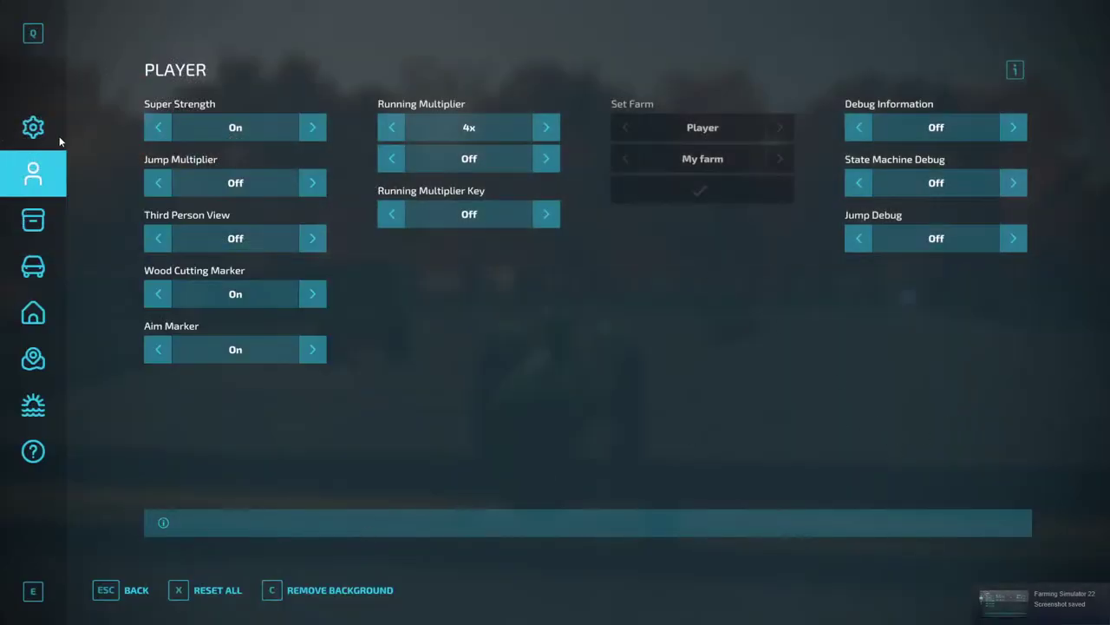
pyautogui.click(33, 128)
pyautogui.click(870, 372)
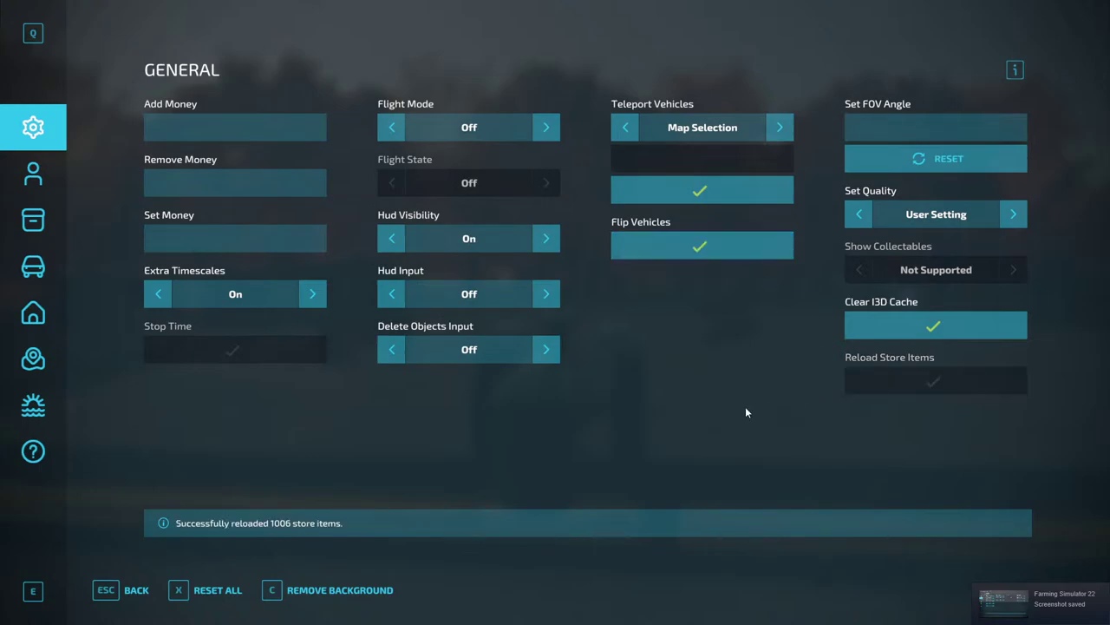
pyautogui.press('Escape')
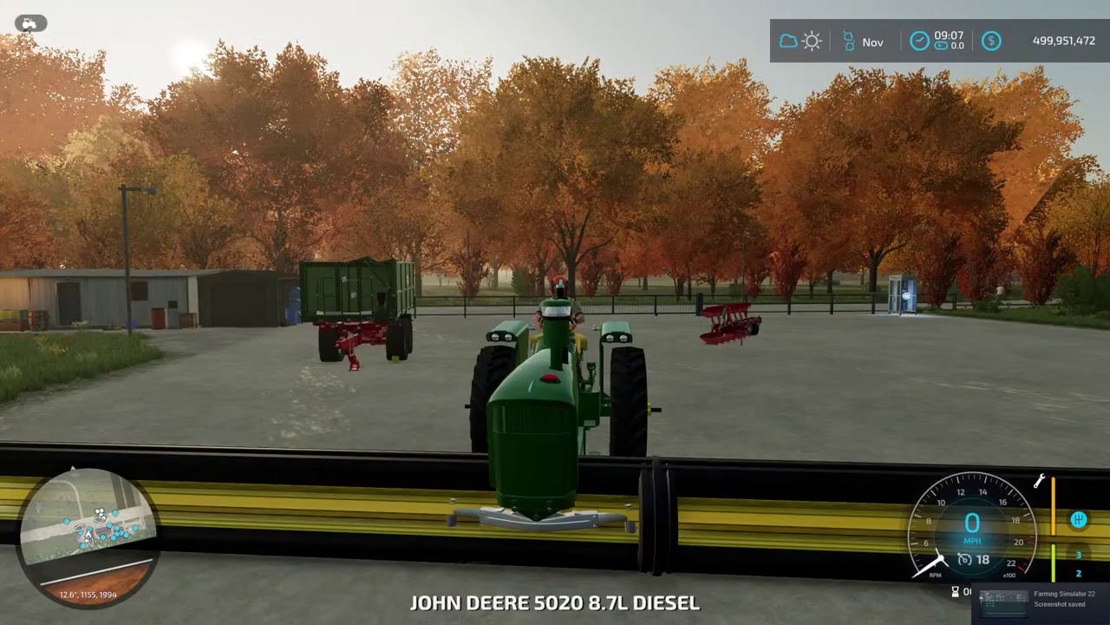
# Open the John Deere Series 5020 configuration from the shop's medium tractors and rotate the camera to face its front axle.
pyautogui.press('p')
pyautogui.click(356, 139)
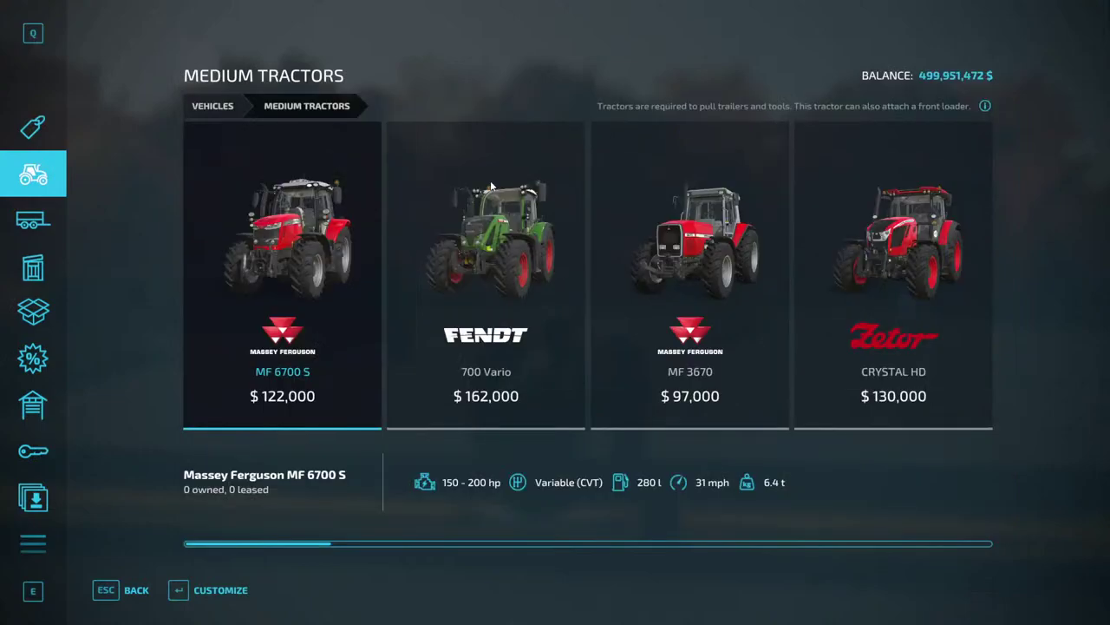
pyautogui.scroll(-6, 562, 229)
pyautogui.click(850, 294)
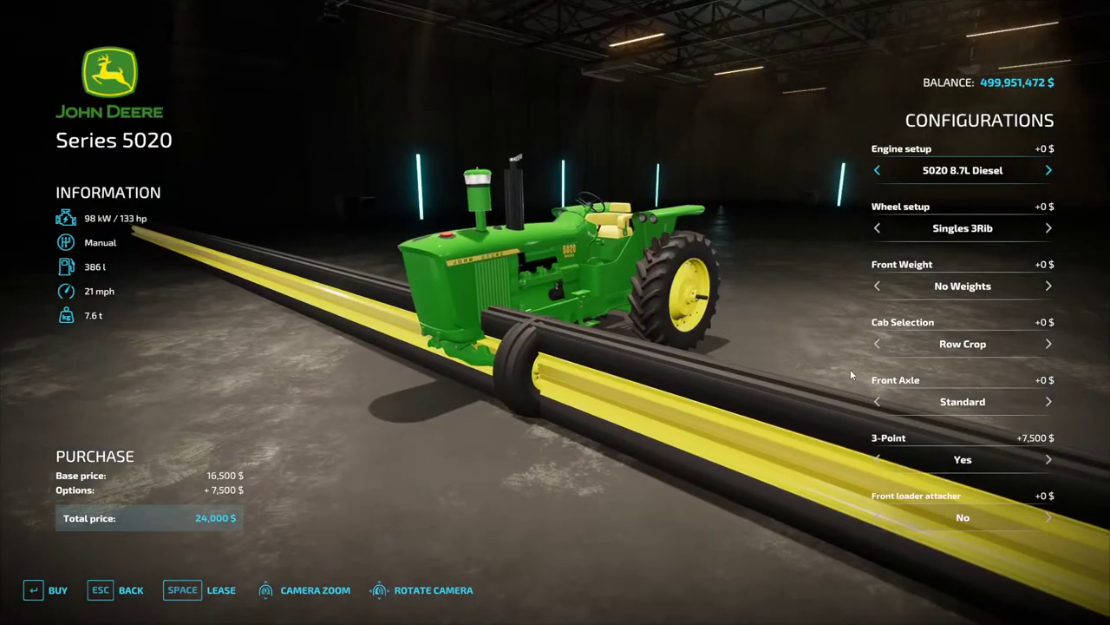
pyautogui.moveTo(733, 345); pyautogui.dragTo(503, 347)
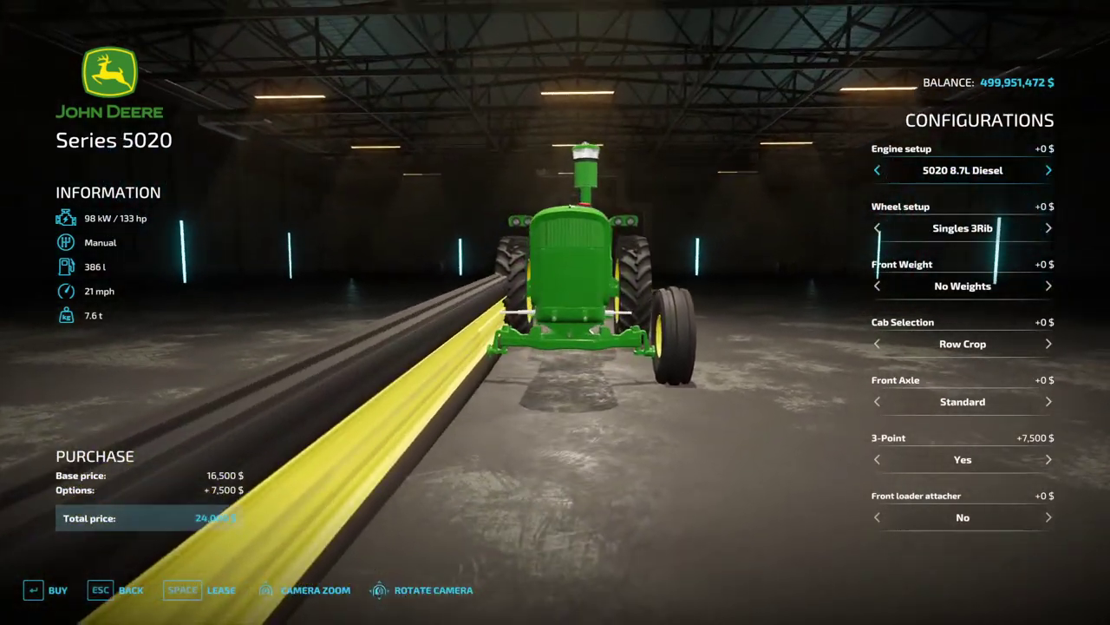
# Cycle the Front Axle configuration of the Series 5020 and leave the shop.
pyautogui.click(879, 401)
pyautogui.click(879, 400)
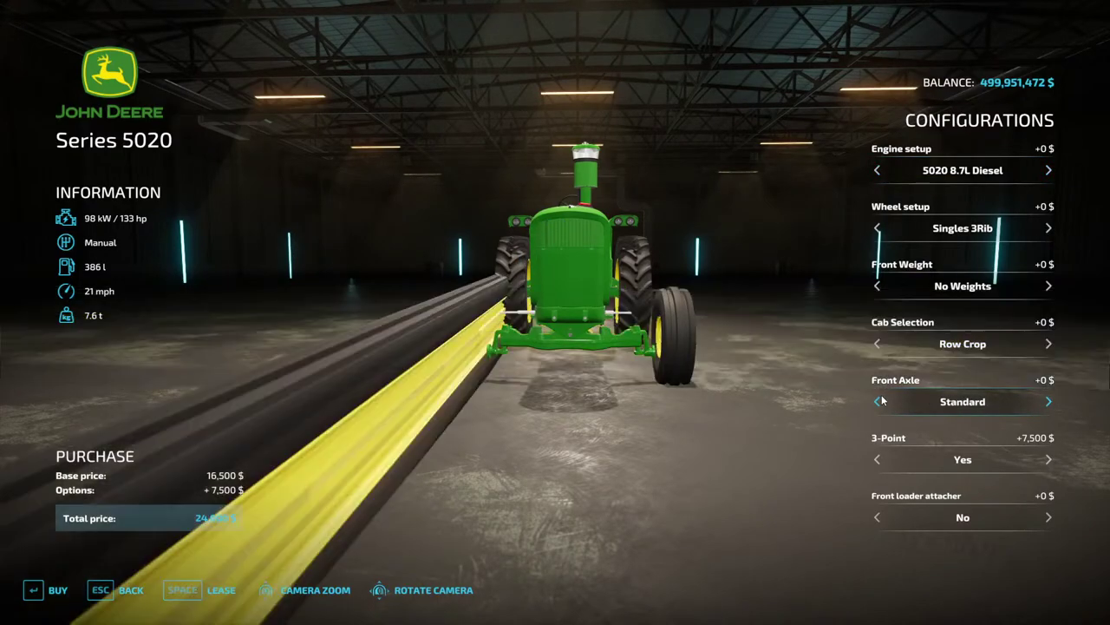
pyautogui.click(879, 401)
pyautogui.click(879, 401)
pyautogui.press('Escape')
pyautogui.press('Escape')
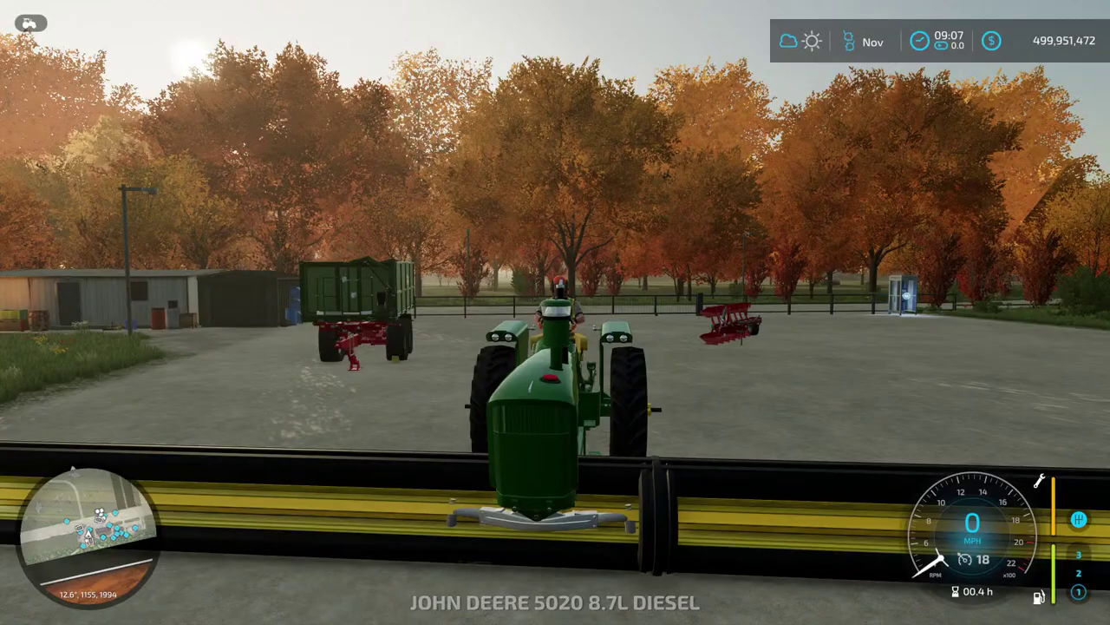
# Save the game from the in-game menu and quit to the main menu.
pyautogui.press('Escape')
pyautogui.scroll(-5, 15, 520)
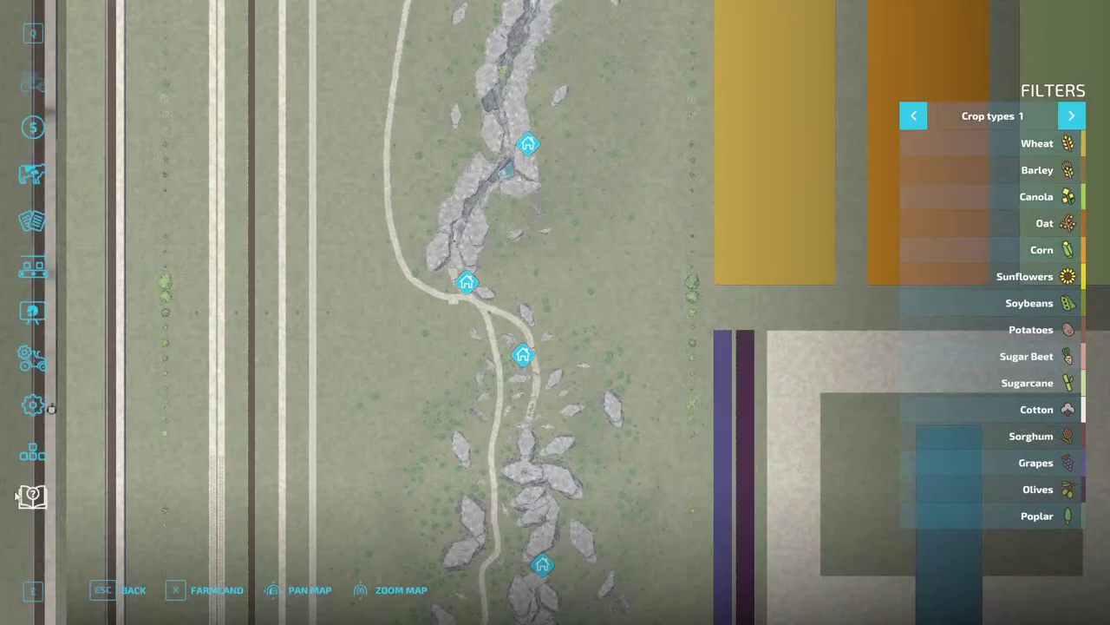
pyautogui.click(18, 495)
pyautogui.press('space')
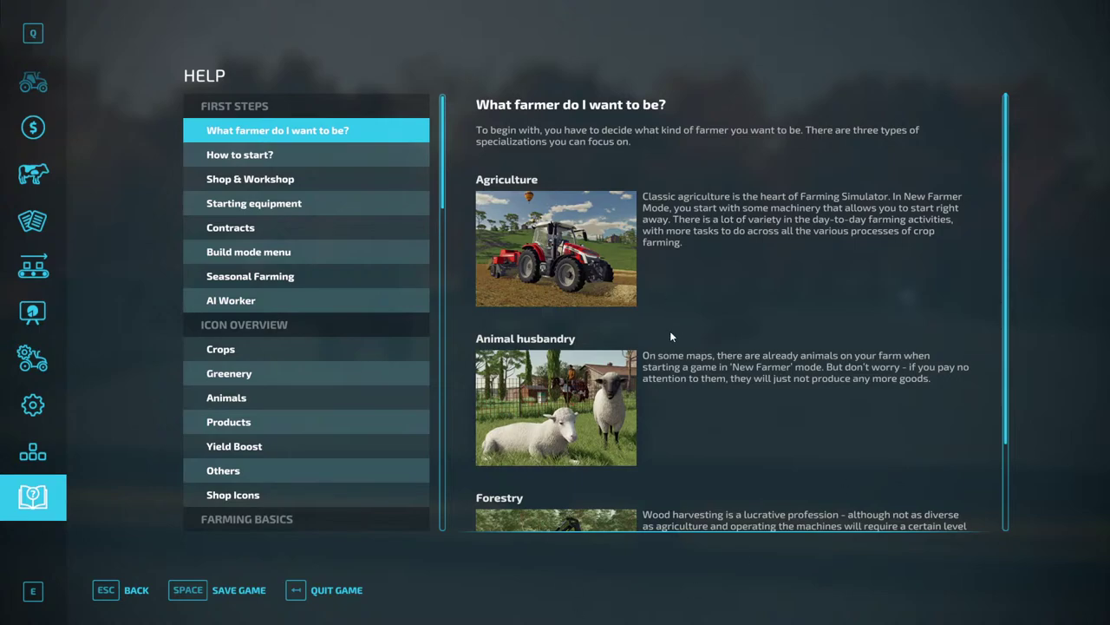
pyautogui.press('BackSpace')
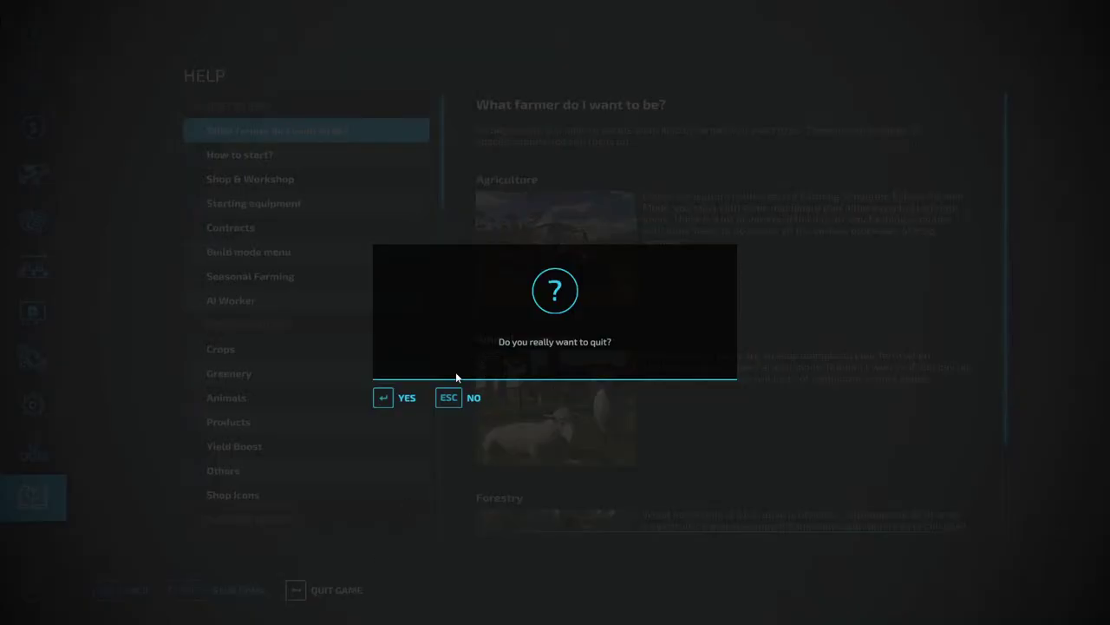
pyautogui.press('Return')
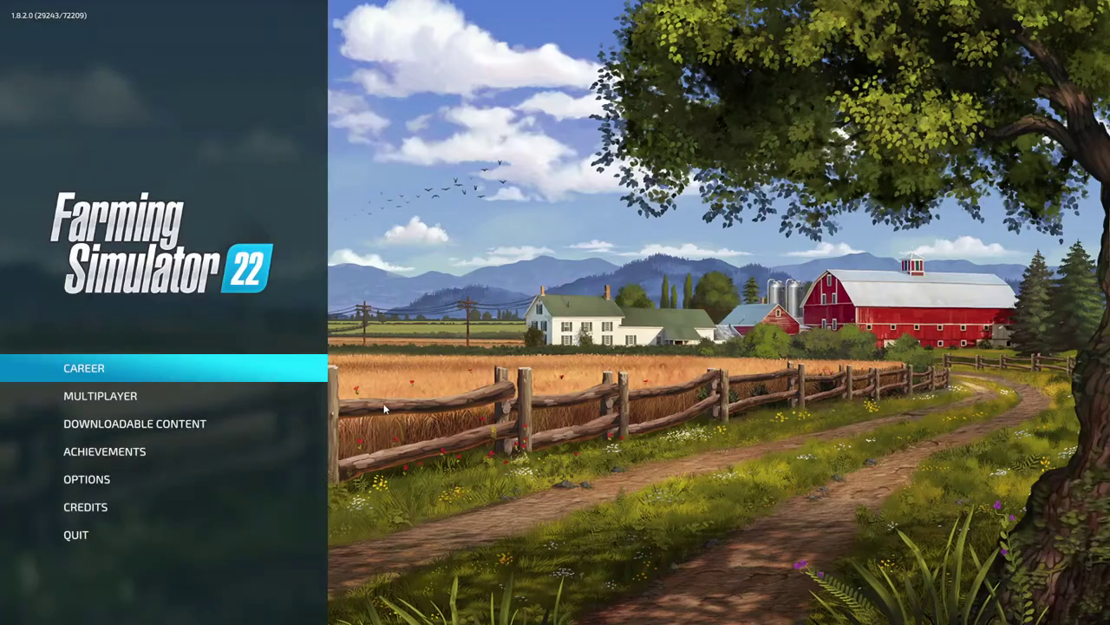
# Load career Game save 6 on the Rock Crawl map with the current mod selection and start playing.
pyautogui.click(92, 375)
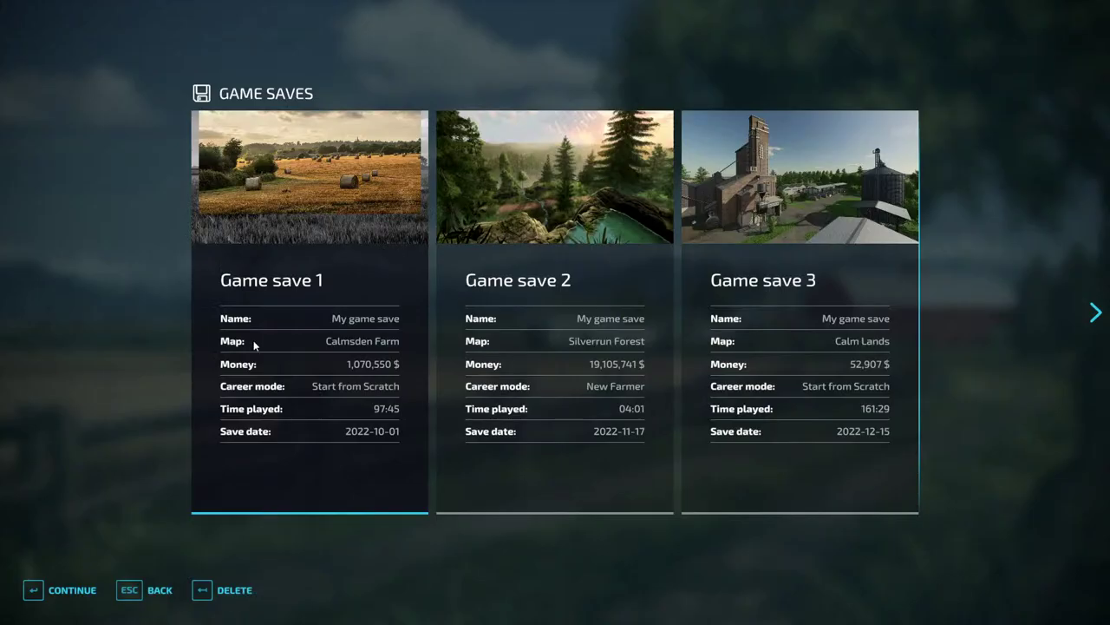
pyautogui.scroll(-4, 620, 302)
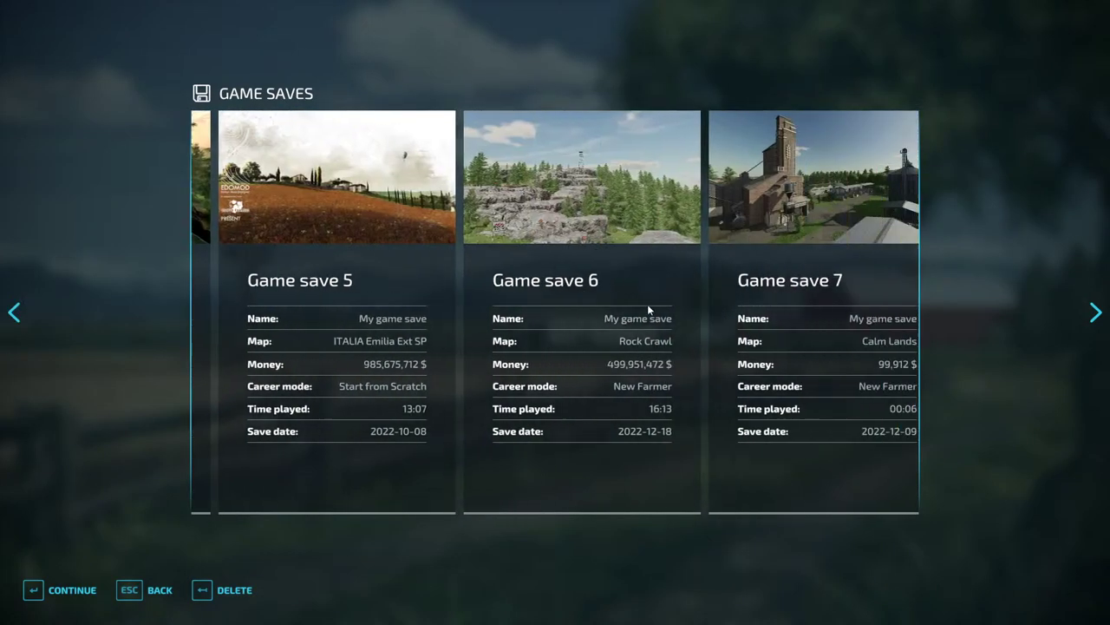
pyautogui.doubleClick(621, 319)
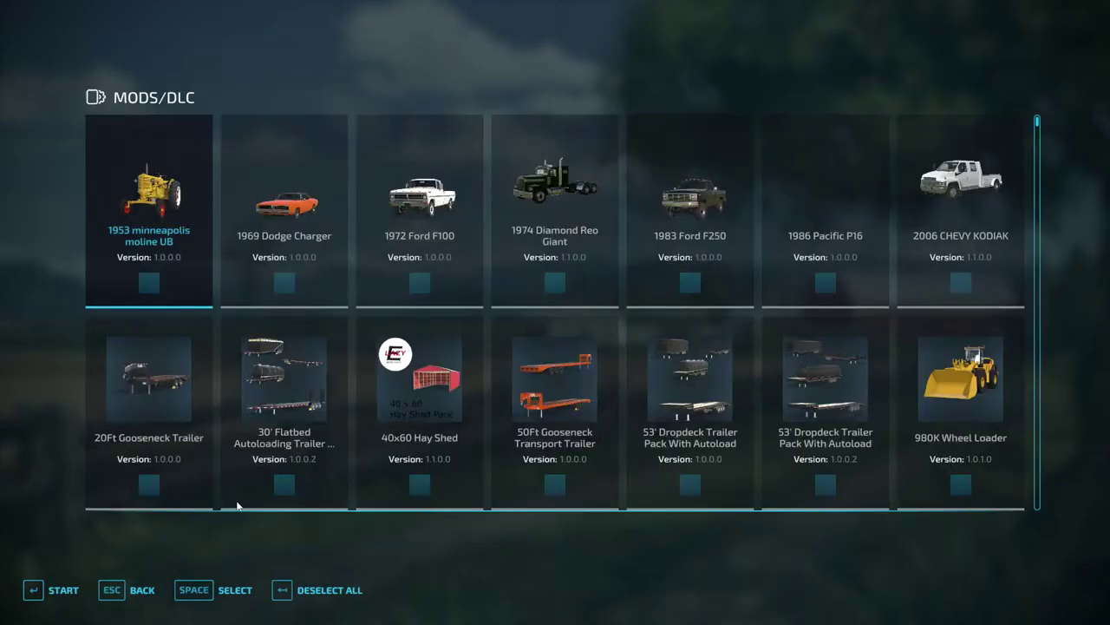
pyautogui.click(47, 589)
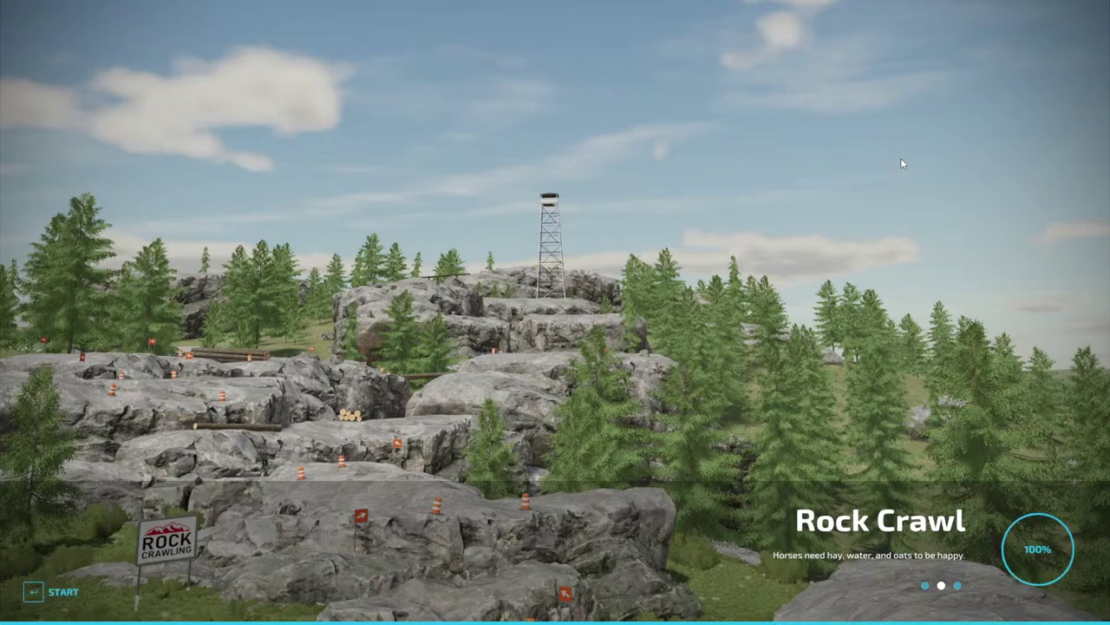
pyautogui.press('Return')
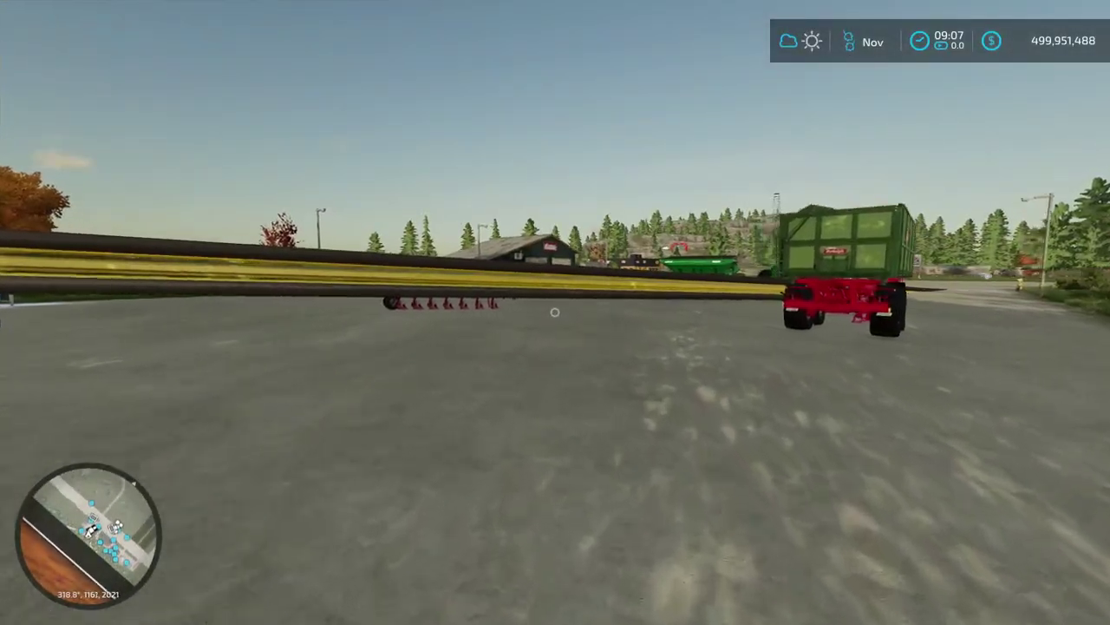
# Walk around to the tractor's front to inspect its front wheels, and check the axleRef attributes in GIANTS Editor.
pyautogui.press('w')
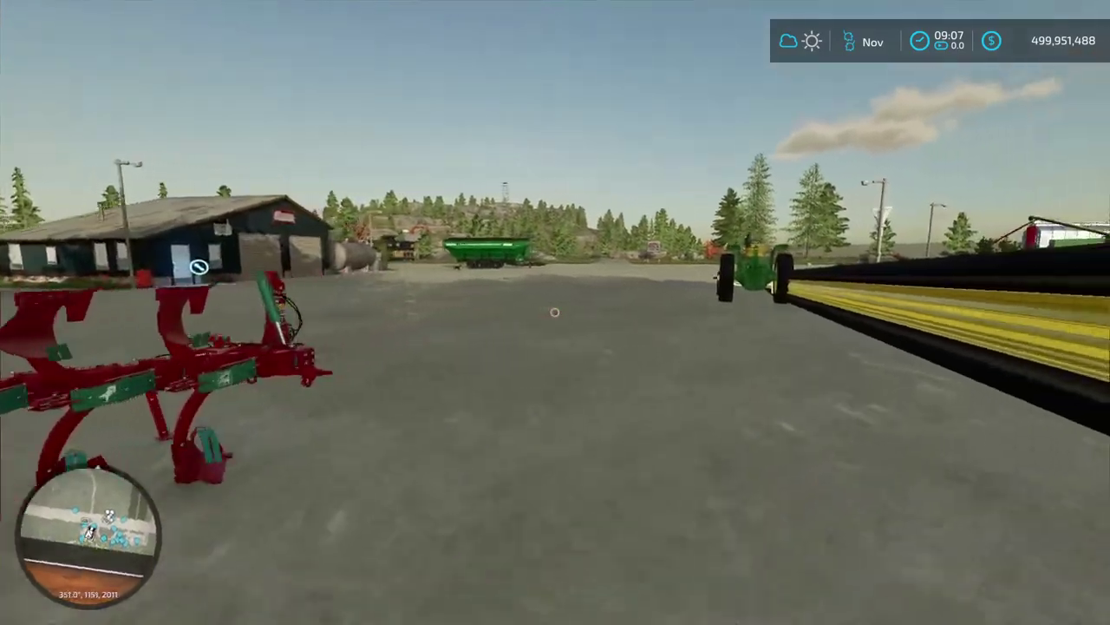
pyautogui.press('w')
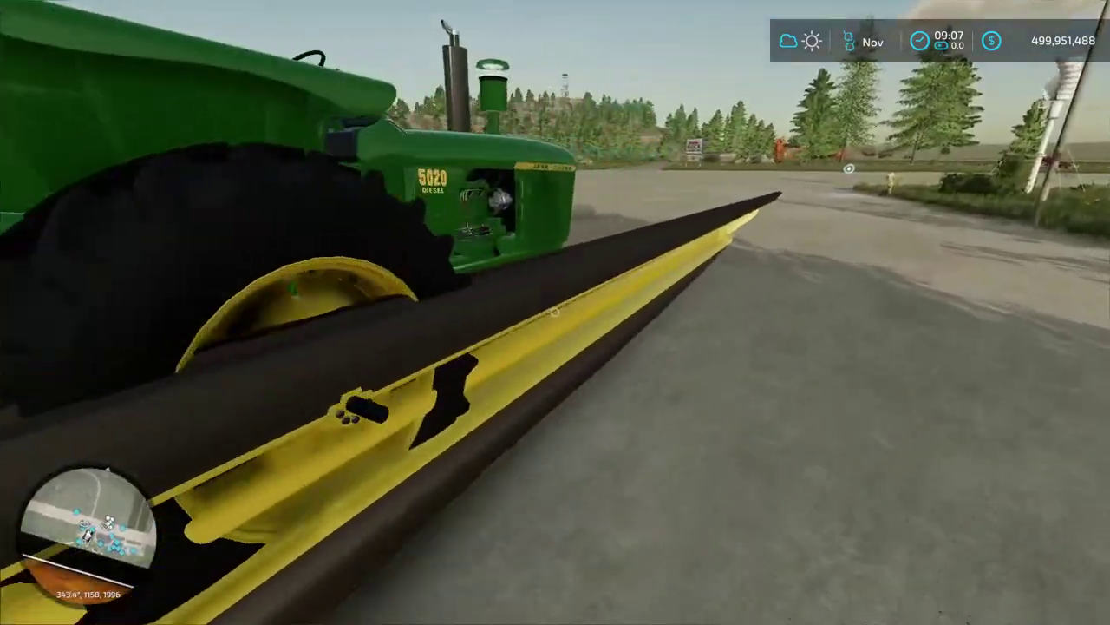
pyautogui.press('w')
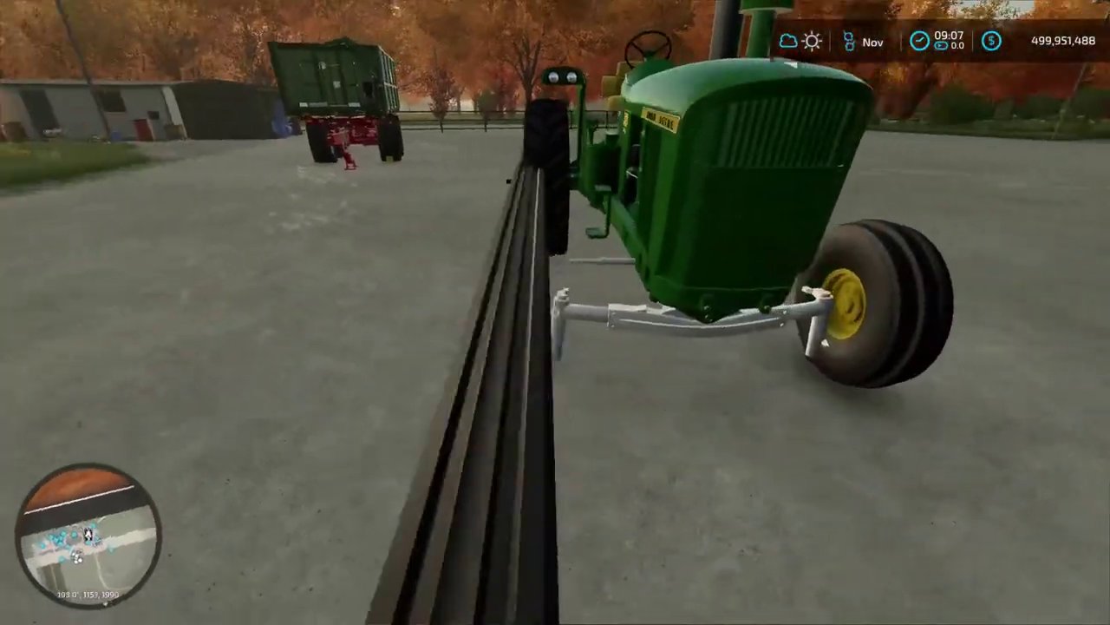
pyautogui.press('w')
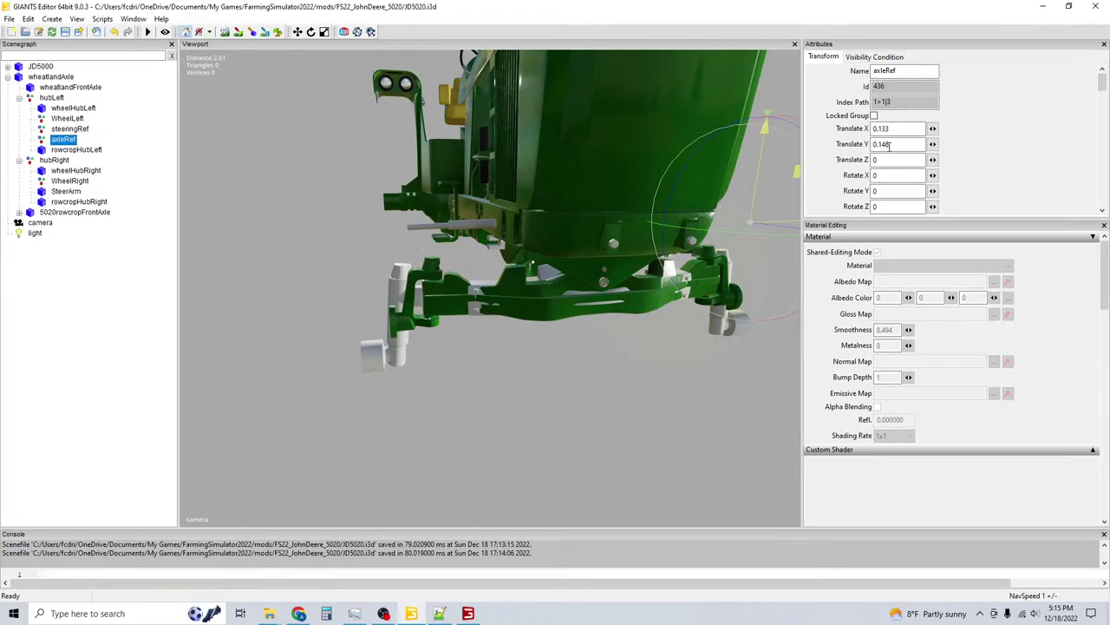
pyautogui.scroll(-4, 978, 166)
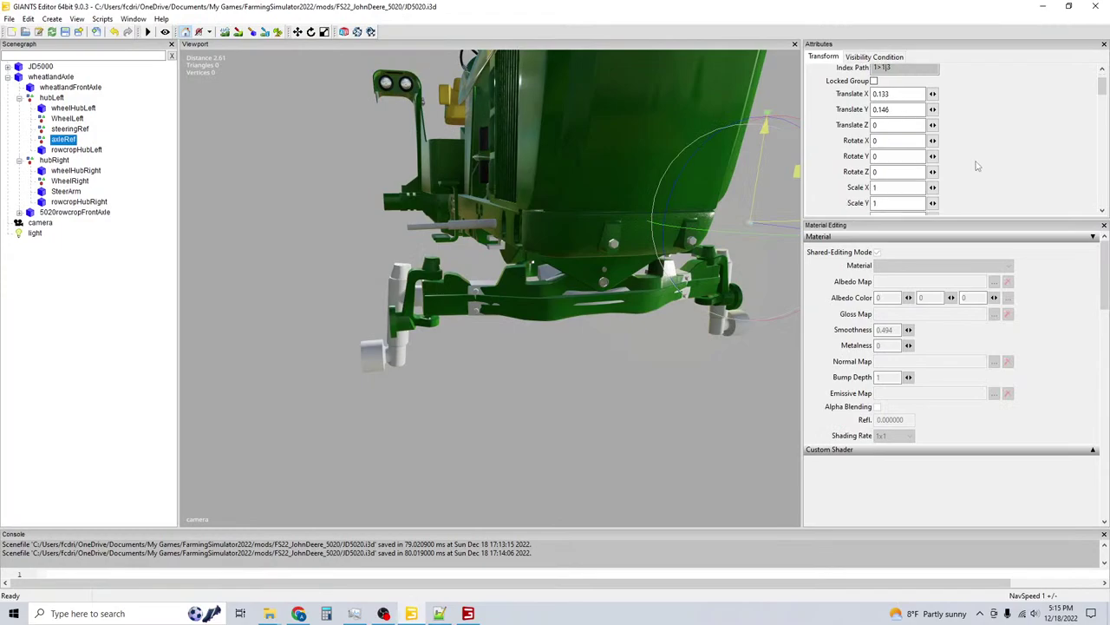
pyautogui.scroll(4, 978, 166)
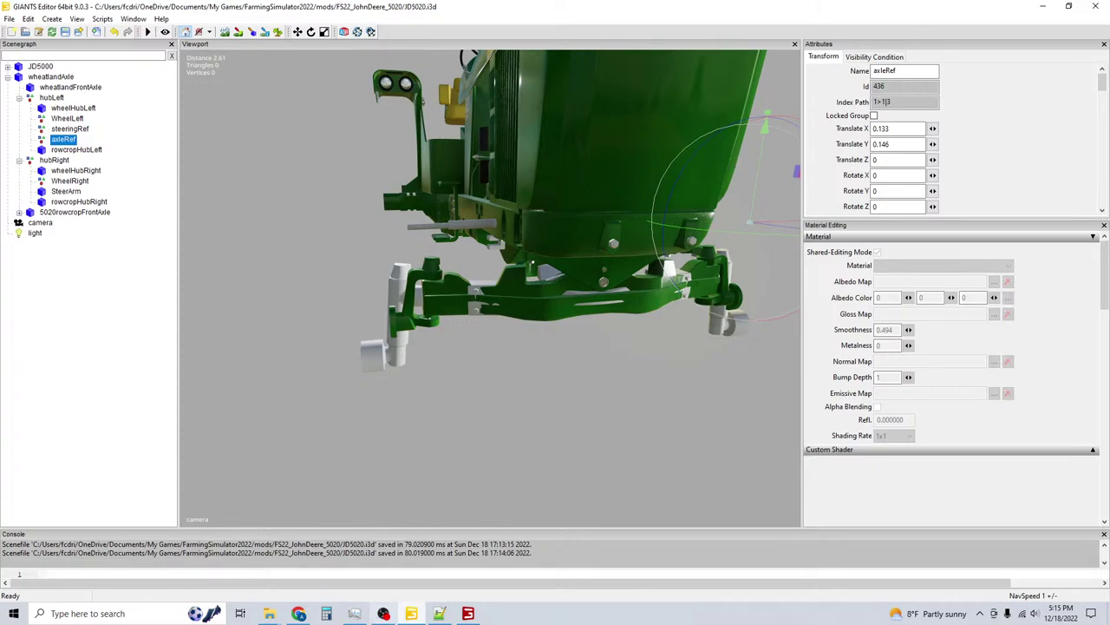
# Switch to JD5020.xml in Notepad++ and expand the Singles 3Rib wheel configuration within the wheels section.
pyautogui.click(439, 613)
pyautogui.scroll(-2, 354, 341)
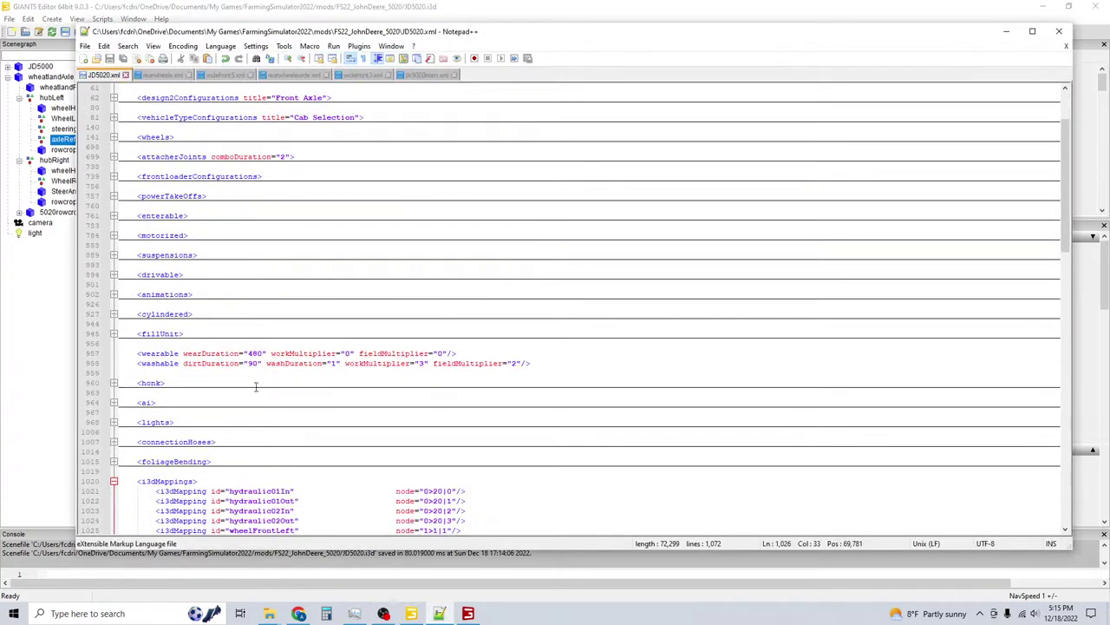
pyautogui.scroll(2, 255, 387)
pyautogui.click(113, 225)
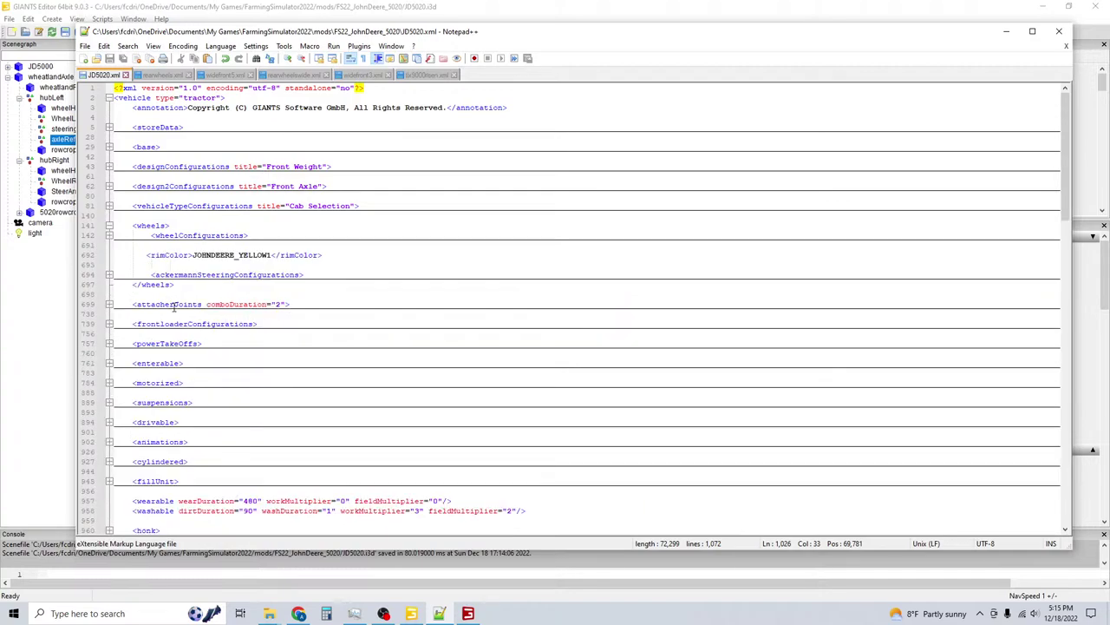
pyautogui.click(109, 235)
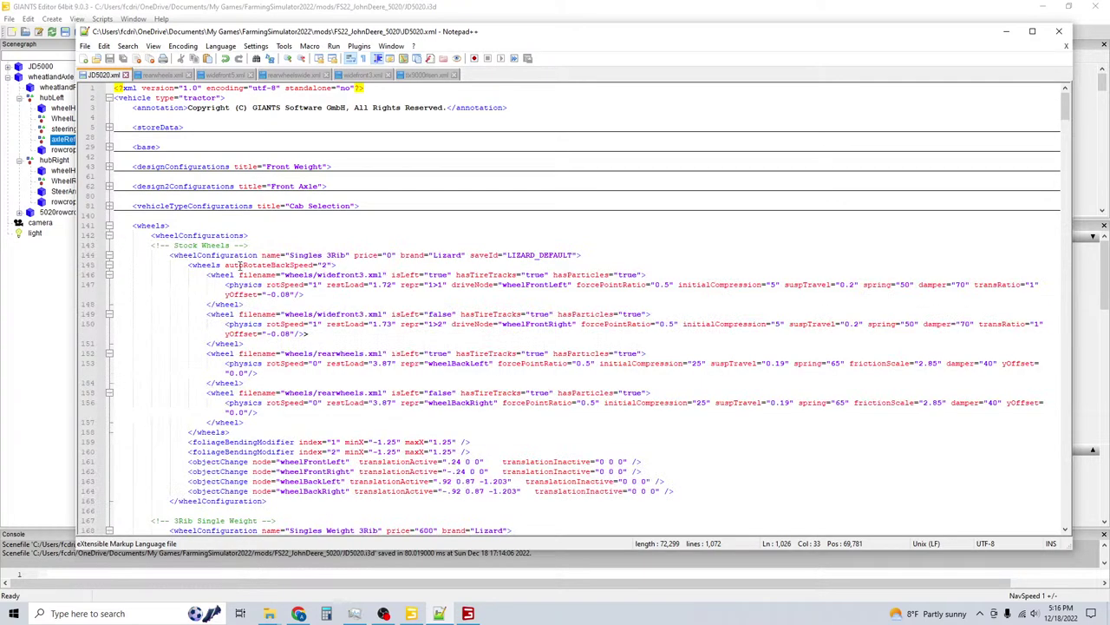
pyautogui.hotkey('alt', '4')
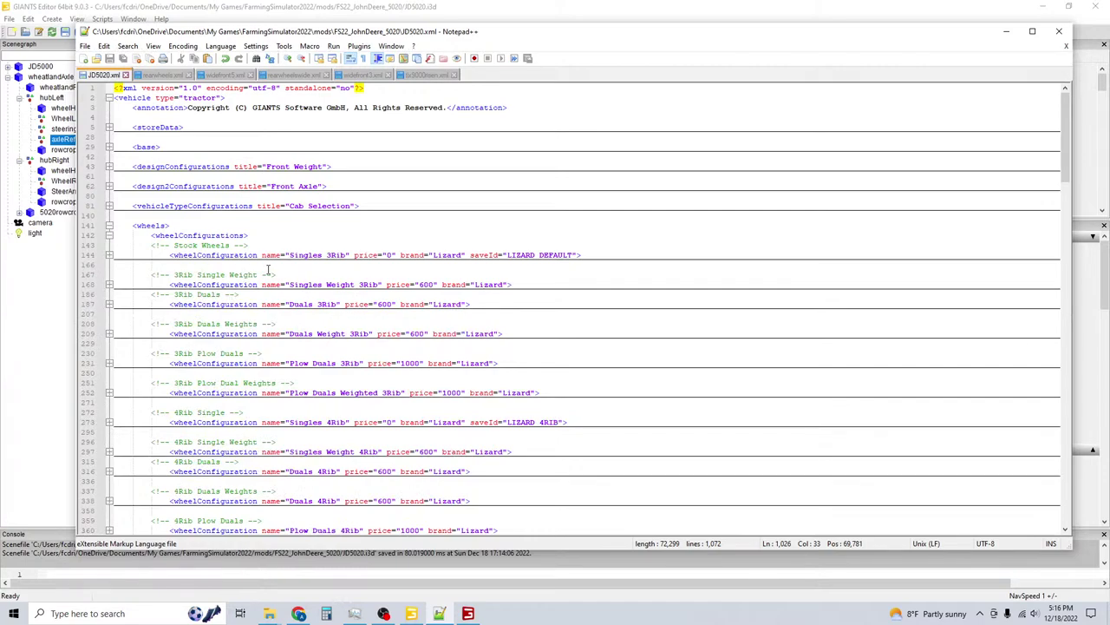
pyautogui.click(109, 255)
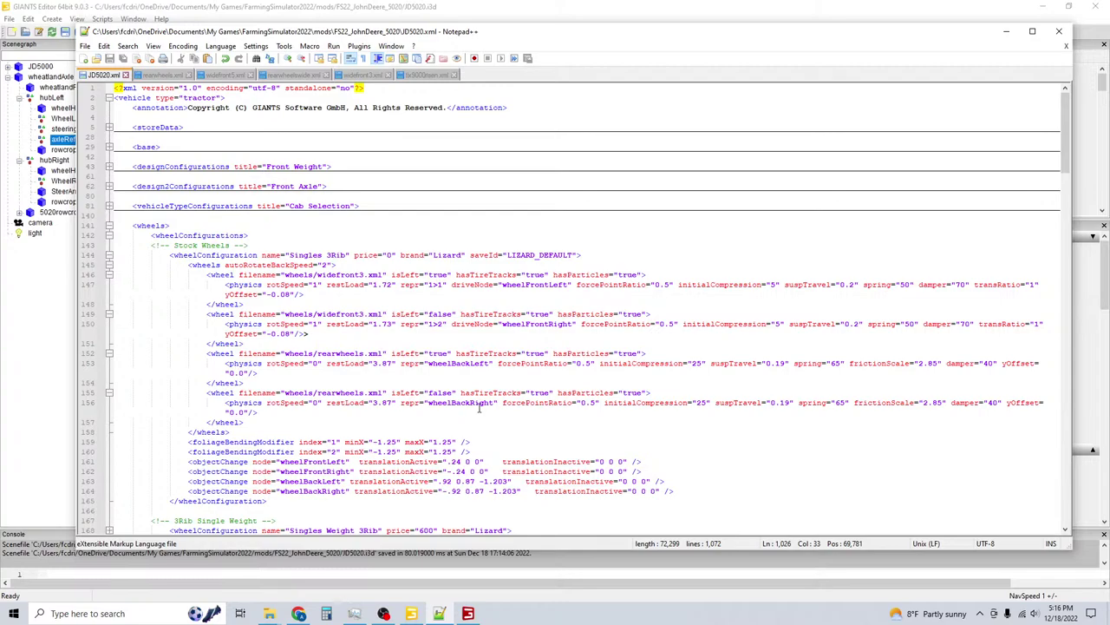
# Set translationActive to 0 0 0 for wheelFrontLeft and wheelFrontRight in the Singles 3Rib configuration and save the file.
pyautogui.doubleClick(457, 461)
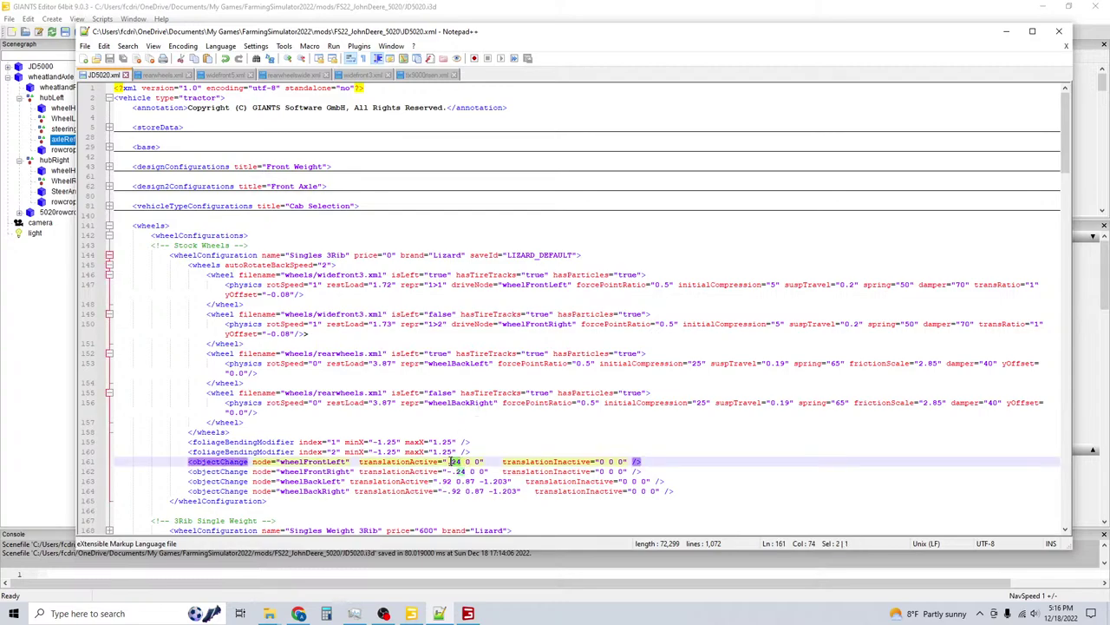
pyautogui.moveTo(452, 462); pyautogui.dragTo(449, 466)
pyautogui.write('0')
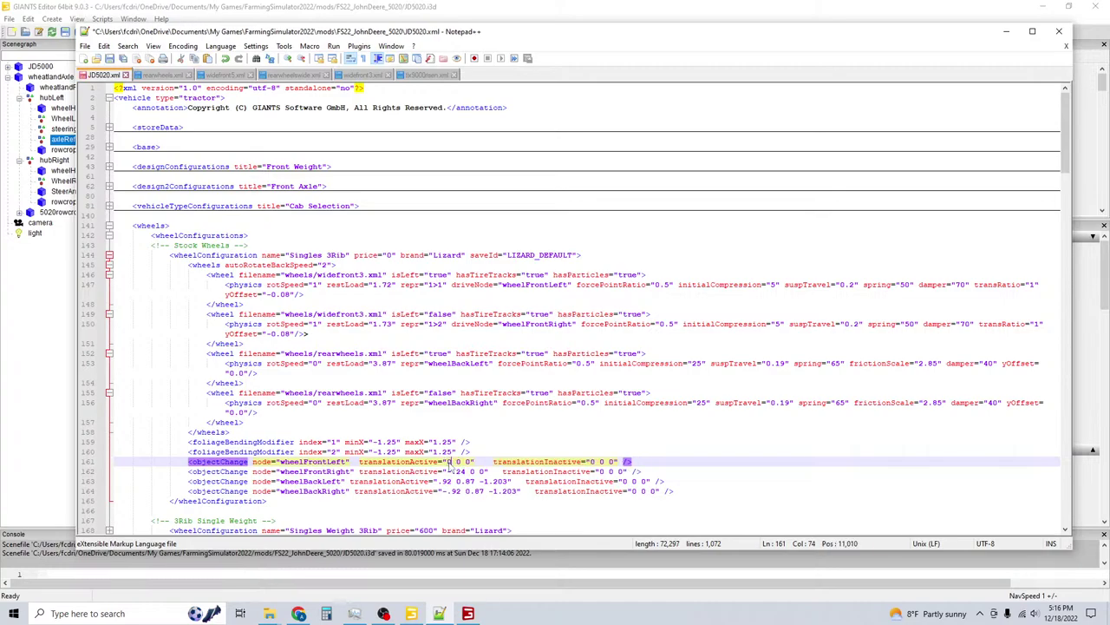
pyautogui.press('Down')
pyautogui.press('BackSpace')
pyautogui.press('BackSpace')
pyautogui.press('BackSpace')
pyautogui.press('BackSpace')
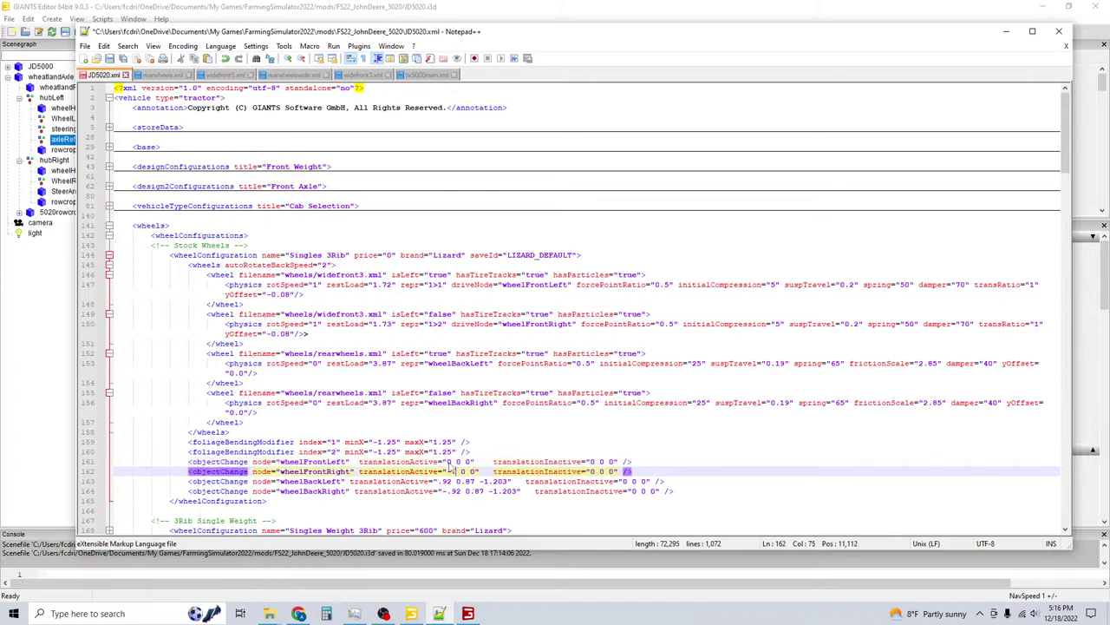
pyautogui.write('0')
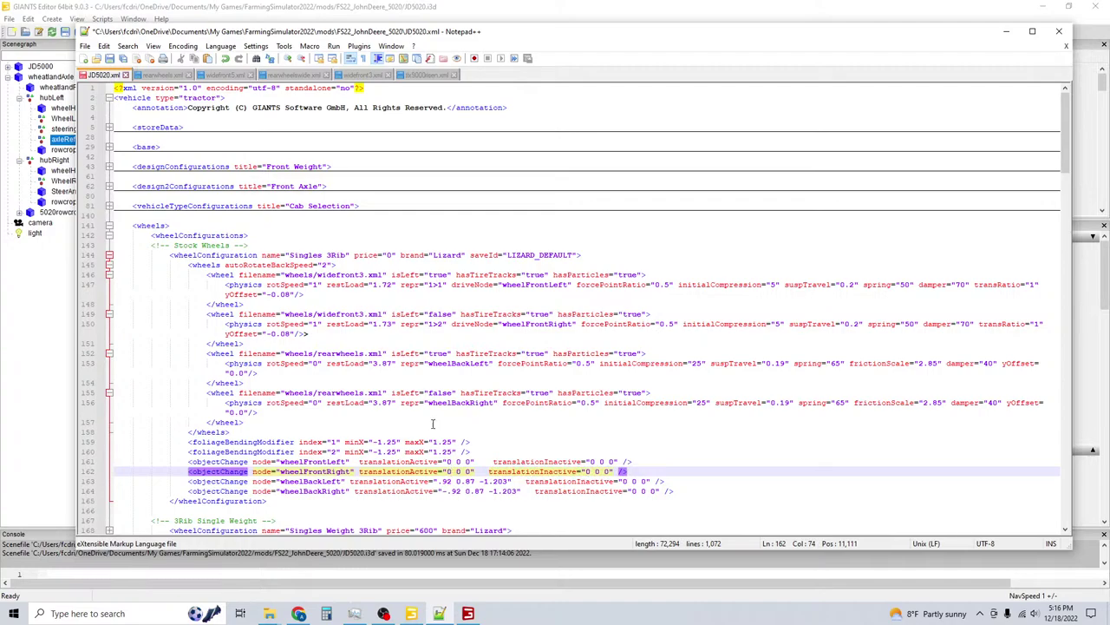
pyautogui.click(110, 59)
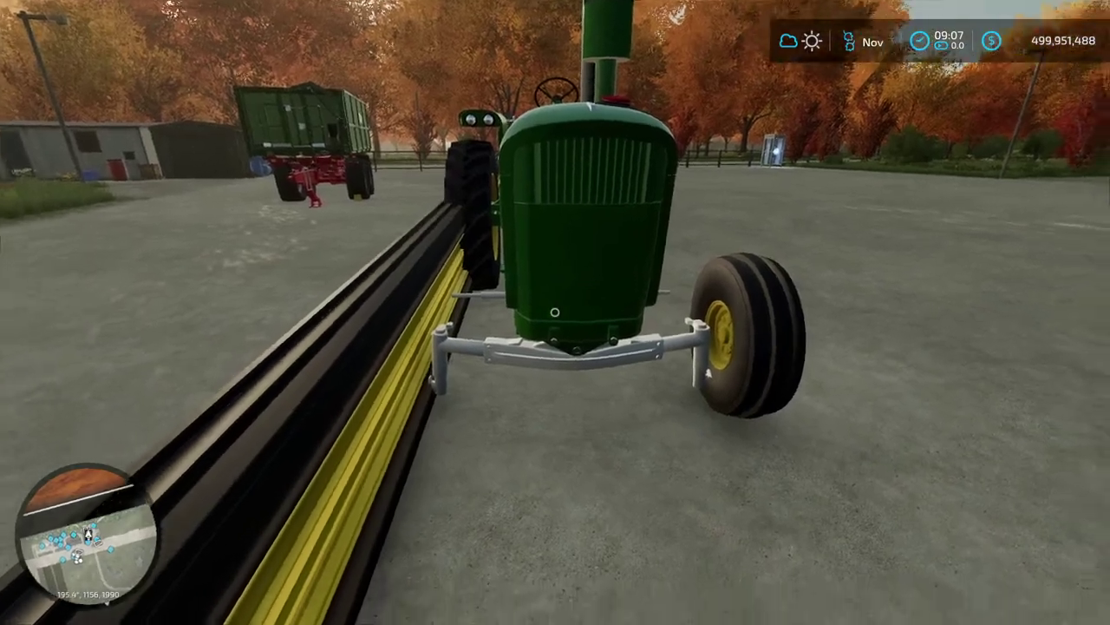
# In Farming Simulator 22, enter the tractor and reload it with the gsVehicleReload console command.
pyautogui.press('e')
pyautogui.press('`')
pyautogui.write('gs')
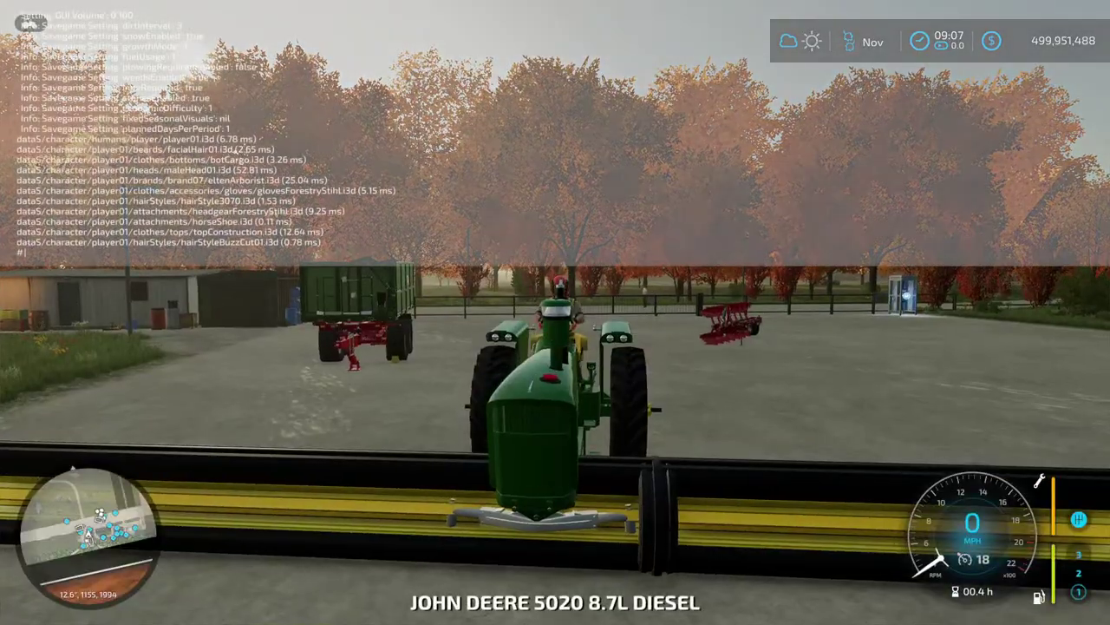
pyautogui.write('VehicleReload')
pyautogui.press('Return')
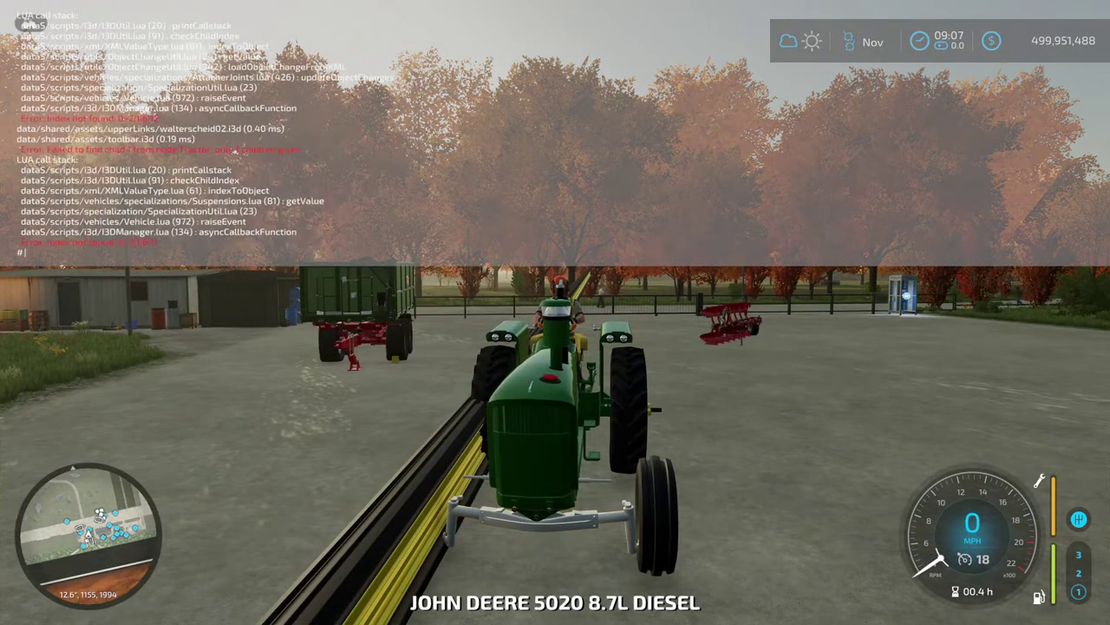
pyautogui.press('`')
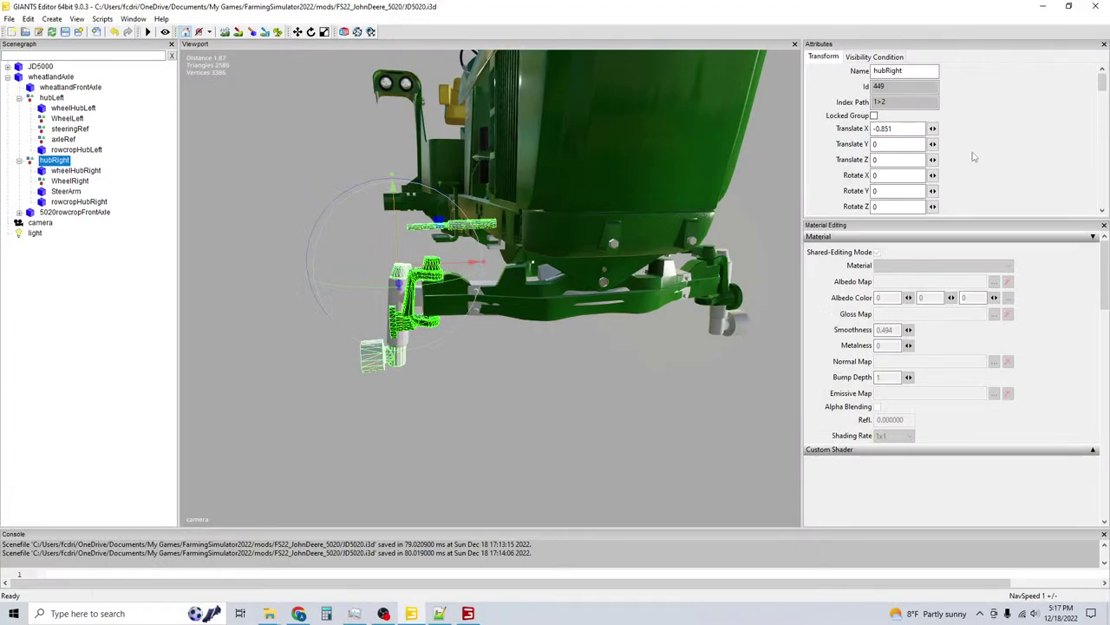
# In GIANTS Editor, examine the transform attributes of the hubRight group and its wheelHubRight shape.
pyautogui.scroll(-5, 973, 156)
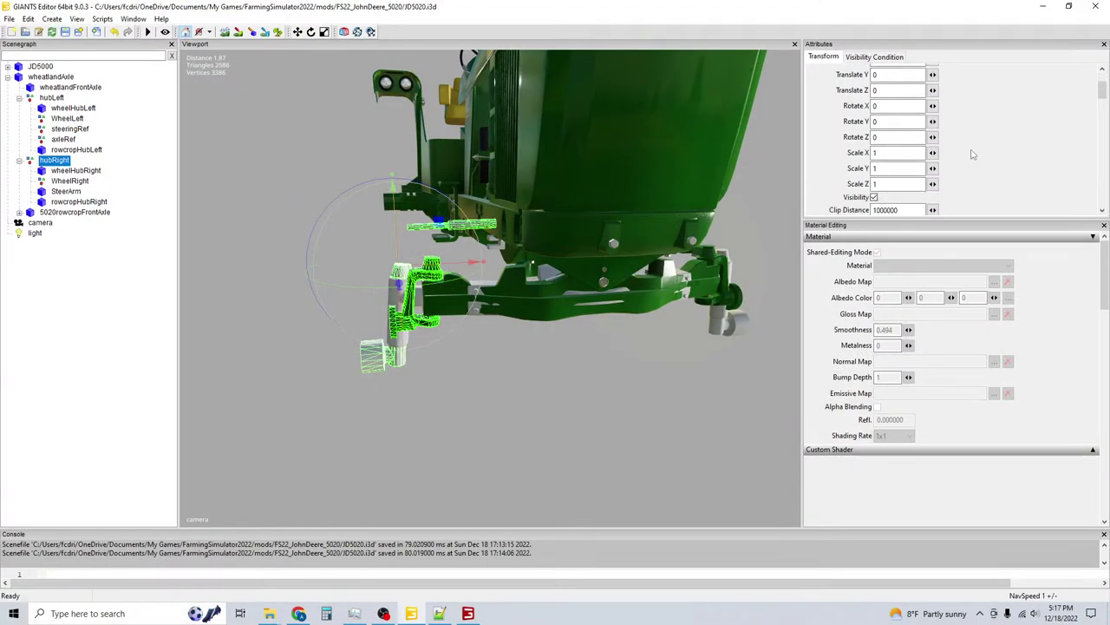
pyautogui.scroll(-3, 978, 159)
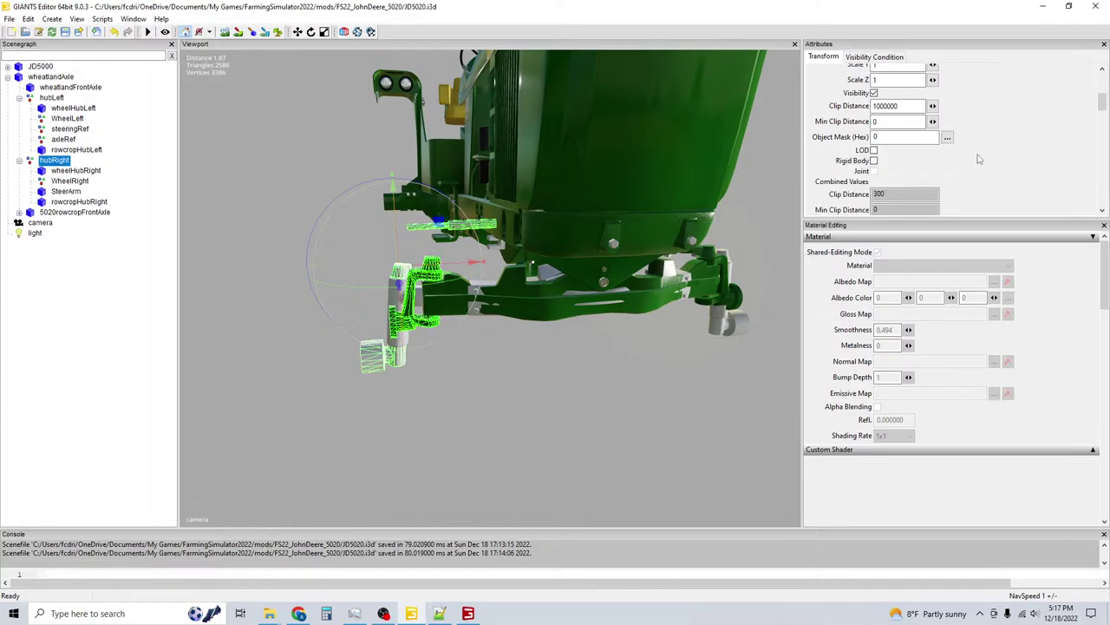
pyautogui.scroll(8, 982, 161)
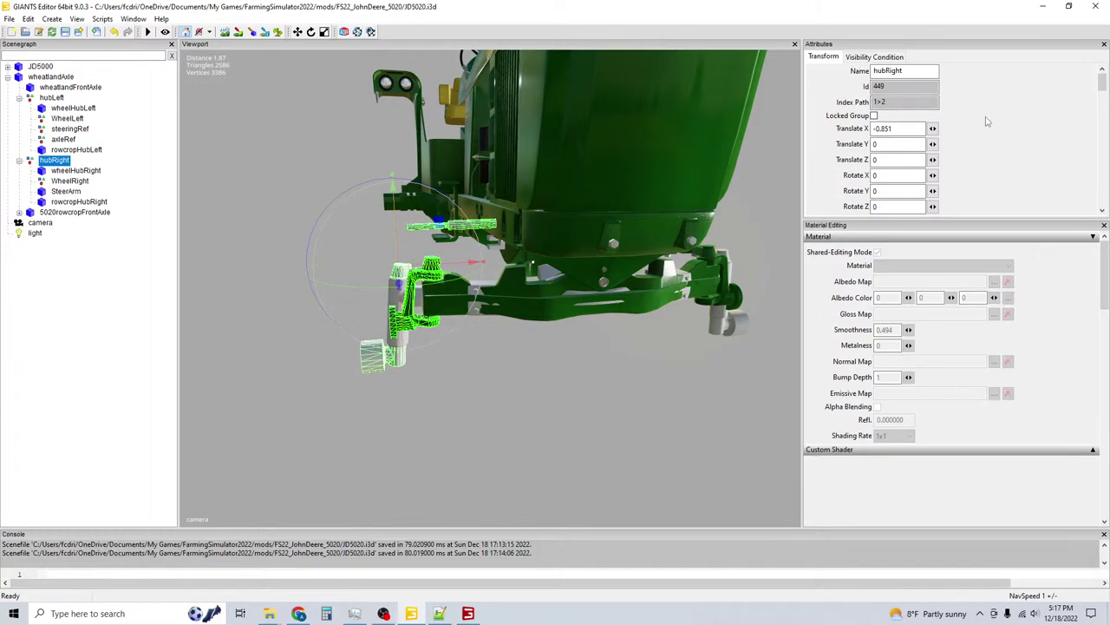
pyautogui.scroll(-3, 988, 126)
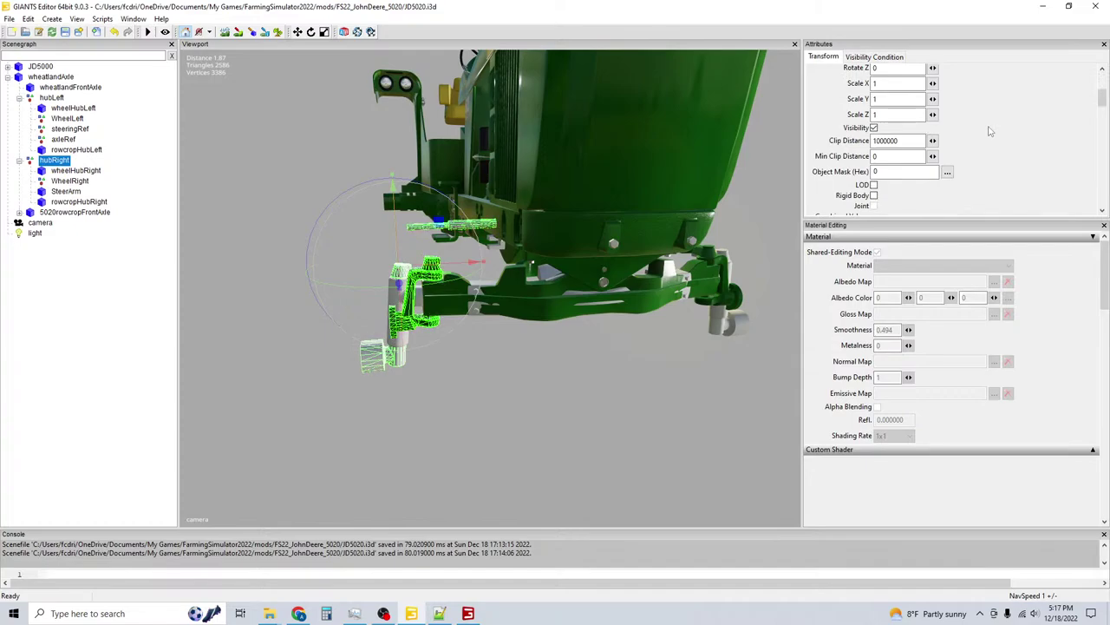
pyautogui.scroll(-2, 990, 131)
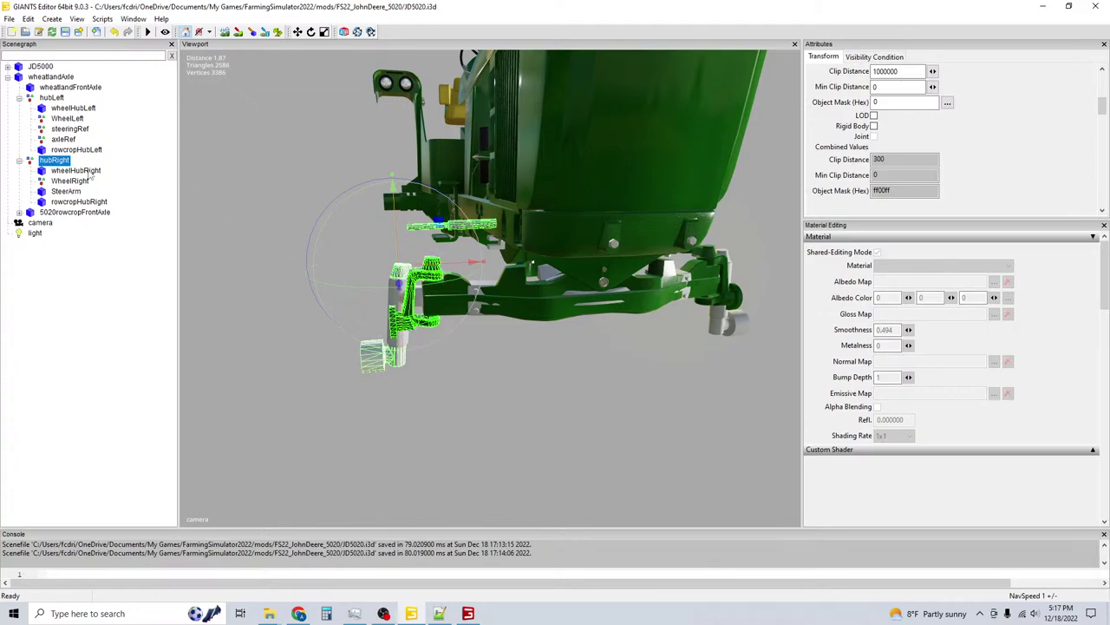
pyautogui.click(614, 217)
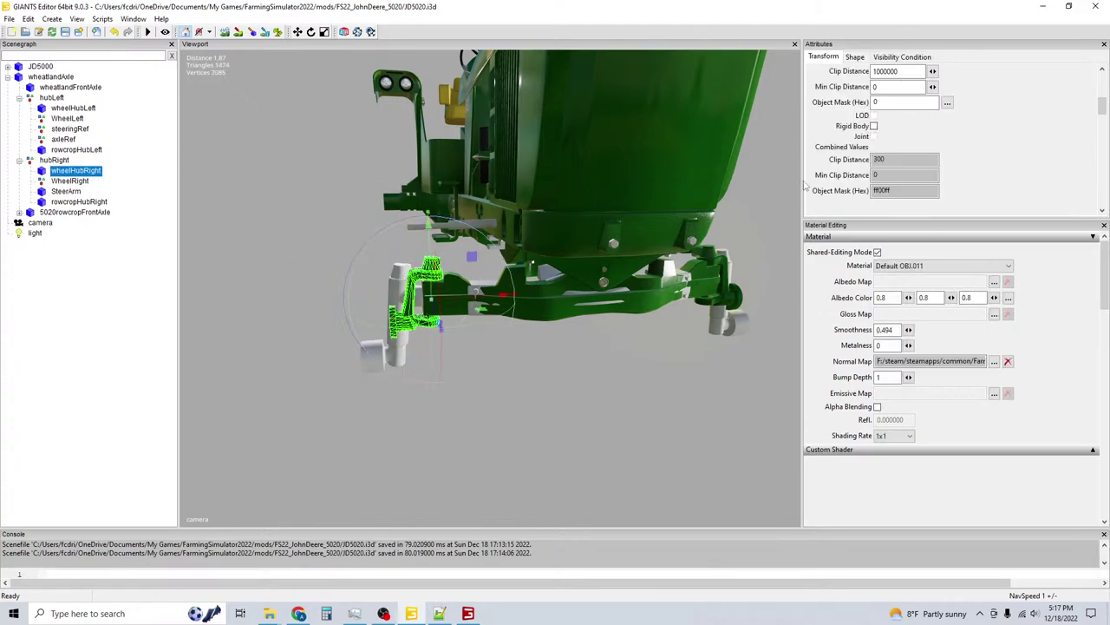
pyautogui.scroll(3, 835, 159)
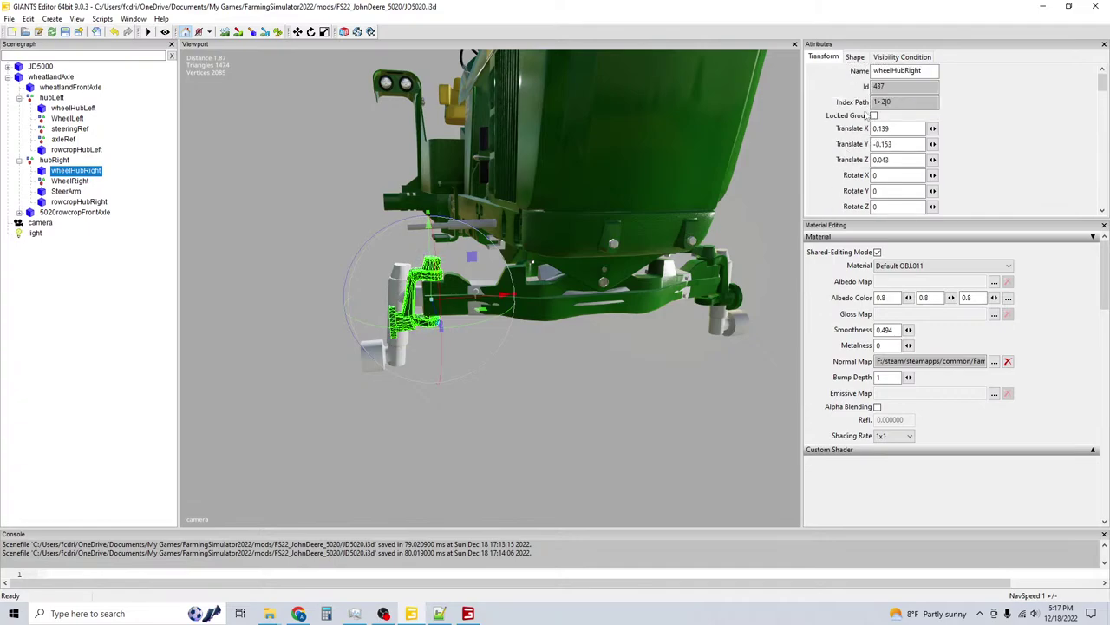
# Examine the shape, visibility condition and transform attributes of the wheelHubRight shape.
pyautogui.click(856, 57)
pyautogui.scroll(-3, 840, 118)
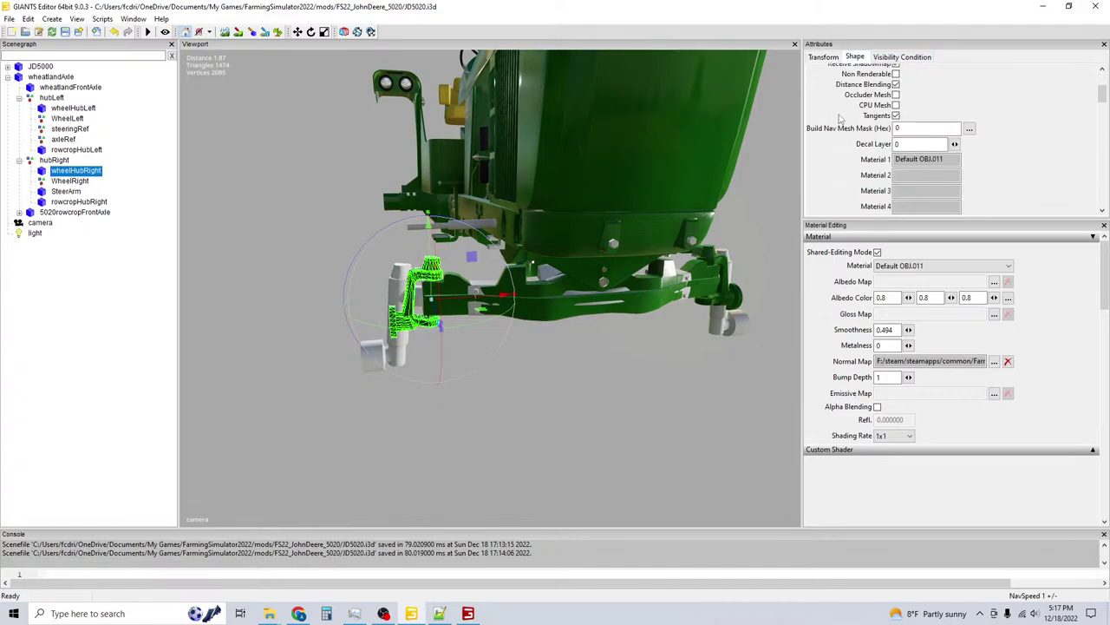
pyautogui.scroll(3, 857, 130)
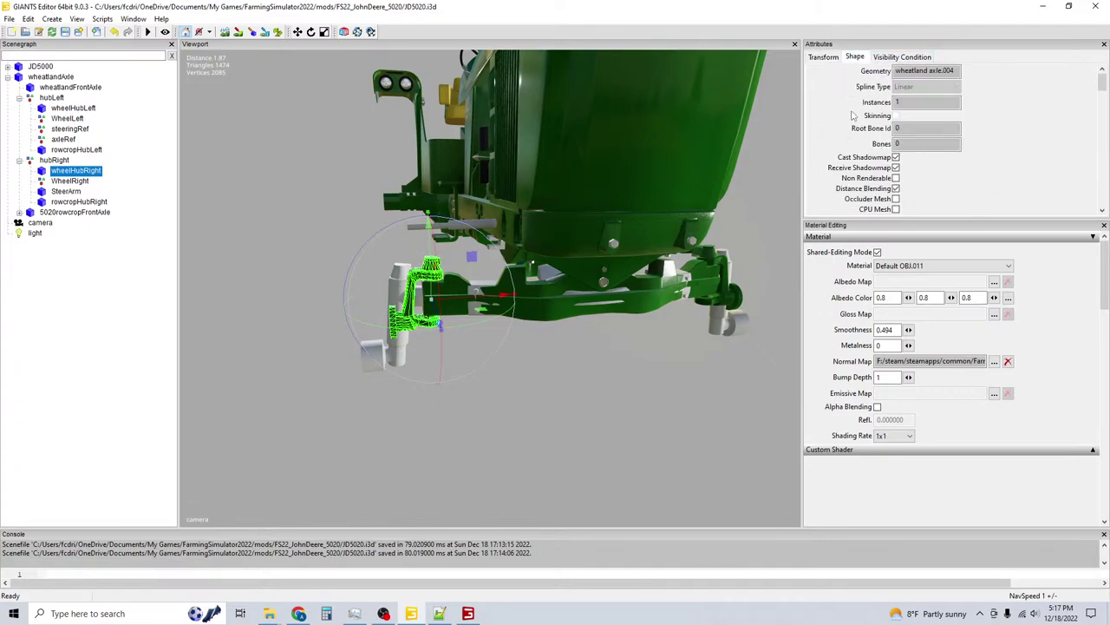
pyautogui.scroll(-2, 859, 103)
pyautogui.scroll(2, 857, 102)
pyautogui.click(884, 58)
pyautogui.scroll(-1, 848, 98)
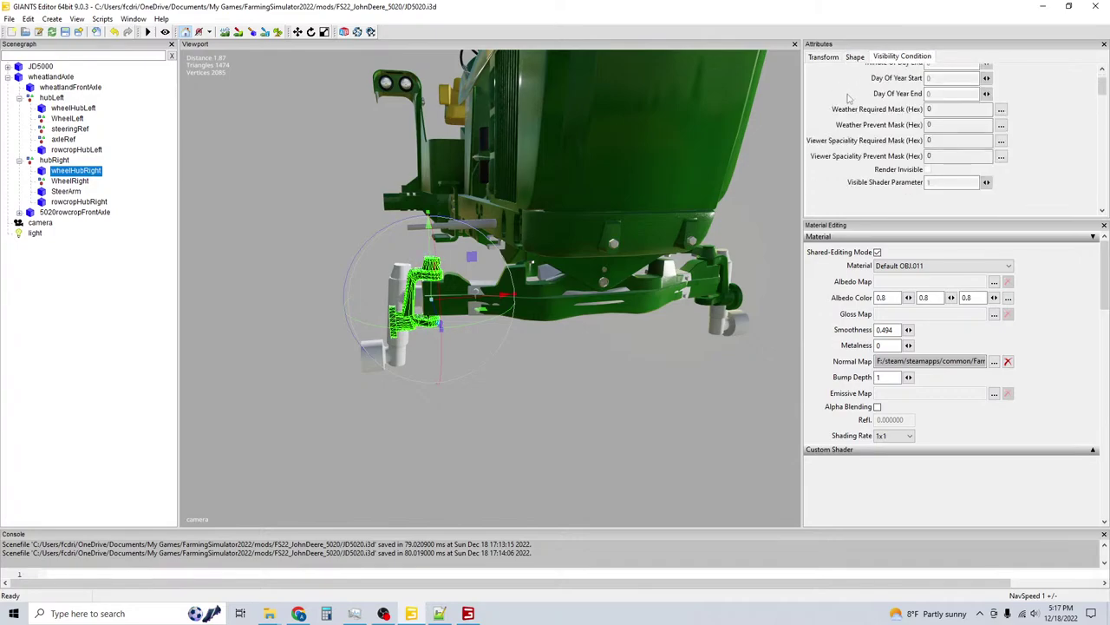
pyautogui.click(822, 59)
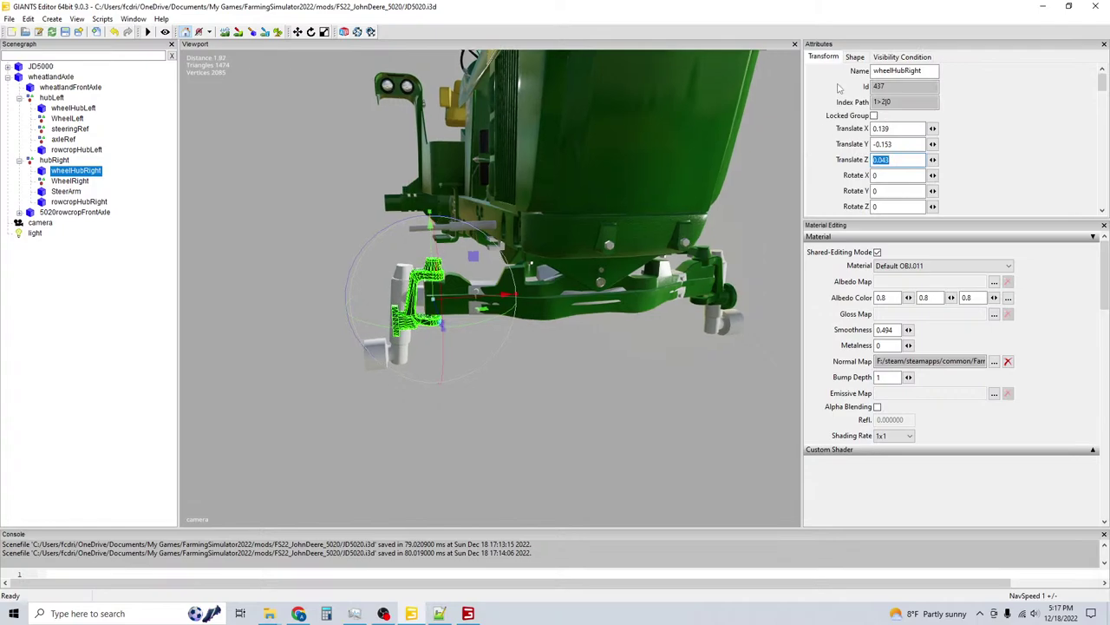
pyautogui.click(902, 58)
pyautogui.click(819, 58)
# Examine the visibility condition and the full list of transform attributes of the WheelRight node under hubRight.
pyautogui.click(71, 181)
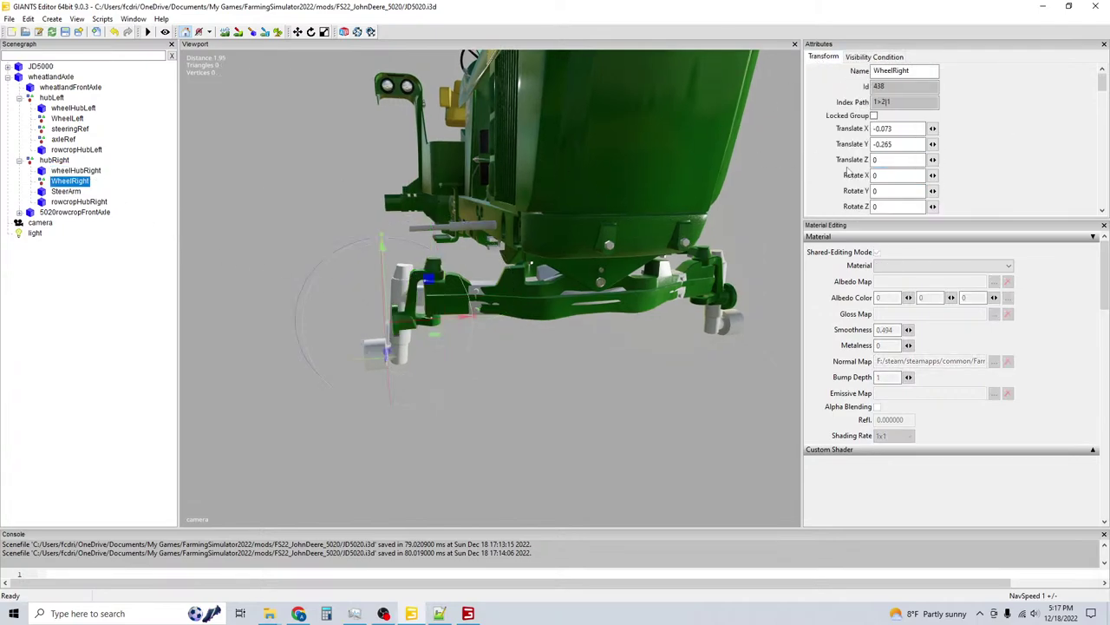
pyautogui.click(883, 56)
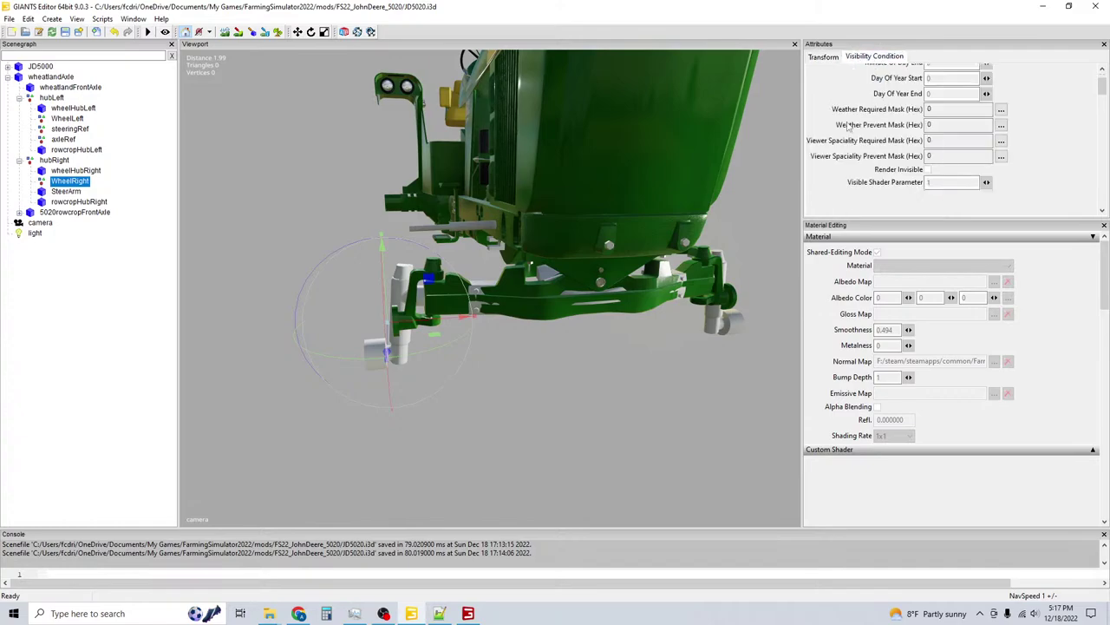
pyautogui.click(824, 57)
pyautogui.scroll(-2, 842, 165)
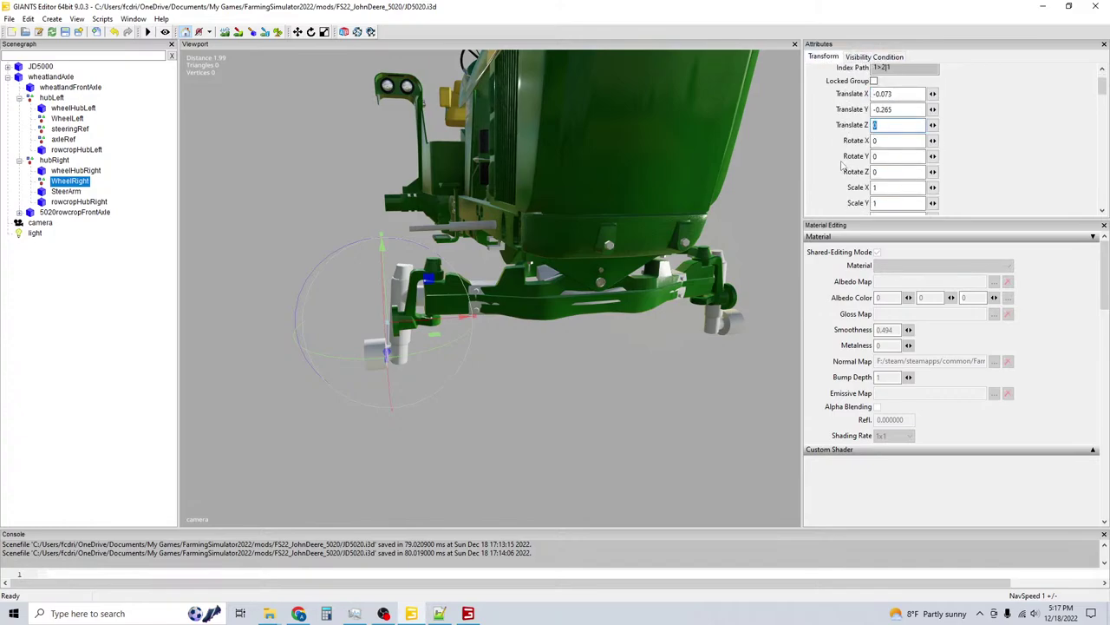
pyautogui.scroll(2, 841, 165)
pyautogui.scroll(-2, 838, 134)
pyautogui.scroll(-1, 839, 134)
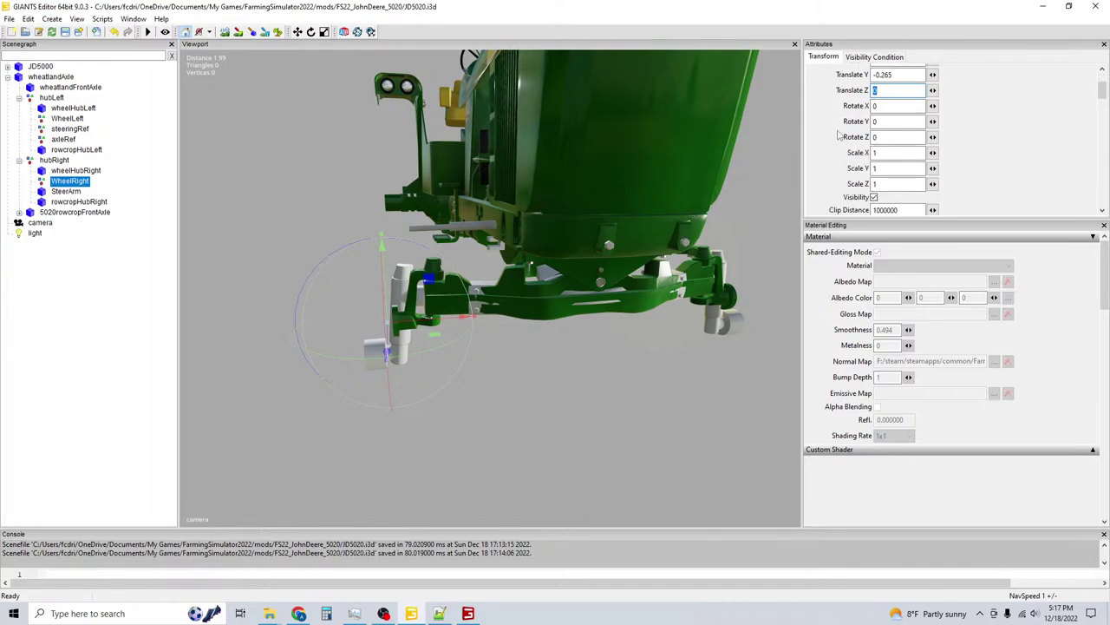
pyautogui.scroll(-2, 807, 143)
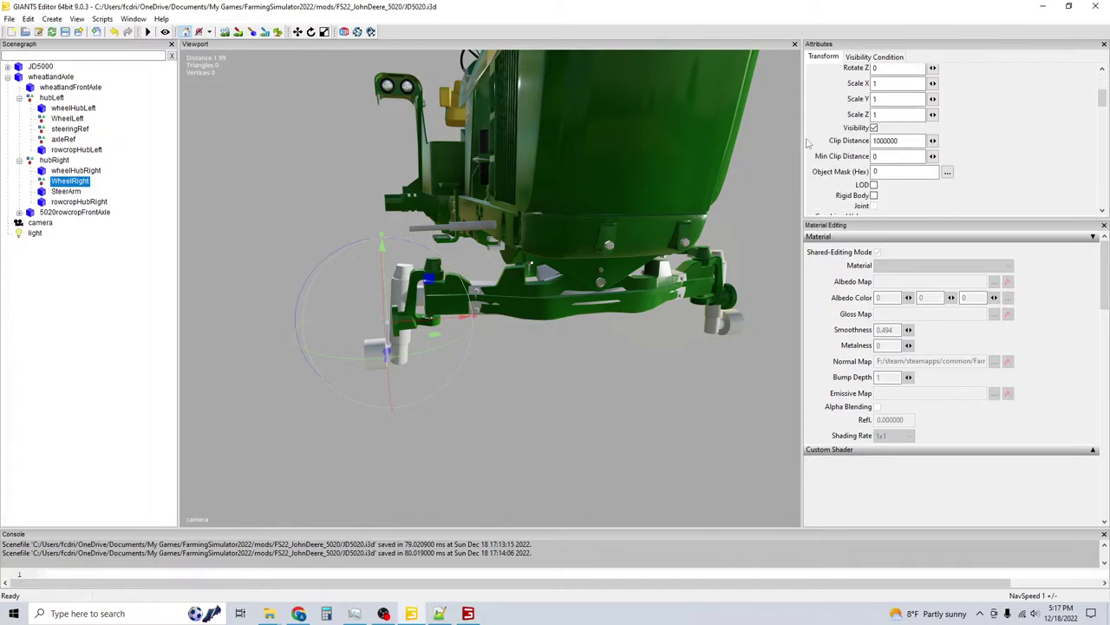
pyautogui.scroll(-3, 807, 144)
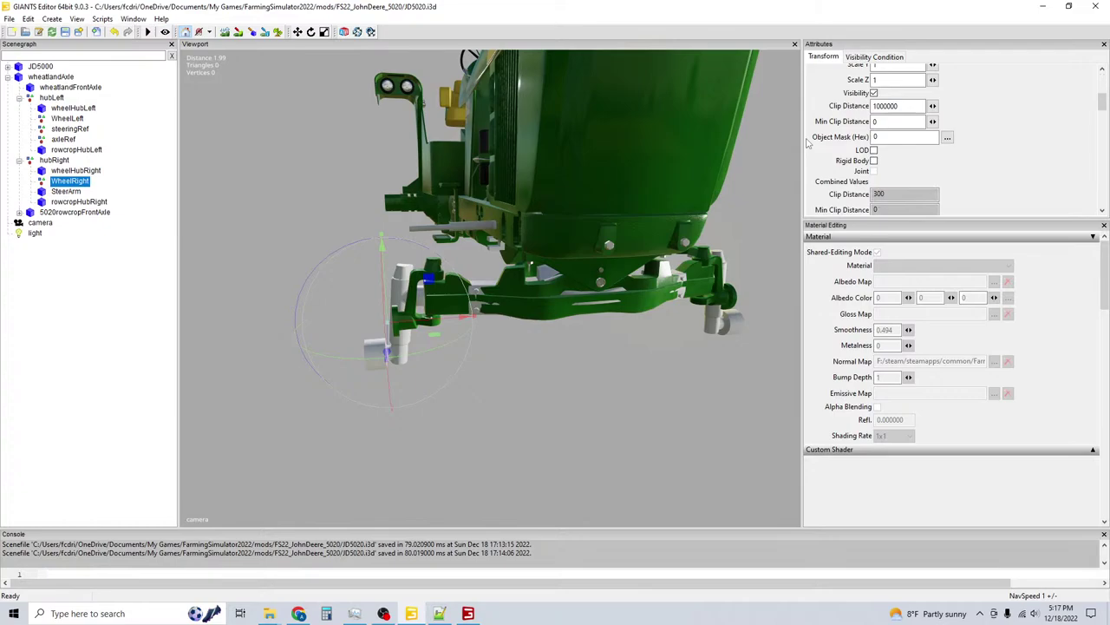
# Compare the transform attributes of wheelHubRight, hubLeft, hubRight and WheelRight.
pyautogui.click(72, 170)
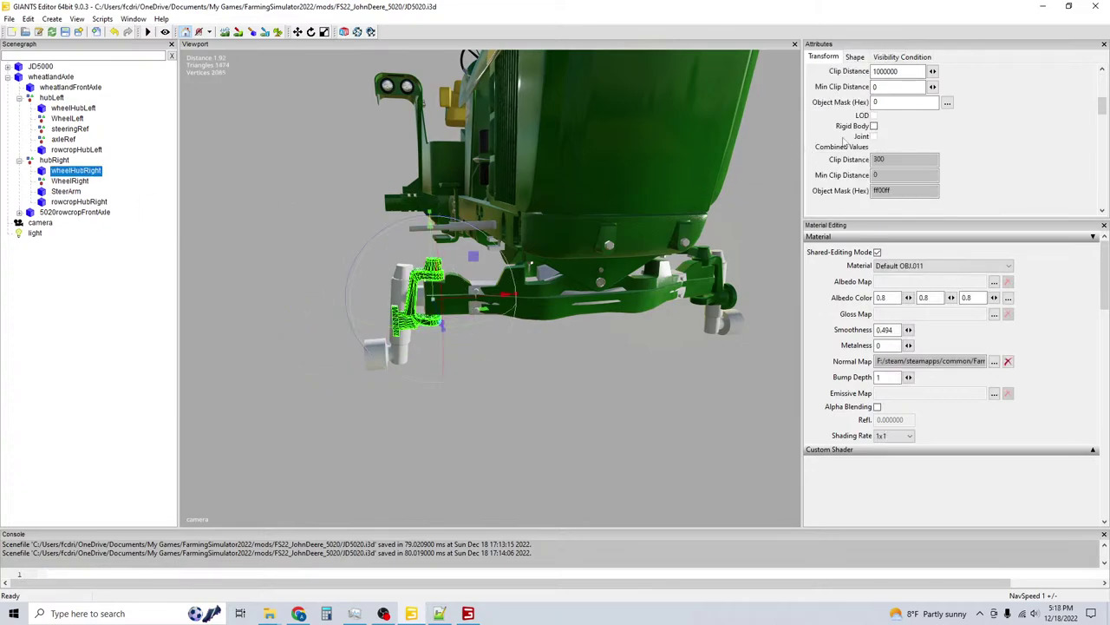
pyautogui.scroll(5, 834, 126)
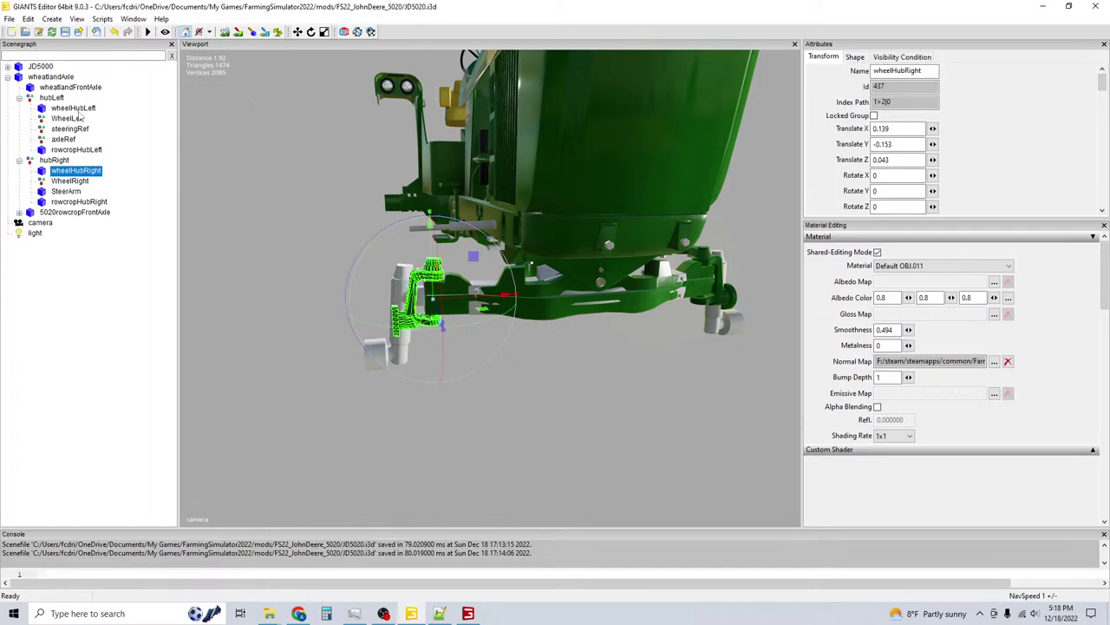
pyautogui.click(52, 98)
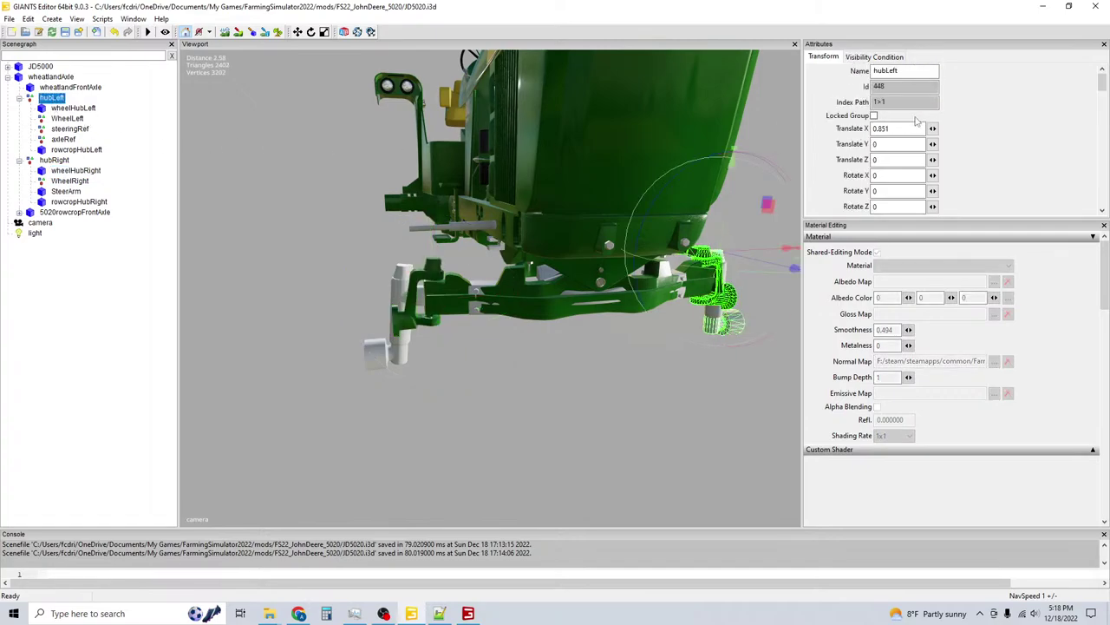
pyautogui.click(54, 160)
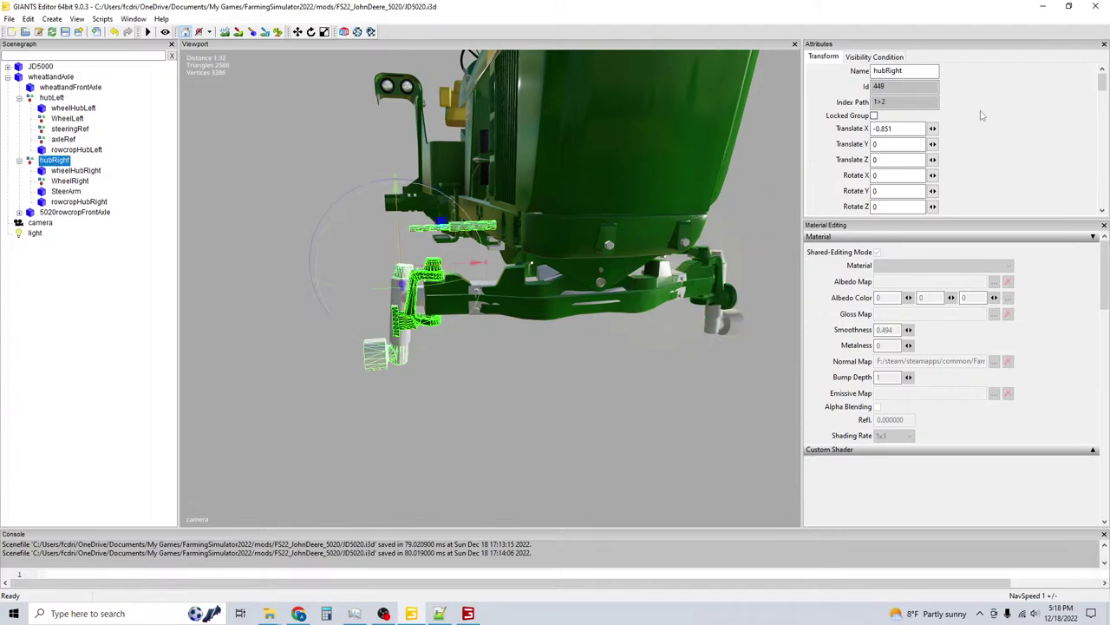
pyautogui.scroll(-5, 981, 122)
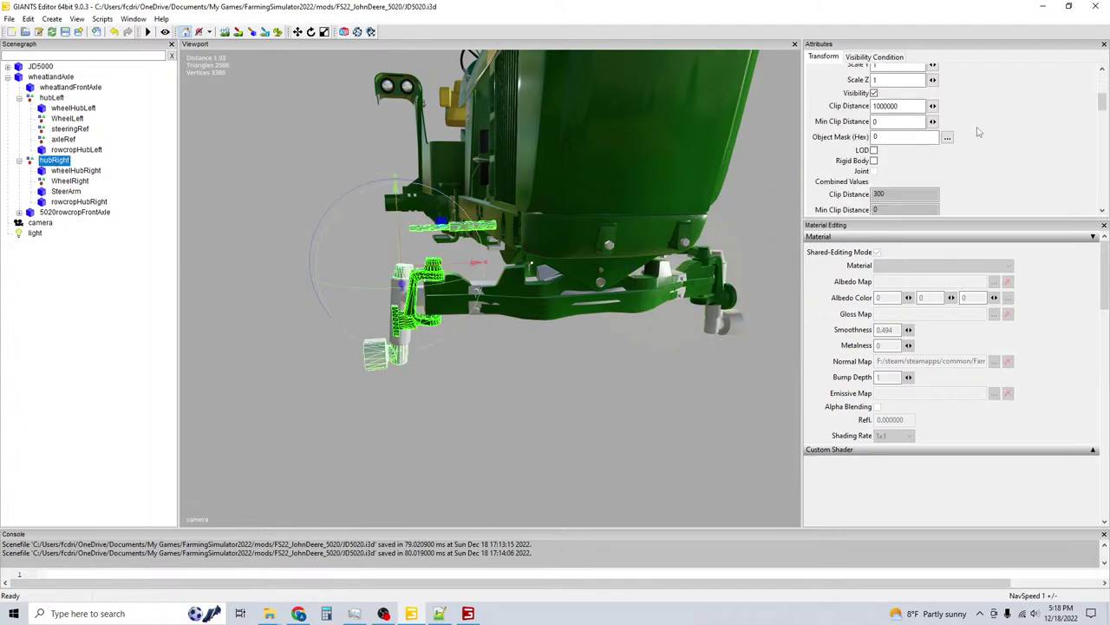
pyautogui.scroll(-3, 979, 136)
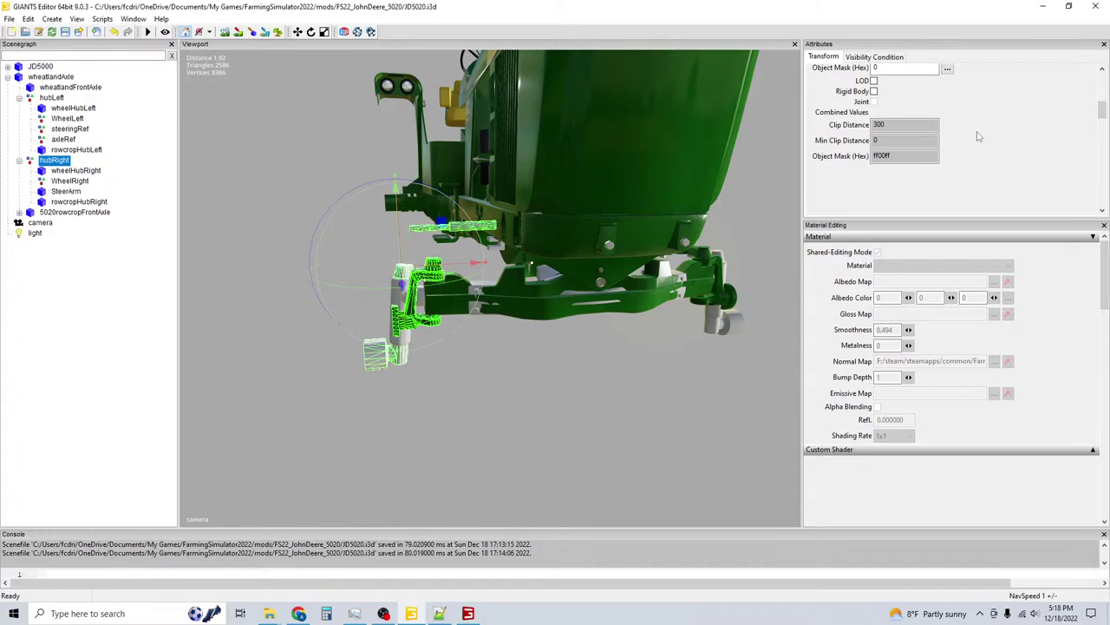
pyautogui.click(77, 180)
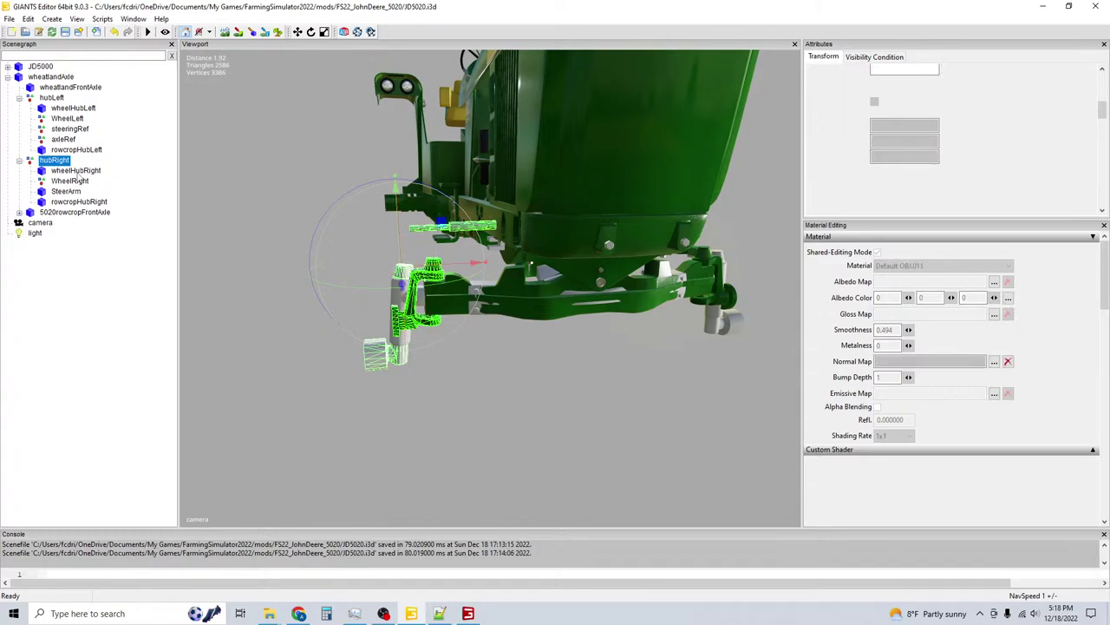
pyautogui.scroll(3, 849, 149)
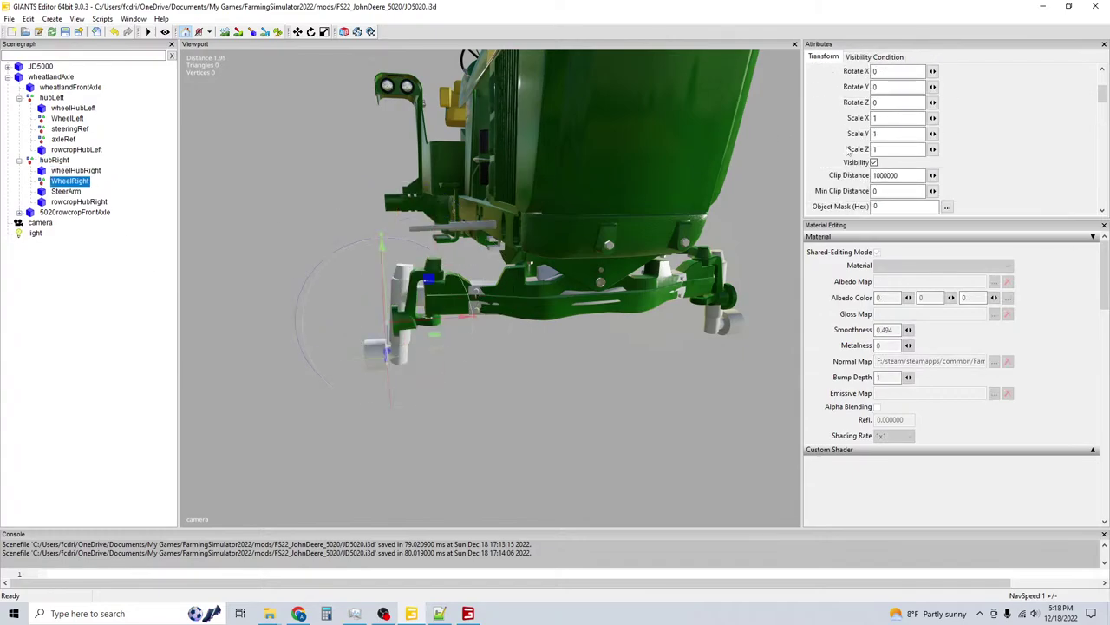
pyautogui.scroll(2, 848, 149)
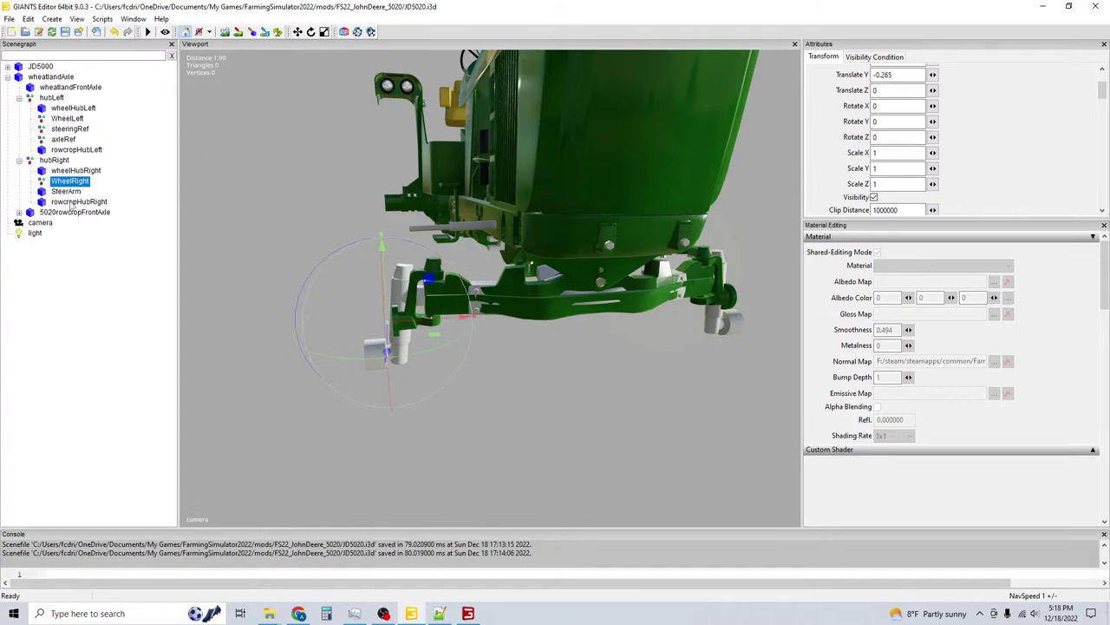
# Set the X, Y and Z rotation of the SteerArm shape under hubRight to 0 and save the scene.
pyautogui.click(70, 192)
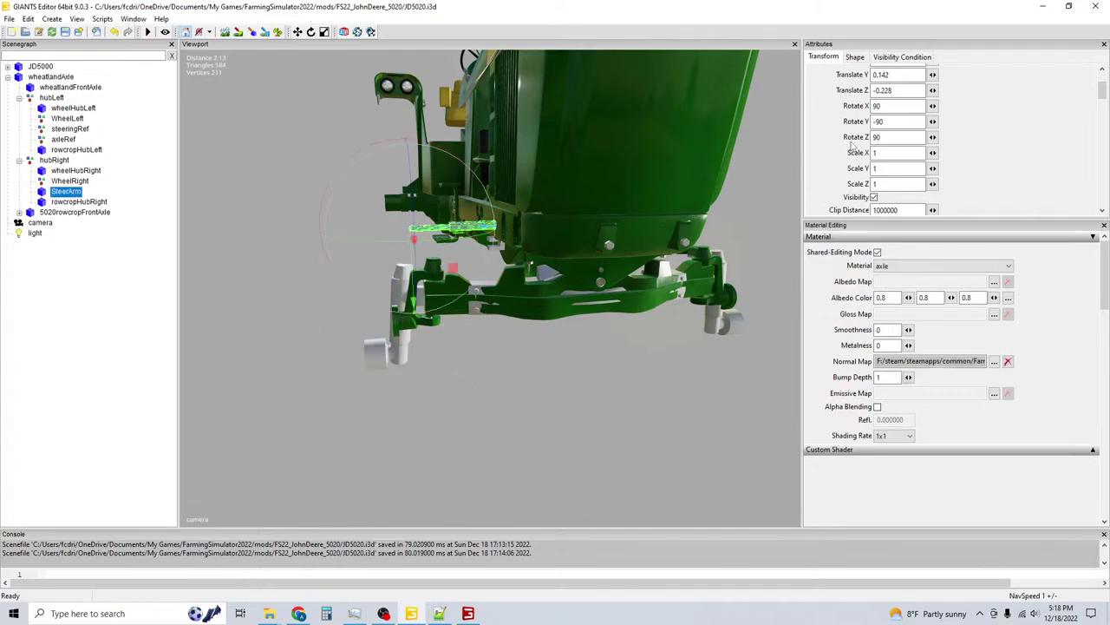
pyautogui.doubleClick(891, 105)
pyautogui.write('0')
pyautogui.press('Tab')
pyautogui.write('0')
pyautogui.press('Tab')
pyautogui.write('0')
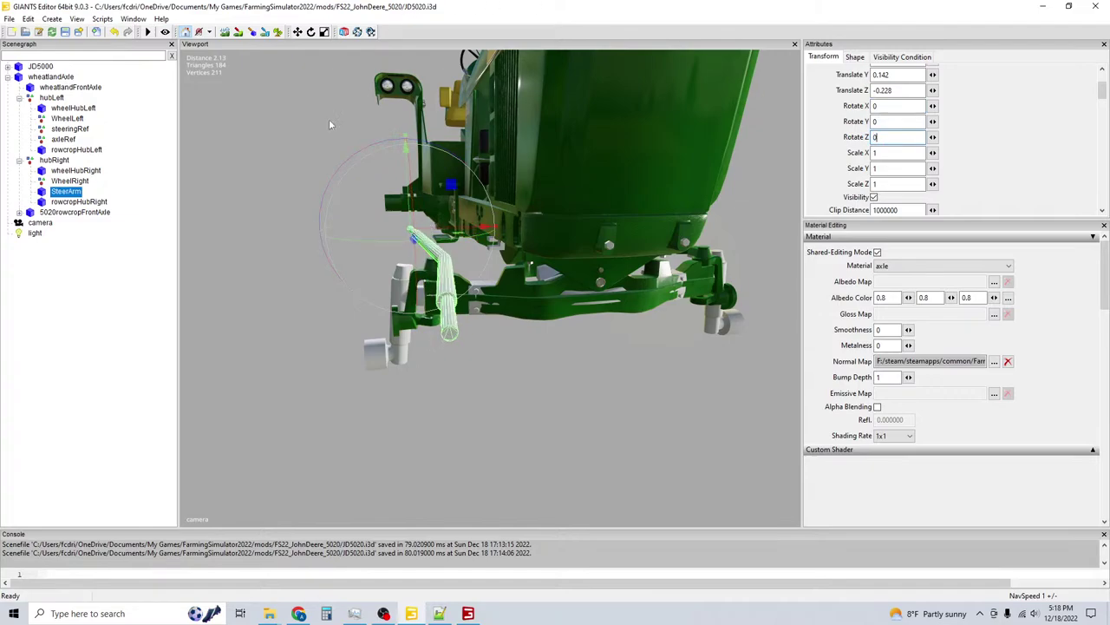
pyautogui.hotkey('ctrl', 's')
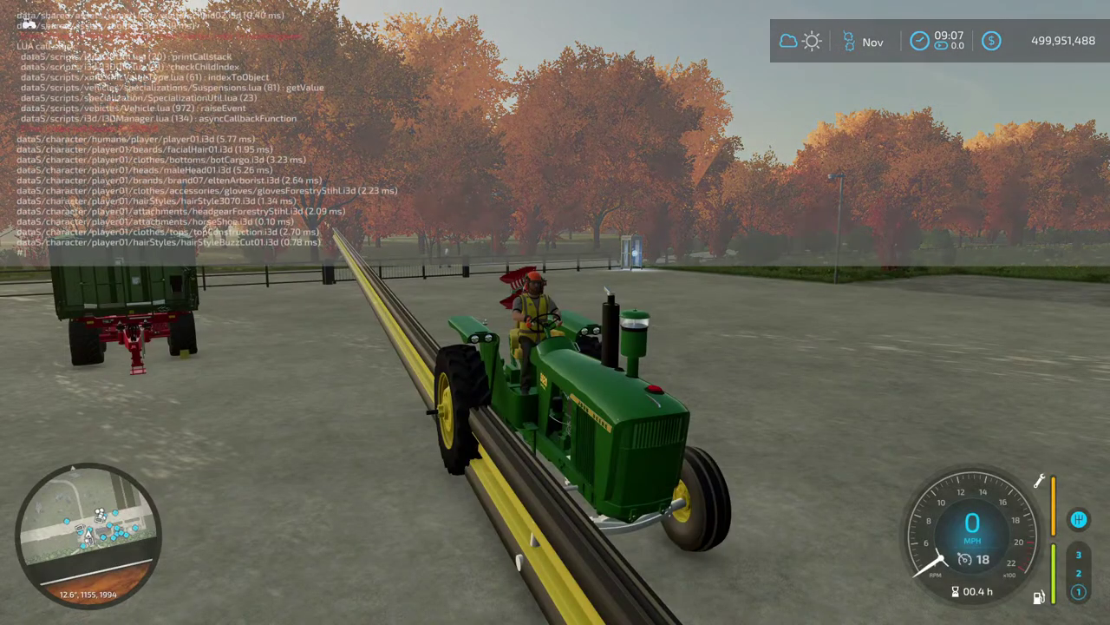
# In Farming Simulator 22, reload the tractor with the gsVehicleReload console command and check its front axle.
pyautogui.write('gsVehicleReload')
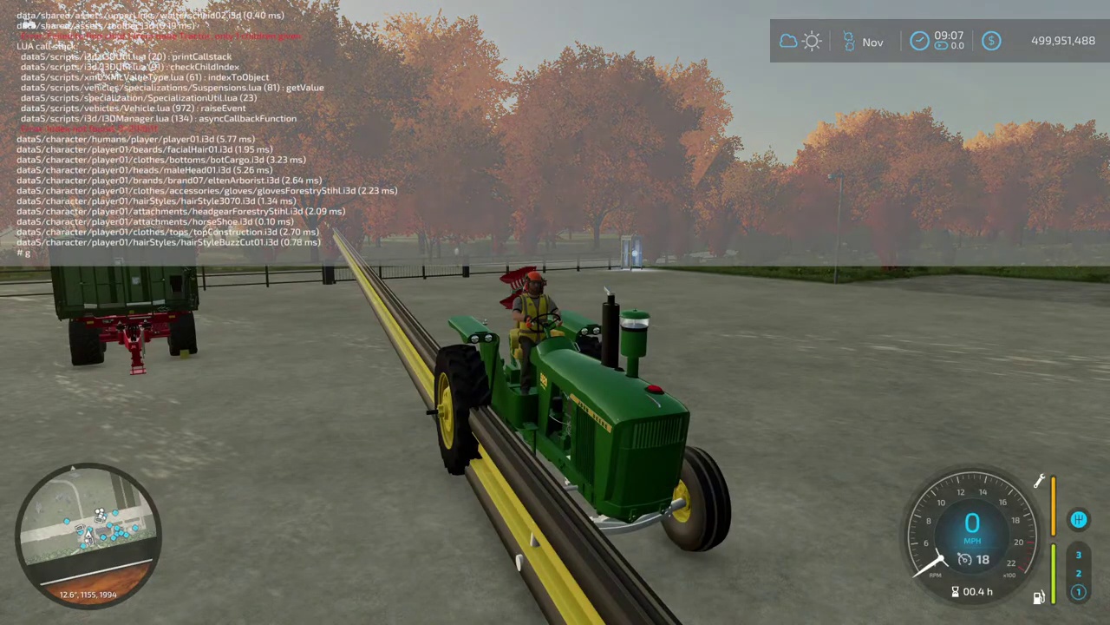
pyautogui.press('Return')
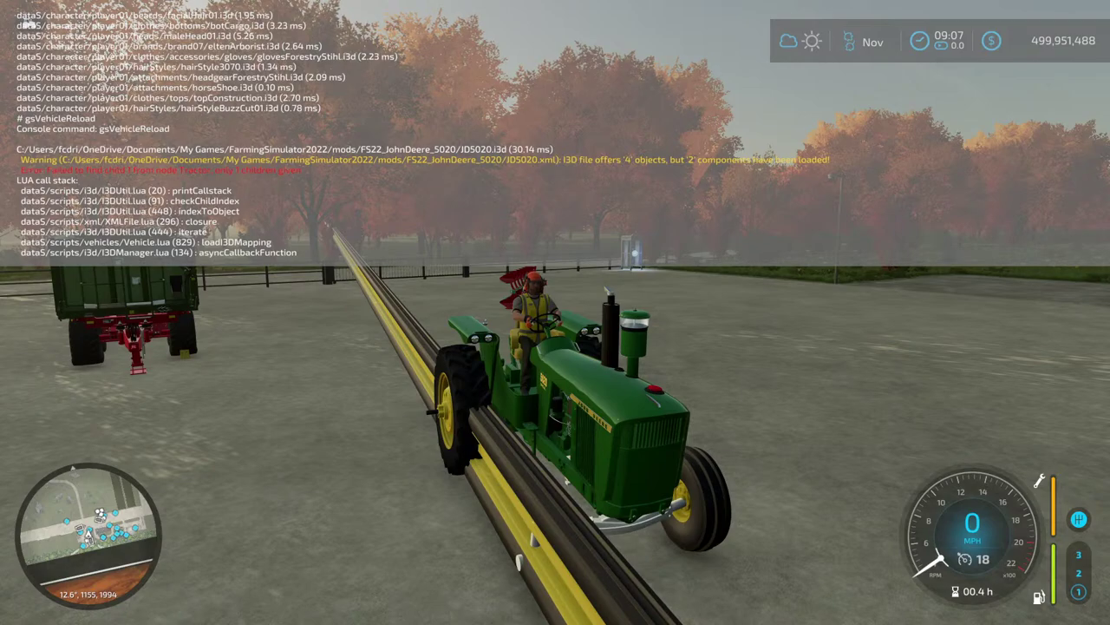
pyautogui.hotkey('alt', 'Tab')
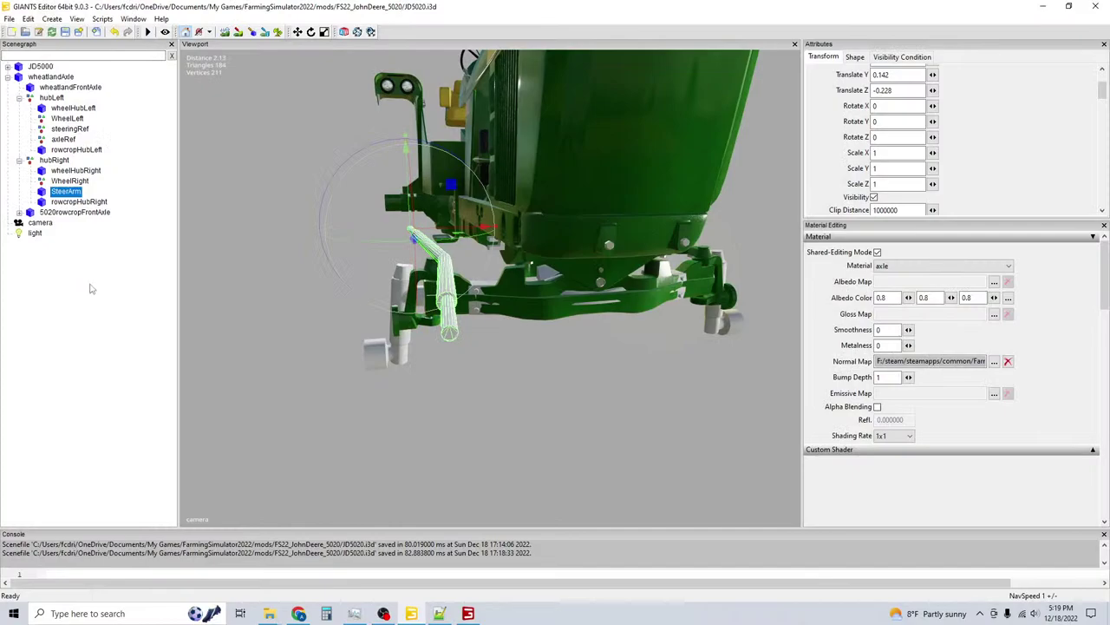
pyautogui.click(417, 613)
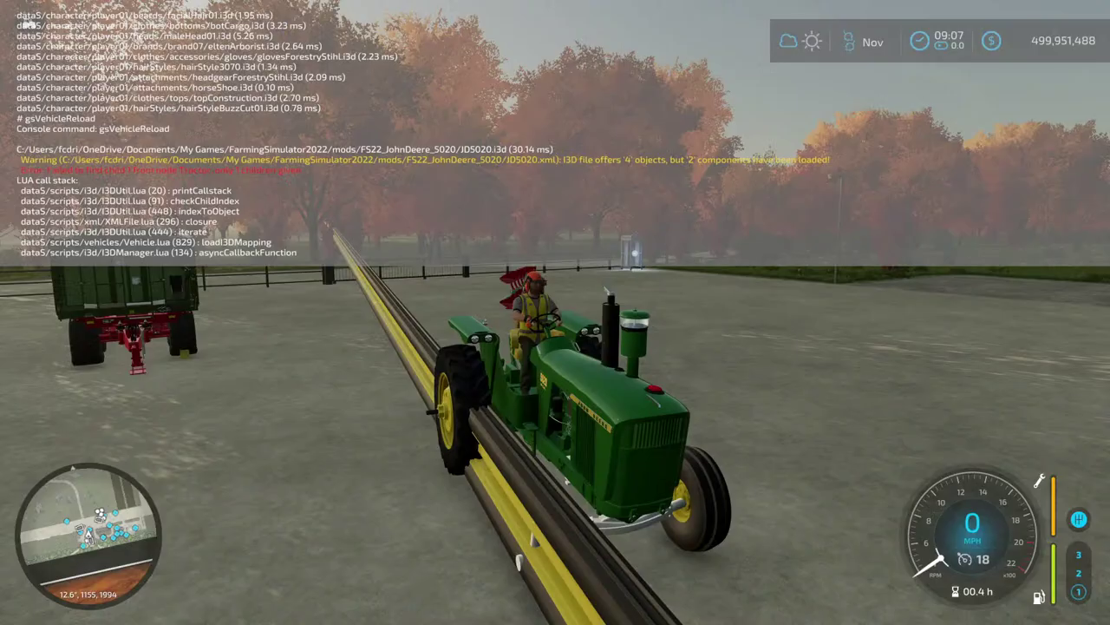
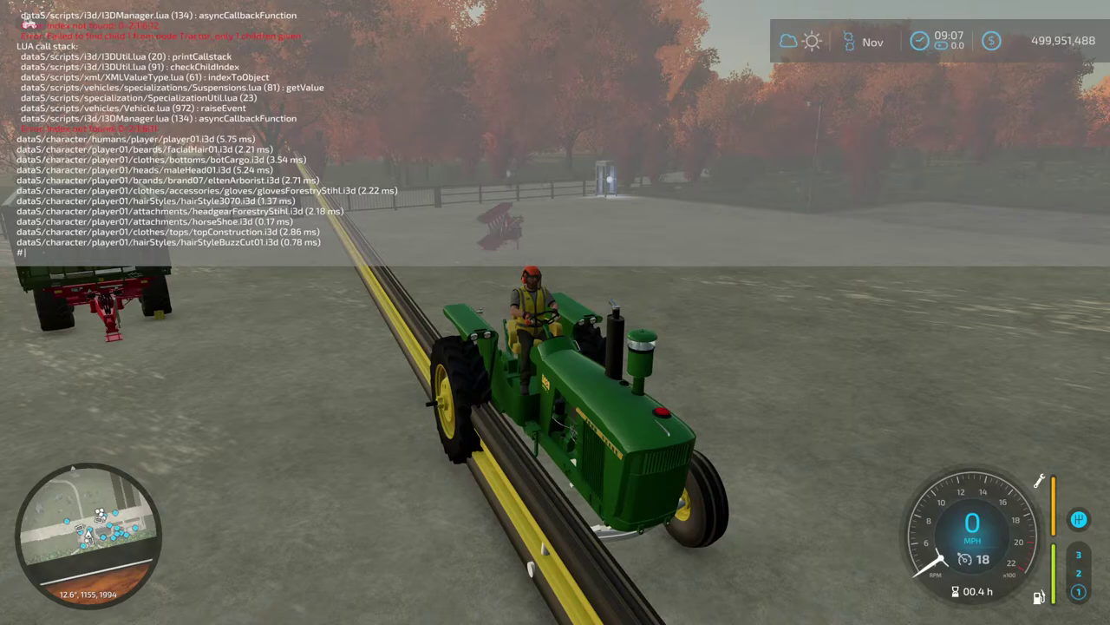
# Show widefront3.xml in Notepad++, and open rims.i3d from the FS22_JohnDeere_5020 mod's wheels folder in GIANTS Editor.
pyautogui.hotkey('alt', 'Tab')
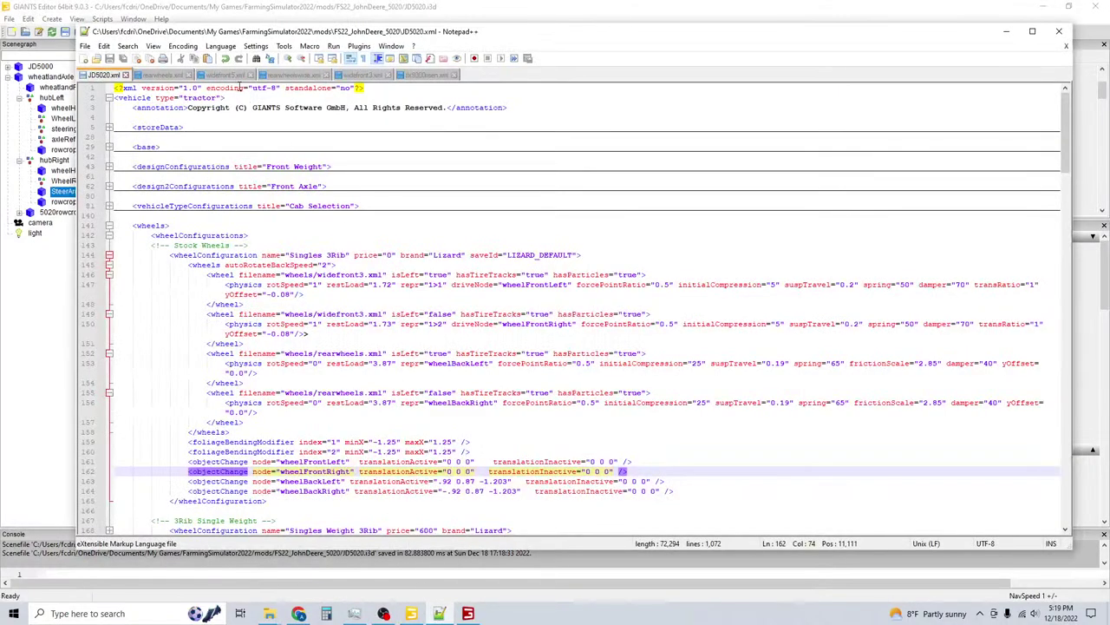
pyautogui.click(360, 76)
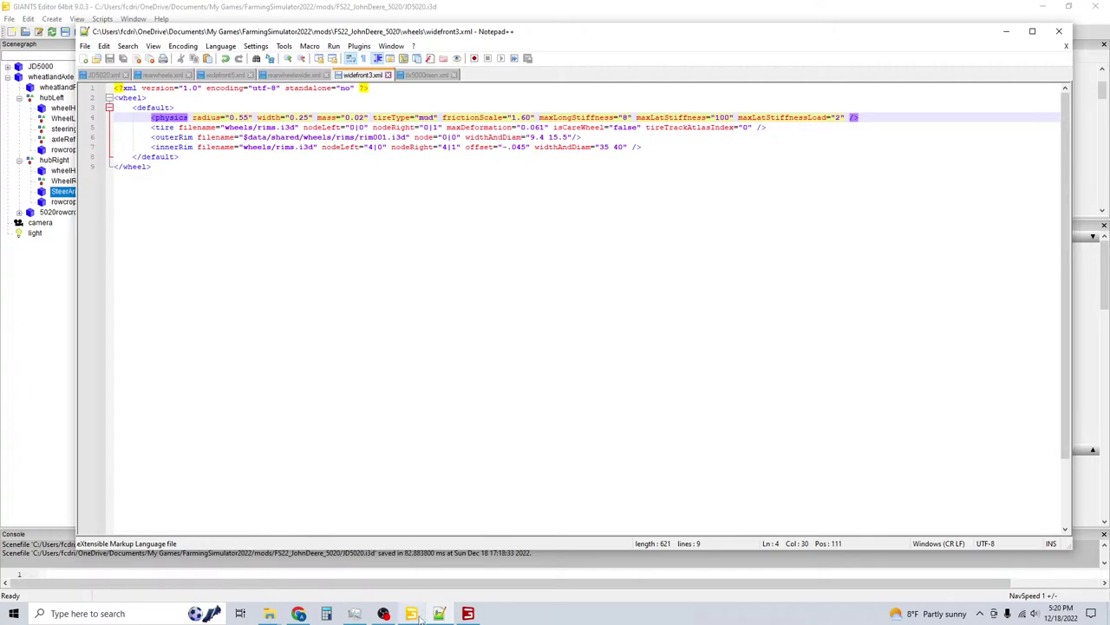
pyautogui.click(270, 614)
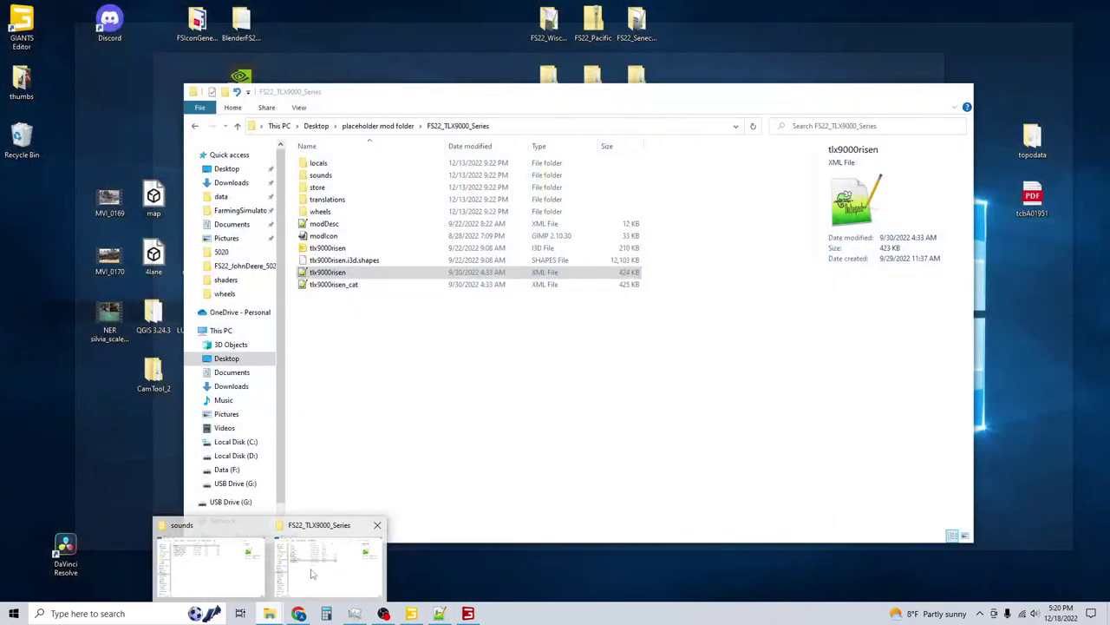
pyautogui.click(208, 569)
pyautogui.click(207, 95)
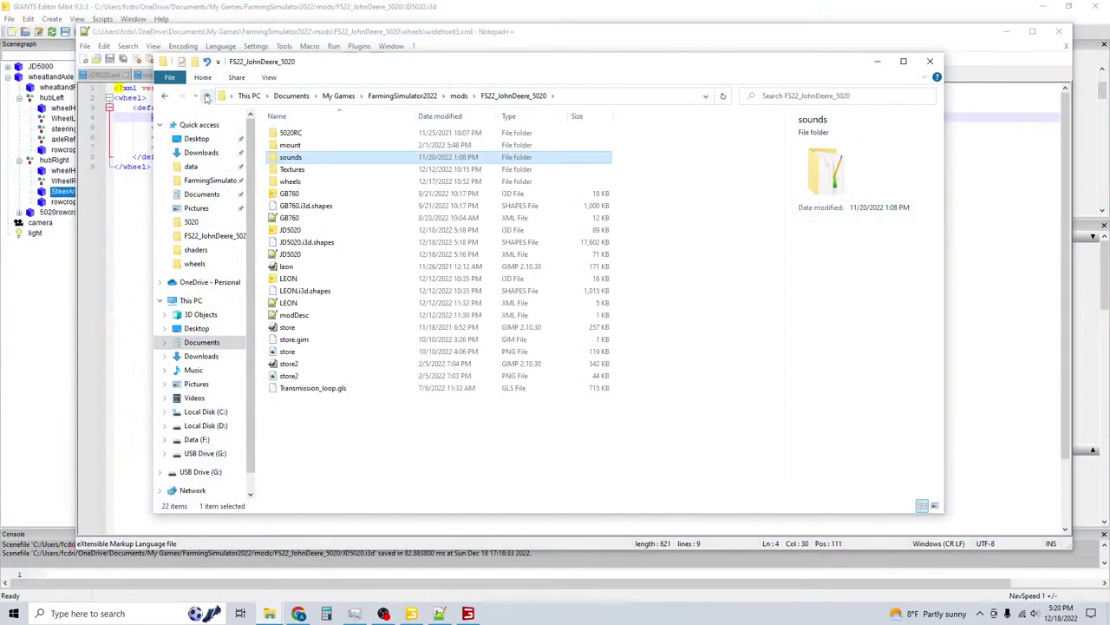
pyautogui.doubleClick(299, 180)
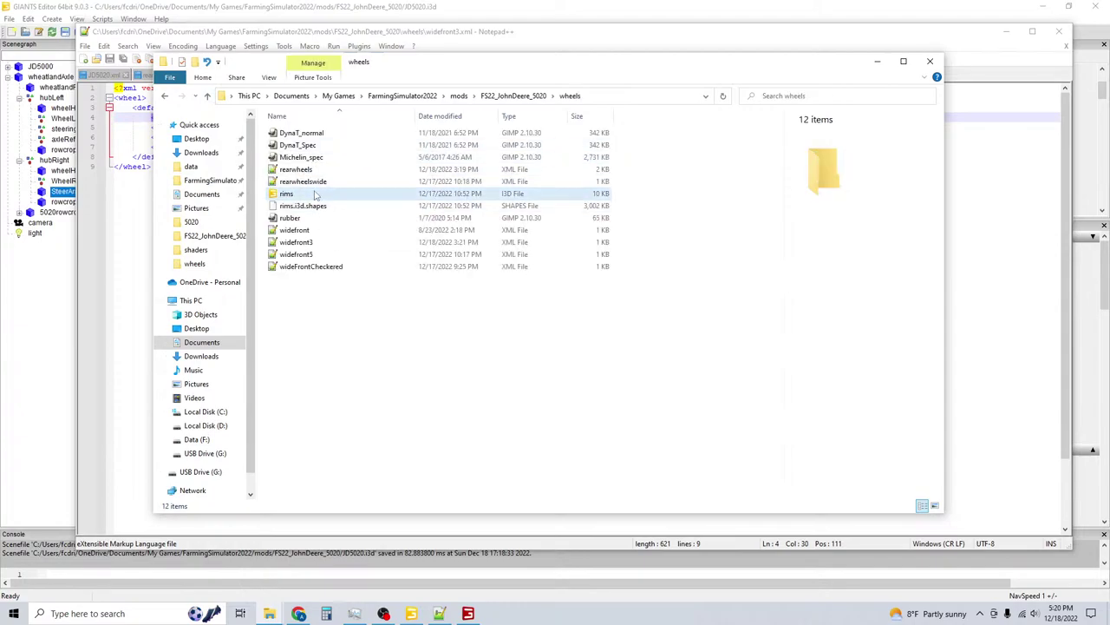
pyautogui.doubleClick(288, 194)
pyautogui.click(525, 377)
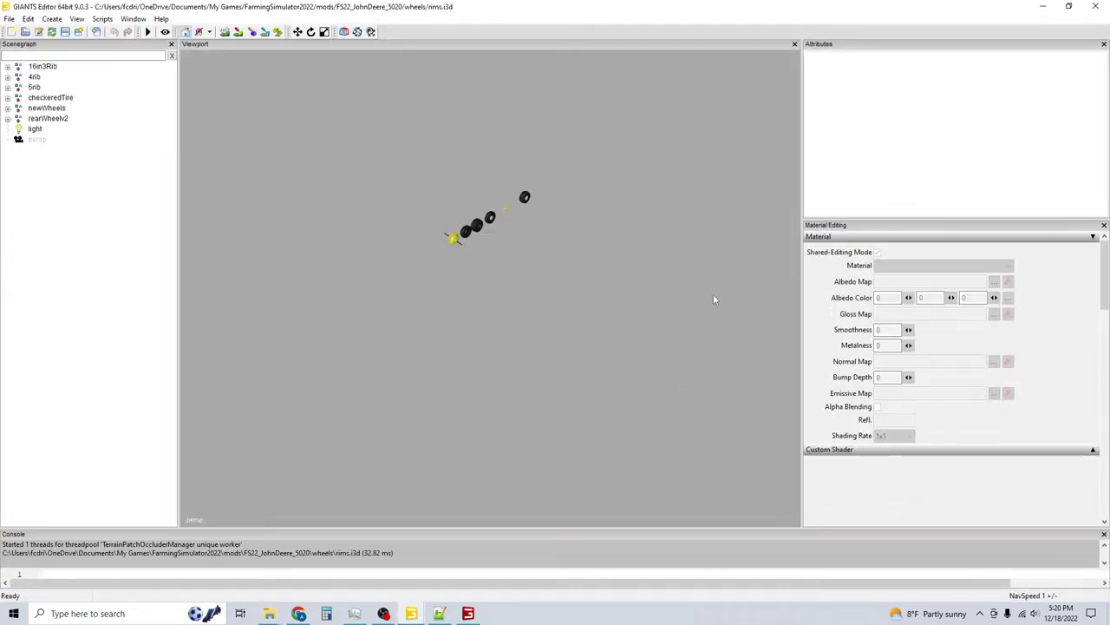
# Check the transforms of the left and right nodes under 16in3Rib in rims.i3d against widefront3.xml and save the scene.
pyautogui.click(442, 613)
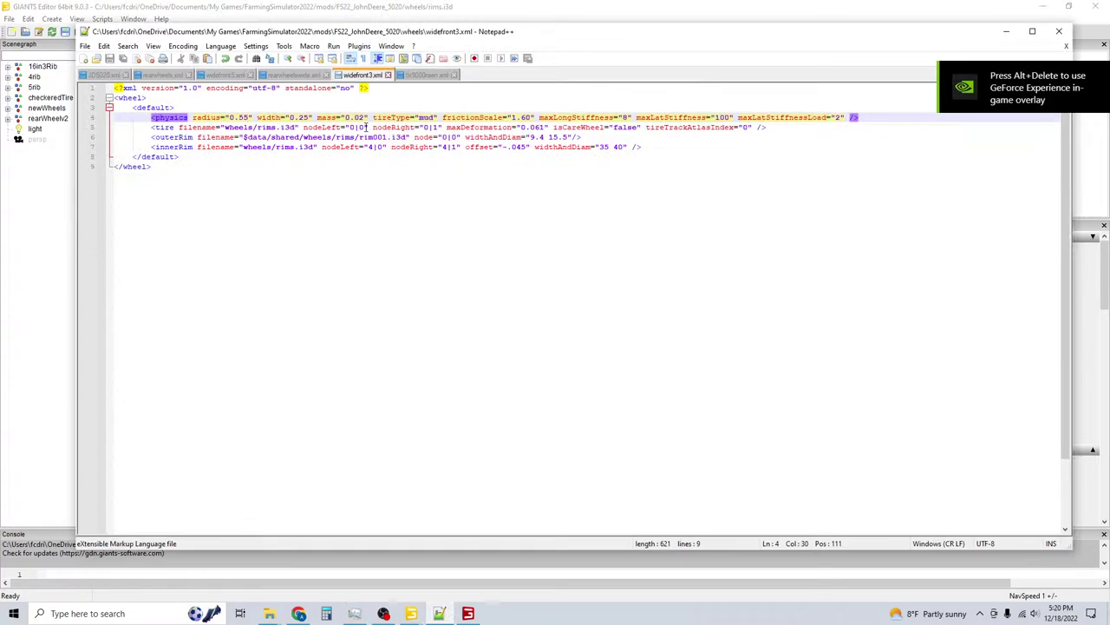
pyautogui.click(103, 6)
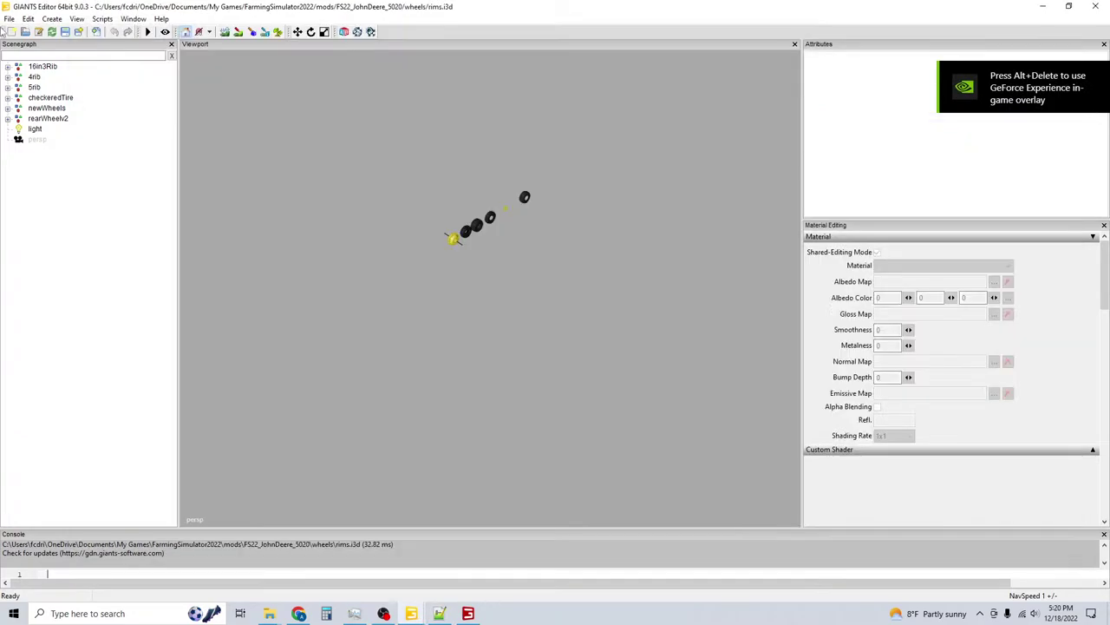
pyautogui.click(39, 68)
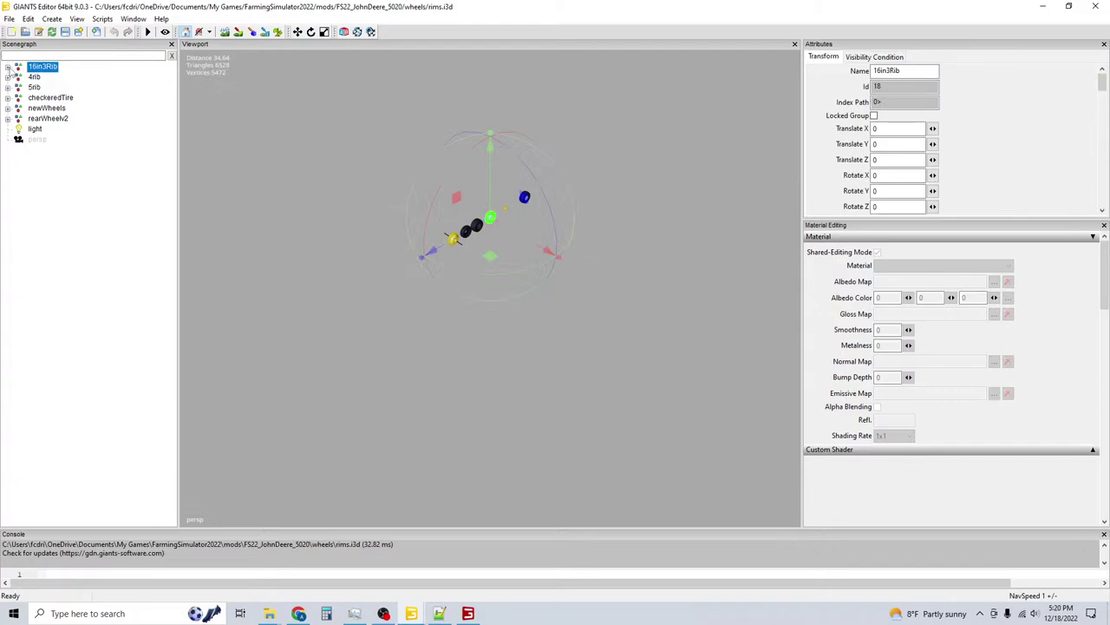
pyautogui.click(8, 67)
pyautogui.click(45, 78)
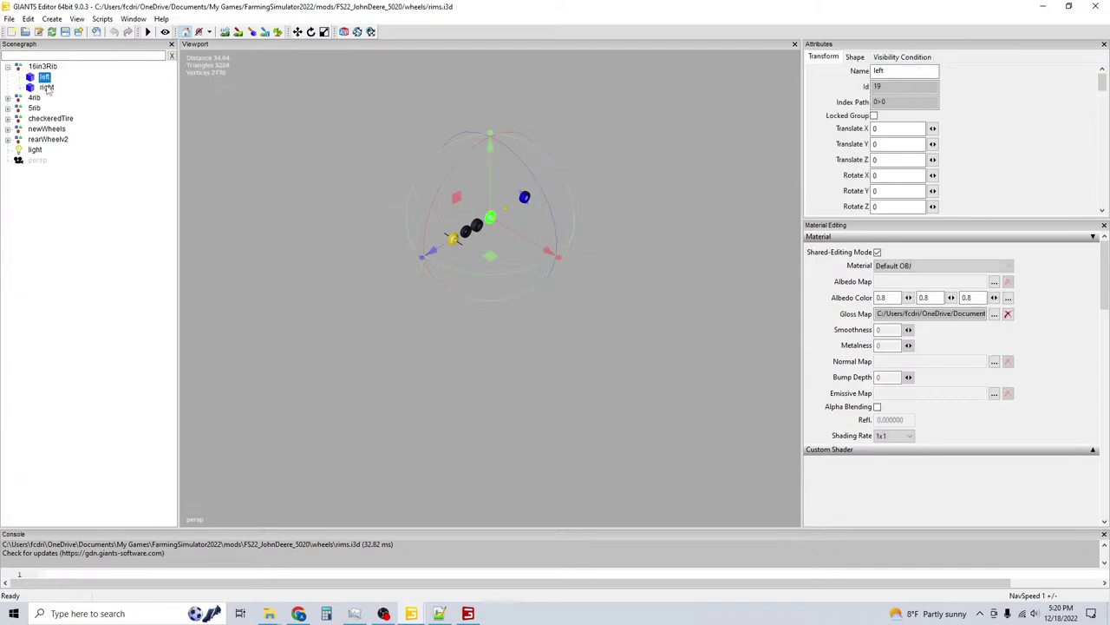
pyautogui.scroll(-3, 1004, 136)
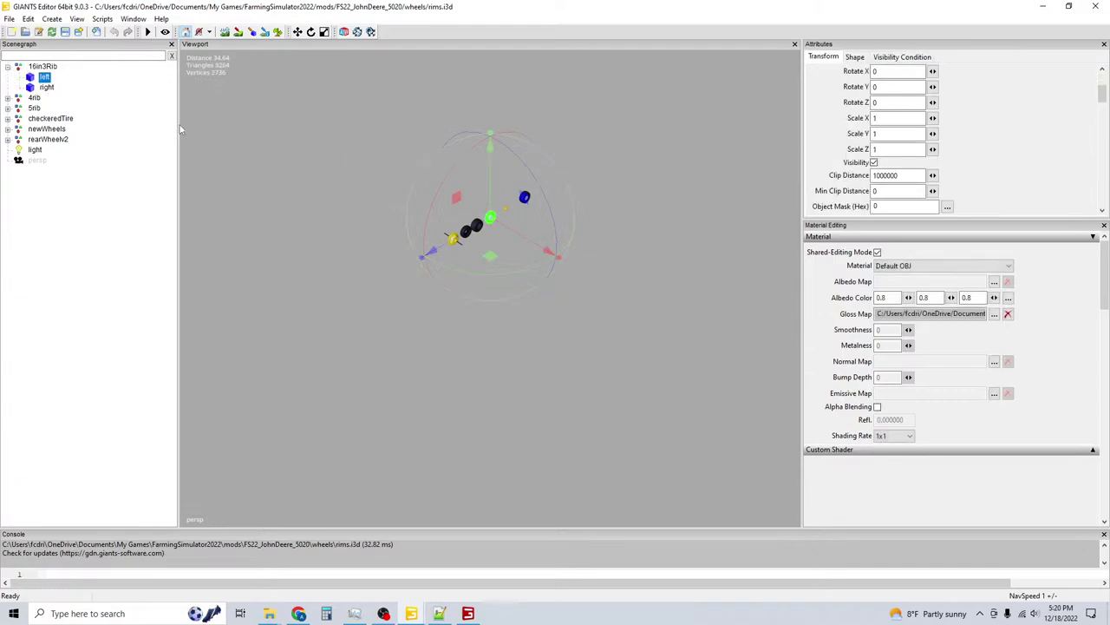
pyautogui.click(46, 88)
pyautogui.scroll(2, 977, 152)
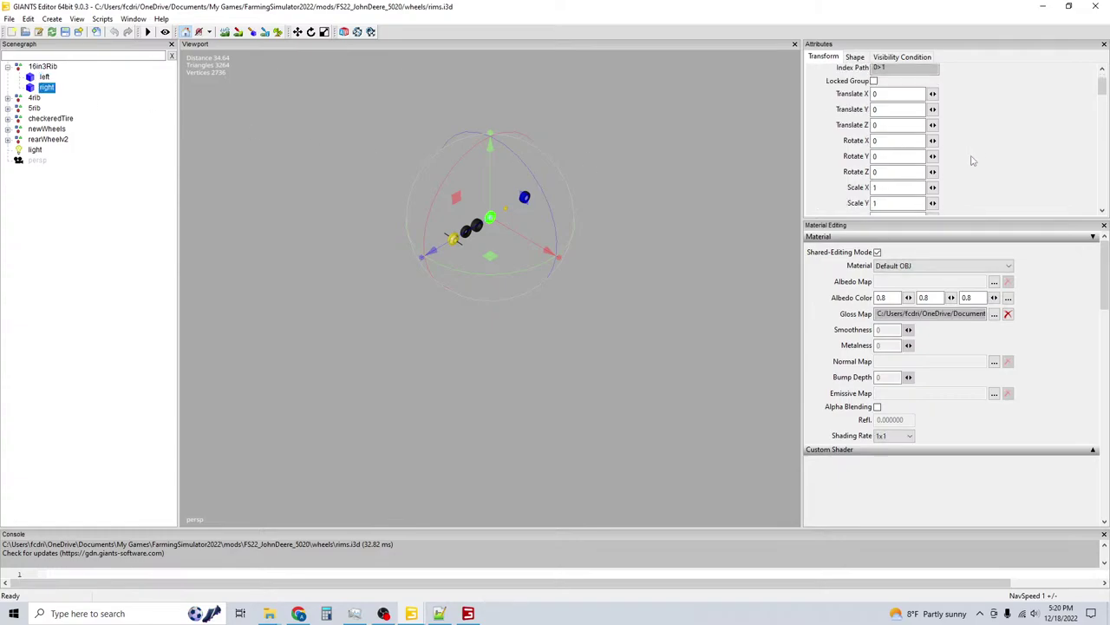
pyautogui.click(65, 32)
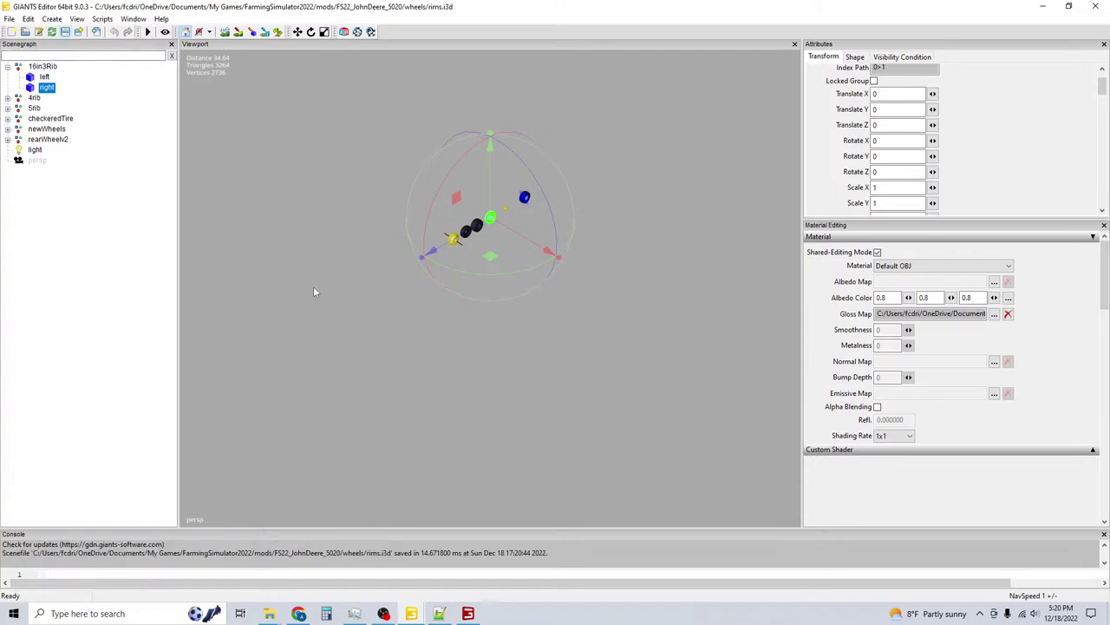
# Examine the wheels in the rims.i3d viewport and the tire and outerRim entries in widefront3.xml in Notepad++.
pyautogui.scroll(2, 498, 188)
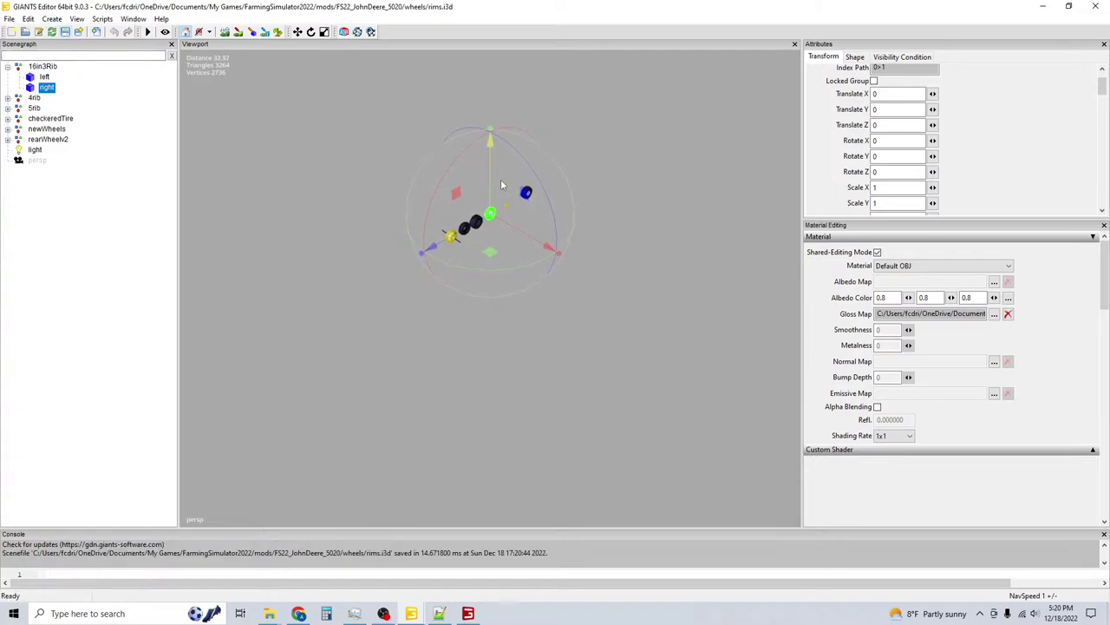
pyautogui.scroll(5, 501, 185)
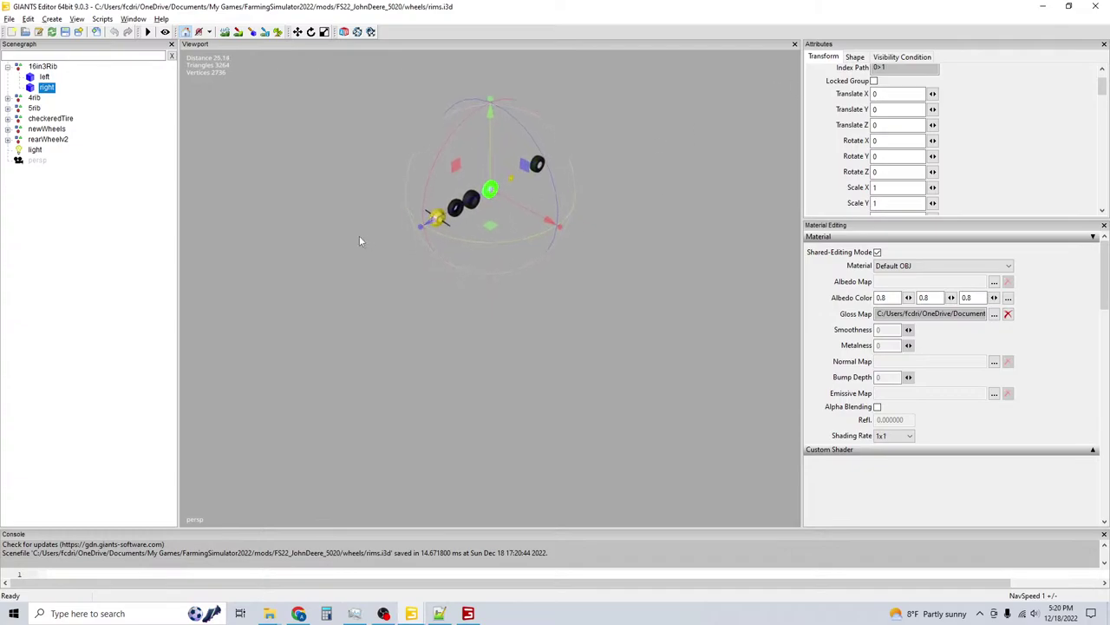
pyautogui.scroll(6, 360, 241)
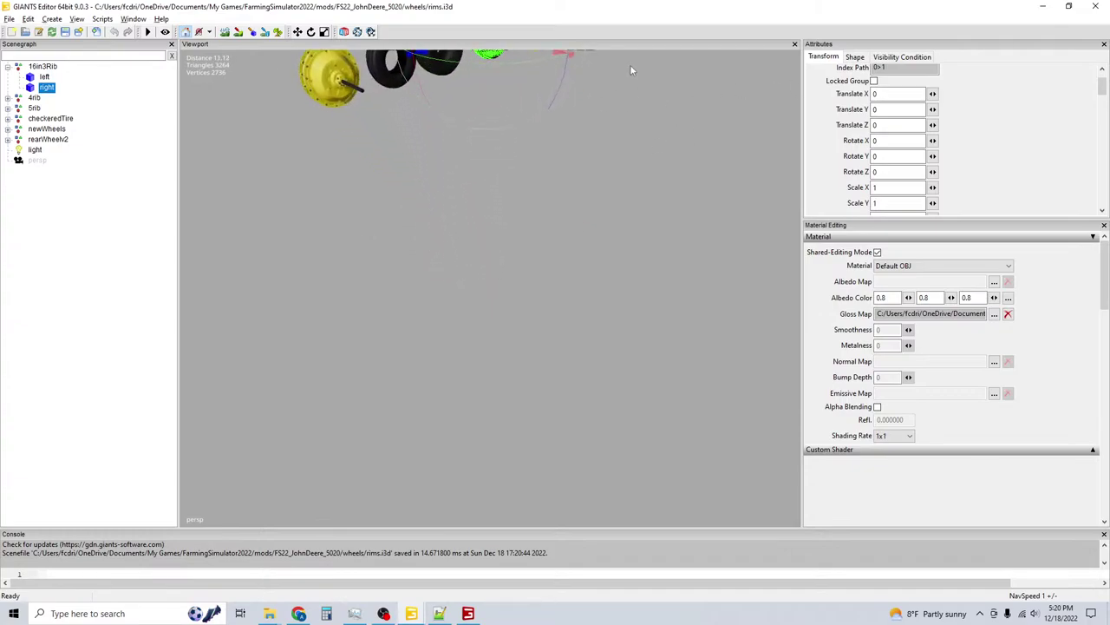
pyautogui.scroll(-5, 564, 245)
pyautogui.click(438, 613)
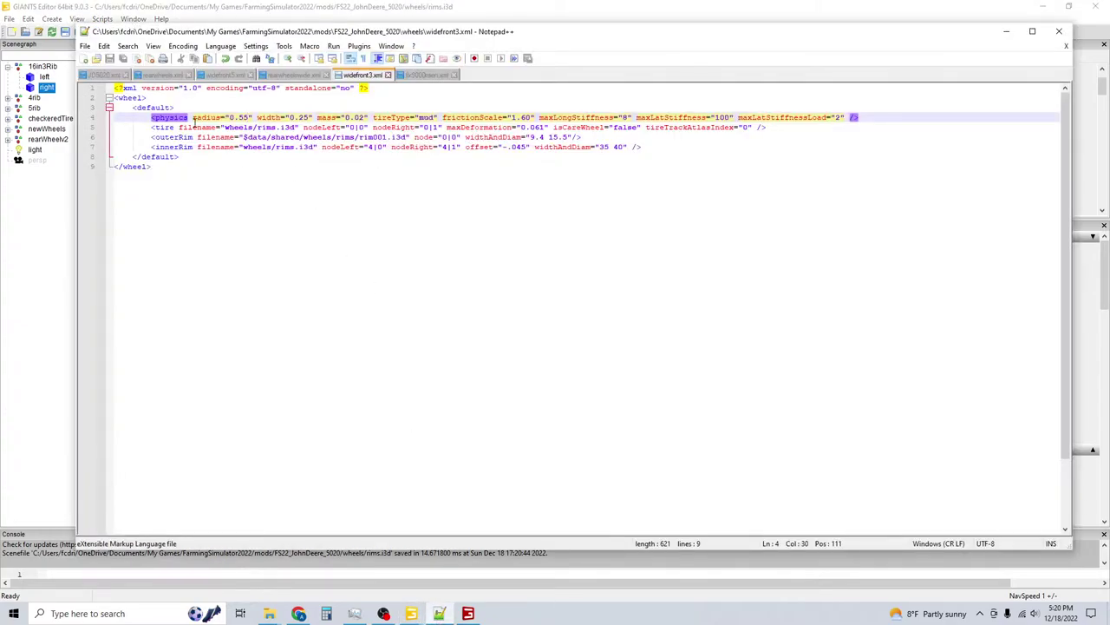
pyautogui.click(187, 129)
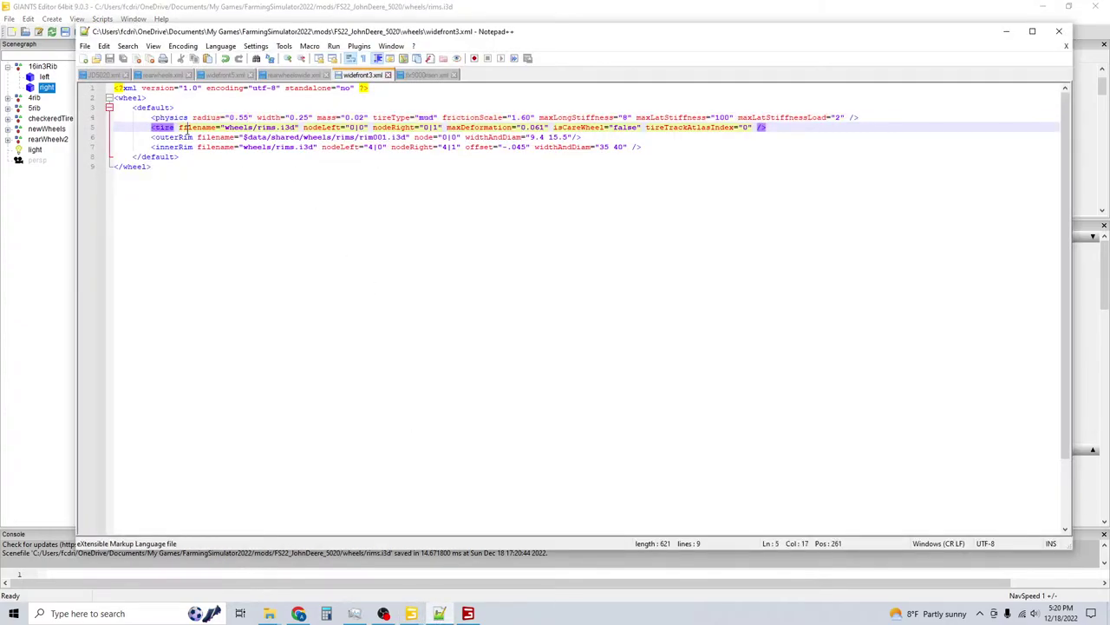
pyautogui.click(303, 137)
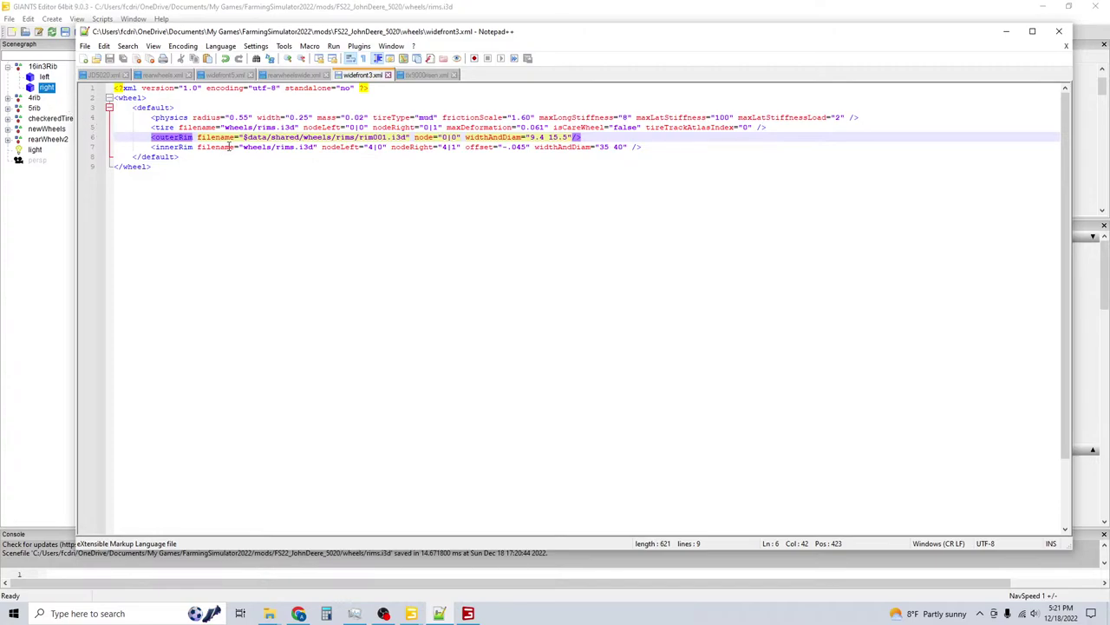
# In GIANTS Editor, inspect the transforms of newWheels and the first 5020rimCenter under rearWheelv2's left group.
pyautogui.click(34, 131)
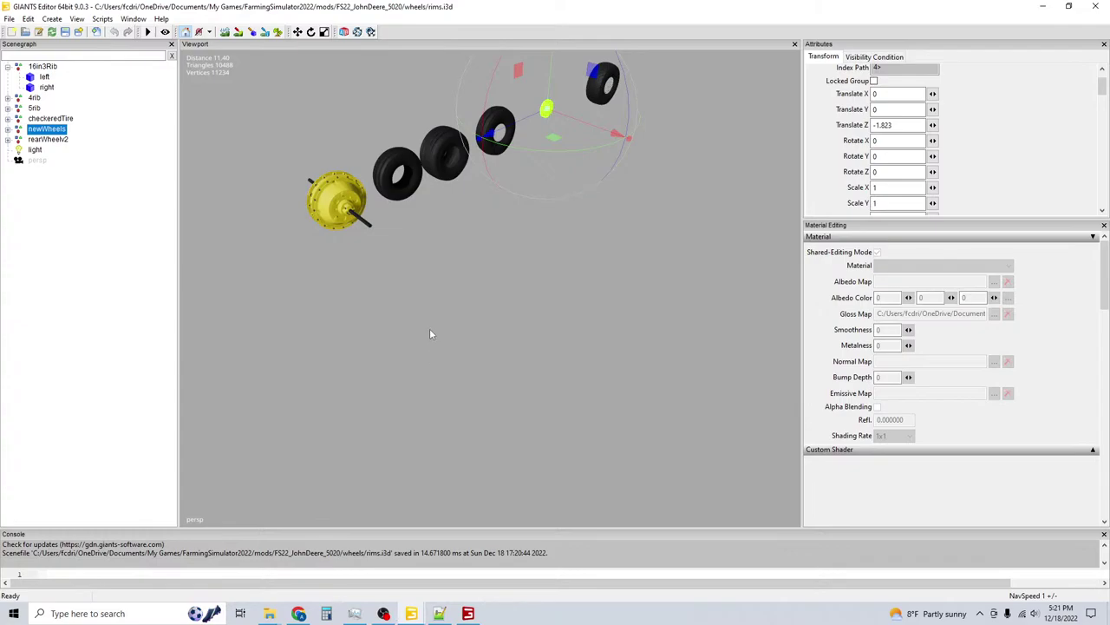
pyautogui.moveTo(425, 245); pyautogui.dragTo(388, 285, button='middle')
pyautogui.click(368, 304)
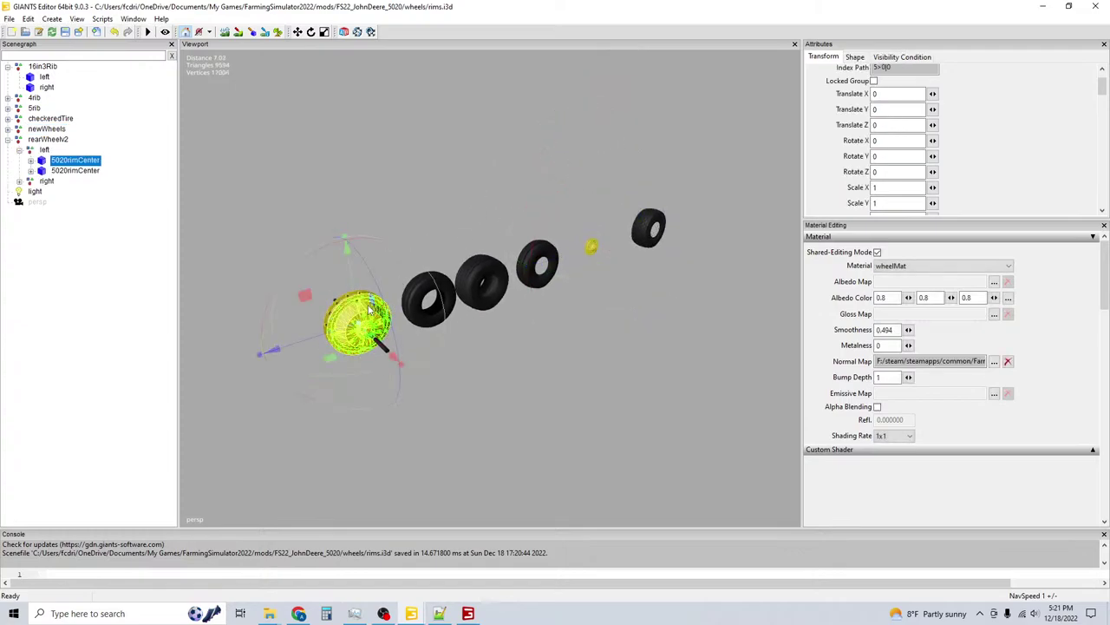
pyautogui.scroll(-3, 993, 167)
pyautogui.scroll(3, 993, 168)
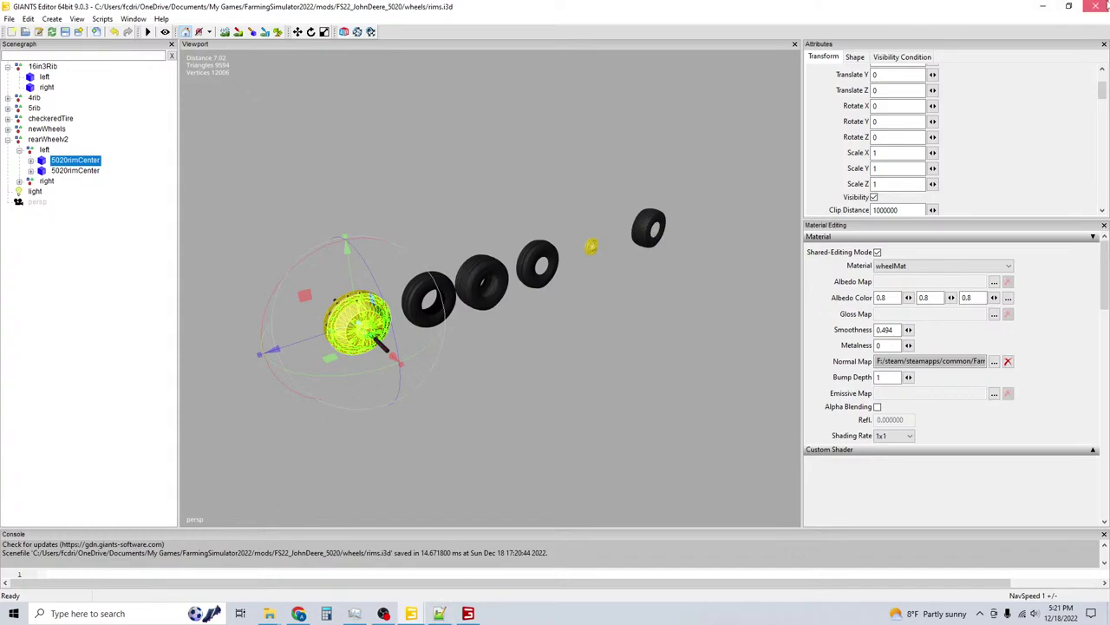
# Close rims.i3d in GIANTS Editor and tlx9000risen.xml in Notepad++, and show JD5020.xml.
pyautogui.click(1096, 6)
pyautogui.click(603, 306)
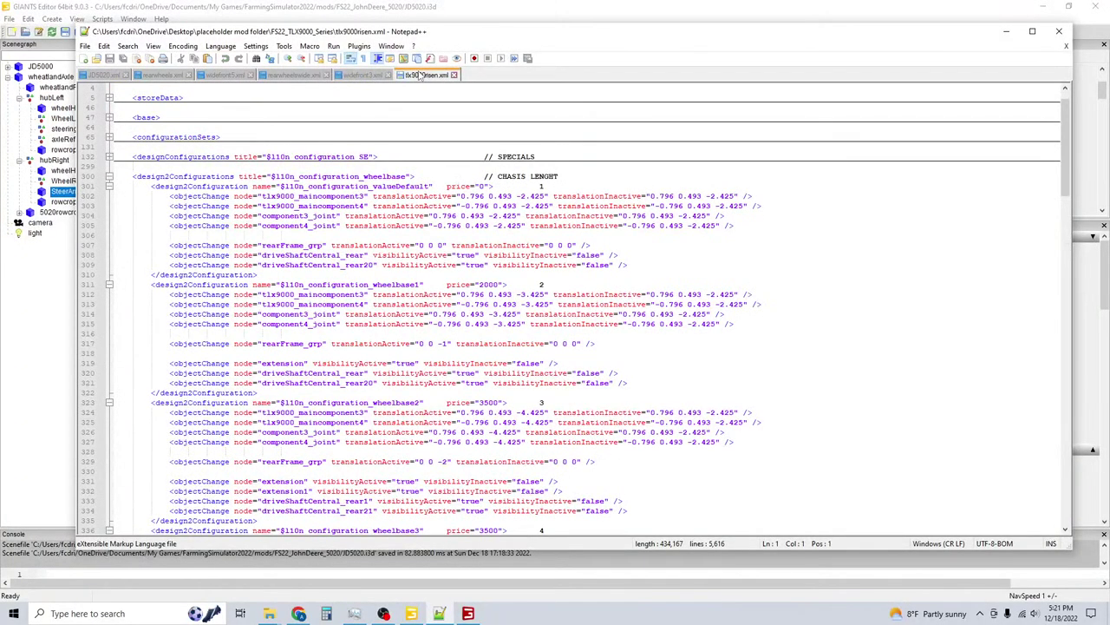
pyautogui.click(454, 74)
pyautogui.click(103, 75)
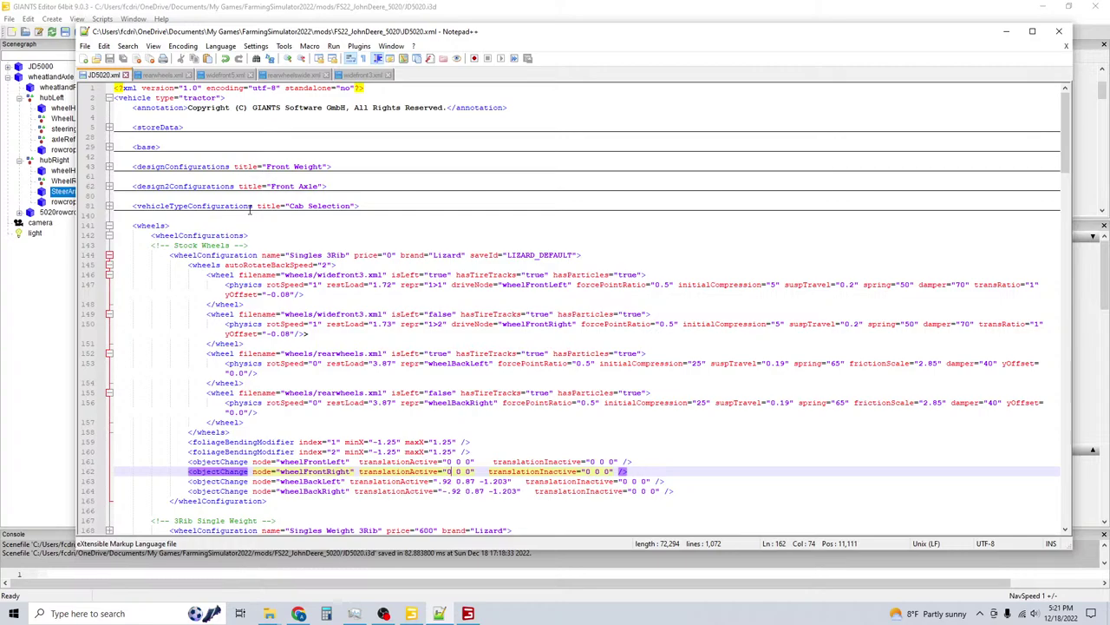
# Select hubRight in JD5020.i3d for reference, and open tlx9000risen.i3d from the FS22_TLX9000_Series folder in GIANTS Editor.
pyautogui.click(52, 161)
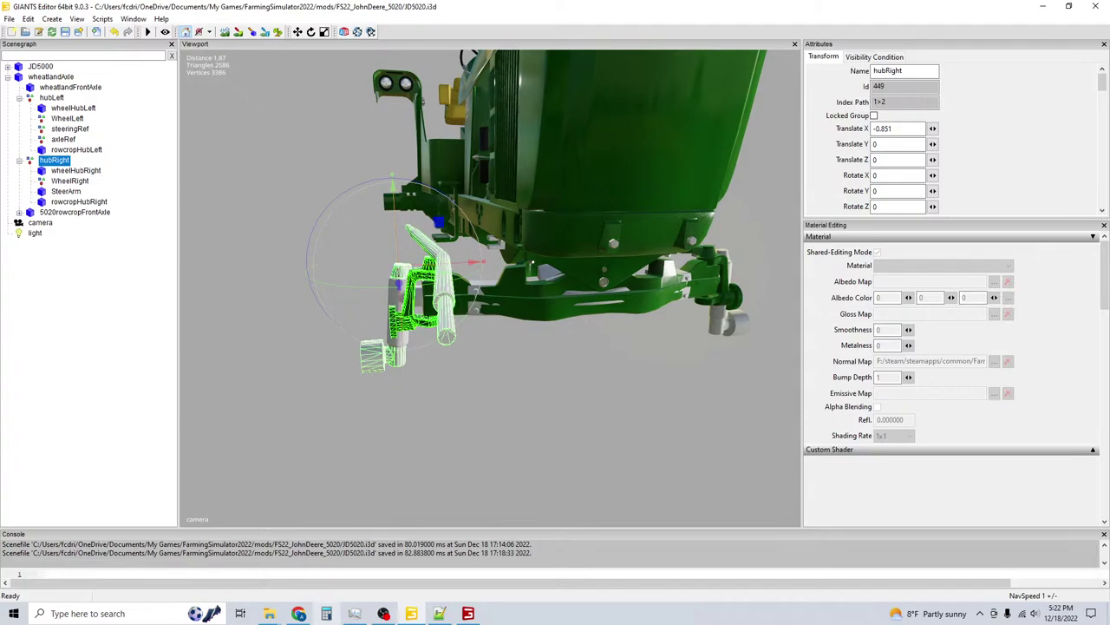
pyautogui.moveTo(269, 614)
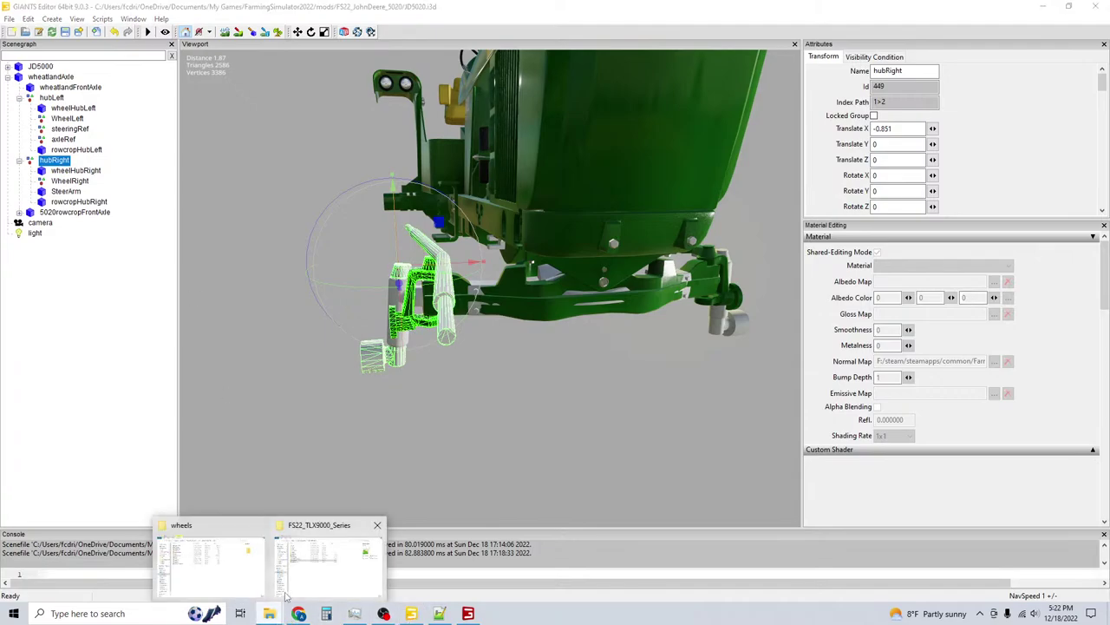
pyautogui.moveTo(296, 570)
pyautogui.moveTo(246, 573)
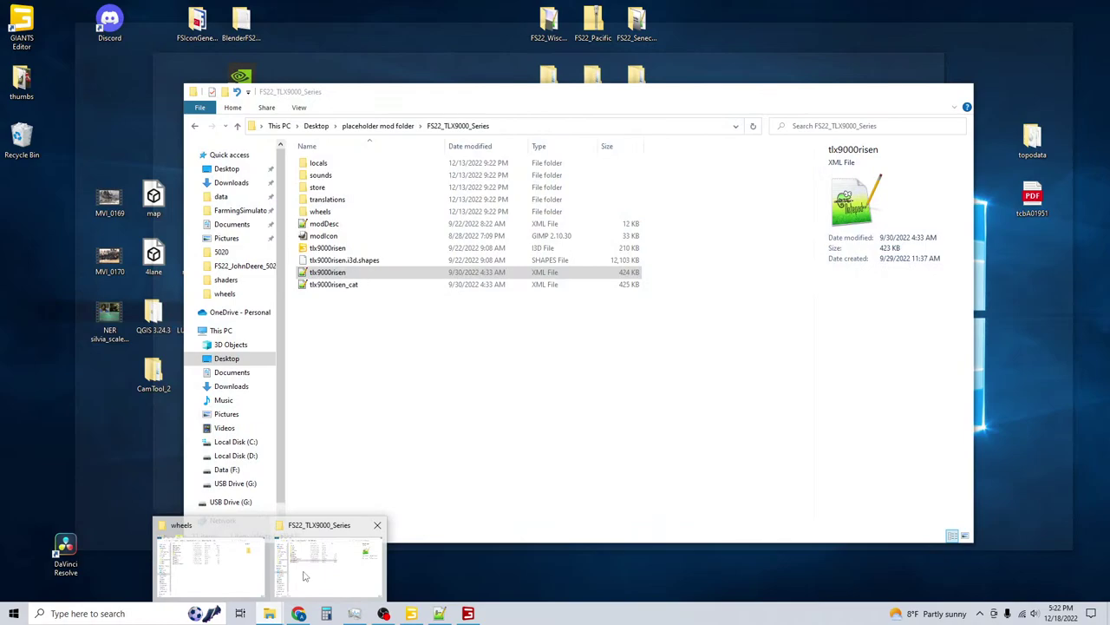
pyautogui.click(304, 575)
pyautogui.press('Up')
pyautogui.press('Up')
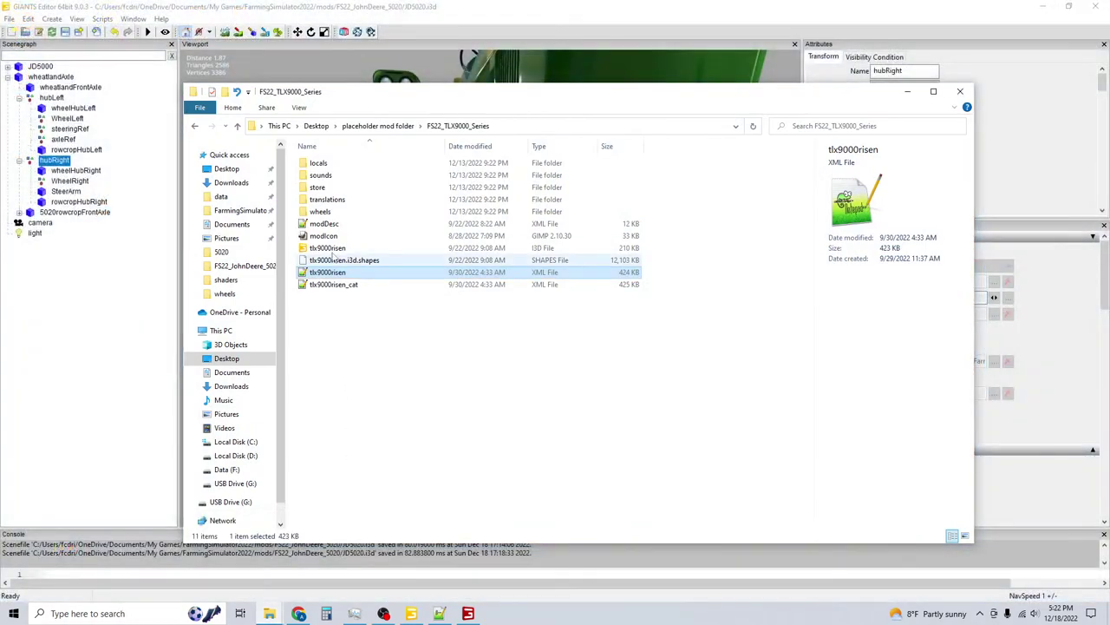
pyautogui.press('Return')
pyautogui.click(517, 378)
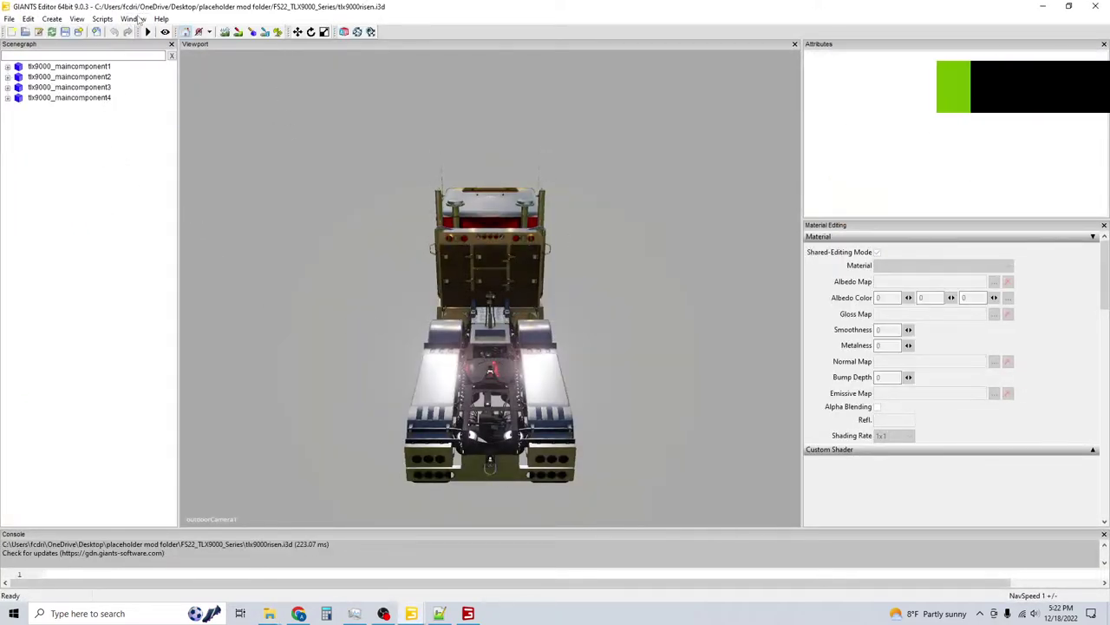
# Switch the truck view to editCamera and select the axisFrontLeft shape at the front-left wheel arch.
pyautogui.click(76, 18)
pyautogui.moveTo(93, 33)
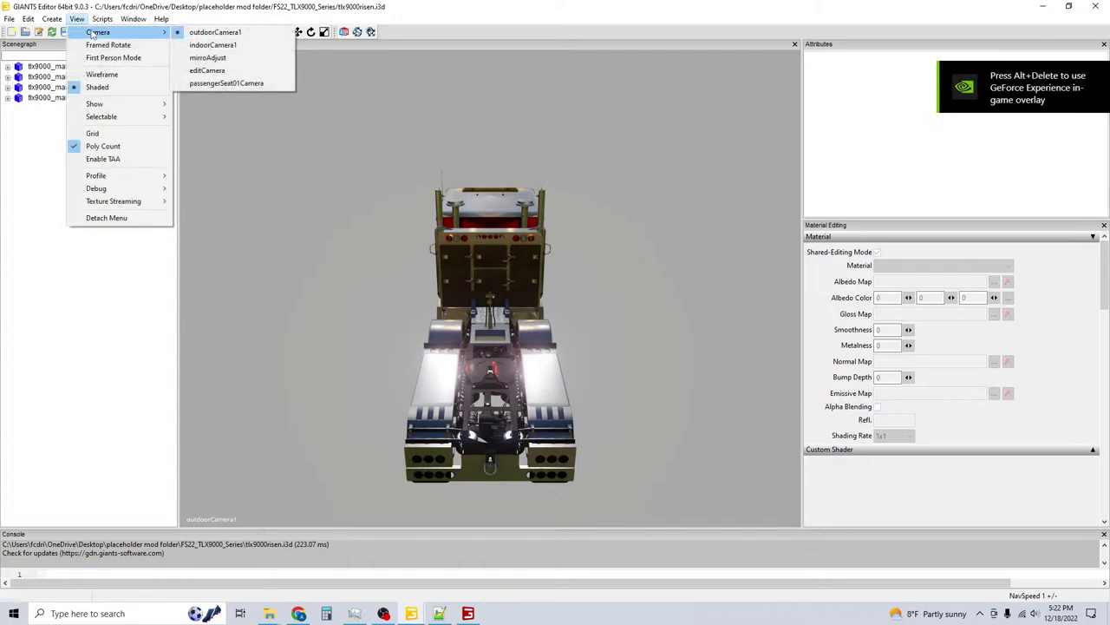
pyautogui.click(208, 70)
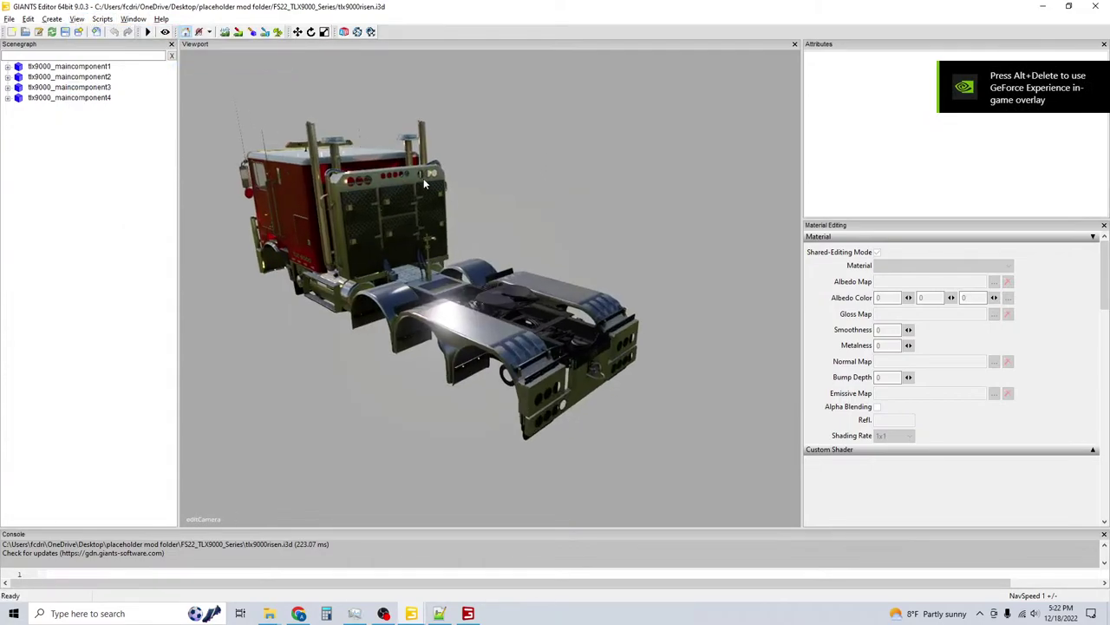
pyautogui.moveTo(424, 178); pyautogui.dragTo(378, 224, button='right')
pyautogui.moveTo(373, 235); pyautogui.dragTo(556, 243, button='middle')
pyautogui.scroll(8, 520, 240)
pyautogui.click(449, 316)
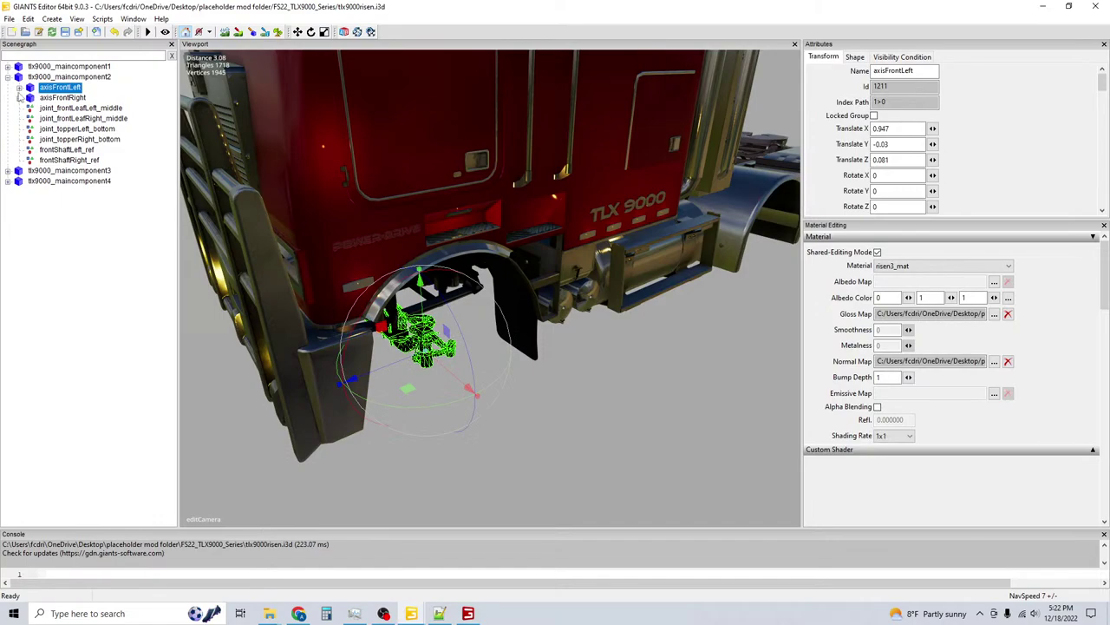
# Examine the hierarchy and transforms of agrar_hub_FL, wheelFrontLeft, axisFrontLeft and their parent tlx9000_maincomponent2.
pyautogui.click(19, 87)
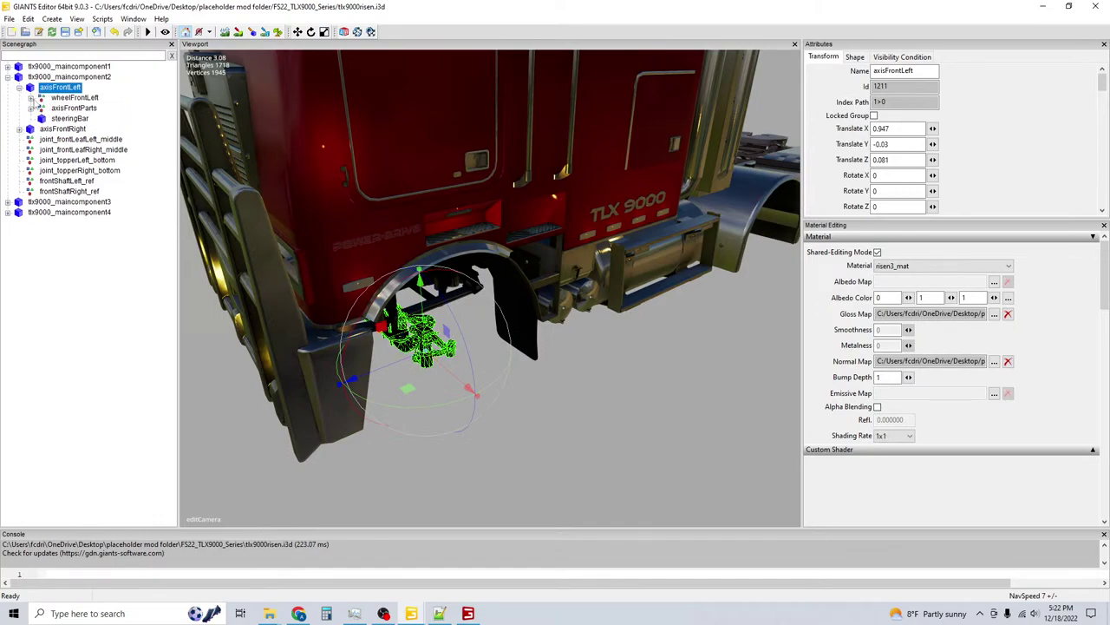
pyautogui.click(31, 98)
pyautogui.click(68, 109)
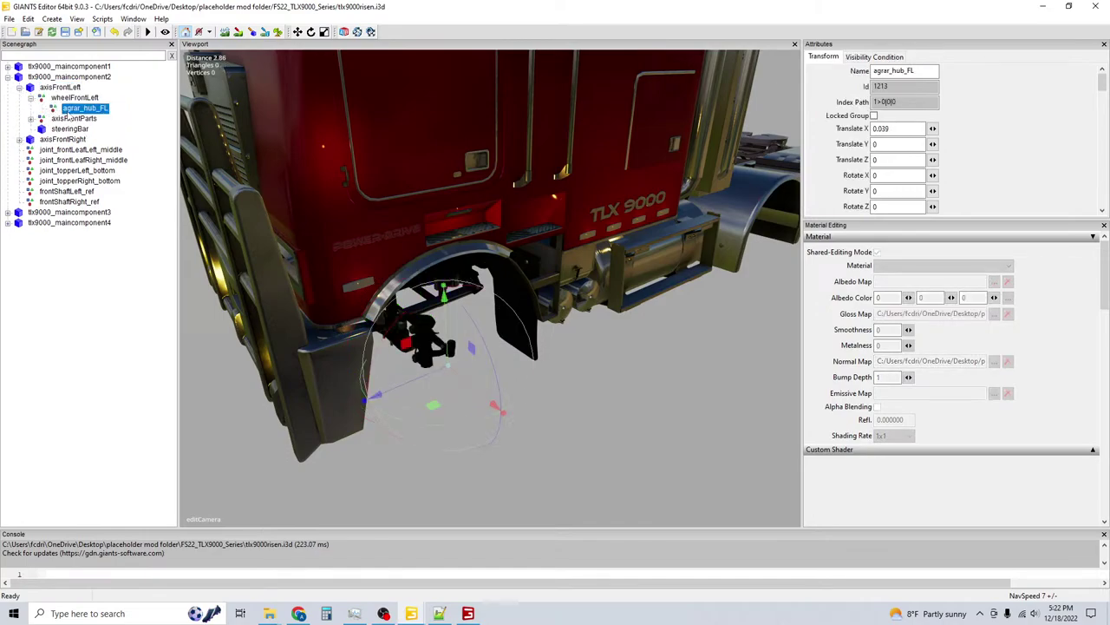
pyautogui.click(66, 99)
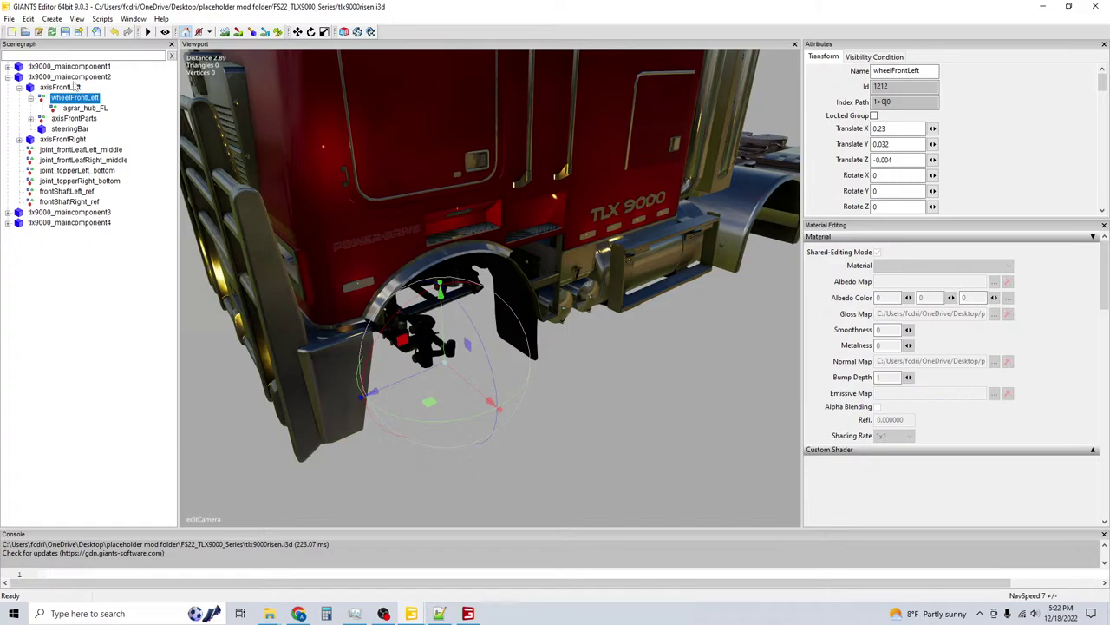
pyautogui.click(64, 89)
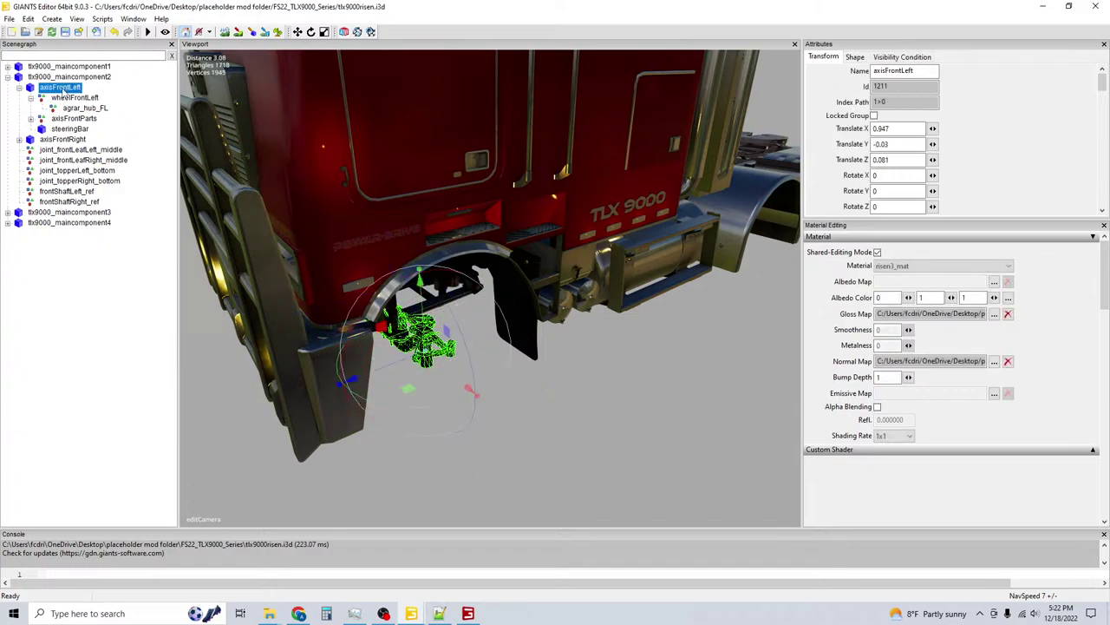
pyautogui.click(76, 77)
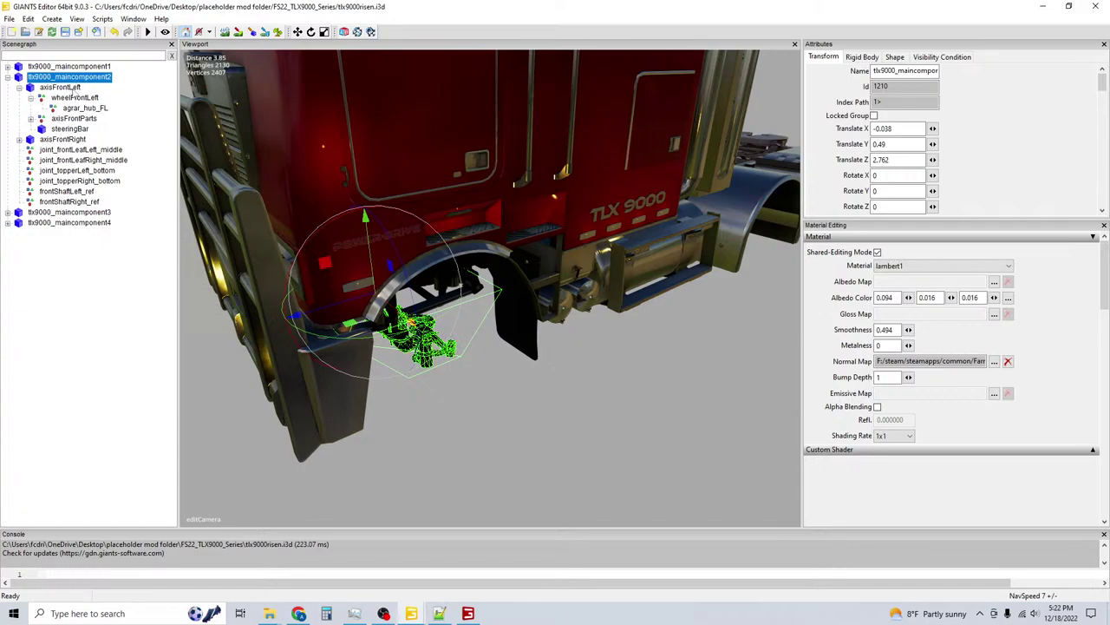
pyautogui.click(76, 88)
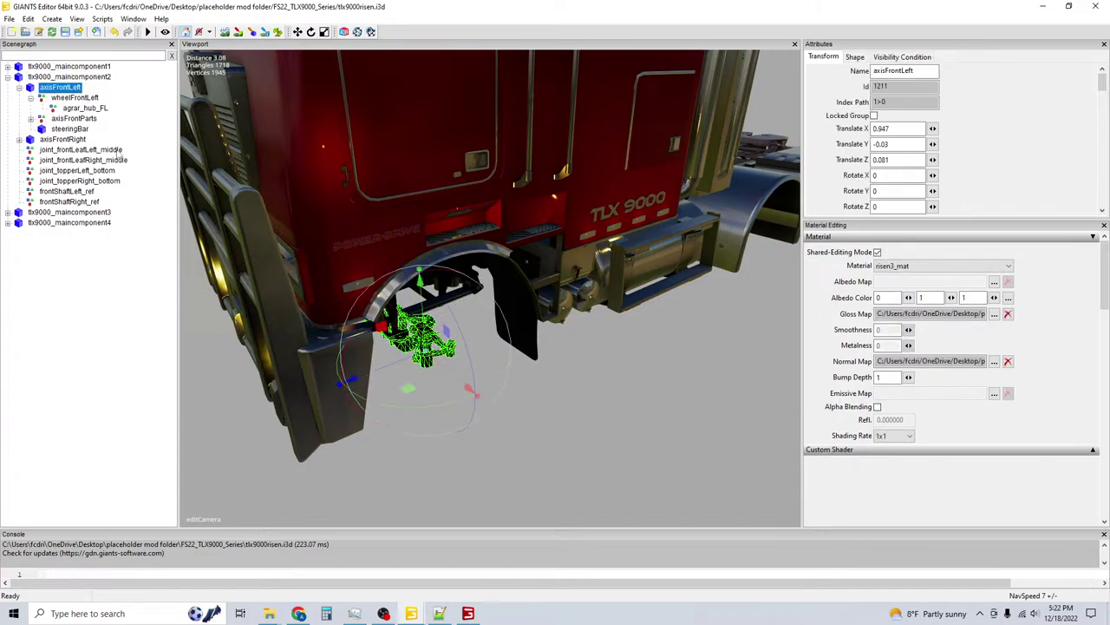
# Inspect the axisFrontParts group under axisFrontLeft and the transforms of its axle and steering parts.
pyautogui.click(69, 120)
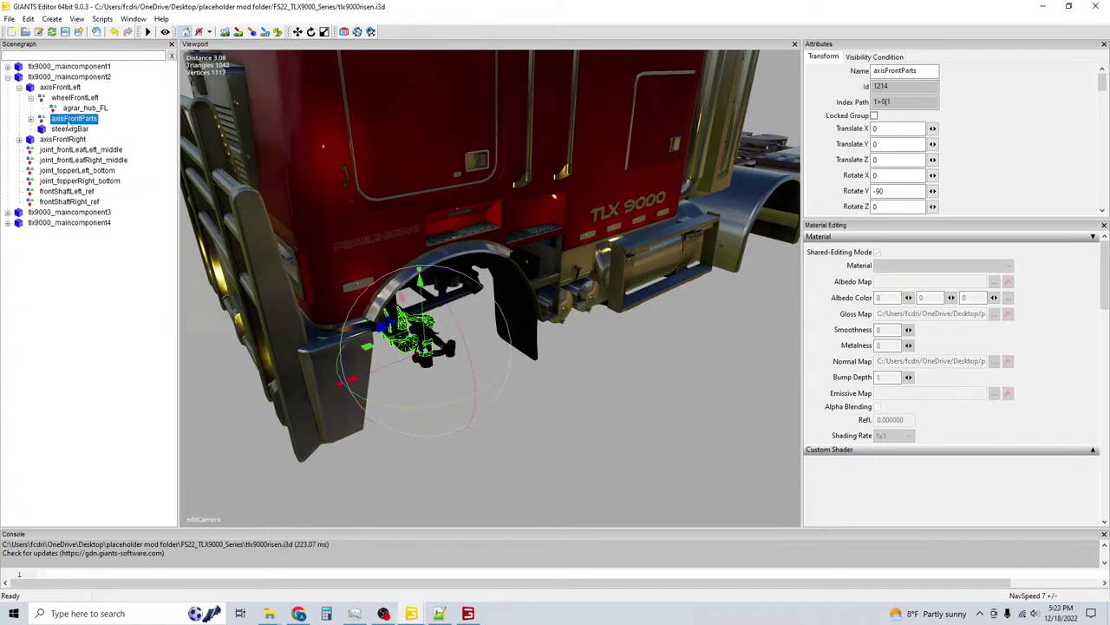
pyautogui.click(31, 119)
pyautogui.click(80, 139)
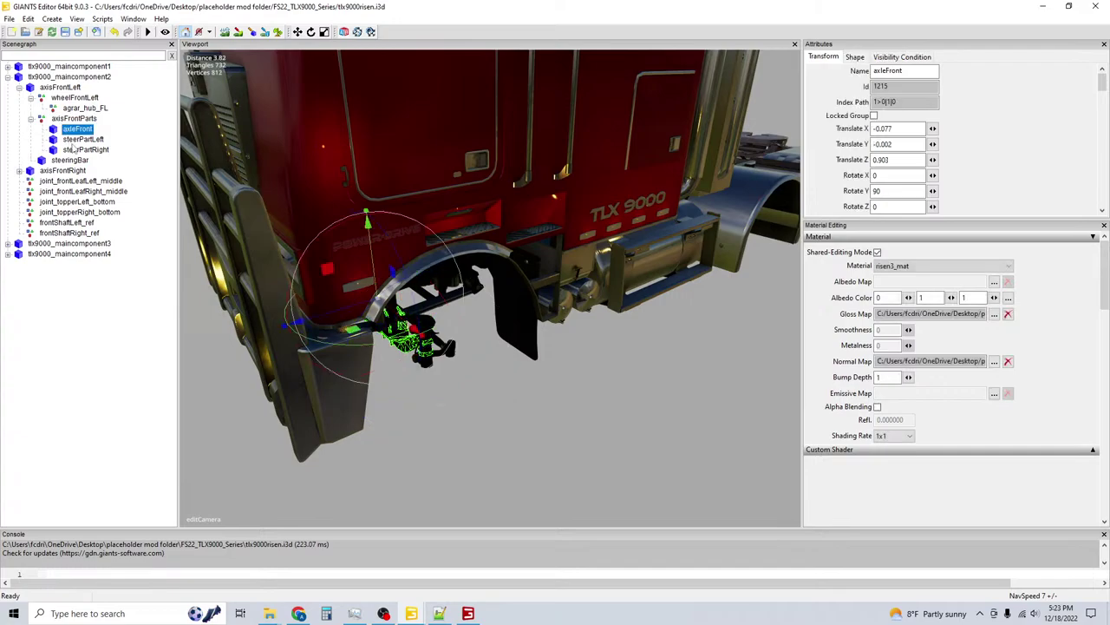
pyautogui.click(79, 151)
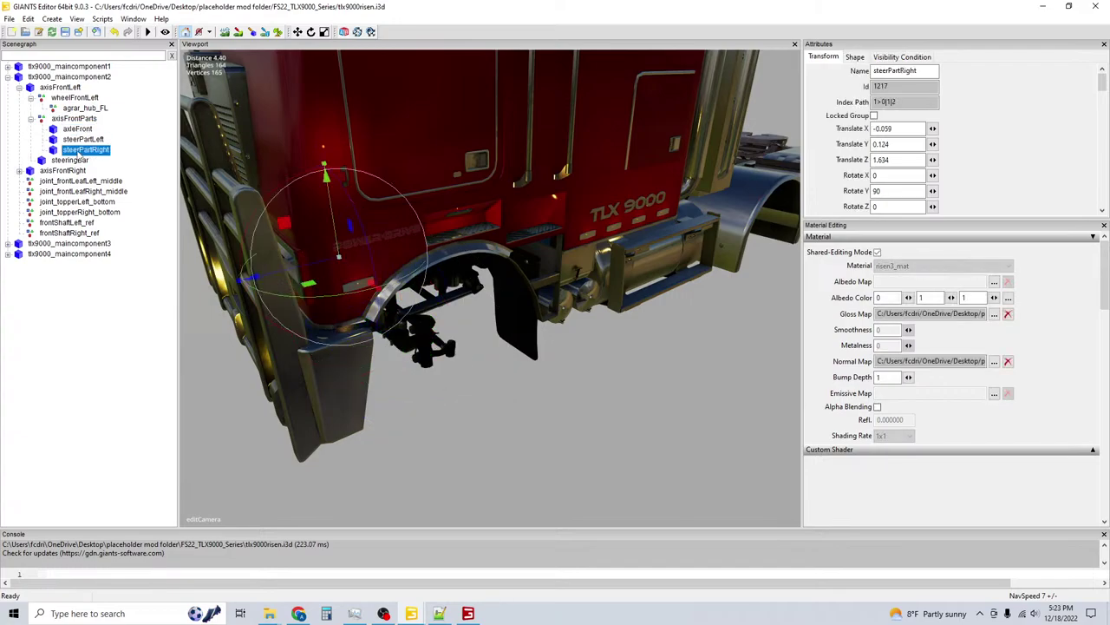
# Inspect the transforms of steeringBar, axisFrontParts, agrar_hub_FL, wheelFrontLeft and axisFrontLeft in the truck's front-left axle group.
pyautogui.click(69, 161)
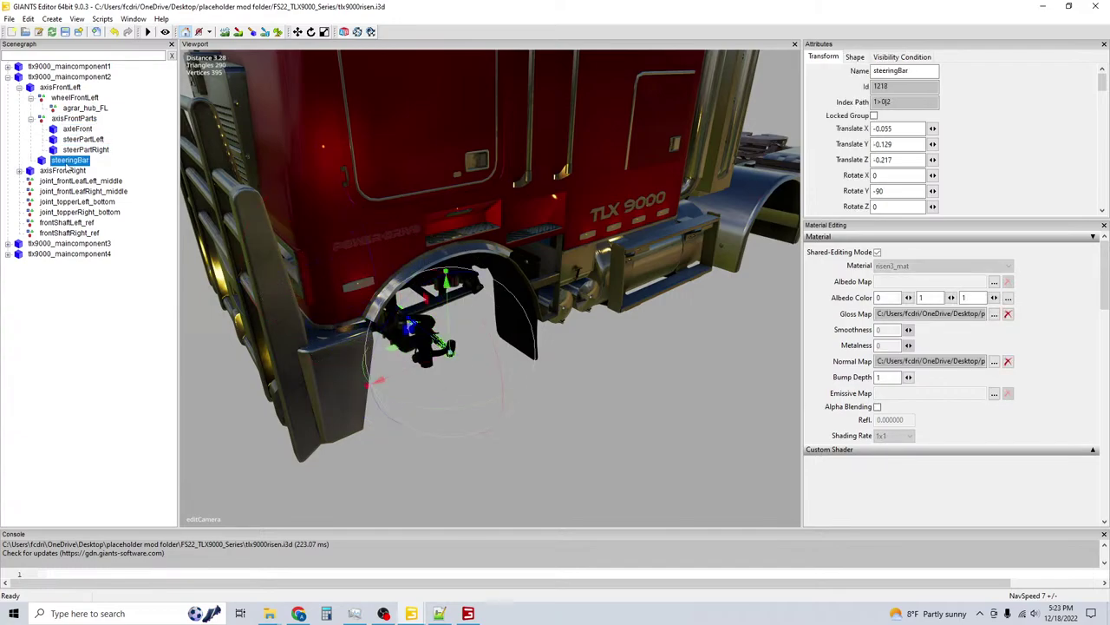
pyautogui.click(74, 118)
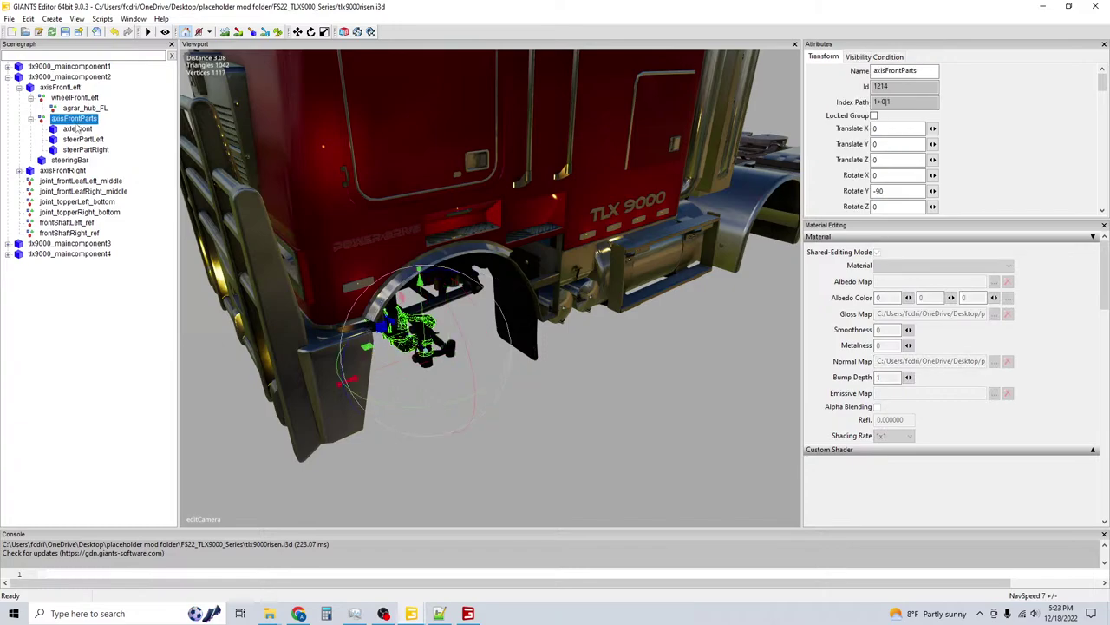
pyautogui.click(80, 109)
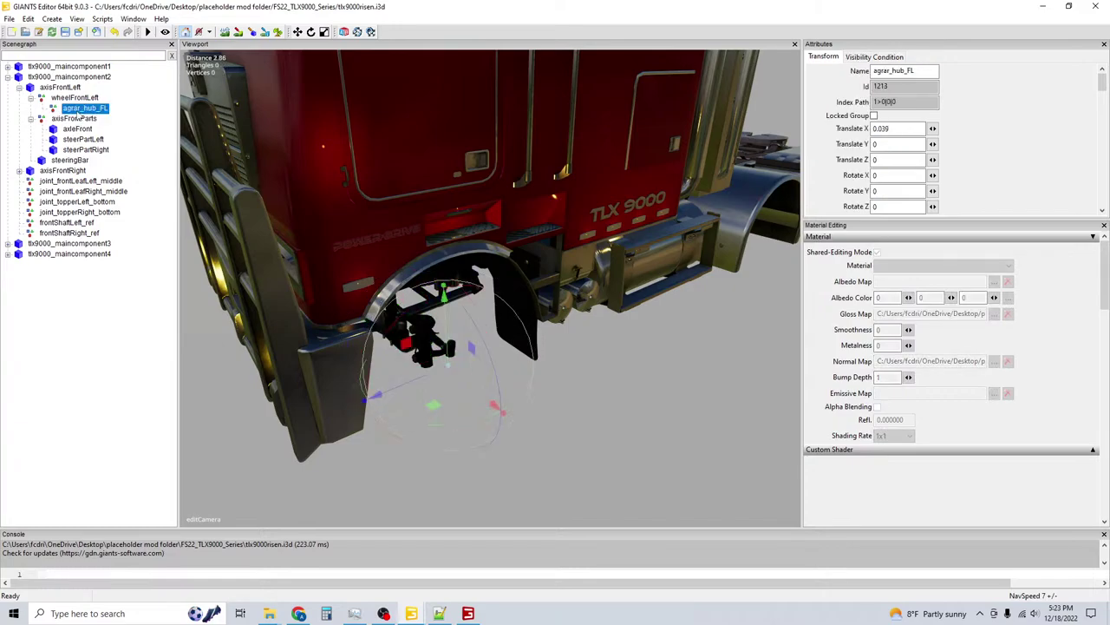
pyautogui.click(76, 98)
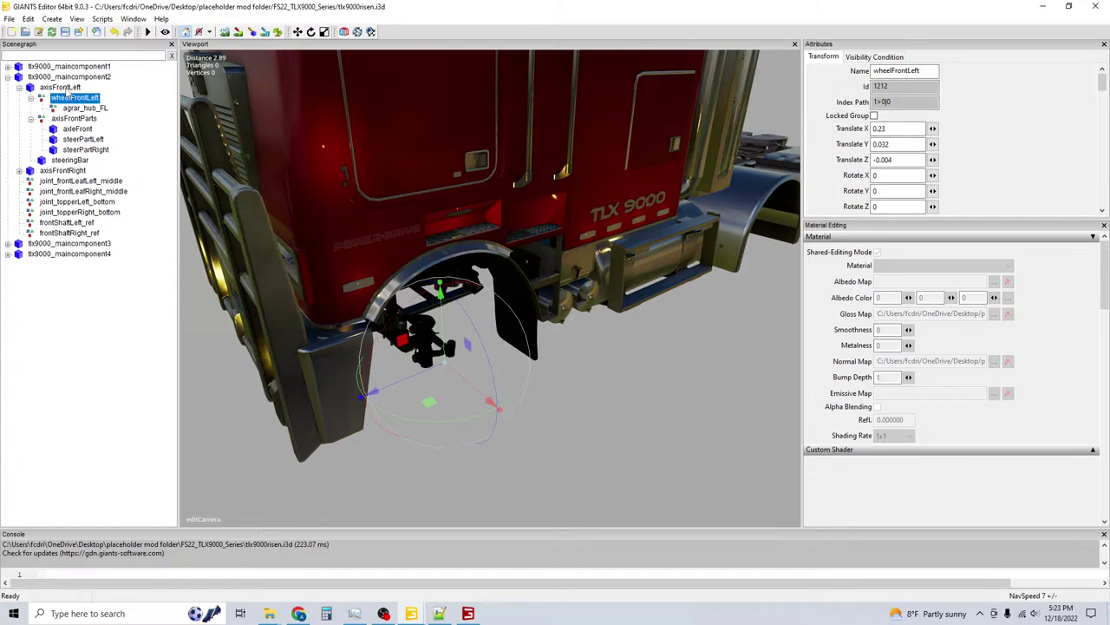
pyautogui.click(64, 89)
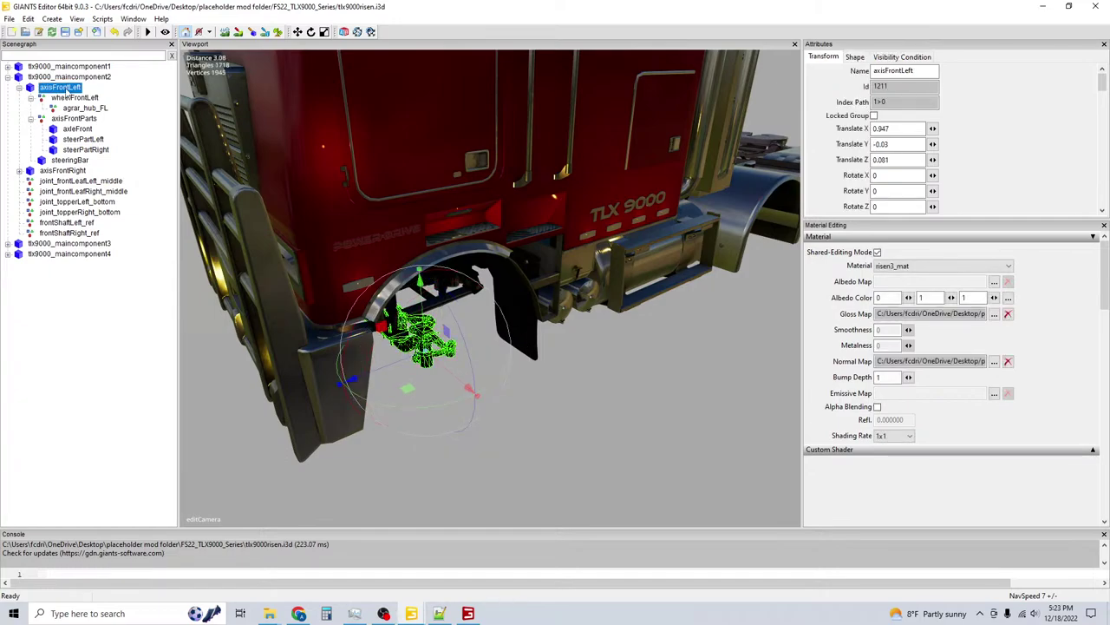
# Examine the truck's axisFrontRight shape up close at the front-right wheel arch and compare it with the hubRight assembly in JD5020.i3d.
pyautogui.click(66, 171)
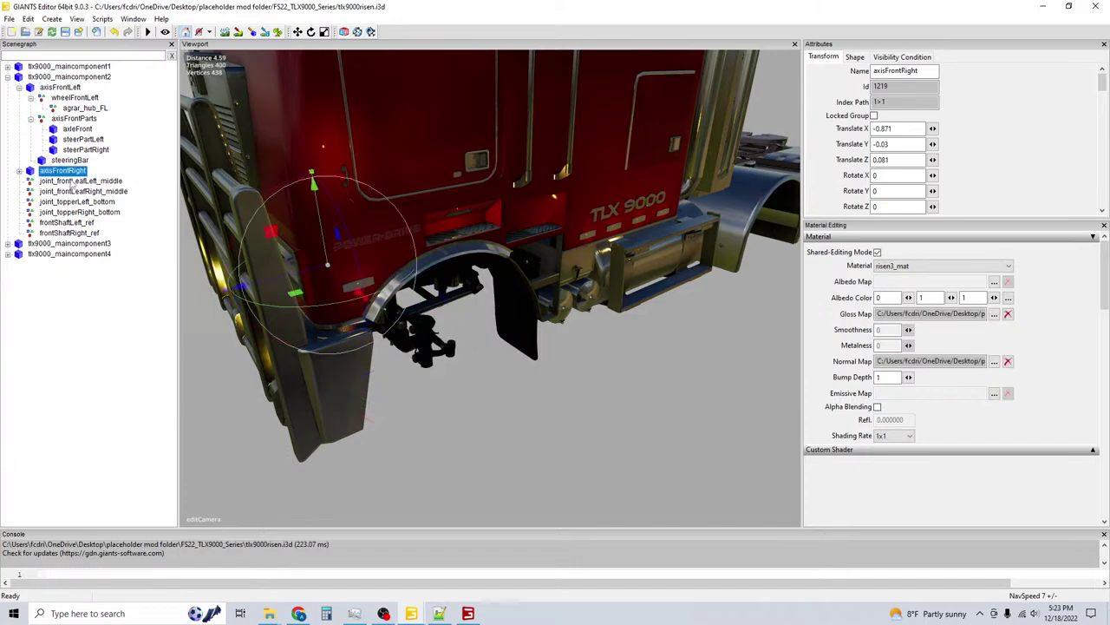
pyautogui.scroll(-5, 353, 322)
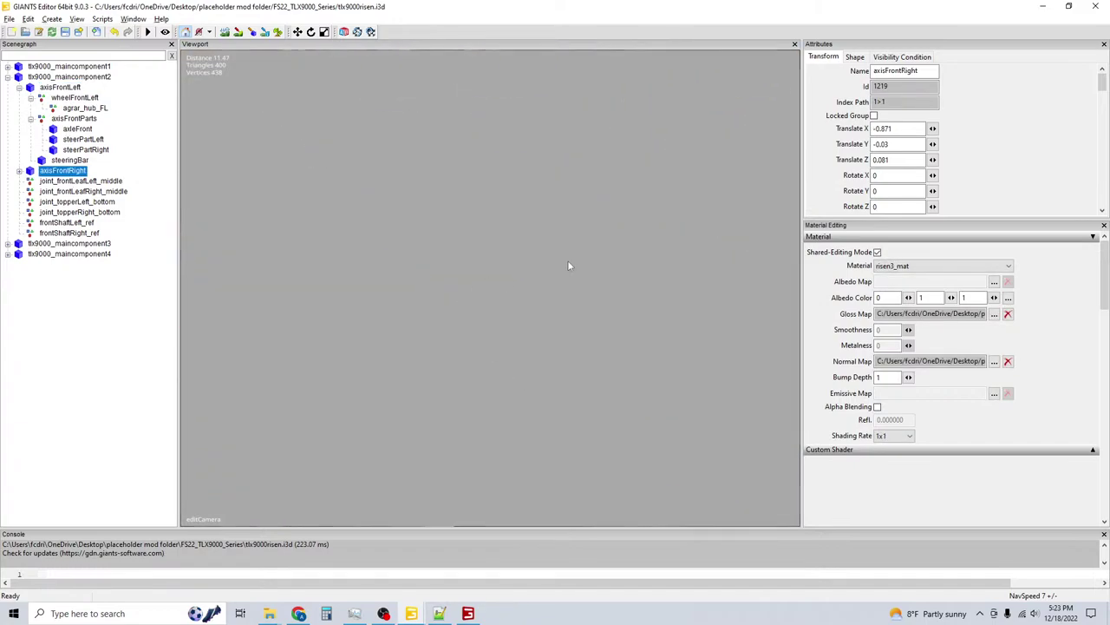
pyautogui.scroll(5, 425, 316)
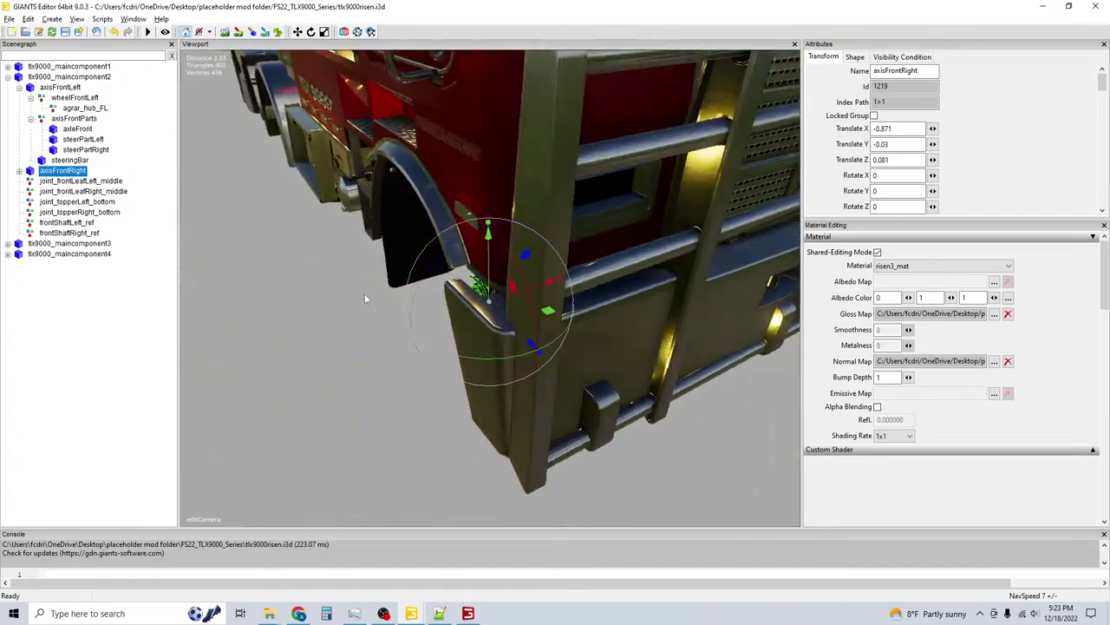
pyautogui.scroll(4, 373, 293)
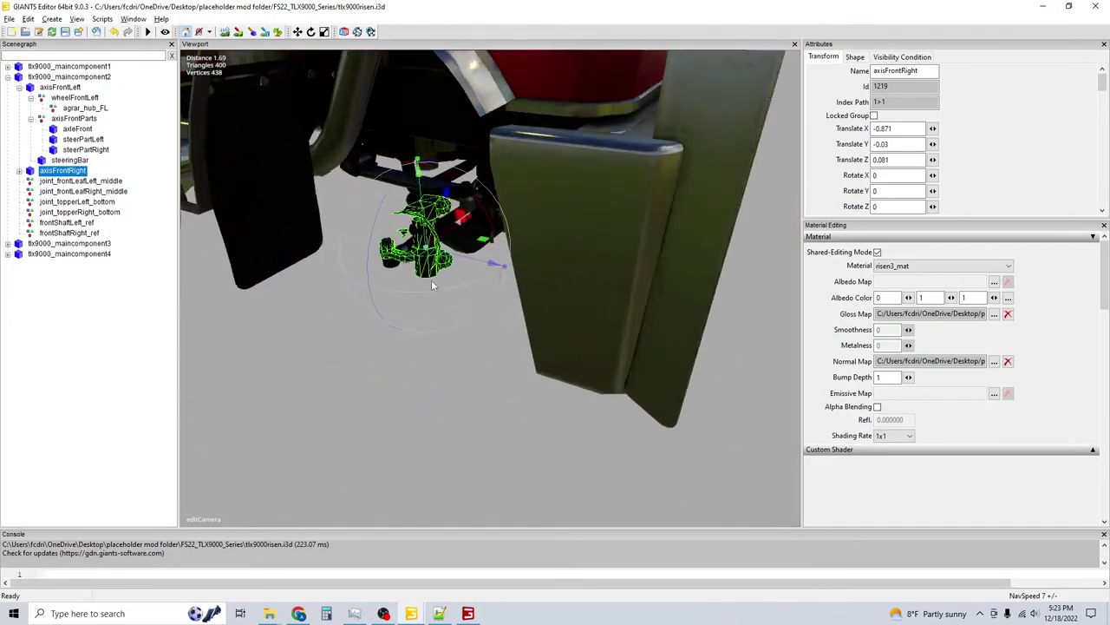
pyautogui.moveTo(431, 281)
pyautogui.mouseDown(button='middle')
pyautogui.moveTo(423, 263)
pyautogui.moveTo(402, 259)
pyautogui.moveTo(417, 266)
pyautogui.mouseUp(button='middle')
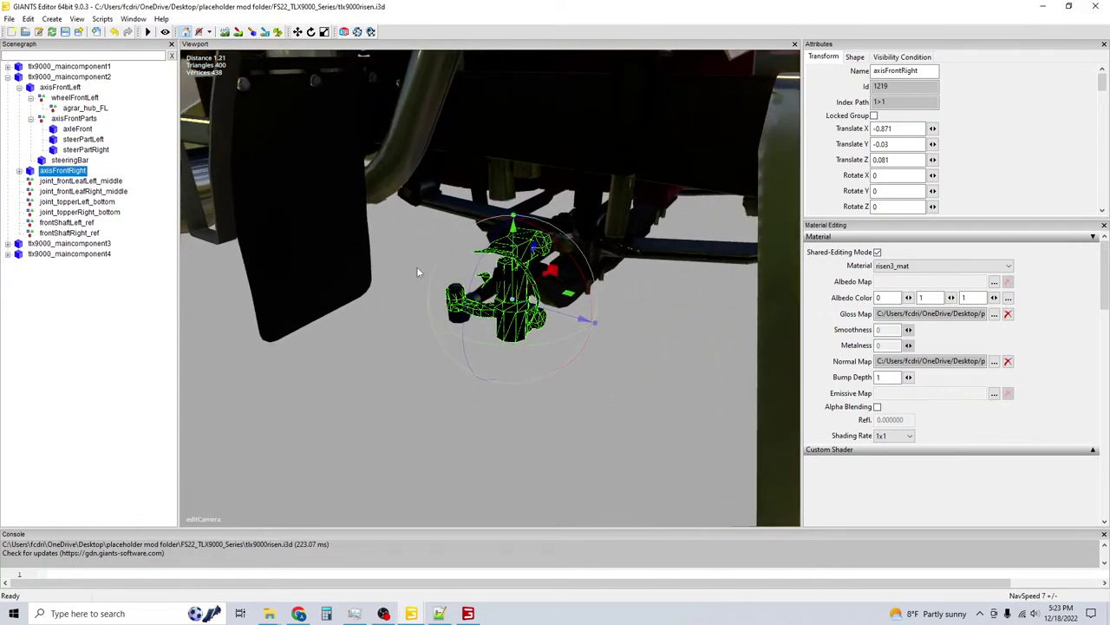
pyautogui.moveTo(415, 616)
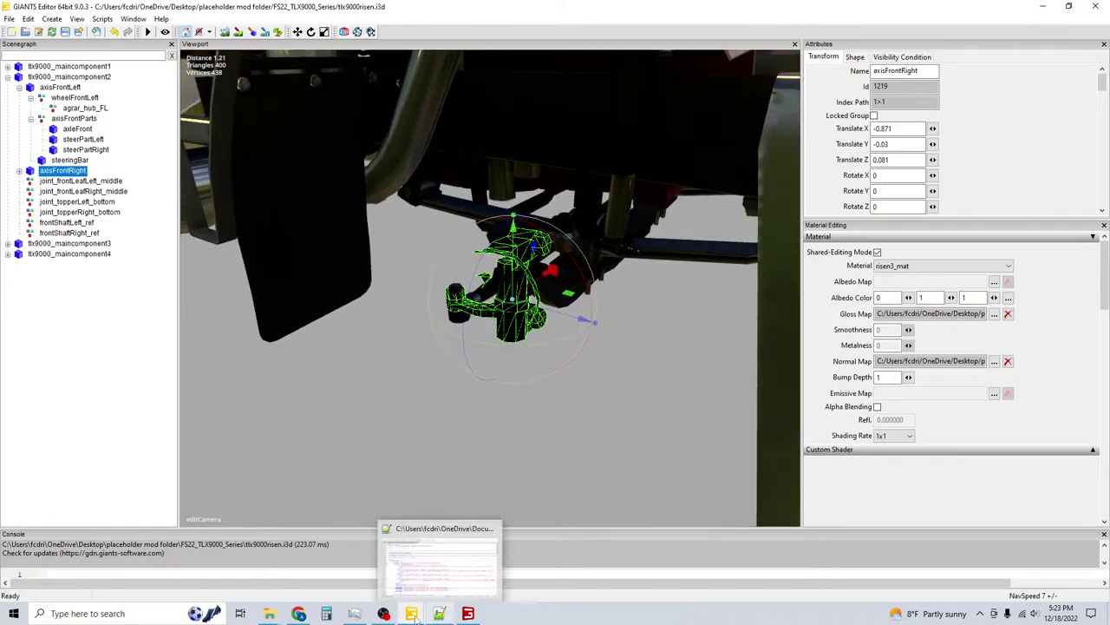
pyautogui.moveTo(373, 568)
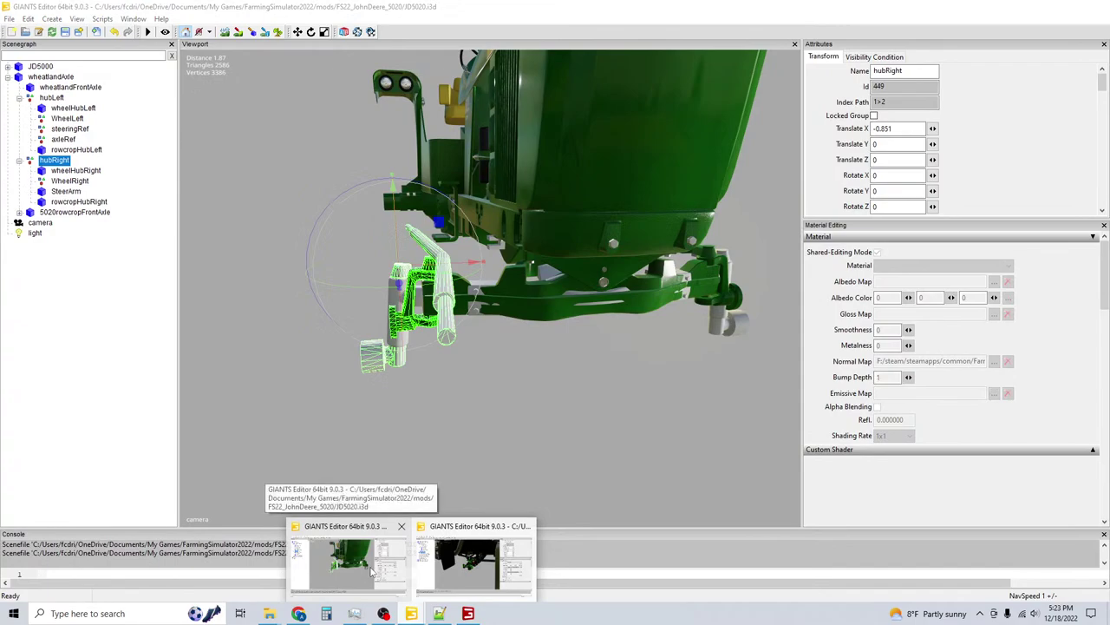
pyautogui.click(473, 593)
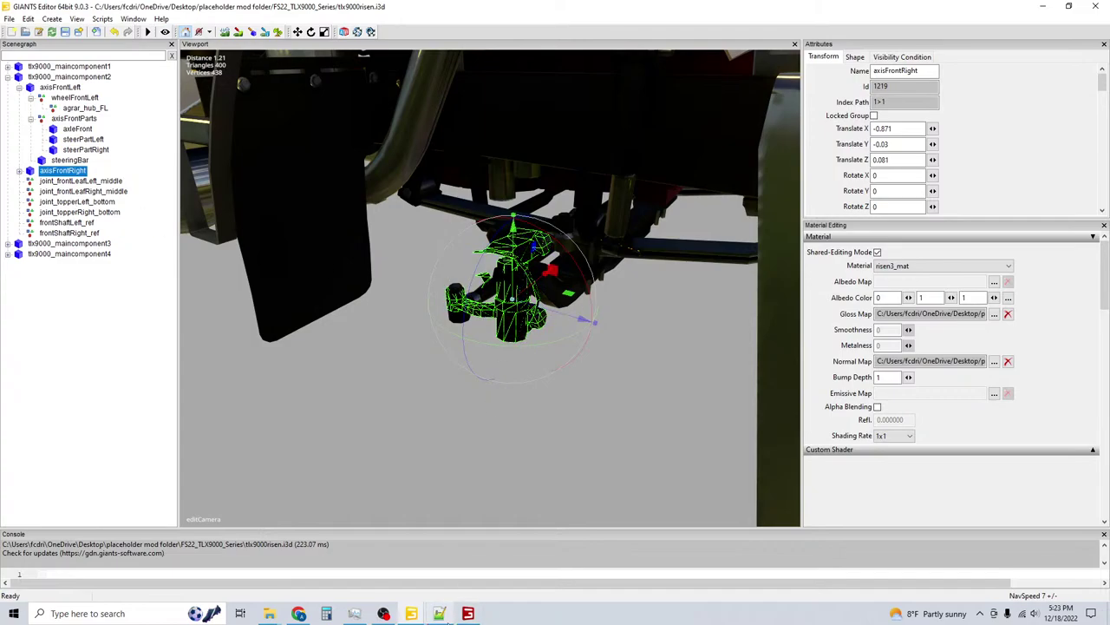
# Open tlx9000risen.xml from the FS22_TLX9000_Series folder in Notepad++ and fold its sections, leaving only the wheels section expanded.
pyautogui.moveTo(270, 613)
pyautogui.click(322, 520)
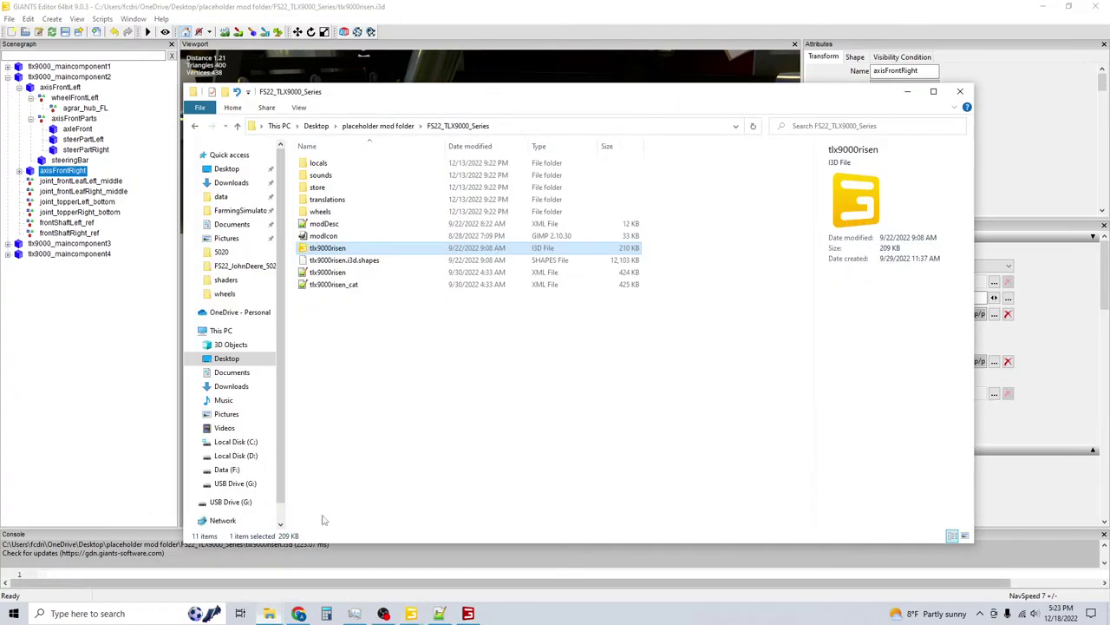
pyautogui.click(335, 273)
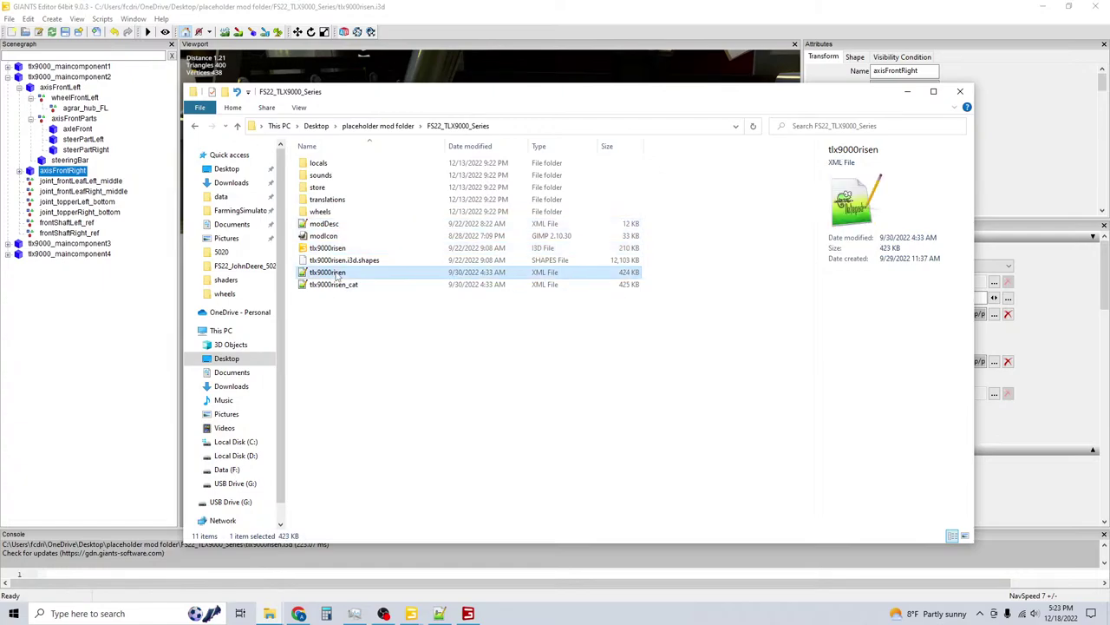
pyautogui.doubleClick(336, 274)
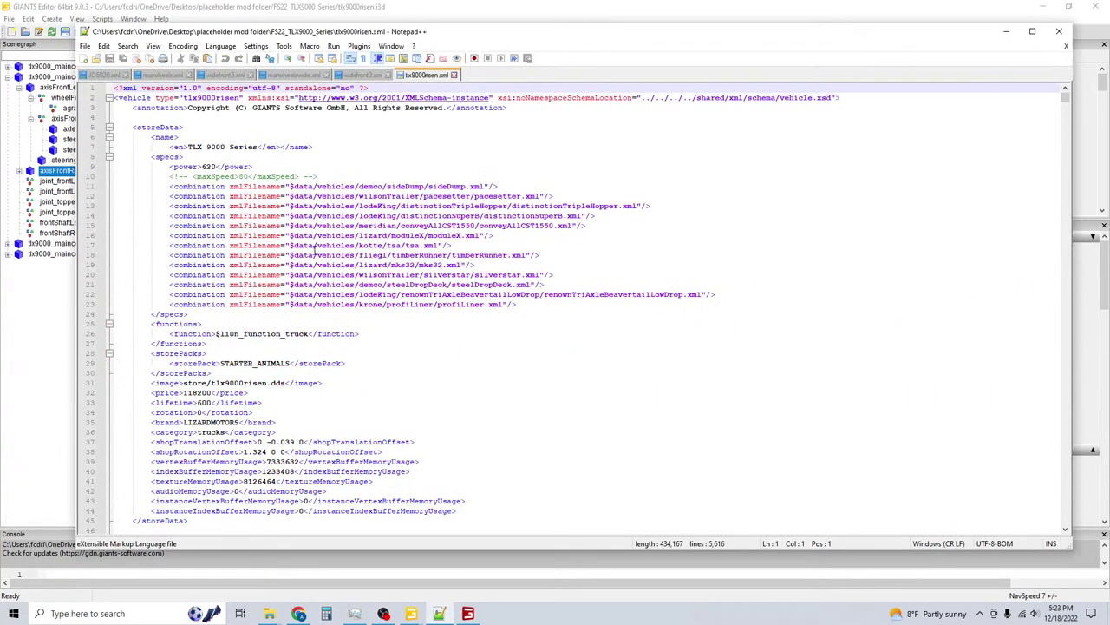
pyautogui.hotkey('alt', '2')
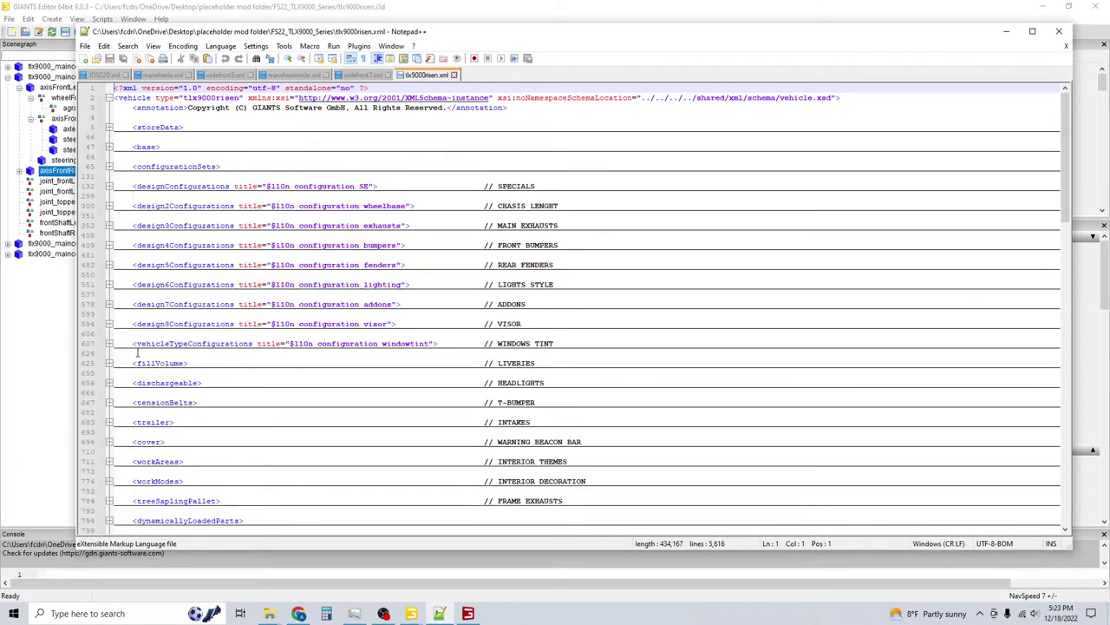
pyautogui.scroll(-4, 137, 353)
pyautogui.click(113, 423)
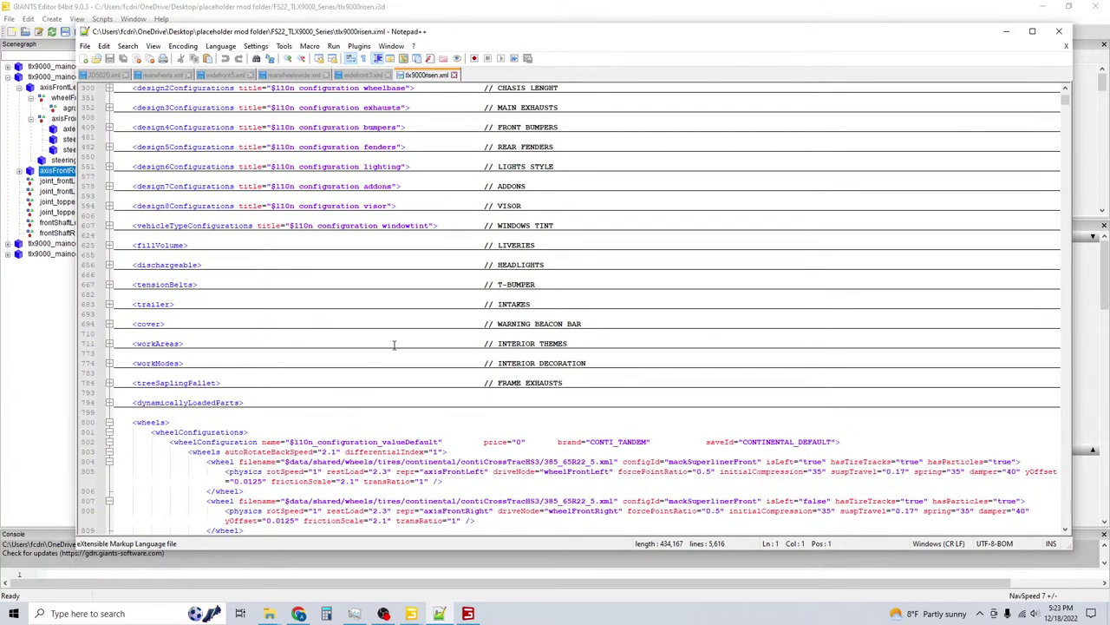
pyautogui.scroll(-2, 393, 344)
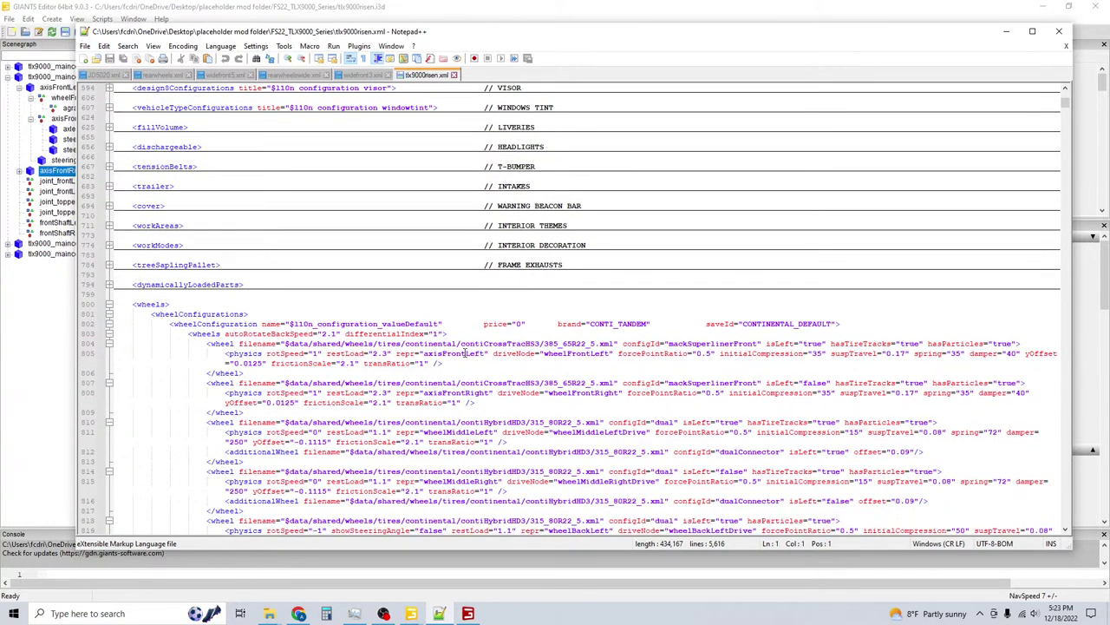
# Search tlx9000risen.xml for axisFrontLeft, going through its occurrences in the wheel configurations to its i3dMapping entry.
pyautogui.click(466, 353)
pyautogui.doubleClick(466, 353)
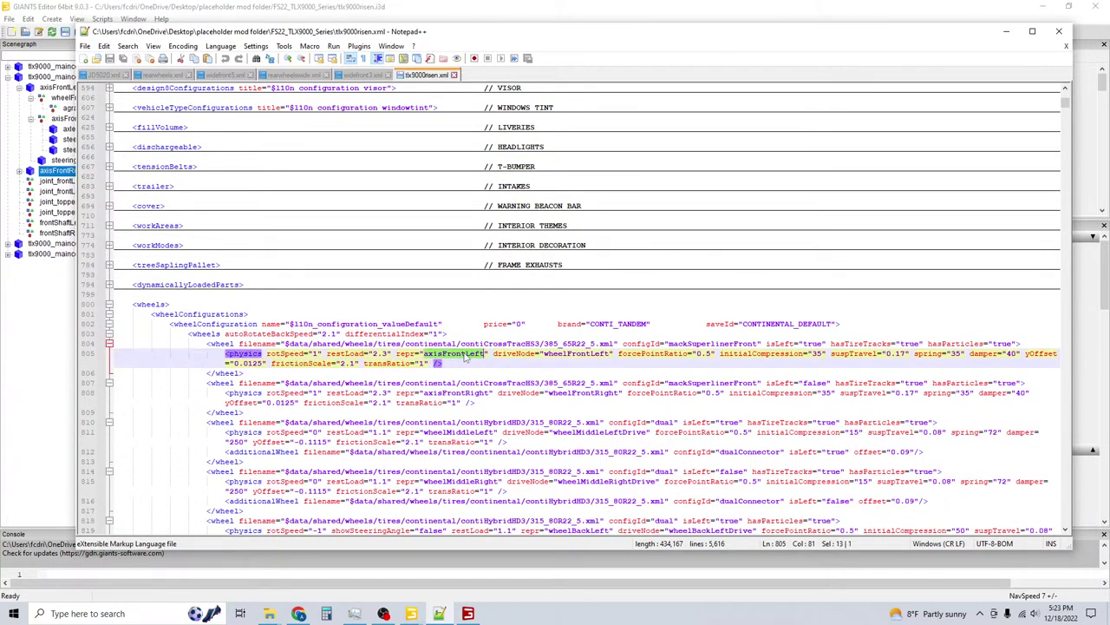
pyautogui.hotkey('ctrl', 'f')
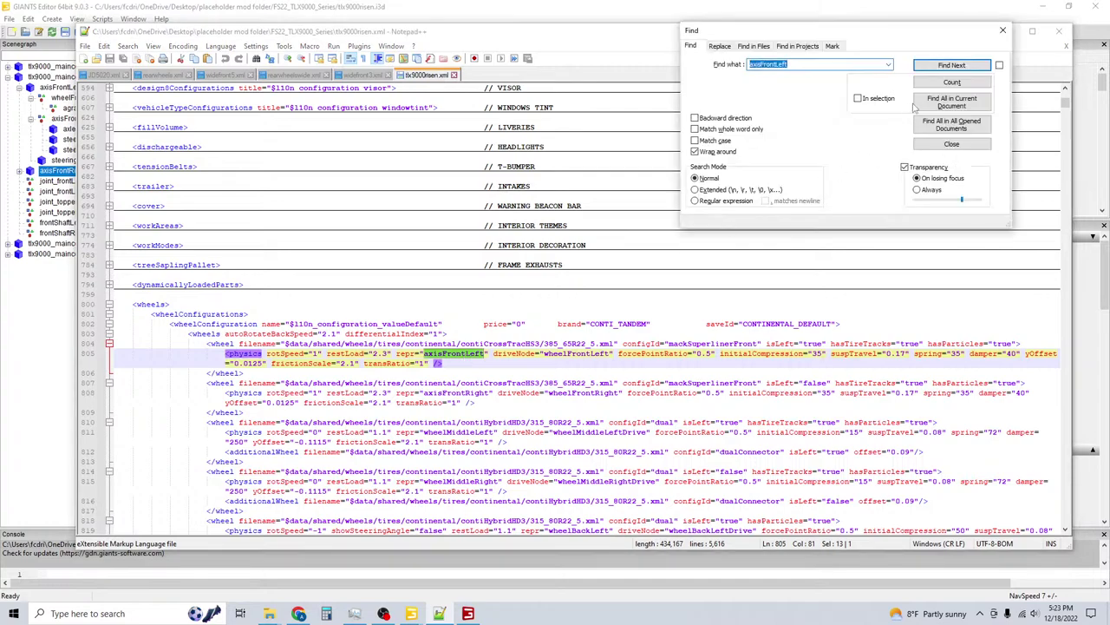
pyautogui.click(951, 68)
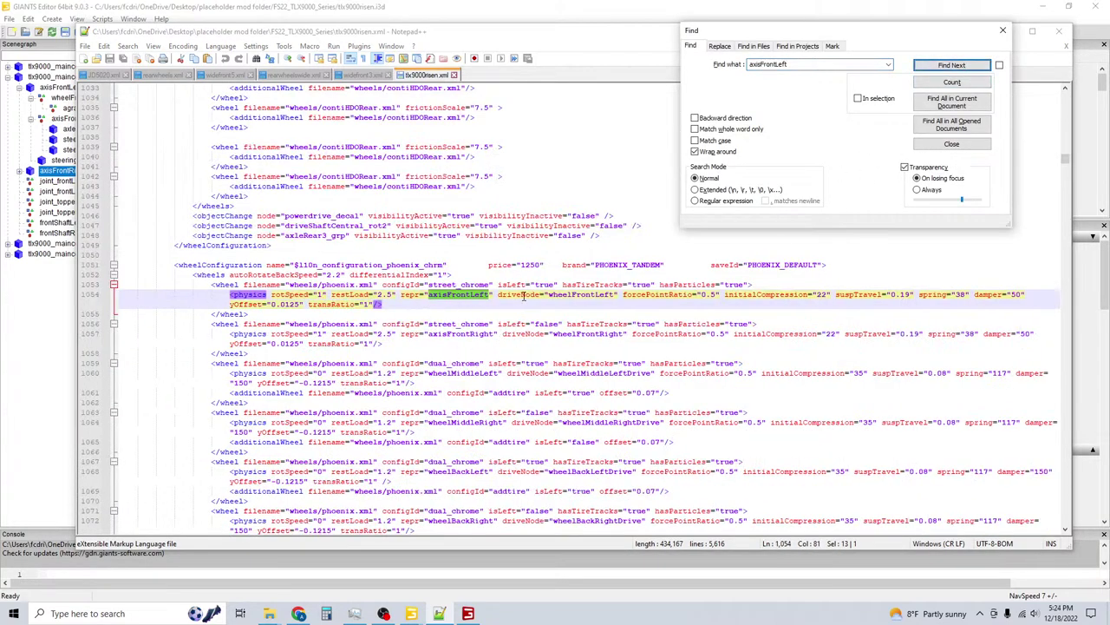
pyautogui.click(951, 67)
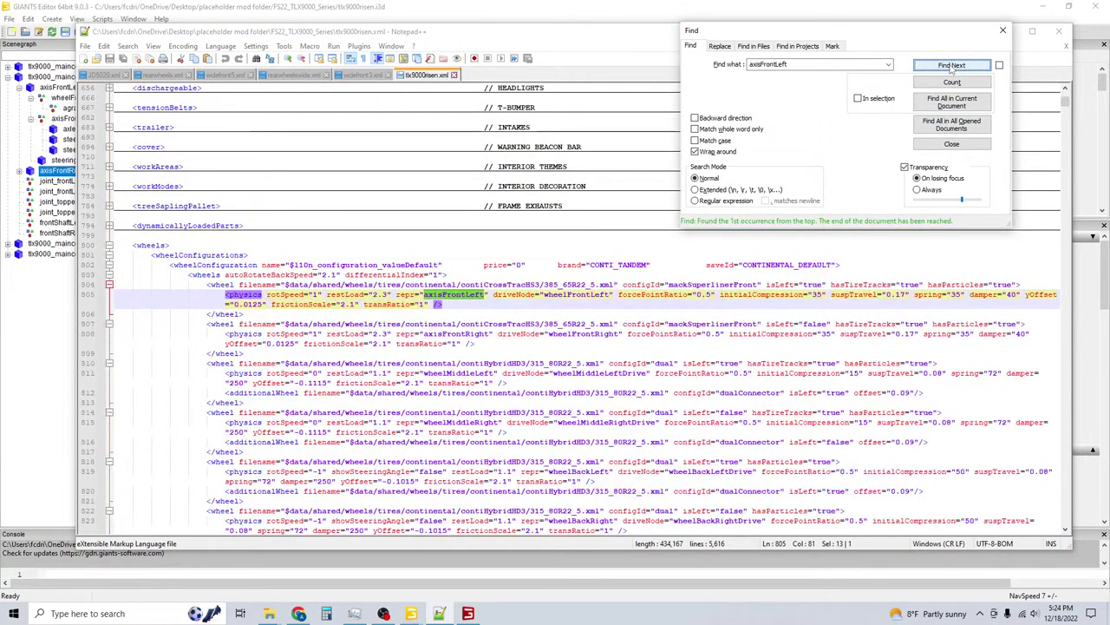
pyautogui.click(952, 67)
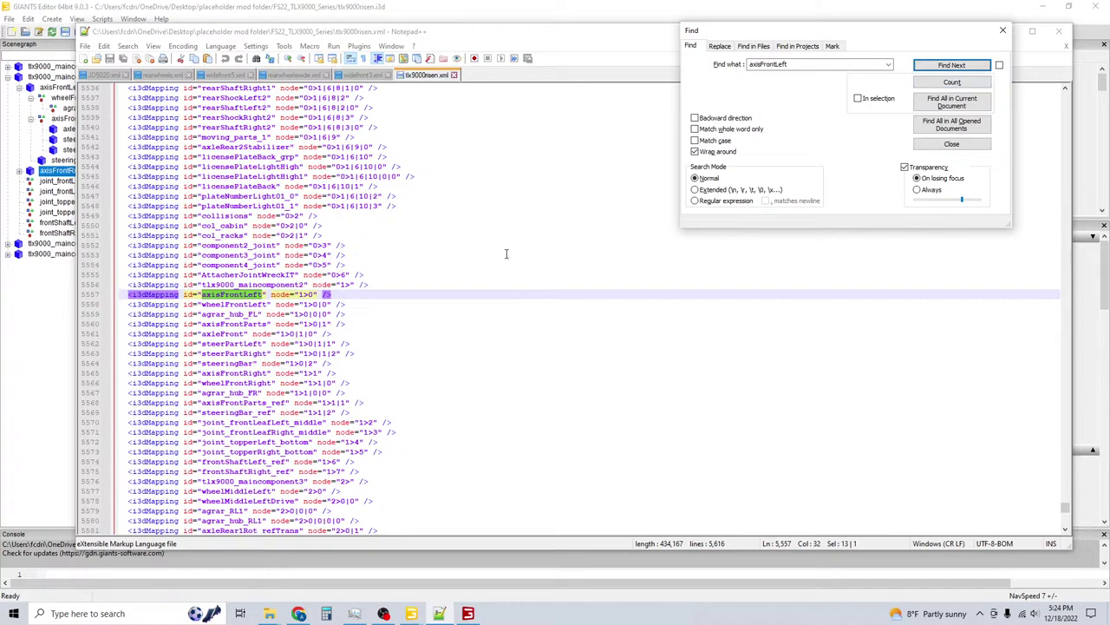
# Compare the axisFrontLeft and axisFrontRight nodes in the truck's GIANTS Editor scene with their i3dMapping entries in tlx9000risen.xml.
pyautogui.click(400, 6)
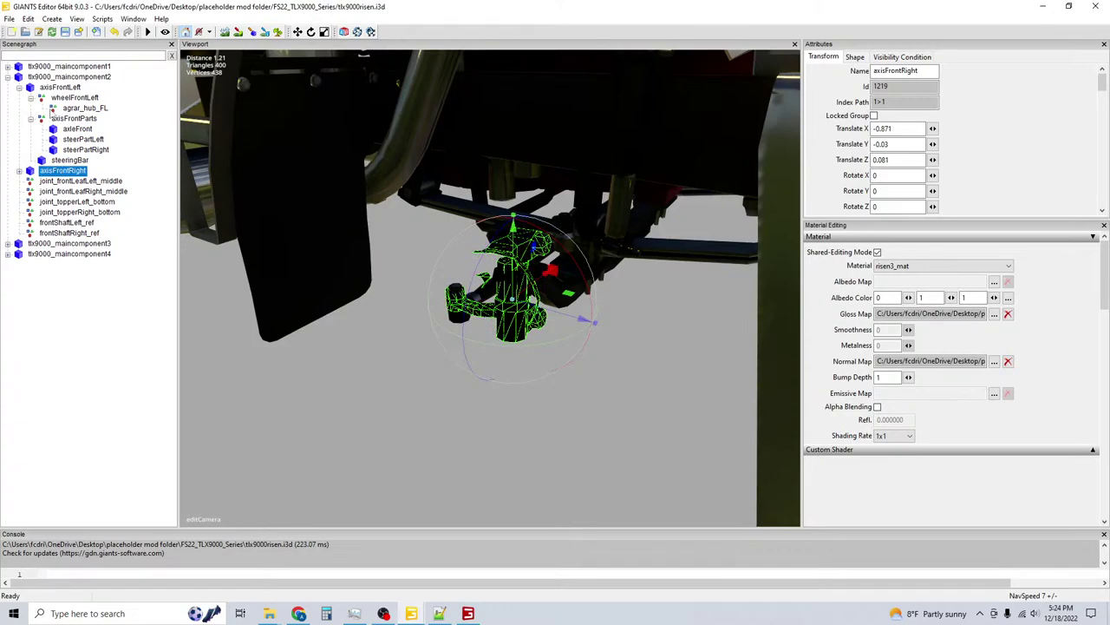
pyautogui.click(50, 89)
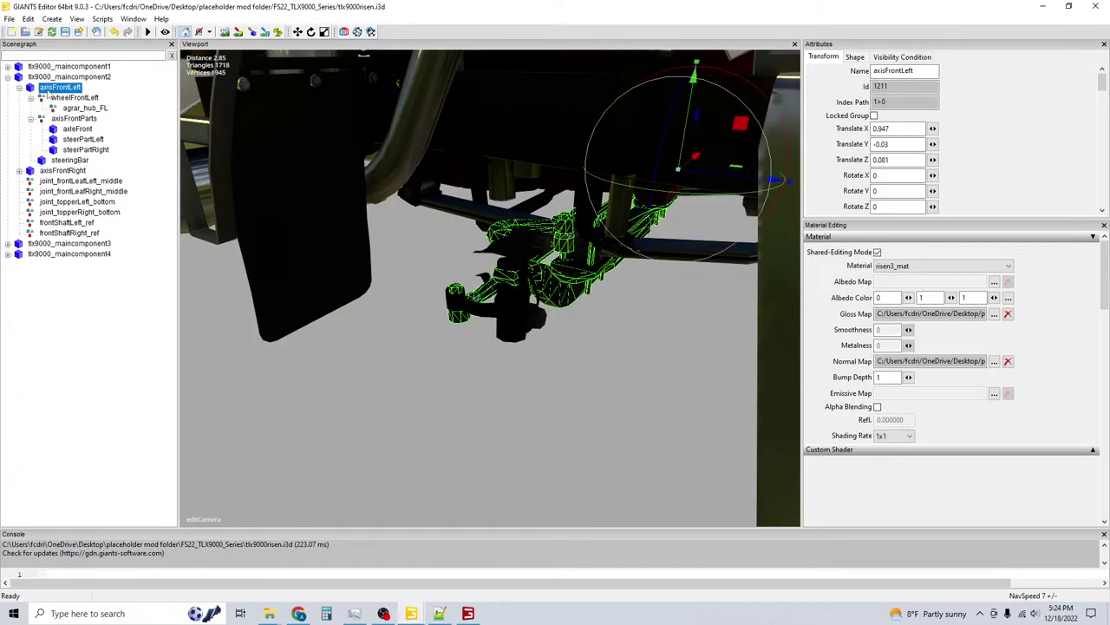
pyautogui.click(69, 171)
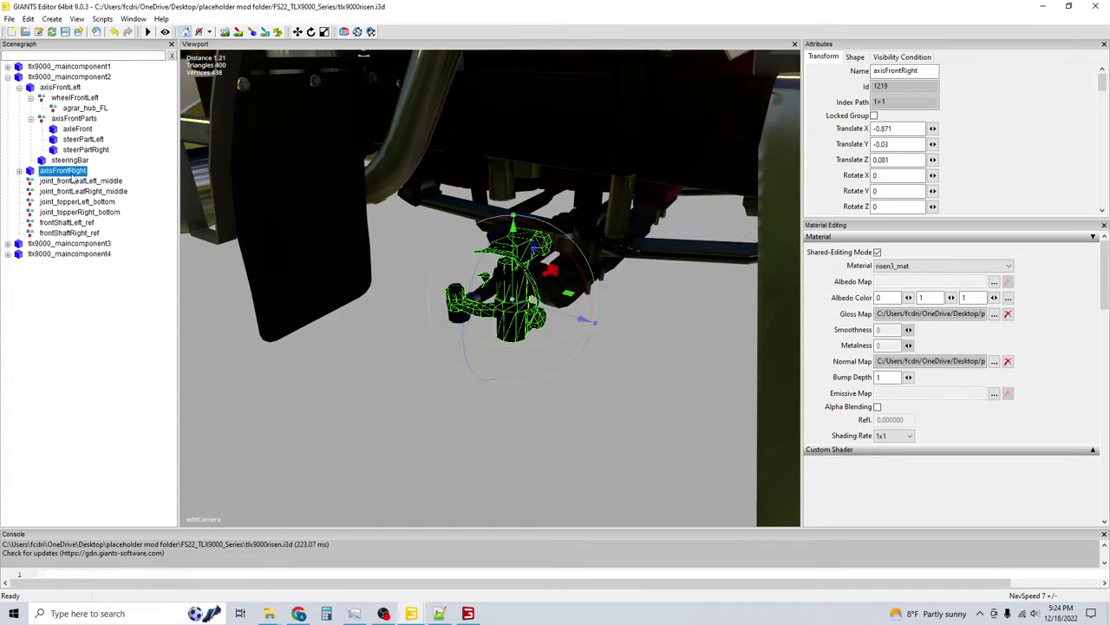
pyautogui.click(439, 613)
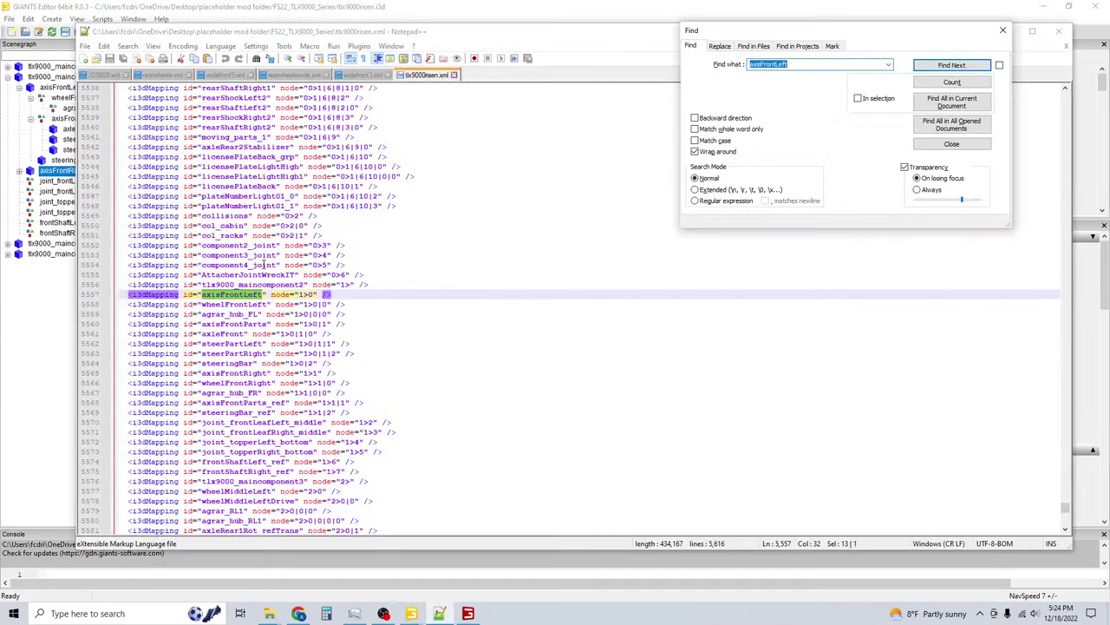
# Review the stock wheel configuration in JD5020.xml, and switch to the JD5020.i3d scene in GIANTS Editor.
pyautogui.click(104, 76)
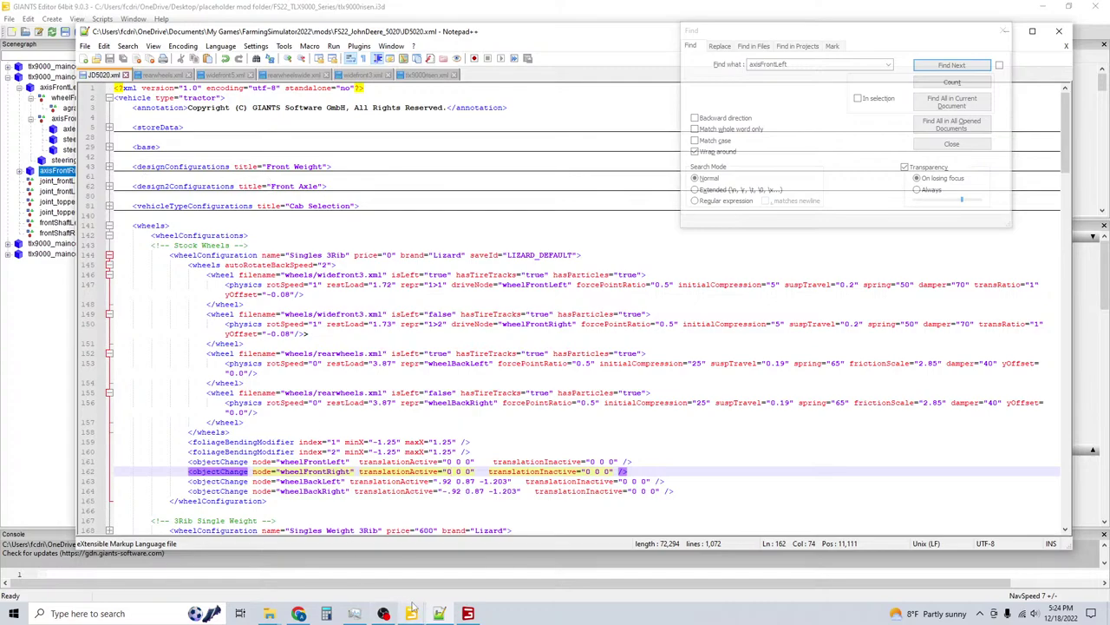
pyautogui.moveTo(412, 614)
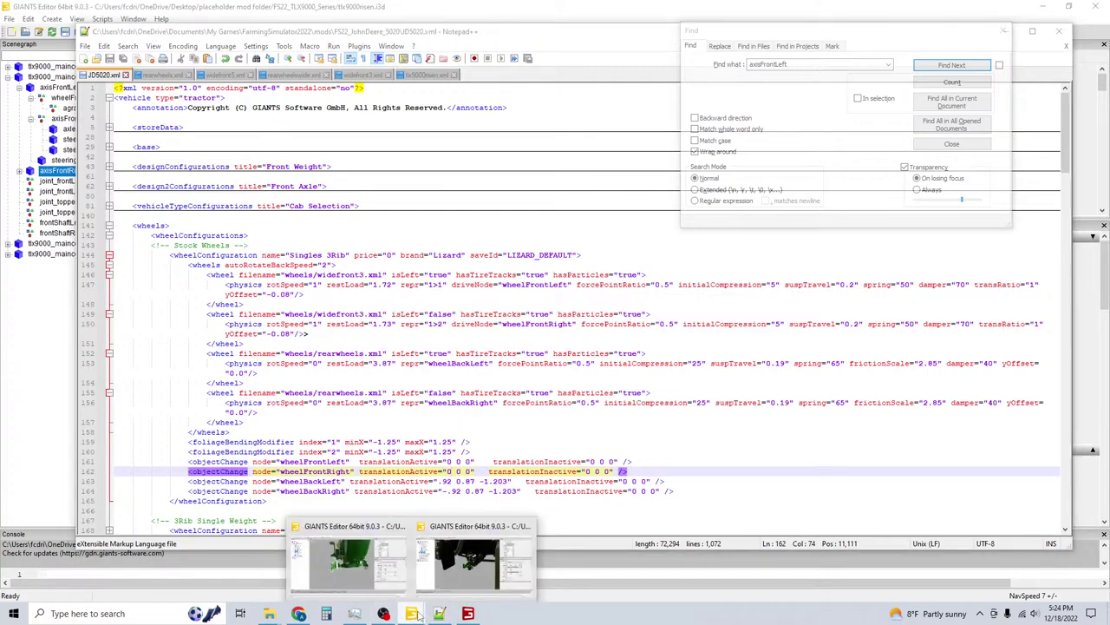
pyautogui.click(368, 562)
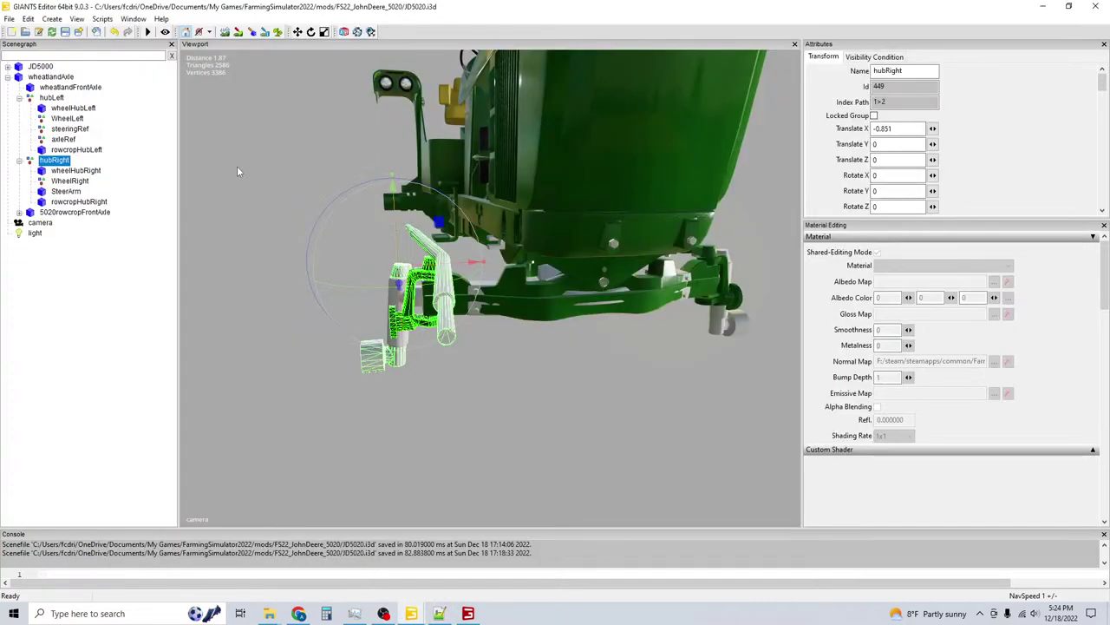
# Inspect wheatlandFrontAxle, hubLeft and 5020rowcropFrontAxle under wheatlandAxle, and collapse the hubLeft and hubRight groups.
pyautogui.click(54, 88)
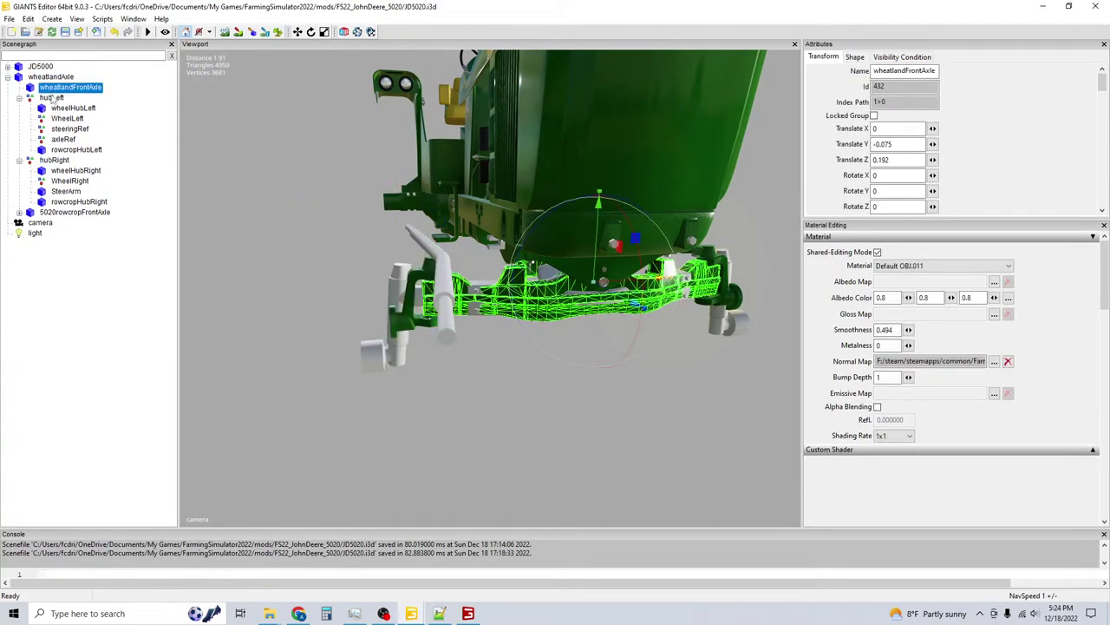
pyautogui.click(52, 98)
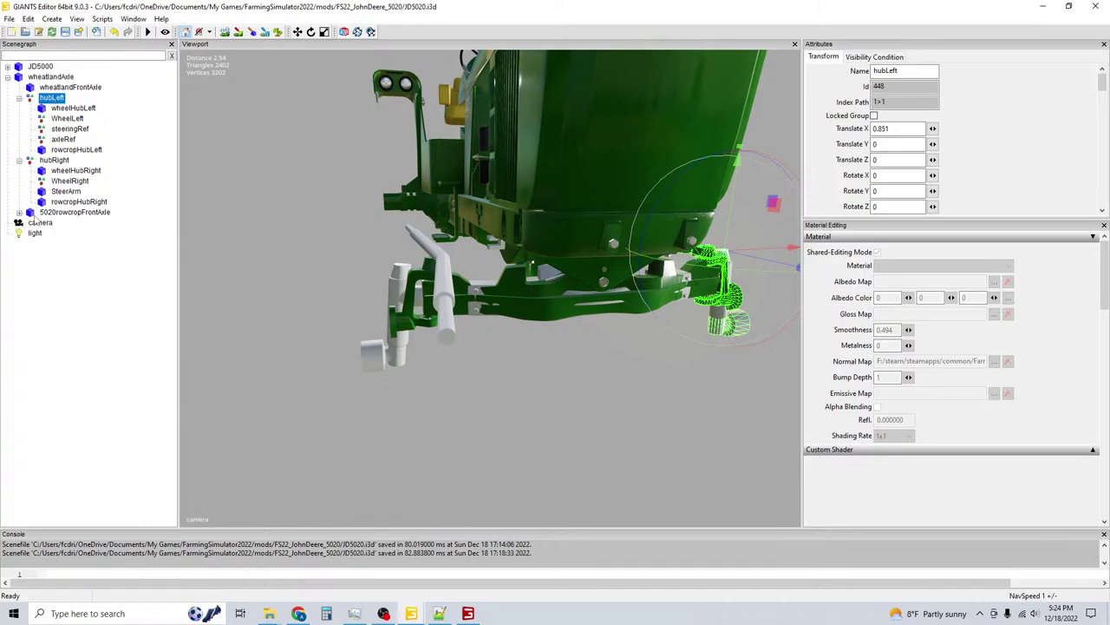
pyautogui.click(38, 213)
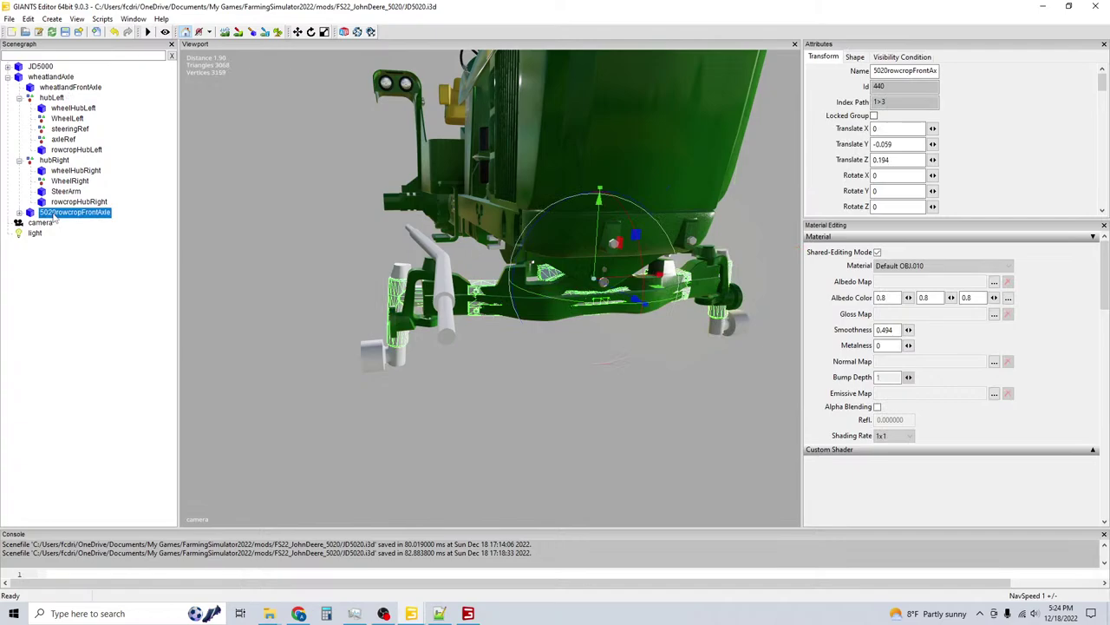
pyautogui.click(19, 97)
pyautogui.click(19, 108)
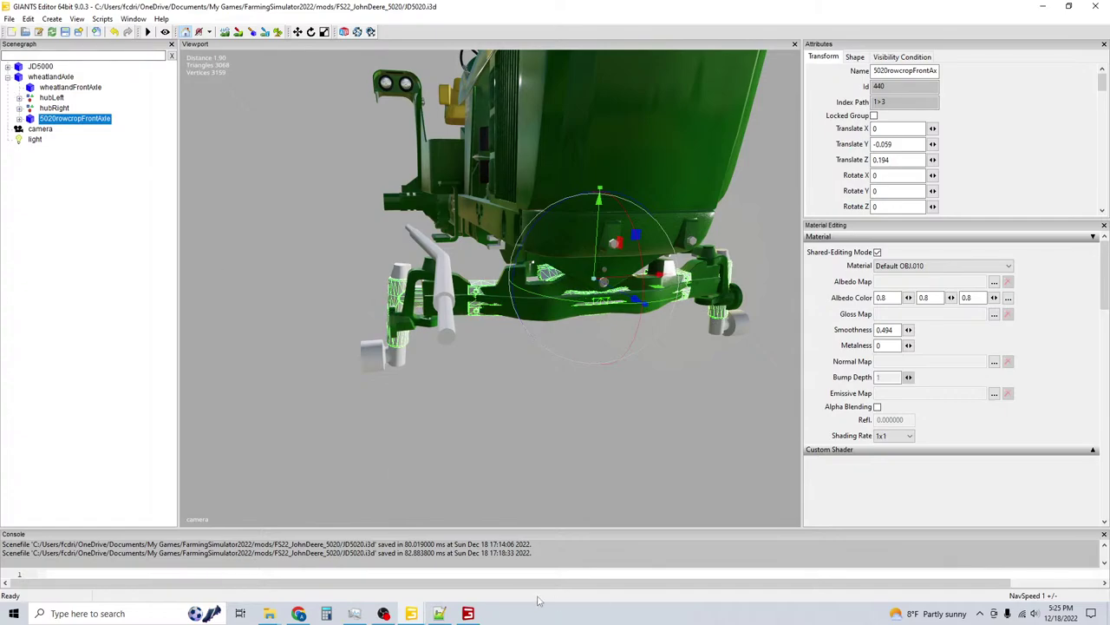
# Switch to the truck's scene and inspect axisFrontLeft with its wheelFrontLeft, axisFrontParts and steeringBar children.
pyautogui.moveTo(408, 613)
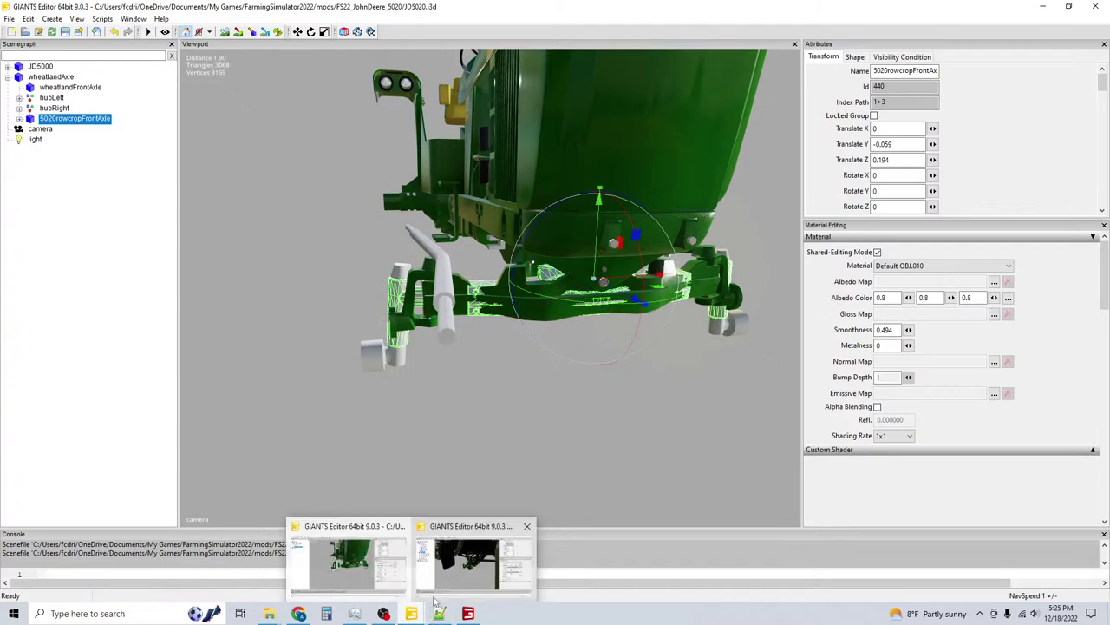
pyautogui.click(473, 562)
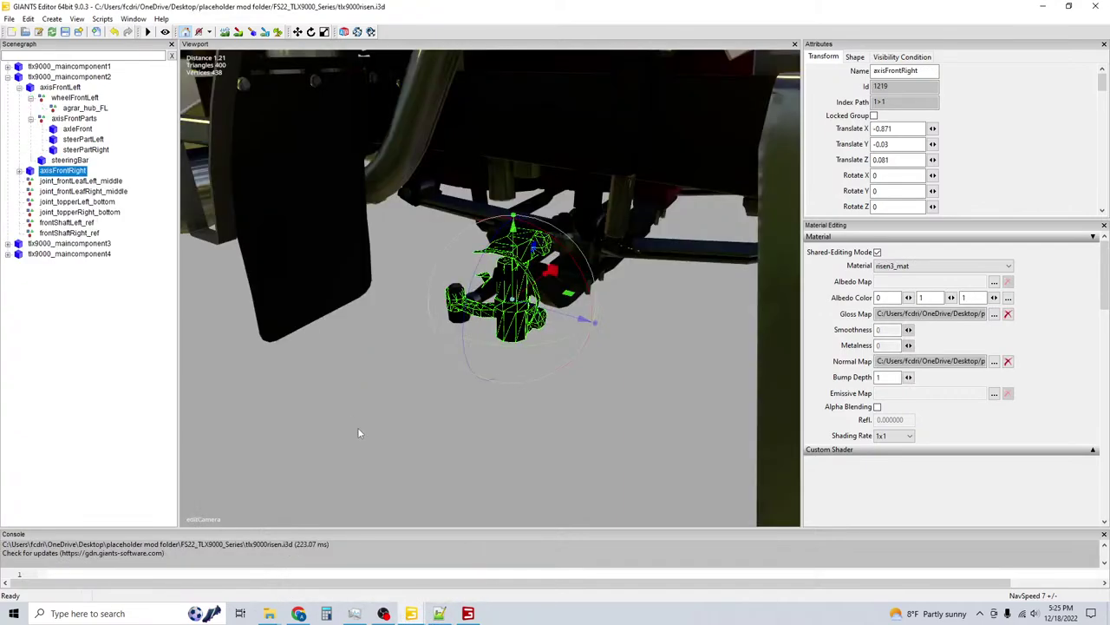
pyautogui.click(31, 98)
pyautogui.click(30, 108)
pyautogui.click(59, 87)
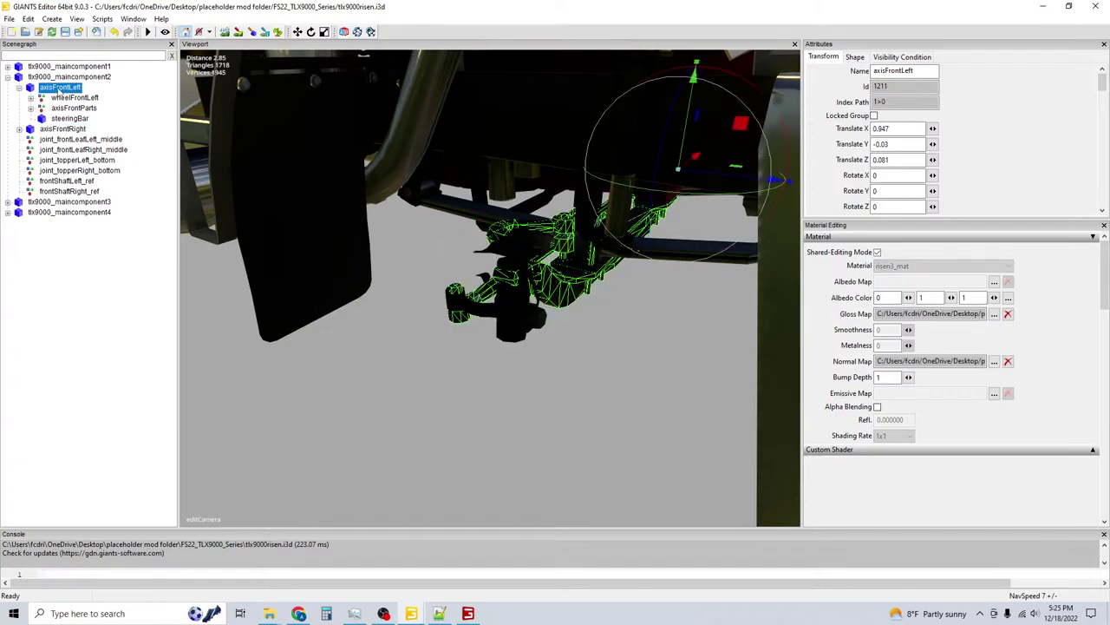
pyautogui.click(62, 97)
pyautogui.click(62, 108)
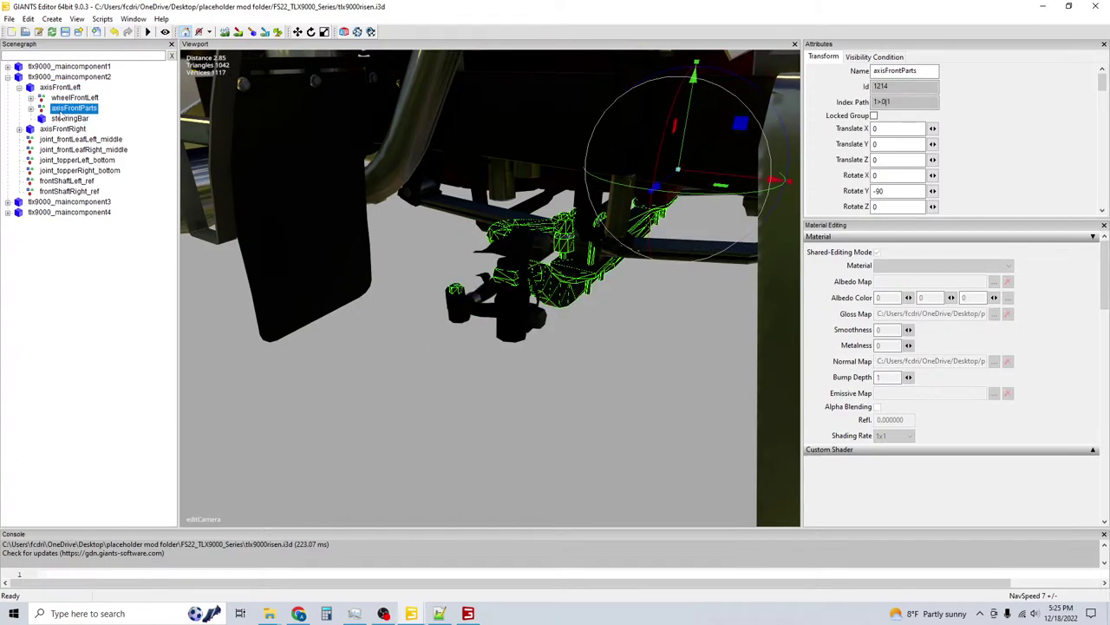
pyautogui.click(62, 118)
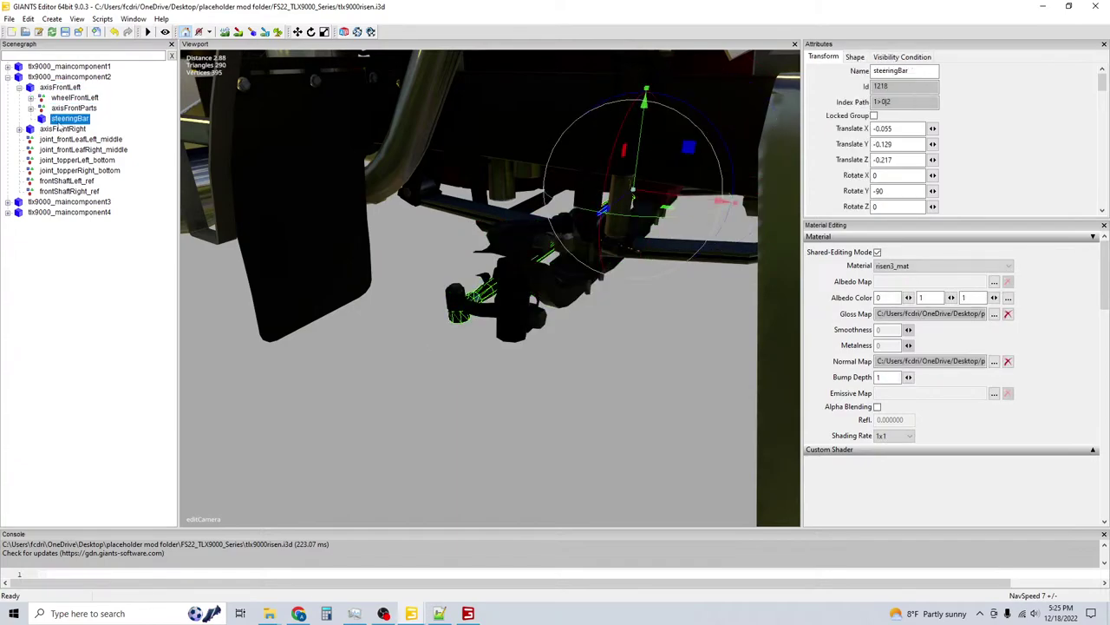
pyautogui.moveTo(62, 118); pyautogui.dragTo(68, 109)
pyautogui.click(68, 108)
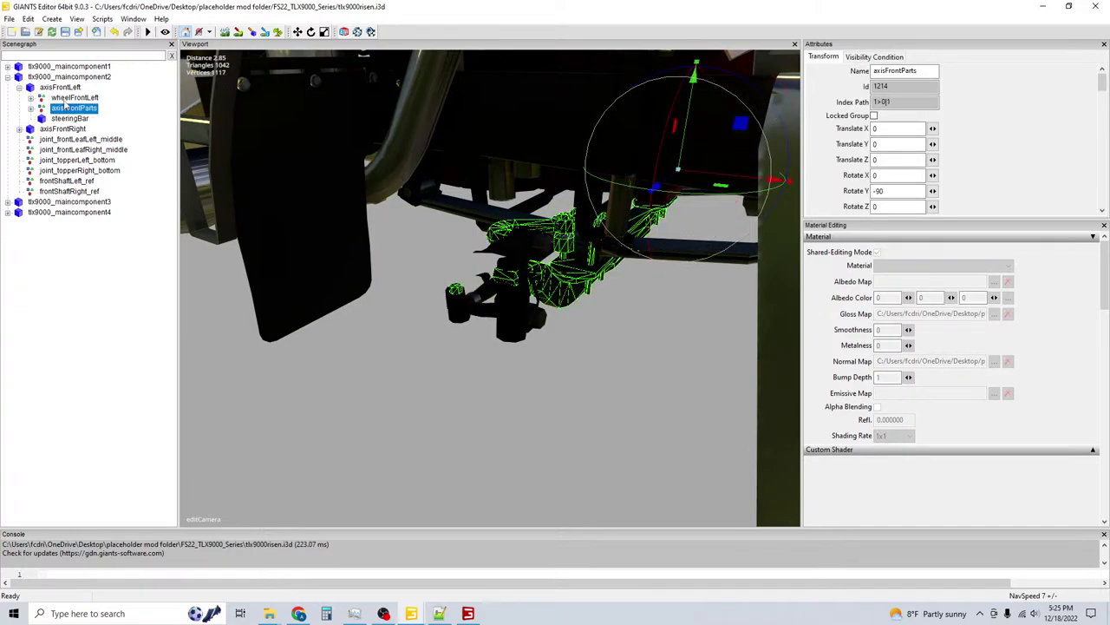
pyautogui.click(64, 98)
# Expand axisFrontRight under tlx9000_maincomponent2 and compare its transform with that of its wheelFrontRight child.
pyautogui.click(19, 129)
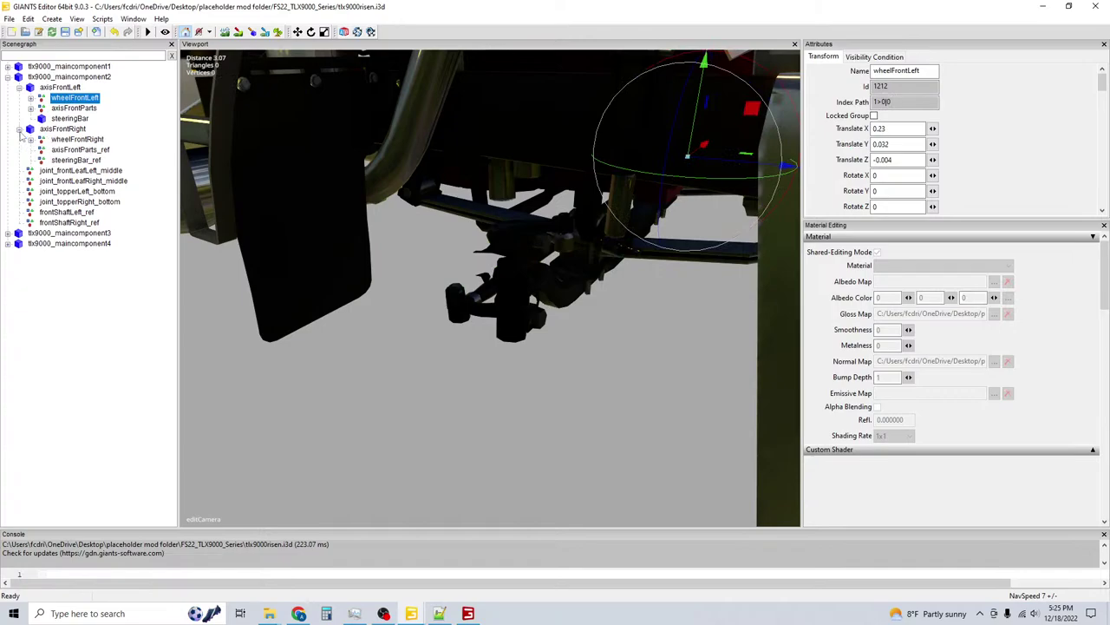
pyautogui.click(19, 129)
pyautogui.click(19, 129)
pyautogui.press('F2')
pyautogui.click(19, 128)
pyautogui.click(62, 129)
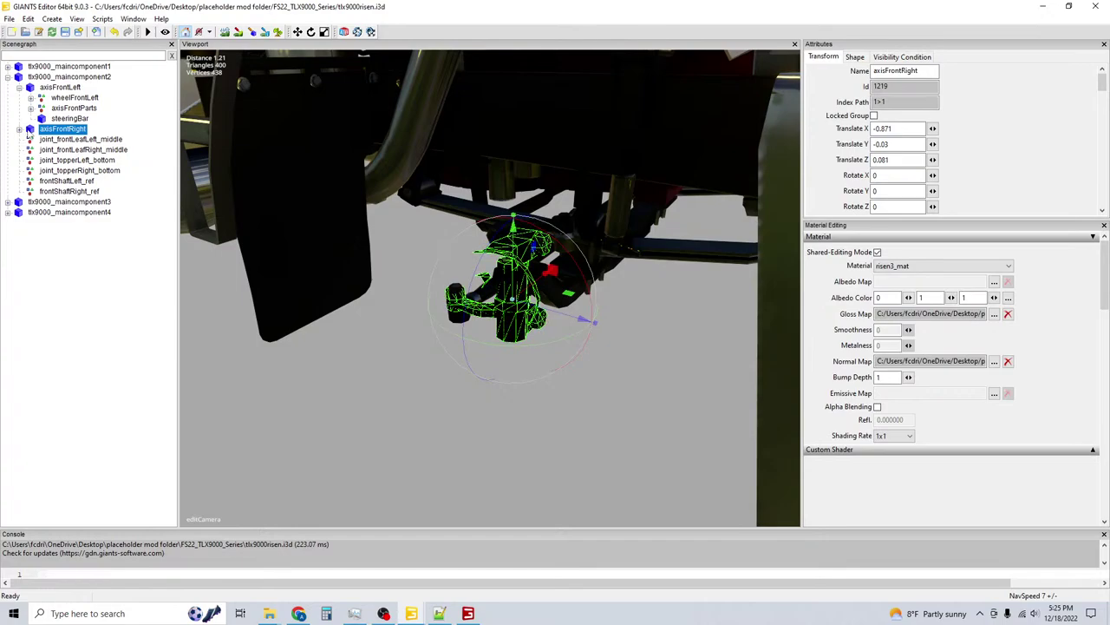
pyautogui.click(19, 129)
pyautogui.click(63, 140)
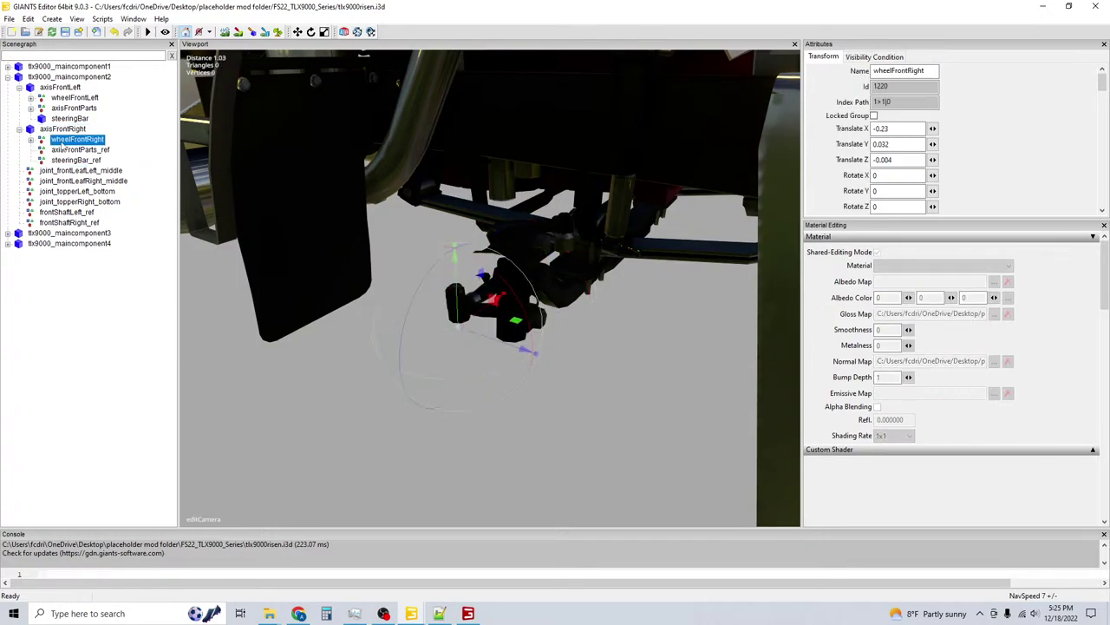
pyautogui.click(63, 130)
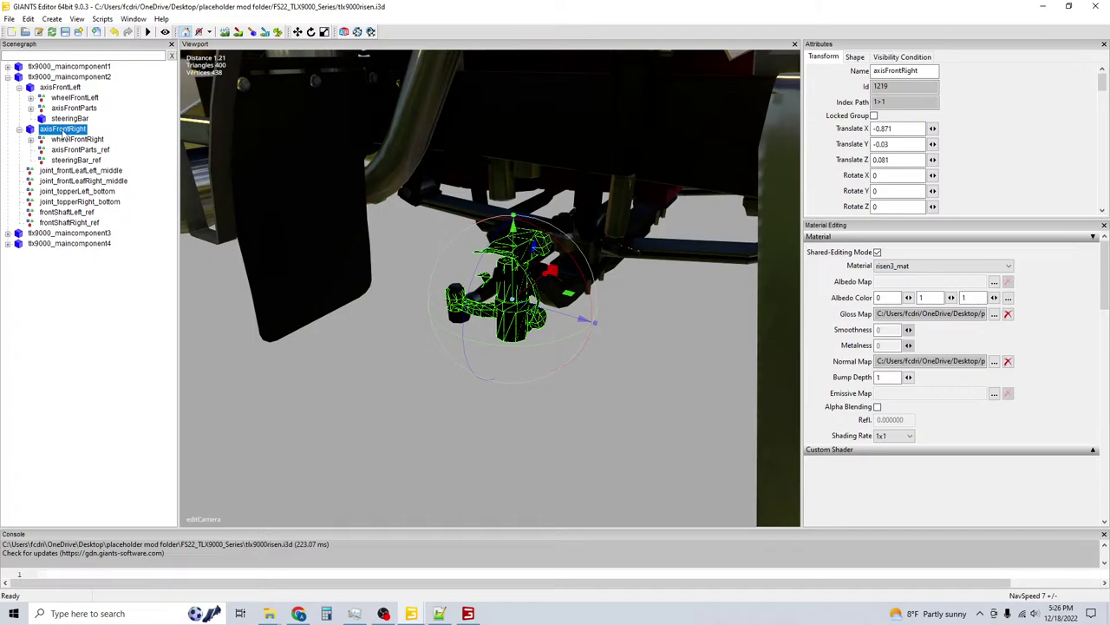
pyautogui.click(77, 139)
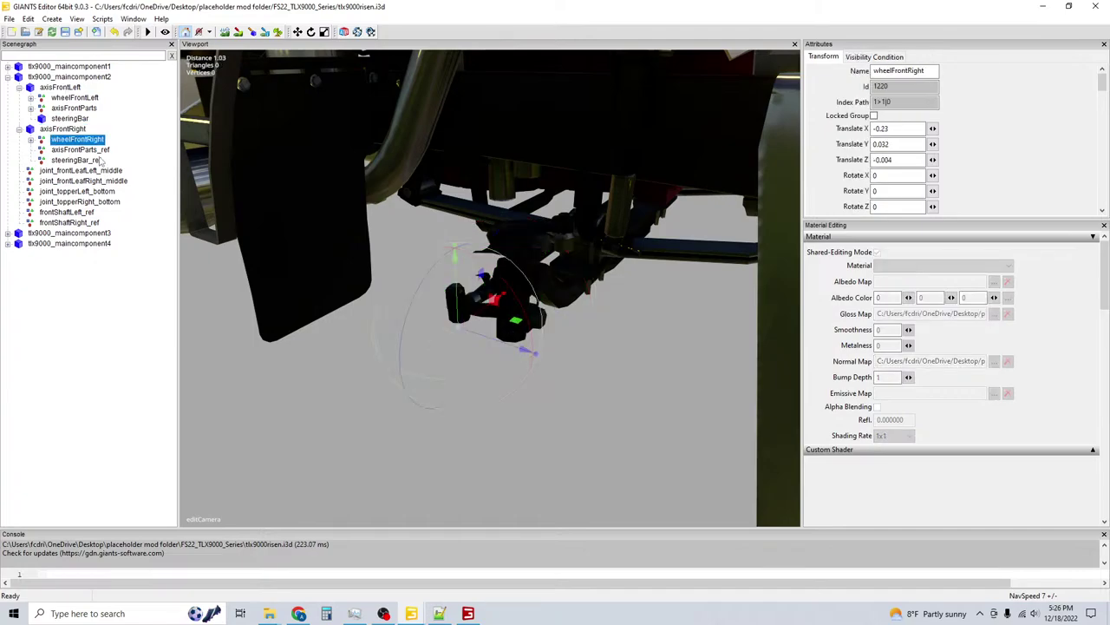
# Switch to Farming Simulator 22 and drive the tractor briefly forward and backward to observe its front axle.
pyautogui.click(437, 613)
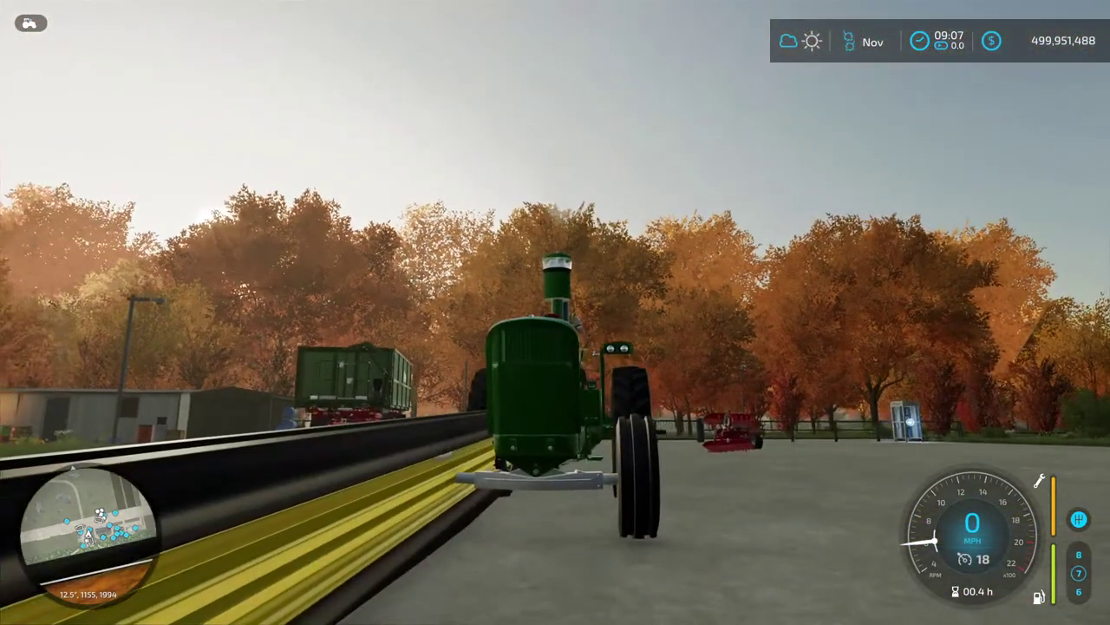
pyautogui.press('w')
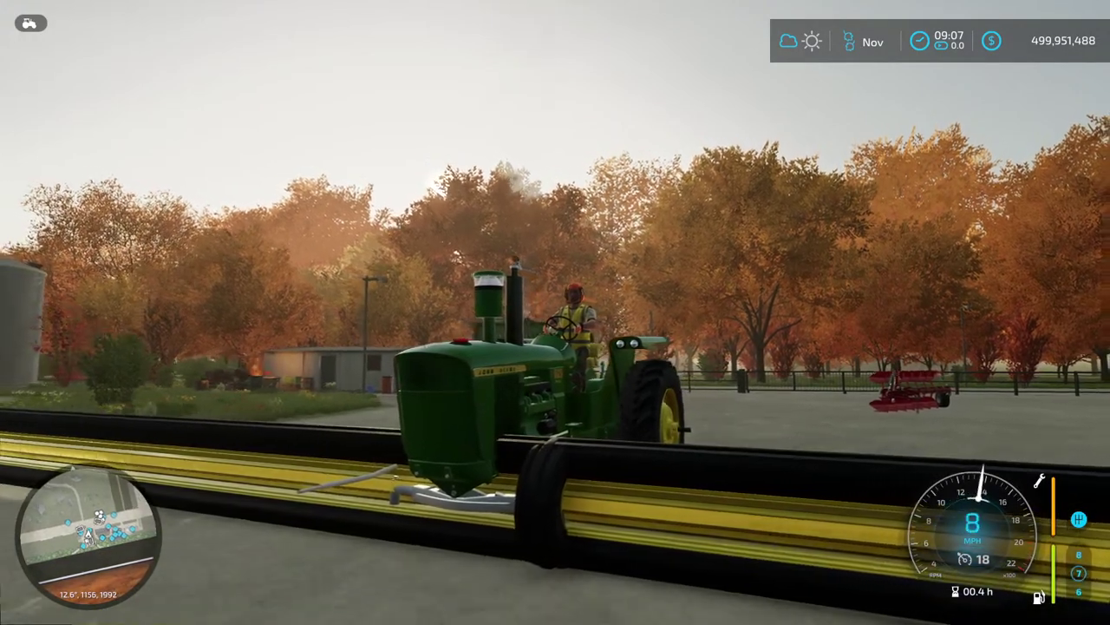
pyautogui.press('s')
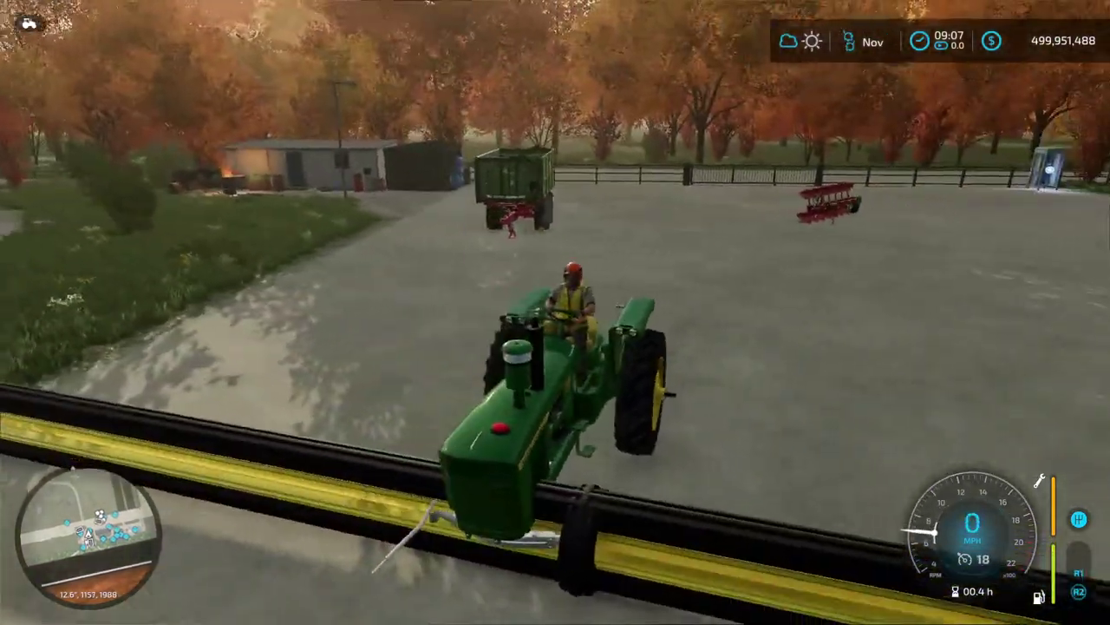
pyautogui.press('x')
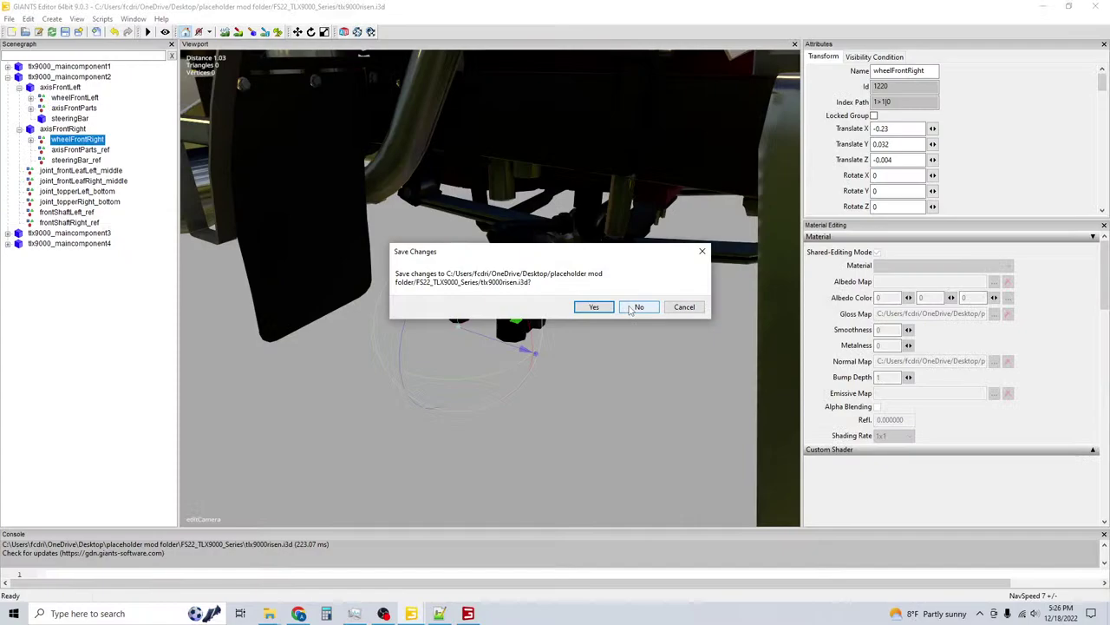
# Close the tlx9000risen.i3d scene without saving, and examine hubLeft and hubRight in the JD5020.i3d scene.
pyautogui.click(637, 307)
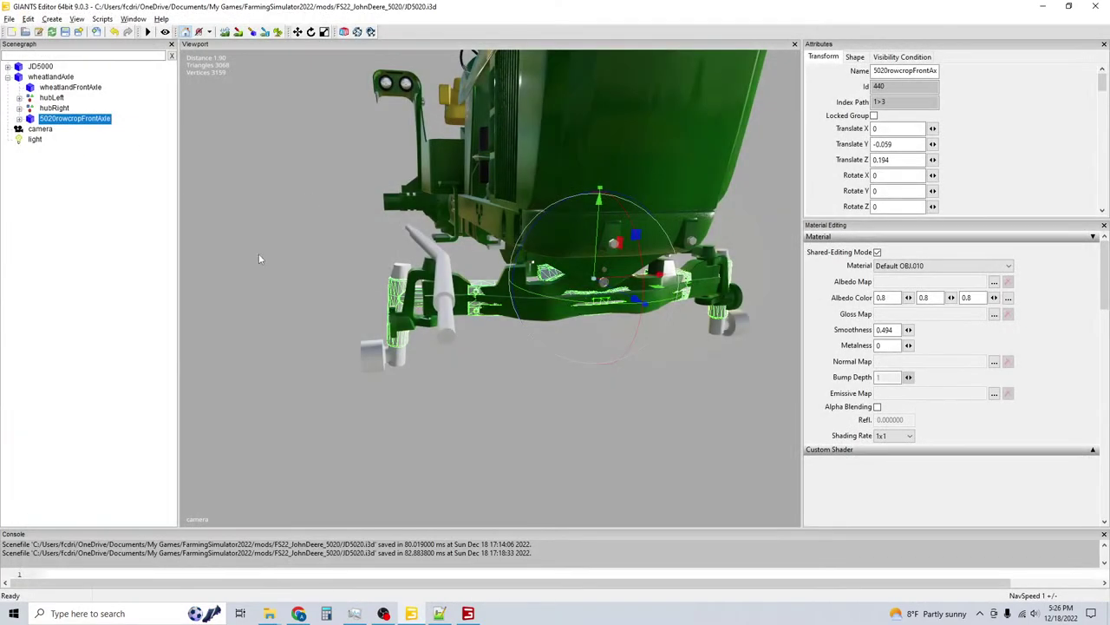
pyautogui.moveTo(258, 257); pyautogui.dragTo(257, 280, button='middle')
pyautogui.click(52, 98)
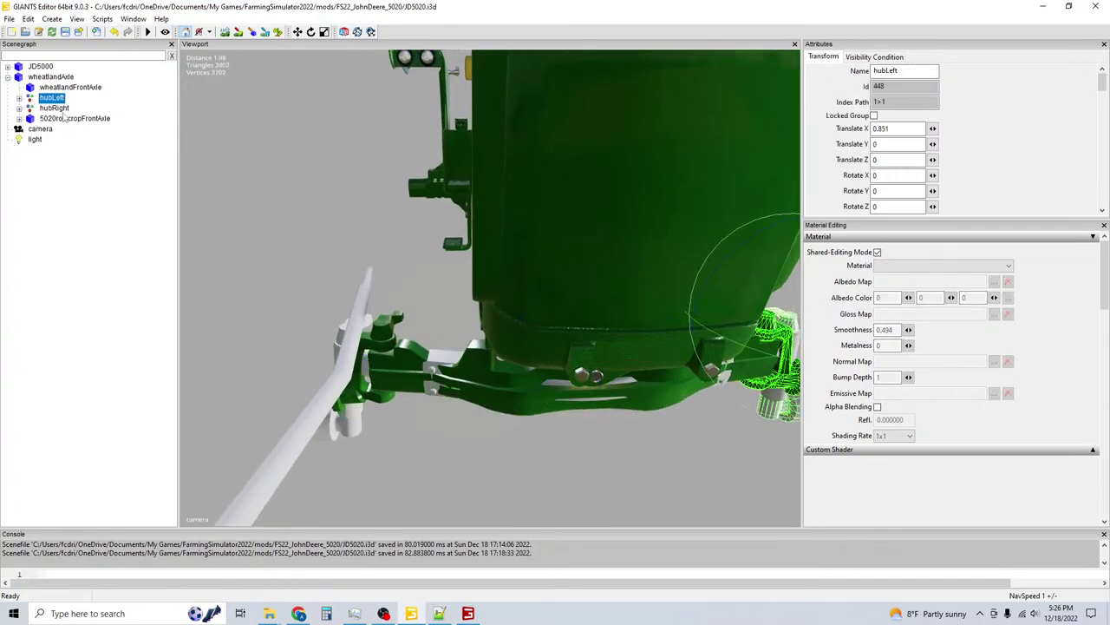
pyautogui.moveTo(364, 256); pyautogui.dragTo(261, 199, button='middle')
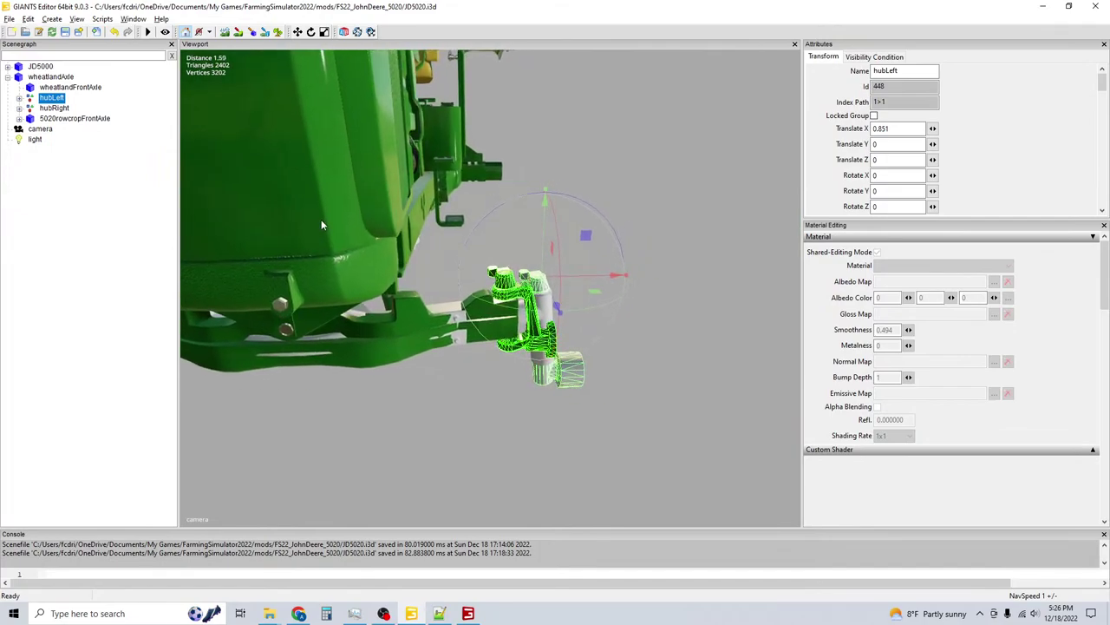
pyautogui.click(58, 108)
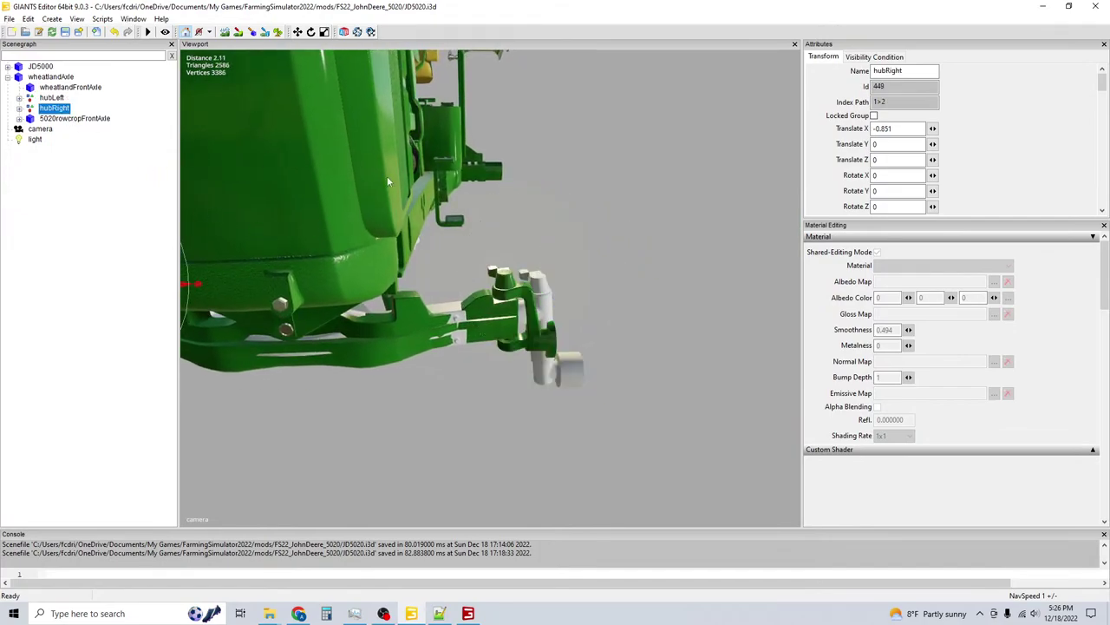
pyautogui.moveTo(388, 182); pyautogui.dragTo(331, 253, button='middle')
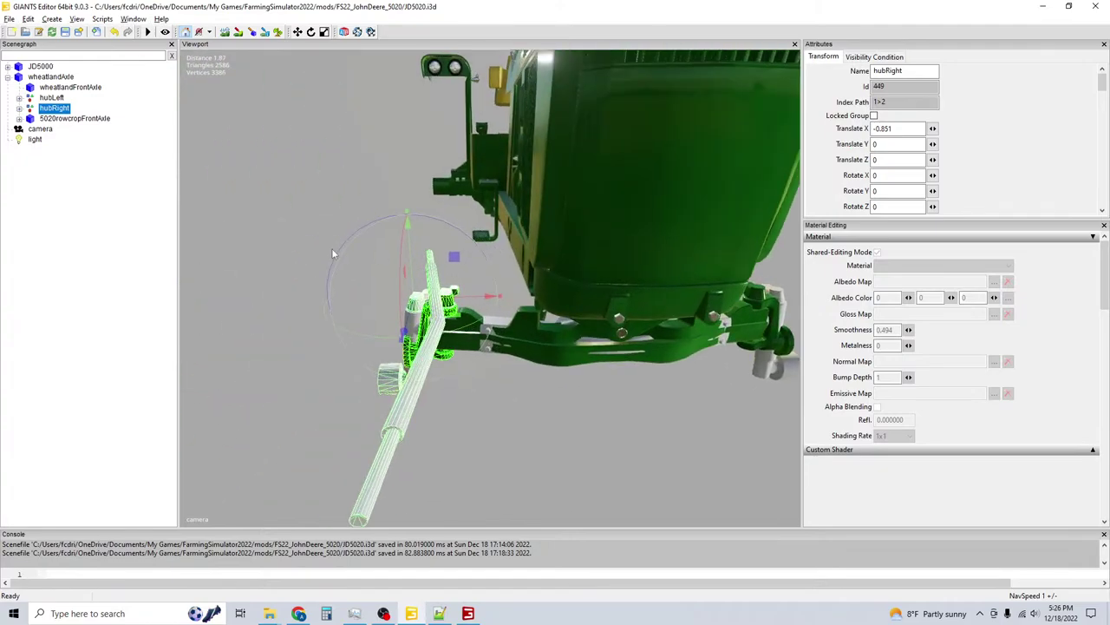
# Set Rotate Y of the SteerArm under hubRight to 90 and save the JD5020.i3d scene.
pyautogui.click(19, 108)
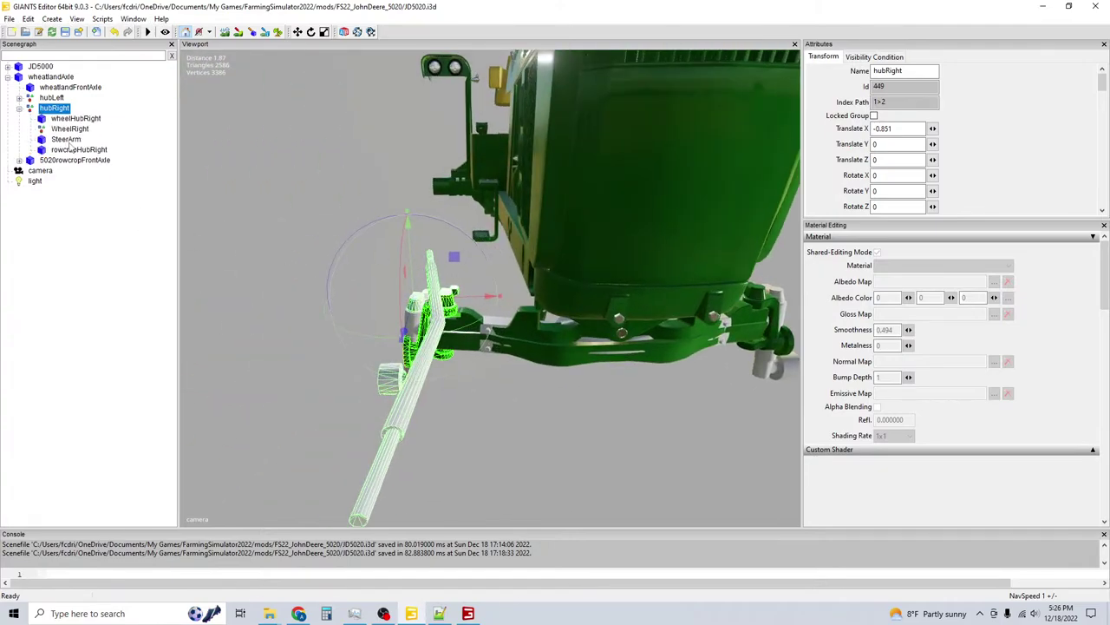
pyautogui.moveTo(390, 261); pyautogui.dragTo(468, 217, button='middle')
pyautogui.click(470, 283)
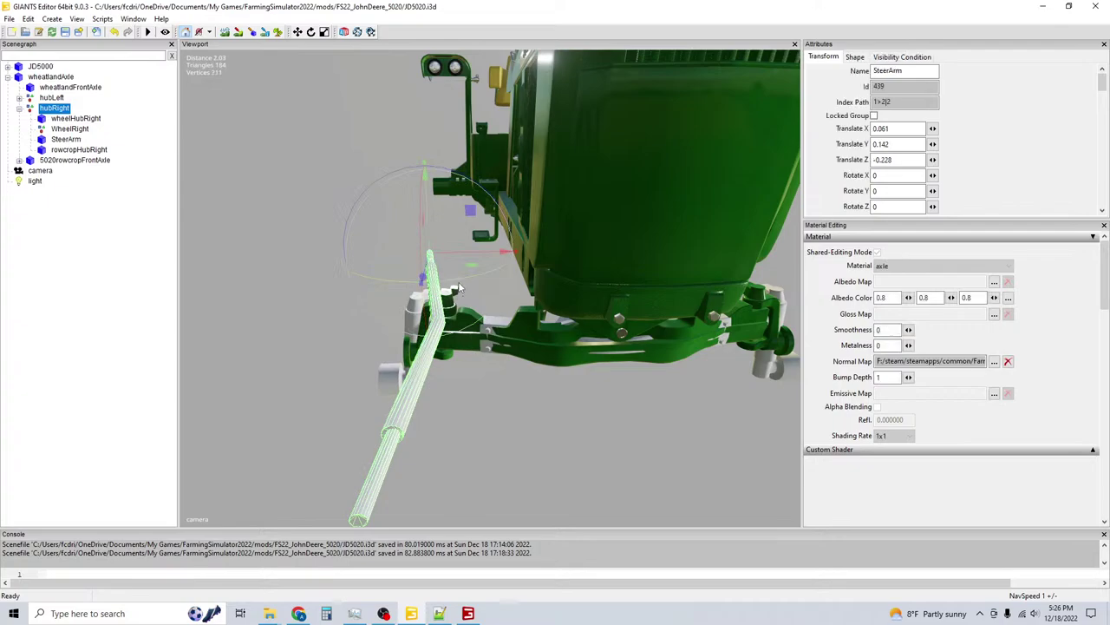
pyautogui.moveTo(471, 283); pyautogui.dragTo(526, 258)
pyautogui.write('90')
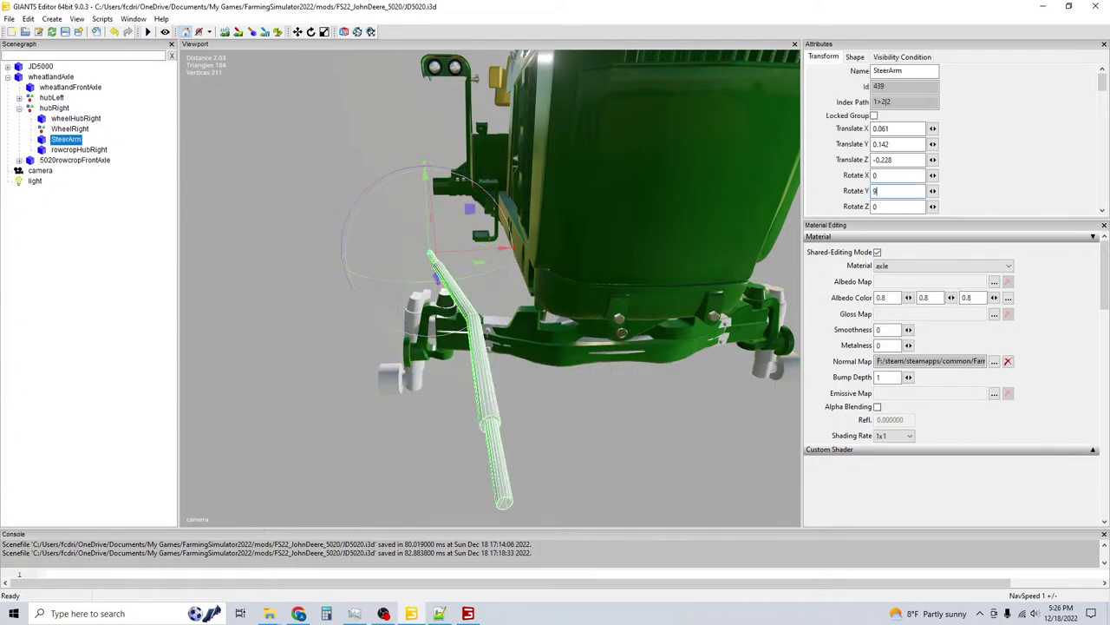
pyautogui.click(65, 32)
pyautogui.scroll(2, 525, 213)
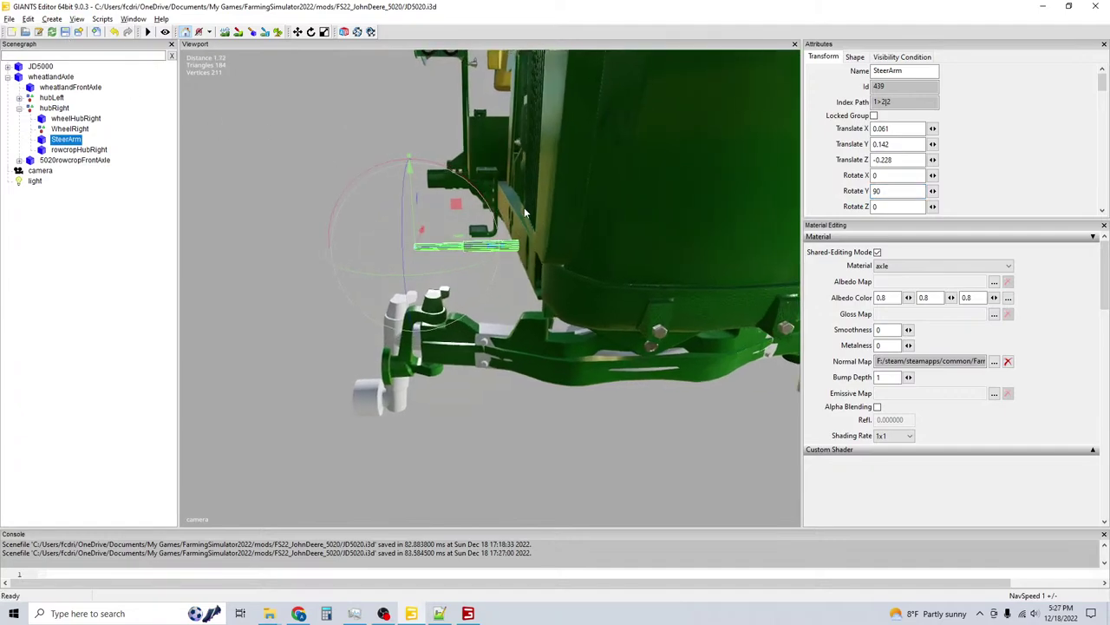
pyautogui.moveTo(524, 212); pyautogui.dragTo(408, 247, button='middle')
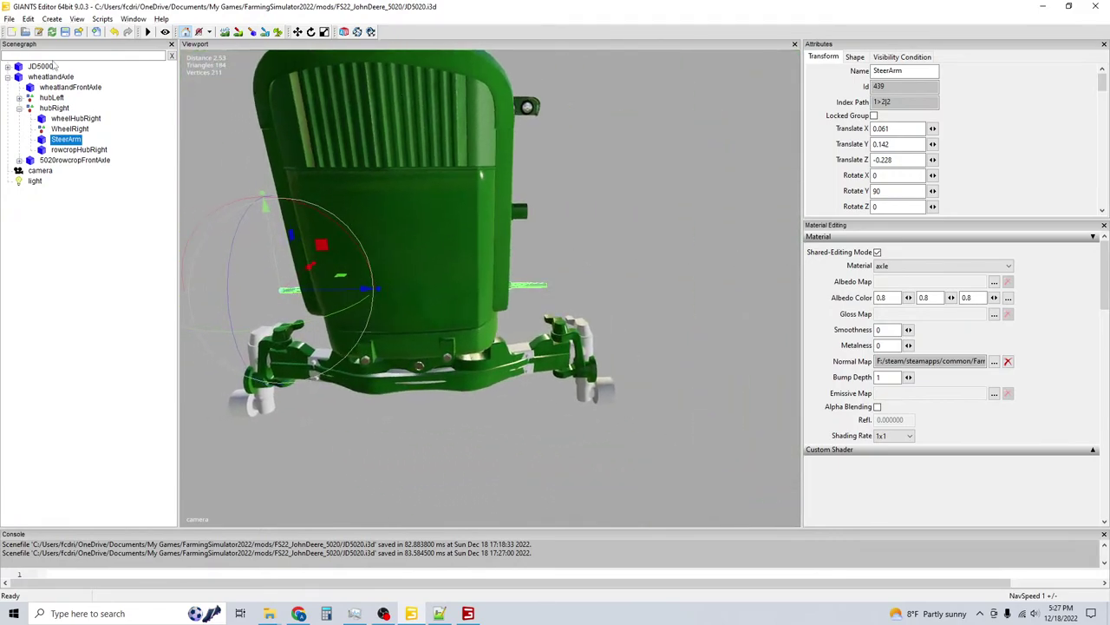
pyautogui.hotkey('ctrl', 's')
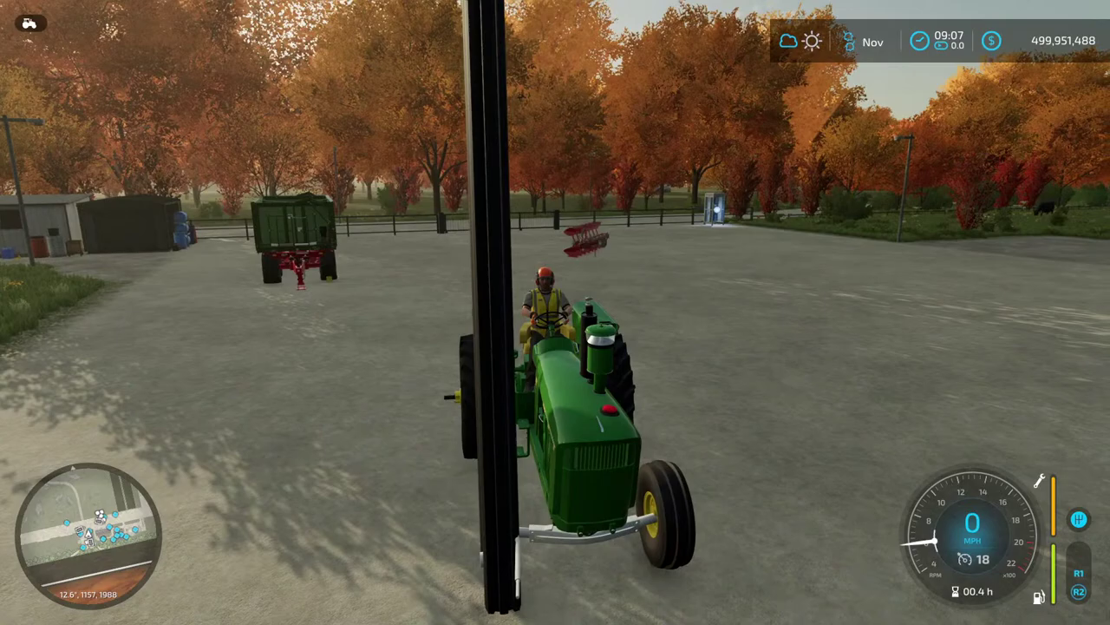
# Switch to Farming Simulator 22 and run gsVehicleDebug in the developer console.
pyautogui.press('`')
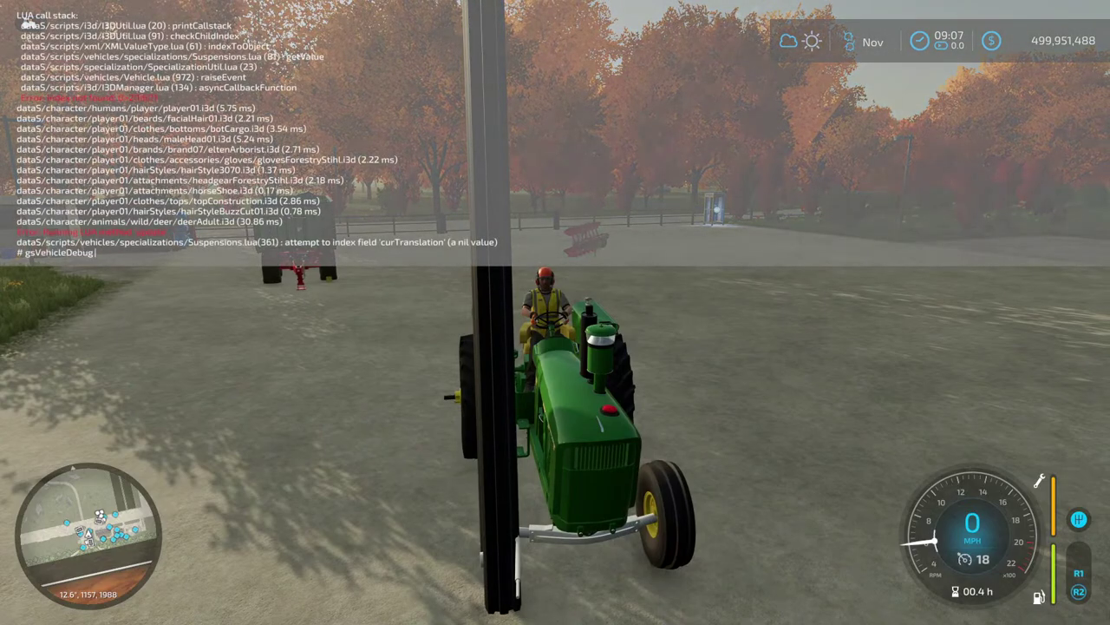
pyautogui.write('gsVehicleDebug')
pyautogui.press('Return')
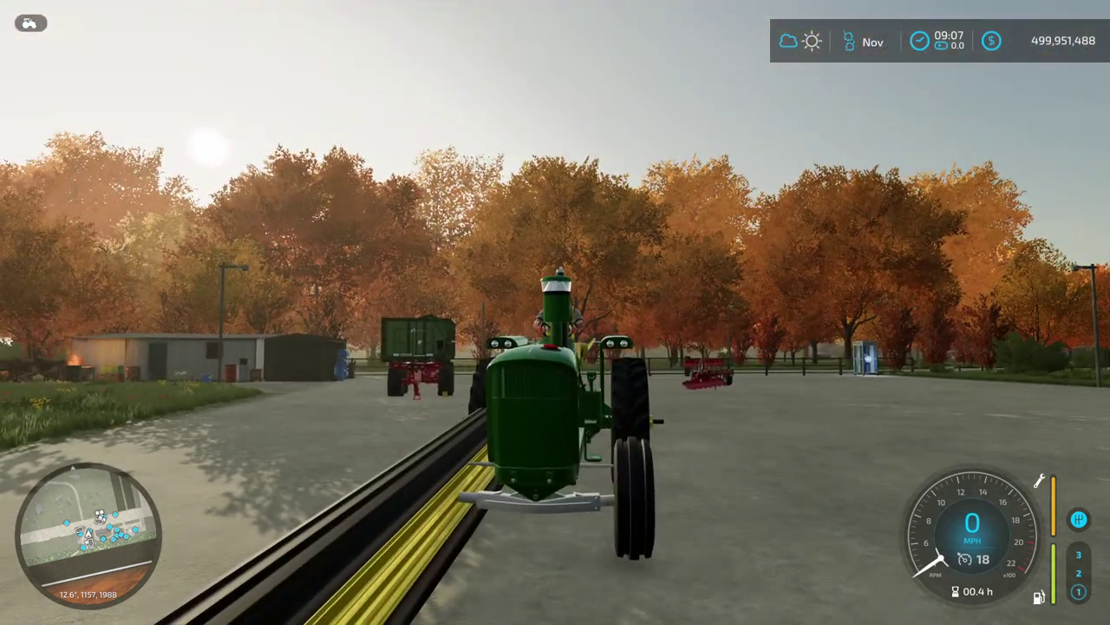
# Open the John Deere Series 5020 from the shop's medium tractors and view its front axle in the configuration preview.
pyautogui.press('p')
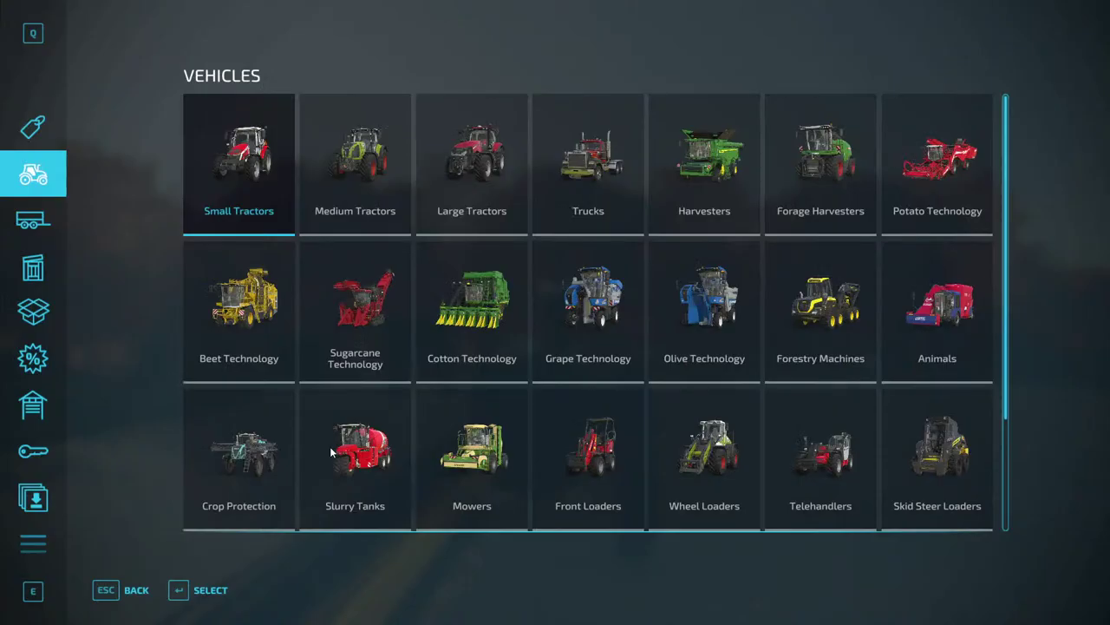
pyautogui.click(355, 112)
pyautogui.scroll(-10, 517, 199)
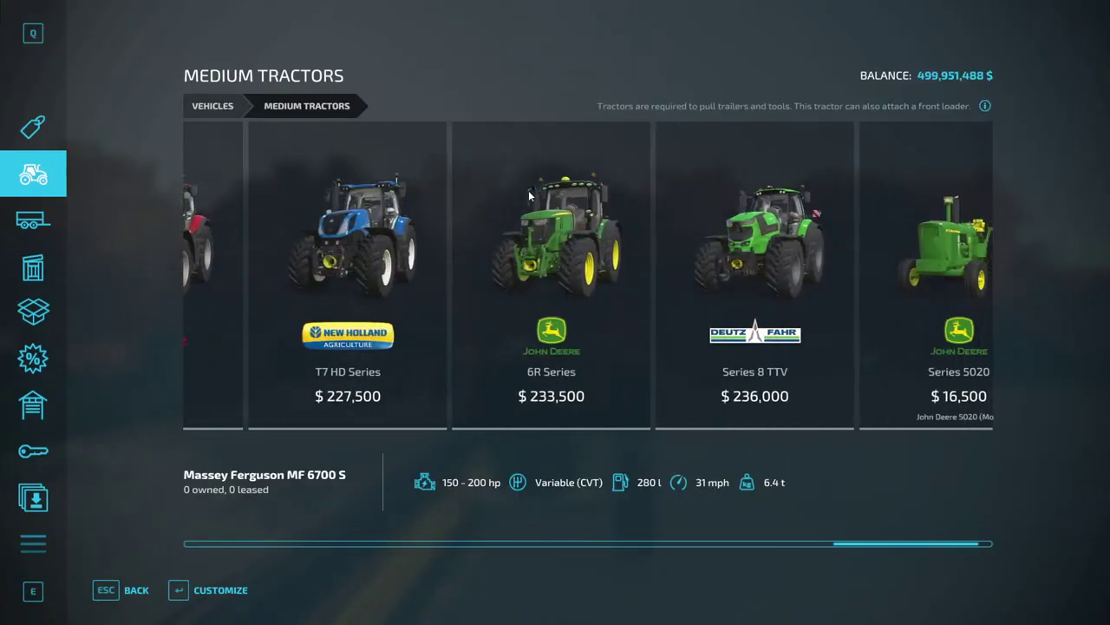
pyautogui.click(825, 286)
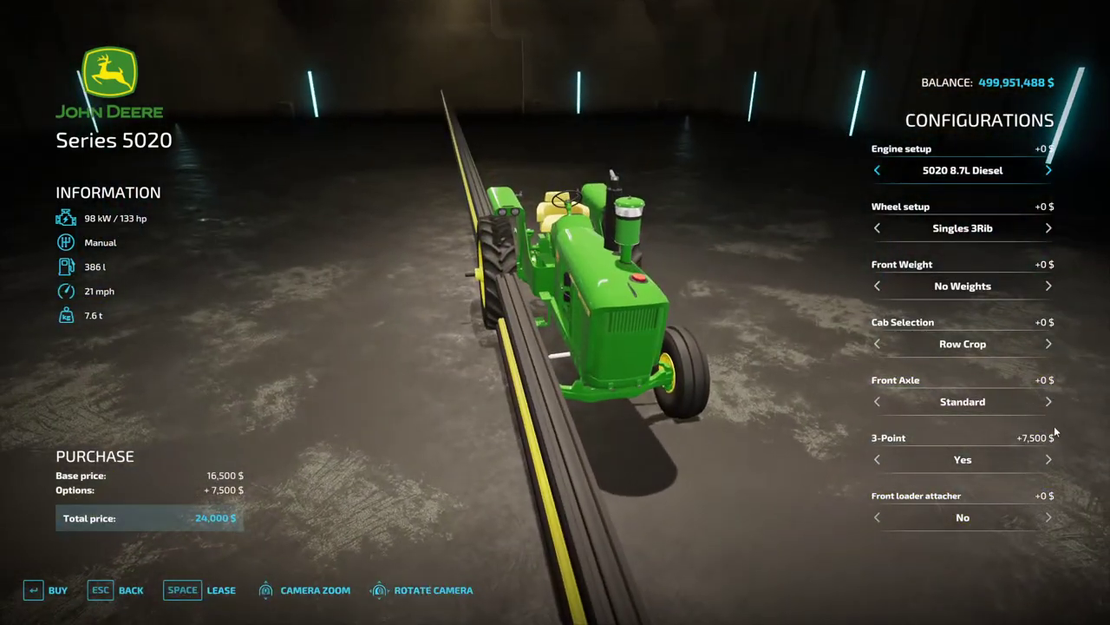
pyautogui.moveTo(714, 384); pyautogui.dragTo(573, 347, button='right')
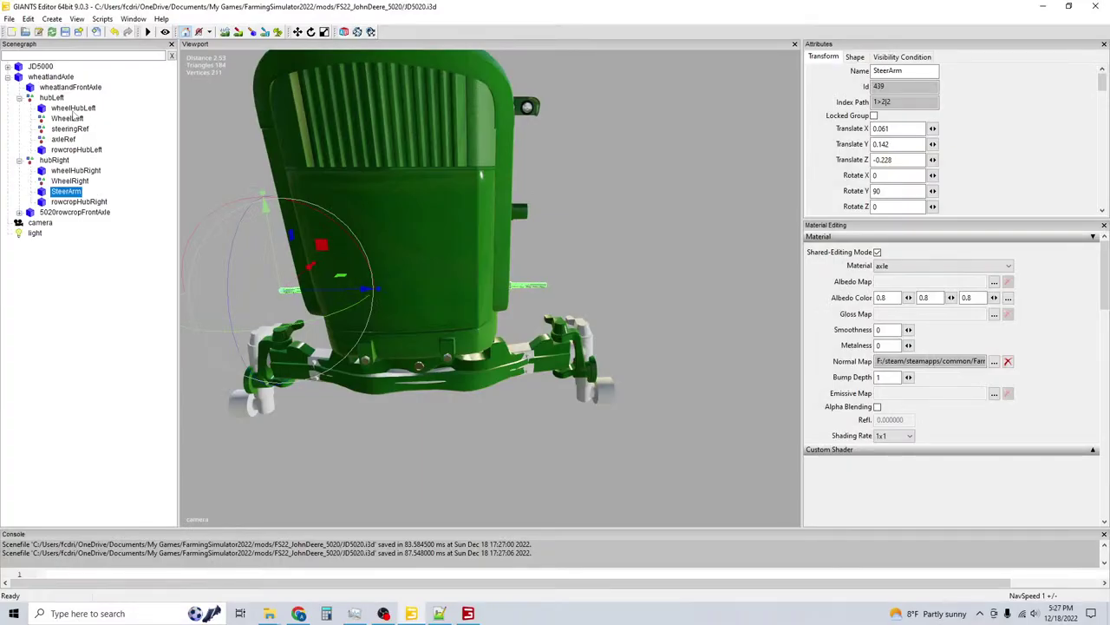
# Inspect wheelHubLeft, WheelLeft and steeringRef under hubLeft in the JD5020.i3d scene in GIANTS Editor.
pyautogui.click(75, 110)
pyautogui.click(69, 118)
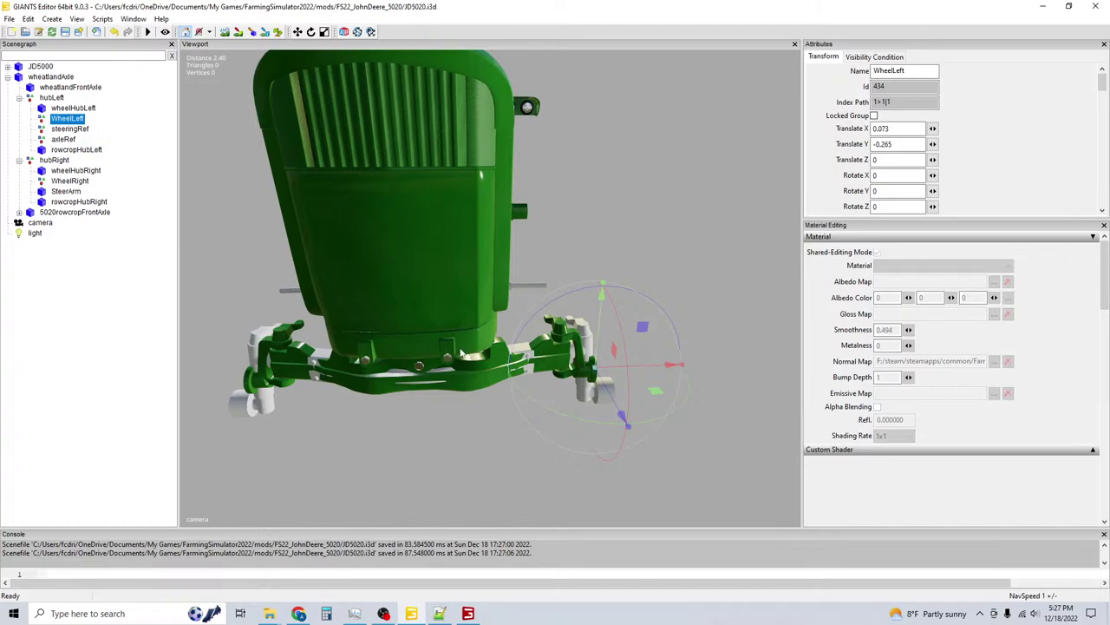
pyautogui.click(71, 129)
pyautogui.moveTo(225, 208); pyautogui.dragTo(371, 305, button='middle')
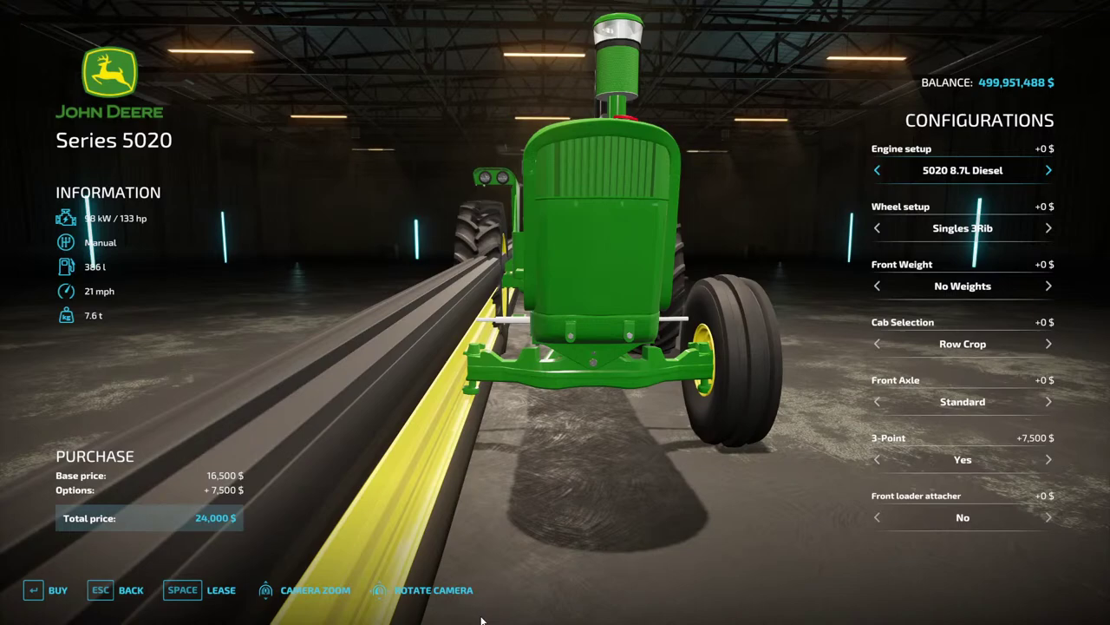
# Buy the Series 5020 with the Singles 3Rib wheels and Standard front axle in Farming Simulator 22, and leave the shop.
pyautogui.click(58, 594)
pyautogui.click(387, 394)
pyautogui.click(387, 392)
pyautogui.press('Escape')
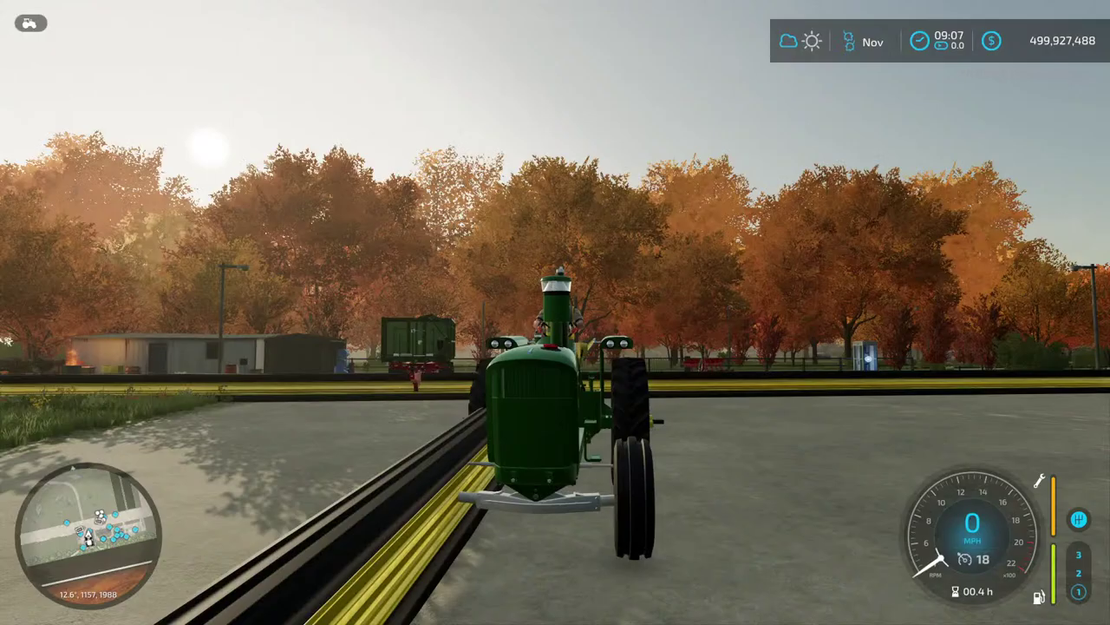
# Switch to the newly bought 5020 and steer its front wheels to examine how they turn on the front axle.
pyautogui.press('w')
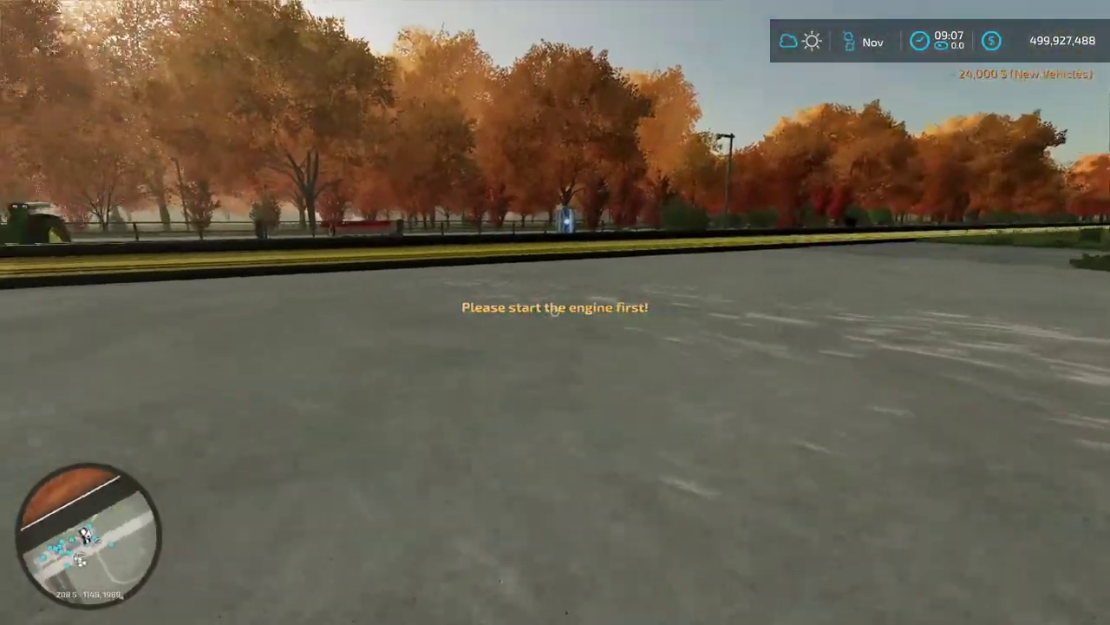
pyautogui.press('Tab')
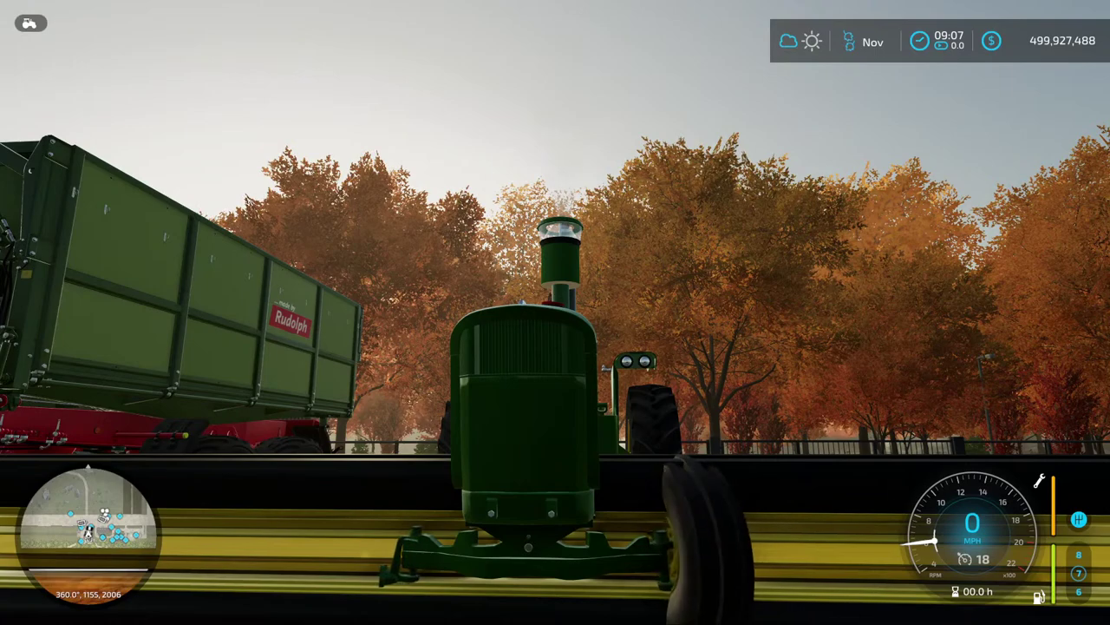
pyautogui.press('d')
pyautogui.press('d')
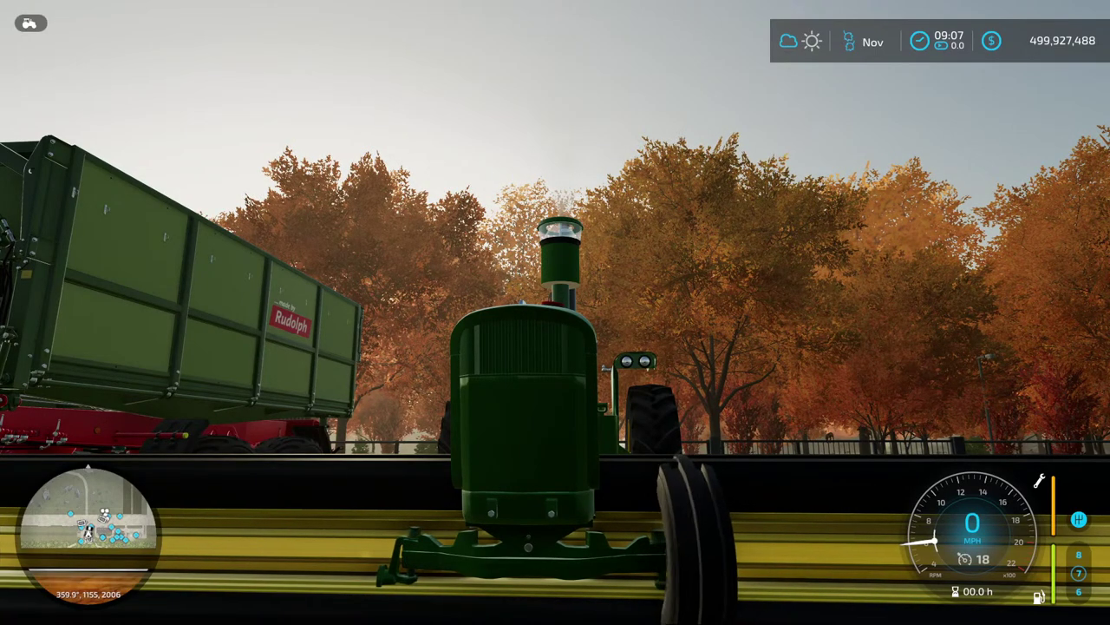
pyautogui.press('d')
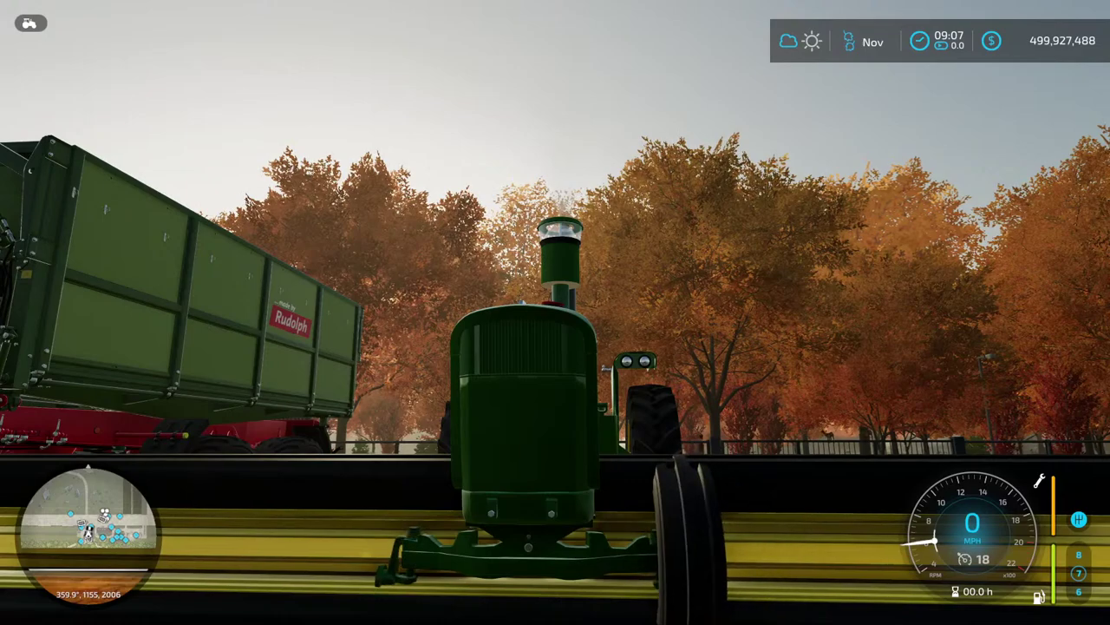
pyautogui.press('d')
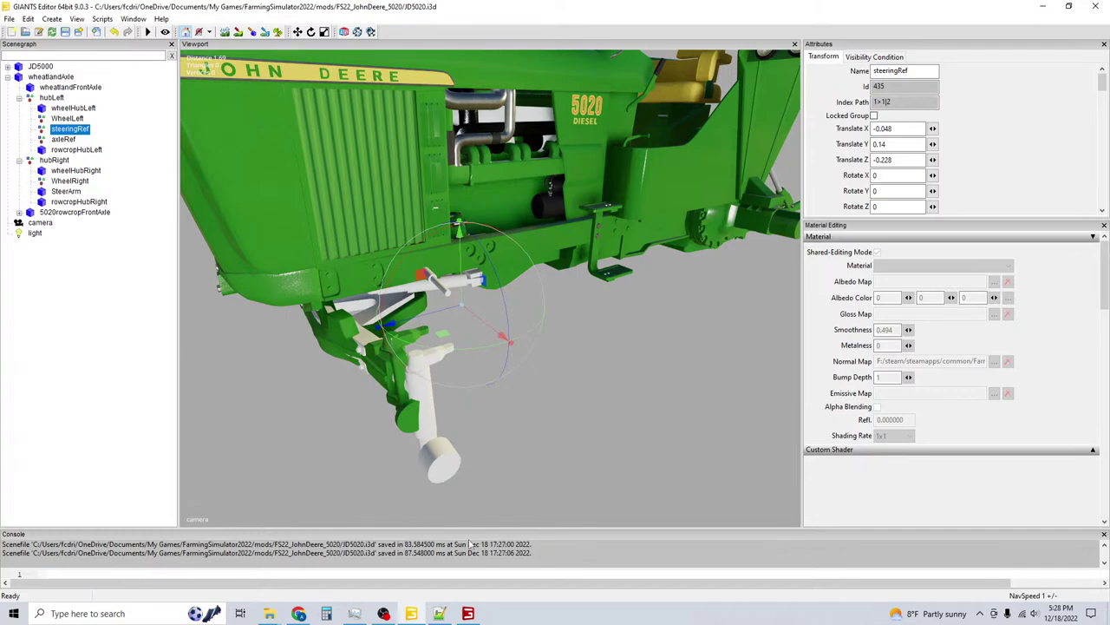
# Compare the WheelLeft node's index path in GIANTS Editor with the wheelFrontLeft i3dMapping in JD5020.xml.
pyautogui.click(439, 613)
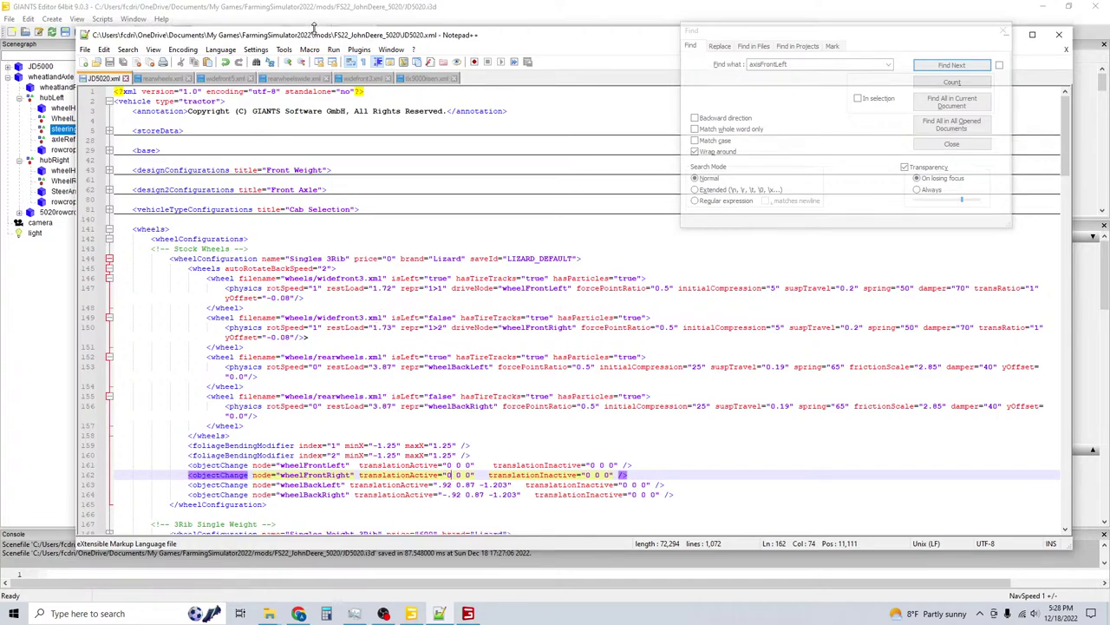
pyautogui.moveTo(312, 31); pyautogui.dragTo(283, 150)
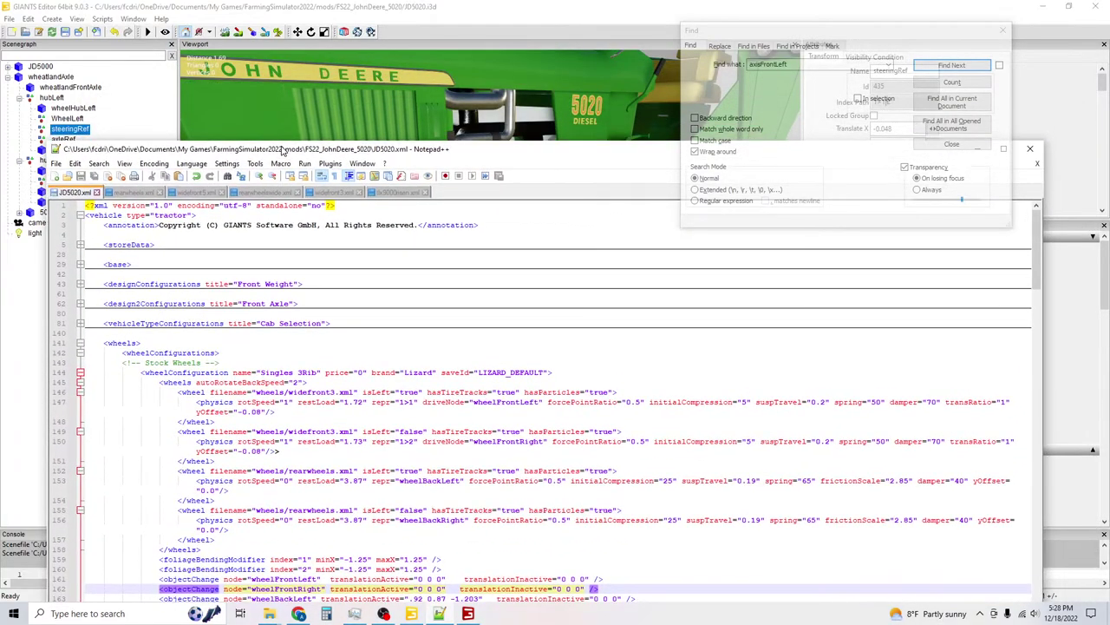
pyautogui.click(66, 119)
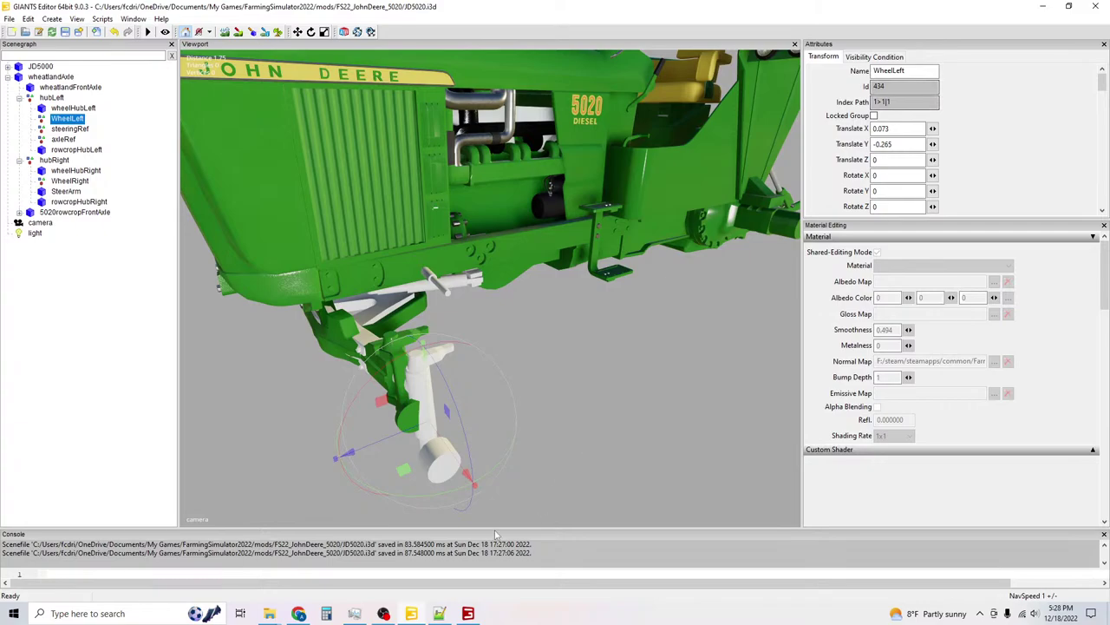
pyautogui.click(441, 612)
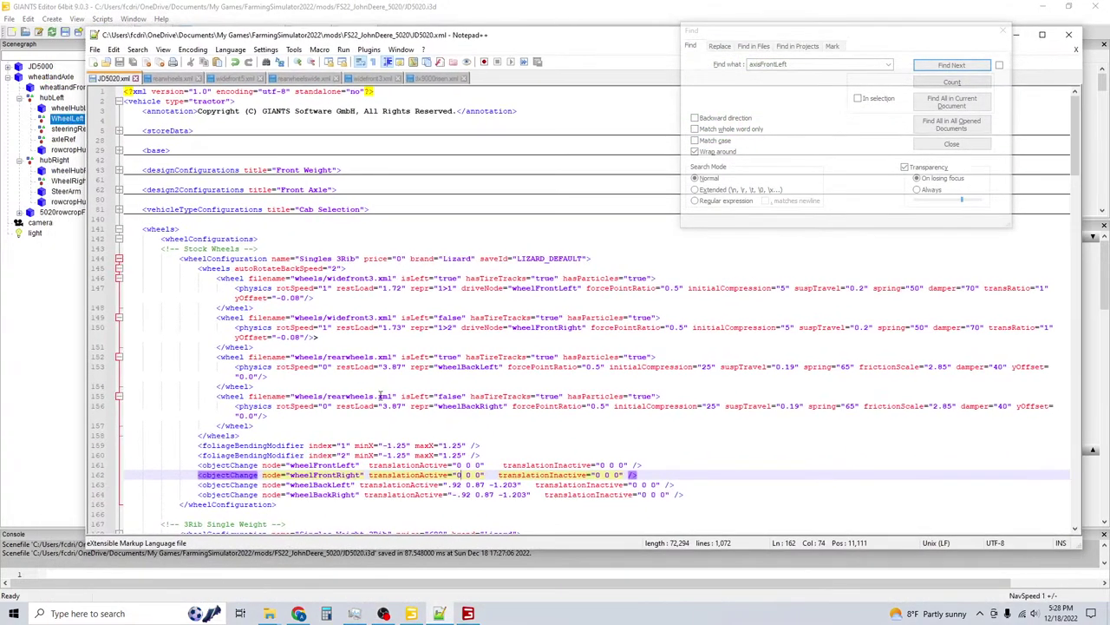
pyautogui.scroll(-20, 408, 405)
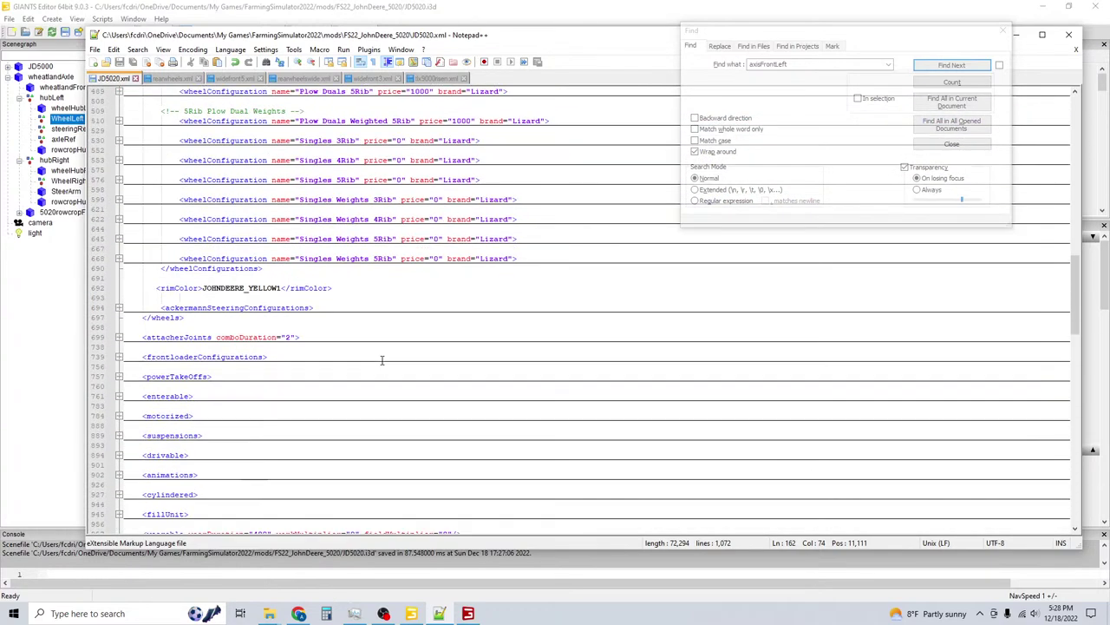
pyautogui.scroll(-9, 319, 429)
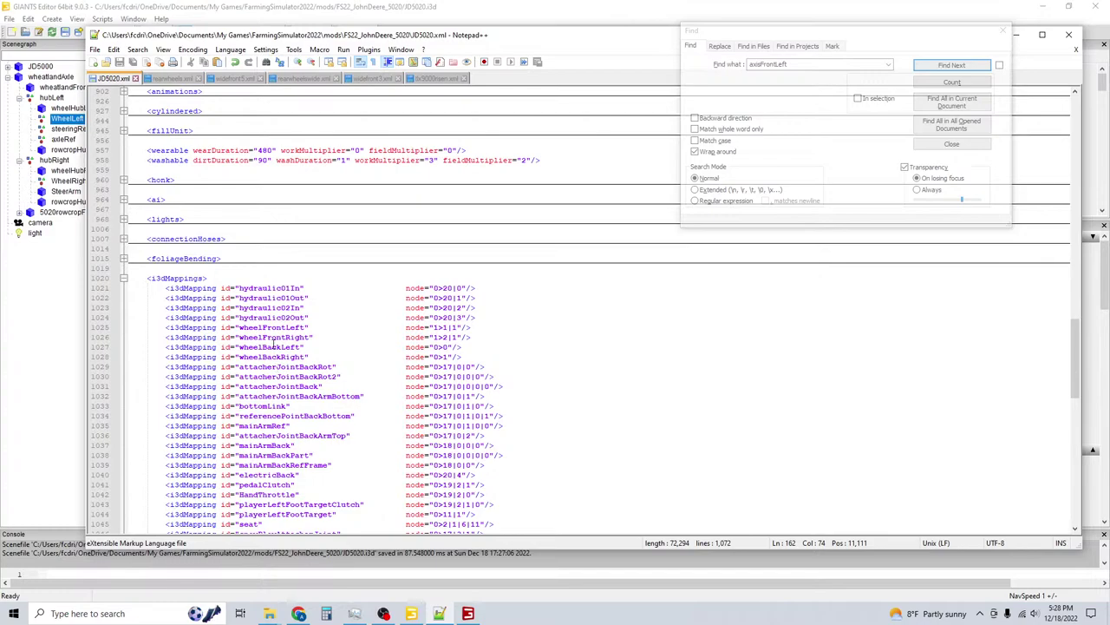
pyautogui.click(277, 328)
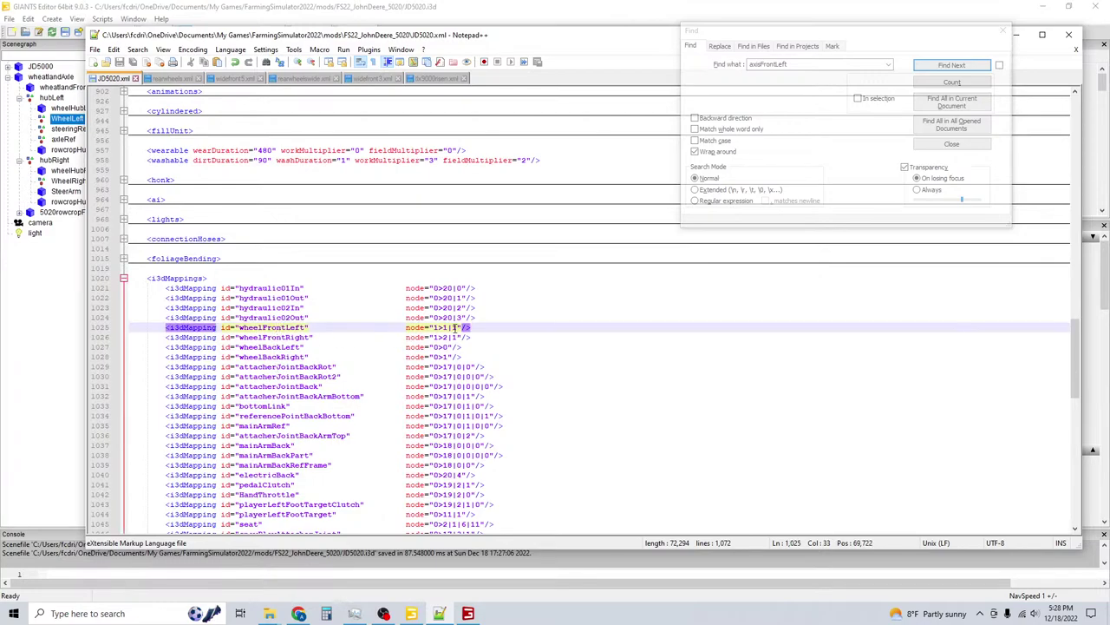
# Move WheelLeft along Z to 0.066 in the JD5020.i3d scene in GIANTS Editor and save the scene.
pyautogui.click(450, 6)
pyautogui.moveTo(458, 255); pyautogui.dragTo(269, 228, button='right')
pyautogui.scroll(3, 476, 177)
pyautogui.moveTo(255, 237); pyautogui.dragTo(390, 407, button='middle')
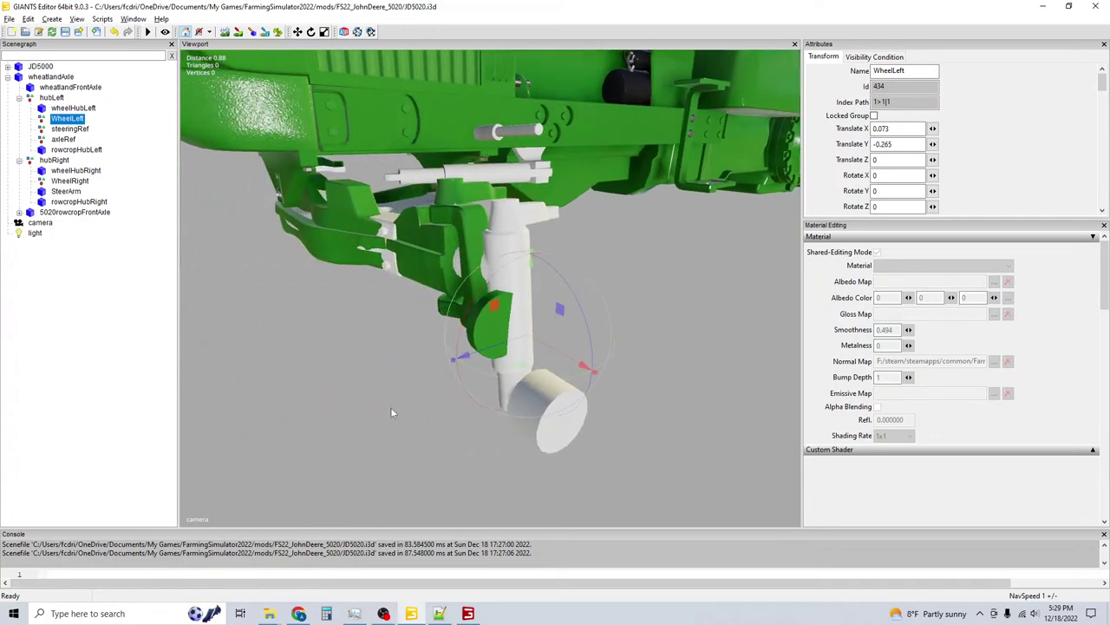
pyautogui.click(439, 613)
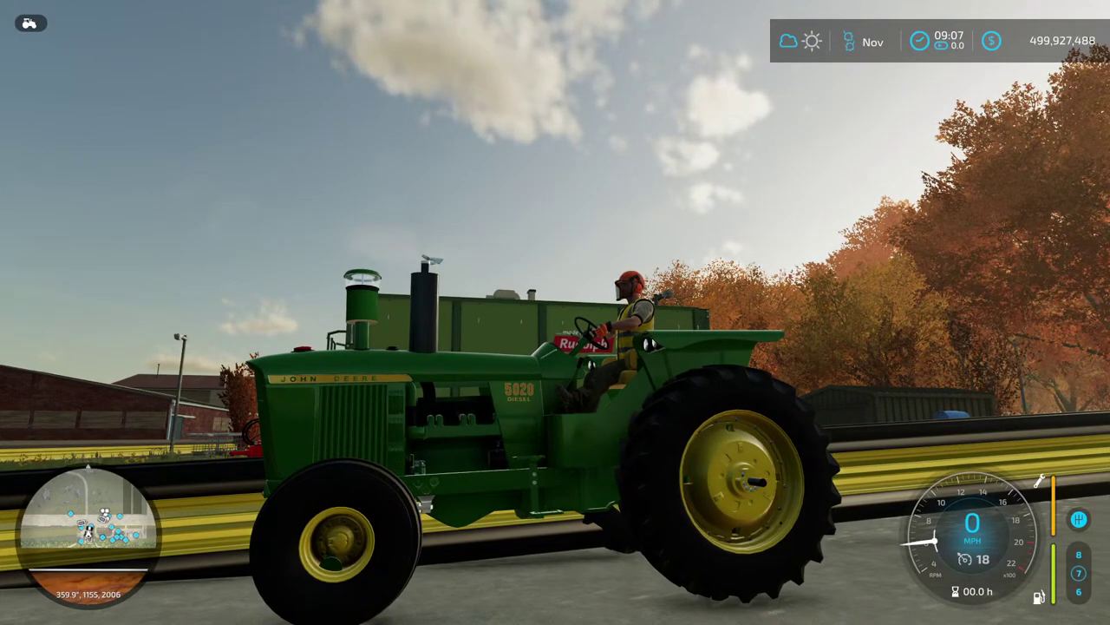
pyautogui.hotkey('alt', 'Tab')
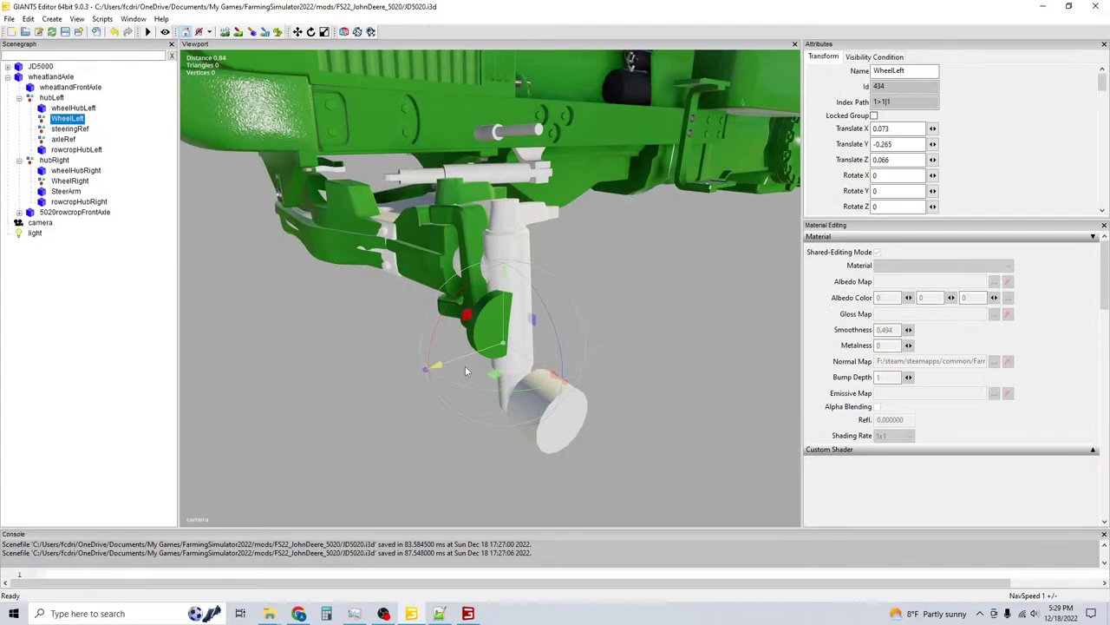
# Switch to Farming Simulator 22 and reload the tractor with gsVehicleReload in the developer console.
pyautogui.click(468, 613)
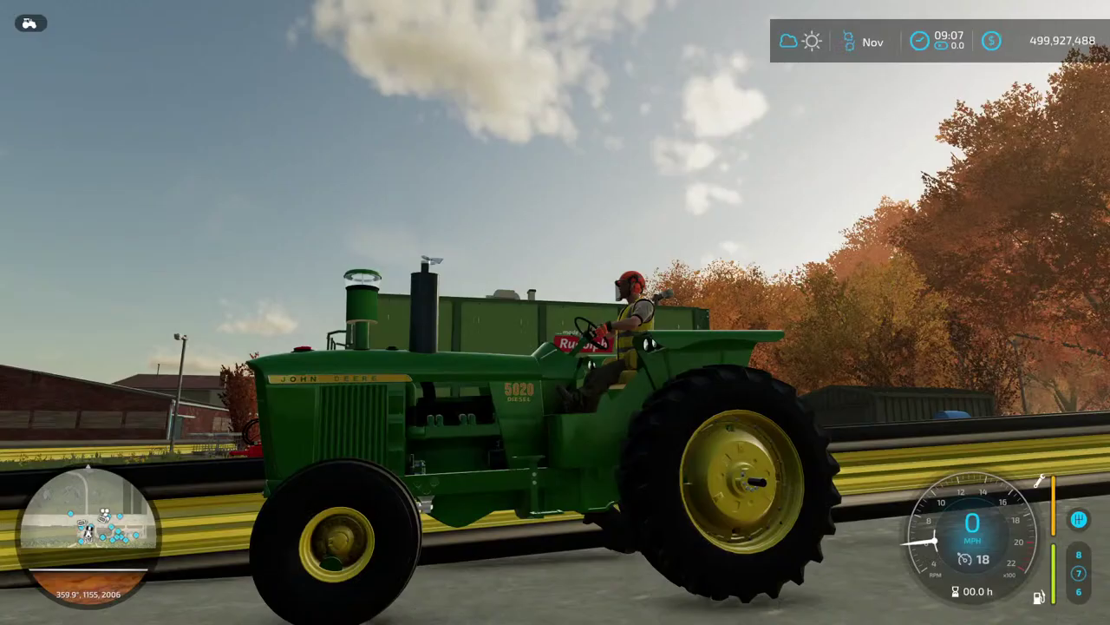
pyautogui.press('`')
pyautogui.write('gsVehicleReload')
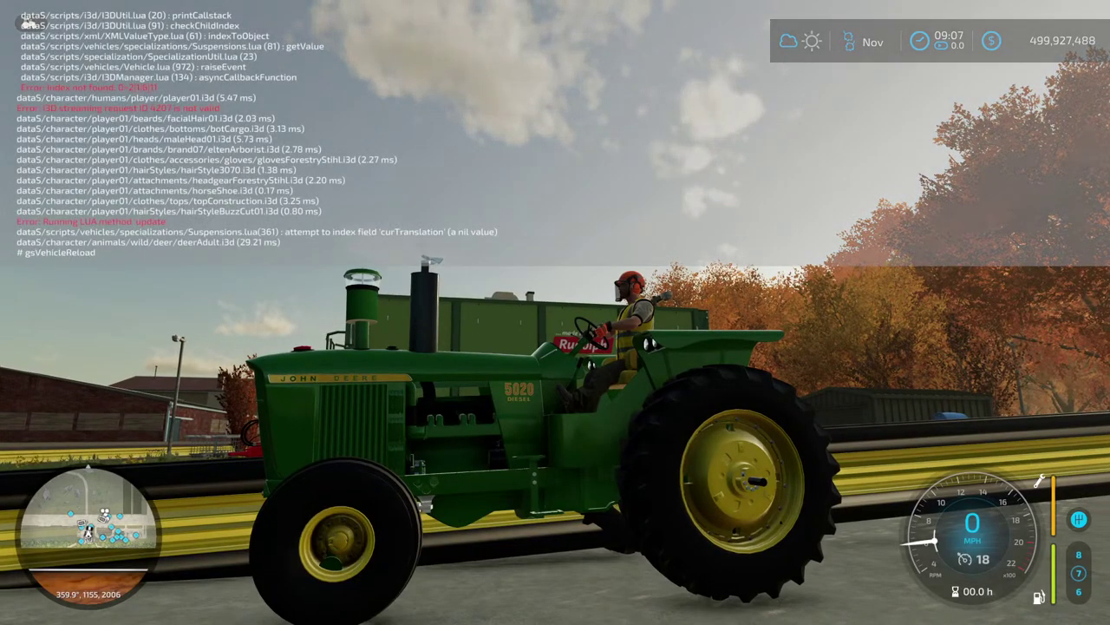
pyautogui.press('Return')
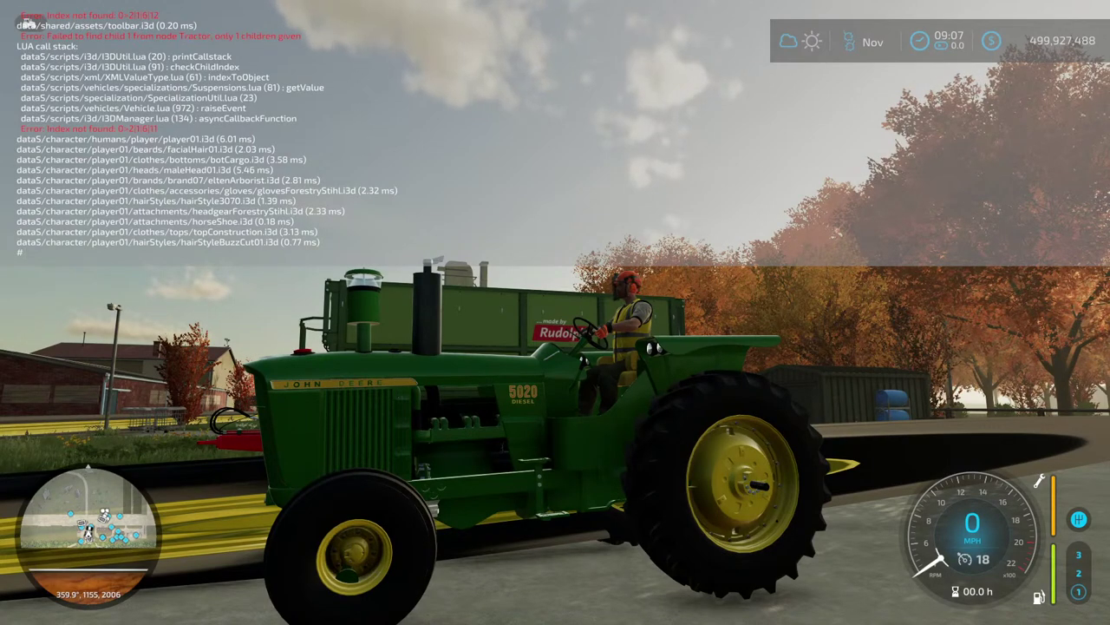
# Undo the WheelLeft move in GIANTS Editor, save the scene, and inspect the wheelHubLeft and rowcropHubLeft meshes.
pyautogui.hotkey('alt', 'Tab')
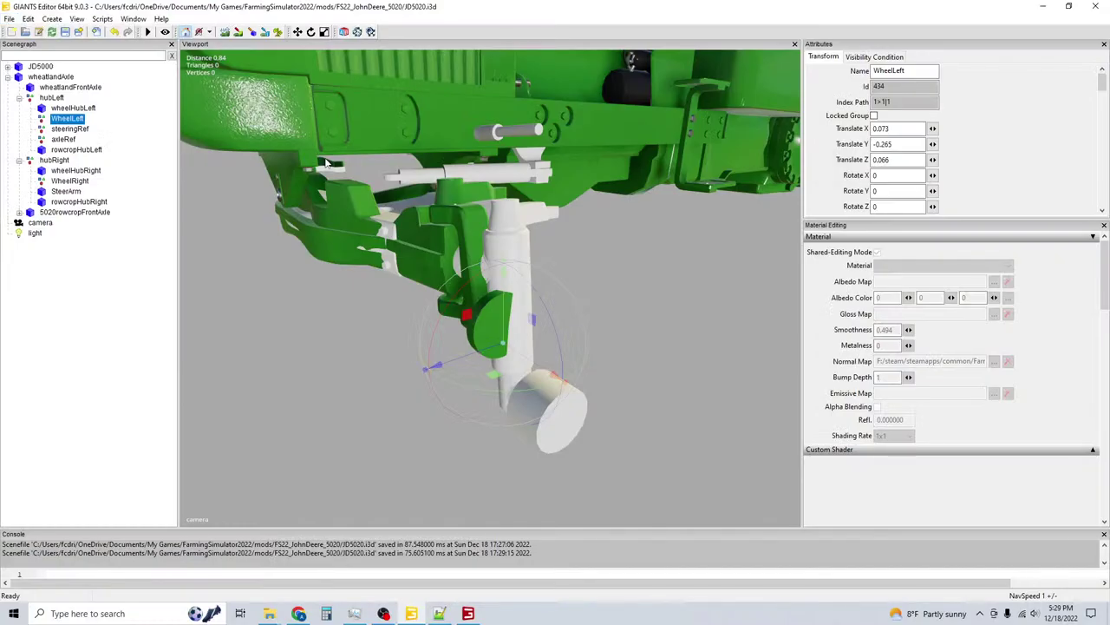
pyautogui.hotkey('ctrl', 'z')
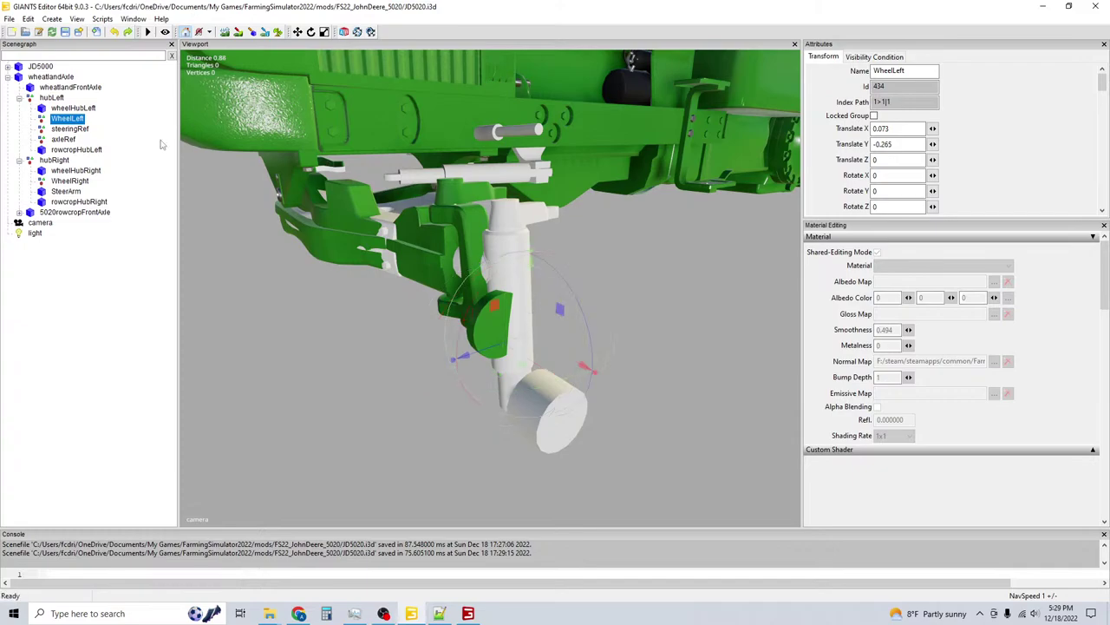
pyautogui.hotkey('ctrl', 's')
pyautogui.click(78, 109)
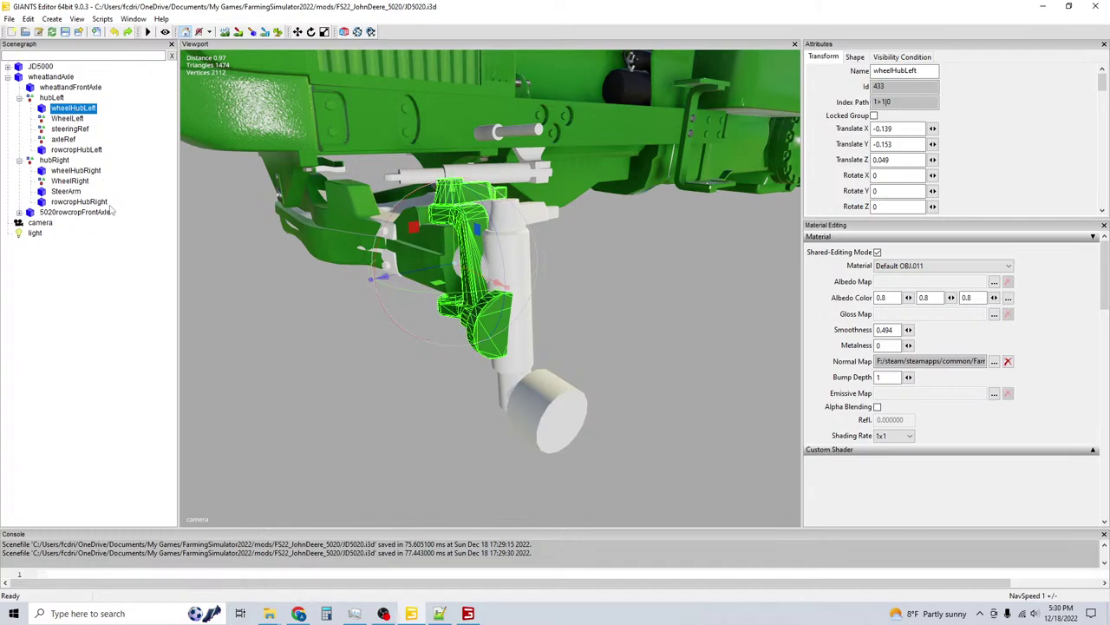
pyautogui.click(78, 150)
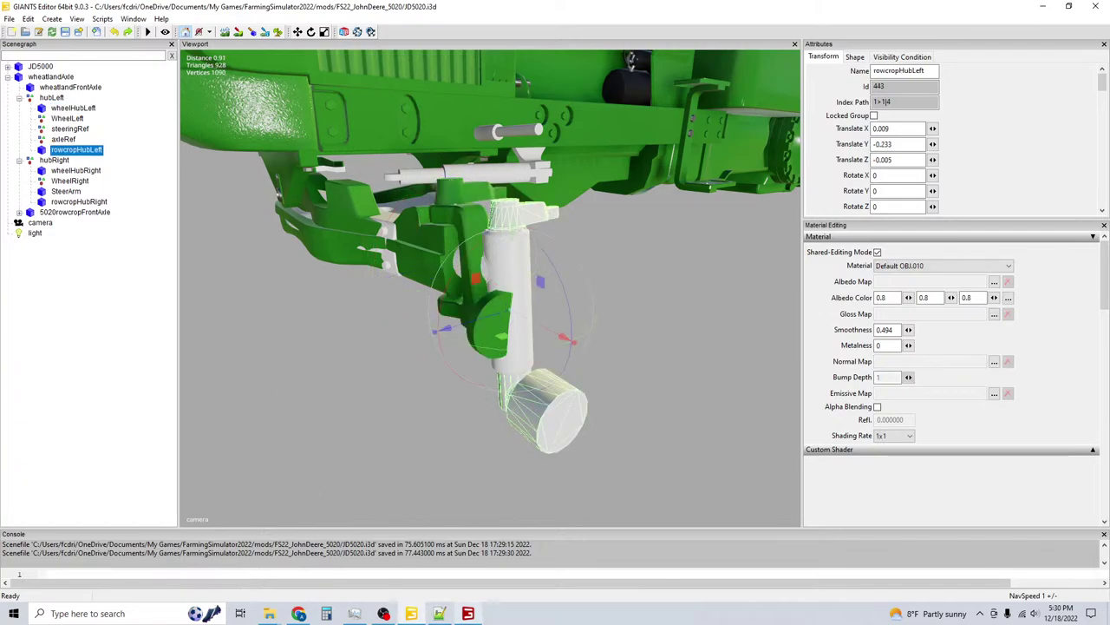
# Close the console in Farming Simulator 22, enter the other 5020 parked nearby, and steer it to examine its front wheels.
pyautogui.click(468, 613)
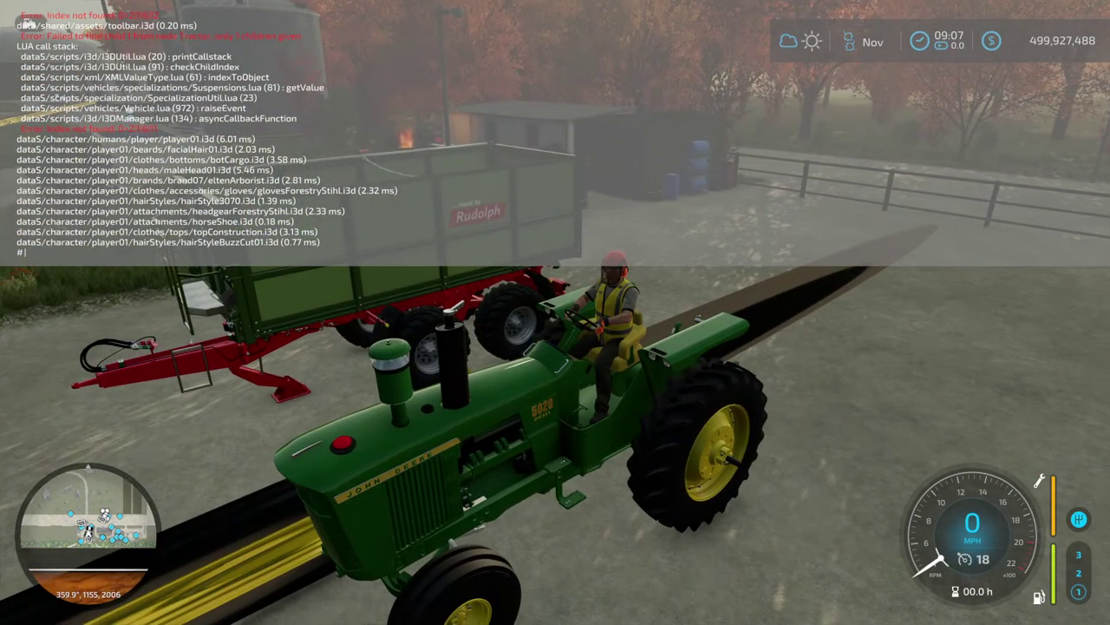
pyautogui.press('`')
pyautogui.press('c')
pyautogui.press('w')
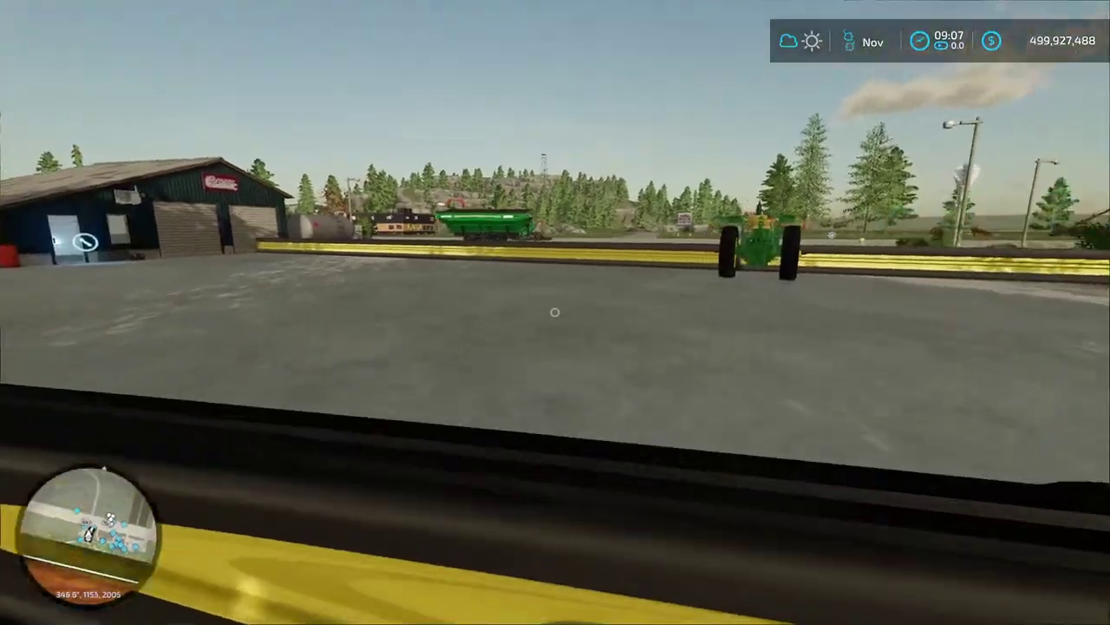
pyautogui.press('e')
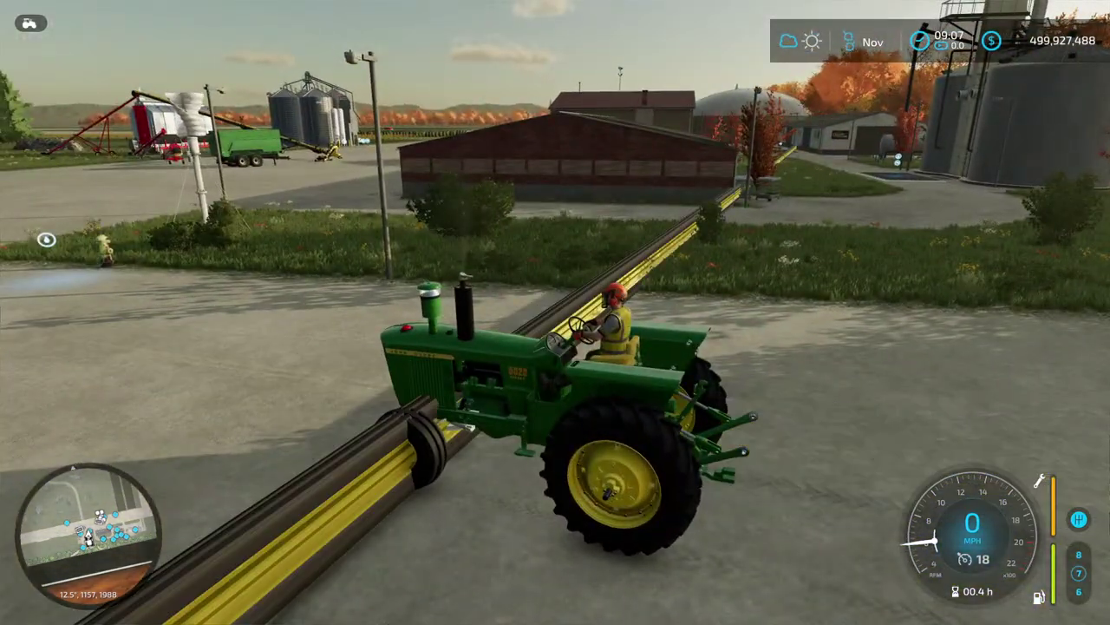
pyautogui.press('w')
pyautogui.press('a')
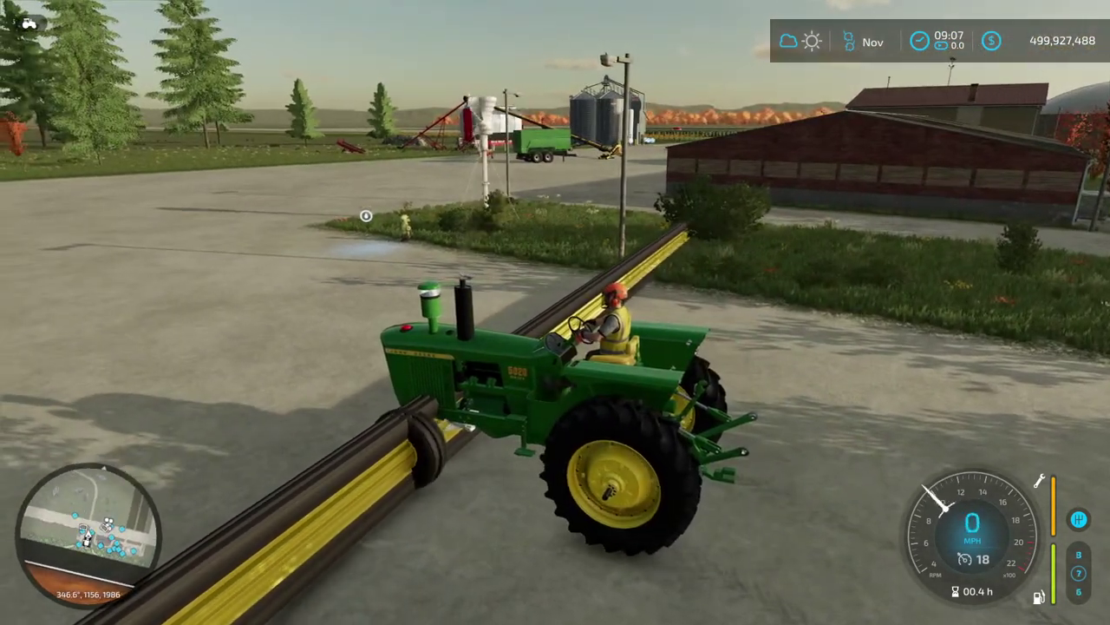
pyautogui.press('x')
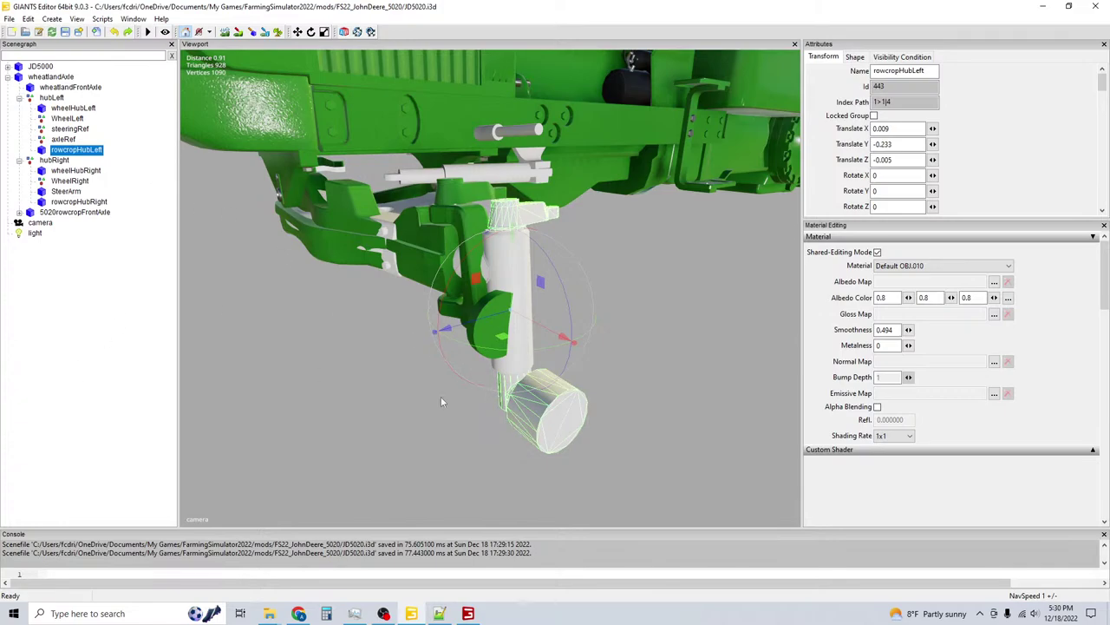
# Compare the front wheel mappings and Singles 3Rib wheel settings in JD5020.xml with the Continental wheel configuration in tlx9000risen.xml.
pyautogui.click(440, 613)
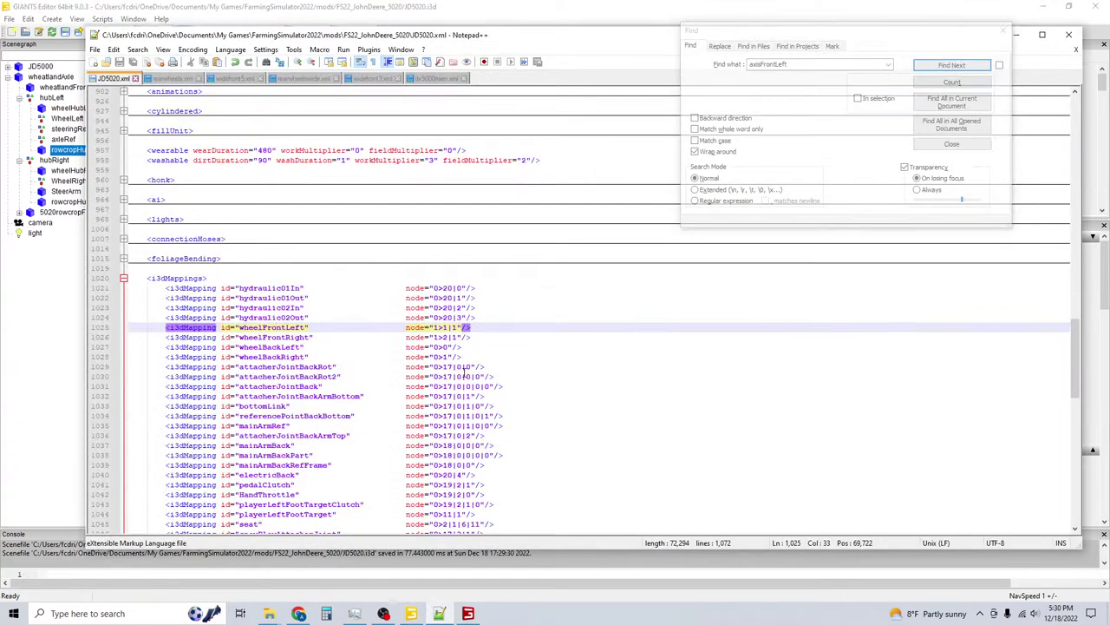
pyautogui.click(266, 337)
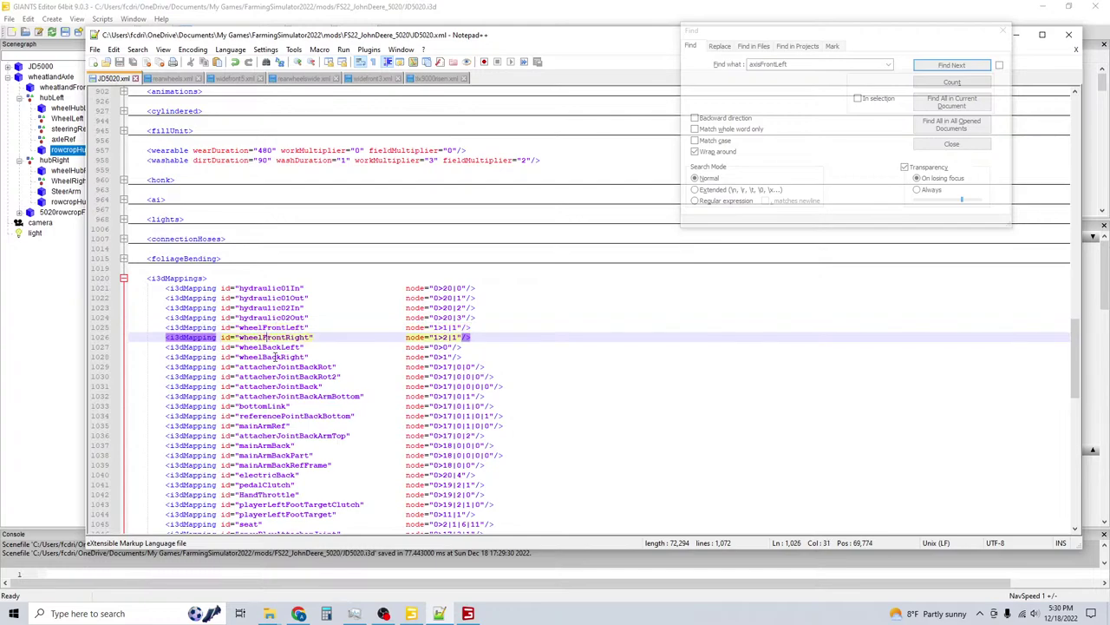
pyautogui.scroll(20, 302, 300)
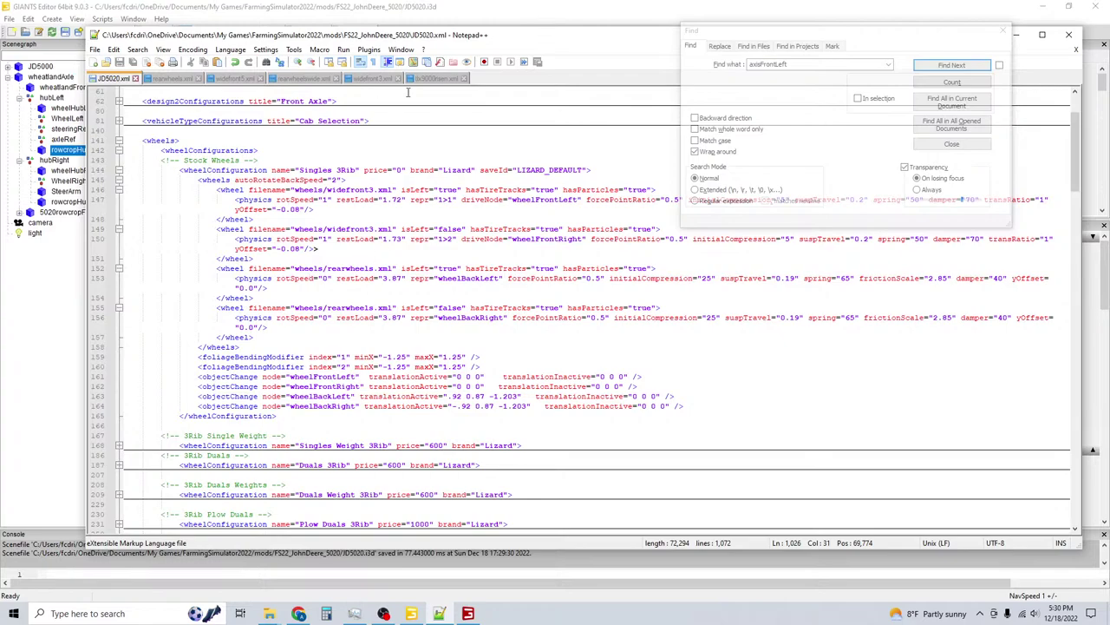
pyautogui.click(435, 79)
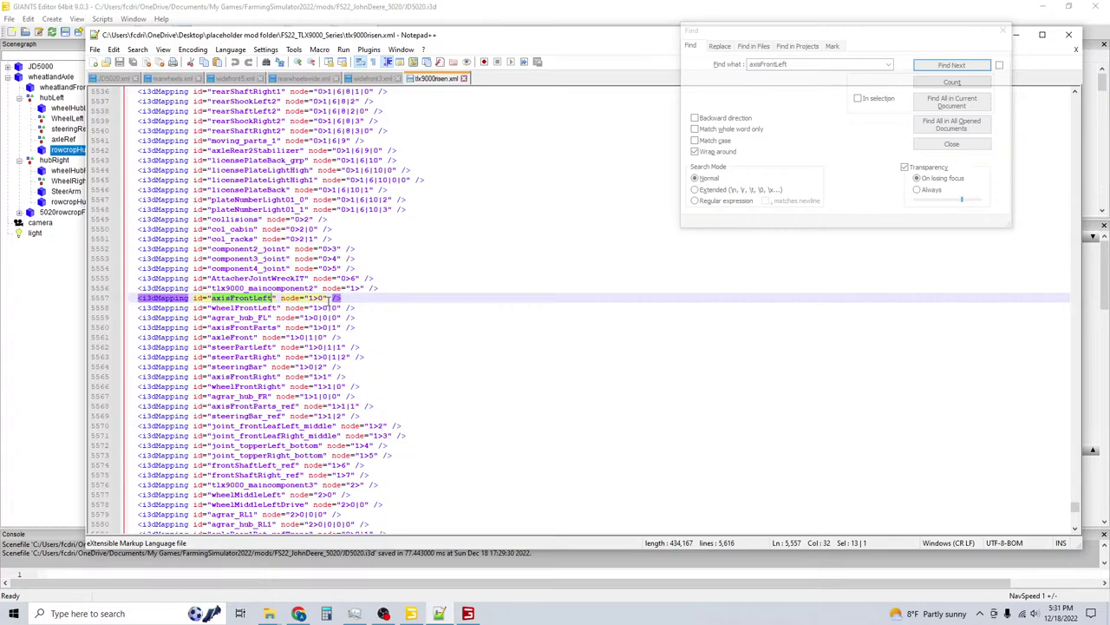
pyautogui.scroll(20, 328, 298)
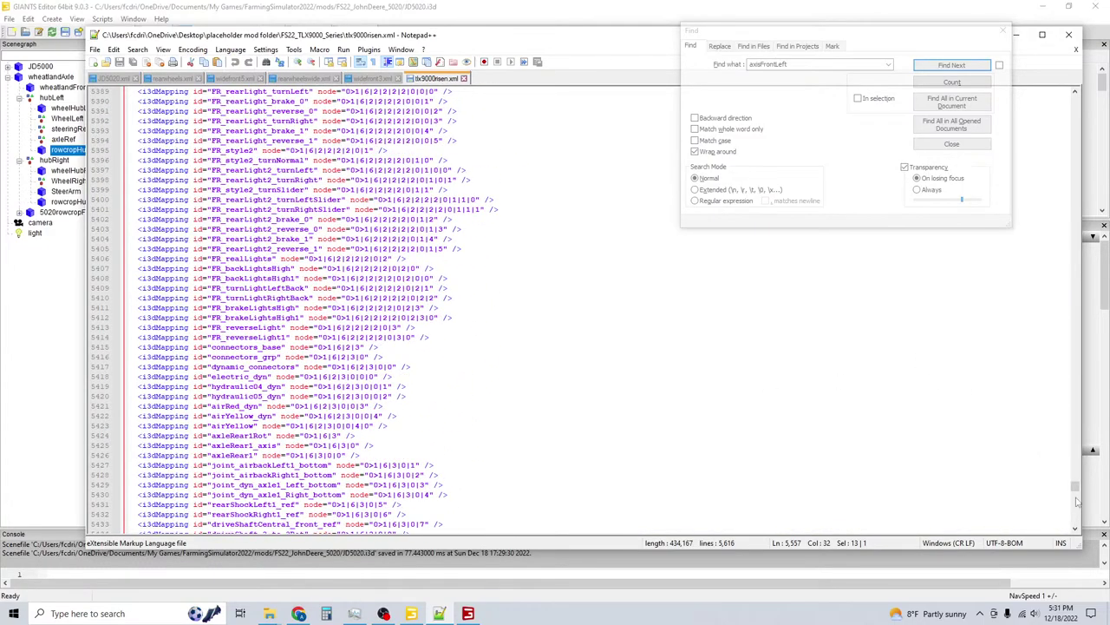
pyautogui.moveTo(1075, 491); pyautogui.dragTo(1027, 109)
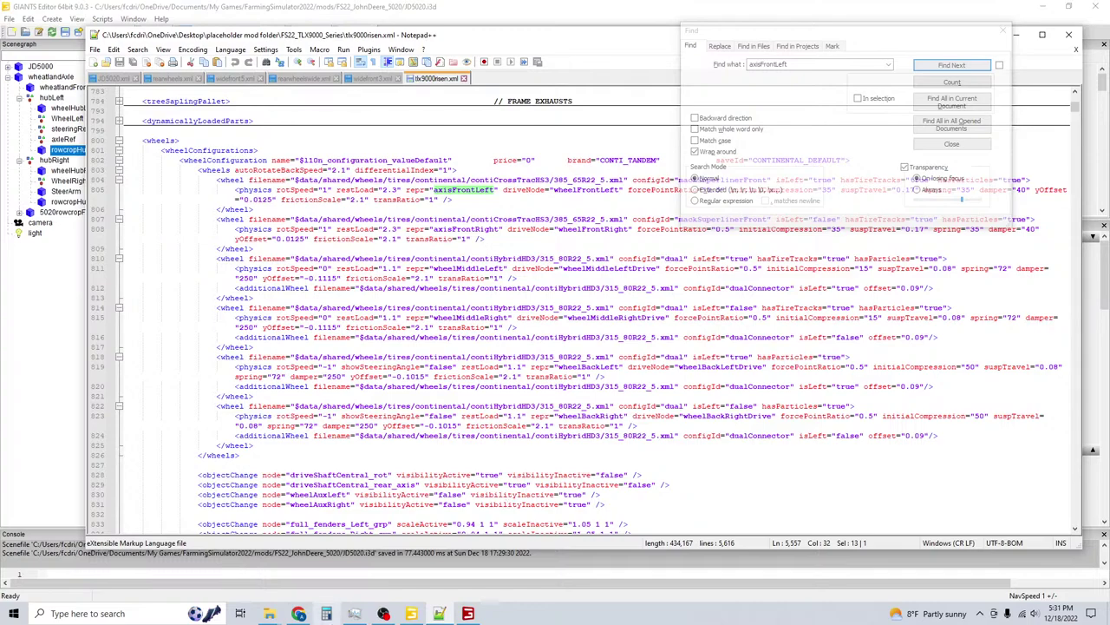
# Switch to File Explorer, open tlx9000risen.i3d in GIANTS Editor 9.0.3, and select axisFrontLeft under tlx9000_maincomponent2 to inspect its attributes.
pyautogui.click(269, 613)
pyautogui.click(369, 568)
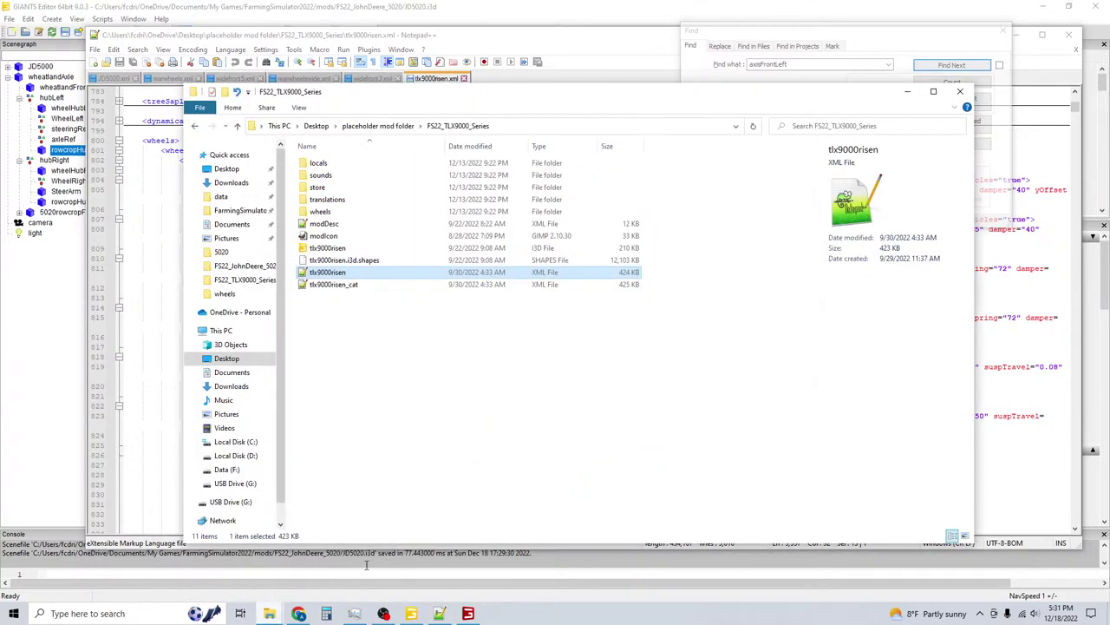
pyautogui.doubleClick(336, 249)
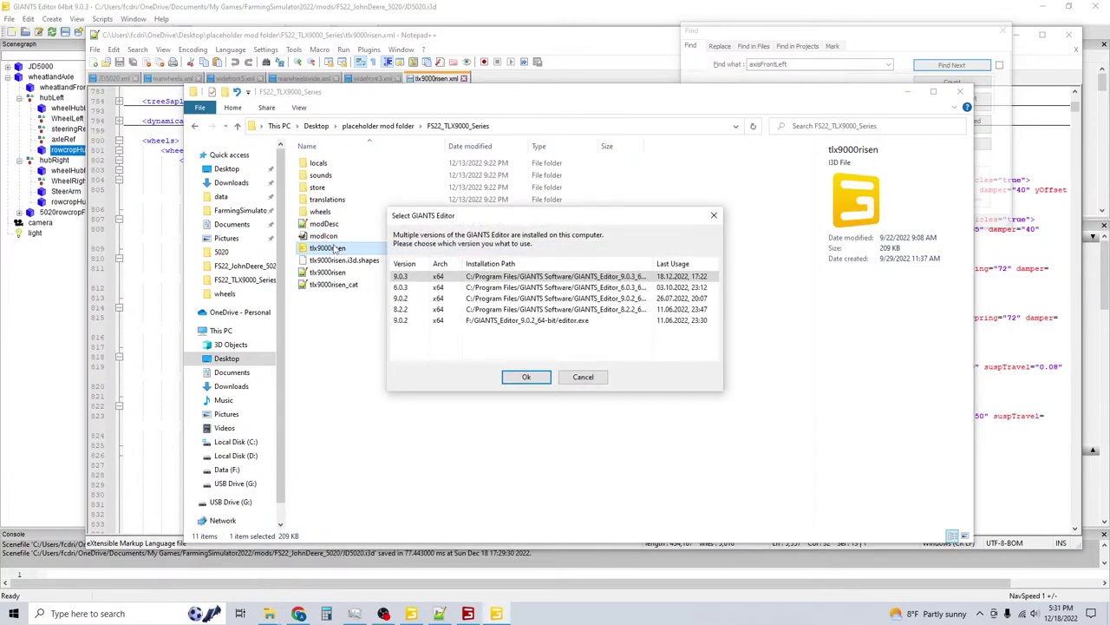
pyautogui.click(526, 374)
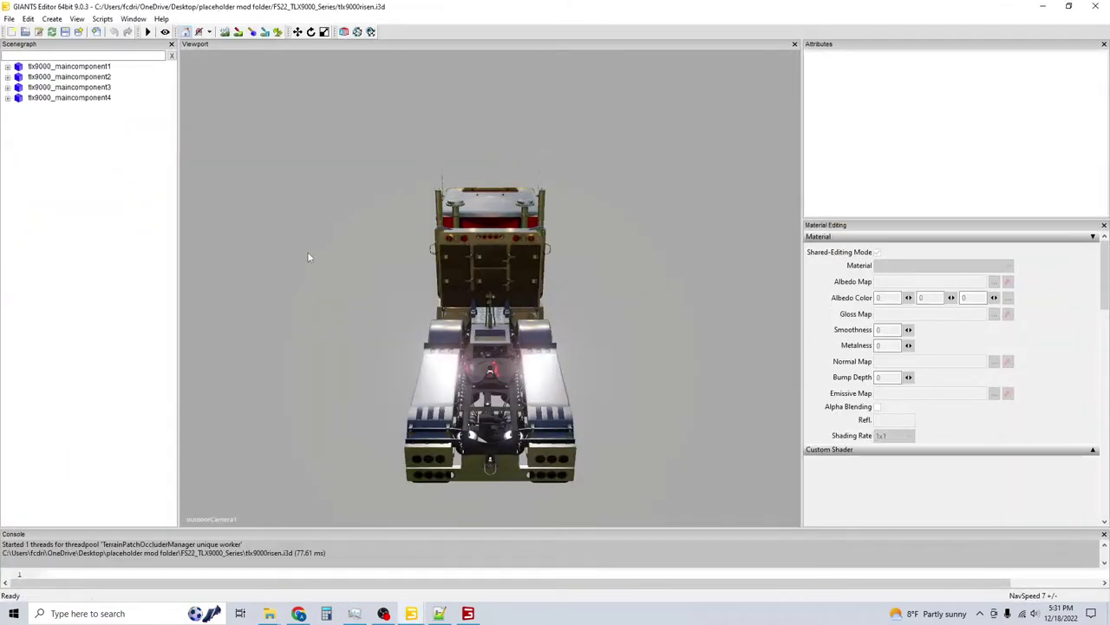
pyautogui.click(9, 77)
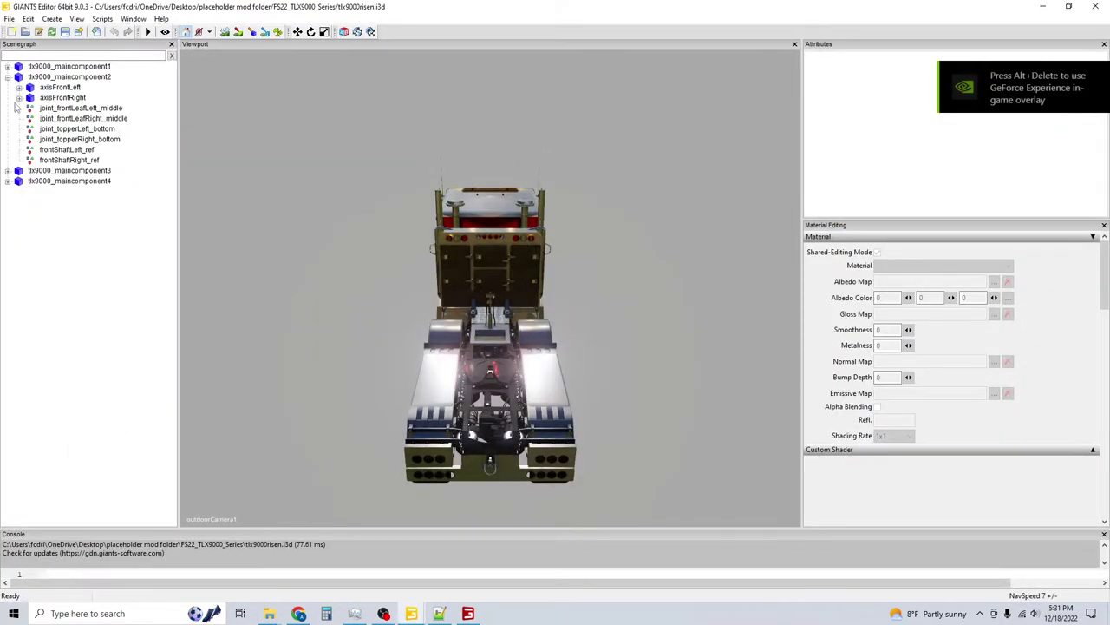
pyautogui.click(45, 88)
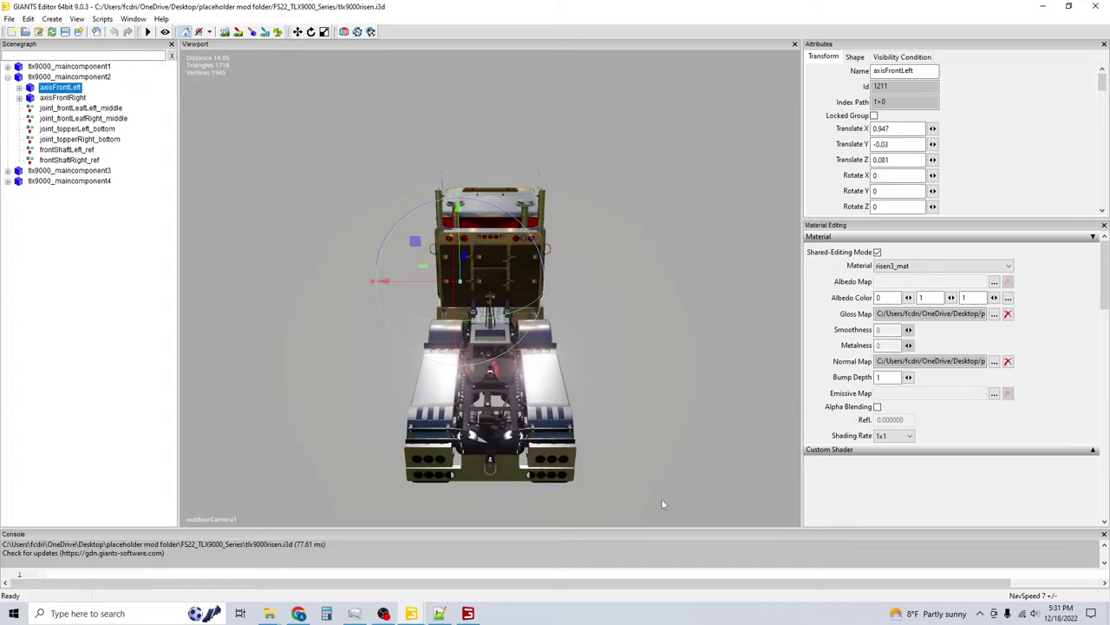
# Check the Singles 3Rib front wheels in JD5020.xml in Notepad++, and reorder wheatlandFrontAxle below hubRight in the JD5020 scene in GIANTS Editor.
pyautogui.click(440, 613)
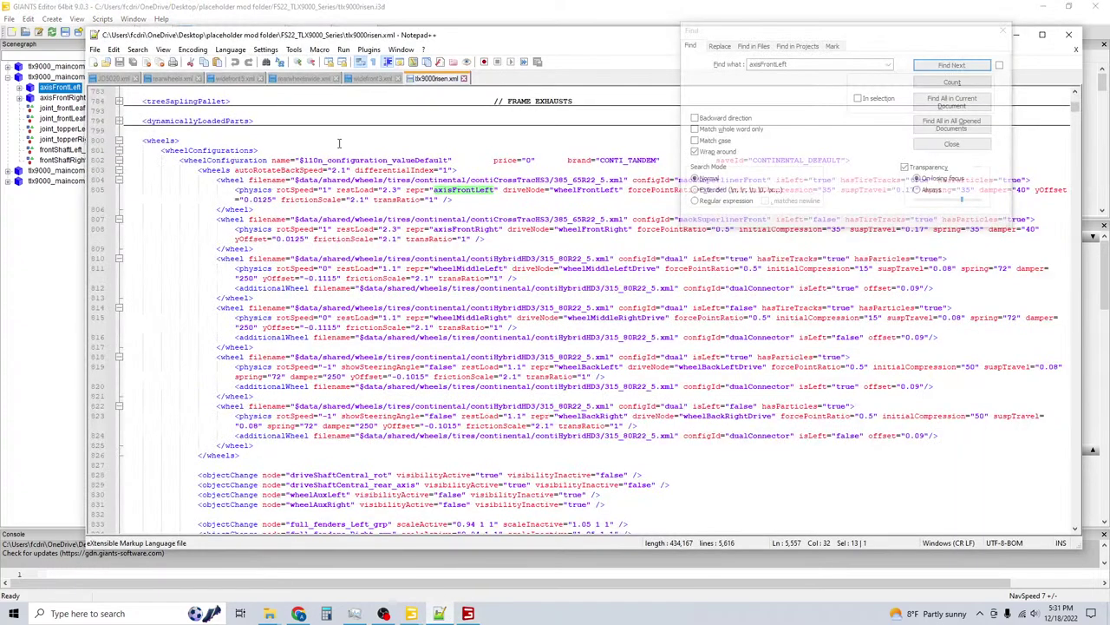
pyautogui.click(112, 79)
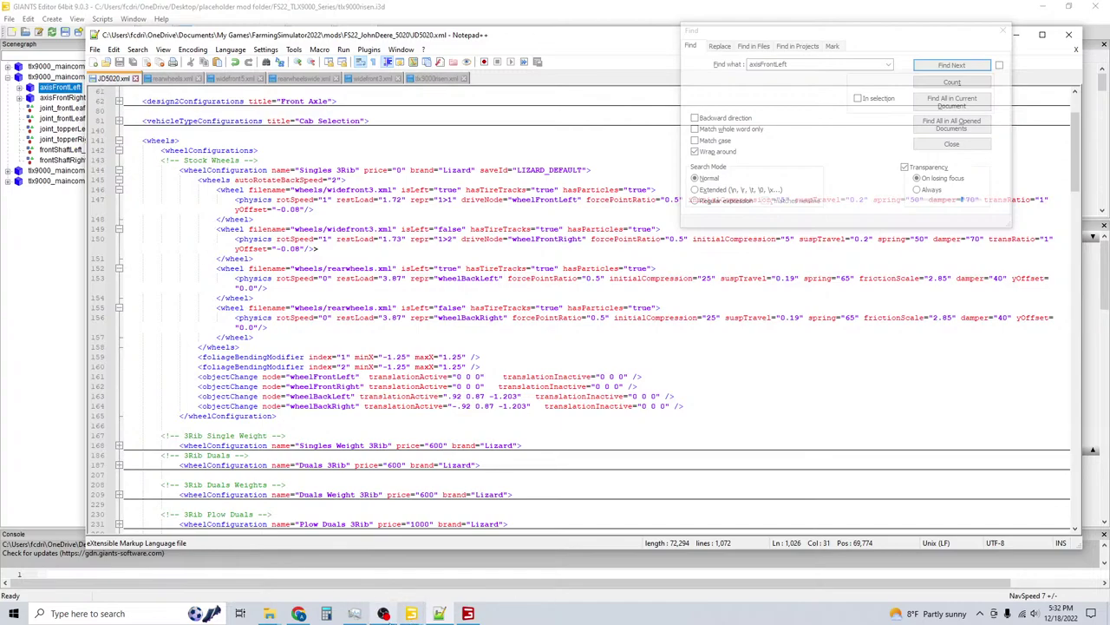
pyautogui.moveTo(384, 613)
pyautogui.click(356, 564)
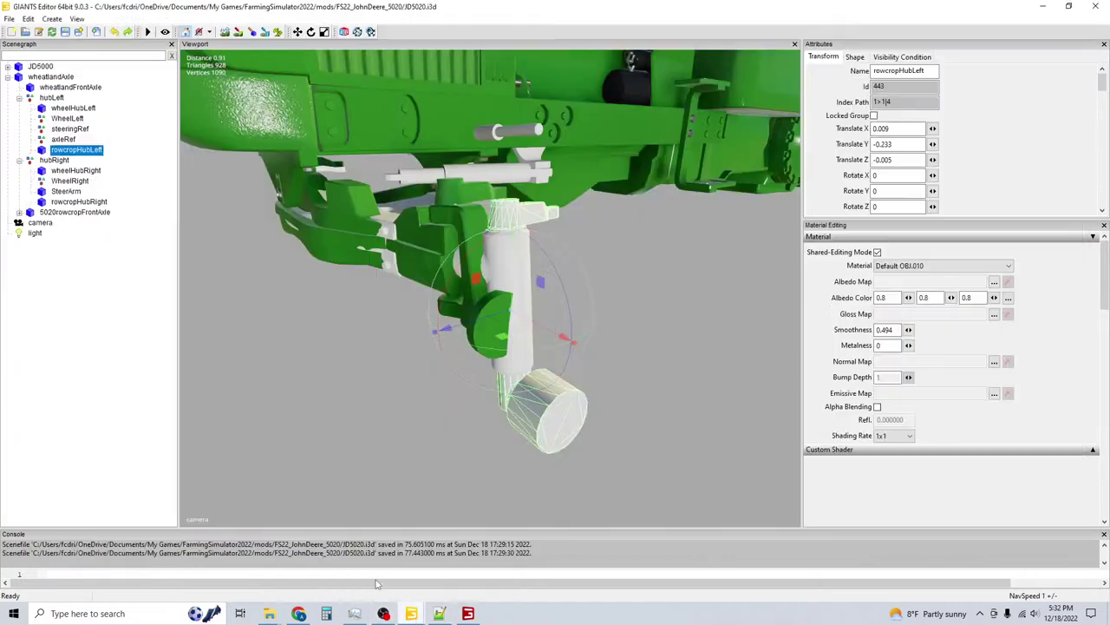
pyautogui.click(54, 99)
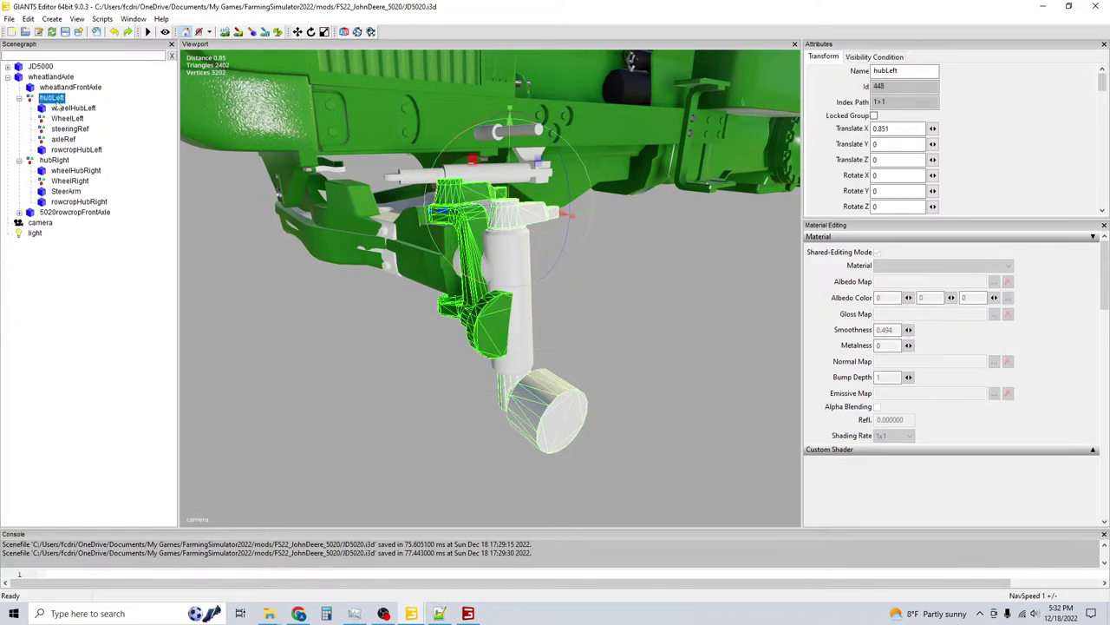
pyautogui.click(56, 87)
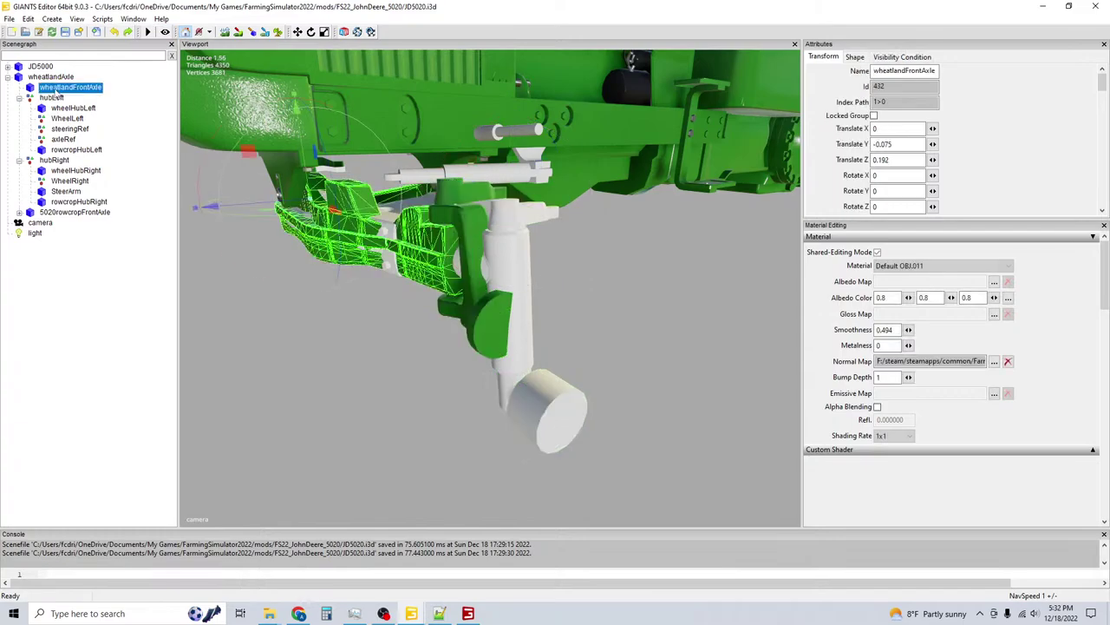
pyautogui.moveTo(54, 96); pyautogui.dragTo(55, 97)
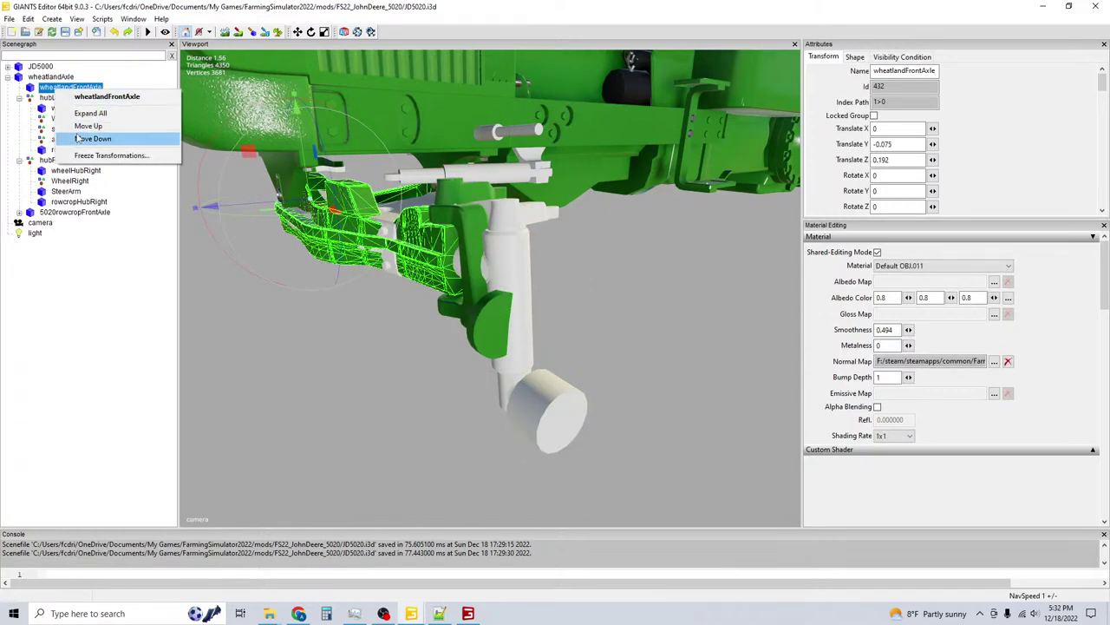
pyautogui.click(87, 144)
pyautogui.rightClick(80, 152)
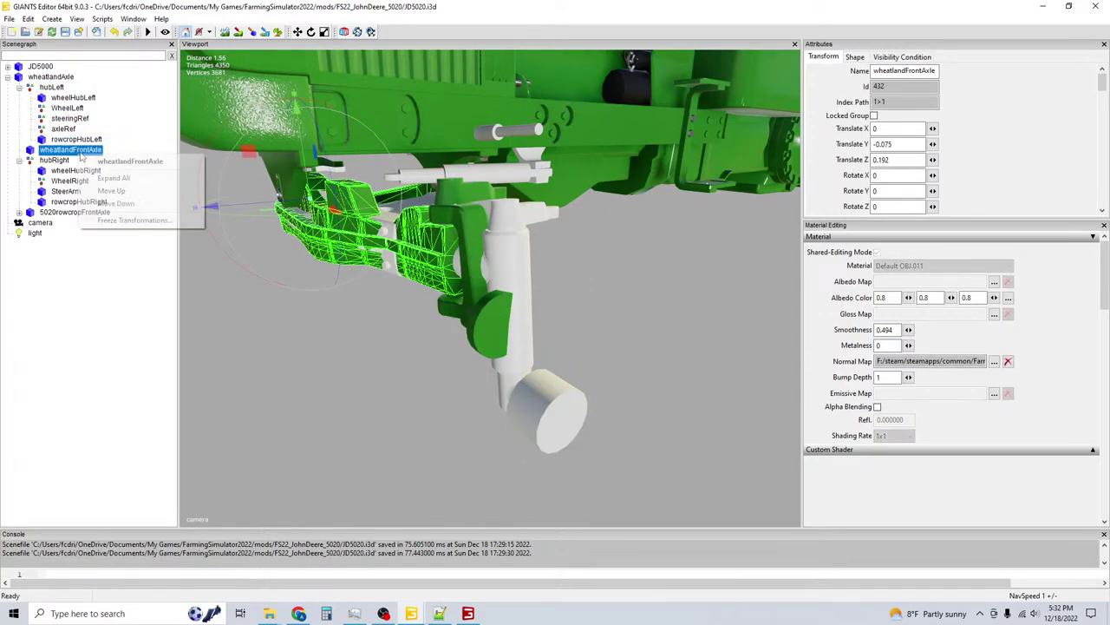
pyautogui.click(117, 204)
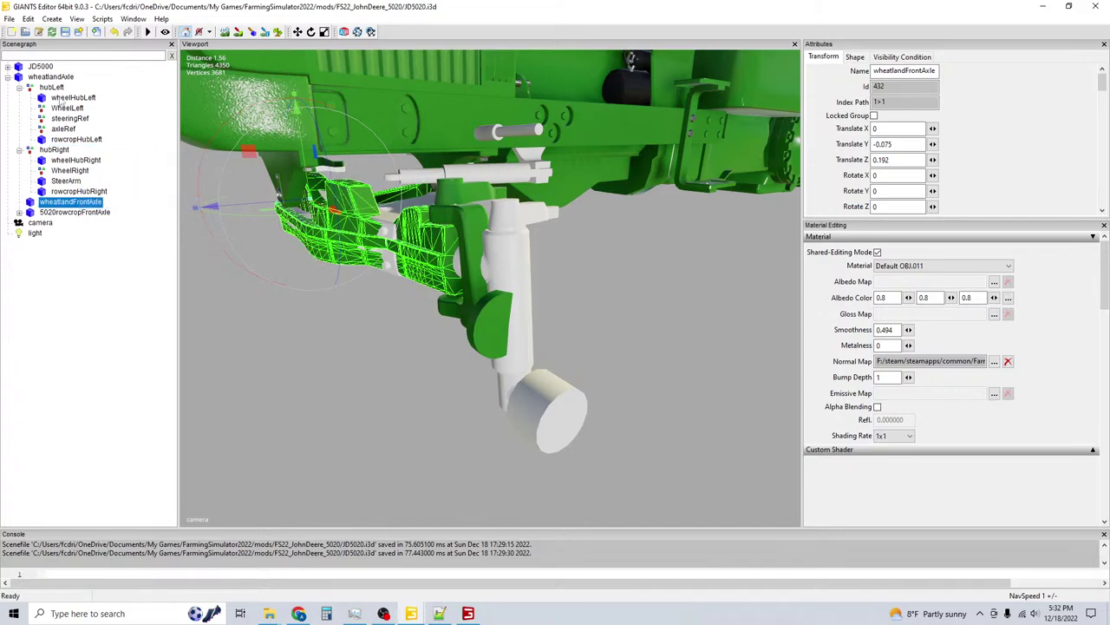
# Check hubLeft's index path, switch to JD5020.xml in Notepad++, and set the Singles 3Rib front wheels' repr to 1>0 for left and 1>1 for right.
pyautogui.click(54, 88)
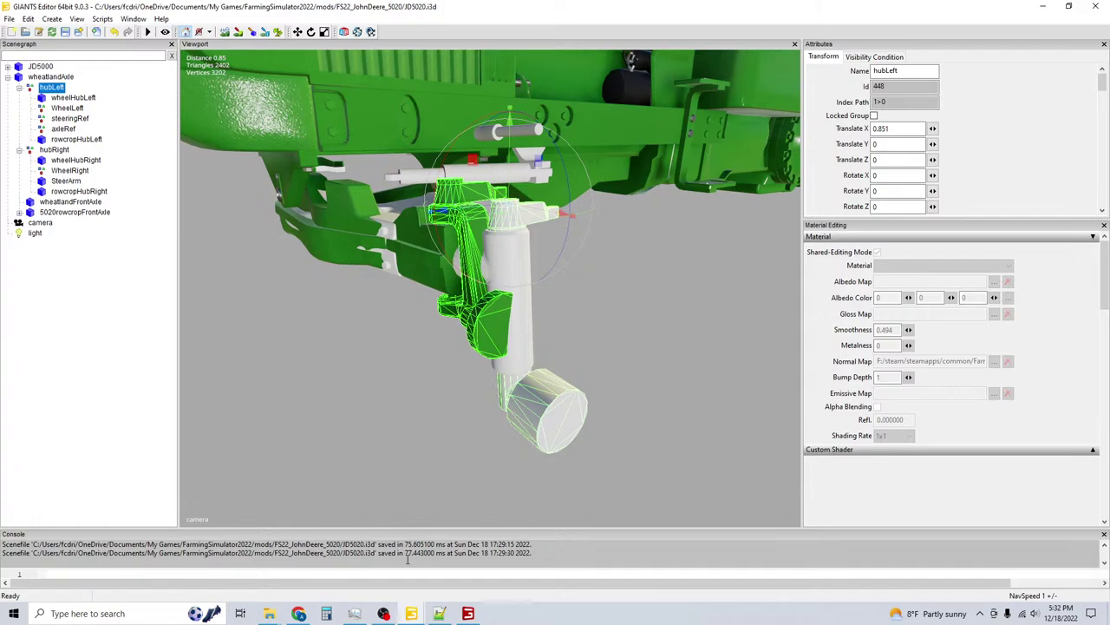
pyautogui.click(440, 613)
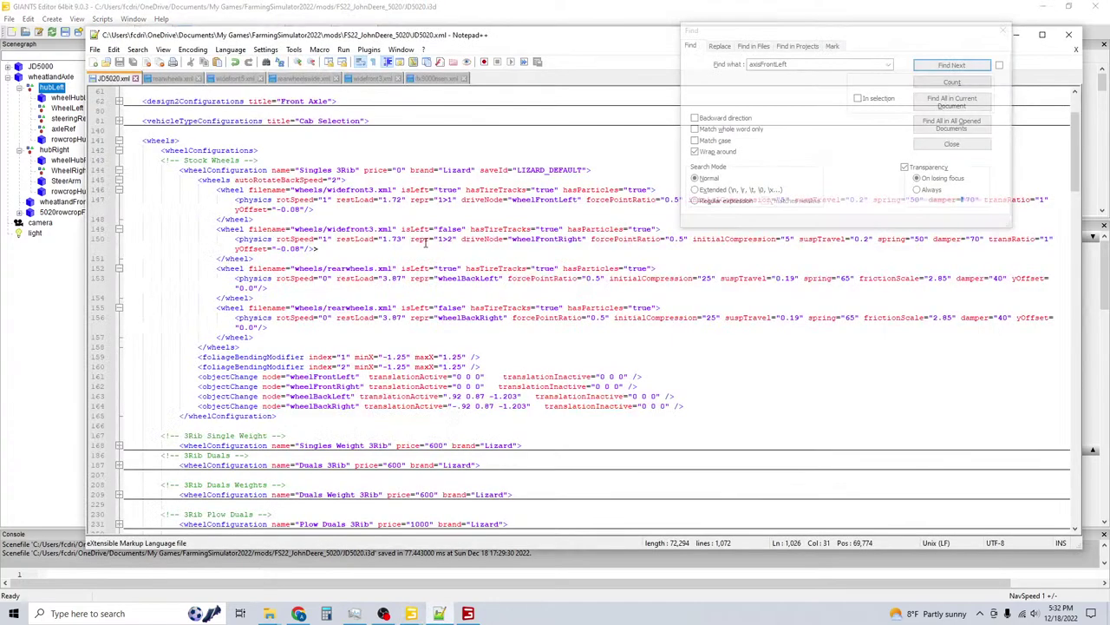
pyautogui.click(451, 199)
pyautogui.press('BackSpace')
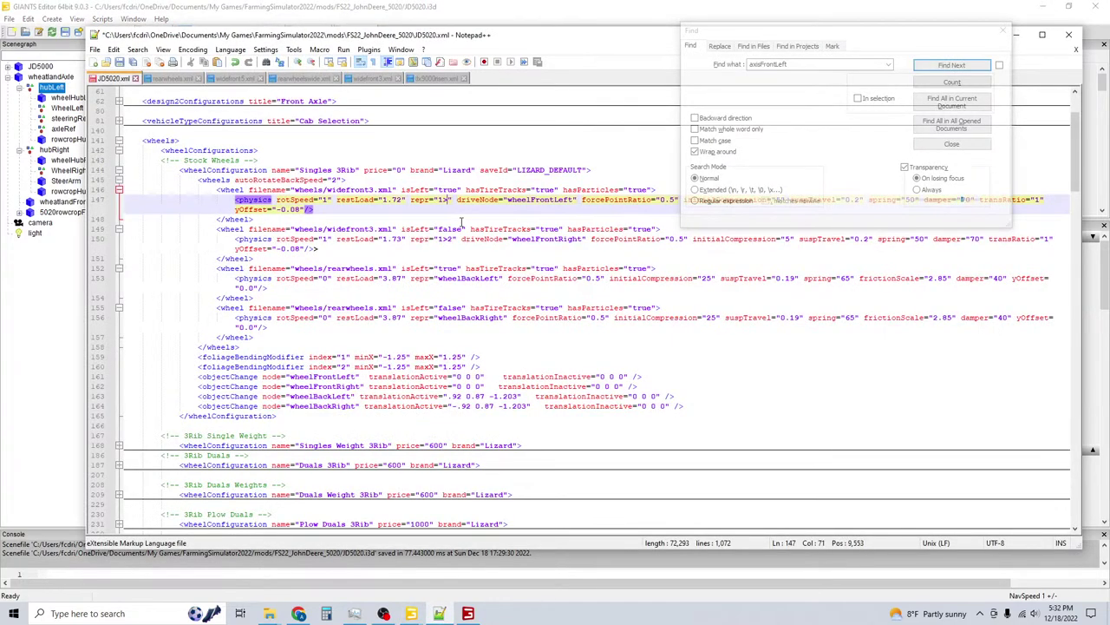
pyautogui.write('0')
pyautogui.press('Down')
pyautogui.press('Down')
pyautogui.press('Down')
pyautogui.press('Down')
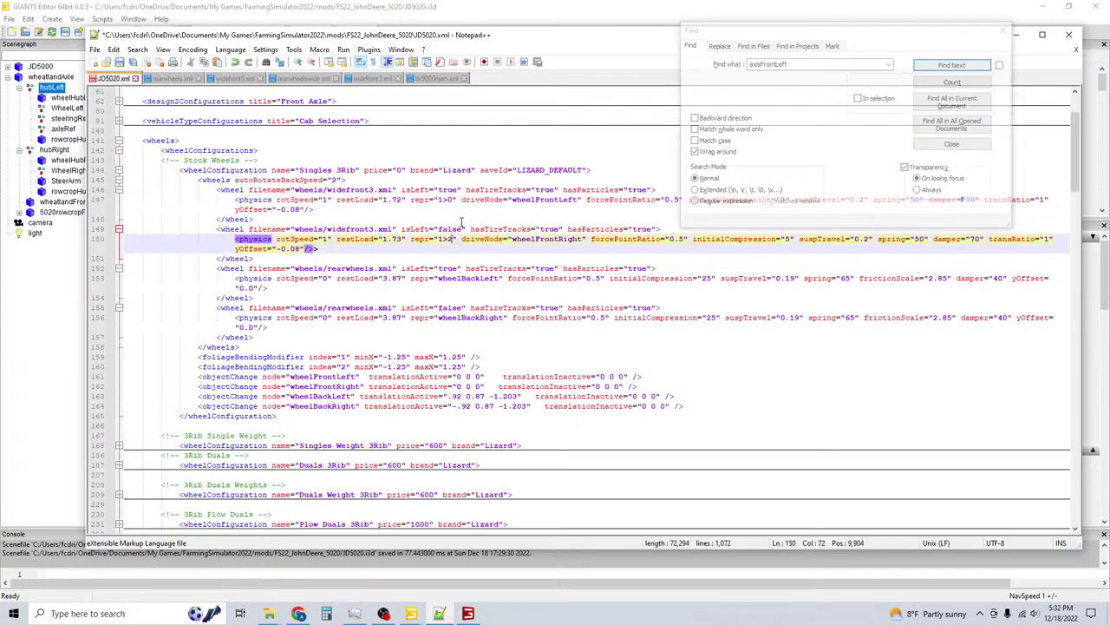
pyautogui.press('BackSpace')
pyautogui.write('1')
# Compare the wheelFrontLeft entry in the i3dMappings of JD5020.xml with the WheelLeft node's index path in GIANTS Editor.
pyautogui.scroll(3, 245, 170)
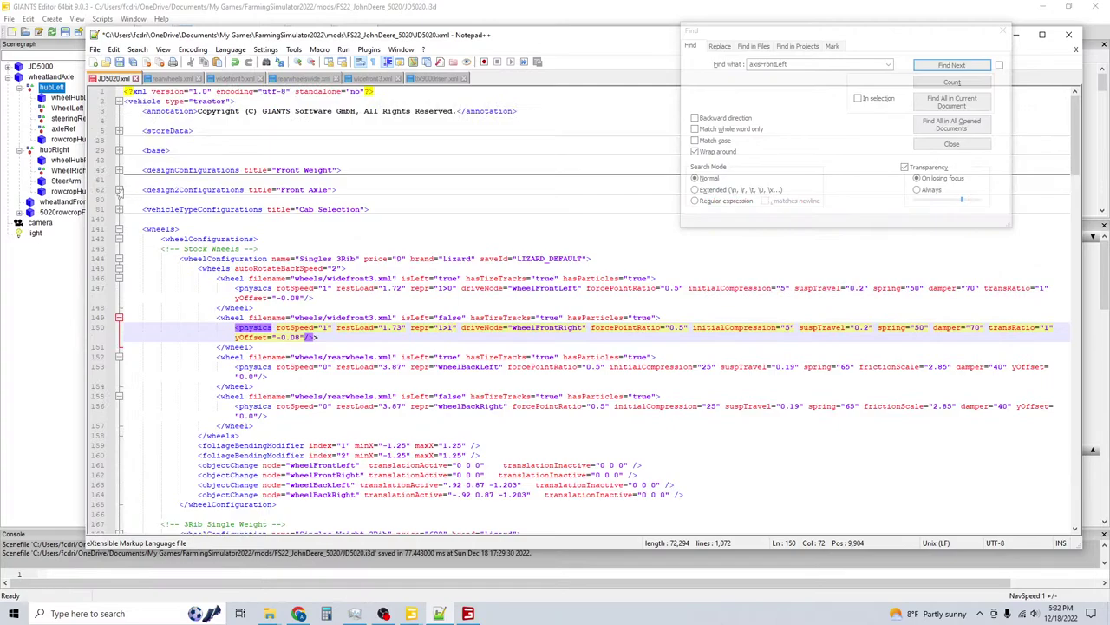
pyautogui.scroll(-20, 184, 187)
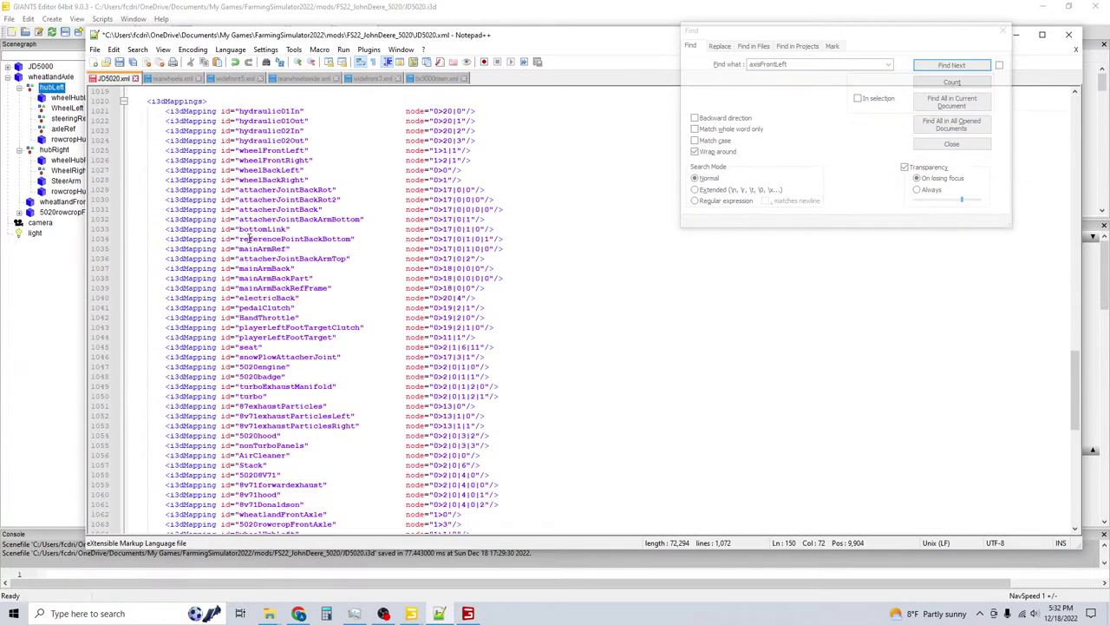
pyautogui.scroll(10, 253, 249)
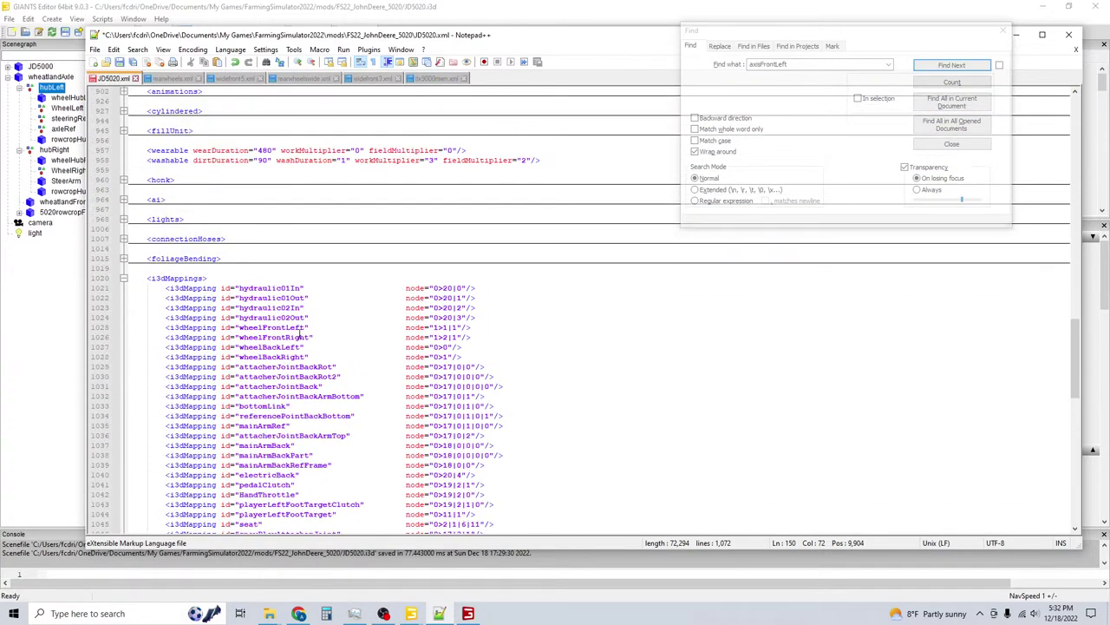
pyautogui.click(444, 328)
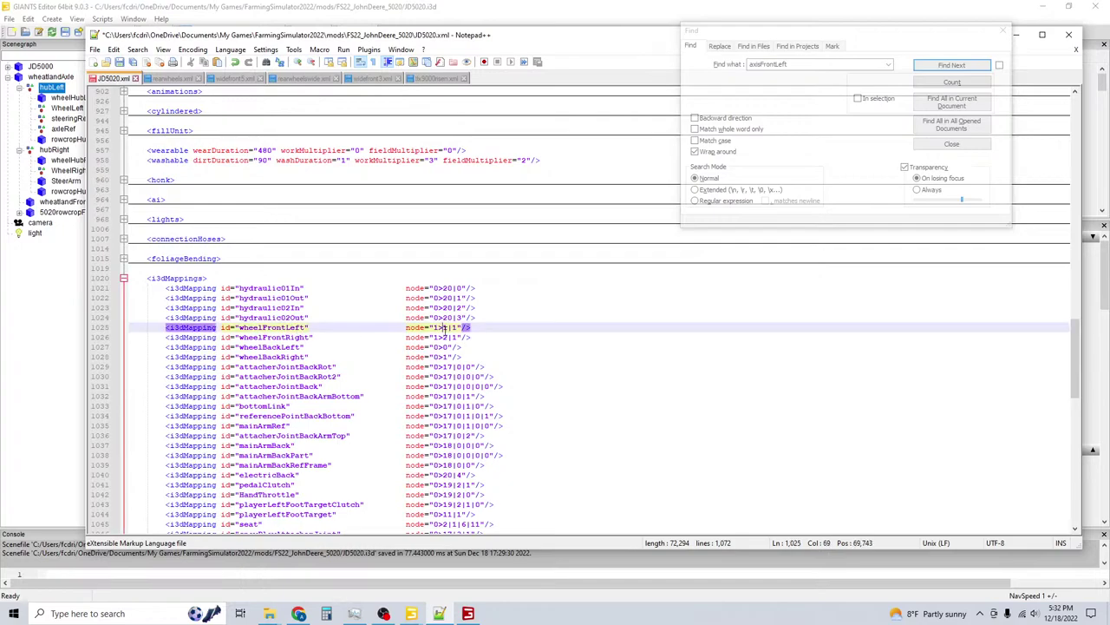
pyautogui.click(54, 109)
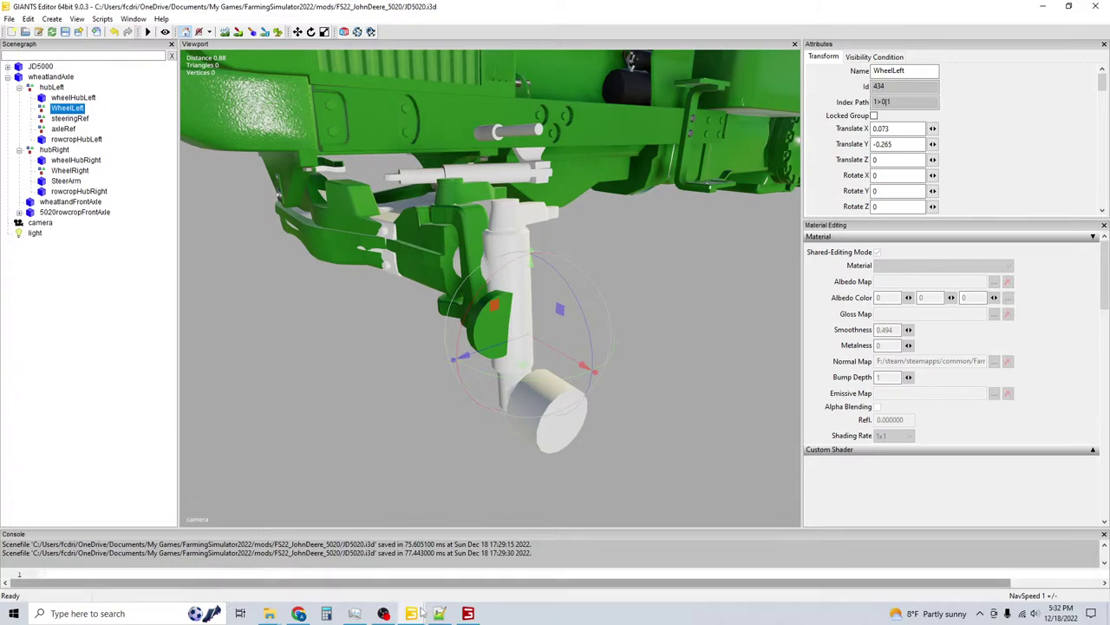
# Switch to the TLX9000 scene and examine the wheelFrontLeft node and its child under axisFrontLeft.
pyautogui.moveTo(412, 613)
pyautogui.click(348, 559)
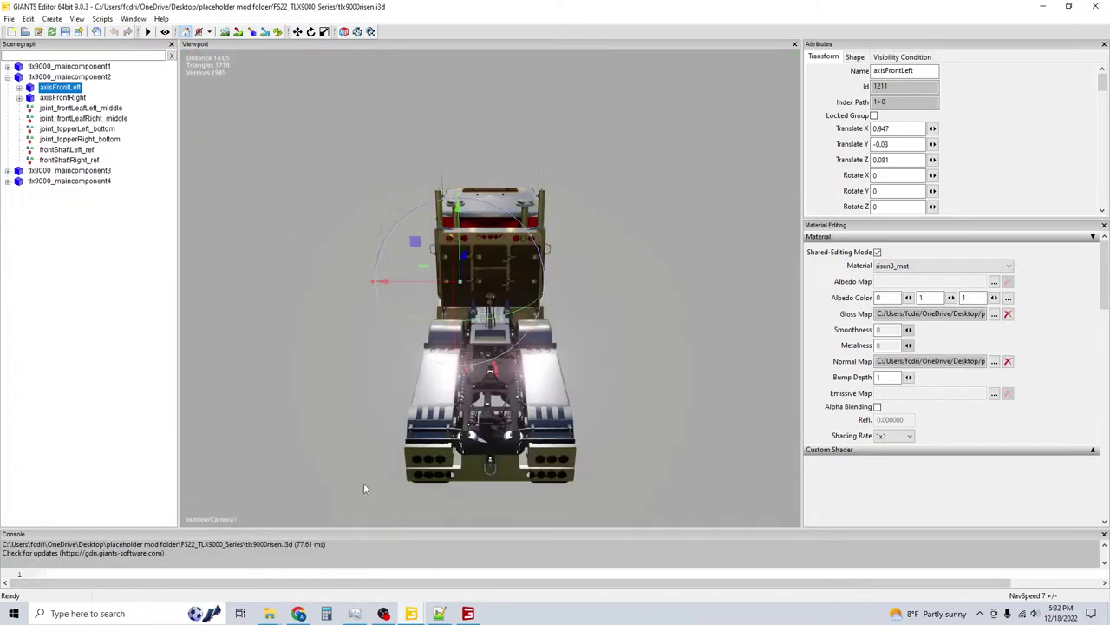
pyautogui.click(19, 87)
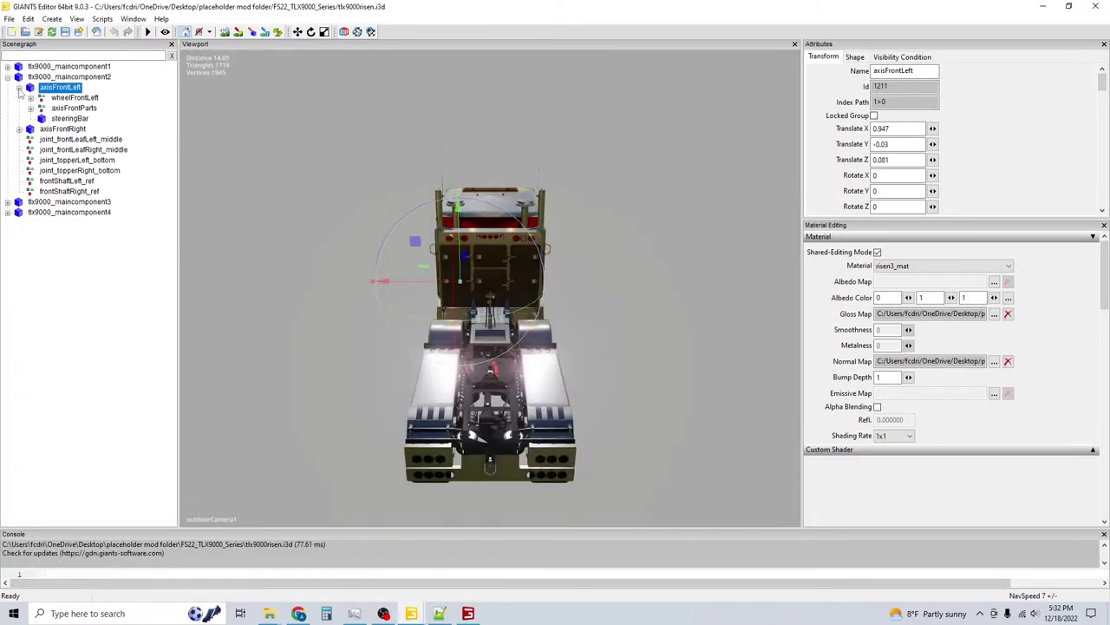
pyautogui.click(69, 98)
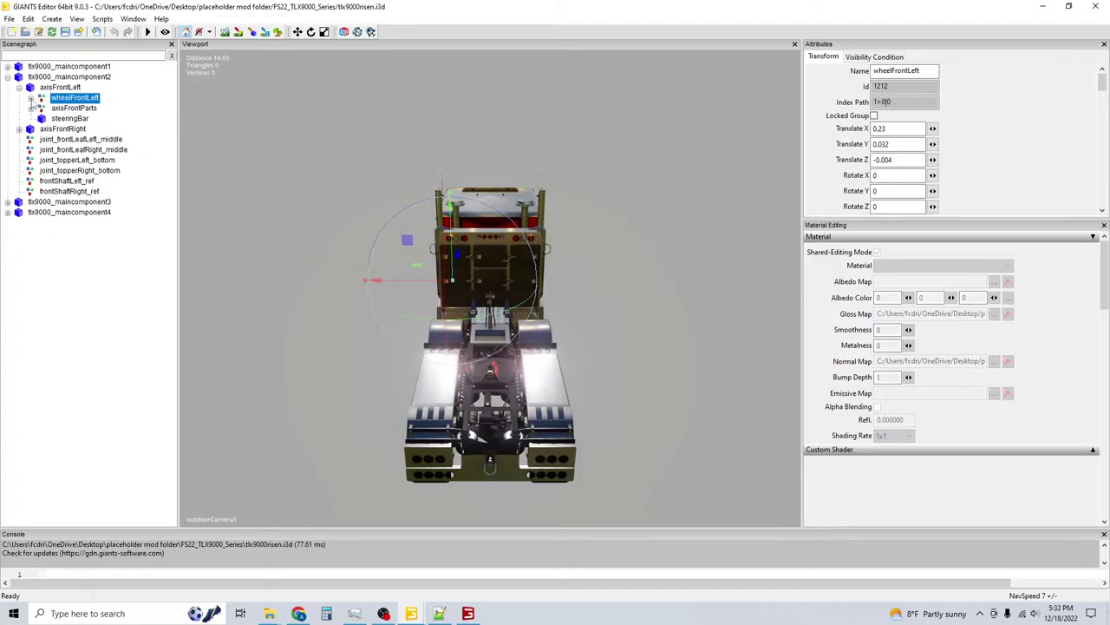
pyautogui.click(30, 98)
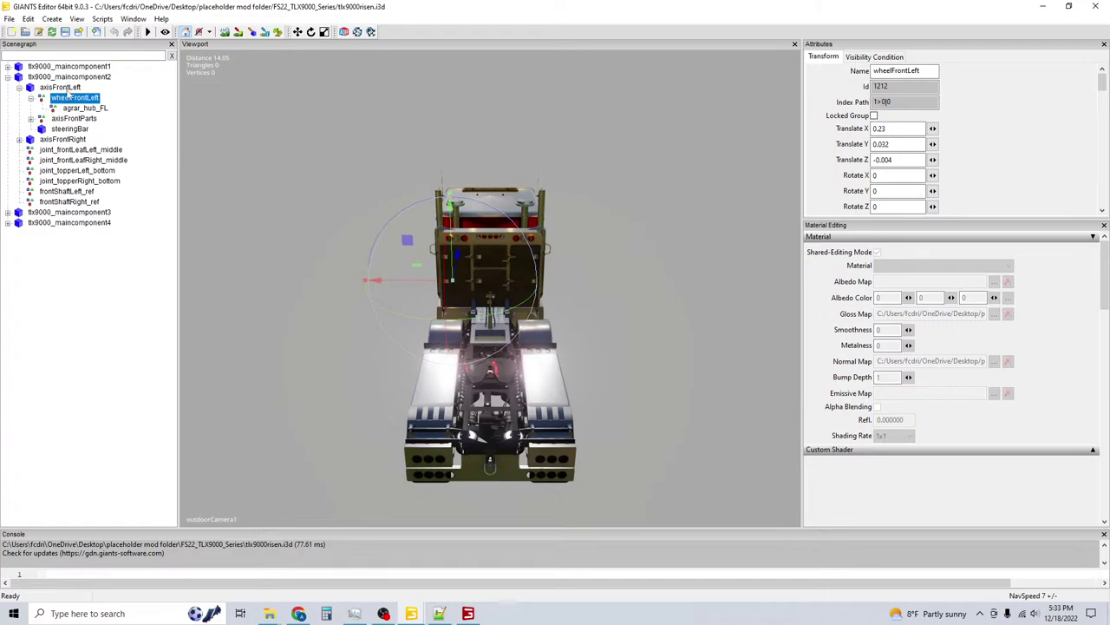
# Examine axisFrontRight with its wheel, axle and steering bar reference nodes, recheck wheelFrontLeft, and return to the JD5020 scene.
pyautogui.click(19, 138)
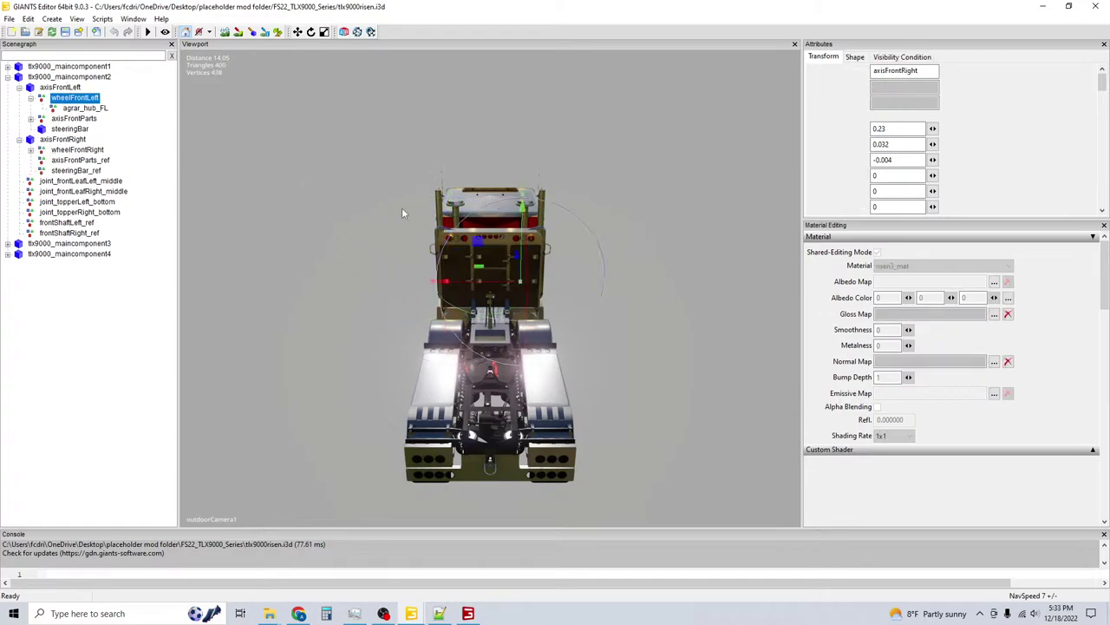
pyautogui.moveTo(402, 213); pyautogui.dragTo(404, 236, button='right')
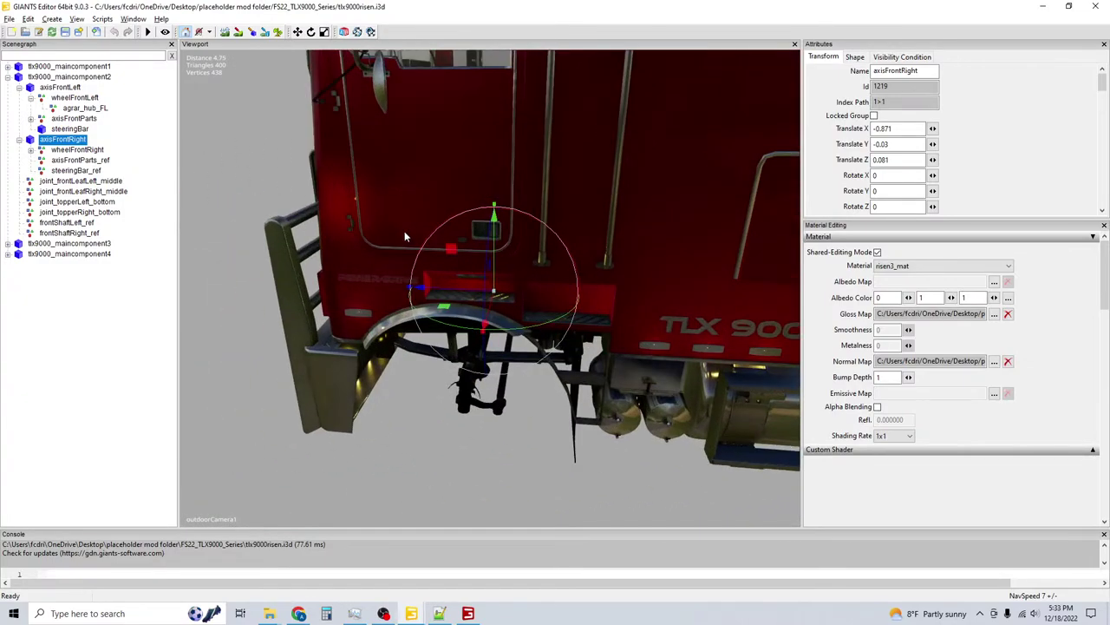
pyautogui.click(32, 161)
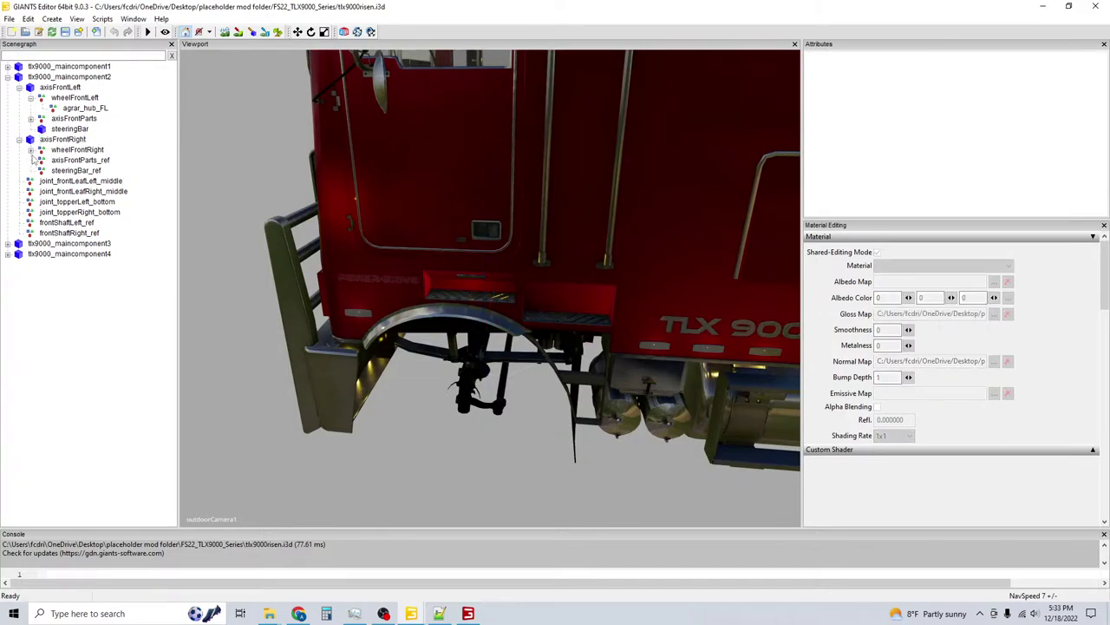
pyautogui.click(31, 150)
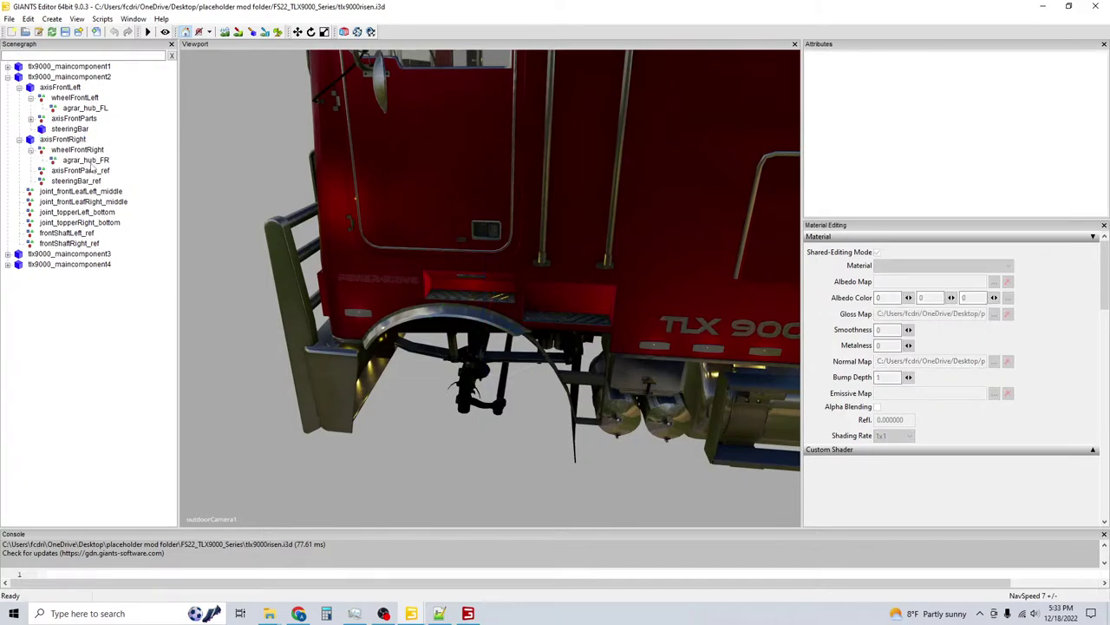
pyautogui.click(90, 170)
pyautogui.click(83, 180)
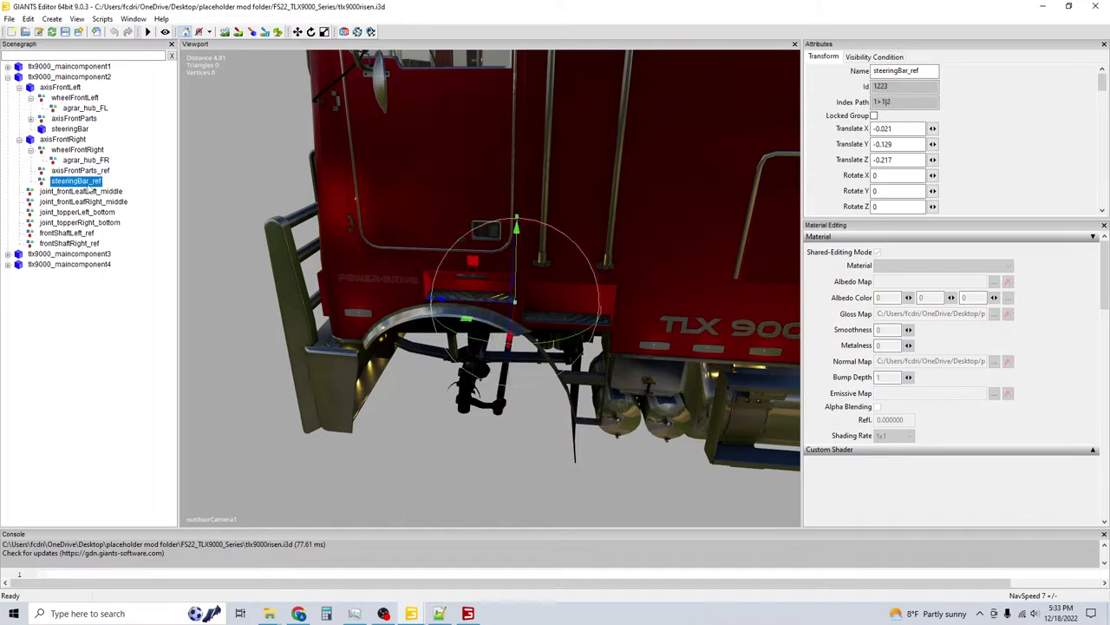
pyautogui.click(68, 140)
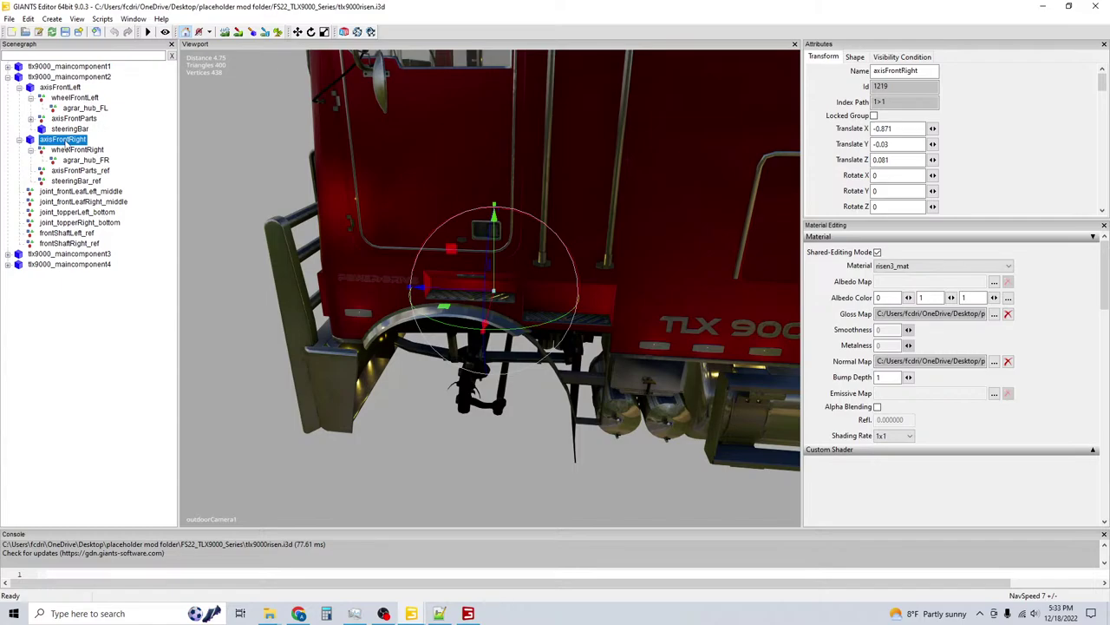
pyautogui.click(70, 99)
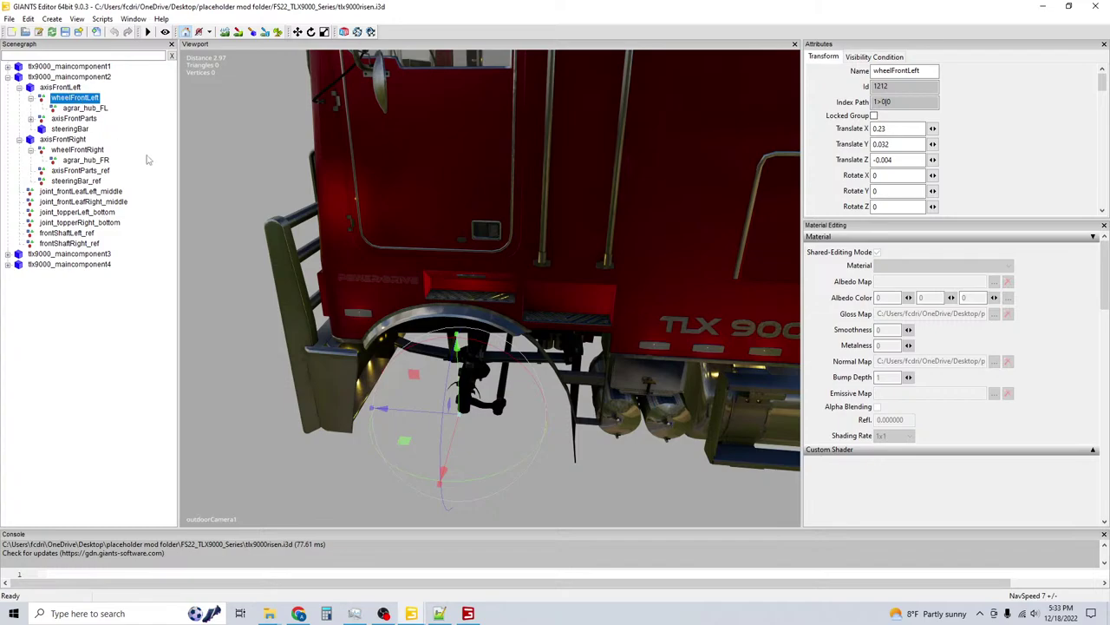
pyautogui.click(411, 614)
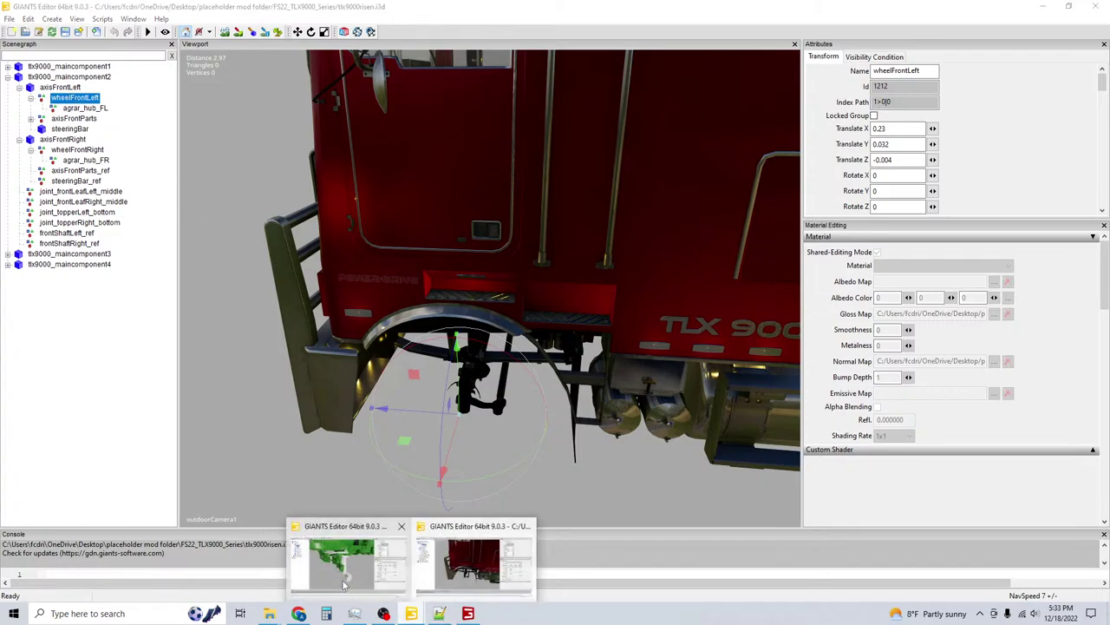
pyautogui.click(350, 555)
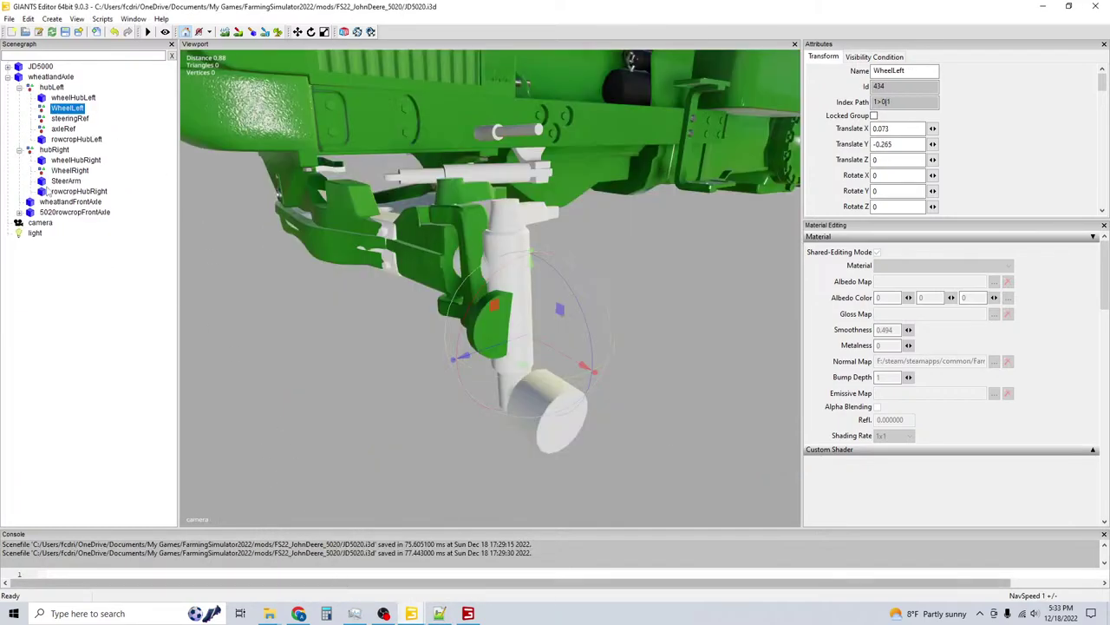
# Move WheelLeft up to be the first child of hubLeft and WheelRight the first child of hubRight.
pyautogui.rightClick(63, 111)
pyautogui.click(95, 146)
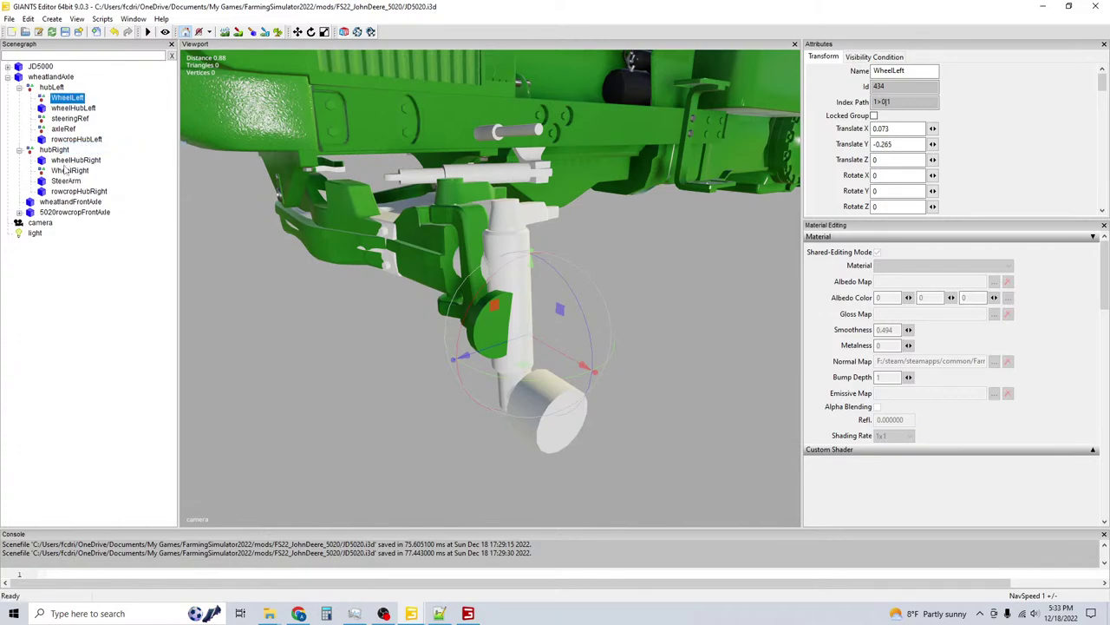
pyautogui.rightClick(67, 170)
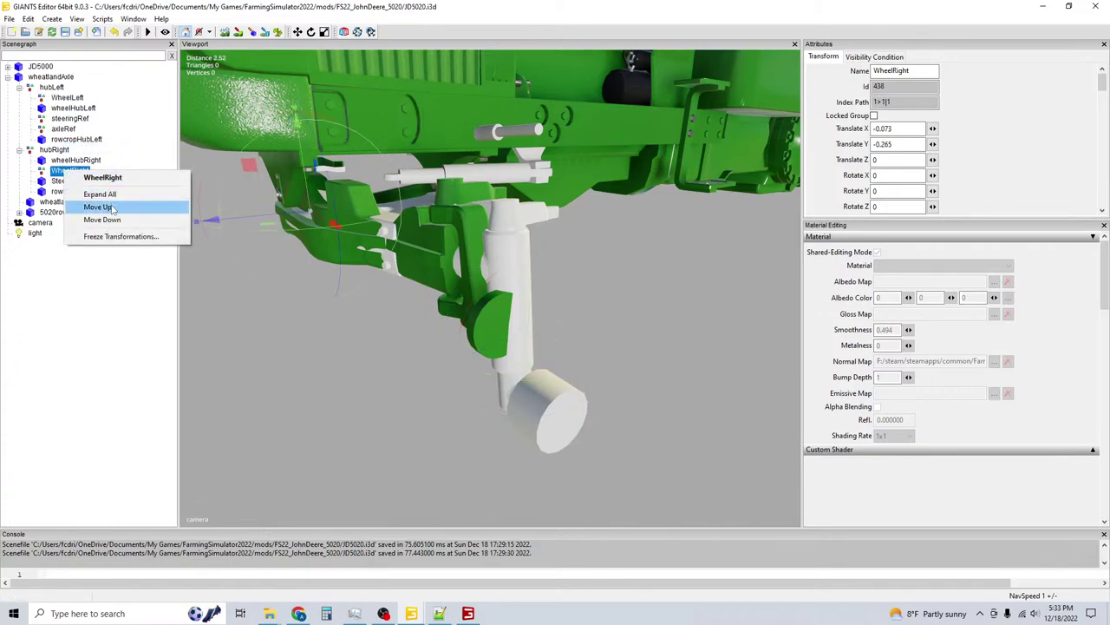
pyautogui.click(98, 208)
# Check WheelLeft's new index path, switch to JD5020.xml in Notepad++, and set the wheelFrontLeft mapping's node to 1>0|0.
pyautogui.click(64, 100)
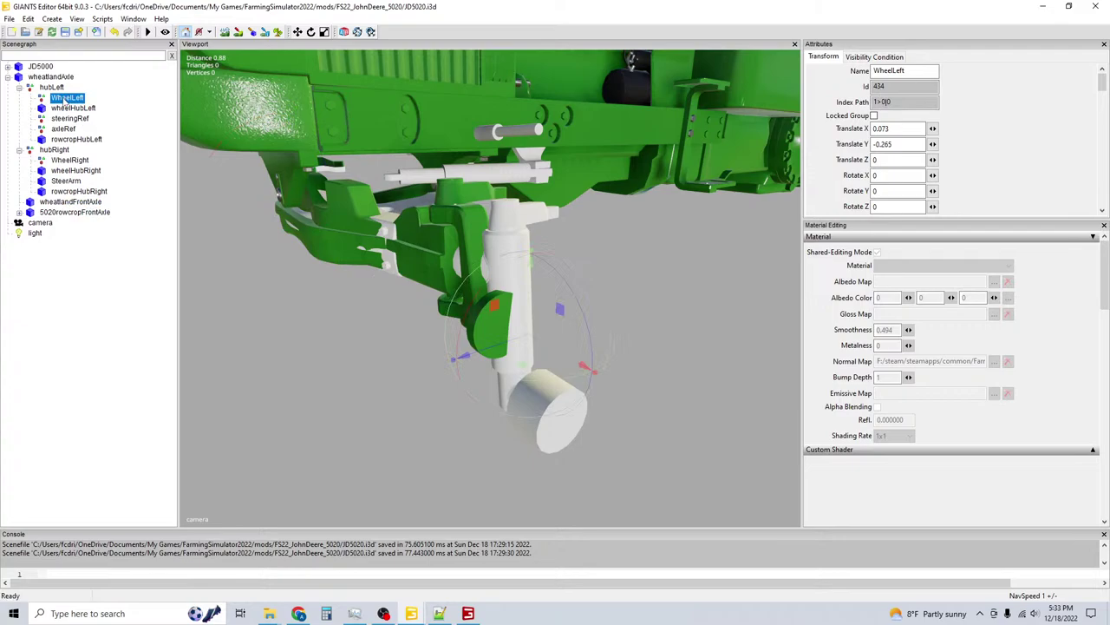
pyautogui.click(439, 613)
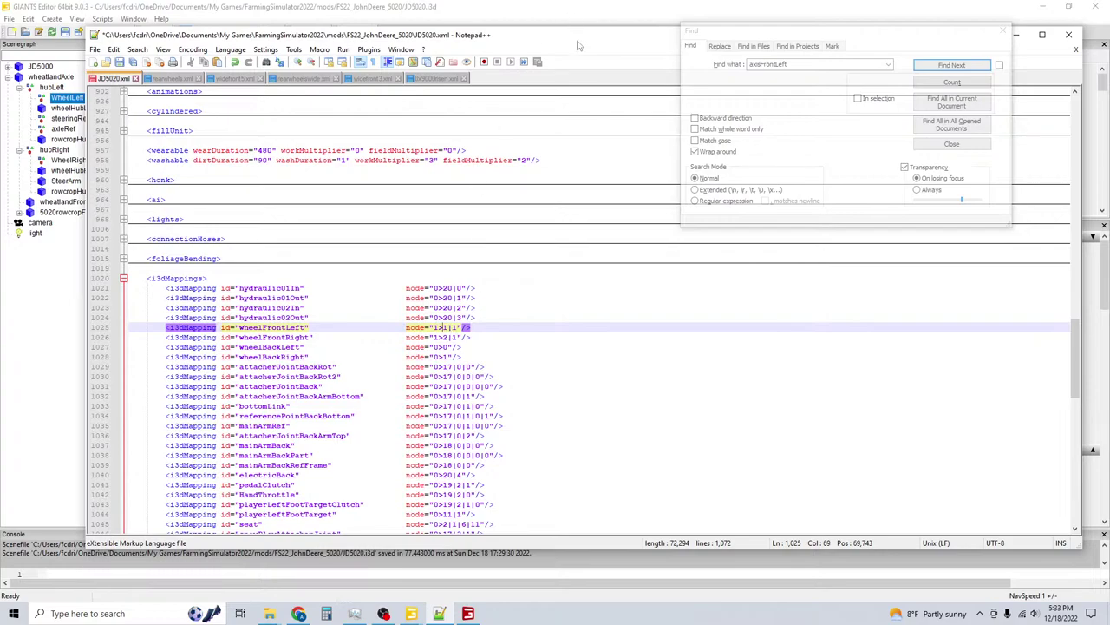
pyautogui.moveTo(580, 43); pyautogui.dragTo(598, 121)
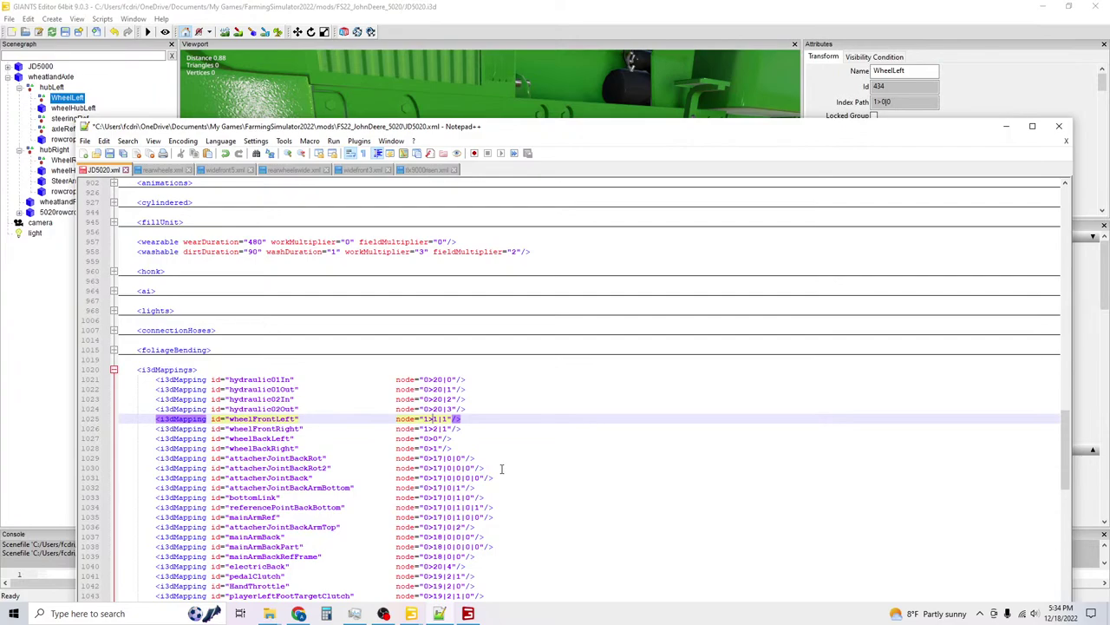
pyautogui.press('BackSpace')
pyautogui.write('0')
pyautogui.press('BackSpace')
pyautogui.write('0')
pyautogui.press('Down')
# Check WheelRight's index path in GIANTS Editor, set the wheelFrontRight mapping's node to 1>1|0 in JD5020.xml, and save the file.
pyautogui.hotkey('alt', 'Tab')
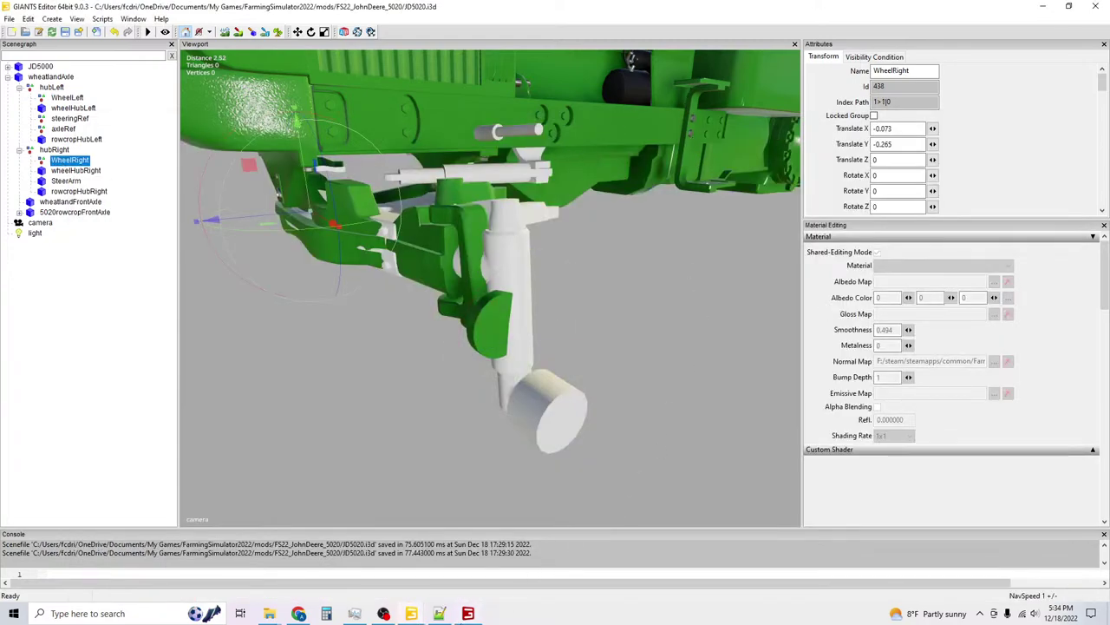
pyautogui.hotkey('alt', 'Tab')
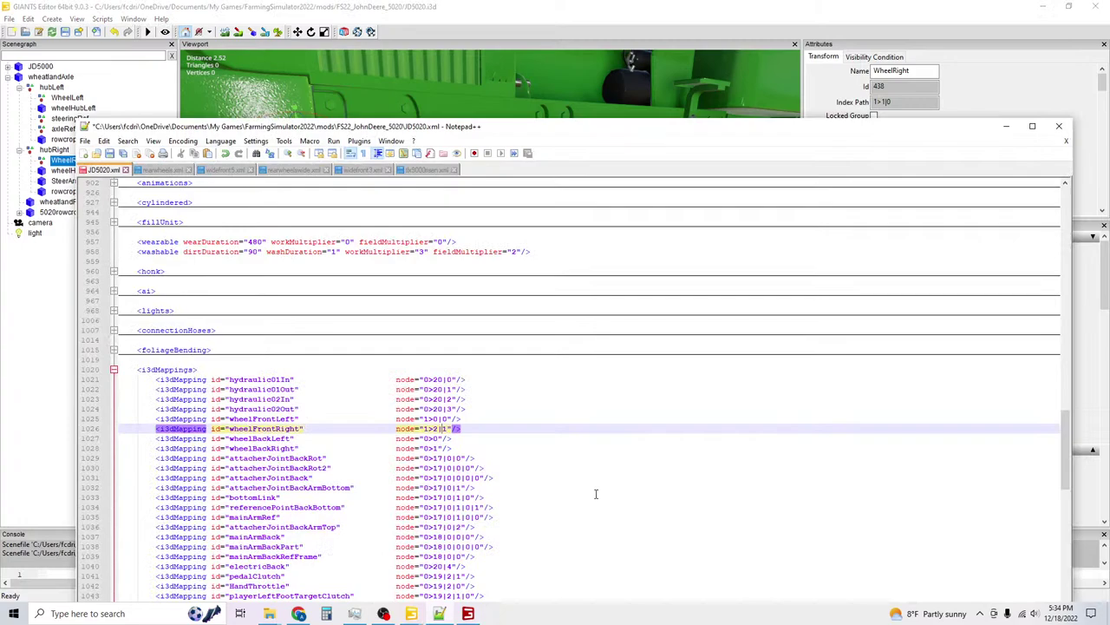
pyautogui.press('BackSpace')
pyautogui.write('0')
pyautogui.click(109, 154)
# Review the Singles 3Rib wheel configuration, then rename the wheelHubLeft mapping id at the end of the i3dMappings to wheatlandHubLeft.
pyautogui.scroll(20, 444, 322)
pyautogui.scroll(15, 460, 330)
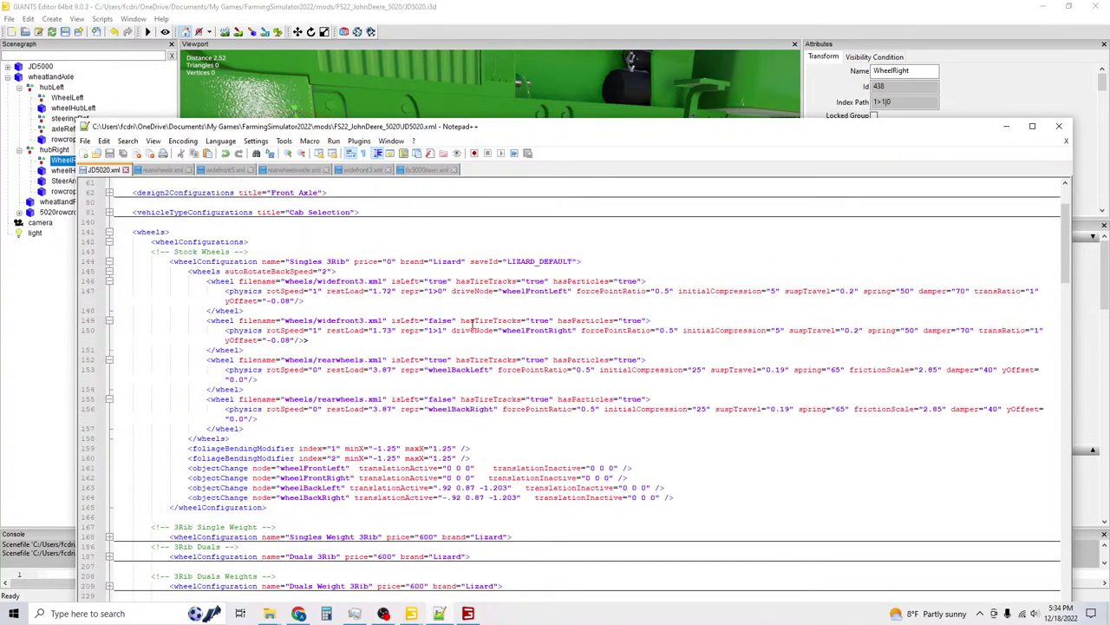
pyautogui.scroll(-15, 468, 317)
pyautogui.scroll(-20, 486, 304)
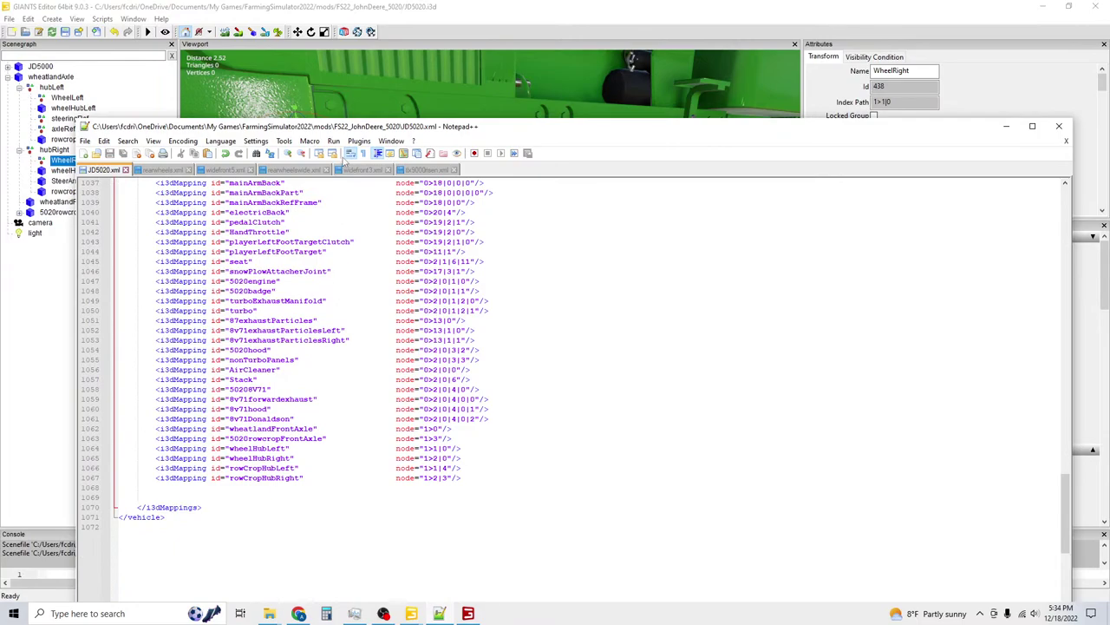
pyautogui.moveTo(360, 134); pyautogui.dragTo(450, 87)
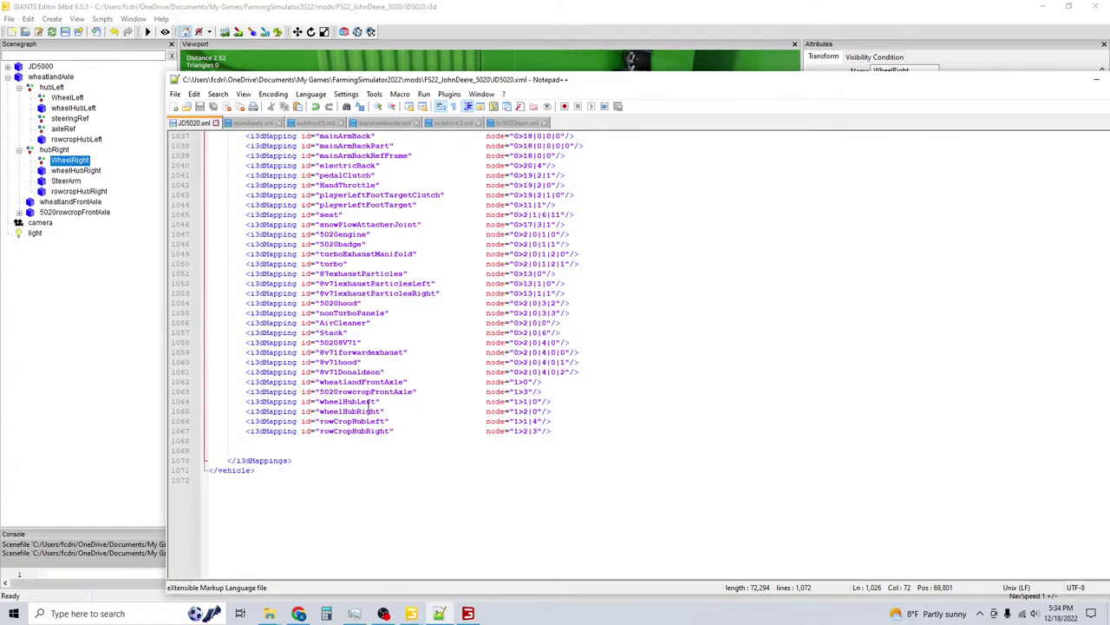
pyautogui.click(323, 403)
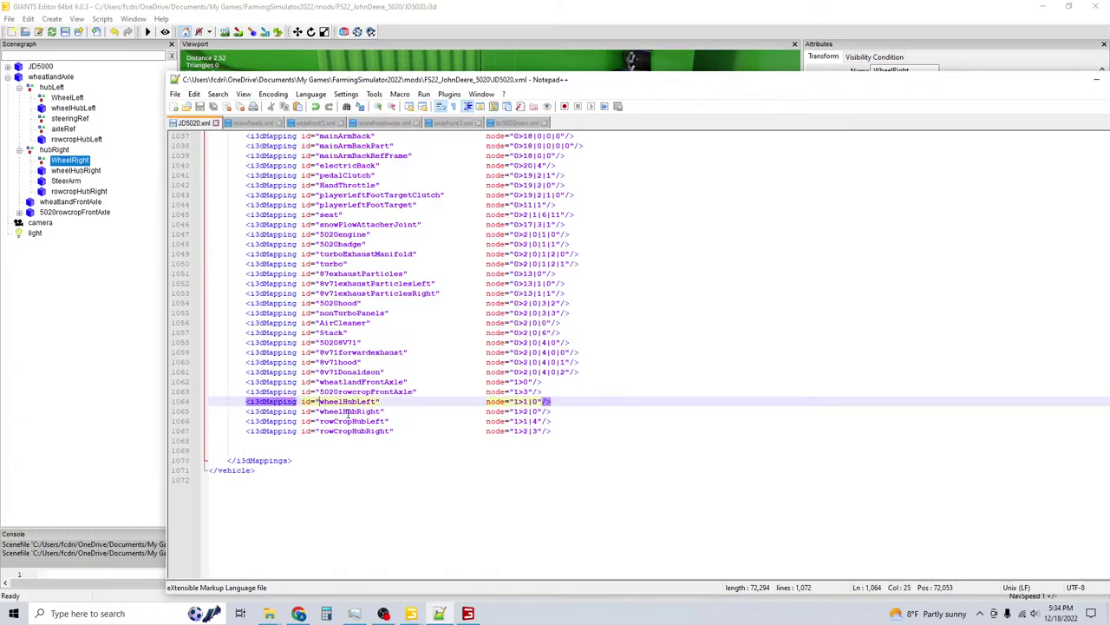
pyautogui.write('l')
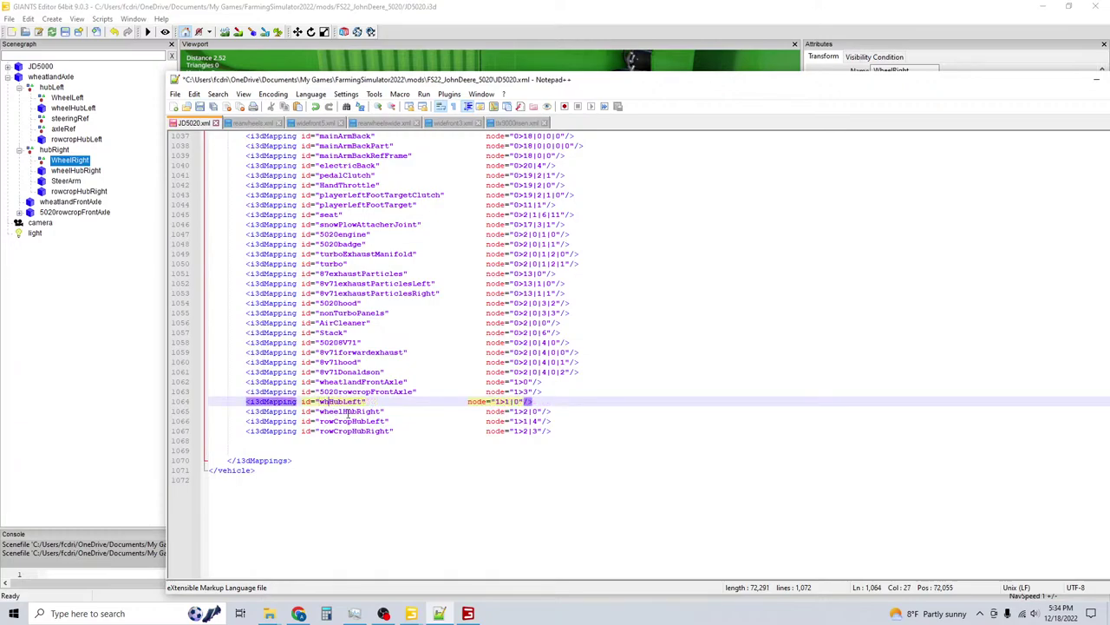
pyautogui.write('and')
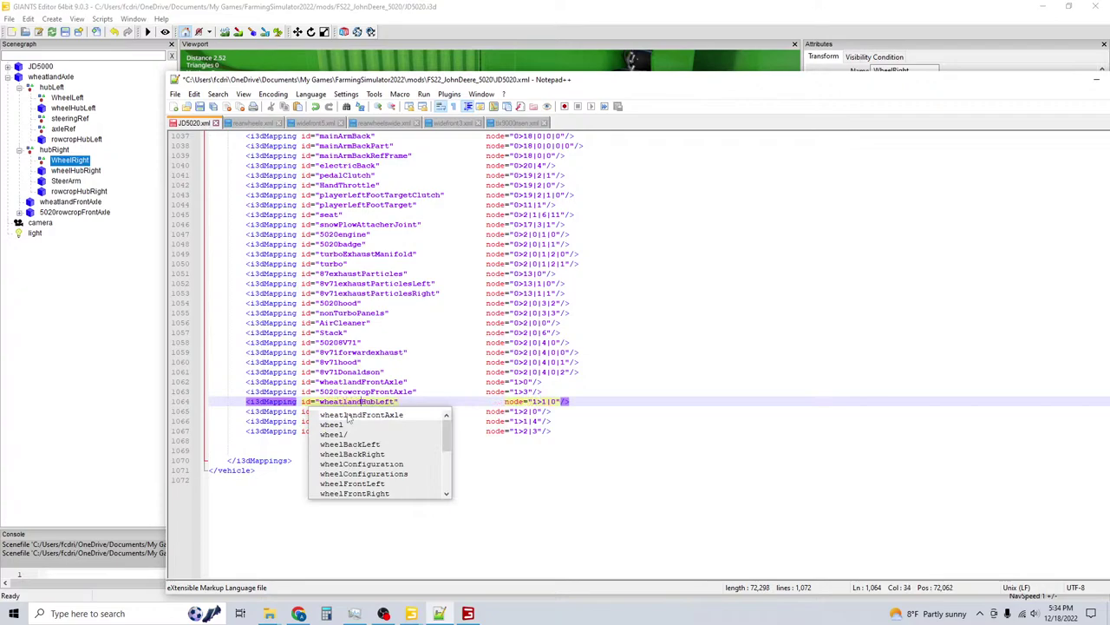
pyautogui.click(414, 397)
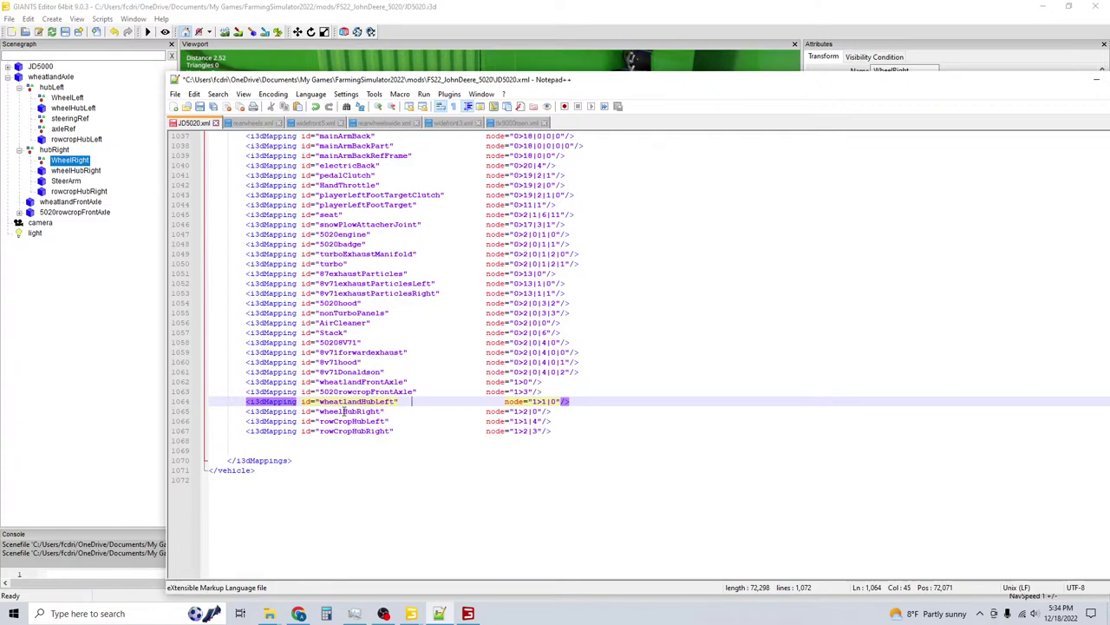
# Rename the wheelHubRight mapping id to wheatlandHubRight and realign the node attributes of both wheatland hub entries with the other mappings.
pyautogui.click(345, 411)
pyautogui.press('BackSpace')
pyautogui.press('BackSpace')
pyautogui.press('BackSpace')
pyautogui.press('BackSpace')
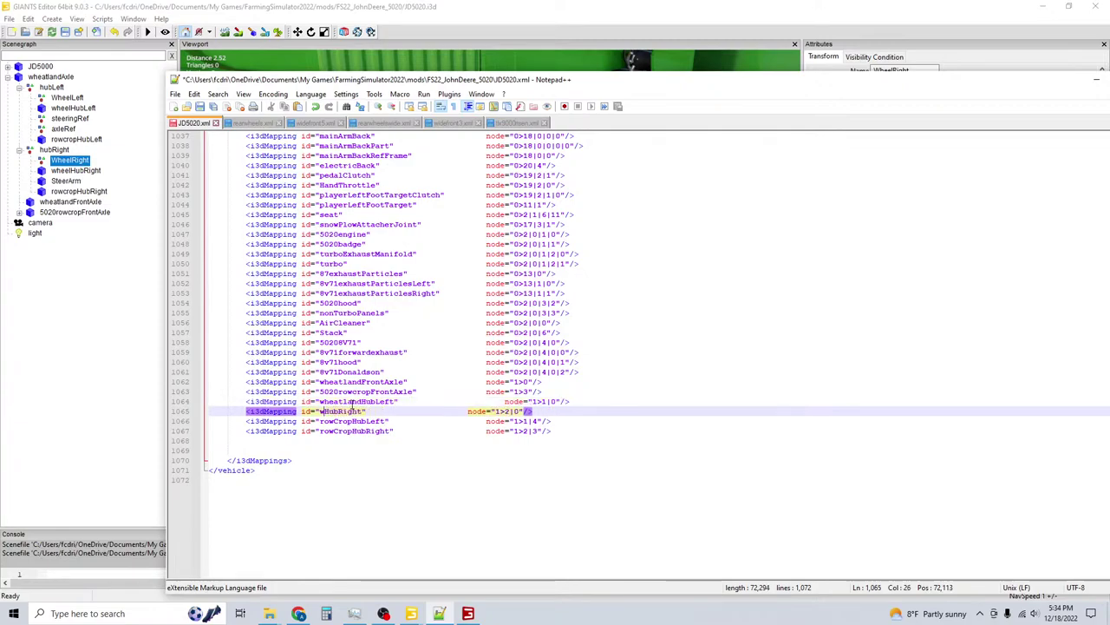
pyautogui.write('heat')
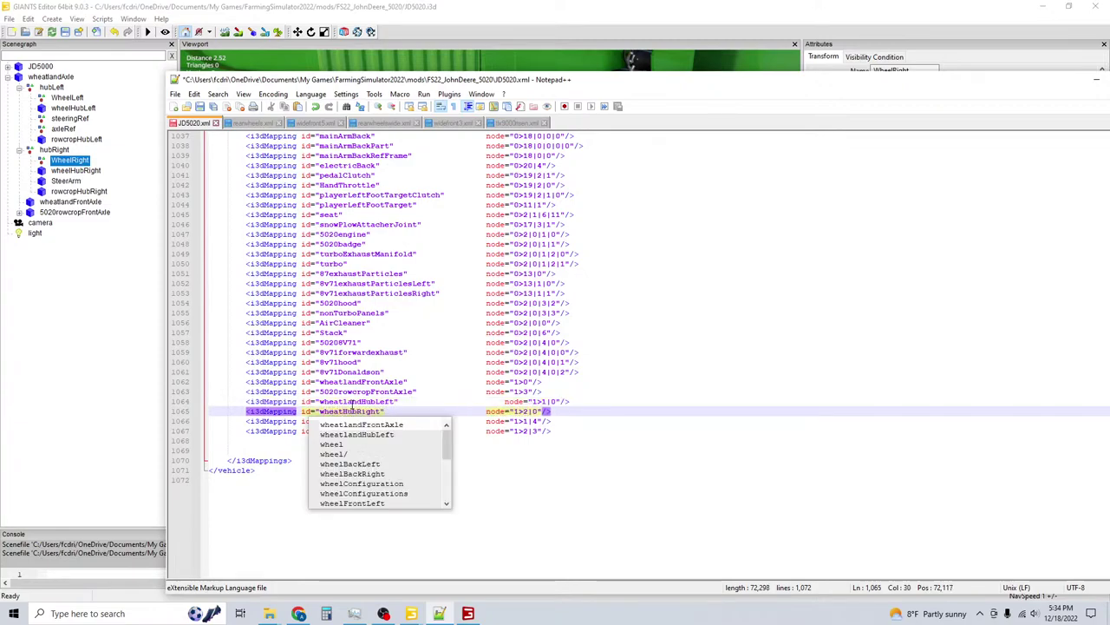
pyautogui.write('land')
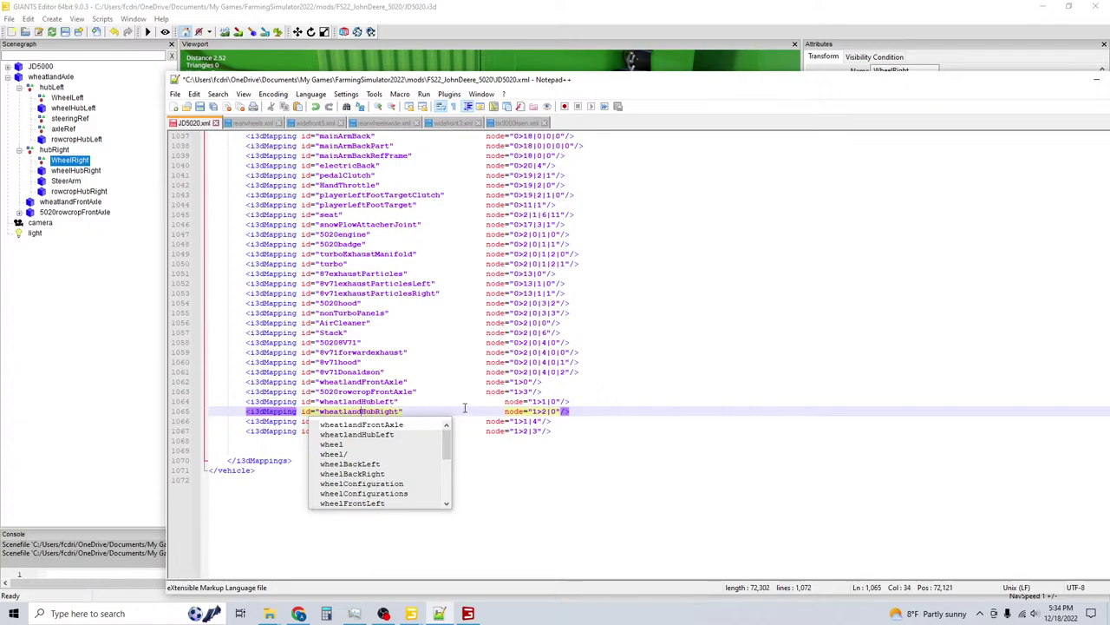
pyautogui.click(501, 402)
pyautogui.press('BackSpace')
pyautogui.press('Down')
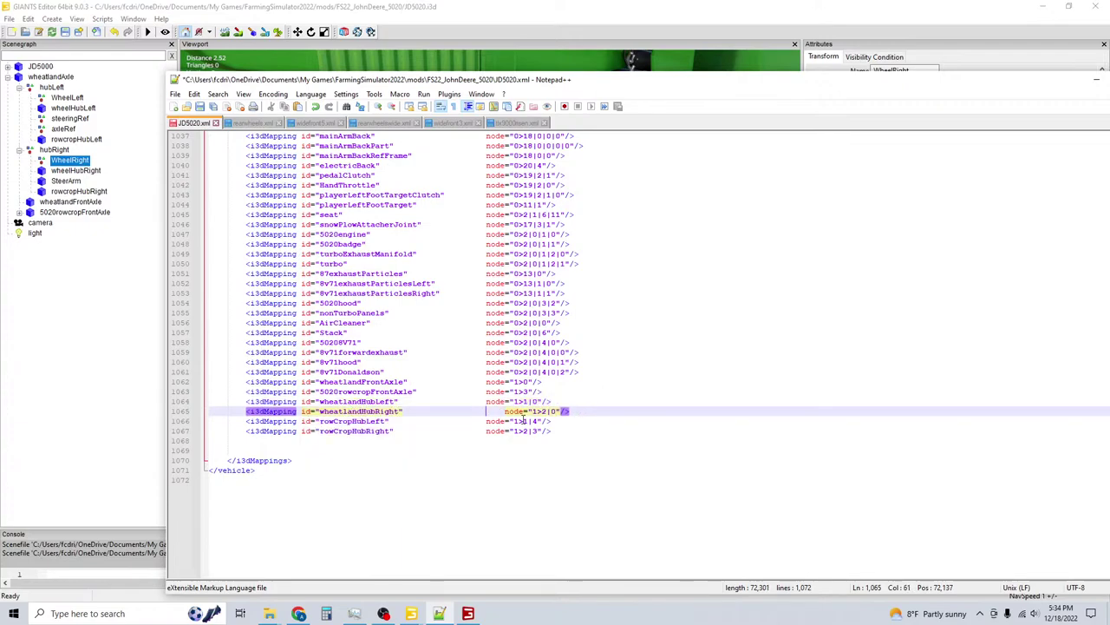
pyautogui.press('BackSpace')
# Switch to GIANTS Editor and check the index path of wheelHubLeft under hubLeft.
pyautogui.click(73, 107)
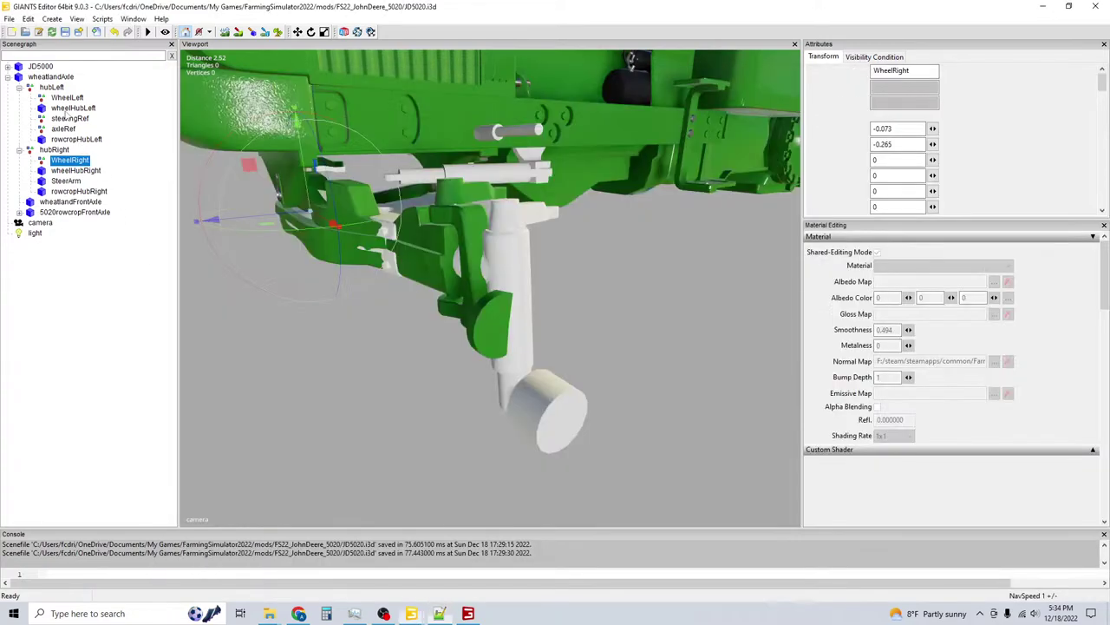